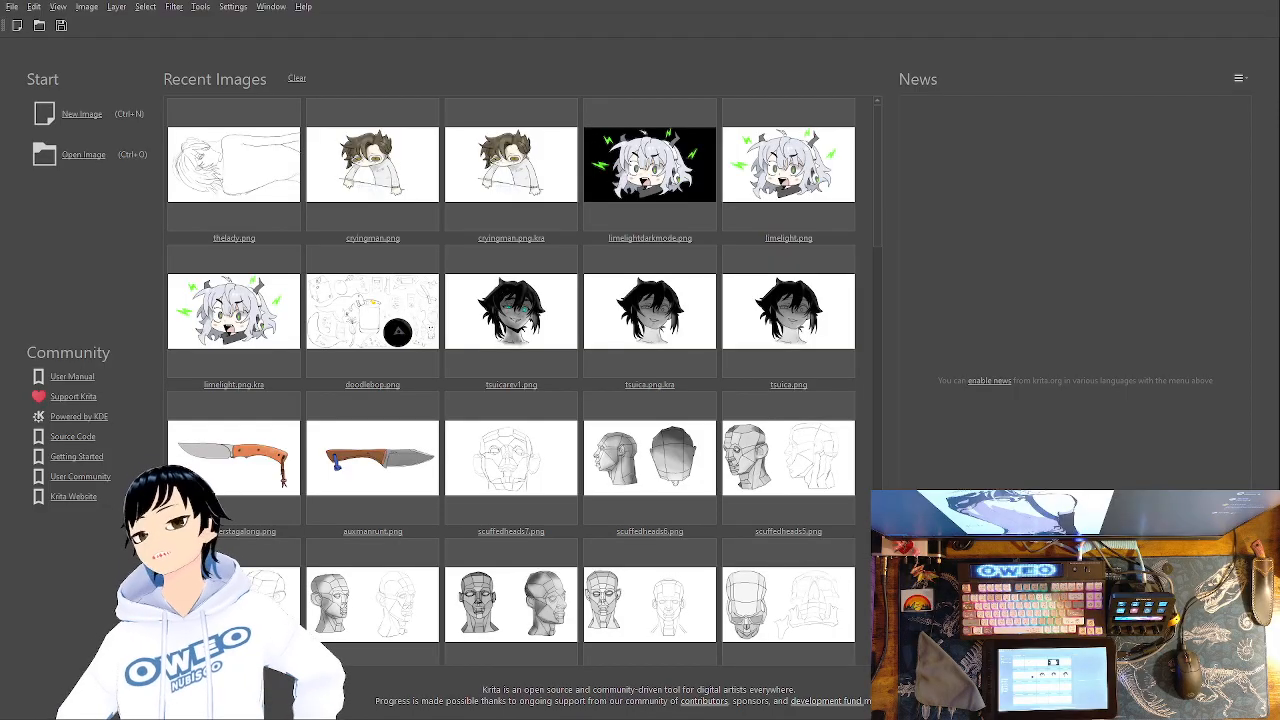
Open thelady.png.kra from the recent images and rotate the canvas view so the figure stands upright
{"action": "left_click", "coordinate": [224, 162]}
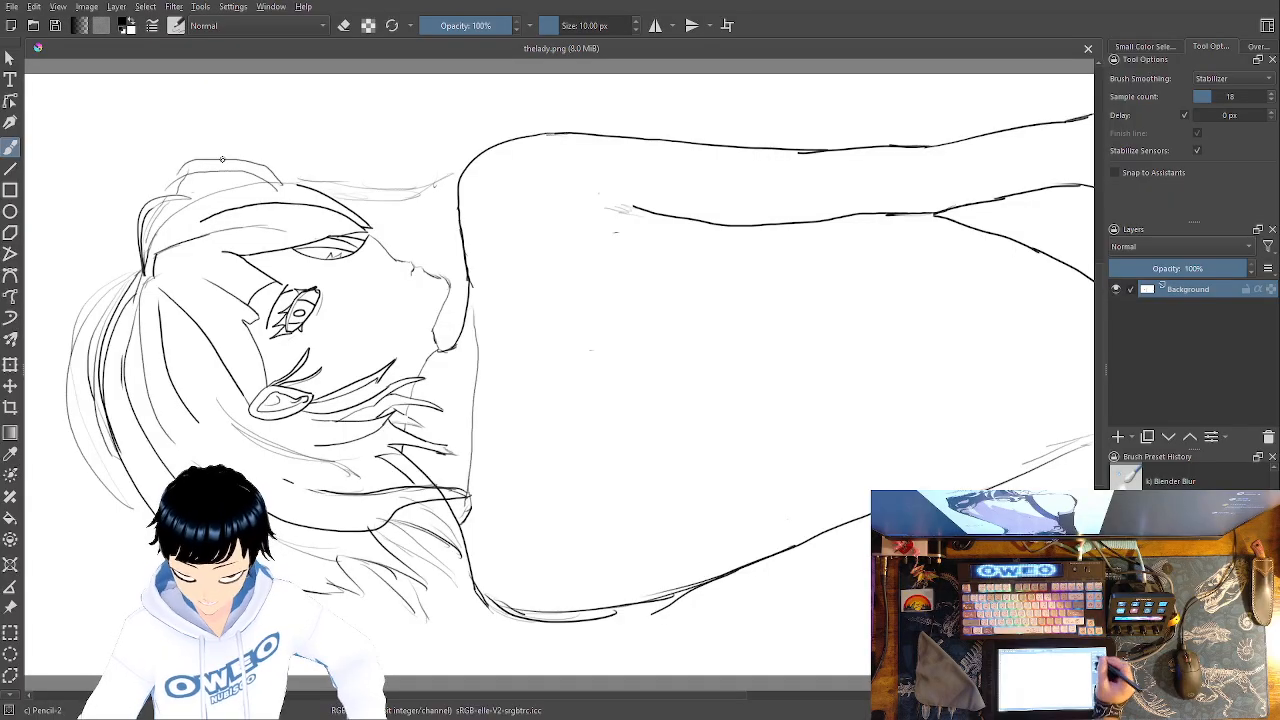
{"action": "left_click", "coordinate": [1089, 49]}
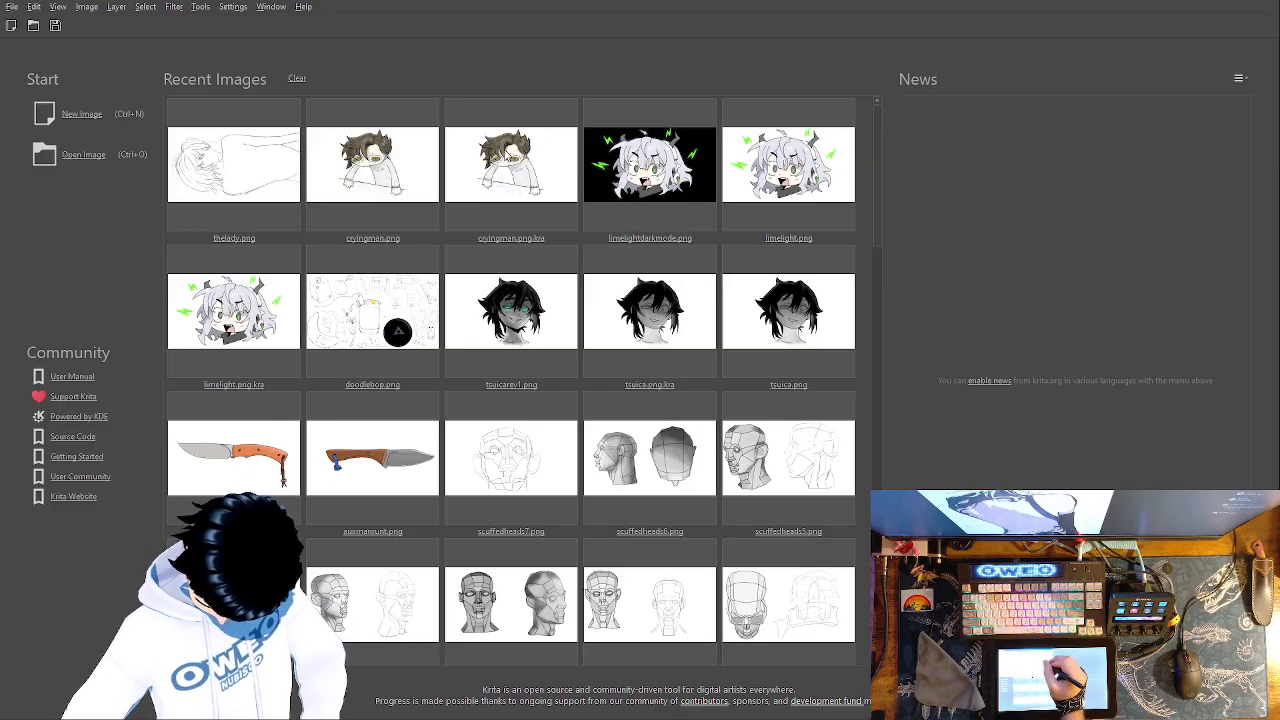
{"action": "left_click", "coordinate": [510, 158]}
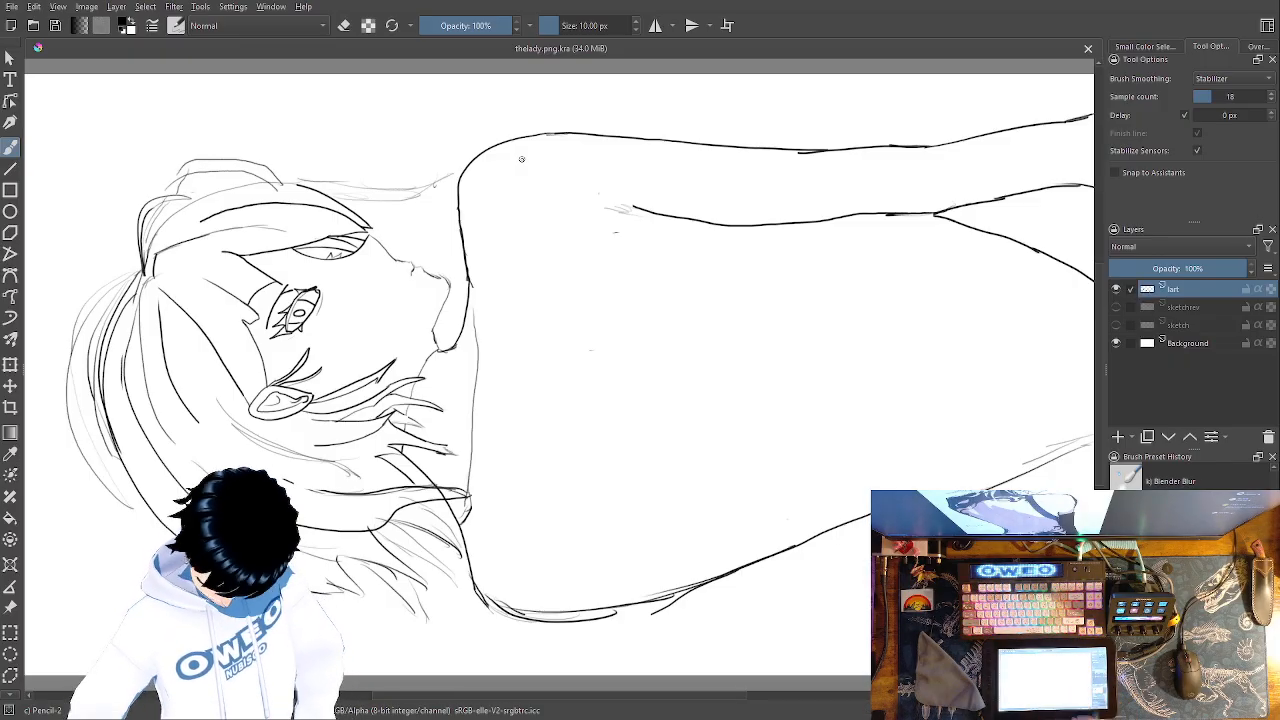
{"action": "key", "text": "ctrl"}
{"action": "key", "text": "ctrl+]"}
{"action": "key", "text": "ctrl+]"}
{"action": "key", "text": "ctrl+]"}
{"action": "key", "text": "ctrl+]"}
{"action": "key", "text": "ctrl+]"}
{"action": "key", "text": "ctrl+]"}
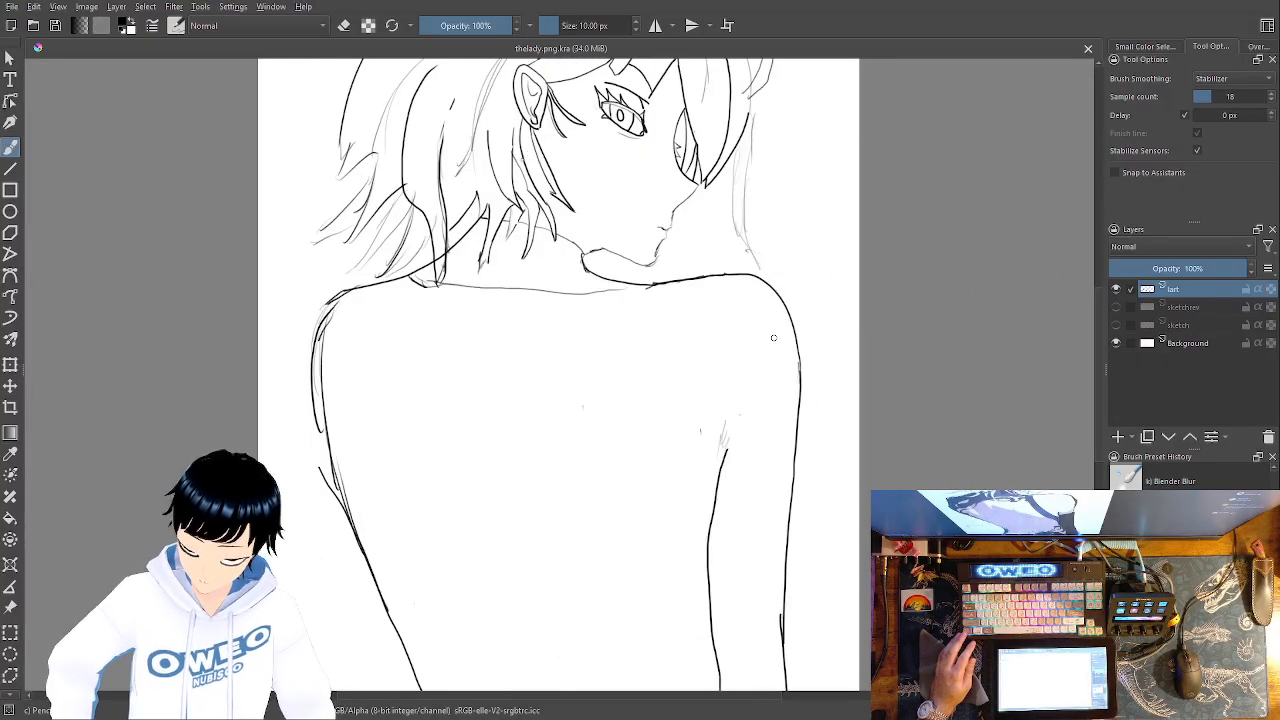
Erase the doubled outline of the figure's left shoulder and upper arm with the Eraser Small brush
{"action": "key", "text": "minus"}
{"action": "key", "text": "minus"}
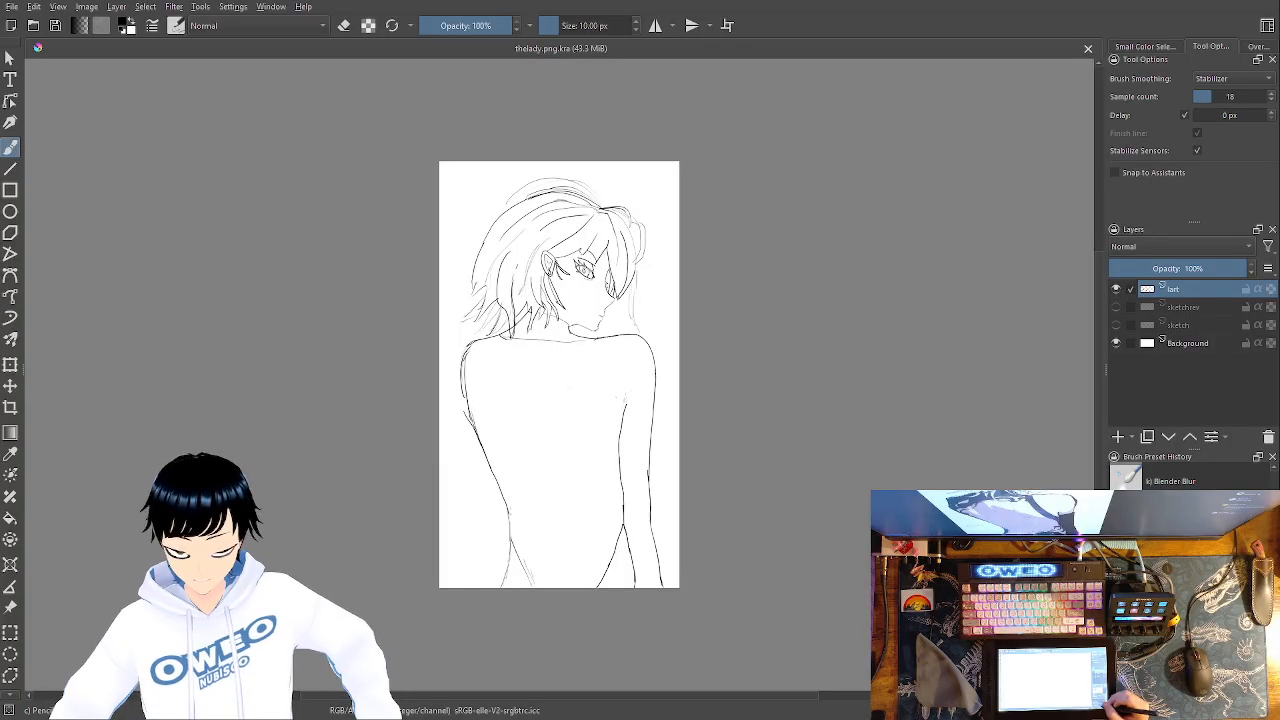
{"action": "key", "text": "minus"}
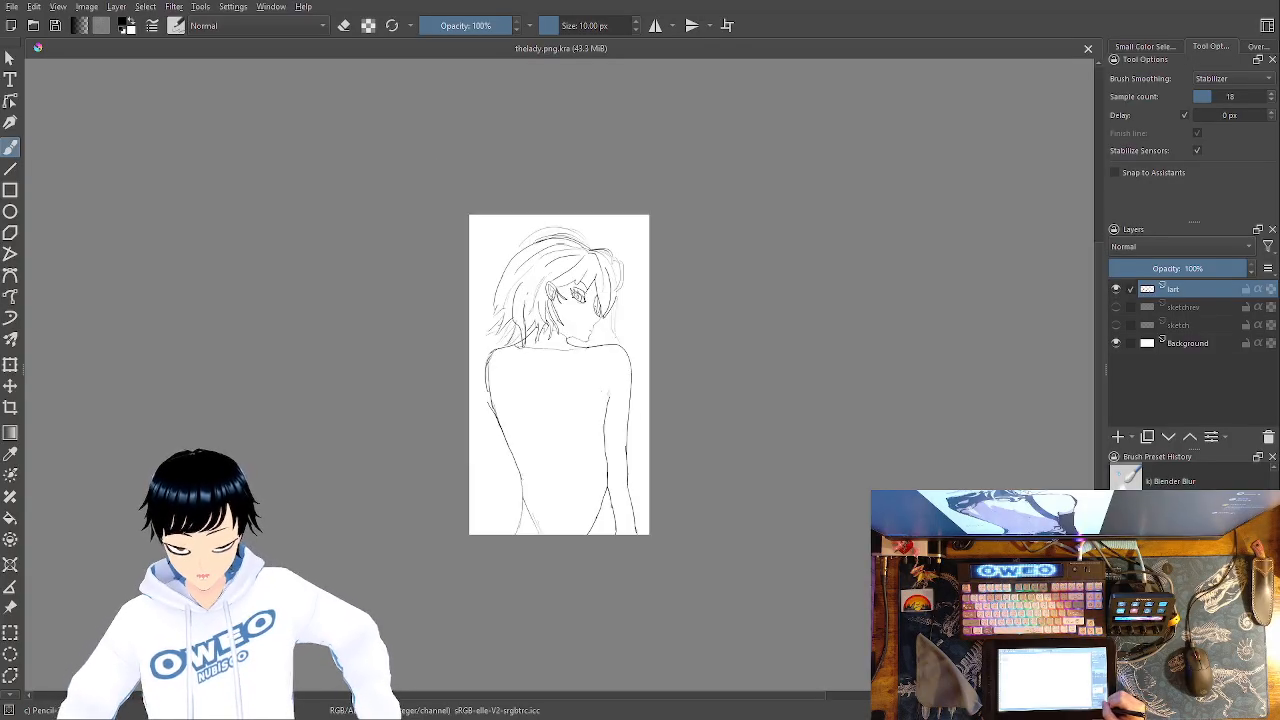
{"action": "key", "text": "plus"}
{"action": "key", "text": "plus"}
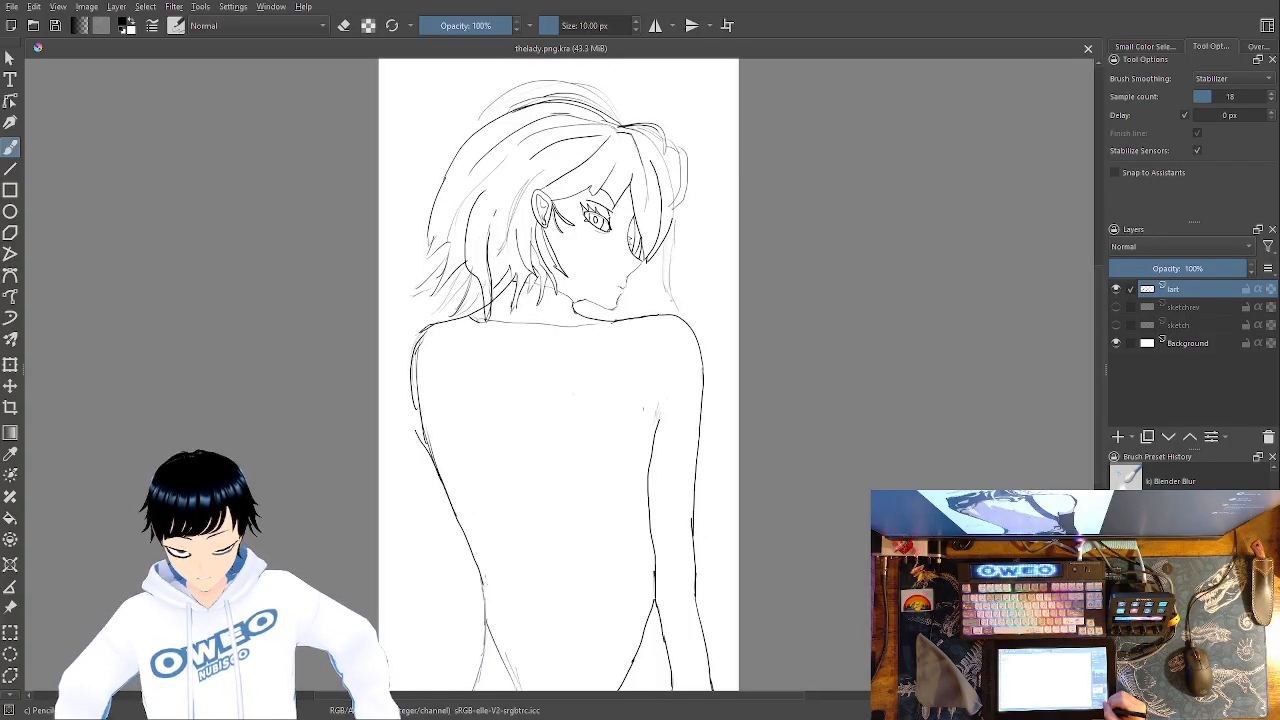
{"action": "key", "text": "plus"}
{"action": "key", "text": "plus"}
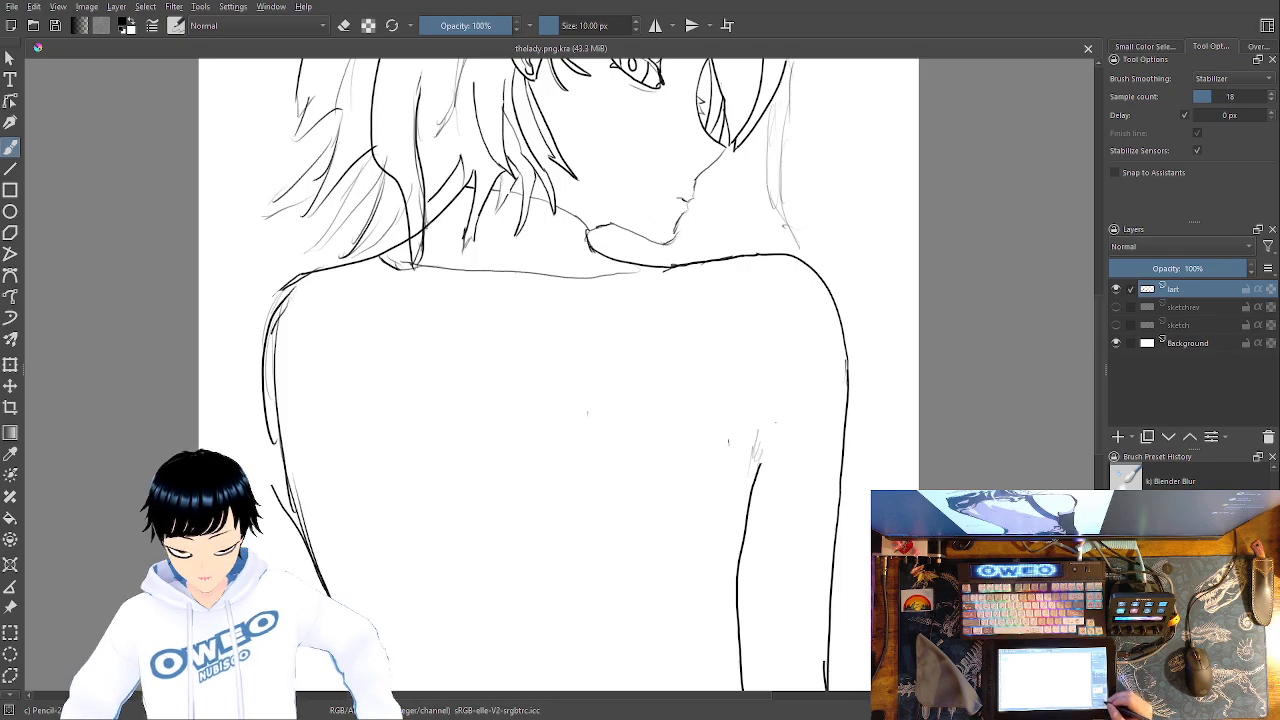
{"action": "key", "text": "plus"}
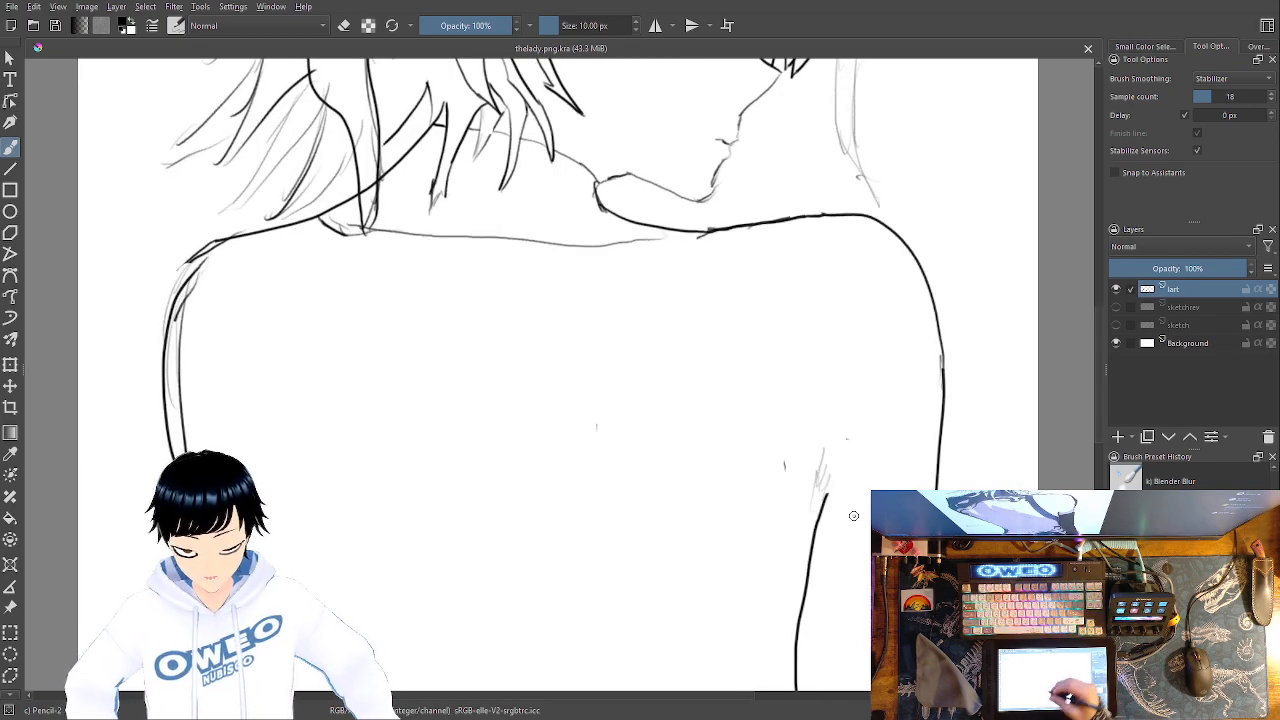
{"action": "right_click", "coordinate": [530, 483]}
{"action": "left_click", "coordinate": [535, 400]}
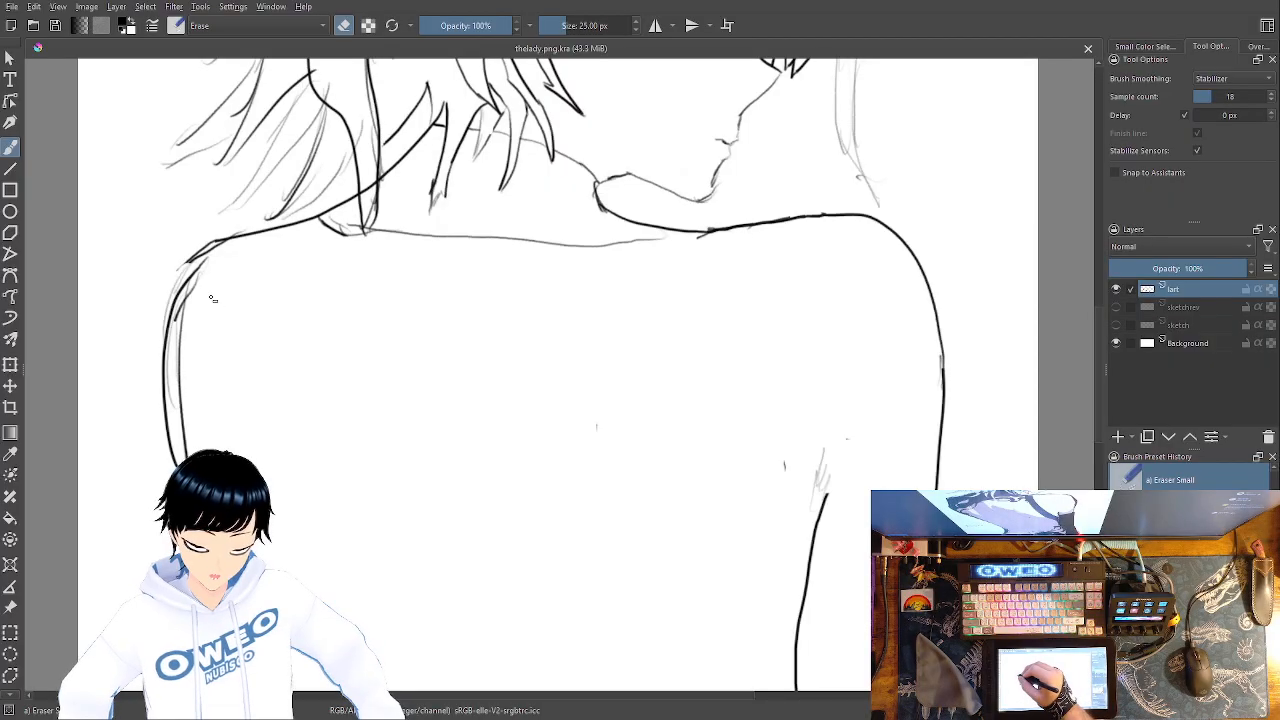
{"action": "mouse_move", "coordinate": [256, 242]}
{"action": "left_mouse_down"}
{"action": "mouse_move", "coordinate": [224, 241]}
{"action": "mouse_move", "coordinate": [186, 298]}
{"action": "mouse_move", "coordinate": [201, 254]}
{"action": "mouse_move", "coordinate": [169, 333]}
{"action": "mouse_move", "coordinate": [170, 304]}
{"action": "mouse_move", "coordinate": [160, 406]}
{"action": "mouse_move", "coordinate": [173, 459]}
{"action": "mouse_move", "coordinate": [186, 442]}
{"action": "mouse_move", "coordinate": [189, 340]}
{"action": "left_mouse_up"}
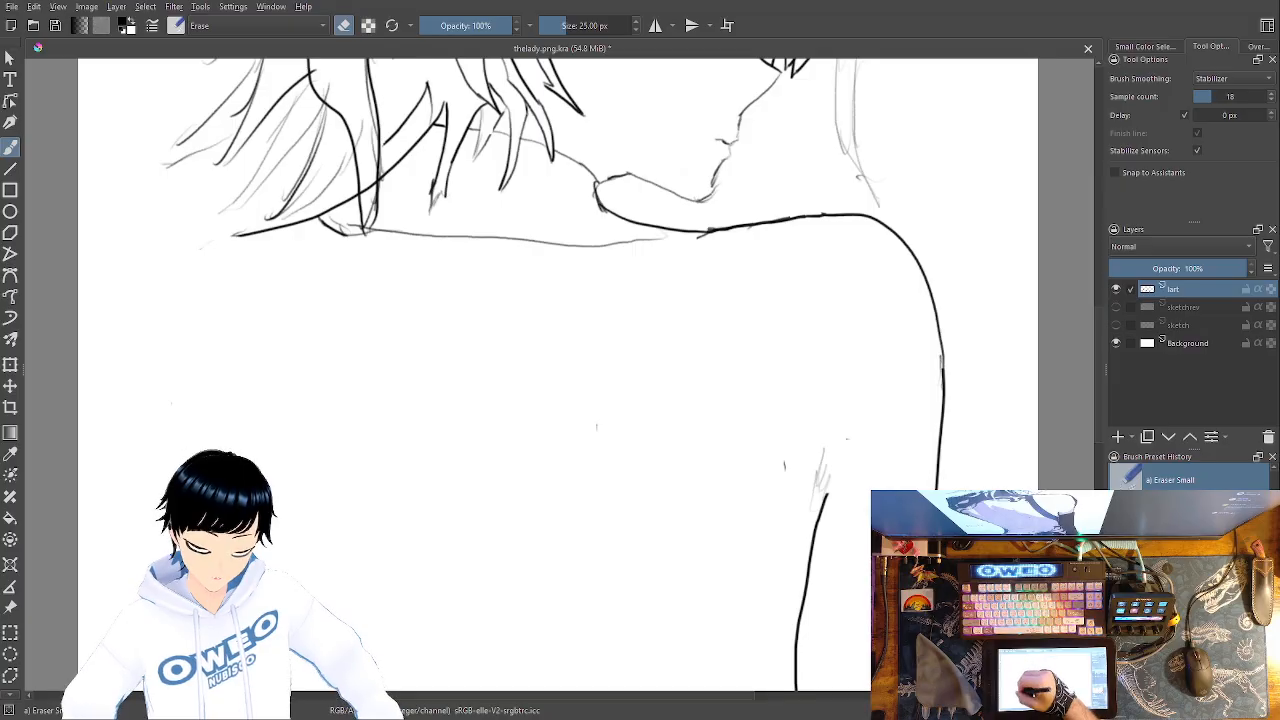
Redraw the left shoulder contour with the Pencil-2 brush at 10 px, curving down from the end of the neck line
{"action": "right_click", "coordinate": [500, 460]}
{"action": "left_click", "coordinate": [582, 480]}
{"action": "mouse_move", "coordinate": [521, 410]}
{"action": "left_mouse_down"}
{"action": "mouse_move", "coordinate": [556, 406]}
{"action": "mouse_move", "coordinate": [721, 478]}
{"action": "left_mouse_up"}
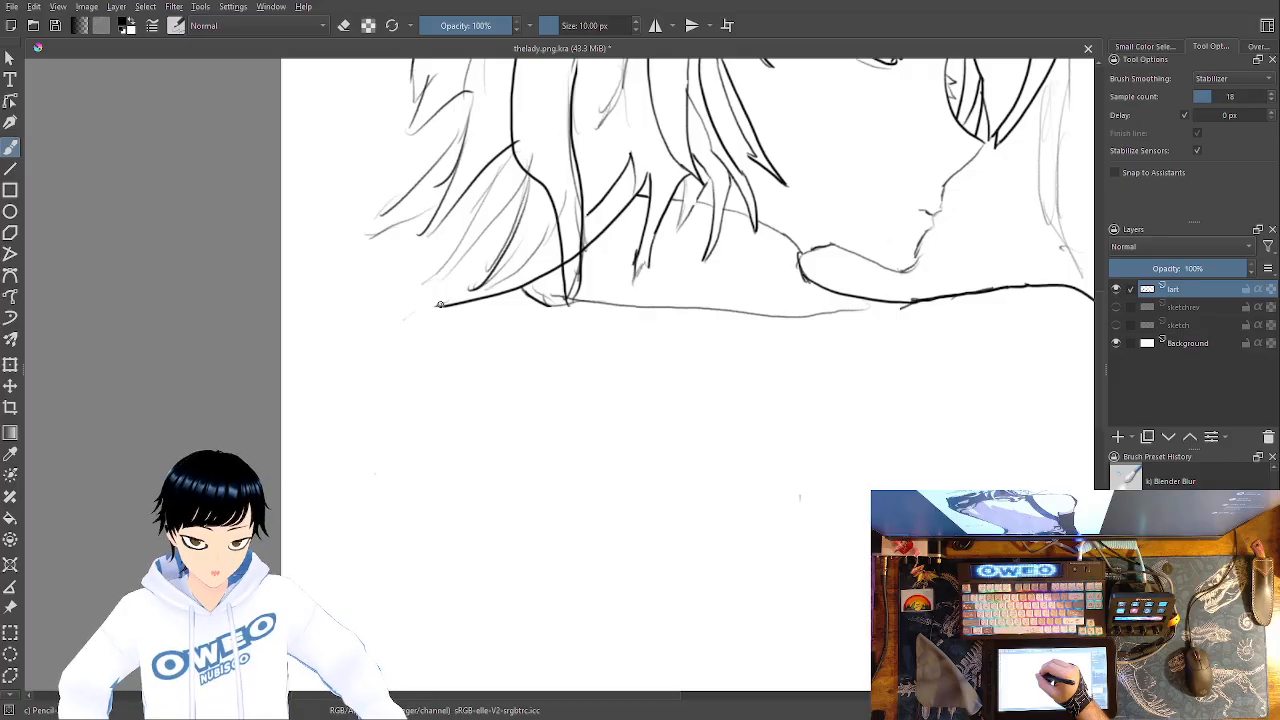
{"action": "left_click_drag", "start_coordinate": [419, 340], "coordinate": [410, 404]}
{"action": "mouse_move", "coordinate": [423, 332]}
{"action": "left_mouse_down"}
{"action": "mouse_move", "coordinate": [400, 470]}
{"action": "mouse_move", "coordinate": [408, 504]}
{"action": "left_mouse_up"}
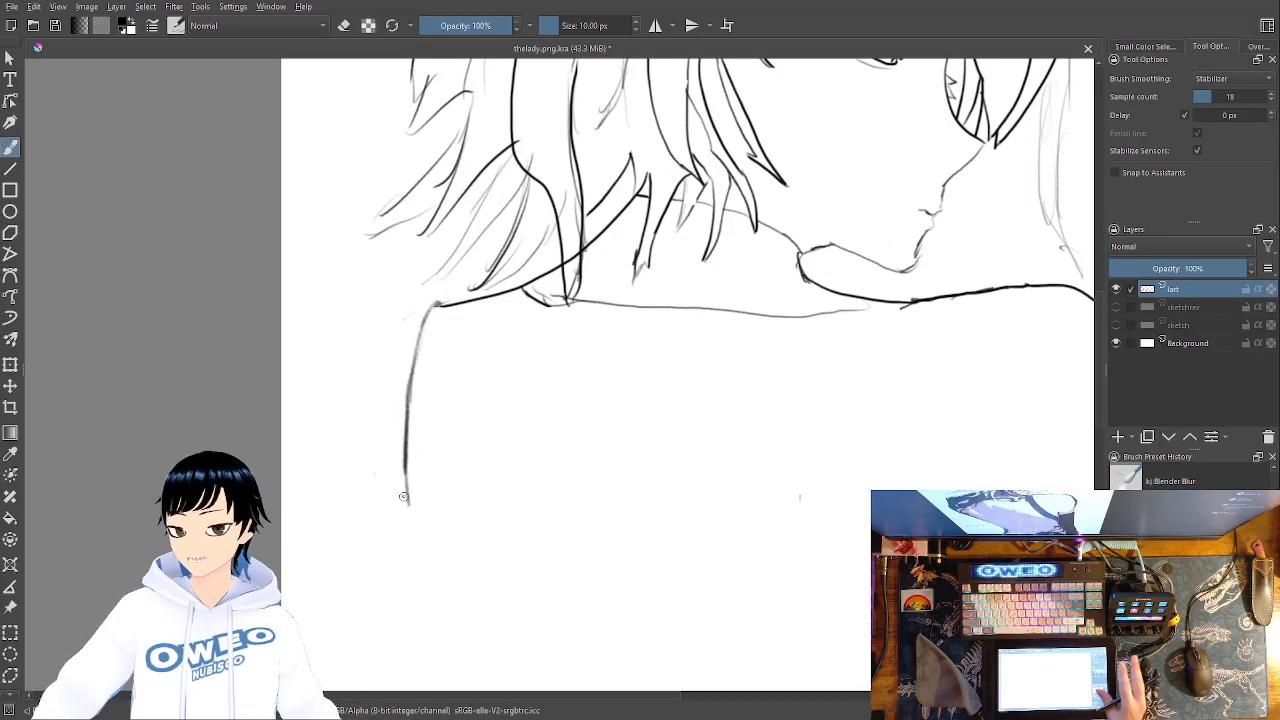
Draw the left side of the torso from the new shoulder line down to the existing waist line
{"action": "mouse_move", "coordinate": [639, 467]}
{"action": "left_mouse_down"}
{"action": "mouse_move", "coordinate": [494, 310]}
{"action": "mouse_move", "coordinate": [431, 214]}
{"action": "mouse_move", "coordinate": [418, 160]}
{"action": "left_mouse_up"}
{"action": "left_click_drag", "start_coordinate": [186, 150], "coordinate": [243, 423]}
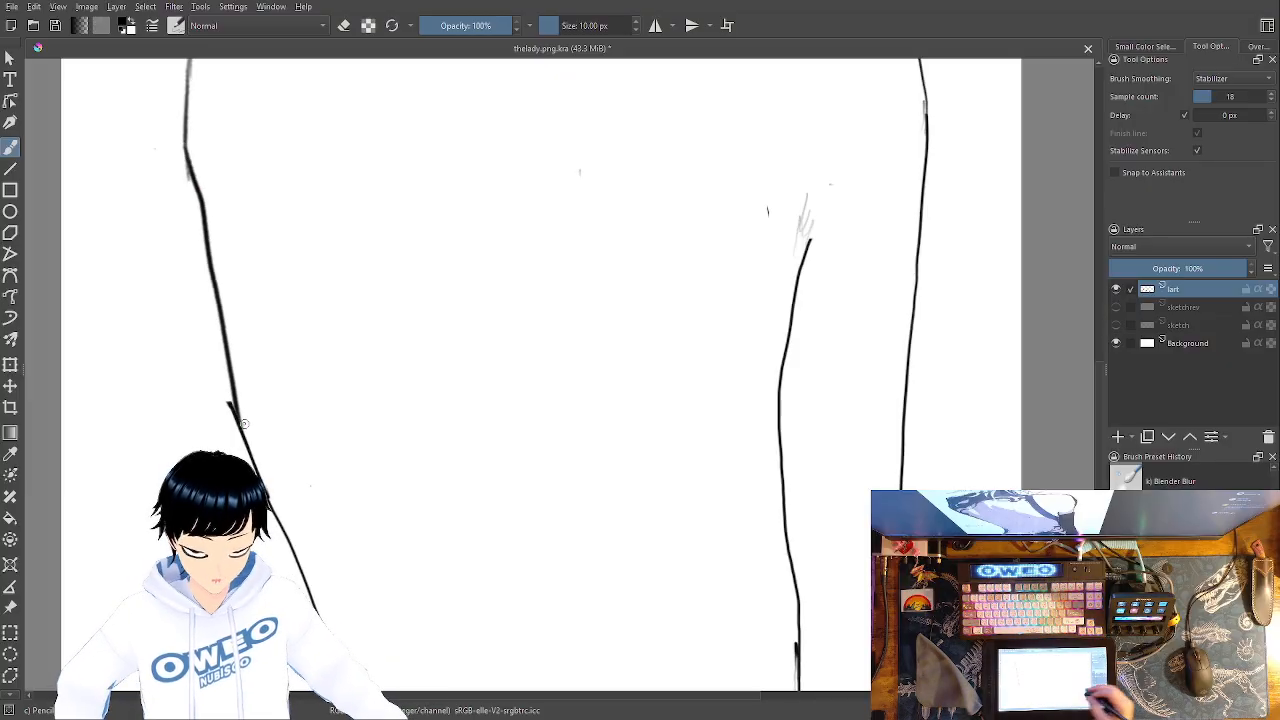
{"action": "key", "text": "minus"}
{"action": "key", "text": "minus"}
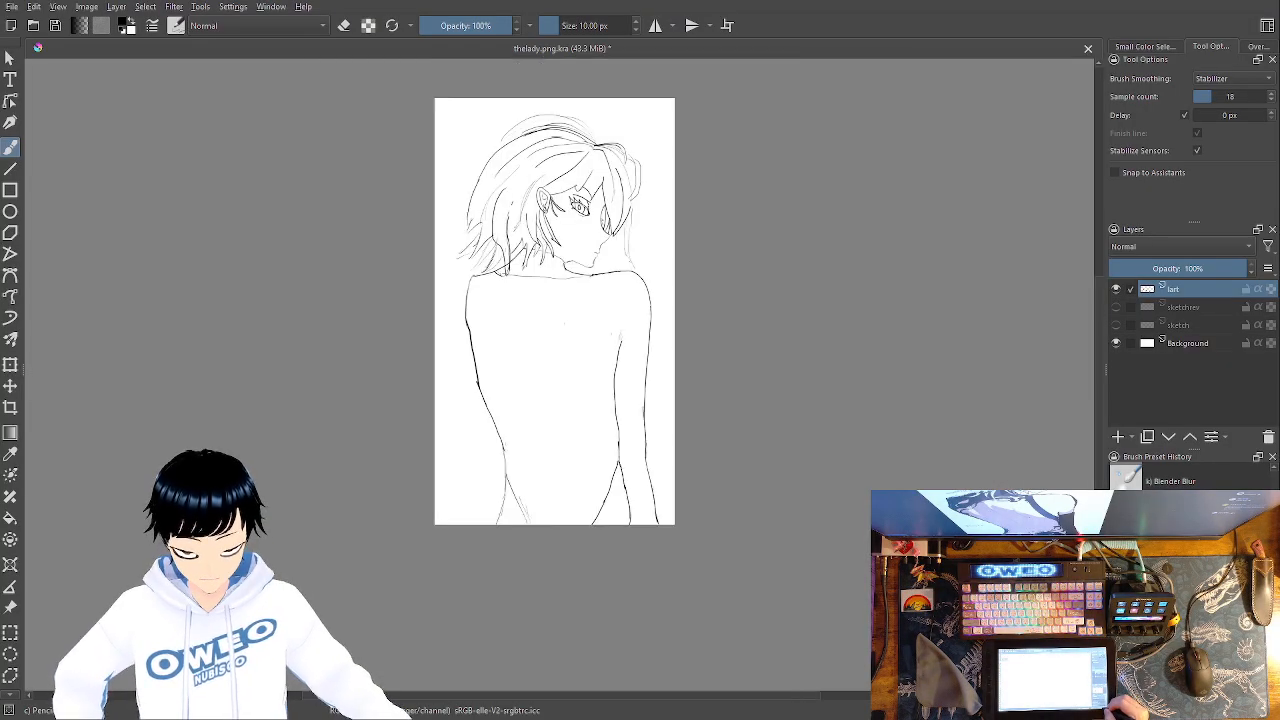
{"action": "key", "text": "plus"}
{"action": "key", "text": "plus"}
{"action": "key", "text": "plus"}
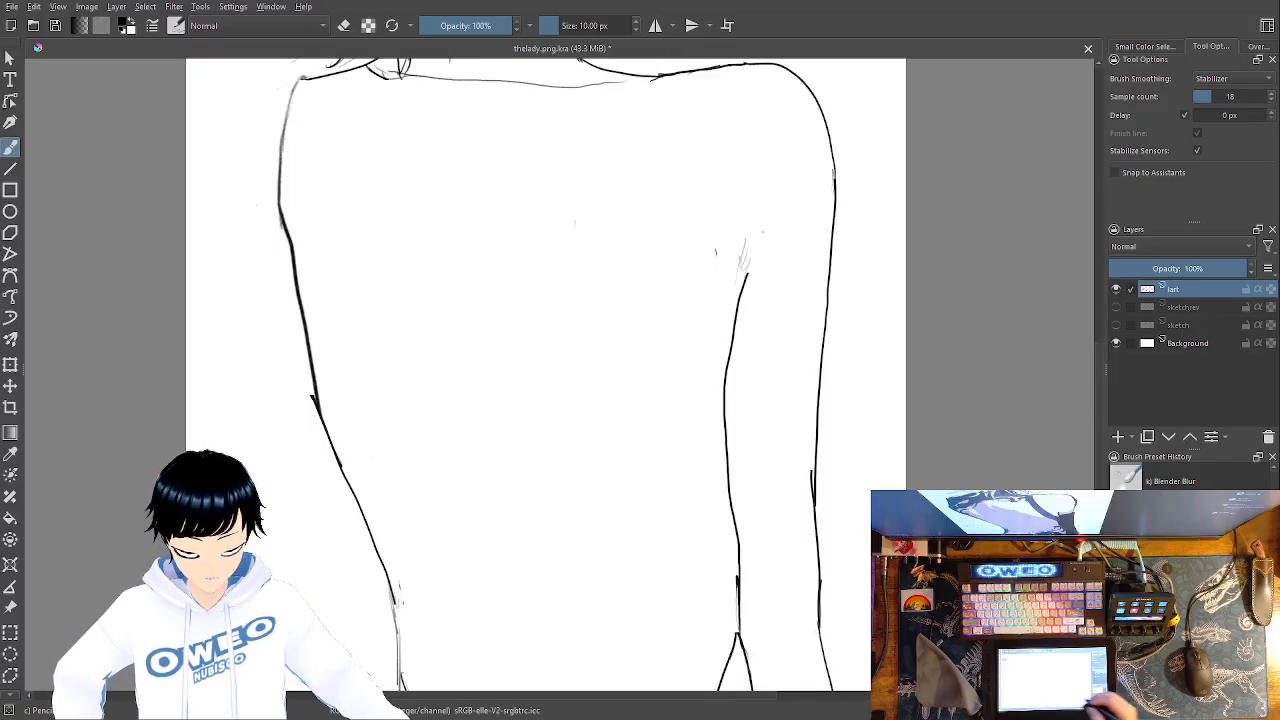
Erase the torso's left side line and redraw it with Pencil-2 as an inward curve from the shoulder to the waist
{"action": "right_click", "coordinate": [517, 481]}
{"action": "left_click", "coordinate": [517, 397]}
{"action": "mouse_move", "coordinate": [283, 214]}
{"action": "left_mouse_down"}
{"action": "mouse_move", "coordinate": [318, 410]}
{"action": "mouse_move", "coordinate": [355, 465]}
{"action": "left_mouse_up"}
{"action": "right_click", "coordinate": [441, 492]}
{"action": "left_click", "coordinate": [531, 481]}
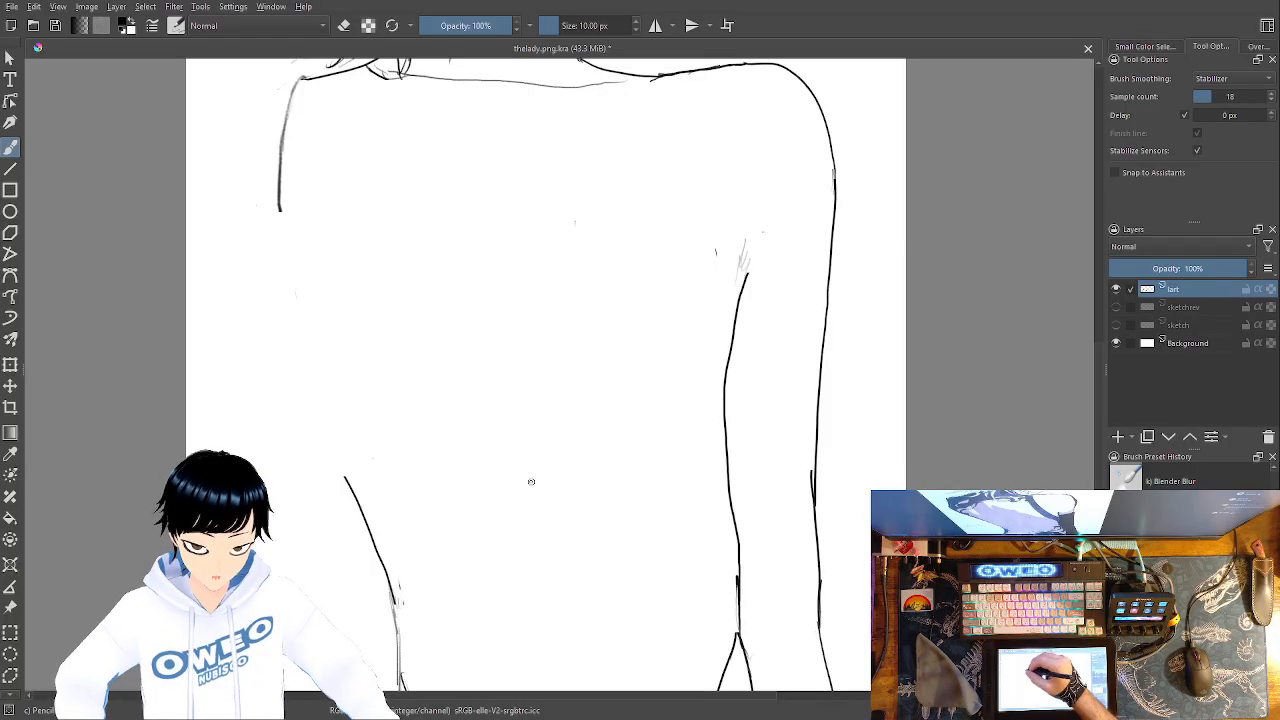
{"action": "mouse_move", "coordinate": [286, 232]}
{"action": "left_mouse_down"}
{"action": "mouse_move", "coordinate": [371, 414]}
{"action": "mouse_move", "coordinate": [395, 562]}
{"action": "mouse_move", "coordinate": [392, 640]}
{"action": "left_mouse_up"}
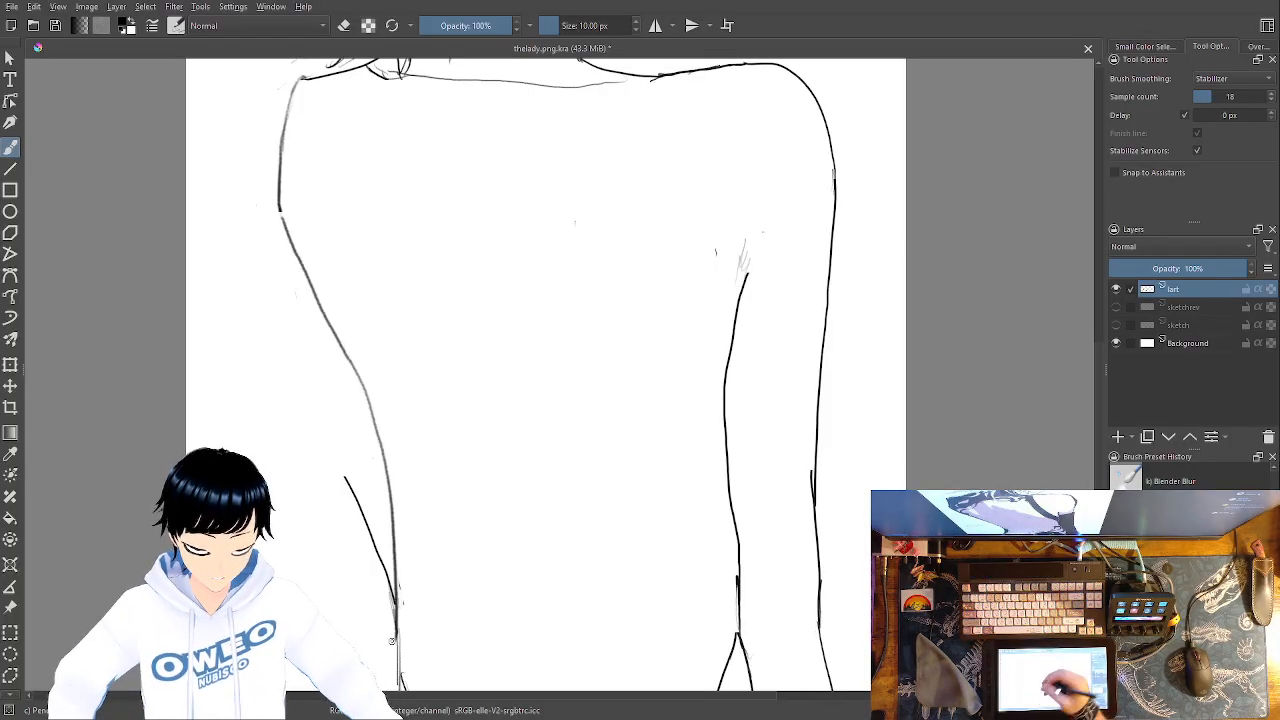
Erase the leftover piece of the old outline beside the new waist curve
{"action": "right_click", "coordinate": [493, 433]}
{"action": "left_click", "coordinate": [576, 453]}
{"action": "mouse_move", "coordinate": [346, 480]}
{"action": "left_mouse_down"}
{"action": "mouse_move", "coordinate": [385, 582]}
{"action": "mouse_move", "coordinate": [382, 501]}
{"action": "mouse_move", "coordinate": [386, 583]}
{"action": "left_mouse_up"}
Erase the lower left waist section of the outline down to where the hip lines begin
{"action": "key", "text": "ctrl+minus"}
{"action": "key", "text": "ctrl+minus"}
{"action": "key", "text": "ctrl+minus"}
{"action": "key", "text": "ctrl+minus"}
{"action": "key", "text": "ctrl+plus"}
{"action": "key", "text": "ctrl+plus"}
{"action": "key", "text": "ctrl+plus"}
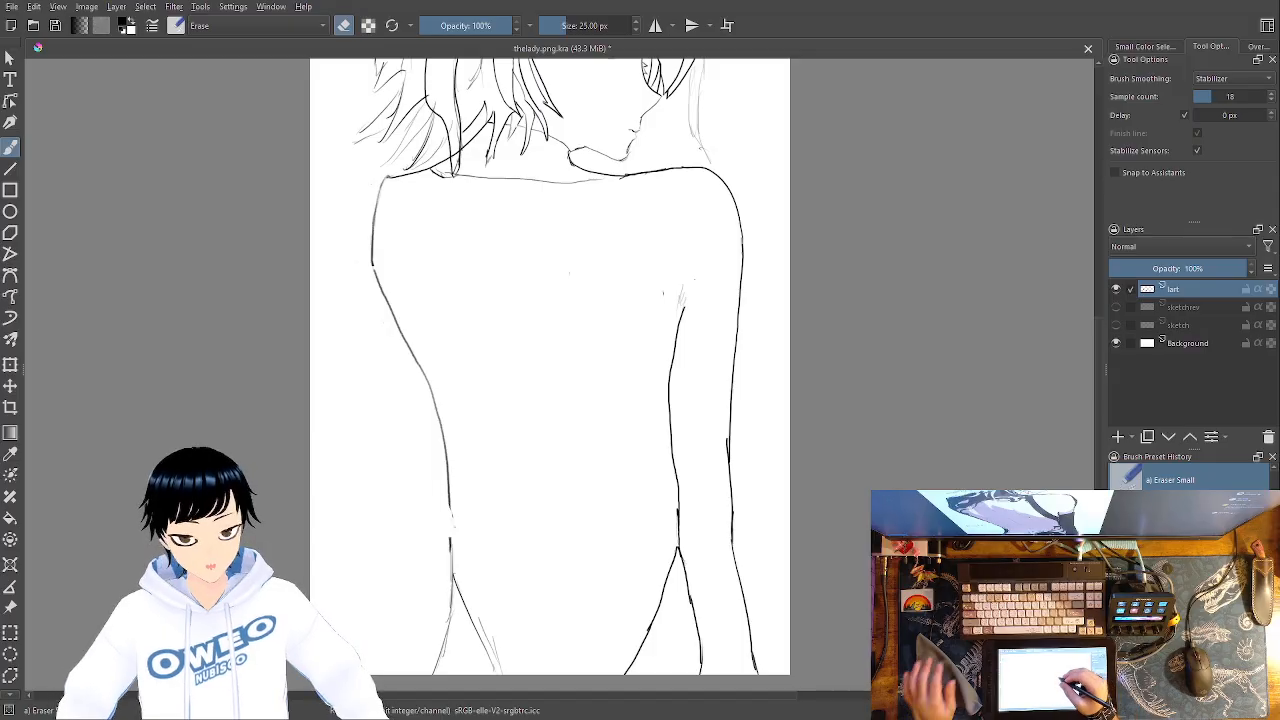
{"action": "left_click_drag", "start_coordinate": [679, 227], "coordinate": [700, 166]}
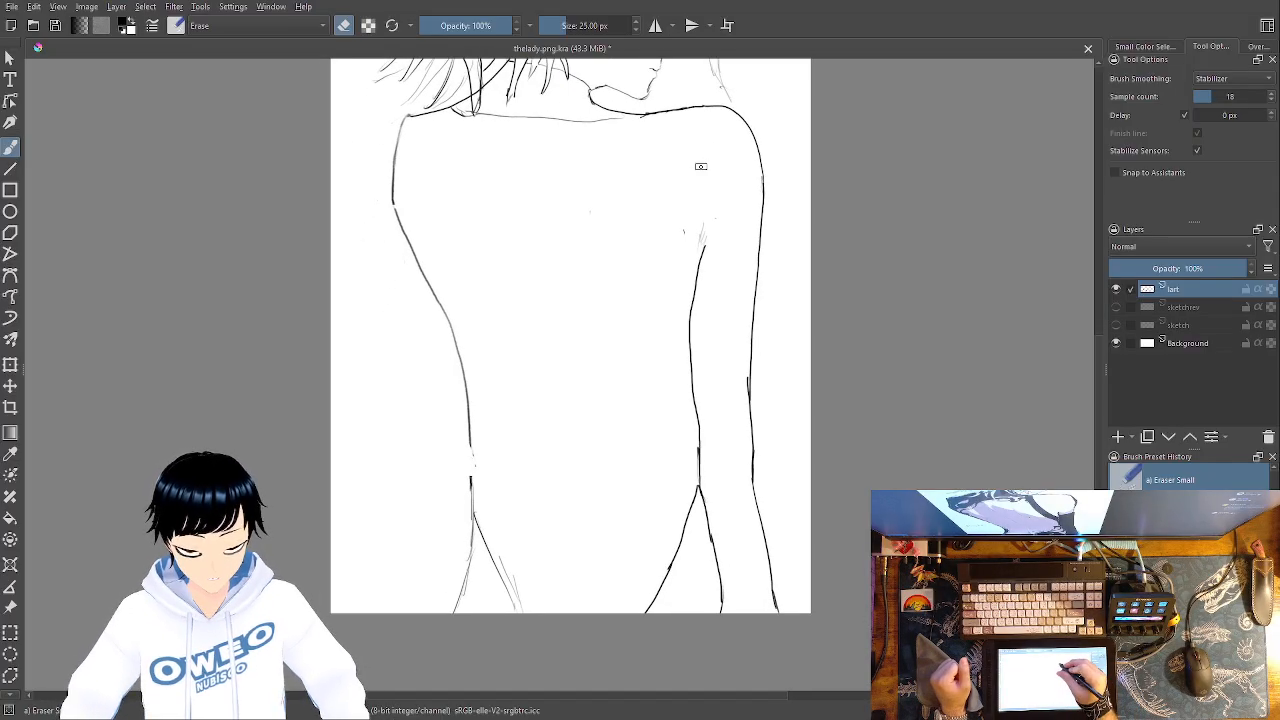
{"action": "left_click_drag", "start_coordinate": [474, 422], "coordinate": [468, 516]}
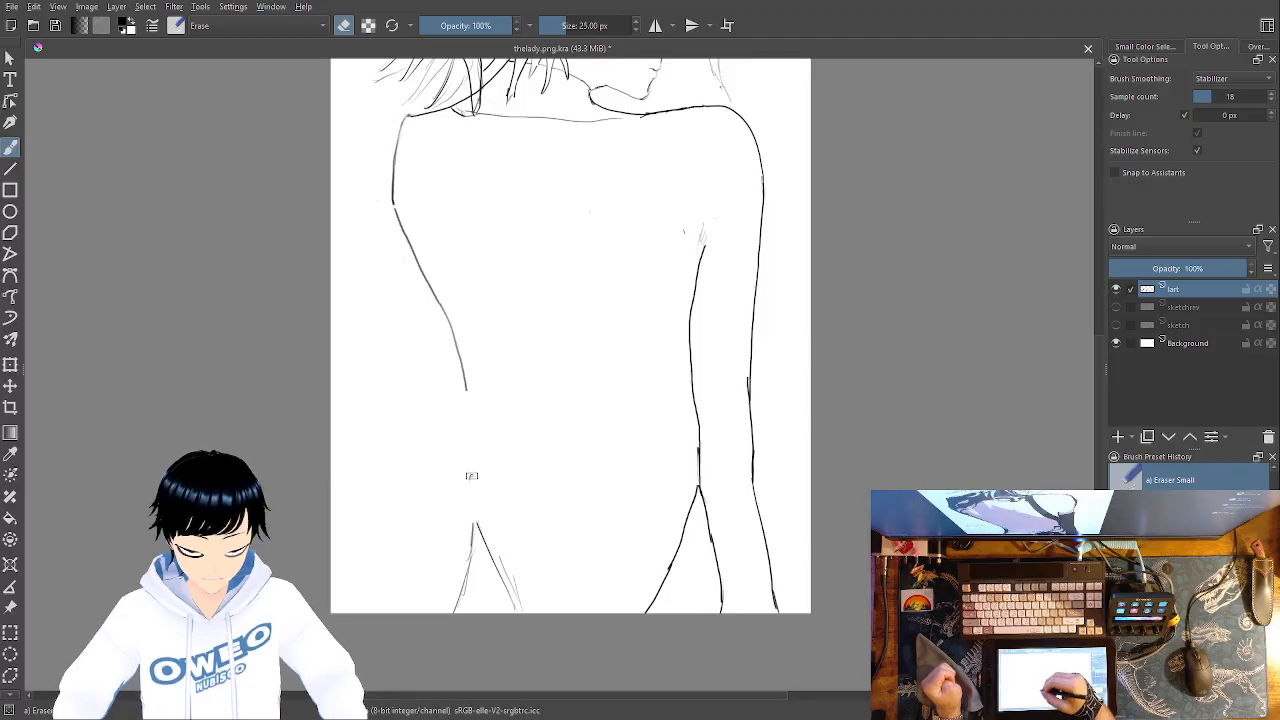
Redraw the lower left waist with Pencil-2, joining the torso curve to the hip lines
{"action": "right_click", "coordinate": [517, 506]}
{"action": "left_click", "coordinate": [607, 523]}
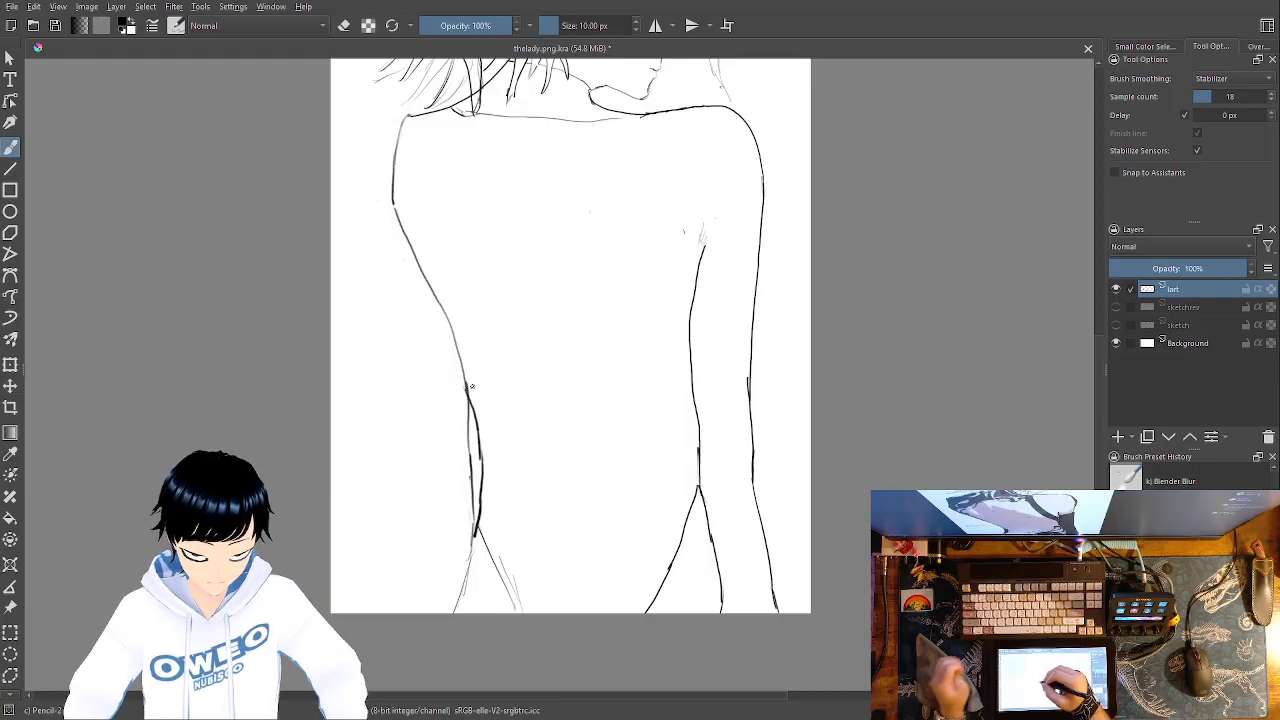
{"action": "left_click_drag", "start_coordinate": [462, 386], "coordinate": [475, 532]}
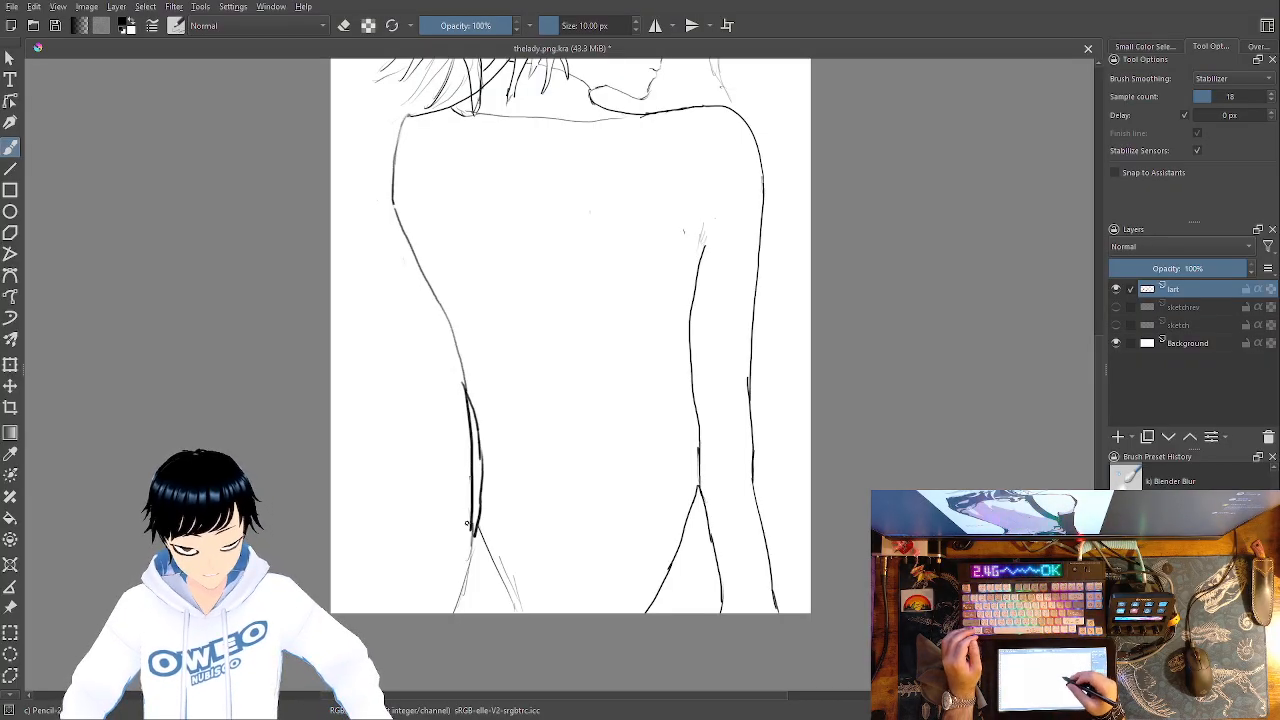
Rework the left side line just below the shoulder with a heavier Pencil-2 stroke
{"action": "scroll", "coordinate": [714, 566], "scroll_direction": "up", "scroll_amount": 3}
{"action": "right_click", "coordinate": [500, 362]}
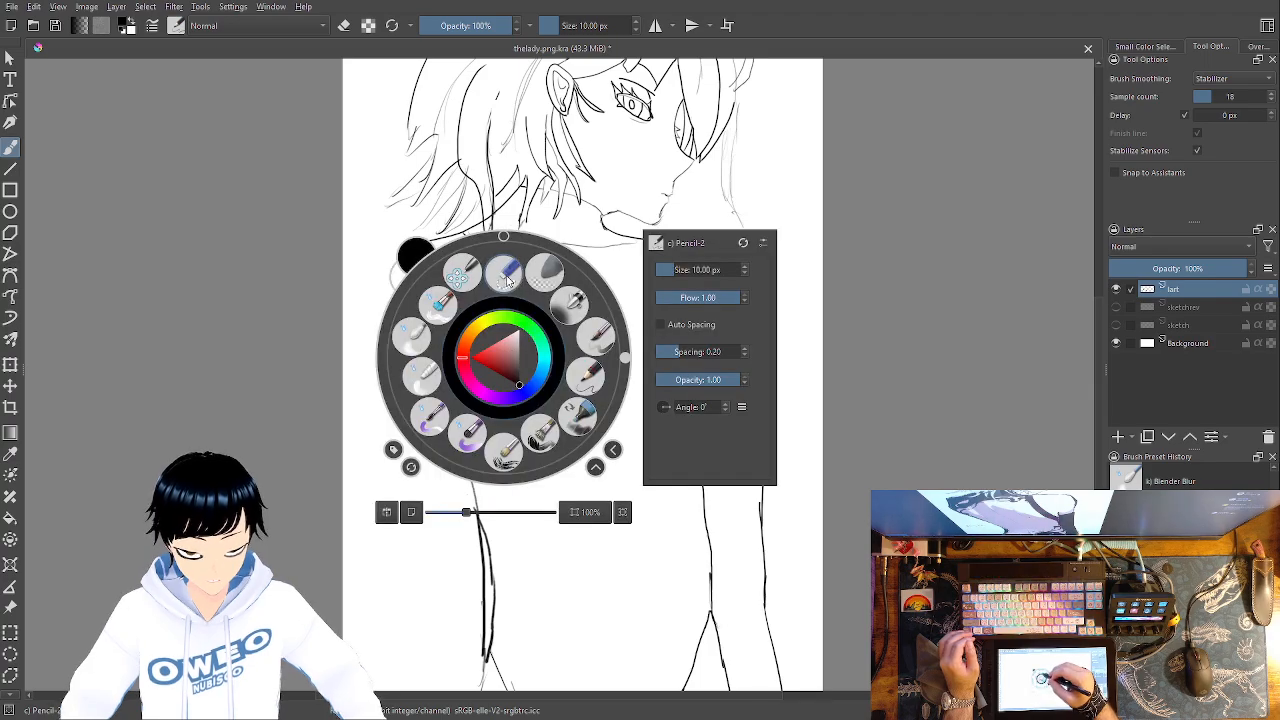
{"action": "left_click", "coordinate": [410, 336]}
{"action": "right_click", "coordinate": [563, 471]}
{"action": "left_click", "coordinate": [636, 450]}
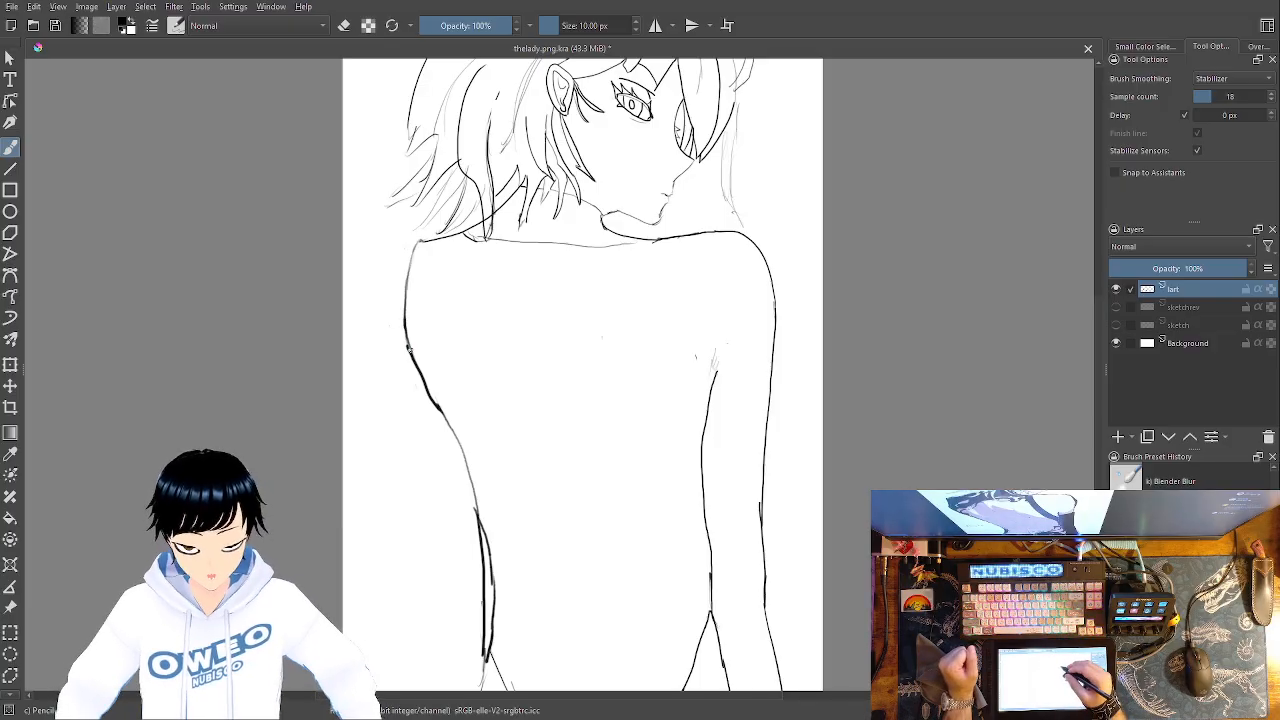
Erase the thin line running across the top of the back beneath the hair and chin with Eraser Small
{"action": "right_click", "coordinate": [762, 230]}
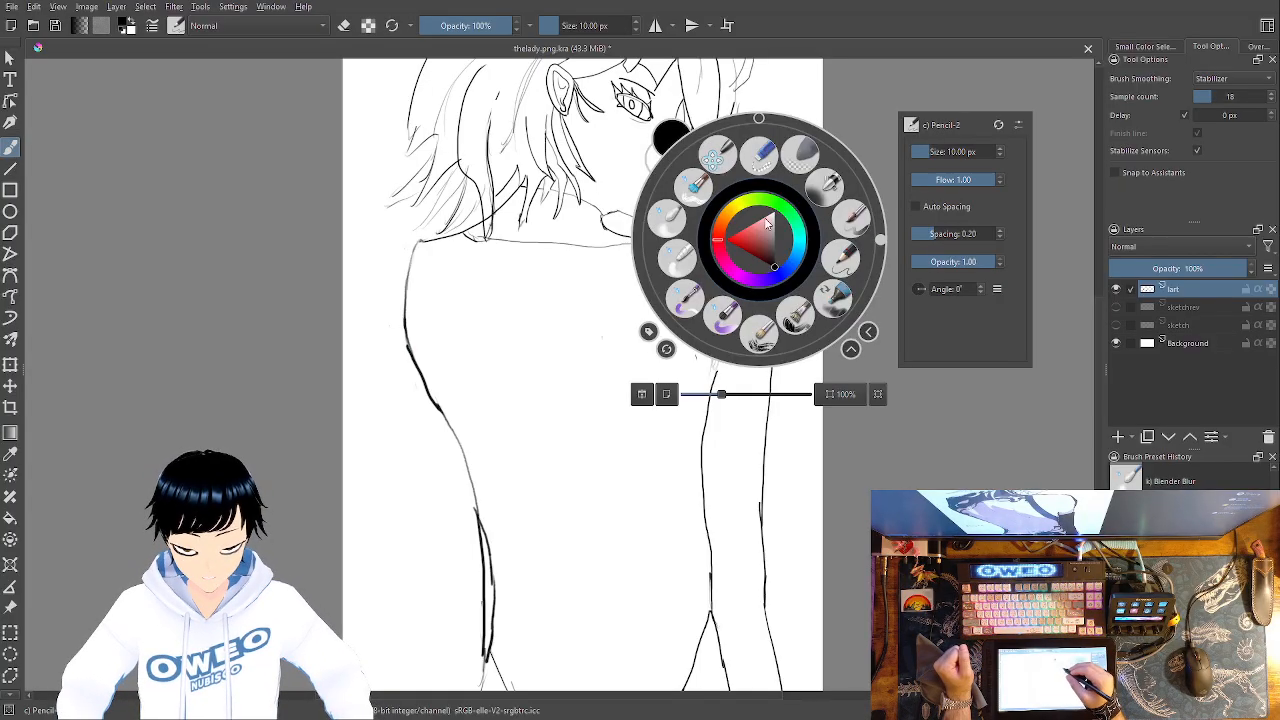
{"action": "left_click", "coordinate": [764, 163]}
{"action": "left_click_drag", "start_coordinate": [620, 368], "coordinate": [595, 582]}
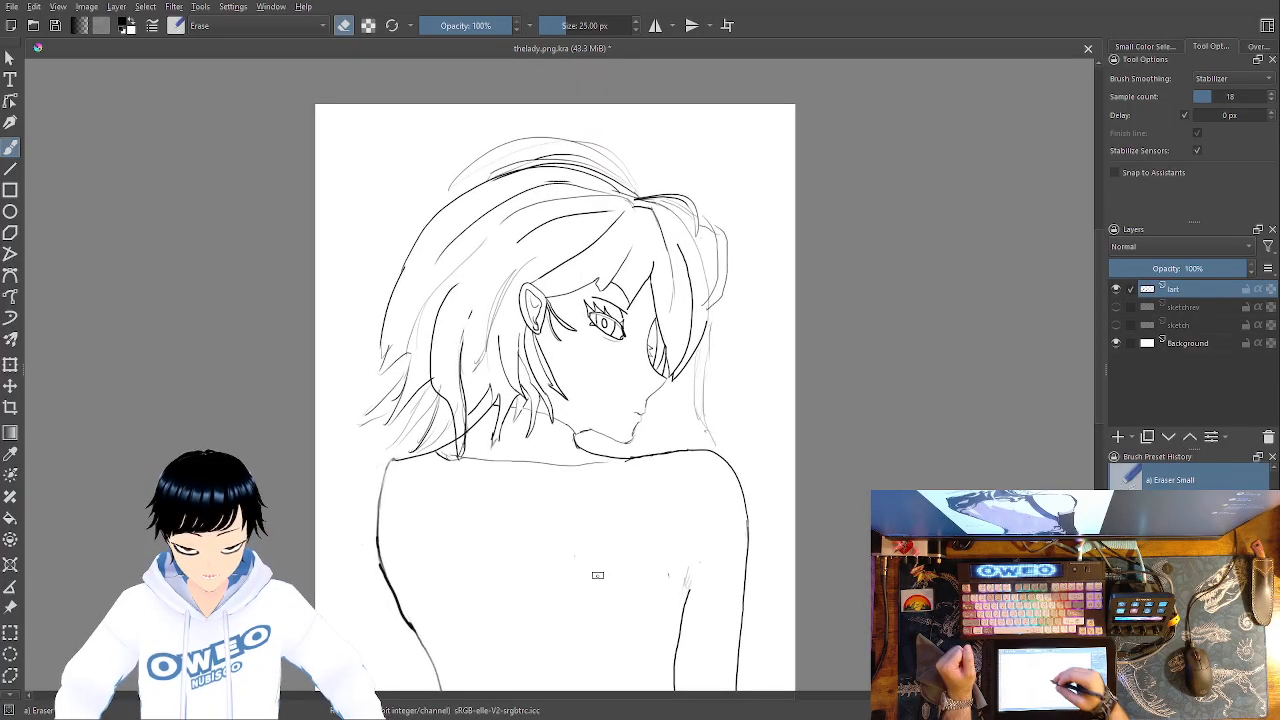
{"action": "key", "text": "ctrl+plus"}
{"action": "key", "text": "ctrl+plus"}
{"action": "key", "text": "ctrl+plus"}
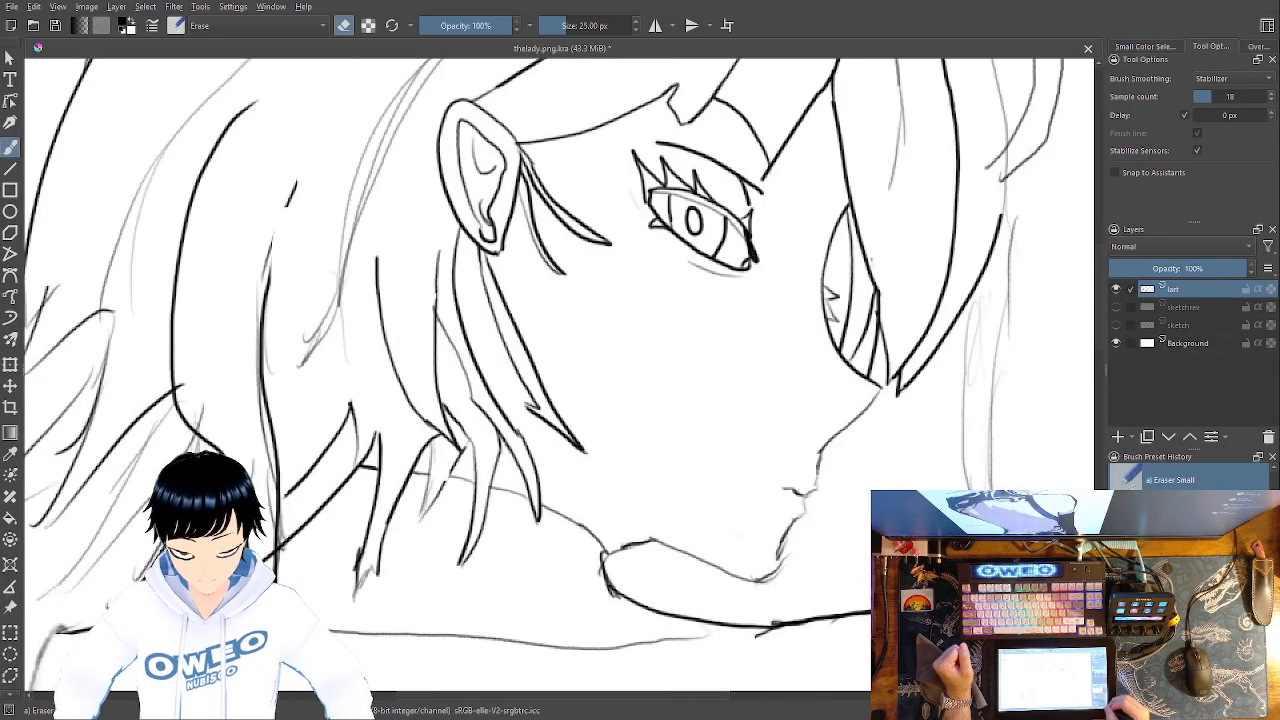
{"action": "left_click_drag", "start_coordinate": [694, 417], "coordinate": [731, 240]}
{"action": "mouse_move", "coordinate": [742, 455]}
{"action": "left_mouse_down"}
{"action": "mouse_move", "coordinate": [574, 467]}
{"action": "mouse_move", "coordinate": [305, 445]}
{"action": "left_mouse_up"}
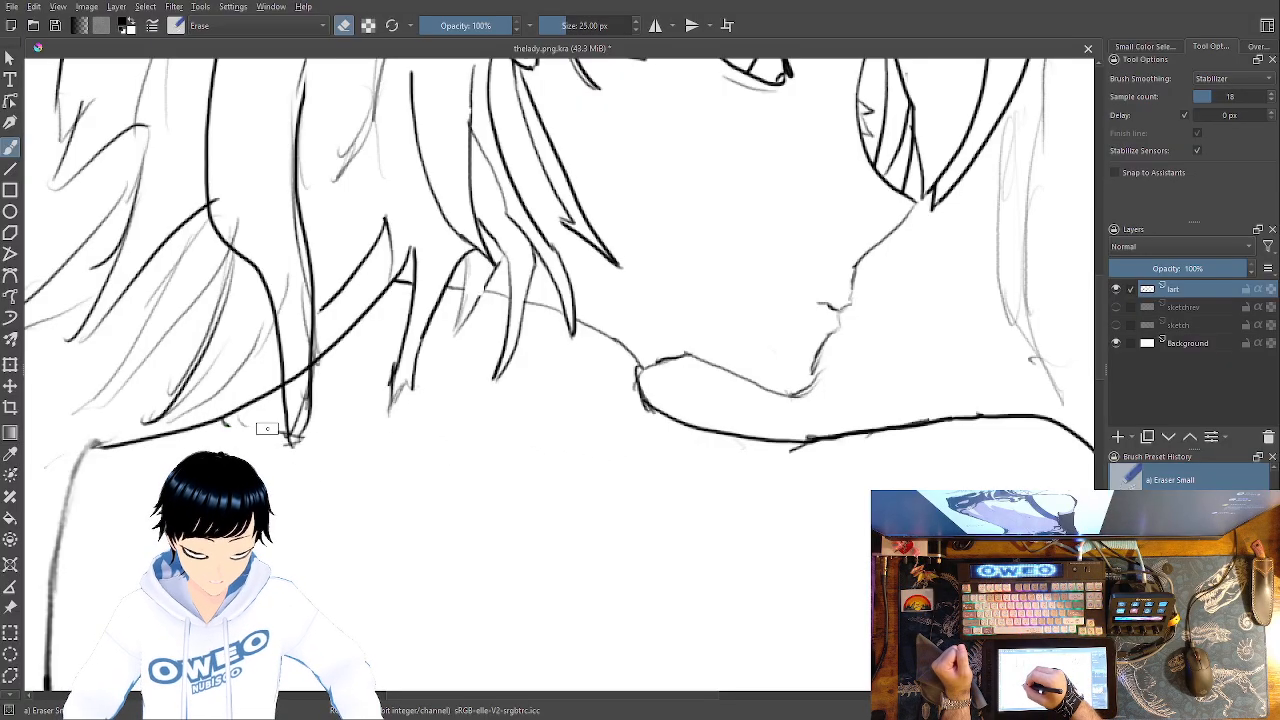
Try a sagging curve across the upper back with Pencil-2 at 10 px and undo it
{"action": "right_click", "coordinate": [632, 516]}
{"action": "left_click", "coordinate": [715, 527]}
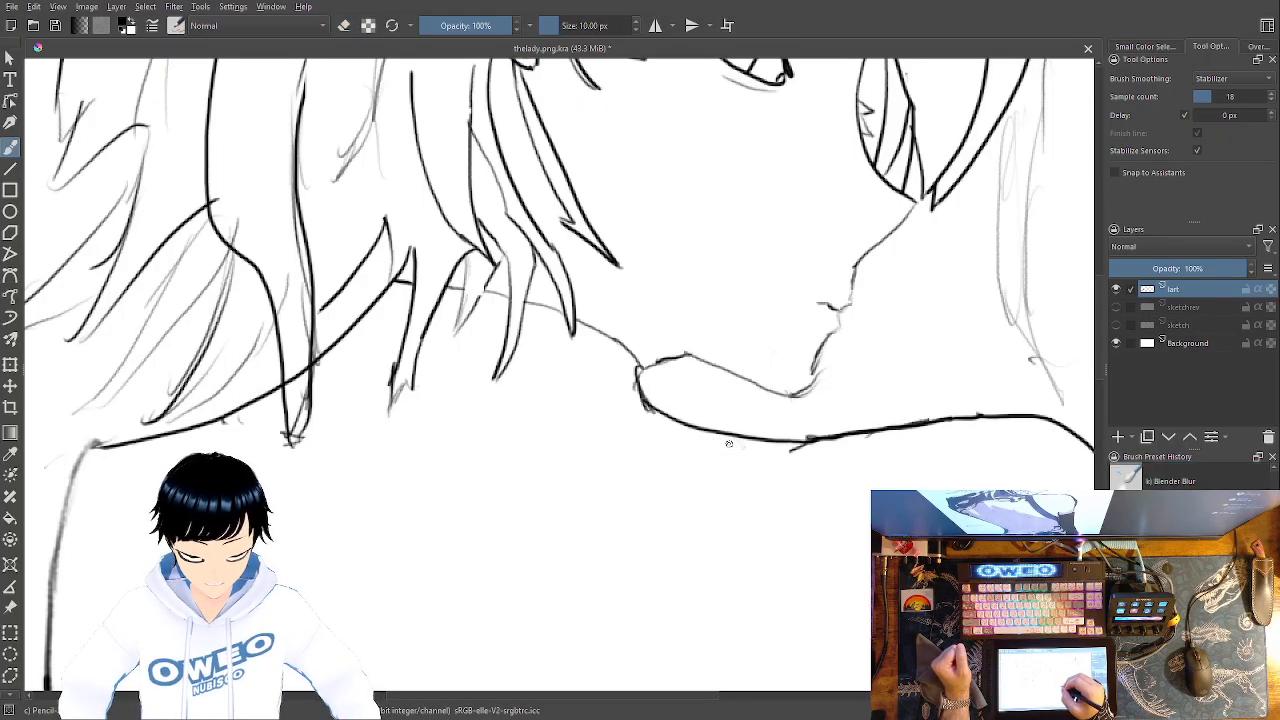
{"action": "mouse_move", "coordinate": [716, 447]}
{"action": "left_mouse_down"}
{"action": "mouse_move", "coordinate": [664, 472]}
{"action": "mouse_move", "coordinate": [536, 489]}
{"action": "mouse_move", "coordinate": [375, 485]}
{"action": "mouse_move", "coordinate": [205, 425]}
{"action": "left_mouse_up"}
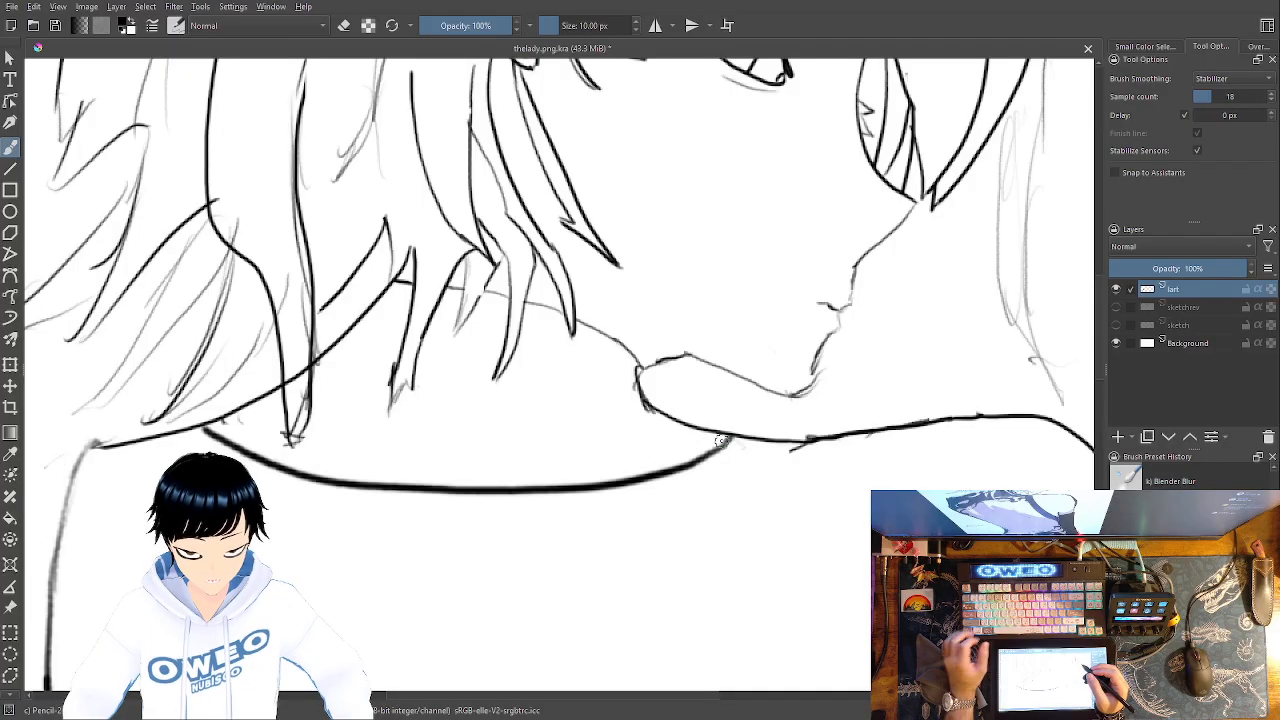
{"action": "key", "text": "ctrl+z"}
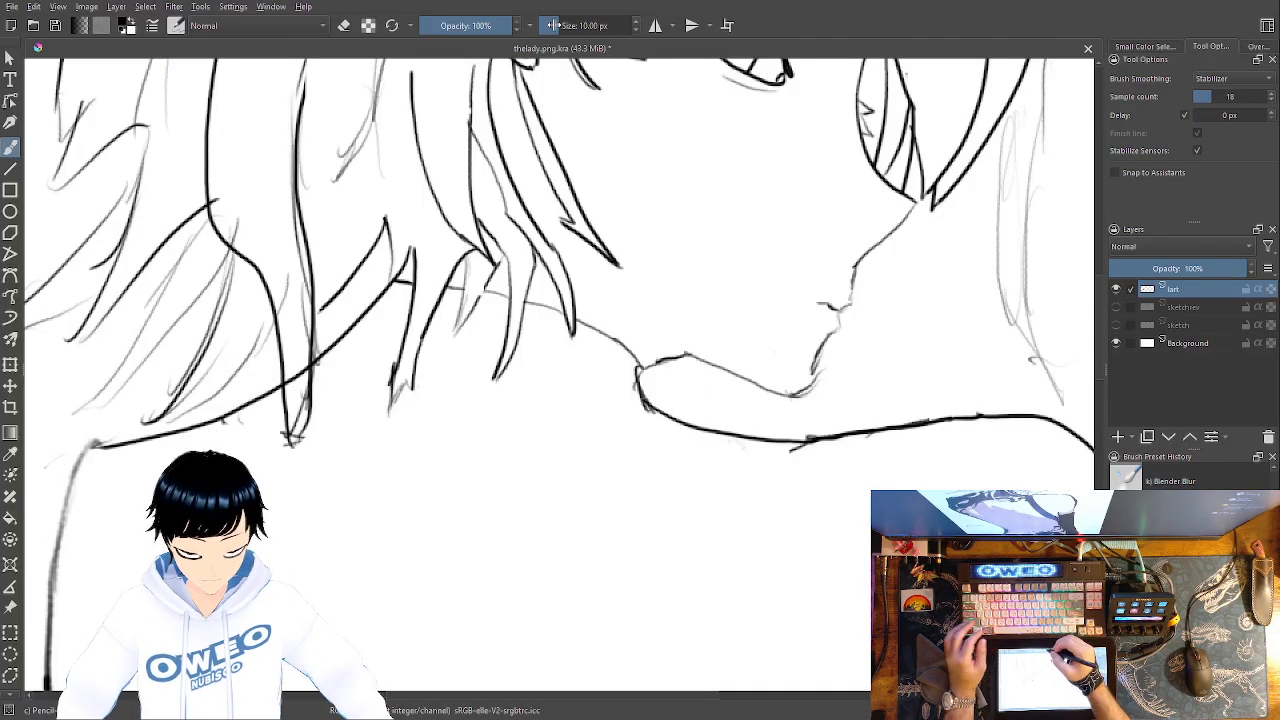
Try a curve across the upper back with Pencil-2 reduced to 0.20 px and undo the strokes
{"action": "mouse_move", "coordinate": [566, 22]}
{"action": "left_mouse_down"}
{"action": "mouse_move", "coordinate": [546, 24]}
{"action": "mouse_move", "coordinate": [558, 22]}
{"action": "left_mouse_up"}
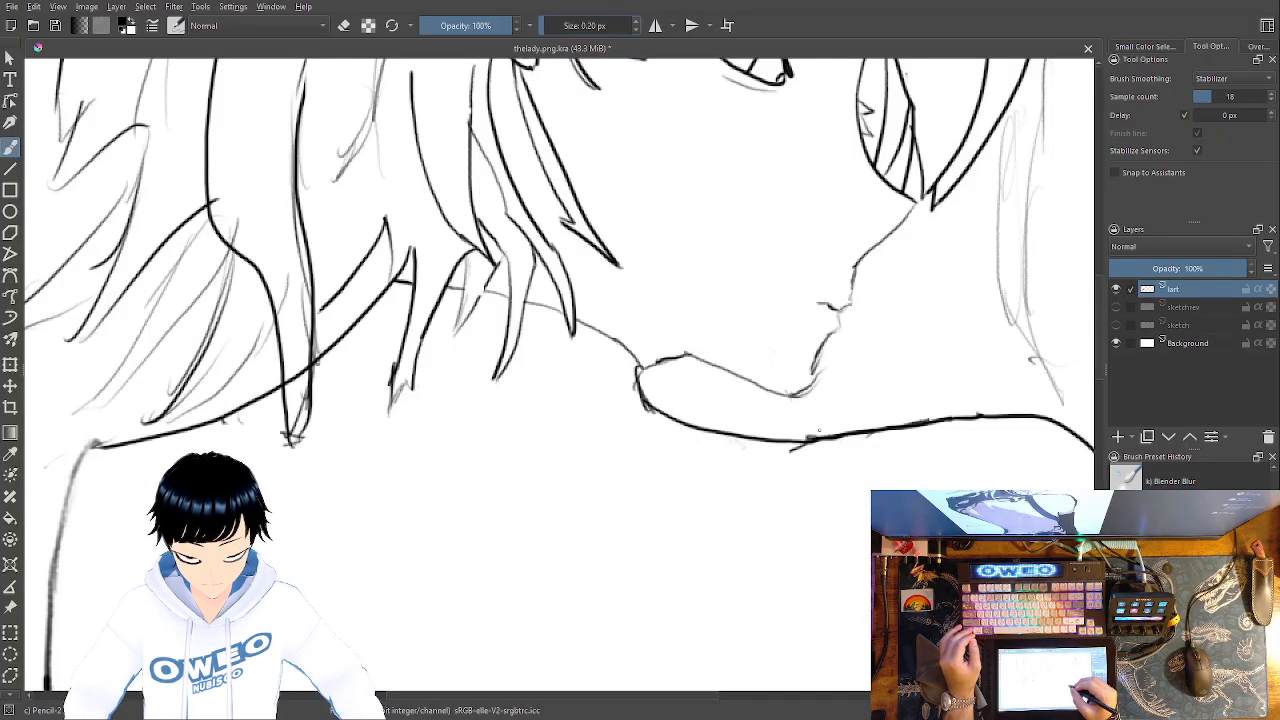
{"action": "left_click_drag", "start_coordinate": [550, 489], "coordinate": [586, 489]}
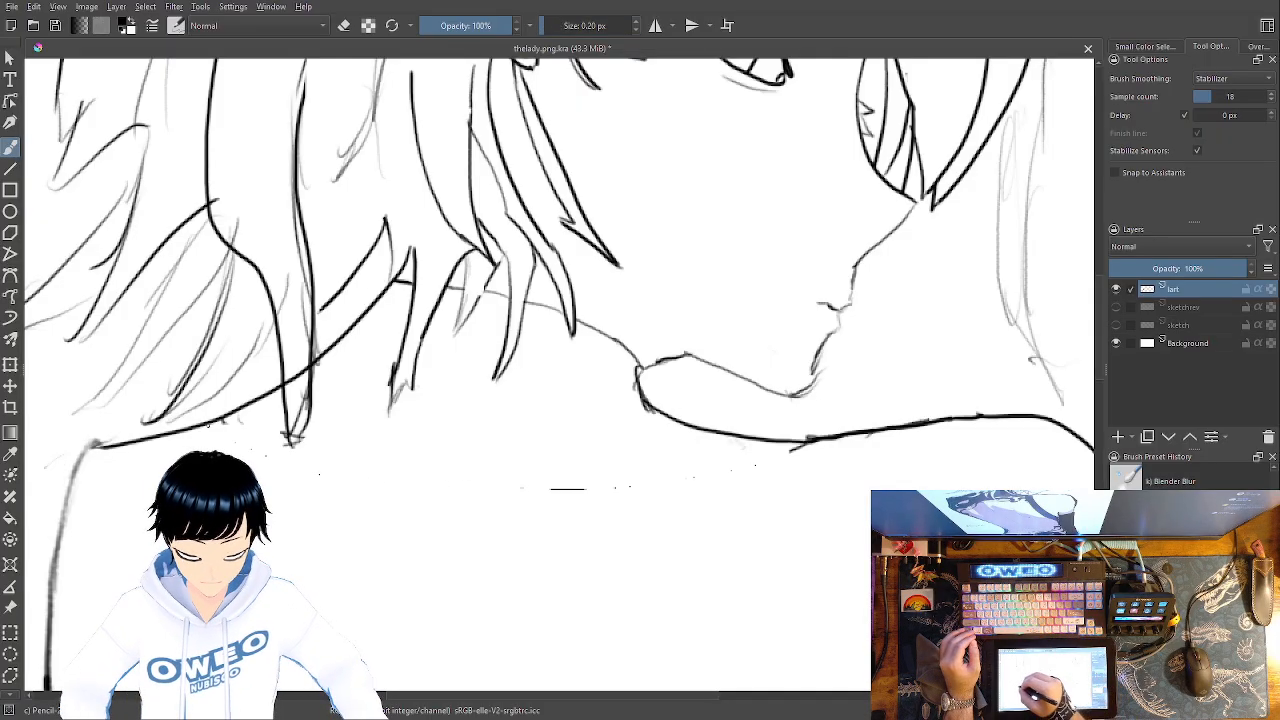
{"action": "left_click_drag", "start_coordinate": [786, 468], "coordinate": [387, 494]}
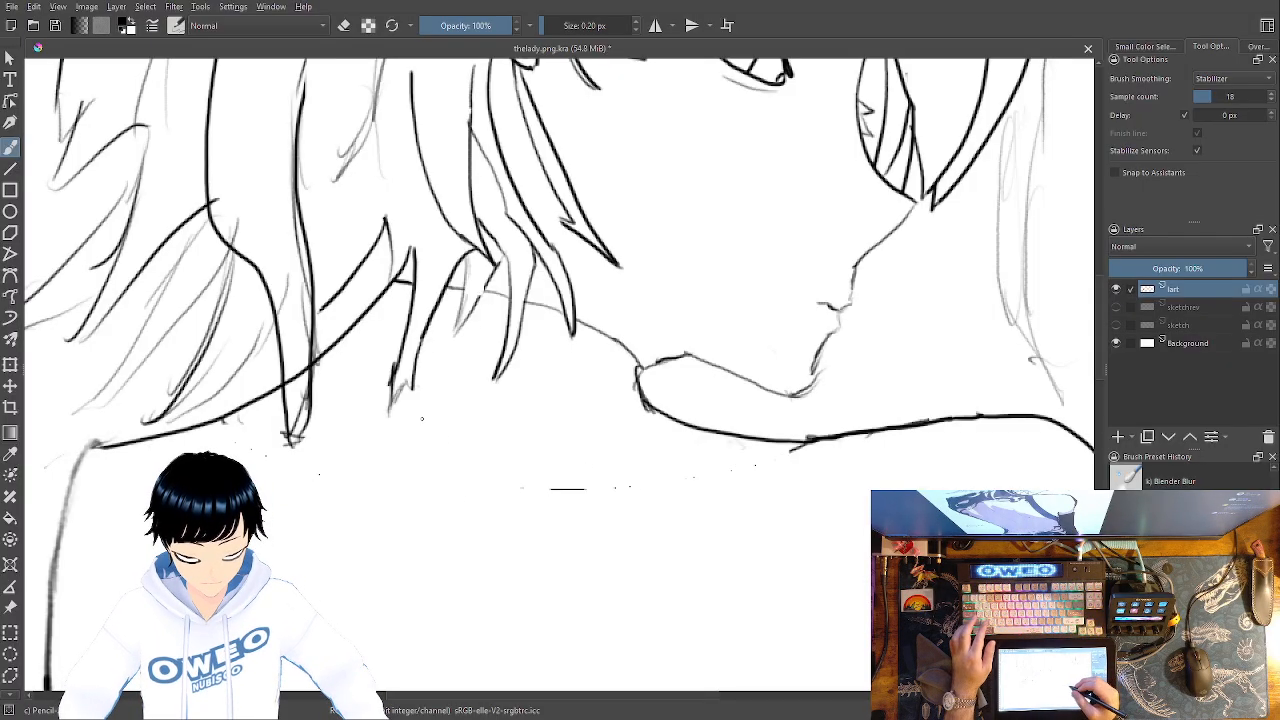
{"action": "key", "text": "ctrl+z"}
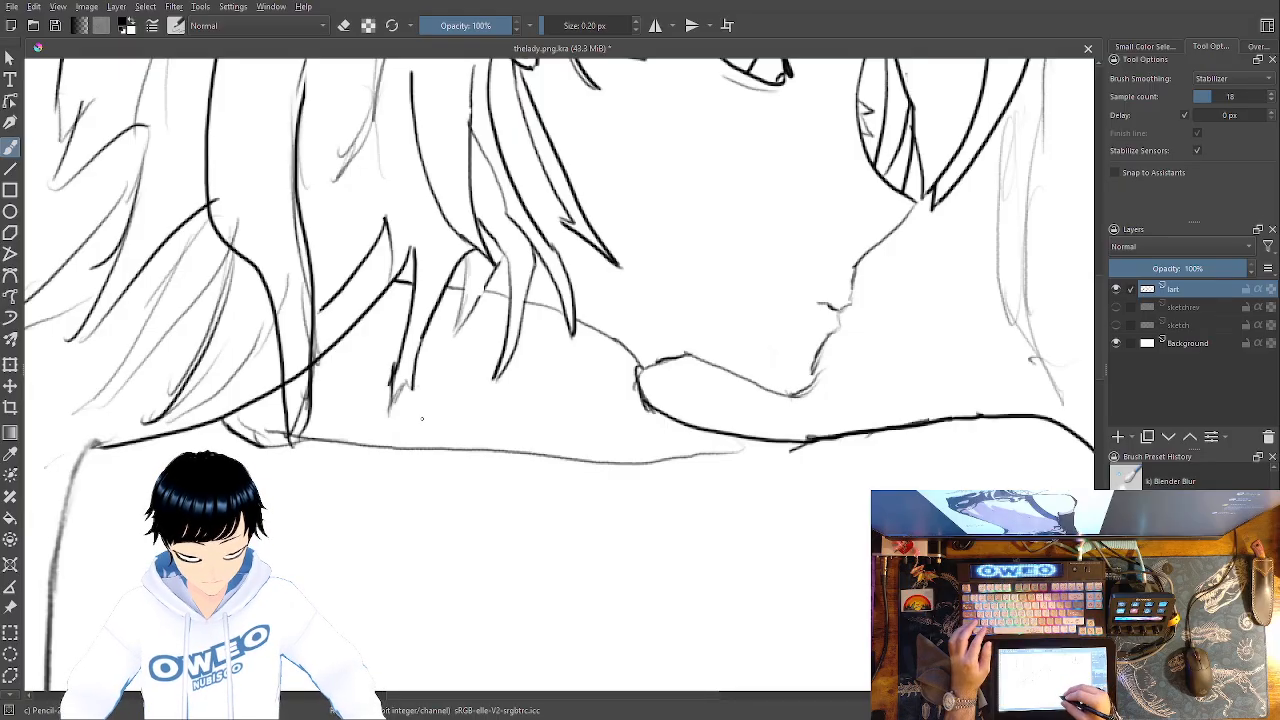
Erase the thin line across the upper back and its remains below the hair tips with Eraser Small
{"action": "right_click", "coordinate": [724, 552]}
{"action": "left_click", "coordinate": [727, 428]}
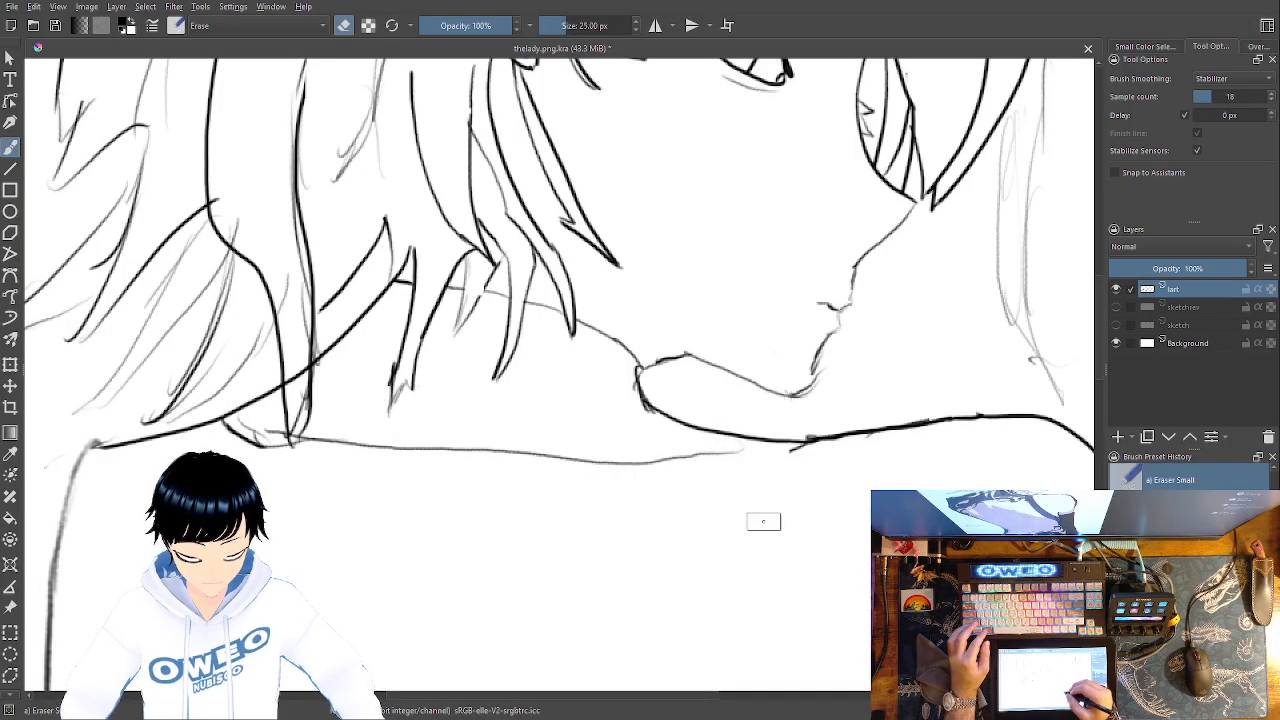
{"action": "mouse_move", "coordinate": [778, 478]}
{"action": "left_mouse_down"}
{"action": "mouse_move", "coordinate": [754, 457]}
{"action": "mouse_move", "coordinate": [476, 461]}
{"action": "mouse_move", "coordinate": [305, 436]}
{"action": "mouse_move", "coordinate": [520, 440]}
{"action": "mouse_move", "coordinate": [429, 449]}
{"action": "left_mouse_up"}
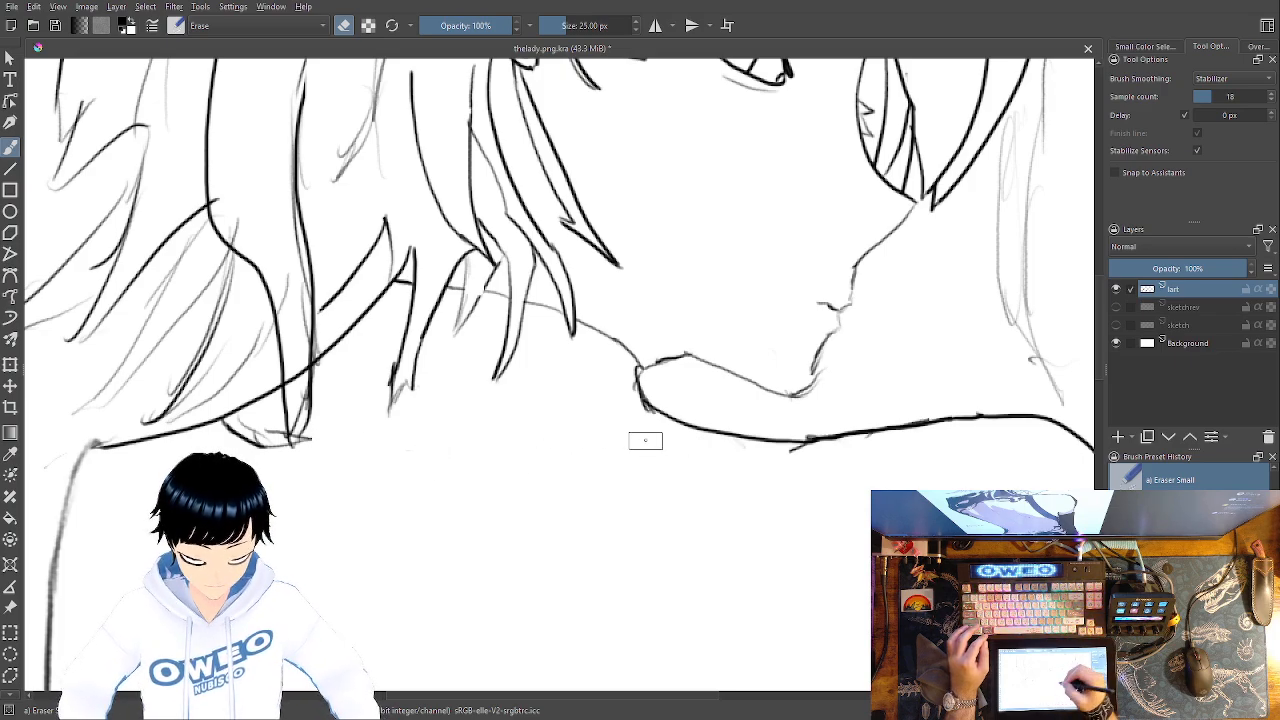
{"action": "mouse_move", "coordinate": [262, 443]}
{"action": "left_mouse_down"}
{"action": "mouse_move", "coordinate": [247, 440]}
{"action": "mouse_move", "coordinate": [265, 424]}
{"action": "mouse_move", "coordinate": [270, 451]}
{"action": "mouse_move", "coordinate": [300, 439]}
{"action": "mouse_move", "coordinate": [267, 438]}
{"action": "left_mouse_up"}
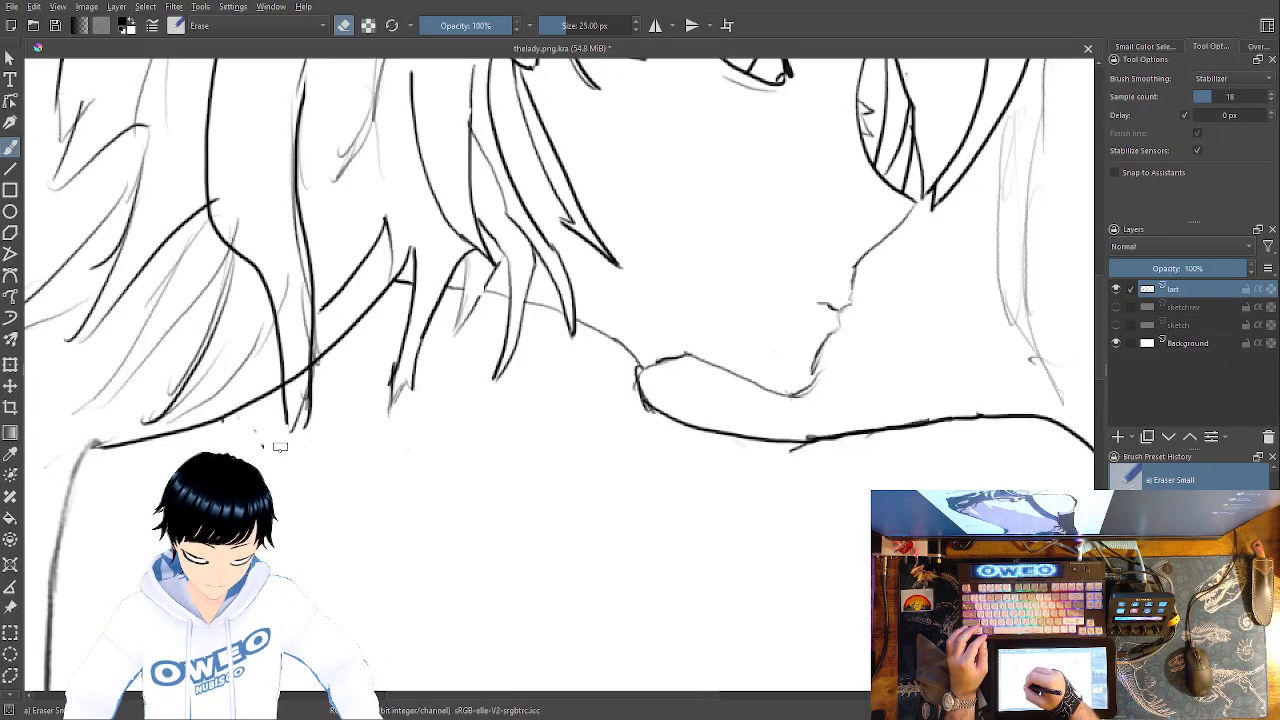
Switch back to Pencil-2 and try the upper back curve again at 0.20 px
{"action": "right_click", "coordinate": [662, 512]}
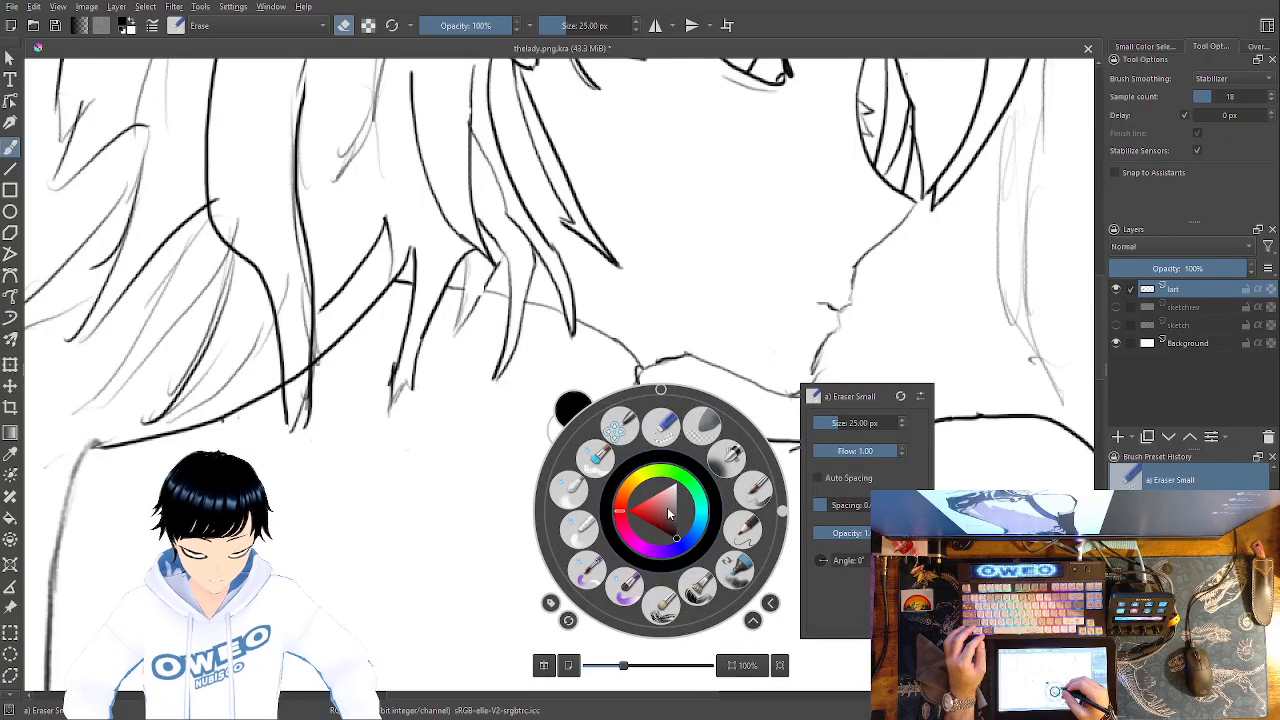
{"action": "left_click", "coordinate": [753, 487]}
{"action": "right_click", "coordinate": [711, 467]}
{"action": "left_click", "coordinate": [800, 490]}
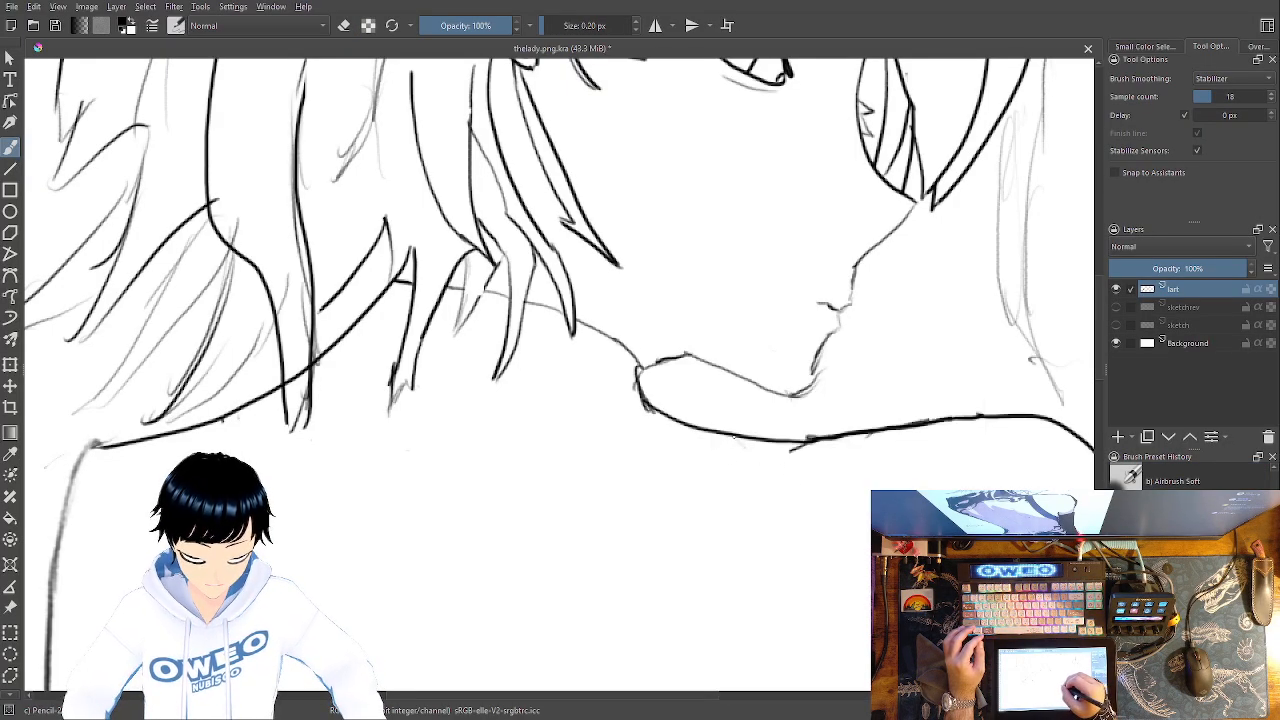
{"action": "mouse_move", "coordinate": [707, 459]}
{"action": "left_mouse_down"}
{"action": "mouse_move", "coordinate": [563, 498]}
{"action": "mouse_move", "coordinate": [392, 485]}
{"action": "mouse_move", "coordinate": [223, 426]}
{"action": "left_mouse_up"}
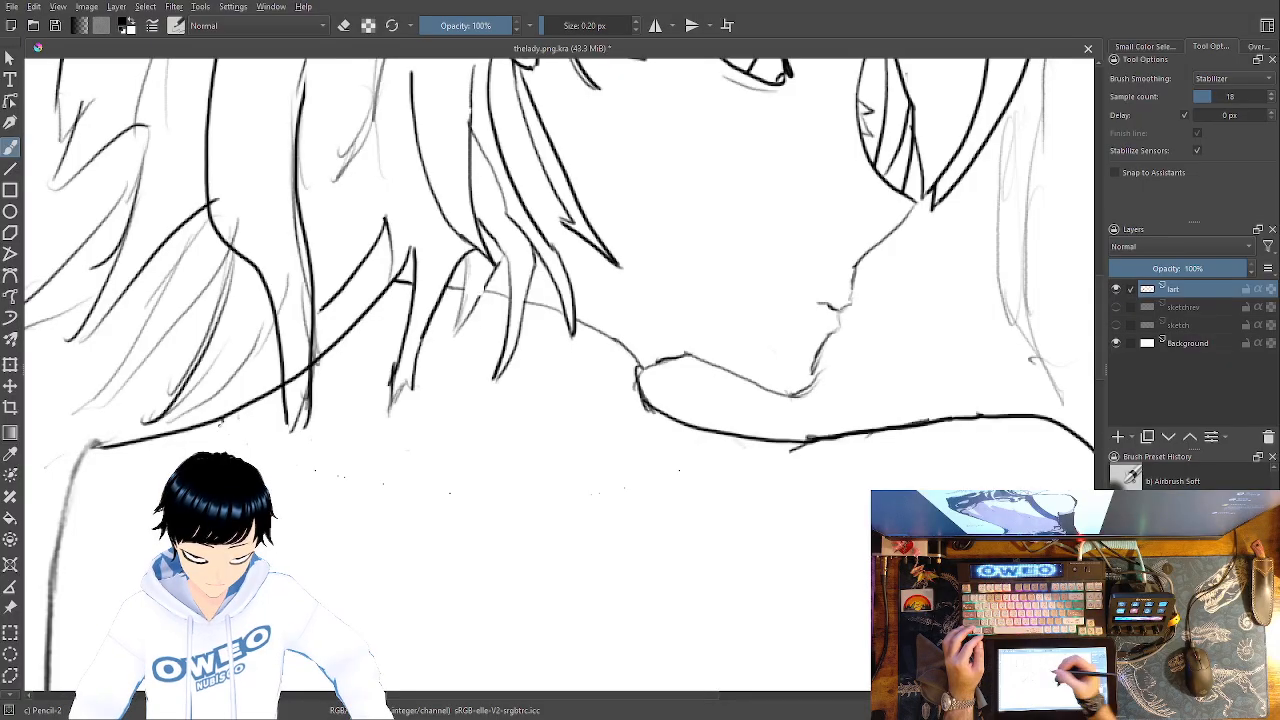
{"action": "left_click_drag", "start_coordinate": [635, 518], "coordinate": [713, 642]}
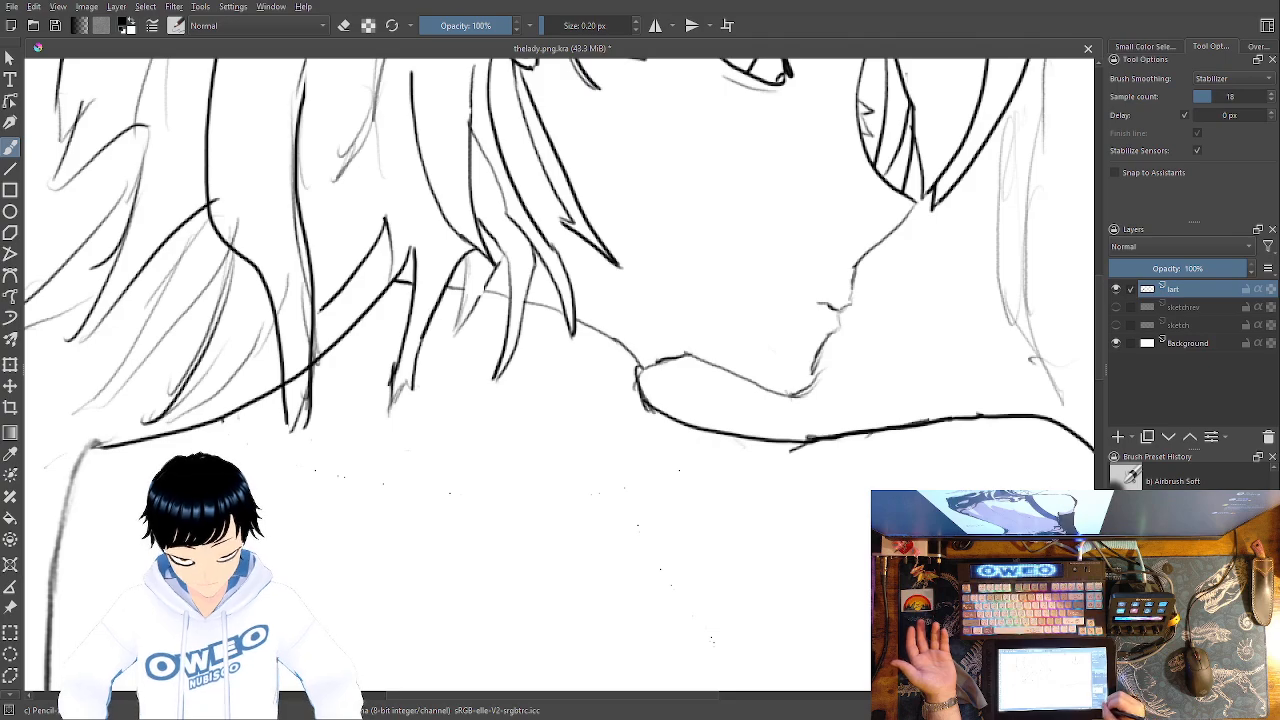
Test a short Pencil-2 stroke close up below the hair tips and set the brush size to 7.34 px
{"action": "key", "text": "ctrl+plus"}
{"action": "key", "text": "ctrl+plus"}
{"action": "key", "text": "ctrl+plus"}
{"action": "key", "text": "ctrl+plus"}
{"action": "key", "text": "ctrl+plus"}
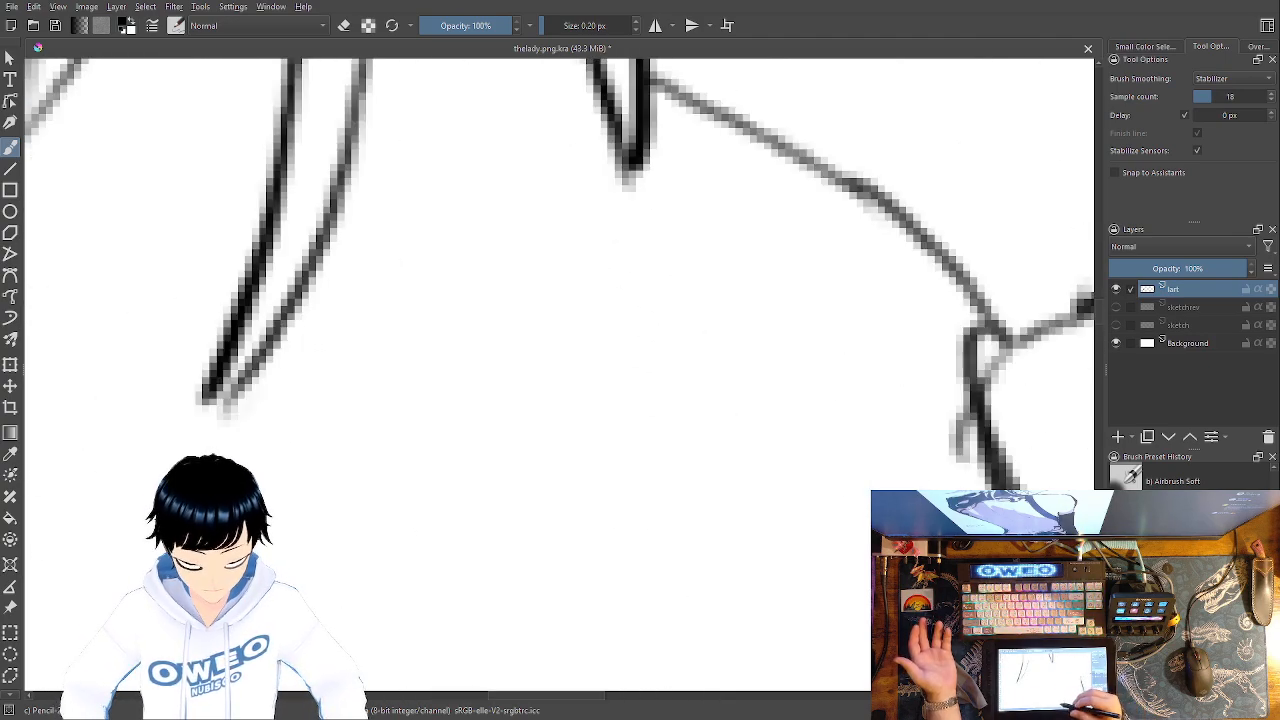
{"action": "left_click_drag", "start_coordinate": [726, 544], "coordinate": [732, 499]}
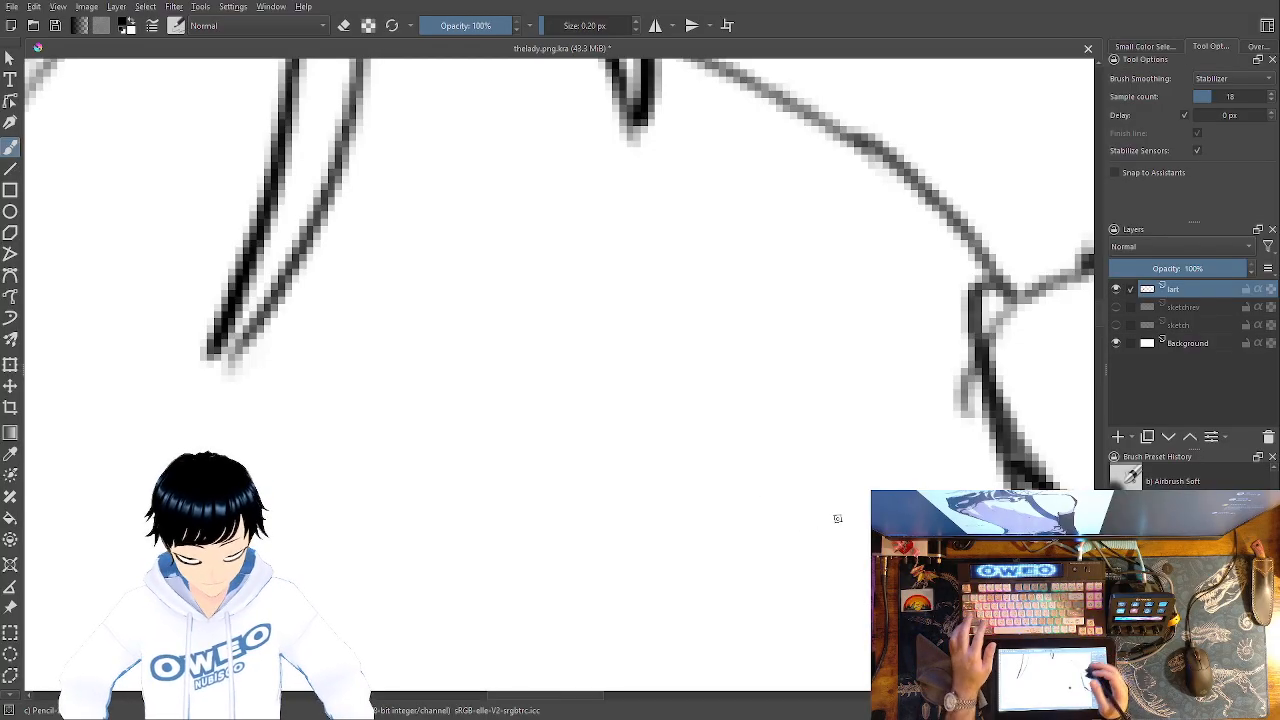
{"action": "left_click", "coordinate": [547, 25]}
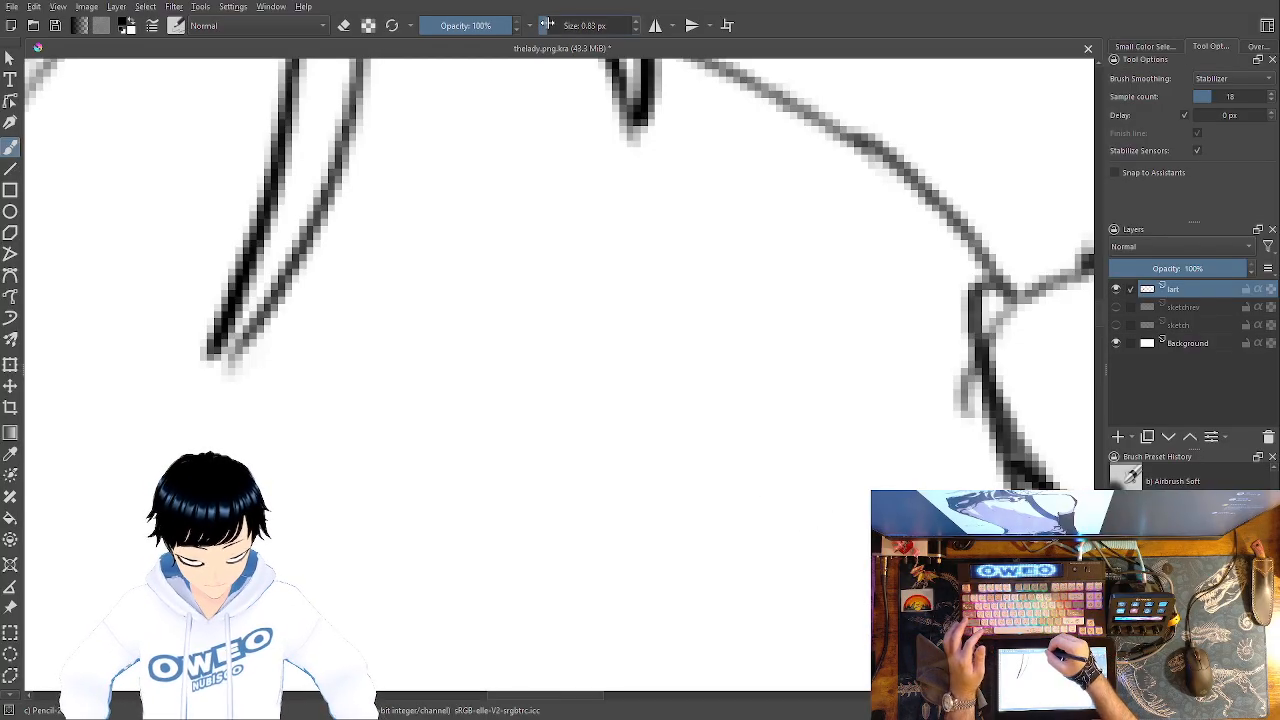
{"action": "left_click_drag", "start_coordinate": [547, 25], "coordinate": [551, 25]}
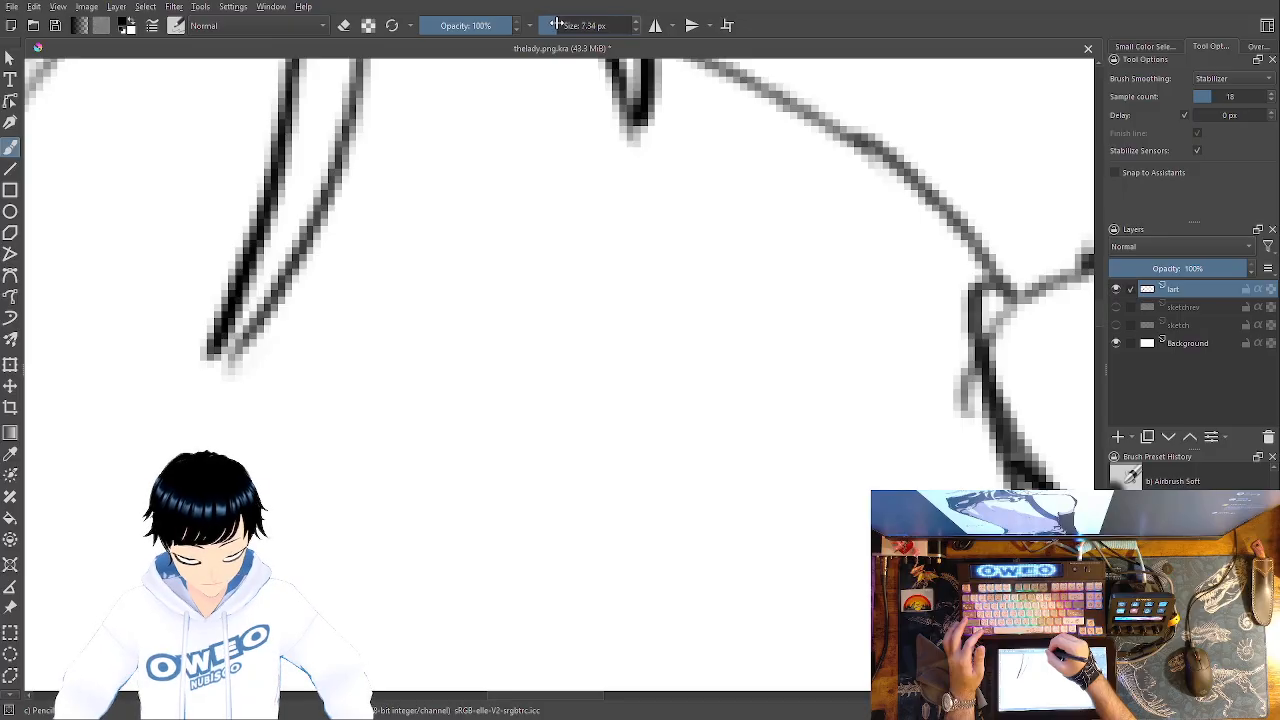
Try a sagging curve from the chin's shoulder line to the left shoulder at 7.34 px and undo it
{"action": "key", "text": "ctrl+minus"}
{"action": "key", "text": "ctrl+minus"}
{"action": "key", "text": "ctrl+minus"}
{"action": "key", "text": "ctrl+minus"}
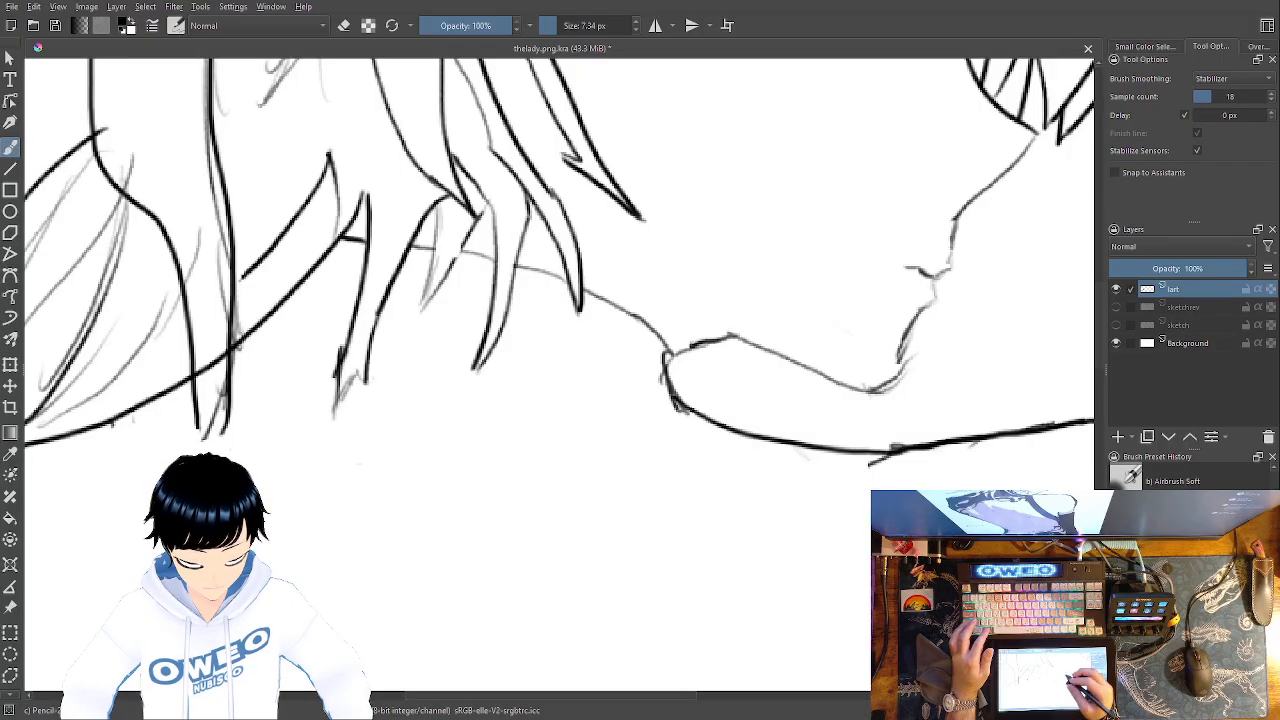
{"action": "left_click_drag", "start_coordinate": [653, 478], "coordinate": [747, 469]}
{"action": "key", "text": "ctrl+z"}
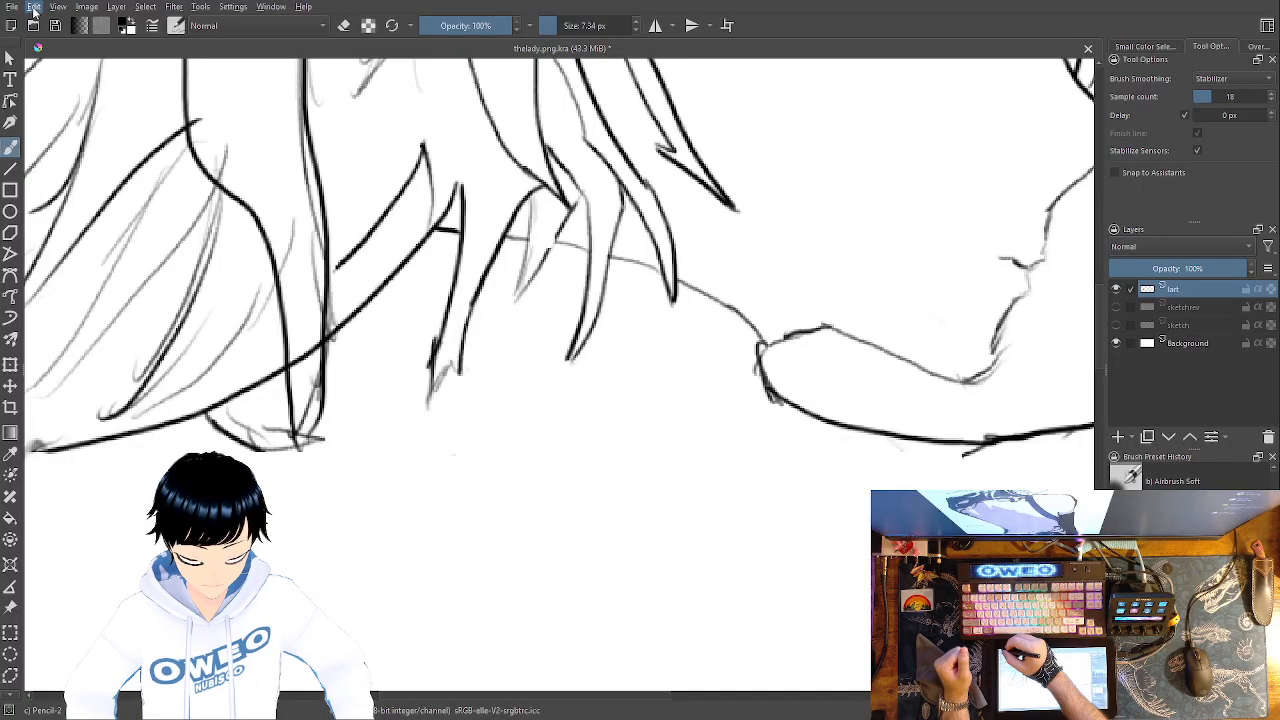
{"action": "key", "text": "ctrl+z"}
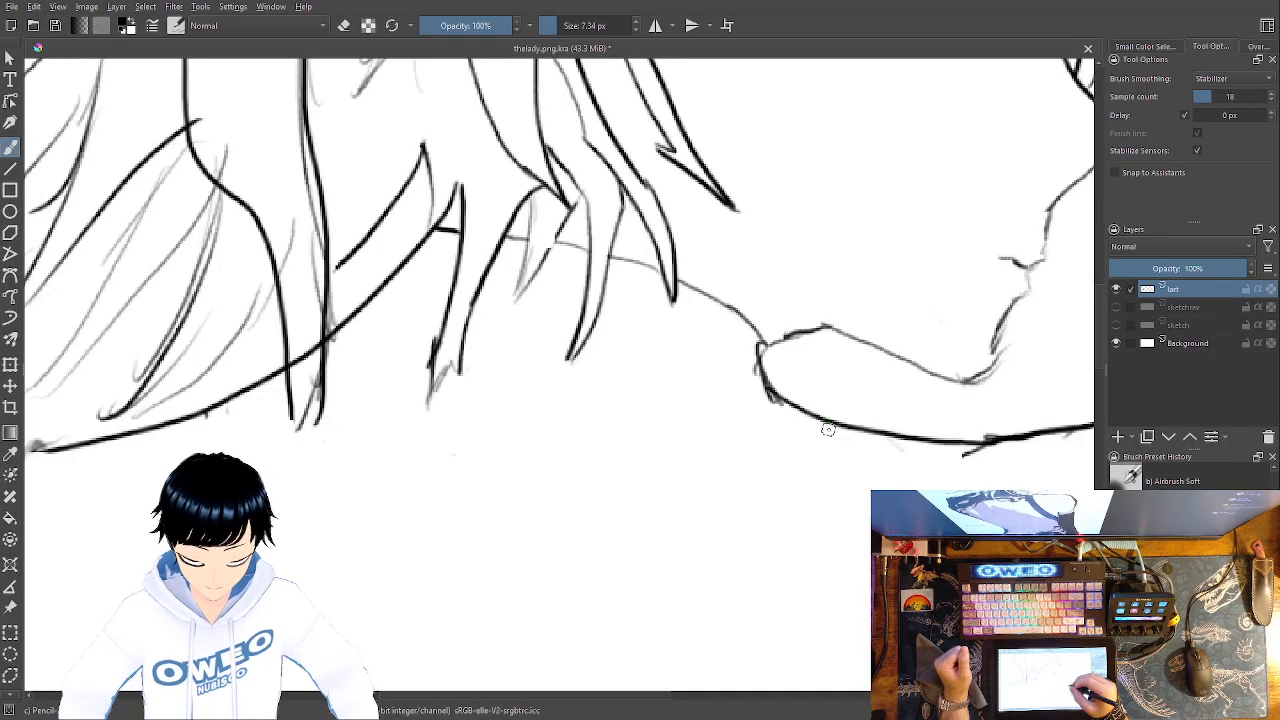
{"action": "mouse_move", "coordinate": [884, 440]}
{"action": "left_mouse_down"}
{"action": "mouse_move", "coordinate": [632, 499]}
{"action": "mouse_move", "coordinate": [378, 492]}
{"action": "mouse_move", "coordinate": [150, 418]}
{"action": "left_mouse_up"}
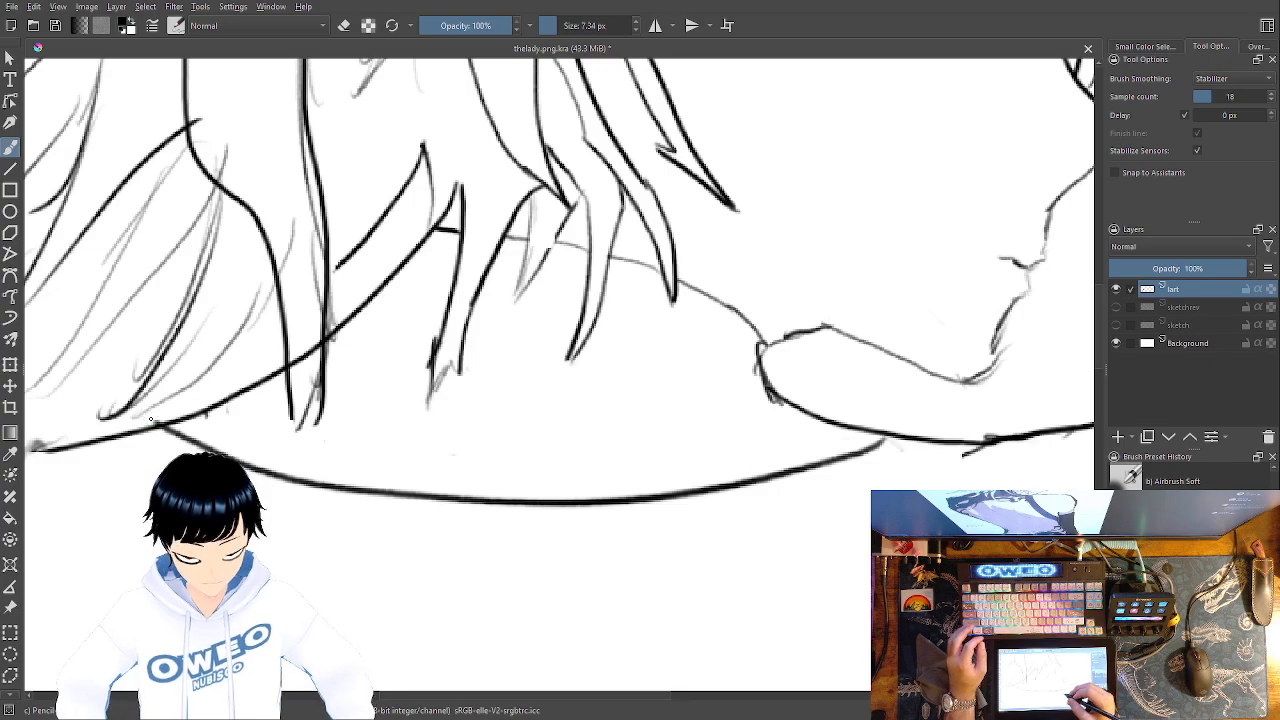
{"action": "key", "text": "ctrl+z"}
Set Pencil-2 to 3.46 px and draw a sagging curve across the upper back between the two shoulder lines
{"action": "left_click", "coordinate": [555, 22]}
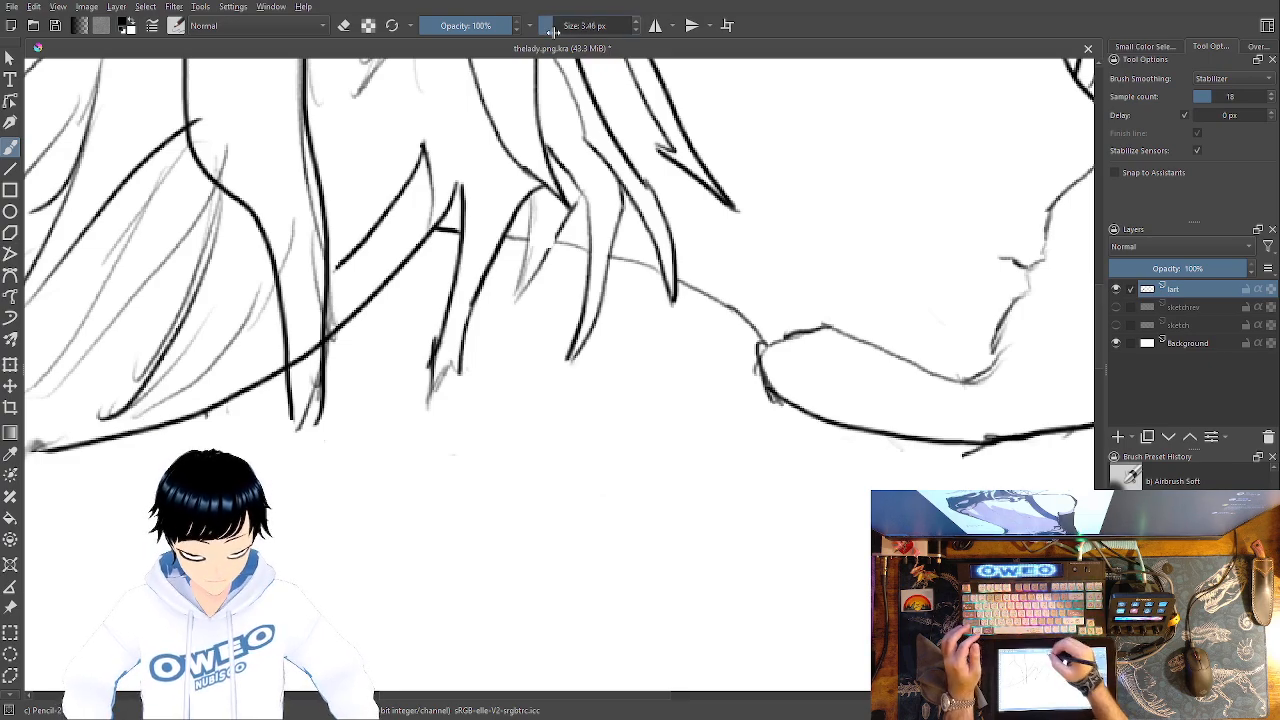
{"action": "mouse_move", "coordinate": [857, 449]}
{"action": "left_mouse_down"}
{"action": "mouse_move", "coordinate": [699, 480]}
{"action": "mouse_move", "coordinate": [262, 421]}
{"action": "left_mouse_up"}
{"action": "key", "text": "ctrl+z"}
{"action": "mouse_move", "coordinate": [898, 440]}
{"action": "left_mouse_down"}
{"action": "mouse_move", "coordinate": [763, 492]}
{"action": "mouse_move", "coordinate": [519, 524]}
{"action": "mouse_move", "coordinate": [307, 489]}
{"action": "mouse_move", "coordinate": [195, 426]}
{"action": "left_mouse_up"}
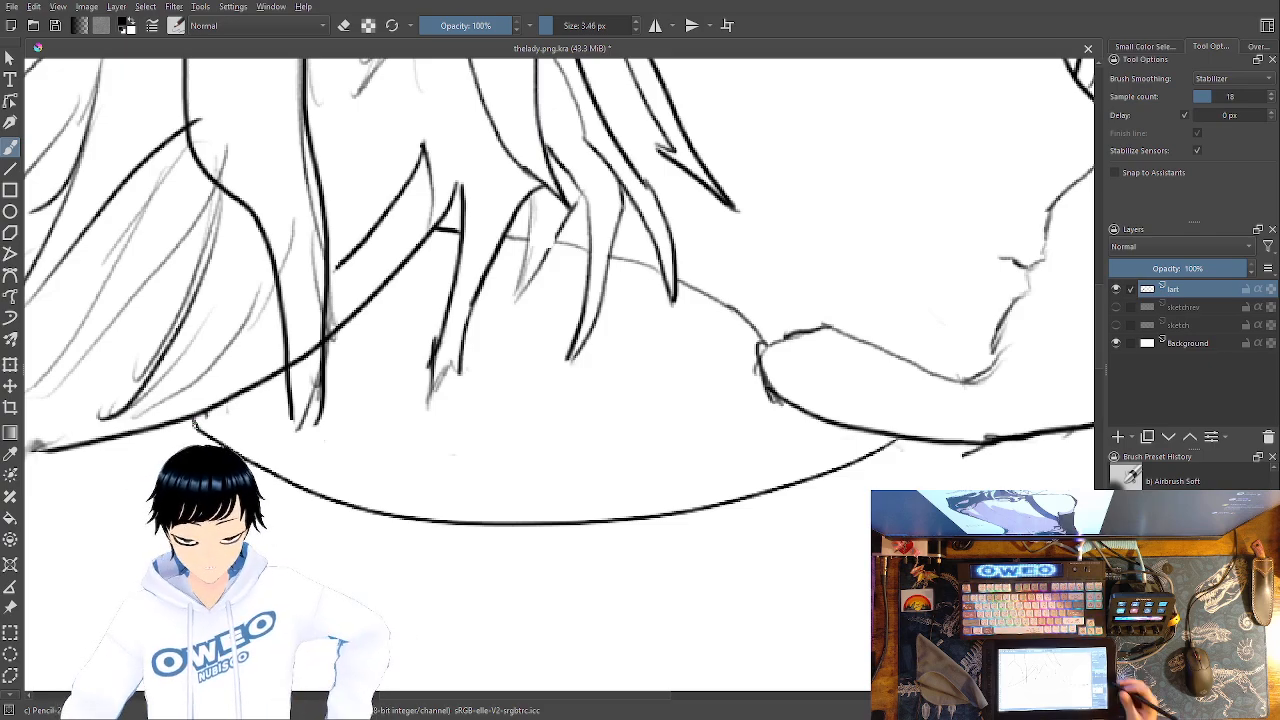
Erase the left side line from just below the shoulder down towards the waist with Eraser Small
{"action": "key", "text": "ctrl+minus"}
{"action": "key", "text": "ctrl+minus"}
{"action": "key", "text": "ctrl+minus"}
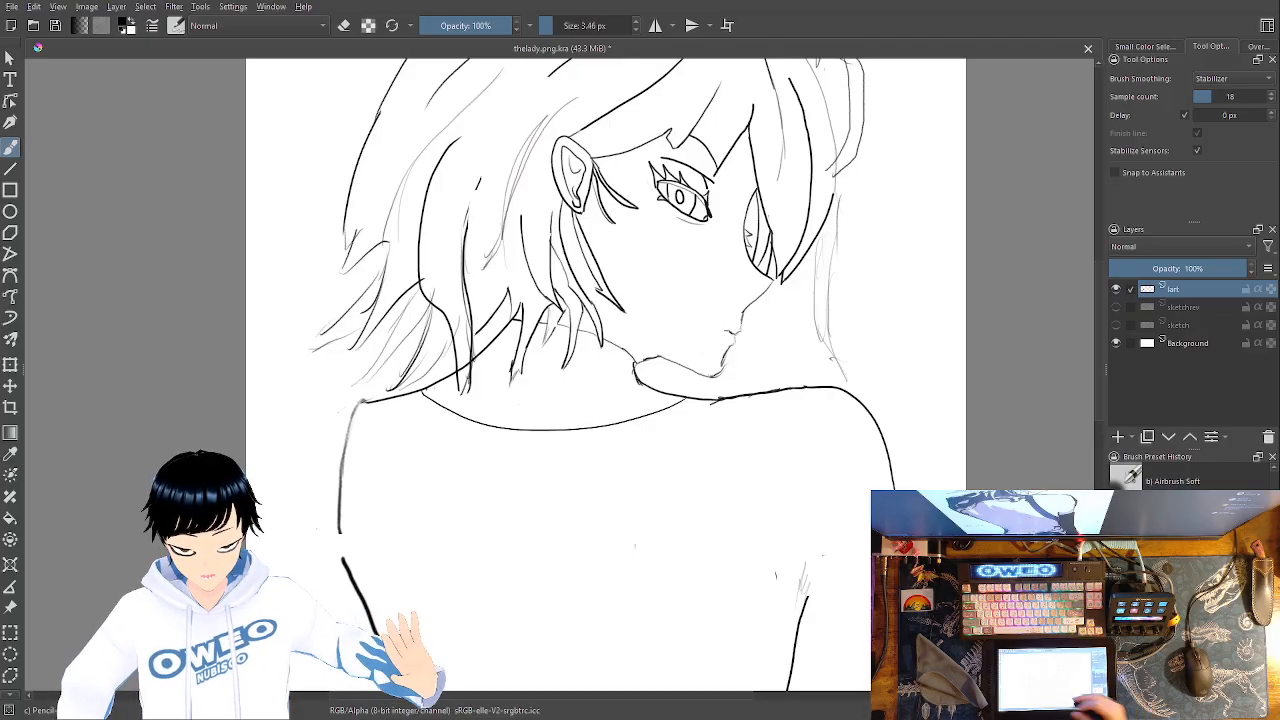
{"action": "right_click", "coordinate": [509, 511]}
{"action": "left_click", "coordinate": [509, 440]}
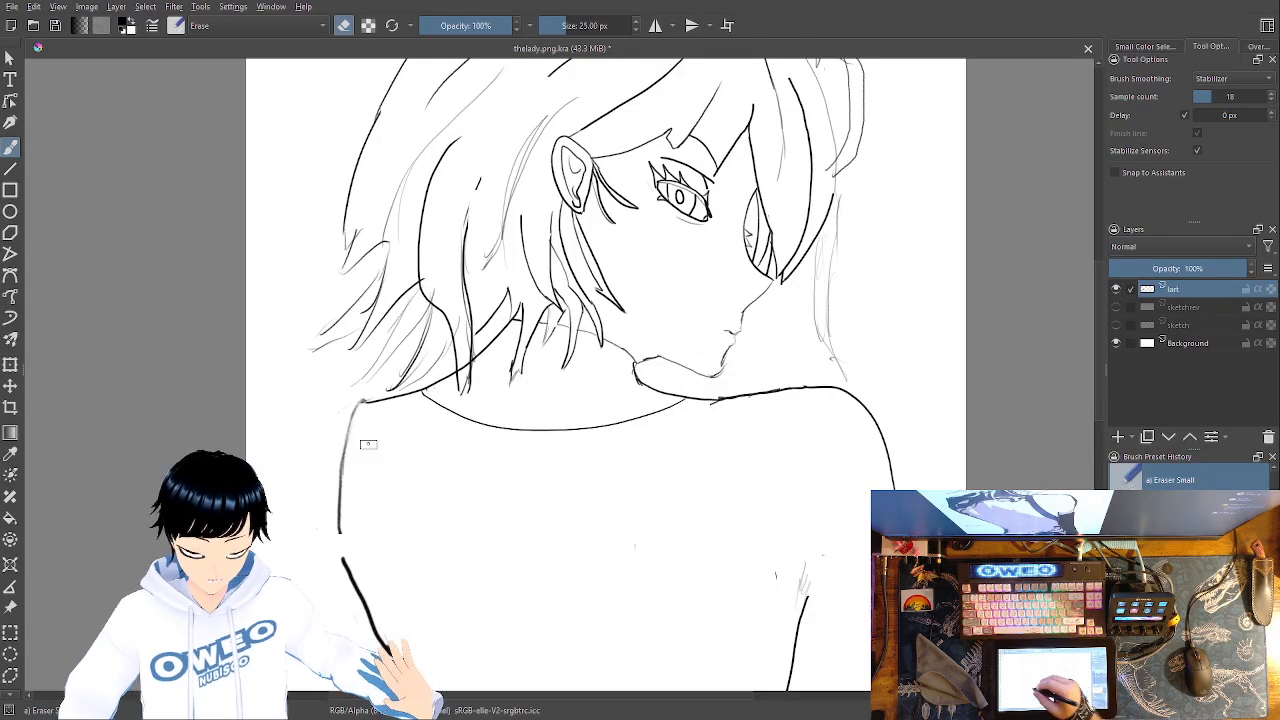
{"action": "mouse_move", "coordinate": [345, 424]}
{"action": "left_mouse_down"}
{"action": "mouse_move", "coordinate": [348, 573]}
{"action": "mouse_move", "coordinate": [382, 637]}
{"action": "left_mouse_up"}
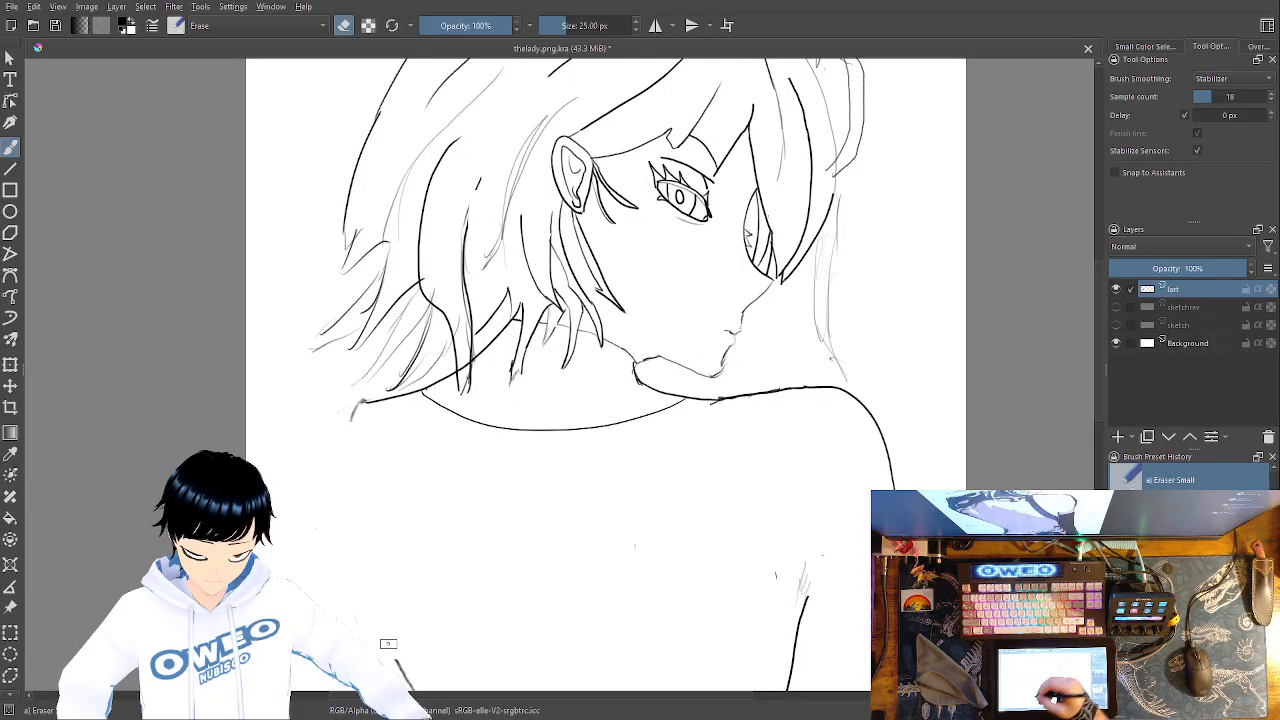
Redraw the left side line from the shoulder down the torso with Pencil-2 at 3.46 px
{"action": "right_click", "coordinate": [509, 511]}
{"action": "left_click", "coordinate": [510, 447]}
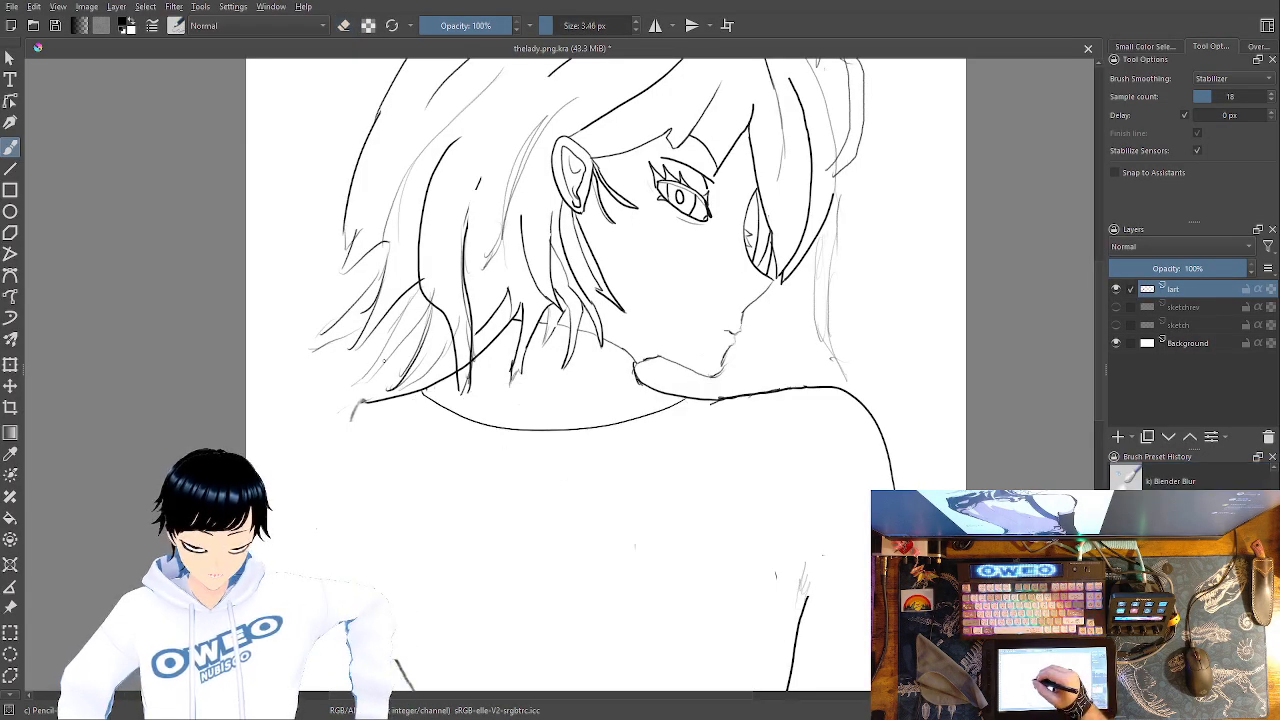
{"action": "mouse_move", "coordinate": [361, 403]}
{"action": "left_mouse_down"}
{"action": "mouse_move", "coordinate": [346, 453]}
{"action": "mouse_move", "coordinate": [362, 565]}
{"action": "mouse_move", "coordinate": [402, 684]}
{"action": "left_mouse_up"}
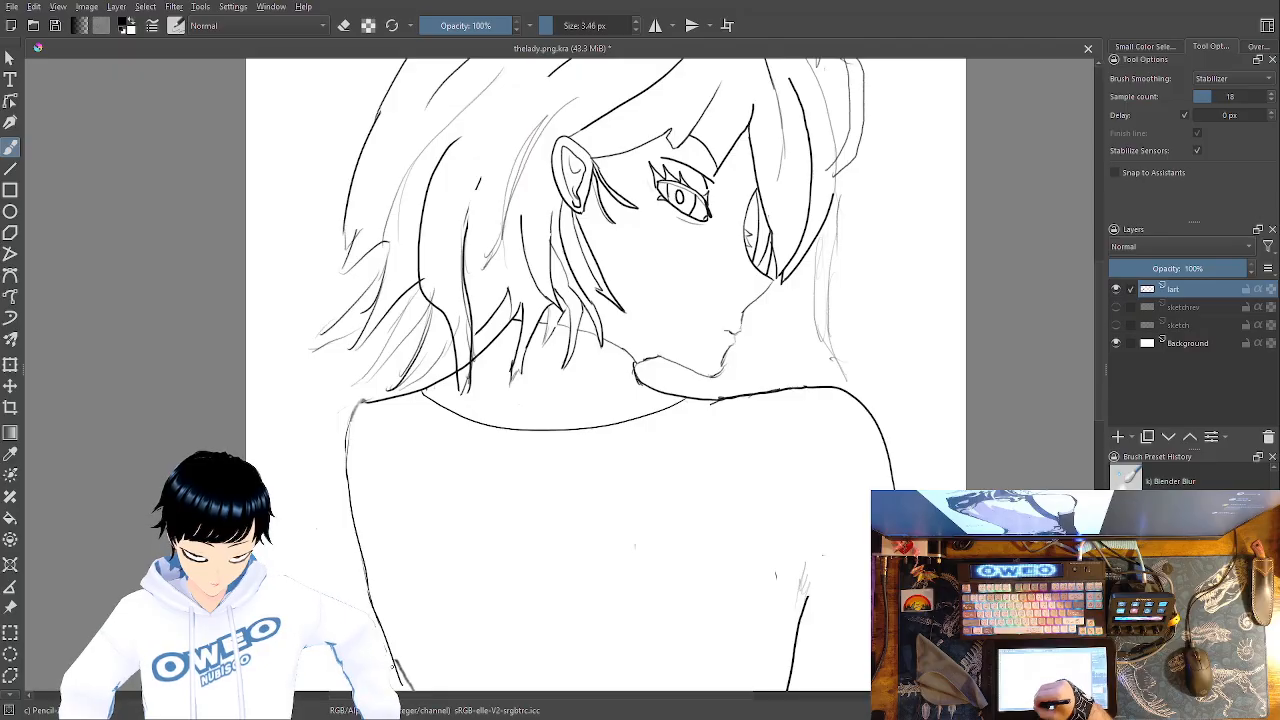
Erase the old lower left torso and waist lines above the hip with Eraser Small, undoing the stray eraser strokes
{"action": "left_click_drag", "start_coordinate": [497, 470], "coordinate": [452, 176]}
{"action": "right_click", "coordinate": [457, 358]}
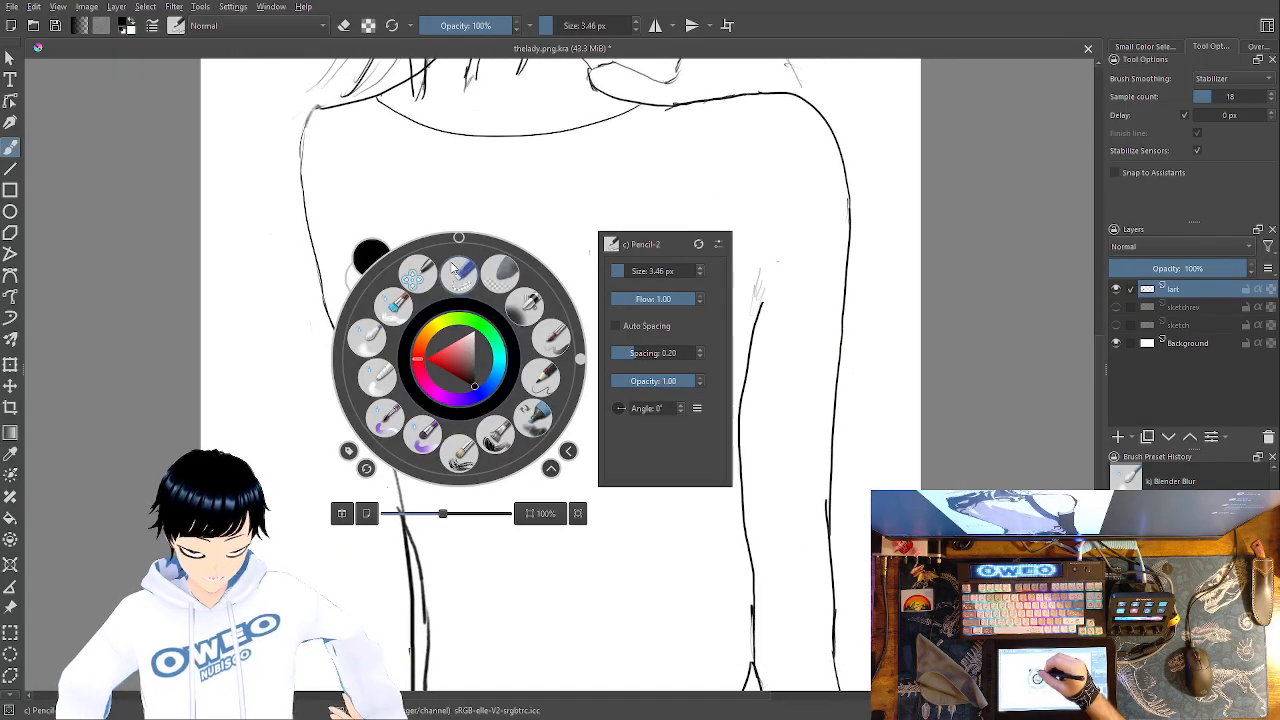
{"action": "left_click", "coordinate": [459, 270]}
{"action": "mouse_move", "coordinate": [345, 353]}
{"action": "left_mouse_down"}
{"action": "mouse_move", "coordinate": [411, 551]}
{"action": "mouse_move", "coordinate": [421, 662]}
{"action": "left_mouse_up"}
{"action": "left_click_drag", "start_coordinate": [487, 408], "coordinate": [524, 166]}
{"action": "mouse_move", "coordinate": [454, 390]}
{"action": "left_mouse_down"}
{"action": "mouse_move", "coordinate": [446, 354]}
{"action": "mouse_move", "coordinate": [463, 438]}
{"action": "mouse_move", "coordinate": [454, 498]}
{"action": "mouse_move", "coordinate": [450, 422]}
{"action": "mouse_move", "coordinate": [451, 476]}
{"action": "left_mouse_up"}
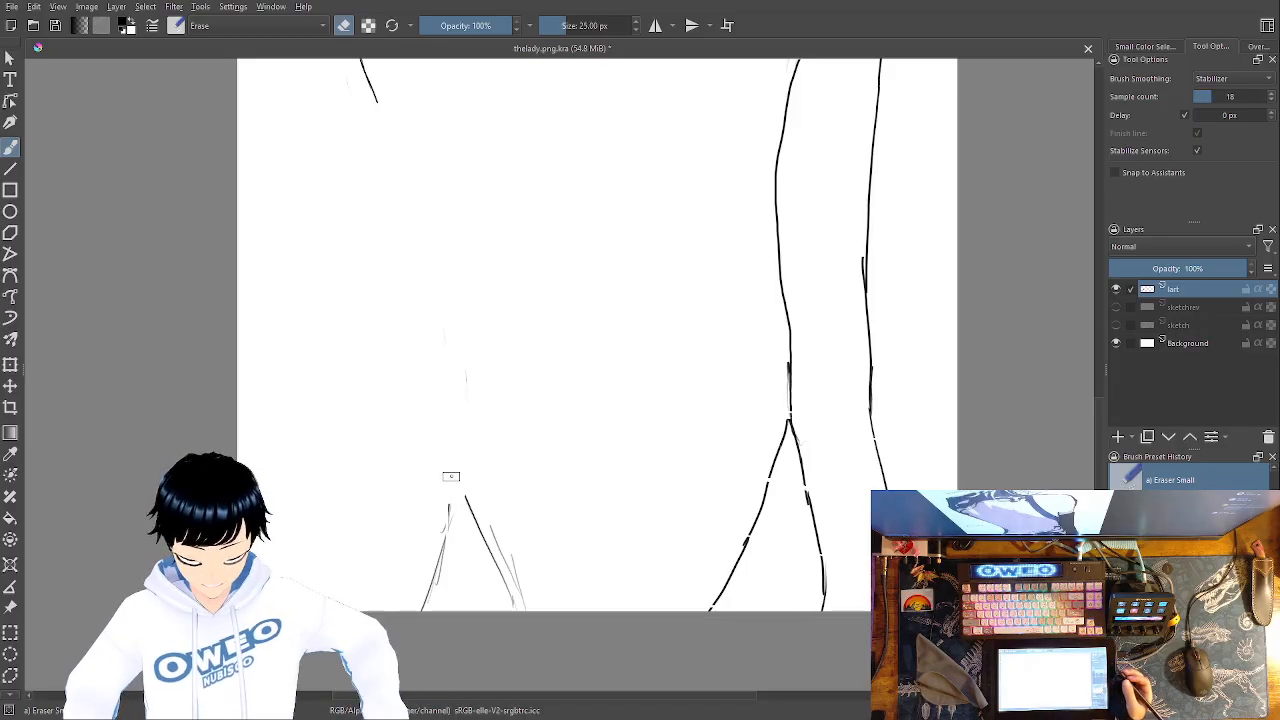
{"action": "key", "text": "ctrl+z"}
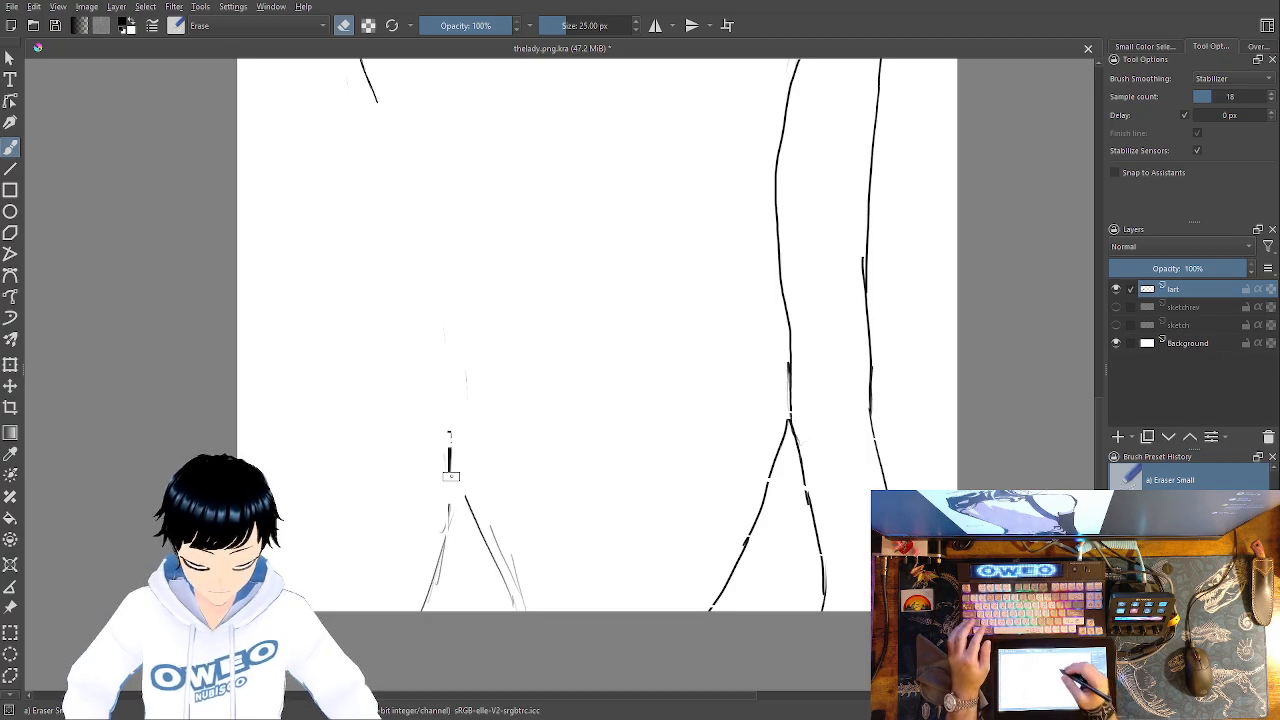
{"action": "key", "text": "ctrl+z"}
{"action": "key", "text": "ctrl+z"}
{"action": "mouse_move", "coordinate": [446, 330]}
{"action": "left_mouse_down"}
{"action": "mouse_move", "coordinate": [455, 496]}
{"action": "mouse_move", "coordinate": [460, 402]}
{"action": "left_mouse_up"}
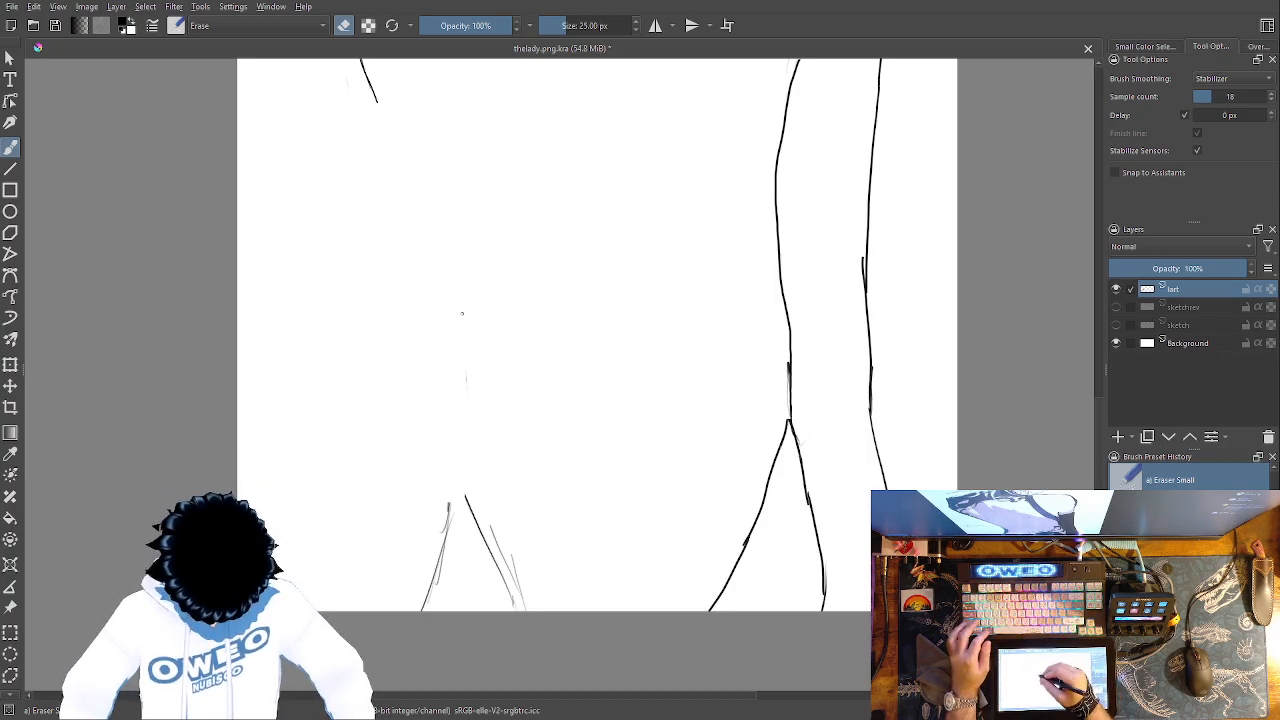
Draw the lower left torso with Pencil-2 at 3.46 px as a smooth curve through the waist to the outer hip line
{"action": "right_click", "coordinate": [462, 313]}
{"action": "left_click", "coordinate": [538, 296]}
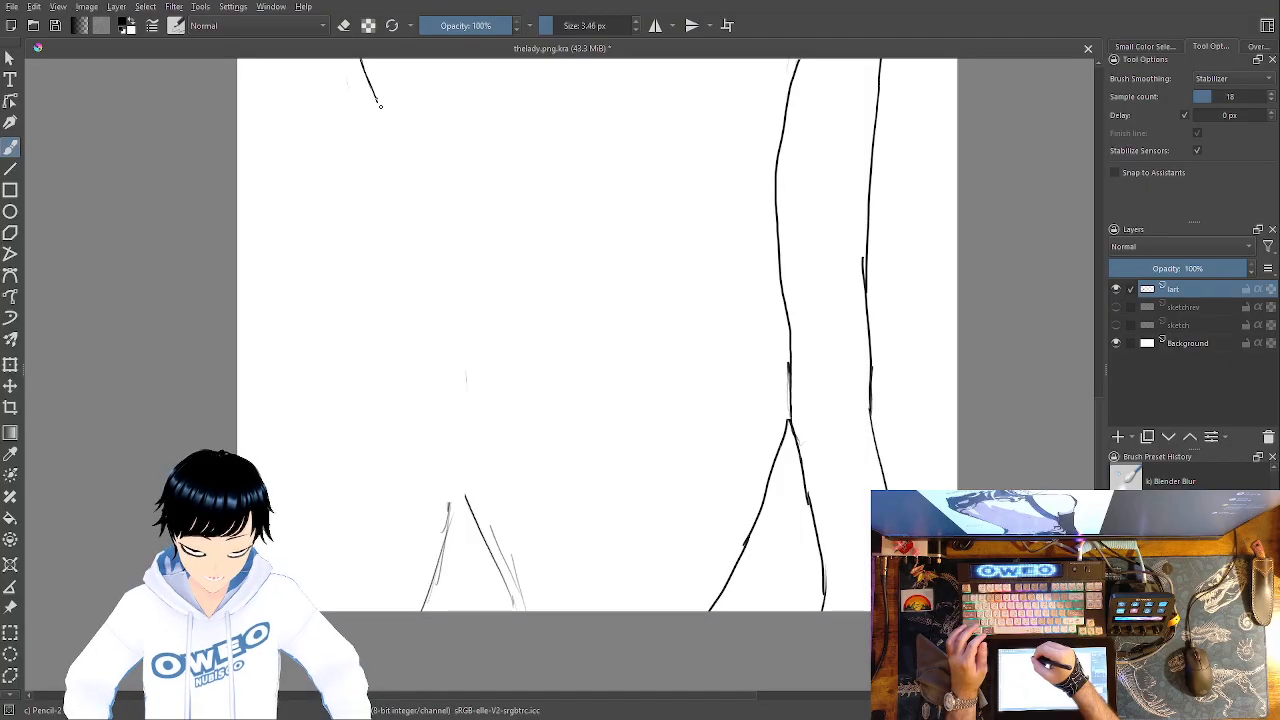
{"action": "left_click_drag", "start_coordinate": [421, 204], "coordinate": [450, 315]}
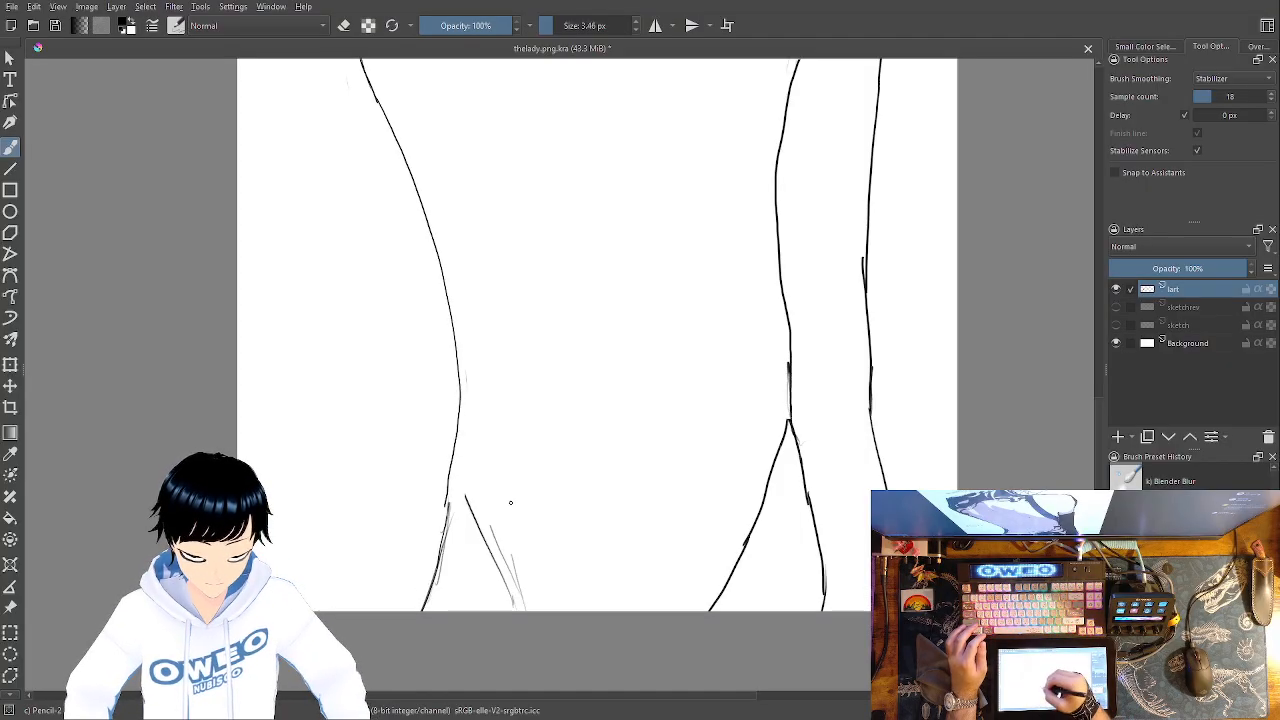
Erase the sketchy inner hip line at the lower left of the body with Eraser Small
{"action": "right_click", "coordinate": [487, 510]}
{"action": "left_click", "coordinate": [555, 440]}
{"action": "mouse_move", "coordinate": [505, 585]}
{"action": "left_mouse_down"}
{"action": "mouse_move", "coordinate": [466, 506]}
{"action": "mouse_move", "coordinate": [511, 597]}
{"action": "left_mouse_up"}
Redraw the inner left hip line with Pencil-2 at 3.46 px, crossing the waist and running up to the torso line
{"action": "right_click", "coordinate": [608, 510]}
{"action": "left_click", "coordinate": [690, 528]}
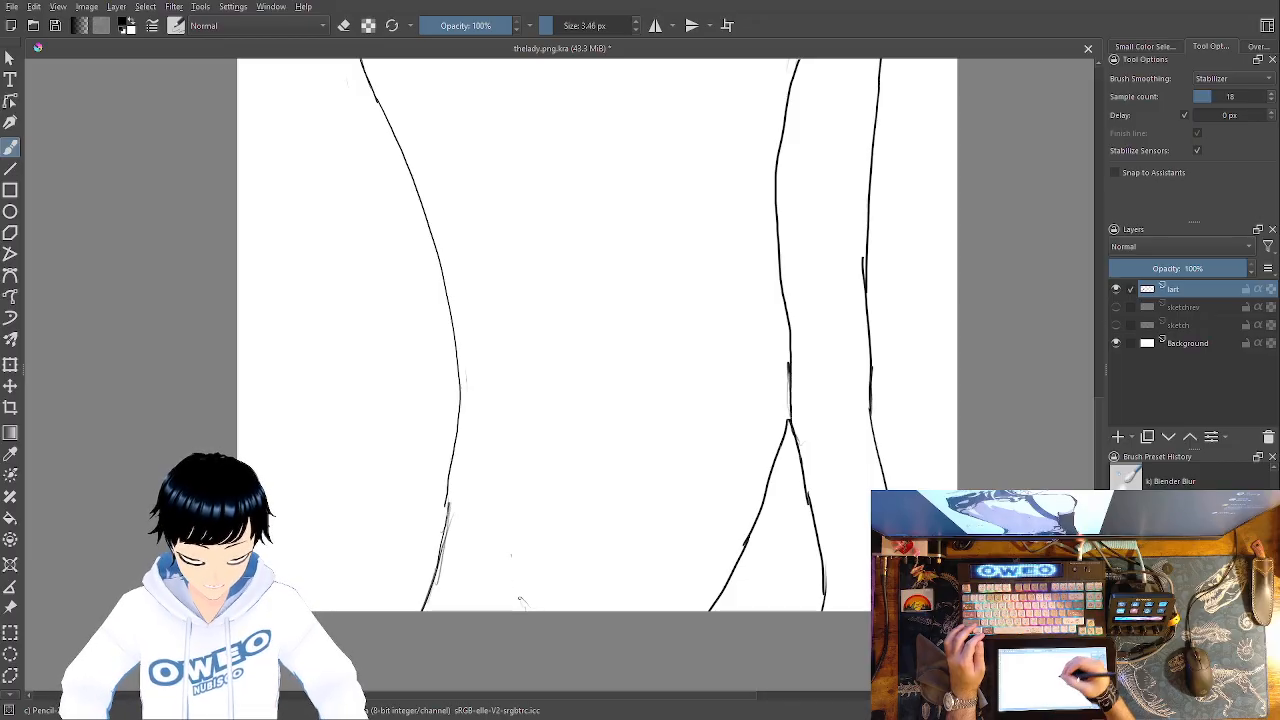
{"action": "mouse_move", "coordinate": [479, 520]}
{"action": "left_mouse_down"}
{"action": "mouse_move", "coordinate": [446, 438]}
{"action": "mouse_move", "coordinate": [443, 348]}
{"action": "left_mouse_up"}
{"action": "left_click_drag", "start_coordinate": [440, 279], "coordinate": [438, 263]}
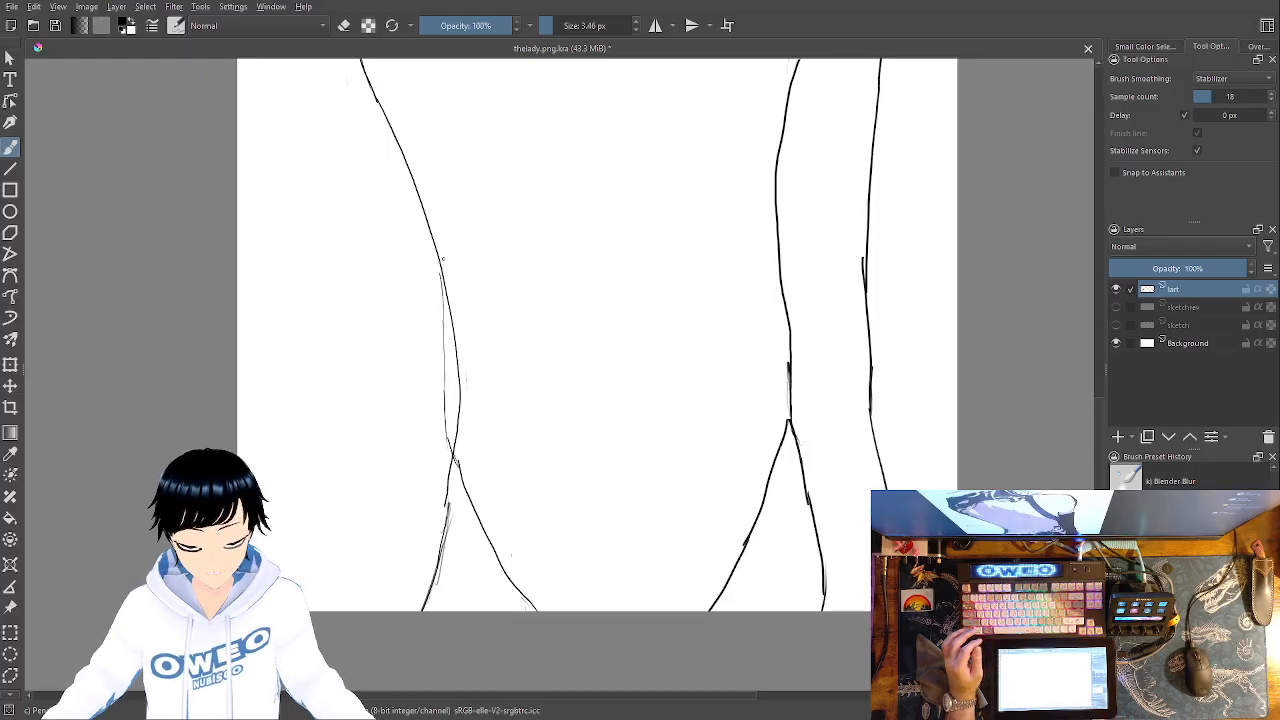
{"action": "key", "text": "minus"}
{"action": "key", "text": "minus"}
{"action": "key", "text": "minus"}
{"action": "key", "text": "plus"}
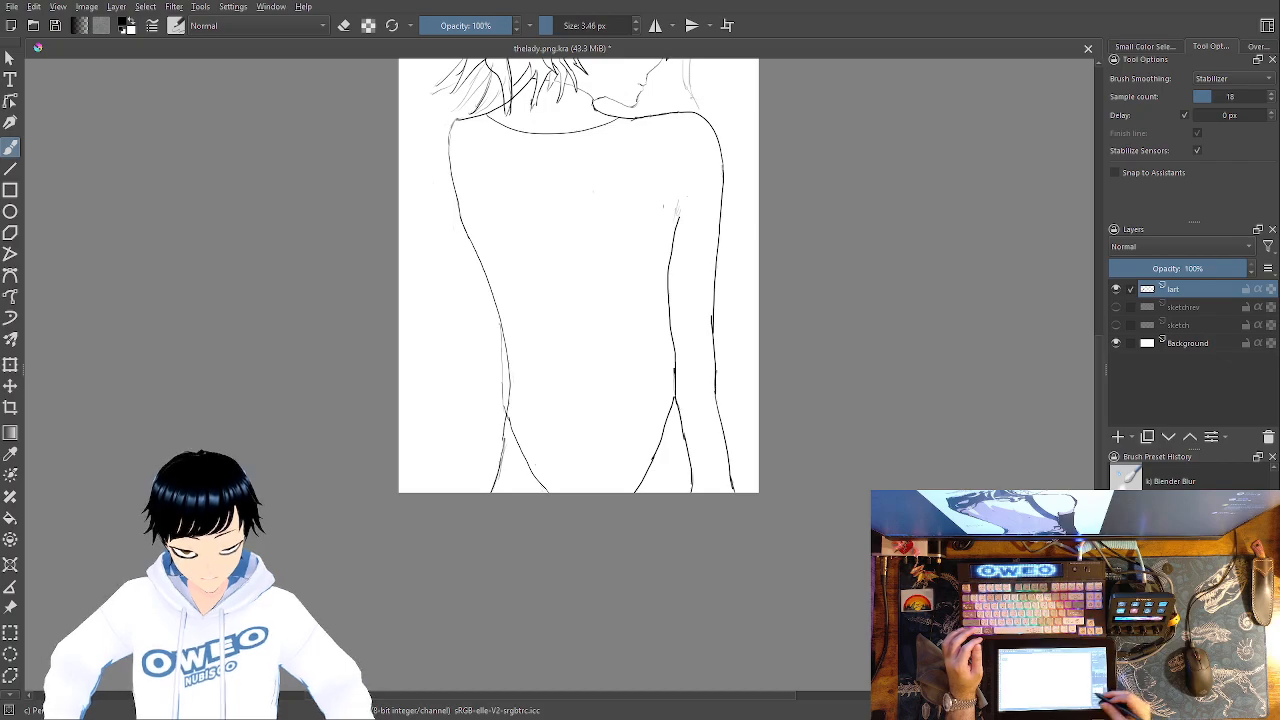
Erase the old left shoulder edge and upper left torso outline with Eraser Small
{"action": "left_click_drag", "start_coordinate": [702, 331], "coordinate": [668, 577]}
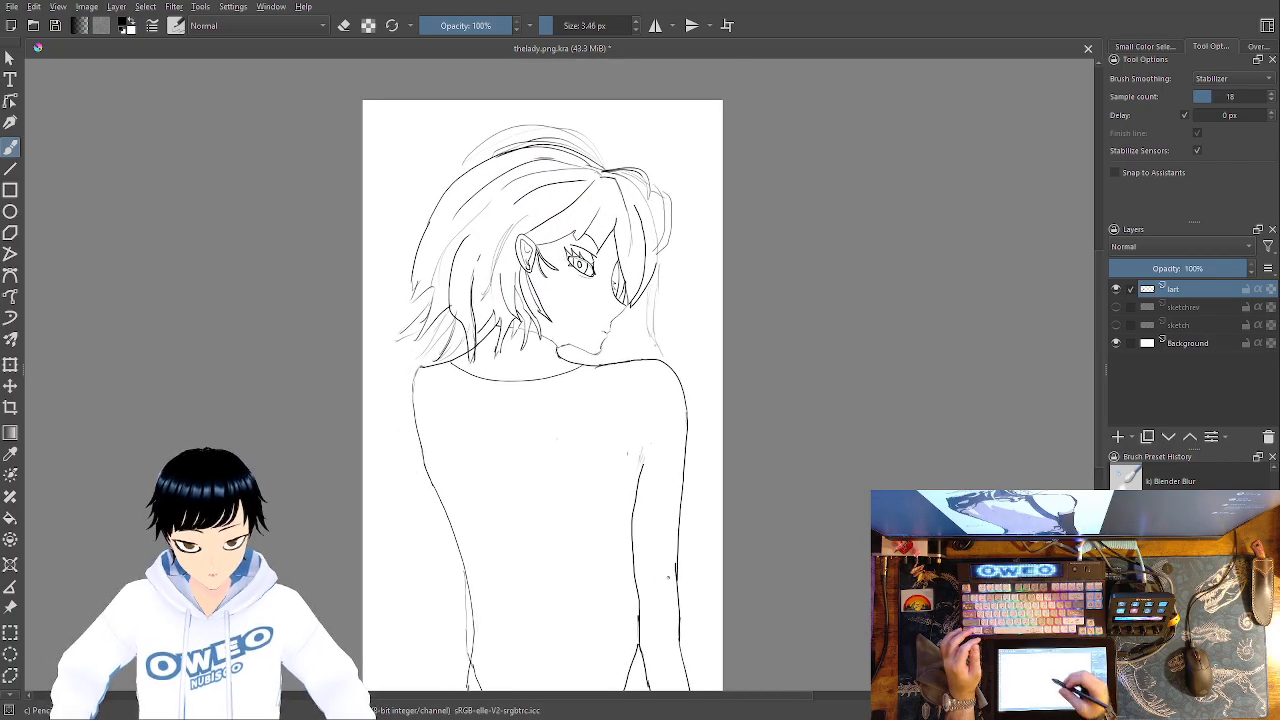
{"action": "right_click", "coordinate": [626, 463]}
{"action": "left_click", "coordinate": [628, 380]}
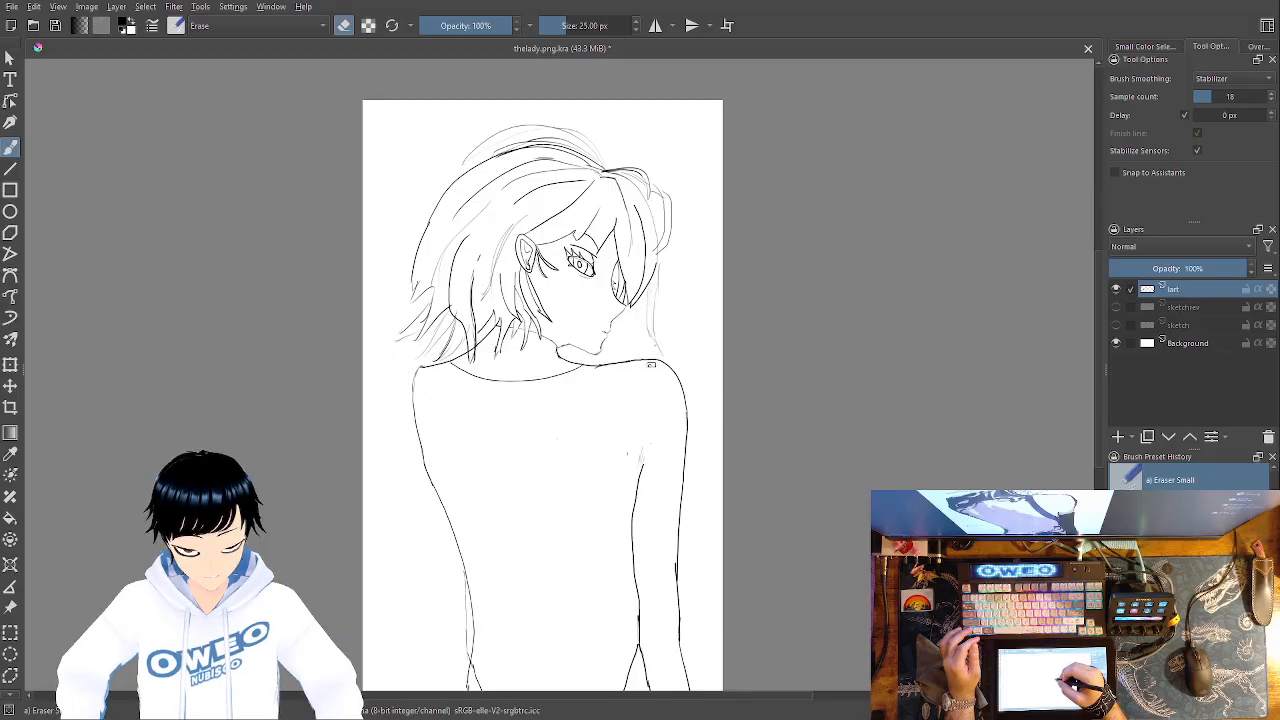
{"action": "key", "text": "ctrl+plus"}
{"action": "key", "text": "ctrl+plus"}
{"action": "key", "text": "ctrl+plus"}
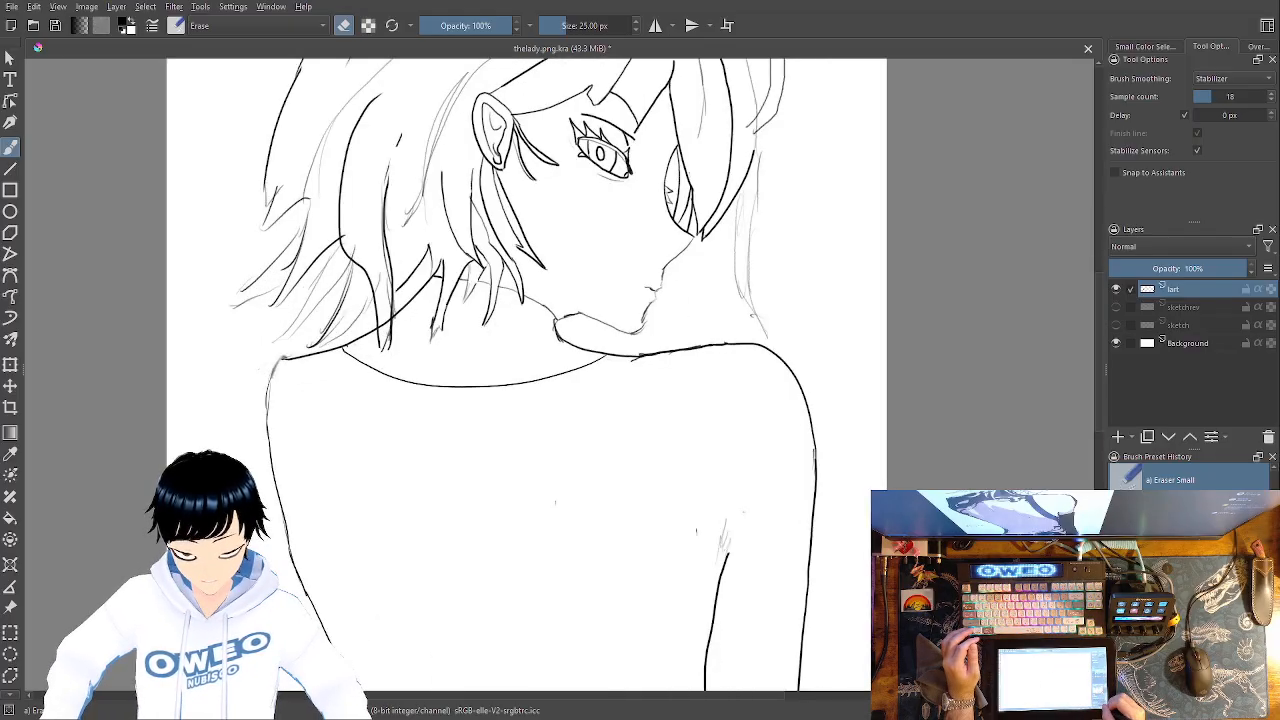
{"action": "left_click_drag", "start_coordinate": [688, 435], "coordinate": [993, 381]}
{"action": "mouse_move", "coordinate": [511, 298]}
{"action": "left_mouse_down"}
{"action": "mouse_move", "coordinate": [494, 334]}
{"action": "mouse_move", "coordinate": [517, 517]}
{"action": "mouse_move", "coordinate": [535, 542]}
{"action": "left_mouse_up"}
Extend the left shoulder line and draw the upper left torso with Pencil-2 at 3.46 px, undoing stray strokes
{"action": "right_click", "coordinate": [532, 340]}
{"action": "left_click", "coordinate": [622, 346]}
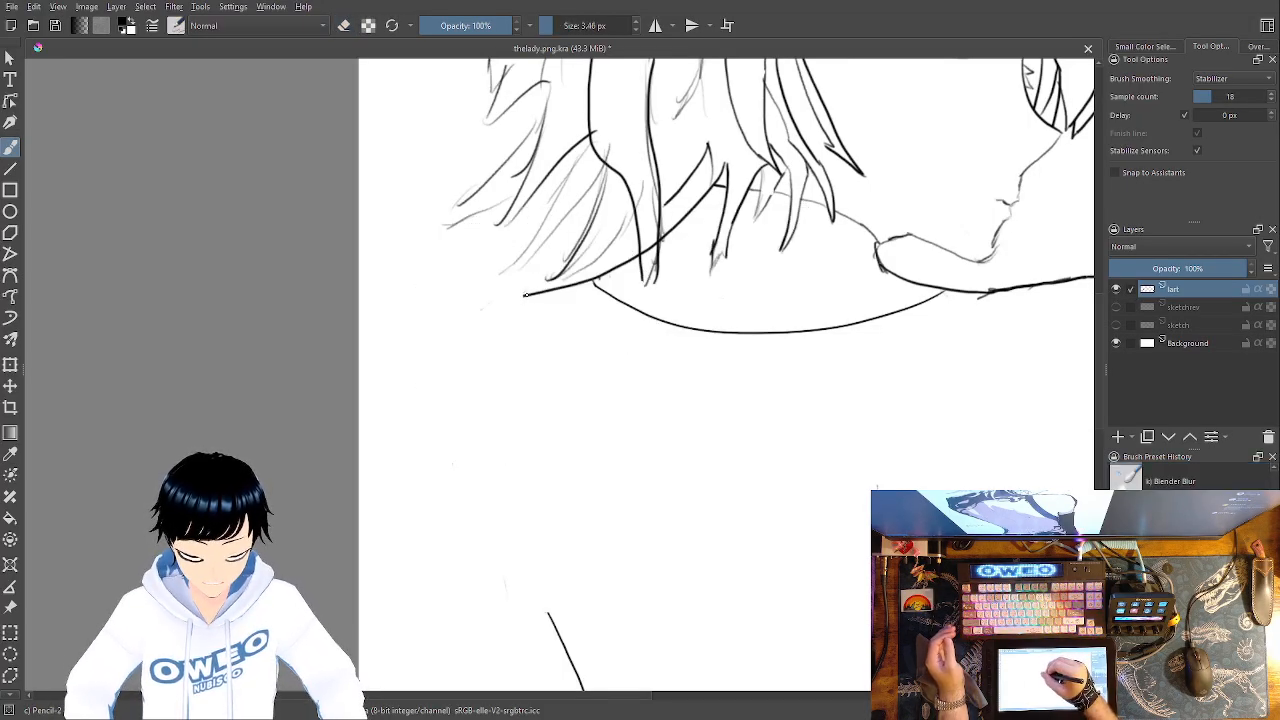
{"action": "left_click_drag", "start_coordinate": [503, 298], "coordinate": [482, 302]}
{"action": "key", "text": "ctrl+z"}
{"action": "mouse_move", "coordinate": [524, 294]}
{"action": "left_mouse_down"}
{"action": "mouse_move", "coordinate": [467, 297]}
{"action": "mouse_move", "coordinate": [475, 288]}
{"action": "mouse_move", "coordinate": [462, 307]}
{"action": "mouse_move", "coordinate": [484, 440]}
{"action": "mouse_move", "coordinate": [525, 529]}
{"action": "mouse_move", "coordinate": [480, 429]}
{"action": "mouse_move", "coordinate": [461, 290]}
{"action": "mouse_move", "coordinate": [458, 358]}
{"action": "mouse_move", "coordinate": [507, 524]}
{"action": "mouse_move", "coordinate": [558, 618]}
{"action": "left_mouse_up"}
{"action": "key", "text": "ctrl+z"}
{"action": "key", "text": "ctrl+z"}
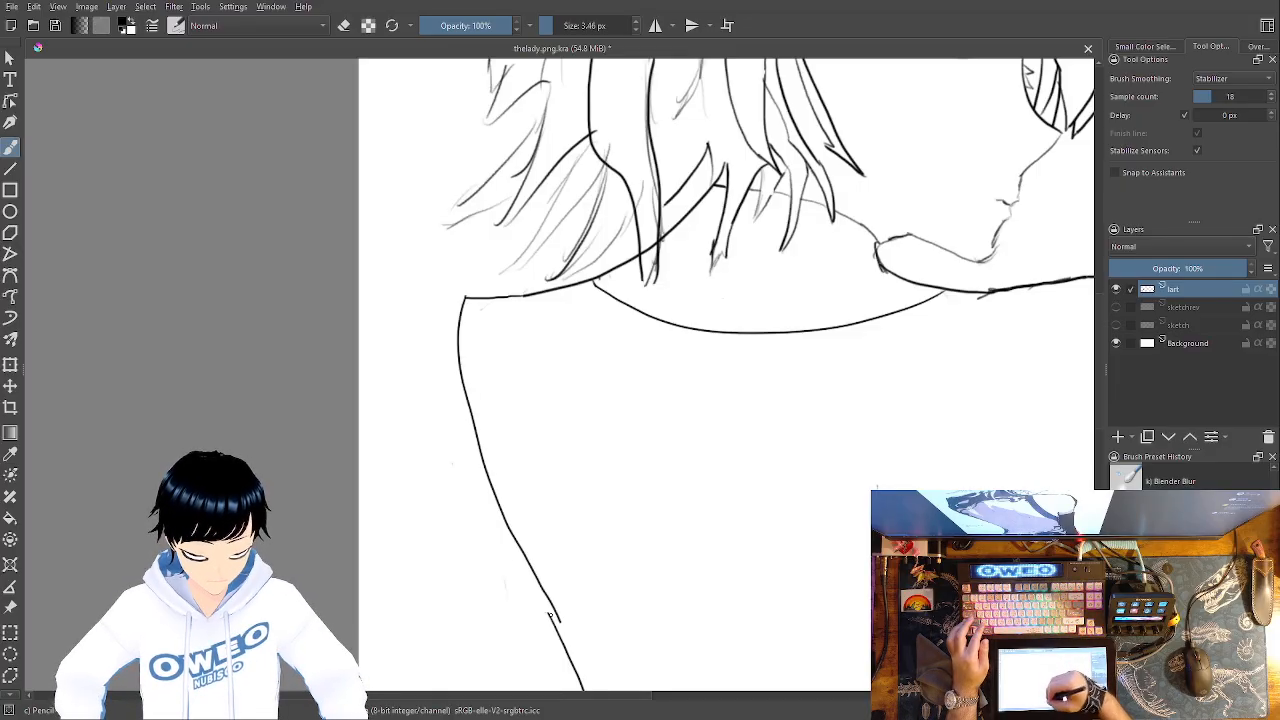
Erase the rough joint in the middle of the left torso line with Eraser Small and reconnect it with Pencil-2
{"action": "left_click_drag", "start_coordinate": [635, 511], "coordinate": [598, 198]}
{"action": "right_click", "coordinate": [593, 327]}
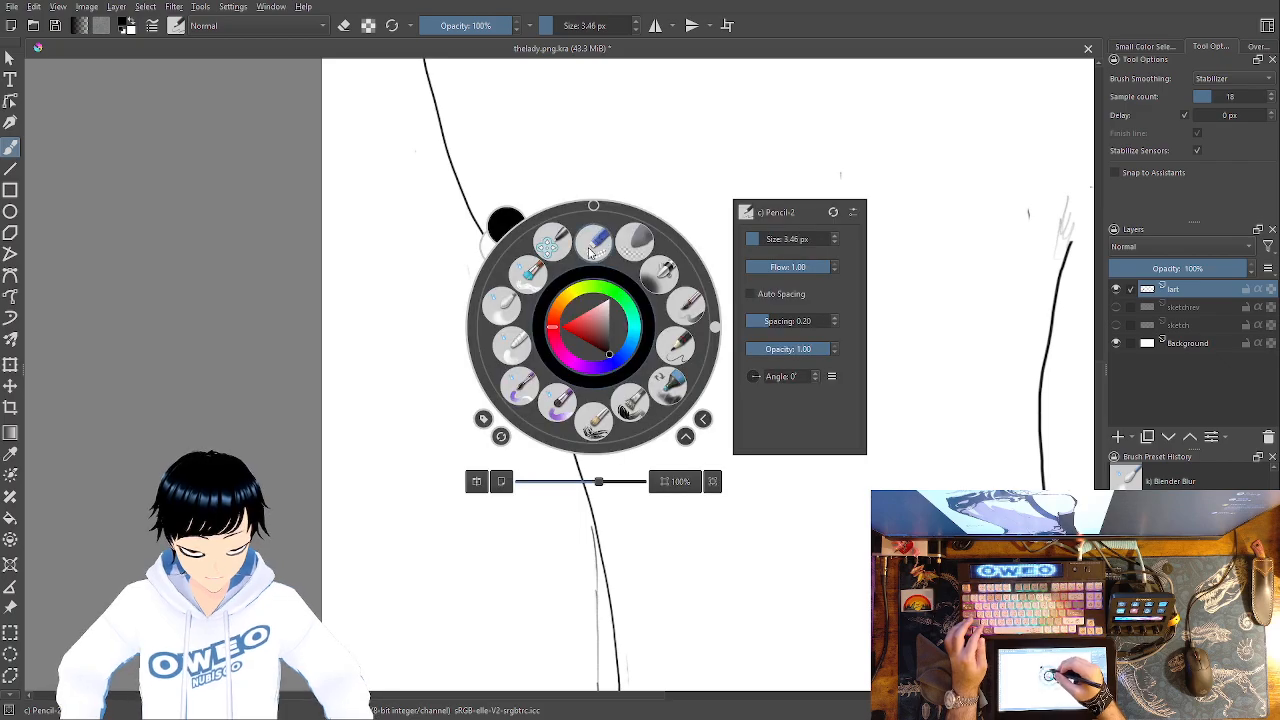
{"action": "left_click", "coordinate": [590, 241]}
{"action": "left_click_drag", "start_coordinate": [500, 297], "coordinate": [563, 434]}
{"action": "right_click", "coordinate": [651, 419]}
{"action": "left_click", "coordinate": [737, 430]}
{"action": "left_click_drag", "start_coordinate": [523, 306], "coordinate": [544, 375]}
{"action": "mouse_move", "coordinate": [526, 322]}
{"action": "left_mouse_down"}
{"action": "mouse_move", "coordinate": [563, 434]}
{"action": "mouse_move", "coordinate": [533, 363]}
{"action": "left_mouse_up"}
{"action": "key", "text": "ctrl+z"}
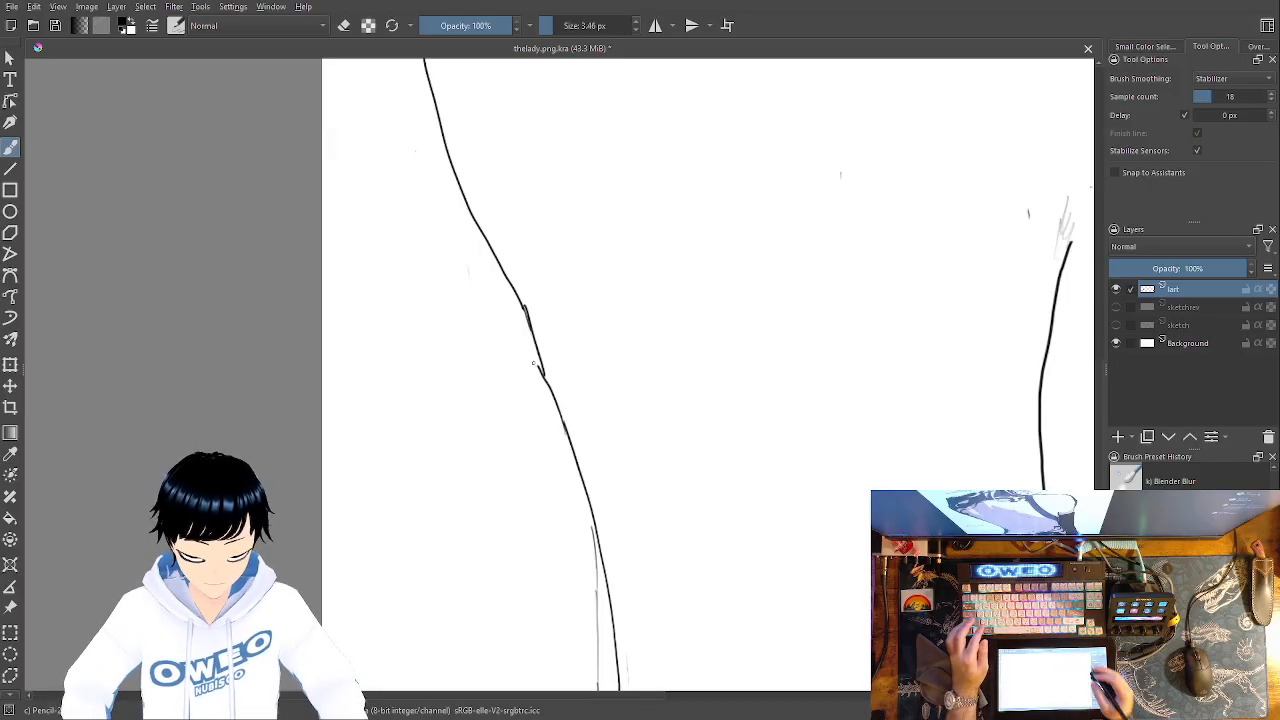
Erase the left torso outline from the shoulder end down to the waist with Eraser Small
{"action": "key", "text": "minus"}
{"action": "key", "text": "minus"}
{"action": "key", "text": "minus"}
{"action": "key", "text": "minus"}
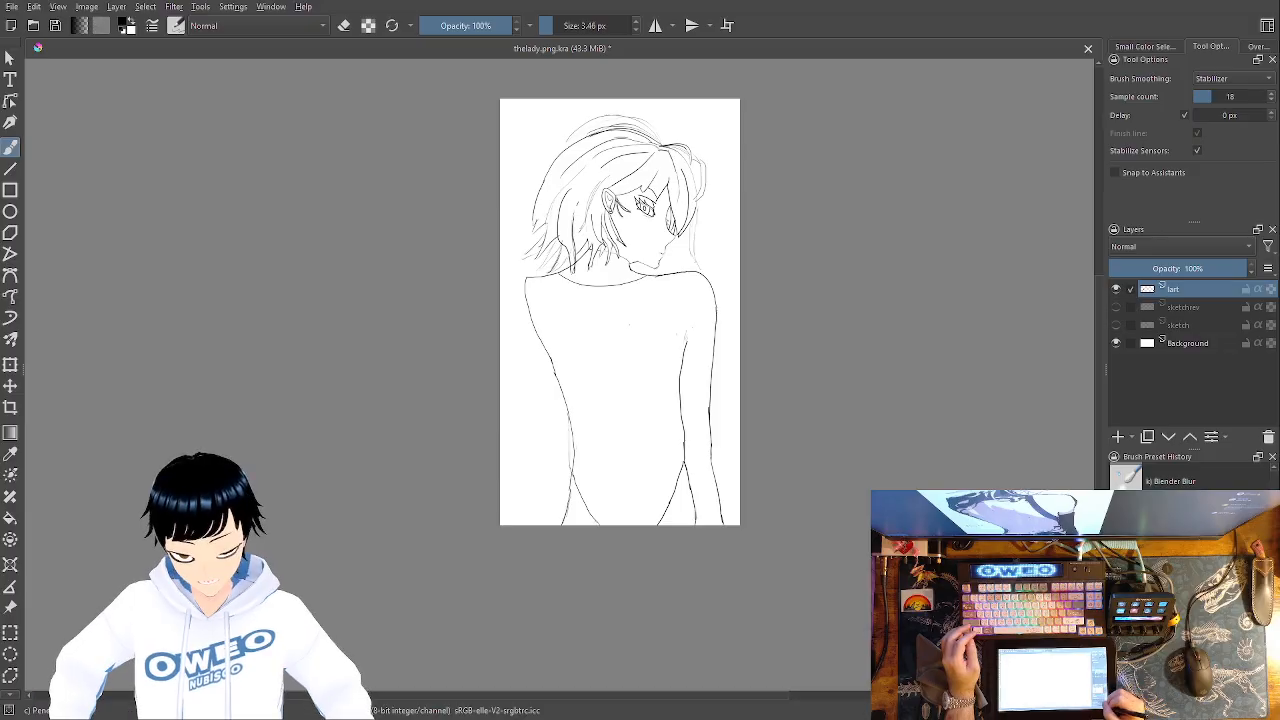
{"action": "key", "text": "3"}
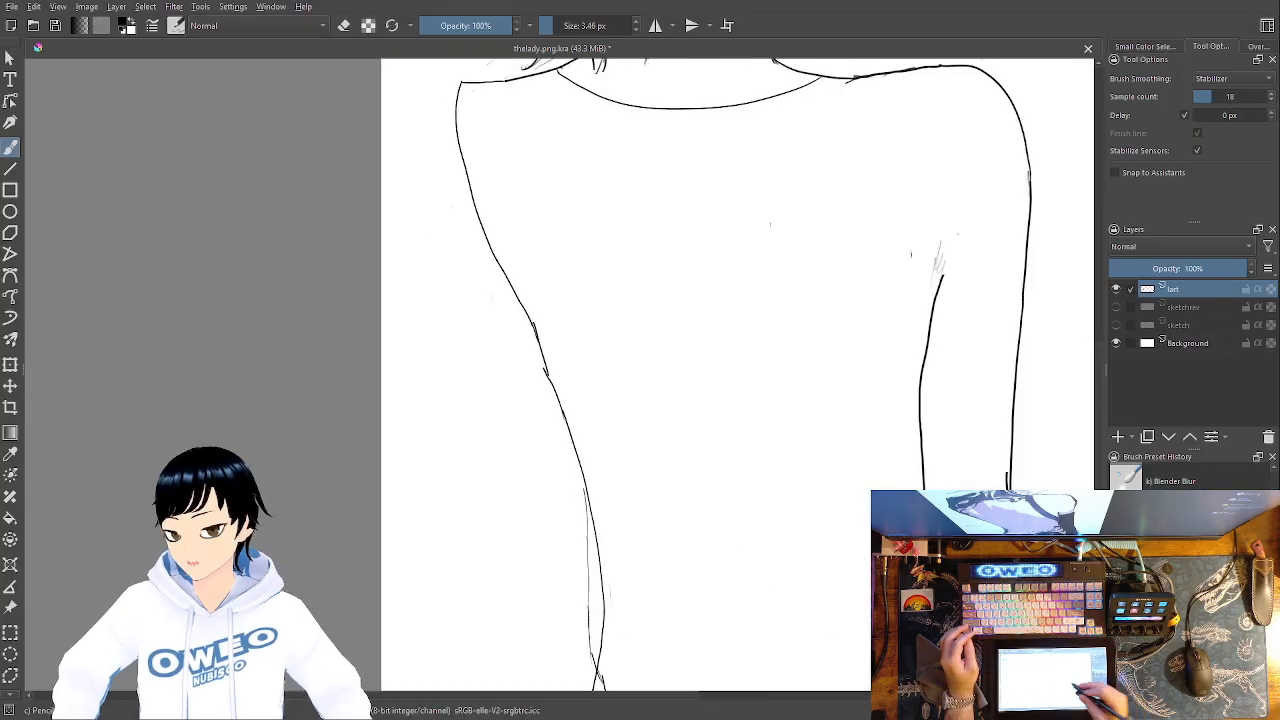
{"action": "left_click_drag", "start_coordinate": [671, 410], "coordinate": [774, 547]}
{"action": "right_click", "coordinate": [660, 360]}
{"action": "left_click", "coordinate": [663, 285]}
{"action": "mouse_move", "coordinate": [570, 214]}
{"action": "left_mouse_down"}
{"action": "mouse_move", "coordinate": [590, 217]}
{"action": "mouse_move", "coordinate": [558, 240]}
{"action": "mouse_move", "coordinate": [561, 263]}
{"action": "left_mouse_up"}
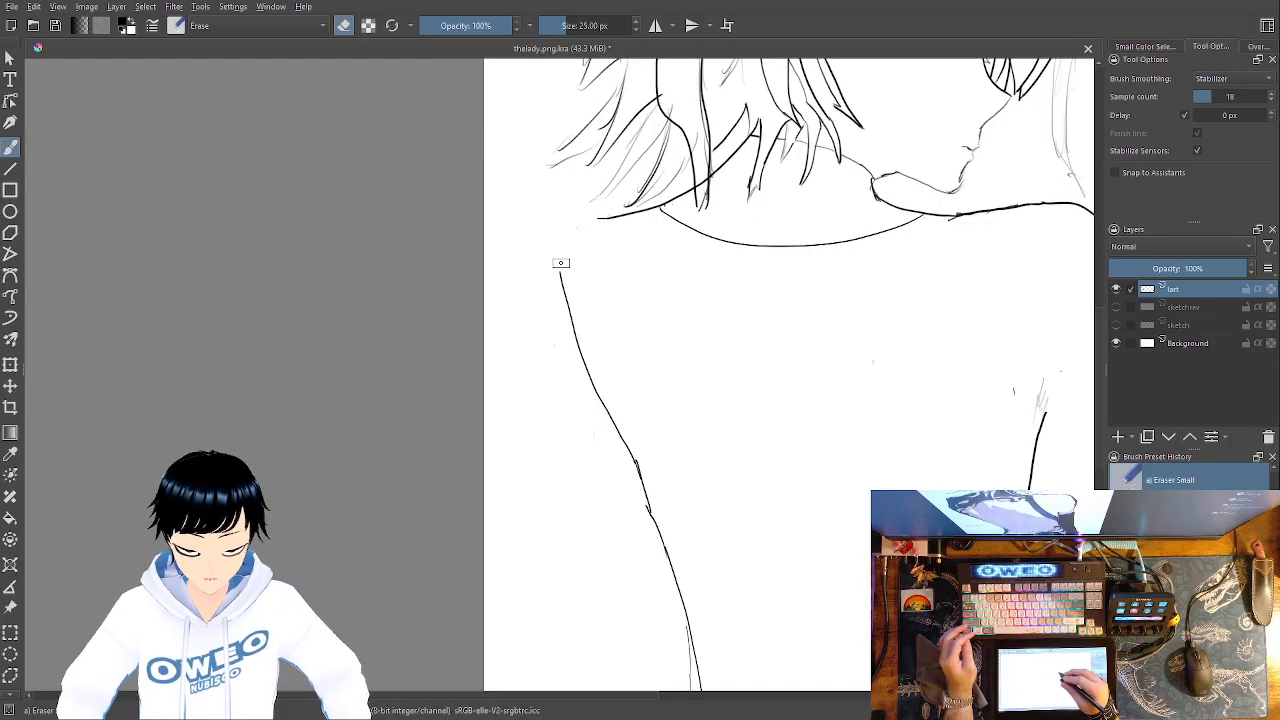
{"action": "left_click_drag", "start_coordinate": [775, 429], "coordinate": [864, 470]}
{"action": "mouse_move", "coordinate": [658, 306]}
{"action": "left_mouse_down"}
{"action": "mouse_move", "coordinate": [770, 605]}
{"action": "mouse_move", "coordinate": [732, 505]}
{"action": "left_mouse_up"}
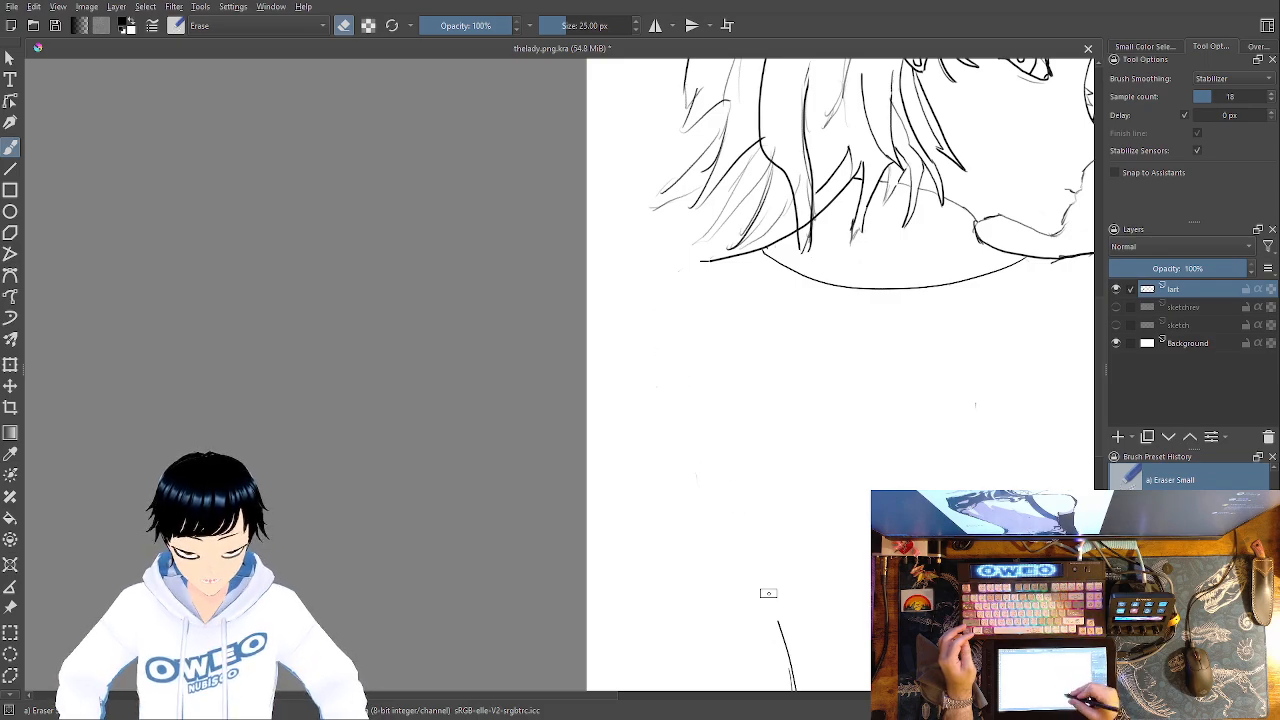
{"action": "left_click_drag", "start_coordinate": [746, 376], "coordinate": [671, 191]}
{"action": "left_click_drag", "start_coordinate": [703, 411], "coordinate": [726, 500]}
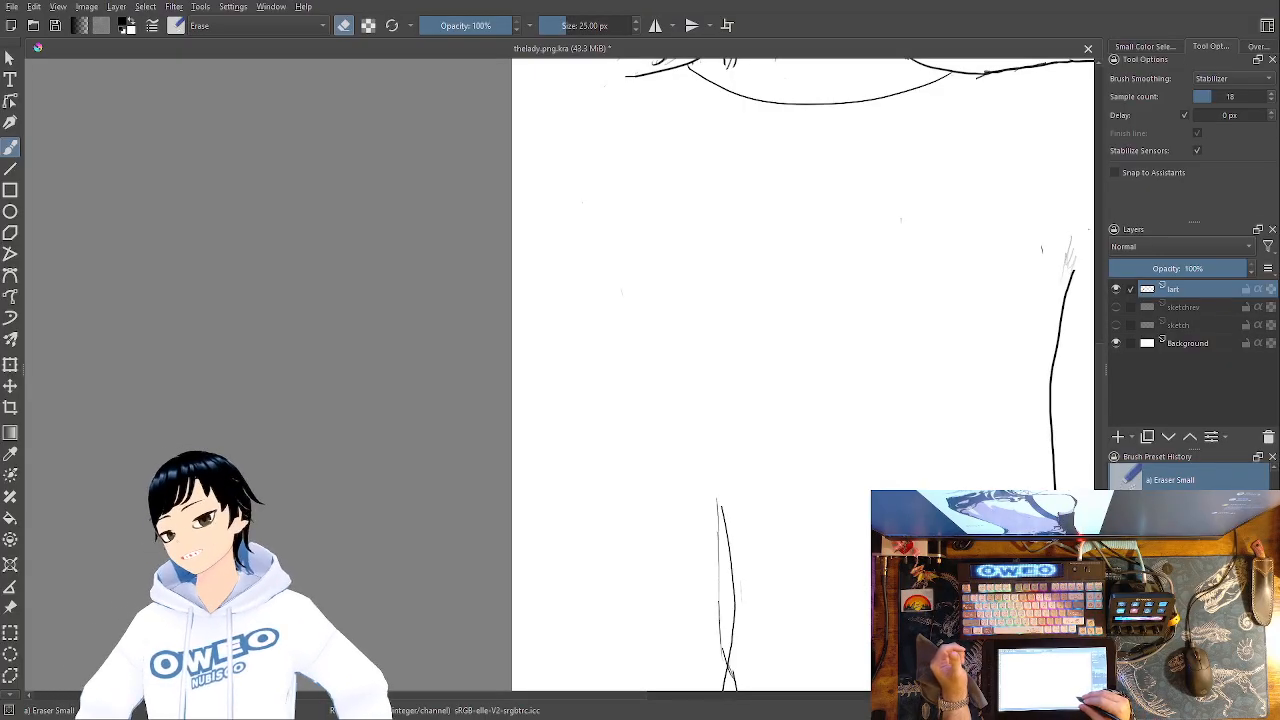
Redraw the left shoulder end and the left torso line down to the waist with Pencil-2 at 3.46 px
{"action": "right_click", "coordinate": [806, 510]}
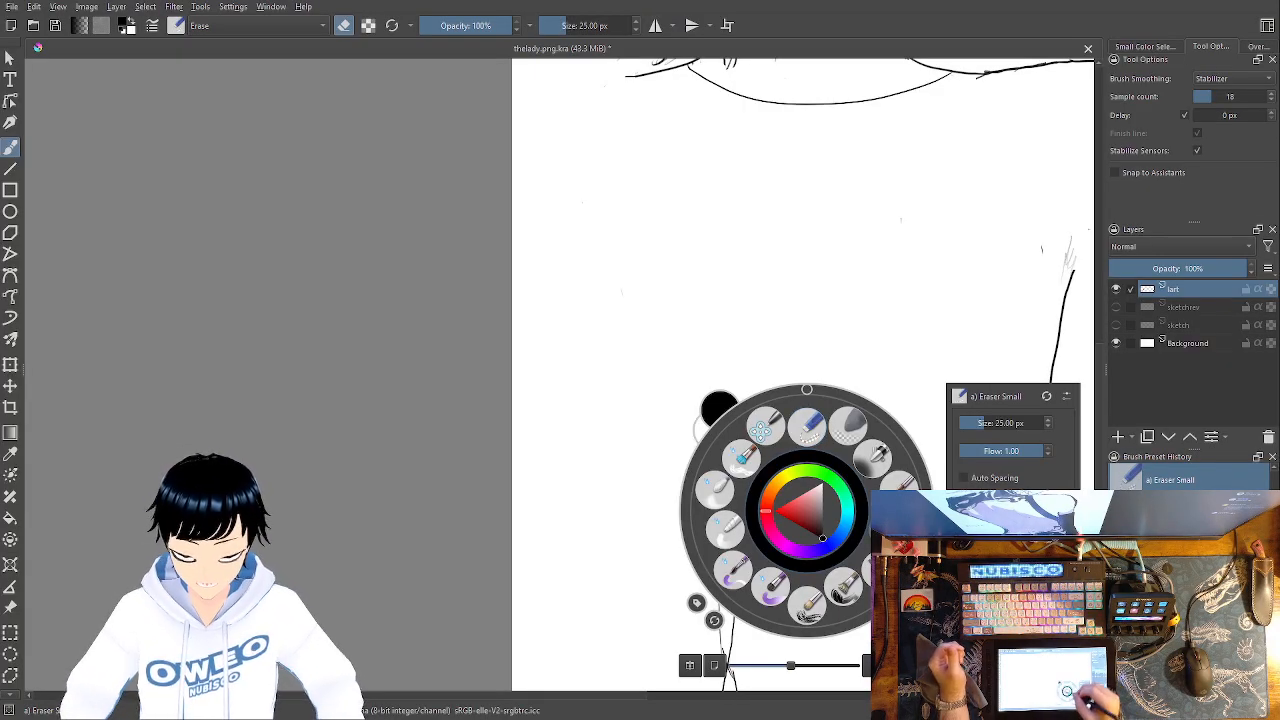
{"action": "left_click", "coordinate": [807, 427]}
{"action": "left_click_drag", "start_coordinate": [726, 469], "coordinate": [759, 592]}
{"action": "left_click_drag", "start_coordinate": [746, 357], "coordinate": [780, 493]}
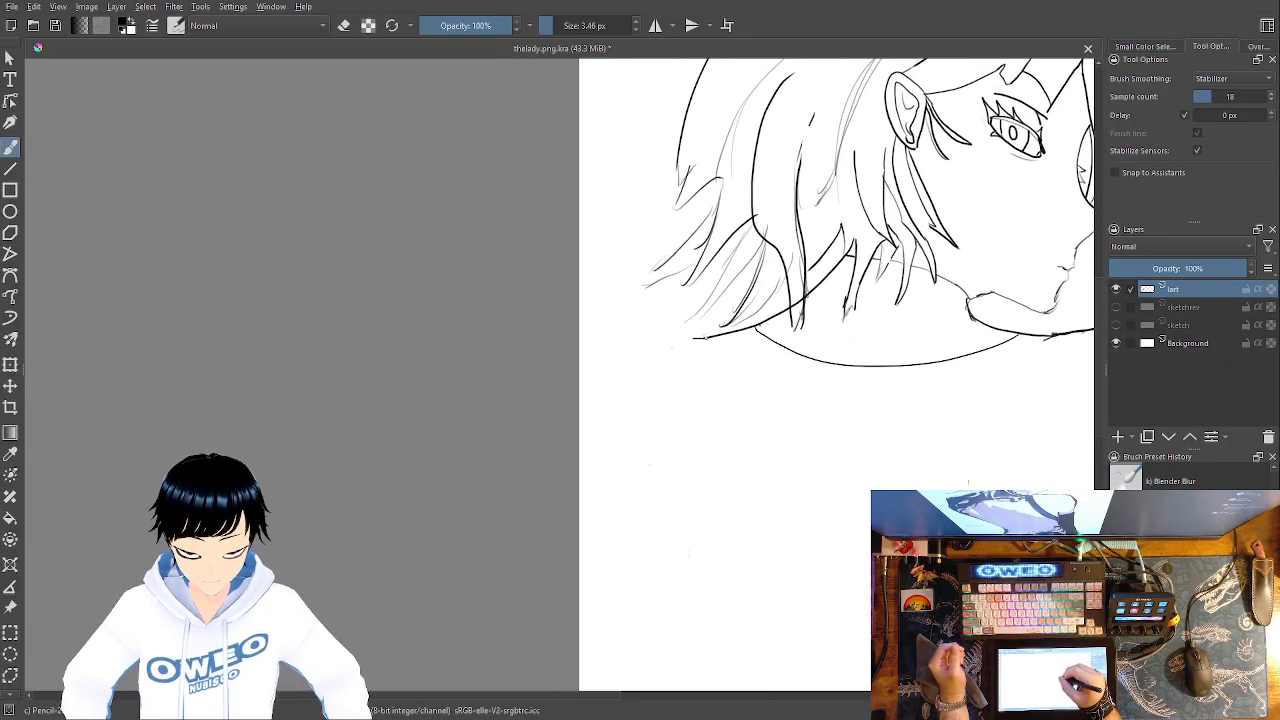
{"action": "mouse_move", "coordinate": [680, 342]}
{"action": "left_mouse_down"}
{"action": "mouse_move", "coordinate": [608, 340]}
{"action": "mouse_move", "coordinate": [615, 419]}
{"action": "mouse_move", "coordinate": [660, 528]}
{"action": "left_mouse_up"}
{"action": "key", "text": "ctrl+z"}
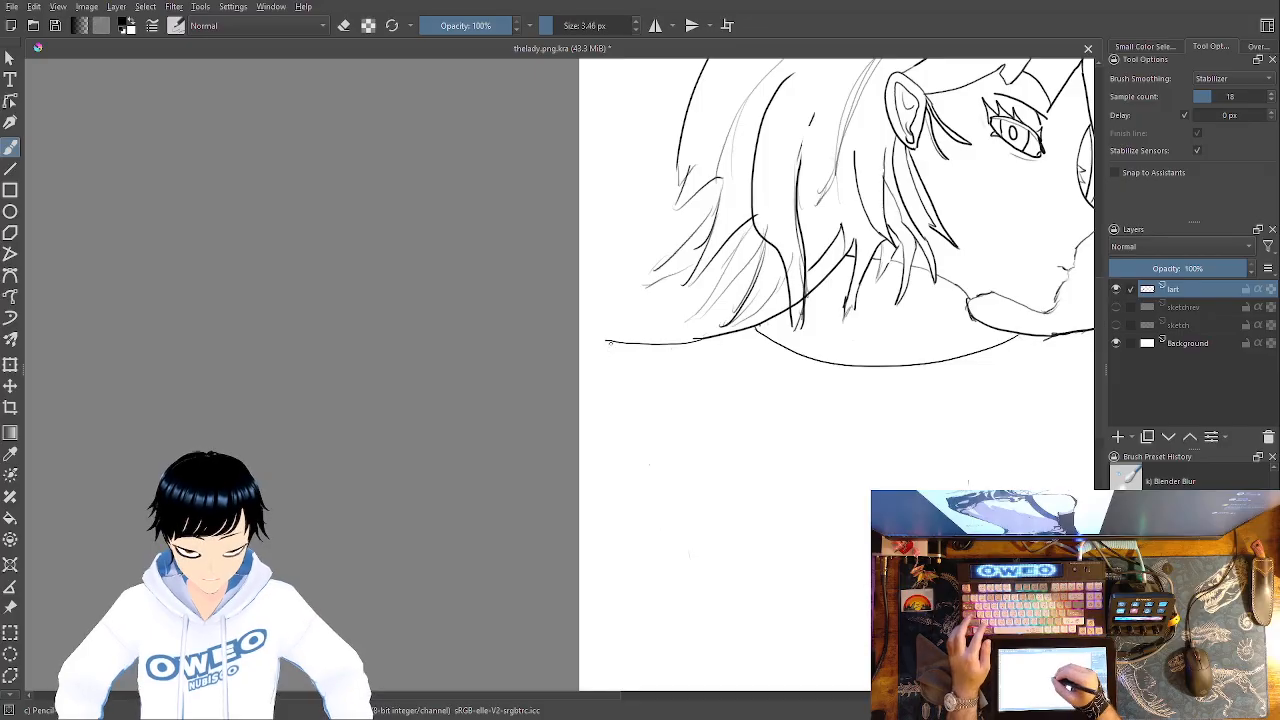
{"action": "mouse_move", "coordinate": [605, 341]}
{"action": "left_mouse_down"}
{"action": "mouse_move", "coordinate": [609, 412]}
{"action": "mouse_move", "coordinate": [704, 602]}
{"action": "left_mouse_up"}
{"action": "left_click_drag", "start_coordinate": [836, 486], "coordinate": [711, 248]}
{"action": "mouse_move", "coordinate": [586, 357]}
{"action": "left_mouse_down"}
{"action": "mouse_move", "coordinate": [683, 549]}
{"action": "mouse_move", "coordinate": [688, 646]}
{"action": "left_mouse_up"}
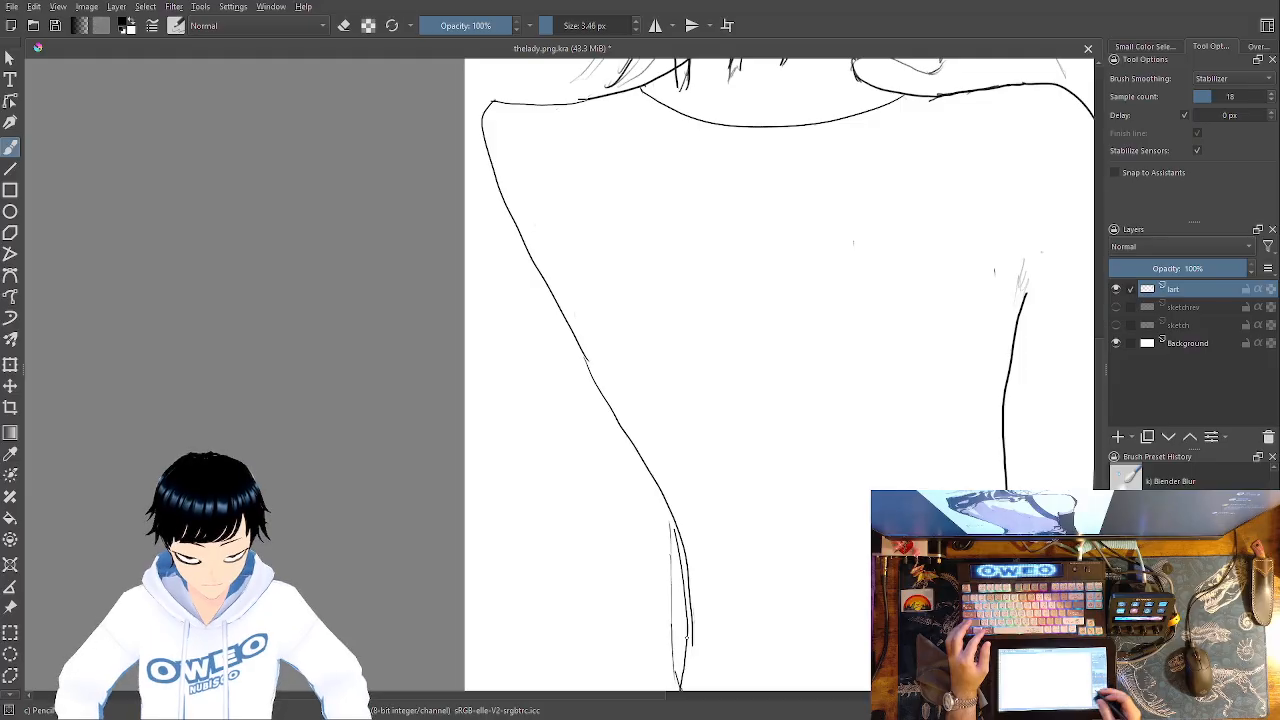
Erase the upper left torso line from the shoulder corner to mid-back with Eraser Small
{"action": "left_click_drag", "start_coordinate": [696, 434], "coordinate": [666, 583]}
{"action": "right_click", "coordinate": [685, 457]}
{"action": "left_click", "coordinate": [684, 369]}
{"action": "mouse_move", "coordinate": [461, 251]}
{"action": "left_mouse_down"}
{"action": "mouse_move", "coordinate": [473, 347]}
{"action": "mouse_move", "coordinate": [531, 471]}
{"action": "left_mouse_up"}
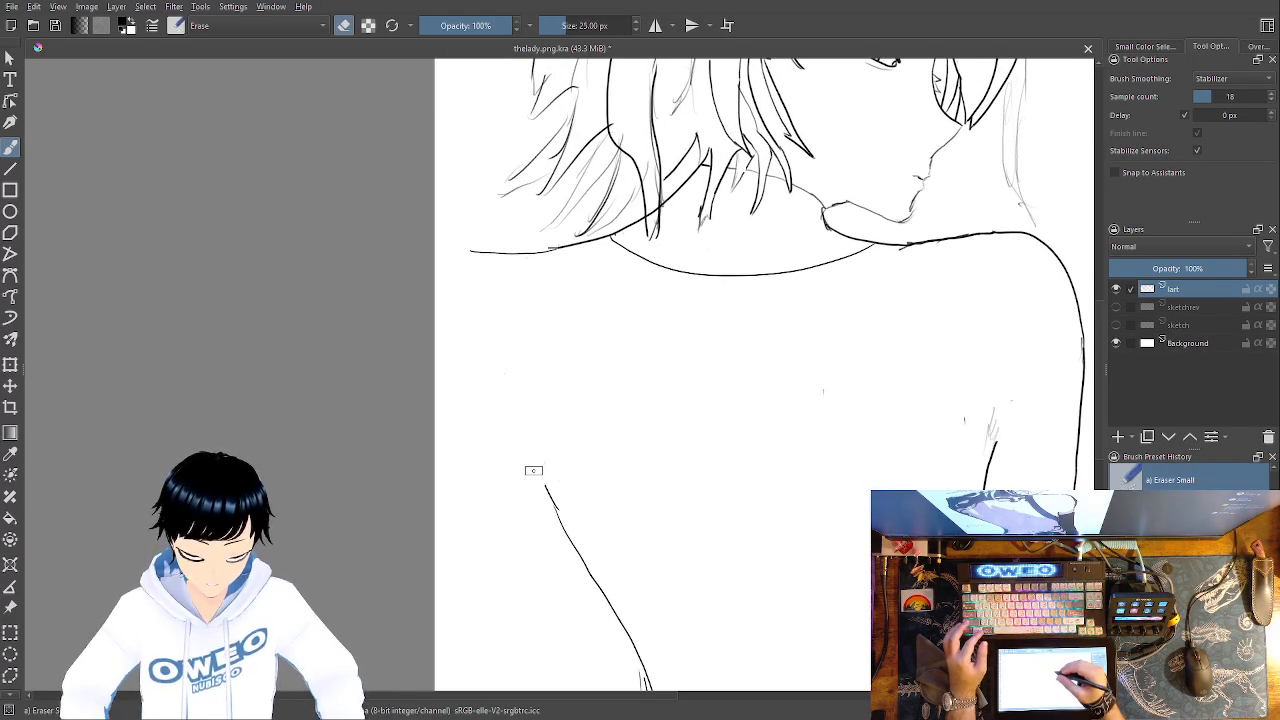
Draw the upper left torso line from the shoulder corner down to the remaining lower line with Pencil-2 at 3.46 px
{"action": "right_click", "coordinate": [733, 381]}
{"action": "left_click", "coordinate": [812, 402]}
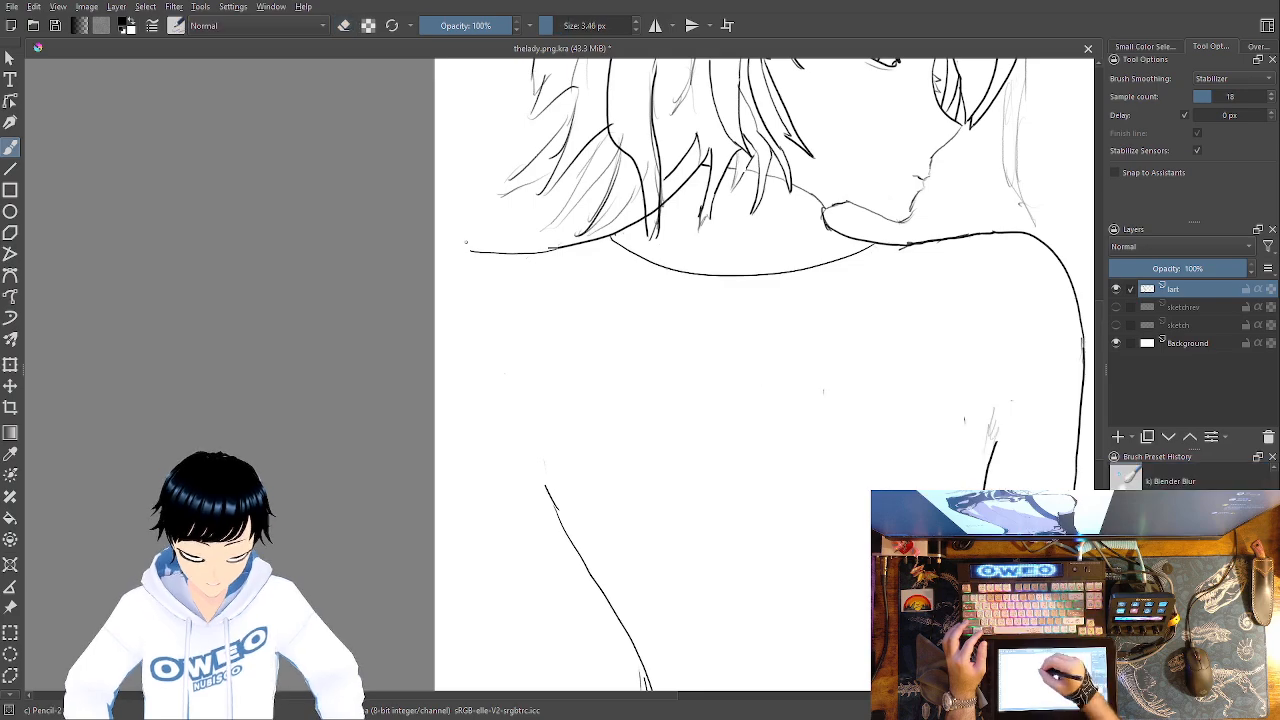
{"action": "mouse_move", "coordinate": [471, 252]}
{"action": "left_mouse_down"}
{"action": "mouse_move", "coordinate": [478, 312]}
{"action": "mouse_move", "coordinate": [600, 590]}
{"action": "left_mouse_up"}
Erase the overlapping old line and the middle section of the left torso outline with Eraser Small
{"action": "right_click", "coordinate": [631, 498]}
{"action": "left_click", "coordinate": [631, 413]}
{"action": "left_click_drag", "start_coordinate": [545, 490], "coordinate": [590, 580]}
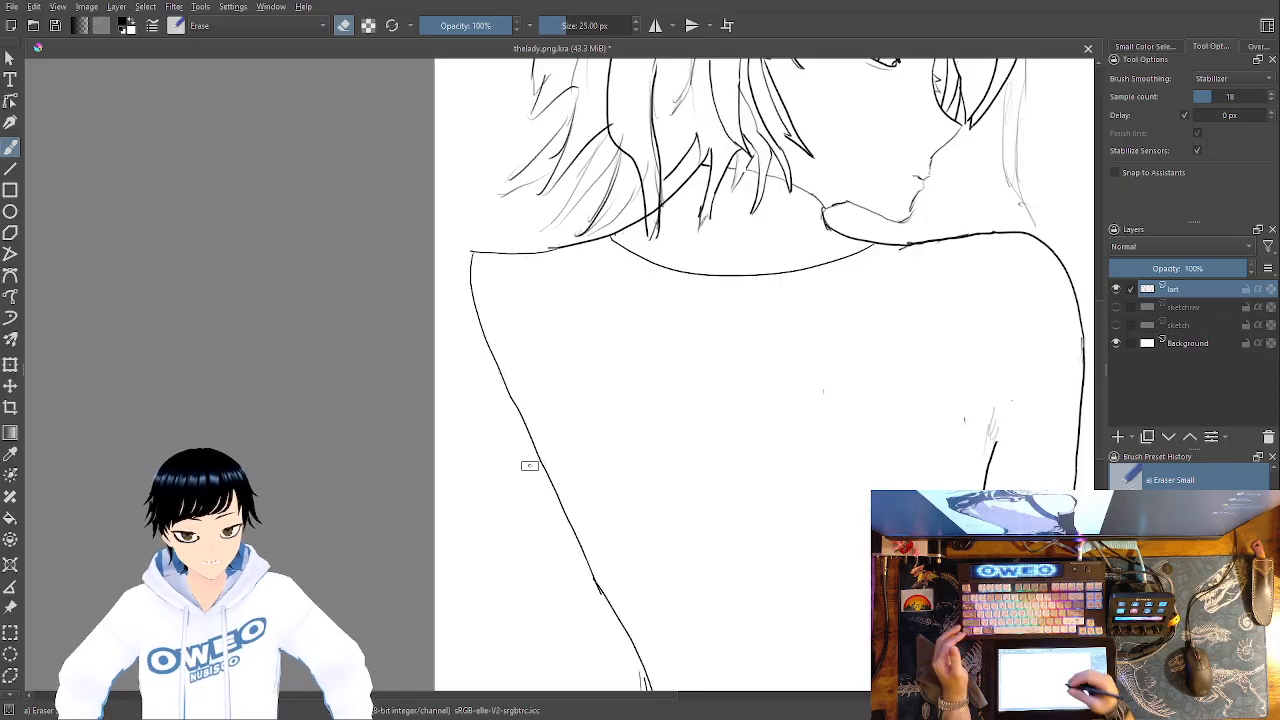
{"action": "left_click_drag", "start_coordinate": [510, 385], "coordinate": [591, 590]}
Redraw the middle section of the left torso with Pencil-2 at 3.46 px as a curve running toward the waist
{"action": "right_click", "coordinate": [647, 493]}
{"action": "left_click", "coordinate": [729, 511]}
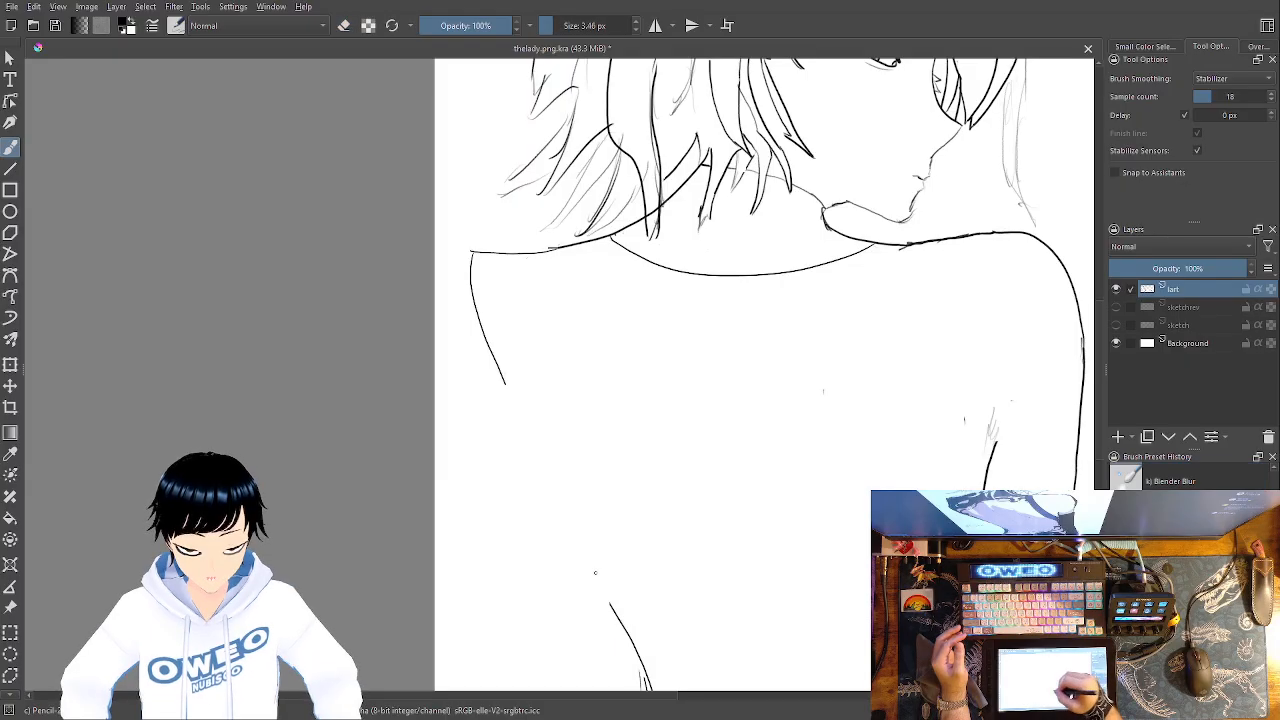
{"action": "mouse_move", "coordinate": [598, 570]}
{"action": "left_mouse_down"}
{"action": "mouse_move", "coordinate": [508, 380]}
{"action": "mouse_move", "coordinate": [620, 592]}
{"action": "mouse_move", "coordinate": [639, 657]}
{"action": "left_mouse_up"}
{"action": "key", "text": "ctrl+z"}
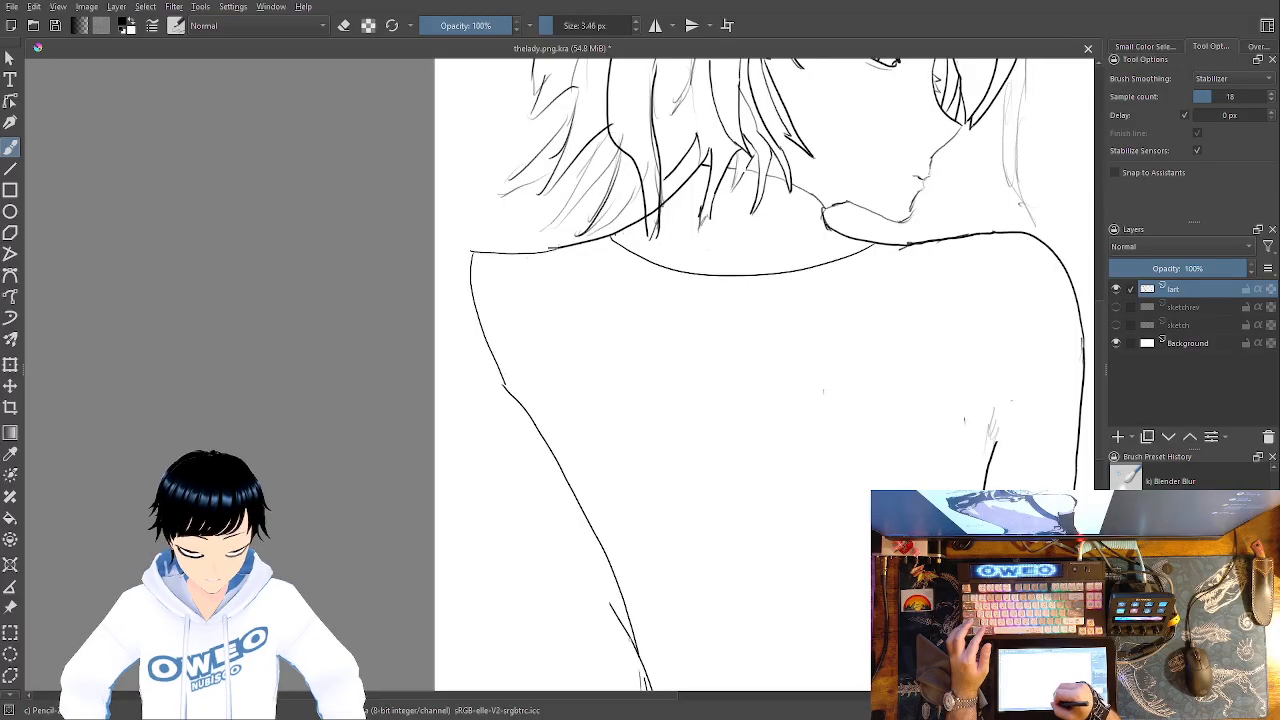
Erase the leftover line end above the waist and the upper left torso line up to the shoulder with Eraser Small
{"action": "right_click", "coordinate": [609, 511]}
{"action": "left_click", "coordinate": [604, 428]}
{"action": "left_click_drag", "start_coordinate": [607, 600], "coordinate": [630, 645]}
{"action": "mouse_move", "coordinate": [516, 398]}
{"action": "left_mouse_down"}
{"action": "mouse_move", "coordinate": [490, 352]}
{"action": "mouse_move", "coordinate": [474, 252]}
{"action": "left_mouse_up"}
Redraw the upper left torso line with Pencil-2 at 3.46 px and clean up its overlap with the middle section
{"action": "right_click", "coordinate": [509, 264]}
{"action": "left_click", "coordinate": [597, 287]}
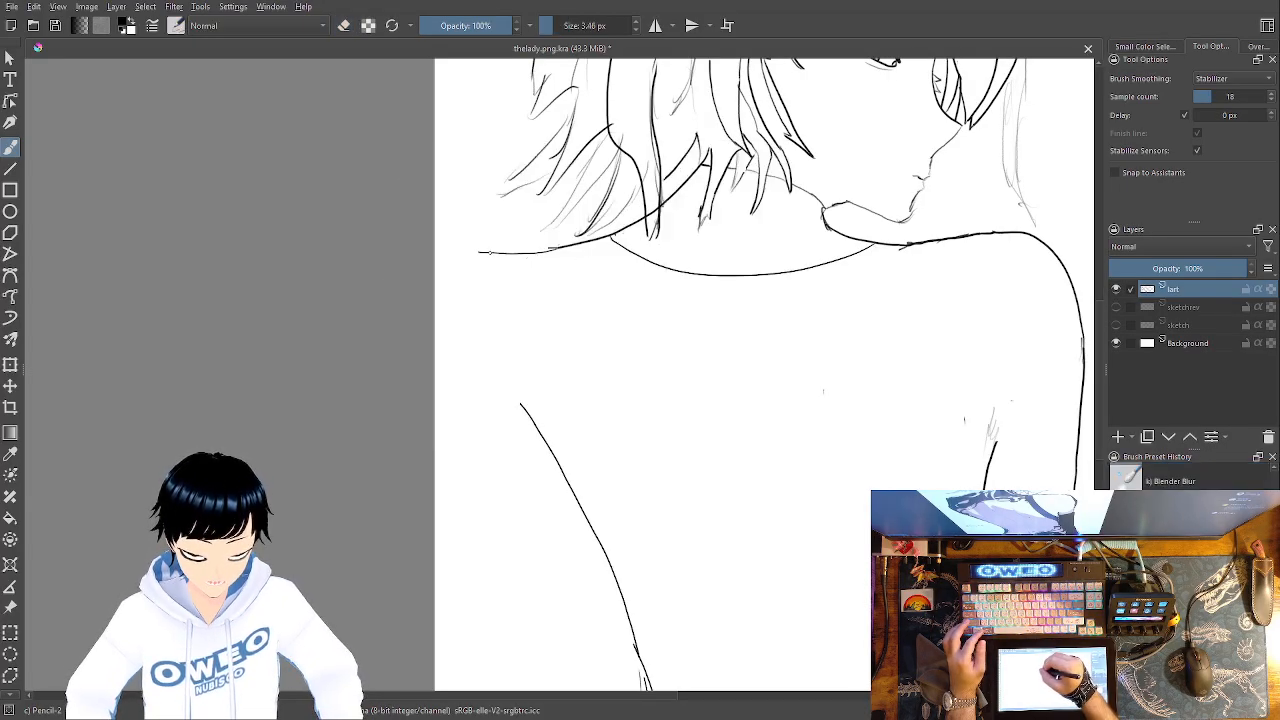
{"action": "mouse_move", "coordinate": [483, 268]}
{"action": "left_mouse_down"}
{"action": "mouse_move", "coordinate": [505, 389]}
{"action": "mouse_move", "coordinate": [558, 478]}
{"action": "left_mouse_up"}
{"action": "right_click", "coordinate": [735, 511]}
{"action": "left_click", "coordinate": [735, 426]}
{"action": "left_click_drag", "start_coordinate": [529, 412], "coordinate": [575, 489]}
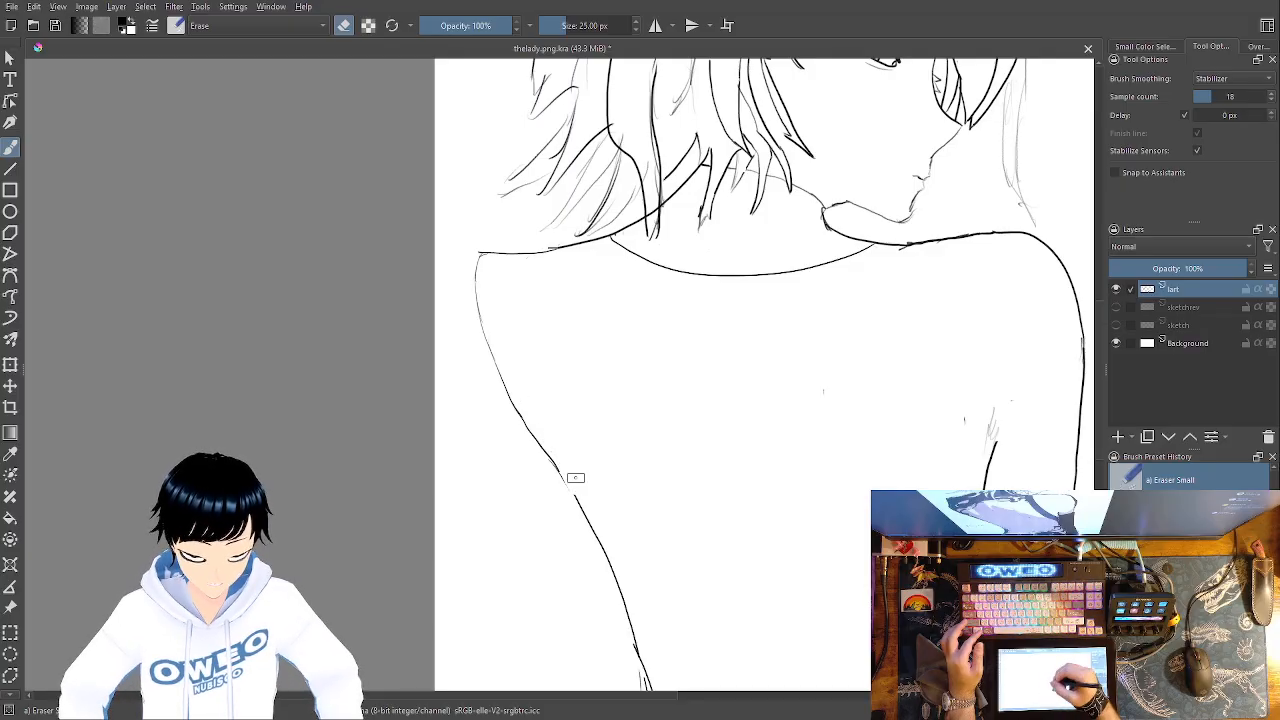
{"action": "right_click", "coordinate": [654, 411]}
{"action": "left_click", "coordinate": [740, 440]}
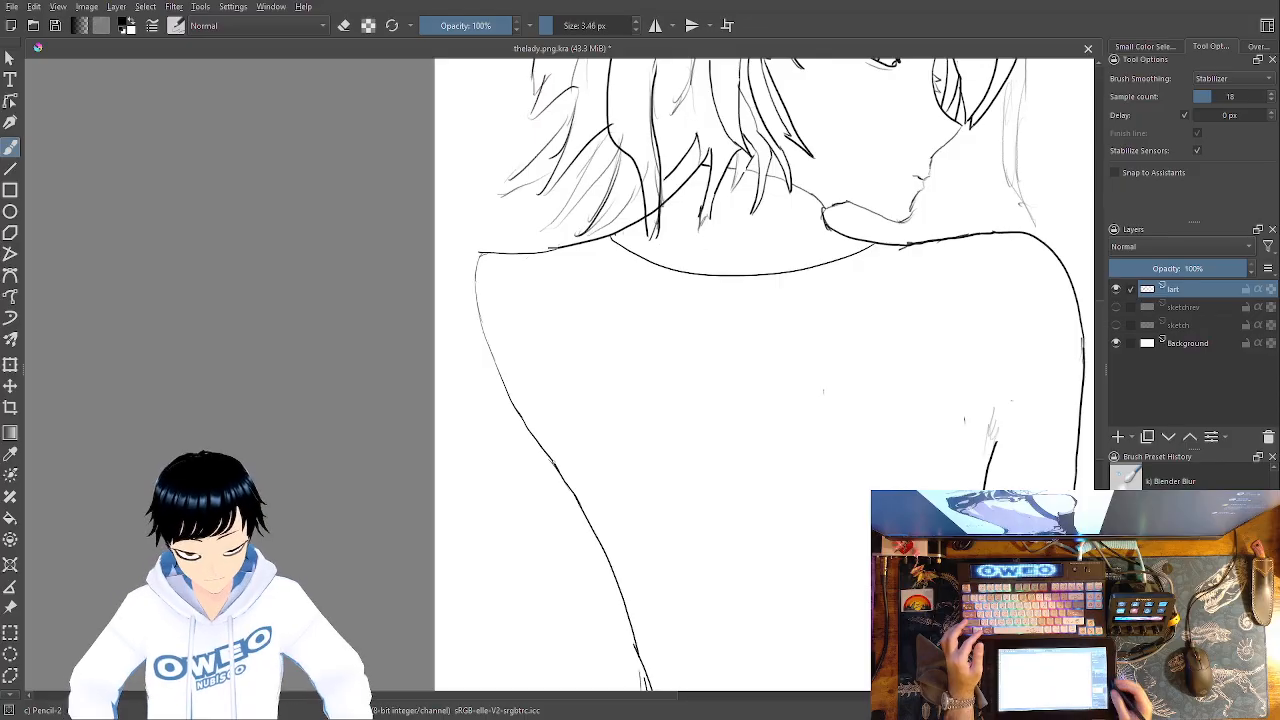
Erase the faint upper left torso line from below the shoulder corner to mid-back with Eraser Small
{"action": "key", "text": "ctrl+minus"}
{"action": "key", "text": "ctrl+minus"}
{"action": "key", "text": "ctrl+minus"}
{"action": "key", "text": "ctrl+minus"}
{"action": "key", "text": "ctrl+plus"}
{"action": "key", "text": "ctrl+plus"}
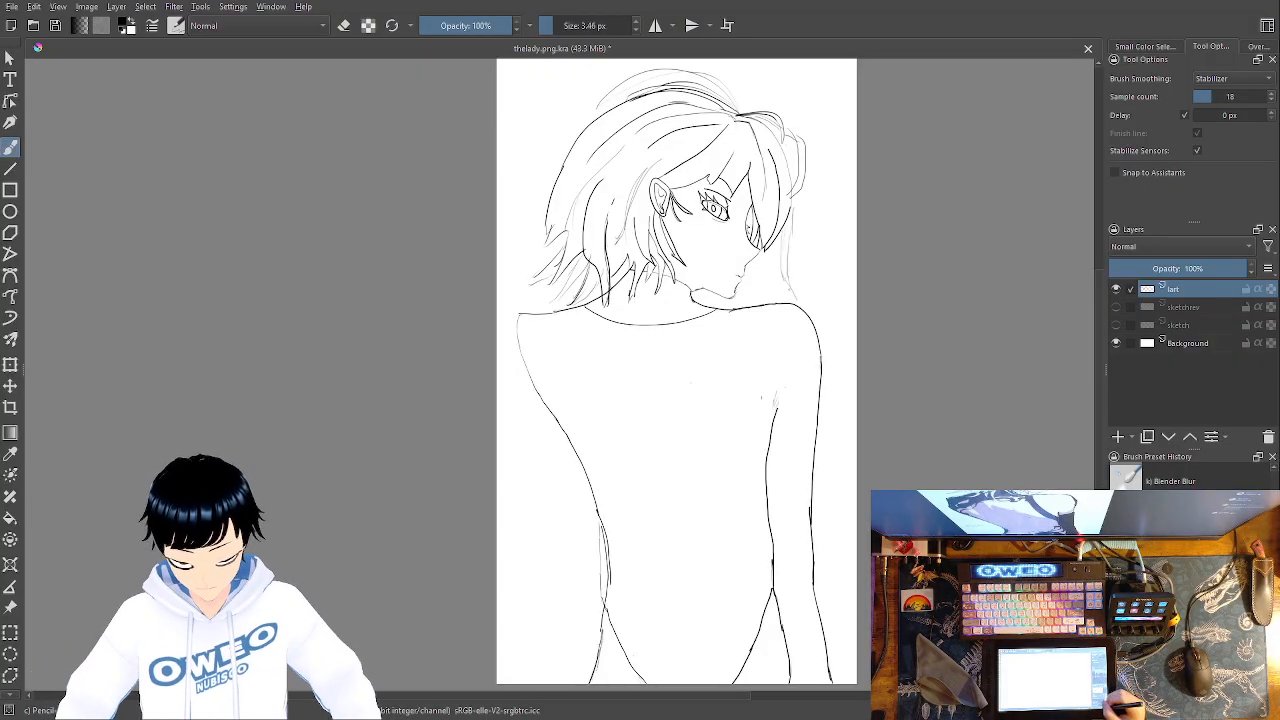
{"action": "key", "text": "ctrl+plus"}
{"action": "key", "text": "ctrl+plus"}
{"action": "key", "text": "ctrl+plus"}
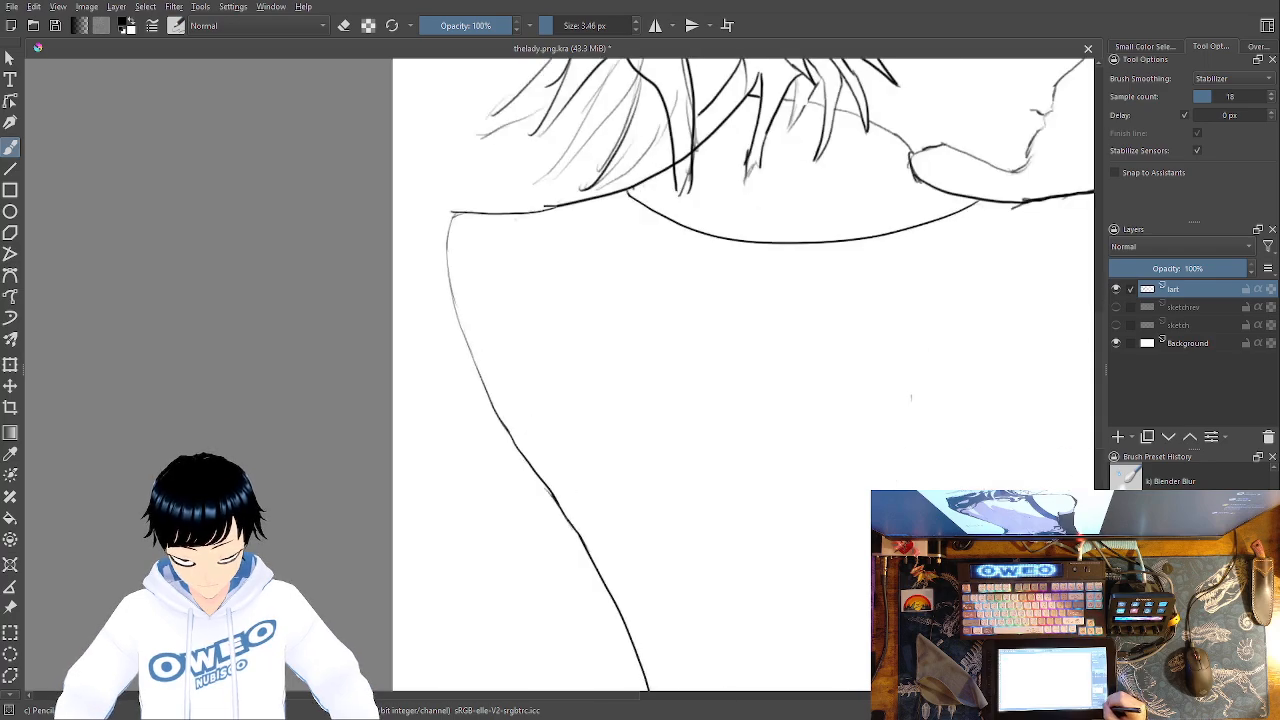
{"action": "key", "text": "ctrl+plus"}
{"action": "right_click", "coordinate": [663, 457]}
{"action": "left_click", "coordinate": [664, 383]}
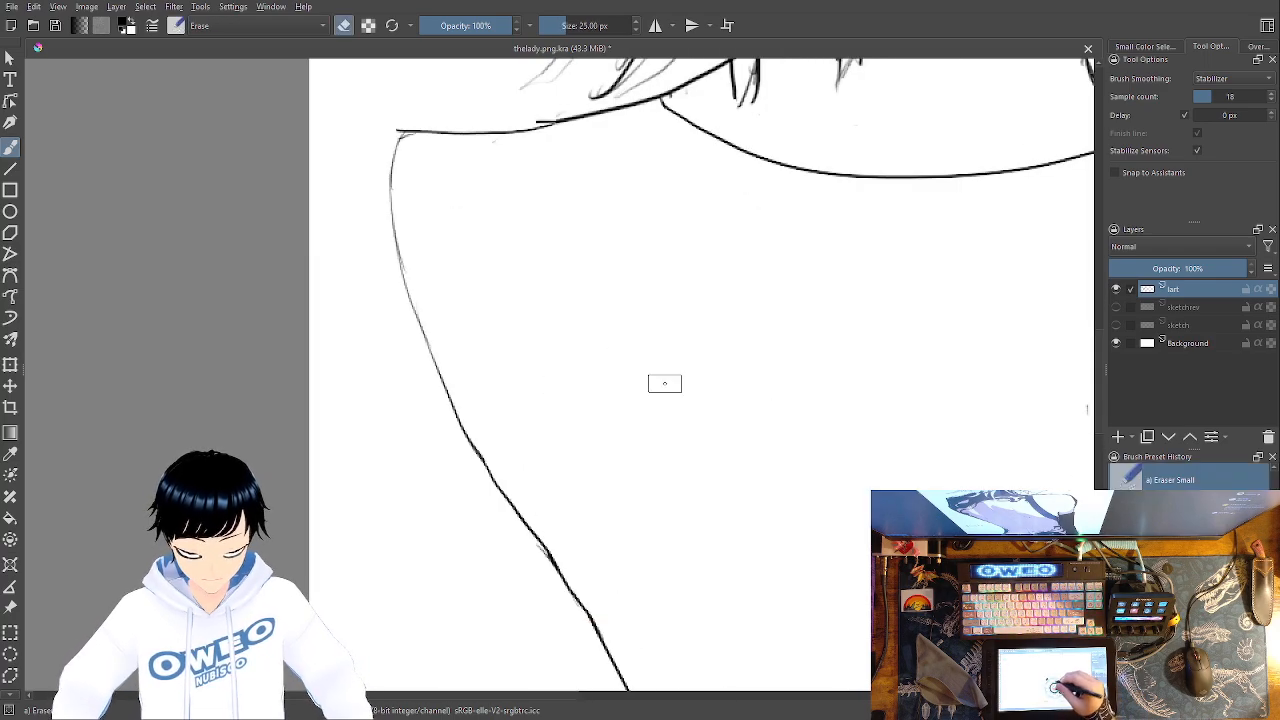
{"action": "mouse_move", "coordinate": [403, 140]}
{"action": "left_mouse_down"}
{"action": "mouse_move", "coordinate": [411, 304]}
{"action": "mouse_move", "coordinate": [459, 417]}
{"action": "mouse_move", "coordinate": [610, 611]}
{"action": "left_mouse_up"}
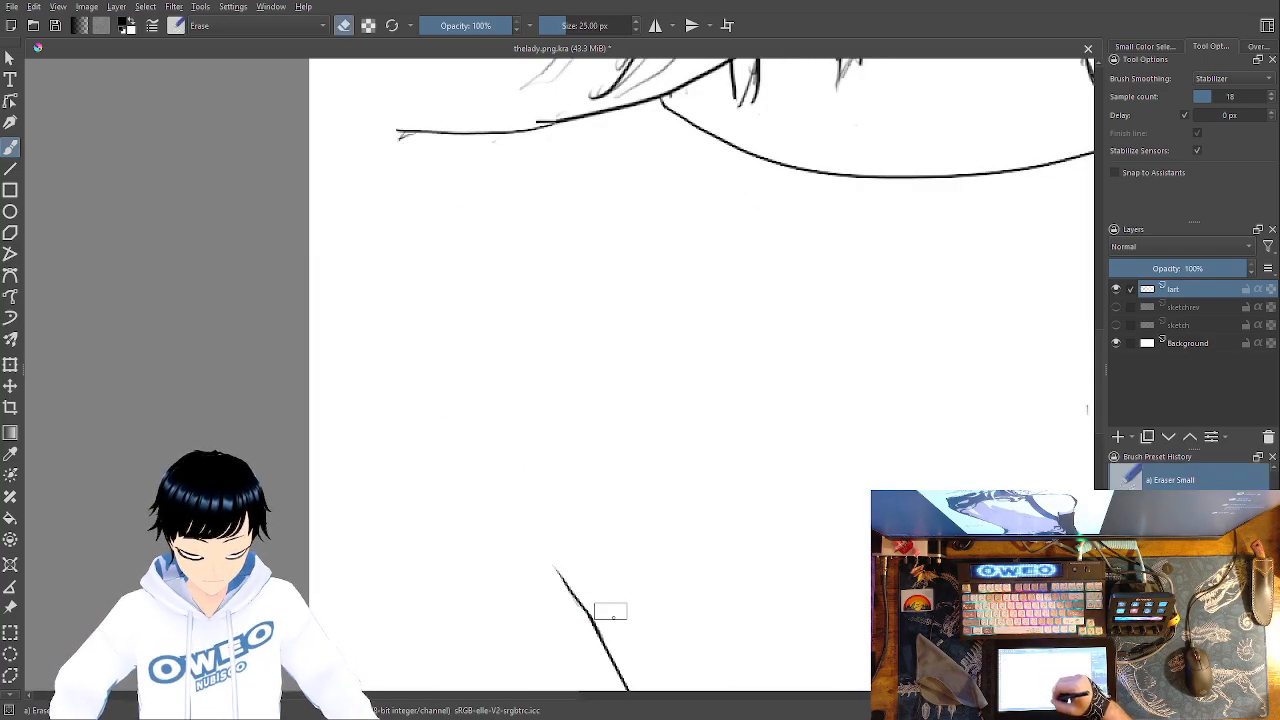
Draw the left shoulder side as a rounded curve with Pencil-2 at 3.46 px and add a connecting stroke from the torso
{"action": "right_click", "coordinate": [610, 611]}
{"action": "left_click", "coordinate": [645, 428]}
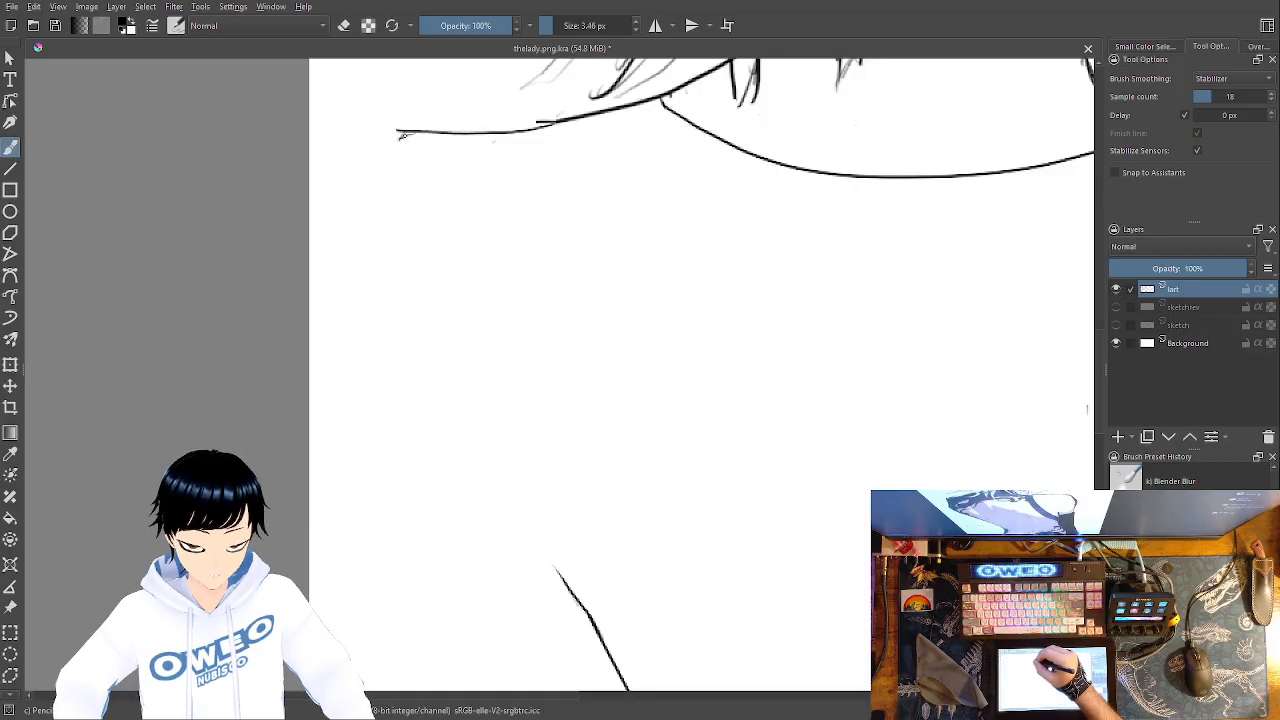
{"action": "mouse_move", "coordinate": [403, 134]}
{"action": "left_mouse_down"}
{"action": "mouse_move", "coordinate": [376, 230]}
{"action": "mouse_move", "coordinate": [401, 358]}
{"action": "left_mouse_up"}
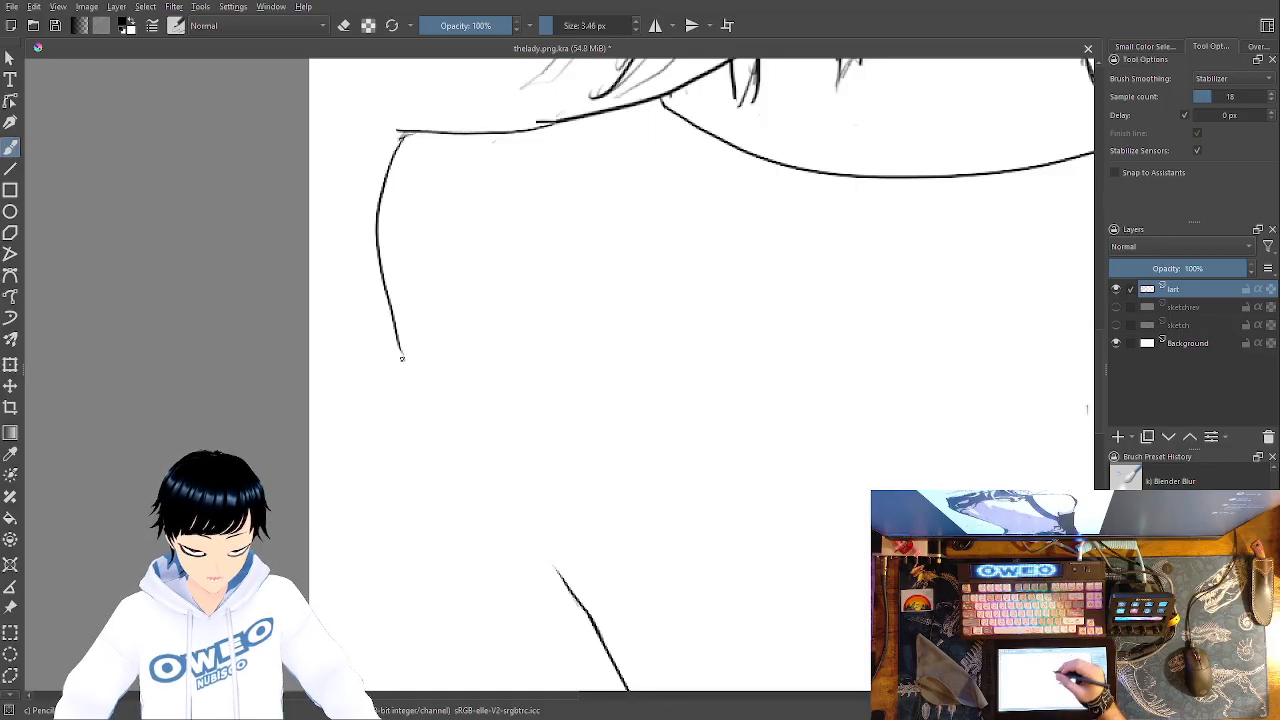
{"action": "key", "text": "ctrl+z"}
{"action": "mouse_move", "coordinate": [450, 422]}
{"action": "left_mouse_down"}
{"action": "mouse_move", "coordinate": [419, 391]}
{"action": "mouse_move", "coordinate": [378, 245]}
{"action": "mouse_move", "coordinate": [400, 137]}
{"action": "left_mouse_up"}
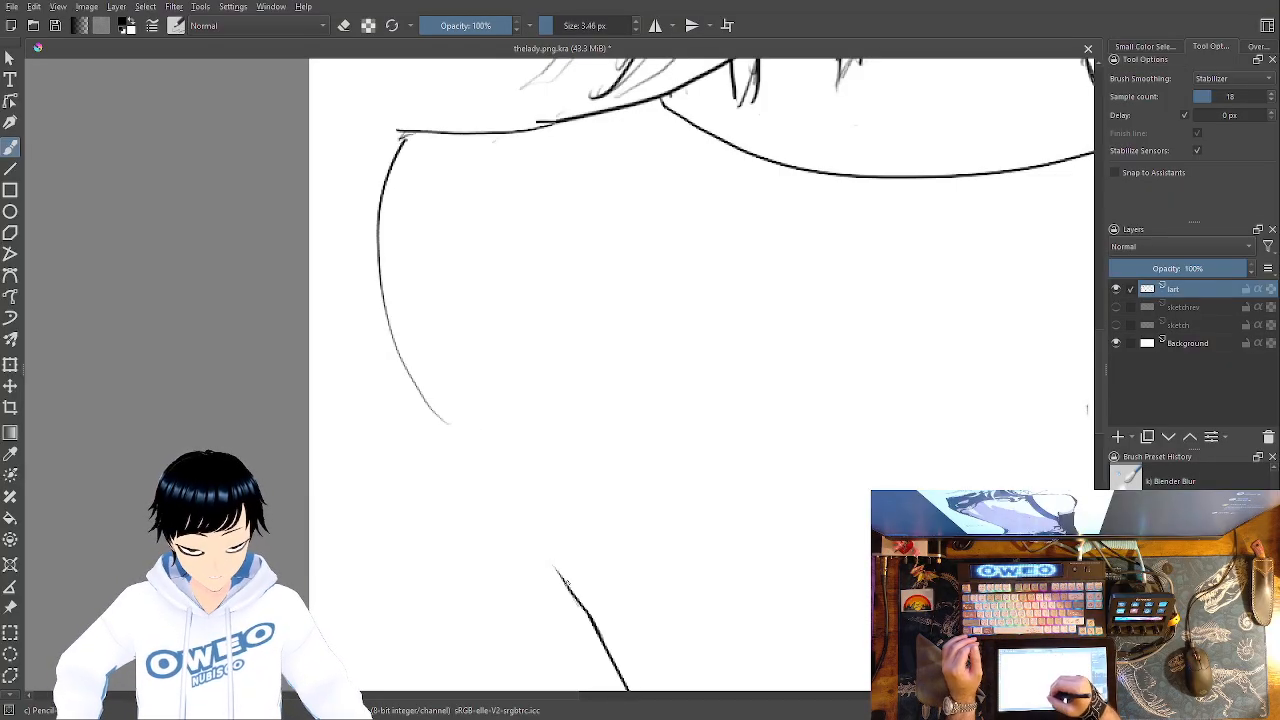
{"action": "mouse_move", "coordinate": [556, 572]}
{"action": "left_mouse_down"}
{"action": "mouse_move", "coordinate": [400, 334]}
{"action": "mouse_move", "coordinate": [422, 405]}
{"action": "mouse_move", "coordinate": [462, 440]}
{"action": "left_mouse_up"}
Erase the straight connecting stroke and the torso line below it with Eraser Small
{"action": "right_click", "coordinate": [586, 481]}
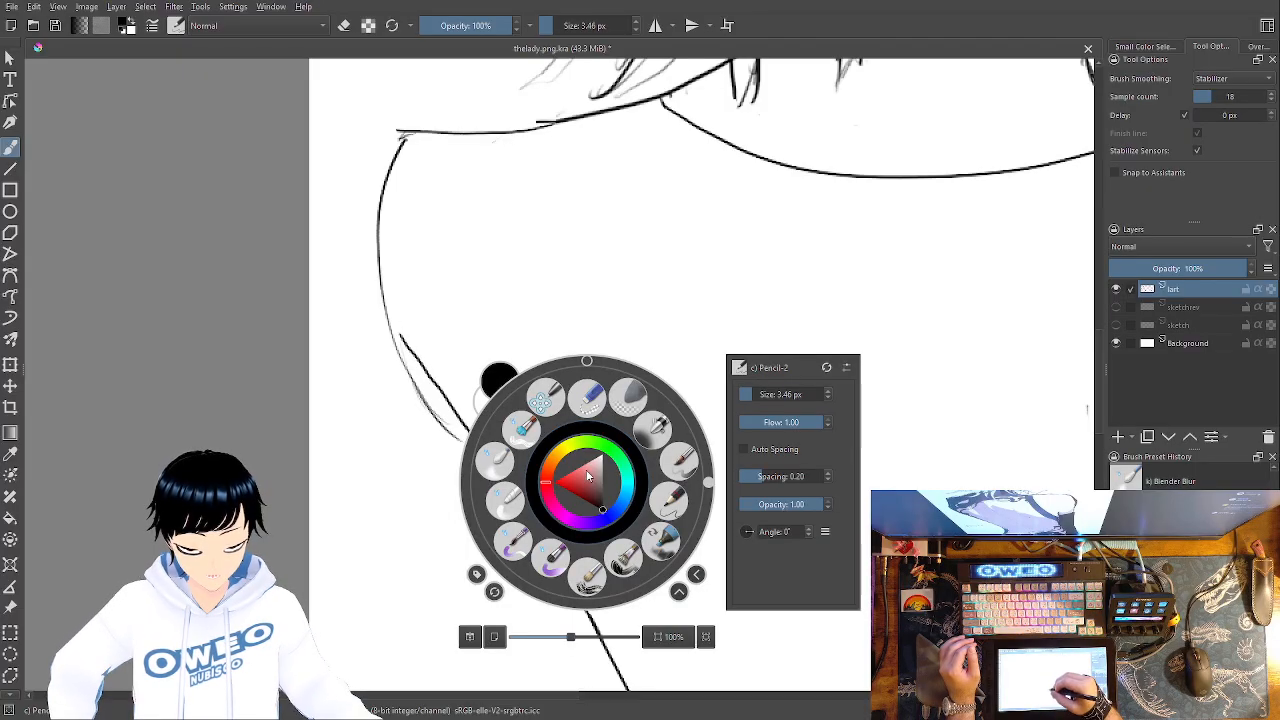
{"action": "left_click", "coordinate": [587, 395]}
{"action": "mouse_move", "coordinate": [411, 340]}
{"action": "left_mouse_down"}
{"action": "mouse_move", "coordinate": [451, 420]}
{"action": "mouse_move", "coordinate": [620, 660]}
{"action": "left_mouse_up"}
Connect the rounded shoulder curve to the lower left torso line with Pencil-2 at 3.46 px
{"action": "right_click", "coordinate": [599, 511]}
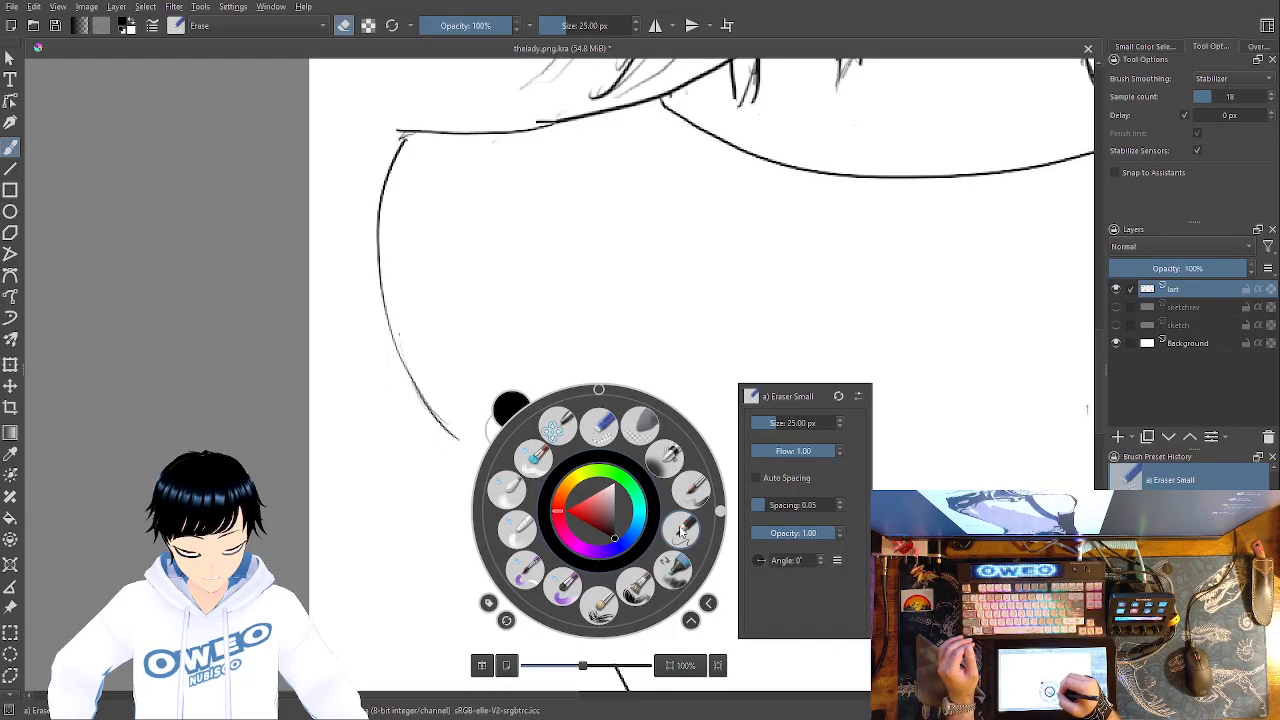
{"action": "left_click", "coordinate": [683, 533]}
{"action": "left_click_drag", "start_coordinate": [450, 418], "coordinate": [626, 688]}
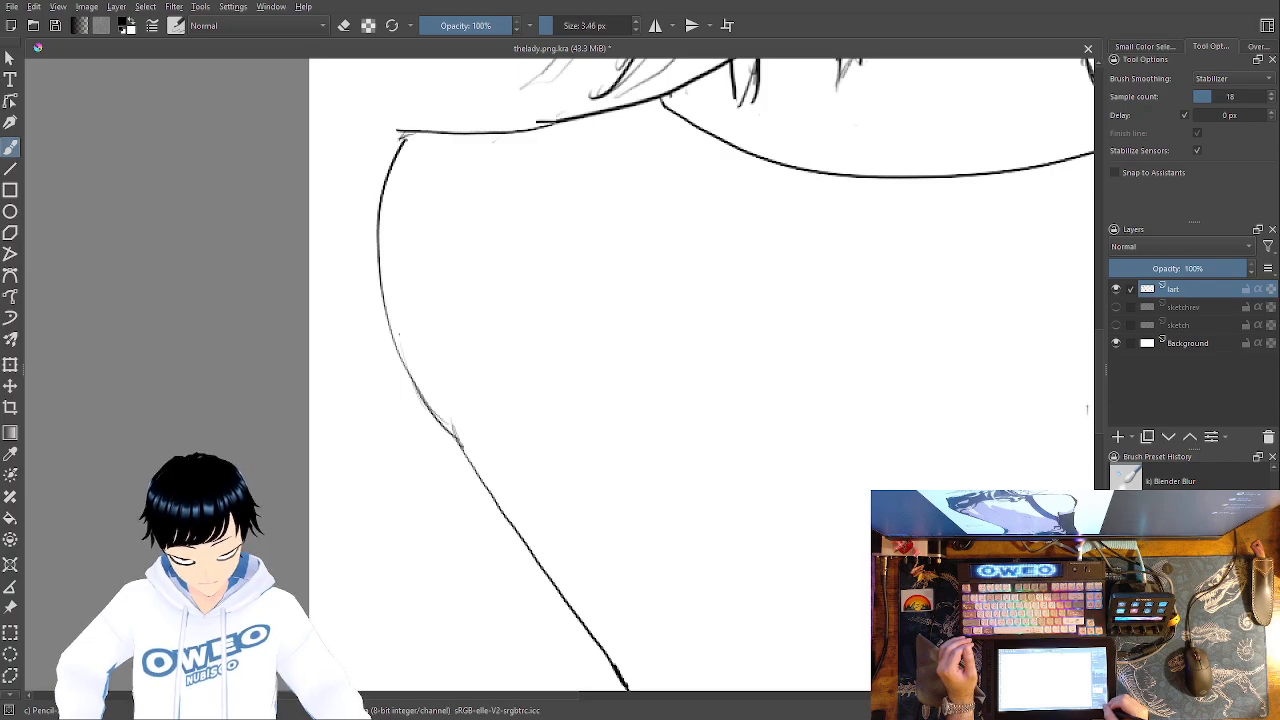
{"action": "key", "text": "minus"}
{"action": "key", "text": "minus"}
{"action": "key", "text": "minus"}
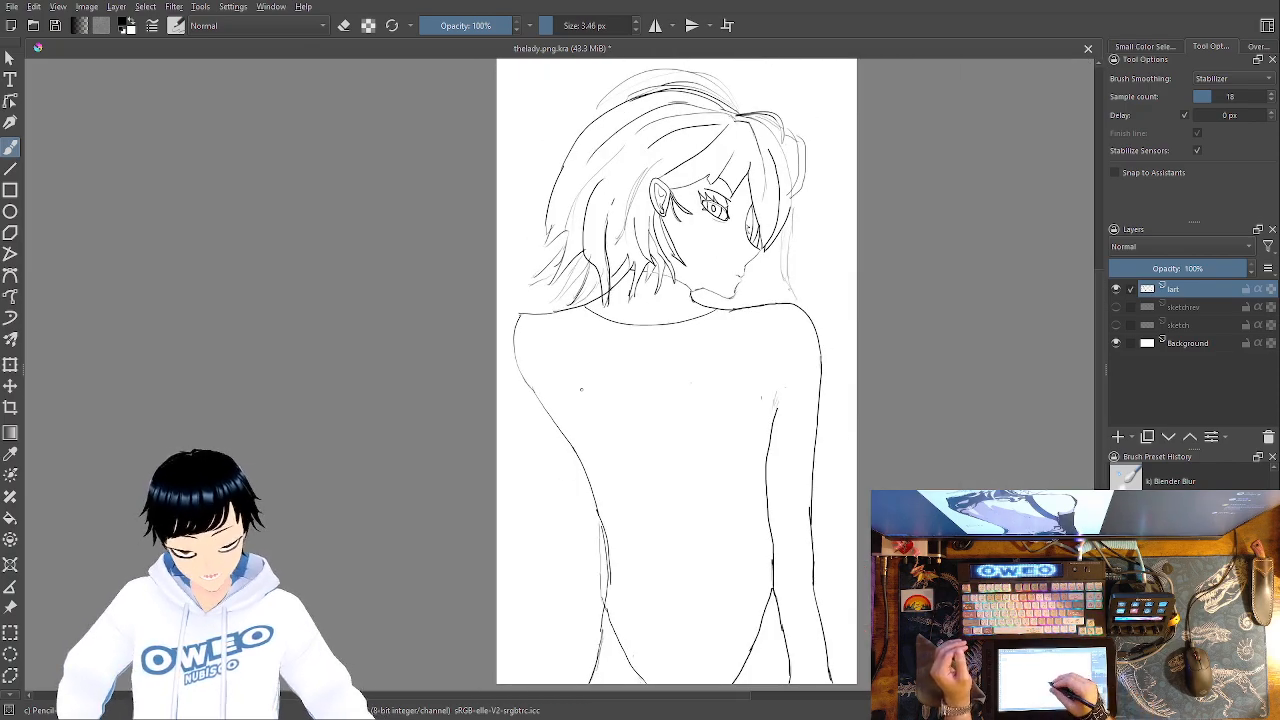
Erase the left shoulder corner and the shoulder's top line back to the neckline with Eraser Small
{"action": "right_click", "coordinate": [581, 390]}
{"action": "left_click", "coordinate": [581, 309]}
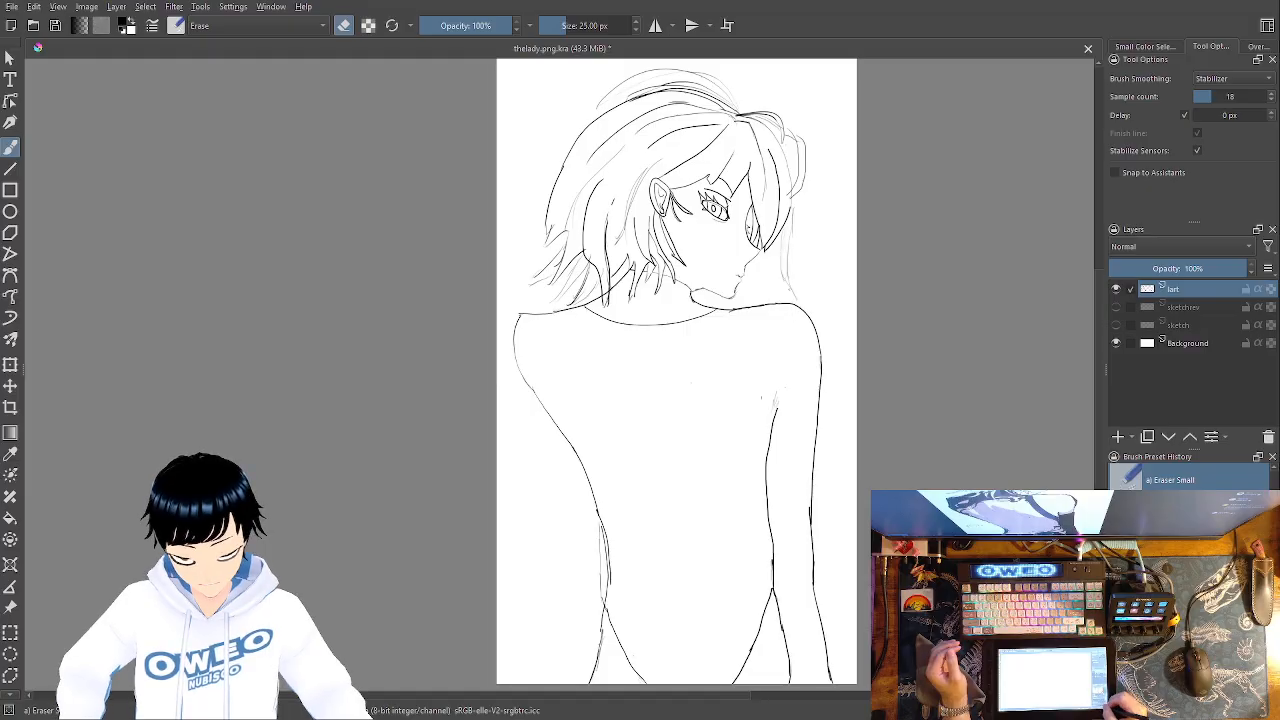
{"action": "key", "text": "plus"}
{"action": "key", "text": "minus"}
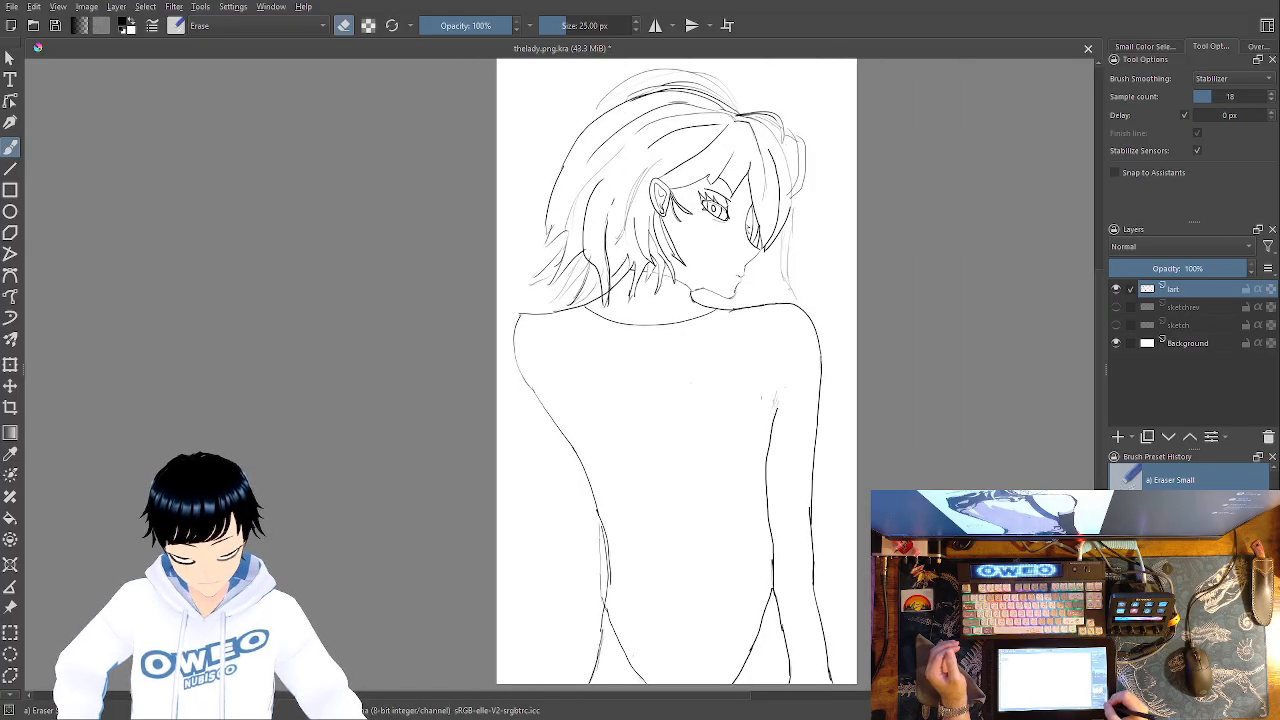
{"action": "key", "text": "plus"}
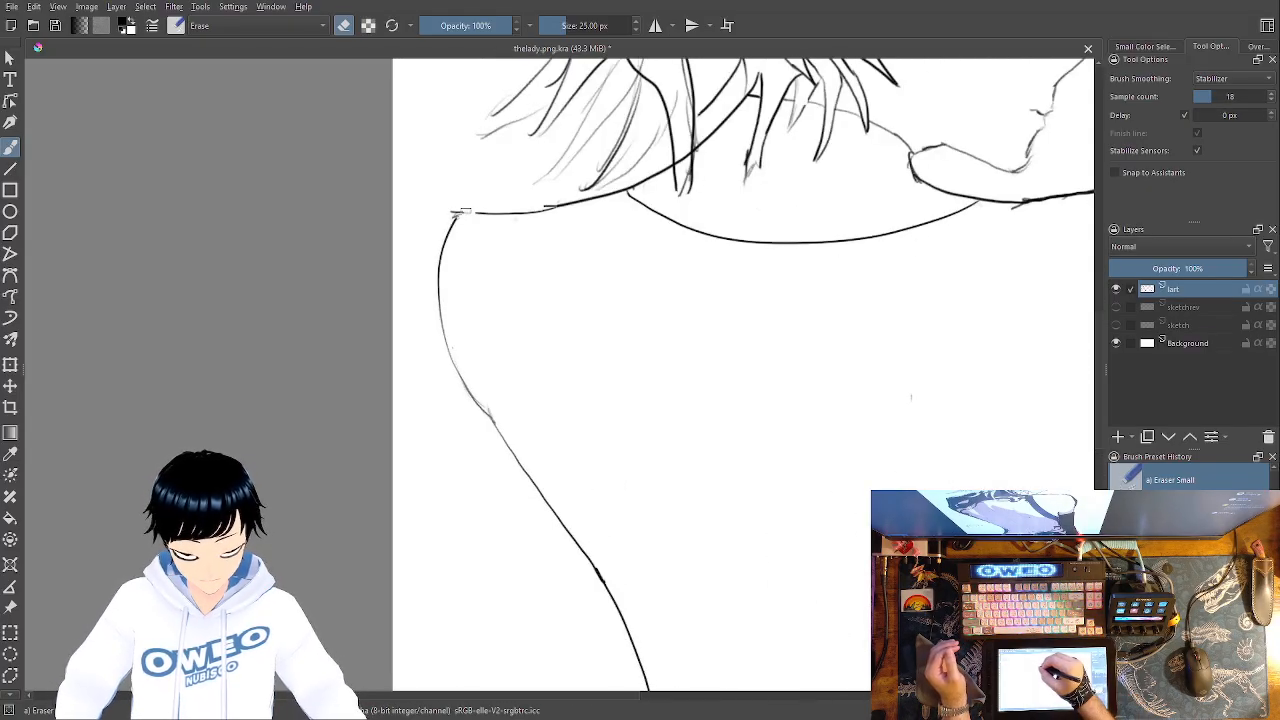
{"action": "mouse_move", "coordinate": [456, 229]}
{"action": "left_mouse_down"}
{"action": "mouse_move", "coordinate": [475, 205]}
{"action": "mouse_move", "coordinate": [440, 249]}
{"action": "left_mouse_up"}
{"action": "right_click", "coordinate": [588, 286]}
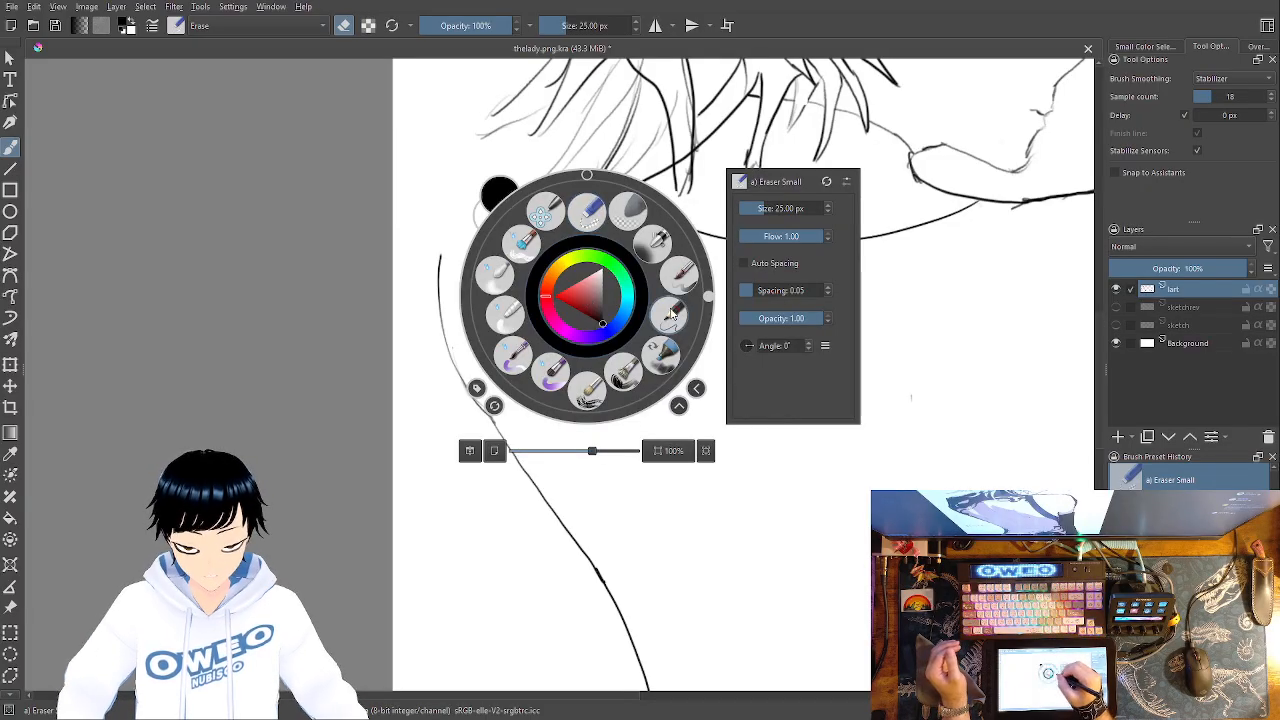
{"action": "left_click", "coordinate": [510, 200]}
{"action": "right_click", "coordinate": [624, 292]}
{"action": "left_click", "coordinate": [624, 208]}
{"action": "mouse_move", "coordinate": [486, 211]}
{"action": "left_mouse_down"}
{"action": "mouse_move", "coordinate": [617, 191]}
{"action": "mouse_move", "coordinate": [569, 189]}
{"action": "left_mouse_up"}
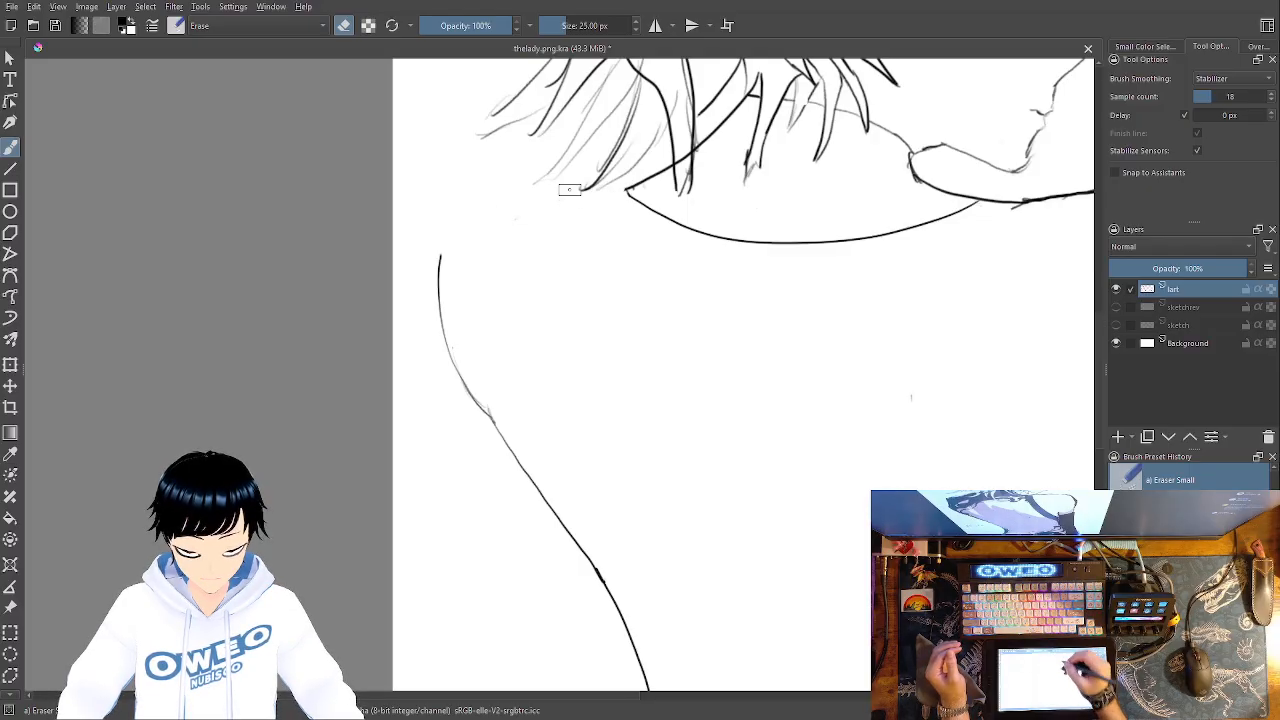
Redraw the left shoulder's top line from the neckline to a rounded shoulder corner with Pencil-2 at 3.46 px
{"action": "right_click", "coordinate": [719, 347]}
{"action": "left_click", "coordinate": [802, 371]}
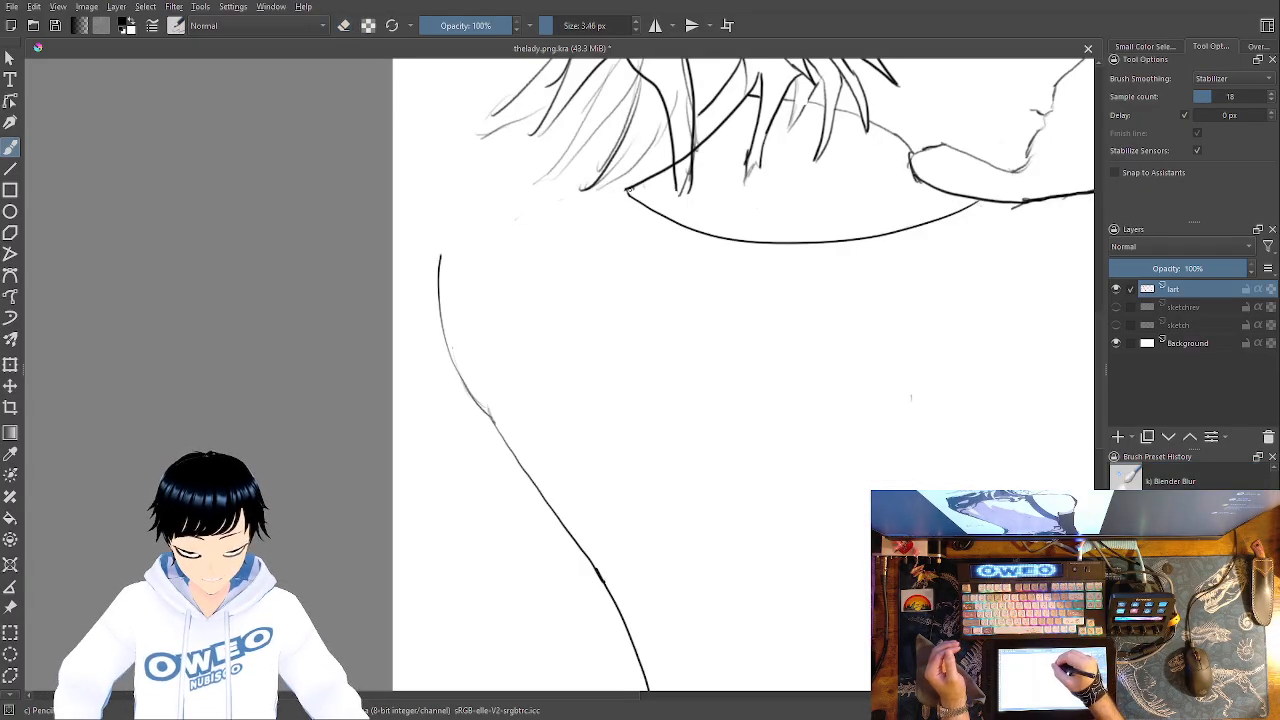
{"action": "left_click_drag", "start_coordinate": [622, 193], "coordinate": [444, 244]}
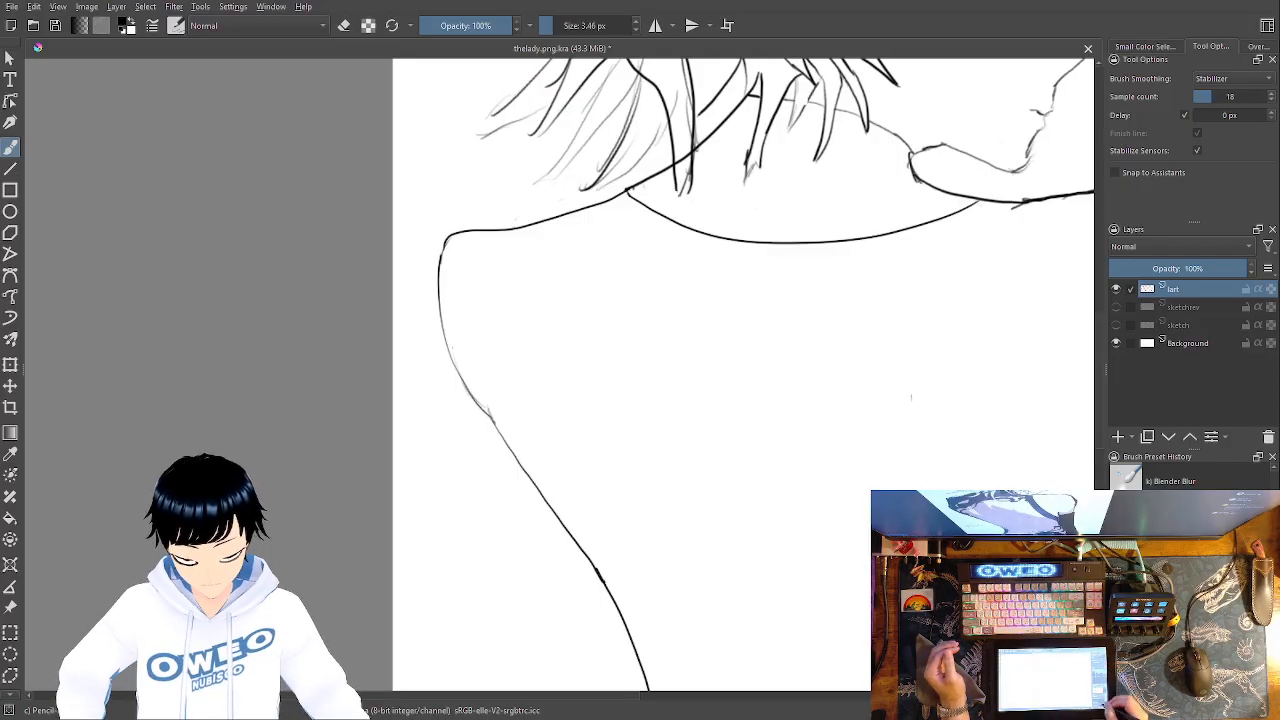
{"action": "key", "text": "minus"}
{"action": "key", "text": "minus"}
{"action": "key", "text": "minus"}
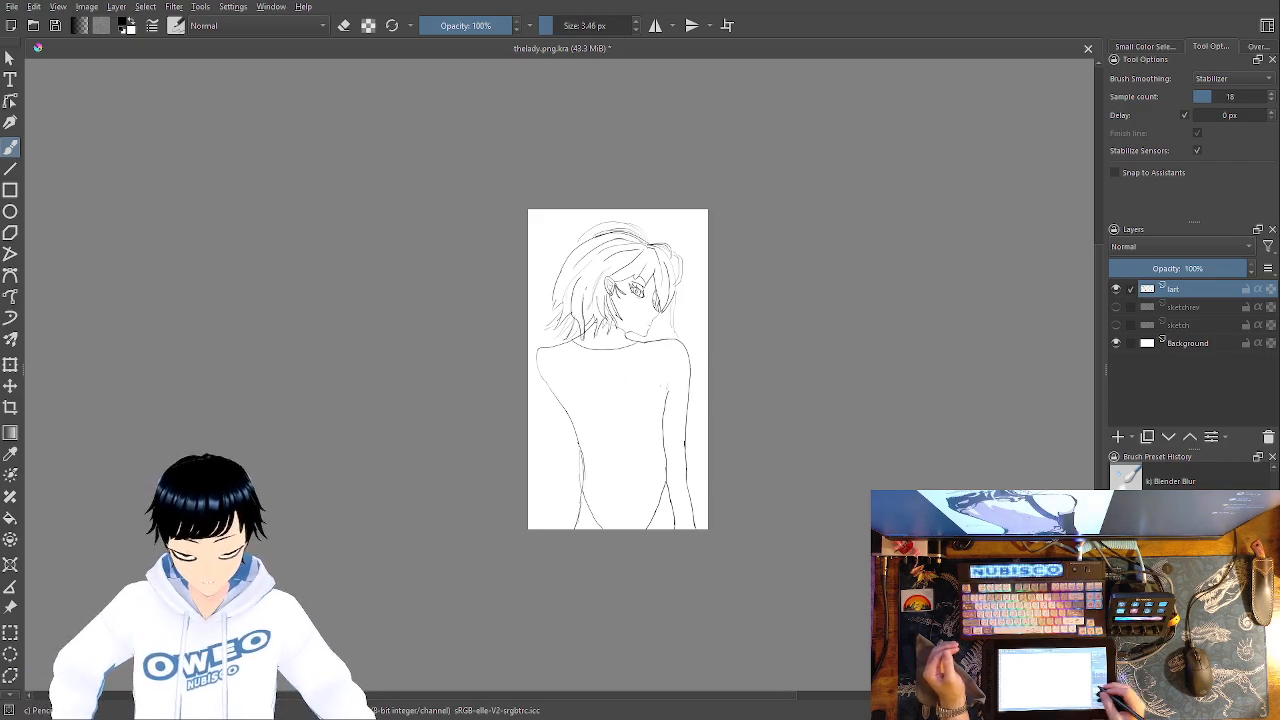
{"action": "key", "text": "plus"}
{"action": "key", "text": "plus"}
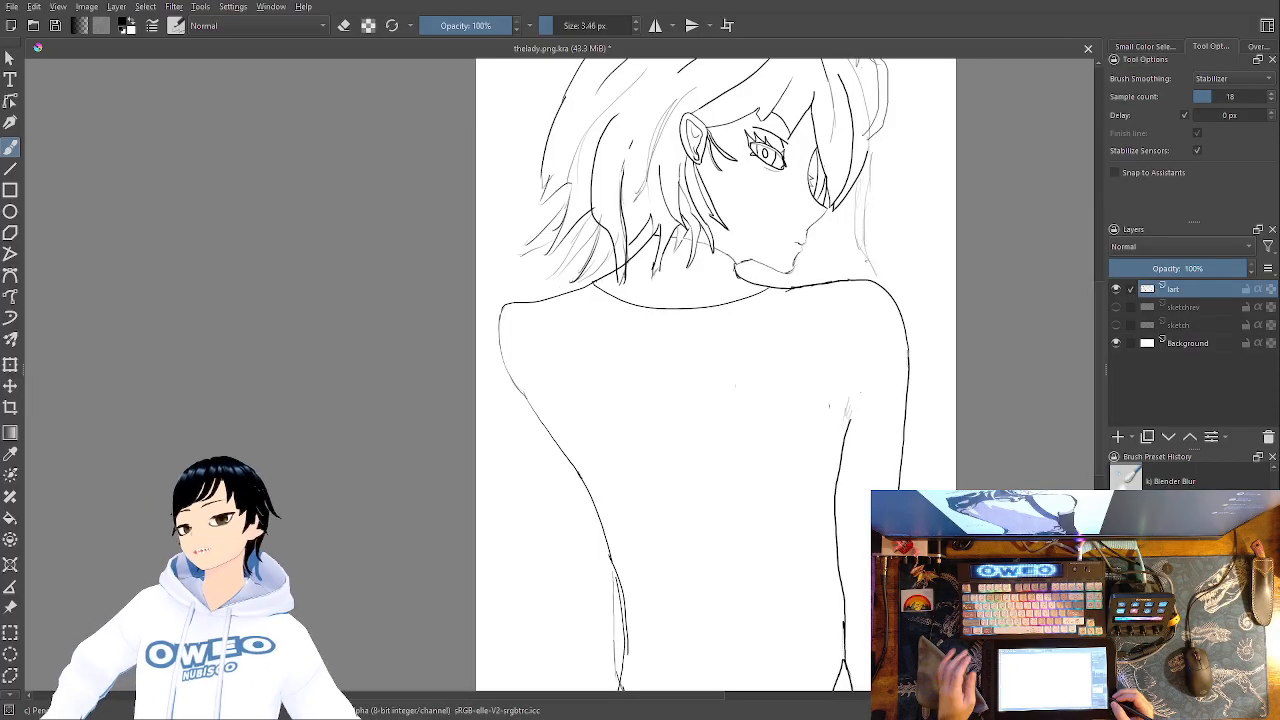
Erase the left torso line from below the shoulder down through the waist with Eraser Small
{"action": "right_click", "coordinate": [597, 469]}
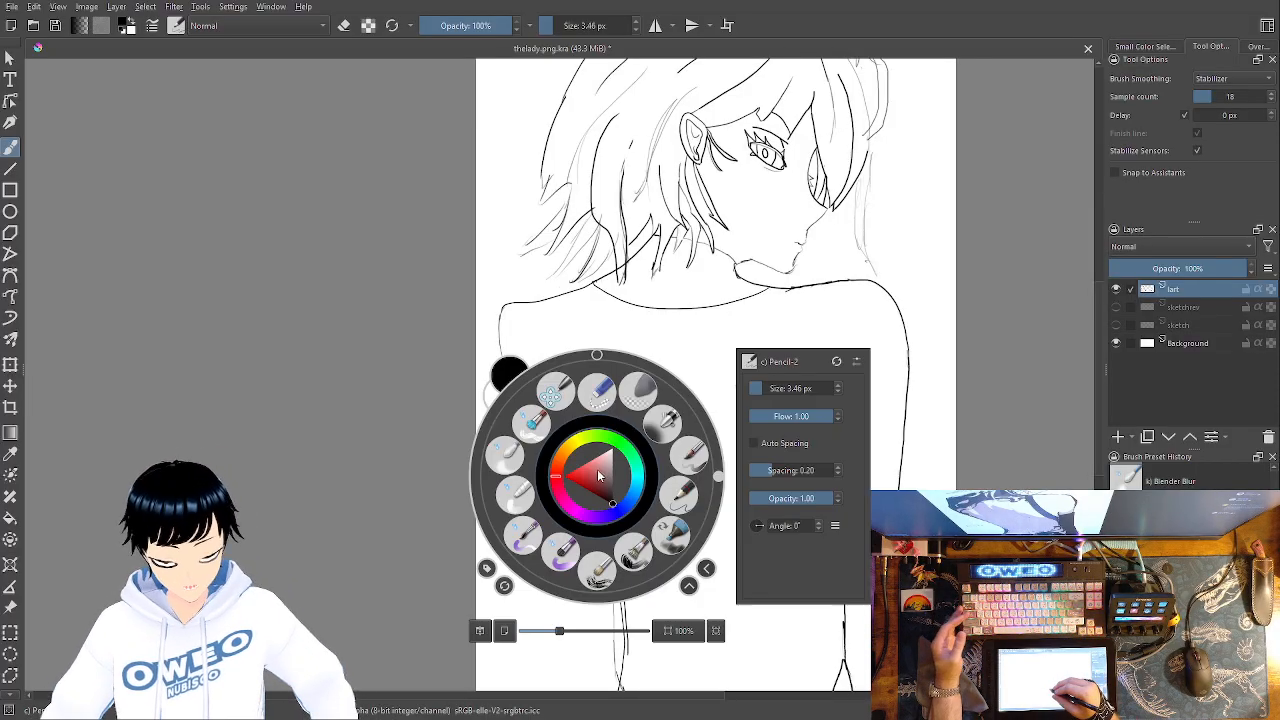
{"action": "left_click", "coordinate": [597, 391]}
{"action": "mouse_move", "coordinate": [520, 392]}
{"action": "left_mouse_down"}
{"action": "mouse_move", "coordinate": [601, 535]}
{"action": "mouse_move", "coordinate": [625, 664]}
{"action": "mouse_move", "coordinate": [631, 642]}
{"action": "mouse_move", "coordinate": [625, 667]}
{"action": "mouse_move", "coordinate": [612, 580]}
{"action": "left_mouse_up"}
Extend the left shoulder curve with a short torso stroke using Pencil-2 at 3.46 px, and undo the trial continuations below it
{"action": "right_click", "coordinate": [795, 585]}
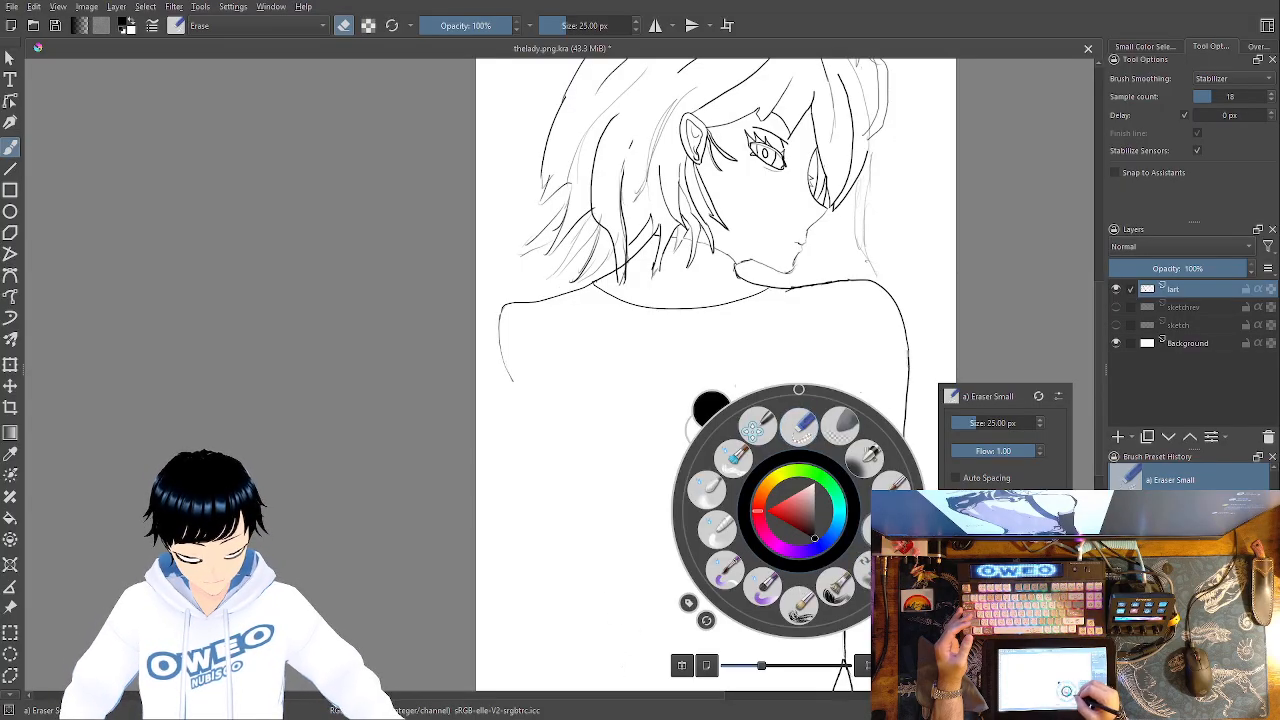
{"action": "left_click", "coordinate": [800, 592]}
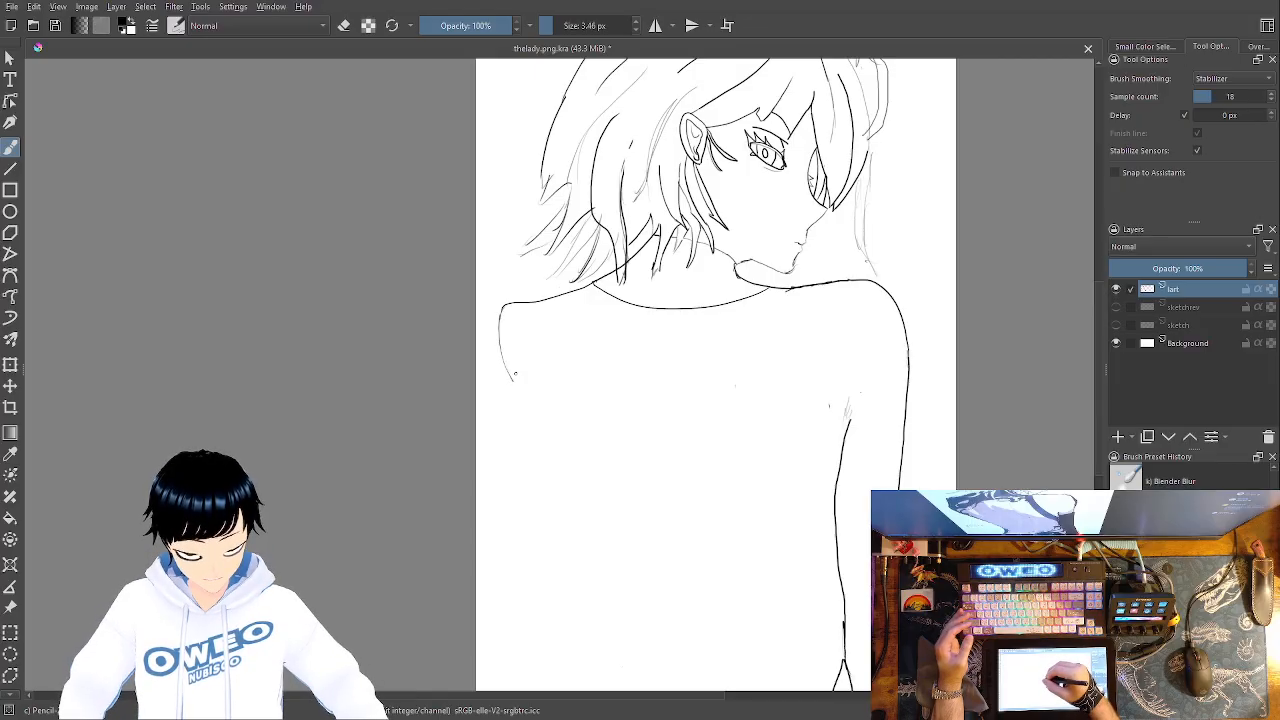
{"action": "left_click_drag", "start_coordinate": [512, 380], "coordinate": [540, 432]}
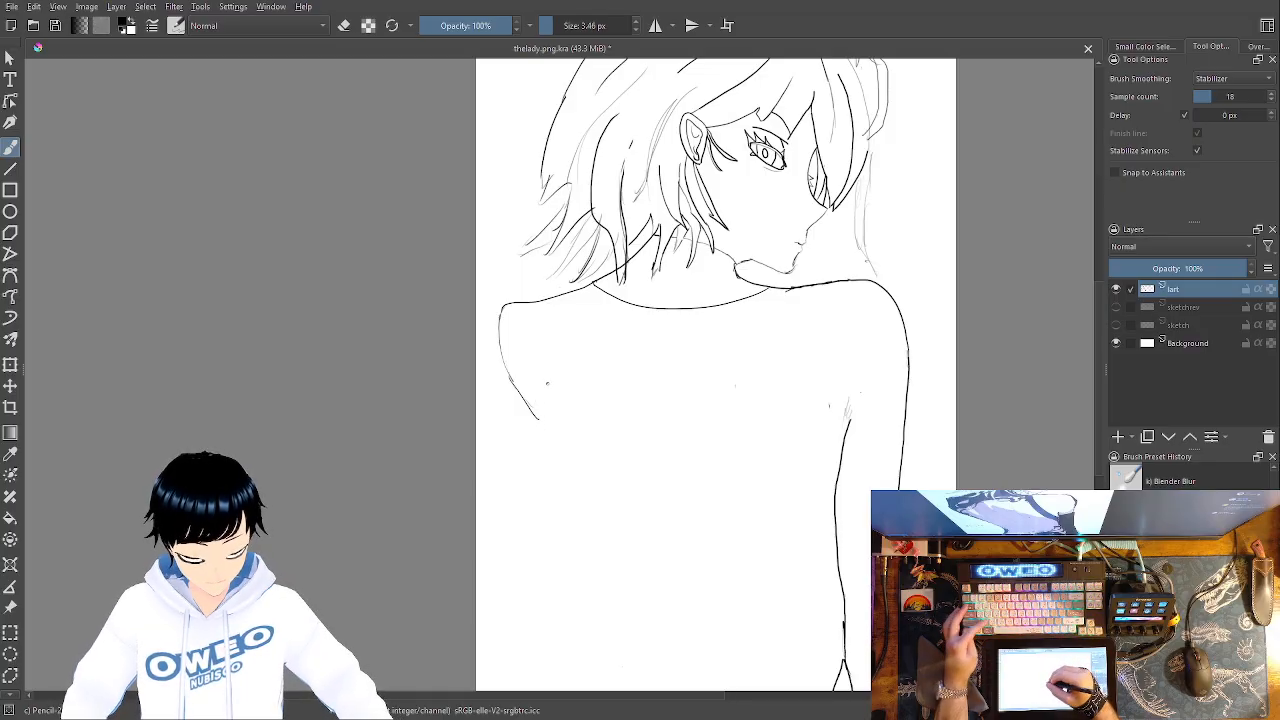
{"action": "left_click_drag", "start_coordinate": [538, 418], "coordinate": [556, 456]}
{"action": "key", "text": "ctrl+z"}
{"action": "left_click_drag", "start_coordinate": [593, 507], "coordinate": [528, 389]}
{"action": "key", "text": "ctrl+z"}
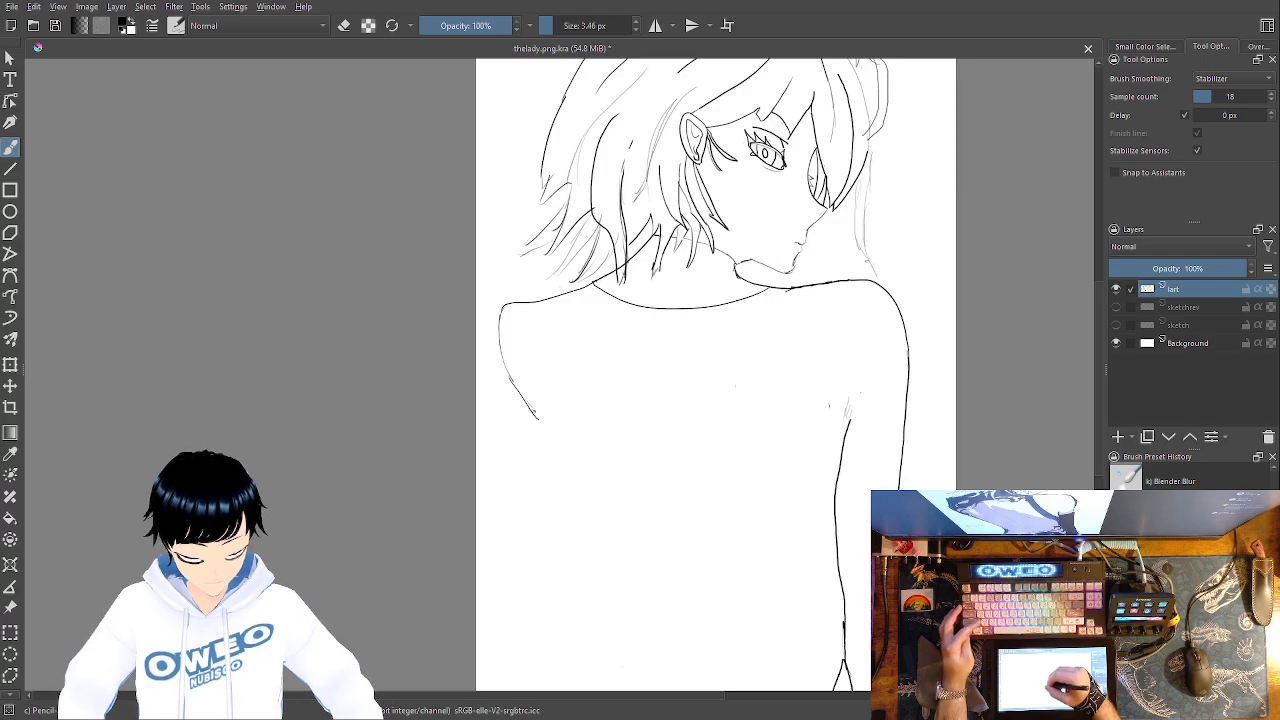
Draw the left torso line down to the waist and add a hip stroke and a second outer waist stroke
{"action": "mouse_move", "coordinate": [544, 433]}
{"action": "left_mouse_down"}
{"action": "mouse_move", "coordinate": [633, 589]}
{"action": "mouse_move", "coordinate": [646, 684]}
{"action": "left_mouse_up"}
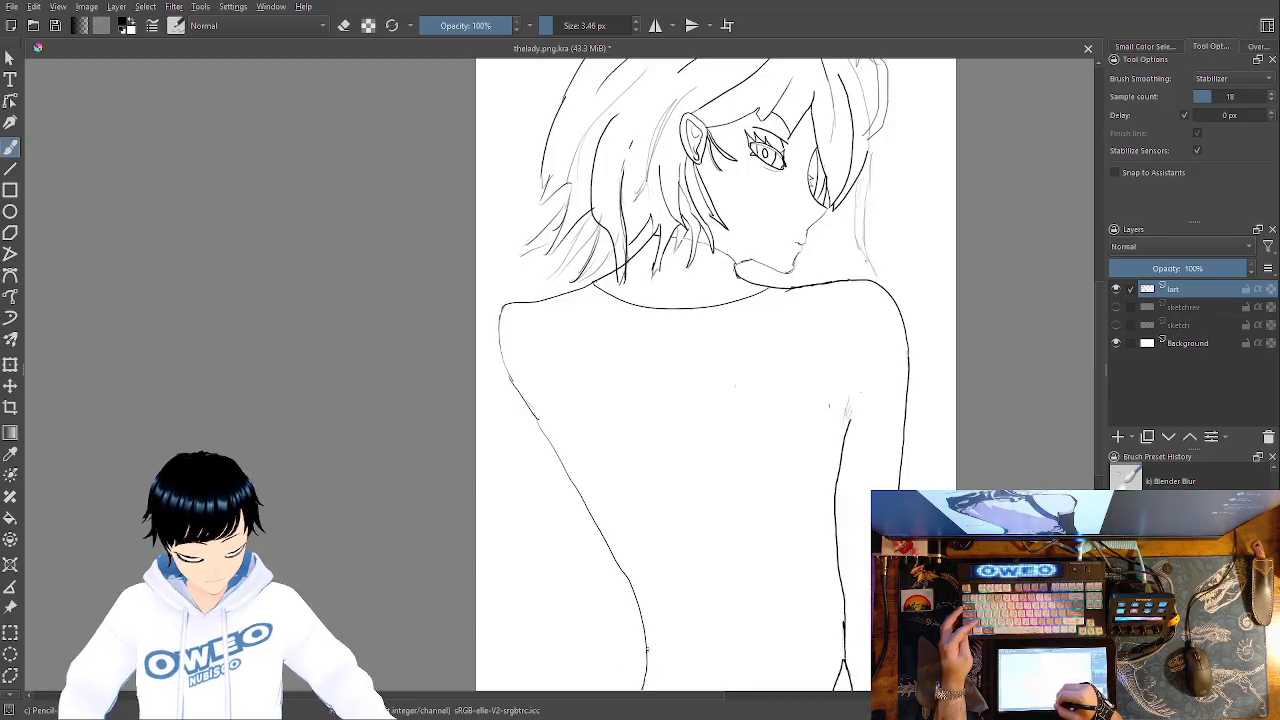
{"action": "left_click_drag", "start_coordinate": [646, 648], "coordinate": [670, 690]}
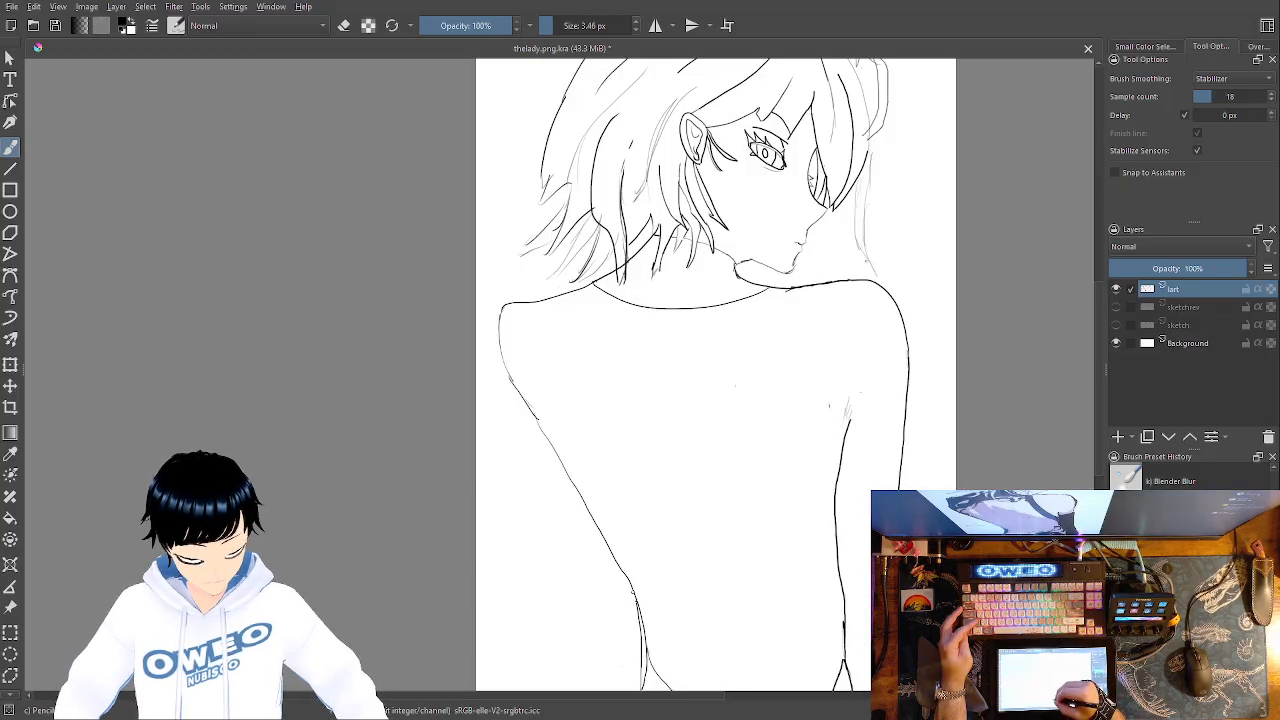
{"action": "left_click_drag", "start_coordinate": [620, 566], "coordinate": [627, 684]}
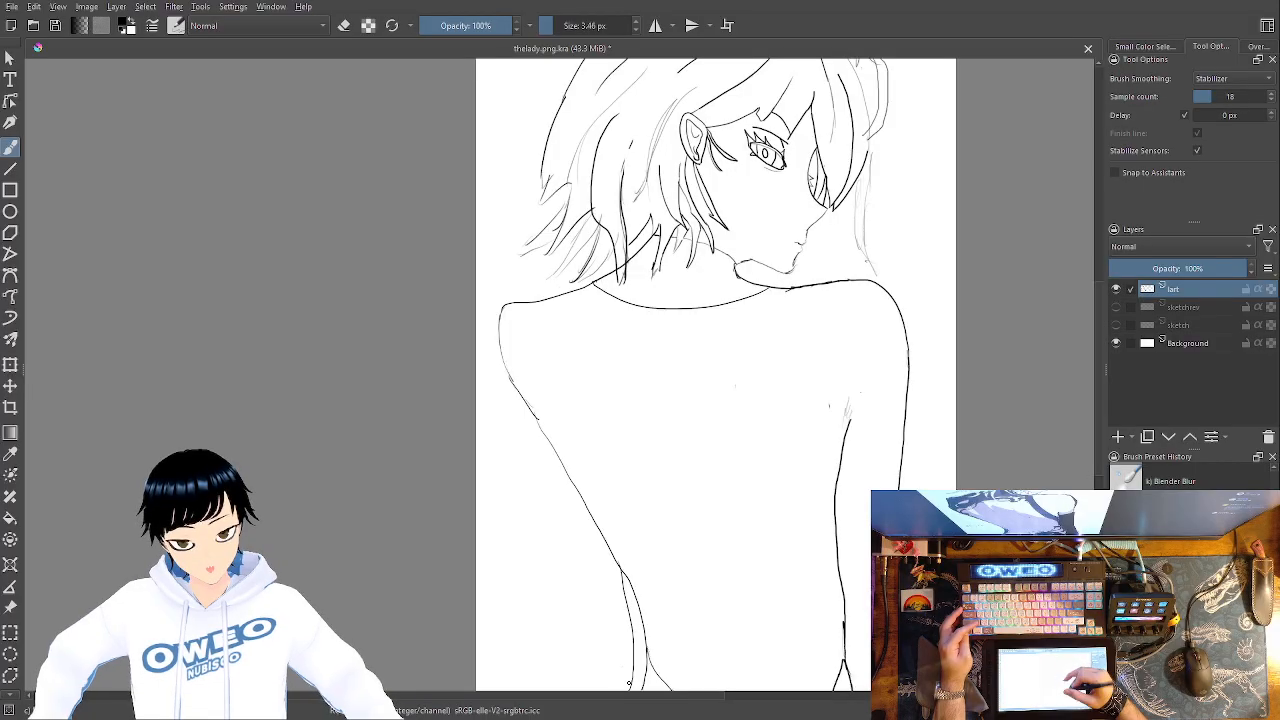
Erase the straight mid-torso line on the left with Eraser Small and redraw it as a smoother curve with Pencil-2 at 3.46 px
{"action": "right_click", "coordinate": [700, 386]}
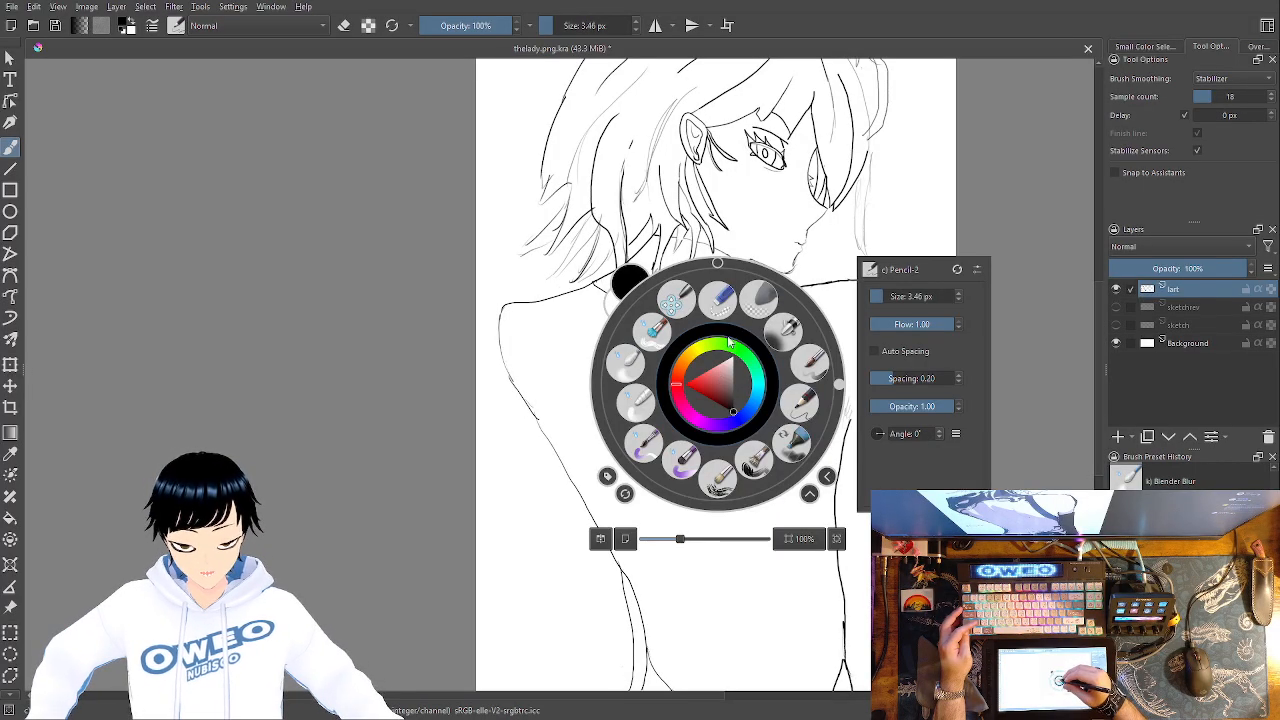
{"action": "left_click", "coordinate": [724, 300]}
{"action": "left_click_drag", "start_coordinate": [540, 424], "coordinate": [618, 566]}
{"action": "right_click", "coordinate": [679, 454]}
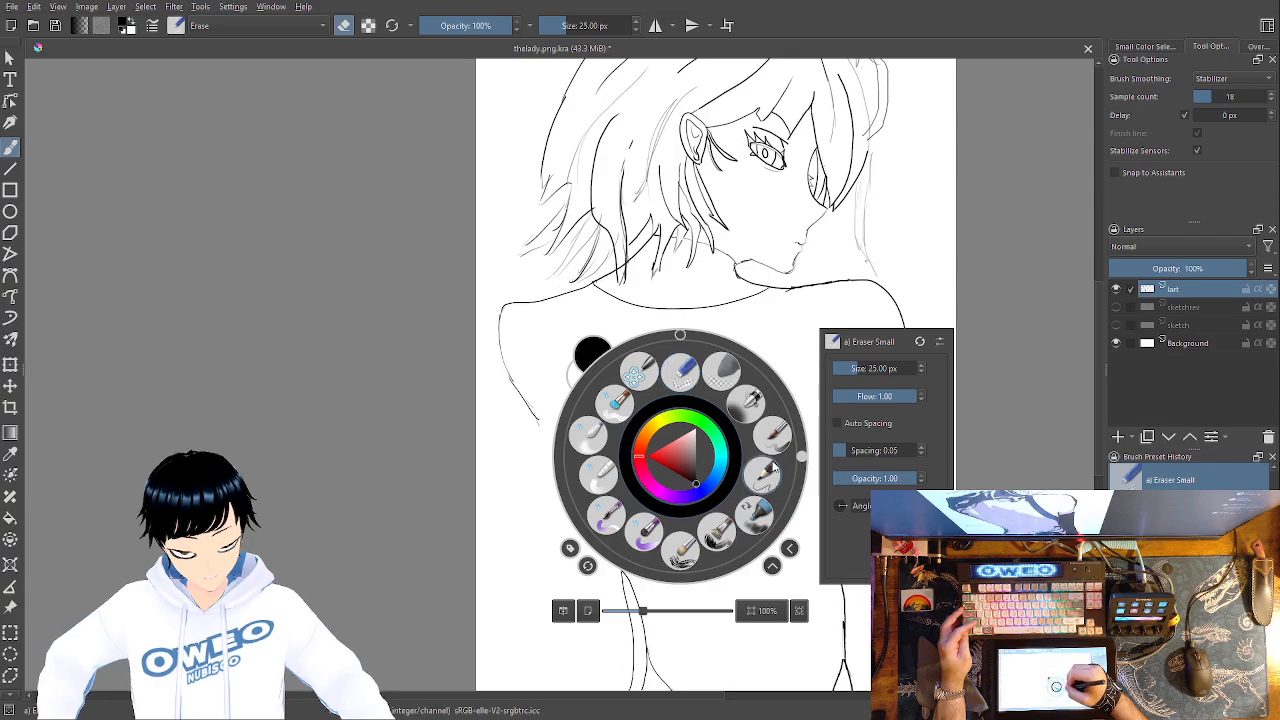
{"action": "left_click", "coordinate": [758, 470]}
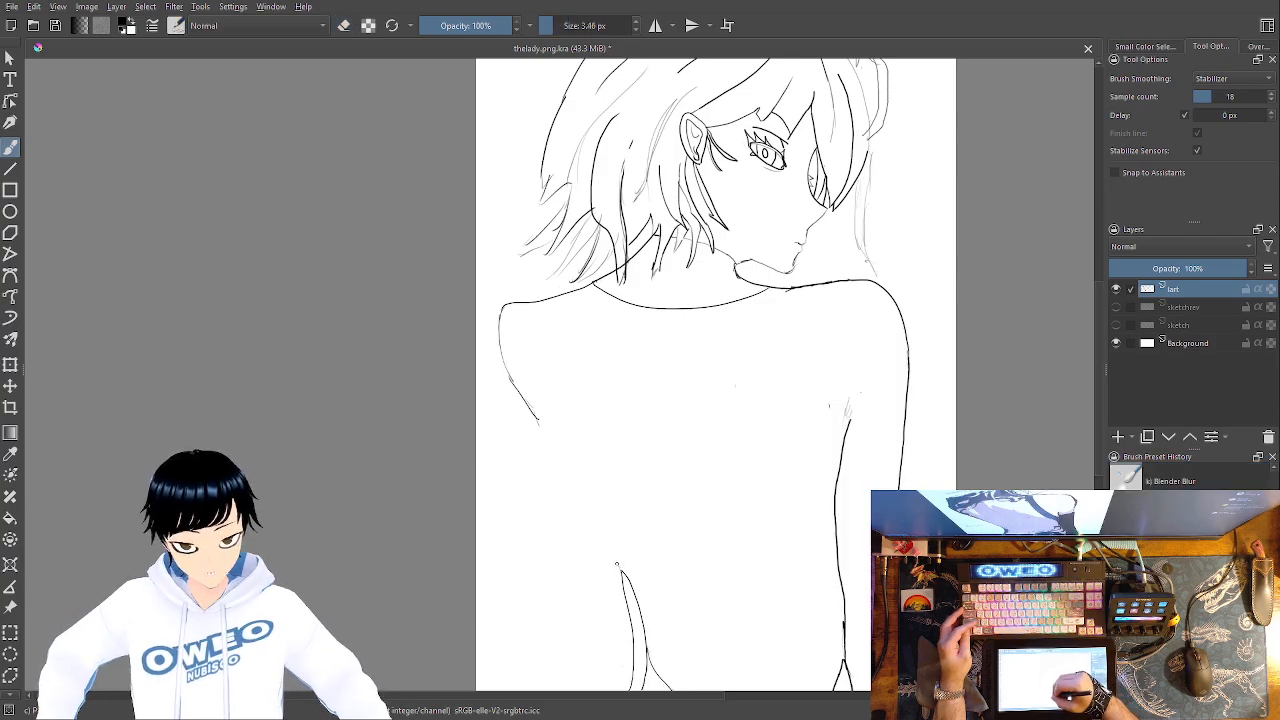
{"action": "left_click_drag", "start_coordinate": [620, 568], "coordinate": [535, 416]}
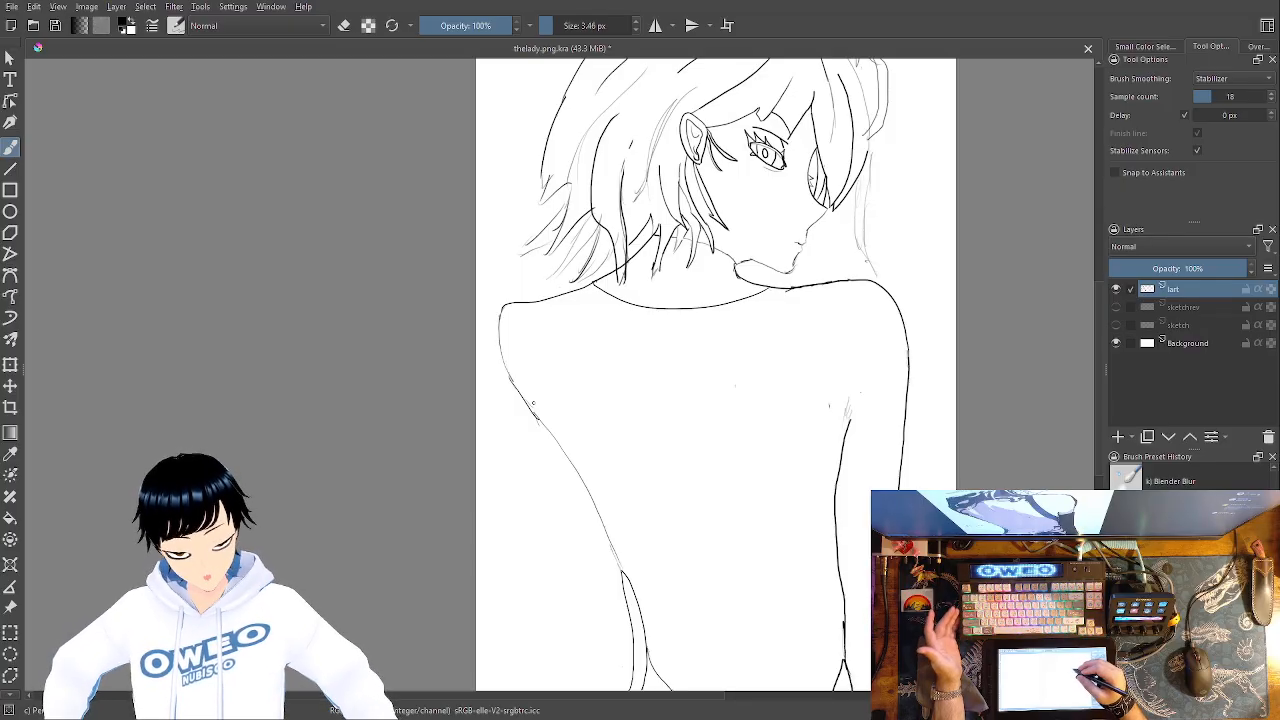
Erase the old hip lines near the canvas's lower edge on both sides of the torso with Eraser Small
{"action": "right_click", "coordinate": [806, 321]}
{"action": "left_click", "coordinate": [817, 246]}
{"action": "left_click_drag", "start_coordinate": [788, 340], "coordinate": [738, 108]}
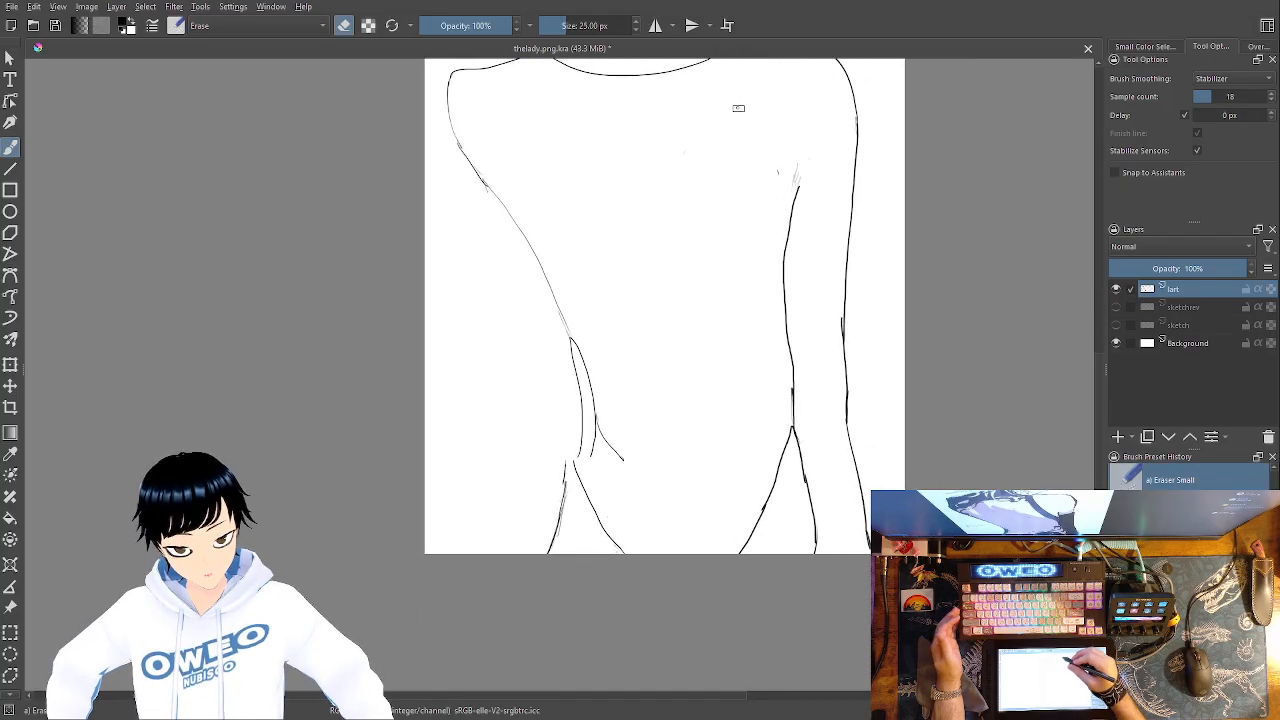
{"action": "mouse_move", "coordinate": [788, 440]}
{"action": "left_mouse_down"}
{"action": "mouse_move", "coordinate": [793, 425]}
{"action": "mouse_move", "coordinate": [748, 540]}
{"action": "mouse_move", "coordinate": [726, 550]}
{"action": "left_mouse_up"}
{"action": "mouse_move", "coordinate": [578, 464]}
{"action": "left_mouse_down"}
{"action": "mouse_move", "coordinate": [598, 530]}
{"action": "mouse_move", "coordinate": [585, 497]}
{"action": "mouse_move", "coordinate": [603, 521]}
{"action": "mouse_move", "coordinate": [562, 501]}
{"action": "mouse_move", "coordinate": [558, 550]}
{"action": "left_mouse_up"}
{"action": "right_click", "coordinate": [707, 511]}
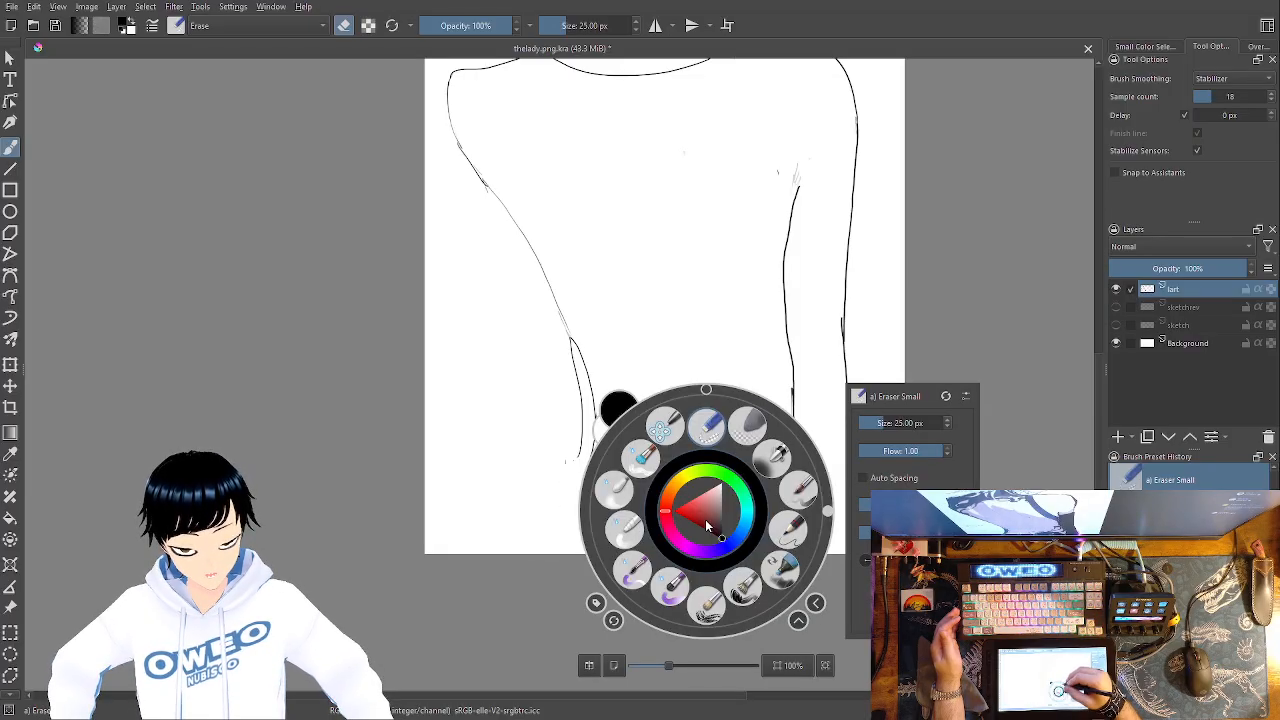
{"action": "left_click", "coordinate": [788, 530]}
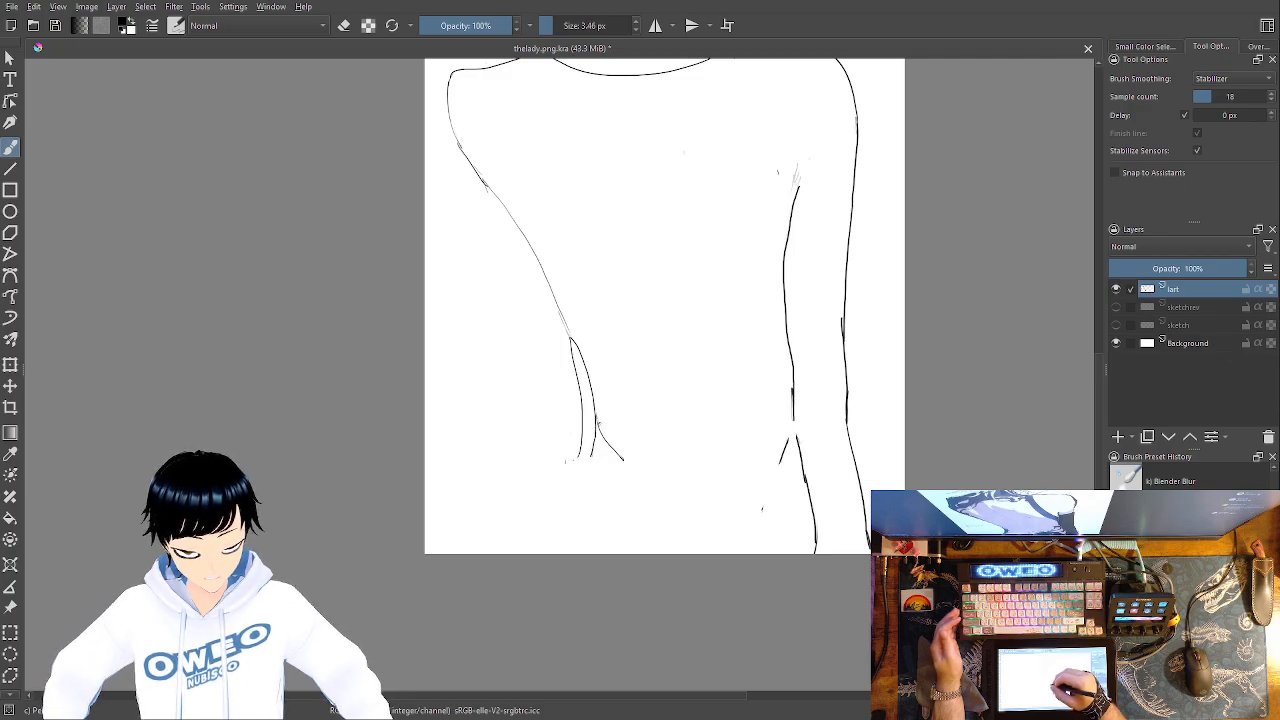
Erase the left waist strokes and the mid-torso curve above them with Eraser Small
{"action": "right_click", "coordinate": [598, 400]}
{"action": "left_click", "coordinate": [598, 316]}
{"action": "mouse_move", "coordinate": [576, 357]}
{"action": "left_mouse_down"}
{"action": "mouse_move", "coordinate": [603, 444]}
{"action": "mouse_move", "coordinate": [628, 468]}
{"action": "mouse_move", "coordinate": [591, 426]}
{"action": "mouse_move", "coordinate": [571, 440]}
{"action": "mouse_move", "coordinate": [588, 362]}
{"action": "left_mouse_up"}
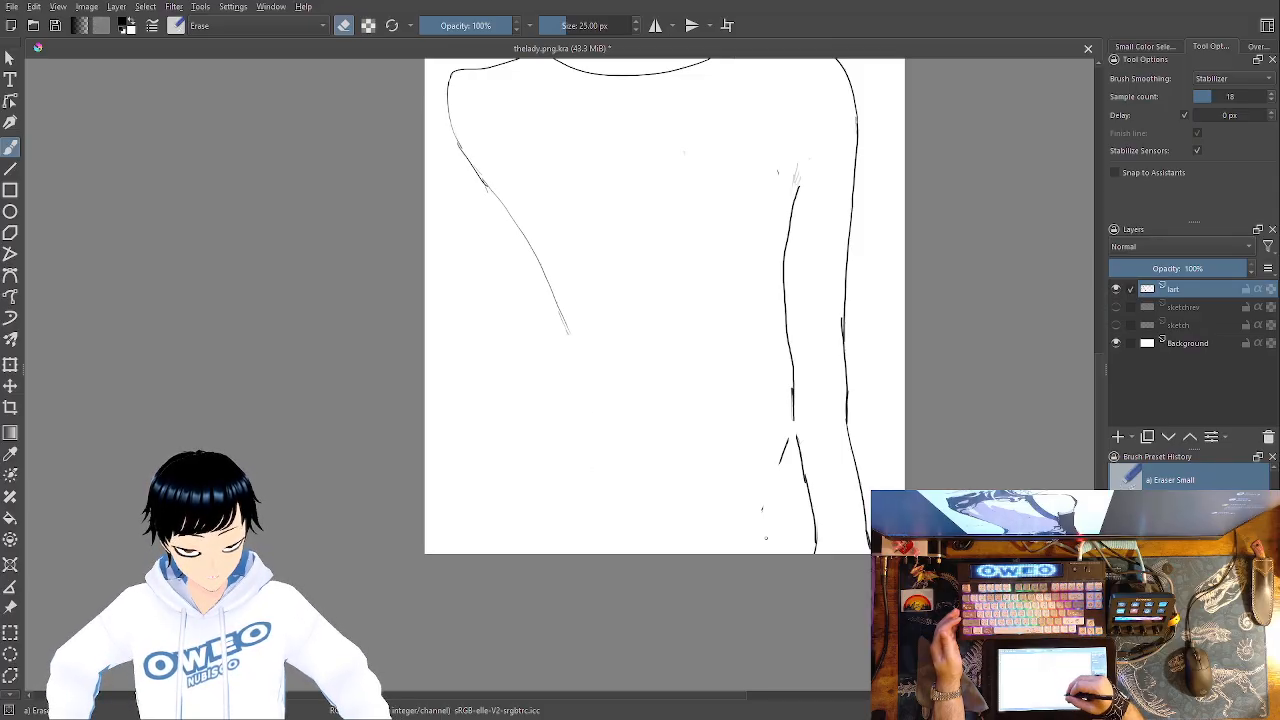
{"action": "right_click", "coordinate": [766, 511]}
{"action": "left_click", "coordinate": [766, 424]}
{"action": "left_click_drag", "start_coordinate": [504, 208], "coordinate": [570, 336]}
Erase the left shoulder's lower curve and redraw the side bending inward to the upper back with Pencil-2 at 3.46 px
{"action": "right_click", "coordinate": [765, 494]}
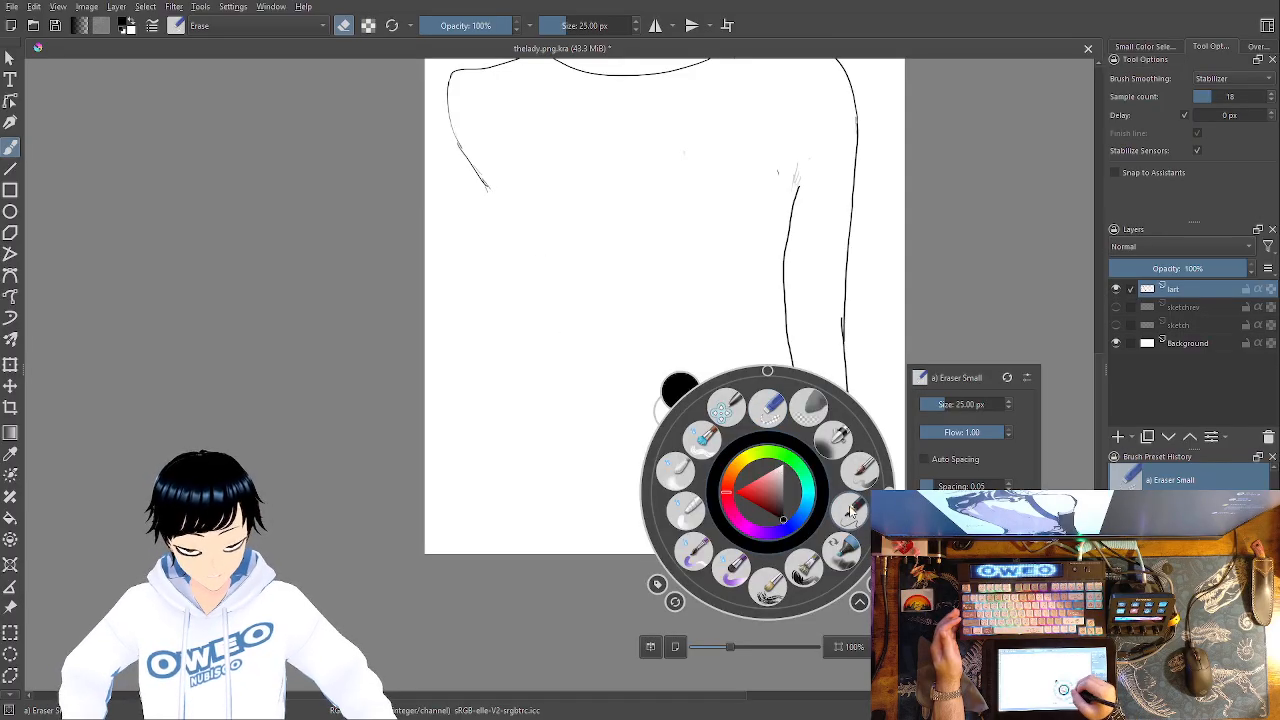
{"action": "left_click", "coordinate": [849, 511]}
{"action": "left_click_drag", "start_coordinate": [488, 184], "coordinate": [493, 194]}
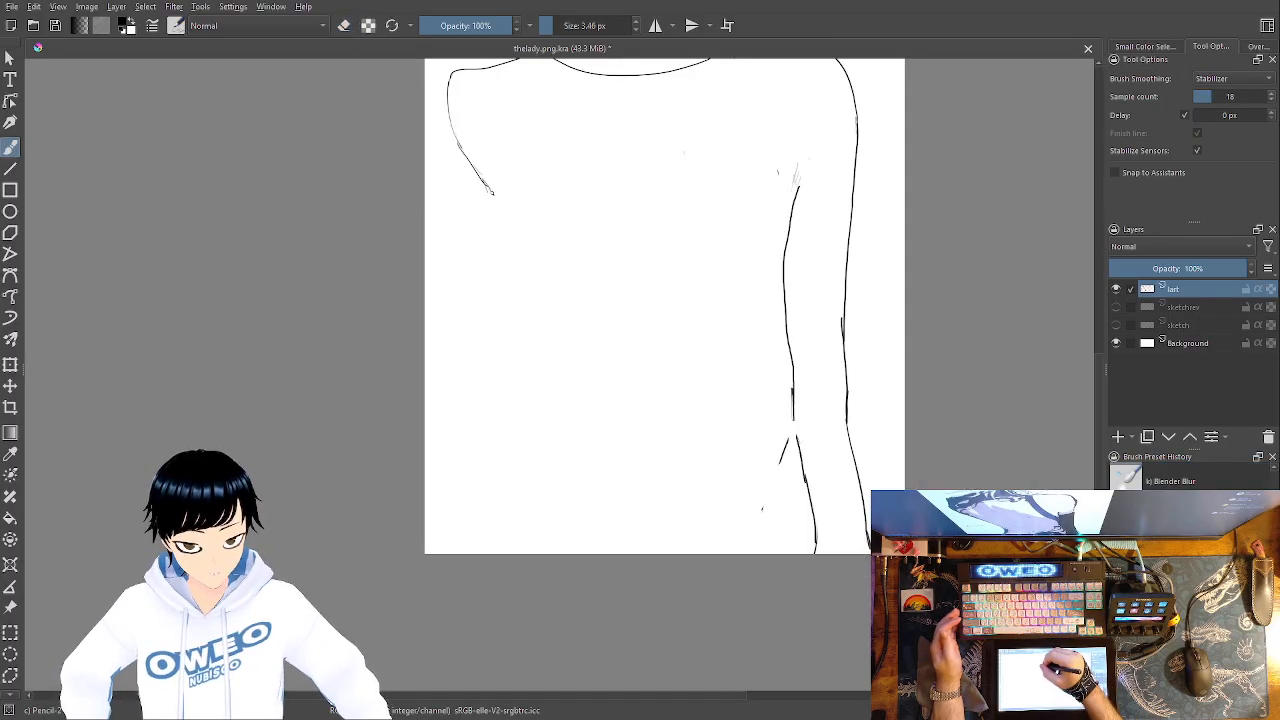
{"action": "right_click", "coordinate": [483, 200]}
{"action": "left_click", "coordinate": [525, 115]}
{"action": "mouse_move", "coordinate": [458, 142]}
{"action": "left_mouse_down"}
{"action": "mouse_move", "coordinate": [479, 175]}
{"action": "mouse_move", "coordinate": [449, 94]}
{"action": "mouse_move", "coordinate": [460, 71]}
{"action": "mouse_move", "coordinate": [455, 148]}
{"action": "mouse_move", "coordinate": [520, 225]}
{"action": "left_mouse_up"}
{"action": "right_click", "coordinate": [571, 225]}
{"action": "left_click", "coordinate": [655, 236]}
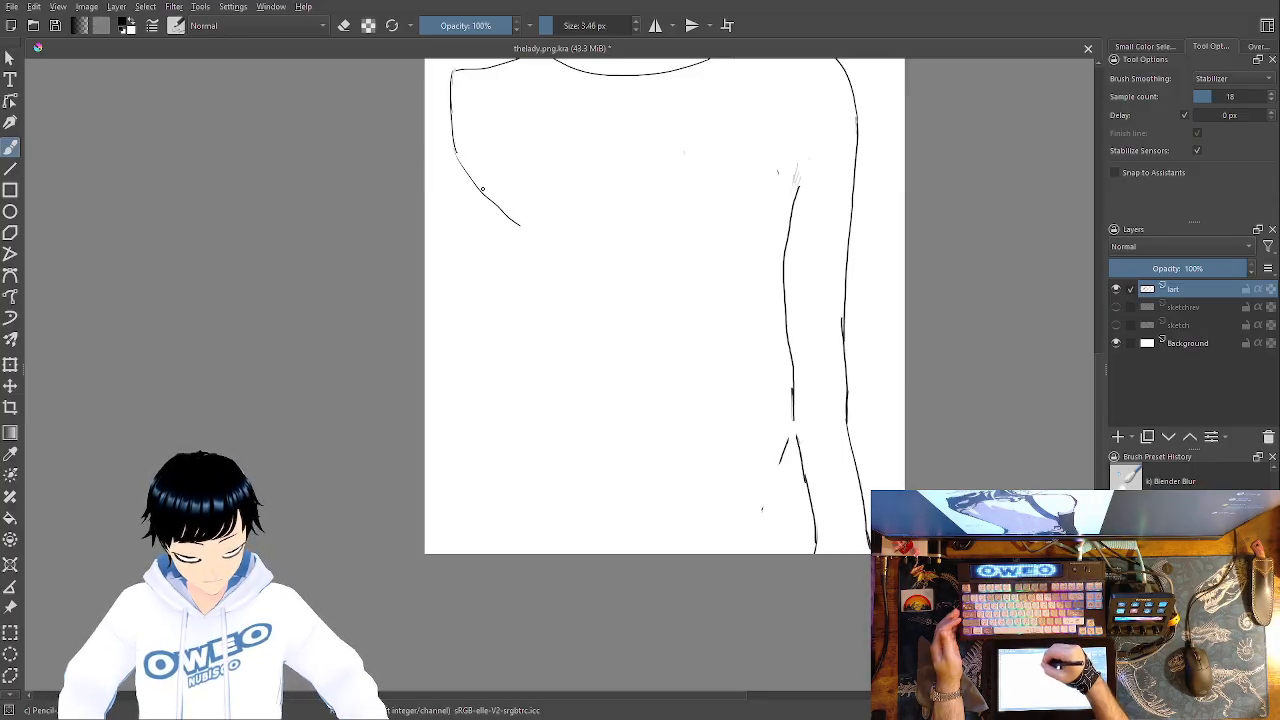
Try a long left torso line from the armpit to the canvas's lower edge, and undo it with the inward-bending stroke
{"action": "mouse_move", "coordinate": [472, 183]}
{"action": "left_mouse_down"}
{"action": "mouse_move", "coordinate": [532, 344]}
{"action": "mouse_move", "coordinate": [611, 464]}
{"action": "mouse_move", "coordinate": [640, 552]}
{"action": "left_mouse_up"}
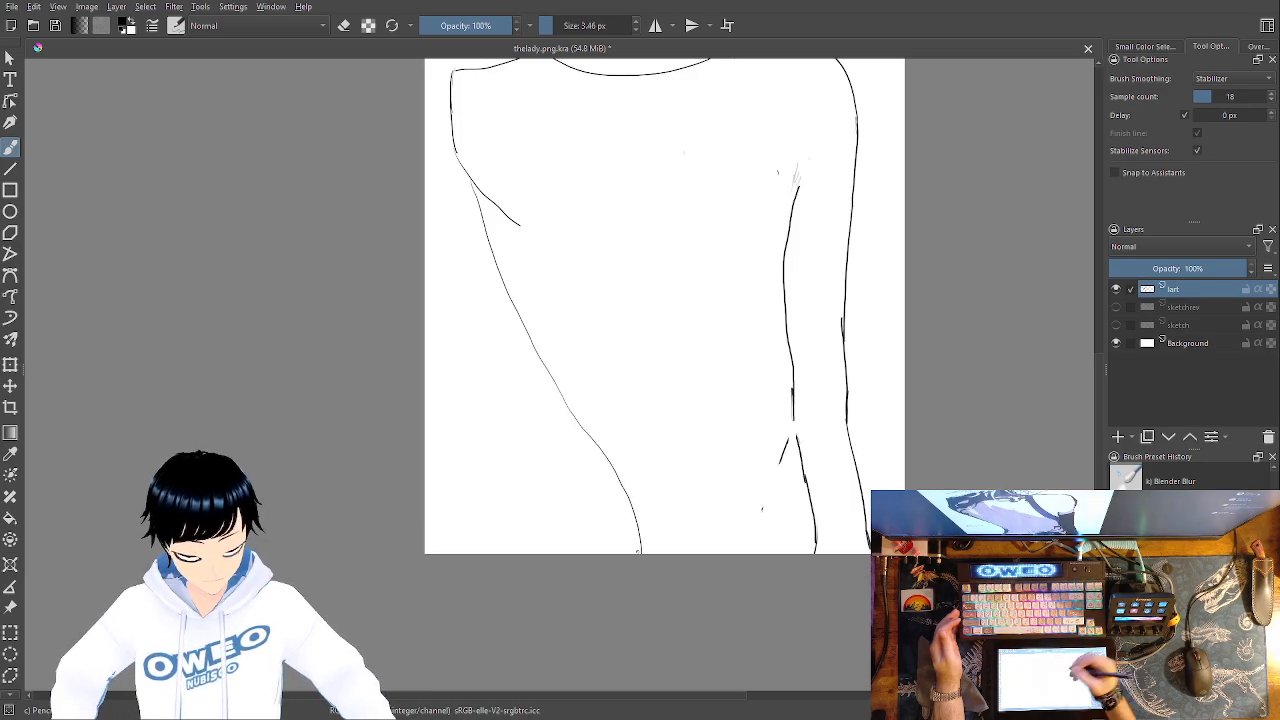
{"action": "key", "text": "ctrl+z"}
{"action": "key", "text": "ctrl+z"}
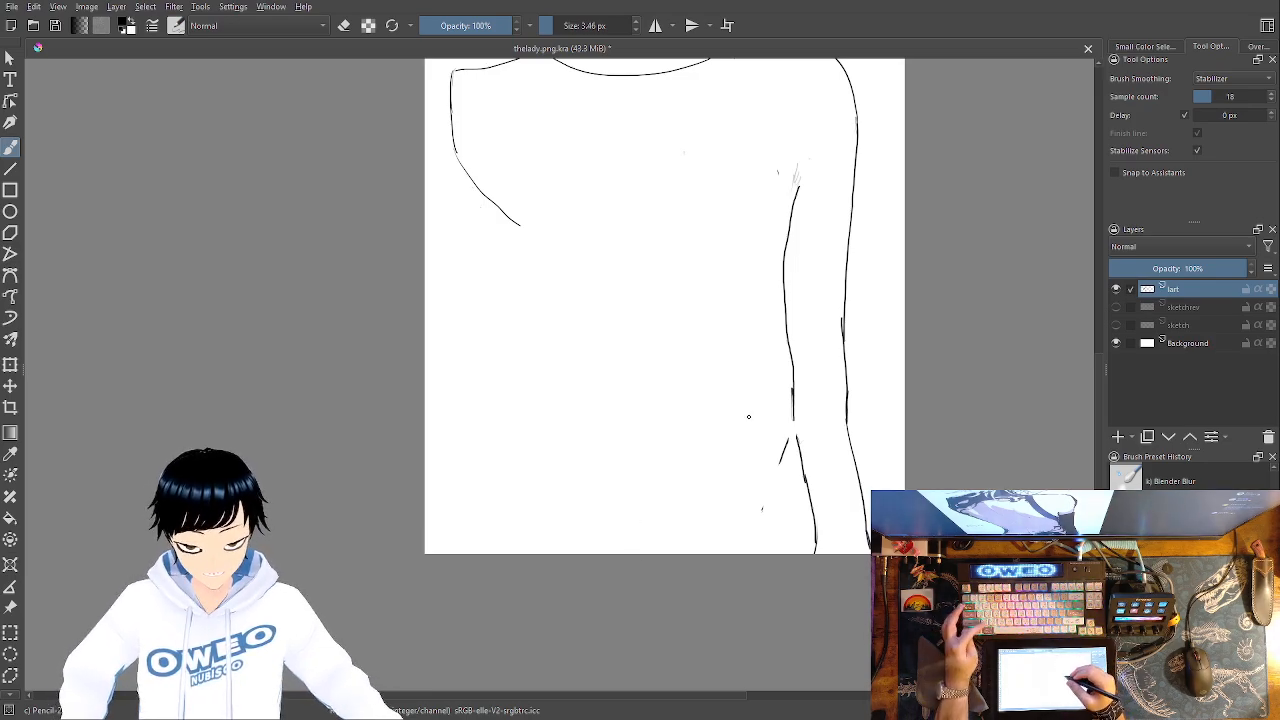
Replace the straight left shoulder side with a rounded curve and a torso line to the canvas's lower edge, using Eraser Small and Pencil-2
{"action": "left_click_drag", "start_coordinate": [789, 545], "coordinate": [787, 627]}
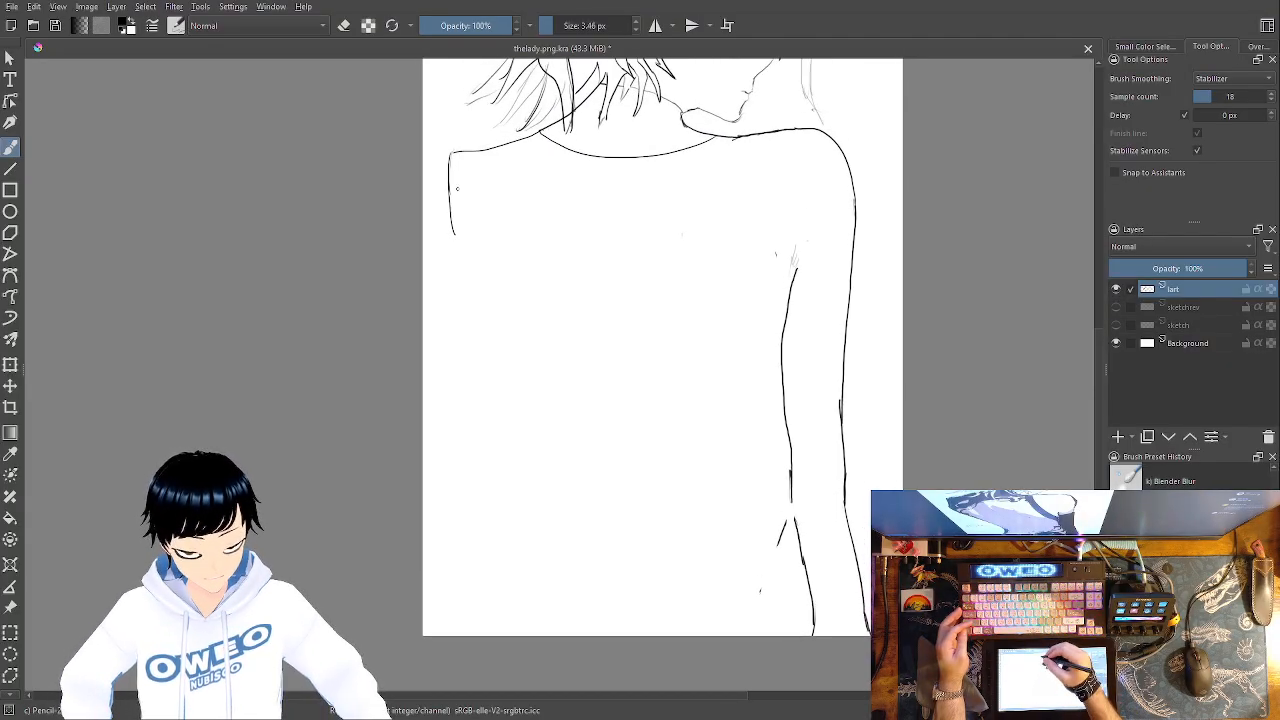
{"action": "right_click", "coordinate": [458, 212]}
{"action": "left_click", "coordinate": [468, 128]}
{"action": "left_click_drag", "start_coordinate": [453, 148], "coordinate": [451, 236]}
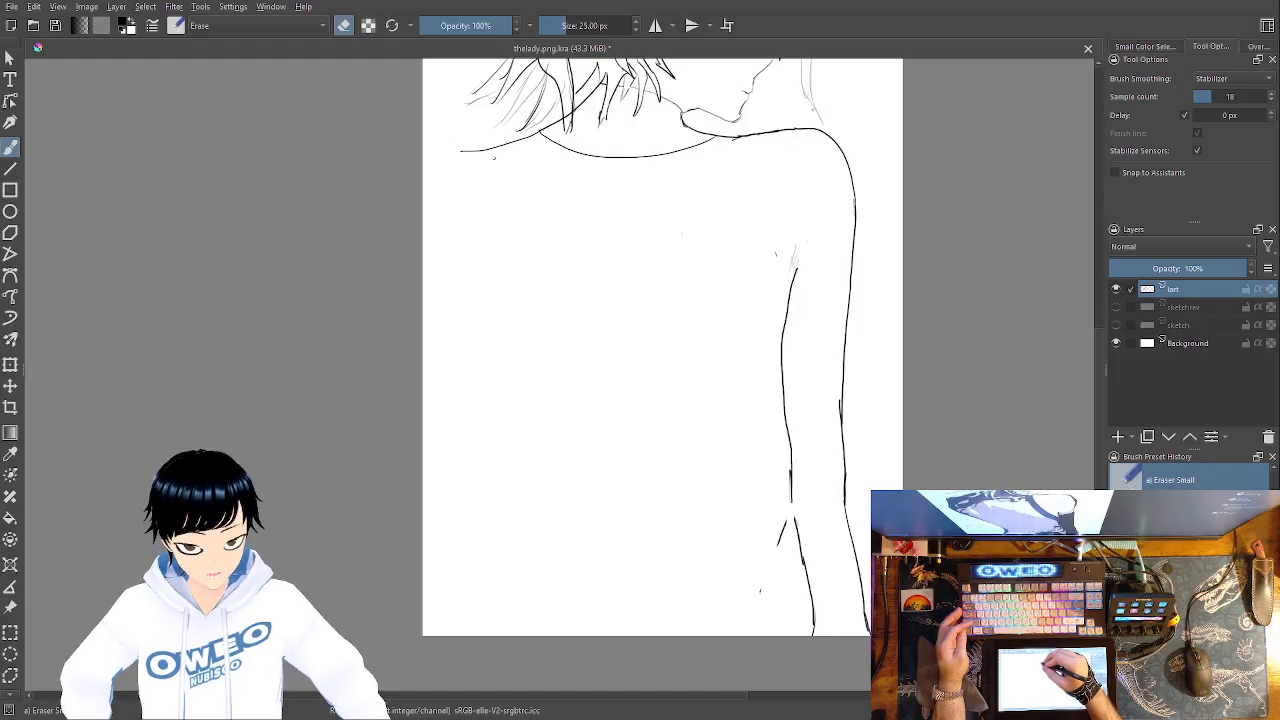
{"action": "right_click", "coordinate": [487, 190]}
{"action": "left_click", "coordinate": [577, 219]}
{"action": "mouse_move", "coordinate": [461, 152]}
{"action": "left_mouse_down"}
{"action": "mouse_move", "coordinate": [456, 248]}
{"action": "mouse_move", "coordinate": [588, 515]}
{"action": "mouse_move", "coordinate": [601, 616]}
{"action": "left_mouse_up"}
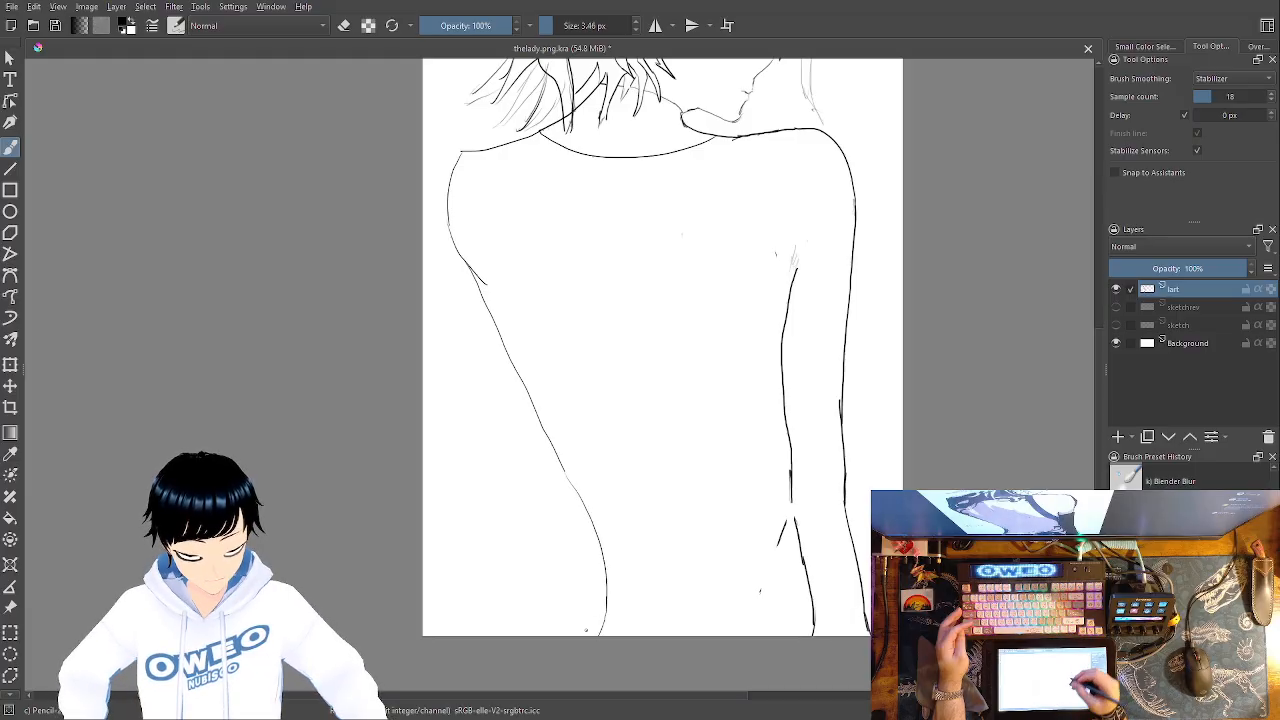
Erase the lower left torso line and redraw it curving from the waist to the canvas's lower edge with Pencil-2 at 3.46 px
{"action": "right_click", "coordinate": [760, 511]}
{"action": "left_click", "coordinate": [765, 426]}
{"action": "mouse_move", "coordinate": [538, 436]}
{"action": "left_mouse_down"}
{"action": "mouse_move", "coordinate": [591, 528]}
{"action": "mouse_move", "coordinate": [605, 601]}
{"action": "mouse_move", "coordinate": [606, 636]}
{"action": "left_mouse_up"}
{"action": "right_click", "coordinate": [693, 495]}
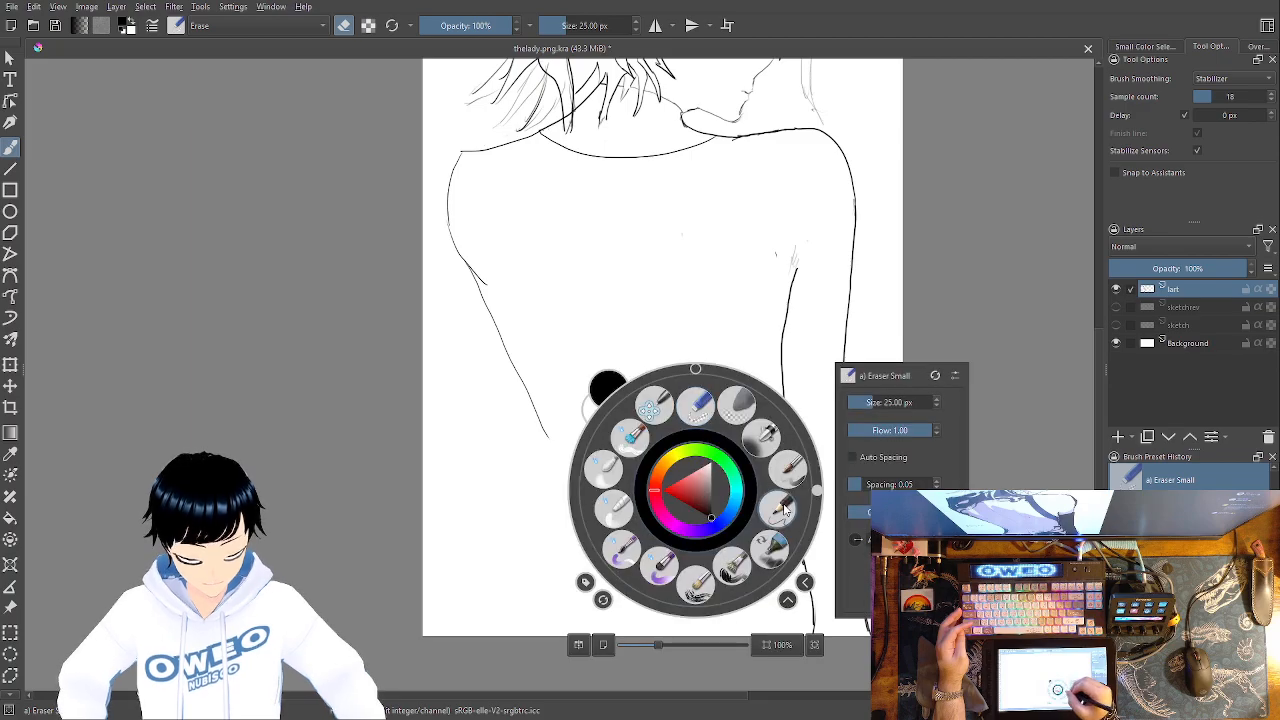
{"action": "left_click", "coordinate": [633, 437]}
{"action": "left_click_drag", "start_coordinate": [547, 435], "coordinate": [578, 508]}
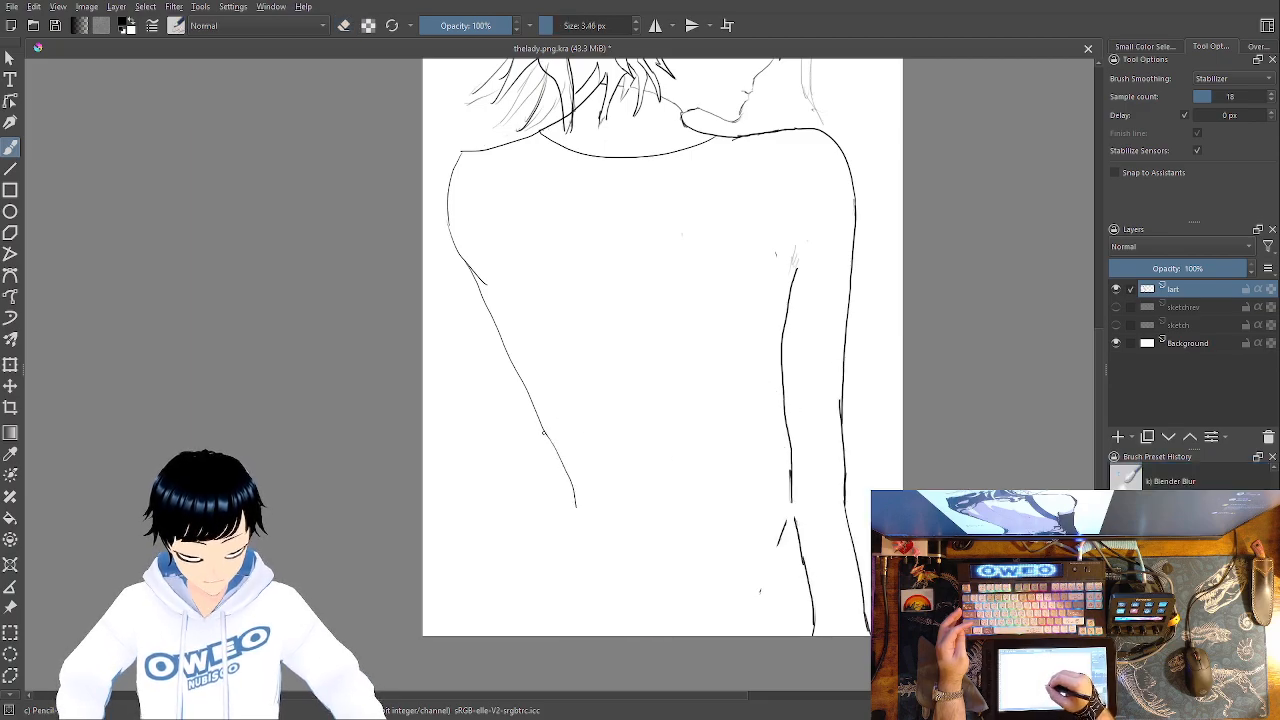
{"action": "key", "text": "ctrl+z"}
{"action": "mouse_move", "coordinate": [561, 633]}
{"action": "left_mouse_down"}
{"action": "mouse_move", "coordinate": [579, 588]}
{"action": "mouse_move", "coordinate": [578, 518]}
{"action": "mouse_move", "coordinate": [535, 418]}
{"action": "left_mouse_up"}
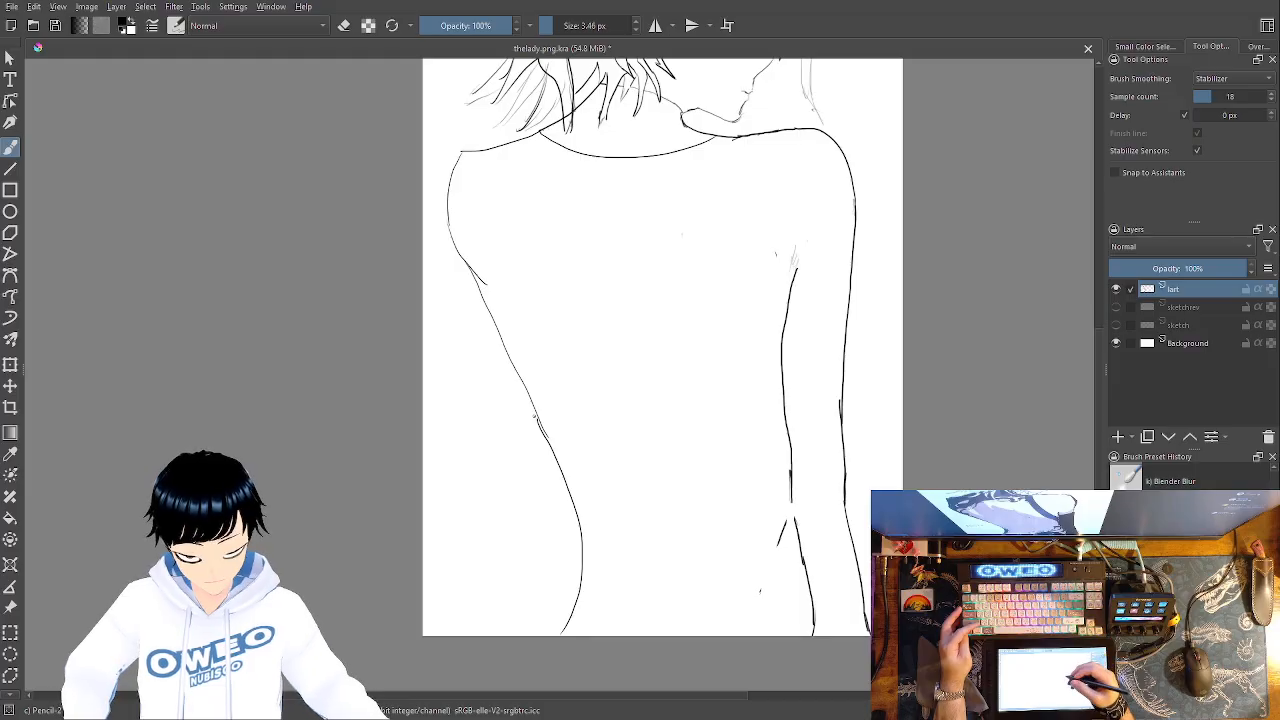
Draw a second, straighter line outside the left torso's lower curve, from near the canvas's lower edge up to the waist
{"action": "mouse_move", "coordinate": [571, 620]}
{"action": "left_mouse_down"}
{"action": "mouse_move", "coordinate": [570, 492]}
{"action": "mouse_move", "coordinate": [571, 606]}
{"action": "mouse_move", "coordinate": [560, 474]}
{"action": "mouse_move", "coordinate": [540, 438]}
{"action": "left_mouse_up"}
{"action": "key", "text": "ctrl+z"}
{"action": "key", "text": "ctrl+z"}
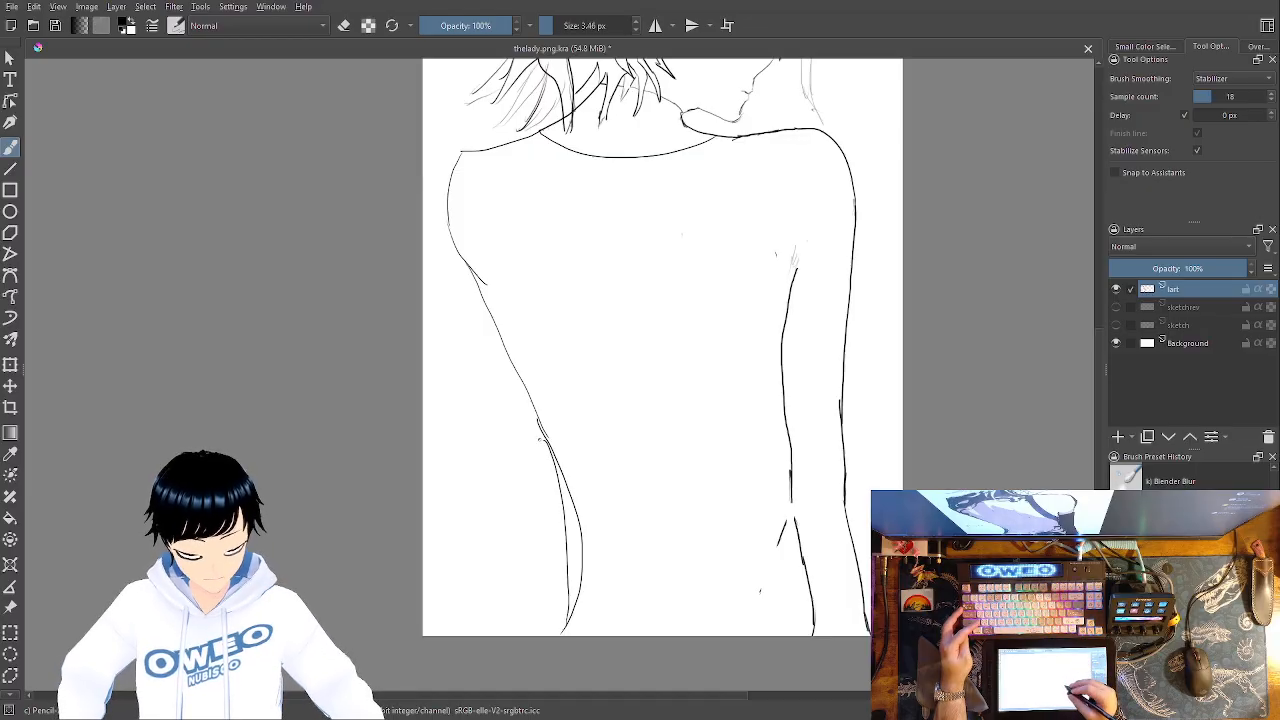
Erase the stray marks beside the right arm's inner line with Eraser Small and close the line's elbow gap with Pencil-2
{"action": "right_click", "coordinate": [745, 510]}
{"action": "left_click", "coordinate": [748, 428]}
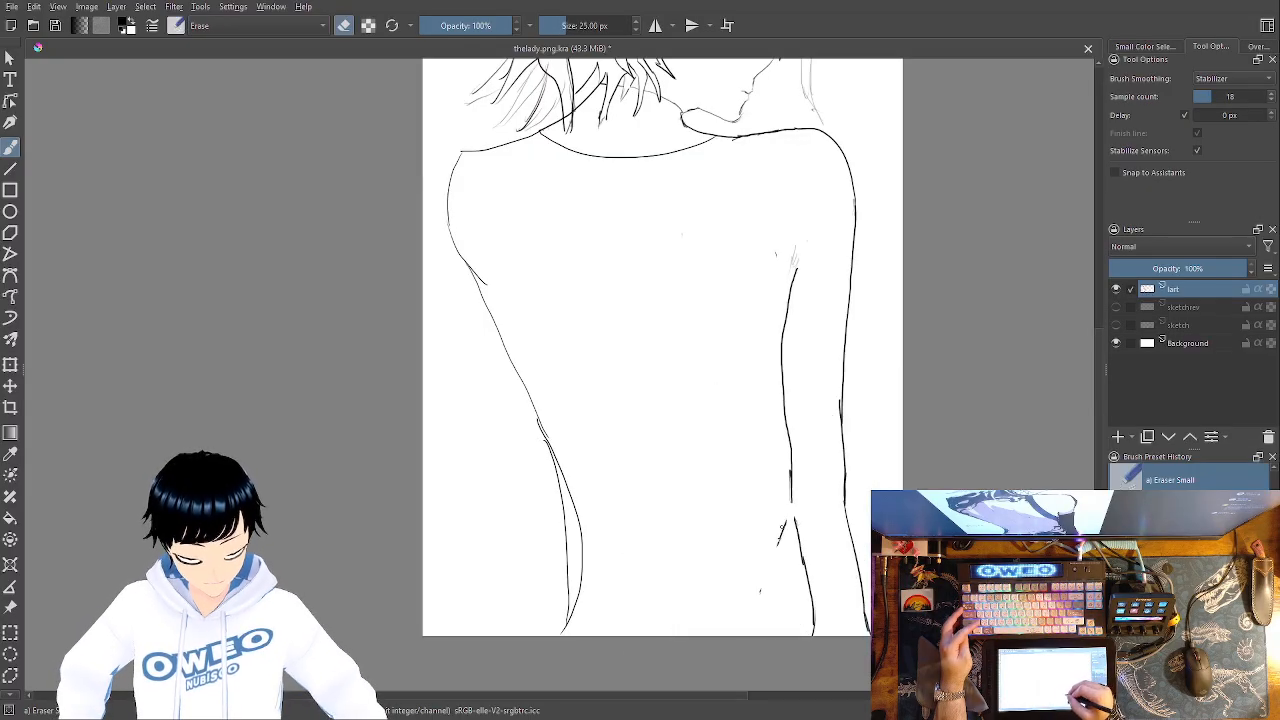
{"action": "left_click_drag", "start_coordinate": [782, 541], "coordinate": [763, 604]}
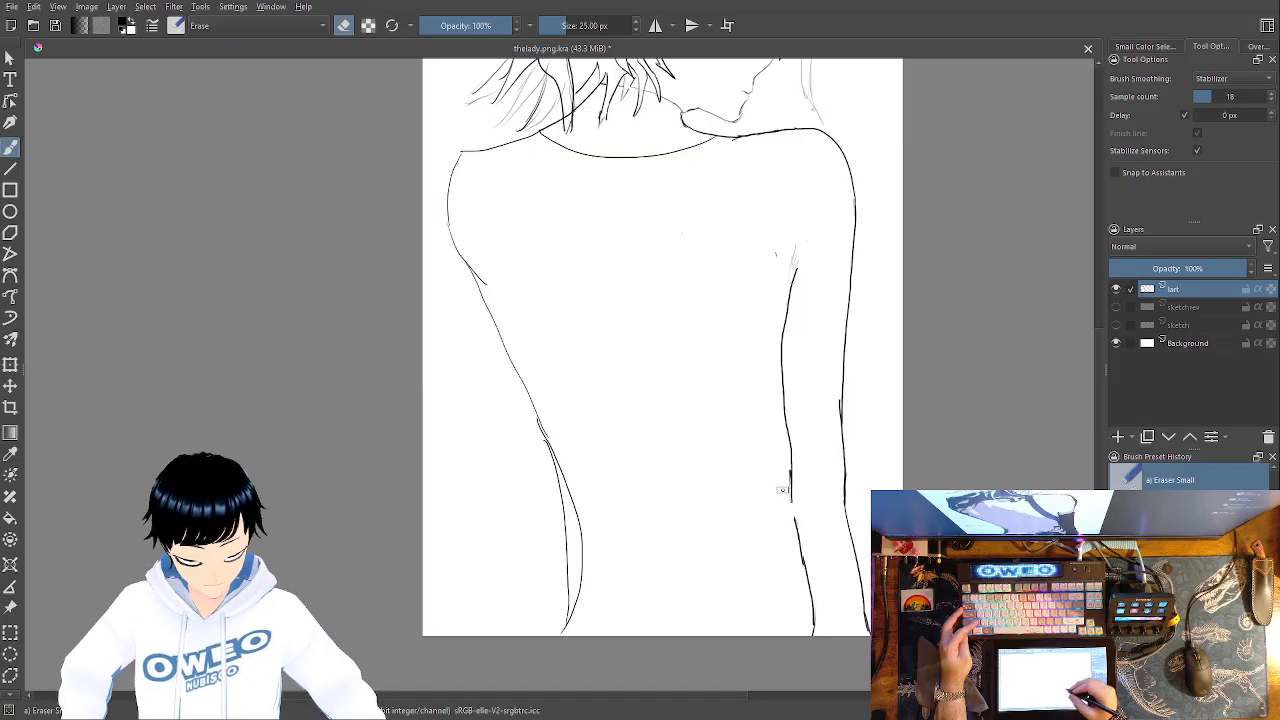
{"action": "right_click", "coordinate": [768, 505]}
{"action": "left_click", "coordinate": [850, 525]}
{"action": "left_click_drag", "start_coordinate": [796, 518], "coordinate": [793, 499]}
{"action": "key", "text": "ctrl+z"}
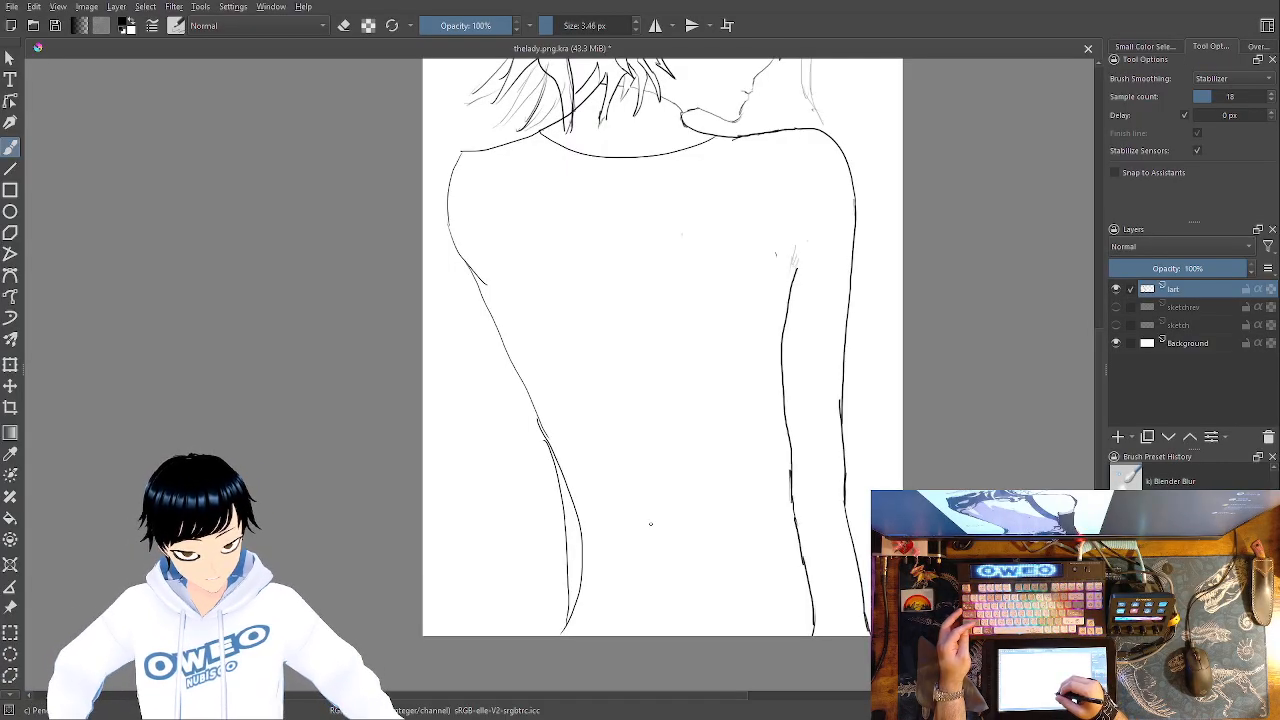
Try several right waist lines running between the inner arm and the lower canvas, undoing each one
{"action": "left_click_drag", "start_coordinate": [743, 632], "coordinate": [788, 521]}
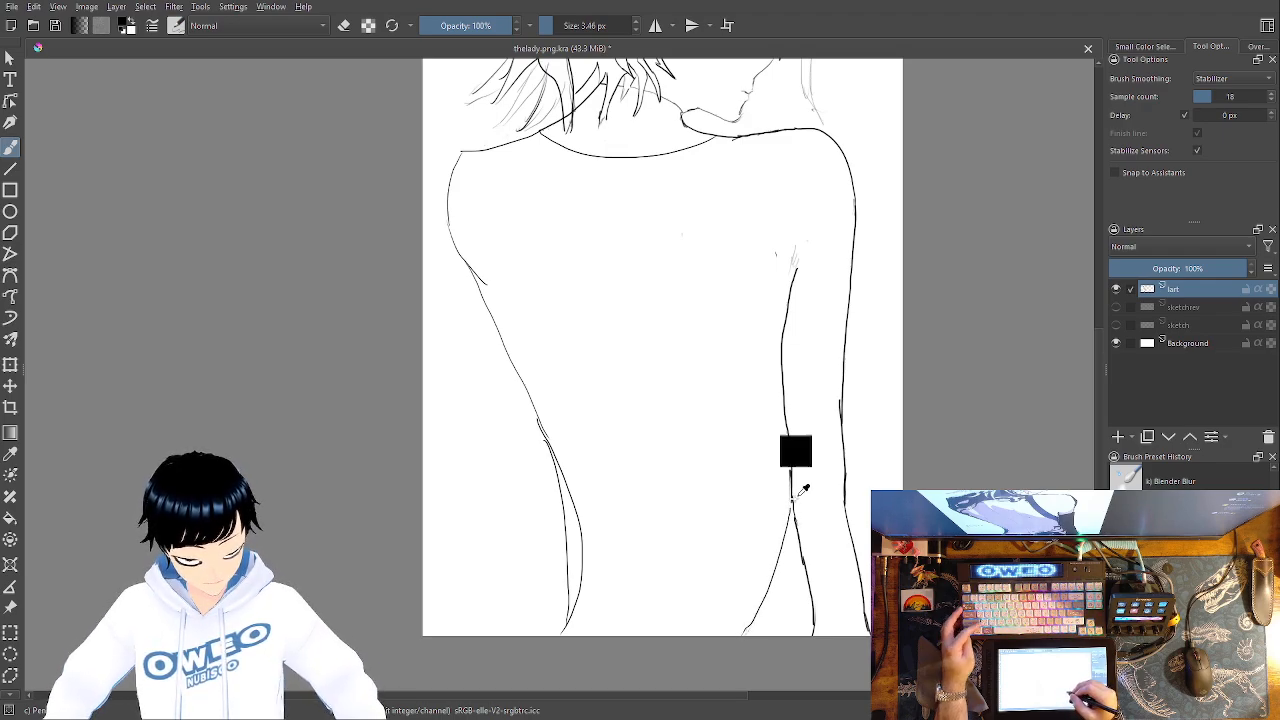
{"action": "key", "text": "ctrl+z"}
{"action": "mouse_move", "coordinate": [786, 424]}
{"action": "left_mouse_down"}
{"action": "mouse_move", "coordinate": [740, 598]}
{"action": "mouse_move", "coordinate": [712, 622]}
{"action": "left_mouse_up"}
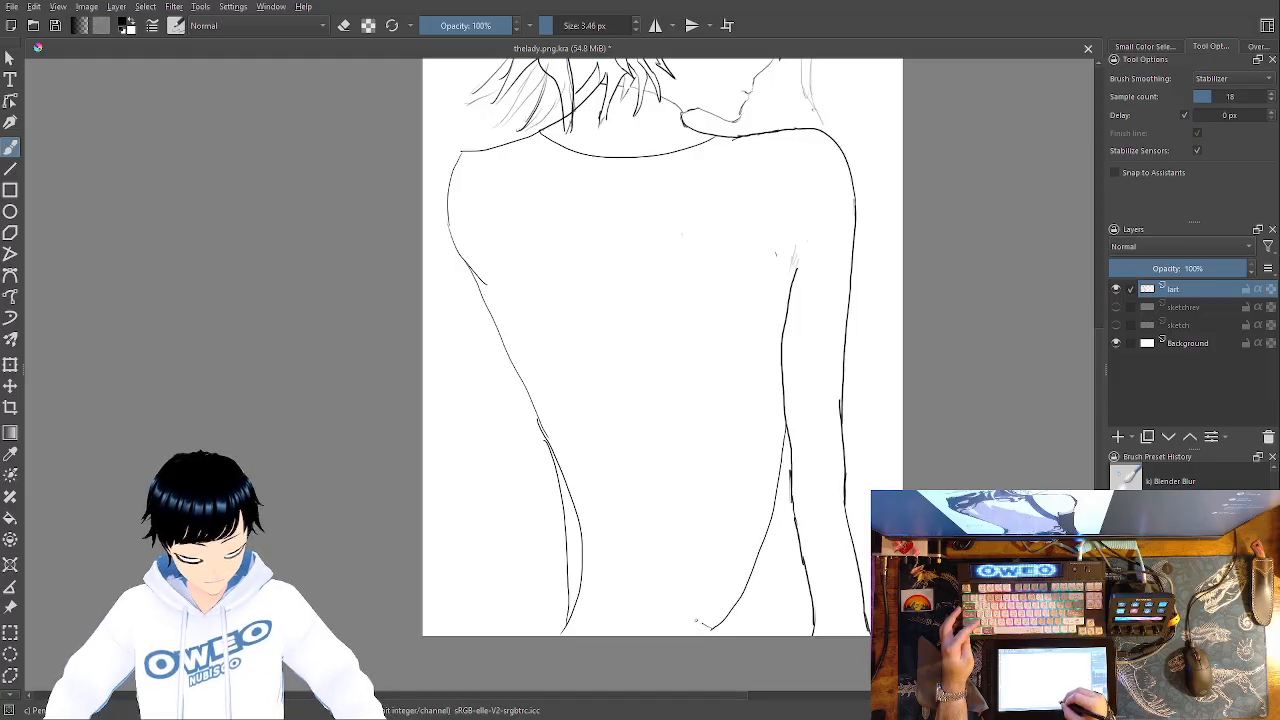
{"action": "key", "text": "ctrl+z"}
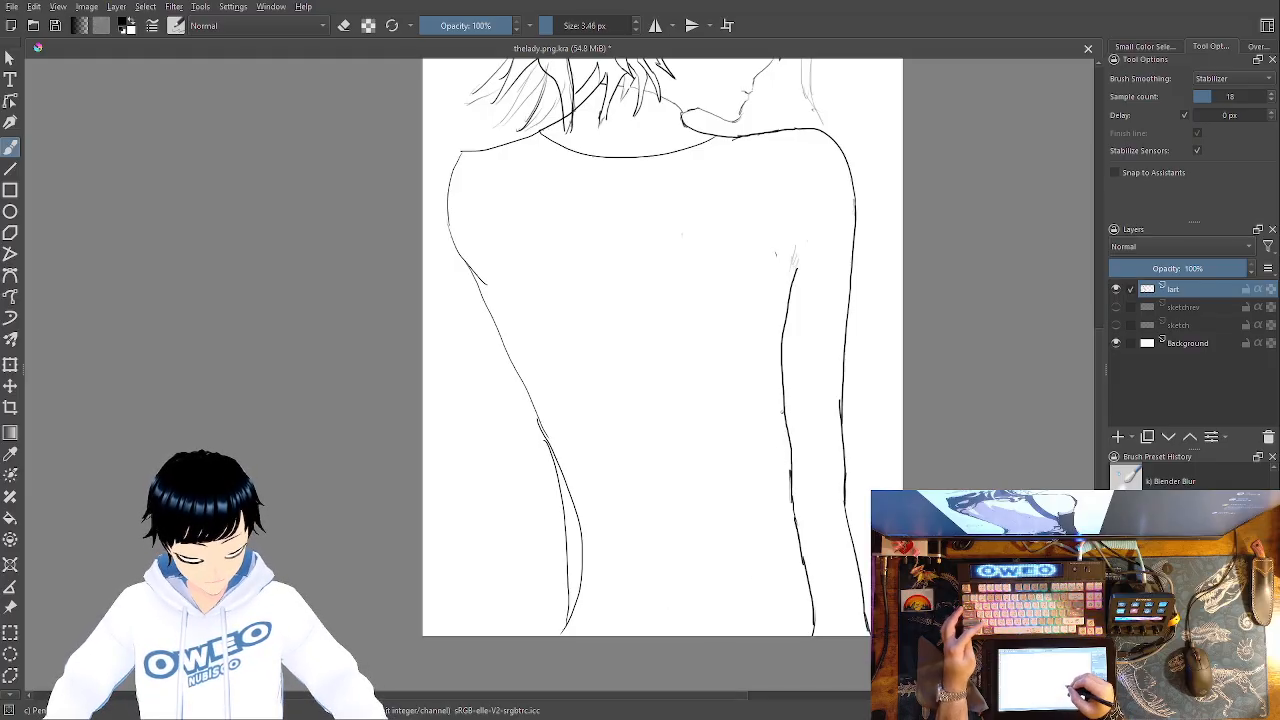
{"action": "left_click_drag", "start_coordinate": [783, 403], "coordinate": [705, 594]}
{"action": "key", "text": "ctrl+z"}
Draw a large V from the right inner arm to a low point and up to the left waist, then erase and redraw its tip
{"action": "mouse_move", "coordinate": [782, 402]}
{"action": "left_mouse_down"}
{"action": "mouse_move", "coordinate": [716, 598]}
{"action": "mouse_move", "coordinate": [694, 608]}
{"action": "mouse_move", "coordinate": [646, 572]}
{"action": "mouse_move", "coordinate": [541, 425]}
{"action": "left_mouse_up"}
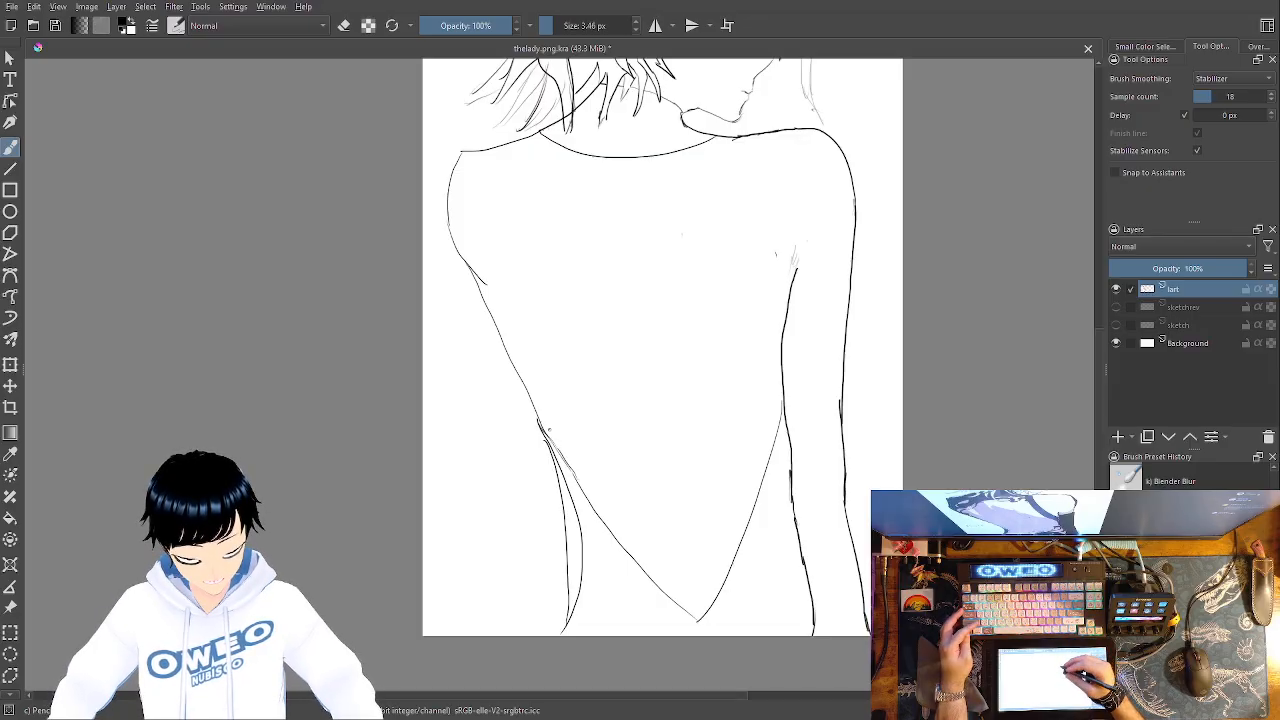
{"action": "right_click", "coordinate": [691, 511]}
{"action": "left_click", "coordinate": [691, 417]}
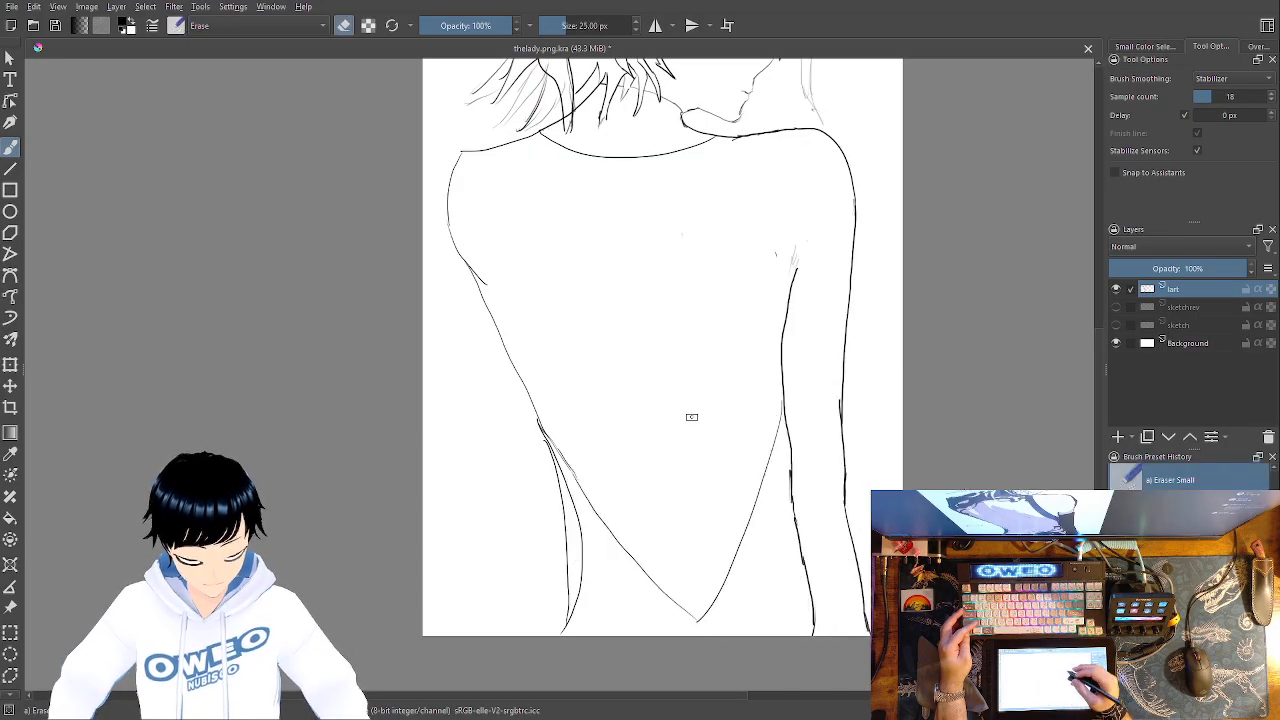
{"action": "left_click_drag", "start_coordinate": [694, 620], "coordinate": [716, 589]}
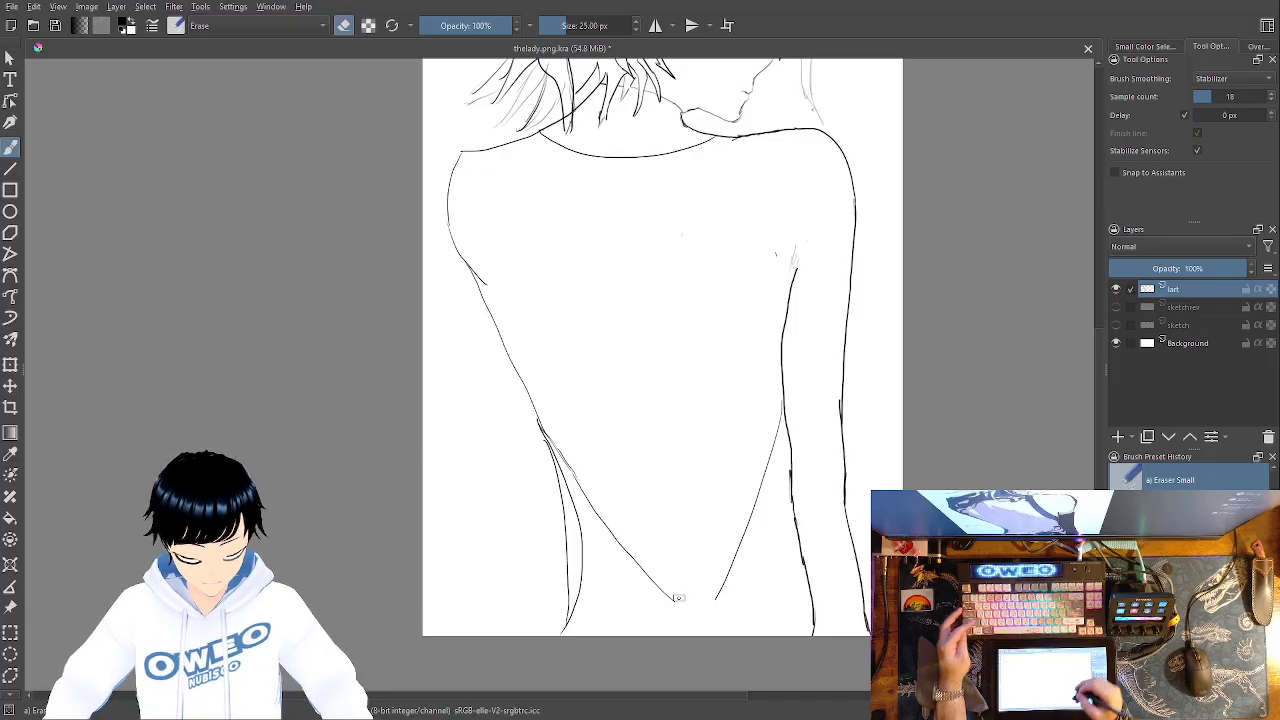
{"action": "right_click", "coordinate": [681, 602]}
{"action": "left_click", "coordinate": [826, 585]}
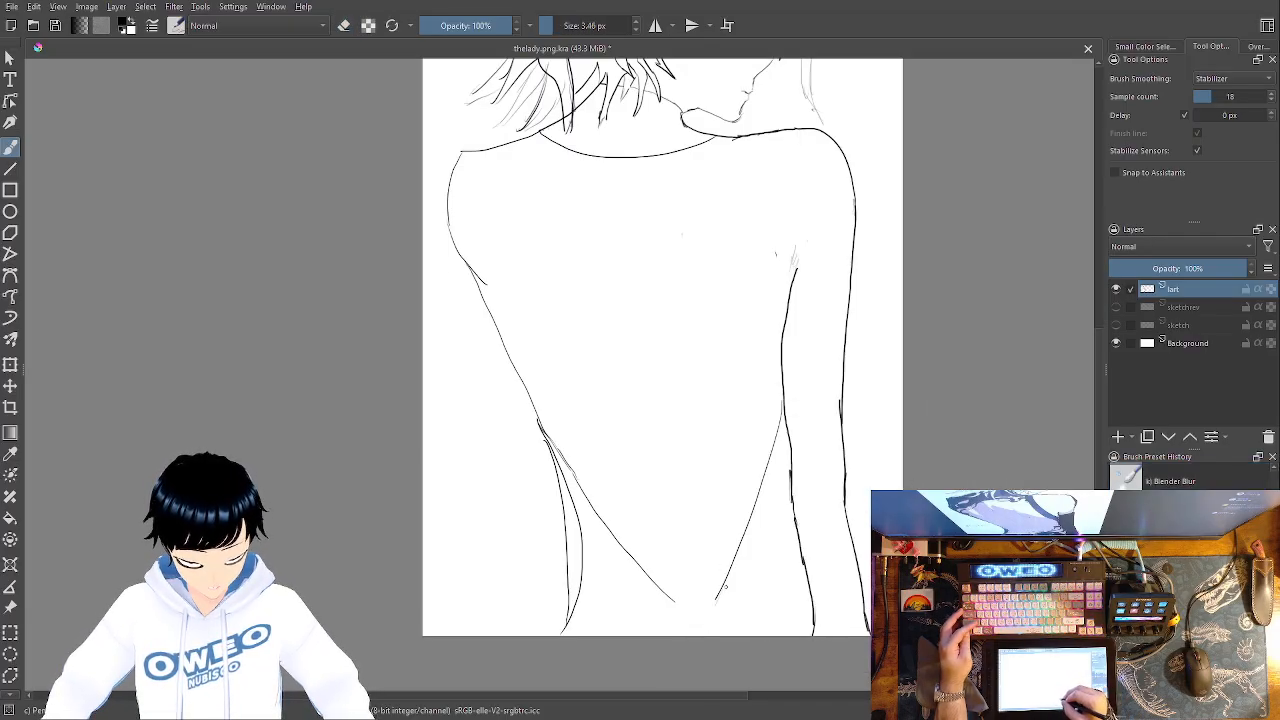
{"action": "left_click_drag", "start_coordinate": [721, 589], "coordinate": [712, 610]}
{"action": "key", "text": "ctrl+z"}
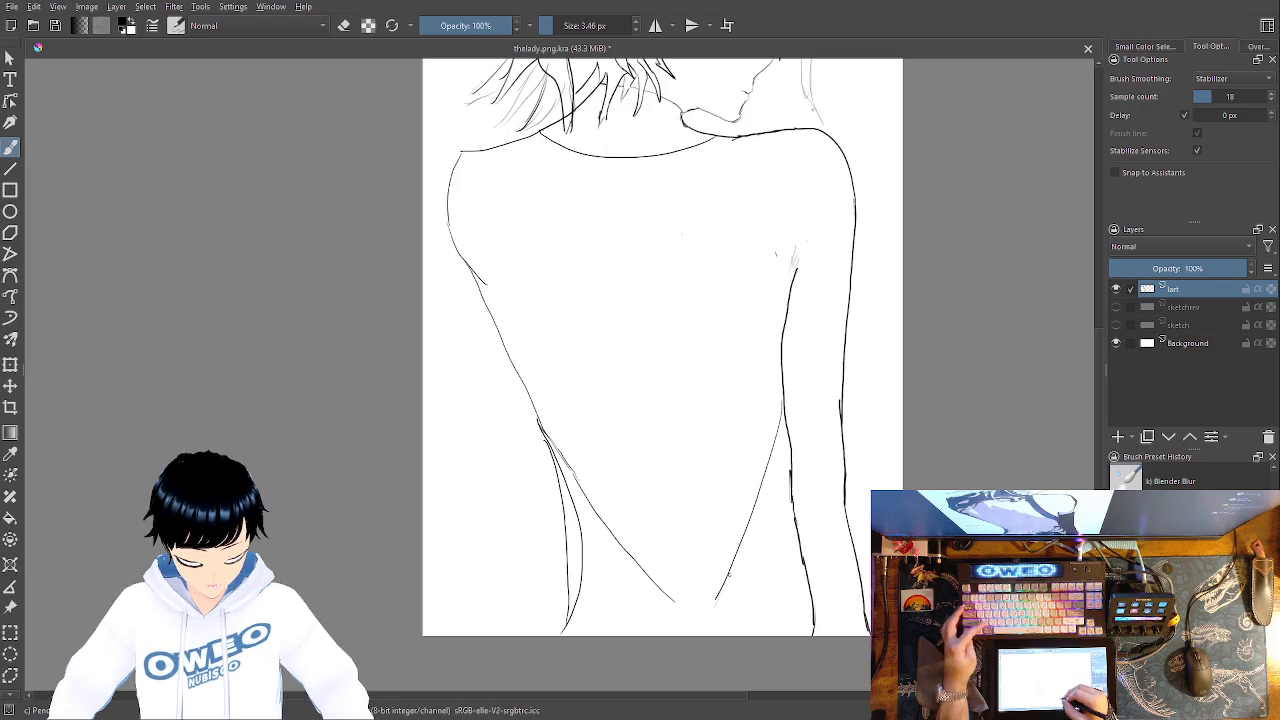
{"action": "left_click_drag", "start_coordinate": [673, 601], "coordinate": [694, 619]}
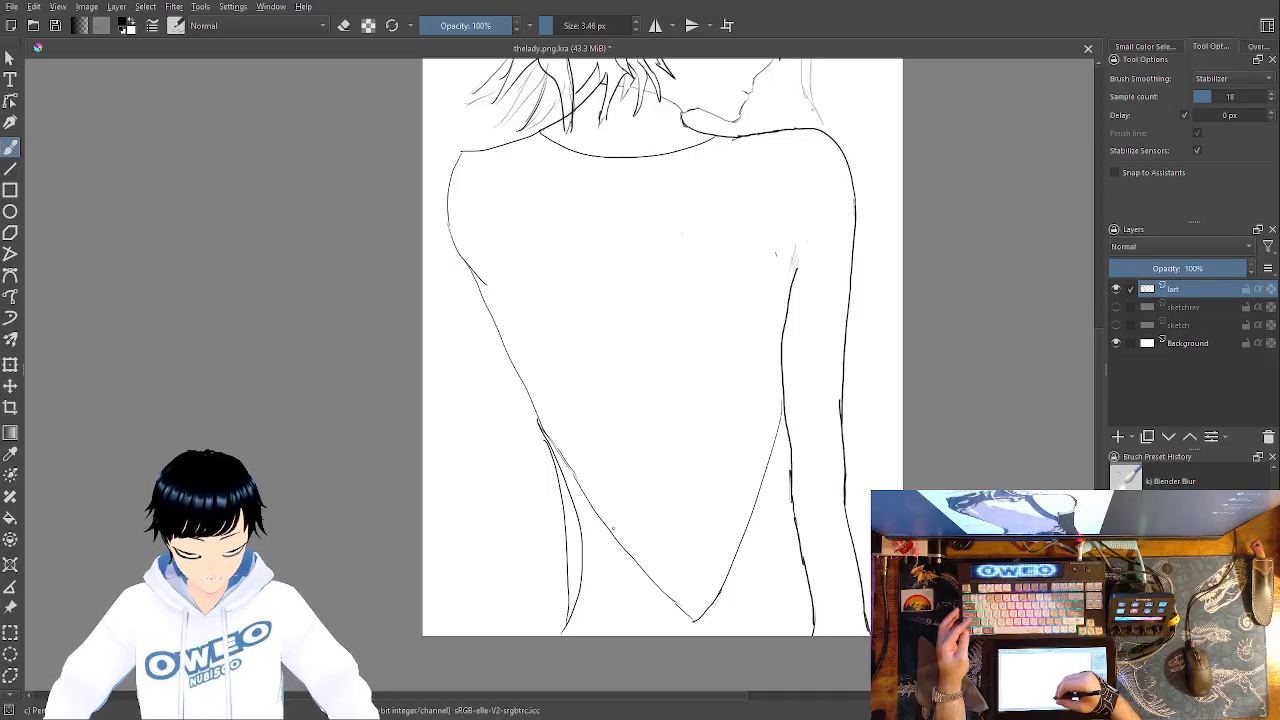
Erase the outer line beside the left torso's lower curve and redraw it from the waist to the lower canvas with Pencil-2
{"action": "right_click", "coordinate": [593, 520]}
{"action": "left_click", "coordinate": [634, 425]}
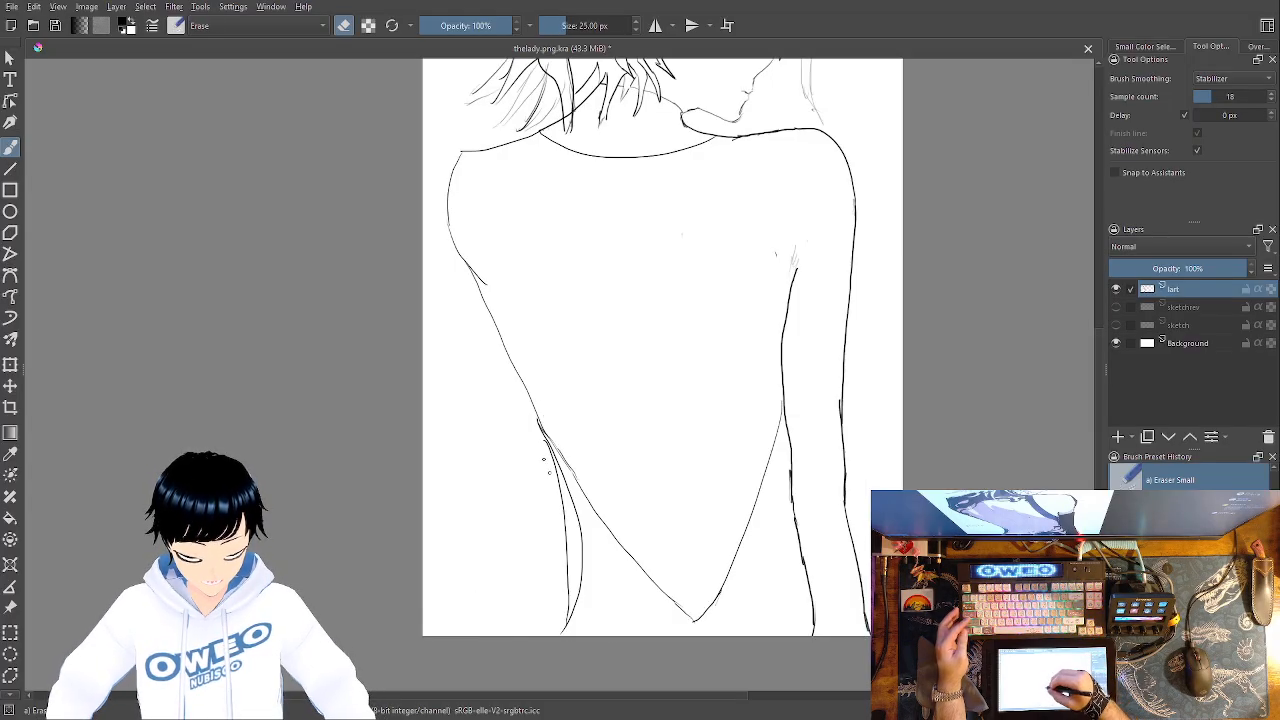
{"action": "mouse_move", "coordinate": [562, 517]}
{"action": "left_mouse_down"}
{"action": "mouse_move", "coordinate": [560, 624]}
{"action": "mouse_move", "coordinate": [552, 600]}
{"action": "left_mouse_up"}
{"action": "right_click", "coordinate": [574, 448]}
{"action": "left_click", "coordinate": [655, 452]}
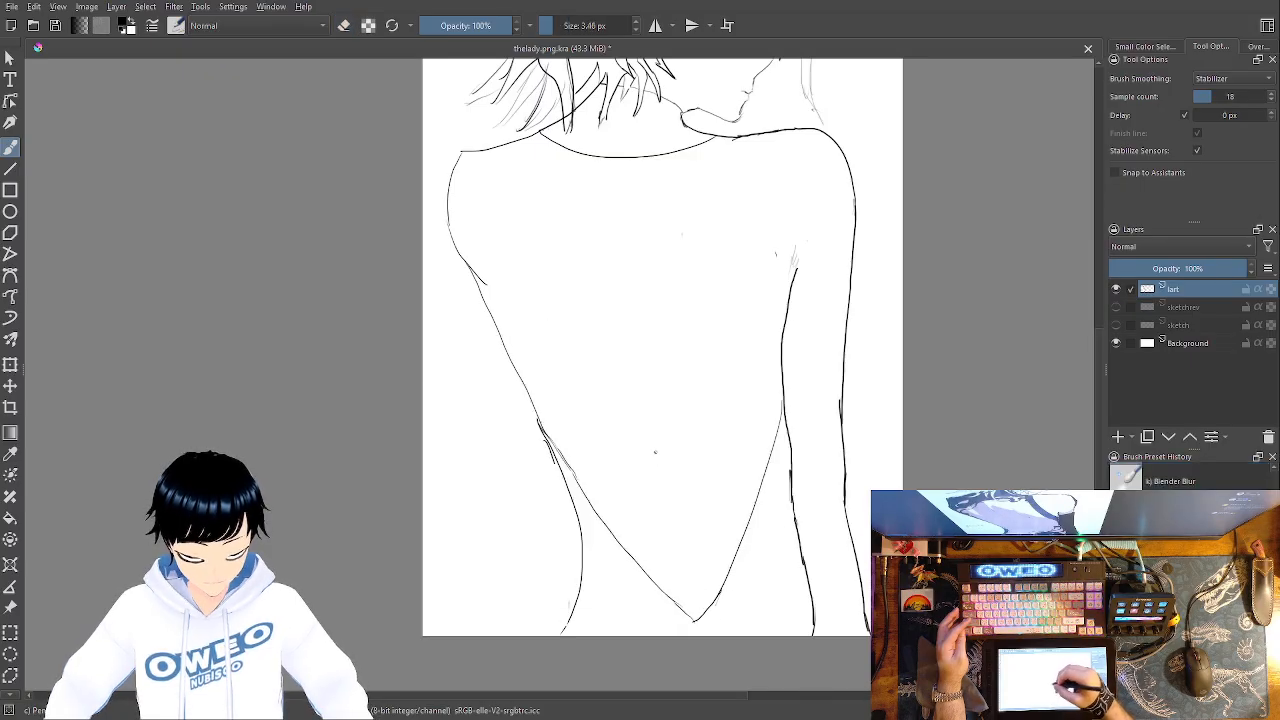
{"action": "mouse_move", "coordinate": [541, 432]}
{"action": "left_mouse_down"}
{"action": "mouse_move", "coordinate": [563, 516]}
{"action": "mouse_move", "coordinate": [564, 624]}
{"action": "left_mouse_up"}
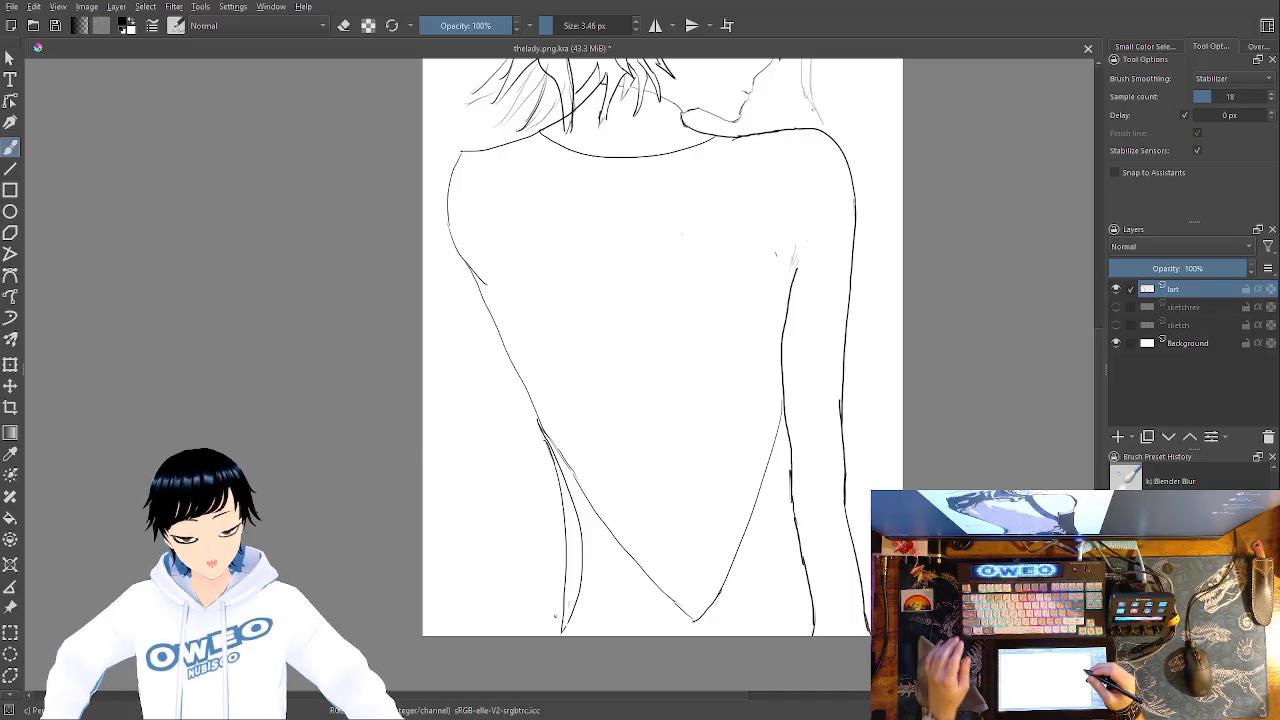
Erase and redraw the upper part of the right arm's inner line up to the armpit, and trim its top end with Eraser Small
{"action": "right_click", "coordinate": [807, 325]}
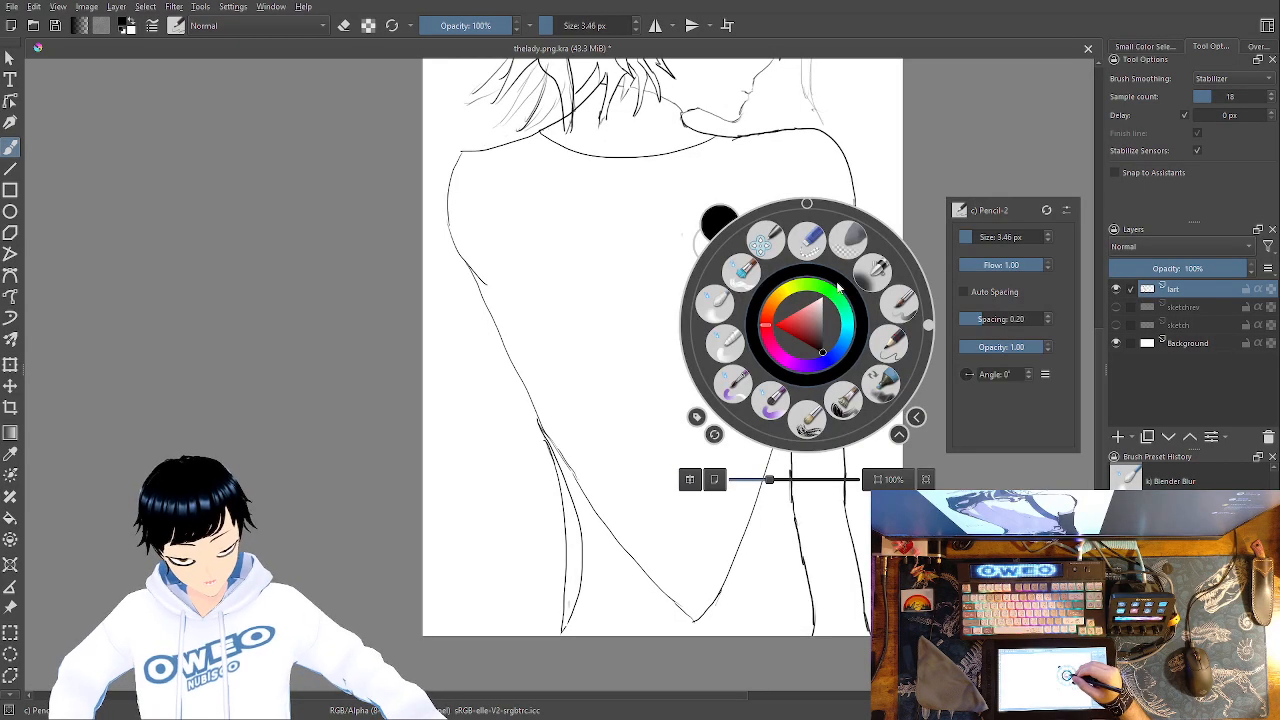
{"action": "left_click", "coordinate": [808, 238]}
{"action": "left_click_drag", "start_coordinate": [807, 238], "coordinate": [781, 366]}
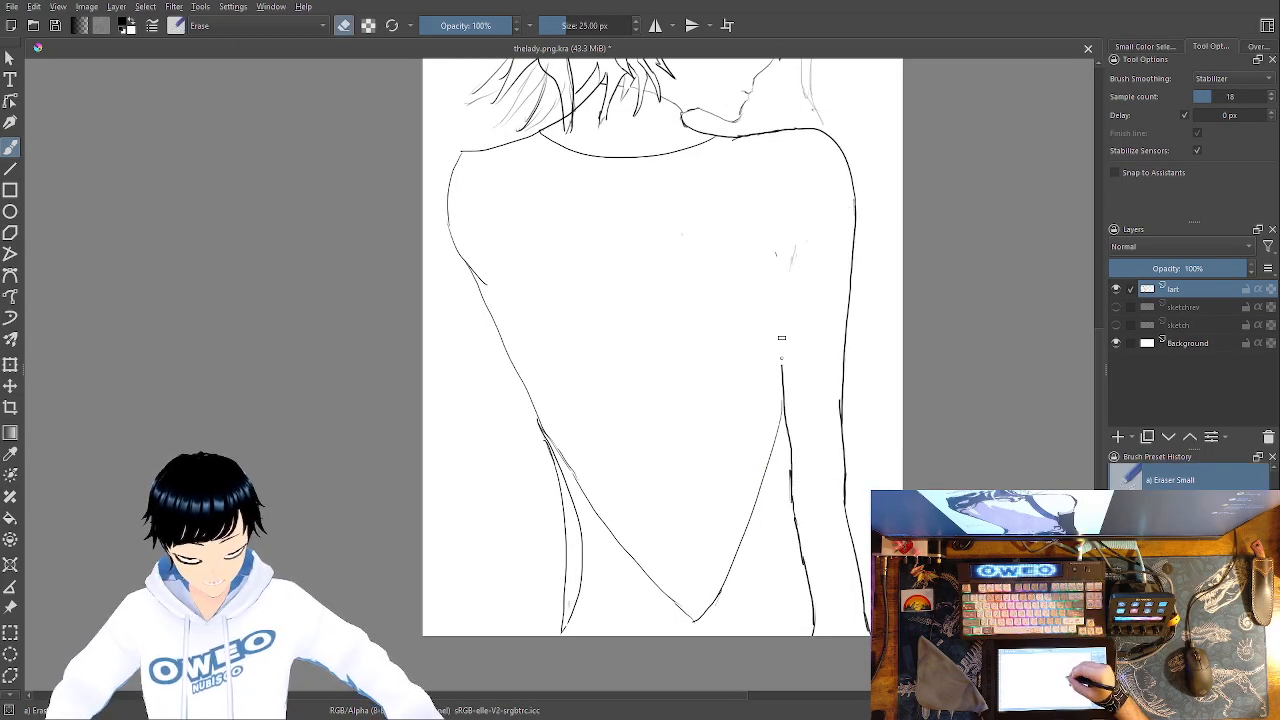
{"action": "right_click", "coordinate": [806, 362]}
{"action": "left_click", "coordinate": [883, 372]}
{"action": "left_click_drag", "start_coordinate": [783, 420], "coordinate": [791, 238]}
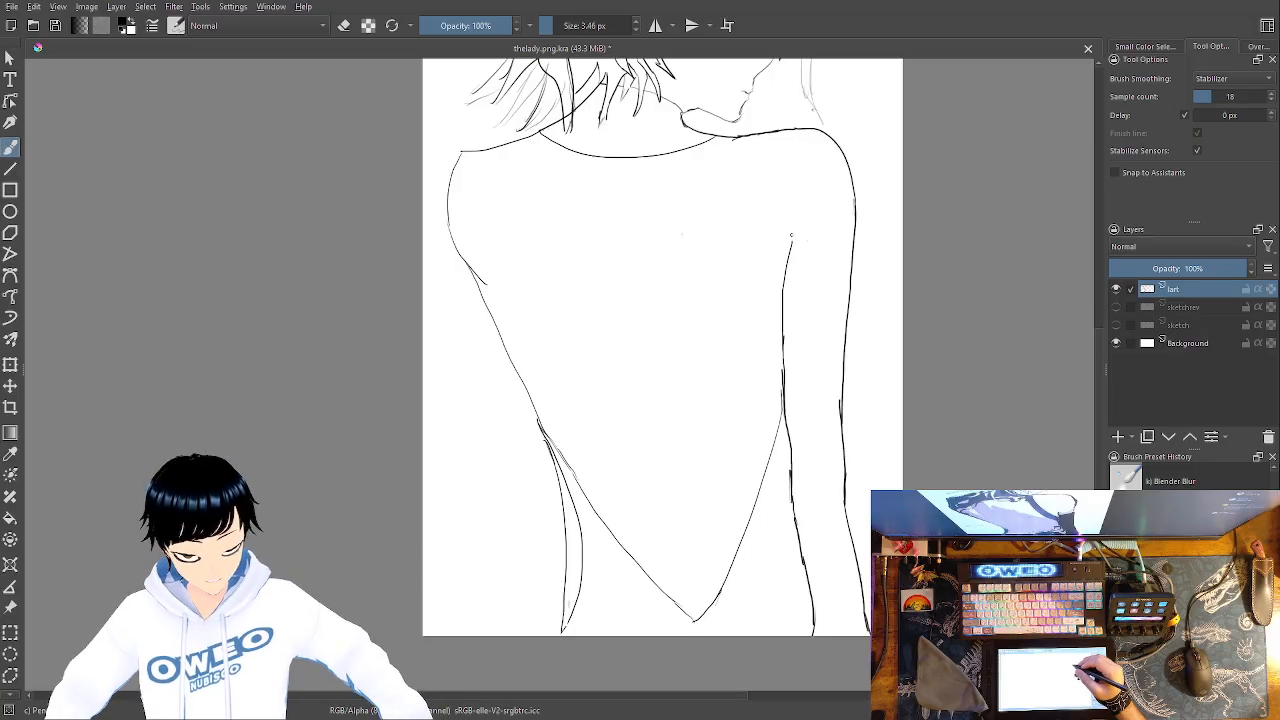
{"action": "right_click", "coordinate": [806, 223]}
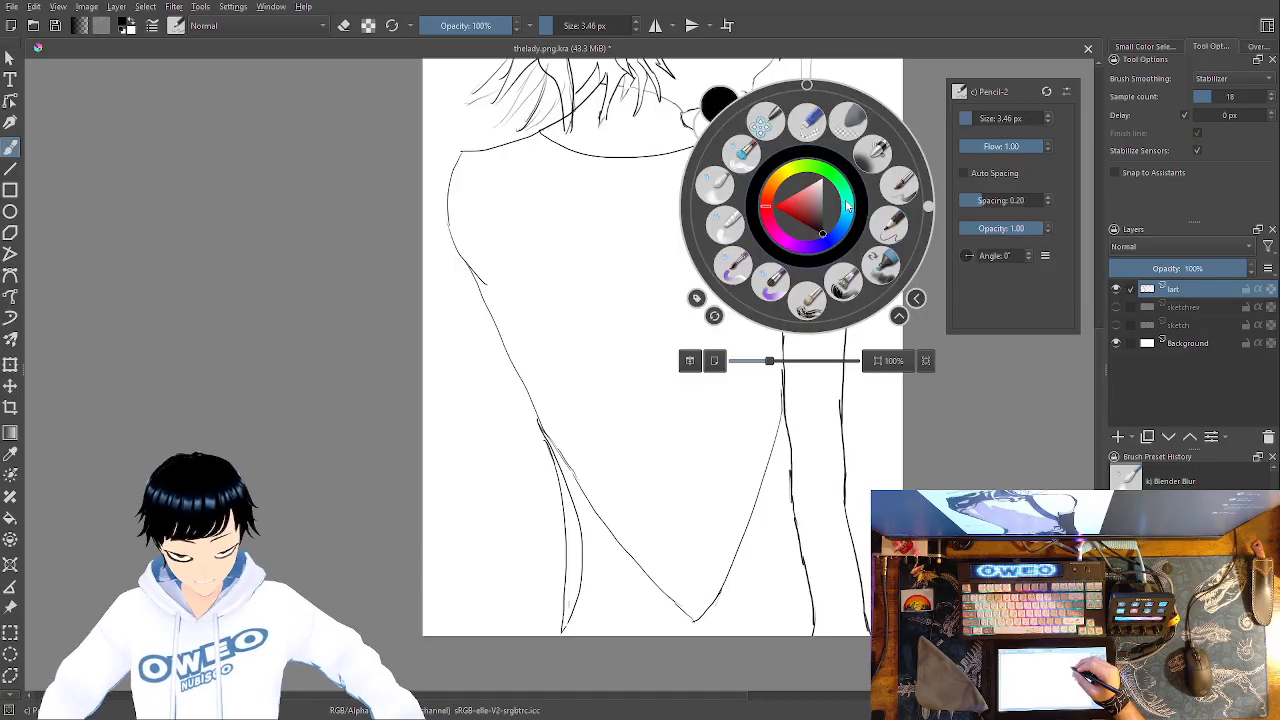
{"action": "left_click", "coordinate": [813, 128]}
{"action": "left_click_drag", "start_coordinate": [789, 254], "coordinate": [795, 234]}
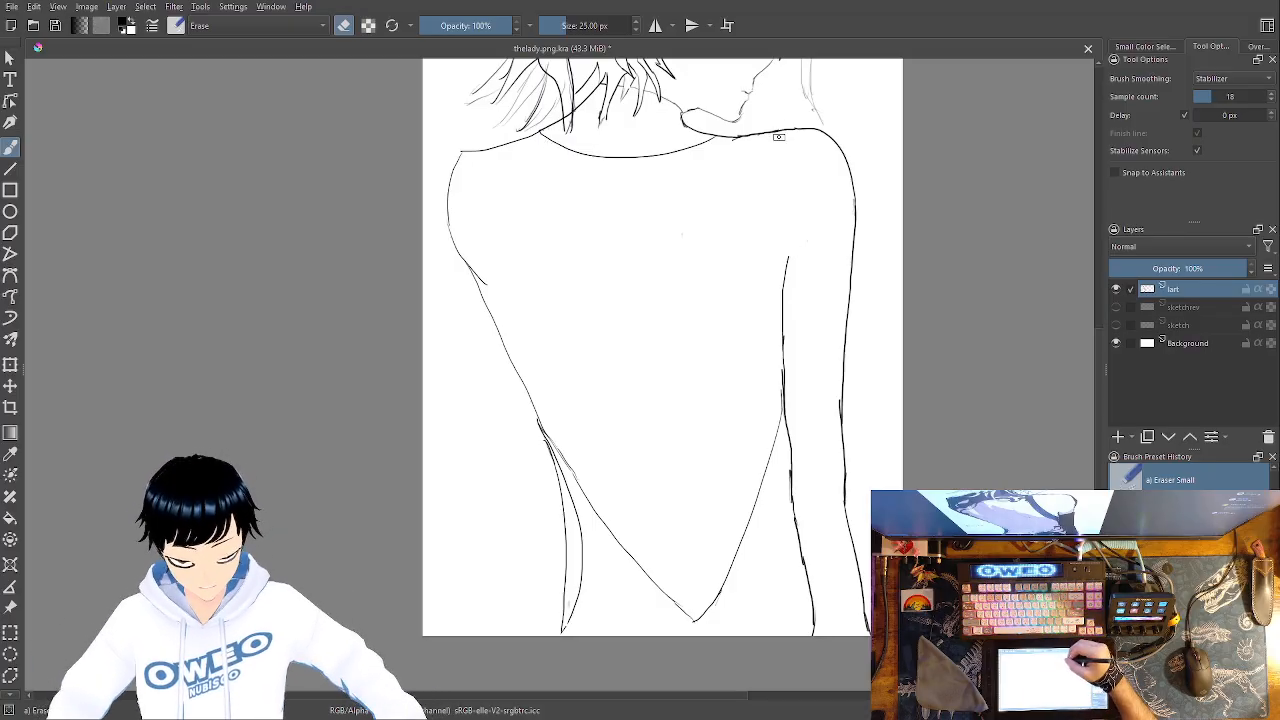
Erase the right shoulder's rounded corner and redraw it slightly higher with Pencil-2, joining the upper arm to the neck line
{"action": "mouse_move", "coordinate": [787, 133]}
{"action": "left_mouse_down"}
{"action": "mouse_move", "coordinate": [826, 134]}
{"action": "mouse_move", "coordinate": [850, 176]}
{"action": "mouse_move", "coordinate": [855, 232]}
{"action": "left_mouse_up"}
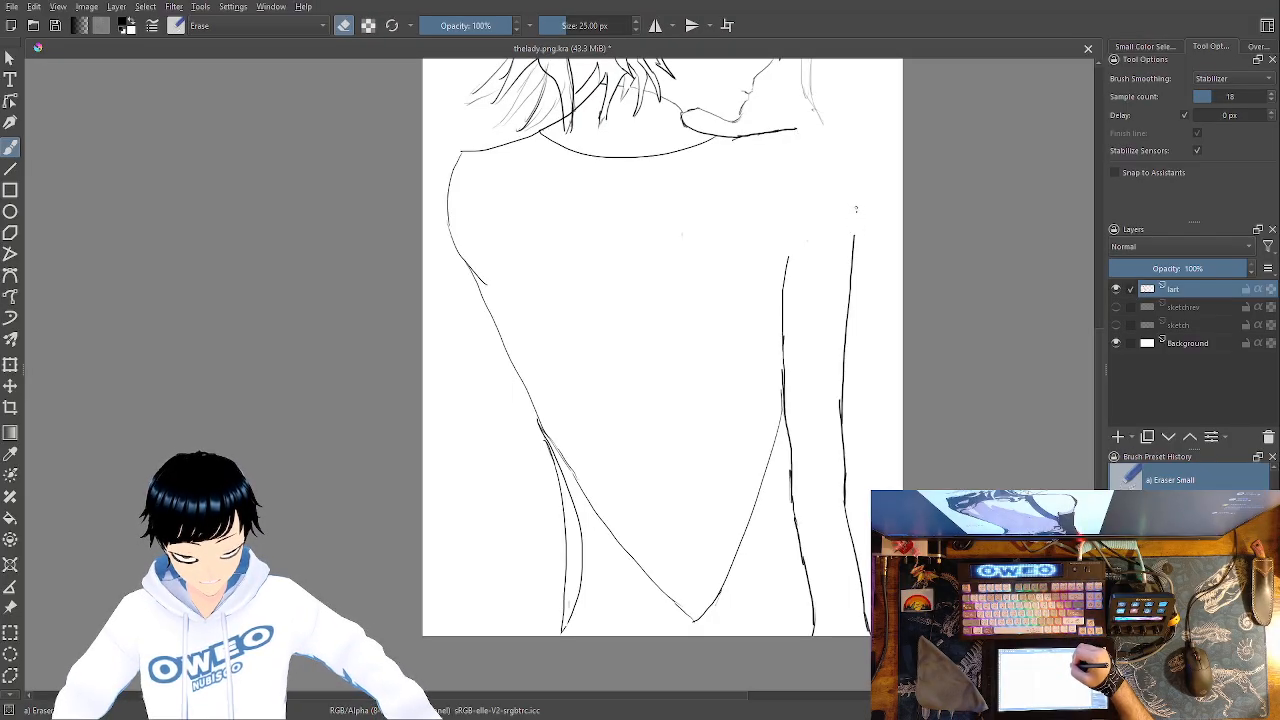
{"action": "right_click", "coordinate": [807, 255]}
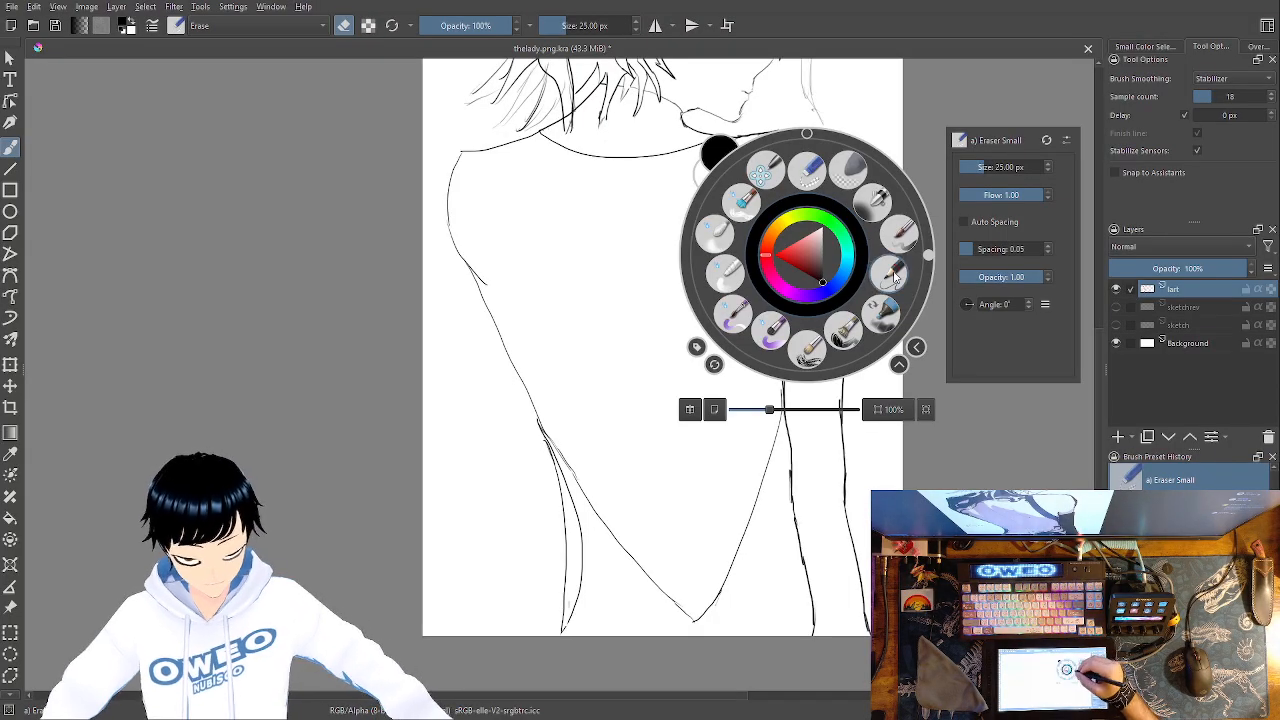
{"action": "left_click", "coordinate": [889, 273]}
{"action": "mouse_move", "coordinate": [854, 240]}
{"action": "left_mouse_down"}
{"action": "mouse_move", "coordinate": [855, 142]}
{"action": "mouse_move", "coordinate": [839, 105]}
{"action": "left_mouse_up"}
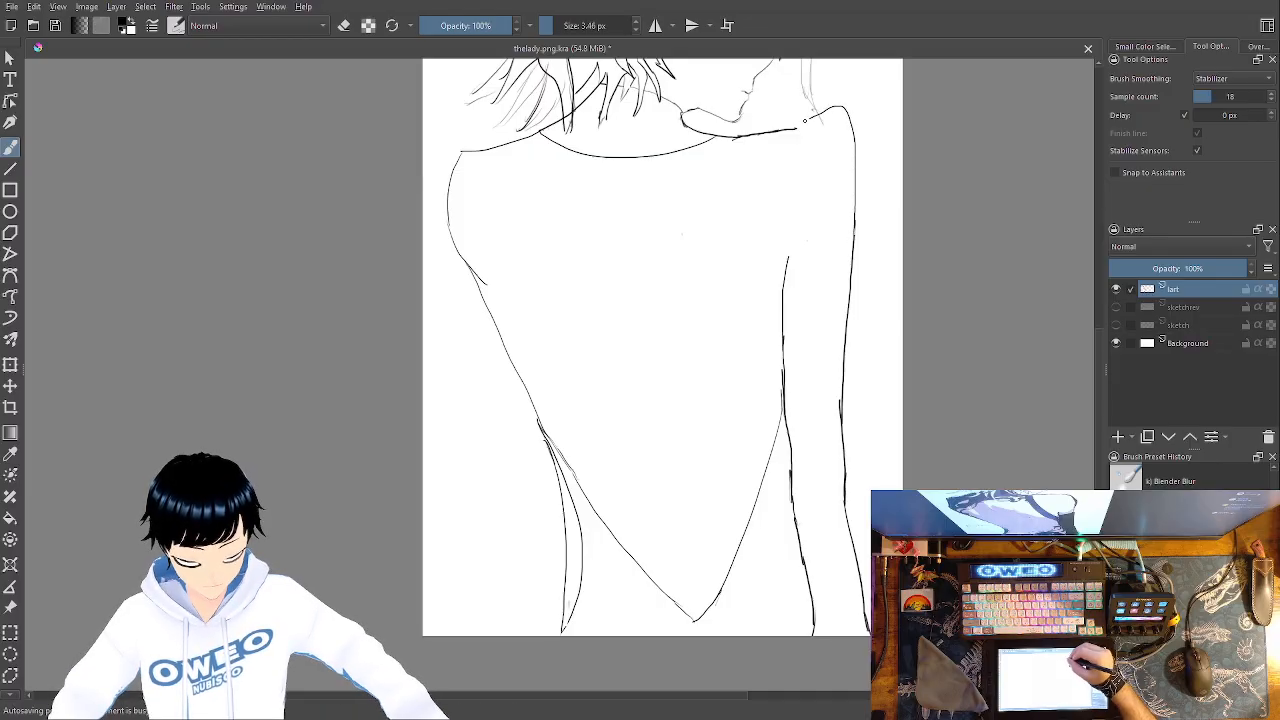
{"action": "key", "text": "ctrl+z"}
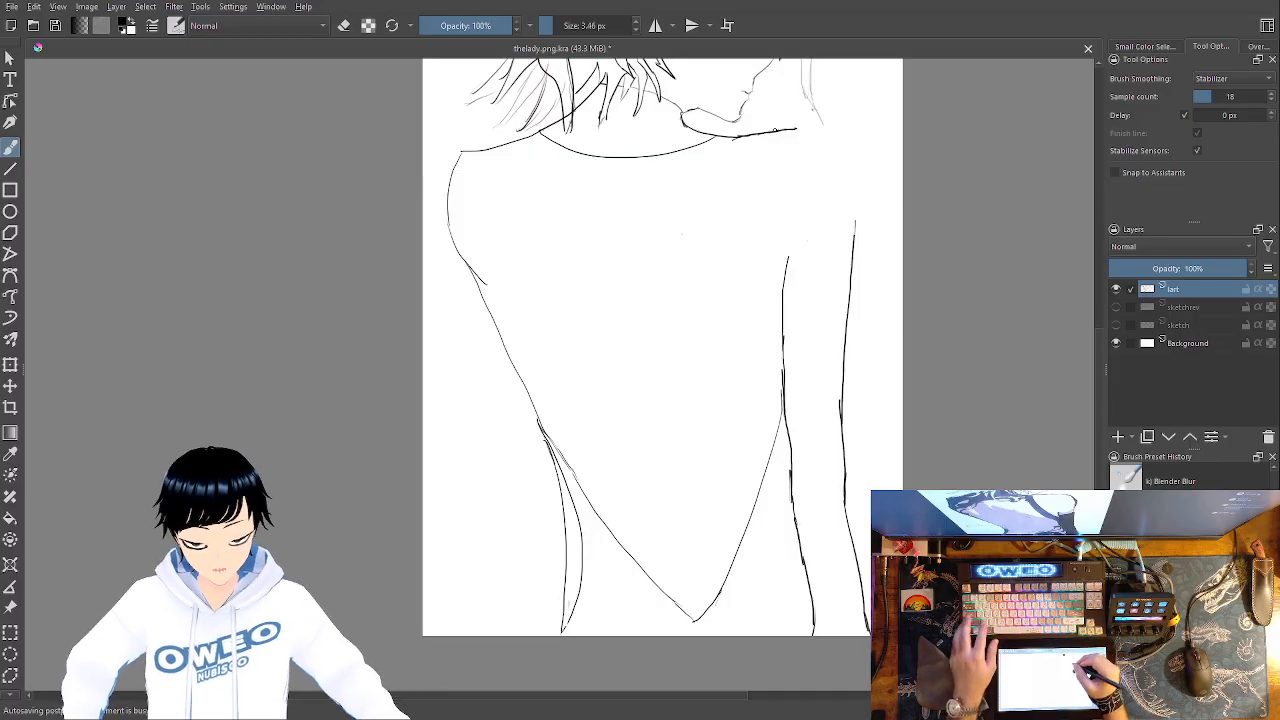
{"action": "mouse_move", "coordinate": [854, 214]}
{"action": "left_mouse_down"}
{"action": "mouse_move", "coordinate": [855, 176]}
{"action": "mouse_move", "coordinate": [822, 124]}
{"action": "mouse_move", "coordinate": [786, 127]}
{"action": "left_mouse_up"}
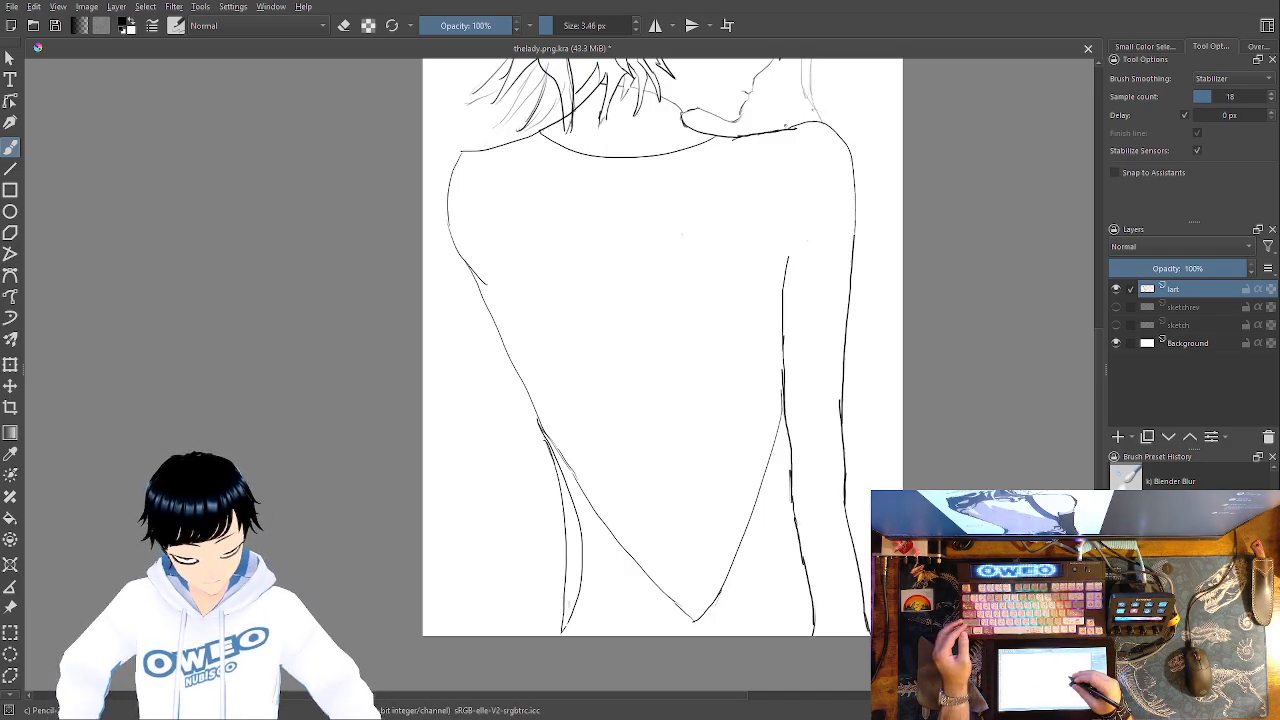
Erase the right arm's outer line below the shoulder and redraw it farther outward, down to the lower canvas, with Pencil-2
{"action": "right_click", "coordinate": [807, 421]}
{"action": "left_click", "coordinate": [815, 328]}
{"action": "mouse_move", "coordinate": [853, 252]}
{"action": "left_mouse_down"}
{"action": "mouse_move", "coordinate": [842, 410]}
{"action": "mouse_move", "coordinate": [860, 562]}
{"action": "mouse_move", "coordinate": [844, 494]}
{"action": "mouse_move", "coordinate": [869, 638]}
{"action": "left_mouse_up"}
{"action": "right_click", "coordinate": [857, 571]}
{"action": "left_click", "coordinate": [877, 457]}
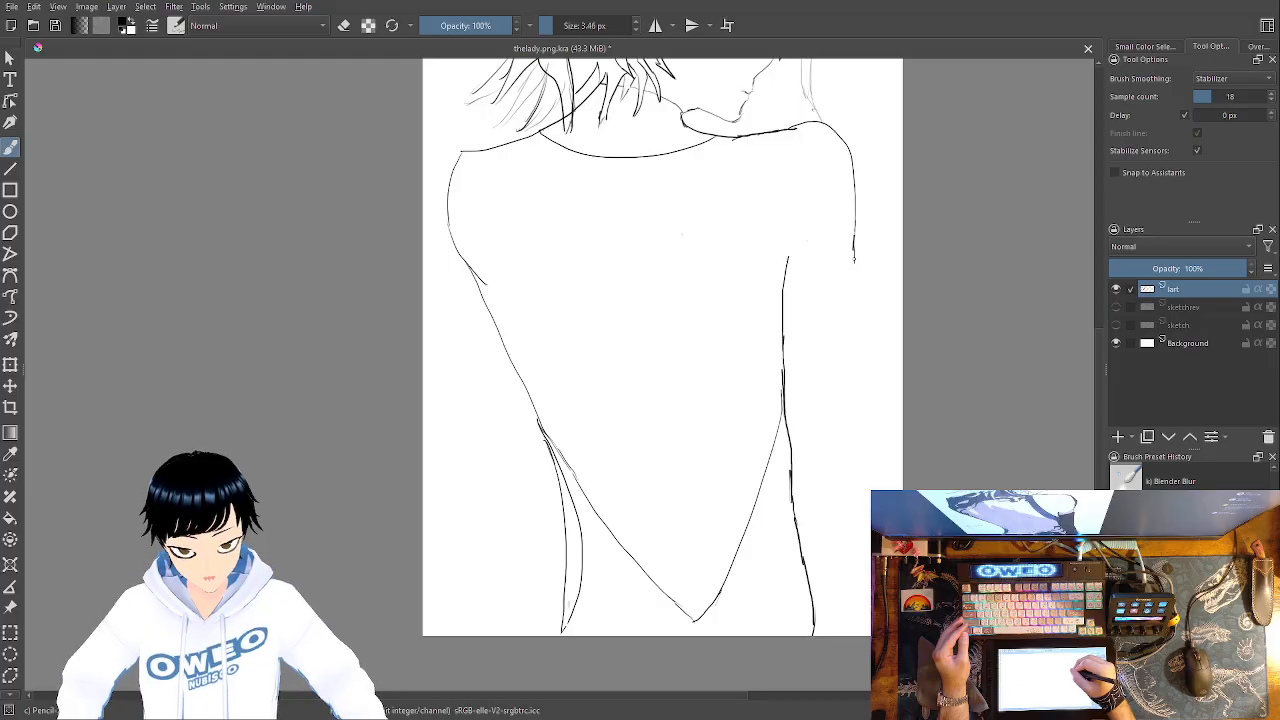
{"action": "left_click_drag", "start_coordinate": [854, 266], "coordinate": [869, 634]}
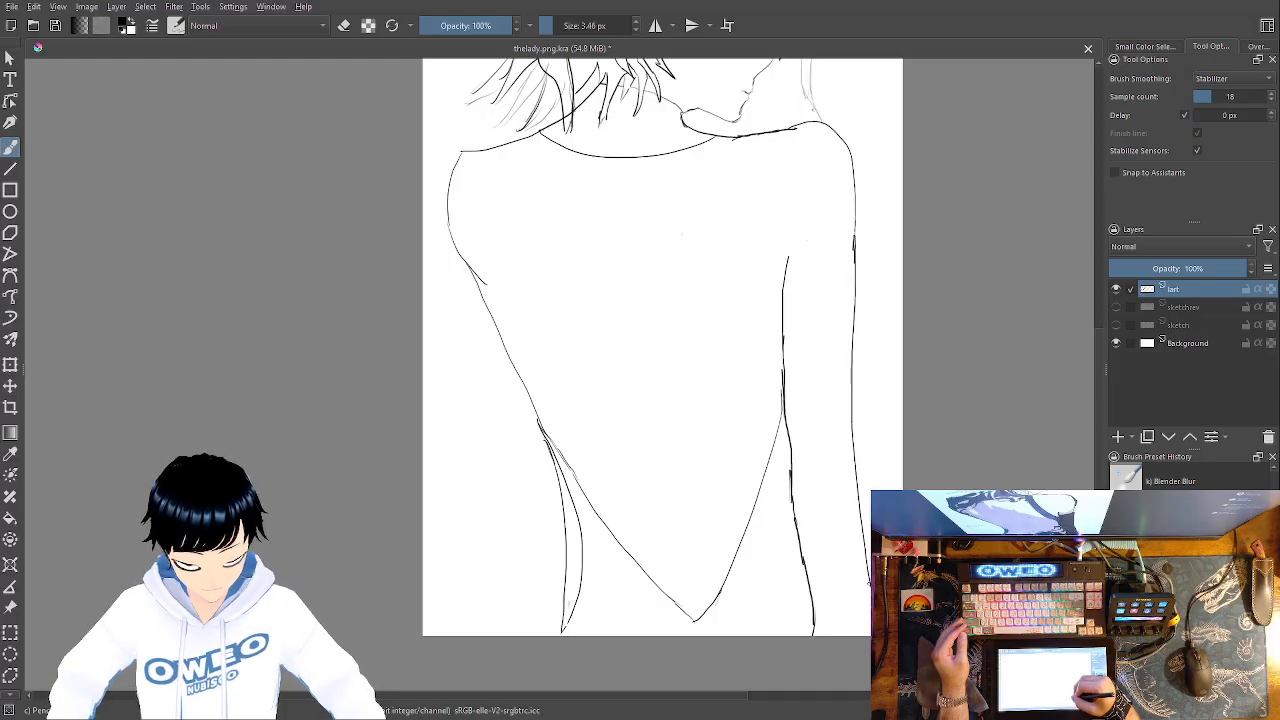
Replace the lower part of the right arm's outer line with one angled more outward, and add a matching slanted inner forearm line
{"action": "right_click", "coordinate": [805, 468]}
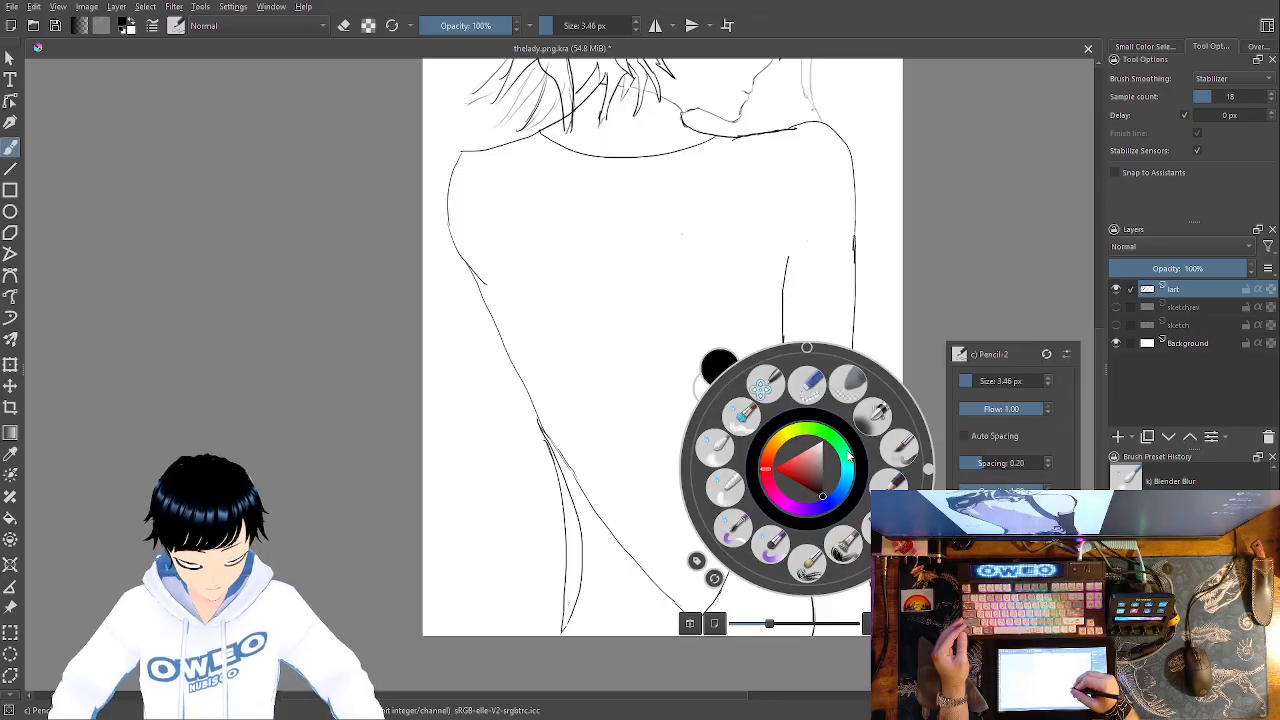
{"action": "left_click", "coordinate": [812, 385]}
{"action": "left_click_drag", "start_coordinate": [851, 428], "coordinate": [867, 602]}
{"action": "right_click", "coordinate": [807, 511]}
{"action": "left_click", "coordinate": [760, 428]}
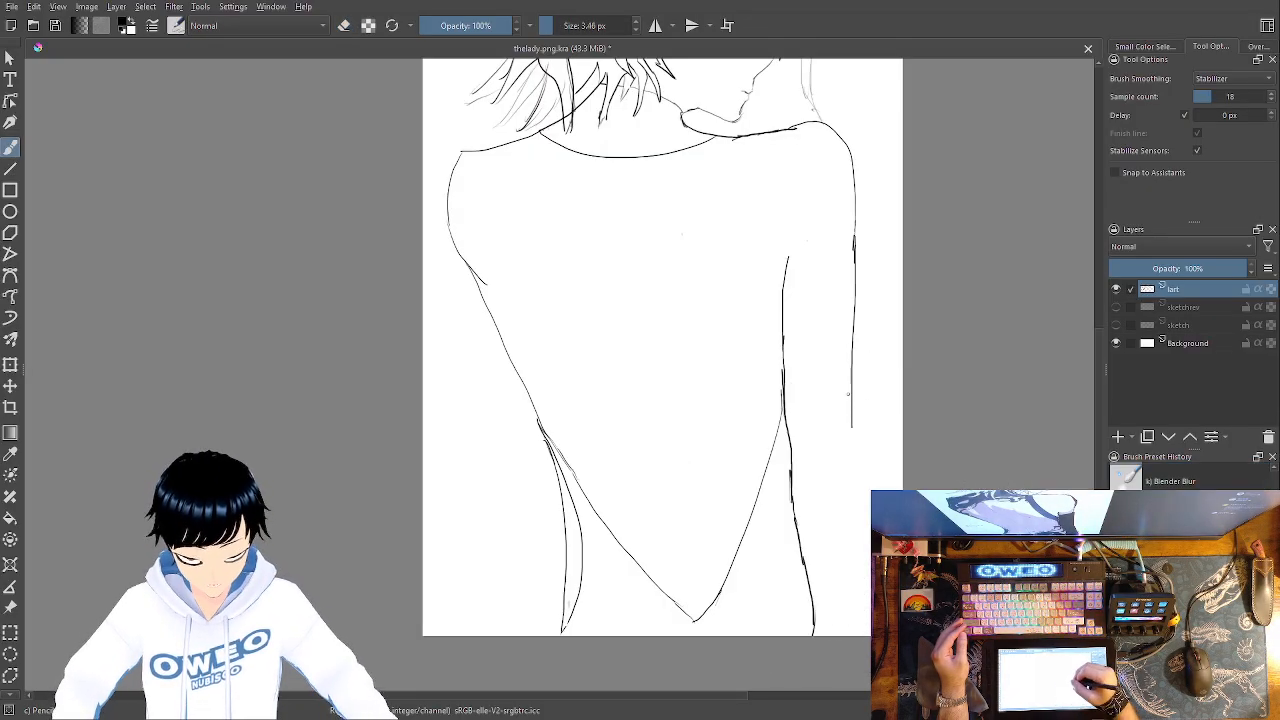
{"action": "left_click_drag", "start_coordinate": [853, 438], "coordinate": [868, 505]}
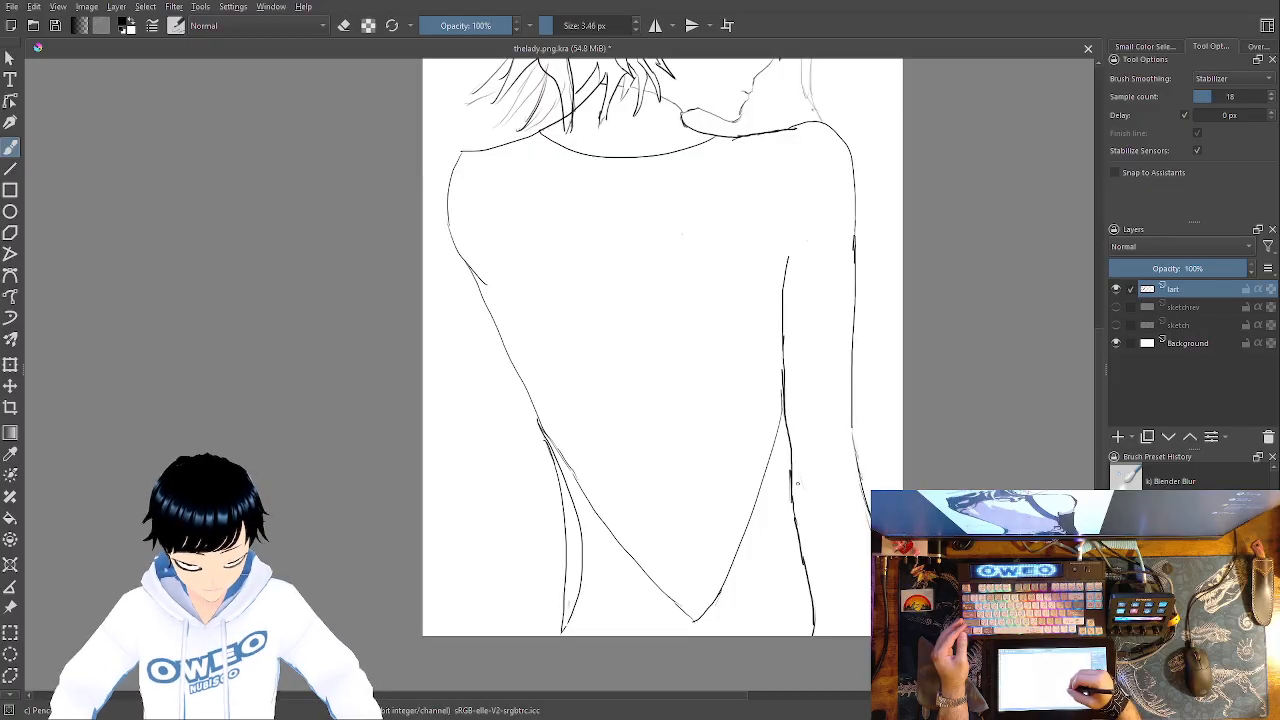
{"action": "left_click_drag", "start_coordinate": [804, 500], "coordinate": [866, 620]}
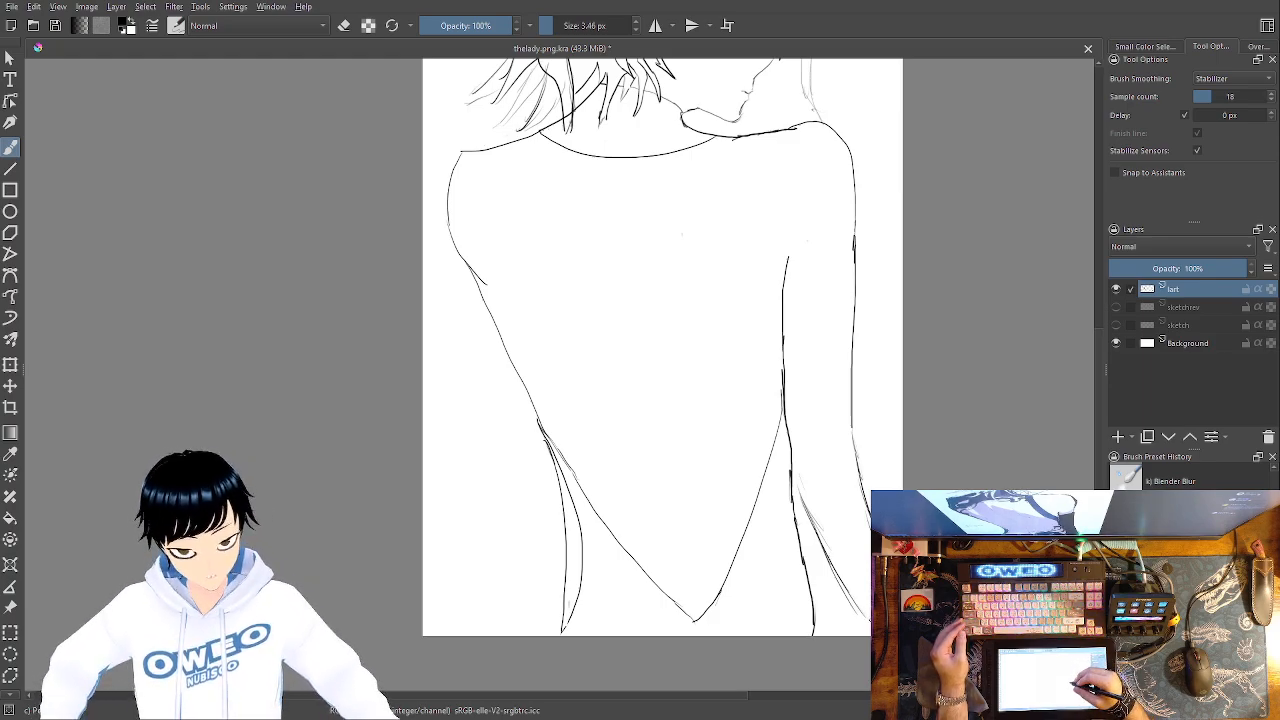
Erase the right arm's long inner line with Eraser Small, redraw it lightly with Pencil-2, and extend the torso's right side up to it
{"action": "right_click", "coordinate": [834, 402]}
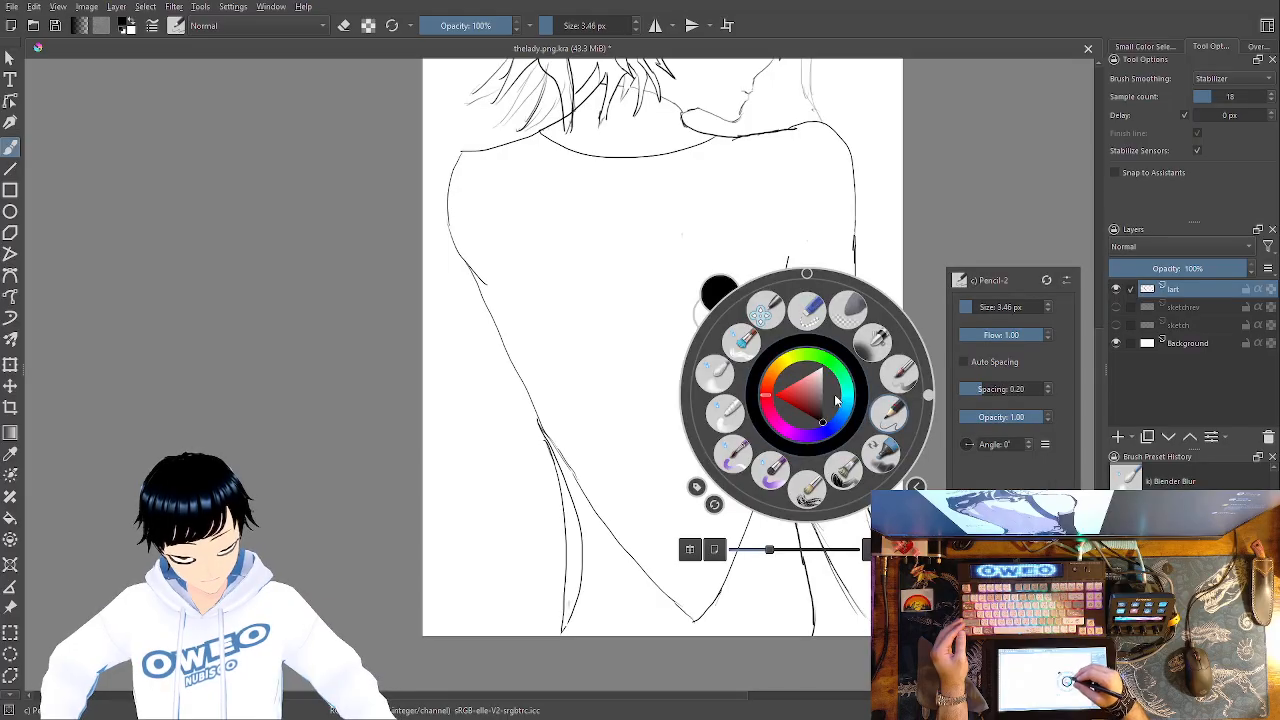
{"action": "left_click", "coordinate": [814, 280]}
{"action": "mouse_move", "coordinate": [789, 256]}
{"action": "left_mouse_down"}
{"action": "mouse_move", "coordinate": [781, 369]}
{"action": "mouse_move", "coordinate": [781, 345]}
{"action": "mouse_move", "coordinate": [813, 632]}
{"action": "left_mouse_up"}
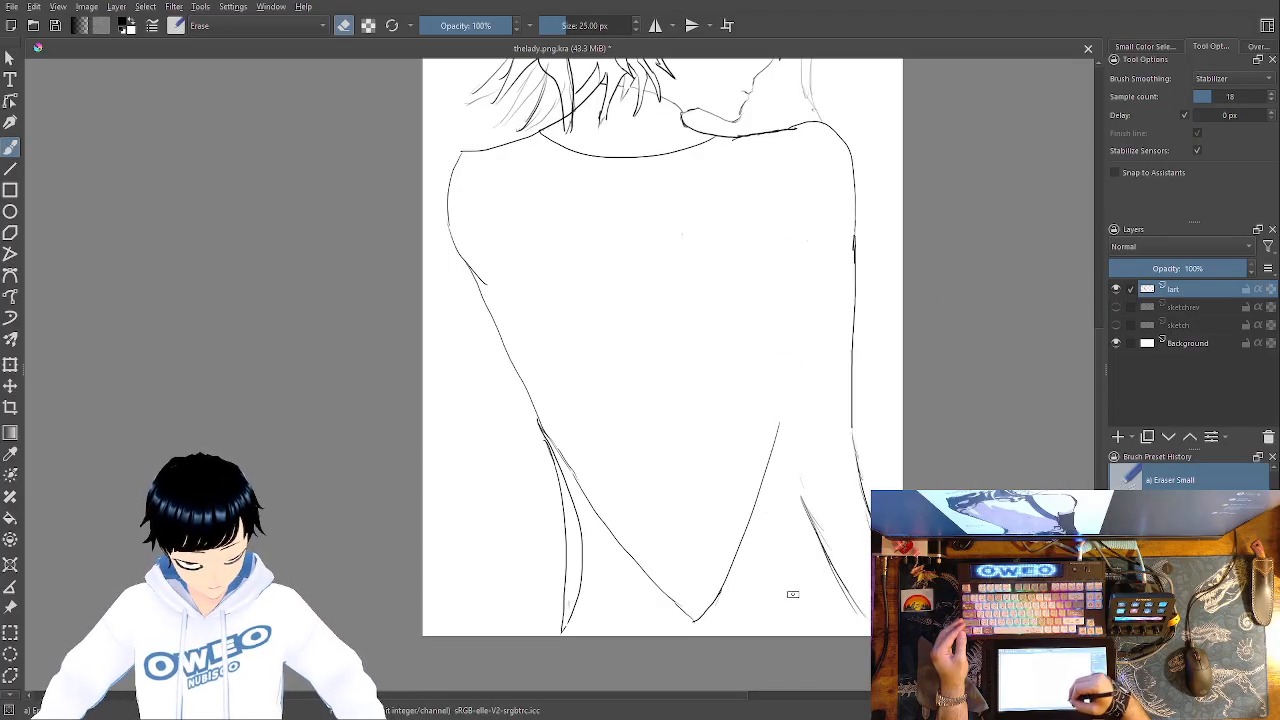
{"action": "right_click", "coordinate": [807, 473]}
{"action": "left_click", "coordinate": [882, 485]}
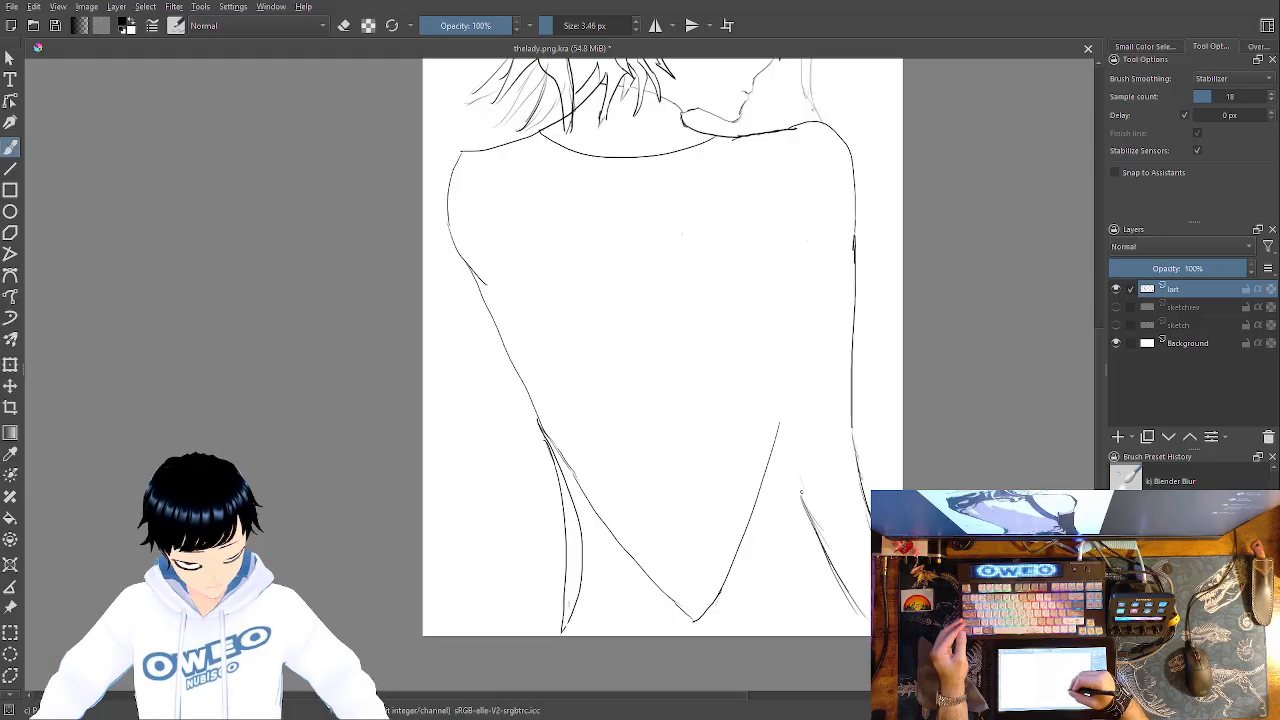
{"action": "left_click_drag", "start_coordinate": [793, 432], "coordinate": [786, 272]}
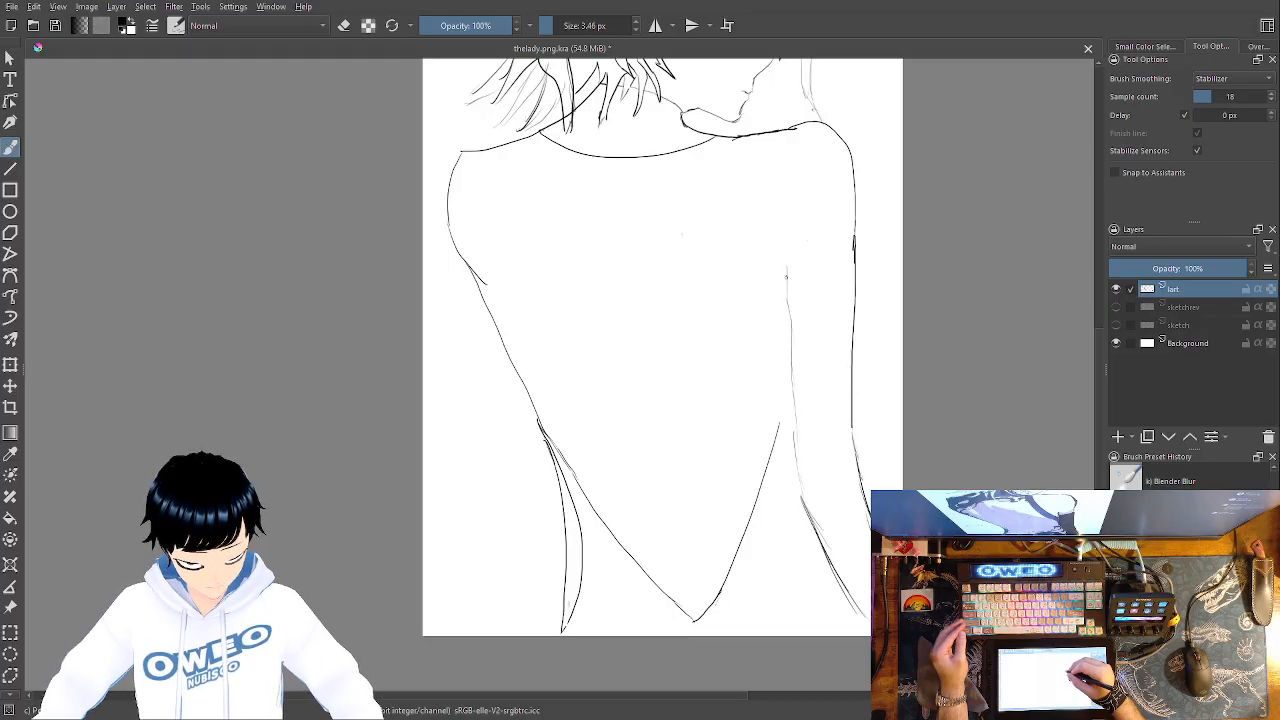
{"action": "left_click_drag", "start_coordinate": [781, 436], "coordinate": [788, 364]}
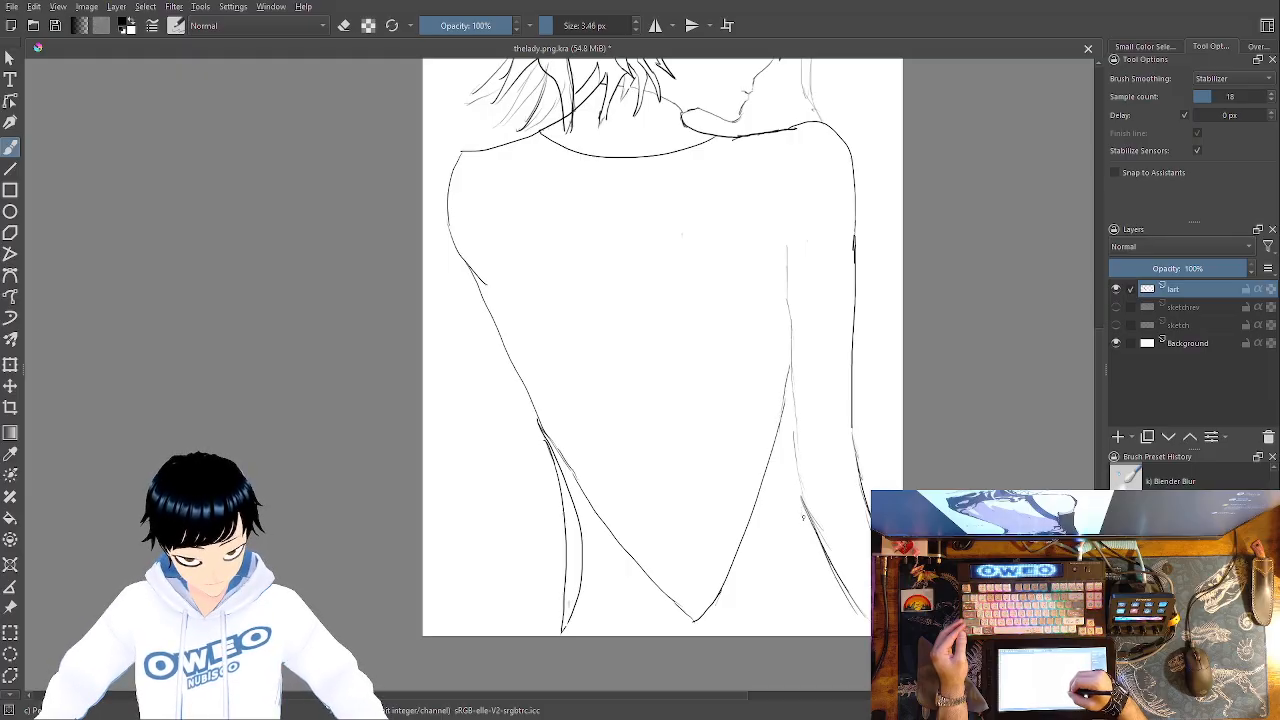
Continue the right arm's inner line in a curve down to the canvas's lower edge, replacing the first attempt
{"action": "left_click_drag", "start_coordinate": [802, 508], "coordinate": [832, 622]}
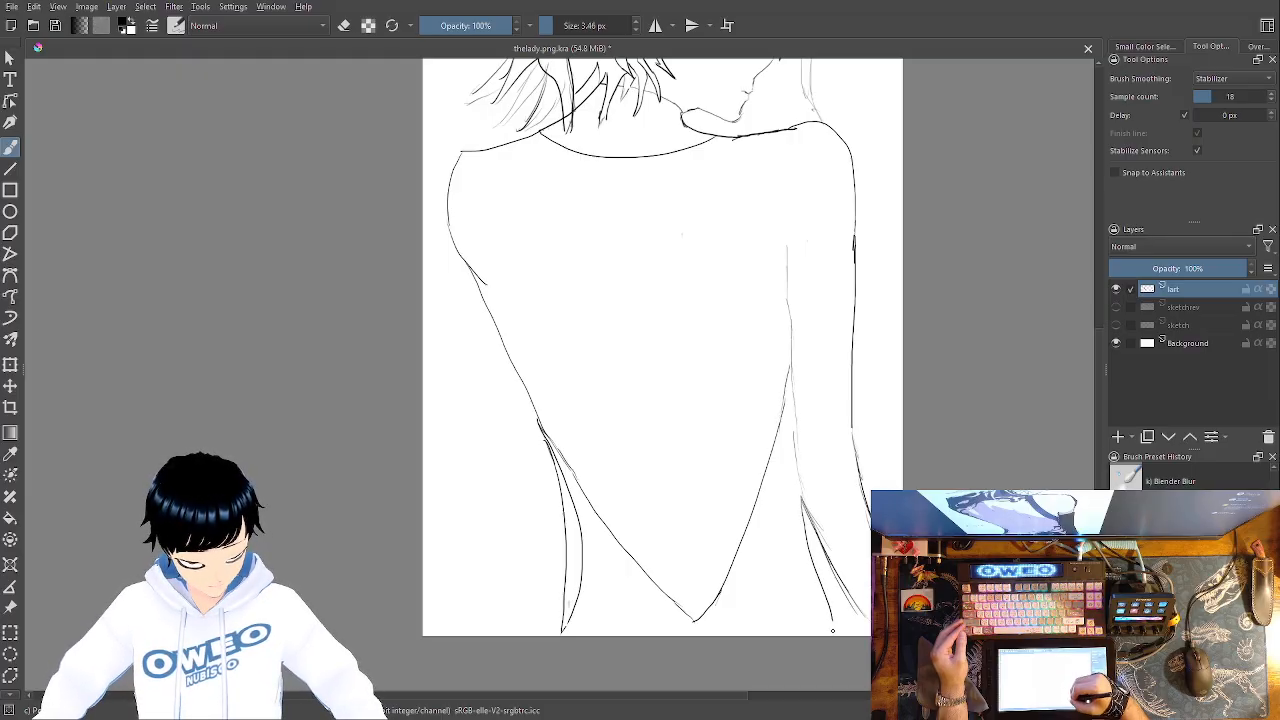
{"action": "key", "text": "ctrl+z"}
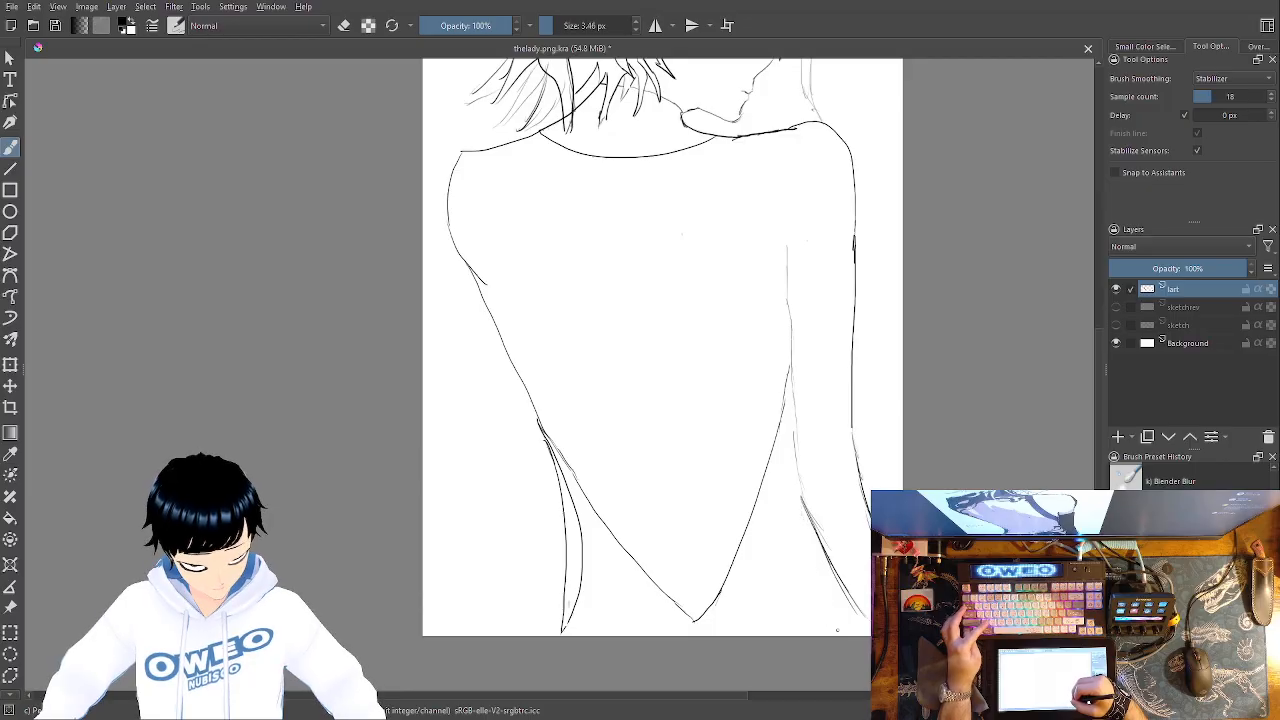
{"action": "left_click_drag", "start_coordinate": [836, 634], "coordinate": [799, 480]}
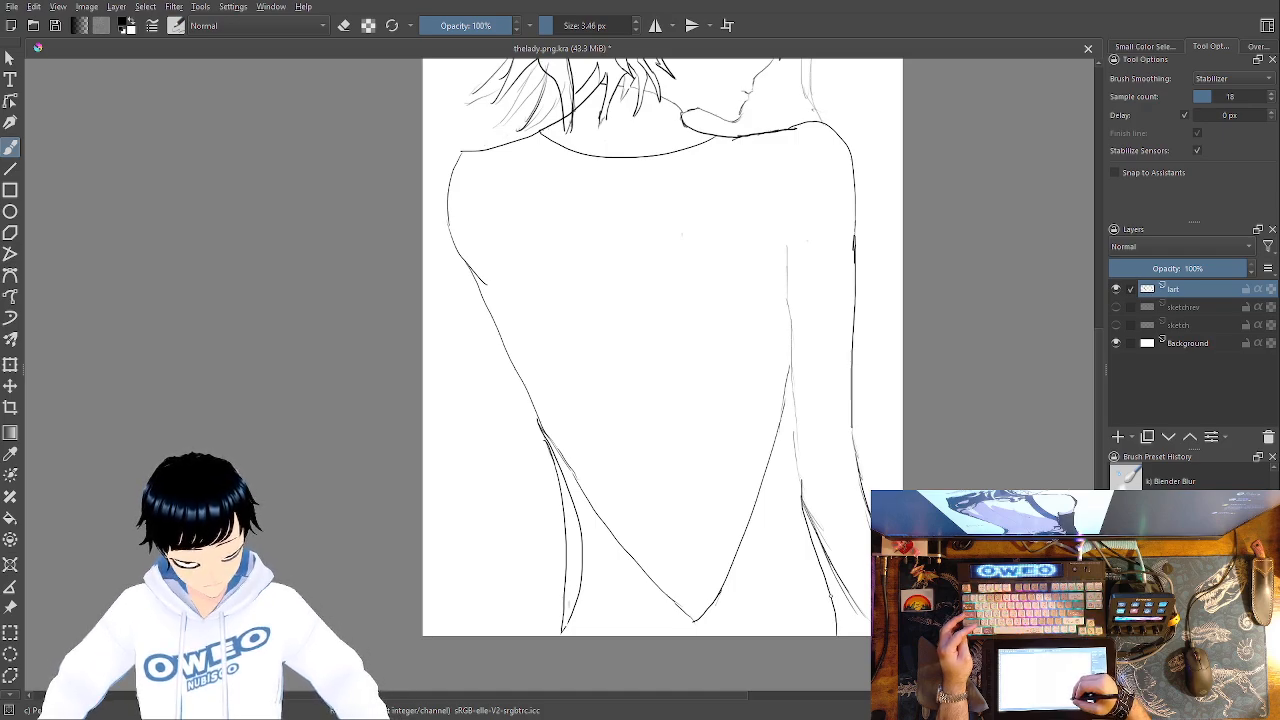
Erase the lower end of that curve, try redrawing it angled more outward with Pencil-2, and erase the curve again
{"action": "right_click", "coordinate": [803, 514]}
{"action": "left_click", "coordinate": [810, 421]}
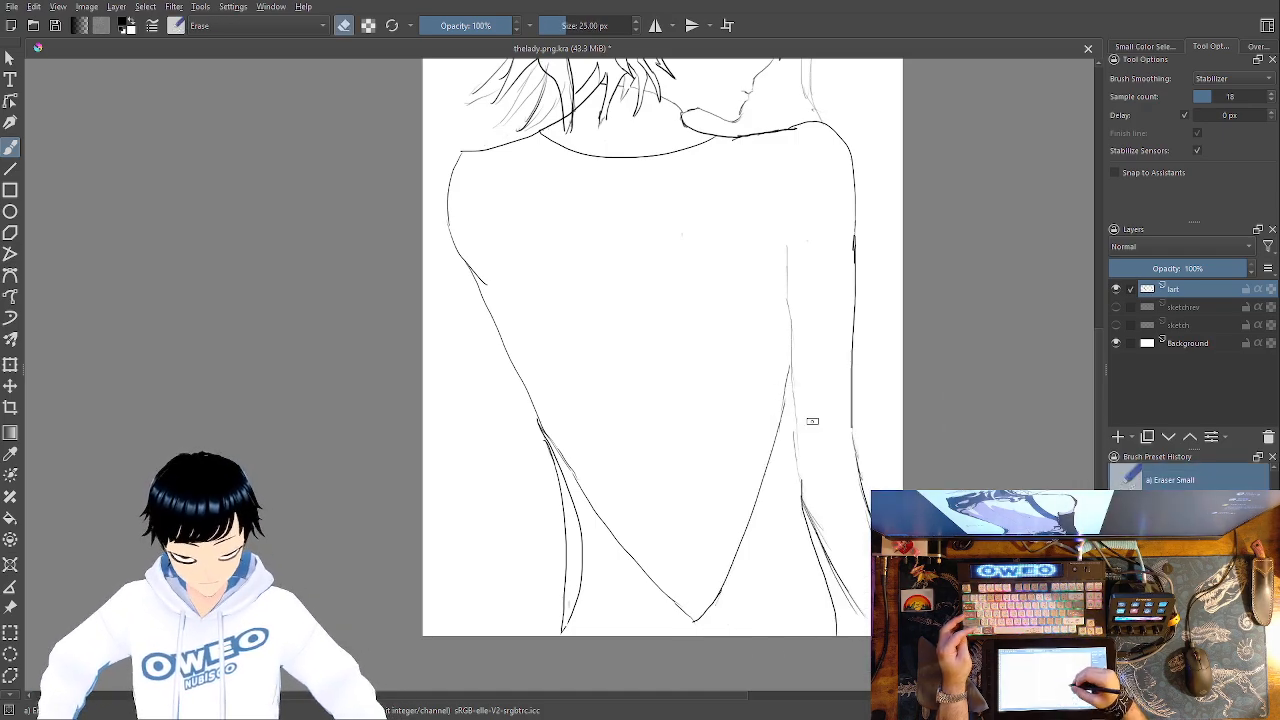
{"action": "left_click_drag", "start_coordinate": [834, 647], "coordinate": [836, 603]}
{"action": "right_click", "coordinate": [838, 610]}
{"action": "left_click", "coordinate": [876, 457]}
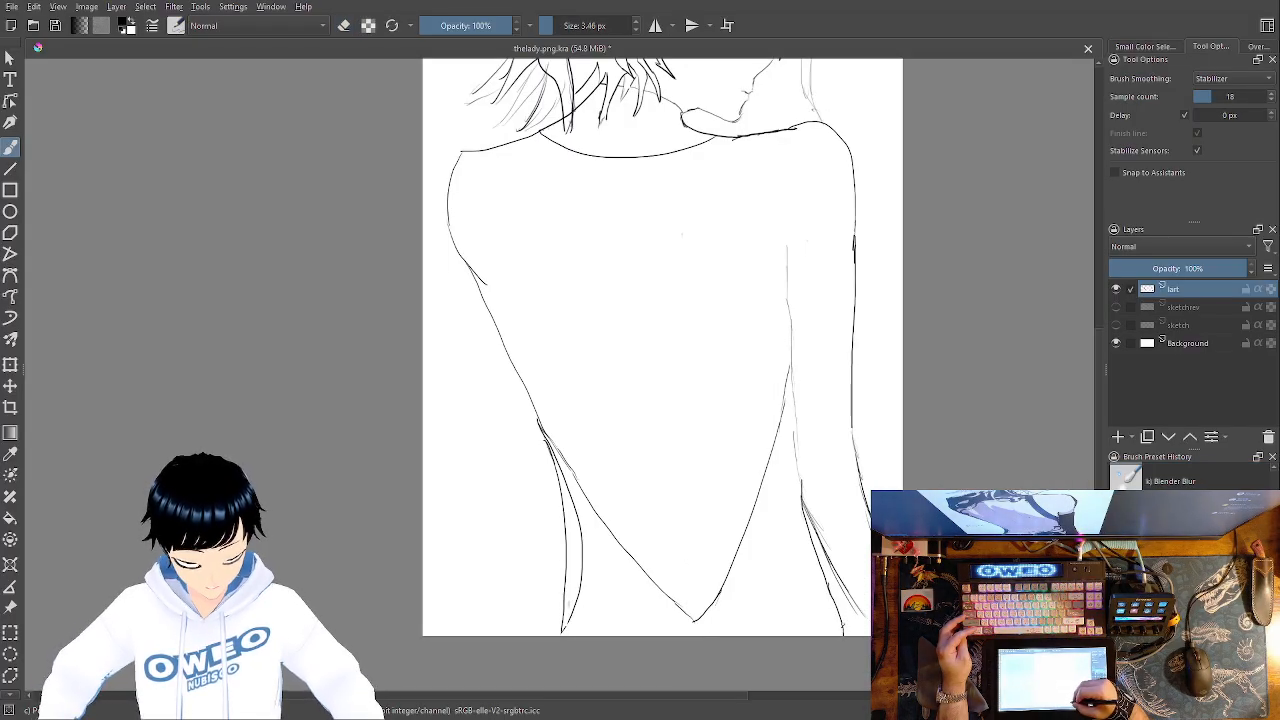
{"action": "key", "text": "ctrl+z"}
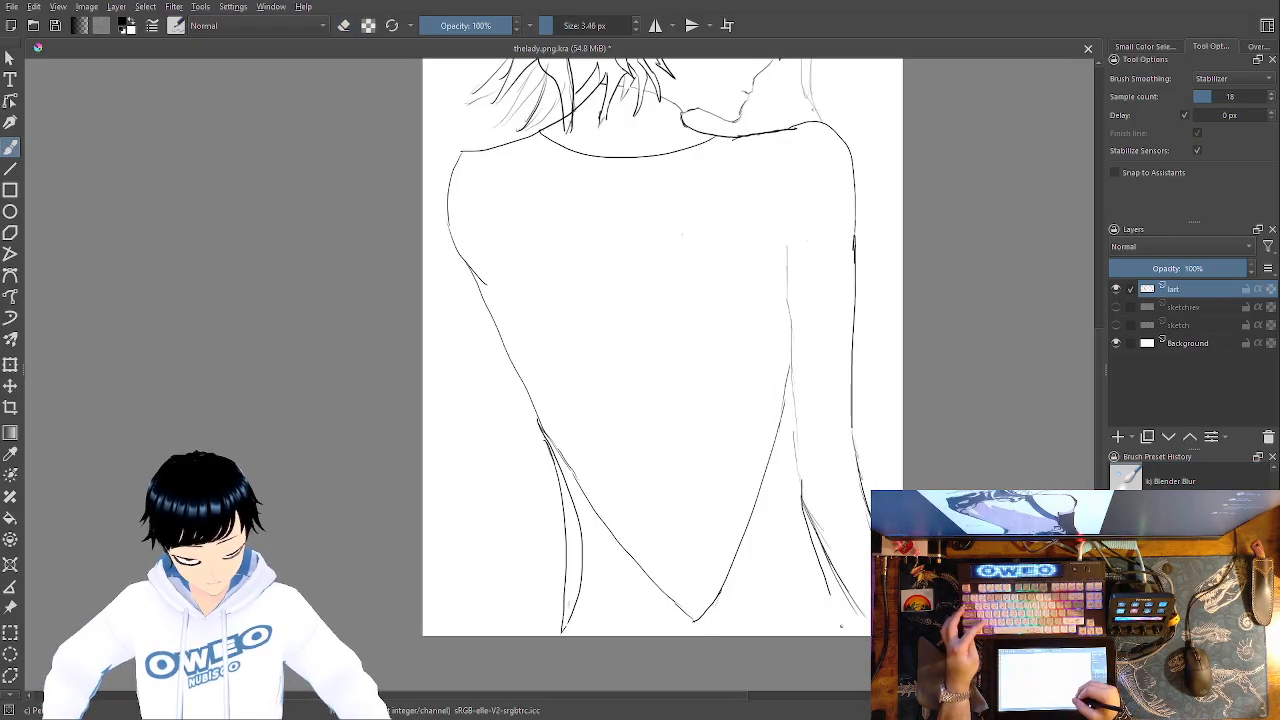
{"action": "left_click_drag", "start_coordinate": [841, 614], "coordinate": [828, 584]}
{"action": "key", "text": "ctrl+z"}
{"action": "right_click", "coordinate": [806, 511]}
{"action": "left_click", "coordinate": [807, 428]}
{"action": "mouse_move", "coordinate": [801, 484]}
{"action": "left_mouse_down"}
{"action": "mouse_move", "coordinate": [805, 546]}
{"action": "mouse_move", "coordinate": [806, 533]}
{"action": "mouse_move", "coordinate": [827, 586]}
{"action": "mouse_move", "coordinate": [514, 531]}
{"action": "left_mouse_up"}
Redraw the line between torso and right arm with Pencil-2 as one long curve flaring outward to the lower canvas edge
{"action": "key", "text": "plus"}
{"action": "right_click", "coordinate": [732, 496]}
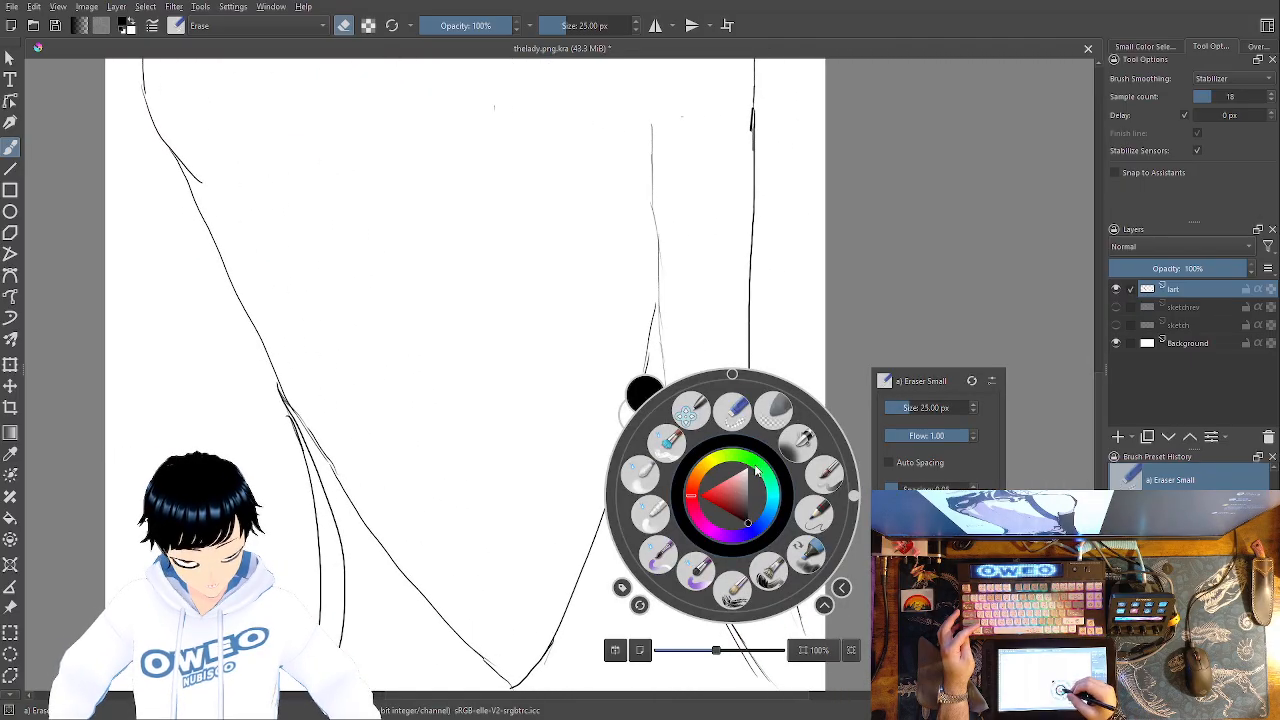
{"action": "left_click", "coordinate": [811, 515]}
{"action": "left_click_drag", "start_coordinate": [658, 306], "coordinate": [662, 486]}
{"action": "key", "text": "ctrl+z"}
{"action": "mouse_move", "coordinate": [656, 306]}
{"action": "left_mouse_down"}
{"action": "mouse_move", "coordinate": [671, 522]}
{"action": "mouse_move", "coordinate": [699, 668]}
{"action": "left_mouse_up"}
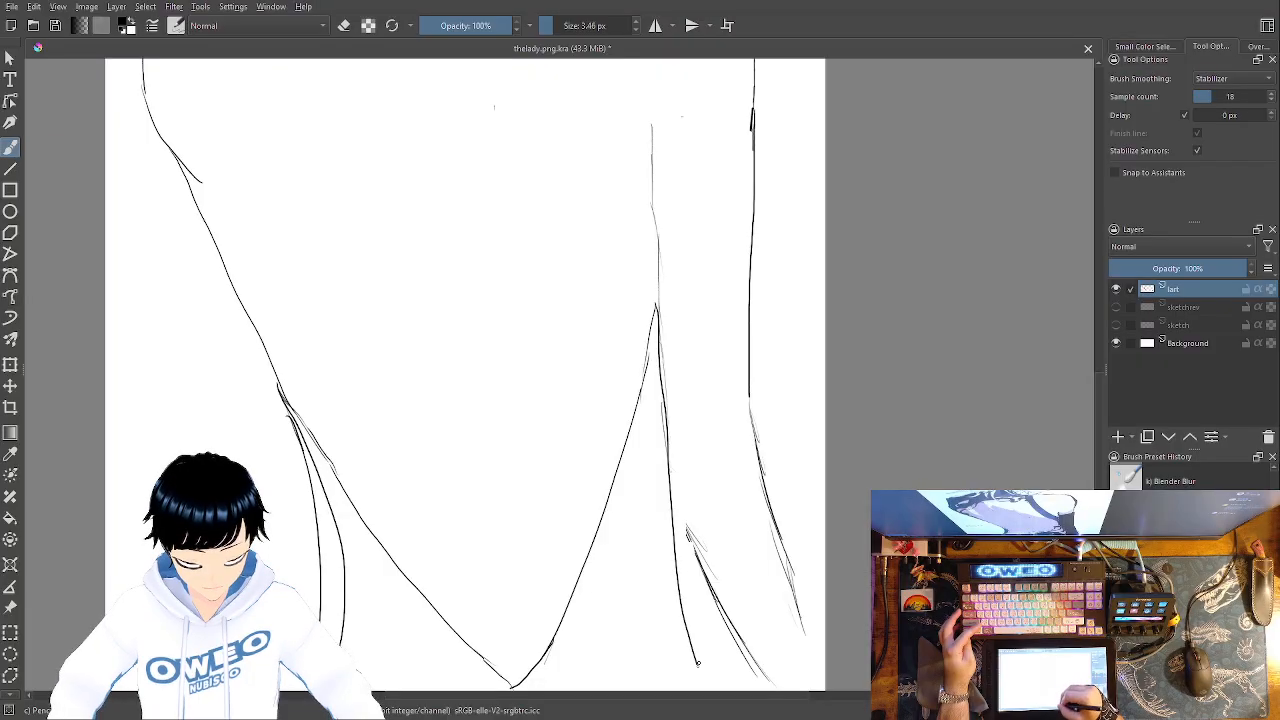
{"action": "mouse_move", "coordinate": [718, 514]}
{"action": "left_mouse_down"}
{"action": "mouse_move", "coordinate": [631, 400]}
{"action": "mouse_move", "coordinate": [737, 566]}
{"action": "mouse_move", "coordinate": [733, 541]}
{"action": "mouse_move", "coordinate": [683, 494]}
{"action": "mouse_move", "coordinate": [684, 475]}
{"action": "left_mouse_up"}
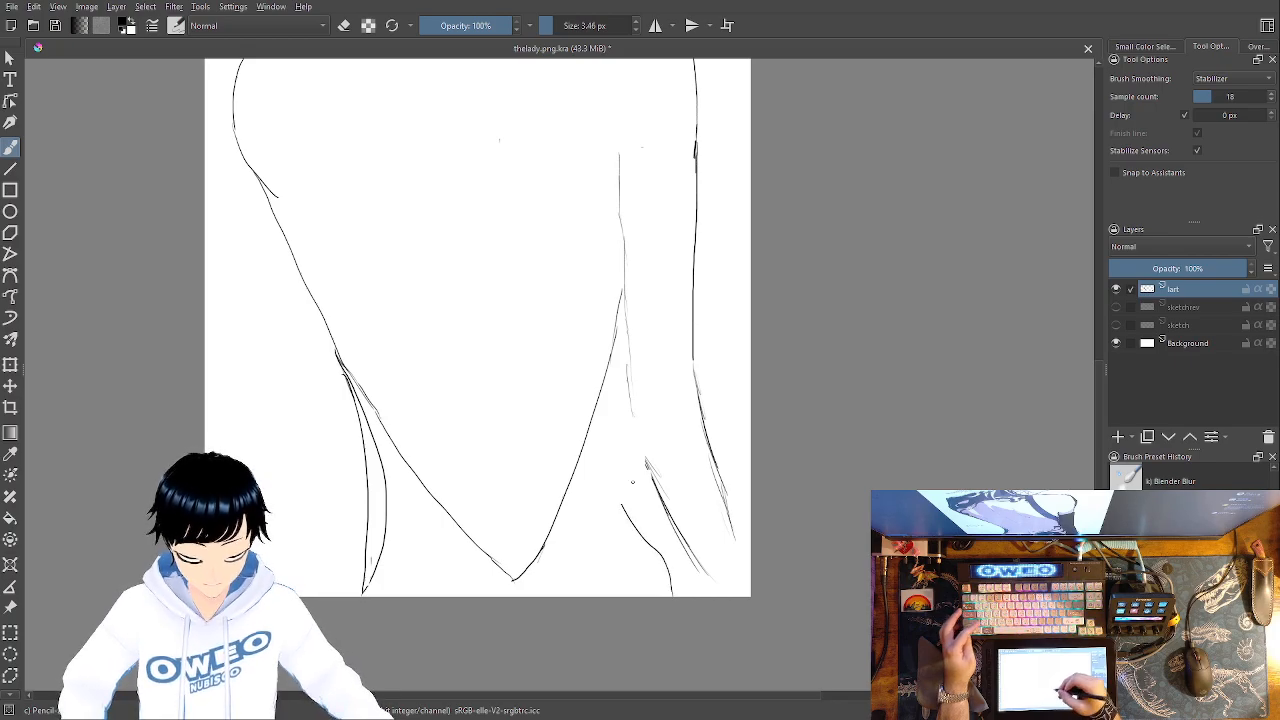
{"action": "mouse_move", "coordinate": [687, 592]}
{"action": "left_mouse_down"}
{"action": "mouse_move", "coordinate": [645, 484]}
{"action": "mouse_move", "coordinate": [622, 220]}
{"action": "left_mouse_up"}
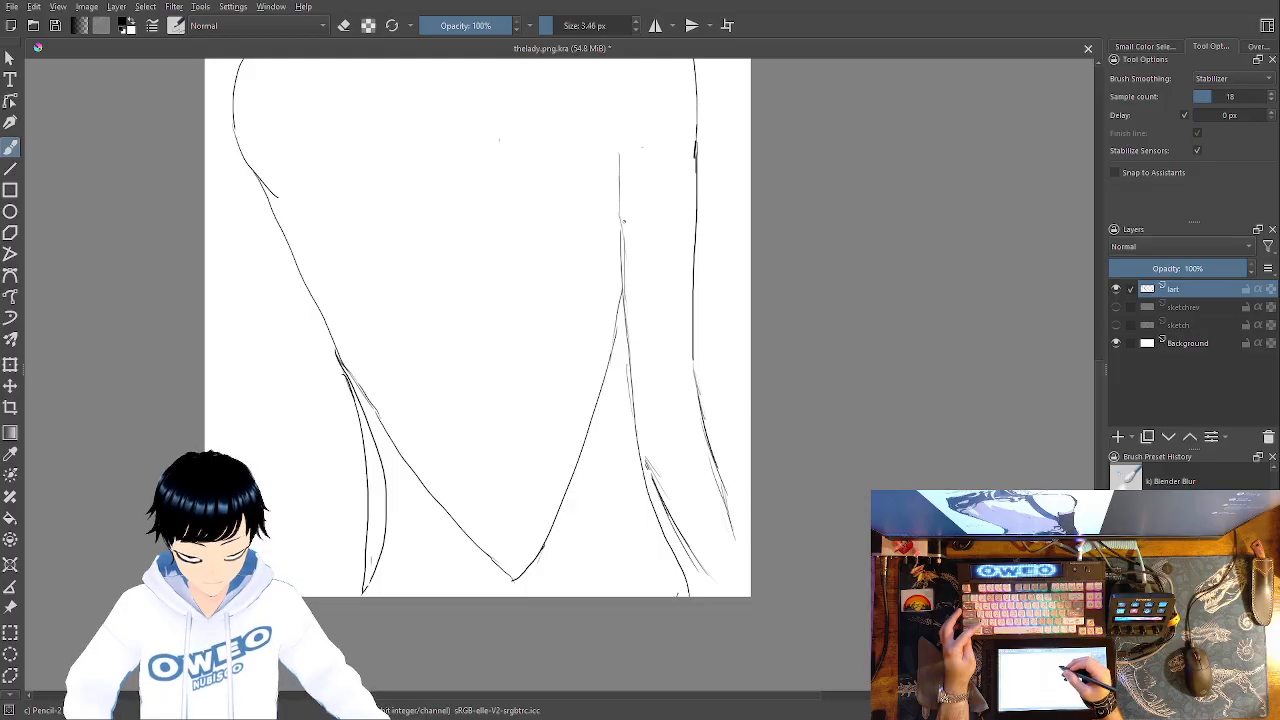
Erase the slanted inner forearm line and the lower part of the right arm's outer line with Eraser Small
{"action": "right_click", "coordinate": [691, 517]}
{"action": "left_click", "coordinate": [689, 423]}
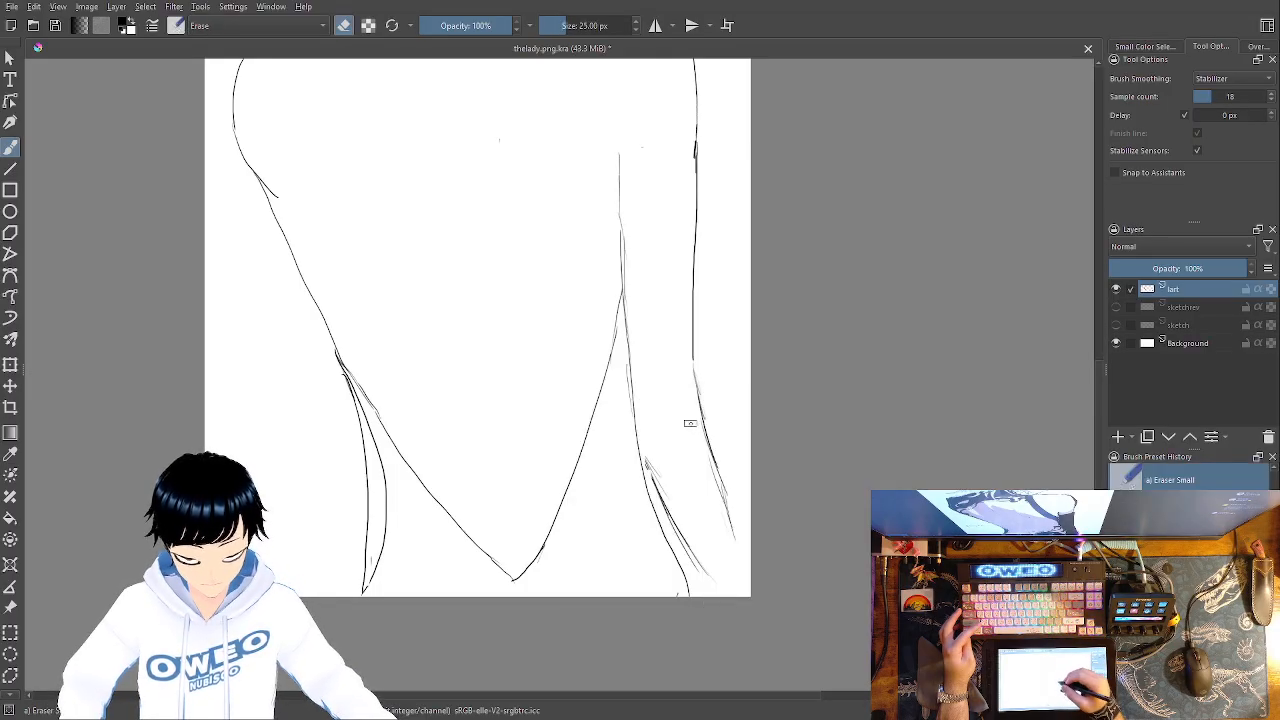
{"action": "mouse_move", "coordinate": [665, 464]}
{"action": "left_mouse_down"}
{"action": "mouse_move", "coordinate": [662, 499]}
{"action": "mouse_move", "coordinate": [706, 571]}
{"action": "left_mouse_up"}
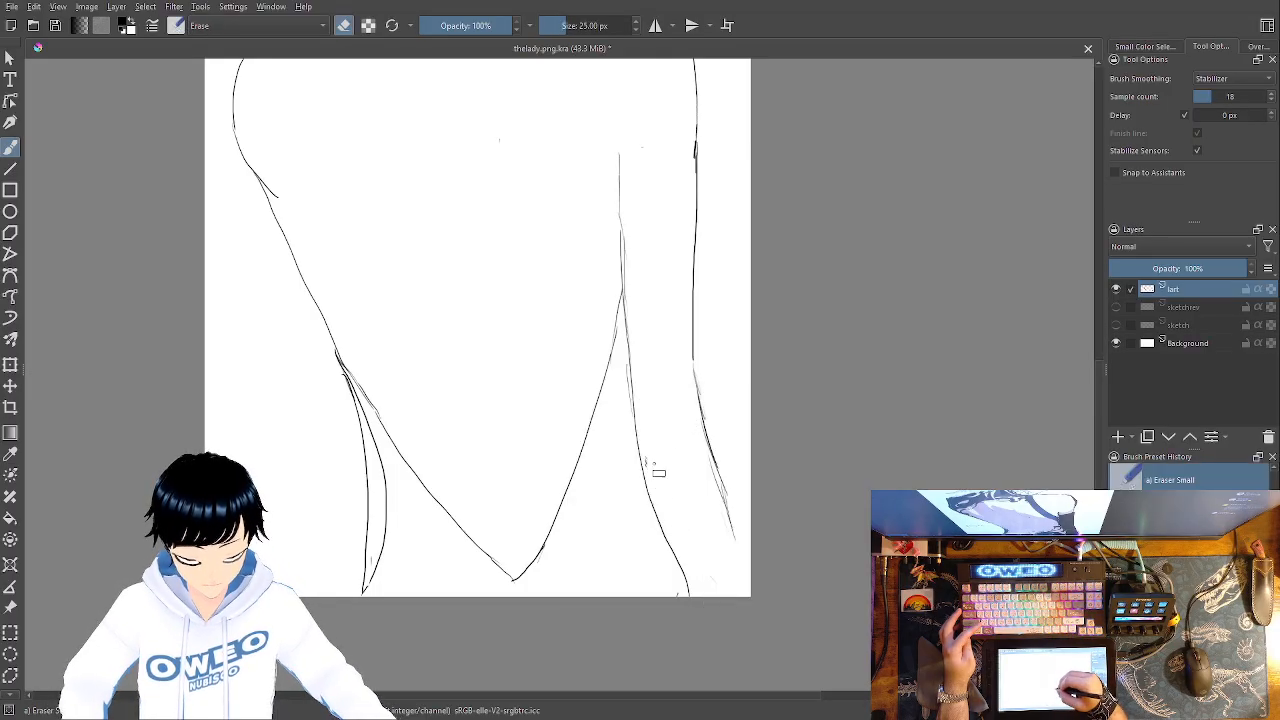
{"action": "left_click_drag", "start_coordinate": [694, 378], "coordinate": [692, 310]}
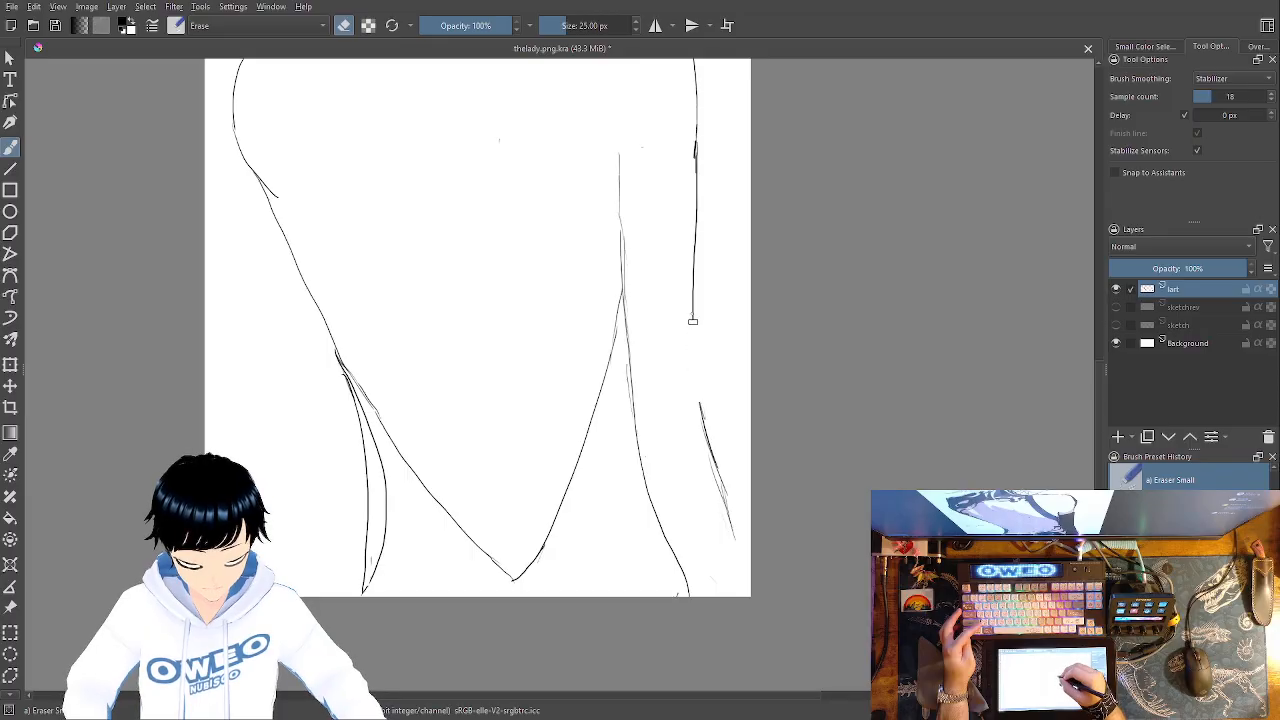
{"action": "left_click_drag", "start_coordinate": [700, 398], "coordinate": [730, 533]}
Redraw the lower part of the right arm's outer line lightly with Pencil-2, undoing unwanted strokes
{"action": "right_click", "coordinate": [733, 473]}
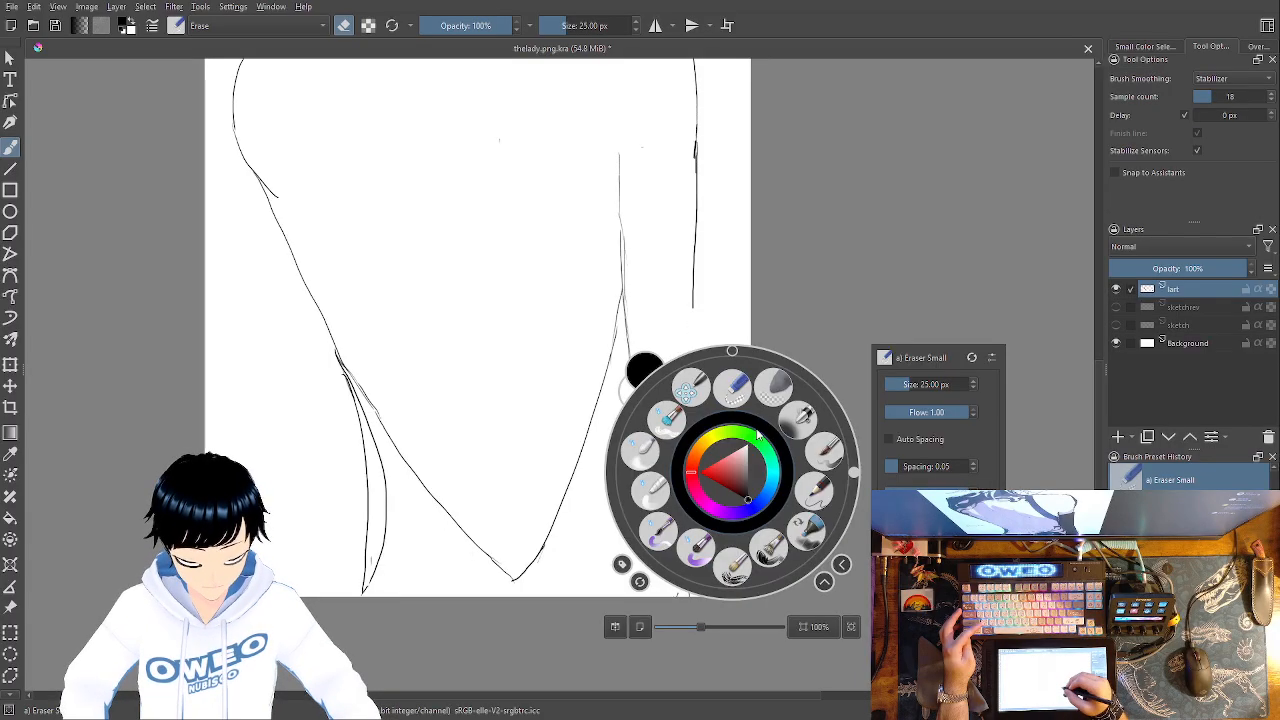
{"action": "left_click", "coordinate": [814, 491]}
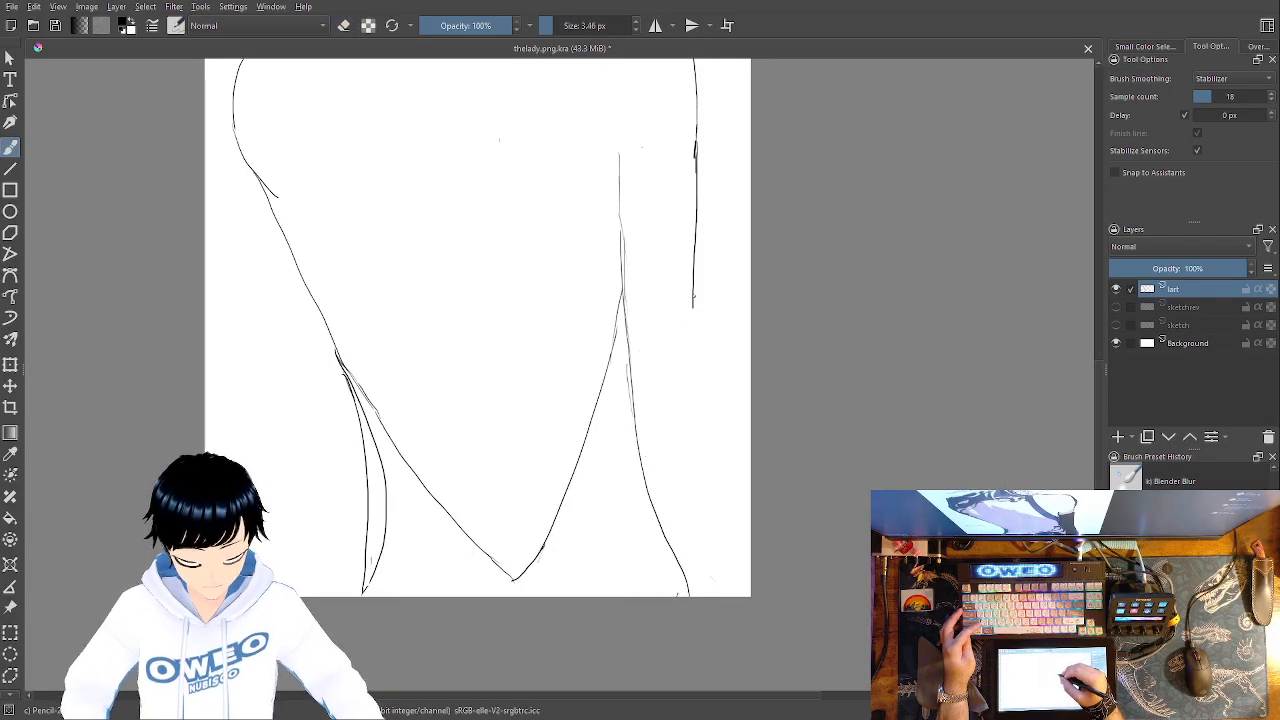
{"action": "left_click_drag", "start_coordinate": [688, 347], "coordinate": [730, 585]}
{"action": "key", "text": "ctrl+z"}
{"action": "key", "text": "ctrl+z"}
{"action": "key", "text": "ctrl+z"}
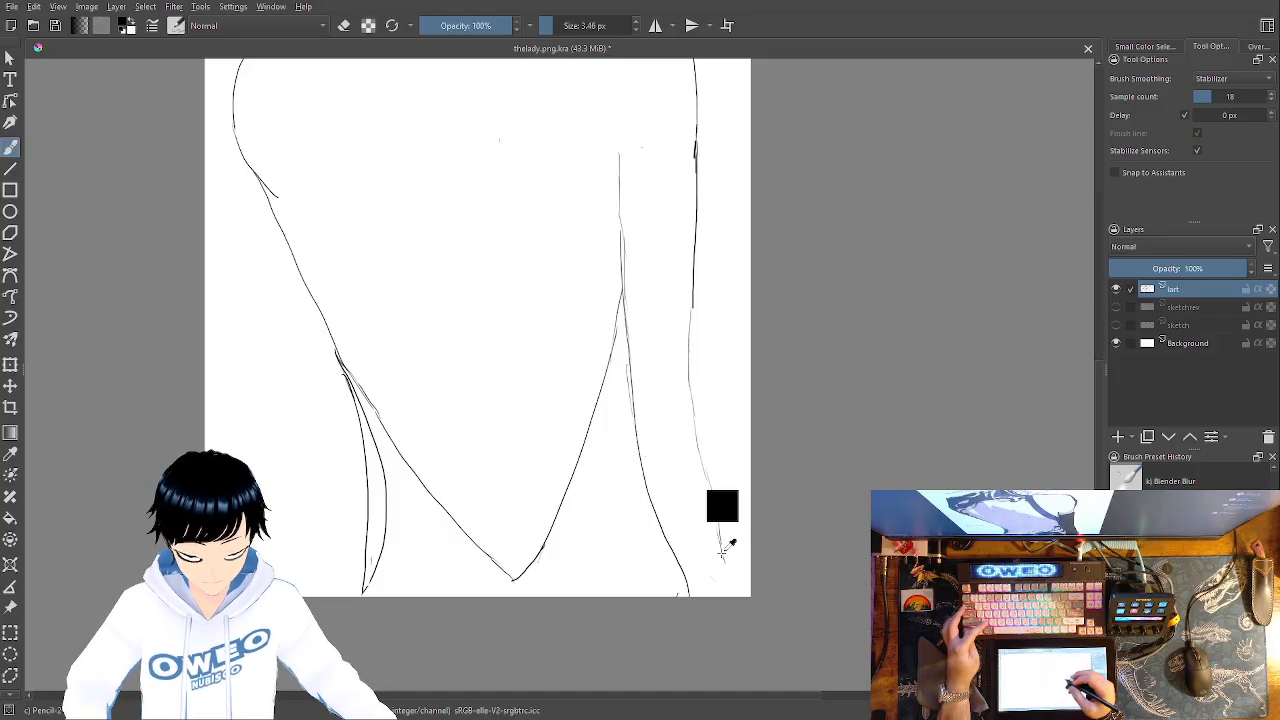
Undo the outer line's strokes below the elbow and sketch a forearm bent outward with two roughly horizontal lines
{"action": "mouse_move", "coordinate": [722, 553]}
{"action": "left_mouse_down"}
{"action": "mouse_move", "coordinate": [706, 620]}
{"action": "mouse_move", "coordinate": [704, 522]}
{"action": "left_mouse_up"}
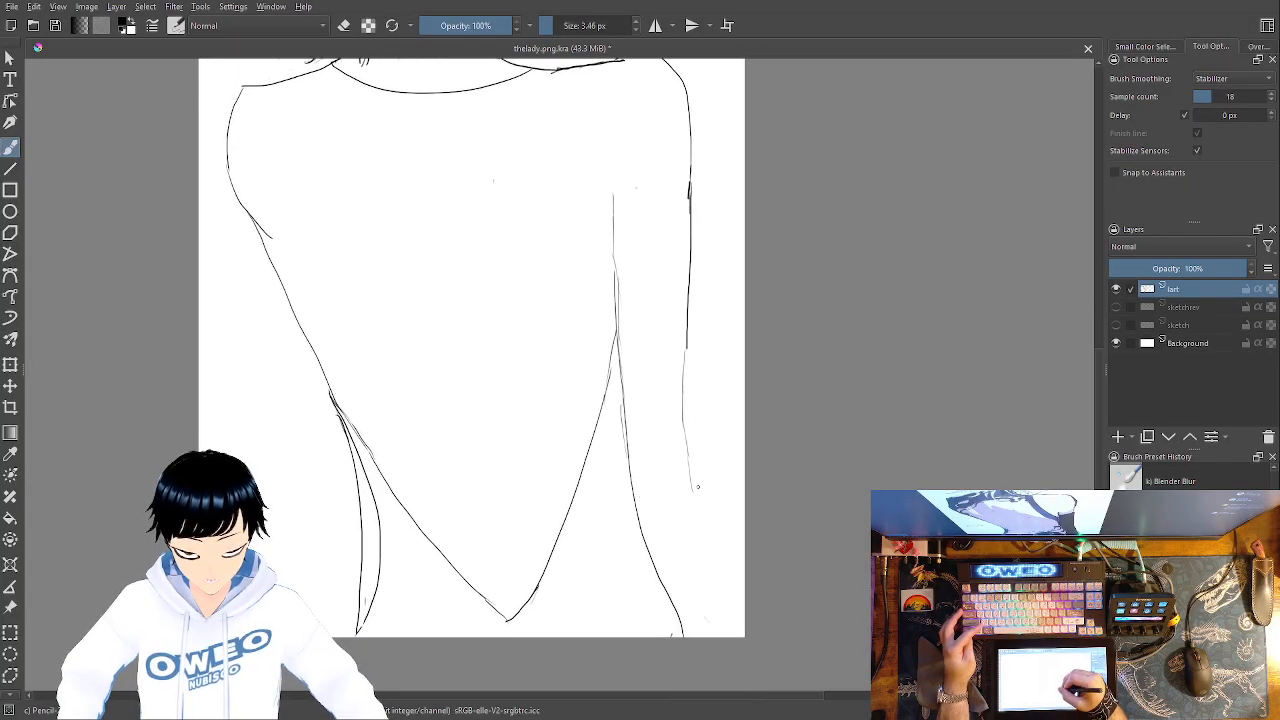
{"action": "key", "text": "ctrl+z"}
{"action": "key", "text": "ctrl+z"}
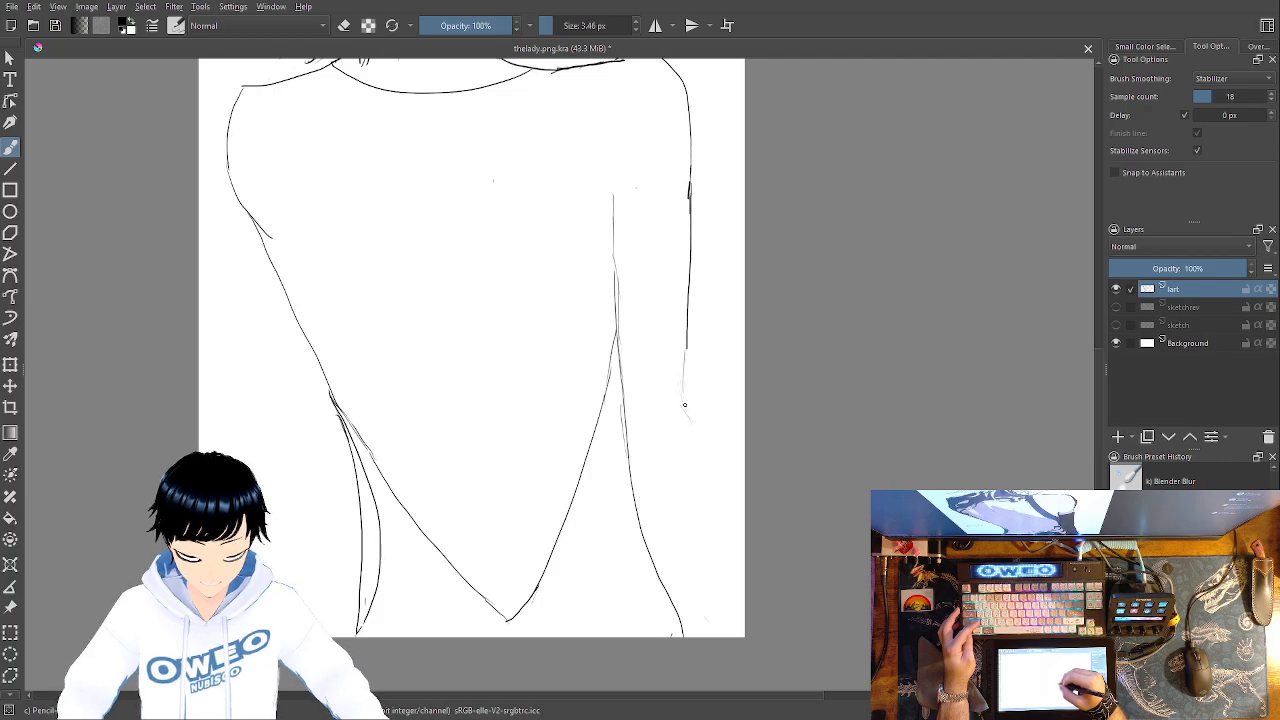
{"action": "mouse_move", "coordinate": [687, 410]}
{"action": "left_mouse_down"}
{"action": "mouse_move", "coordinate": [702, 438]}
{"action": "mouse_move", "coordinate": [724, 432]}
{"action": "left_mouse_up"}
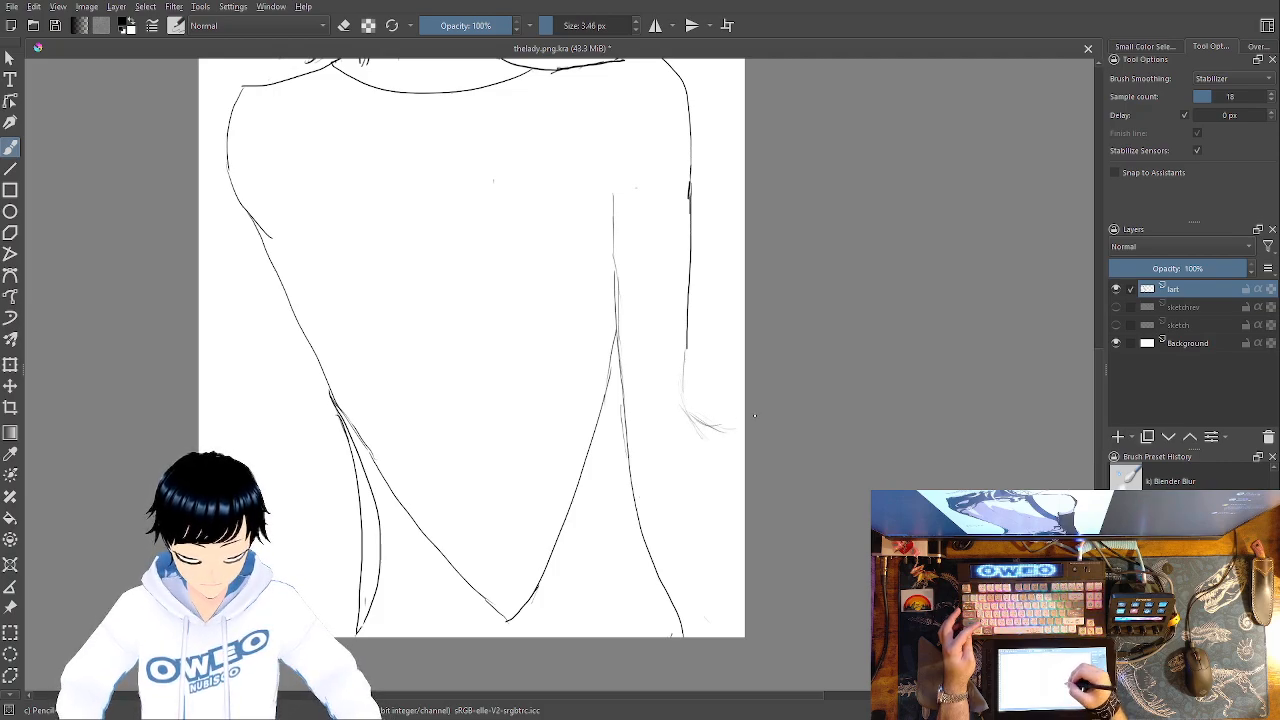
{"action": "left_click_drag", "start_coordinate": [632, 478], "coordinate": [748, 482]}
Erase the long line between torso and right arm, and redraw it farther outward from the armpit to the lower canvas edge with Pencil-2
{"action": "left_click_drag", "start_coordinate": [813, 430], "coordinate": [902, 421]}
{"action": "right_click", "coordinate": [806, 511]}
{"action": "left_click", "coordinate": [812, 421]}
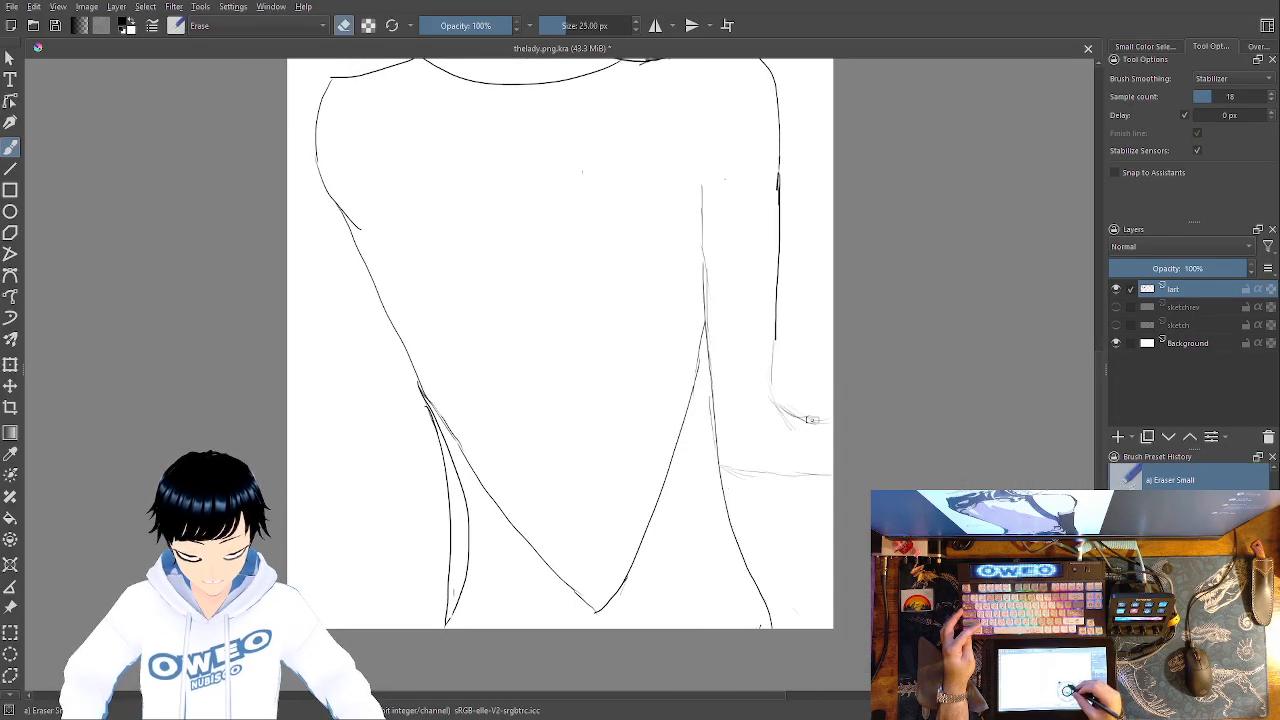
{"action": "mouse_move", "coordinate": [727, 505]}
{"action": "left_mouse_down"}
{"action": "mouse_move", "coordinate": [765, 624]}
{"action": "mouse_move", "coordinate": [717, 450]}
{"action": "mouse_move", "coordinate": [712, 175]}
{"action": "left_mouse_up"}
{"action": "right_click", "coordinate": [760, 458]}
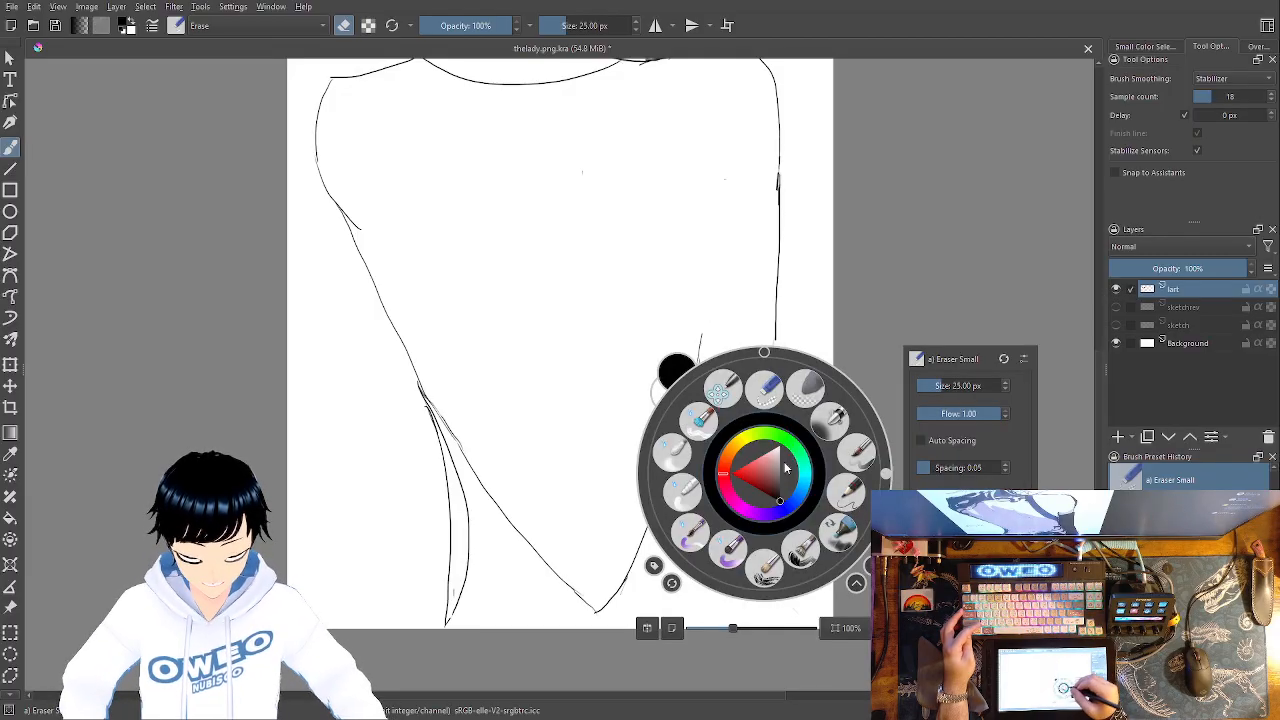
{"action": "left_click", "coordinate": [845, 455]}
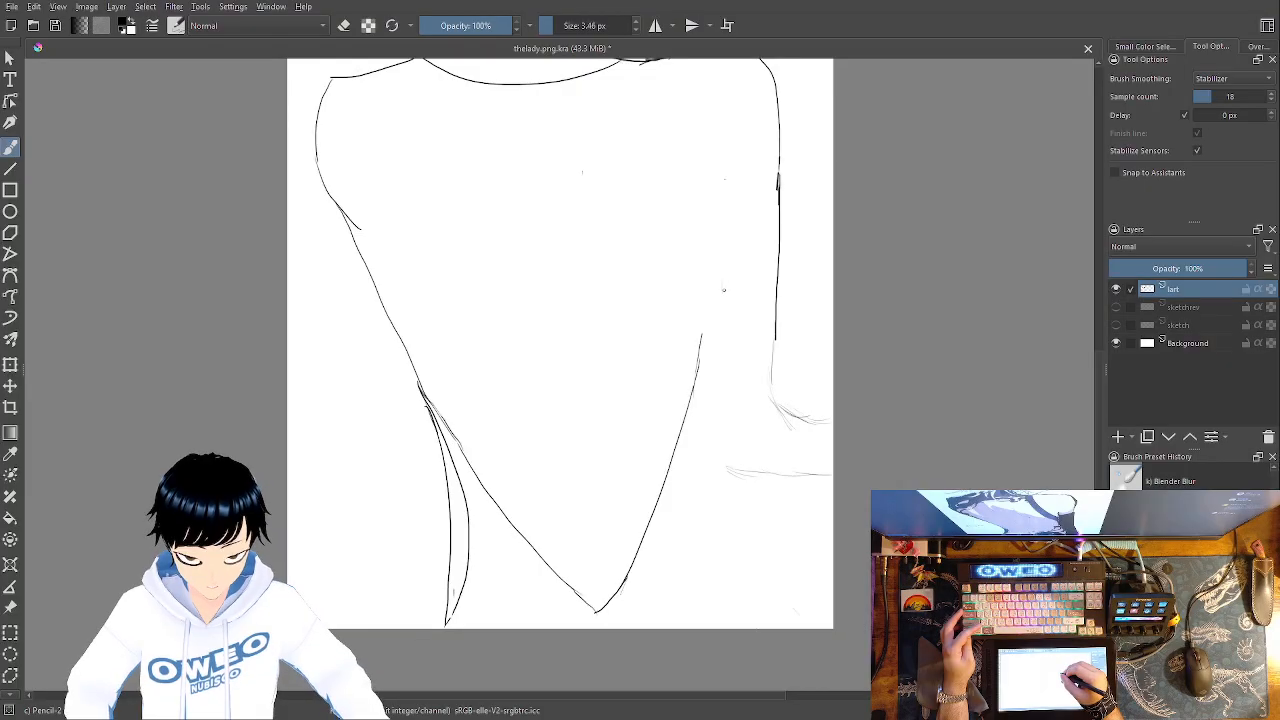
{"action": "mouse_move", "coordinate": [718, 191]}
{"action": "left_mouse_down"}
{"action": "mouse_move", "coordinate": [717, 421]}
{"action": "mouse_move", "coordinate": [771, 628]}
{"action": "left_mouse_up"}
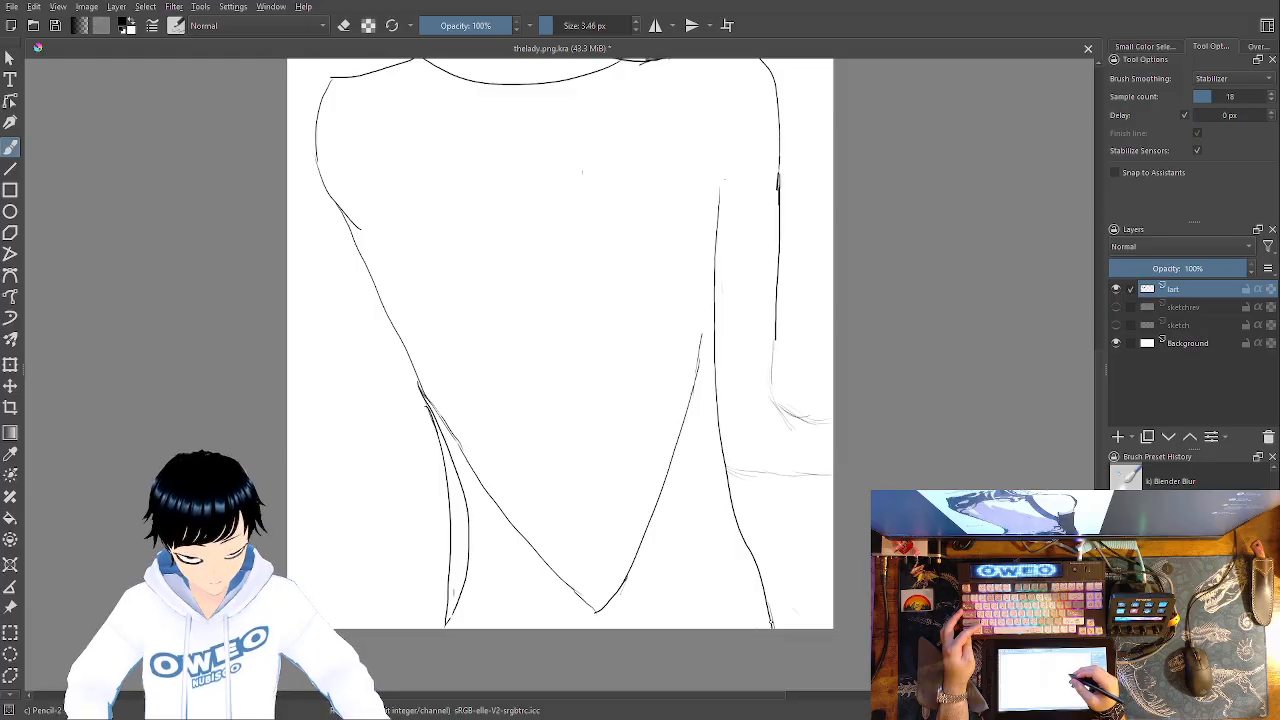
Trim the upper end of the torso's right diagonal with Eraser Small and redraw it with Pencil-2 to meet the arm's inner line
{"action": "right_click", "coordinate": [731, 341]}
{"action": "left_click", "coordinate": [711, 331]}
{"action": "left_click_drag", "start_coordinate": [703, 334], "coordinate": [697, 386]}
{"action": "right_click", "coordinate": [731, 371]}
{"action": "left_click", "coordinate": [807, 374]}
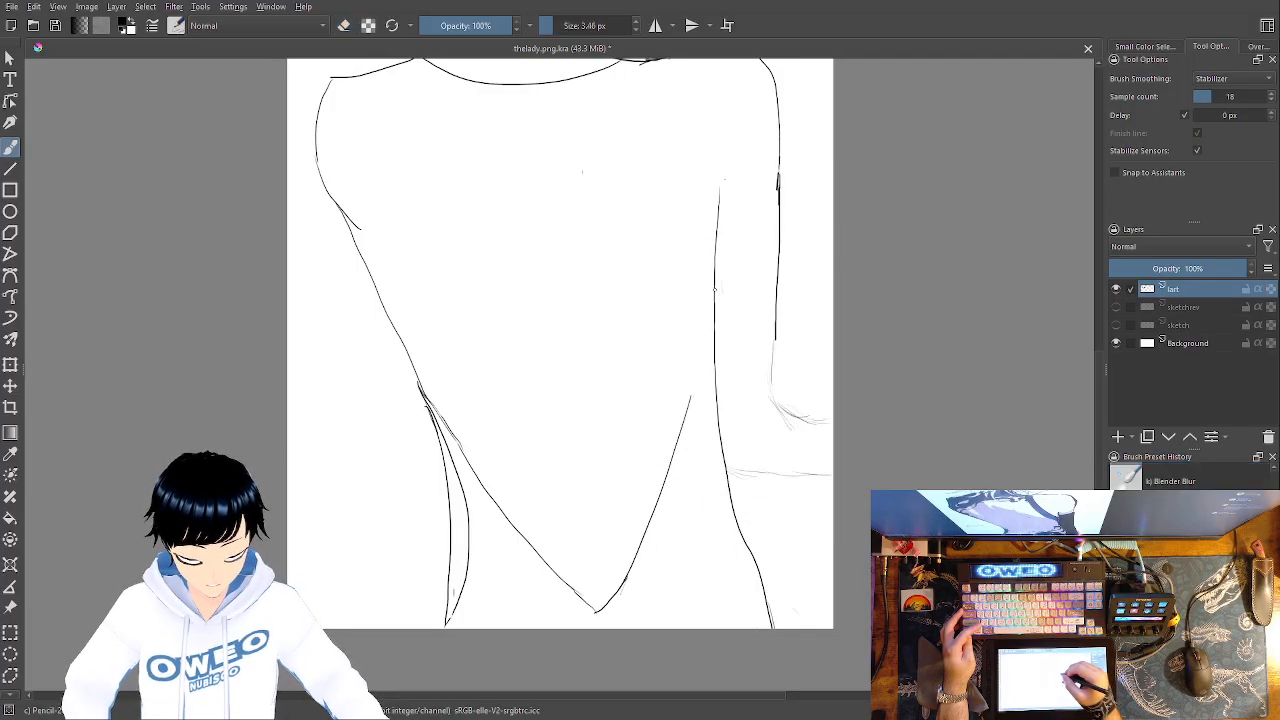
{"action": "left_click_drag", "start_coordinate": [714, 318], "coordinate": [657, 551]}
{"action": "key", "text": "ctrl+z"}
{"action": "key", "text": "ctrl+z"}
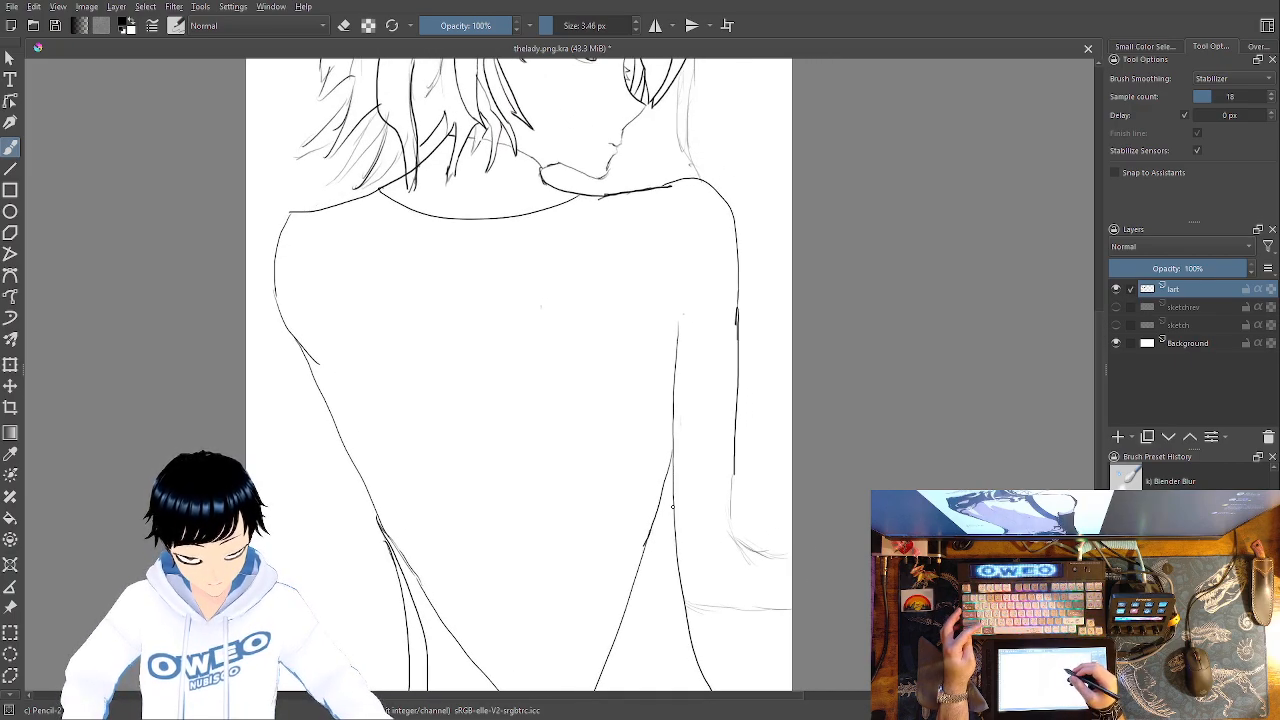
Erase the upper part of the right arm's inner line and redraw it curving outward up to the armpit with Pencil-2
{"action": "left_click_drag", "start_coordinate": [672, 507], "coordinate": [634, 537]}
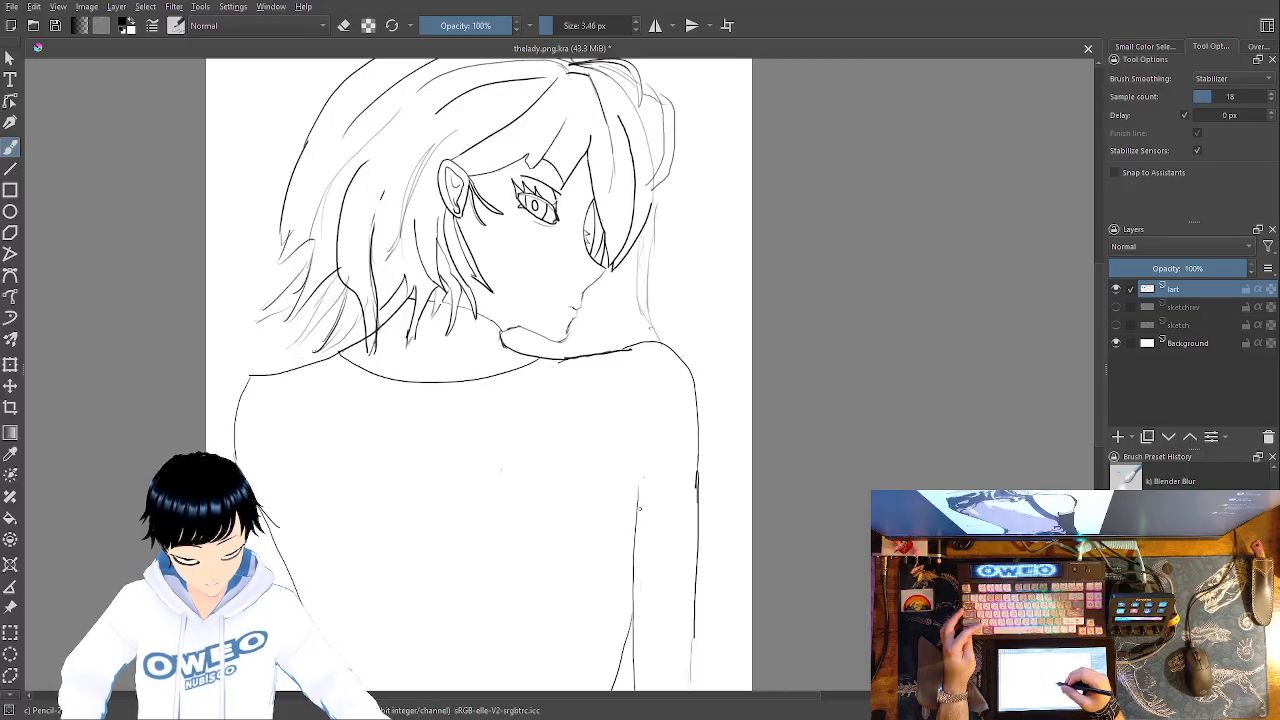
{"action": "right_click", "coordinate": [630, 491]}
{"action": "left_click", "coordinate": [638, 412]}
{"action": "left_click_drag", "start_coordinate": [632, 618], "coordinate": [638, 474]}
{"action": "right_click", "coordinate": [640, 500]}
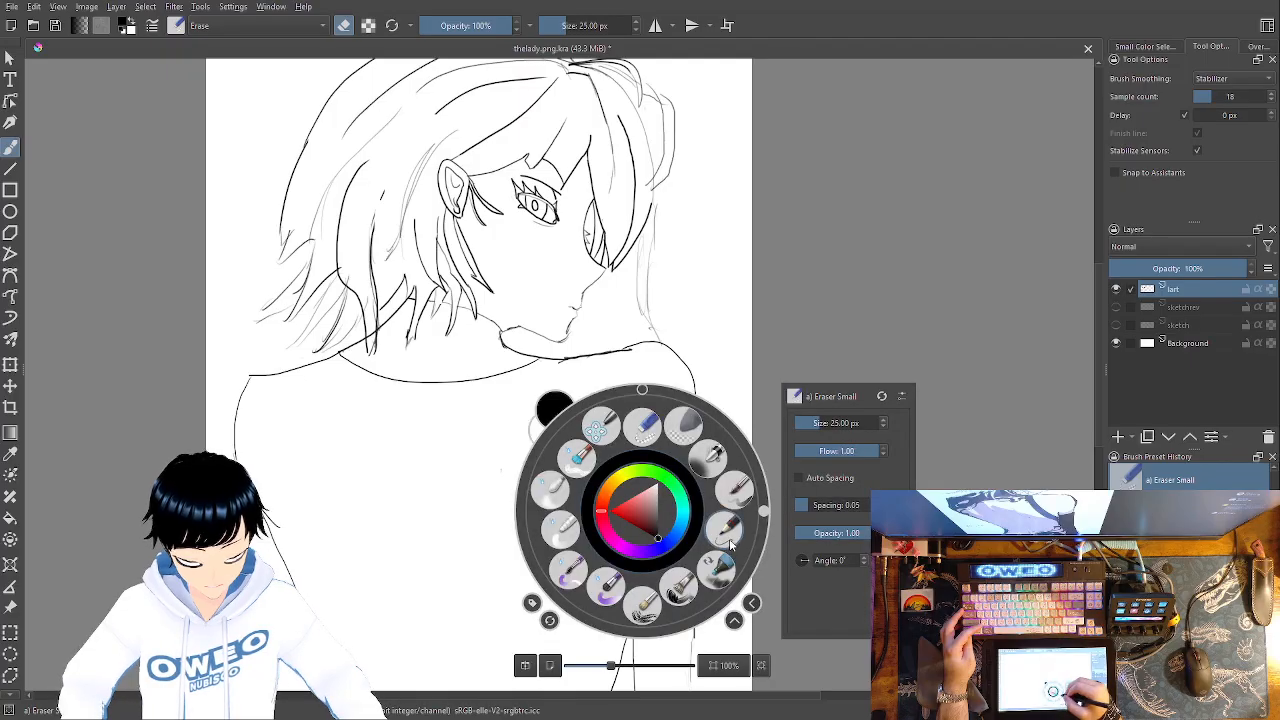
{"action": "left_click", "coordinate": [731, 541]}
{"action": "left_click_drag", "start_coordinate": [632, 626], "coordinate": [645, 483]}
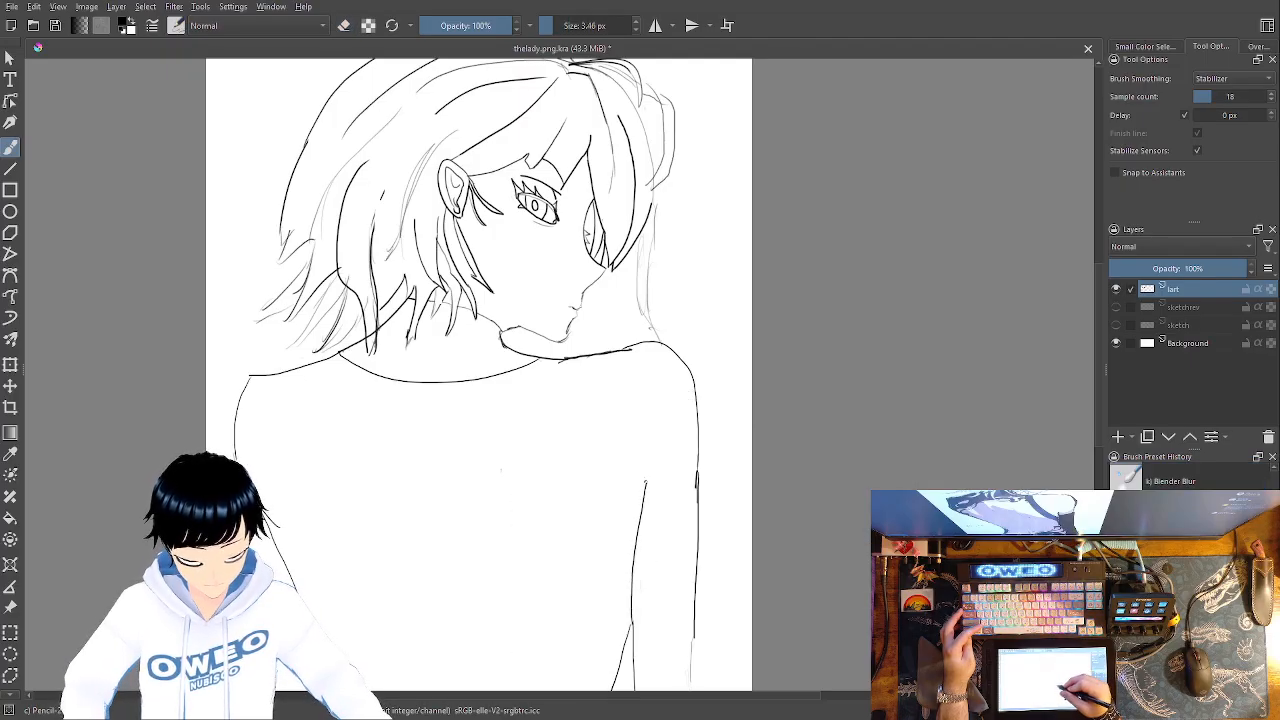
Erase the two roughly horizontal outward forearm lines below the right elbow with Eraser Small
{"action": "left_click_drag", "start_coordinate": [684, 275], "coordinate": [692, 206]}
{"action": "left_click_drag", "start_coordinate": [671, 383], "coordinate": [669, 222]}
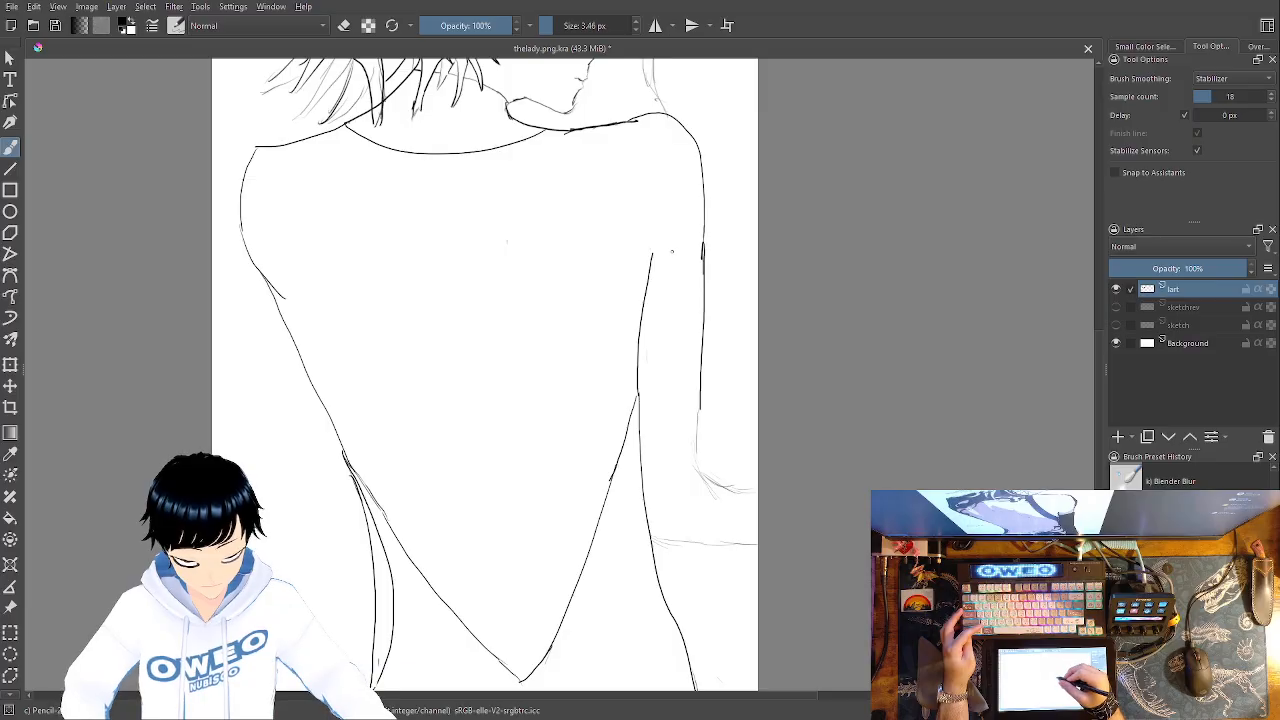
{"action": "right_click", "coordinate": [710, 505]}
{"action": "left_click", "coordinate": [707, 427]}
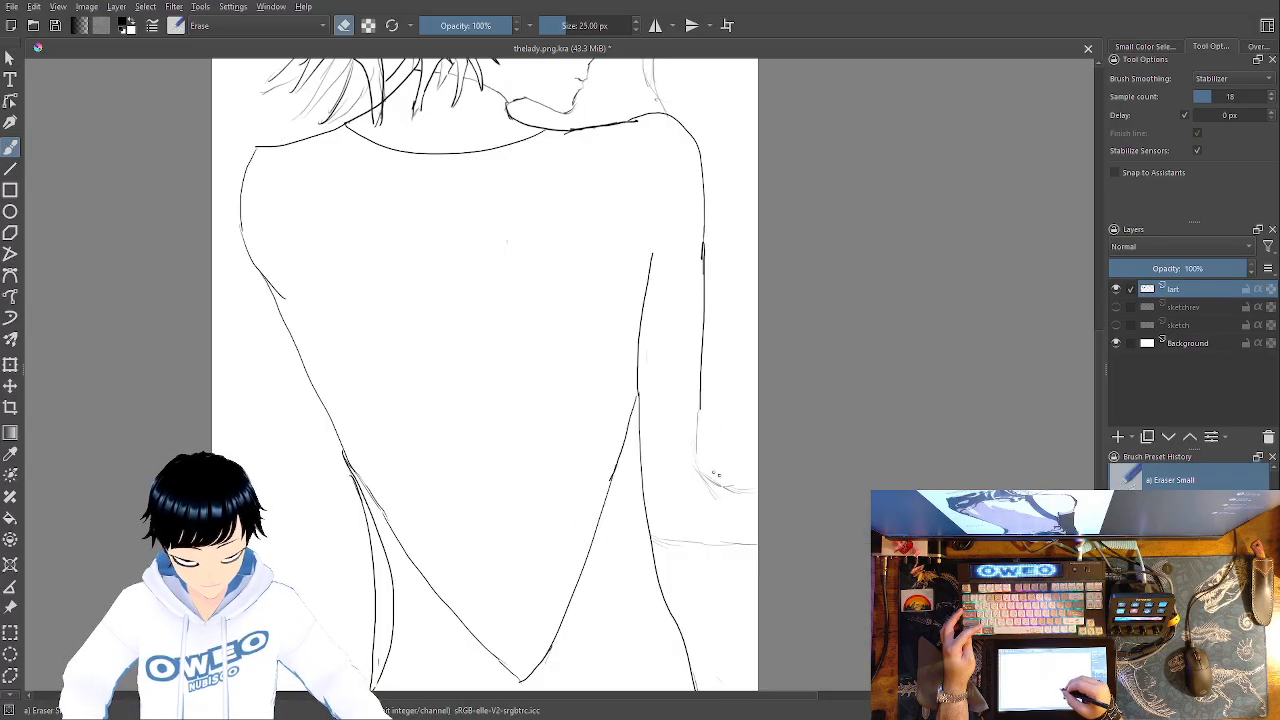
{"action": "mouse_move", "coordinate": [710, 483]}
{"action": "left_mouse_down"}
{"action": "mouse_move", "coordinate": [751, 512]}
{"action": "mouse_move", "coordinate": [747, 546]}
{"action": "mouse_move", "coordinate": [738, 527]}
{"action": "mouse_move", "coordinate": [691, 545]}
{"action": "mouse_move", "coordinate": [657, 533]}
{"action": "mouse_move", "coordinate": [723, 531]}
{"action": "left_mouse_up"}
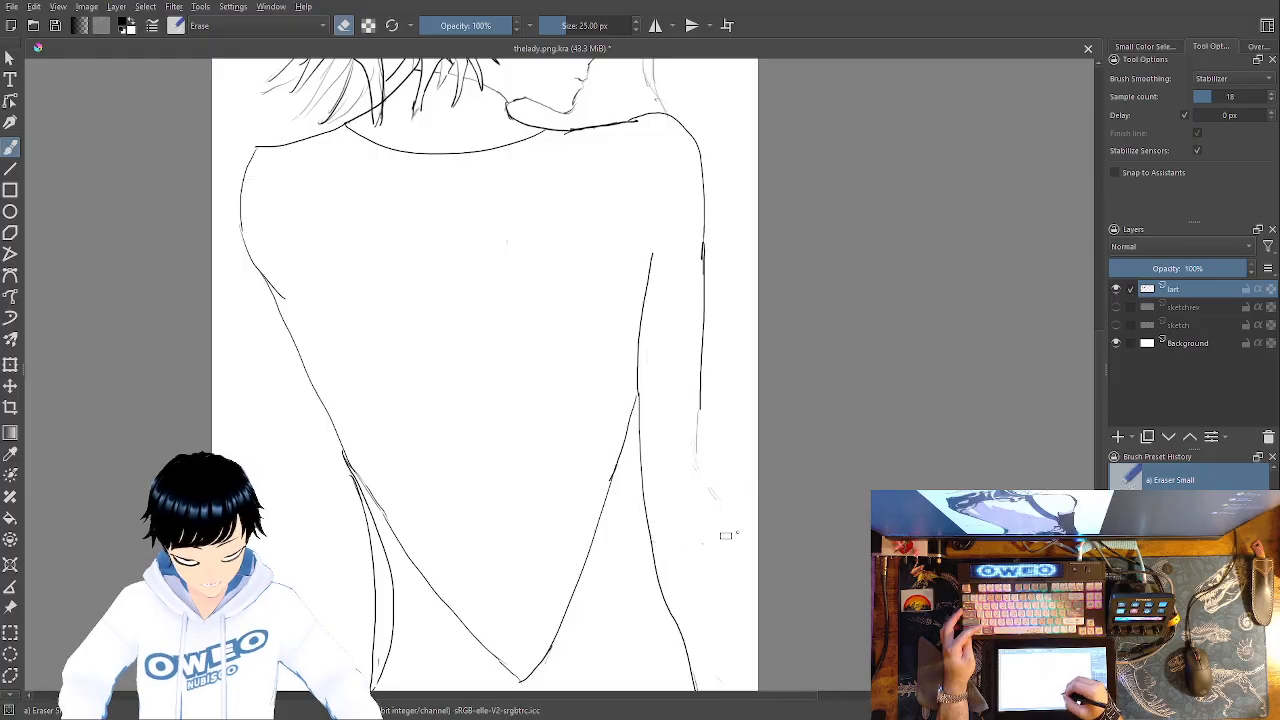
Sketch a rounded elbow joining the right arm's two lines with Pencil-2, and add fingertip curves inside the outer line and a thumb curve opposite
{"action": "right_click", "coordinate": [707, 501]}
{"action": "left_click", "coordinate": [782, 475]}
{"action": "right_click", "coordinate": [775, 476]}
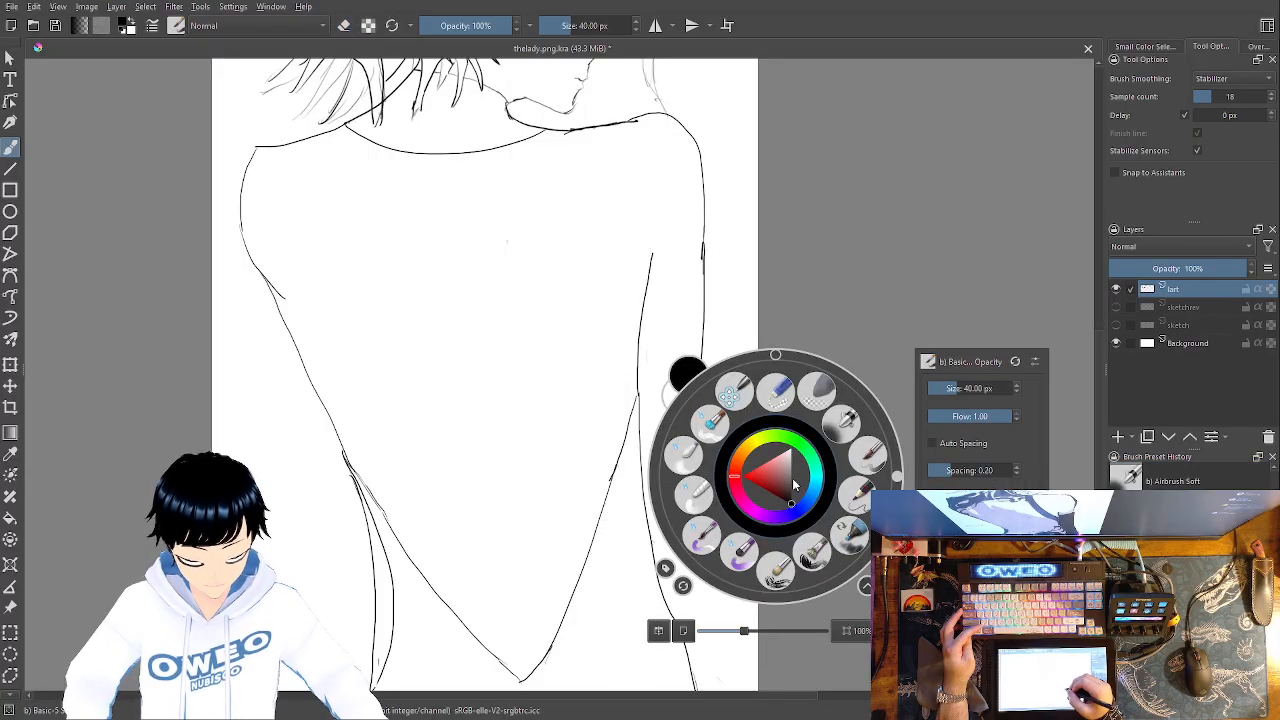
{"action": "left_click", "coordinate": [855, 494]}
{"action": "mouse_move", "coordinate": [698, 468]}
{"action": "left_mouse_down"}
{"action": "mouse_move", "coordinate": [690, 508]}
{"action": "mouse_move", "coordinate": [655, 512]}
{"action": "left_mouse_up"}
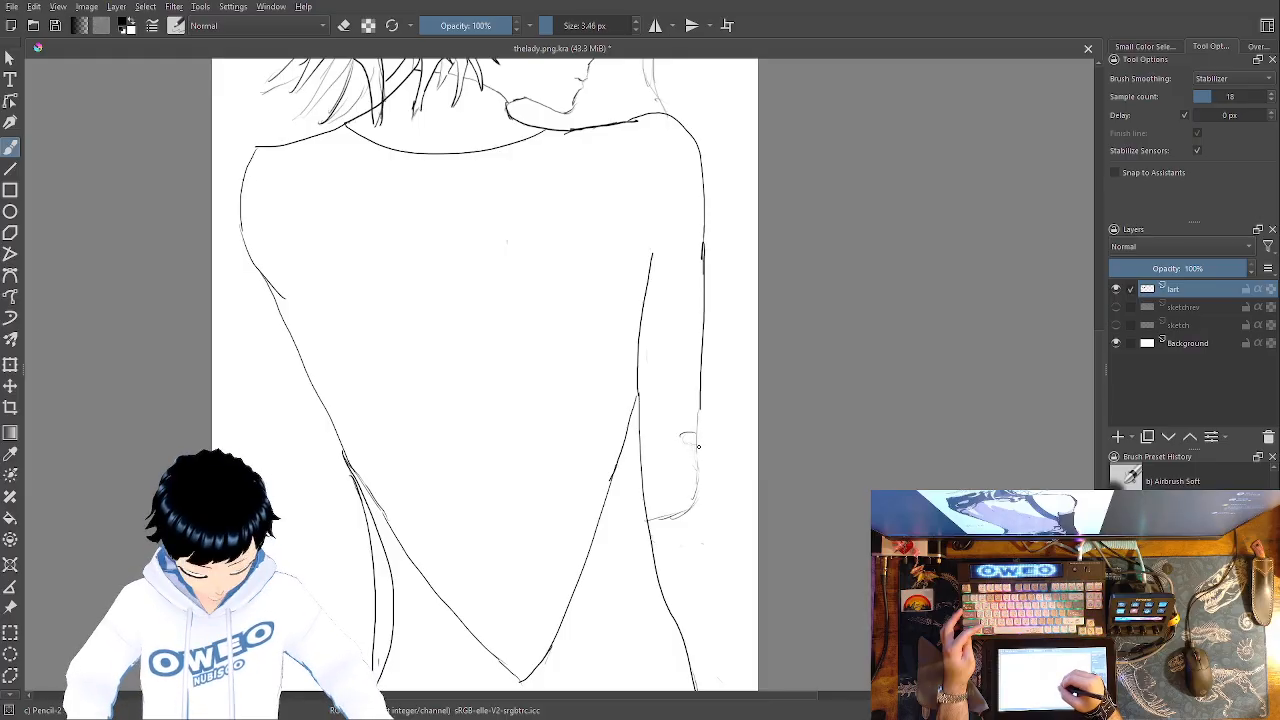
{"action": "mouse_move", "coordinate": [698, 460]}
{"action": "left_mouse_down"}
{"action": "mouse_move", "coordinate": [684, 460]}
{"action": "mouse_move", "coordinate": [689, 471]}
{"action": "left_mouse_up"}
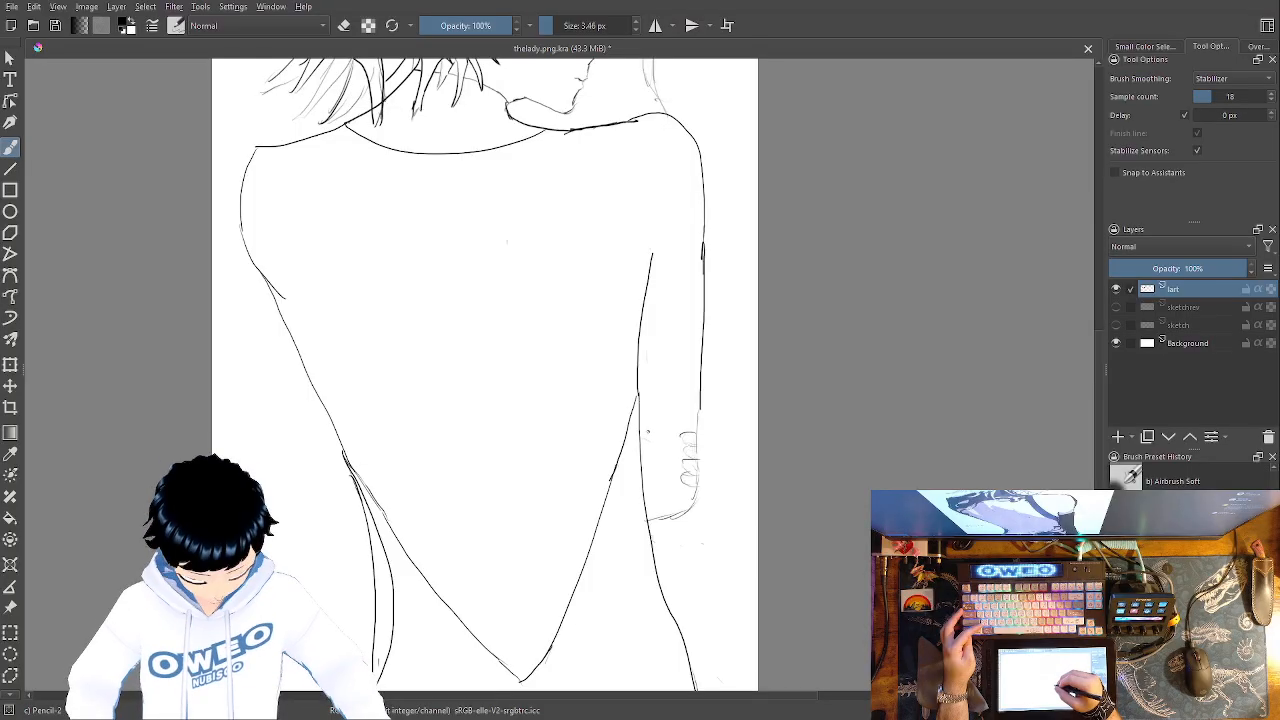
{"action": "left_click_drag", "start_coordinate": [644, 437], "coordinate": [648, 455]}
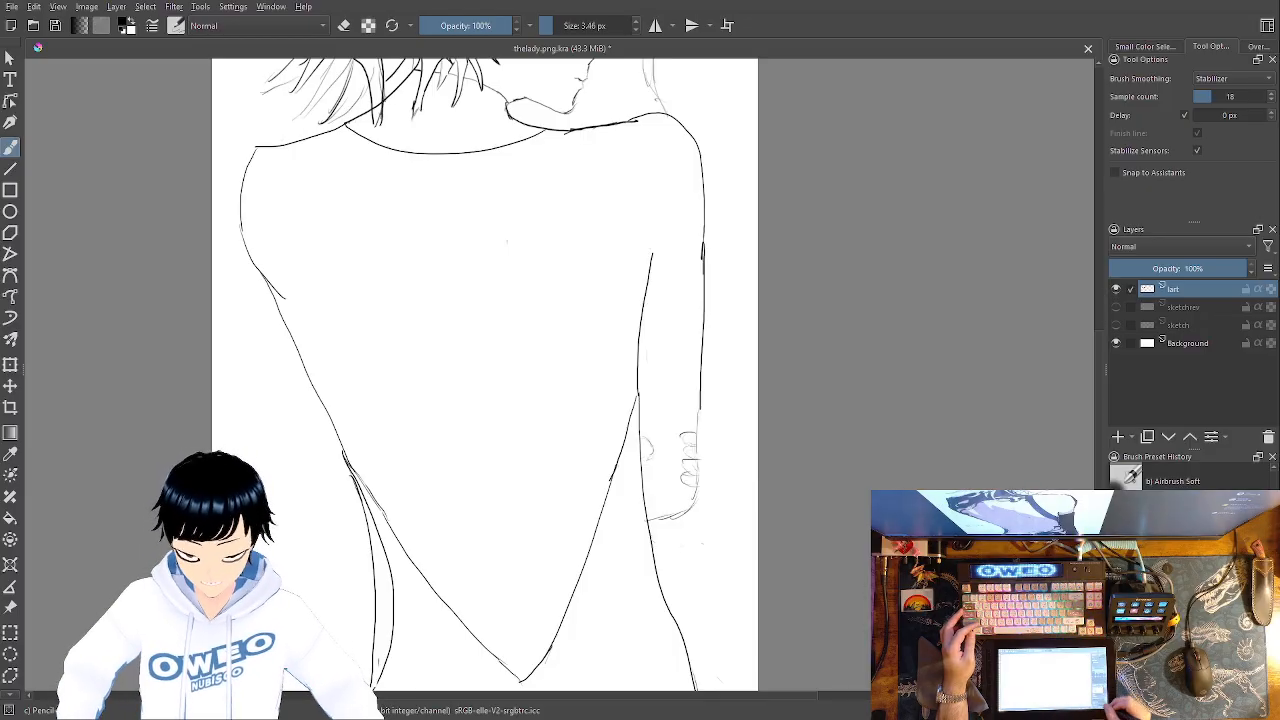
Erase the right shoulder line from below the chin to the start of the arm's outer line with Eraser Small
{"action": "key", "text": "minus"}
{"action": "key", "text": "plus"}
{"action": "key", "text": "plus"}
{"action": "left_click_drag", "start_coordinate": [622, 443], "coordinate": [618, 685]}
{"action": "left_click_drag", "start_coordinate": [590, 407], "coordinate": [633, 463]}
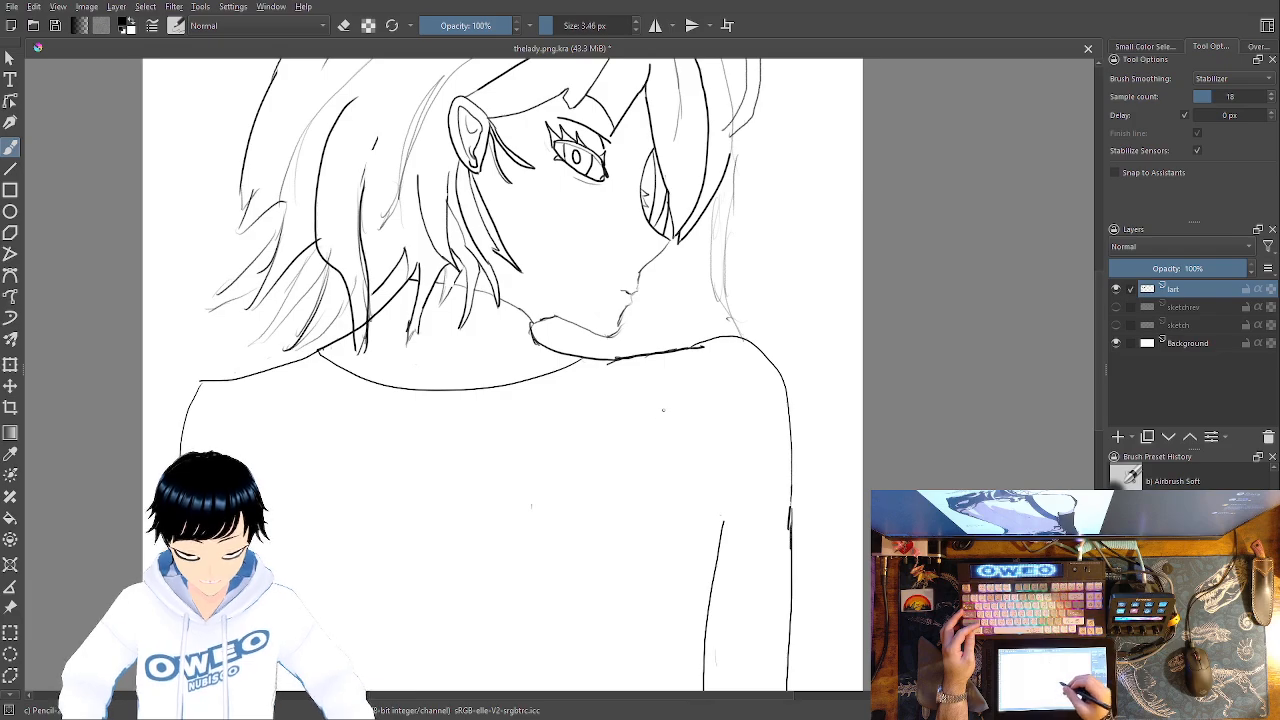
{"action": "right_click", "coordinate": [708, 432]}
{"action": "left_click", "coordinate": [707, 345]}
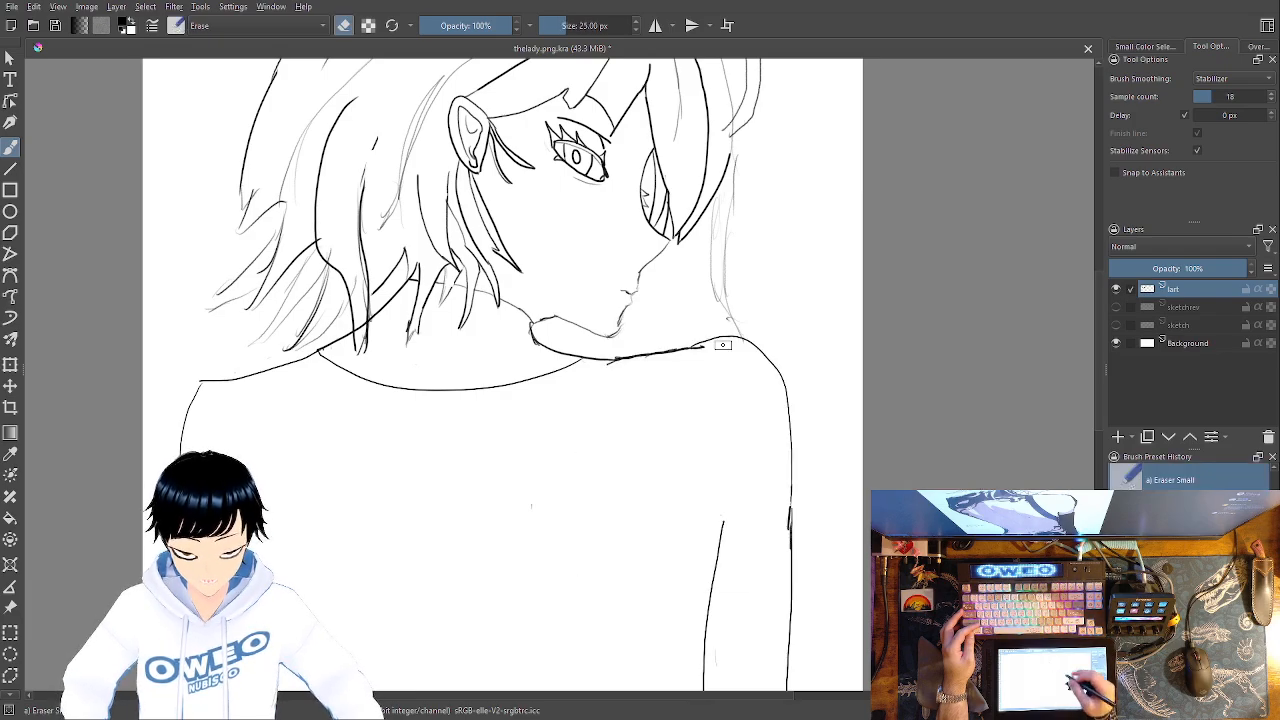
{"action": "left_click_drag", "start_coordinate": [703, 346], "coordinate": [620, 354]}
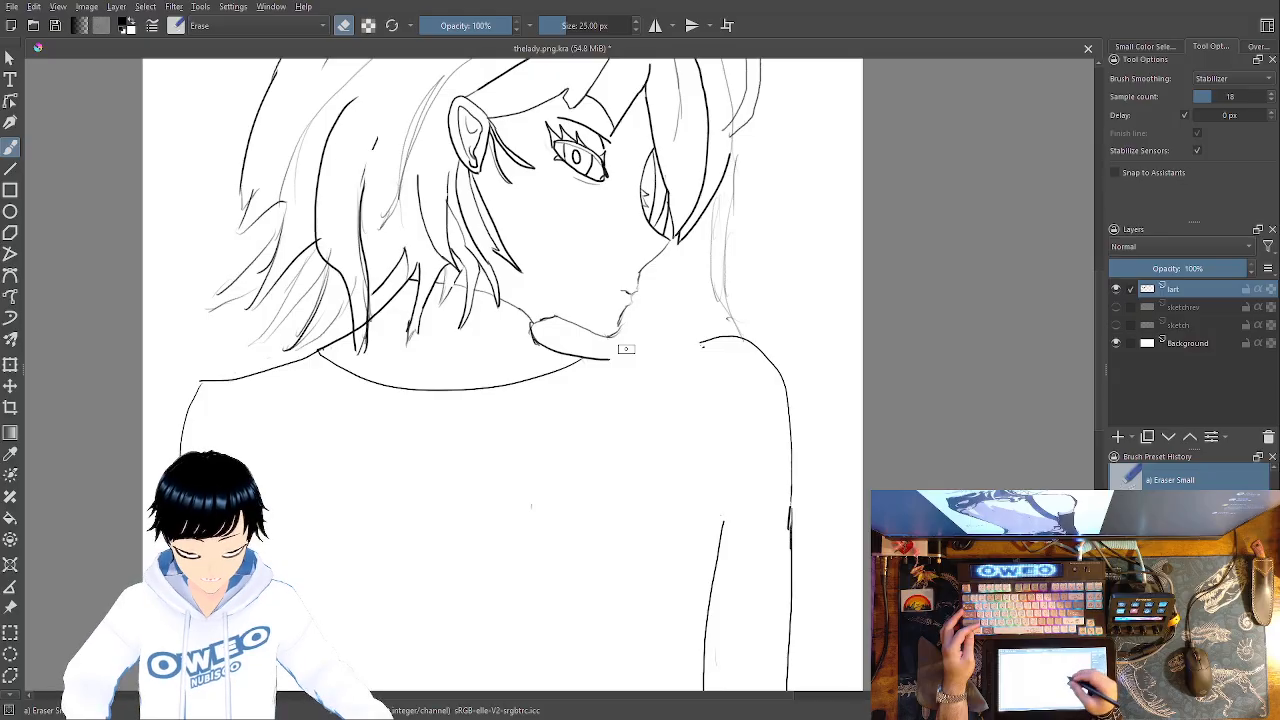
{"action": "mouse_move", "coordinate": [711, 345]}
{"action": "left_mouse_down"}
{"action": "mouse_move", "coordinate": [741, 337]}
{"action": "mouse_move", "coordinate": [778, 370]}
{"action": "left_mouse_up"}
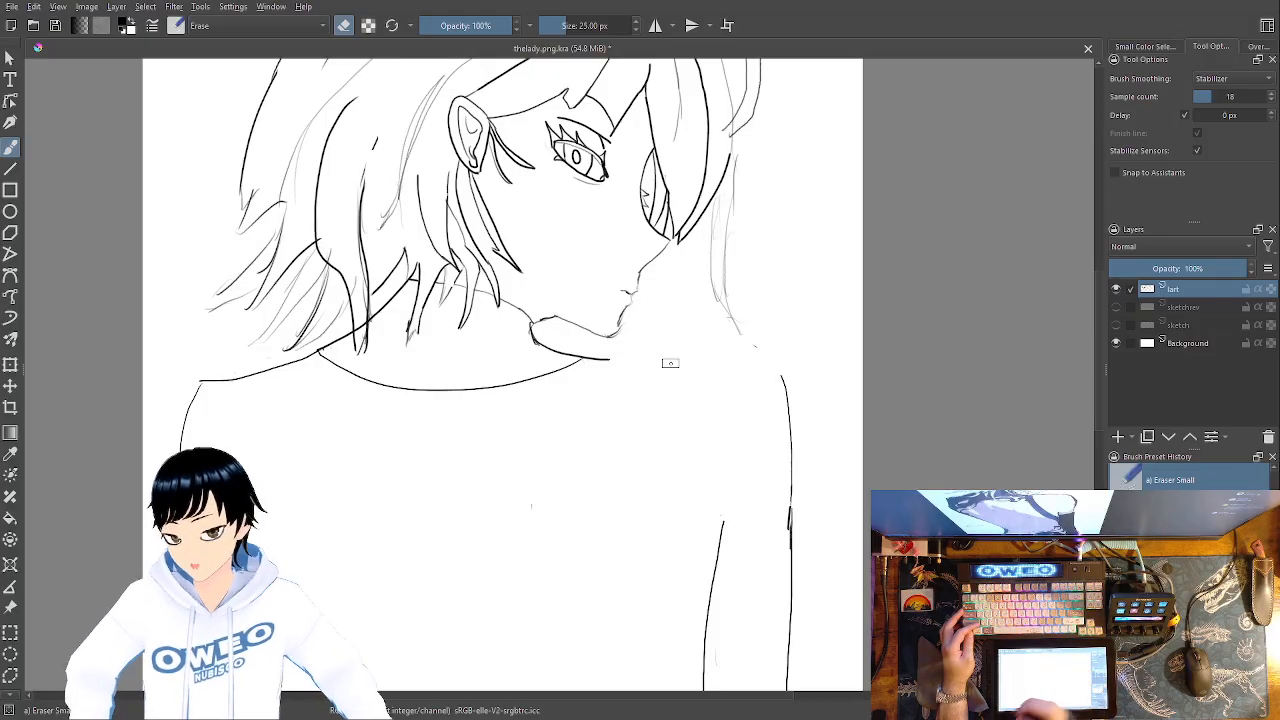
Redraw the right shoulder with Pencil-2 as a flat line from the neck that rounds down toward the arm
{"action": "right_click", "coordinate": [672, 446]}
{"action": "left_click", "coordinate": [757, 365]}
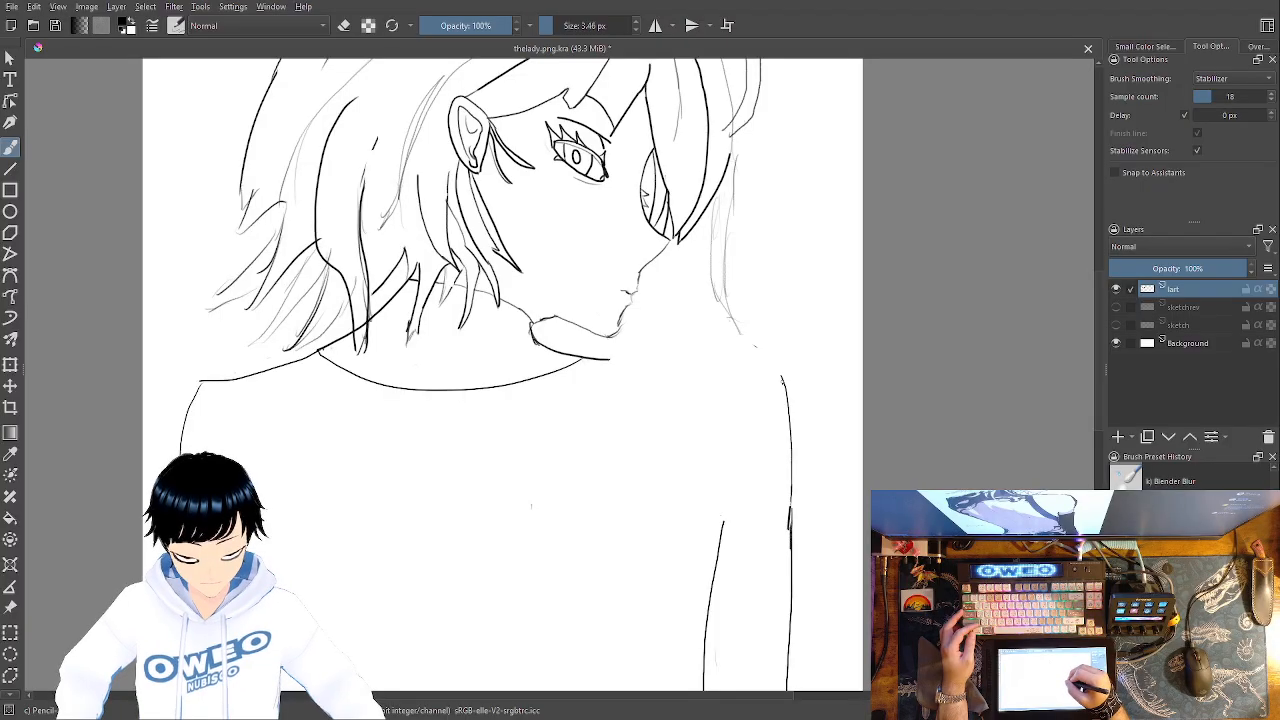
{"action": "mouse_move", "coordinate": [770, 366]}
{"action": "left_mouse_down"}
{"action": "mouse_move", "coordinate": [781, 378]}
{"action": "mouse_move", "coordinate": [682, 356]}
{"action": "mouse_move", "coordinate": [596, 364]}
{"action": "left_mouse_up"}
{"action": "key", "text": "ctrl+z"}
{"action": "left_click_drag", "start_coordinate": [774, 364], "coordinate": [606, 360]}
Erase the upper part of the right arm's outer line and rework it with Pencil-2 to continue from the new shoulder
{"action": "right_click", "coordinate": [750, 376]}
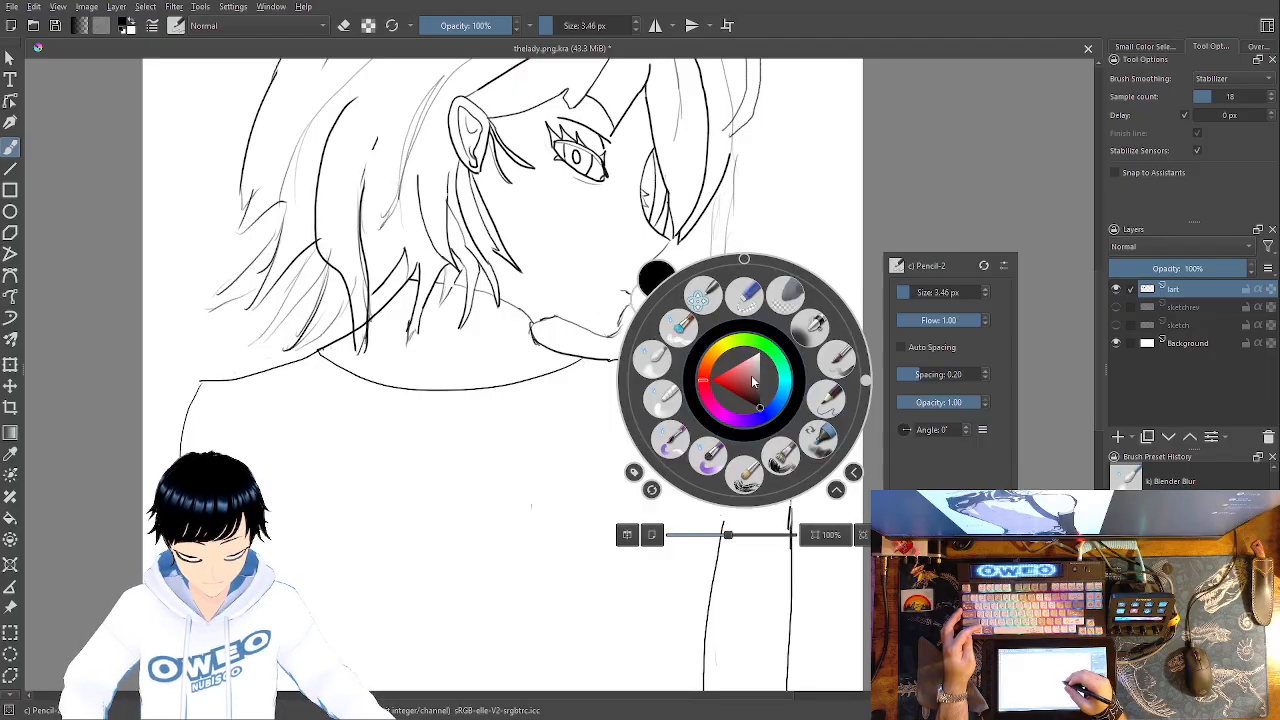
{"action": "left_click", "coordinate": [746, 294]}
{"action": "mouse_move", "coordinate": [790, 368]}
{"action": "left_mouse_down"}
{"action": "mouse_move", "coordinate": [770, 366]}
{"action": "mouse_move", "coordinate": [790, 524]}
{"action": "mouse_move", "coordinate": [793, 450]}
{"action": "mouse_move", "coordinate": [742, 357]}
{"action": "mouse_move", "coordinate": [792, 556]}
{"action": "left_mouse_up"}
{"action": "right_click", "coordinate": [807, 469]}
{"action": "left_click", "coordinate": [894, 484]}
{"action": "key", "text": "ctrl+z"}
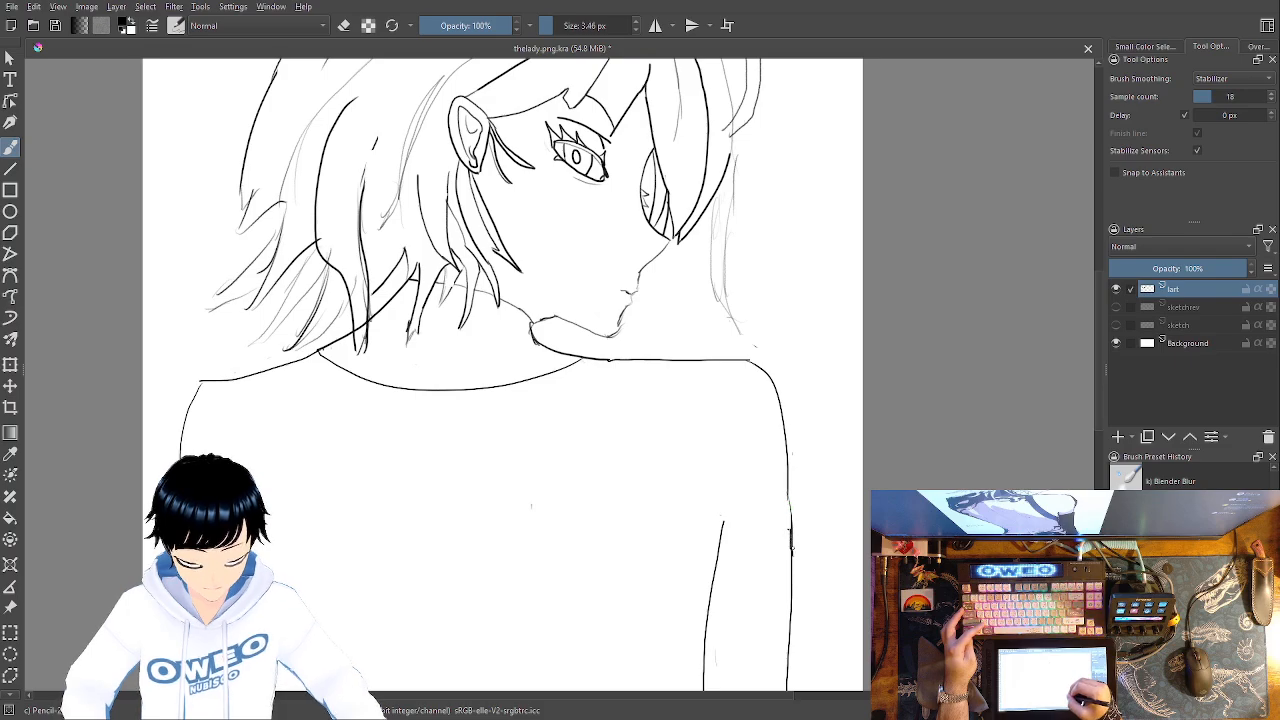
Trim the upper end of the right arm's inner line with Eraser Small and redraw it slightly higher toward the armpit with Pencil-2
{"action": "right_click", "coordinate": [725, 506]}
{"action": "left_click", "coordinate": [806, 526]}
{"action": "left_click_drag", "start_coordinate": [731, 526], "coordinate": [707, 590]}
{"action": "right_click", "coordinate": [739, 511]}
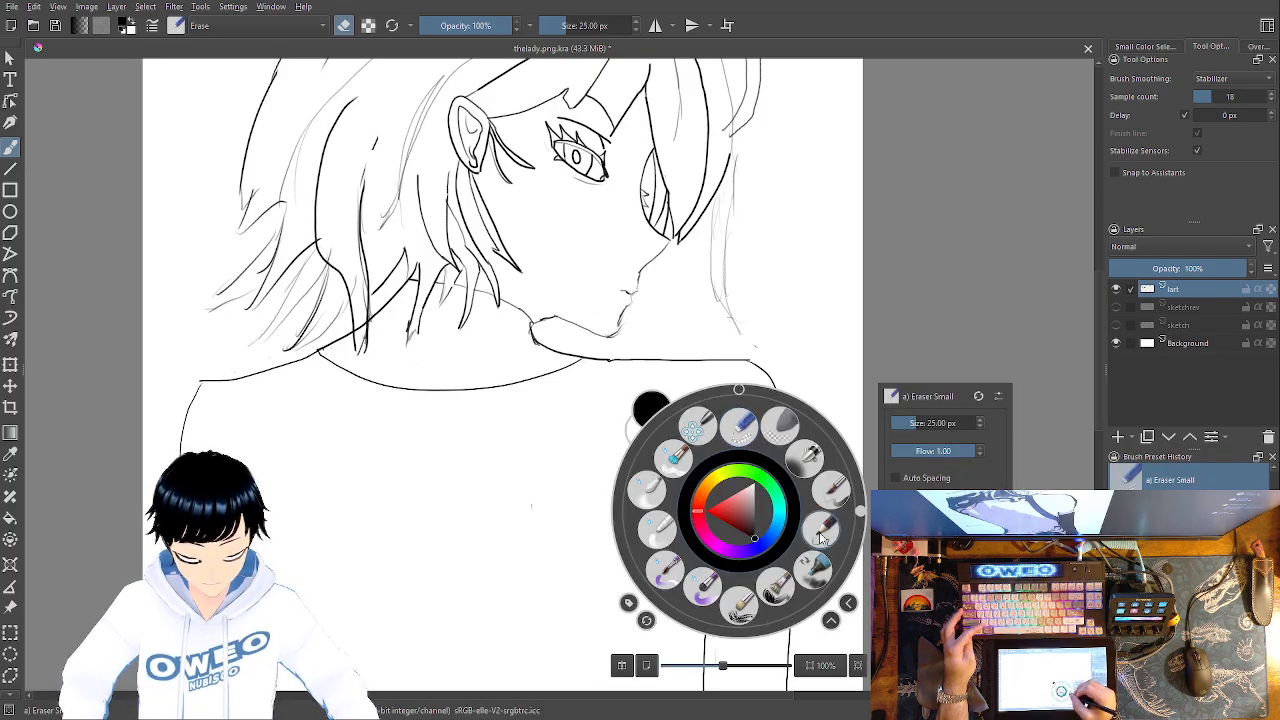
{"action": "left_click", "coordinate": [821, 529]}
{"action": "mouse_move", "coordinate": [746, 494]}
{"action": "left_mouse_down"}
{"action": "mouse_move", "coordinate": [701, 184]}
{"action": "mouse_move", "coordinate": [710, 283]}
{"action": "left_mouse_up"}
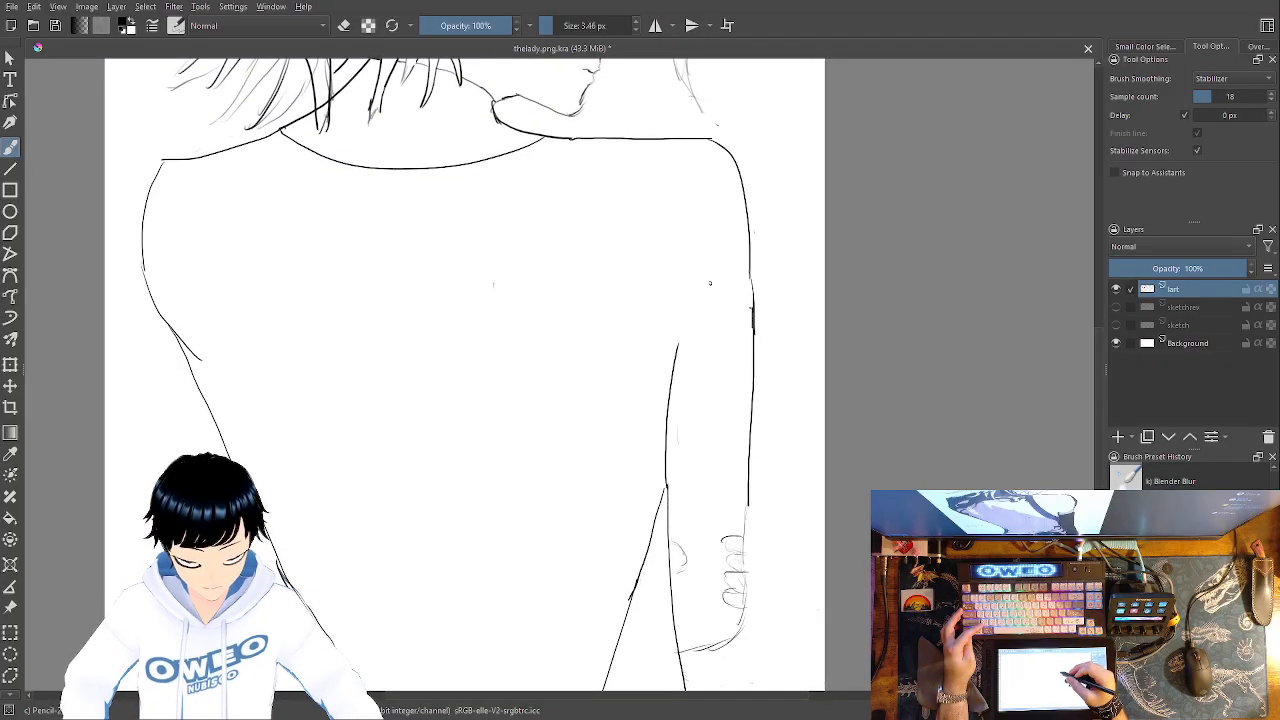
{"action": "right_click", "coordinate": [685, 337]}
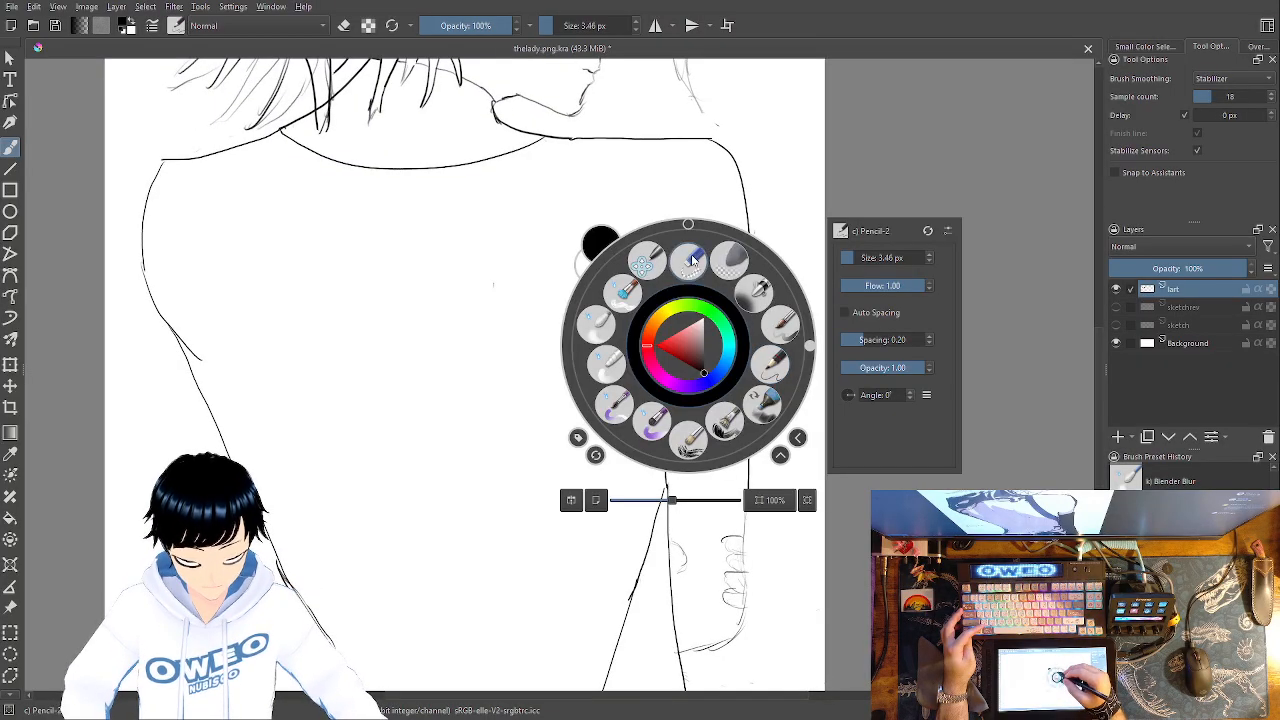
{"action": "left_click", "coordinate": [766, 357]}
{"action": "mouse_move", "coordinate": [676, 342]}
{"action": "left_mouse_down"}
{"action": "mouse_move", "coordinate": [670, 404]}
{"action": "mouse_move", "coordinate": [680, 316]}
{"action": "left_mouse_up"}
{"action": "right_click", "coordinate": [687, 376]}
{"action": "left_click", "coordinate": [768, 394]}
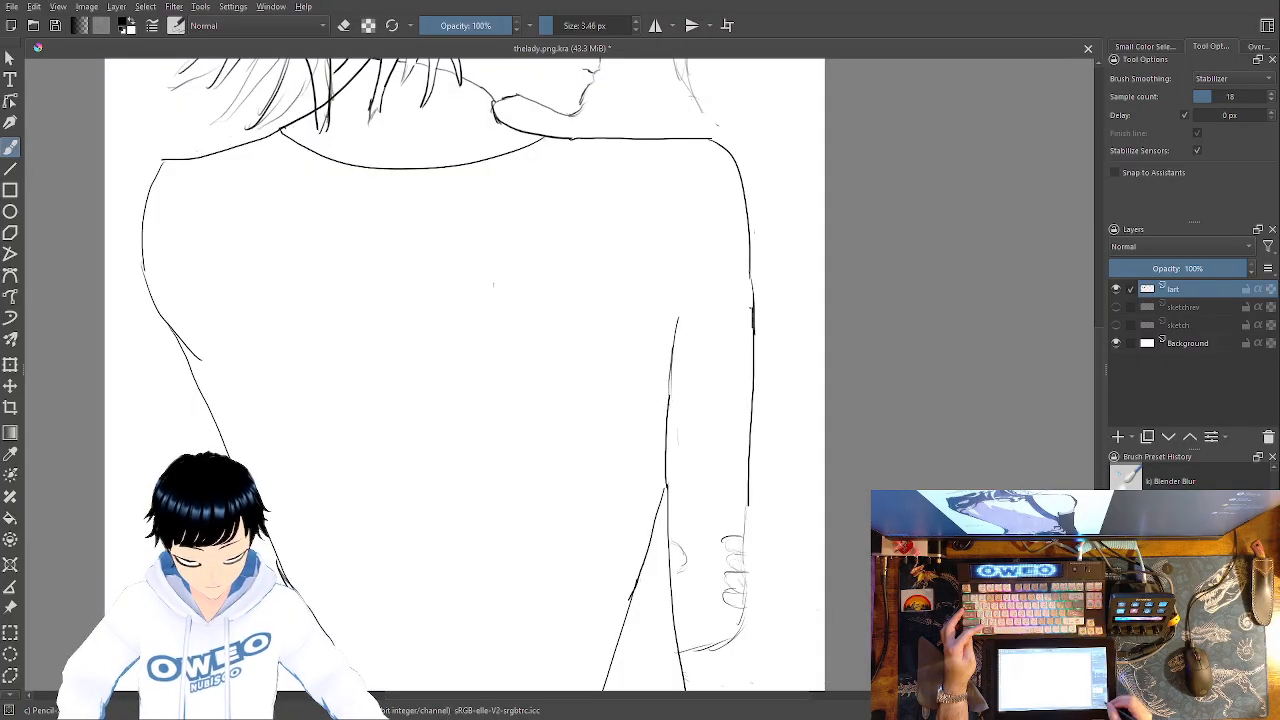
Darken the sketched thumb curve and the four fingertip curves on the lower right arm with Pencil-2
{"action": "key", "text": "ctrl+minus"}
{"action": "key", "text": "ctrl+minus"}
{"action": "key", "text": "ctrl+minus"}
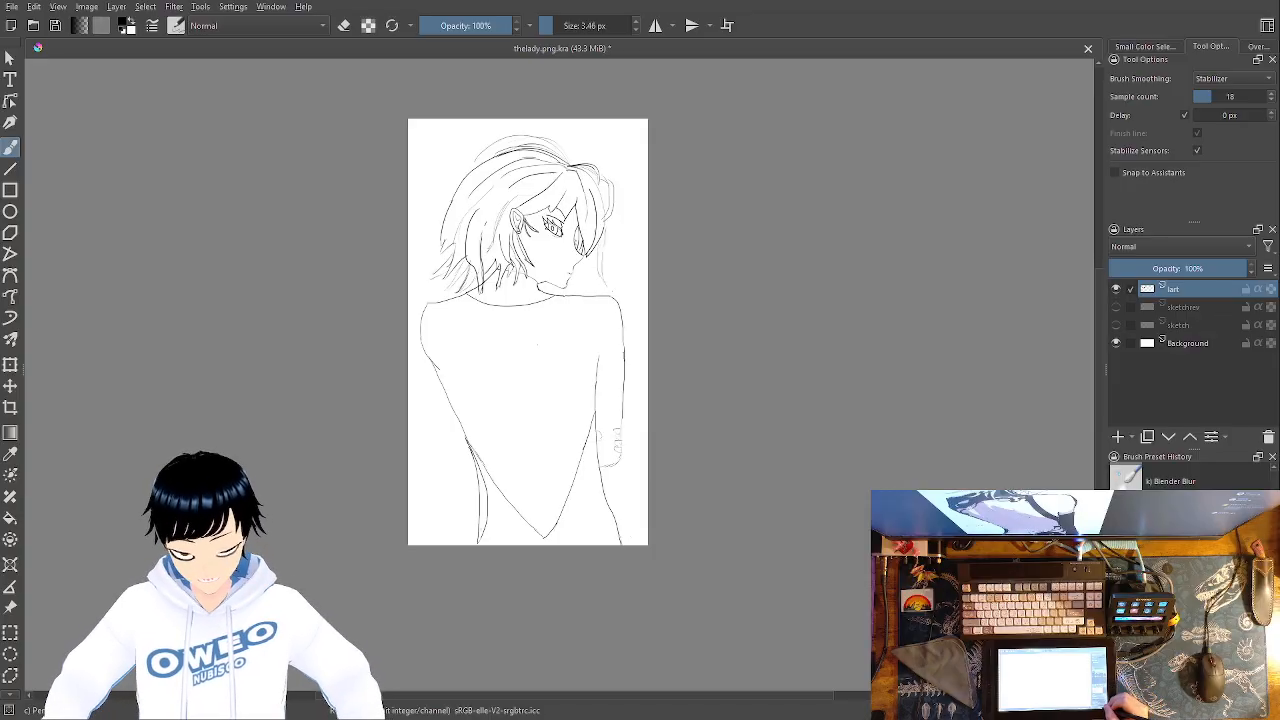
{"action": "key", "text": "minus"}
{"action": "key", "text": "plus"}
{"action": "key", "text": "plus"}
{"action": "key", "text": "plus"}
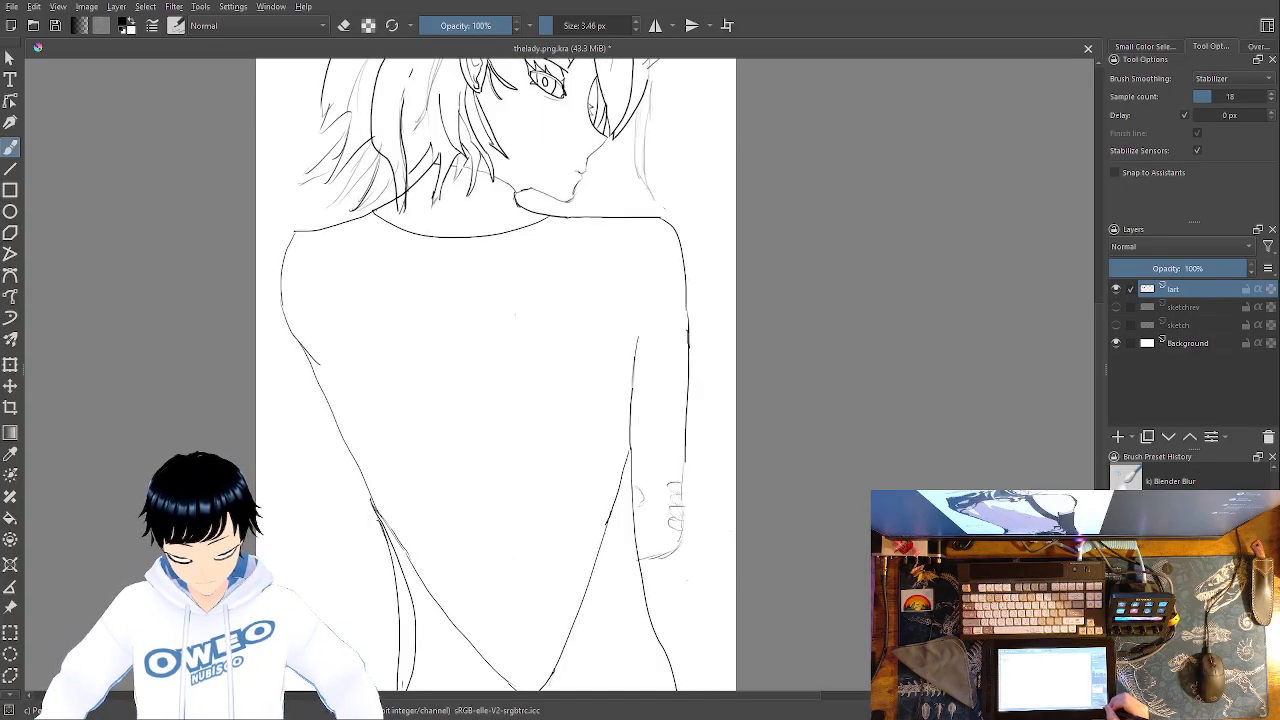
{"action": "key", "text": "plus"}
{"action": "key", "text": "plus"}
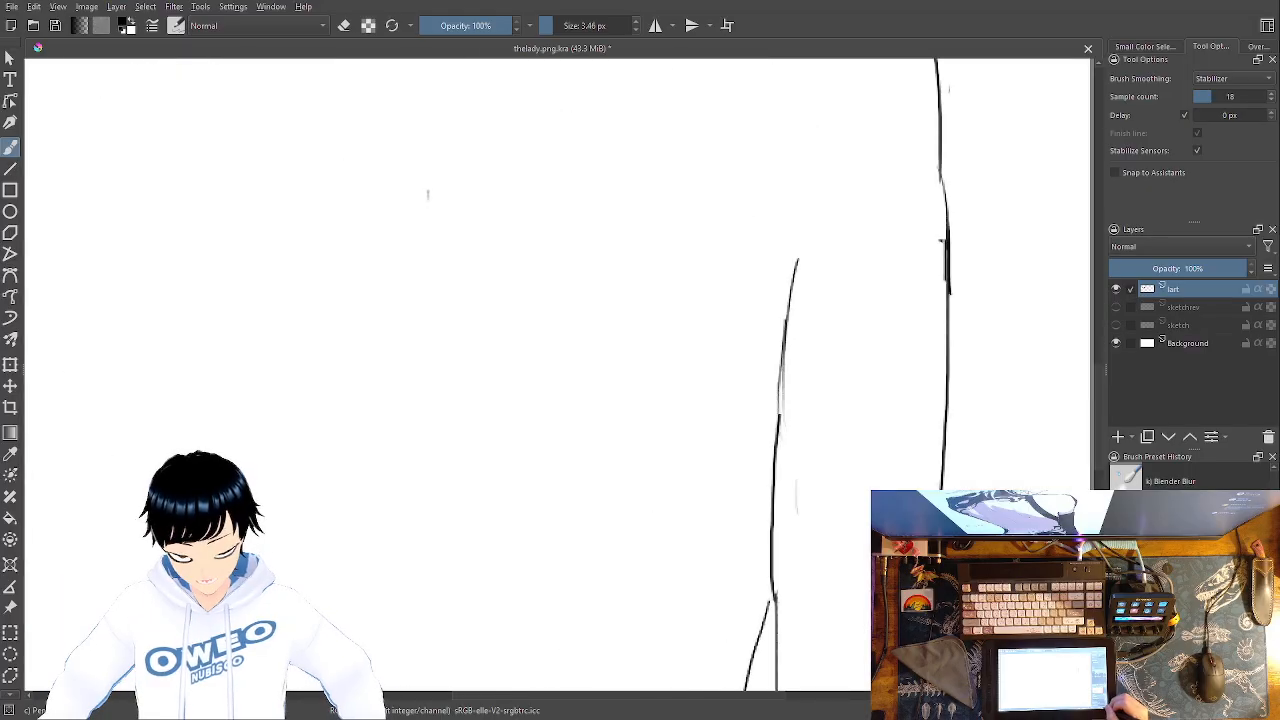
{"action": "left_click_drag", "start_coordinate": [750, 539], "coordinate": [572, 341]}
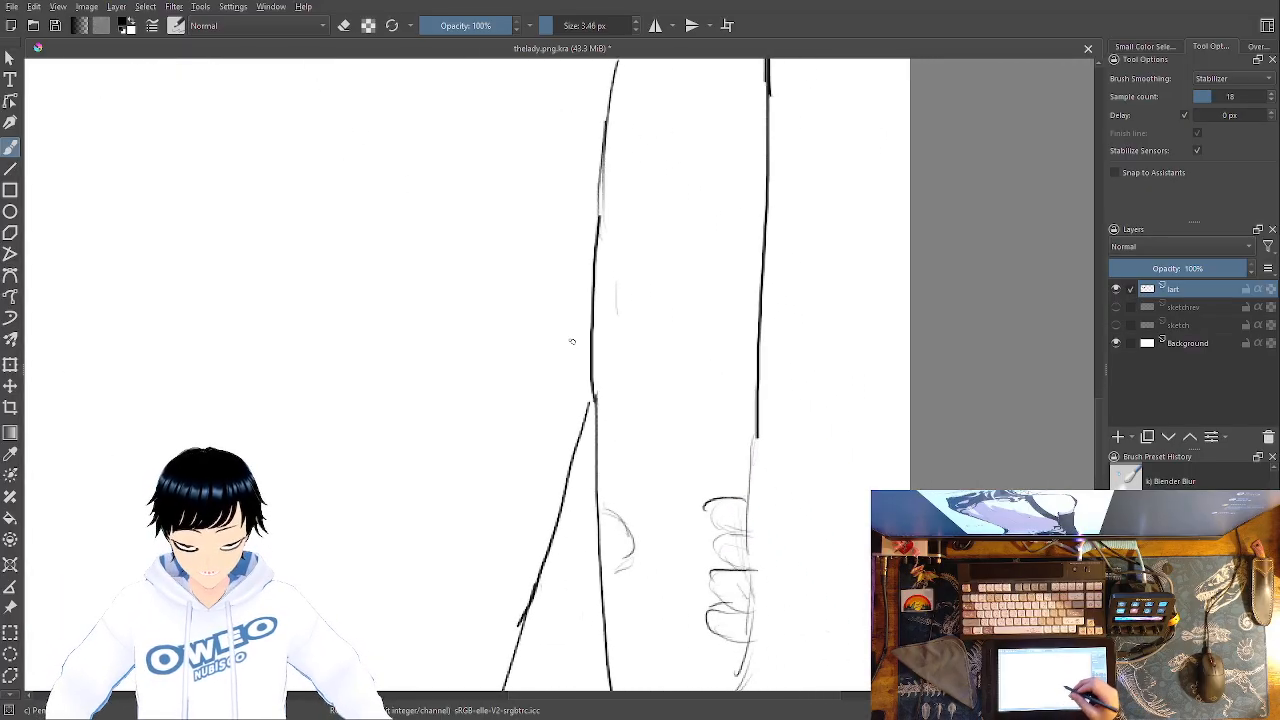
{"action": "mouse_move", "coordinate": [602, 506]}
{"action": "left_mouse_down"}
{"action": "mouse_move", "coordinate": [632, 543]}
{"action": "mouse_move", "coordinate": [606, 576]}
{"action": "left_mouse_up"}
{"action": "mouse_move", "coordinate": [749, 499]}
{"action": "left_mouse_down"}
{"action": "mouse_move", "coordinate": [711, 522]}
{"action": "mouse_move", "coordinate": [747, 535]}
{"action": "mouse_move", "coordinate": [716, 542]}
{"action": "mouse_move", "coordinate": [736, 566]}
{"action": "mouse_move", "coordinate": [722, 566]}
{"action": "mouse_move", "coordinate": [728, 598]}
{"action": "mouse_move", "coordinate": [751, 604]}
{"action": "mouse_move", "coordinate": [732, 606]}
{"action": "mouse_move", "coordinate": [728, 640]}
{"action": "mouse_move", "coordinate": [743, 629]}
{"action": "left_mouse_up"}
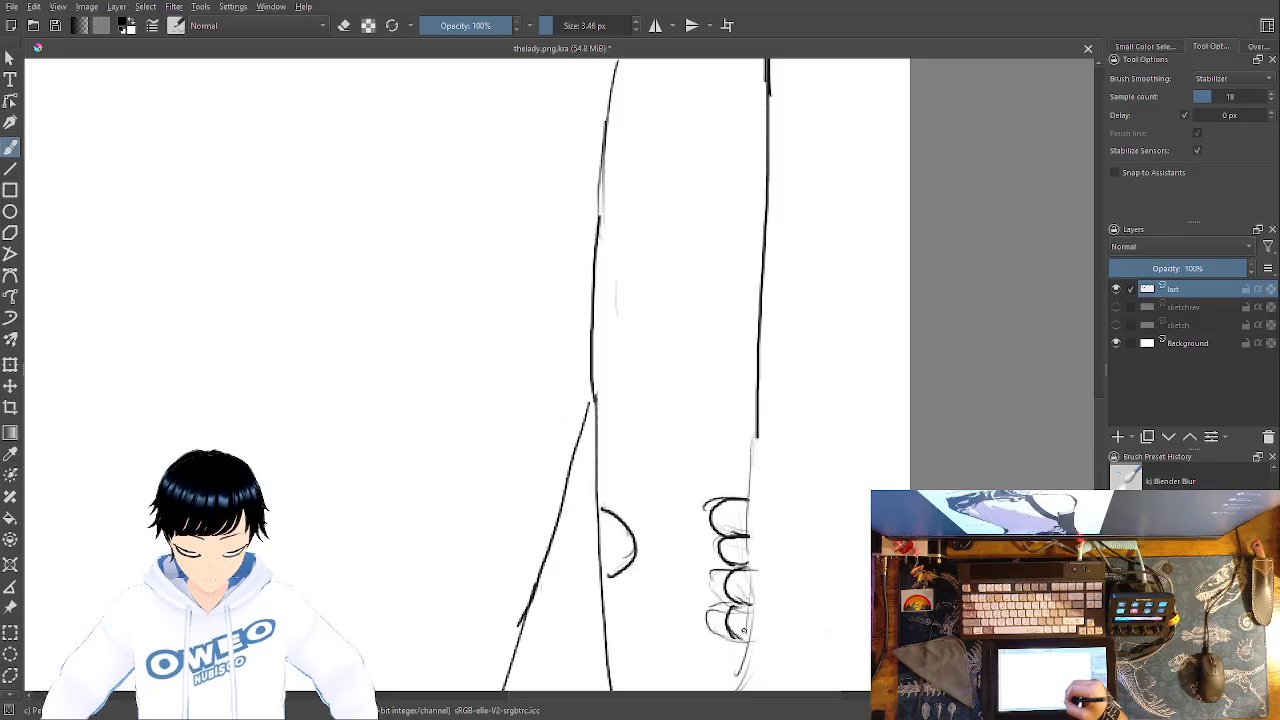
Erase the rounded ends of the four fingertips and redraw the uppermost one with a nail using Pencil-2
{"action": "right_click", "coordinate": [753, 511]}
{"action": "left_click", "coordinate": [753, 428]}
{"action": "mouse_move", "coordinate": [731, 497]}
{"action": "left_mouse_down"}
{"action": "mouse_move", "coordinate": [716, 501]}
{"action": "mouse_move", "coordinate": [714, 629]}
{"action": "left_mouse_up"}
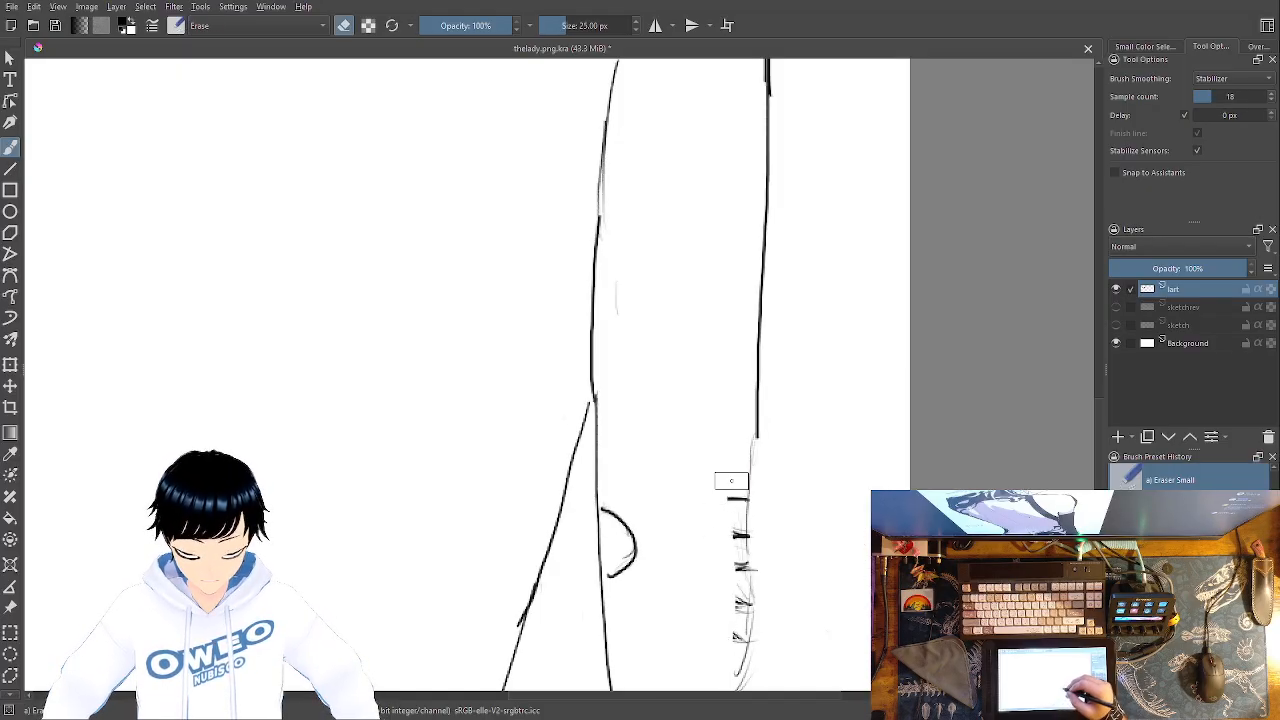
{"action": "right_click", "coordinate": [731, 481]}
{"action": "left_click", "coordinate": [815, 486]}
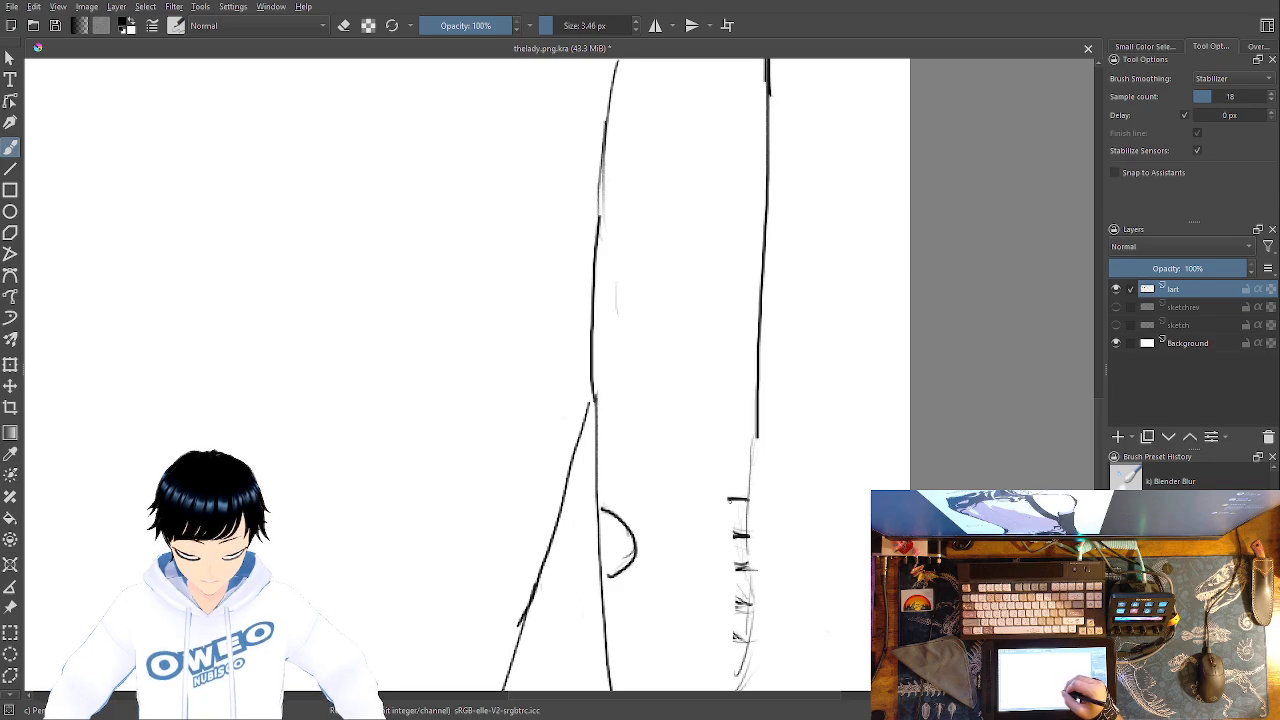
{"action": "mouse_move", "coordinate": [732, 499]}
{"action": "left_mouse_down"}
{"action": "mouse_move", "coordinate": [709, 512]}
{"action": "mouse_move", "coordinate": [730, 531]}
{"action": "mouse_move", "coordinate": [736, 515]}
{"action": "mouse_move", "coordinate": [728, 535]}
{"action": "left_mouse_up"}
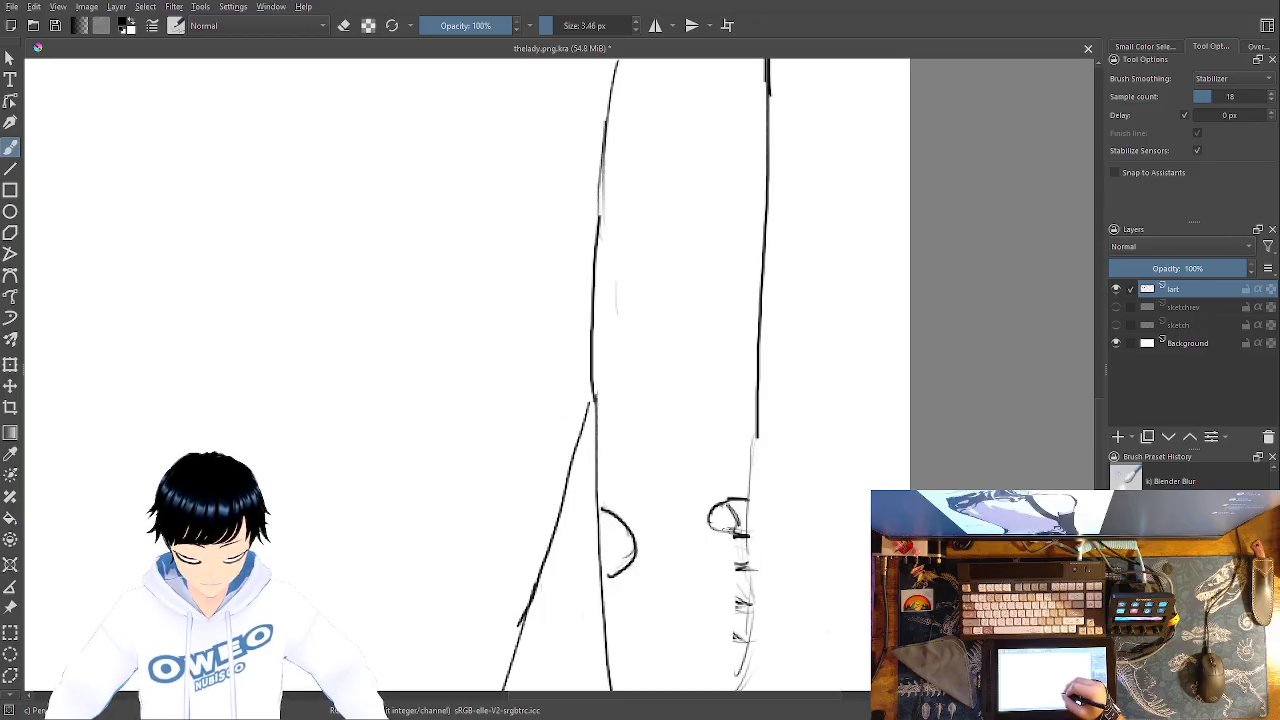
Erase the uppermost fingertip and the thumb curve, and close the resulting gap in the arm's inner line with Pencil-2
{"action": "right_click", "coordinate": [727, 495]}
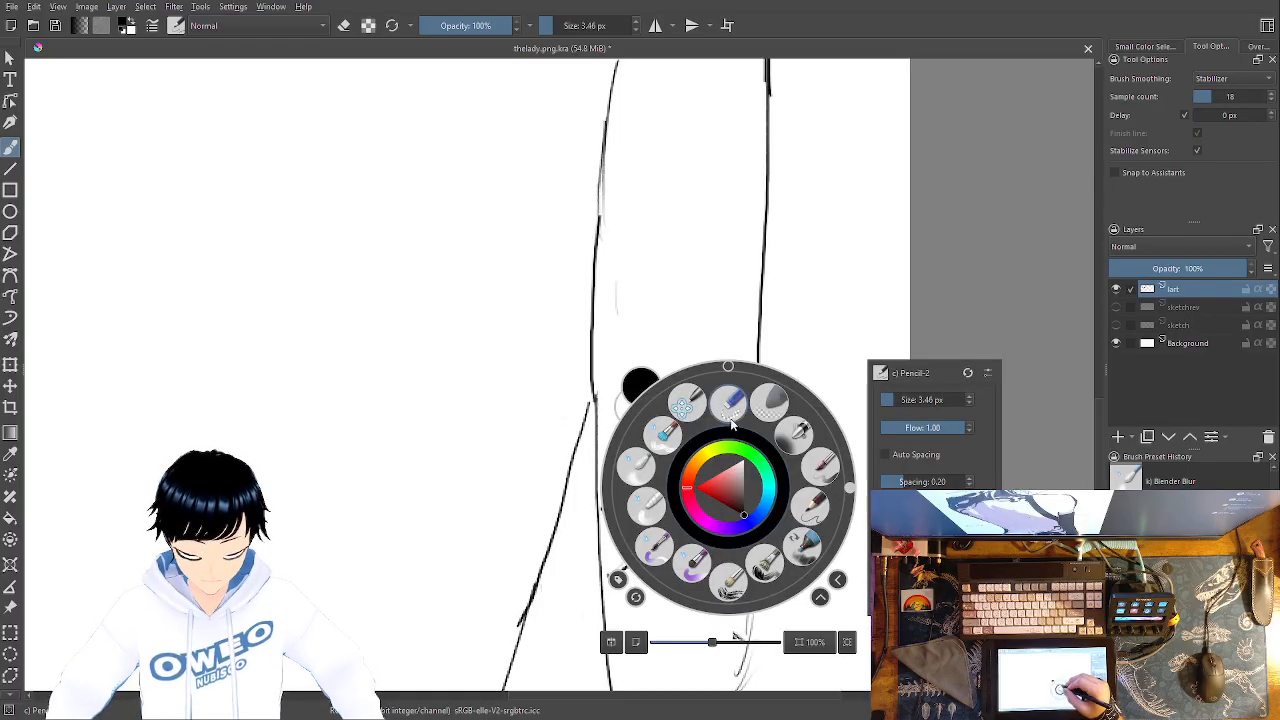
{"action": "left_click", "coordinate": [729, 398]}
{"action": "left_click_drag", "start_coordinate": [712, 508], "coordinate": [724, 514]}
{"action": "mouse_move", "coordinate": [623, 514]}
{"action": "left_mouse_down"}
{"action": "mouse_move", "coordinate": [609, 514]}
{"action": "mouse_move", "coordinate": [619, 577]}
{"action": "left_mouse_up"}
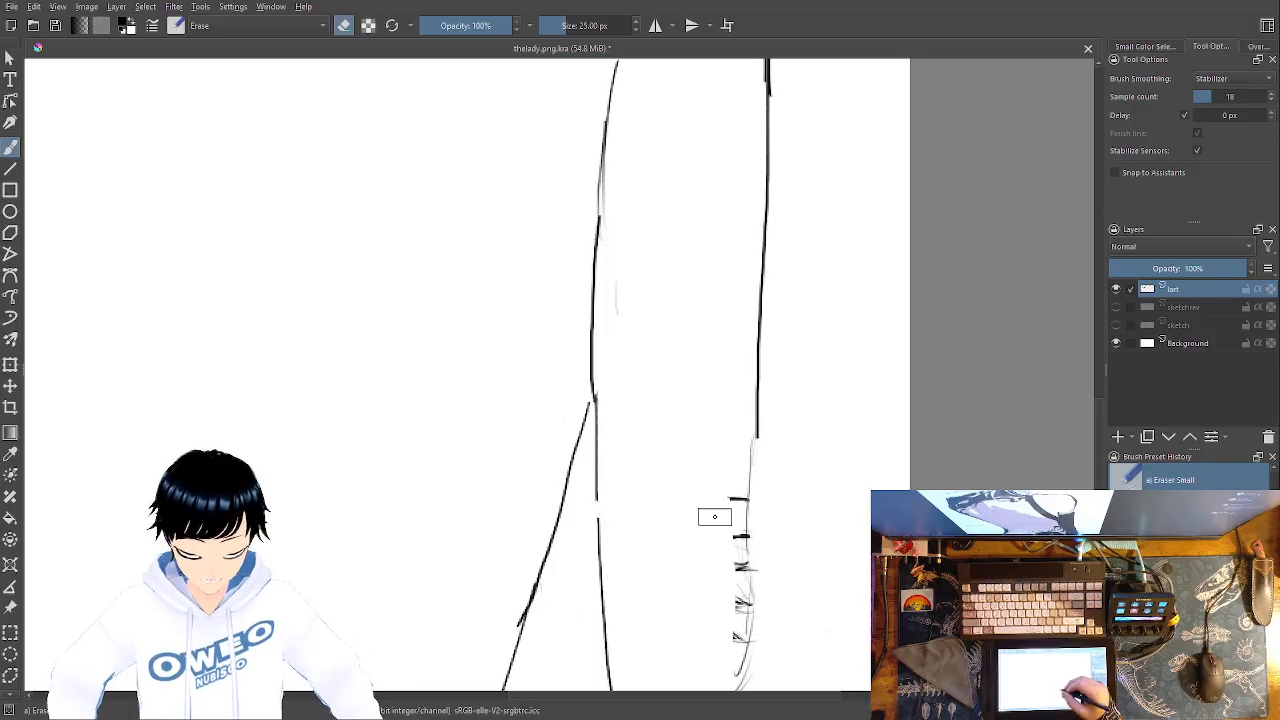
{"action": "right_click", "coordinate": [713, 511]}
{"action": "left_click", "coordinate": [796, 522]}
{"action": "left_click_drag", "start_coordinate": [596, 476], "coordinate": [596, 518]}
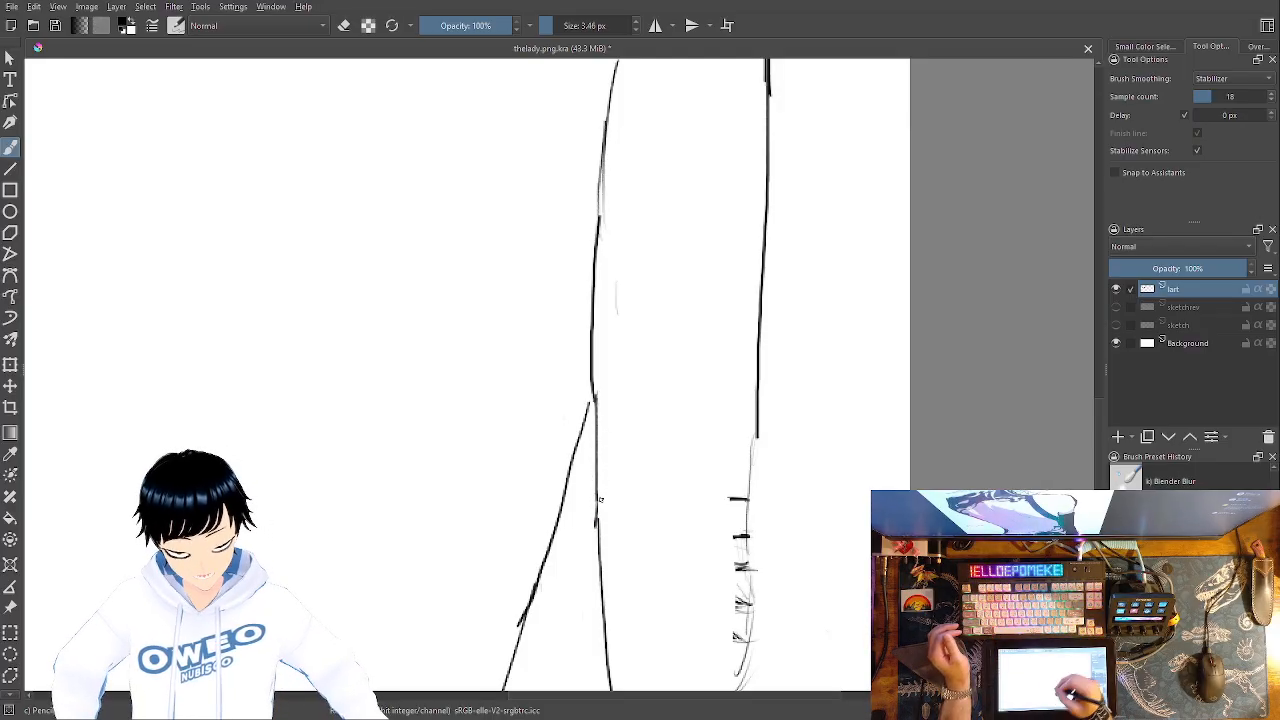
Draw the two uppermost fingertips again with Pencil-2 as rounded shapes with nails beside the arm's outer line
{"action": "right_click", "coordinate": [760, 510]}
{"action": "left_click", "coordinate": [840, 530]}
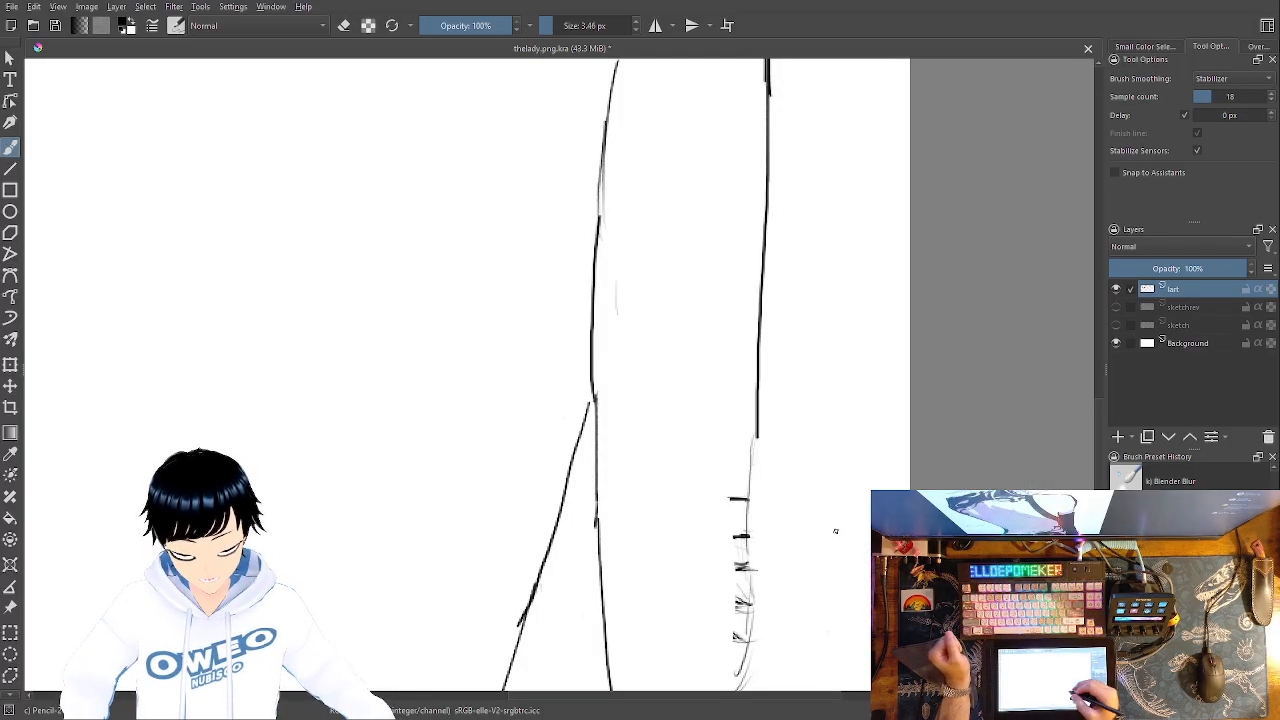
{"action": "mouse_move", "coordinate": [740, 499]}
{"action": "left_mouse_down"}
{"action": "mouse_move", "coordinate": [708, 512]}
{"action": "mouse_move", "coordinate": [714, 533]}
{"action": "mouse_move", "coordinate": [737, 527]}
{"action": "left_mouse_up"}
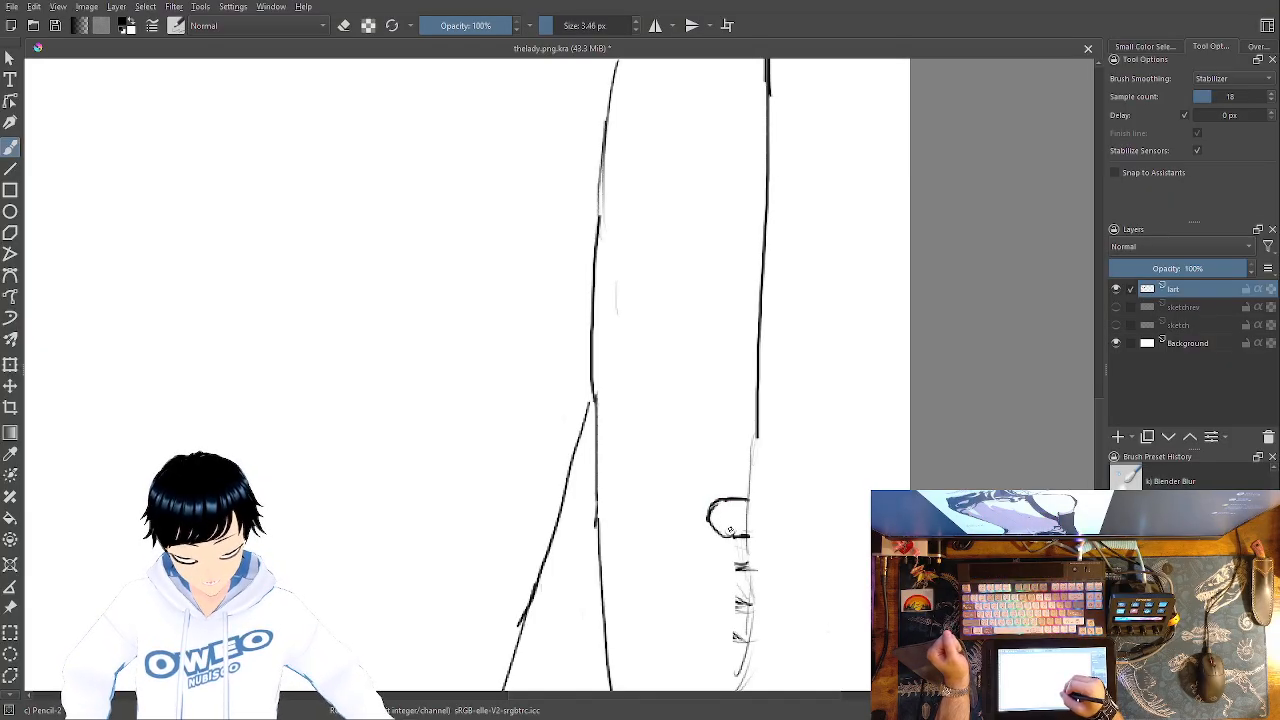
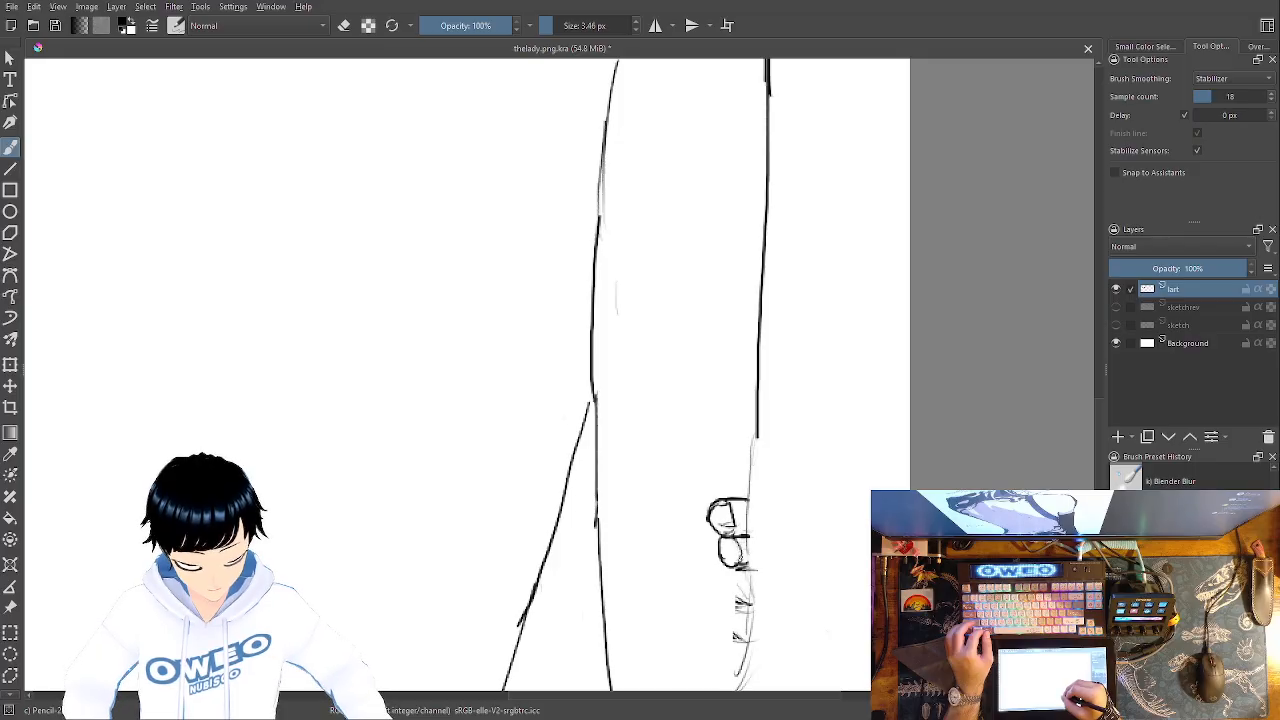
Erase all fingertips and the faint sketch line along the lower part of the right arm's outer edge with Eraser Small
{"action": "right_click", "coordinate": [728, 497]}
{"action": "left_click", "coordinate": [734, 414]}
{"action": "mouse_move", "coordinate": [715, 508]}
{"action": "left_mouse_down"}
{"action": "mouse_move", "coordinate": [720, 521]}
{"action": "mouse_move", "coordinate": [727, 504]}
{"action": "mouse_move", "coordinate": [731, 575]}
{"action": "left_mouse_up"}
{"action": "mouse_move", "coordinate": [729, 633]}
{"action": "left_mouse_down"}
{"action": "mouse_move", "coordinate": [743, 517]}
{"action": "mouse_move", "coordinate": [743, 606]}
{"action": "left_mouse_up"}
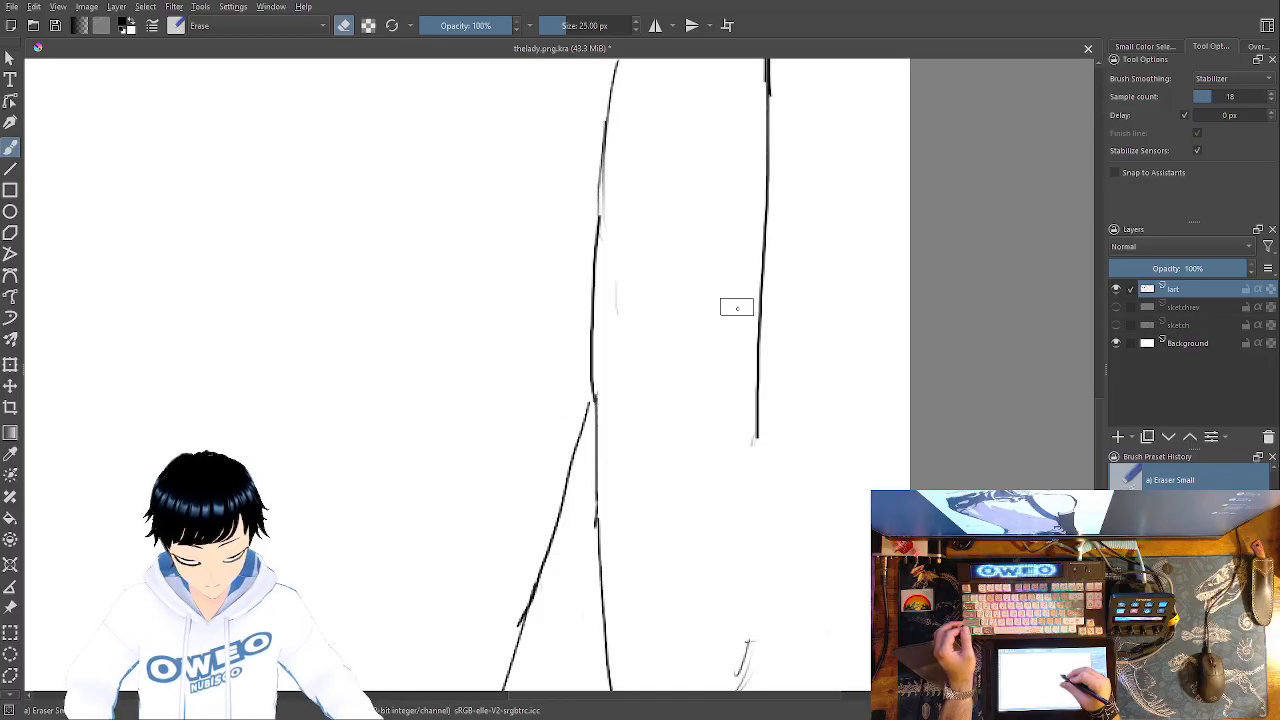
Extend the right arm's outer line downward with Pencil-2, curve it into a rounded elbow at the inner line, and undo the stray horizontal stroke
{"action": "mouse_move", "coordinate": [750, 467]}
{"action": "left_mouse_down"}
{"action": "mouse_move", "coordinate": [734, 271]}
{"action": "mouse_move", "coordinate": [724, 481]}
{"action": "mouse_move", "coordinate": [661, 537]}
{"action": "mouse_move", "coordinate": [603, 541]}
{"action": "left_mouse_up"}
{"action": "right_click", "coordinate": [738, 356]}
{"action": "left_click", "coordinate": [822, 380]}
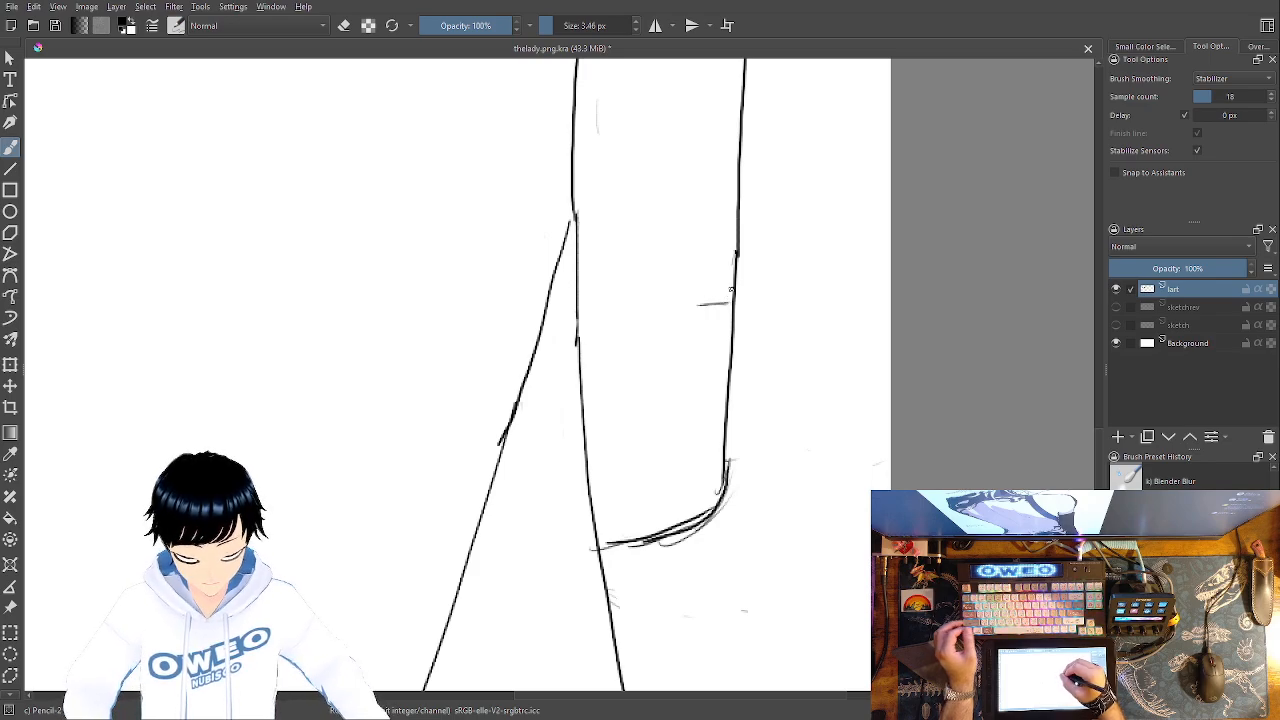
{"action": "key", "text": "ctrl+z"}
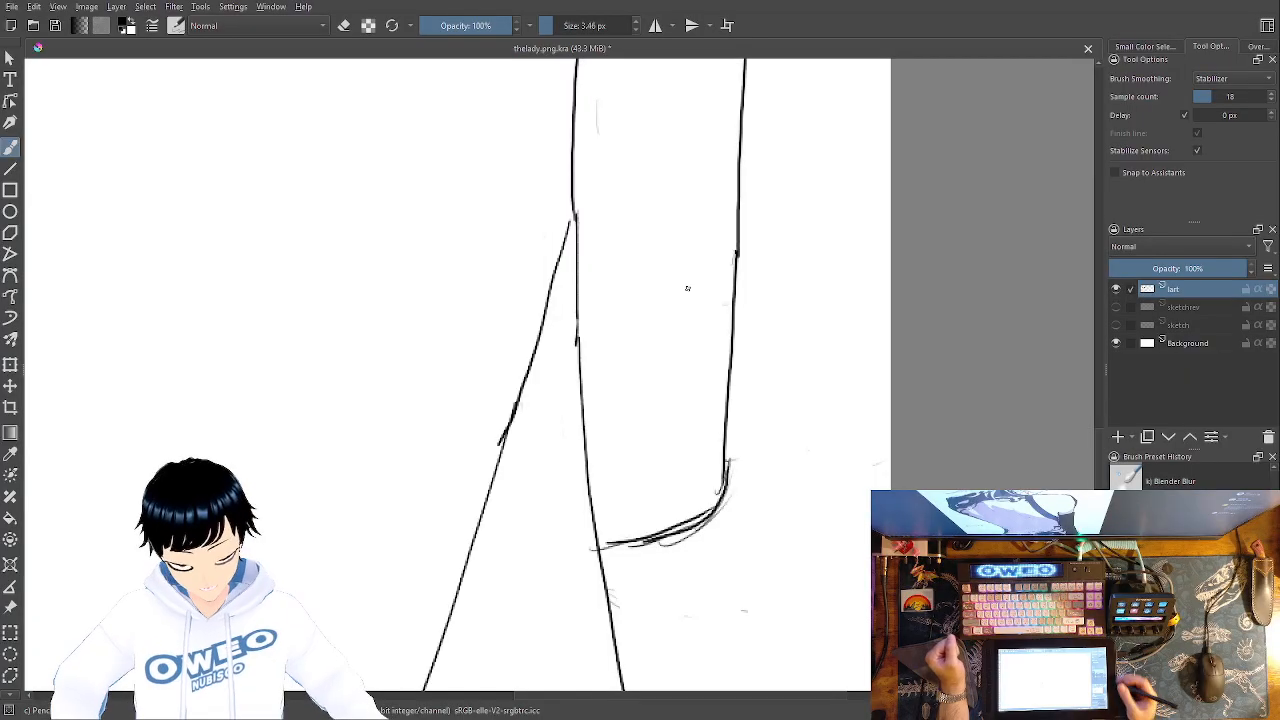
Add a new paint layer above the line art layer
{"action": "key", "text": "minus"}
{"action": "key", "text": "minus"}
{"action": "key", "text": "minus"}
{"action": "key", "text": "plus"}
{"action": "key", "text": "minus"}
{"action": "key", "text": "minus"}
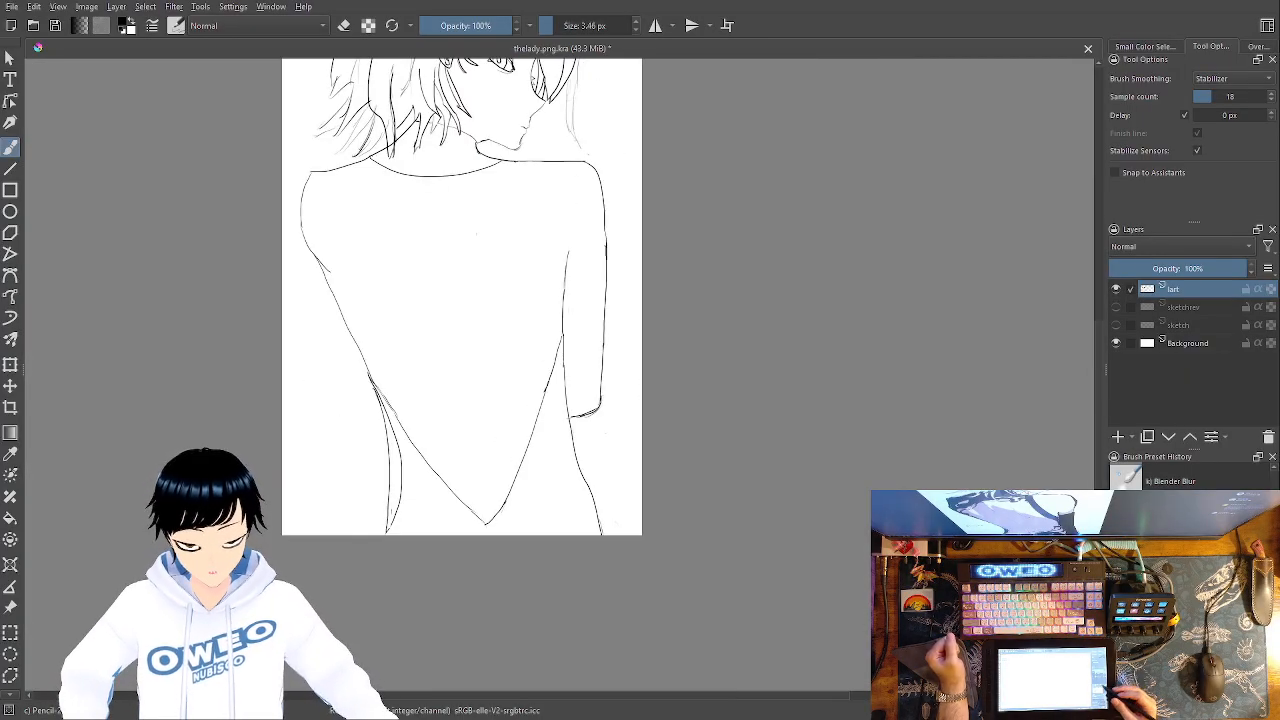
{"action": "left_click_drag", "start_coordinate": [603, 440], "coordinate": [637, 550]}
{"action": "left_click", "coordinate": [1119, 438]}
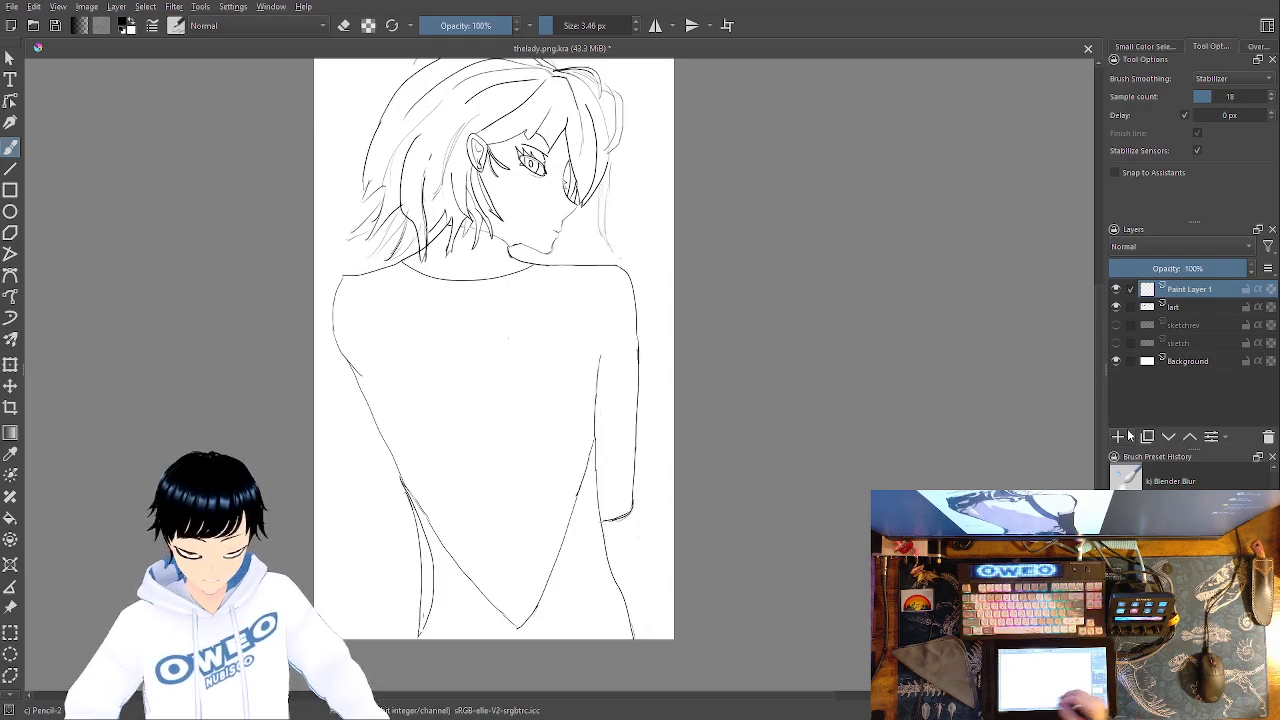
Erase the extra inner curve beside the left waist line on the line art layer with Eraser Small
{"action": "left_click", "coordinate": [1182, 305]}
{"action": "right_click", "coordinate": [414, 511]}
{"action": "left_click", "coordinate": [417, 427]}
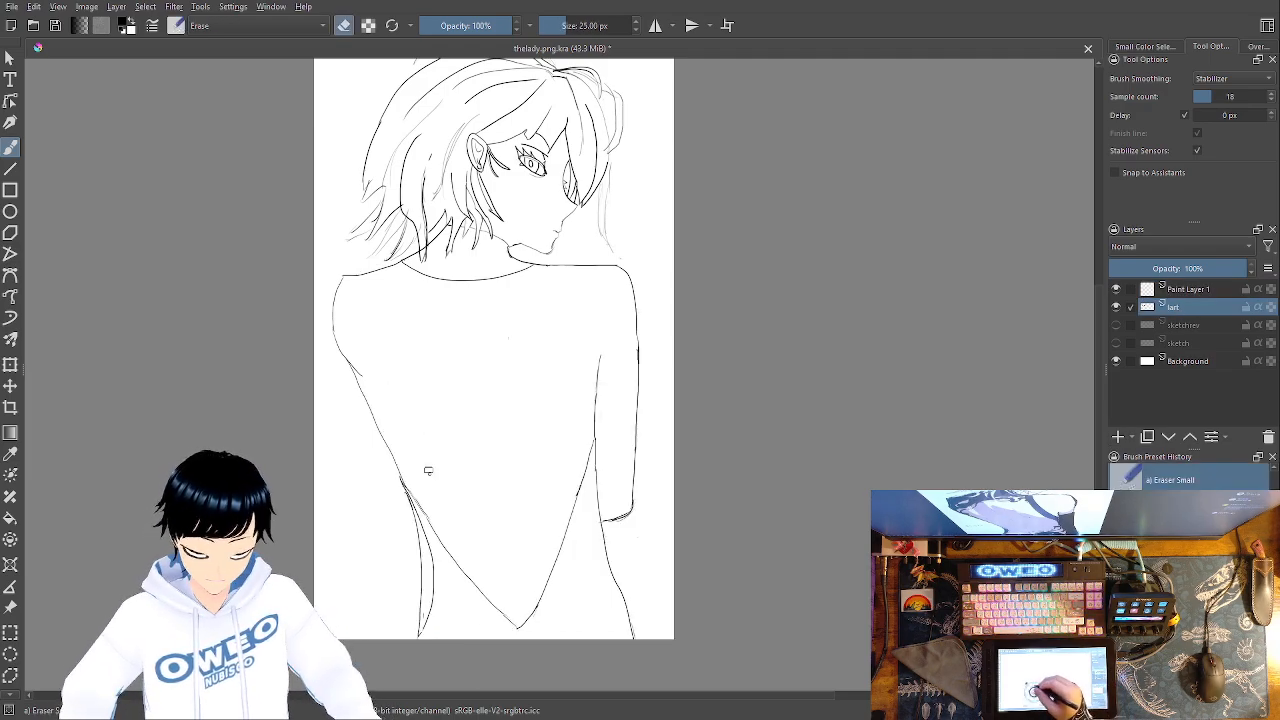
{"action": "key", "text": "ctrl+plus"}
{"action": "key", "text": "ctrl+plus"}
{"action": "key", "text": "ctrl+plus"}
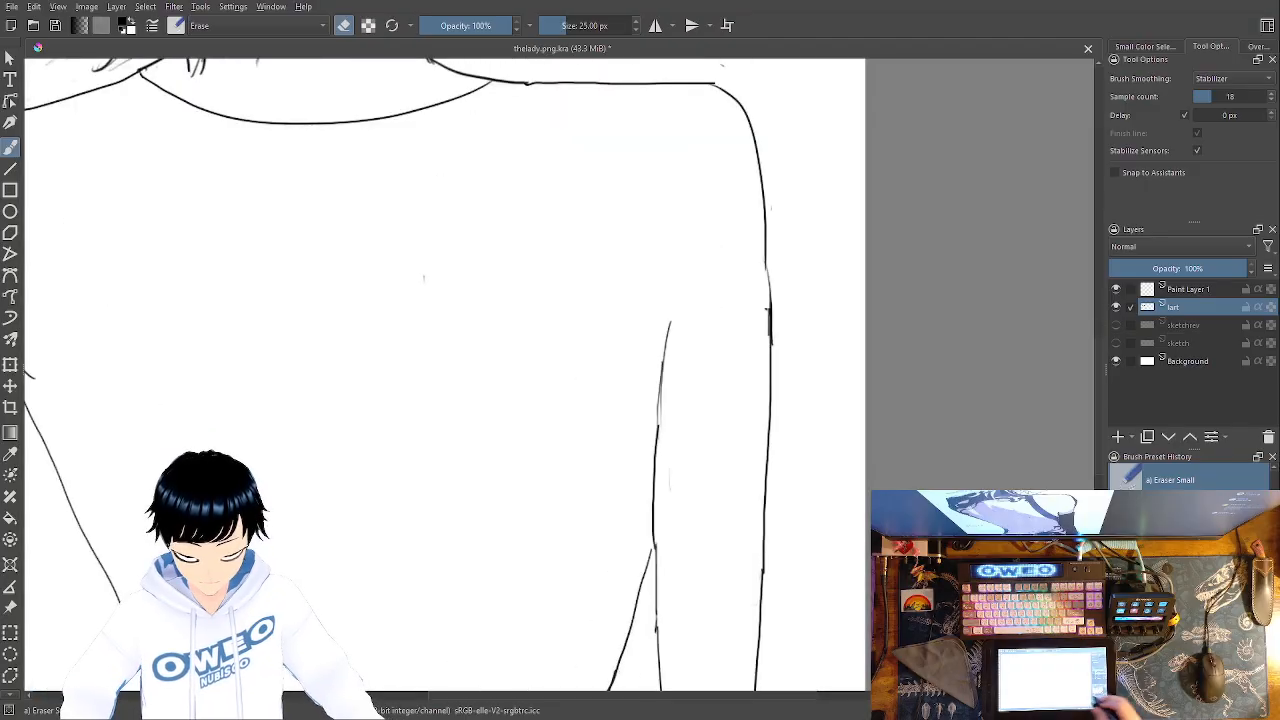
{"action": "left_click_drag", "start_coordinate": [606, 397], "coordinate": [889, 89]}
{"action": "left_click_drag", "start_coordinate": [692, 297], "coordinate": [802, 161]}
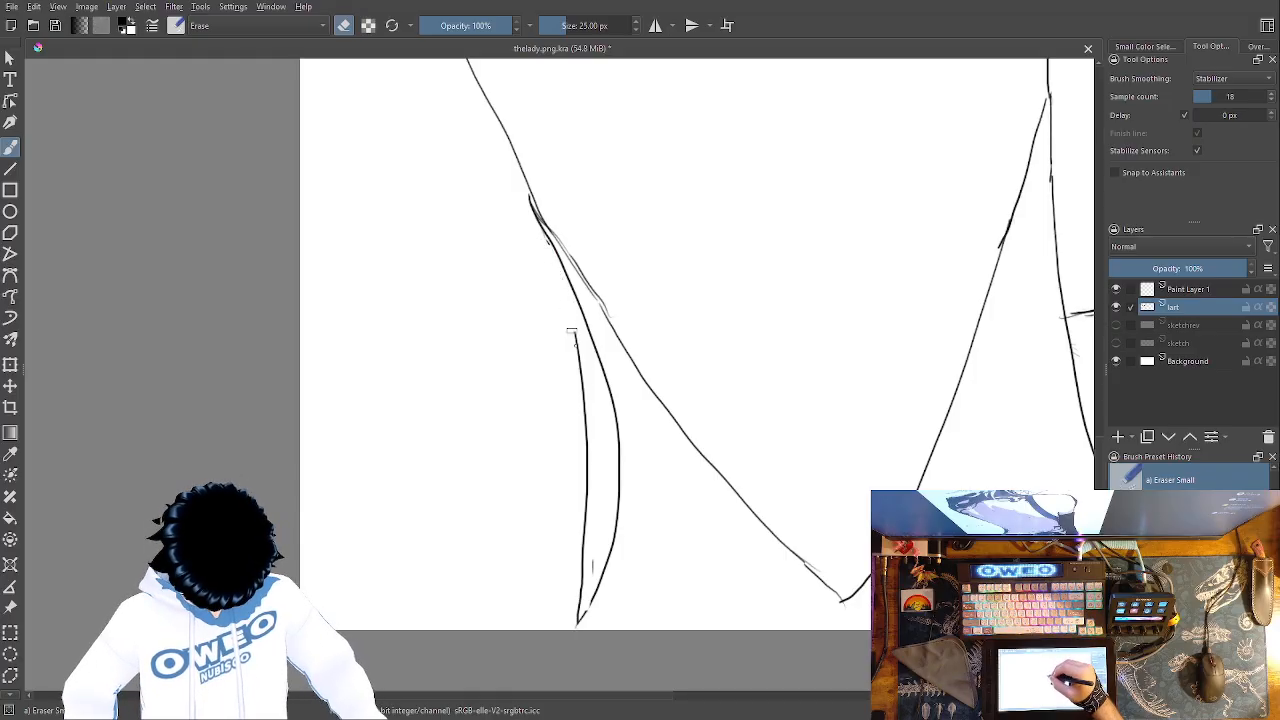
{"action": "left_click_drag", "start_coordinate": [585, 411], "coordinate": [583, 594]}
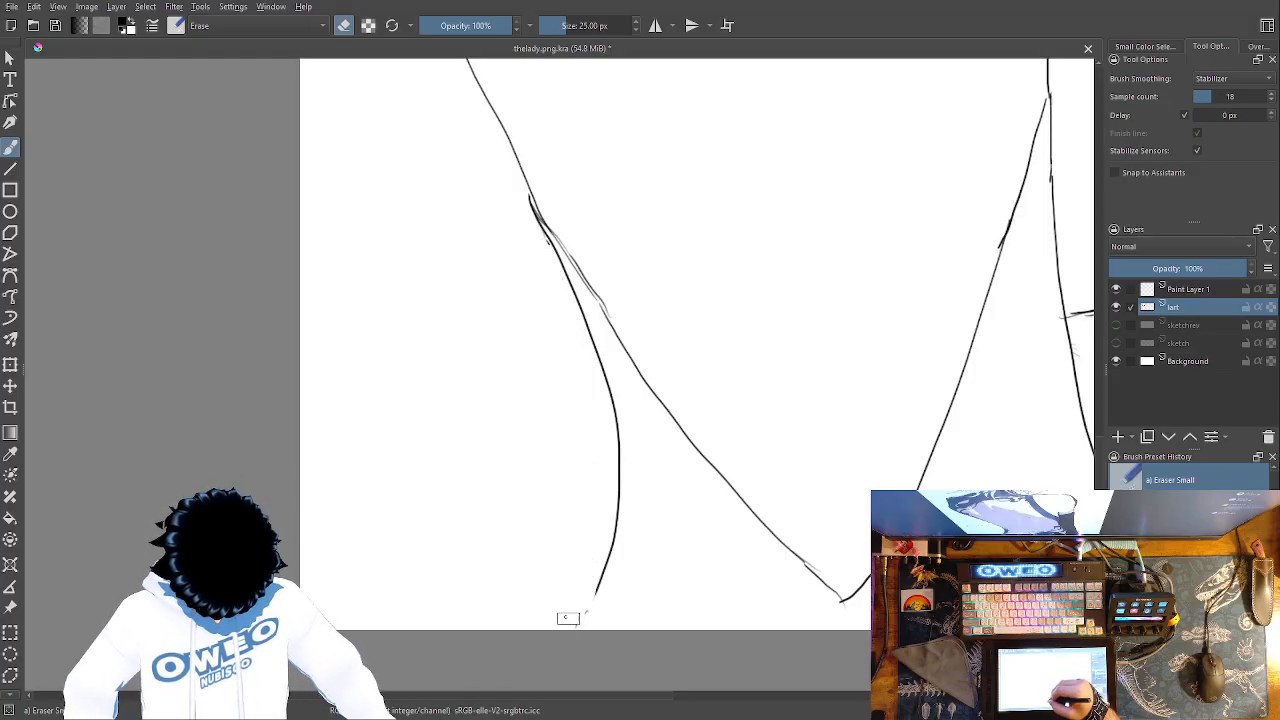
Extend the left waist line down to the lower canvas edge with Pencil-2
{"action": "right_click", "coordinate": [804, 510]}
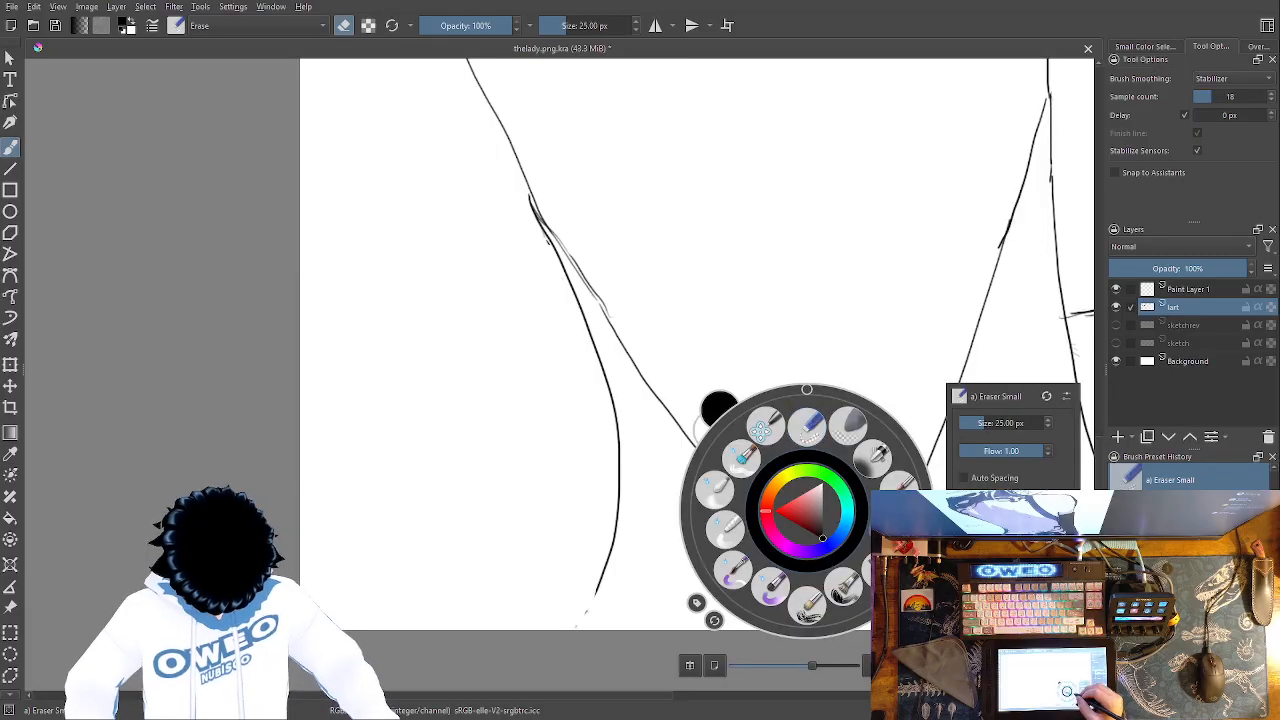
{"action": "left_click", "coordinate": [807, 427]}
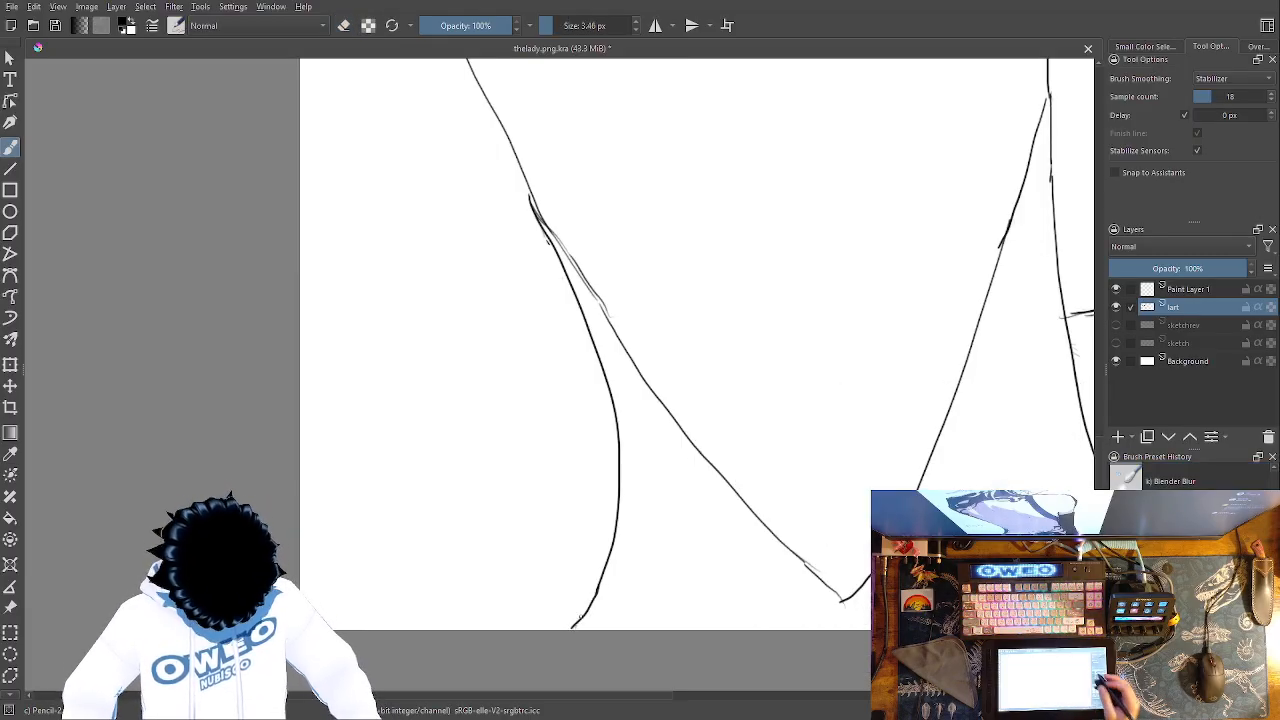
{"action": "key", "text": "minus"}
{"action": "key", "text": "minus"}
{"action": "key", "text": "minus"}
{"action": "key", "text": "minus"}
{"action": "key", "text": "plus"}
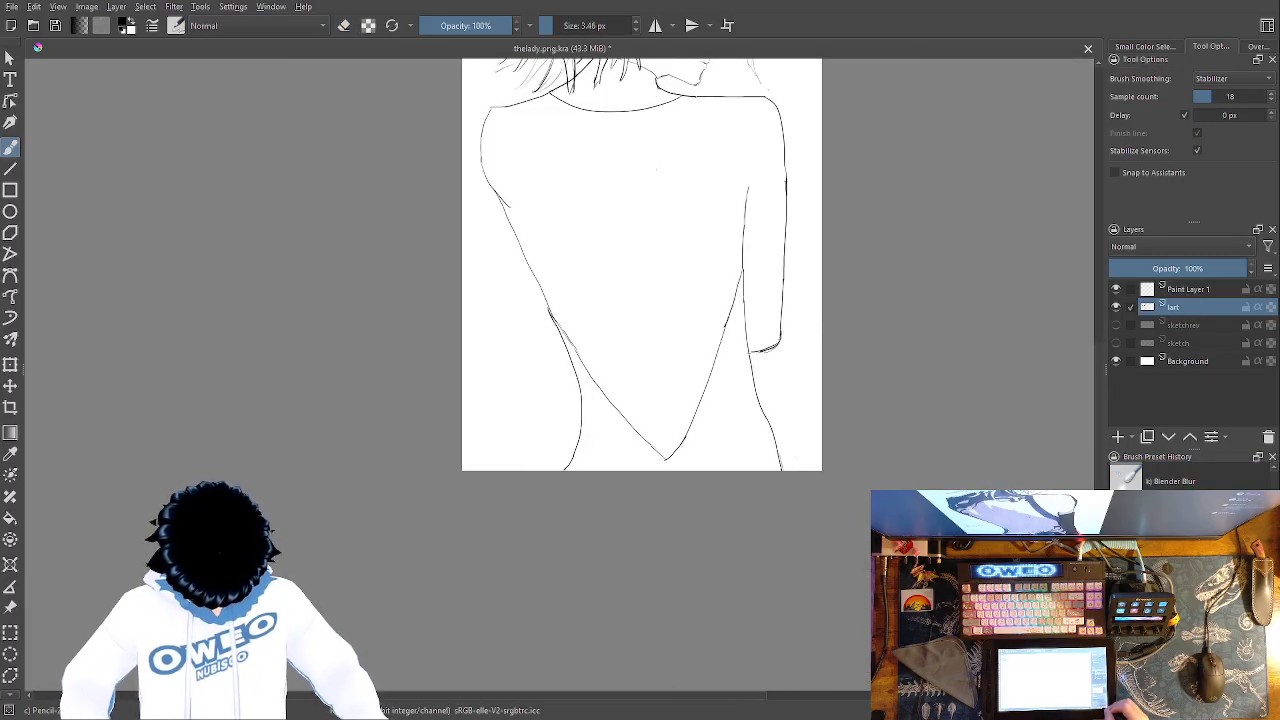
Move Paint Layer 1 directly beneath the line art layer and keep it active
{"action": "left_click_drag", "start_coordinate": [669, 470], "coordinate": [675, 545]}
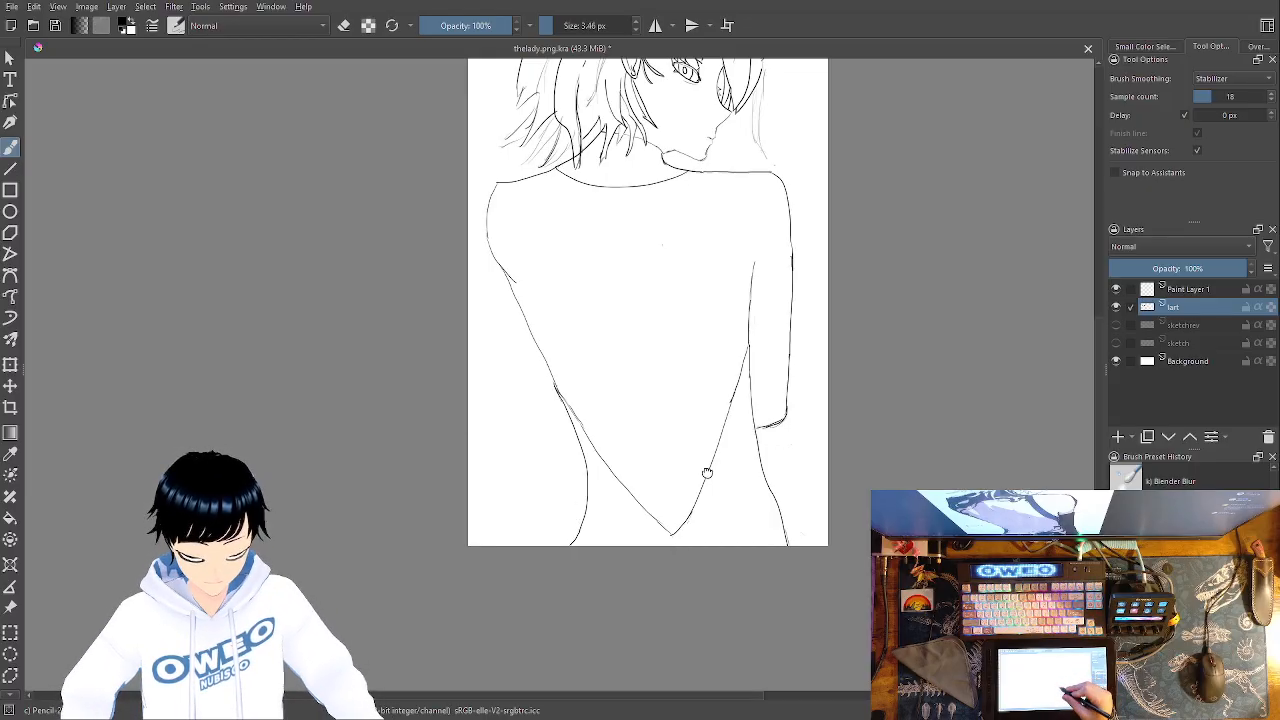
{"action": "left_click_drag", "start_coordinate": [586, 483], "coordinate": [572, 589]}
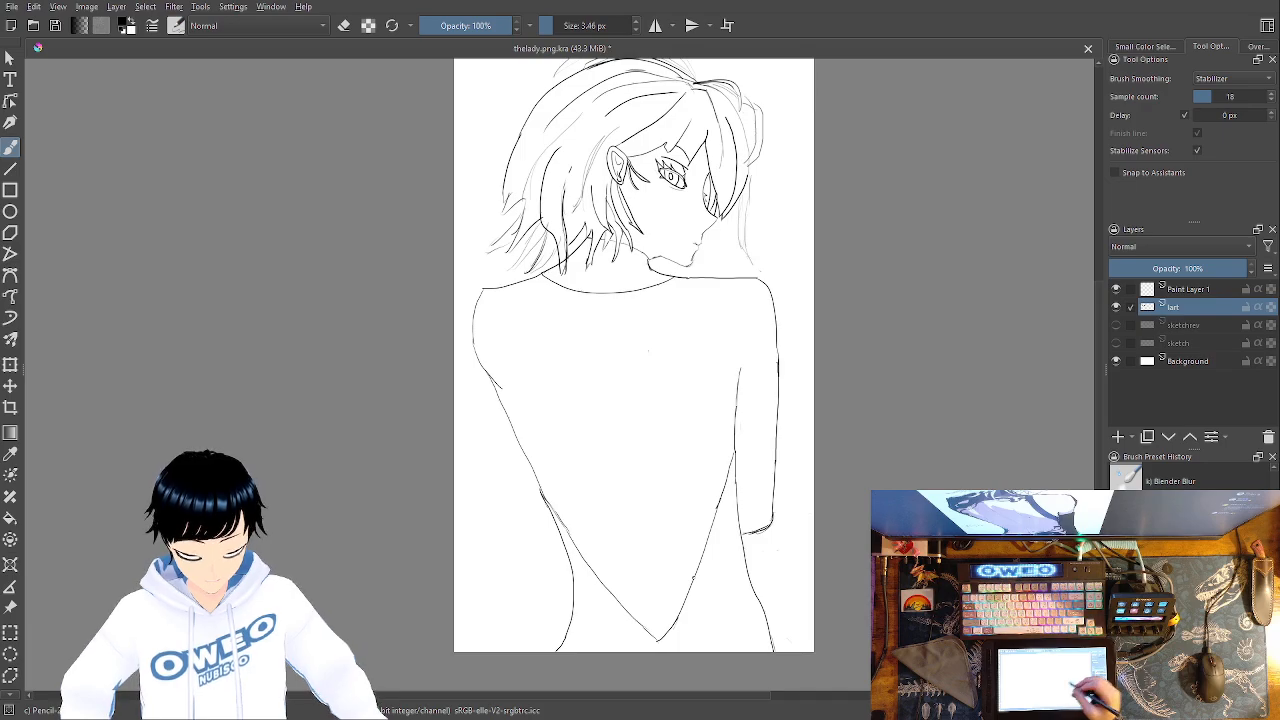
{"action": "left_click", "coordinate": [1200, 289]}
{"action": "mouse_move", "coordinate": [1196, 307]}
{"action": "left_mouse_down"}
{"action": "mouse_move", "coordinate": [1192, 317]}
{"action": "mouse_move", "coordinate": [1214, 312]}
{"action": "left_mouse_up"}
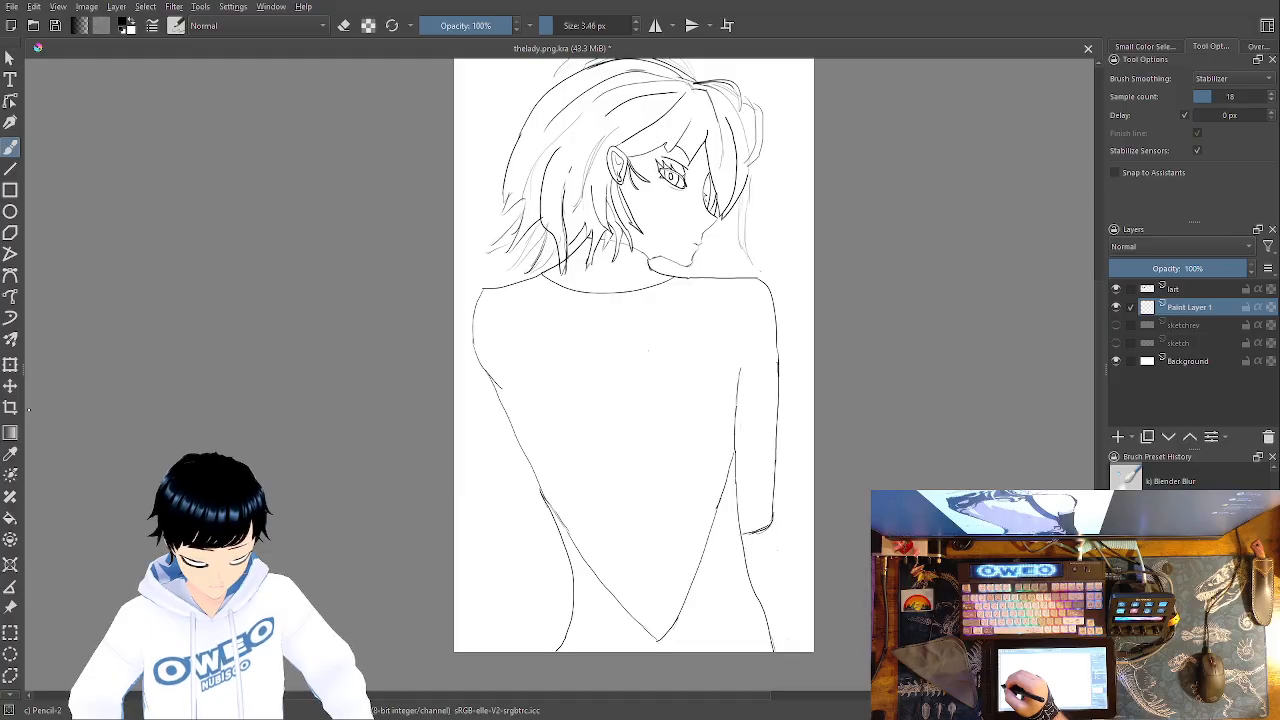
Try a contiguous selection inside the lady's back, first on Paint Layer 1 and then on the line art layer
{"action": "scroll", "coordinate": [12, 652], "scroll_direction": "down", "scroll_amount": 2}
{"action": "left_click", "coordinate": [10, 677]}
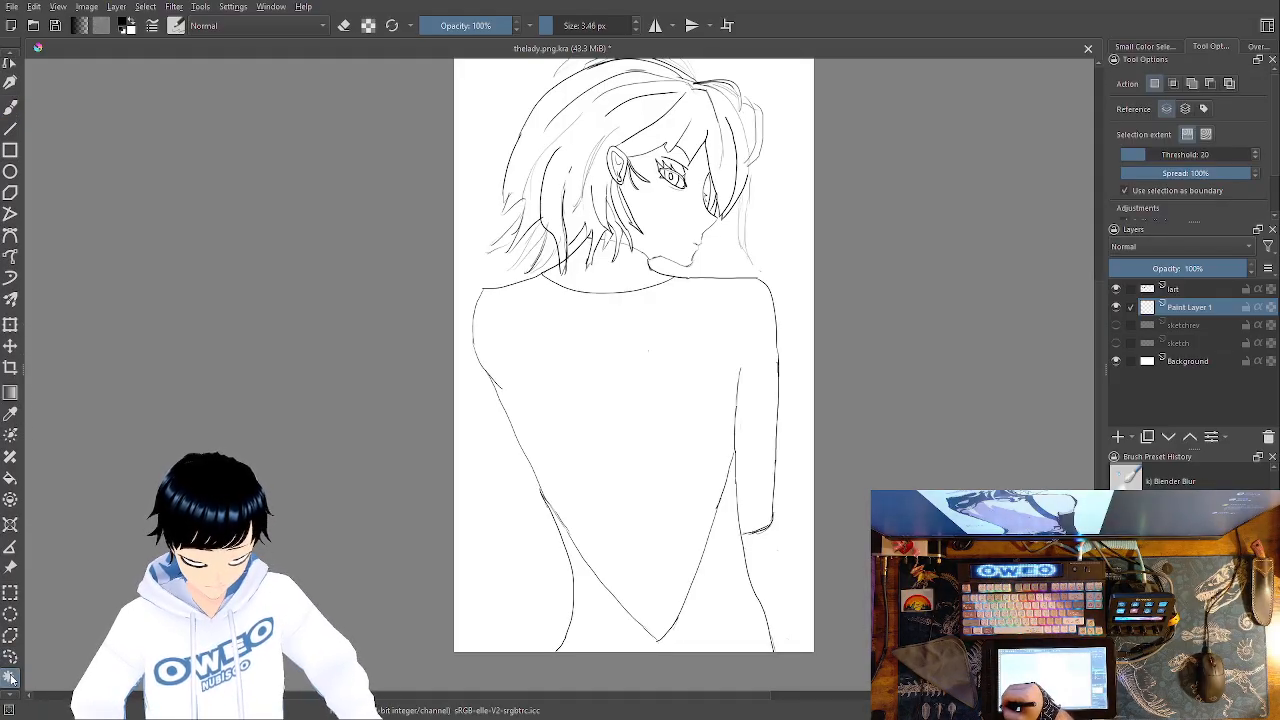
{"action": "left_click", "coordinate": [657, 388]}
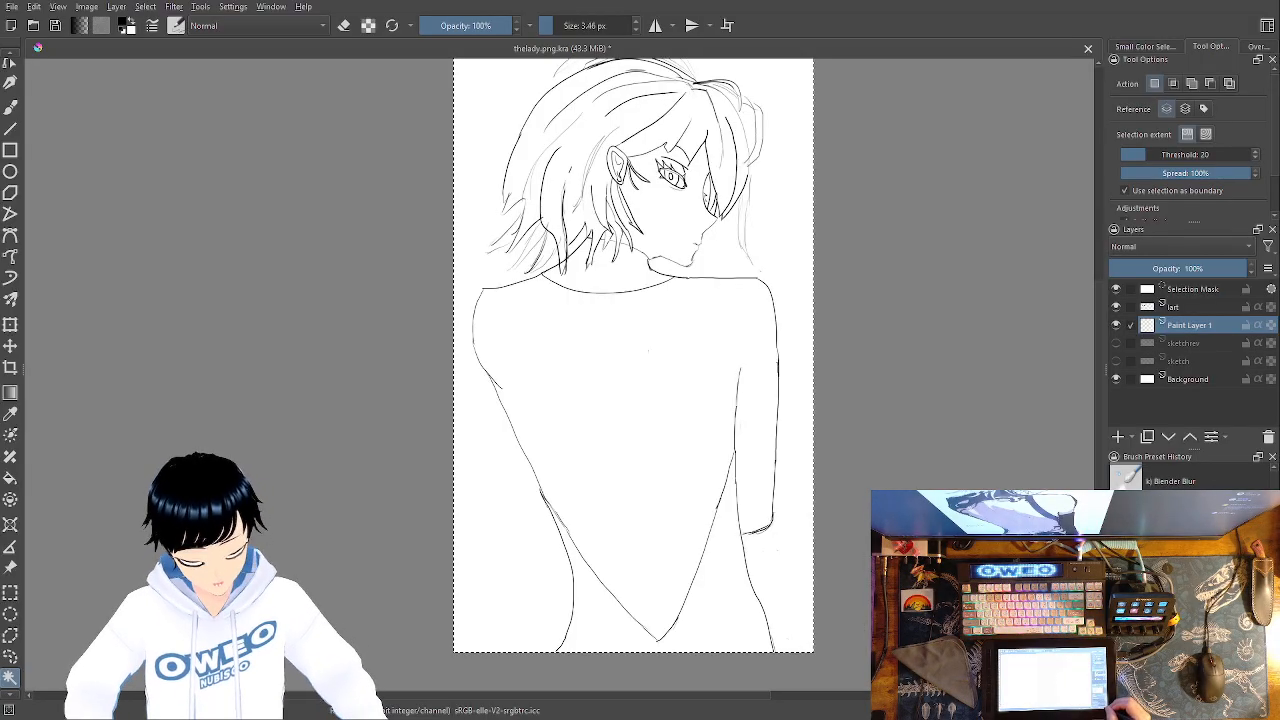
{"action": "key", "text": "ctrl+plus"}
{"action": "key", "text": "ctrl+plus"}
{"action": "key", "text": "ctrl+plus"}
{"action": "key", "text": "ctrl+plus"}
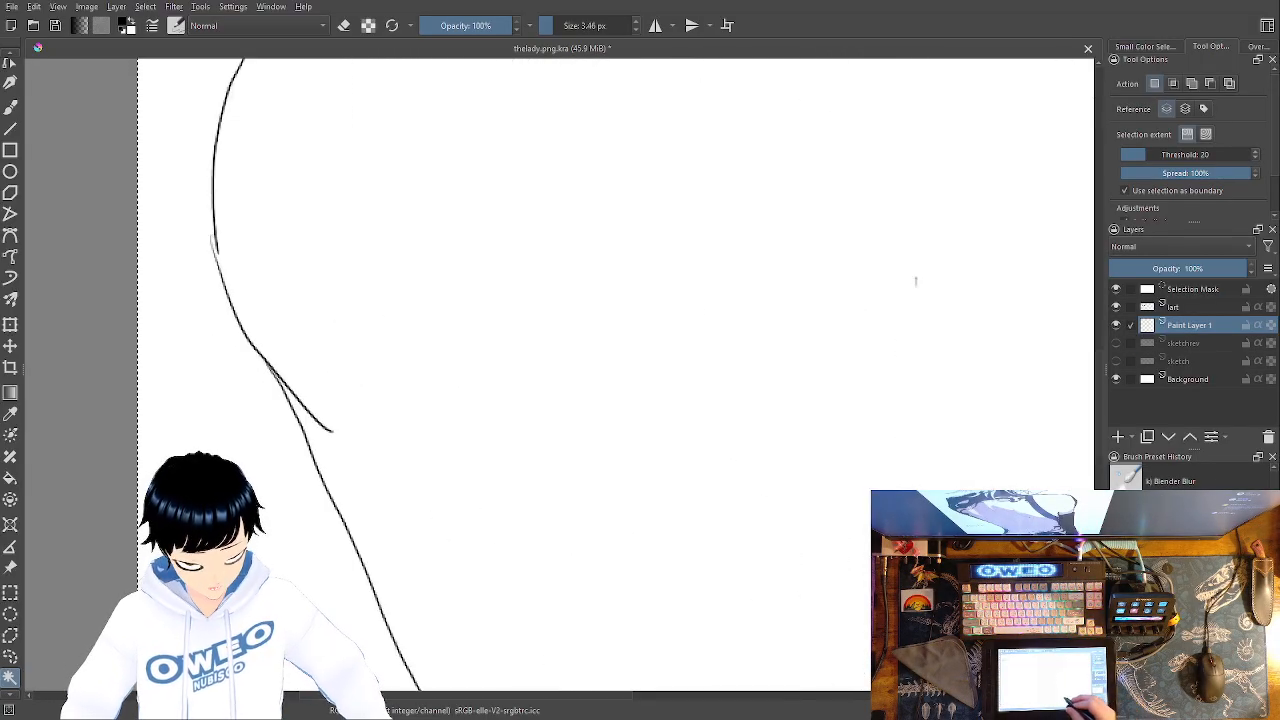
{"action": "left_click", "coordinate": [1190, 306]}
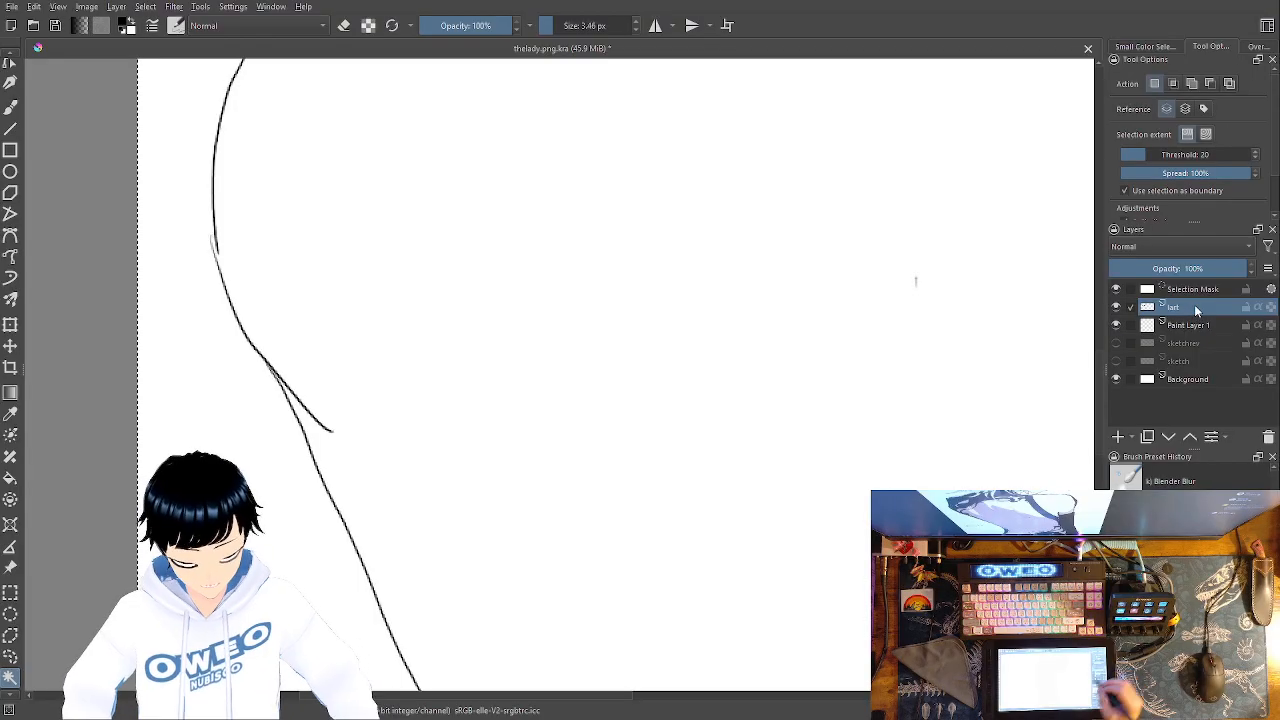
{"action": "left_click", "coordinate": [745, 472]}
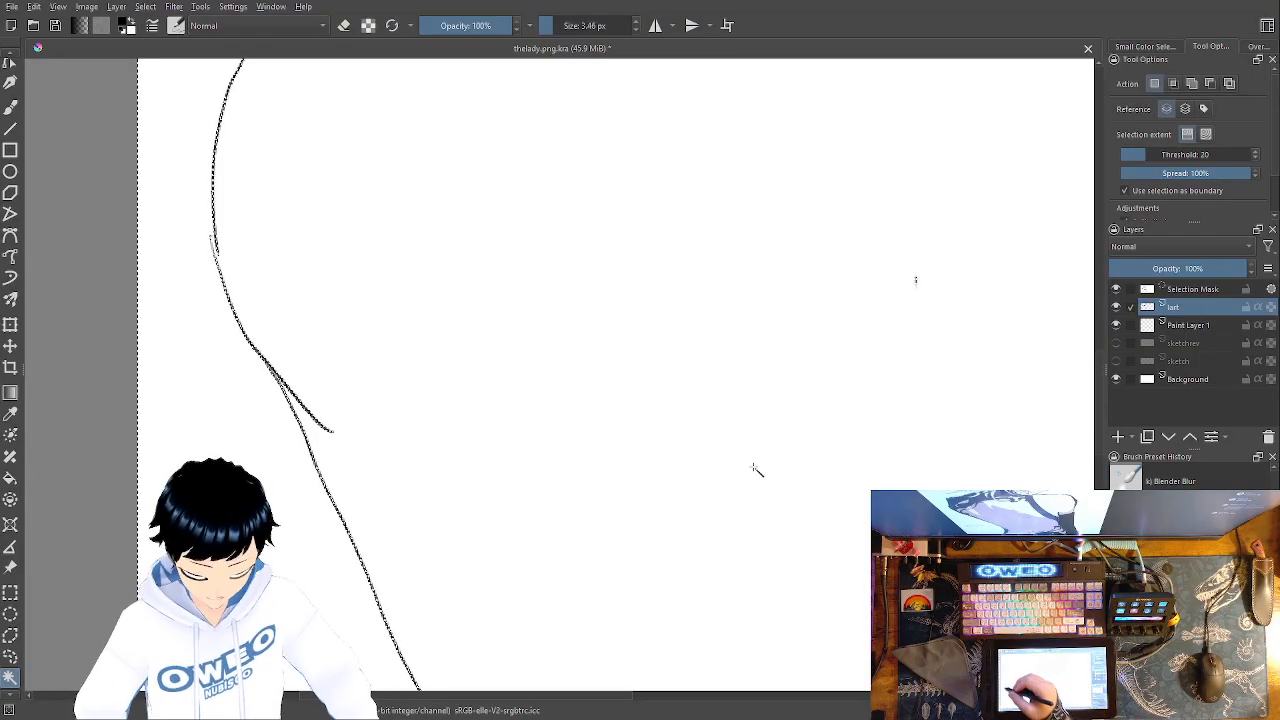
Clear the selection and bridge the weak spot in the left arm's outer line with Pencil-2
{"action": "left_click", "coordinate": [10, 104]}
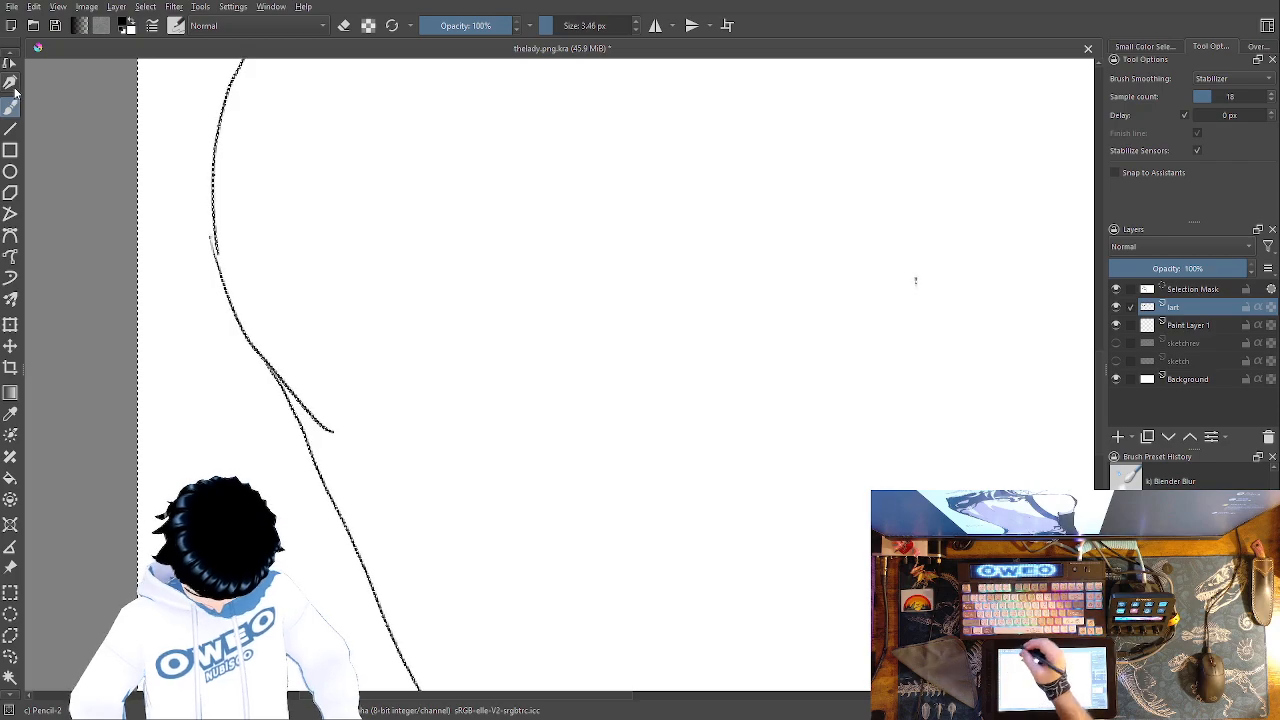
{"action": "key", "text": "ctrl+shift+a"}
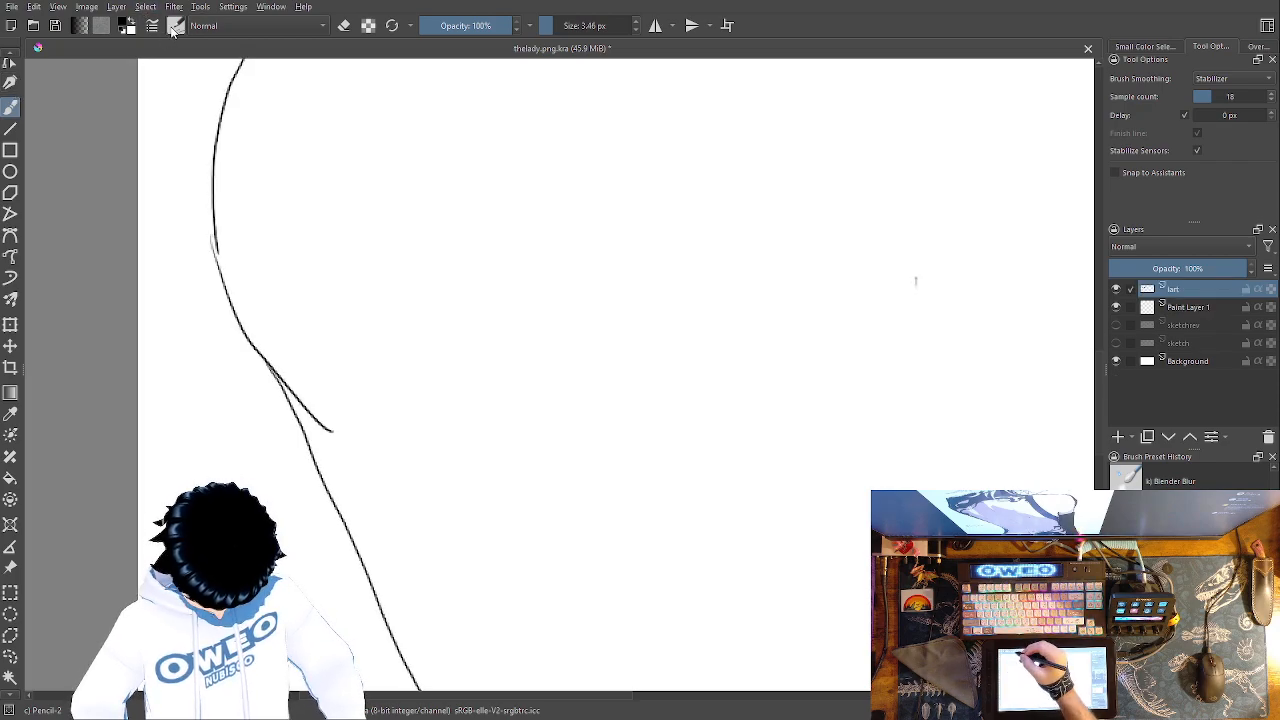
{"action": "left_click_drag", "start_coordinate": [217, 227], "coordinate": [226, 292]}
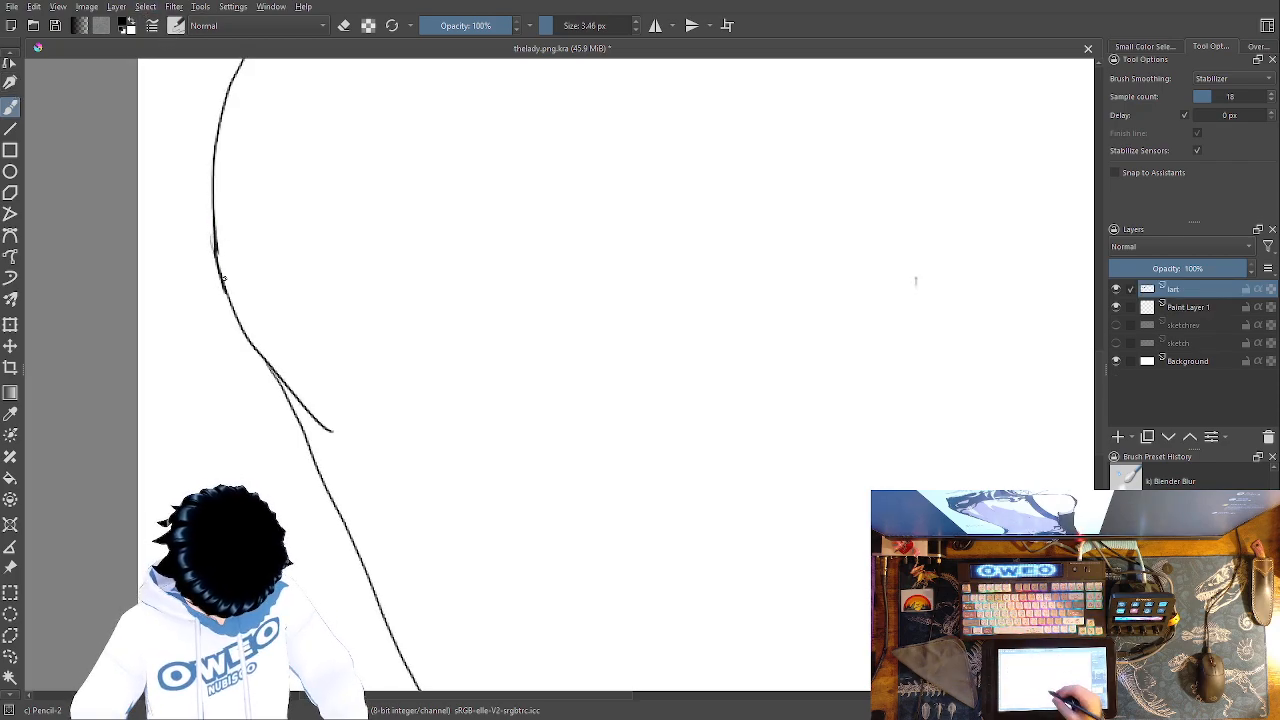
Join the upper end of the back's right diagonal line to the right arm's inner line with Pencil-2
{"action": "left_click_drag", "start_coordinate": [610, 510], "coordinate": [88, 581]}
{"action": "left_click_drag", "start_coordinate": [871, 466], "coordinate": [843, 529]}
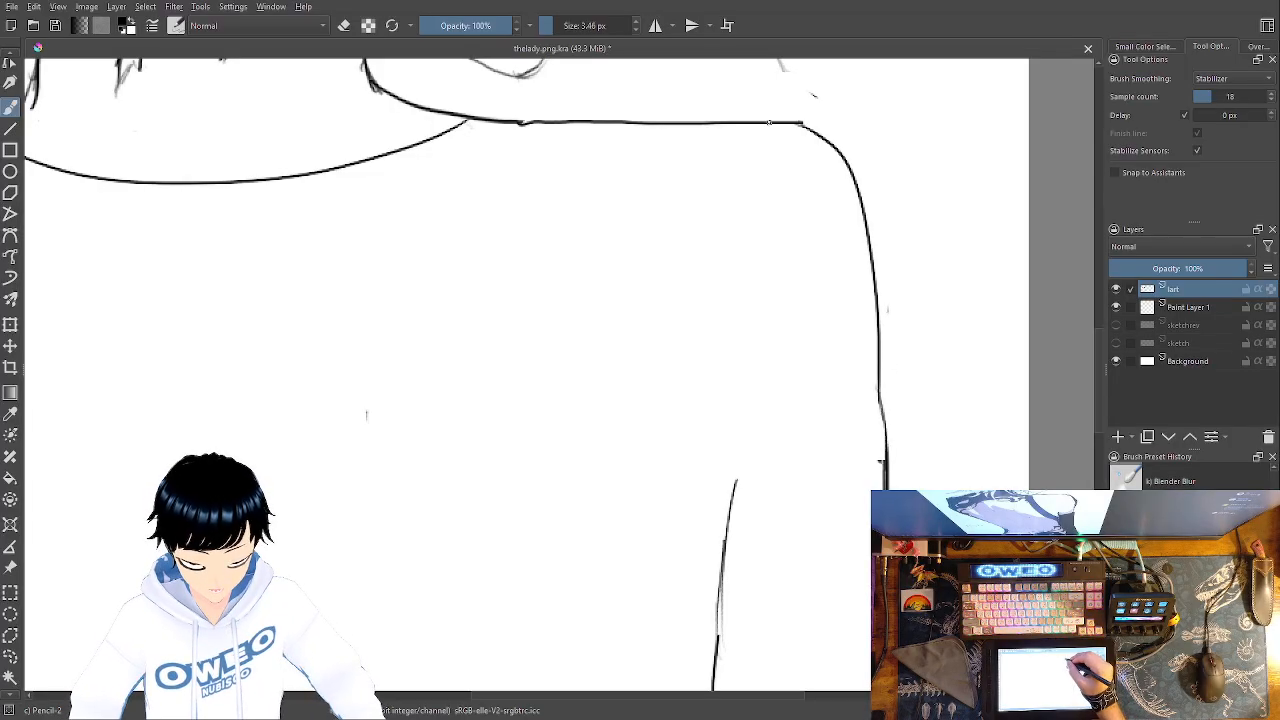
{"action": "mouse_move", "coordinate": [688, 372]}
{"action": "left_mouse_down"}
{"action": "mouse_move", "coordinate": [683, 174]}
{"action": "mouse_move", "coordinate": [695, 123]}
{"action": "left_mouse_up"}
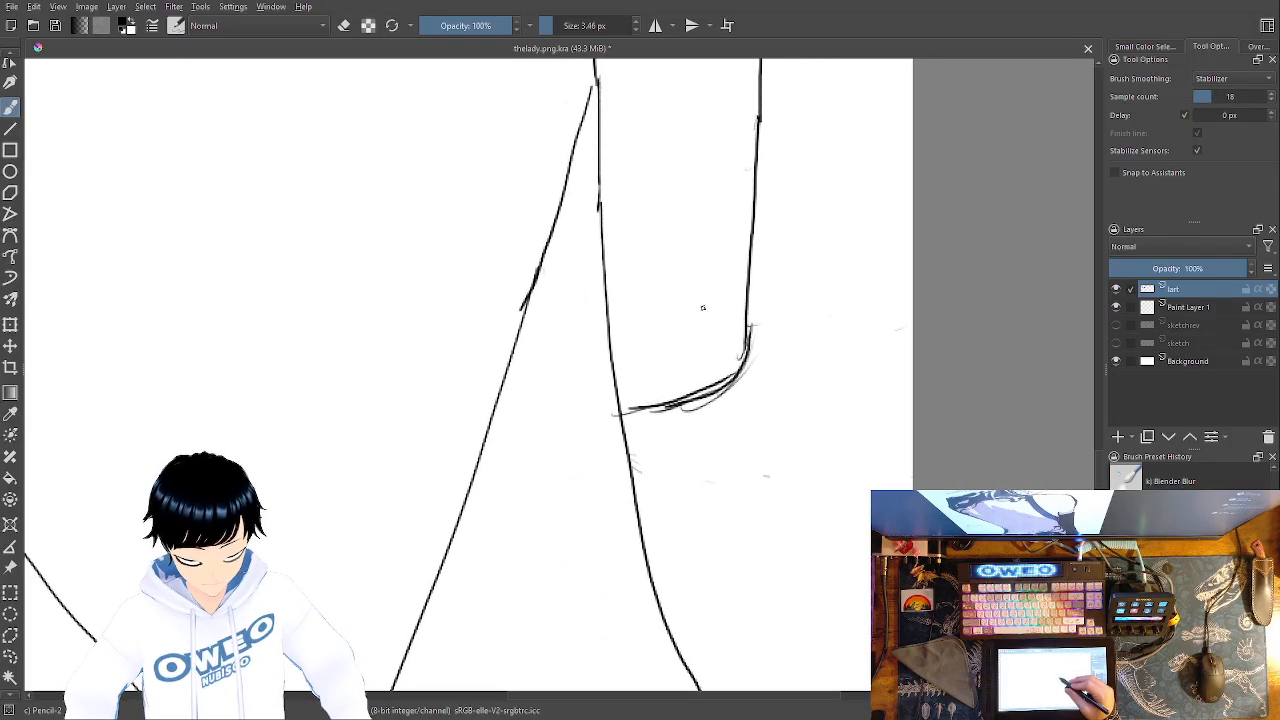
{"action": "left_click_drag", "start_coordinate": [772, 347], "coordinate": [831, 506]}
{"action": "left_click_drag", "start_coordinate": [714, 449], "coordinate": [829, 540]}
{"action": "mouse_move", "coordinate": [720, 580]}
{"action": "left_mouse_down"}
{"action": "mouse_move", "coordinate": [851, 434]}
{"action": "mouse_move", "coordinate": [937, 443]}
{"action": "mouse_move", "coordinate": [832, 474]}
{"action": "left_mouse_up"}
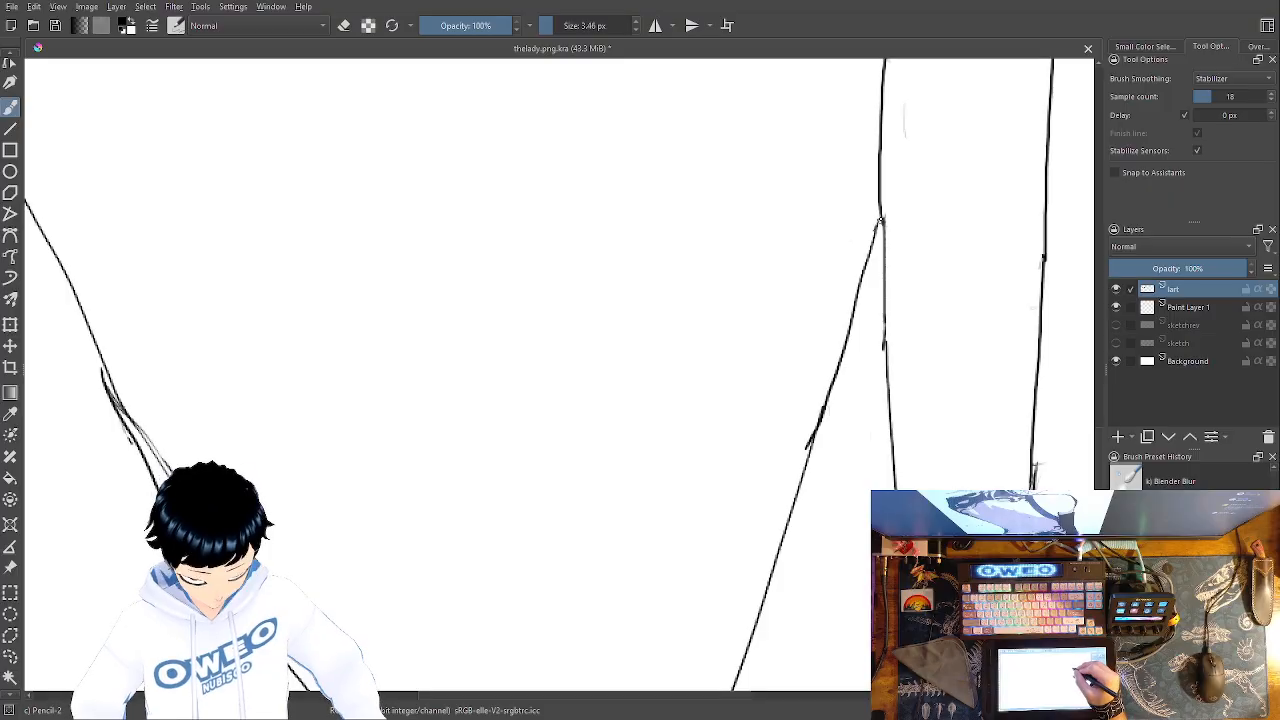
{"action": "left_click_drag", "start_coordinate": [882, 210], "coordinate": [875, 236]}
Reinforce the lower point of the V-shaped back opening with a Pencil-2 stroke along its right side
{"action": "left_click_drag", "start_coordinate": [816, 417], "coordinate": [903, 6]}
{"action": "left_click_drag", "start_coordinate": [820, 472], "coordinate": [809, 475]}
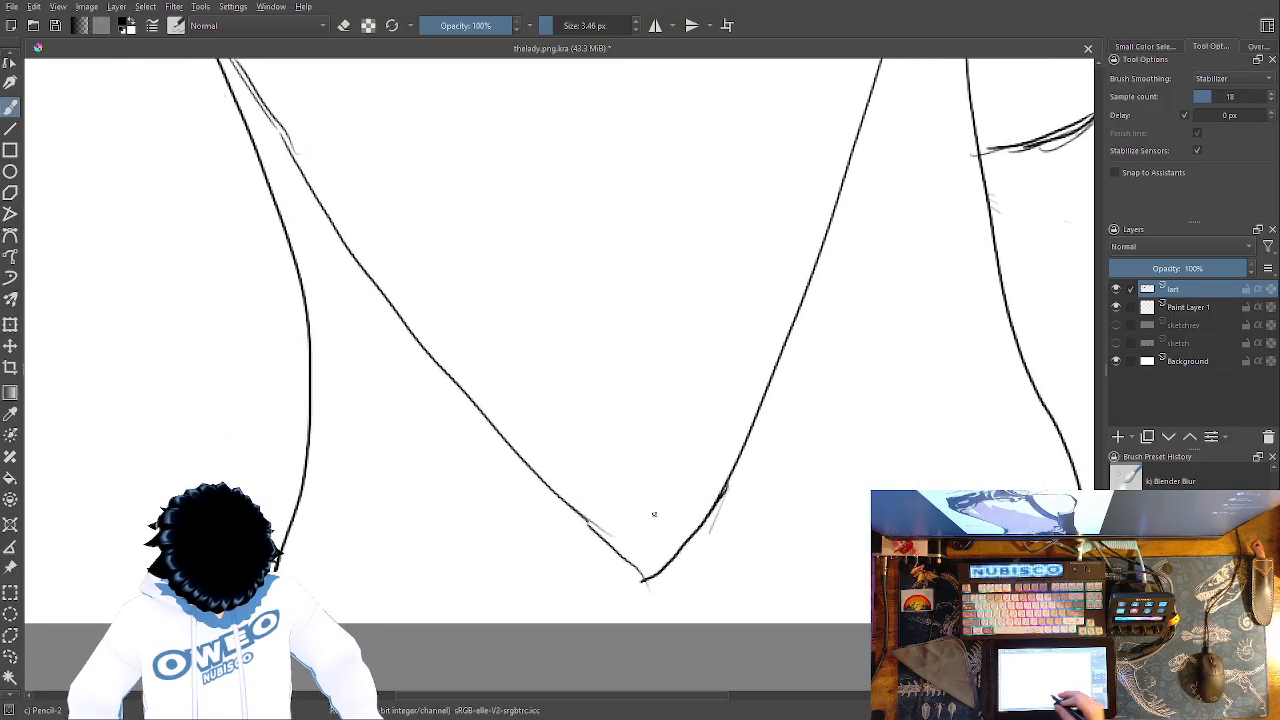
{"action": "mouse_move", "coordinate": [628, 548]}
{"action": "left_mouse_down"}
{"action": "mouse_move", "coordinate": [393, 663]}
{"action": "mouse_move", "coordinate": [493, 613]}
{"action": "left_mouse_up"}
{"action": "left_click_drag", "start_coordinate": [756, 323], "coordinate": [771, 153]}
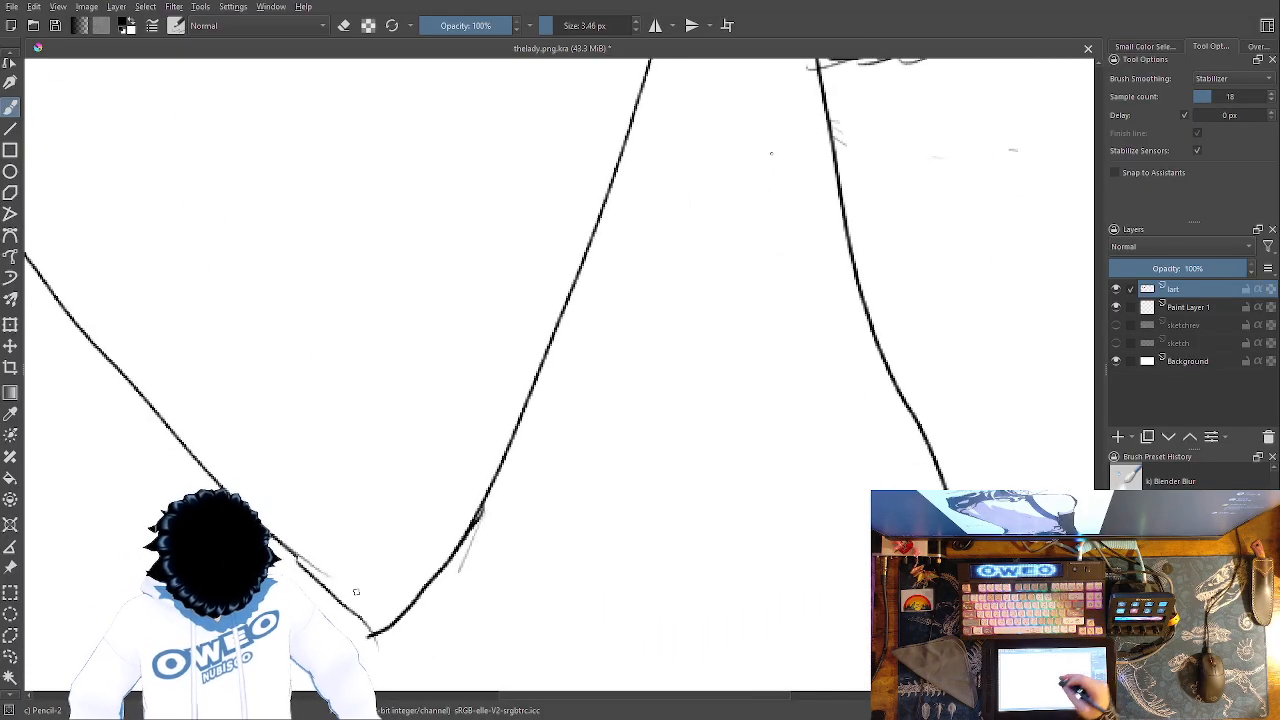
{"action": "left_click_drag", "start_coordinate": [475, 518], "coordinate": [410, 610]}
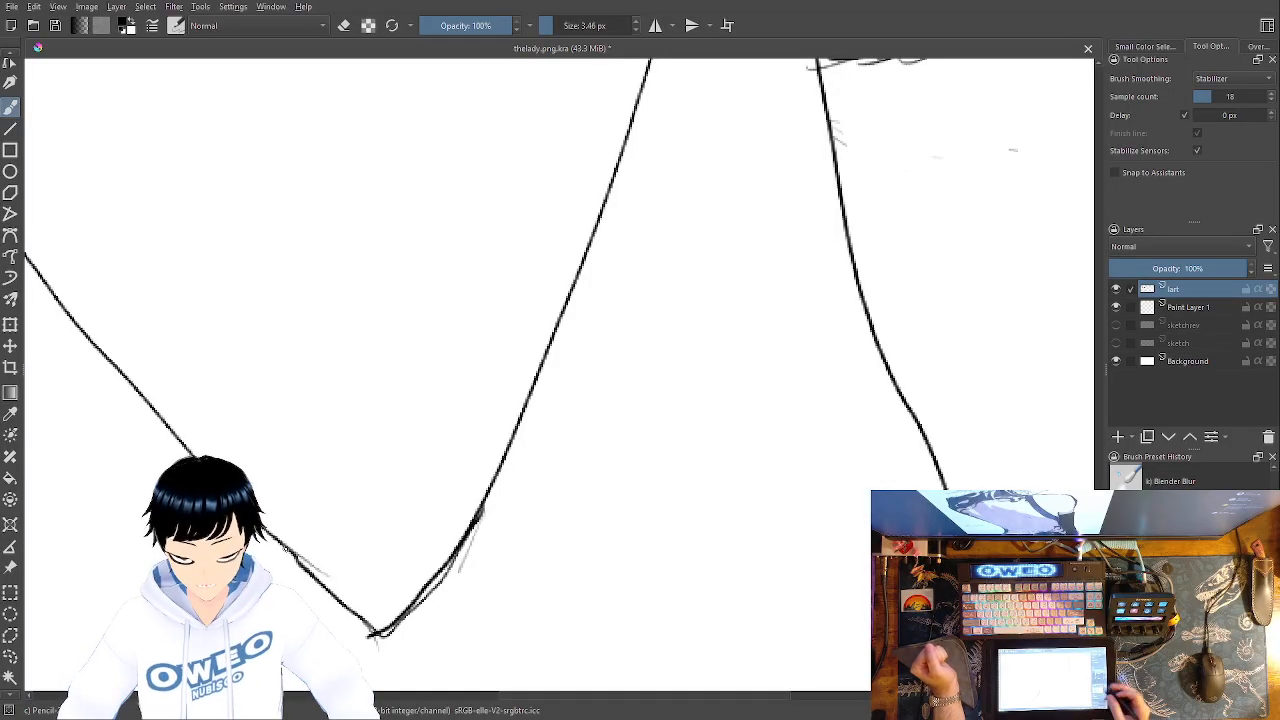
Examine the junction of the back's left diagonal and the left waist line for gaps
{"action": "key", "text": "minus"}
{"action": "left_click_drag", "start_coordinate": [515, 440], "coordinate": [684, 640]}
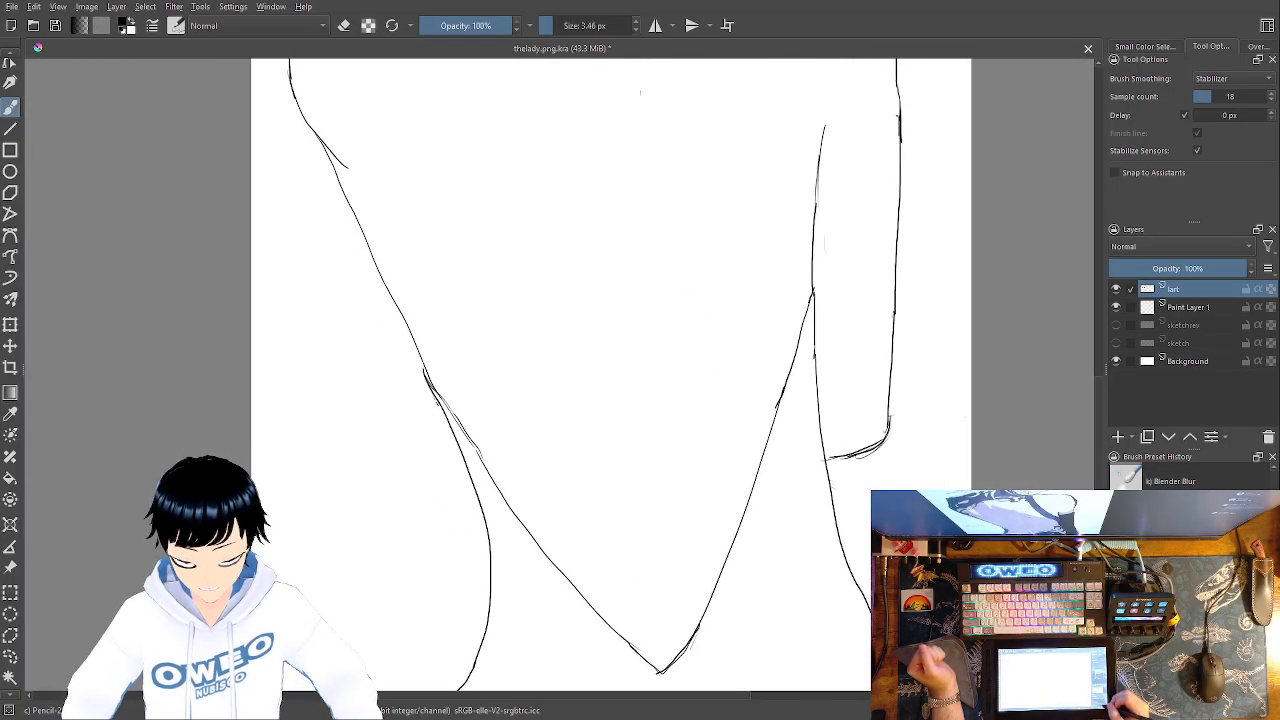
{"action": "key", "text": "plus"}
{"action": "key", "text": "plus"}
{"action": "key", "text": "plus"}
{"action": "key", "text": "plus"}
{"action": "left_click_drag", "start_coordinate": [622, 434], "coordinate": [868, 457]}
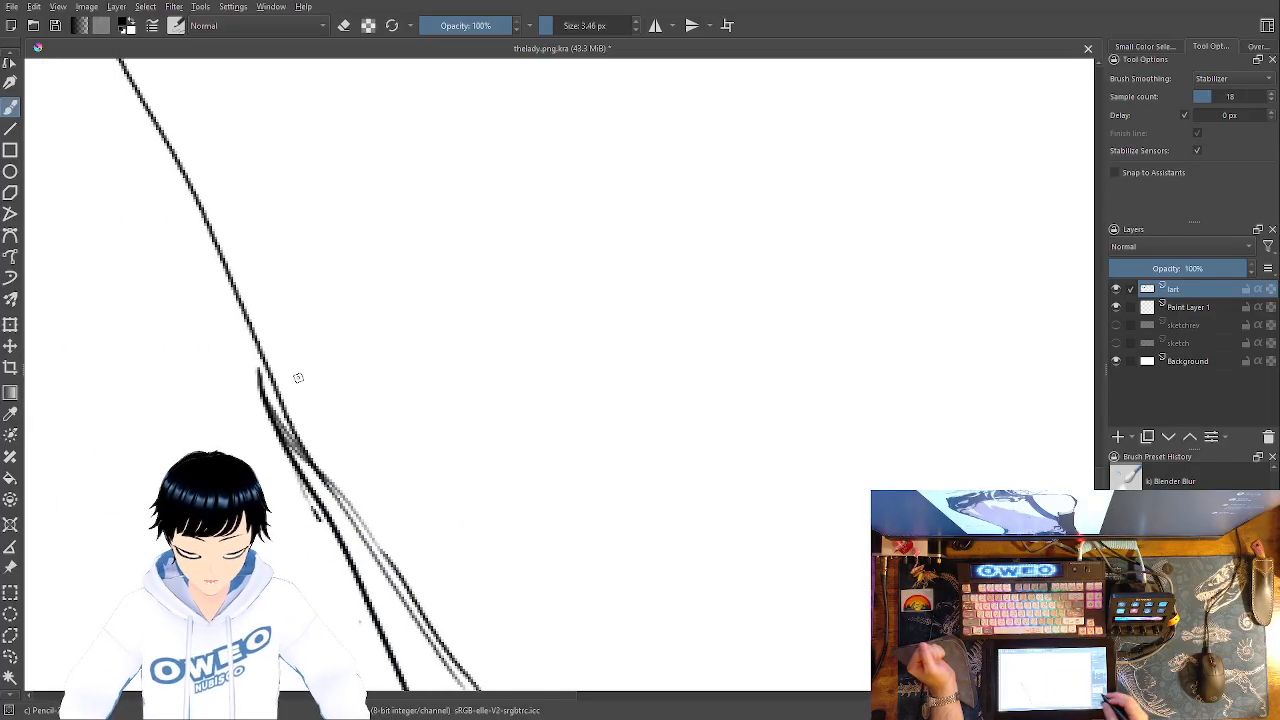
{"action": "key", "text": "minus"}
{"action": "key", "text": "minus"}
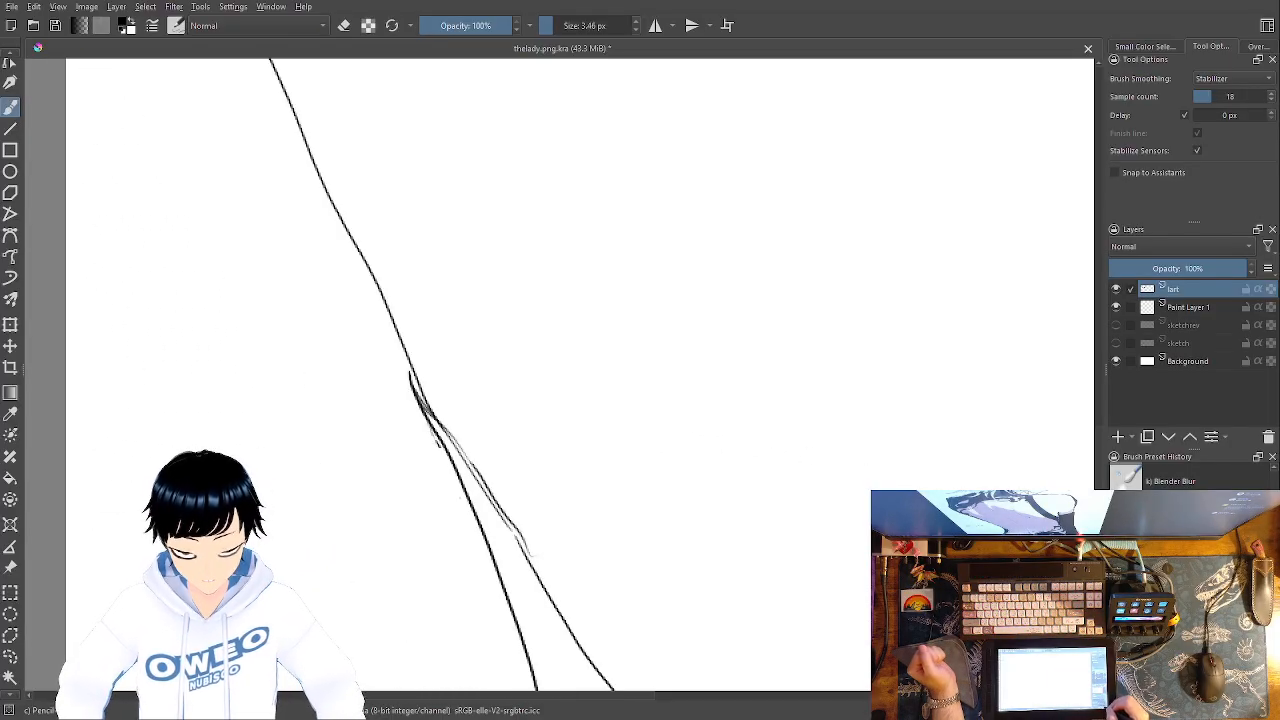
Make a contiguous selection inside the back on the line art layer and check the left shoulder outline for breaks
{"action": "key", "text": "minus"}
{"action": "key", "text": "minus"}
{"action": "key", "text": "minus"}
{"action": "left_click_drag", "start_coordinate": [600, 444], "coordinate": [634, 567]}
{"action": "left_click", "coordinate": [10, 680]}
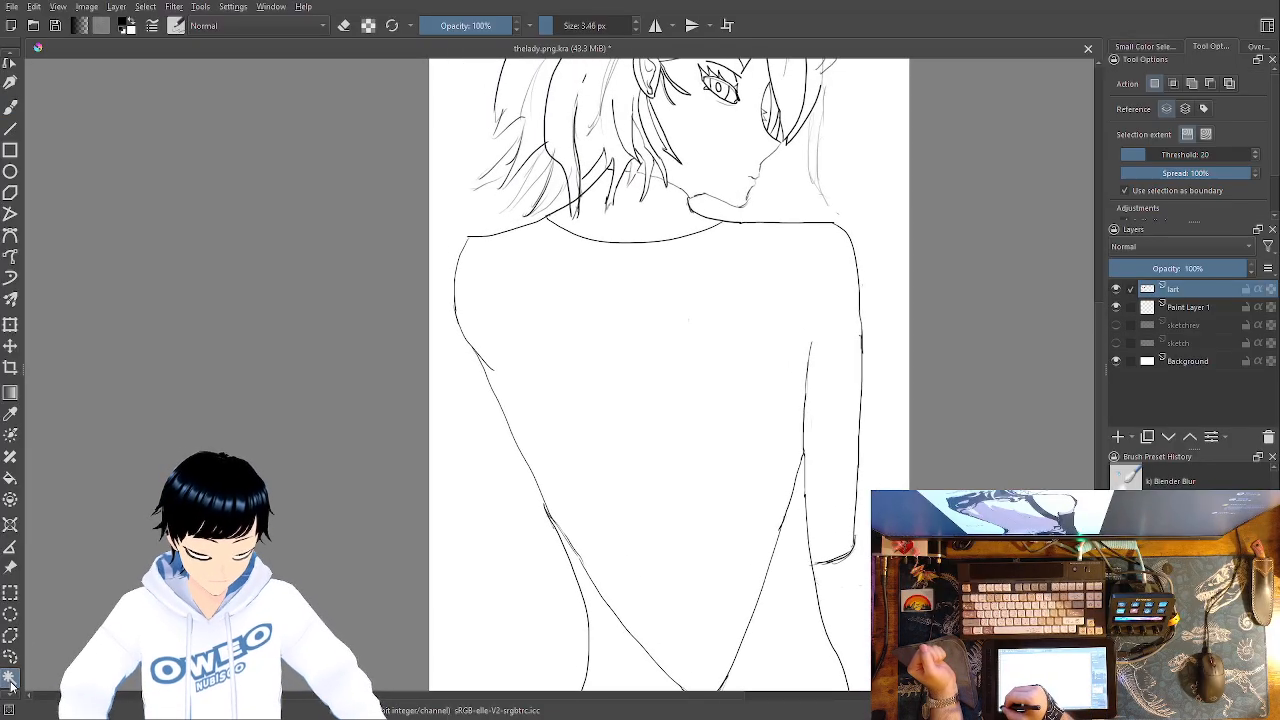
{"action": "left_click", "coordinate": [650, 390]}
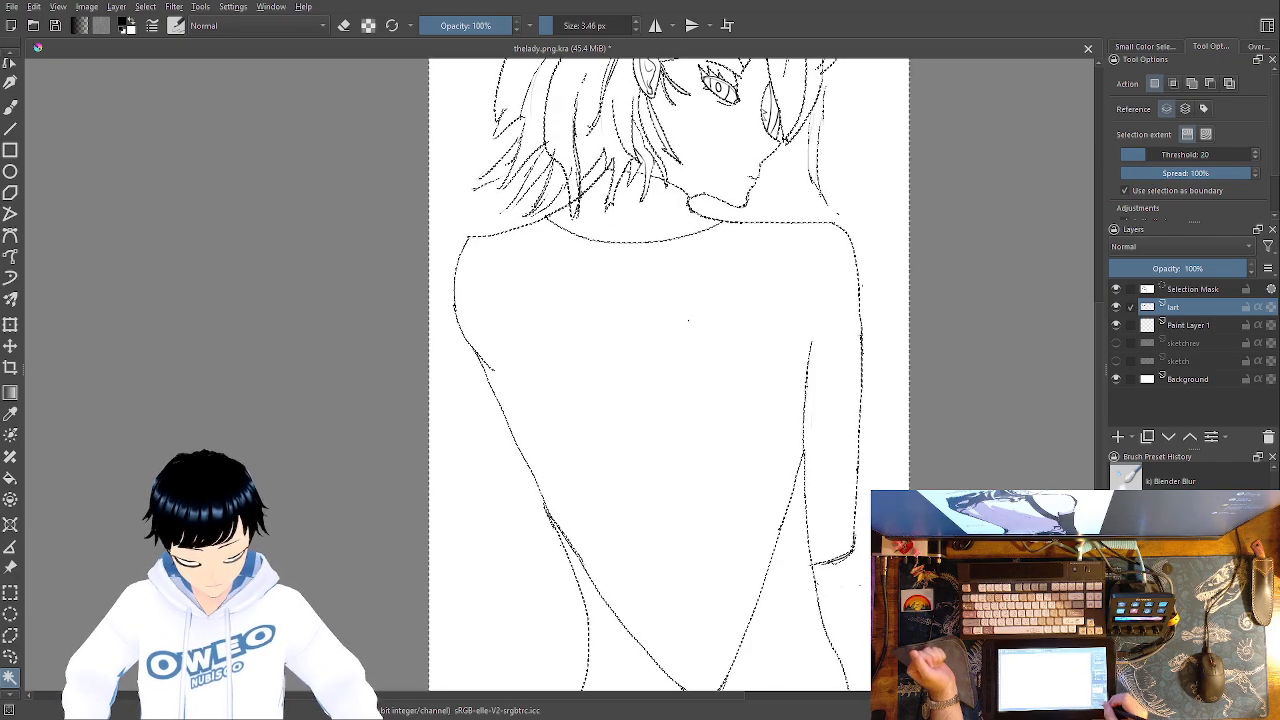
{"action": "key", "text": "1"}
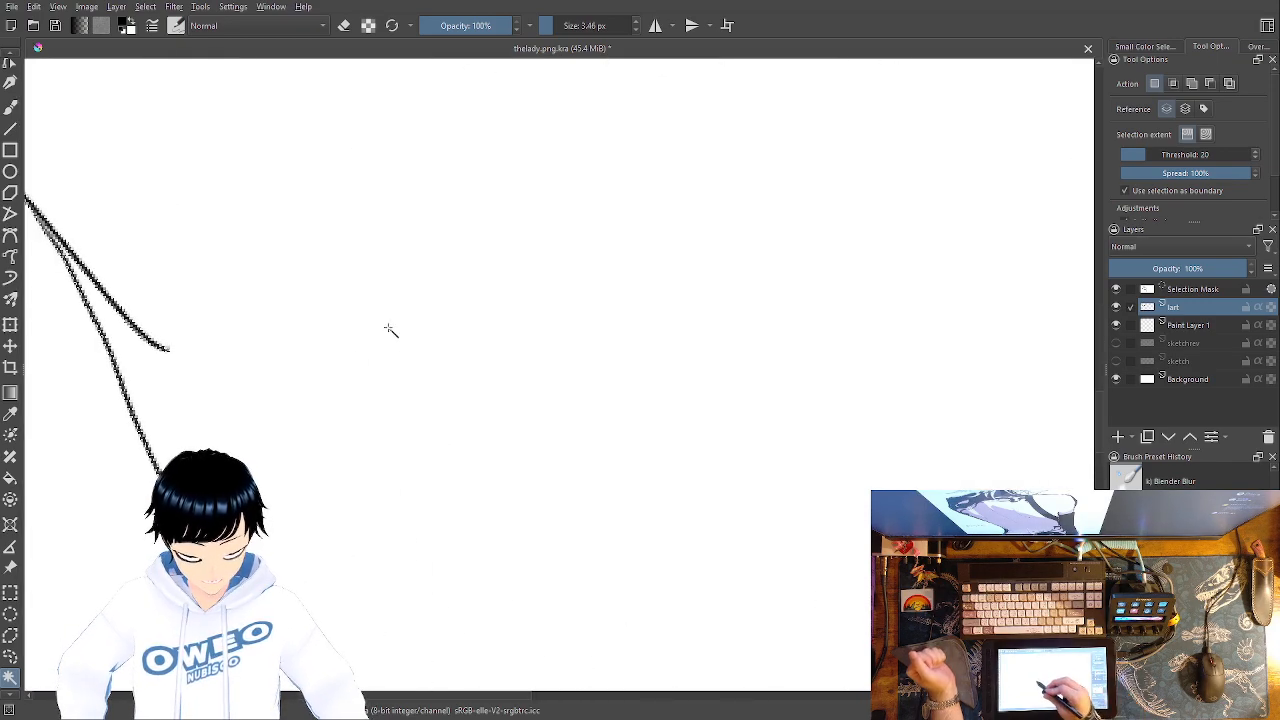
{"action": "left_click_drag", "start_coordinate": [689, 520], "coordinate": [810, 578]}
{"action": "left_click_drag", "start_coordinate": [362, 276], "coordinate": [731, 703]}
{"action": "left_click_drag", "start_coordinate": [587, 212], "coordinate": [537, 406]}
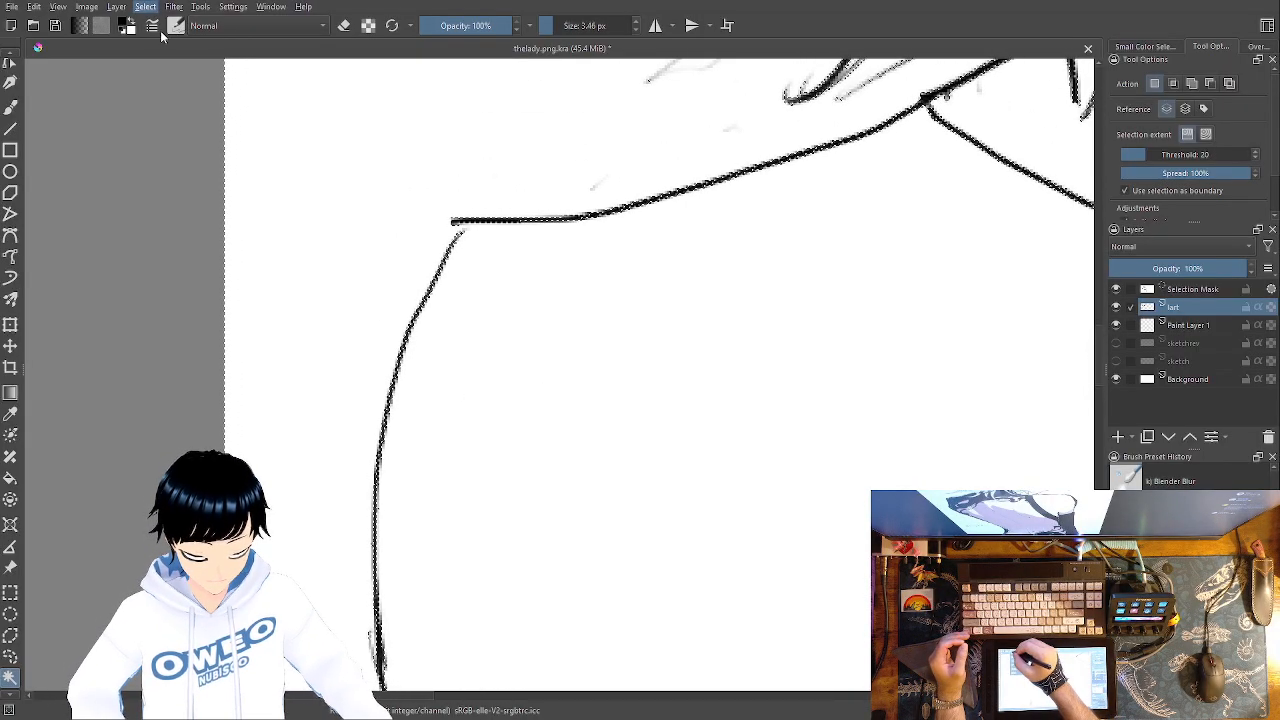
Clear the selection and close the gap between the left shoulder line and the arm's outer line with Pencil-2
{"action": "key", "text": "ctrl+shift+a"}
{"action": "key", "text": "b"}
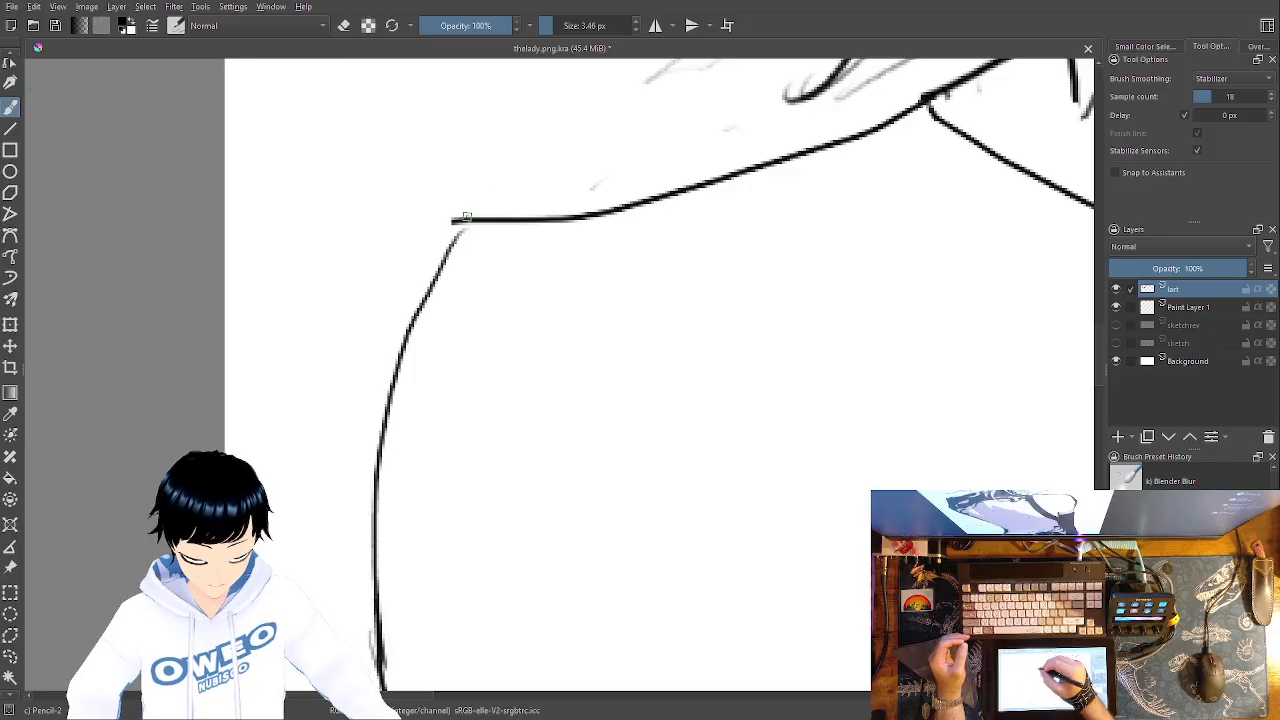
{"action": "left_click_drag", "start_coordinate": [456, 221], "coordinate": [441, 254]}
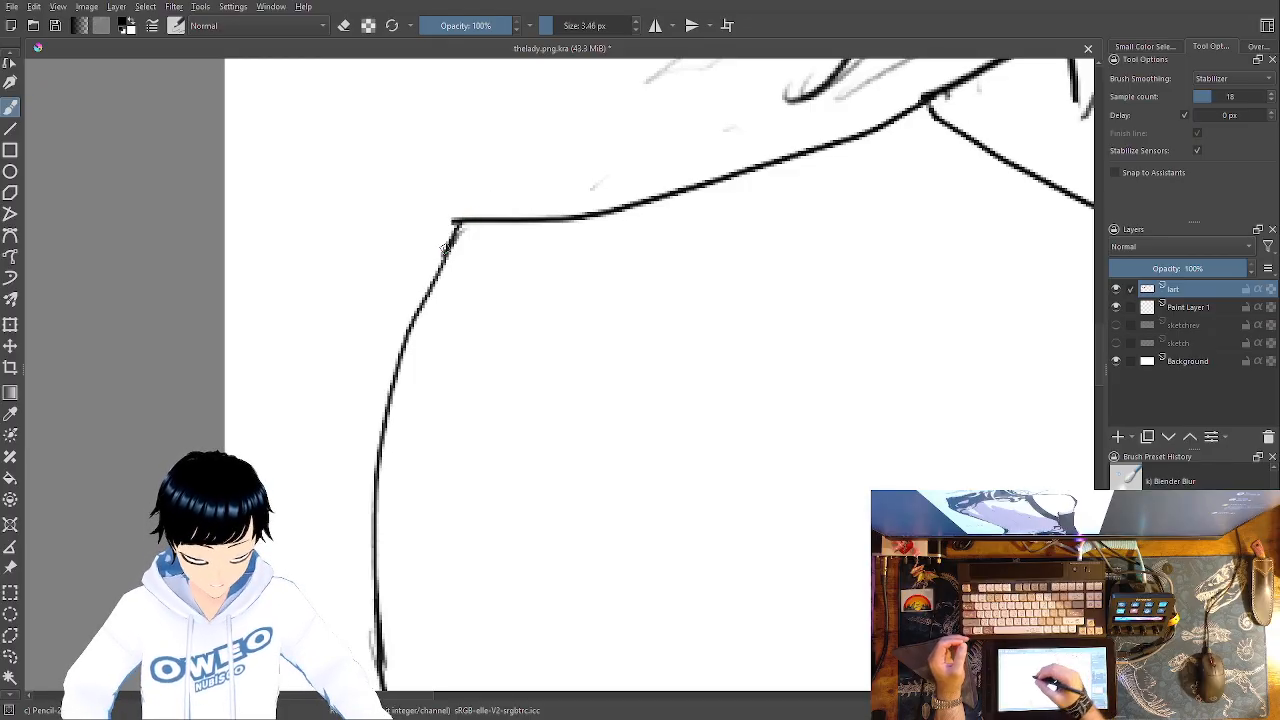
Make a contiguous selection of the area inside the back outline on the lart layer
{"action": "left_click", "coordinate": [10, 678]}
{"action": "left_click", "coordinate": [783, 423]}
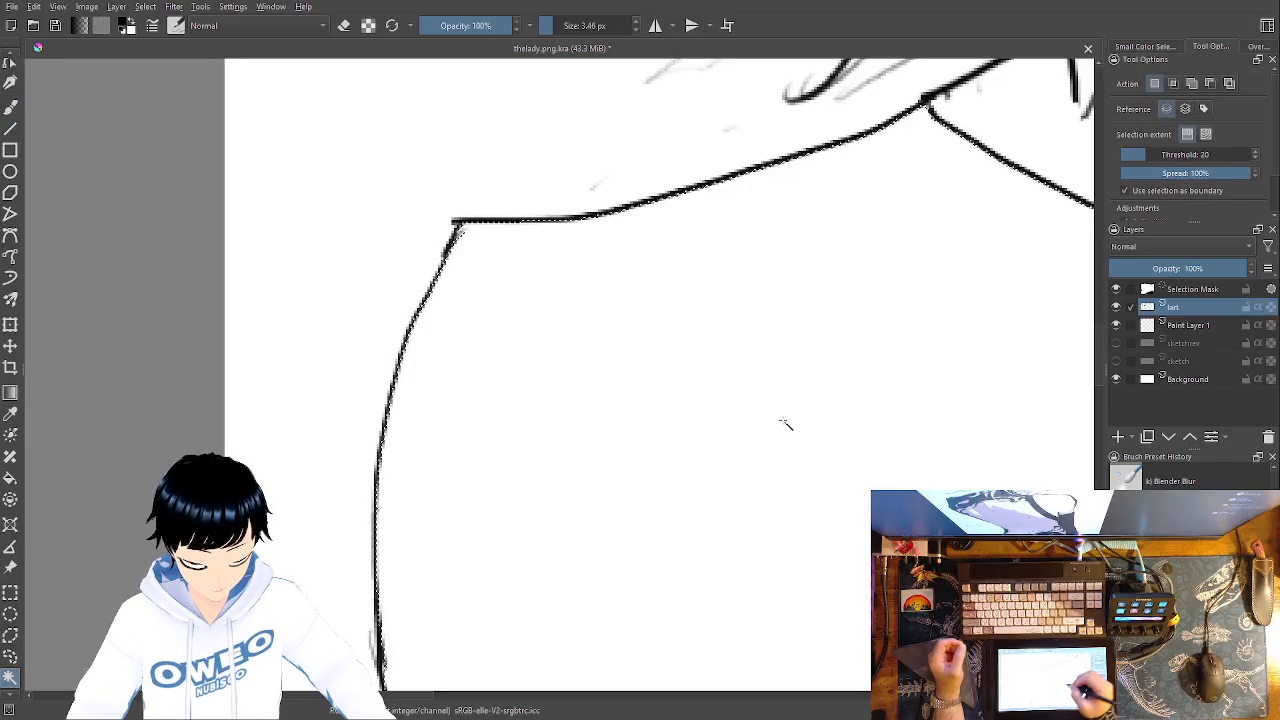
{"action": "key", "text": "minus"}
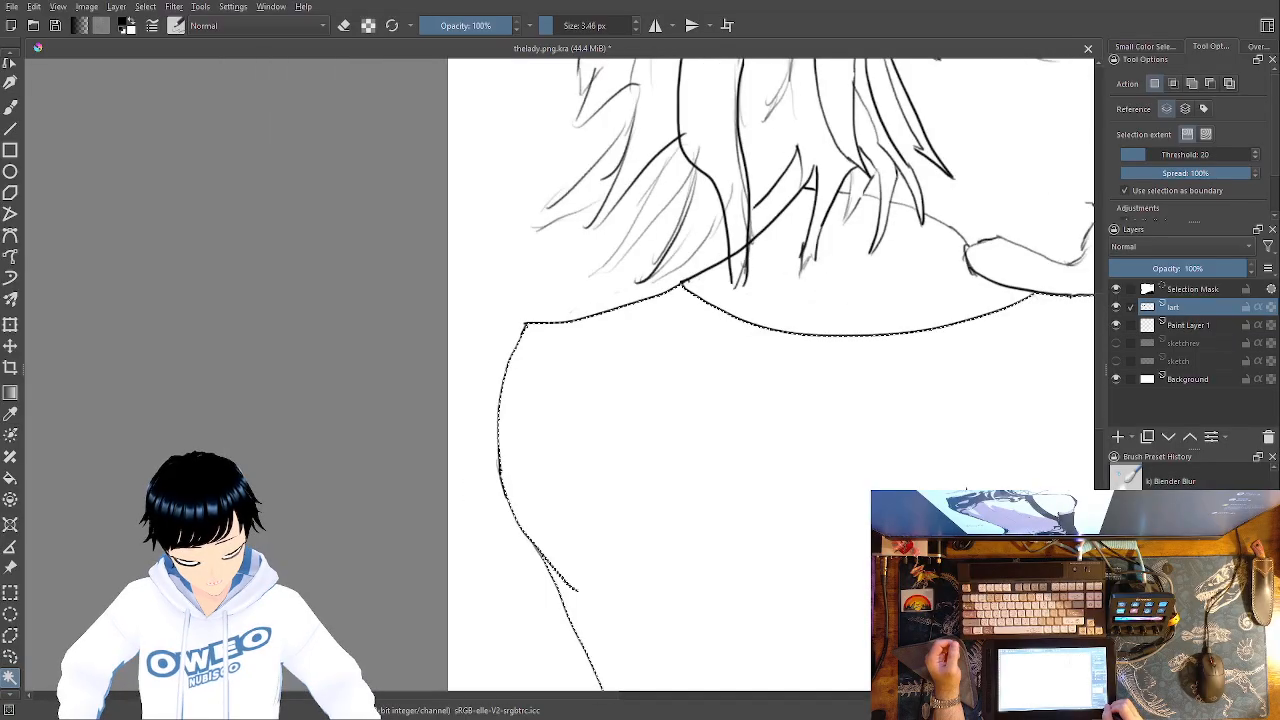
Activate Paint Layer 1 and set its opacity to 50%
{"action": "left_click", "coordinate": [1219, 318]}
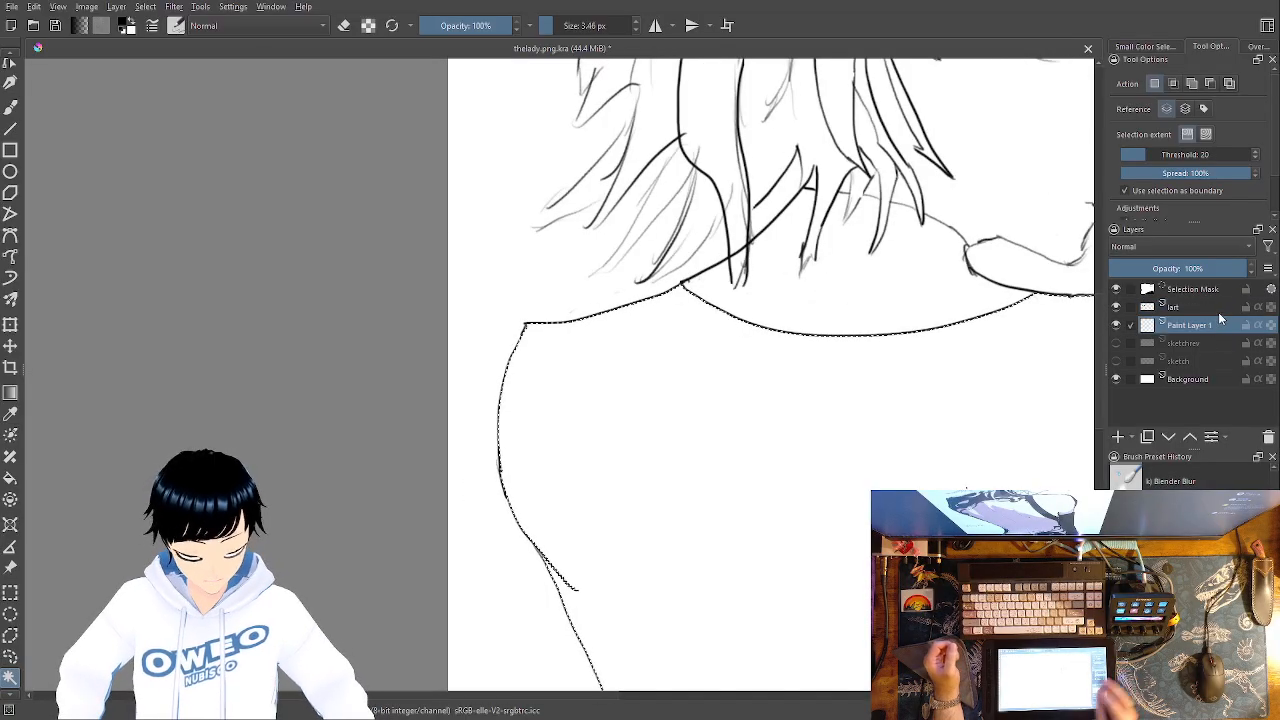
{"action": "left_click_drag", "start_coordinate": [445, 498], "coordinate": [384, 465]}
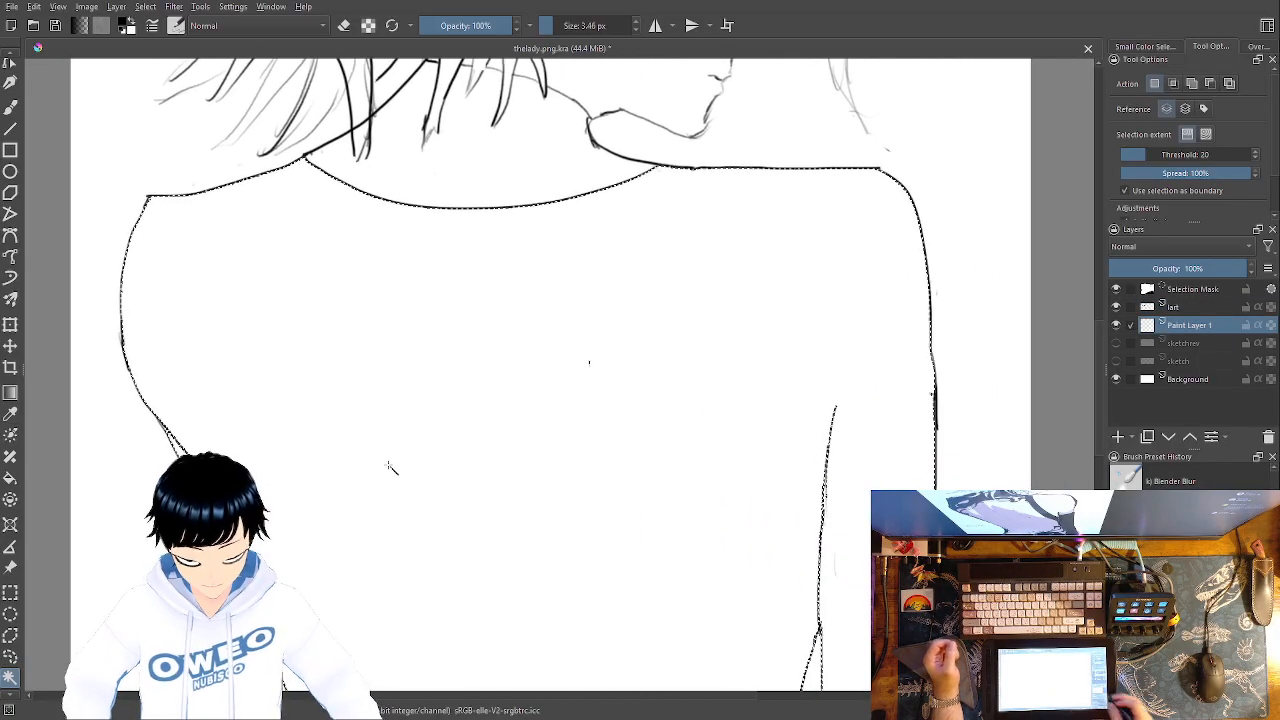
{"action": "key", "text": "minus"}
{"action": "key", "text": "minus"}
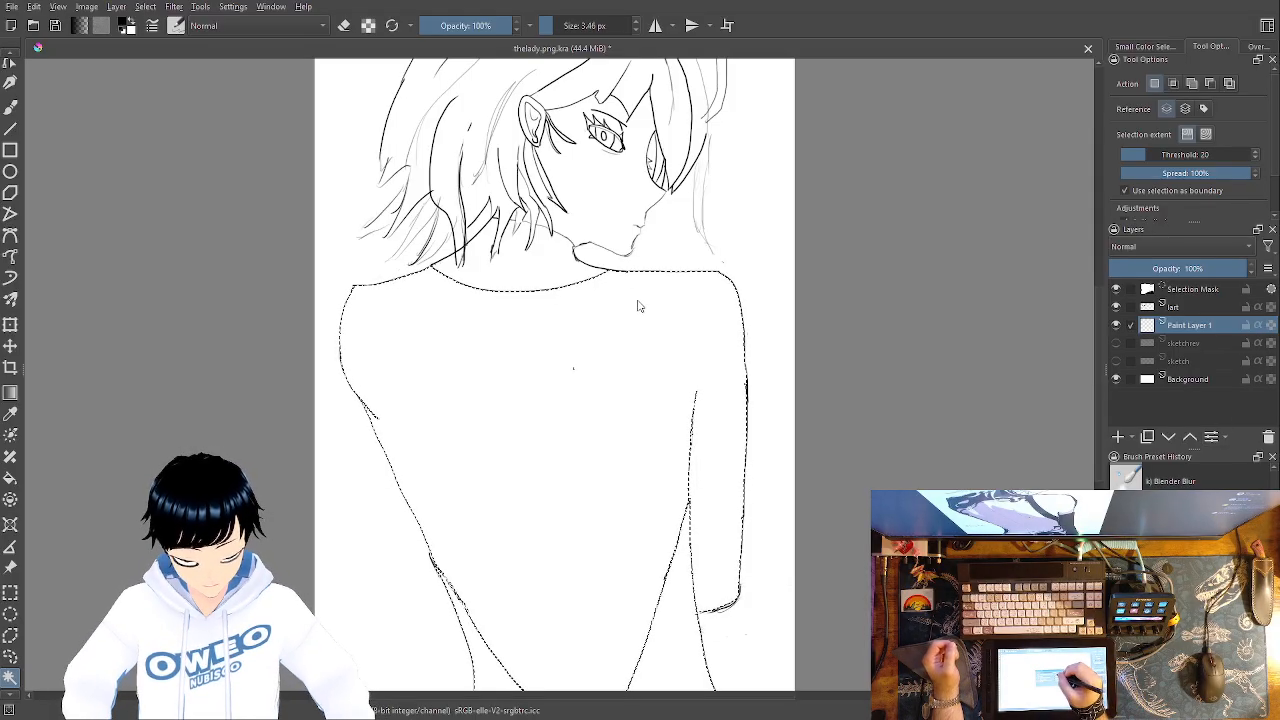
{"action": "left_click_drag", "start_coordinate": [561, 304], "coordinate": [555, 302]}
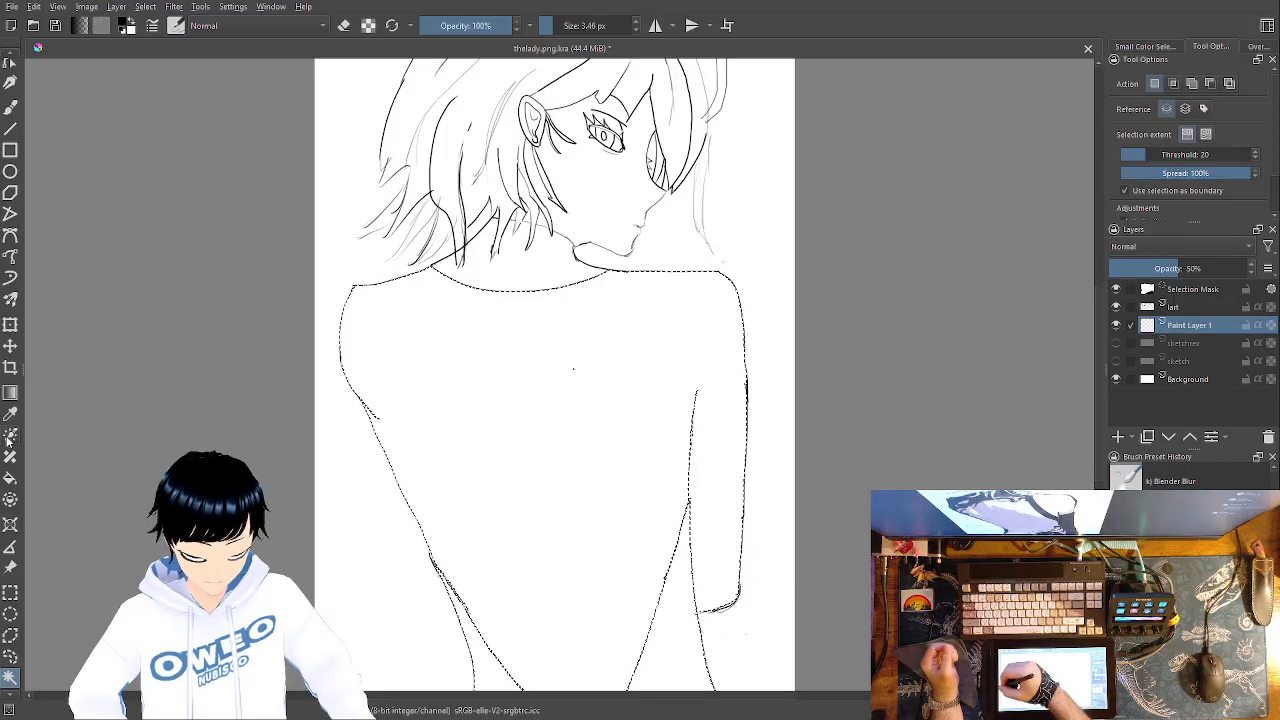
Choose the Fill tool and set the foreground colour to a pale skin tone
{"action": "left_click", "coordinate": [10, 477]}
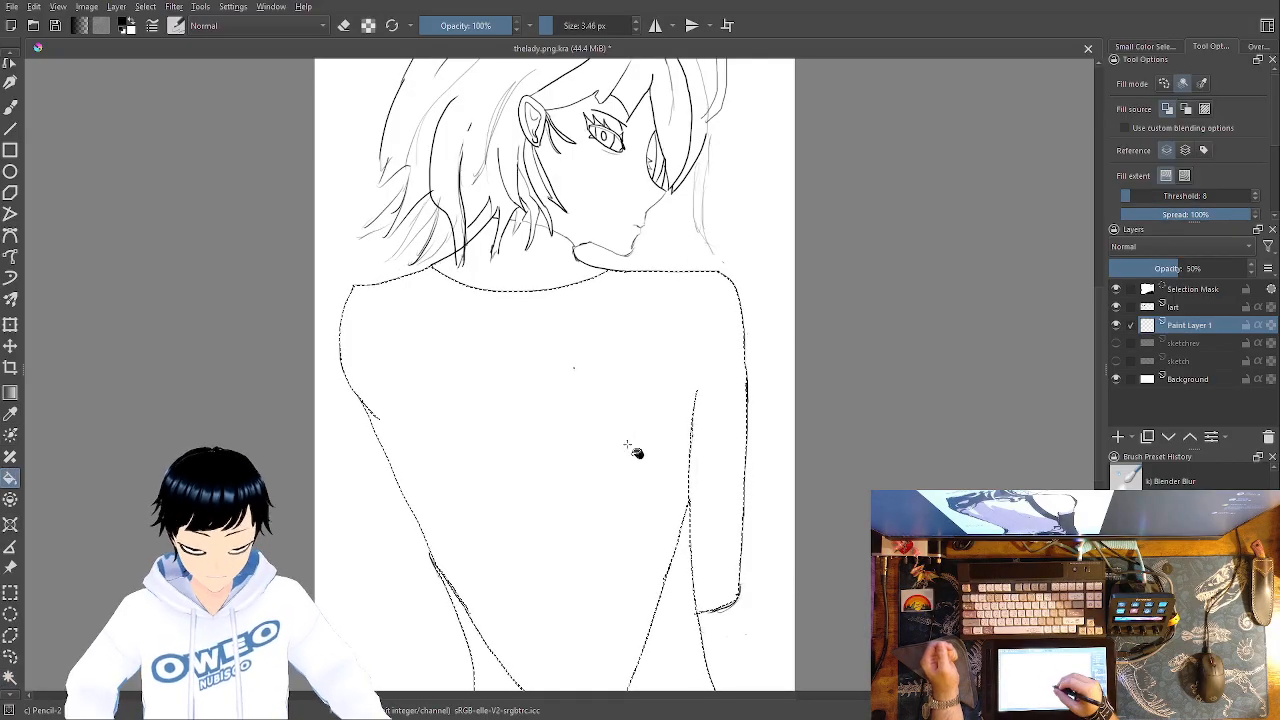
{"action": "right_click", "coordinate": [627, 446]}
{"action": "left_click", "coordinate": [592, 428]}
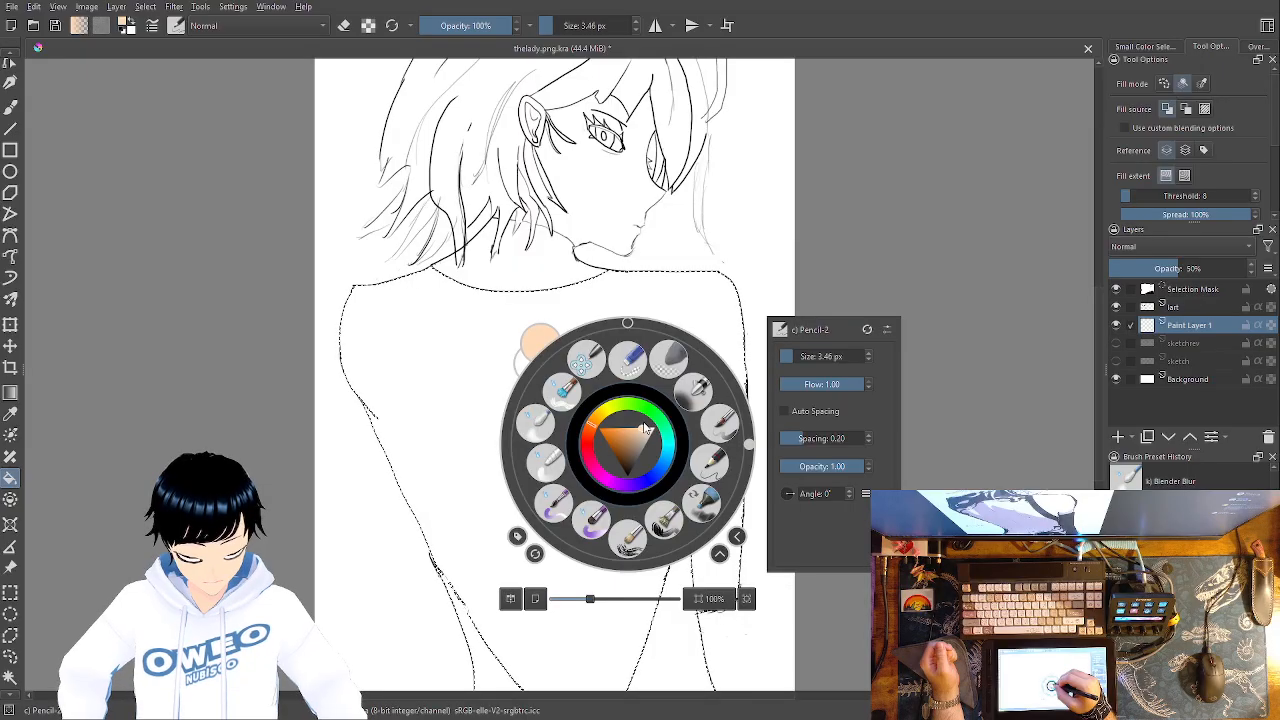
Try filling the selected body area on Paint Layer 1 with the skin tone and check the arm, waist and back lines for gaps
{"action": "left_click", "coordinate": [638, 300]}
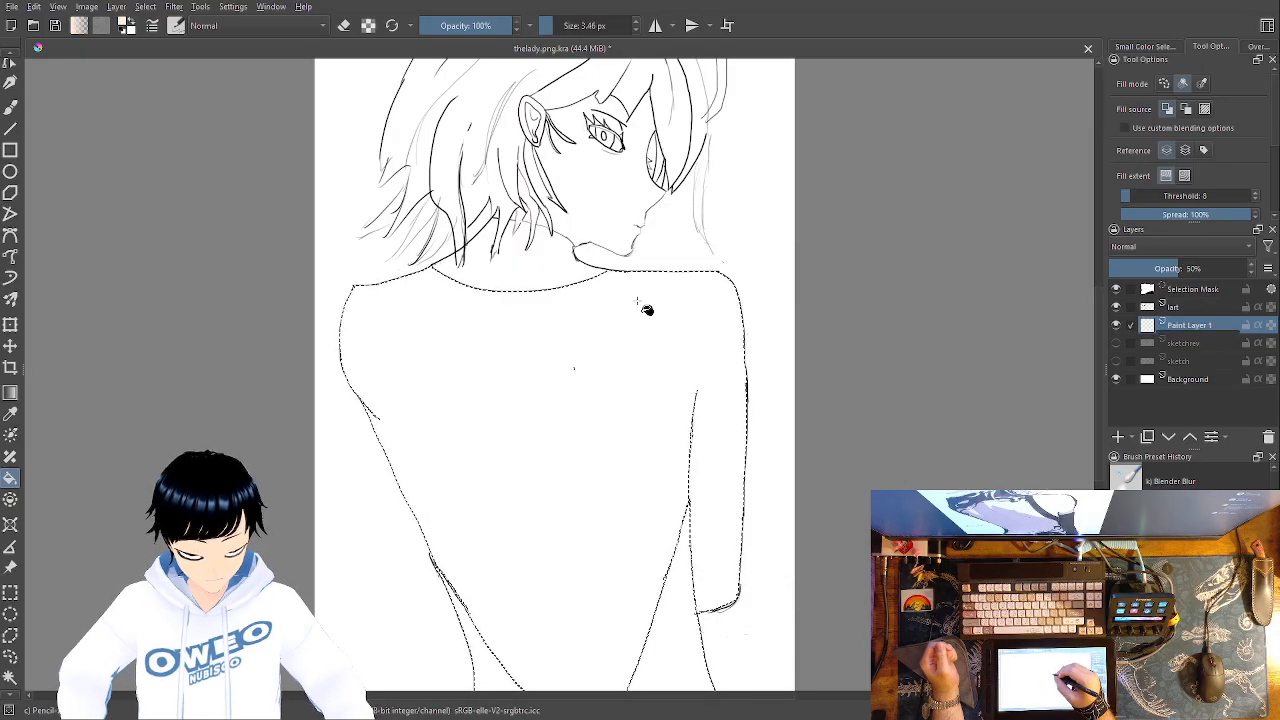
{"action": "left_click_drag", "start_coordinate": [691, 423], "coordinate": [611, 174]}
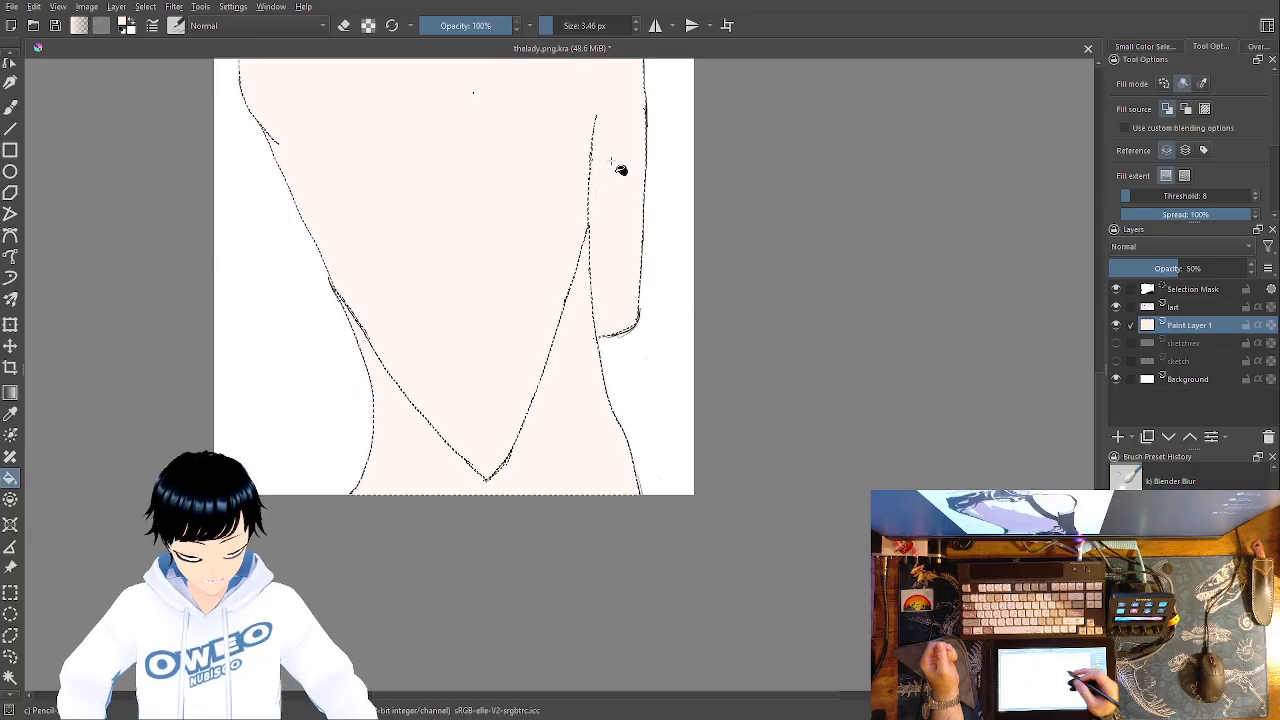
{"action": "key", "text": "plus"}
{"action": "key", "text": "plus"}
{"action": "key", "text": "plus"}
{"action": "key", "text": "plus"}
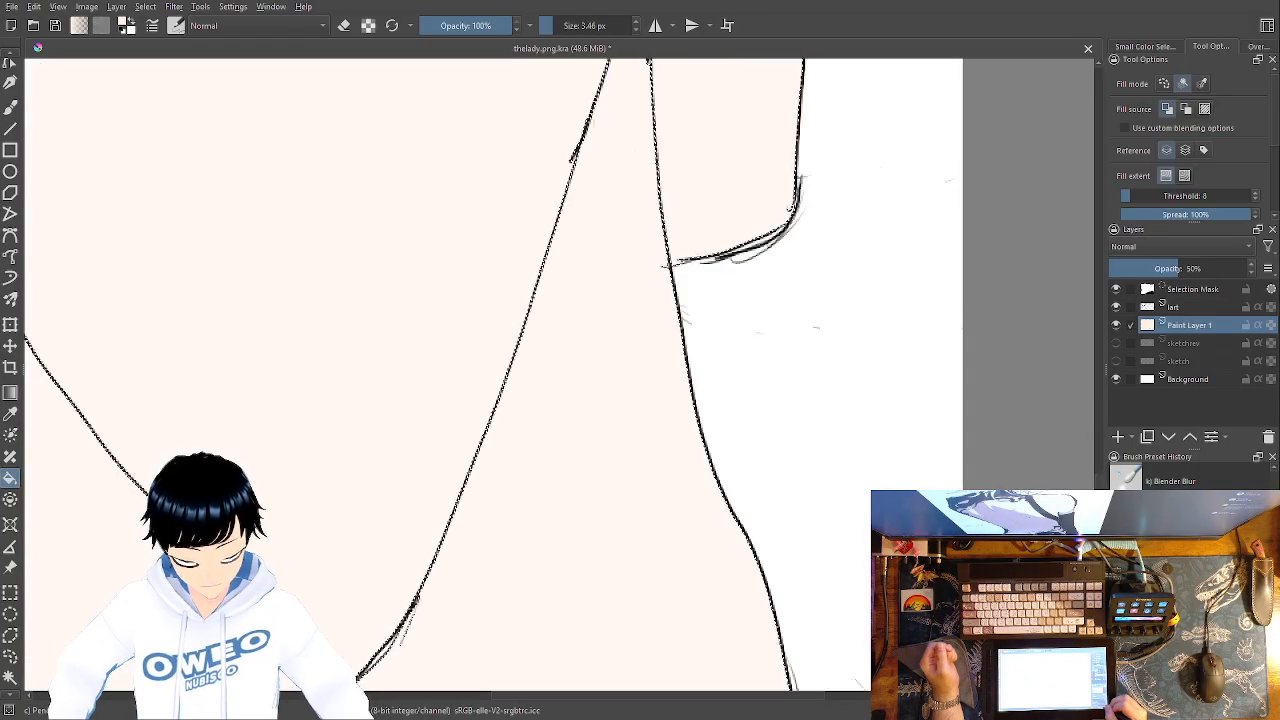
{"action": "left_click_drag", "start_coordinate": [649, 291], "coordinate": [543, 683]}
{"action": "left_click_drag", "start_coordinate": [671, 257], "coordinate": [585, 580]}
{"action": "left_click_drag", "start_coordinate": [515, 338], "coordinate": [488, 534]}
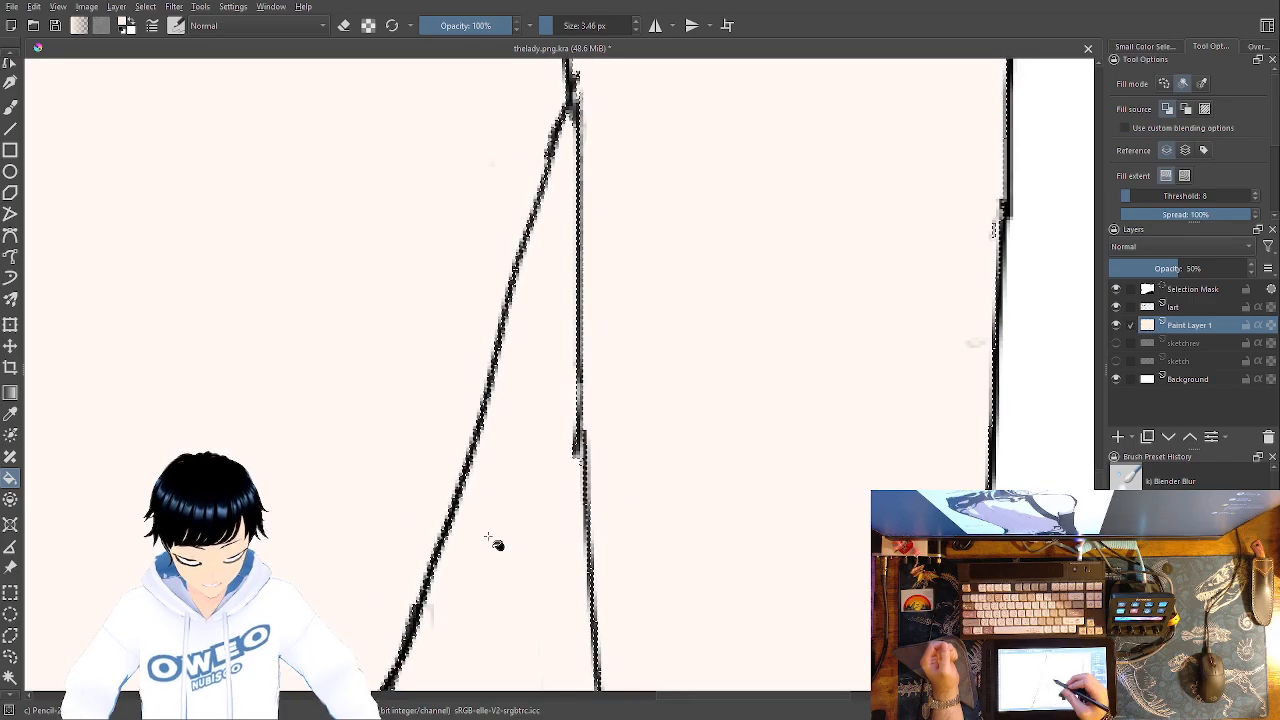
{"action": "mouse_move", "coordinate": [594, 209]}
{"action": "left_mouse_down"}
{"action": "mouse_move", "coordinate": [609, 374]}
{"action": "mouse_move", "coordinate": [531, 541]}
{"action": "mouse_move", "coordinate": [677, 417]}
{"action": "mouse_move", "coordinate": [777, 146]}
{"action": "mouse_move", "coordinate": [634, 354]}
{"action": "mouse_move", "coordinate": [760, 89]}
{"action": "mouse_move", "coordinate": [723, 200]}
{"action": "mouse_move", "coordinate": [737, 191]}
{"action": "mouse_move", "coordinate": [810, 315]}
{"action": "left_mouse_up"}
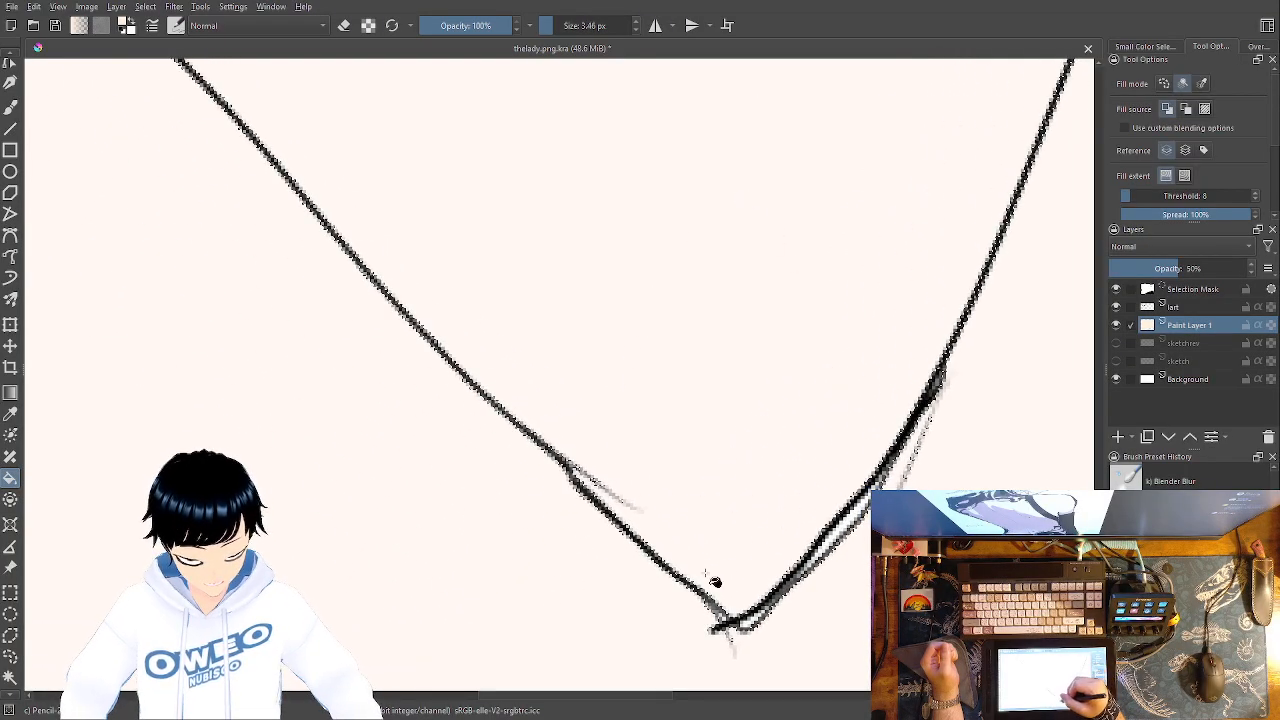
{"action": "mouse_move", "coordinate": [570, 315]}
{"action": "left_mouse_down"}
{"action": "mouse_move", "coordinate": [938, 573]}
{"action": "mouse_move", "coordinate": [1020, 672]}
{"action": "left_mouse_up"}
{"action": "left_click_drag", "start_coordinate": [540, 200], "coordinate": [746, 694]}
{"action": "key", "text": "ctrl+z"}
Switch from filling to freehand painting with the Basic-5 Size Opacity brush at 40 px
{"action": "left_click", "coordinate": [1195, 305]}
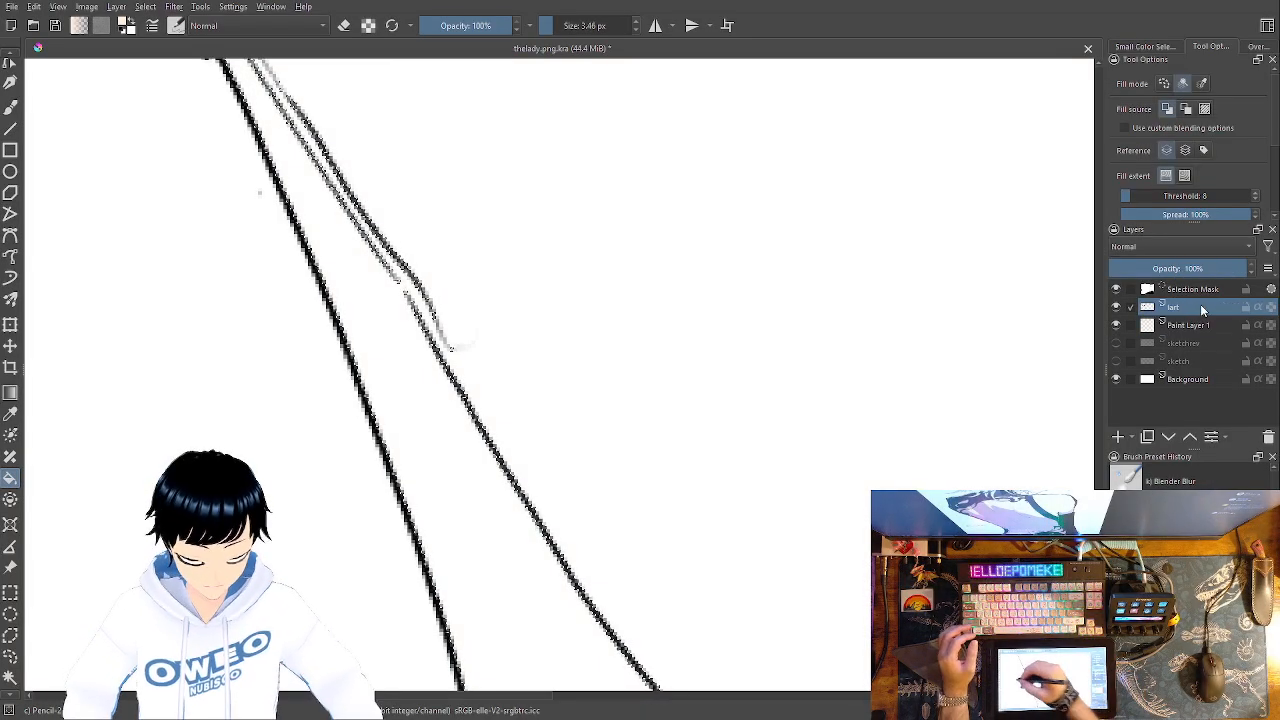
{"action": "left_click", "coordinate": [10, 106]}
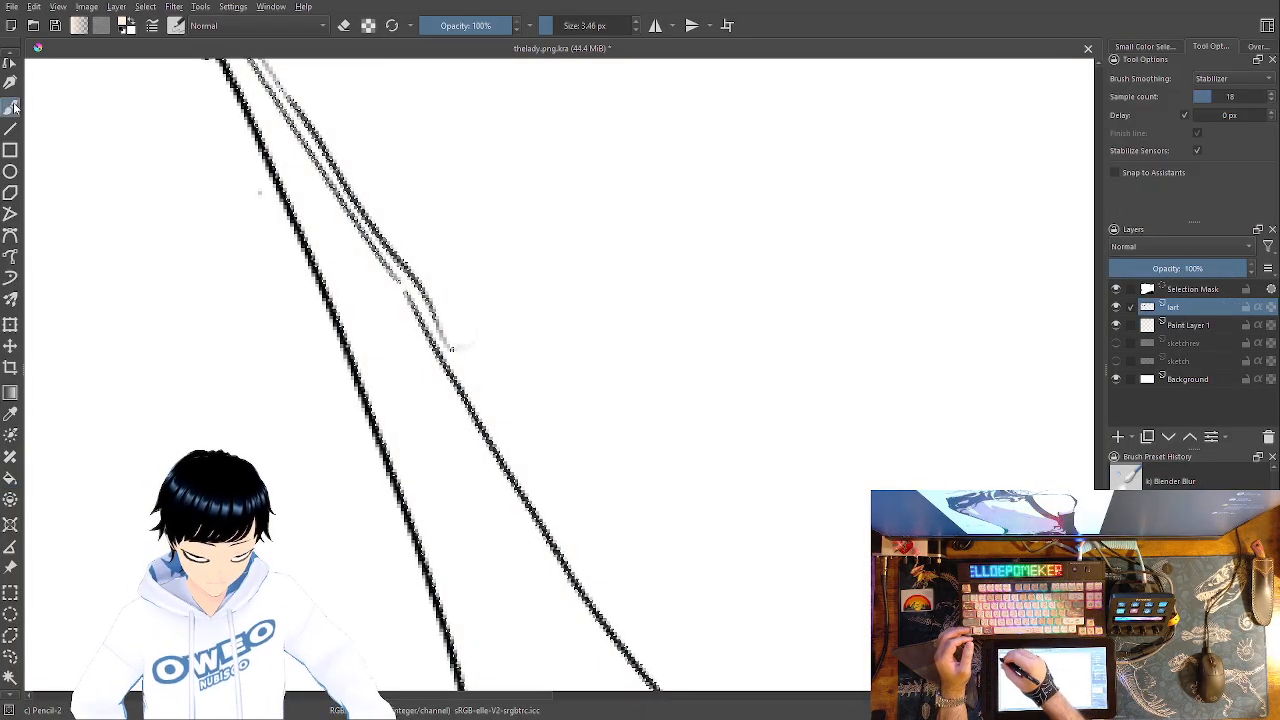
{"action": "right_click", "coordinate": [473, 345]}
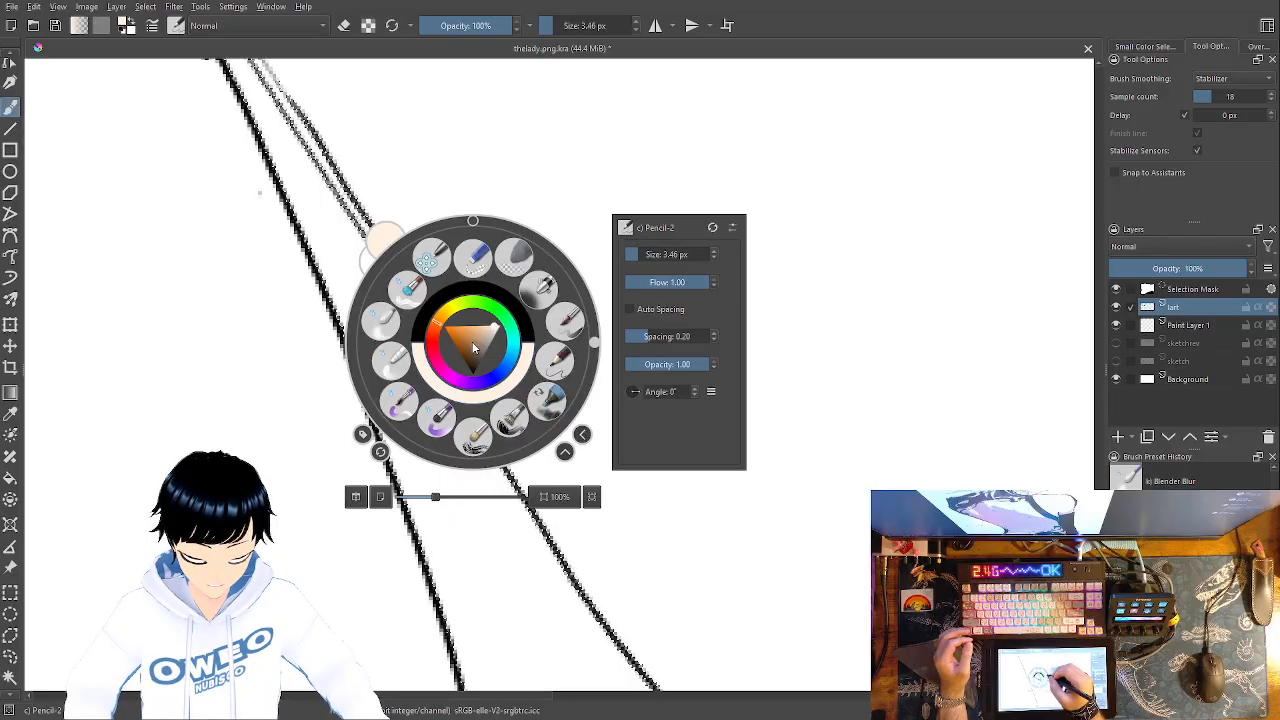
{"action": "left_click", "coordinate": [553, 356]}
{"action": "left_click_drag", "start_coordinate": [566, 440], "coordinate": [791, 2]}
Add a paint layer, place it directly above the Background layer and rename it ptowne
{"action": "left_click", "coordinate": [1190, 326]}
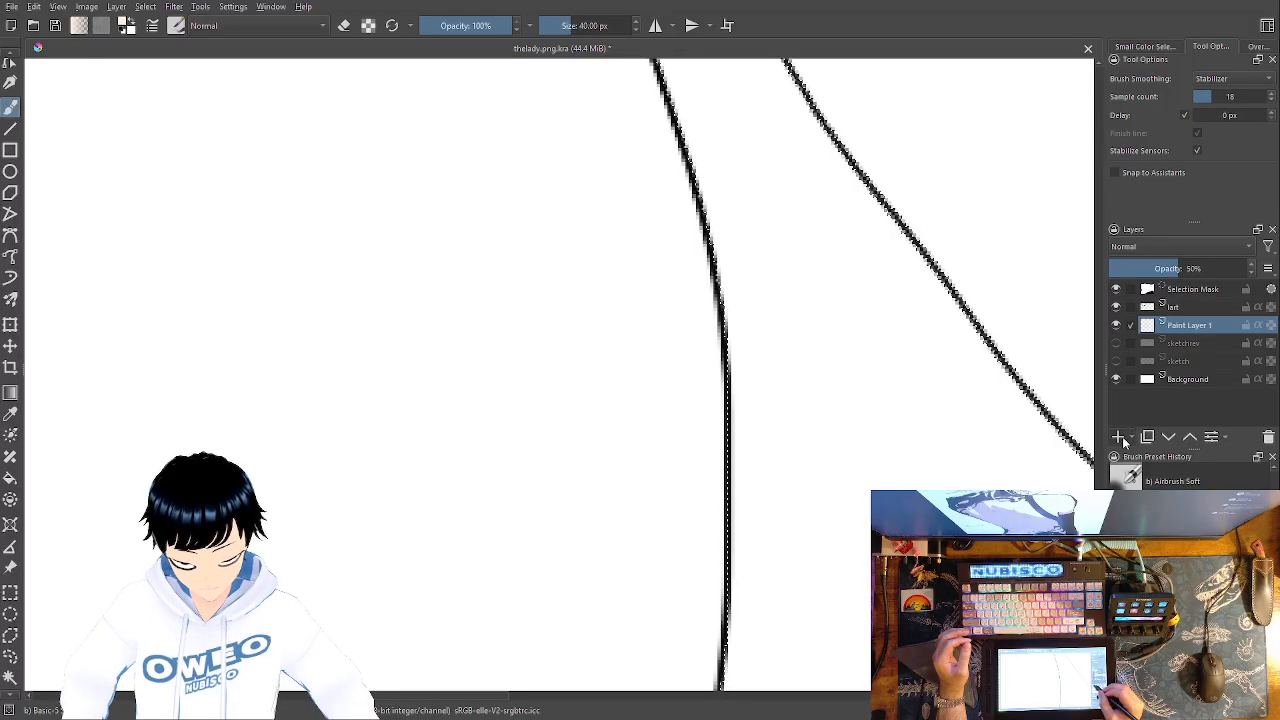
{"action": "left_click", "coordinate": [1118, 437]}
{"action": "left_click_drag", "start_coordinate": [1206, 334], "coordinate": [1206, 397]}
{"action": "double_click", "coordinate": [1214, 380]}
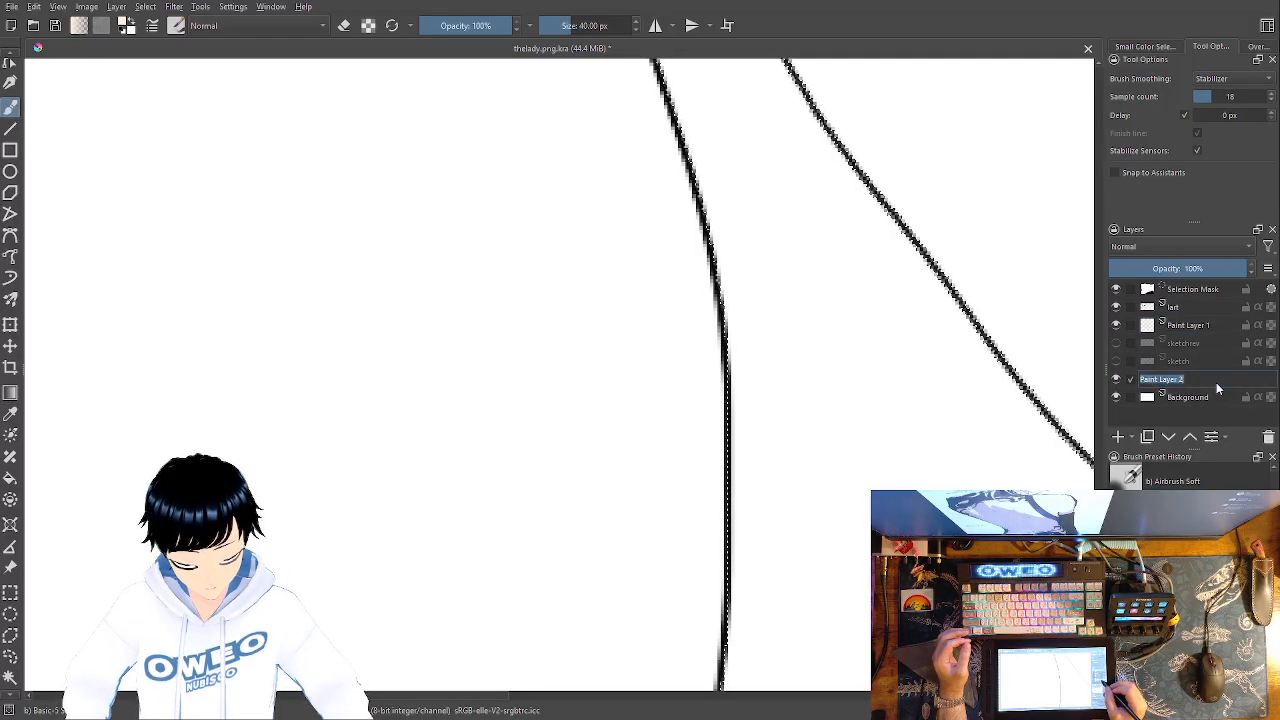
{"action": "type", "text": "ptowne"}
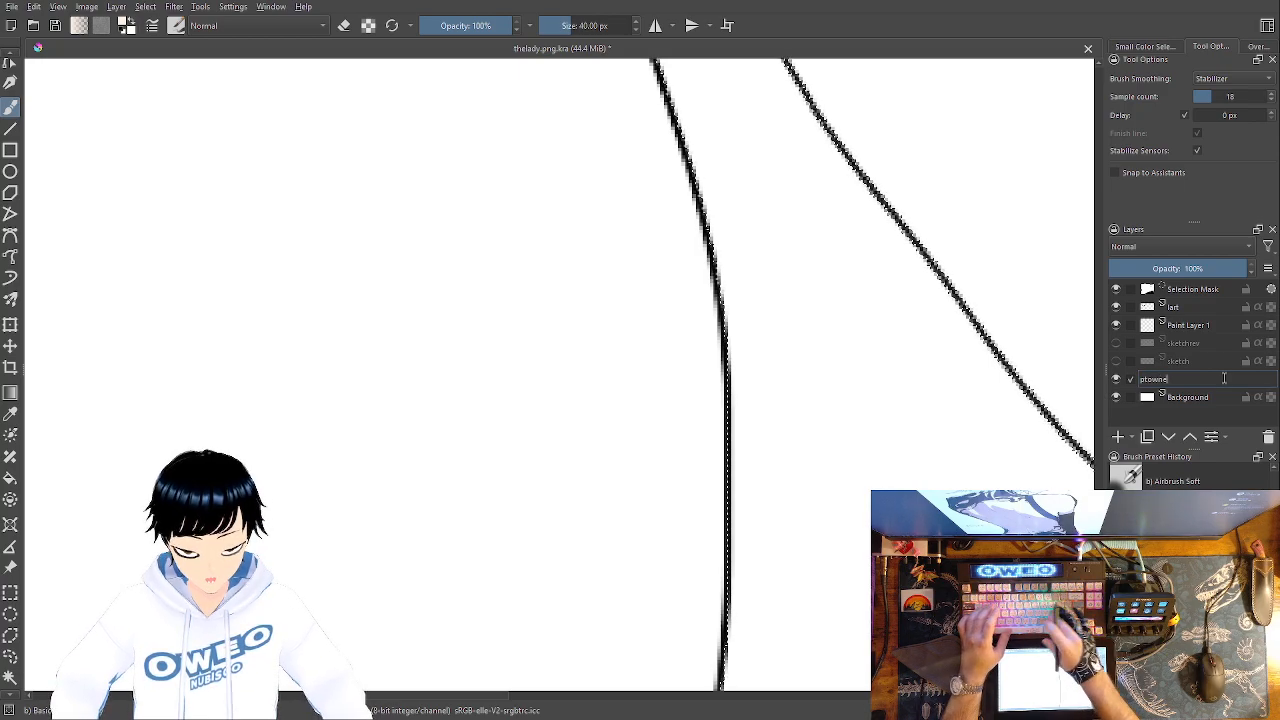
{"action": "key", "text": "Return"}
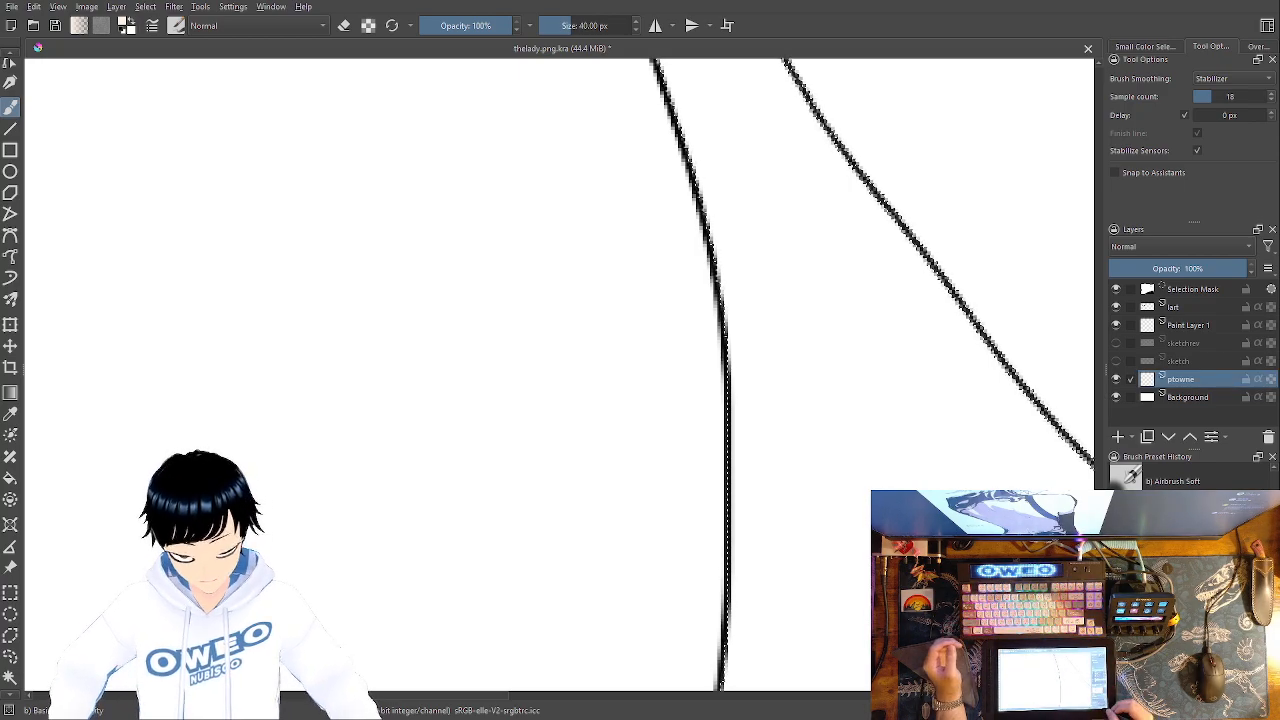
Clear the selection, paint a skin-tone swatch on ptowne near the canvas's lower-left corner, and return to Paint Layer 1
{"action": "key", "text": "minus"}
{"action": "key", "text": "minus"}
{"action": "key", "text": "minus"}
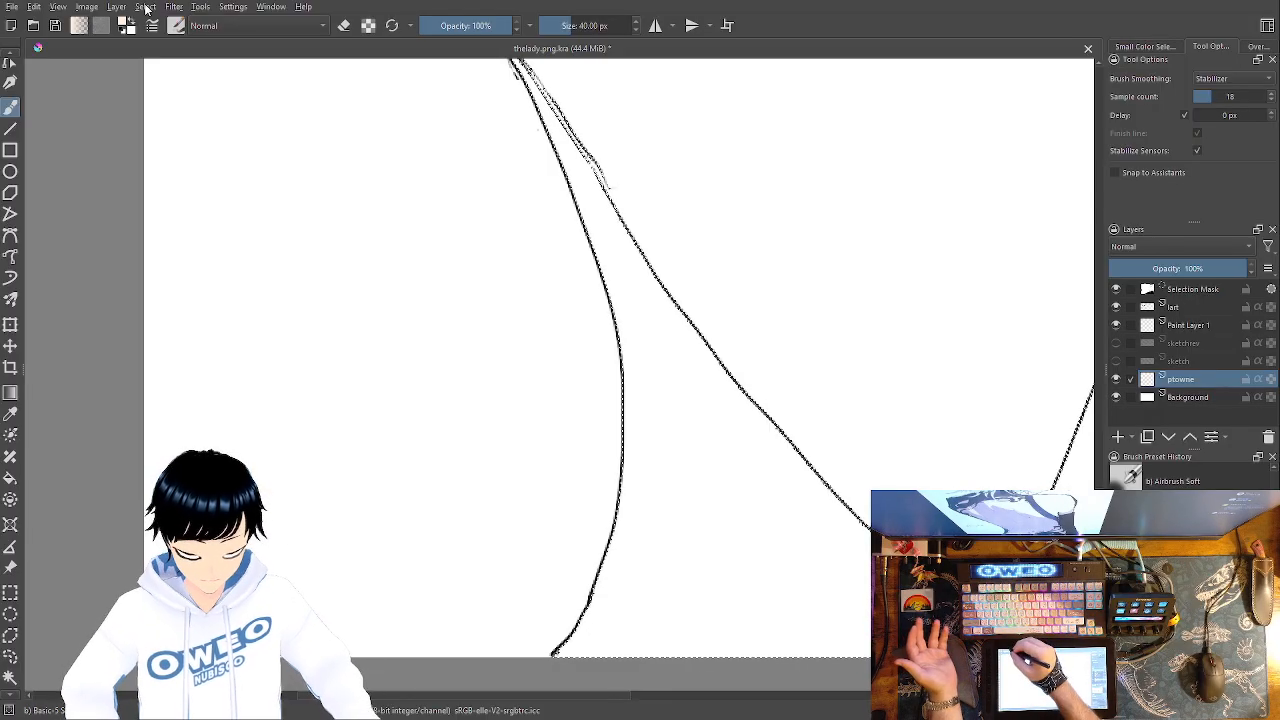
{"action": "key", "text": "ctrl+shift+a"}
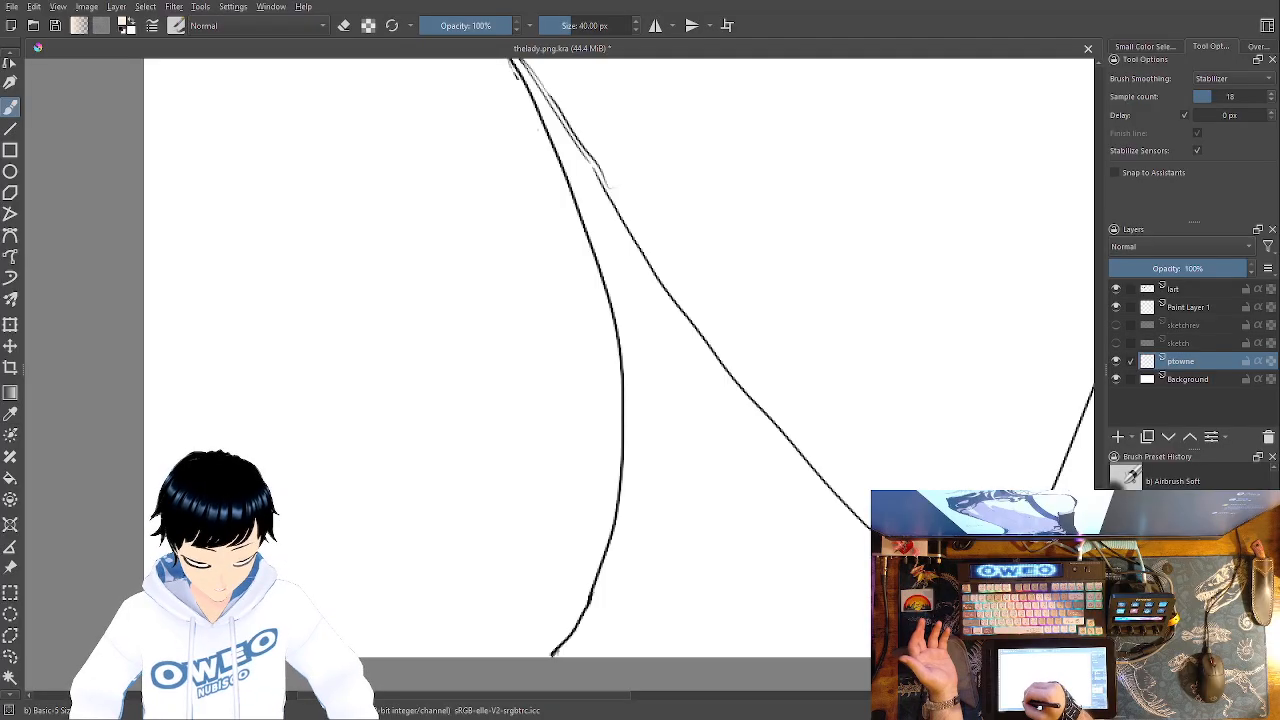
{"action": "left_click", "coordinate": [1206, 303]}
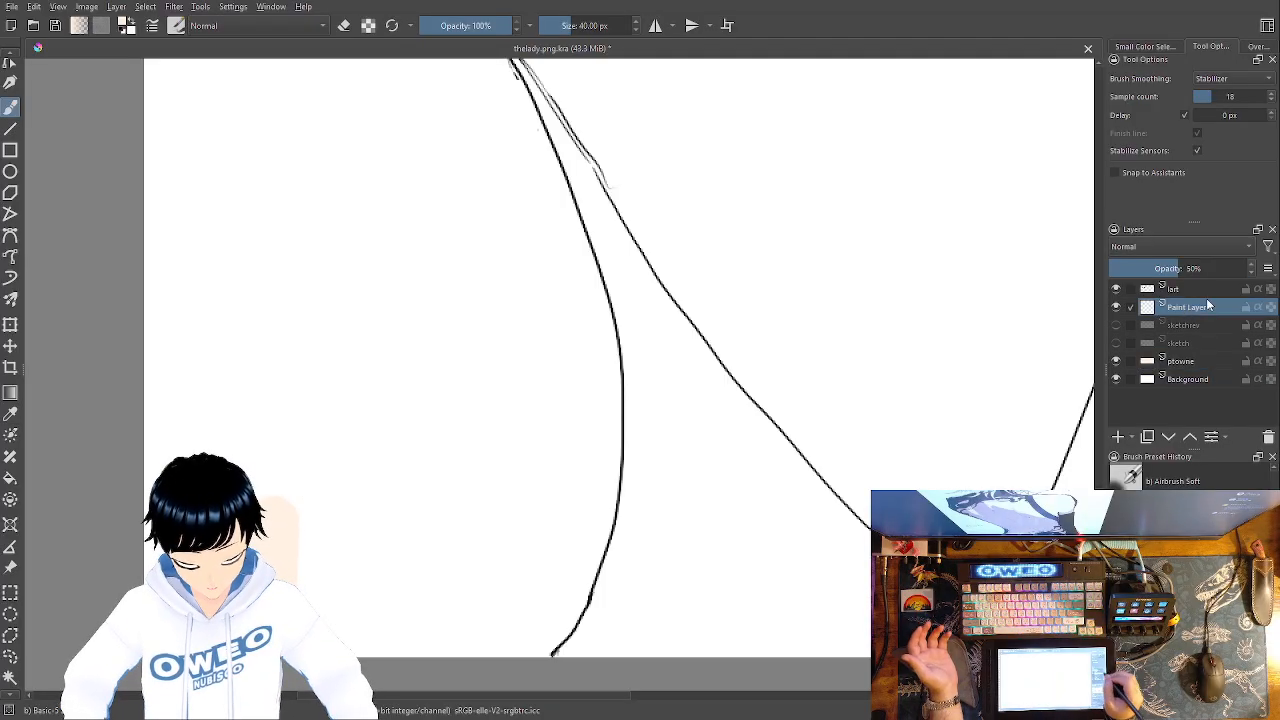
Activate the lart layer and set the brush to Pencil-2 at 3.46 px with black as the foreground colour
{"action": "key", "text": "minus"}
{"action": "key", "text": "minus"}
{"action": "key", "text": "minus"}
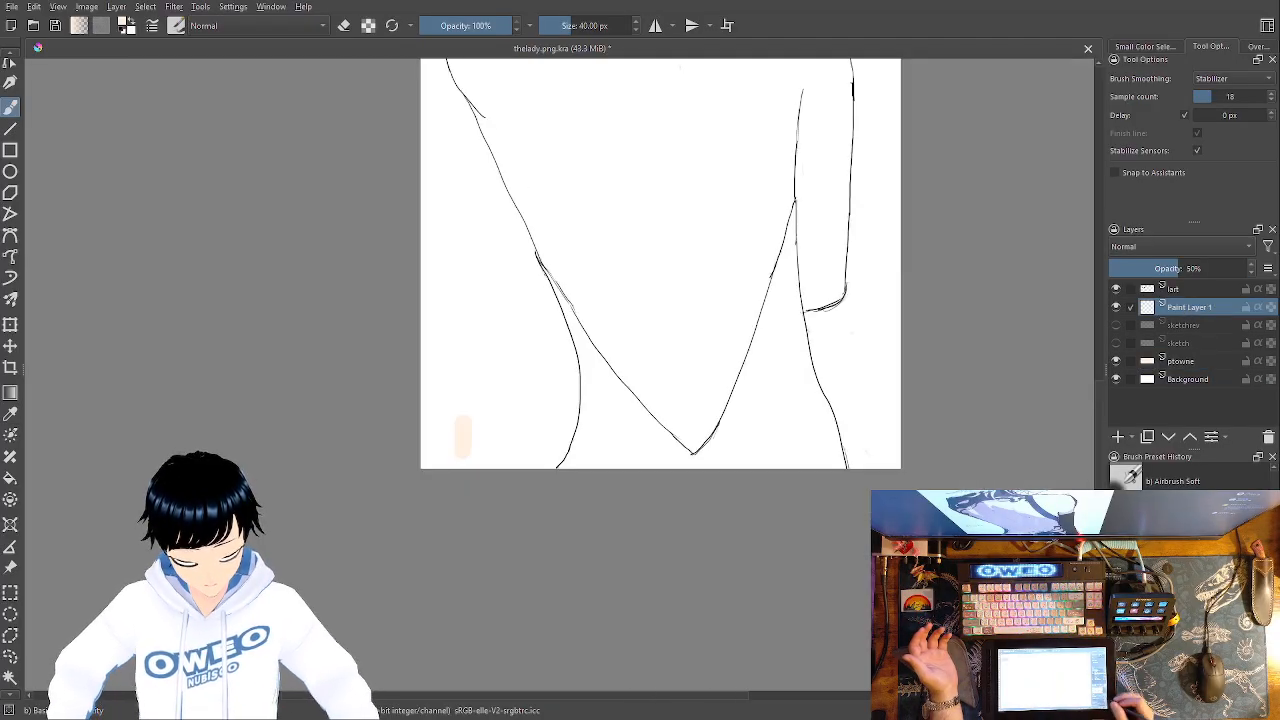
{"action": "scroll", "coordinate": [574, 642], "scroll_direction": "up", "scroll_amount": 5}
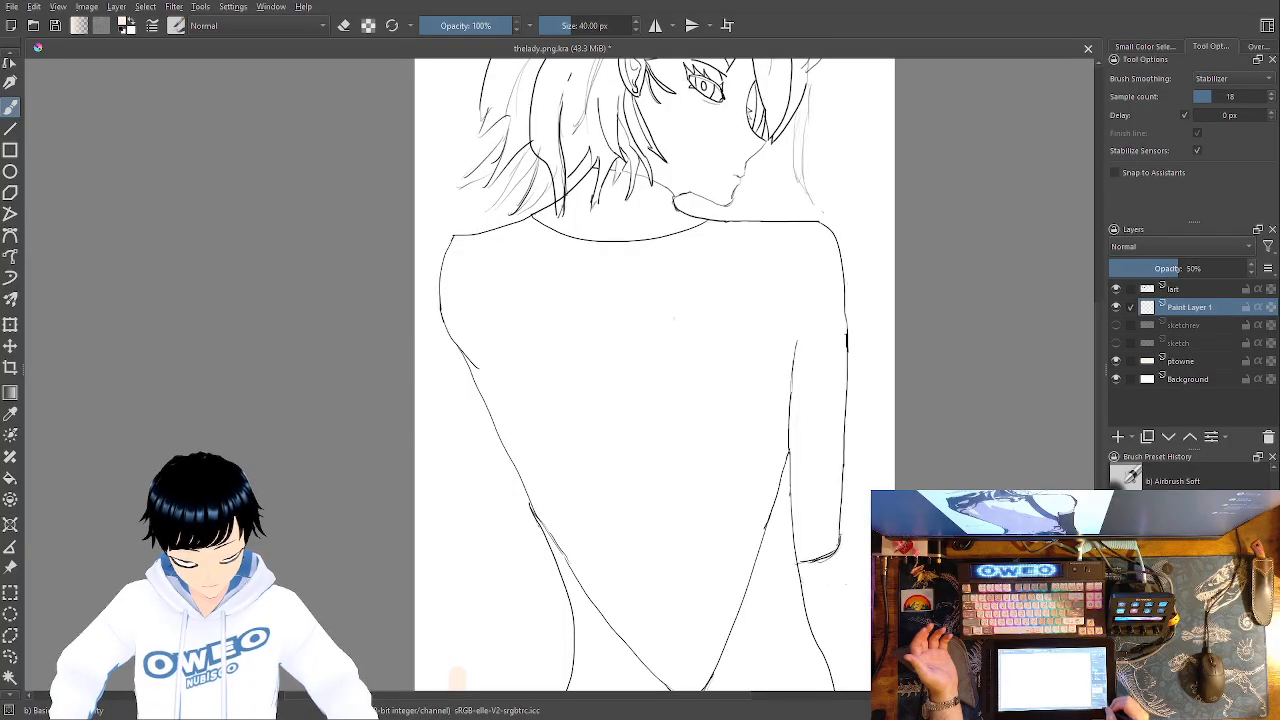
{"action": "key", "text": "plus"}
{"action": "key", "text": "plus"}
{"action": "key", "text": "plus"}
{"action": "key", "text": "plus"}
{"action": "mouse_move", "coordinate": [505, 508]}
{"action": "left_mouse_down"}
{"action": "mouse_move", "coordinate": [543, 261]}
{"action": "mouse_move", "coordinate": [637, 92]}
{"action": "left_mouse_up"}
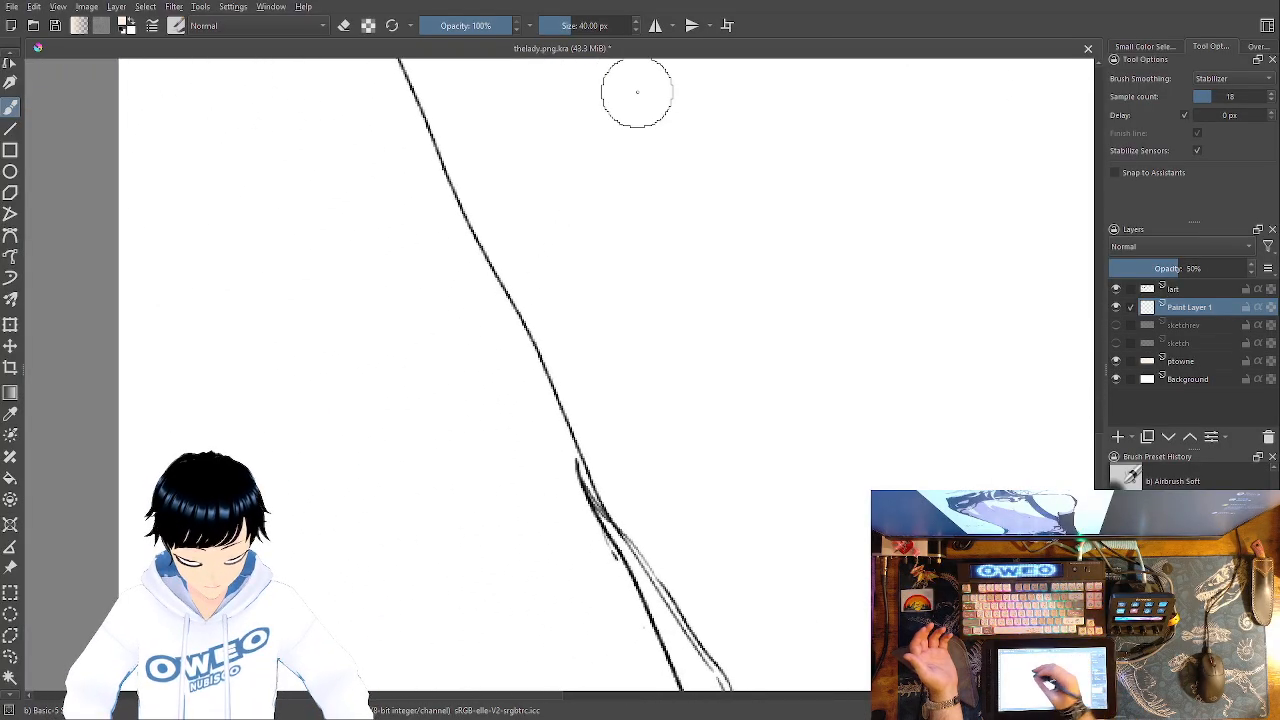
{"action": "left_click", "coordinate": [1200, 289]}
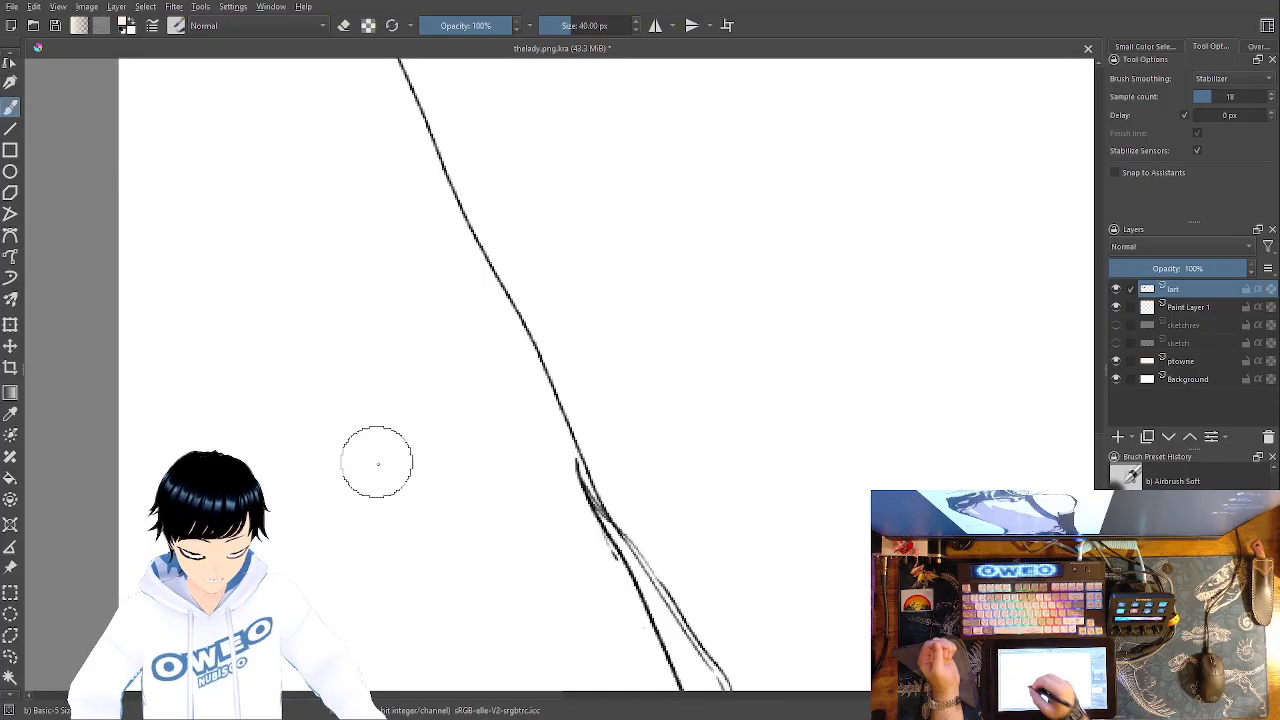
{"action": "right_click", "coordinate": [374, 459]}
{"action": "left_click", "coordinate": [467, 495]}
{"action": "right_click", "coordinate": [431, 411]}
{"action": "right_click", "coordinate": [466, 374]}
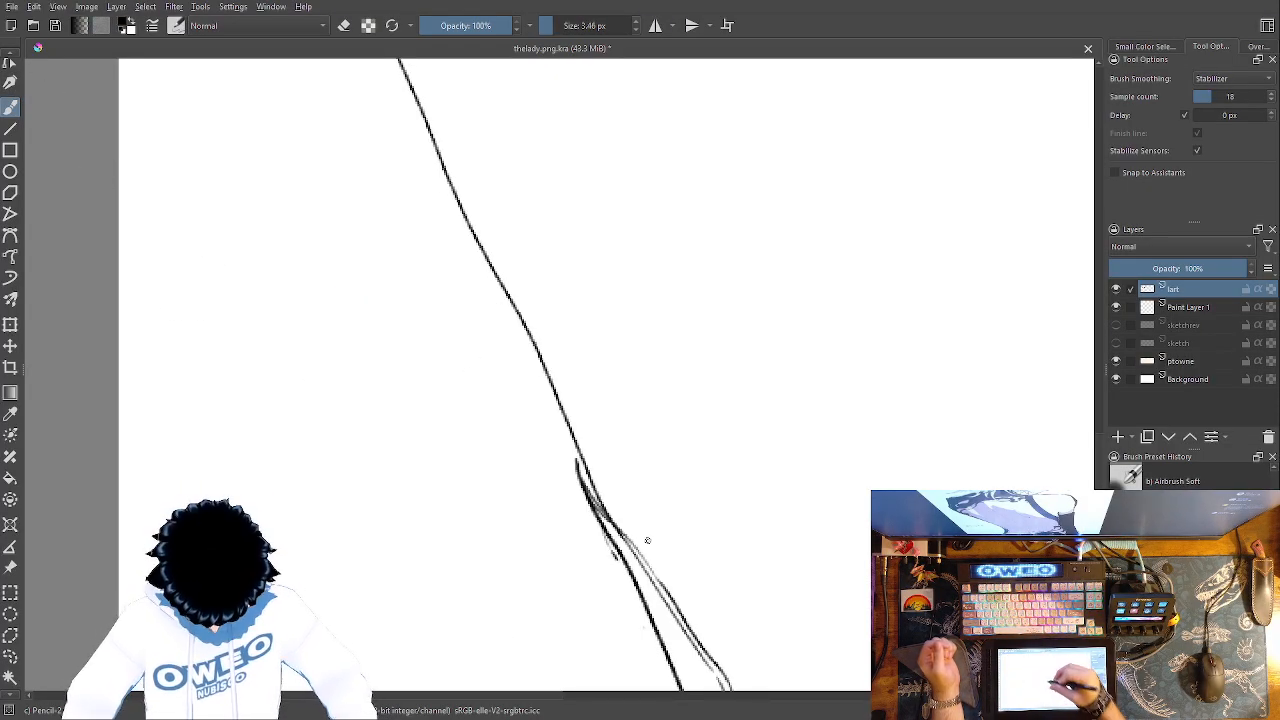
Erase the doubled strokes along the back's left diagonal below the waist junction with Eraser Small and redraw the line with Pencil-2
{"action": "left_click_drag", "start_coordinate": [654, 481], "coordinate": [444, 212]}
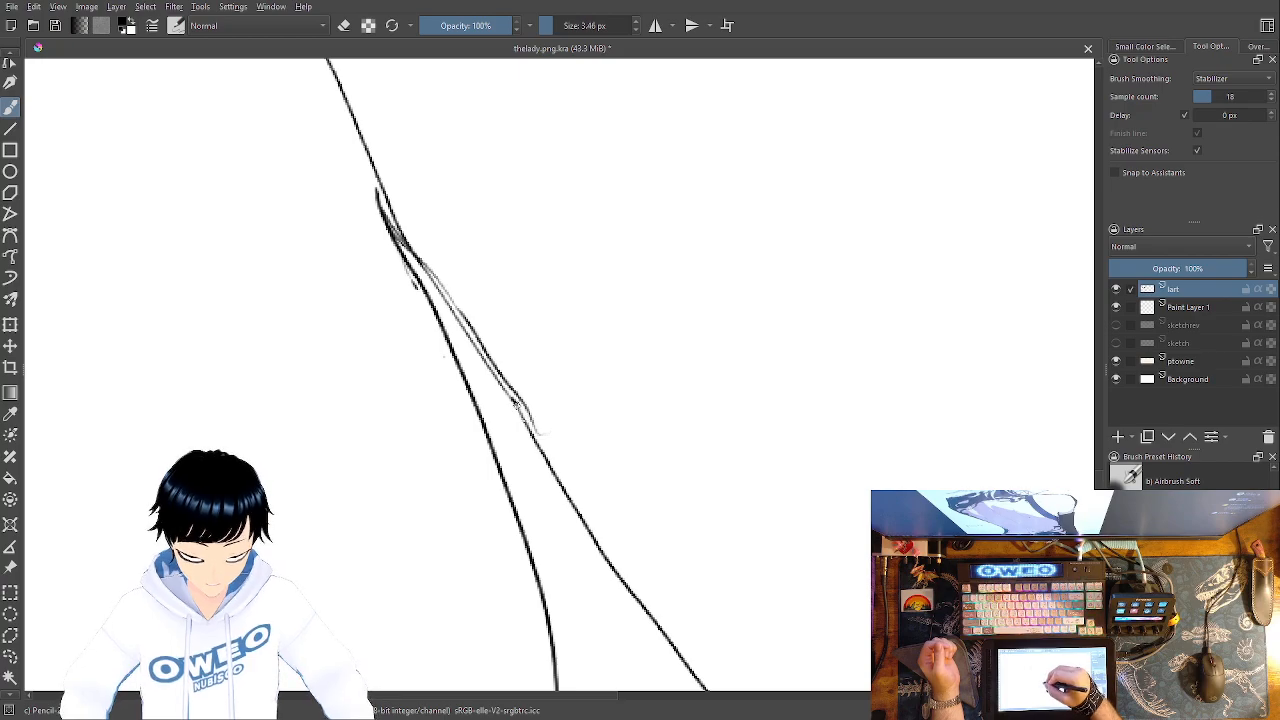
{"action": "right_click", "coordinate": [518, 357]}
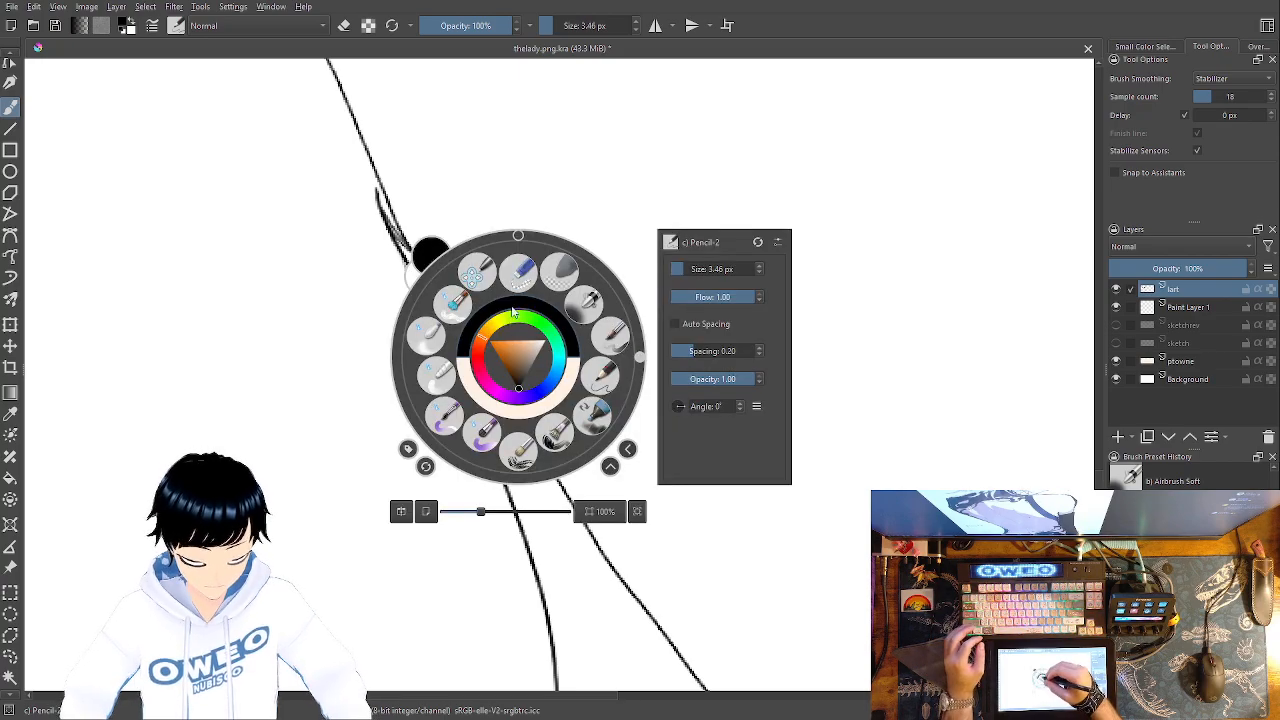
{"action": "left_click", "coordinate": [523, 277]}
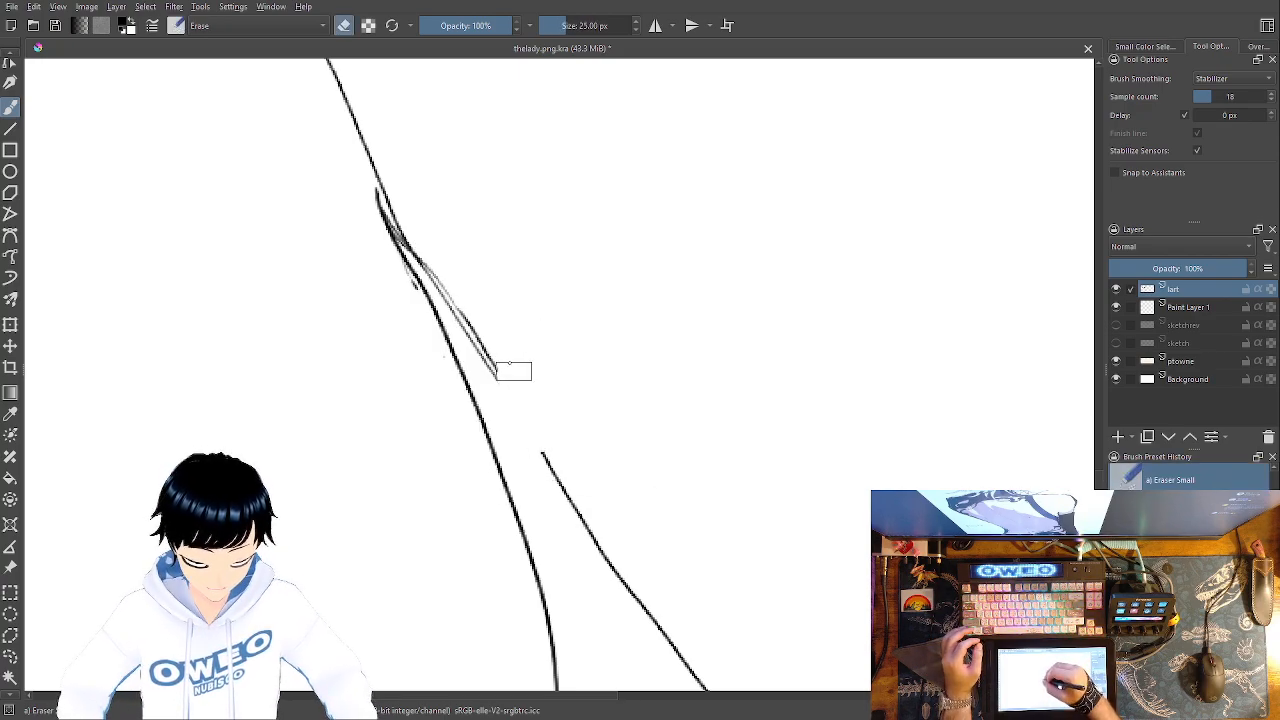
{"action": "right_click", "coordinate": [540, 315]}
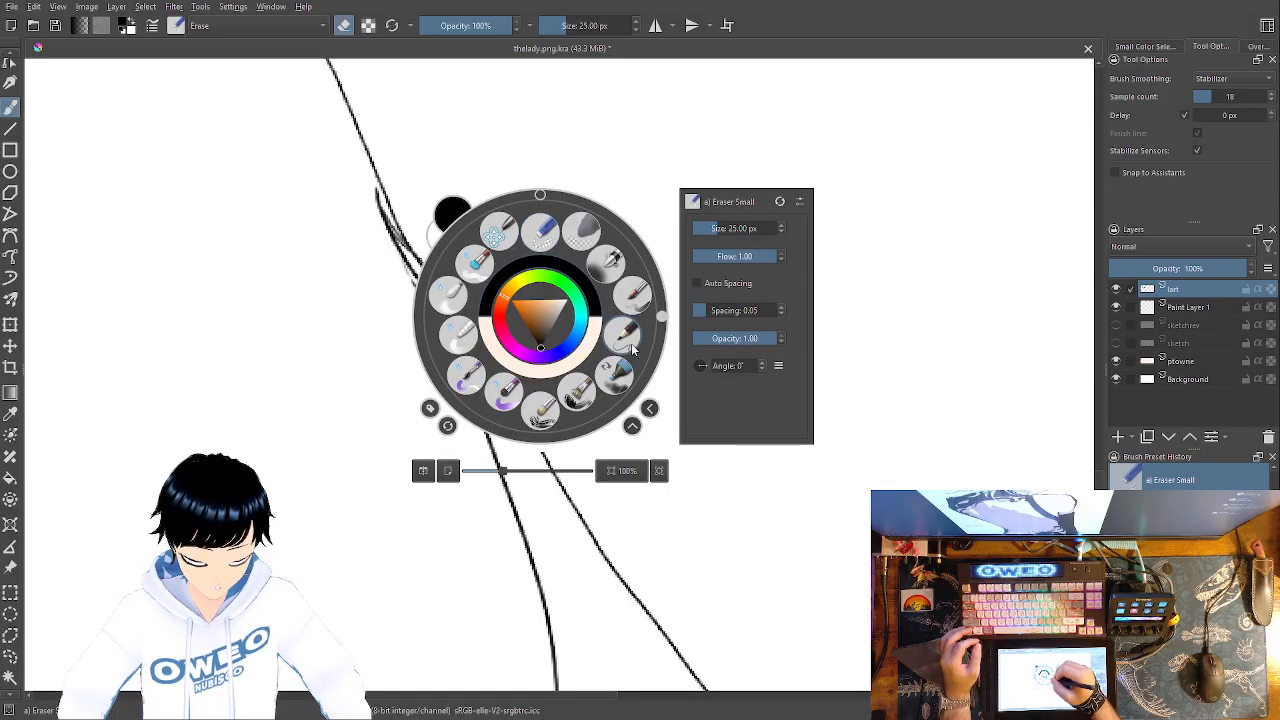
{"action": "left_click", "coordinate": [602, 330]}
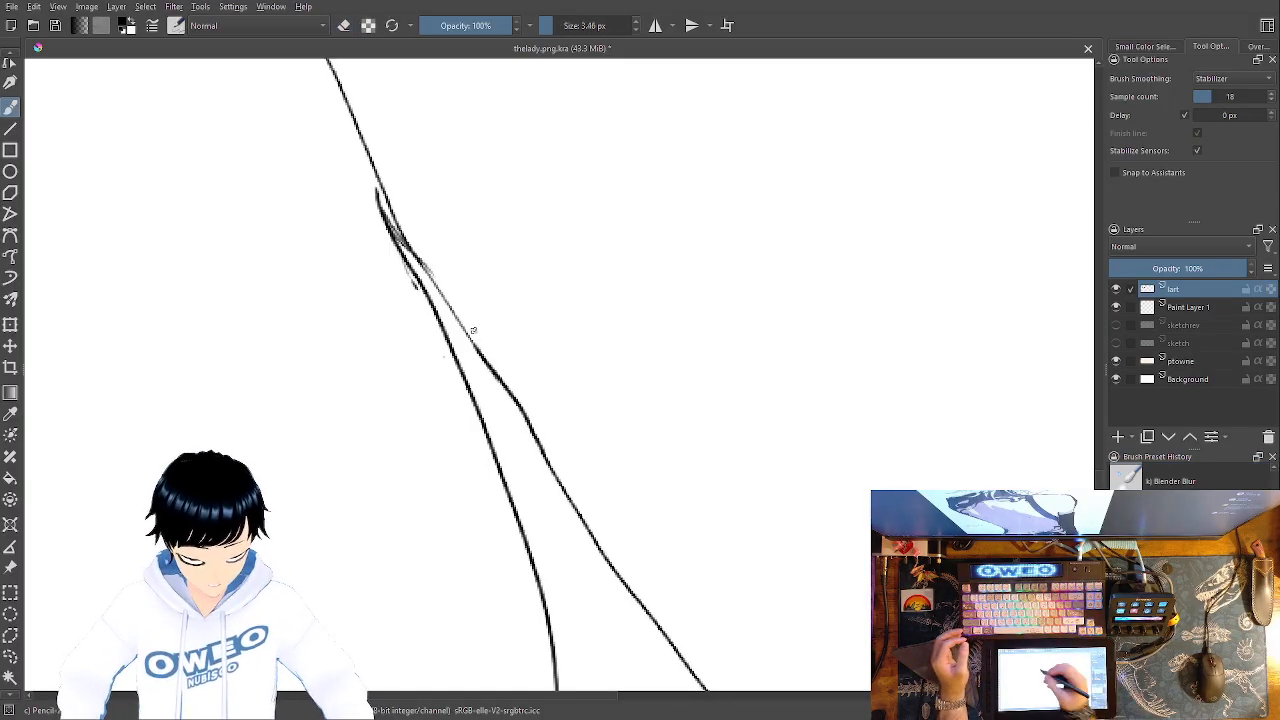
Contiguously select the area inside the repaired back outline on the lart layer, and activate Paint Layer 1
{"action": "left_click", "coordinate": [10, 677]}
{"action": "left_click", "coordinate": [743, 337]}
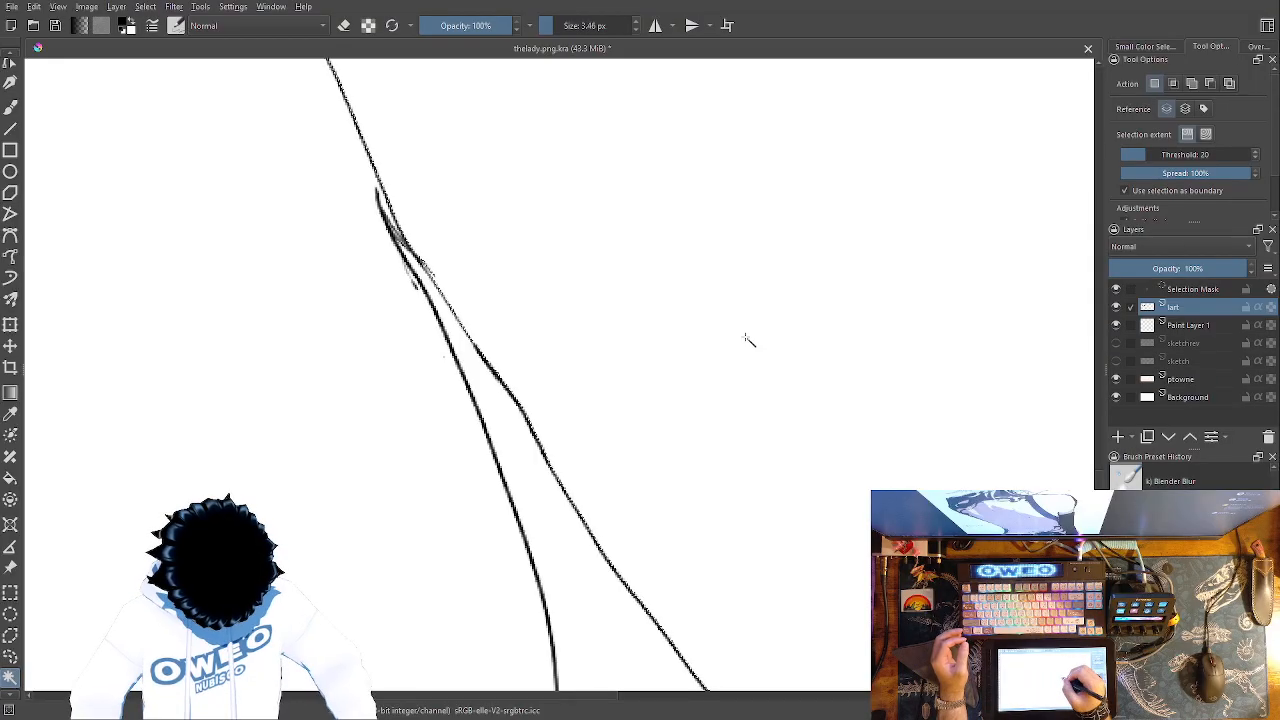
{"action": "left_click", "coordinate": [1212, 325]}
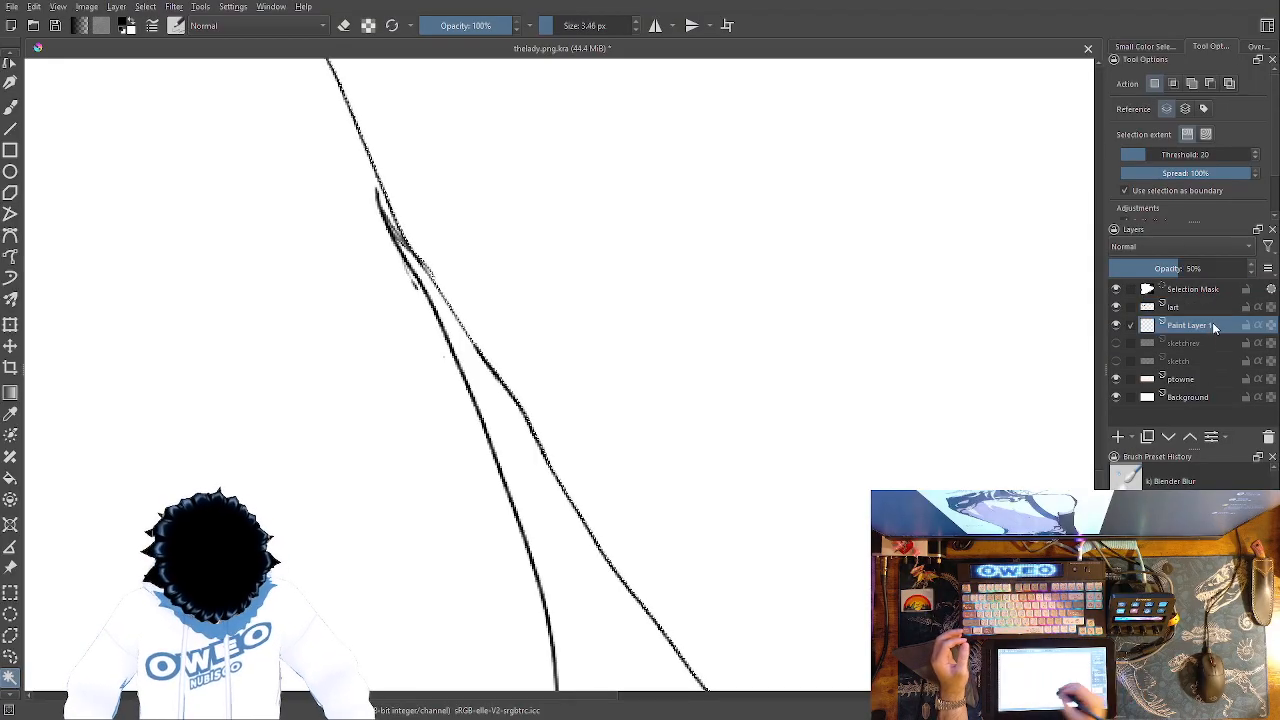
Fill the selected back area on Paint Layer 1 with the skin-tone colour using the Fill tool
{"action": "left_click", "coordinate": [10, 478]}
{"action": "right_click", "coordinate": [798, 394]}
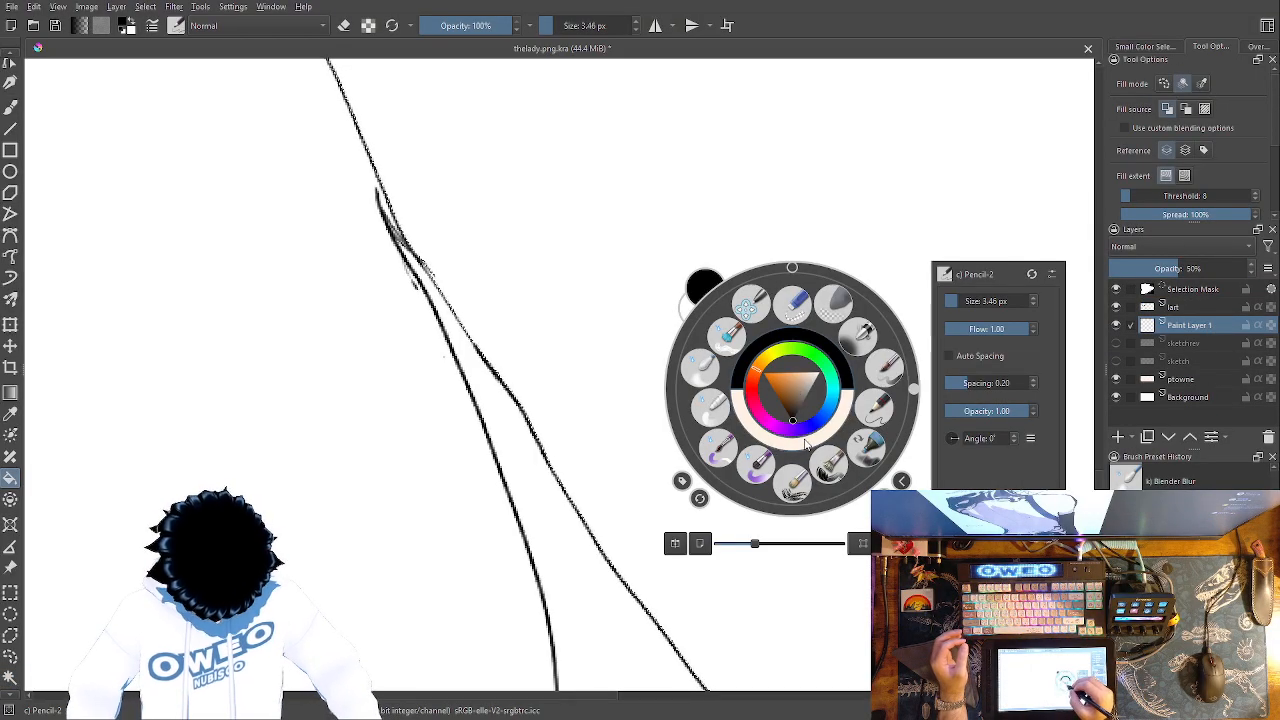
{"action": "right_click", "coordinate": [809, 449]}
{"action": "right_click", "coordinate": [805, 439]}
{"action": "right_click", "coordinate": [807, 499]}
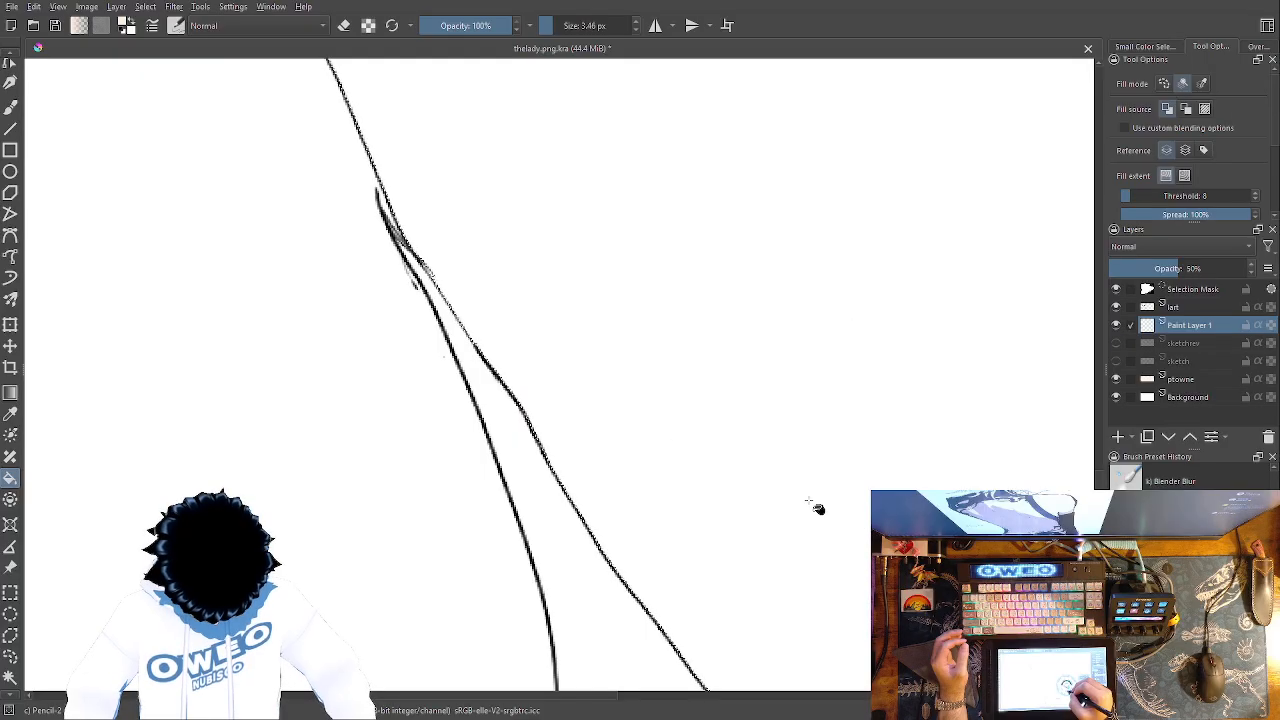
{"action": "left_click", "coordinate": [812, 458]}
{"action": "key", "text": "minus"}
{"action": "key", "text": "minus"}
{"action": "key", "text": "minus"}
{"action": "key", "text": "minus"}
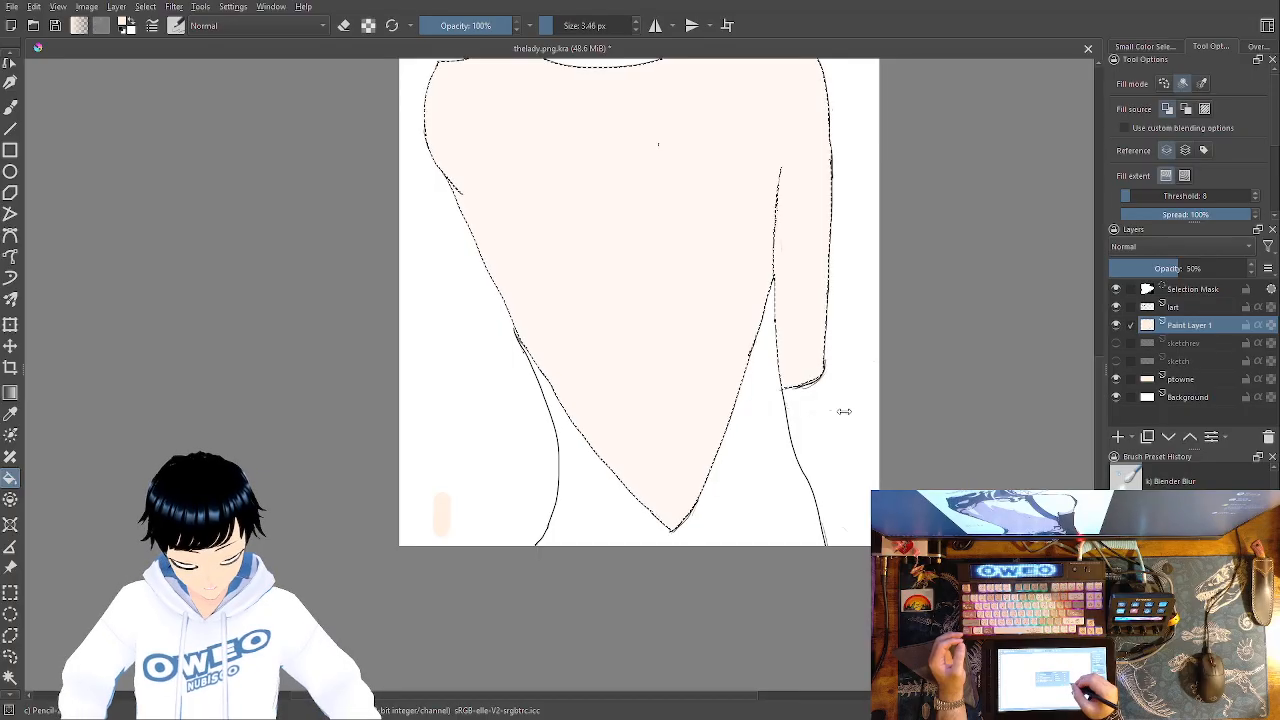
Clear the selection and erase the stray mark in the middle of the upper back on the lart layer with Eraser Small
{"action": "left_click_drag", "start_coordinate": [790, 341], "coordinate": [719, 522]}
{"action": "left_click_drag", "start_coordinate": [753, 388], "coordinate": [737, 497]}
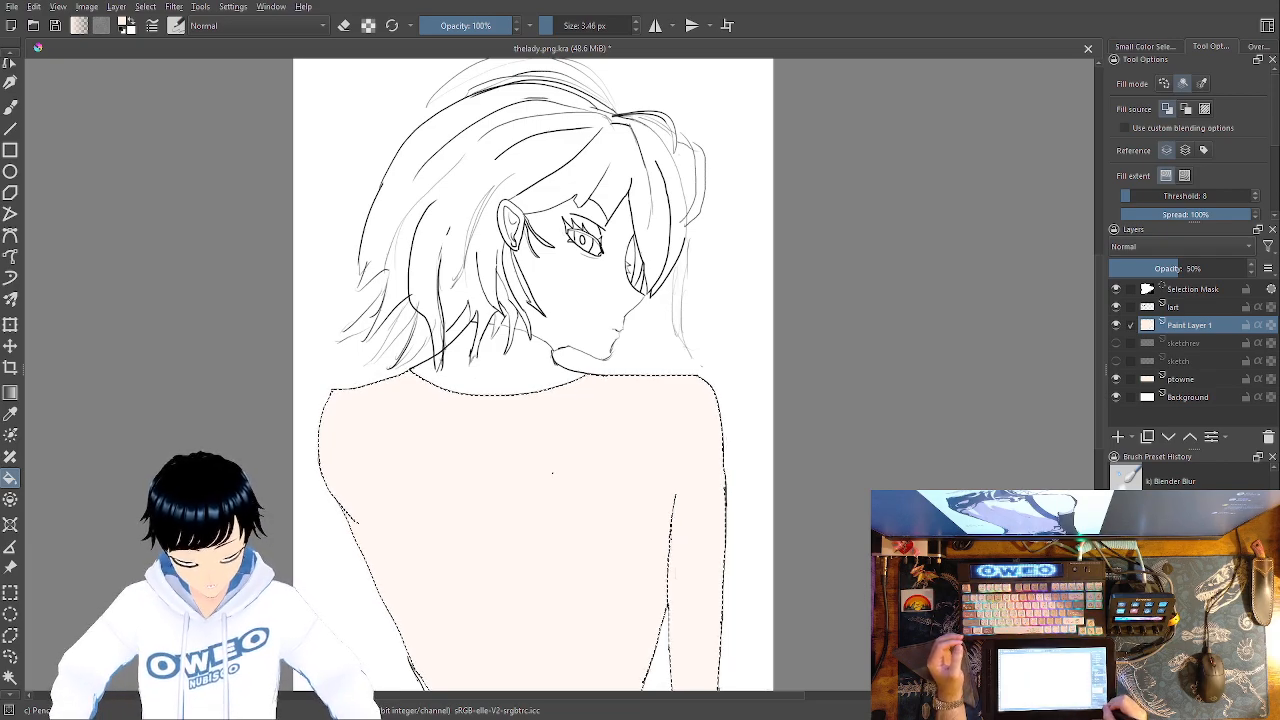
{"action": "key", "text": "1"}
{"action": "key", "text": "plus"}
{"action": "left_click_drag", "start_coordinate": [550, 399], "coordinate": [525, 77]}
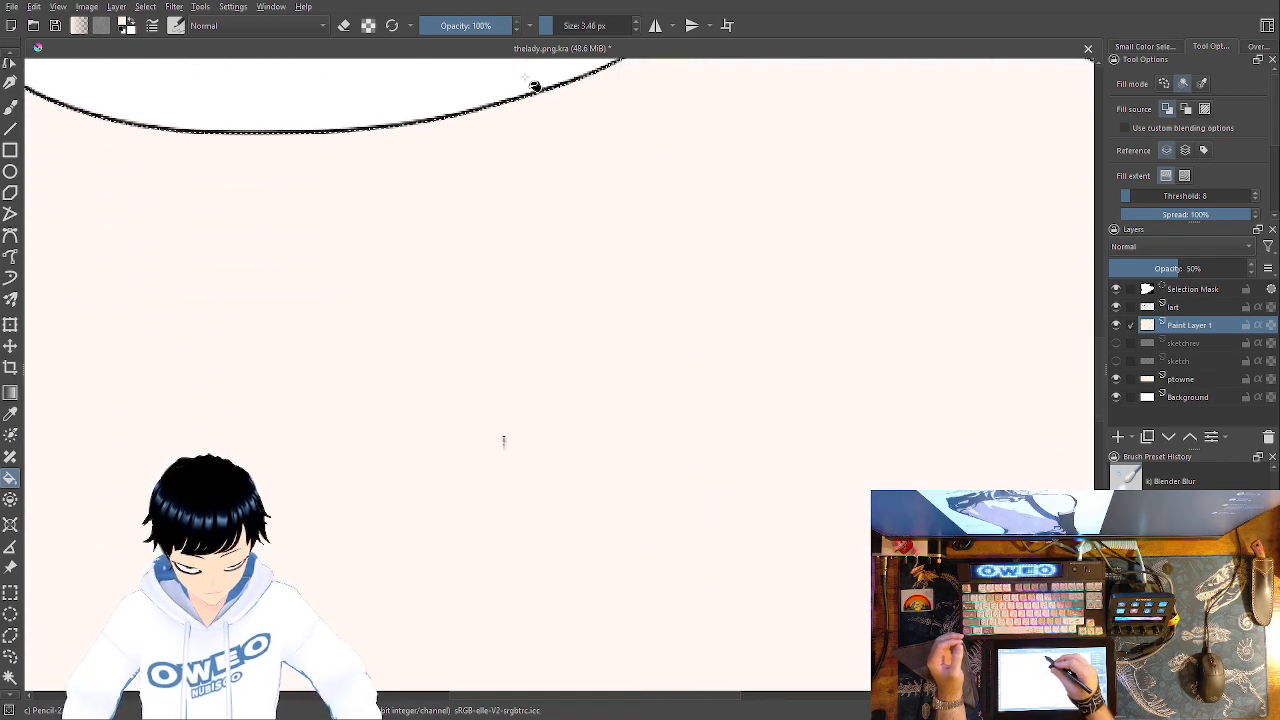
{"action": "left_click", "coordinate": [1185, 308]}
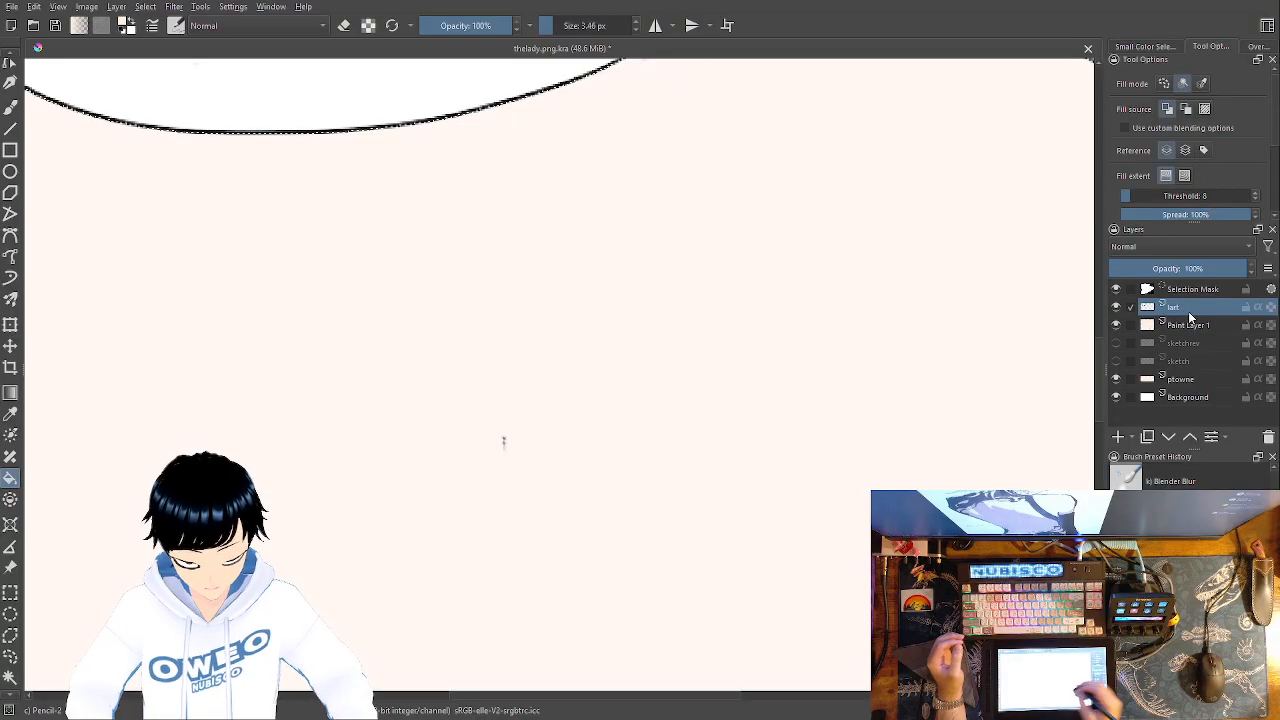
{"action": "key", "text": "b"}
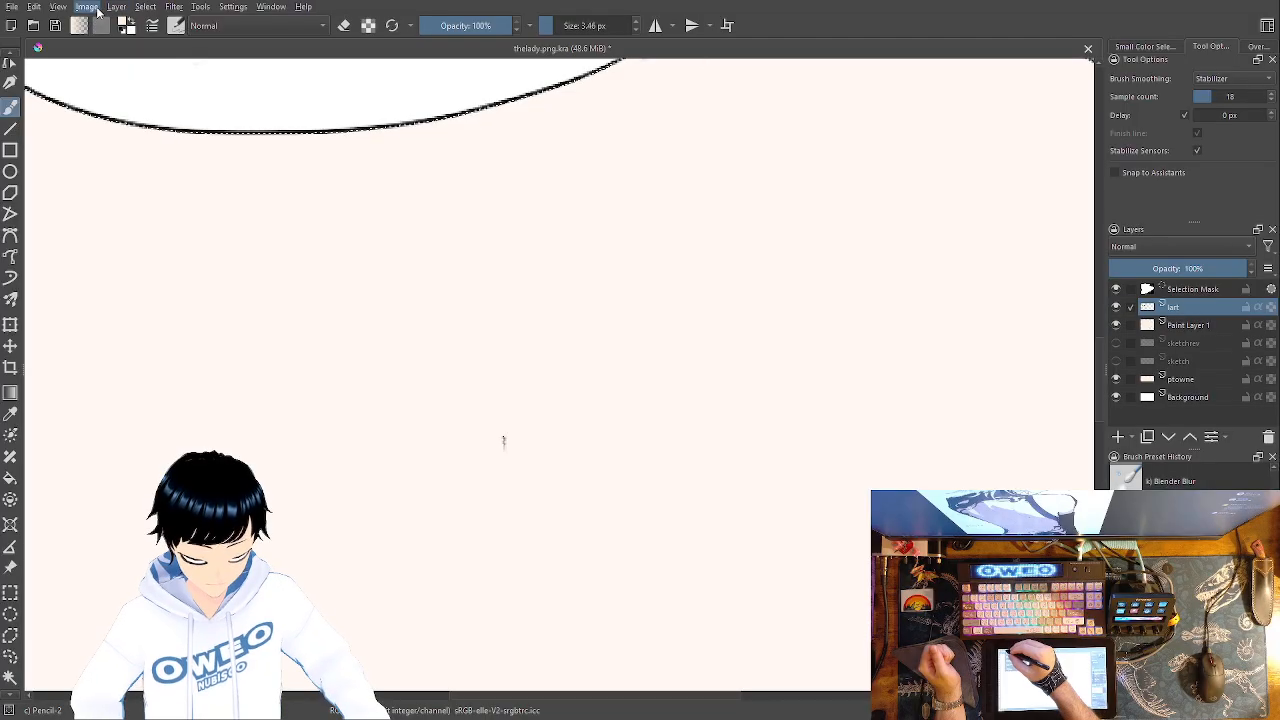
{"action": "key", "text": "ctrl+shift+a"}
{"action": "right_click", "coordinate": [650, 463]}
{"action": "left_click", "coordinate": [653, 380]}
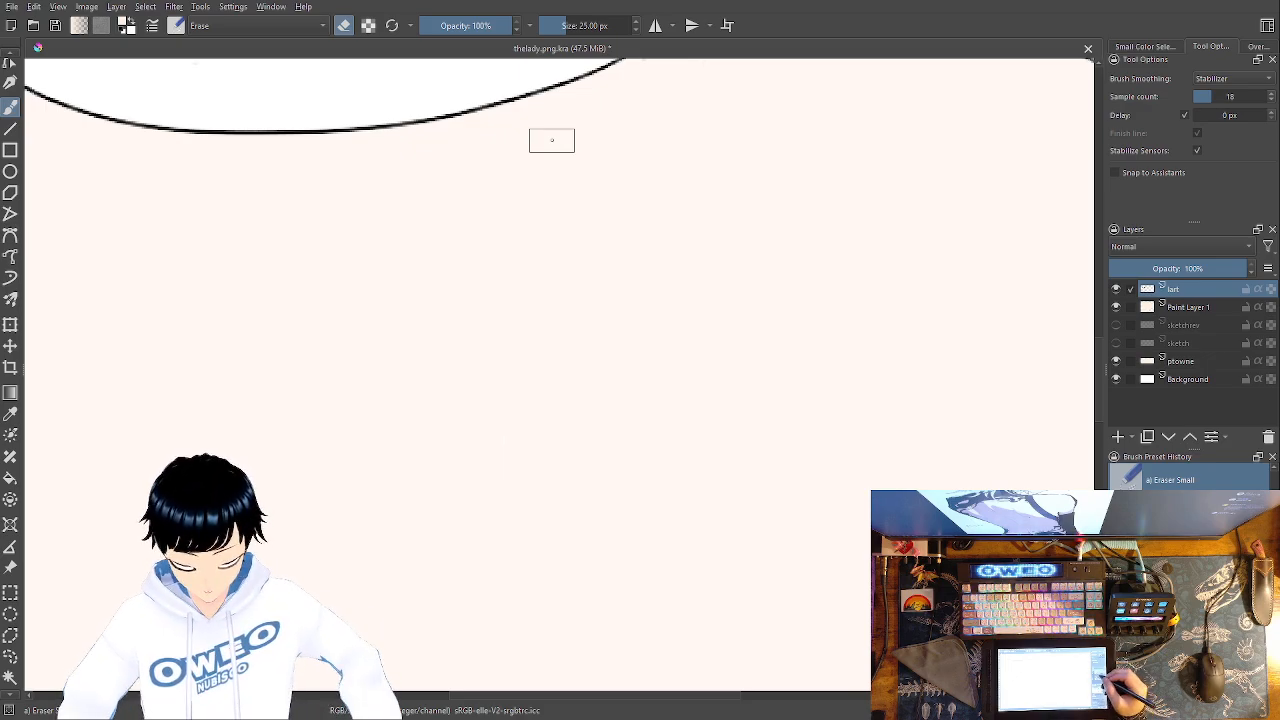
Try to contiguously select the face area on the lart layer, and activate Paint Layer 1 with the Fill tool
{"action": "left_click", "coordinate": [10, 678]}
{"action": "left_click_drag", "start_coordinate": [643, 420], "coordinate": [733, 715]}
{"action": "left_click", "coordinate": [731, 93]}
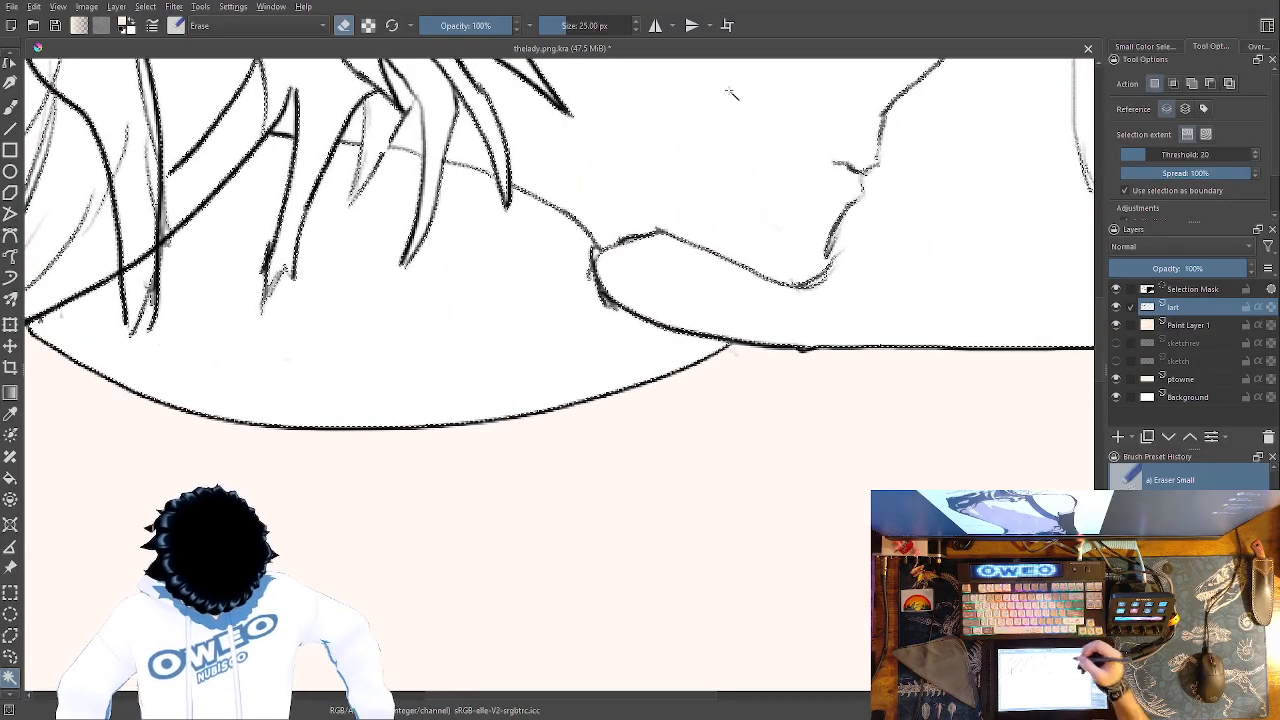
{"action": "left_click", "coordinate": [1198, 332]}
{"action": "mouse_move", "coordinate": [676, 188]}
{"action": "left_mouse_down"}
{"action": "mouse_move", "coordinate": [646, 388]}
{"action": "mouse_move", "coordinate": [603, 531]}
{"action": "left_mouse_up"}
{"action": "left_click_drag", "start_coordinate": [655, 442], "coordinate": [642, 563]}
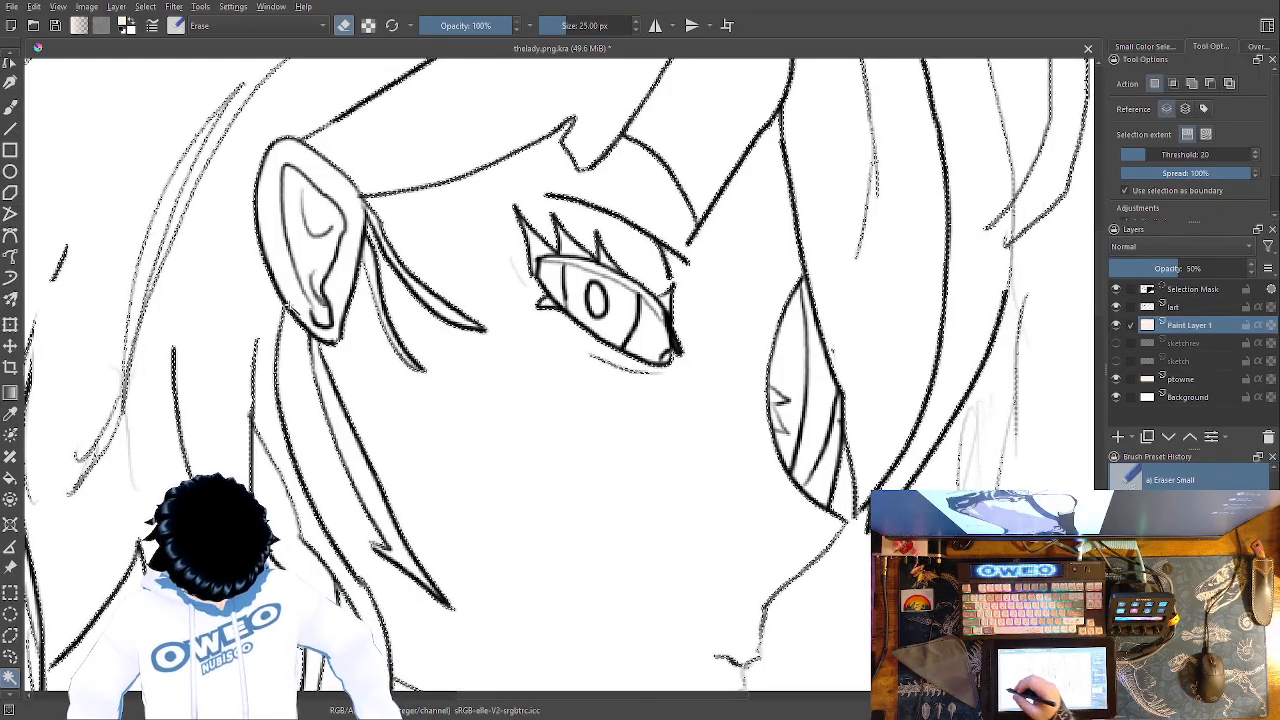
{"action": "left_click", "coordinate": [11, 476]}
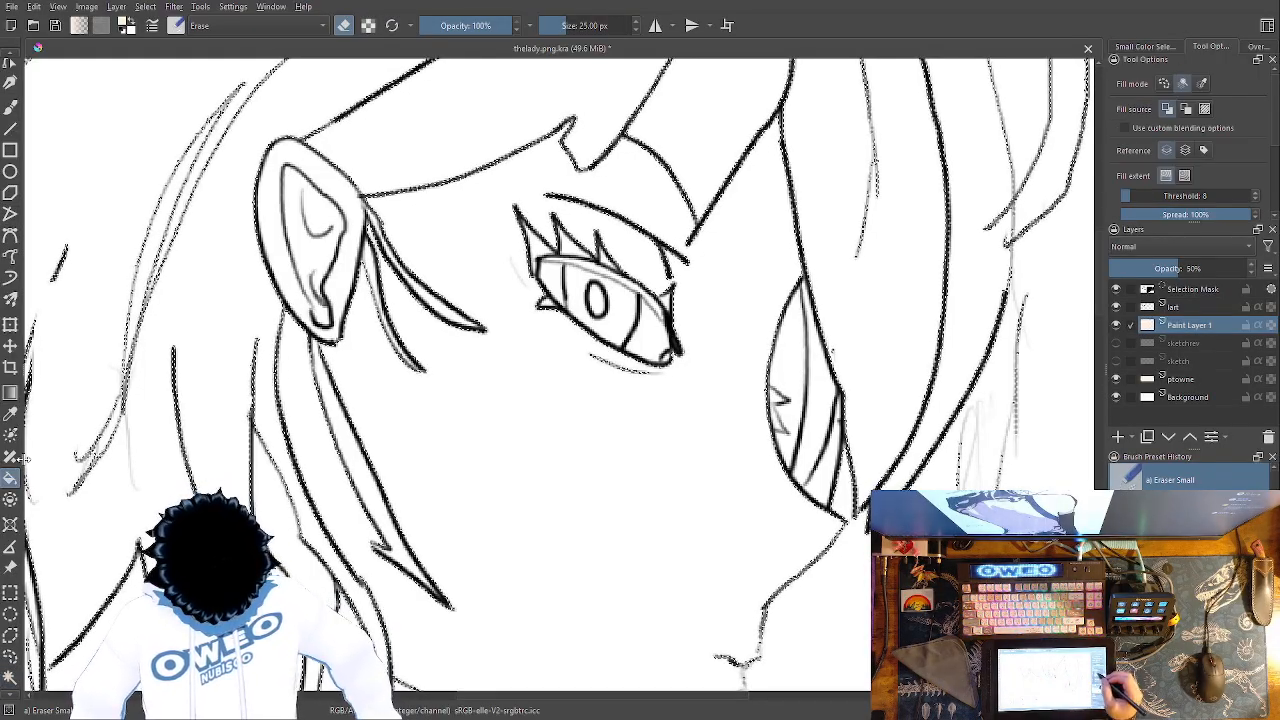
{"action": "left_click", "coordinate": [1182, 308]}
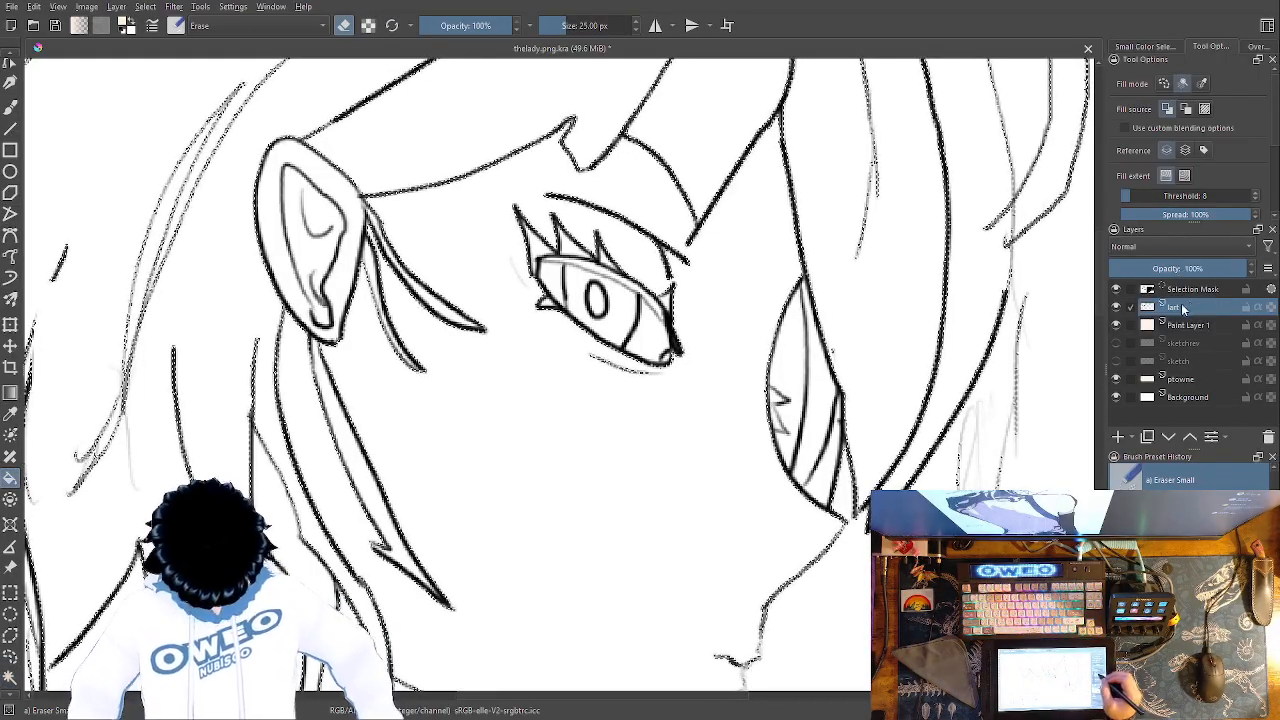
{"action": "left_click", "coordinate": [12, 679]}
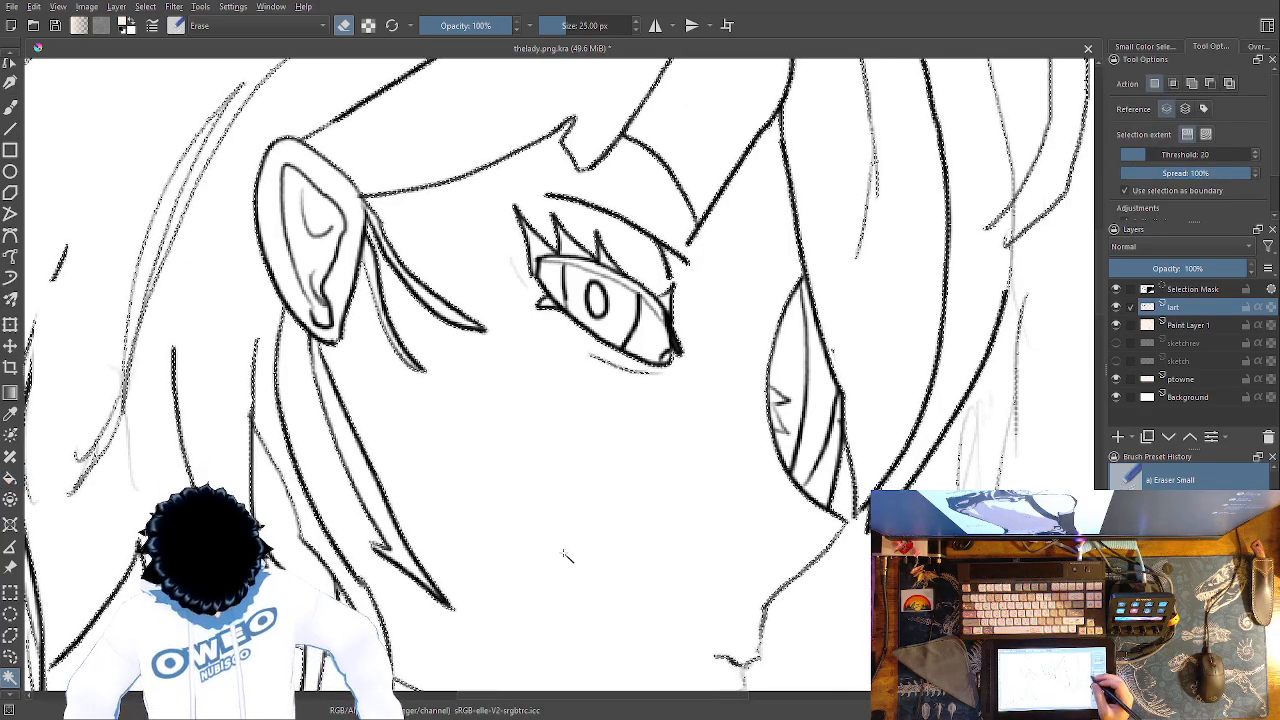
{"action": "left_click", "coordinate": [1198, 327]}
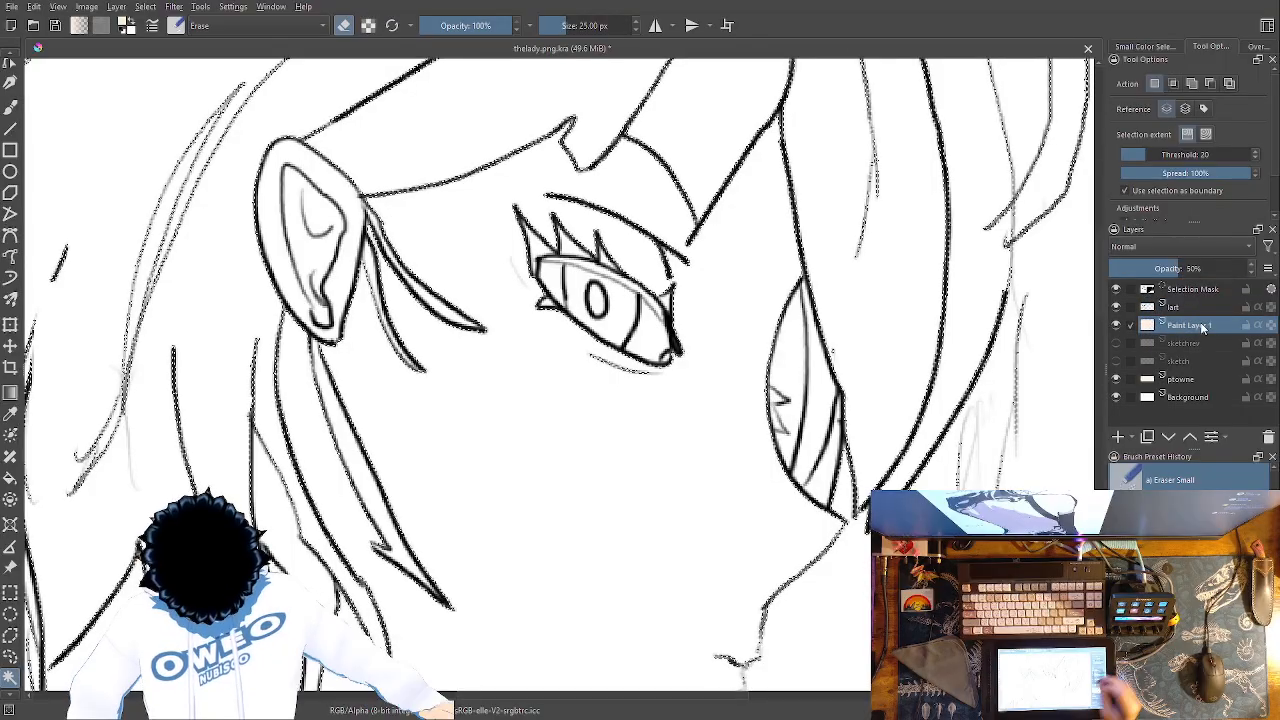
{"action": "left_click", "coordinate": [10, 478]}
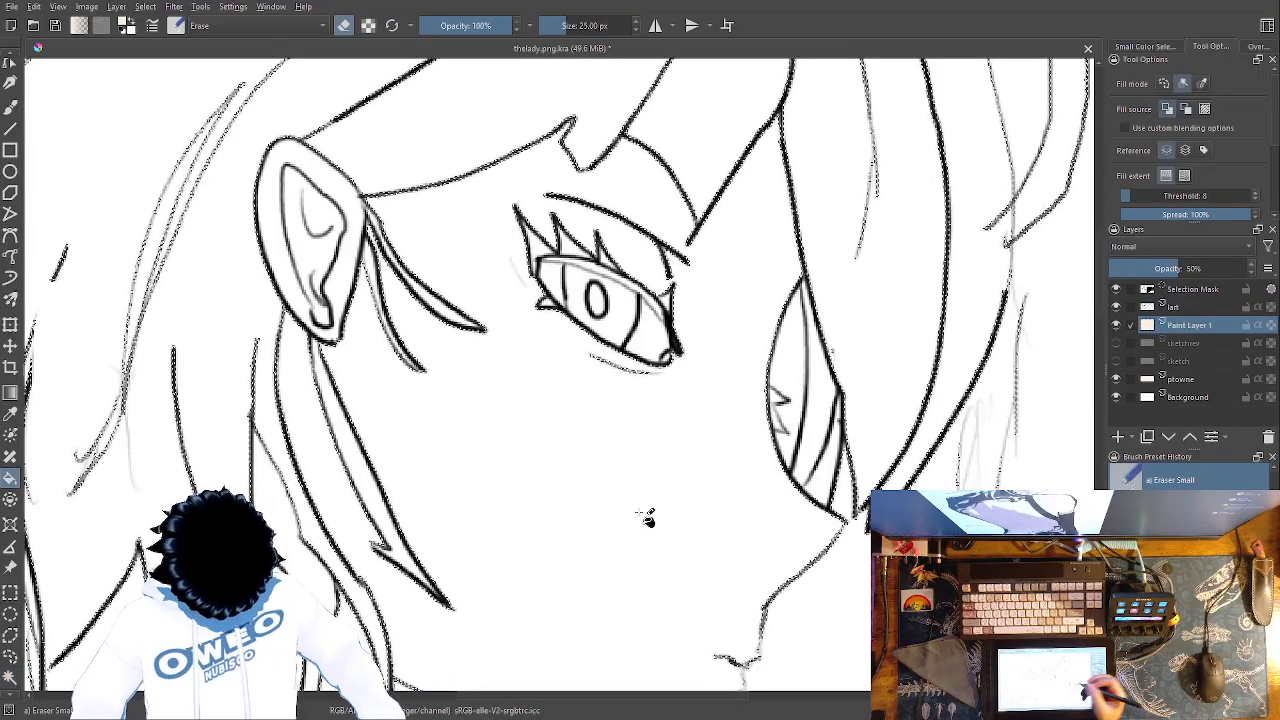
Examine the face selection's boundary around the ear and the adjacent hair strands for gaps in the line art
{"action": "key", "text": "ctrl+minus"}
{"action": "key", "text": "ctrl+minus"}
{"action": "key", "text": "ctrl+plus"}
{"action": "key", "text": "ctrl+plus"}
{"action": "key", "text": "ctrl+plus"}
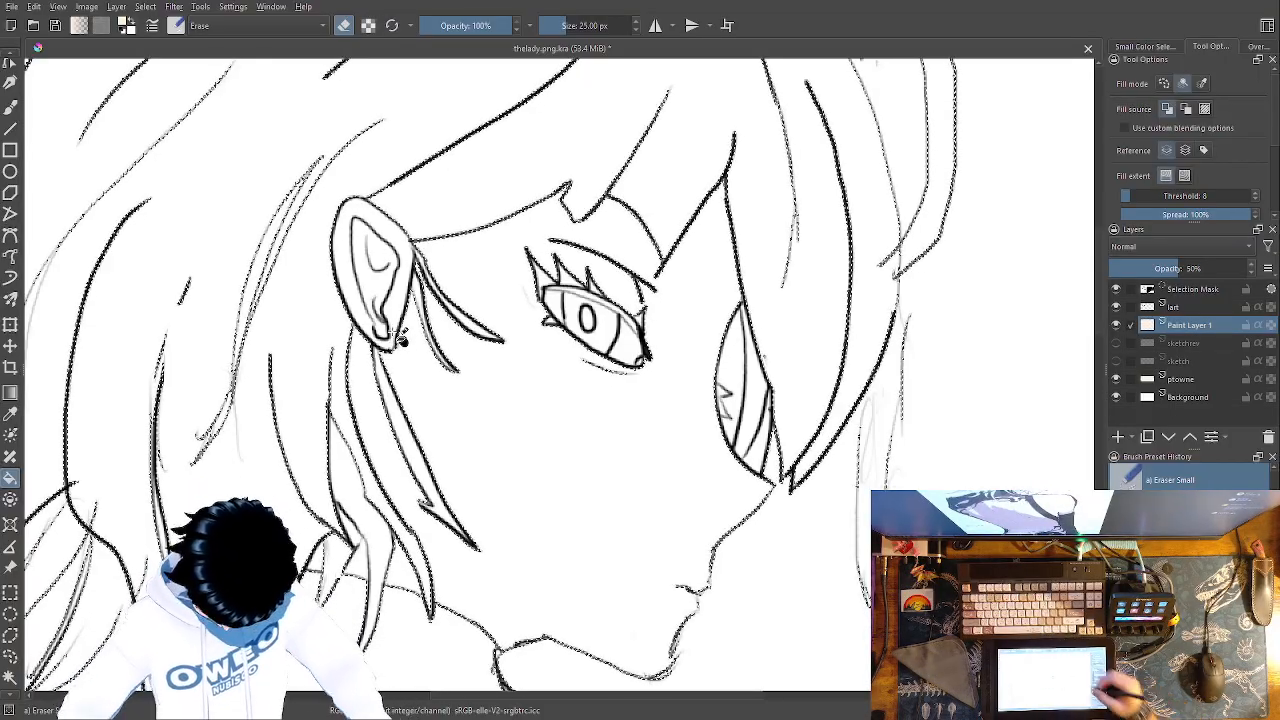
{"action": "key", "text": "plus"}
{"action": "key", "text": "plus"}
{"action": "key", "text": "plus"}
{"action": "left_click_drag", "start_coordinate": [400, 300], "coordinate": [890, 380]}
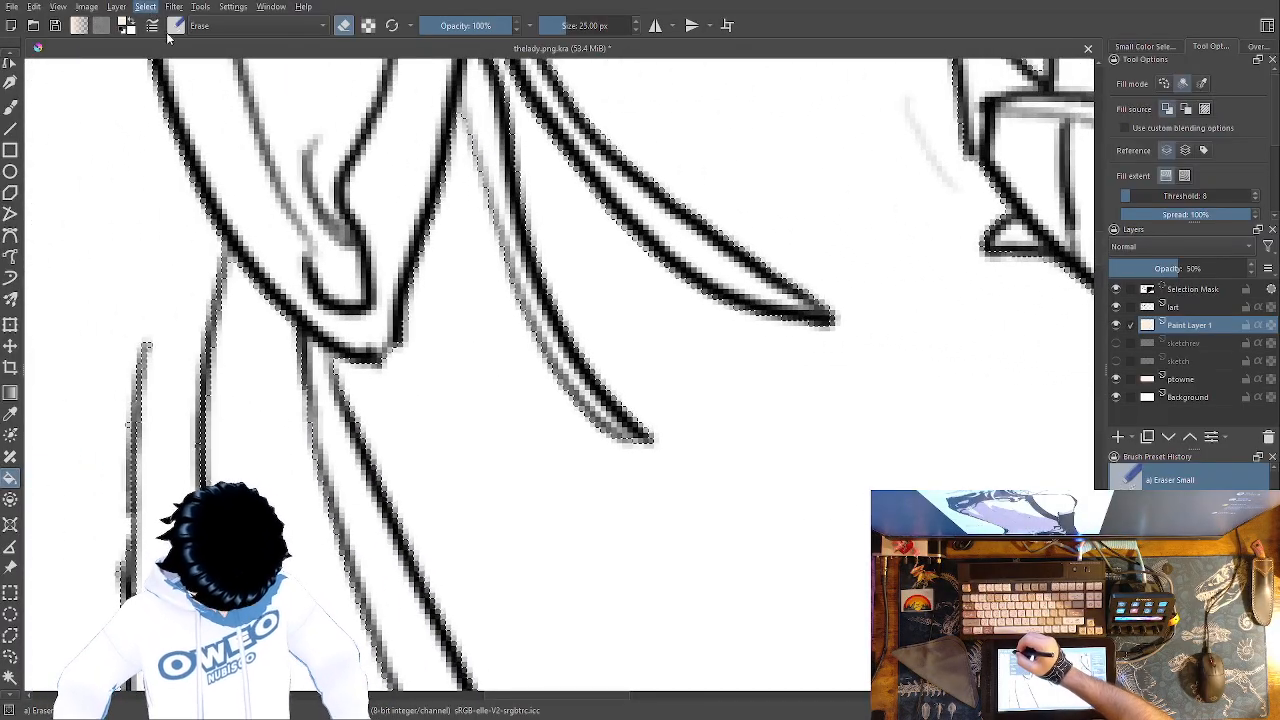
Clear the selection, contiguously reselect the face from the cheek on lart, and return to Paint Layer 1 with the Fill tool
{"action": "key", "text": "ctrl+shift+a"}
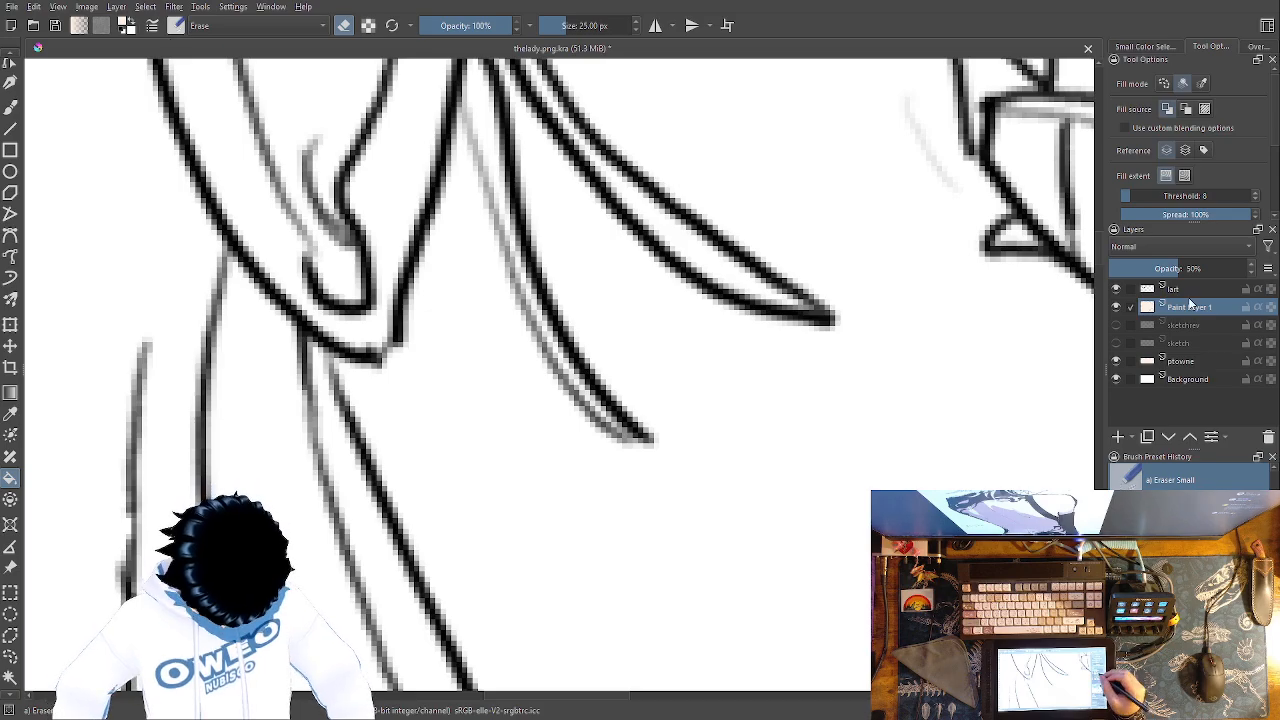
{"action": "left_click", "coordinate": [1198, 287]}
{"action": "left_click", "coordinate": [10, 677]}
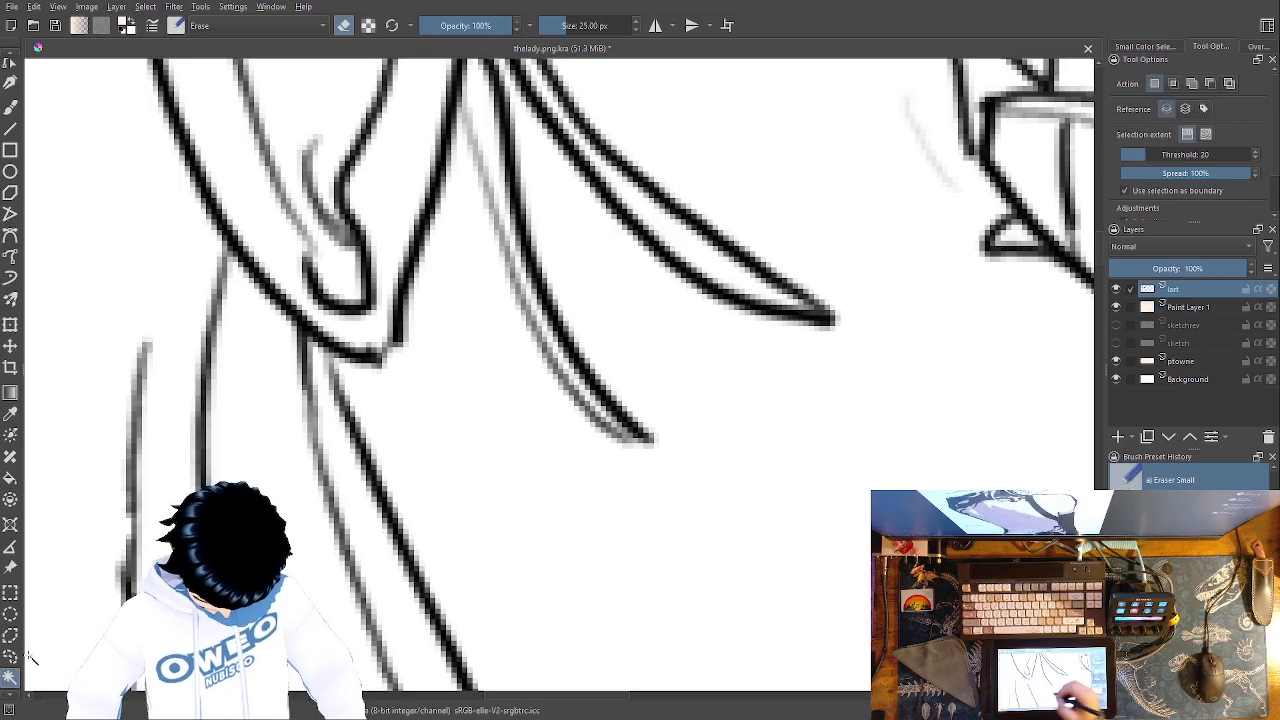
{"action": "left_click", "coordinate": [757, 512]}
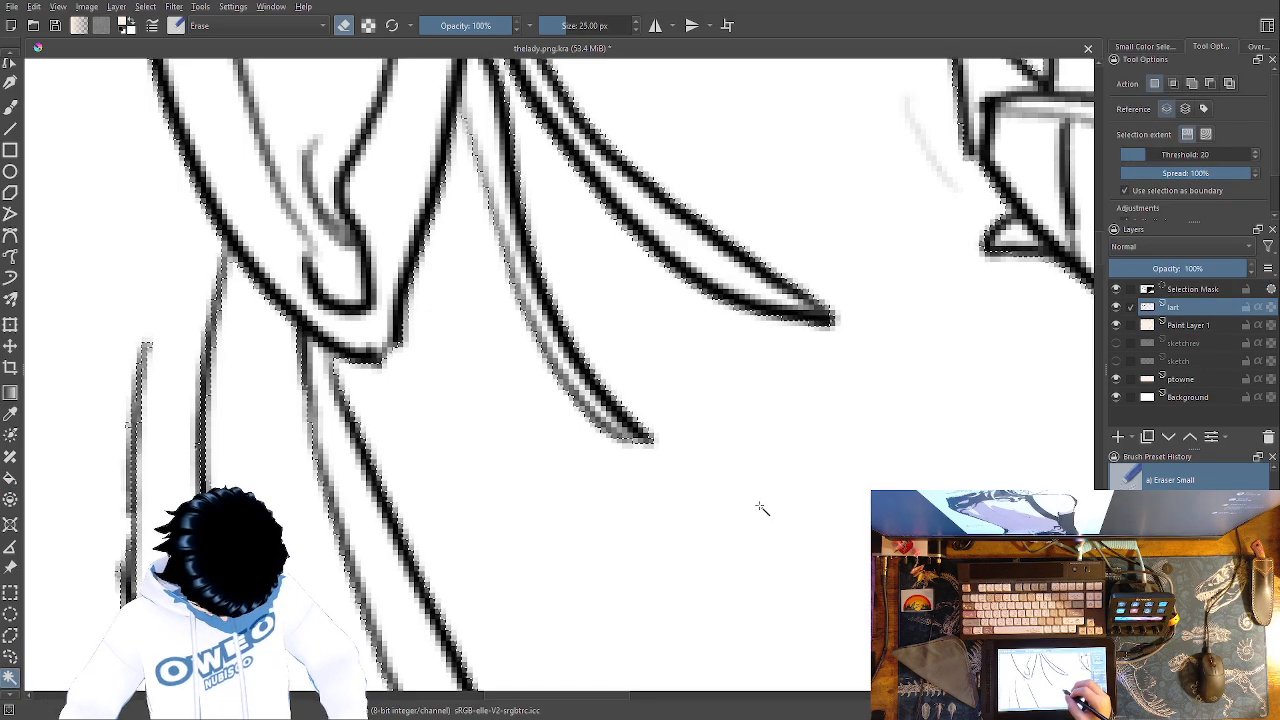
{"action": "left_click", "coordinate": [1188, 320]}
{"action": "key", "text": "f"}
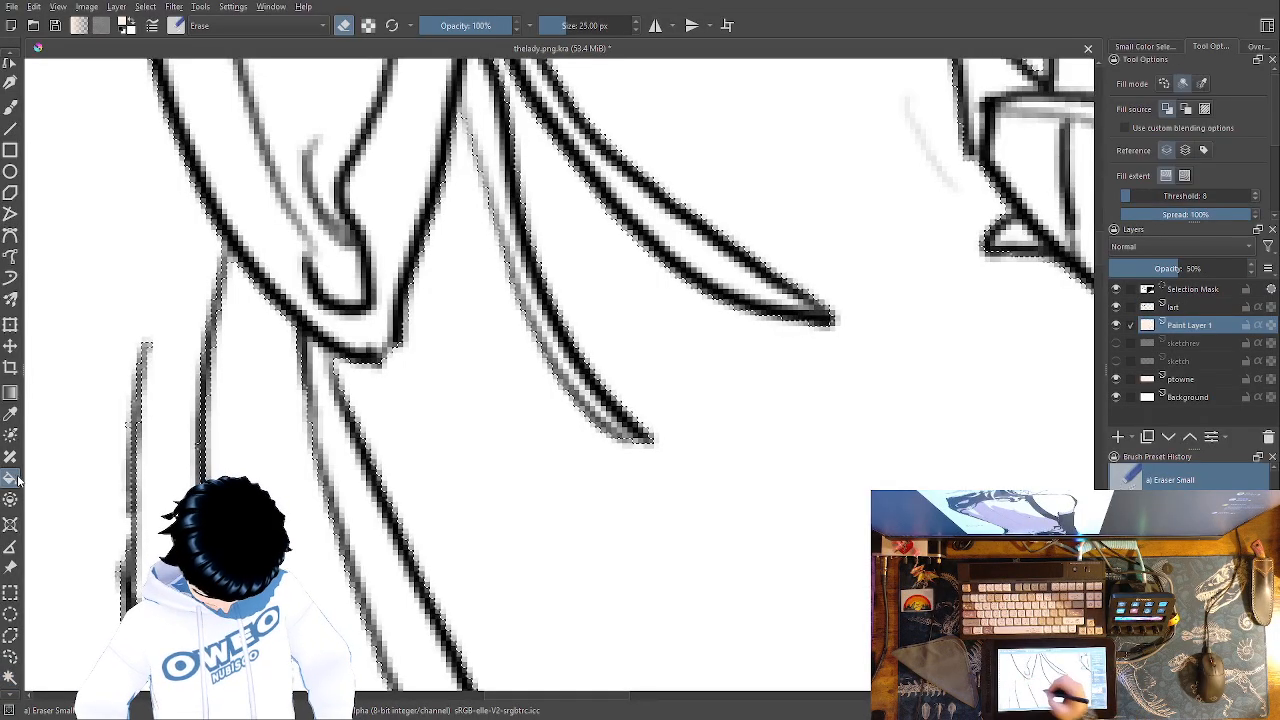
Examine the new selection's extent around the head, mouth and chin for leaks through the outline
{"action": "key", "text": "minus"}
{"action": "key", "text": "minus"}
{"action": "key", "text": "minus"}
{"action": "key", "text": "minus"}
{"action": "key", "text": "minus"}
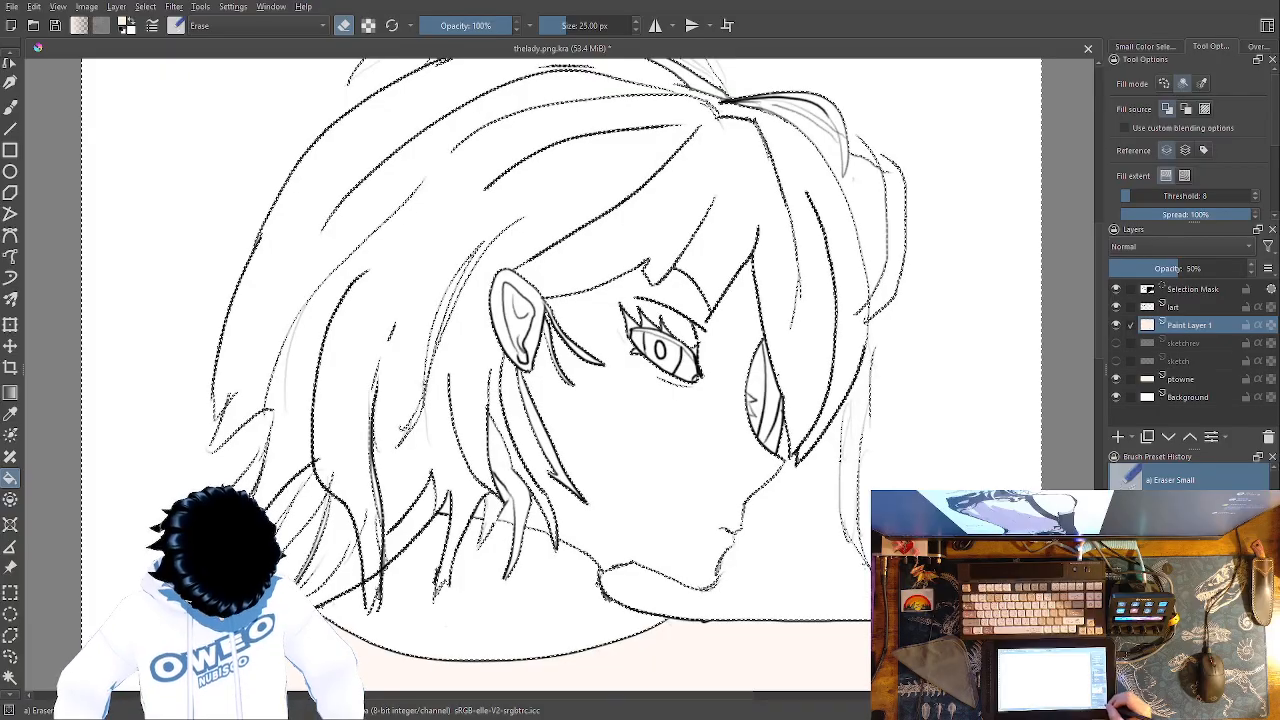
{"action": "key", "text": "plus"}
{"action": "key", "text": "plus"}
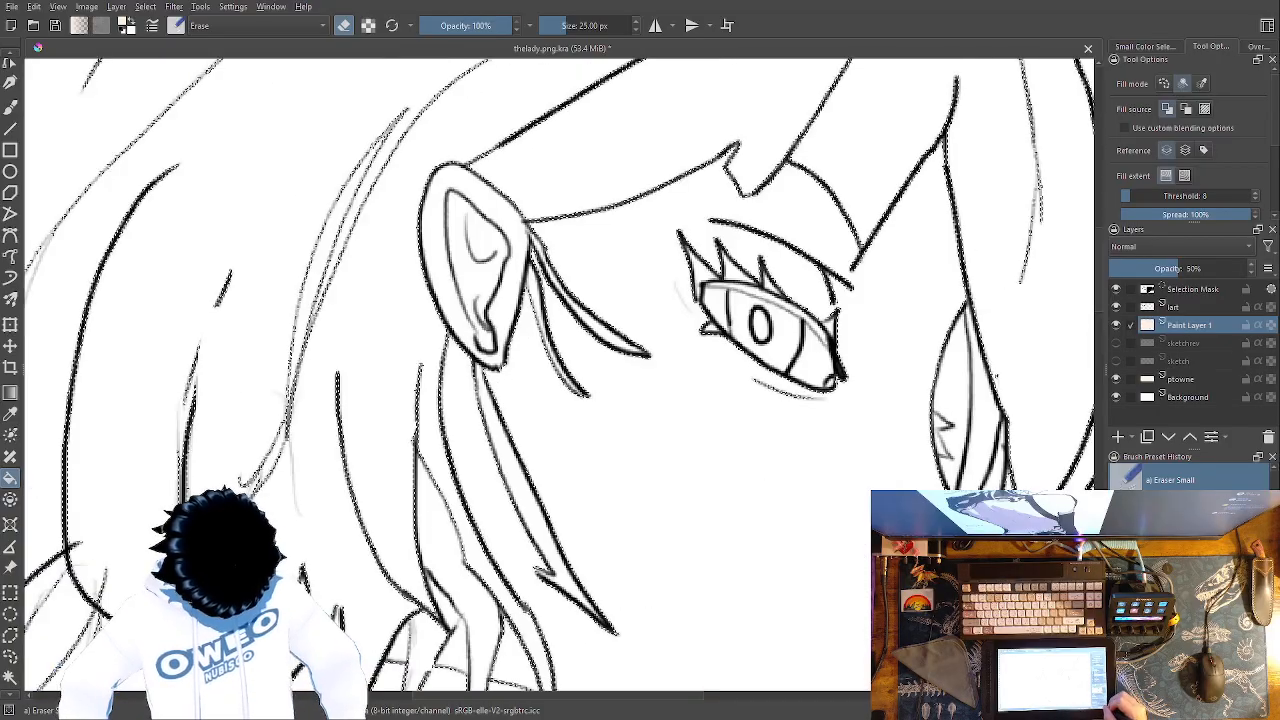
{"action": "left_click_drag", "start_coordinate": [848, 523], "coordinate": [486, 194]}
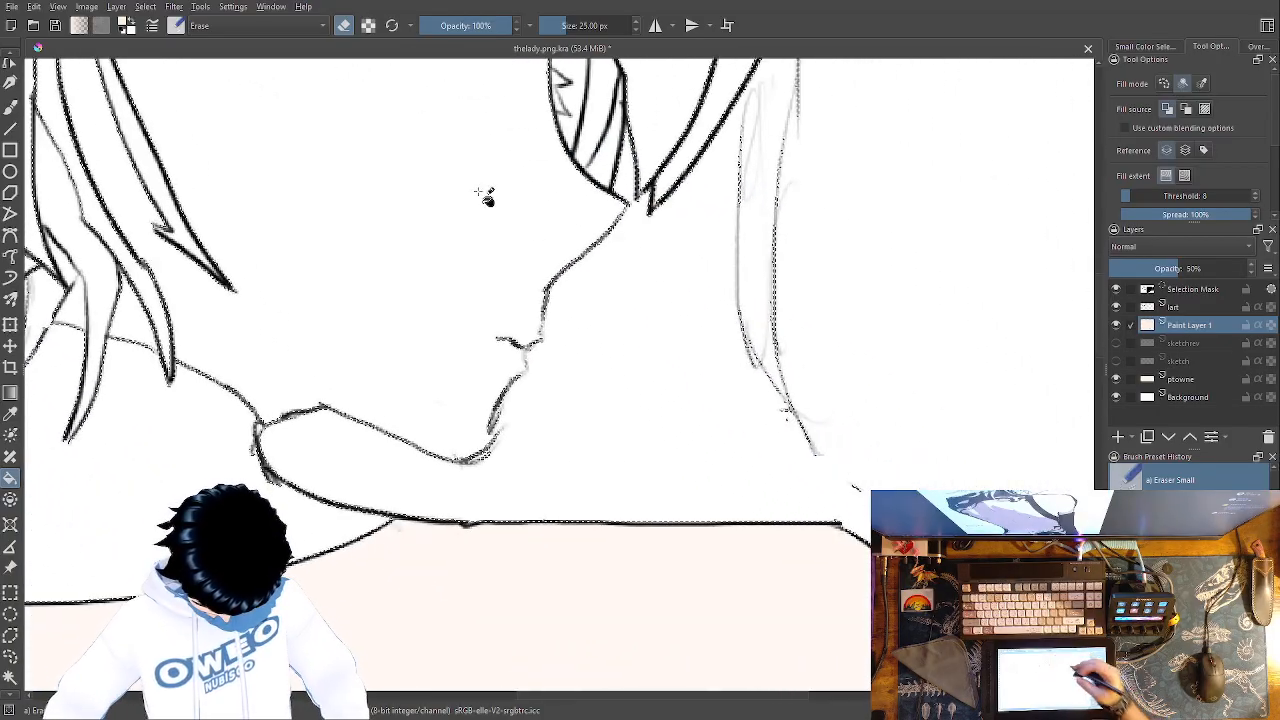
Clear the selection and set up the Pencil-2 brush at 3.46 px in black on the lart layer
{"action": "left_click", "coordinate": [1185, 308]}
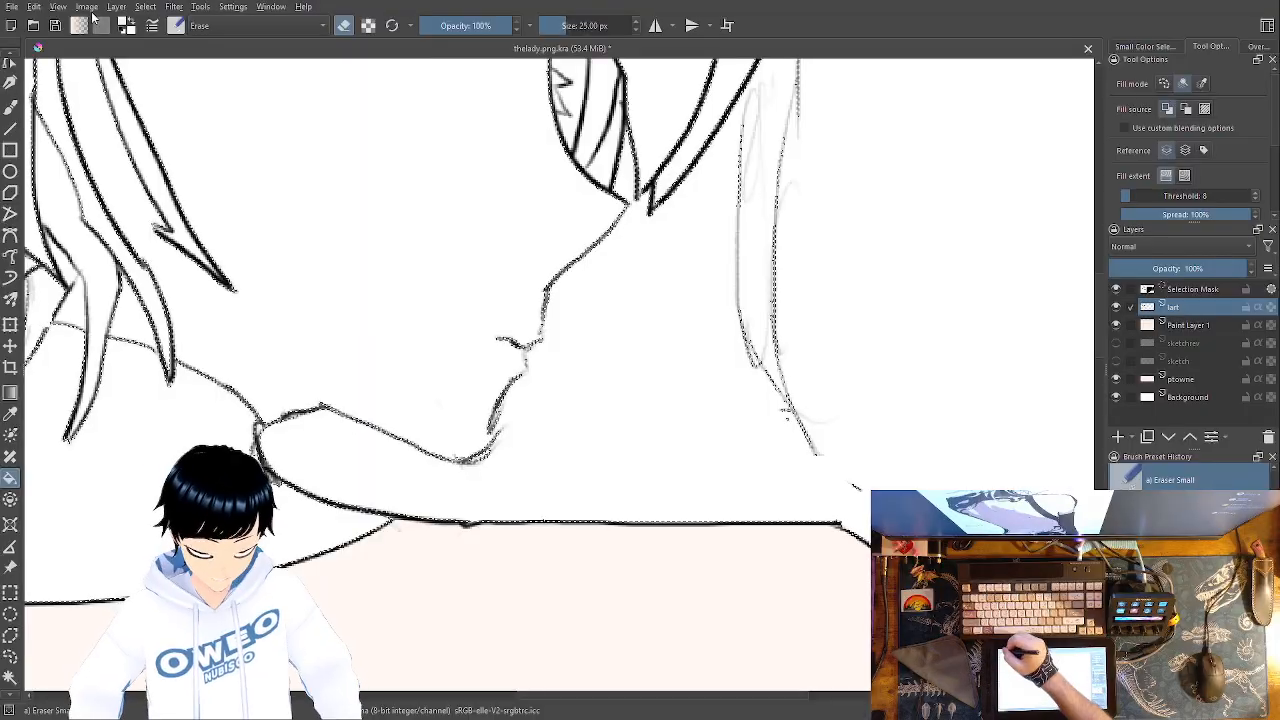
{"action": "key", "text": "ctrl+shift+a"}
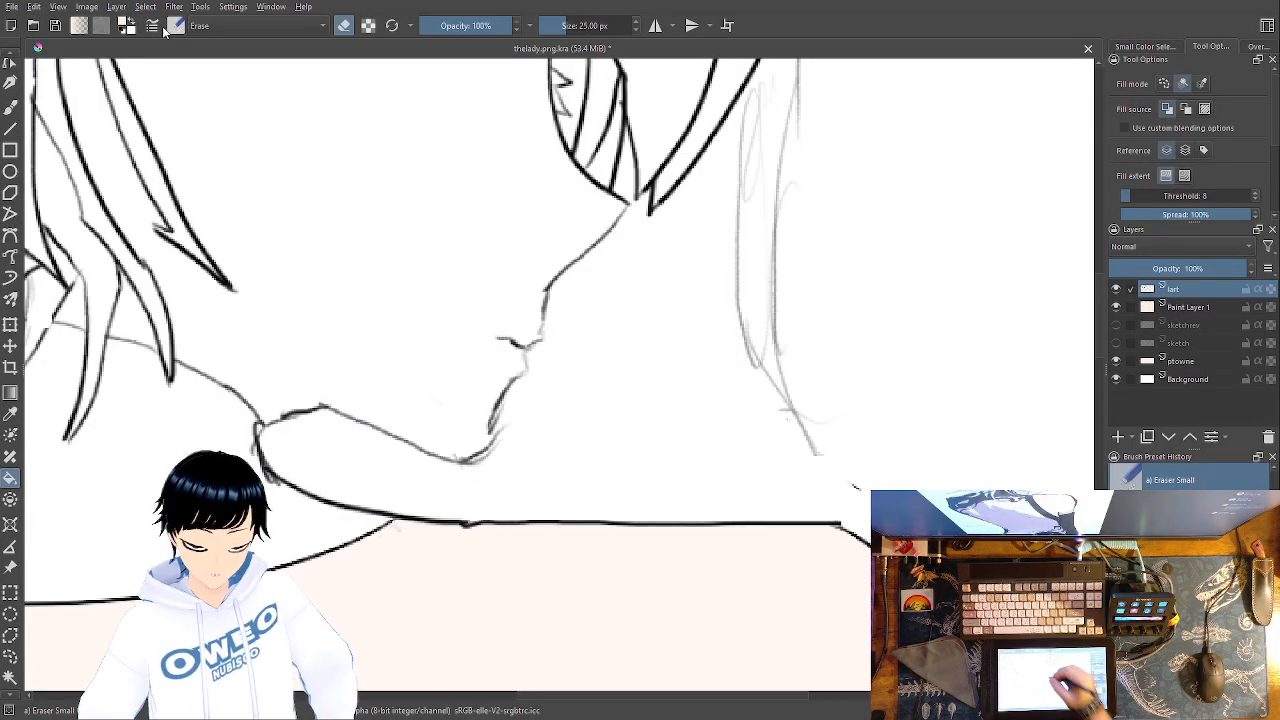
{"action": "left_click", "coordinate": [11, 106]}
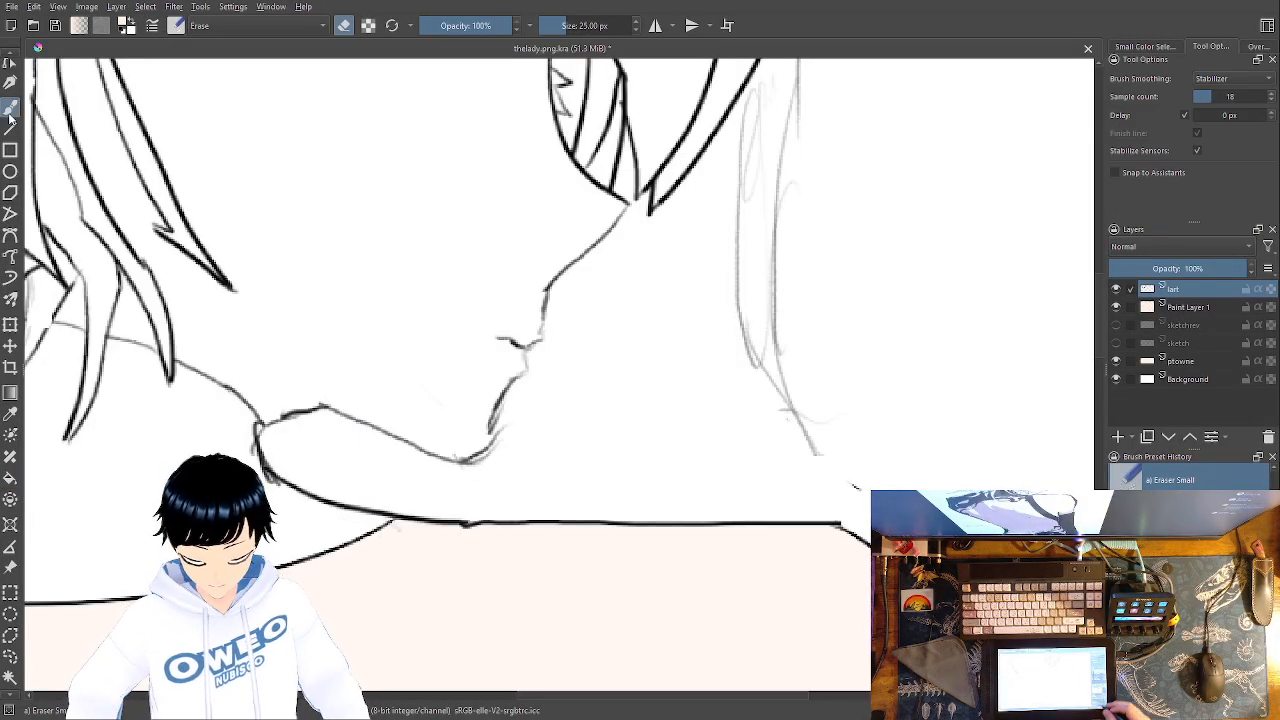
{"action": "right_click", "coordinate": [806, 507]}
{"action": "right_click", "coordinate": [860, 485]}
{"action": "right_click", "coordinate": [807, 495]}
{"action": "left_click", "coordinate": [898, 470]}
Draw a Pencil-2 stroke closing the gap between the line below the mouth and the chin curve on lart
{"action": "key", "text": "plus"}
{"action": "key", "text": "plus"}
{"action": "key", "text": "plus"}
{"action": "key", "text": "plus"}
{"action": "key", "text": "plus"}
{"action": "key", "text": "plus"}
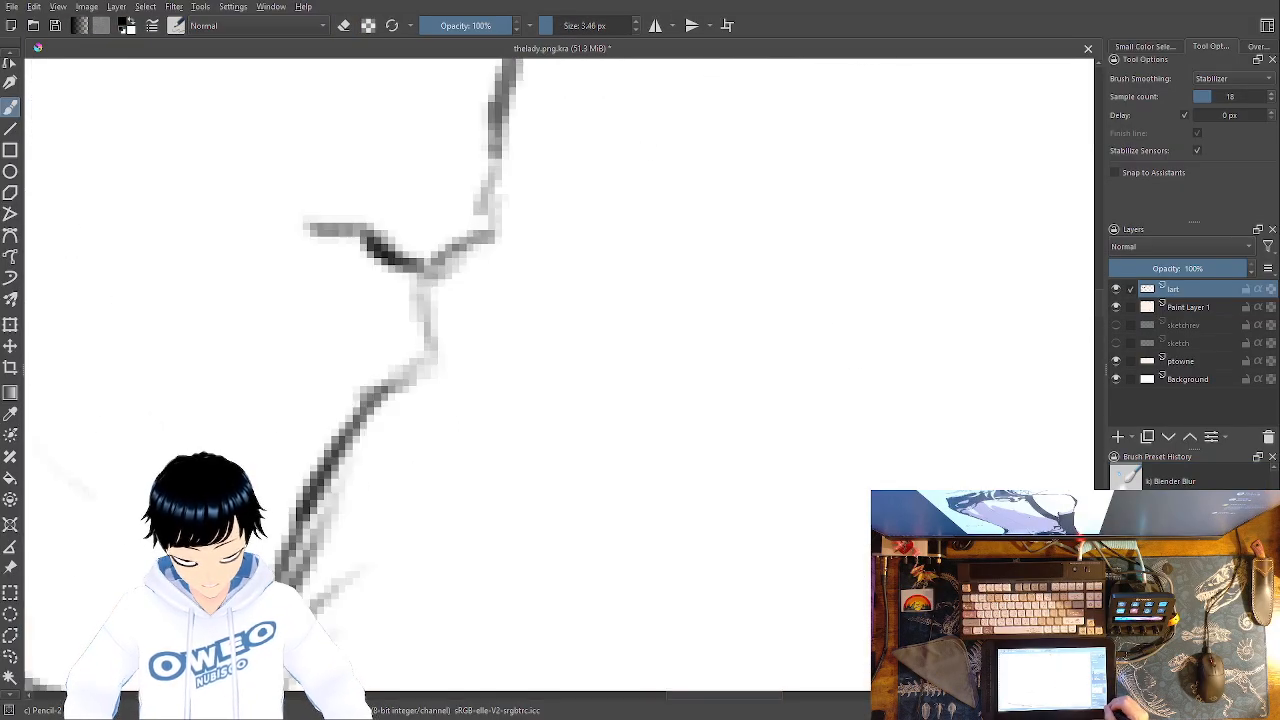
{"action": "left_click_drag", "start_coordinate": [722, 79], "coordinate": [777, 5]}
{"action": "left_click_drag", "start_coordinate": [571, 470], "coordinate": [891, 78]}
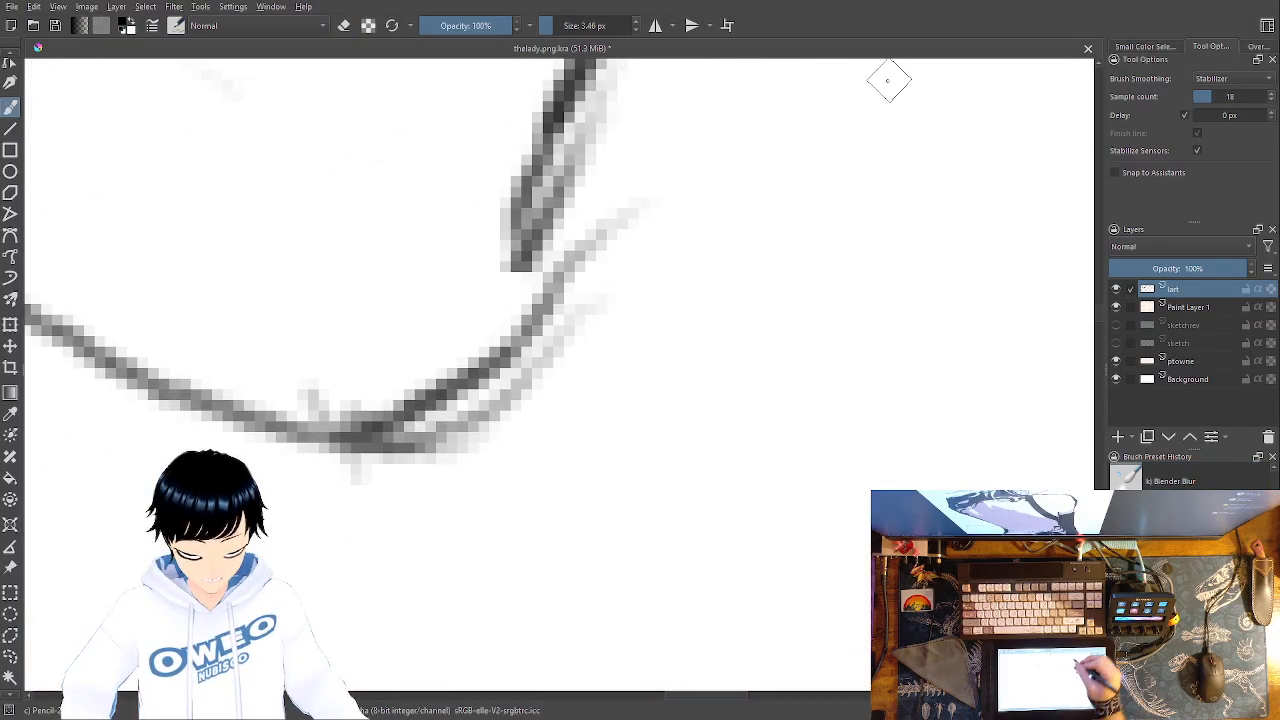
{"action": "mouse_move", "coordinate": [525, 246]}
{"action": "left_mouse_down"}
{"action": "mouse_move", "coordinate": [483, 337]}
{"action": "mouse_move", "coordinate": [524, 244]}
{"action": "mouse_move", "coordinate": [501, 305]}
{"action": "mouse_move", "coordinate": [426, 396]}
{"action": "left_mouse_up"}
Erase the doubled strokes outside the chin's new outline with Eraser Small
{"action": "right_click", "coordinate": [686, 326]}
{"action": "left_click", "coordinate": [727, 240]}
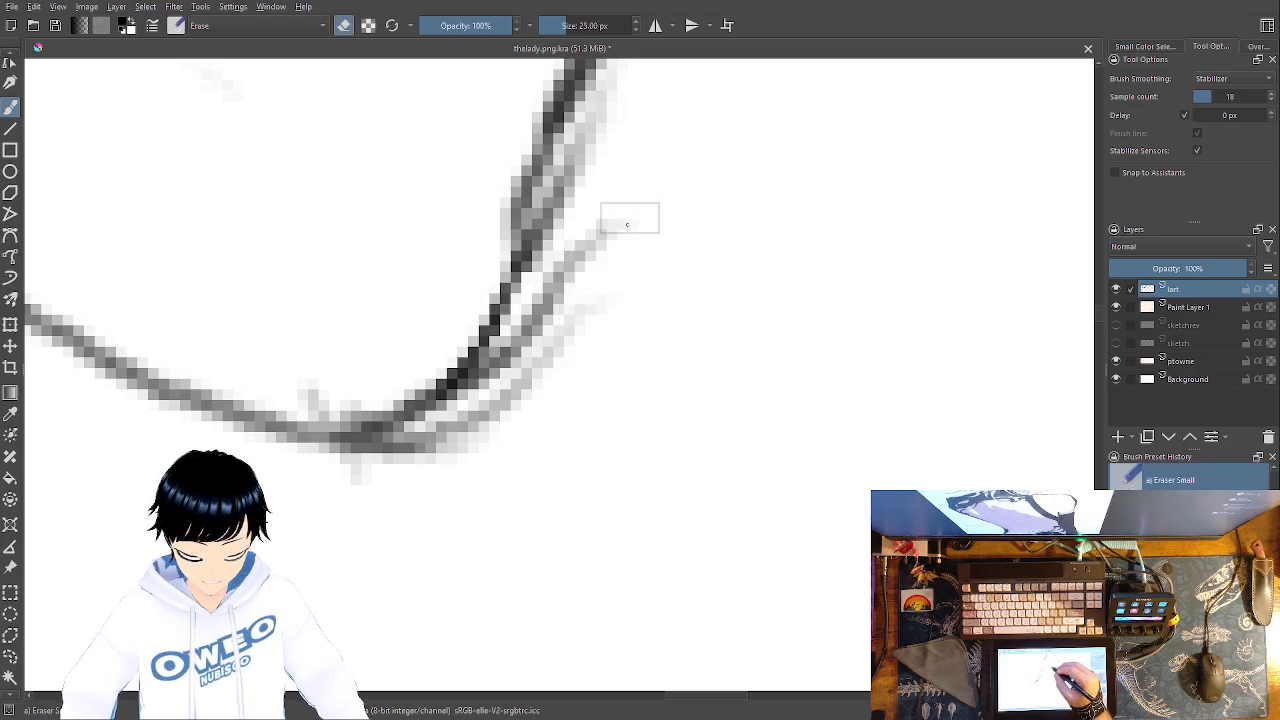
{"action": "mouse_move", "coordinate": [567, 317]}
{"action": "left_mouse_down"}
{"action": "mouse_move", "coordinate": [503, 429]}
{"action": "mouse_move", "coordinate": [397, 486]}
{"action": "mouse_move", "coordinate": [500, 411]}
{"action": "mouse_move", "coordinate": [586, 279]}
{"action": "mouse_move", "coordinate": [562, 288]}
{"action": "mouse_move", "coordinate": [515, 368]}
{"action": "mouse_move", "coordinate": [409, 484]}
{"action": "left_mouse_up"}
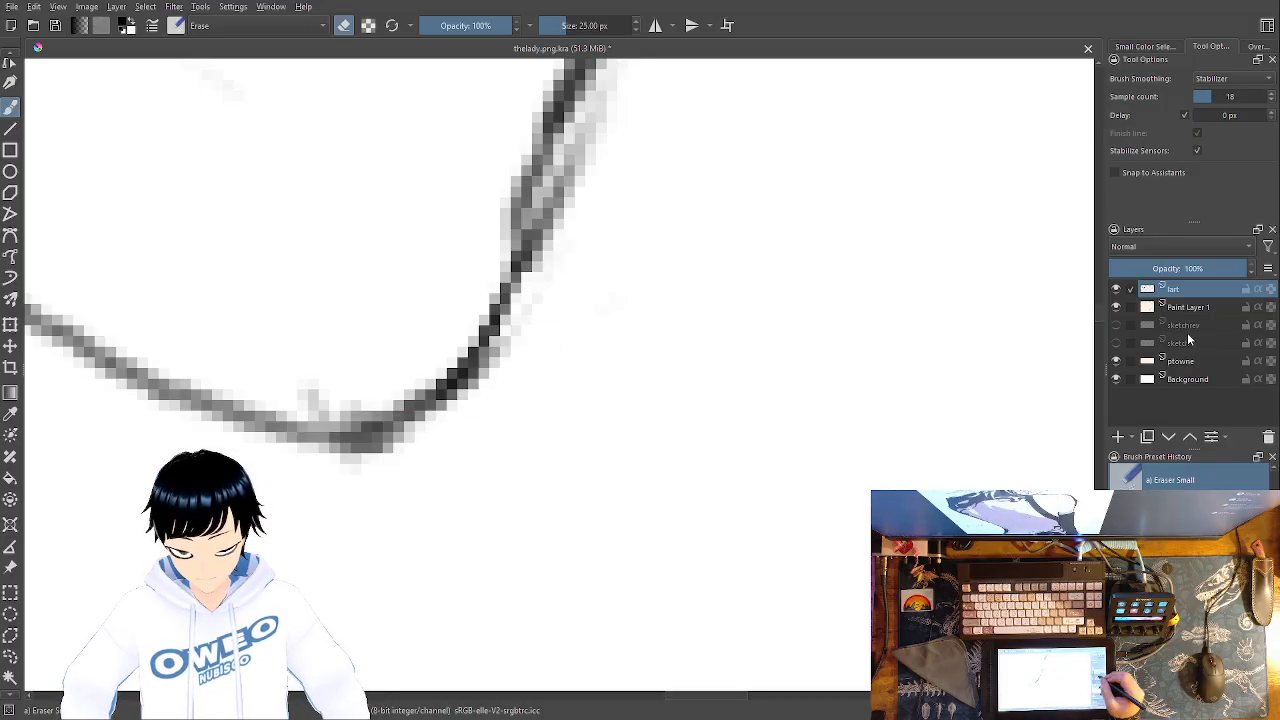
Try to select the face area from lart and fill it with skin tone on Paint Layer 1, then undo the fill
{"action": "left_click", "coordinate": [10, 678]}
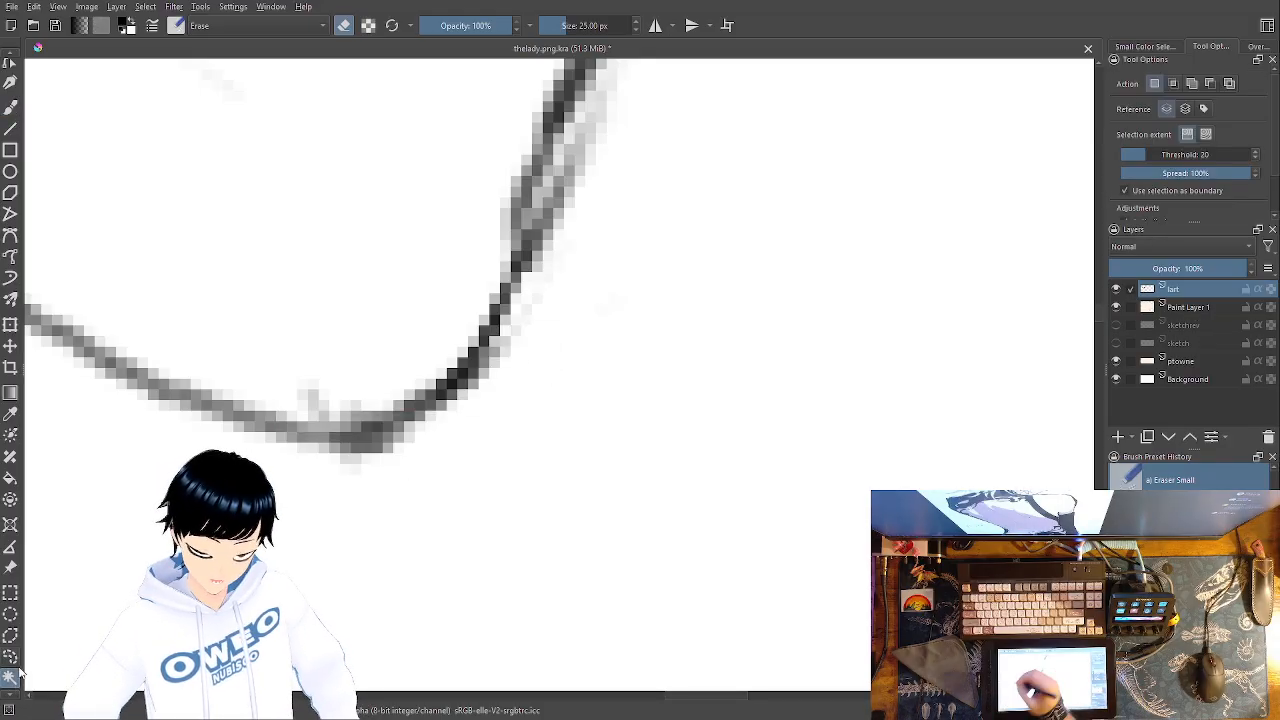
{"action": "left_click", "coordinate": [285, 250]}
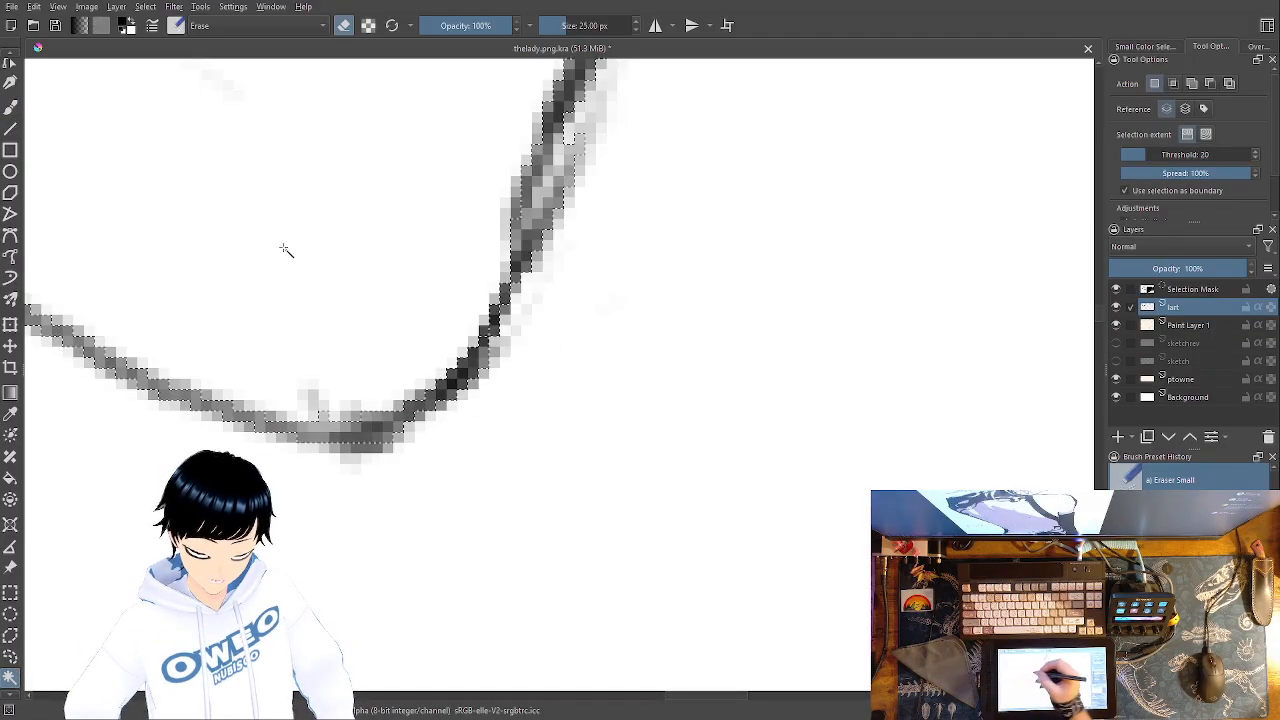
{"action": "left_click", "coordinate": [1204, 324]}
{"action": "key", "text": "f"}
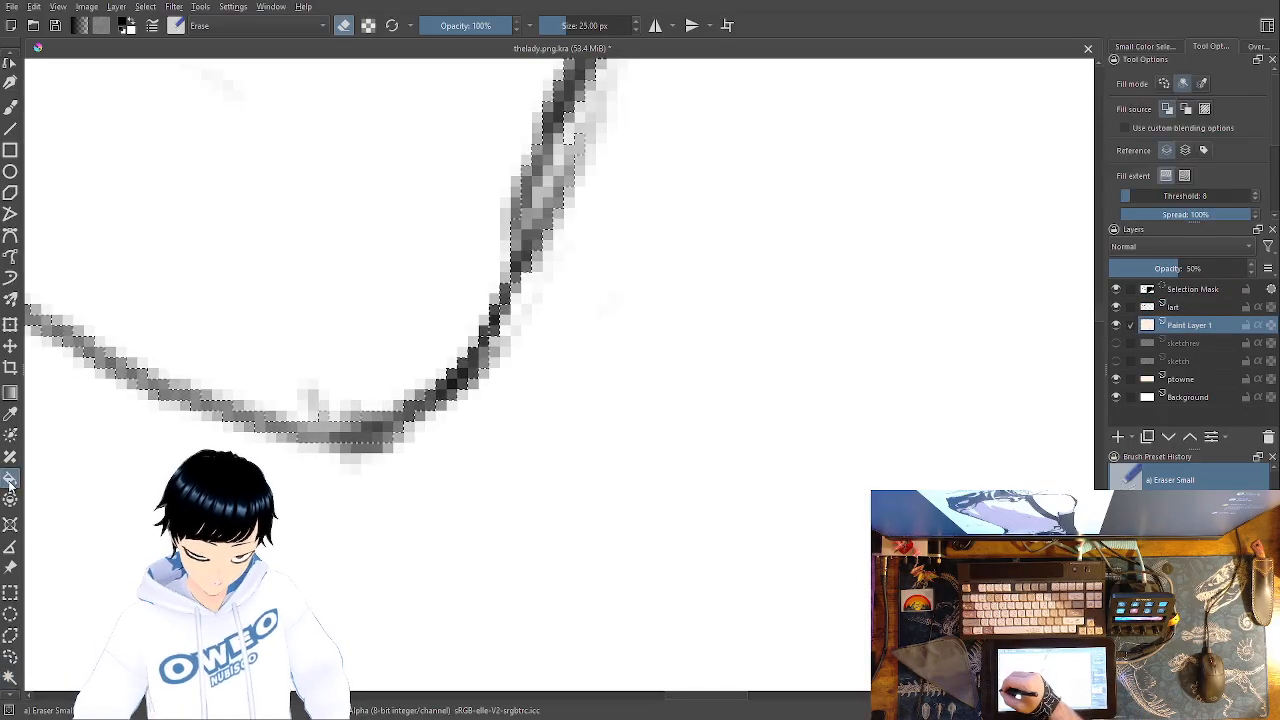
{"action": "right_click", "coordinate": [345, 512]}
{"action": "left_click", "coordinate": [372, 560]}
{"action": "right_click", "coordinate": [374, 562]}
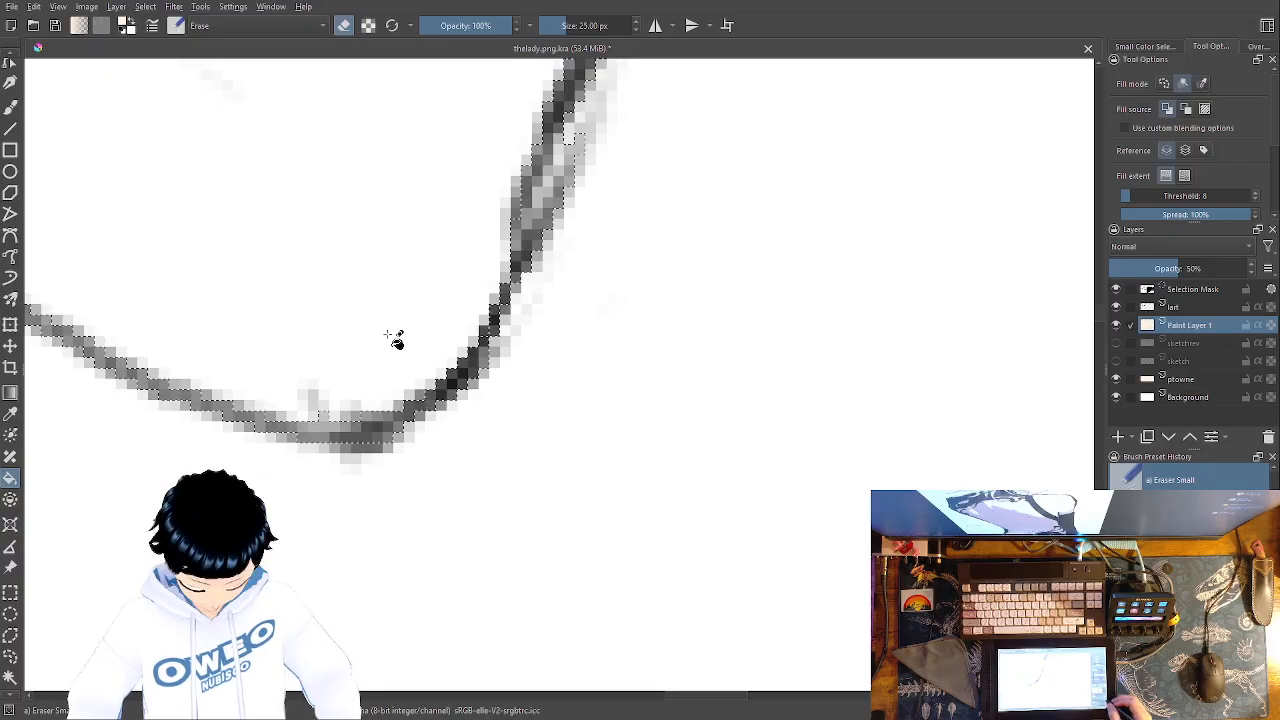
{"action": "right_click", "coordinate": [807, 511]}
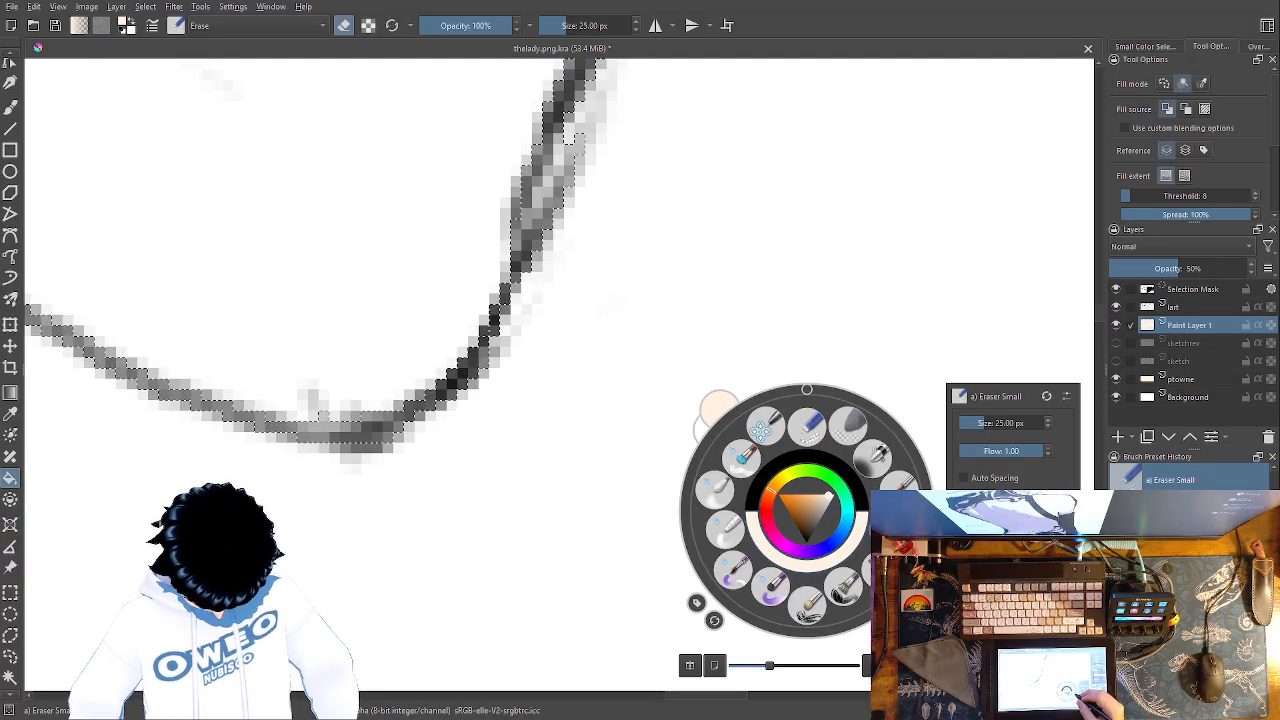
{"action": "left_click", "coordinate": [897, 488]}
{"action": "left_click", "coordinate": [456, 262]}
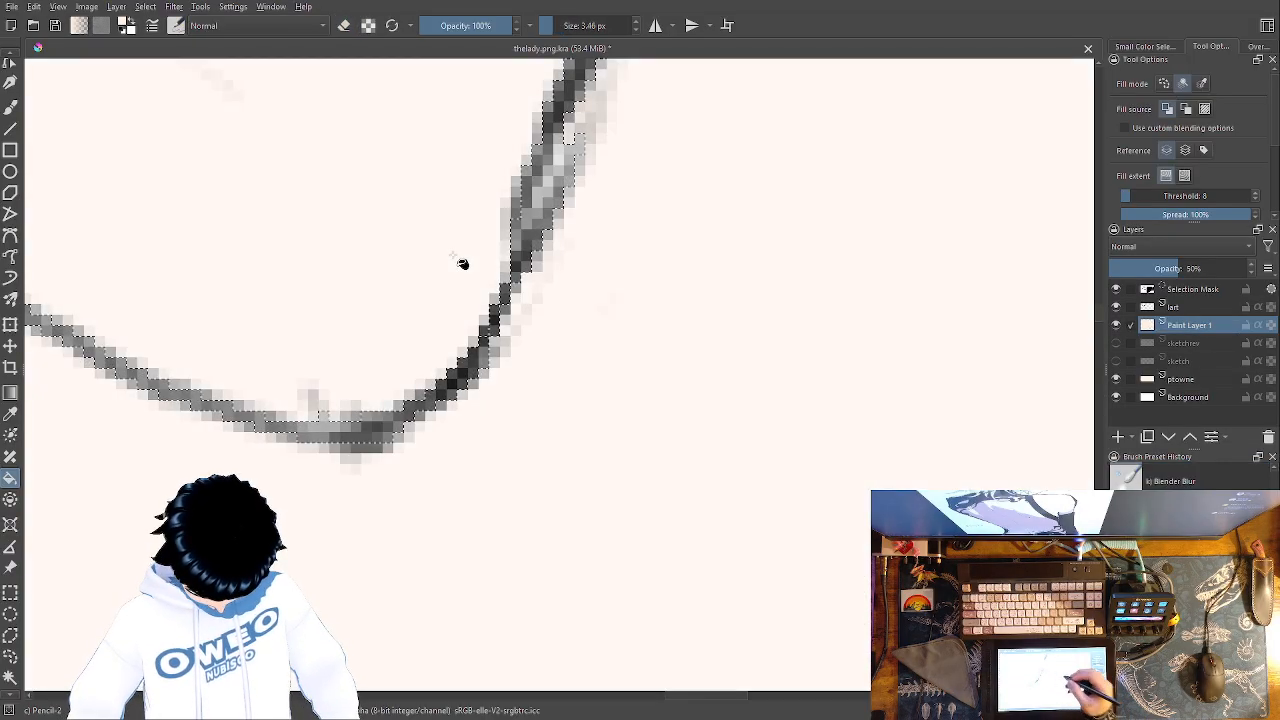
{"action": "key", "text": "ctrl+z"}
Clear the leaking selection and set up the black Pencil-2 brush at 3.46 px on the lart layer
{"action": "key", "text": "minus"}
{"action": "key", "text": "minus"}
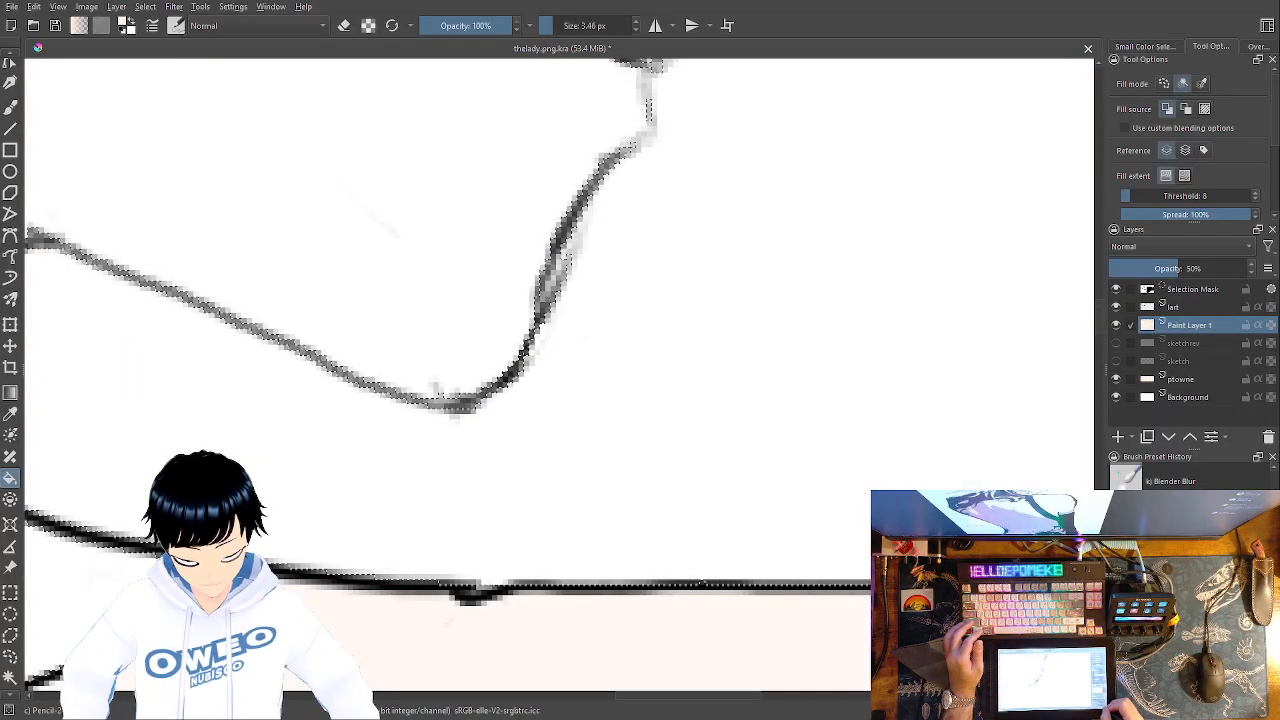
{"action": "left_click_drag", "start_coordinate": [520, 352], "coordinate": [793, 653]}
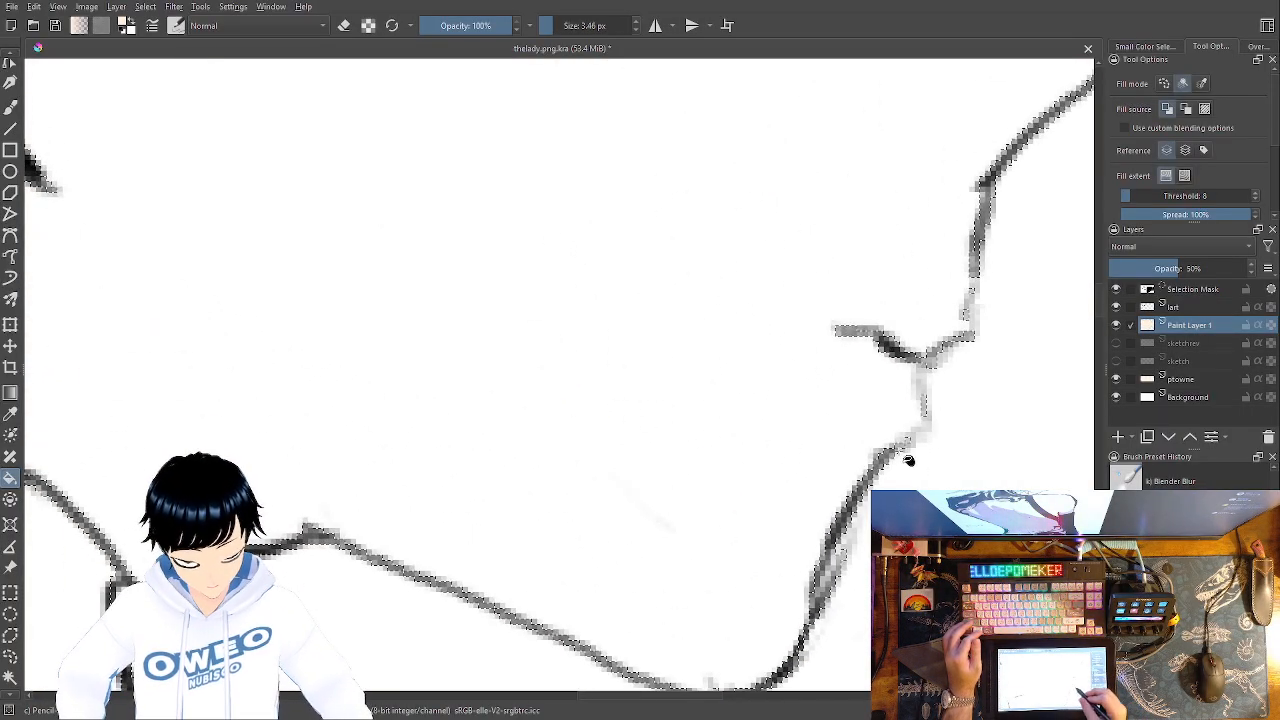
{"action": "left_click_drag", "start_coordinate": [908, 464], "coordinate": [724, 633]}
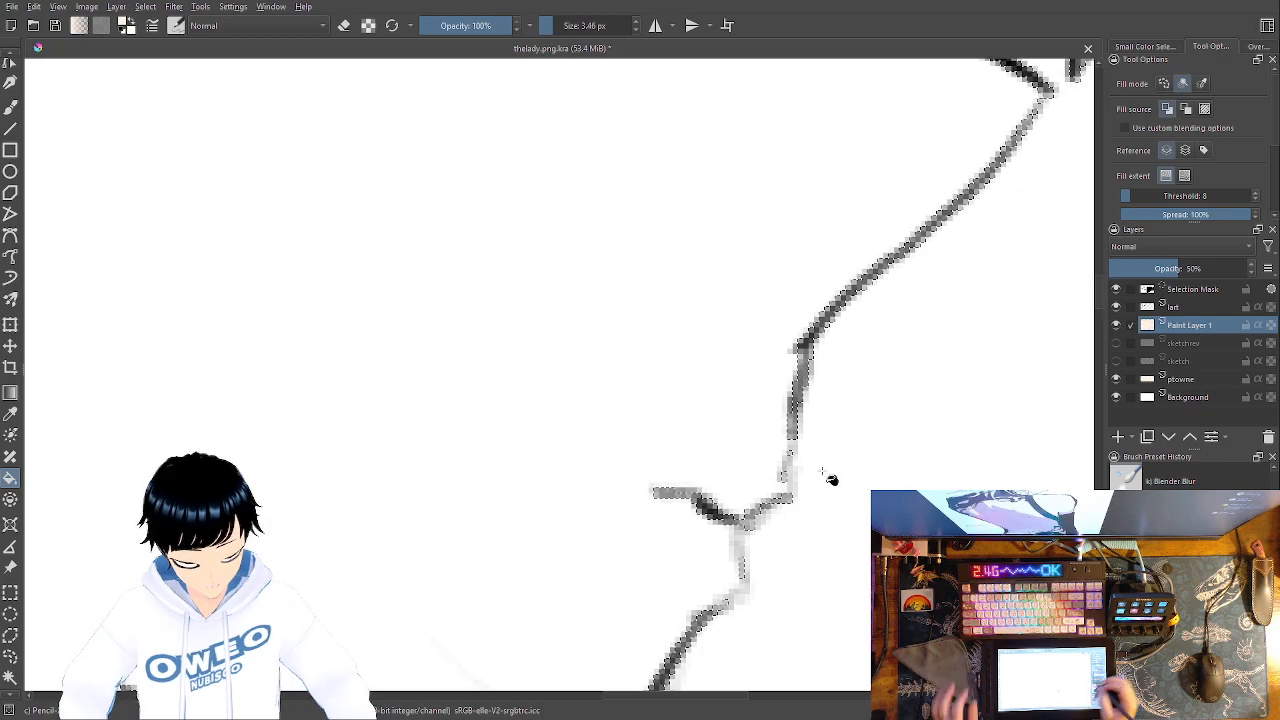
{"action": "left_click", "coordinate": [1187, 307]}
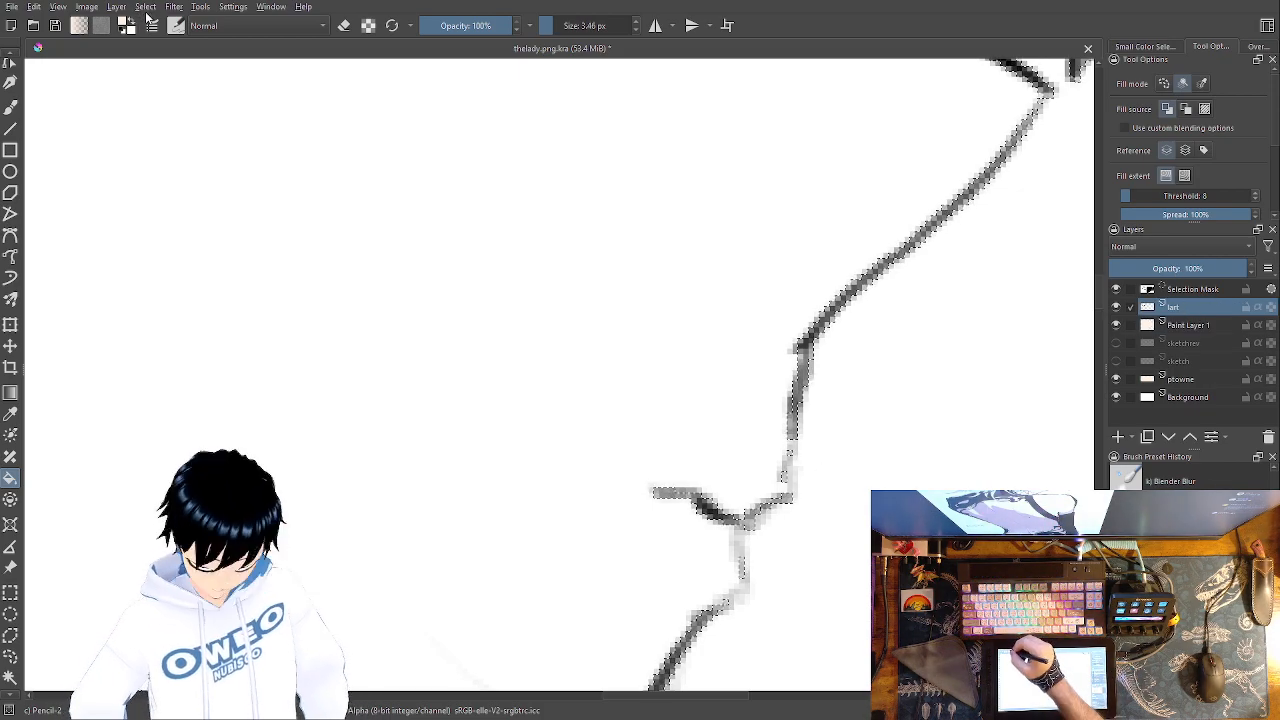
{"action": "key", "text": "ctrl+shift+a"}
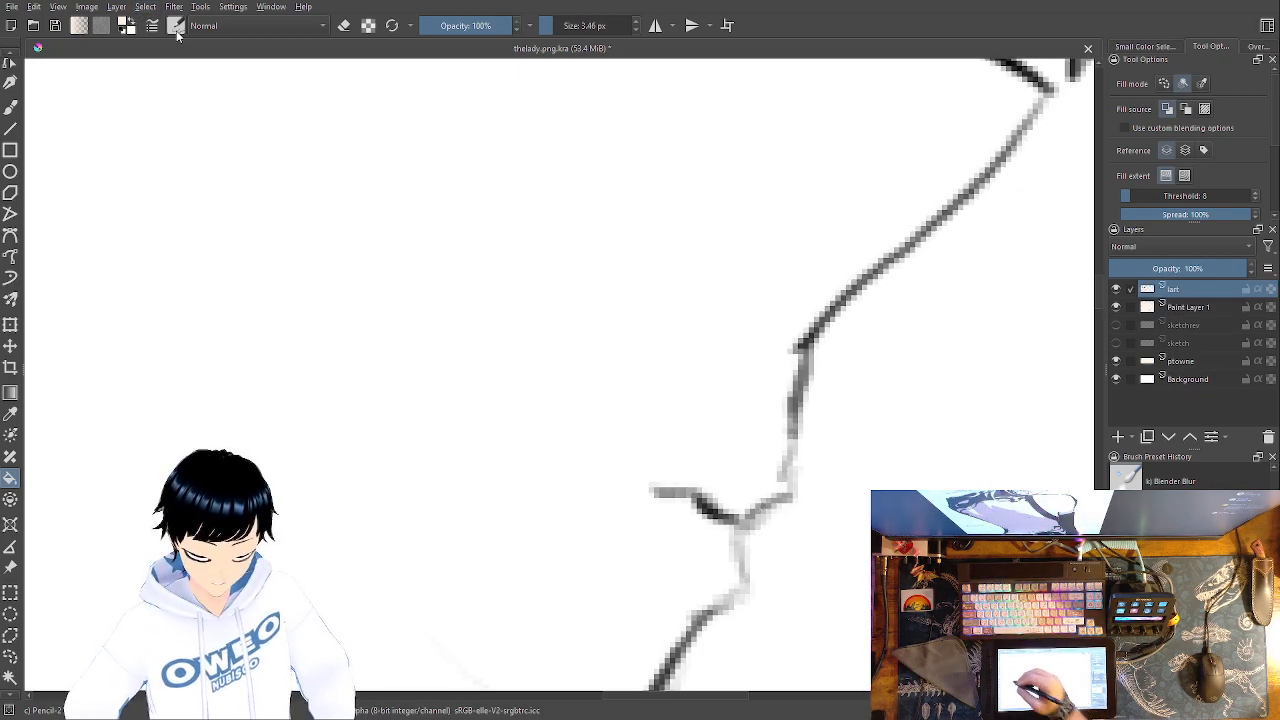
{"action": "left_click", "coordinate": [11, 105]}
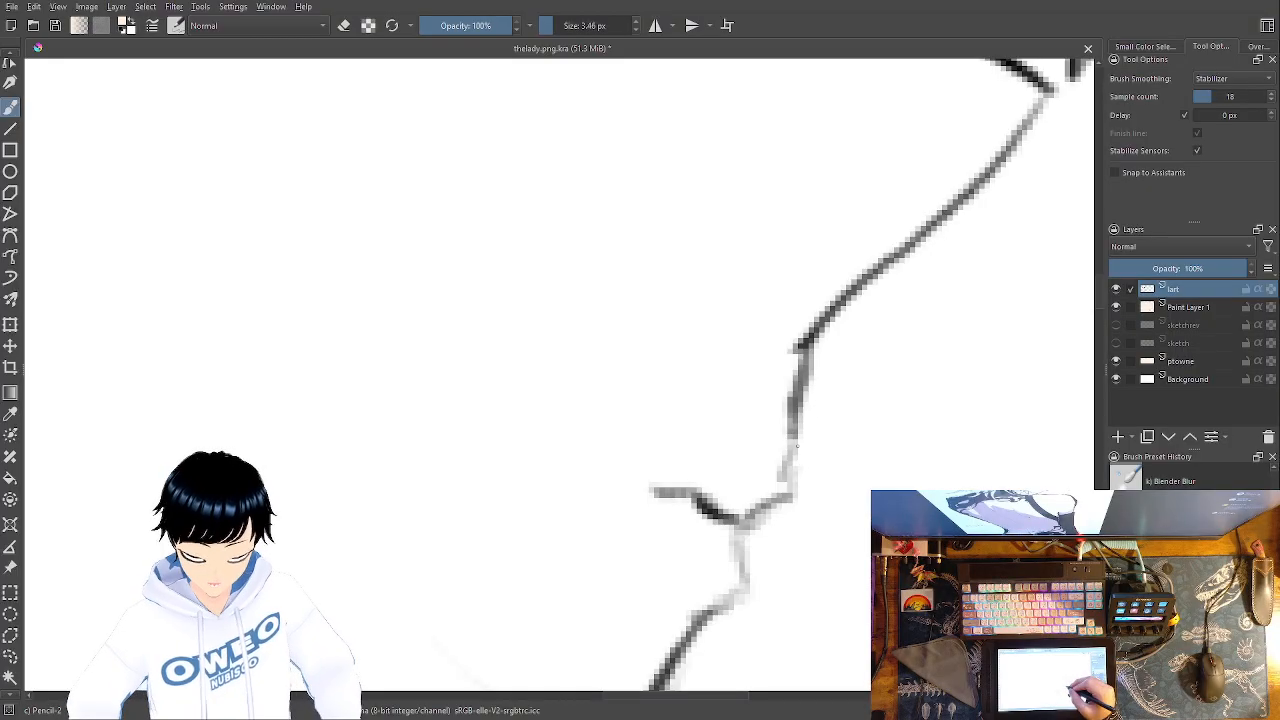
{"action": "right_click", "coordinate": [797, 447]}
{"action": "right_click", "coordinate": [836, 375]}
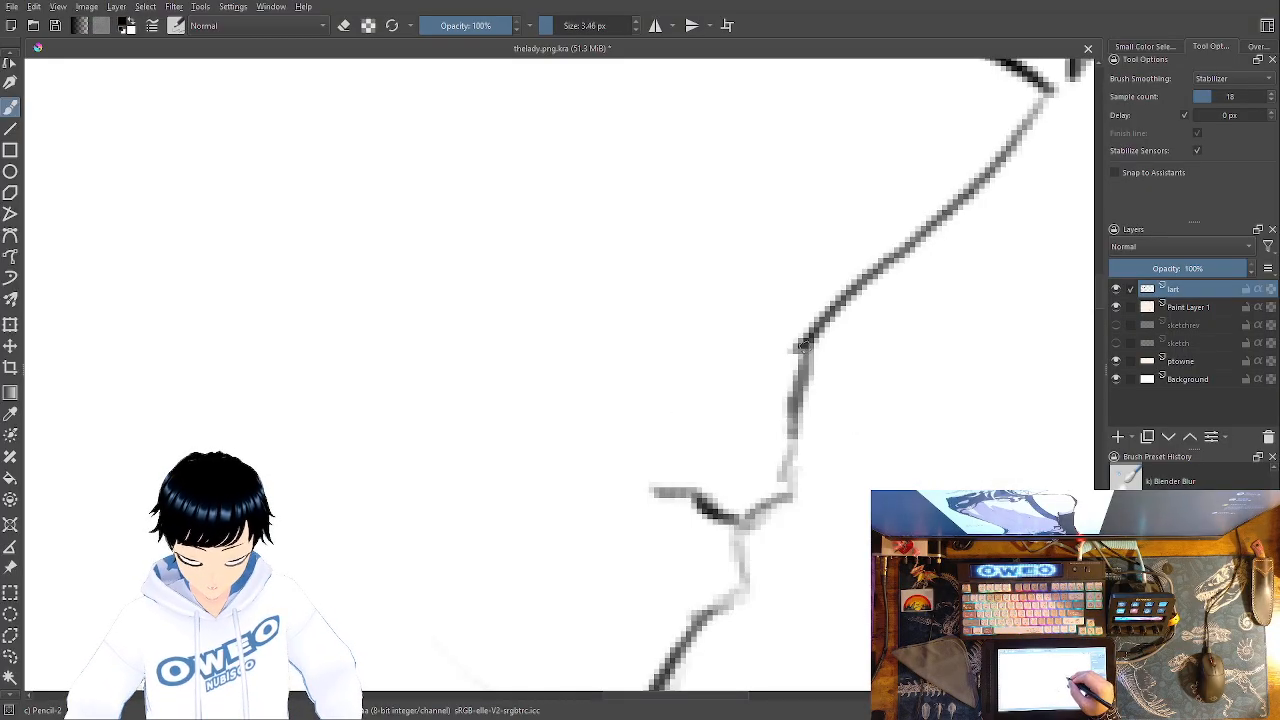
Redraw the faint profile outline in black on lart, around the lips and along the line rising to the hair
{"action": "left_click_drag", "start_coordinate": [802, 344], "coordinate": [789, 438]}
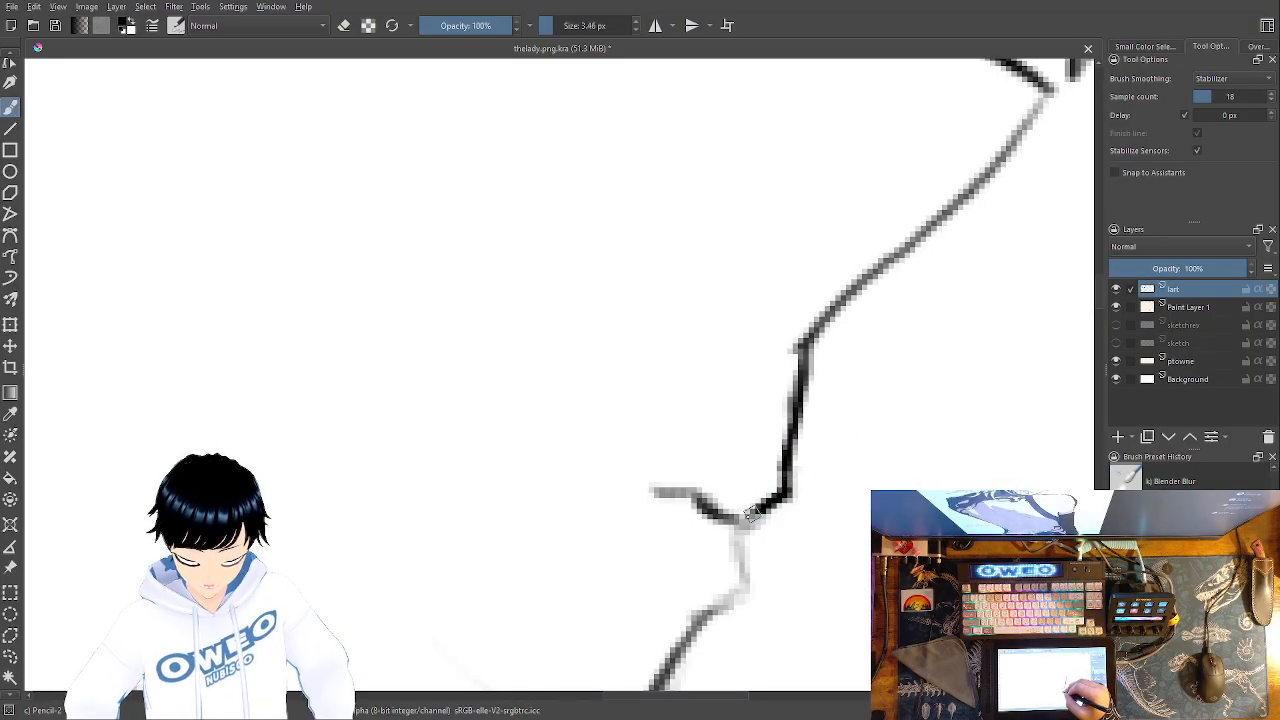
{"action": "left_click_drag", "start_coordinate": [742, 590], "coordinate": [706, 611]}
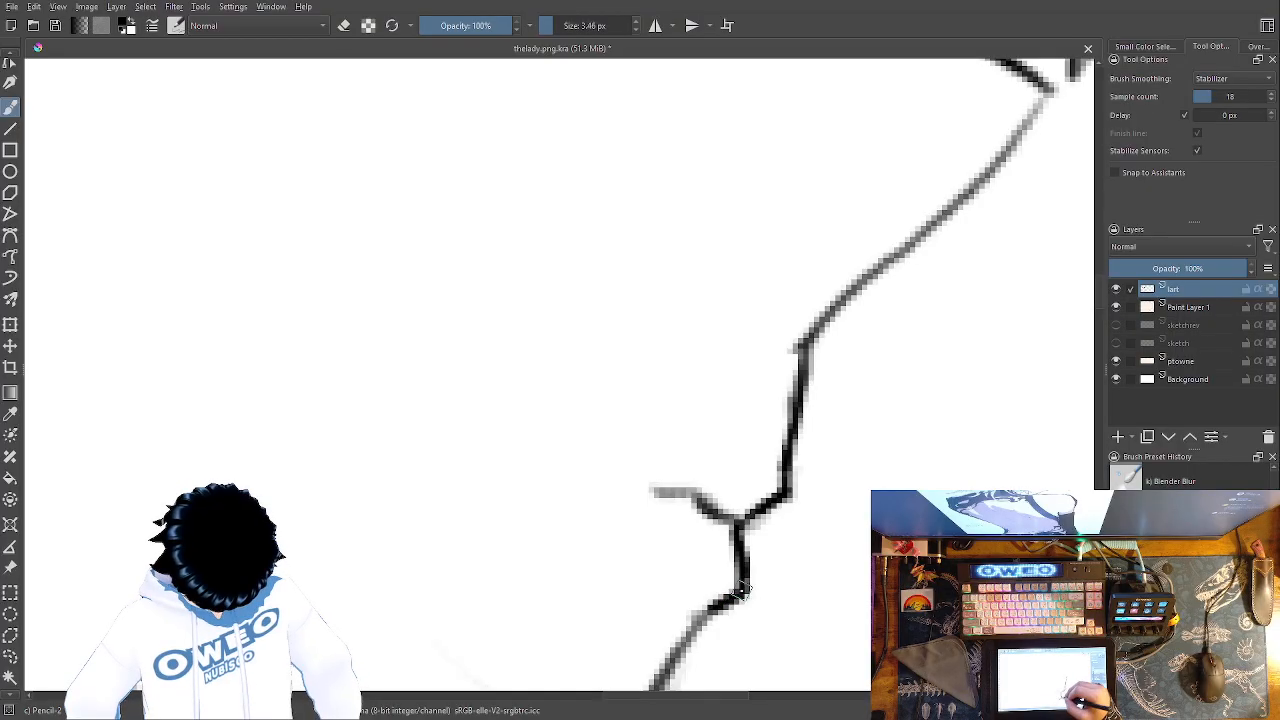
{"action": "left_click_drag", "start_coordinate": [857, 431], "coordinate": [582, 660]}
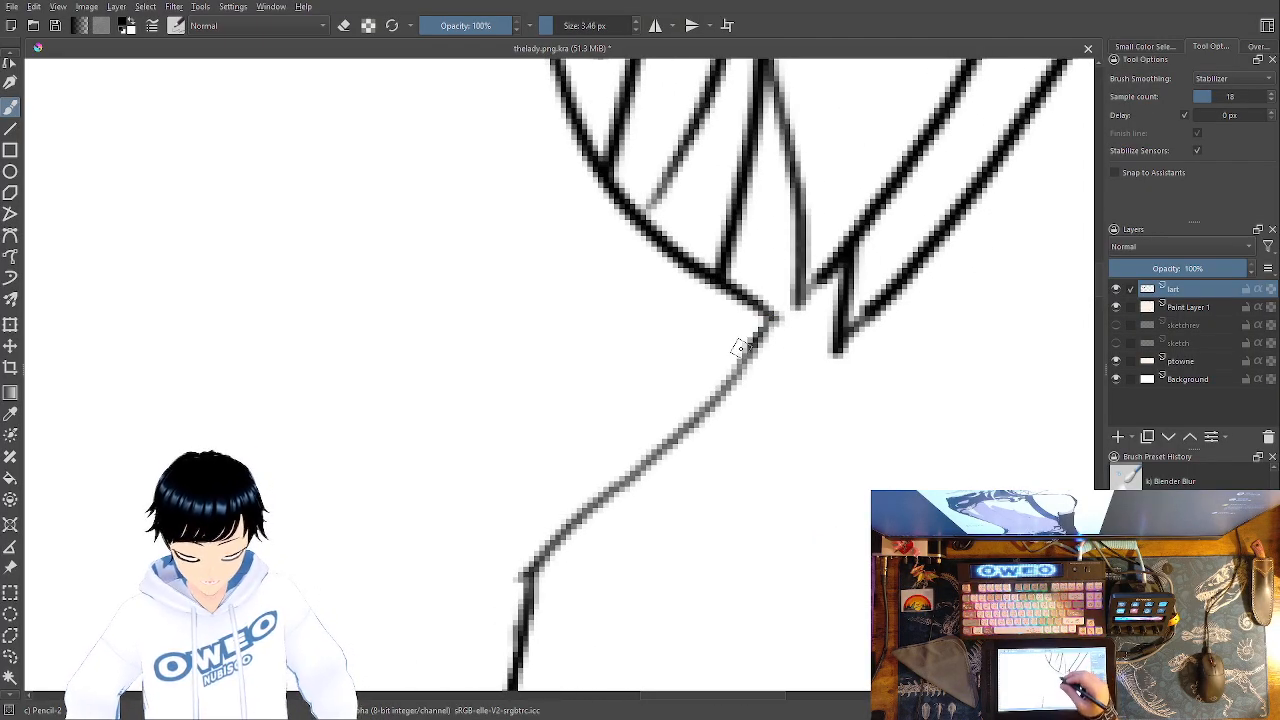
{"action": "left_click_drag", "start_coordinate": [740, 348], "coordinate": [705, 410]}
Select the face area beside the eye from the lart line art with the contiguous selection
{"action": "left_click_drag", "start_coordinate": [709, 500], "coordinate": [826, 660]}
{"action": "left_click_drag", "start_coordinate": [640, 318], "coordinate": [786, 621]}
{"action": "left_click_drag", "start_coordinate": [797, 416], "coordinate": [804, 579]}
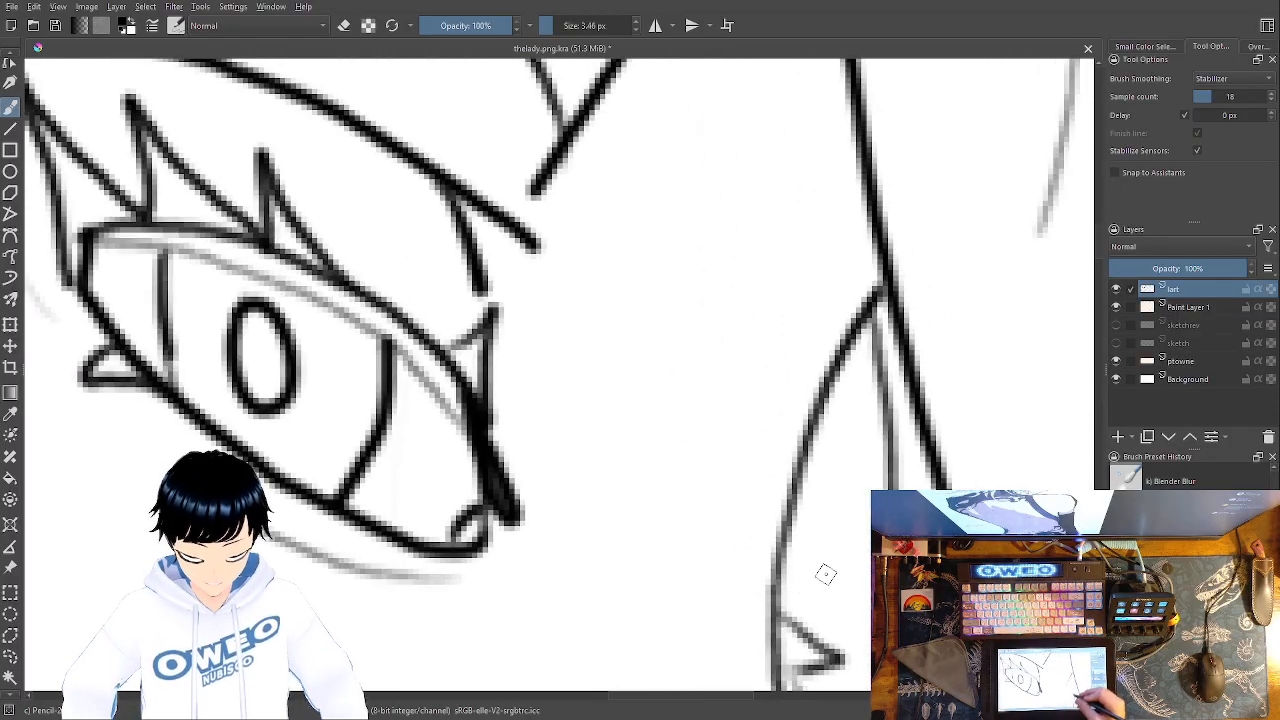
{"action": "left_click_drag", "start_coordinate": [705, 472], "coordinate": [714, 614]}
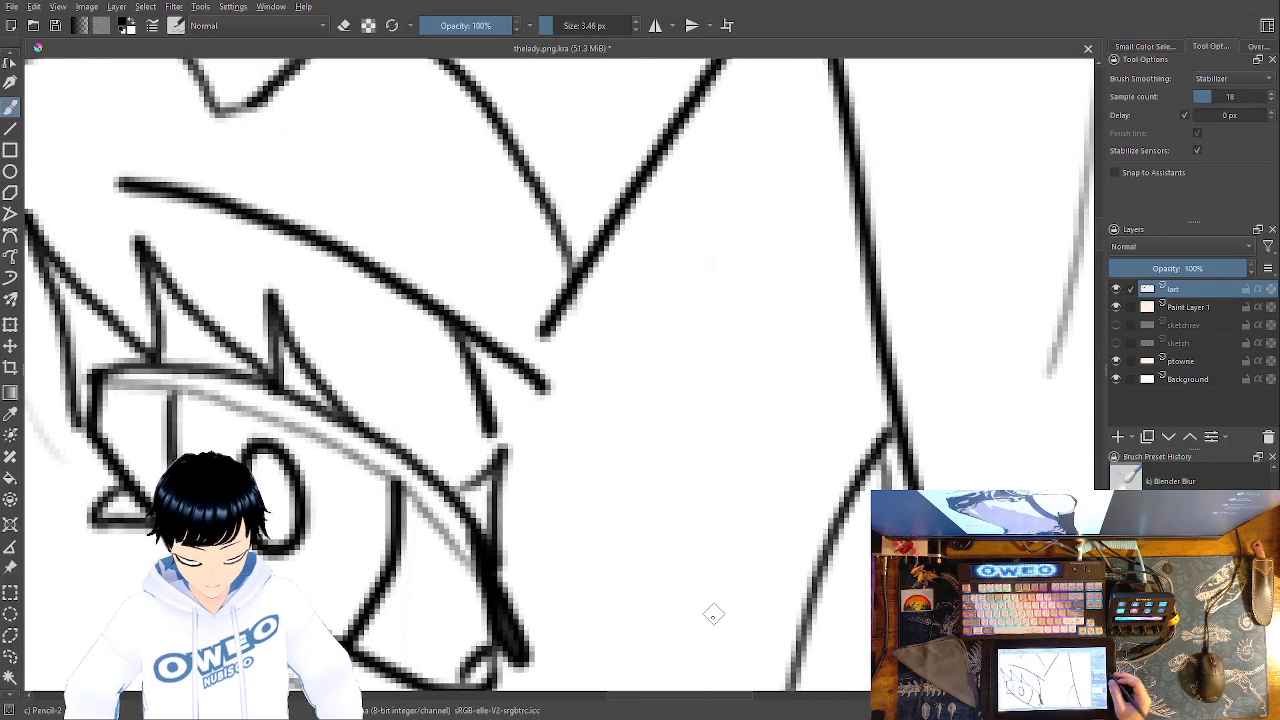
{"action": "left_click", "coordinate": [10, 677]}
{"action": "left_click", "coordinate": [770, 412]}
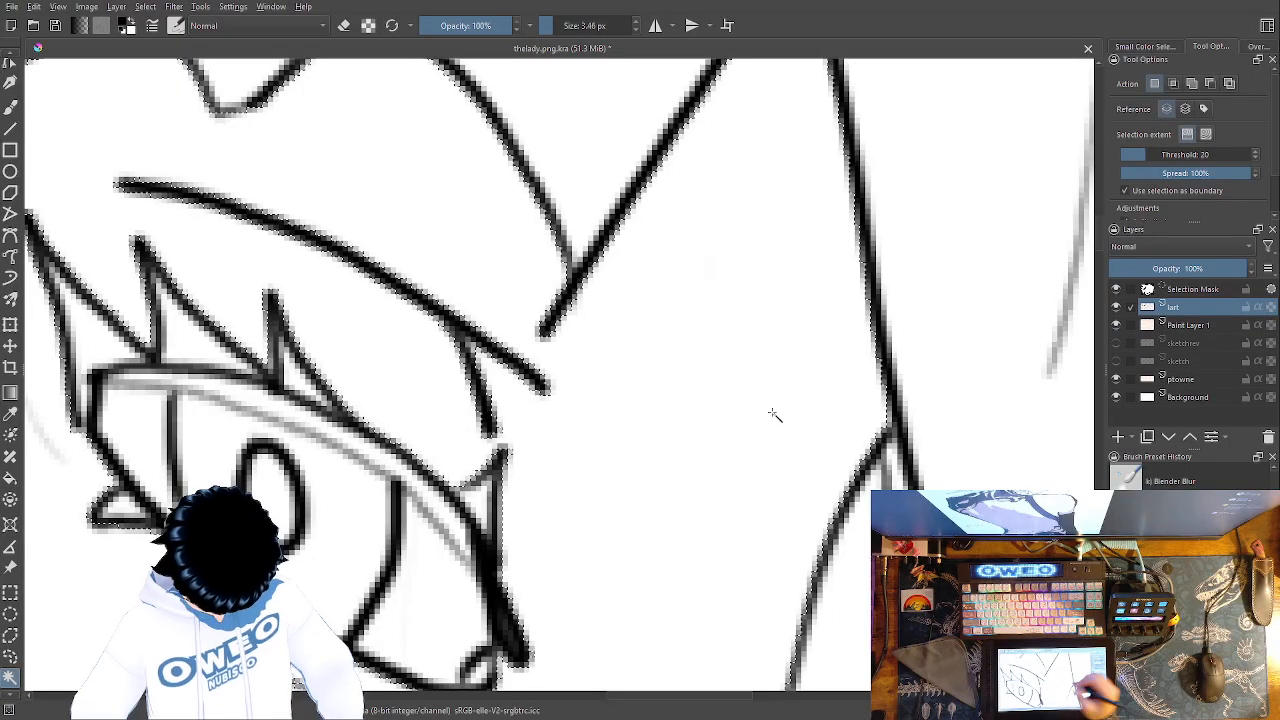
Fill the selected face area with the light skin tone on Paint Layer 1
{"action": "left_click", "coordinate": [1198, 326]}
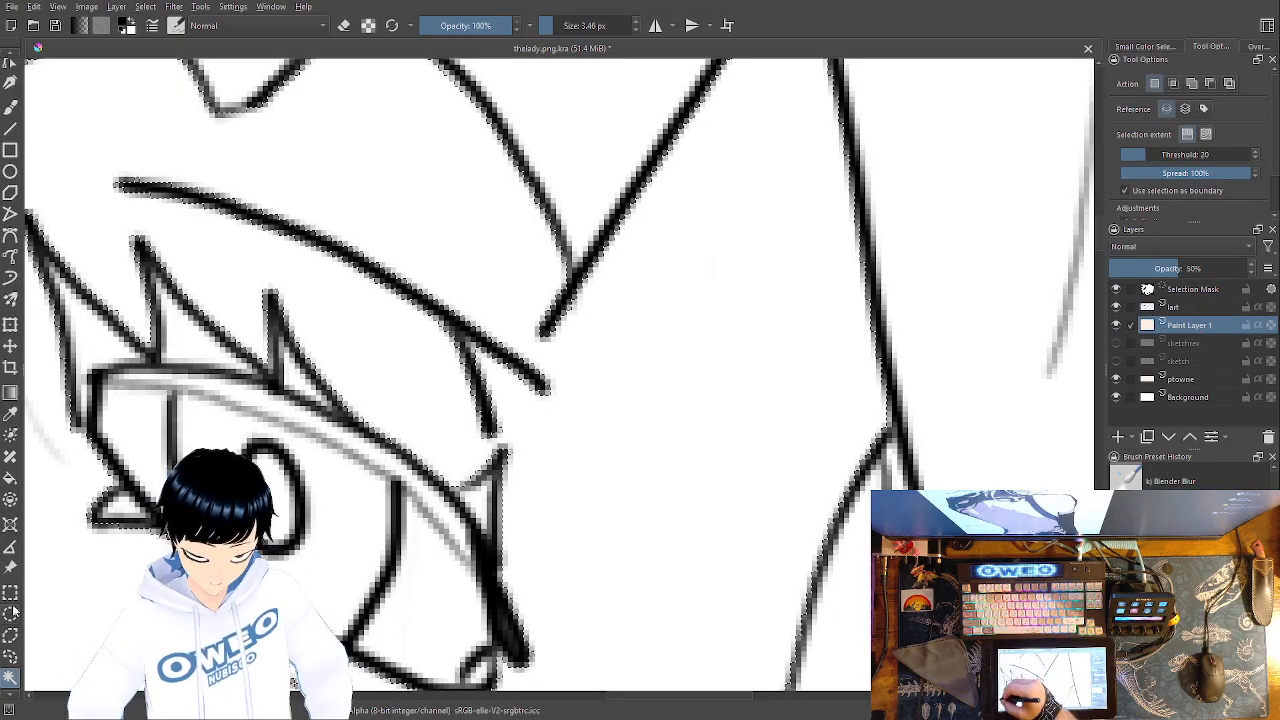
{"action": "left_click", "coordinate": [10, 478]}
{"action": "right_click", "coordinate": [473, 509]}
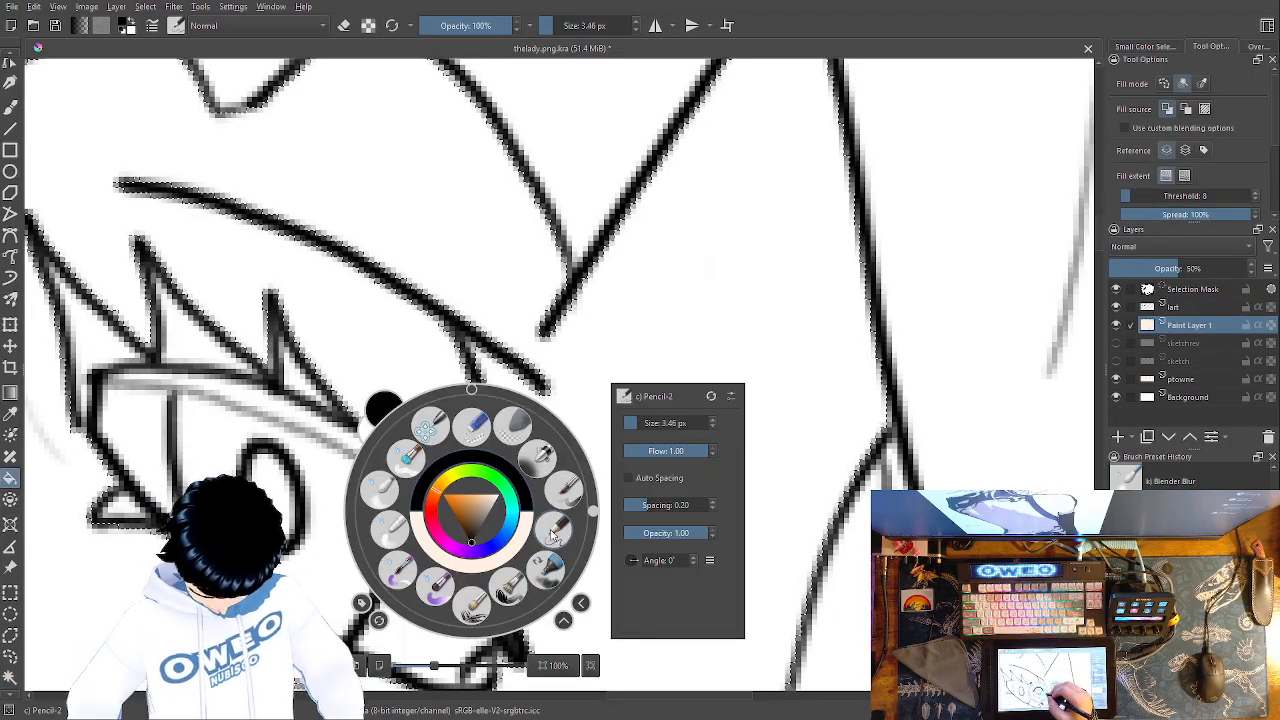
{"action": "left_click", "coordinate": [516, 538]}
{"action": "right_click", "coordinate": [517, 538]}
{"action": "left_click", "coordinate": [584, 489]}
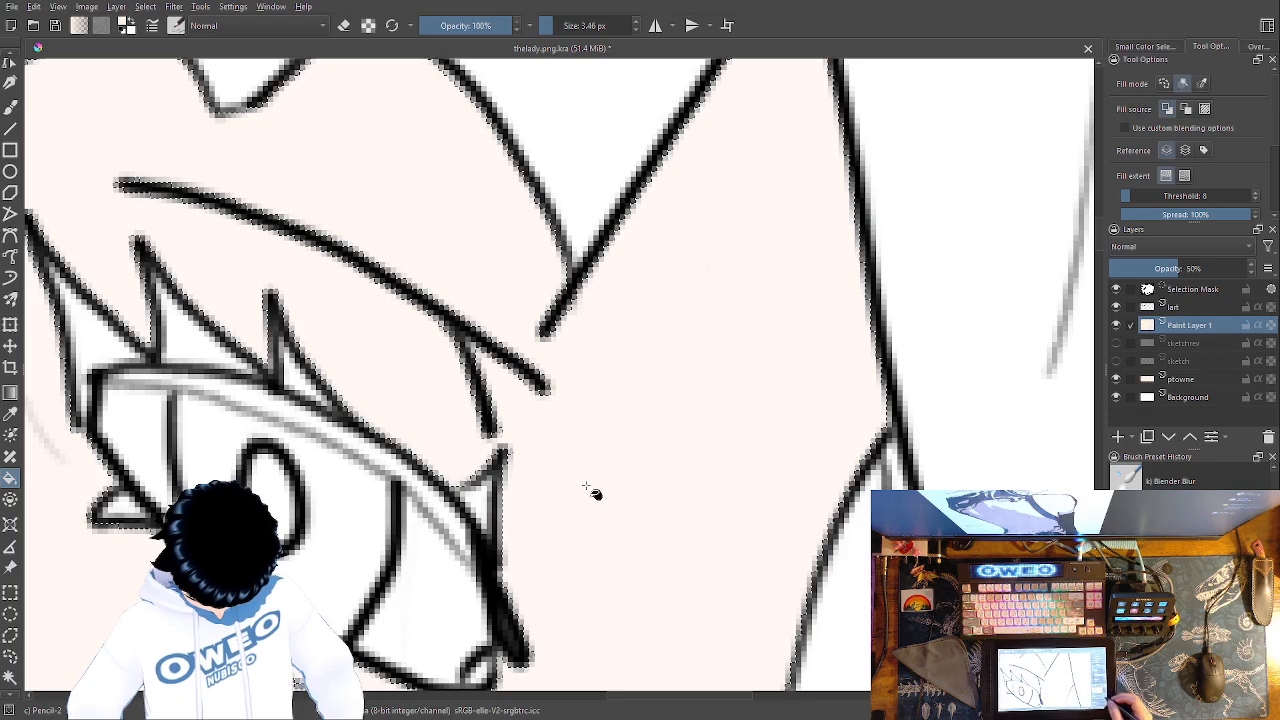
Select the outer rim of the ear from lart and fill it with the skin tone on Paint Layer 1
{"action": "key", "text": "minus"}
{"action": "key", "text": "minus"}
{"action": "key", "text": "minus"}
{"action": "key", "text": "minus"}
{"action": "key", "text": "minus"}
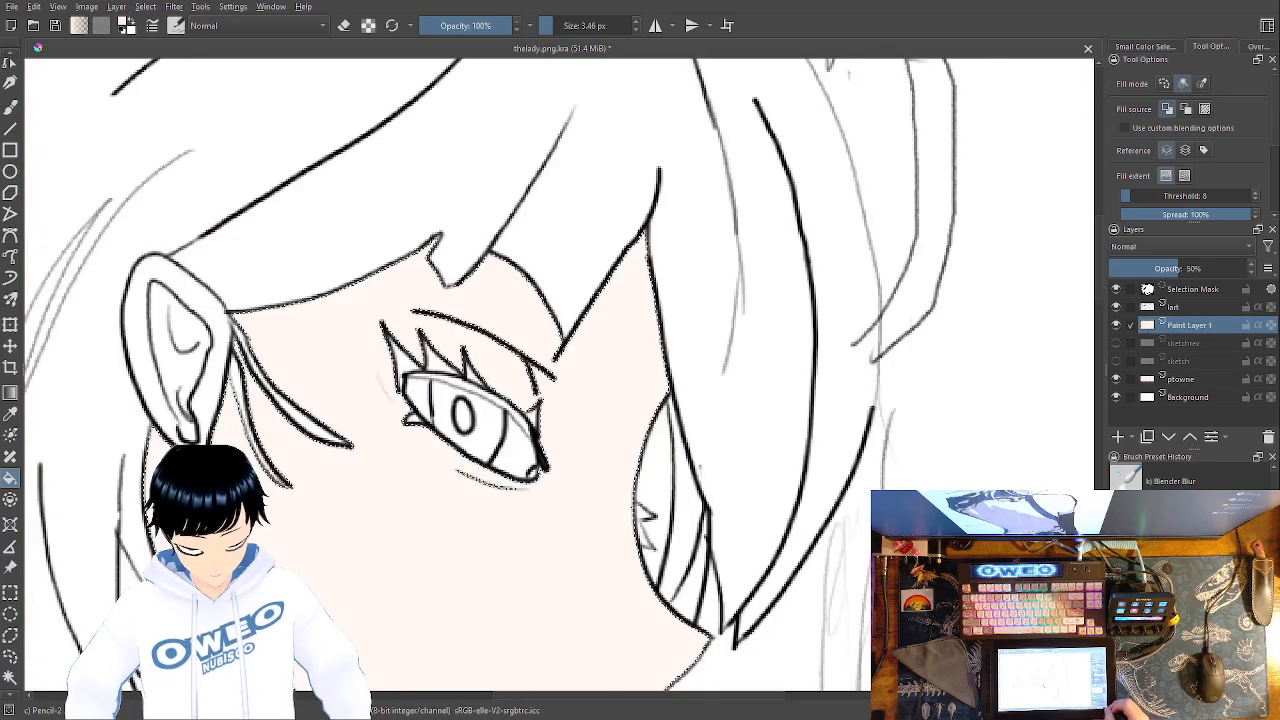
{"action": "left_click_drag", "start_coordinate": [420, 530], "coordinate": [750, 527]}
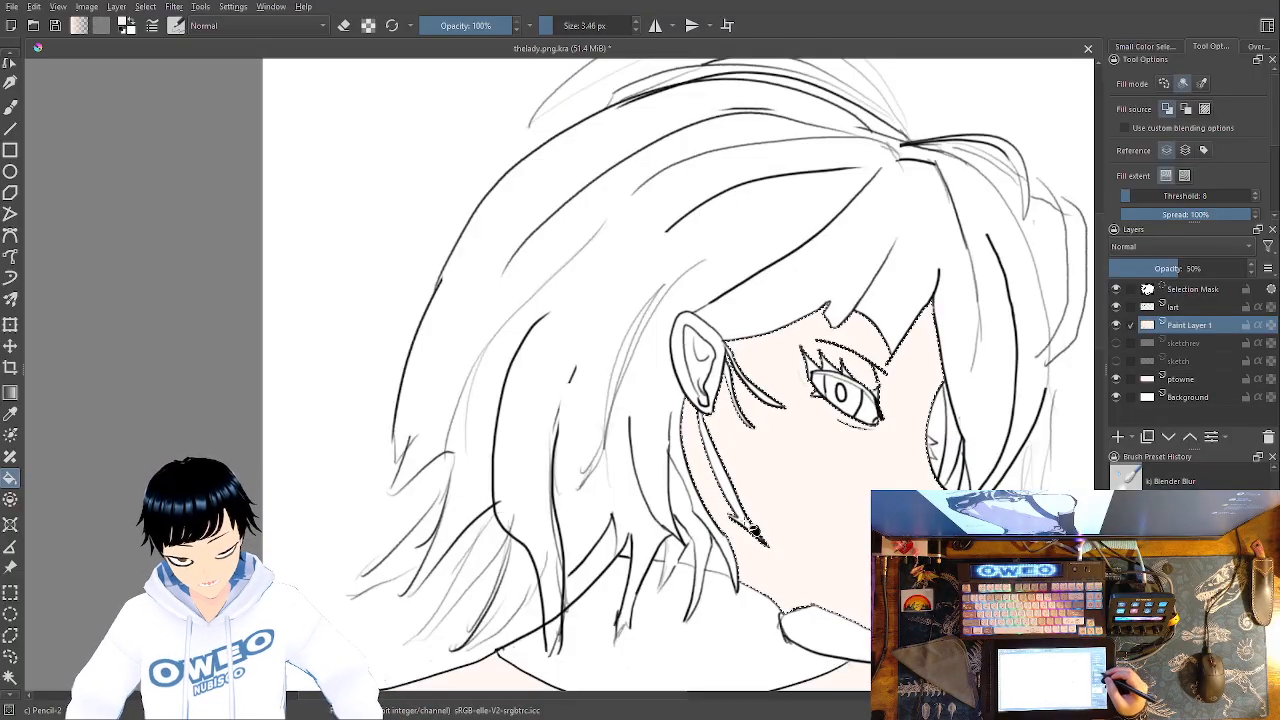
{"action": "left_click", "coordinate": [1187, 310]}
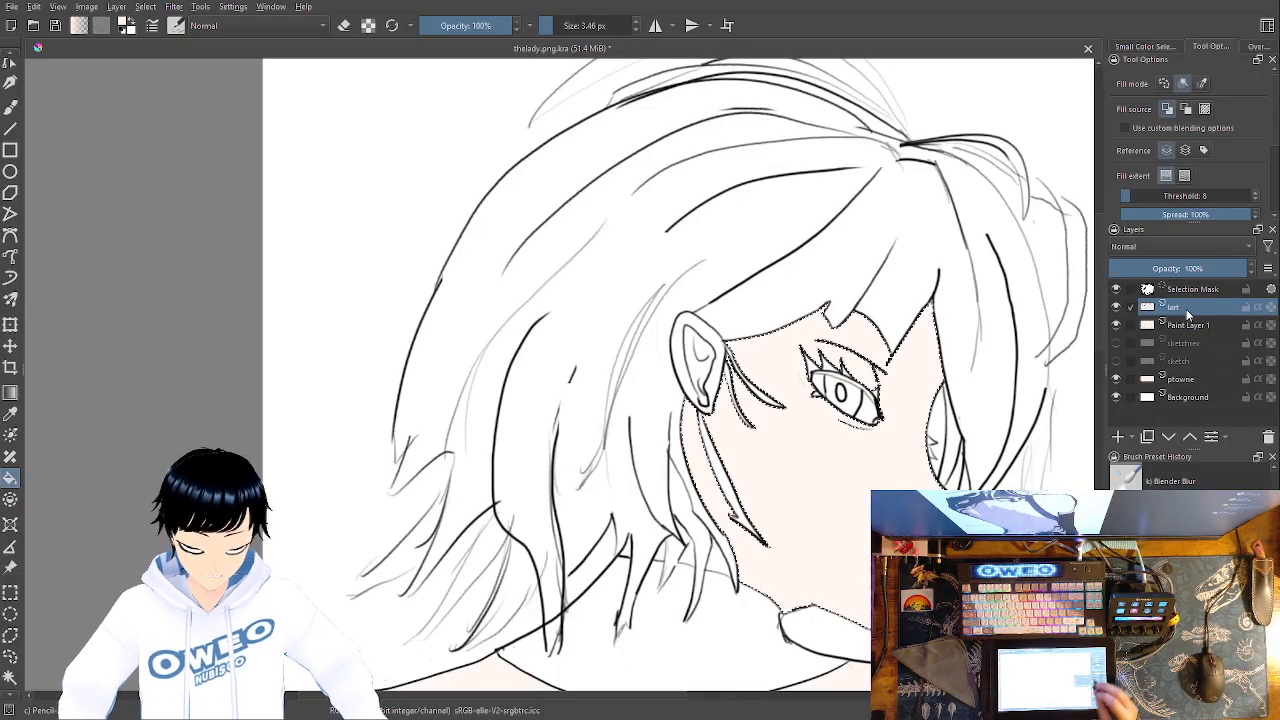
{"action": "left_click", "coordinate": [10, 677]}
{"action": "left_click", "coordinate": [722, 348]}
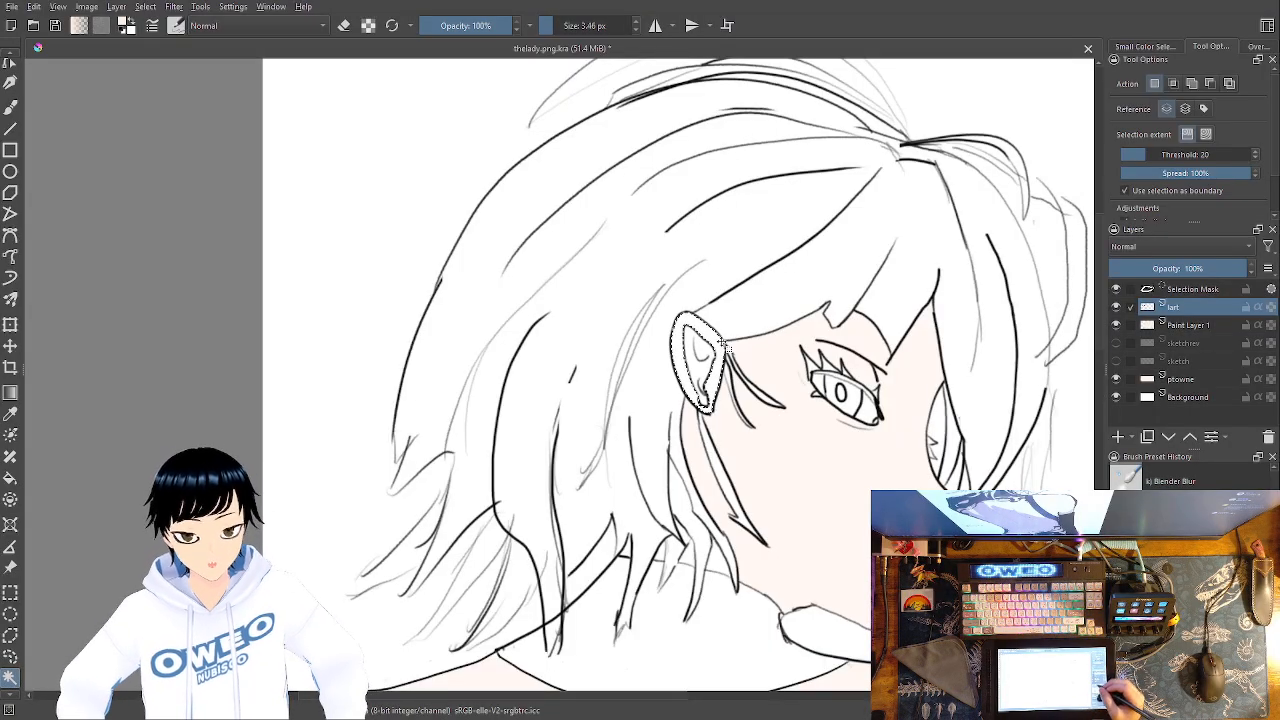
{"action": "left_click", "coordinate": [1205, 326]}
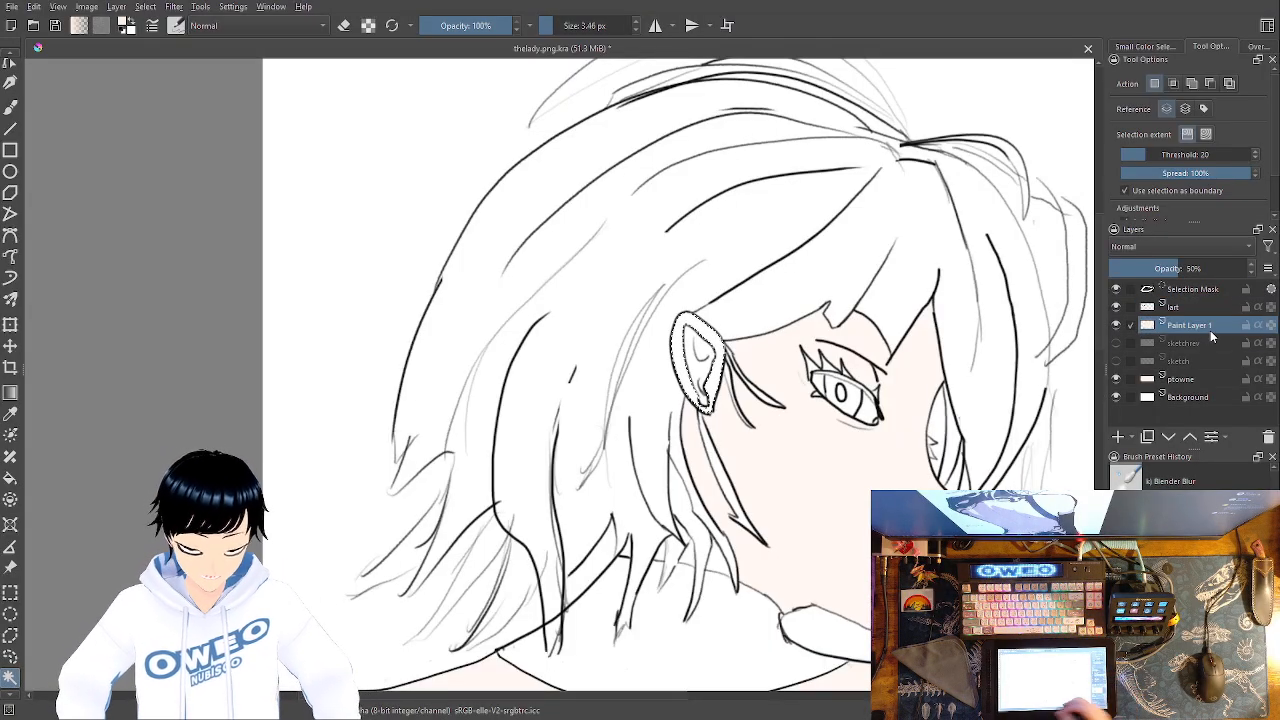
{"action": "left_click", "coordinate": [10, 476]}
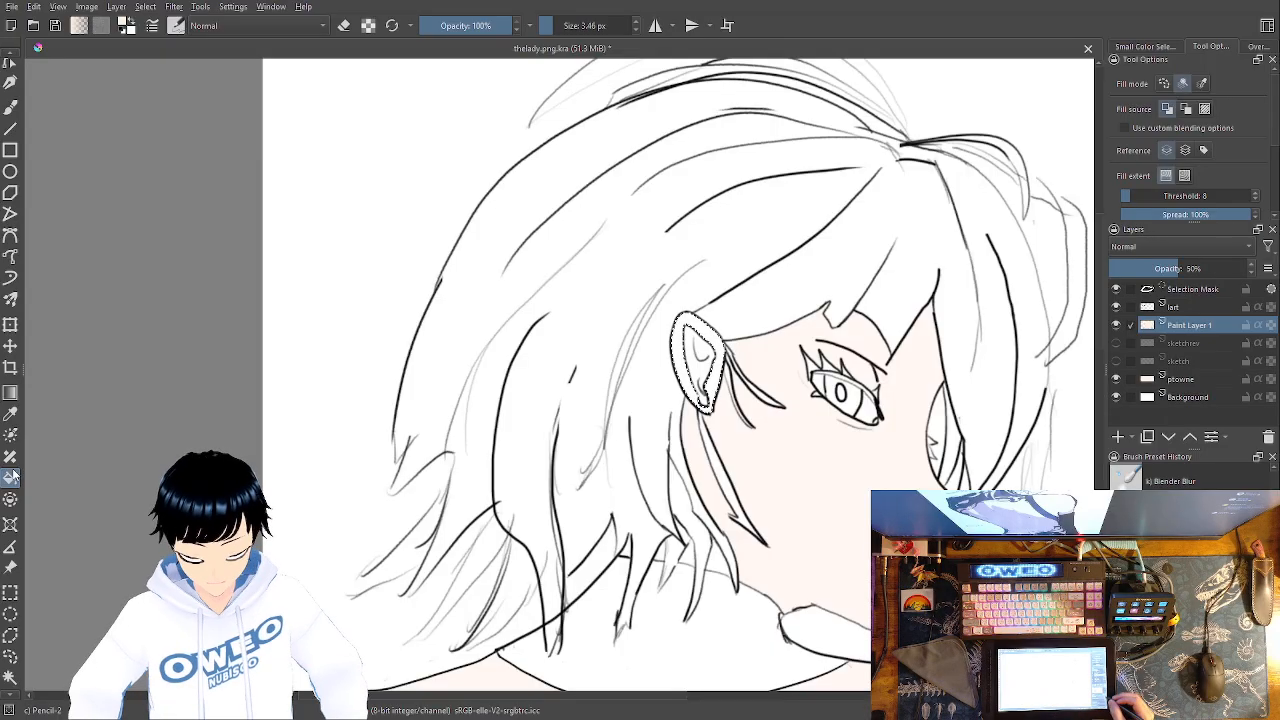
Select the inner ear area from lart and fill it with the skin tone on Paint Layer 1
{"action": "key", "text": "ctrl+plus"}
{"action": "key", "text": "ctrl+plus"}
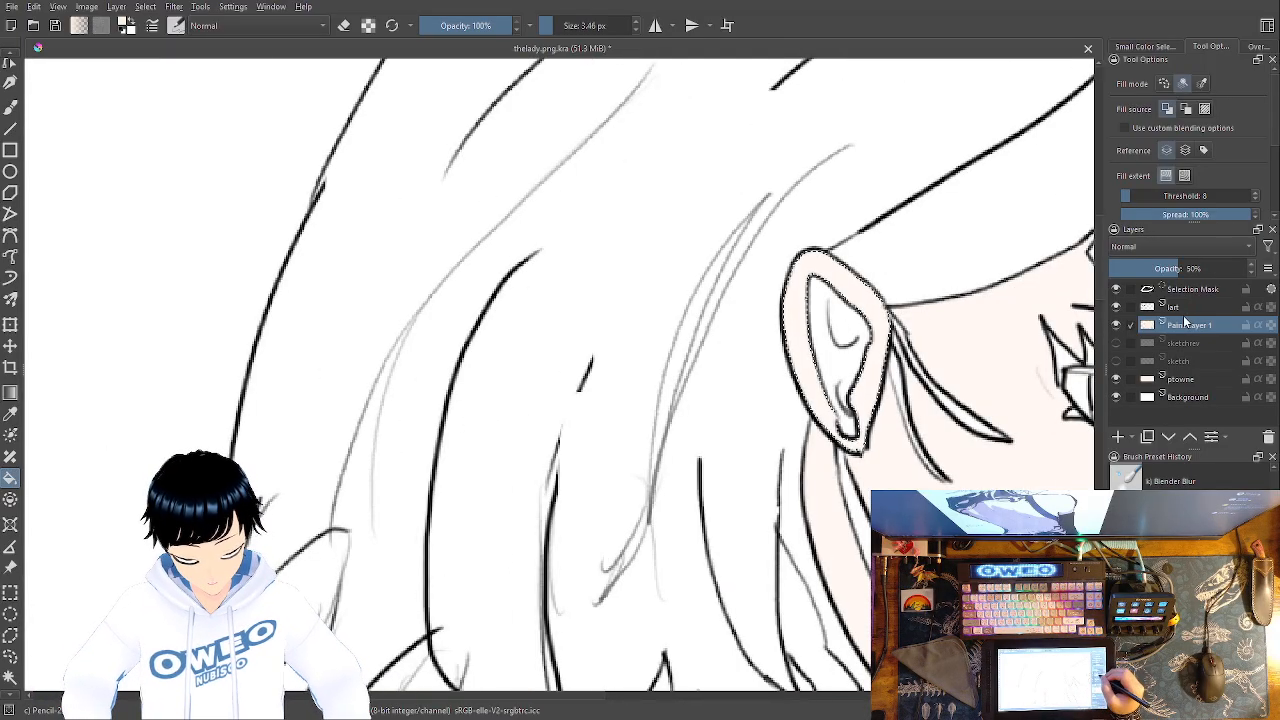
{"action": "left_click", "coordinate": [1186, 310]}
{"action": "left_click", "coordinate": [10, 678]}
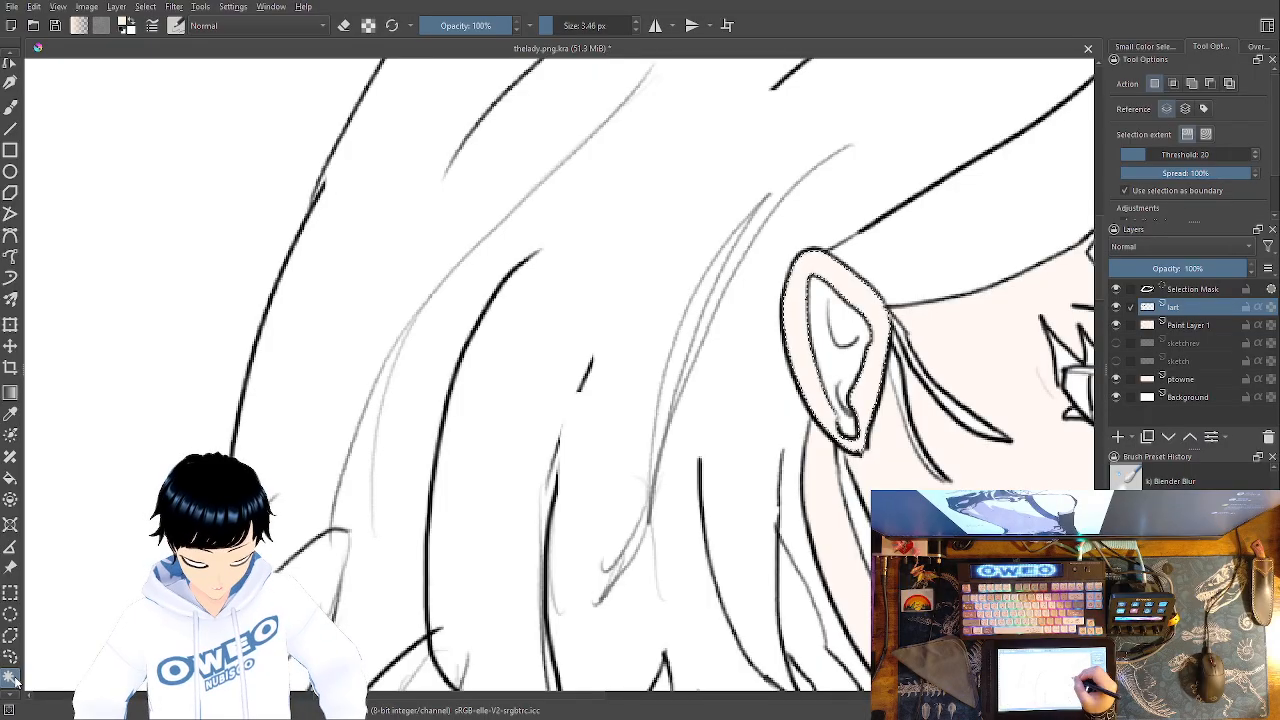
{"action": "left_click", "coordinate": [1199, 328]}
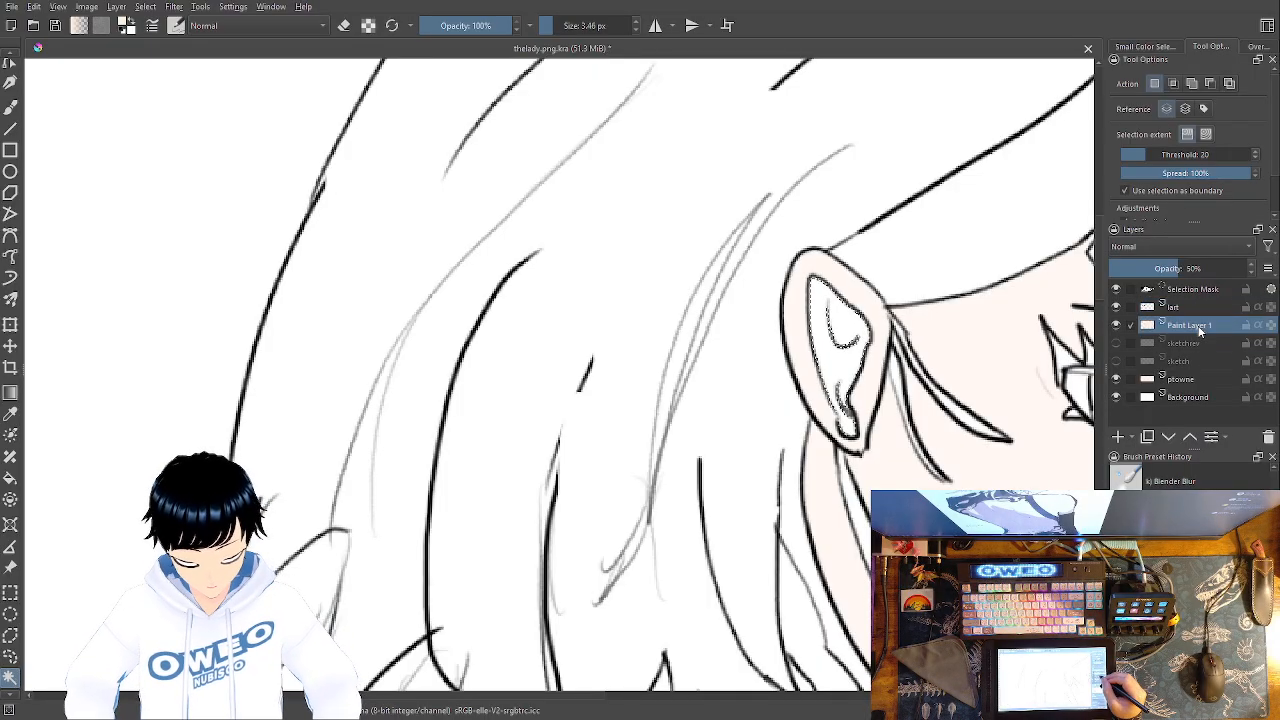
{"action": "left_click", "coordinate": [11, 479]}
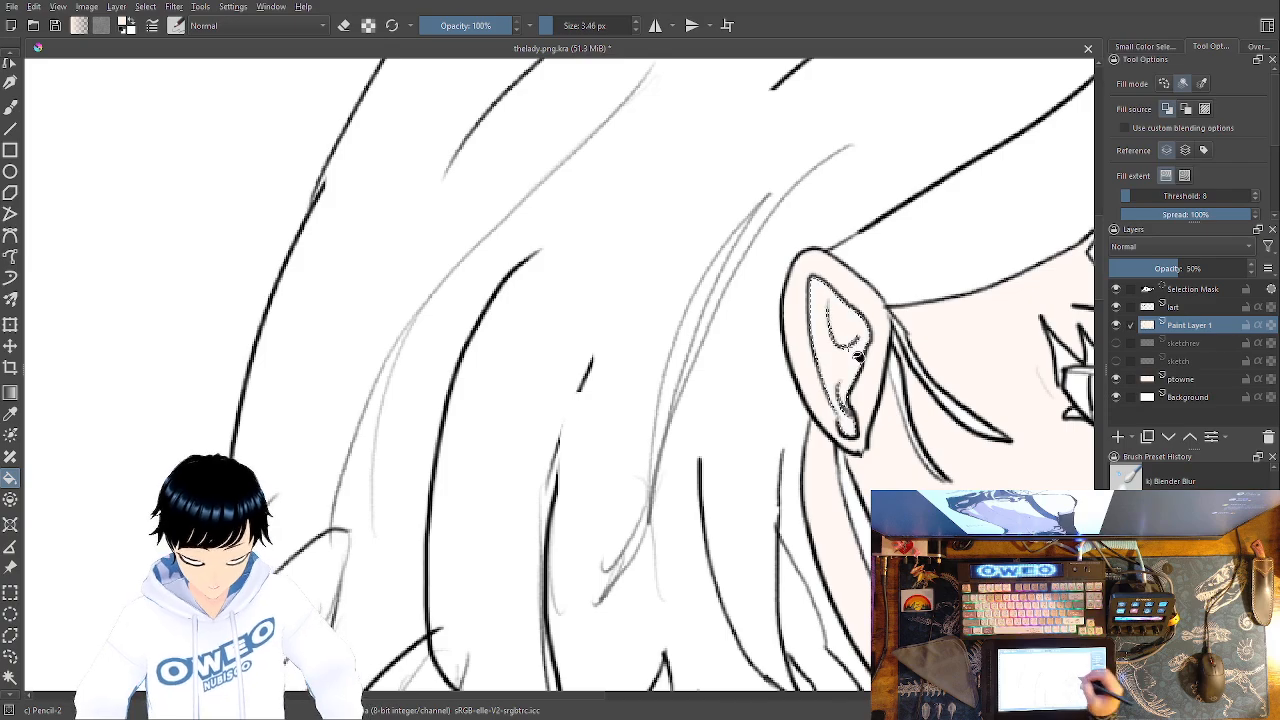
Rename Paint Layer 1 as base
{"action": "double_click", "coordinate": [1223, 317]}
{"action": "type", "text": "base"}
{"action": "key", "text": "Return"}
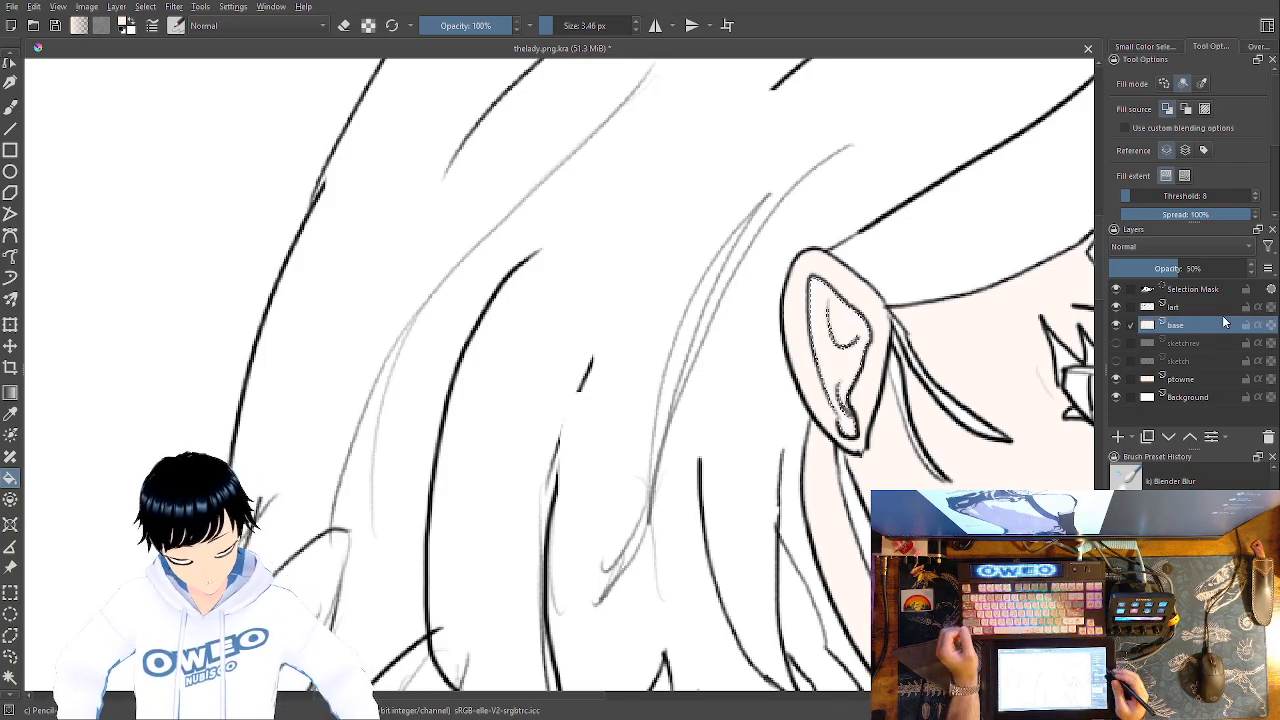
Make the lart layer active and open the pop-up palette for brushes and colours
{"action": "left_click", "coordinate": [1193, 306]}
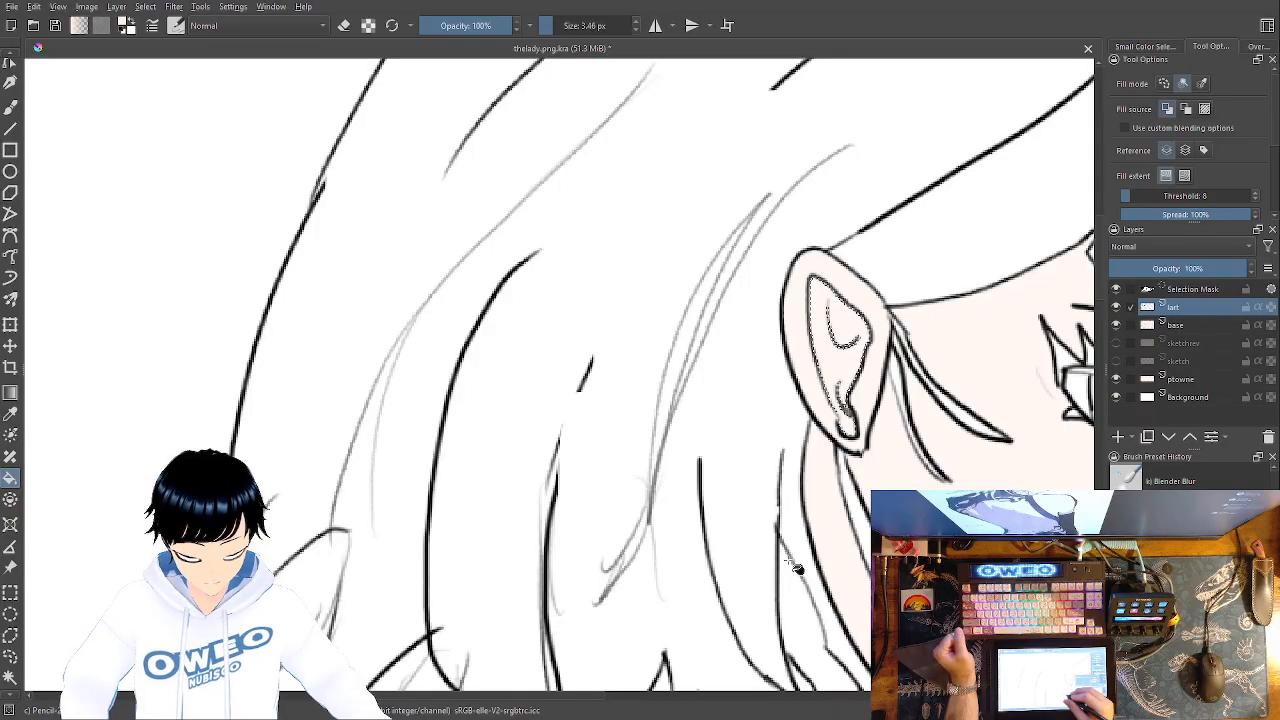
{"action": "right_click", "coordinate": [792, 566]}
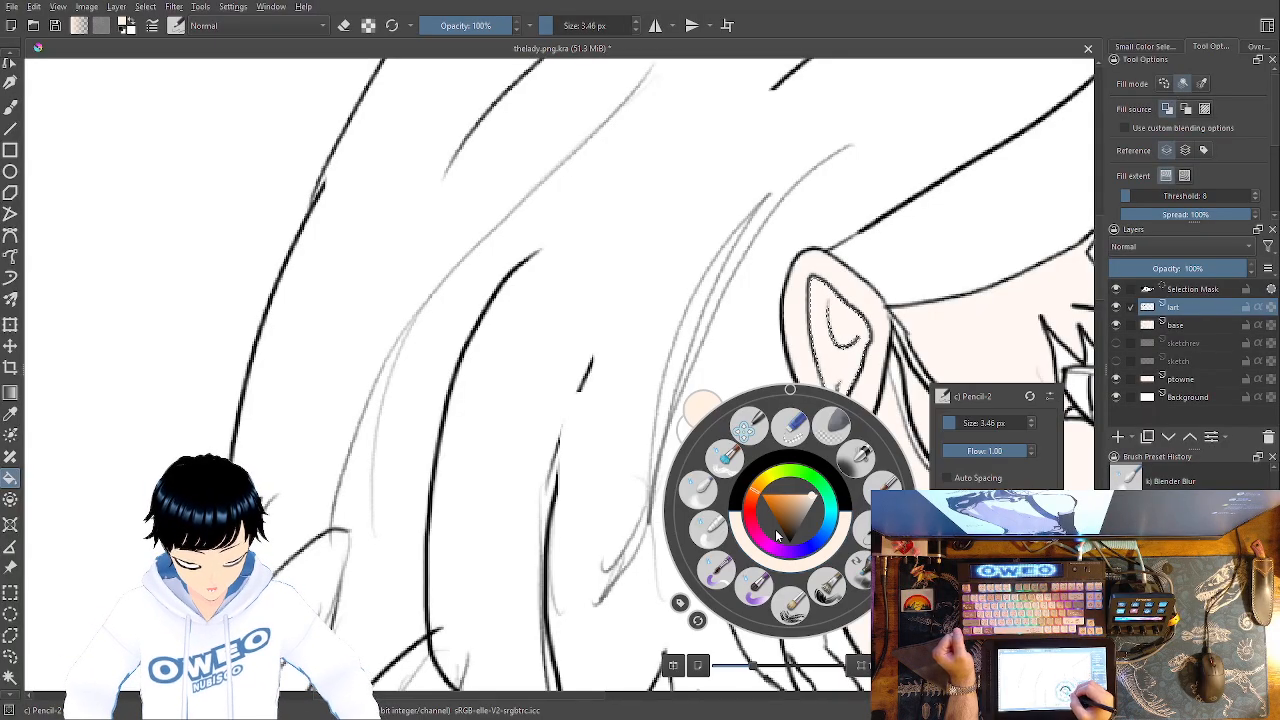
Select the small triangular gap between the hair strands at the neck and fill it with pale skin colour on the base layer
{"action": "left_click", "coordinate": [10, 678]}
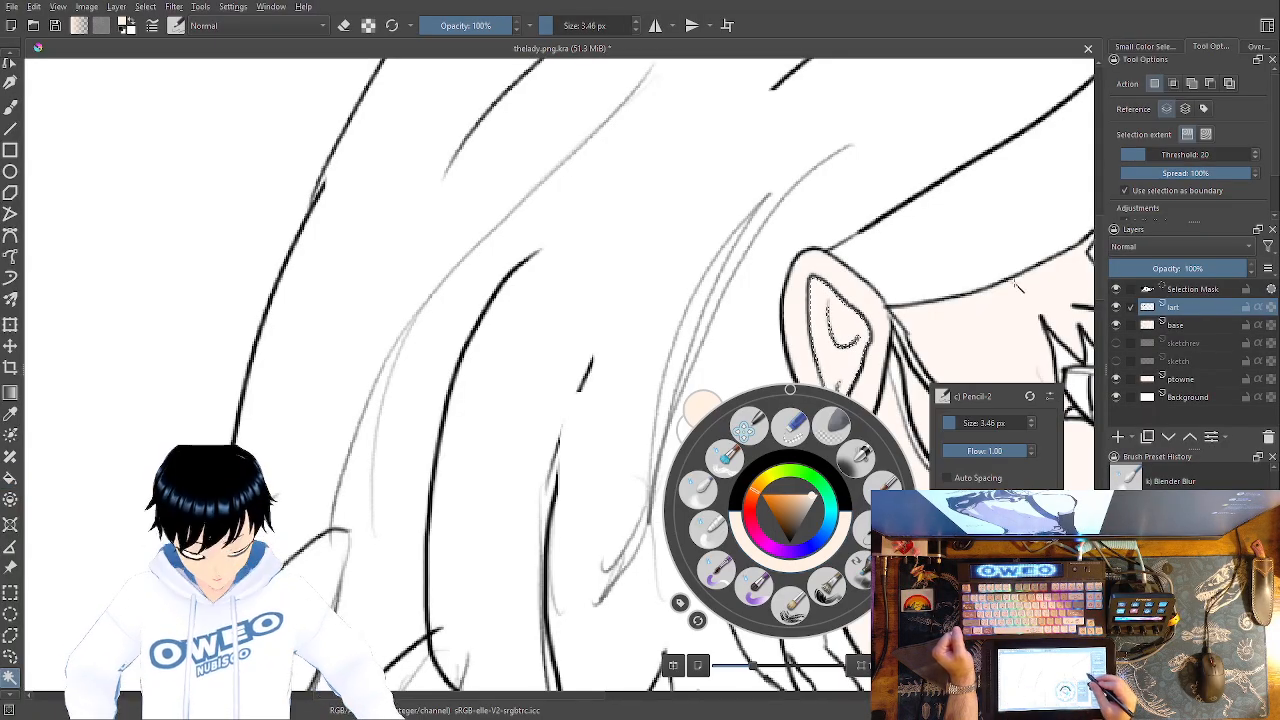
{"action": "left_click", "coordinate": [945, 252]}
{"action": "left_click_drag", "start_coordinate": [892, 573], "coordinate": [750, 200]}
{"action": "left_click", "coordinate": [737, 373]}
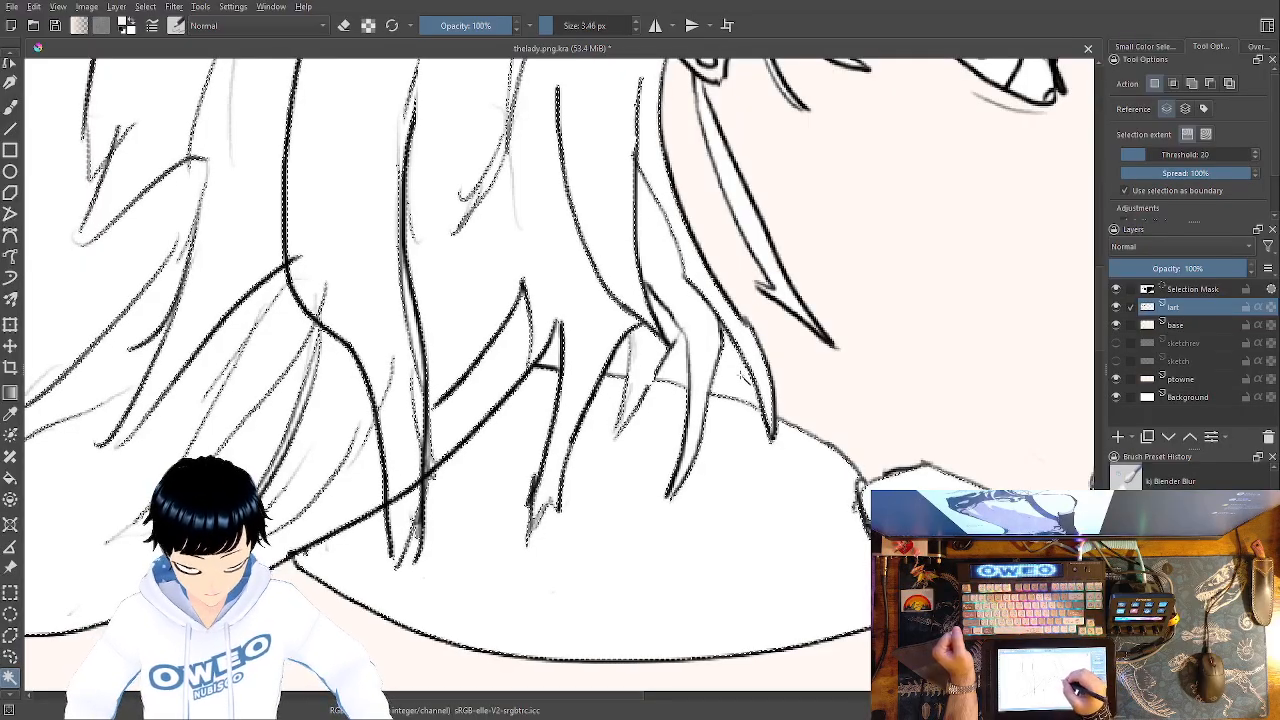
{"action": "left_click", "coordinate": [738, 375]}
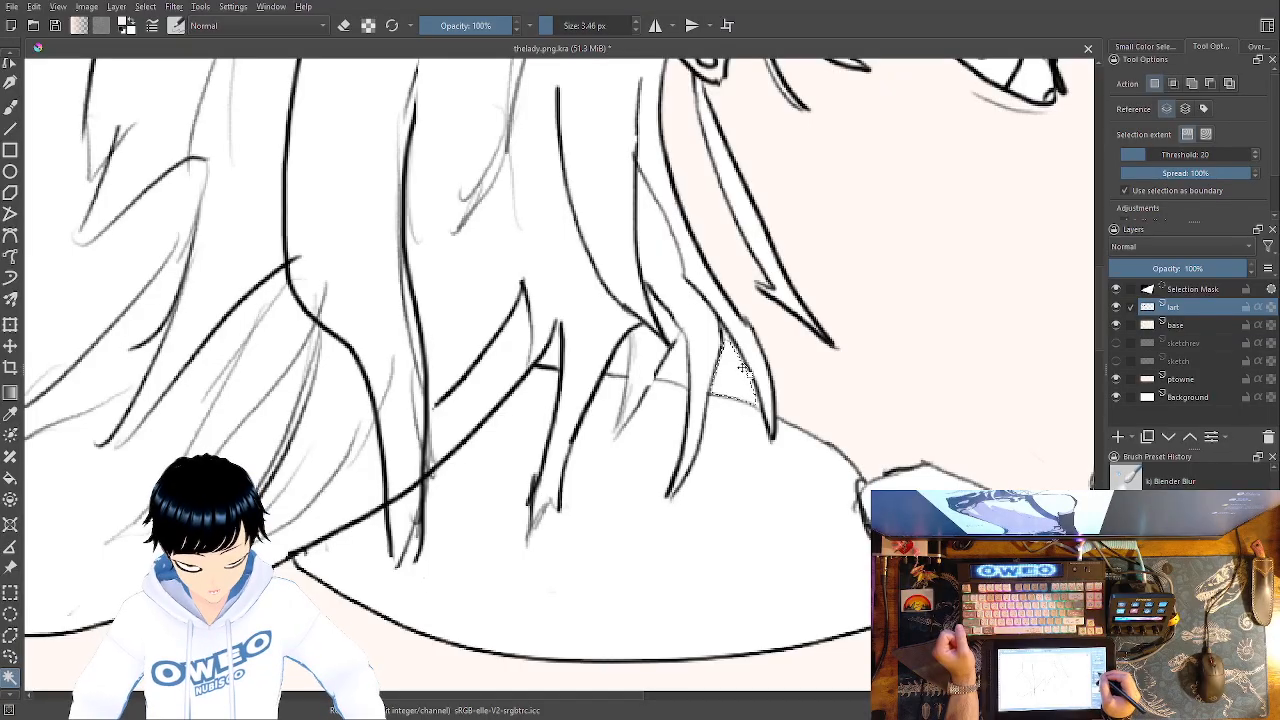
{"action": "left_click", "coordinate": [1180, 326]}
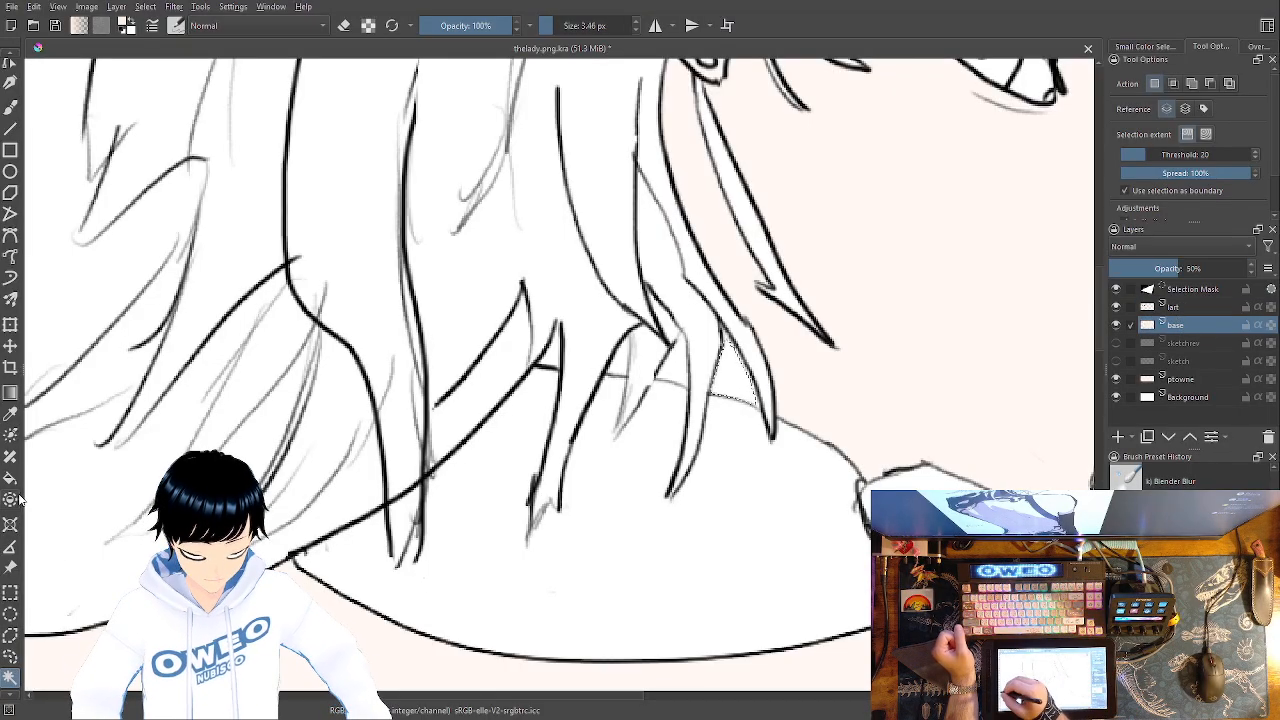
{"action": "key", "text": "f"}
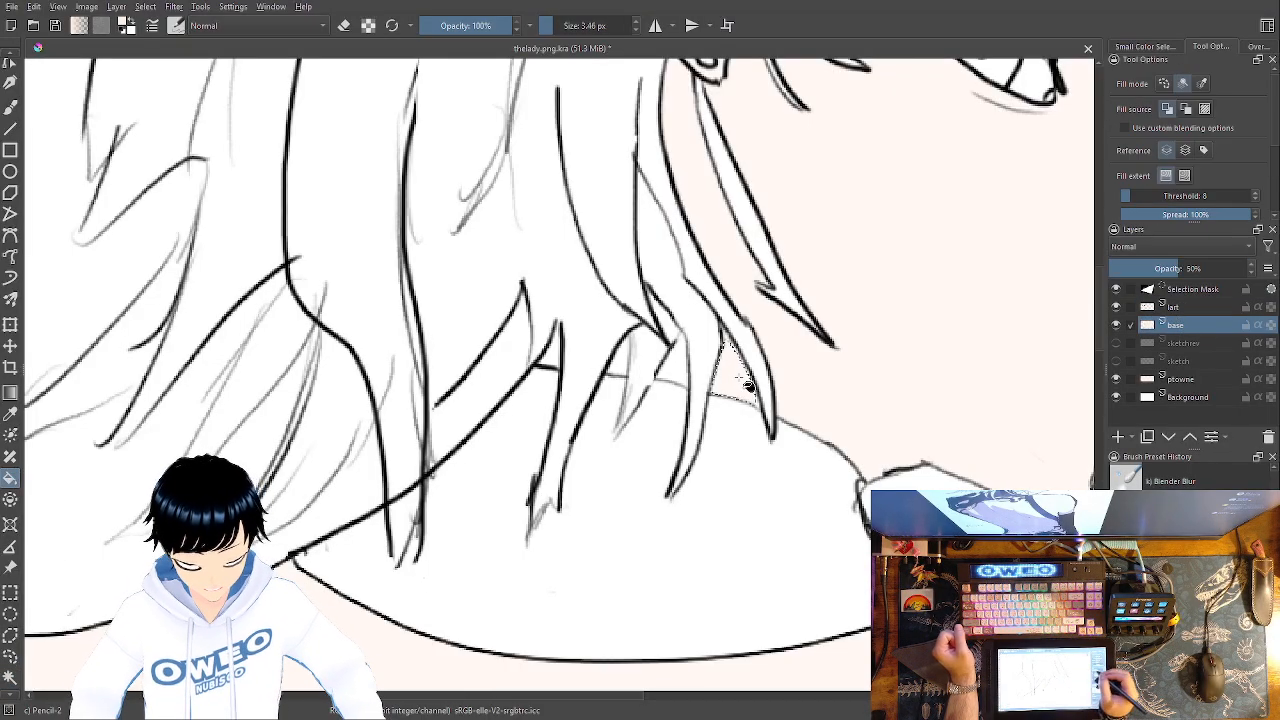
{"action": "left_click", "coordinate": [1180, 307]}
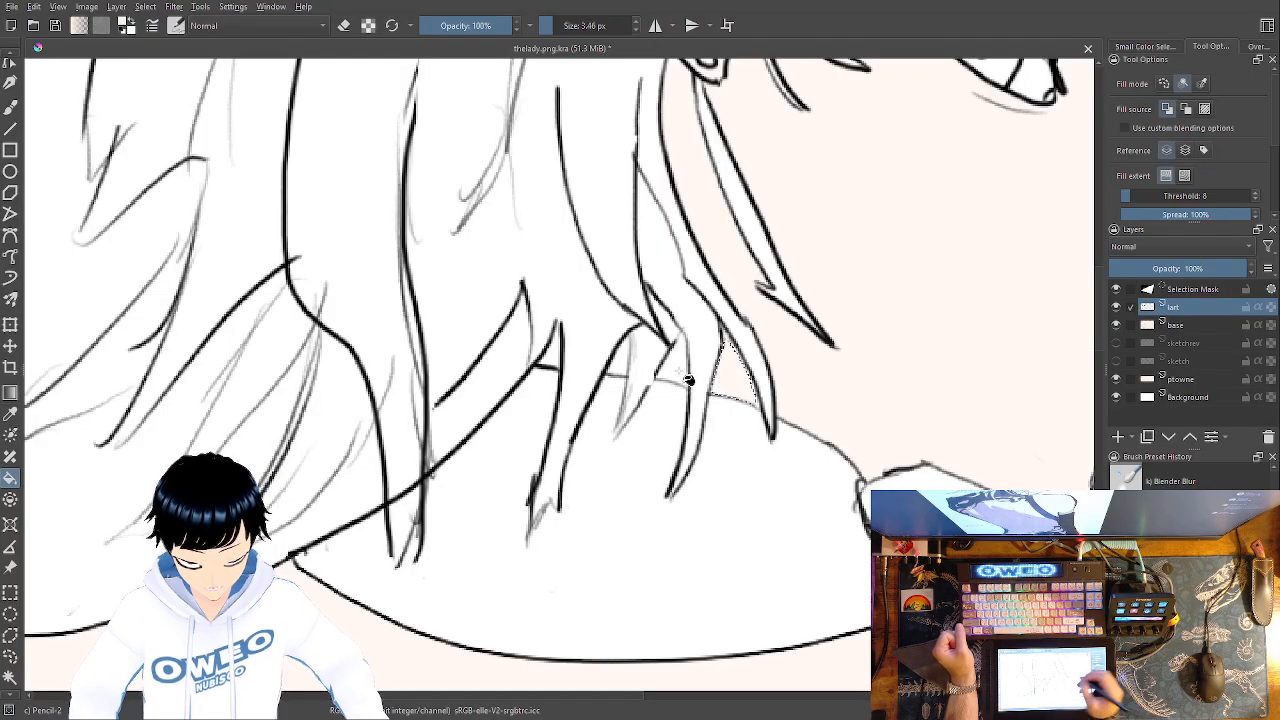
{"action": "left_click", "coordinate": [10, 676]}
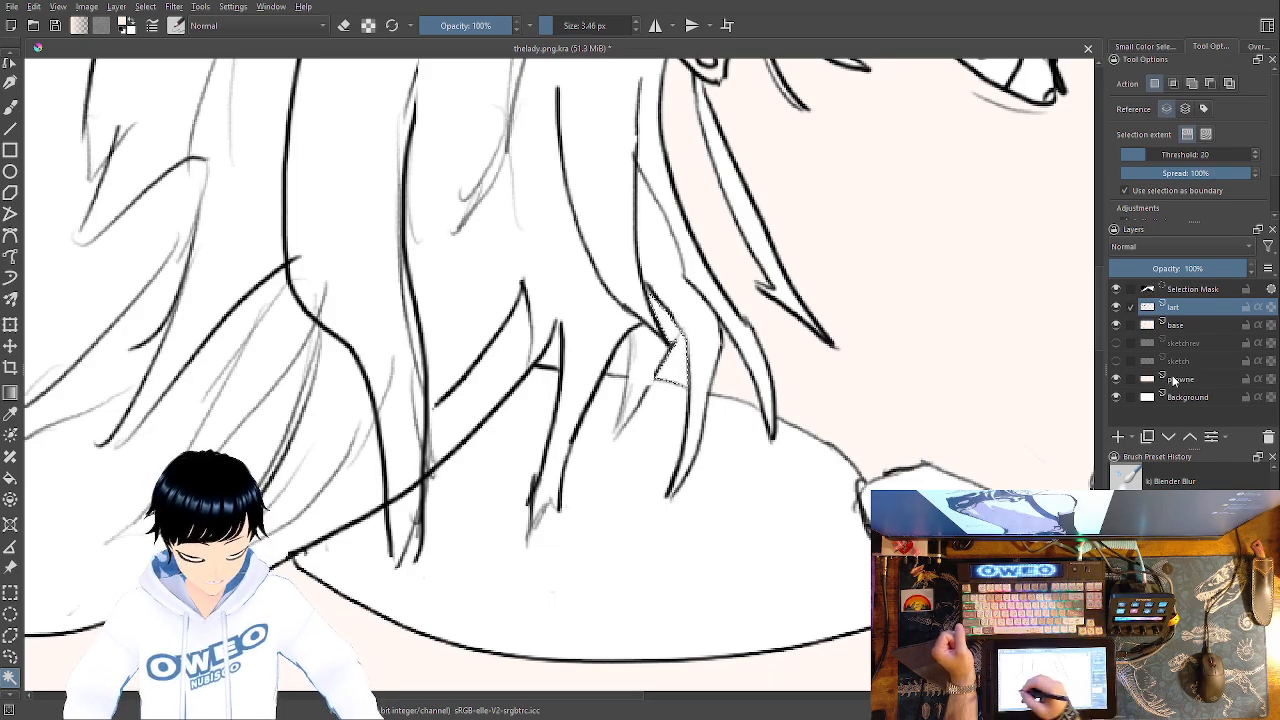
{"action": "left_click", "coordinate": [11, 477]}
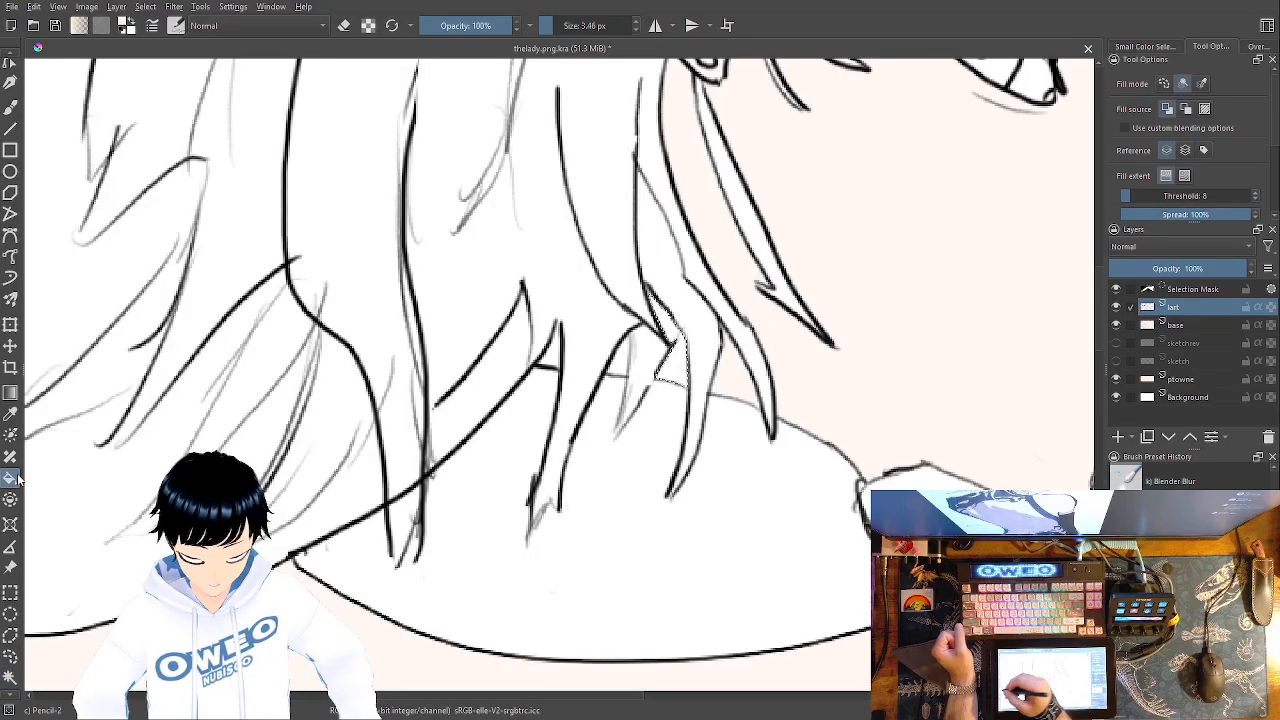
{"action": "left_click", "coordinate": [1180, 324]}
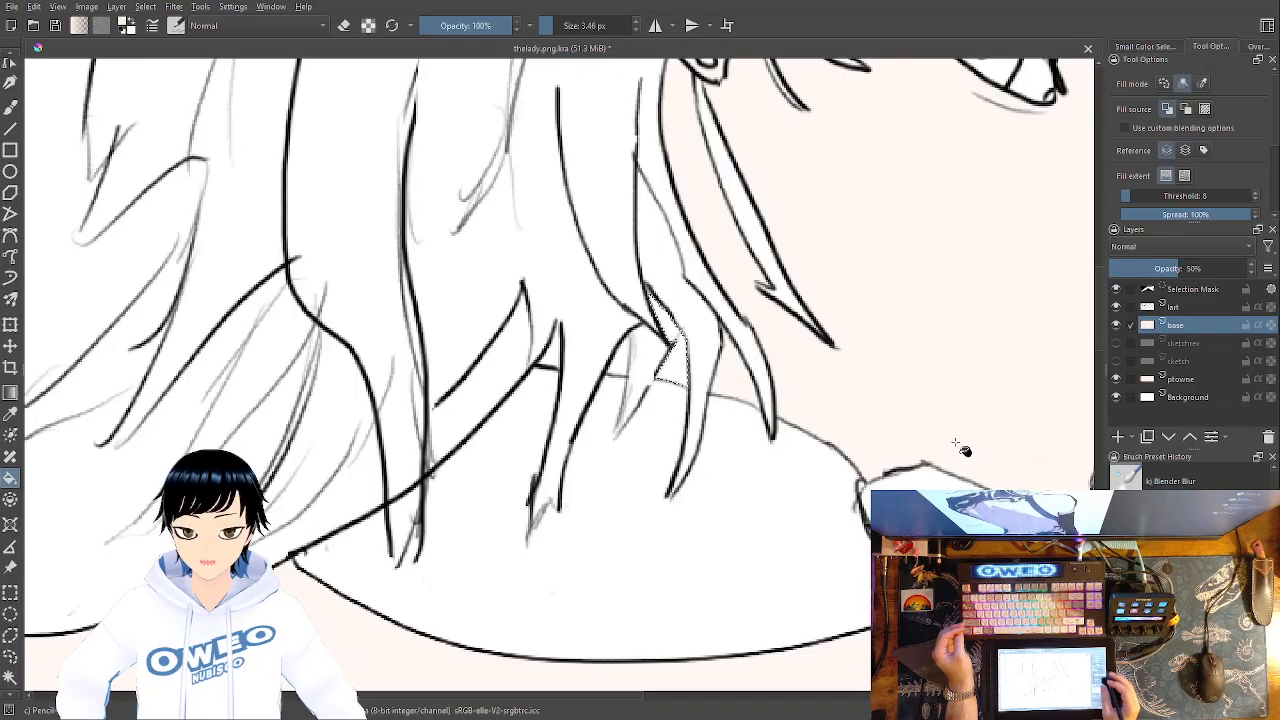
Close the gap in the hair strand outline beside the neck with a black pencil stroke on the line-art layer
{"action": "key", "text": "ctrl+plus"}
{"action": "key", "text": "ctrl+plus"}
{"action": "key", "text": "ctrl+plus"}
{"action": "key", "text": "ctrl+plus"}
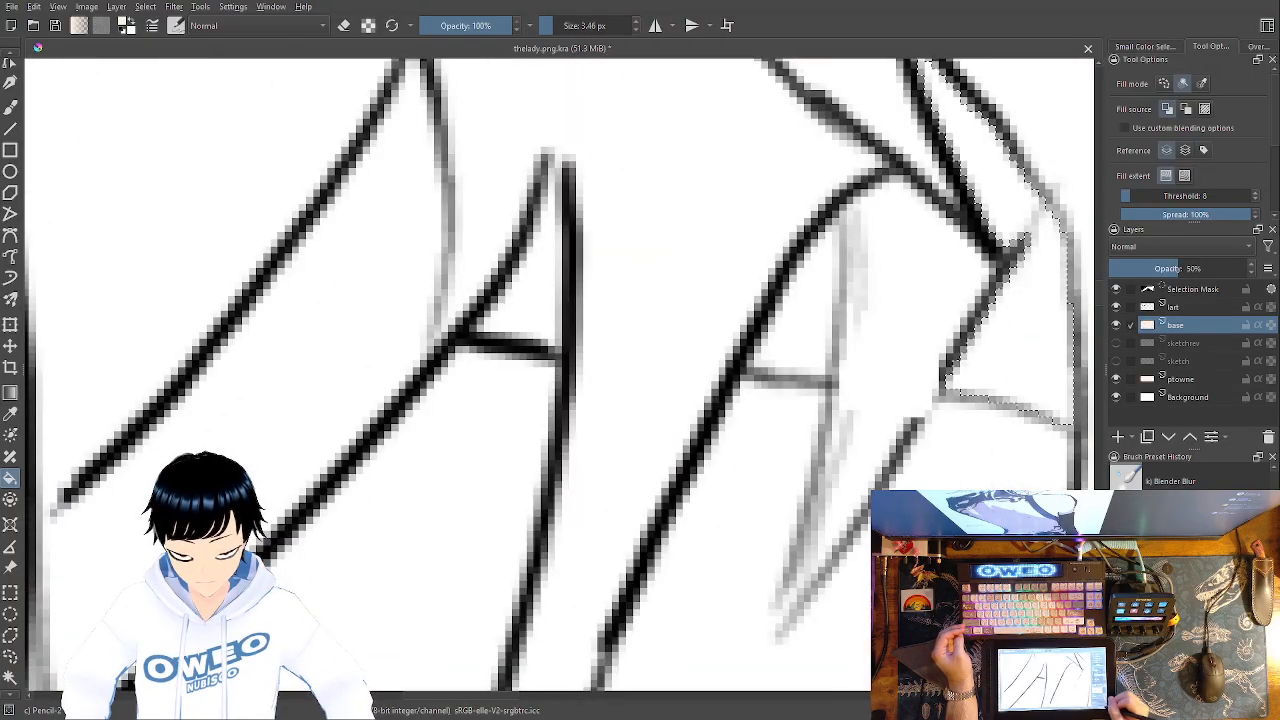
{"action": "left_click_drag", "start_coordinate": [752, 543], "coordinate": [529, 640]}
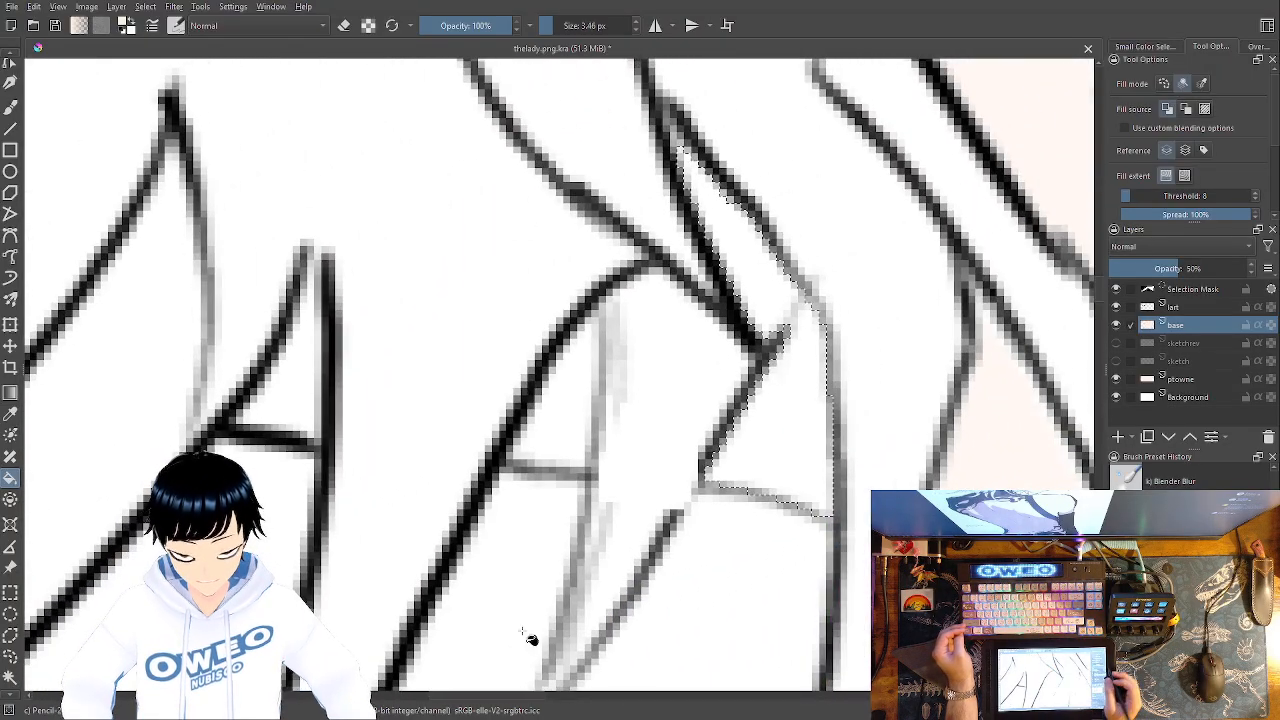
{"action": "left_click", "coordinate": [1207, 300]}
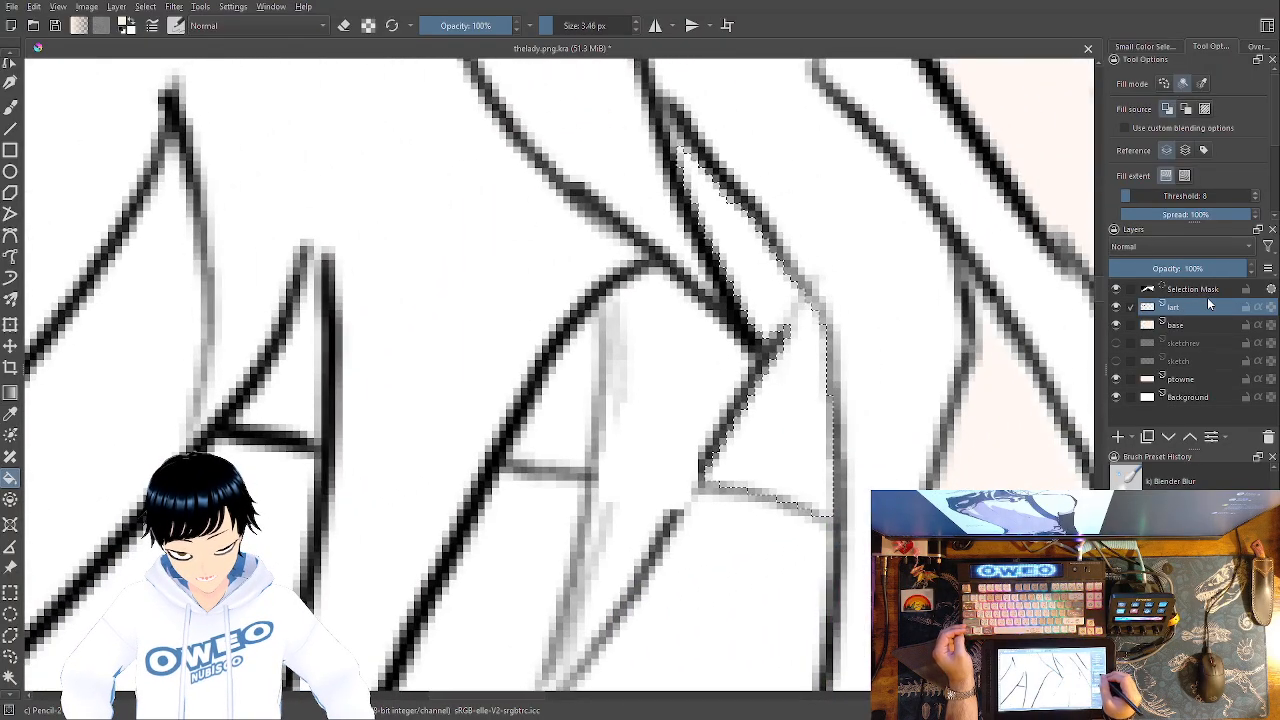
{"action": "left_click", "coordinate": [12, 106]}
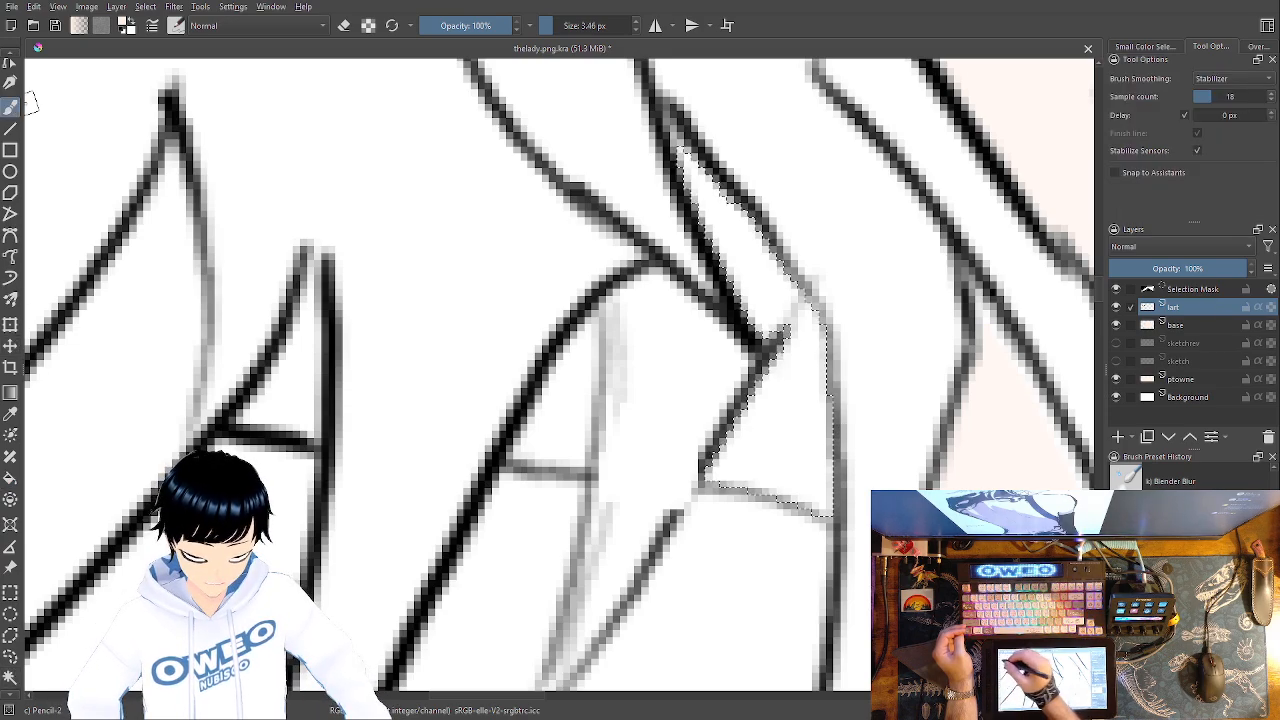
{"action": "right_click", "coordinate": [776, 401]}
{"action": "right_click", "coordinate": [810, 325]}
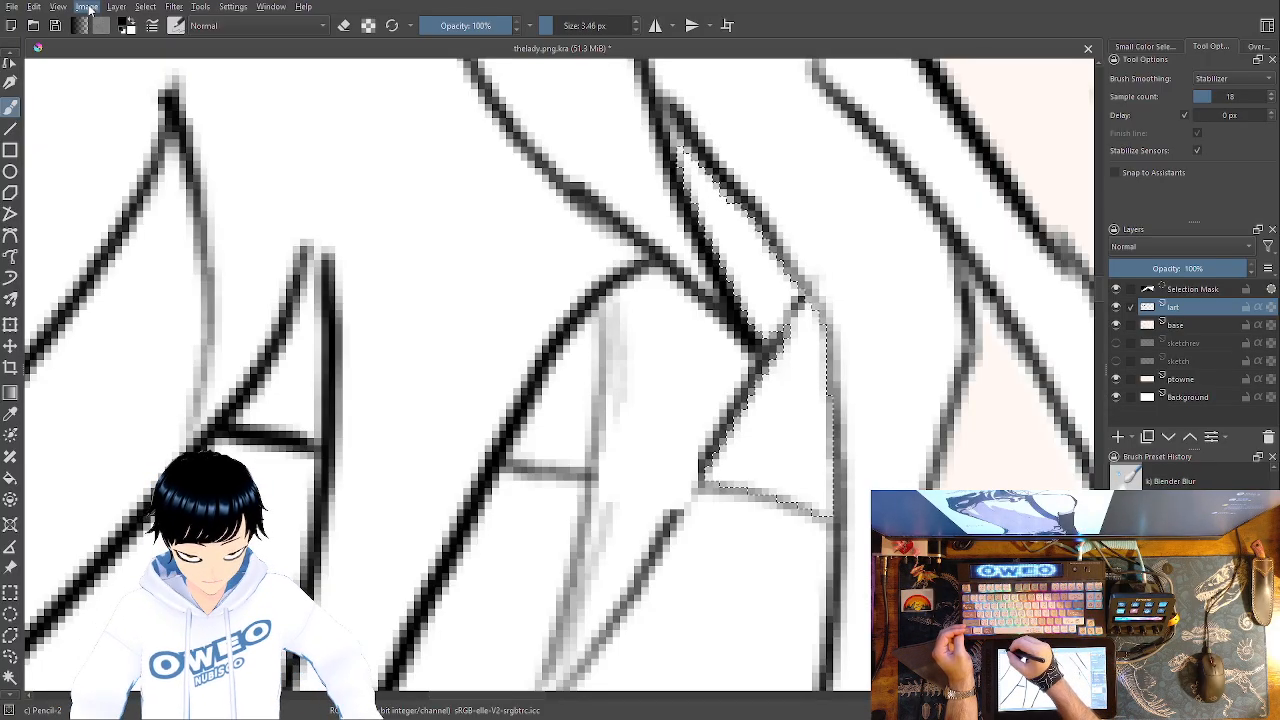
Clear the selection and draw black pencil strokes that close the open outlines of the hair strand tips over the neck
{"action": "key", "text": "ctrl+shift+a"}
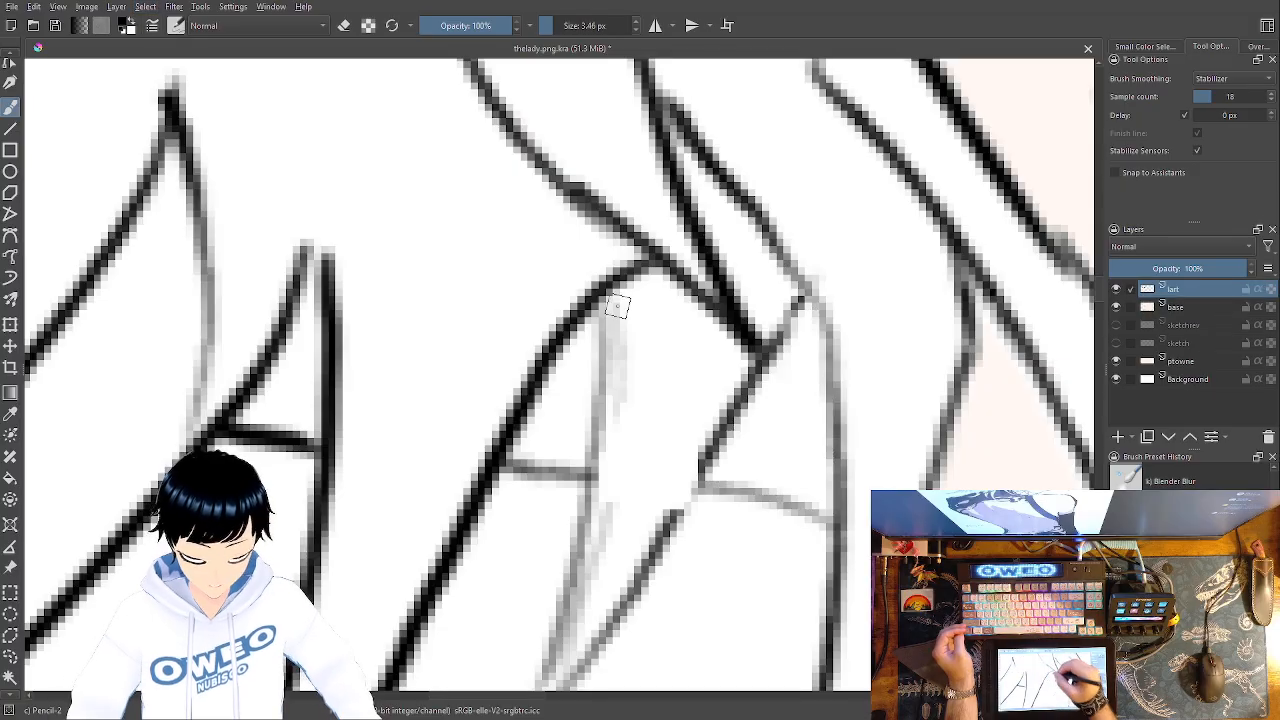
{"action": "left_click_drag", "start_coordinate": [608, 292], "coordinate": [586, 490]}
{"action": "left_click_drag", "start_coordinate": [302, 252], "coordinate": [330, 280]}
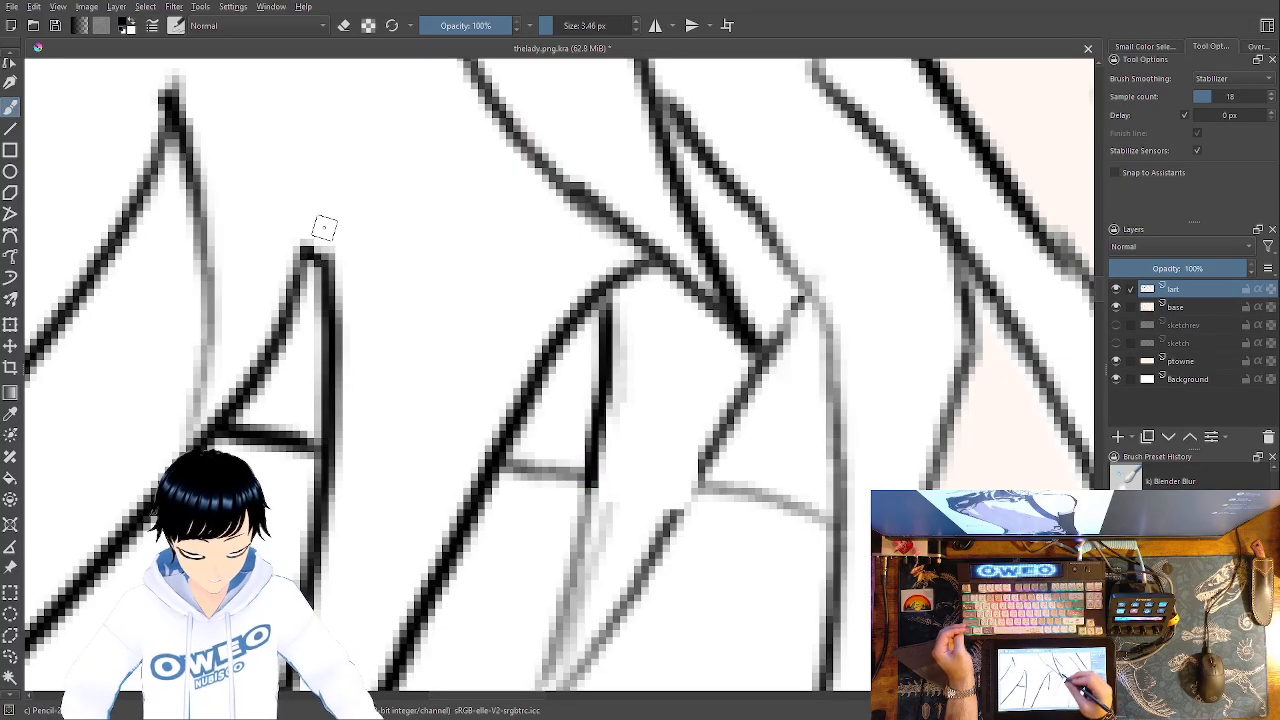
{"action": "left_click_drag", "start_coordinate": [675, 325], "coordinate": [710, 190]}
{"action": "left_click_drag", "start_coordinate": [627, 350], "coordinate": [570, 595]}
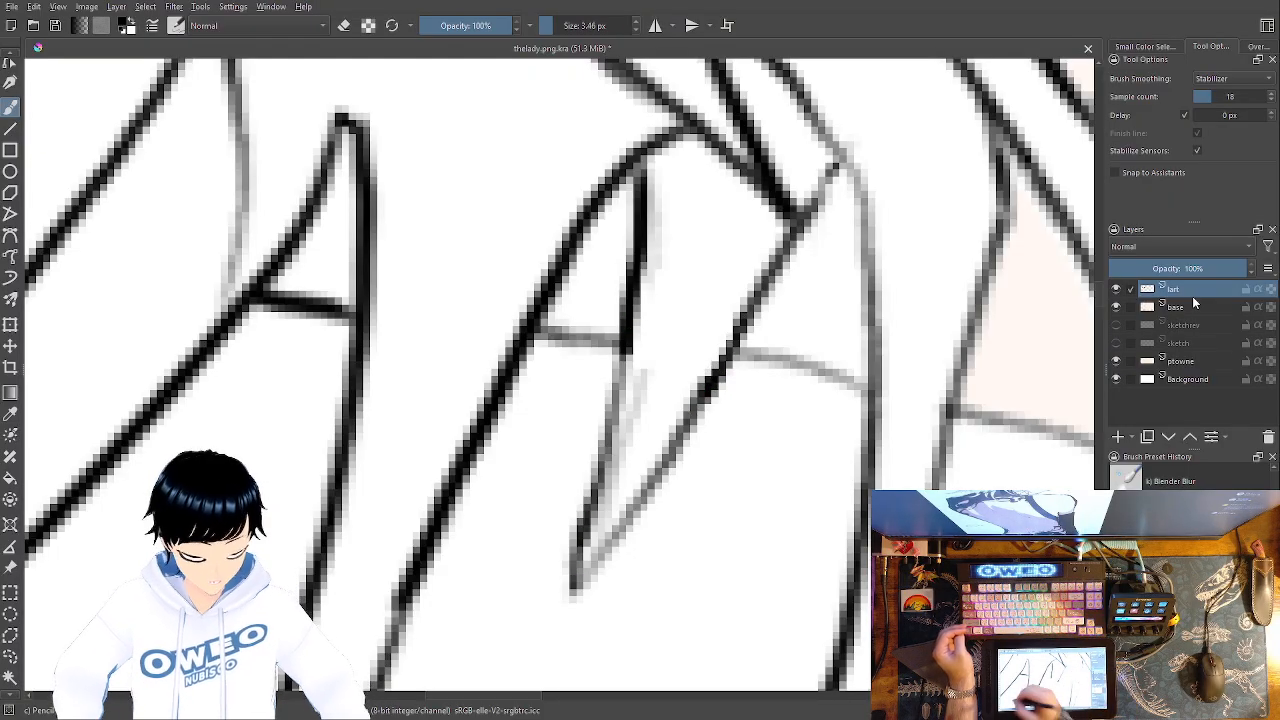
Select the enclosed neck gap beside the repaired strand and fill it with pale skin colour on the base layer
{"action": "left_click", "coordinate": [11, 679]}
{"action": "left_click", "coordinate": [840, 305]}
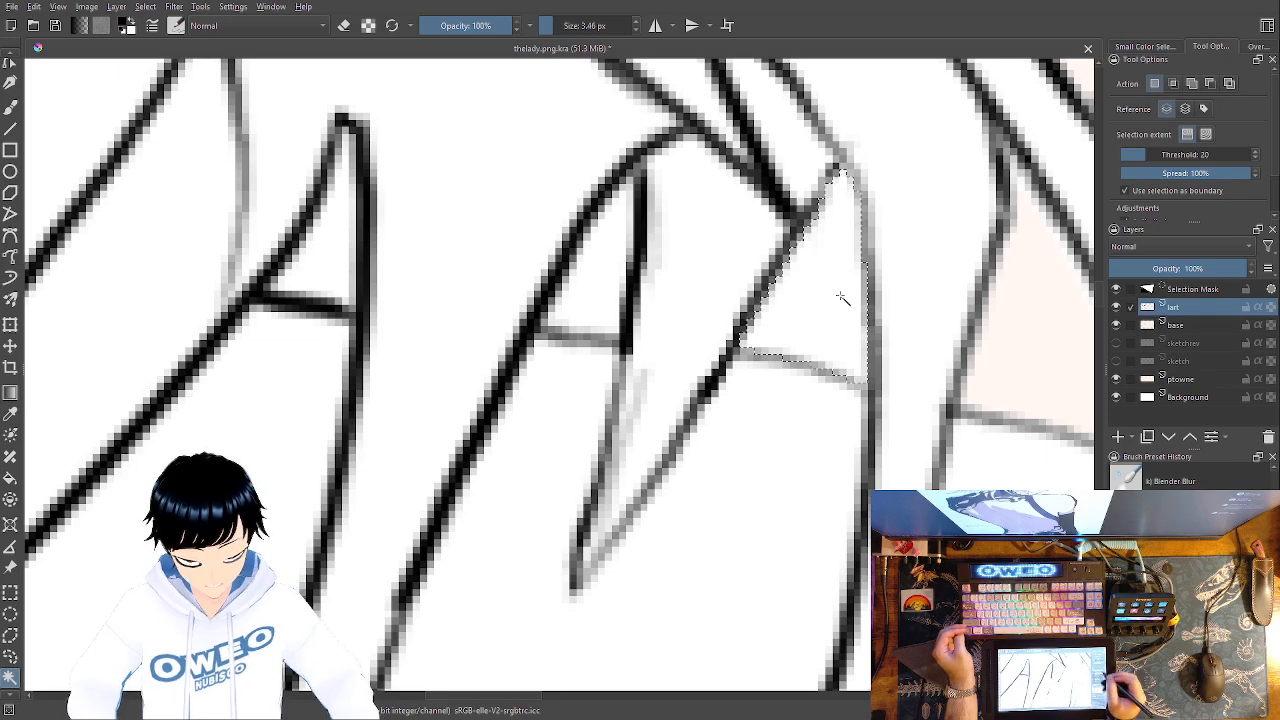
{"action": "left_click", "coordinate": [1188, 330]}
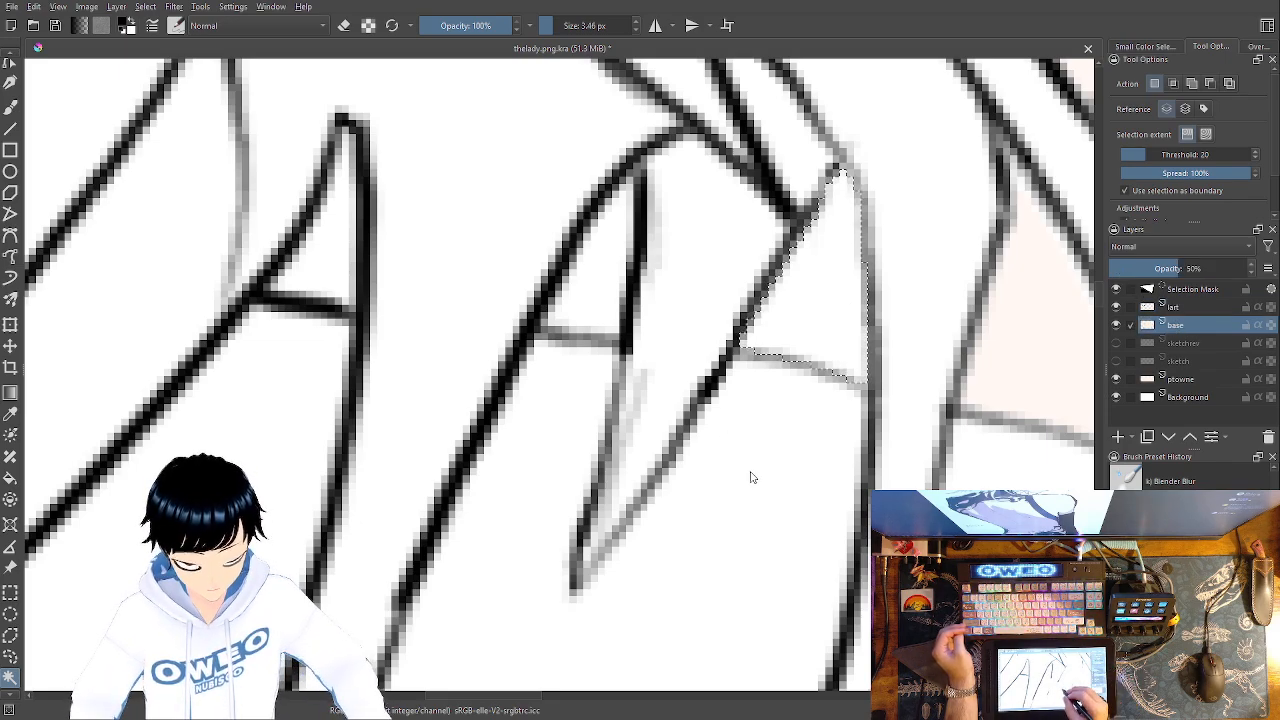
{"action": "left_click", "coordinate": [10, 478]}
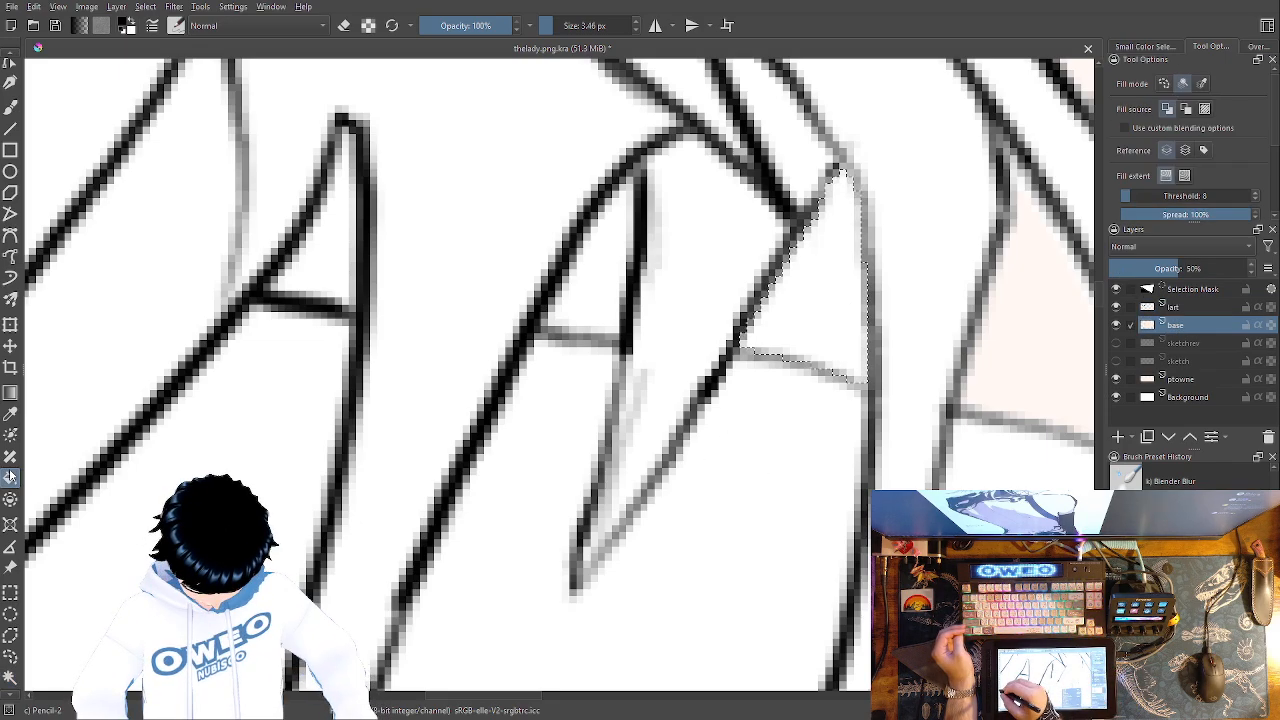
{"action": "right_click", "coordinate": [500, 517]}
{"action": "left_click", "coordinate": [552, 539]}
{"action": "left_click", "coordinate": [840, 326]}
Select the narrow gap inside the middle strand outline on the line-art layer and fill it with pale skin colour on the base layer
{"action": "left_click", "coordinate": [1176, 307]}
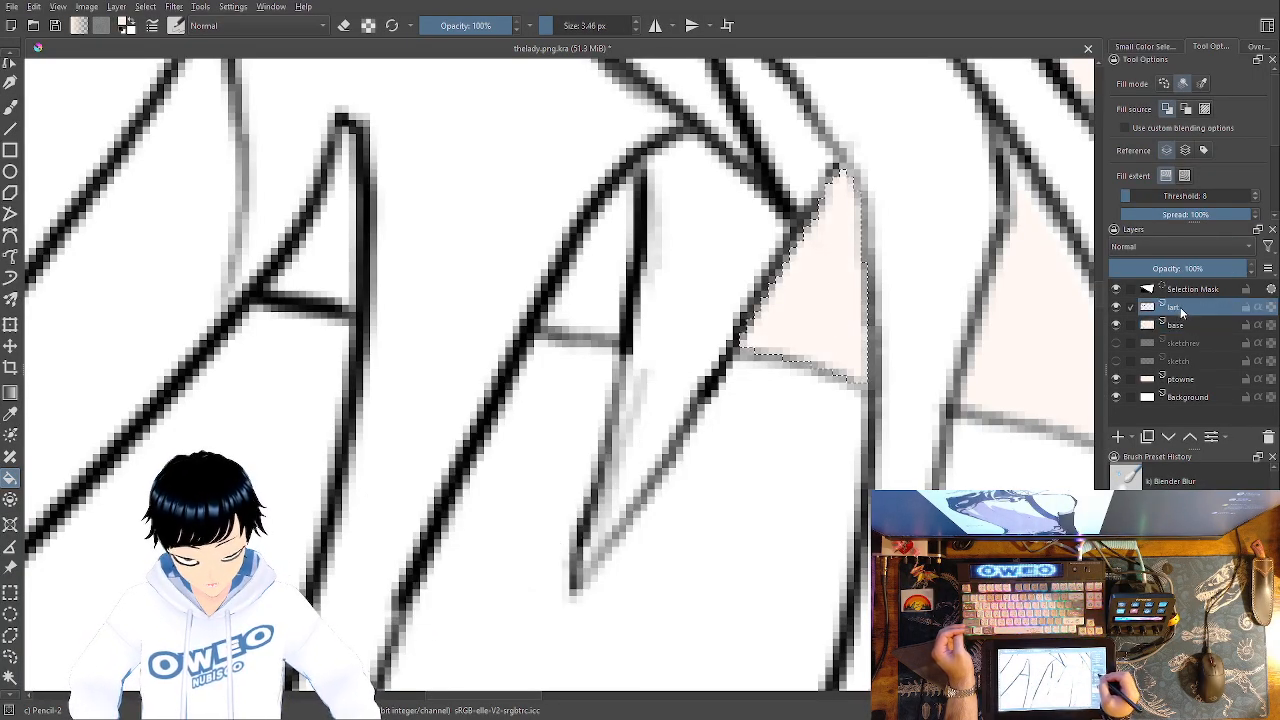
{"action": "left_click", "coordinate": [10, 679]}
{"action": "left_click", "coordinate": [614, 286]}
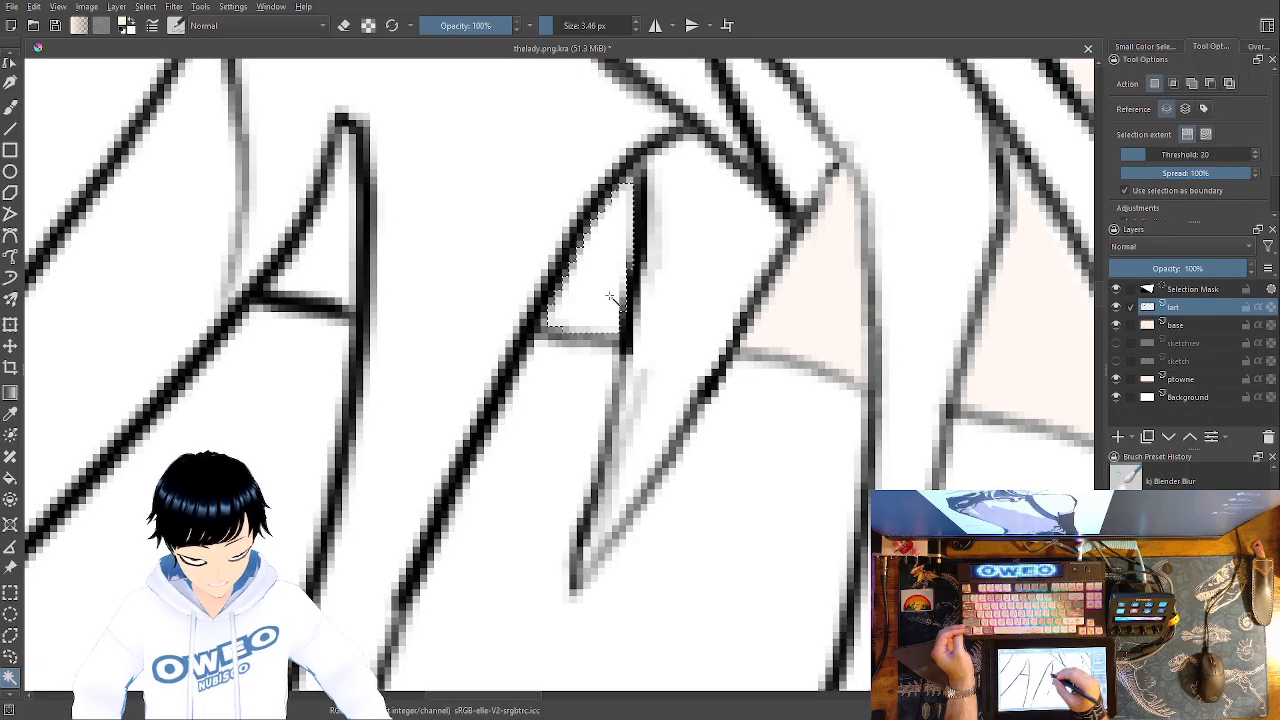
{"action": "left_click", "coordinate": [1180, 332]}
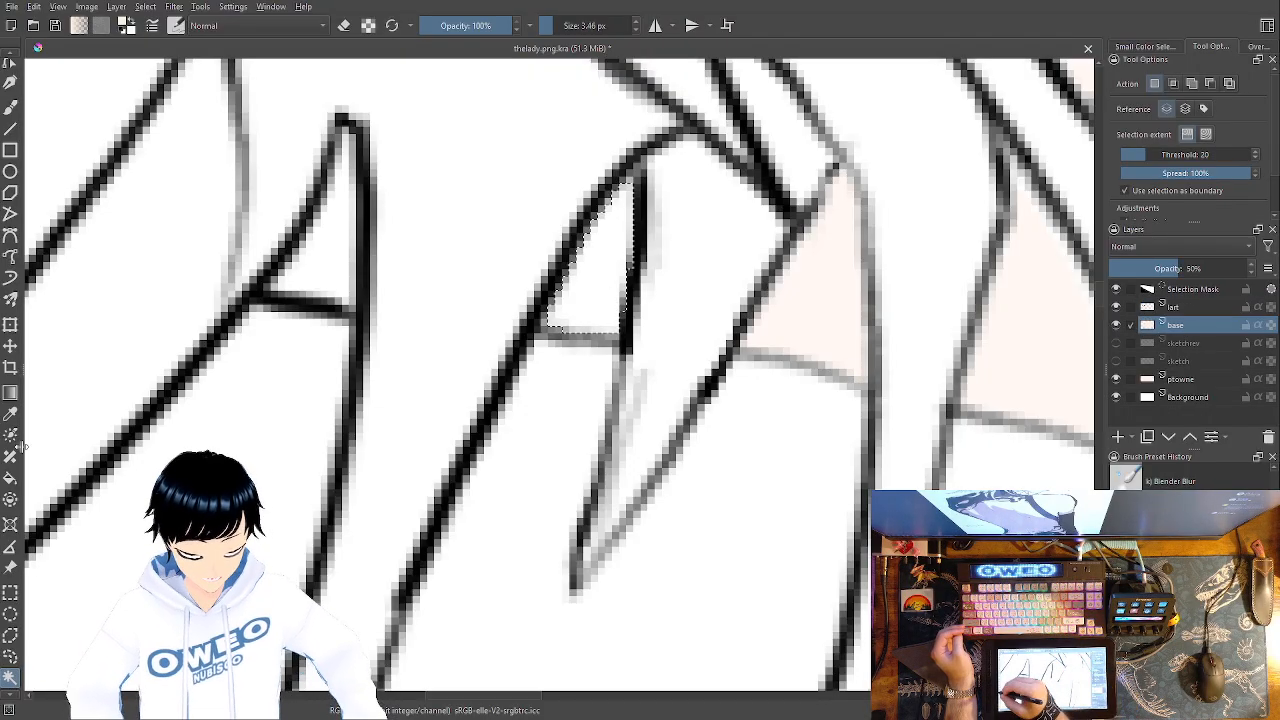
{"action": "left_click", "coordinate": [10, 478]}
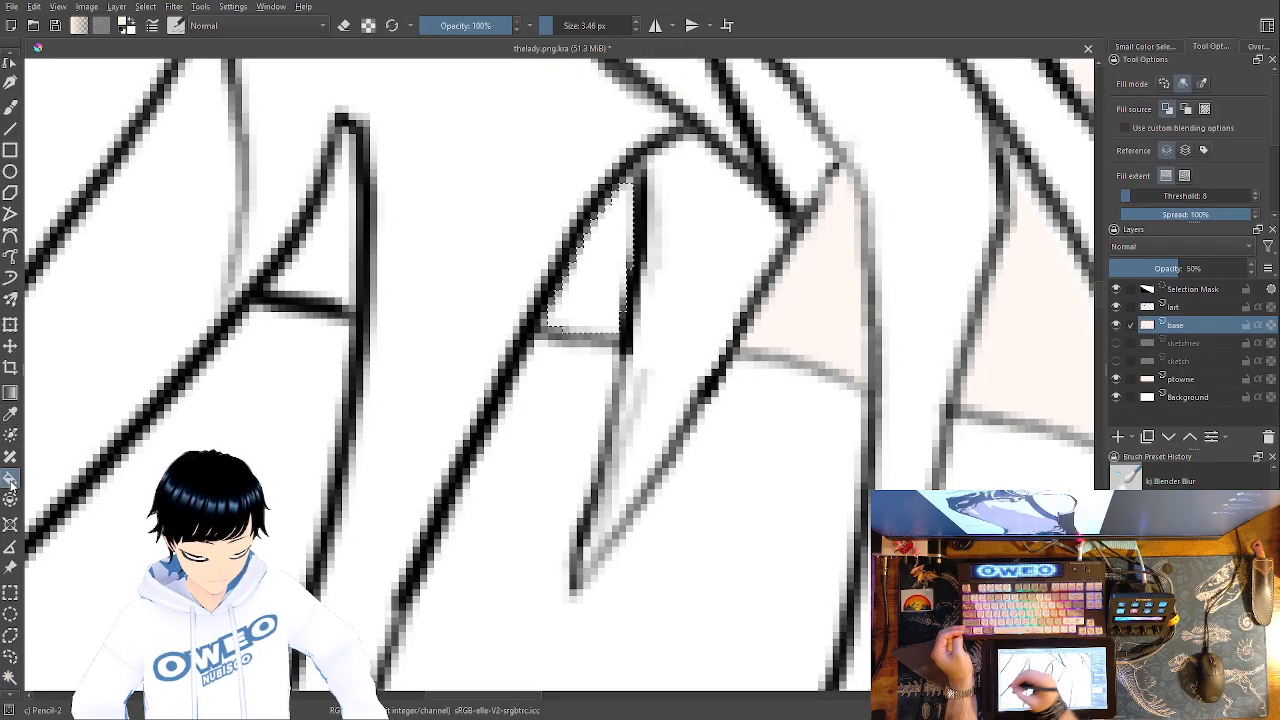
{"action": "left_click", "coordinate": [610, 291]}
Select the remaining small pointed gap above the short crossbar on the line-art layer and fill it with skin colour on the base layer
{"action": "left_click", "coordinate": [1175, 307]}
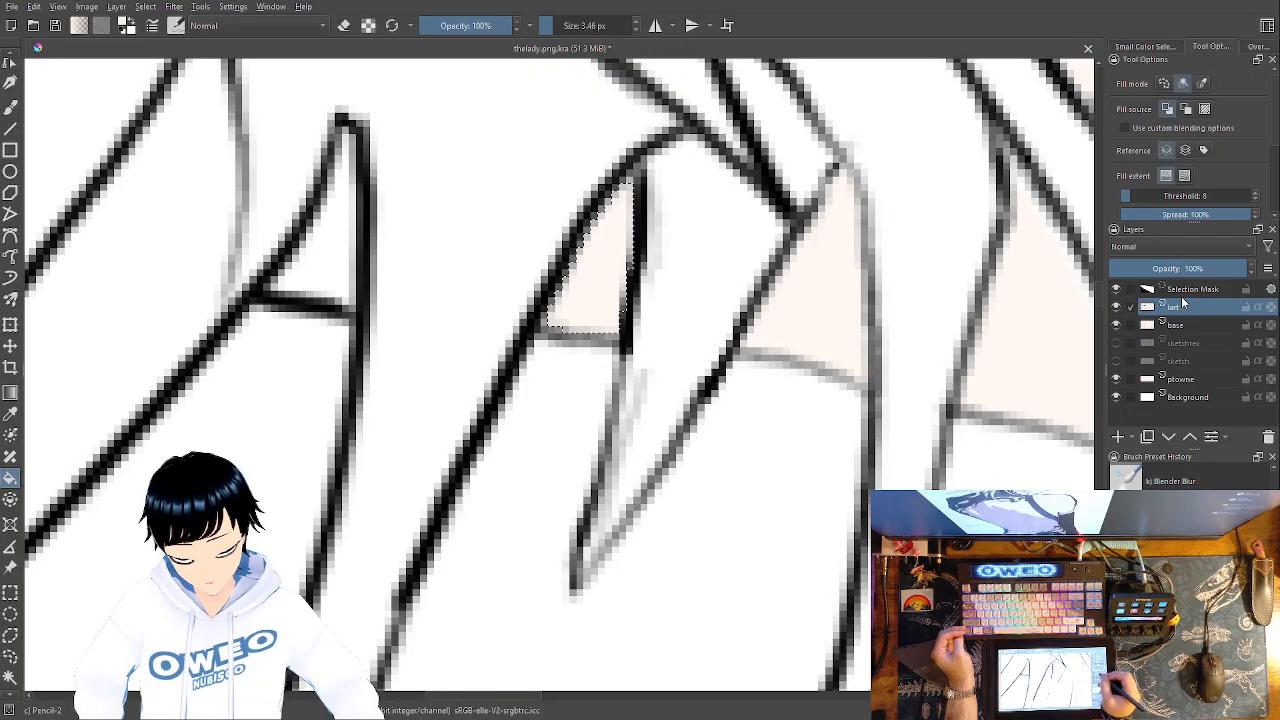
{"action": "left_click", "coordinate": [10, 678]}
{"action": "left_click", "coordinate": [338, 250]}
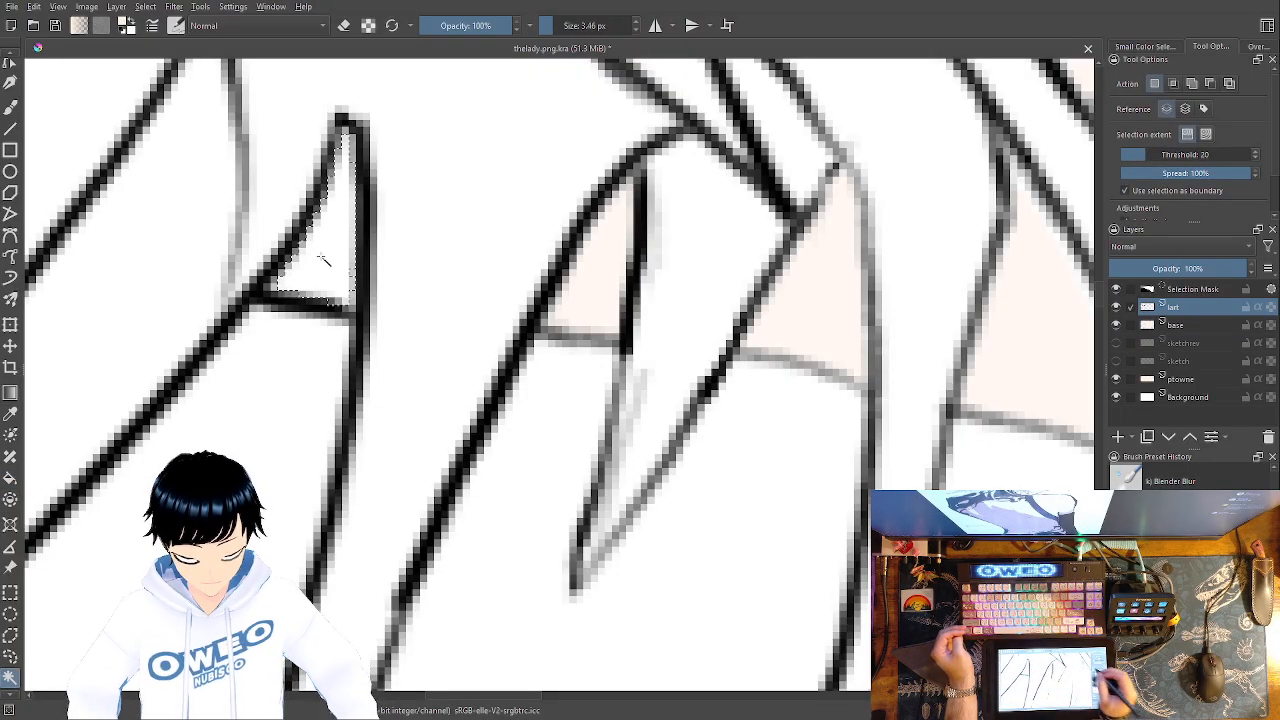
{"action": "left_click", "coordinate": [1182, 326]}
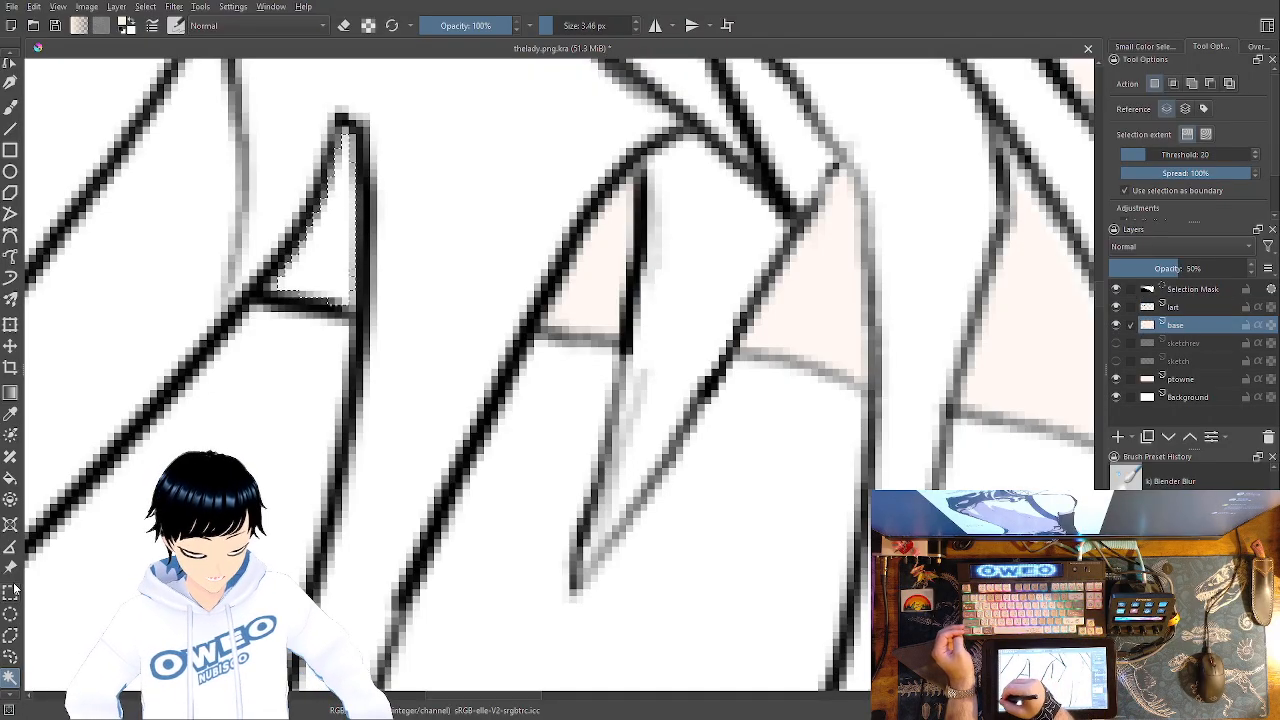
{"action": "left_click", "coordinate": [11, 479]}
{"action": "left_click", "coordinate": [343, 263]}
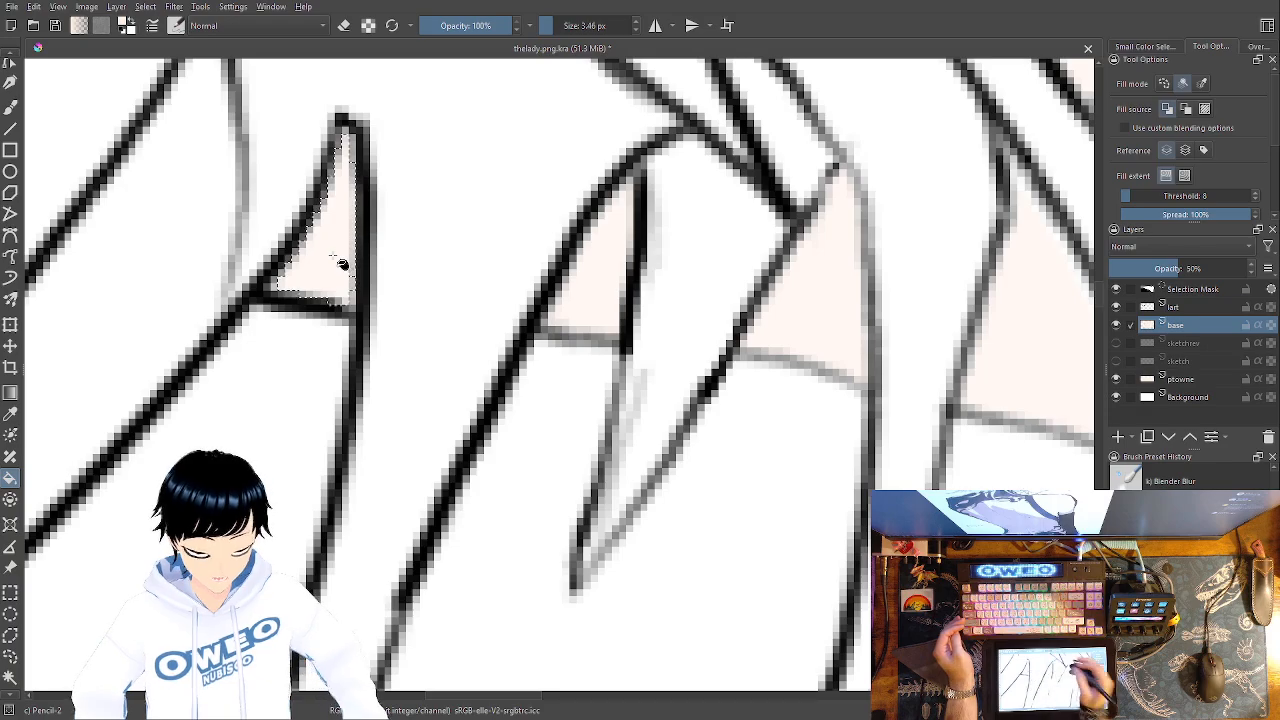
Examine the skin fill across the neck, face, ear and shoulders for areas still uncoloured
{"action": "key", "text": "minus"}
{"action": "key", "text": "minus"}
{"action": "key", "text": "minus"}
{"action": "key", "text": "minus"}
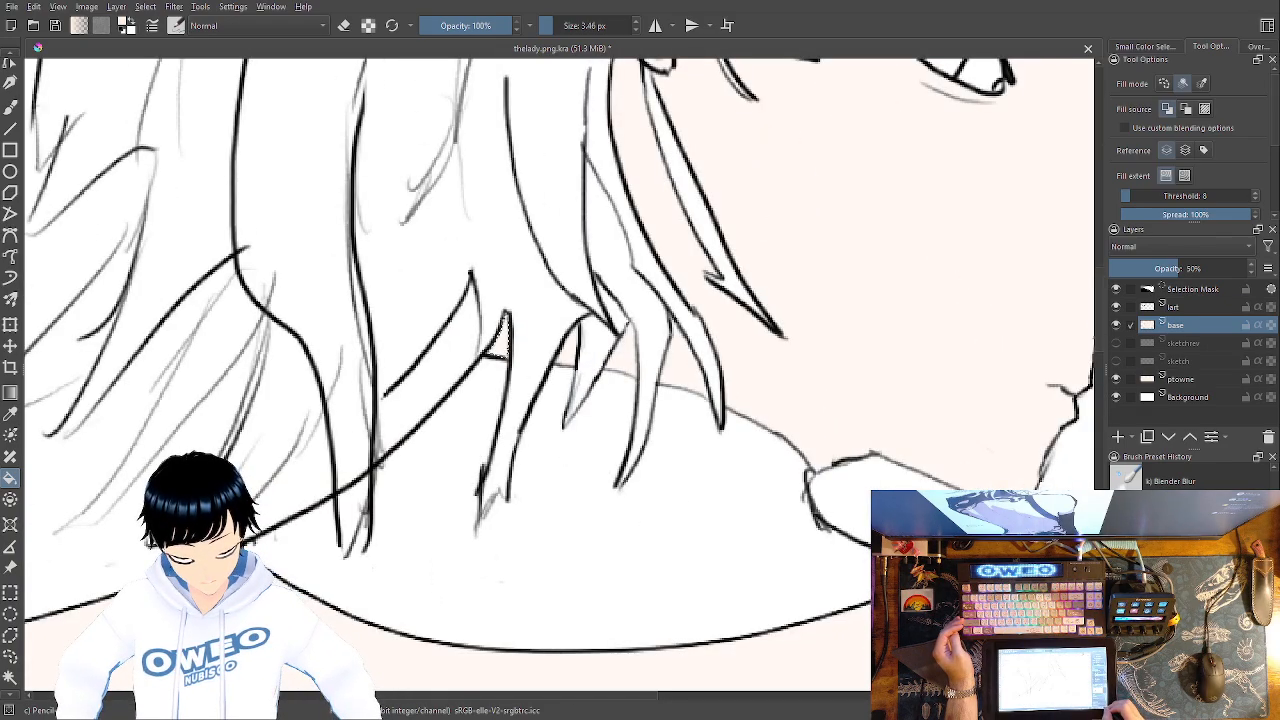
{"action": "key", "text": "minus"}
{"action": "left_click_drag", "start_coordinate": [698, 358], "coordinate": [574, 603]}
{"action": "left_click_drag", "start_coordinate": [770, 388], "coordinate": [686, 457]}
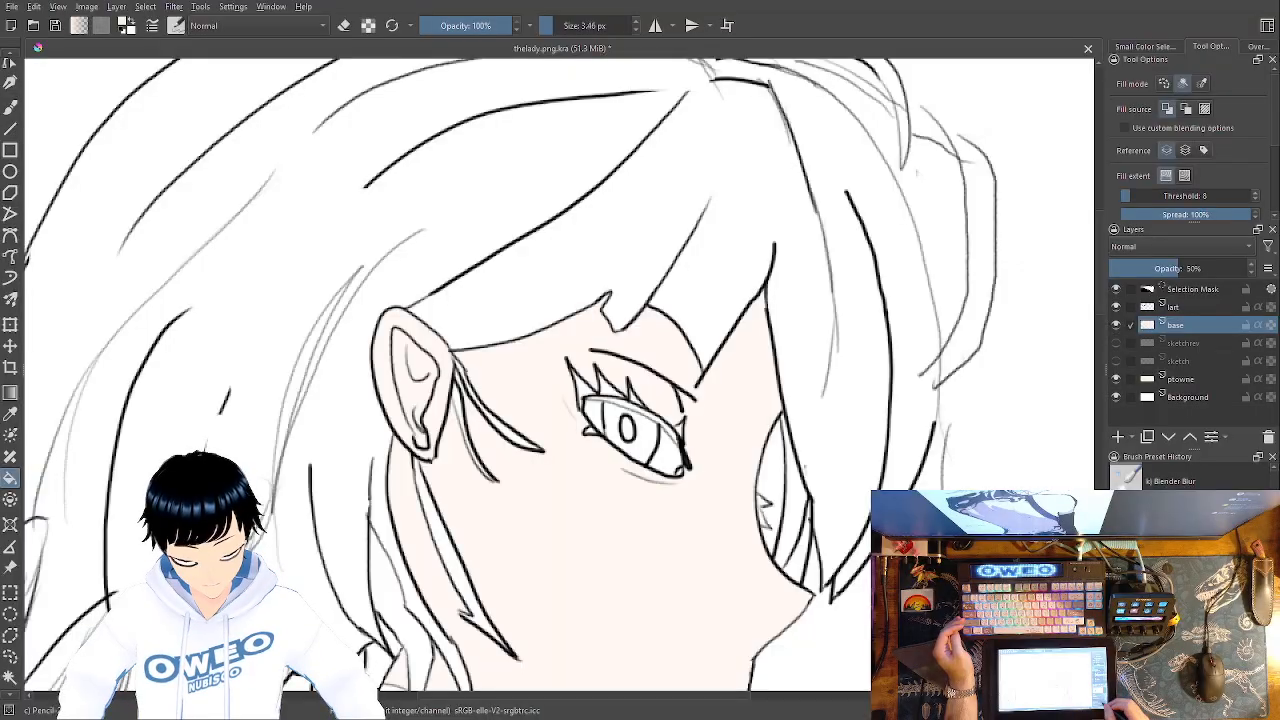
{"action": "key", "text": "minus"}
{"action": "key", "text": "minus"}
{"action": "key", "text": "minus"}
{"action": "mouse_move", "coordinate": [638, 535]}
{"action": "left_mouse_down"}
{"action": "mouse_move", "coordinate": [751, 374]}
{"action": "mouse_move", "coordinate": [763, 424]}
{"action": "left_mouse_up"}
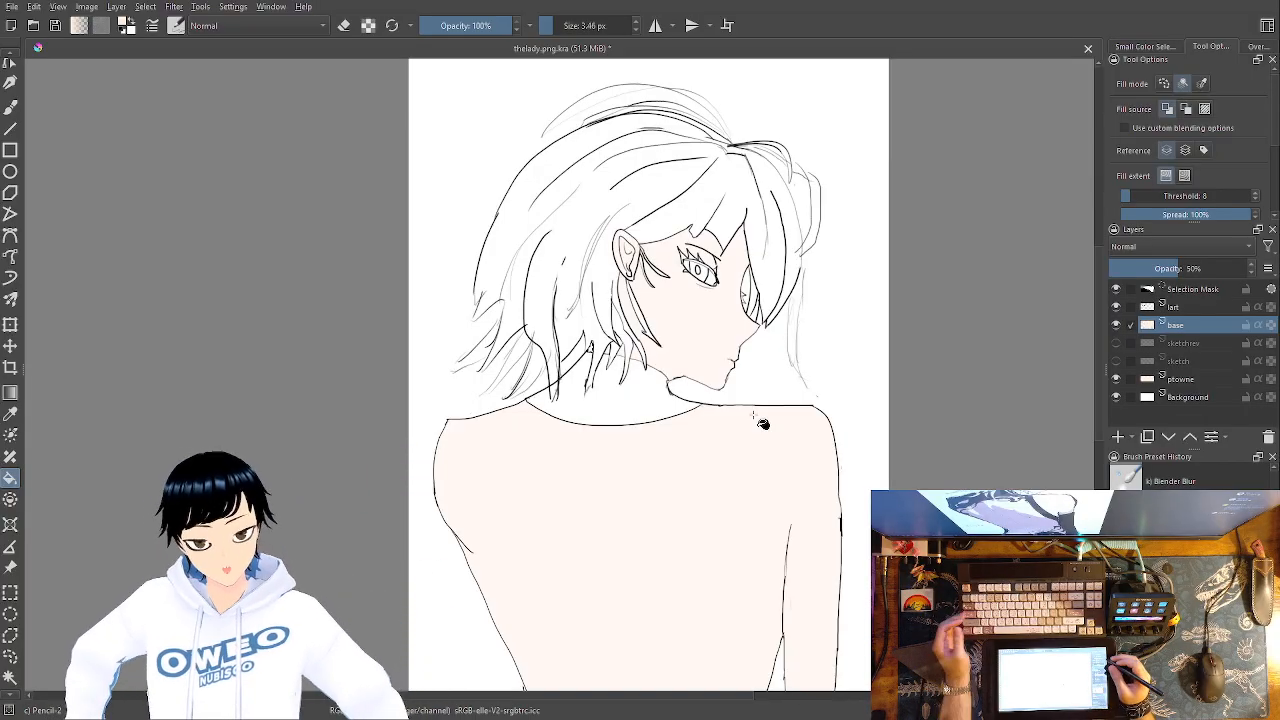
Select the clothing area below the open back on the line-art layer and fill it with black on the base layer
{"action": "left_click", "coordinate": [1186, 306]}
{"action": "left_click", "coordinate": [10, 678]}
{"action": "left_click", "coordinate": [651, 392]}
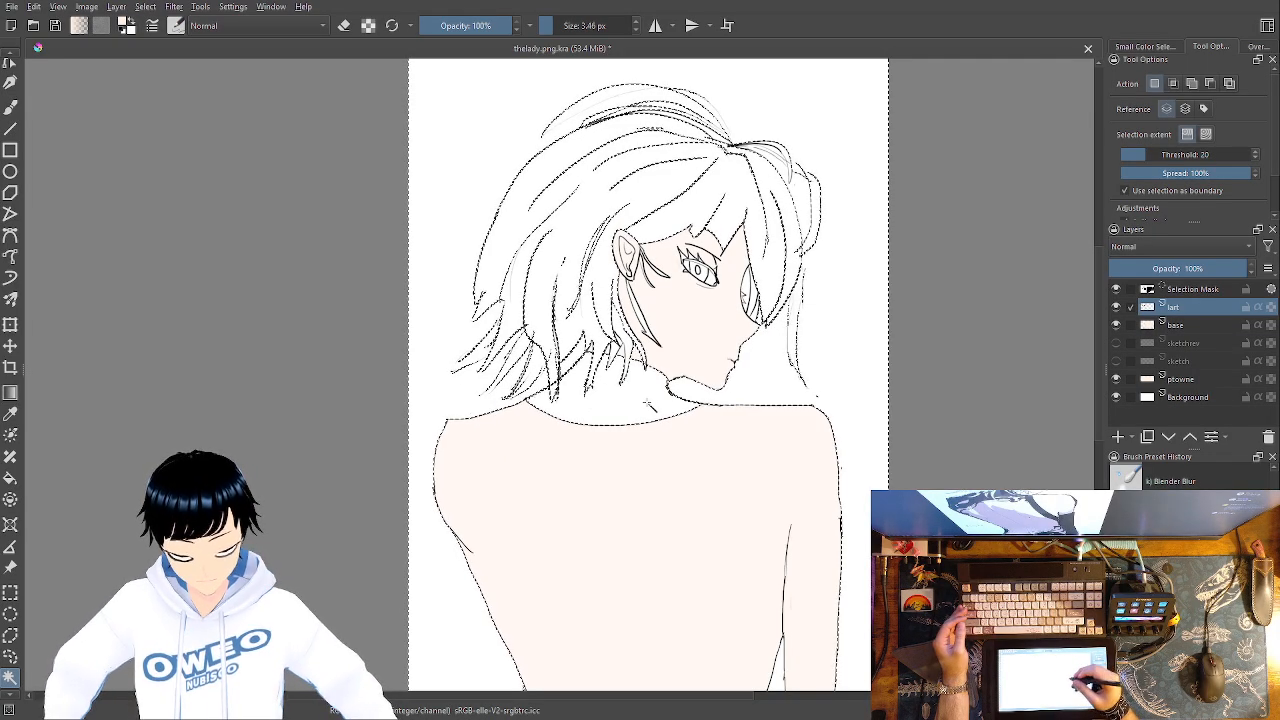
{"action": "left_click_drag", "start_coordinate": [721, 491], "coordinate": [708, 88]}
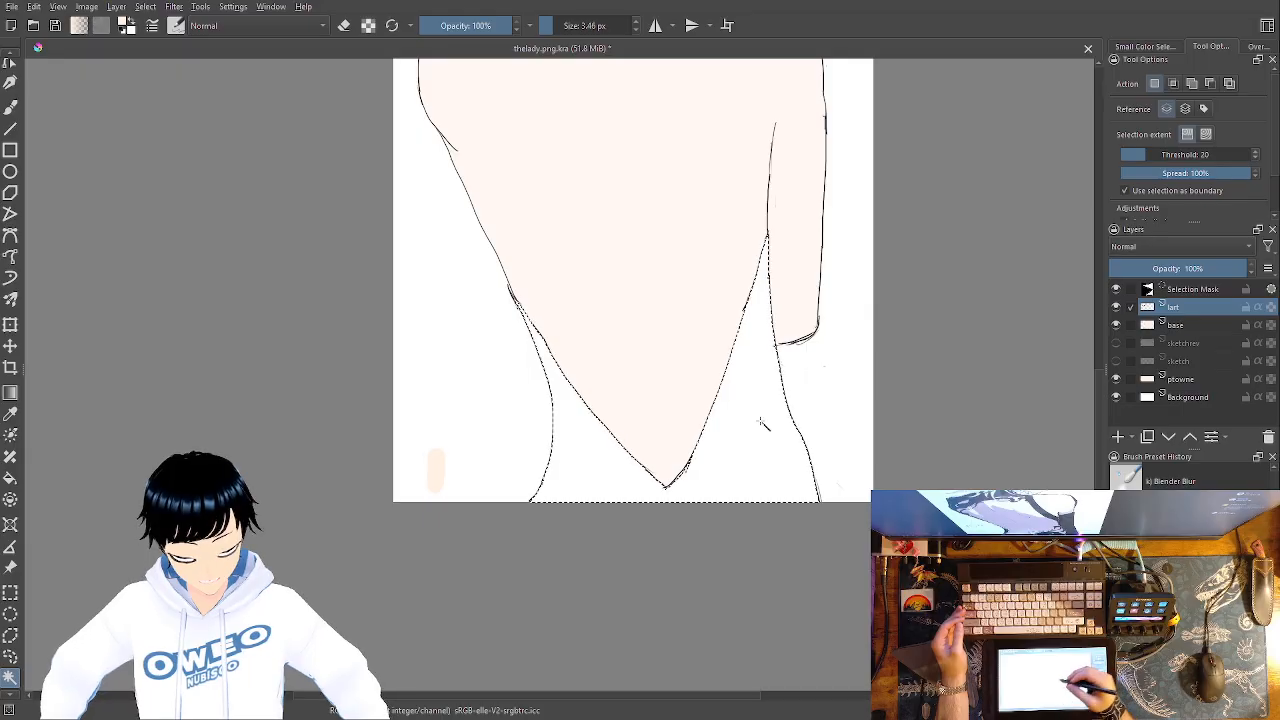
{"action": "left_click", "coordinate": [1189, 327]}
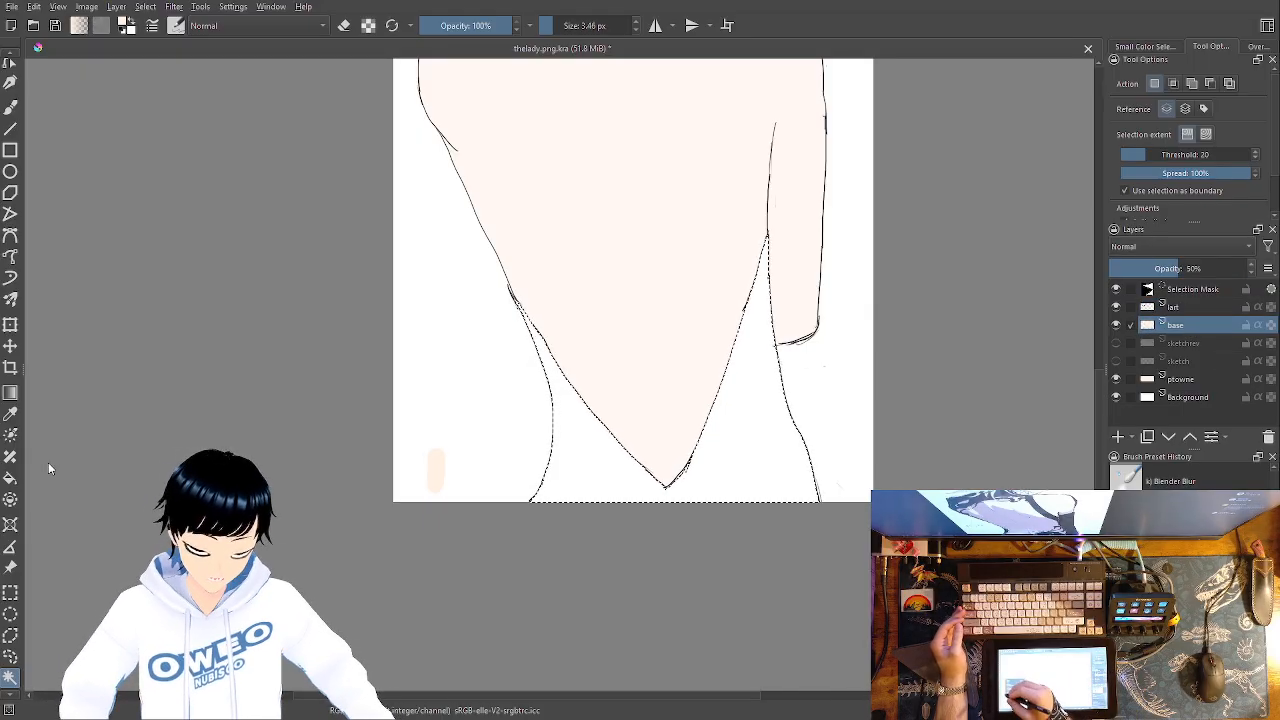
{"action": "left_click", "coordinate": [10, 477]}
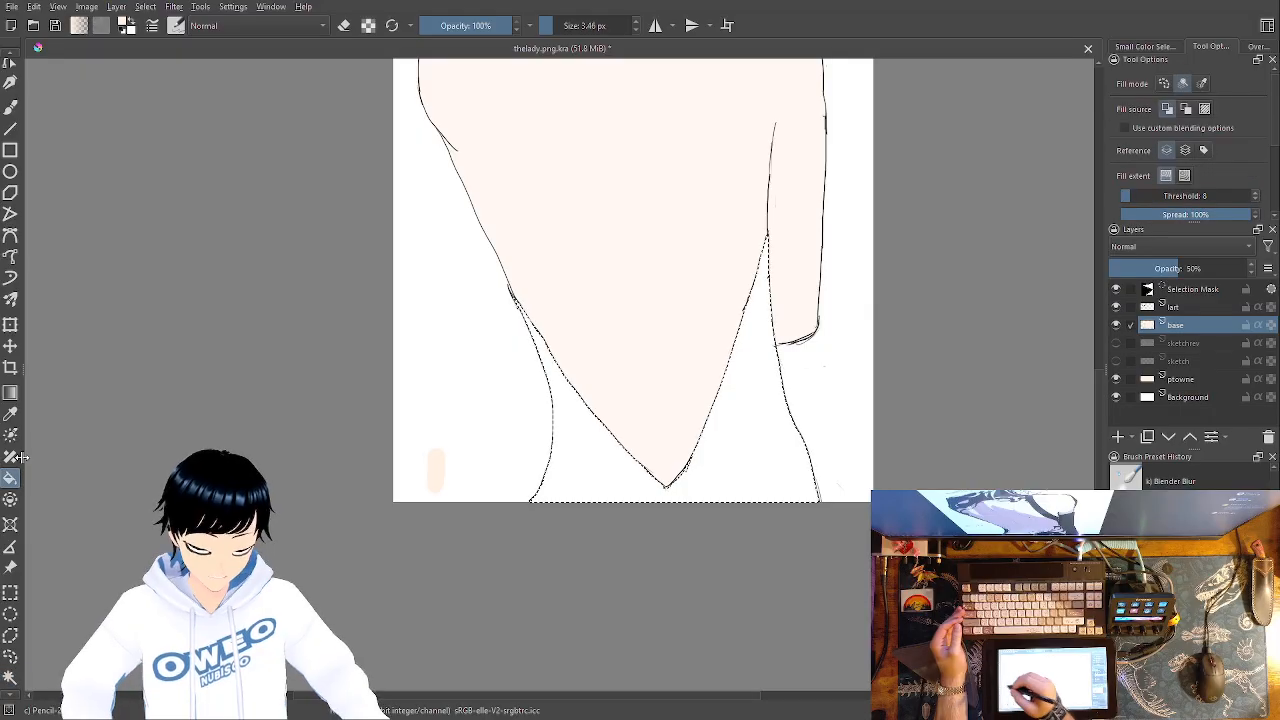
{"action": "right_click", "coordinate": [709, 485]}
{"action": "left_click", "coordinate": [743, 439]}
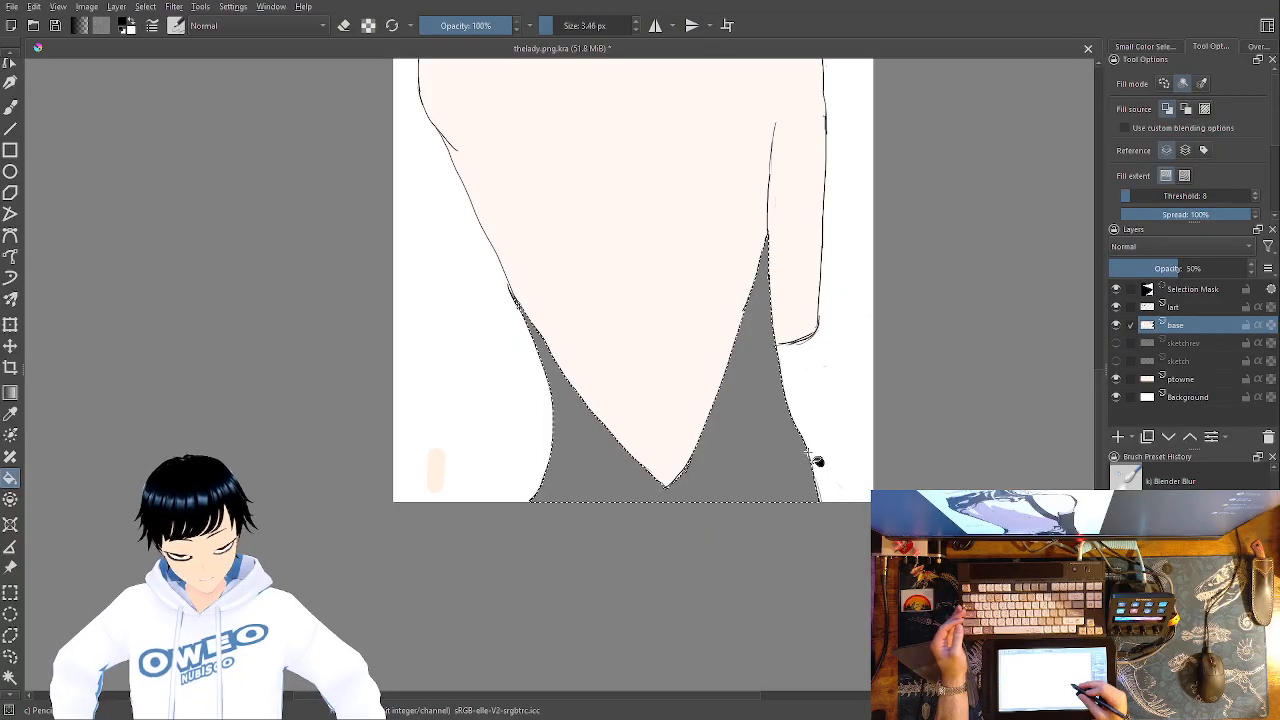
Examine the hair-strand outlines hanging over the neck on the line-art layer for open gaps
{"action": "left_click_drag", "start_coordinate": [767, 428], "coordinate": [732, 636]}
{"action": "left_click_drag", "start_coordinate": [784, 540], "coordinate": [755, 642]}
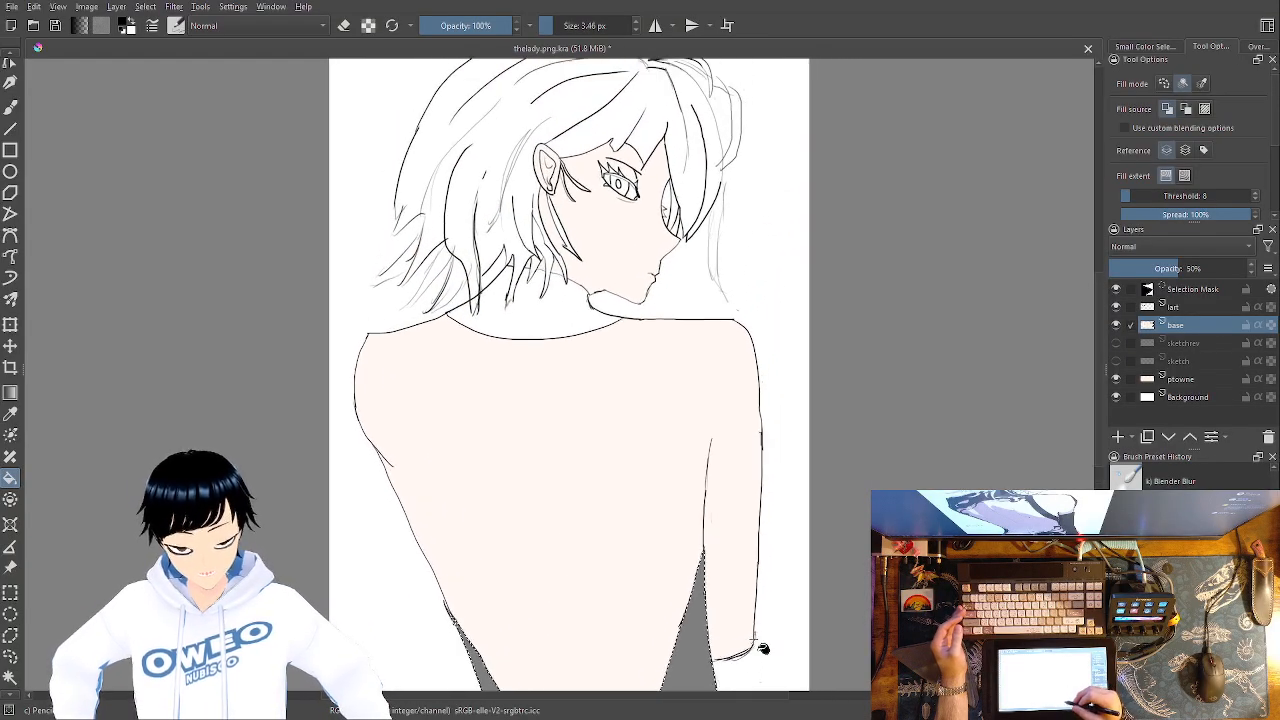
{"action": "left_click_drag", "start_coordinate": [702, 476], "coordinate": [703, 540]}
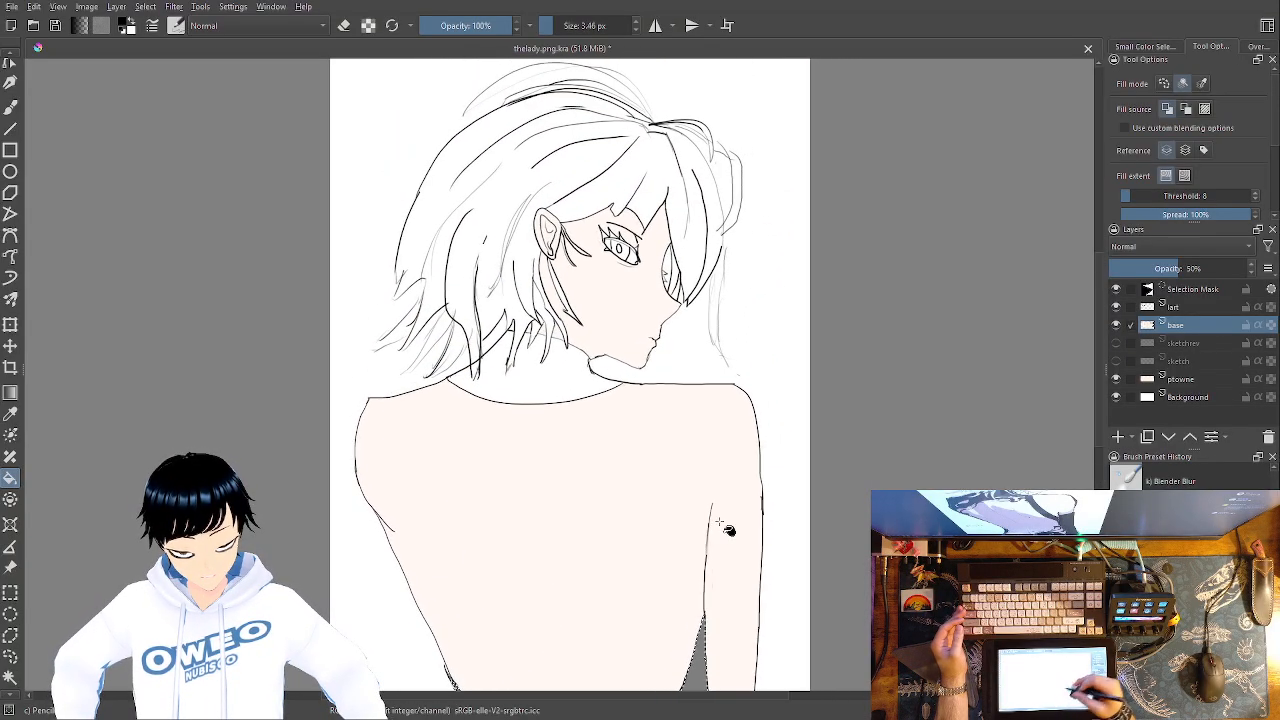
{"action": "left_click", "coordinate": [1174, 309]}
{"action": "left_click", "coordinate": [10, 679]}
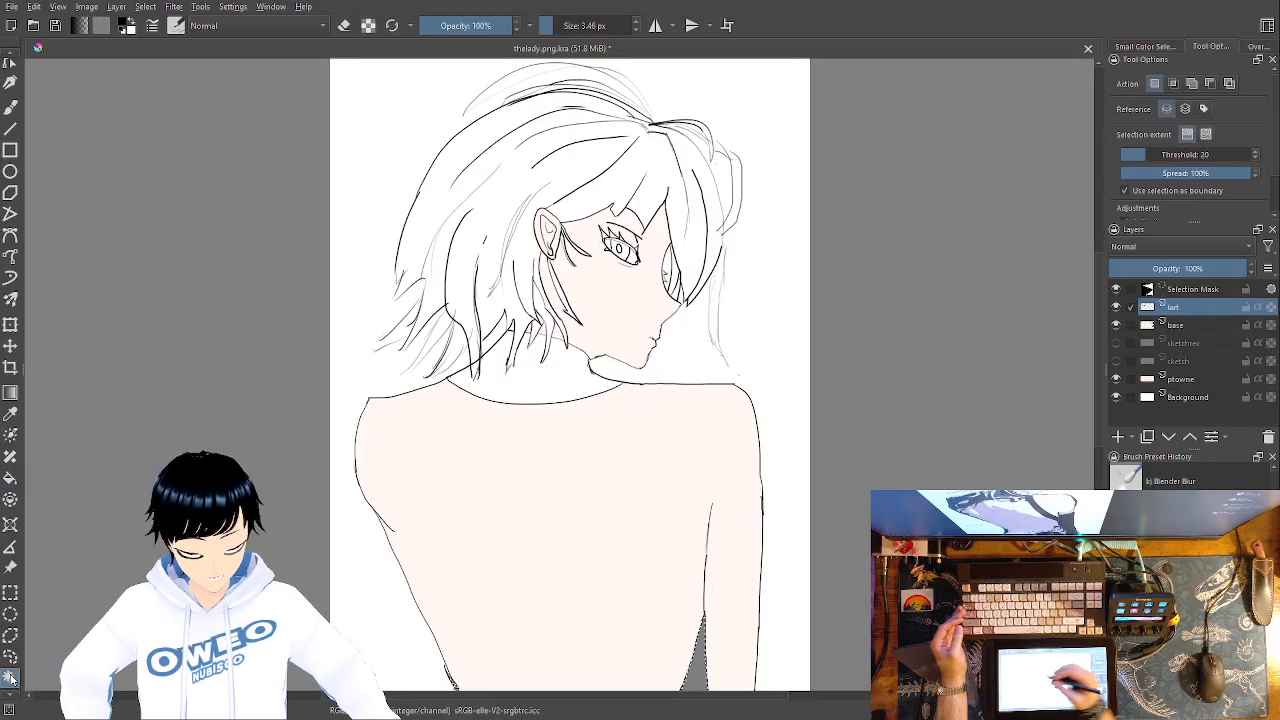
{"action": "key", "text": "plus"}
{"action": "key", "text": "plus"}
{"action": "key", "text": "plus"}
{"action": "key", "text": "plus"}
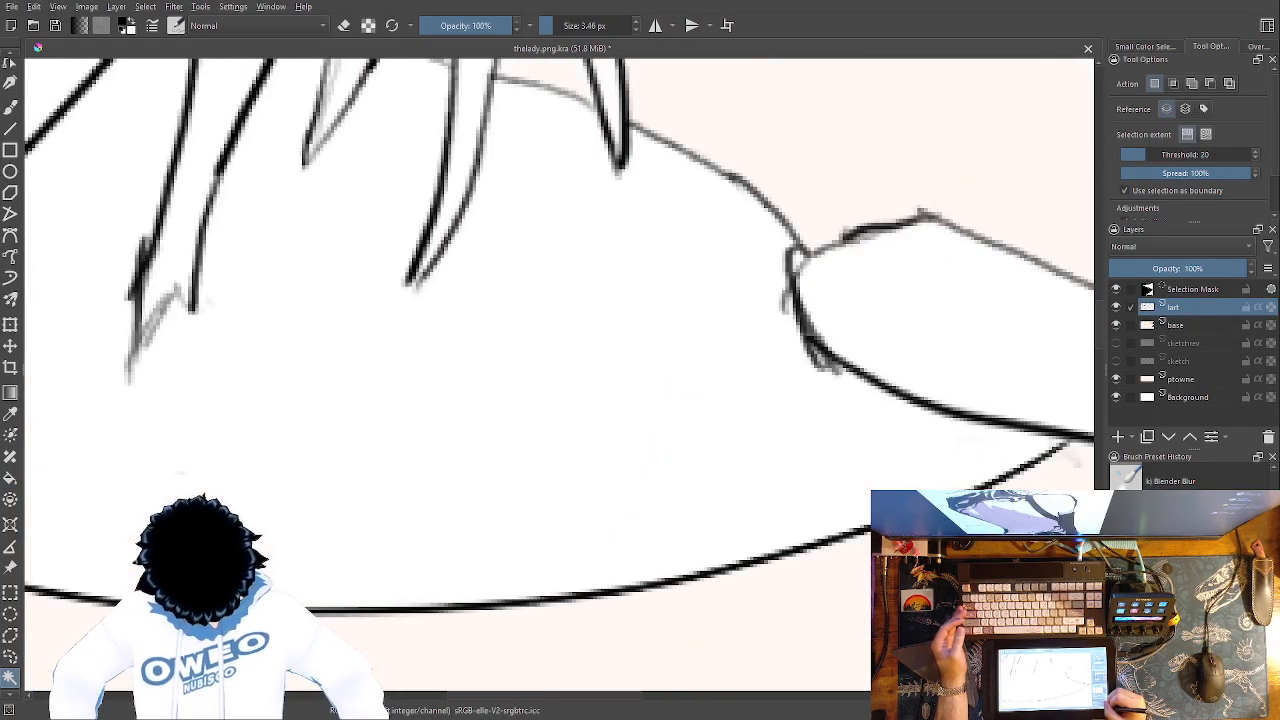
{"action": "key", "text": "plus"}
{"action": "key", "text": "plus"}
{"action": "left_click_drag", "start_coordinate": [879, 412], "coordinate": [809, 484]}
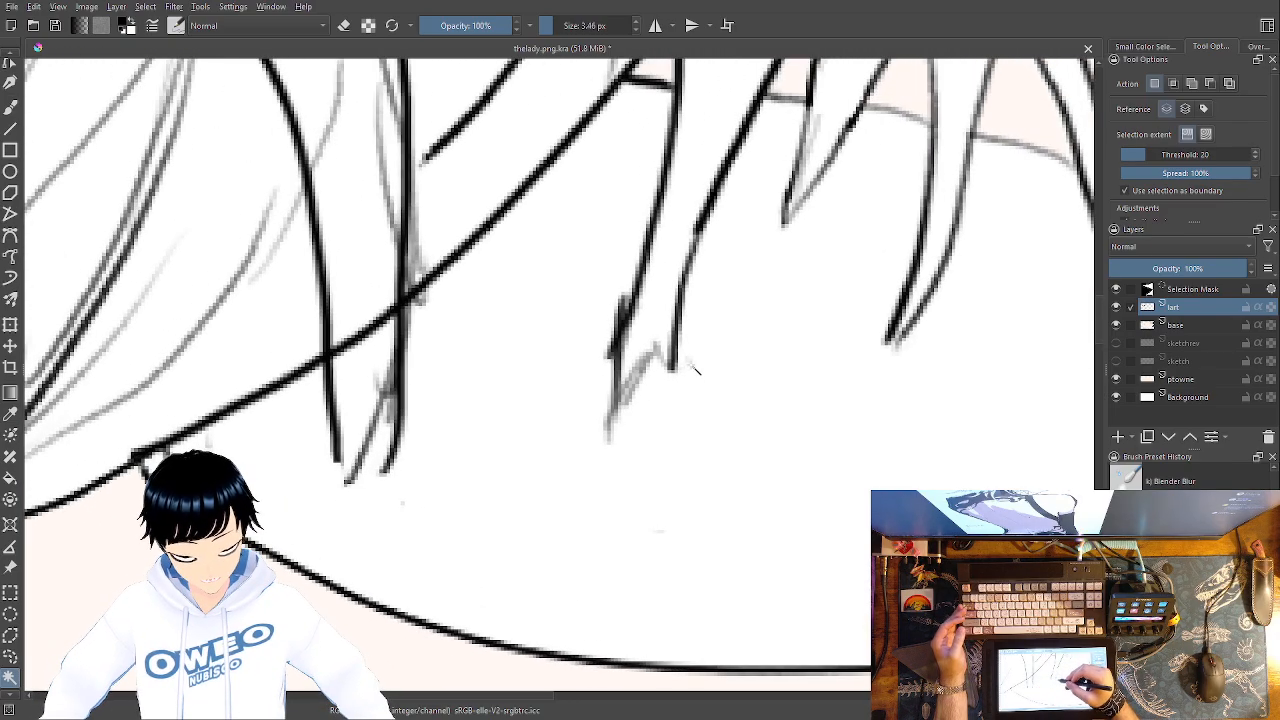
{"action": "left_click_drag", "start_coordinate": [550, 568], "coordinate": [216, 608]}
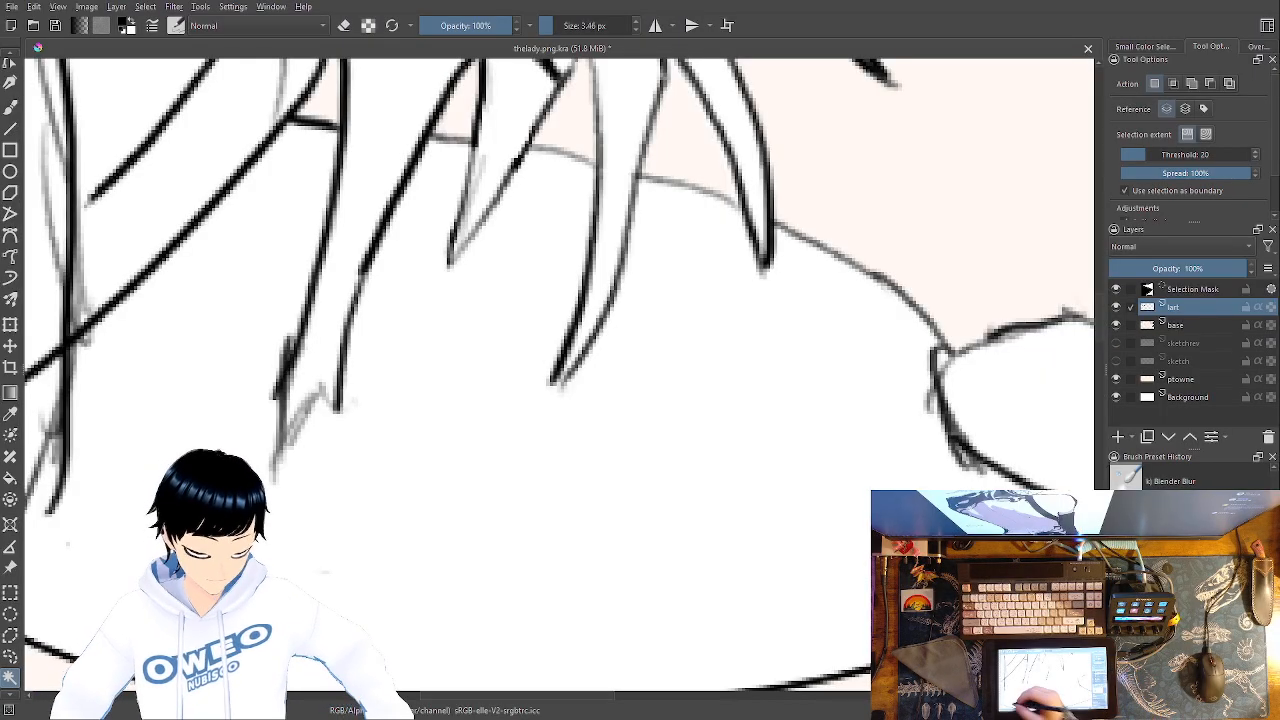
Clear the selection and close the open tips of two hair strands over the neck with the Pencil-2 brush
{"action": "left_click", "coordinate": [9, 104]}
{"action": "right_click", "coordinate": [797, 391]}
{"action": "right_click", "coordinate": [886, 406]}
{"action": "right_click", "coordinate": [617, 392]}
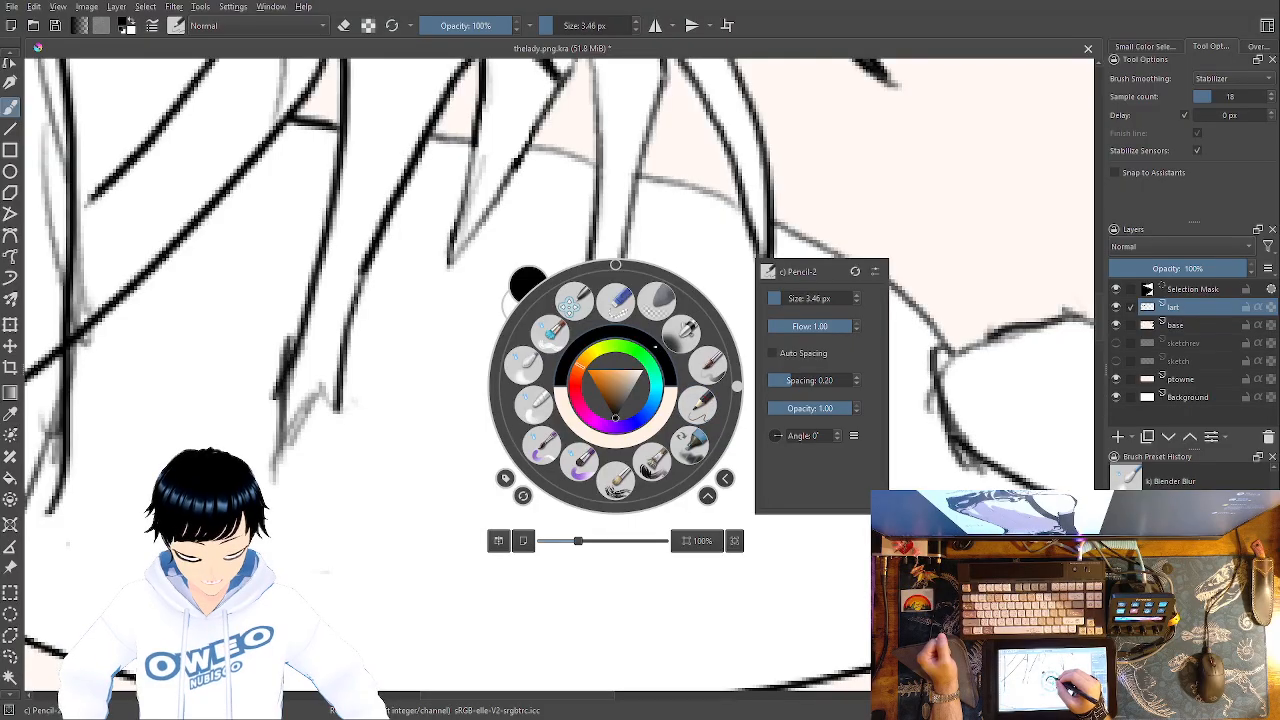
{"action": "right_click", "coordinate": [552, 380]}
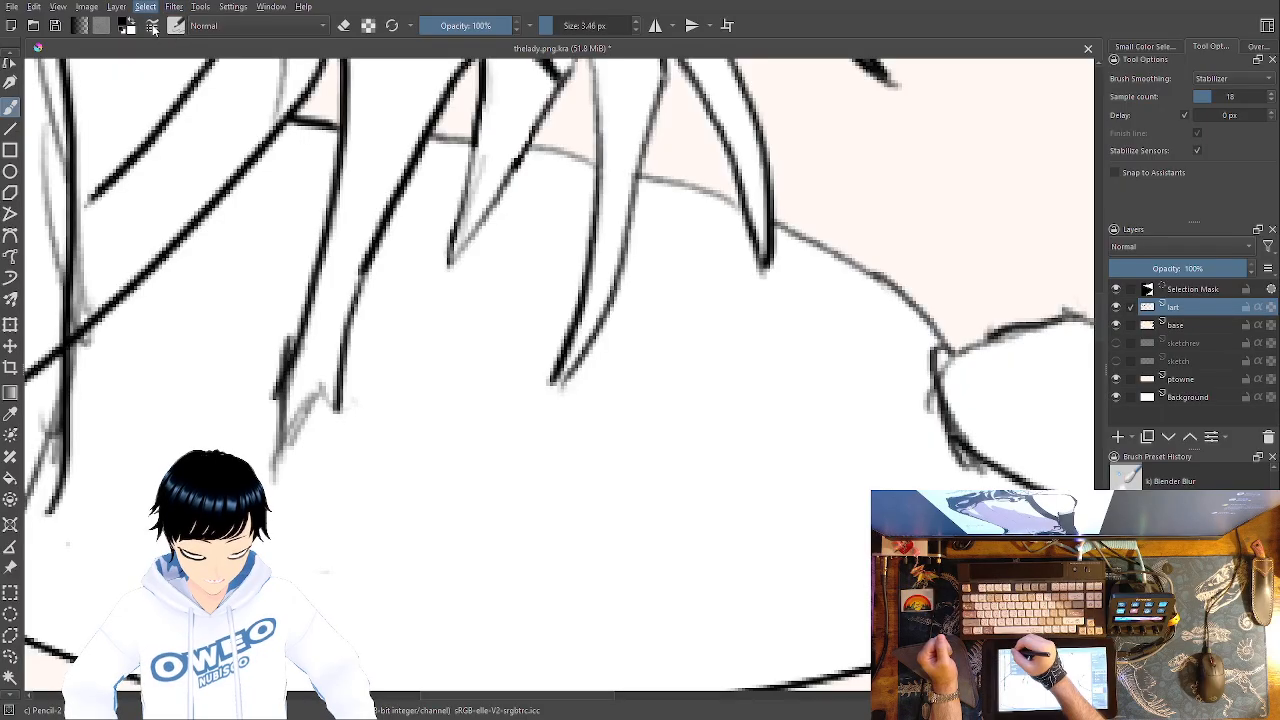
{"action": "key", "text": "ctrl+shift+a"}
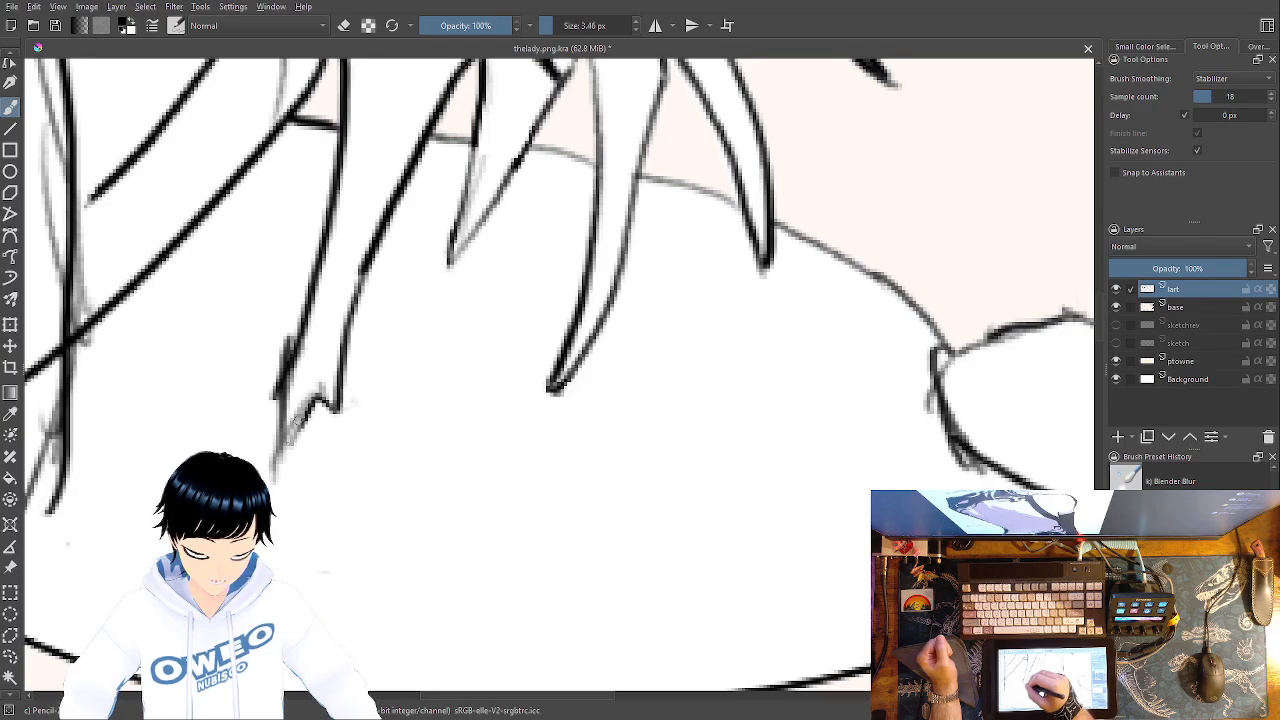
Erase the messy lines at the tip of the strand nearest the back shoulder and redraw it as a closed point with the pencil
{"action": "left_click_drag", "start_coordinate": [622, 432], "coordinate": [934, 409]}
{"action": "right_click", "coordinate": [406, 479]}
{"action": "left_click", "coordinate": [406, 396]}
{"action": "mouse_move", "coordinate": [368, 382]}
{"action": "left_mouse_down"}
{"action": "mouse_move", "coordinate": [366, 400]}
{"action": "mouse_move", "coordinate": [386, 373]}
{"action": "mouse_move", "coordinate": [380, 483]}
{"action": "left_mouse_up"}
{"action": "right_click", "coordinate": [443, 440]}
{"action": "left_click", "coordinate": [455, 372]}
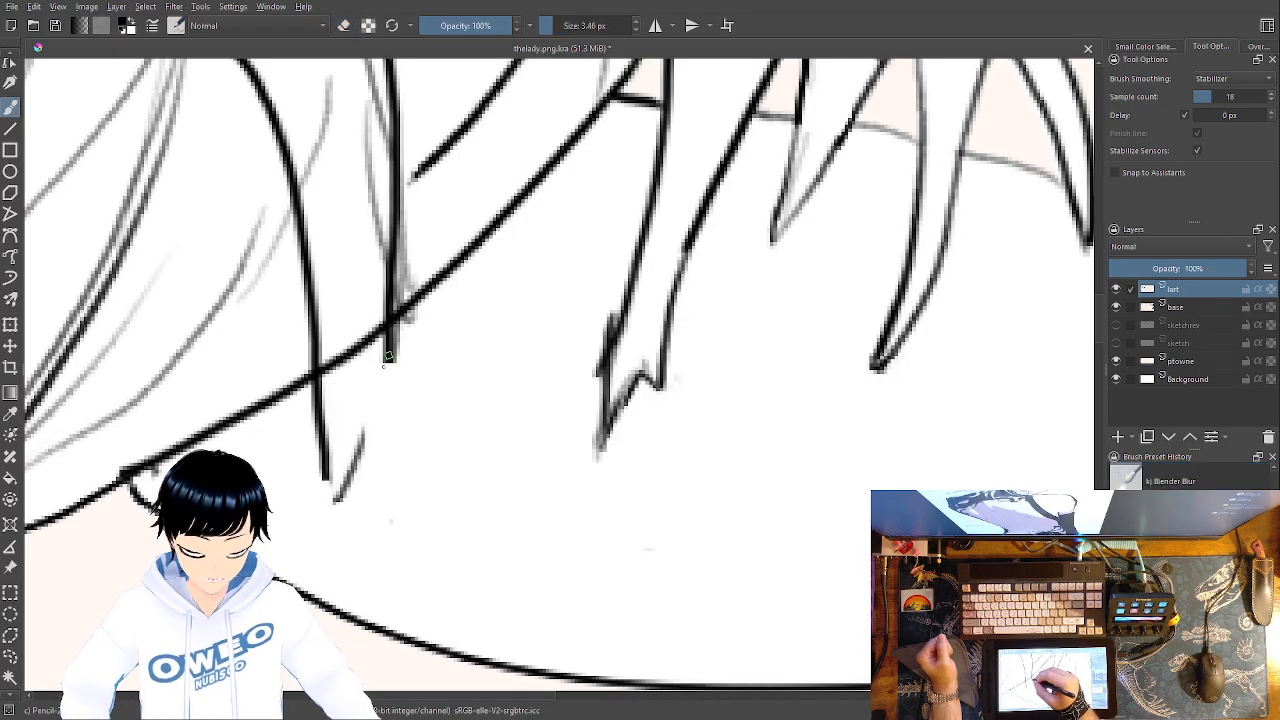
{"action": "mouse_move", "coordinate": [388, 357]}
{"action": "left_mouse_down"}
{"action": "mouse_move", "coordinate": [337, 497]}
{"action": "mouse_move", "coordinate": [325, 472]}
{"action": "left_mouse_up"}
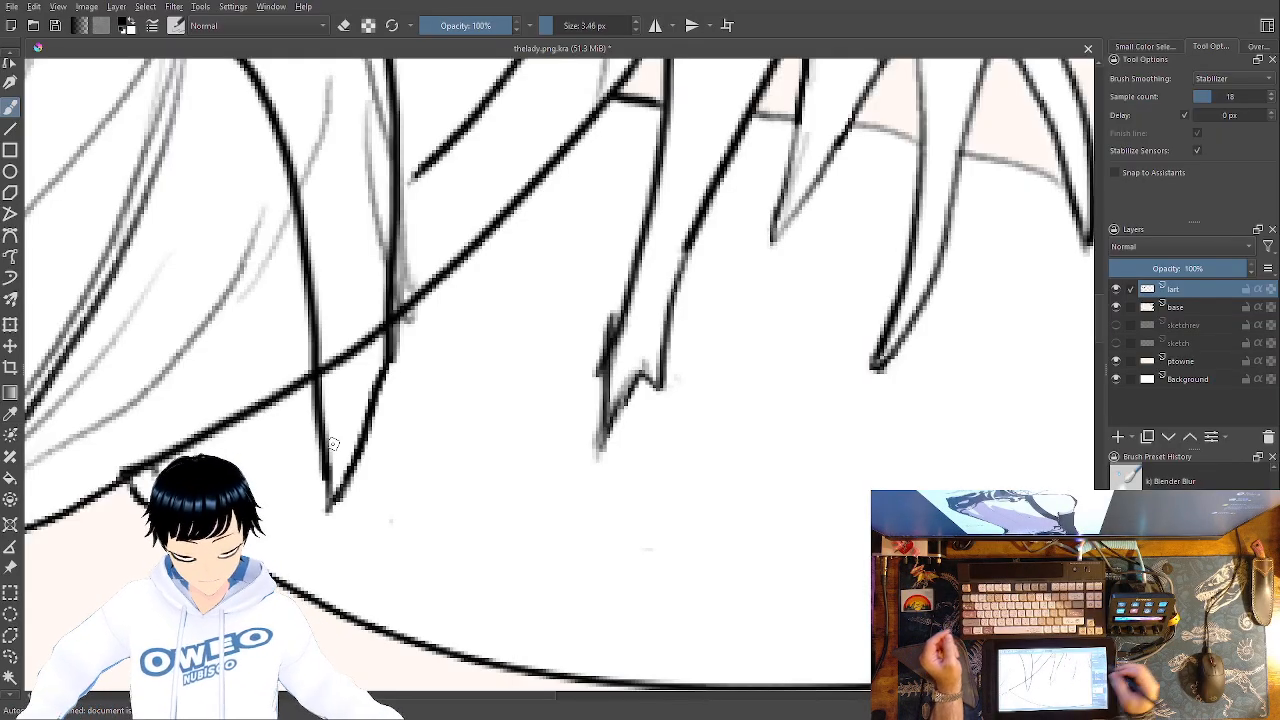
Select the enclosed neck area on the line-art layer and fill it with black on the base layer
{"action": "left_click", "coordinate": [10, 677]}
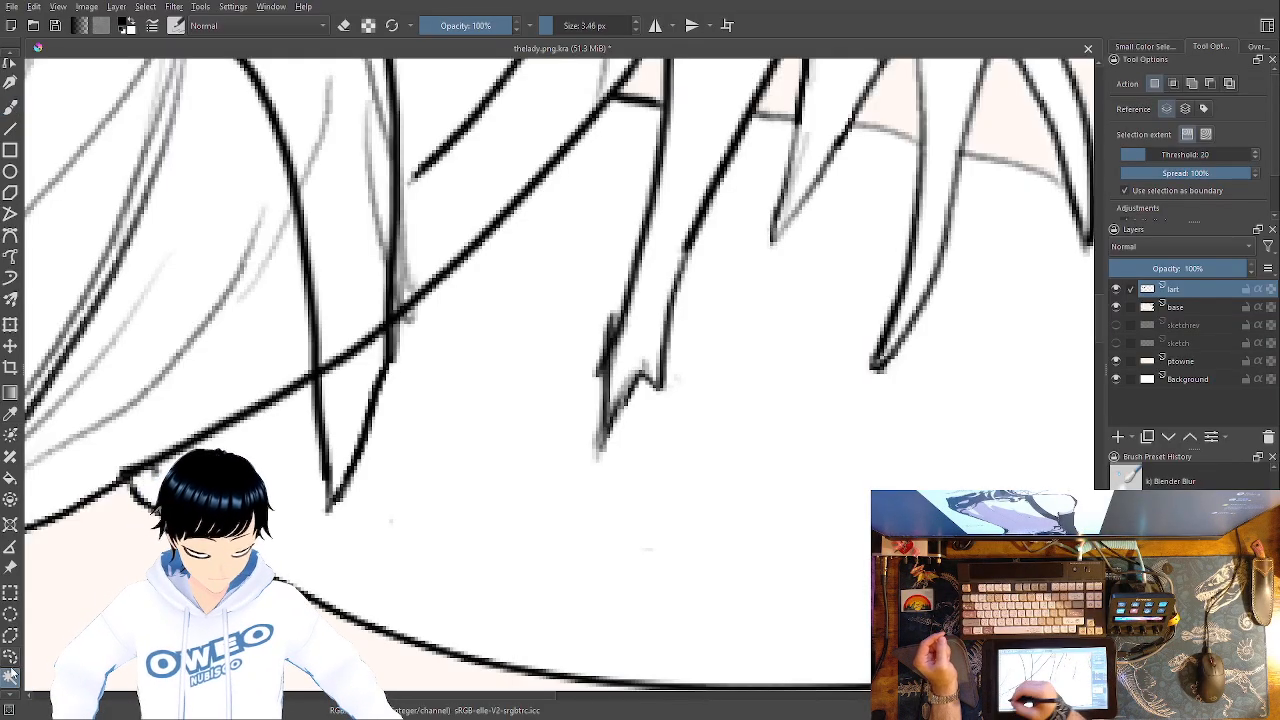
{"action": "left_click", "coordinate": [724, 498]}
{"action": "left_click", "coordinate": [1198, 324]}
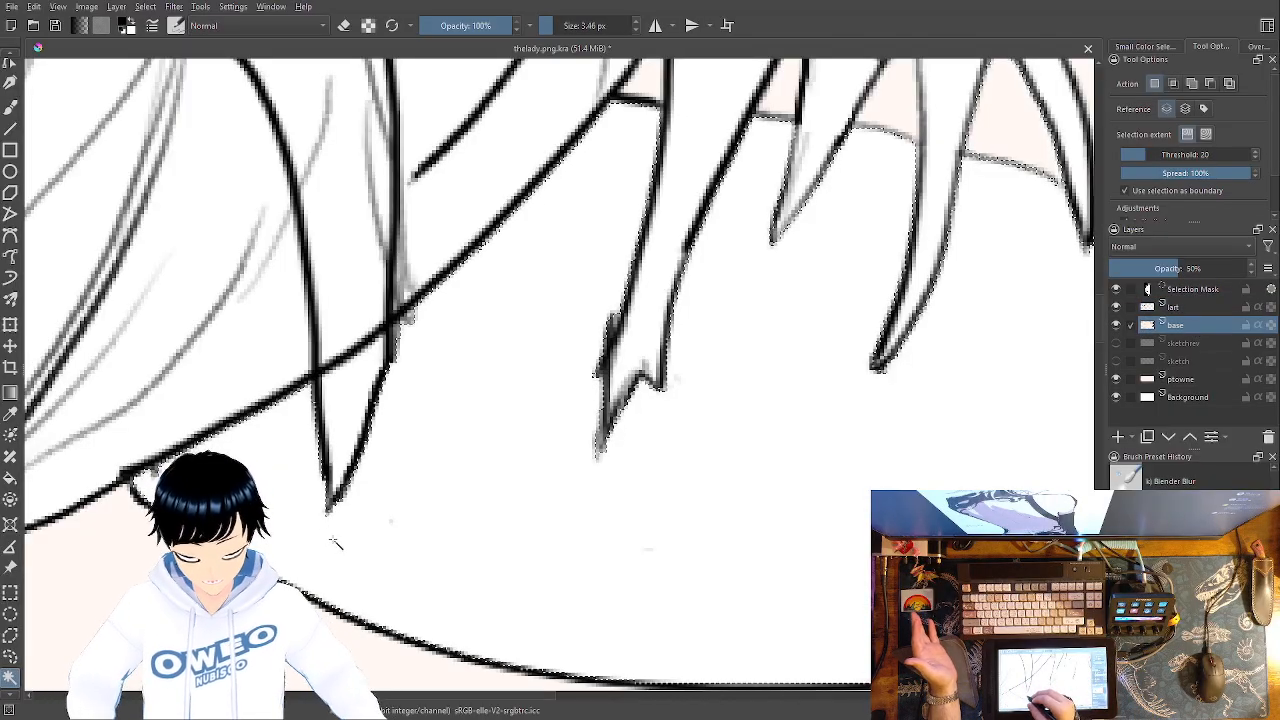
{"action": "left_click", "coordinate": [11, 474]}
{"action": "left_click", "coordinate": [740, 450]}
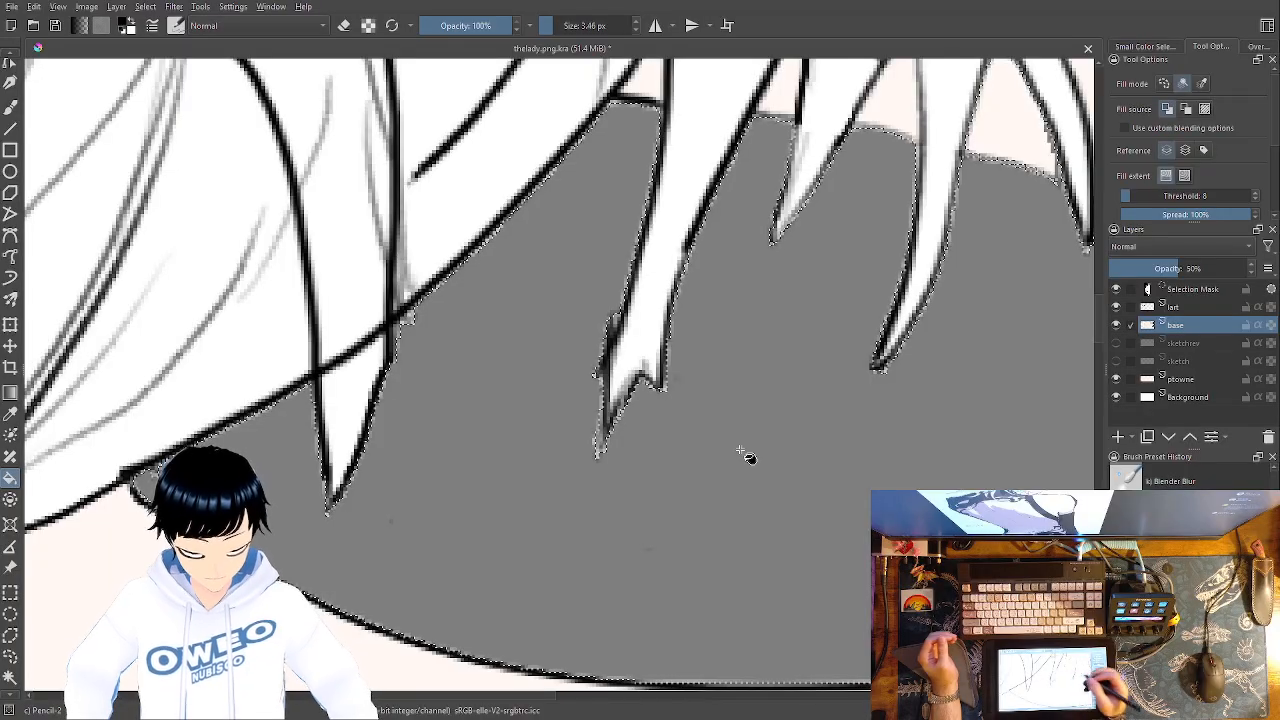
Examine the dark neck fill against the hair strands, jaw and back at several zoom levels
{"action": "key", "text": "minus"}
{"action": "key", "text": "minus"}
{"action": "key", "text": "minus"}
{"action": "key", "text": "minus"}
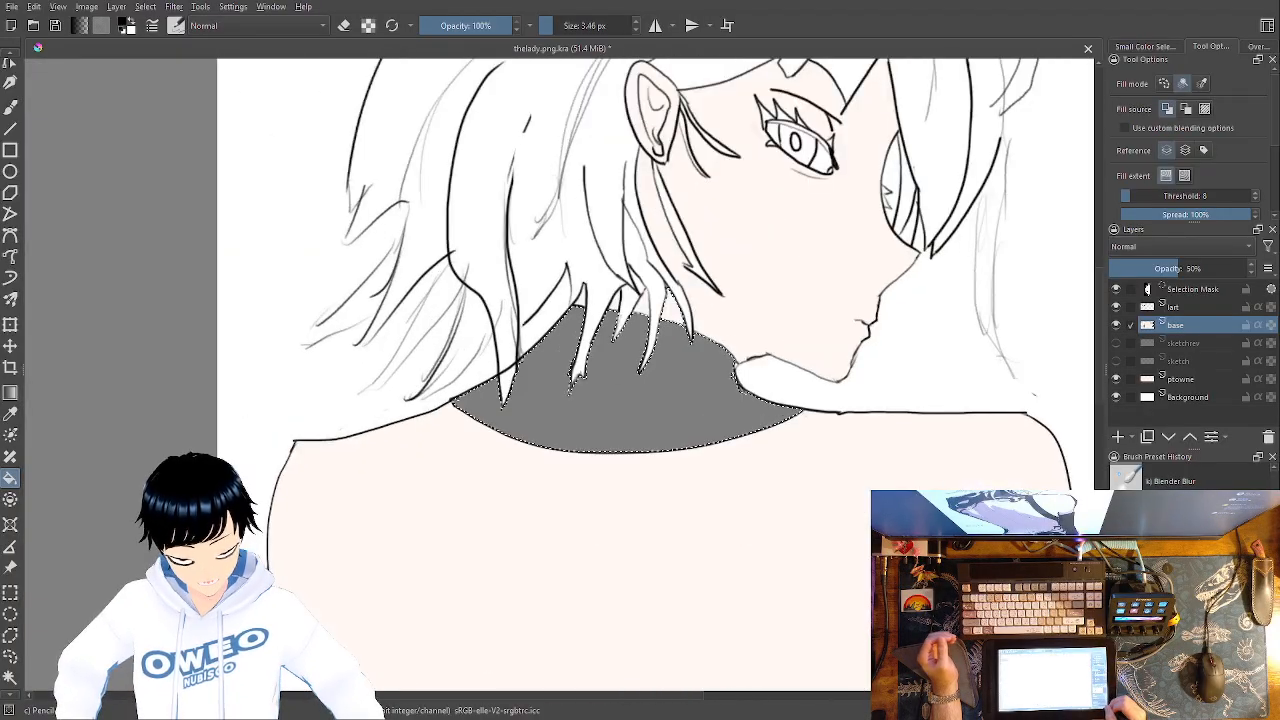
{"action": "key", "text": "minus"}
{"action": "key", "text": "minus"}
{"action": "key", "text": "plus"}
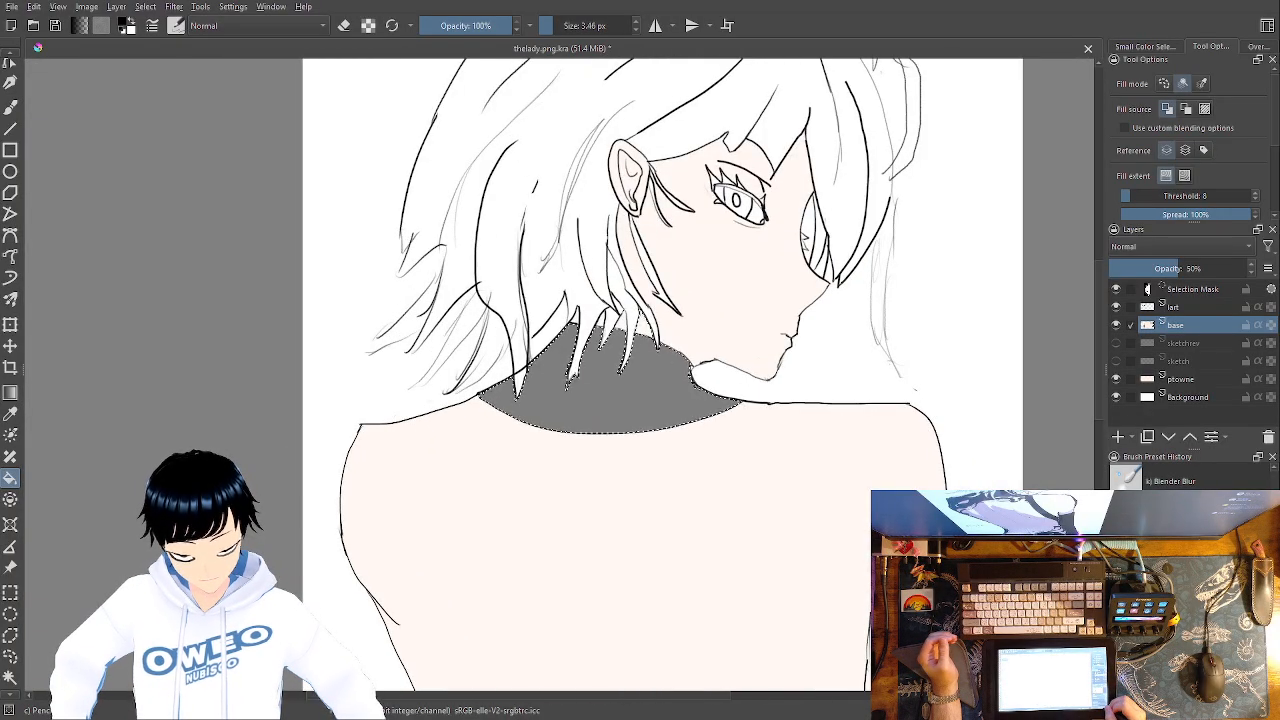
{"action": "key", "text": "minus"}
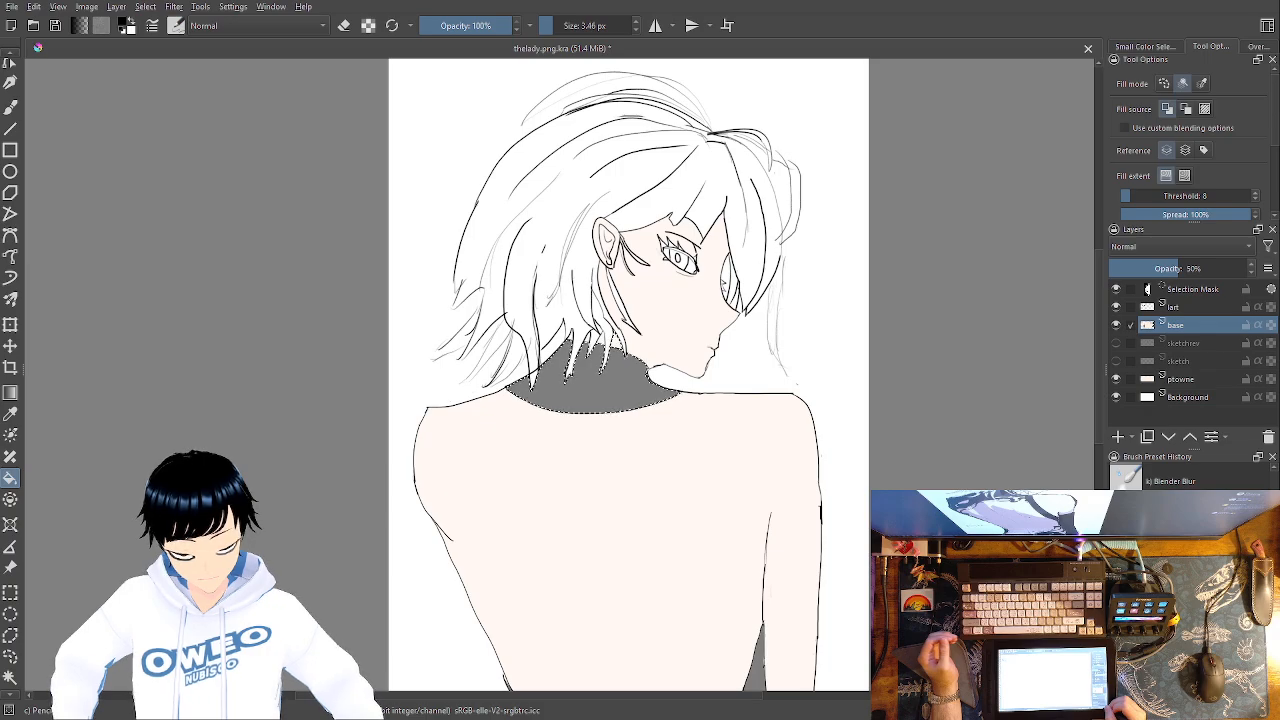
{"action": "key", "text": "plus"}
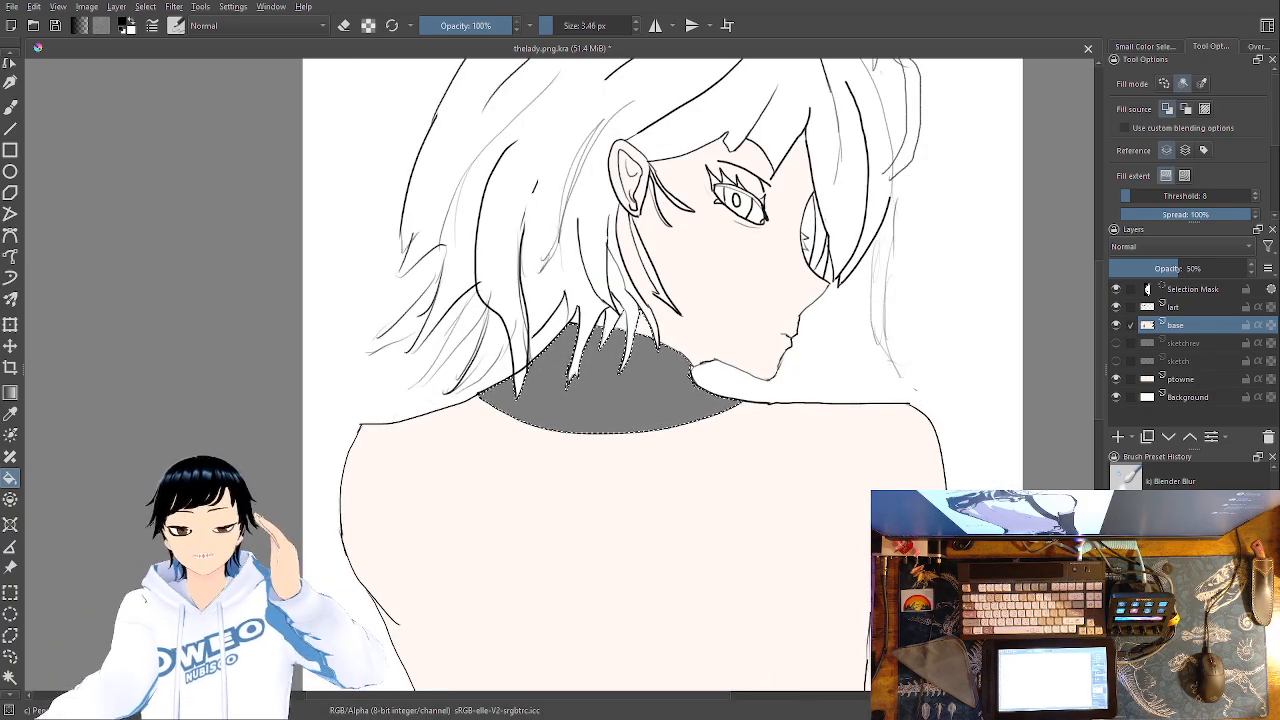
Clear the selection and erase the neck line crossing inside the long hair strand with the Eraser Small brush on the line-art layer
{"action": "left_click", "coordinate": [1193, 308]}
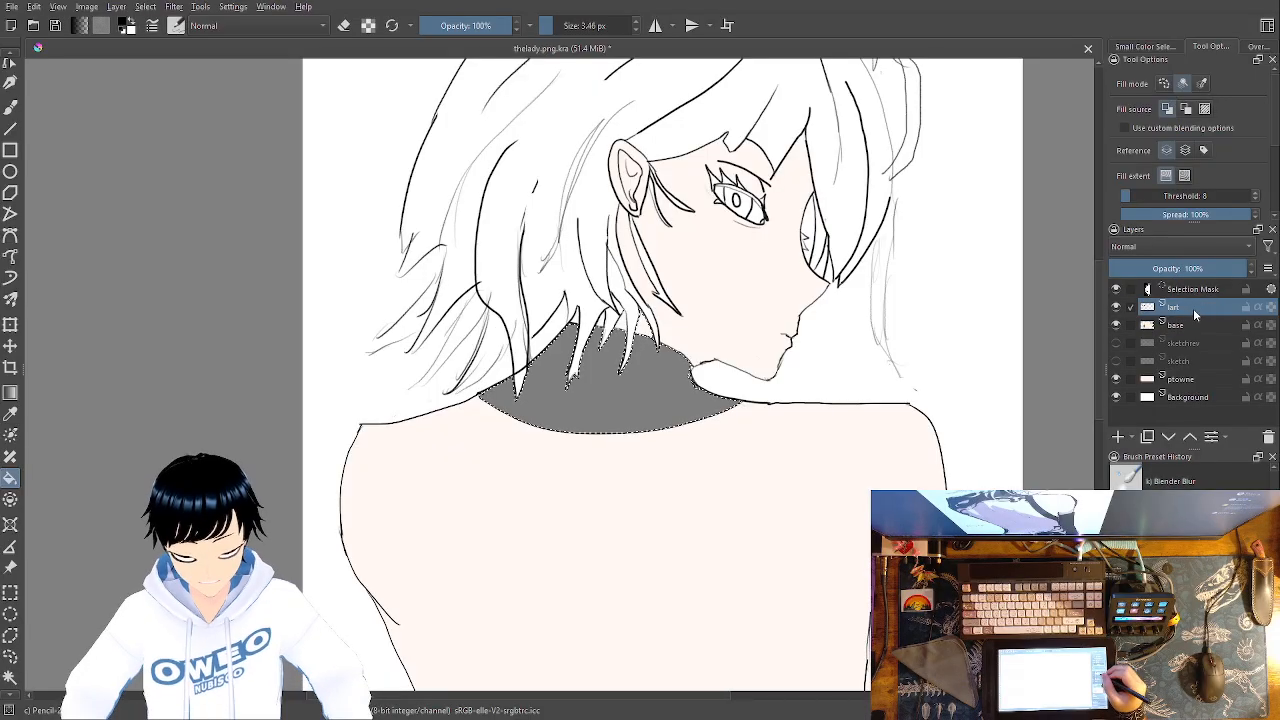
{"action": "right_click", "coordinate": [617, 512]}
{"action": "left_click", "coordinate": [636, 430]}
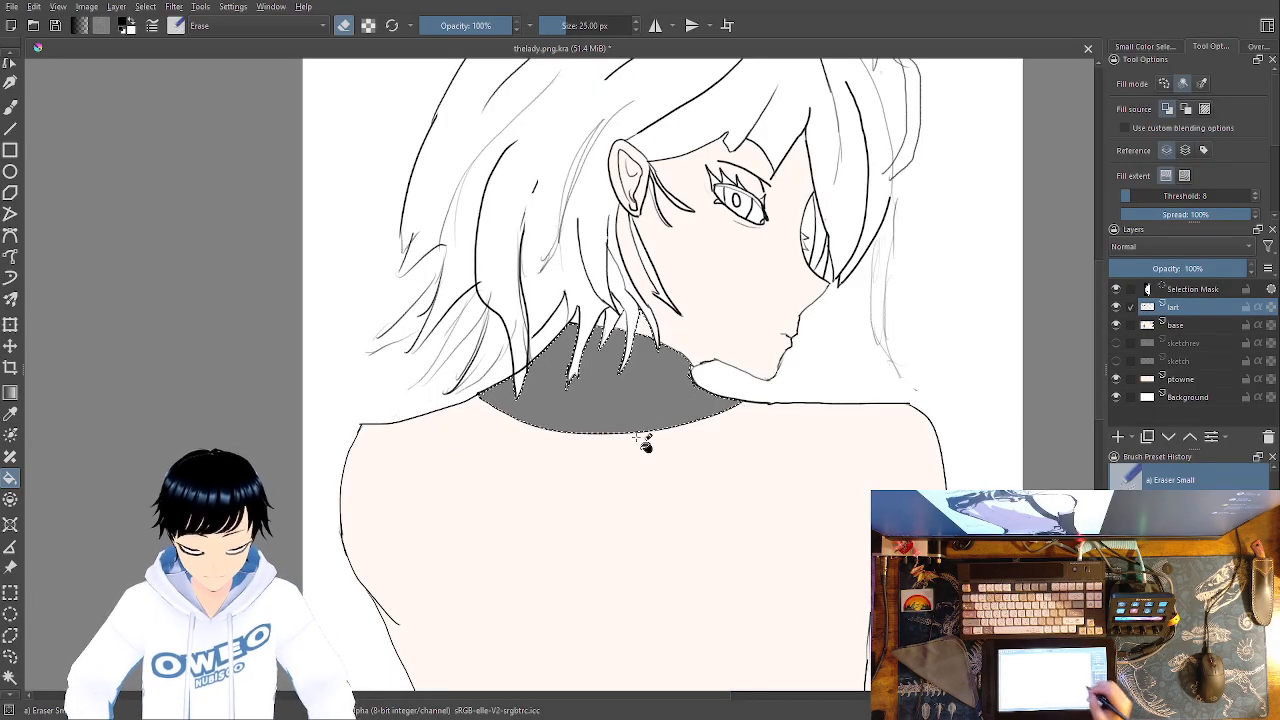
{"action": "left_click", "coordinate": [11, 108]}
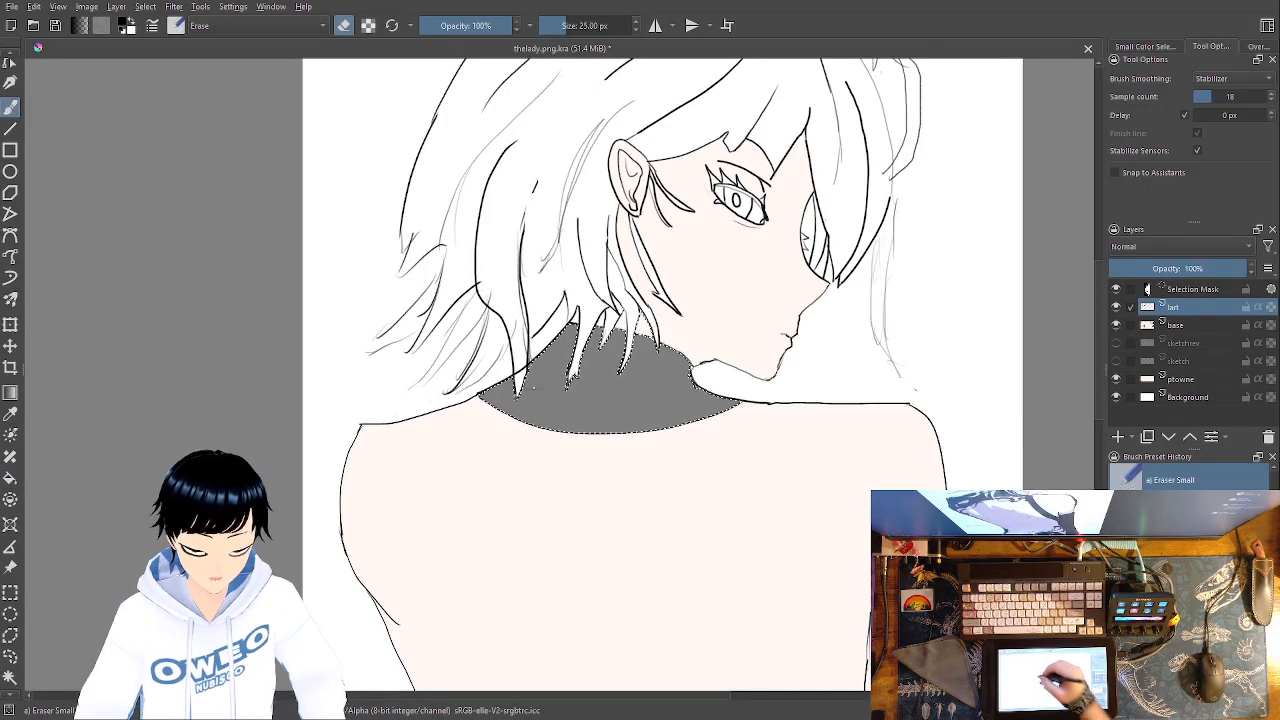
{"action": "right_click", "coordinate": [536, 383]}
{"action": "left_click", "coordinate": [535, 312]}
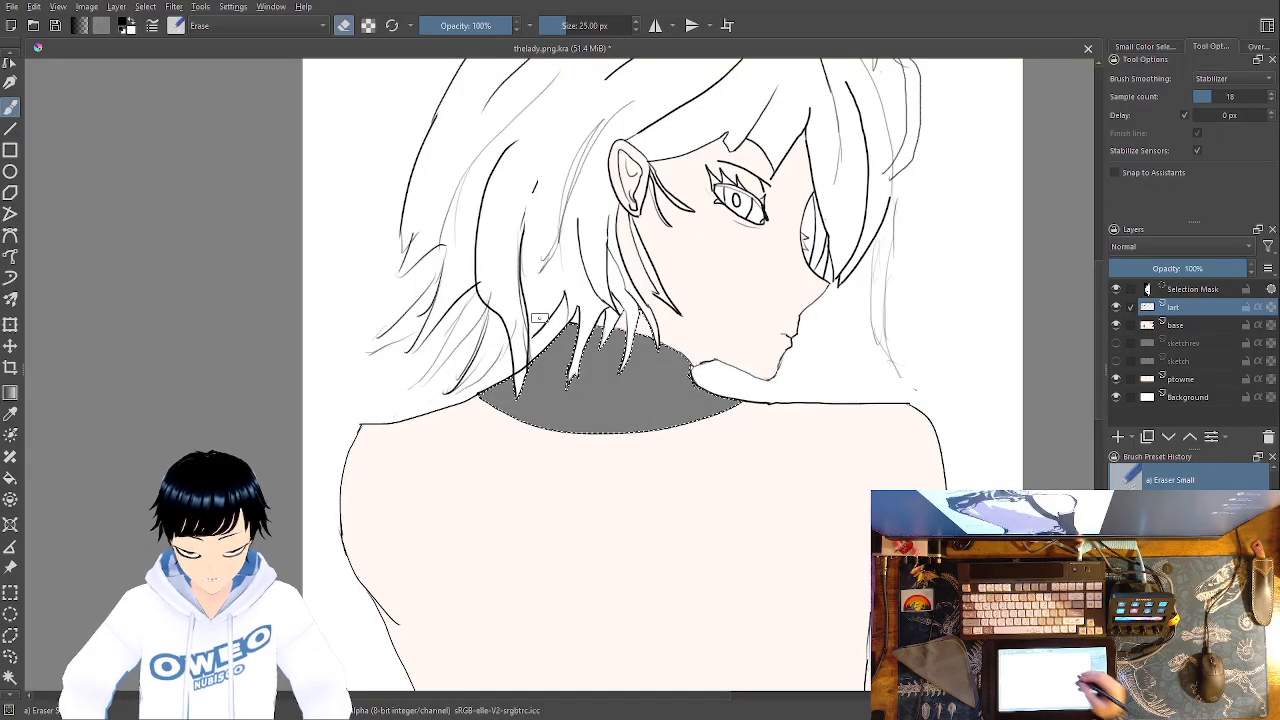
{"action": "key", "text": "ctrl+plus"}
{"action": "key", "text": "ctrl+plus"}
{"action": "key", "text": "ctrl+plus"}
{"action": "key", "text": "ctrl+plus"}
{"action": "key", "text": "ctrl+plus"}
{"action": "mouse_move", "coordinate": [478, 381]}
{"action": "left_mouse_down"}
{"action": "mouse_move", "coordinate": [511, 398]}
{"action": "mouse_move", "coordinate": [663, 590]}
{"action": "left_mouse_up"}
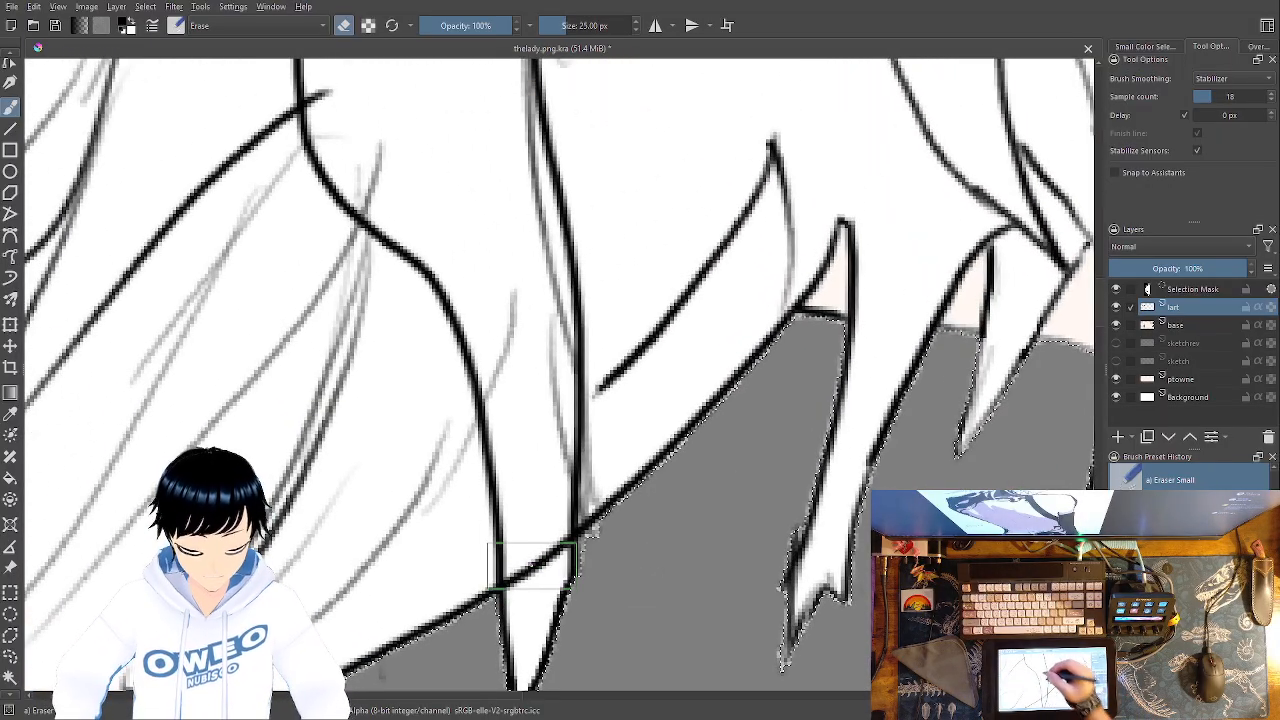
{"action": "key", "text": "ctrl+shift+a"}
{"action": "left_click_drag", "start_coordinate": [552, 544], "coordinate": [532, 578]}
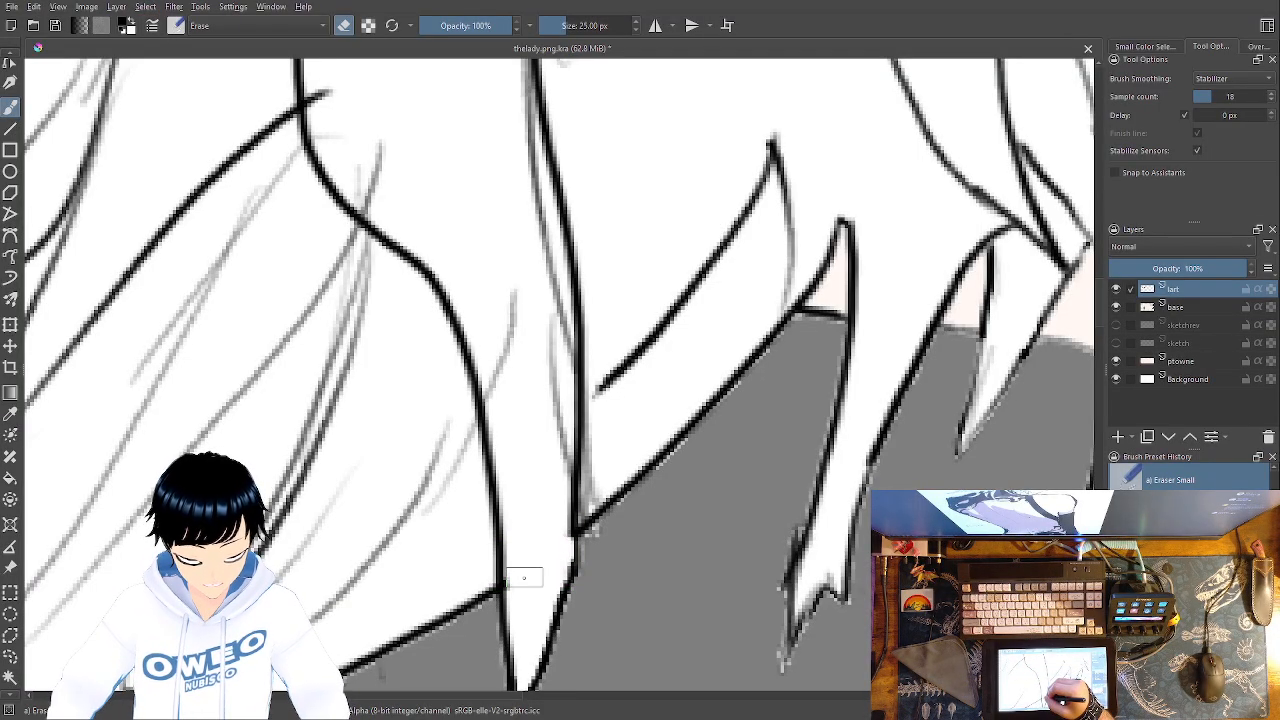
Erase the faint doubled sketch lines running beside the long hair strand's outline
{"action": "left_click_drag", "start_coordinate": [509, 294], "coordinate": [503, 394]}
{"action": "left_click_drag", "start_coordinate": [534, 320], "coordinate": [556, 458]}
{"action": "left_click_drag", "start_coordinate": [548, 365], "coordinate": [532, 221]}
{"action": "scroll", "coordinate": [530, 218], "scroll_direction": "up", "scroll_amount": 5}
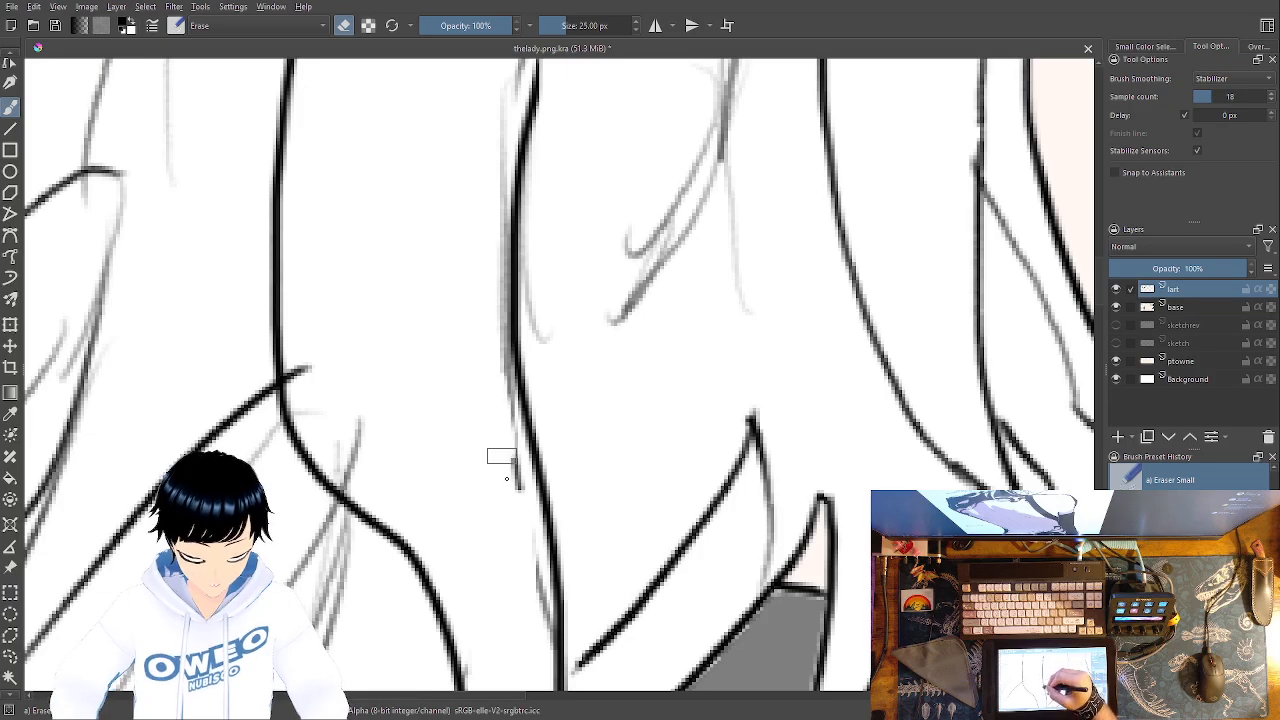
{"action": "left_click_drag", "start_coordinate": [524, 528], "coordinate": [523, 606]}
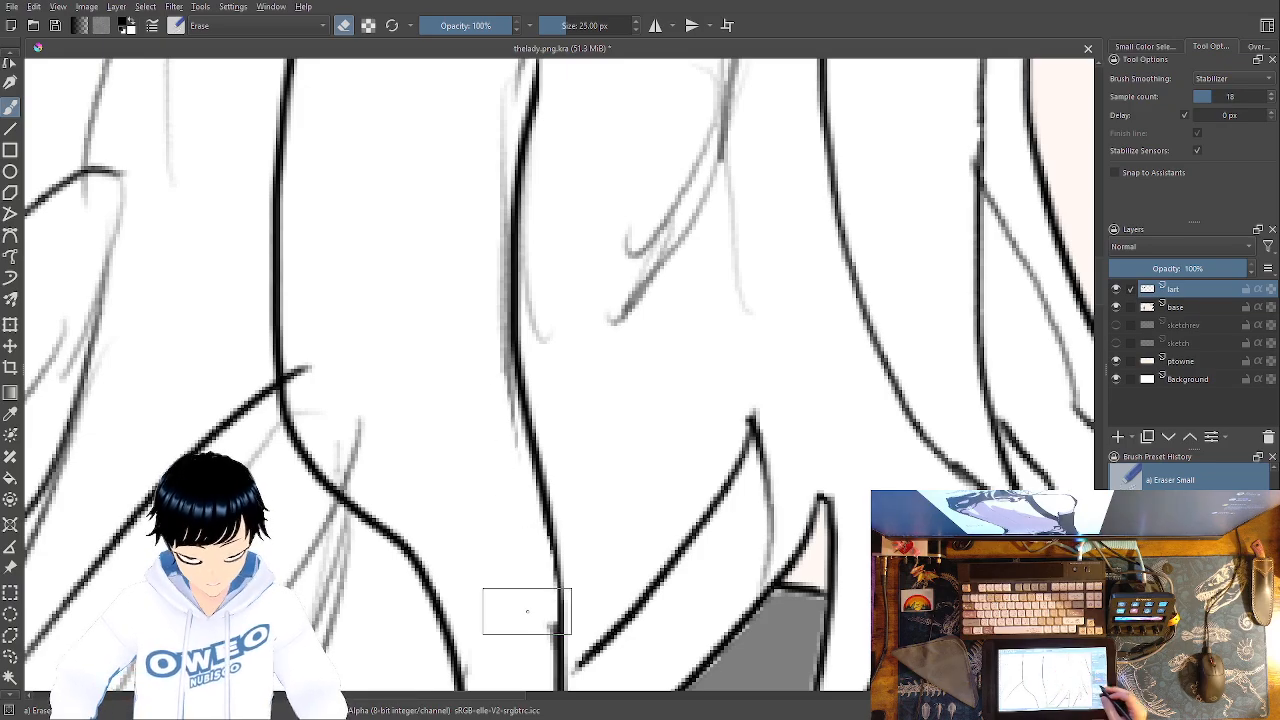
Try to select the enclosed hair area on the line-art layer with the Contiguous Selection tool
{"action": "key", "text": "minus"}
{"action": "key", "text": "minus"}
{"action": "key", "text": "minus"}
{"action": "key", "text": "minus"}
{"action": "left_click_drag", "start_coordinate": [656, 338], "coordinate": [650, 440]}
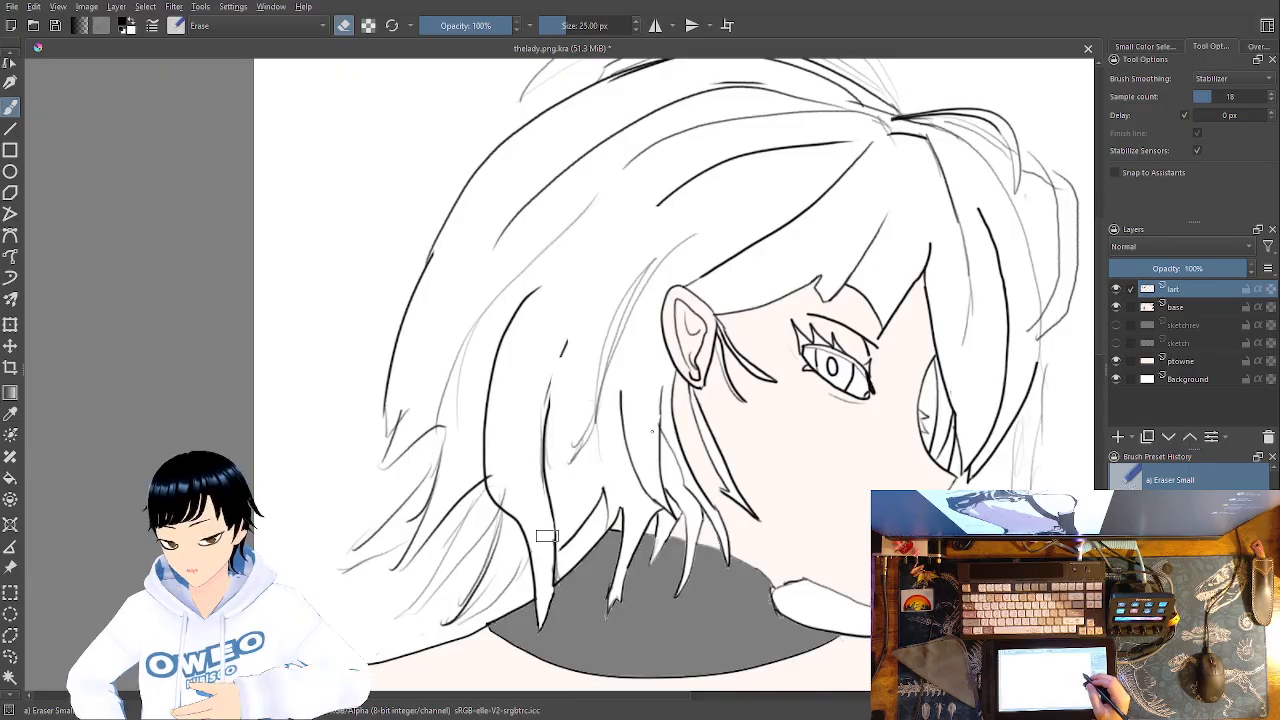
{"action": "left_click", "coordinate": [1176, 310]}
{"action": "left_click", "coordinate": [1185, 288]}
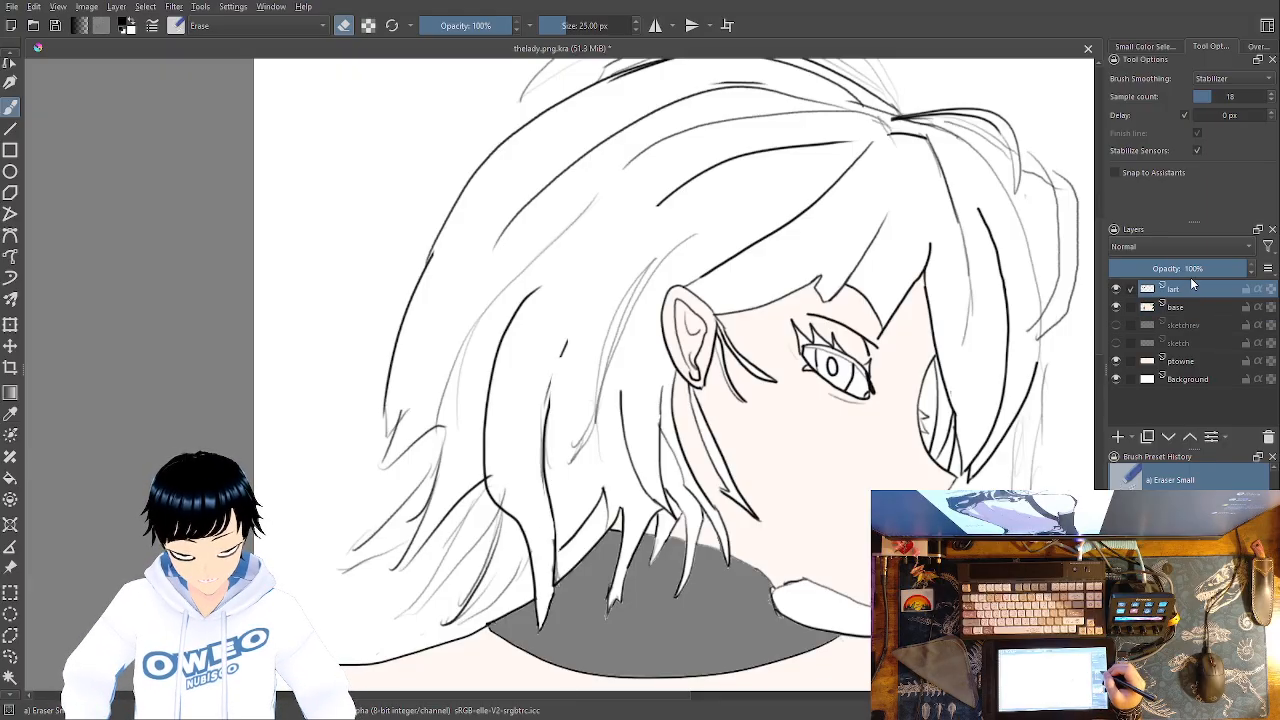
{"action": "left_click", "coordinate": [10, 678]}
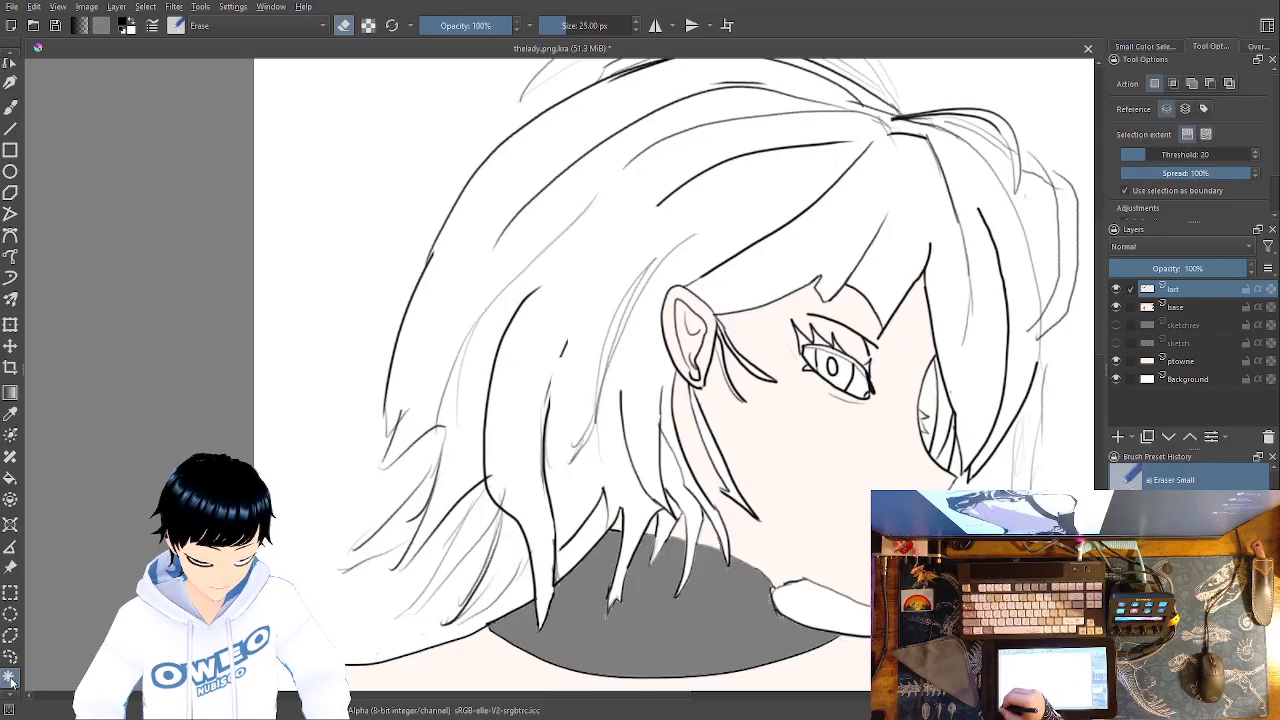
{"action": "left_click", "coordinate": [637, 248]}
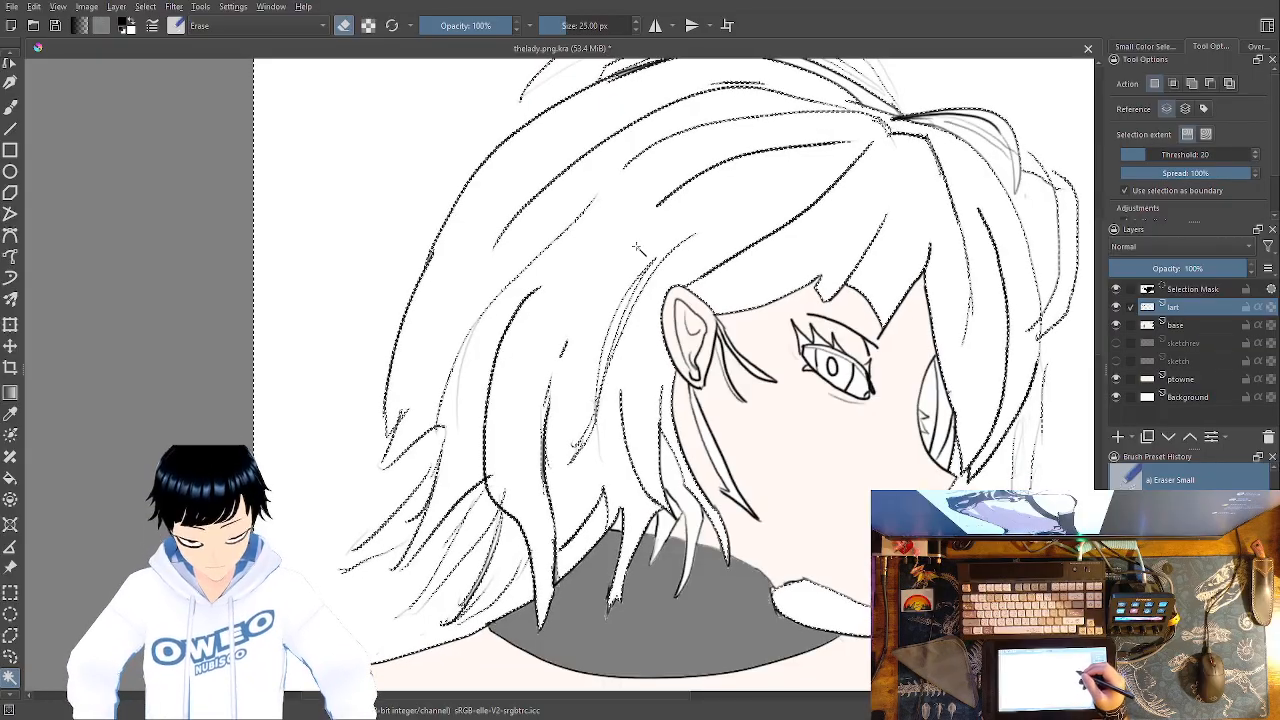
Select the iris of the visible eye on the line-art layer, then choose a light red fill colour with the base layer active
{"action": "left_click", "coordinate": [847, 368]}
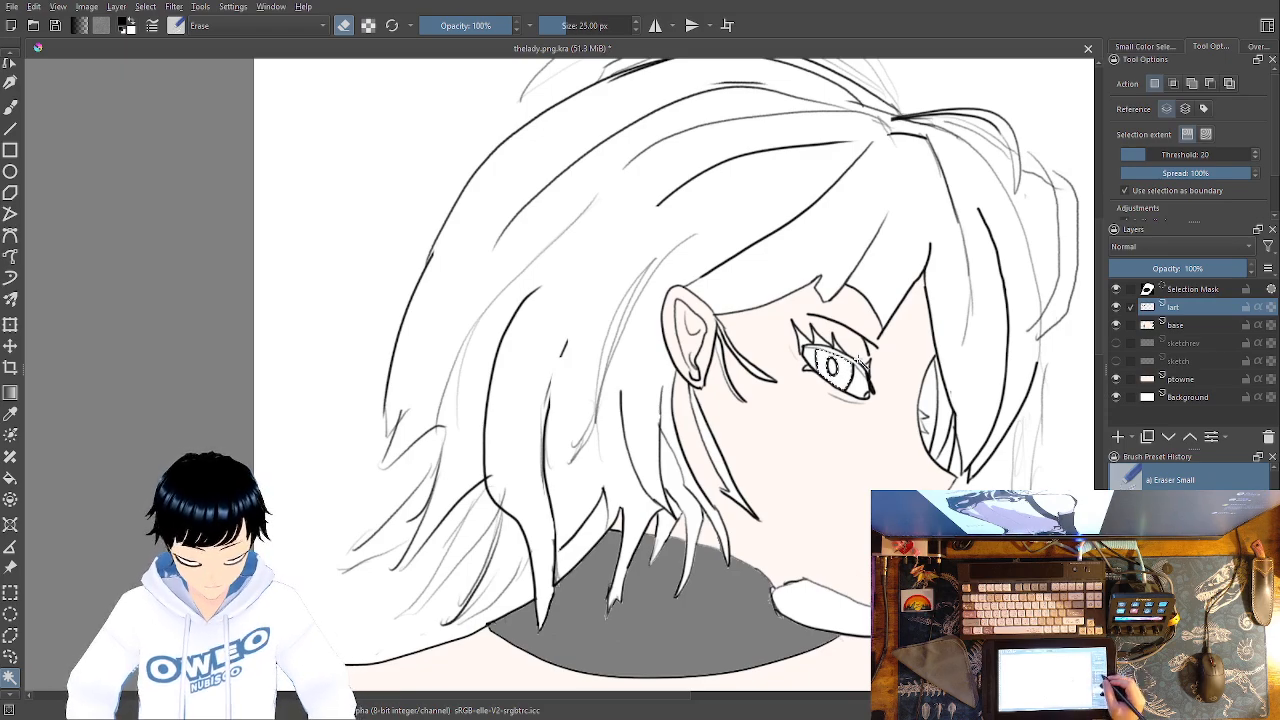
{"action": "left_click", "coordinate": [1190, 333]}
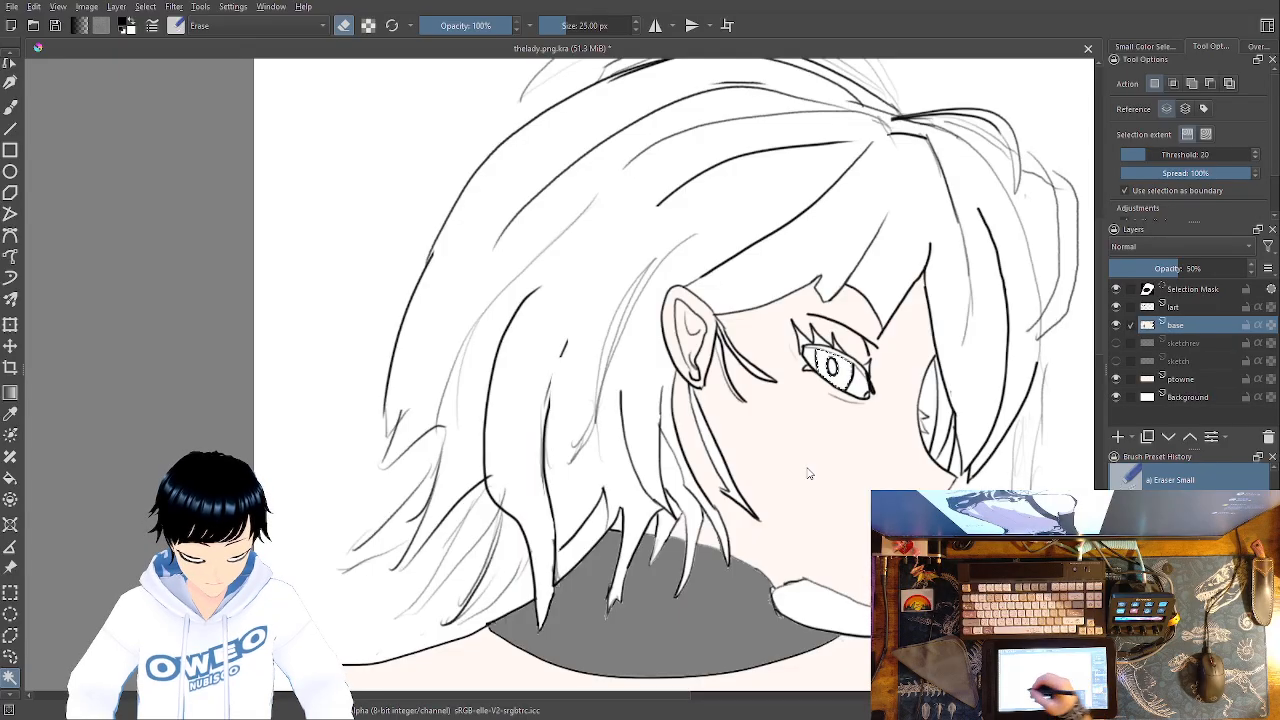
{"action": "left_click", "coordinate": [11, 477]}
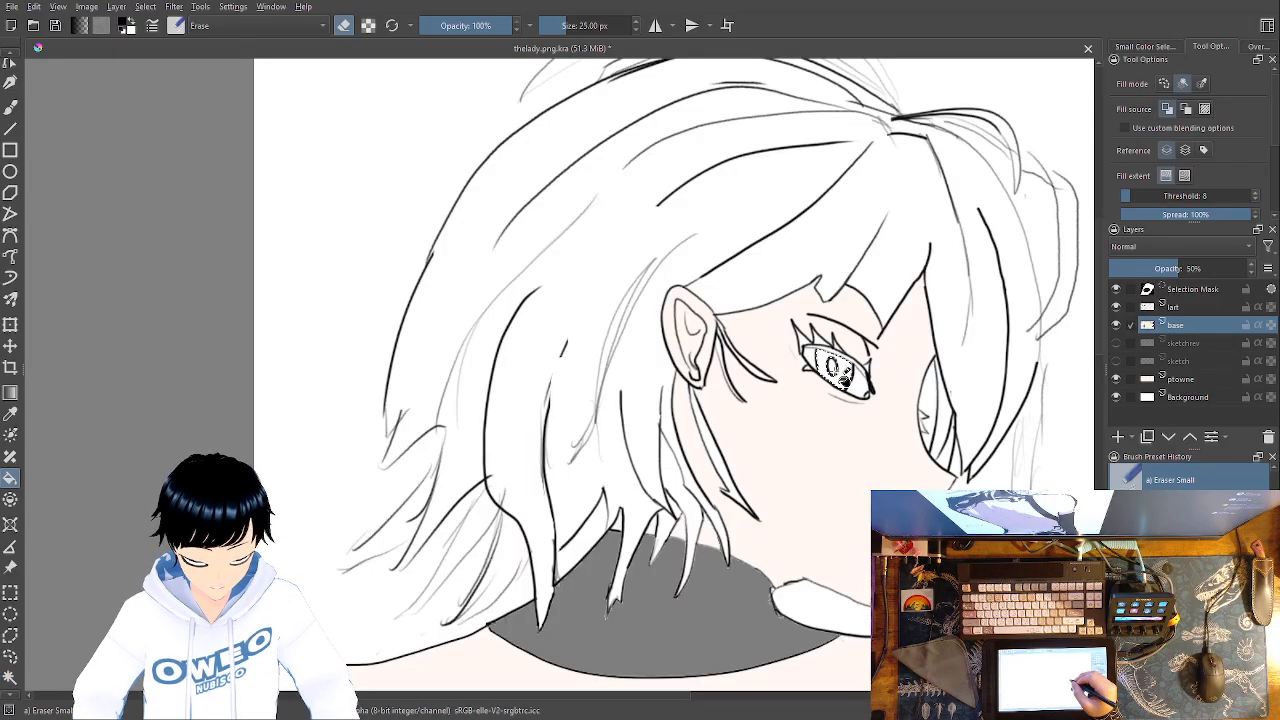
{"action": "right_click", "coordinate": [843, 358]}
{"action": "left_click", "coordinate": [769, 368]}
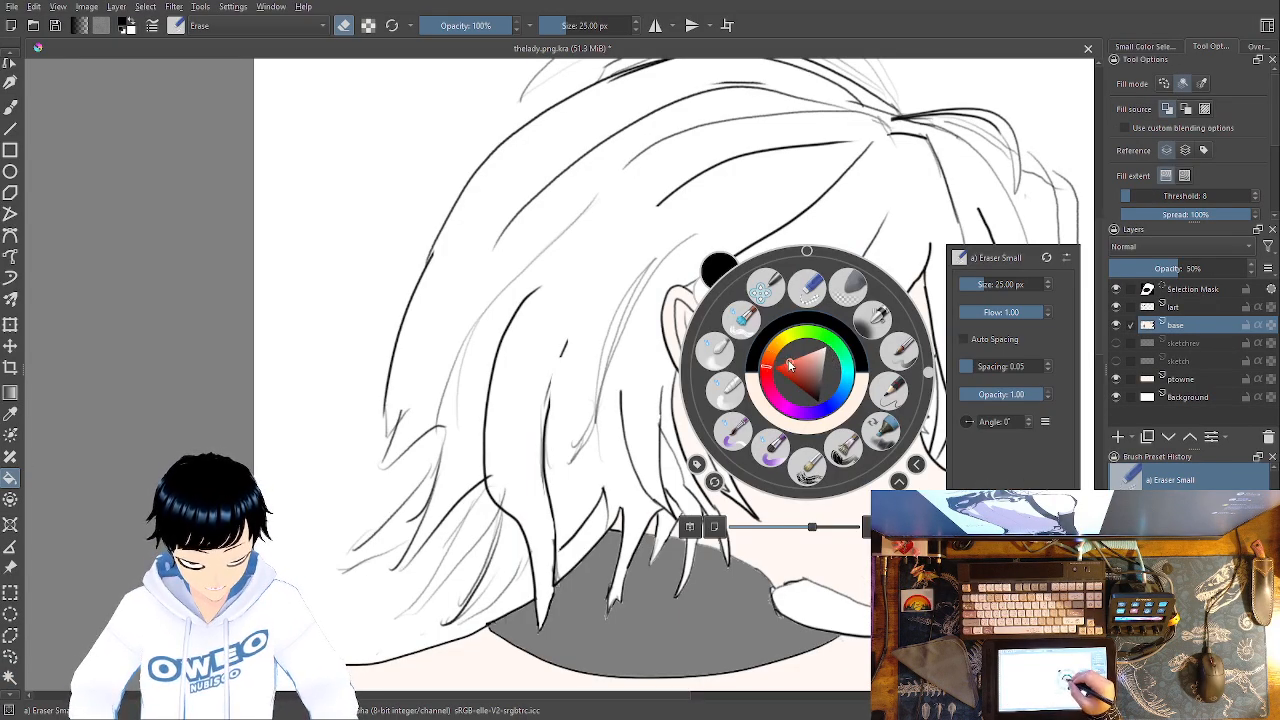
{"action": "left_click", "coordinate": [789, 364]}
{"action": "left_click", "coordinate": [797, 352]}
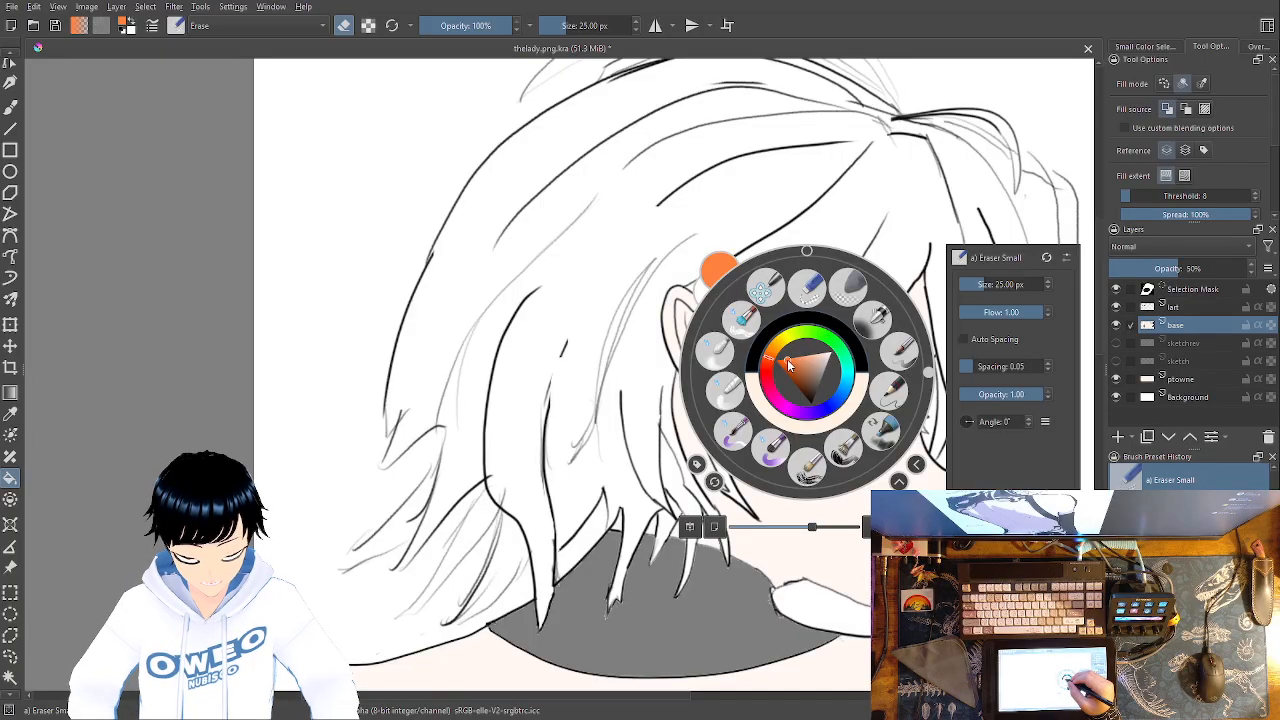
{"action": "left_click", "coordinate": [789, 363]}
{"action": "left_click", "coordinate": [765, 370]}
{"action": "mouse_move", "coordinate": [780, 369]}
{"action": "left_mouse_down"}
{"action": "mouse_move", "coordinate": [805, 364]}
{"action": "mouse_move", "coordinate": [791, 371]}
{"action": "left_mouse_up"}
{"action": "left_click", "coordinate": [1057, 109]}
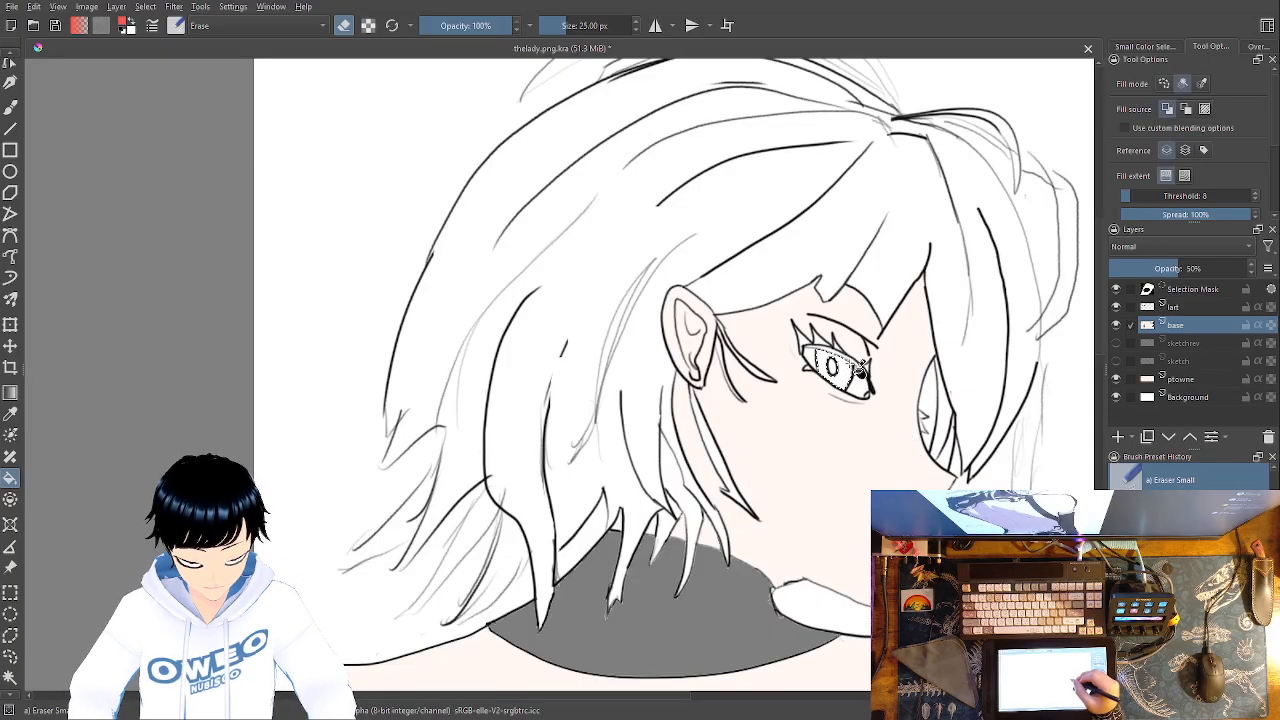
Fill the selected iris with light red on the base layer, undoing the first fill and adjusting the shade
{"action": "right_click", "coordinate": [838, 356]}
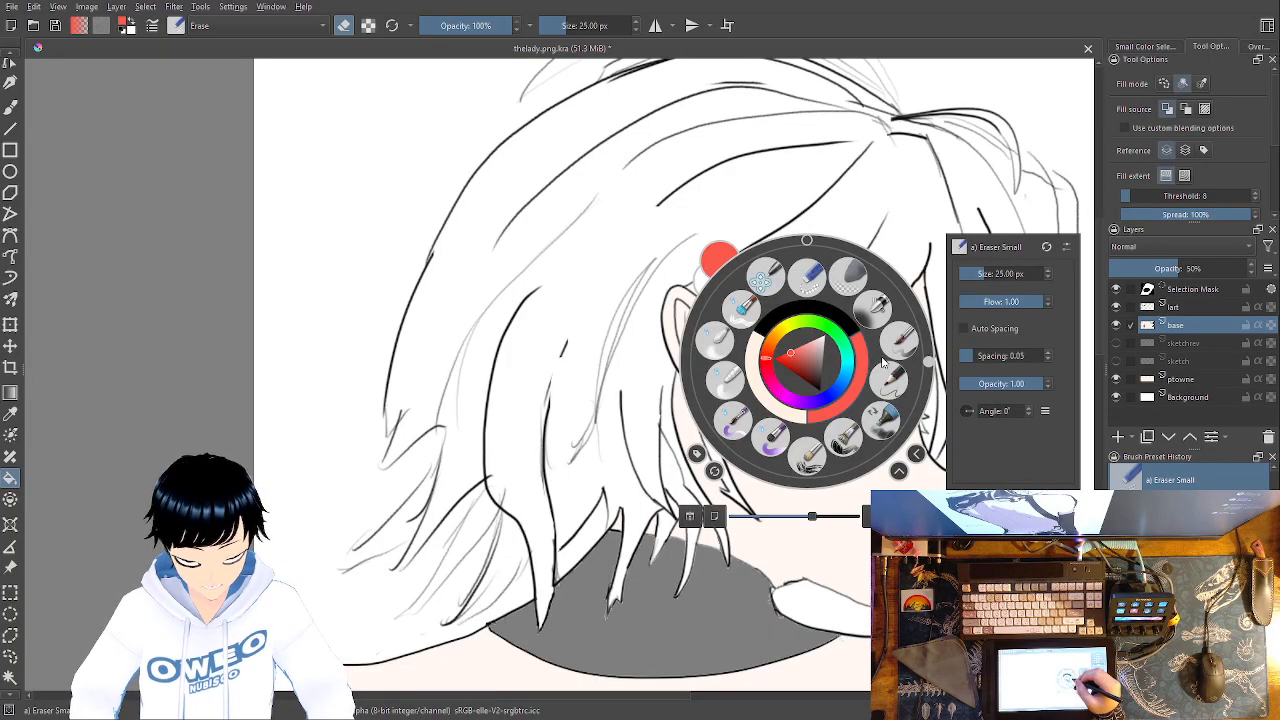
{"action": "left_click", "coordinate": [897, 384]}
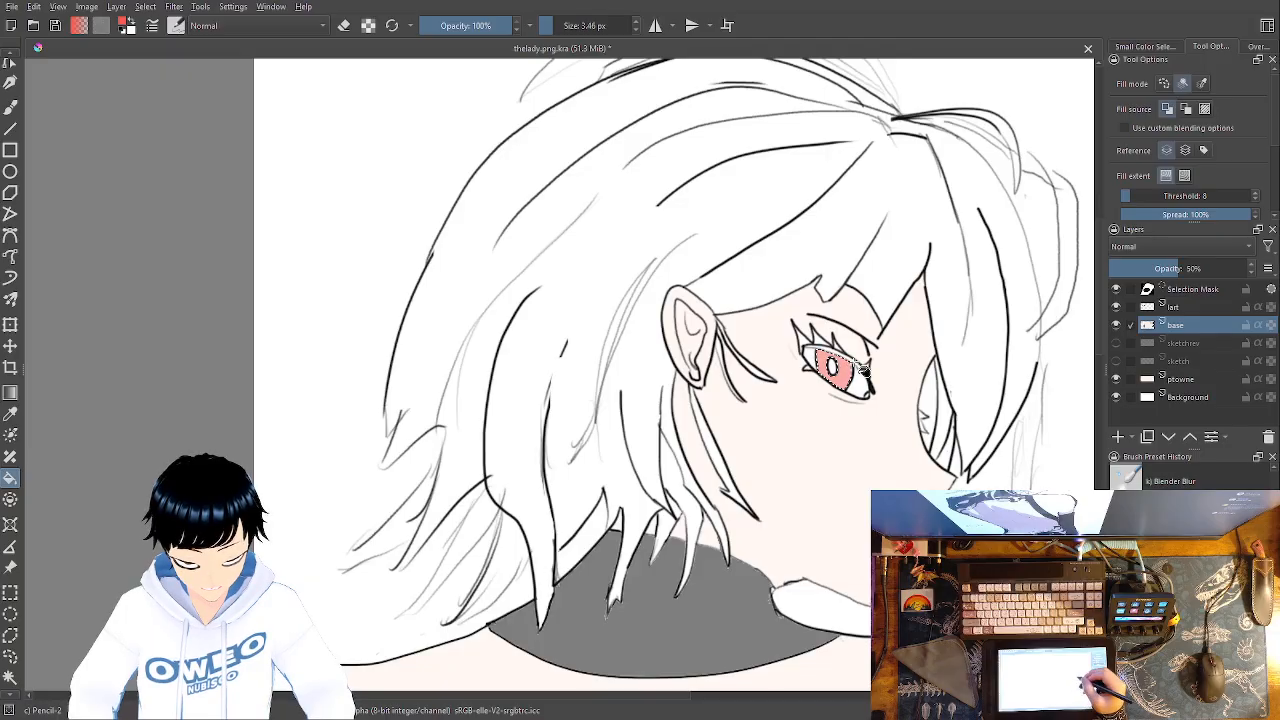
{"action": "key", "text": "ctrl+shift+a"}
{"action": "right_click", "coordinate": [852, 370]}
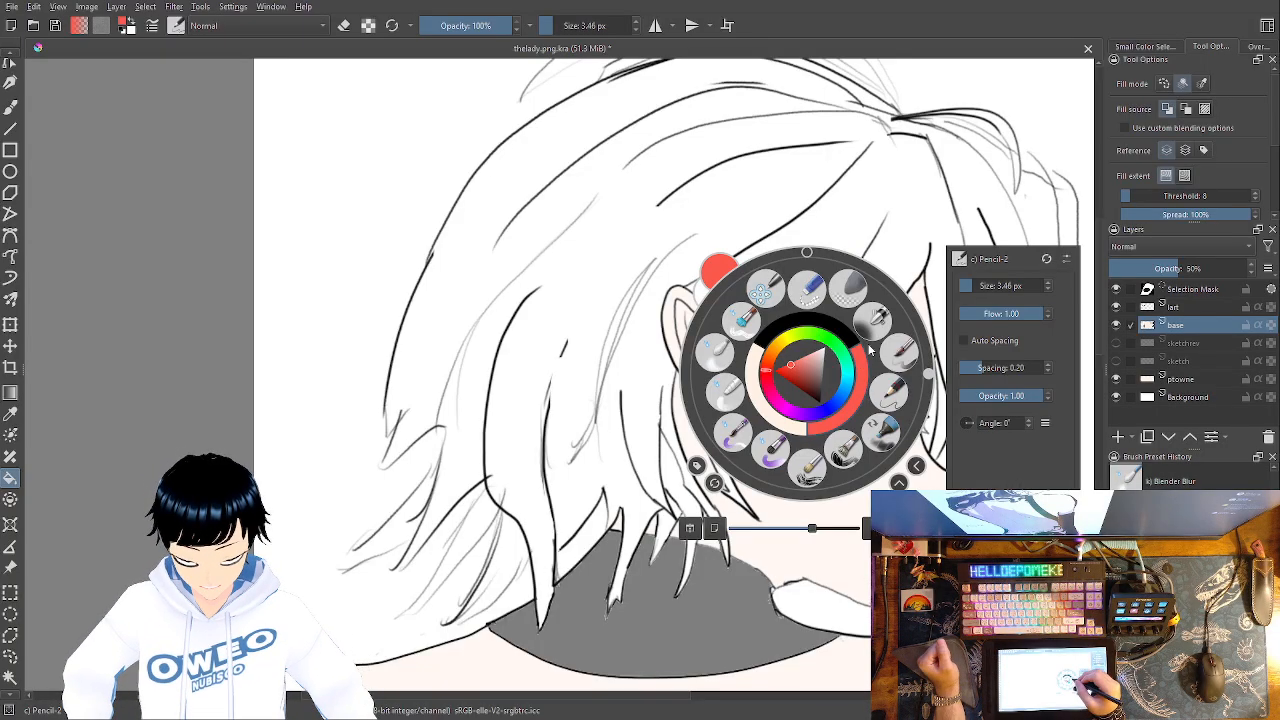
{"action": "left_click", "coordinate": [787, 370]}
{"action": "left_click", "coordinate": [851, 206]}
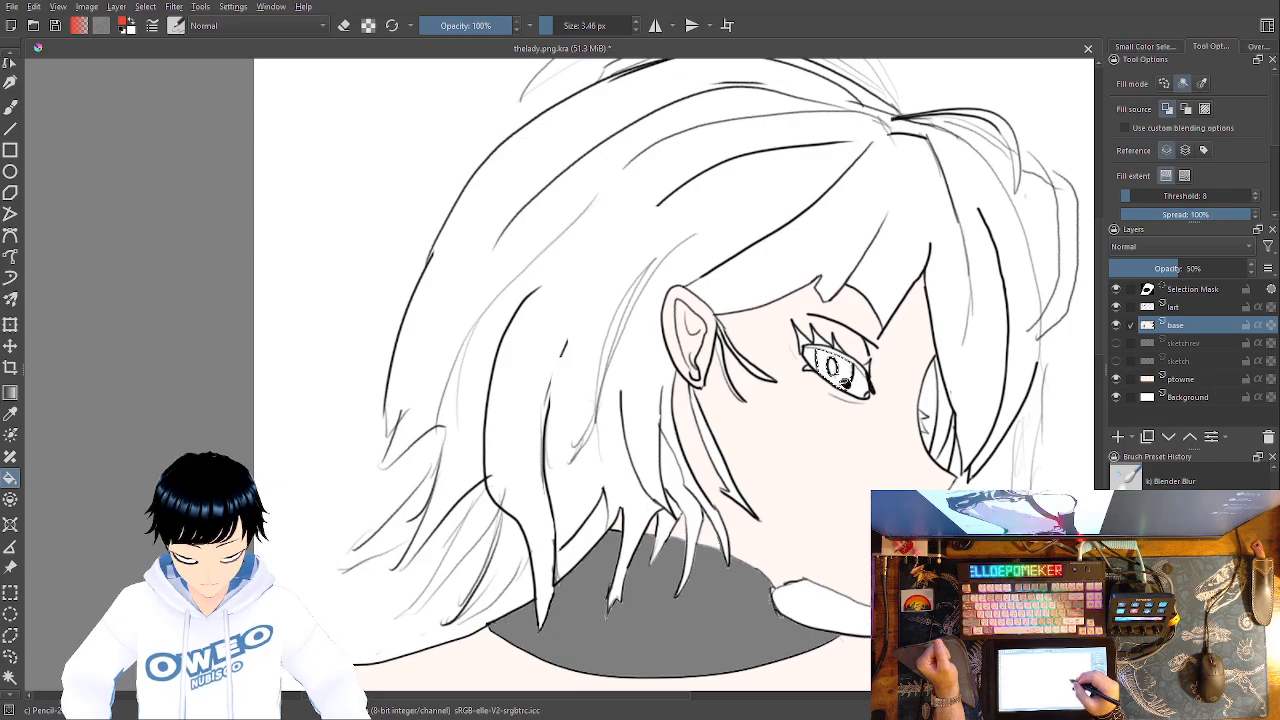
{"action": "left_click", "coordinate": [855, 376]}
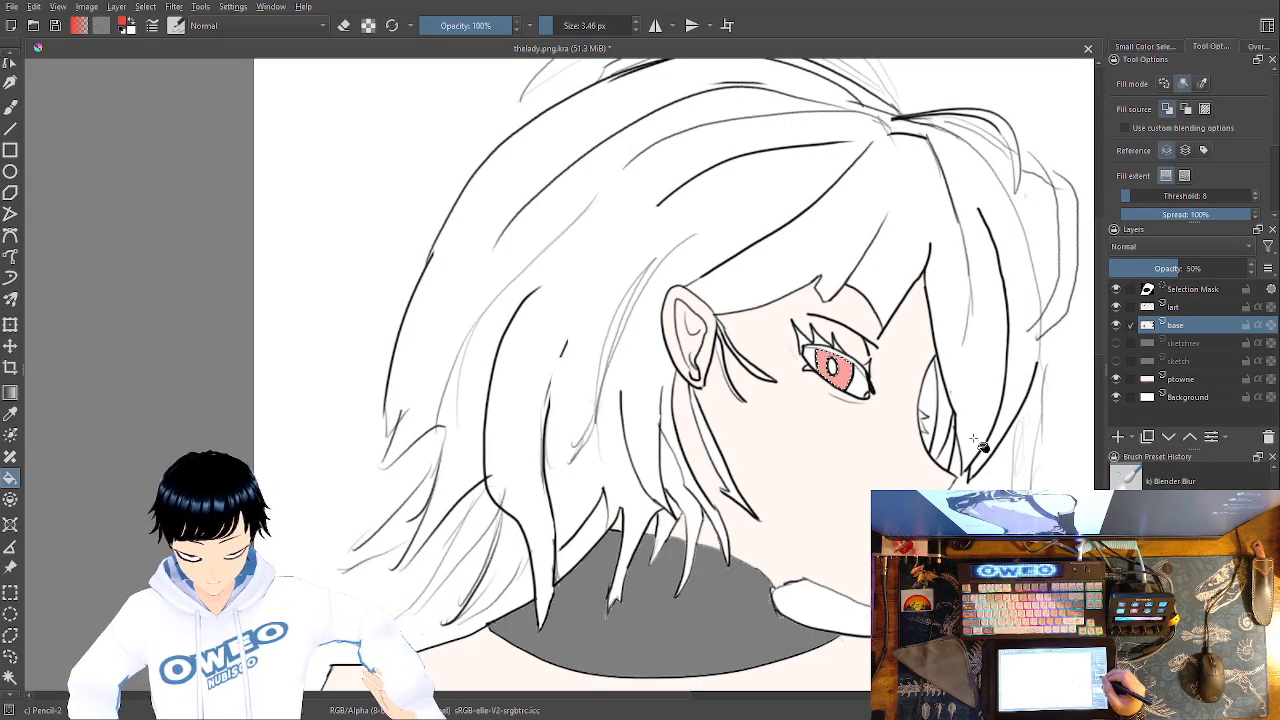
Select the pupil on the line-art layer and fill it with the iris's light red on the base layer
{"action": "left_click", "coordinate": [1186, 306]}
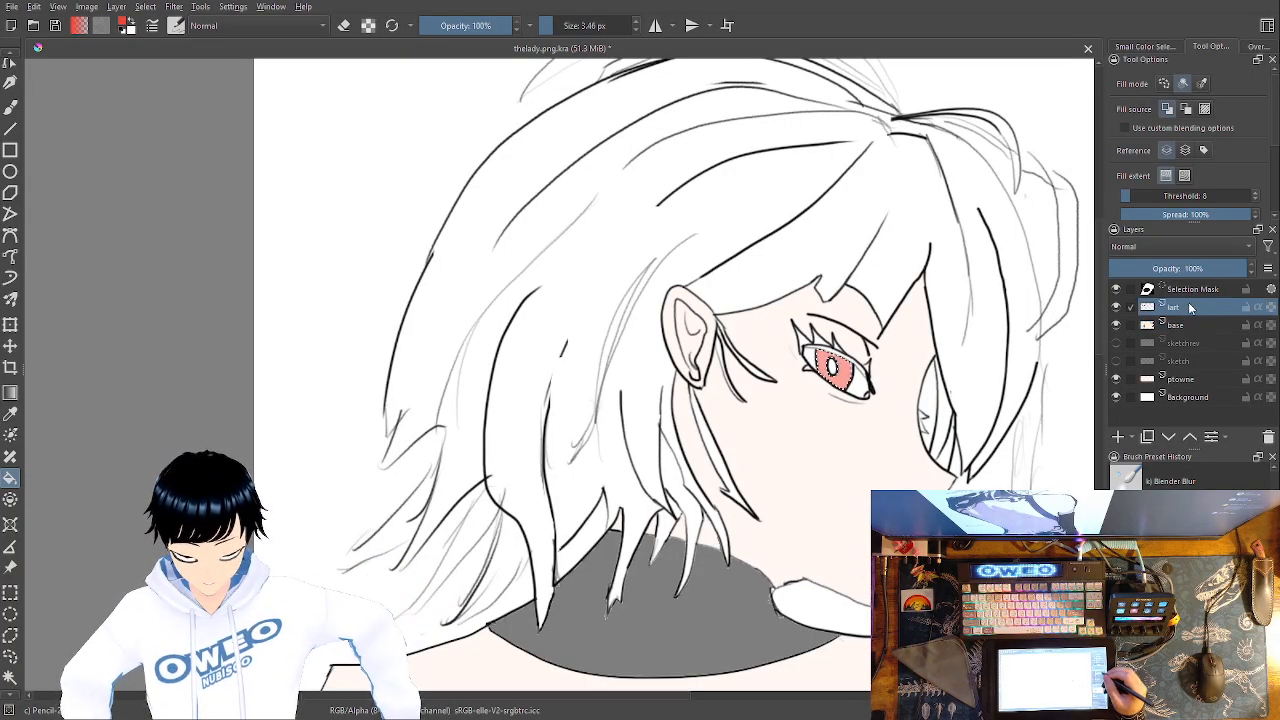
{"action": "left_click", "coordinate": [12, 677]}
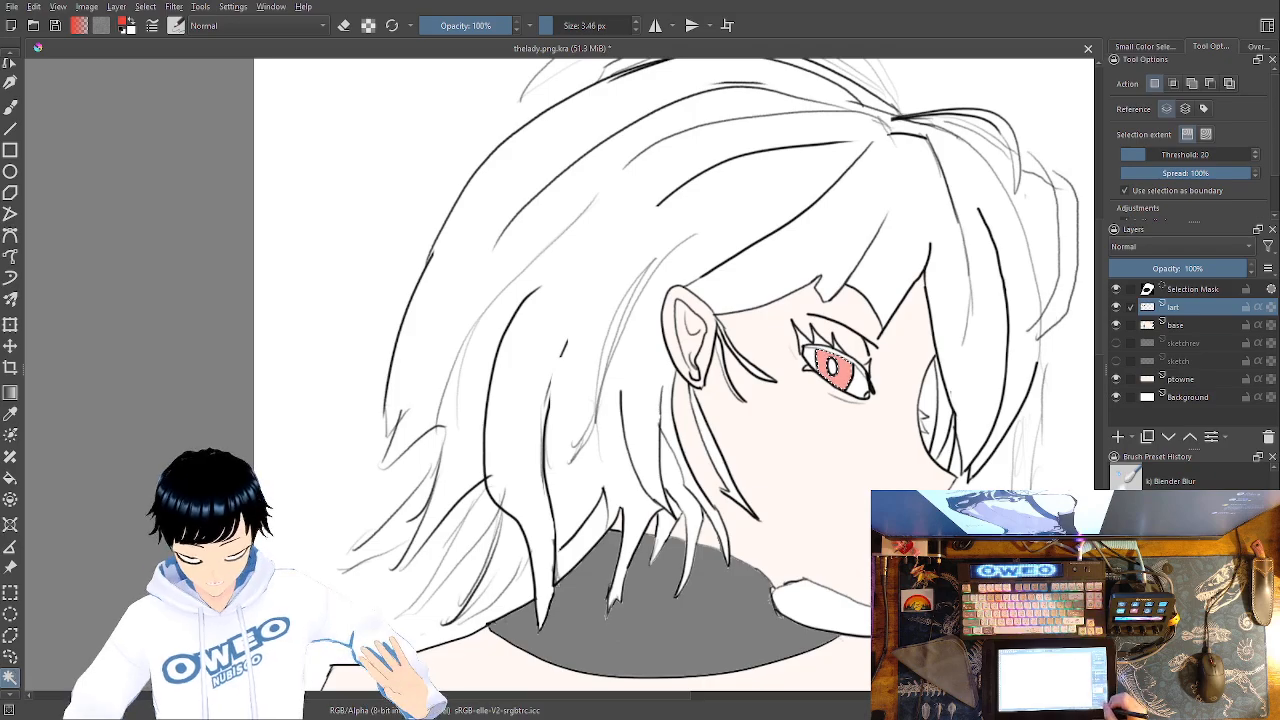
{"action": "key", "text": "ctrl+plus"}
{"action": "key", "text": "ctrl+plus"}
{"action": "left_click_drag", "start_coordinate": [830, 560], "coordinate": [436, 610]}
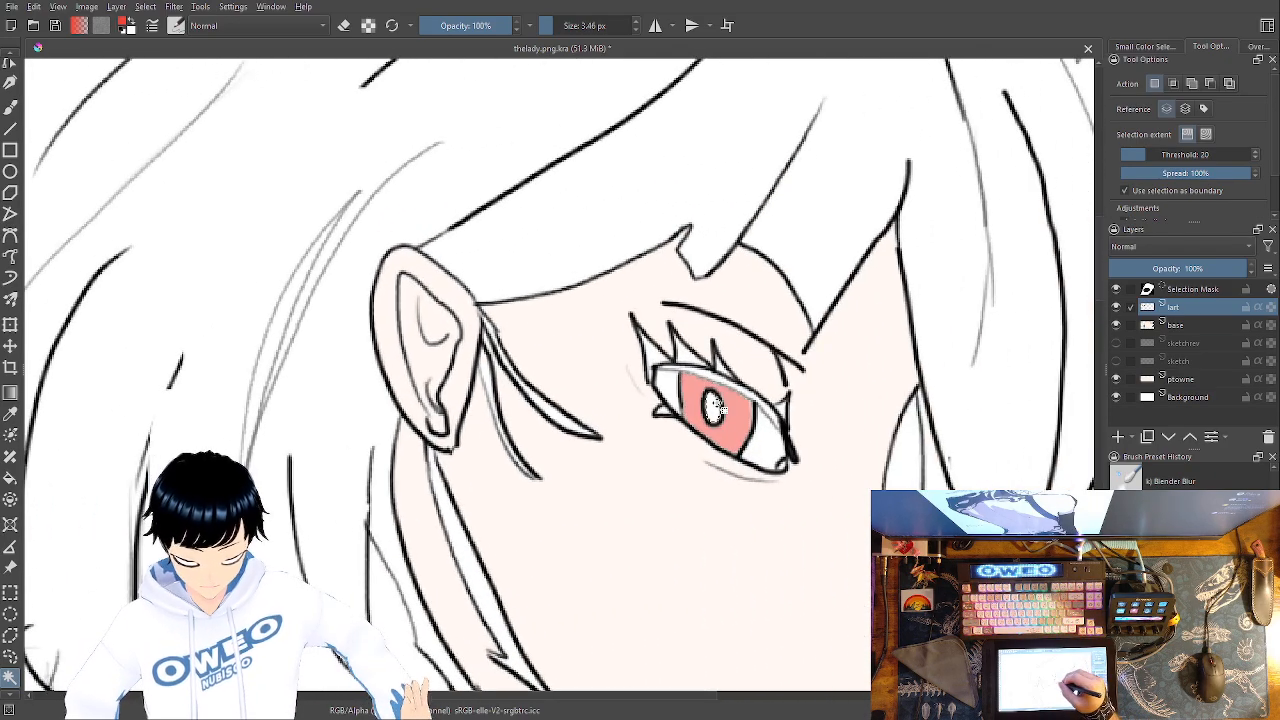
{"action": "left_click", "coordinate": [1186, 324]}
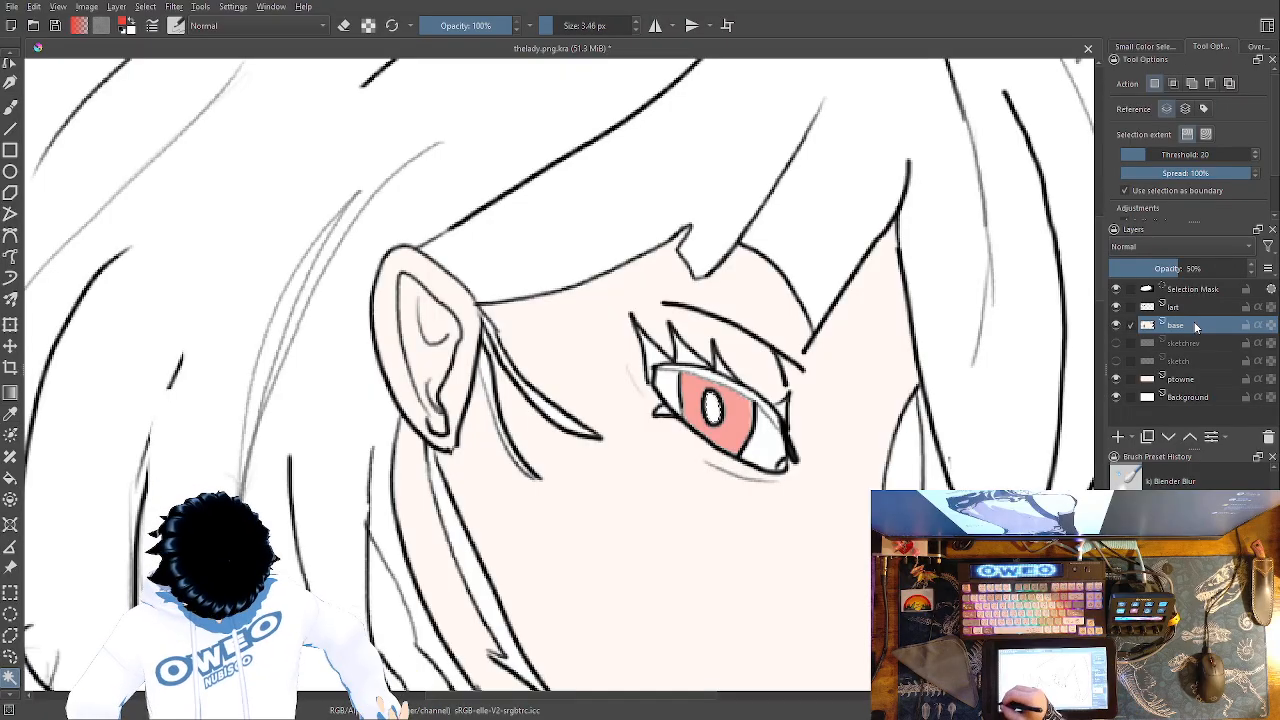
{"action": "left_click", "coordinate": [10, 479]}
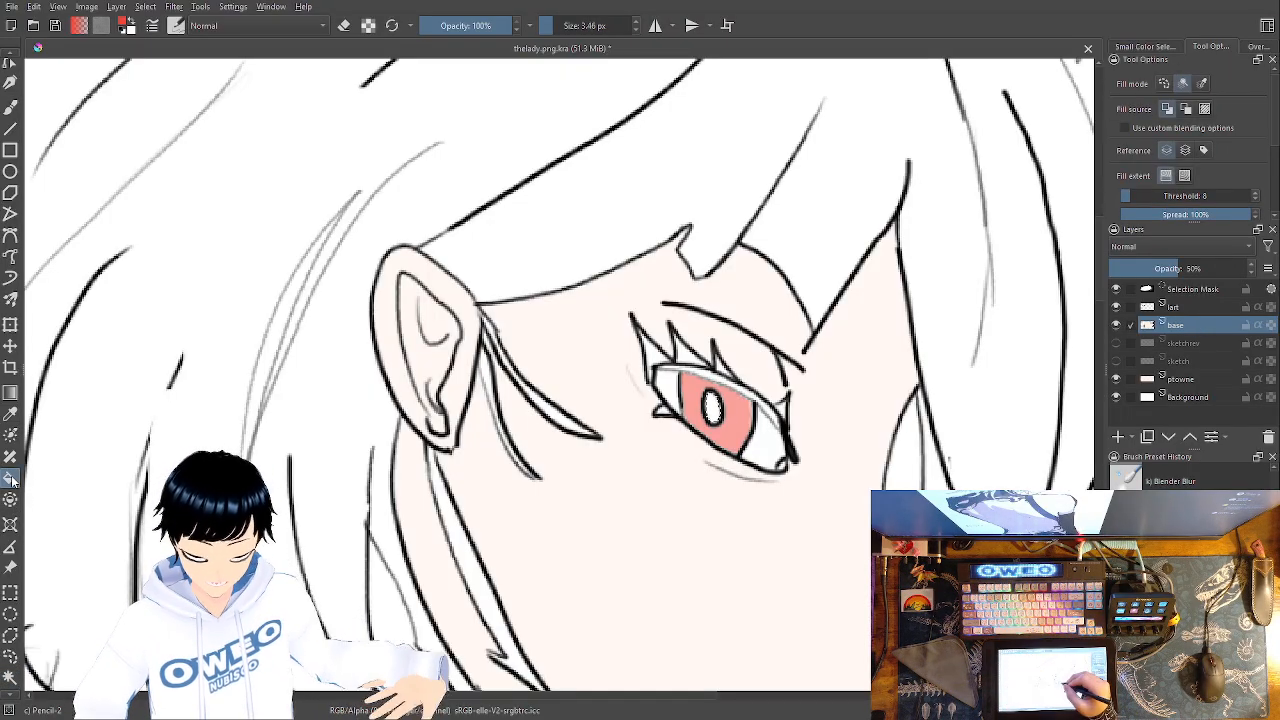
Try a black fill in the selected pupil on the base layer, and undo it
{"action": "right_click", "coordinate": [740, 398]}
{"action": "left_click", "coordinate": [735, 345]}
{"action": "left_click", "coordinate": [714, 408]}
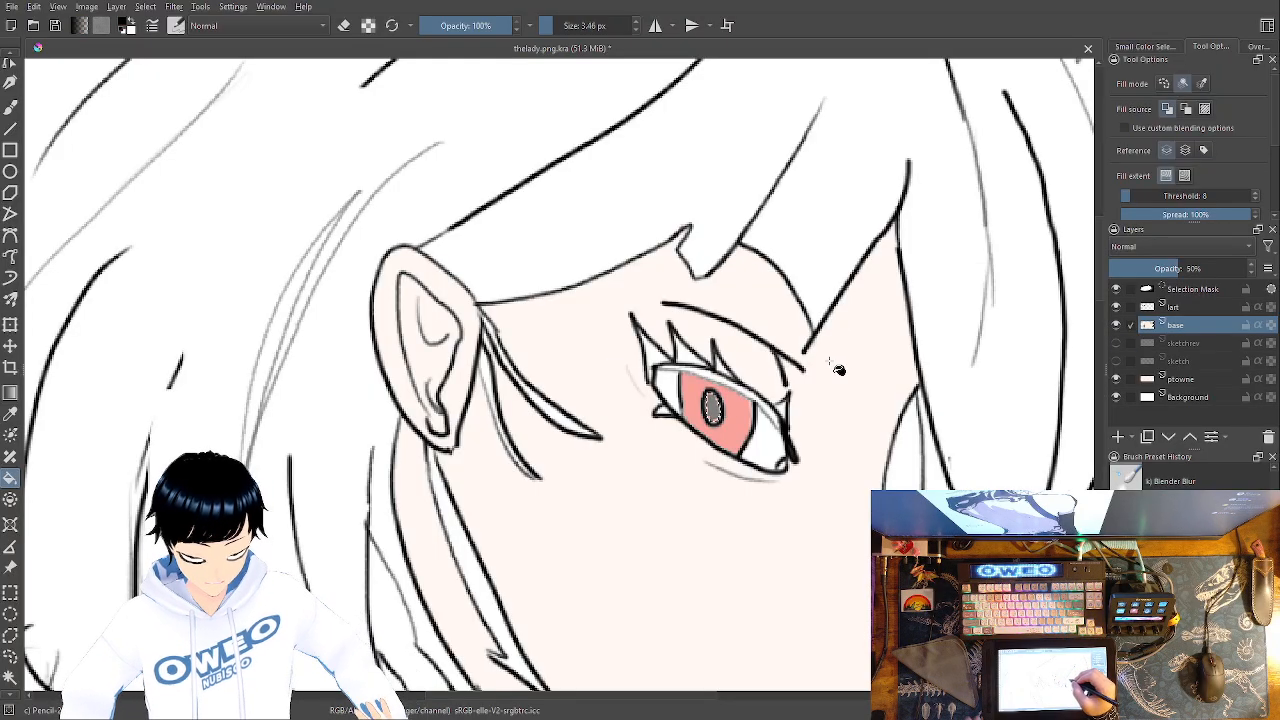
{"action": "key", "text": "ctrl+z"}
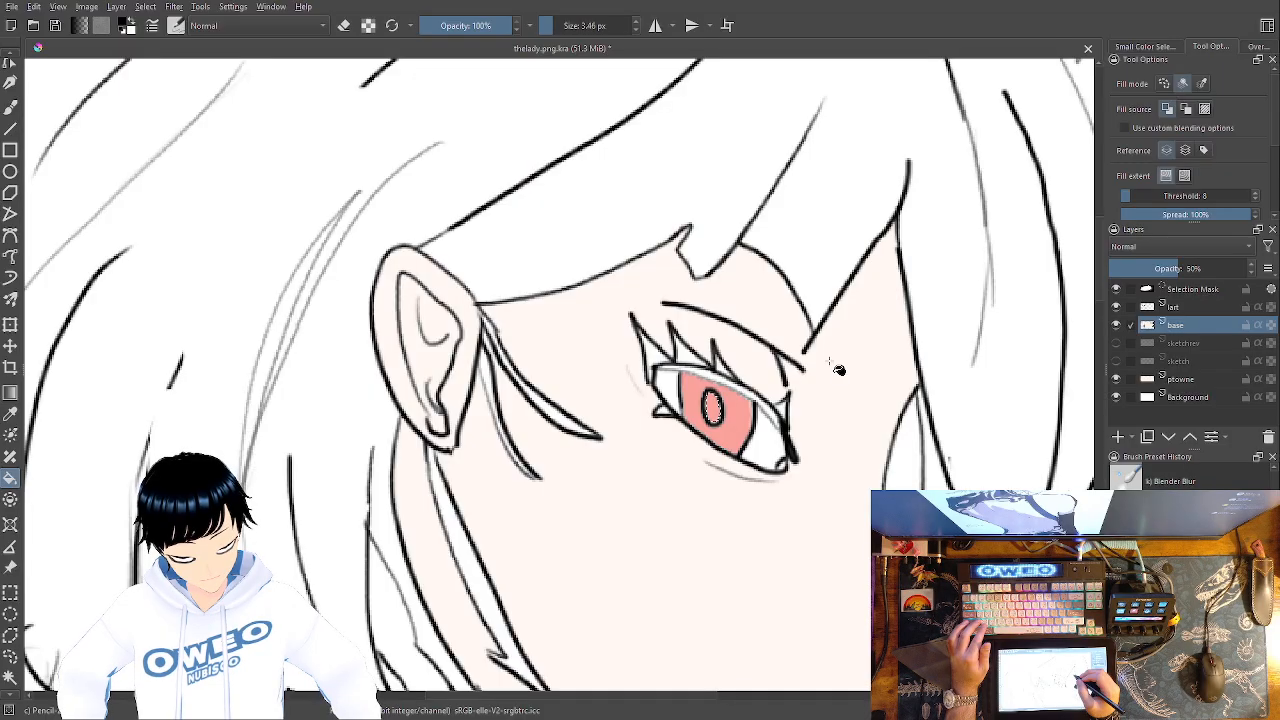
Select the larger eye-white area between the iris and the outer corner on the line-art layer
{"action": "left_click", "coordinate": [1183, 307]}
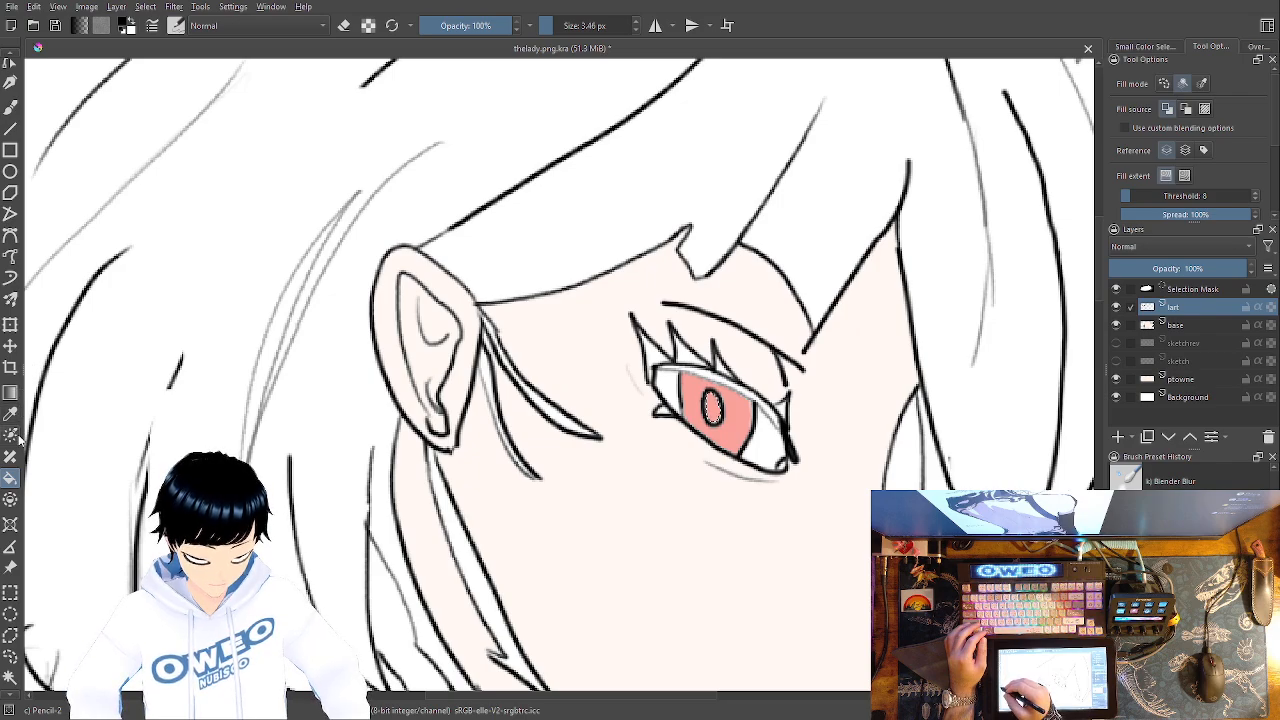
{"action": "left_click", "coordinate": [10, 677]}
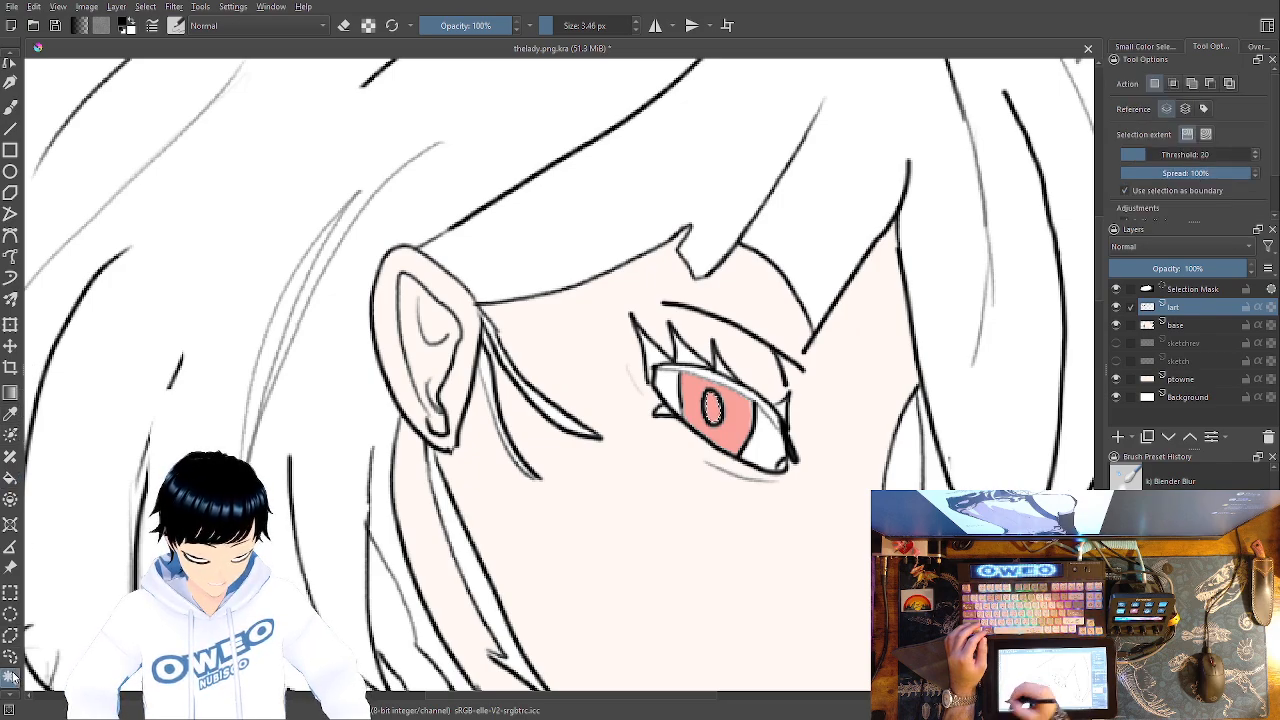
{"action": "left_click", "coordinate": [776, 447]}
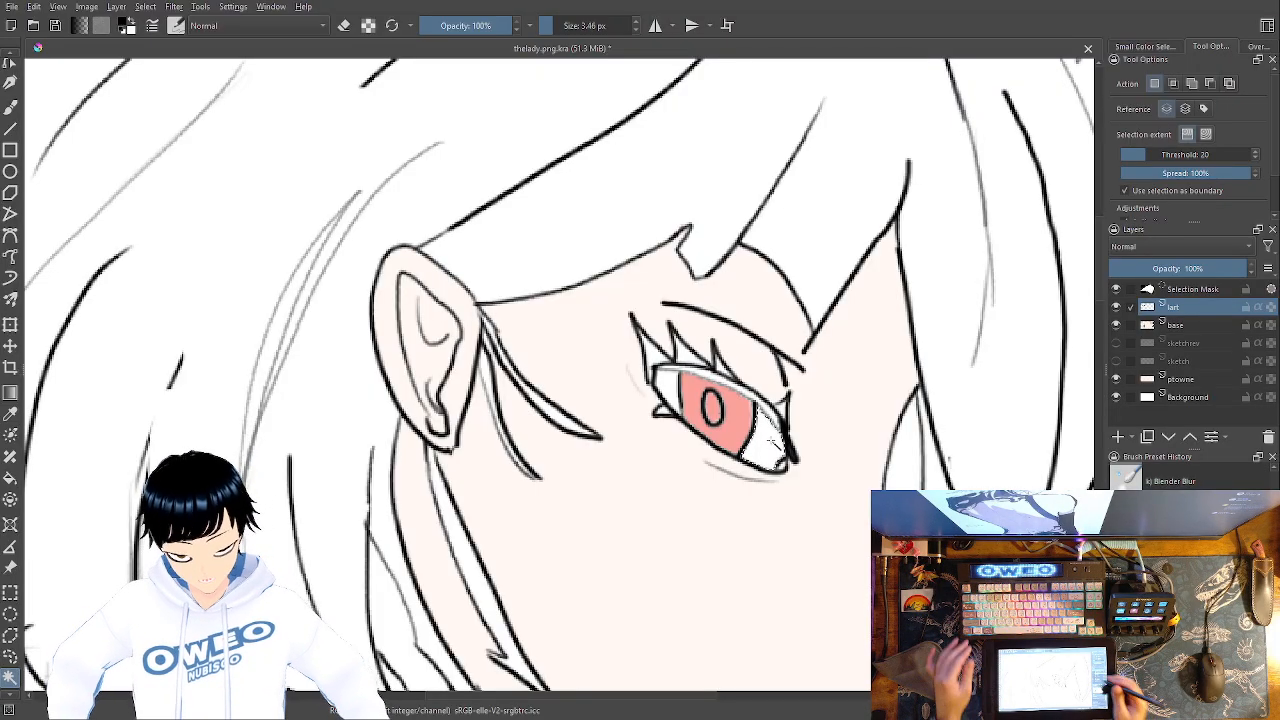
Try a pale pink fill in the selected eye white, and undo it
{"action": "right_click", "coordinate": [708, 488]}
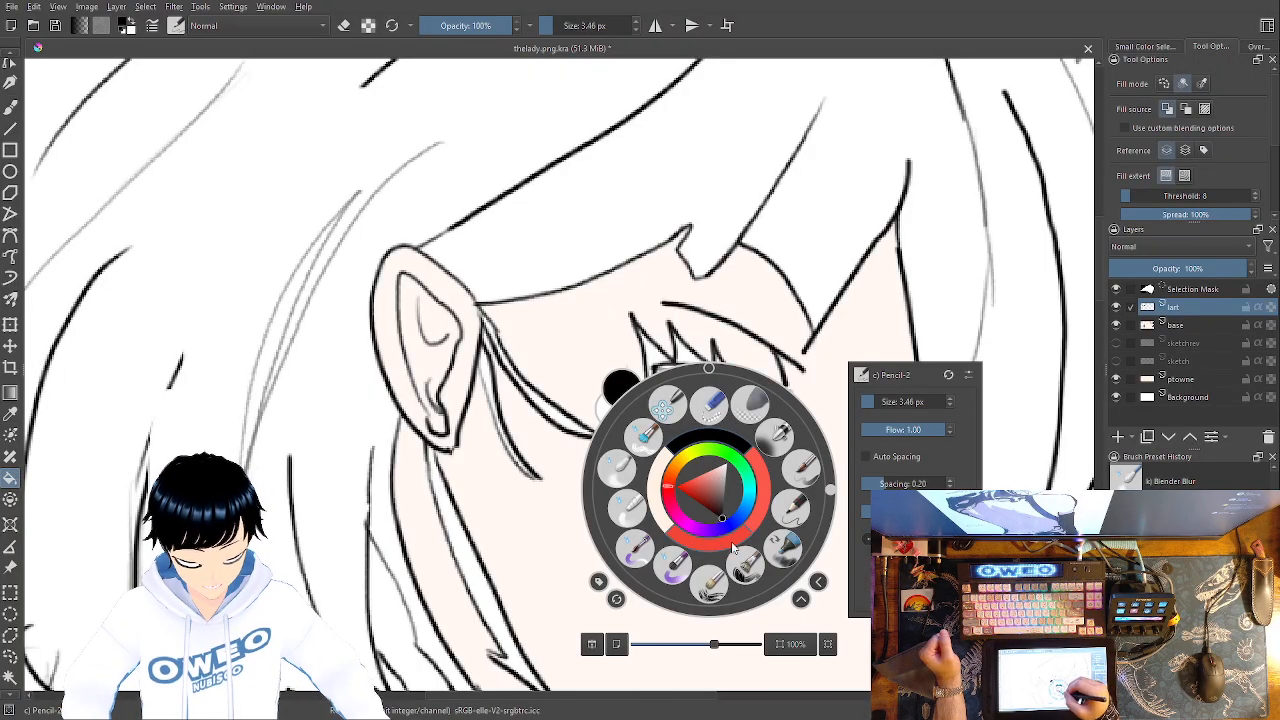
{"action": "left_click", "coordinate": [735, 548]}
{"action": "right_click", "coordinate": [724, 488]}
{"action": "left_click_drag", "start_coordinate": [730, 476], "coordinate": [736, 468]}
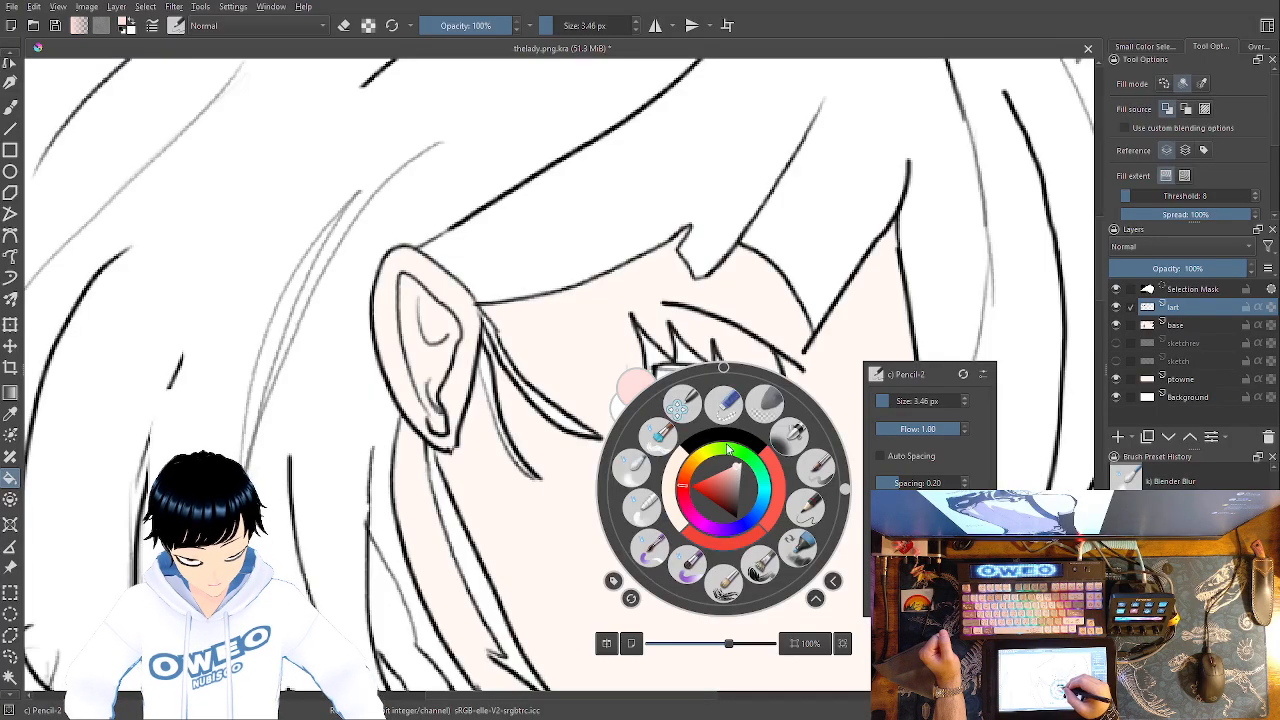
{"action": "left_click", "coordinate": [602, 364]}
{"action": "left_click", "coordinate": [778, 440]}
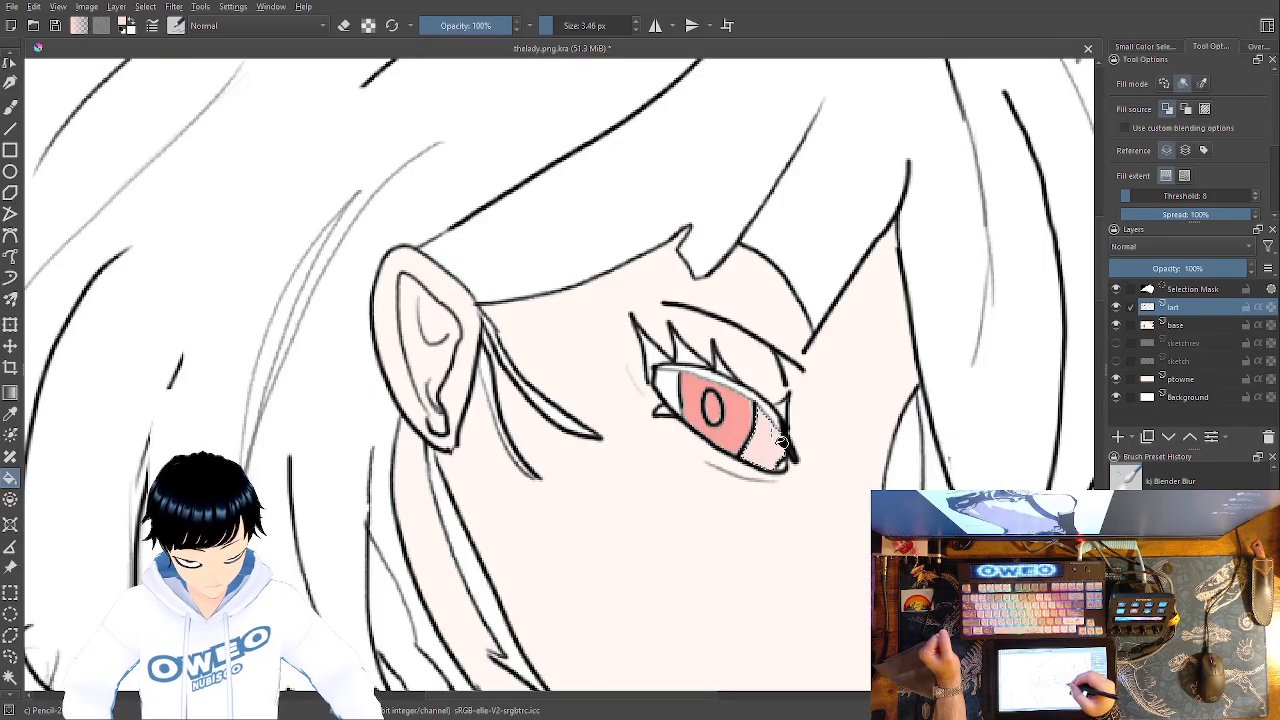
{"action": "key", "text": "ctrl+z"}
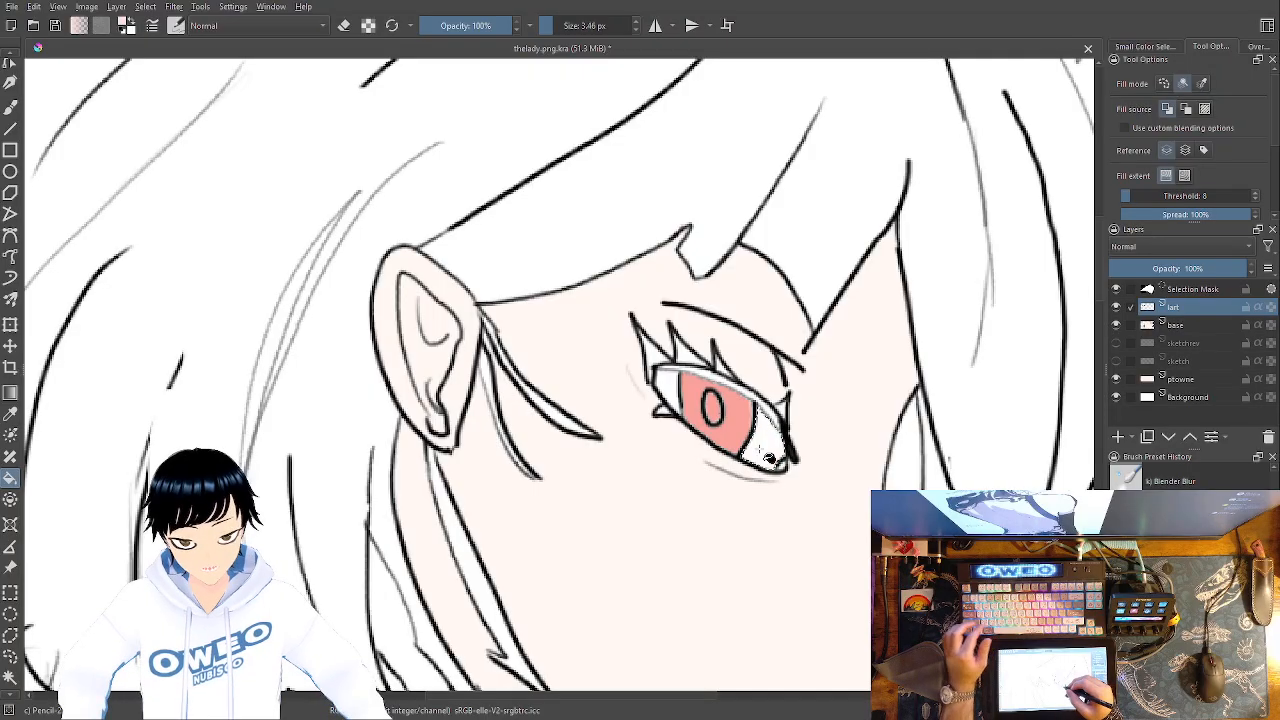
Lighten the fill colour to near white for the selected eye white and apply it on the base layer
{"action": "right_click", "coordinate": [766, 460]}
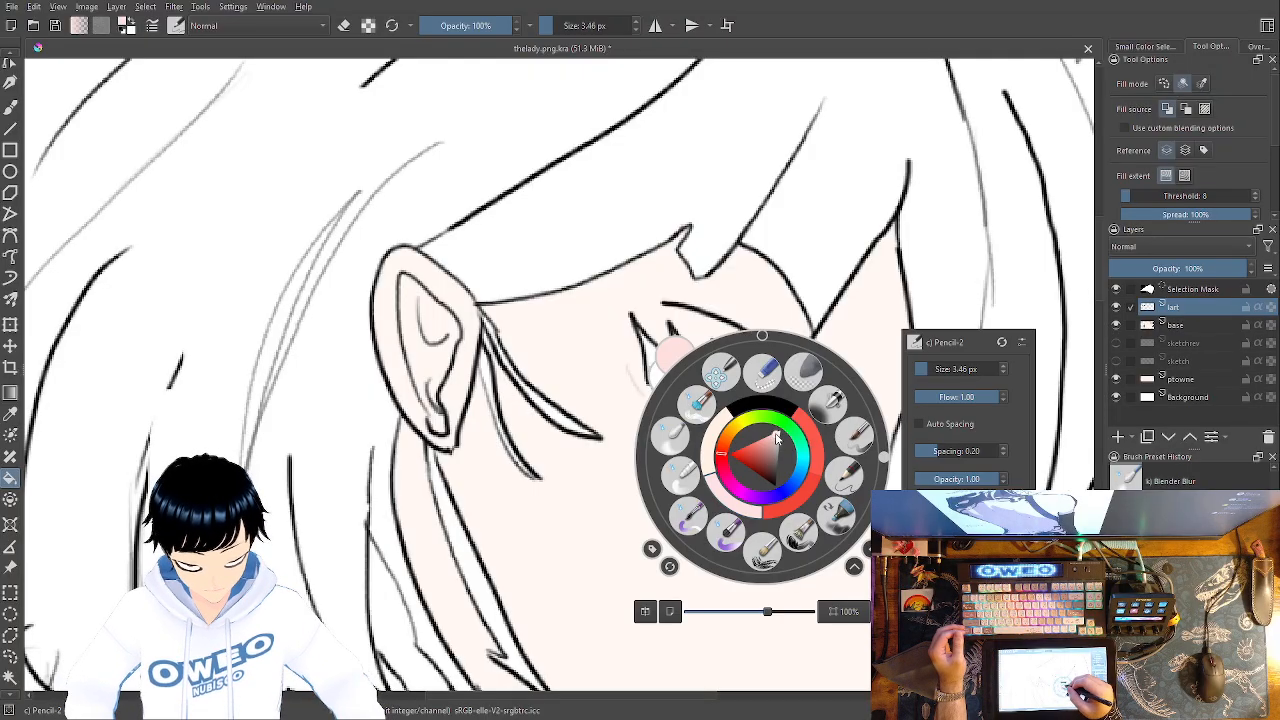
{"action": "left_click", "coordinate": [776, 440]}
{"action": "left_click", "coordinate": [780, 438]}
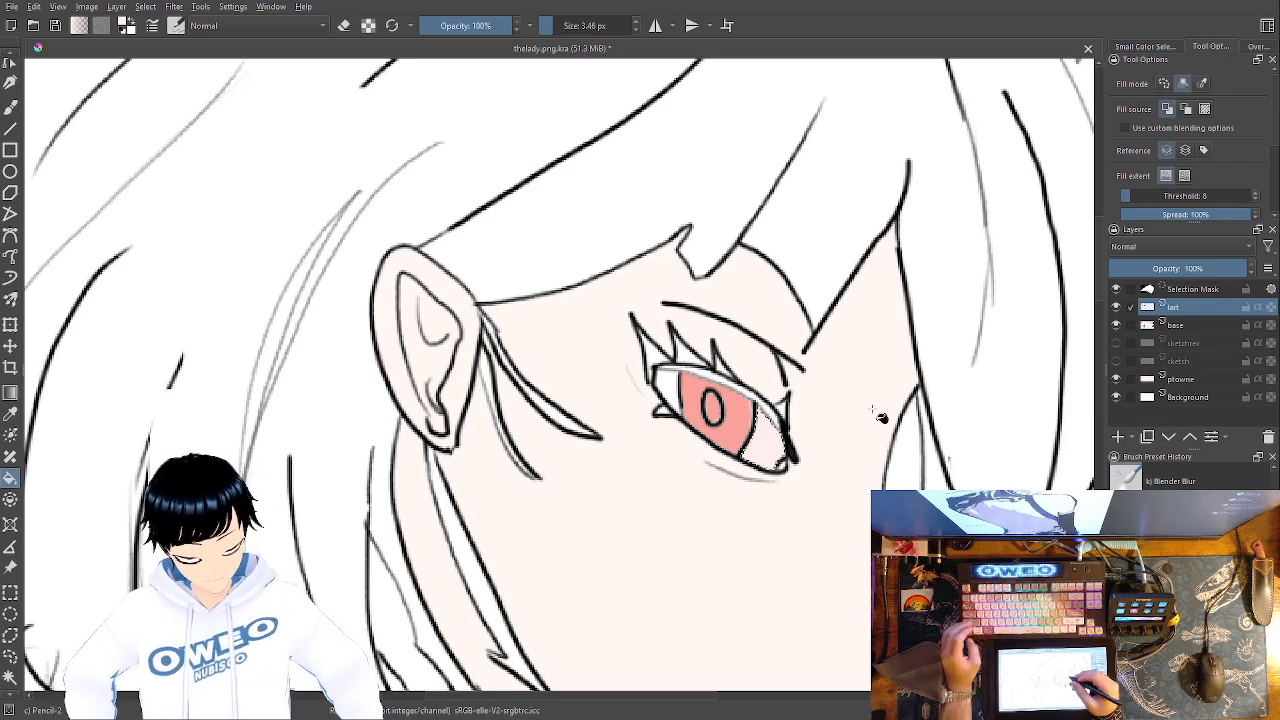
{"action": "right_click", "coordinate": [823, 393]}
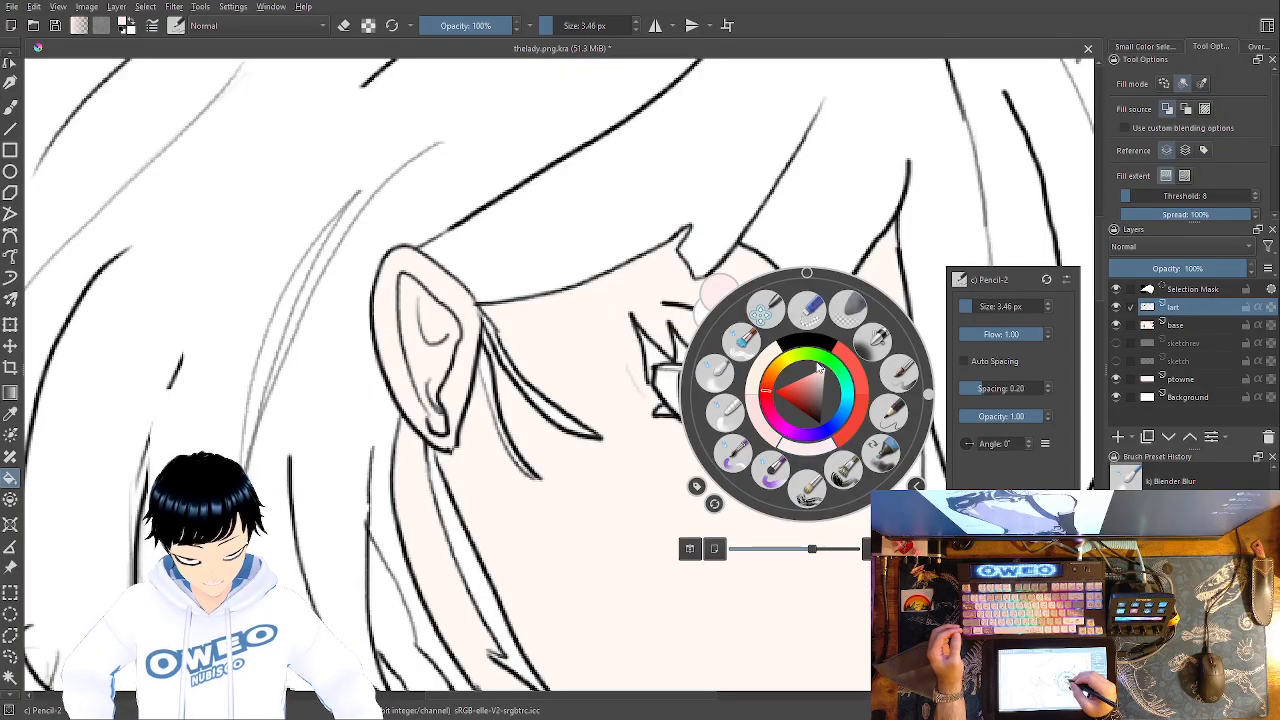
{"action": "left_click", "coordinate": [845, 230]}
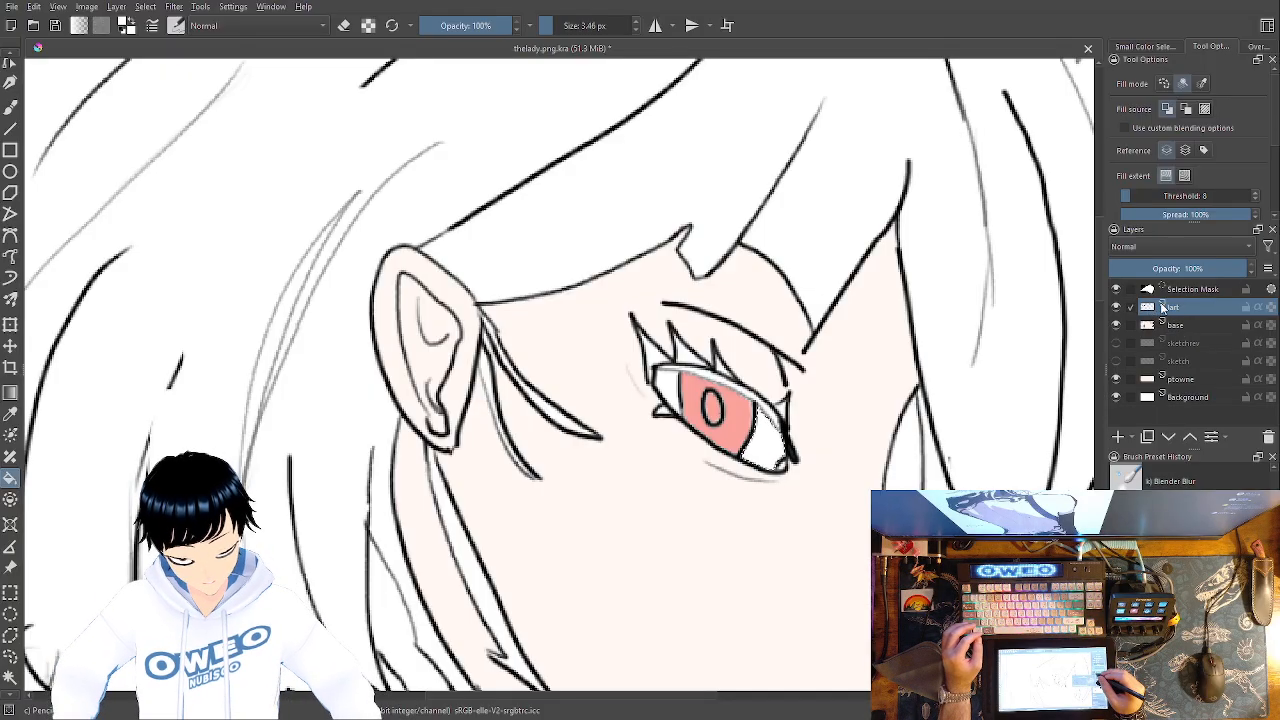
{"action": "left_click", "coordinate": [1201, 326]}
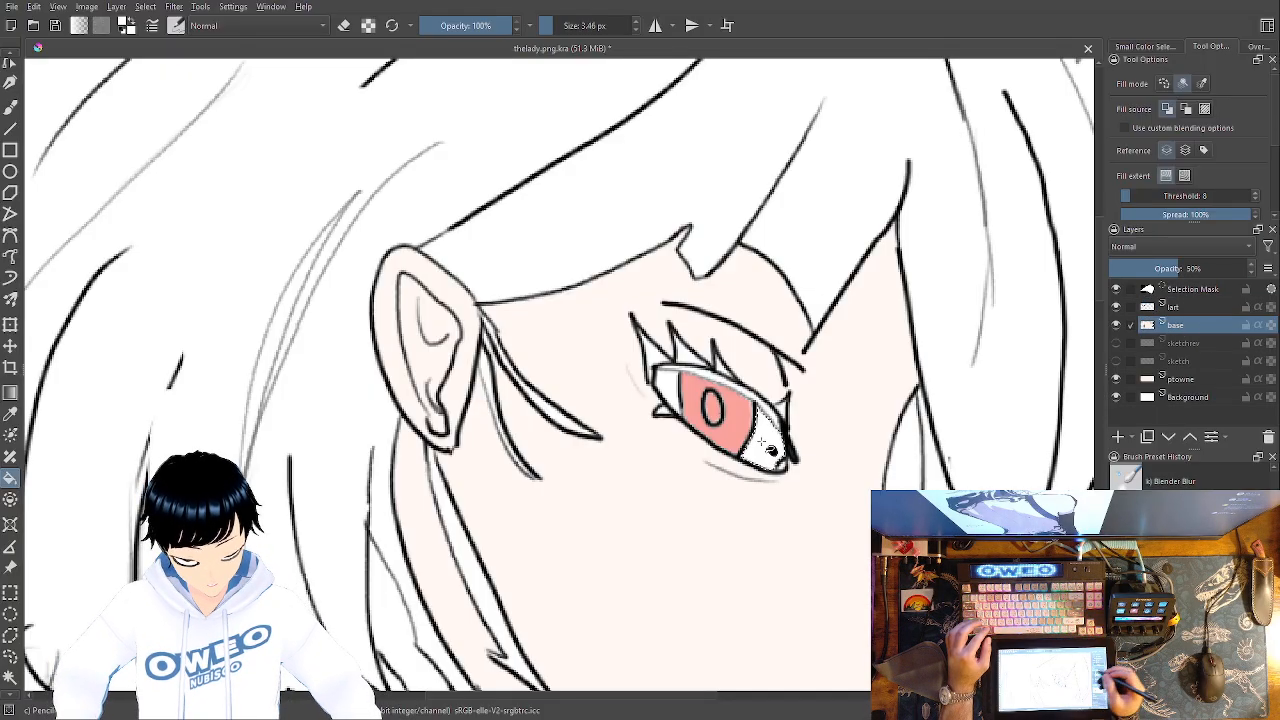
{"action": "left_click", "coordinate": [1172, 310]}
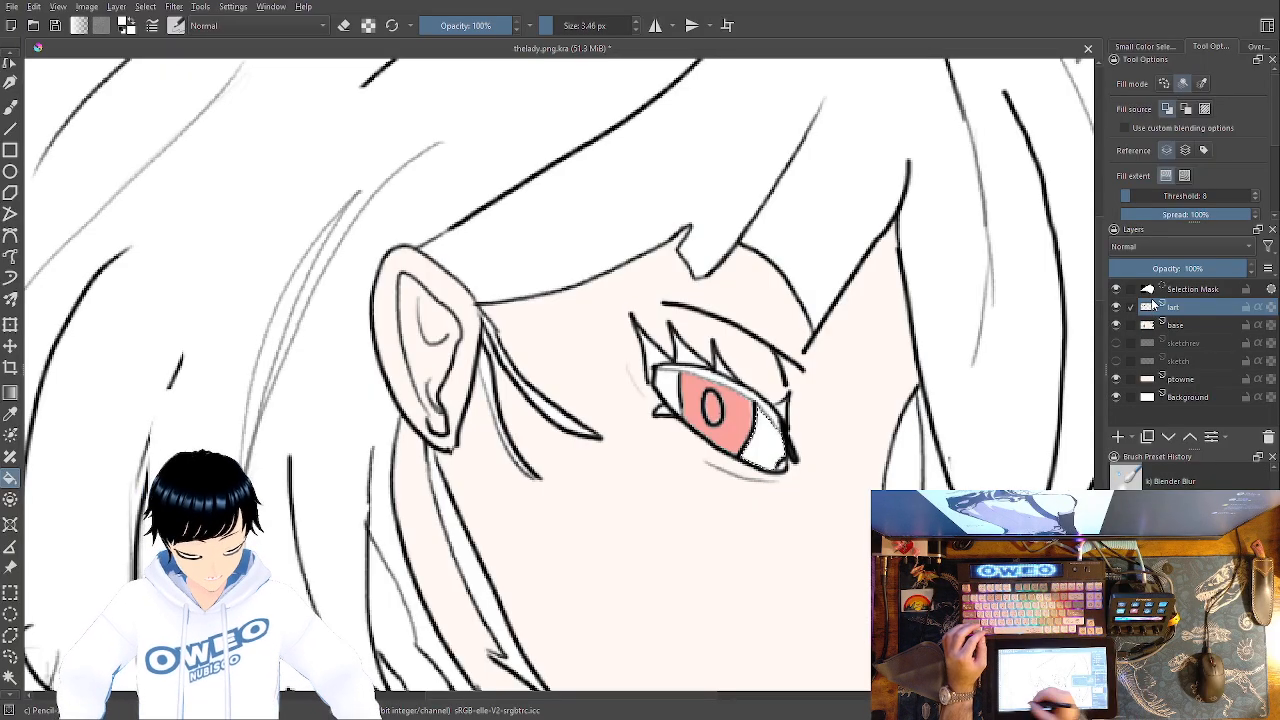
Select the smaller eye-white area at the eye's inner corner and fill it with near white on the base layer
{"action": "left_click", "coordinate": [9, 680]}
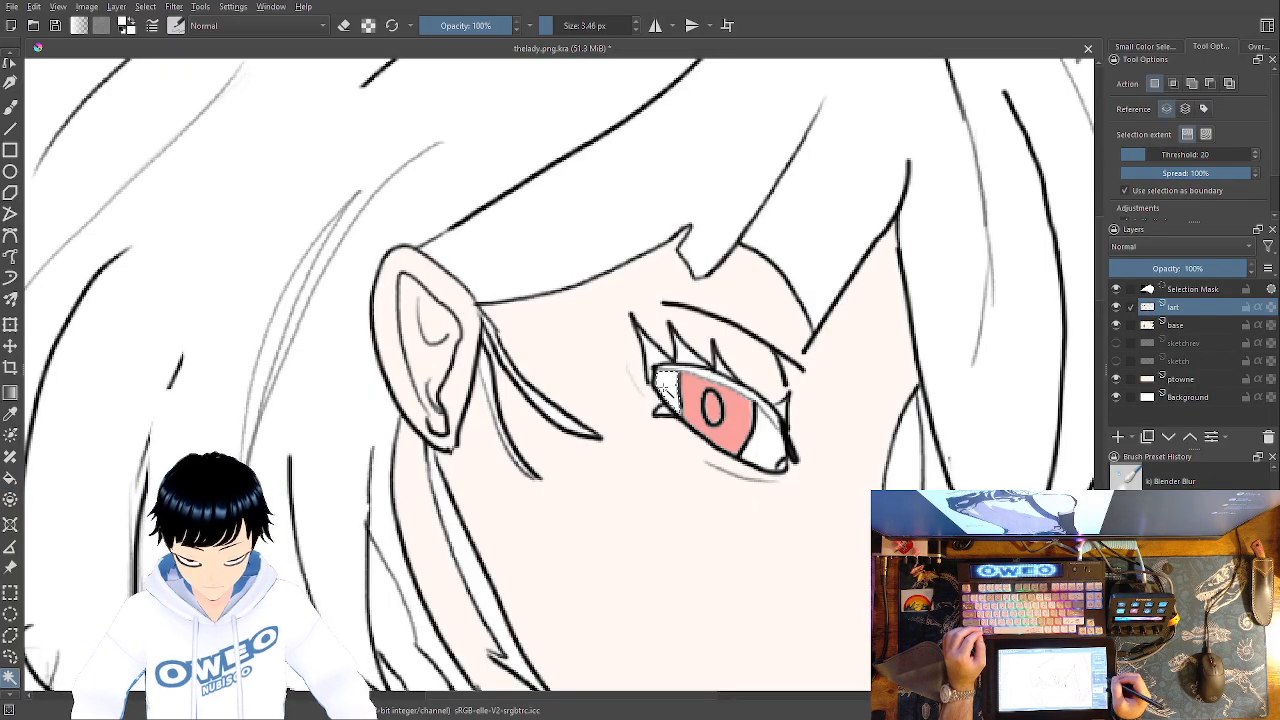
{"action": "left_click", "coordinate": [1190, 325]}
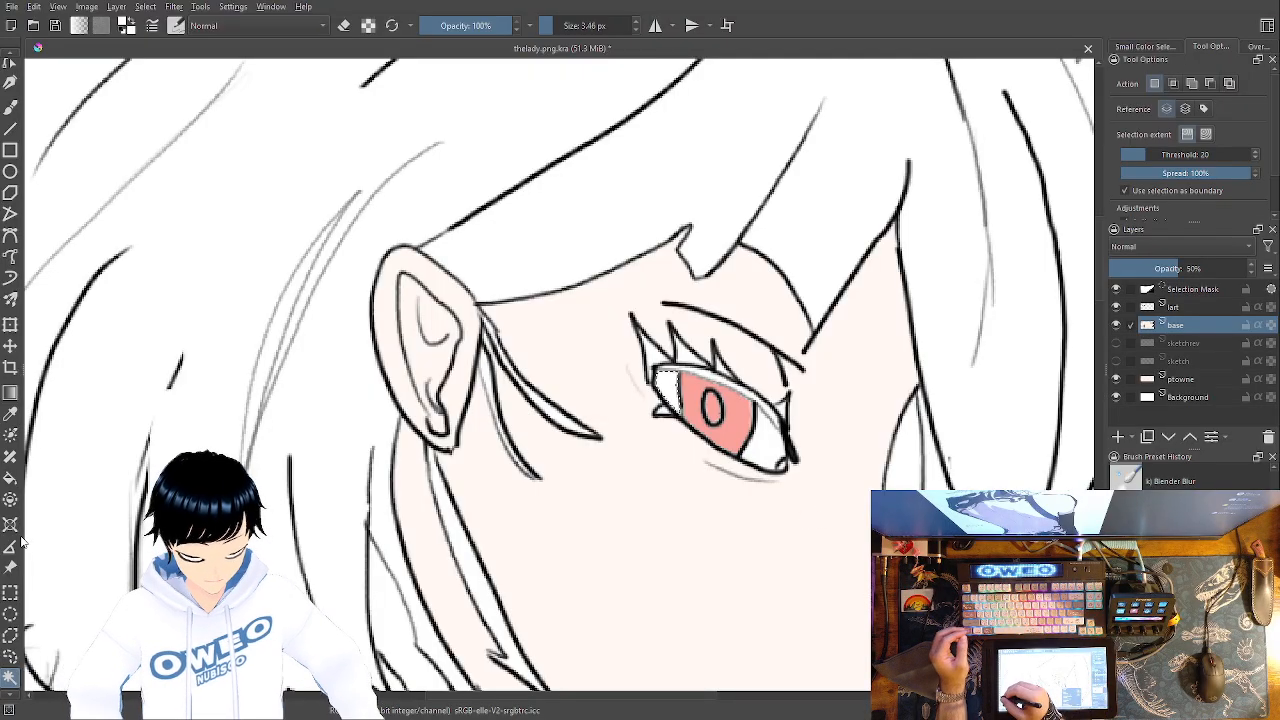
{"action": "left_click", "coordinate": [10, 478]}
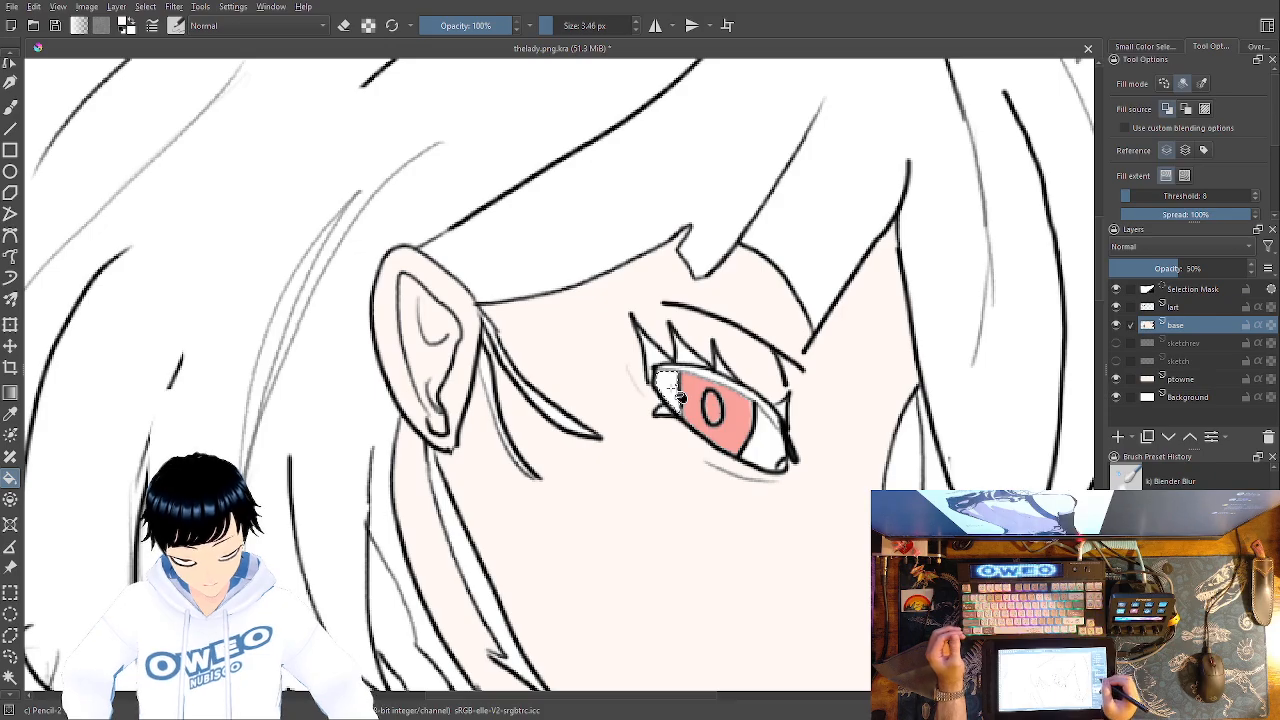
{"action": "left_click", "coordinate": [1179, 307]}
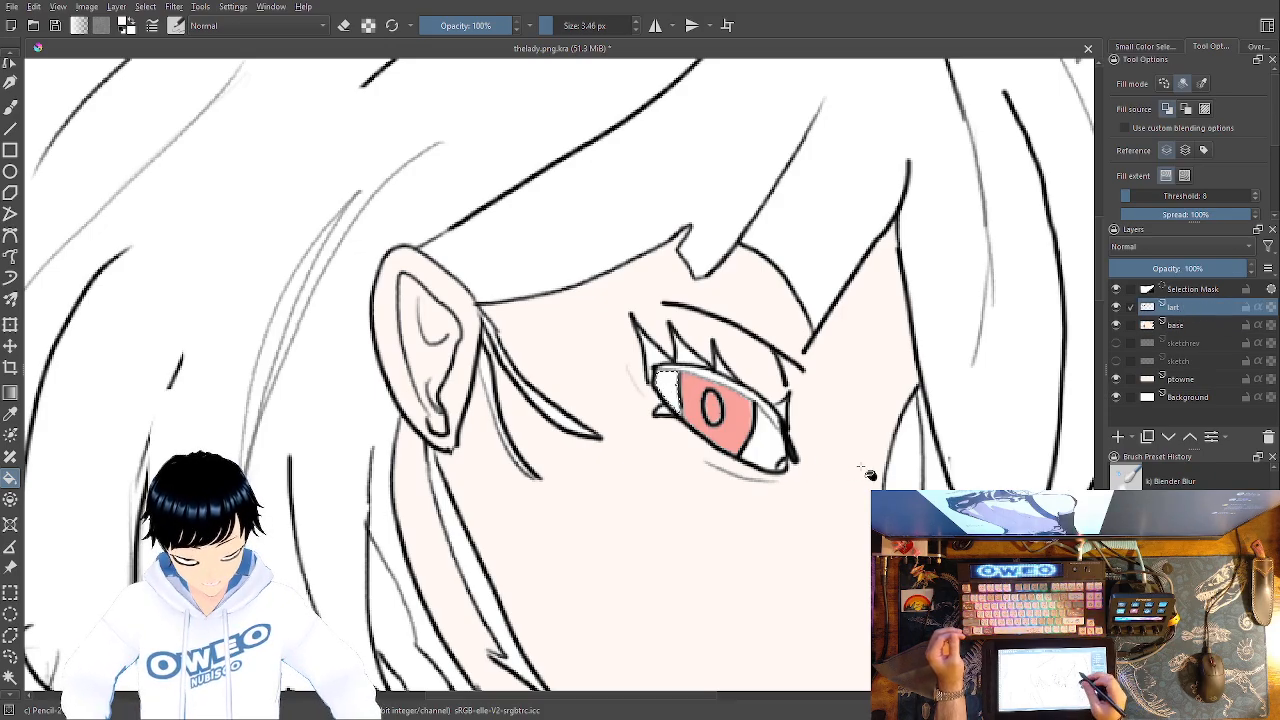
Select the open hair area on the line-art layer with the Contiguous Selection tool
{"action": "mouse_move", "coordinate": [802, 391]}
{"action": "left_mouse_down"}
{"action": "mouse_move", "coordinate": [854, 314]}
{"action": "mouse_move", "coordinate": [868, 322]}
{"action": "mouse_move", "coordinate": [857, 363]}
{"action": "mouse_move", "coordinate": [920, 309]}
{"action": "left_mouse_up"}
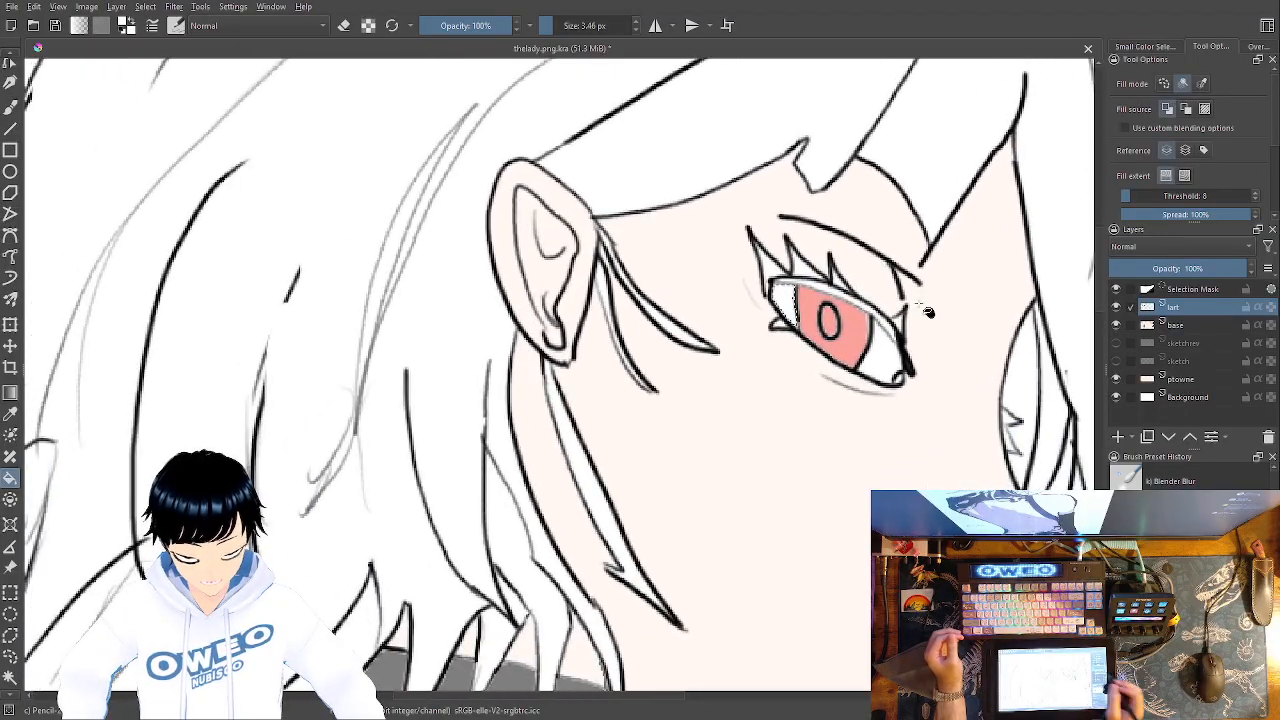
{"action": "left_click", "coordinate": [10, 677]}
{"action": "left_click", "coordinate": [298, 437]}
{"action": "key", "text": "minus"}
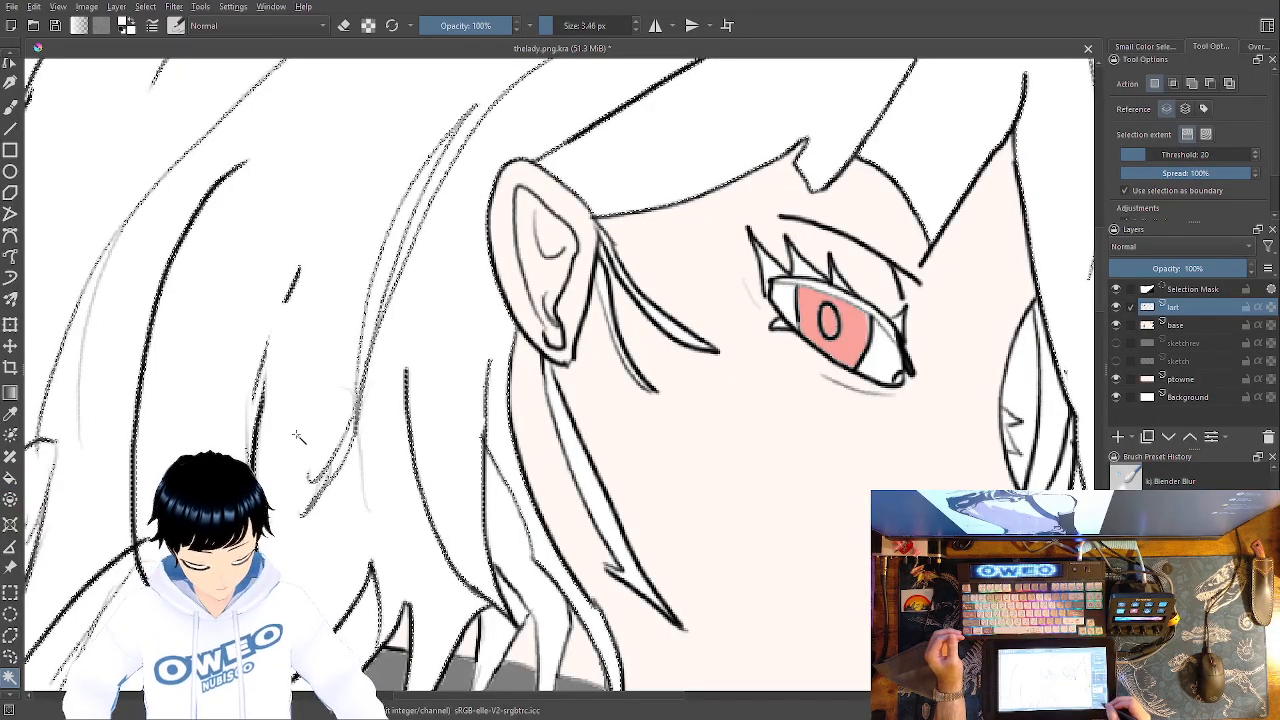
{"action": "key", "text": "minus"}
{"action": "key", "text": "minus"}
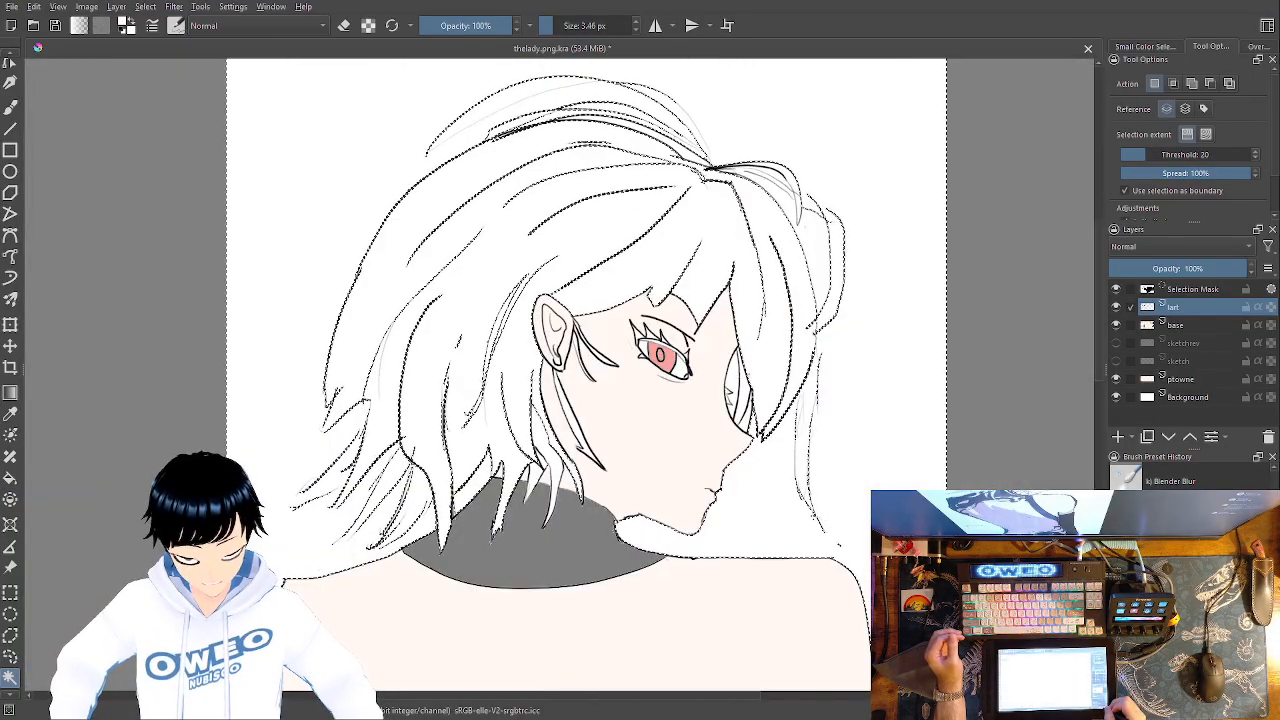
{"action": "key", "text": "plus"}
{"action": "key", "text": "plus"}
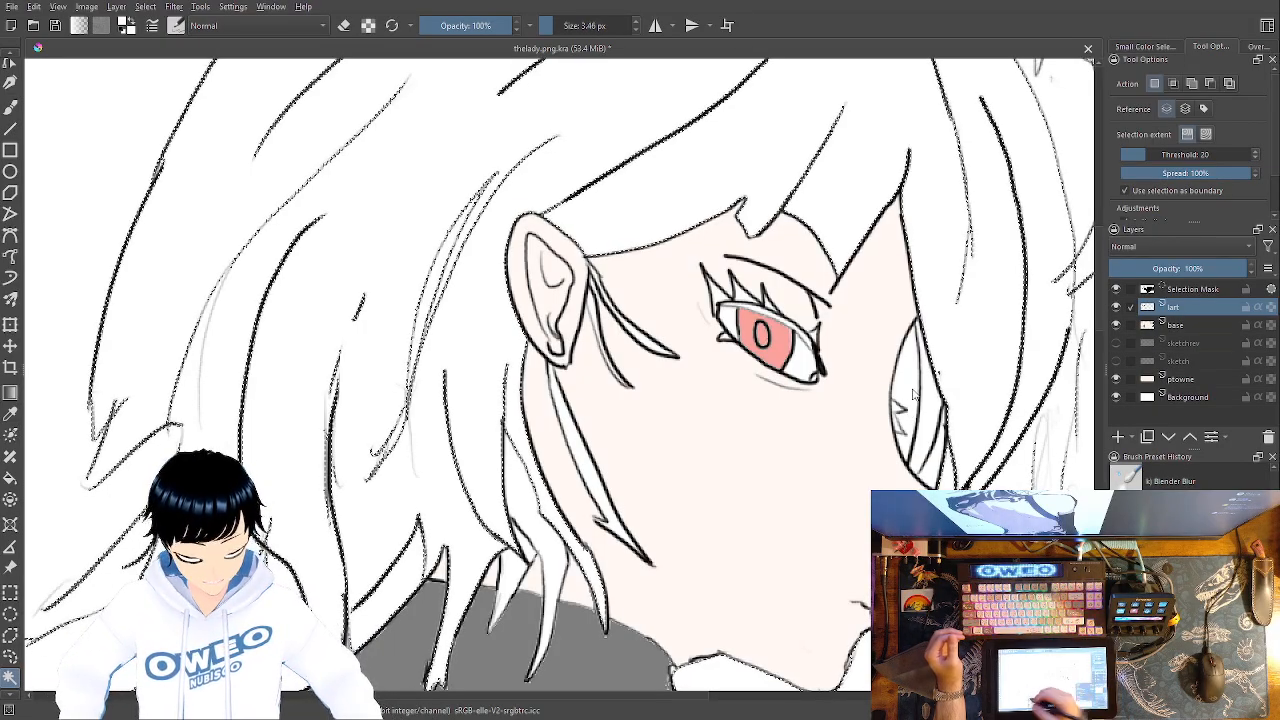
Switch to the Freehand Brush and choose a light grey paint colour for the hair
{"action": "left_click", "coordinate": [10, 104]}
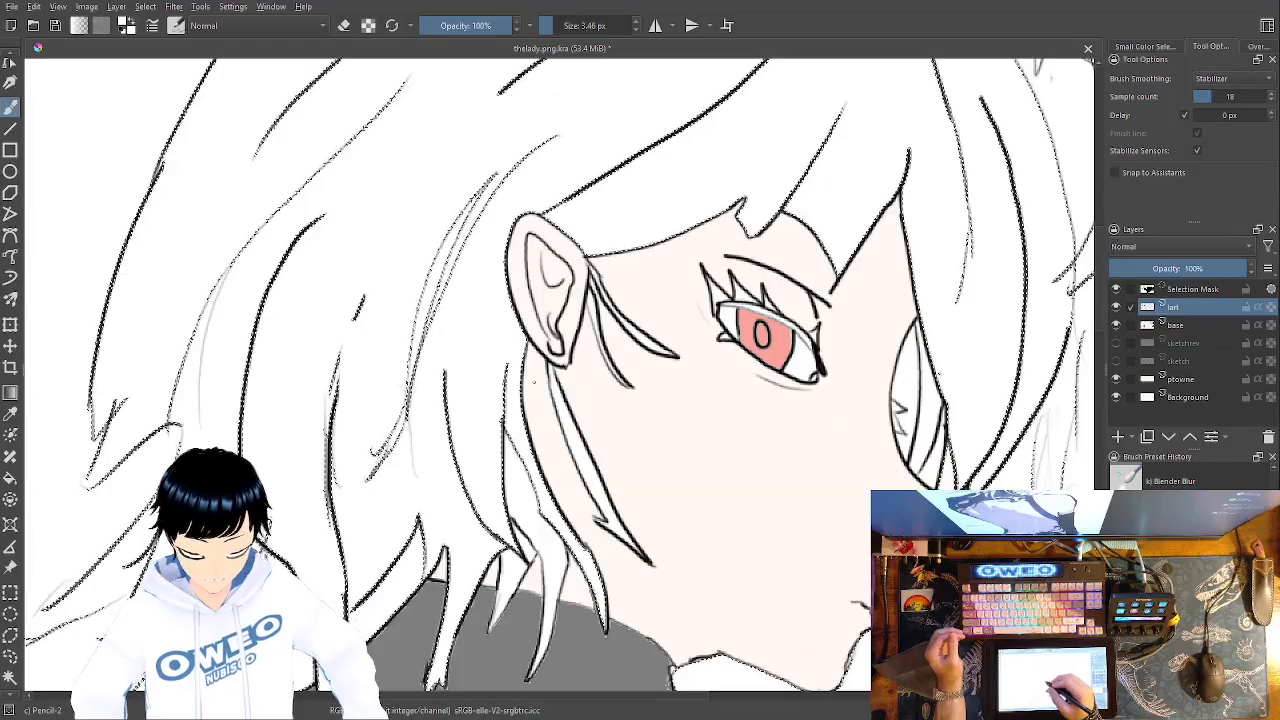
{"action": "right_click", "coordinate": [537, 377]}
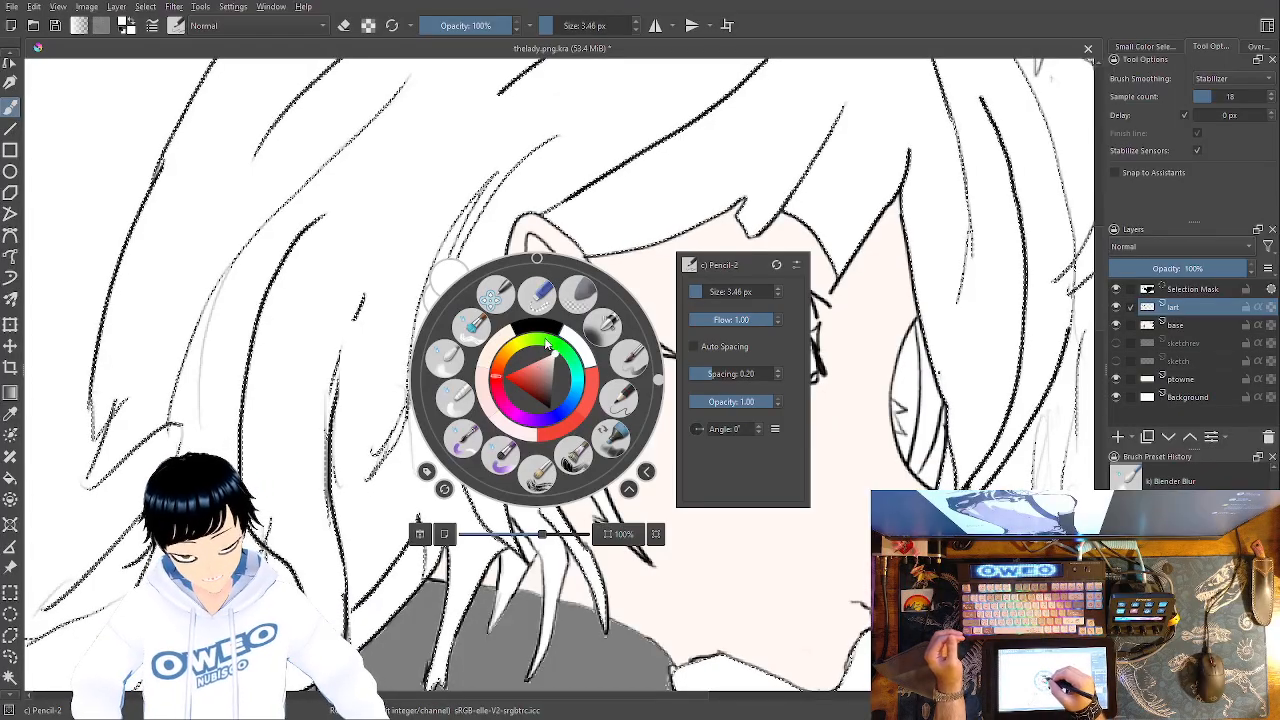
{"action": "right_click", "coordinate": [537, 377]}
{"action": "right_click", "coordinate": [549, 316]}
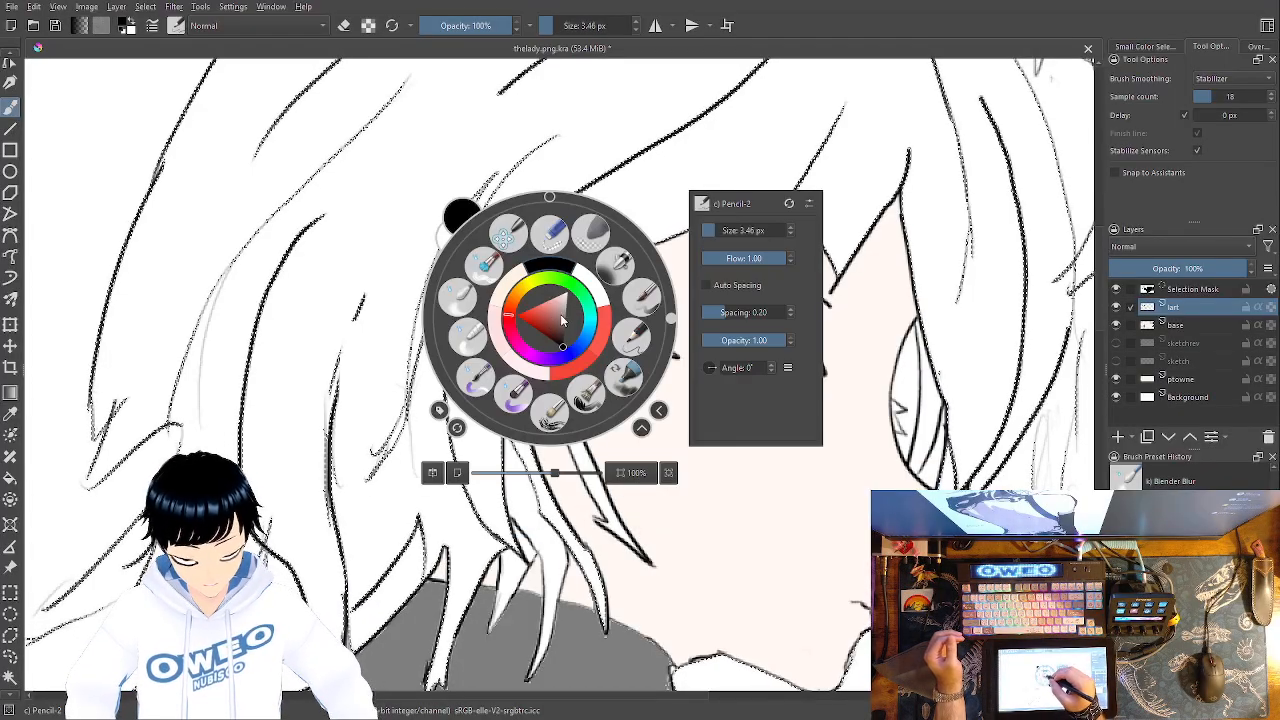
{"action": "left_click", "coordinate": [575, 310]}
{"action": "right_click", "coordinate": [575, 307]}
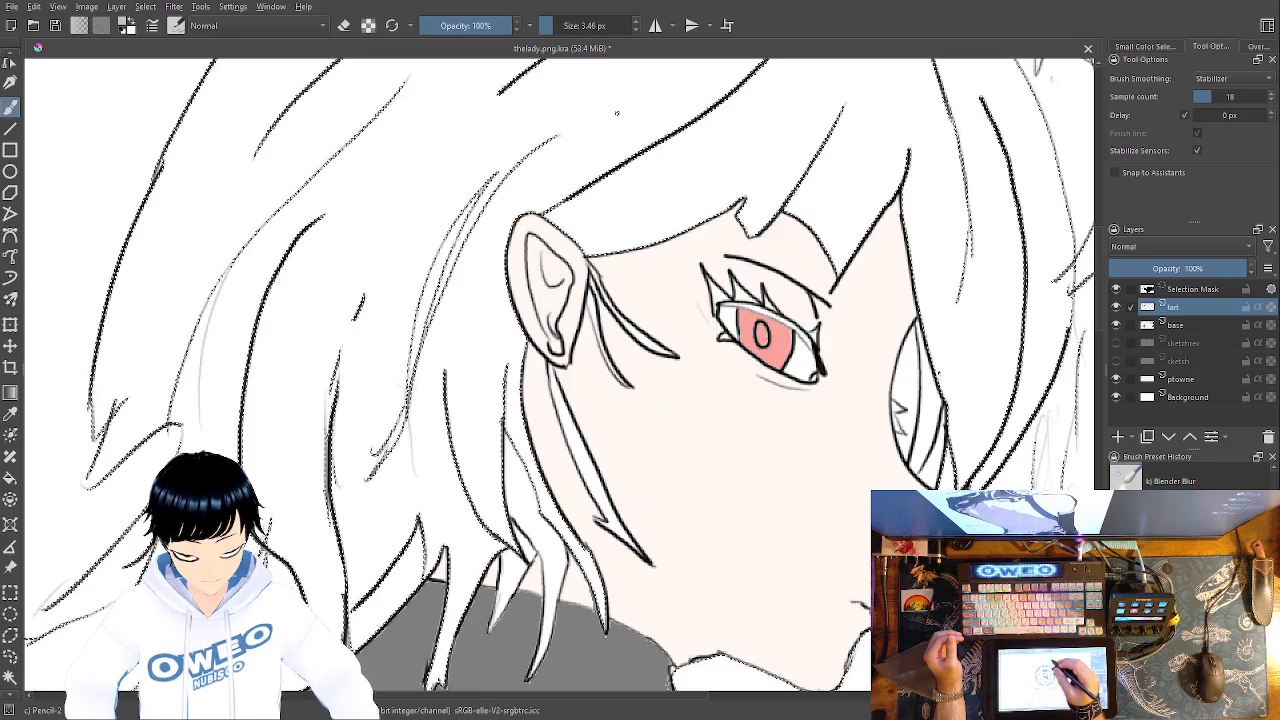
Try grey strokes down the front hair lock with a 40 px Basic-5 opacity brush, and undo them
{"action": "right_click", "coordinate": [697, 198]}
{"action": "left_click", "coordinate": [793, 181]}
{"action": "right_click", "coordinate": [795, 183]}
{"action": "left_click_drag", "start_coordinate": [800, 180], "coordinate": [701, 404]}
{"action": "left_click_drag", "start_coordinate": [698, 309], "coordinate": [812, 480]}
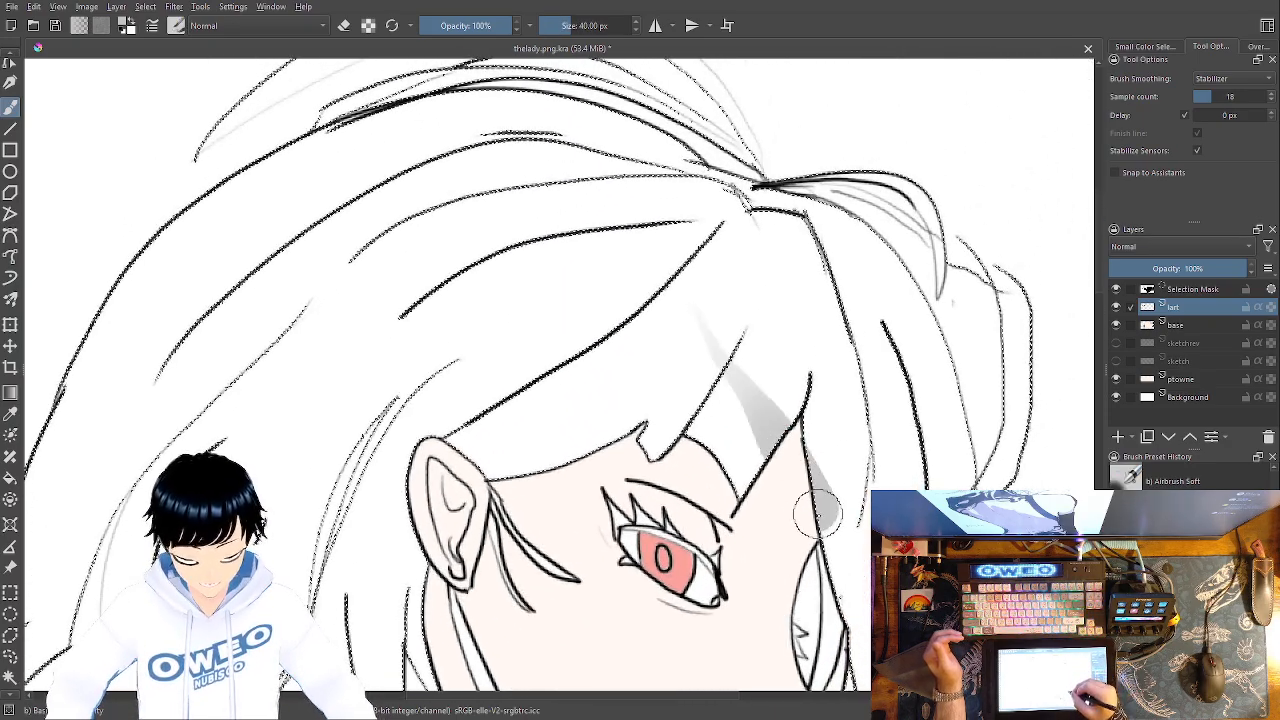
{"action": "left_click_drag", "start_coordinate": [845, 520], "coordinate": [805, 290]}
{"action": "key", "text": "ctrl+z"}
{"action": "key", "text": "ctrl+z"}
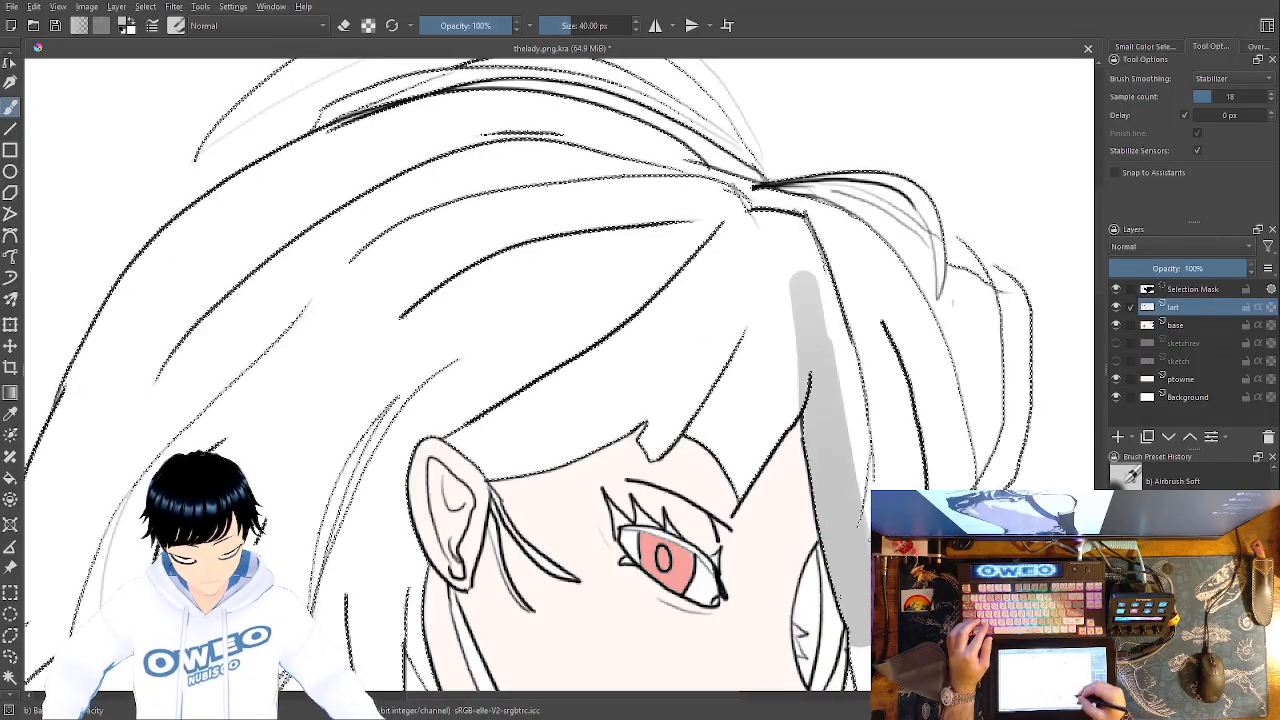
Try a paler grey on the front hair lock beside the face, and undo the strokes
{"action": "right_click", "coordinate": [806, 510]}
{"action": "left_click", "coordinate": [826, 496]}
{"action": "left_click", "coordinate": [829, 325]}
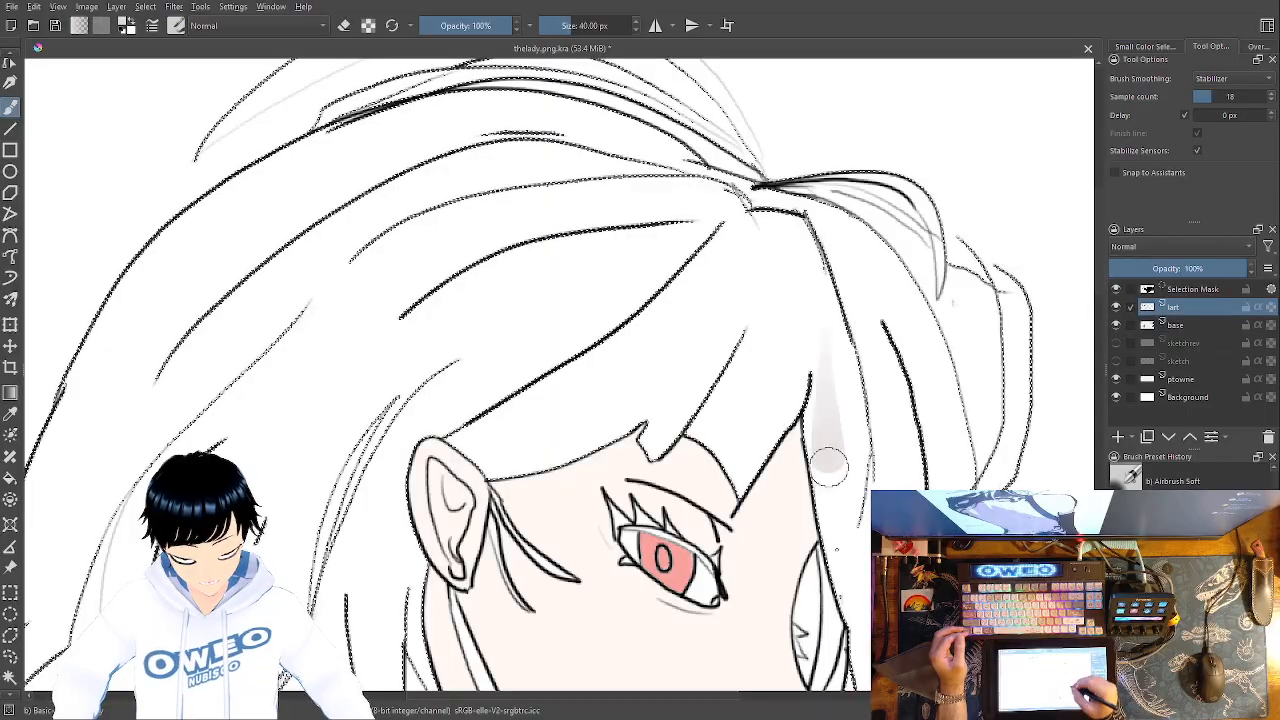
{"action": "left_click_drag", "start_coordinate": [850, 595], "coordinate": [805, 375]}
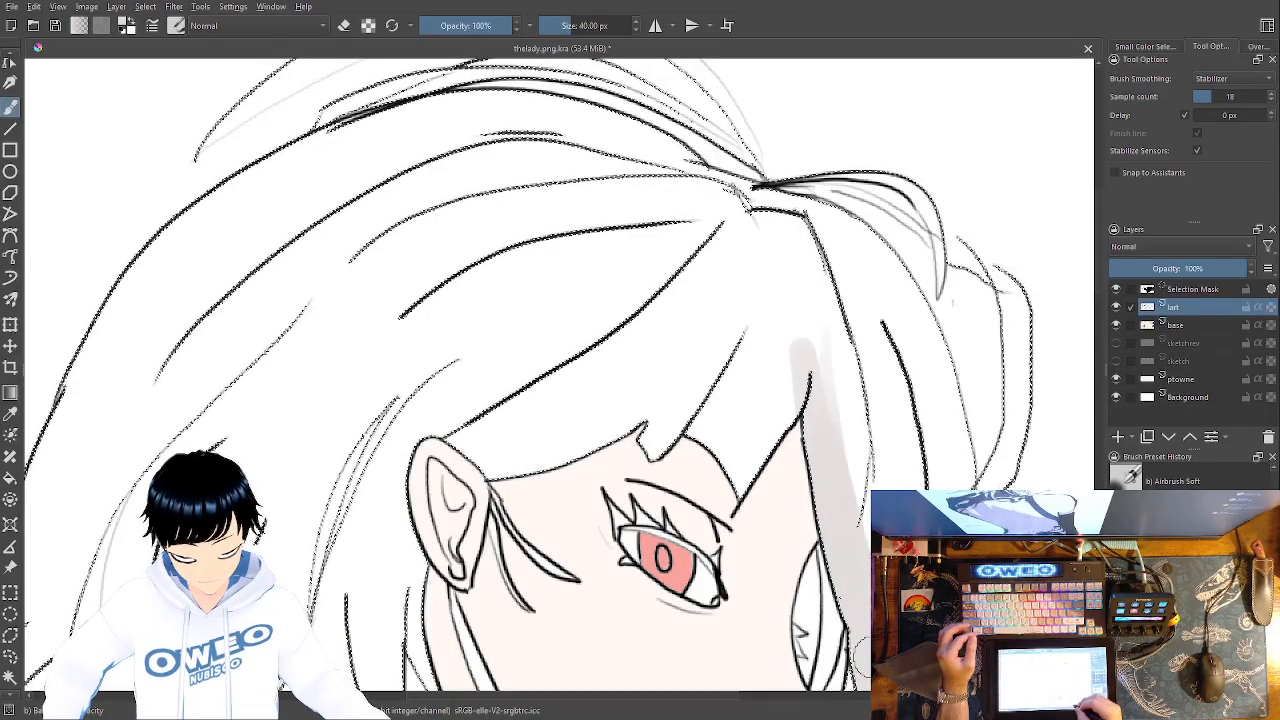
{"action": "left_click_drag", "start_coordinate": [878, 480], "coordinate": [853, 224]}
{"action": "key", "text": "ctrl+z"}
{"action": "key", "text": "ctrl+z"}
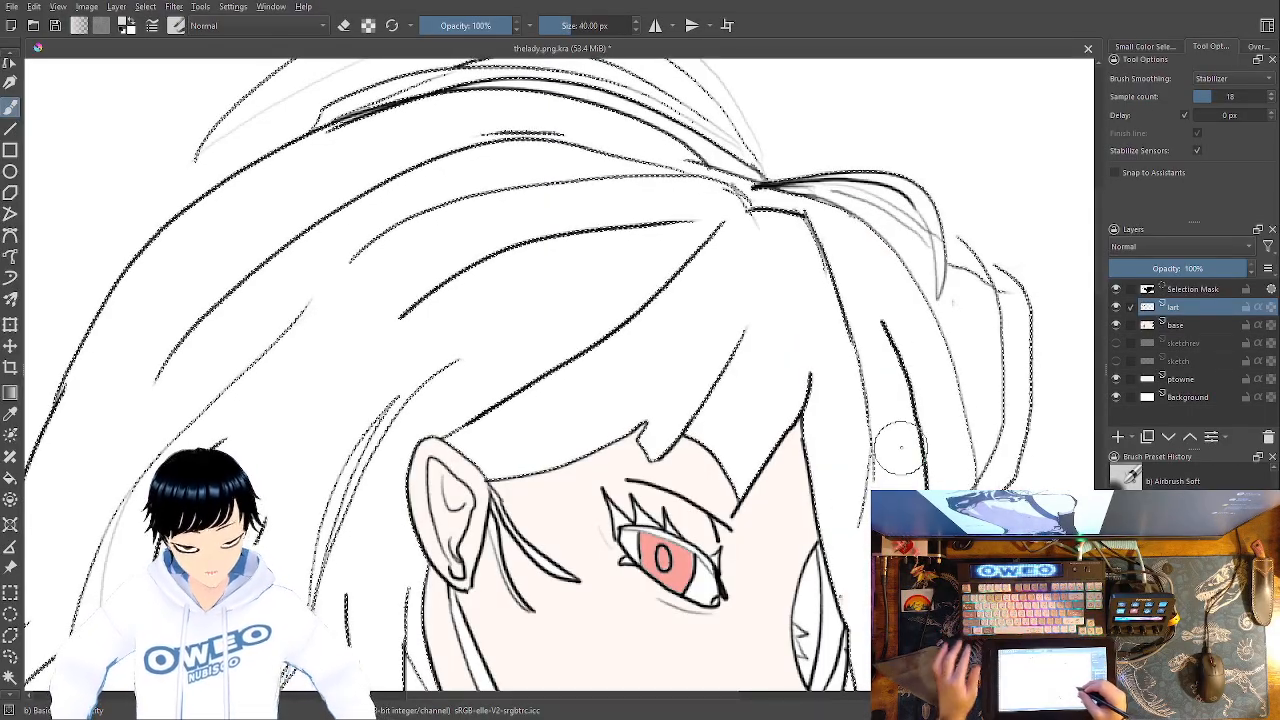
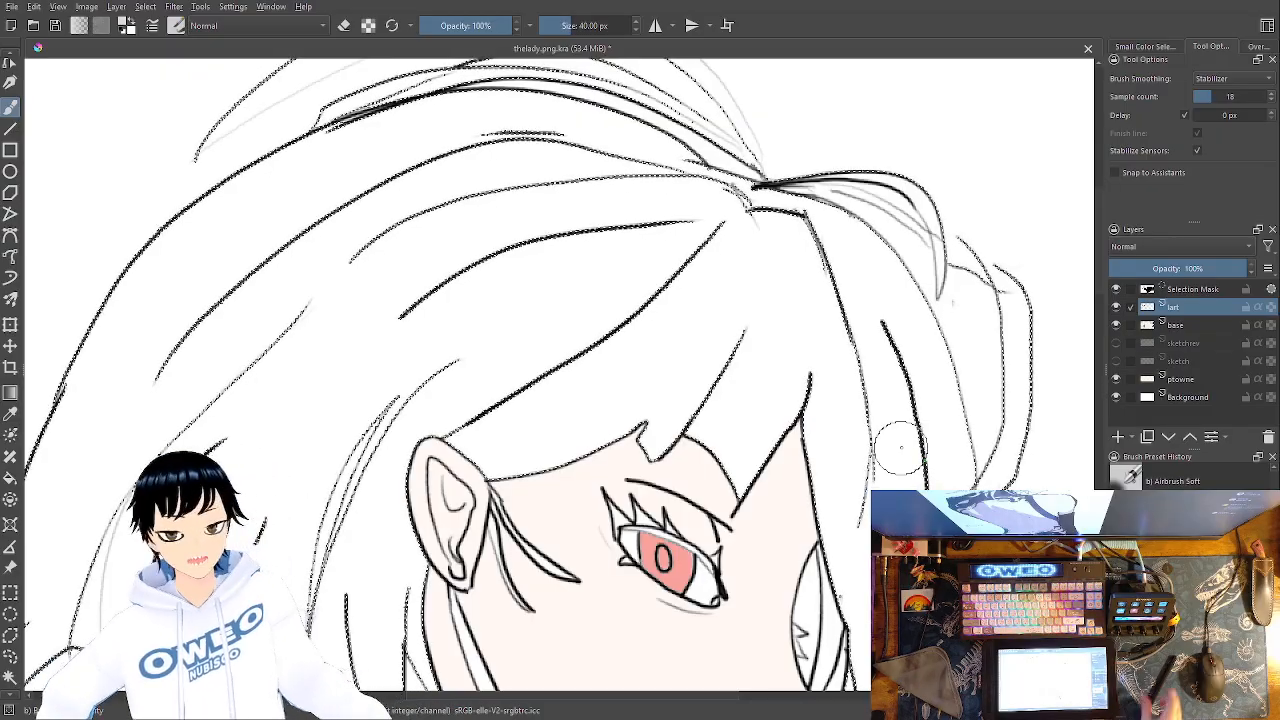
Try shading the front hair lock beside the face in a darker grey with the 40 px brush
{"action": "right_click", "coordinate": [895, 444]}
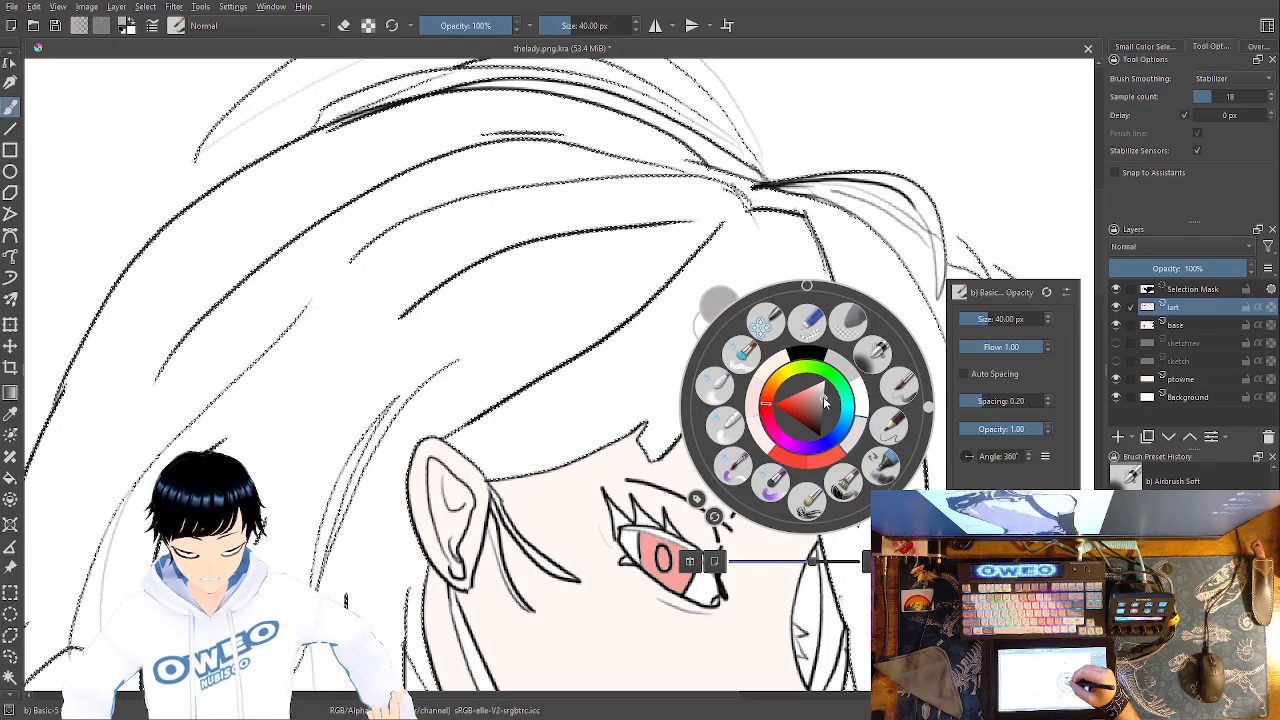
{"action": "left_click", "coordinate": [828, 252]}
{"action": "mouse_move", "coordinate": [828, 352]}
{"action": "left_mouse_down"}
{"action": "mouse_move", "coordinate": [853, 587]}
{"action": "mouse_move", "coordinate": [832, 458]}
{"action": "left_mouse_up"}
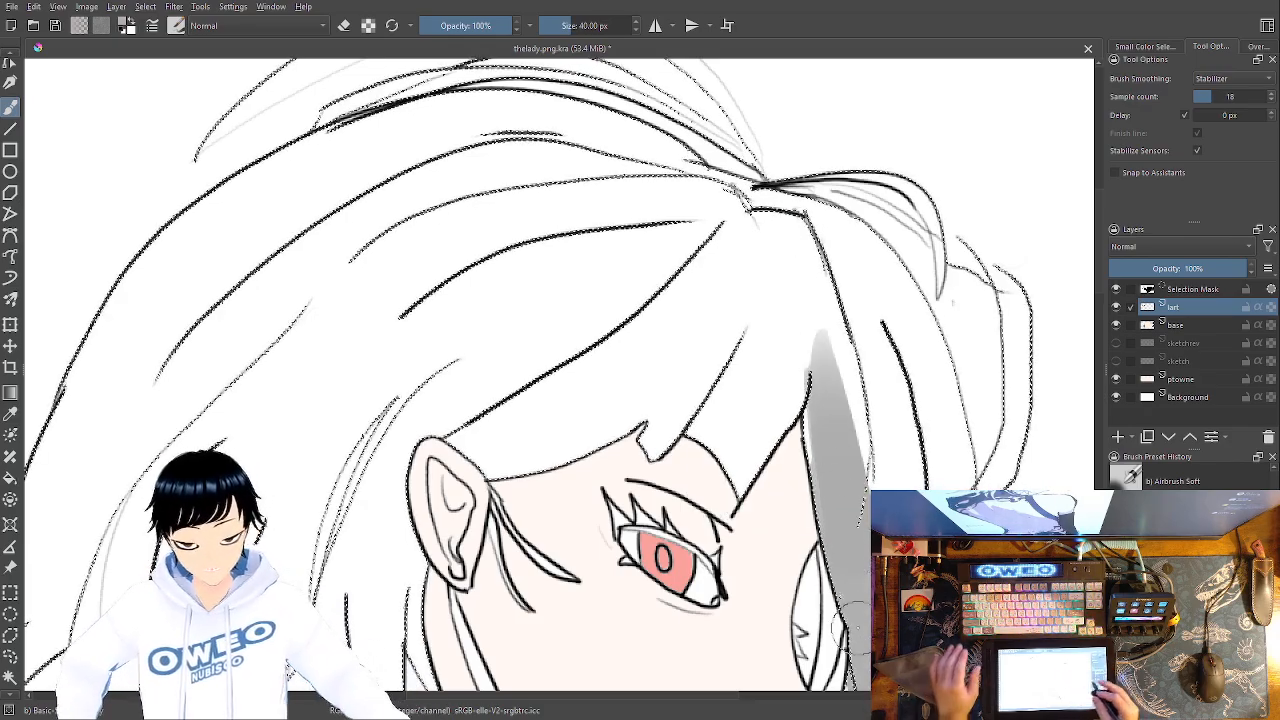
{"action": "key", "text": "ctrl+minus"}
{"action": "key", "text": "ctrl+minus"}
{"action": "key", "text": "ctrl+minus"}
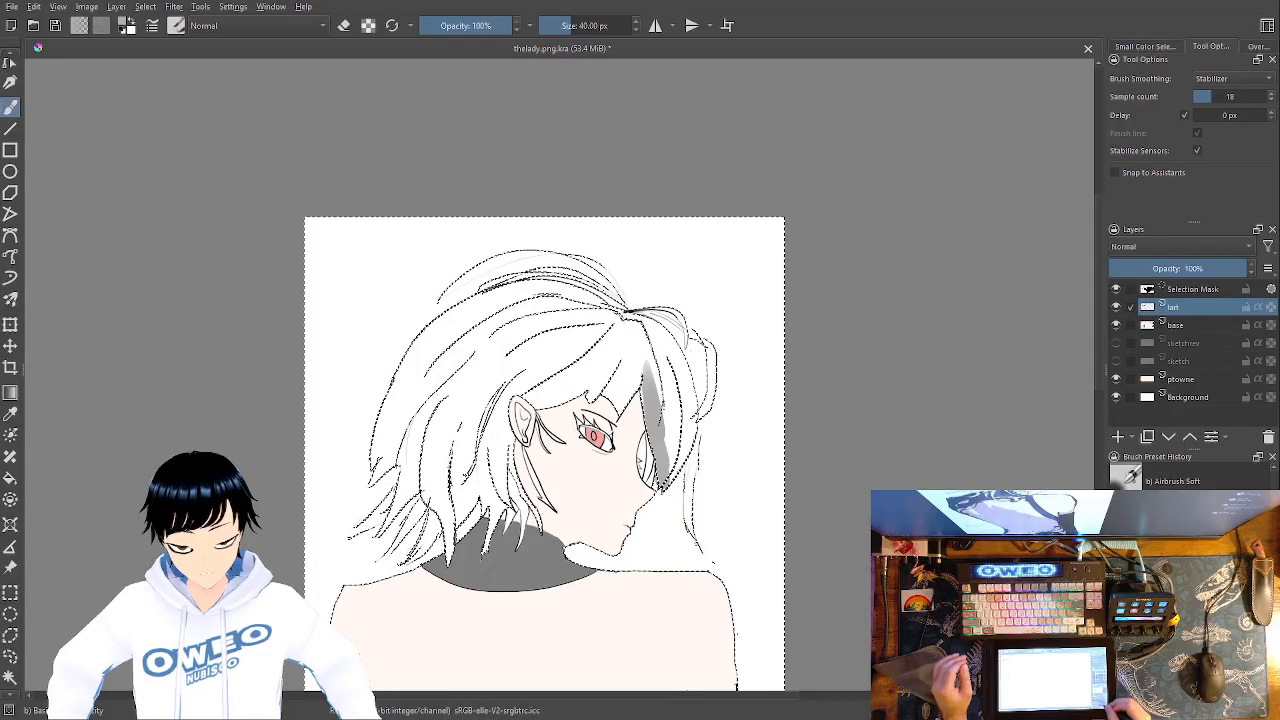
{"action": "left_click_drag", "start_coordinate": [744, 480], "coordinate": [592, 281]}
{"action": "key", "text": "ctrl+plus"}
{"action": "key", "text": "ctrl+plus"}
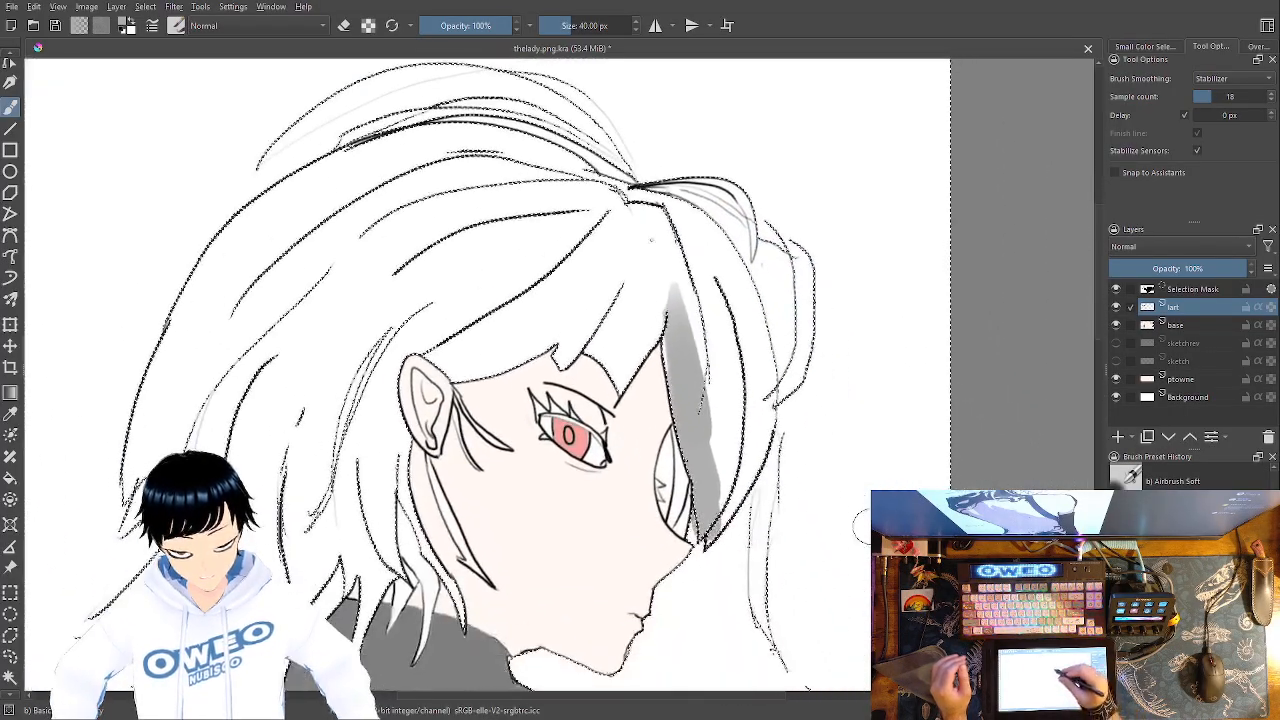
Try extending the grey over the outer front lock and along the fringe edge, and undo all grey hair strokes
{"action": "mouse_move", "coordinate": [736, 400]}
{"action": "left_mouse_down"}
{"action": "mouse_move", "coordinate": [713, 548]}
{"action": "mouse_move", "coordinate": [724, 468]}
{"action": "mouse_move", "coordinate": [735, 500]}
{"action": "mouse_move", "coordinate": [764, 428]}
{"action": "mouse_move", "coordinate": [768, 454]}
{"action": "left_mouse_up"}
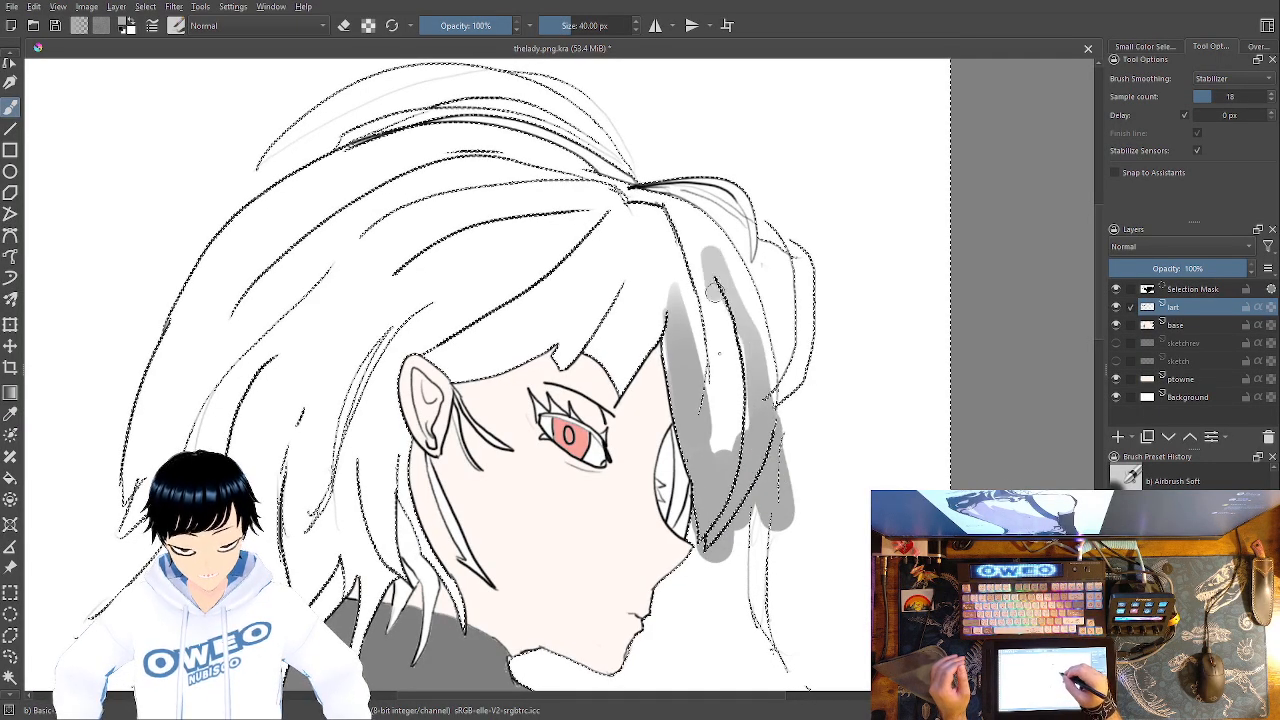
{"action": "left_click_drag", "start_coordinate": [645, 330], "coordinate": [488, 345]}
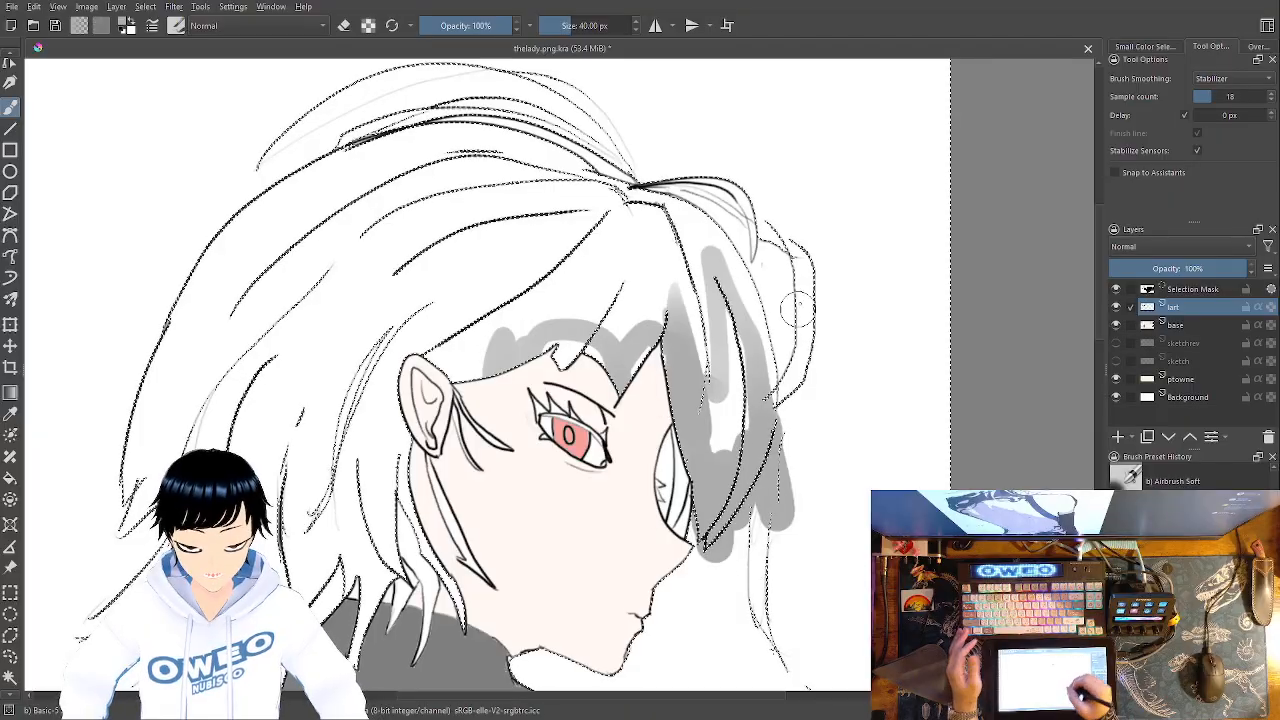
{"action": "key", "text": "ctrl+z"}
{"action": "key", "text": "ctrl+z"}
{"action": "key", "text": "ctrl+z"}
{"action": "key", "text": "ctrl+z"}
{"action": "key", "text": "ctrl+z"}
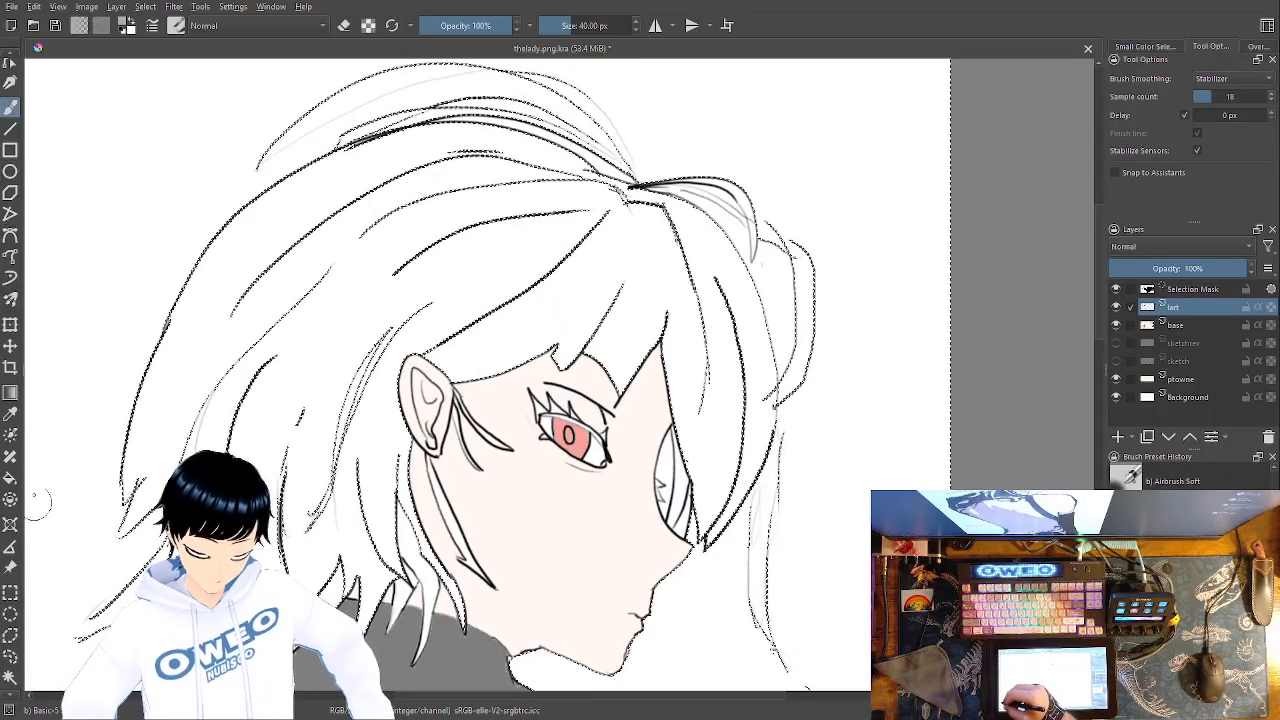
Clear the hair selection and return to the 3.46 px Pencil-2 brush with black as the paint colour
{"action": "right_click", "coordinate": [166, 375]}
{"action": "left_click", "coordinate": [254, 364]}
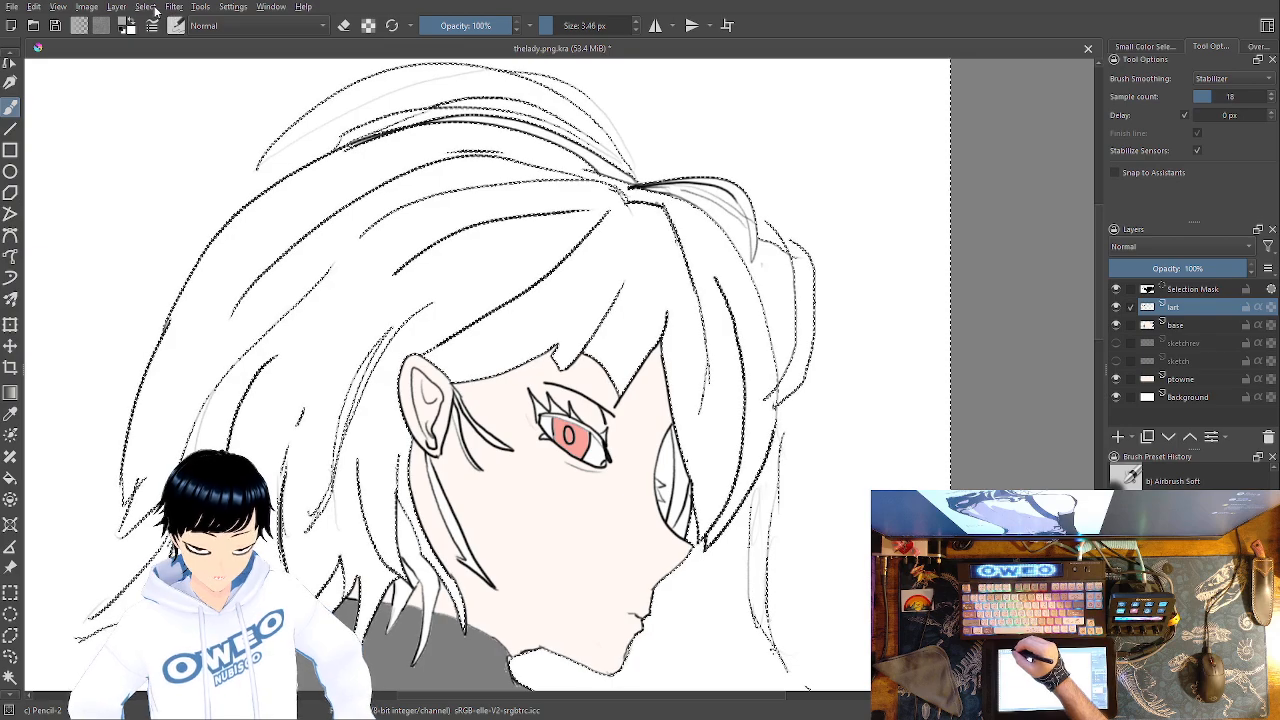
{"action": "key", "text": "ctrl+shift+a"}
{"action": "mouse_move", "coordinate": [727, 404]}
{"action": "left_mouse_down"}
{"action": "mouse_move", "coordinate": [766, 326]}
{"action": "mouse_move", "coordinate": [820, 292]}
{"action": "left_mouse_up"}
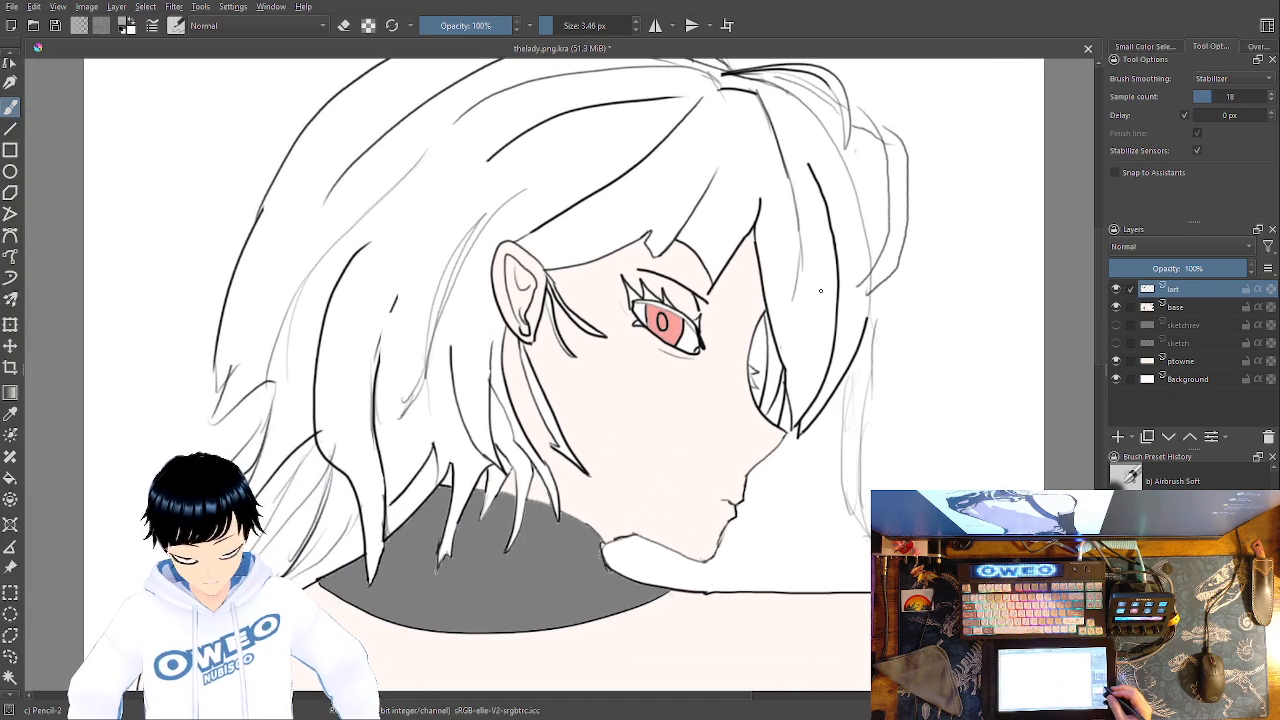
{"action": "right_click", "coordinate": [807, 512]}
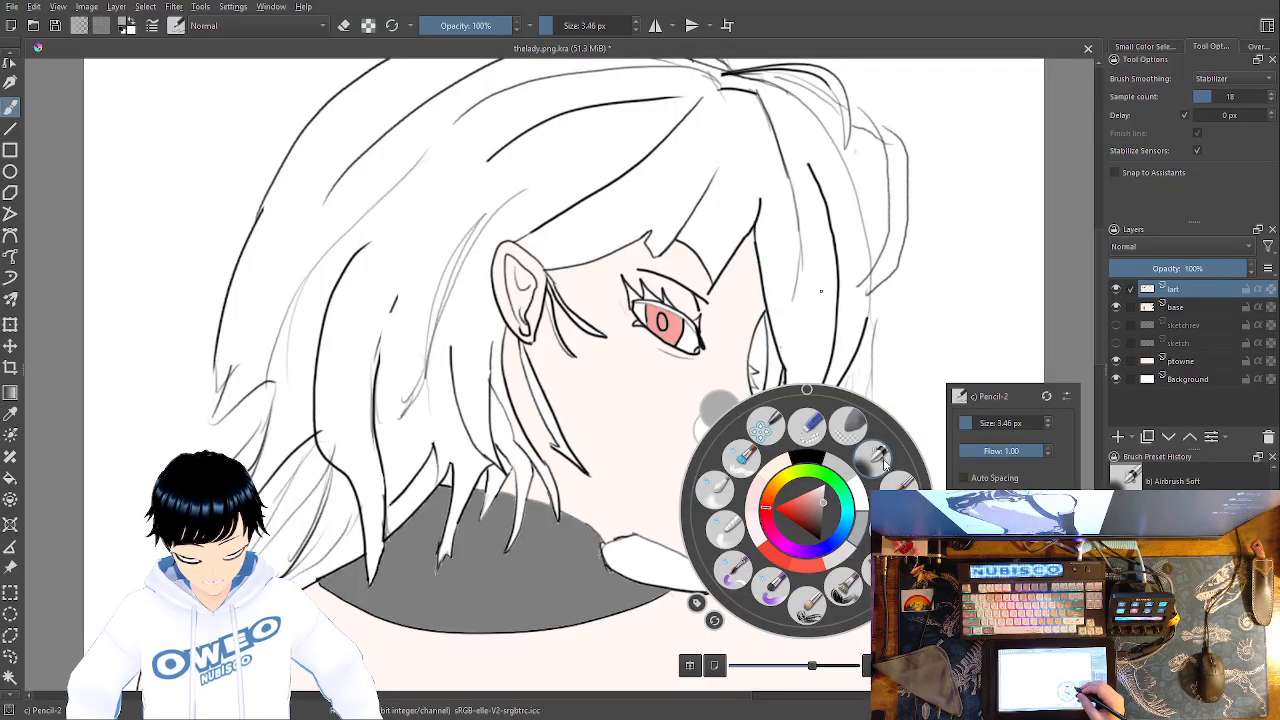
{"action": "left_click", "coordinate": [813, 462]}
{"action": "right_click", "coordinate": [807, 503]}
{"action": "left_click", "coordinate": [898, 480]}
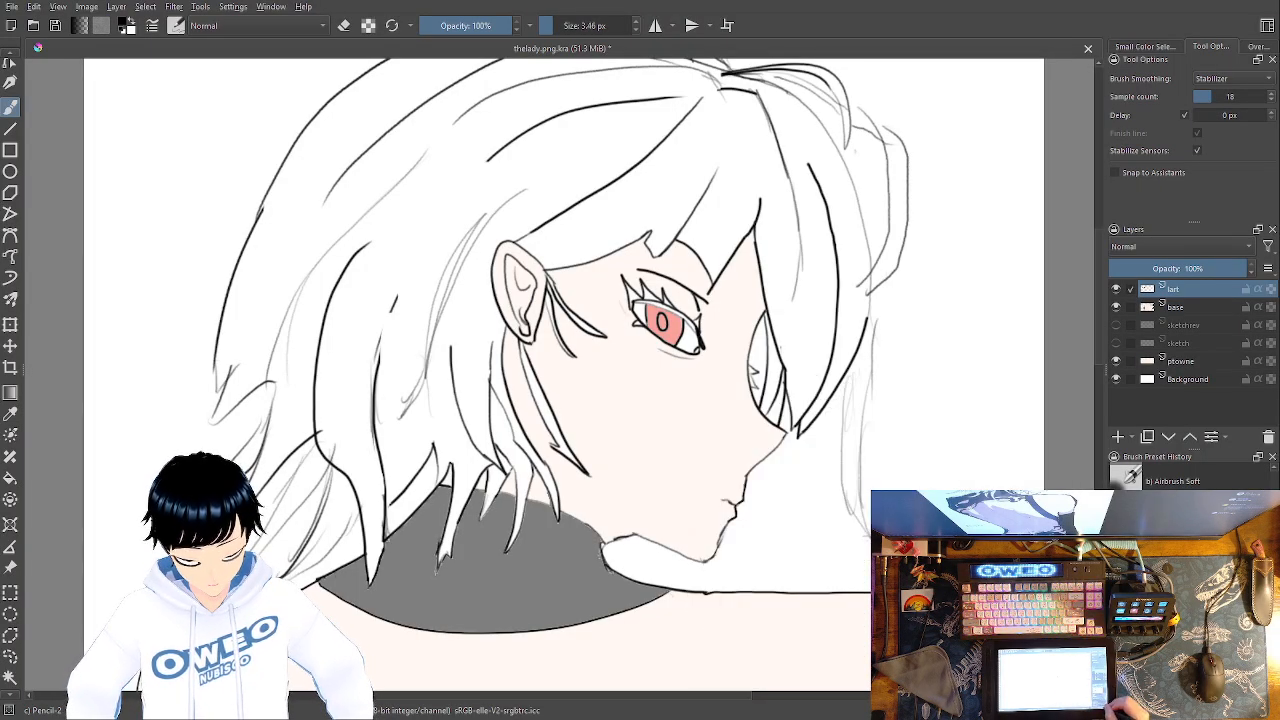
Retrace two faint hair strands at the lower back of the head in black on the line-art layer
{"action": "key", "text": "ctrl+plus"}
{"action": "key", "text": "ctrl+plus"}
{"action": "key", "text": "ctrl+plus"}
{"action": "key", "text": "ctrl+plus"}
{"action": "left_click_drag", "start_coordinate": [787, 149], "coordinate": [965, 55]}
{"action": "left_click_drag", "start_coordinate": [611, 516], "coordinate": [887, 137]}
{"action": "left_click_drag", "start_coordinate": [811, 264], "coordinate": [971, 266]}
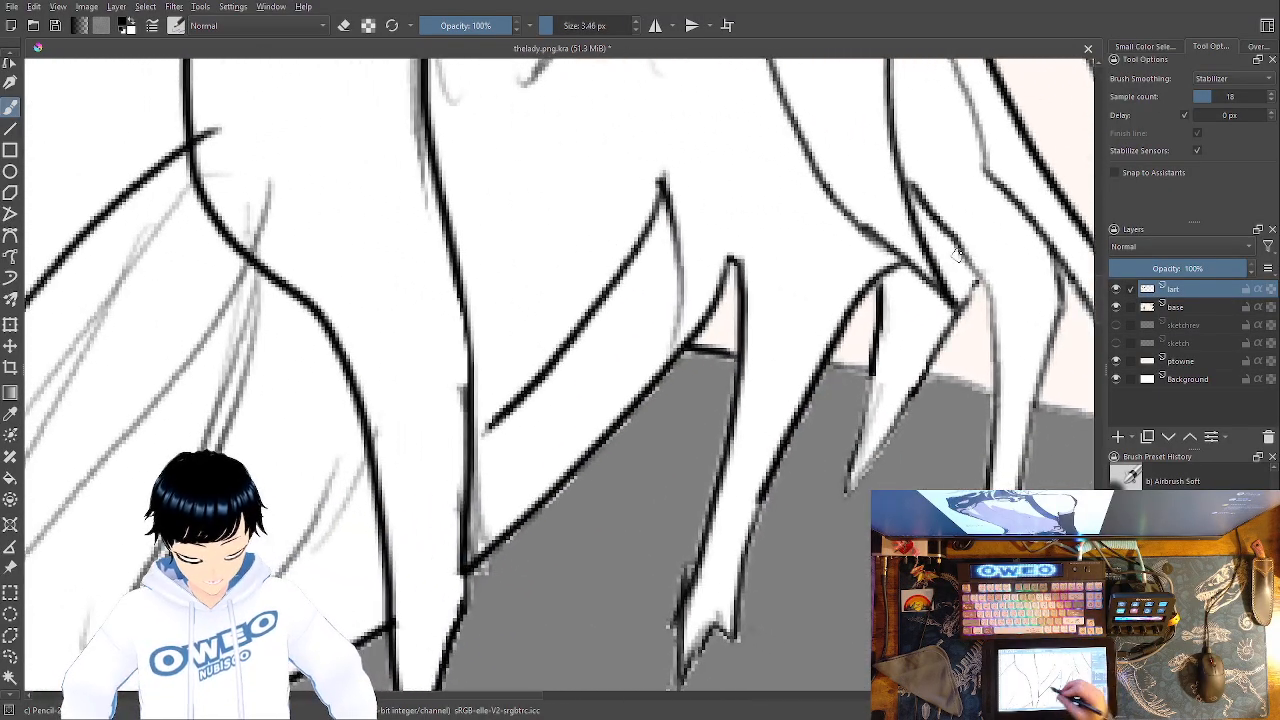
{"action": "left_click_drag", "start_coordinate": [571, 399], "coordinate": [977, 251]}
{"action": "mouse_move", "coordinate": [785, 305]}
{"action": "left_mouse_down"}
{"action": "mouse_move", "coordinate": [675, 443]}
{"action": "mouse_move", "coordinate": [551, 537]}
{"action": "mouse_move", "coordinate": [455, 572]}
{"action": "left_mouse_up"}
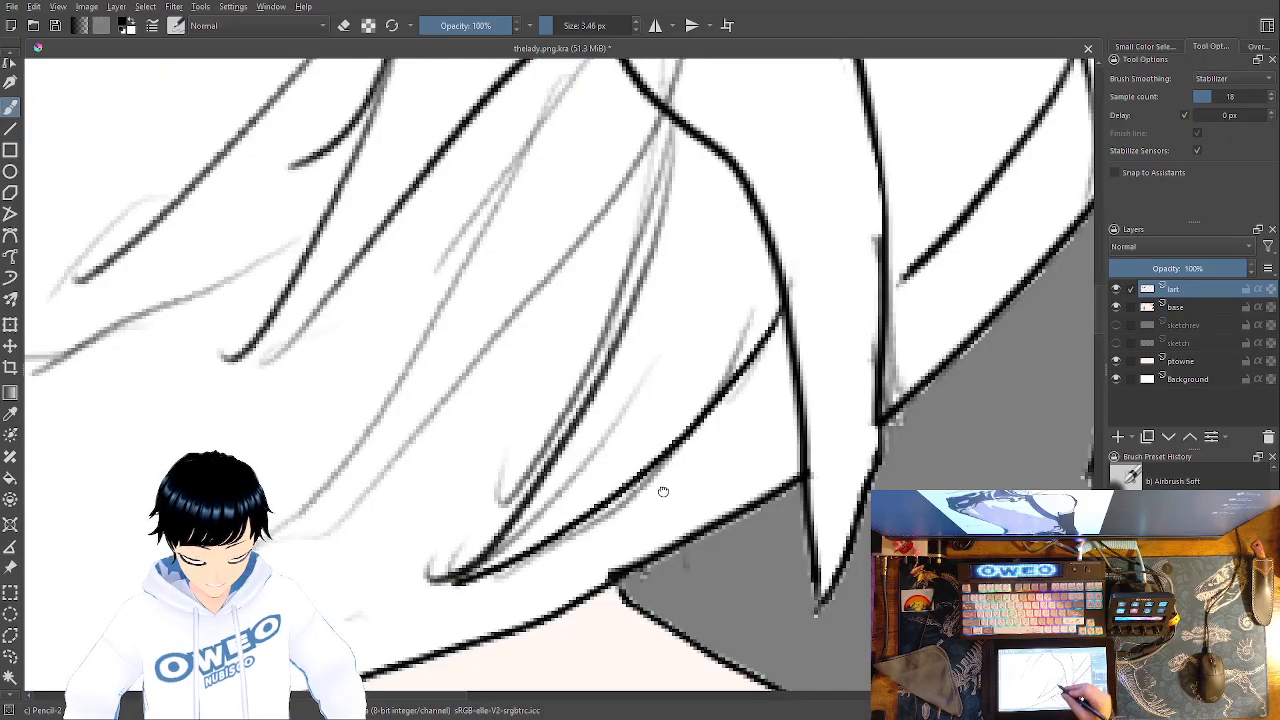
{"action": "left_click_drag", "start_coordinate": [665, 479], "coordinate": [655, 568]}
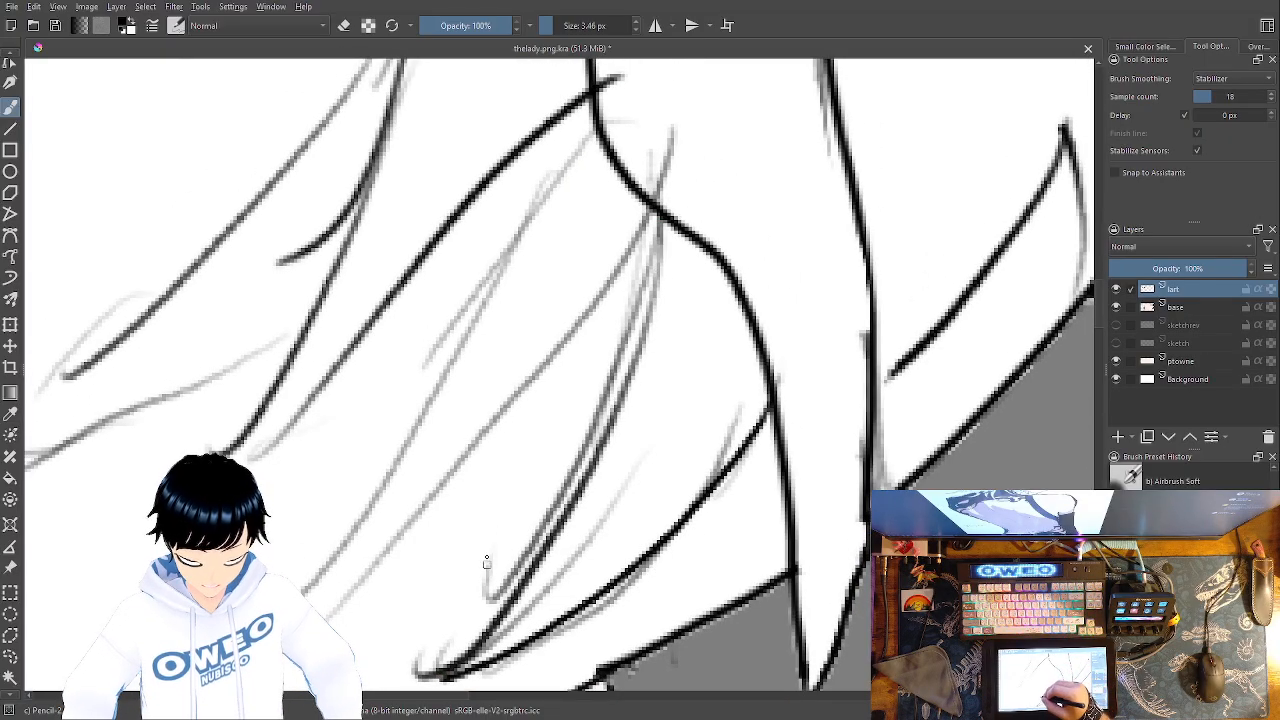
{"action": "left_click_drag", "start_coordinate": [493, 489], "coordinate": [698, 473]}
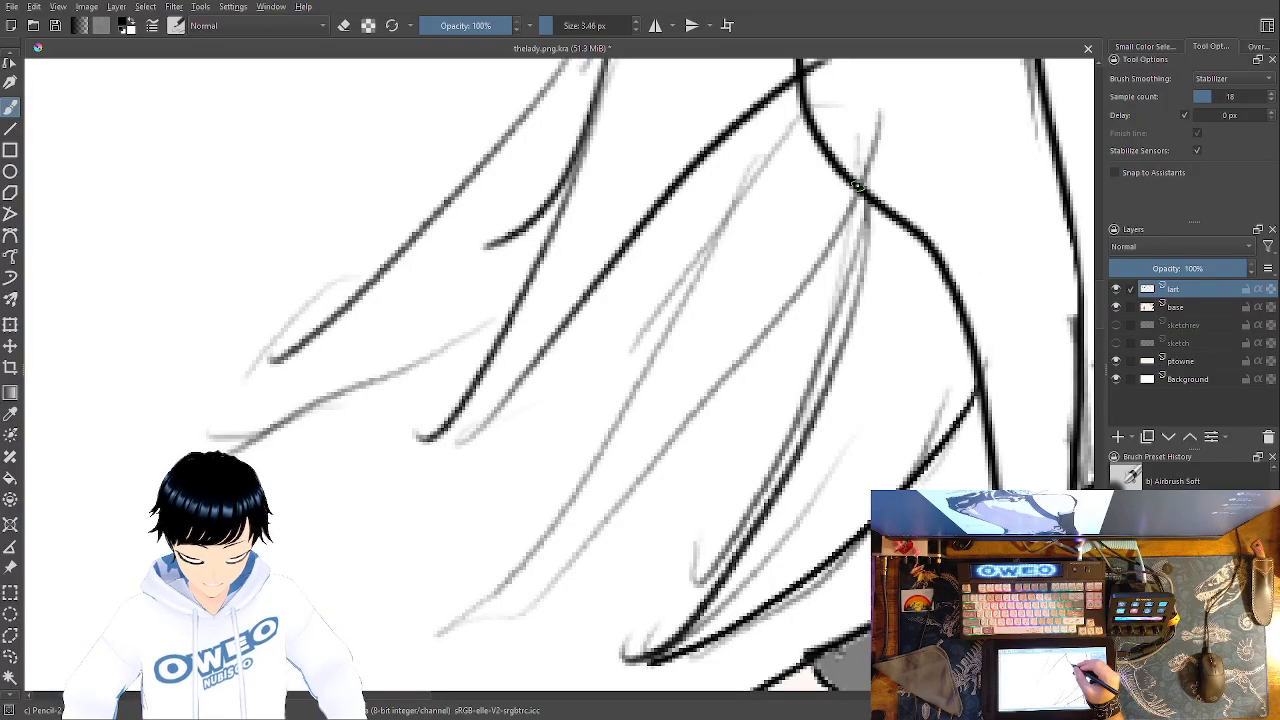
{"action": "mouse_move", "coordinate": [858, 186]}
{"action": "left_mouse_down"}
{"action": "mouse_move", "coordinate": [506, 617]}
{"action": "mouse_move", "coordinate": [453, 617]}
{"action": "left_mouse_up"}
{"action": "mouse_move", "coordinate": [806, 112]}
{"action": "left_mouse_down"}
{"action": "mouse_move", "coordinate": [530, 550]}
{"action": "mouse_move", "coordinate": [437, 633]}
{"action": "left_mouse_up"}
{"action": "left_click_drag", "start_coordinate": [701, 376], "coordinate": [853, 263]}
Erase the stray line near the tips of the retraced strands with an eraser brush and return to Pencil-2
{"action": "right_click", "coordinate": [710, 498]}
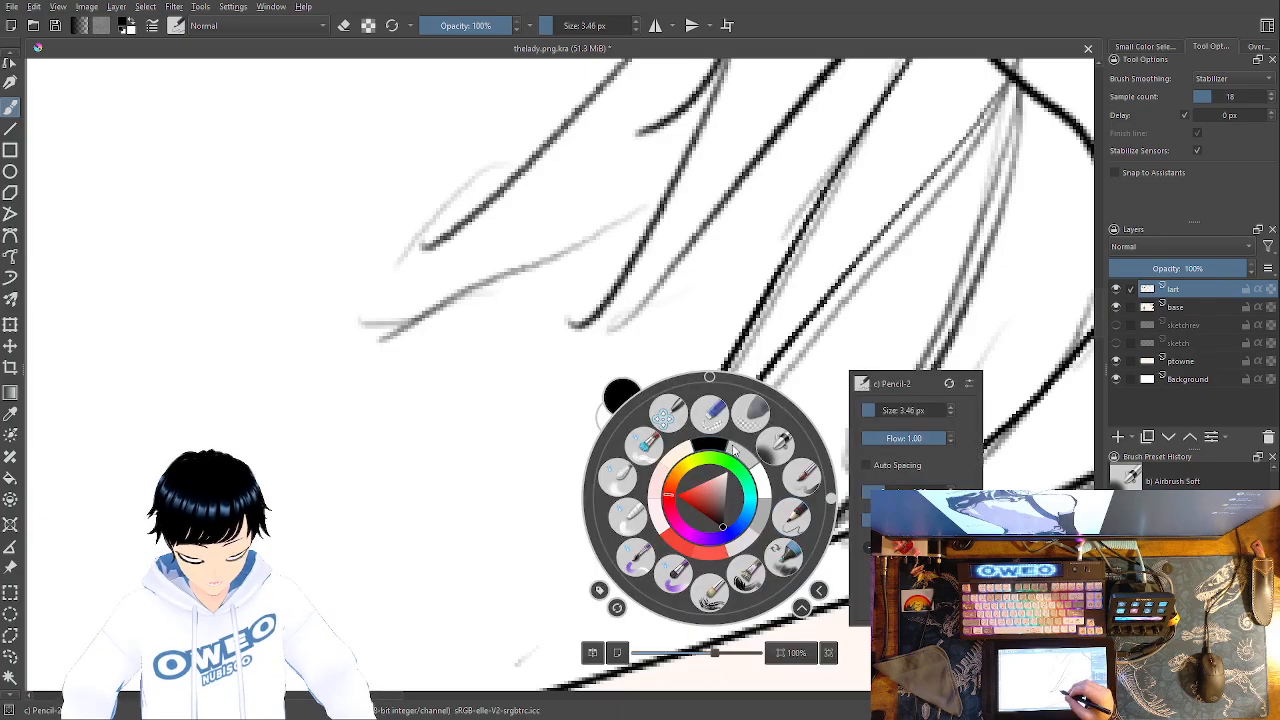
{"action": "left_click", "coordinate": [731, 418]}
{"action": "left_click_drag", "start_coordinate": [605, 545], "coordinate": [609, 492]}
{"action": "right_click", "coordinate": [717, 493]}
{"action": "left_click", "coordinate": [798, 511]}
{"action": "left_click_drag", "start_coordinate": [735, 362], "coordinate": [645, 605]}
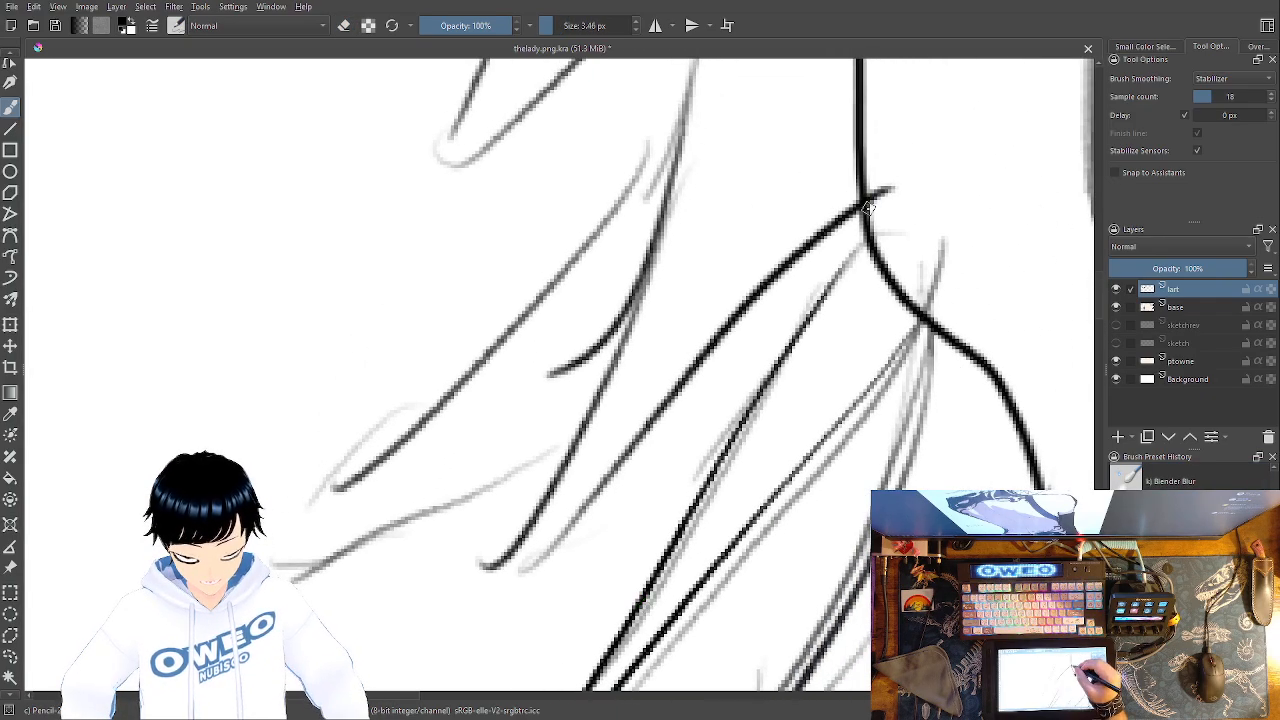
Retrace the long lower back hair strand in black, erase the stray overshoot beside its upper end and return to Pencil-2
{"action": "mouse_move", "coordinate": [855, 205]}
{"action": "left_mouse_down"}
{"action": "mouse_move", "coordinate": [760, 285]}
{"action": "mouse_move", "coordinate": [545, 550]}
{"action": "mouse_move", "coordinate": [482, 605]}
{"action": "mouse_move", "coordinate": [437, 617]}
{"action": "left_mouse_up"}
{"action": "left_click_drag", "start_coordinate": [763, 511], "coordinate": [724, 582]}
{"action": "right_click", "coordinate": [837, 397]}
{"action": "left_click", "coordinate": [864, 280]}
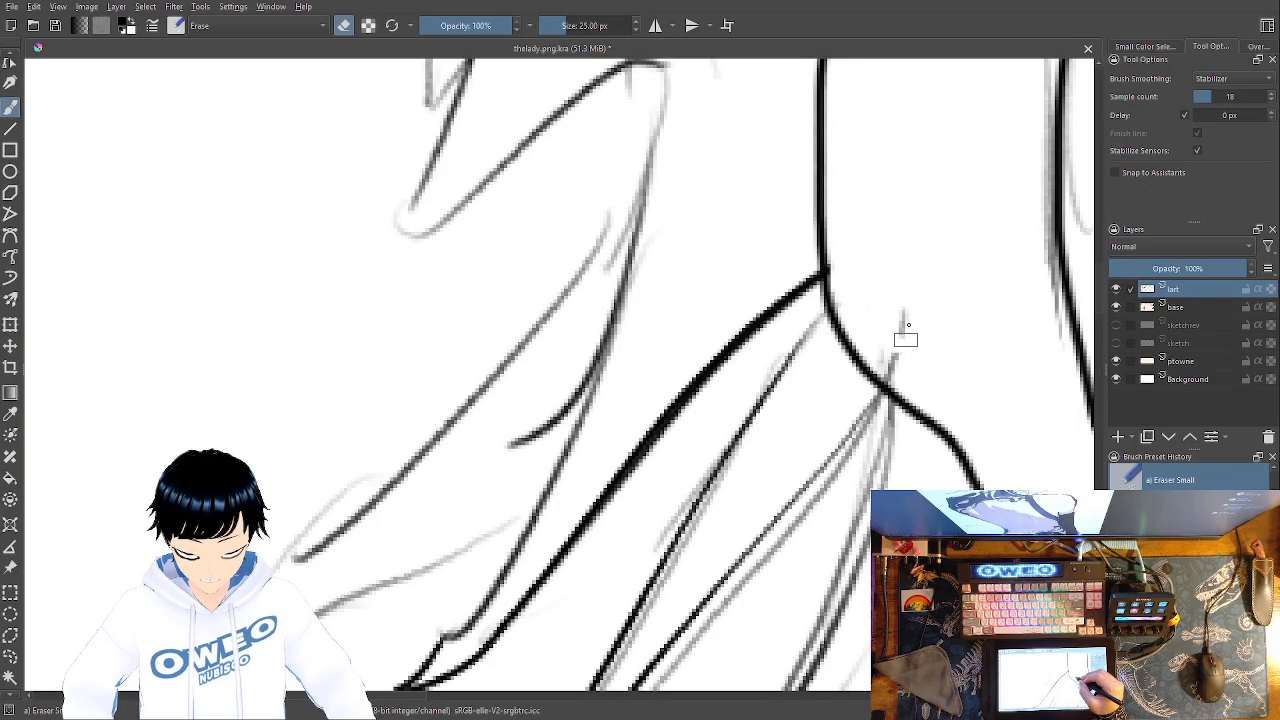
{"action": "left_click_drag", "start_coordinate": [914, 363], "coordinate": [1040, 353]}
{"action": "right_click", "coordinate": [806, 510]}
{"action": "left_click", "coordinate": [886, 529]}
Darken the faint strands of the lower back hair in black and close their open pointed tips
{"action": "mouse_move", "coordinate": [711, 533]}
{"action": "left_mouse_down"}
{"action": "mouse_move", "coordinate": [950, 367]}
{"action": "mouse_move", "coordinate": [772, 405]}
{"action": "mouse_move", "coordinate": [640, 468]}
{"action": "left_mouse_up"}
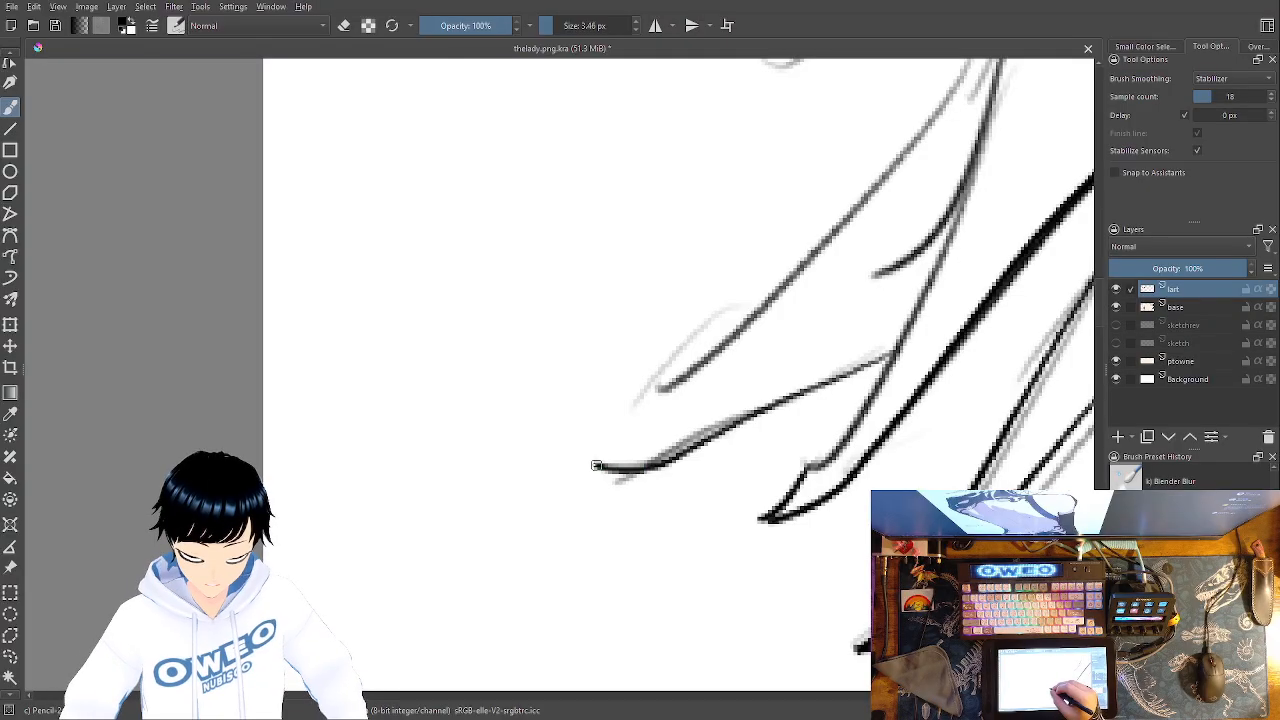
{"action": "mouse_move", "coordinate": [653, 396]}
{"action": "left_mouse_down"}
{"action": "mouse_move", "coordinate": [570, 437]}
{"action": "mouse_move", "coordinate": [575, 428]}
{"action": "mouse_move", "coordinate": [762, 599]}
{"action": "mouse_move", "coordinate": [763, 618]}
{"action": "mouse_move", "coordinate": [980, 190]}
{"action": "mouse_move", "coordinate": [961, 243]}
{"action": "mouse_move", "coordinate": [900, 300]}
{"action": "left_mouse_up"}
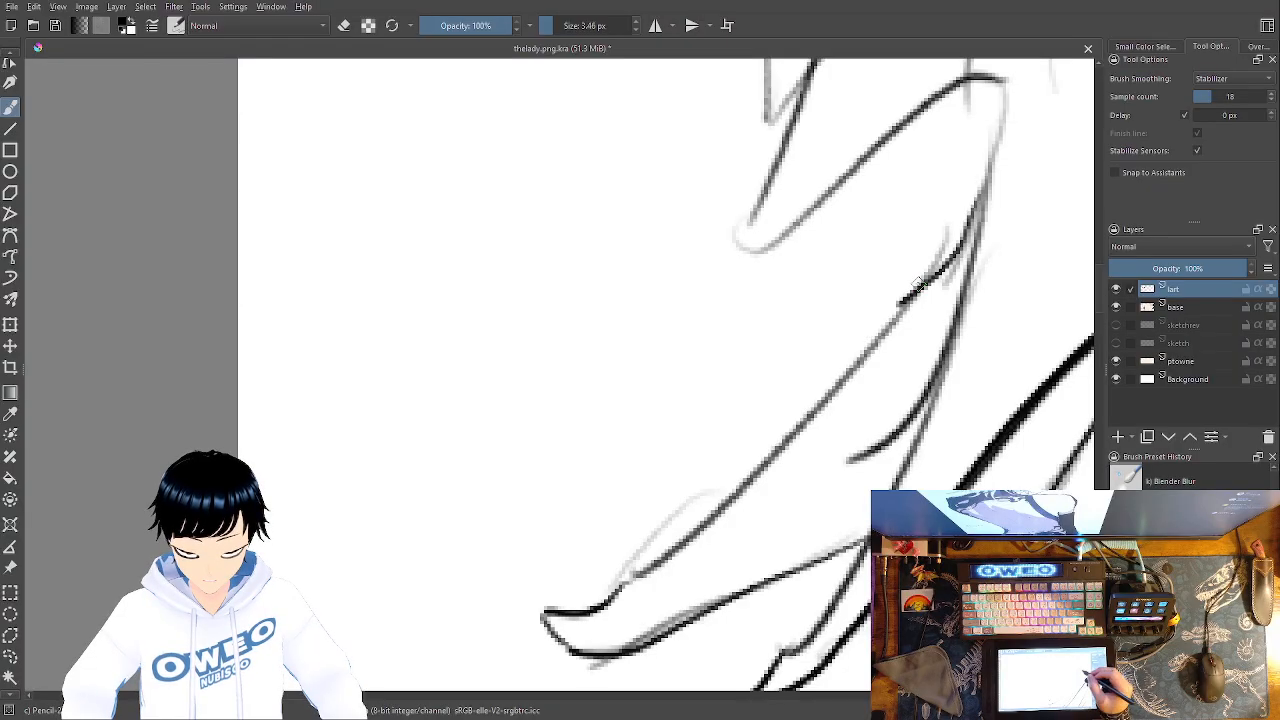
{"action": "mouse_move", "coordinate": [686, 543]}
{"action": "left_mouse_down"}
{"action": "mouse_move", "coordinate": [629, 595]}
{"action": "mouse_move", "coordinate": [622, 675]}
{"action": "left_mouse_up"}
{"action": "left_click_drag", "start_coordinate": [985, 240], "coordinate": [968, 316]}
{"action": "mouse_move", "coordinate": [935, 213]}
{"action": "left_mouse_down"}
{"action": "mouse_move", "coordinate": [810, 332]}
{"action": "mouse_move", "coordinate": [730, 368]}
{"action": "left_mouse_up"}
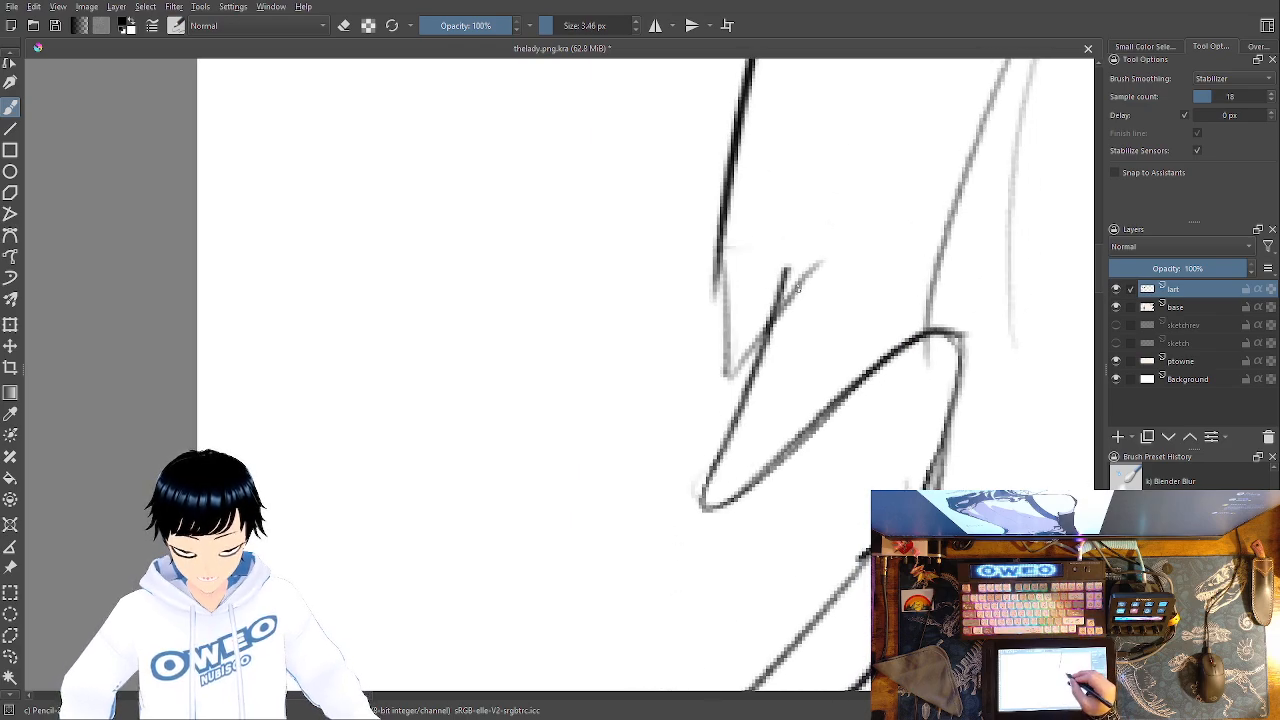
Close the gap between the spiky back lock and the outer back hair outline with black strokes
{"action": "left_click_drag", "start_coordinate": [725, 333], "coordinate": [716, 258]}
{"action": "mouse_move", "coordinate": [800, 120]}
{"action": "left_mouse_down"}
{"action": "mouse_move", "coordinate": [768, 329]}
{"action": "mouse_move", "coordinate": [554, 603]}
{"action": "left_mouse_up"}
{"action": "left_click_drag", "start_coordinate": [736, 273], "coordinate": [596, 539]}
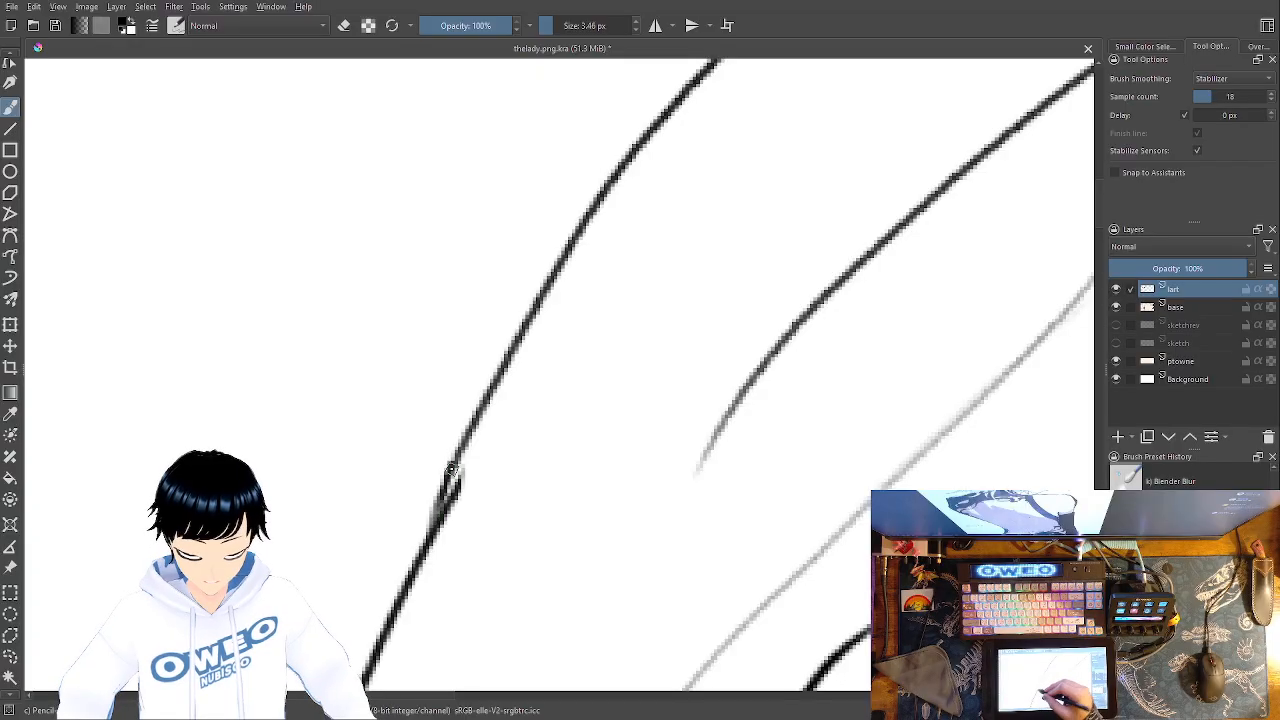
{"action": "mouse_move", "coordinate": [452, 468]}
{"action": "left_mouse_down"}
{"action": "mouse_move", "coordinate": [600, 514]}
{"action": "mouse_move", "coordinate": [514, 603]}
{"action": "mouse_move", "coordinate": [491, 569]}
{"action": "mouse_move", "coordinate": [365, 549]}
{"action": "mouse_move", "coordinate": [543, 466]}
{"action": "mouse_move", "coordinate": [786, 414]}
{"action": "mouse_move", "coordinate": [546, 471]}
{"action": "mouse_move", "coordinate": [560, 510]}
{"action": "left_mouse_up"}
Retrace the faint inner and outer arcs at the back of the raised hair loop in black
{"action": "mouse_move", "coordinate": [900, 245]}
{"action": "left_mouse_down"}
{"action": "mouse_move", "coordinate": [543, 334]}
{"action": "mouse_move", "coordinate": [320, 430]}
{"action": "mouse_move", "coordinate": [62, 578]}
{"action": "left_mouse_up"}
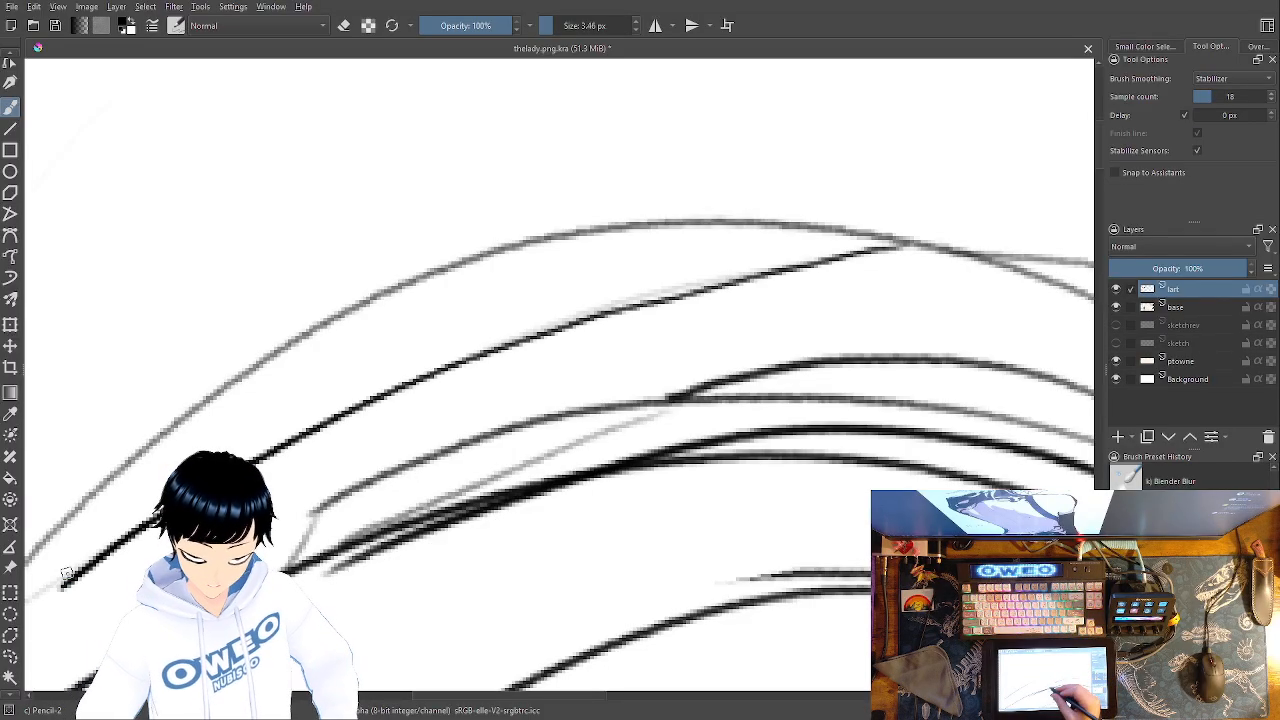
{"action": "left_click_drag", "start_coordinate": [693, 412], "coordinate": [984, 298]}
{"action": "left_click_drag", "start_coordinate": [366, 467], "coordinate": [325, 479]}
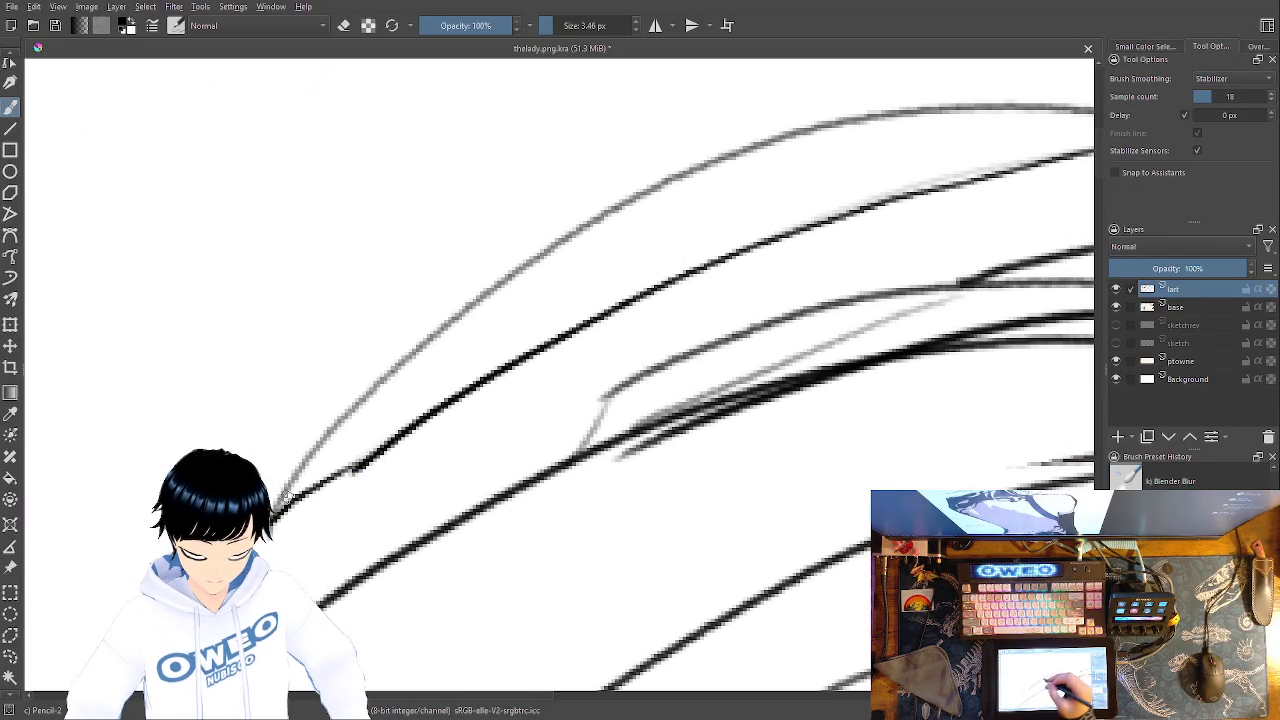
{"action": "left_click_drag", "start_coordinate": [333, 524], "coordinate": [230, 624]}
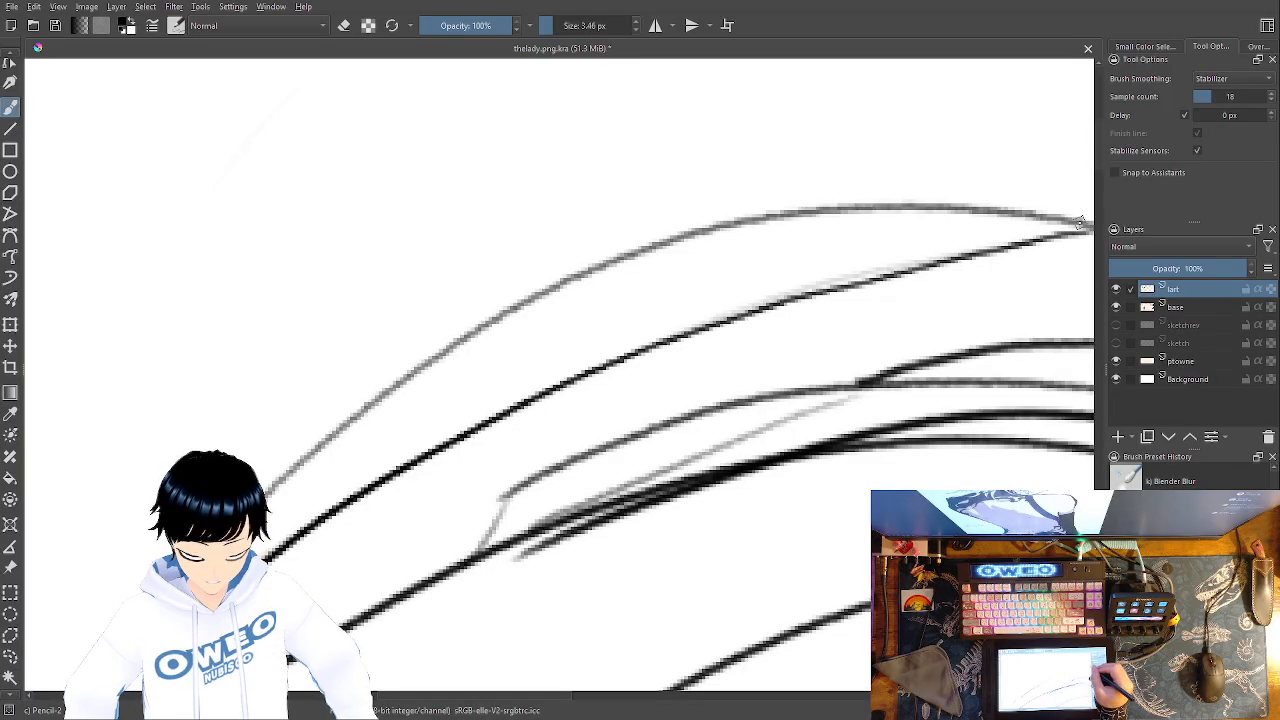
{"action": "mouse_move", "coordinate": [1088, 222]}
{"action": "left_mouse_down"}
{"action": "mouse_move", "coordinate": [957, 203]}
{"action": "mouse_move", "coordinate": [770, 211]}
{"action": "mouse_move", "coordinate": [588, 264]}
{"action": "mouse_move", "coordinate": [425, 360]}
{"action": "mouse_move", "coordinate": [323, 444]}
{"action": "left_mouse_up"}
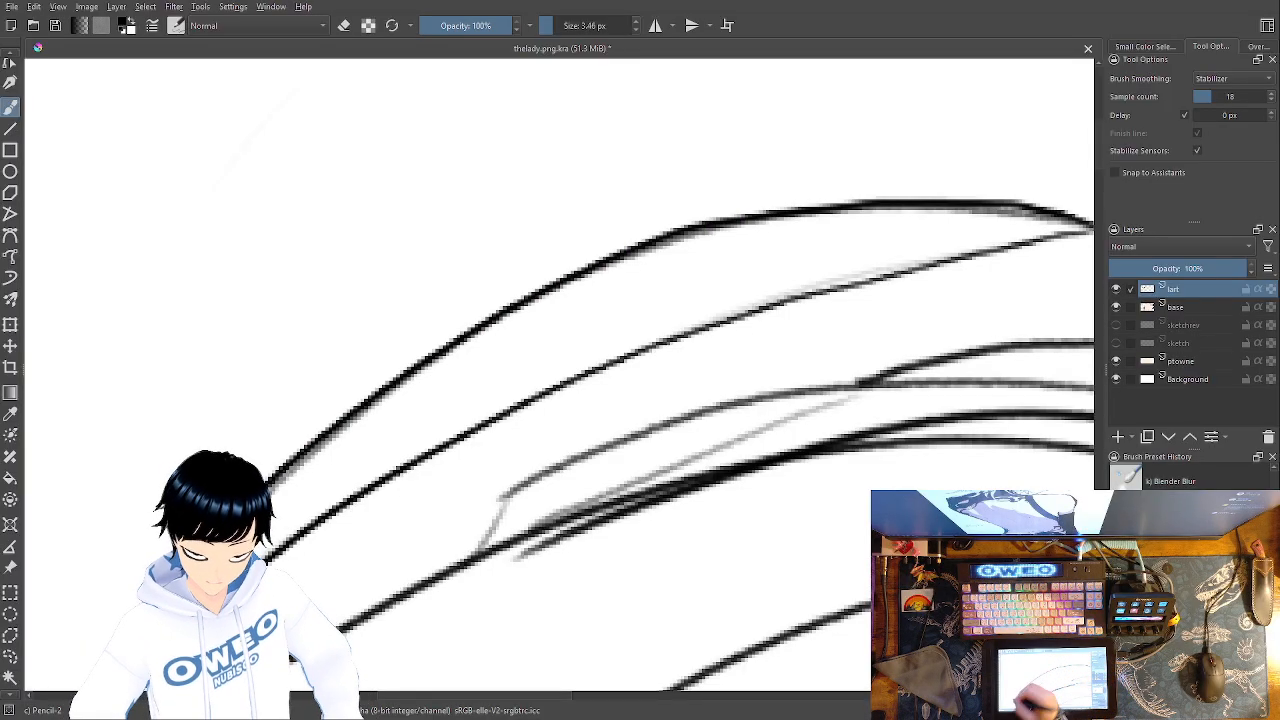
Retrace the two outer arcs of the raised hair loop in black down toward the knot
{"action": "left_click_drag", "start_coordinate": [500, 493], "coordinate": [139, 534]}
{"action": "left_click_drag", "start_coordinate": [680, 450], "coordinate": [533, 432]}
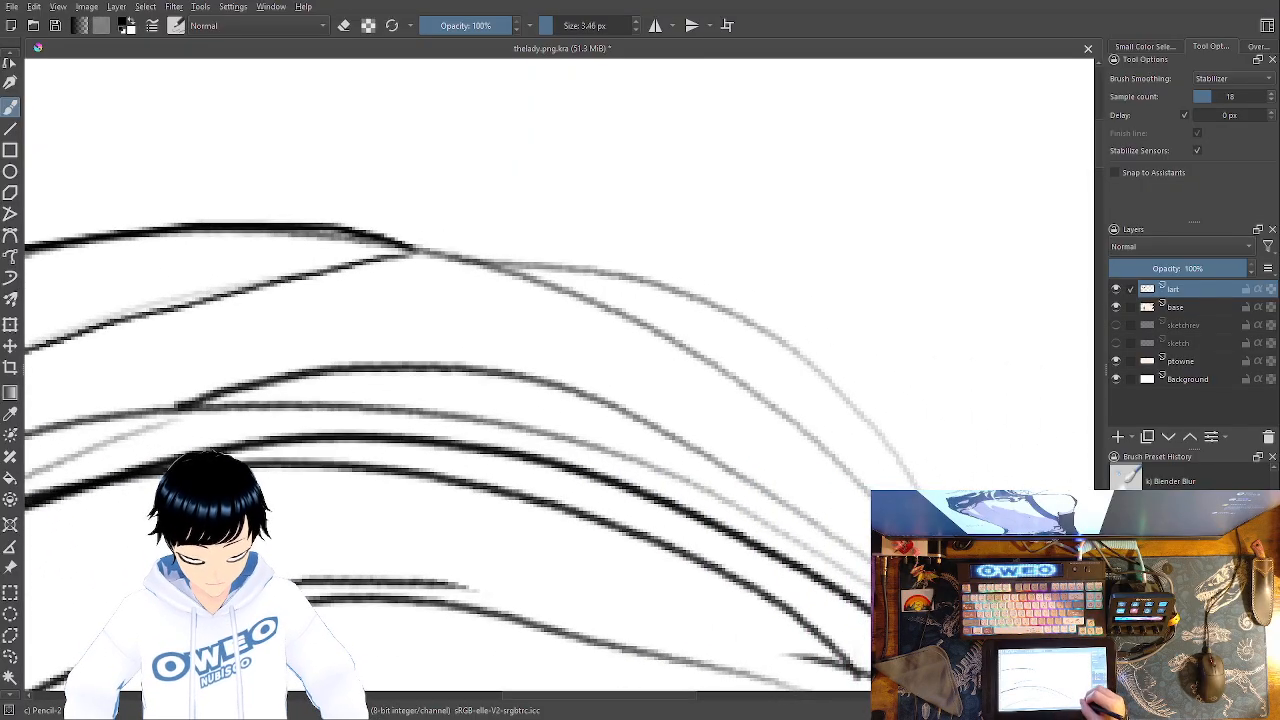
{"action": "mouse_move", "coordinate": [853, 492]}
{"action": "left_mouse_down"}
{"action": "mouse_move", "coordinate": [782, 420]}
{"action": "mouse_move", "coordinate": [668, 341]}
{"action": "mouse_move", "coordinate": [535, 278]}
{"action": "mouse_move", "coordinate": [410, 245]}
{"action": "left_mouse_up"}
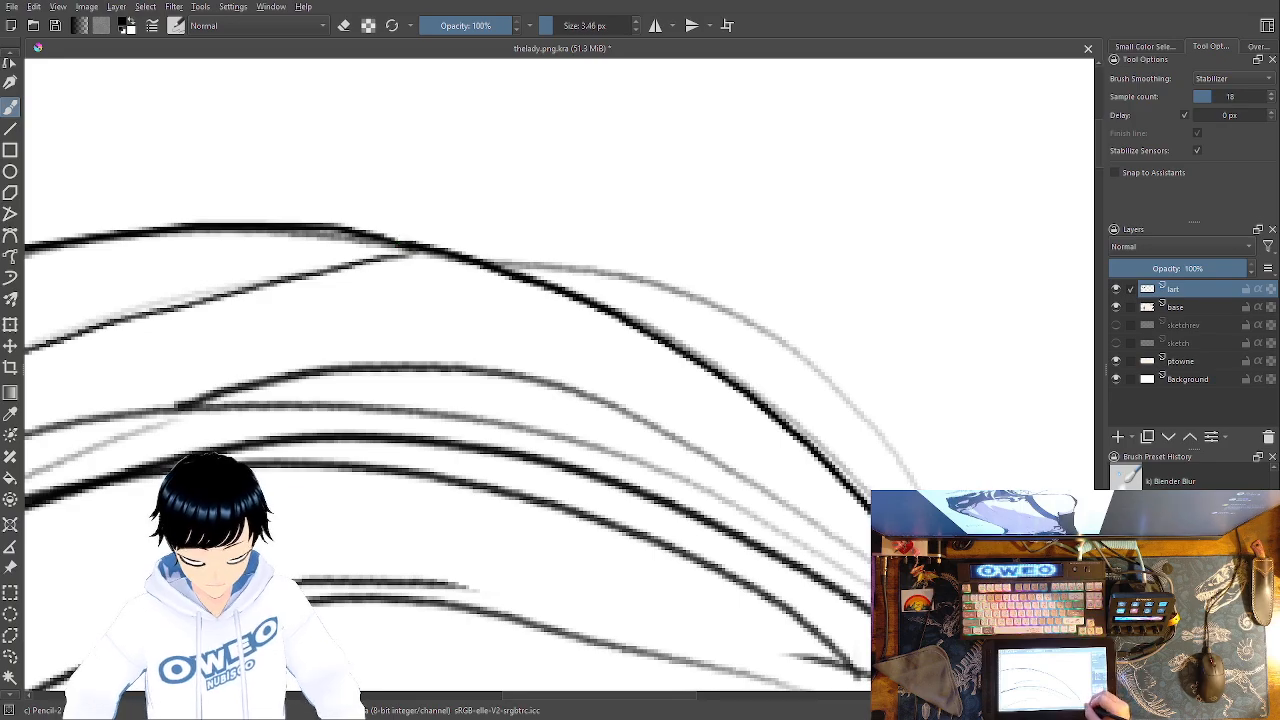
{"action": "mouse_move", "coordinate": [918, 488]}
{"action": "left_mouse_down"}
{"action": "mouse_move", "coordinate": [830, 388]}
{"action": "mouse_move", "coordinate": [670, 292]}
{"action": "mouse_move", "coordinate": [487, 266]}
{"action": "left_mouse_up"}
{"action": "mouse_move", "coordinate": [744, 660]}
{"action": "left_mouse_down"}
{"action": "mouse_move", "coordinate": [849, 417]}
{"action": "mouse_move", "coordinate": [731, 530]}
{"action": "left_mouse_up"}
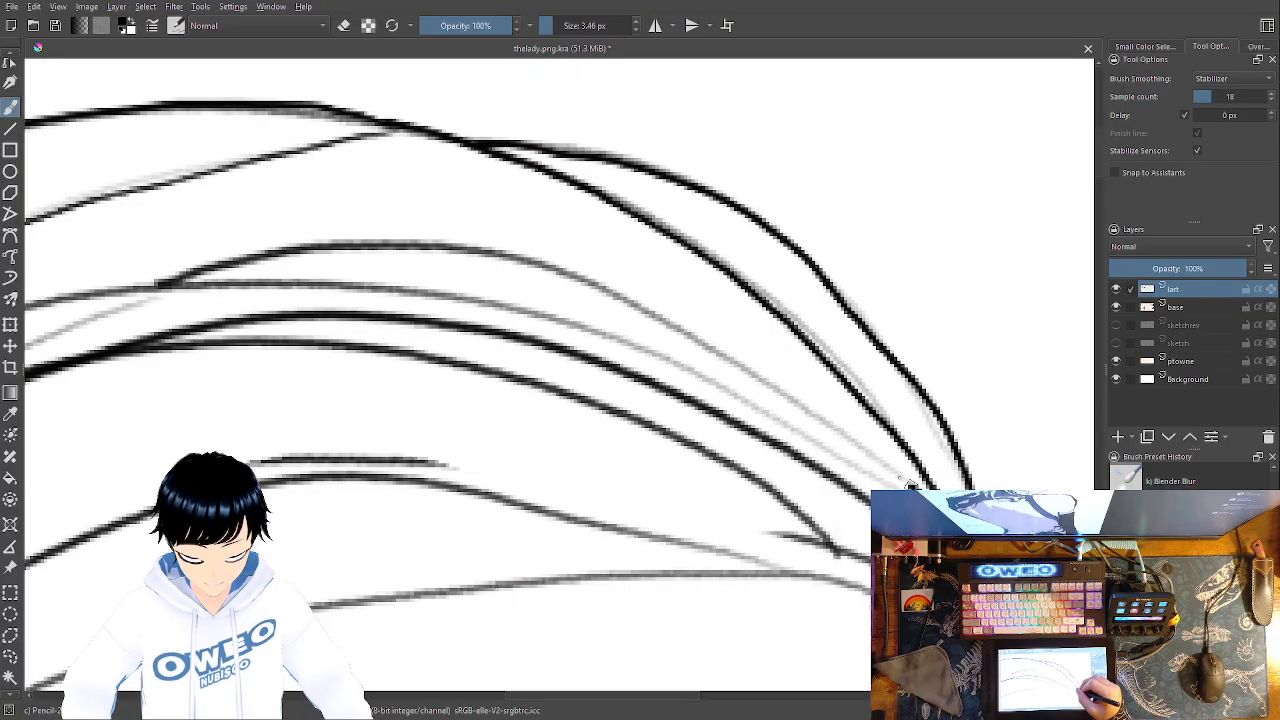
Darken the inner strands of the raised hair loop in black and close them at the knot
{"action": "mouse_move", "coordinate": [765, 378]}
{"action": "left_mouse_down"}
{"action": "mouse_move", "coordinate": [705, 338]}
{"action": "mouse_move", "coordinate": [466, 257]}
{"action": "mouse_move", "coordinate": [346, 244]}
{"action": "mouse_move", "coordinate": [150, 284]}
{"action": "left_mouse_up"}
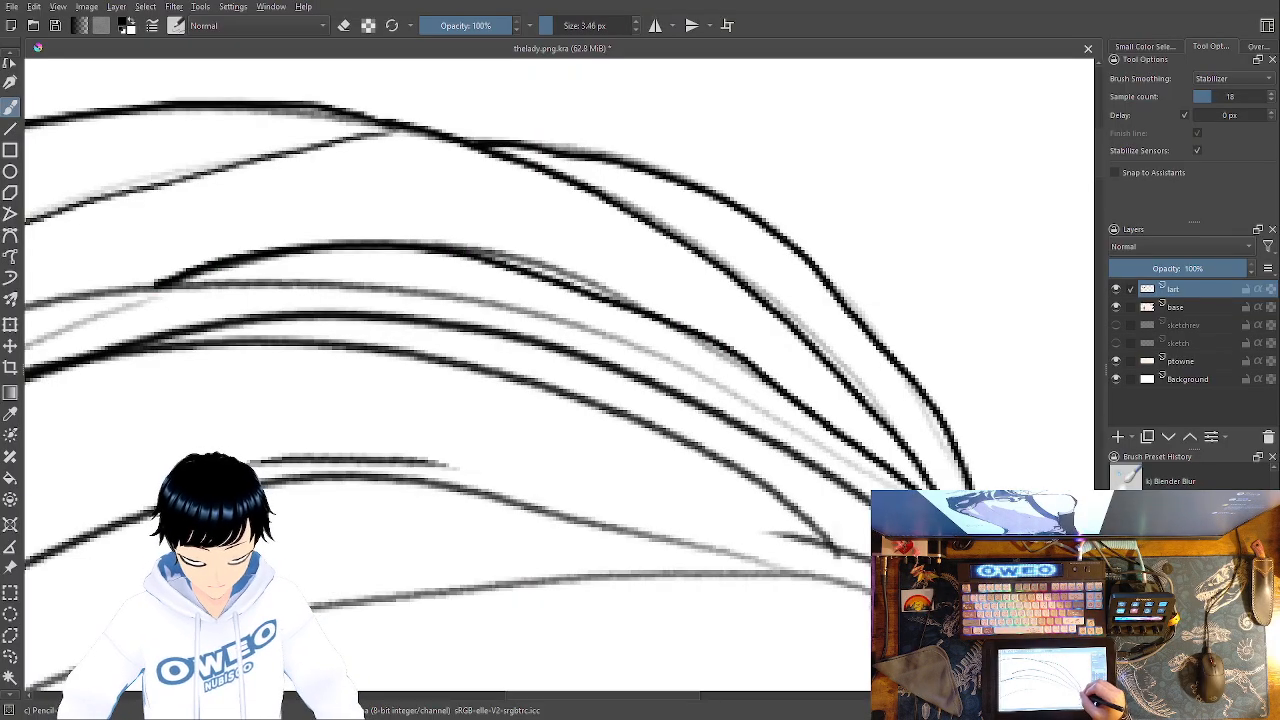
{"action": "mouse_move", "coordinate": [873, 479]}
{"action": "left_mouse_down"}
{"action": "mouse_move", "coordinate": [563, 325]}
{"action": "mouse_move", "coordinate": [348, 286]}
{"action": "mouse_move", "coordinate": [167, 280]}
{"action": "left_mouse_up"}
{"action": "left_click_drag", "start_coordinate": [588, 516], "coordinate": [1068, 467]}
{"action": "mouse_move", "coordinate": [618, 254]}
{"action": "left_mouse_down"}
{"action": "mouse_move", "coordinate": [288, 397]}
{"action": "mouse_move", "coordinate": [277, 385]}
{"action": "mouse_move", "coordinate": [301, 357]}
{"action": "mouse_move", "coordinate": [277, 403]}
{"action": "mouse_move", "coordinate": [294, 338]}
{"action": "left_mouse_up"}
{"action": "mouse_move", "coordinate": [660, 245]}
{"action": "left_mouse_down"}
{"action": "mouse_move", "coordinate": [611, 237]}
{"action": "mouse_move", "coordinate": [388, 298]}
{"action": "mouse_move", "coordinate": [285, 350]}
{"action": "left_mouse_up"}
{"action": "left_click_drag", "start_coordinate": [411, 507], "coordinate": [195, 410]}
{"action": "mouse_move", "coordinate": [769, 451]}
{"action": "left_mouse_down"}
{"action": "mouse_move", "coordinate": [591, 311]}
{"action": "mouse_move", "coordinate": [614, 400]}
{"action": "left_mouse_up"}
{"action": "left_click_drag", "start_coordinate": [871, 524], "coordinate": [569, 517]}
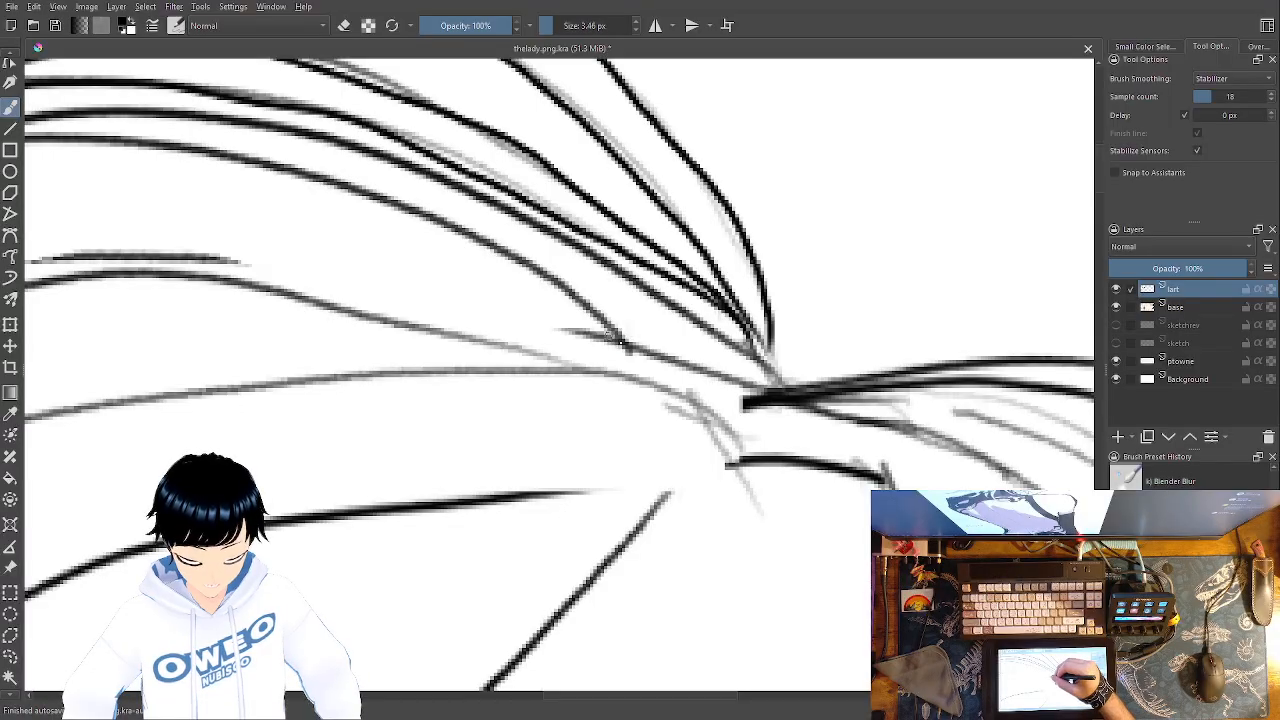
{"action": "left_click_drag", "start_coordinate": [852, 492], "coordinate": [735, 492]}
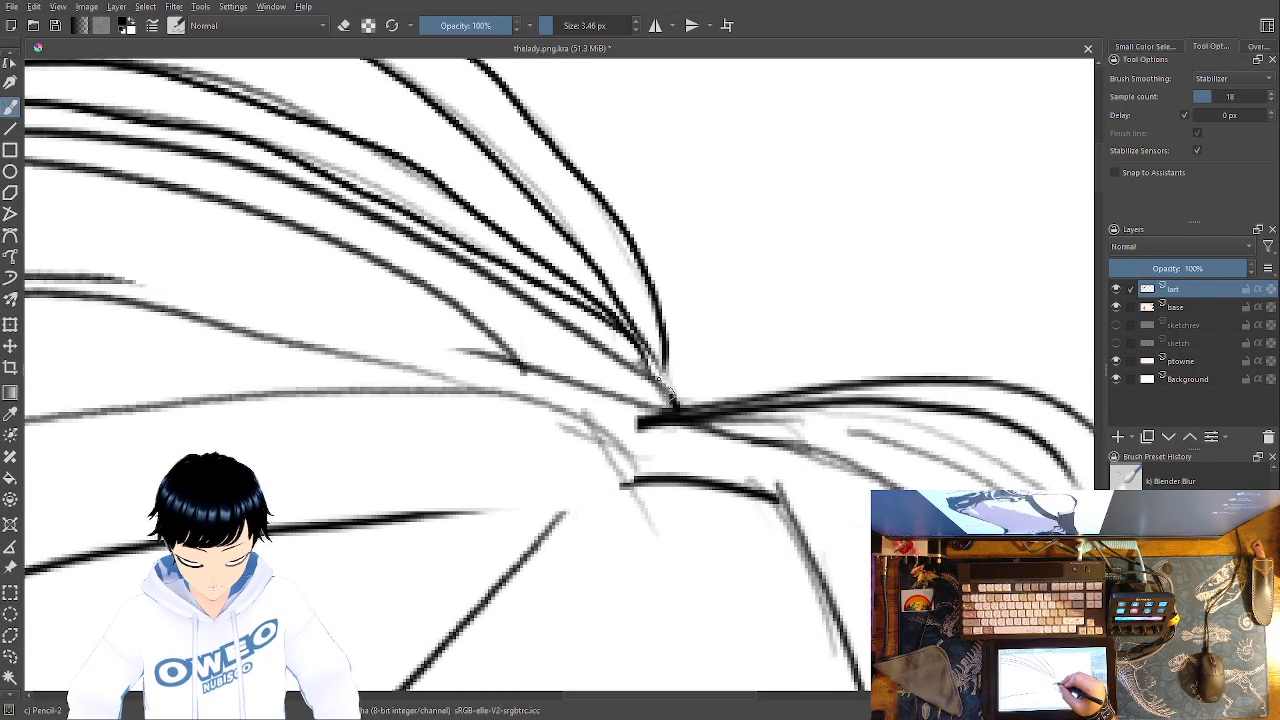
{"action": "mouse_move", "coordinate": [677, 380]}
{"action": "left_mouse_down"}
{"action": "mouse_move", "coordinate": [494, 486]}
{"action": "mouse_move", "coordinate": [472, 463]}
{"action": "left_mouse_up"}
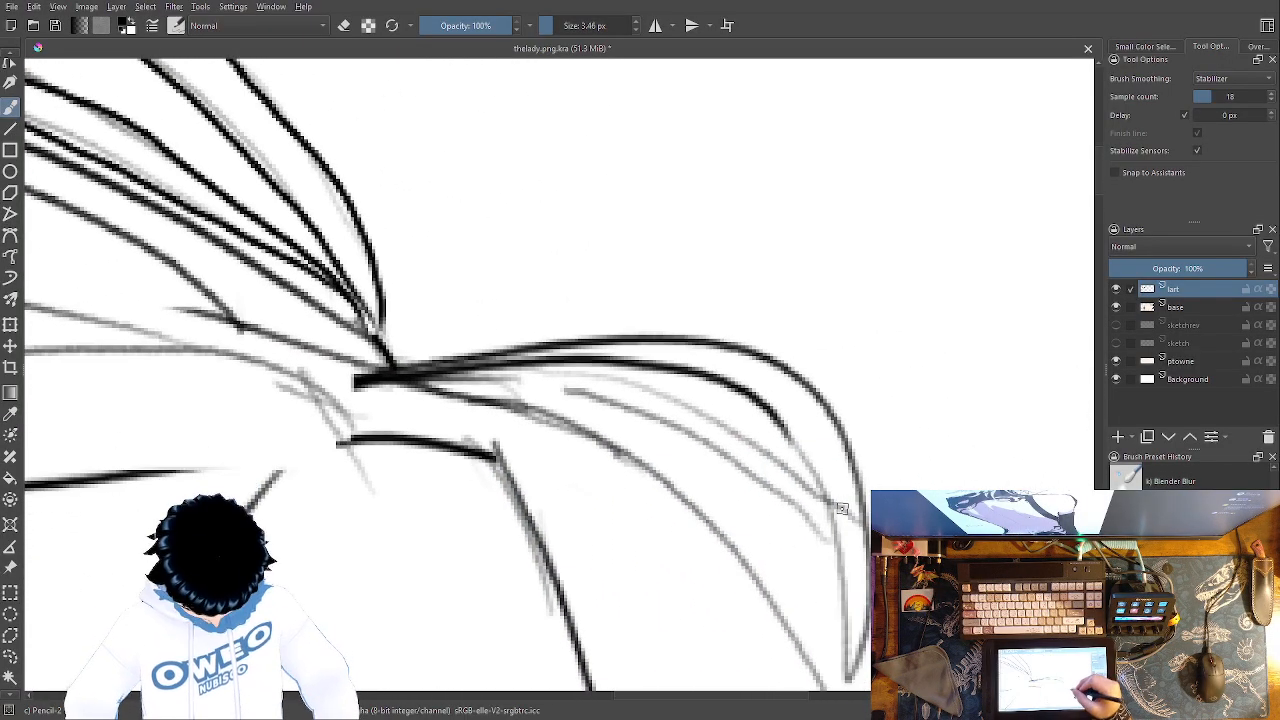
Retrace the faint inner strands of the small loop in front of the knot in black
{"action": "mouse_move", "coordinate": [790, 432]}
{"action": "left_mouse_down"}
{"action": "mouse_move", "coordinate": [680, 360]}
{"action": "mouse_move", "coordinate": [603, 346]}
{"action": "left_mouse_up"}
{"action": "key", "text": "ctrl+z"}
{"action": "mouse_move", "coordinate": [832, 520]}
{"action": "left_mouse_down"}
{"action": "mouse_move", "coordinate": [795, 444]}
{"action": "mouse_move", "coordinate": [832, 517]}
{"action": "mouse_move", "coordinate": [701, 408]}
{"action": "mouse_move", "coordinate": [545, 368]}
{"action": "left_mouse_up"}
{"action": "mouse_move", "coordinate": [828, 540]}
{"action": "left_mouse_down"}
{"action": "mouse_move", "coordinate": [748, 466]}
{"action": "mouse_move", "coordinate": [675, 427]}
{"action": "mouse_move", "coordinate": [585, 397]}
{"action": "mouse_move", "coordinate": [410, 380]}
{"action": "left_mouse_up"}
{"action": "mouse_move", "coordinate": [735, 520]}
{"action": "left_mouse_down"}
{"action": "mouse_move", "coordinate": [334, 311]}
{"action": "mouse_move", "coordinate": [322, 292]}
{"action": "left_mouse_up"}
Erase the stray line ends between the small loop and the outer front lock with Eraser Small and return to Pencil-2
{"action": "right_click", "coordinate": [575, 397]}
{"action": "left_click", "coordinate": [503, 372]}
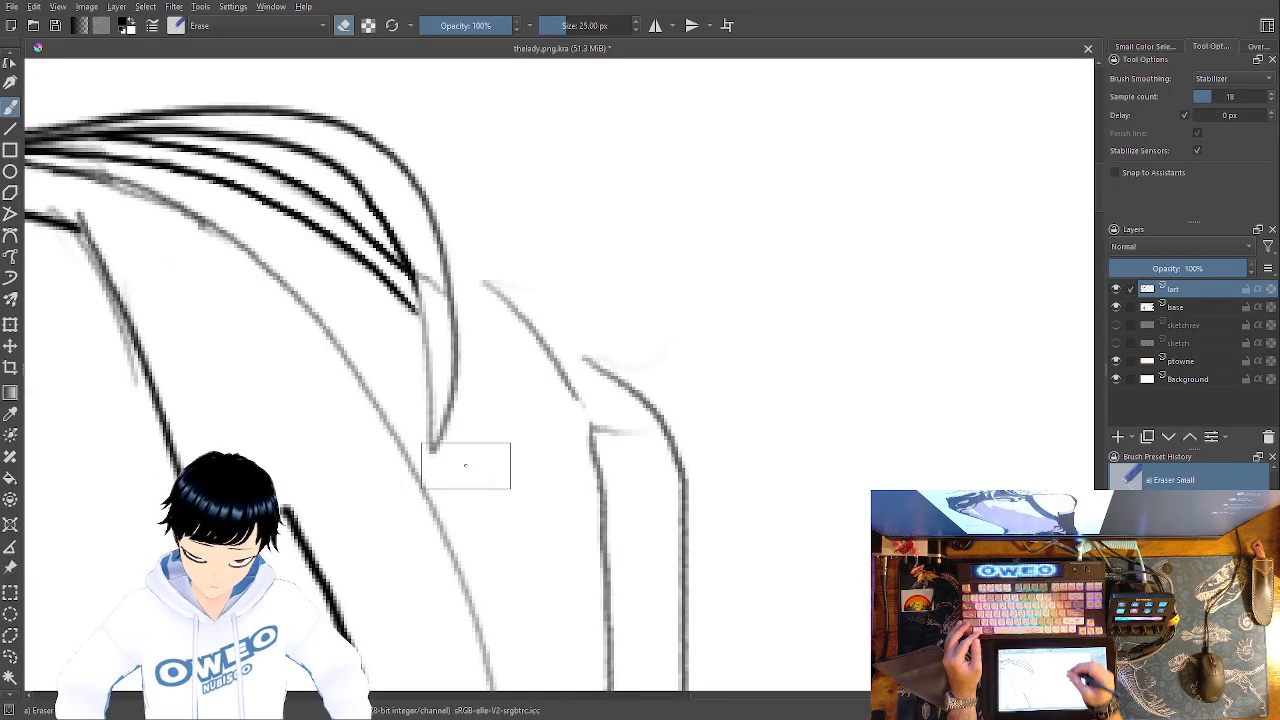
{"action": "left_click_drag", "start_coordinate": [586, 400], "coordinate": [523, 254]}
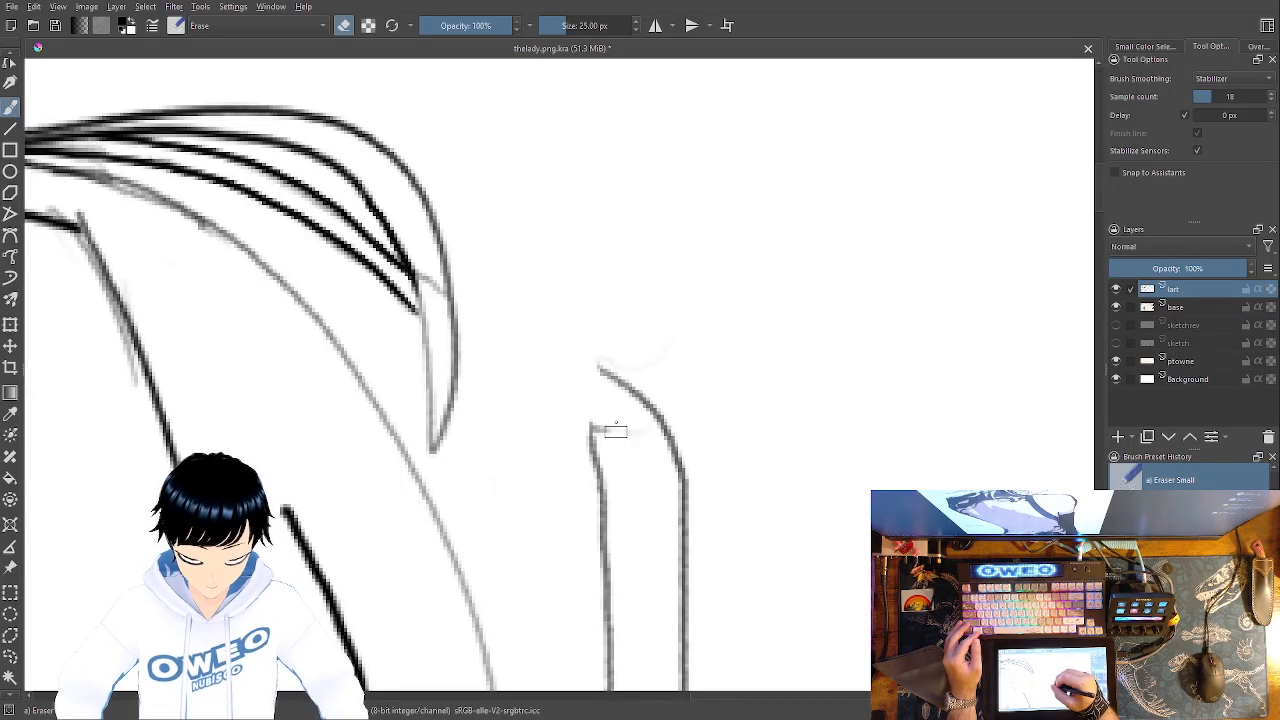
{"action": "right_click", "coordinate": [722, 461]}
{"action": "left_click", "coordinate": [800, 478]}
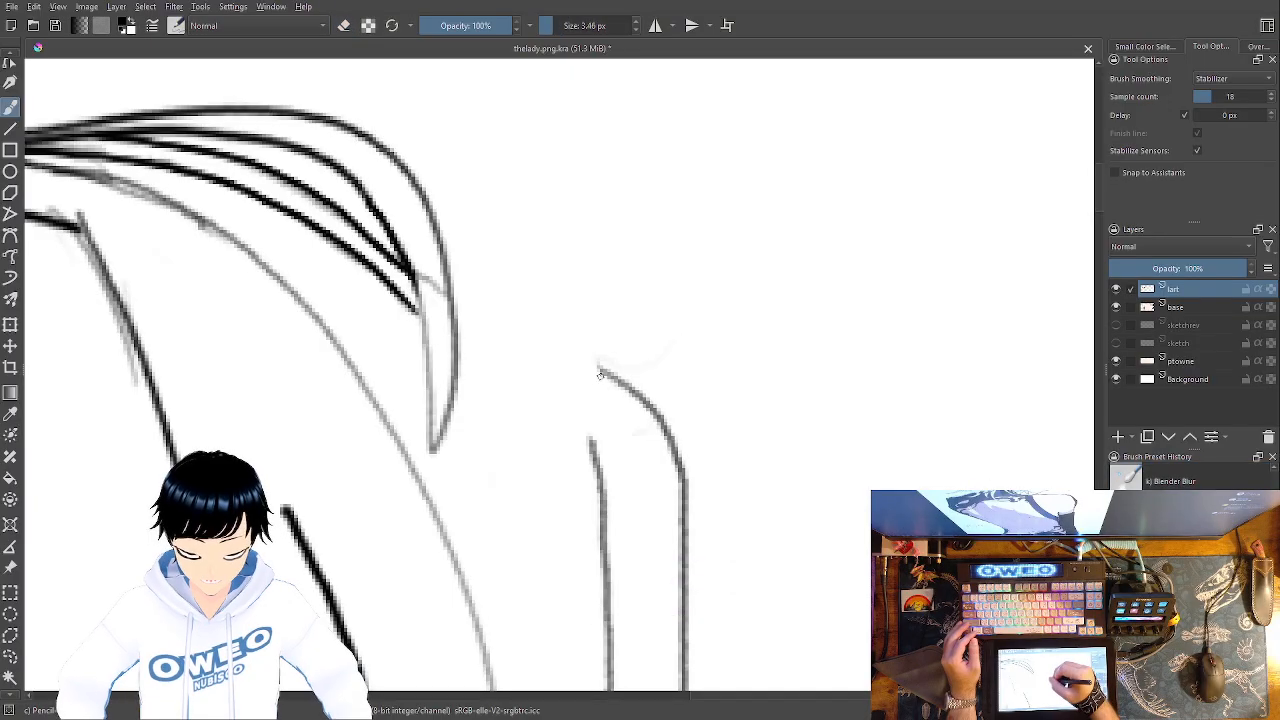
Extend the outer front lock's outlines to the small loop and close the lock's lower tip in black
{"action": "left_click_drag", "start_coordinate": [595, 368], "coordinate": [469, 310]}
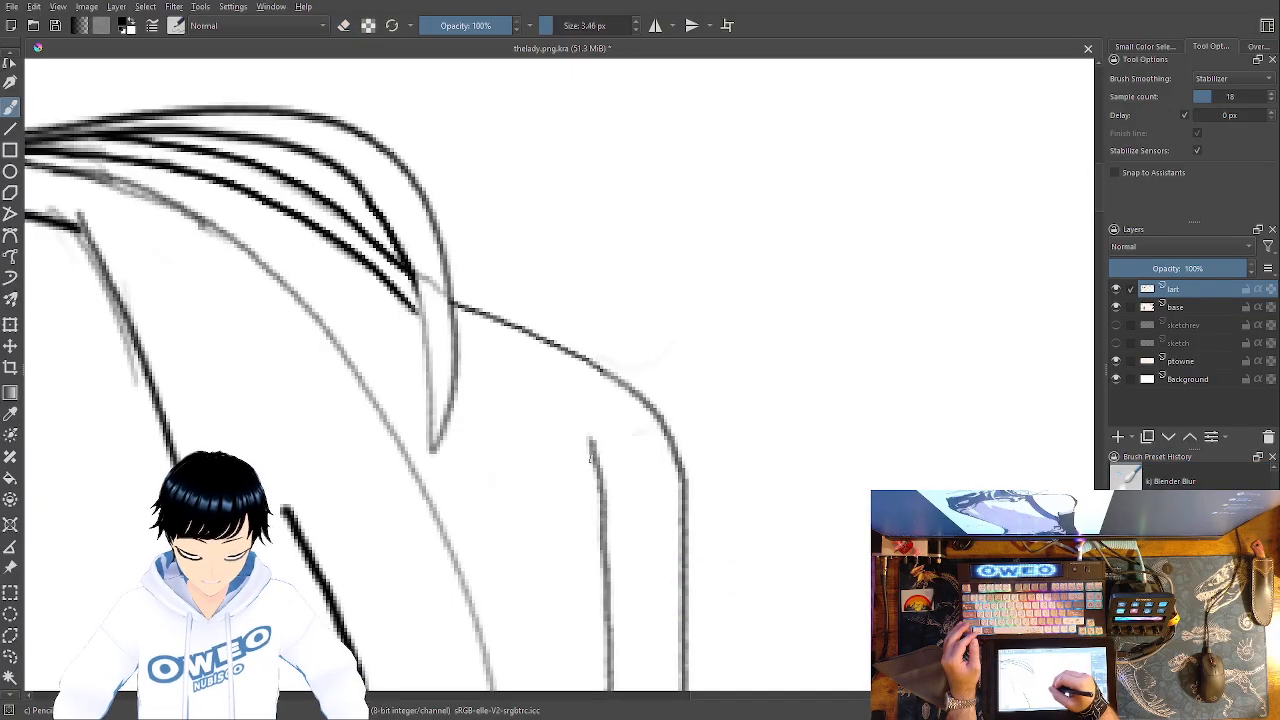
{"action": "left_click_drag", "start_coordinate": [555, 393], "coordinate": [462, 313]}
{"action": "left_click_drag", "start_coordinate": [622, 155], "coordinate": [609, 31]}
{"action": "left_click_drag", "start_coordinate": [778, 268], "coordinate": [866, 17]}
{"action": "left_click_drag", "start_coordinate": [723, 381], "coordinate": [828, 155]}
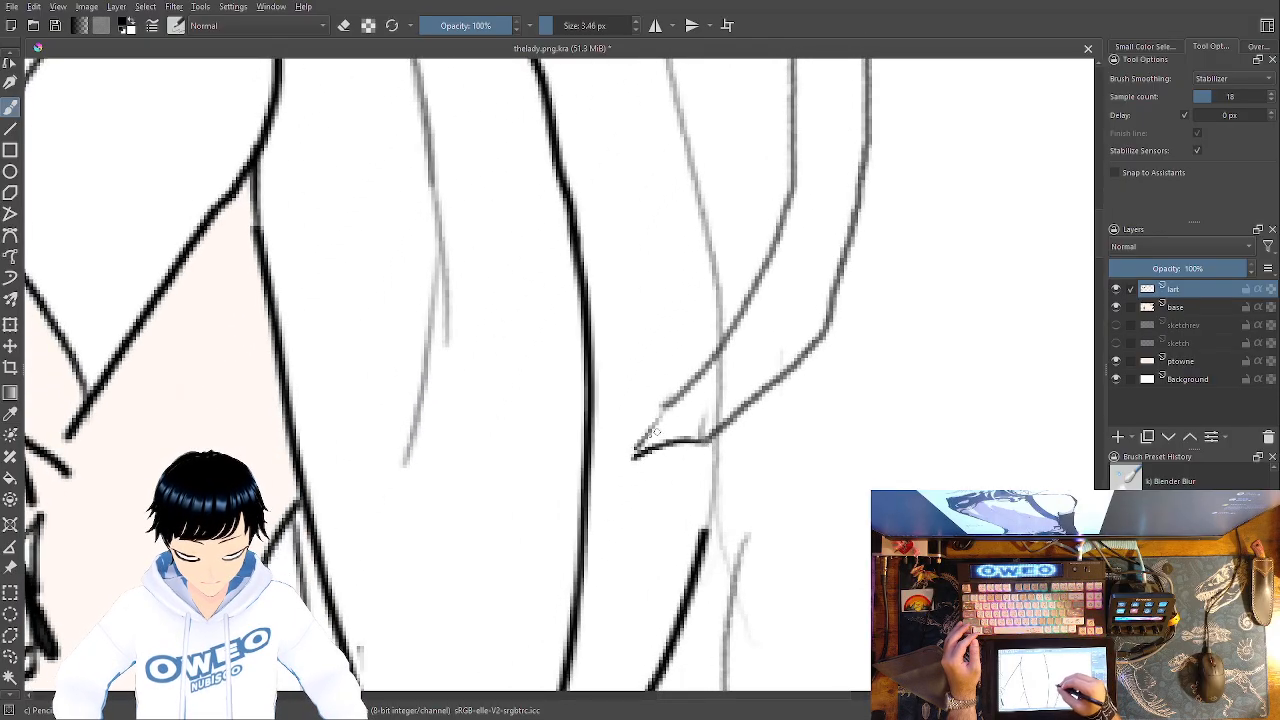
Erase the hair line crossing the outer front lock's pointed tip with an eraser brush and return to Pencil-2
{"action": "right_click", "coordinate": [728, 471]}
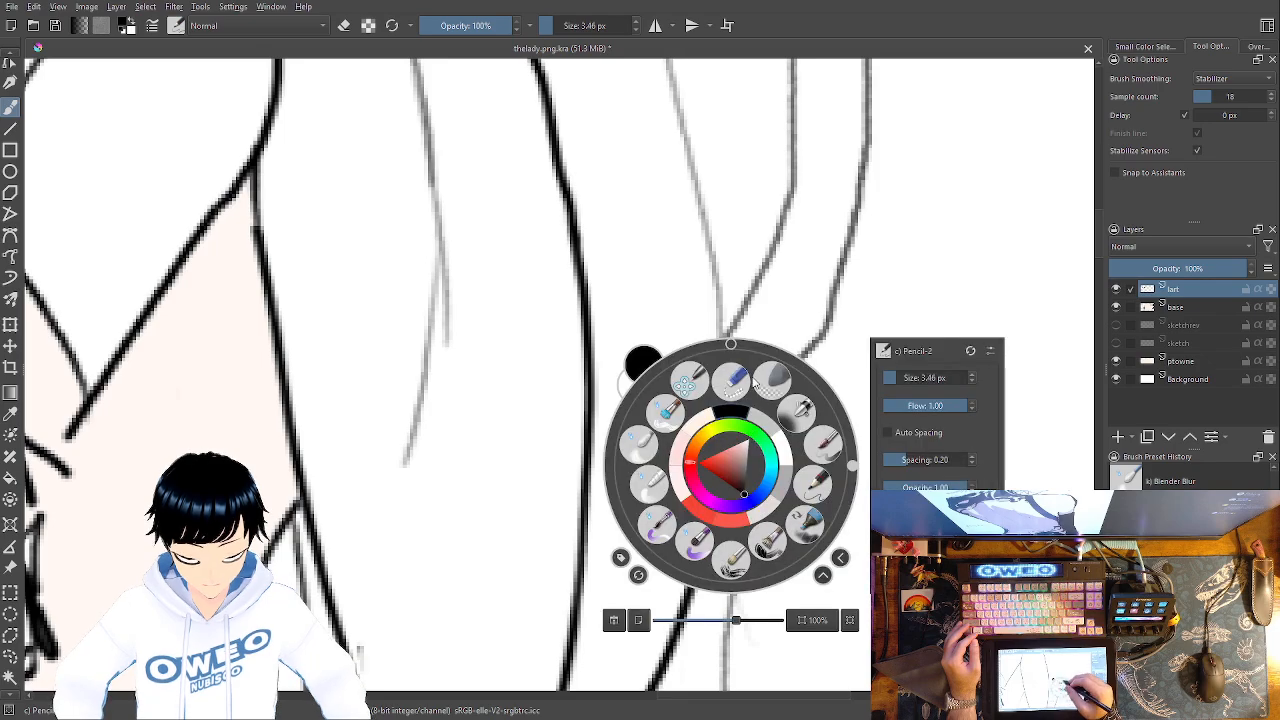
{"action": "left_click", "coordinate": [726, 400]}
{"action": "mouse_move", "coordinate": [723, 404]}
{"action": "left_mouse_down"}
{"action": "mouse_move", "coordinate": [697, 420]}
{"action": "mouse_move", "coordinate": [706, 518]}
{"action": "mouse_move", "coordinate": [705, 340]}
{"action": "mouse_move", "coordinate": [651, 249]}
{"action": "mouse_move", "coordinate": [640, 122]}
{"action": "mouse_move", "coordinate": [675, 210]}
{"action": "mouse_move", "coordinate": [663, 400]}
{"action": "mouse_move", "coordinate": [606, 680]}
{"action": "left_mouse_up"}
{"action": "right_click", "coordinate": [743, 500]}
{"action": "left_click", "coordinate": [838, 518]}
Try extending the thin front strand's outer outline downward in black and undo each attempt
{"action": "left_click_drag", "start_coordinate": [651, 397], "coordinate": [598, 218]}
{"action": "mouse_move", "coordinate": [571, 374]}
{"action": "left_mouse_down"}
{"action": "mouse_move", "coordinate": [566, 555]}
{"action": "mouse_move", "coordinate": [595, 669]}
{"action": "left_mouse_up"}
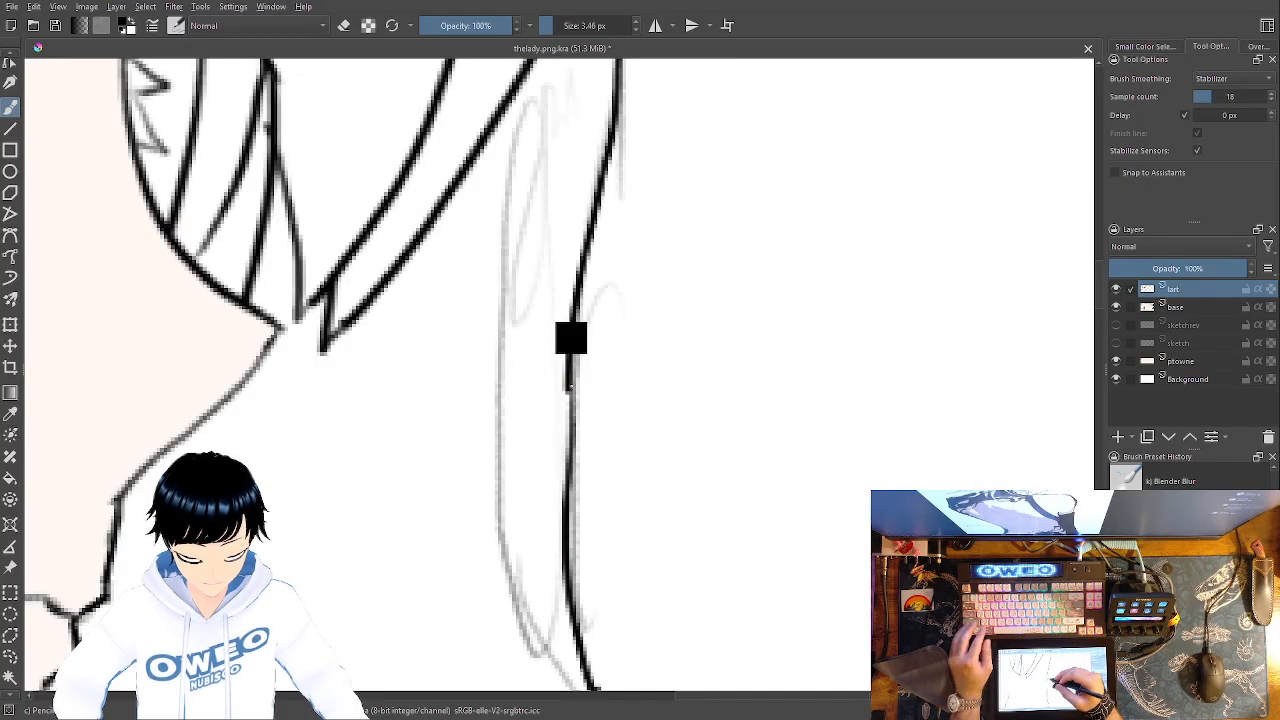
{"action": "key", "text": "ctrl+z"}
{"action": "mouse_move", "coordinate": [568, 385]}
{"action": "left_mouse_down"}
{"action": "mouse_move", "coordinate": [577, 584]}
{"action": "mouse_move", "coordinate": [598, 686]}
{"action": "left_mouse_up"}
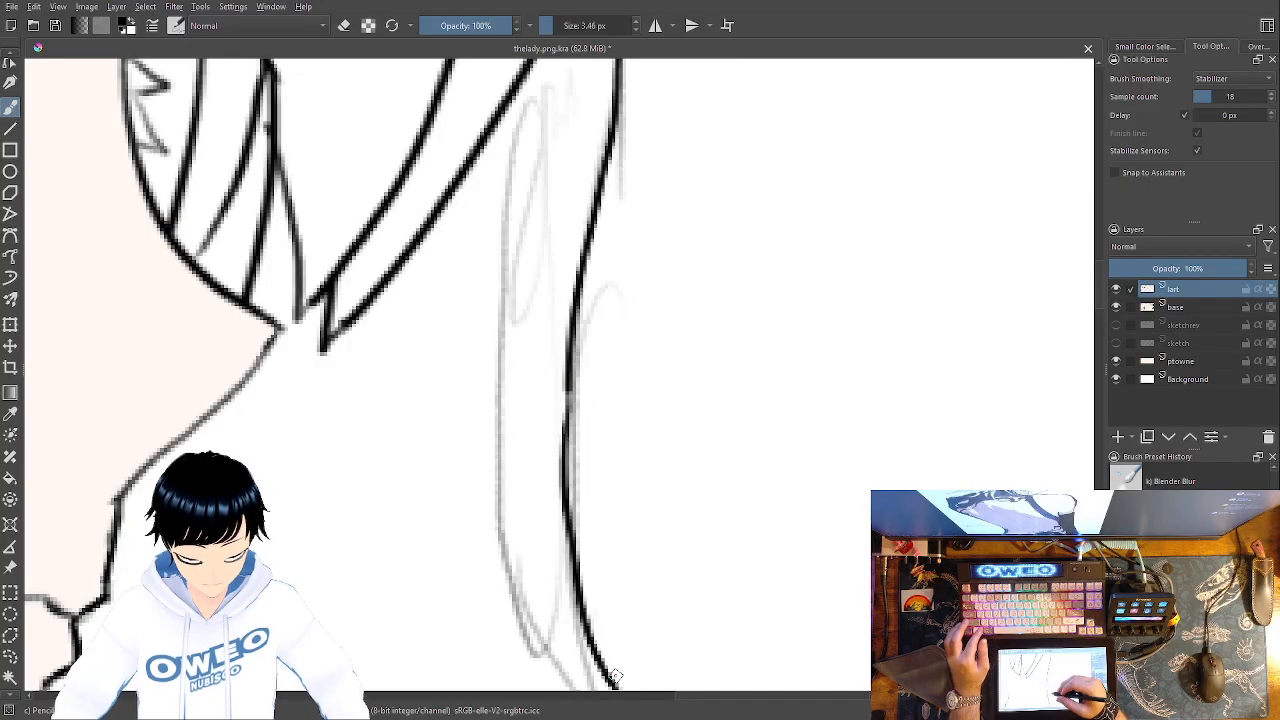
{"action": "key", "text": "ctrl+z"}
{"action": "mouse_move", "coordinate": [568, 388]}
{"action": "left_mouse_down"}
{"action": "mouse_move", "coordinate": [573, 484]}
{"action": "mouse_move", "coordinate": [630, 686]}
{"action": "left_mouse_up"}
{"action": "key", "text": "ctrl+z"}
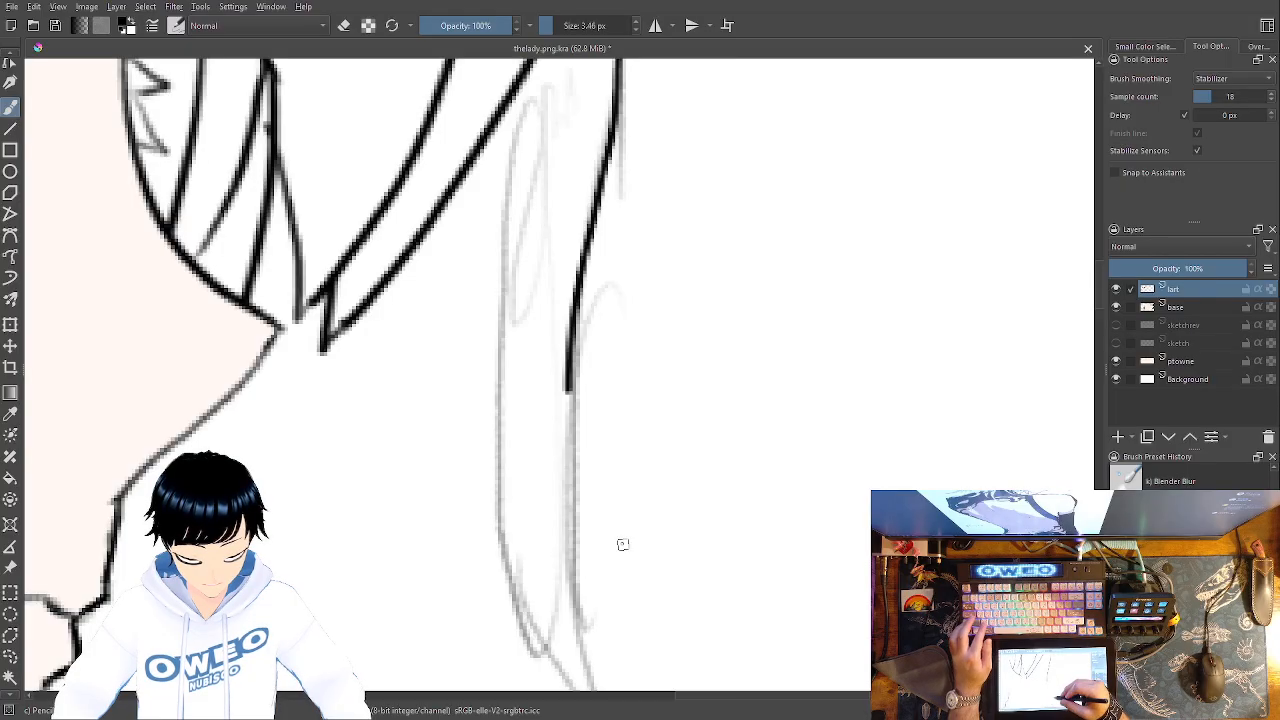
Retrace both sides of the thin front strand in black and join them at its lower tip
{"action": "left_click_drag", "start_coordinate": [610, 543], "coordinate": [544, 296]}
{"action": "mouse_move", "coordinate": [512, 157]}
{"action": "left_mouse_down"}
{"action": "mouse_move", "coordinate": [510, 365]}
{"action": "mouse_move", "coordinate": [543, 502]}
{"action": "mouse_move", "coordinate": [593, 598]}
{"action": "left_mouse_up"}
{"action": "mouse_move", "coordinate": [559, 558]}
{"action": "left_mouse_down"}
{"action": "mouse_move", "coordinate": [471, 405]}
{"action": "mouse_move", "coordinate": [441, 310]}
{"action": "mouse_move", "coordinate": [432, 72]}
{"action": "left_mouse_up"}
{"action": "scroll", "coordinate": [567, 477], "scroll_direction": "up", "scroll_amount": 1}
{"action": "left_click_drag", "start_coordinate": [567, 477], "coordinate": [593, 714]}
{"action": "left_click_drag", "start_coordinate": [485, 128], "coordinate": [465, 389]}
{"action": "mouse_move", "coordinate": [690, 280]}
{"action": "left_mouse_down"}
{"action": "mouse_move", "coordinate": [754, 249]}
{"action": "mouse_move", "coordinate": [805, 174]}
{"action": "left_mouse_up"}
Erase the stray marks around the thin front strand with an eraser brush and return to Pencil-2
{"action": "right_click", "coordinate": [800, 509]}
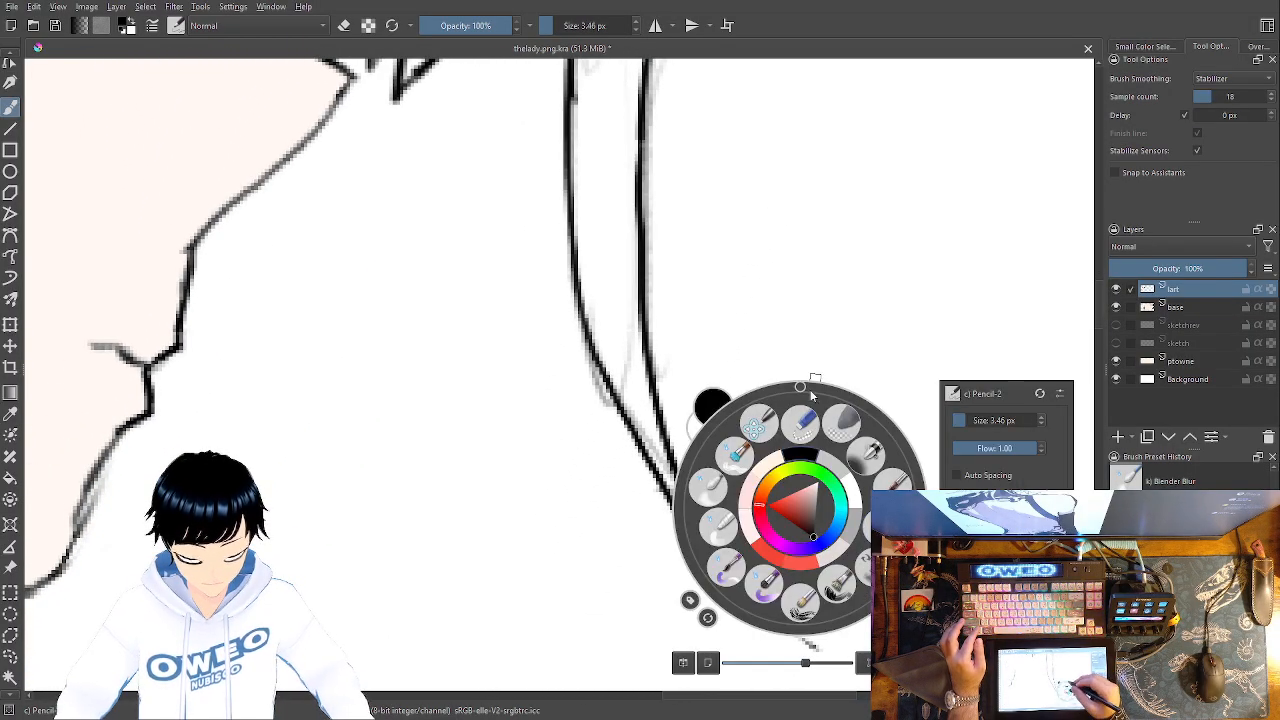
{"action": "left_click", "coordinate": [814, 607]}
{"action": "left_click_drag", "start_coordinate": [786, 426], "coordinate": [1077, 622]}
{"action": "left_click_drag", "start_coordinate": [612, 361], "coordinate": [711, 632]}
{"action": "left_click_drag", "start_coordinate": [736, 308], "coordinate": [742, 461], "text": "space"}
{"action": "right_click", "coordinate": [725, 473]}
{"action": "left_click", "coordinate": [791, 480]}
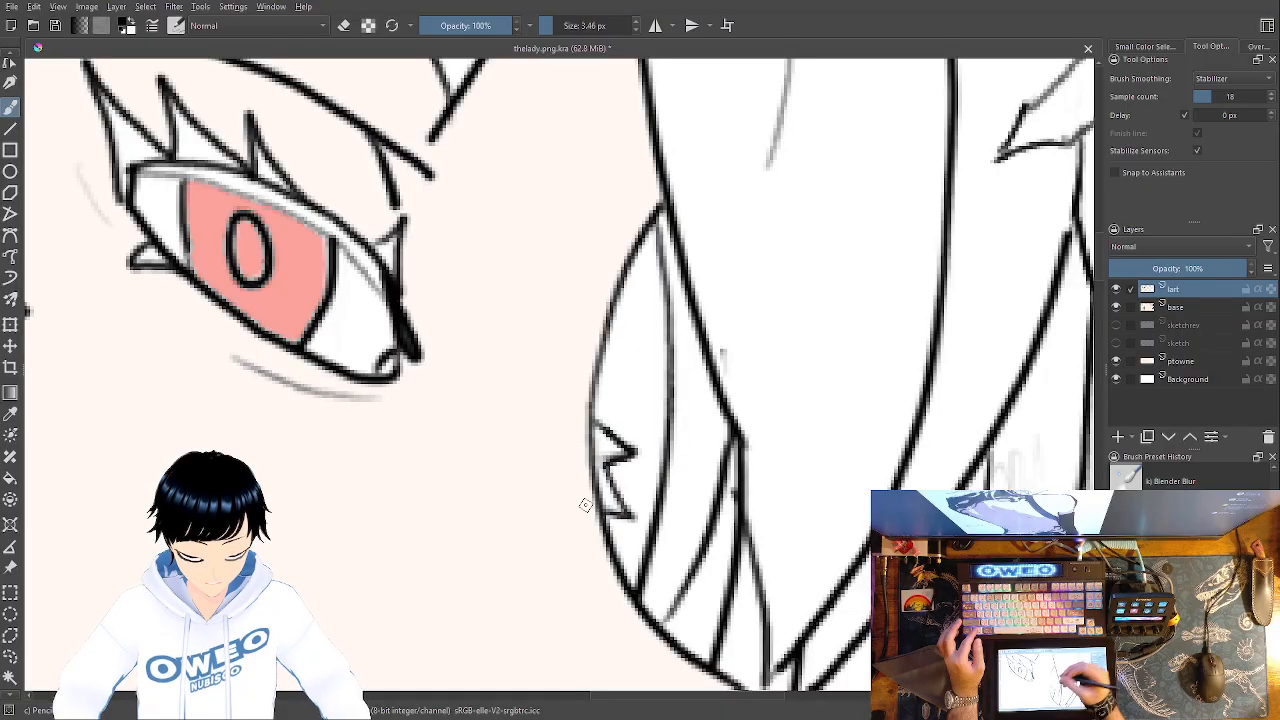
Try selecting the hair area on the lart layer with the Contiguous Selection tool at threshold 20
{"action": "left_click_drag", "start_coordinate": [685, 344], "coordinate": [687, 522]}
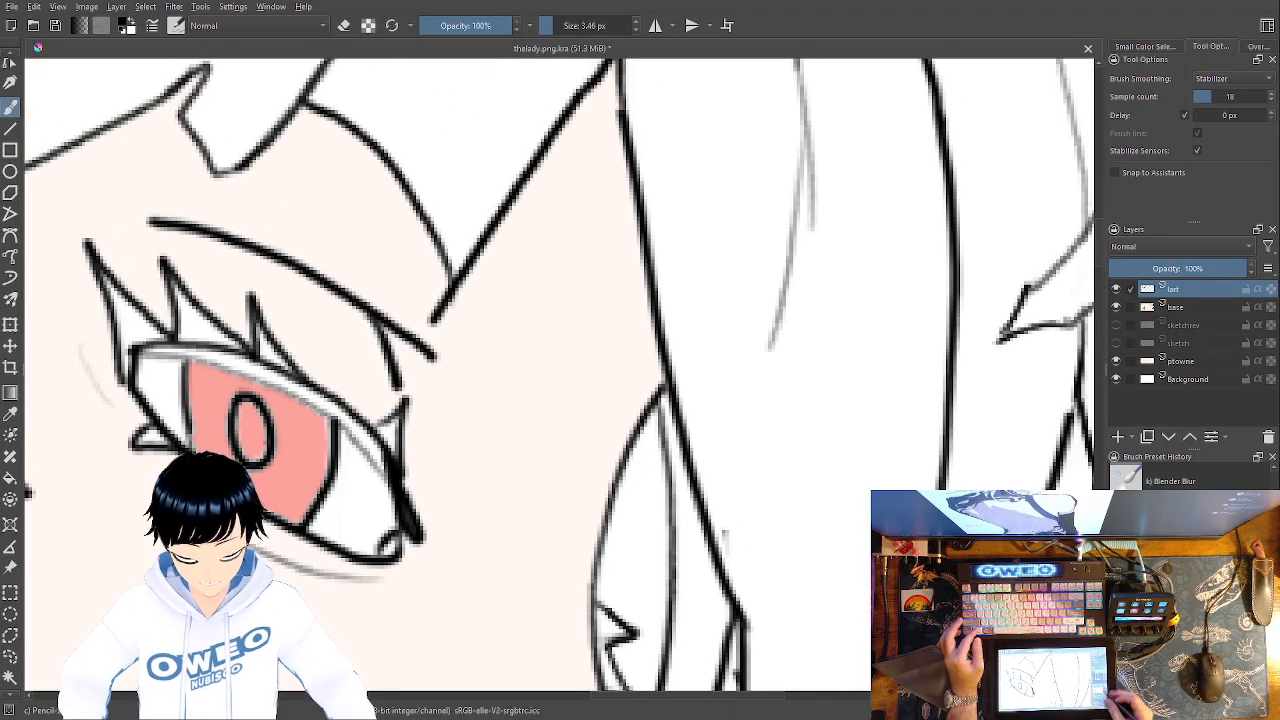
{"action": "key", "text": "minus"}
{"action": "key", "text": "minus"}
{"action": "key", "text": "minus"}
{"action": "key", "text": "minus"}
{"action": "key", "text": "minus"}
{"action": "key", "text": "minus"}
{"action": "key", "text": "plus"}
{"action": "key", "text": "plus"}
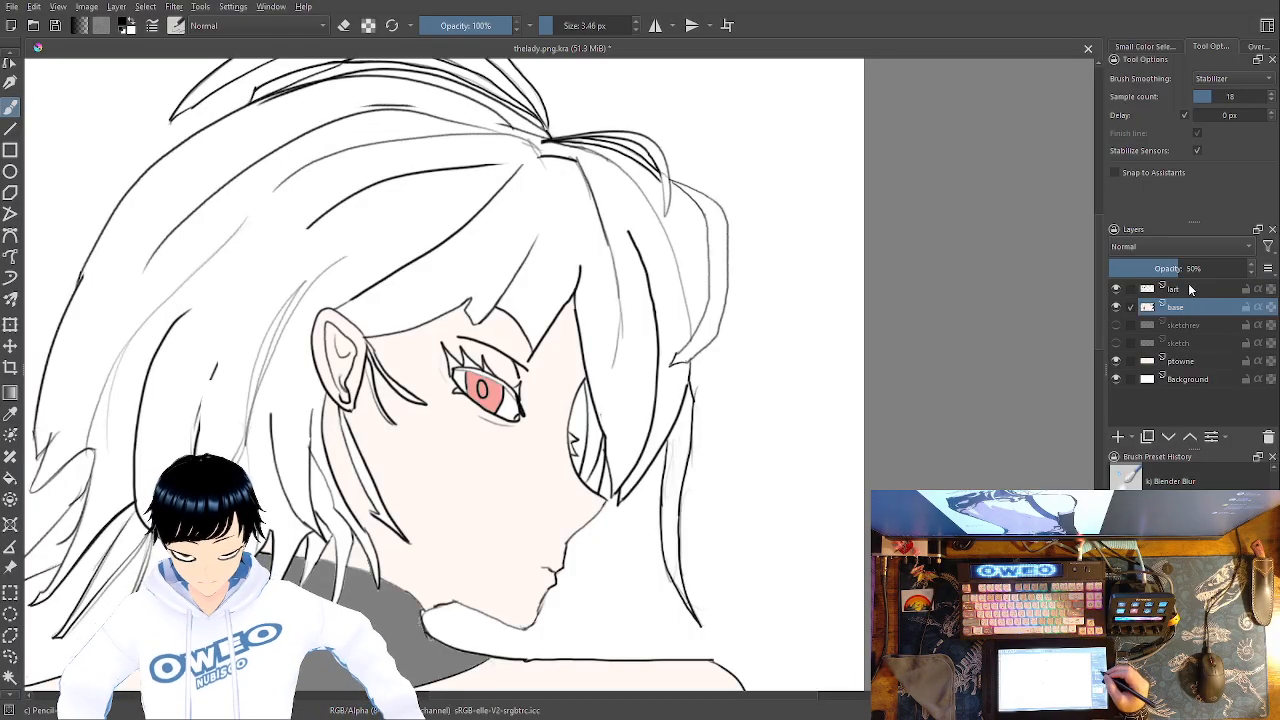
{"action": "left_click", "coordinate": [10, 677]}
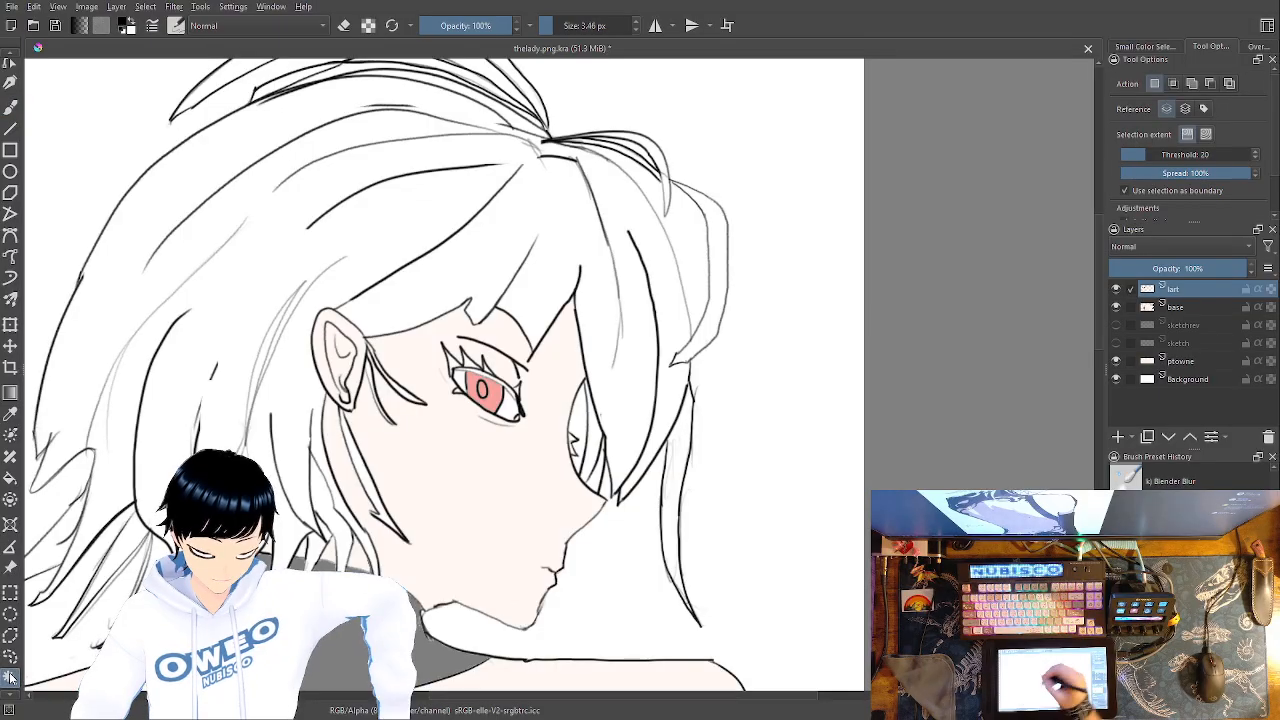
{"action": "left_click", "coordinate": [541, 233]}
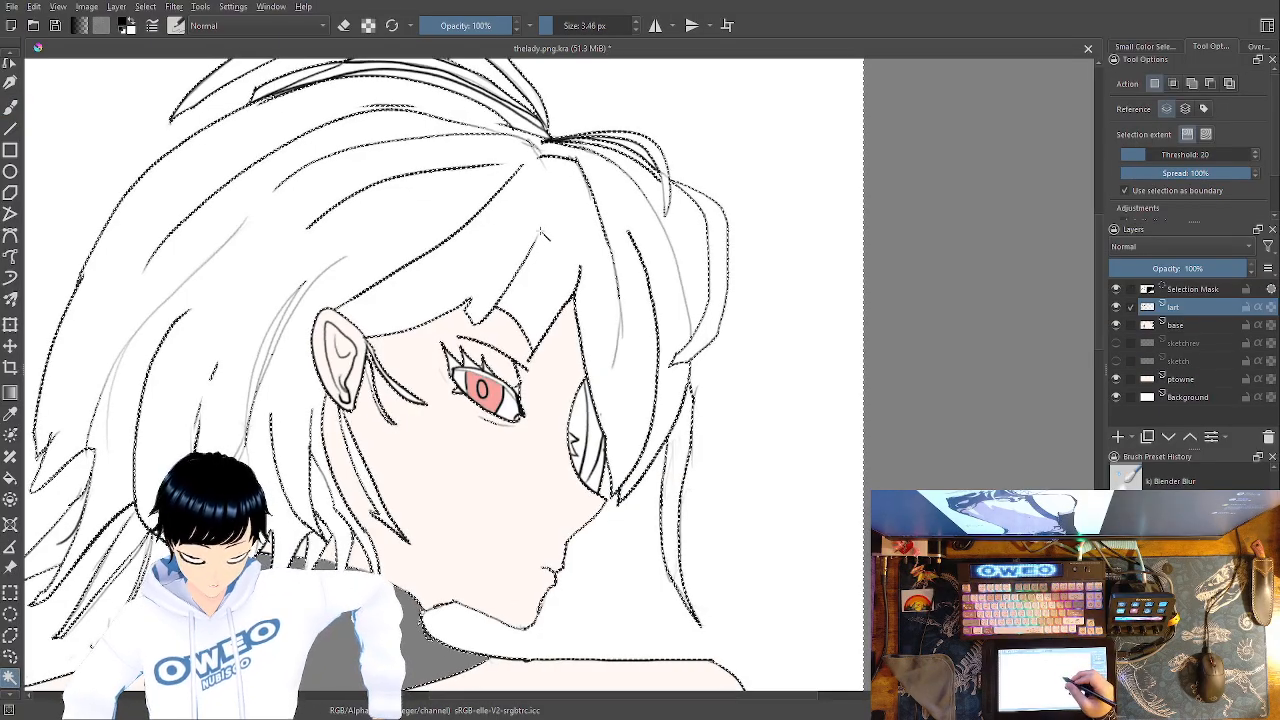
Select only the enclosed main hair area from the lart layer and fill it with grey on the base layer
{"action": "mouse_move", "coordinate": [685, 535]}
{"action": "left_mouse_down"}
{"action": "mouse_move", "coordinate": [771, 631]}
{"action": "mouse_move", "coordinate": [846, 658]}
{"action": "left_mouse_up"}
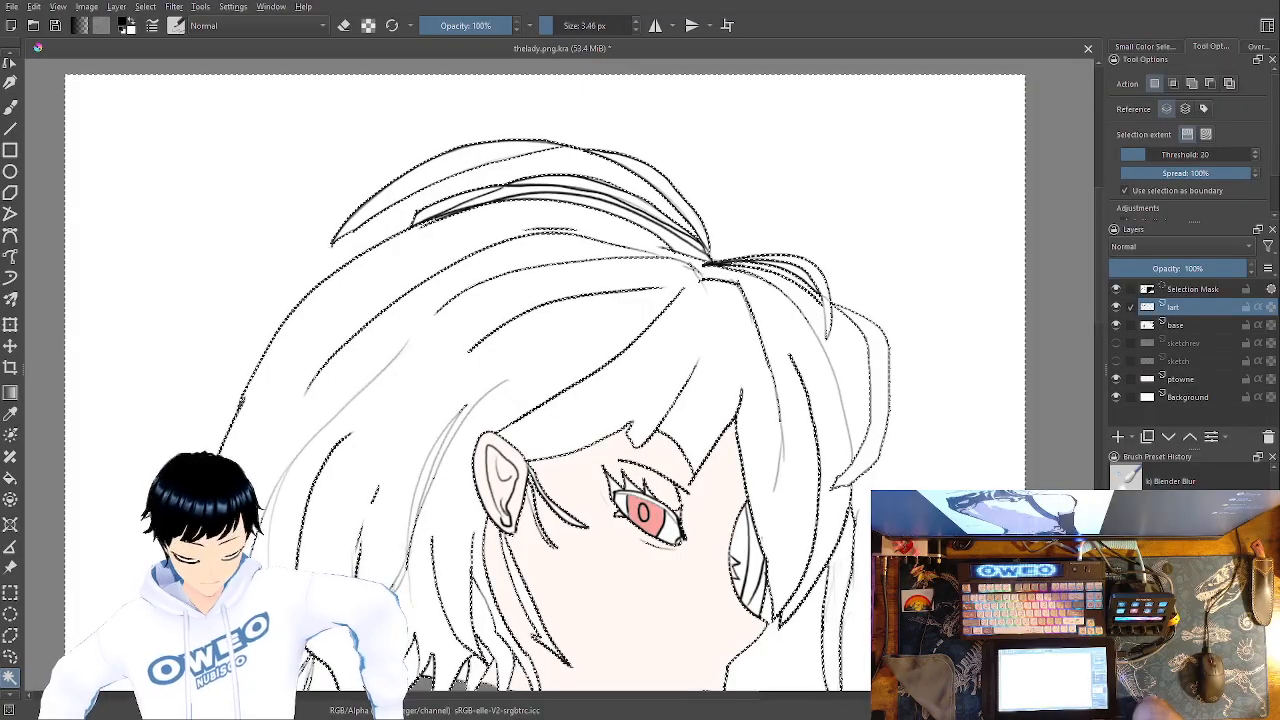
{"action": "left_click", "coordinate": [485, 382]}
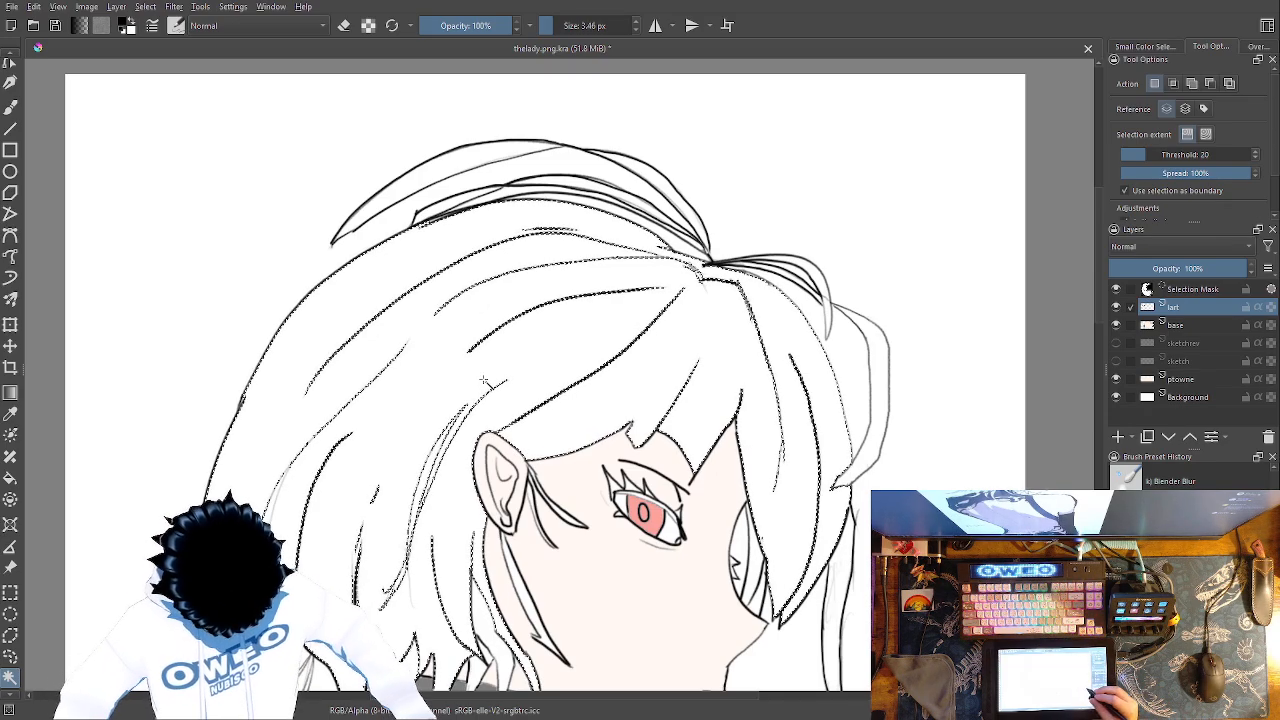
{"action": "left_click", "coordinate": [1206, 326]}
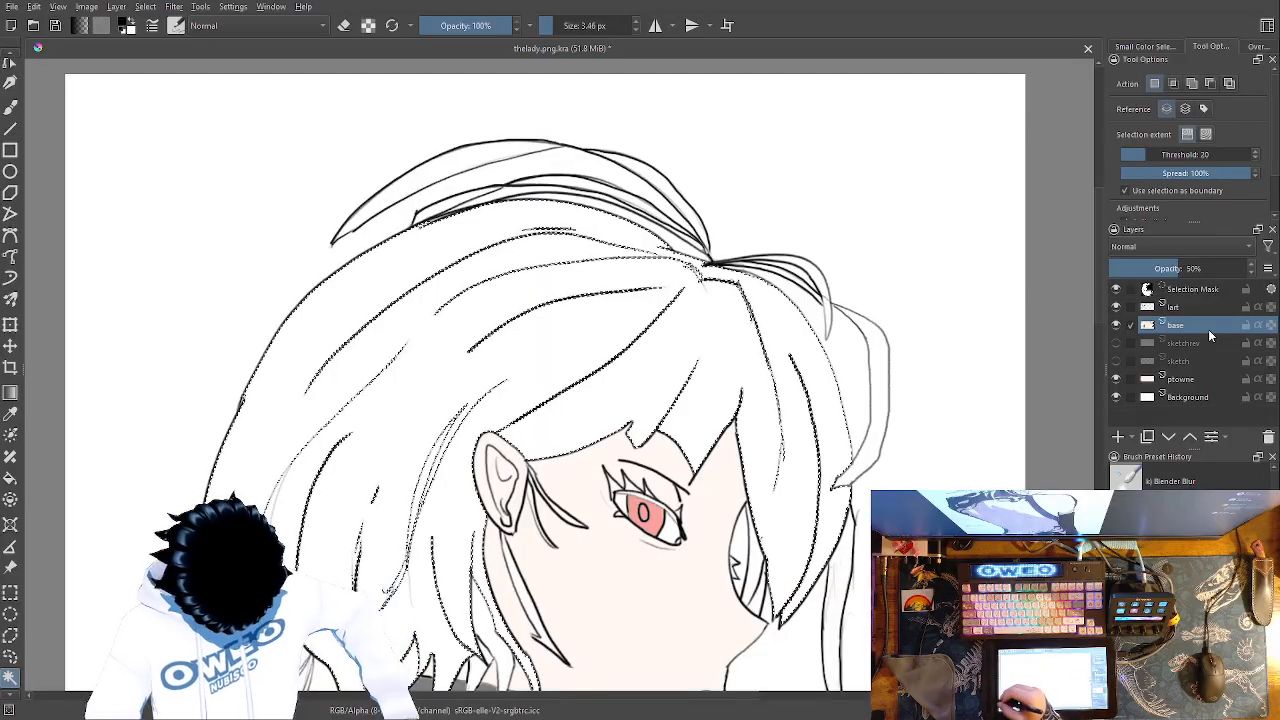
{"action": "left_click", "coordinate": [11, 477]}
{"action": "left_click", "coordinate": [569, 364]}
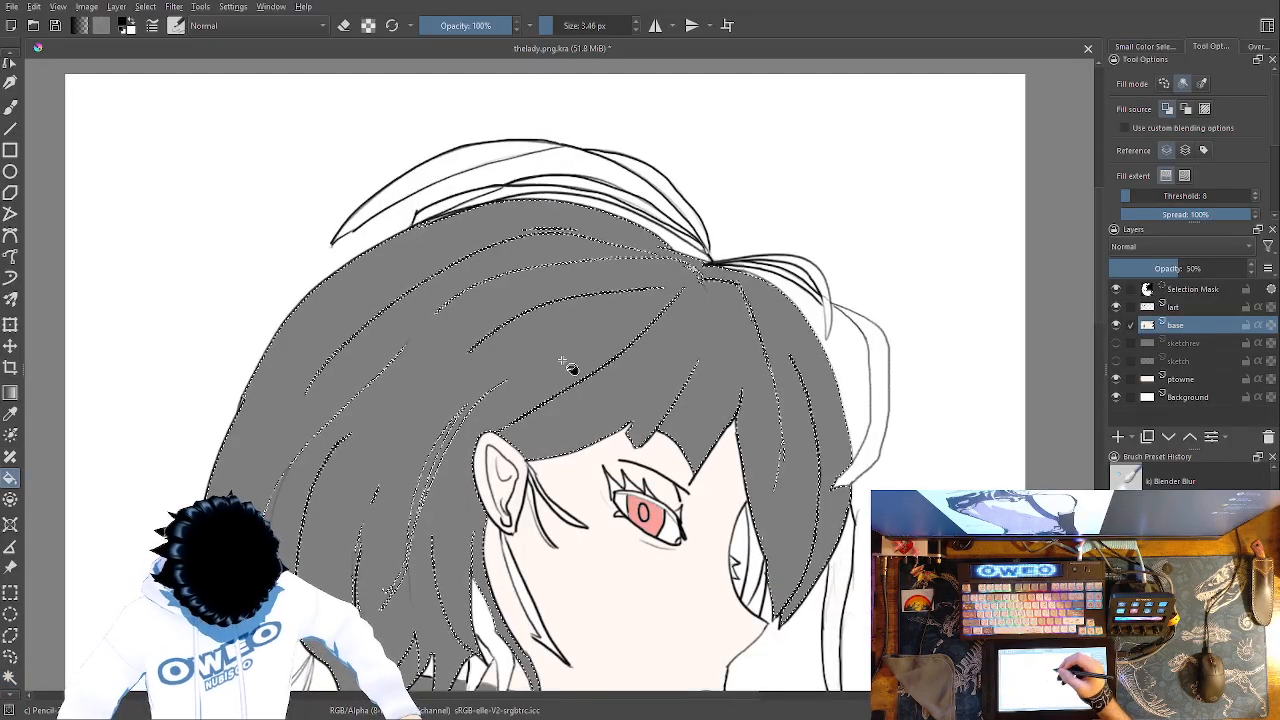
Undo the dark grey hair fill and refill the selected hair area with light grey on the base layer
{"action": "key", "text": "ctrl+z"}
{"action": "right_click", "coordinate": [738, 385]}
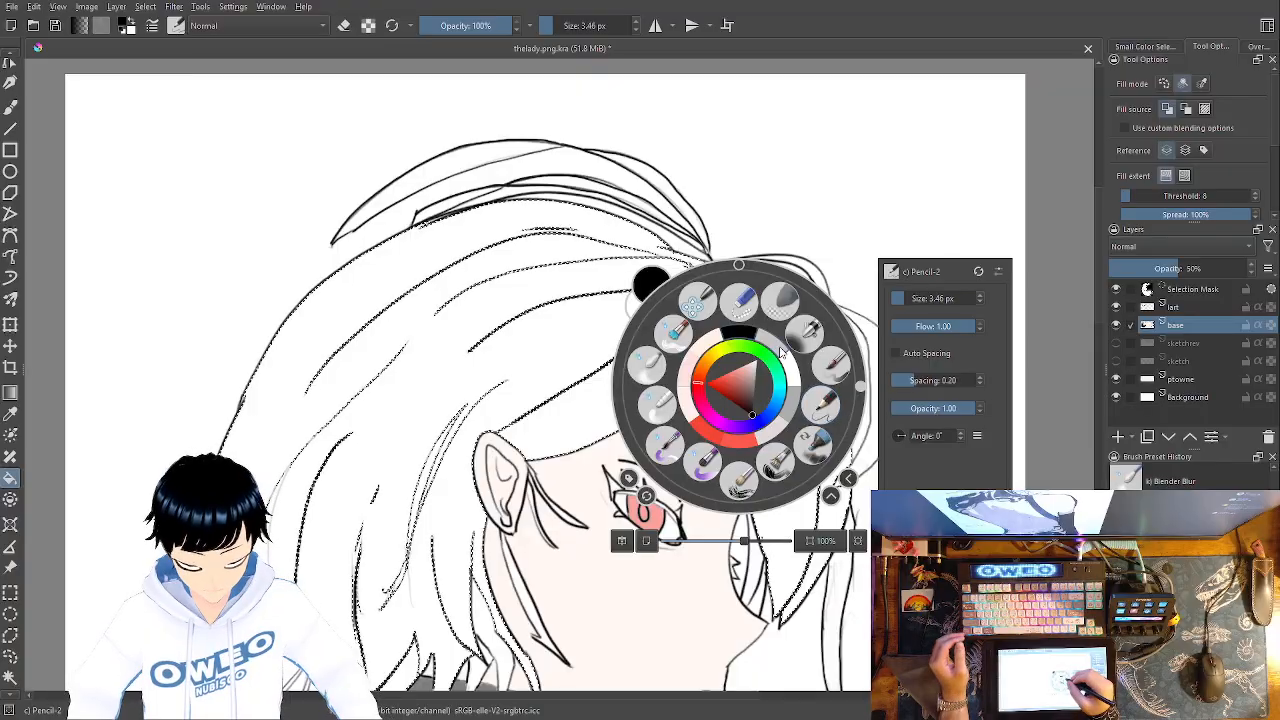
{"action": "key", "text": "x"}
{"action": "left_click", "coordinate": [751, 365]}
{"action": "left_click_drag", "start_coordinate": [832, 409], "coordinate": [775, 253]}
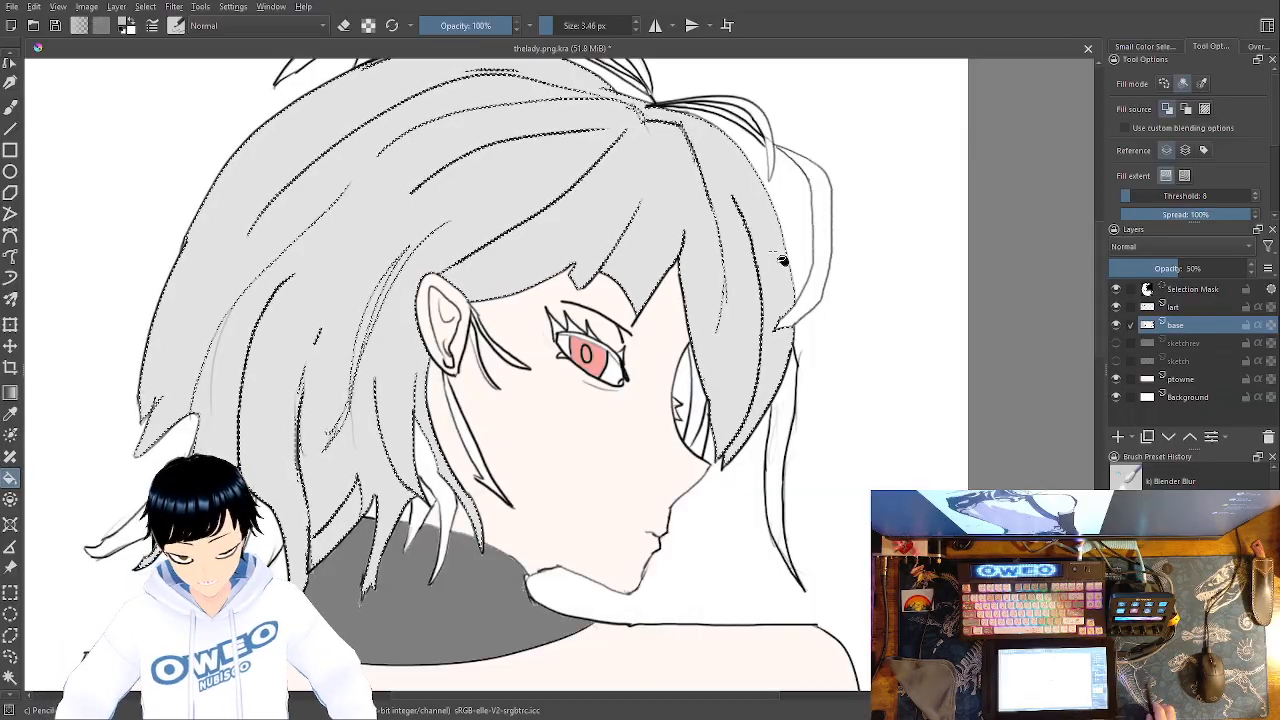
Examine the light grey hair against the rest of the figure and look for strands still left unfilled
{"action": "key", "text": "minus"}
{"action": "key", "text": "minus"}
{"action": "key", "text": "minus"}
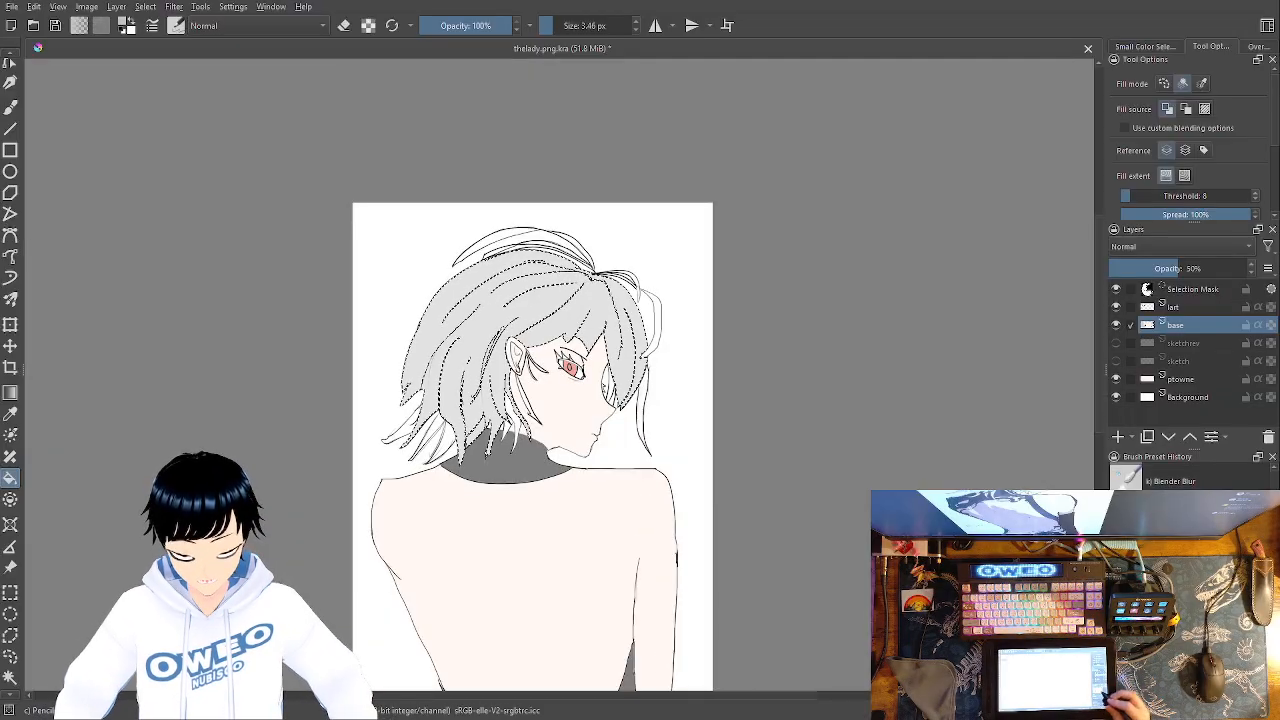
{"action": "mouse_move", "coordinate": [831, 589]}
{"action": "left_mouse_down"}
{"action": "mouse_move", "coordinate": [880, 421]}
{"action": "mouse_move", "coordinate": [898, 434]}
{"action": "left_mouse_up"}
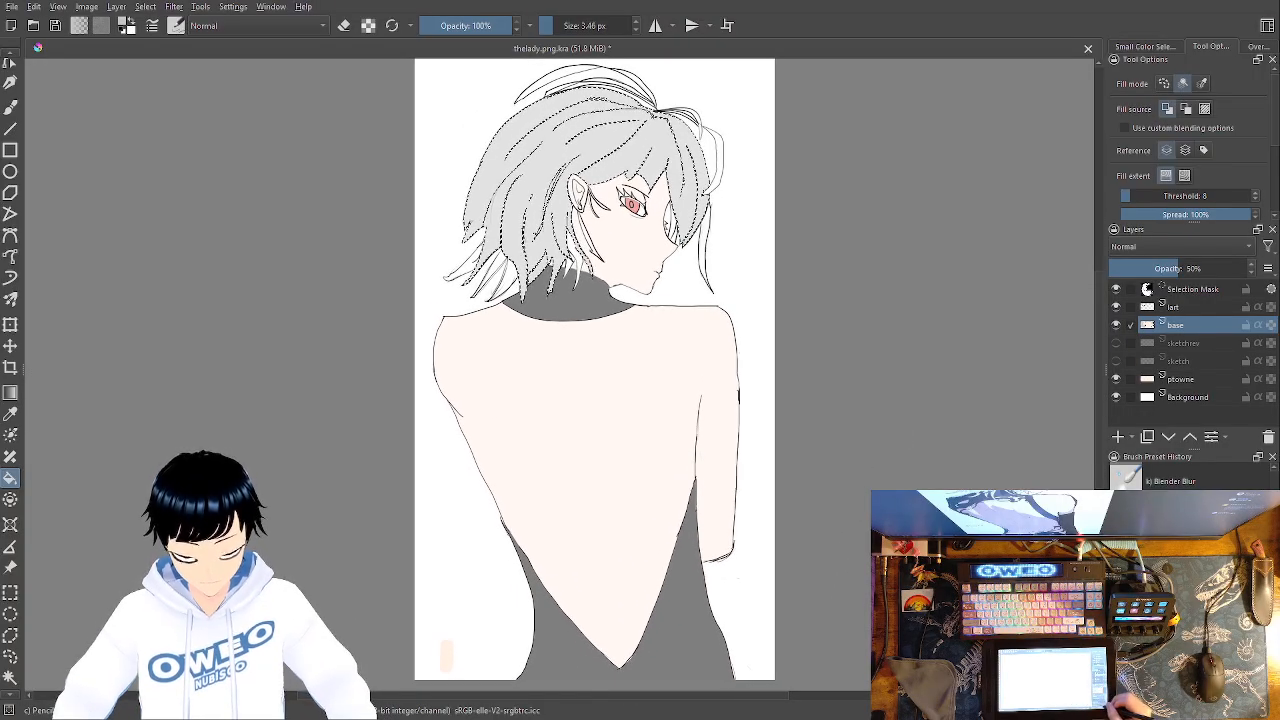
{"action": "key", "text": "minus"}
{"action": "key", "text": "minus"}
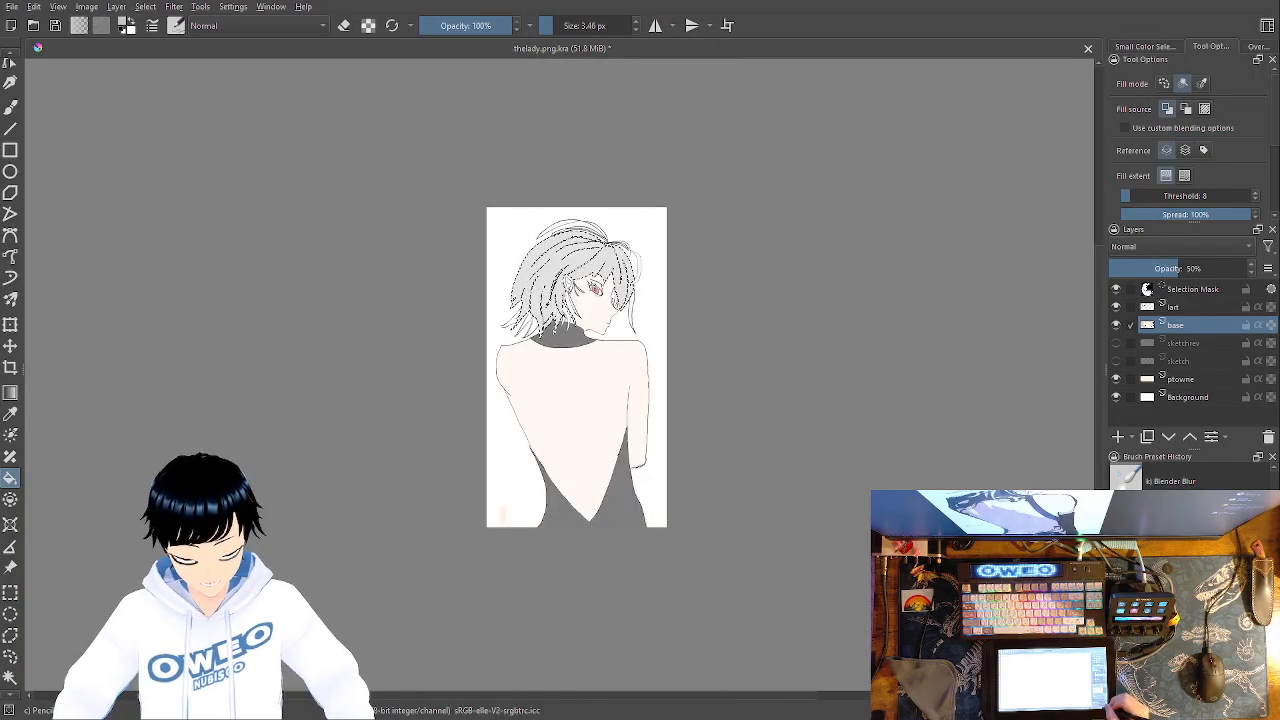
{"action": "key", "text": "plus"}
{"action": "key", "text": "plus"}
{"action": "key", "text": "minus"}
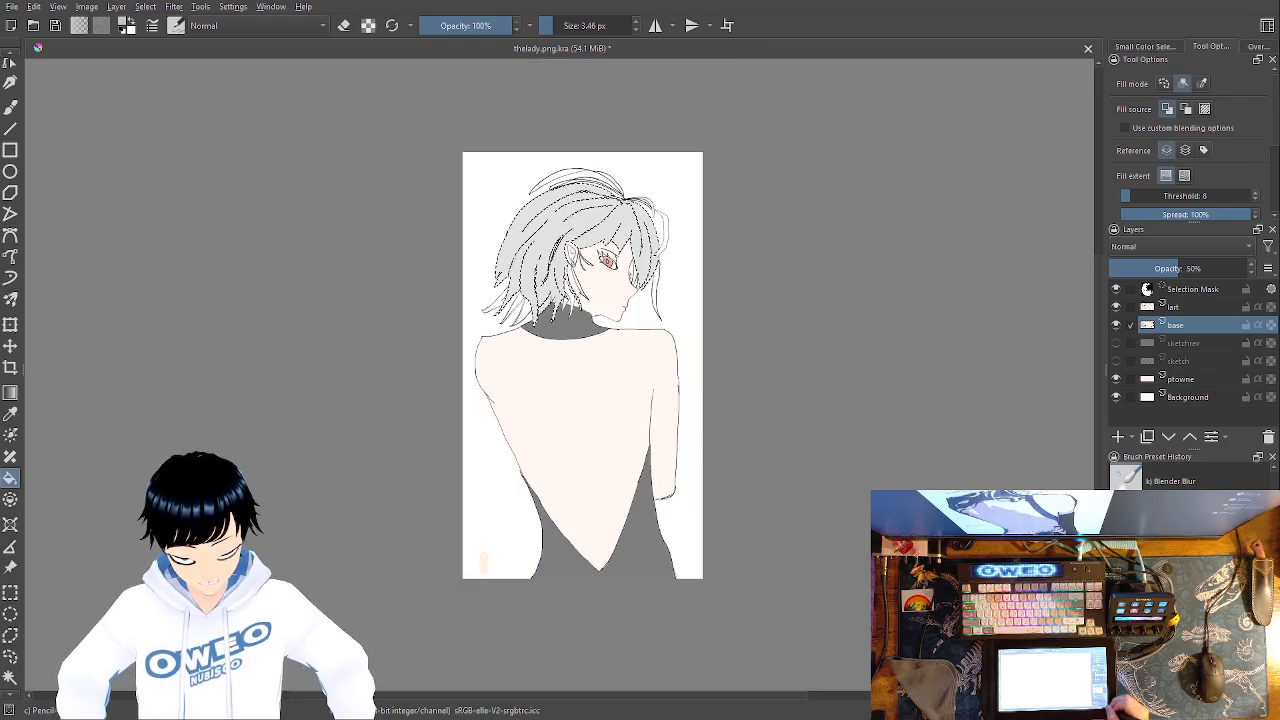
{"action": "key", "text": "plus"}
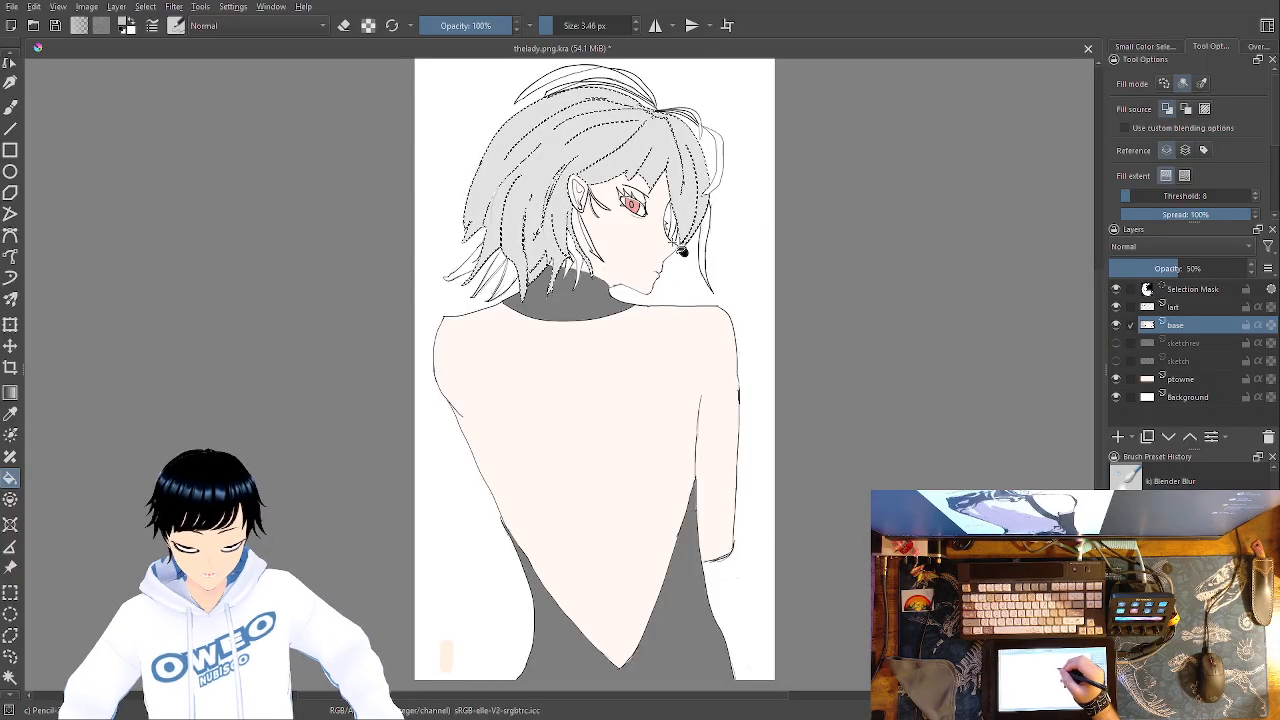
{"action": "key", "text": "ctrl+plus"}
{"action": "key", "text": "ctrl+plus"}
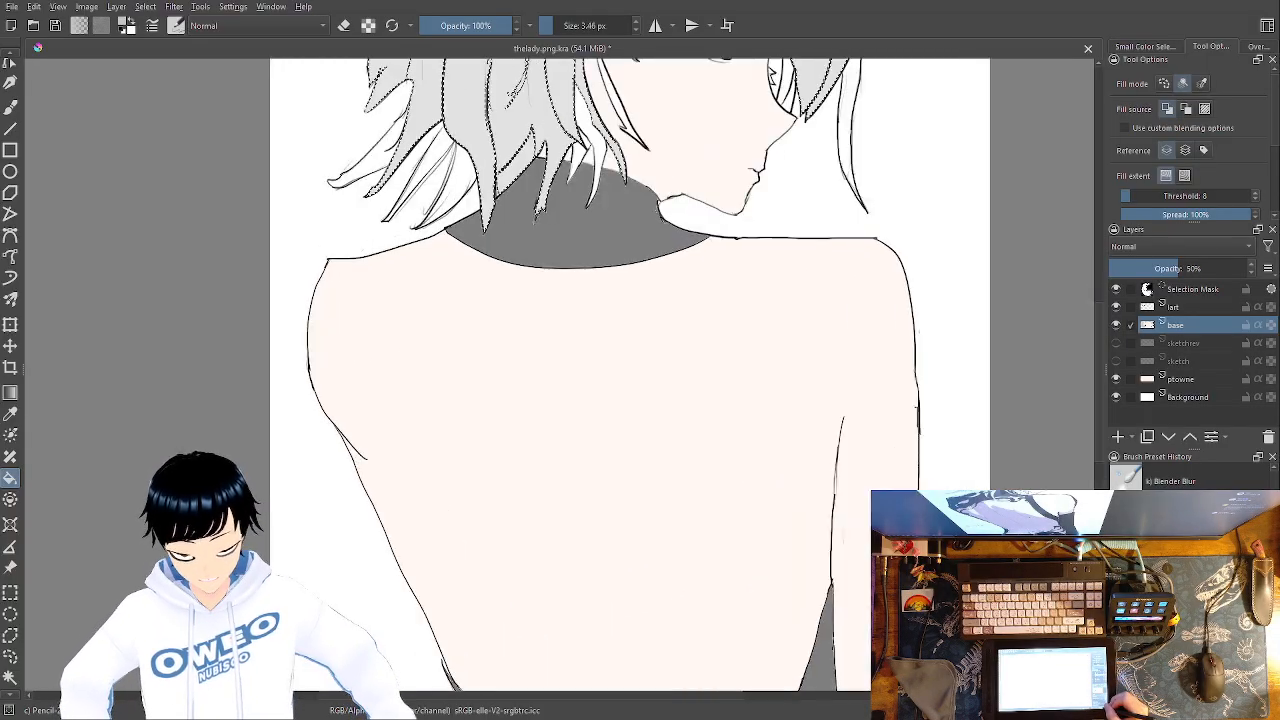
{"action": "left_click_drag", "start_coordinate": [777, 479], "coordinate": [757, 645]}
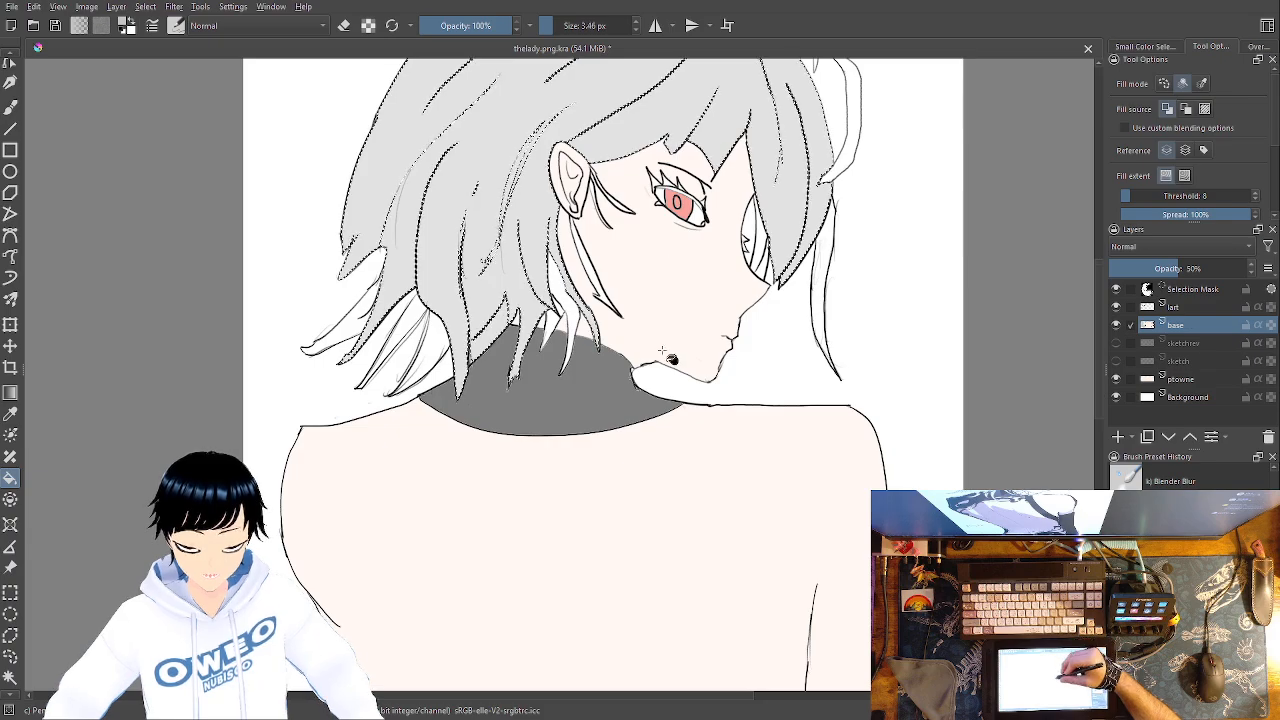
{"action": "left_click_drag", "start_coordinate": [654, 135], "coordinate": [652, 96]}
{"action": "left_click_drag", "start_coordinate": [660, 261], "coordinate": [665, 85]}
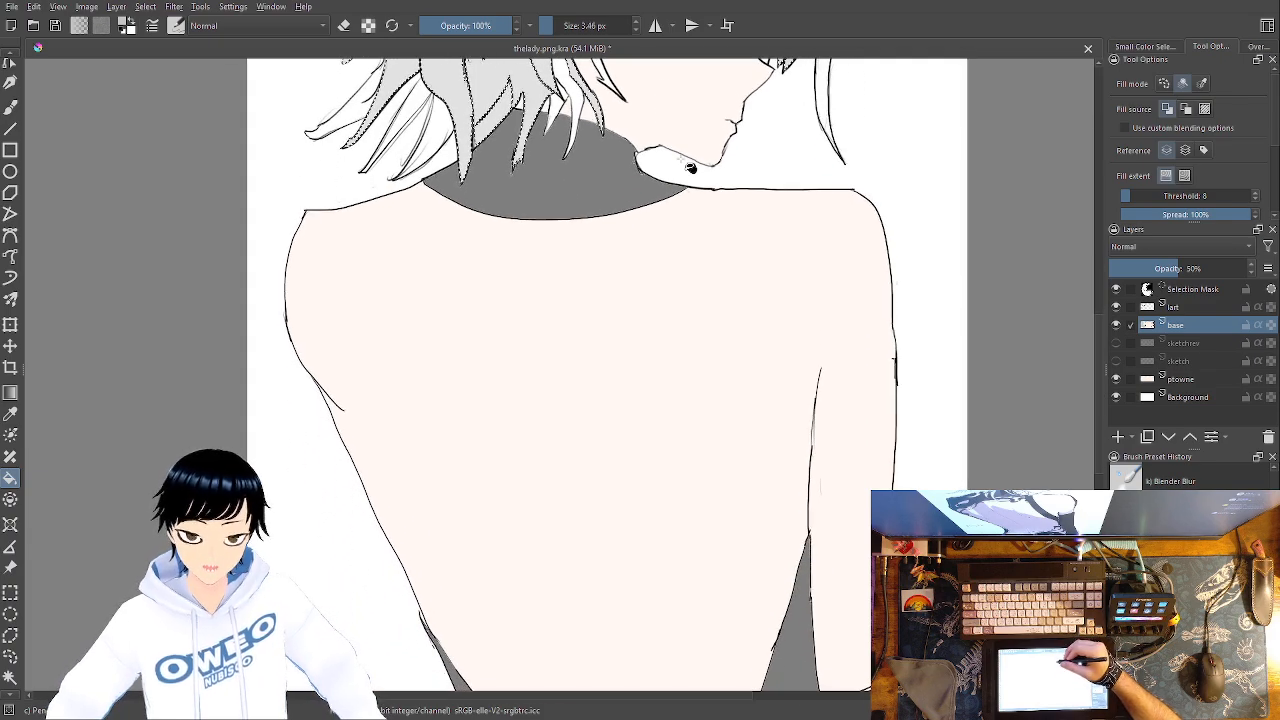
{"action": "left_click_drag", "start_coordinate": [681, 272], "coordinate": [671, 120]}
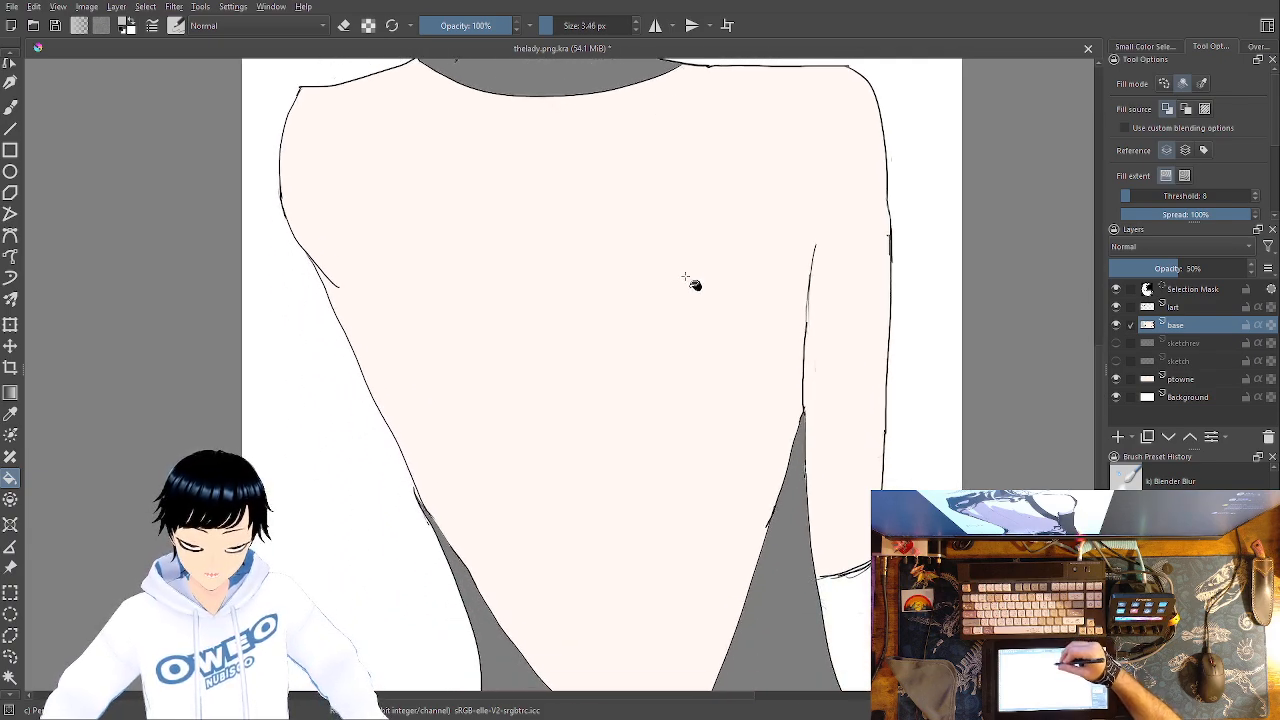
{"action": "mouse_move", "coordinate": [670, 334]}
{"action": "left_mouse_down"}
{"action": "mouse_move", "coordinate": [643, 208]}
{"action": "mouse_move", "coordinate": [671, 437]}
{"action": "mouse_move", "coordinate": [720, 594]}
{"action": "left_mouse_up"}
{"action": "left_click_drag", "start_coordinate": [666, 386], "coordinate": [706, 549]}
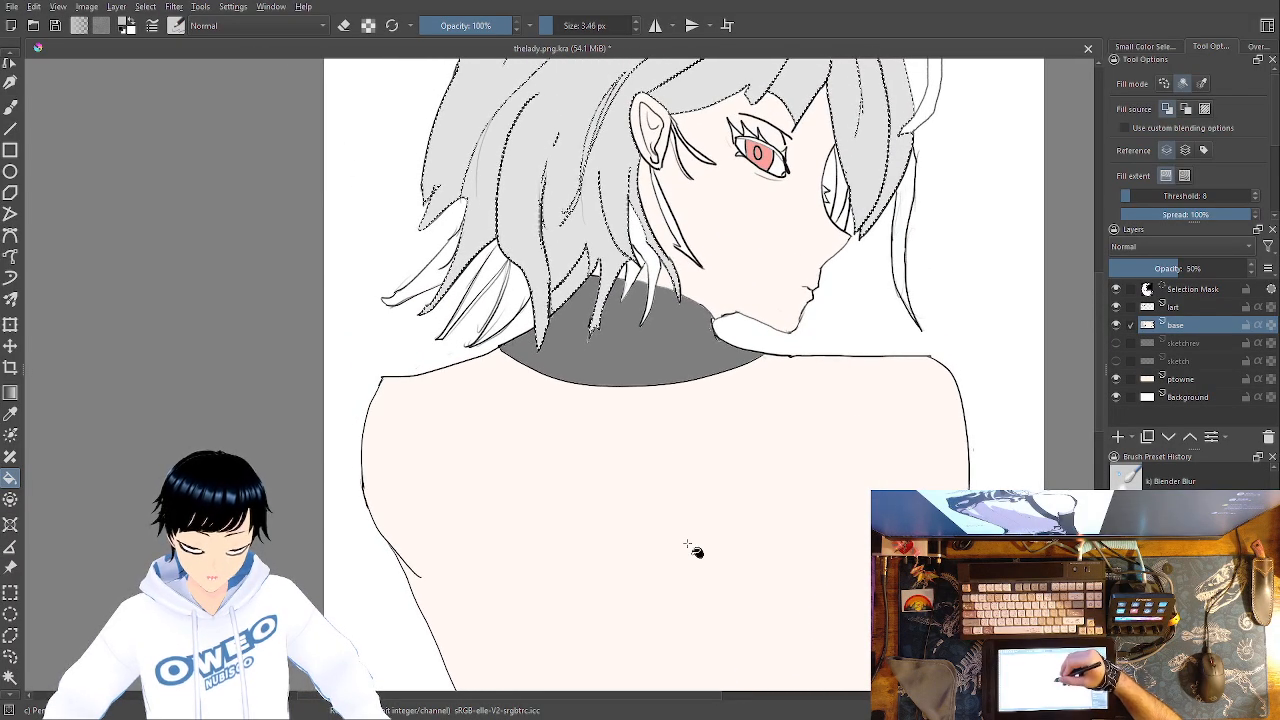
Select the loose strand at the nape from the lart layer and fill it with light grey on the base layer
{"action": "left_click", "coordinate": [1170, 308]}
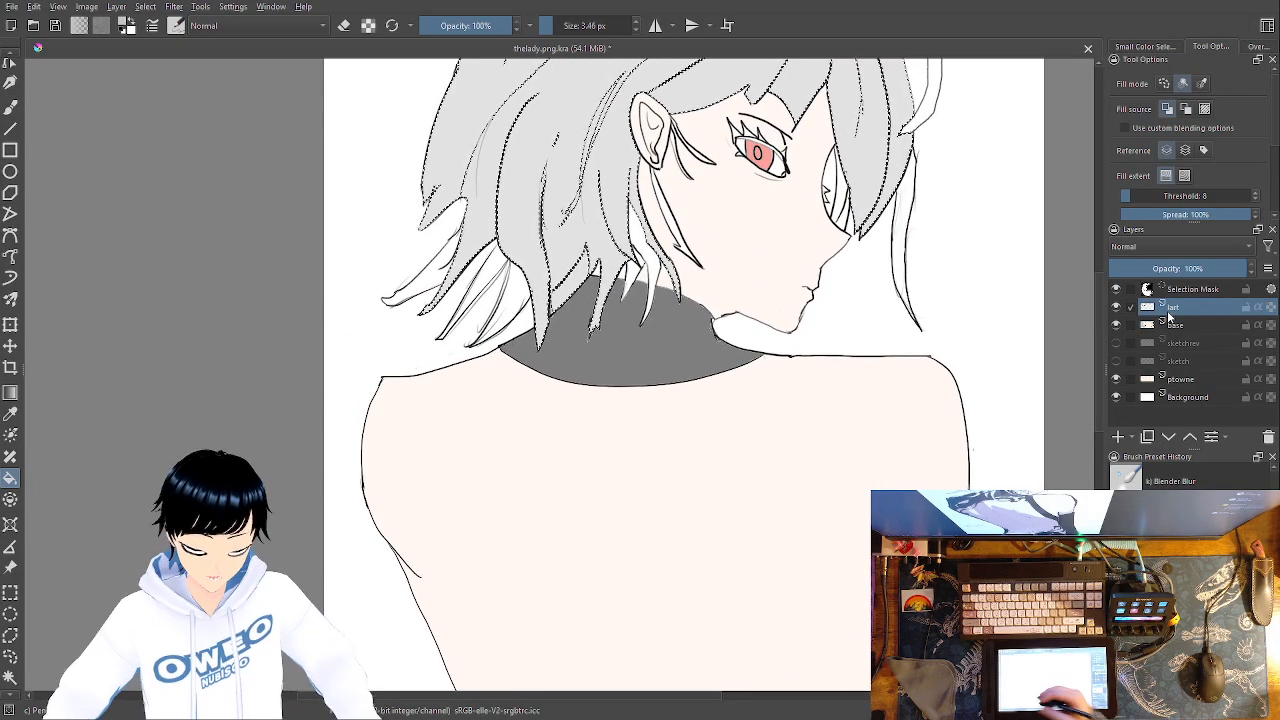
{"action": "left_click", "coordinate": [10, 678]}
{"action": "left_click", "coordinate": [511, 272]}
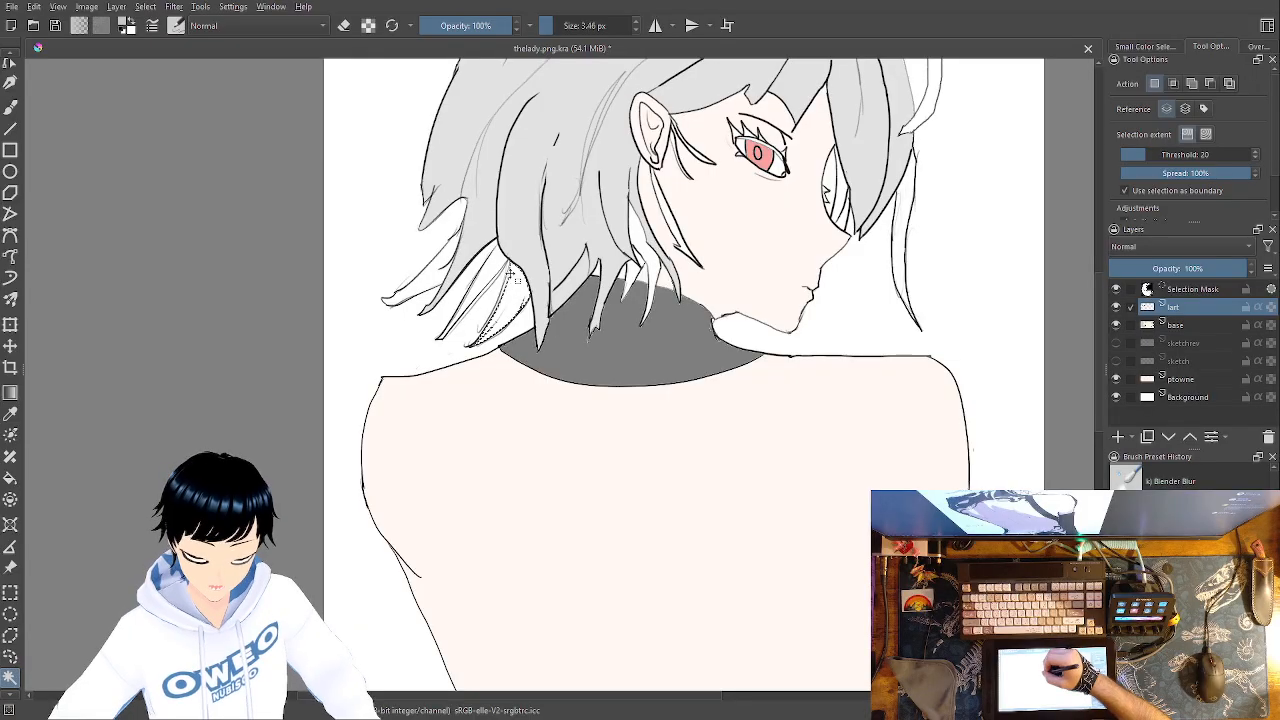
{"action": "left_click", "coordinate": [12, 98]}
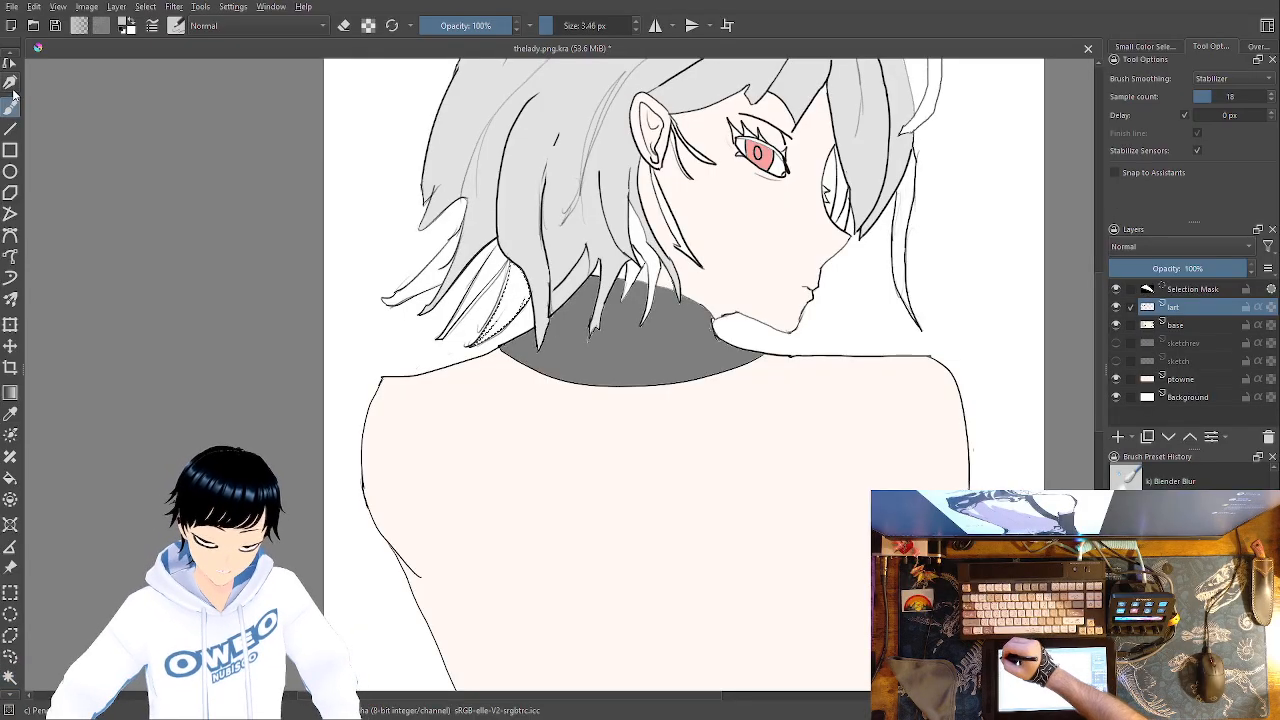
{"action": "left_click", "coordinate": [1188, 325]}
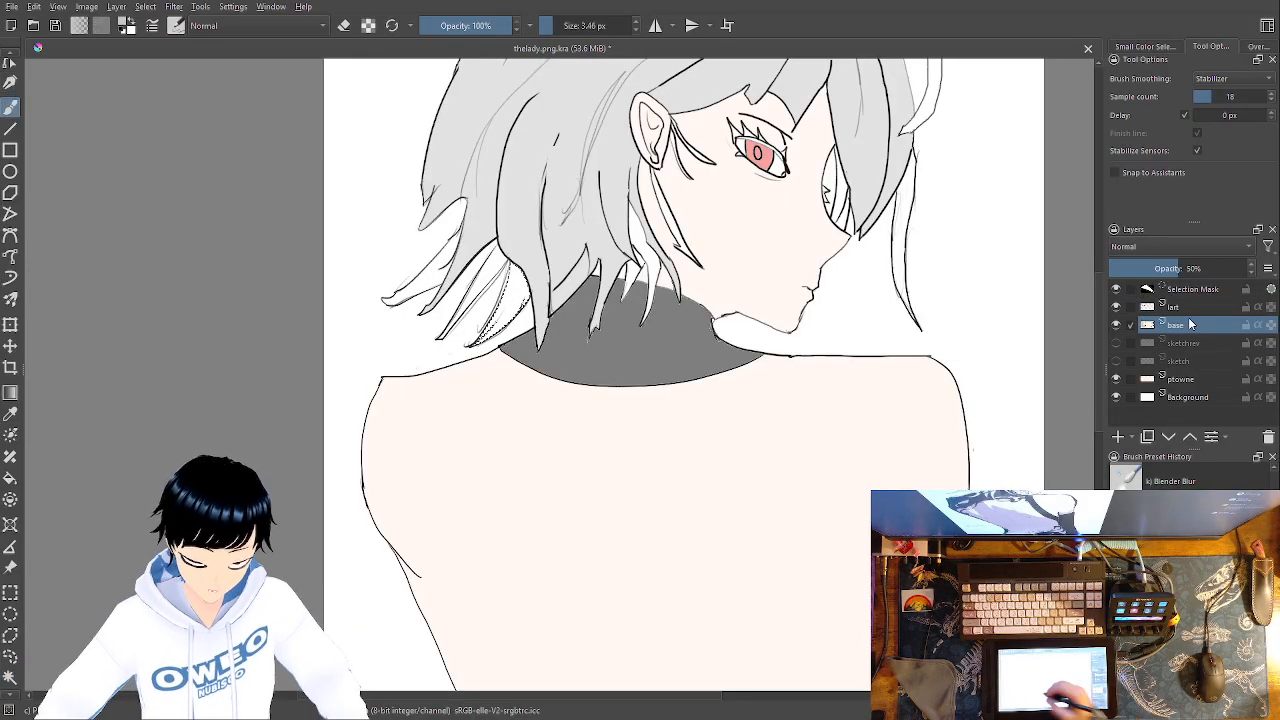
{"action": "left_click", "coordinate": [10, 479]}
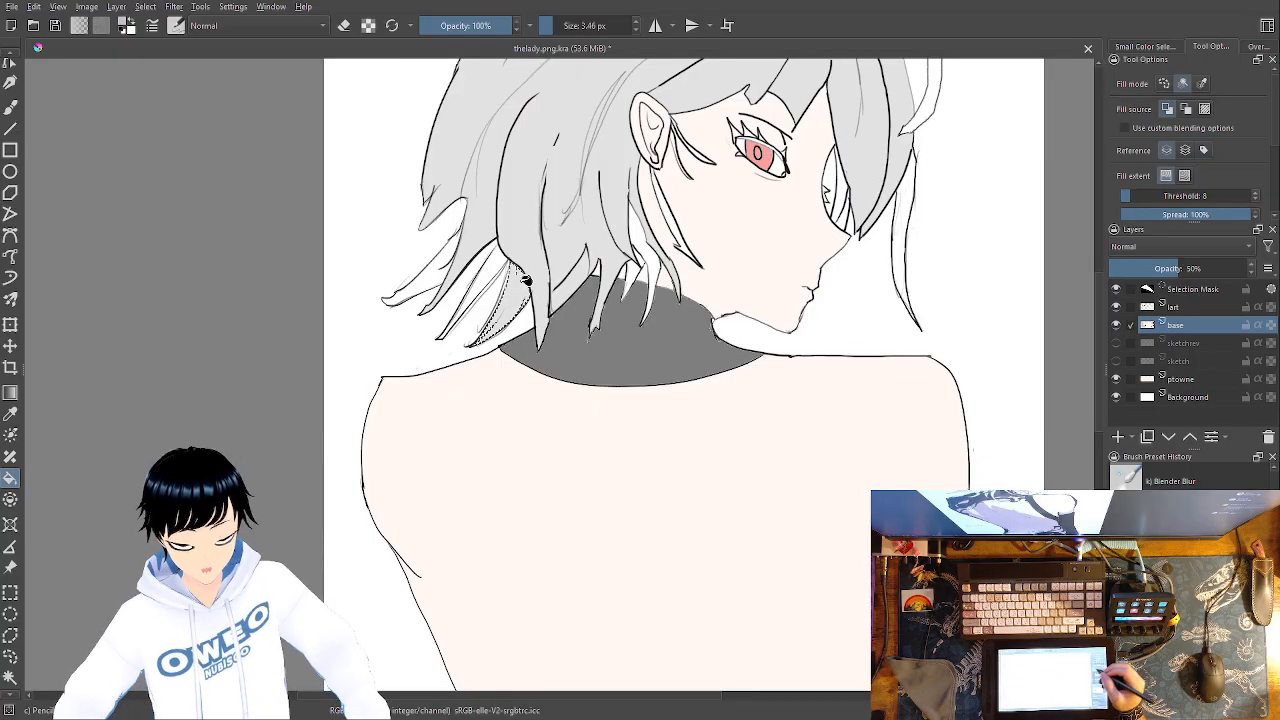
Select the narrow curved strand below the ear from the lart layer and fill it with light grey on the base layer
{"action": "key", "text": "Page_Up"}
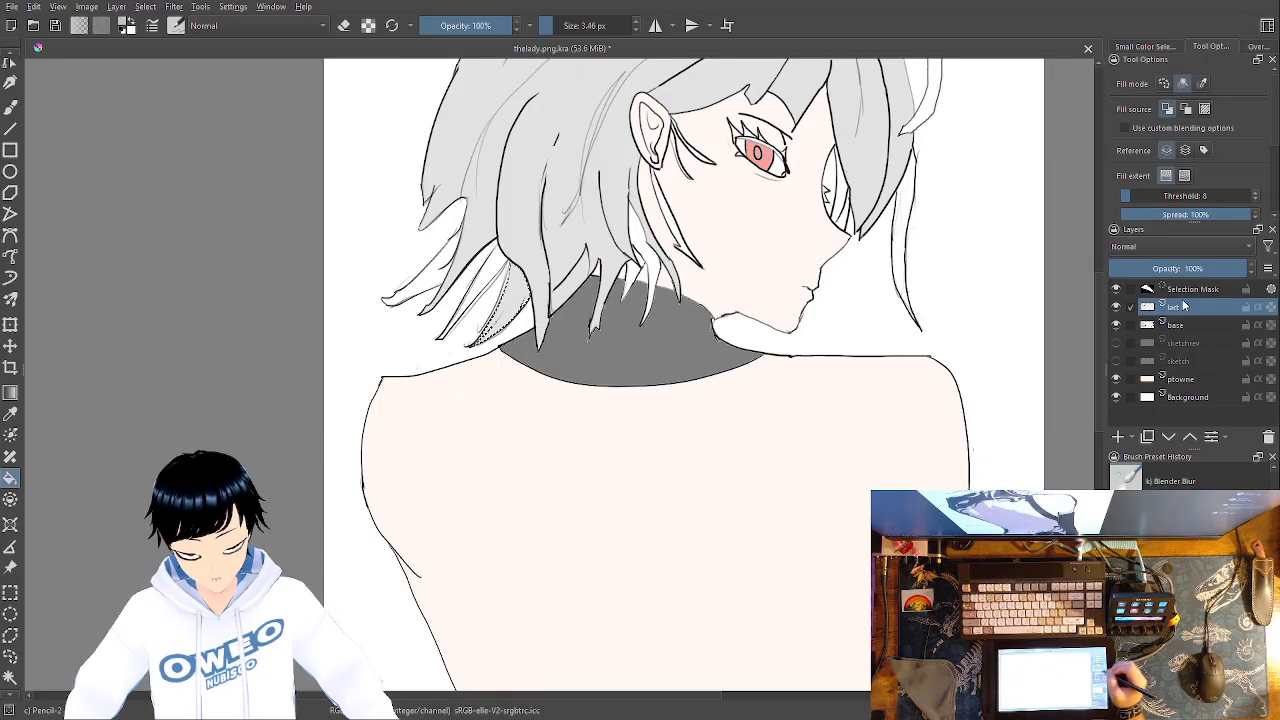
{"action": "left_click", "coordinate": [9, 678]}
{"action": "left_click", "coordinate": [648, 243]}
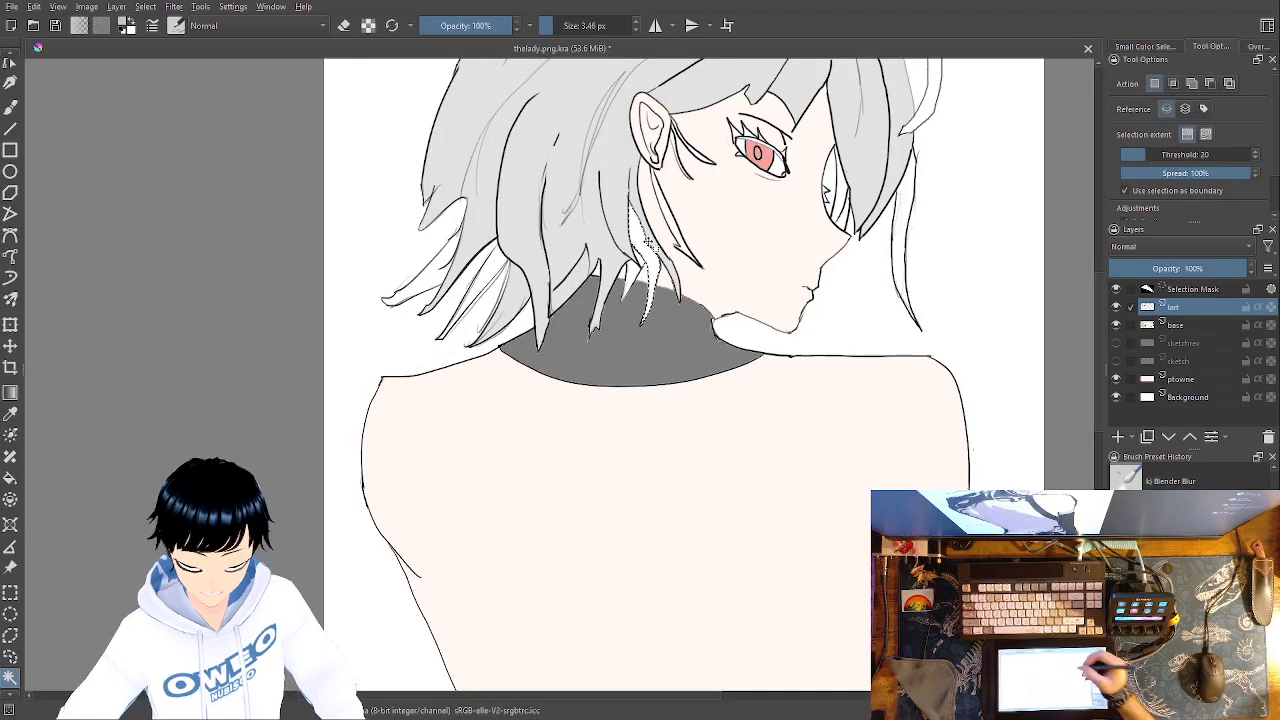
{"action": "key", "text": "Page_Down"}
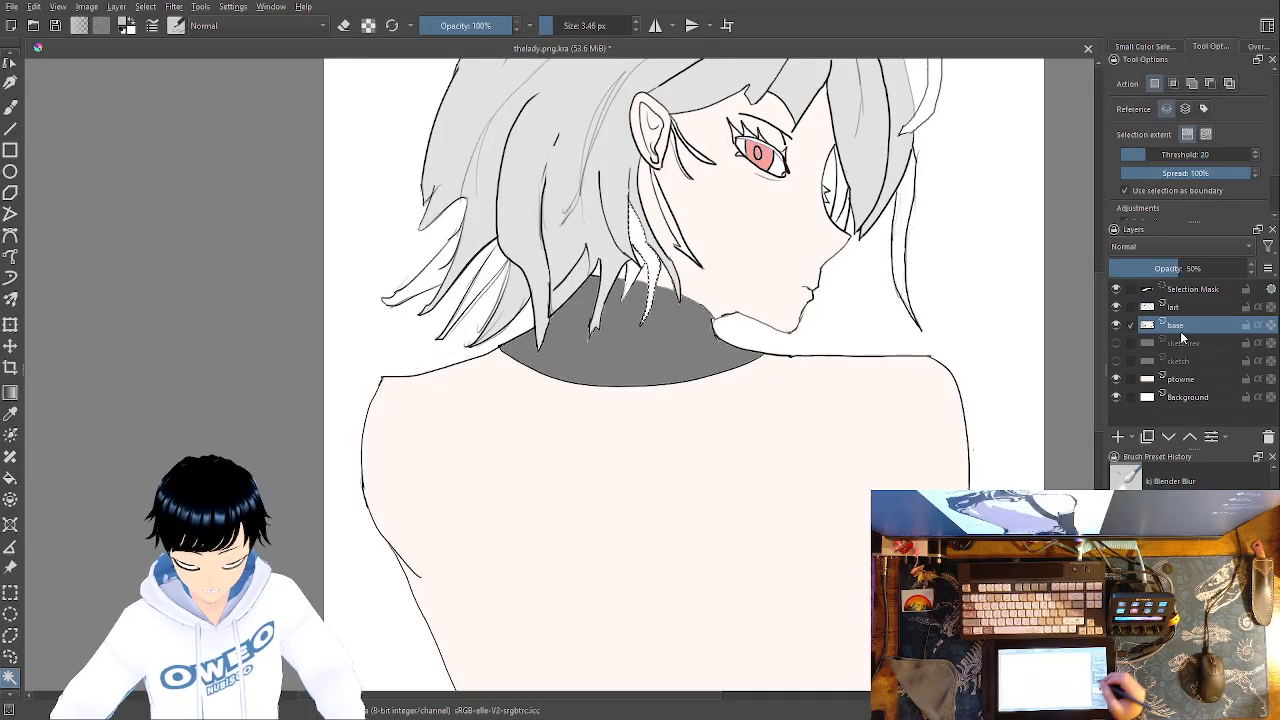
{"action": "left_click", "coordinate": [11, 479]}
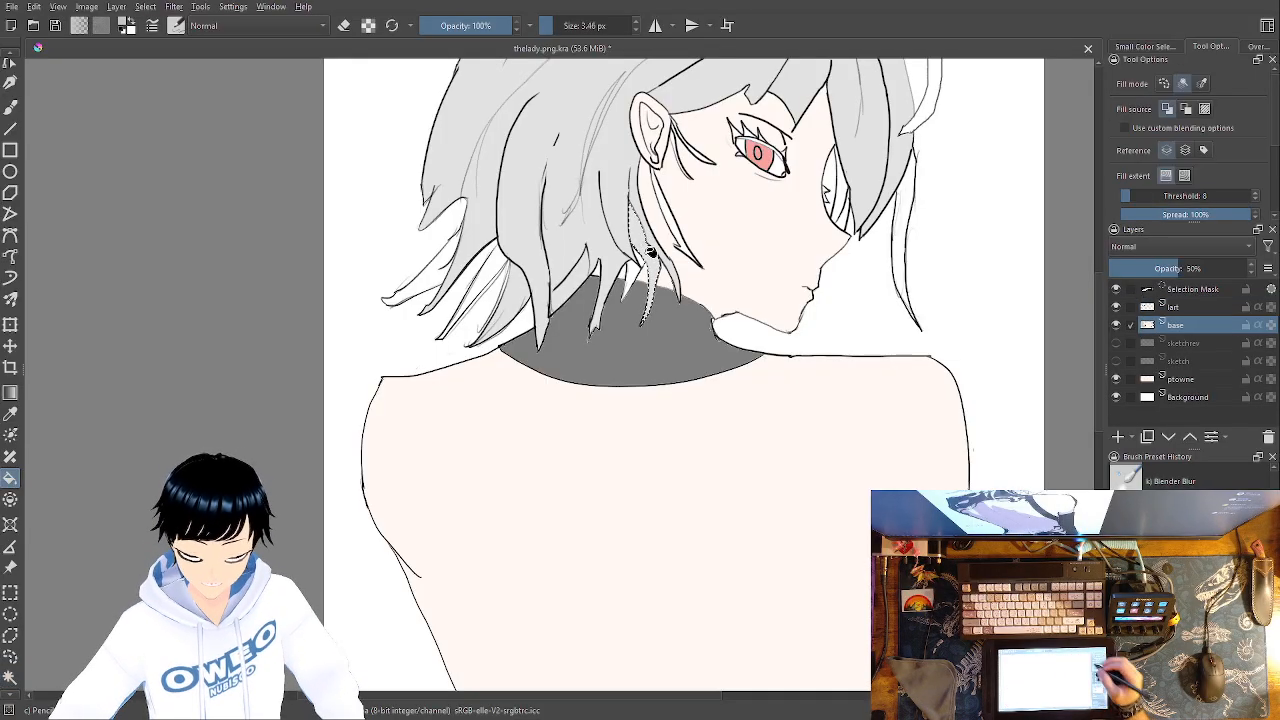
Select the small pointed hair tip over the collar from the lart layer and fill it with light grey on the base layer
{"action": "left_click", "coordinate": [1193, 306]}
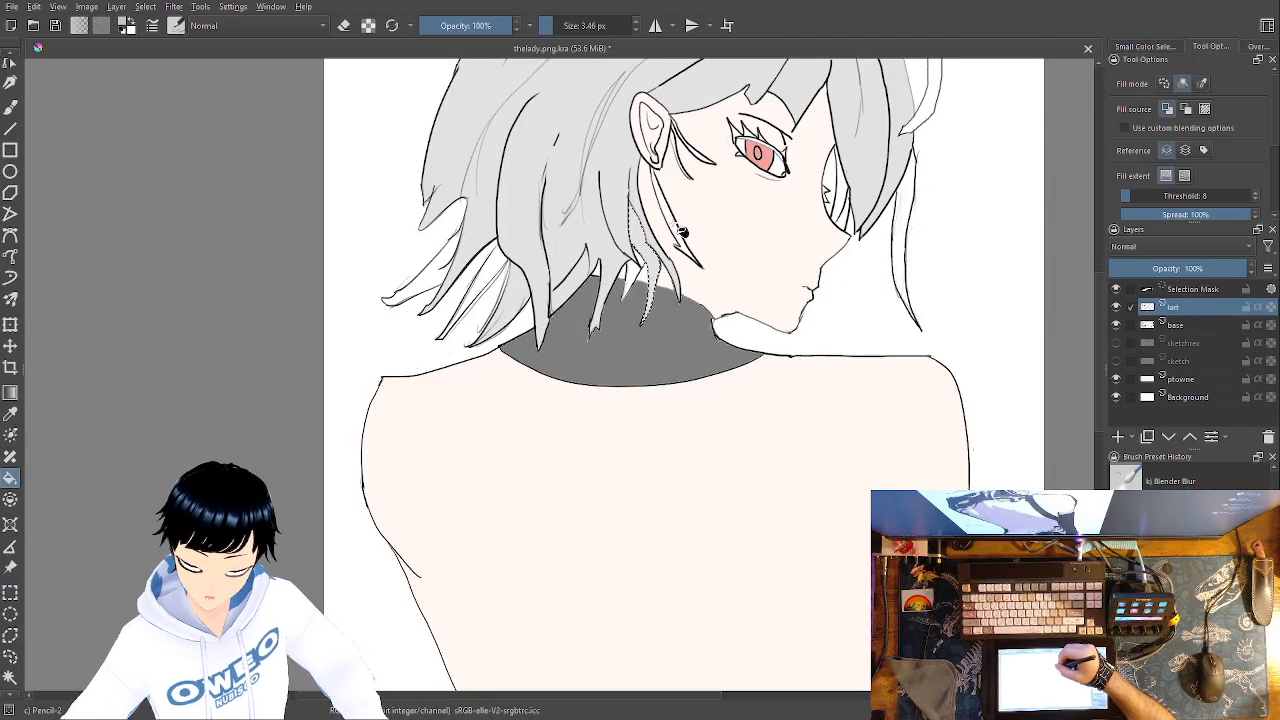
{"action": "left_click", "coordinate": [12, 679]}
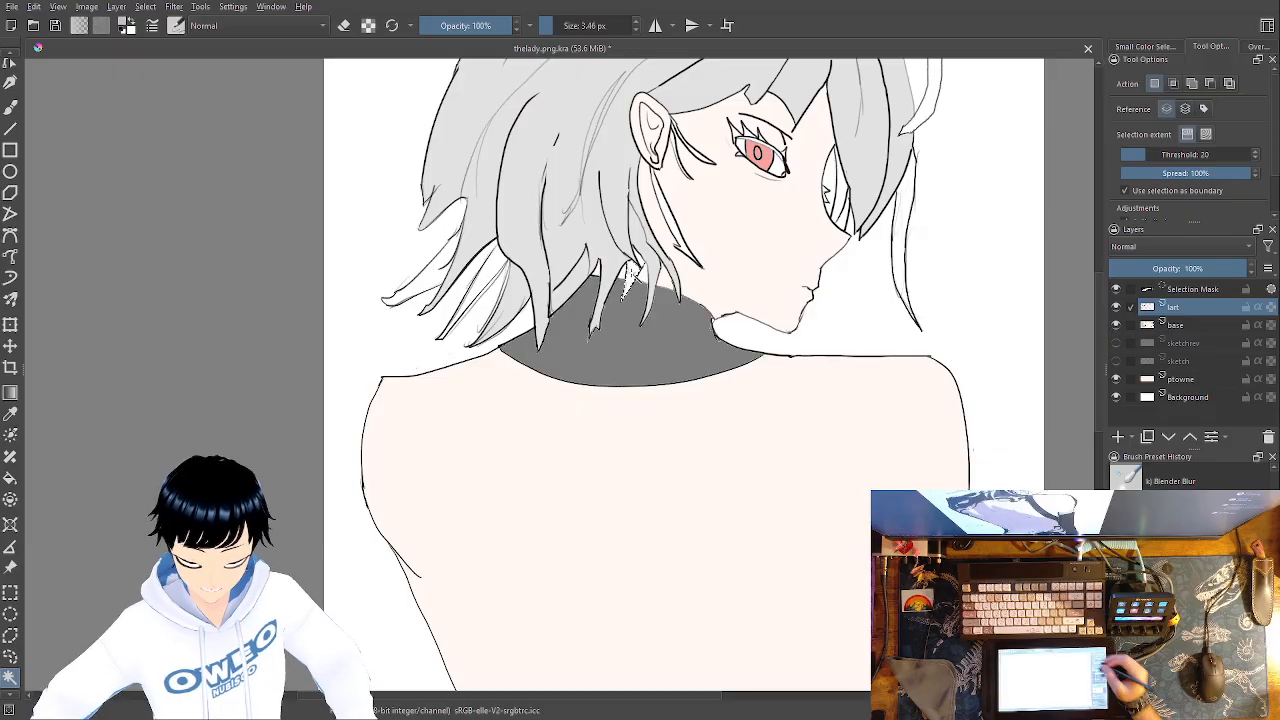
{"action": "left_click", "coordinate": [1193, 323]}
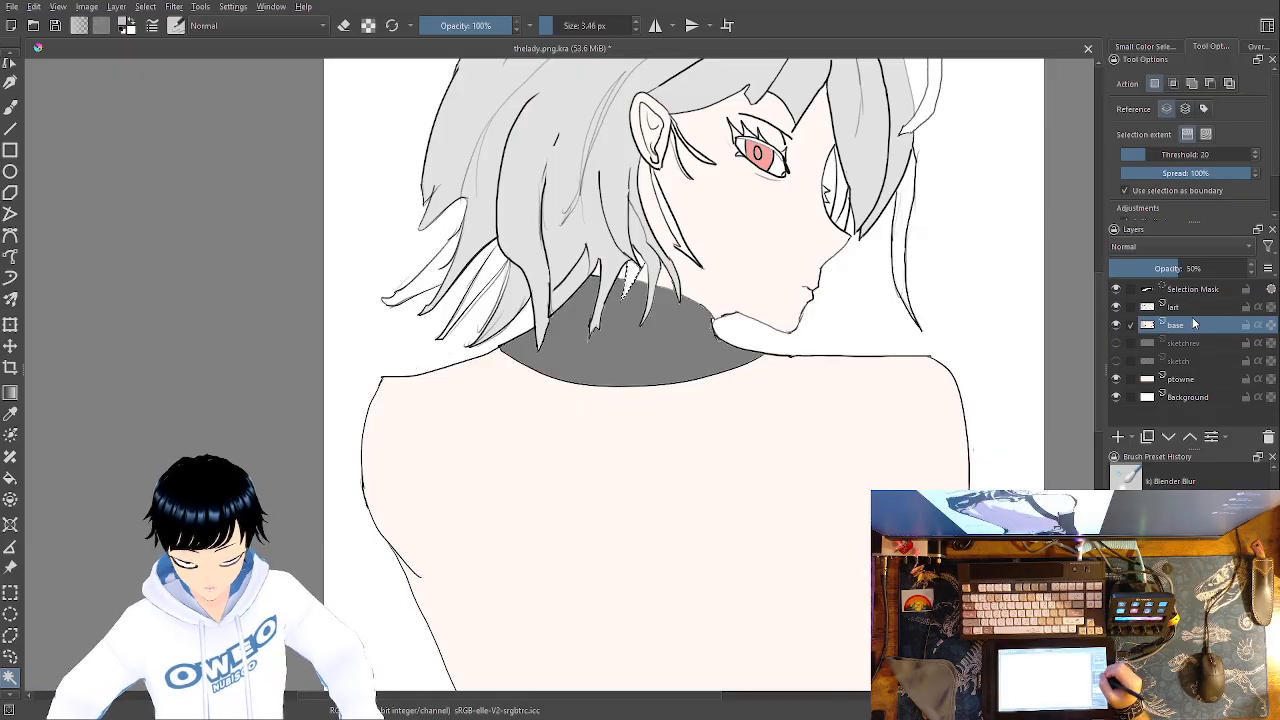
{"action": "left_click", "coordinate": [11, 481]}
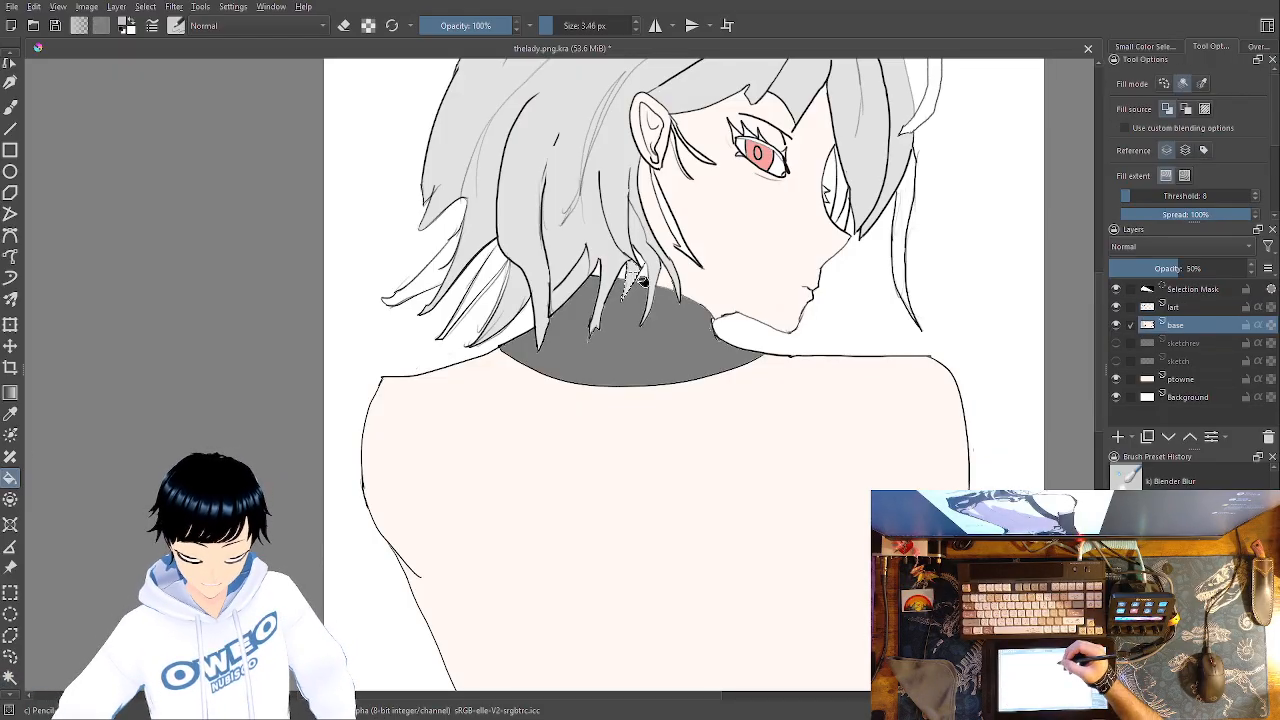
Select the tiny sliver between the strands just above the collar from the lart layer and fill it with light grey on the base layer
{"action": "left_click", "coordinate": [1183, 309]}
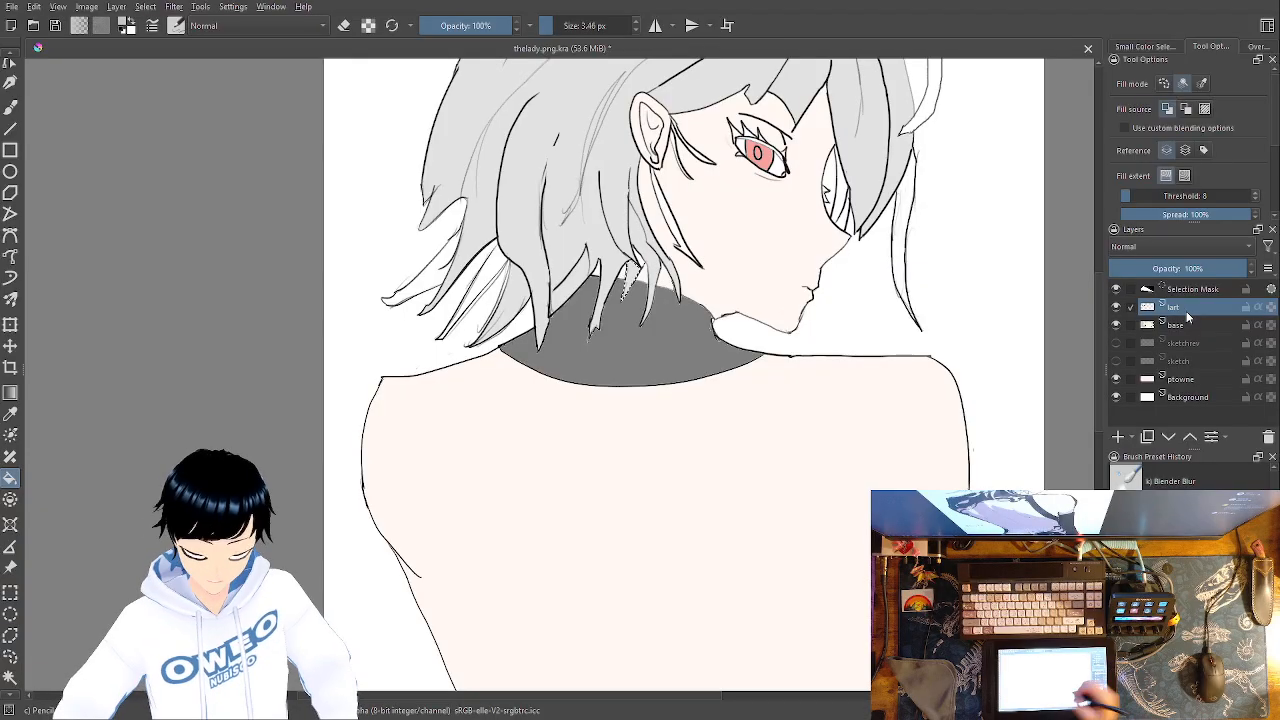
{"action": "left_click", "coordinate": [10, 679]}
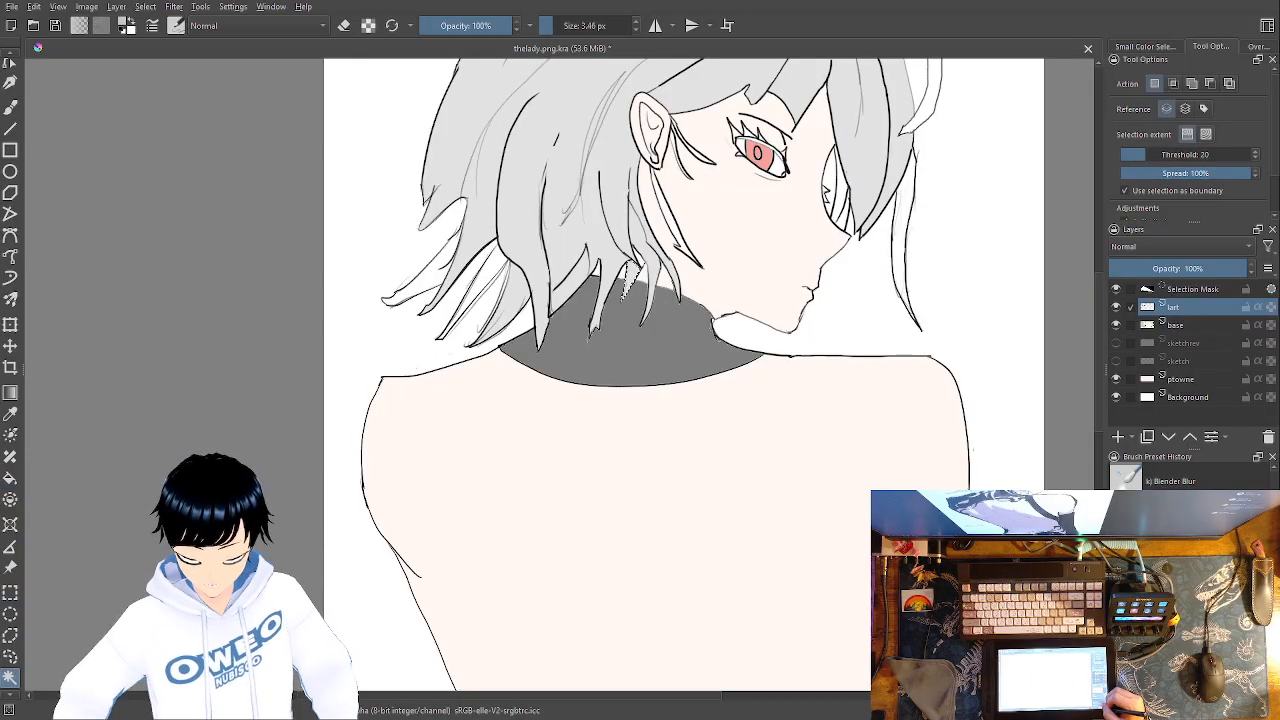
{"action": "scroll", "coordinate": [640, 300], "scroll_direction": "up", "scroll_amount": 1}
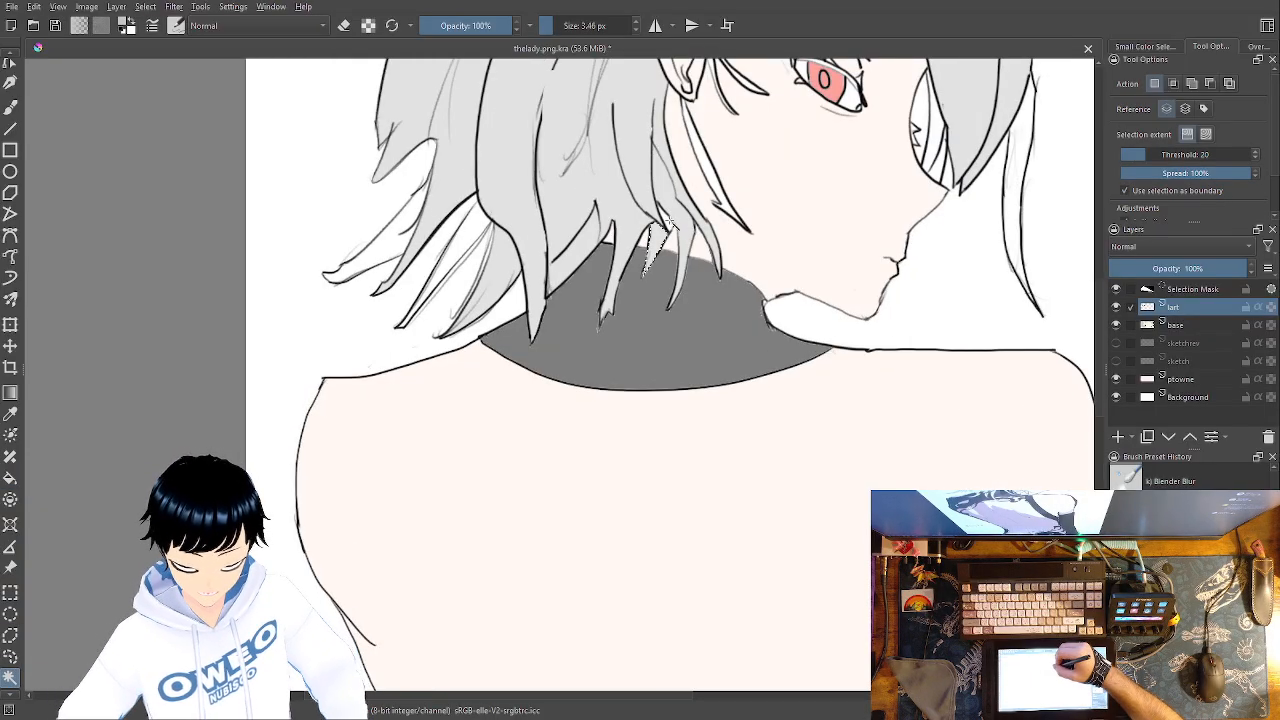
{"action": "left_click", "coordinate": [1184, 326]}
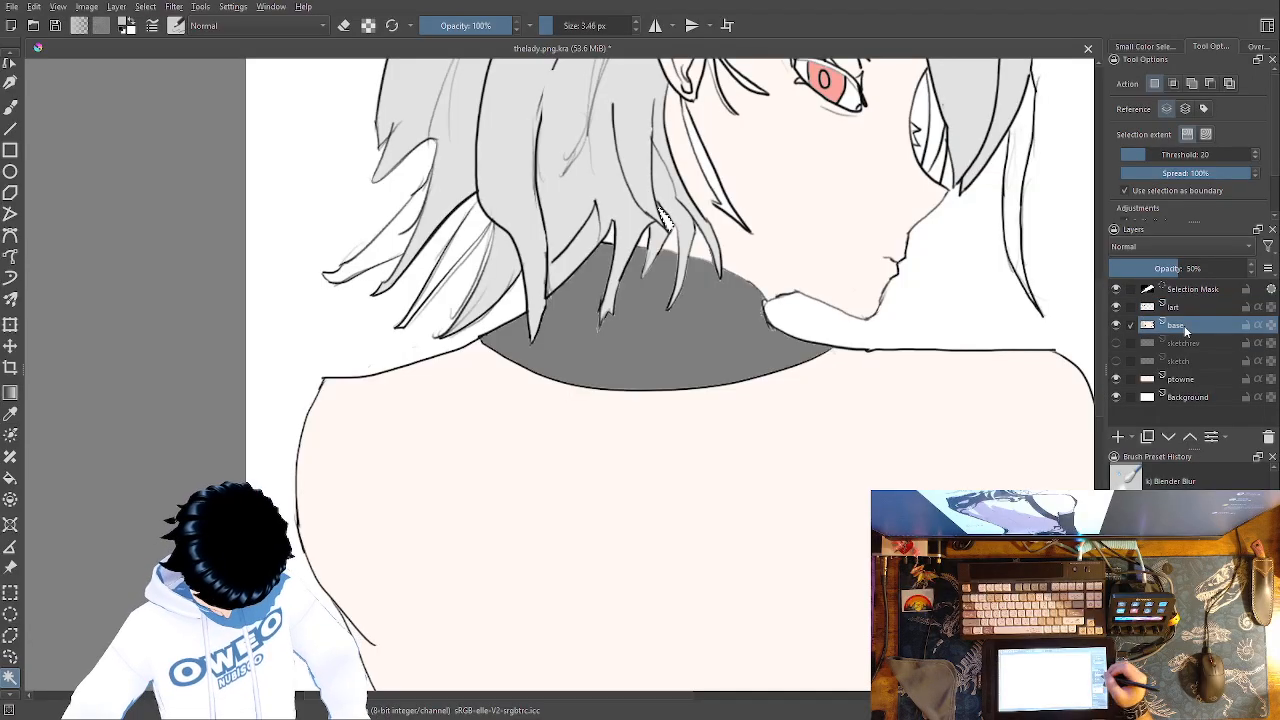
{"action": "key", "text": "f"}
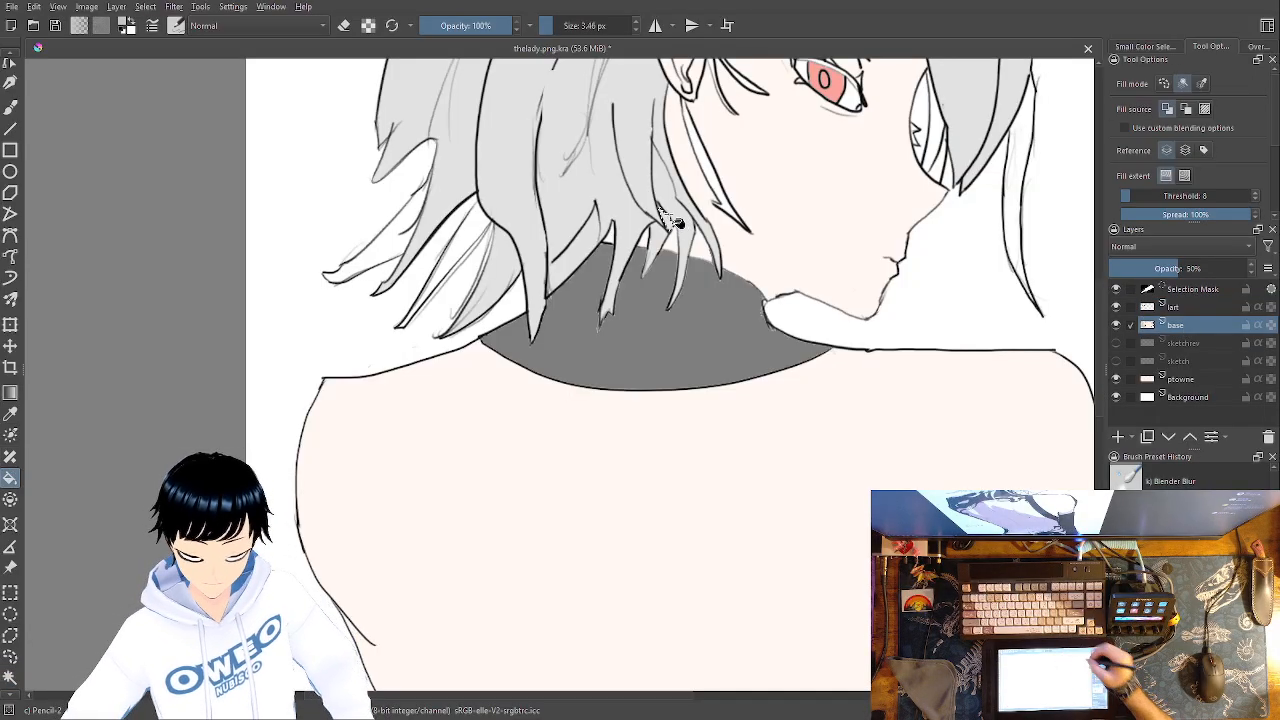
Select the outermost back hair strand from the lart layer and fill it with light grey on the base layer
{"action": "left_click", "coordinate": [1190, 307]}
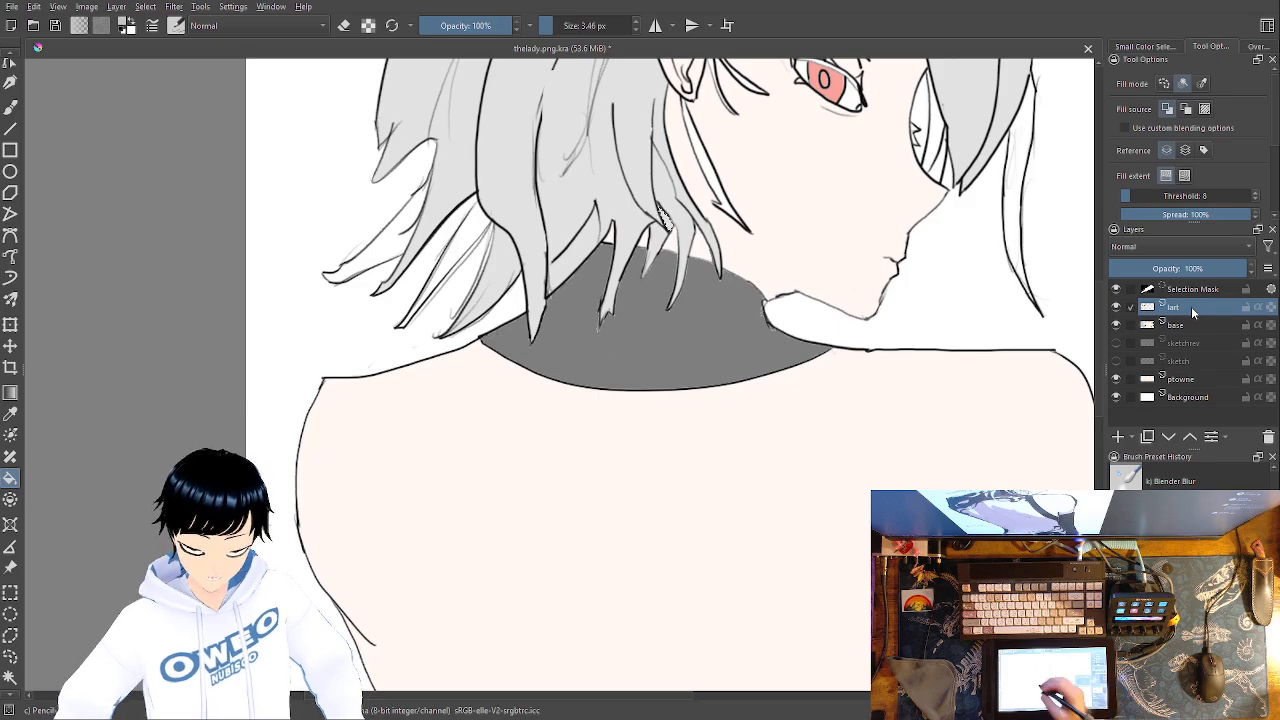
{"action": "key", "text": "w"}
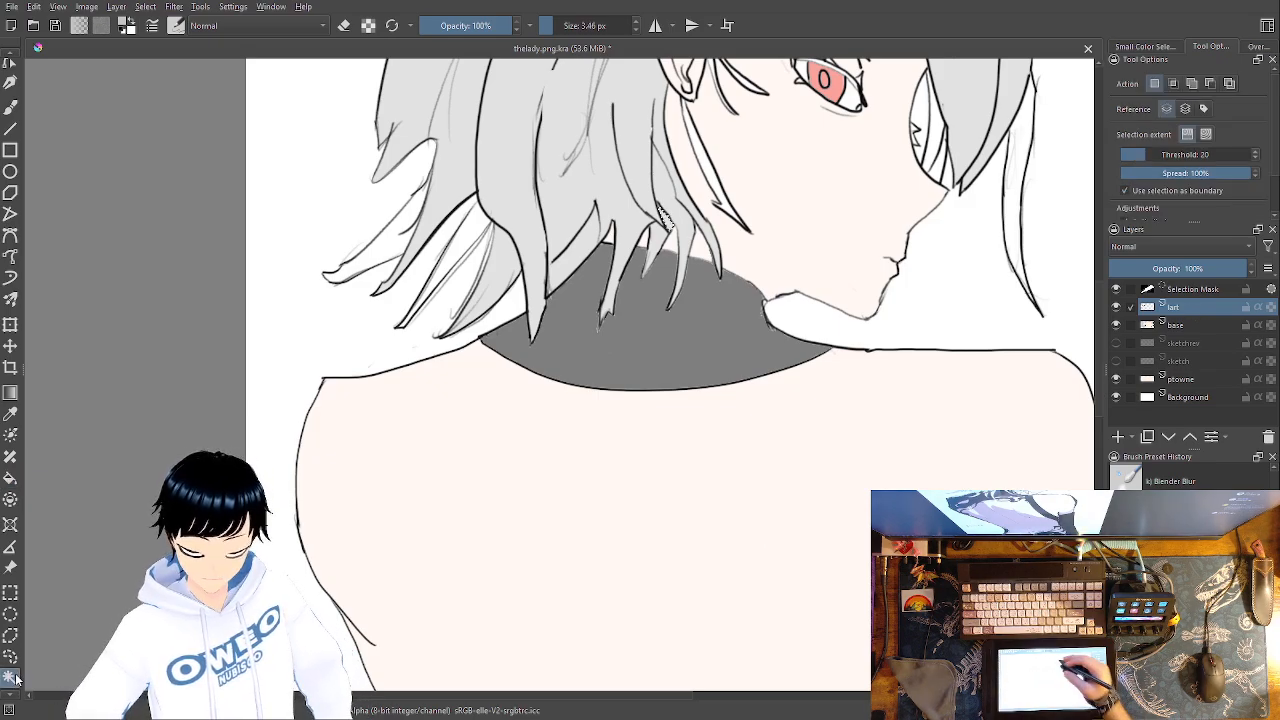
{"action": "left_click", "coordinate": [478, 225]}
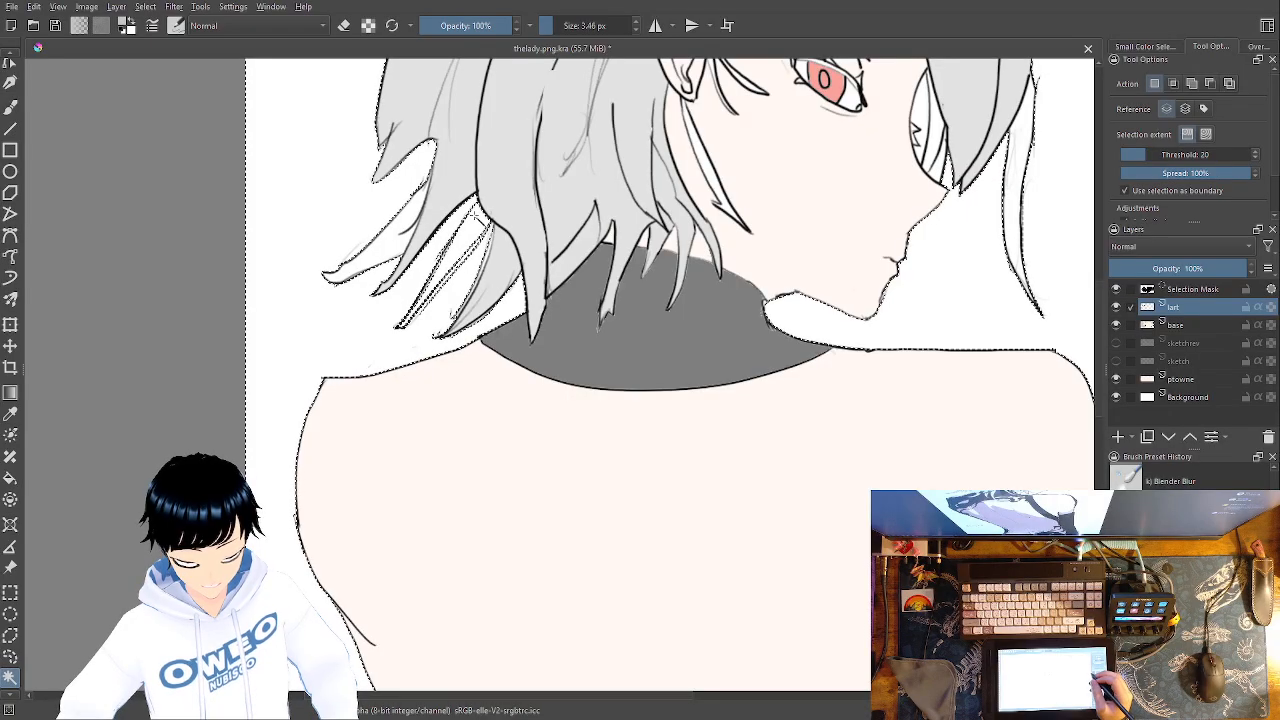
{"action": "key", "text": "ctrl+plus"}
{"action": "left_click_drag", "start_coordinate": [501, 388], "coordinate": [648, 642]}
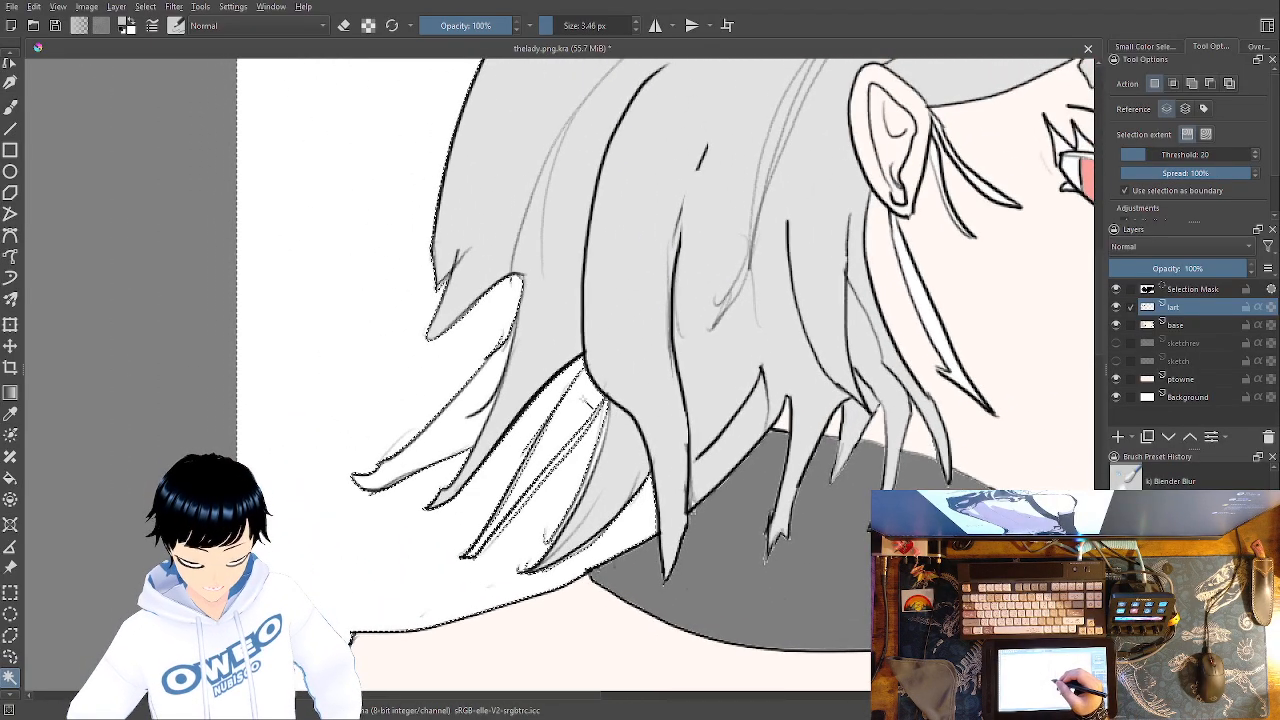
{"action": "left_click", "coordinate": [1172, 325]}
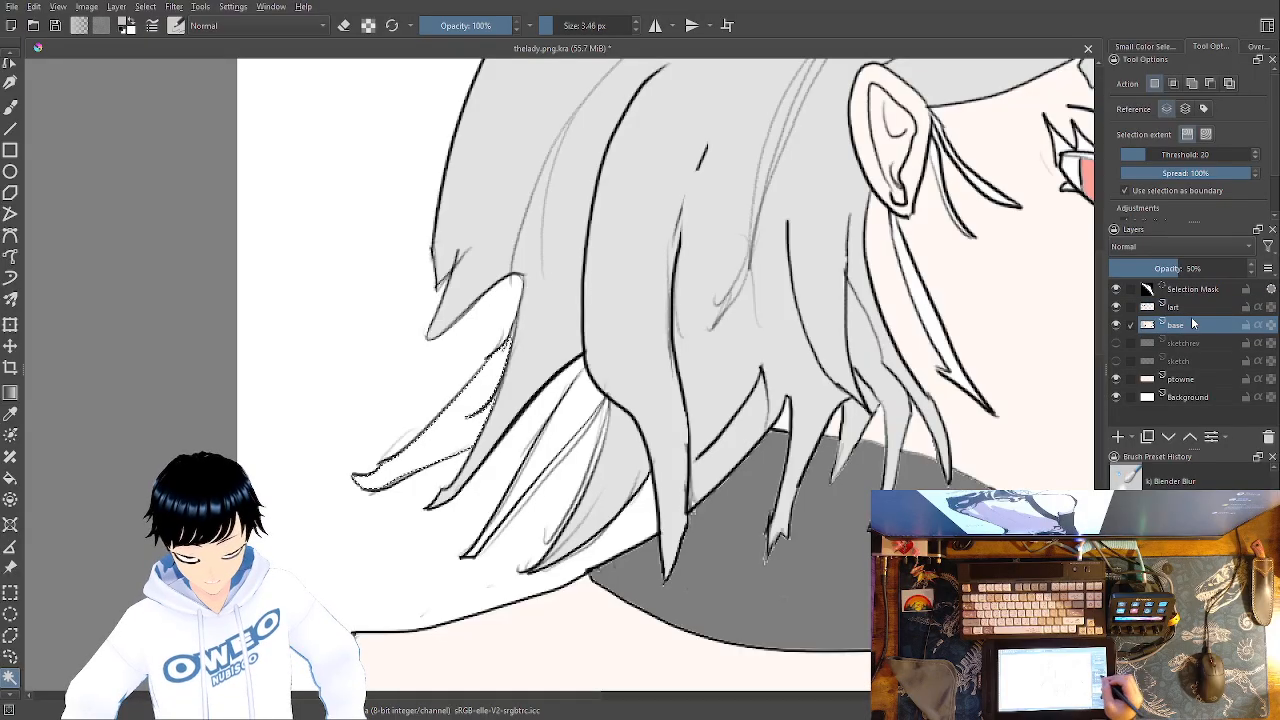
{"action": "left_click", "coordinate": [10, 479]}
{"action": "left_click", "coordinate": [487, 399]}
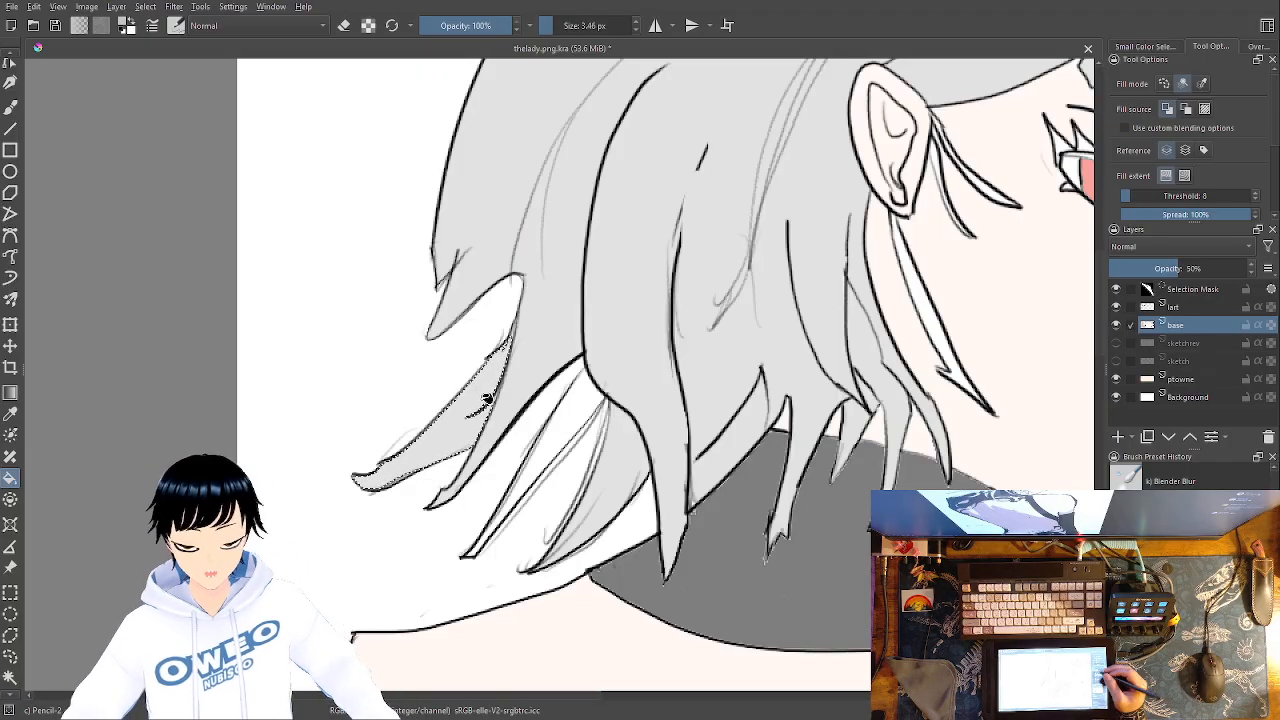
Select the long pointed strand below the ear from the lart layer and fill it with light grey on the base layer
{"action": "left_click", "coordinate": [1190, 308]}
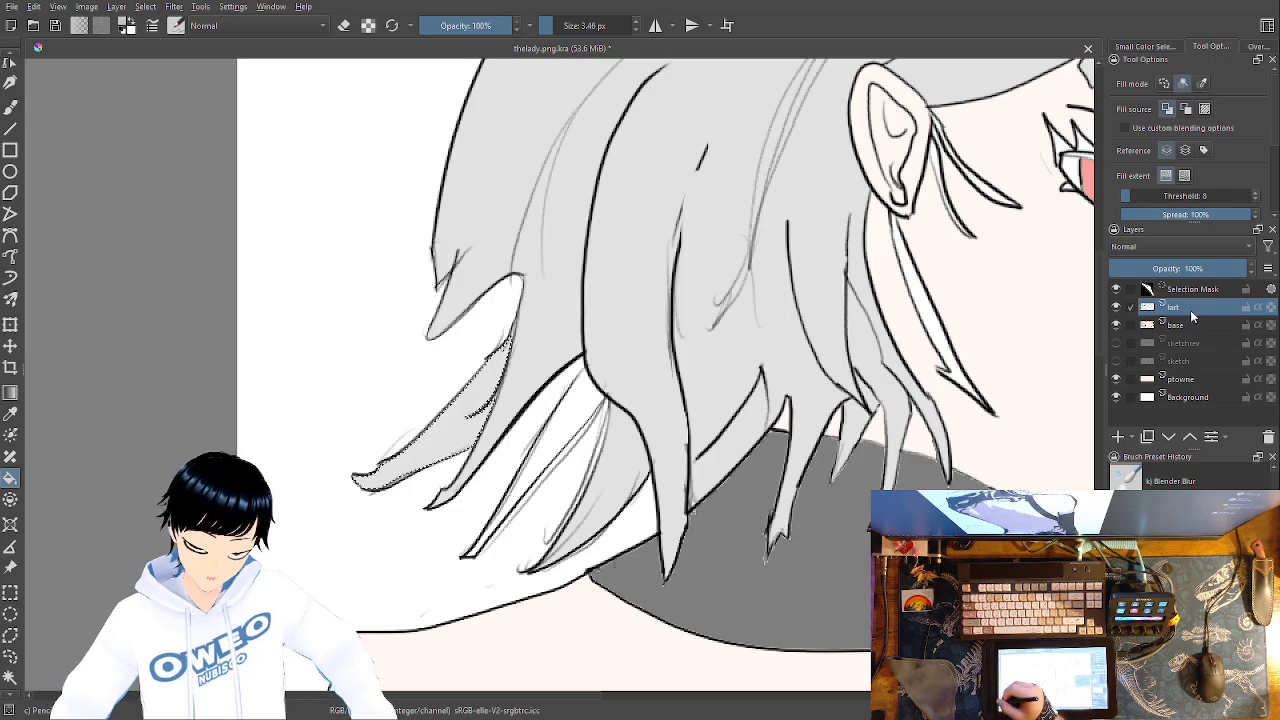
{"action": "left_click", "coordinate": [10, 678]}
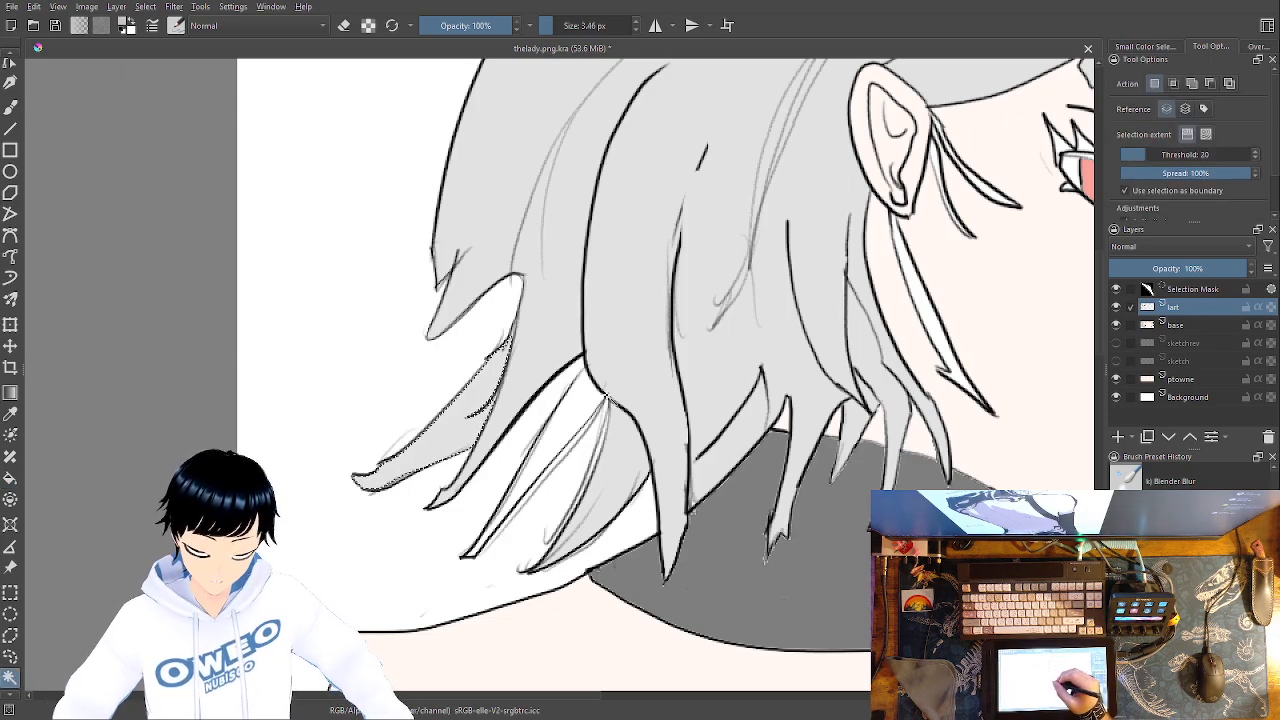
{"action": "left_click", "coordinate": [940, 330]}
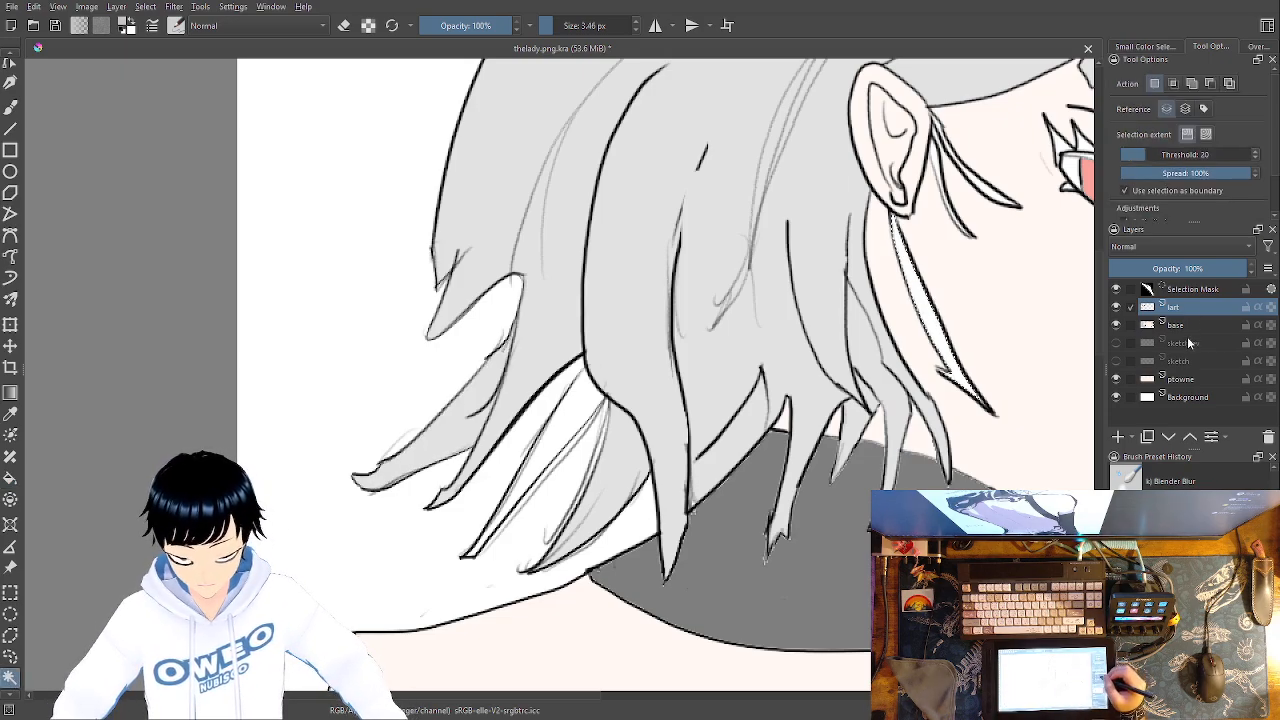
{"action": "left_click", "coordinate": [1185, 325]}
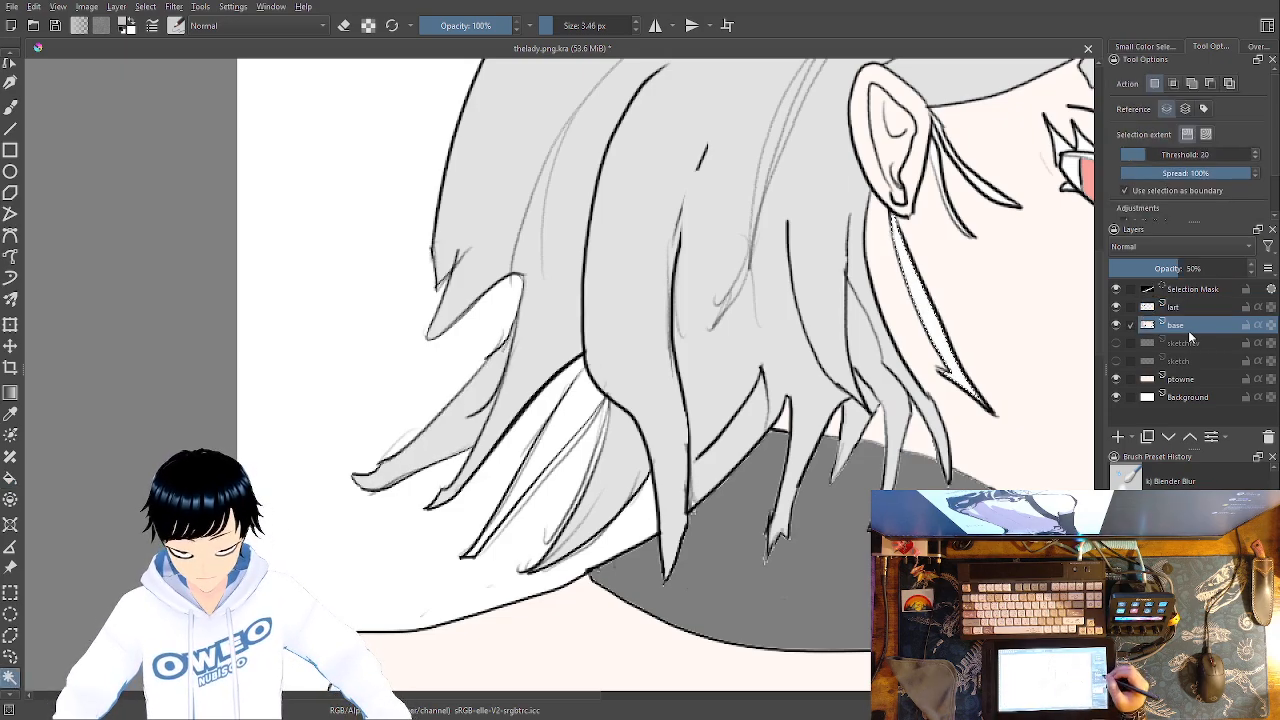
{"action": "left_click", "coordinate": [10, 477]}
{"action": "left_click", "coordinate": [932, 305]}
Select the upper curved wisp in front of the ear from the lart layer and fill it with light grey on the base layer
{"action": "left_click_drag", "start_coordinate": [932, 305], "coordinate": [660, 500]}
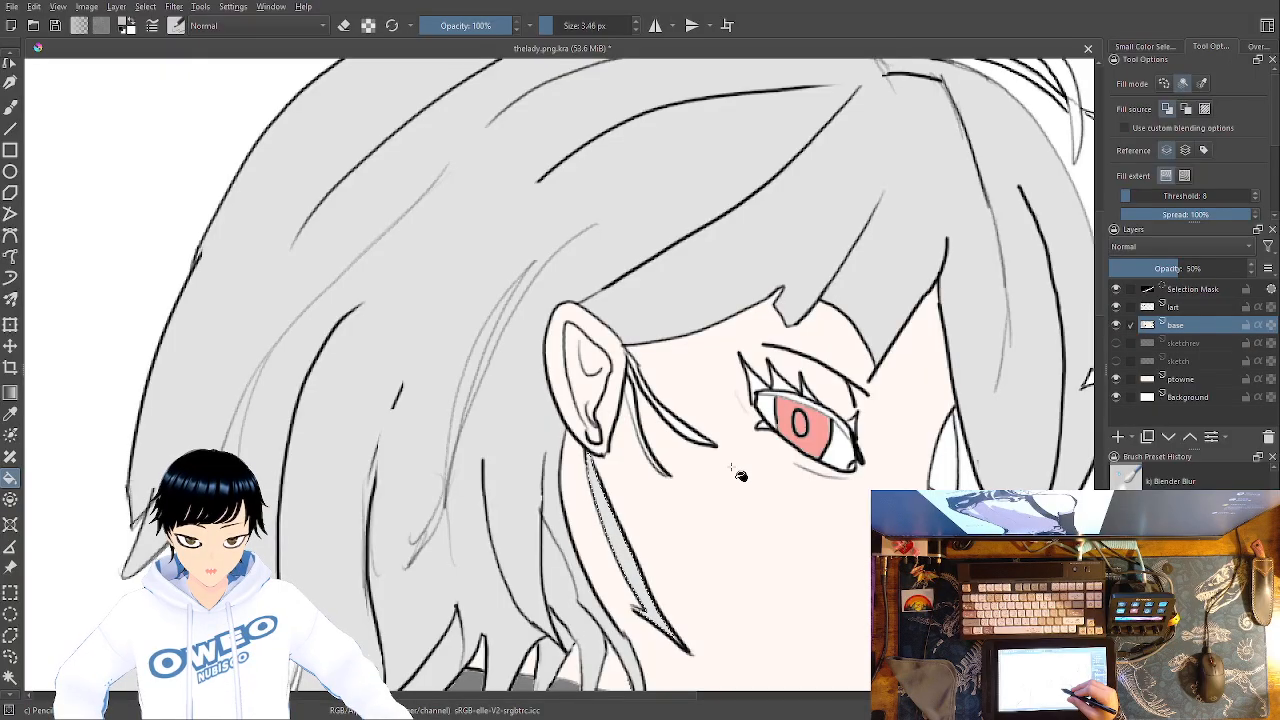
{"action": "left_click", "coordinate": [1185, 307]}
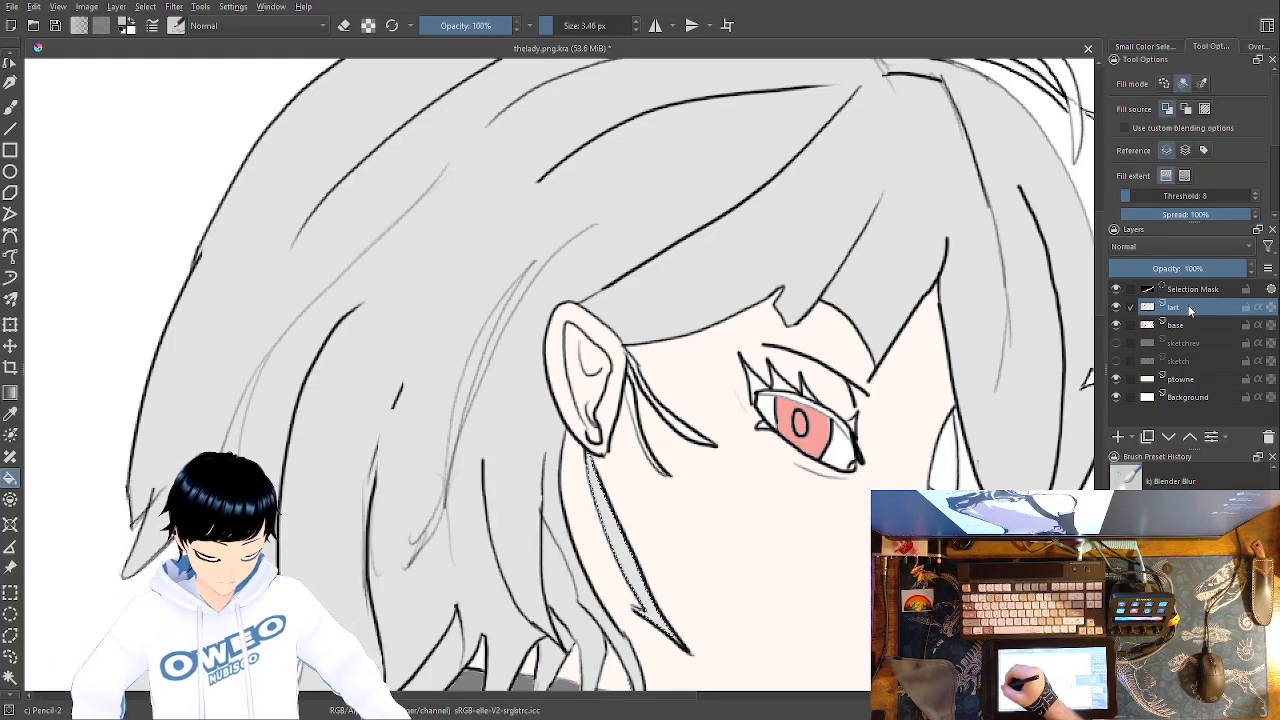
{"action": "key", "text": "w"}
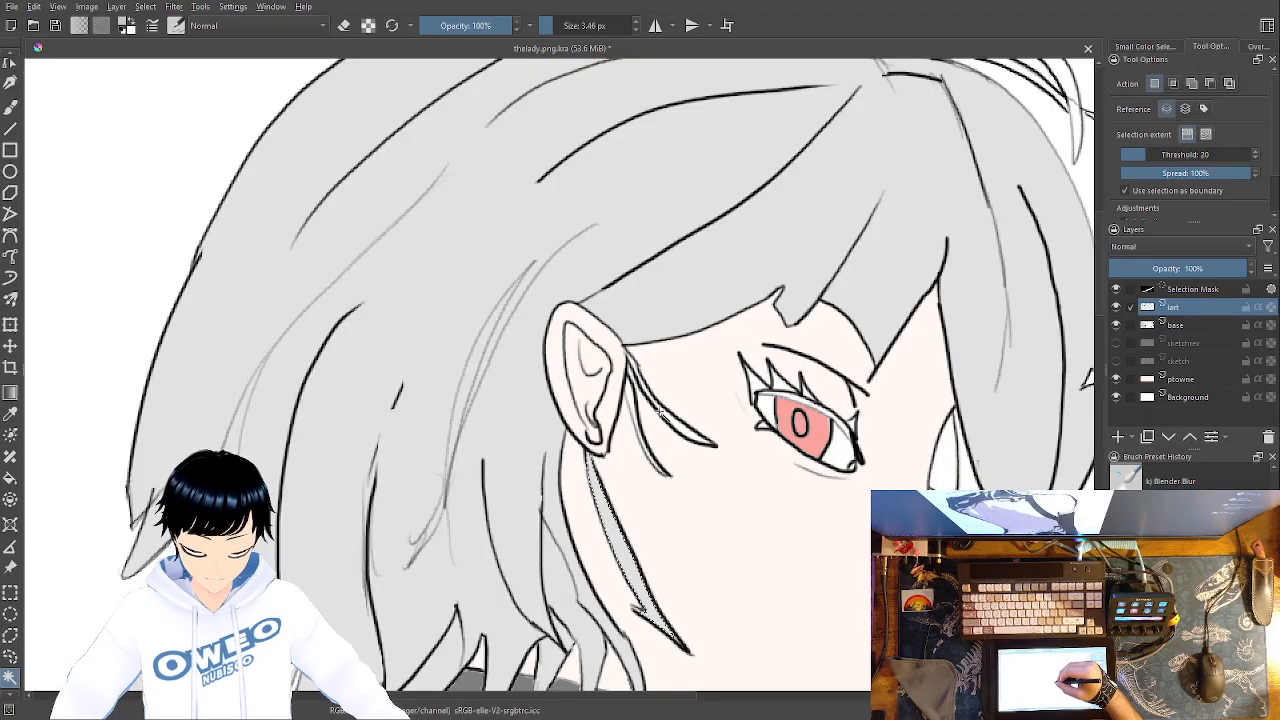
{"action": "left_click", "coordinate": [1188, 327]}
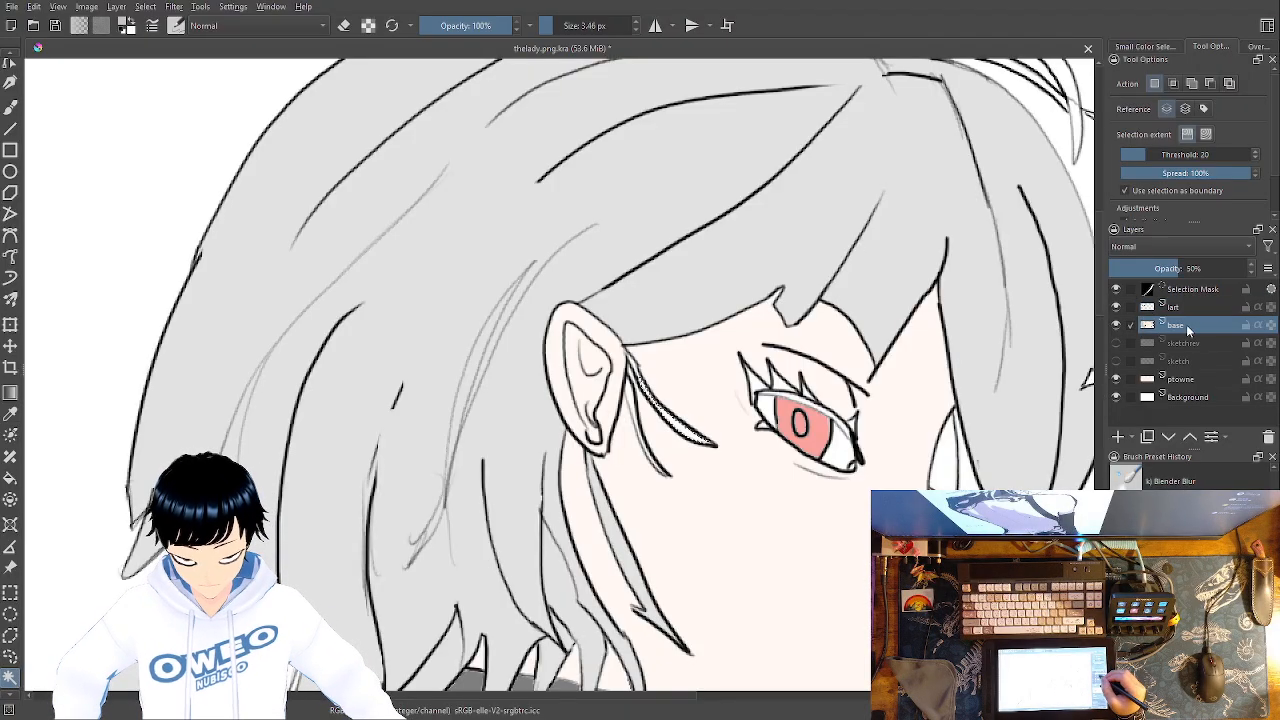
{"action": "left_click", "coordinate": [10, 477]}
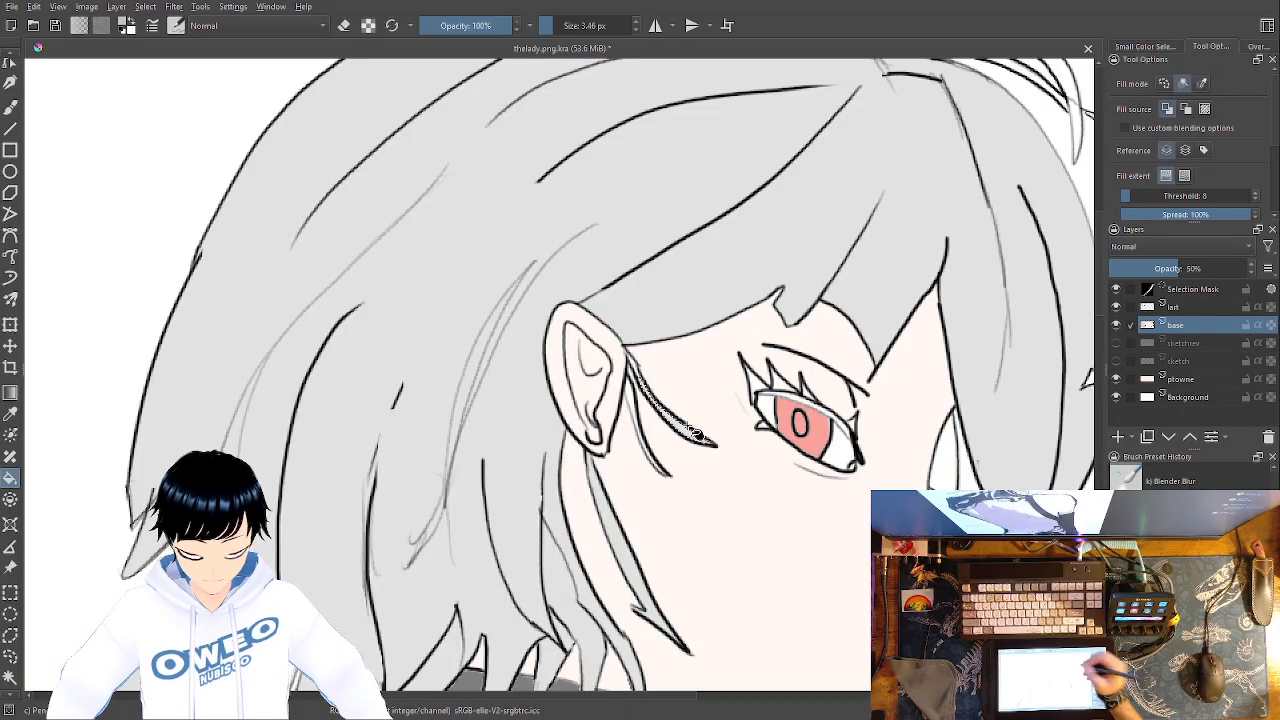
Select the lower thin wisp beside the ear from the lart layer and fill it with light grey on the base layer
{"action": "left_click", "coordinate": [1182, 309]}
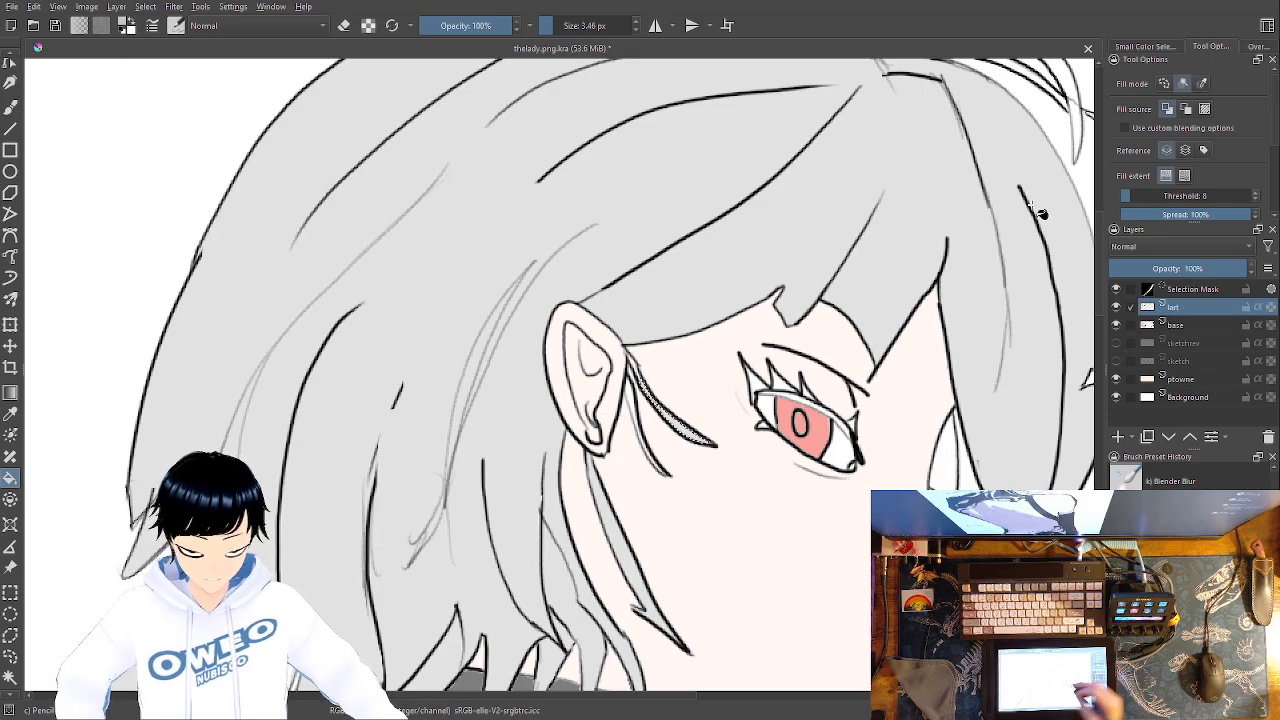
{"action": "left_click", "coordinate": [10, 677]}
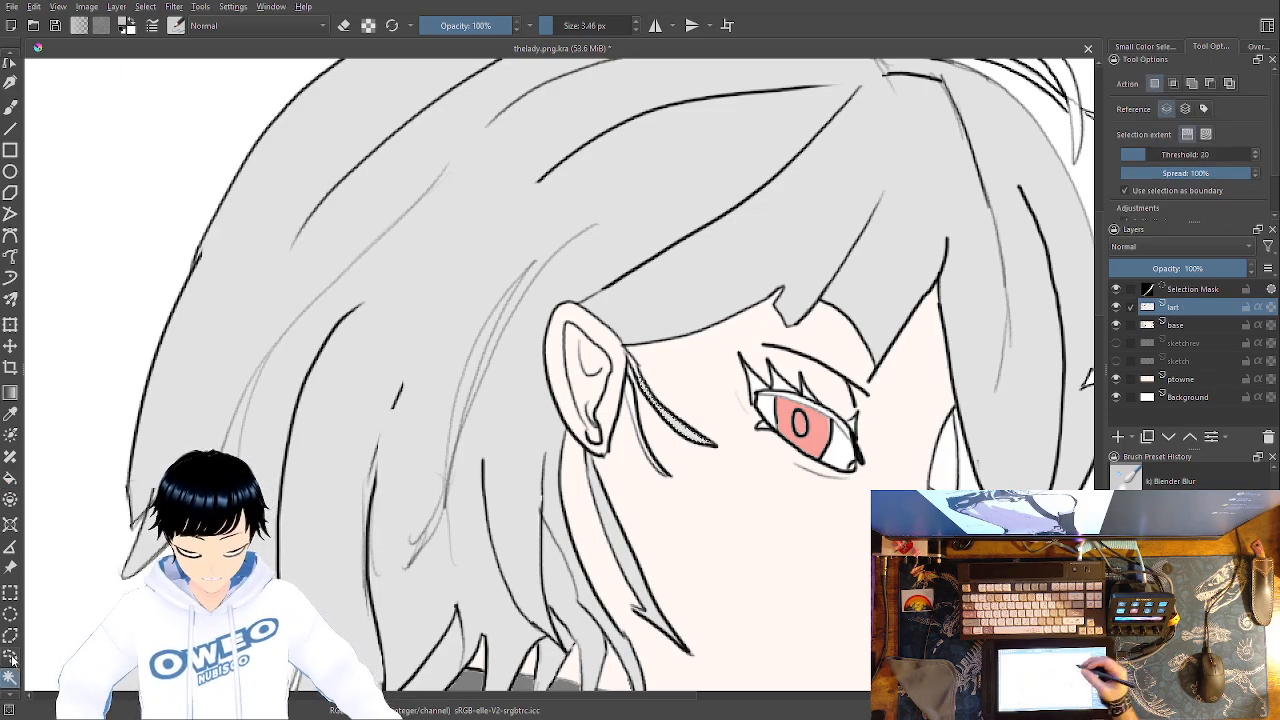
{"action": "left_click", "coordinate": [629, 383]}
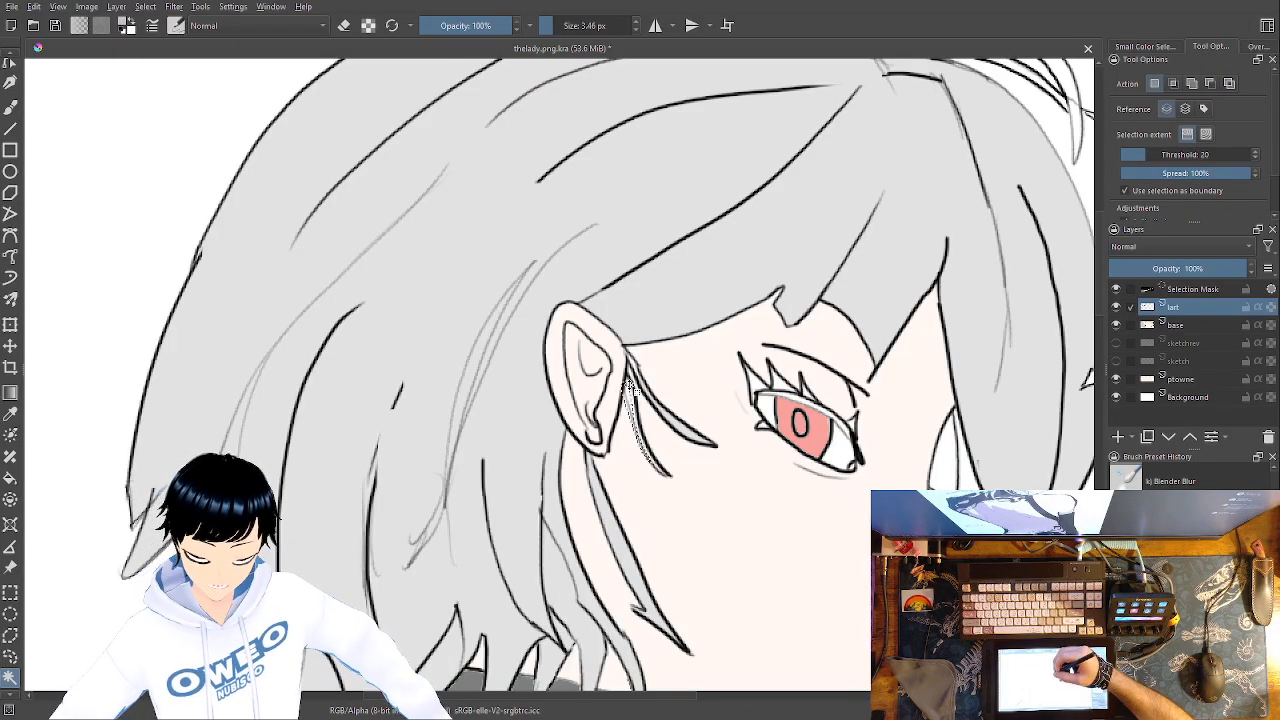
{"action": "left_click", "coordinate": [707, 470]}
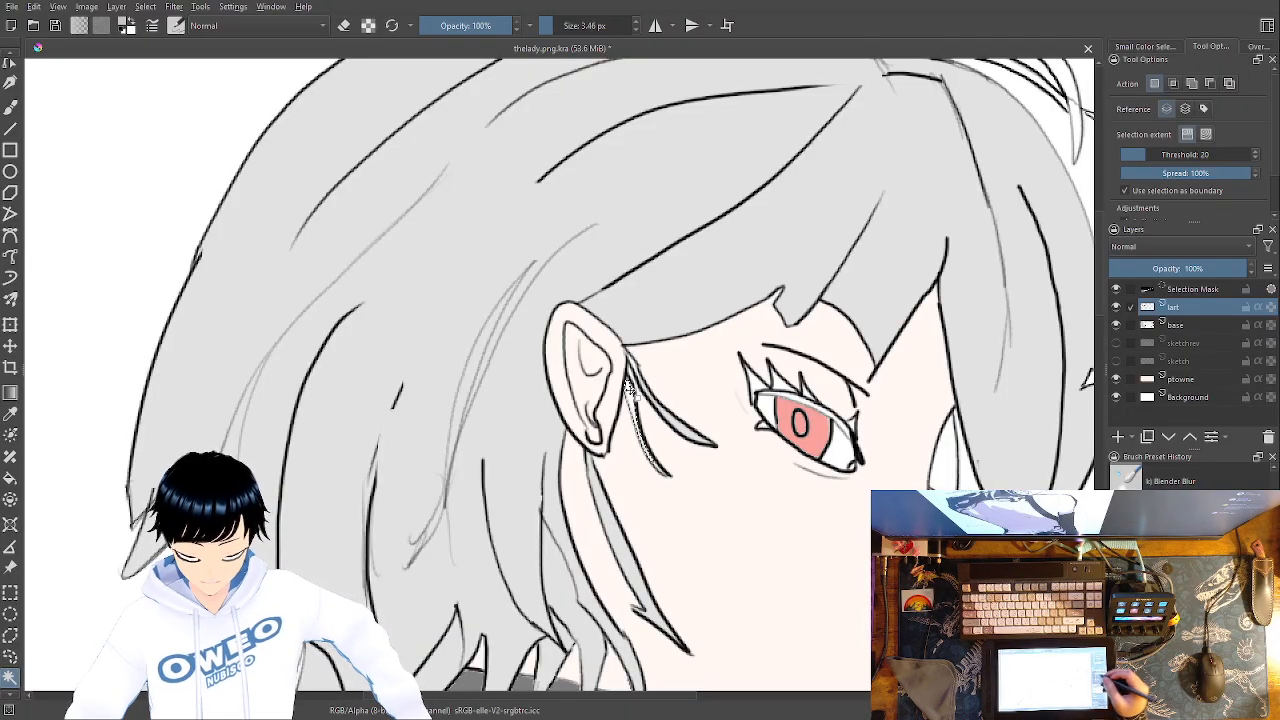
{"action": "left_click", "coordinate": [1186, 328]}
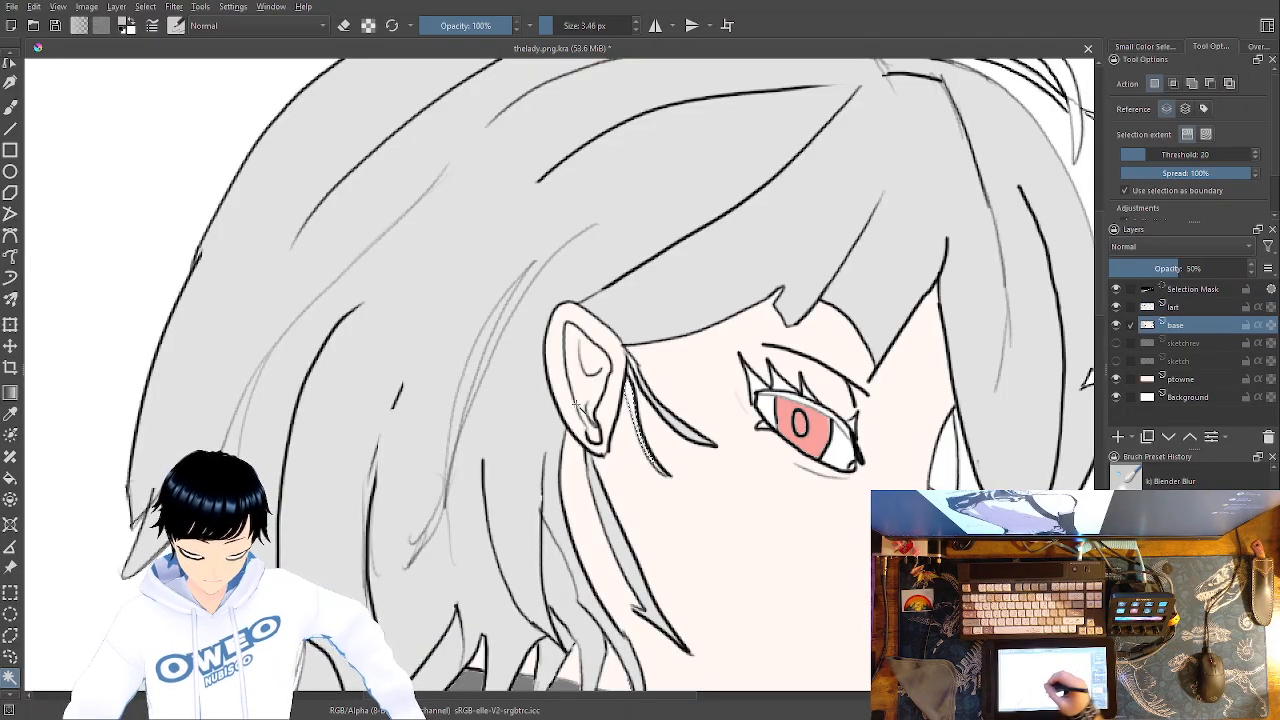
{"action": "left_click", "coordinate": [10, 482]}
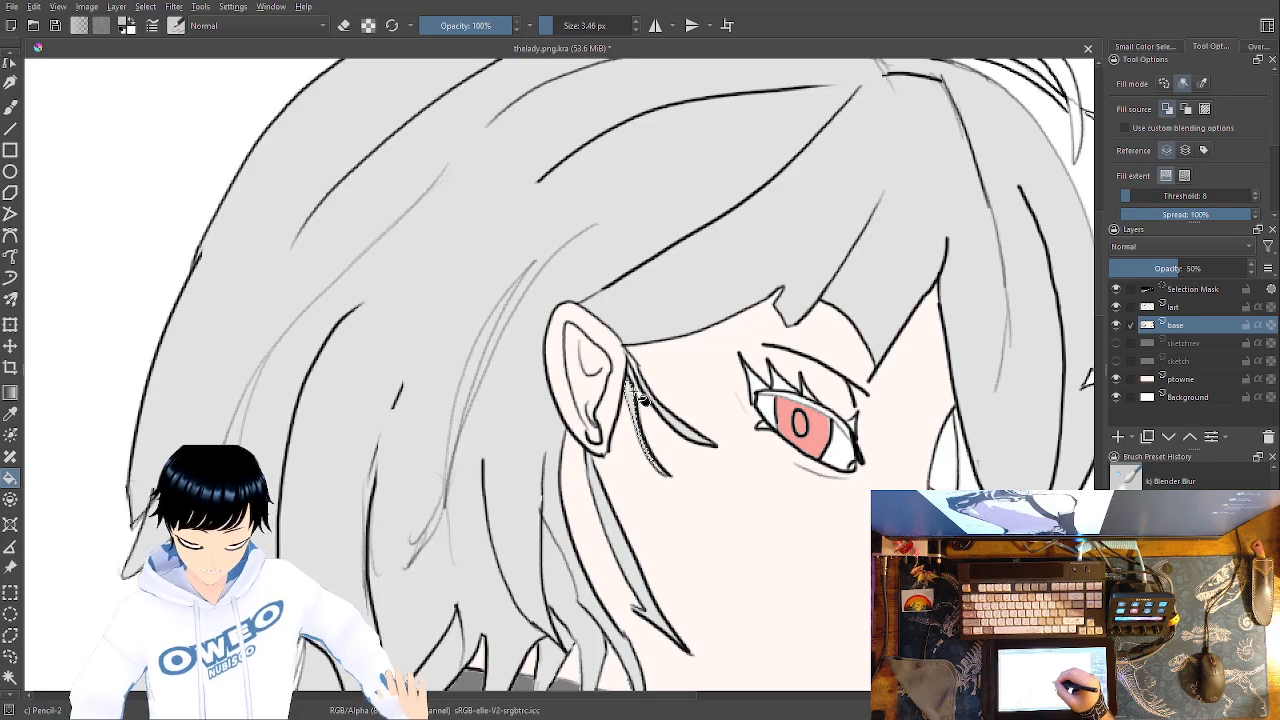
Select the outer corner eyelash from the lart layer, switch the foreground colour to black and fill the lash on the base layer
{"action": "left_click", "coordinate": [1190, 307]}
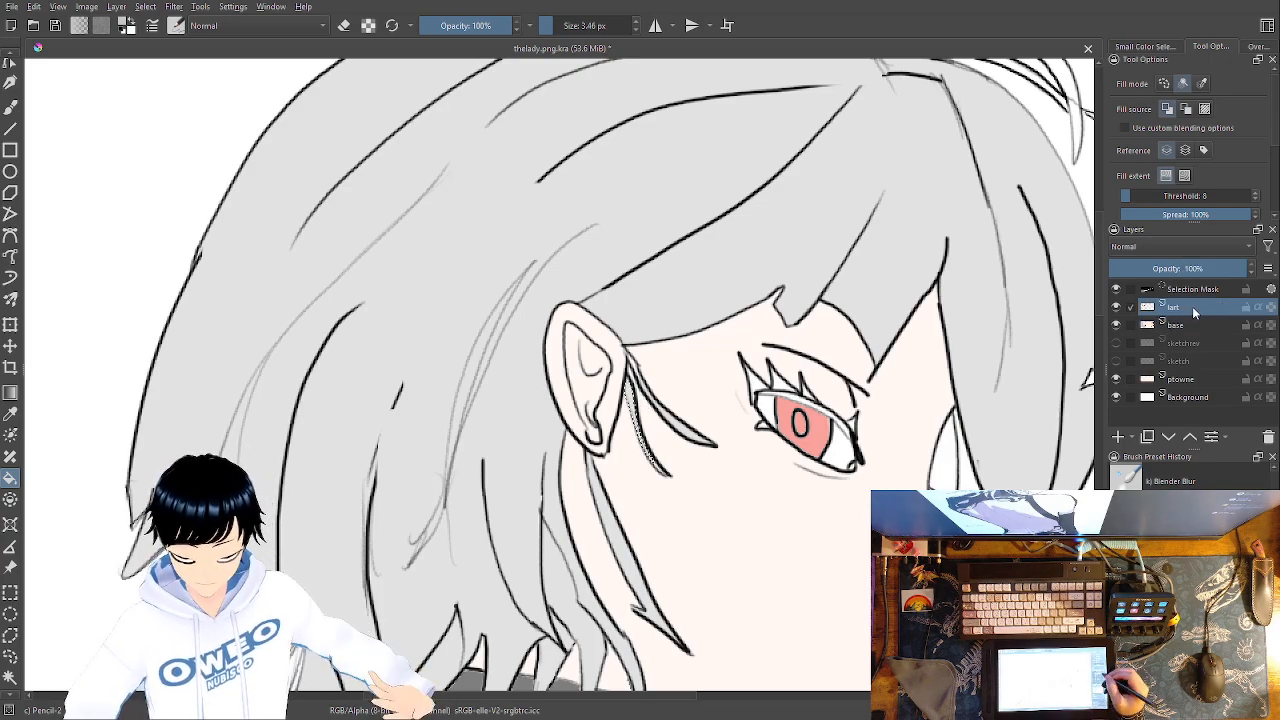
{"action": "left_click", "coordinate": [14, 677]}
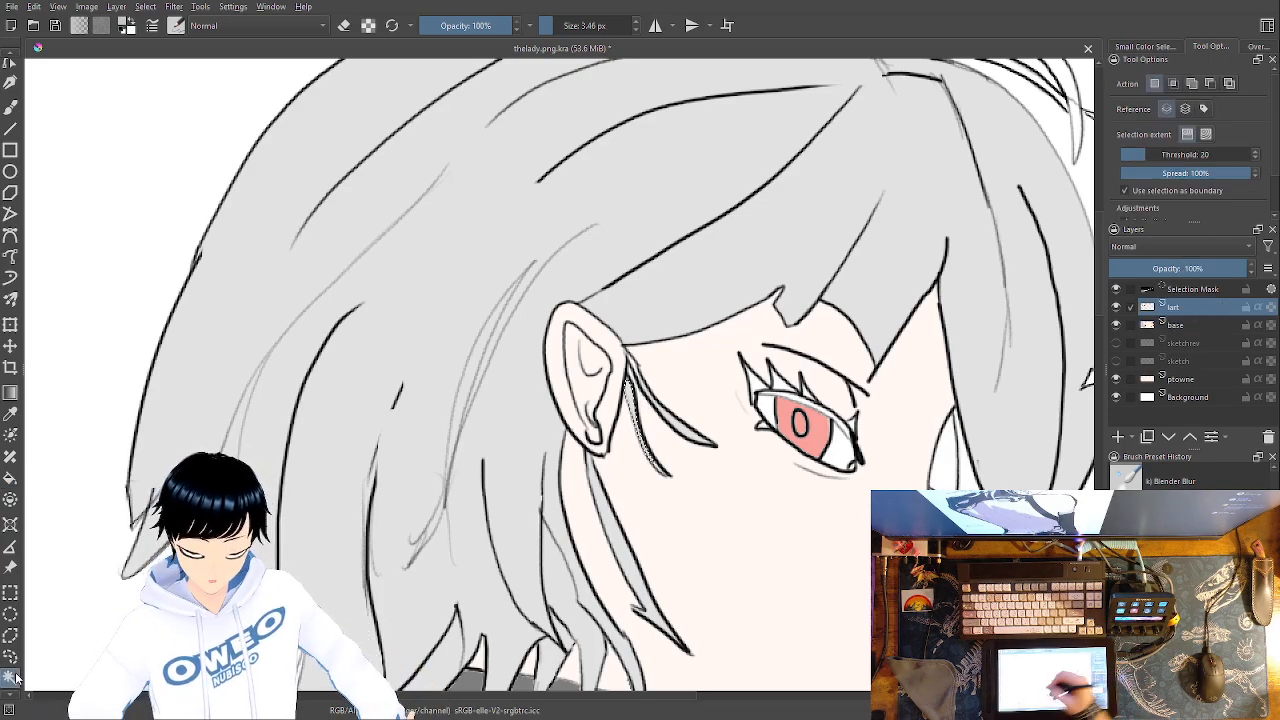
{"action": "left_click", "coordinate": [755, 381]}
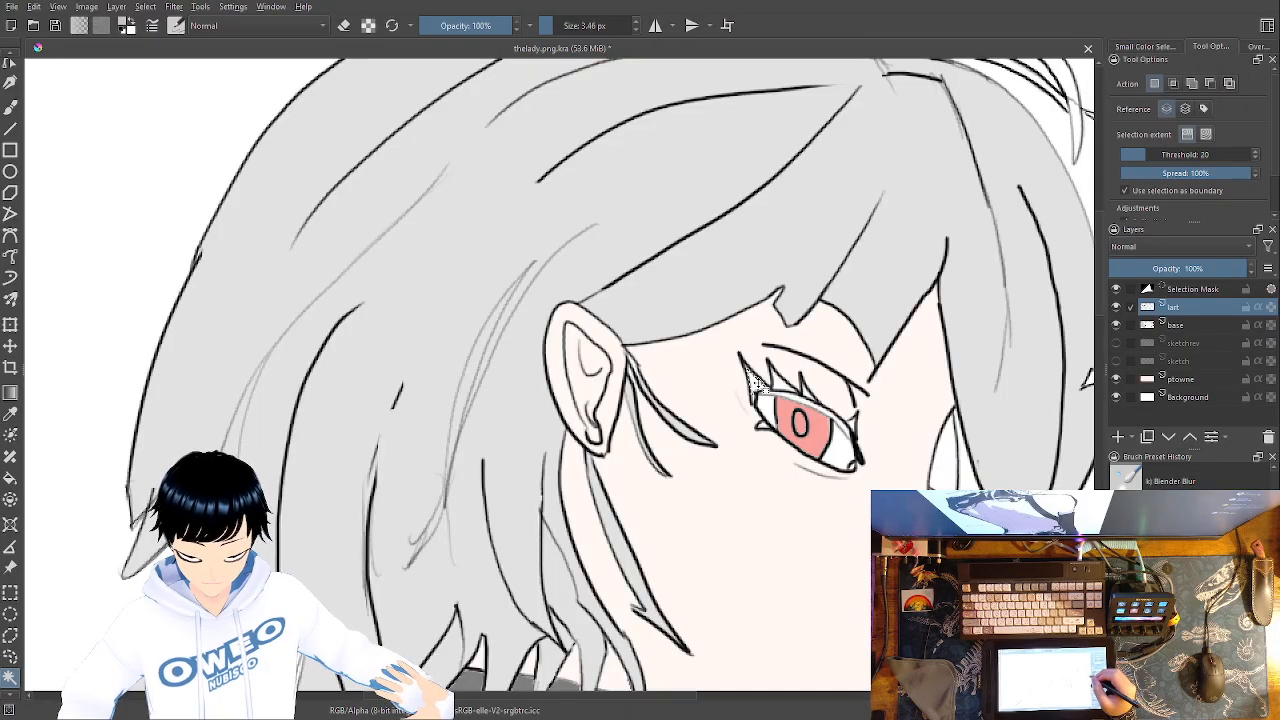
{"action": "left_click", "coordinate": [1182, 328]}
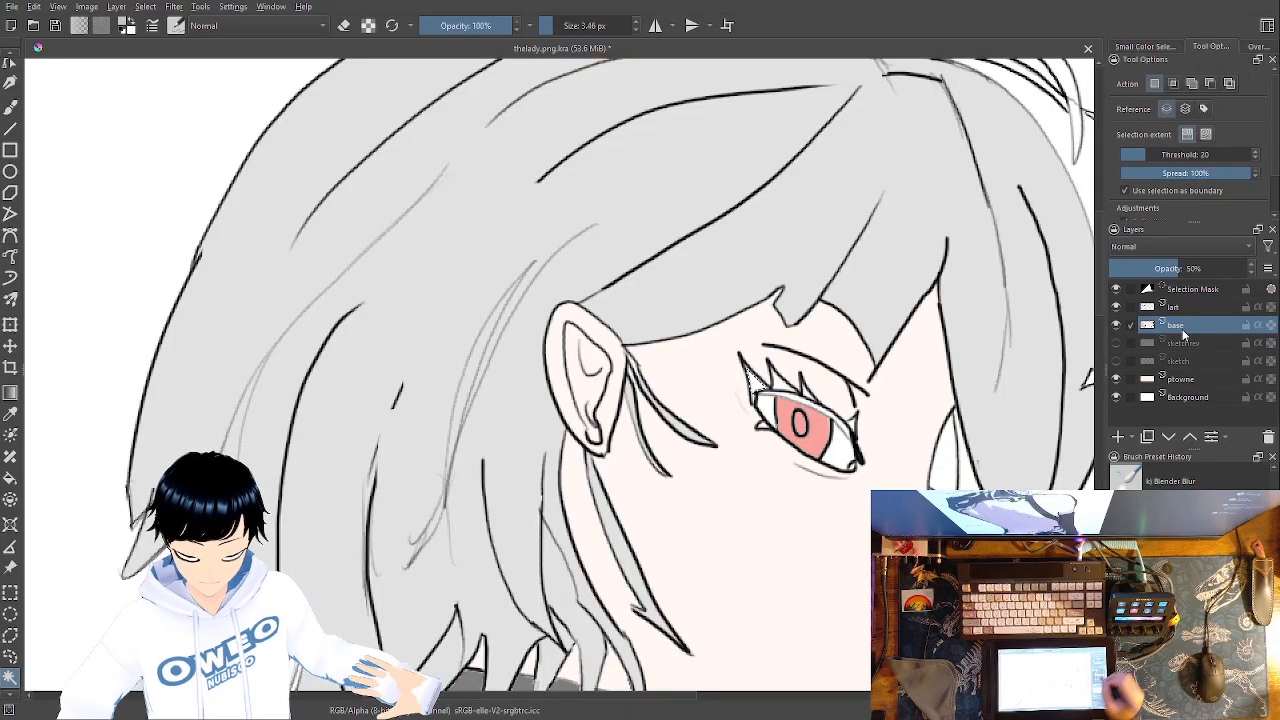
{"action": "key", "text": "f"}
{"action": "left_click", "coordinate": [753, 381]}
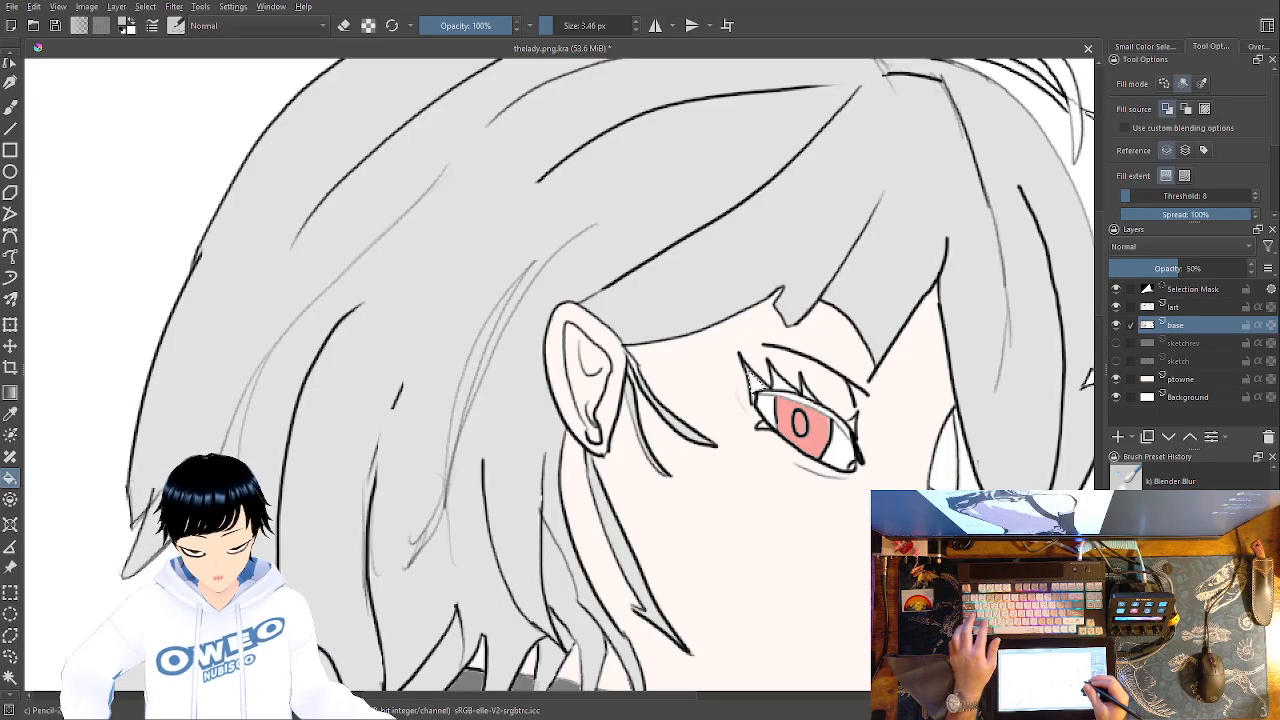
{"action": "right_click", "coordinate": [807, 471]}
{"action": "left_click", "coordinate": [806, 420]}
{"action": "right_click", "coordinate": [836, 421]}
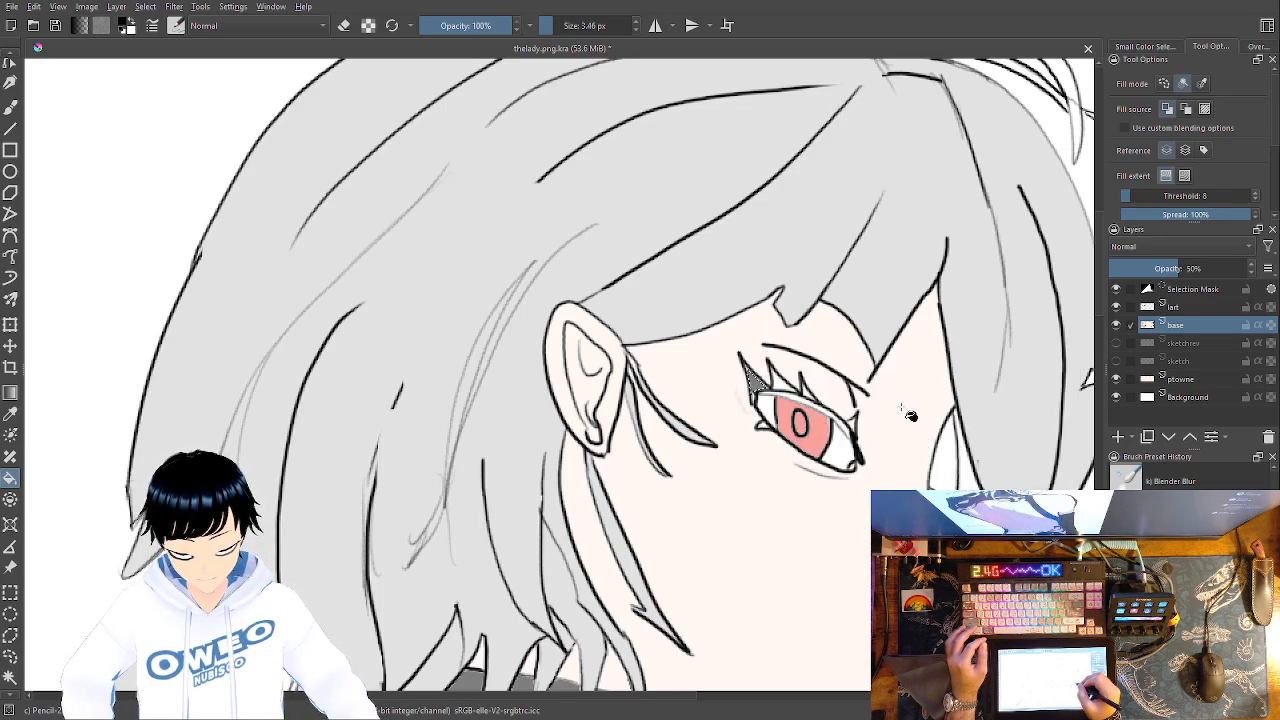
Select the second upper eyelash from the lart layer and fill it with black on the base layer
{"action": "left_click", "coordinate": [1180, 308]}
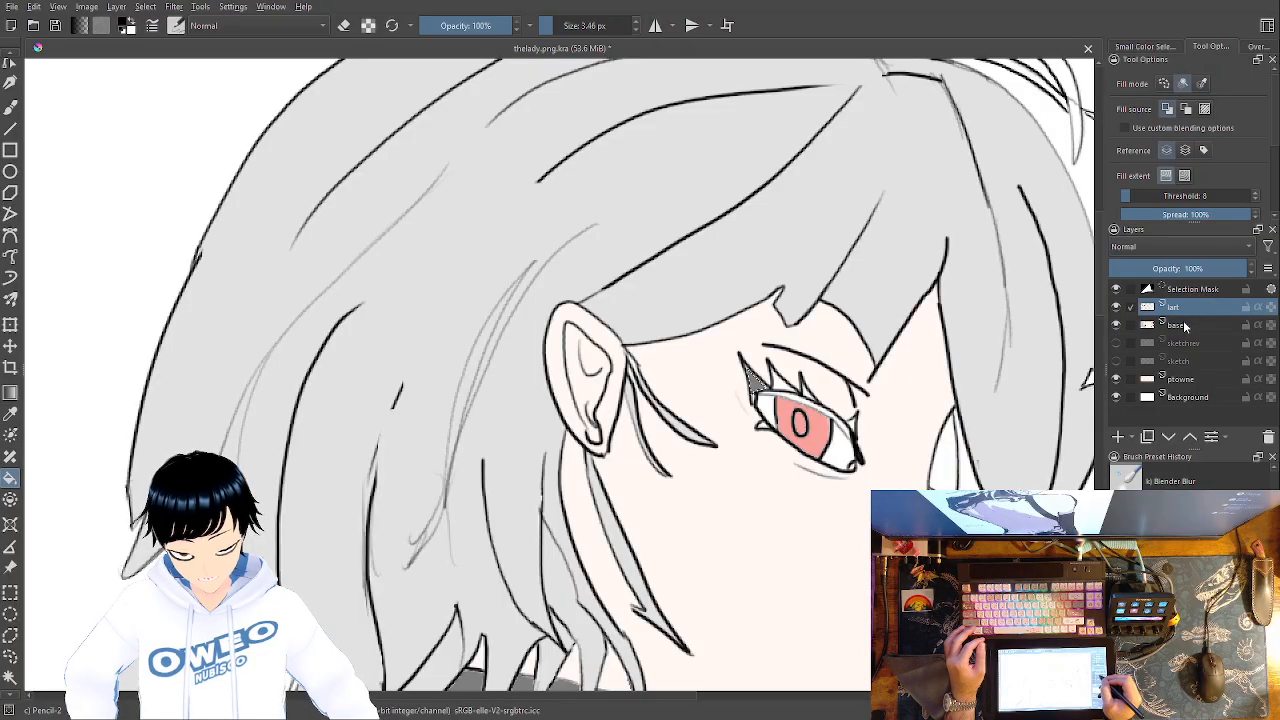
{"action": "left_click", "coordinate": [10, 677]}
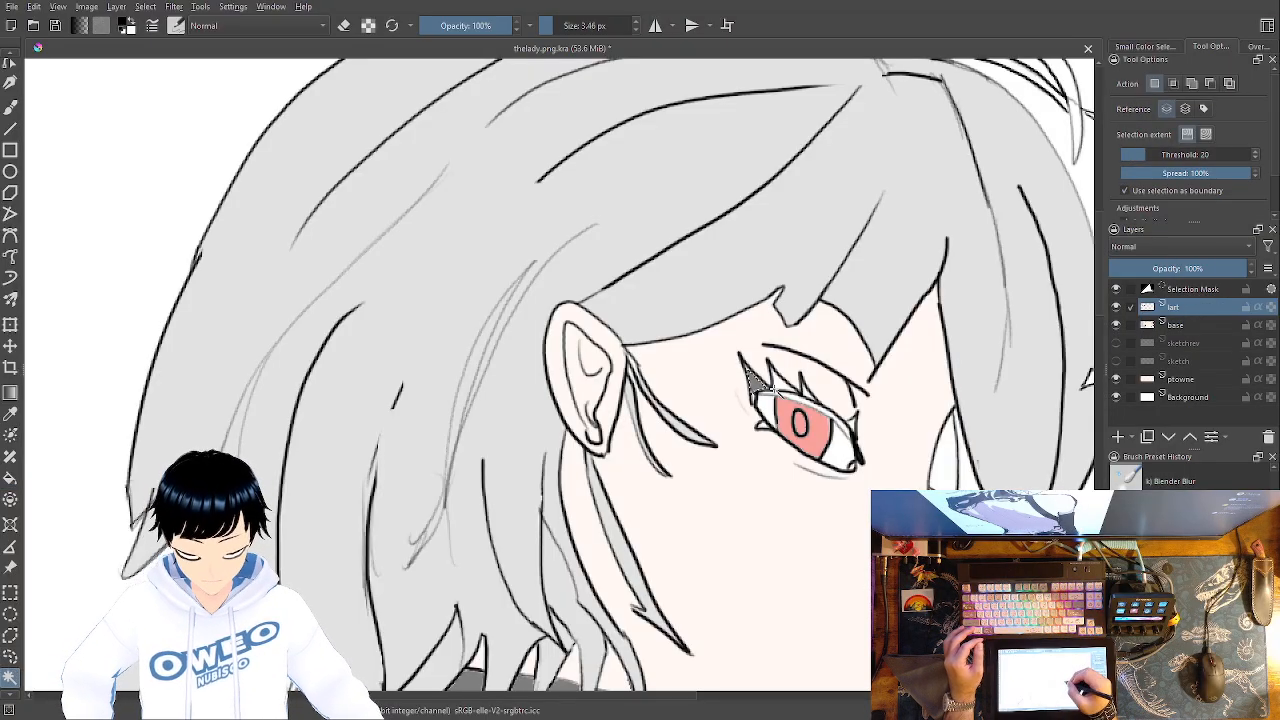
{"action": "left_click", "coordinate": [1185, 327]}
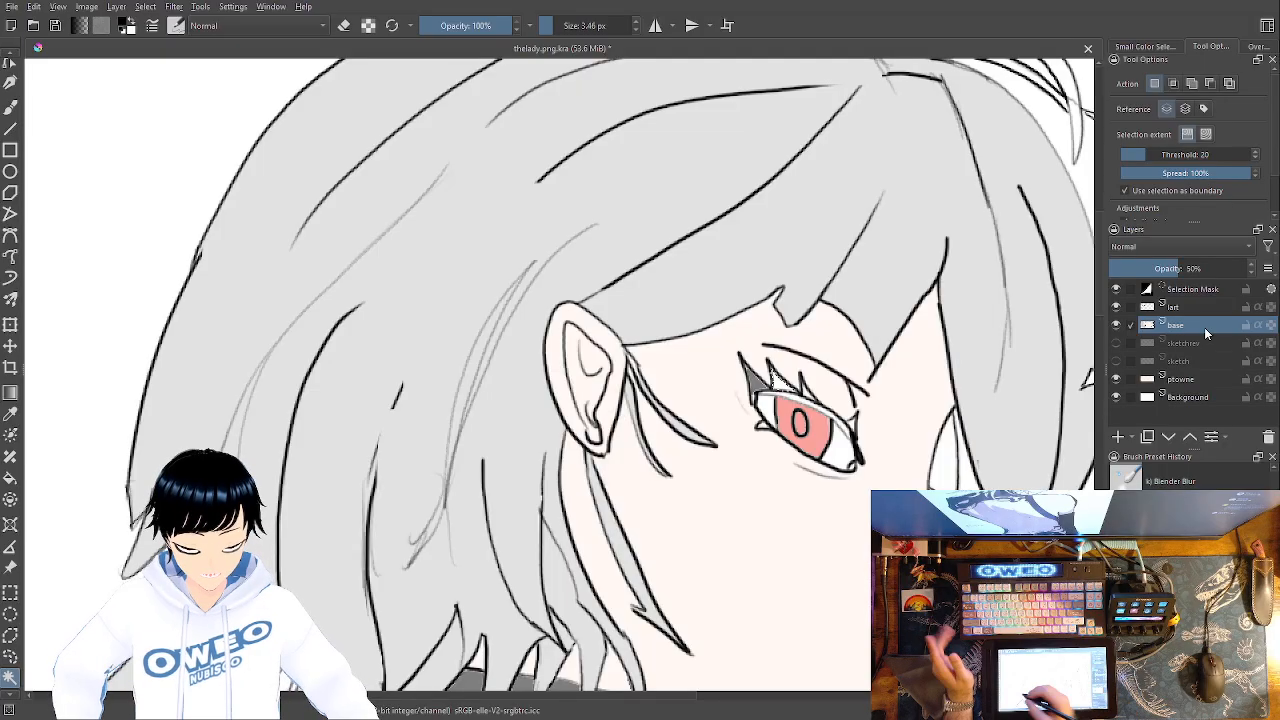
{"action": "left_click", "coordinate": [10, 477]}
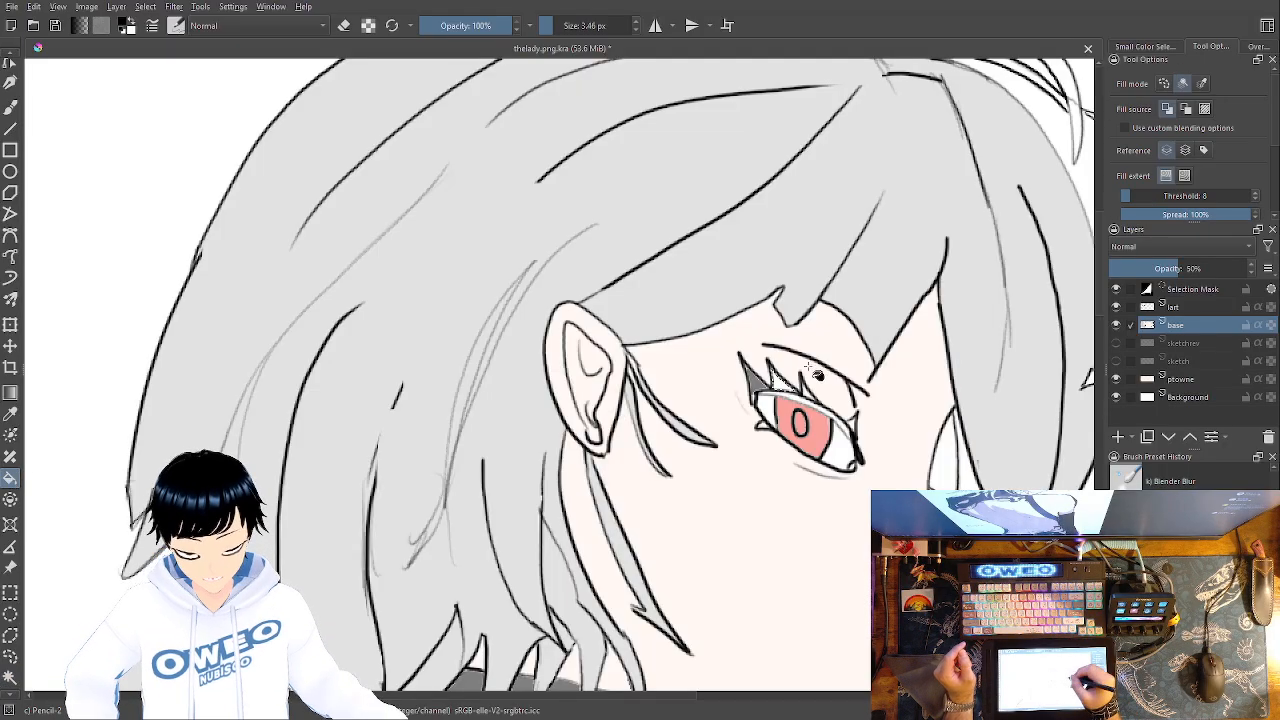
Select the far eye's eyelash from the lart layer and fill it with black on the base layer
{"action": "left_click", "coordinate": [1173, 308]}
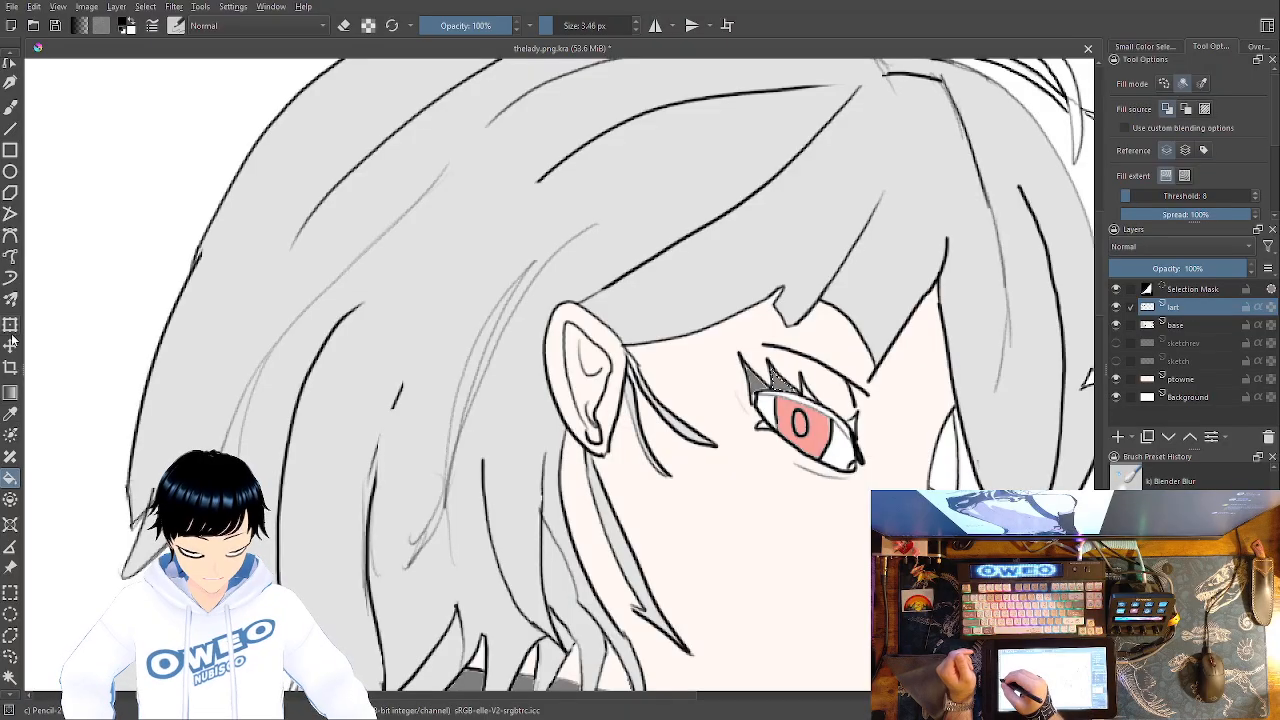
{"action": "left_click", "coordinate": [9, 678]}
{"action": "left_click", "coordinate": [808, 396]}
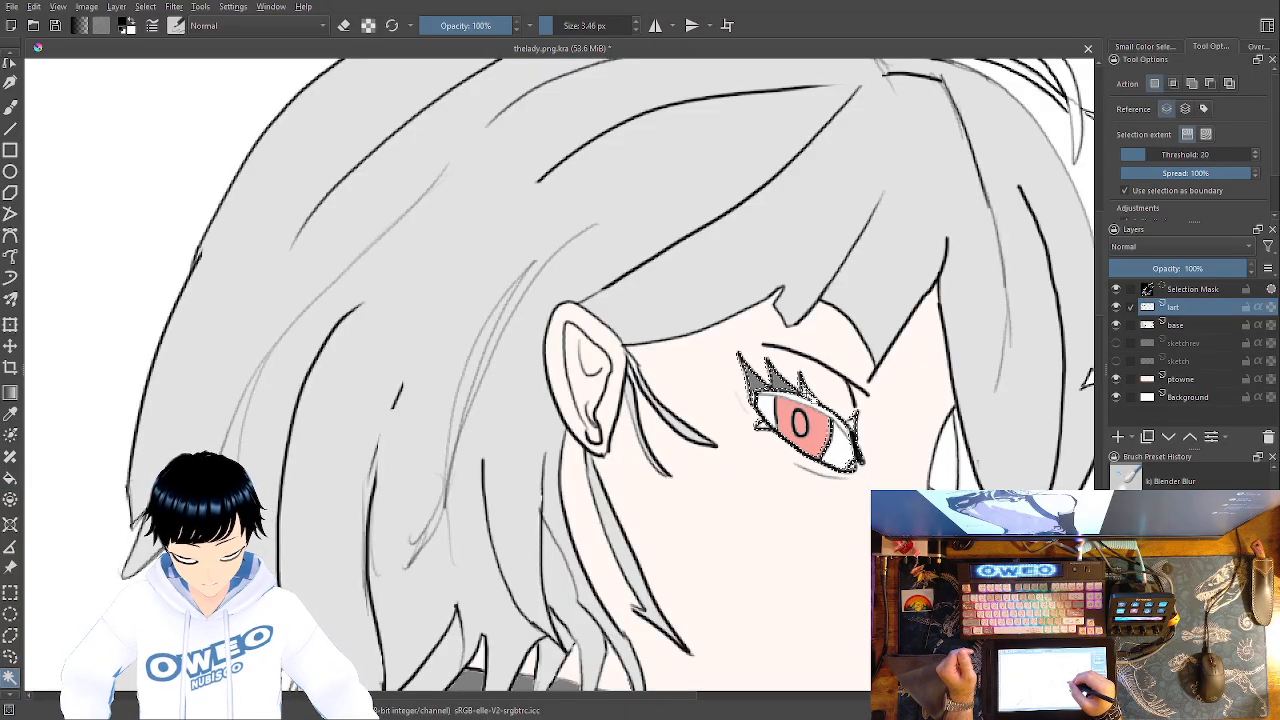
{"action": "left_click", "coordinate": [853, 363]}
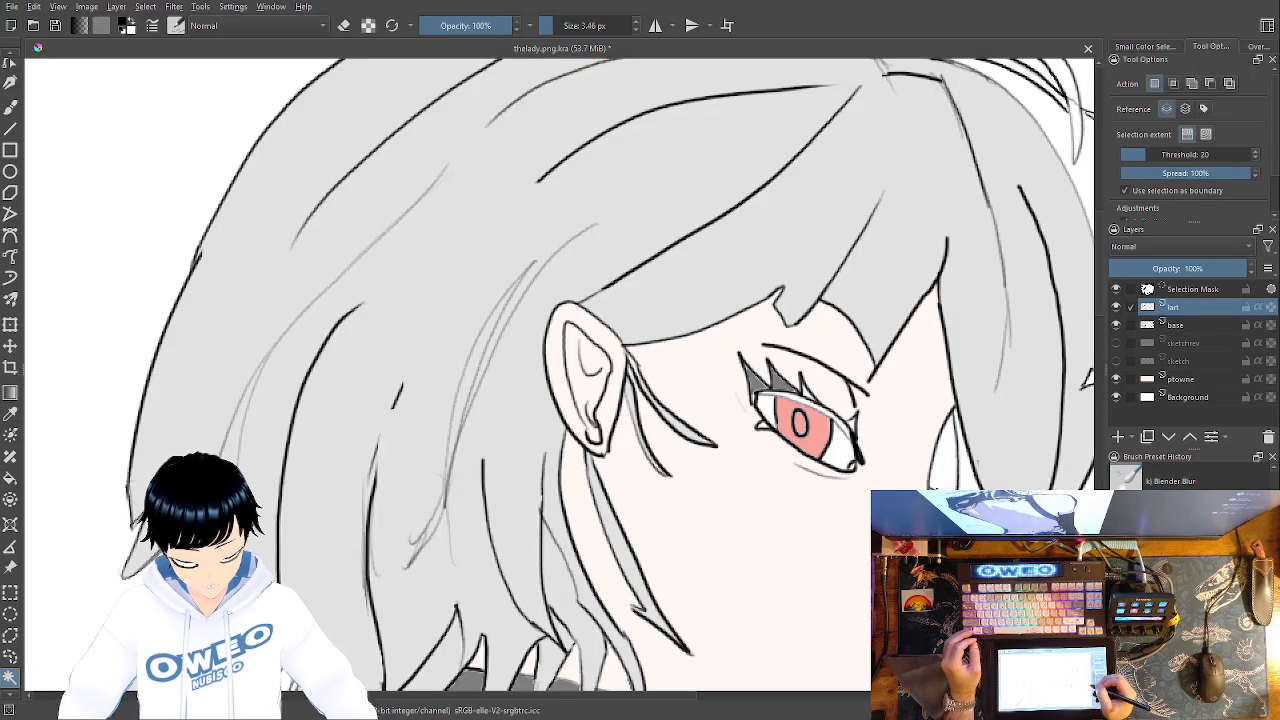
{"action": "left_click", "coordinate": [1207, 322]}
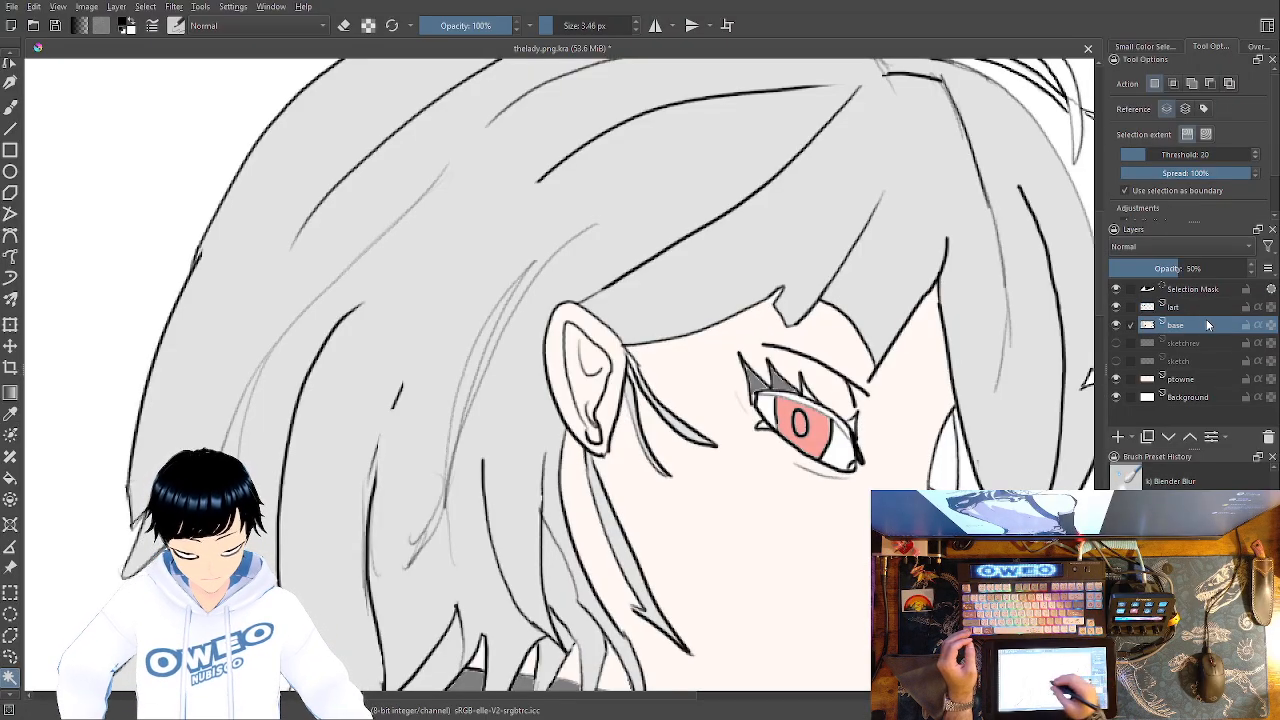
{"action": "left_click", "coordinate": [10, 477]}
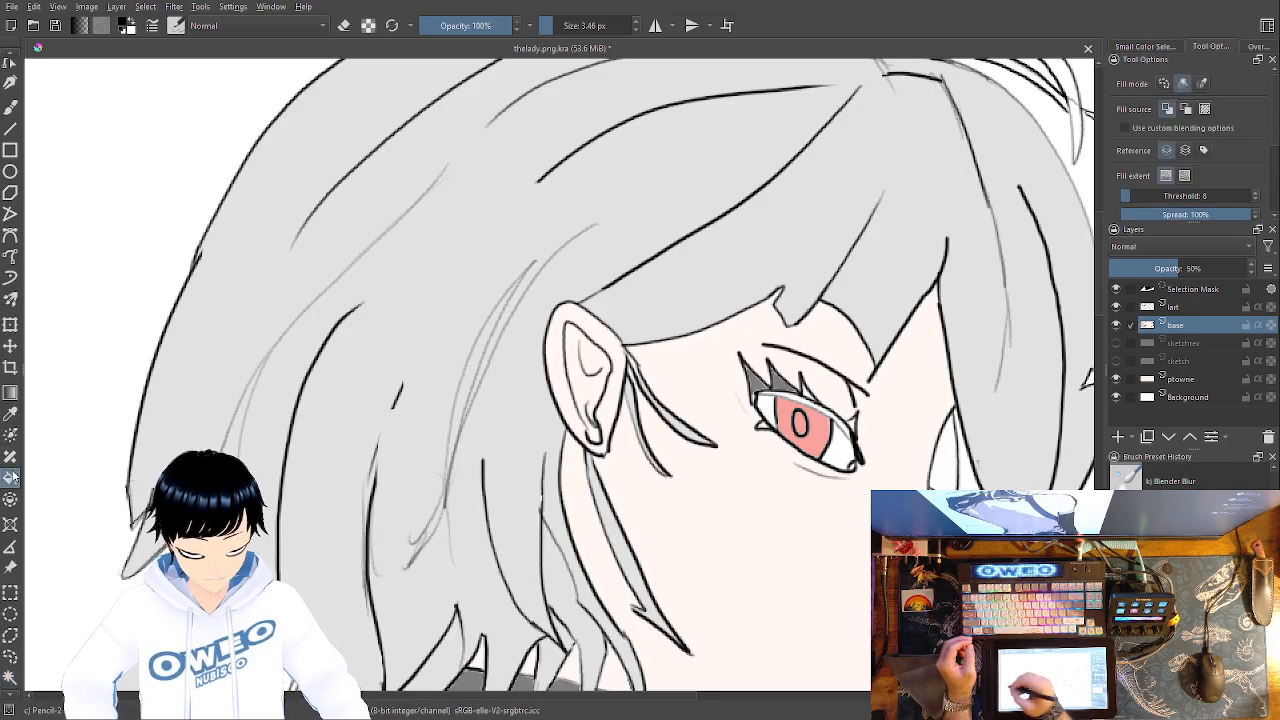
{"action": "mouse_move", "coordinate": [943, 433]}
{"action": "left_mouse_down"}
{"action": "mouse_move", "coordinate": [980, 390]}
{"action": "mouse_move", "coordinate": [926, 423]}
{"action": "left_mouse_up"}
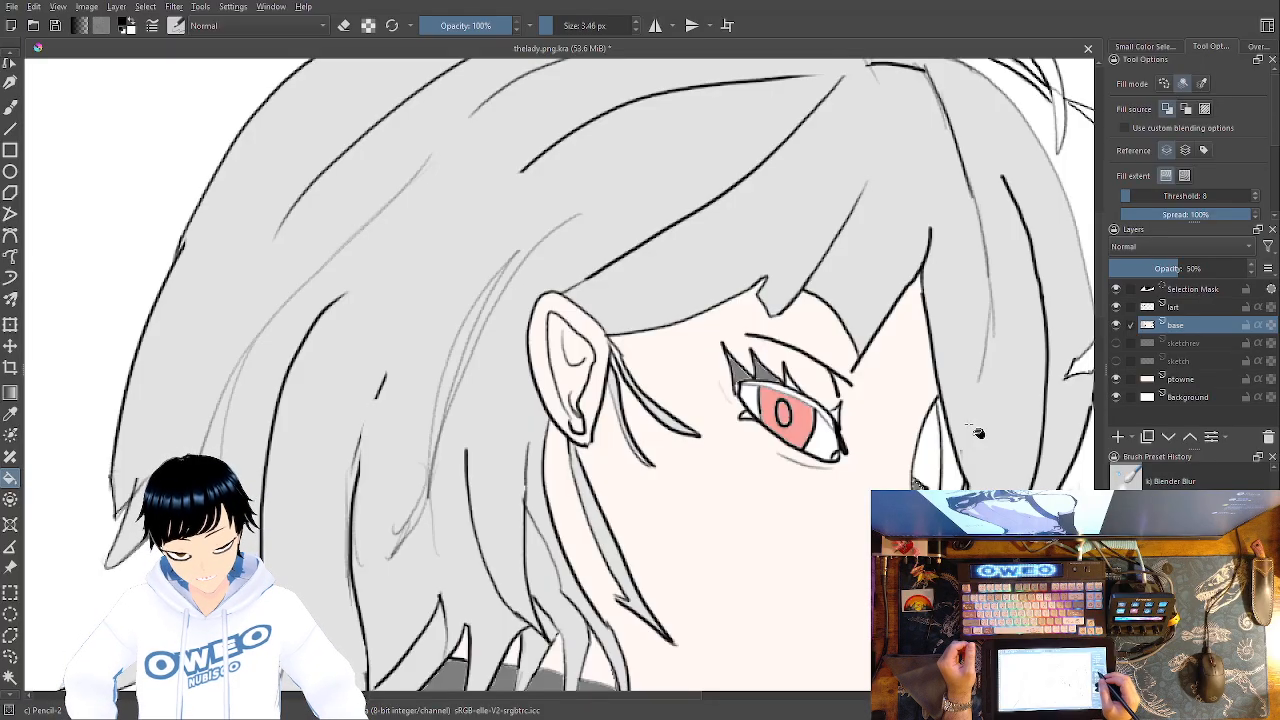
Select the small third upper eyelash of the near eye from the lart layer and fill it with black on the base layer
{"action": "left_click", "coordinate": [1183, 308]}
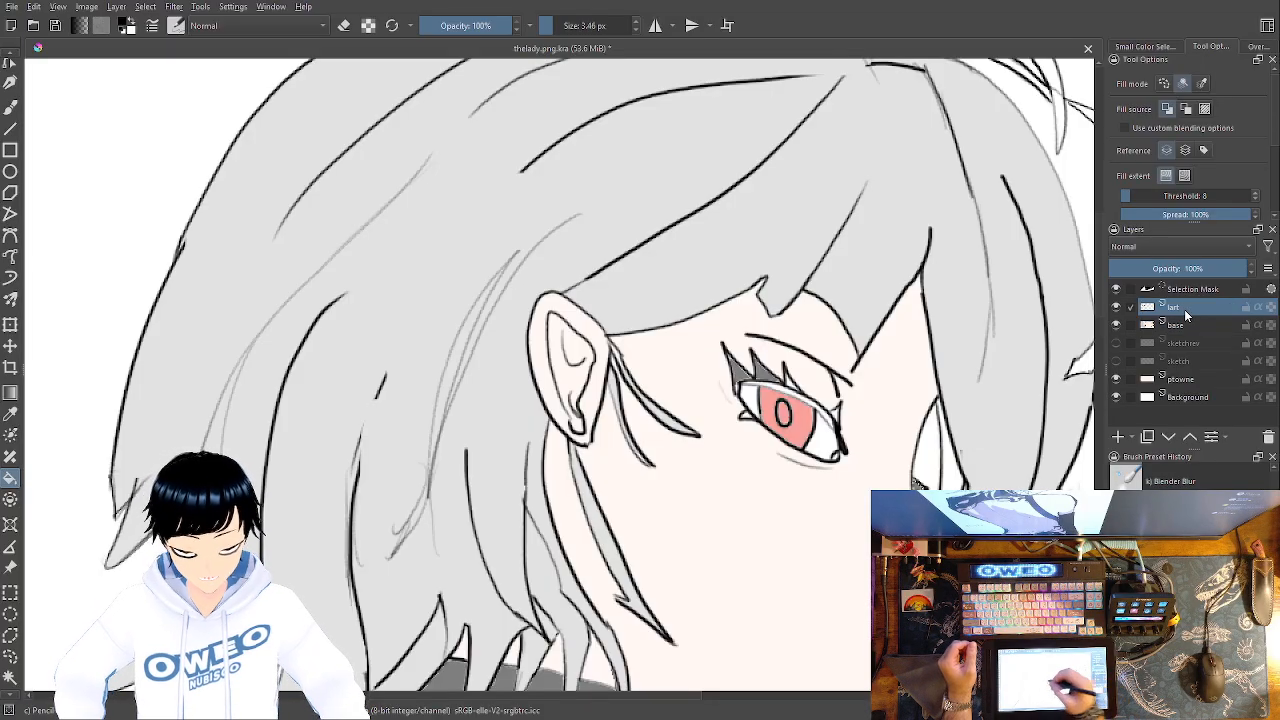
{"action": "left_click", "coordinate": [10, 680]}
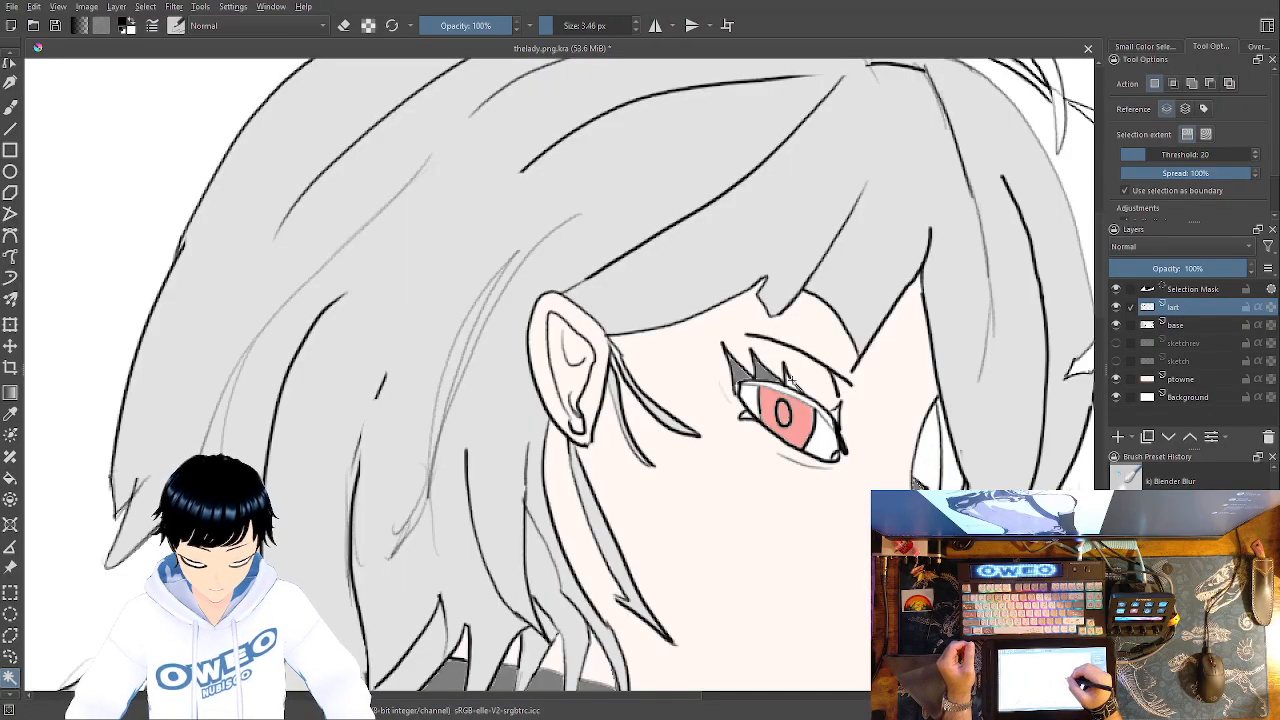
{"action": "left_click", "coordinate": [1195, 325]}
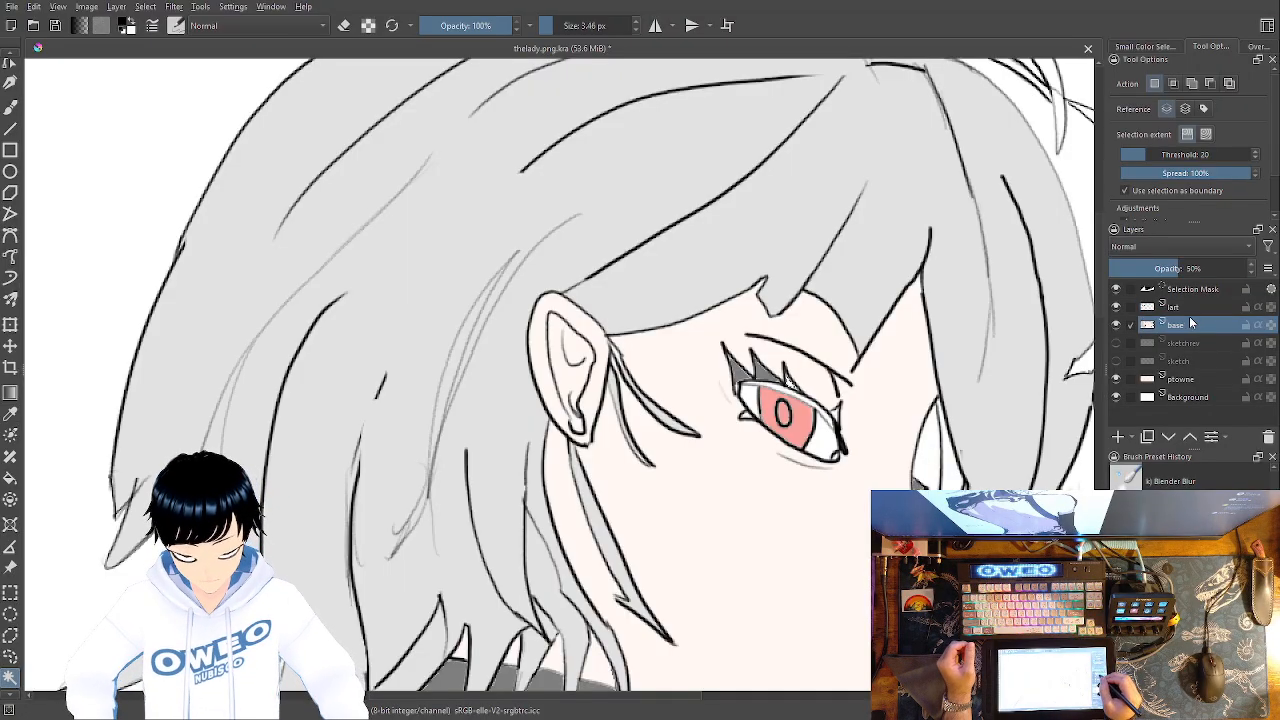
{"action": "left_click", "coordinate": [10, 478]}
{"action": "left_click", "coordinate": [790, 383]}
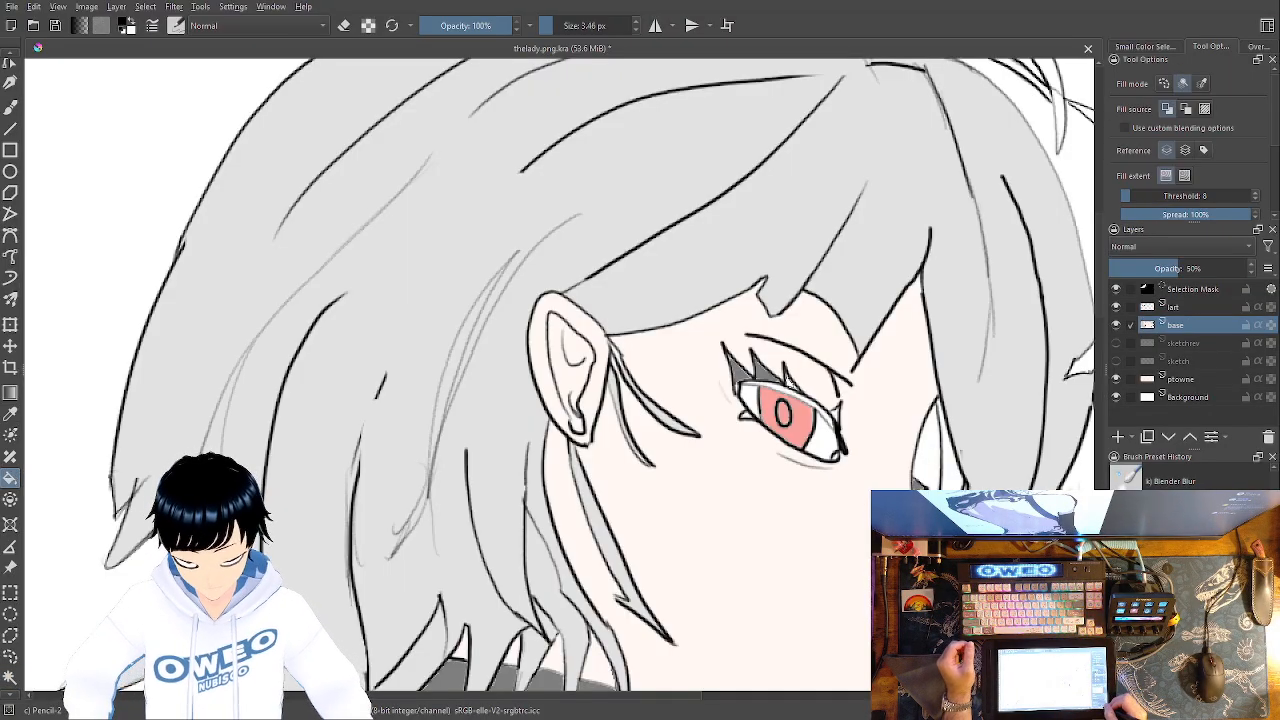
{"action": "key", "text": "1"}
{"action": "key", "text": "ctrl+plus"}
{"action": "key", "text": "ctrl+plus"}
{"action": "key", "text": "ctrl+plus"}
{"action": "key", "text": "ctrl+plus"}
{"action": "key", "text": "ctrl+plus"}
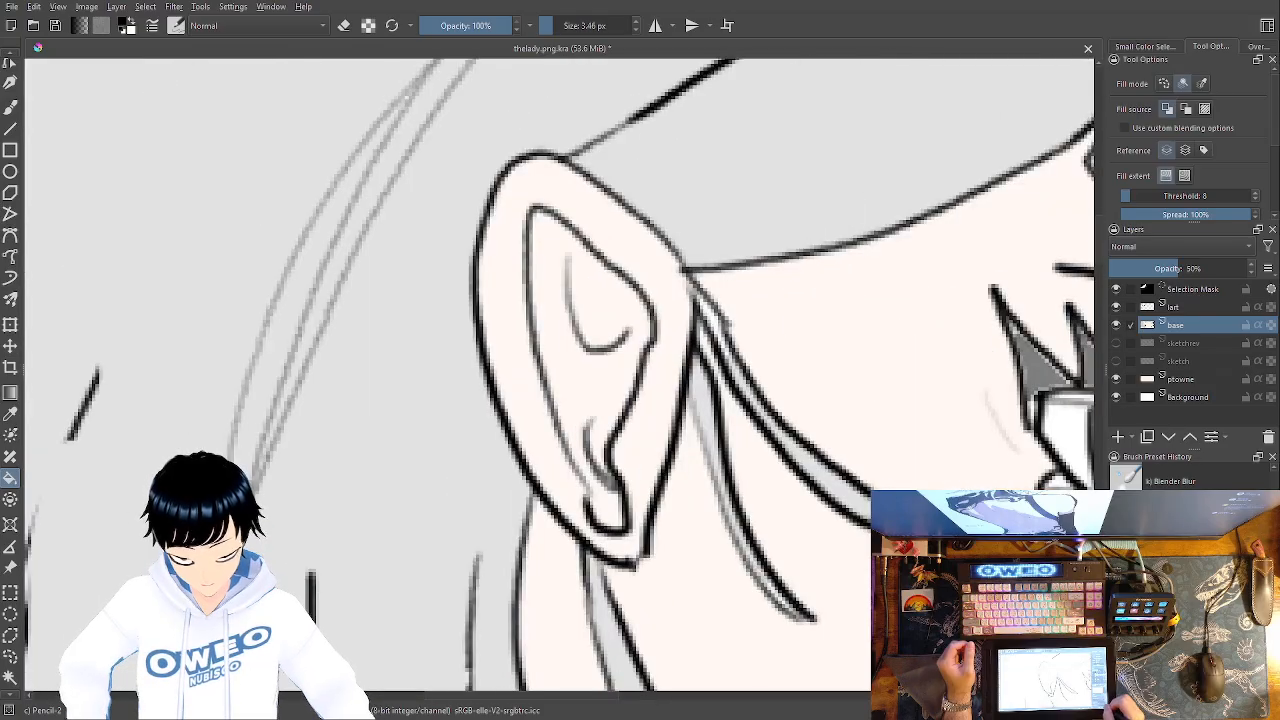
{"action": "left_click_drag", "start_coordinate": [815, 595], "coordinate": [390, 630]}
{"action": "left_click", "coordinate": [750, 432]}
Select the lash at the near eye's inner corner from the lart layer and fill it with black on the base layer
{"action": "key", "text": "Page_Up"}
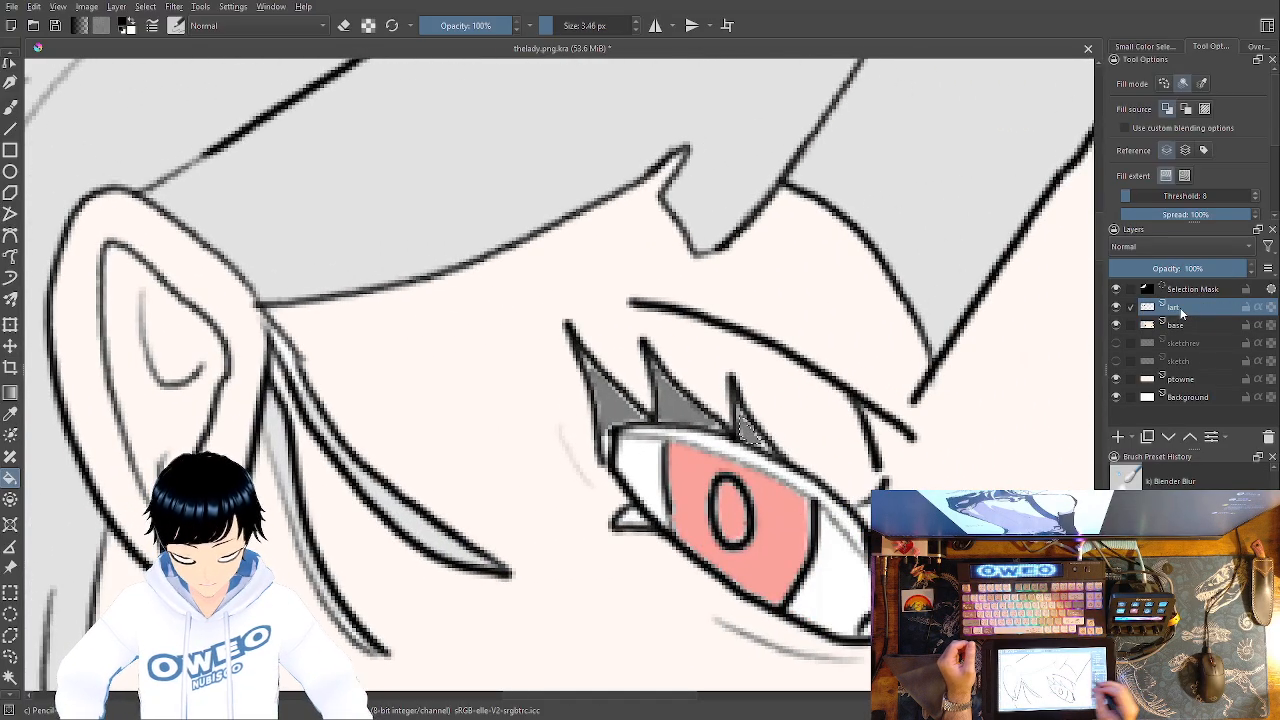
{"action": "left_click", "coordinate": [11, 677]}
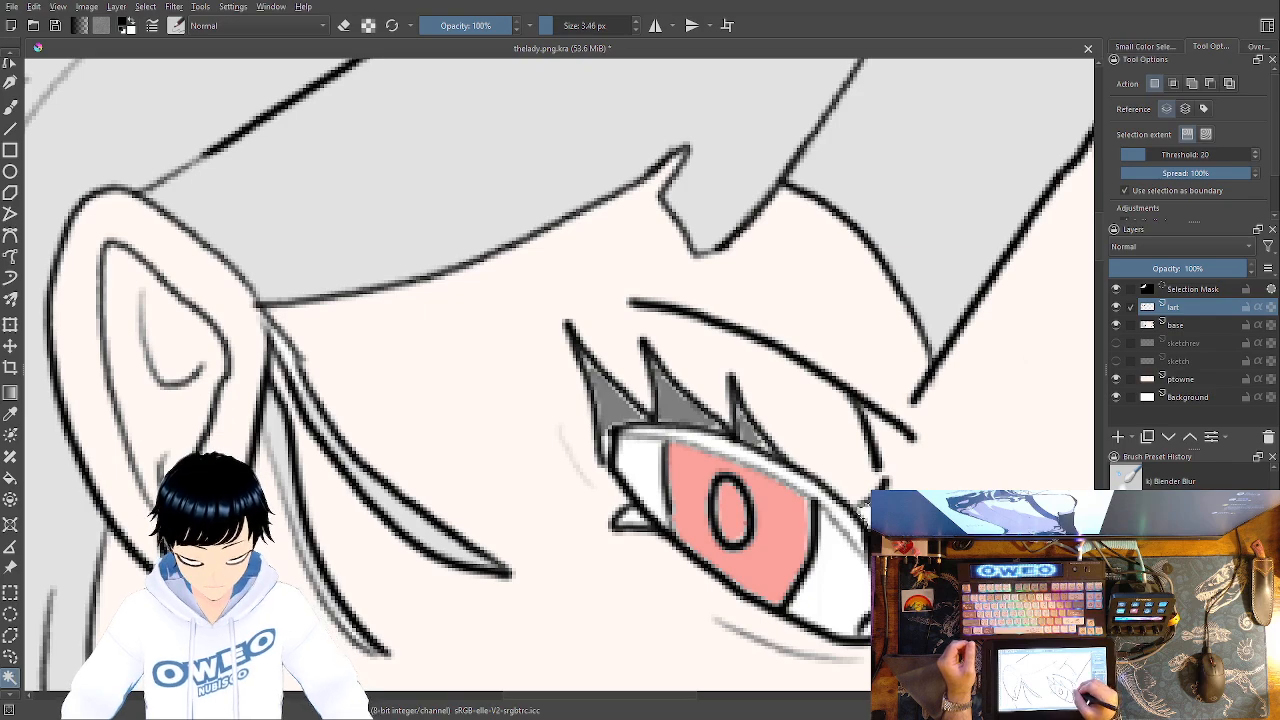
{"action": "left_click", "coordinate": [1188, 324]}
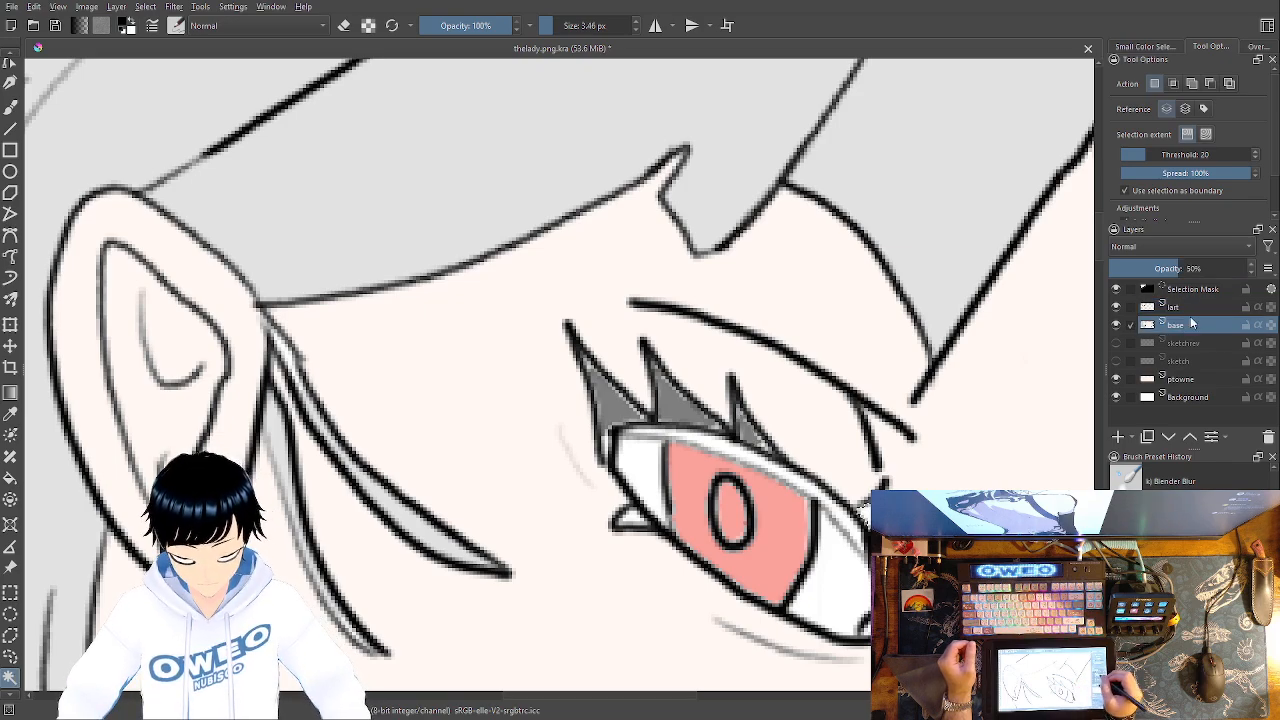
{"action": "left_click", "coordinate": [11, 479]}
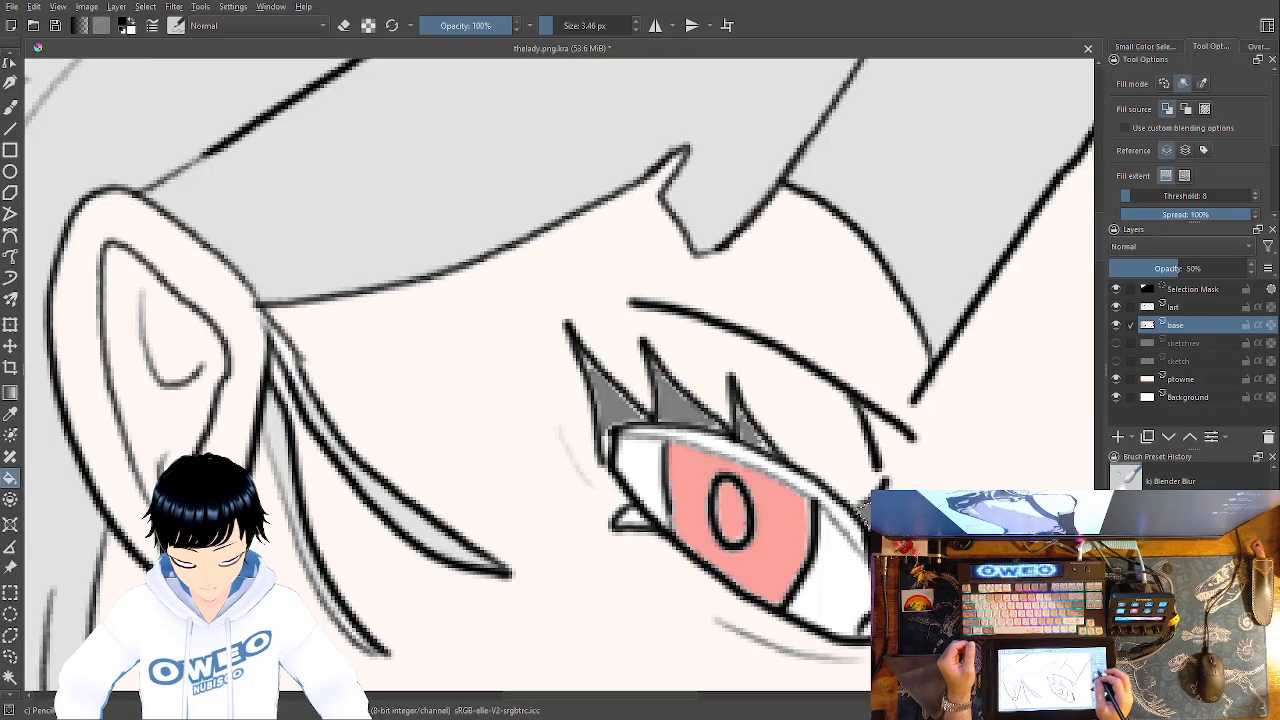
Select the small lower lash at the near eye's outer corner from the lart layer and fill it with black on the base layer
{"action": "left_click", "coordinate": [1186, 314]}
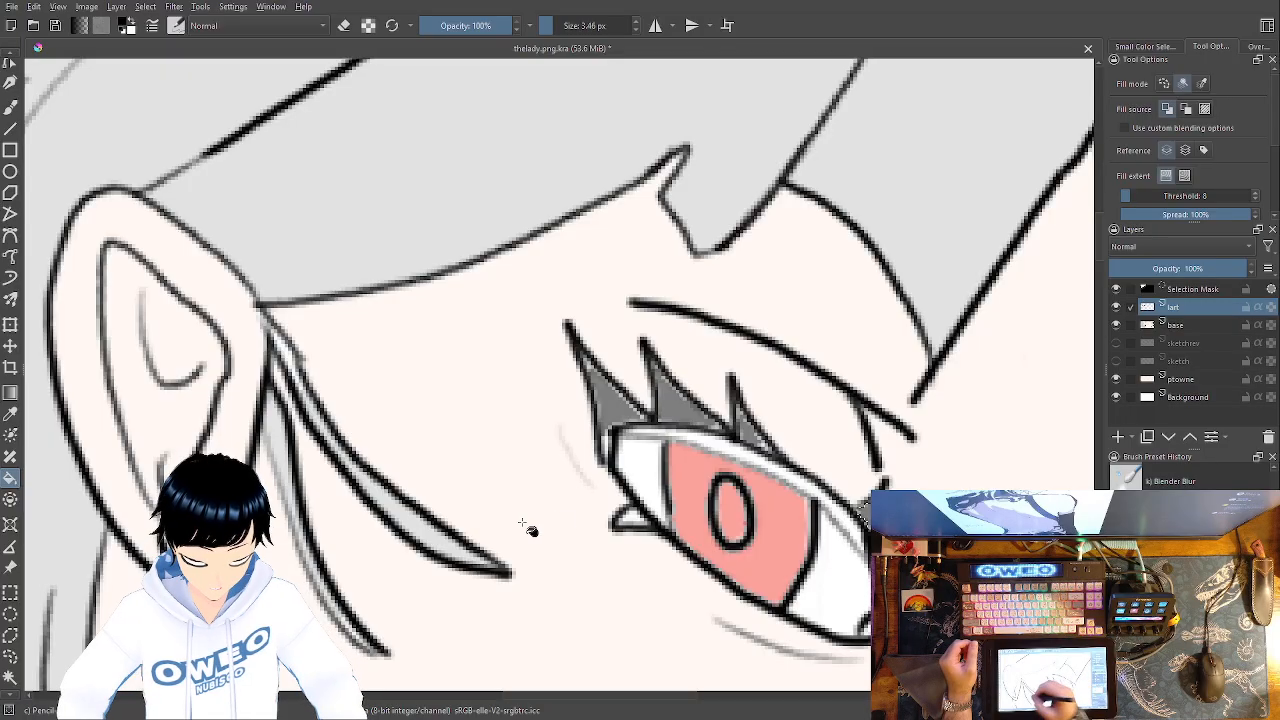
{"action": "left_click", "coordinate": [9, 677]}
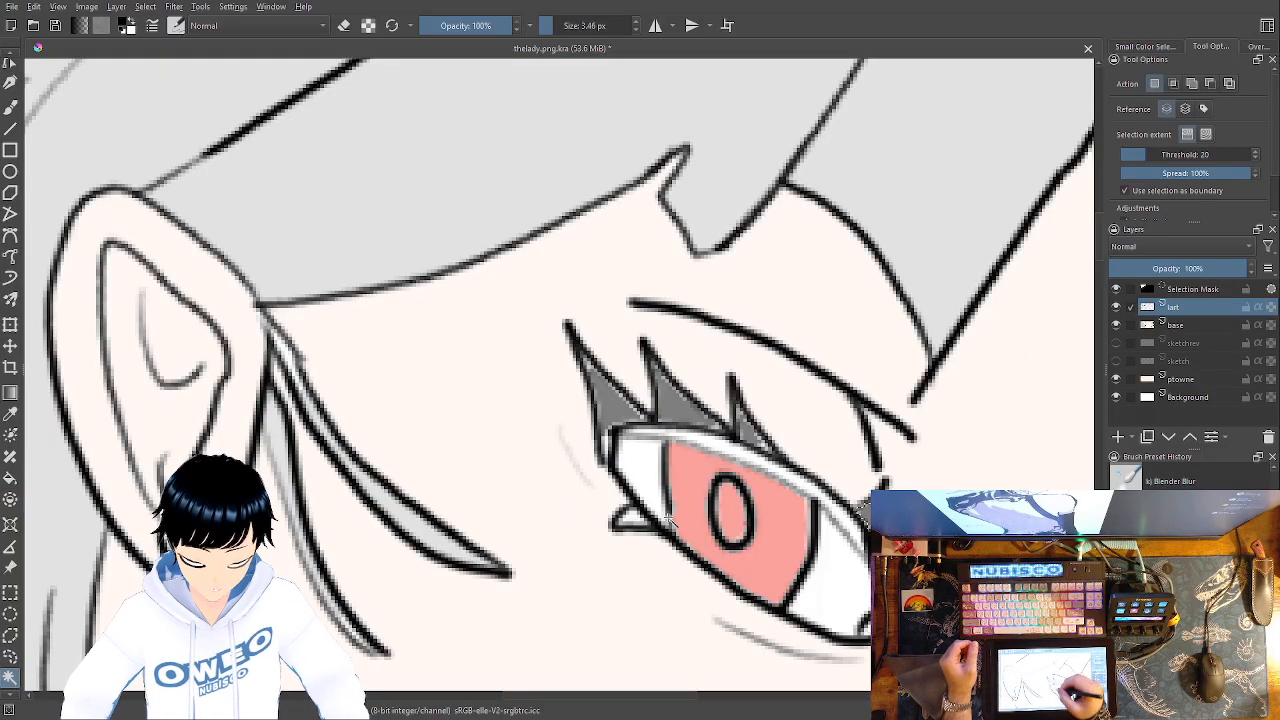
{"action": "left_click", "coordinate": [1178, 325]}
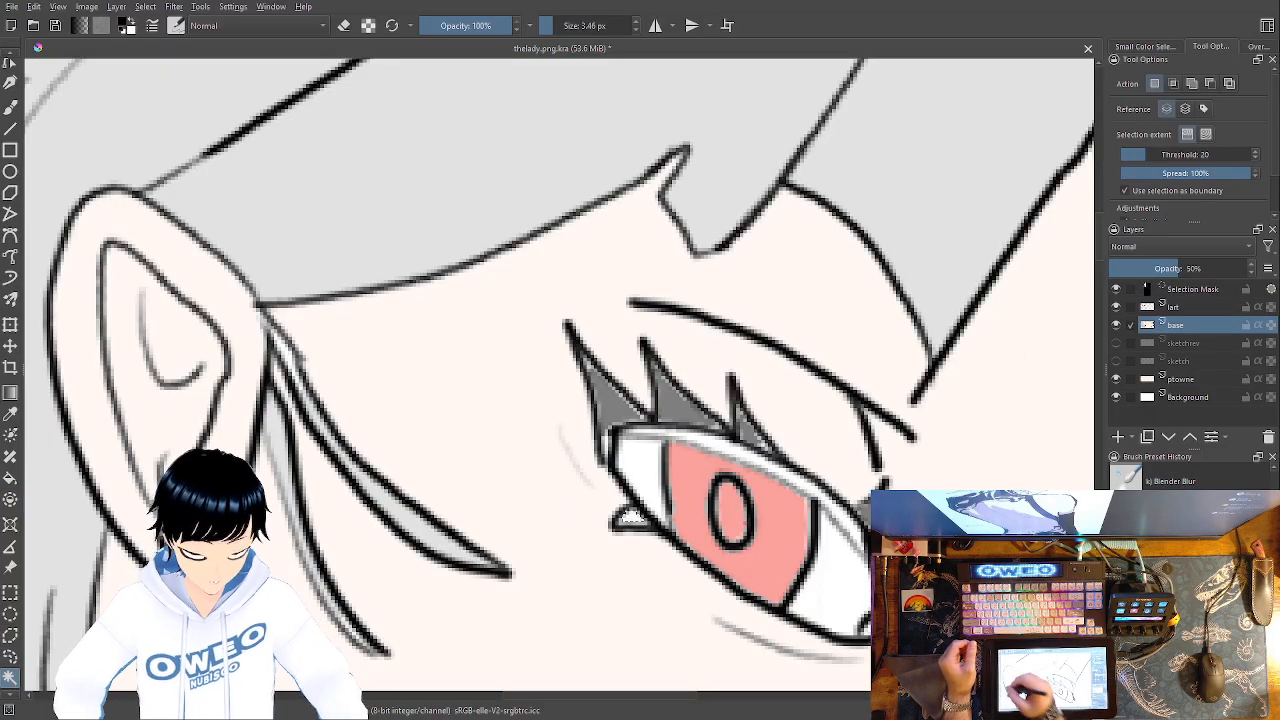
{"action": "left_click", "coordinate": [10, 477]}
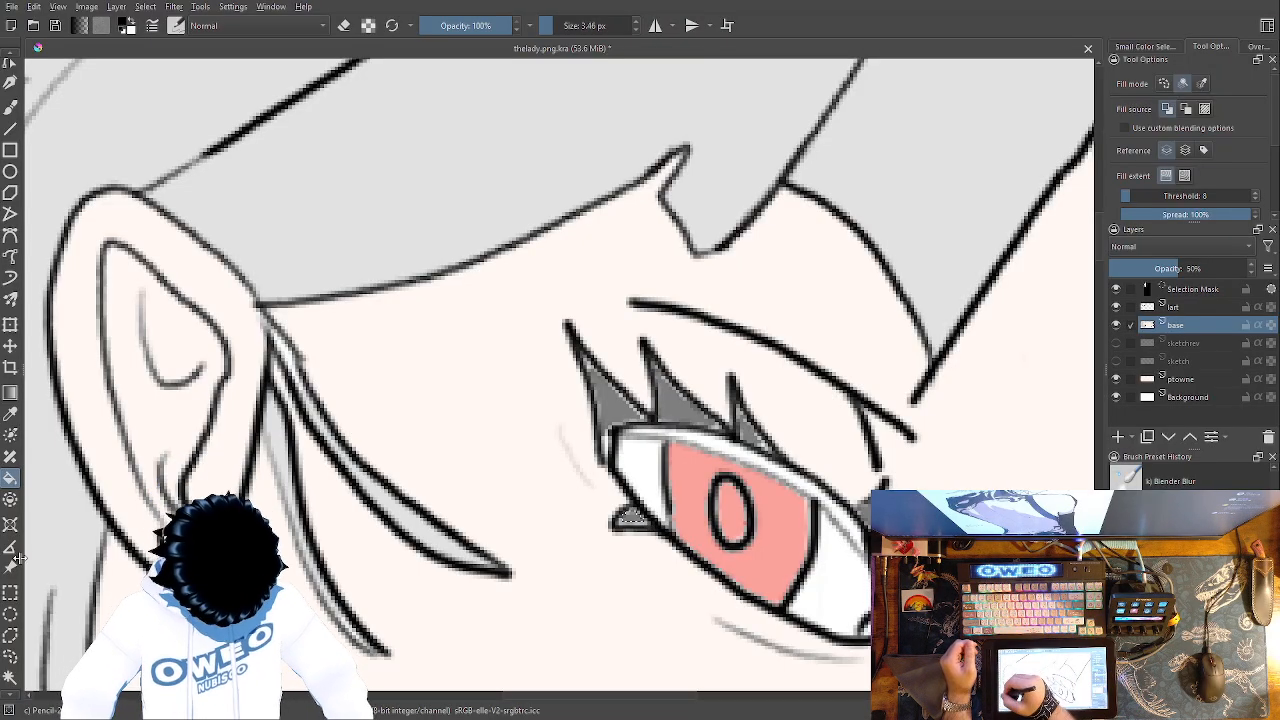
{"action": "left_click", "coordinate": [10, 678]}
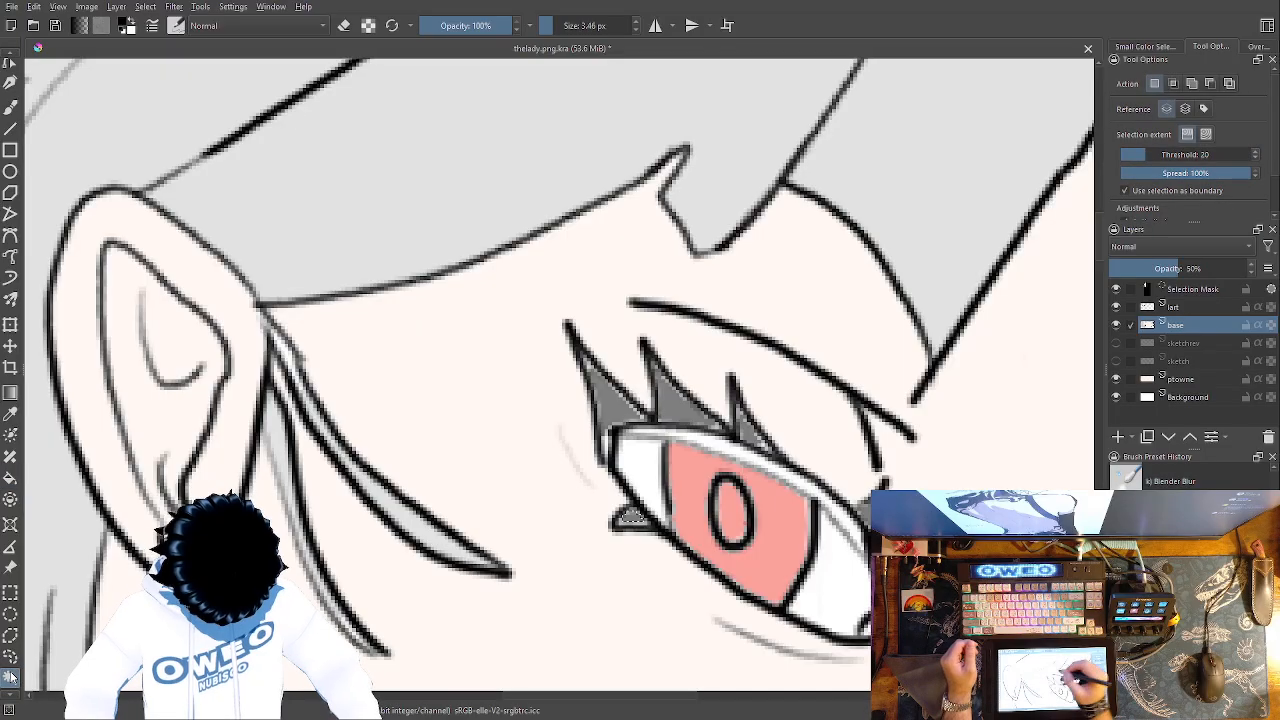
{"action": "left_click", "coordinate": [613, 447]}
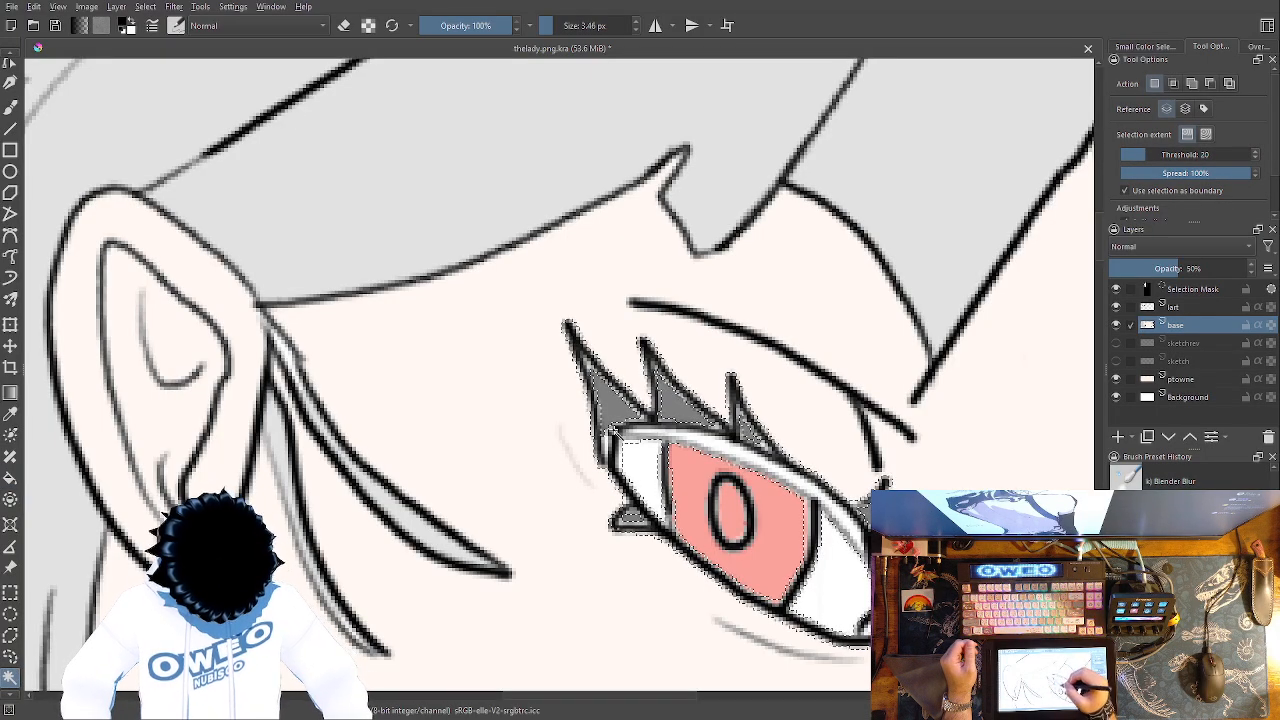
{"action": "left_click", "coordinate": [858, 492]}
{"action": "left_click", "coordinate": [860, 495]}
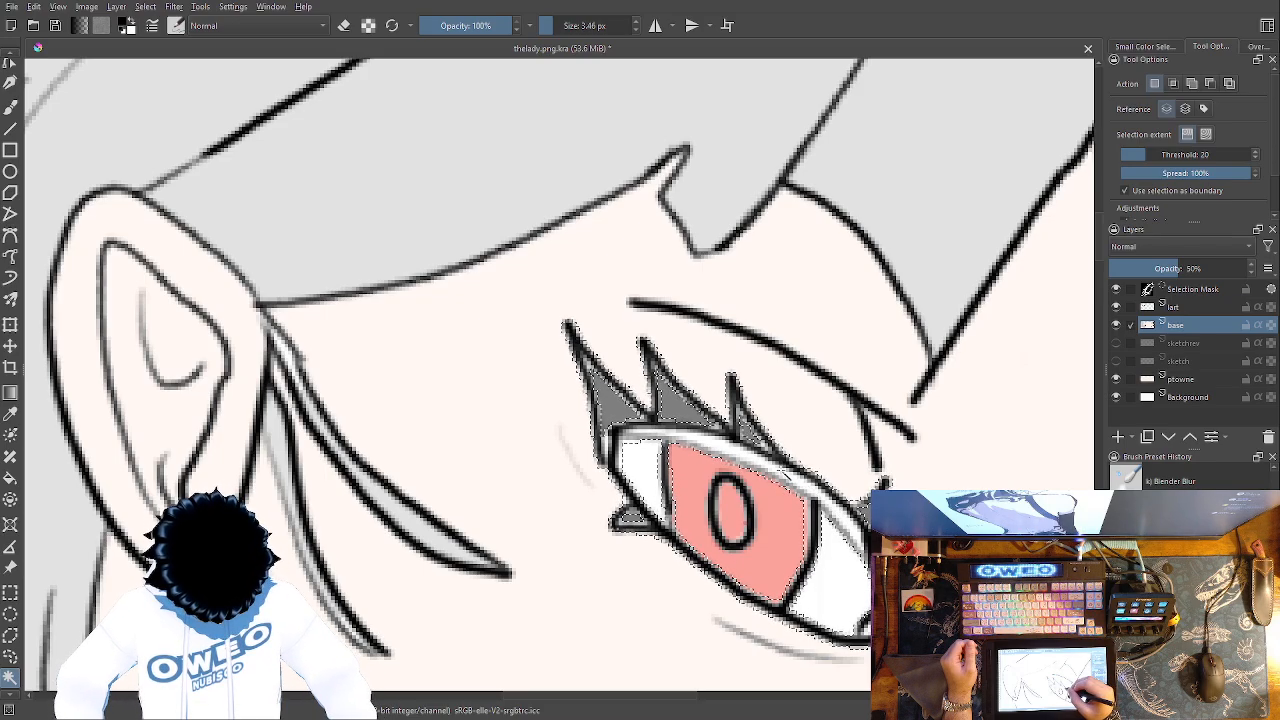
{"action": "left_click", "coordinate": [907, 485]}
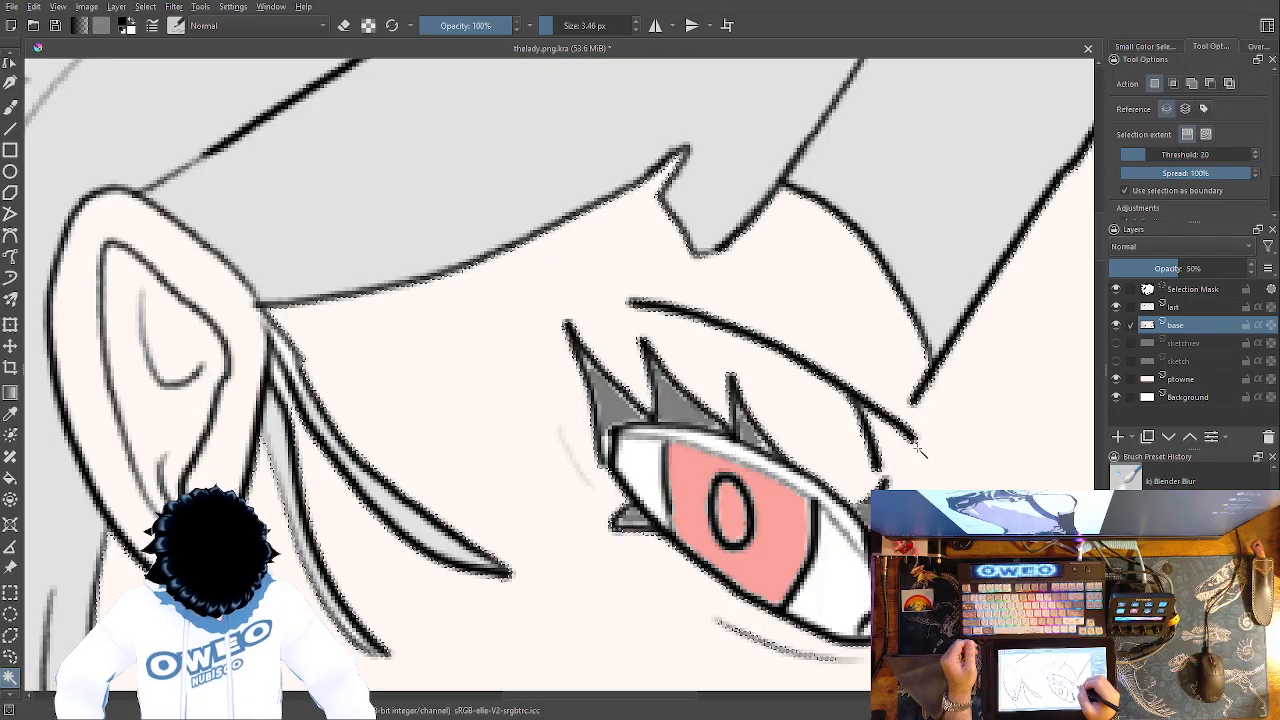
{"action": "left_click_drag", "start_coordinate": [750, 363], "coordinate": [867, 186]}
{"action": "left_click_drag", "start_coordinate": [767, 370], "coordinate": [810, 380]}
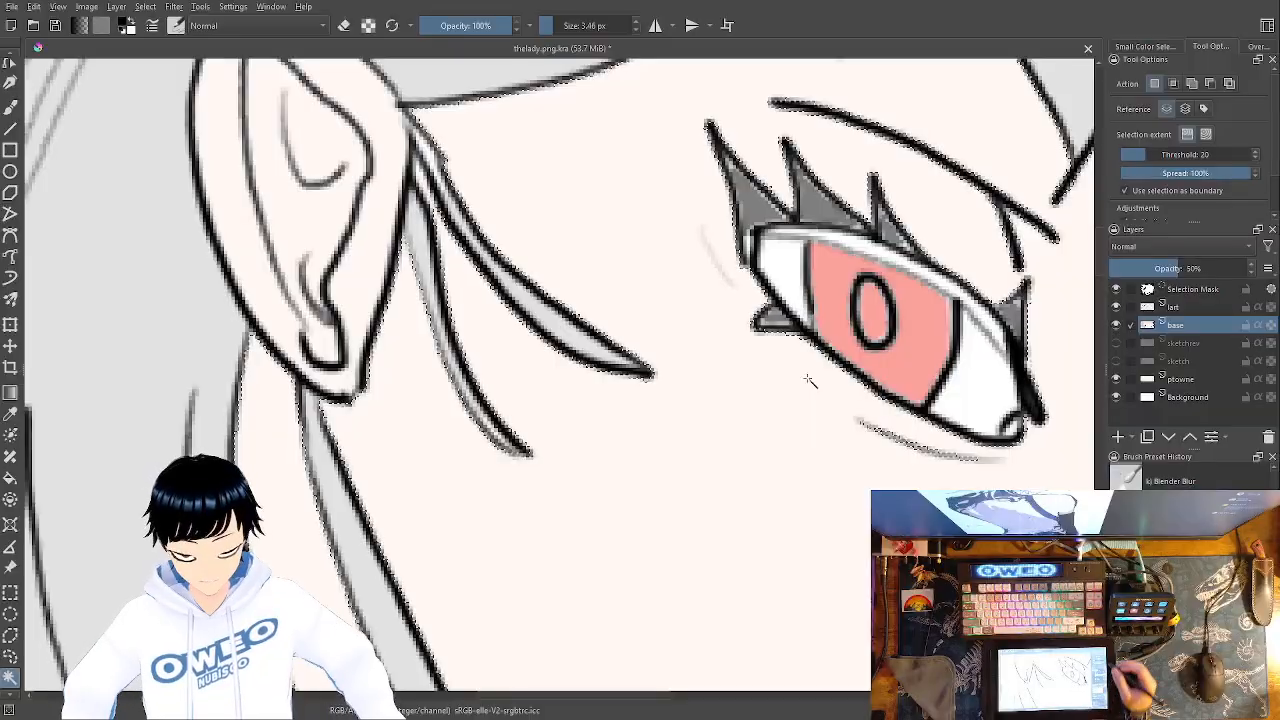
{"action": "left_click", "coordinate": [1200, 310]}
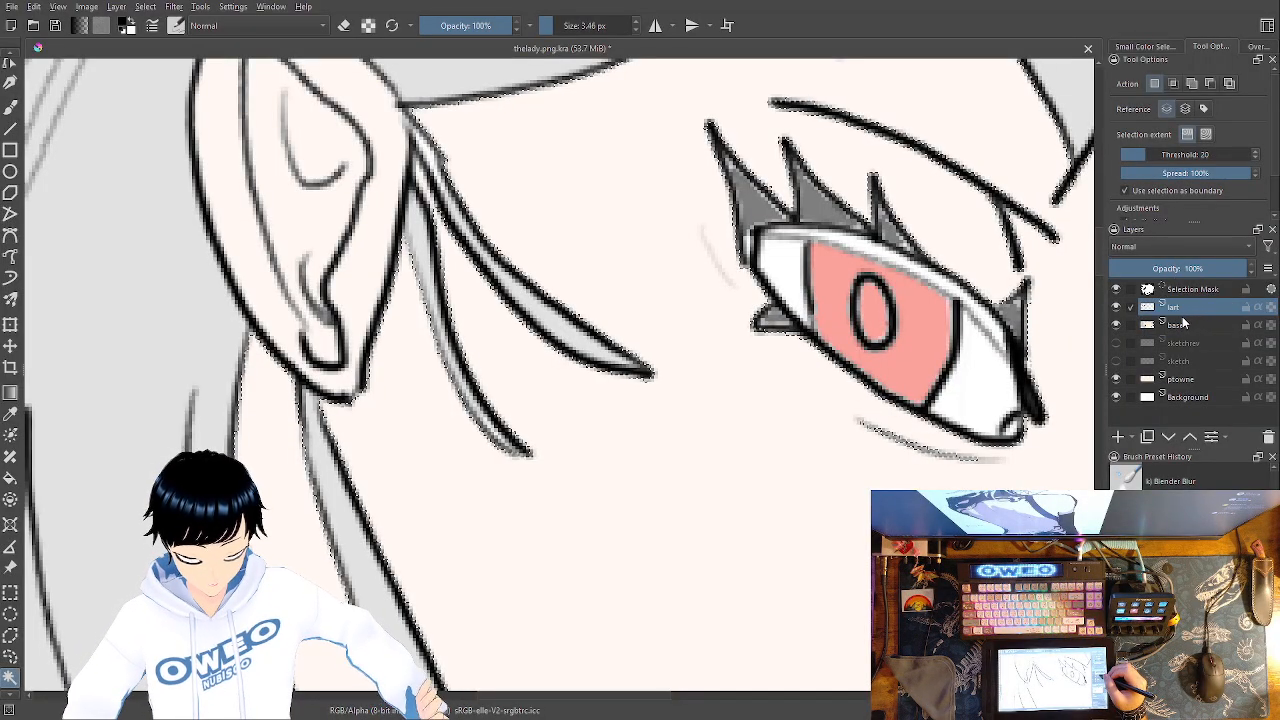
{"action": "key", "text": "ctrl+shift+a"}
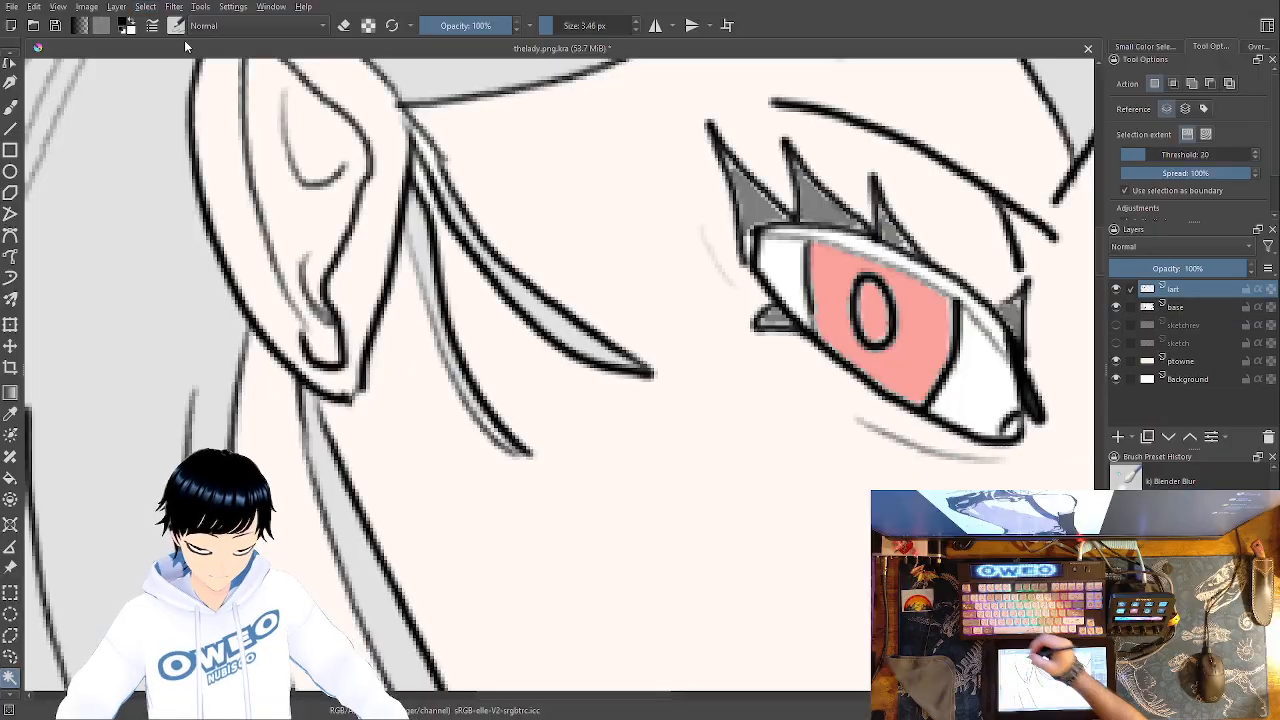
Select the long curved loose strand in front of the head from the lart layer and make the base layer ready for filling
{"action": "key", "text": "minus"}
{"action": "key", "text": "minus"}
{"action": "key", "text": "minus"}
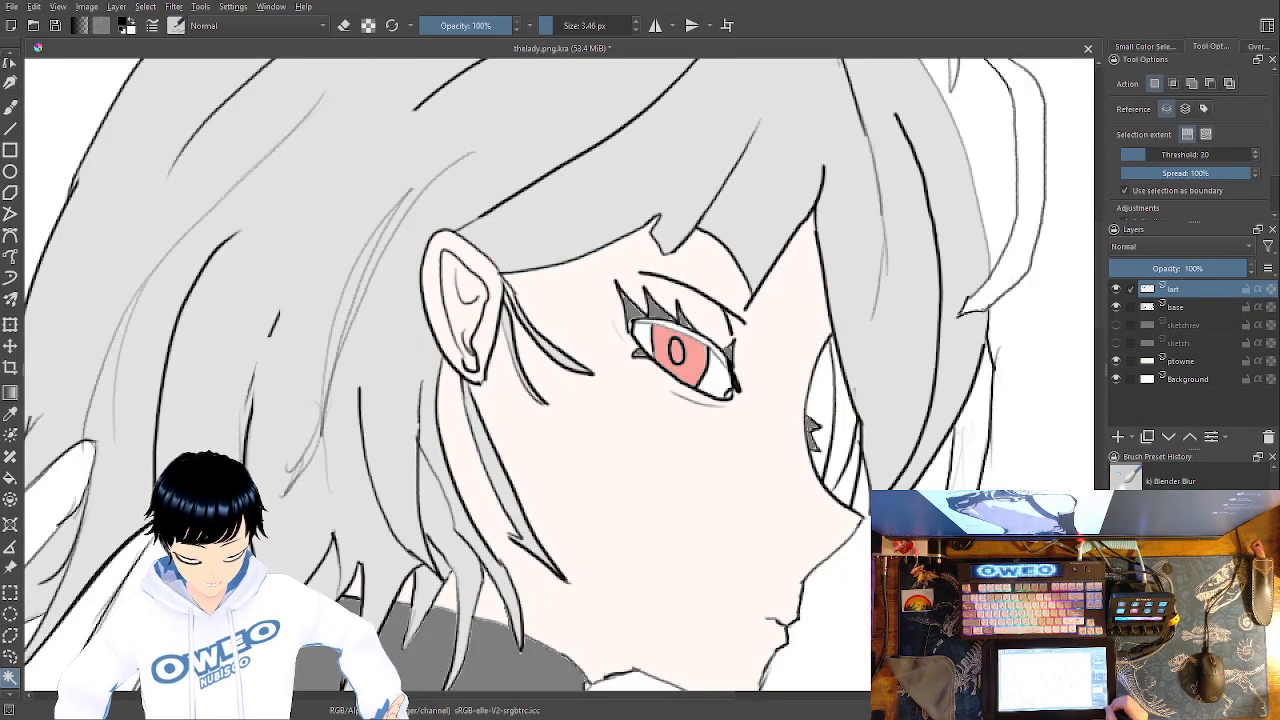
{"action": "mouse_move", "coordinate": [1067, 471]}
{"action": "left_mouse_down"}
{"action": "mouse_move", "coordinate": [876, 477]}
{"action": "mouse_move", "coordinate": [809, 531]}
{"action": "left_mouse_up"}
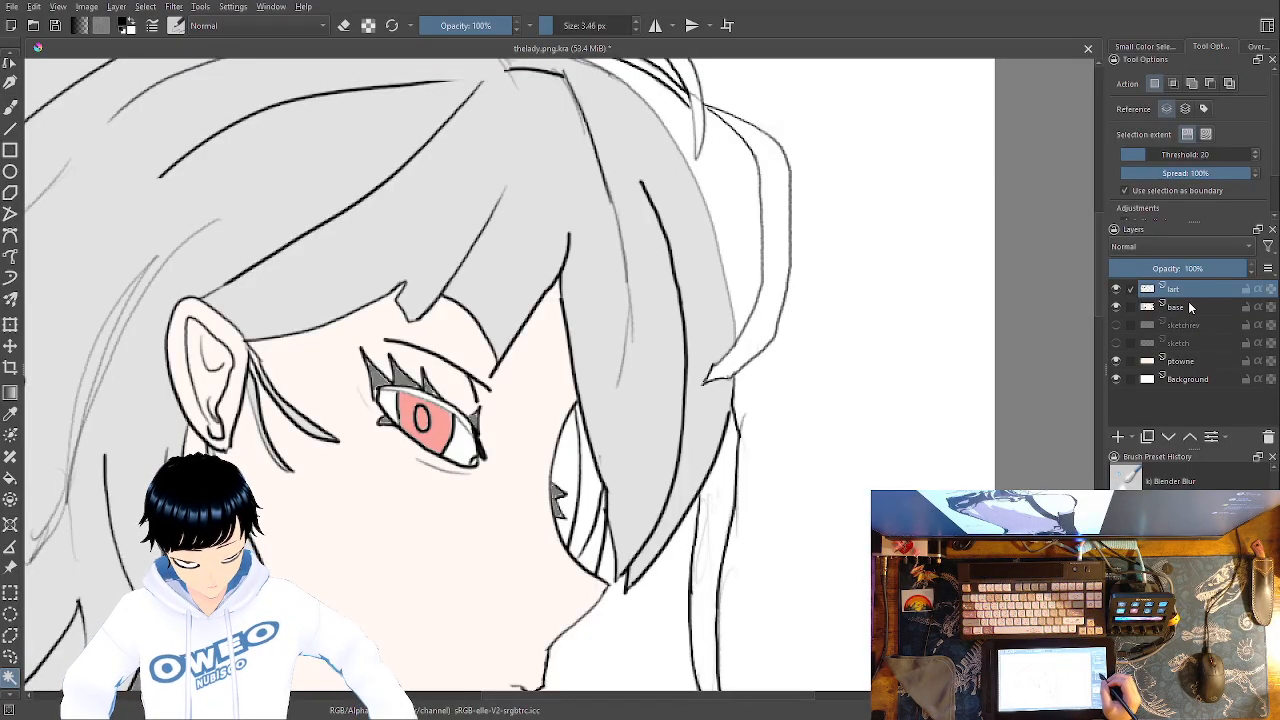
{"action": "left_click", "coordinate": [777, 229]}
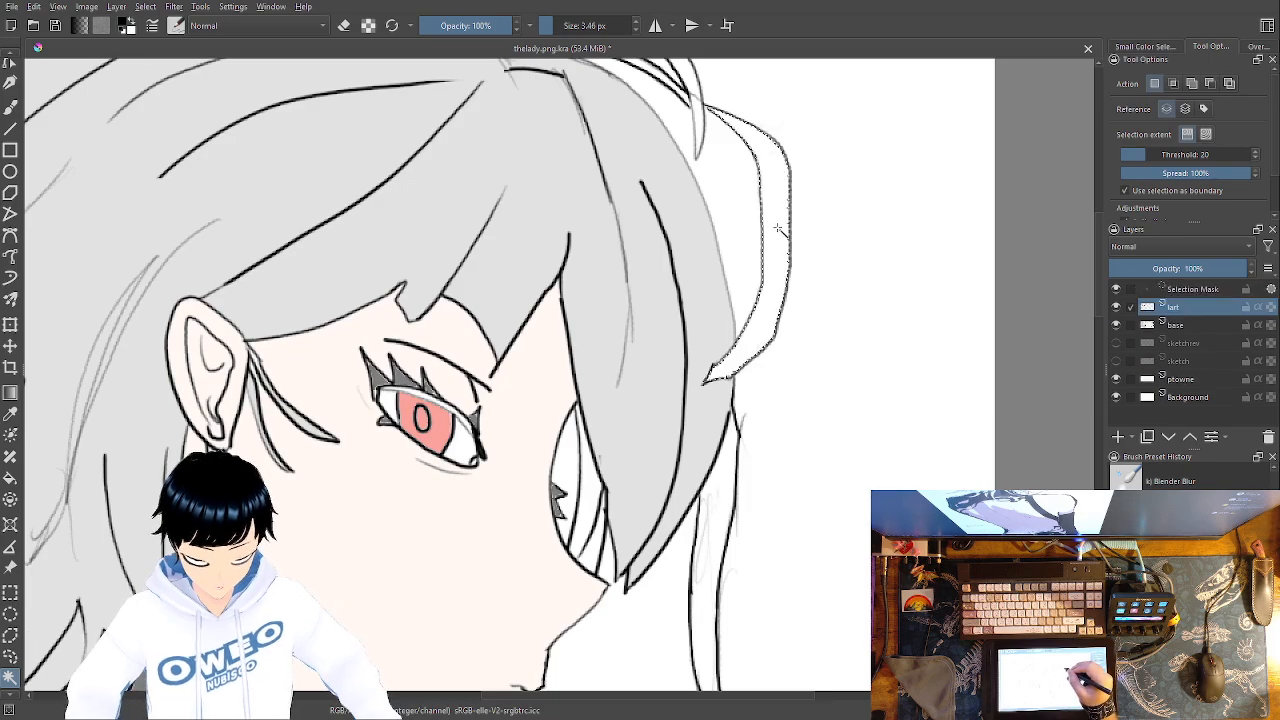
{"action": "left_click", "coordinate": [1175, 325]}
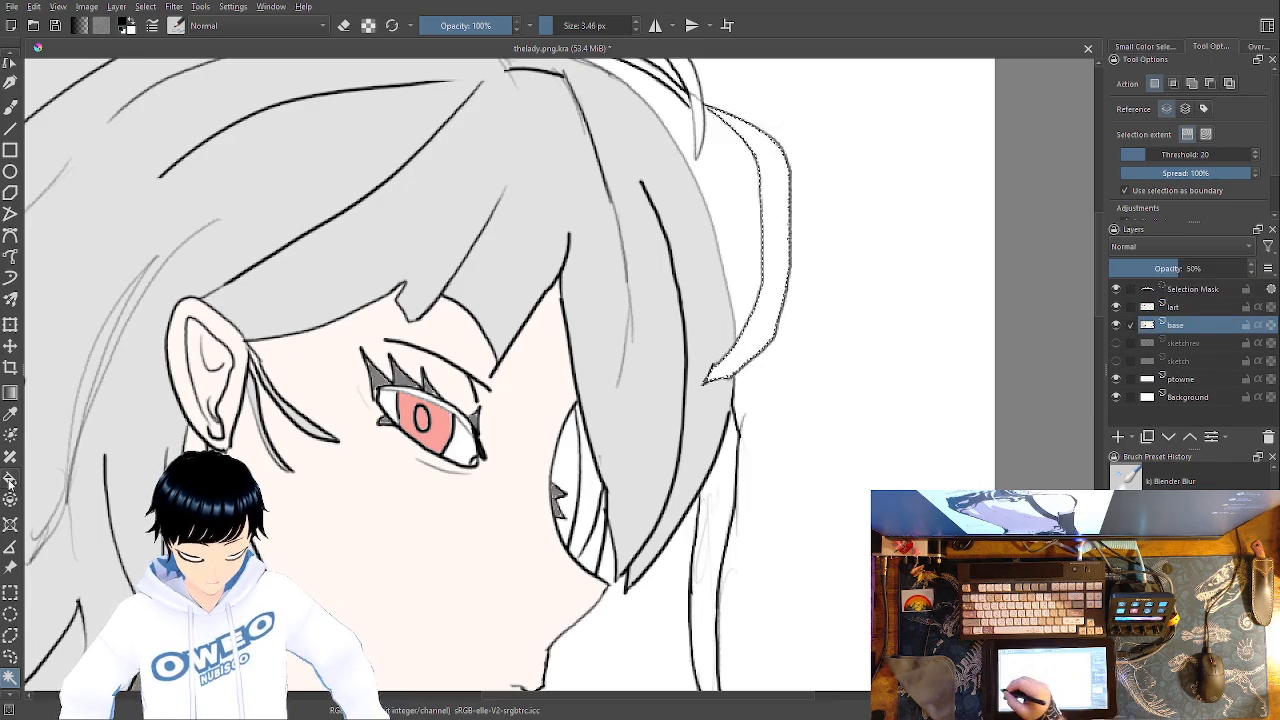
{"action": "key", "text": "f"}
Undo the black fill of the loose strand, switch the foreground colour to light grey and fill the strand on the base layer
{"action": "left_click", "coordinate": [800, 266]}
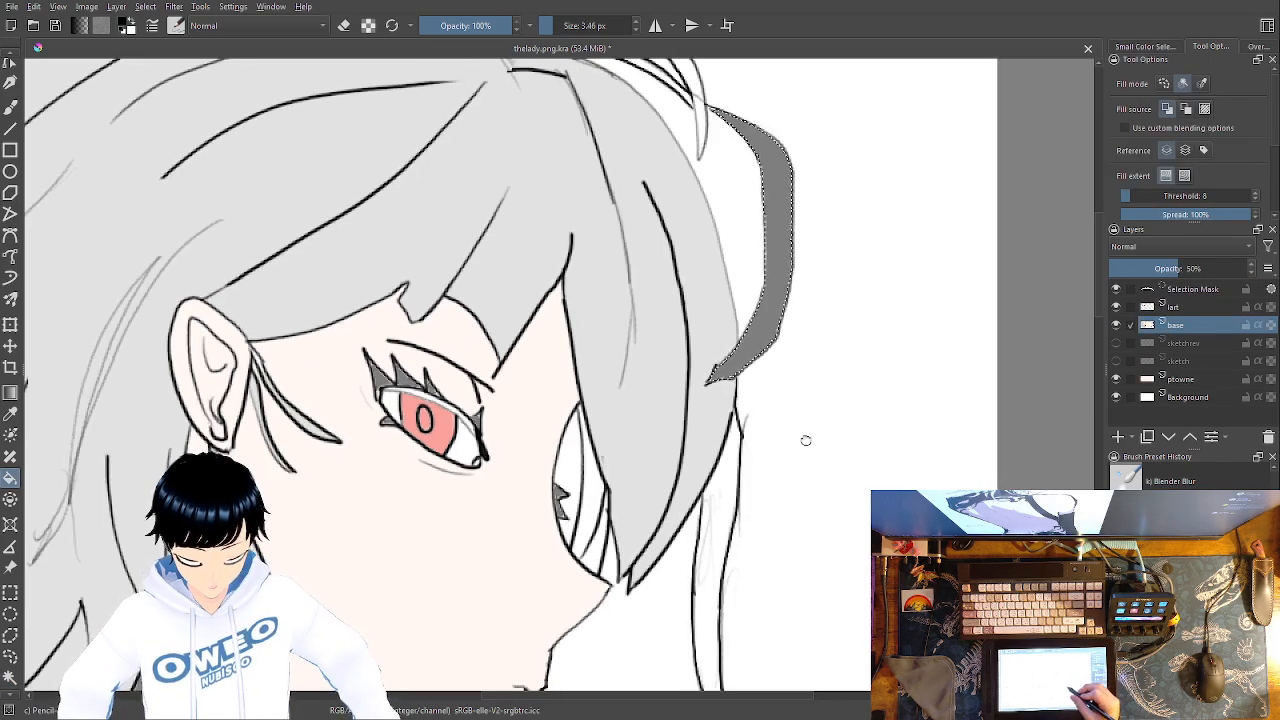
{"action": "key", "text": "ctrl+z"}
{"action": "right_click", "coordinate": [828, 471]}
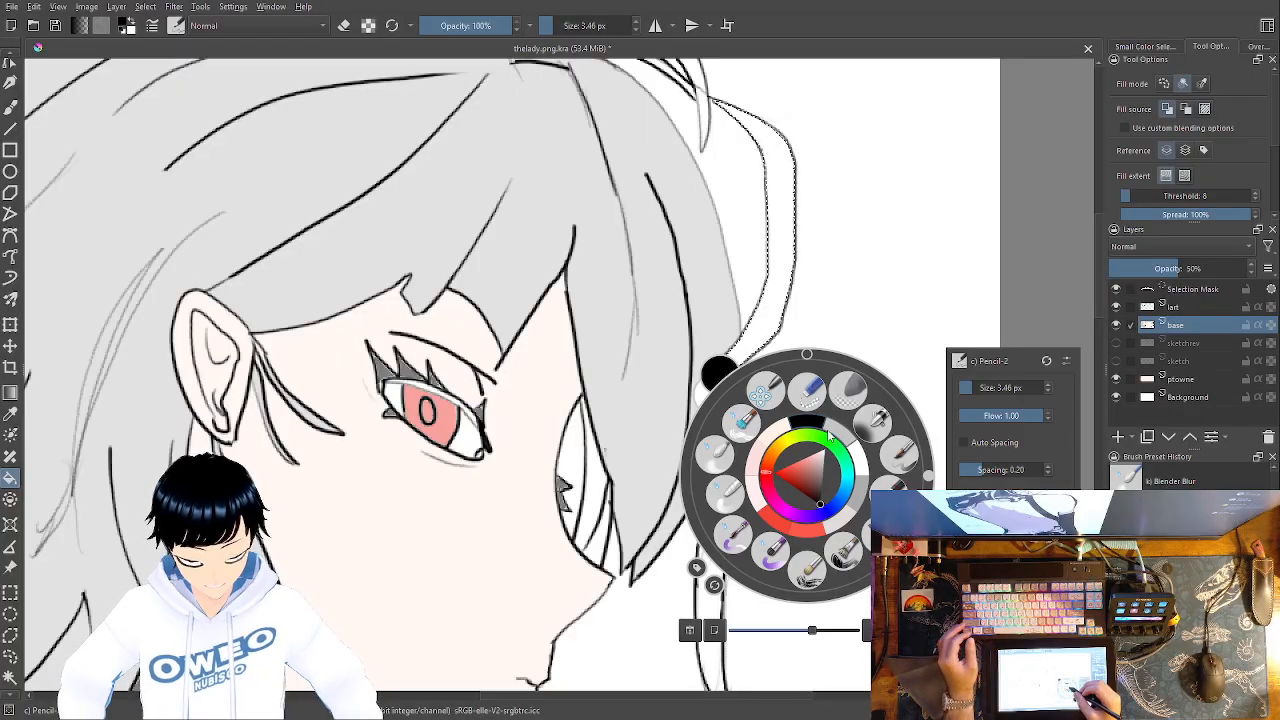
{"action": "left_click", "coordinate": [786, 318]}
{"action": "left_click", "coordinate": [782, 308]}
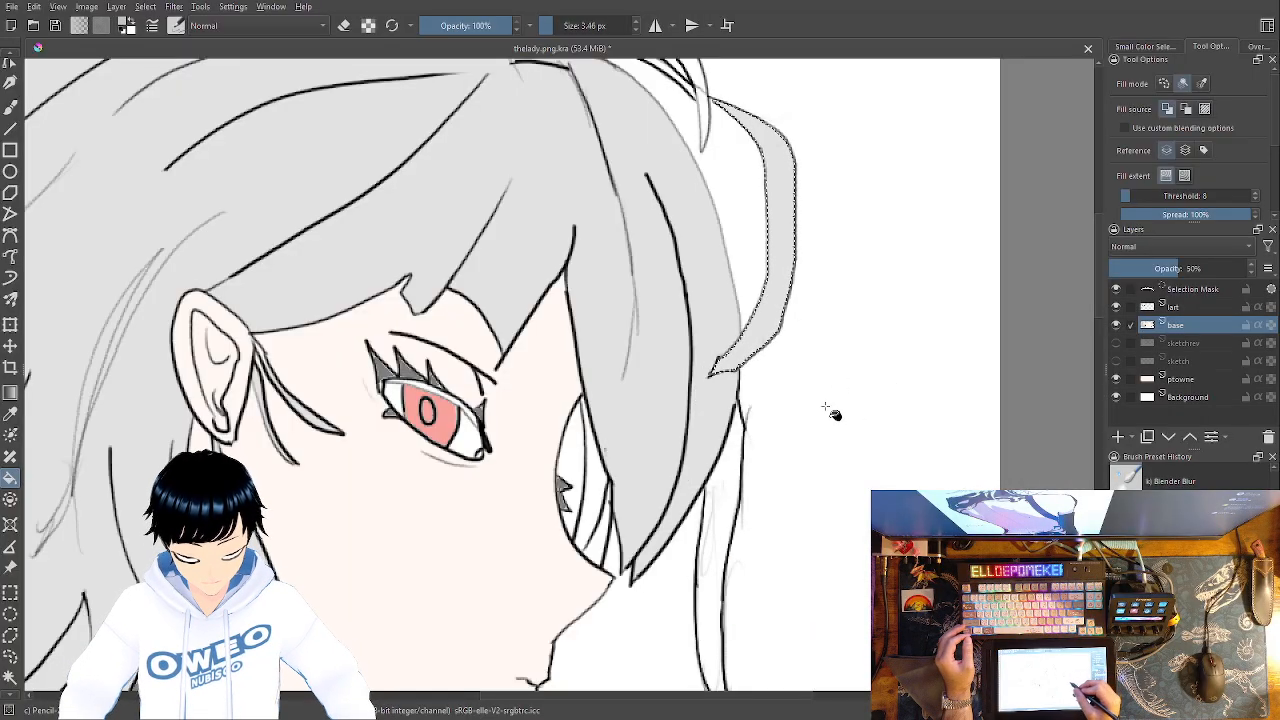
Select the outermost strand of the small tuft above the forehead from the lart layer and fill it light grey on the base layer
{"action": "left_click_drag", "start_coordinate": [833, 413], "coordinate": [746, 625]}
{"action": "left_click", "coordinate": [1182, 307]}
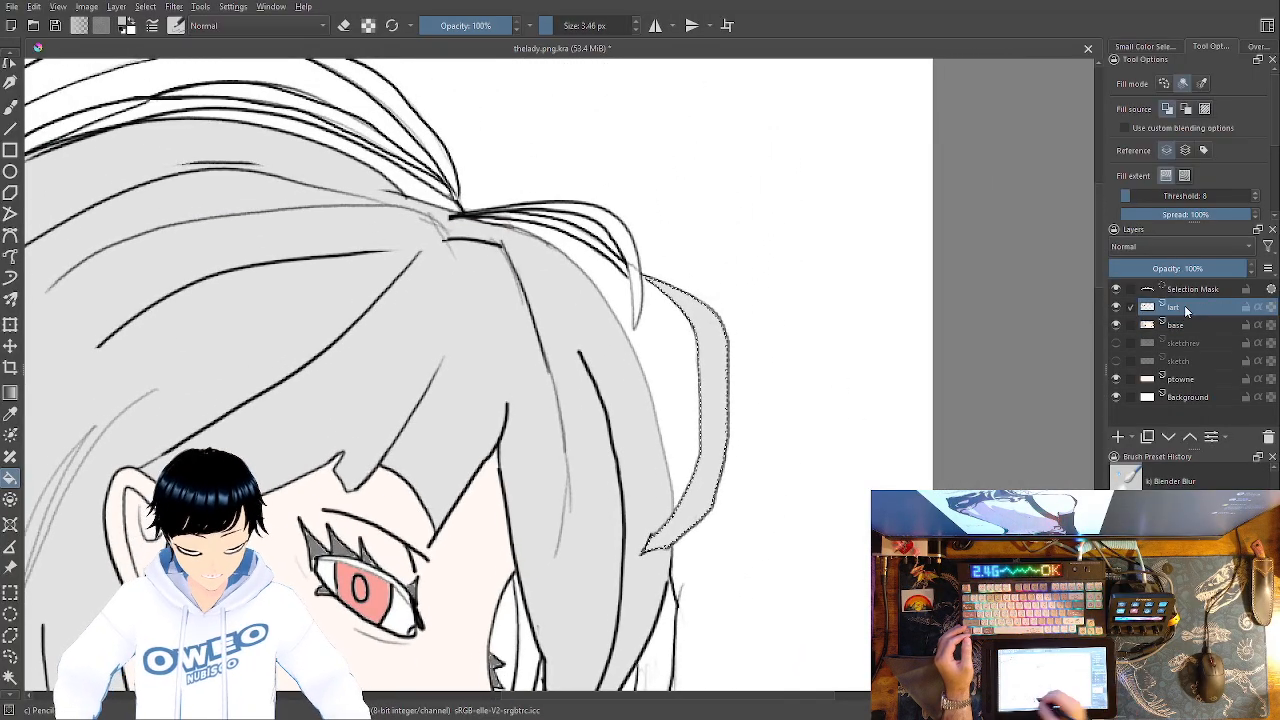
{"action": "left_click", "coordinate": [10, 677]}
{"action": "left_click", "coordinate": [636, 257]}
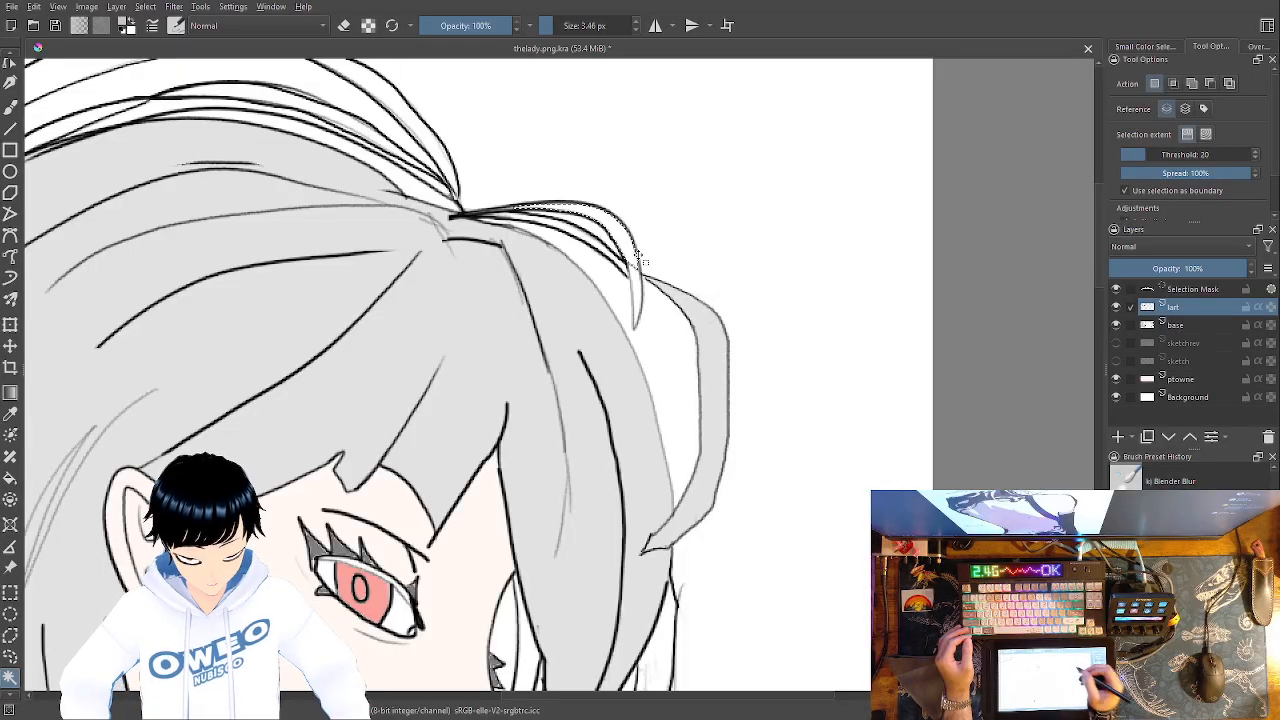
{"action": "left_click", "coordinate": [1185, 325]}
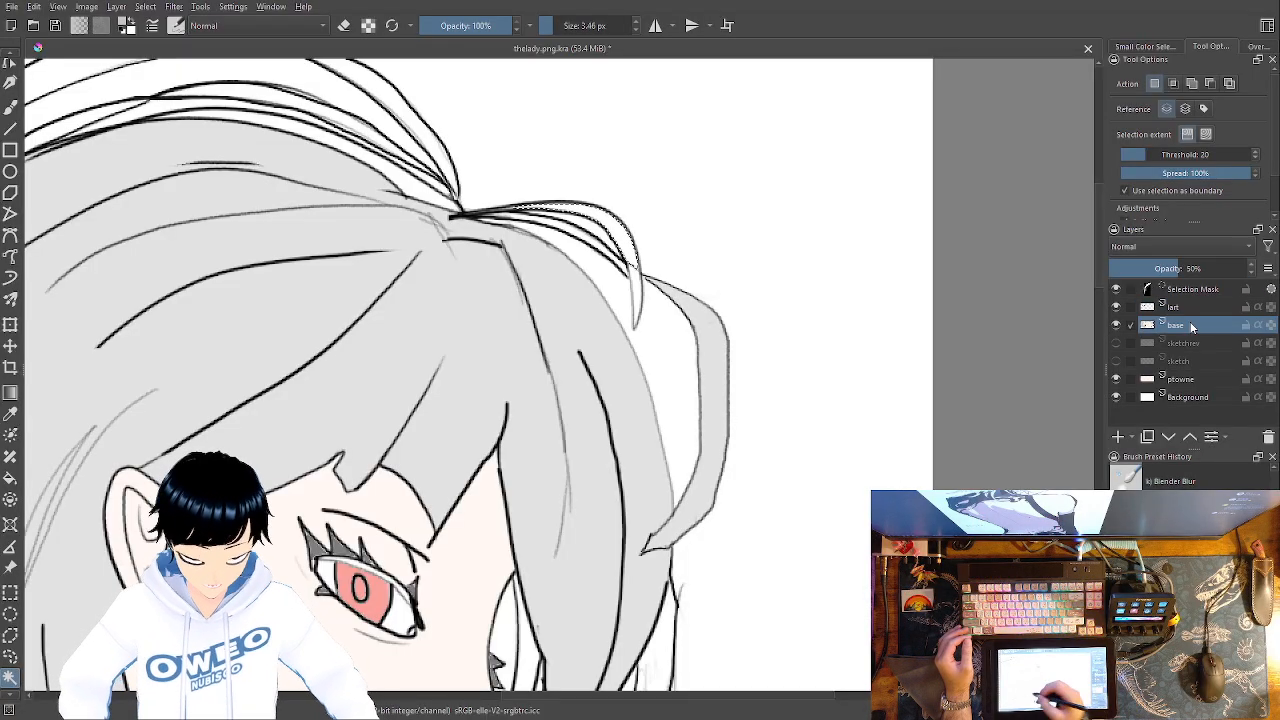
{"action": "left_click", "coordinate": [10, 478]}
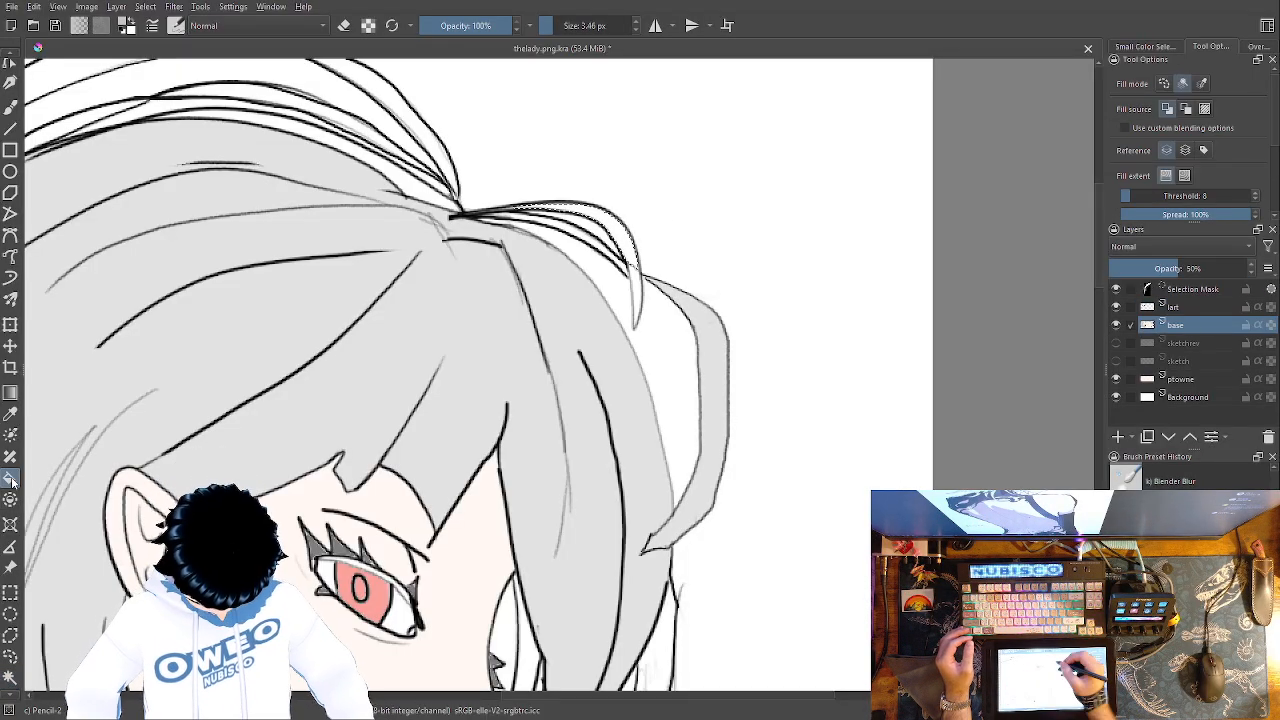
Select the inner strand of the small forehead tuft from the lart layer and fill it light grey on the base layer
{"action": "left_click", "coordinate": [1186, 308]}
{"action": "left_click", "coordinate": [10, 677]}
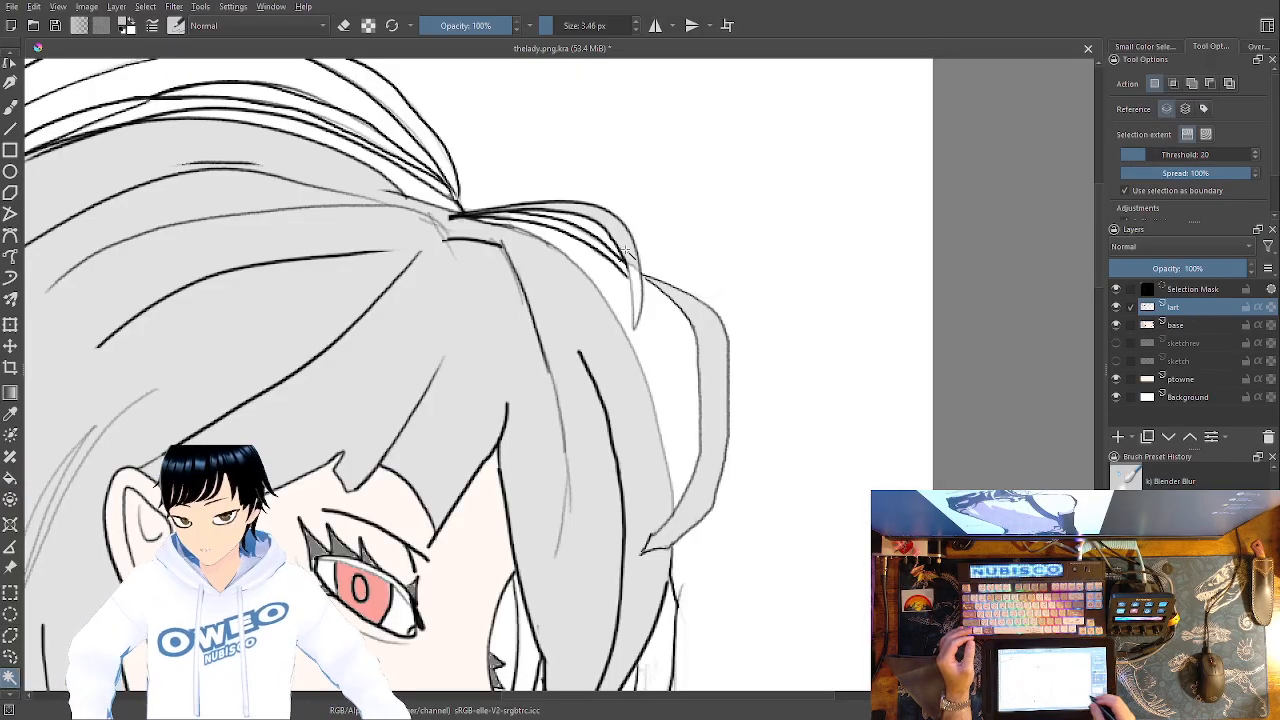
{"action": "key", "text": "ctrl+plus"}
{"action": "key", "text": "ctrl+plus"}
{"action": "key", "text": "ctrl+plus"}
{"action": "key", "text": "ctrl+plus"}
{"action": "key", "text": "ctrl+plus"}
{"action": "left_click_drag", "start_coordinate": [681, 316], "coordinate": [613, 577]}
{"action": "left_click", "coordinate": [613, 370]}
{"action": "left_click", "coordinate": [1195, 324]}
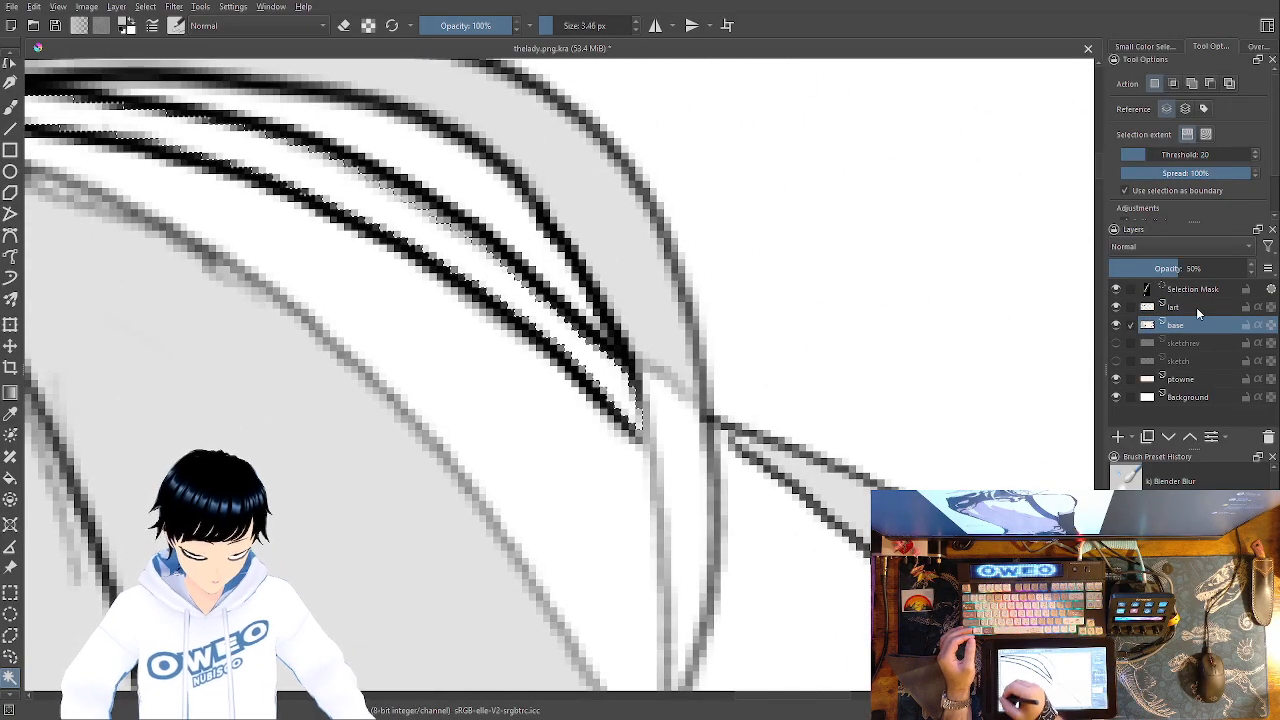
{"action": "key", "text": "f"}
{"action": "left_click", "coordinate": [591, 352]}
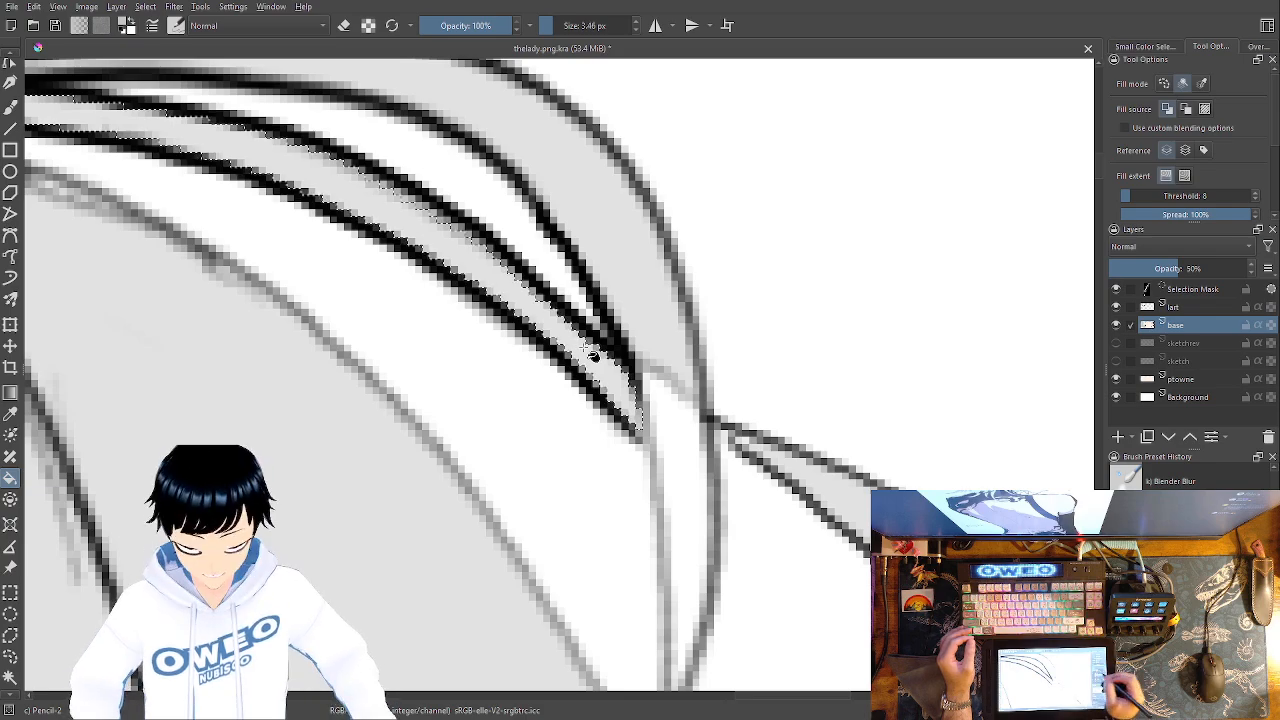
Select the thin hanging tip of the small forehead tuft from the lart layer and fill it light grey on the base layer
{"action": "left_click", "coordinate": [1184, 306]}
{"action": "left_click", "coordinate": [11, 678]}
{"action": "left_click", "coordinate": [694, 472]}
{"action": "left_click", "coordinate": [1185, 326]}
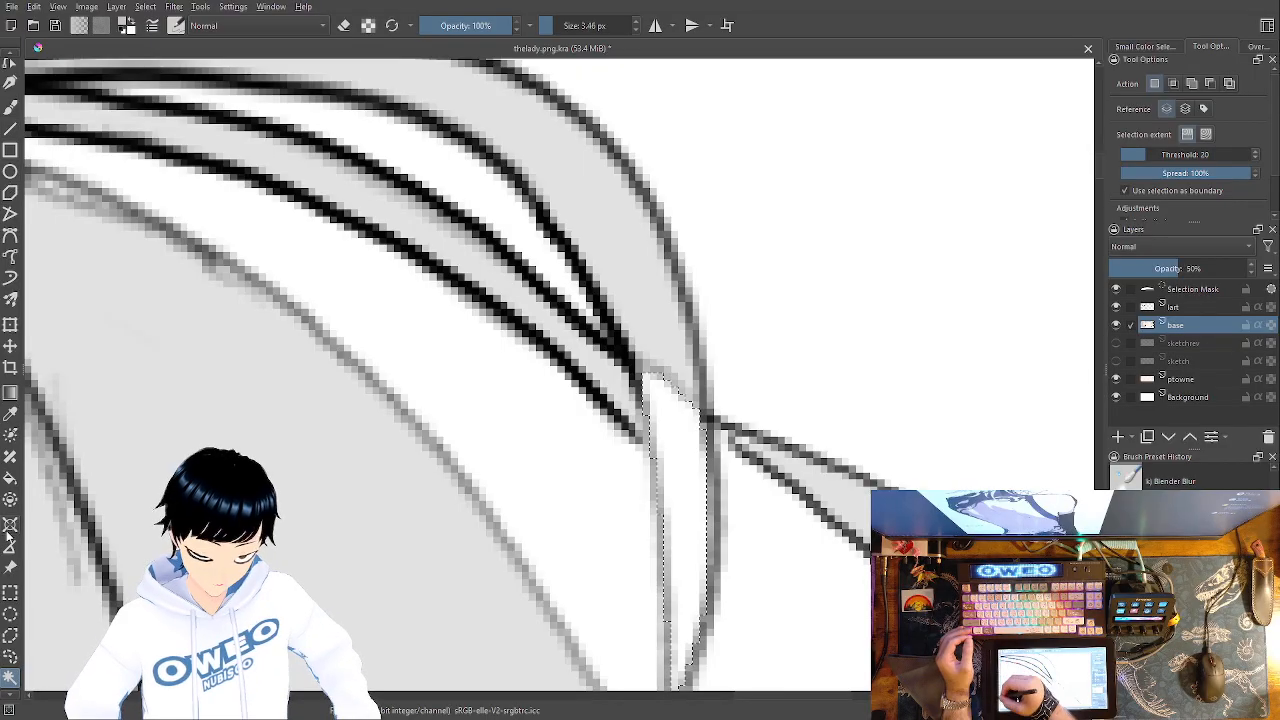
{"action": "left_click", "coordinate": [10, 480]}
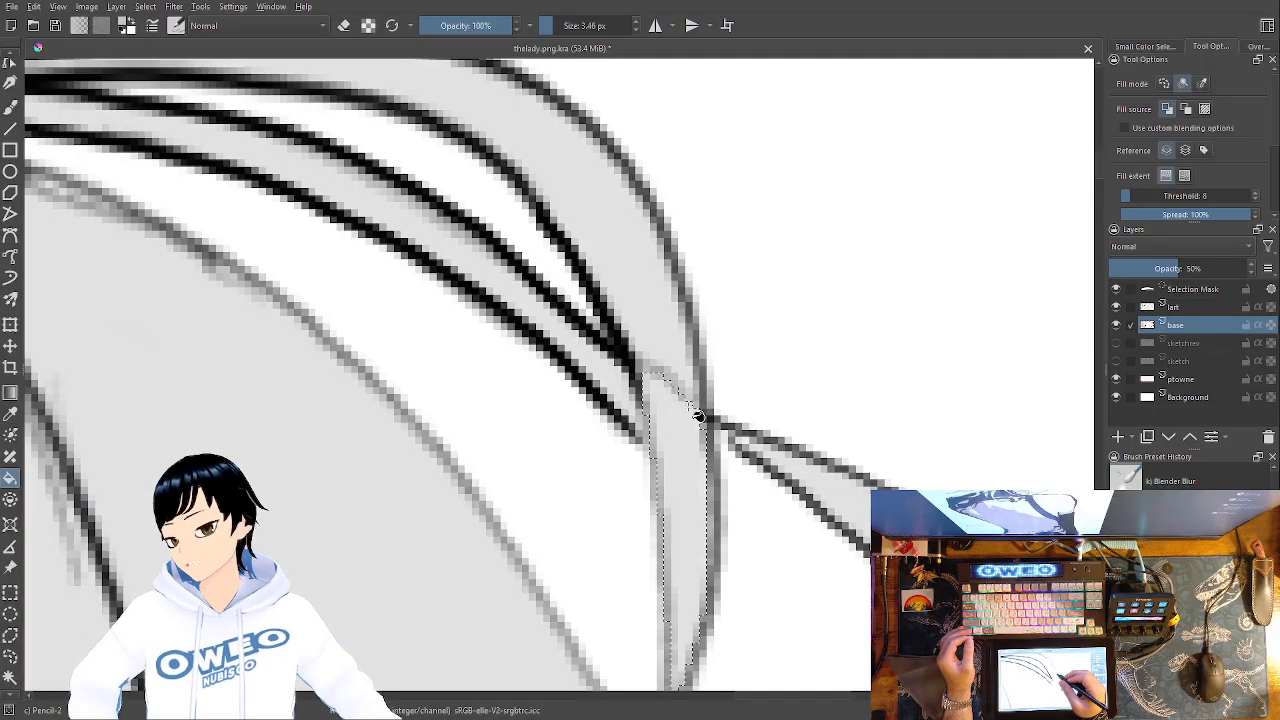
Select the narrow strand between the two lowest lines of the large tuft from the lart layer and try filling it light grey on base
{"action": "left_click_drag", "start_coordinate": [440, 446], "coordinate": [940, 557]}
{"action": "left_click_drag", "start_coordinate": [350, 270], "coordinate": [836, 507]}
{"action": "left_click_drag", "start_coordinate": [558, 454], "coordinate": [875, 480]}
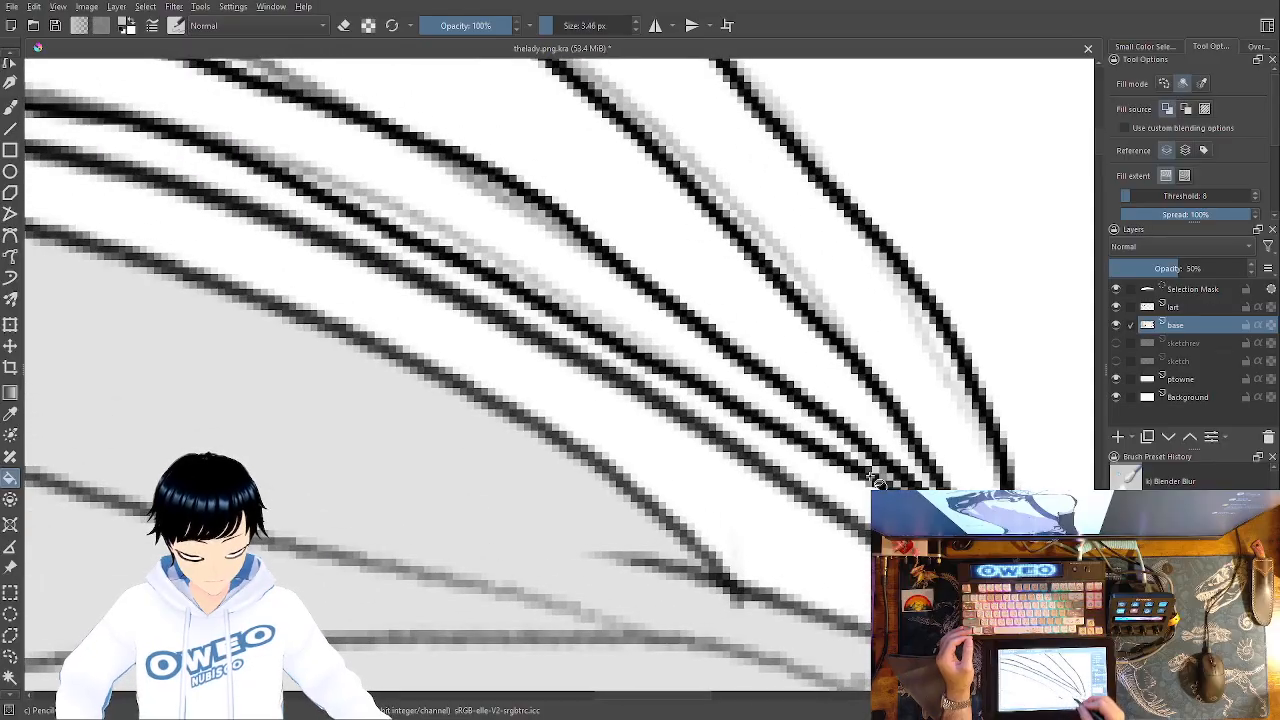
{"action": "left_click", "coordinate": [1183, 308]}
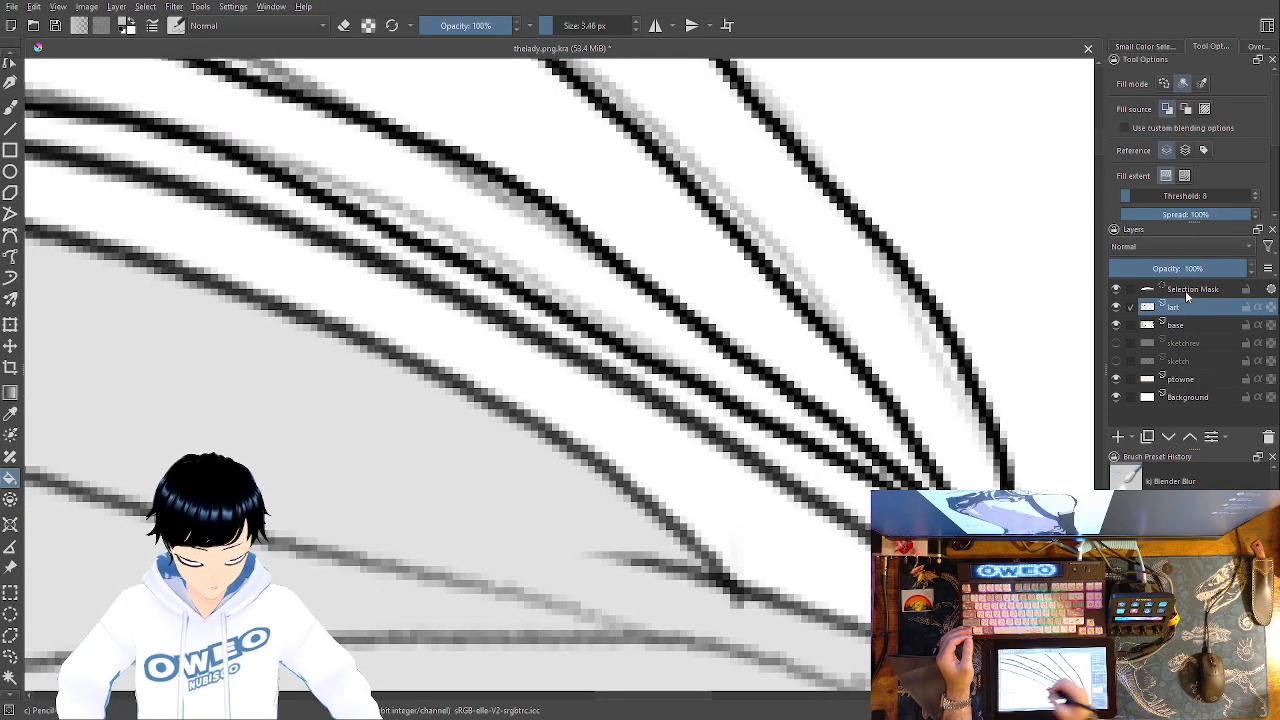
{"action": "key", "text": "w"}
{"action": "left_click", "coordinate": [855, 472]}
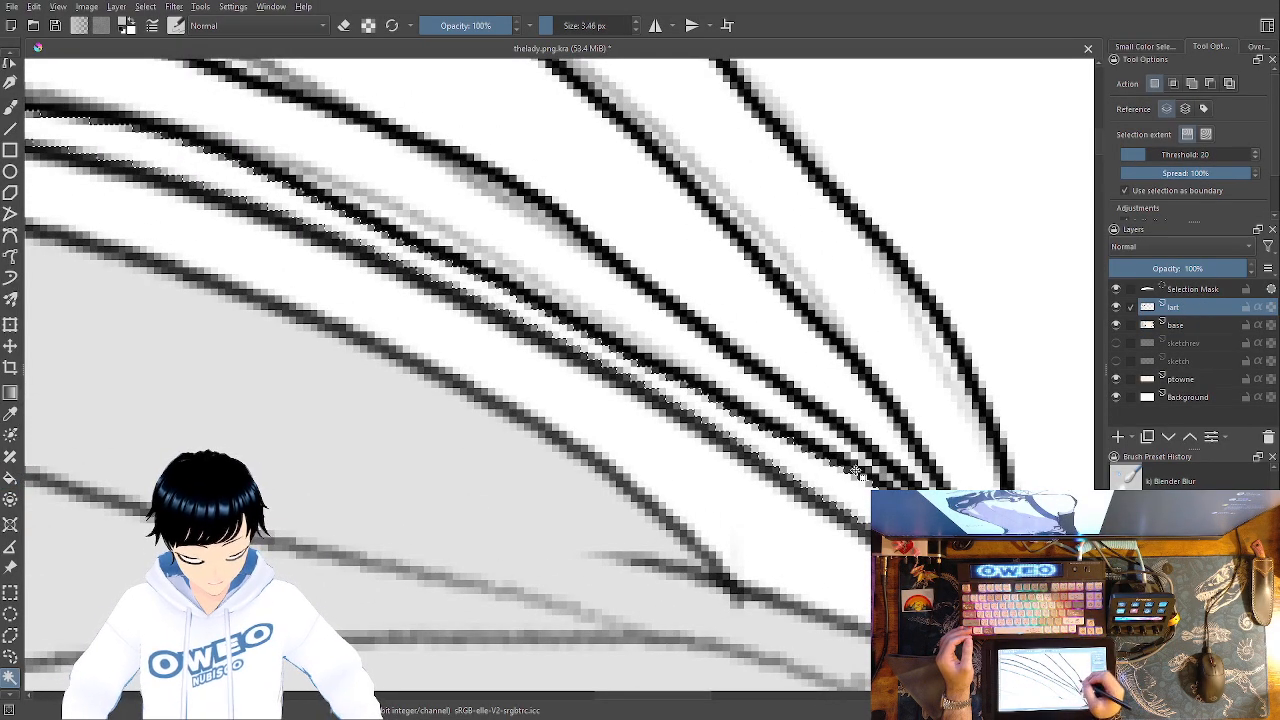
{"action": "left_click", "coordinate": [1192, 324]}
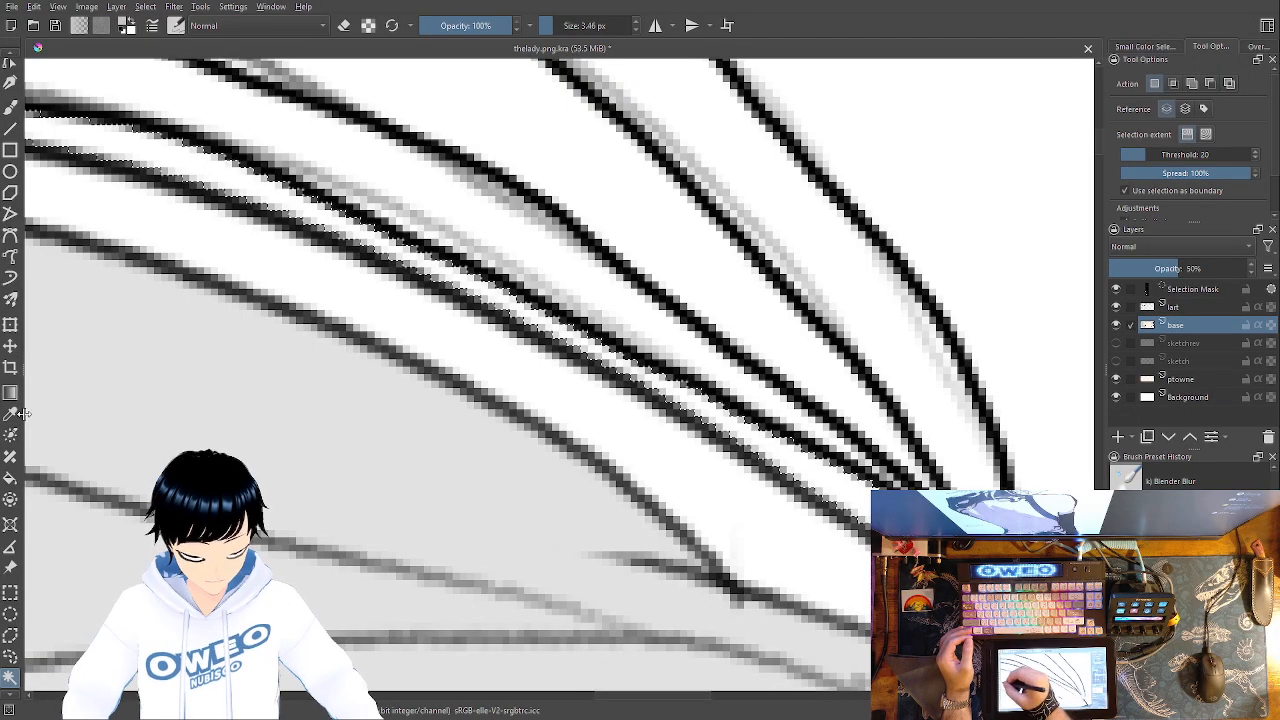
{"action": "left_click", "coordinate": [10, 478]}
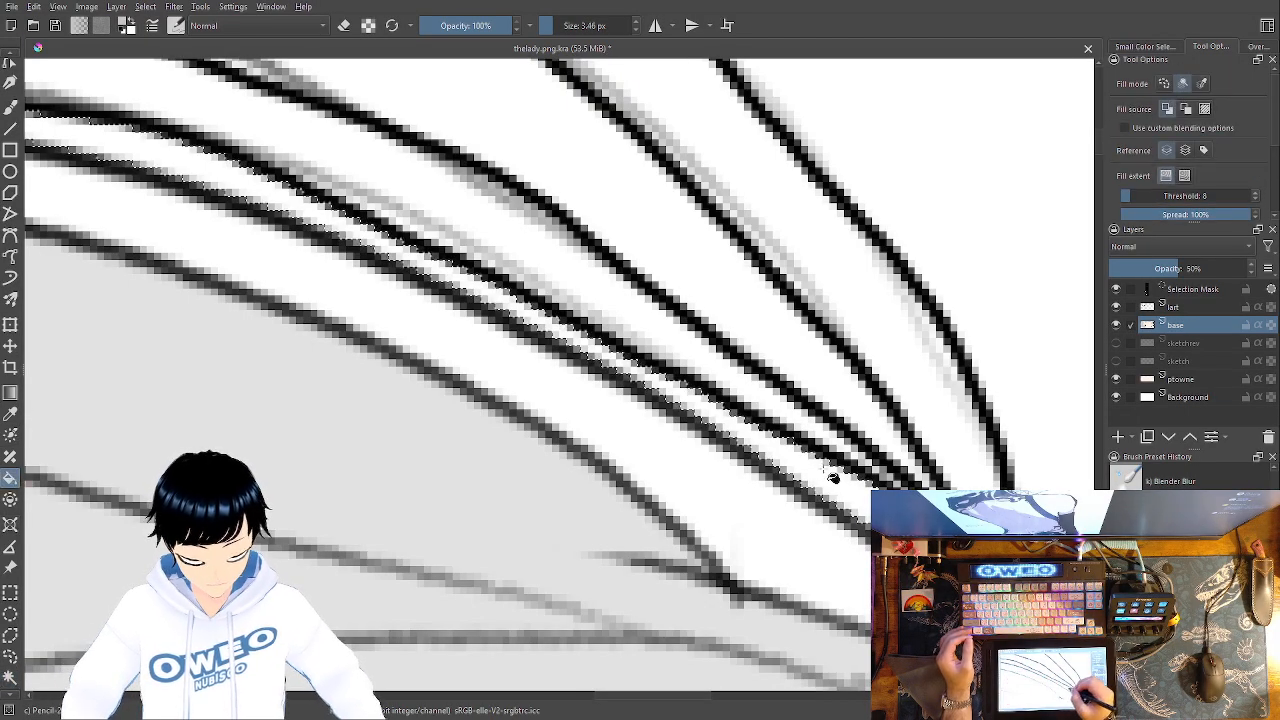
{"action": "left_click", "coordinate": [834, 471]}
Examine the narrow strand's fill along the length of the large tuft
{"action": "left_click_drag", "start_coordinate": [410, 385], "coordinate": [805, 447]}
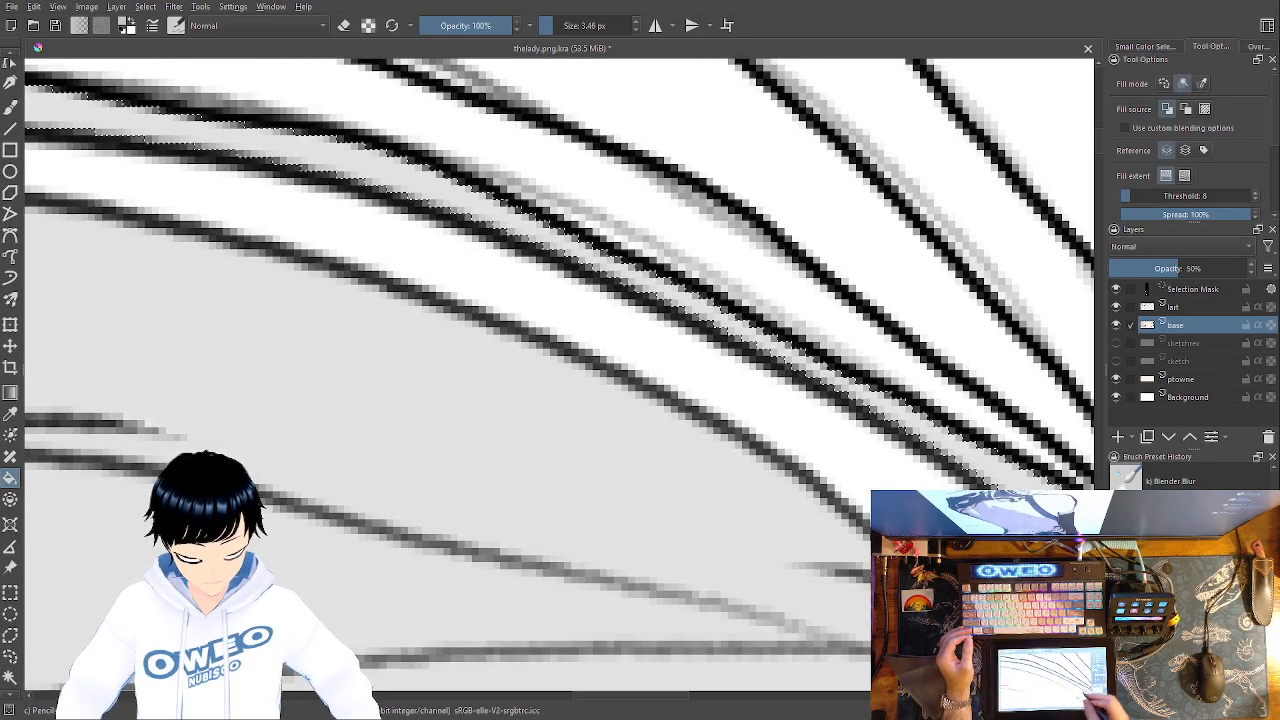
{"action": "left_click_drag", "start_coordinate": [340, 315], "coordinate": [749, 450]}
{"action": "left_click_drag", "start_coordinate": [460, 440], "coordinate": [903, 471]}
{"action": "left_click_drag", "start_coordinate": [436, 462], "coordinate": [904, 488]}
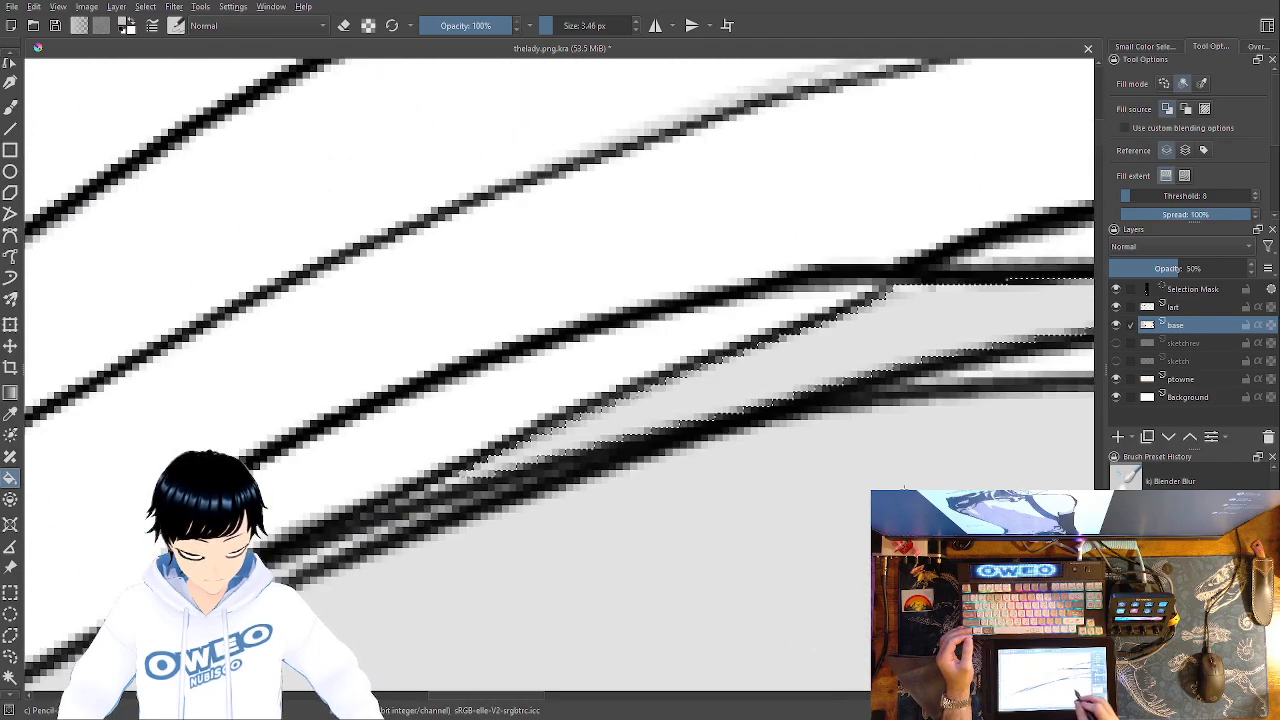
{"action": "left_click_drag", "start_coordinate": [798, 510], "coordinate": [270, 556]}
{"action": "left_click_drag", "start_coordinate": [985, 576], "coordinate": [603, 432]}
{"action": "left_click_drag", "start_coordinate": [756, 441], "coordinate": [632, 345]}
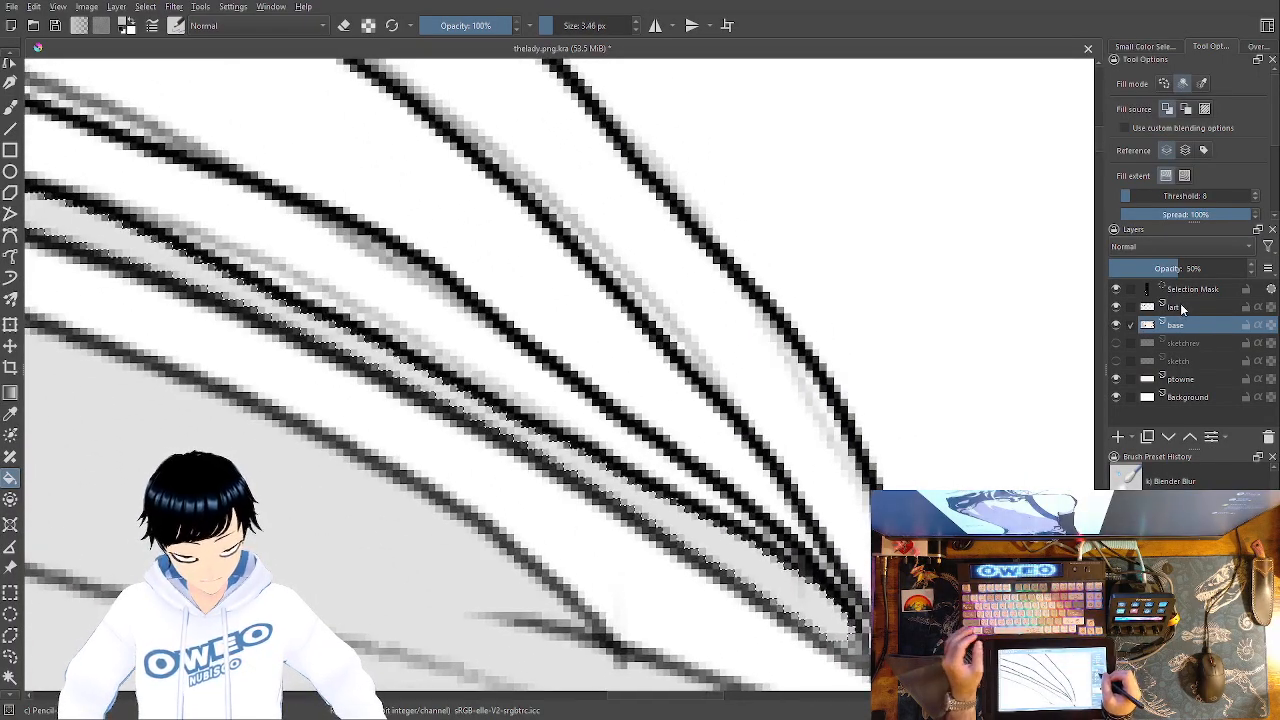
Select the outermost front strand of the large tuft from the lart layer and fill it light grey on the base layer
{"action": "left_click", "coordinate": [1179, 307]}
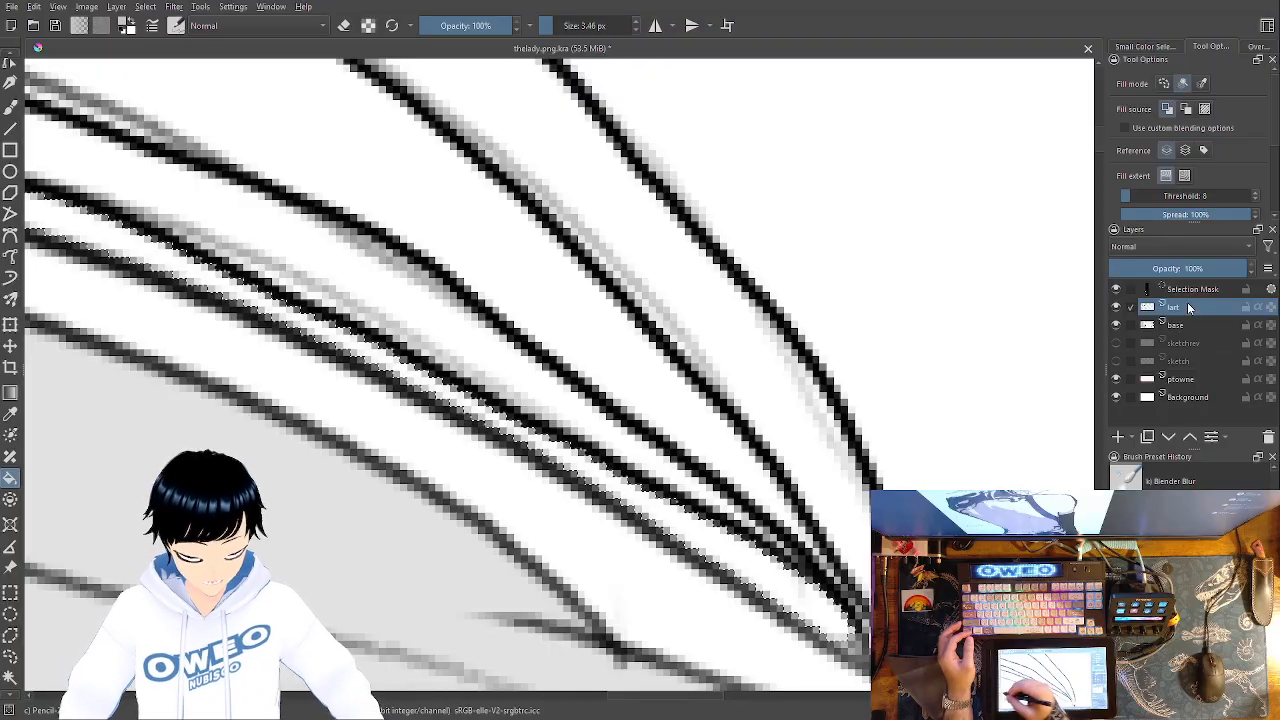
{"action": "left_click", "coordinate": [10, 679]}
{"action": "left_click", "coordinate": [843, 458]}
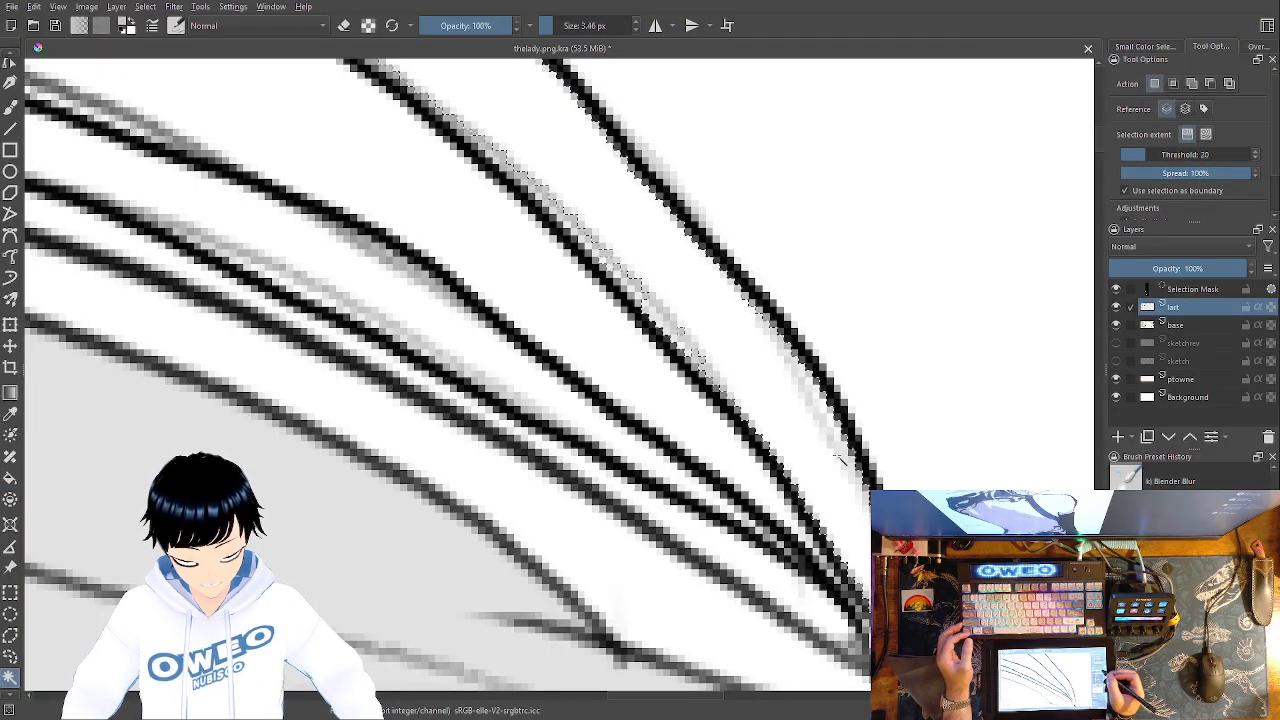
{"action": "left_click", "coordinate": [1180, 325]}
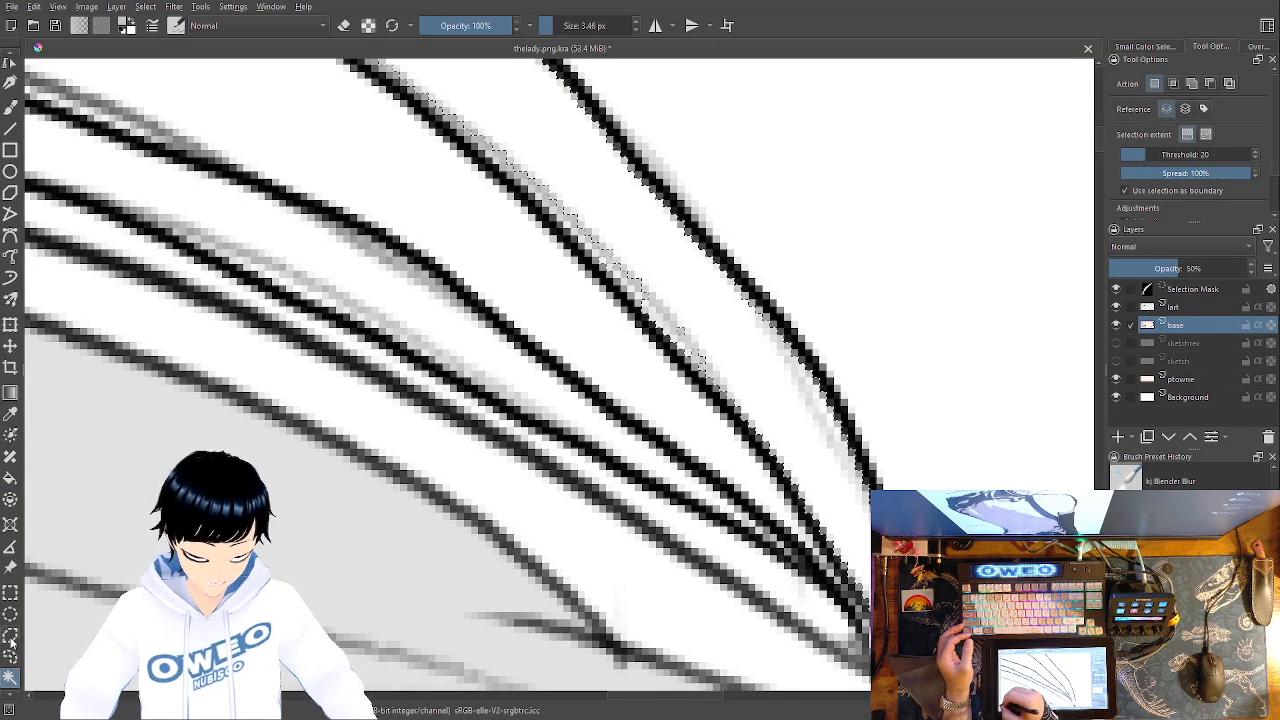
{"action": "left_click", "coordinate": [10, 478]}
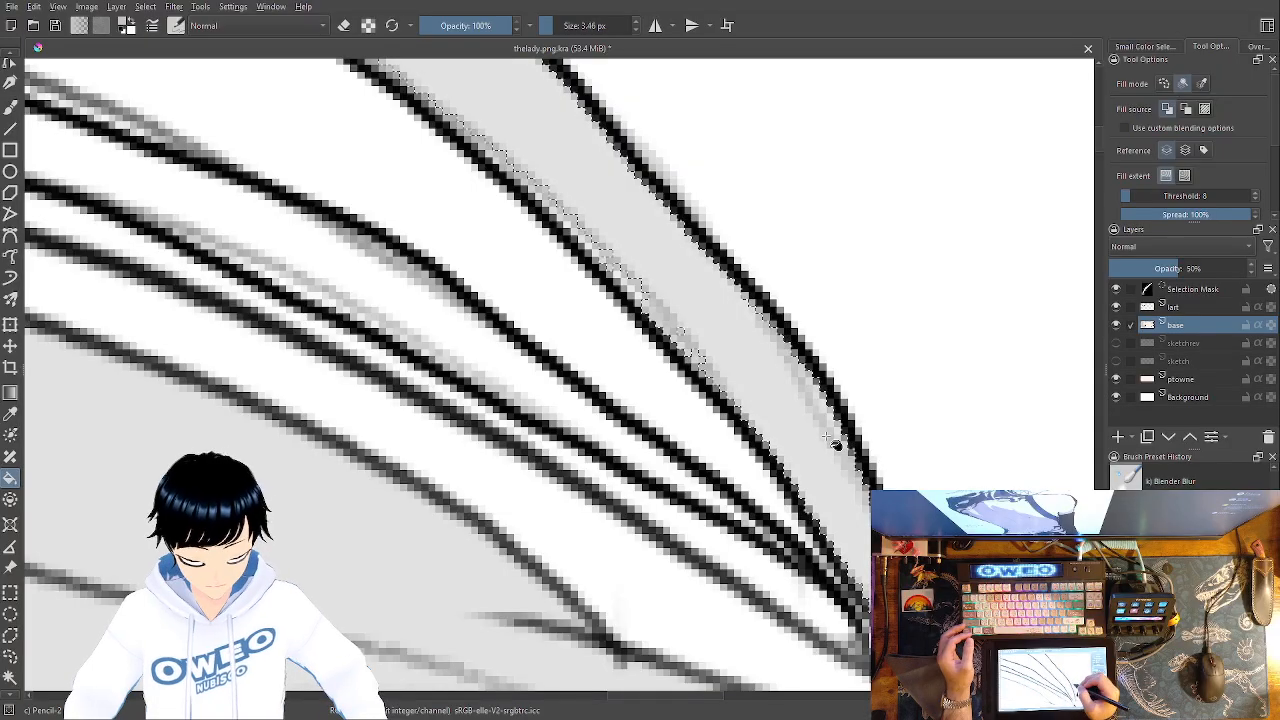
Select the middle strand of the large tuft from the lart layer and fill it light grey on the base layer
{"action": "left_click", "coordinate": [1189, 308]}
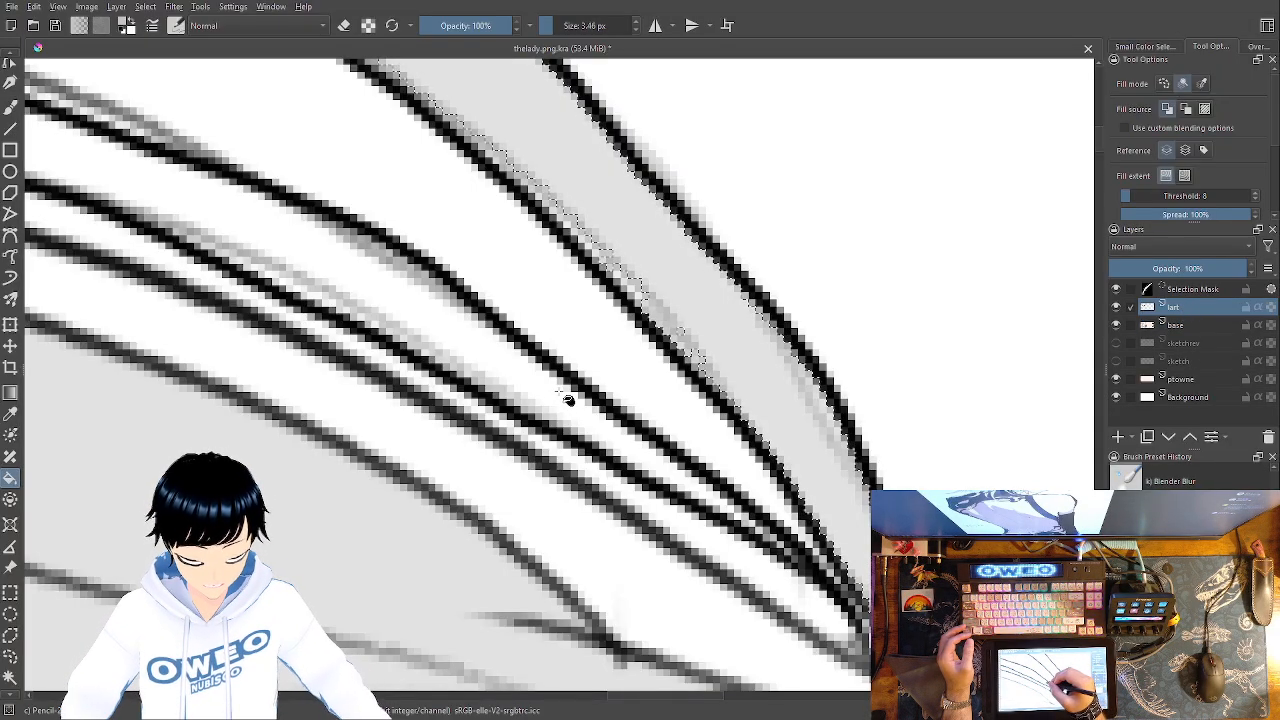
{"action": "left_click", "coordinate": [10, 677]}
{"action": "left_click", "coordinate": [640, 446]}
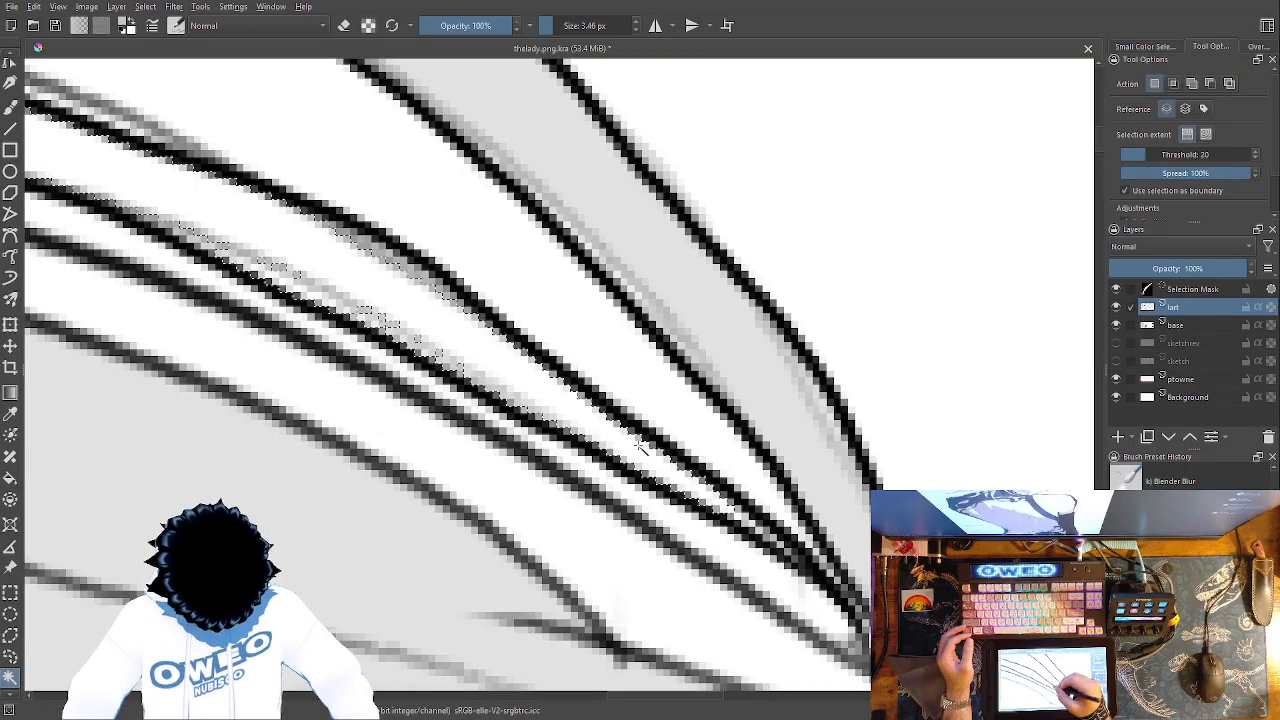
{"action": "left_click", "coordinate": [1180, 327]}
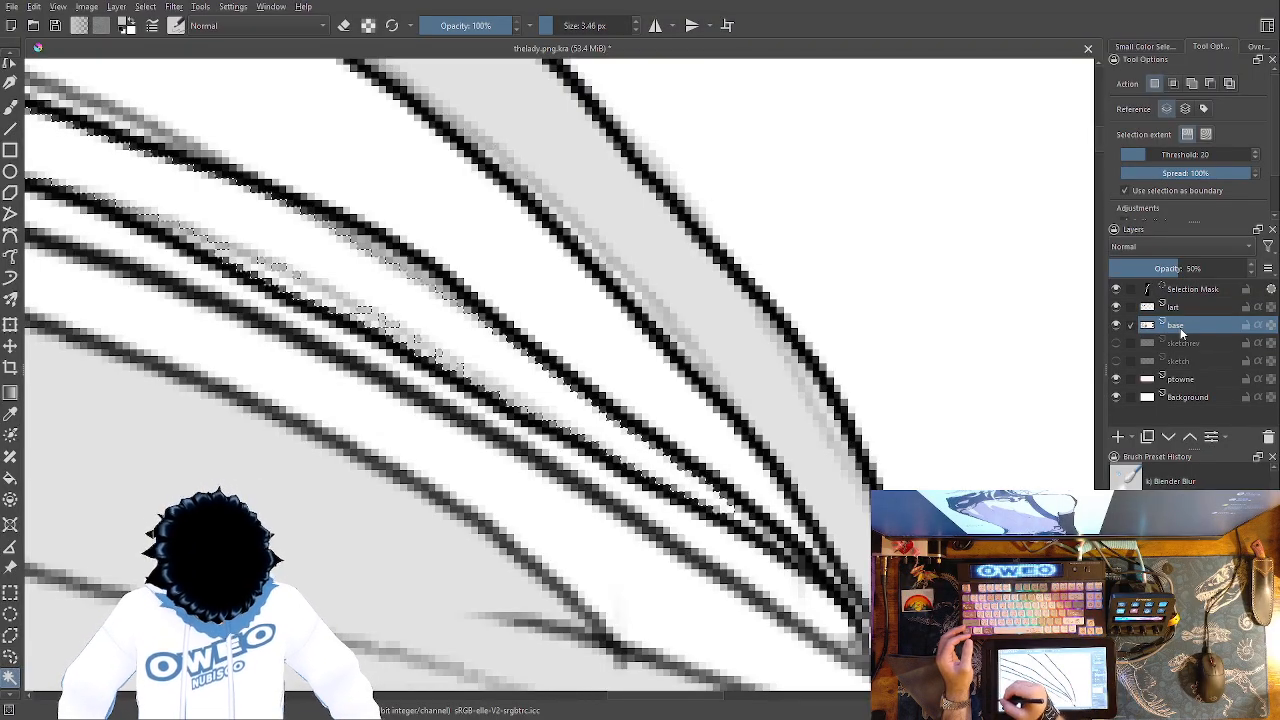
{"action": "key", "text": "f"}
{"action": "left_click", "coordinate": [542, 387]}
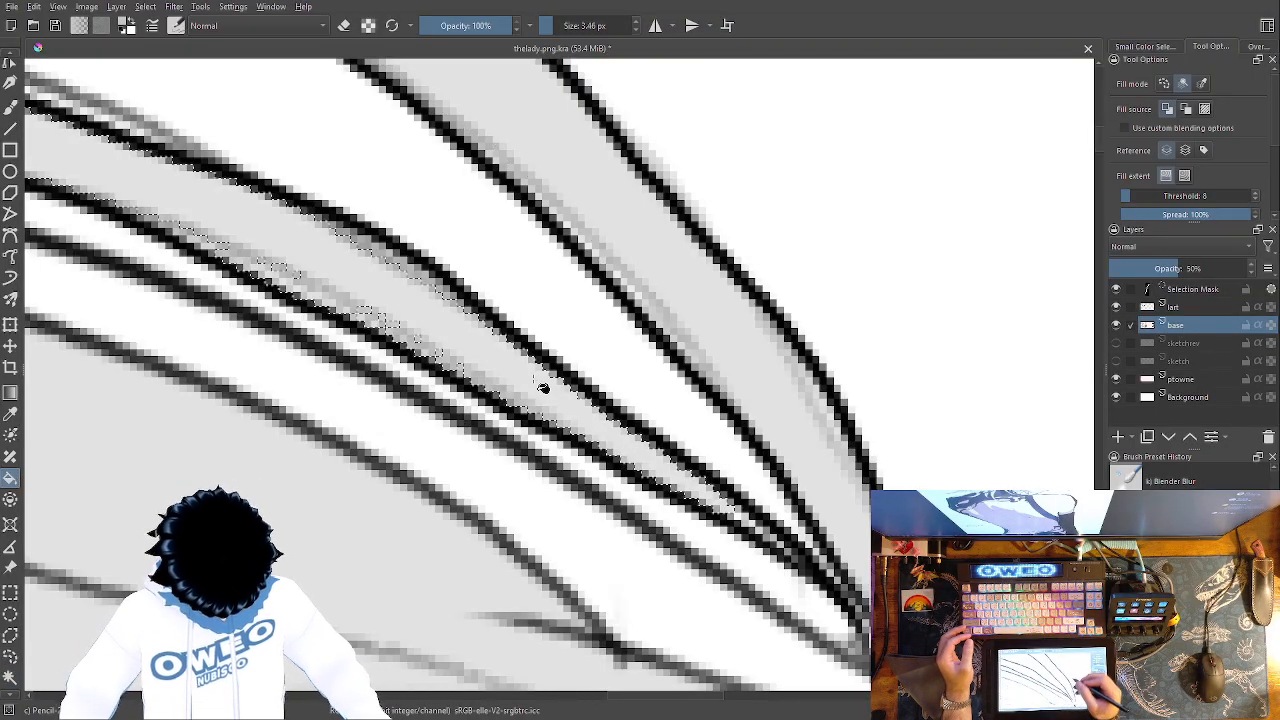
Select the gap between the head outline and the large tuft's lowest line from the lart layer and fill it light grey on base
{"action": "left_click_drag", "start_coordinate": [788, 485], "coordinate": [910, 420]}
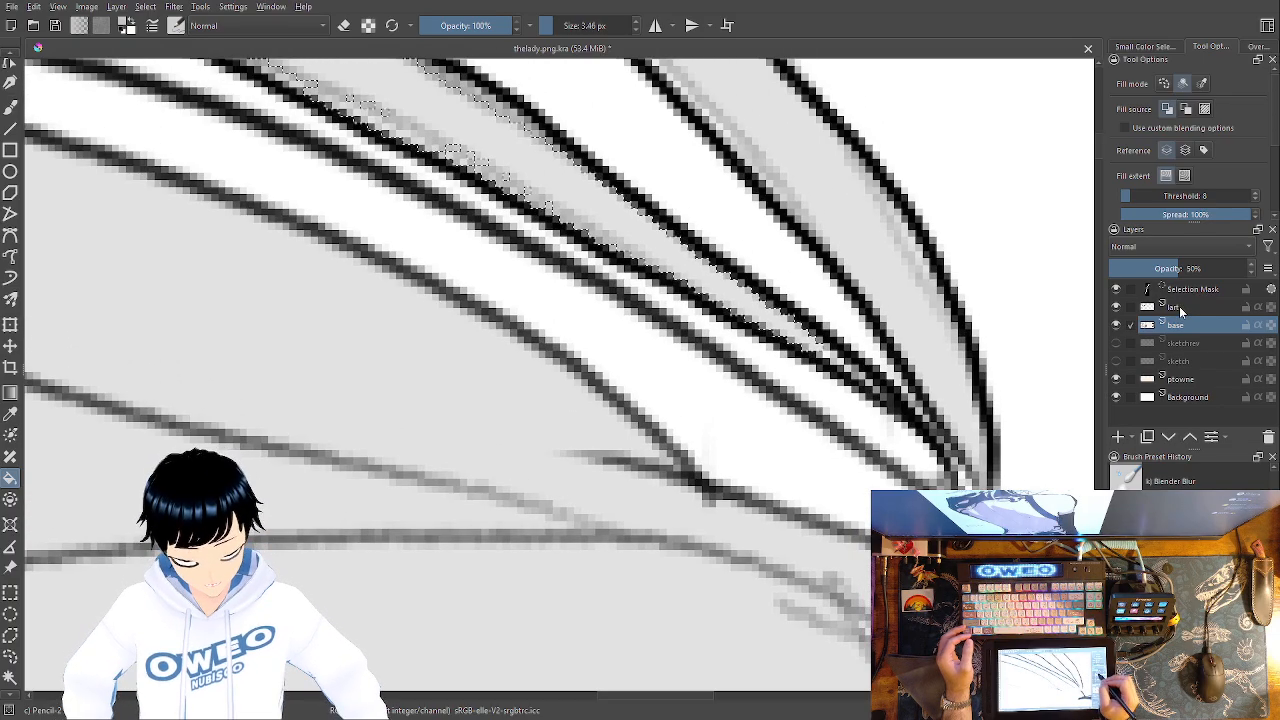
{"action": "key", "text": "Page_Up"}
{"action": "left_click", "coordinate": [10, 678]}
{"action": "left_click", "coordinate": [740, 427]}
{"action": "left_click_drag", "start_coordinate": [707, 412], "coordinate": [920, 527]}
{"action": "left_click_drag", "start_coordinate": [360, 460], "coordinate": [854, 480]}
{"action": "left_click_drag", "start_coordinate": [580, 438], "coordinate": [778, 578]}
{"action": "left_click", "coordinate": [1196, 324]}
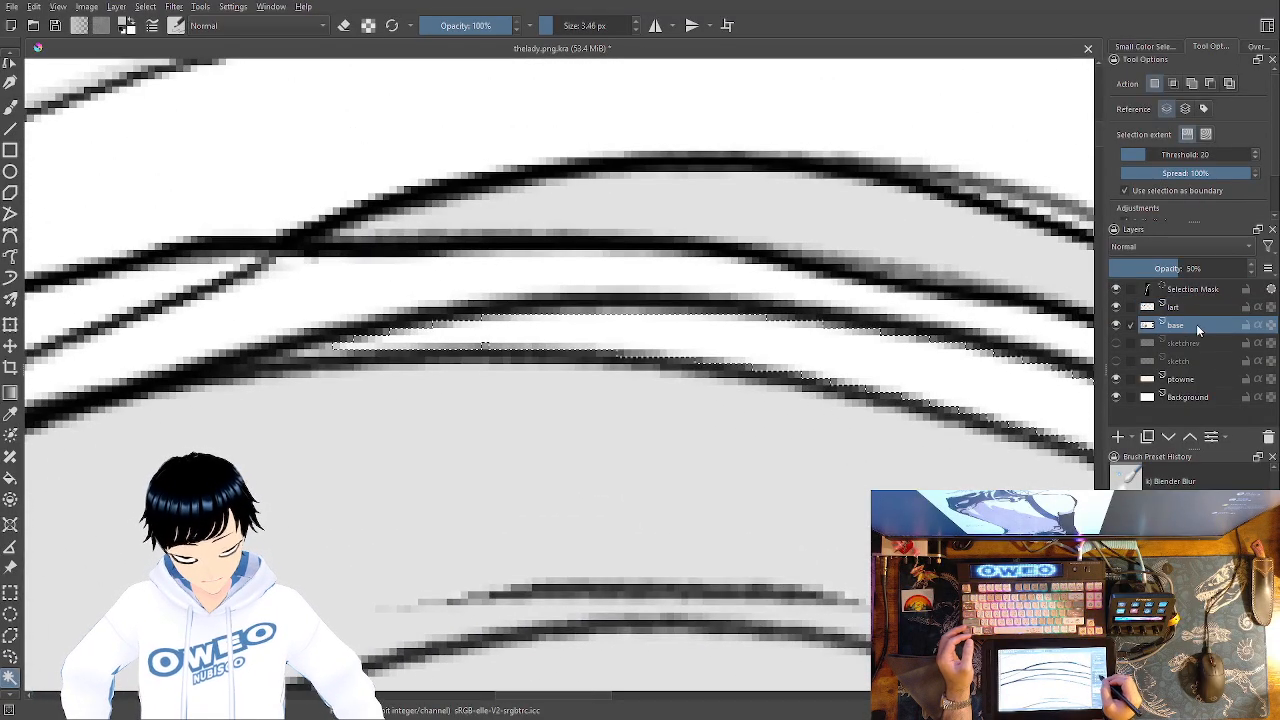
{"action": "key", "text": "f"}
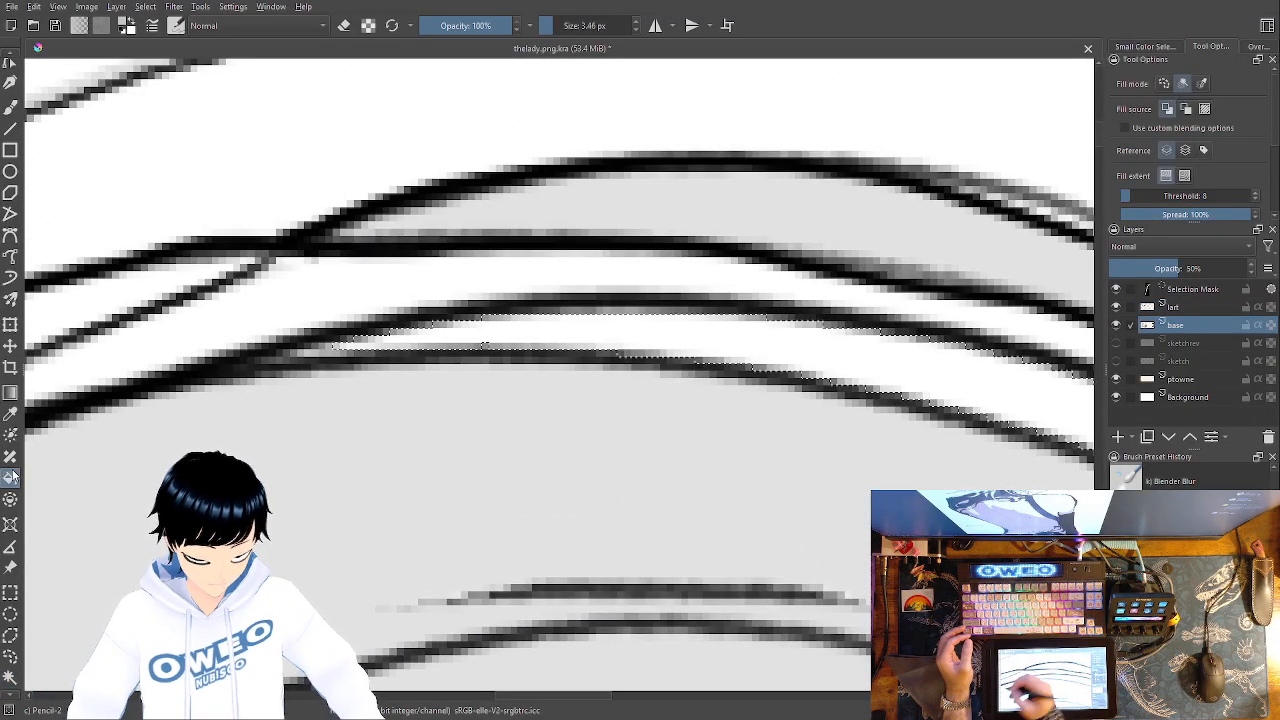
{"action": "left_click", "coordinate": [920, 372]}
Select the tapering strand behind the line crossing in the large tuft from the lart layer and fill it light grey on base
{"action": "left_click_drag", "start_coordinate": [914, 366], "coordinate": [1038, 469]}
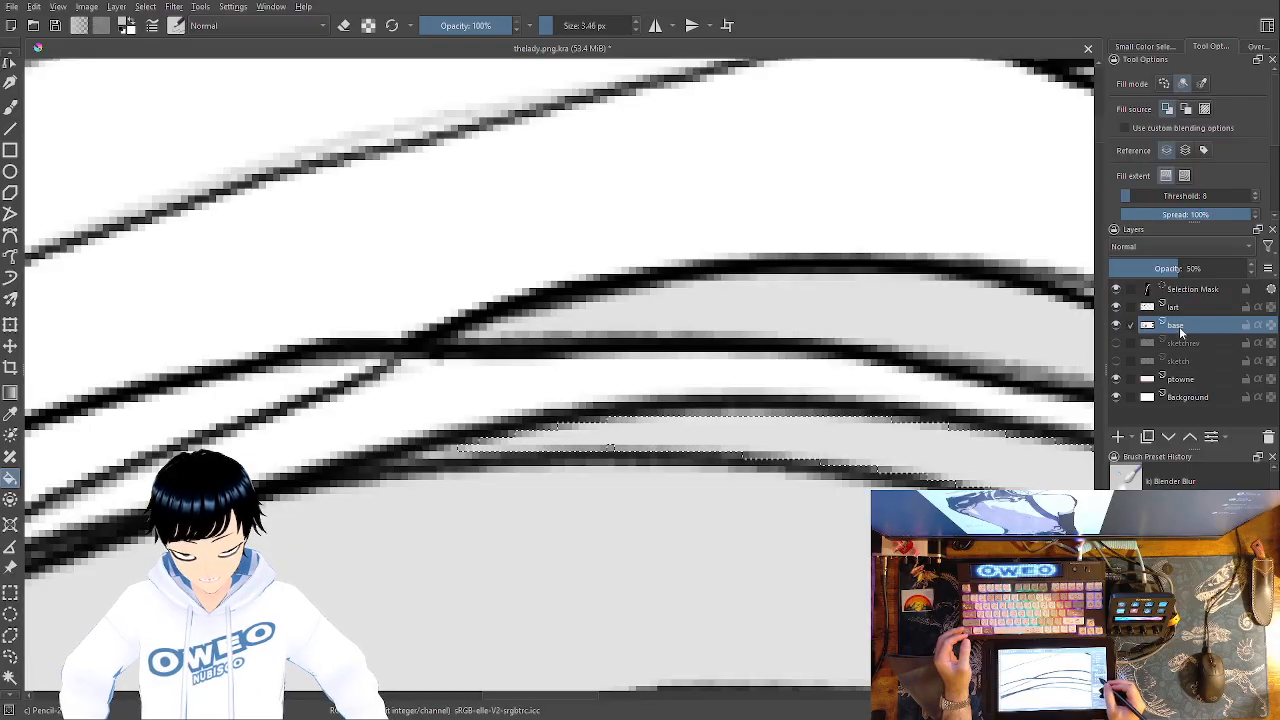
{"action": "left_click", "coordinate": [1190, 309]}
{"action": "left_click_drag", "start_coordinate": [552, 532], "coordinate": [968, 475]}
{"action": "left_click_drag", "start_coordinate": [590, 546], "coordinate": [700, 536]}
{"action": "left_click", "coordinate": [10, 680]}
{"action": "left_click", "coordinate": [603, 389]}
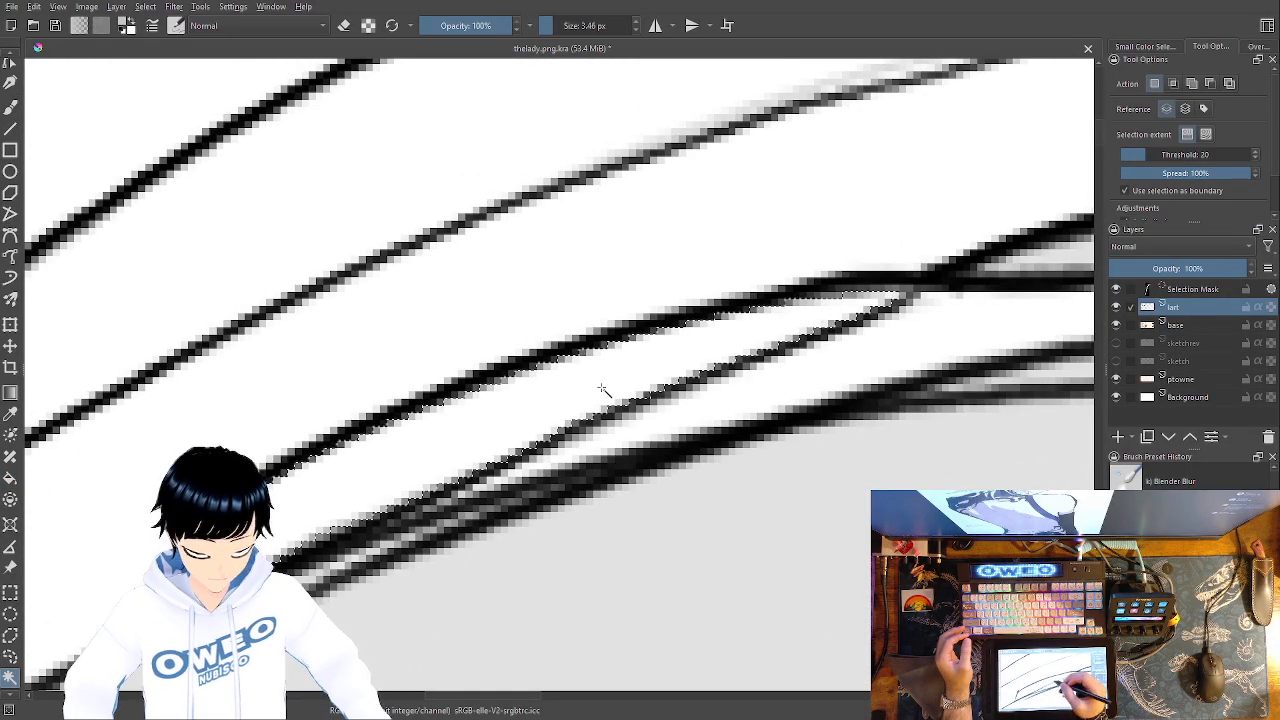
{"action": "left_click", "coordinate": [1181, 326]}
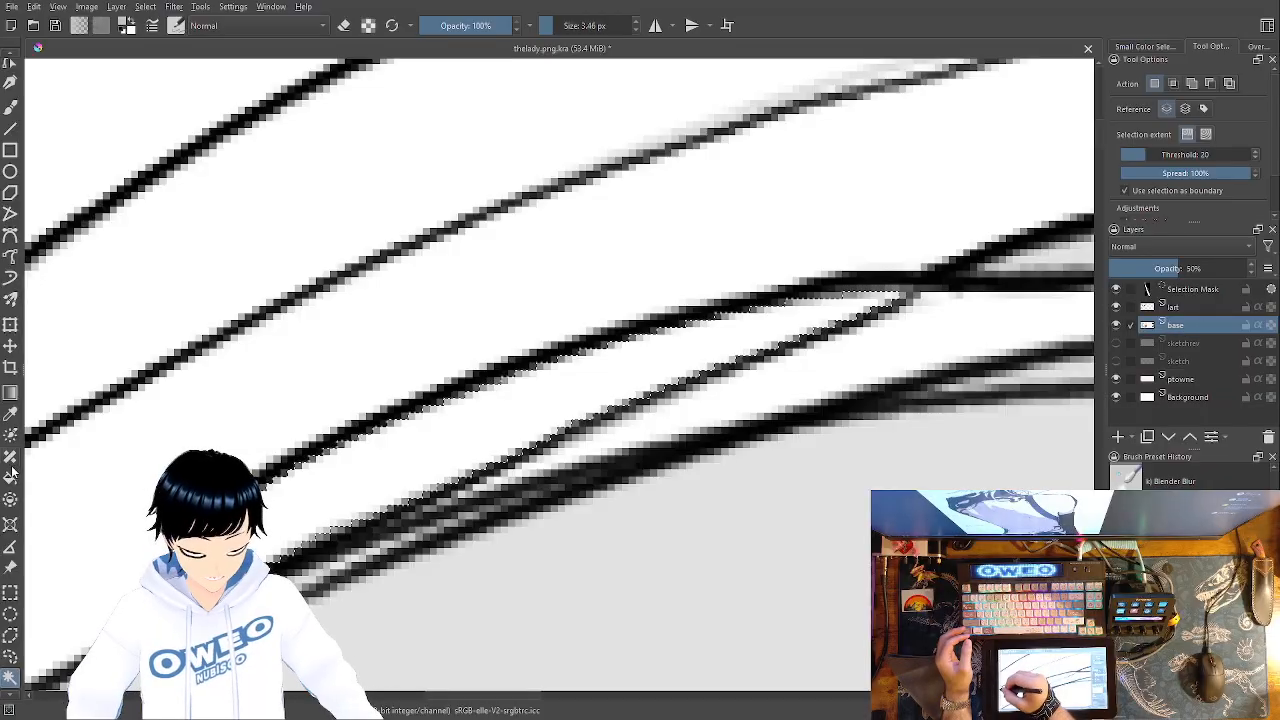
{"action": "left_click", "coordinate": [10, 477]}
{"action": "left_click", "coordinate": [545, 435]}
Select the broad upper strand at the back of the large tuft from the lart layer and fill it light grey on the base layer
{"action": "left_click_drag", "start_coordinate": [668, 587], "coordinate": [496, 708]}
{"action": "left_click_drag", "start_coordinate": [736, 573], "coordinate": [752, 628]}
{"action": "left_click", "coordinate": [1183, 312]}
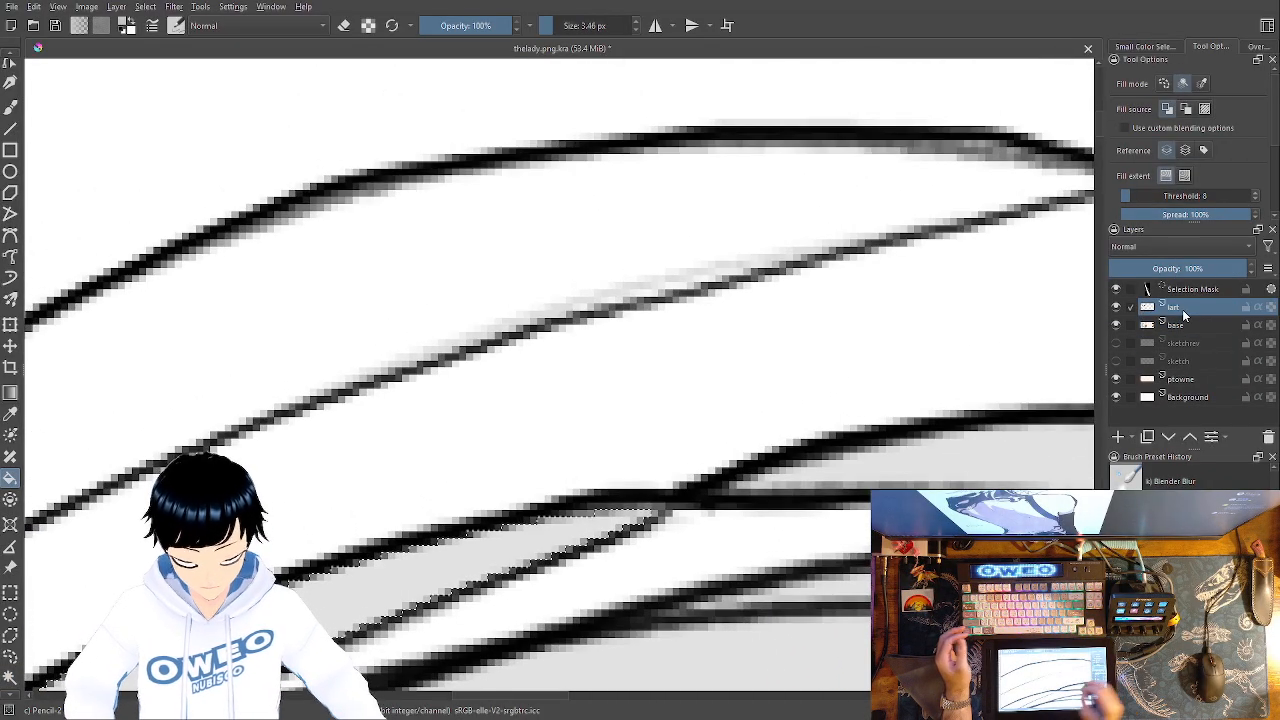
{"action": "left_click", "coordinate": [10, 680]}
{"action": "left_click", "coordinate": [306, 271]}
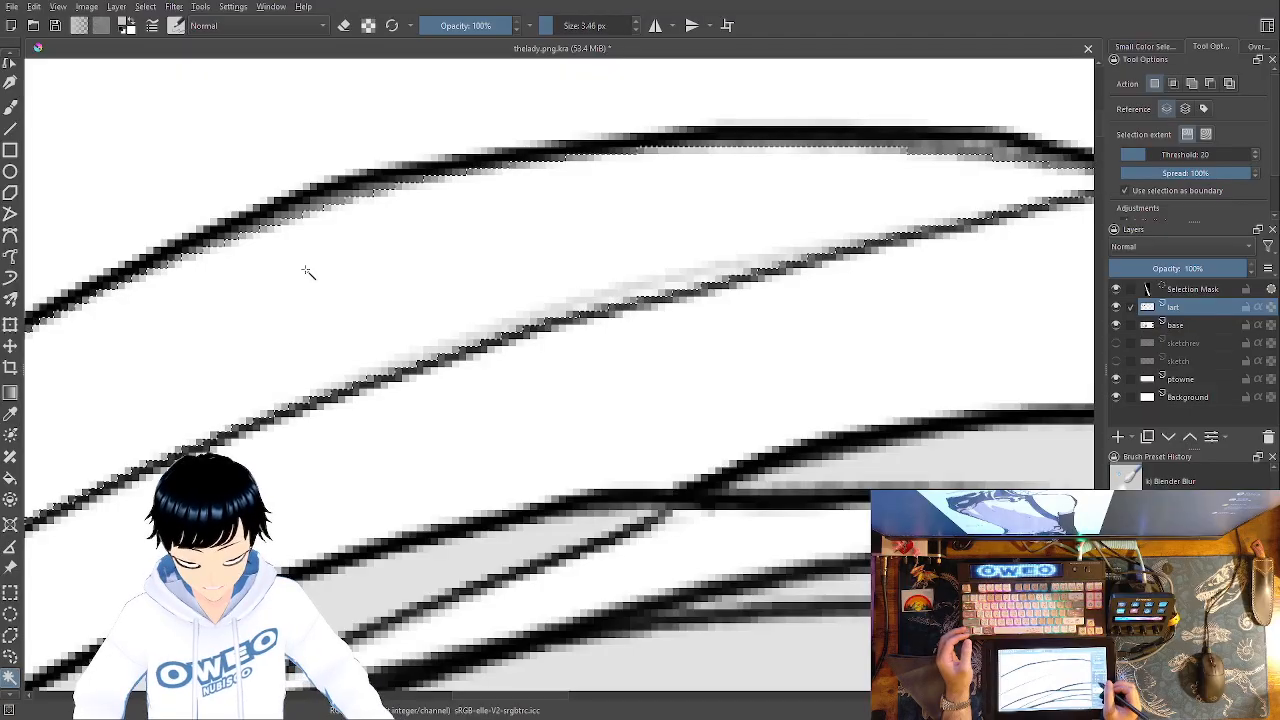
{"action": "left_click", "coordinate": [1188, 327]}
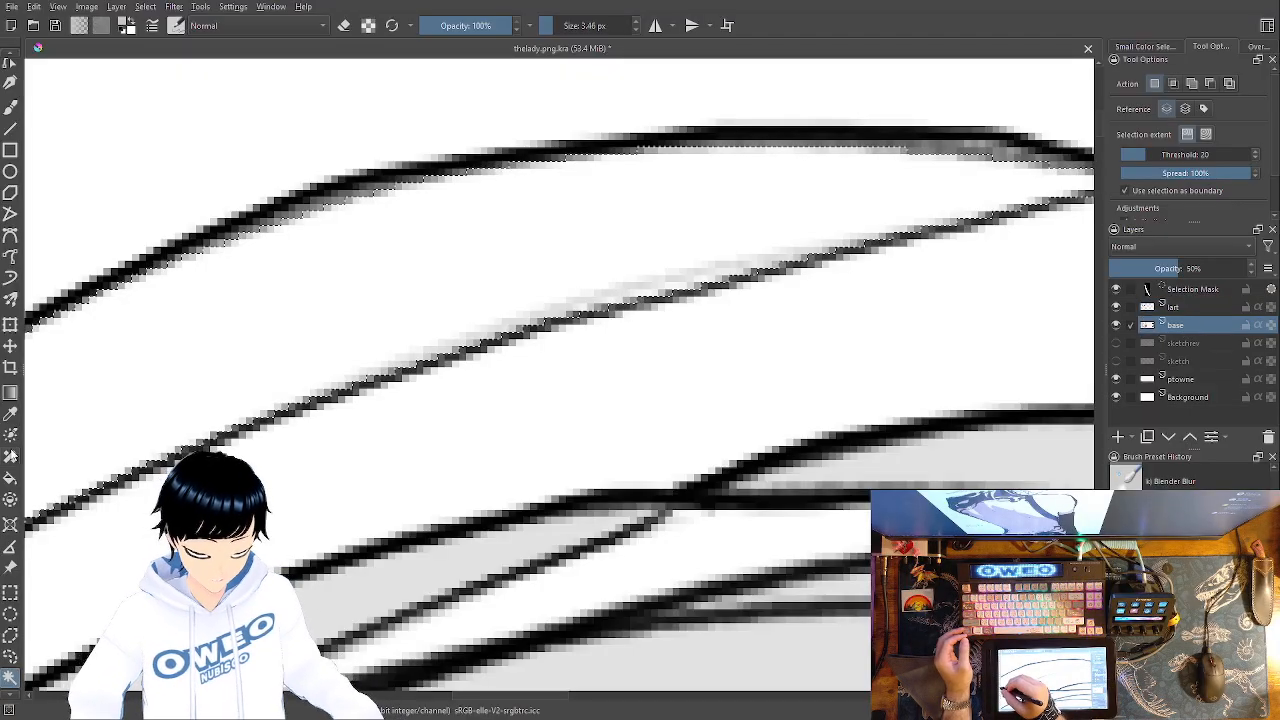
{"action": "left_click", "coordinate": [12, 474]}
{"action": "left_click", "coordinate": [303, 300]}
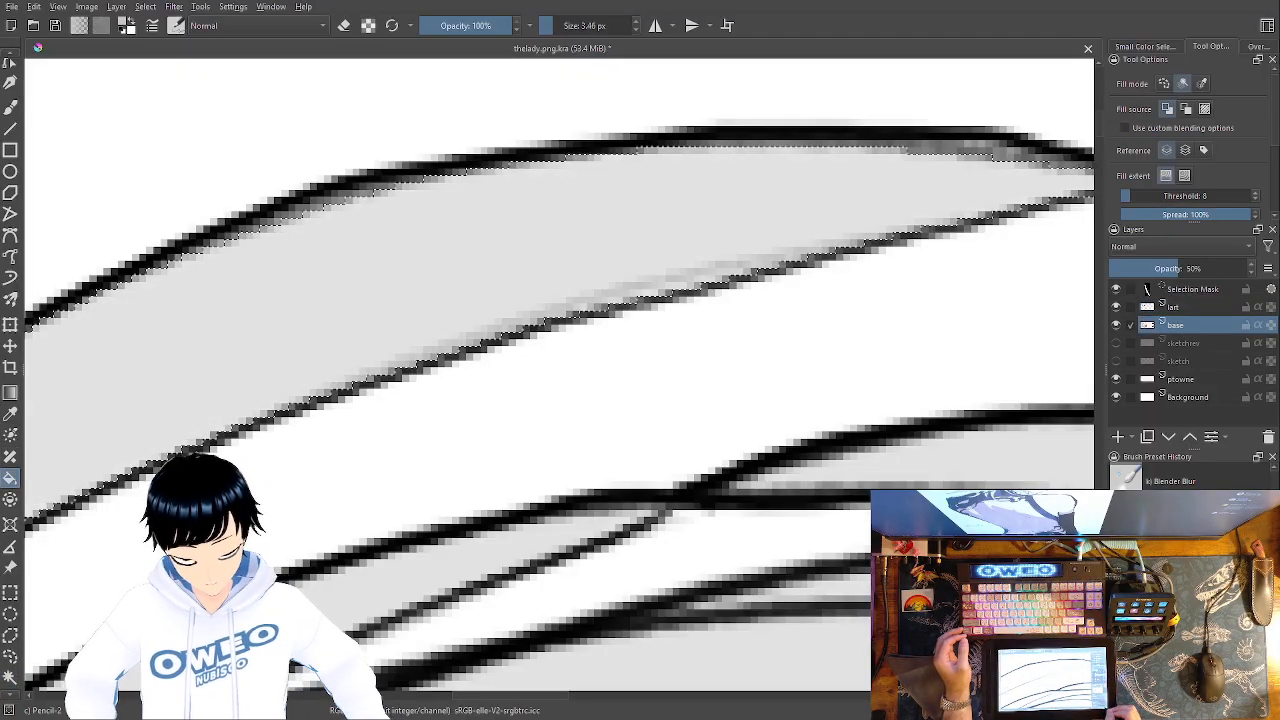
Make lart the active layer and clear the selection around the filled tuft strand
{"action": "scroll", "coordinate": [303, 300], "scroll_direction": "down", "scroll_amount": 5}
{"action": "left_click_drag", "start_coordinate": [640, 547], "coordinate": [608, 127]}
{"action": "left_click_drag", "start_coordinate": [612, 464], "coordinate": [880, 290]}
{"action": "left_click_drag", "start_coordinate": [821, 374], "coordinate": [817, 361]}
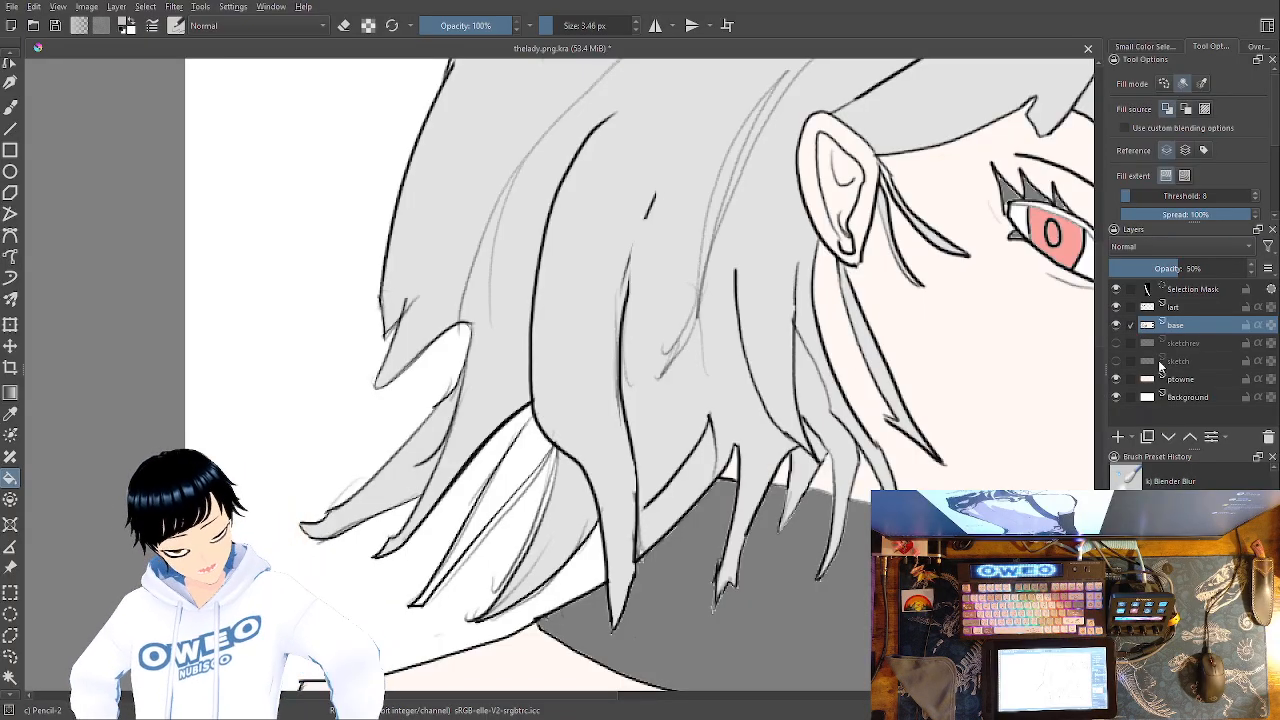
{"action": "left_click", "coordinate": [1186, 306]}
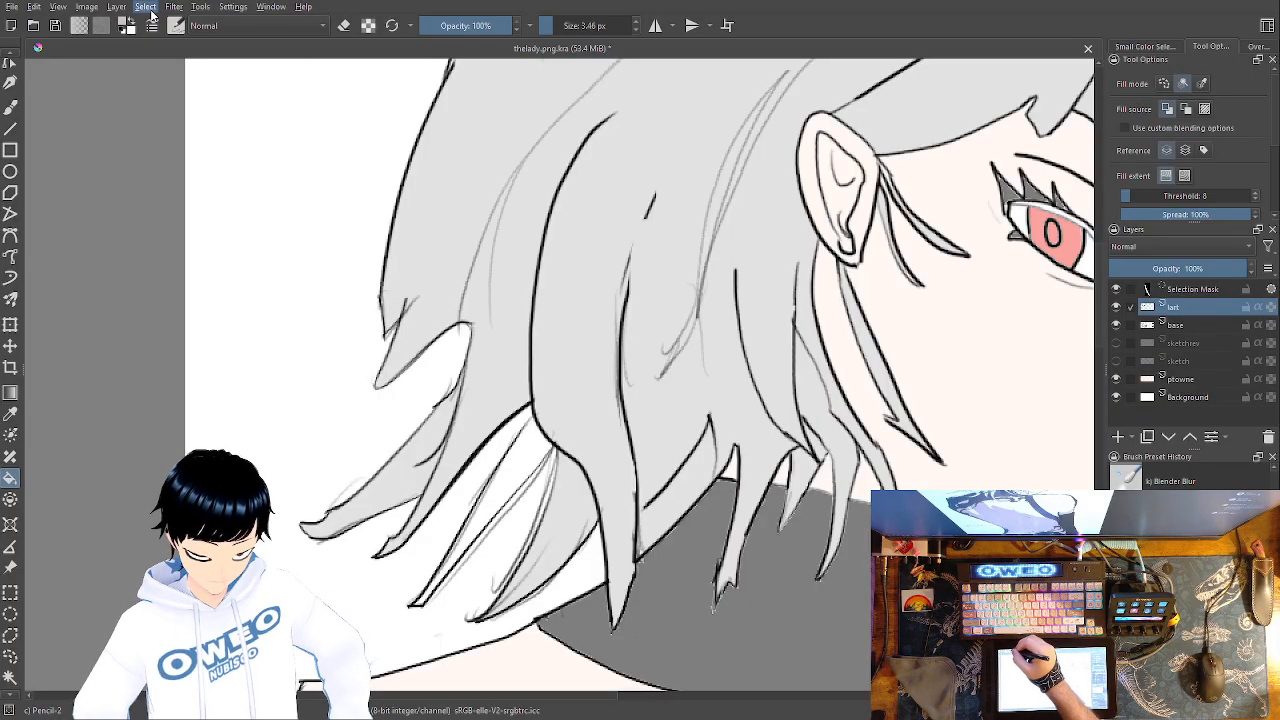
{"action": "key", "text": "ctrl+shift+a"}
Switch to the freehand brush and set its colour to black for the lower back hair strands on the lart layer
{"action": "right_click", "coordinate": [632, 510]}
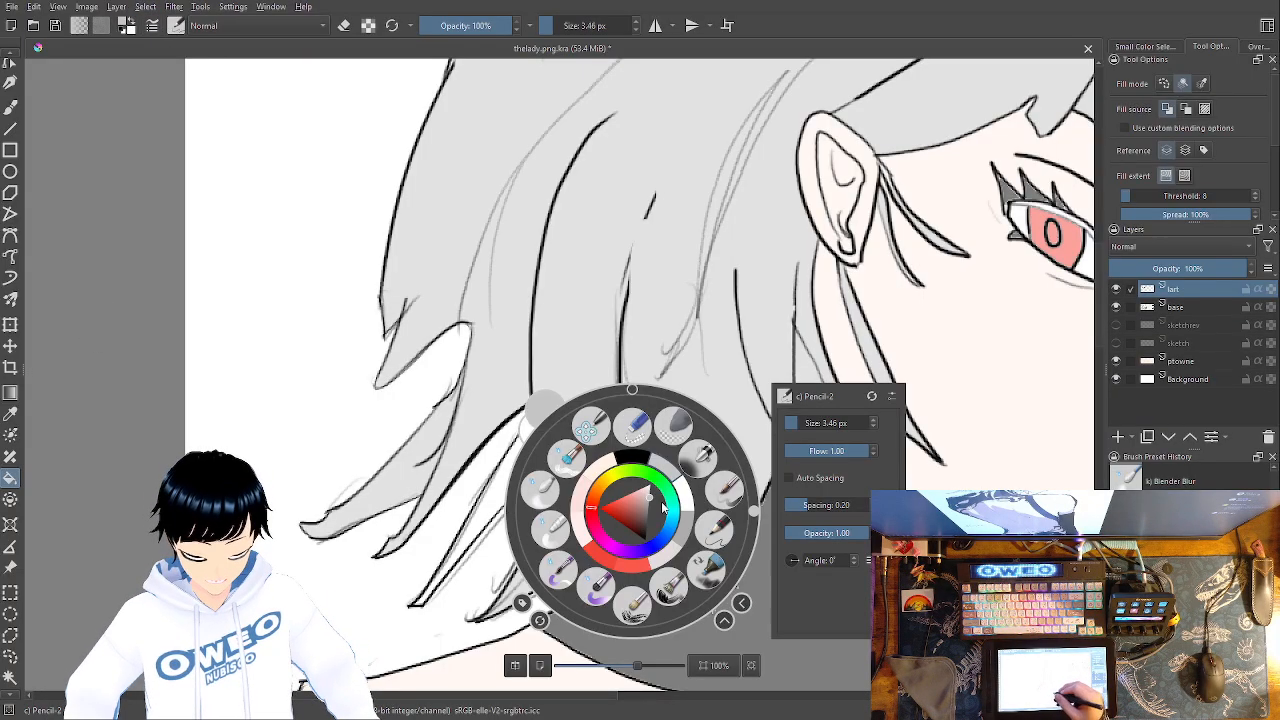
{"action": "left_click", "coordinate": [11, 106]}
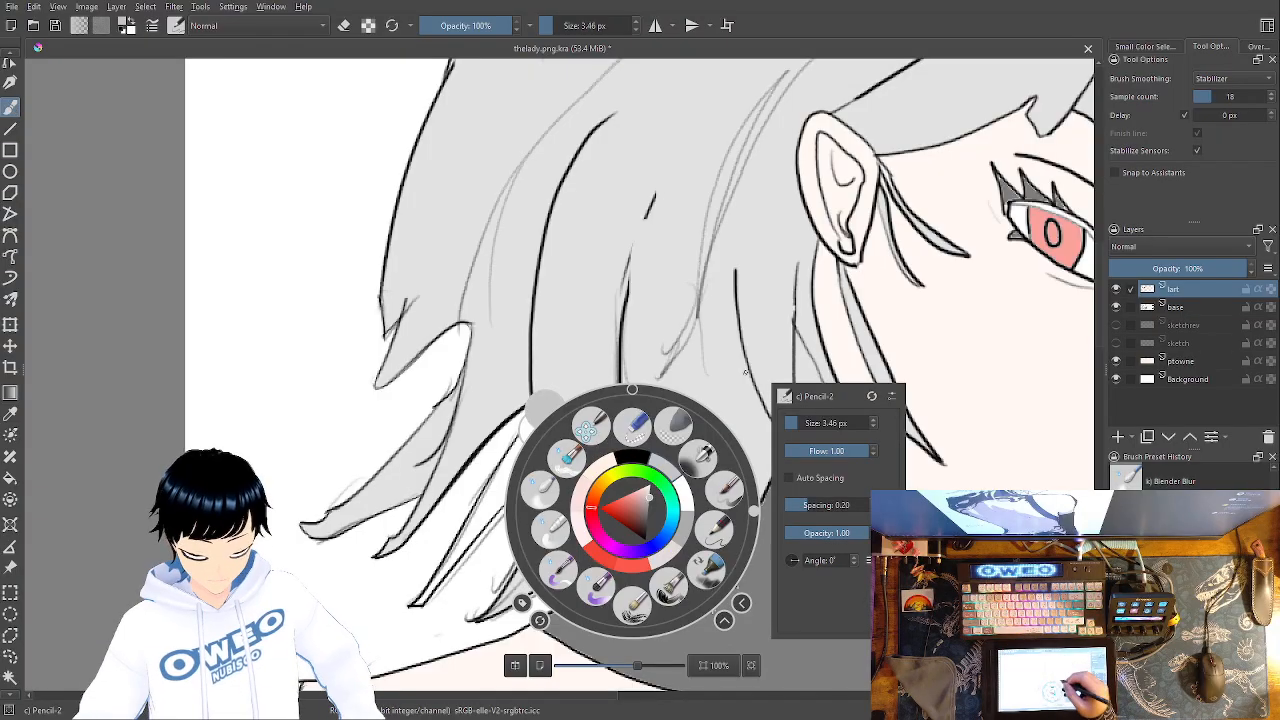
{"action": "left_click", "coordinate": [795, 310]}
{"action": "right_click", "coordinate": [948, 286]}
{"action": "left_click", "coordinate": [891, 311]}
{"action": "right_click", "coordinate": [890, 285]}
{"action": "right_click", "coordinate": [813, 229]}
{"action": "right_click", "coordinate": [807, 243]}
{"action": "right_click", "coordinate": [823, 195]}
{"action": "right_click", "coordinate": [820, 205]}
{"action": "right_click", "coordinate": [823, 160]}
{"action": "right_click", "coordinate": [820, 205]}
{"action": "right_click", "coordinate": [817, 145]}
{"action": "right_click", "coordinate": [808, 205]}
{"action": "left_click", "coordinate": [885, 205]}
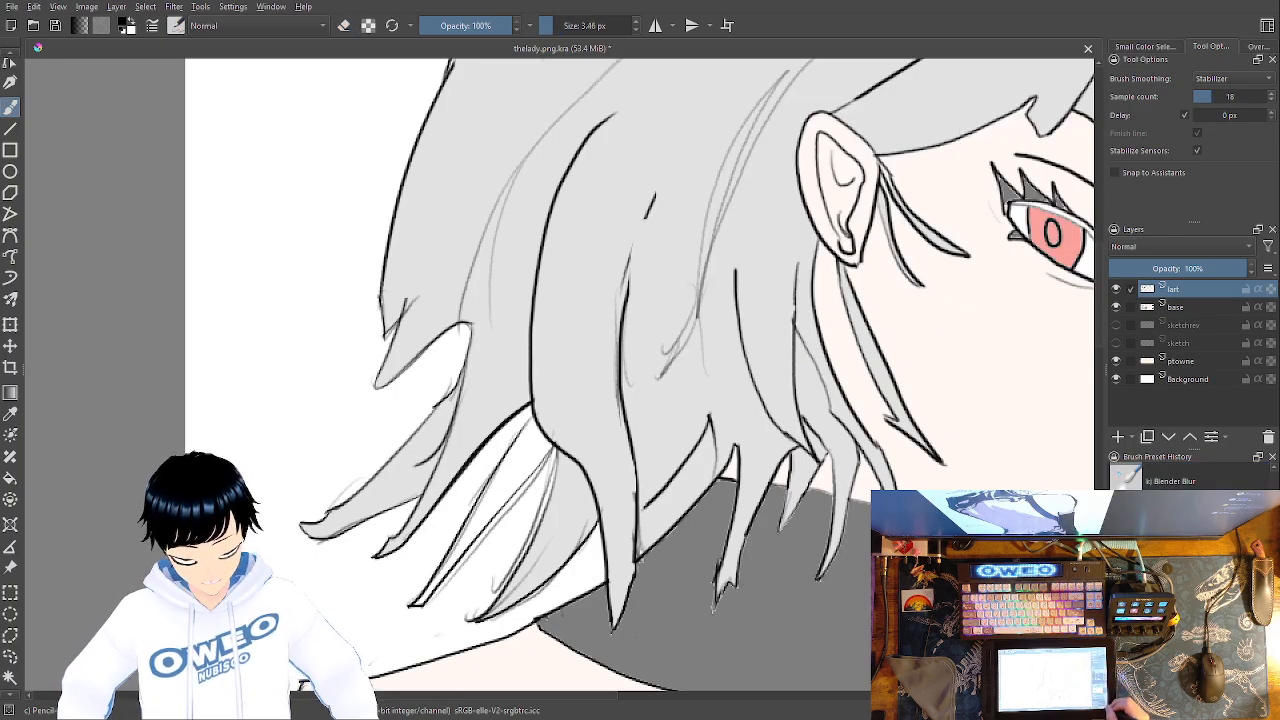
{"action": "scroll", "coordinate": [554, 380], "scroll_direction": "up", "scroll_amount": 5}
{"action": "left_click_drag", "start_coordinate": [606, 511], "coordinate": [776, 376]}
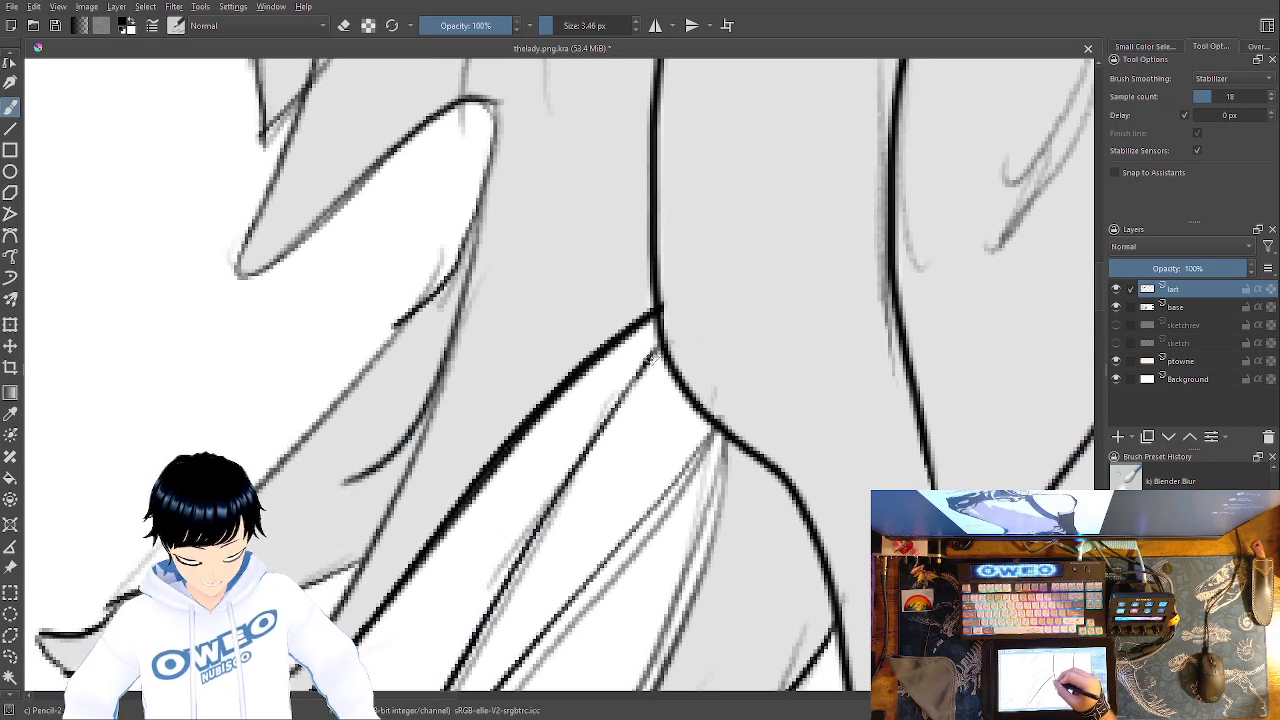
{"action": "left_click_drag", "start_coordinate": [657, 343], "coordinate": [847, 111]}
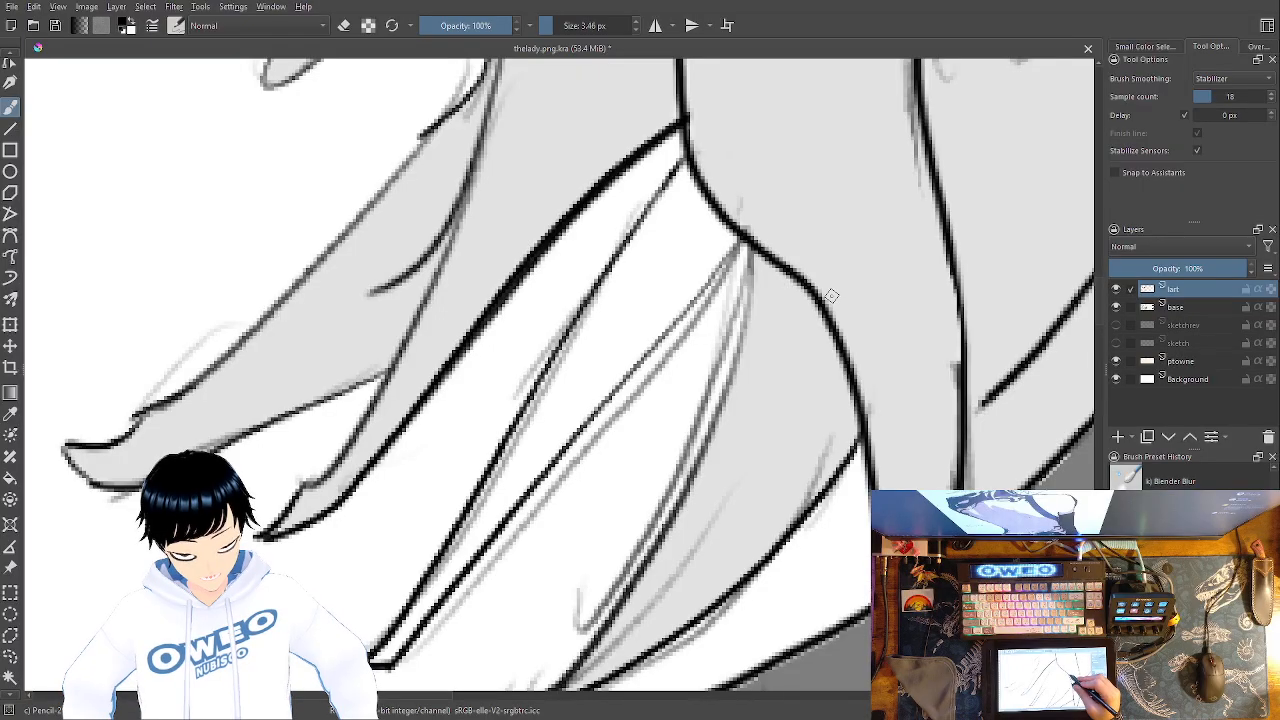
Try to select the open area between the lower back strands from the base layer and fill it light grey
{"action": "left_click", "coordinate": [1197, 305]}
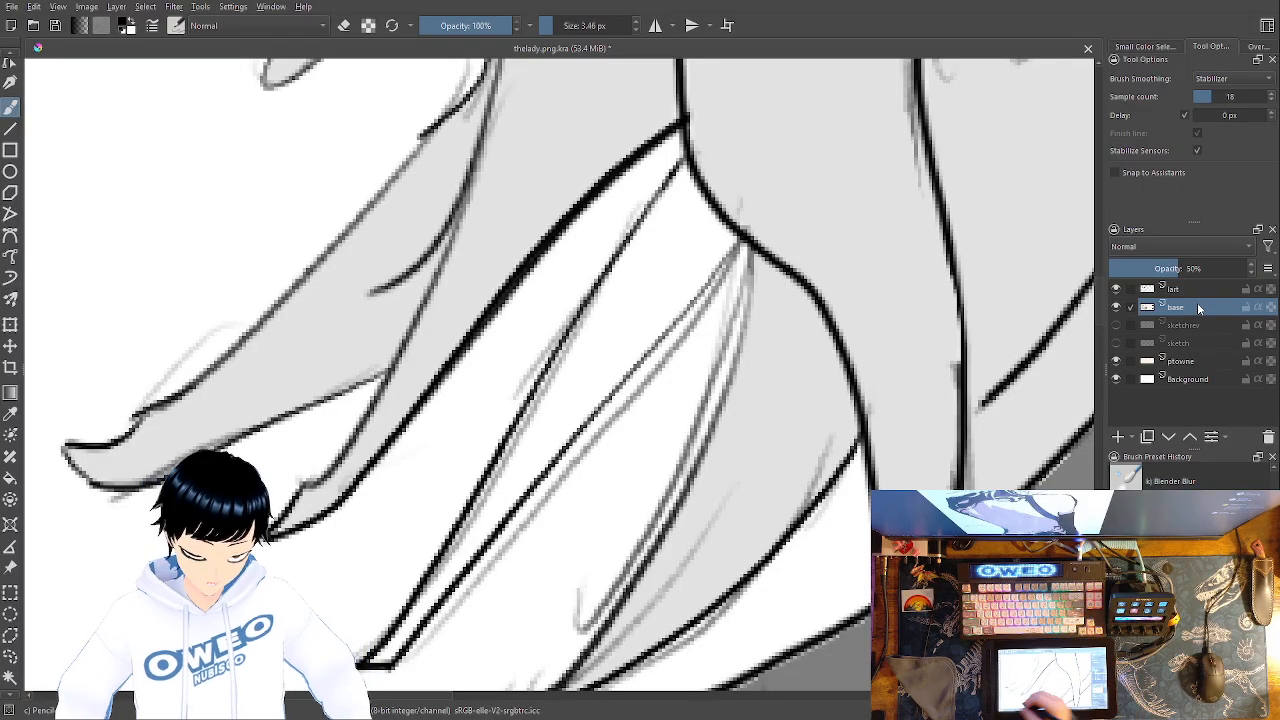
{"action": "left_click", "coordinate": [11, 677]}
{"action": "left_click", "coordinate": [647, 323]}
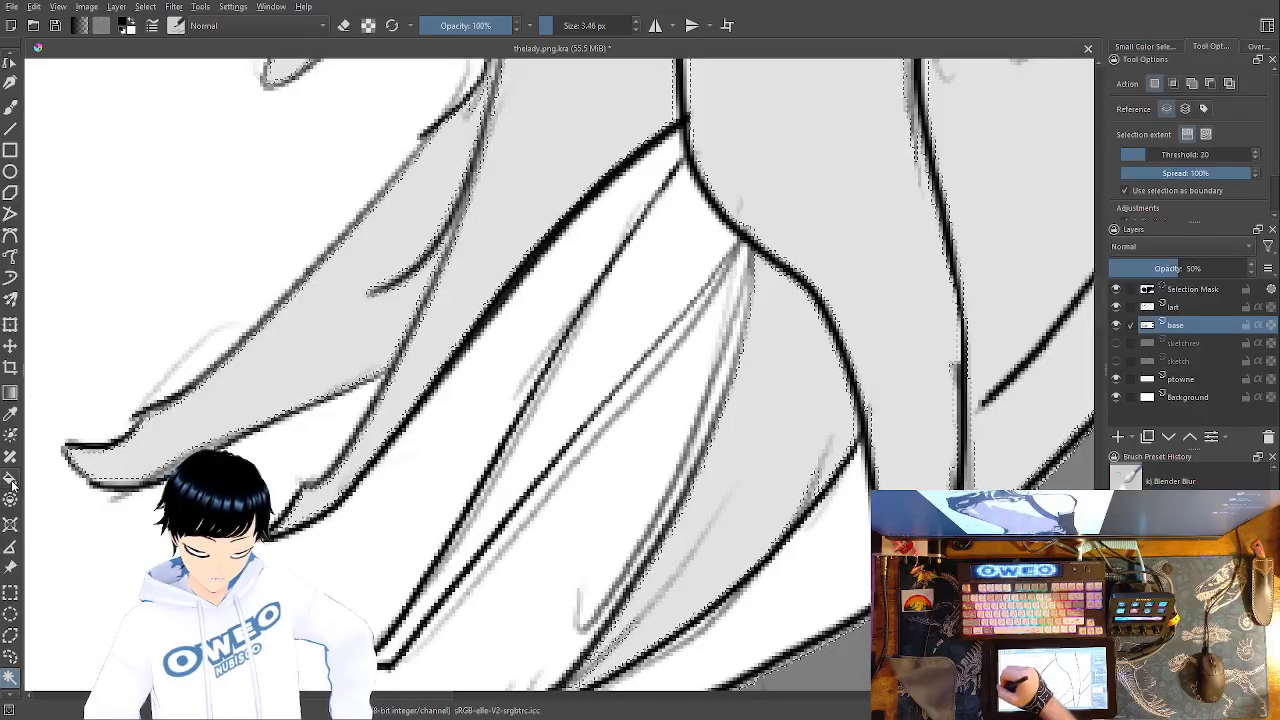
{"action": "key", "text": "f"}
{"action": "right_click", "coordinate": [661, 428]}
{"action": "left_click", "coordinate": [702, 383]}
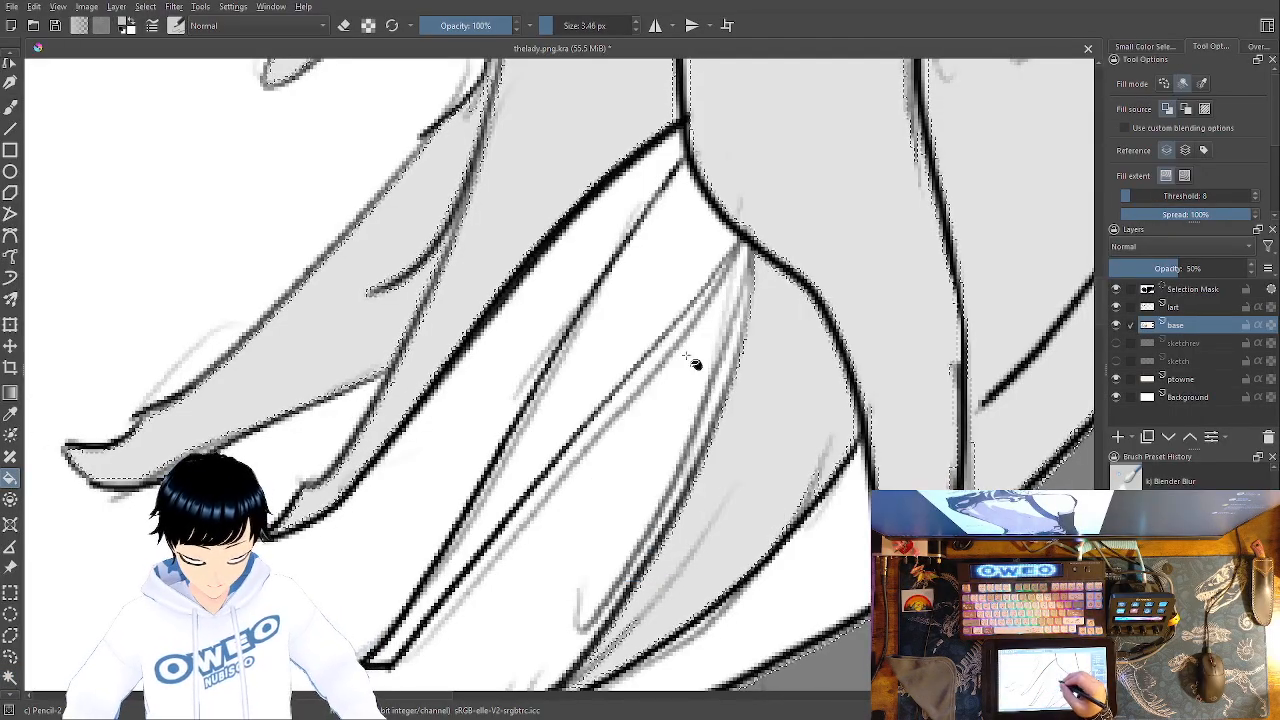
{"action": "left_click", "coordinate": [660, 298]}
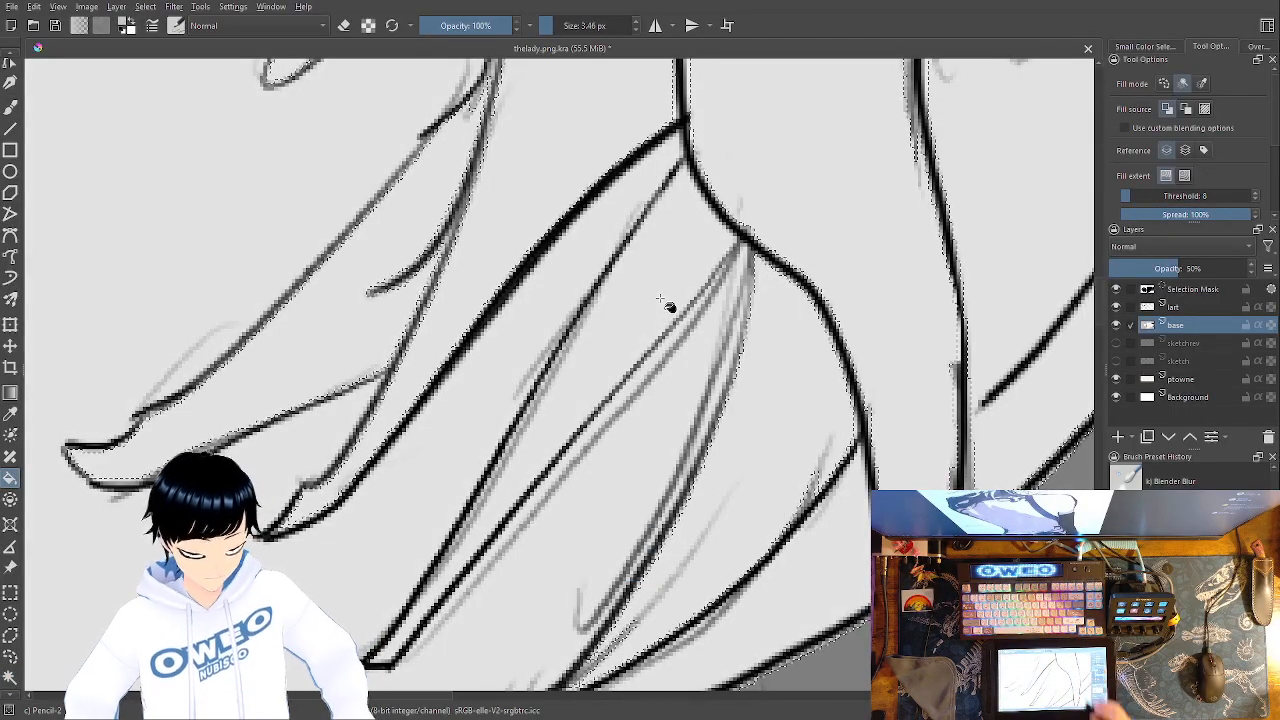
{"action": "left_click", "coordinate": [660, 300]}
Select the long narrow strand in the lower back hair from the lart layer and fill it light grey on base
{"action": "key", "text": "Page_Up"}
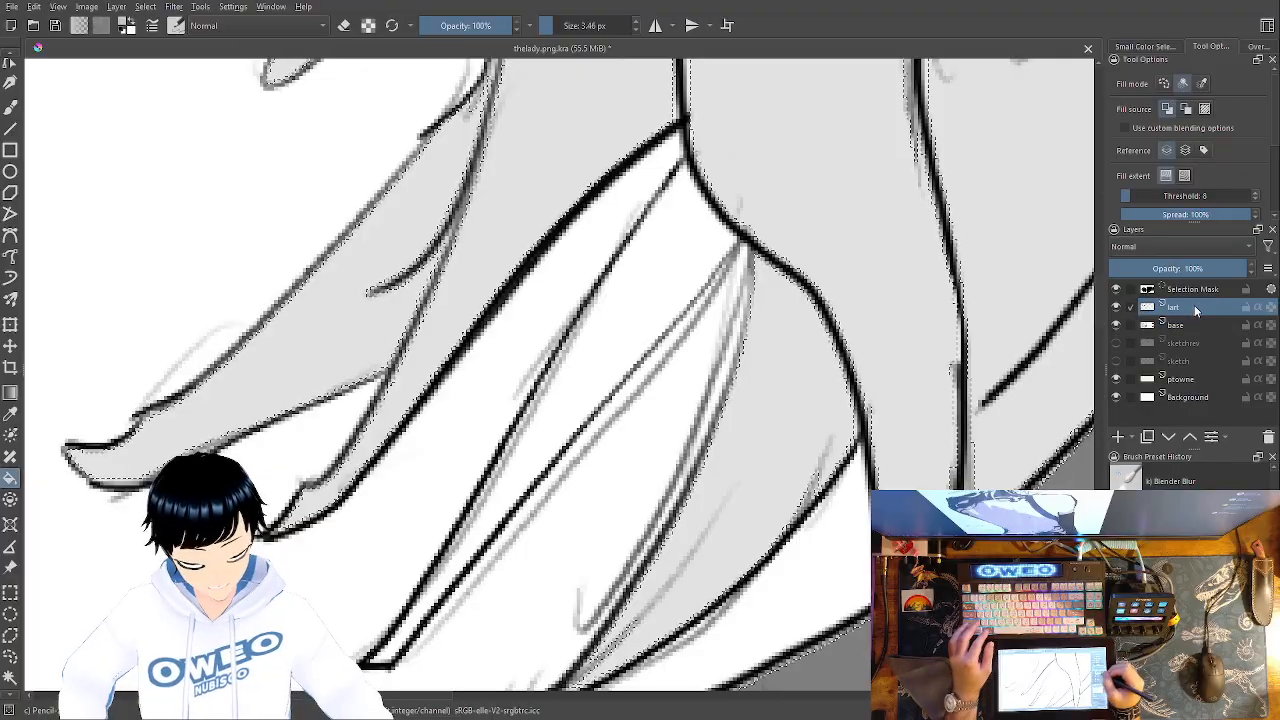
{"action": "left_click", "coordinate": [10, 677]}
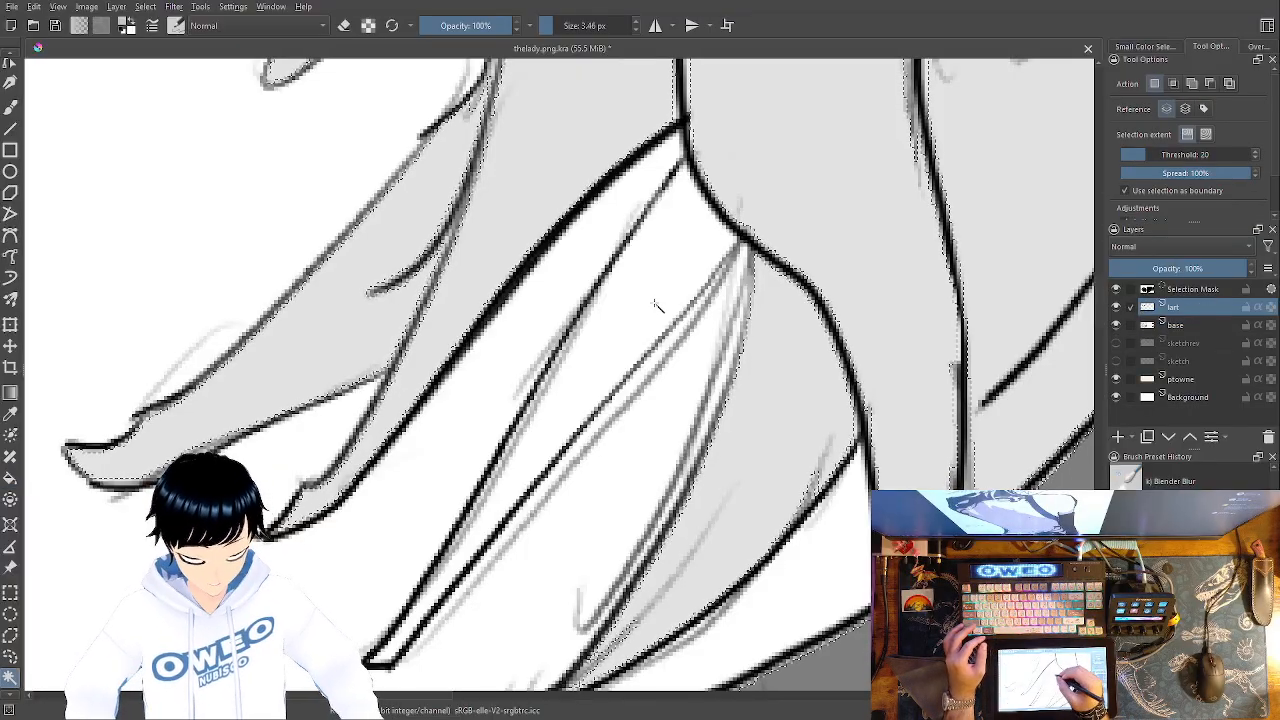
{"action": "left_click", "coordinate": [1204, 325]}
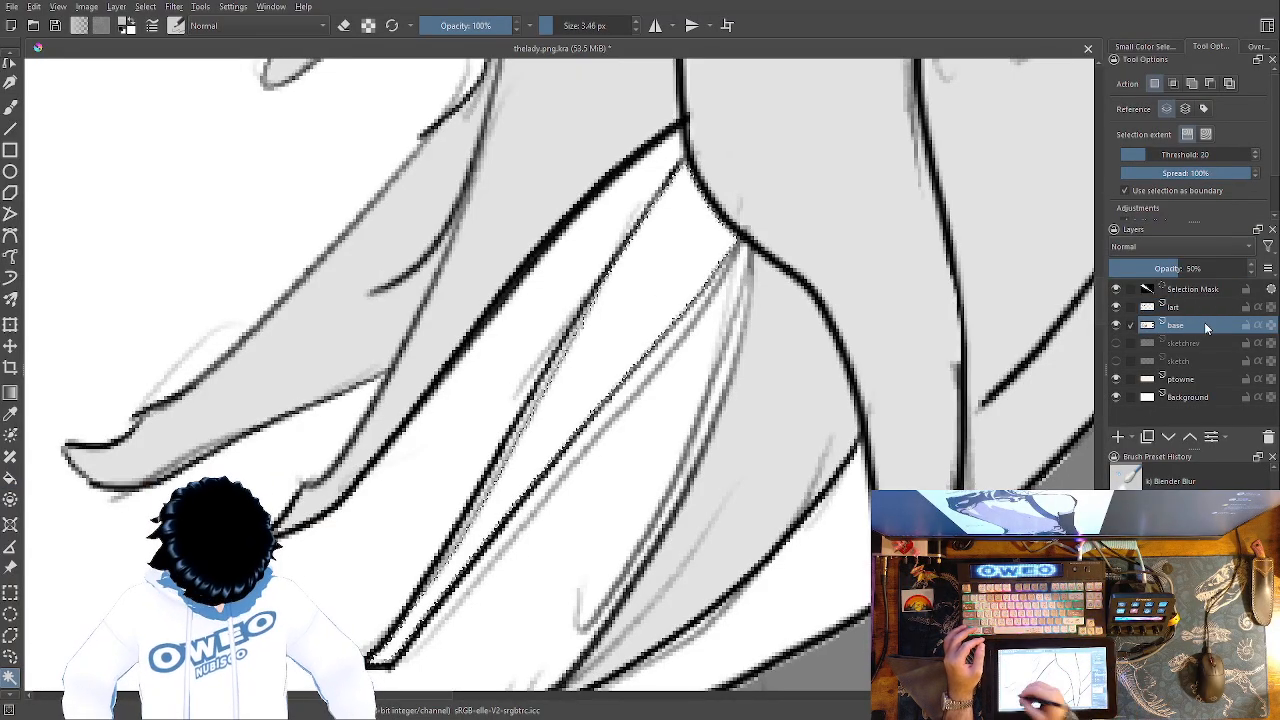
{"action": "key", "text": "f"}
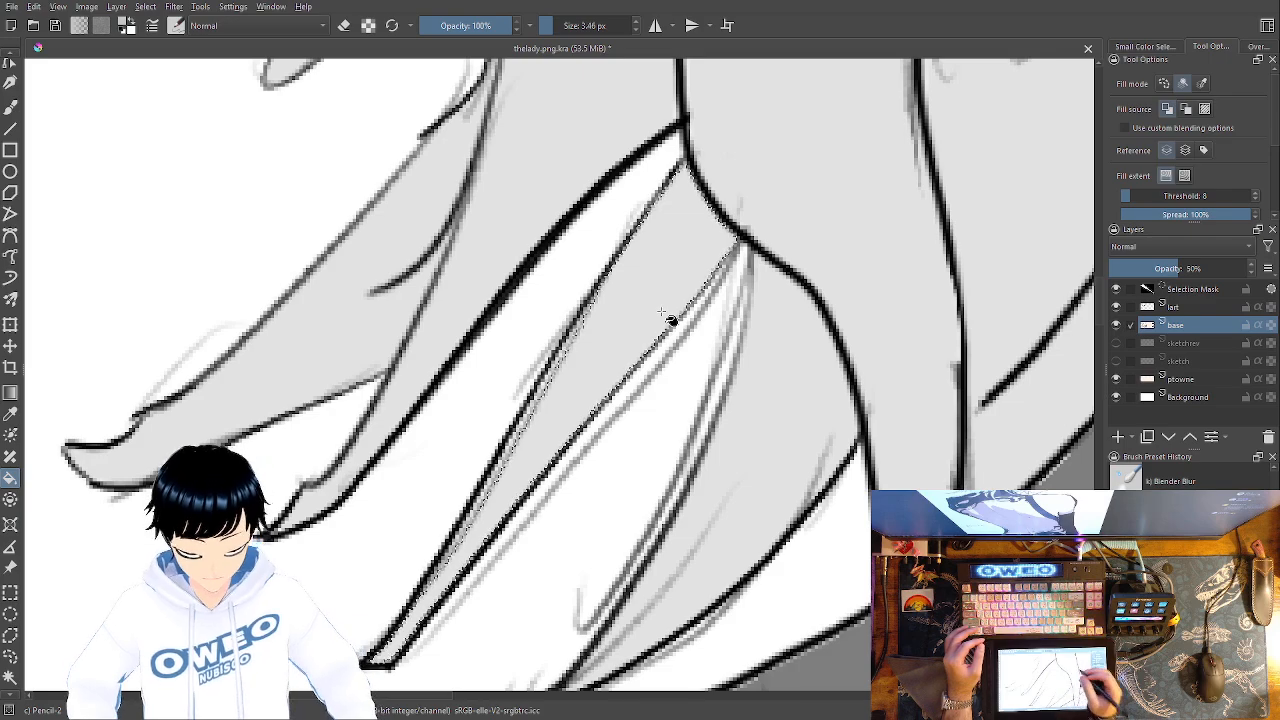
{"action": "key", "text": "minus"}
{"action": "key", "text": "minus"}
{"action": "key", "text": "minus"}
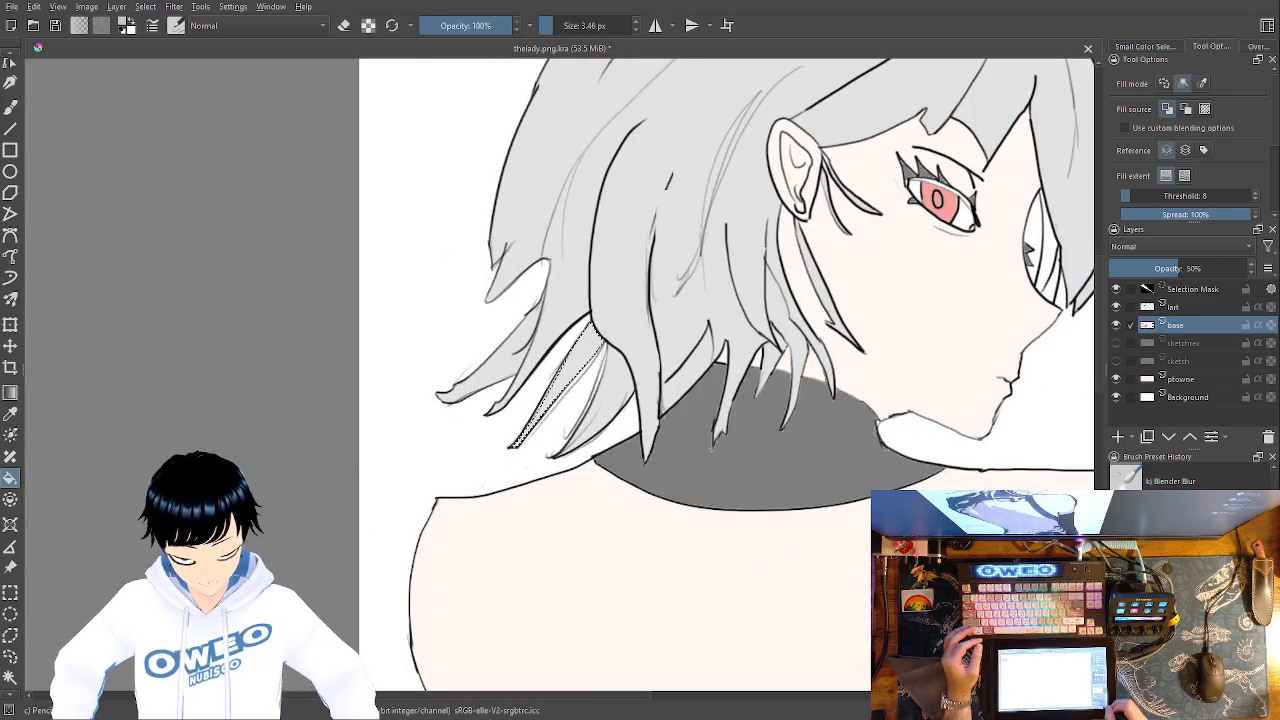
Clear the selection and paint a light grey hair swatch beside the skin swatch on the ptowne layer with a 40 px basic brush
{"action": "left_click_drag", "start_coordinate": [540, 558], "coordinate": [482, 572]}
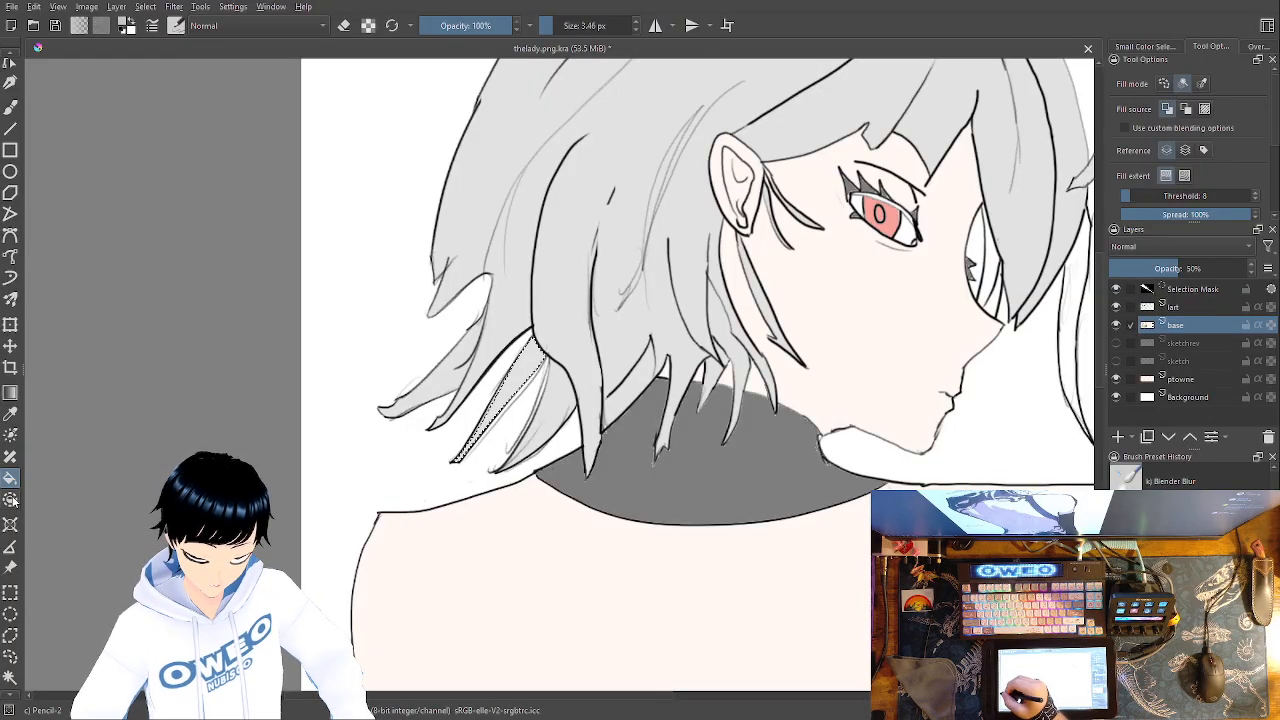
{"action": "left_click", "coordinate": [10, 392]}
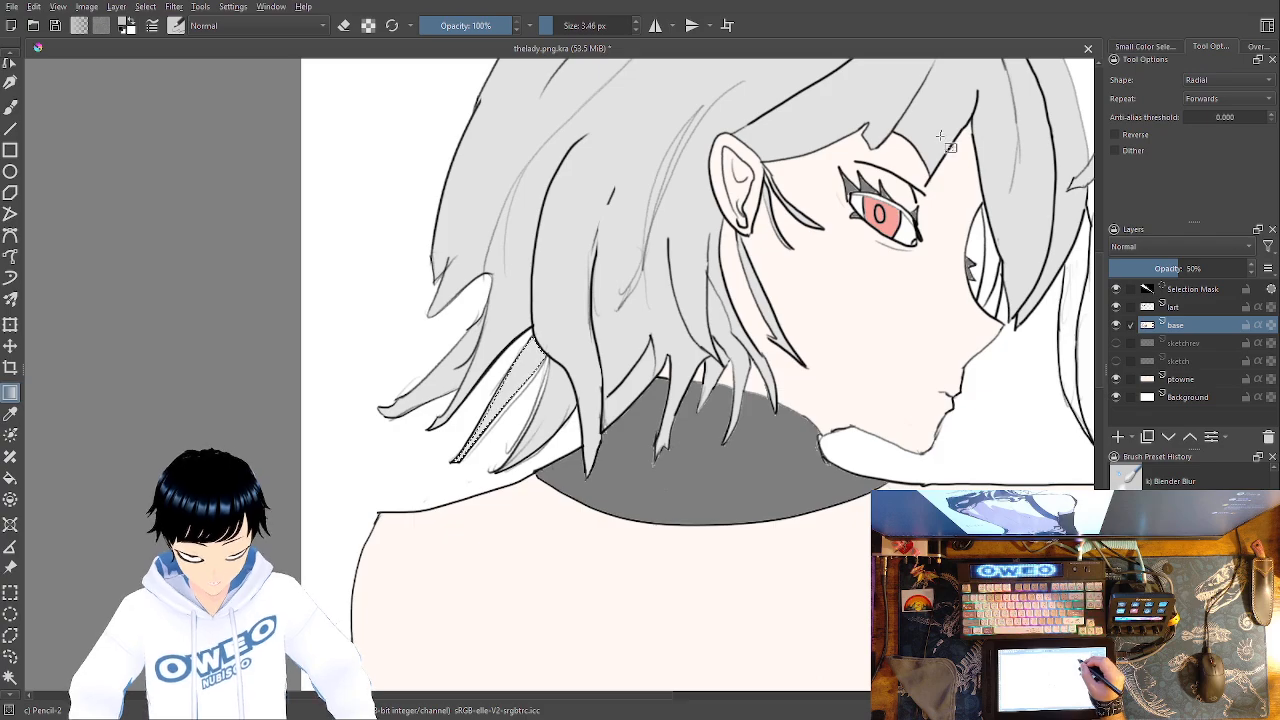
{"action": "key", "text": "p"}
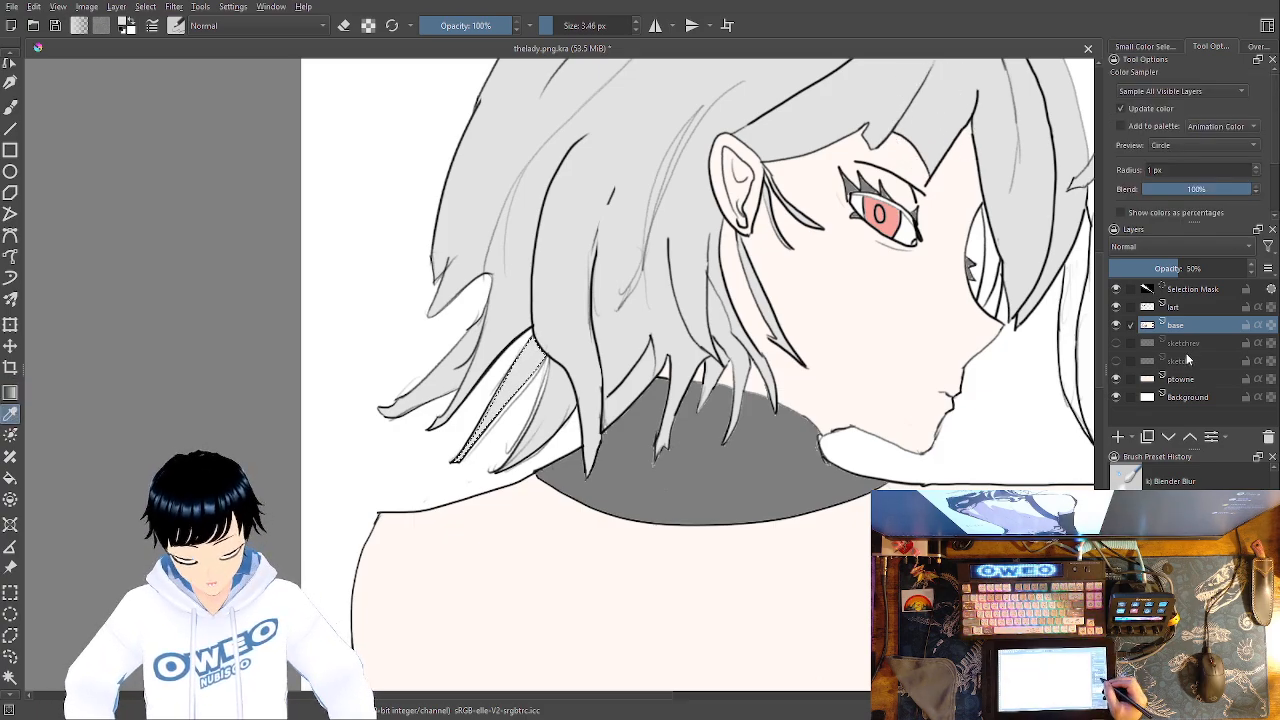
{"action": "left_click", "coordinate": [1180, 379]}
{"action": "left_click_drag", "start_coordinate": [663, 474], "coordinate": [604, 90]}
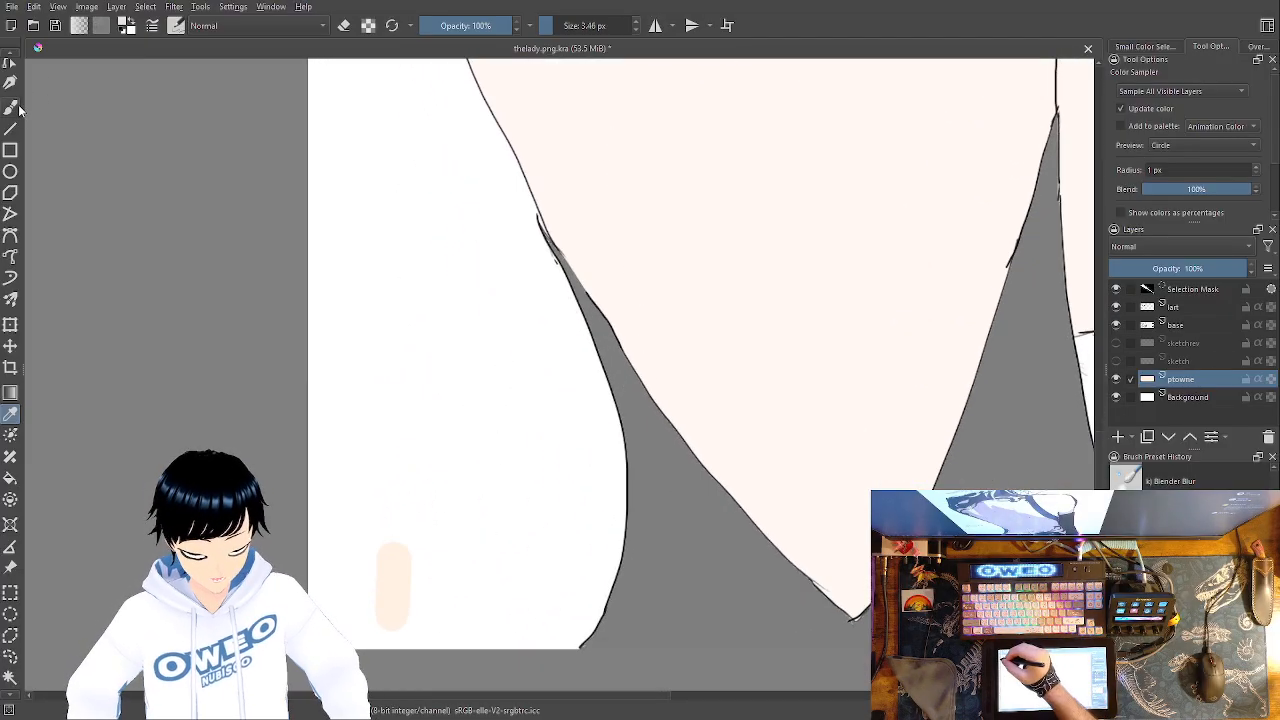
{"action": "left_click", "coordinate": [14, 106]}
{"action": "right_click", "coordinate": [535, 422]}
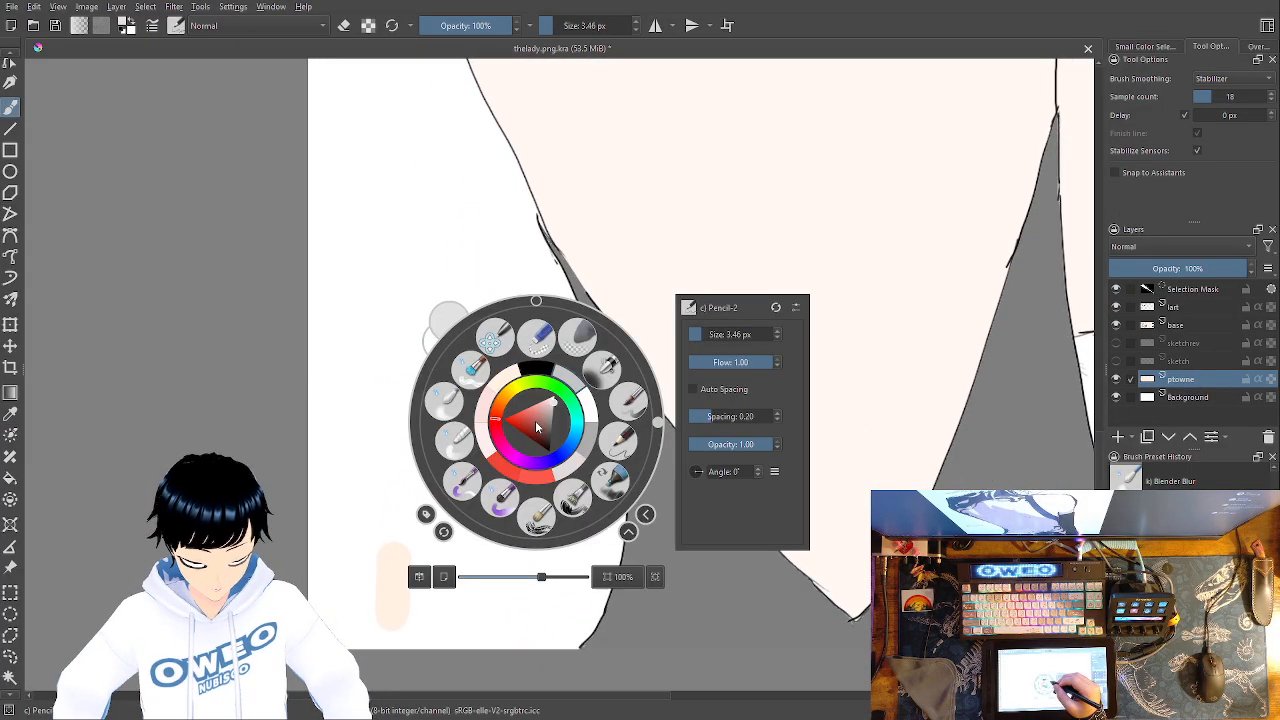
{"action": "left_click", "coordinate": [629, 406]}
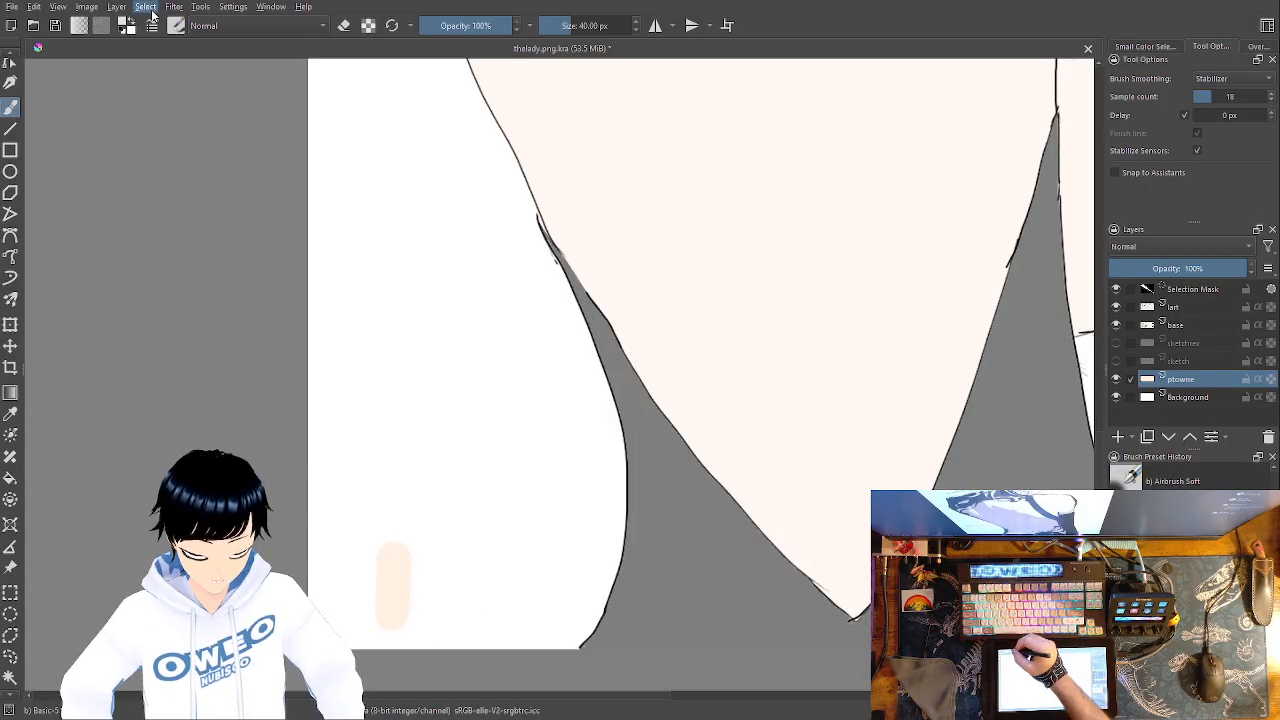
{"action": "left_click_drag", "start_coordinate": [443, 623], "coordinate": [442, 562]}
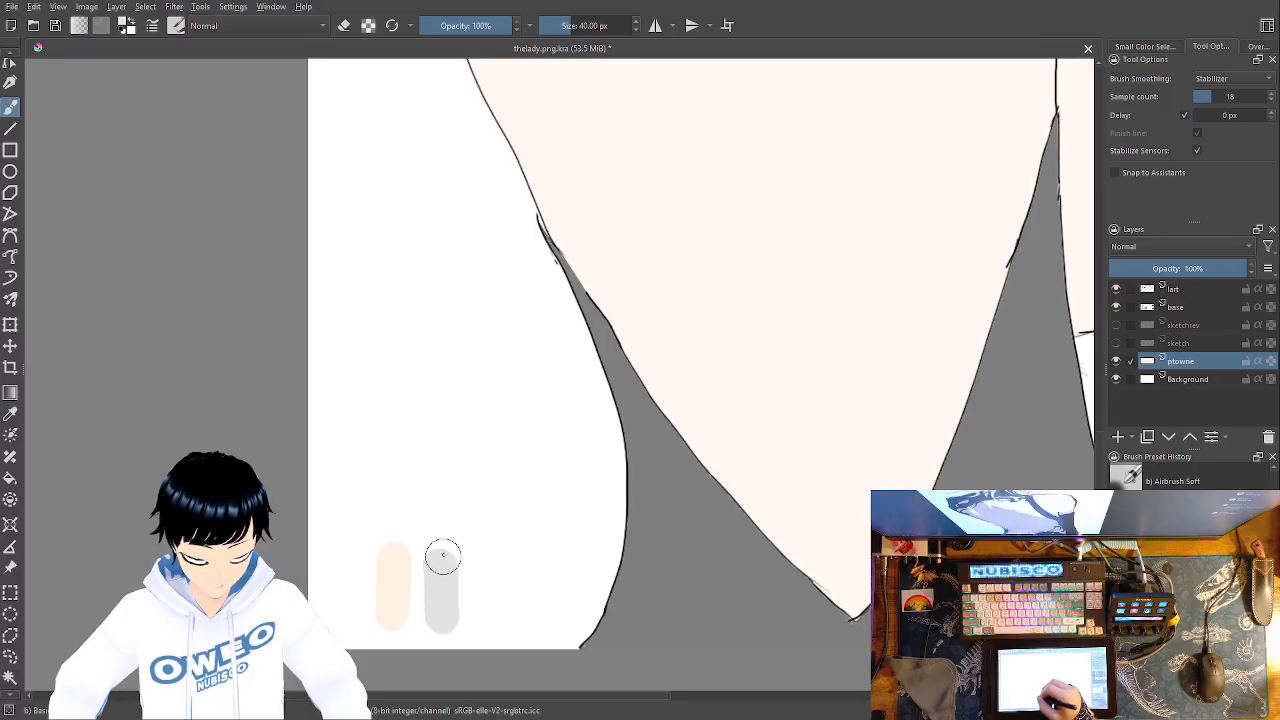
Sample the garment's dark grey and paint a swatch of it beside the light grey one on the ptowne layer
{"action": "left_click", "coordinate": [1189, 306]}
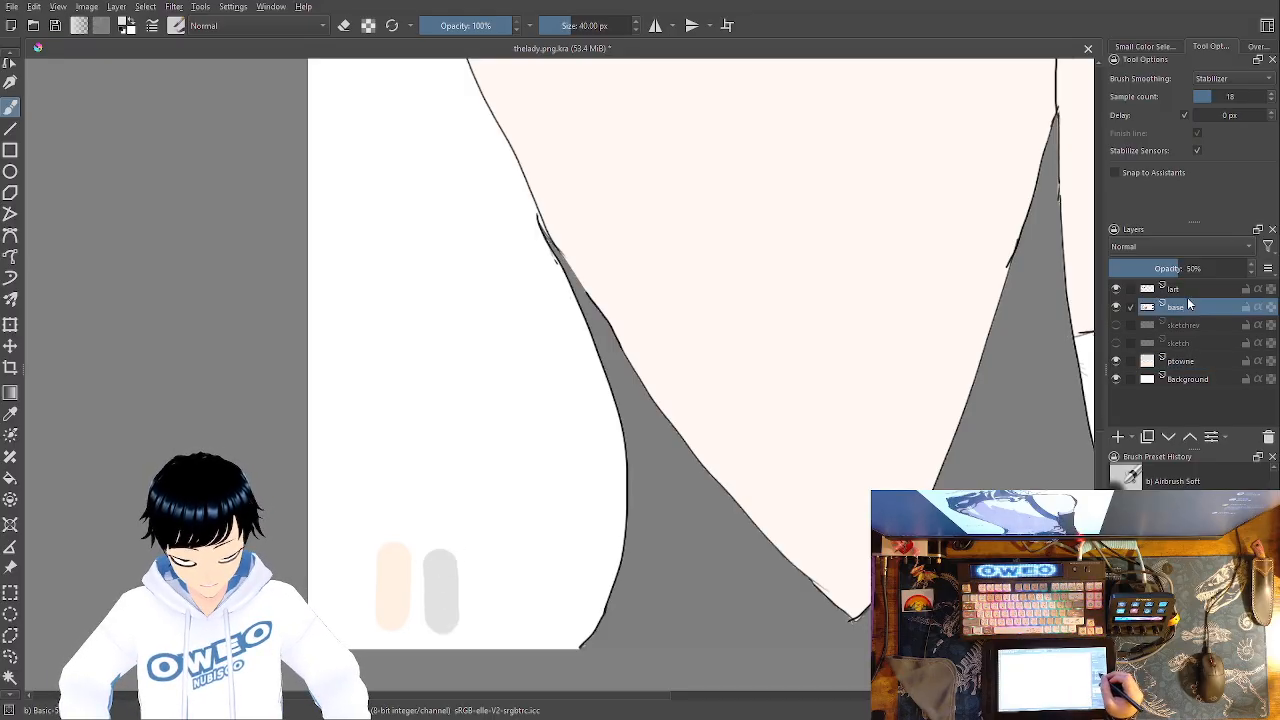
{"action": "left_click", "coordinate": [10, 412]}
{"action": "left_click_drag", "start_coordinate": [613, 344], "coordinate": [477, 620]}
{"action": "left_click_drag", "start_coordinate": [730, 334], "coordinate": [590, 580]}
{"action": "left_click_drag", "start_coordinate": [641, 438], "coordinate": [637, 9]}
{"action": "left_click", "coordinate": [752, 572]}
{"action": "left_click_drag", "start_coordinate": [591, 621], "coordinate": [737, 343]}
{"action": "left_click", "coordinate": [1189, 362]}
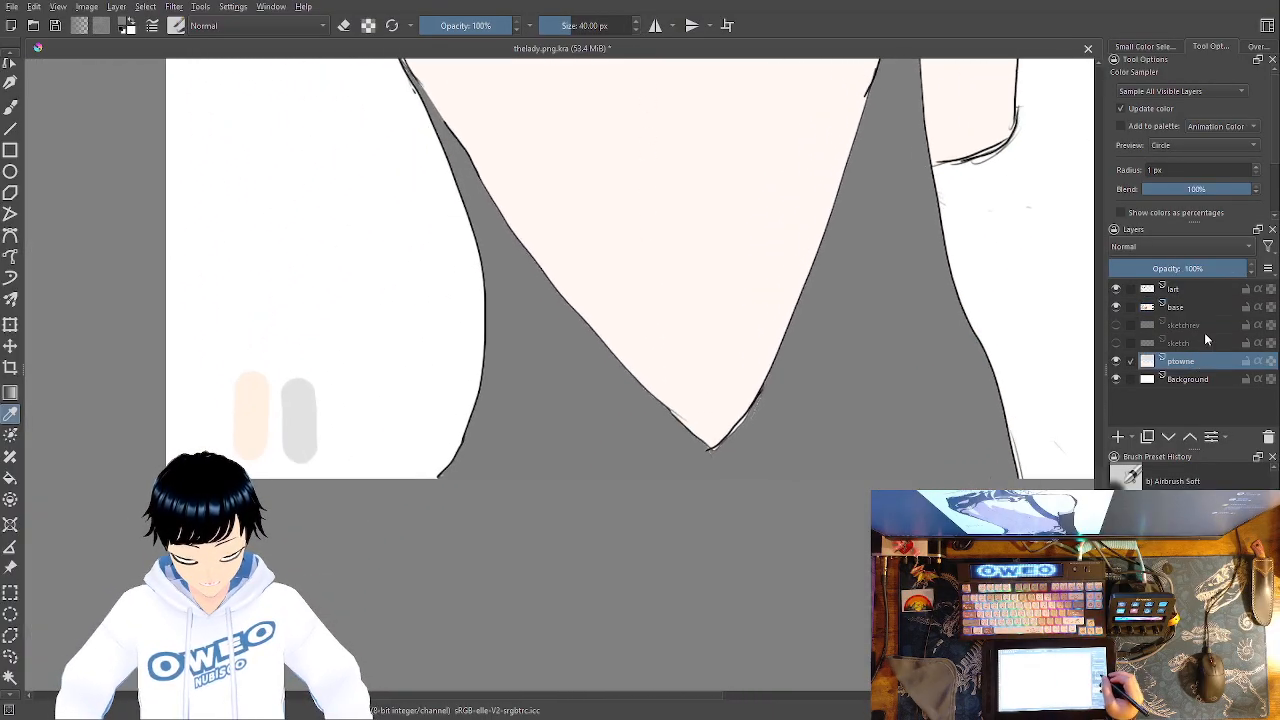
{"action": "left_click", "coordinate": [10, 106]}
{"action": "mouse_move", "coordinate": [337, 448]}
{"action": "left_mouse_down"}
{"action": "mouse_move", "coordinate": [341, 385]}
{"action": "mouse_move", "coordinate": [348, 420]}
{"action": "left_mouse_up"}
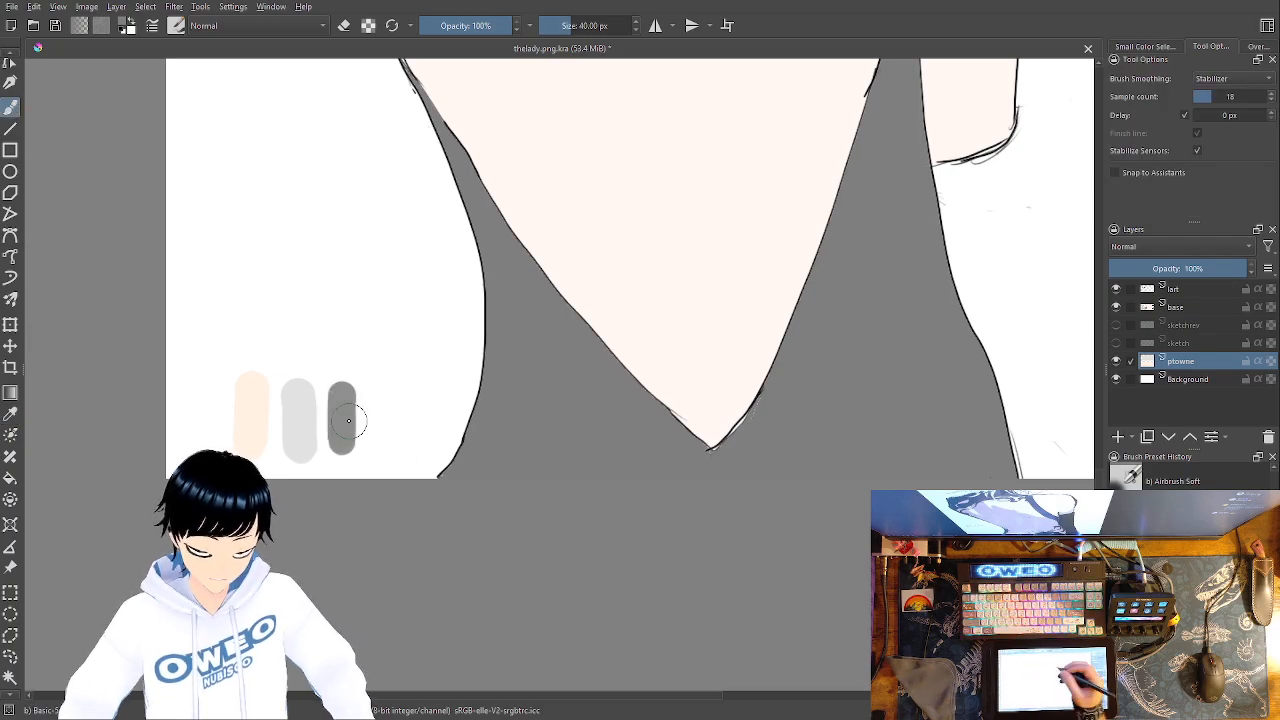
Make base the active layer and sample the red of the iris as the painting colour
{"action": "left_click_drag", "start_coordinate": [576, 460], "coordinate": [442, 645]}
{"action": "left_click", "coordinate": [1186, 309]}
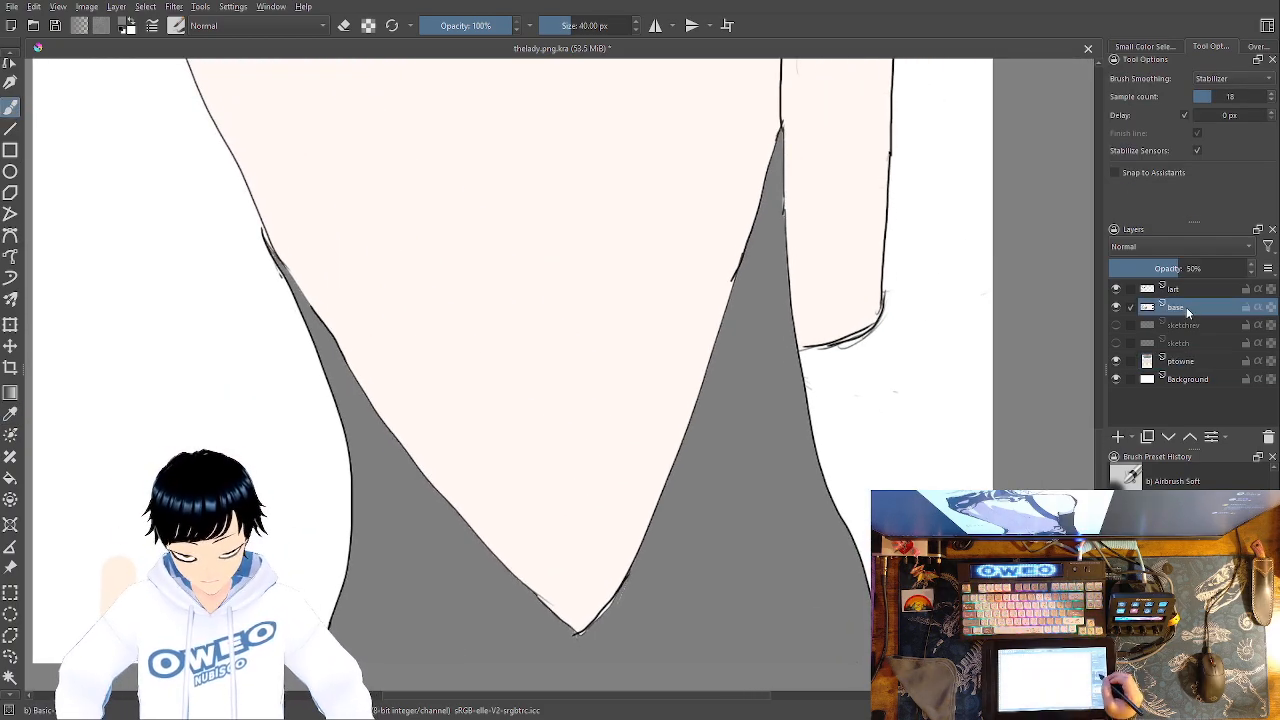
{"action": "mouse_move", "coordinate": [496, 491]}
{"action": "left_mouse_down"}
{"action": "mouse_move", "coordinate": [349, 603]}
{"action": "mouse_move", "coordinate": [285, 688]}
{"action": "left_mouse_up"}
{"action": "left_click_drag", "start_coordinate": [524, 353], "coordinate": [402, 684]}
{"action": "left_click_drag", "start_coordinate": [486, 432], "coordinate": [806, 713]}
{"action": "left_click_drag", "start_coordinate": [590, 387], "coordinate": [730, 549]}
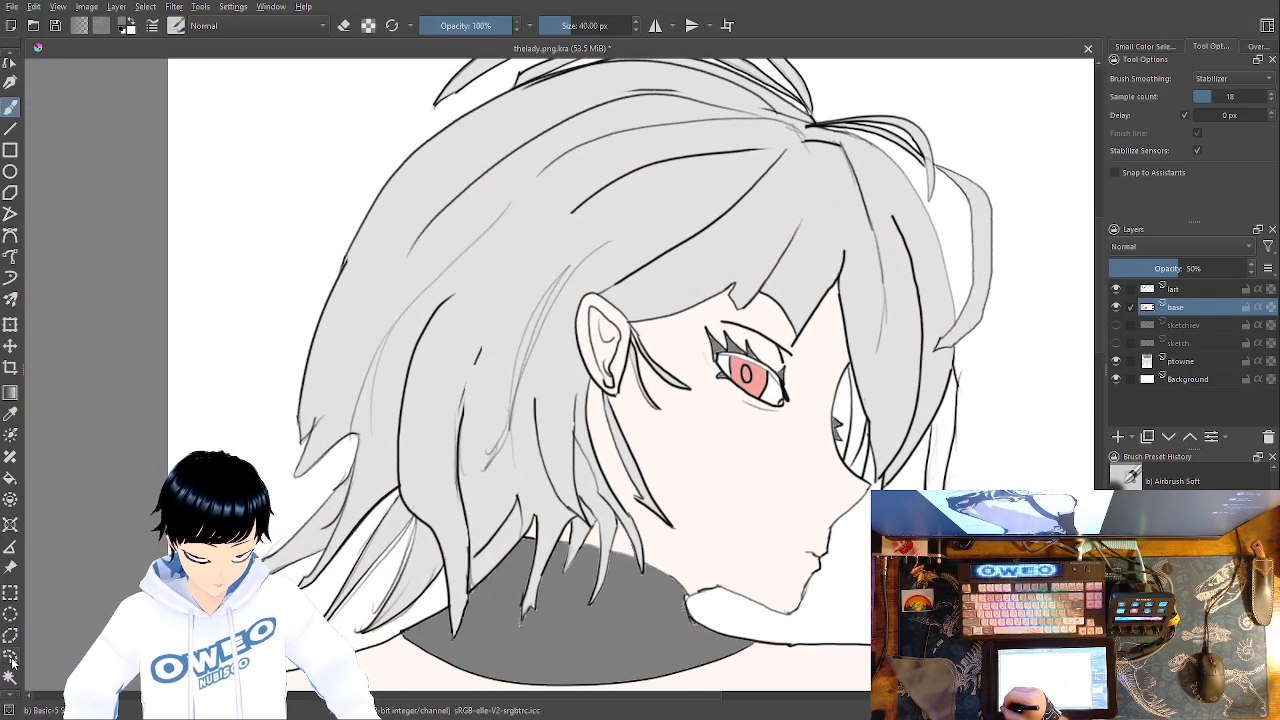
{"action": "left_click", "coordinate": [10, 413]}
{"action": "left_click", "coordinate": [756, 364]}
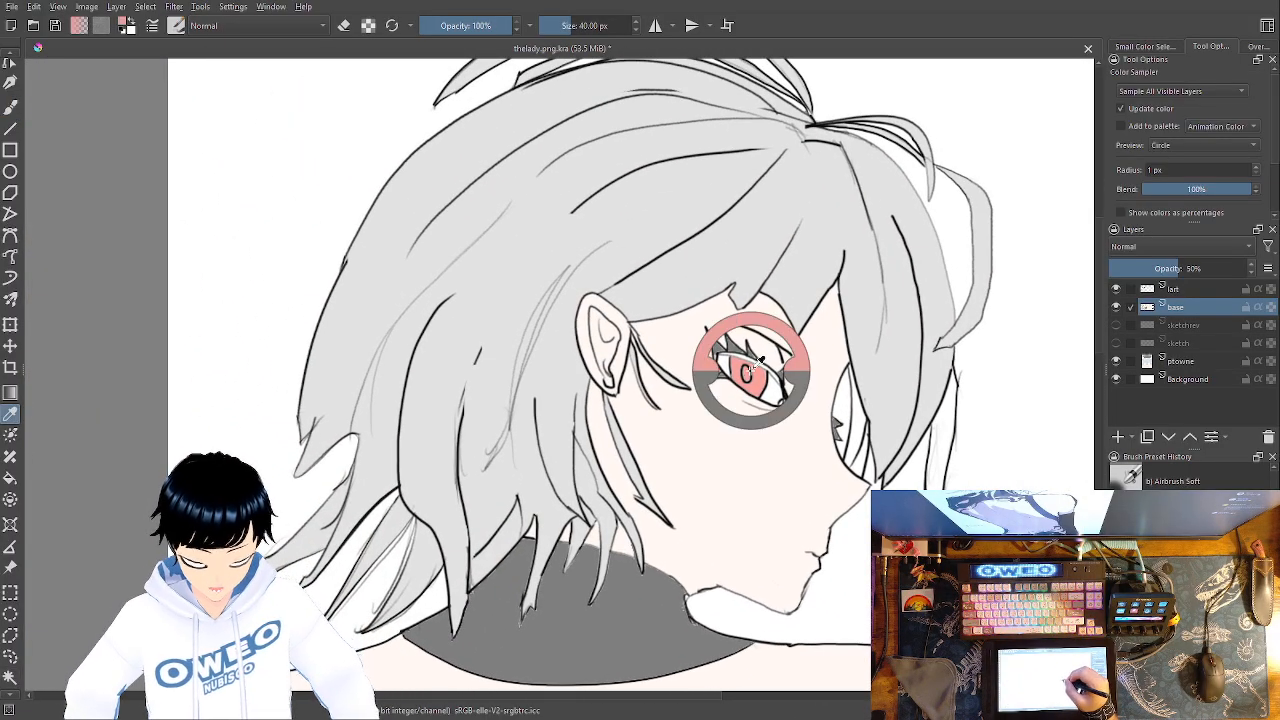
{"action": "left_click", "coordinate": [756, 366]}
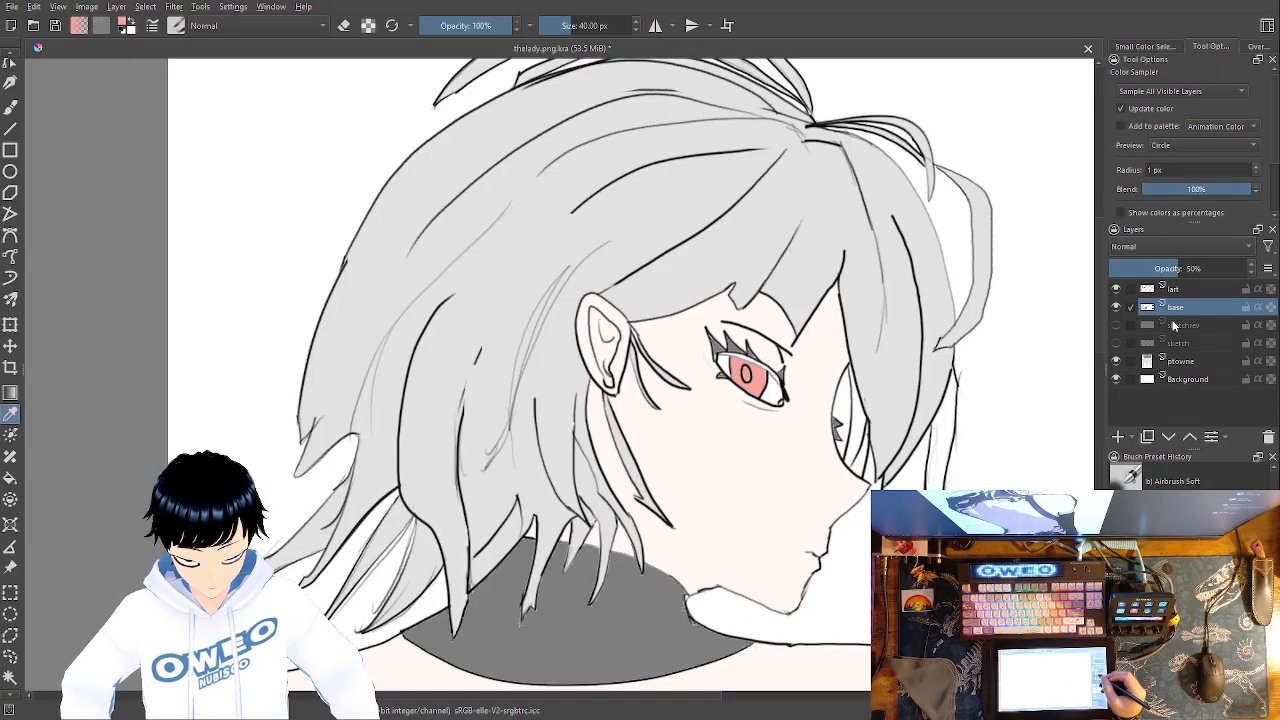
Paint a red eye-colour swatch beside the dark grey one on the ptowne layer
{"action": "left_click", "coordinate": [1197, 360]}
{"action": "left_click_drag", "start_coordinate": [428, 513], "coordinate": [814, 53]}
{"action": "left_click_drag", "start_coordinate": [624, 507], "coordinate": [523, 172]}
{"action": "mouse_move", "coordinate": [751, 521]}
{"action": "left_mouse_down"}
{"action": "mouse_move", "coordinate": [637, 451]}
{"action": "mouse_move", "coordinate": [553, 335]}
{"action": "left_mouse_up"}
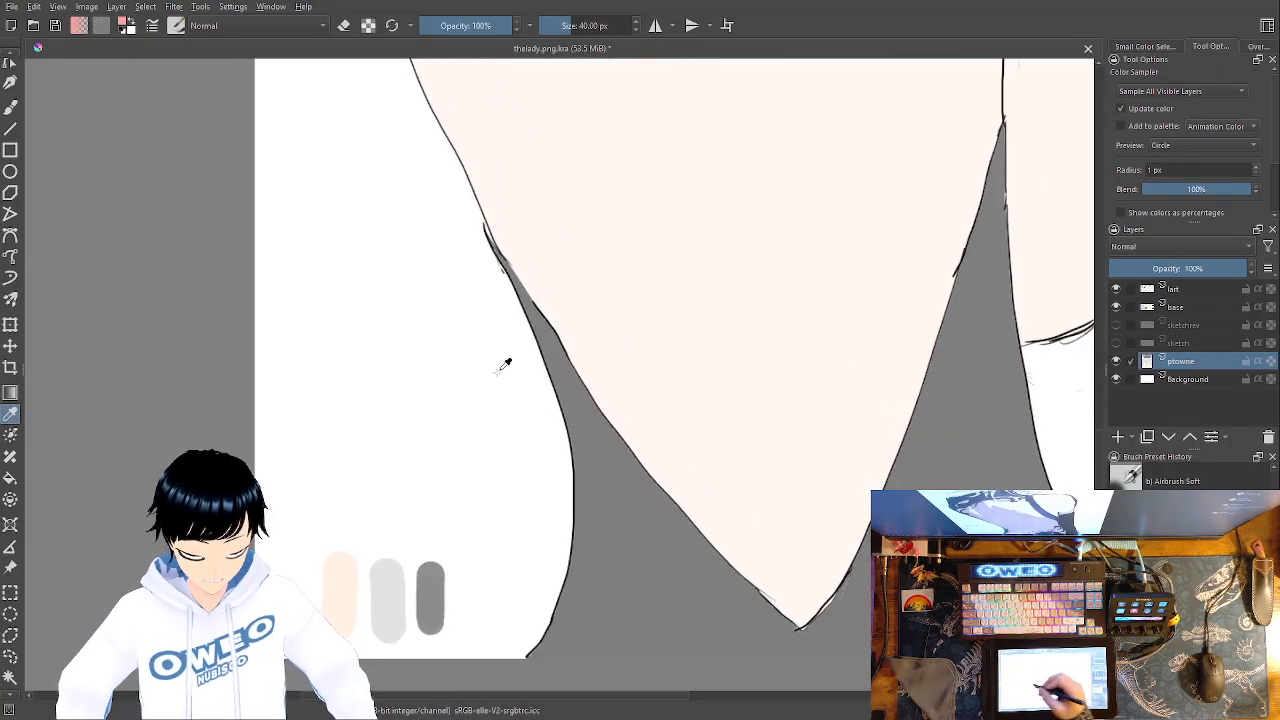
{"action": "left_click", "coordinate": [10, 106]}
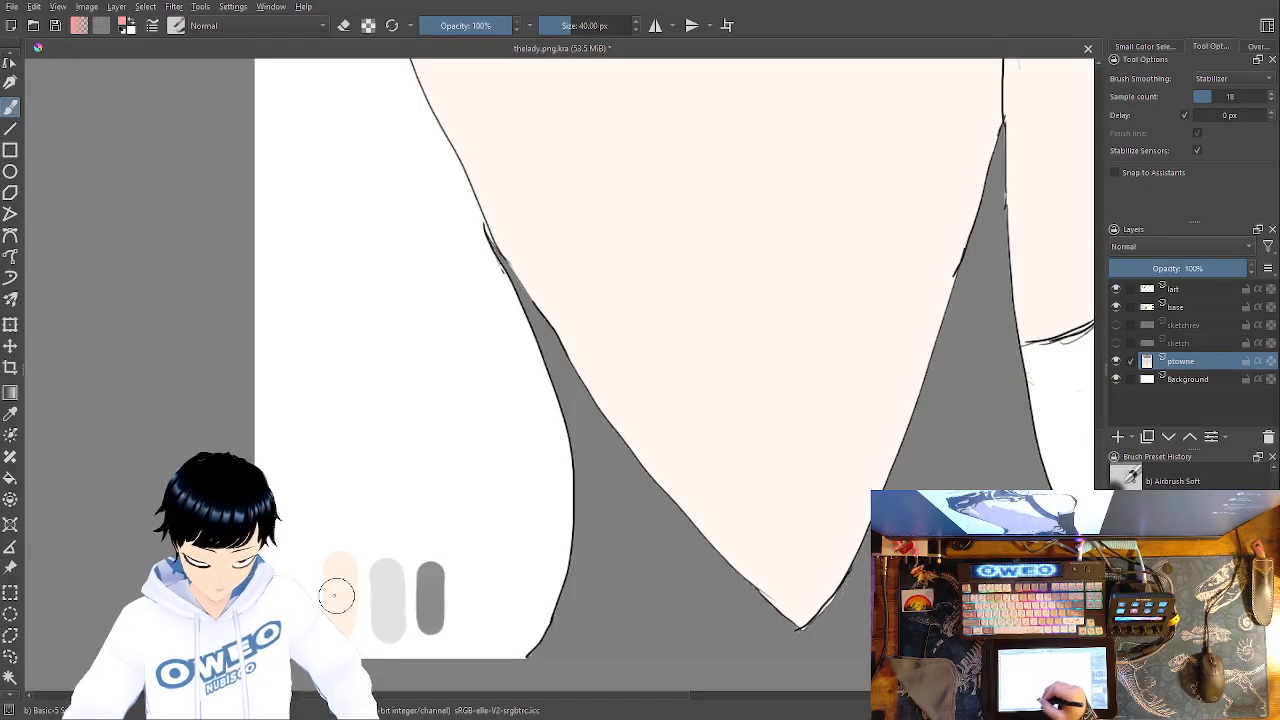
{"action": "mouse_move", "coordinate": [465, 627]}
{"action": "left_mouse_down"}
{"action": "mouse_move", "coordinate": [468, 592]}
{"action": "mouse_move", "coordinate": [468, 625]}
{"action": "left_mouse_up"}
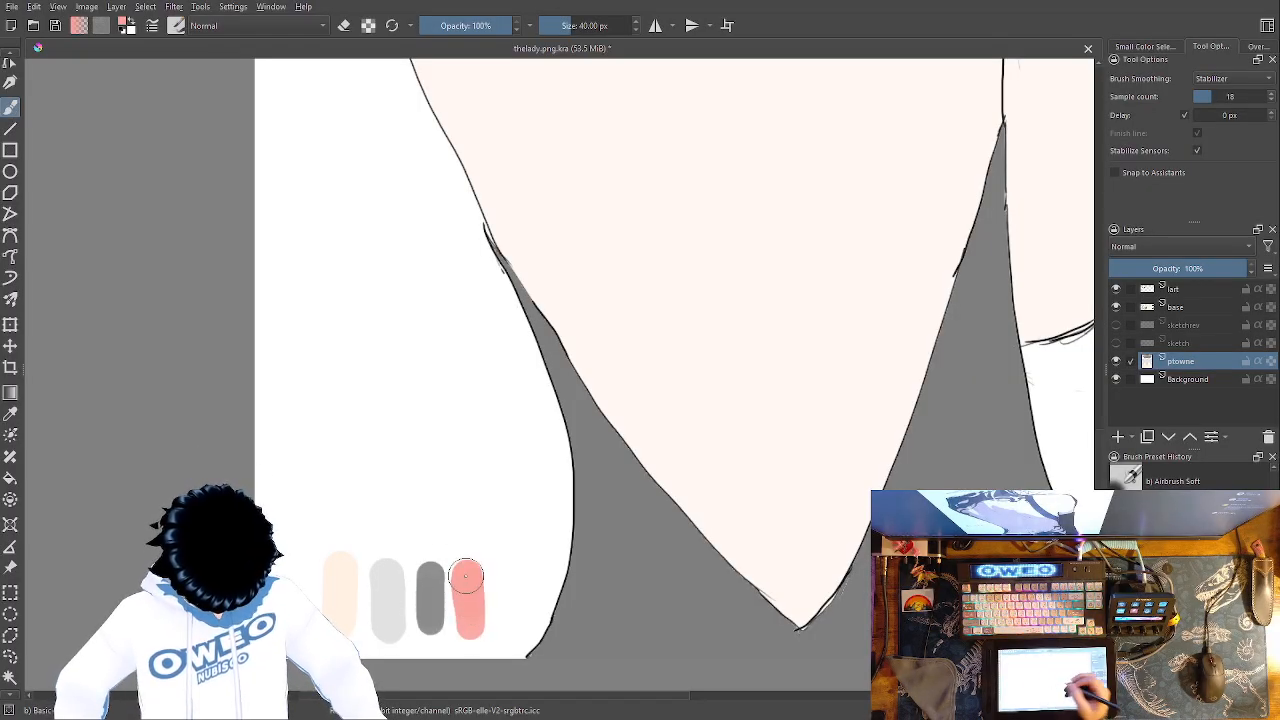
Examine the base colours on the whole figure, and the head and hair at 100% zoom
{"action": "key", "text": "ctrl+minus"}
{"action": "key", "text": "ctrl+minus"}
{"action": "key", "text": "ctrl+minus"}
{"action": "mouse_move", "coordinate": [708, 355]}
{"action": "left_mouse_down"}
{"action": "mouse_move", "coordinate": [691, 432]}
{"action": "mouse_move", "coordinate": [702, 574]}
{"action": "left_mouse_up"}
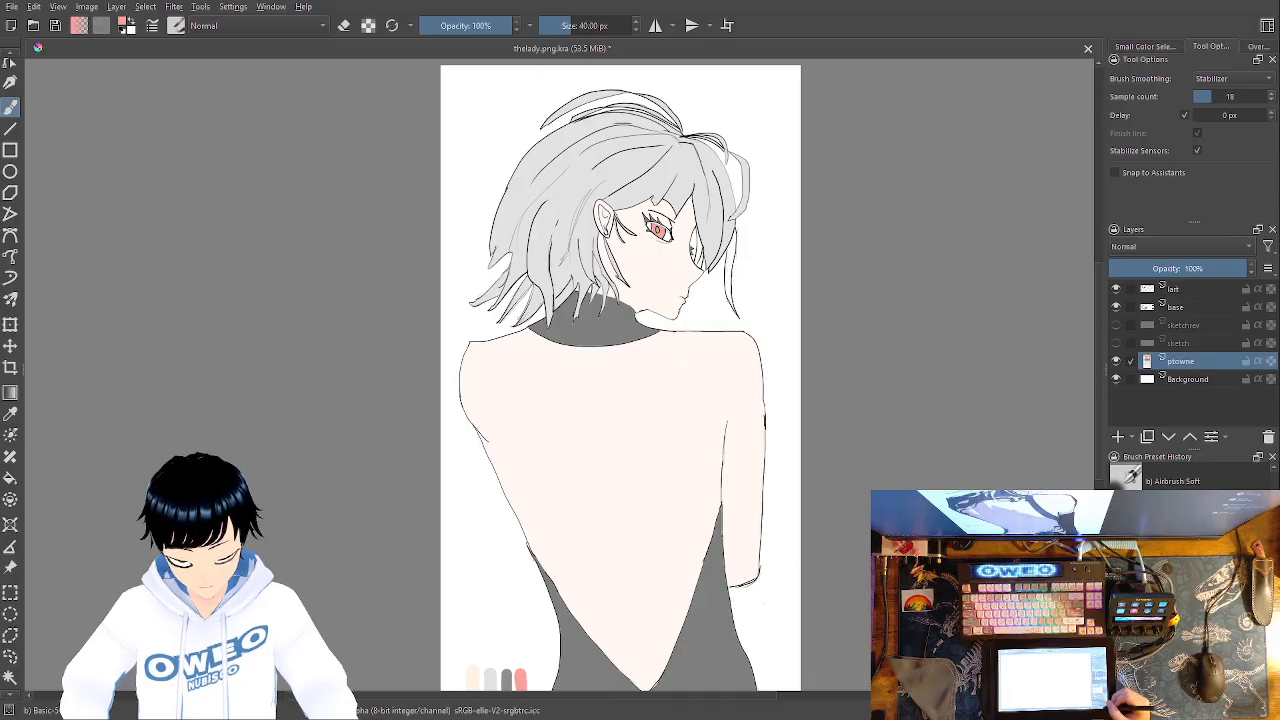
{"action": "key", "text": "1"}
{"action": "left_click_drag", "start_coordinate": [715, 479], "coordinate": [622, 704]}
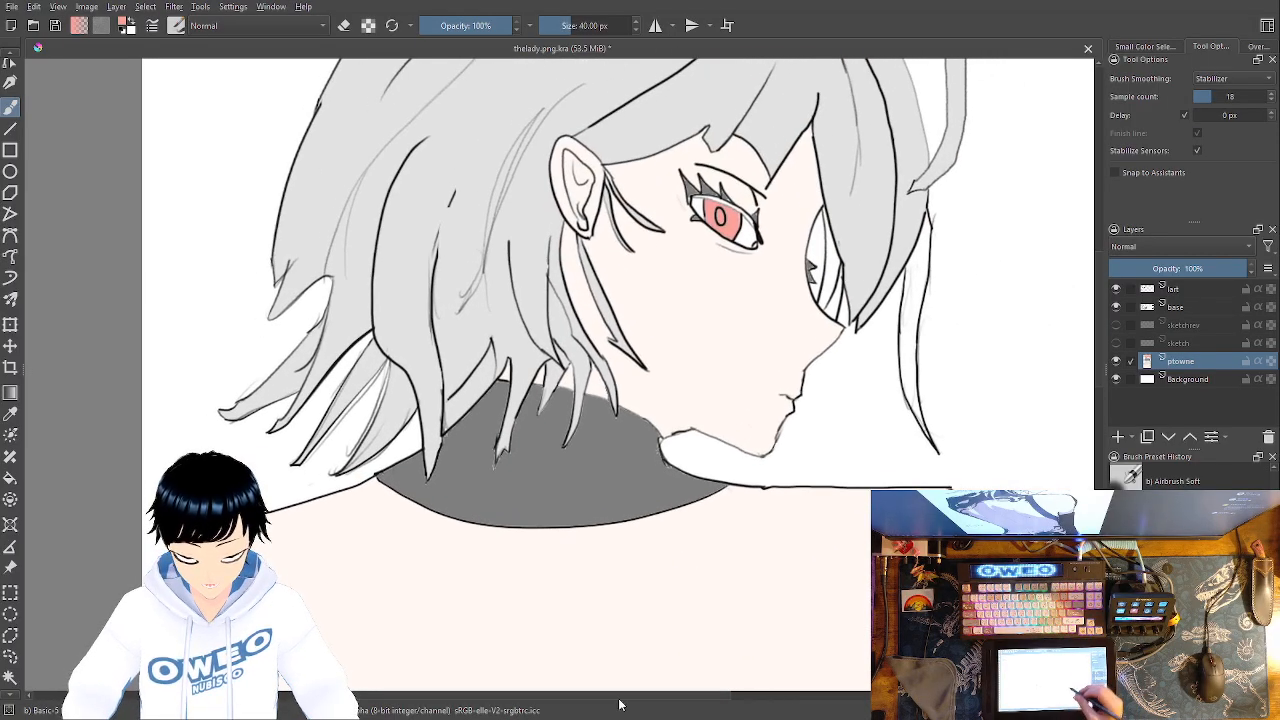
Make the lart and base layers the selected pair, leaving out ptowne, for editing the far eye
{"action": "left_click_drag", "start_coordinate": [751, 409], "coordinate": [671, 523]}
{"action": "left_click_drag", "start_coordinate": [797, 397], "coordinate": [768, 469]}
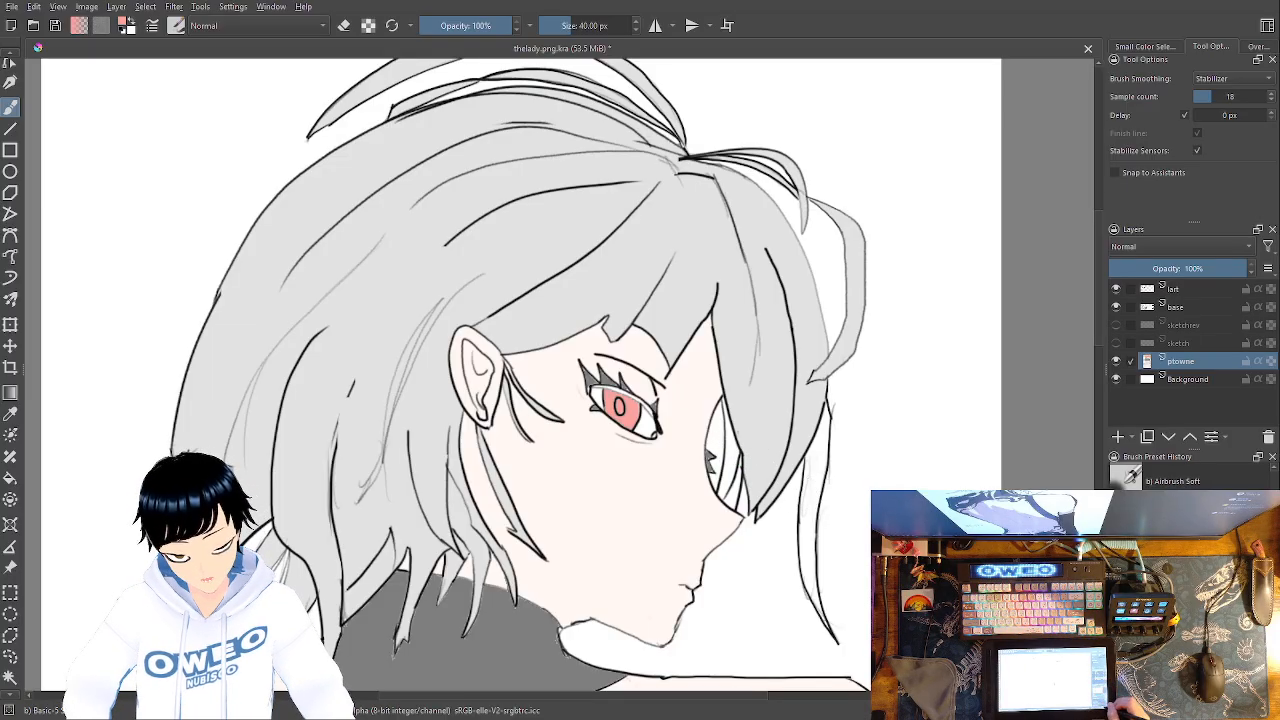
{"action": "key", "text": "plus"}
{"action": "key", "text": "plus"}
{"action": "key", "text": "plus"}
{"action": "key", "text": "plus"}
{"action": "mouse_move", "coordinate": [705, 545]}
{"action": "left_mouse_down"}
{"action": "mouse_move", "coordinate": [608, 529]}
{"action": "mouse_move", "coordinate": [190, 325]}
{"action": "left_mouse_up"}
{"action": "left_click_drag", "start_coordinate": [675, 400], "coordinate": [585, 250]}
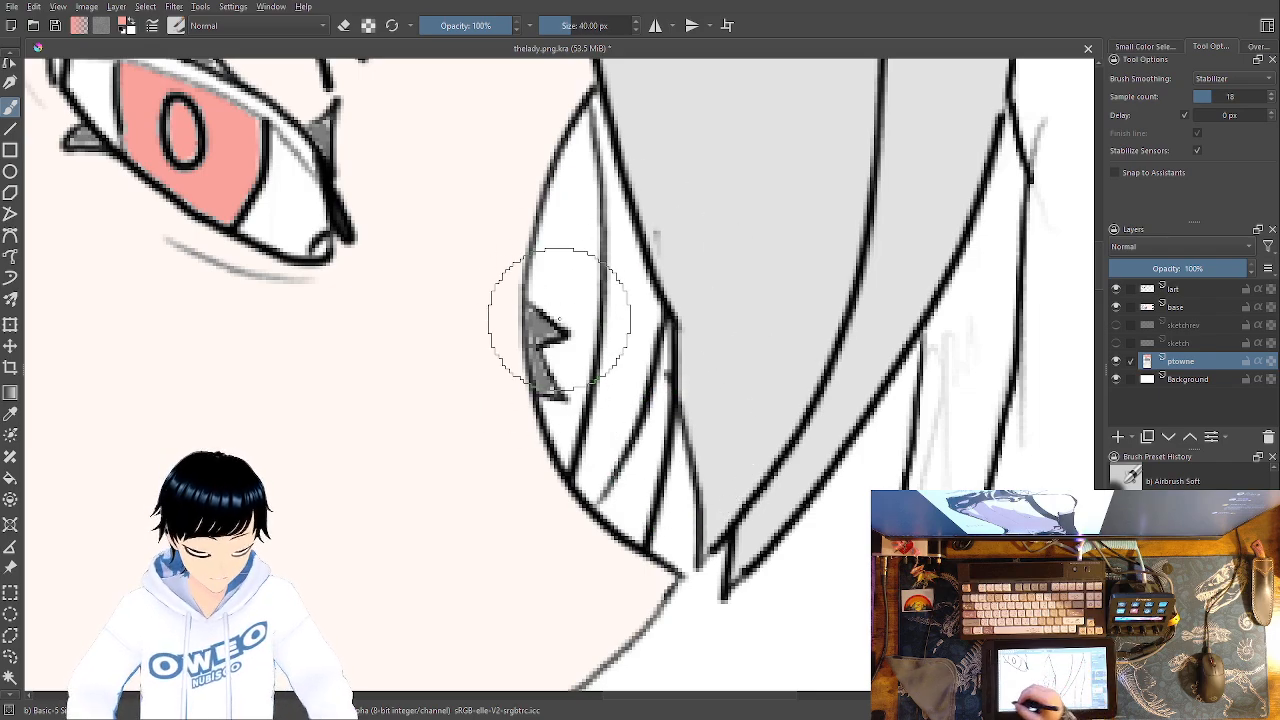
{"action": "left_click", "coordinate": [1132, 307]}
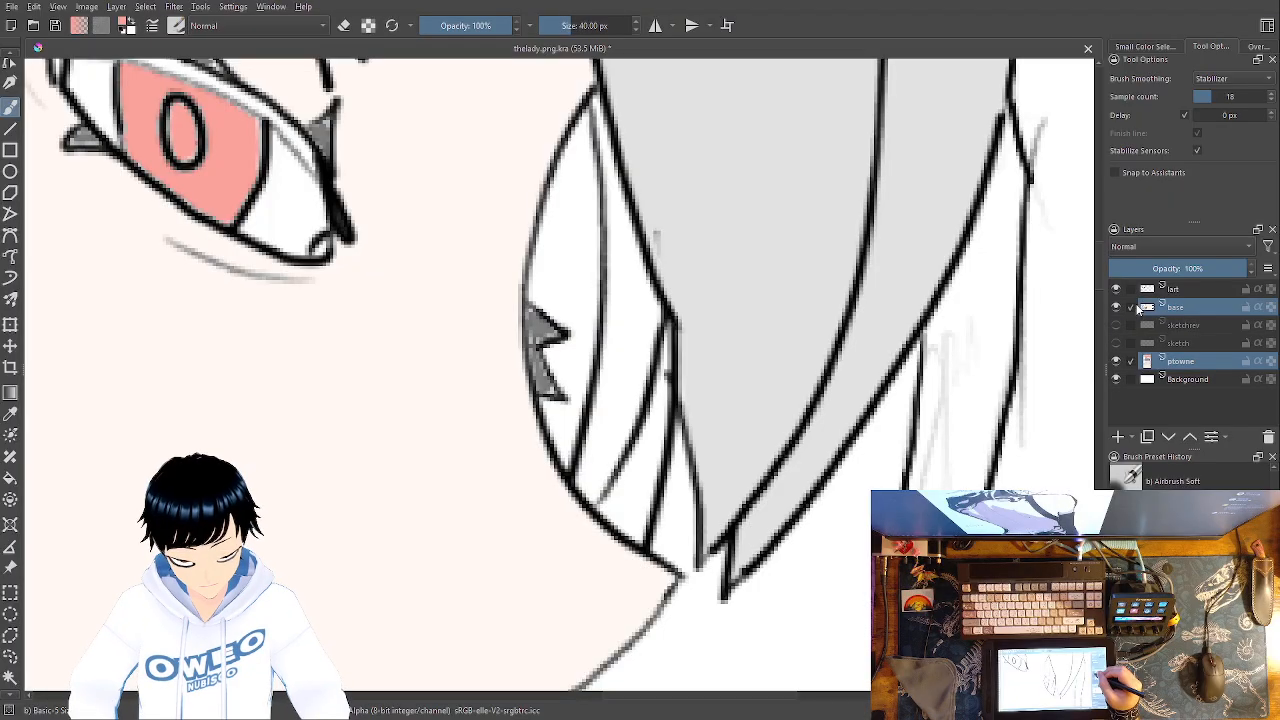
{"action": "left_click", "coordinate": [1132, 289]}
{"action": "left_click", "coordinate": [1132, 361]}
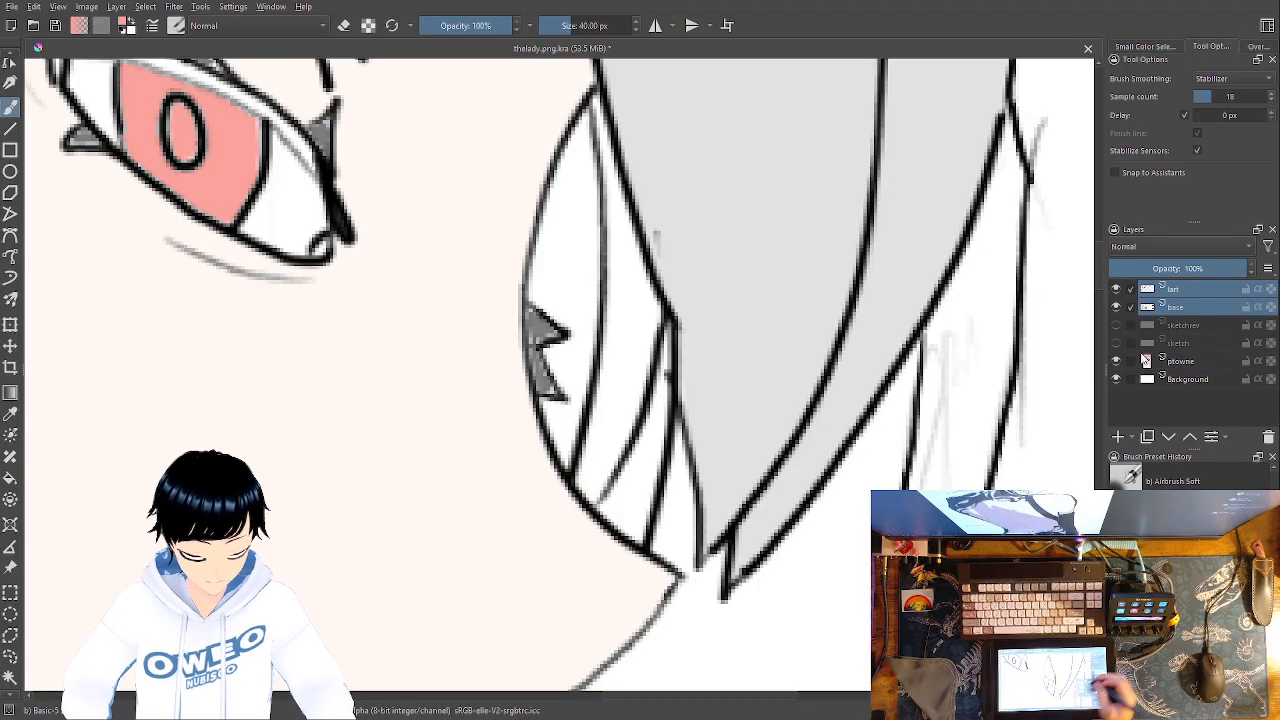
Outline a selection closely around the far eye's grey lashes, keeping it inside the eye's outer contour
{"action": "left_click", "coordinate": [10, 656]}
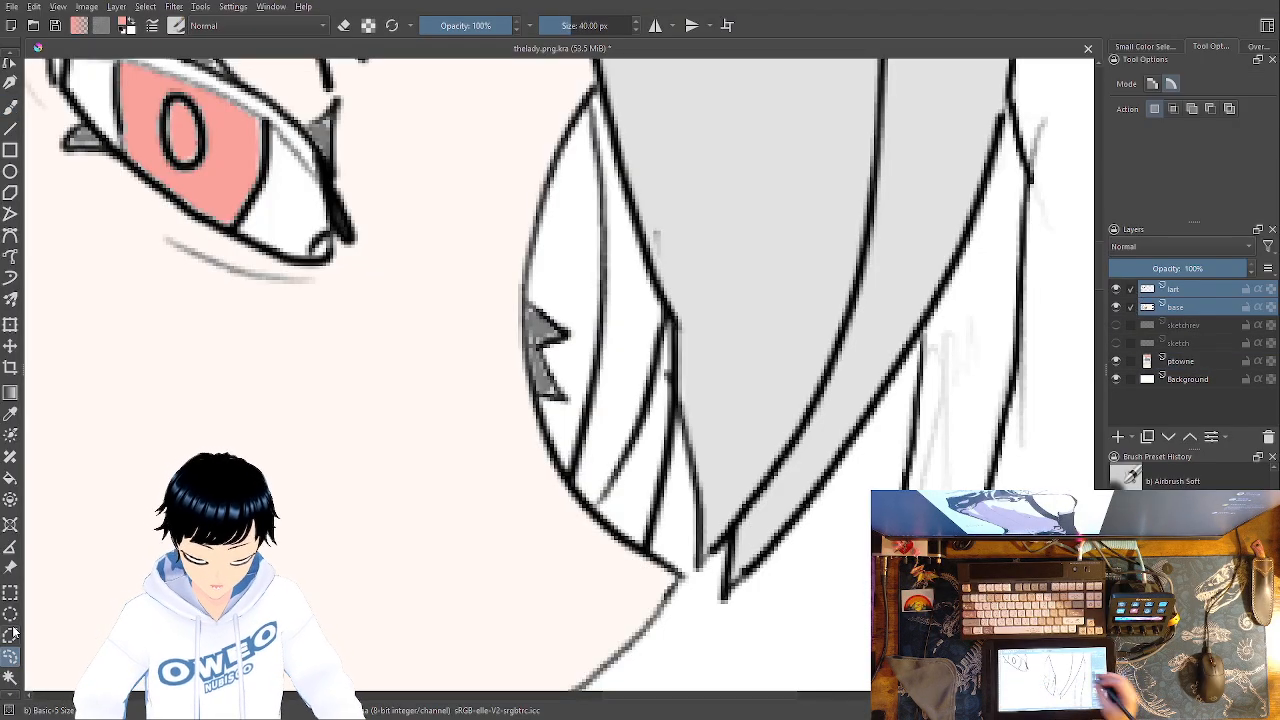
{"action": "key", "text": "ctrl+plus"}
{"action": "key", "text": "ctrl+plus"}
{"action": "key", "text": "ctrl+plus"}
{"action": "key", "text": "ctrl+plus"}
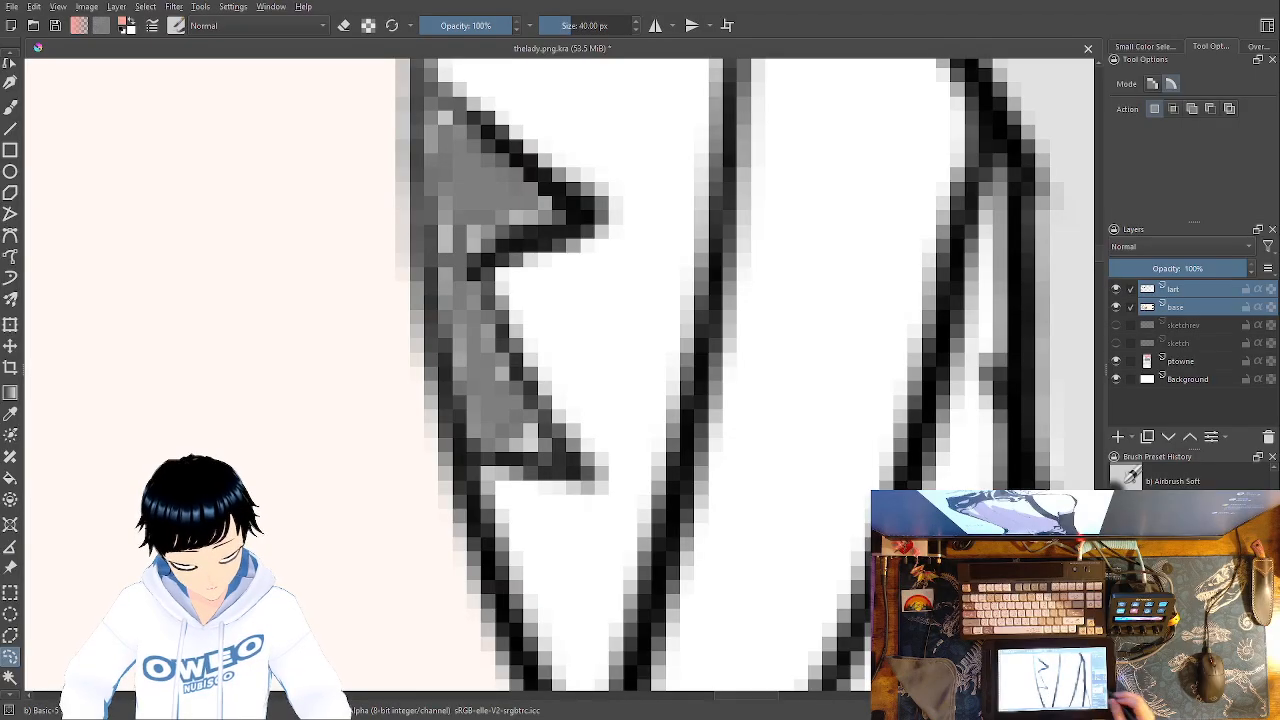
{"action": "left_click_drag", "start_coordinate": [645, 465], "coordinate": [659, 586]}
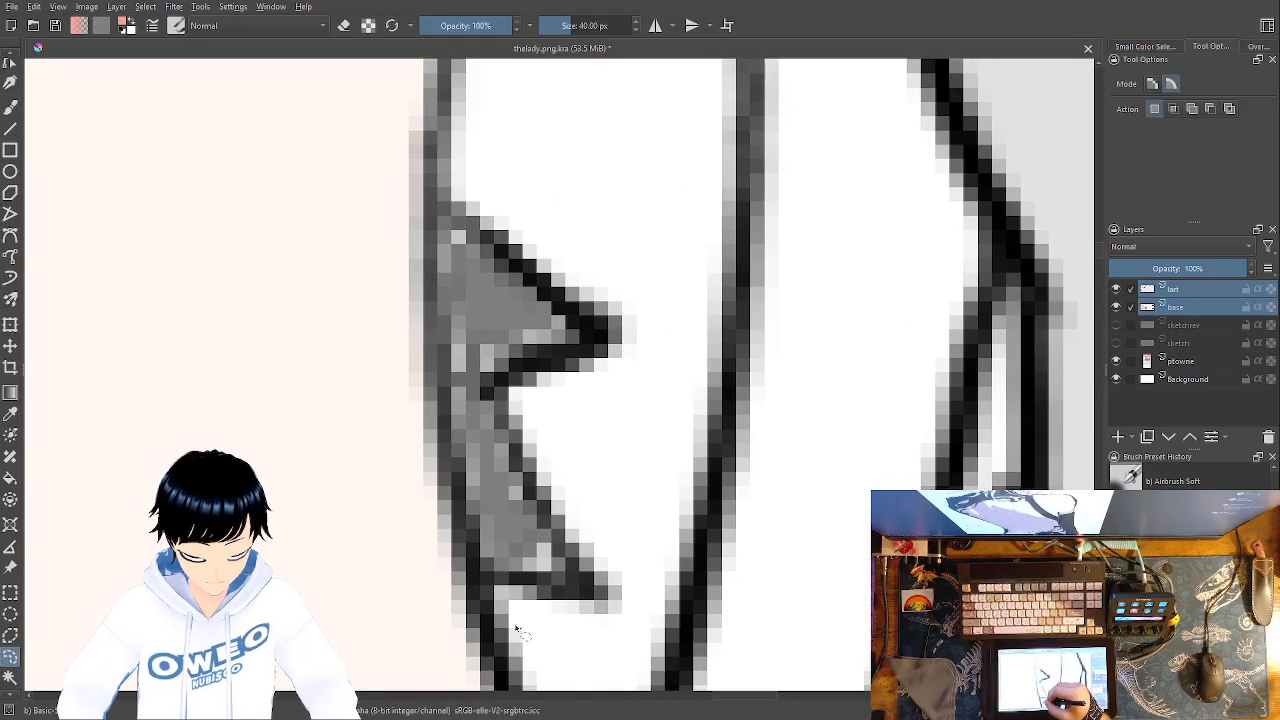
{"action": "mouse_move", "coordinate": [450, 365]}
{"action": "left_mouse_down"}
{"action": "mouse_move", "coordinate": [452, 172]}
{"action": "mouse_move", "coordinate": [513, 150]}
{"action": "mouse_move", "coordinate": [605, 223]}
{"action": "mouse_move", "coordinate": [644, 366]}
{"action": "mouse_move", "coordinate": [650, 480]}
{"action": "left_mouse_up"}
{"action": "left_click_drag", "start_coordinate": [615, 640], "coordinate": [528, 636]}
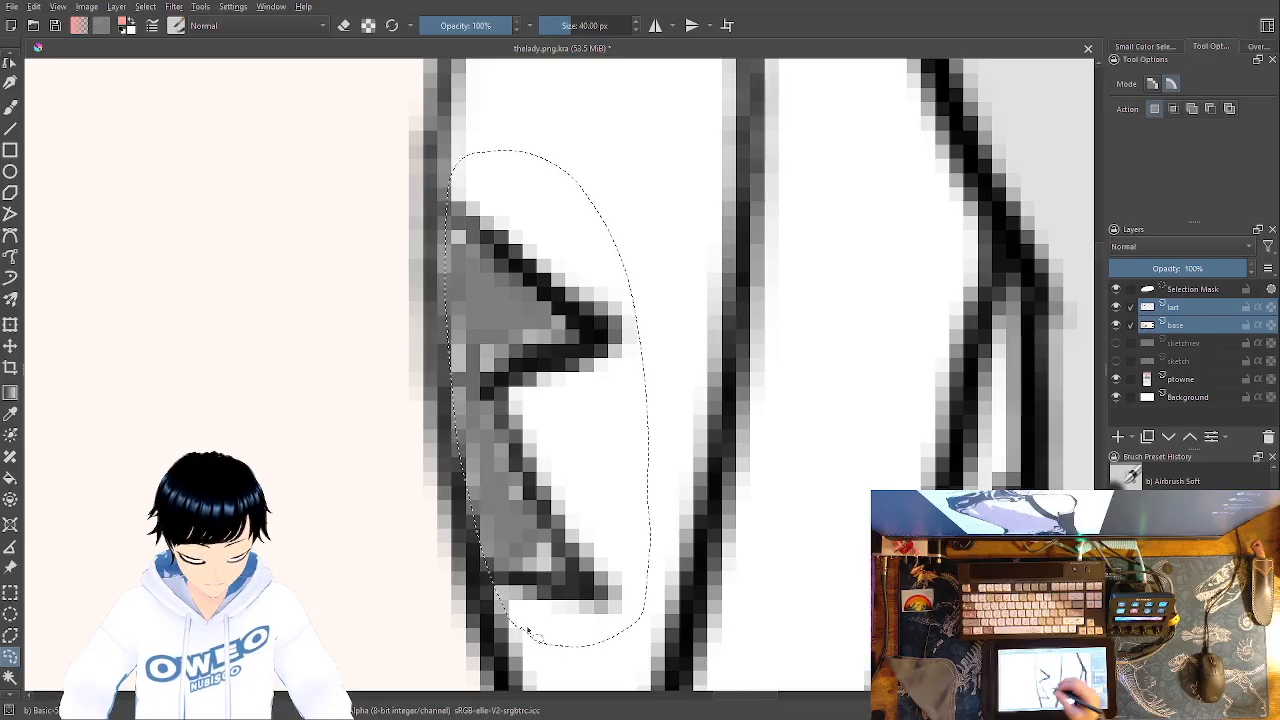
Transform the selected lashes by moving them up the far eye and tilting them along its contour, and clear the selection
{"action": "key", "text": "ctrl+t"}
{"action": "left_click_drag", "start_coordinate": [795, 386], "coordinate": [818, 425]}
{"action": "key", "text": "minus"}
{"action": "key", "text": "minus"}
{"action": "key", "text": "minus"}
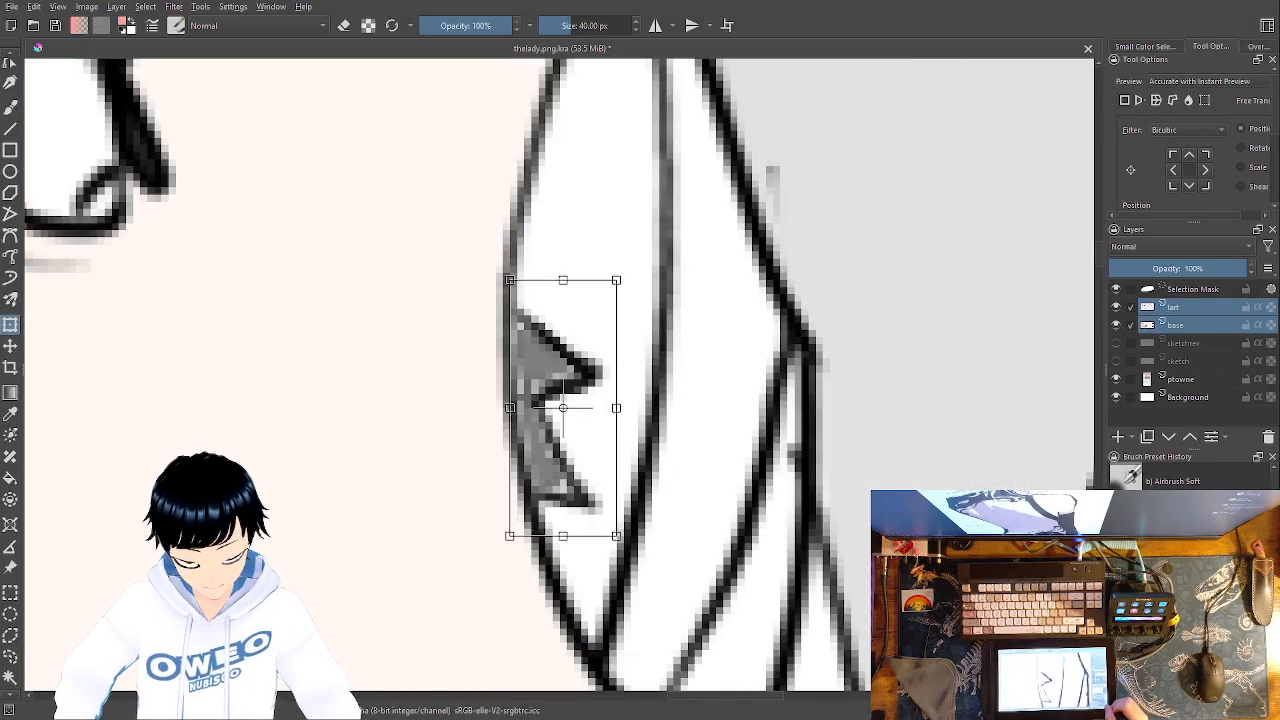
{"action": "left_click_drag", "start_coordinate": [553, 340], "coordinate": [561, 284]}
{"action": "left_click_drag", "start_coordinate": [566, 206], "coordinate": [596, 202]}
{"action": "left_click_drag", "start_coordinate": [567, 258], "coordinate": [589, 161]}
{"action": "left_click_drag", "start_coordinate": [574, 204], "coordinate": [620, 141]}
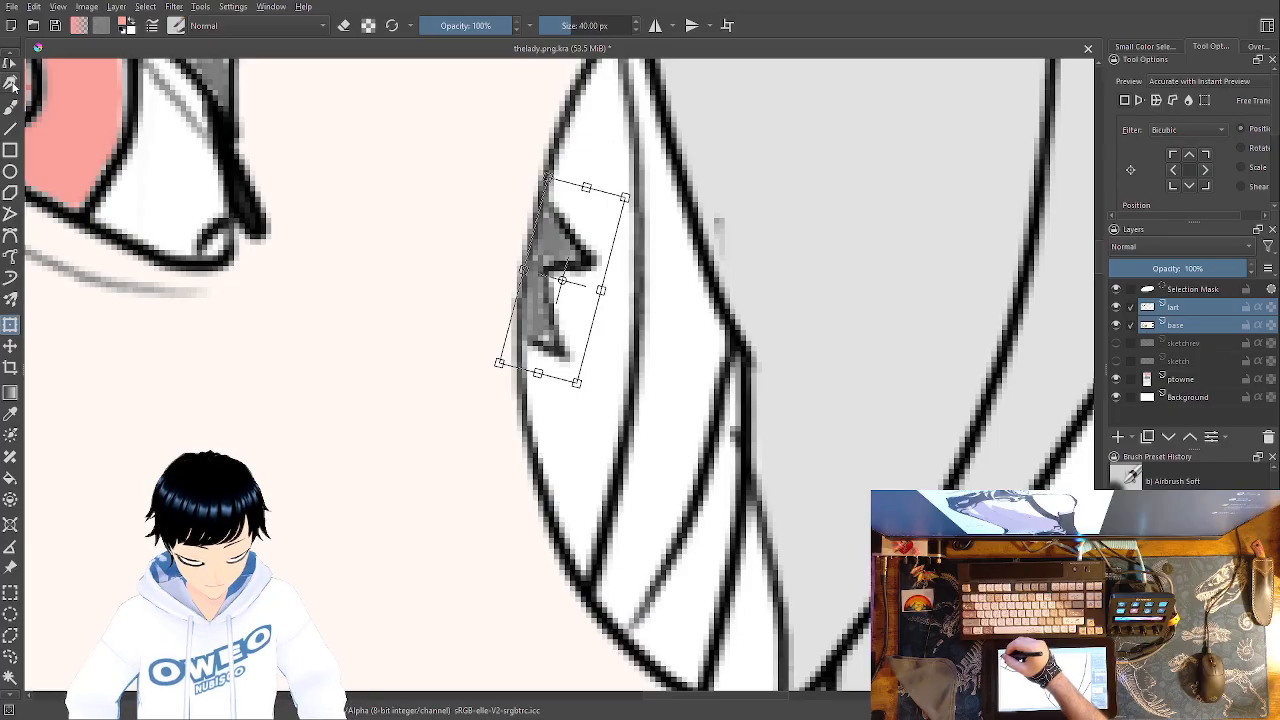
{"action": "key", "text": "b"}
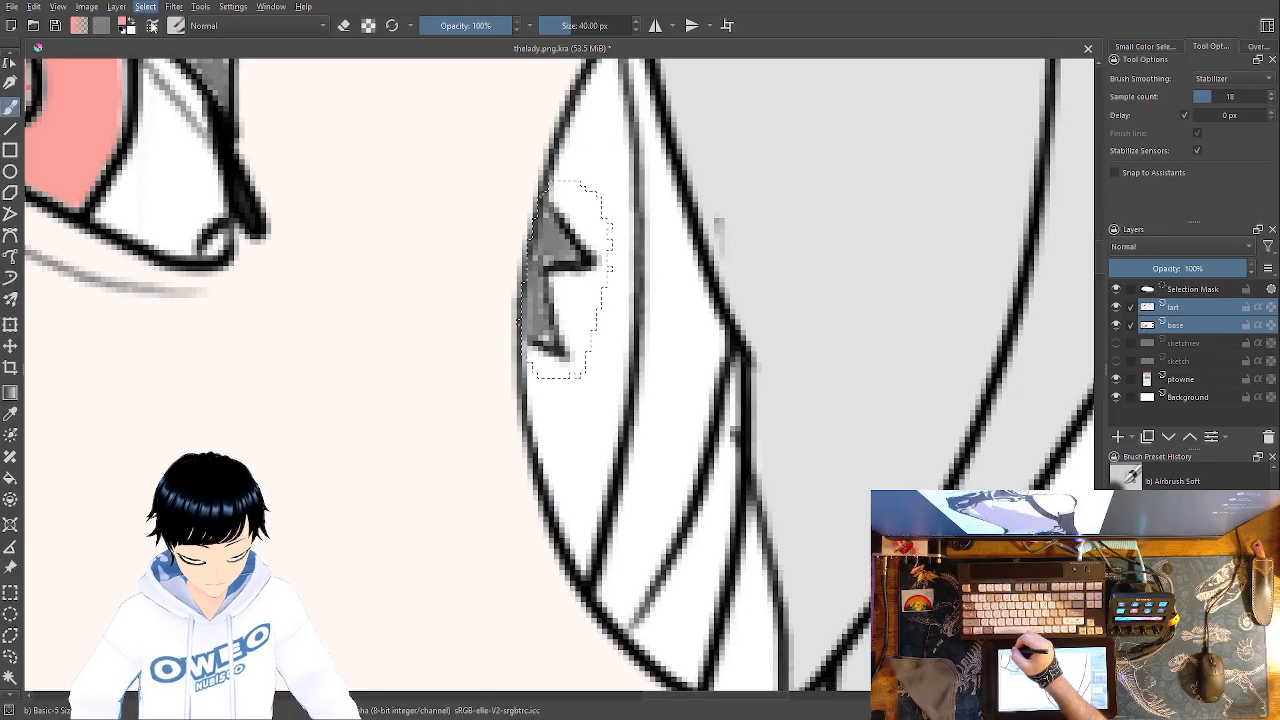
{"action": "key", "text": "ctrl+shift+a"}
{"action": "key", "text": "ctrl+minus"}
{"action": "key", "text": "ctrl+minus"}
{"action": "key", "text": "ctrl+minus"}
{"action": "key", "text": "ctrl+minus"}
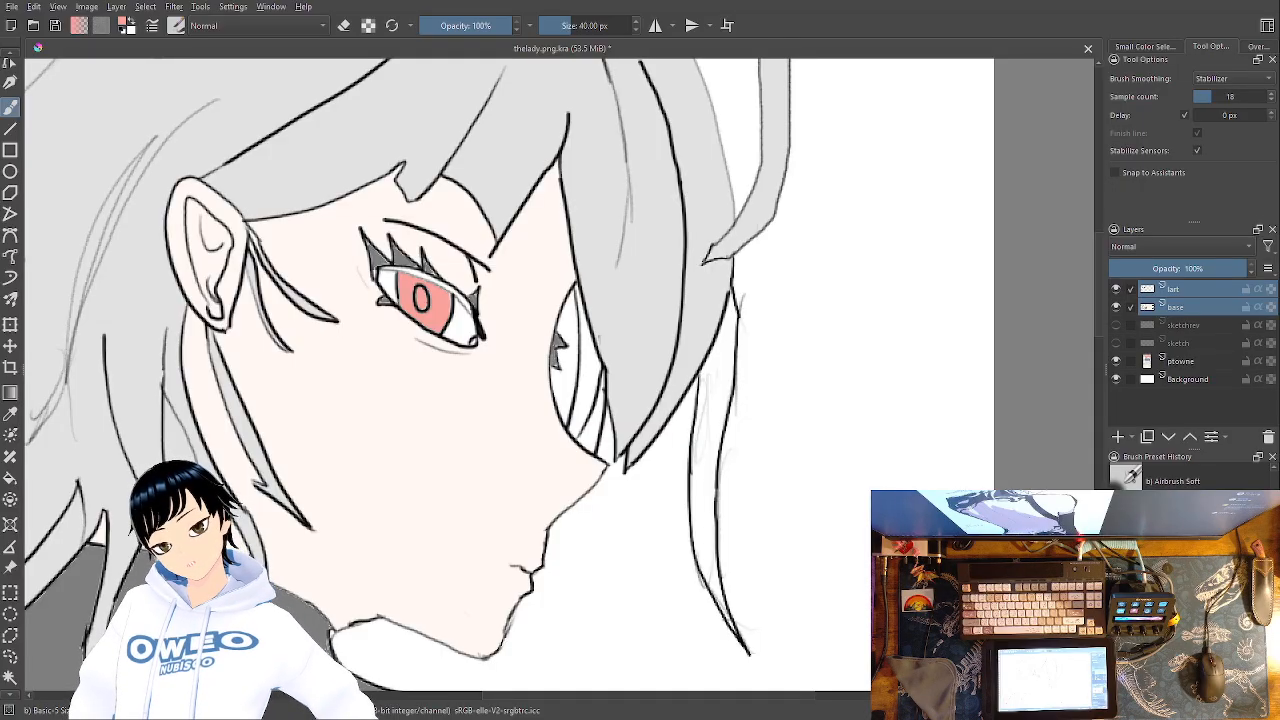
Select the hair strand directly beside the far eye on lart and fill it with the hair's light grey on base
{"action": "left_click", "coordinate": [1150, 296]}
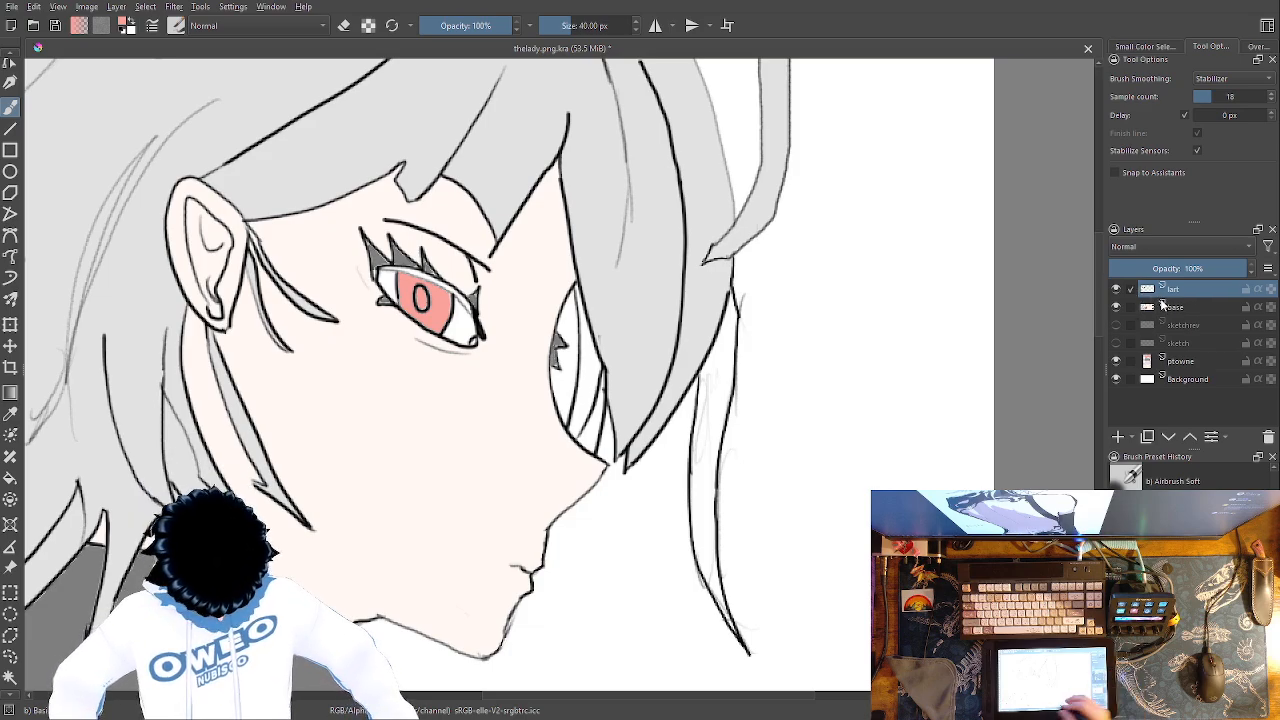
{"action": "key", "text": "ctrl+w"}
{"action": "left_click", "coordinate": [592, 390]}
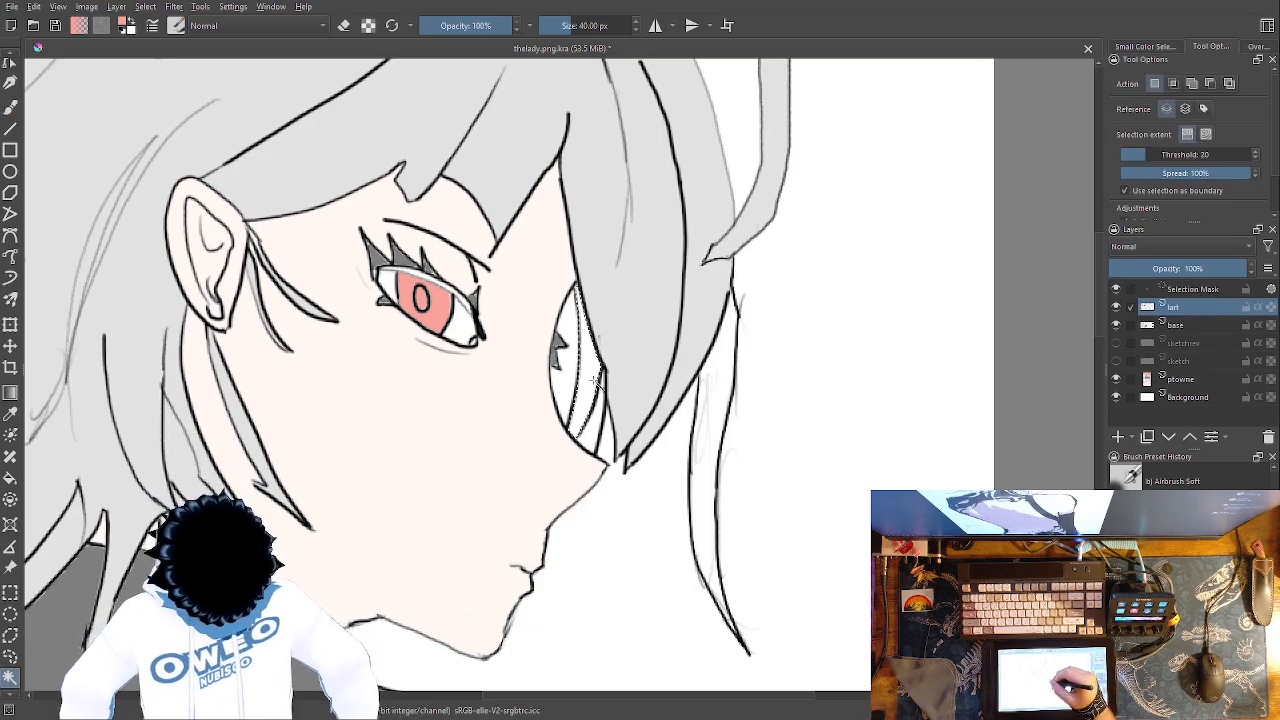
{"action": "left_click", "coordinate": [1195, 326]}
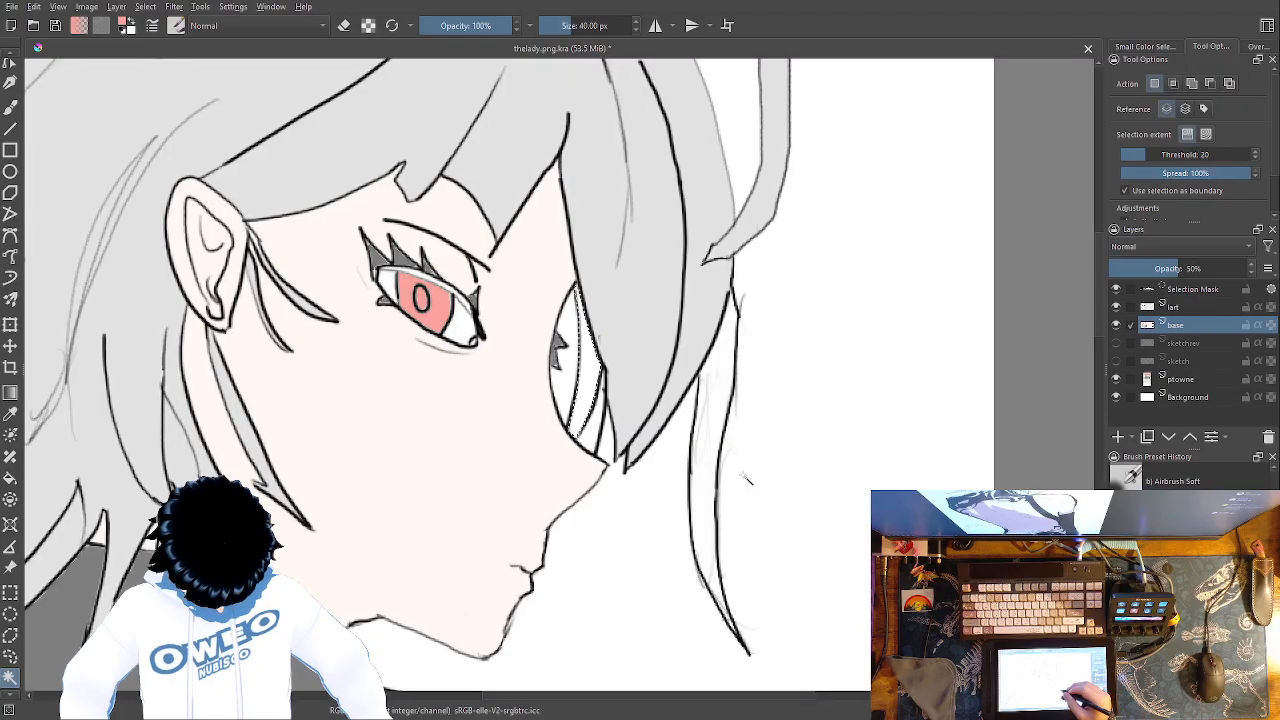
{"action": "left_click", "coordinate": [10, 478]}
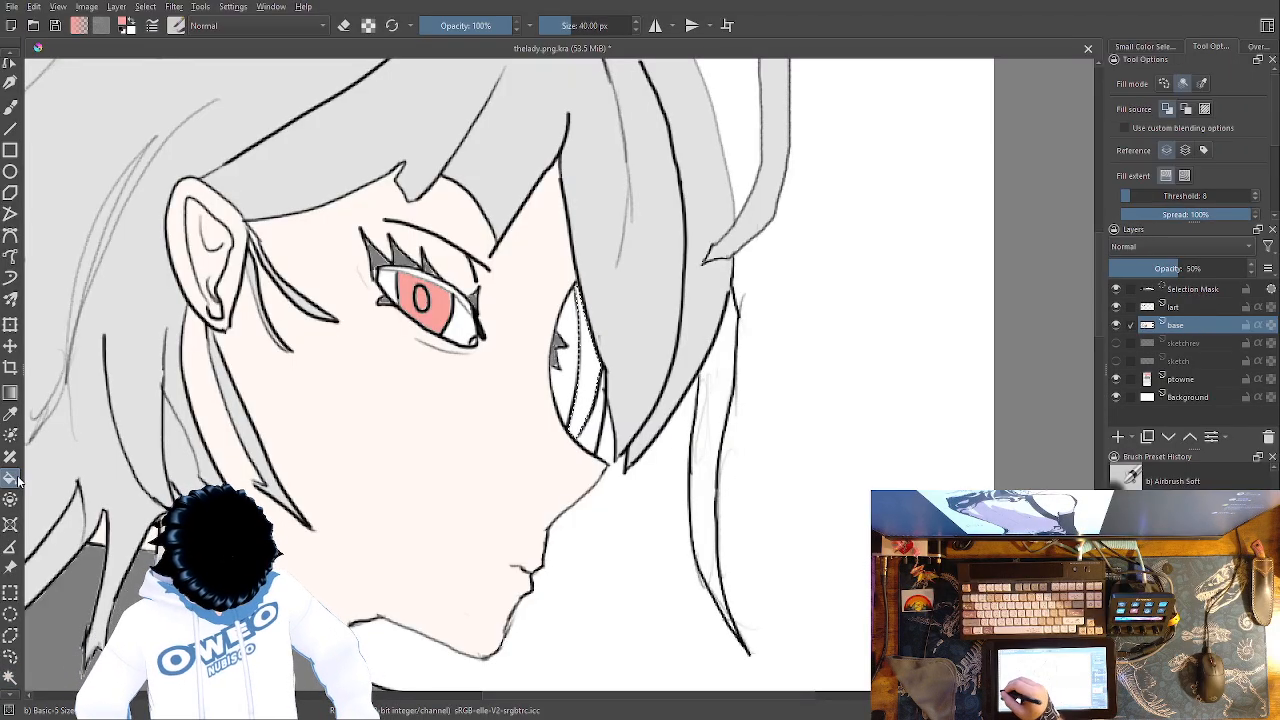
{"action": "right_click", "coordinate": [566, 510]}
{"action": "left_click", "coordinate": [632, 478]}
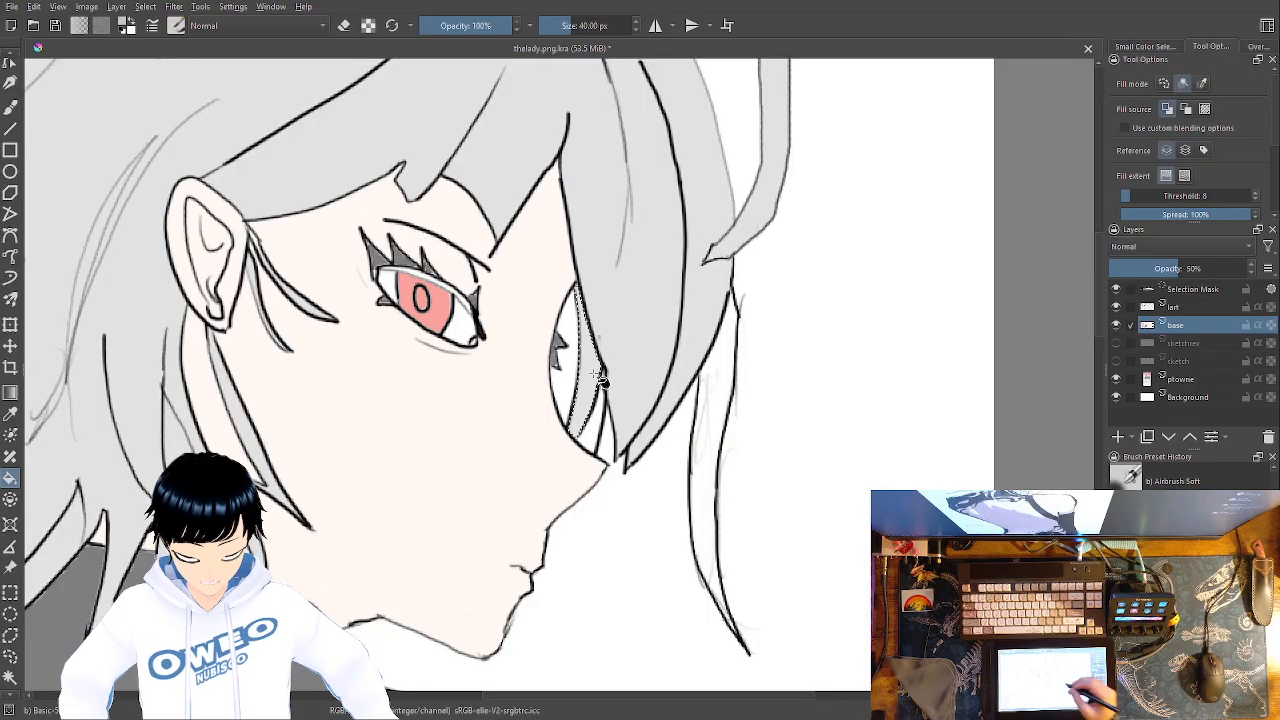
Select the narrow hair strand between the filled one and the bangs on lart, and fill it light grey on base
{"action": "left_click", "coordinate": [9, 675]}
{"action": "left_click", "coordinate": [601, 433]}
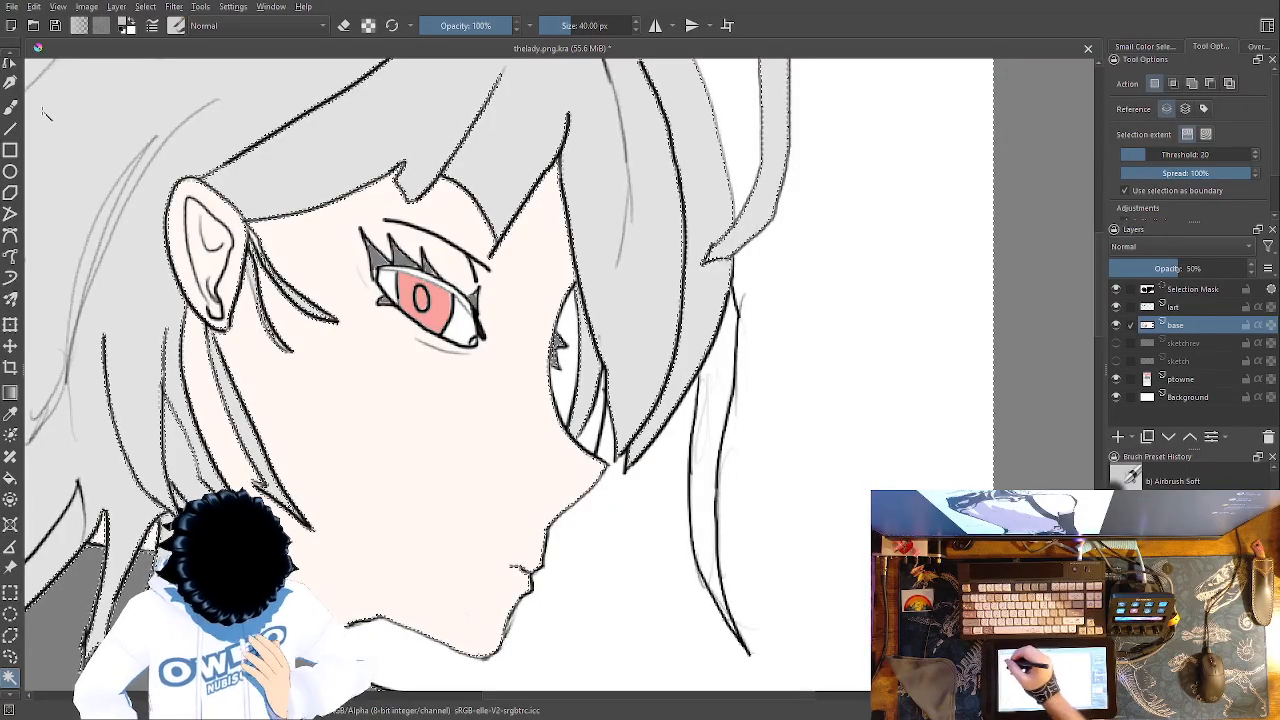
{"action": "left_click", "coordinate": [1180, 306]}
{"action": "left_click", "coordinate": [598, 433]}
{"action": "left_click", "coordinate": [1205, 325]}
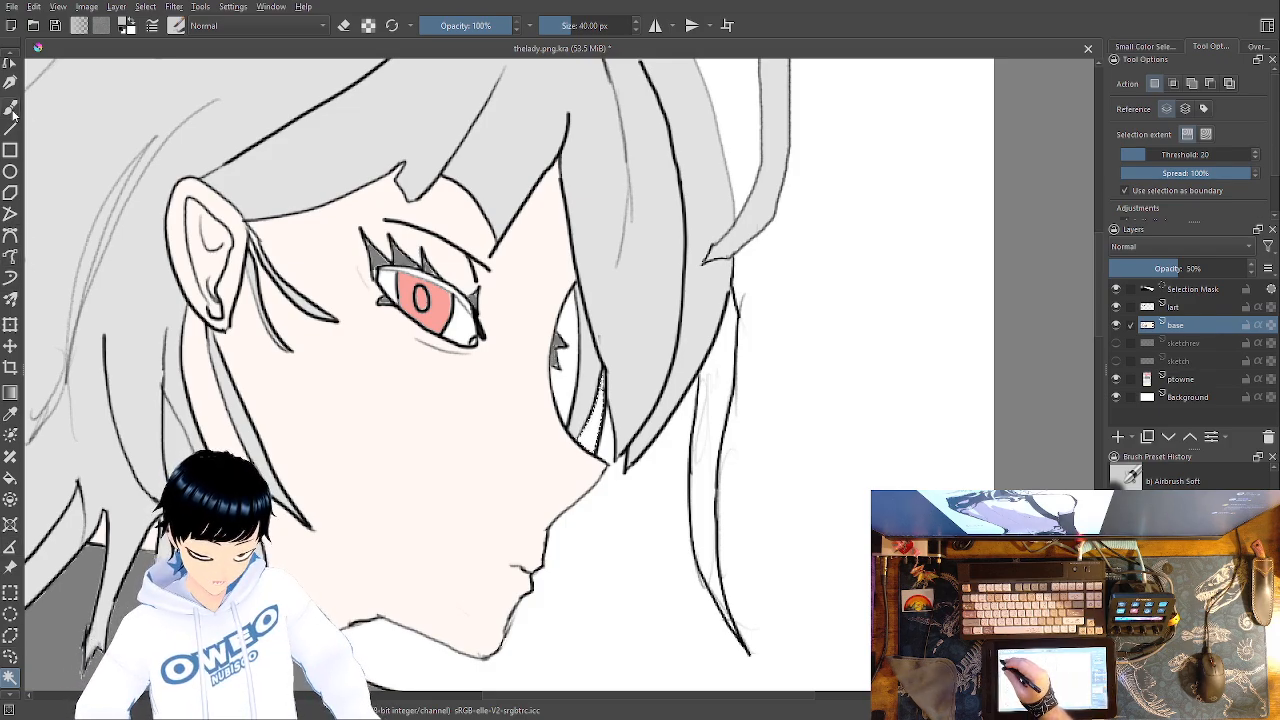
{"action": "left_click", "coordinate": [10, 478]}
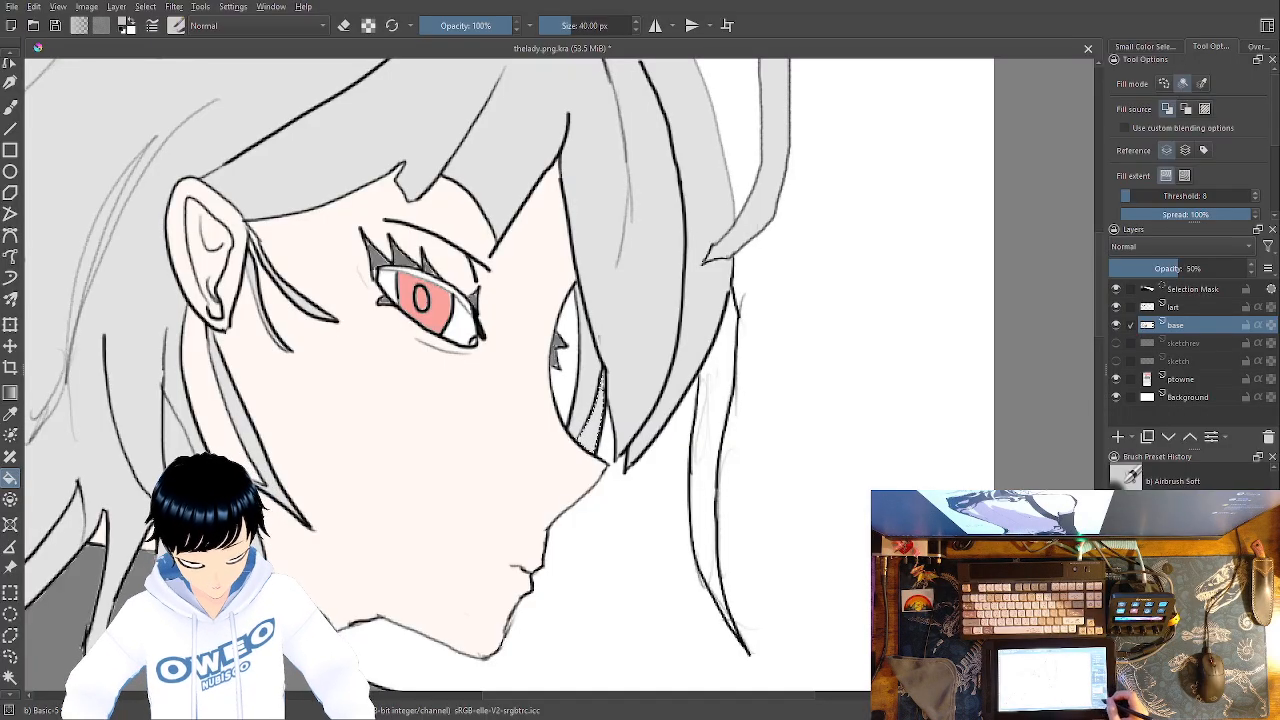
Select the long loose lock hanging in front of the face on lart and fill it with light grey on base
{"action": "left_click", "coordinate": [1186, 305]}
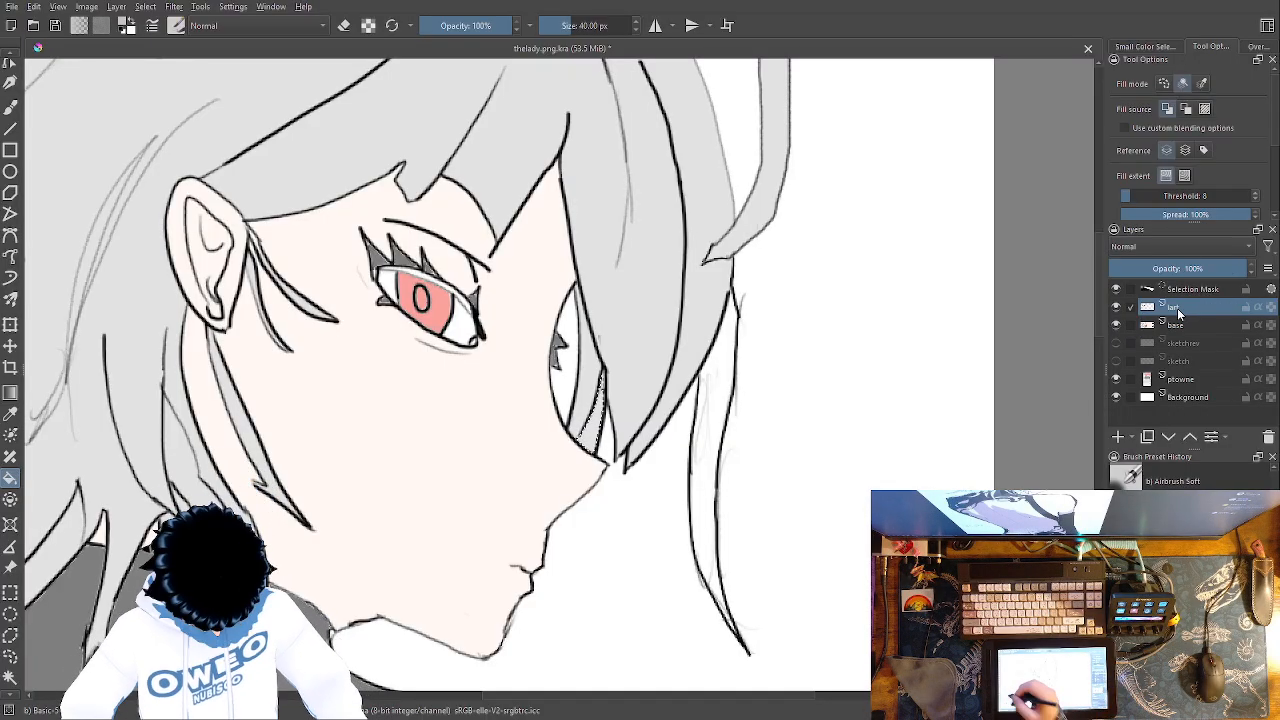
{"action": "left_click", "coordinate": [10, 677]}
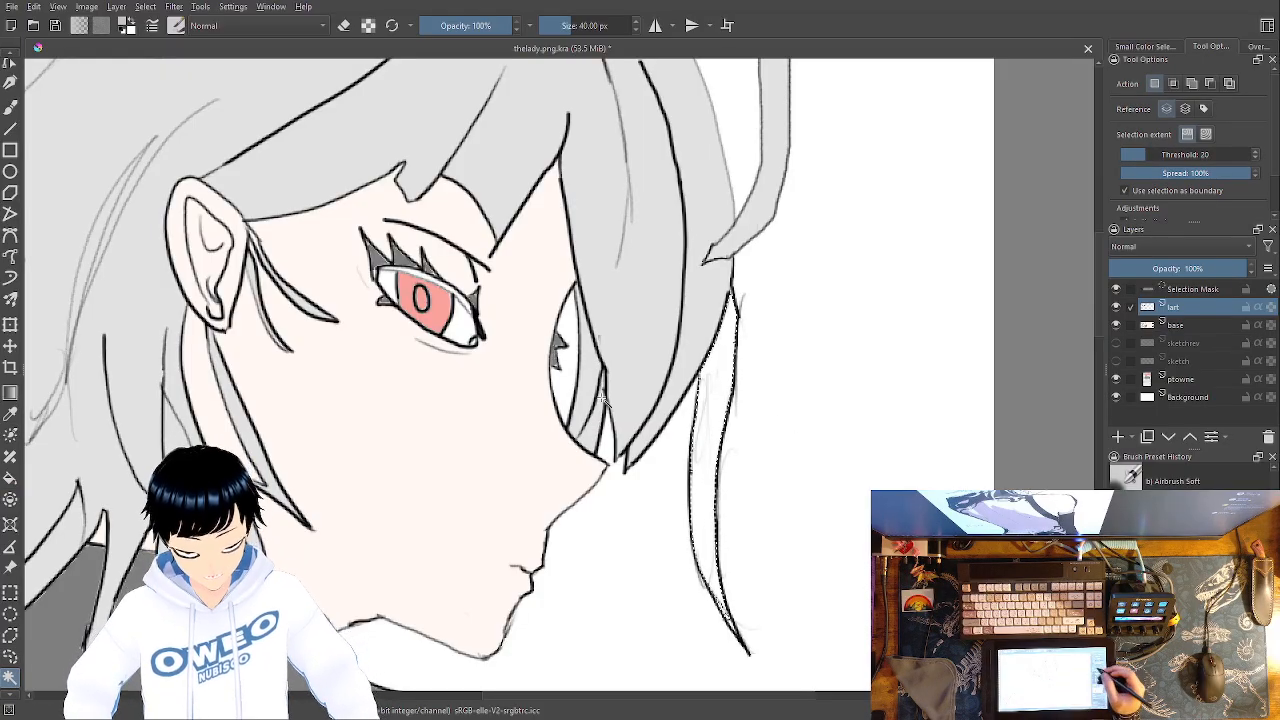
{"action": "left_click", "coordinate": [1190, 326]}
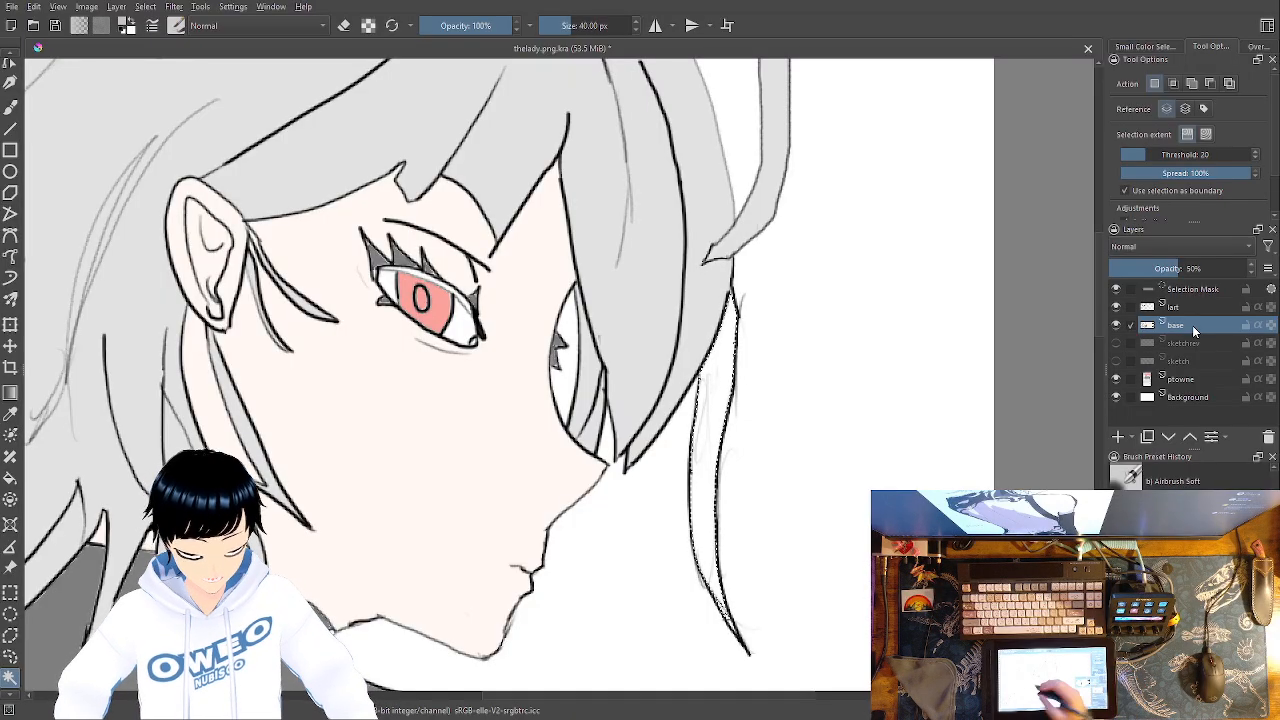
{"action": "left_click", "coordinate": [11, 104]}
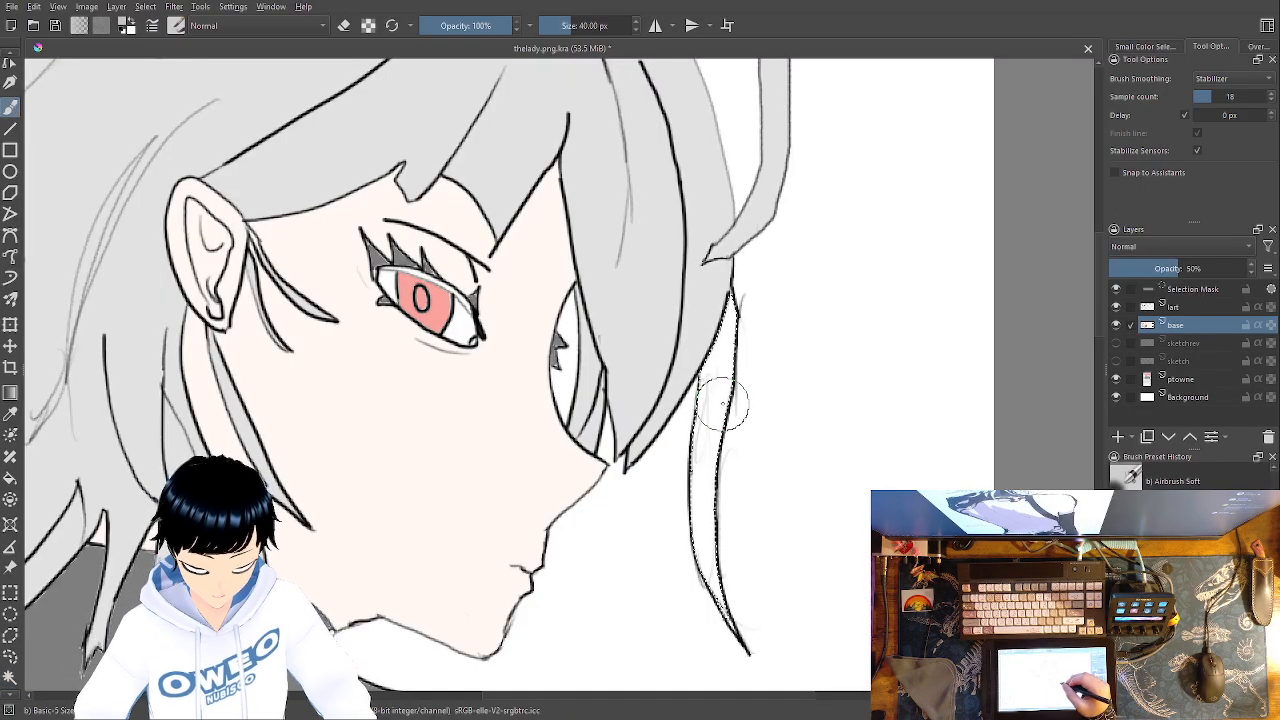
{"action": "left_click", "coordinate": [10, 677]}
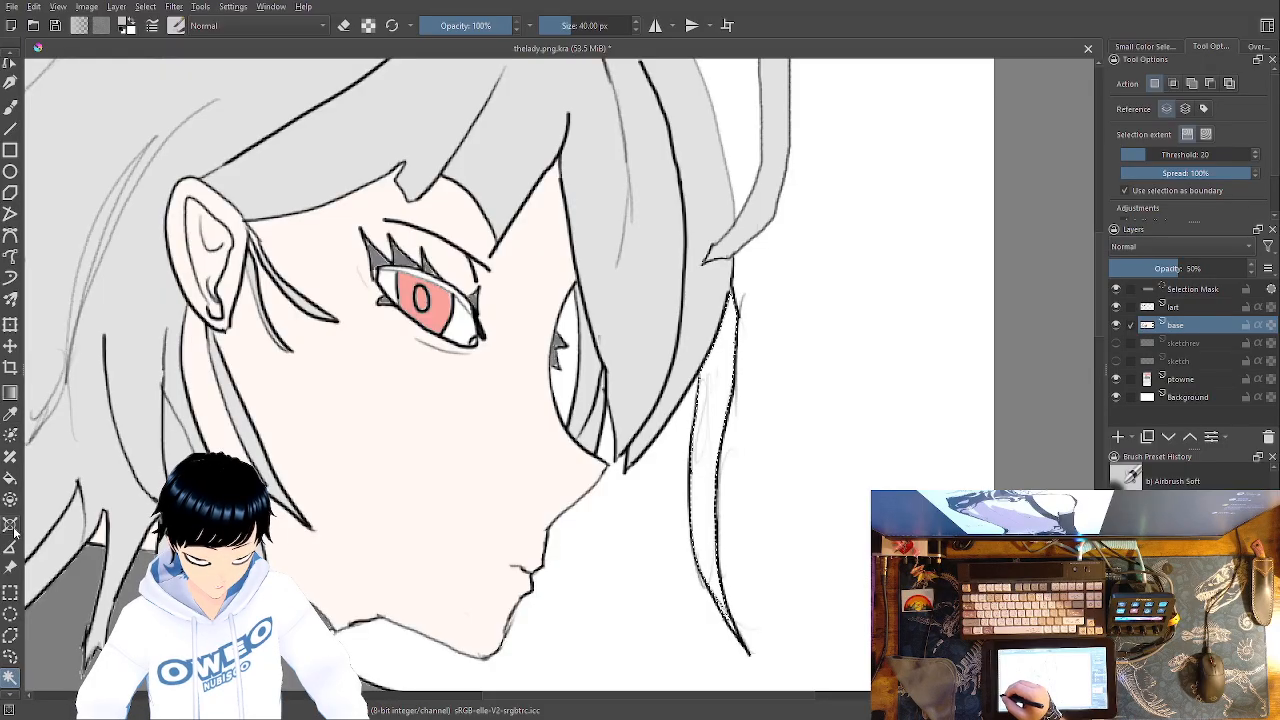
{"action": "left_click", "coordinate": [11, 478]}
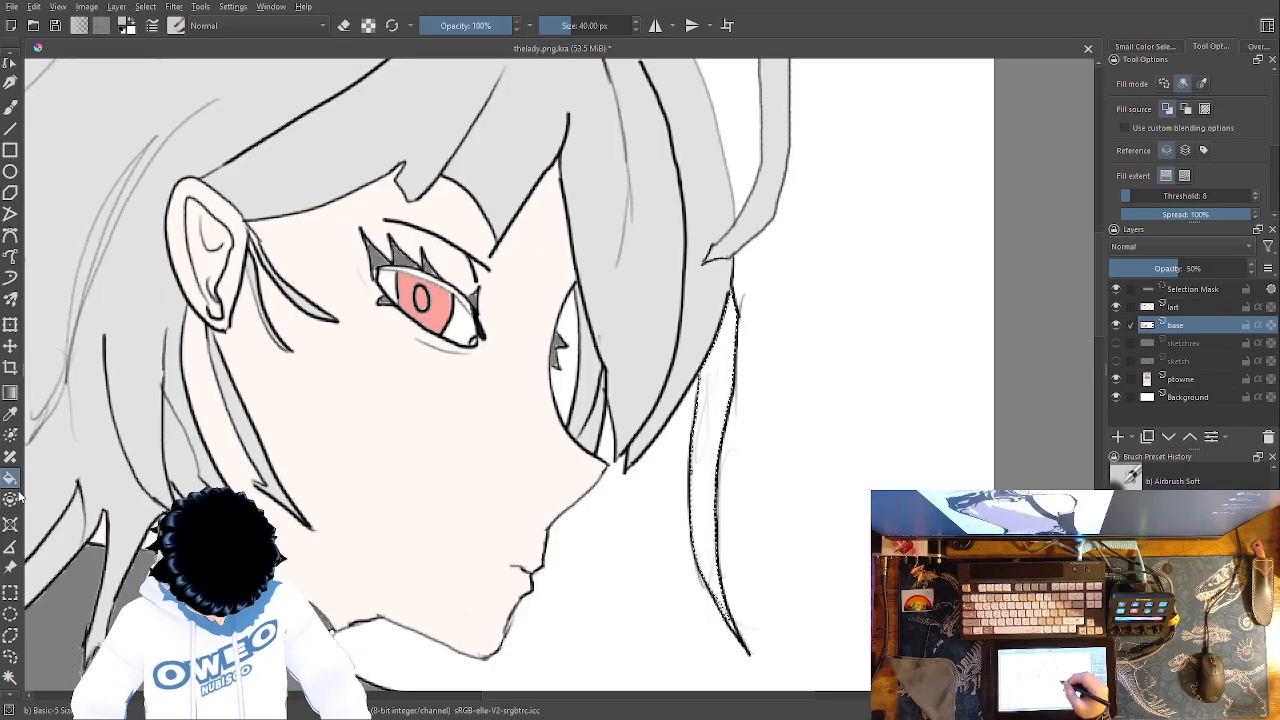
{"action": "left_click", "coordinate": [726, 428]}
{"action": "left_click", "coordinate": [1190, 311]}
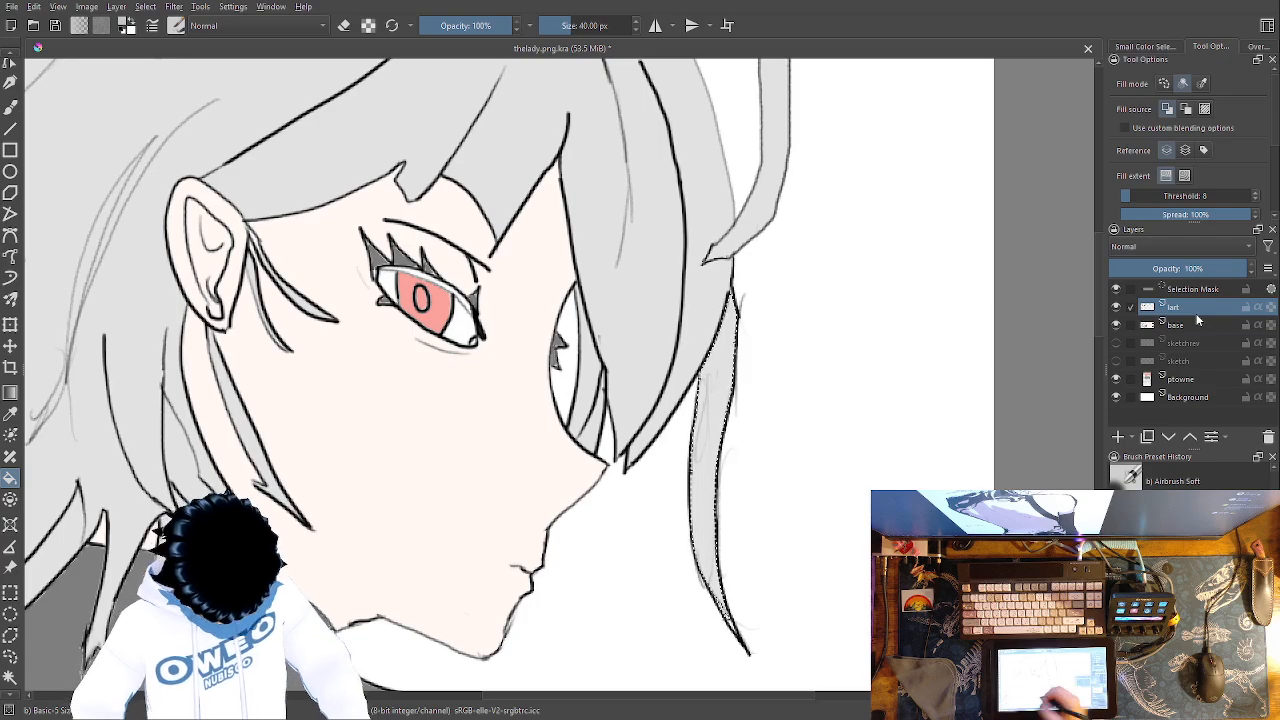
Hide the lart layer and clear the selection around the loose lock
{"action": "key", "text": "ctrl+minus"}
{"action": "key", "text": "ctrl+minus"}
{"action": "key", "text": "ctrl+minus"}
{"action": "key", "text": "ctrl+minus"}
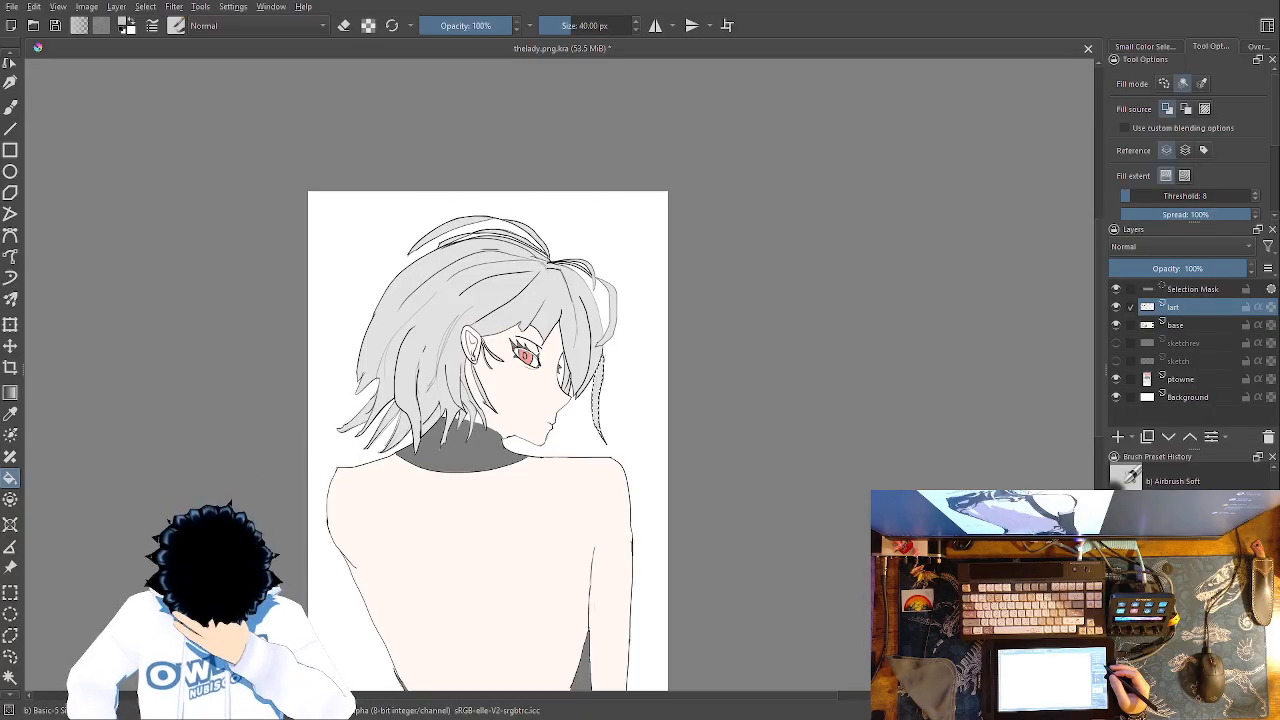
{"action": "left_click", "coordinate": [1117, 307]}
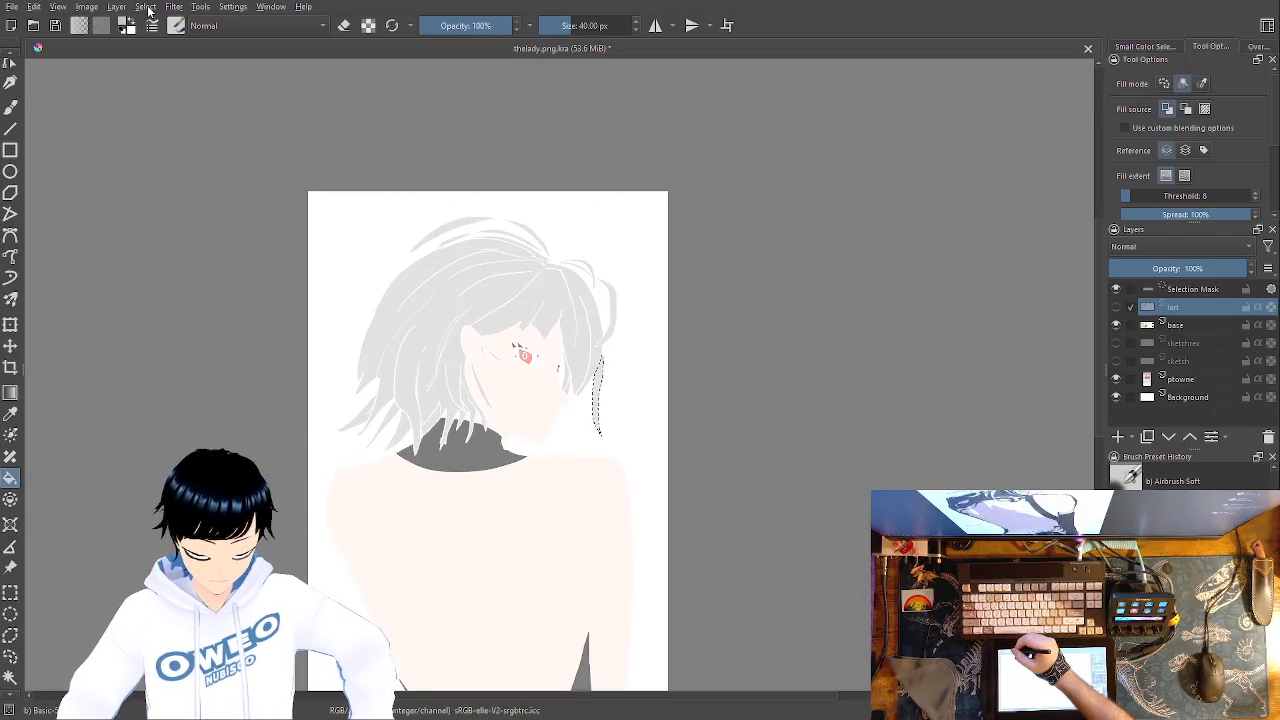
{"action": "key", "text": "ctrl+shift+a"}
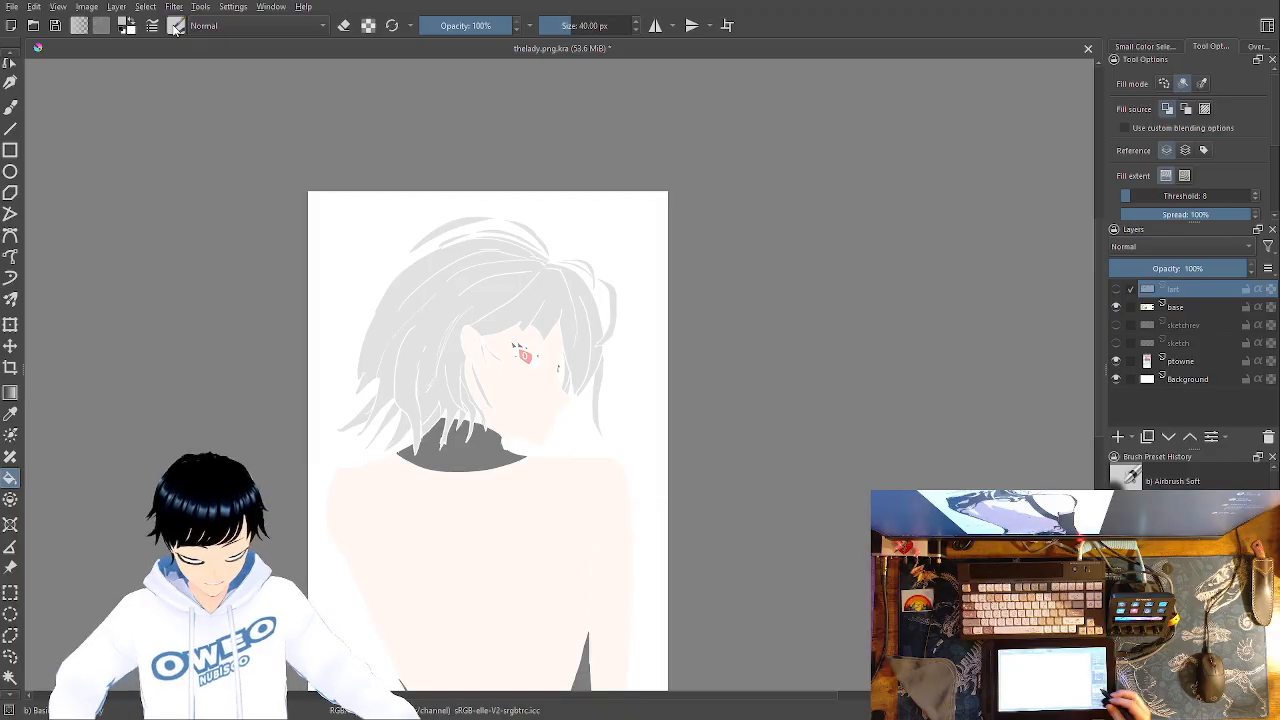
Examine the flat base colours of the figure without the line art, and show the lart layer again
{"action": "key", "text": "ctrl+minus"}
{"action": "key", "text": "ctrl+minus"}
{"action": "key", "text": "ctrl+minus"}
{"action": "key", "text": "ctrl+plus"}
{"action": "key", "text": "ctrl+plus"}
{"action": "key", "text": "ctrl+plus"}
{"action": "key", "text": "ctrl+plus"}
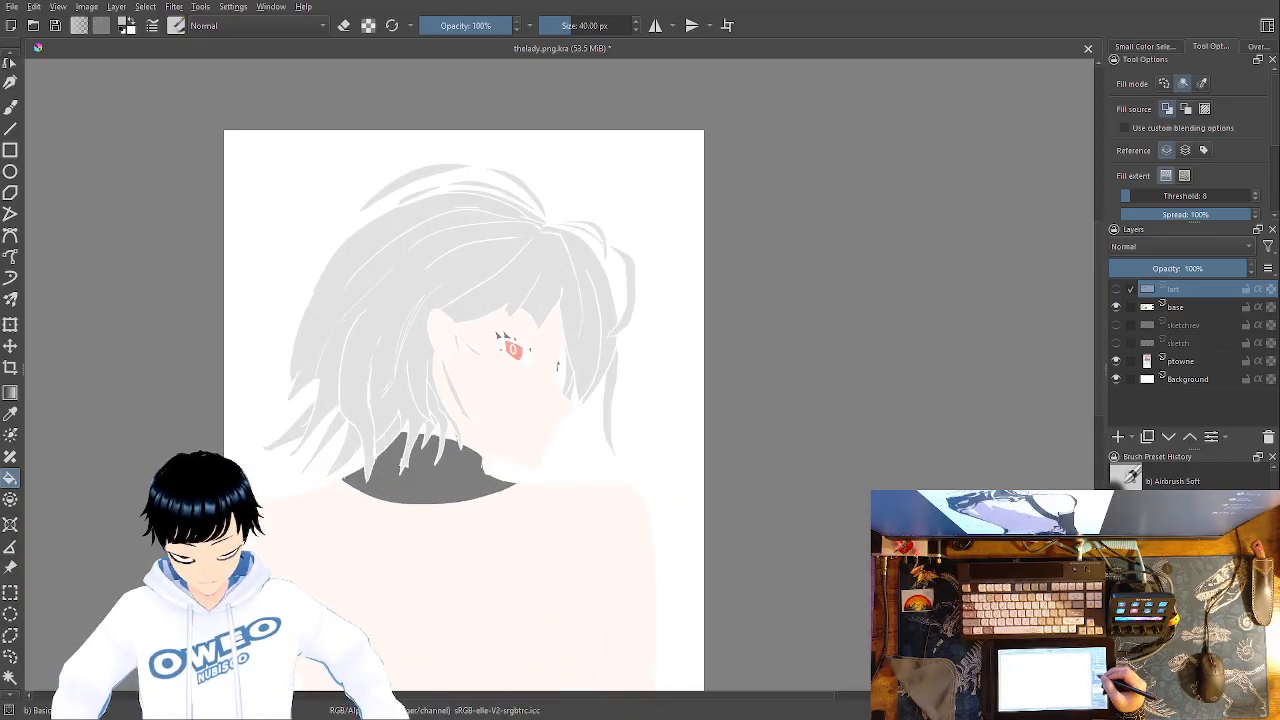
{"action": "left_click", "coordinate": [1116, 291]}
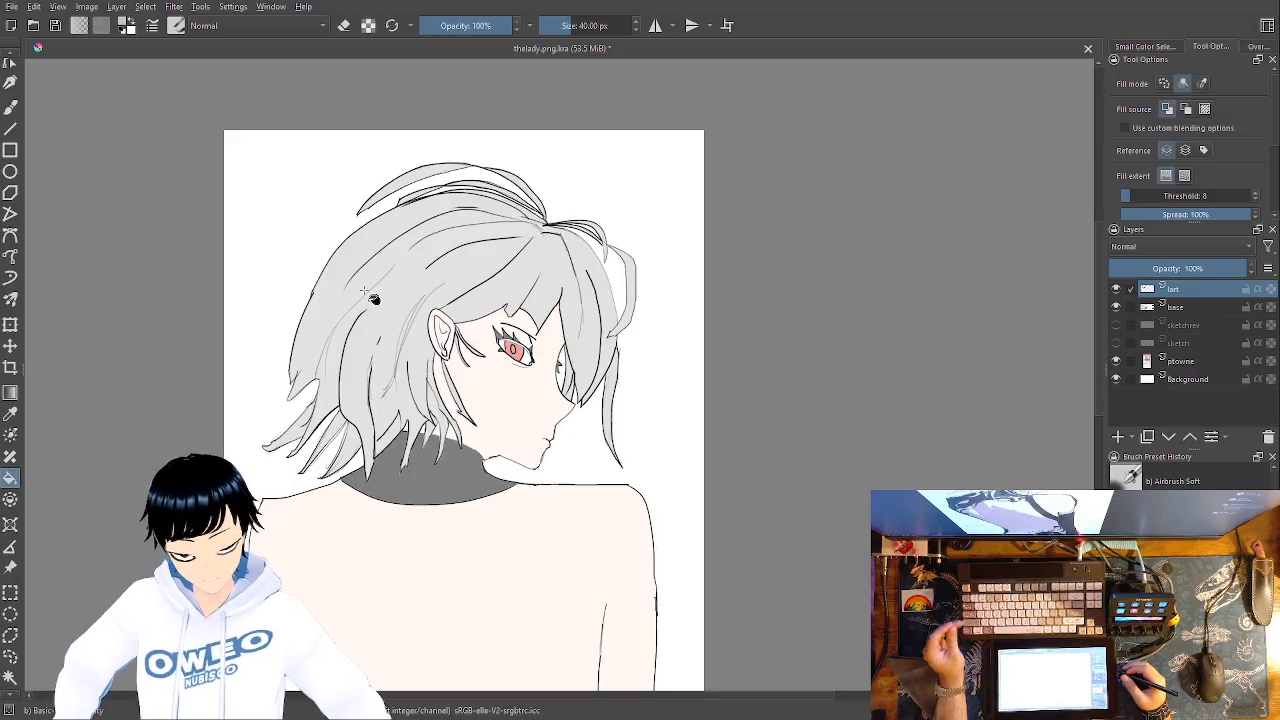
Add a new paint layer directly above base and name it shade
{"action": "left_click", "coordinate": [1181, 307]}
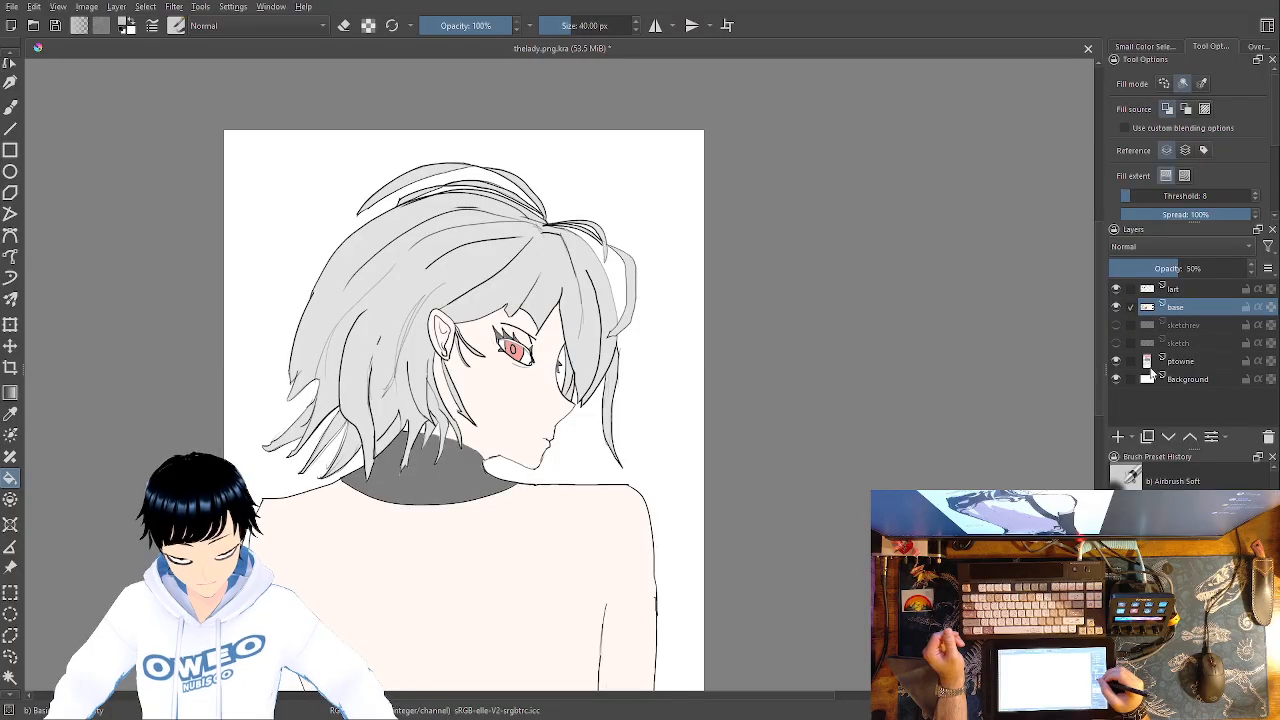
{"action": "left_click", "coordinate": [1118, 437]}
{"action": "mouse_move", "coordinate": [1206, 307]}
{"action": "left_mouse_down"}
{"action": "mouse_move", "coordinate": [1195, 338]}
{"action": "mouse_move", "coordinate": [1215, 311]}
{"action": "left_mouse_up"}
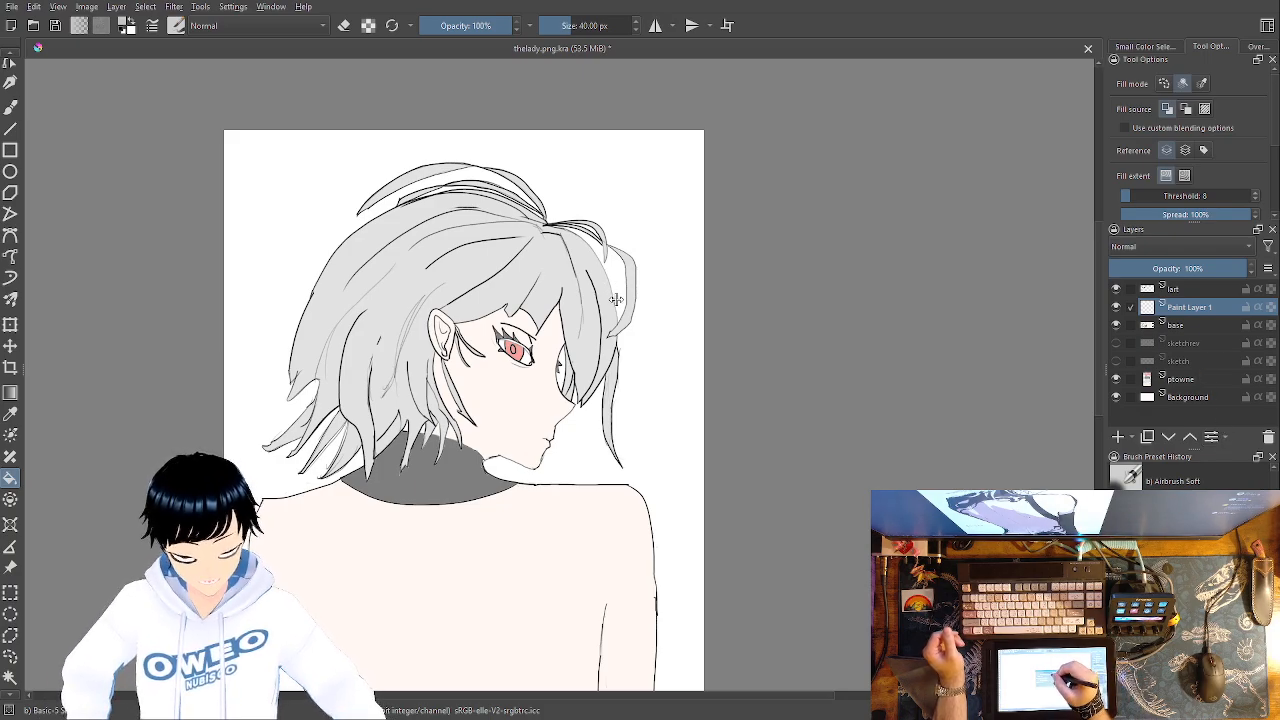
{"action": "left_click_drag", "start_coordinate": [562, 283], "coordinate": [481, 278]}
{"action": "type", "text": "shade"}
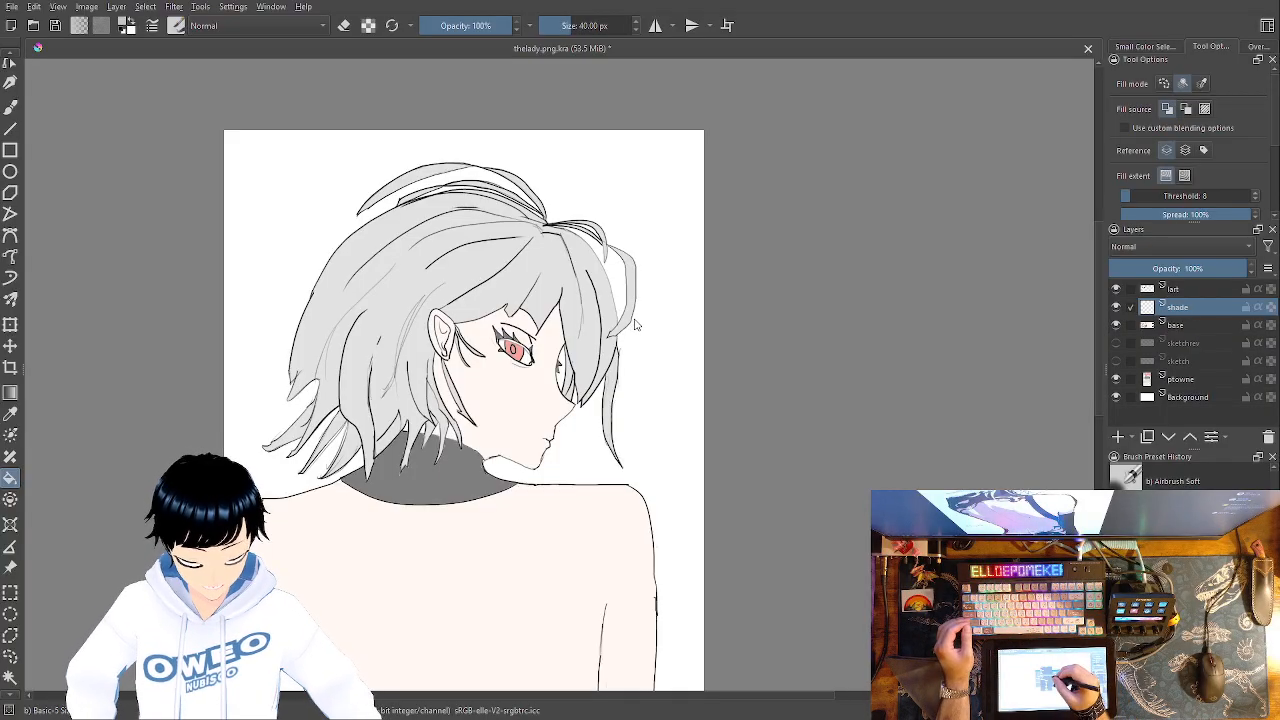
Set the shade layer's blending mode to Multiply and choose black from the recent colours as the foreground colour
{"action": "key", "text": "alt+shift+m"}
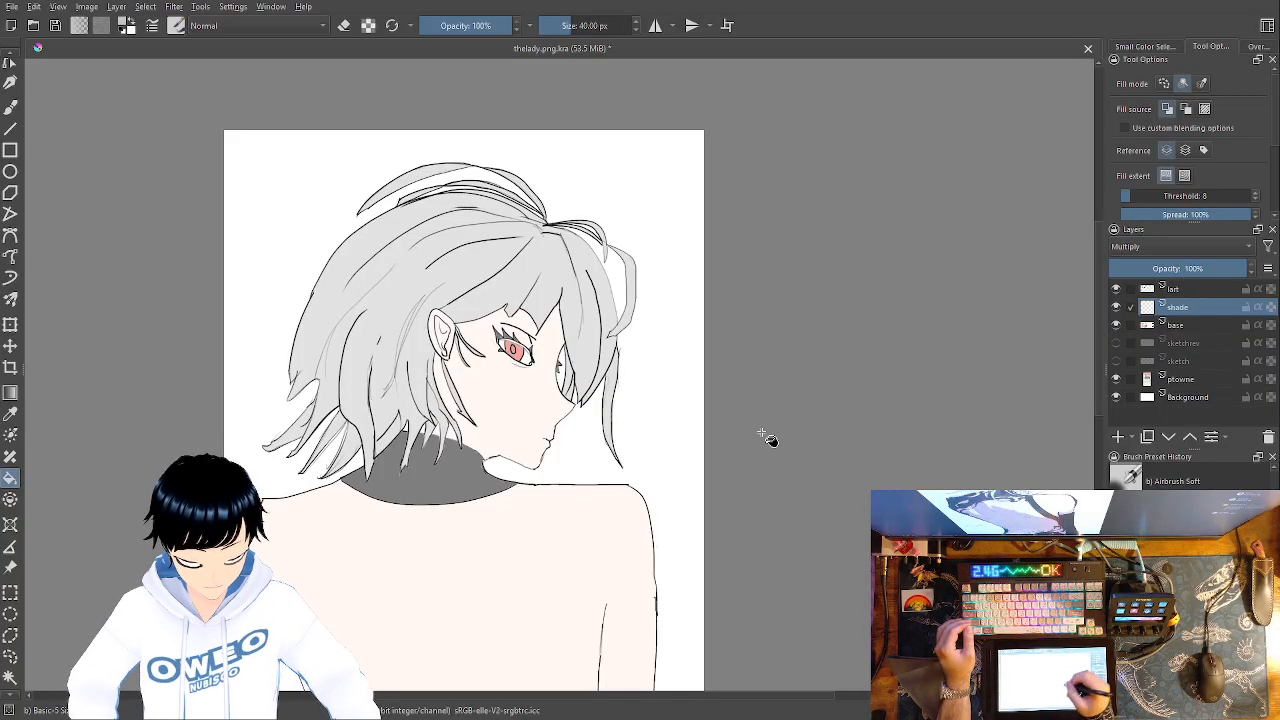
{"action": "right_click", "coordinate": [765, 478]}
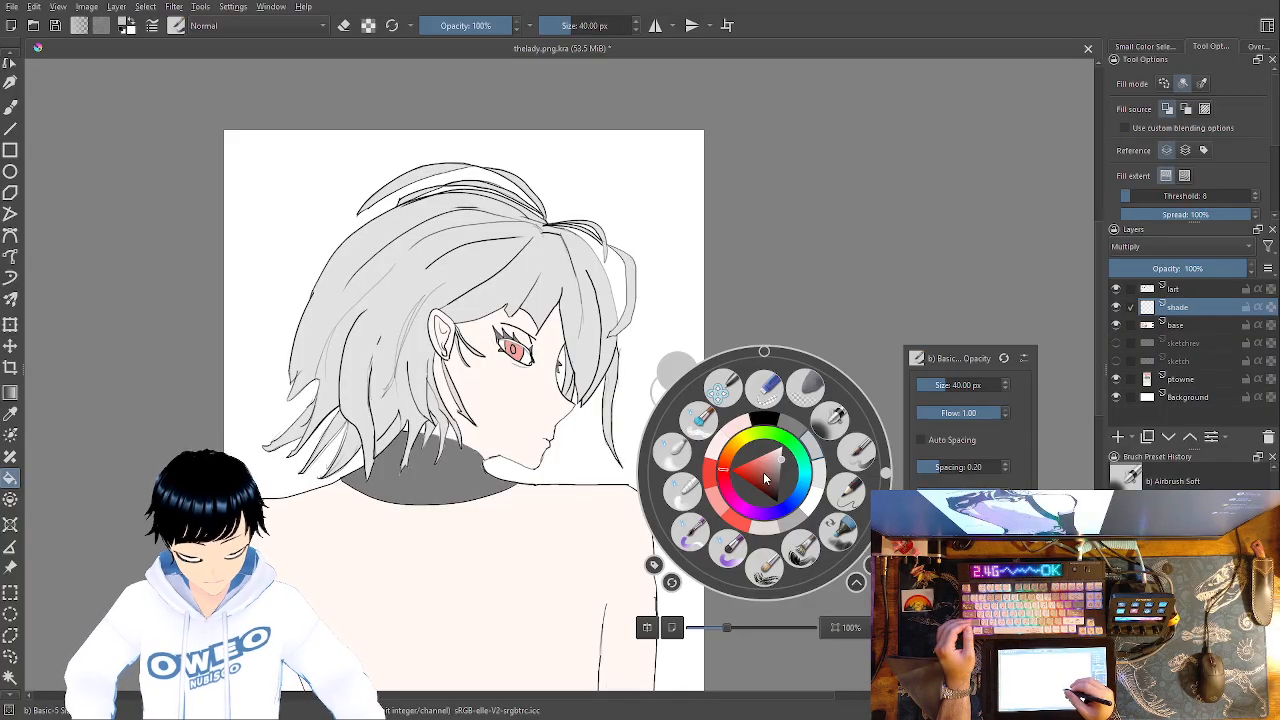
{"action": "left_click", "coordinate": [770, 421]}
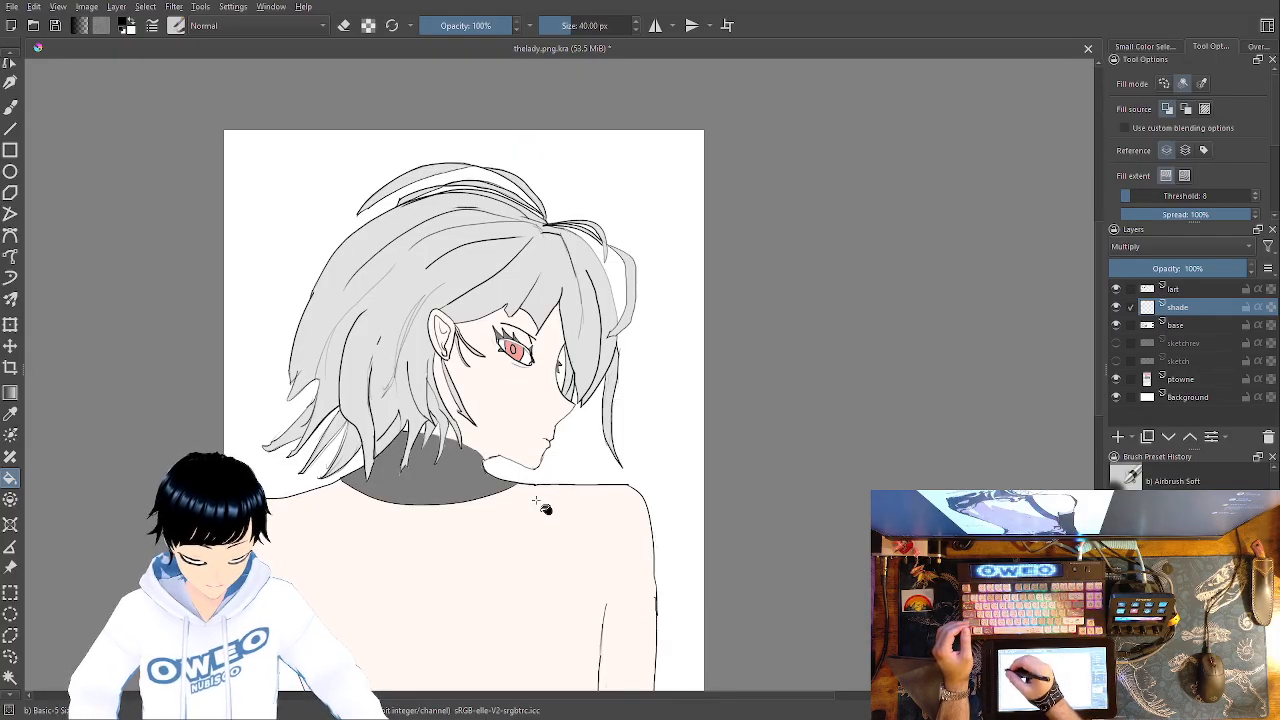
Select the empty background around the woman on lart, invert the selection to cover the figure, and make shade the active layer
{"action": "left_click", "coordinate": [10, 677]}
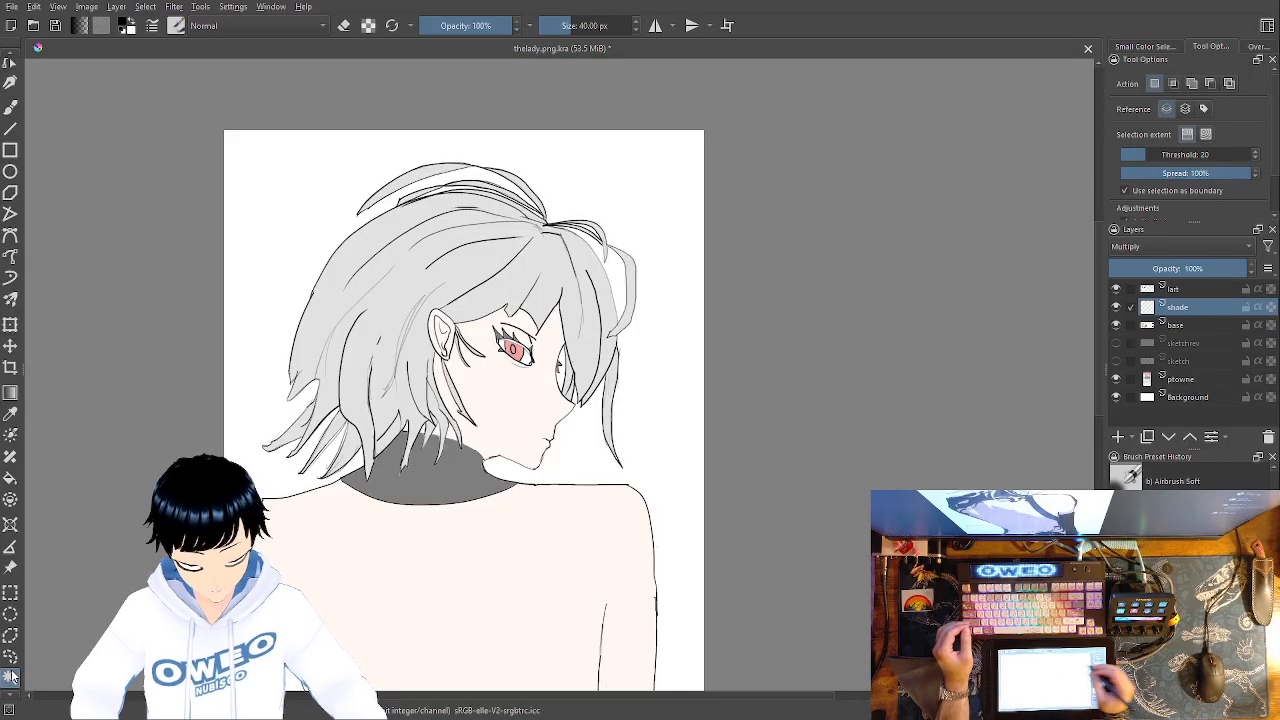
{"action": "left_click", "coordinate": [1186, 293]}
{"action": "left_click", "coordinate": [673, 385]}
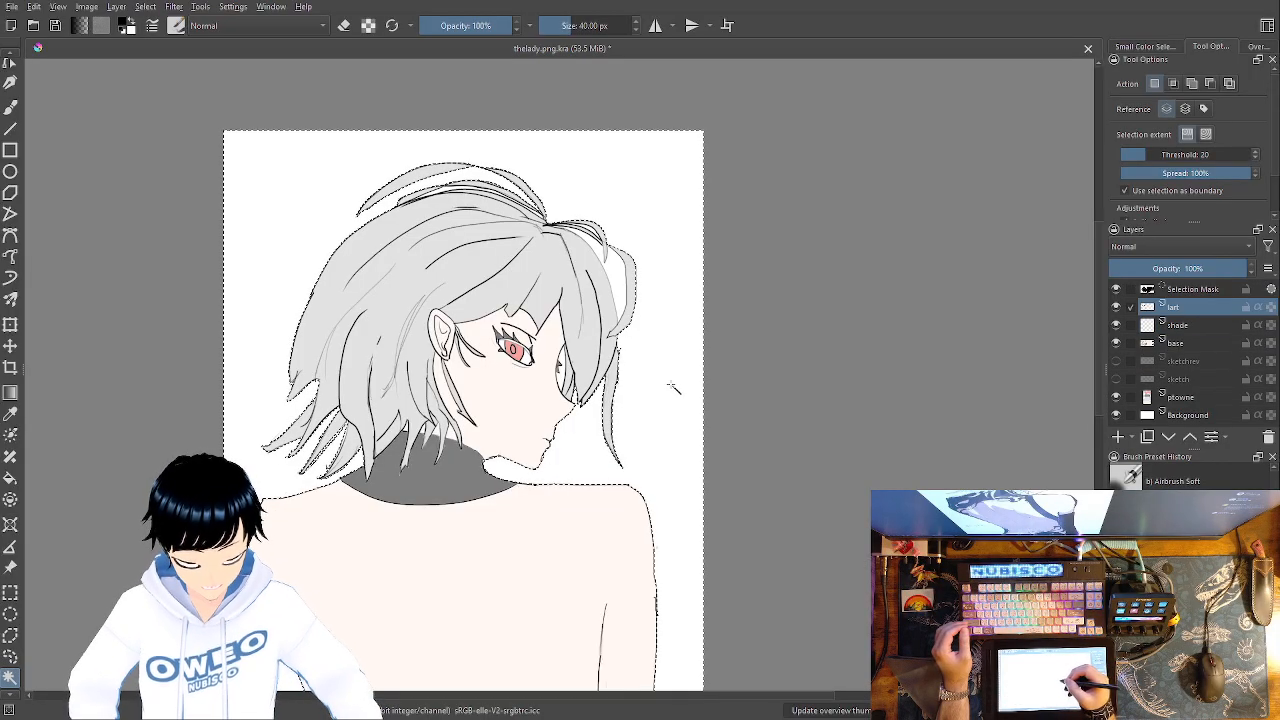
{"action": "left_click_drag", "start_coordinate": [695, 387], "coordinate": [707, 378]}
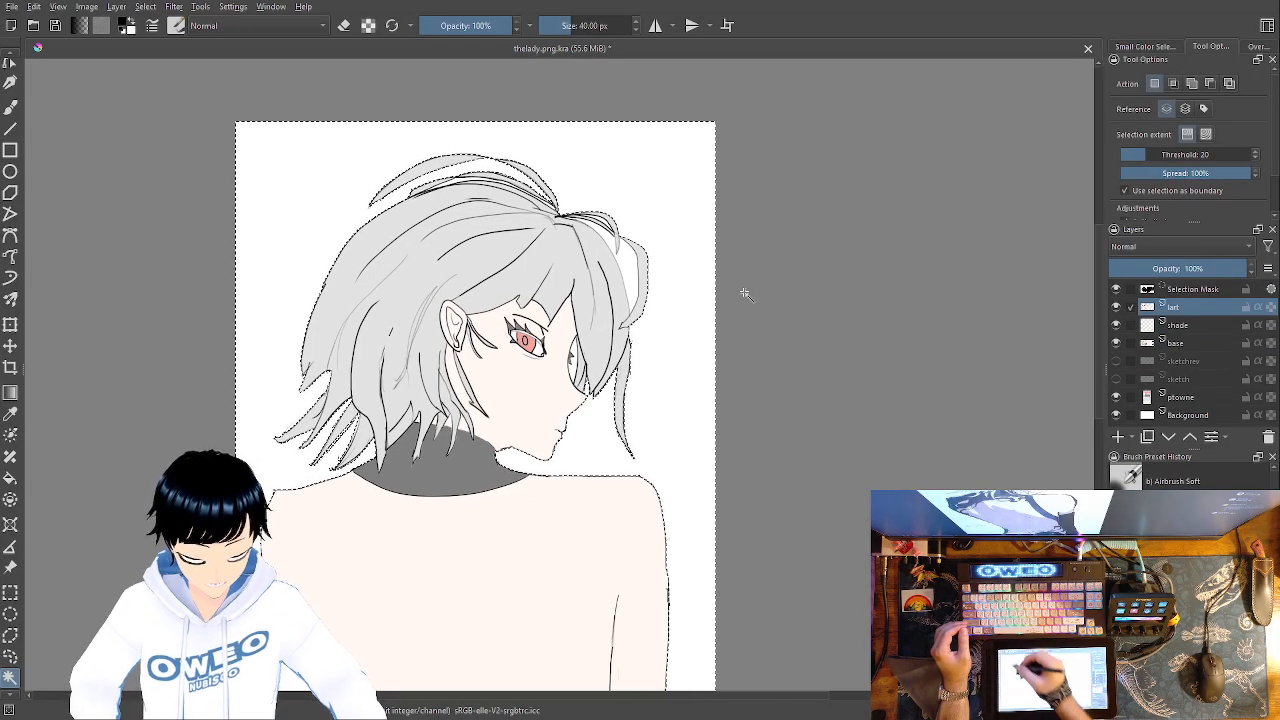
{"action": "left_click", "coordinate": [149, 8]}
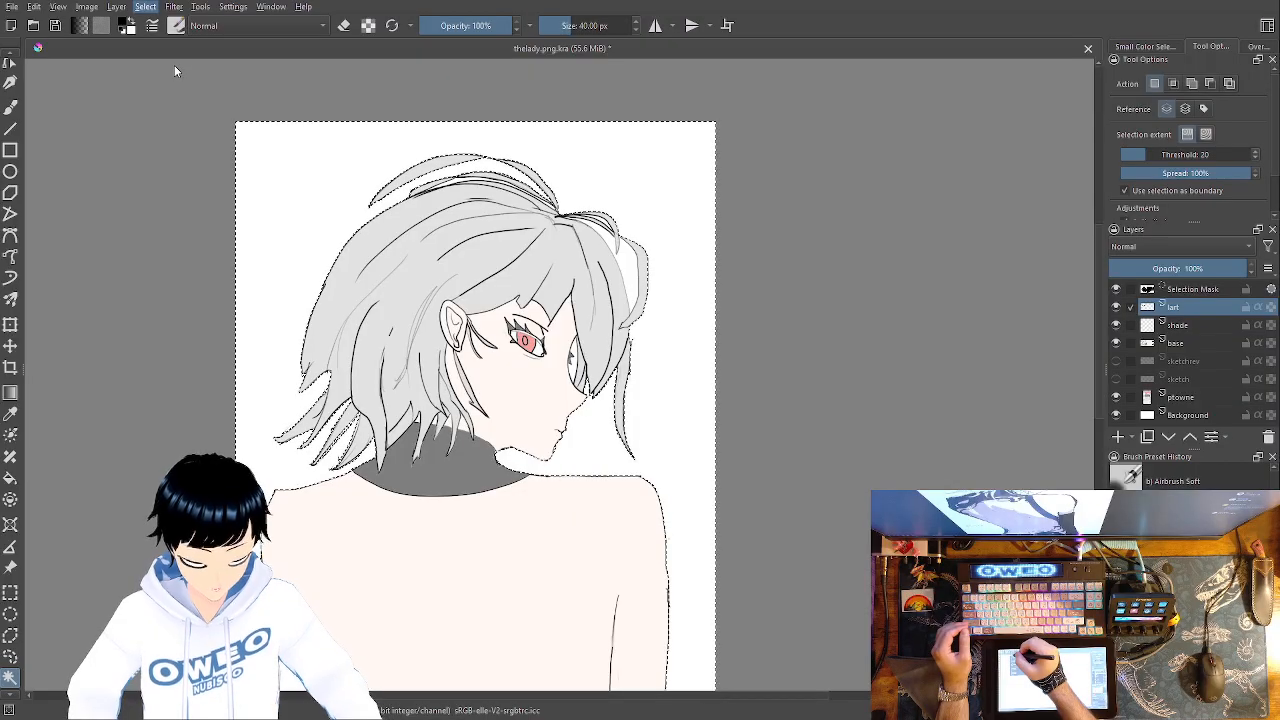
{"action": "left_click", "coordinate": [173, 65]}
{"action": "left_click", "coordinate": [1191, 330]}
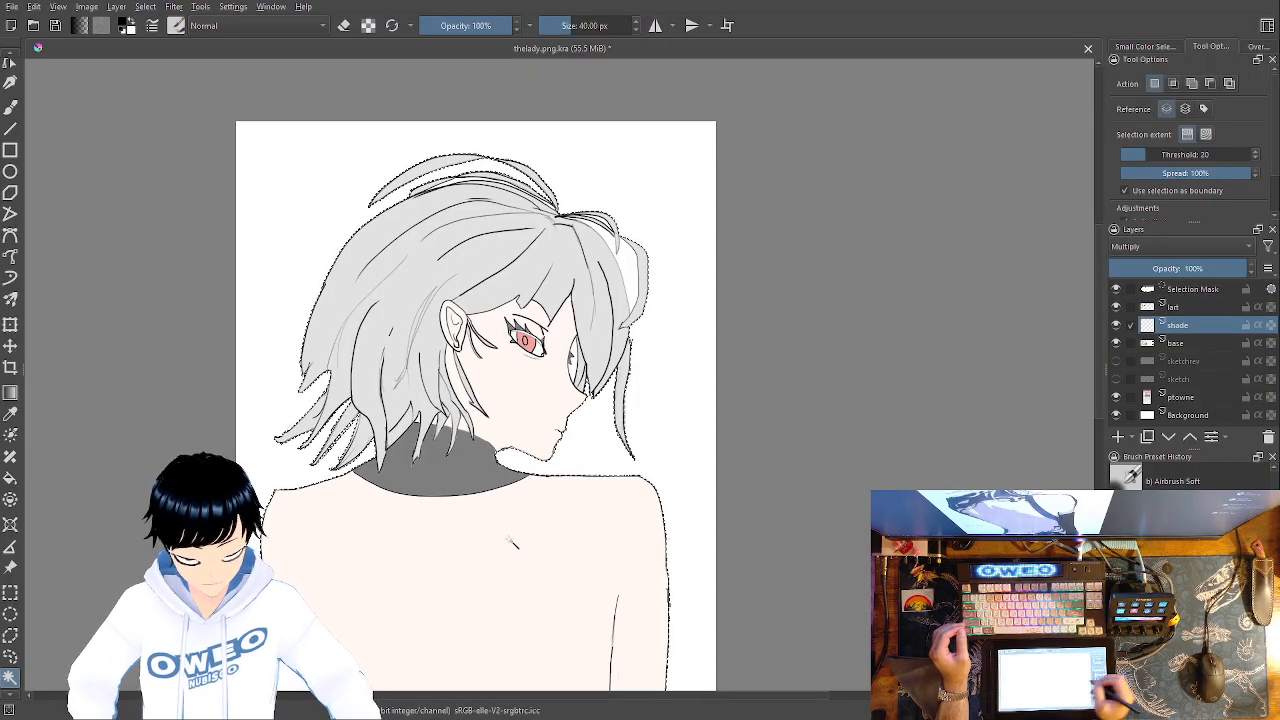
Try filling the selected figure with black on the shade layer
{"action": "key", "text": "f"}
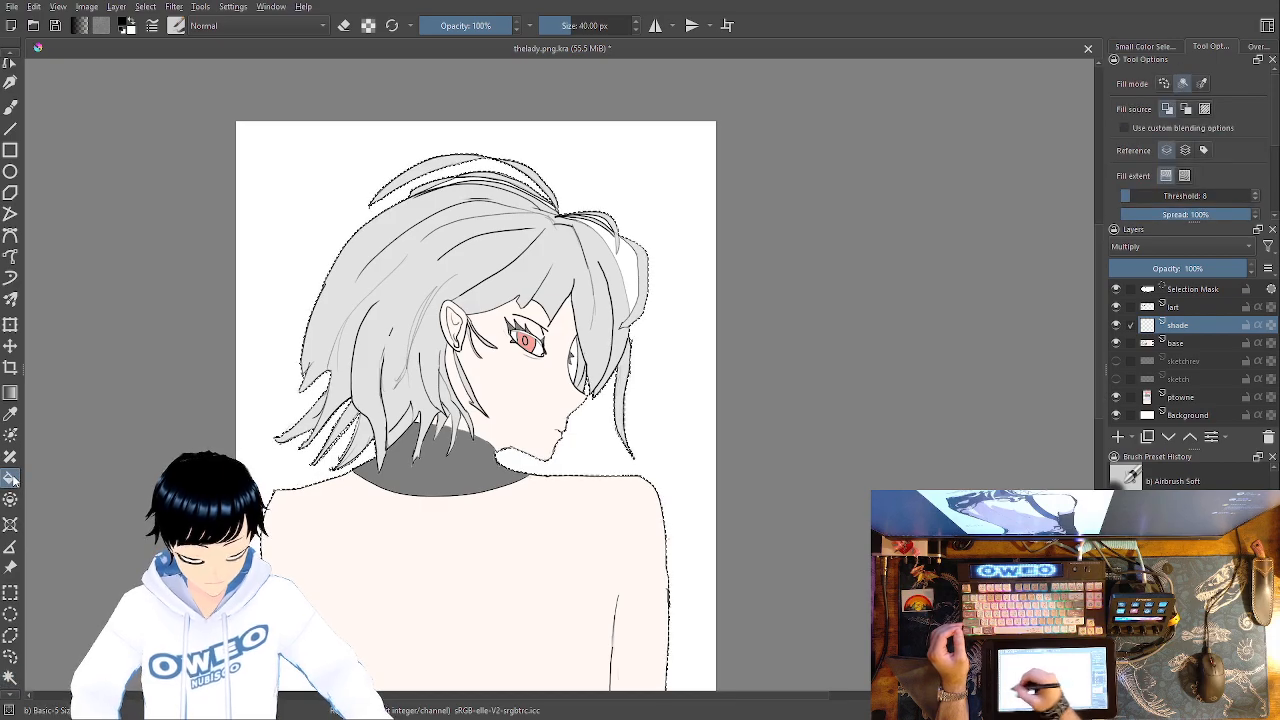
{"action": "left_click", "coordinate": [514, 528]}
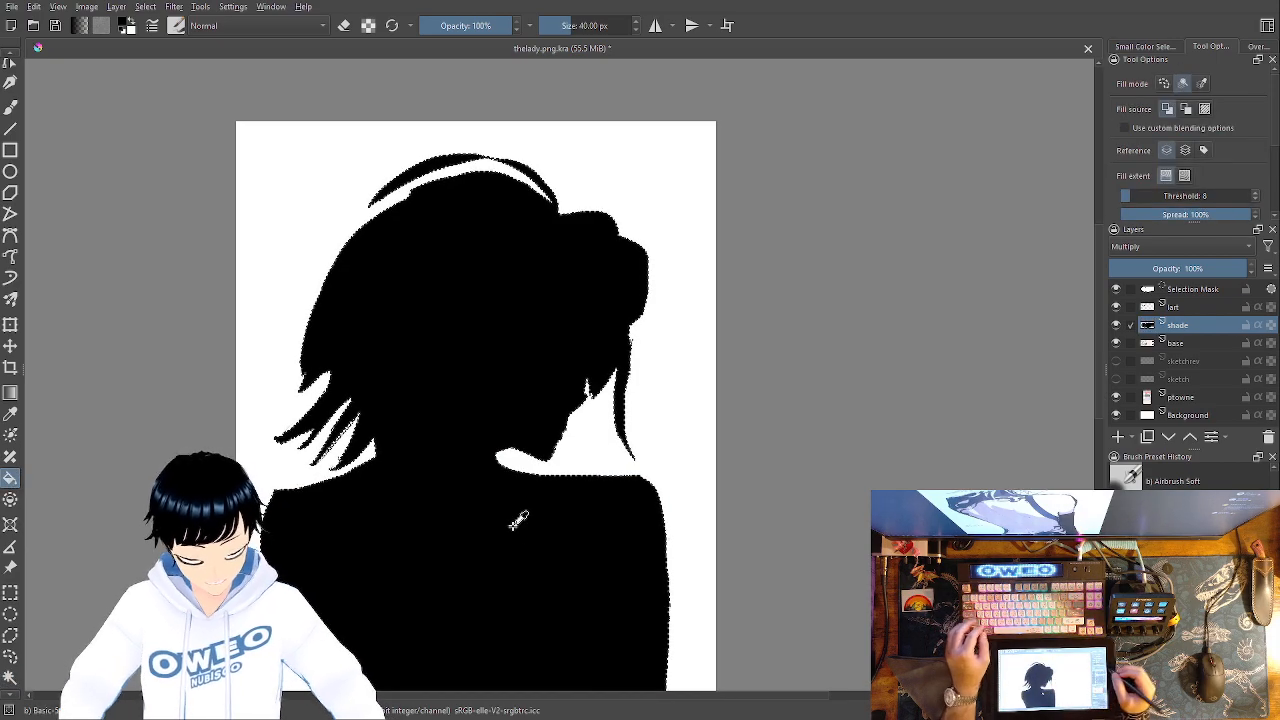
{"action": "key", "text": "ctrl+z"}
Move the shade layer below the base layer in the layer stack
{"action": "left_click_drag", "start_coordinate": [1190, 327], "coordinate": [1192, 348]}
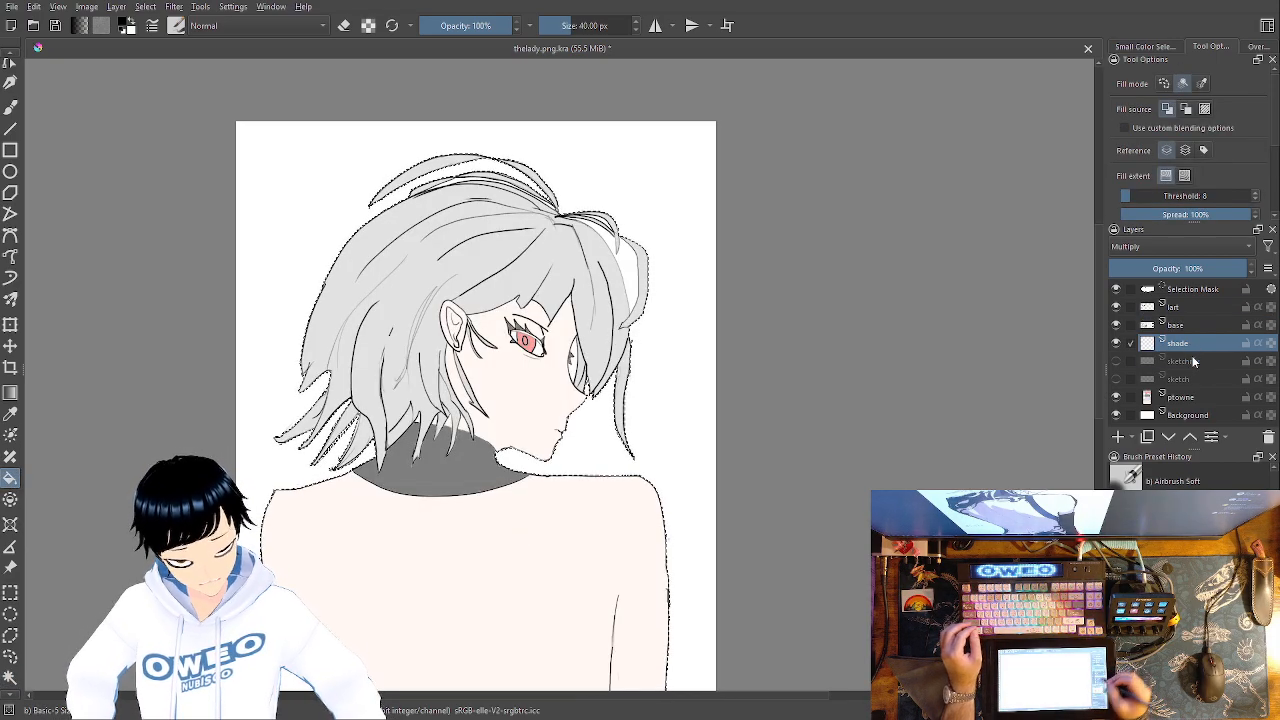
{"action": "left_click", "coordinate": [590, 594]}
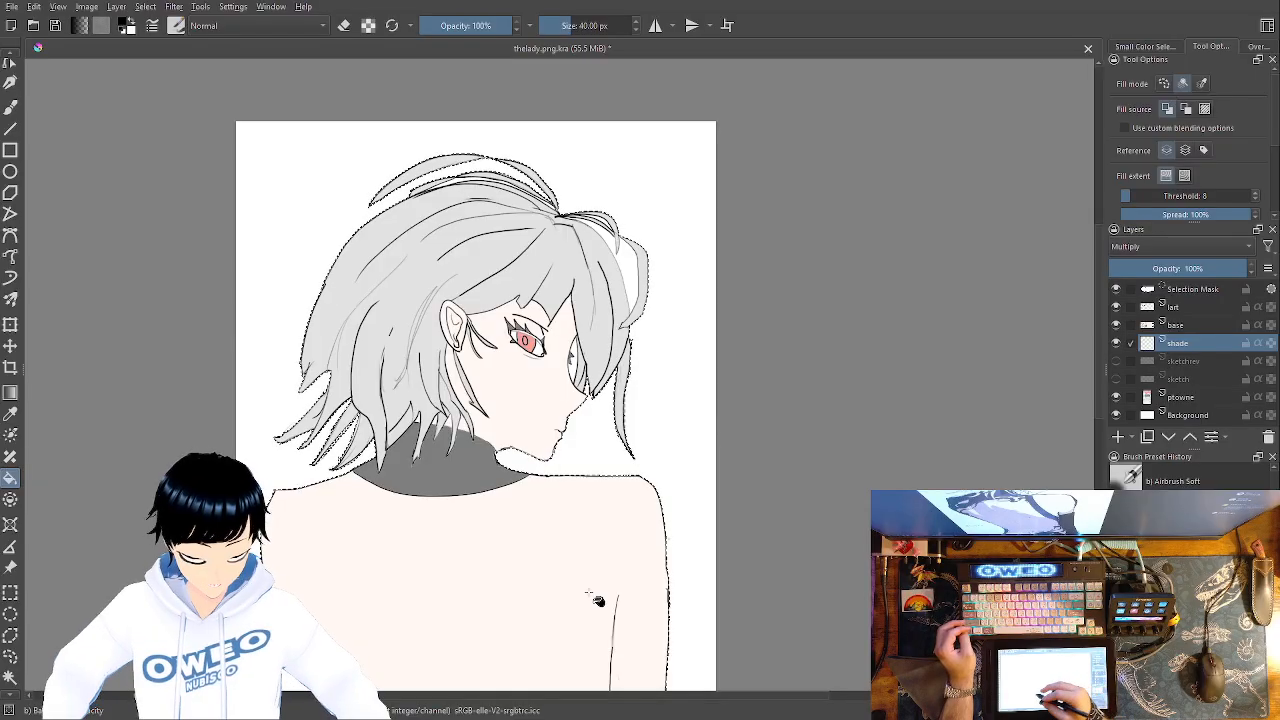
Try brush shading on the shade layer along the arm and across the figure's upper back
{"action": "left_click", "coordinate": [12, 106]}
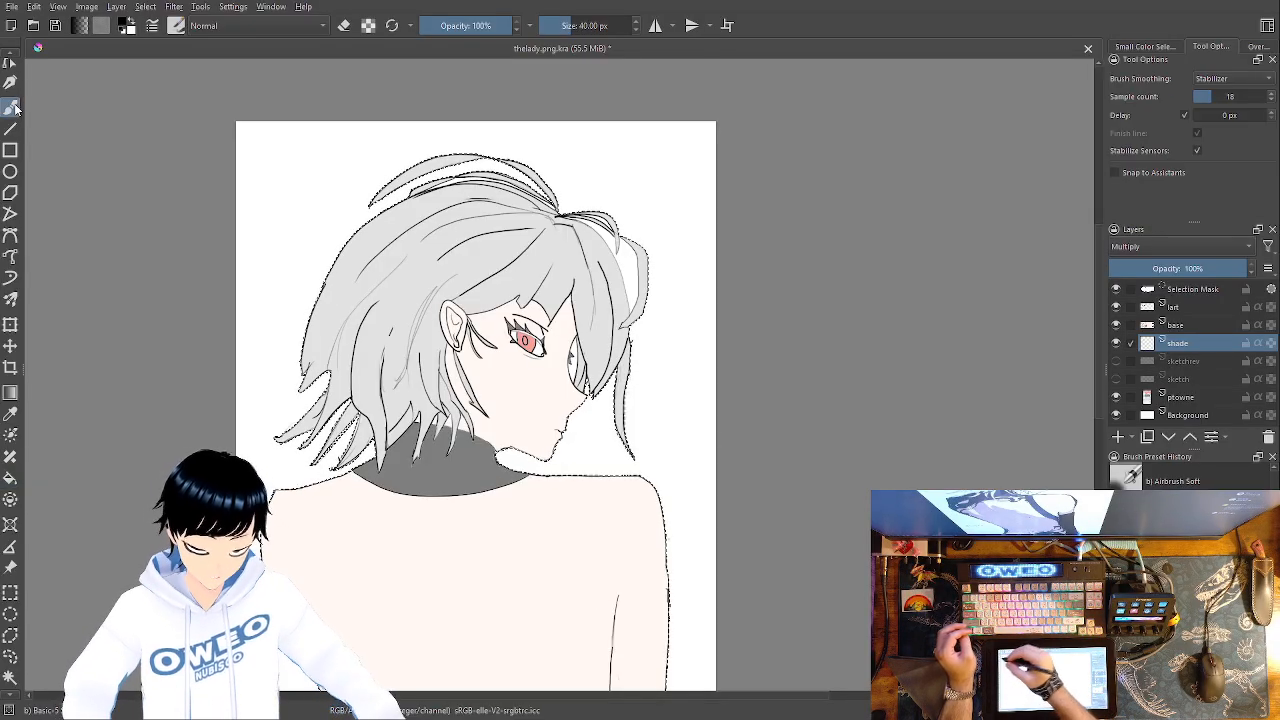
{"action": "right_click", "coordinate": [565, 447]}
{"action": "left_click", "coordinate": [659, 415]}
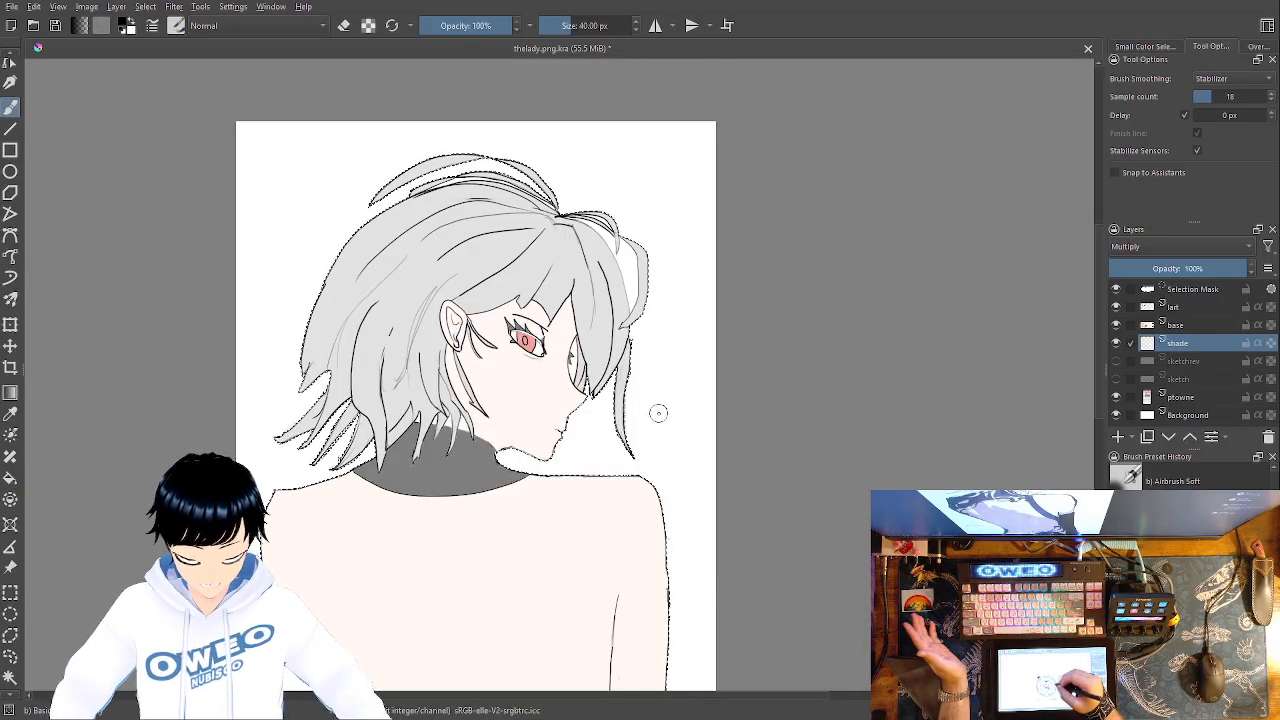
{"action": "mouse_move", "coordinate": [611, 540]}
{"action": "left_mouse_down"}
{"action": "mouse_move", "coordinate": [655, 611]}
{"action": "mouse_move", "coordinate": [584, 466]}
{"action": "left_mouse_up"}
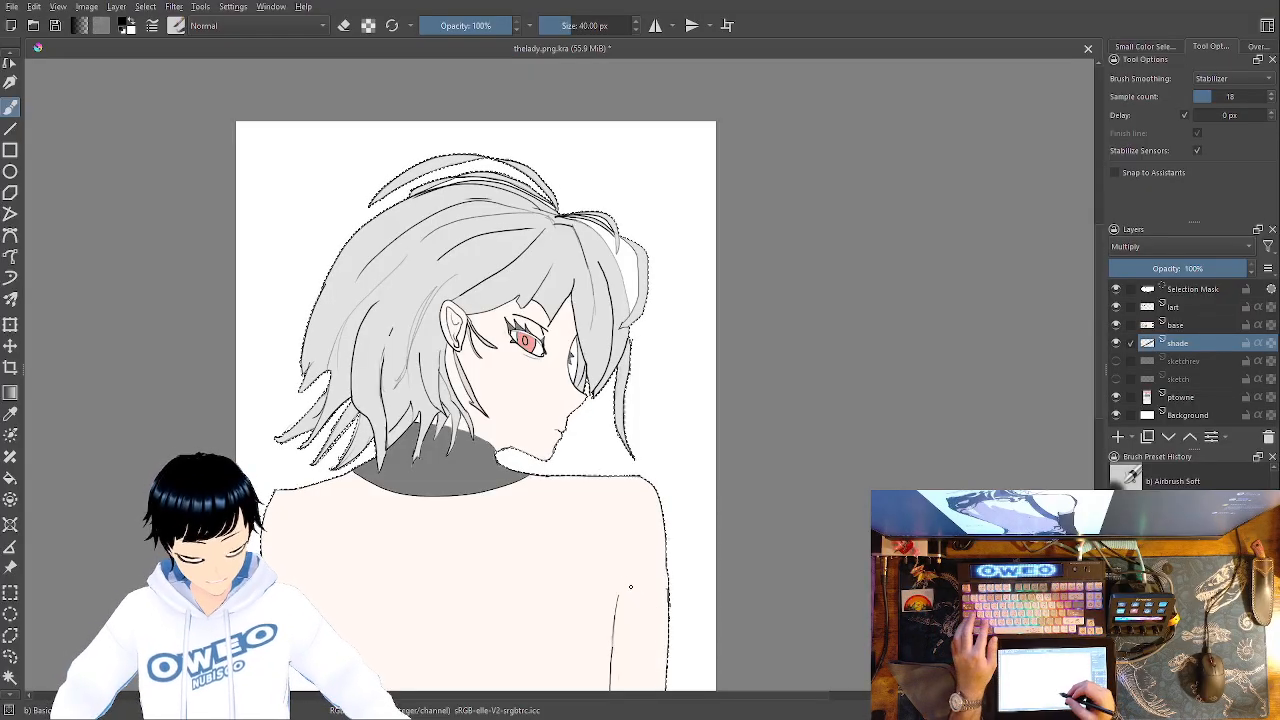
{"action": "left_click_drag", "start_coordinate": [623, 448], "coordinate": [680, 561]}
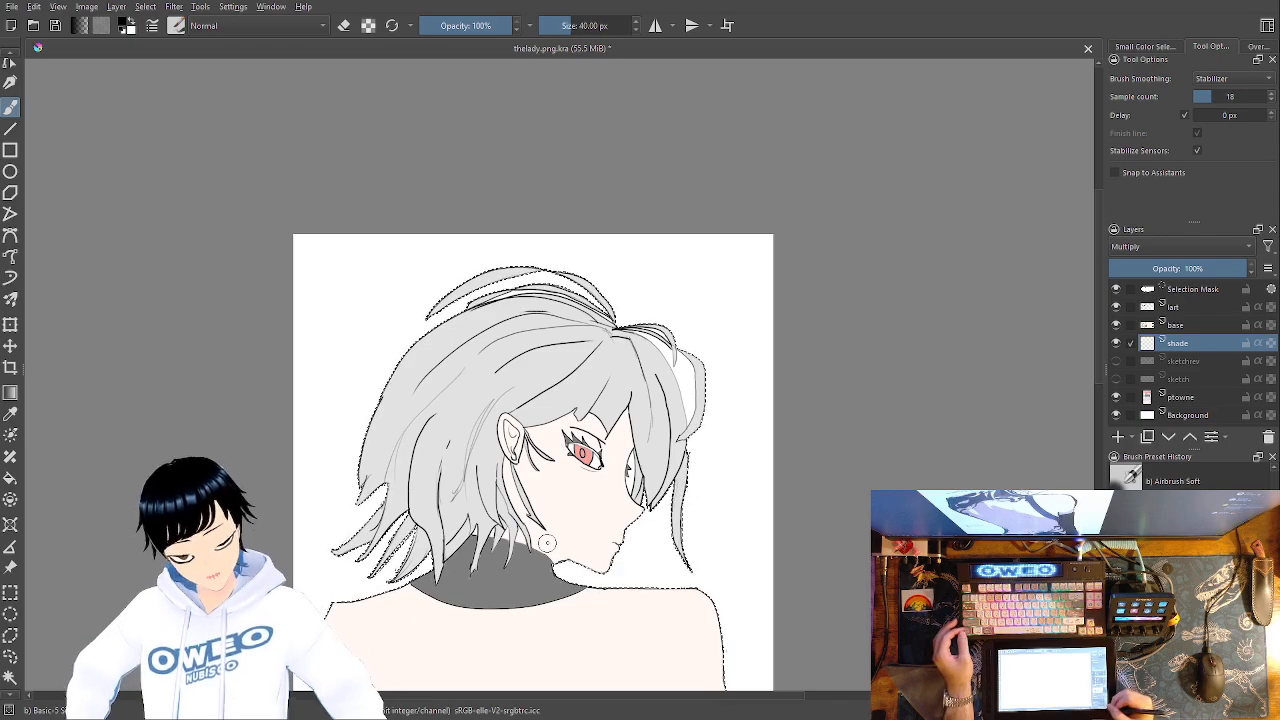
{"action": "key", "text": "minus"}
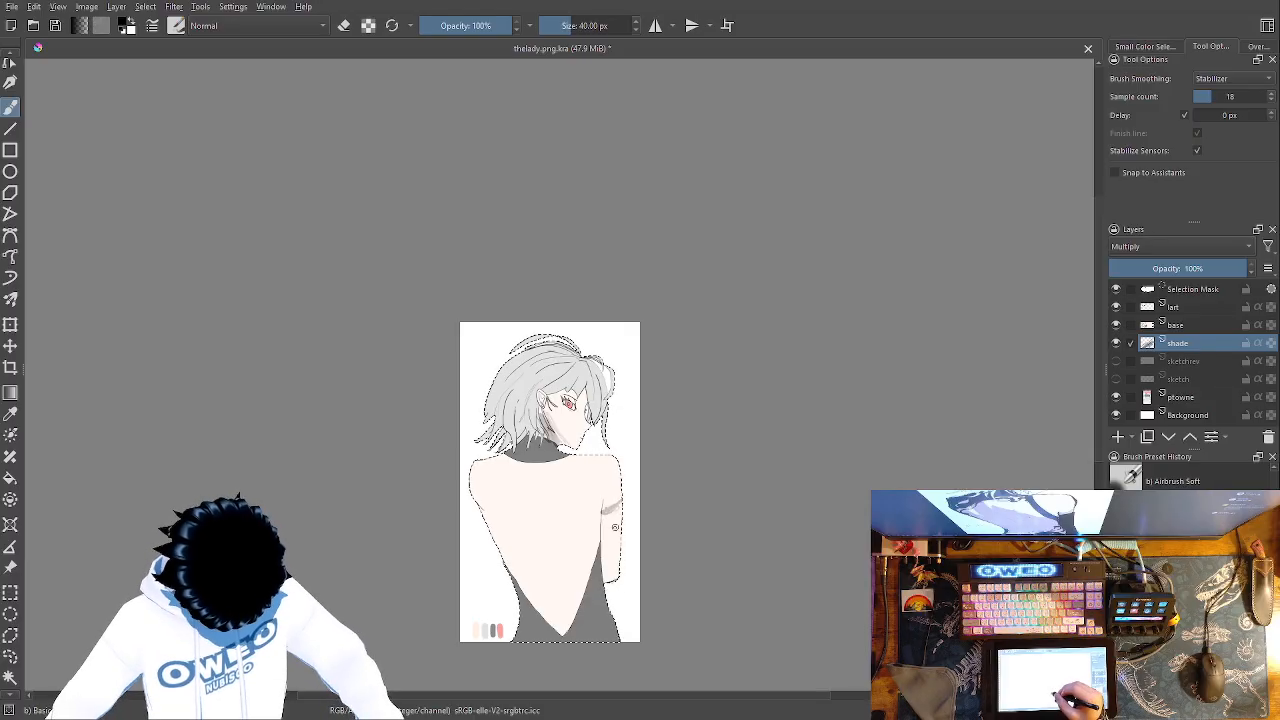
{"action": "left_click_drag", "start_coordinate": [624, 515], "coordinate": [607, 521]}
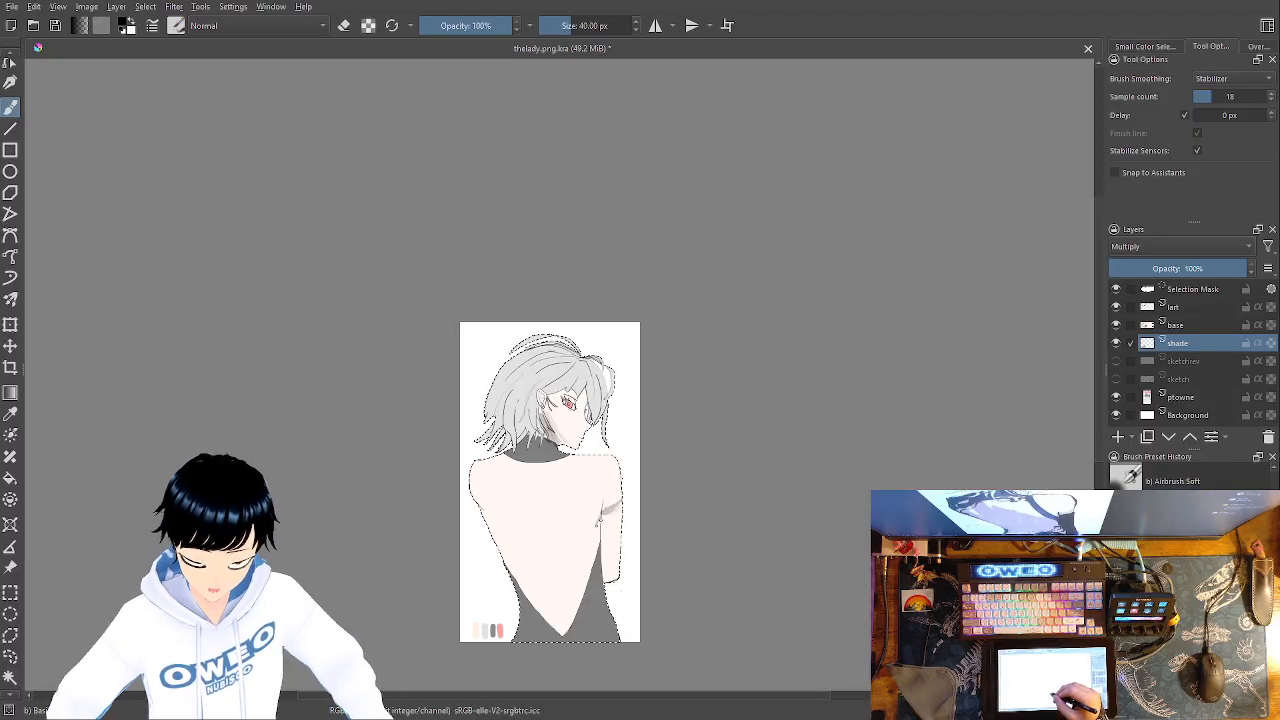
{"action": "left_click_drag", "start_coordinate": [597, 527], "coordinate": [491, 513]}
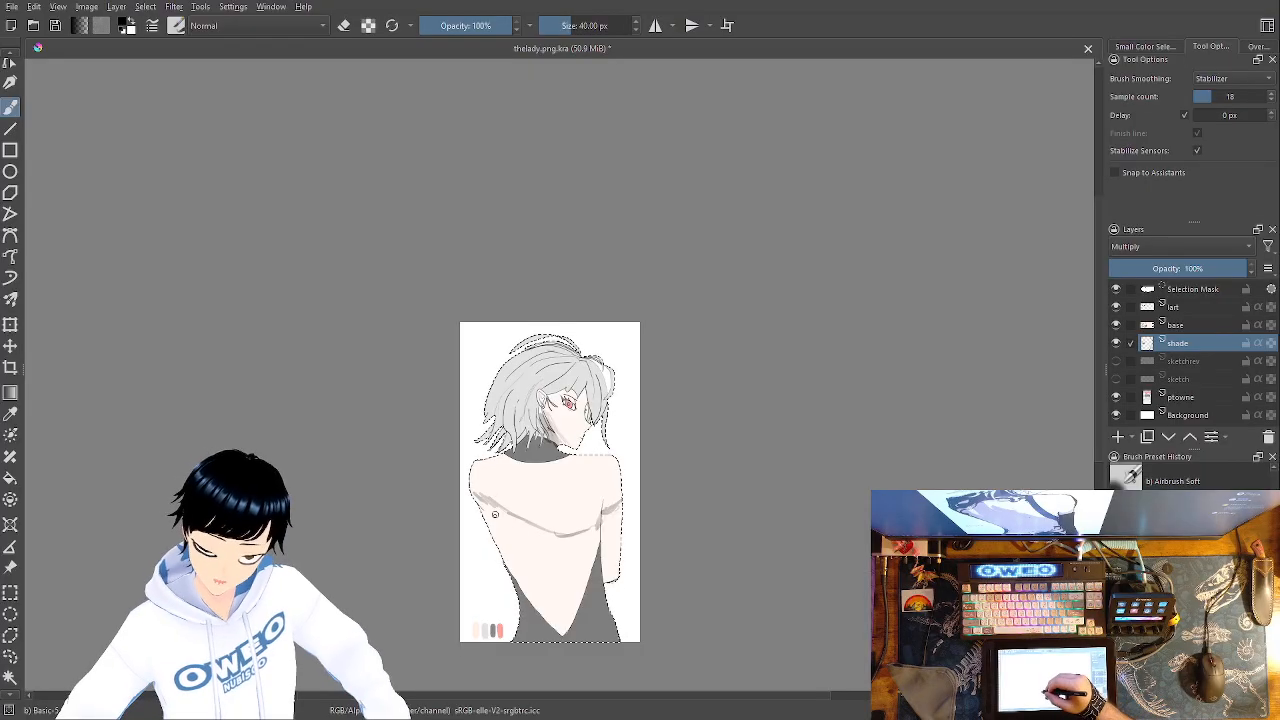
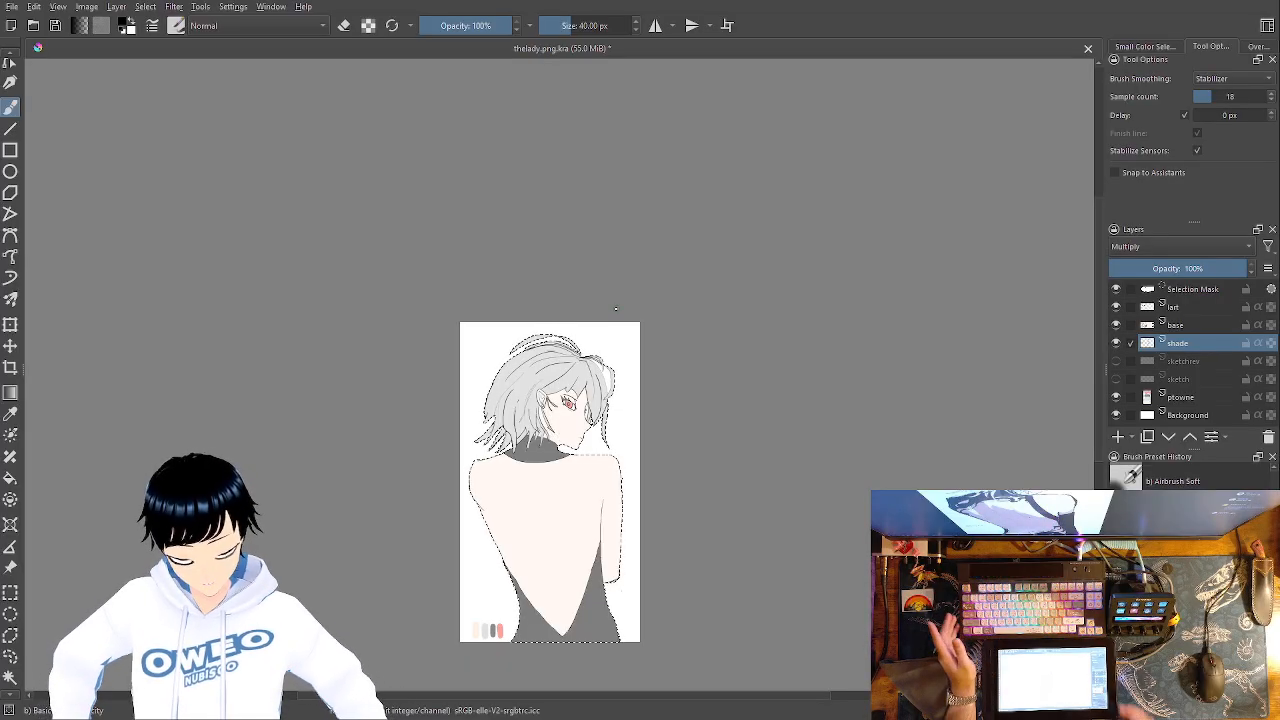
Examine the line art and base colours of the hair, face and back up close
{"action": "key", "text": "ctrl+plus"}
{"action": "key", "text": "ctrl+plus"}
{"action": "key", "text": "ctrl+plus"}
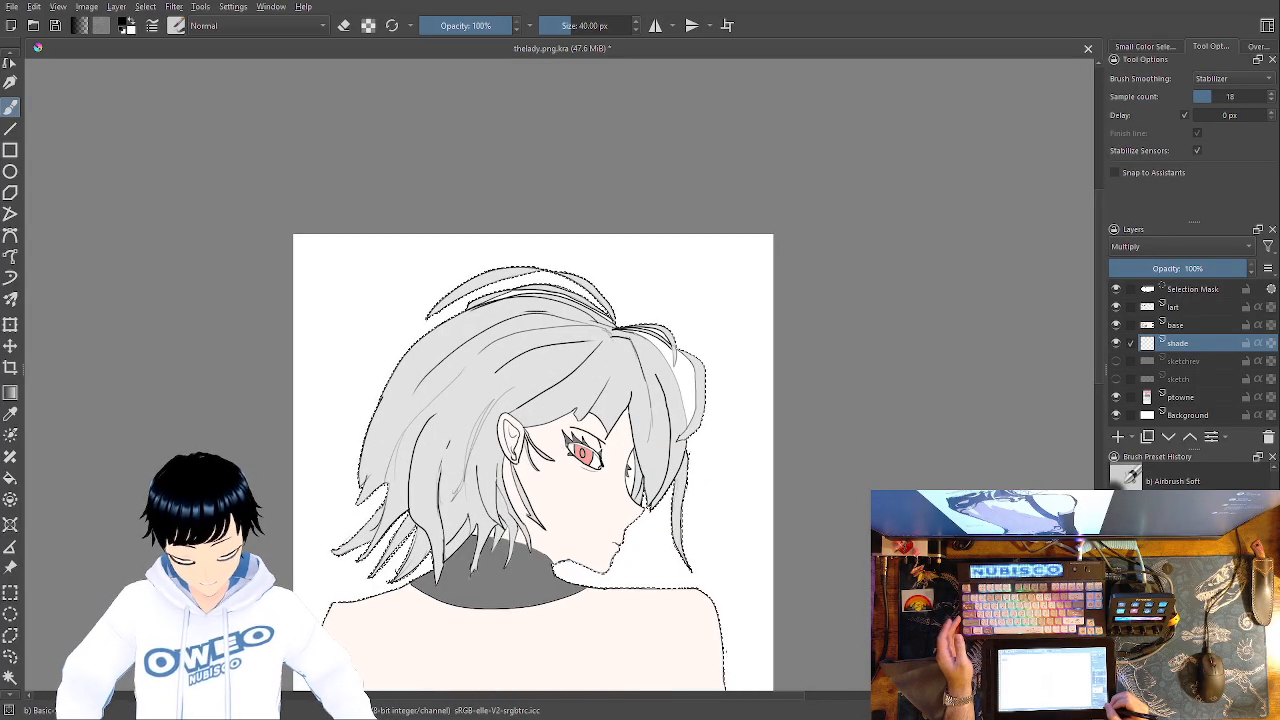
{"action": "key", "text": "ctrl+plus"}
{"action": "key", "text": "ctrl+plus"}
{"action": "key", "text": "ctrl+plus"}
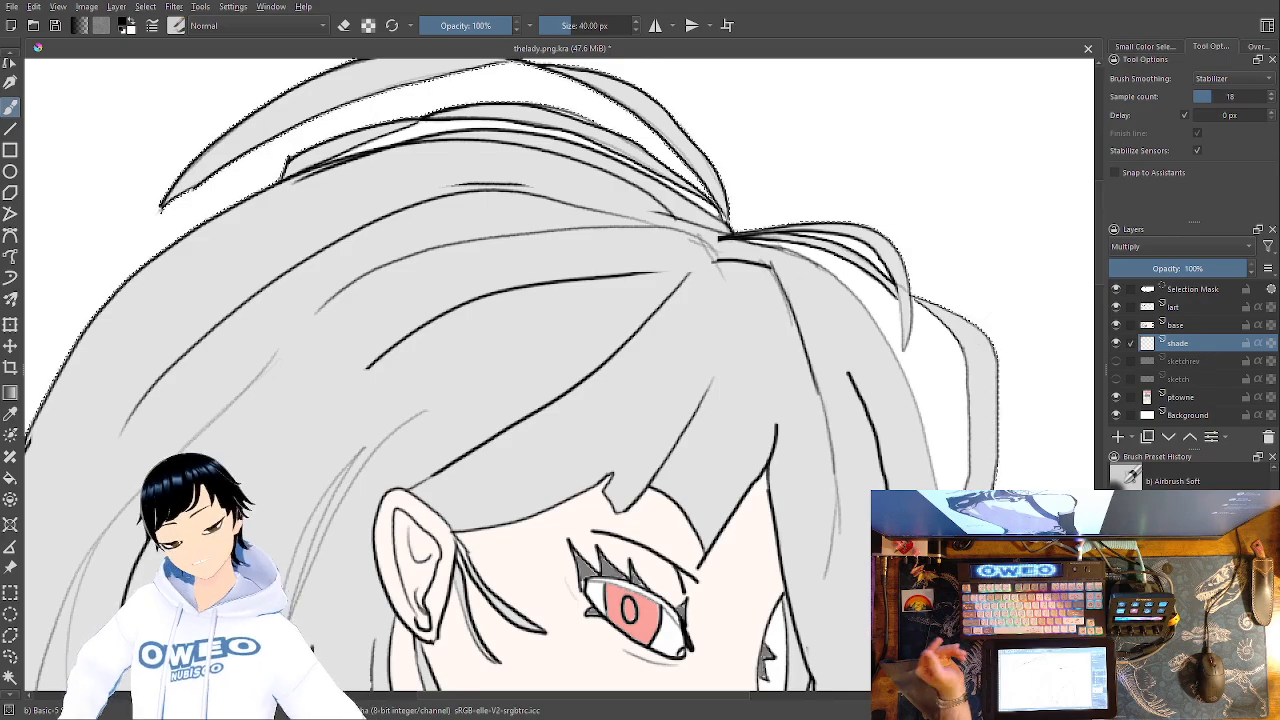
{"action": "left_click_drag", "start_coordinate": [499, 358], "coordinate": [479, 202]}
{"action": "left_click_drag", "start_coordinate": [691, 560], "coordinate": [509, 164]}
{"action": "left_click_drag", "start_coordinate": [636, 452], "coordinate": [857, 200]}
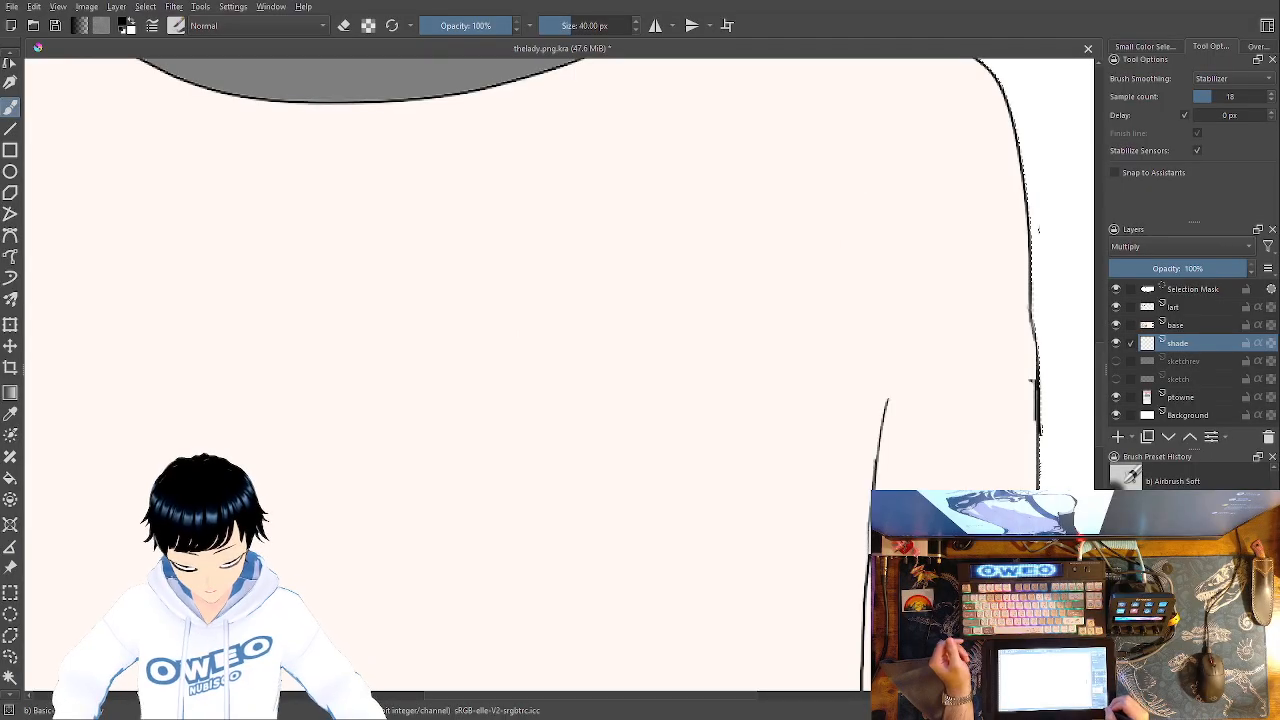
{"action": "key", "text": "ctrl+minus"}
{"action": "key", "text": "ctrl+minus"}
{"action": "key", "text": "ctrl+minus"}
{"action": "key", "text": "ctrl+plus"}
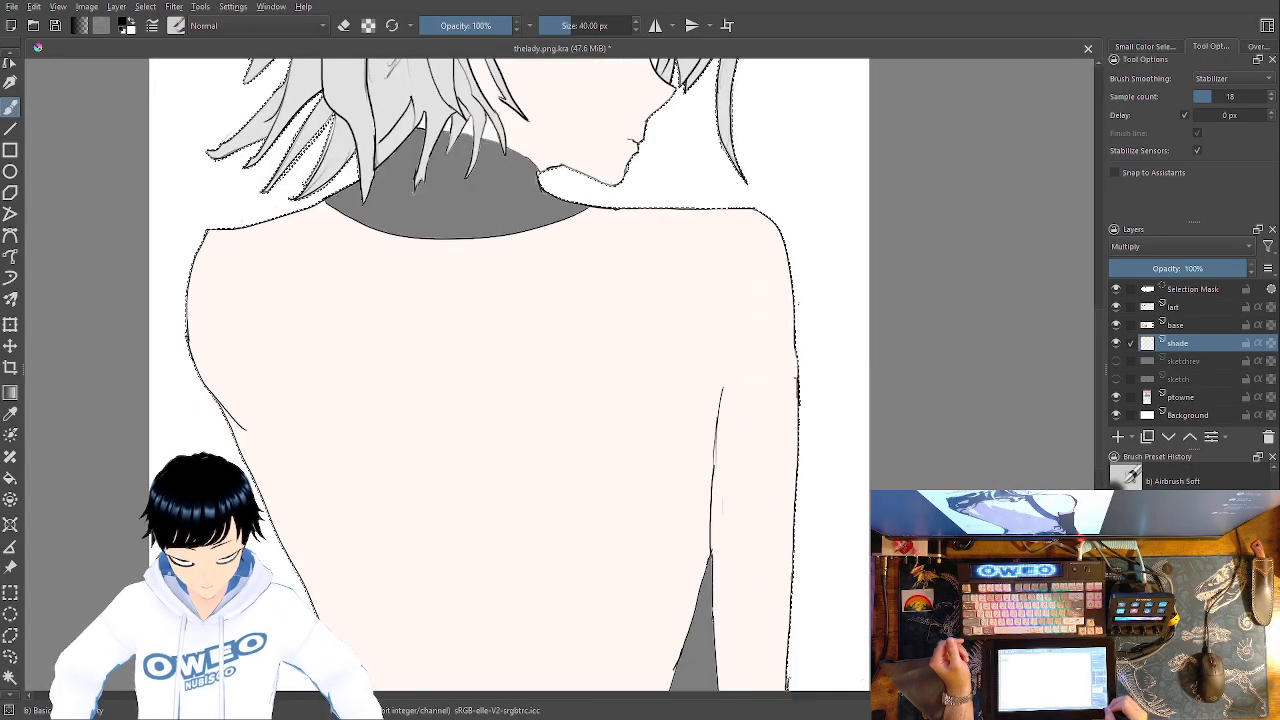
{"action": "left_click_drag", "start_coordinate": [583, 457], "coordinate": [576, 334]}
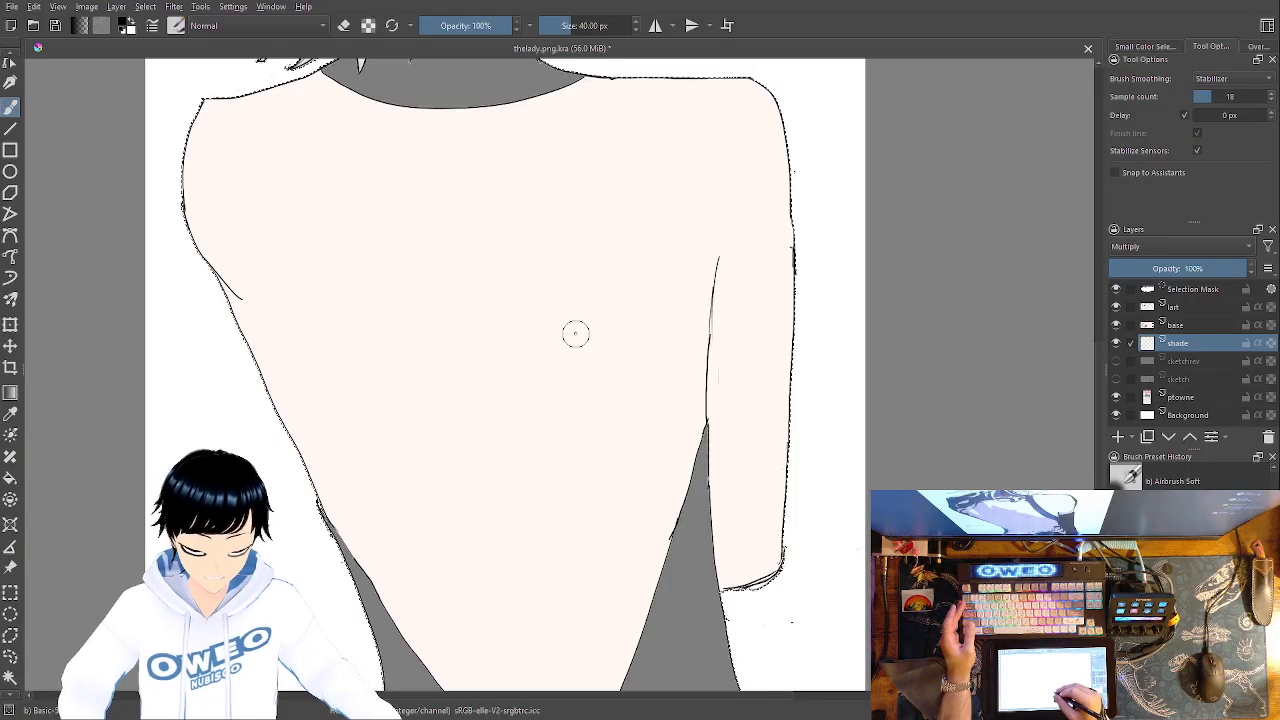
Choose a dark red brush colour and try one stroke with it on the back
{"action": "right_click", "coordinate": [620, 447]}
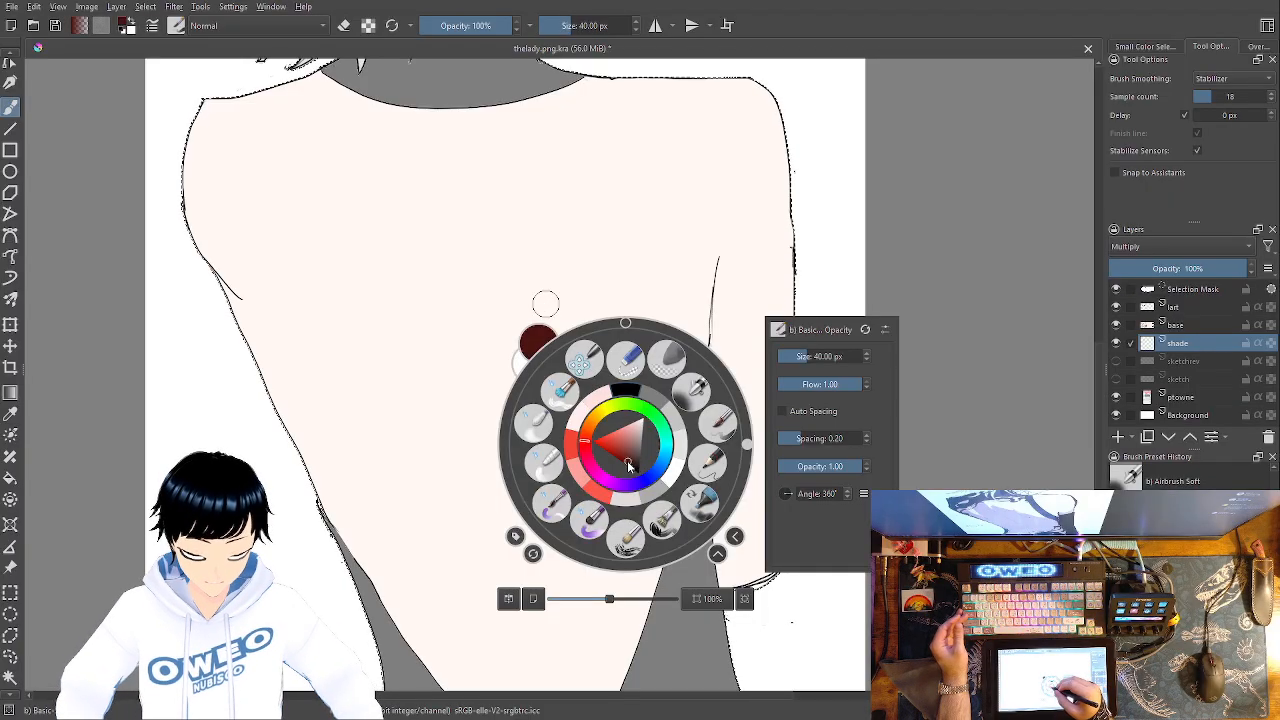
{"action": "left_click", "coordinate": [449, 380]}
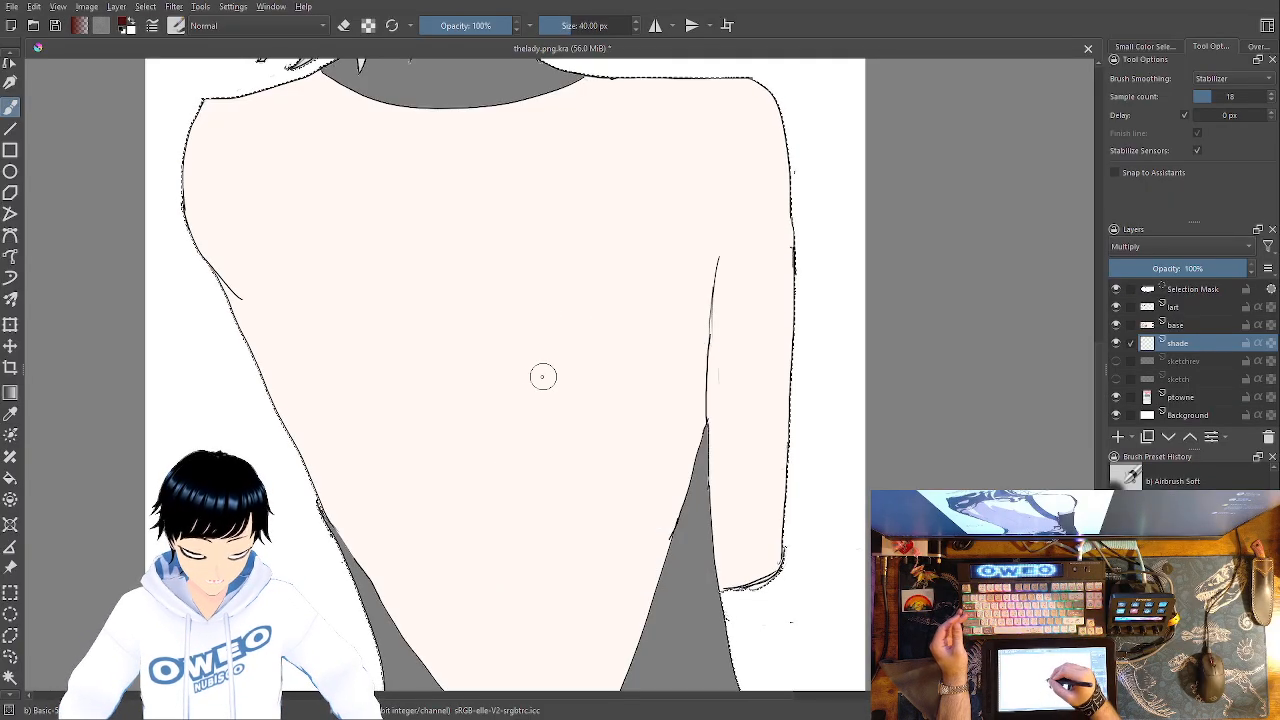
{"action": "mouse_move", "coordinate": [585, 467]}
{"action": "left_mouse_down"}
{"action": "mouse_move", "coordinate": [540, 360]}
{"action": "mouse_move", "coordinate": [532, 273]}
{"action": "left_mouse_up"}
{"action": "key", "text": "ctrl+z"}
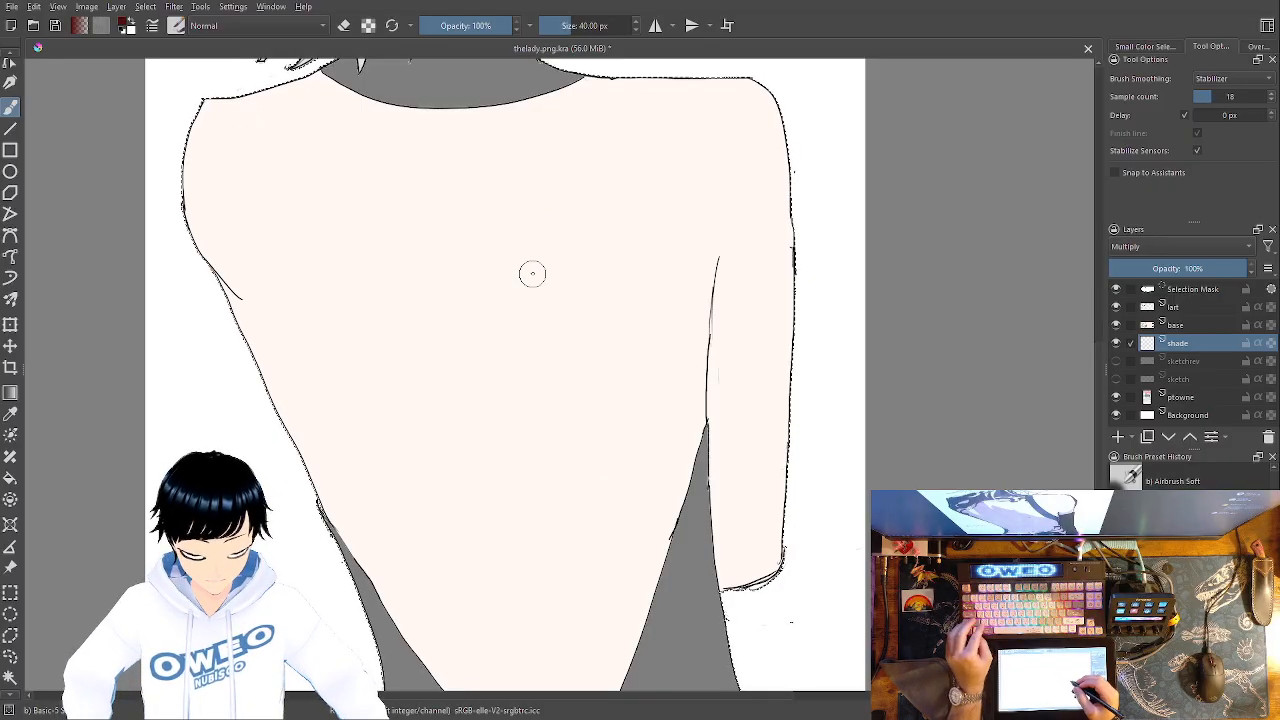
With the selection inverted, paint a dark red swatch beside the beige one on the ptowne layer and clear the selection
{"action": "left_click", "coordinate": [1185, 398]}
{"action": "left_click_drag", "start_coordinate": [534, 549], "coordinate": [736, 189]}
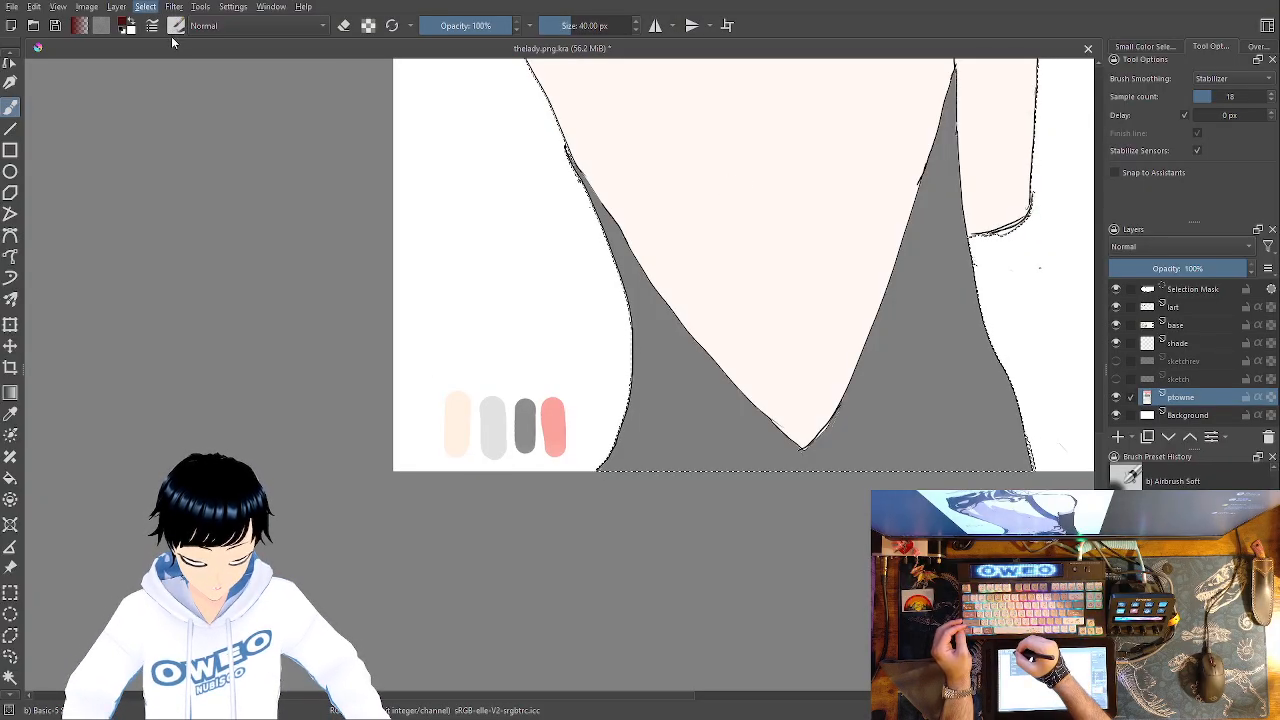
{"action": "left_click", "coordinate": [177, 66]}
{"action": "mouse_move", "coordinate": [418, 395]}
{"action": "left_mouse_down"}
{"action": "mouse_move", "coordinate": [418, 448]}
{"action": "mouse_move", "coordinate": [418, 395]}
{"action": "left_mouse_up"}
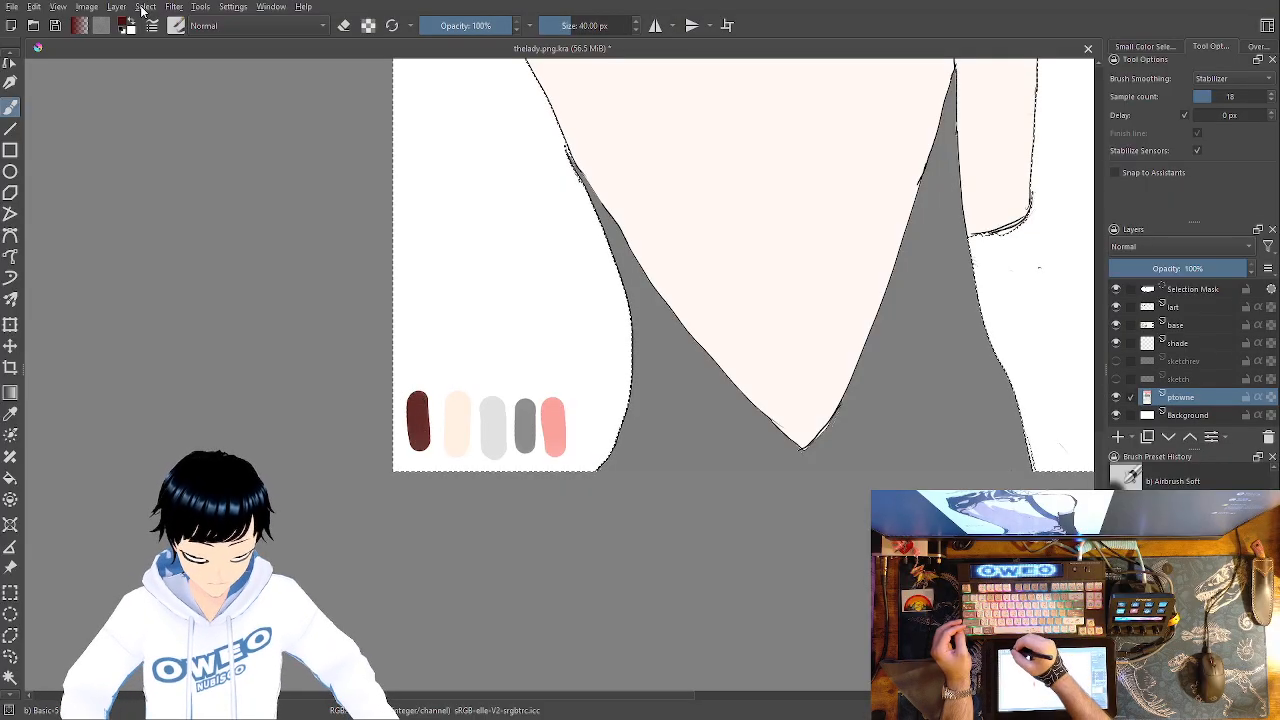
{"action": "key", "text": "ctrl+shift+a"}
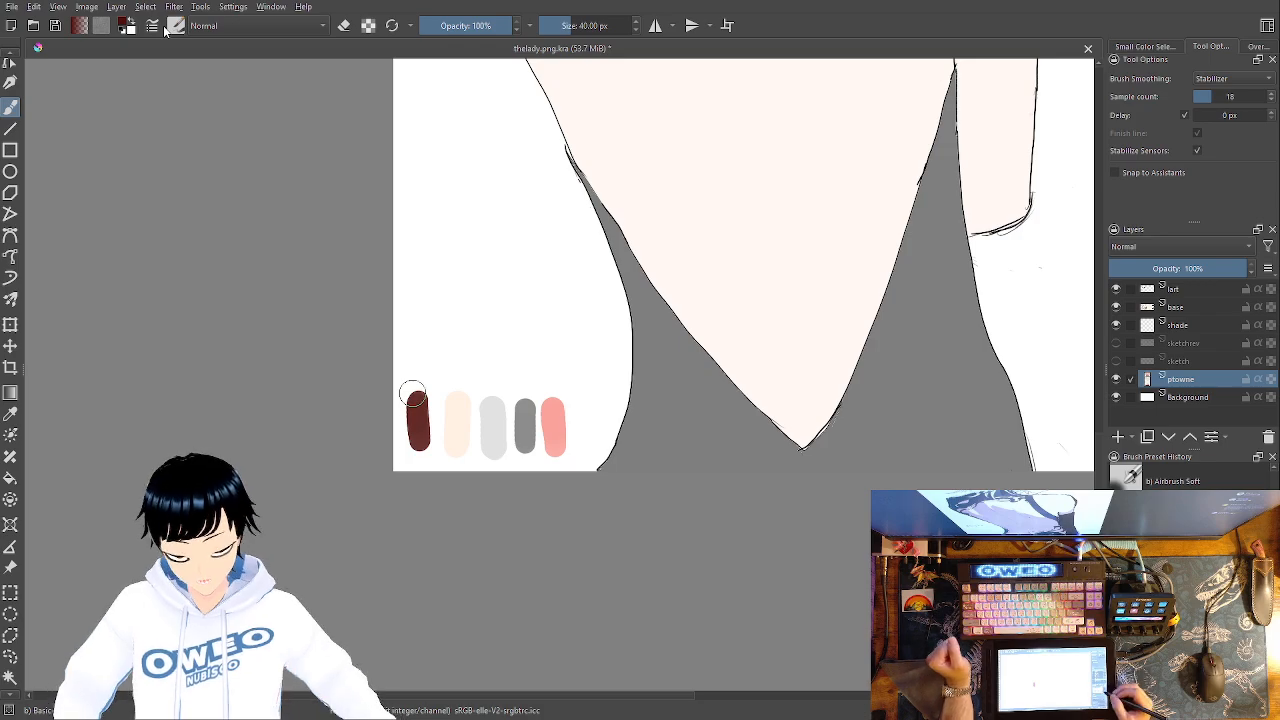
Try a dark red shading stroke on the lower back on the shade layer
{"action": "left_click", "coordinate": [1210, 322]}
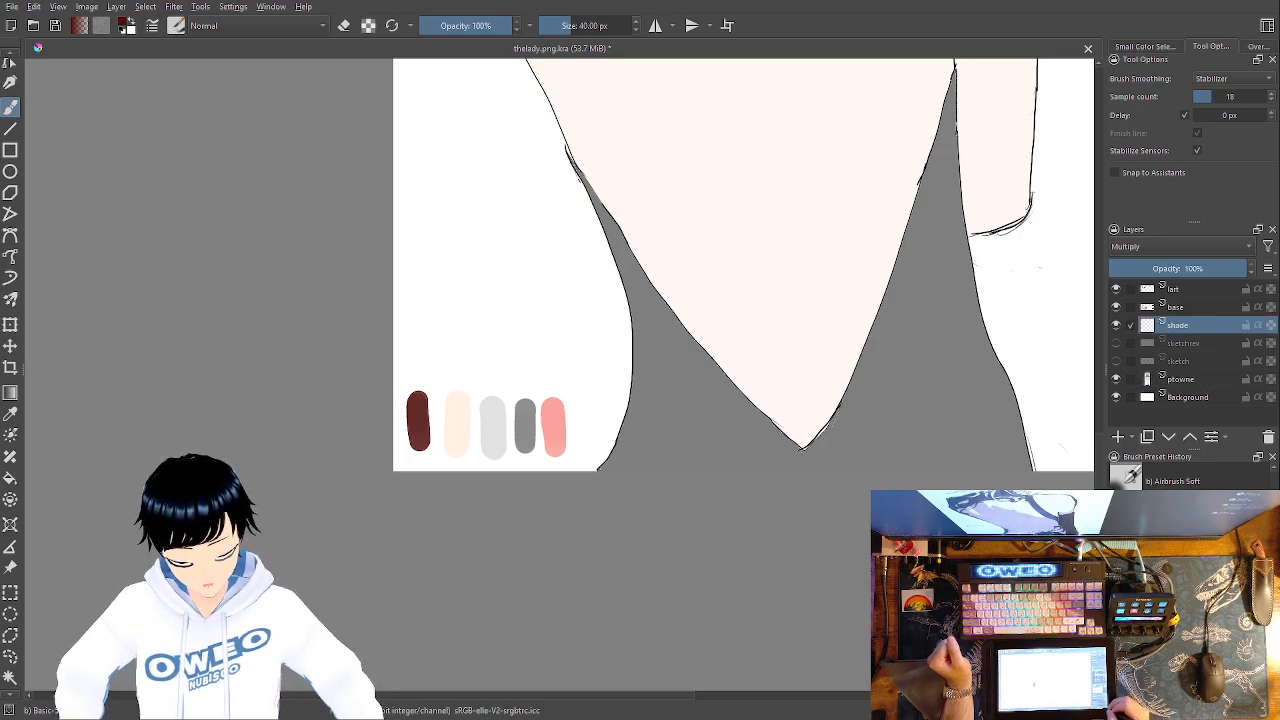
{"action": "left_click_drag", "start_coordinate": [754, 395], "coordinate": [652, 464]}
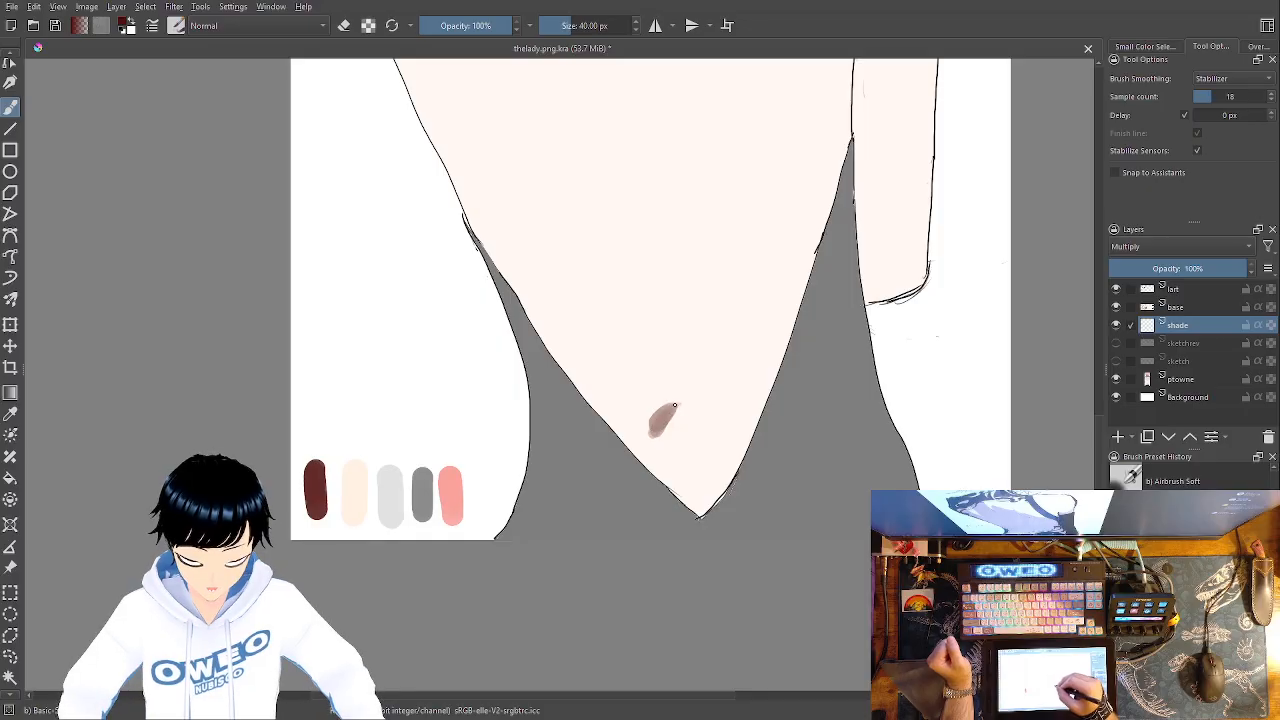
{"action": "key", "text": "ctrl+z"}
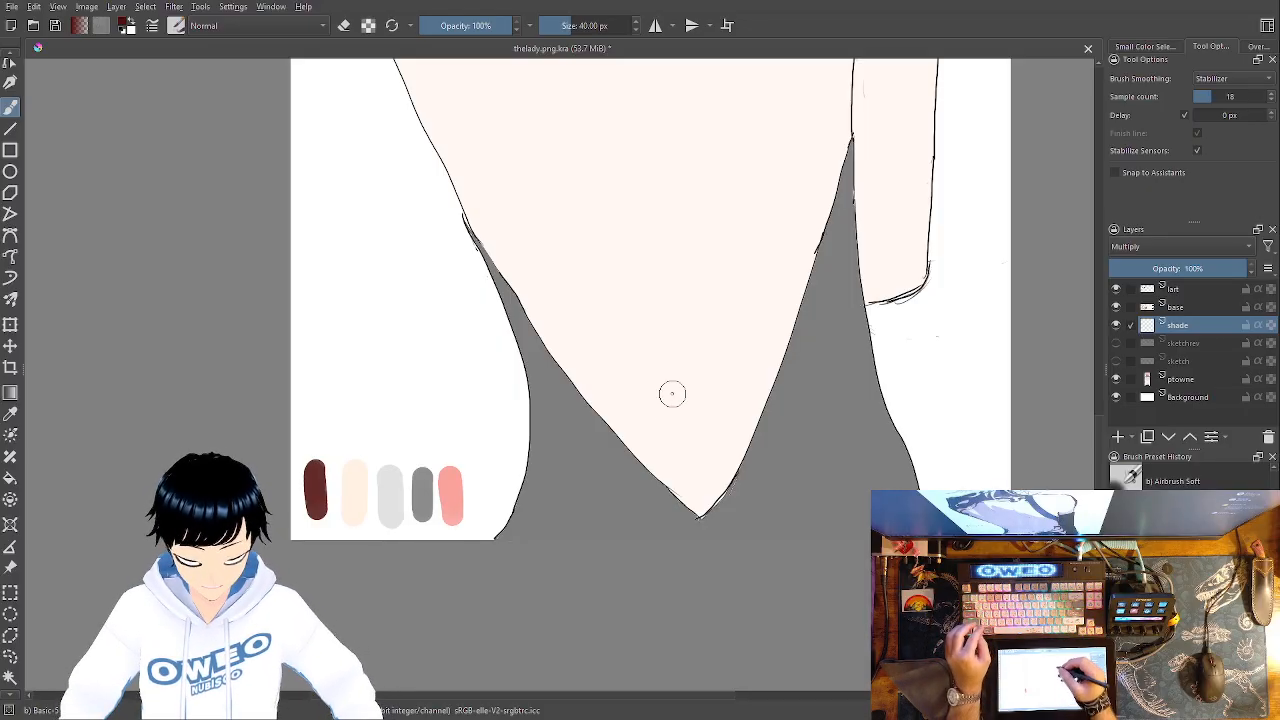
Select the area outside the figure using the lart layer, and invert the selection with the shade layer active
{"action": "mouse_move", "coordinate": [672, 393]}
{"action": "left_mouse_down"}
{"action": "mouse_move", "coordinate": [700, 434]}
{"action": "mouse_move", "coordinate": [643, 616]}
{"action": "left_mouse_up"}
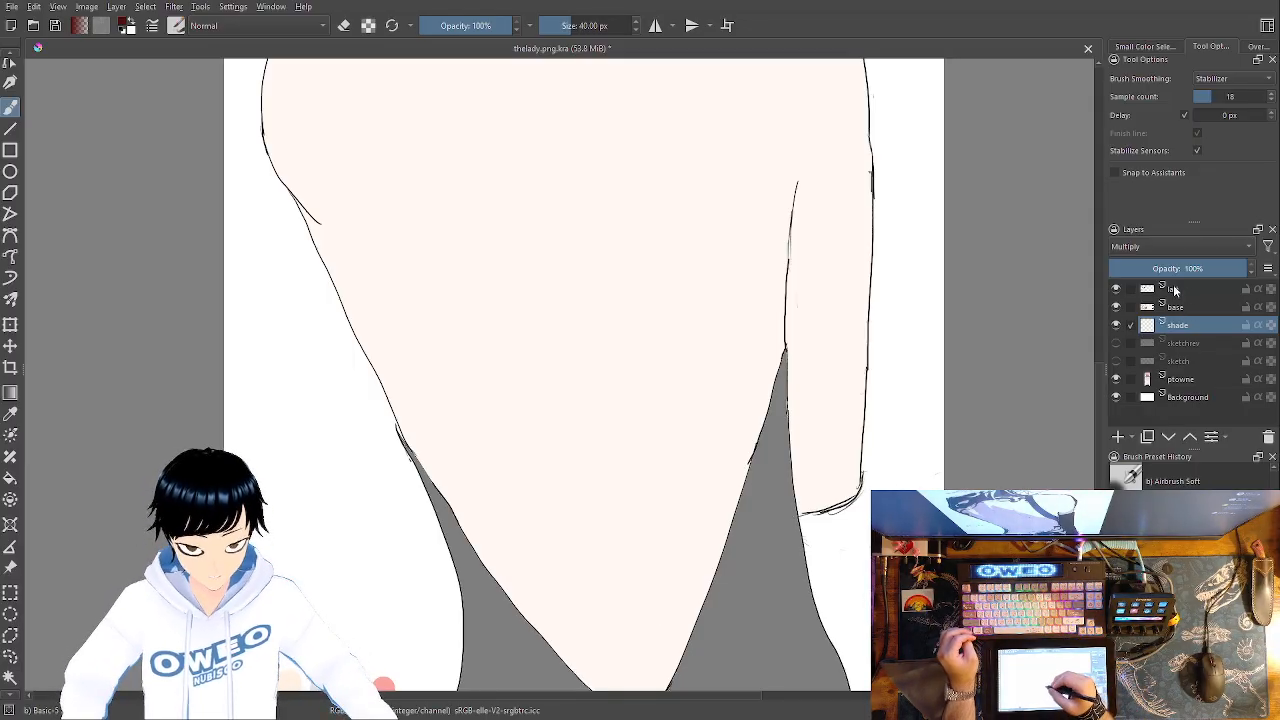
{"action": "left_click_drag", "start_coordinate": [463, 363], "coordinate": [529, 523]}
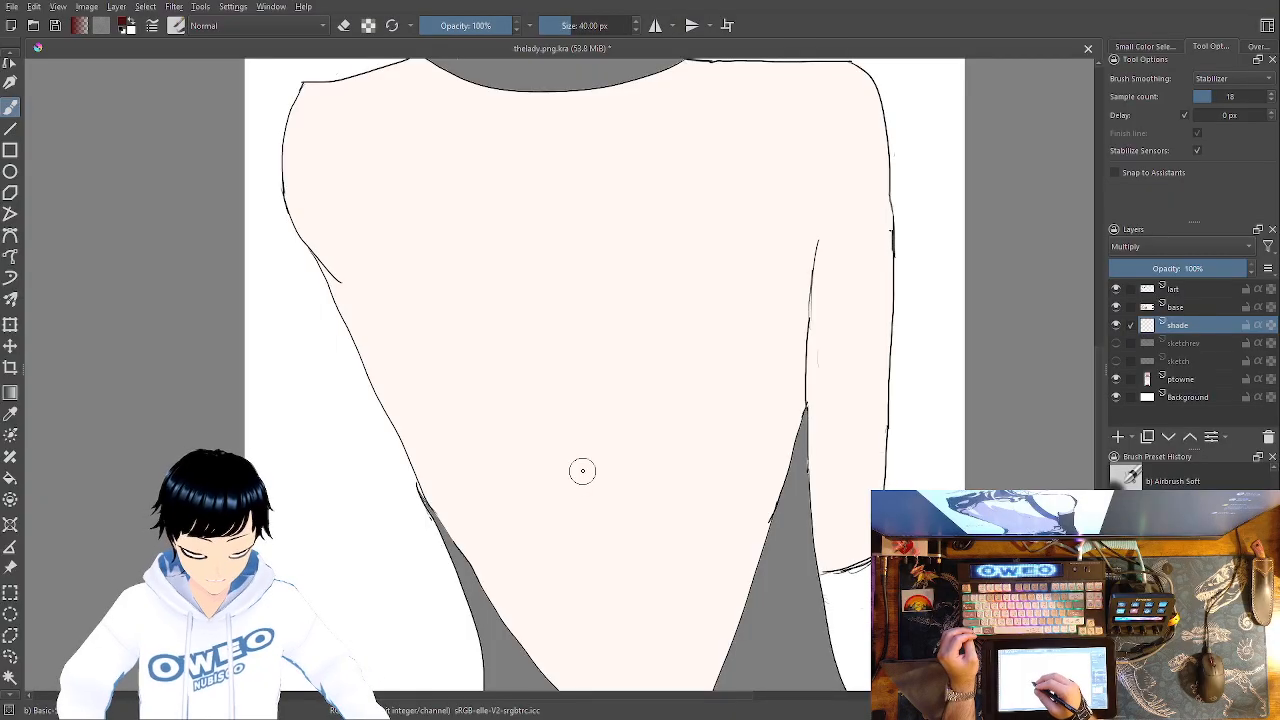
{"action": "left_click", "coordinate": [11, 678]}
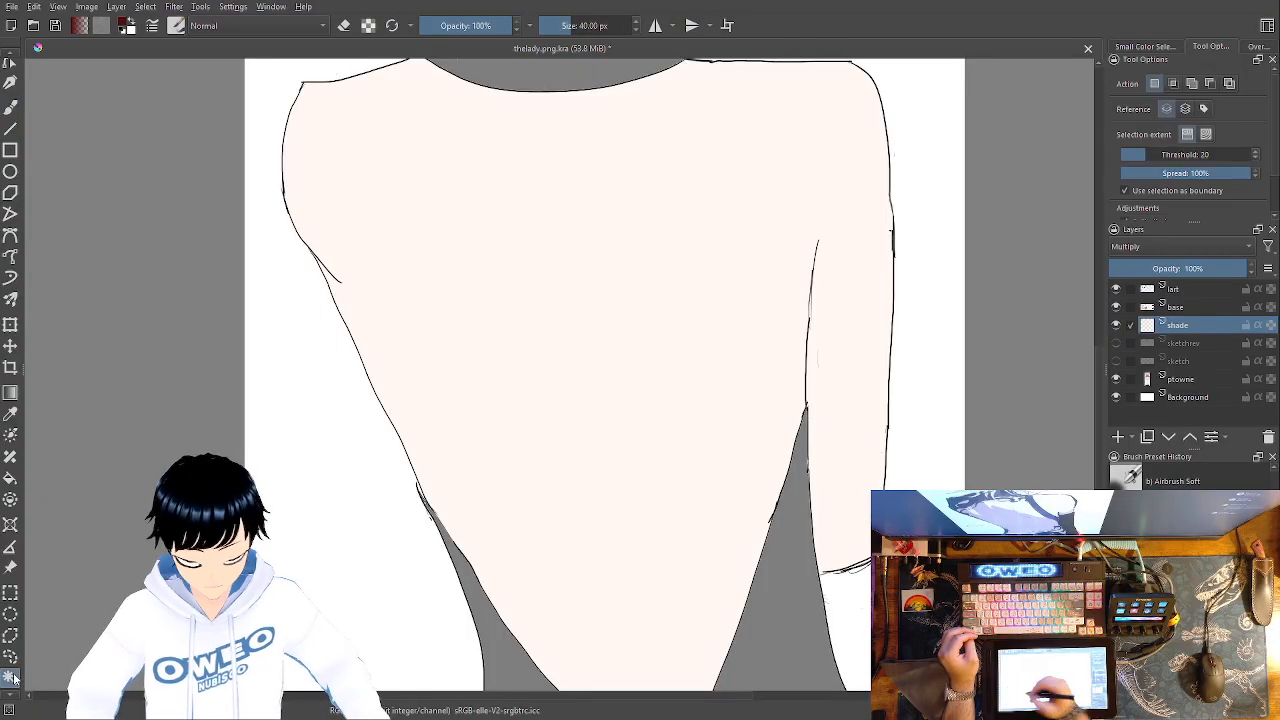
{"action": "left_click", "coordinate": [1192, 290]}
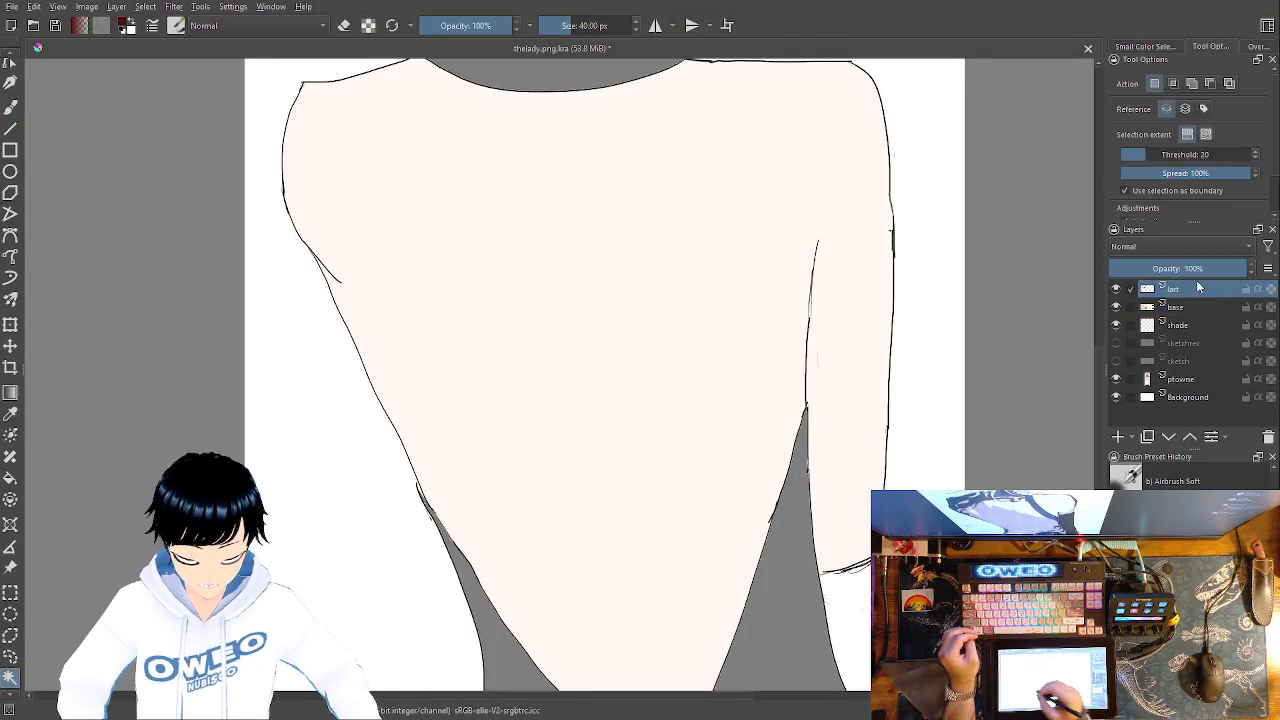
{"action": "left_click", "coordinate": [340, 511]}
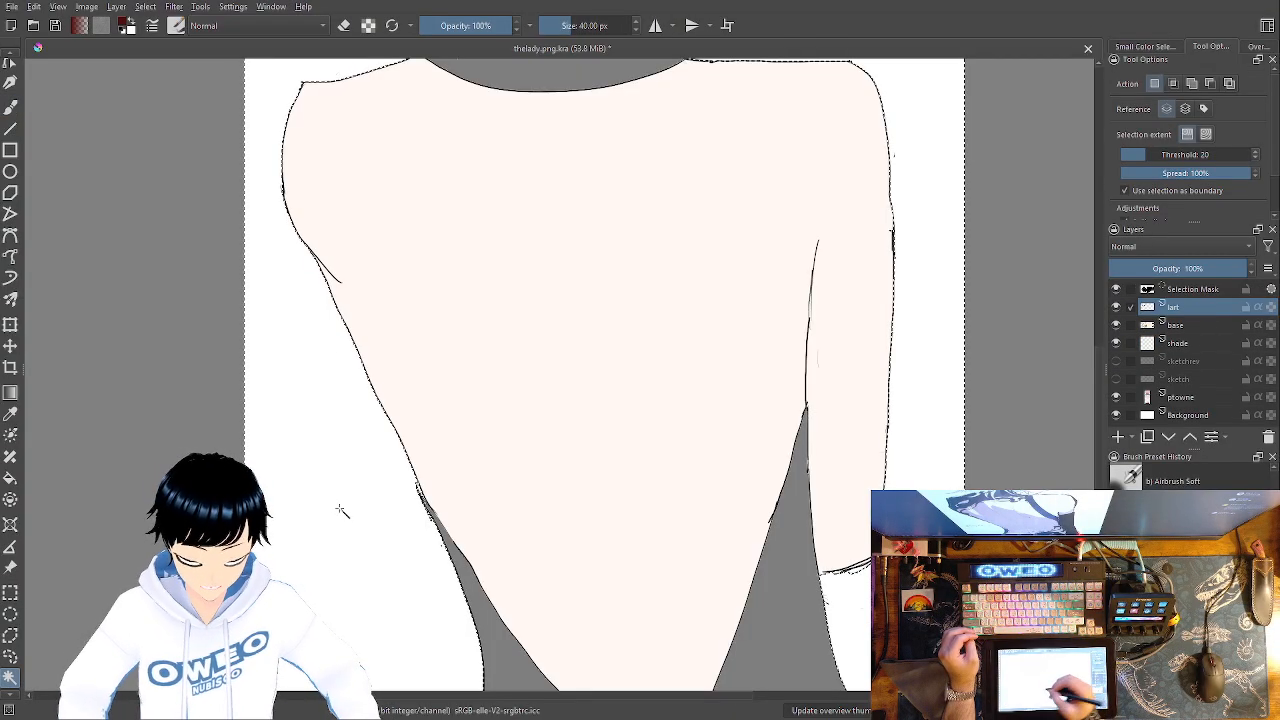
{"action": "left_click", "coordinate": [1194, 345]}
{"action": "left_click", "coordinate": [152, 9]}
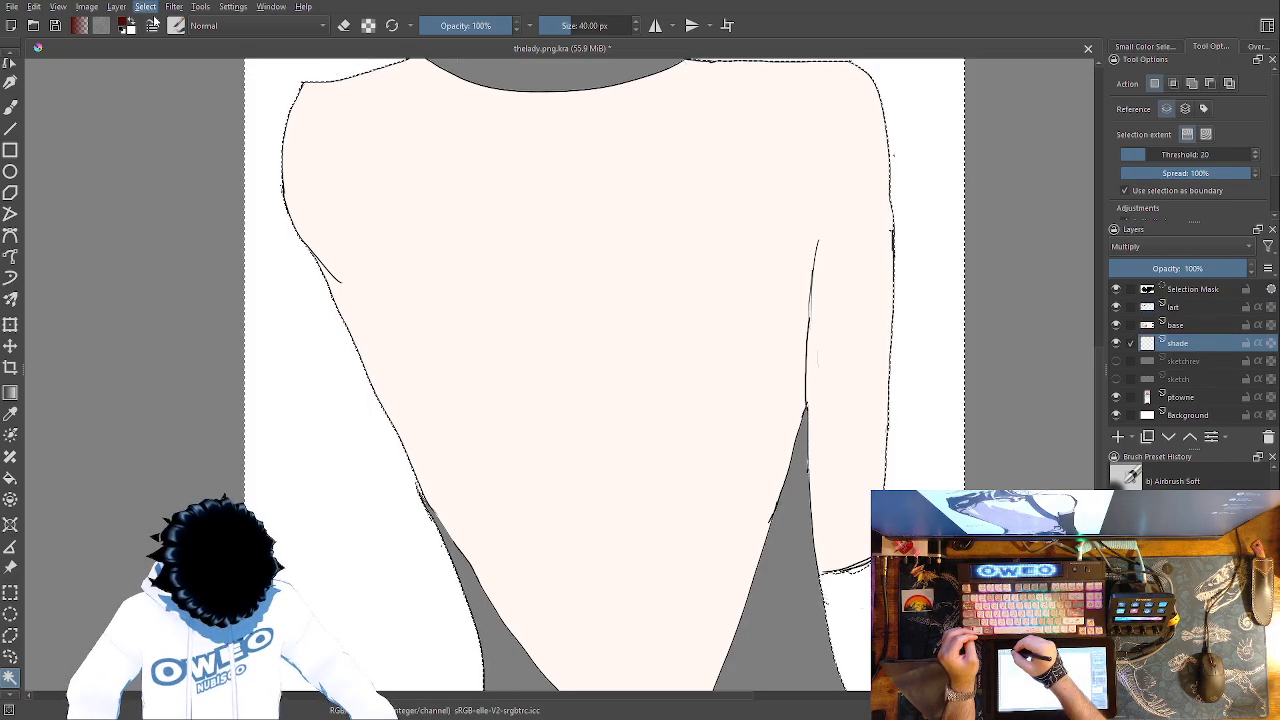
{"action": "left_click", "coordinate": [183, 66]}
Try a long curved dark red brush stroke down the middle of the back within the selection
{"action": "key", "text": "b"}
{"action": "left_click_drag", "start_coordinate": [560, 530], "coordinate": [522, 329]}
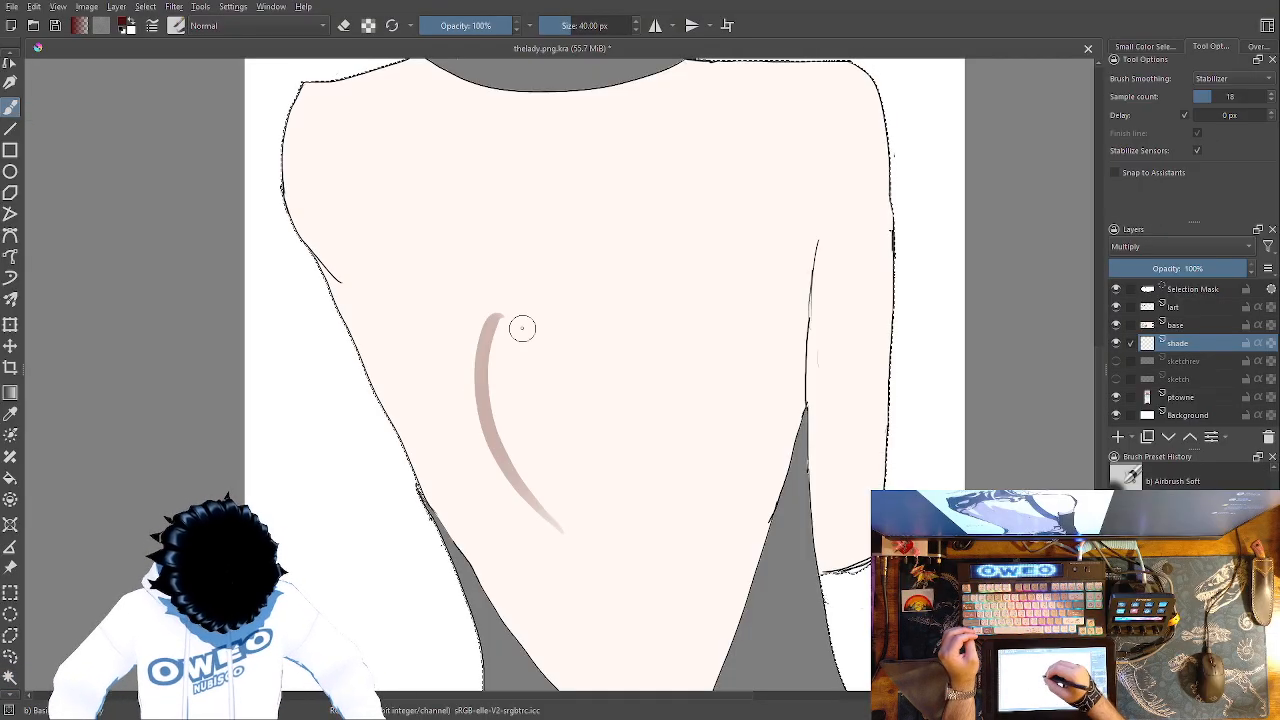
{"action": "key", "text": "ctrl+z"}
{"action": "right_click", "coordinate": [706, 511]}
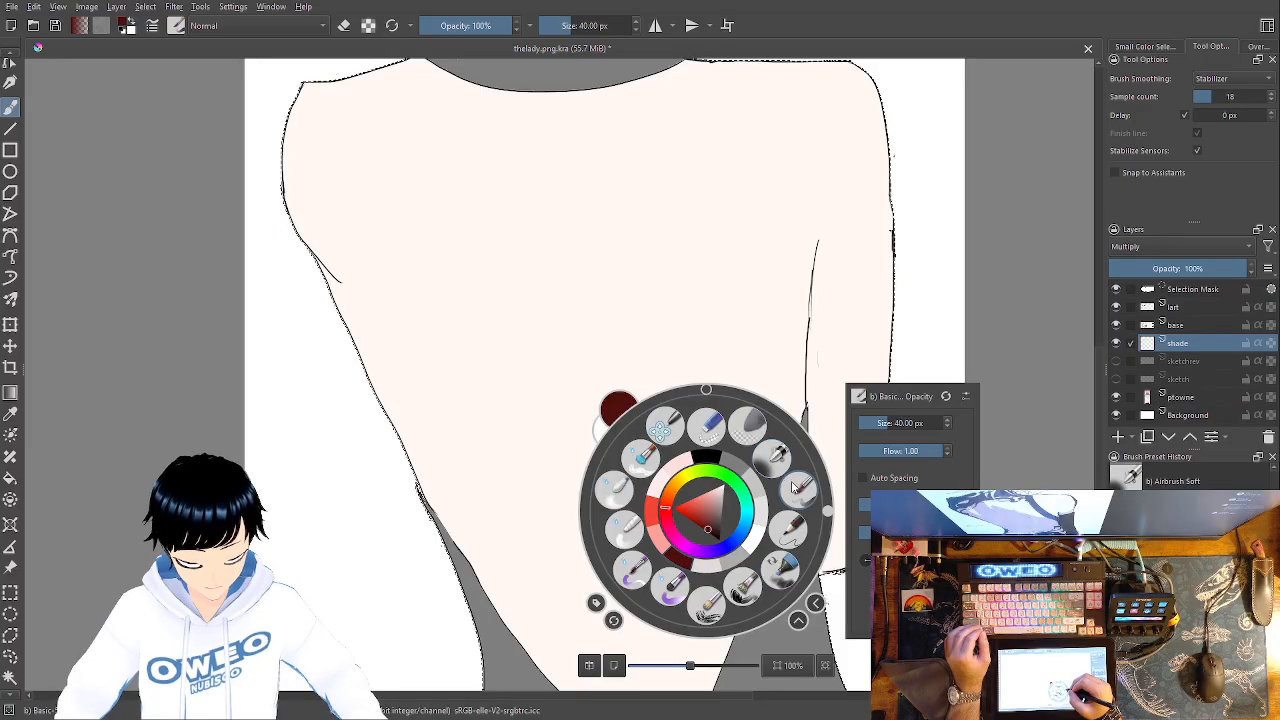
{"action": "left_click", "coordinate": [785, 314]}
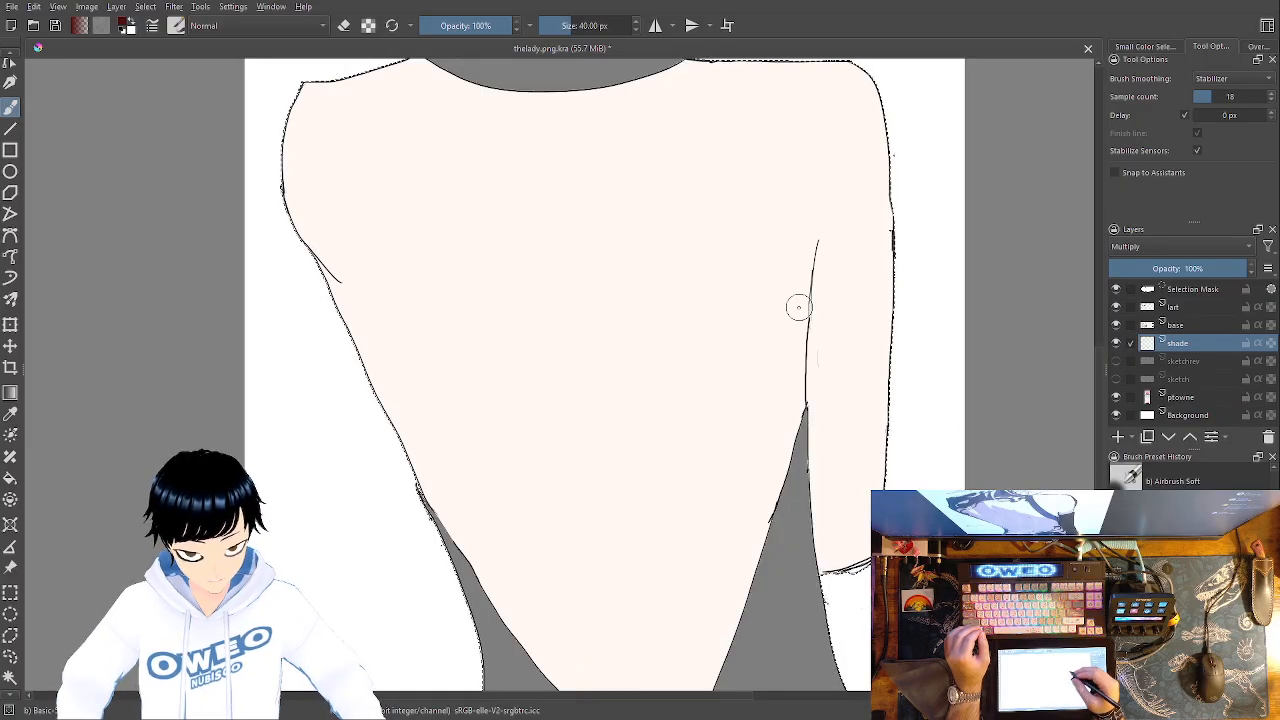
{"action": "left_click_drag", "start_coordinate": [854, 306], "coordinate": [891, 255]}
{"action": "key", "text": "ctrl+z"}
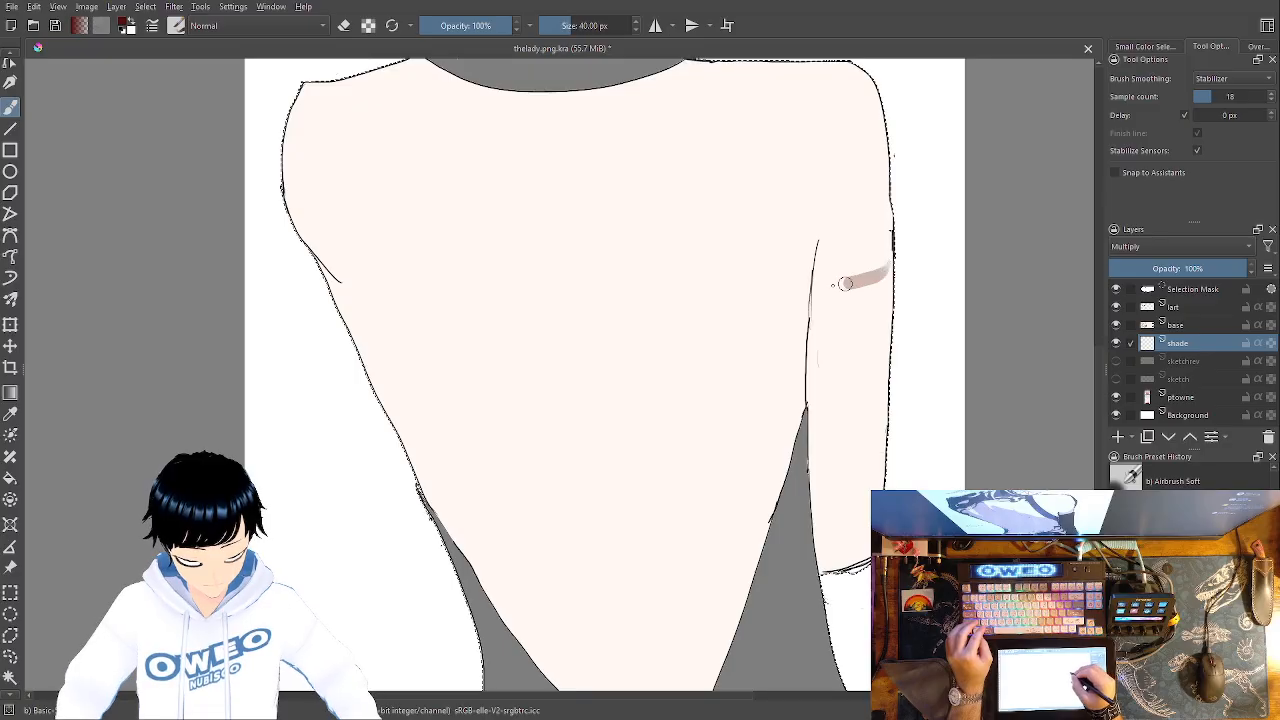
{"action": "key", "text": "ctrl+z"}
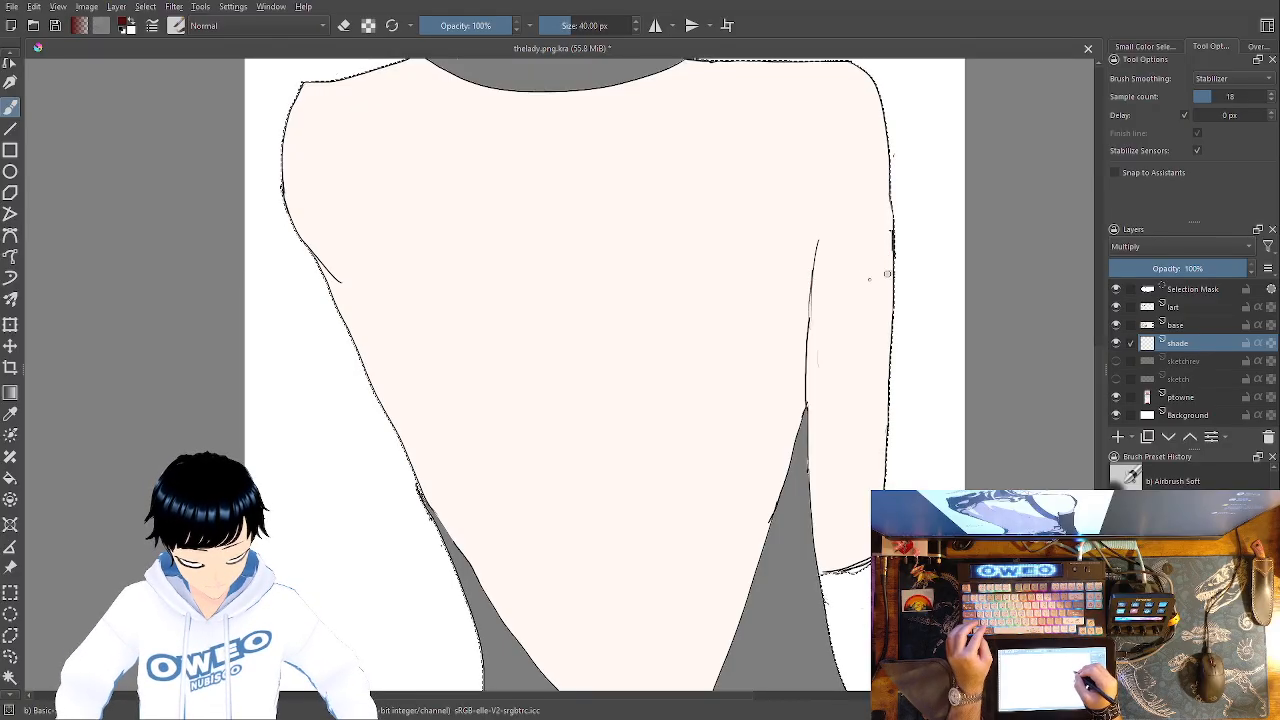
Paint a thin wavy shading guide line from the right arm across the mid-back to the left shoulder blade and shoulder
{"action": "left_click_drag", "start_coordinate": [797, 317], "coordinate": [794, 319]}
{"action": "mouse_move", "coordinate": [823, 297]}
{"action": "left_mouse_down"}
{"action": "mouse_move", "coordinate": [764, 366]}
{"action": "mouse_move", "coordinate": [691, 362]}
{"action": "left_mouse_up"}
{"action": "mouse_move", "coordinate": [624, 318]}
{"action": "left_mouse_down"}
{"action": "mouse_move", "coordinate": [571, 280]}
{"action": "mouse_move", "coordinate": [527, 273]}
{"action": "left_mouse_up"}
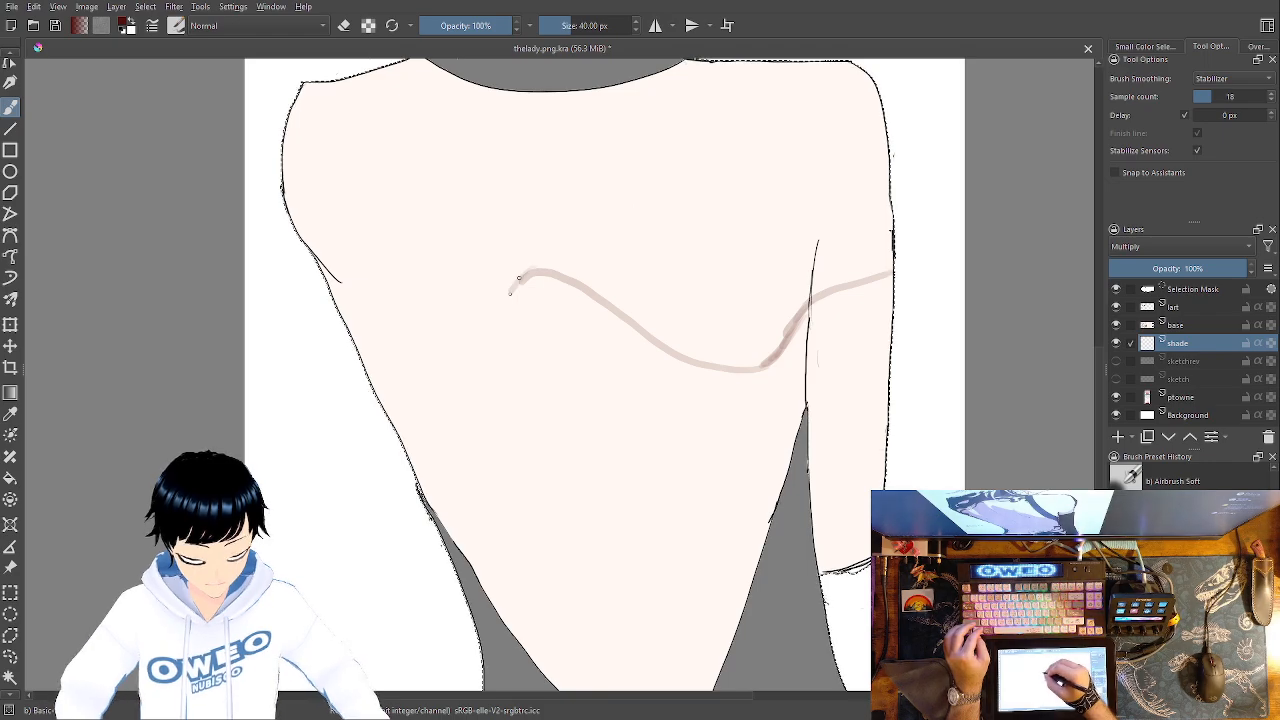
{"action": "mouse_move", "coordinate": [500, 316]}
{"action": "left_mouse_down"}
{"action": "mouse_move", "coordinate": [453, 165]}
{"action": "mouse_move", "coordinate": [458, 200]}
{"action": "mouse_move", "coordinate": [446, 157]}
{"action": "mouse_move", "coordinate": [493, 299]}
{"action": "mouse_move", "coordinate": [460, 193]}
{"action": "mouse_move", "coordinate": [494, 295]}
{"action": "mouse_move", "coordinate": [406, 145]}
{"action": "mouse_move", "coordinate": [388, 146]}
{"action": "mouse_move", "coordinate": [431, 342]}
{"action": "mouse_move", "coordinate": [402, 311]}
{"action": "left_mouse_up"}
{"action": "mouse_move", "coordinate": [375, 256]}
{"action": "left_mouse_down"}
{"action": "mouse_move", "coordinate": [342, 174]}
{"action": "mouse_move", "coordinate": [331, 92]}
{"action": "mouse_move", "coordinate": [309, 104]}
{"action": "mouse_move", "coordinate": [289, 153]}
{"action": "mouse_move", "coordinate": [341, 306]}
{"action": "left_mouse_up"}
{"action": "left_click_drag", "start_coordinate": [823, 520], "coordinate": [831, 320]}
{"action": "left_click_drag", "start_coordinate": [663, 572], "coordinate": [671, 488]}
{"action": "key", "text": "ctrl+z"}
{"action": "mouse_move", "coordinate": [661, 585]}
{"action": "left_mouse_down"}
{"action": "mouse_move", "coordinate": [664, 470]}
{"action": "mouse_move", "coordinate": [633, 365]}
{"action": "mouse_move", "coordinate": [621, 511]}
{"action": "mouse_move", "coordinate": [630, 620]}
{"action": "left_mouse_up"}
{"action": "key", "text": "ctrl+z"}
{"action": "key", "text": "ctrl+z"}
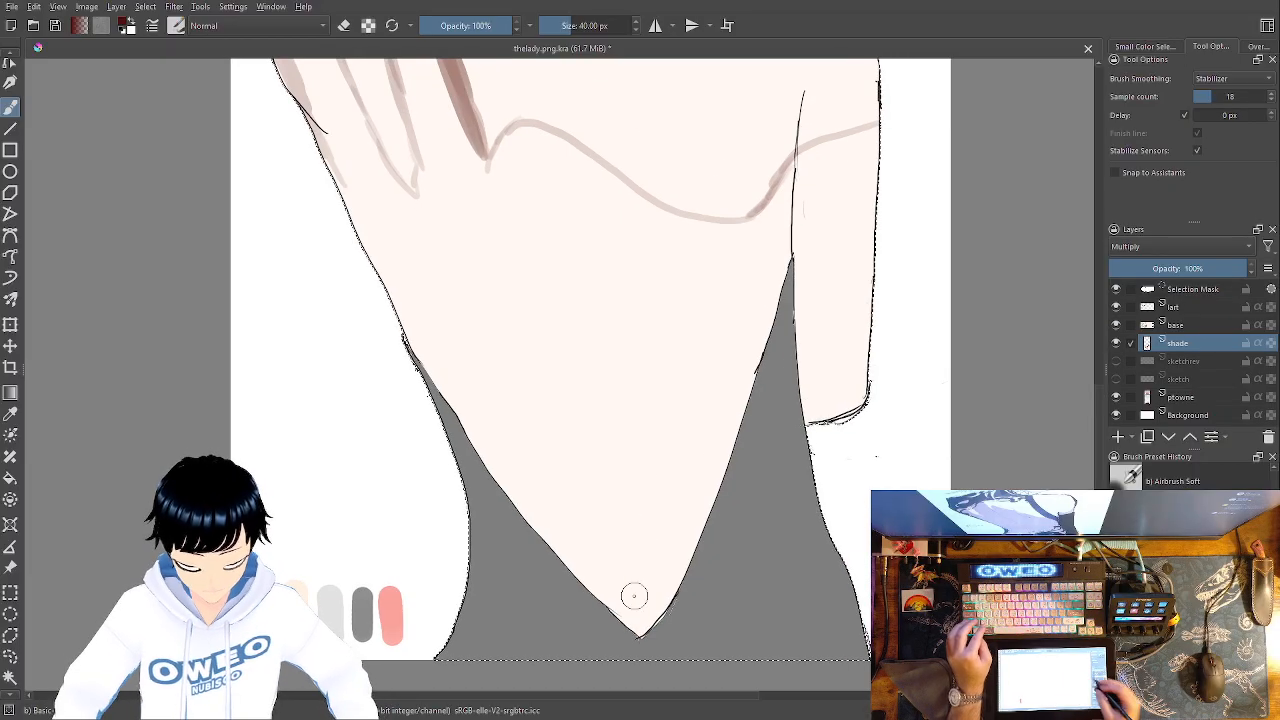
Paint overlapping vertical shading strokes along the spine just above the lowest point of the bare back
{"action": "key", "text": "plus"}
{"action": "mouse_move", "coordinate": [774, 481]}
{"action": "left_mouse_down"}
{"action": "mouse_move", "coordinate": [745, 437]}
{"action": "mouse_move", "coordinate": [744, 312]}
{"action": "left_mouse_up"}
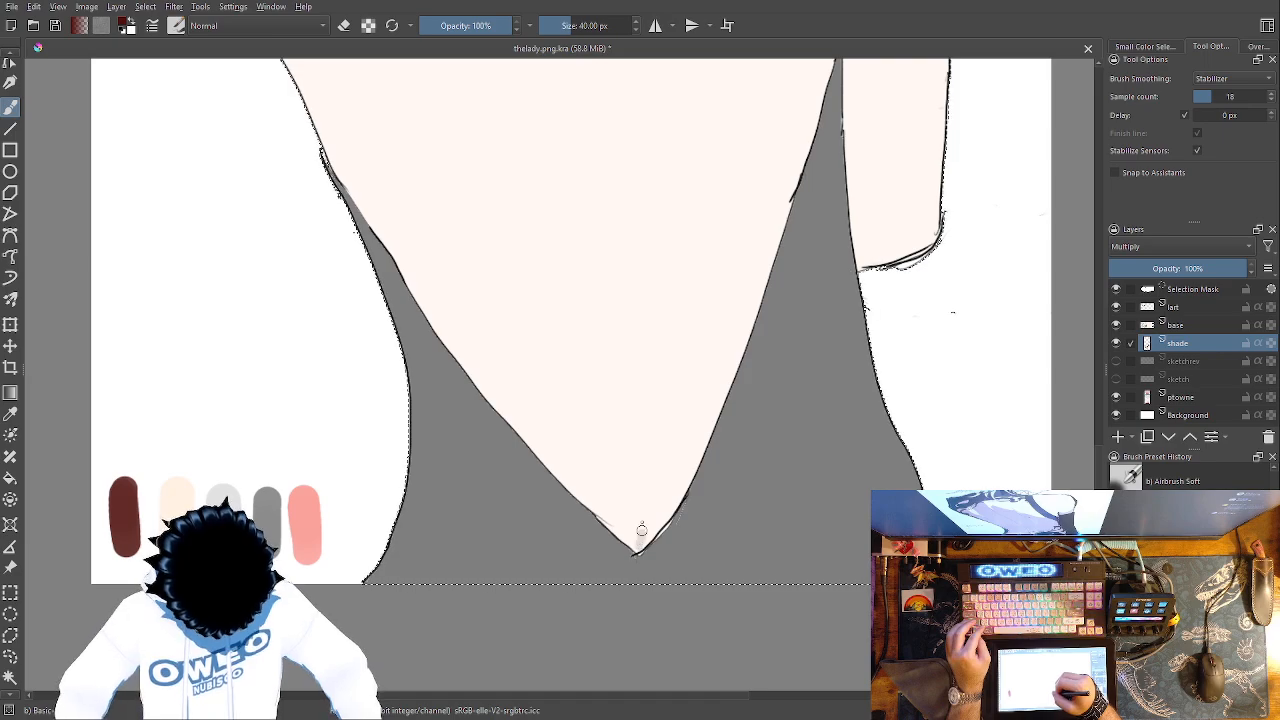
{"action": "left_click_drag", "start_coordinate": [645, 457], "coordinate": [623, 318]}
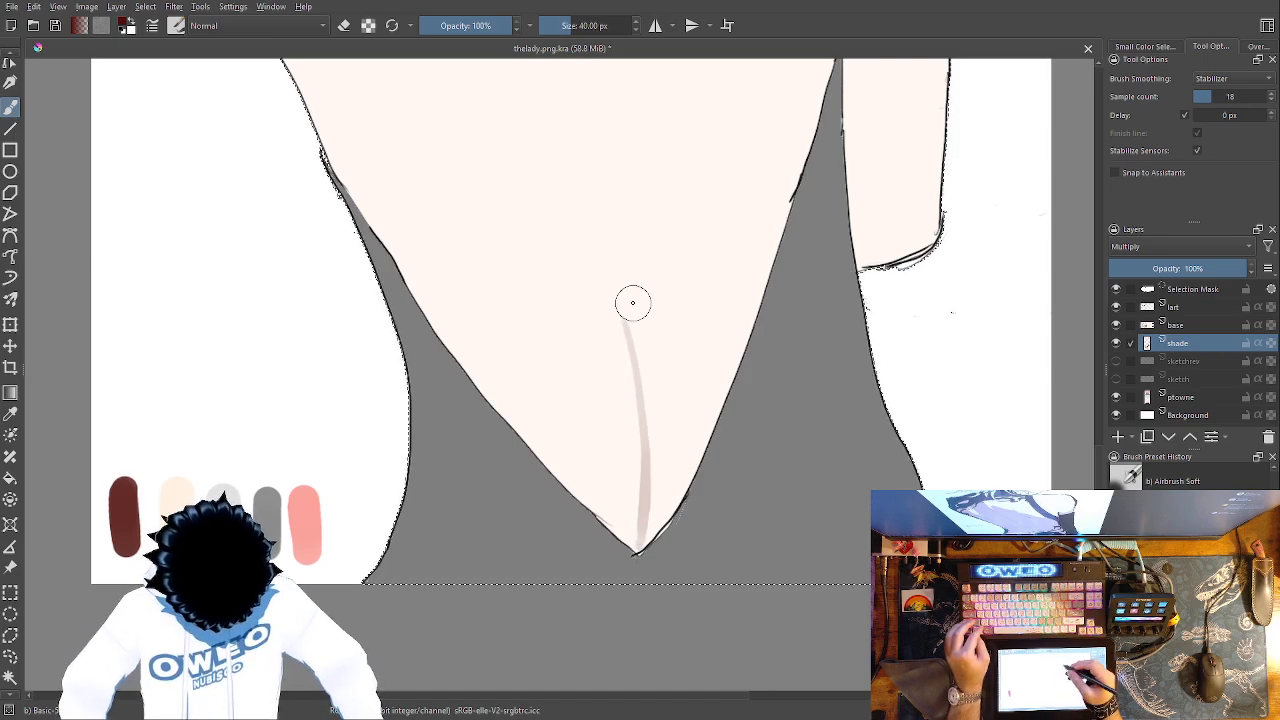
{"action": "left_click_drag", "start_coordinate": [631, 527], "coordinate": [612, 350]}
{"action": "left_click_drag", "start_coordinate": [666, 448], "coordinate": [637, 272]}
{"action": "left_click_drag", "start_coordinate": [628, 370], "coordinate": [640, 451]}
{"action": "left_click_drag", "start_coordinate": [624, 319], "coordinate": [644, 401]}
{"action": "left_click_drag", "start_coordinate": [643, 353], "coordinate": [643, 306]}
Paint a short horizontal shading line across the lower back tip and trace shading along the left edge of the waist
{"action": "mouse_move", "coordinate": [641, 469]}
{"action": "left_mouse_down"}
{"action": "mouse_move", "coordinate": [608, 459]}
{"action": "mouse_move", "coordinate": [634, 450]}
{"action": "mouse_move", "coordinate": [634, 466]}
{"action": "mouse_move", "coordinate": [576, 470]}
{"action": "left_mouse_up"}
{"action": "mouse_move", "coordinate": [660, 477]}
{"action": "left_mouse_down"}
{"action": "mouse_move", "coordinate": [687, 481]}
{"action": "mouse_move", "coordinate": [678, 456]}
{"action": "mouse_move", "coordinate": [552, 461]}
{"action": "left_mouse_up"}
{"action": "mouse_move", "coordinate": [447, 329]}
{"action": "left_mouse_down"}
{"action": "mouse_move", "coordinate": [563, 465]}
{"action": "mouse_move", "coordinate": [542, 461]}
{"action": "mouse_move", "coordinate": [415, 291]}
{"action": "left_mouse_up"}
{"action": "mouse_move", "coordinate": [380, 228]}
{"action": "left_mouse_down"}
{"action": "mouse_move", "coordinate": [329, 157]}
{"action": "mouse_move", "coordinate": [311, 97]}
{"action": "left_mouse_up"}
{"action": "left_click_drag", "start_coordinate": [616, 380], "coordinate": [676, 620]}
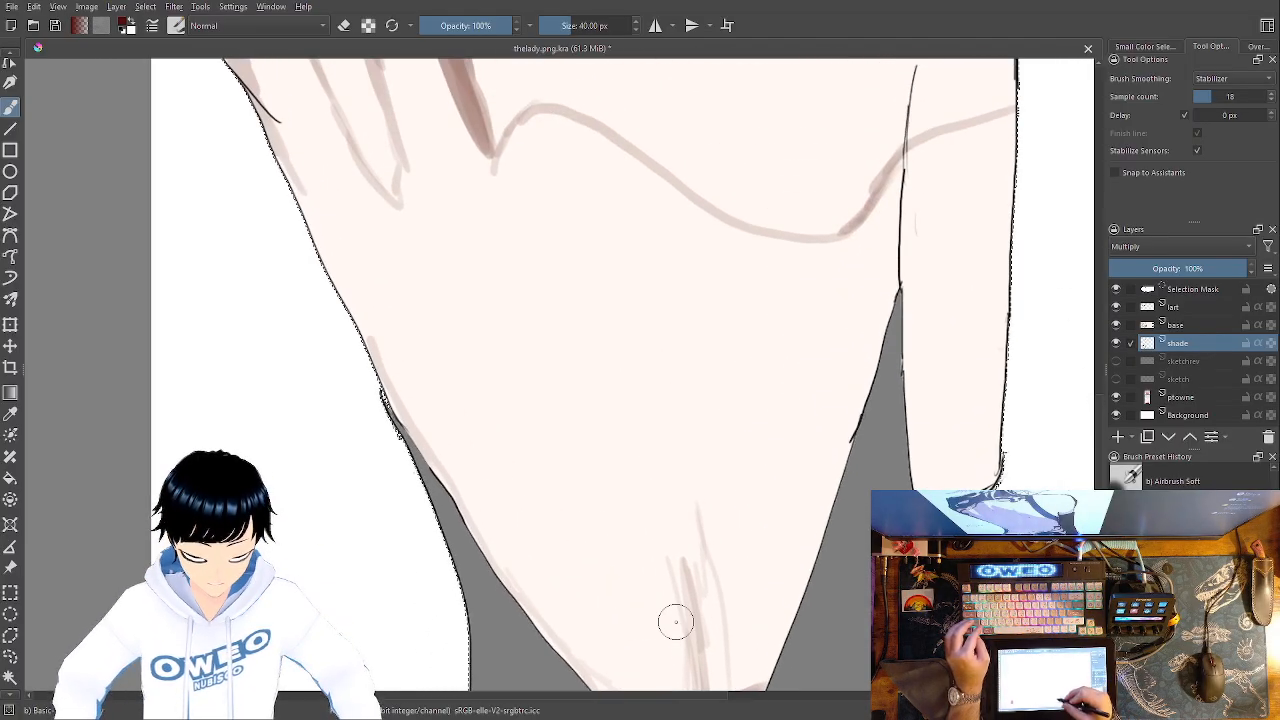
{"action": "mouse_move", "coordinate": [309, 201]}
{"action": "left_mouse_down"}
{"action": "mouse_move", "coordinate": [372, 352]}
{"action": "mouse_move", "coordinate": [285, 162]}
{"action": "mouse_move", "coordinate": [356, 328]}
{"action": "left_mouse_up"}
{"action": "left_click_drag", "start_coordinate": [292, 167], "coordinate": [345, 284]}
Paint a curved shading line across the lower back from the right waist edge down to the left edge
{"action": "mouse_move", "coordinate": [718, 410]}
{"action": "left_mouse_down"}
{"action": "mouse_move", "coordinate": [620, 449]}
{"action": "mouse_move", "coordinate": [617, 529]}
{"action": "mouse_move", "coordinate": [623, 291]}
{"action": "left_mouse_up"}
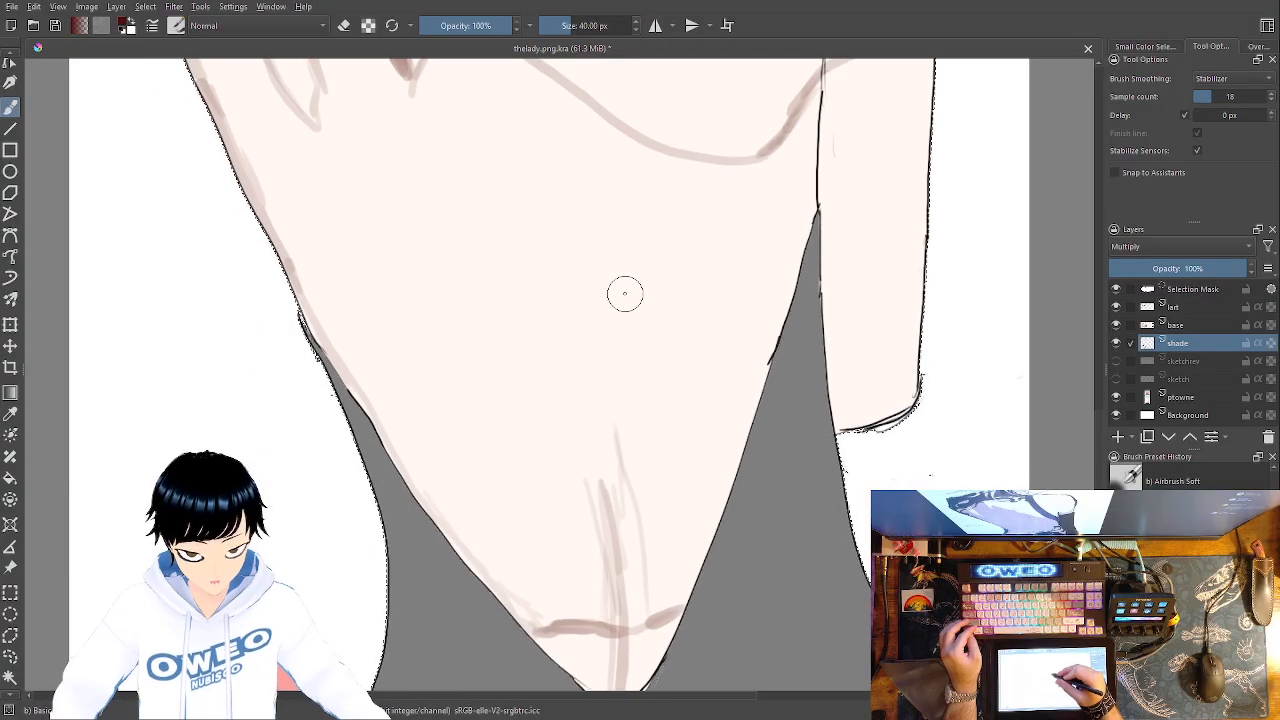
{"action": "mouse_move", "coordinate": [612, 445]}
{"action": "left_mouse_down"}
{"action": "mouse_move", "coordinate": [526, 493]}
{"action": "mouse_move", "coordinate": [453, 512]}
{"action": "mouse_move", "coordinate": [428, 495]}
{"action": "left_mouse_up"}
{"action": "mouse_move", "coordinate": [600, 442]}
{"action": "left_mouse_down"}
{"action": "mouse_move", "coordinate": [770, 347]}
{"action": "mouse_move", "coordinate": [612, 422]}
{"action": "mouse_move", "coordinate": [497, 511]}
{"action": "mouse_move", "coordinate": [449, 507]}
{"action": "mouse_move", "coordinate": [413, 480]}
{"action": "left_mouse_up"}
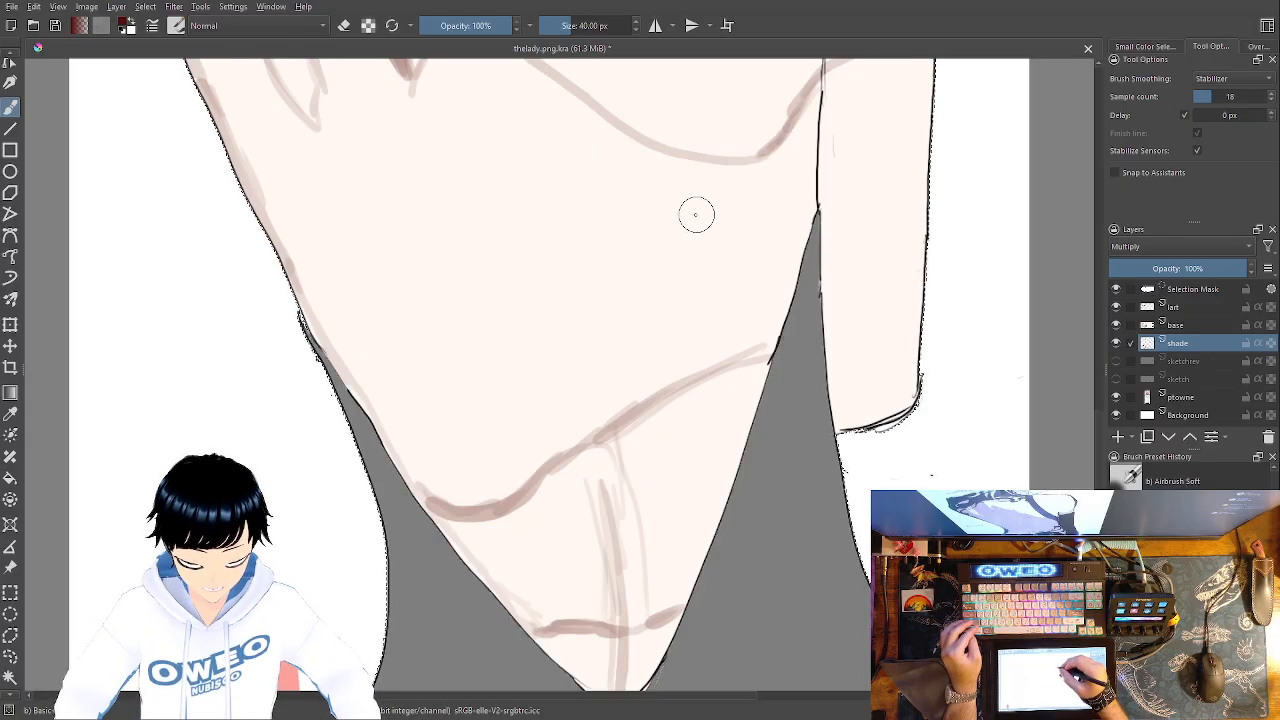
{"action": "left_click_drag", "start_coordinate": [692, 166], "coordinate": [686, 332]}
{"action": "left_click_drag", "start_coordinate": [686, 198], "coordinate": [685, 366]}
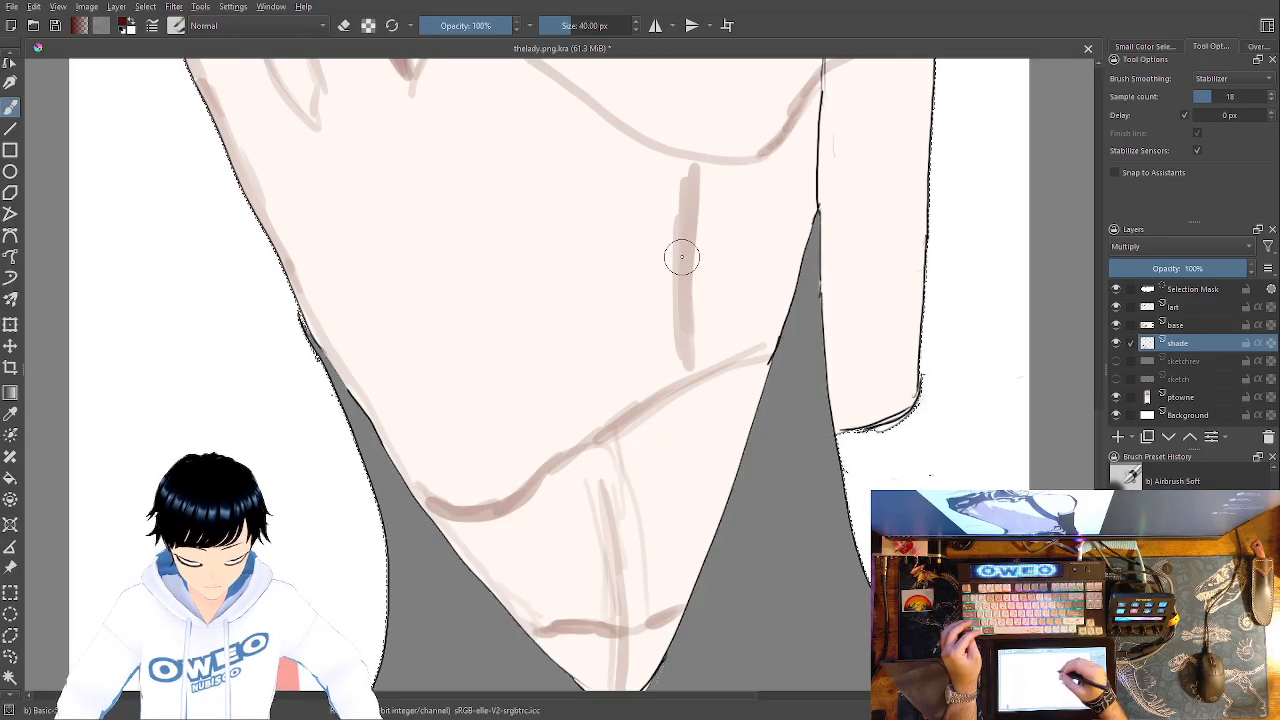
{"action": "key", "text": "ctrl+z"}
Enlarge the brush to 275.63 px and paint broad shading over the middle of the back
{"action": "right_click", "coordinate": [699, 389]}
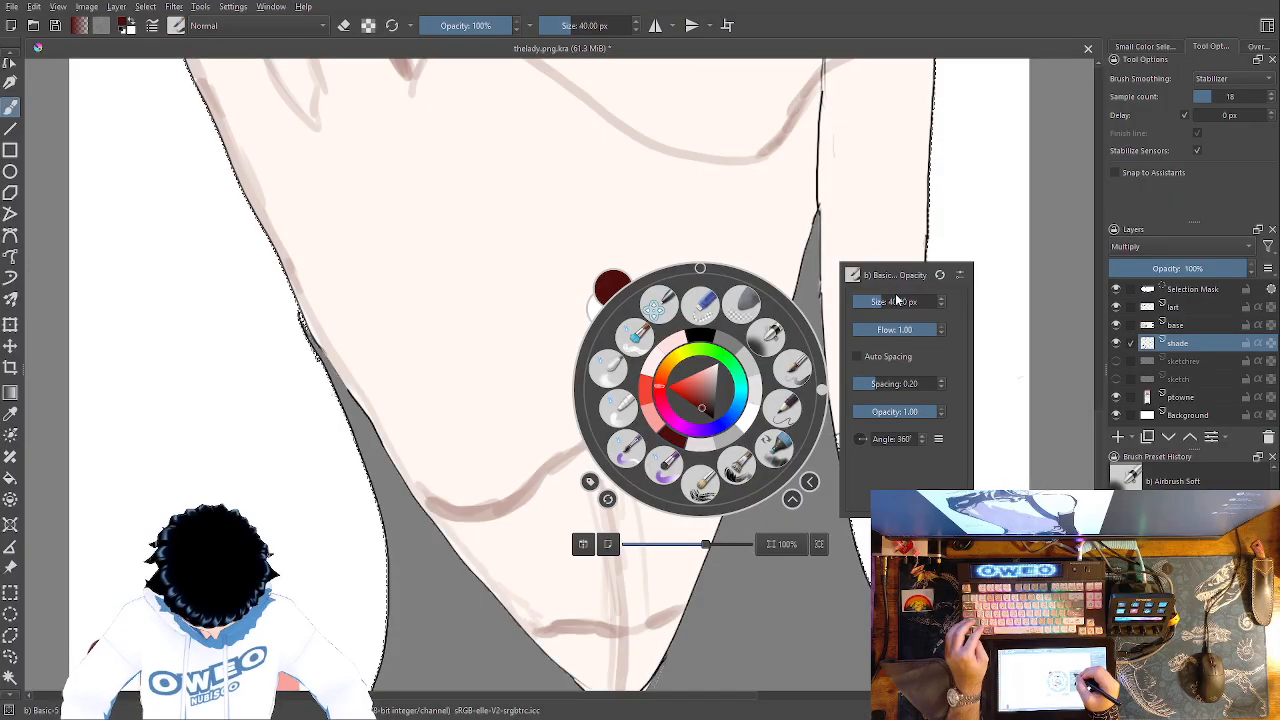
{"action": "left_click", "coordinate": [910, 300]}
{"action": "left_click", "coordinate": [531, 217]}
{"action": "mouse_move", "coordinate": [510, 239]}
{"action": "left_mouse_down"}
{"action": "mouse_move", "coordinate": [515, 256]}
{"action": "mouse_move", "coordinate": [517, 191]}
{"action": "mouse_move", "coordinate": [569, 340]}
{"action": "mouse_move", "coordinate": [660, 223]}
{"action": "mouse_move", "coordinate": [547, 120]}
{"action": "mouse_move", "coordinate": [423, 109]}
{"action": "mouse_move", "coordinate": [540, 426]}
{"action": "mouse_move", "coordinate": [462, 478]}
{"action": "mouse_move", "coordinate": [400, 429]}
{"action": "mouse_move", "coordinate": [340, 329]}
{"action": "mouse_move", "coordinate": [216, 66]}
{"action": "mouse_move", "coordinate": [414, 386]}
{"action": "mouse_move", "coordinate": [409, 363]}
{"action": "mouse_move", "coordinate": [477, 331]}
{"action": "mouse_move", "coordinate": [397, 173]}
{"action": "mouse_move", "coordinate": [437, 331]}
{"action": "mouse_move", "coordinate": [325, 190]}
{"action": "left_mouse_up"}
{"action": "mouse_move", "coordinate": [585, 405]}
{"action": "left_mouse_down"}
{"action": "mouse_move", "coordinate": [603, 357]}
{"action": "mouse_move", "coordinate": [683, 309]}
{"action": "mouse_move", "coordinate": [766, 140]}
{"action": "mouse_move", "coordinate": [800, 122]}
{"action": "mouse_move", "coordinate": [804, 140]}
{"action": "mouse_move", "coordinate": [754, 240]}
{"action": "mouse_move", "coordinate": [685, 307]}
{"action": "mouse_move", "coordinate": [634, 331]}
{"action": "mouse_move", "coordinate": [637, 360]}
{"action": "mouse_move", "coordinate": [583, 374]}
{"action": "mouse_move", "coordinate": [584, 204]}
{"action": "mouse_move", "coordinate": [517, 217]}
{"action": "mouse_move", "coordinate": [526, 171]}
{"action": "mouse_move", "coordinate": [611, 363]}
{"action": "mouse_move", "coordinate": [608, 390]}
{"action": "left_mouse_up"}
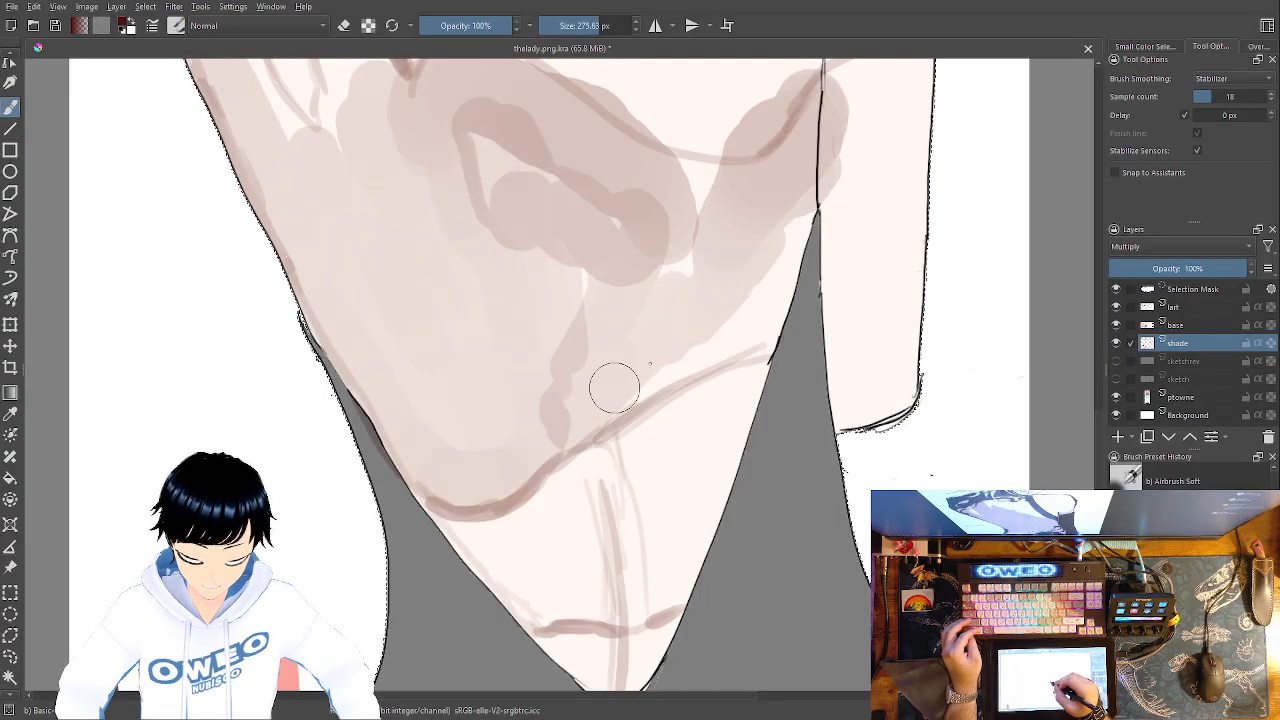
Fill the lower back down to the tip with broad shading strokes
{"action": "mouse_move", "coordinate": [700, 306]}
{"action": "left_mouse_down"}
{"action": "mouse_move", "coordinate": [629, 494]}
{"action": "mouse_move", "coordinate": [634, 571]}
{"action": "mouse_move", "coordinate": [746, 346]}
{"action": "mouse_move", "coordinate": [749, 369]}
{"action": "left_mouse_up"}
{"action": "mouse_move", "coordinate": [724, 435]}
{"action": "left_mouse_down"}
{"action": "mouse_move", "coordinate": [673, 572]}
{"action": "mouse_move", "coordinate": [641, 605]}
{"action": "mouse_move", "coordinate": [539, 590]}
{"action": "mouse_move", "coordinate": [432, 471]}
{"action": "mouse_move", "coordinate": [561, 581]}
{"action": "mouse_move", "coordinate": [537, 511]}
{"action": "mouse_move", "coordinate": [539, 448]}
{"action": "mouse_move", "coordinate": [566, 447]}
{"action": "mouse_move", "coordinate": [660, 393]}
{"action": "left_mouse_up"}
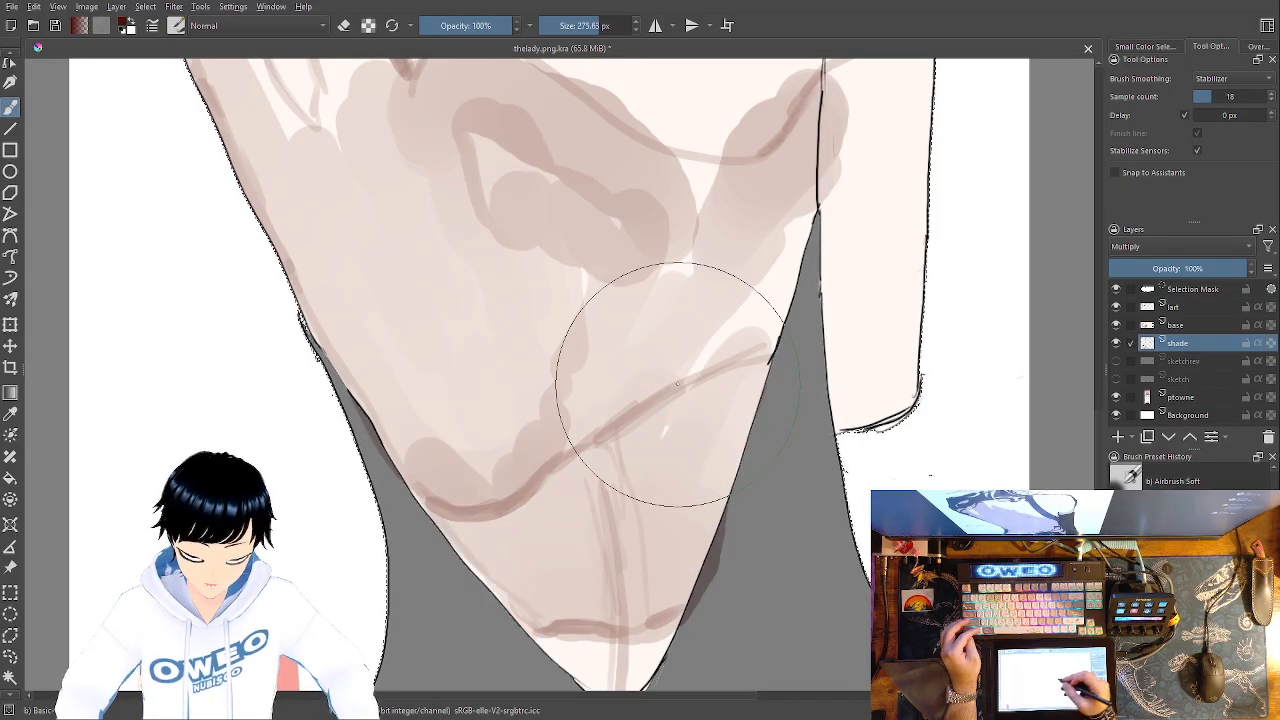
{"action": "left_click_drag", "start_coordinate": [646, 480], "coordinate": [643, 563]}
{"action": "mouse_move", "coordinate": [676, 348]}
{"action": "left_mouse_down"}
{"action": "mouse_move", "coordinate": [633, 450]}
{"action": "mouse_move", "coordinate": [591, 442]}
{"action": "mouse_move", "coordinate": [590, 376]}
{"action": "mouse_move", "coordinate": [532, 300]}
{"action": "mouse_move", "coordinate": [466, 389]}
{"action": "mouse_move", "coordinate": [438, 378]}
{"action": "mouse_move", "coordinate": [395, 285]}
{"action": "mouse_move", "coordinate": [350, 271]}
{"action": "mouse_move", "coordinate": [461, 531]}
{"action": "mouse_move", "coordinate": [341, 374]}
{"action": "mouse_move", "coordinate": [278, 250]}
{"action": "left_mouse_up"}
Paint broad shading along the left side of the back and over the left shoulder up to the collar
{"action": "left_click_drag", "start_coordinate": [648, 517], "coordinate": [768, 710]}
{"action": "mouse_move", "coordinate": [524, 434]}
{"action": "left_mouse_down"}
{"action": "mouse_move", "coordinate": [426, 259]}
{"action": "mouse_move", "coordinate": [411, 181]}
{"action": "mouse_move", "coordinate": [451, 313]}
{"action": "mouse_move", "coordinate": [467, 298]}
{"action": "mouse_move", "coordinate": [465, 259]}
{"action": "mouse_move", "coordinate": [499, 377]}
{"action": "mouse_move", "coordinate": [454, 362]}
{"action": "mouse_move", "coordinate": [417, 403]}
{"action": "mouse_move", "coordinate": [320, 277]}
{"action": "mouse_move", "coordinate": [290, 93]}
{"action": "mouse_move", "coordinate": [264, 158]}
{"action": "mouse_move", "coordinate": [347, 372]}
{"action": "mouse_move", "coordinate": [258, 130]}
{"action": "left_mouse_up"}
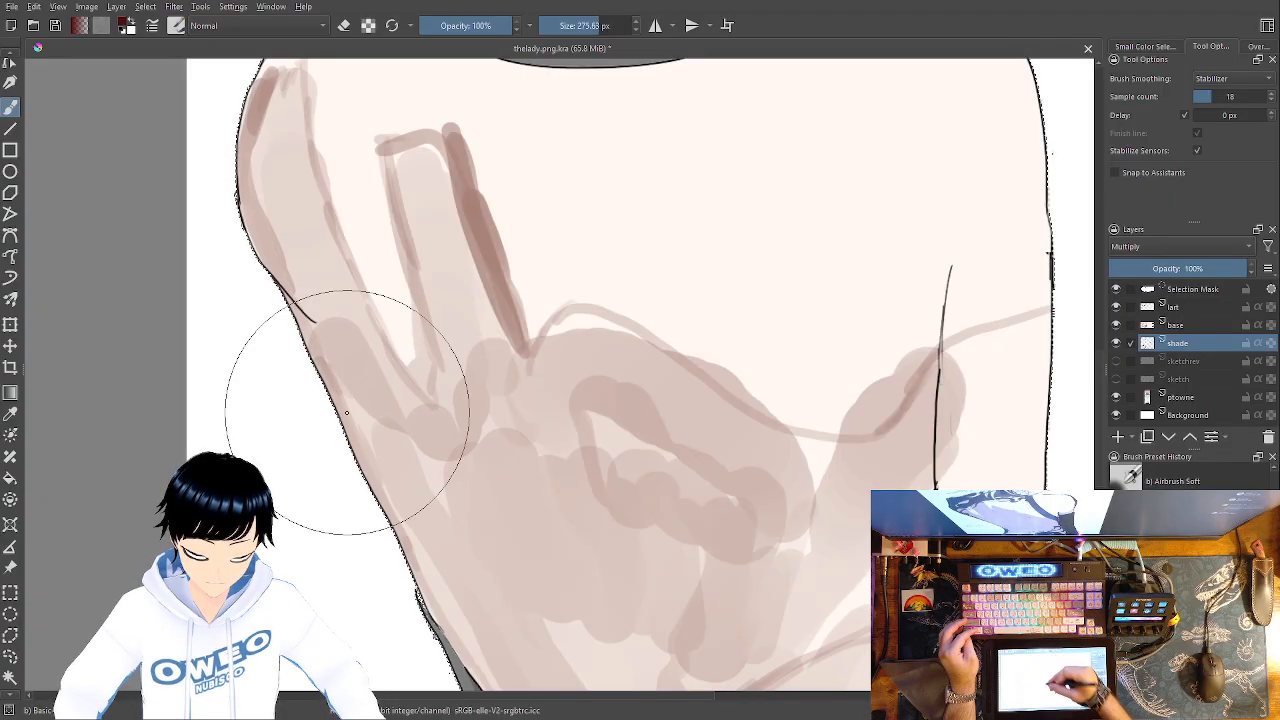
{"action": "left_click_drag", "start_coordinate": [570, 590], "coordinate": [597, 708]}
{"action": "left_click_drag", "start_coordinate": [299, 202], "coordinate": [374, 187]}
{"action": "mouse_move", "coordinate": [443, 143]}
{"action": "left_mouse_down"}
{"action": "mouse_move", "coordinate": [314, 214]}
{"action": "mouse_move", "coordinate": [527, 572]}
{"action": "left_mouse_up"}
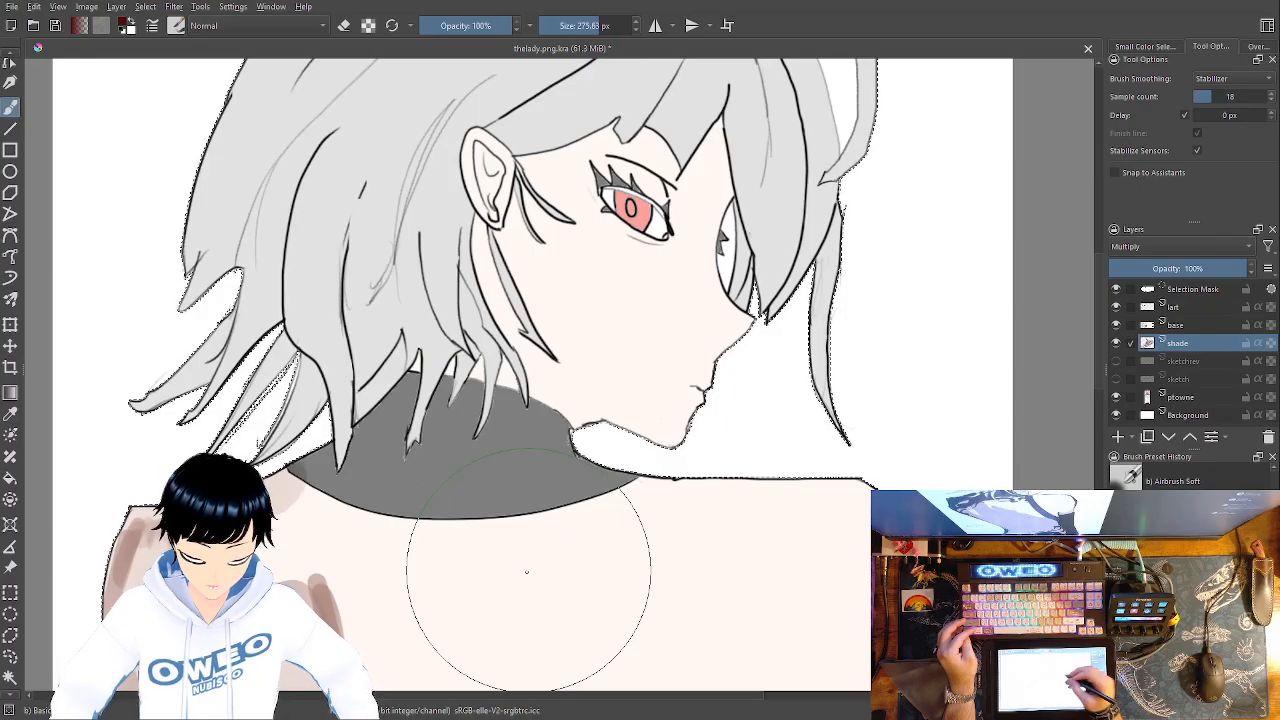
{"action": "key", "text": "plus"}
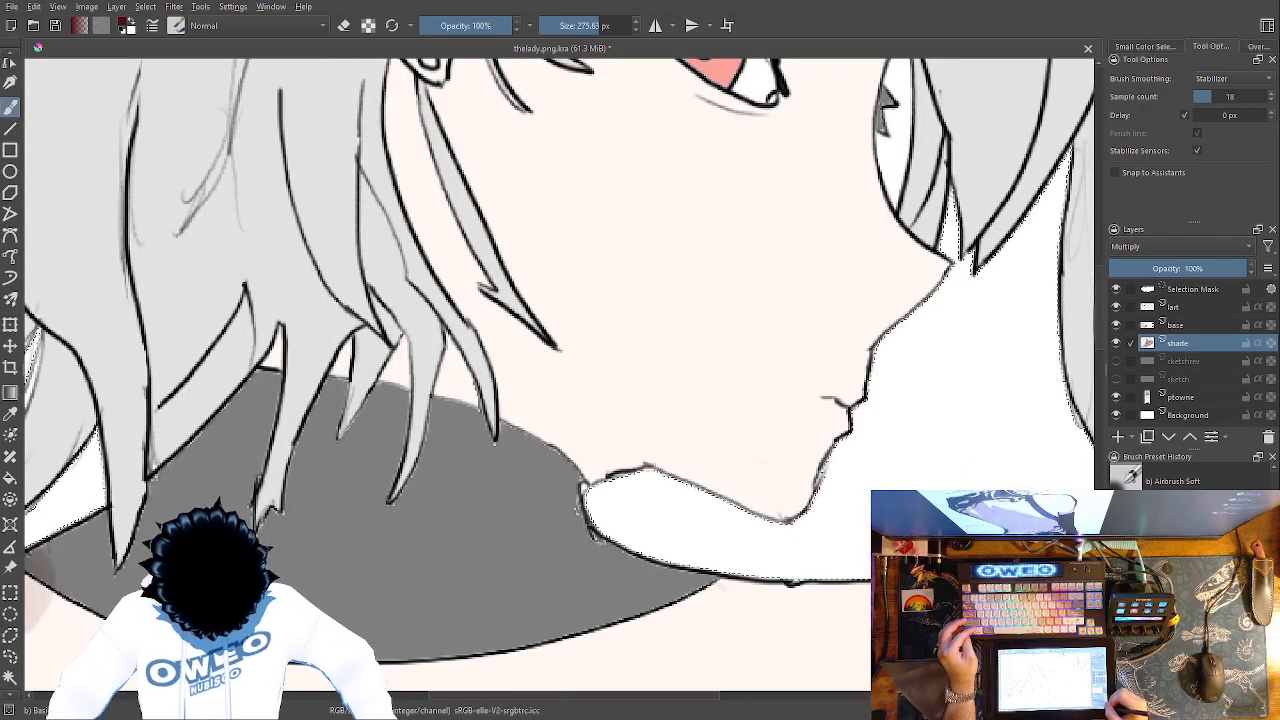
{"action": "mouse_move", "coordinate": [656, 476]}
{"action": "left_mouse_down"}
{"action": "mouse_move", "coordinate": [706, 566]}
{"action": "mouse_move", "coordinate": [722, 560]}
{"action": "left_mouse_up"}
{"action": "mouse_move", "coordinate": [472, 208]}
{"action": "left_mouse_down"}
{"action": "mouse_move", "coordinate": [467, 156]}
{"action": "mouse_move", "coordinate": [471, 241]}
{"action": "mouse_move", "coordinate": [471, 220]}
{"action": "mouse_move", "coordinate": [517, 343]}
{"action": "mouse_move", "coordinate": [726, 258]}
{"action": "mouse_move", "coordinate": [699, 72]}
{"action": "mouse_move", "coordinate": [966, 168]}
{"action": "left_mouse_up"}
{"action": "key", "text": "ctrl+z"}
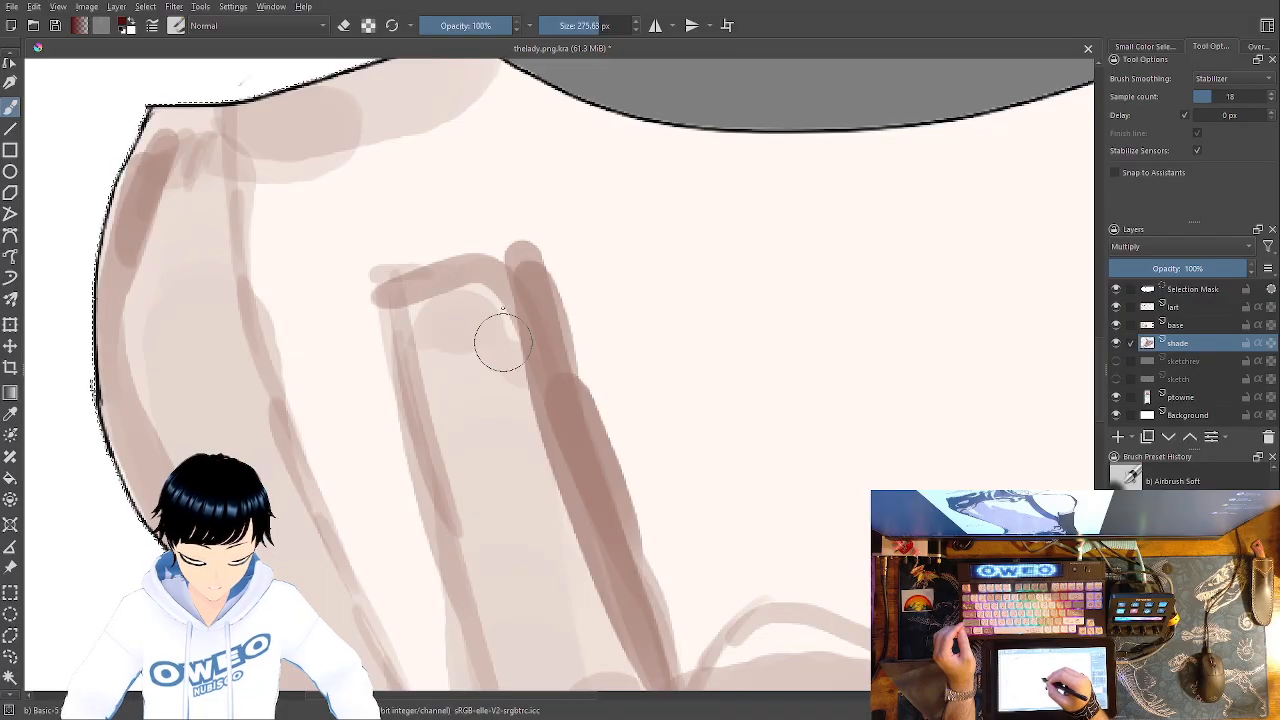
Add broad shading inside the left shoulder blade outline and along the wavy mid-back guide line
{"action": "mouse_move", "coordinate": [503, 375]}
{"action": "left_mouse_down"}
{"action": "mouse_move", "coordinate": [528, 436]}
{"action": "mouse_move", "coordinate": [482, 307]}
{"action": "mouse_move", "coordinate": [462, 162]}
{"action": "left_mouse_up"}
{"action": "mouse_move", "coordinate": [443, 212]}
{"action": "left_mouse_down"}
{"action": "mouse_move", "coordinate": [469, 366]}
{"action": "mouse_move", "coordinate": [437, 560]}
{"action": "mouse_move", "coordinate": [451, 431]}
{"action": "mouse_move", "coordinate": [465, 466]}
{"action": "mouse_move", "coordinate": [381, 404]}
{"action": "left_mouse_up"}
{"action": "mouse_move", "coordinate": [583, 506]}
{"action": "left_mouse_down"}
{"action": "mouse_move", "coordinate": [805, 439]}
{"action": "mouse_move", "coordinate": [715, 327]}
{"action": "mouse_move", "coordinate": [583, 371]}
{"action": "mouse_move", "coordinate": [615, 353]}
{"action": "mouse_move", "coordinate": [595, 327]}
{"action": "mouse_move", "coordinate": [667, 384]}
{"action": "mouse_move", "coordinate": [620, 340]}
{"action": "mouse_move", "coordinate": [517, 426]}
{"action": "mouse_move", "coordinate": [416, 482]}
{"action": "mouse_move", "coordinate": [424, 579]}
{"action": "mouse_move", "coordinate": [369, 603]}
{"action": "left_mouse_up"}
{"action": "left_click_drag", "start_coordinate": [546, 412], "coordinate": [346, 214]}
{"action": "mouse_move", "coordinate": [720, 497]}
{"action": "left_mouse_down"}
{"action": "mouse_move", "coordinate": [569, 528]}
{"action": "mouse_move", "coordinate": [343, 471]}
{"action": "left_mouse_up"}
{"action": "mouse_move", "coordinate": [555, 345]}
{"action": "left_mouse_down"}
{"action": "mouse_move", "coordinate": [483, 398]}
{"action": "mouse_move", "coordinate": [489, 357]}
{"action": "mouse_move", "coordinate": [532, 449]}
{"action": "mouse_move", "coordinate": [498, 474]}
{"action": "mouse_move", "coordinate": [524, 422]}
{"action": "mouse_move", "coordinate": [520, 379]}
{"action": "mouse_move", "coordinate": [437, 294]}
{"action": "left_mouse_up"}
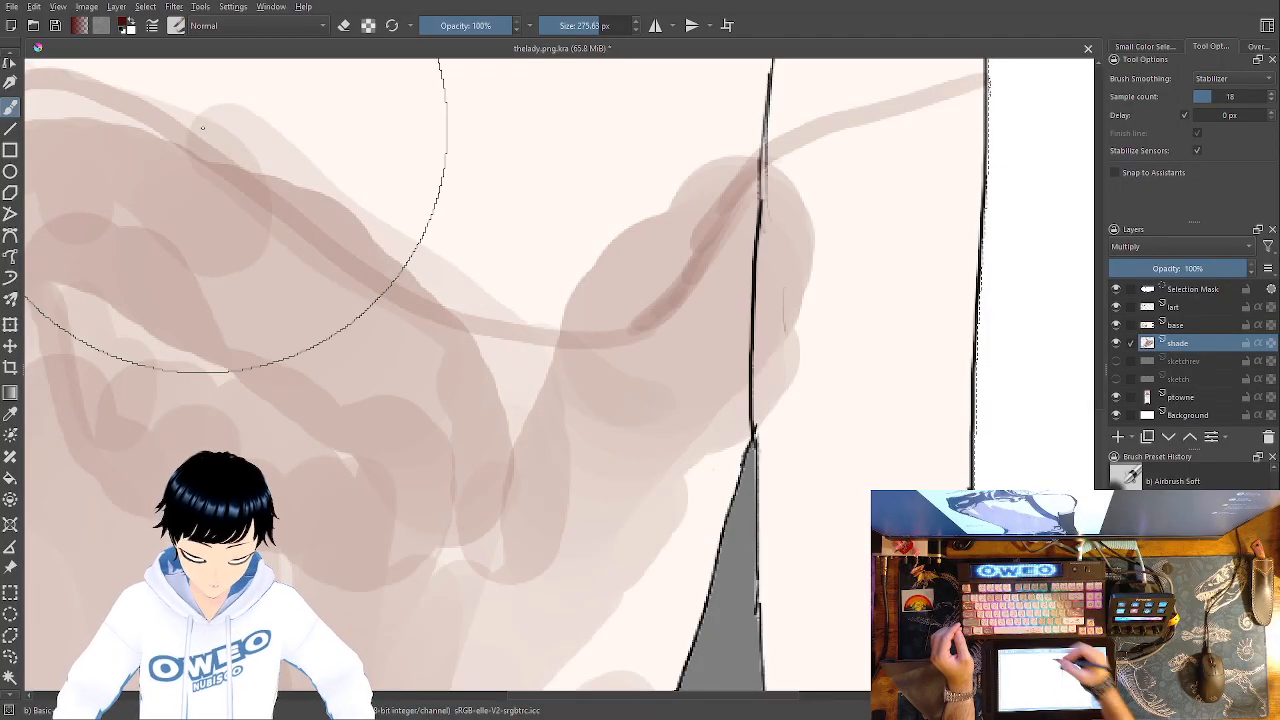
Extend the broad shading across the right arm and fill the dip in the wavy guide line beside it
{"action": "left_click_drag", "start_coordinate": [670, 455], "coordinate": [590, 475]}
{"action": "mouse_move", "coordinate": [806, 186]}
{"action": "left_mouse_down"}
{"action": "mouse_move", "coordinate": [731, 273]}
{"action": "mouse_move", "coordinate": [714, 329]}
{"action": "left_mouse_up"}
{"action": "mouse_move", "coordinate": [830, 240]}
{"action": "left_mouse_down"}
{"action": "mouse_move", "coordinate": [696, 314]}
{"action": "mouse_move", "coordinate": [676, 286]}
{"action": "mouse_move", "coordinate": [623, 300]}
{"action": "left_mouse_up"}
{"action": "mouse_move", "coordinate": [662, 398]}
{"action": "left_mouse_down"}
{"action": "mouse_move", "coordinate": [751, 489]}
{"action": "mouse_move", "coordinate": [739, 447]}
{"action": "mouse_move", "coordinate": [772, 444]}
{"action": "left_mouse_up"}
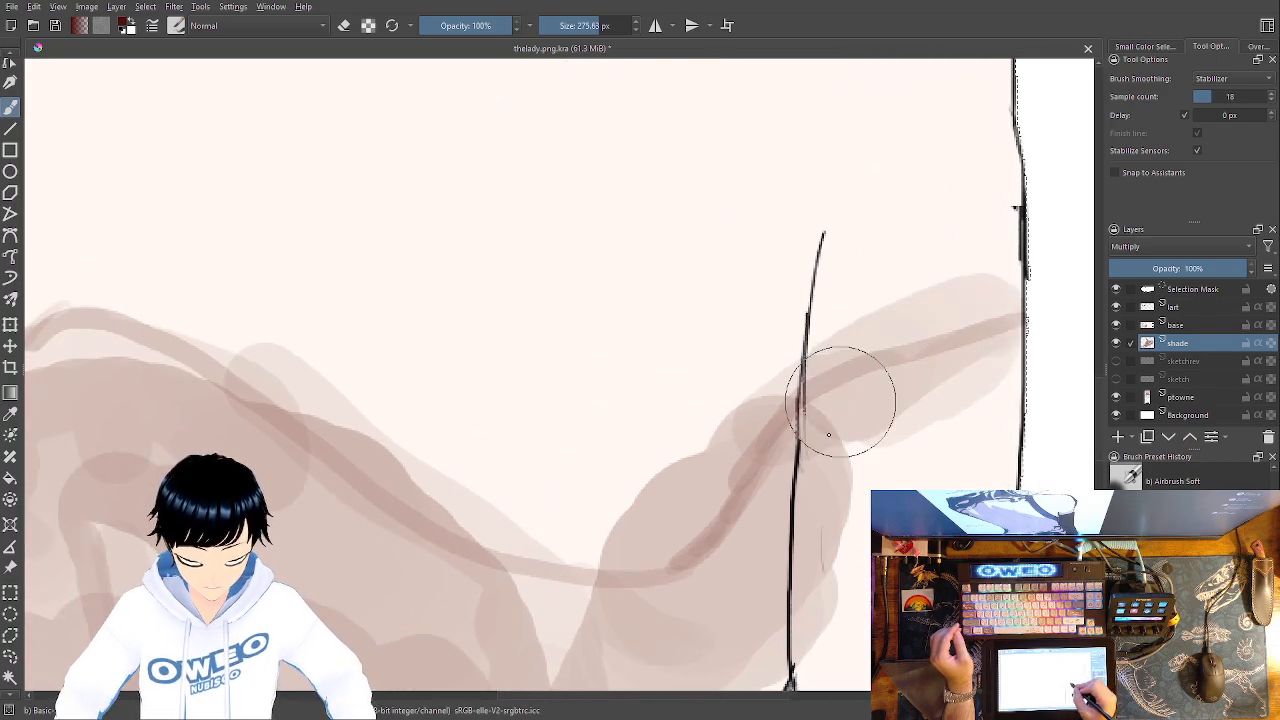
{"action": "mouse_move", "coordinate": [866, 391]}
{"action": "left_mouse_down"}
{"action": "mouse_move", "coordinate": [966, 329]}
{"action": "mouse_move", "coordinate": [560, 591]}
{"action": "mouse_move", "coordinate": [452, 586]}
{"action": "left_mouse_up"}
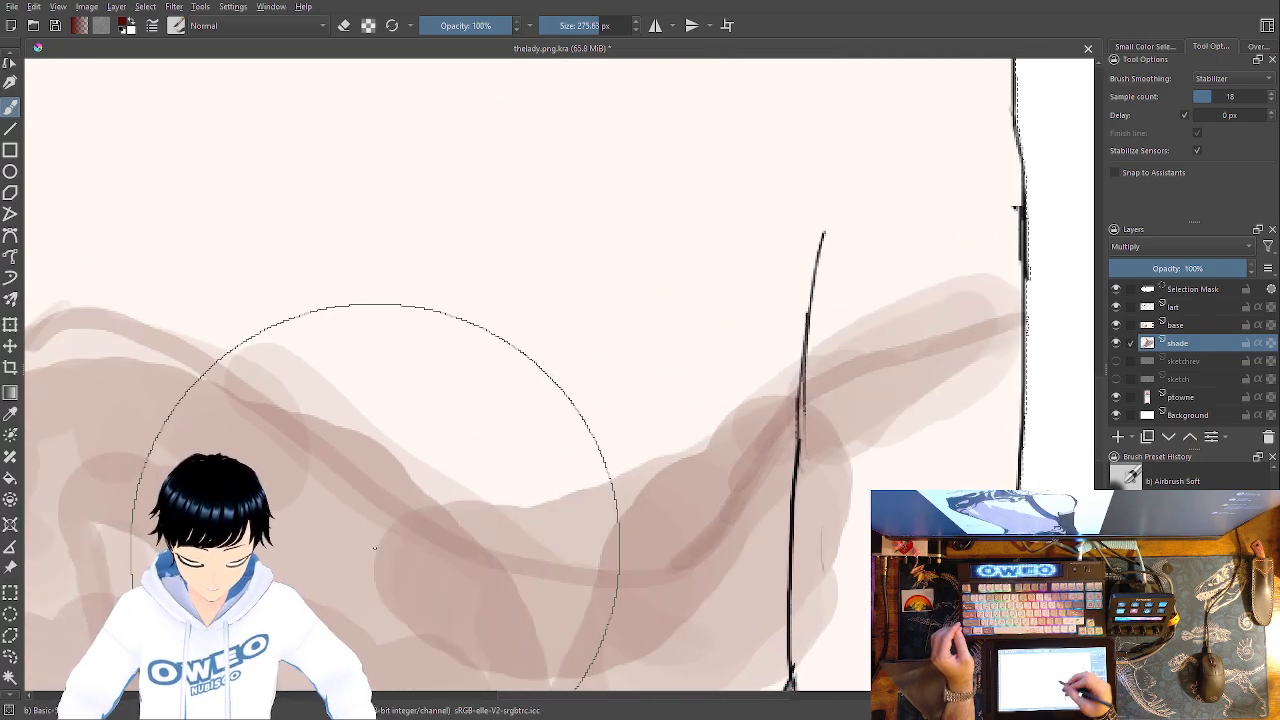
{"action": "left_click_drag", "start_coordinate": [883, 508], "coordinate": [940, 623]}
{"action": "left_click_drag", "start_coordinate": [866, 478], "coordinate": [997, 543]}
Paint a soft shadow on the skin just below the right side of the grey collar
{"action": "left_click_drag", "start_coordinate": [713, 341], "coordinate": [903, 631]}
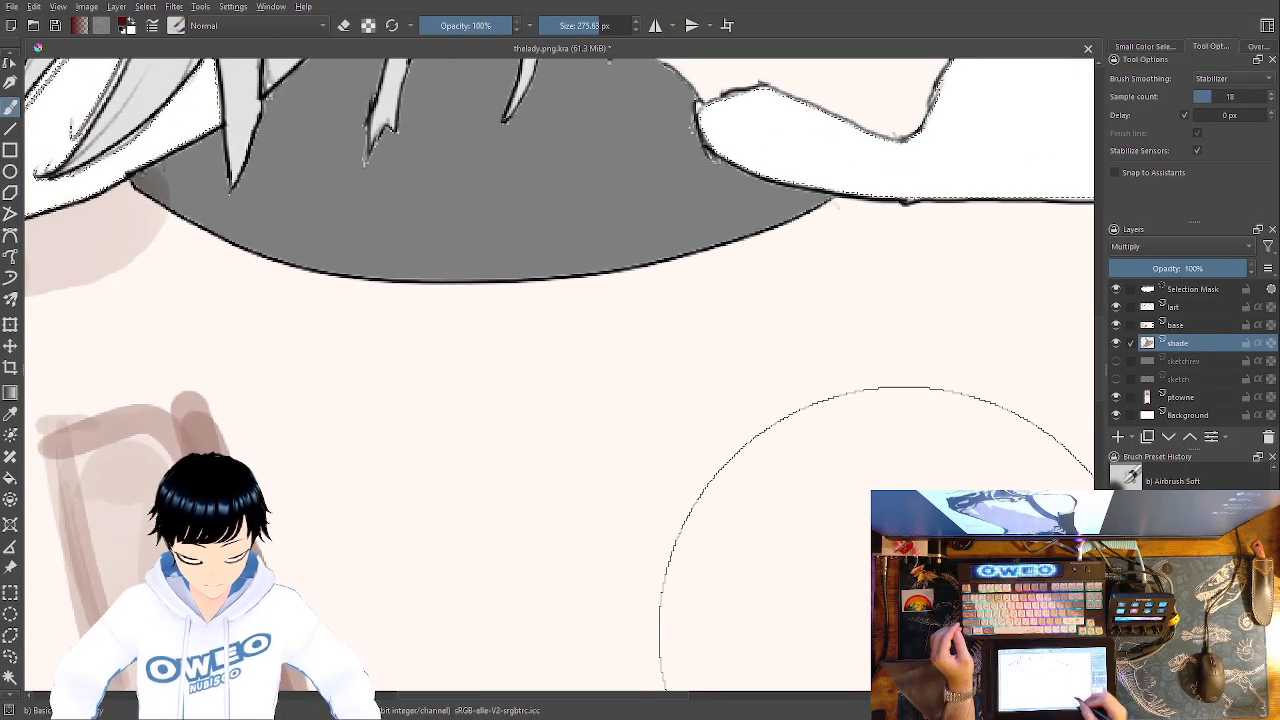
{"action": "left_click_drag", "start_coordinate": [741, 431], "coordinate": [642, 521]}
{"action": "mouse_move", "coordinate": [743, 314]}
{"action": "left_mouse_down"}
{"action": "mouse_move", "coordinate": [738, 344]}
{"action": "mouse_move", "coordinate": [731, 319]}
{"action": "mouse_move", "coordinate": [673, 347]}
{"action": "mouse_move", "coordinate": [776, 297]}
{"action": "mouse_move", "coordinate": [675, 365]}
{"action": "mouse_move", "coordinate": [700, 355]}
{"action": "mouse_move", "coordinate": [583, 384]}
{"action": "mouse_move", "coordinate": [557, 408]}
{"action": "mouse_move", "coordinate": [584, 413]}
{"action": "mouse_move", "coordinate": [809, 328]}
{"action": "left_mouse_up"}
{"action": "left_click_drag", "start_coordinate": [756, 460], "coordinate": [832, 228]}
Switch to the Blender Blur brush at 60 px and blend the shading on the left shoulder, shoulder blade and left back
{"action": "right_click", "coordinate": [784, 390]}
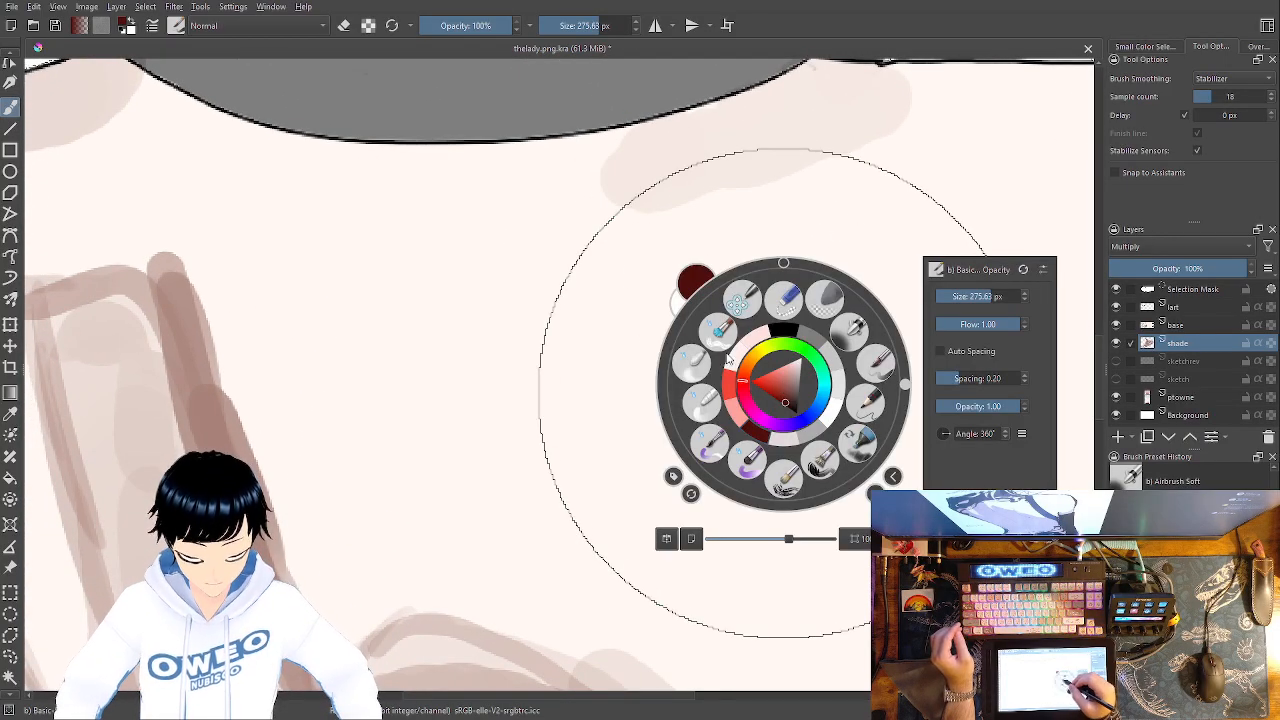
{"action": "left_click", "coordinate": [691, 363]}
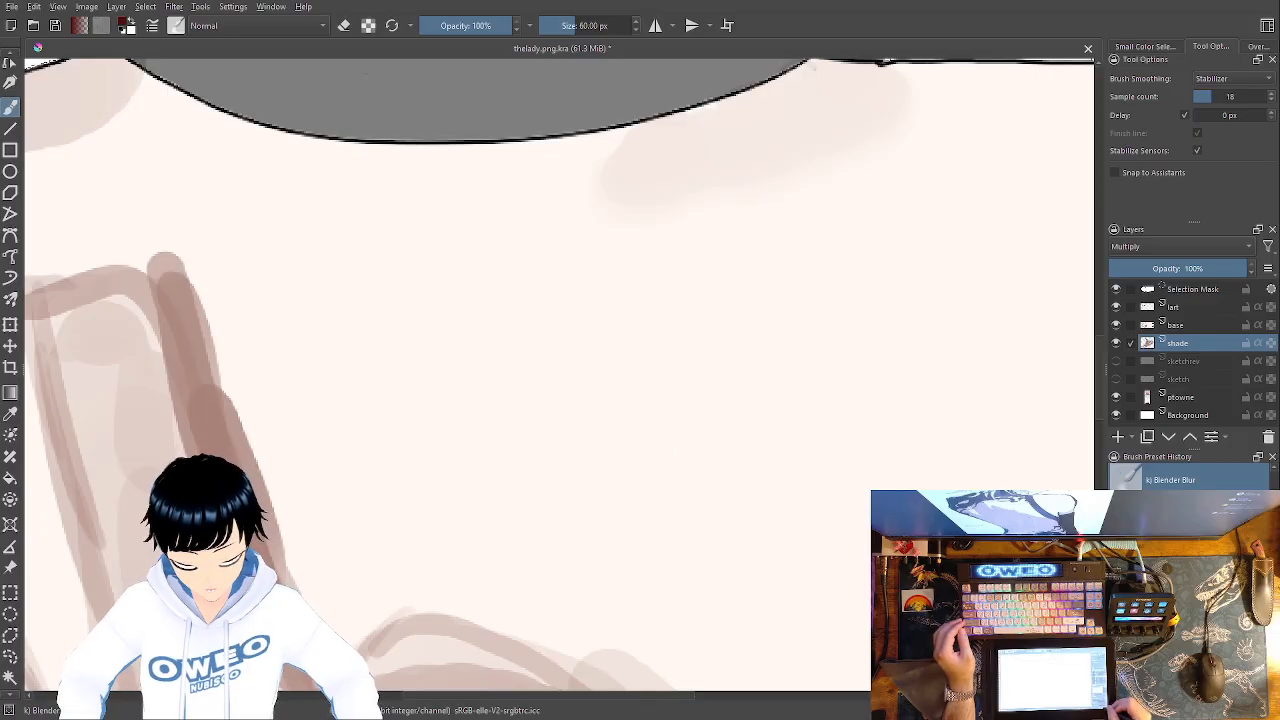
{"action": "key", "text": "ctrl+minus"}
{"action": "key", "text": "ctrl+minus"}
{"action": "key", "text": "ctrl+minus"}
{"action": "key", "text": "ctrl+minus"}
{"action": "mouse_move", "coordinate": [480, 382]}
{"action": "left_mouse_down"}
{"action": "mouse_move", "coordinate": [484, 421]}
{"action": "mouse_move", "coordinate": [459, 379]}
{"action": "left_mouse_up"}
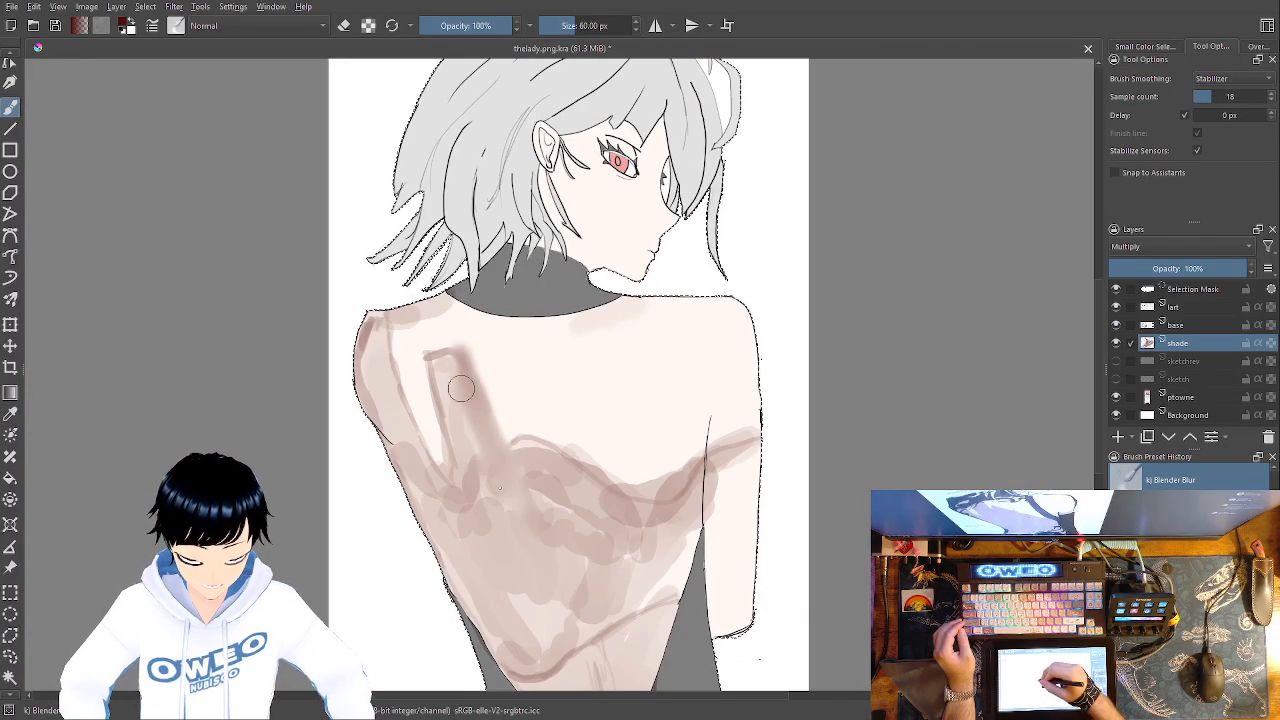
{"action": "mouse_move", "coordinate": [485, 464]}
{"action": "left_mouse_down"}
{"action": "mouse_move", "coordinate": [494, 406]}
{"action": "mouse_move", "coordinate": [461, 359]}
{"action": "mouse_move", "coordinate": [439, 371]}
{"action": "mouse_move", "coordinate": [432, 359]}
{"action": "mouse_move", "coordinate": [464, 477]}
{"action": "mouse_move", "coordinate": [438, 463]}
{"action": "mouse_move", "coordinate": [452, 502]}
{"action": "mouse_move", "coordinate": [399, 380]}
{"action": "mouse_move", "coordinate": [409, 478]}
{"action": "mouse_move", "coordinate": [345, 350]}
{"action": "mouse_move", "coordinate": [367, 375]}
{"action": "mouse_move", "coordinate": [373, 340]}
{"action": "mouse_move", "coordinate": [378, 391]}
{"action": "mouse_move", "coordinate": [363, 393]}
{"action": "mouse_move", "coordinate": [402, 324]}
{"action": "mouse_move", "coordinate": [452, 312]}
{"action": "mouse_move", "coordinate": [383, 310]}
{"action": "mouse_move", "coordinate": [404, 404]}
{"action": "mouse_move", "coordinate": [406, 334]}
{"action": "left_mouse_up"}
{"action": "mouse_move", "coordinate": [449, 472]}
{"action": "left_mouse_down"}
{"action": "mouse_move", "coordinate": [461, 518]}
{"action": "mouse_move", "coordinate": [427, 497]}
{"action": "mouse_move", "coordinate": [434, 519]}
{"action": "mouse_move", "coordinate": [510, 669]}
{"action": "mouse_move", "coordinate": [518, 660]}
{"action": "mouse_move", "coordinate": [536, 687]}
{"action": "mouse_move", "coordinate": [502, 602]}
{"action": "mouse_move", "coordinate": [547, 668]}
{"action": "mouse_move", "coordinate": [562, 667]}
{"action": "mouse_move", "coordinate": [525, 617]}
{"action": "mouse_move", "coordinate": [570, 653]}
{"action": "mouse_move", "coordinate": [513, 569]}
{"action": "mouse_move", "coordinate": [530, 600]}
{"action": "mouse_move", "coordinate": [471, 462]}
{"action": "mouse_move", "coordinate": [499, 526]}
{"action": "mouse_move", "coordinate": [433, 445]}
{"action": "mouse_move", "coordinate": [453, 510]}
{"action": "mouse_move", "coordinate": [404, 448]}
{"action": "left_mouse_up"}
{"action": "mouse_move", "coordinate": [537, 565]}
{"action": "left_mouse_down"}
{"action": "mouse_move", "coordinate": [461, 359]}
{"action": "mouse_move", "coordinate": [510, 459]}
{"action": "mouse_move", "coordinate": [493, 423]}
{"action": "mouse_move", "coordinate": [591, 553]}
{"action": "mouse_move", "coordinate": [547, 467]}
{"action": "mouse_move", "coordinate": [582, 583]}
{"action": "mouse_move", "coordinate": [546, 536]}
{"action": "mouse_move", "coordinate": [606, 665]}
{"action": "mouse_move", "coordinate": [566, 603]}
{"action": "left_mouse_up"}
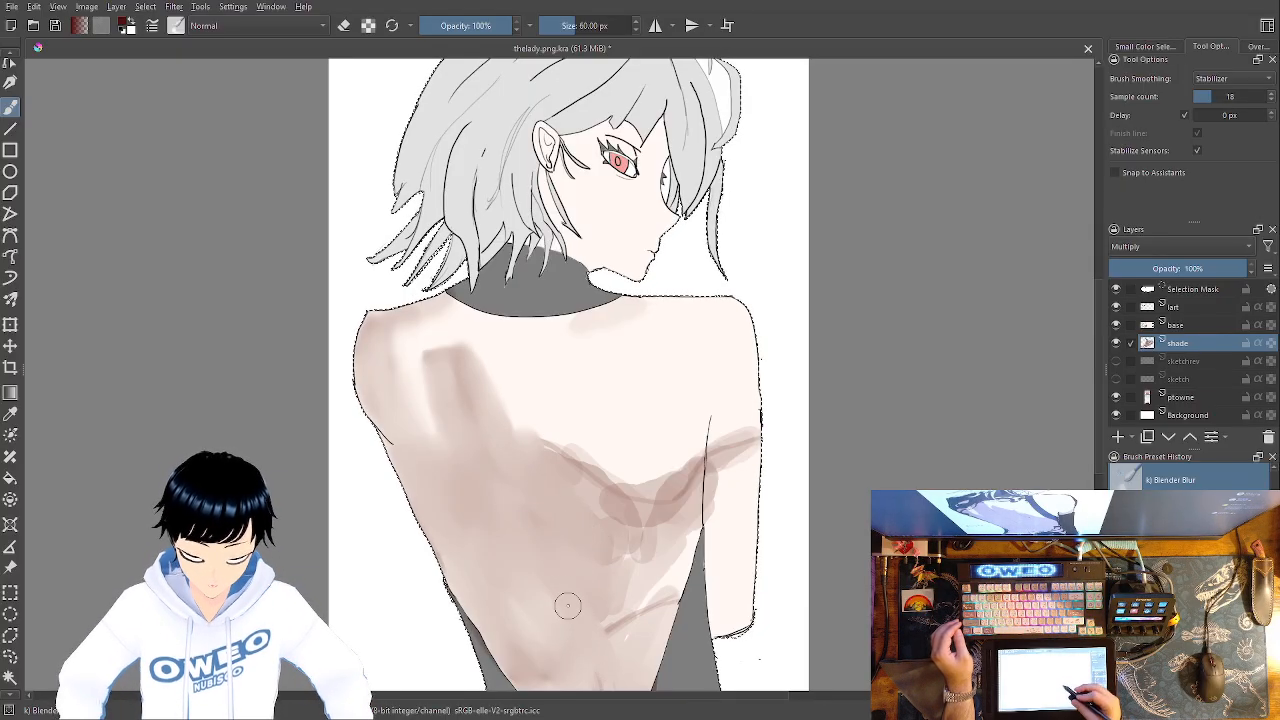
Blend the shading over the right arm, mid-back and lower back, smoothing the upper edge into the light skin
{"action": "left_click_drag", "start_coordinate": [734, 486], "coordinate": [777, 277]}
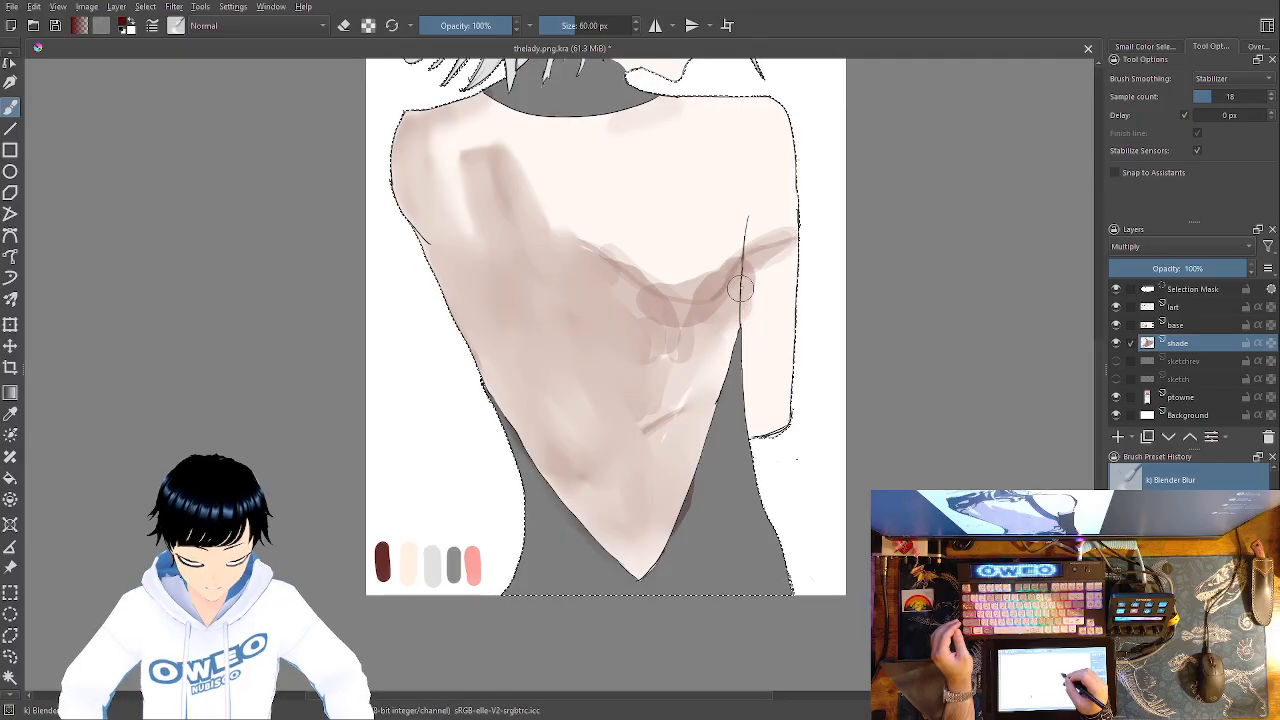
{"action": "mouse_move", "coordinate": [781, 240]}
{"action": "left_mouse_down"}
{"action": "mouse_move", "coordinate": [715, 284]}
{"action": "mouse_move", "coordinate": [678, 298]}
{"action": "mouse_move", "coordinate": [648, 288]}
{"action": "mouse_move", "coordinate": [647, 318]}
{"action": "mouse_move", "coordinate": [669, 326]}
{"action": "mouse_move", "coordinate": [606, 264]}
{"action": "mouse_move", "coordinate": [688, 334]}
{"action": "left_mouse_up"}
{"action": "mouse_move", "coordinate": [667, 392]}
{"action": "left_mouse_down"}
{"action": "mouse_move", "coordinate": [660, 429]}
{"action": "mouse_move", "coordinate": [711, 374]}
{"action": "mouse_move", "coordinate": [706, 403]}
{"action": "mouse_move", "coordinate": [737, 308]}
{"action": "mouse_move", "coordinate": [694, 340]}
{"action": "mouse_move", "coordinate": [674, 326]}
{"action": "mouse_move", "coordinate": [691, 269]}
{"action": "mouse_move", "coordinate": [639, 327]}
{"action": "mouse_move", "coordinate": [600, 329]}
{"action": "mouse_move", "coordinate": [609, 249]}
{"action": "mouse_move", "coordinate": [597, 206]}
{"action": "mouse_move", "coordinate": [560, 198]}
{"action": "mouse_move", "coordinate": [516, 163]}
{"action": "mouse_move", "coordinate": [480, 180]}
{"action": "mouse_move", "coordinate": [454, 143]}
{"action": "mouse_move", "coordinate": [480, 137]}
{"action": "mouse_move", "coordinate": [451, 169]}
{"action": "mouse_move", "coordinate": [460, 217]}
{"action": "mouse_move", "coordinate": [525, 278]}
{"action": "left_mouse_up"}
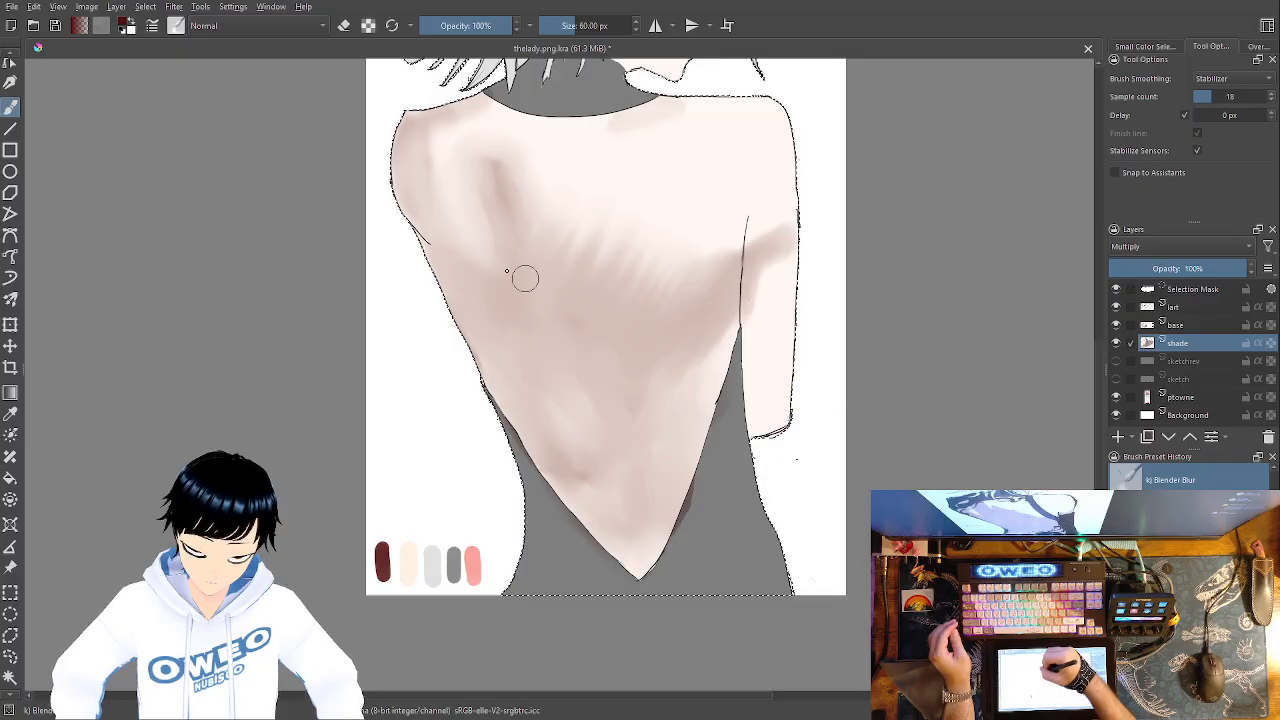
{"action": "mouse_move", "coordinate": [486, 165]}
{"action": "left_mouse_down"}
{"action": "mouse_move", "coordinate": [546, 237]}
{"action": "mouse_move", "coordinate": [601, 268]}
{"action": "mouse_move", "coordinate": [553, 222]}
{"action": "mouse_move", "coordinate": [648, 282]}
{"action": "mouse_move", "coordinate": [642, 262]}
{"action": "mouse_move", "coordinate": [700, 280]}
{"action": "left_mouse_up"}
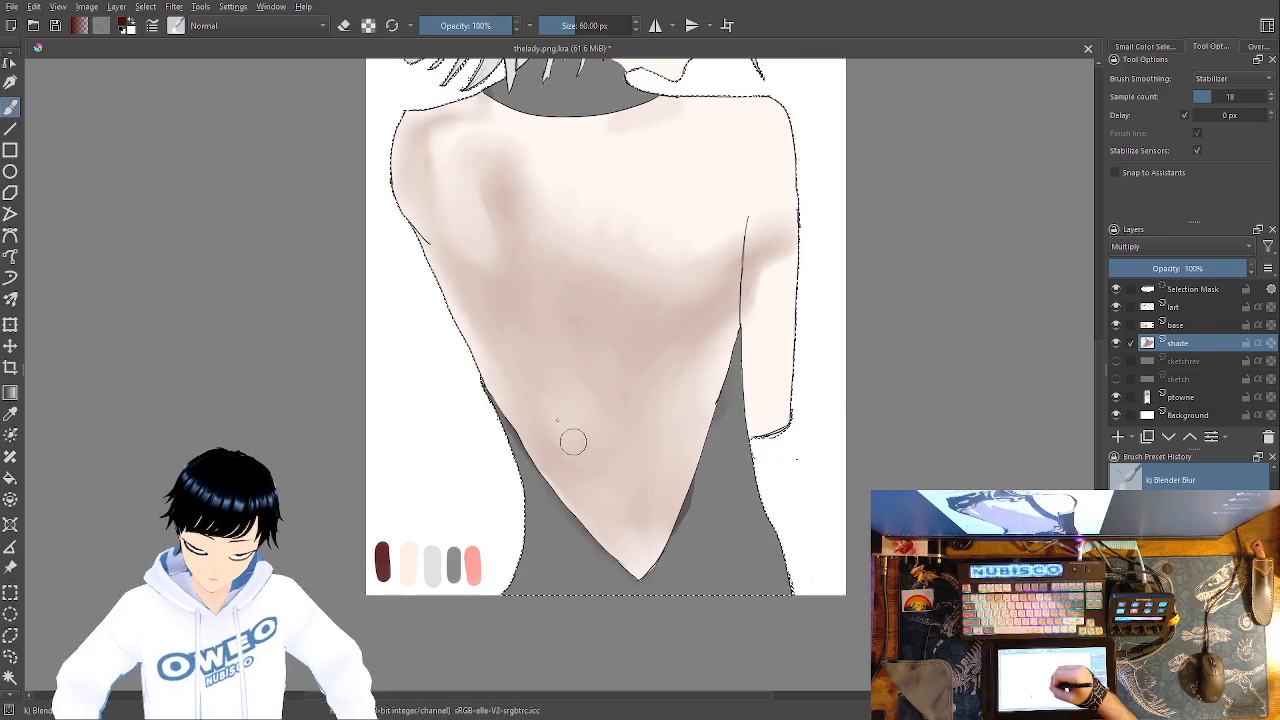
Switch to the Basic Opacity brush with white and paint a light oval patch on the center of the lower back
{"action": "right_click", "coordinate": [798, 495]}
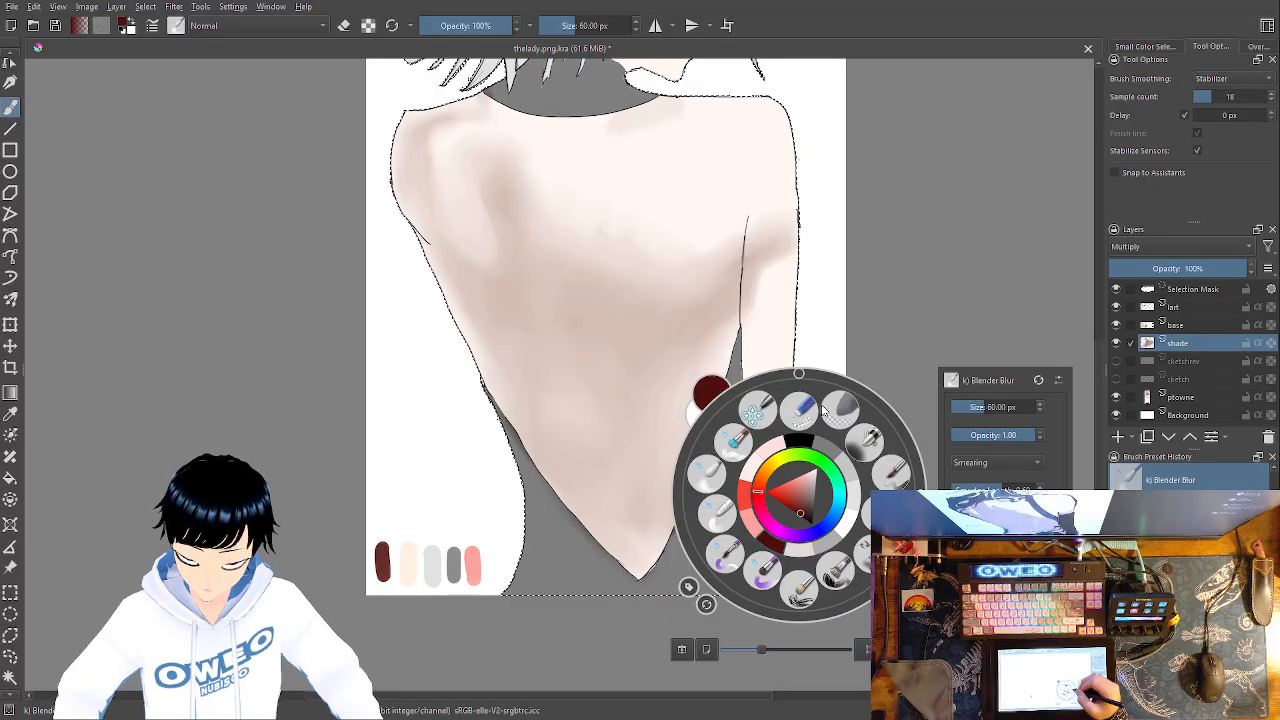
{"action": "left_click", "coordinate": [890, 474]}
{"action": "right_click", "coordinate": [807, 452]}
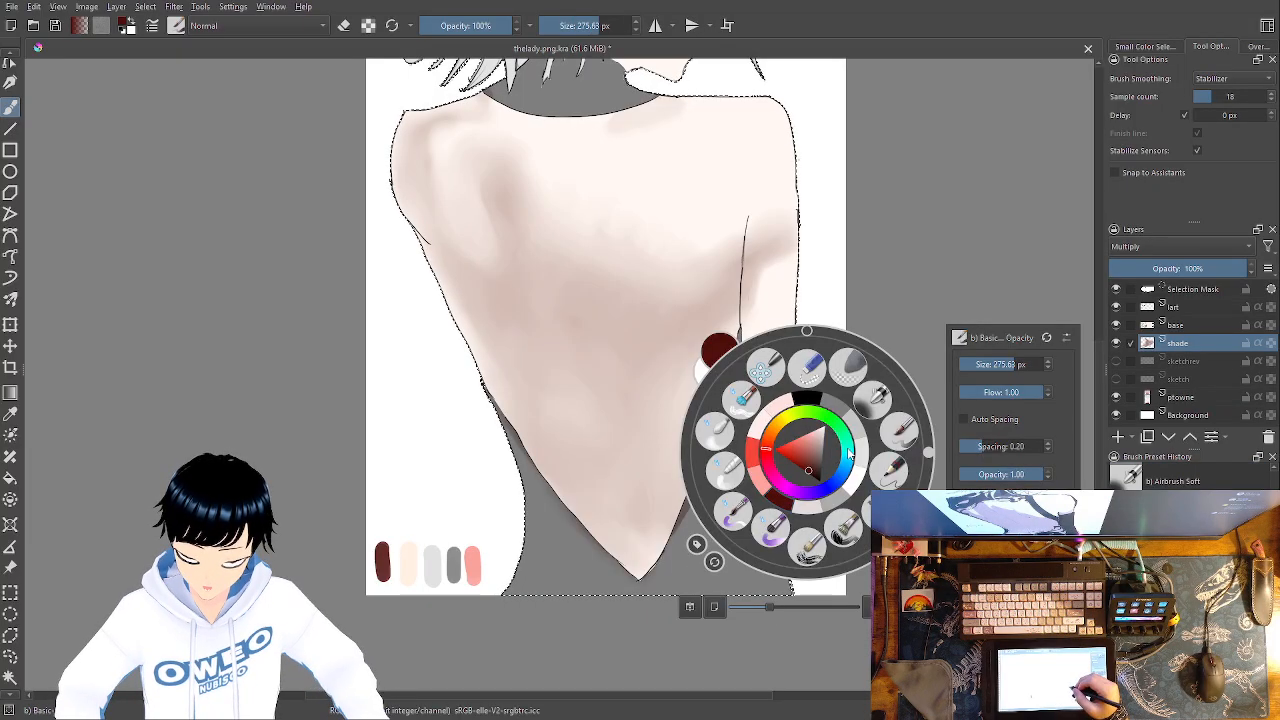
{"action": "left_click", "coordinate": [857, 486]}
{"action": "mouse_move", "coordinate": [597, 386]}
{"action": "left_mouse_down"}
{"action": "mouse_move", "coordinate": [571, 360]}
{"action": "mouse_move", "coordinate": [572, 324]}
{"action": "left_mouse_up"}
Blend the edges of the light patch on the lower back with the 60 px Blender Blur brush
{"action": "right_click", "coordinate": [691, 397]}
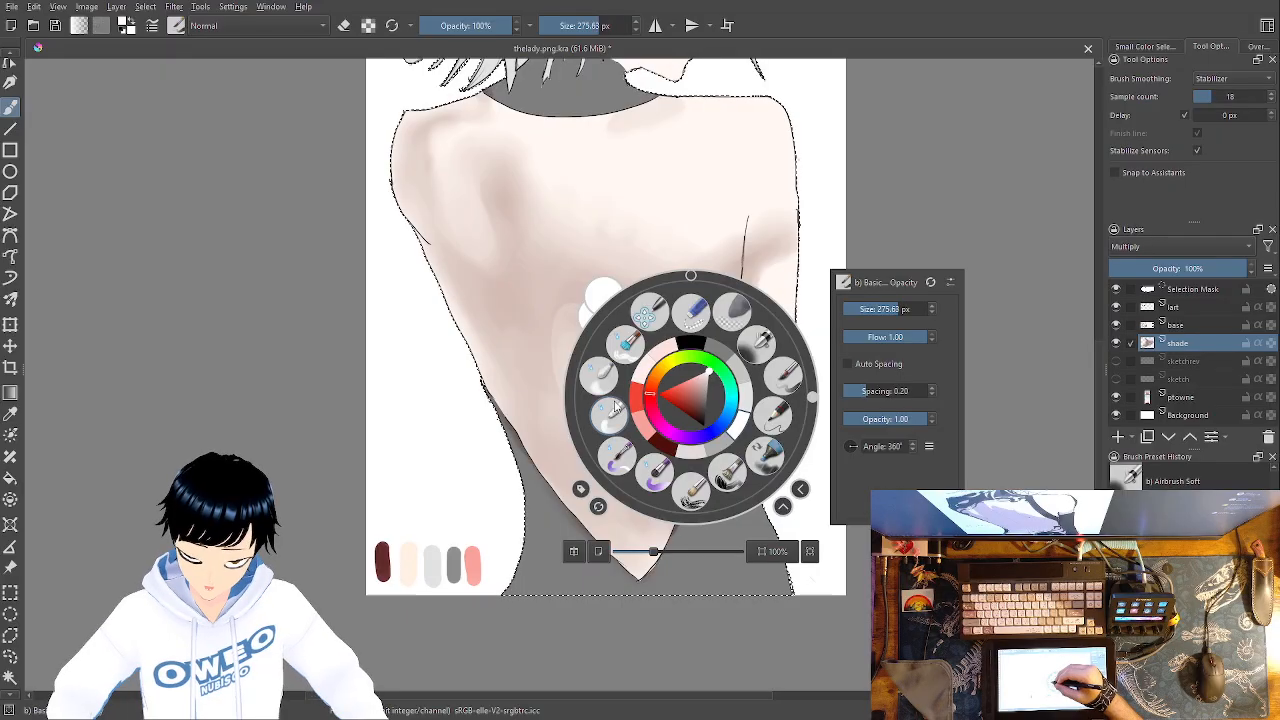
{"action": "left_click", "coordinate": [602, 378]}
{"action": "mouse_move", "coordinate": [620, 389]}
{"action": "left_mouse_down"}
{"action": "mouse_move", "coordinate": [606, 451]}
{"action": "mouse_move", "coordinate": [584, 440]}
{"action": "mouse_move", "coordinate": [580, 337]}
{"action": "mouse_move", "coordinate": [634, 406]}
{"action": "mouse_move", "coordinate": [582, 304]}
{"action": "left_mouse_up"}
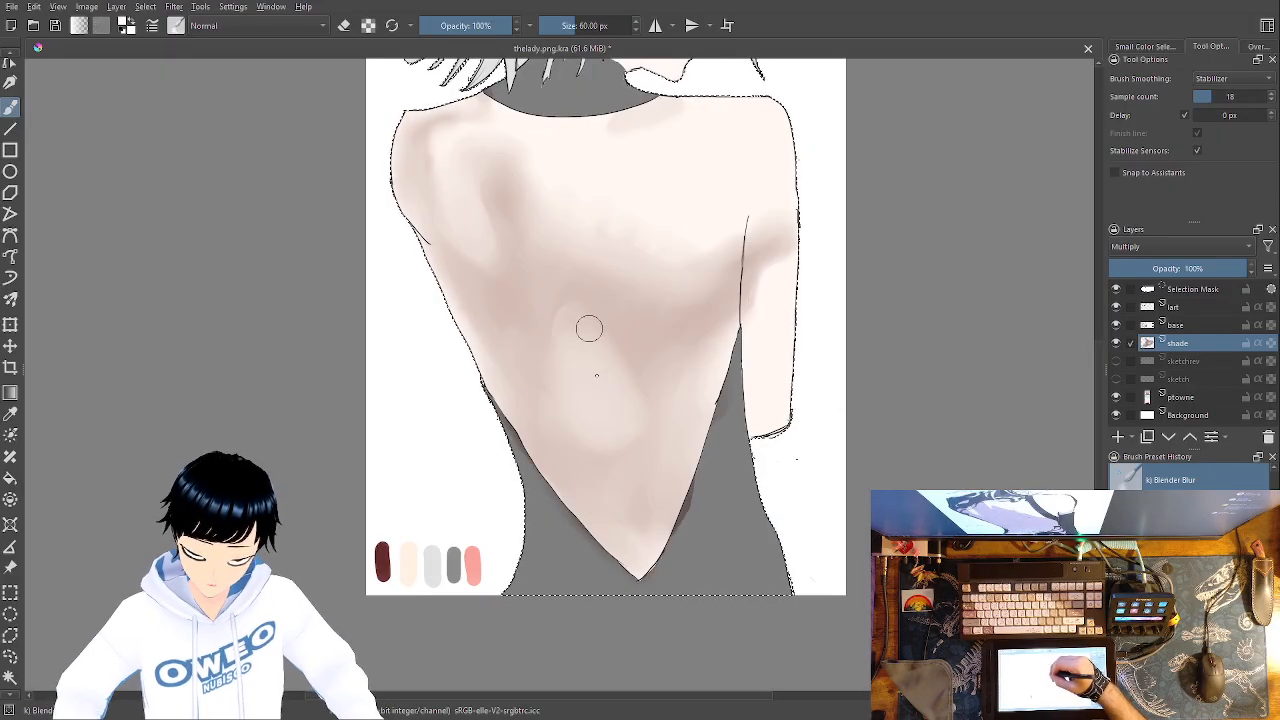
{"action": "mouse_move", "coordinate": [580, 358]}
{"action": "left_mouse_down"}
{"action": "mouse_move", "coordinate": [543, 307]}
{"action": "mouse_move", "coordinate": [553, 375]}
{"action": "mouse_move", "coordinate": [547, 327]}
{"action": "mouse_move", "coordinate": [589, 408]}
{"action": "mouse_move", "coordinate": [621, 362]}
{"action": "left_mouse_up"}
{"action": "left_click_drag", "start_coordinate": [631, 426], "coordinate": [600, 434]}
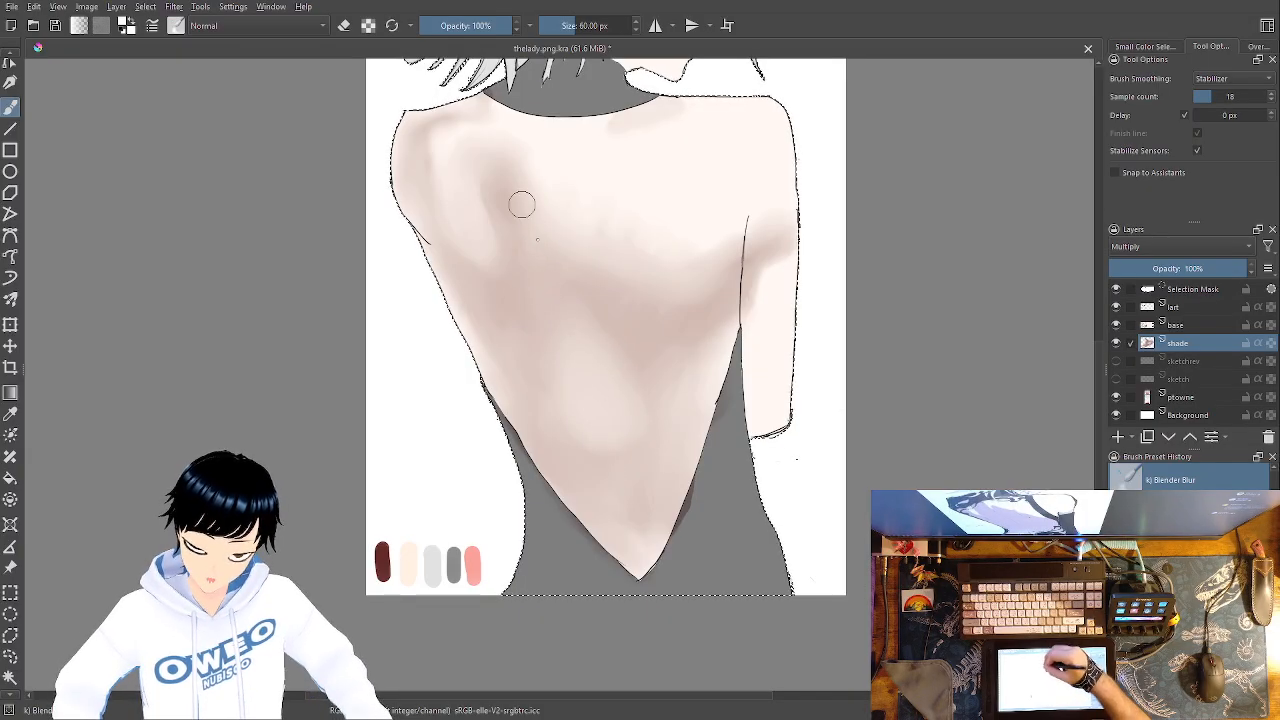
Enlarge the Blender Blur brush to 171.47 px and blend the shading across the shoulder blade and the whole back
{"action": "right_click", "coordinate": [625, 330]}
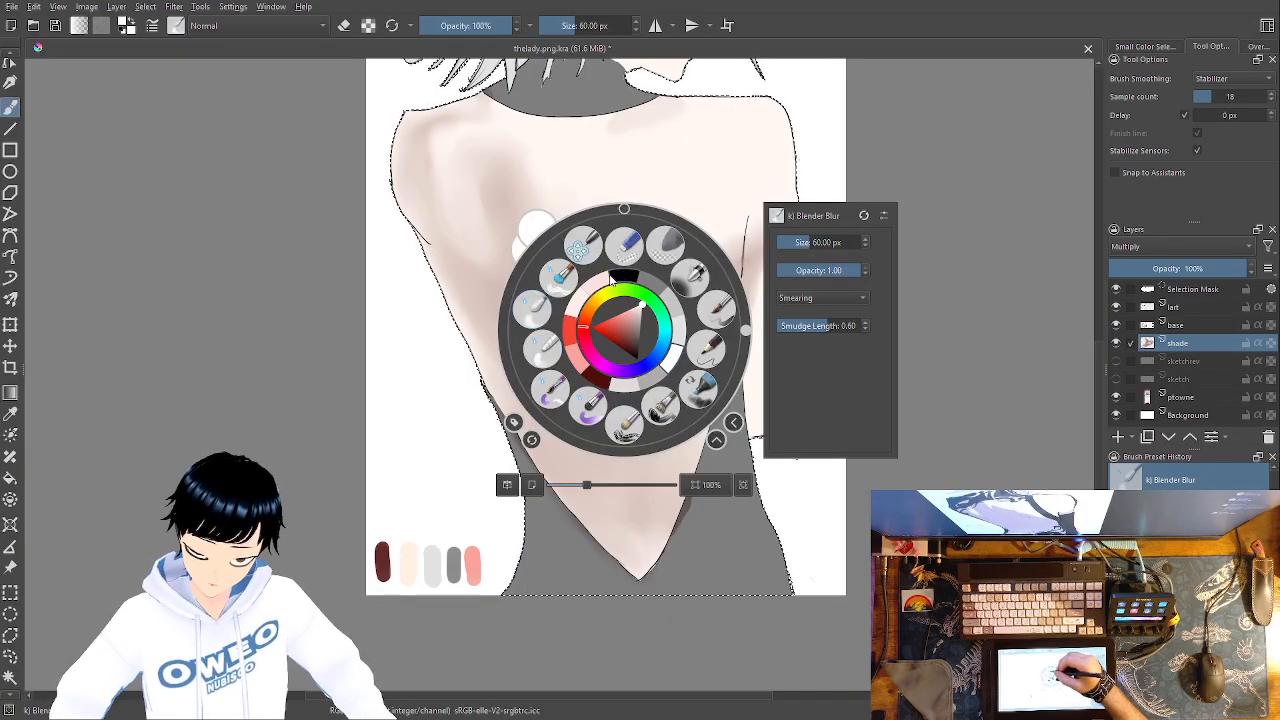
{"action": "left_click", "coordinate": [743, 147]}
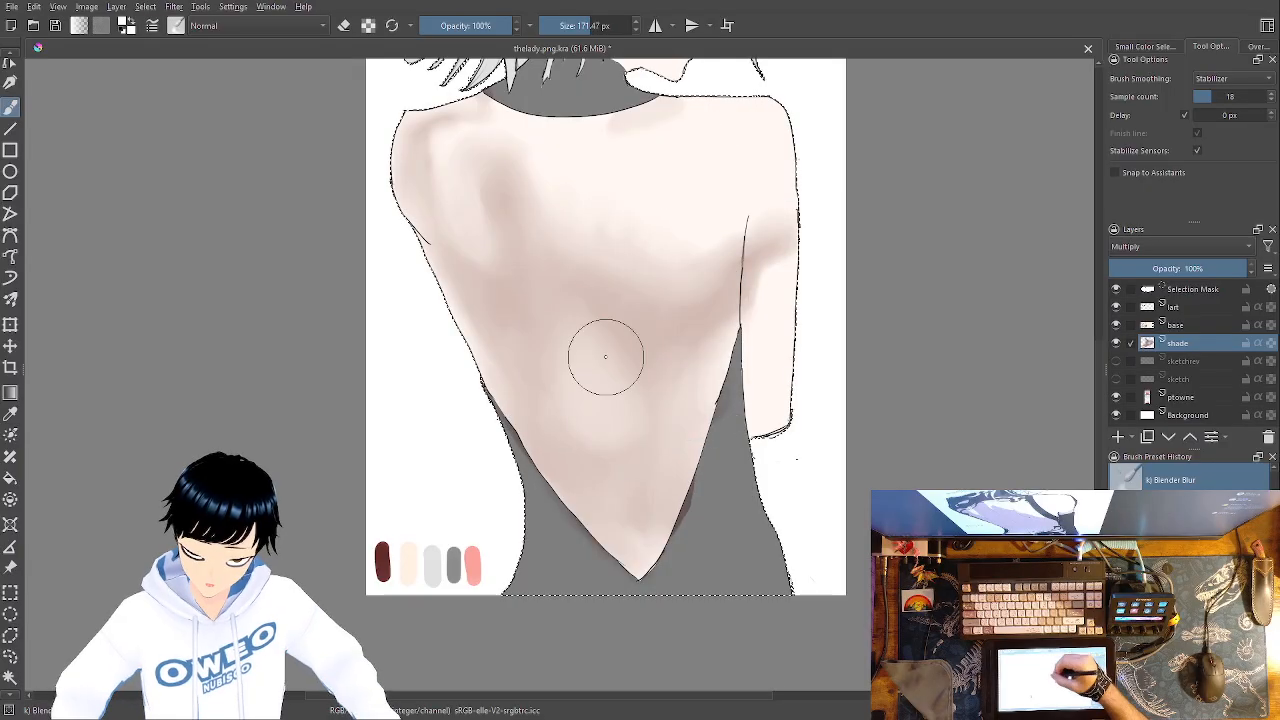
{"action": "mouse_move", "coordinate": [521, 197]}
{"action": "left_mouse_down"}
{"action": "mouse_move", "coordinate": [531, 328]}
{"action": "mouse_move", "coordinate": [460, 191]}
{"action": "mouse_move", "coordinate": [451, 143]}
{"action": "mouse_move", "coordinate": [515, 354]}
{"action": "left_mouse_up"}
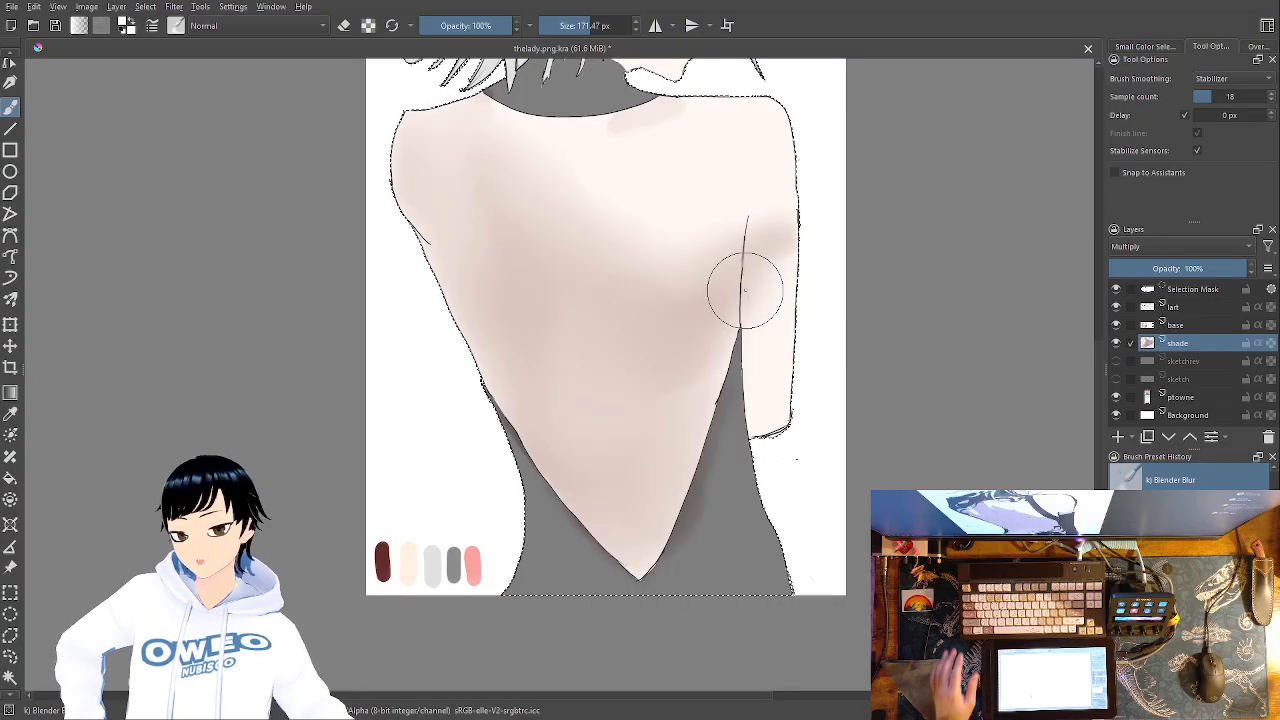
Undo all blending, light patches and shading strokes on the back, shoulder and arm until the shade layer is empty
{"action": "key", "text": "ctrl+z"}
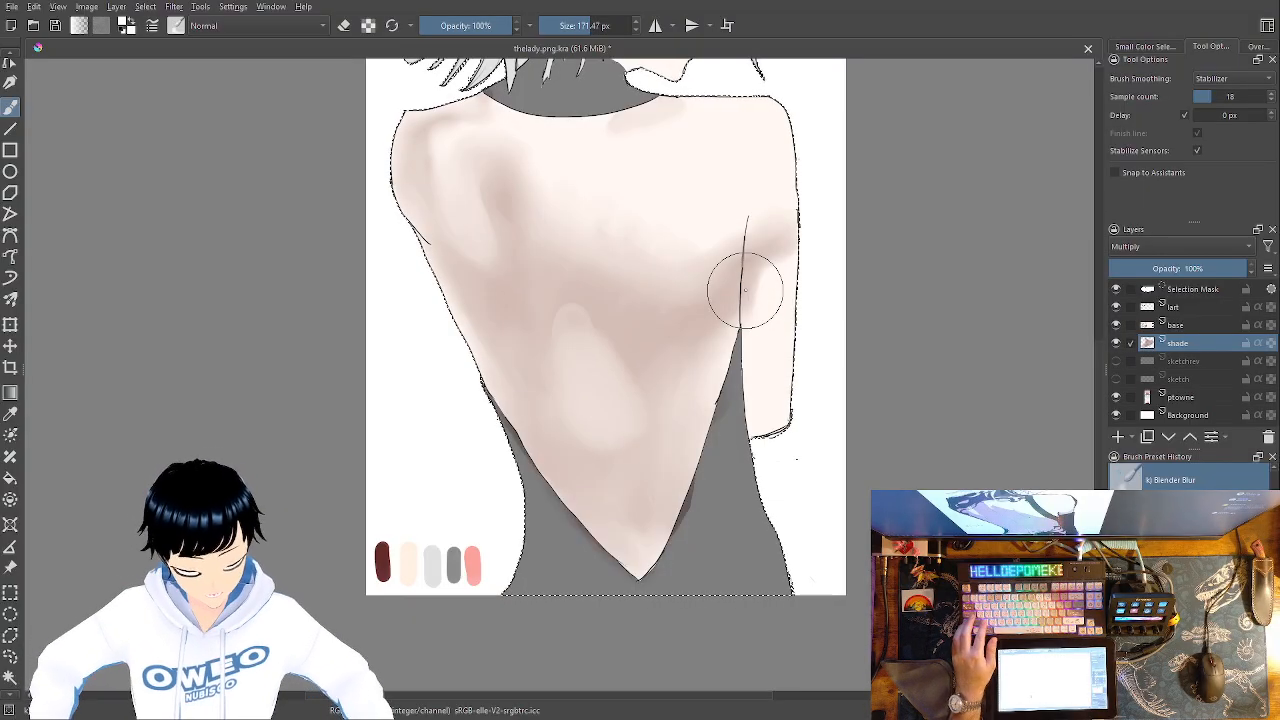
{"action": "key", "text": "ctrl+z"}
{"action": "key", "text": "ctrl+z"}
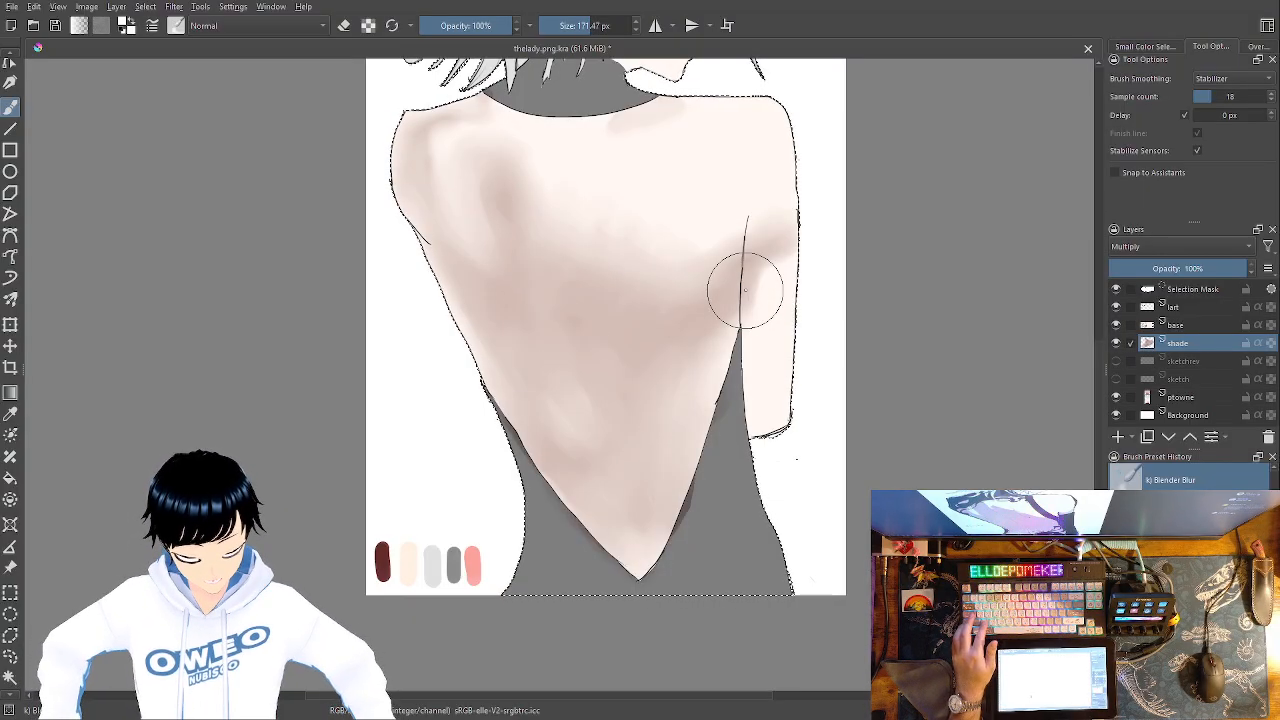
{"action": "key", "text": "ctrl+z"}
{"action": "key", "text": "ctrl+z"}
{"action": "key", "text": "ctrl+z"}
{"action": "key", "text": "ctrl+z"}
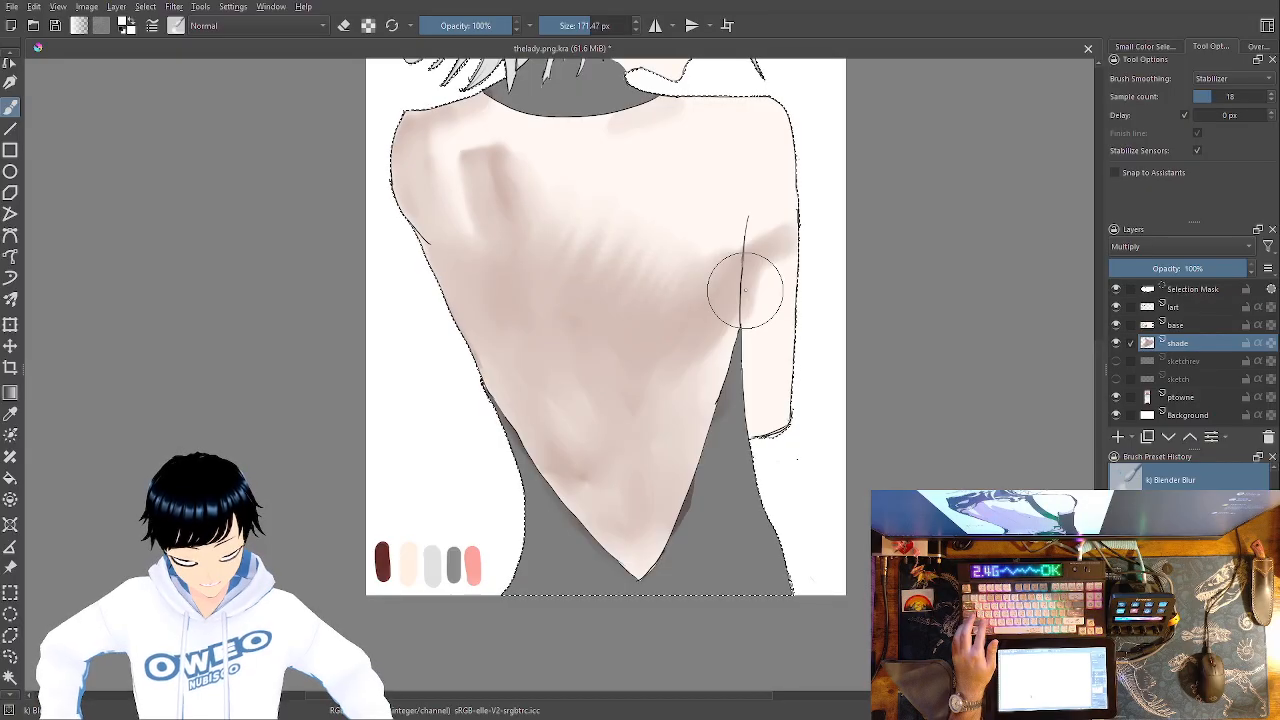
{"action": "key", "text": "ctrl+z"}
{"action": "key", "text": "ctrl+z"}
{"action": "key", "text": "ctrl+z"}
{"action": "key", "text": "ctrl+z"}
{"action": "key", "text": "ctrl+z"}
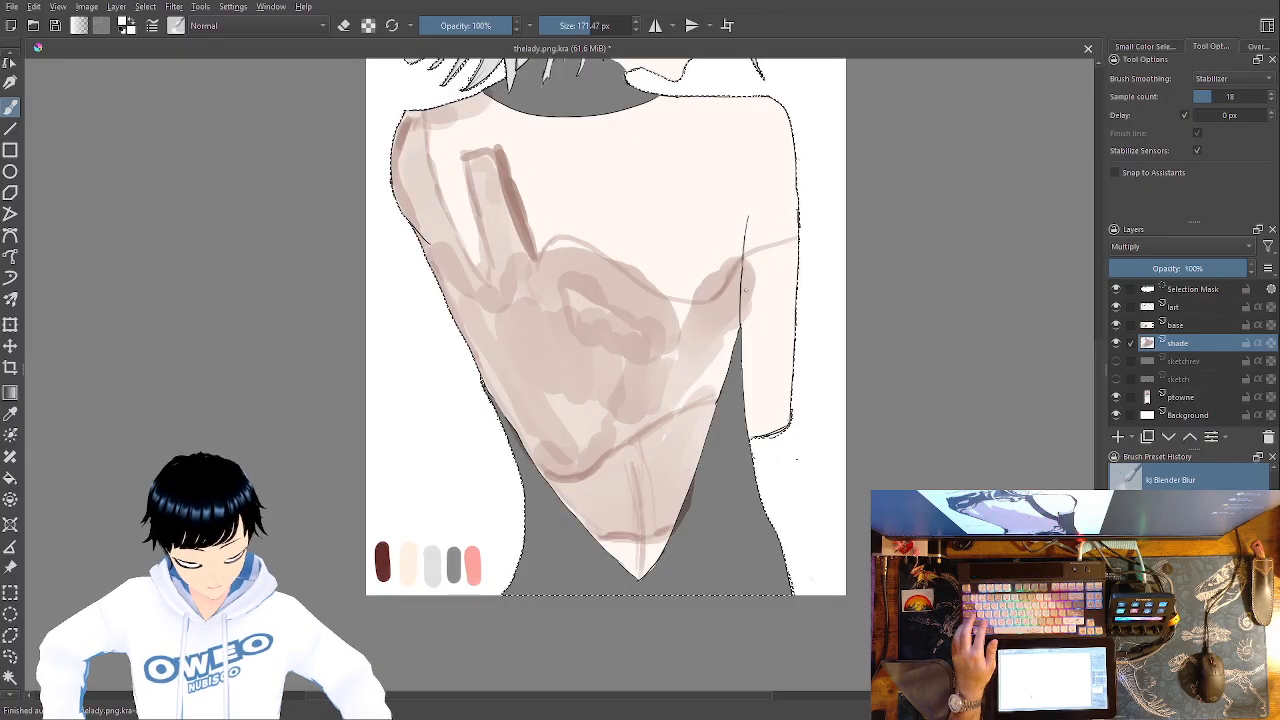
{"action": "key", "text": "ctrl+z"}
{"action": "key", "text": "ctrl+z"}
{"action": "key", "text": "ctrl+z"}
{"action": "key", "text": "ctrl+z"}
{"action": "key", "text": "ctrl+z"}
{"action": "key", "text": "ctrl+z"}
{"action": "key", "text": "ctrl+z"}
{"action": "key", "text": "ctrl+z"}
{"action": "key", "text": "ctrl+z"}
{"action": "key", "text": "ctrl+z"}
{"action": "key", "text": "ctrl+z"}
{"action": "key", "text": "ctrl+z"}
{"action": "key", "text": "ctrl+z"}
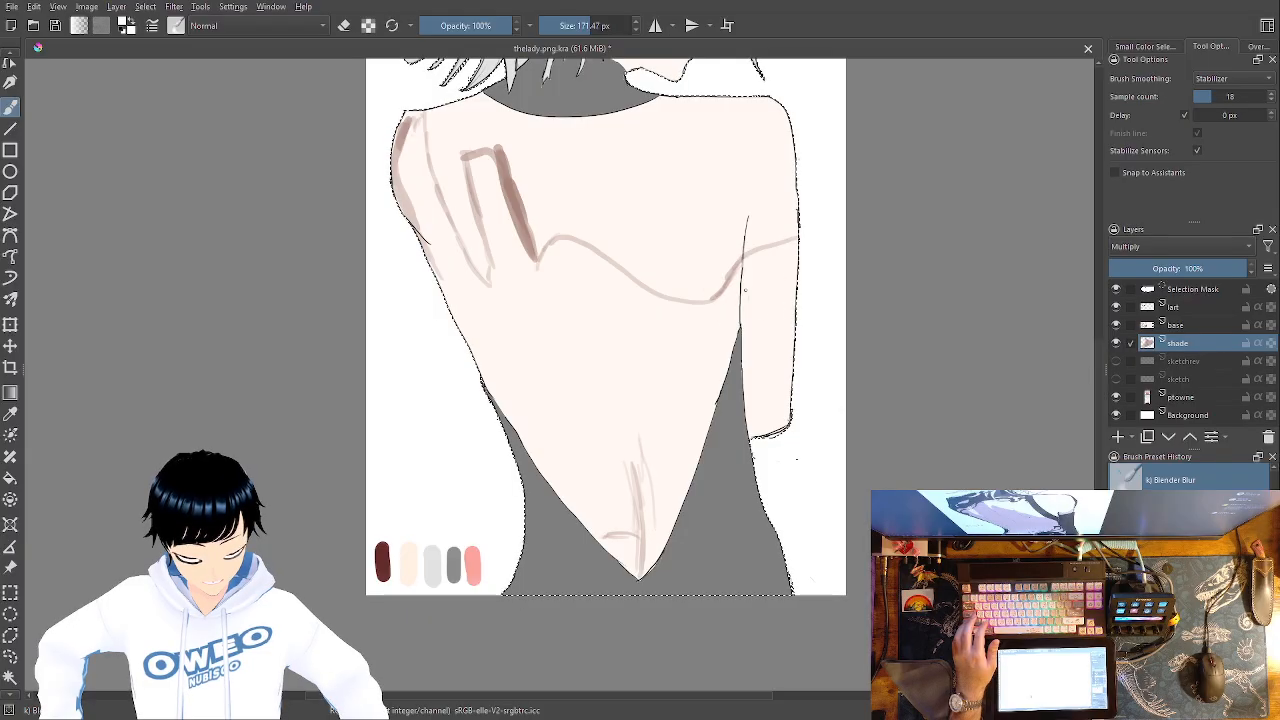
{"action": "key", "text": "ctrl+z"}
{"action": "key", "text": "ctrl+z"}
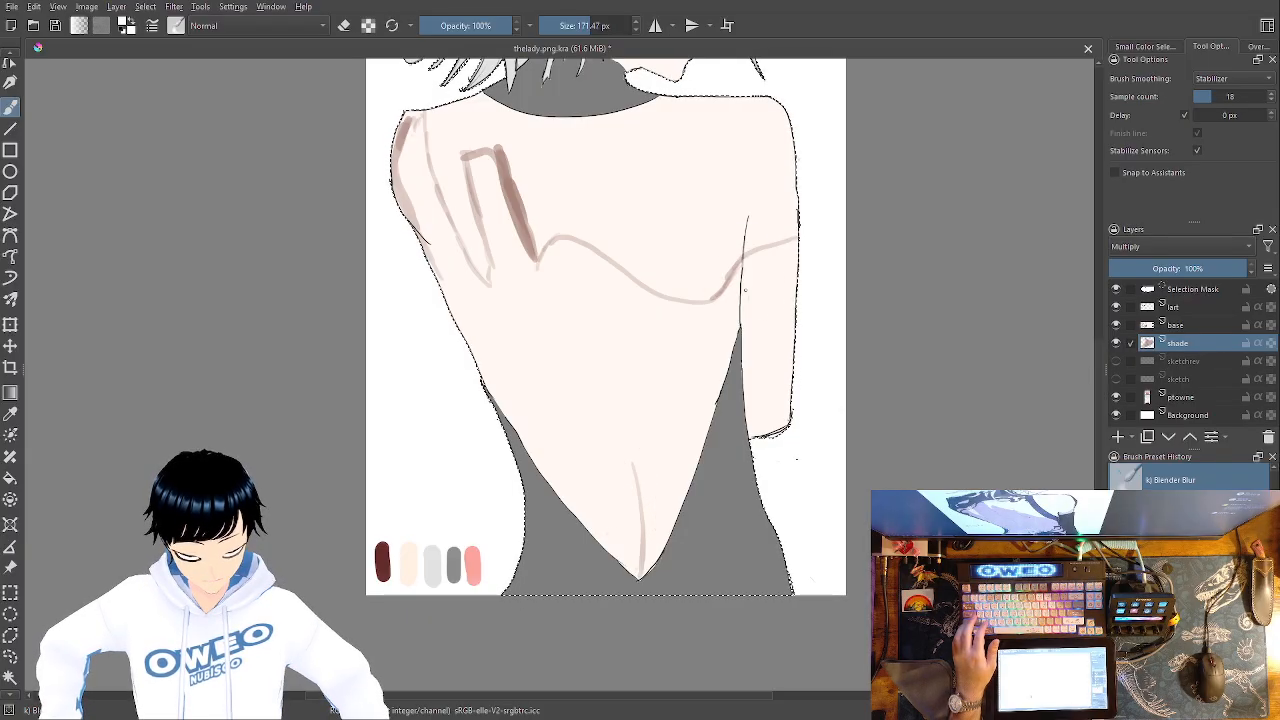
{"action": "key", "text": "ctrl+z"}
{"action": "key", "text": "ctrl+z"}
{"action": "key", "text": "ctrl+z"}
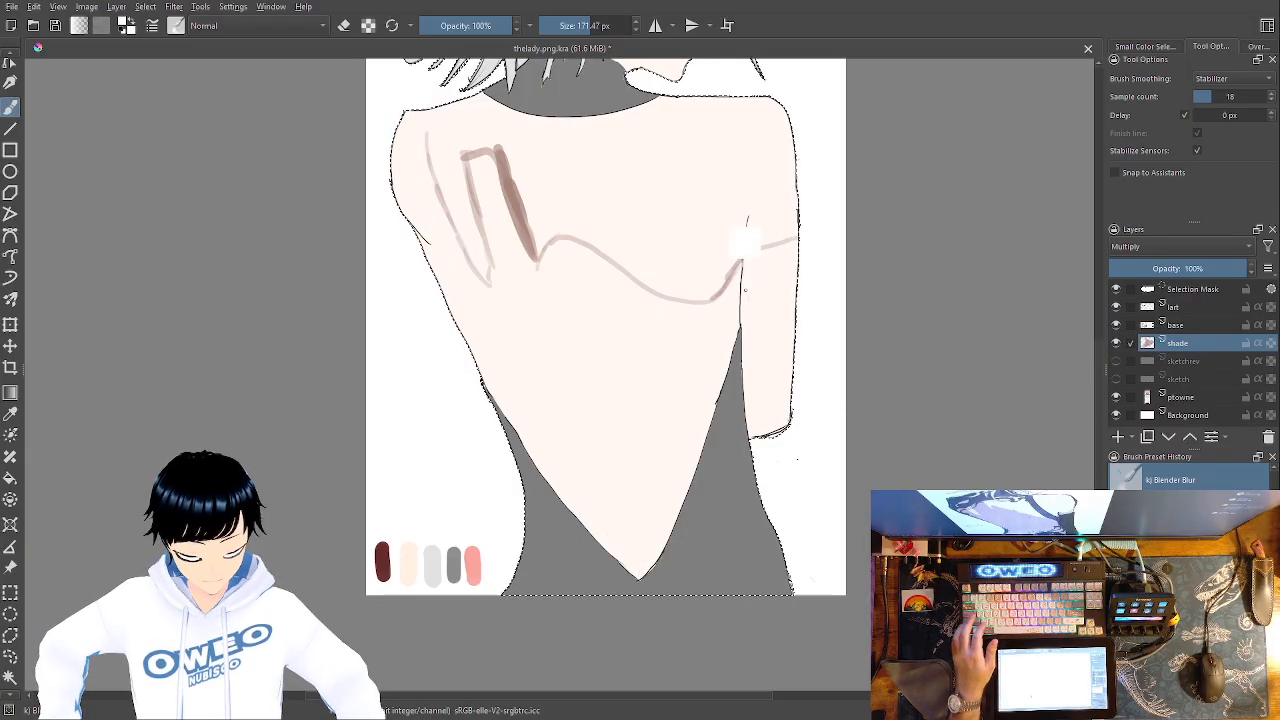
{"action": "key", "text": "ctrl+z"}
{"action": "key", "text": "ctrl+z"}
{"action": "key", "text": "ctrl+z"}
{"action": "key", "text": "ctrl+z"}
{"action": "key", "text": "ctrl+z"}
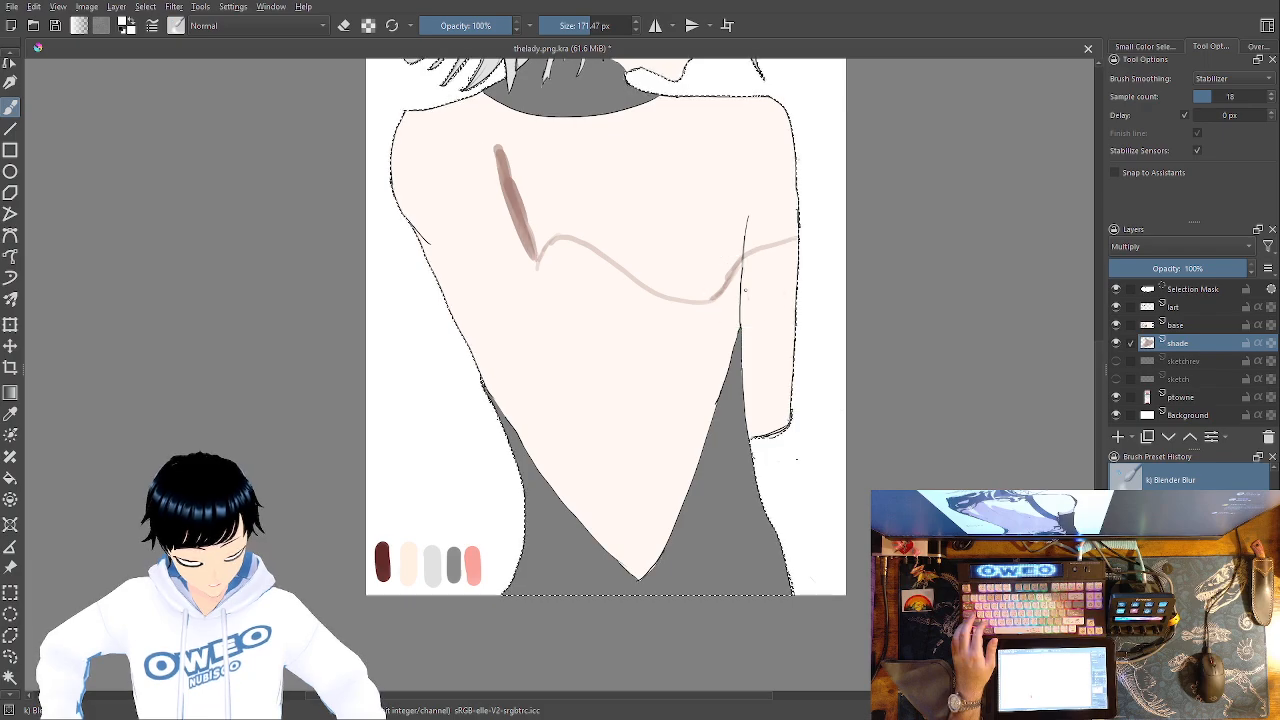
{"action": "key", "text": "ctrl+z"}
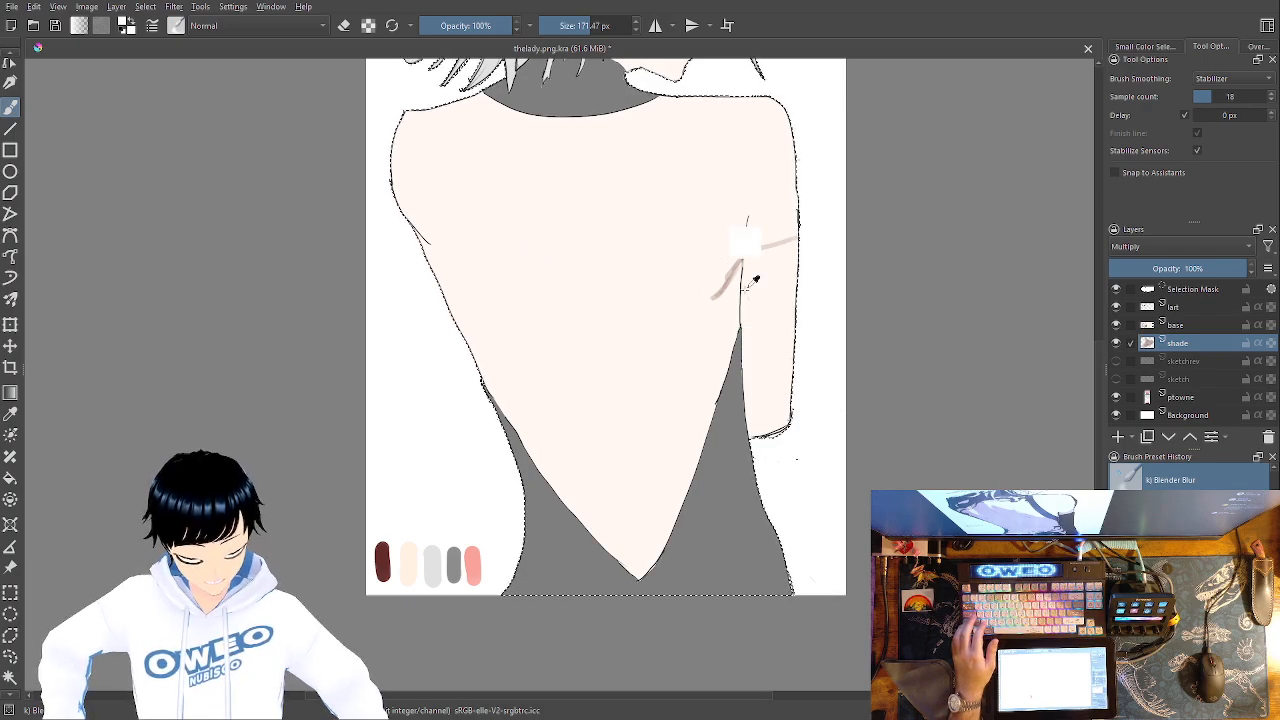
{"action": "key", "text": "ctrl+z"}
{"action": "key", "text": "ctrl+z"}
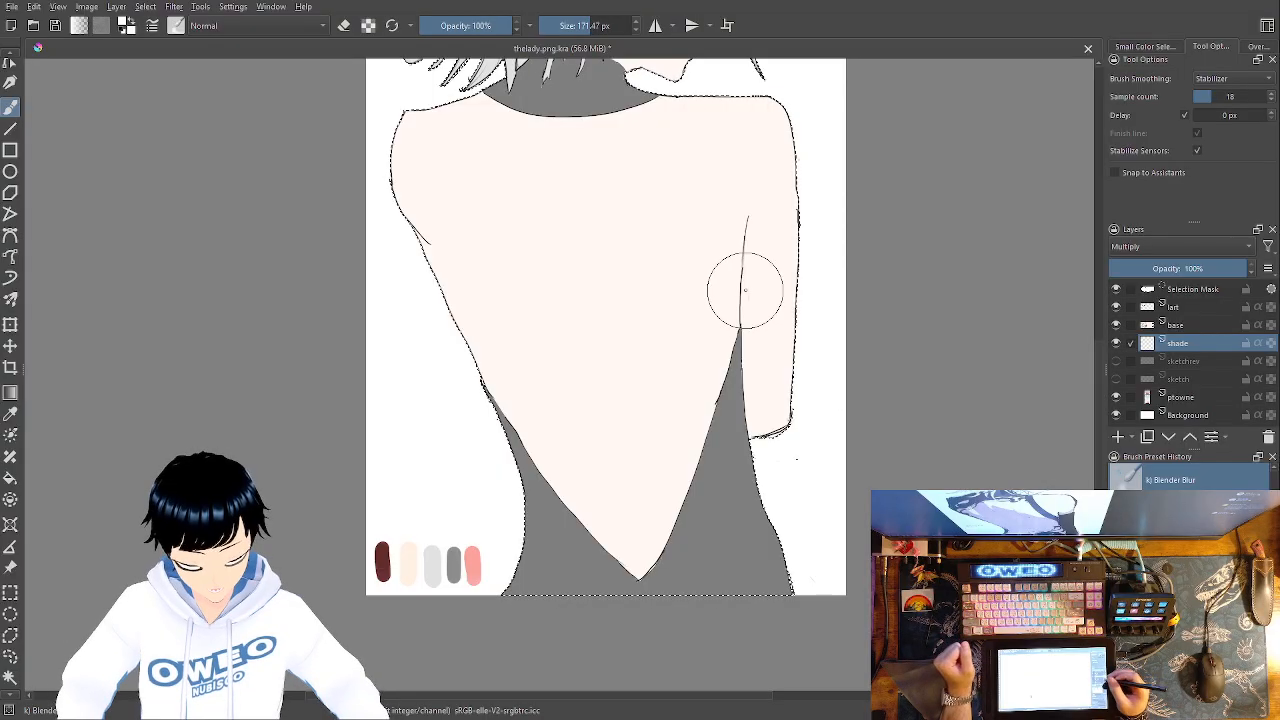
Select the skin area of the back and arm from the lart layer with contiguous selection, and activate the shade layer
{"action": "key", "text": "Page_Up"}
{"action": "key", "text": "Page_Up"}
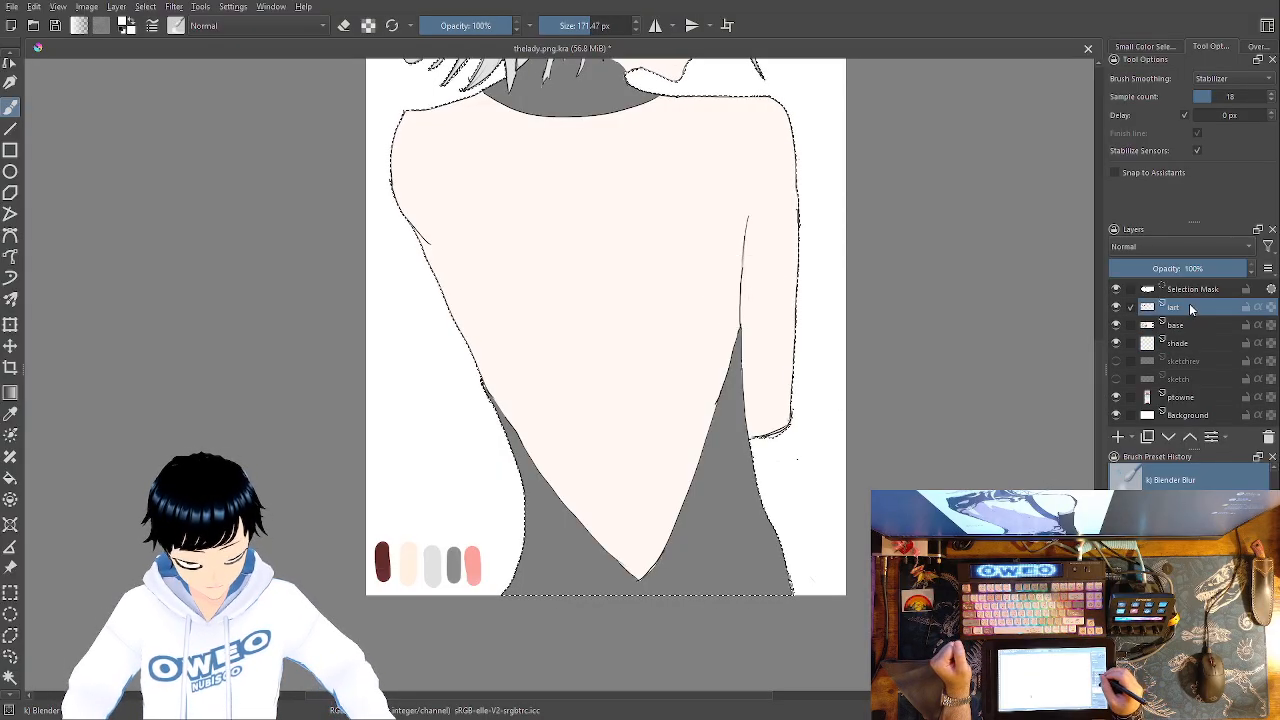
{"action": "left_click", "coordinate": [10, 677]}
{"action": "left_click", "coordinate": [656, 283]}
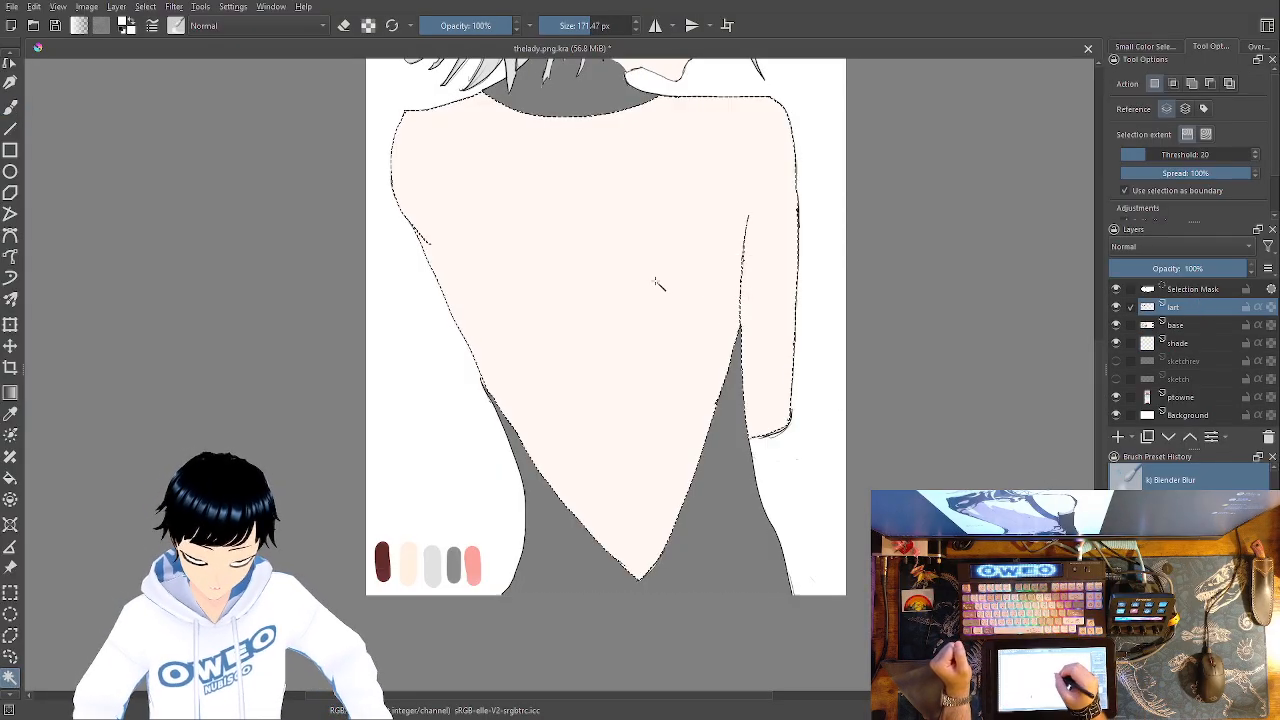
{"action": "left_click", "coordinate": [1198, 323]}
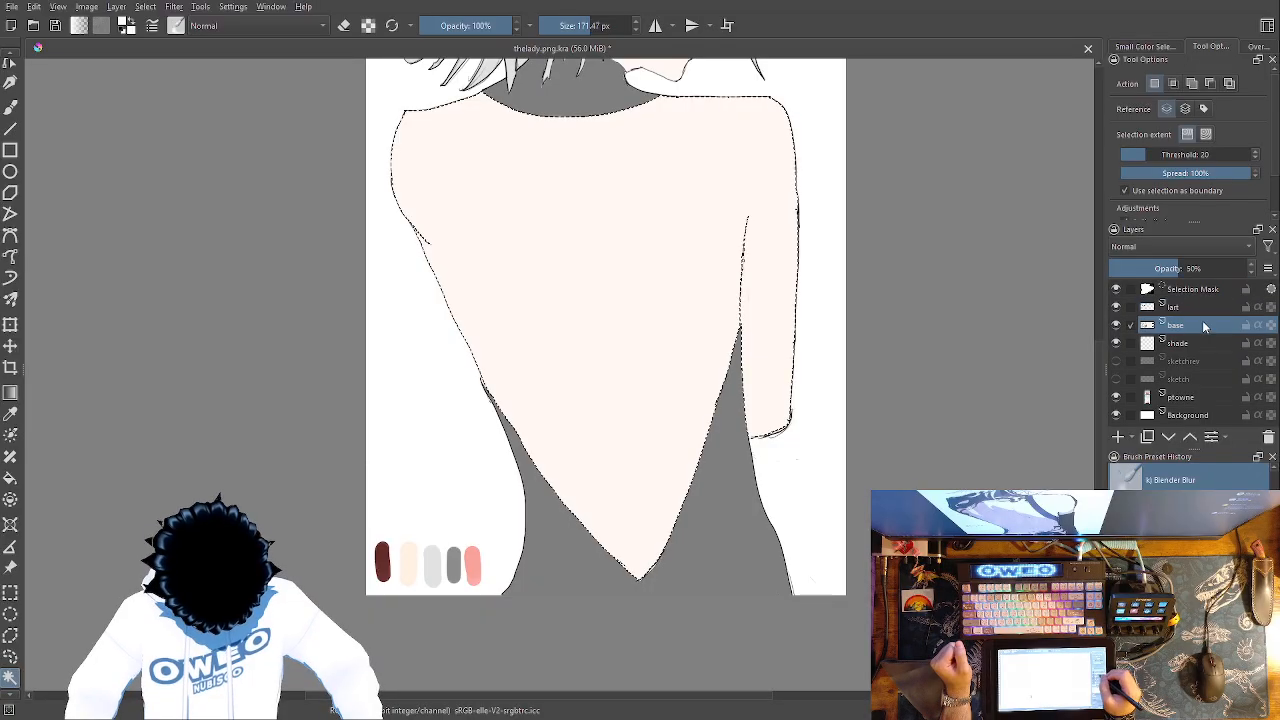
{"action": "left_click", "coordinate": [1202, 342]}
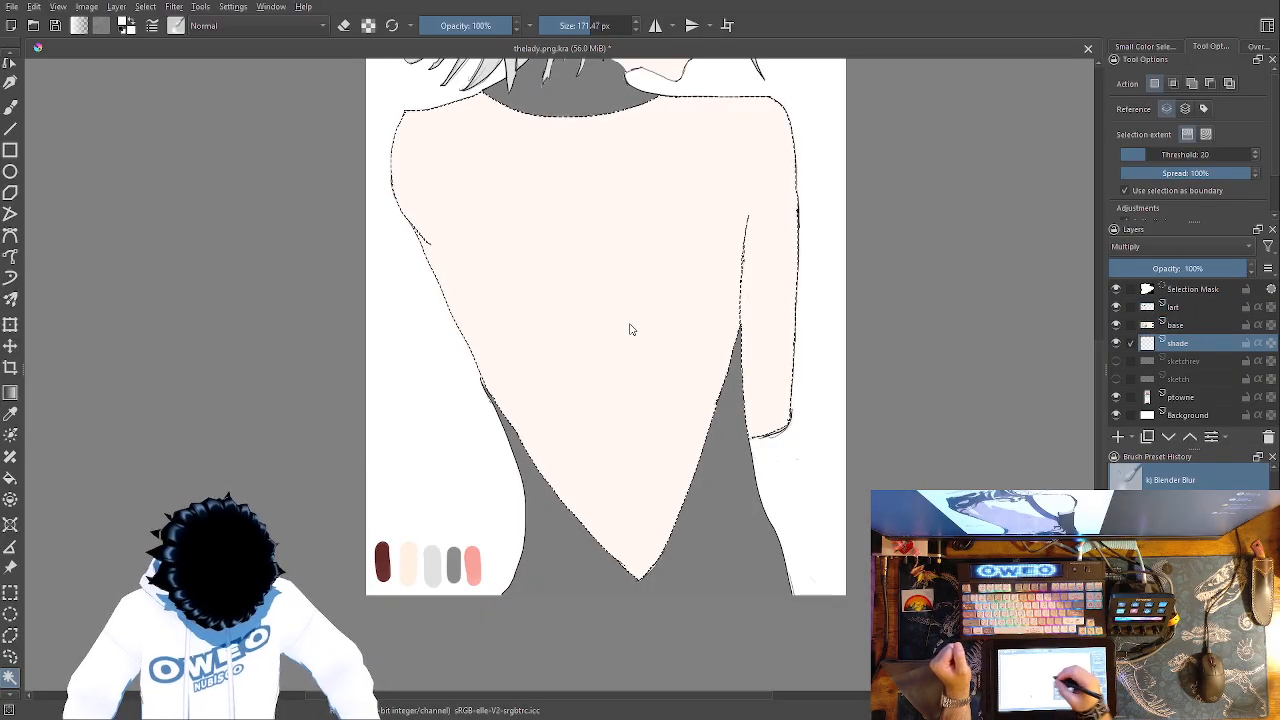
Paint pale pink shading over the shoulder, back and upper arm with the Basic Opacity brush at 275.63 px
{"action": "left_click", "coordinate": [10, 104]}
{"action": "right_click", "coordinate": [795, 362]}
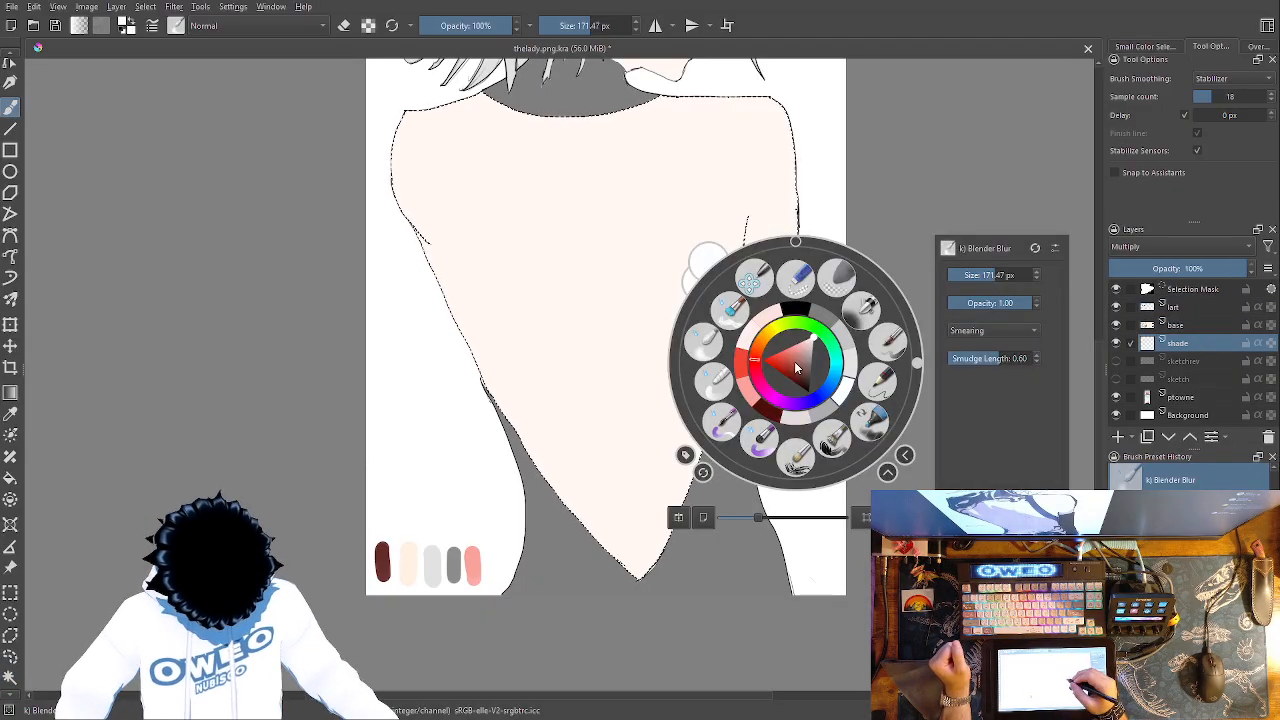
{"action": "left_click", "coordinate": [775, 312]}
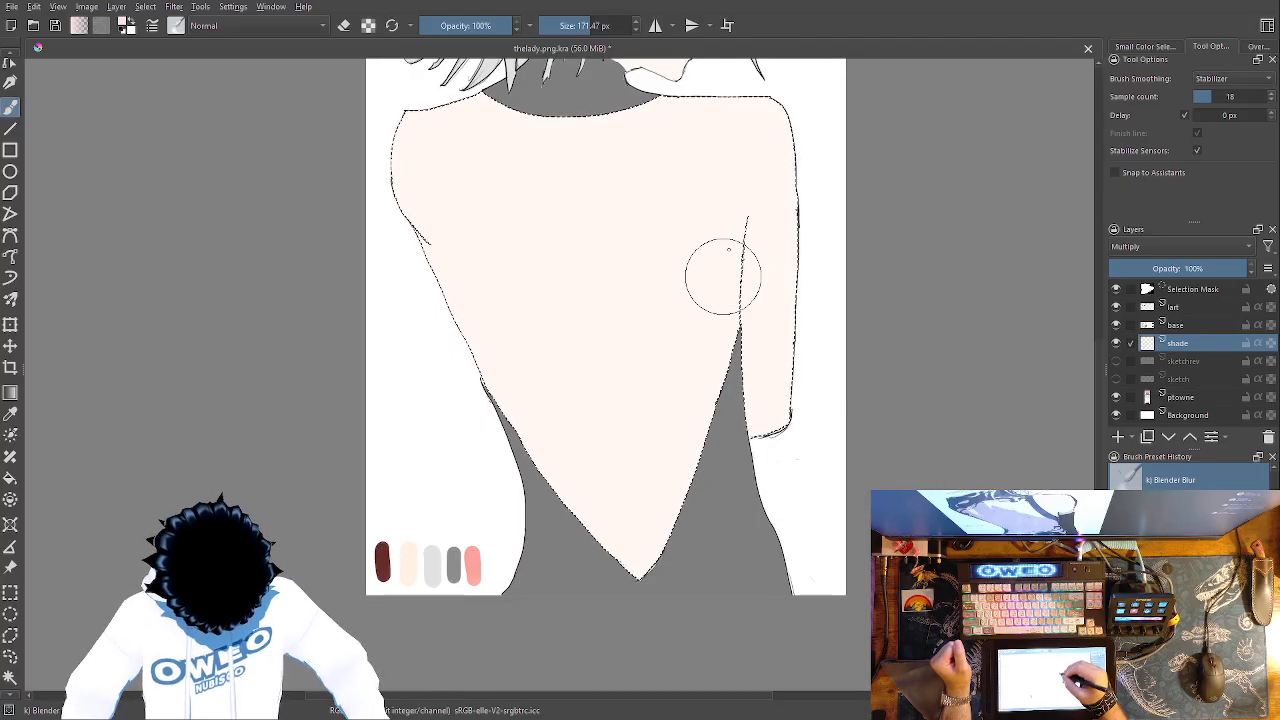
{"action": "right_click", "coordinate": [755, 262]}
{"action": "left_click", "coordinate": [840, 218]}
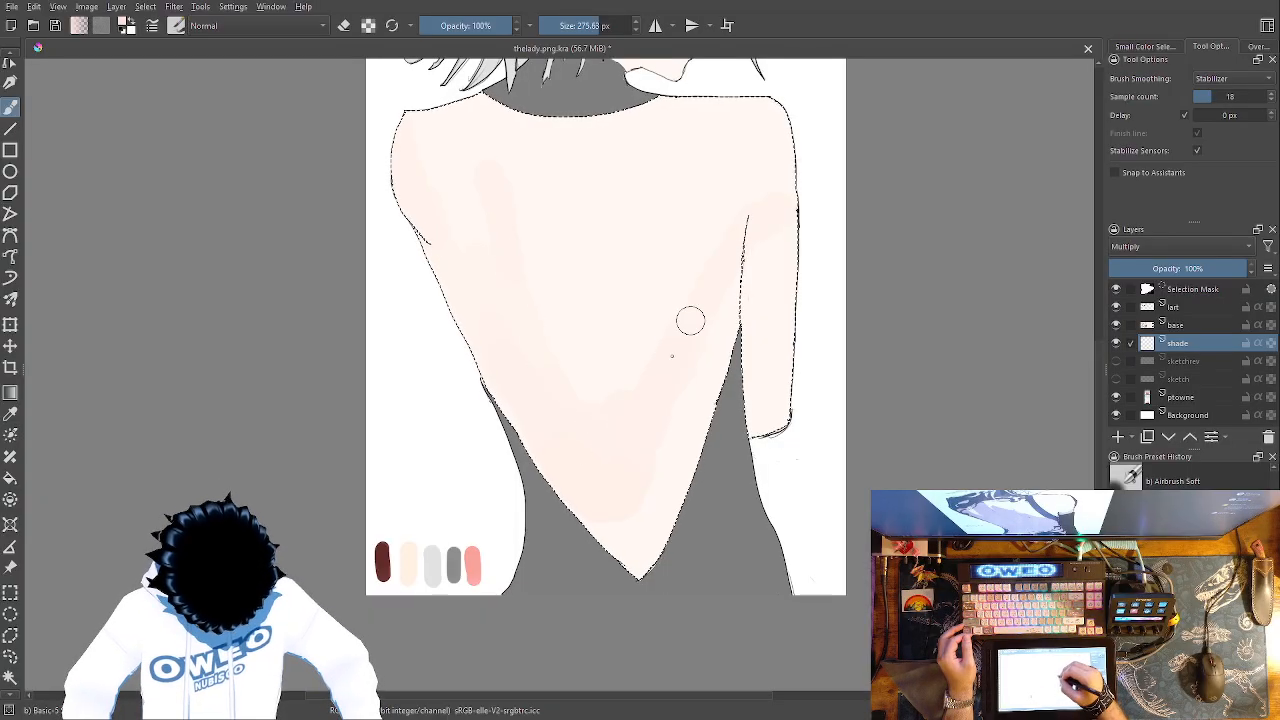
{"action": "mouse_move", "coordinate": [686, 279]}
{"action": "left_mouse_down"}
{"action": "mouse_move", "coordinate": [610, 369]}
{"action": "mouse_move", "coordinate": [621, 286]}
{"action": "mouse_move", "coordinate": [555, 293]}
{"action": "mouse_move", "coordinate": [543, 247]}
{"action": "mouse_move", "coordinate": [628, 253]}
{"action": "mouse_move", "coordinate": [643, 272]}
{"action": "mouse_move", "coordinate": [578, 216]}
{"action": "mouse_move", "coordinate": [661, 276]}
{"action": "mouse_move", "coordinate": [650, 265]}
{"action": "mouse_move", "coordinate": [690, 276]}
{"action": "mouse_move", "coordinate": [645, 455]}
{"action": "mouse_move", "coordinate": [641, 541]}
{"action": "mouse_move", "coordinate": [623, 457]}
{"action": "mouse_move", "coordinate": [692, 402]}
{"action": "left_mouse_up"}
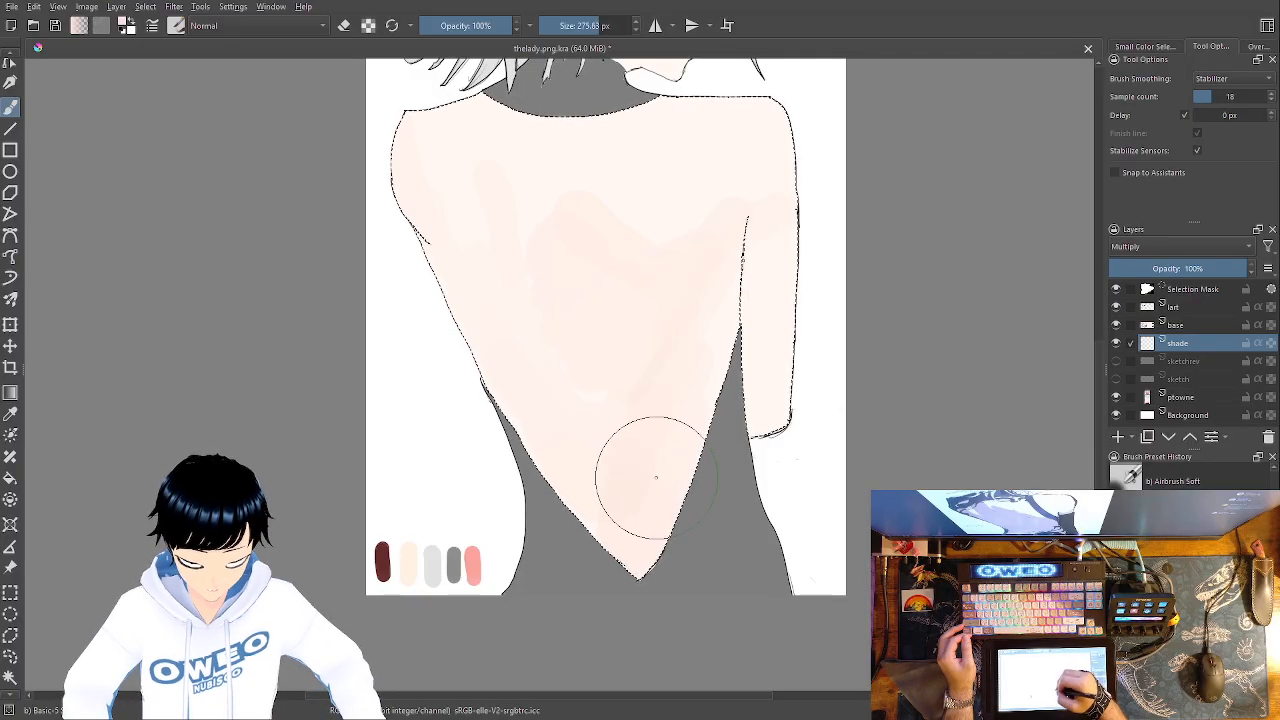
Change the Basic Opacity brush to black at 70.29 px and paint shading at the lower tip of the back
{"action": "right_click", "coordinate": [714, 441]}
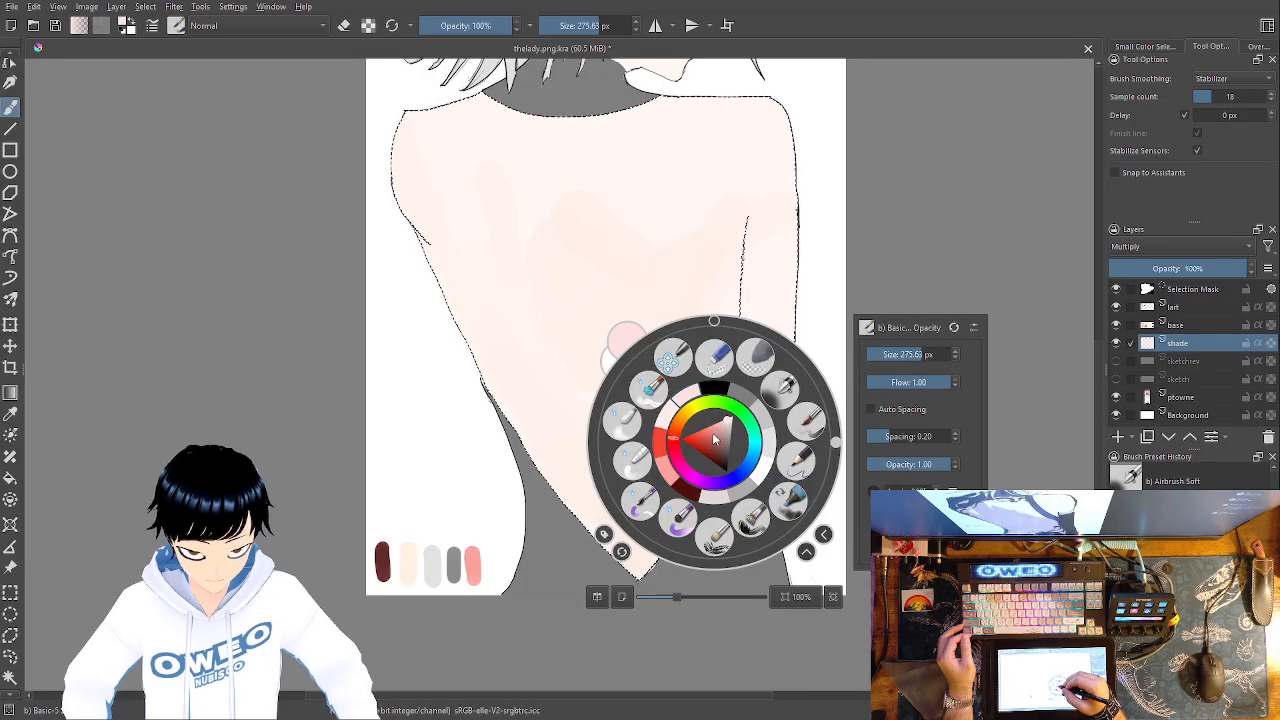
{"action": "left_click", "coordinate": [722, 393]}
{"action": "right_click", "coordinate": [735, 385]}
{"action": "left_click_drag", "start_coordinate": [951, 298], "coordinate": [915, 298]}
{"action": "left_click", "coordinate": [634, 531]}
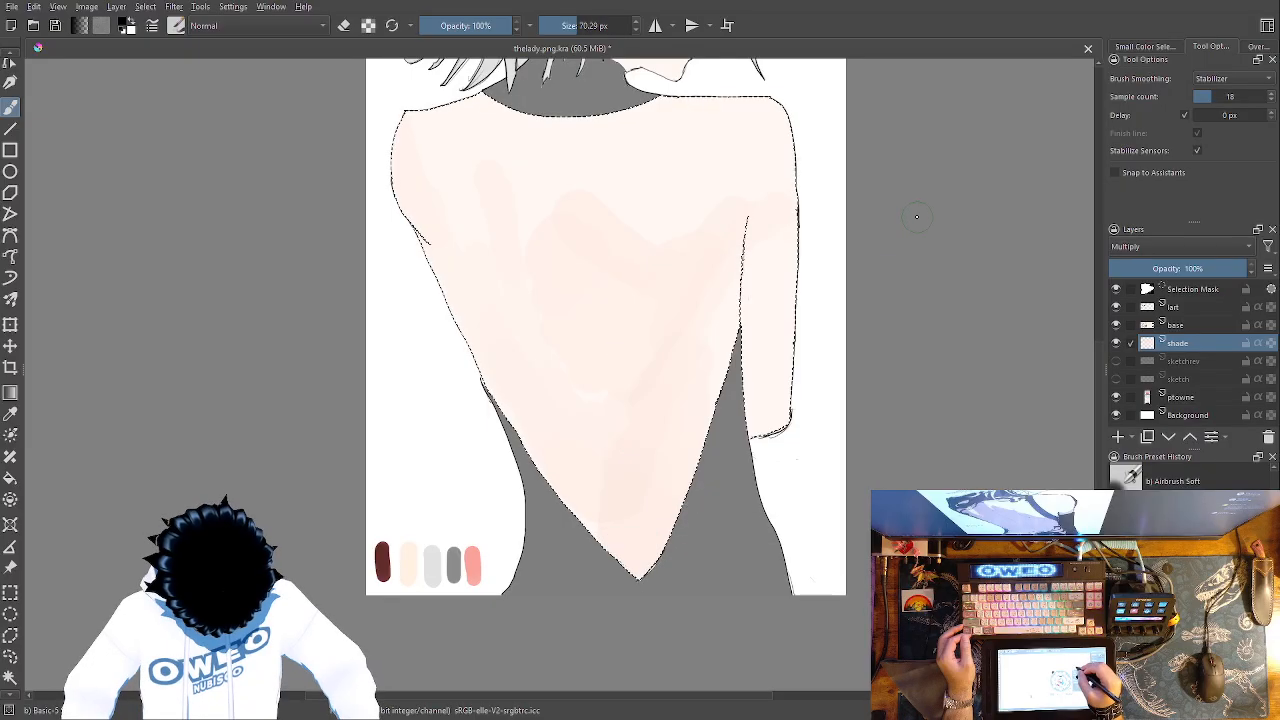
{"action": "left_click_drag", "start_coordinate": [637, 565], "coordinate": [625, 431]}
Switch to the Blender Blur brush at 171.47 px and blend the pink and black shading on the back
{"action": "right_click", "coordinate": [676, 405]}
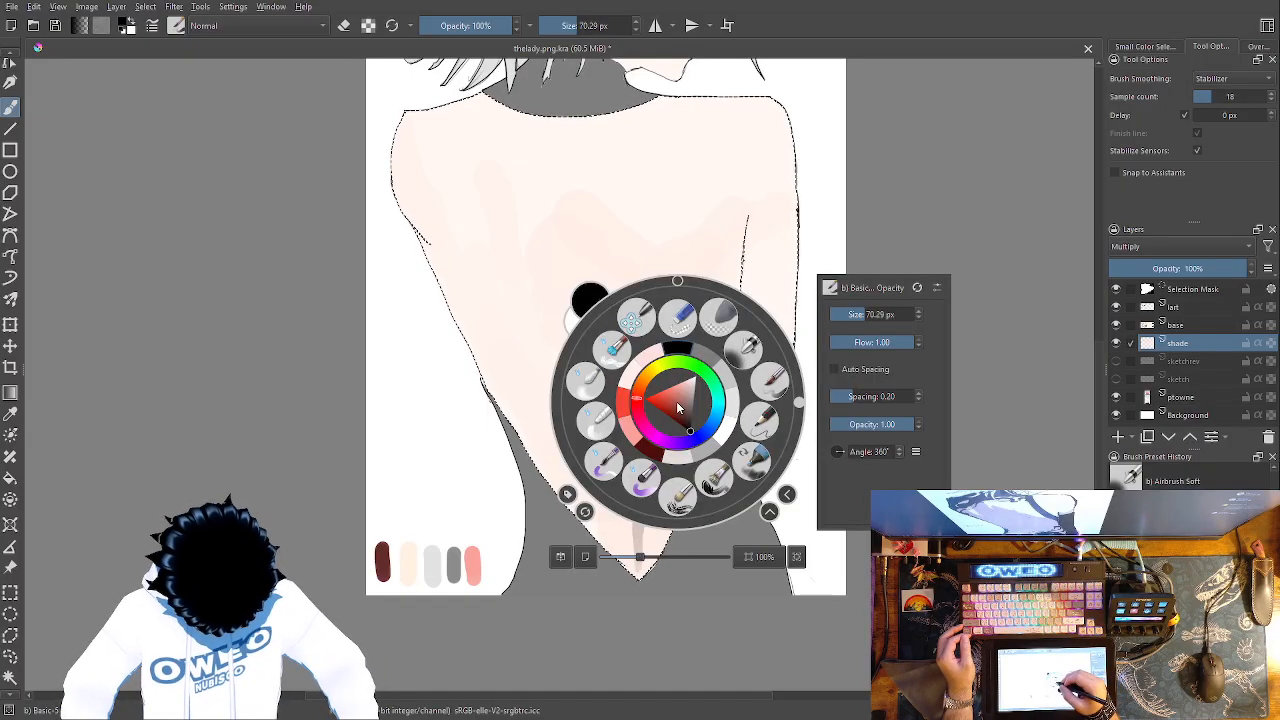
{"action": "left_click", "coordinate": [591, 381]}
{"action": "mouse_move", "coordinate": [634, 524]}
{"action": "left_mouse_down"}
{"action": "mouse_move", "coordinate": [634, 449]}
{"action": "mouse_move", "coordinate": [623, 523]}
{"action": "mouse_move", "coordinate": [626, 507]}
{"action": "mouse_move", "coordinate": [603, 486]}
{"action": "left_mouse_up"}
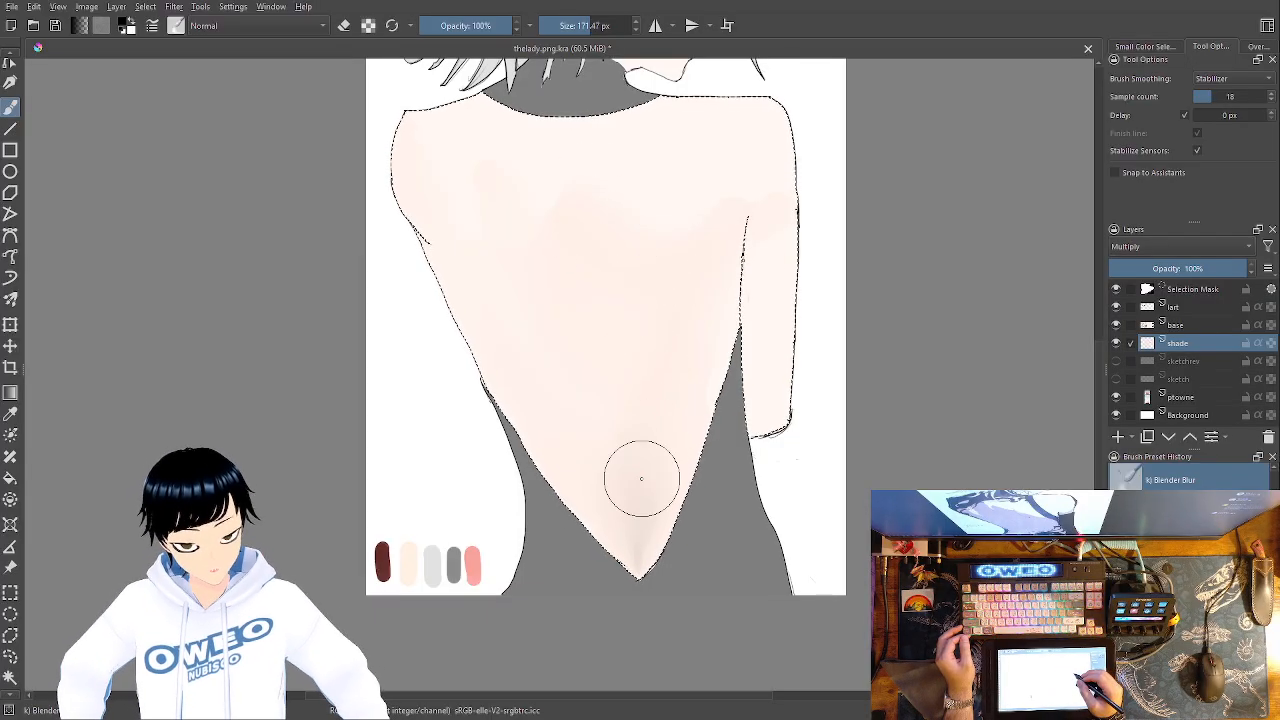
Undo the pink and black shading strokes and their blending on the shade layer
{"action": "key", "text": "ctrl+z"}
{"action": "key", "text": "ctrl+z"}
{"action": "key", "text": "ctrl+z"}
{"action": "key", "text": "ctrl+z"}
{"action": "key", "text": "ctrl+z"}
{"action": "key", "text": "ctrl+z"}
{"action": "key", "text": "ctrl+z"}
{"action": "key", "text": "ctrl+z"}
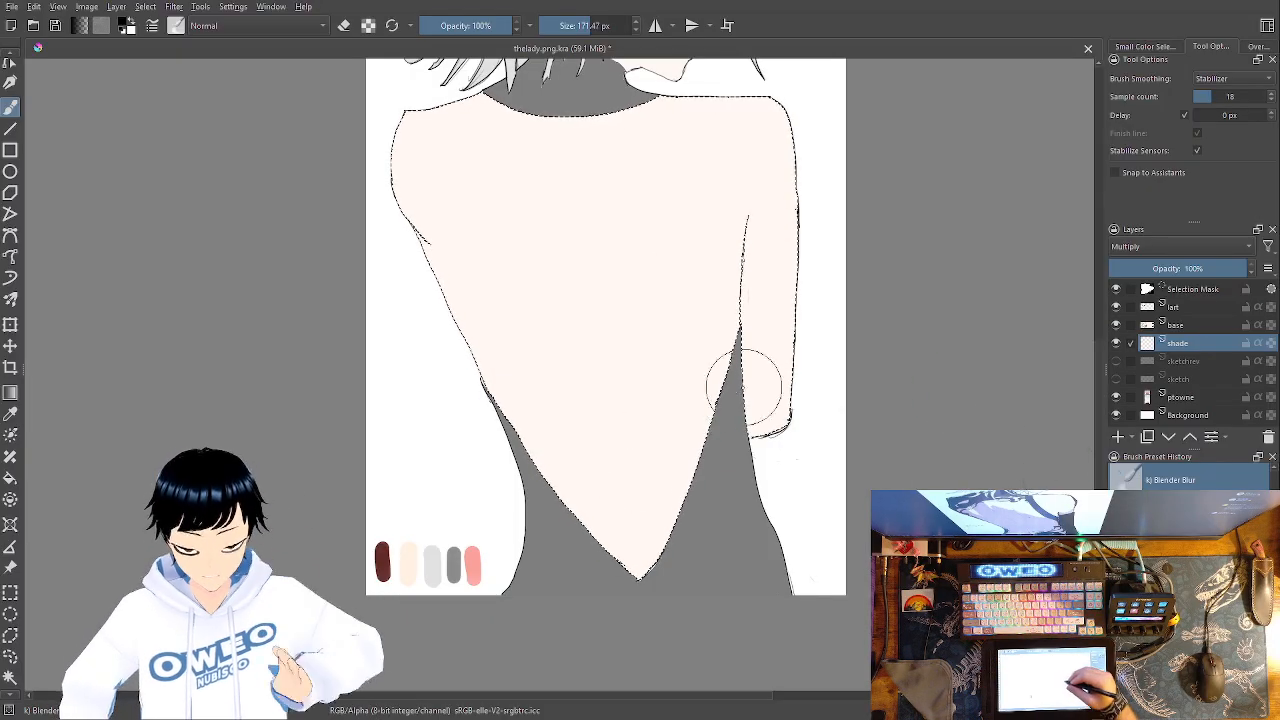
Try scribbled black shading over the lower back with the Basic Opacity brush at 70.29 px, and clear it
{"action": "right_click", "coordinate": [721, 388]}
{"action": "right_click", "coordinate": [731, 341]}
{"action": "right_click", "coordinate": [722, 336]}
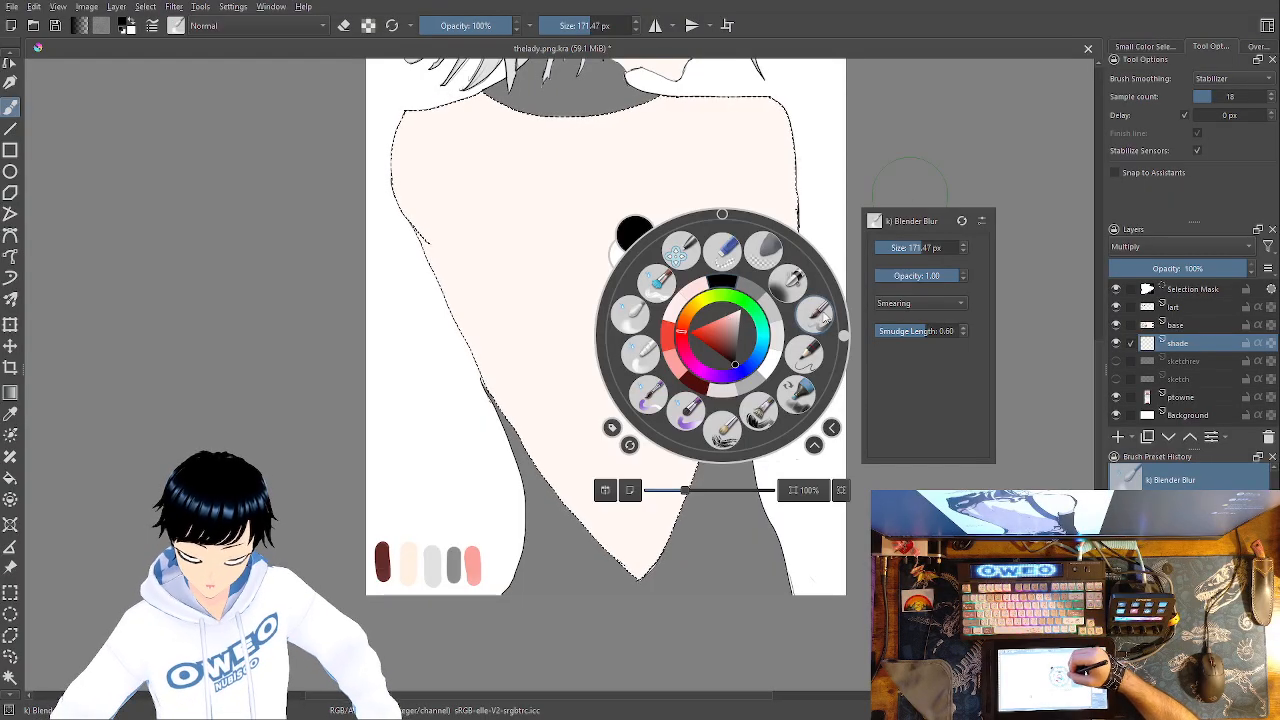
{"action": "left_click", "coordinate": [817, 315]}
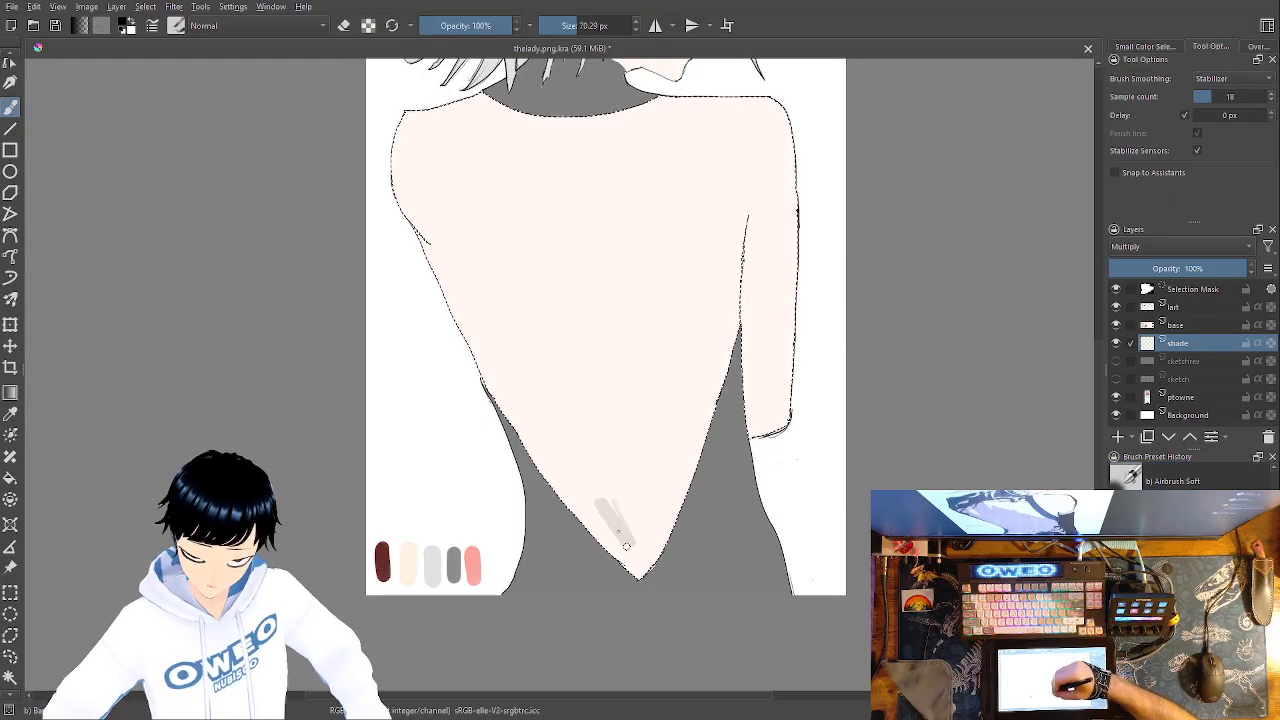
{"action": "mouse_move", "coordinate": [549, 452]}
{"action": "left_mouse_down"}
{"action": "mouse_move", "coordinate": [598, 492]}
{"action": "mouse_move", "coordinate": [592, 452]}
{"action": "mouse_move", "coordinate": [546, 383]}
{"action": "mouse_move", "coordinate": [588, 437]}
{"action": "mouse_move", "coordinate": [585, 387]}
{"action": "mouse_move", "coordinate": [559, 333]}
{"action": "mouse_move", "coordinate": [601, 383]}
{"action": "mouse_move", "coordinate": [587, 327]}
{"action": "mouse_move", "coordinate": [606, 298]}
{"action": "left_mouse_up"}
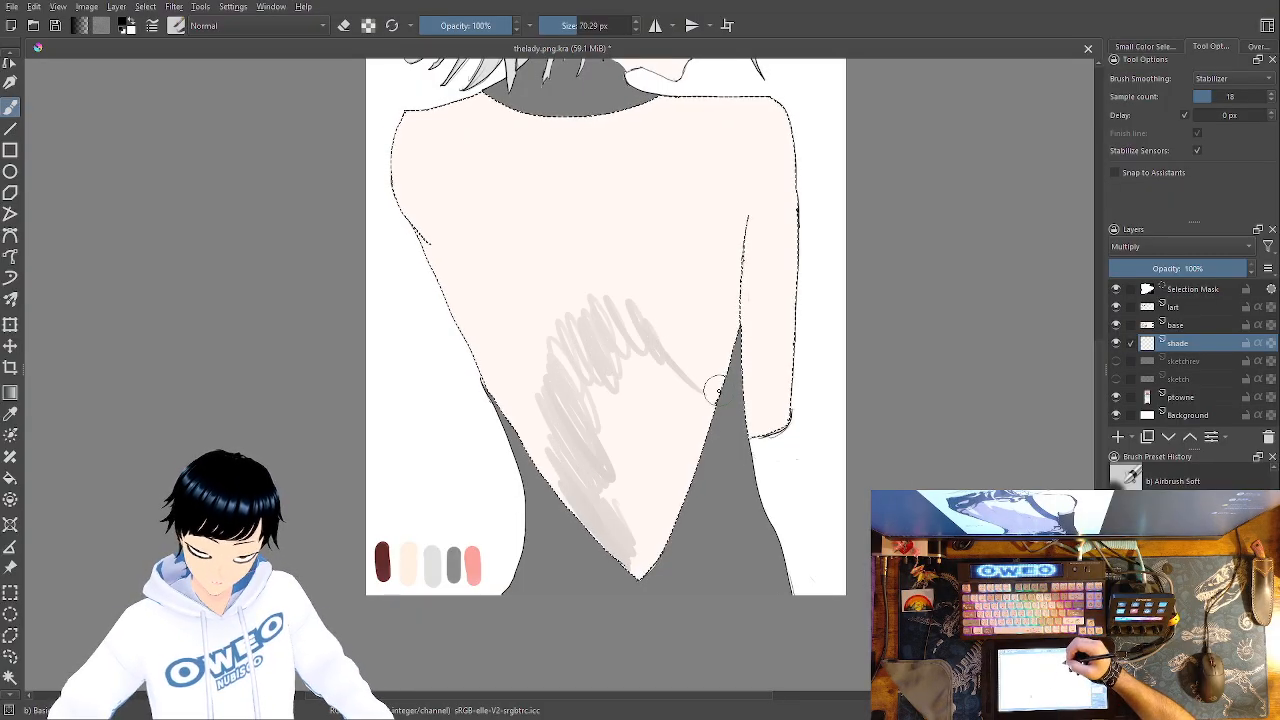
{"action": "key", "text": "Delete"}
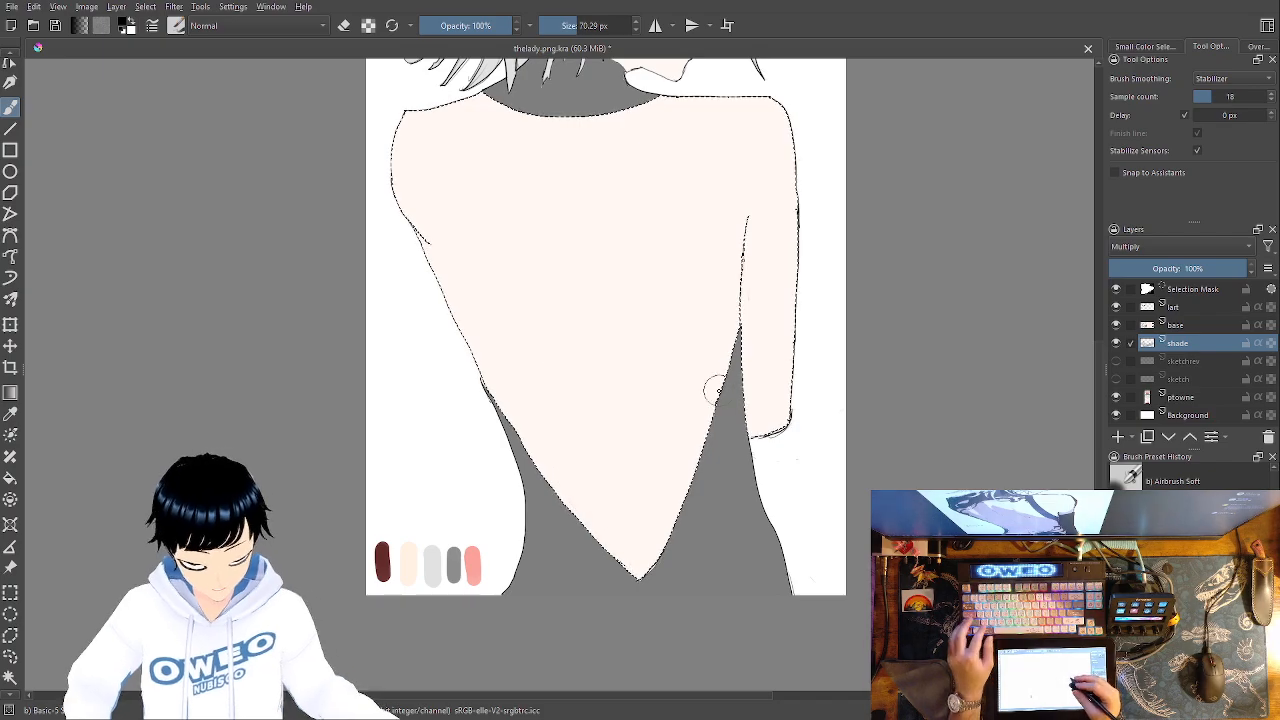
Enlarge the Basic Opacity brush to 364.43 px, try broad black strokes along the lower and right back, and undo them
{"action": "right_click", "coordinate": [762, 497]}
{"action": "left_click", "coordinate": [976, 412]}
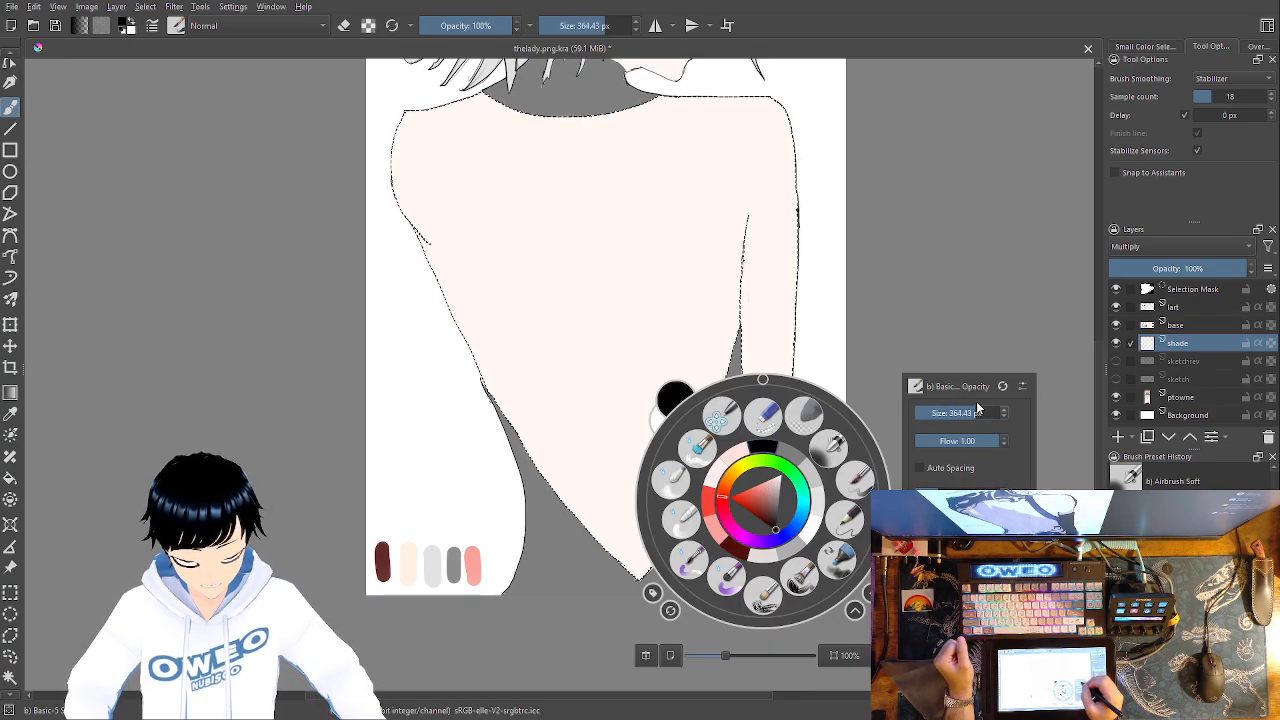
{"action": "left_click", "coordinate": [937, 298]}
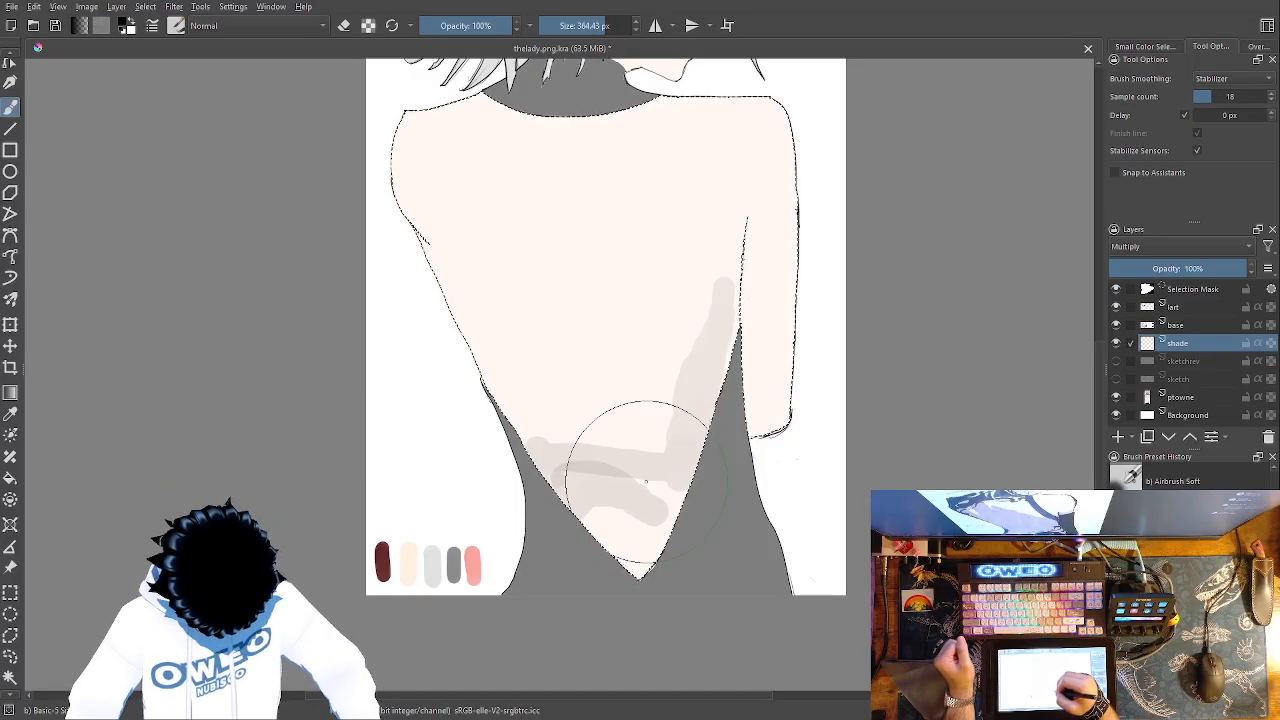
{"action": "key", "text": "ctrl+z"}
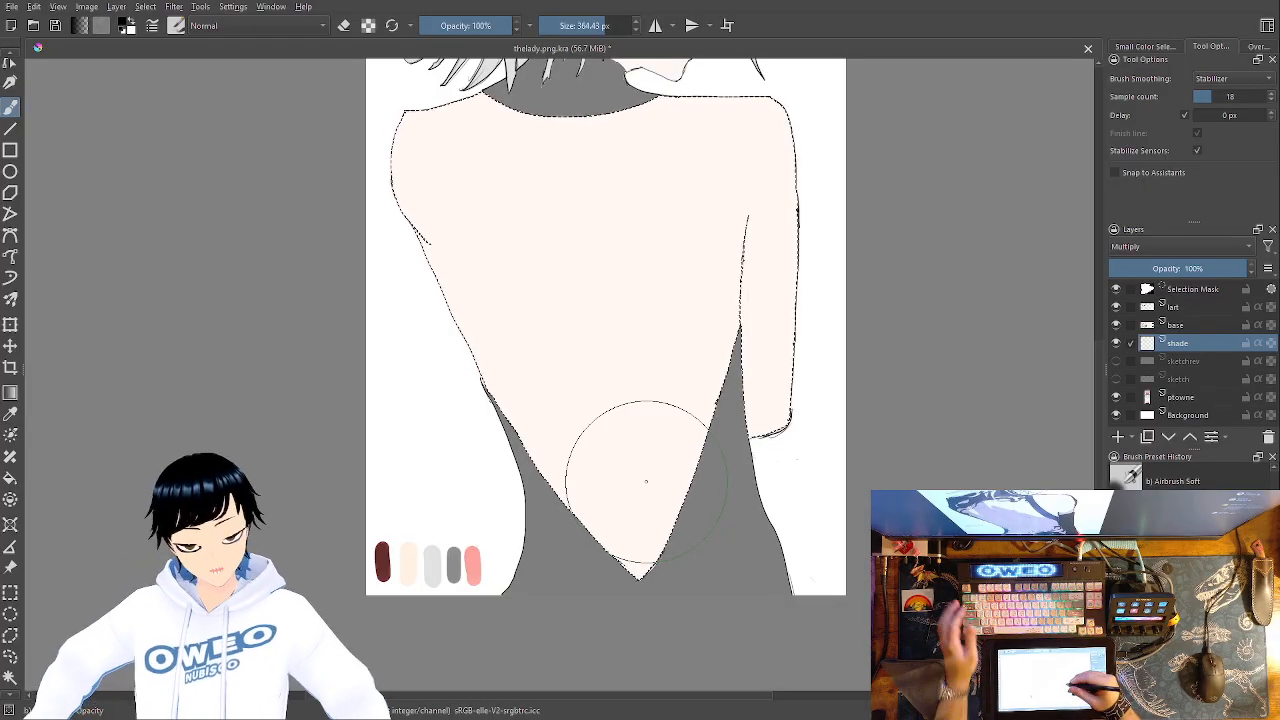
Try a broad light pink stroke on the lower middle of the back, and undo it
{"action": "right_click", "coordinate": [710, 301]}
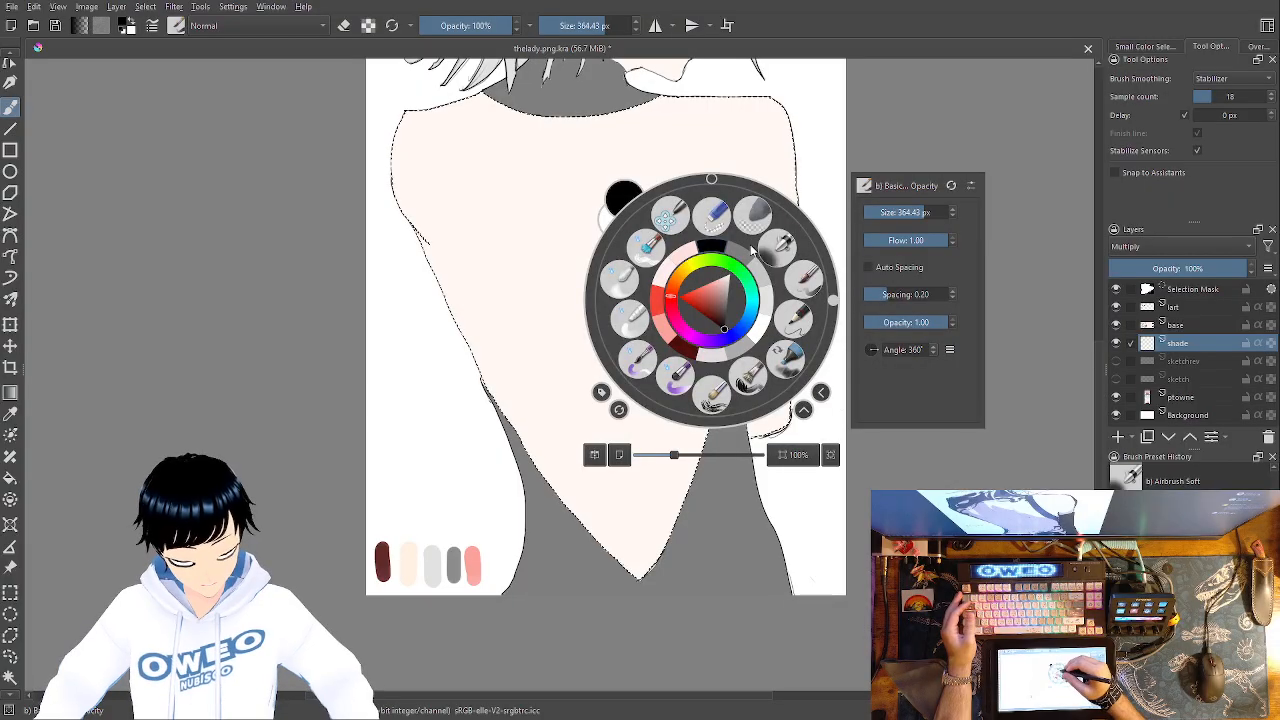
{"action": "left_click", "coordinate": [661, 305]}
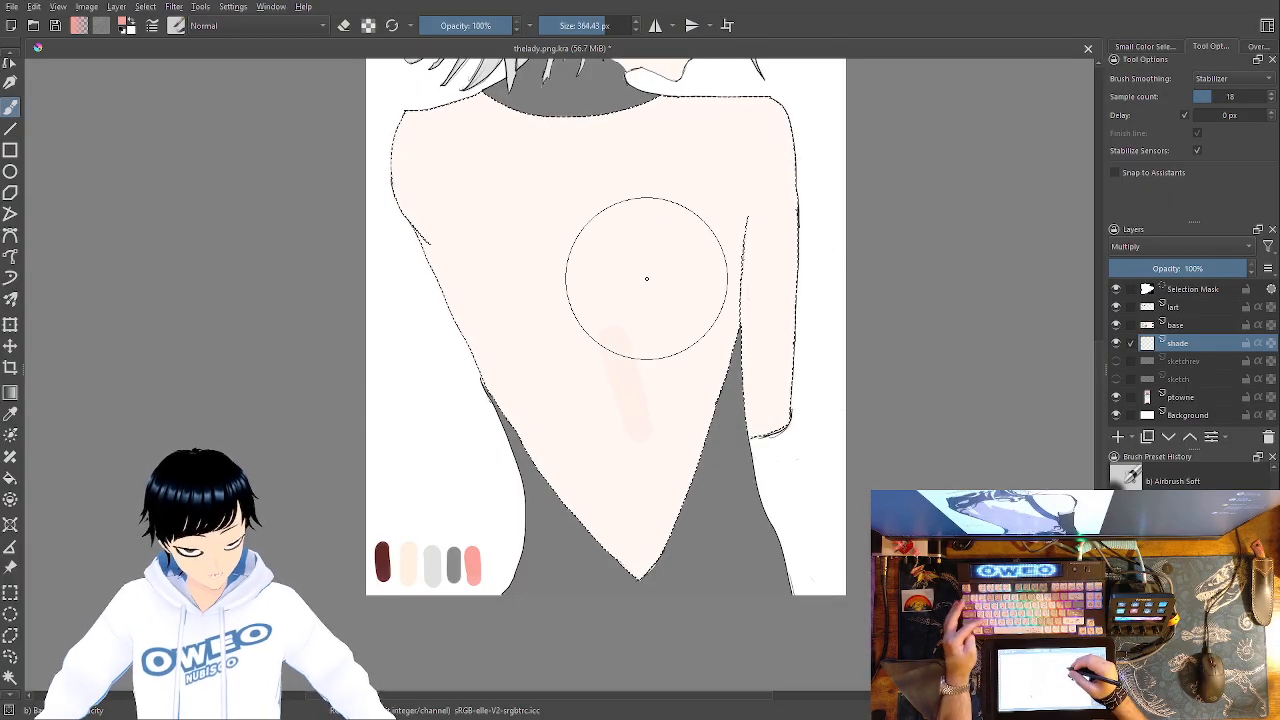
{"action": "right_click", "coordinate": [773, 352]}
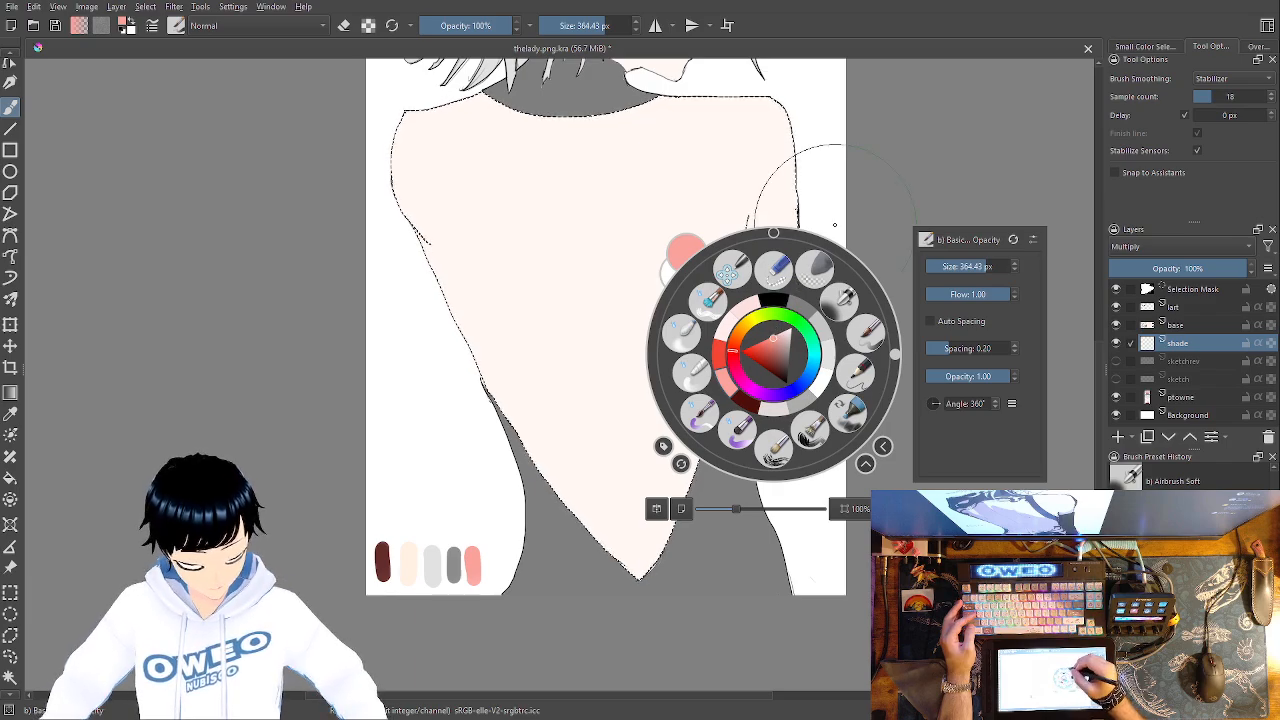
Sample the back's skin color, return to the brush, and try shifting the color to a dark blue hue
{"action": "left_click", "coordinate": [10, 413]}
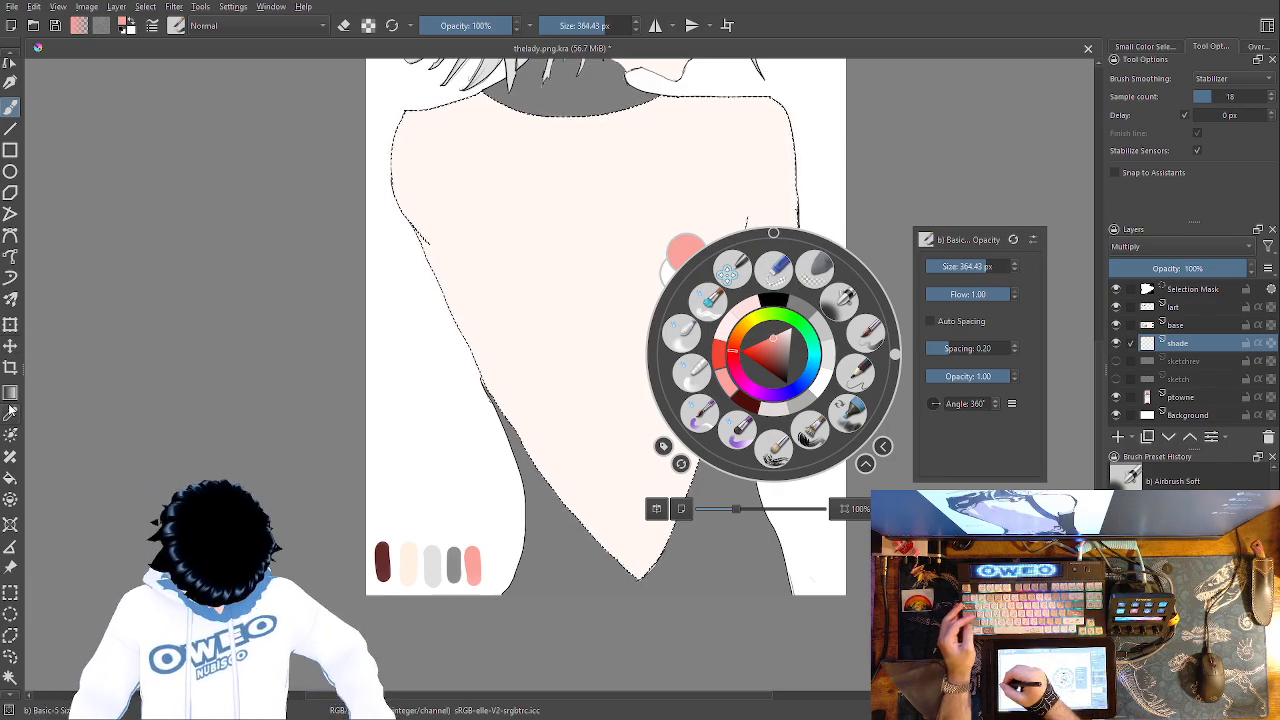
{"action": "left_click", "coordinate": [537, 240]}
{"action": "left_click", "coordinate": [537, 240]}
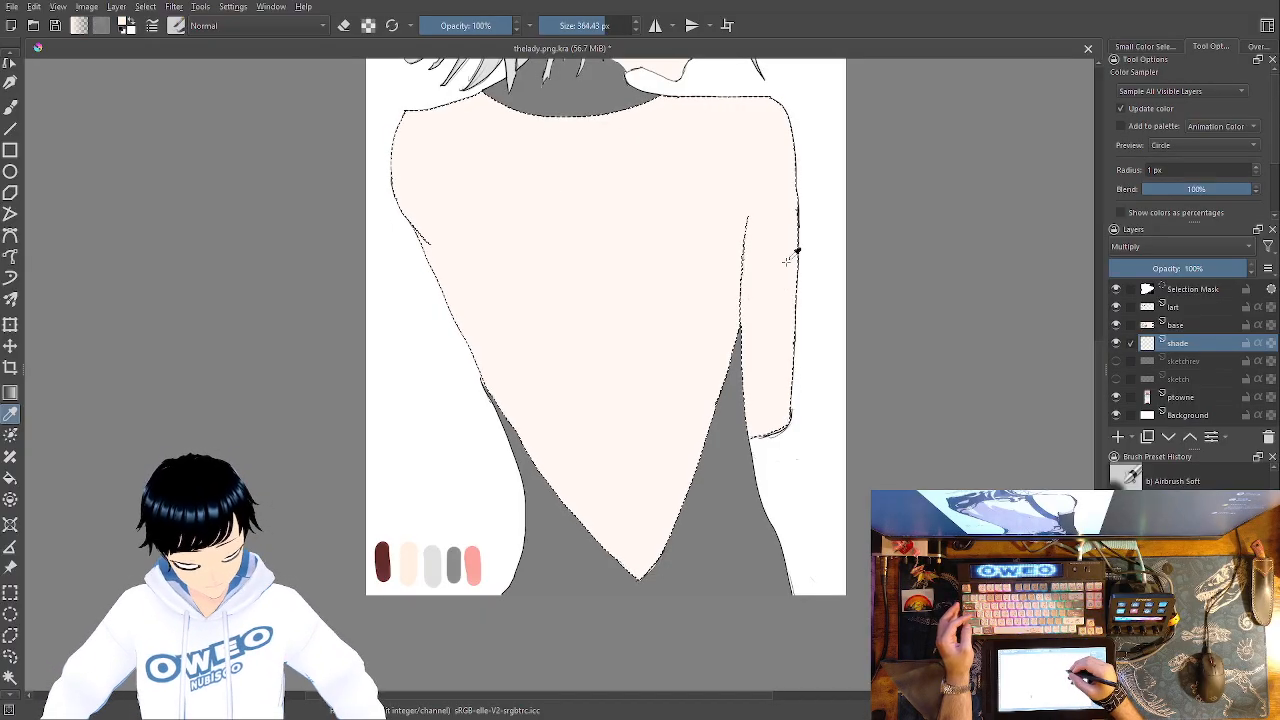
{"action": "left_click", "coordinate": [10, 104]}
{"action": "right_click", "coordinate": [710, 243]}
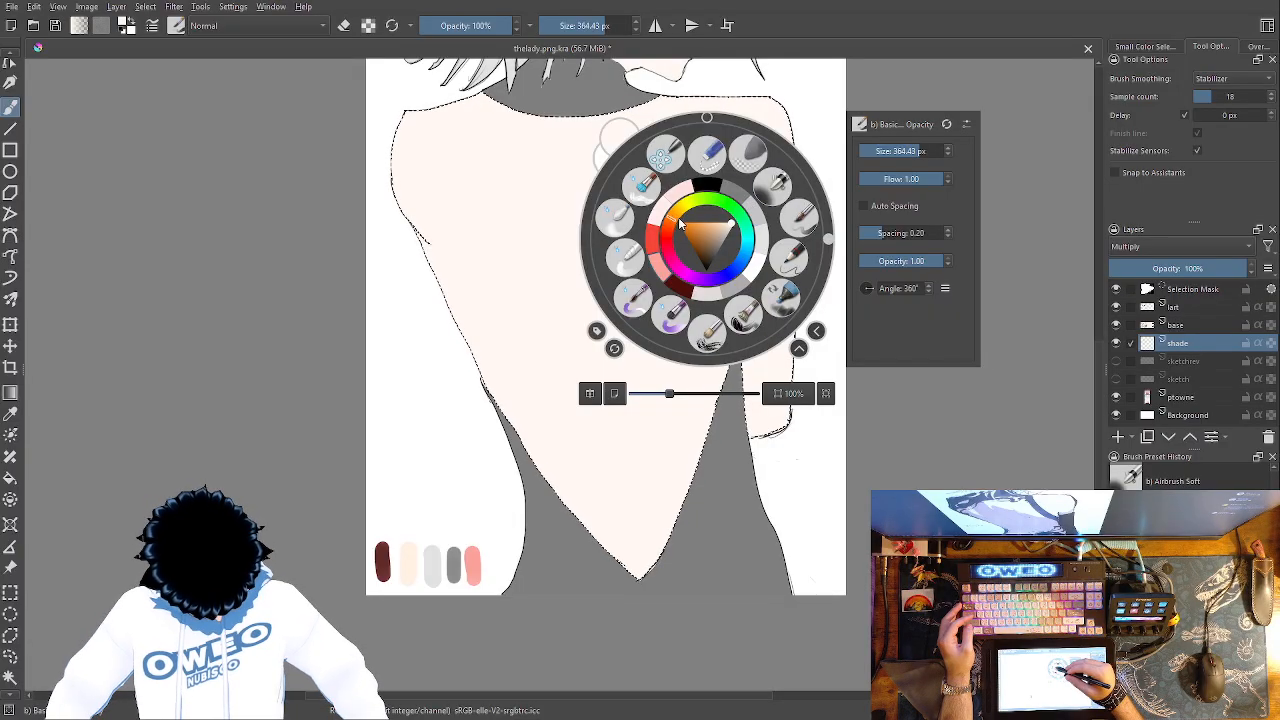
{"action": "left_click", "coordinate": [754, 261]}
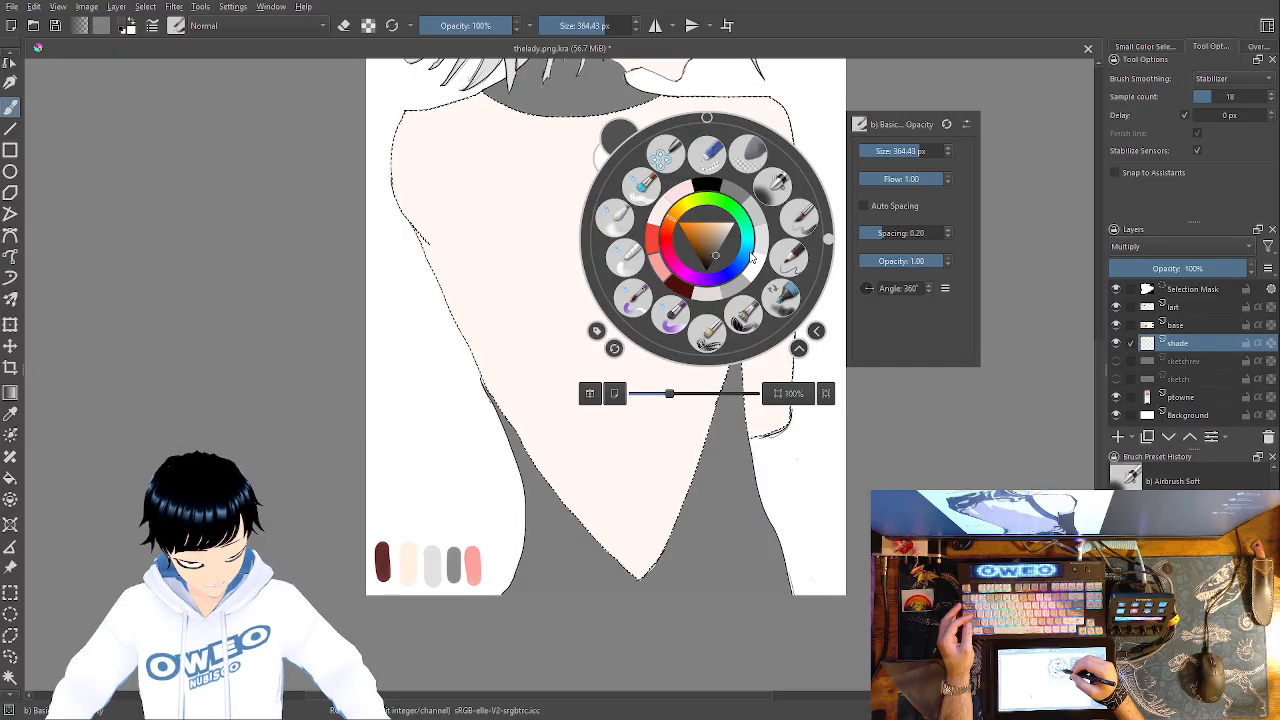
{"action": "left_click", "coordinate": [752, 258]}
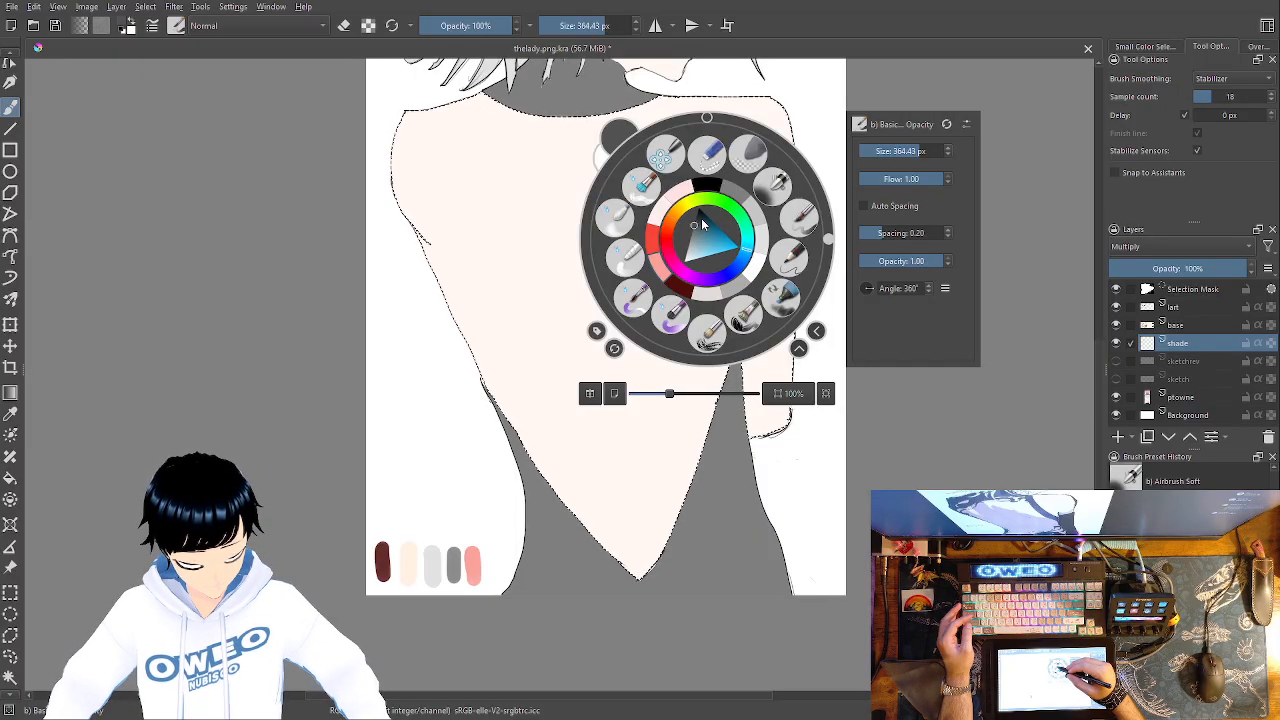
{"action": "left_click", "coordinate": [709, 224]}
{"action": "left_click_drag", "start_coordinate": [719, 238], "coordinate": [703, 214]}
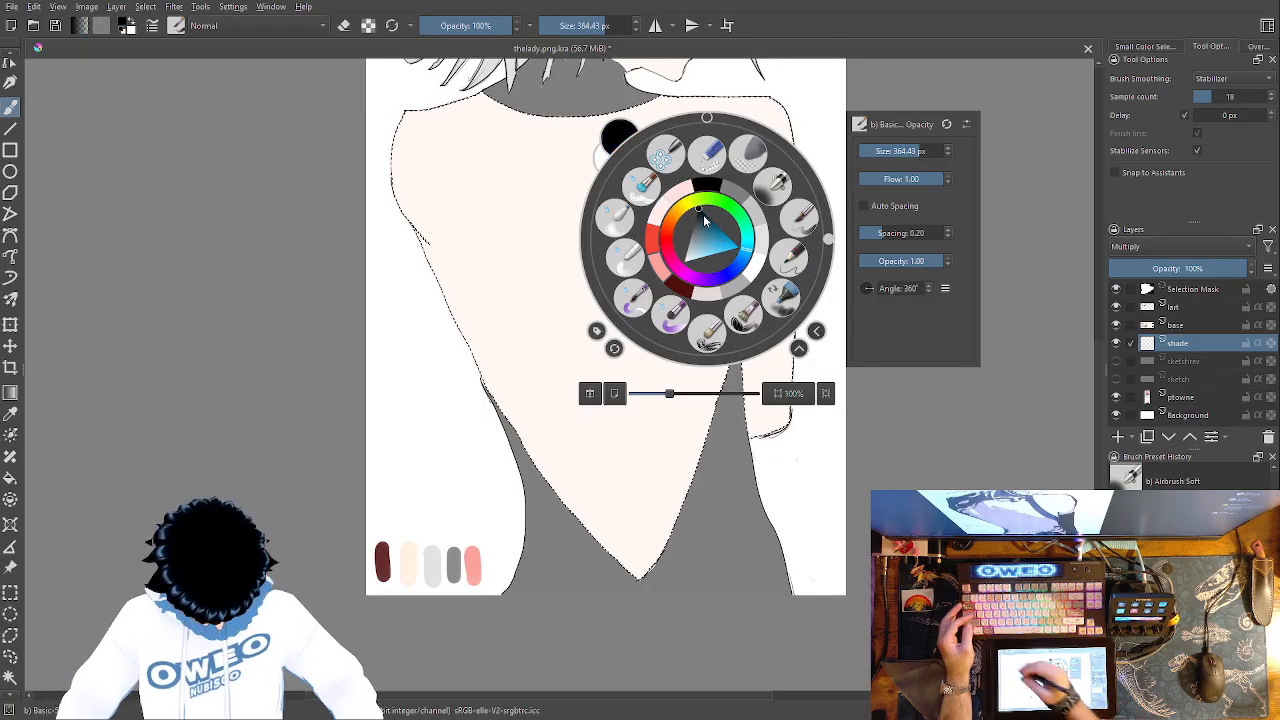
Sample the back's skin color again and shift the brush color to a light blue
{"action": "left_click", "coordinate": [12, 412]}
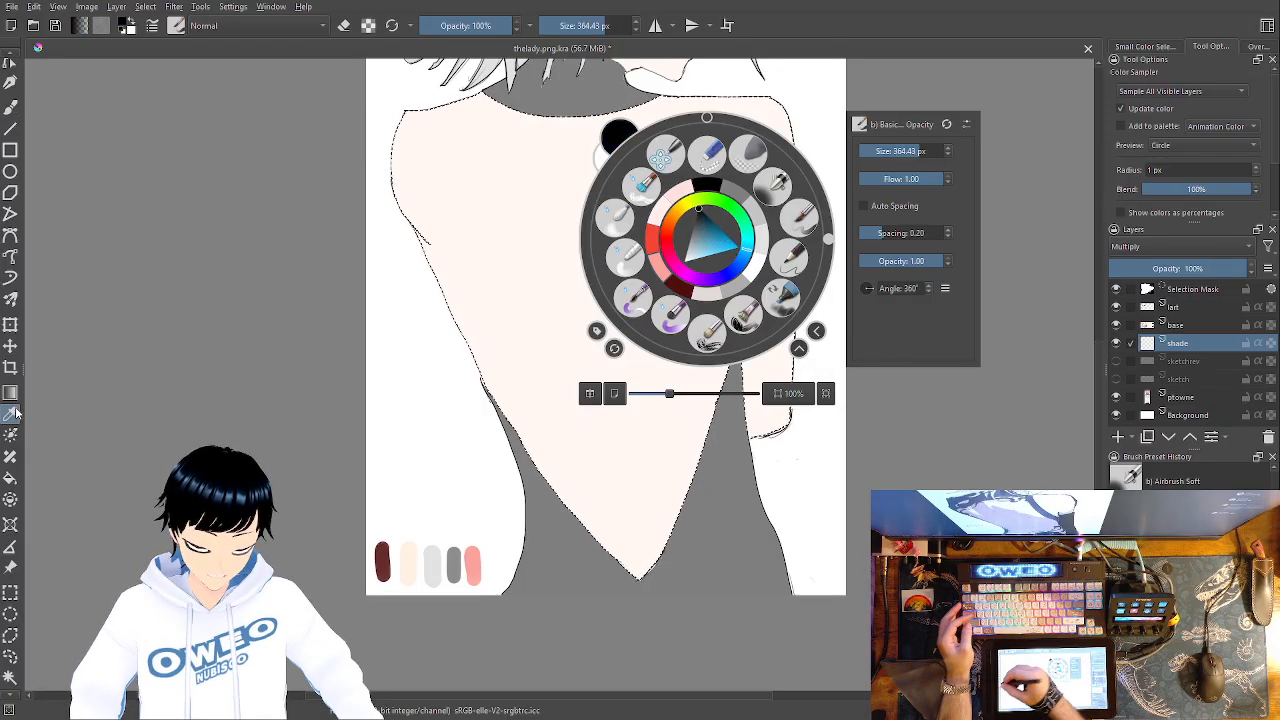
{"action": "left_click", "coordinate": [526, 297]}
{"action": "left_click", "coordinate": [524, 294]}
{"action": "left_click", "coordinate": [10, 104]}
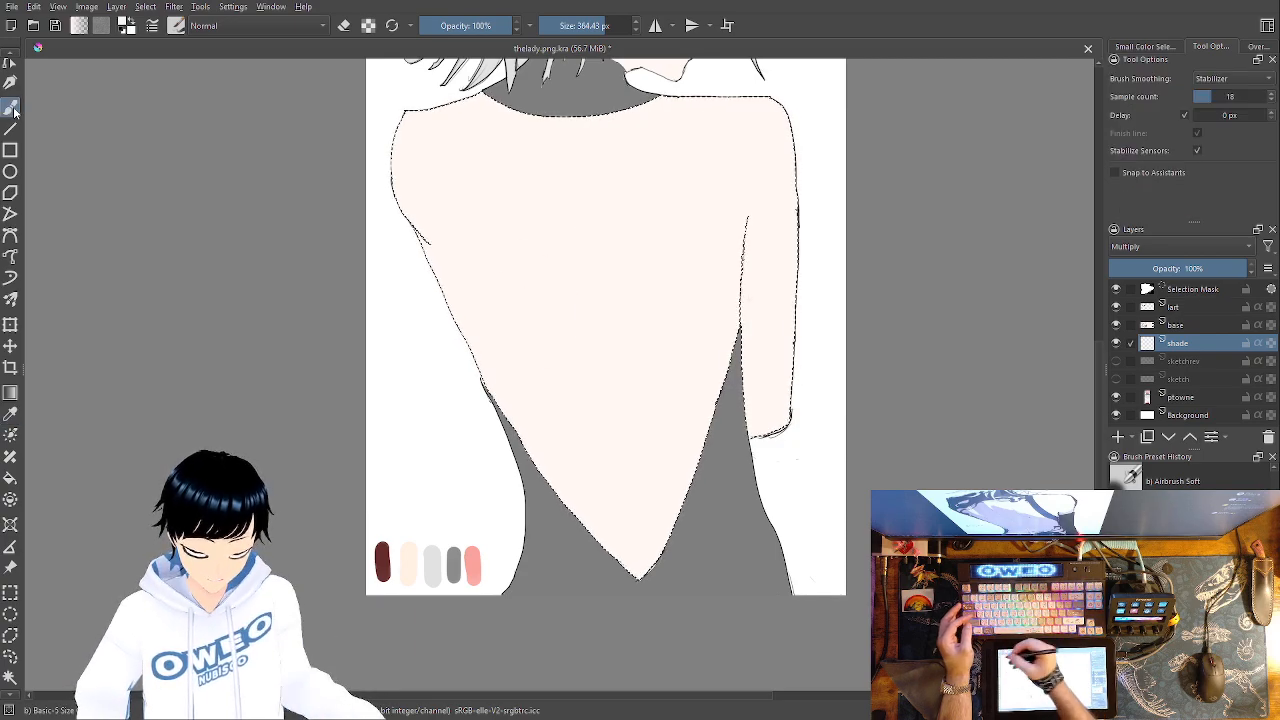
{"action": "right_click", "coordinate": [718, 320]}
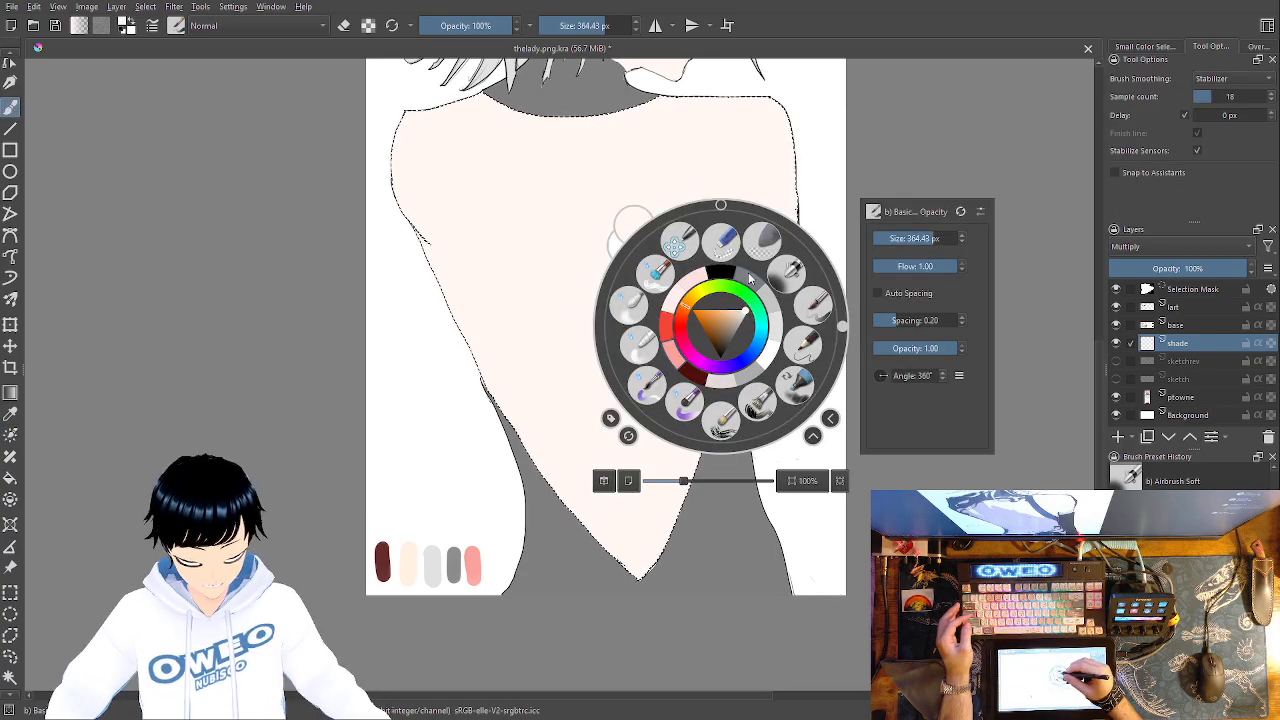
{"action": "left_click", "coordinate": [758, 357]}
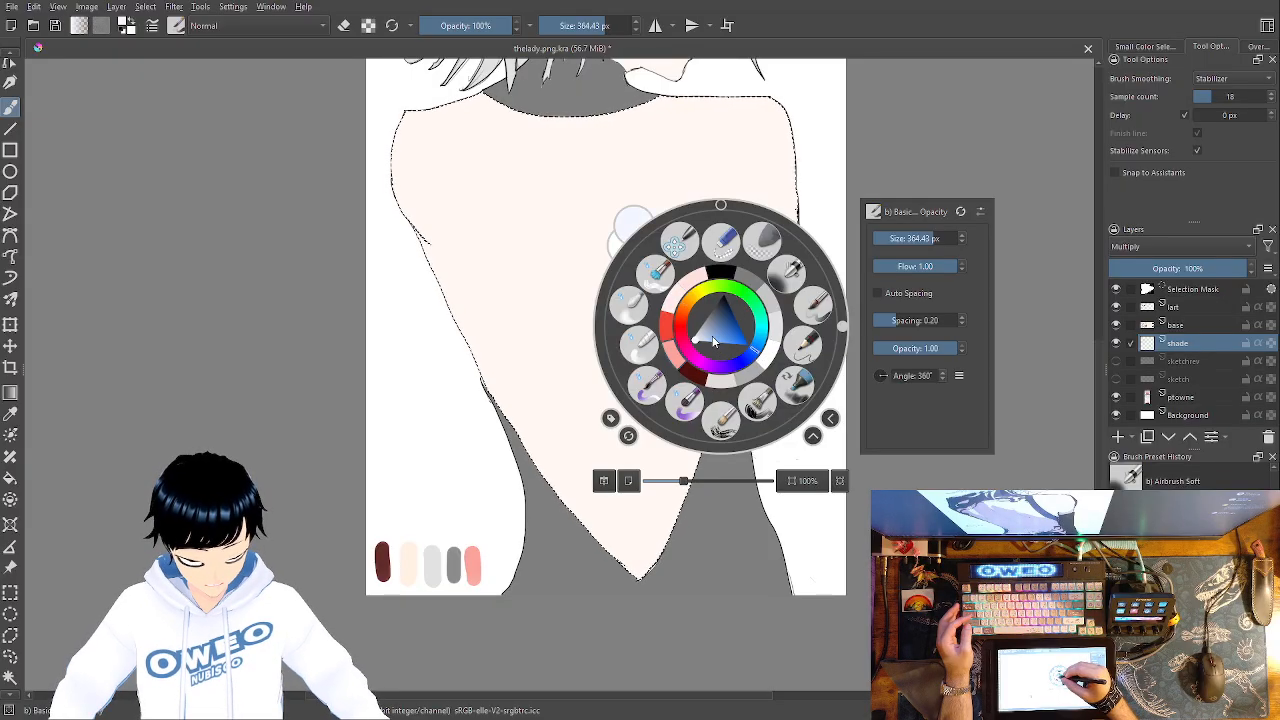
{"action": "left_click", "coordinate": [713, 340]}
Try broad light blue shading strokes over the back, shoulder and upper arm, and clear them from the shade layer
{"action": "left_click", "coordinate": [587, 215]}
{"action": "mouse_move", "coordinate": [680, 304]}
{"action": "left_mouse_down"}
{"action": "mouse_move", "coordinate": [711, 268]}
{"action": "mouse_move", "coordinate": [723, 274]}
{"action": "mouse_move", "coordinate": [654, 477]}
{"action": "mouse_move", "coordinate": [543, 411]}
{"action": "mouse_move", "coordinate": [494, 342]}
{"action": "mouse_move", "coordinate": [557, 471]}
{"action": "mouse_move", "coordinate": [471, 334]}
{"action": "mouse_move", "coordinate": [589, 420]}
{"action": "mouse_move", "coordinate": [678, 357]}
{"action": "mouse_move", "coordinate": [723, 271]}
{"action": "mouse_move", "coordinate": [714, 346]}
{"action": "mouse_move", "coordinate": [760, 234]}
{"action": "mouse_move", "coordinate": [566, 297]}
{"action": "mouse_move", "coordinate": [457, 254]}
{"action": "mouse_move", "coordinate": [406, 149]}
{"action": "mouse_move", "coordinate": [547, 379]}
{"action": "mouse_move", "coordinate": [580, 380]}
{"action": "mouse_move", "coordinate": [651, 337]}
{"action": "mouse_move", "coordinate": [700, 263]}
{"action": "mouse_move", "coordinate": [578, 259]}
{"action": "mouse_move", "coordinate": [571, 271]}
{"action": "mouse_move", "coordinate": [569, 243]}
{"action": "mouse_move", "coordinate": [669, 209]}
{"action": "mouse_move", "coordinate": [634, 543]}
{"action": "mouse_move", "coordinate": [639, 434]}
{"action": "left_mouse_up"}
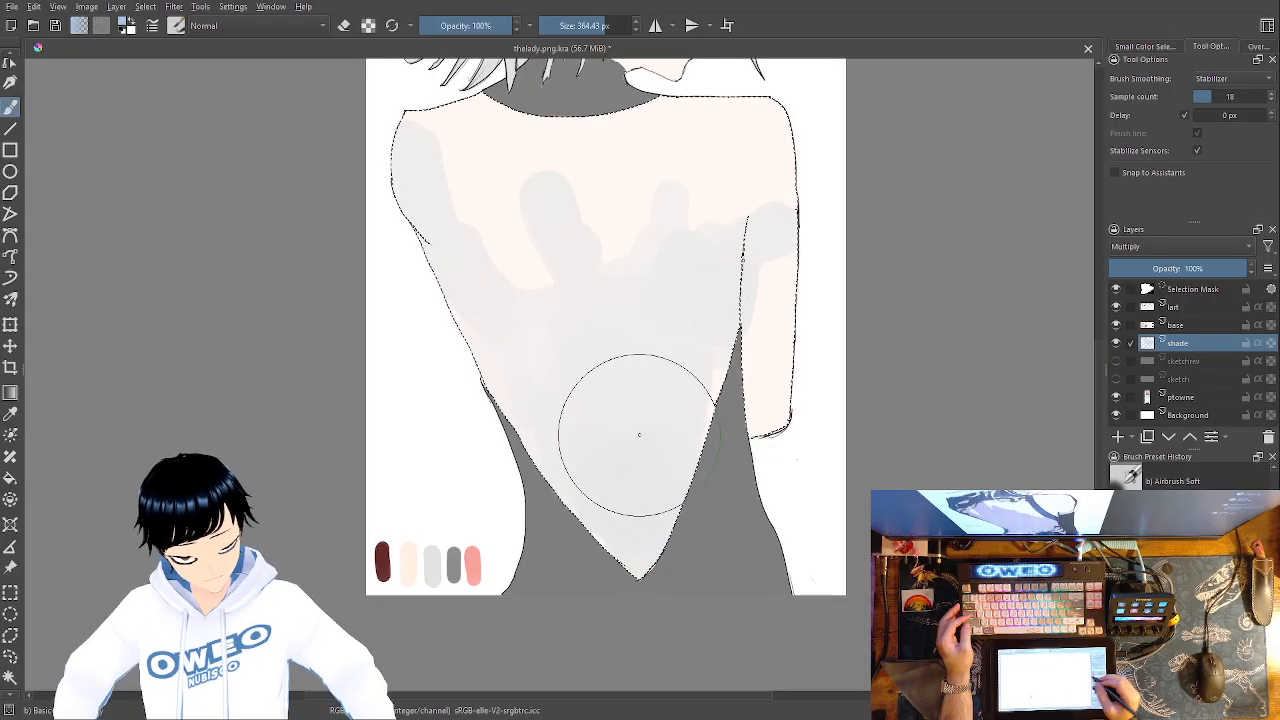
{"action": "key", "text": "minus"}
{"action": "key", "text": "minus"}
{"action": "key", "text": "minus"}
{"action": "key", "text": "minus"}
{"action": "key", "text": "plus"}
{"action": "key", "text": "plus"}
{"action": "key", "text": "plus"}
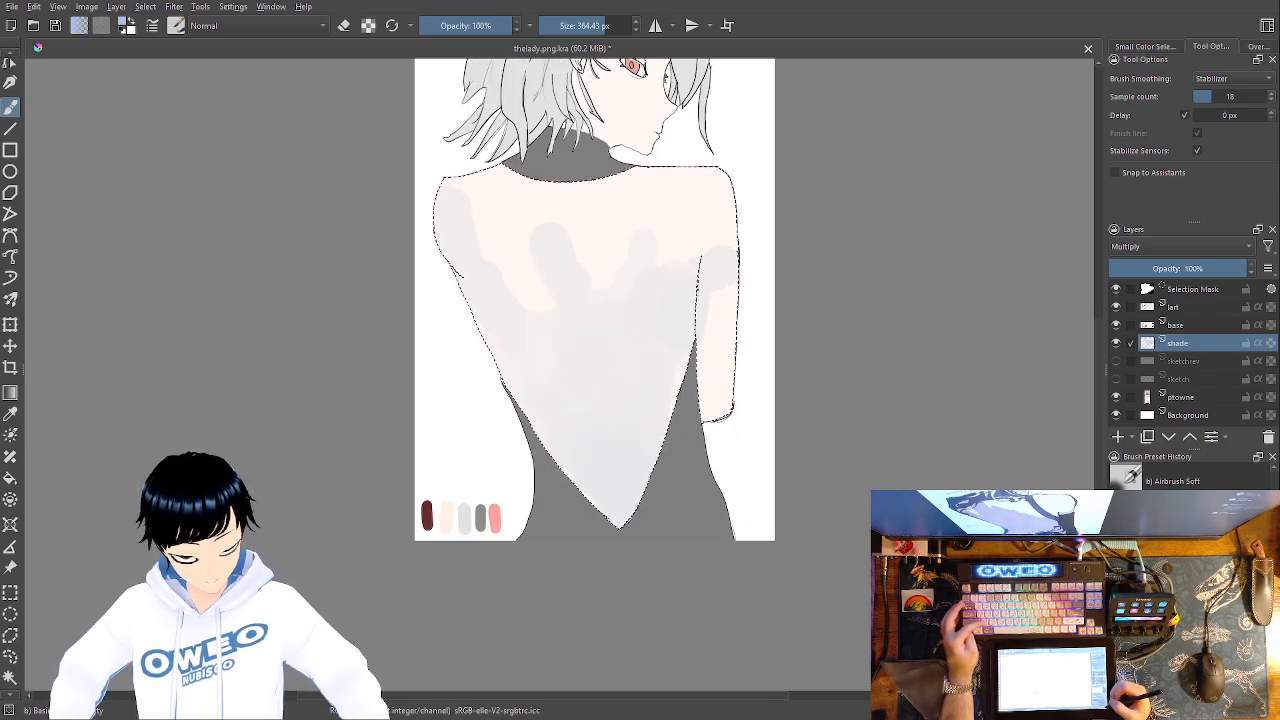
{"action": "key", "text": "Delete"}
Pick dark red as the brush color, try a stroke along the lower left edge of the back, and undo it
{"action": "right_click", "coordinate": [672, 486]}
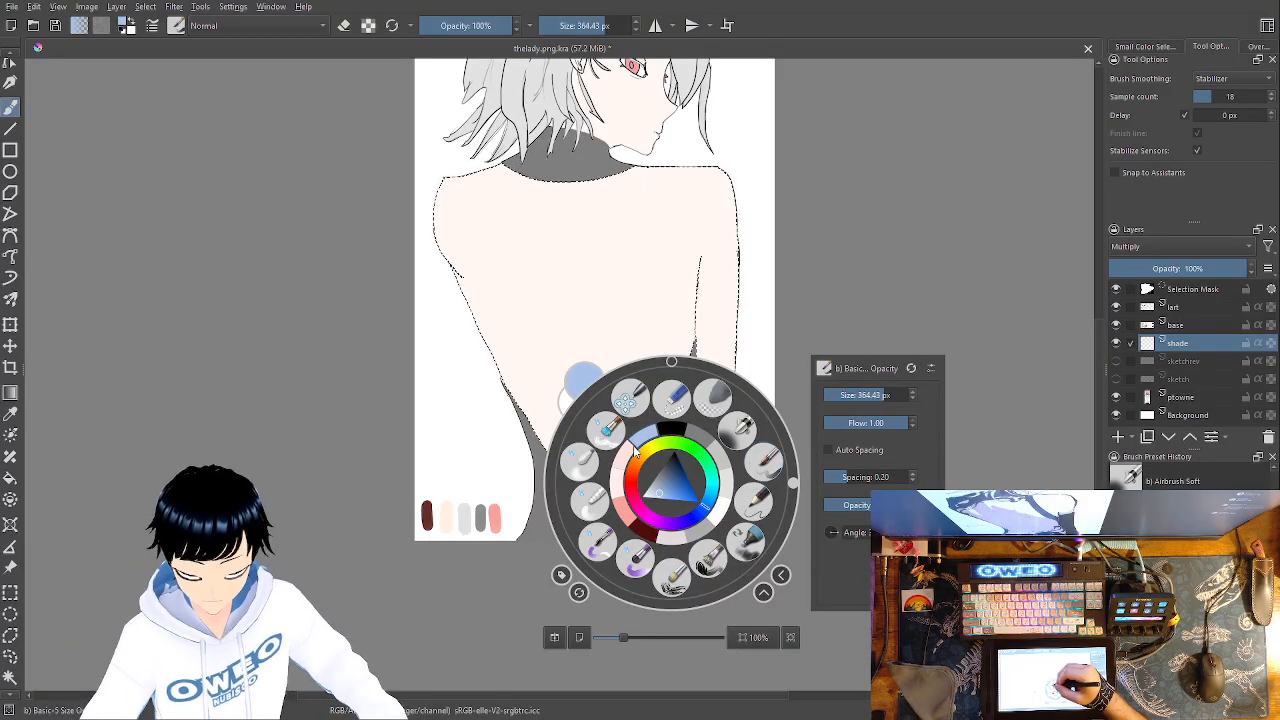
{"action": "left_click", "coordinate": [640, 531]}
{"action": "right_click", "coordinate": [636, 522]}
{"action": "mouse_move", "coordinate": [540, 377]}
{"action": "left_mouse_down"}
{"action": "mouse_move", "coordinate": [595, 488]}
{"action": "mouse_move", "coordinate": [534, 400]}
{"action": "mouse_move", "coordinate": [612, 516]}
{"action": "mouse_move", "coordinate": [493, 362]}
{"action": "mouse_move", "coordinate": [531, 406]}
{"action": "mouse_move", "coordinate": [537, 370]}
{"action": "mouse_move", "coordinate": [522, 336]}
{"action": "mouse_move", "coordinate": [609, 460]}
{"action": "mouse_move", "coordinate": [586, 439]}
{"action": "mouse_move", "coordinate": [624, 509]}
{"action": "mouse_move", "coordinate": [600, 456]}
{"action": "left_mouse_up"}
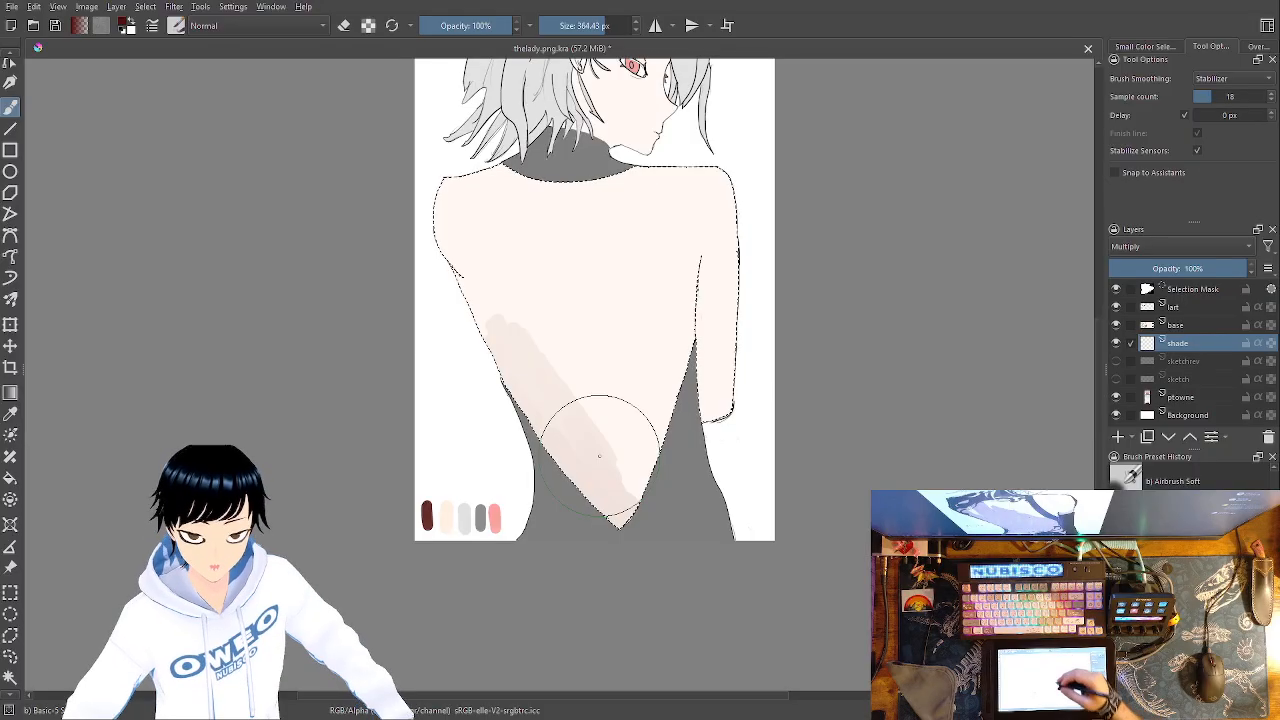
{"action": "key", "text": "ctrl+z"}
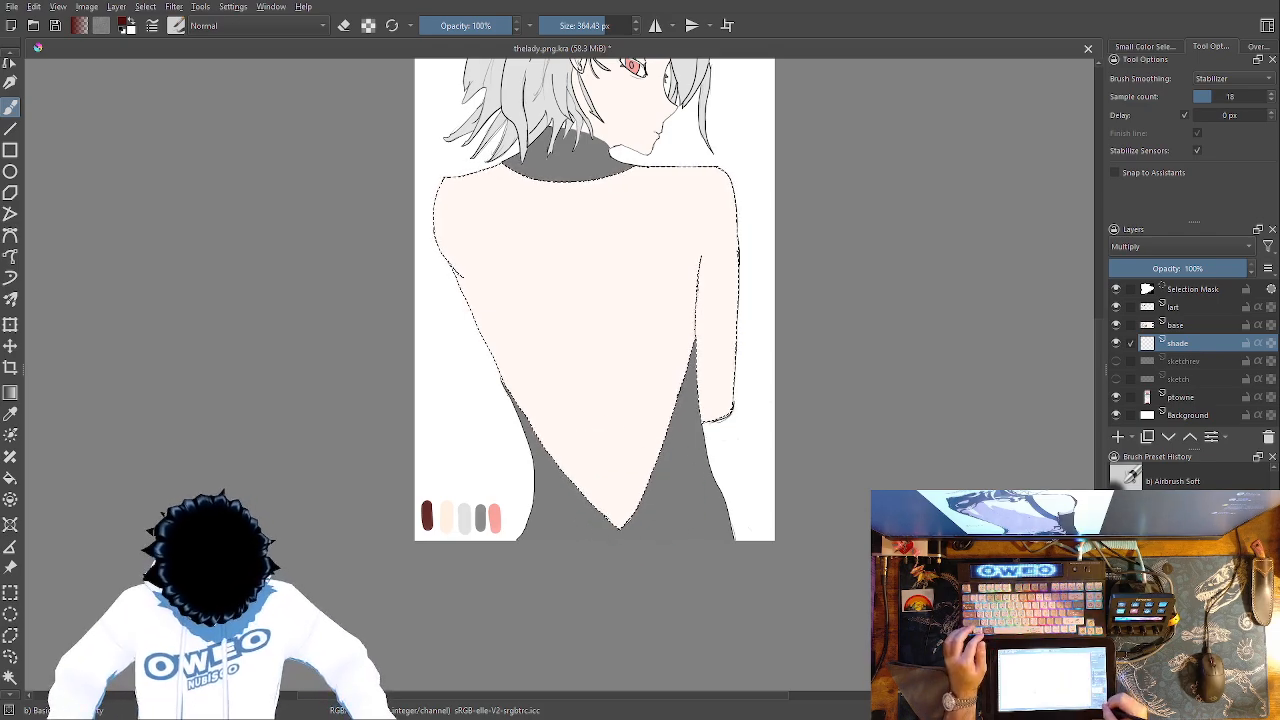
Try several dark red strokes across the lower tip of the back, and undo them
{"action": "key", "text": "ctrl+plus"}
{"action": "key", "text": "ctrl+plus"}
{"action": "key", "text": "ctrl+plus"}
{"action": "key", "text": "ctrl+plus"}
{"action": "left_click_drag", "start_coordinate": [756, 522], "coordinate": [460, 189]}
{"action": "left_click_drag", "start_coordinate": [641, 377], "coordinate": [591, 427]}
{"action": "mouse_move", "coordinate": [633, 368]}
{"action": "left_mouse_down"}
{"action": "mouse_move", "coordinate": [584, 434]}
{"action": "mouse_move", "coordinate": [525, 436]}
{"action": "mouse_move", "coordinate": [487, 411]}
{"action": "mouse_move", "coordinate": [523, 440]}
{"action": "mouse_move", "coordinate": [346, 423]}
{"action": "left_mouse_up"}
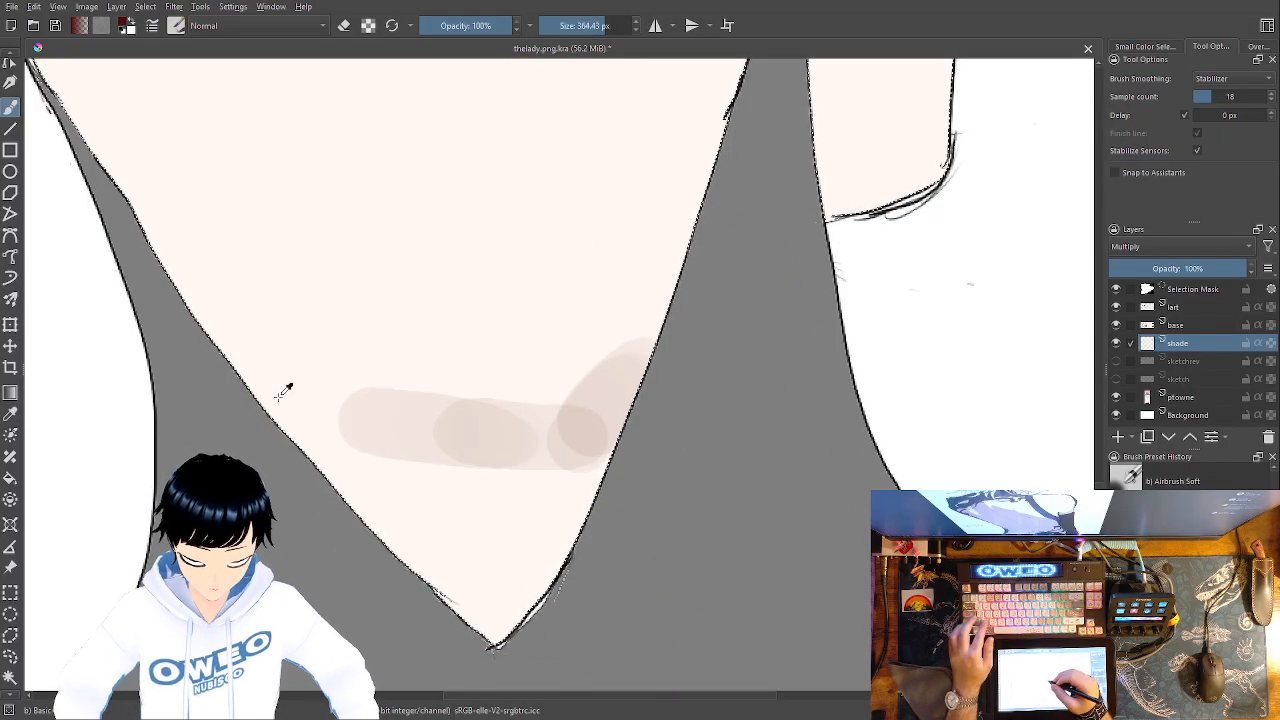
{"action": "key", "text": "ctrl+z"}
{"action": "key", "text": "ctrl+z"}
{"action": "key", "text": "ctrl+z"}
{"action": "key", "text": "ctrl+z"}
Paint broad dark red shading strokes over the lower back and up its right edge onto the arm
{"action": "mouse_move", "coordinate": [484, 475]}
{"action": "left_mouse_down"}
{"action": "mouse_move", "coordinate": [318, 429]}
{"action": "mouse_move", "coordinate": [500, 474]}
{"action": "mouse_move", "coordinate": [667, 338]}
{"action": "mouse_move", "coordinate": [677, 311]}
{"action": "left_mouse_up"}
{"action": "left_click_drag", "start_coordinate": [646, 425], "coordinate": [521, 595]}
{"action": "mouse_move", "coordinate": [661, 384]}
{"action": "left_mouse_down"}
{"action": "mouse_move", "coordinate": [576, 532]}
{"action": "mouse_move", "coordinate": [651, 337]}
{"action": "mouse_move", "coordinate": [646, 223]}
{"action": "left_mouse_up"}
{"action": "mouse_move", "coordinate": [706, 180]}
{"action": "left_mouse_down"}
{"action": "mouse_move", "coordinate": [514, 257]}
{"action": "mouse_move", "coordinate": [343, 610]}
{"action": "left_mouse_up"}
{"action": "mouse_move", "coordinate": [586, 371]}
{"action": "left_mouse_down"}
{"action": "mouse_move", "coordinate": [680, 352]}
{"action": "mouse_move", "coordinate": [857, 171]}
{"action": "left_mouse_up"}
{"action": "mouse_move", "coordinate": [757, 106]}
{"action": "left_mouse_down"}
{"action": "mouse_move", "coordinate": [684, 376]}
{"action": "mouse_move", "coordinate": [759, 229]}
{"action": "mouse_move", "coordinate": [761, 264]}
{"action": "mouse_move", "coordinate": [689, 511]}
{"action": "mouse_move", "coordinate": [691, 428]}
{"action": "mouse_move", "coordinate": [647, 615]}
{"action": "mouse_move", "coordinate": [654, 331]}
{"action": "mouse_move", "coordinate": [640, 611]}
{"action": "mouse_move", "coordinate": [606, 634]}
{"action": "mouse_move", "coordinate": [565, 409]}
{"action": "mouse_move", "coordinate": [598, 662]}
{"action": "left_mouse_up"}
{"action": "mouse_move", "coordinate": [608, 426]}
{"action": "left_mouse_down"}
{"action": "mouse_move", "coordinate": [640, 359]}
{"action": "mouse_move", "coordinate": [800, 343]}
{"action": "mouse_move", "coordinate": [706, 480]}
{"action": "mouse_move", "coordinate": [537, 523]}
{"action": "mouse_move", "coordinate": [378, 408]}
{"action": "mouse_move", "coordinate": [189, 134]}
{"action": "mouse_move", "coordinate": [474, 520]}
{"action": "mouse_move", "coordinate": [643, 434]}
{"action": "mouse_move", "coordinate": [556, 480]}
{"action": "mouse_move", "coordinate": [543, 423]}
{"action": "mouse_move", "coordinate": [660, 343]}
{"action": "mouse_move", "coordinate": [783, 297]}
{"action": "mouse_move", "coordinate": [586, 368]}
{"action": "mouse_move", "coordinate": [577, 309]}
{"action": "mouse_move", "coordinate": [737, 409]}
{"action": "mouse_move", "coordinate": [714, 191]}
{"action": "mouse_move", "coordinate": [683, 181]}
{"action": "mouse_move", "coordinate": [557, 317]}
{"action": "mouse_move", "coordinate": [563, 220]}
{"action": "mouse_move", "coordinate": [497, 234]}
{"action": "mouse_move", "coordinate": [411, 280]}
{"action": "mouse_move", "coordinate": [214, 80]}
{"action": "mouse_move", "coordinate": [366, 274]}
{"action": "mouse_move", "coordinate": [350, 255]}
{"action": "left_mouse_up"}
{"action": "left_click_drag", "start_coordinate": [683, 440], "coordinate": [725, 690]}
{"action": "mouse_move", "coordinate": [643, 310]}
{"action": "left_mouse_down"}
{"action": "mouse_move", "coordinate": [717, 412]}
{"action": "mouse_move", "coordinate": [730, 466]}
{"action": "left_mouse_up"}
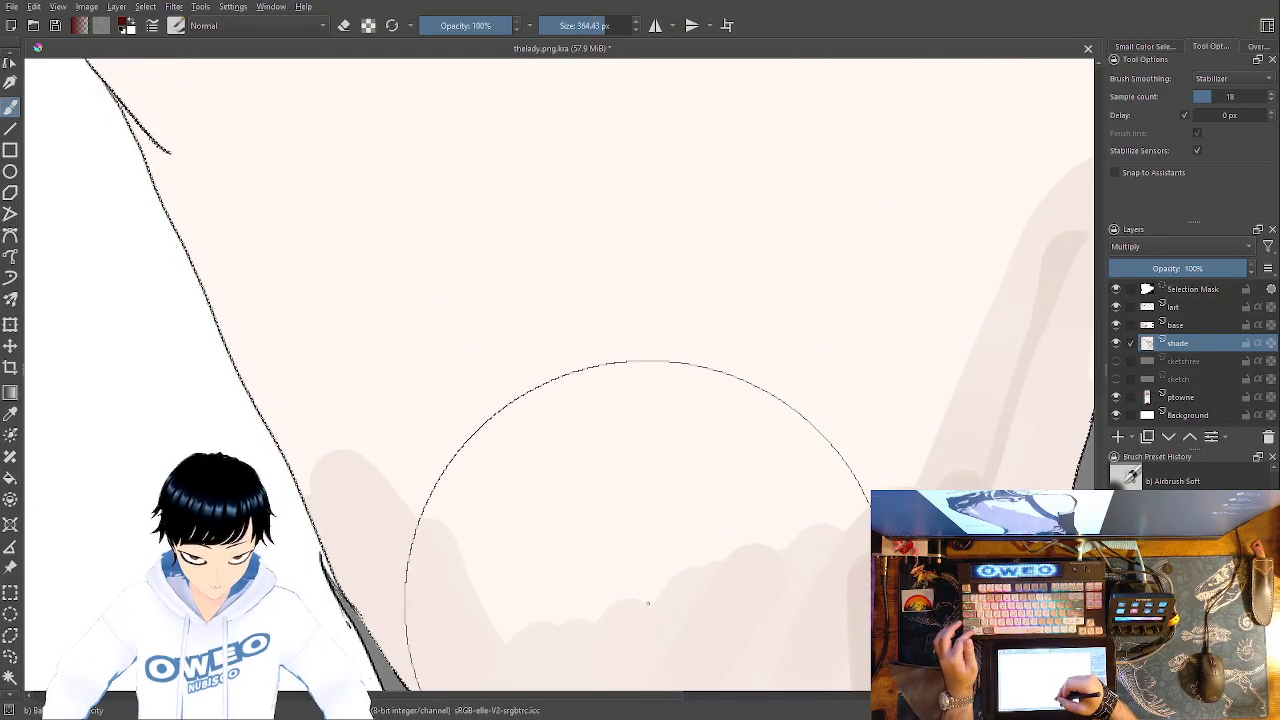
Try short dark red strokes rising from the lower shading into the left middle back, and undo them
{"action": "mouse_move", "coordinate": [666, 600]}
{"action": "left_mouse_down"}
{"action": "mouse_move", "coordinate": [643, 537]}
{"action": "mouse_move", "coordinate": [549, 401]}
{"action": "left_mouse_up"}
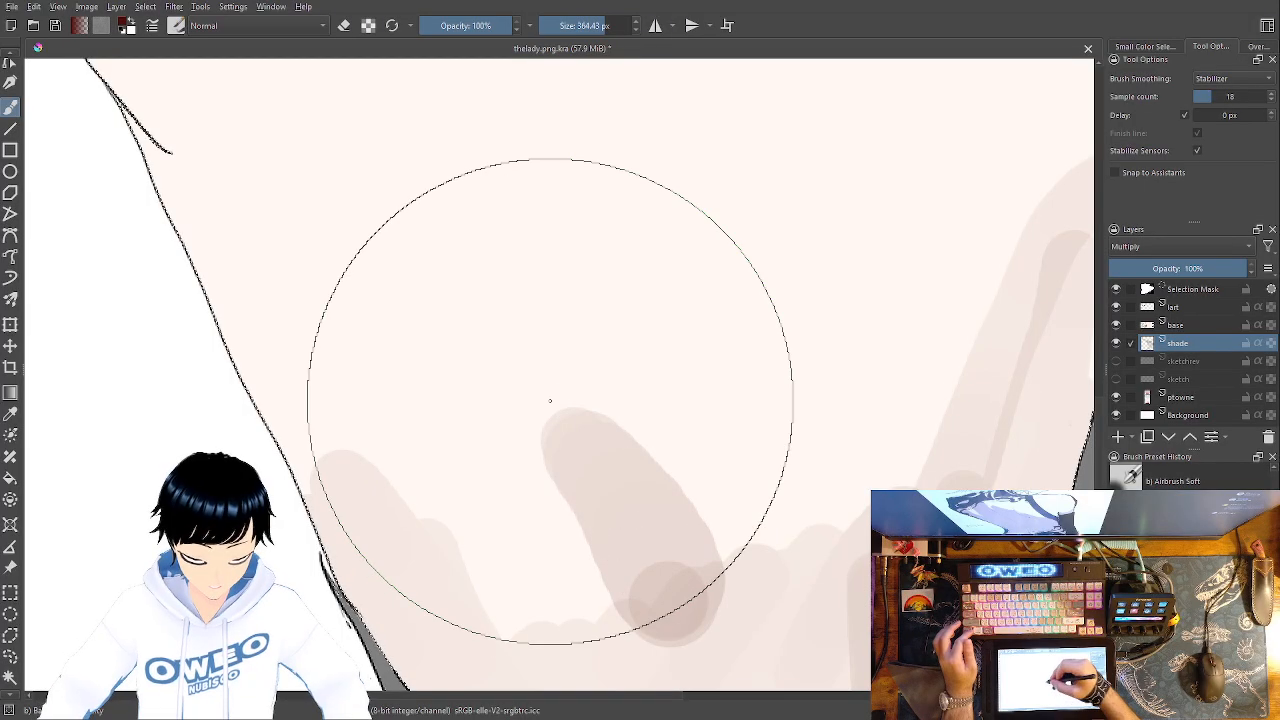
{"action": "key", "text": "ctrl+z"}
{"action": "key", "text": "ctrl+z"}
Paint long dark red shading strokes up toward the left shoulder blade and across the middle back to the arm
{"action": "mouse_move", "coordinate": [670, 590]}
{"action": "left_mouse_down"}
{"action": "mouse_move", "coordinate": [614, 471]}
{"action": "mouse_move", "coordinate": [417, 189]}
{"action": "mouse_move", "coordinate": [400, 70]}
{"action": "left_mouse_up"}
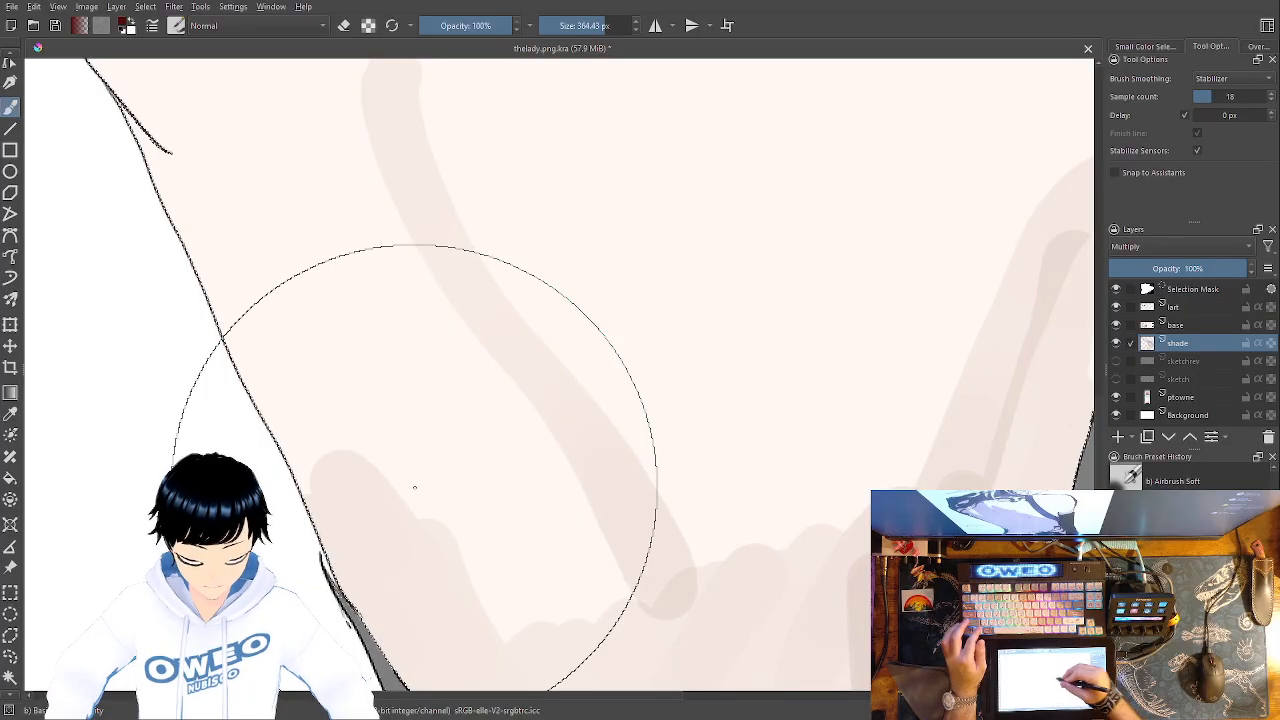
{"action": "mouse_move", "coordinate": [817, 360]}
{"action": "left_mouse_down"}
{"action": "mouse_move", "coordinate": [406, 343]}
{"action": "mouse_move", "coordinate": [446, 386]}
{"action": "left_mouse_up"}
{"action": "mouse_move", "coordinate": [586, 454]}
{"action": "left_mouse_down"}
{"action": "mouse_move", "coordinate": [557, 414]}
{"action": "mouse_move", "coordinate": [406, 294]}
{"action": "mouse_move", "coordinate": [51, 71]}
{"action": "mouse_move", "coordinate": [144, 330]}
{"action": "mouse_move", "coordinate": [386, 606]}
{"action": "mouse_move", "coordinate": [471, 451]}
{"action": "mouse_move", "coordinate": [458, 396]}
{"action": "mouse_move", "coordinate": [97, 143]}
{"action": "mouse_move", "coordinate": [403, 528]}
{"action": "mouse_move", "coordinate": [437, 494]}
{"action": "mouse_move", "coordinate": [458, 437]}
{"action": "mouse_move", "coordinate": [271, 323]}
{"action": "mouse_move", "coordinate": [420, 389]}
{"action": "mouse_move", "coordinate": [354, 291]}
{"action": "mouse_move", "coordinate": [568, 502]}
{"action": "mouse_move", "coordinate": [435, 560]}
{"action": "mouse_move", "coordinate": [625, 466]}
{"action": "left_mouse_up"}
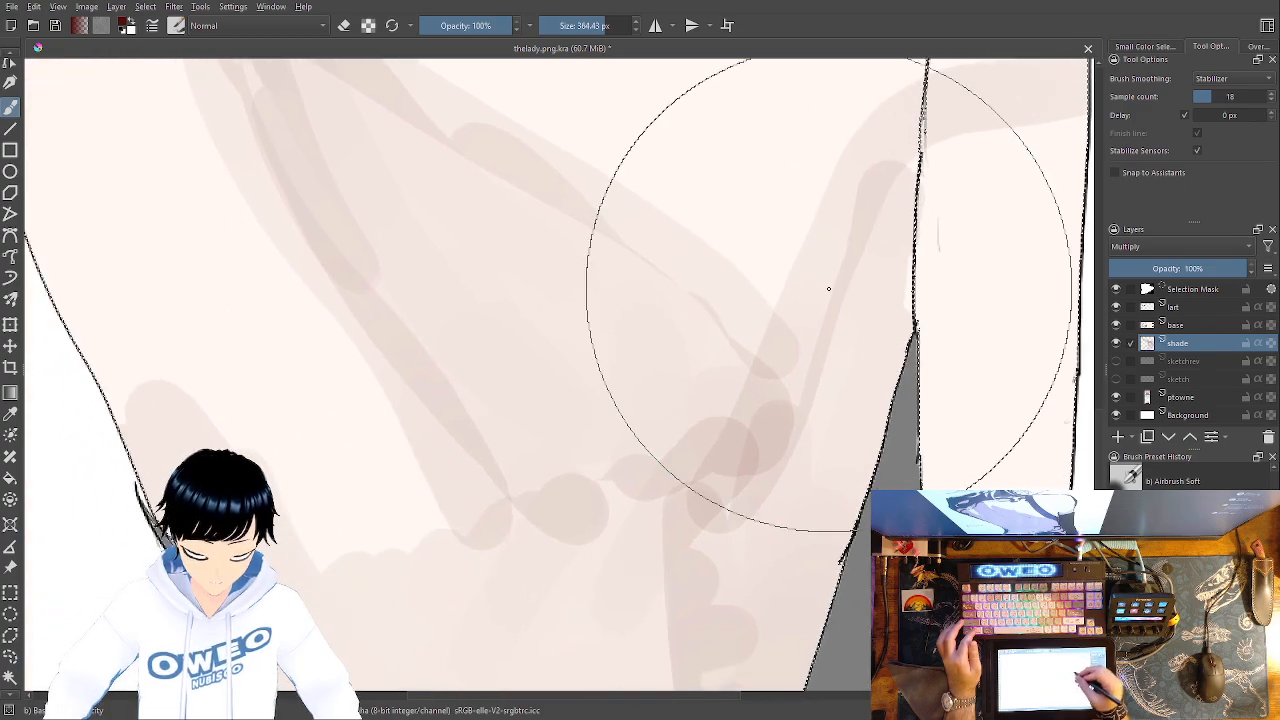
{"action": "left_click_drag", "start_coordinate": [692, 415], "coordinate": [697, 623]}
{"action": "mouse_move", "coordinate": [903, 320]}
{"action": "left_mouse_down"}
{"action": "mouse_move", "coordinate": [878, 342]}
{"action": "mouse_move", "coordinate": [855, 424]}
{"action": "mouse_move", "coordinate": [911, 321]}
{"action": "mouse_move", "coordinate": [903, 402]}
{"action": "mouse_move", "coordinate": [907, 346]}
{"action": "mouse_move", "coordinate": [880, 417]}
{"action": "mouse_move", "coordinate": [859, 399]}
{"action": "mouse_move", "coordinate": [800, 526]}
{"action": "mouse_move", "coordinate": [781, 472]}
{"action": "left_mouse_up"}
{"action": "mouse_move", "coordinate": [786, 371]}
{"action": "left_mouse_down"}
{"action": "mouse_move", "coordinate": [791, 449]}
{"action": "mouse_move", "coordinate": [543, 380]}
{"action": "mouse_move", "coordinate": [181, 185]}
{"action": "mouse_move", "coordinate": [311, 508]}
{"action": "mouse_move", "coordinate": [443, 702]}
{"action": "left_mouse_up"}
{"action": "left_click_drag", "start_coordinate": [416, 304], "coordinate": [490, 82]}
Paint dark red shading along the left side of the back, from the waist up to the left shoulder
{"action": "mouse_move", "coordinate": [518, 468]}
{"action": "left_mouse_down"}
{"action": "mouse_move", "coordinate": [466, 431]}
{"action": "mouse_move", "coordinate": [434, 560]}
{"action": "mouse_move", "coordinate": [186, 300]}
{"action": "mouse_move", "coordinate": [199, 405]}
{"action": "left_mouse_up"}
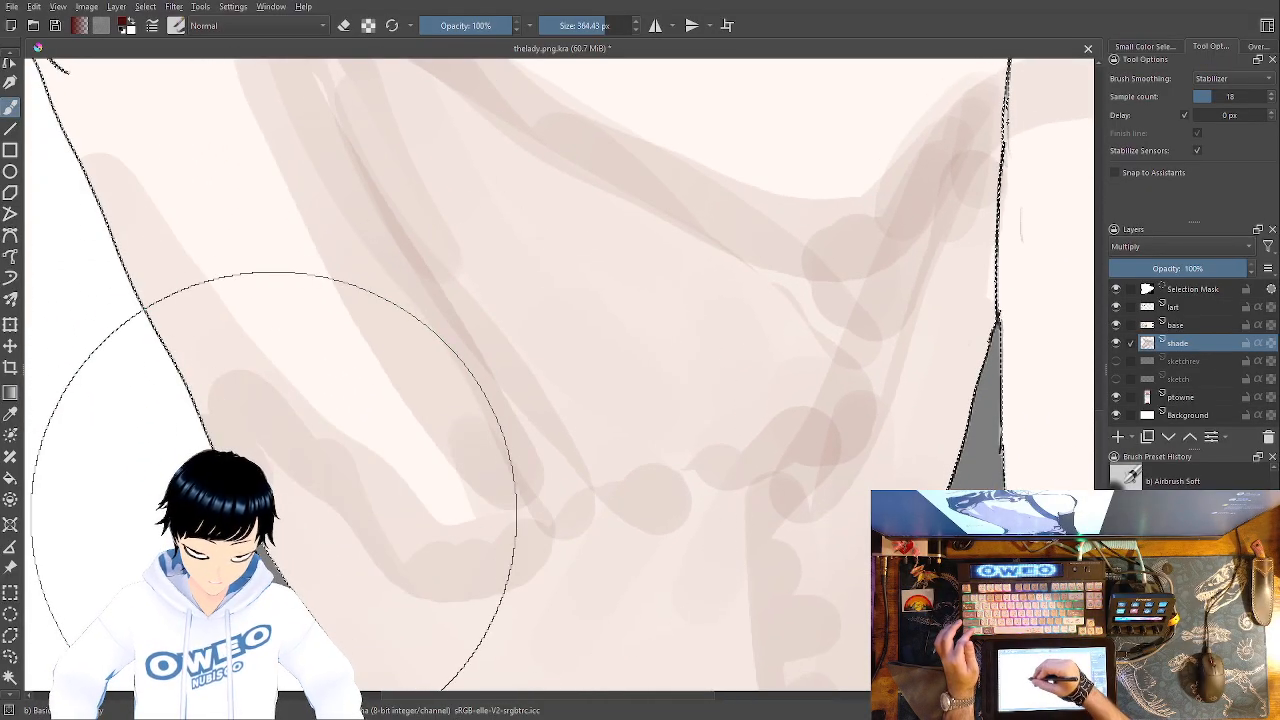
{"action": "left_click_drag", "start_coordinate": [443, 473], "coordinate": [646, 660]}
{"action": "left_click_drag", "start_coordinate": [571, 360], "coordinate": [665, 573]}
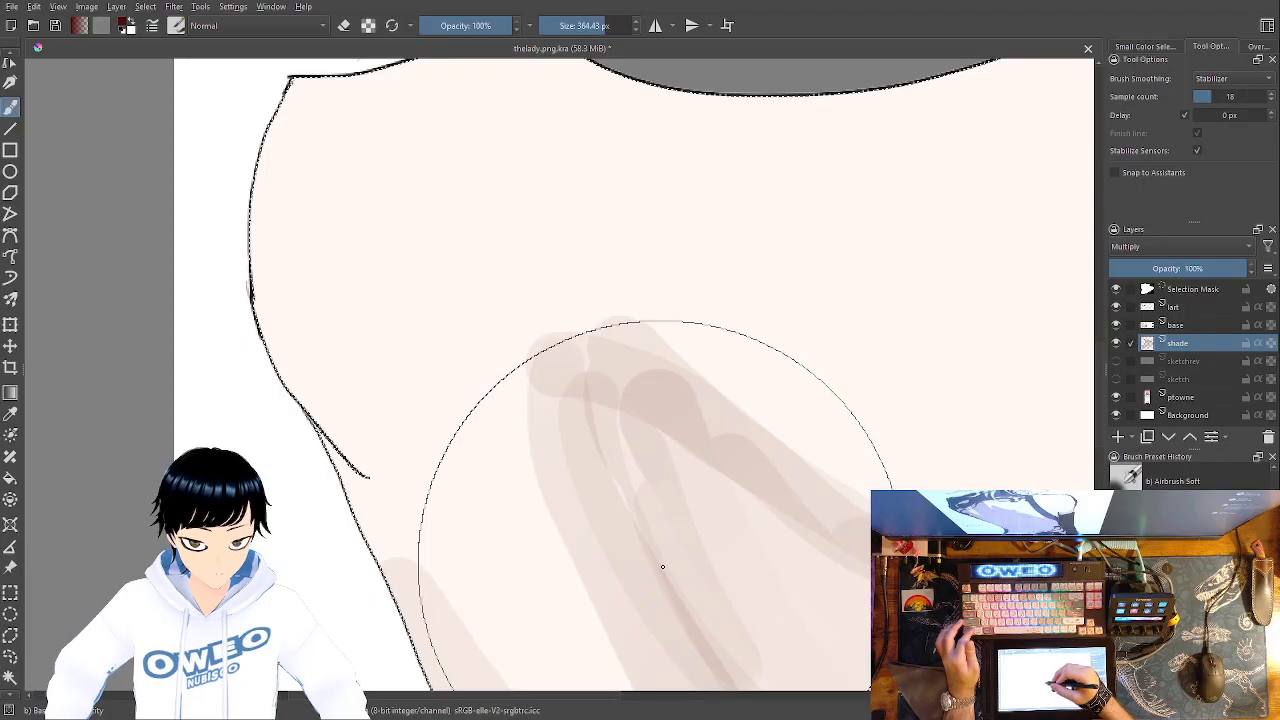
{"action": "left_click_drag", "start_coordinate": [478, 497], "coordinate": [437, 383]}
{"action": "mouse_move", "coordinate": [343, 418]}
{"action": "left_mouse_down"}
{"action": "mouse_move", "coordinate": [262, 172]}
{"action": "mouse_move", "coordinate": [256, 72]}
{"action": "left_mouse_up"}
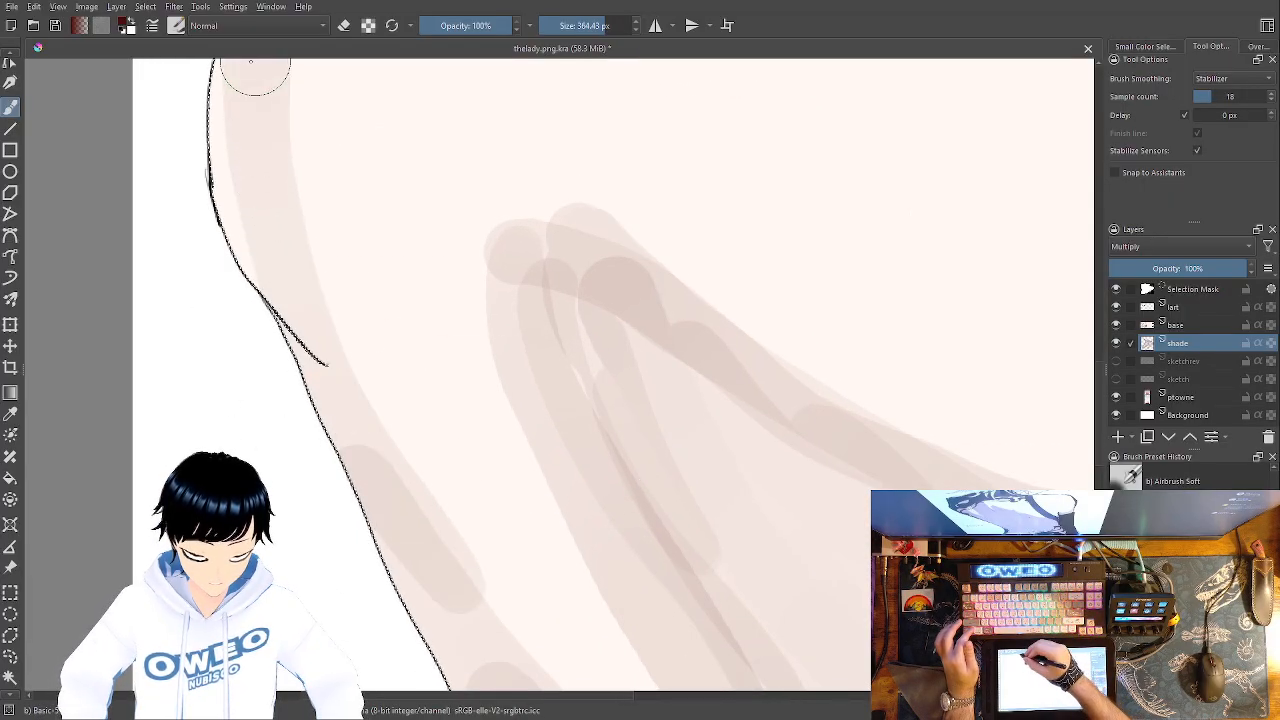
{"action": "left_click_drag", "start_coordinate": [446, 568], "coordinate": [286, 77]}
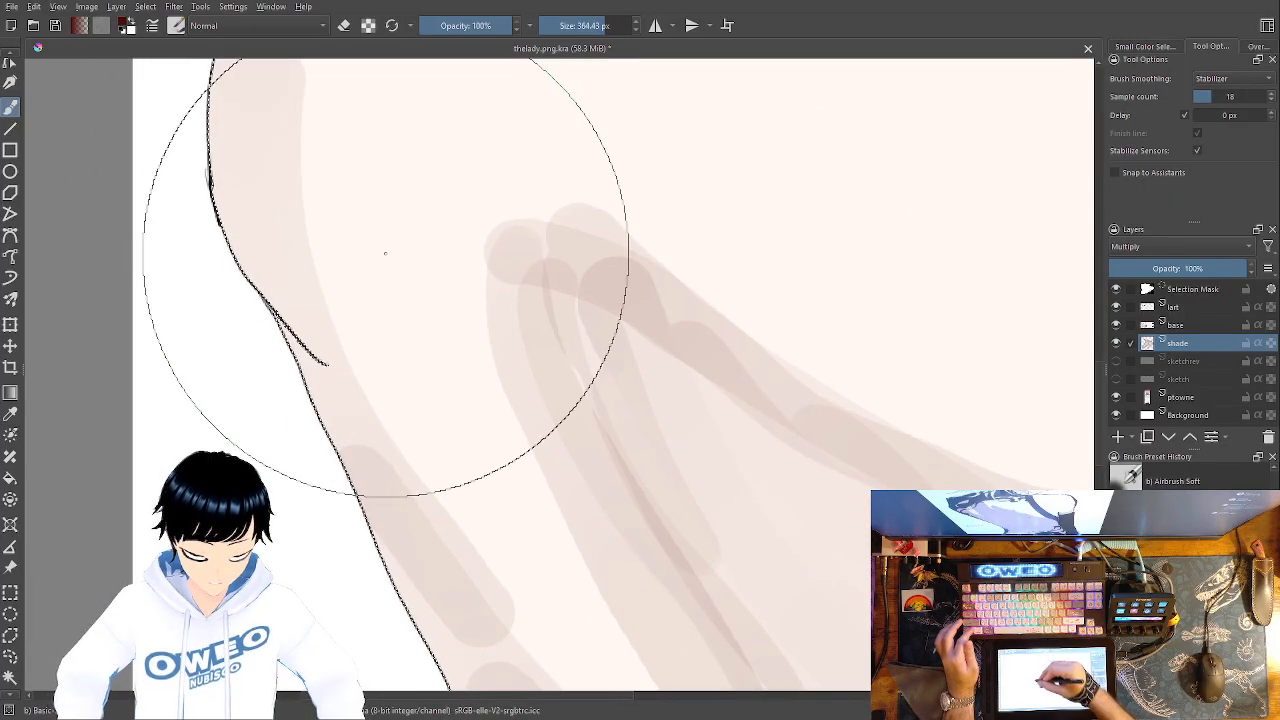
{"action": "left_click_drag", "start_coordinate": [447, 500], "coordinate": [483, 580]}
{"action": "mouse_move", "coordinate": [358, 141]}
{"action": "left_mouse_down"}
{"action": "mouse_move", "coordinate": [329, 82]}
{"action": "mouse_move", "coordinate": [428, 603]}
{"action": "mouse_move", "coordinate": [500, 680]}
{"action": "mouse_move", "coordinate": [420, 535]}
{"action": "mouse_move", "coordinate": [305, 66]}
{"action": "left_mouse_up"}
Switch to the Blender Blur brush at 58.81 px and soften the peak of the left shoulder blade shading
{"action": "right_click", "coordinate": [566, 380]}
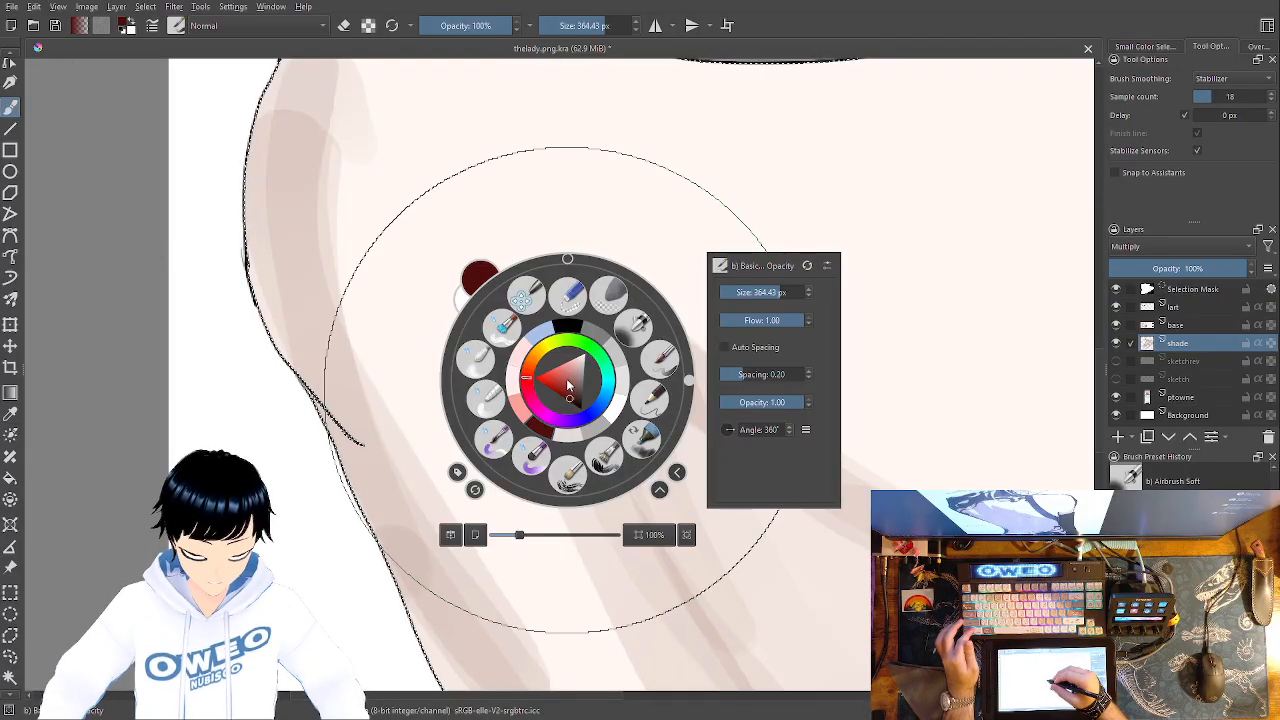
{"action": "left_click", "coordinate": [479, 362]}
{"action": "right_click", "coordinate": [672, 380]}
{"action": "left_click_drag", "start_coordinate": [867, 287], "coordinate": [858, 287]}
{"action": "left_click", "coordinate": [865, 196]}
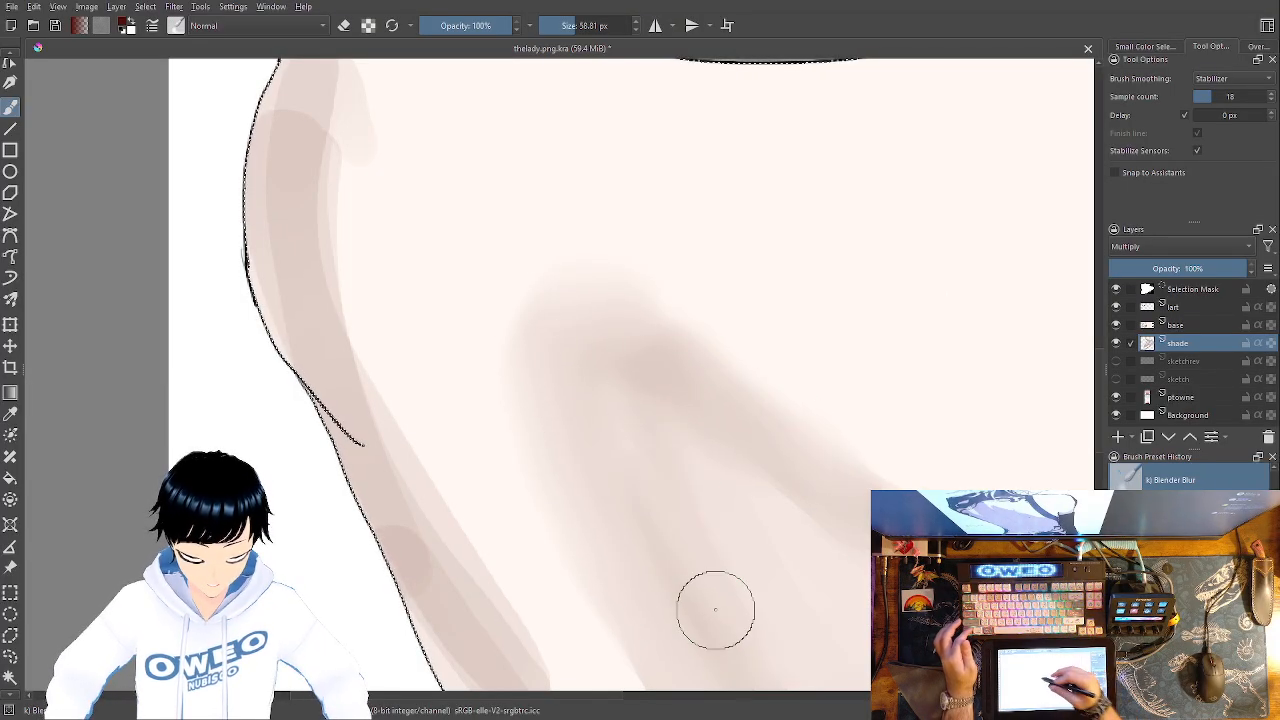
Blend the shading on the left shoulder and down the left side of the back to the waist
{"action": "left_click_drag", "start_coordinate": [491, 393], "coordinate": [566, 629]}
{"action": "mouse_move", "coordinate": [427, 369]}
{"action": "left_mouse_down"}
{"action": "mouse_move", "coordinate": [364, 331]}
{"action": "mouse_move", "coordinate": [392, 512]}
{"action": "mouse_move", "coordinate": [365, 461]}
{"action": "mouse_move", "coordinate": [372, 294]}
{"action": "mouse_move", "coordinate": [376, 535]}
{"action": "left_mouse_up"}
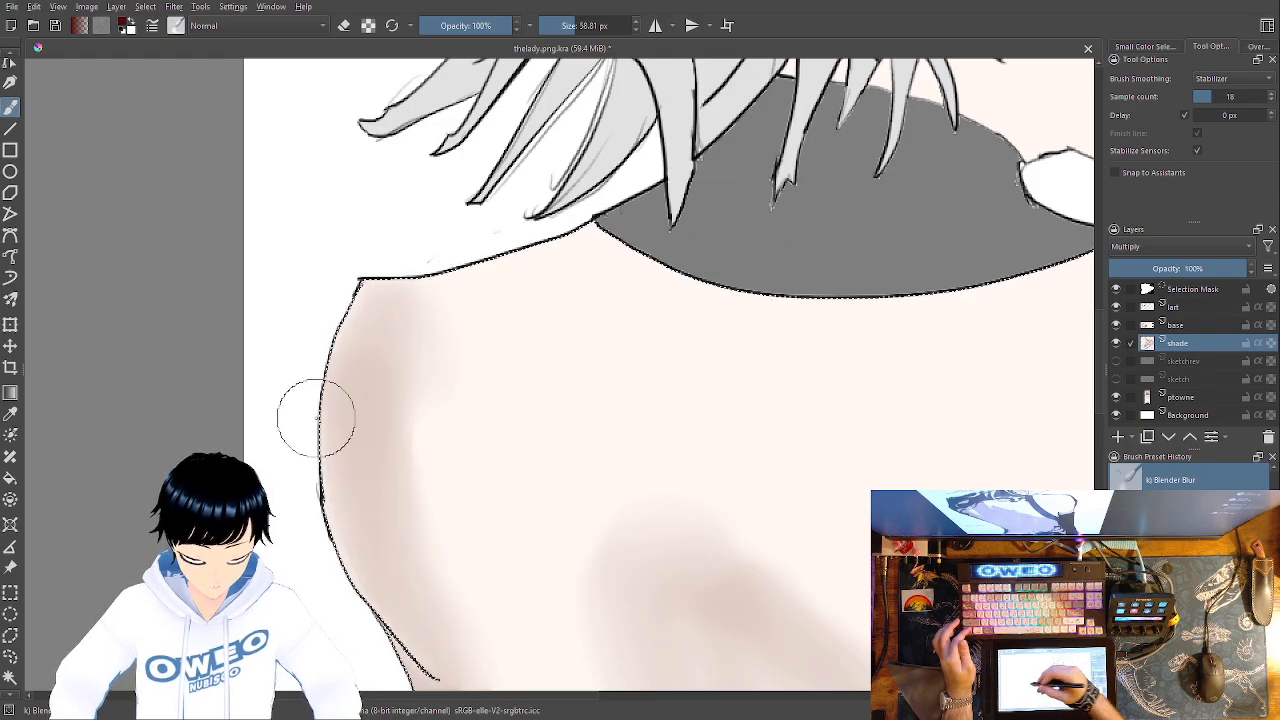
{"action": "left_click_drag", "start_coordinate": [316, 418], "coordinate": [161, 98]}
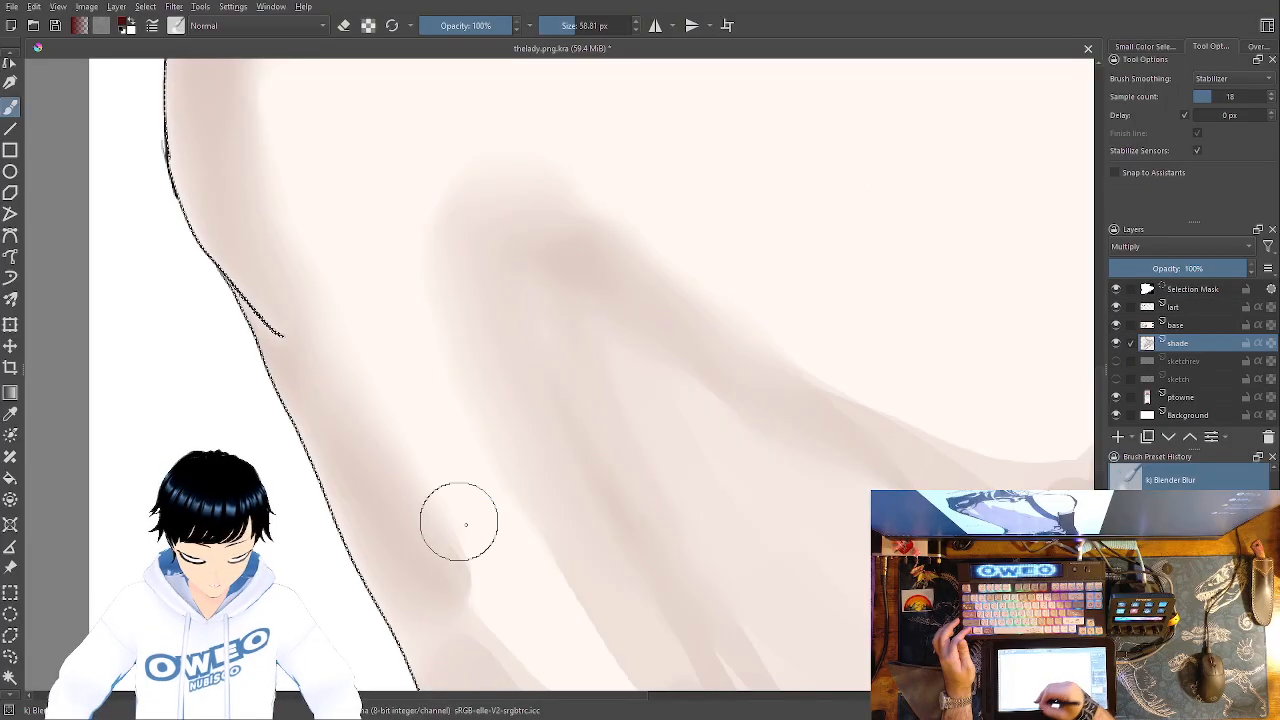
{"action": "left_click_drag", "start_coordinate": [517, 456], "coordinate": [370, 320]}
{"action": "mouse_move", "coordinate": [220, 220]}
{"action": "left_mouse_down"}
{"action": "mouse_move", "coordinate": [229, 280]}
{"action": "mouse_move", "coordinate": [496, 604]}
{"action": "mouse_move", "coordinate": [286, 530]}
{"action": "mouse_move", "coordinate": [343, 191]}
{"action": "left_mouse_up"}
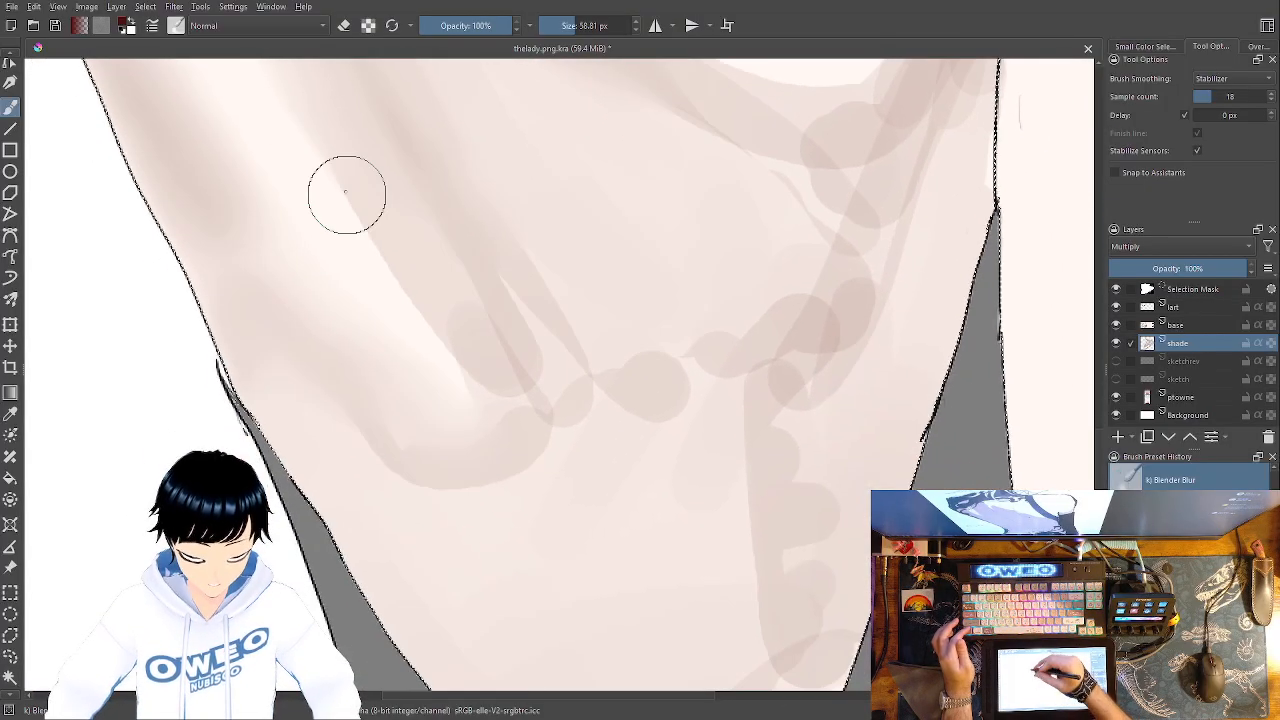
{"action": "mouse_move", "coordinate": [231, 152]}
{"action": "left_mouse_down"}
{"action": "mouse_move", "coordinate": [474, 426]}
{"action": "mouse_move", "coordinate": [569, 395]}
{"action": "mouse_move", "coordinate": [472, 280]}
{"action": "mouse_move", "coordinate": [357, 200]}
{"action": "mouse_move", "coordinate": [466, 400]}
{"action": "mouse_move", "coordinate": [351, 286]}
{"action": "mouse_move", "coordinate": [478, 462]}
{"action": "mouse_move", "coordinate": [533, 567]}
{"action": "left_mouse_up"}
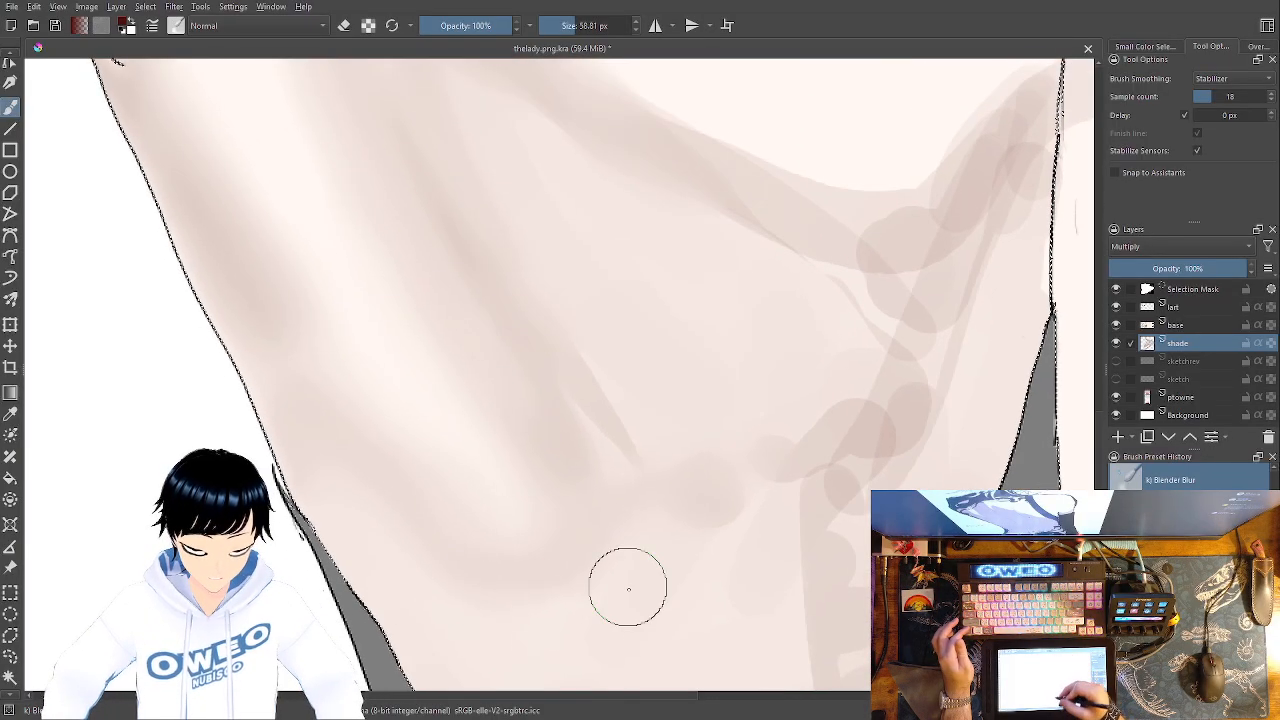
Blend the shading beside the right arm and along the curve from the arm up to the left shoulder blade
{"action": "mouse_move", "coordinate": [668, 393]}
{"action": "left_mouse_down"}
{"action": "mouse_move", "coordinate": [668, 432]}
{"action": "mouse_move", "coordinate": [672, 384]}
{"action": "left_mouse_up"}
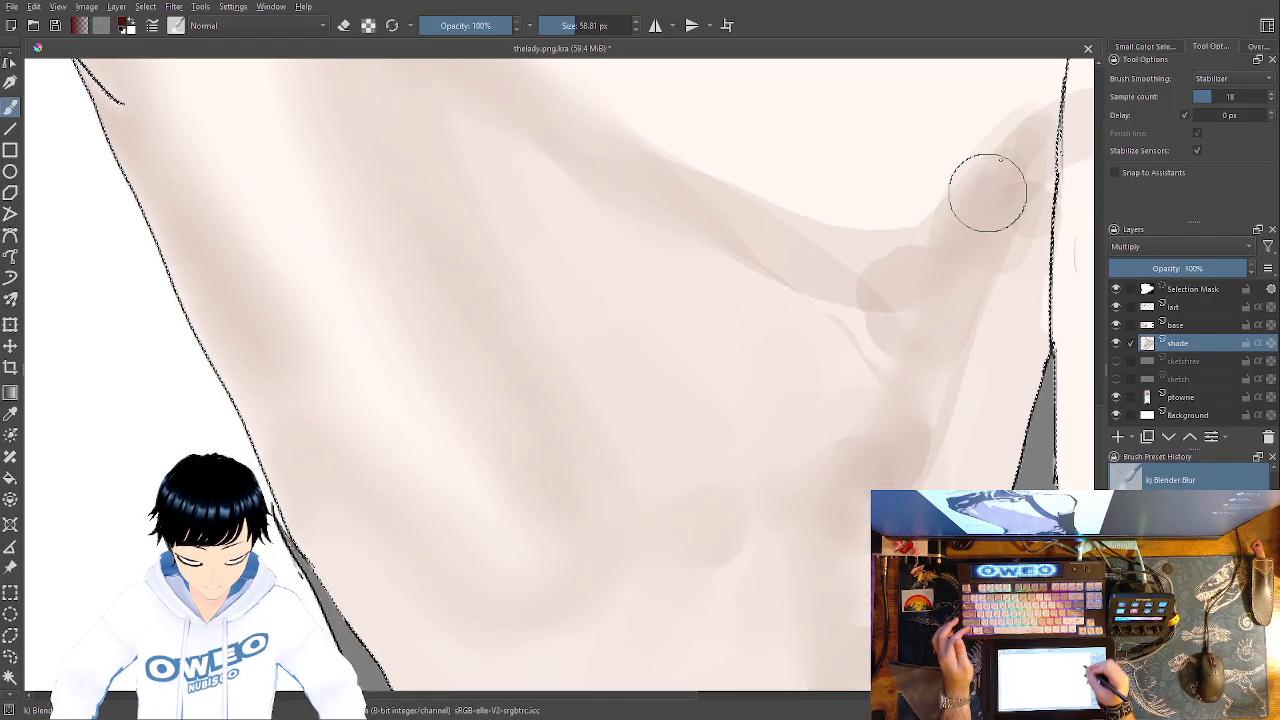
{"action": "mouse_move", "coordinate": [1020, 220]}
{"action": "left_mouse_down"}
{"action": "mouse_move", "coordinate": [925, 456]}
{"action": "mouse_move", "coordinate": [895, 441]}
{"action": "mouse_move", "coordinate": [932, 222]}
{"action": "mouse_move", "coordinate": [860, 328]}
{"action": "left_mouse_up"}
{"action": "mouse_move", "coordinate": [850, 238]}
{"action": "left_mouse_down"}
{"action": "mouse_move", "coordinate": [784, 289]}
{"action": "mouse_move", "coordinate": [792, 215]}
{"action": "mouse_move", "coordinate": [730, 247]}
{"action": "mouse_move", "coordinate": [728, 194]}
{"action": "mouse_move", "coordinate": [700, 176]}
{"action": "mouse_move", "coordinate": [659, 176]}
{"action": "mouse_move", "coordinate": [632, 114]}
{"action": "mouse_move", "coordinate": [558, 115]}
{"action": "left_mouse_up"}
{"action": "left_click_drag", "start_coordinate": [740, 456], "coordinate": [743, 611]}
{"action": "mouse_move", "coordinate": [604, 328]}
{"action": "left_mouse_down"}
{"action": "mouse_move", "coordinate": [390, 134]}
{"action": "mouse_move", "coordinate": [556, 286]}
{"action": "mouse_move", "coordinate": [414, 135]}
{"action": "mouse_move", "coordinate": [665, 336]}
{"action": "mouse_move", "coordinate": [516, 219]}
{"action": "left_mouse_up"}
{"action": "mouse_move", "coordinate": [457, 169]}
{"action": "left_mouse_down"}
{"action": "mouse_move", "coordinate": [423, 240]}
{"action": "mouse_move", "coordinate": [843, 503]}
{"action": "mouse_move", "coordinate": [848, 586]}
{"action": "left_mouse_up"}
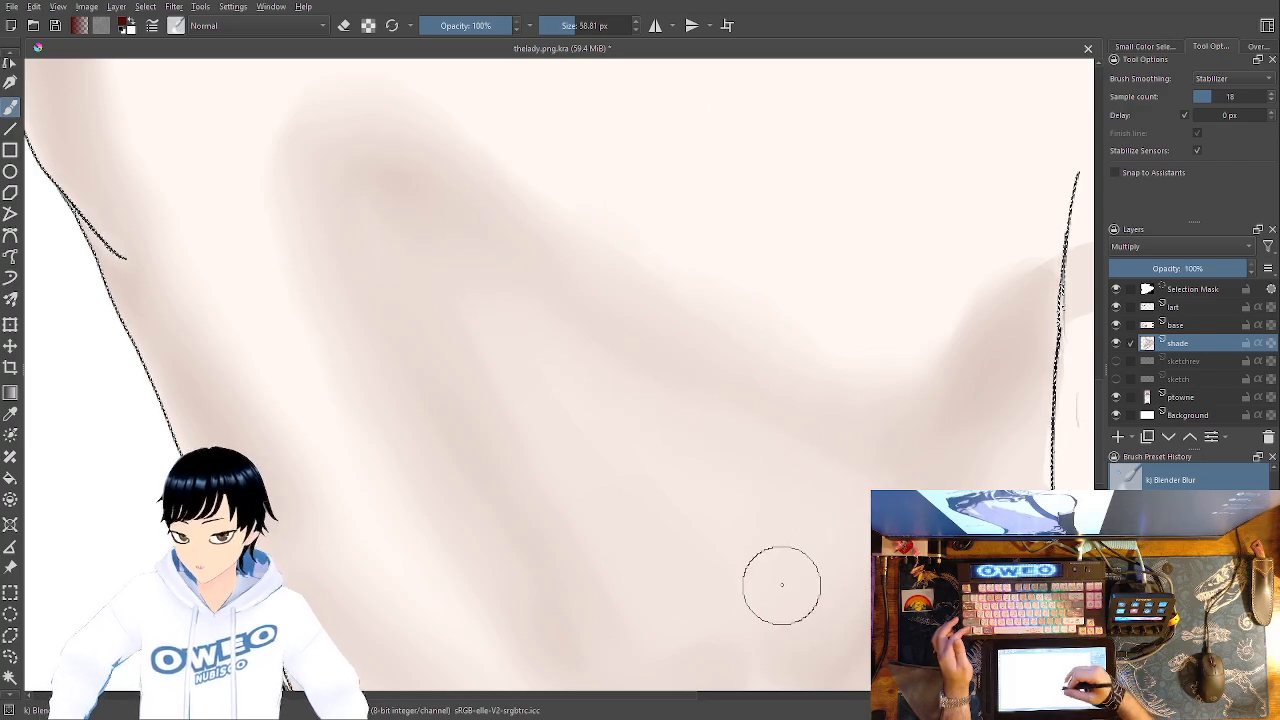
Soften the shading below the left shoulder blade and blend the lower back shading down to the dress's V-shaped edge
{"action": "left_click_drag", "start_coordinate": [788, 520], "coordinate": [817, 557]}
{"action": "mouse_move", "coordinate": [537, 226]}
{"action": "left_mouse_down"}
{"action": "mouse_move", "coordinate": [437, 155]}
{"action": "mouse_move", "coordinate": [625, 336]}
{"action": "left_mouse_up"}
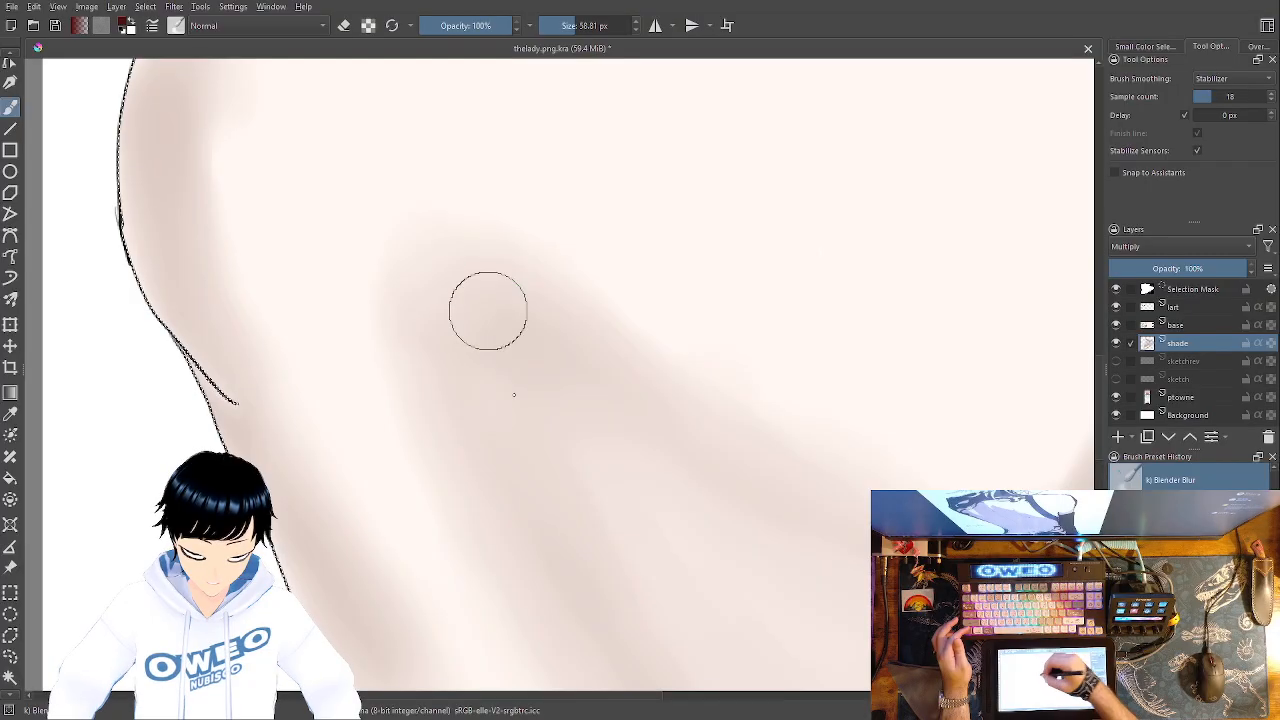
{"action": "left_click_drag", "start_coordinate": [708, 628], "coordinate": [480, 100]}
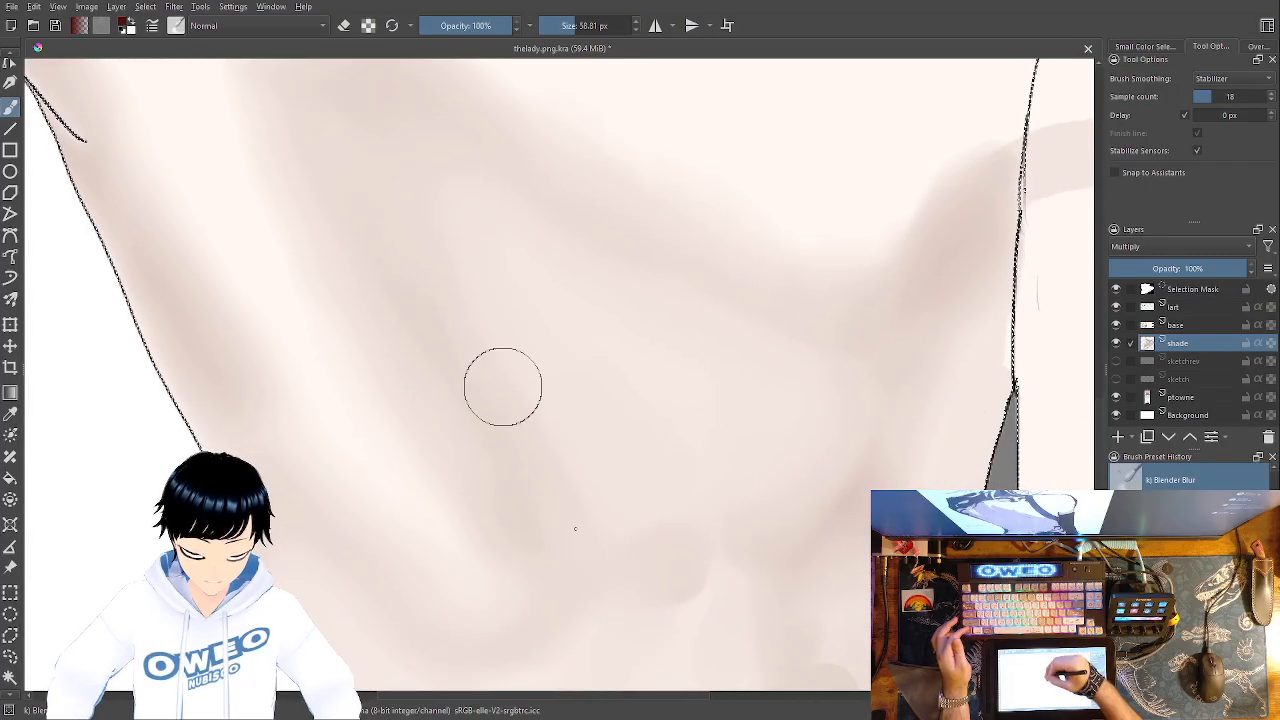
{"action": "mouse_move", "coordinate": [748, 515]}
{"action": "left_mouse_down"}
{"action": "mouse_move", "coordinate": [706, 446]}
{"action": "mouse_move", "coordinate": [632, 171]}
{"action": "left_mouse_up"}
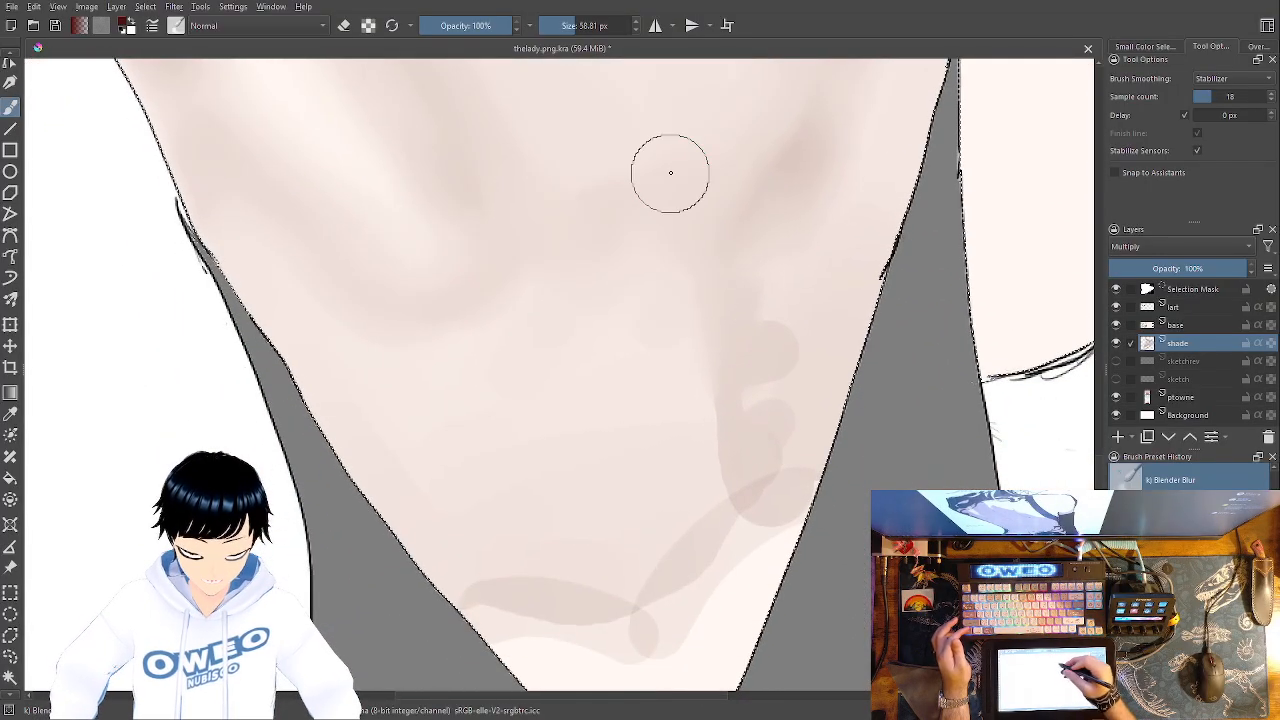
{"action": "mouse_move", "coordinate": [744, 311]}
{"action": "left_mouse_down"}
{"action": "mouse_move", "coordinate": [757, 449]}
{"action": "mouse_move", "coordinate": [686, 597]}
{"action": "mouse_move", "coordinate": [611, 640]}
{"action": "mouse_move", "coordinate": [508, 601]}
{"action": "mouse_move", "coordinate": [530, 646]}
{"action": "left_mouse_up"}
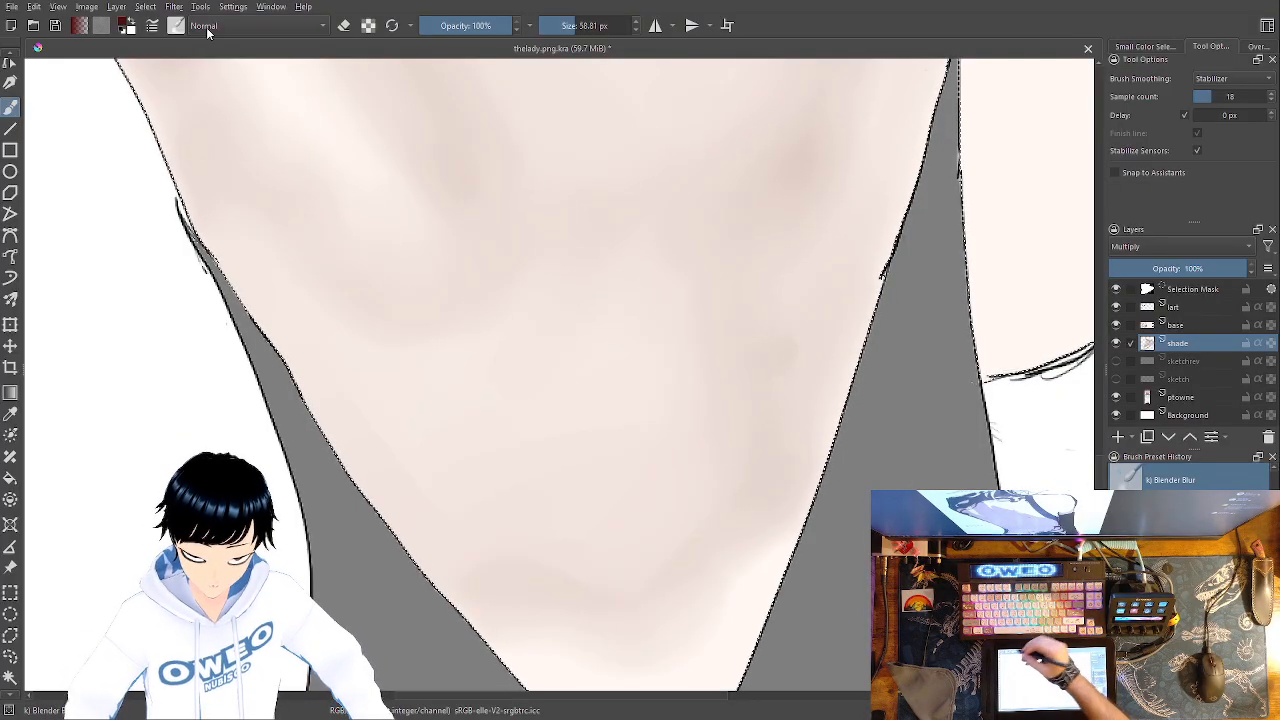
Blend the shadow band across the right upper arm and smooth the remaining back shading with the Blender Blur brush
{"action": "key", "text": "minus"}
{"action": "key", "text": "minus"}
{"action": "key", "text": "minus"}
{"action": "key", "text": "minus"}
{"action": "key", "text": "plus"}
{"action": "key", "text": "plus"}
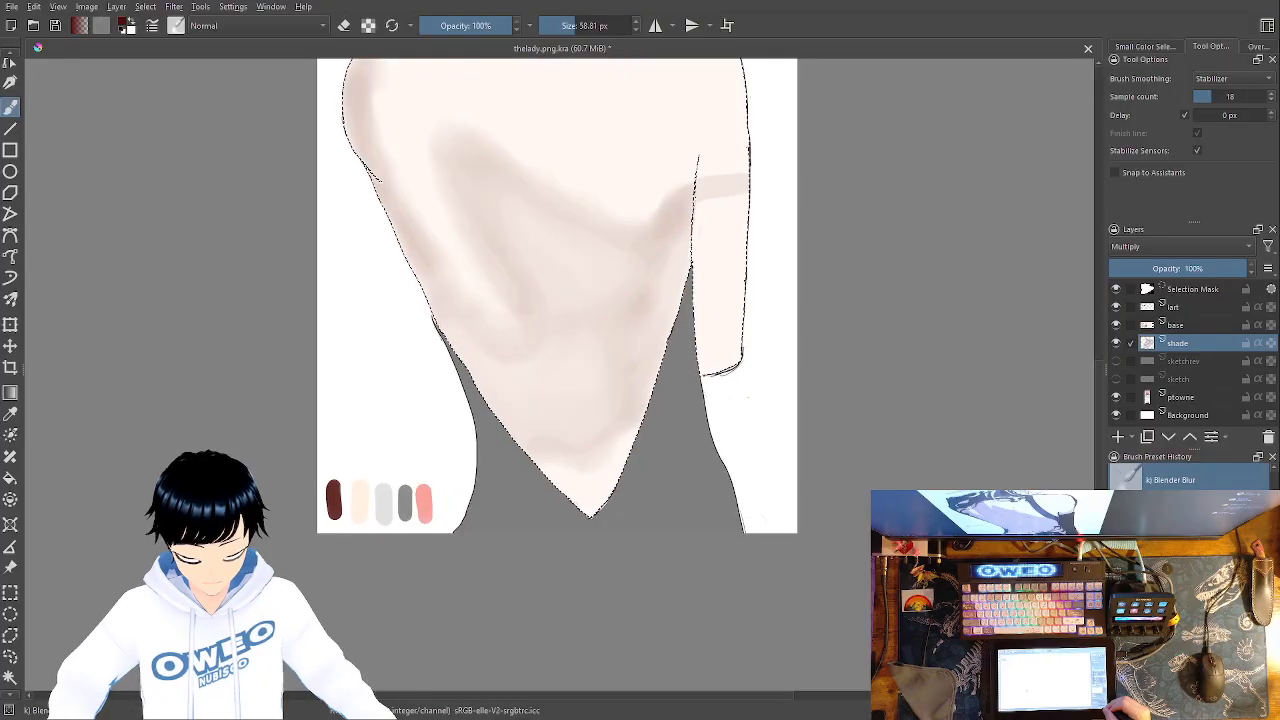
{"action": "left_click_drag", "start_coordinate": [516, 308], "coordinate": [596, 508]}
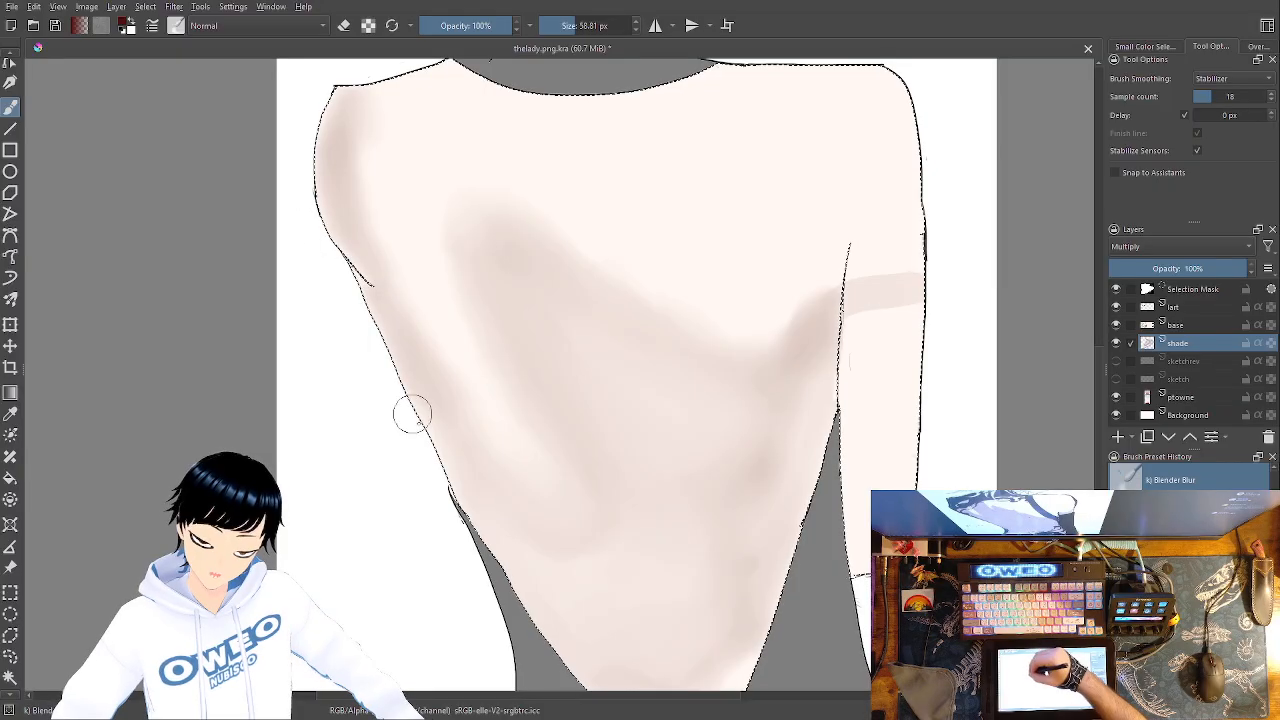
{"action": "left_click_drag", "start_coordinate": [838, 390], "coordinate": [802, 540]}
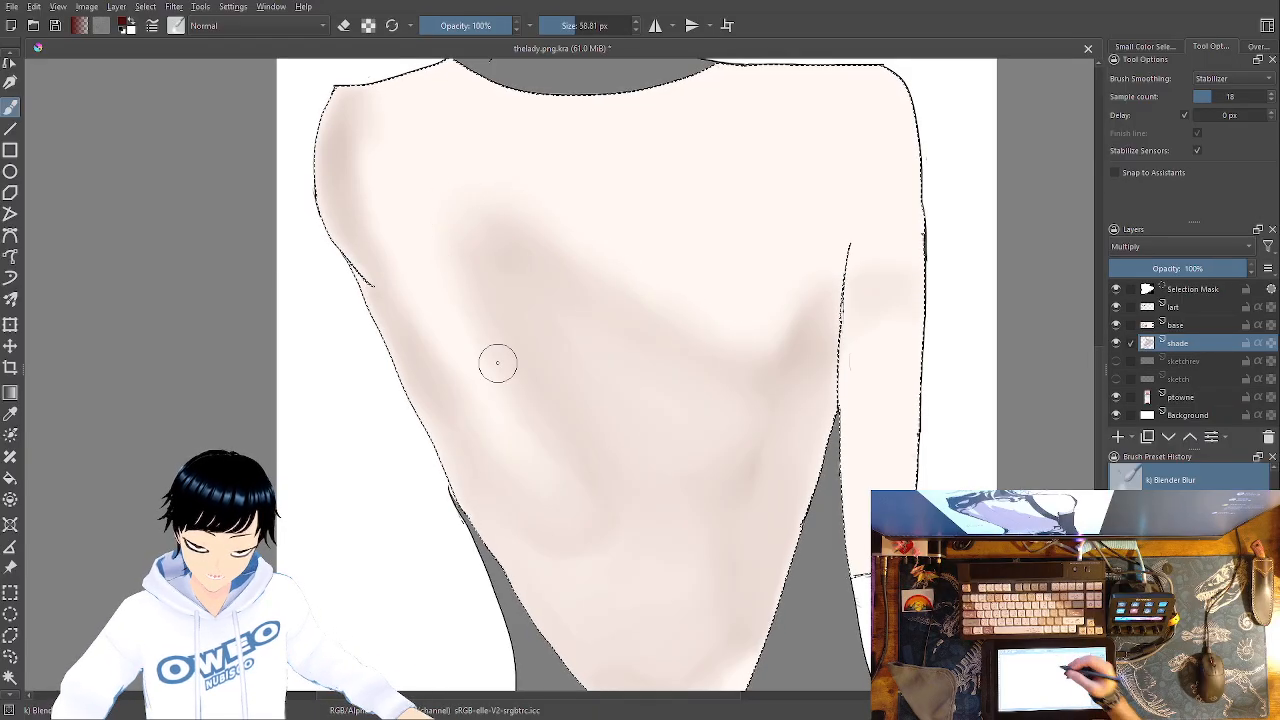
{"action": "left_click_drag", "start_coordinate": [497, 363], "coordinate": [649, 223]}
{"action": "left_click_drag", "start_coordinate": [700, 486], "coordinate": [649, 523]}
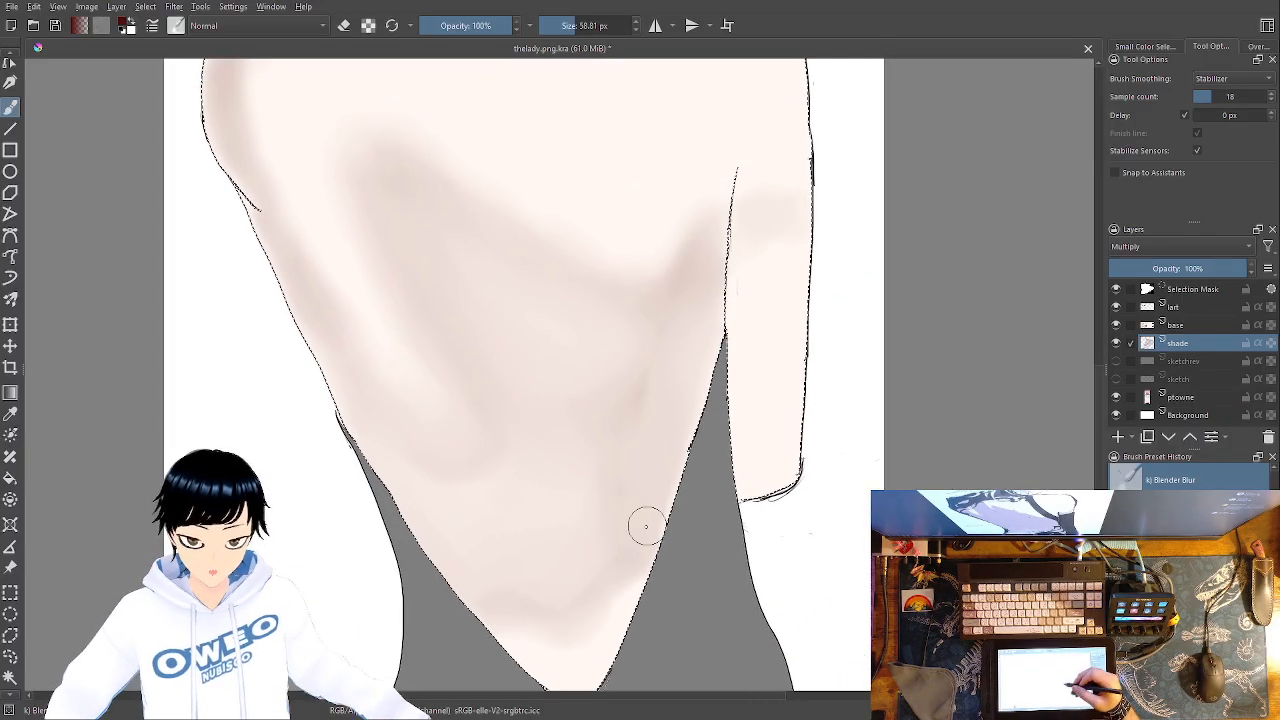
Switch to the Pencil-2 brush at 3.46 px and set the painting colour to black
{"action": "right_click", "coordinate": [769, 450]}
{"action": "left_click", "coordinate": [677, 430]}
{"action": "right_click", "coordinate": [808, 422]}
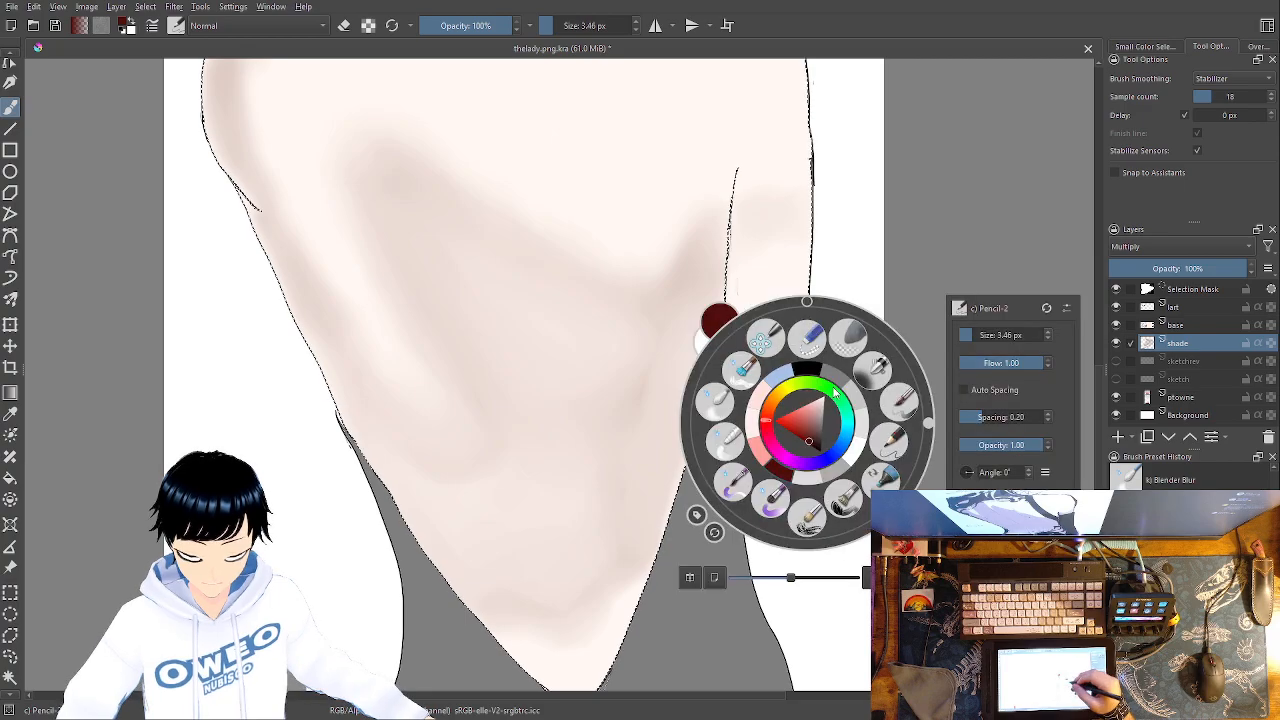
{"action": "left_click", "coordinate": [815, 380]}
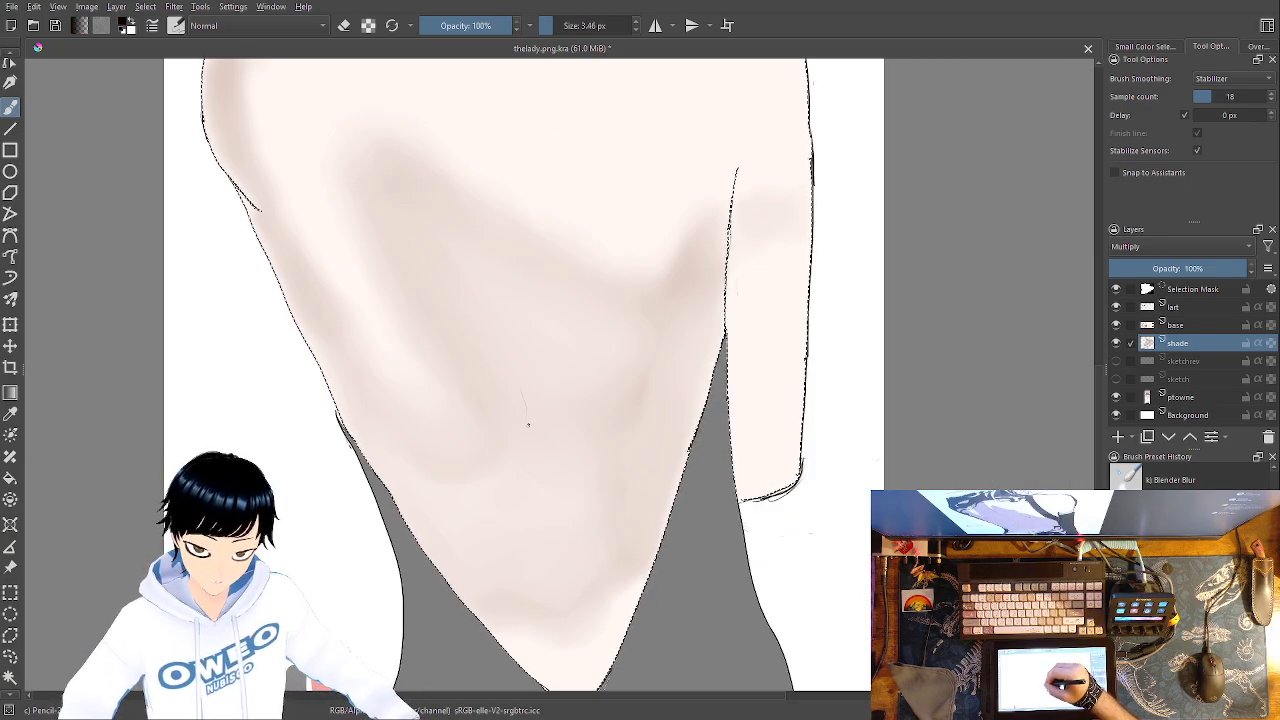
Try a thin curved spine line down the middle of the back, then undo it
{"action": "left_click_drag", "start_coordinate": [517, 385], "coordinate": [414, 223]}
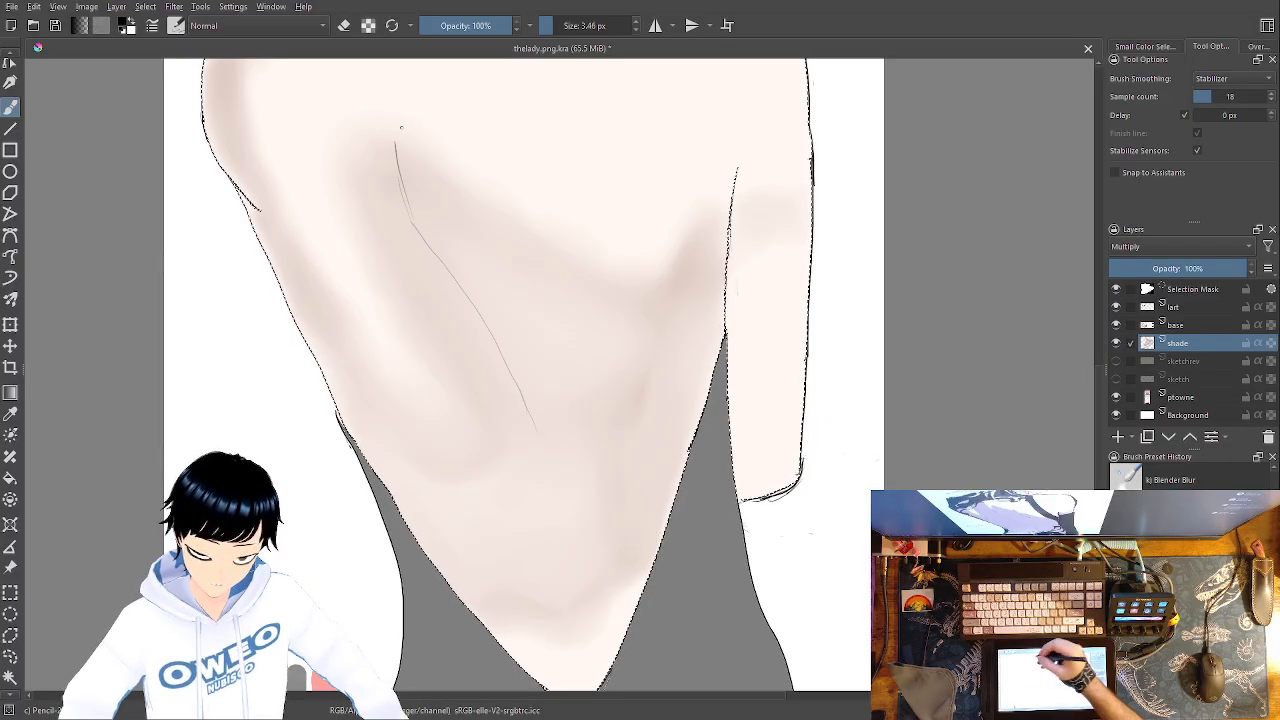
{"action": "key", "text": "ctrl+z"}
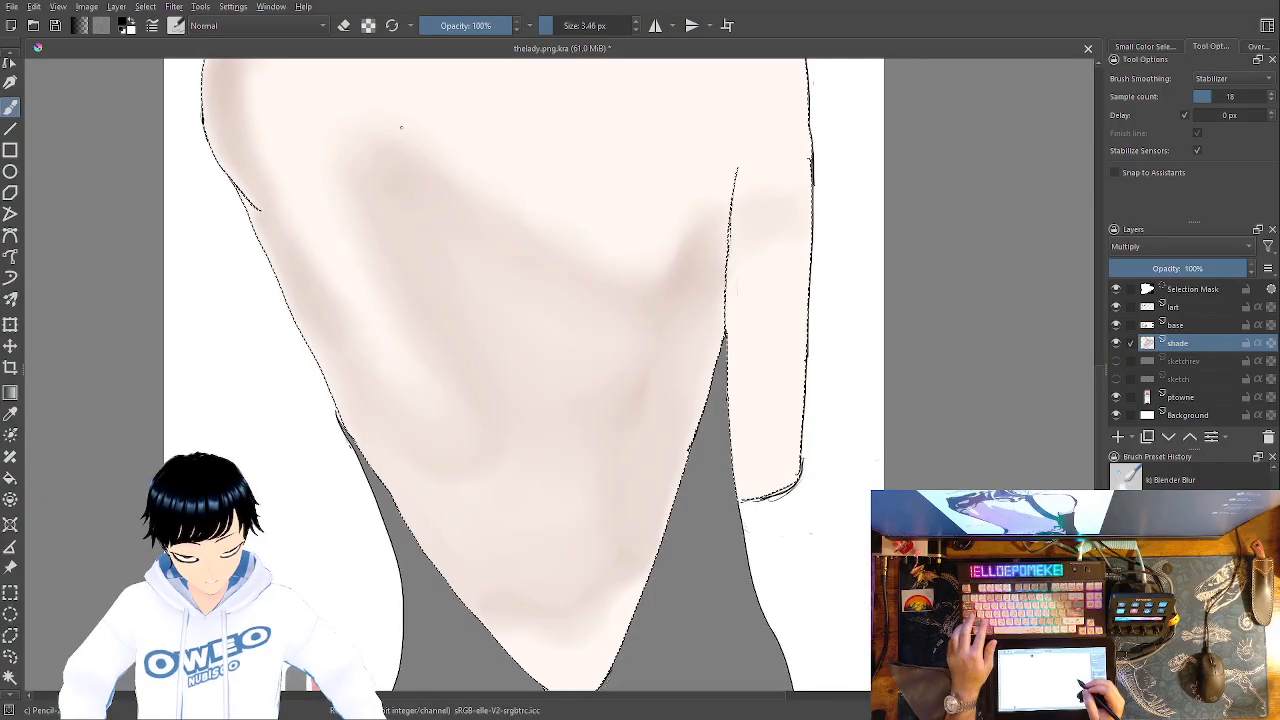
{"action": "left_click_drag", "start_coordinate": [813, 501], "coordinate": [842, 617]}
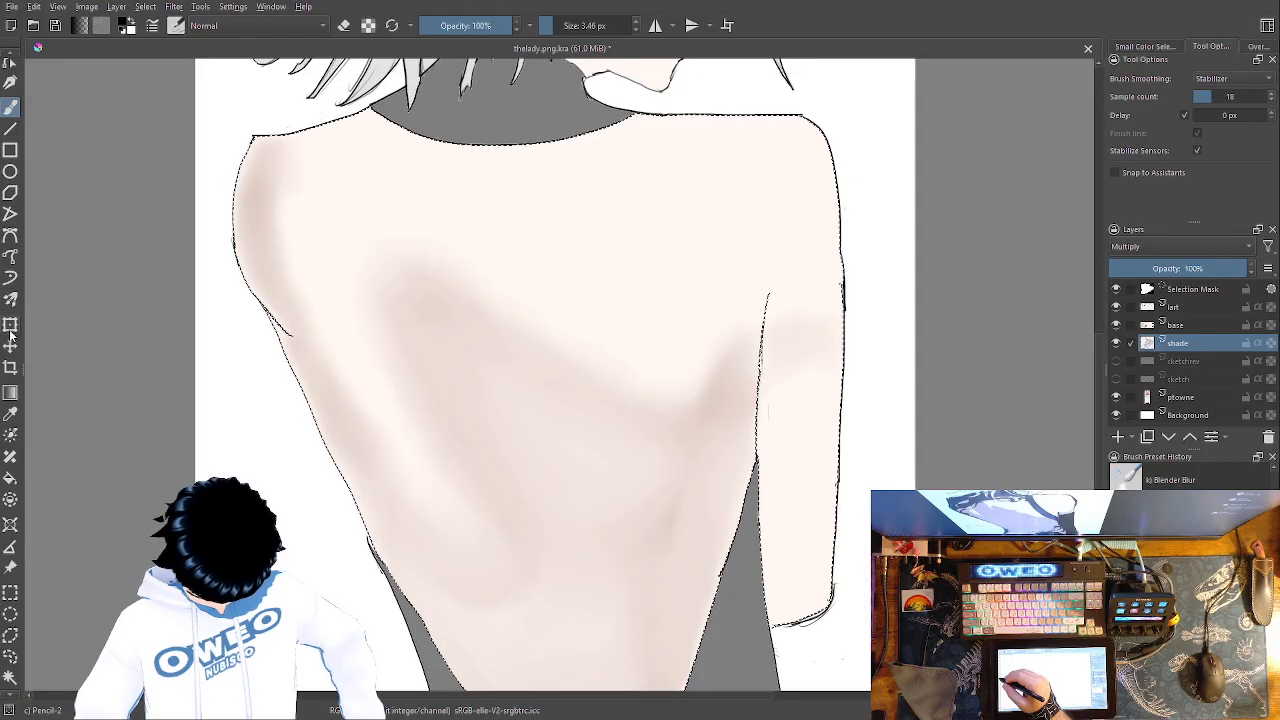
Select the grey dress area around the open back by contiguous colour selection on the lart layer
{"action": "left_click", "coordinate": [10, 678]}
{"action": "left_click_drag", "start_coordinate": [743, 402], "coordinate": [767, 191]}
{"action": "left_click_drag", "start_coordinate": [762, 484], "coordinate": [754, 277]}
{"action": "left_click", "coordinate": [730, 422]}
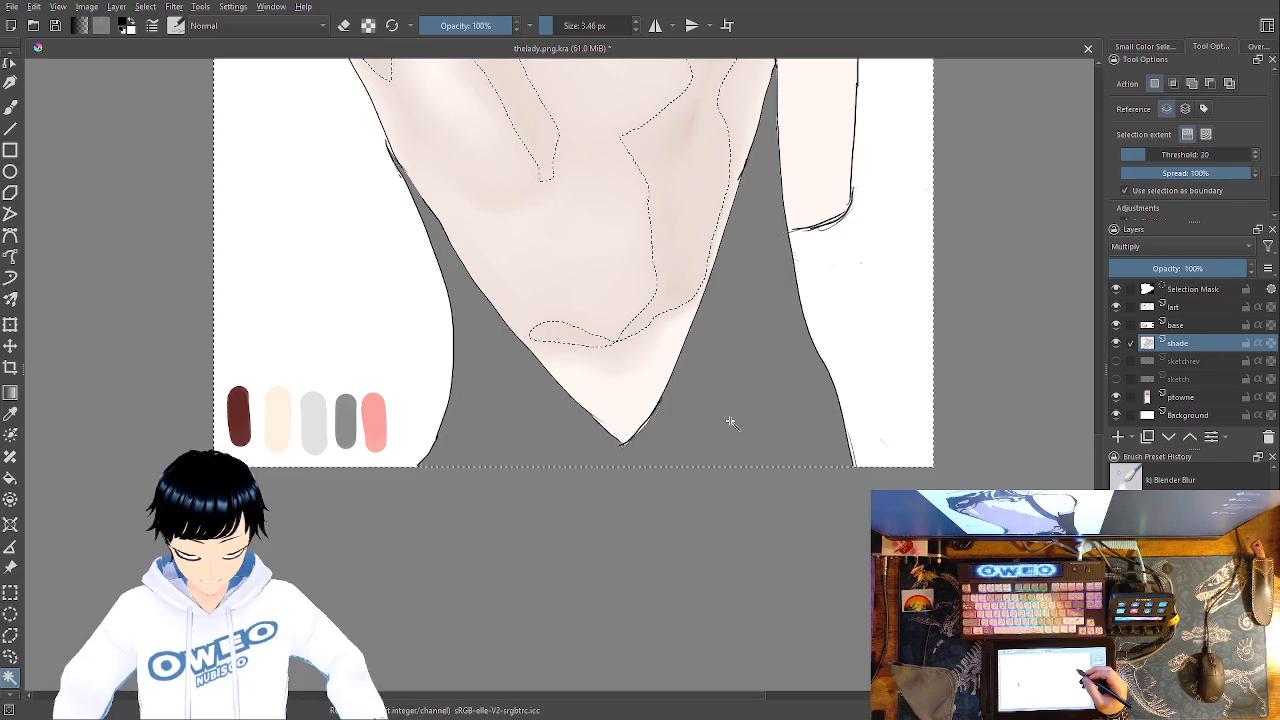
{"action": "left_click", "coordinate": [1191, 289]}
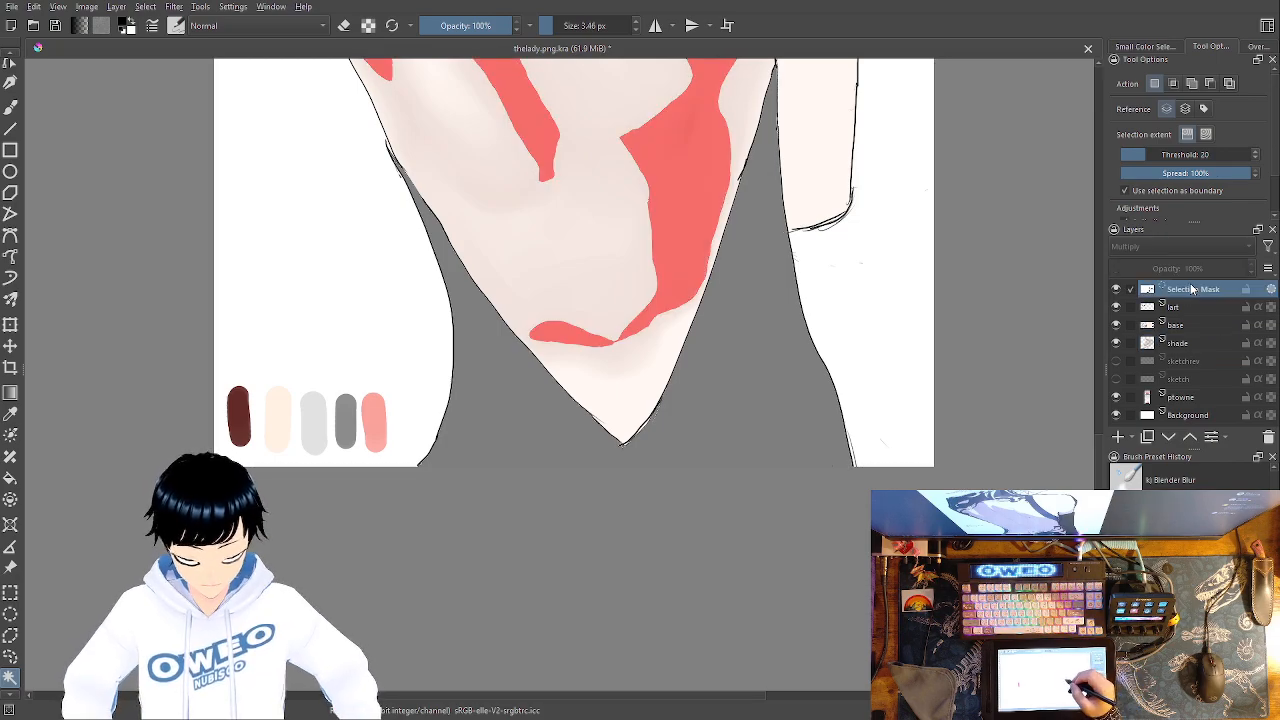
{"action": "left_click", "coordinate": [1201, 309]}
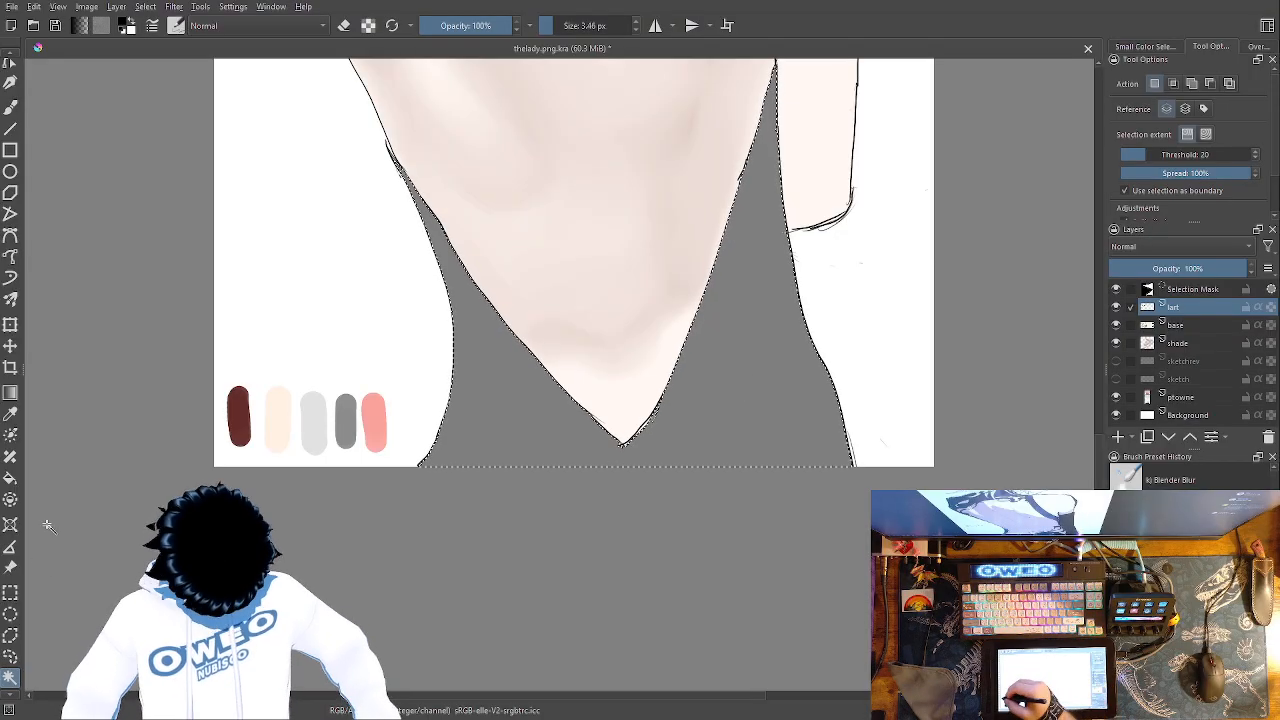
Paint translucent black shading along the dress edges on the lart layer with the Basic-5 opacity brush at 364.43 px
{"action": "key", "text": "b"}
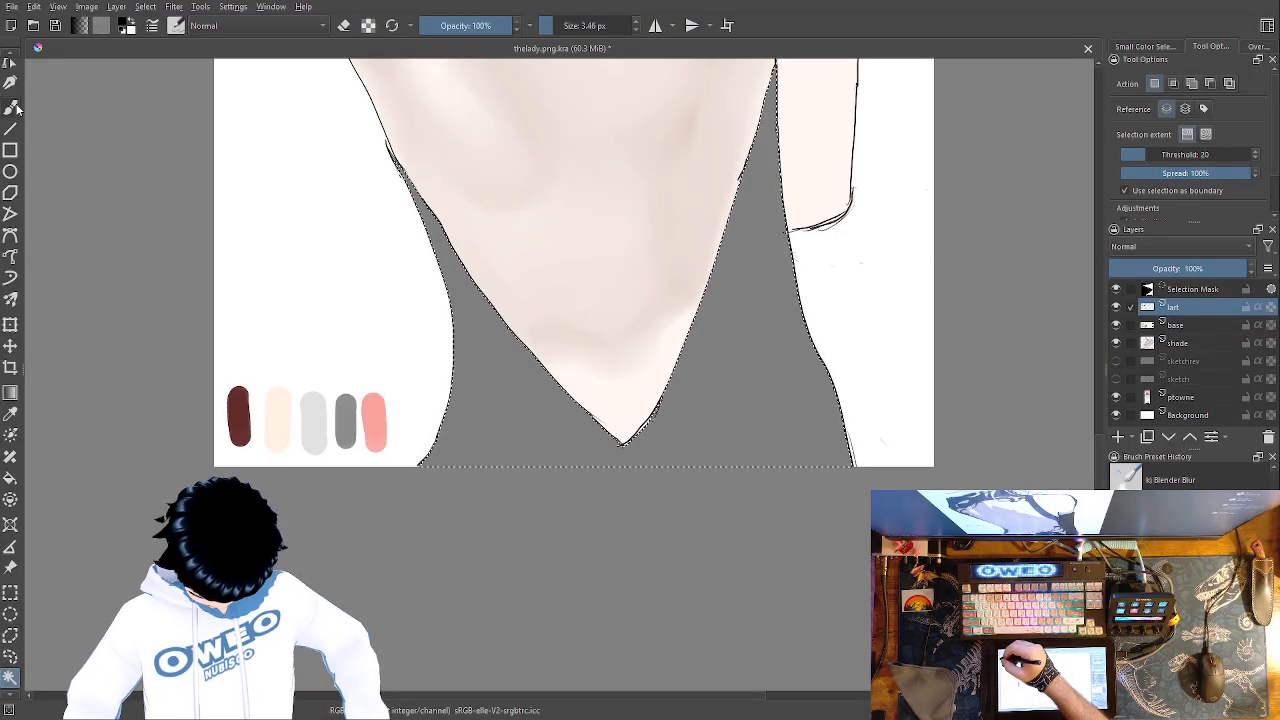
{"action": "right_click", "coordinate": [760, 455]}
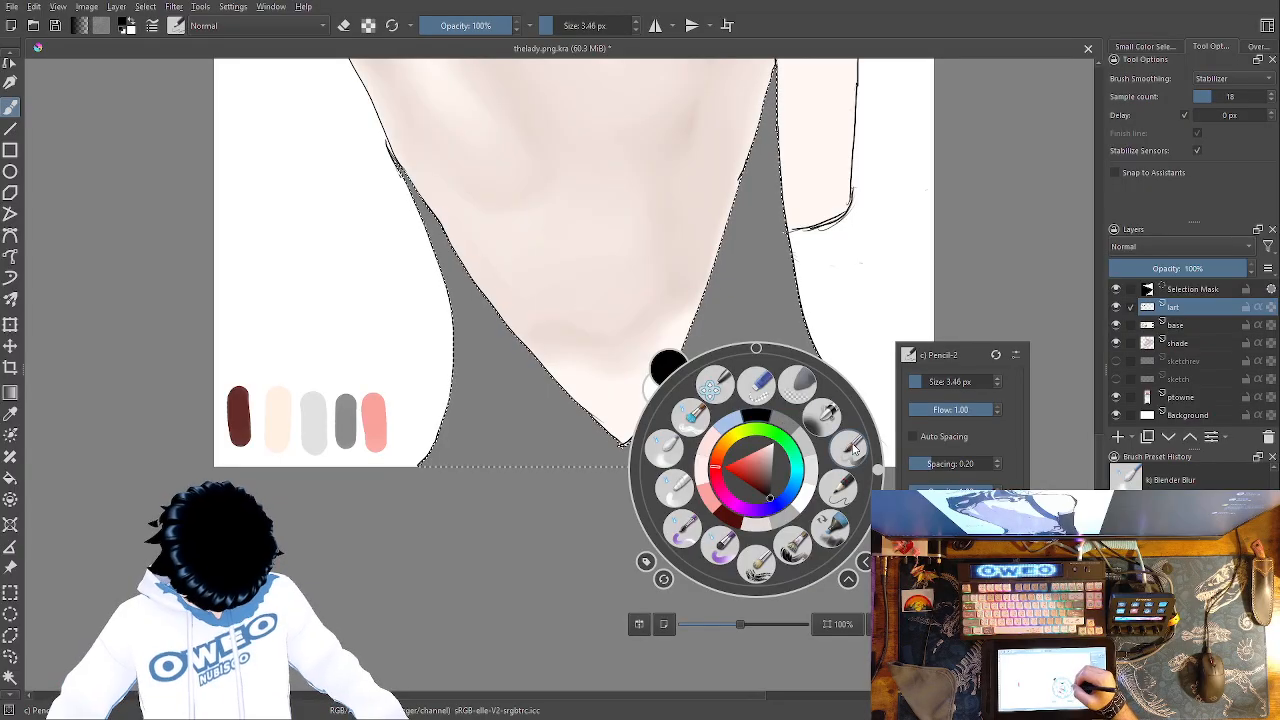
{"action": "left_click", "coordinate": [849, 444]}
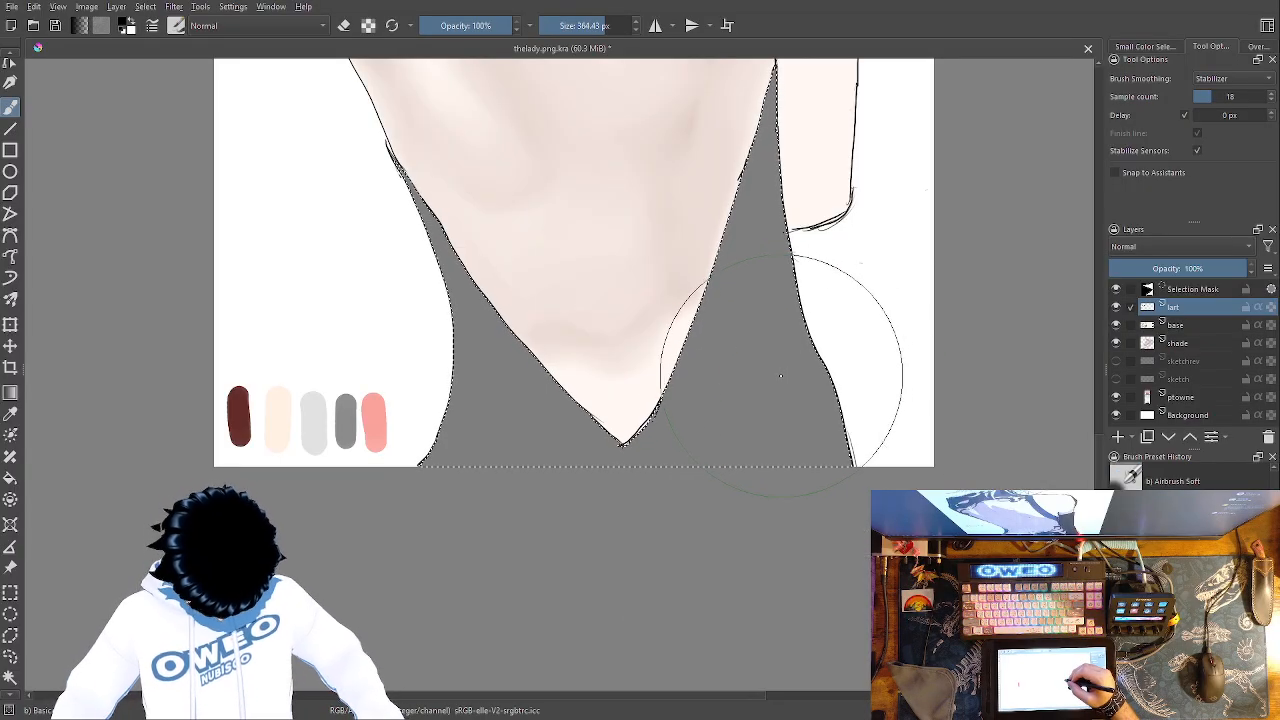
{"action": "right_click", "coordinate": [782, 375]}
{"action": "right_click", "coordinate": [784, 321]}
{"action": "left_click_drag", "start_coordinate": [770, 180], "coordinate": [776, 148]}
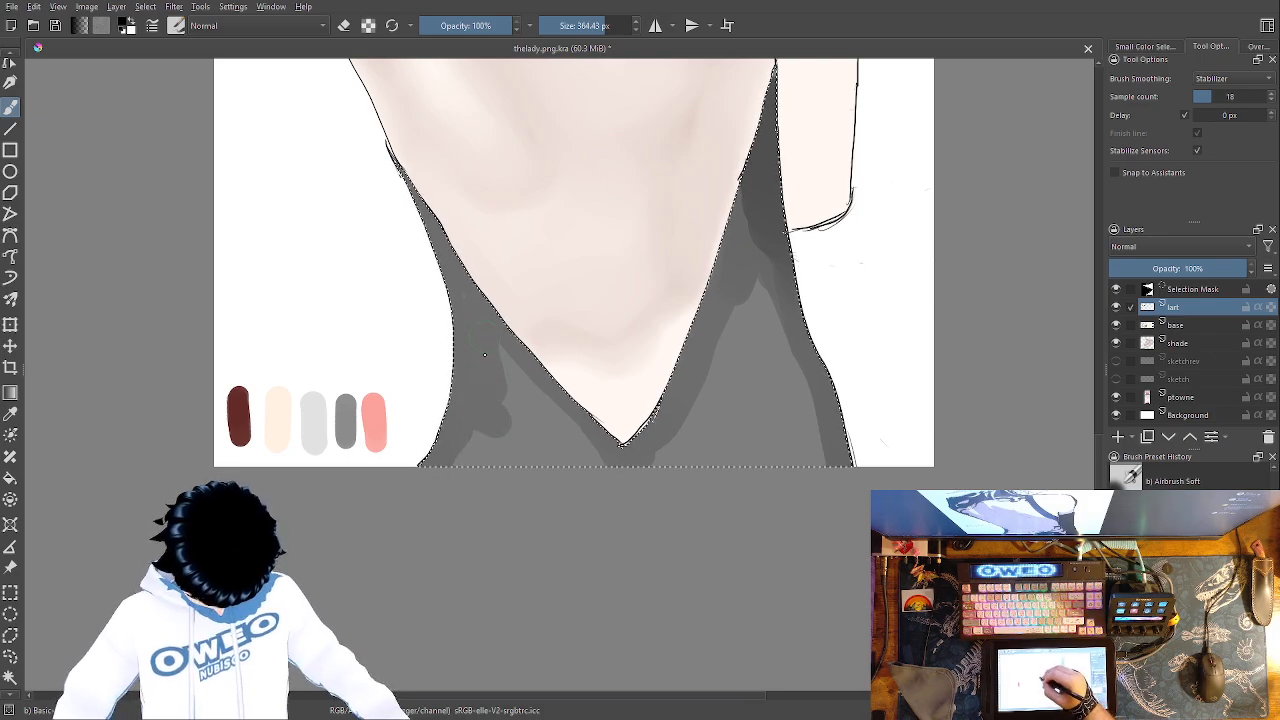
{"action": "left_click_drag", "start_coordinate": [450, 470], "coordinate": [457, 433]}
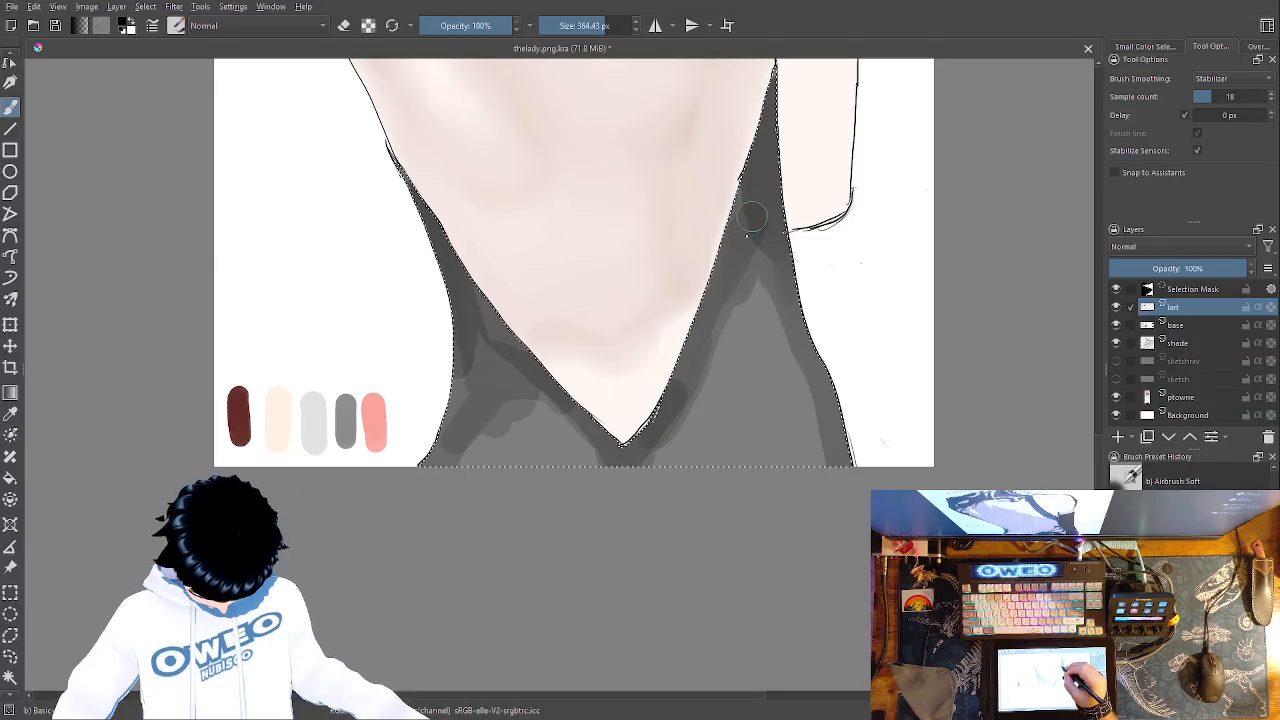
Blend the dress shading on the lart layer with the Blender Blur brush at 58.81 px
{"action": "right_click", "coordinate": [807, 465]}
{"action": "left_click", "coordinate": [724, 432]}
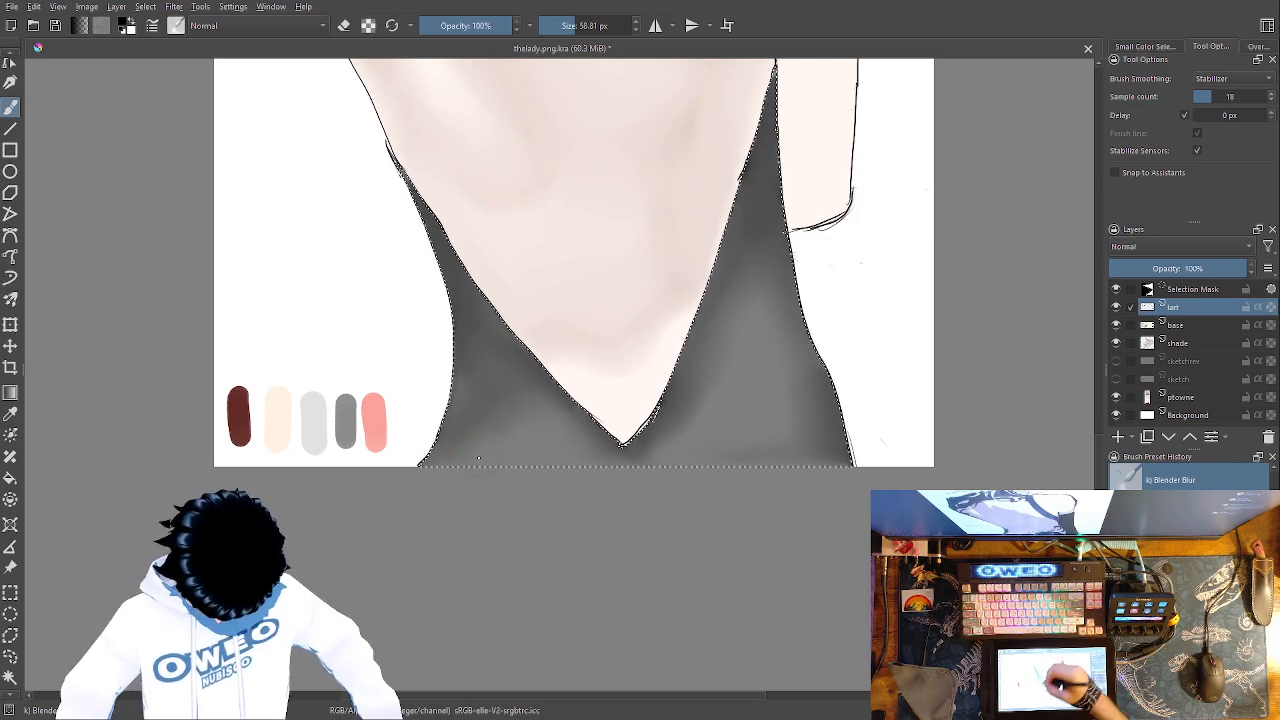
{"action": "left_click_drag", "start_coordinate": [571, 438], "coordinate": [553, 564]}
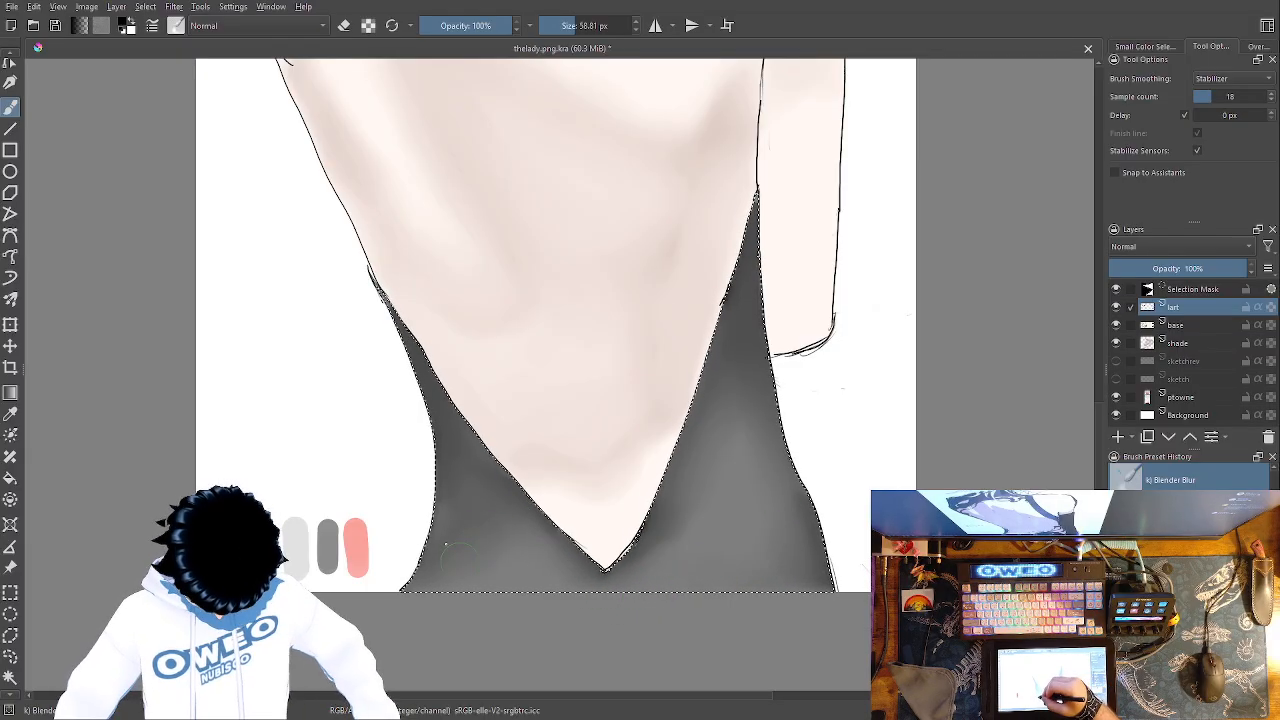
{"action": "left_click_drag", "start_coordinate": [604, 446], "coordinate": [647, 617]}
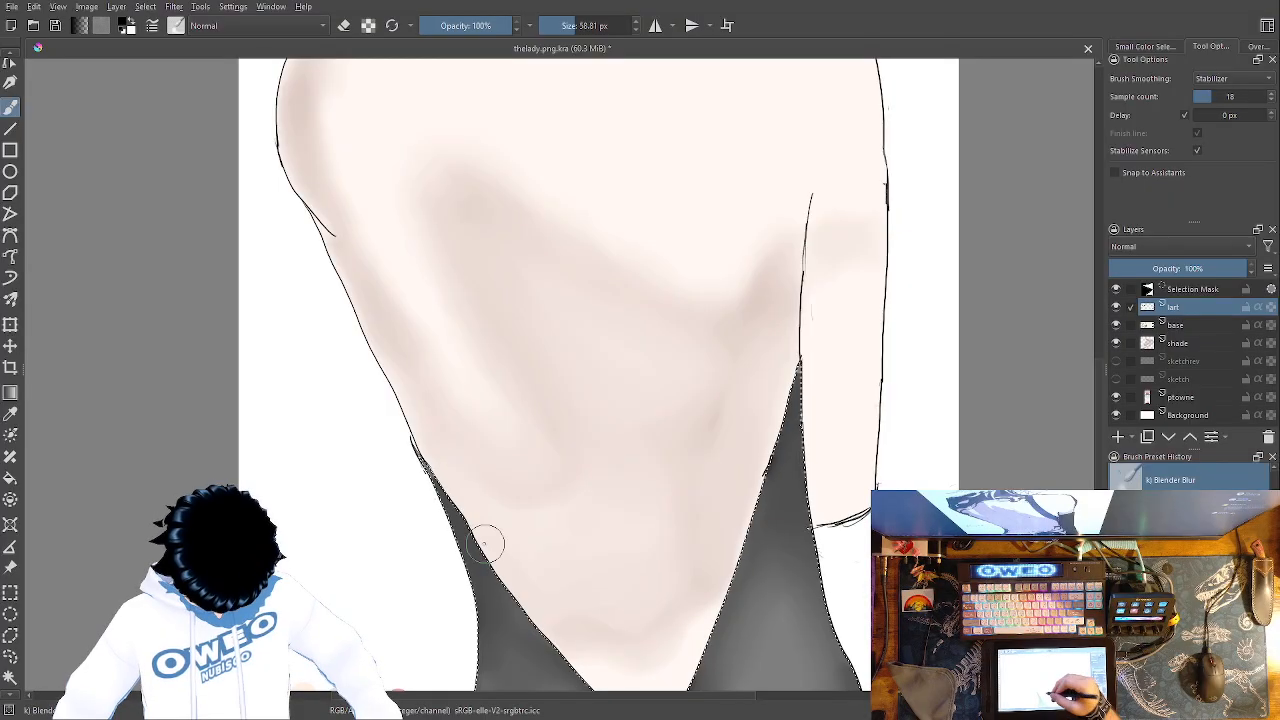
{"action": "left_click_drag", "start_coordinate": [554, 559], "coordinate": [509, 349]}
{"action": "left_click_drag", "start_coordinate": [817, 403], "coordinate": [750, 569]}
{"action": "left_click_drag", "start_coordinate": [776, 443], "coordinate": [746, 554]}
{"action": "left_click_drag", "start_coordinate": [761, 480], "coordinate": [716, 576]}
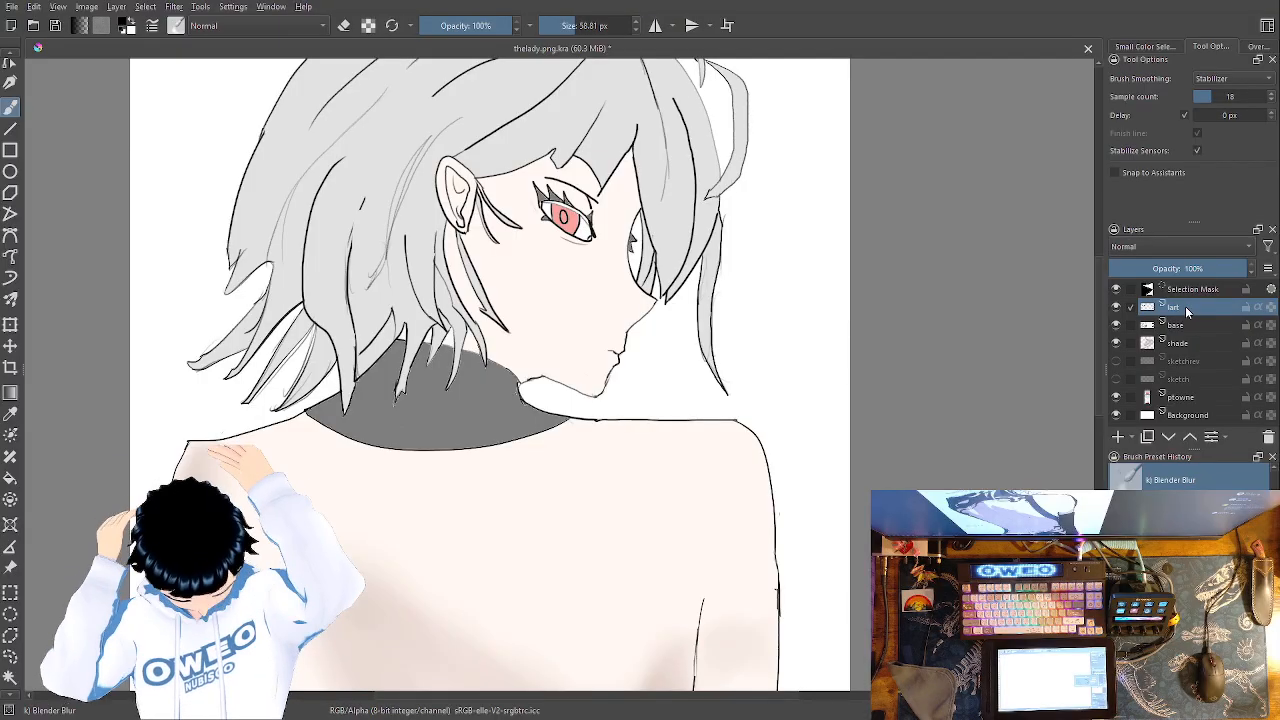
Undo the dress shading painted on the lart layer and make the Multiply shade layer active
{"action": "left_click_drag", "start_coordinate": [909, 545], "coordinate": [986, 143]}
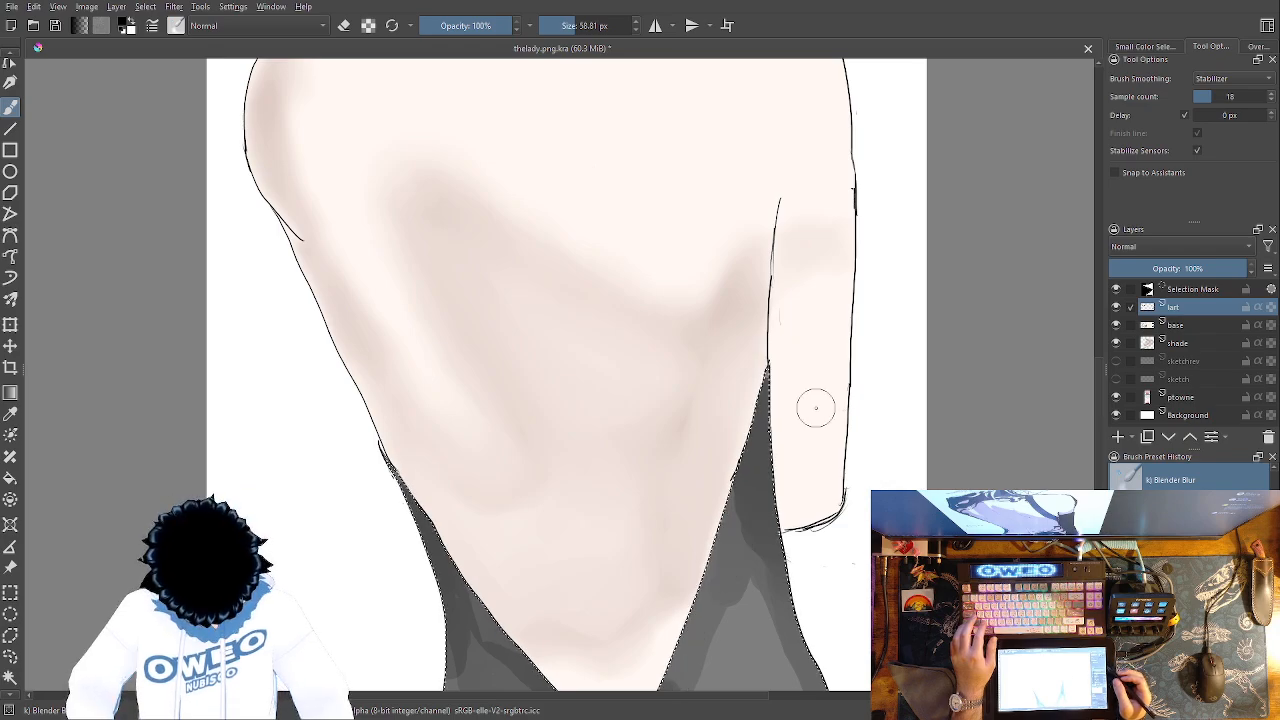
{"action": "mouse_move", "coordinate": [903, 592]}
{"action": "left_mouse_down"}
{"action": "mouse_move", "coordinate": [851, 286]}
{"action": "mouse_move", "coordinate": [857, 396]}
{"action": "left_mouse_up"}
{"action": "left_click", "coordinate": [1190, 348]}
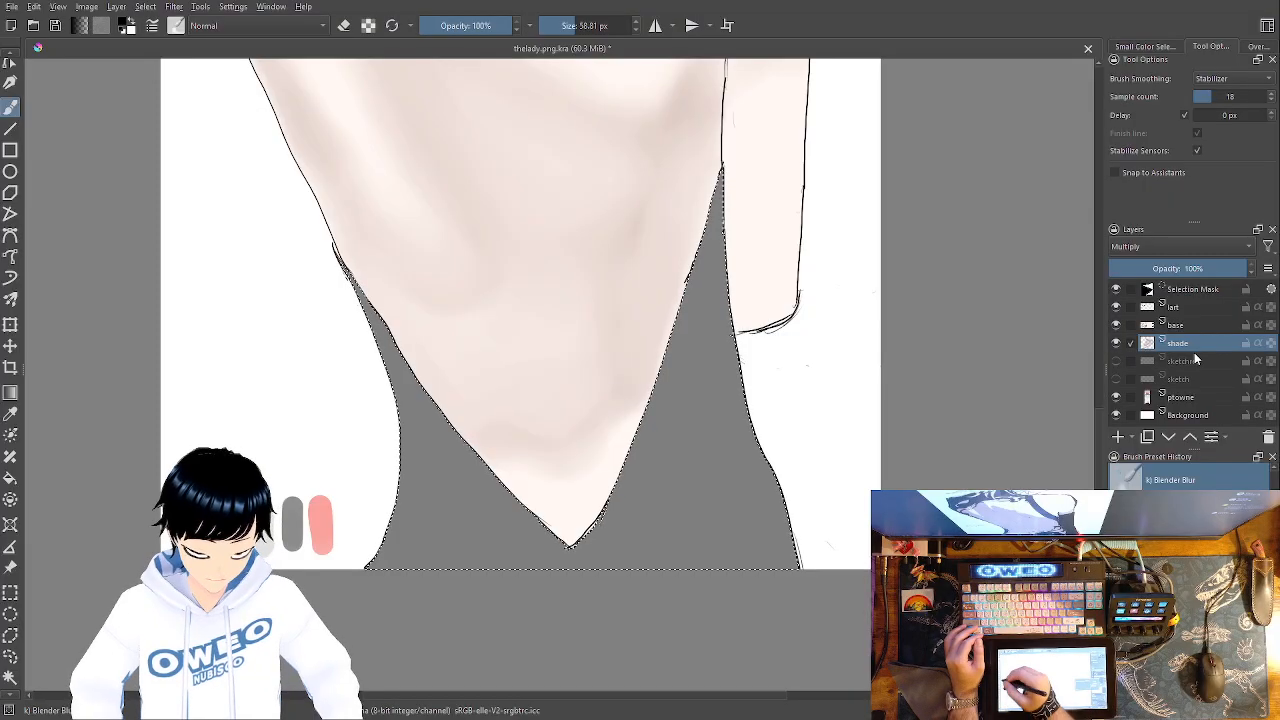
Paint translucent black shading over both sides of the dress on the shade layer, undoing a stray stroke
{"action": "right_click", "coordinate": [648, 512]}
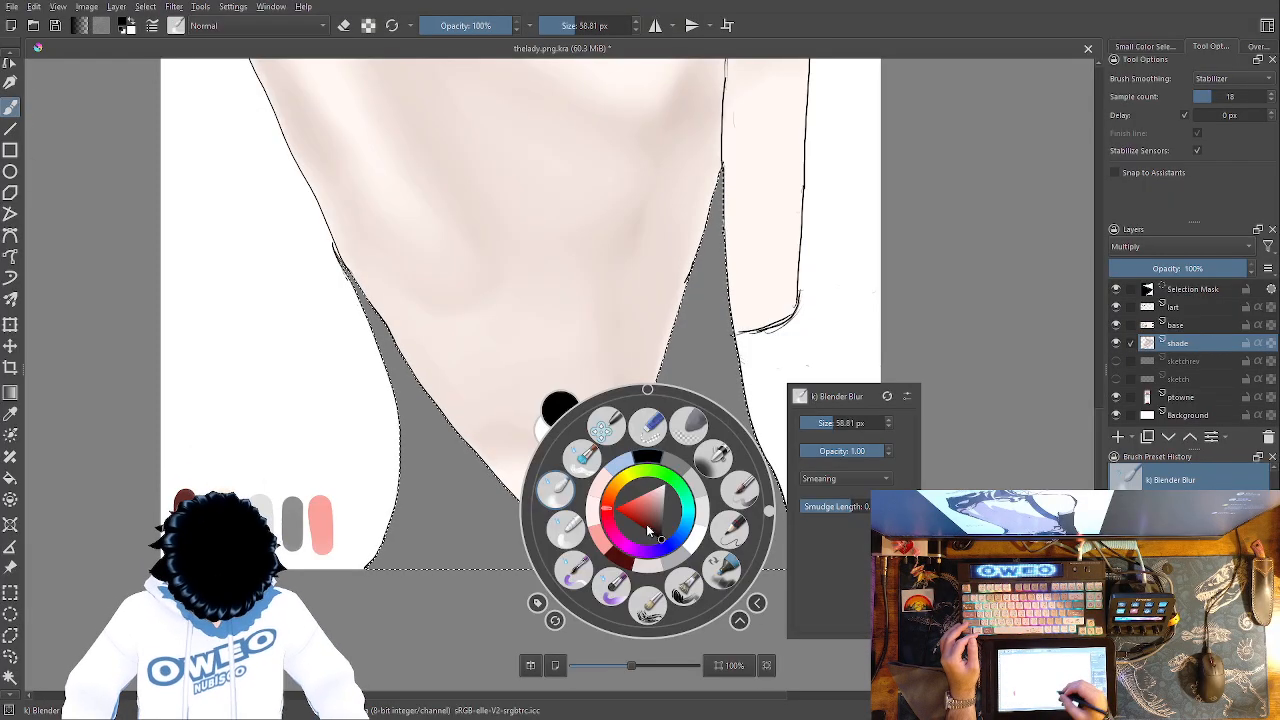
{"action": "left_click", "coordinate": [740, 490]}
{"action": "mouse_move", "coordinate": [712, 308]}
{"action": "left_mouse_down"}
{"action": "mouse_move", "coordinate": [748, 450]}
{"action": "mouse_move", "coordinate": [714, 280]}
{"action": "left_mouse_up"}
{"action": "mouse_move", "coordinate": [717, 225]}
{"action": "left_mouse_down"}
{"action": "mouse_move", "coordinate": [725, 350]}
{"action": "mouse_move", "coordinate": [792, 568]}
{"action": "mouse_move", "coordinate": [719, 206]}
{"action": "mouse_move", "coordinate": [718, 320]}
{"action": "mouse_move", "coordinate": [752, 478]}
{"action": "mouse_move", "coordinate": [788, 553]}
{"action": "mouse_move", "coordinate": [702, 350]}
{"action": "mouse_move", "coordinate": [726, 492]}
{"action": "mouse_move", "coordinate": [657, 483]}
{"action": "mouse_move", "coordinate": [565, 545]}
{"action": "mouse_move", "coordinate": [390, 347]}
{"action": "mouse_move", "coordinate": [419, 456]}
{"action": "mouse_move", "coordinate": [390, 535]}
{"action": "mouse_move", "coordinate": [406, 410]}
{"action": "mouse_move", "coordinate": [362, 283]}
{"action": "mouse_move", "coordinate": [412, 511]}
{"action": "mouse_move", "coordinate": [390, 530]}
{"action": "mouse_move", "coordinate": [501, 516]}
{"action": "mouse_move", "coordinate": [408, 457]}
{"action": "mouse_move", "coordinate": [556, 538]}
{"action": "left_mouse_up"}
{"action": "key", "text": "ctrl+z"}
{"action": "left_click_drag", "start_coordinate": [637, 516], "coordinate": [694, 303]}
Blend the dress shading on the shade layer into smooth dark grey with the Blender Blur brush at 58.81 px
{"action": "right_click", "coordinate": [702, 428]}
{"action": "left_click", "coordinate": [637, 386]}
{"action": "right_click", "coordinate": [632, 400]}
{"action": "mouse_move", "coordinate": [676, 490]}
{"action": "left_mouse_down"}
{"action": "mouse_move", "coordinate": [669, 444]}
{"action": "mouse_move", "coordinate": [661, 459]}
{"action": "mouse_move", "coordinate": [709, 265]}
{"action": "mouse_move", "coordinate": [713, 487]}
{"action": "mouse_move", "coordinate": [754, 559]}
{"action": "mouse_move", "coordinate": [722, 554]}
{"action": "mouse_move", "coordinate": [702, 506]}
{"action": "mouse_move", "coordinate": [667, 525]}
{"action": "mouse_move", "coordinate": [650, 503]}
{"action": "mouse_move", "coordinate": [641, 433]}
{"action": "mouse_move", "coordinate": [637, 493]}
{"action": "mouse_move", "coordinate": [646, 484]}
{"action": "mouse_move", "coordinate": [605, 562]}
{"action": "mouse_move", "coordinate": [576, 562]}
{"action": "mouse_move", "coordinate": [518, 527]}
{"action": "mouse_move", "coordinate": [513, 567]}
{"action": "mouse_move", "coordinate": [445, 534]}
{"action": "mouse_move", "coordinate": [385, 575]}
{"action": "mouse_move", "coordinate": [431, 490]}
{"action": "mouse_move", "coordinate": [415, 507]}
{"action": "mouse_move", "coordinate": [430, 536]}
{"action": "mouse_move", "coordinate": [429, 482]}
{"action": "mouse_move", "coordinate": [380, 315]}
{"action": "mouse_move", "coordinate": [442, 467]}
{"action": "mouse_move", "coordinate": [540, 550]}
{"action": "mouse_move", "coordinate": [603, 540]}
{"action": "mouse_move", "coordinate": [636, 519]}
{"action": "mouse_move", "coordinate": [651, 485]}
{"action": "mouse_move", "coordinate": [637, 528]}
{"action": "mouse_move", "coordinate": [640, 471]}
{"action": "mouse_move", "coordinate": [671, 401]}
{"action": "mouse_move", "coordinate": [676, 447]}
{"action": "mouse_move", "coordinate": [757, 539]}
{"action": "left_mouse_up"}
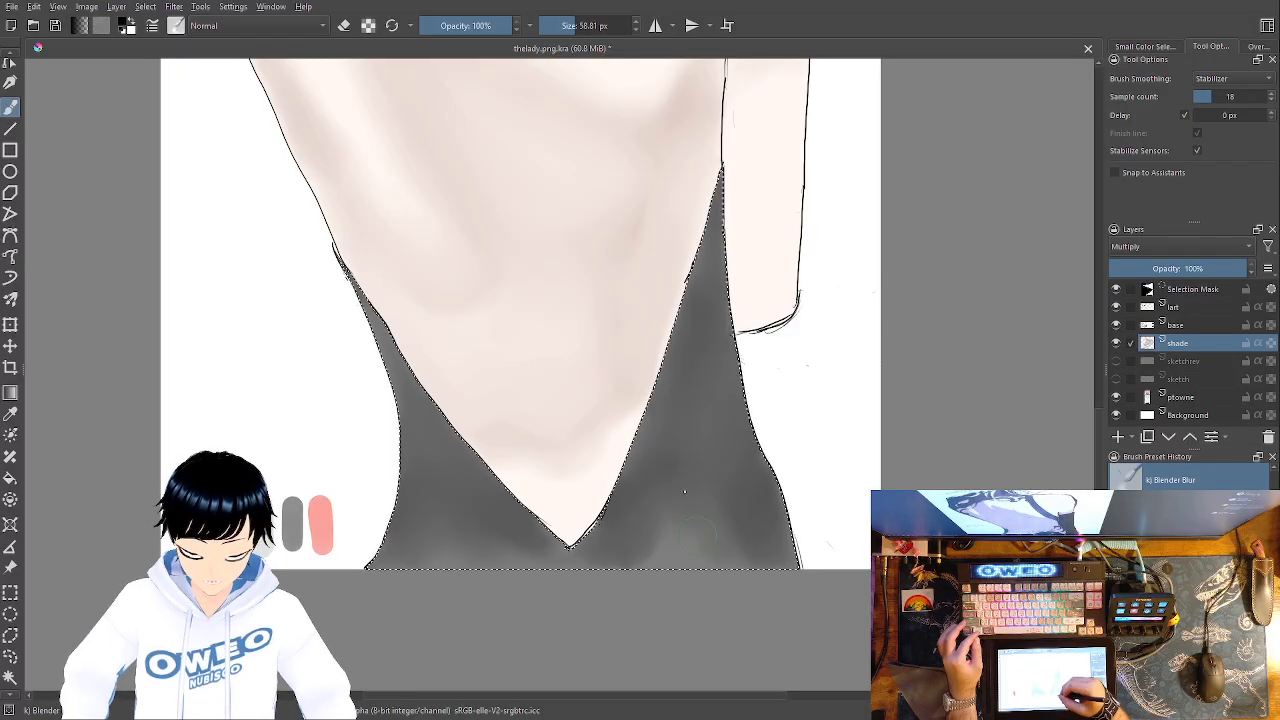
{"action": "mouse_move", "coordinate": [526, 502]}
{"action": "left_mouse_down"}
{"action": "mouse_move", "coordinate": [480, 535]}
{"action": "mouse_move", "coordinate": [530, 550]}
{"action": "mouse_move", "coordinate": [483, 518]}
{"action": "mouse_move", "coordinate": [455, 525]}
{"action": "left_mouse_up"}
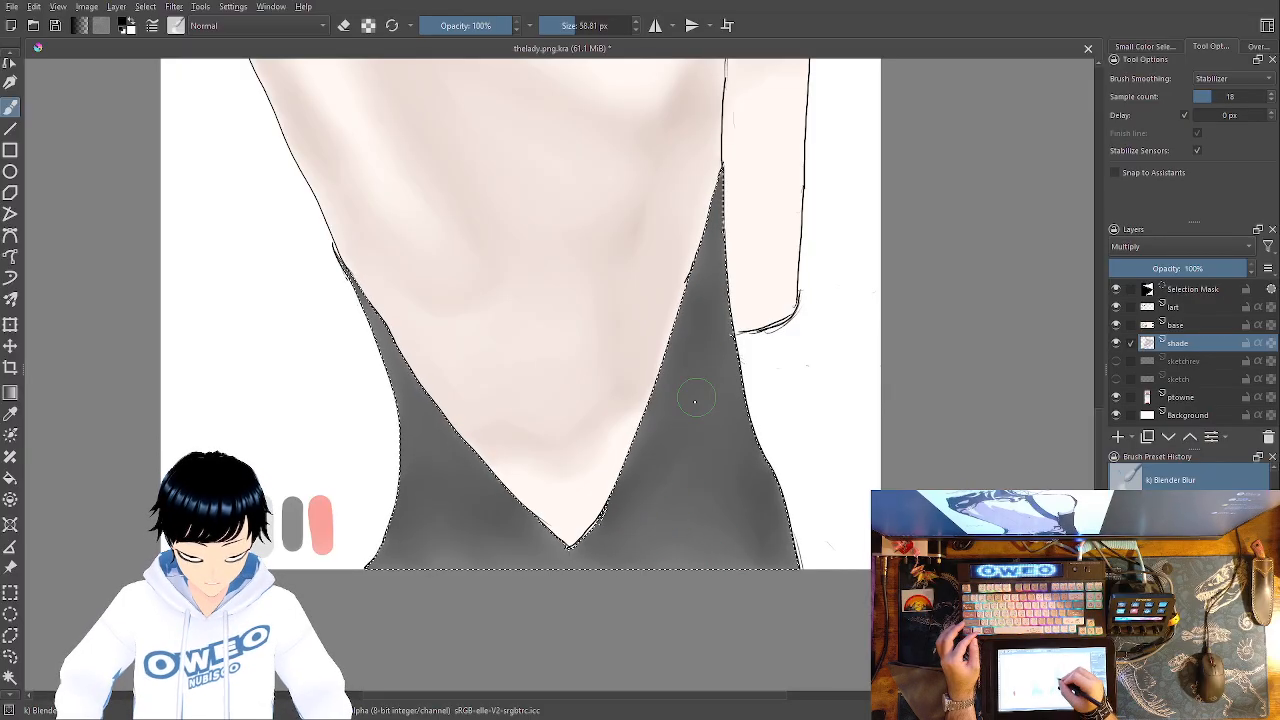
{"action": "left_click_drag", "start_coordinate": [718, 275], "coordinate": [697, 412]}
{"action": "left_click_drag", "start_coordinate": [727, 487], "coordinate": [716, 561]}
Add a darker stroke to the dress beneath the right arm with the Basic-5 brush at 364.43 px and blur it
{"action": "right_click", "coordinate": [941, 426]}
{"action": "left_click", "coordinate": [848, 344]}
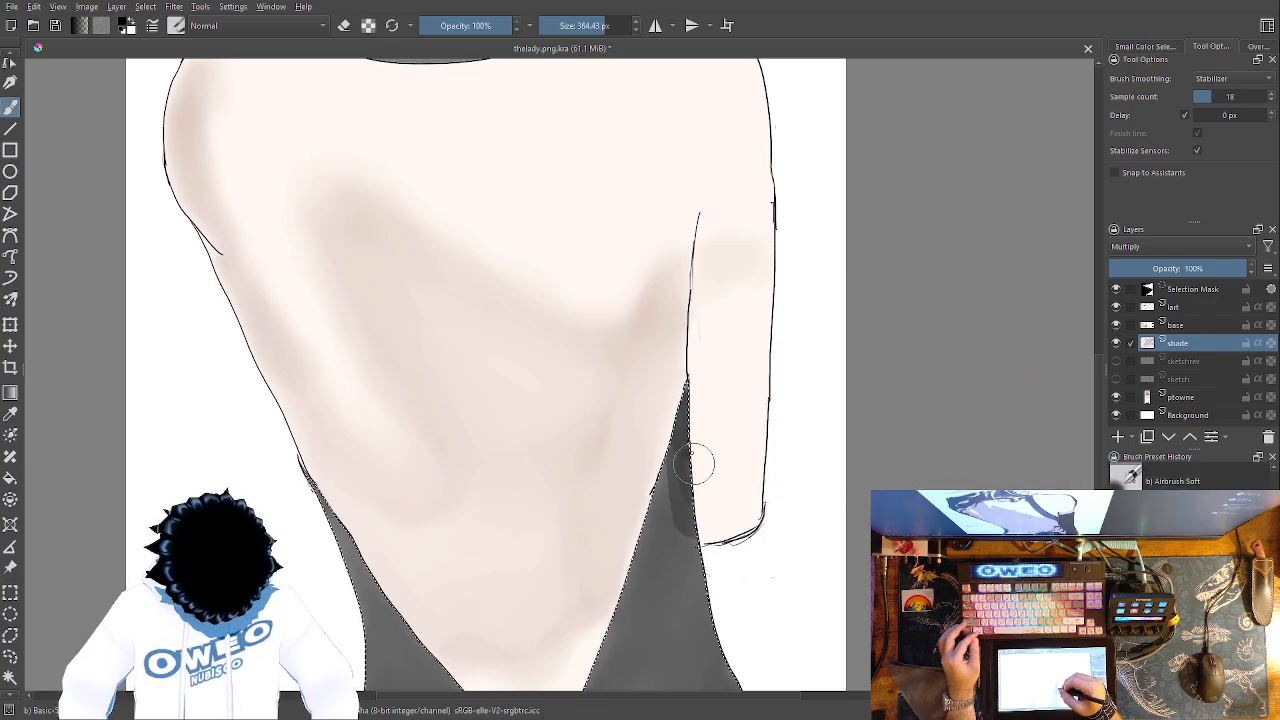
{"action": "right_click", "coordinate": [640, 500]}
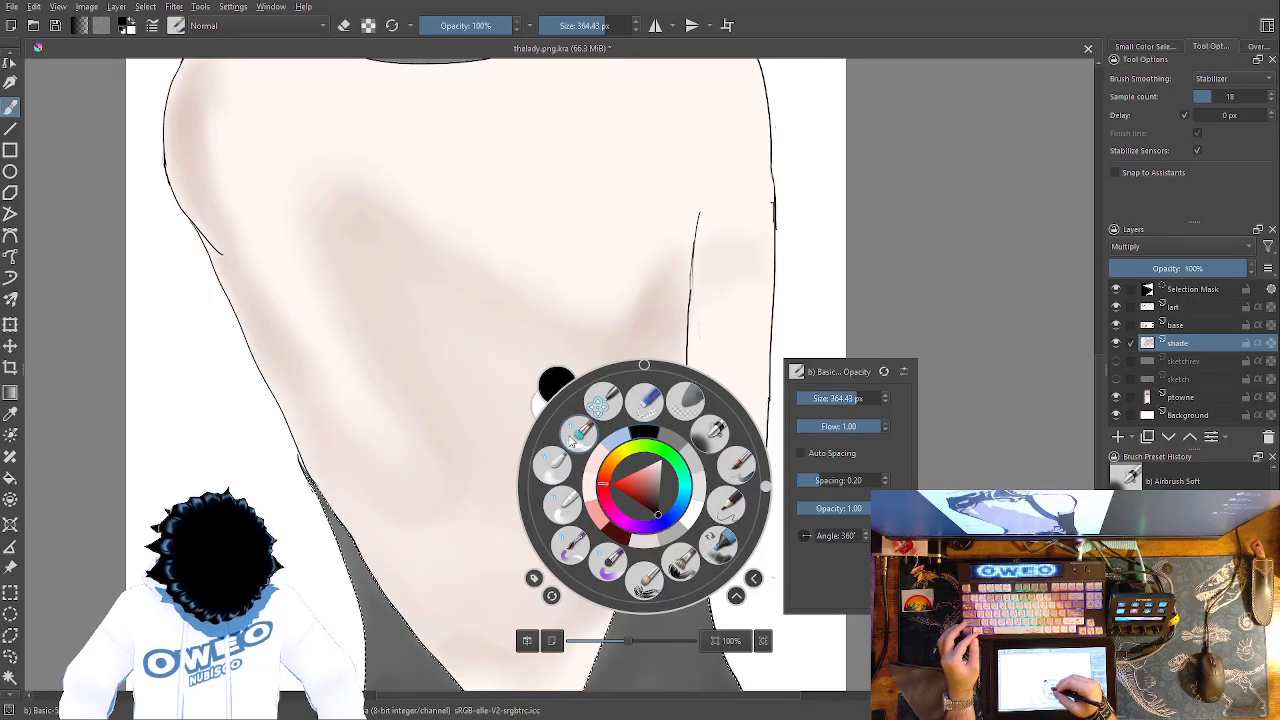
{"action": "left_click", "coordinate": [561, 465]}
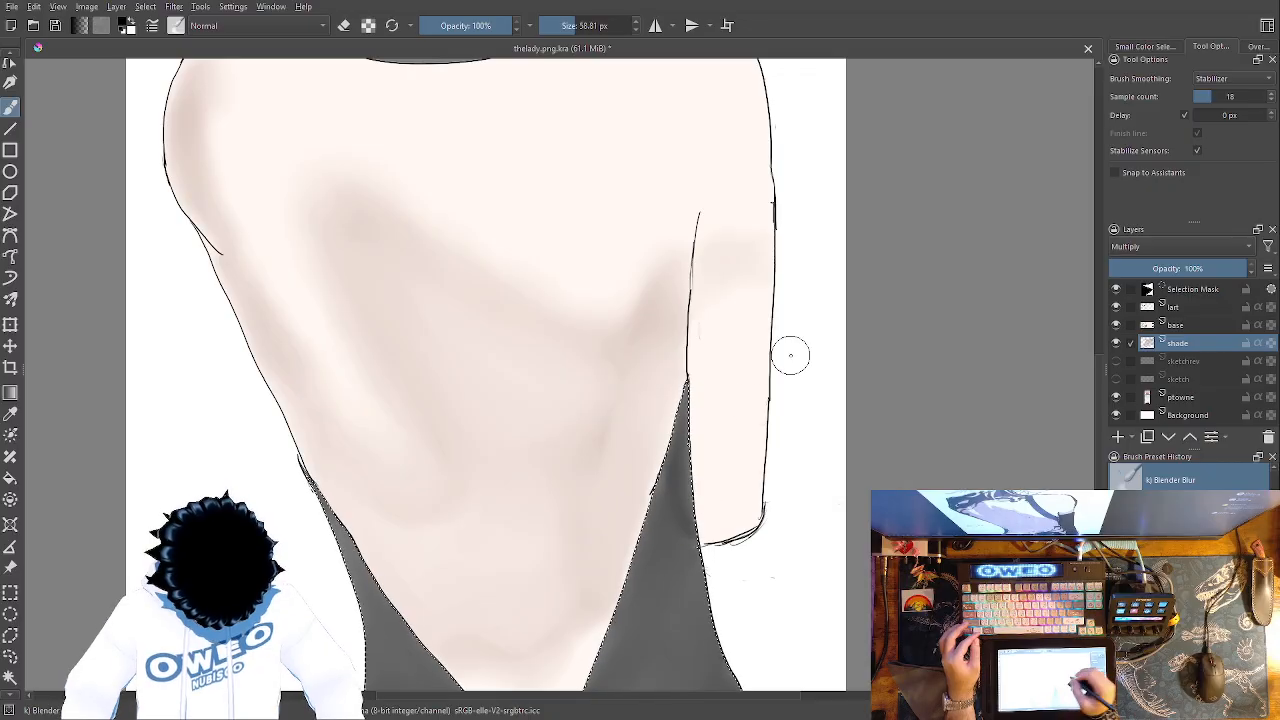
Switch to the Basic-5 brush at 364.43 px and darken the dress edge beside the arm
{"action": "right_click", "coordinate": [788, 451]}
{"action": "left_click", "coordinate": [697, 465]}
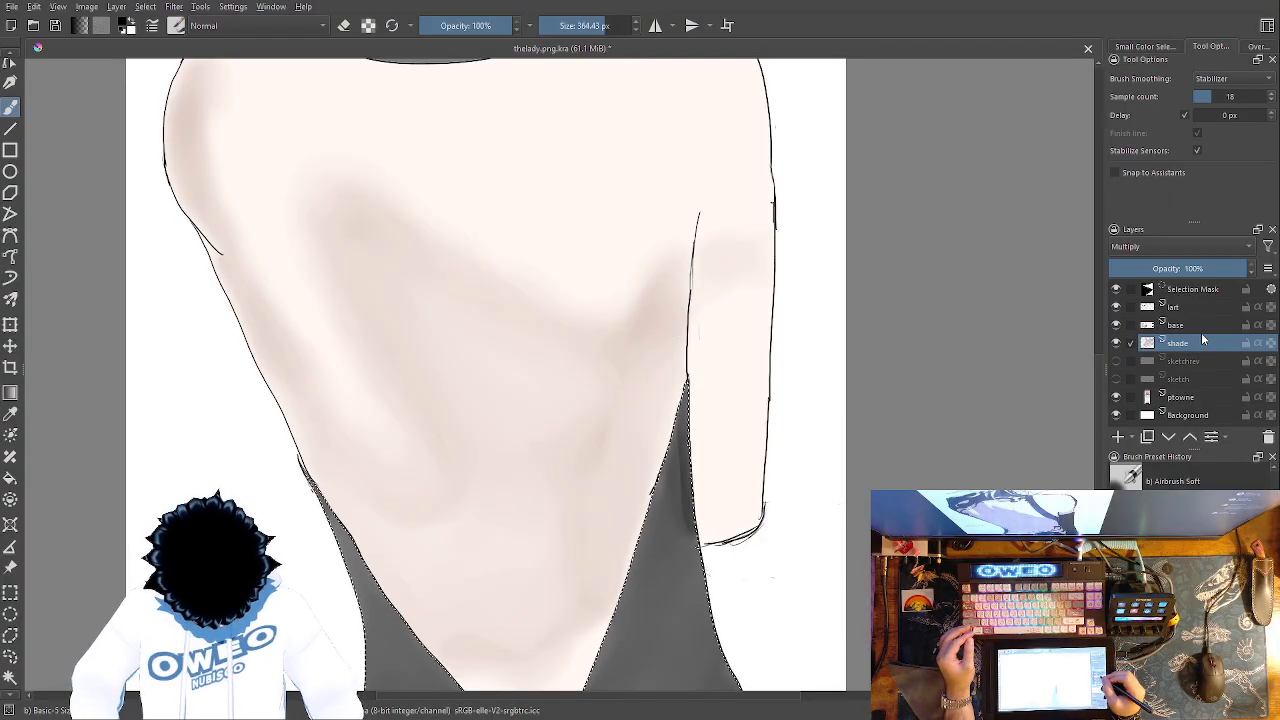
{"action": "left_click", "coordinate": [10, 679]}
{"action": "left_click", "coordinate": [724, 397]}
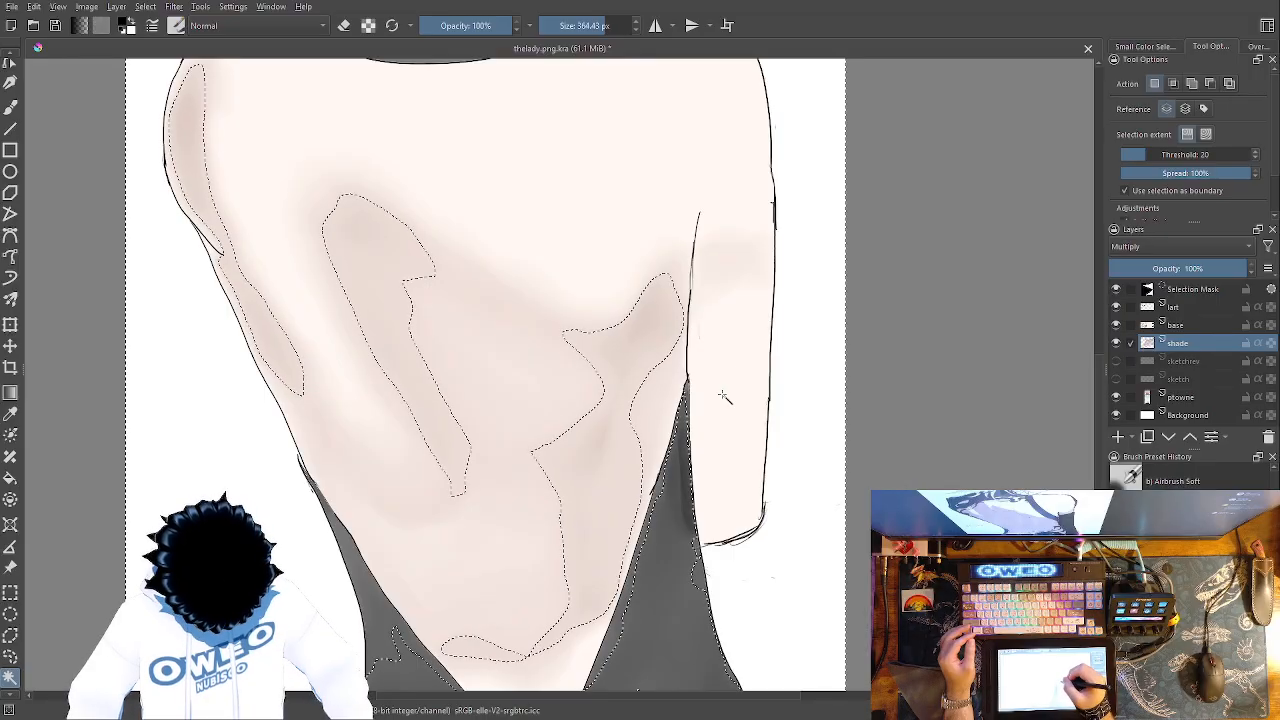
{"action": "left_click", "coordinate": [1190, 304]}
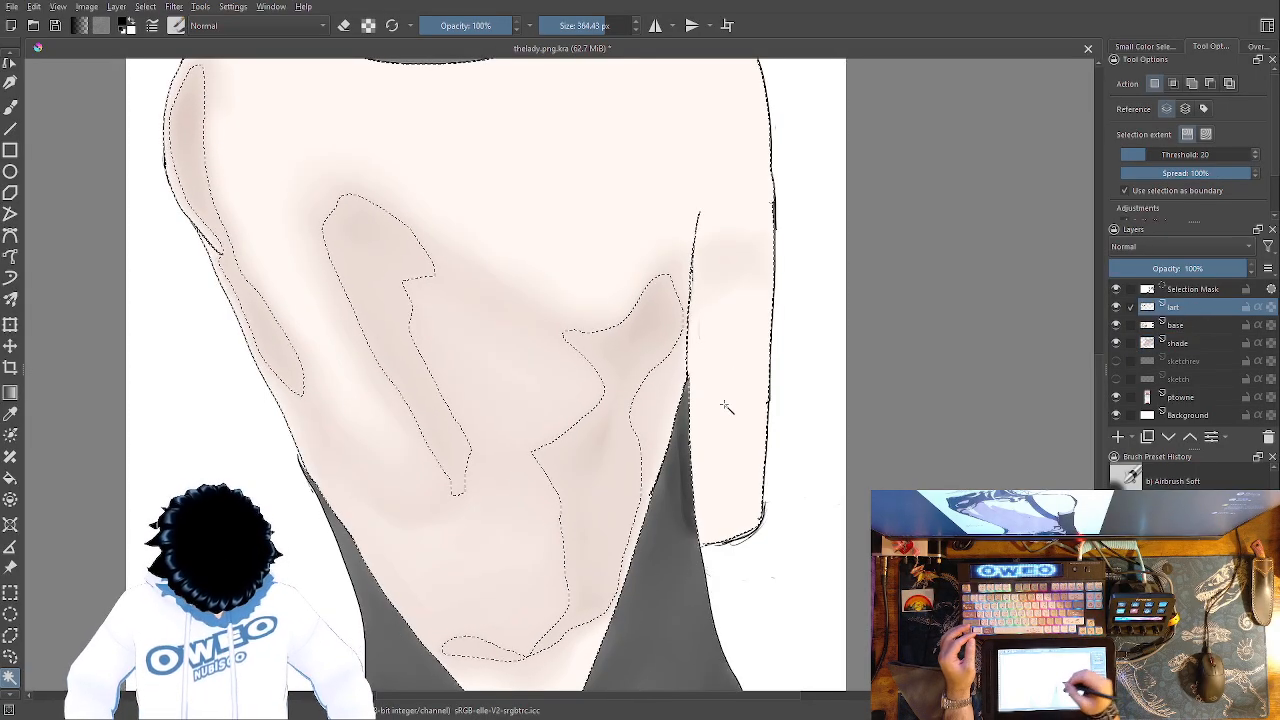
{"action": "left_click", "coordinate": [1194, 343]}
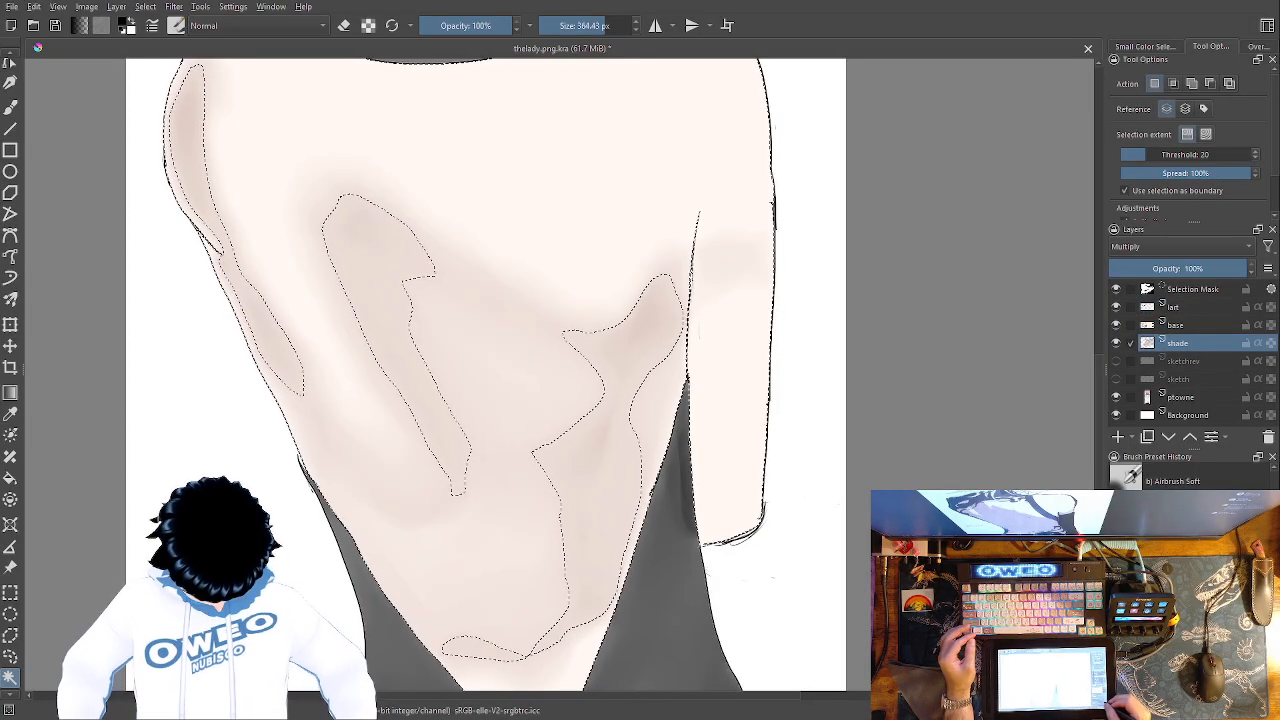
Select the dress tip beside the arm plus the adjoining skin using the lart layer, and make the shade layer active
{"action": "key", "text": "1"}
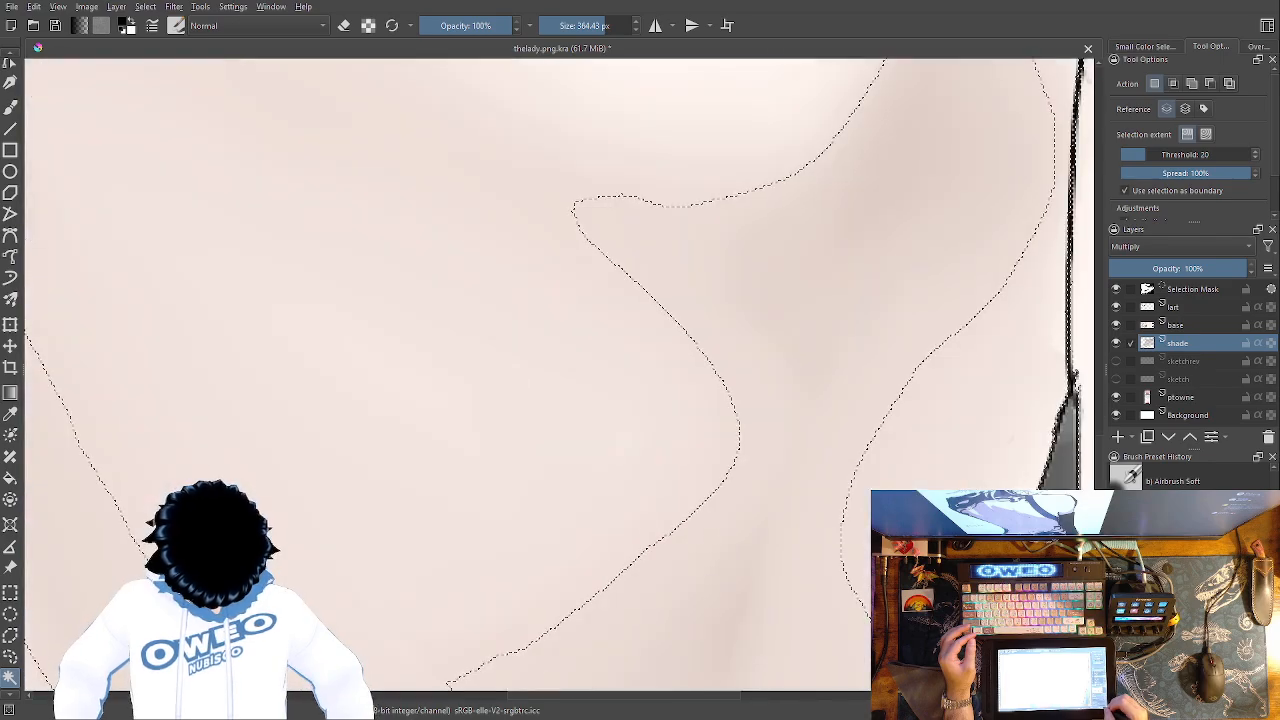
{"action": "left_click_drag", "start_coordinate": [615, 573], "coordinate": [429, 538]}
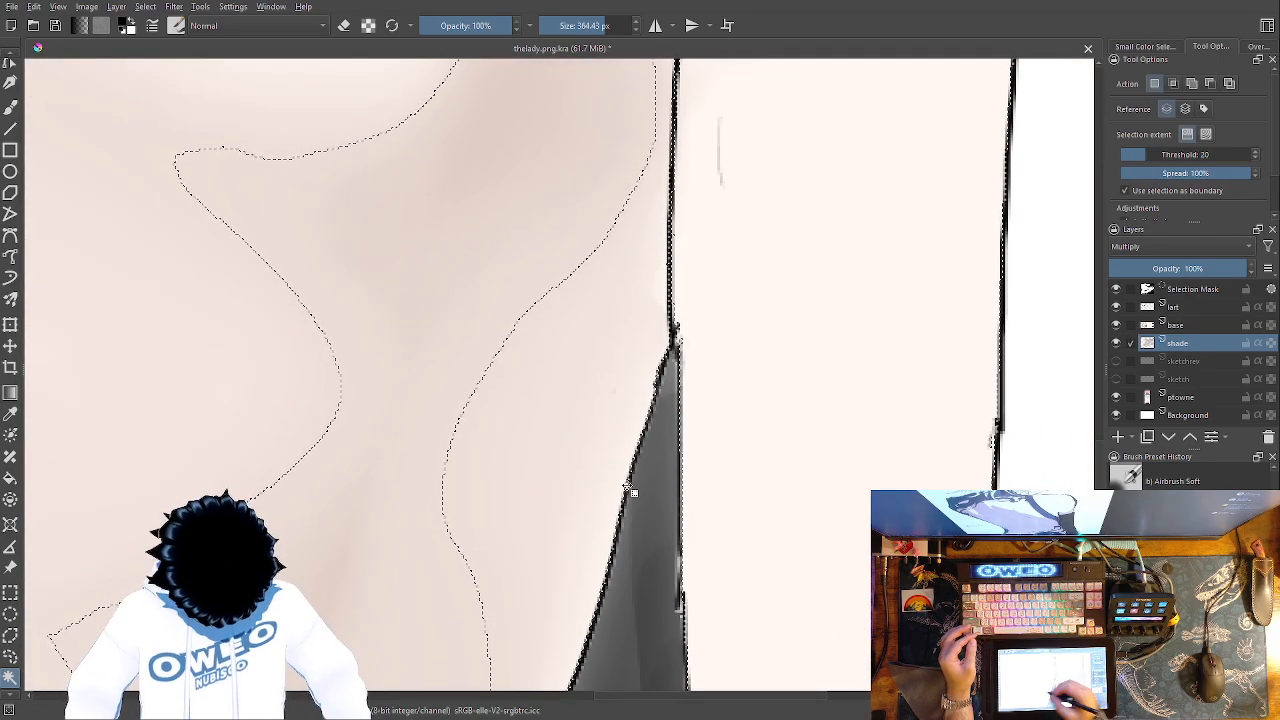
{"action": "left_click", "coordinate": [1187, 309]}
{"action": "left_click", "coordinate": [648, 586]}
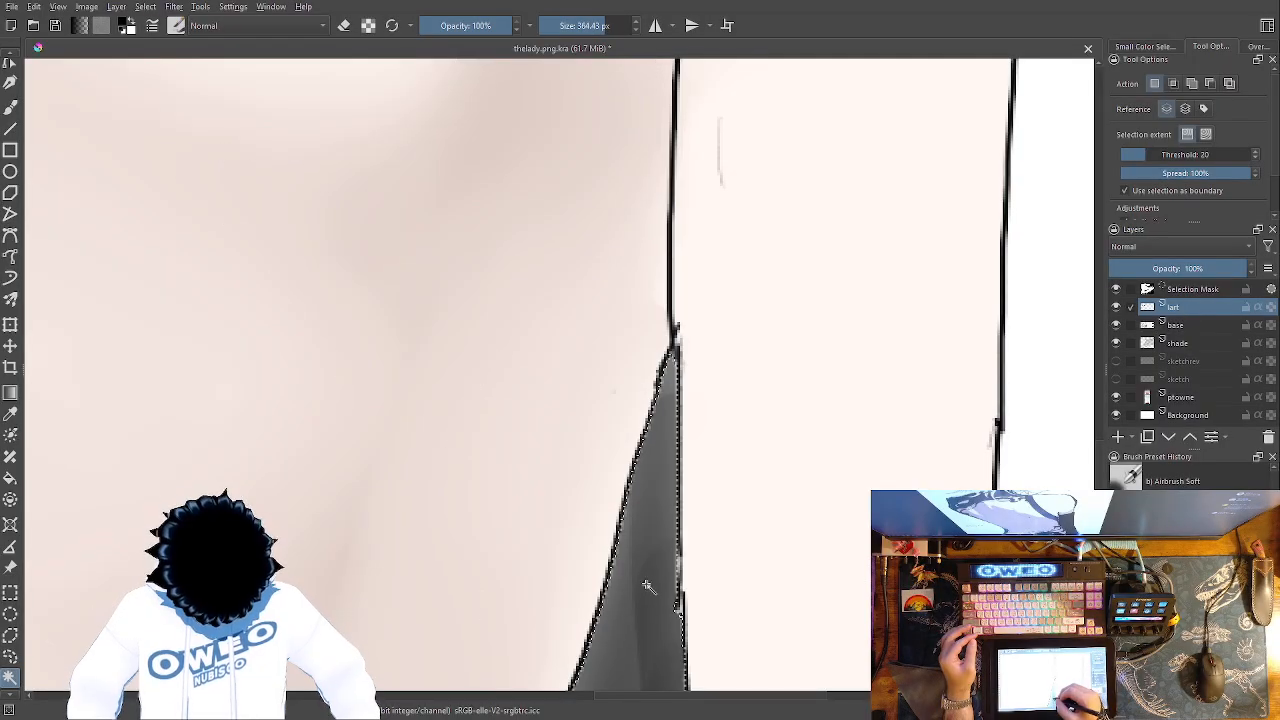
{"action": "left_click", "coordinate": [849, 457], "text": "shift"}
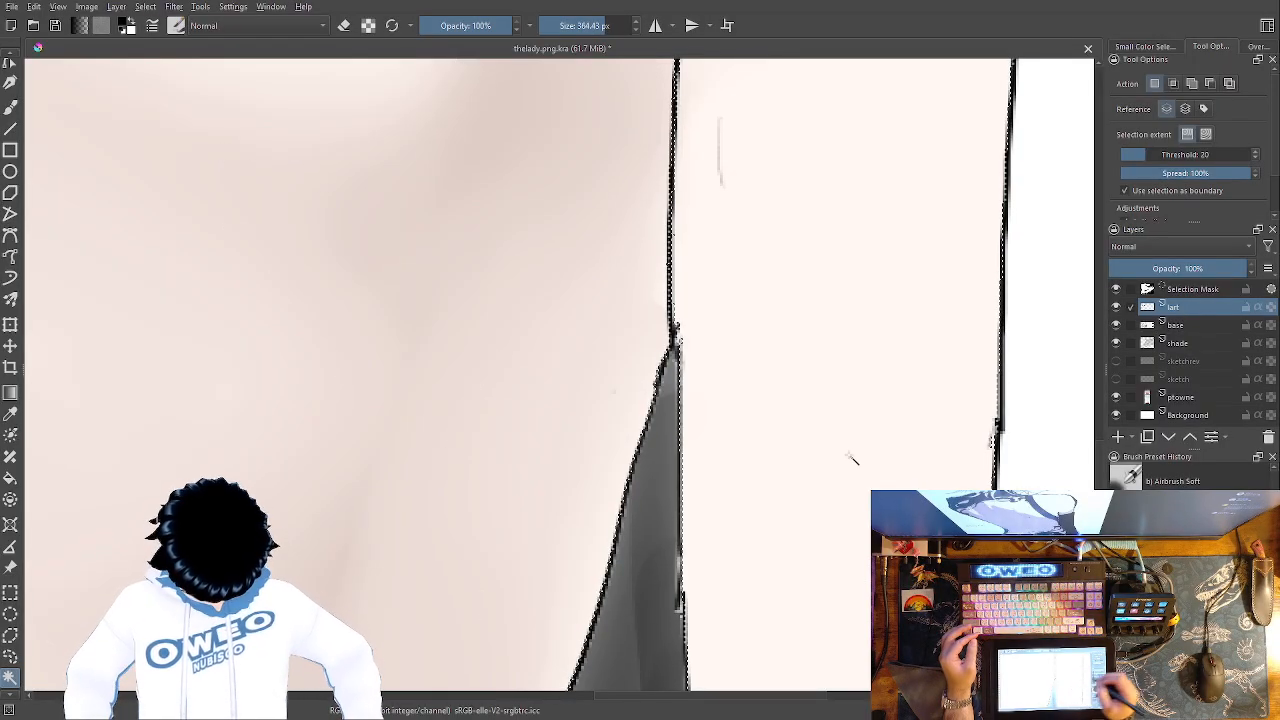
{"action": "left_click", "coordinate": [1182, 343]}
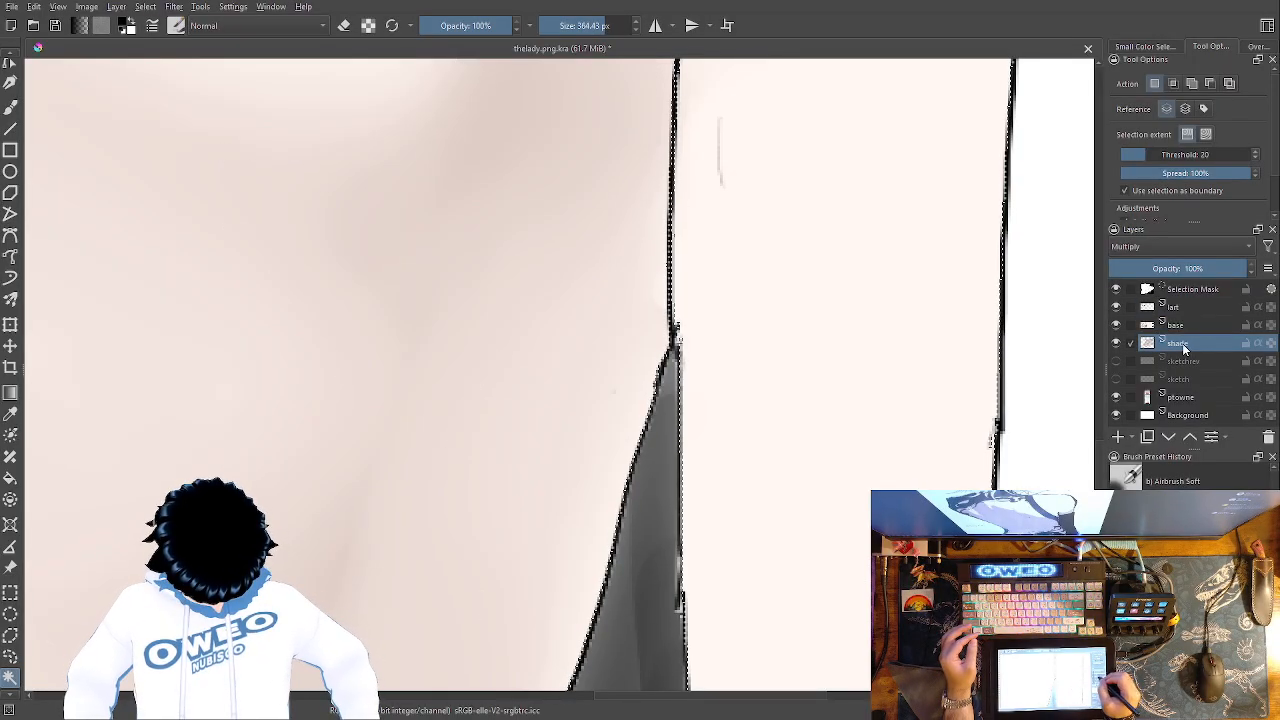
Paint a dark red shadow on the arm beside the dress with the Basic-5 brush and blur it with Blender Blur at 58.81 px
{"action": "left_click", "coordinate": [12, 104]}
{"action": "right_click", "coordinate": [775, 510]}
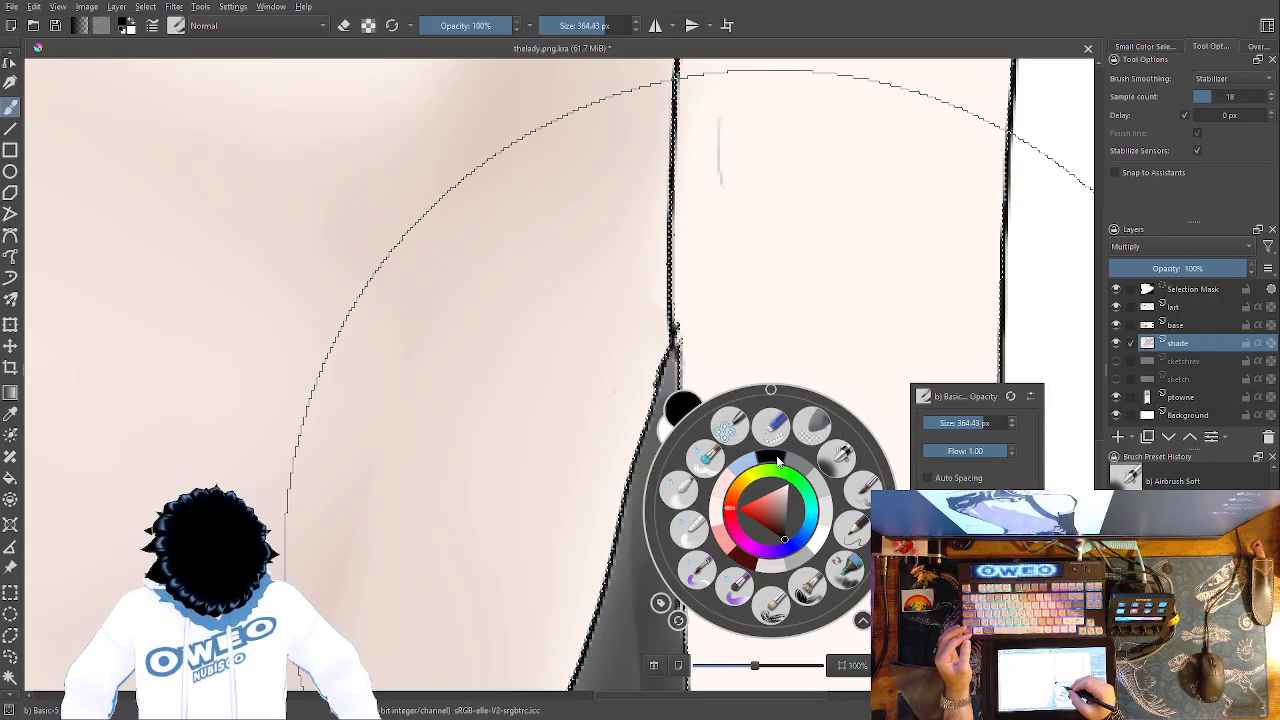
{"action": "left_click", "coordinate": [745, 563]}
{"action": "mouse_move", "coordinate": [688, 452]}
{"action": "left_mouse_down"}
{"action": "mouse_move", "coordinate": [727, 550]}
{"action": "mouse_move", "coordinate": [725, 602]}
{"action": "mouse_move", "coordinate": [696, 458]}
{"action": "mouse_move", "coordinate": [669, 543]}
{"action": "mouse_move", "coordinate": [729, 586]}
{"action": "mouse_move", "coordinate": [729, 614]}
{"action": "mouse_move", "coordinate": [714, 580]}
{"action": "mouse_move", "coordinate": [720, 506]}
{"action": "mouse_move", "coordinate": [723, 608]}
{"action": "mouse_move", "coordinate": [737, 600]}
{"action": "left_mouse_up"}
{"action": "right_click", "coordinate": [706, 508]}
{"action": "left_click", "coordinate": [645, 467]}
{"action": "mouse_move", "coordinate": [769, 398]}
{"action": "left_mouse_down"}
{"action": "mouse_move", "coordinate": [769, 269]}
{"action": "mouse_move", "coordinate": [729, 566]}
{"action": "mouse_move", "coordinate": [771, 320]}
{"action": "mouse_move", "coordinate": [710, 400]}
{"action": "mouse_move", "coordinate": [763, 281]}
{"action": "mouse_move", "coordinate": [636, 307]}
{"action": "mouse_move", "coordinate": [646, 277]}
{"action": "mouse_move", "coordinate": [789, 551]}
{"action": "mouse_move", "coordinate": [749, 577]}
{"action": "mouse_move", "coordinate": [737, 486]}
{"action": "mouse_move", "coordinate": [777, 280]}
{"action": "mouse_move", "coordinate": [725, 403]}
{"action": "mouse_move", "coordinate": [791, 434]}
{"action": "mouse_move", "coordinate": [749, 486]}
{"action": "mouse_move", "coordinate": [785, 410]}
{"action": "mouse_move", "coordinate": [696, 362]}
{"action": "mouse_move", "coordinate": [737, 443]}
{"action": "left_mouse_up"}
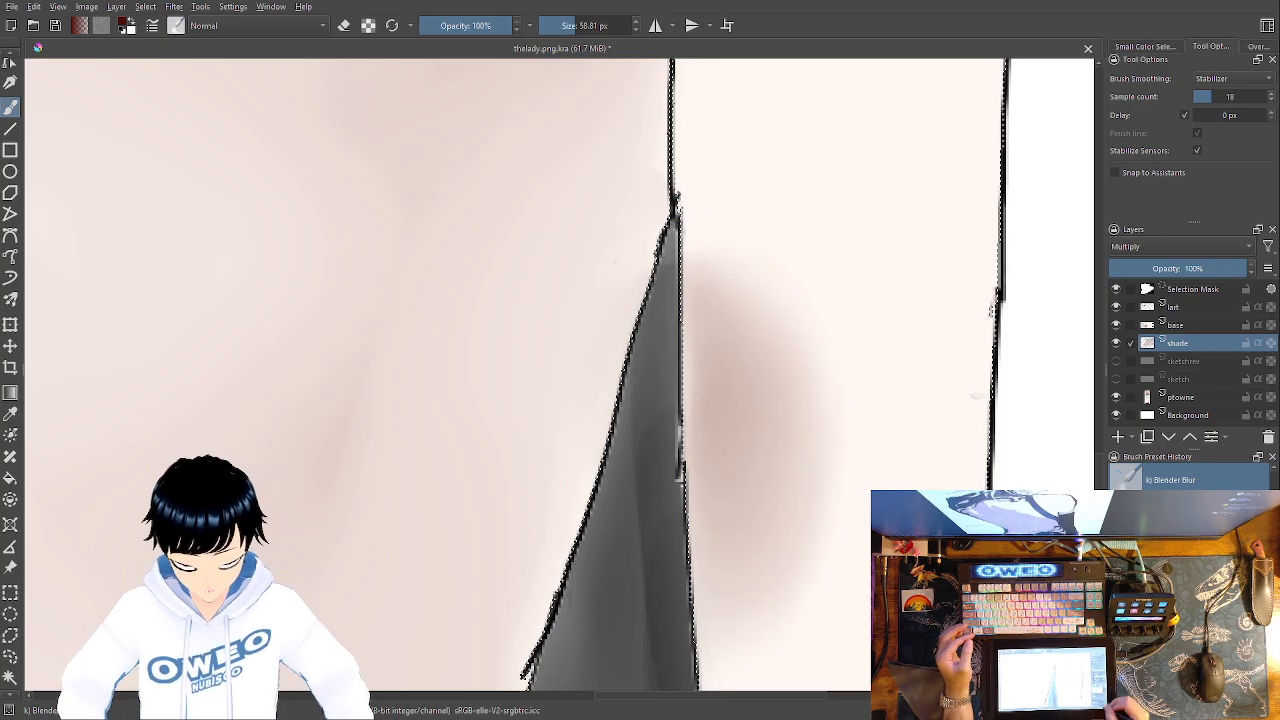
Trim the arm shadow to a narrow strip along the dress with Eraser Small at 25 px and soften it with Blender Blur
{"action": "key", "text": "minus"}
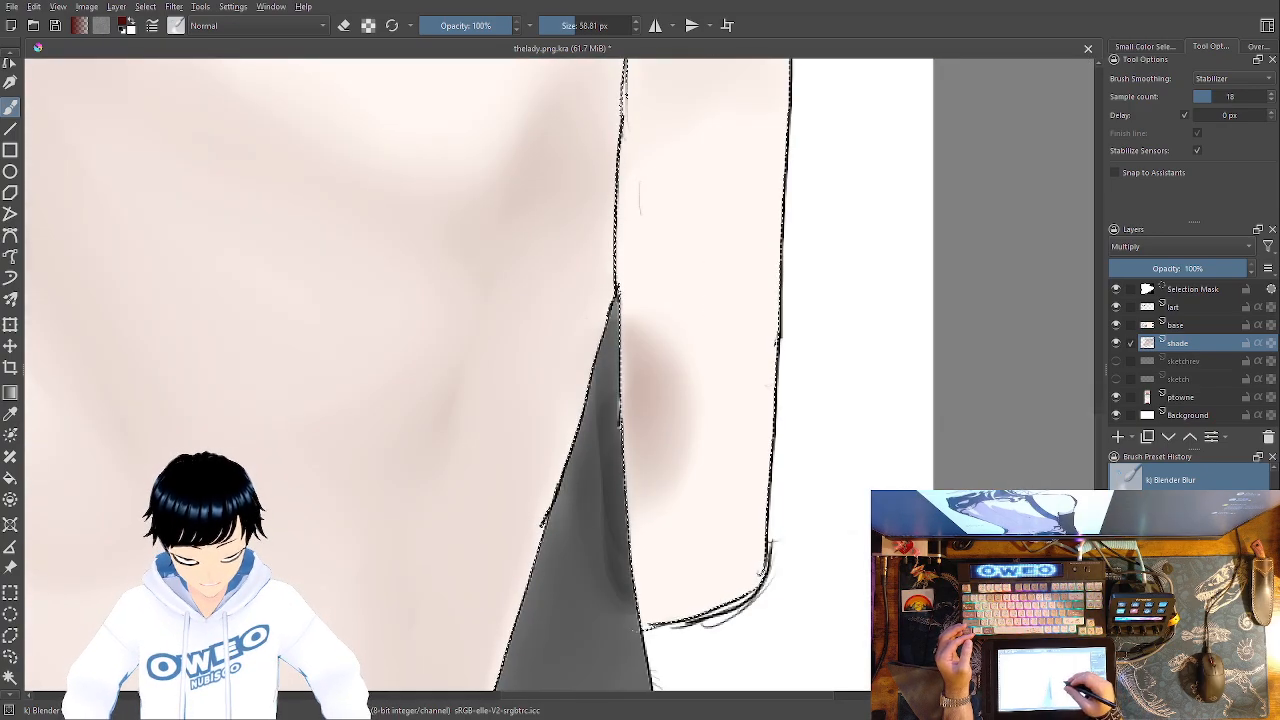
{"action": "right_click", "coordinate": [733, 422]}
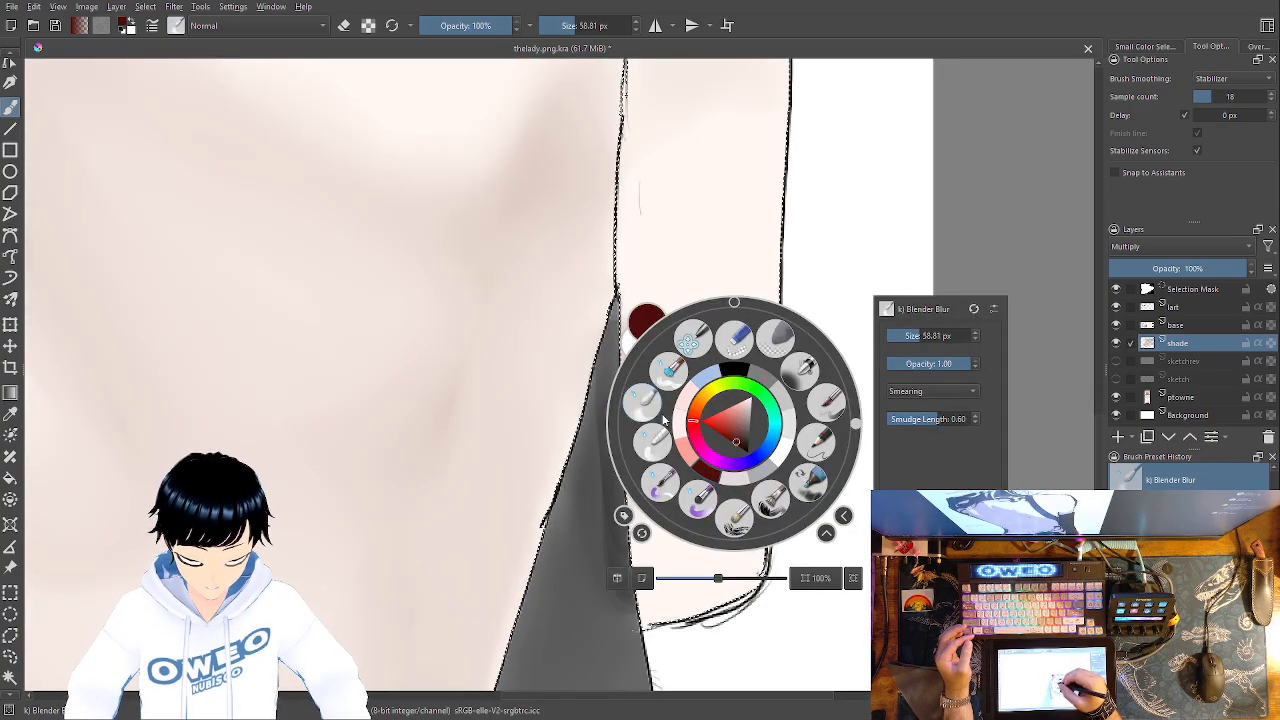
{"action": "left_click", "coordinate": [737, 343]}
{"action": "mouse_move", "coordinate": [666, 491]}
{"action": "left_mouse_down"}
{"action": "mouse_move", "coordinate": [684, 404]}
{"action": "mouse_move", "coordinate": [665, 334]}
{"action": "left_mouse_up"}
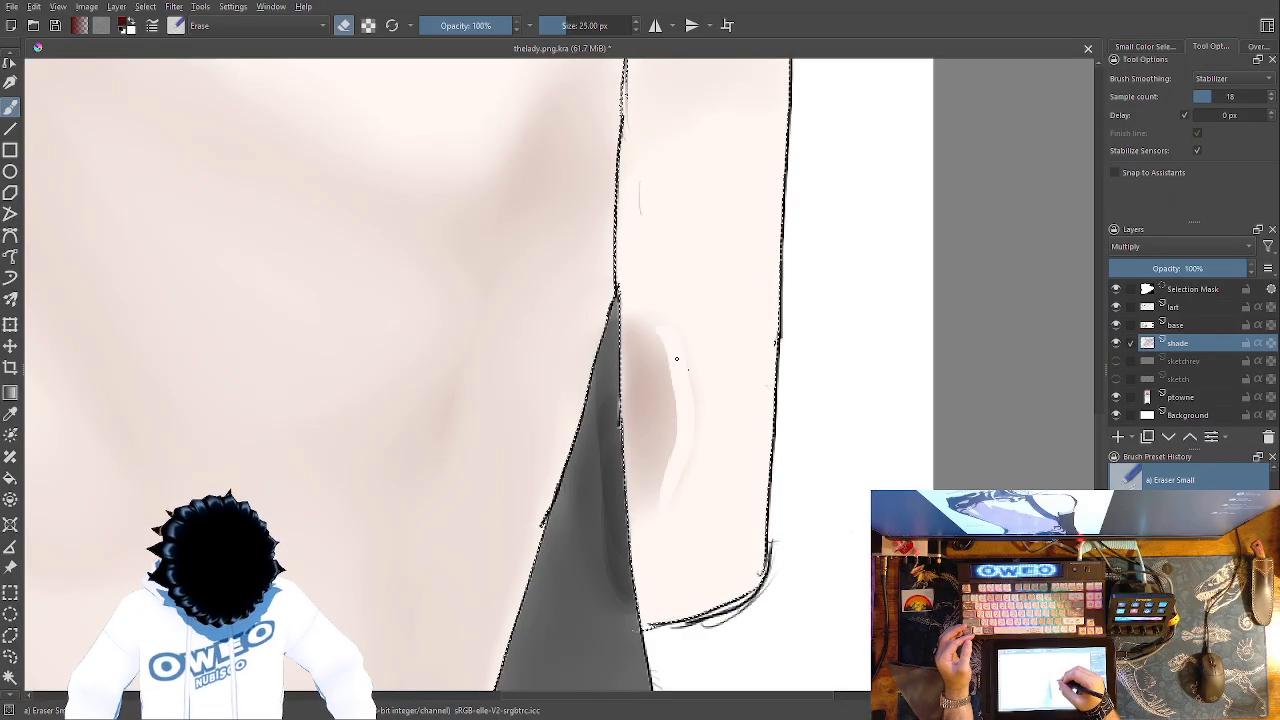
{"action": "mouse_move", "coordinate": [663, 490]}
{"action": "left_mouse_down"}
{"action": "mouse_move", "coordinate": [683, 395]}
{"action": "mouse_move", "coordinate": [670, 353]}
{"action": "left_mouse_up"}
{"action": "mouse_move", "coordinate": [627, 304]}
{"action": "left_mouse_down"}
{"action": "mouse_move", "coordinate": [667, 368]}
{"action": "mouse_move", "coordinate": [667, 464]}
{"action": "mouse_move", "coordinate": [646, 520]}
{"action": "mouse_move", "coordinate": [652, 376]}
{"action": "mouse_move", "coordinate": [634, 317]}
{"action": "left_mouse_up"}
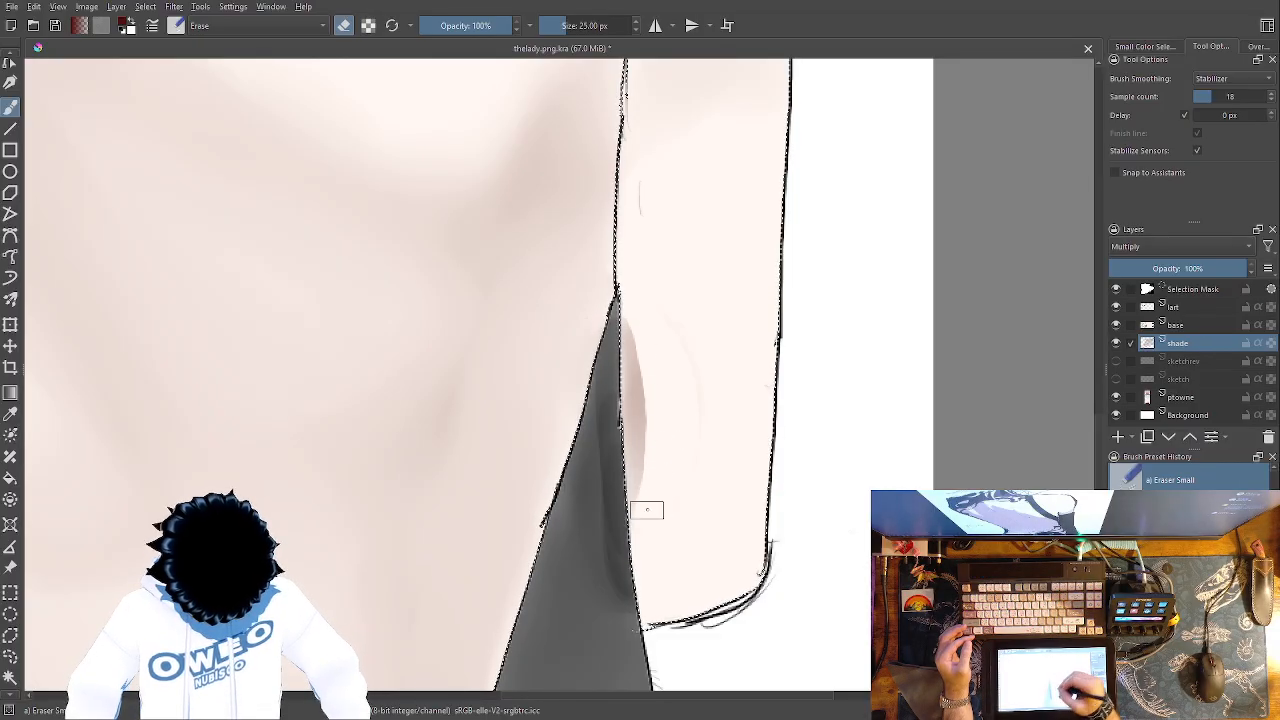
{"action": "right_click", "coordinate": [736, 510]}
{"action": "left_click", "coordinate": [651, 491]}
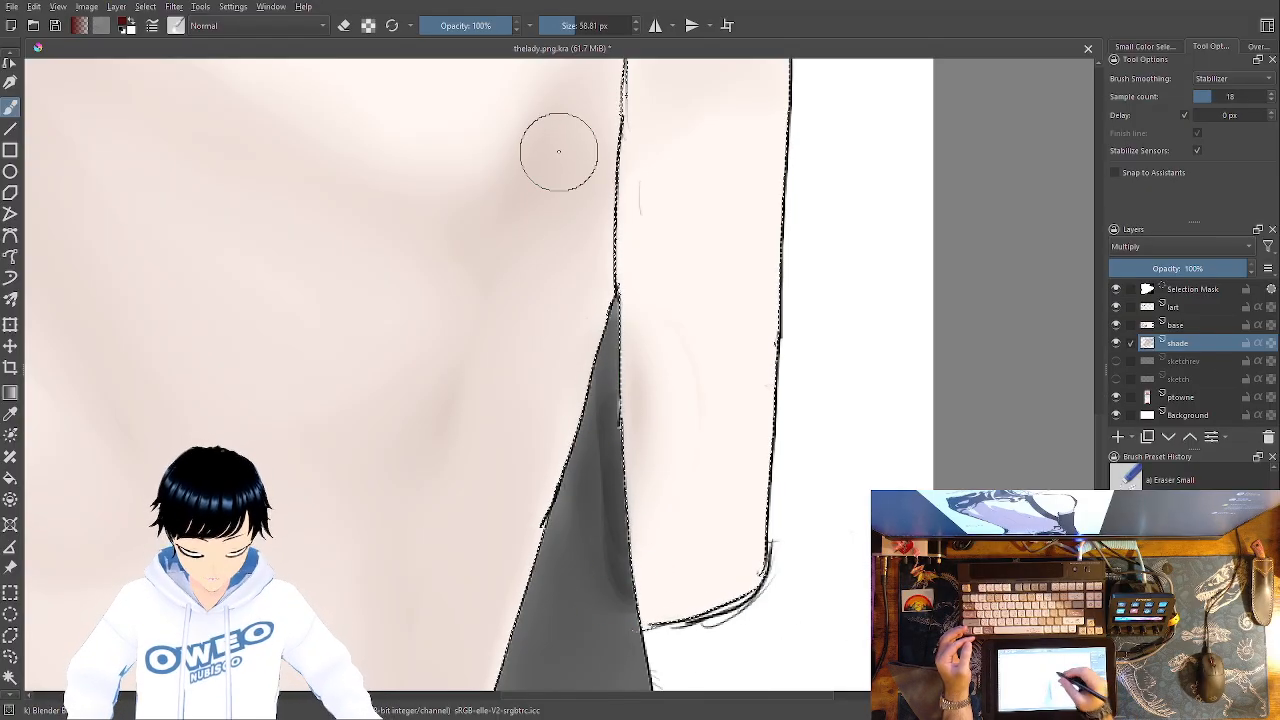
Select the grey collar area using the lart layer and make the shade layer active
{"action": "key", "text": "ctrl+minus"}
{"action": "key", "text": "ctrl+minus"}
{"action": "key", "text": "ctrl+minus"}
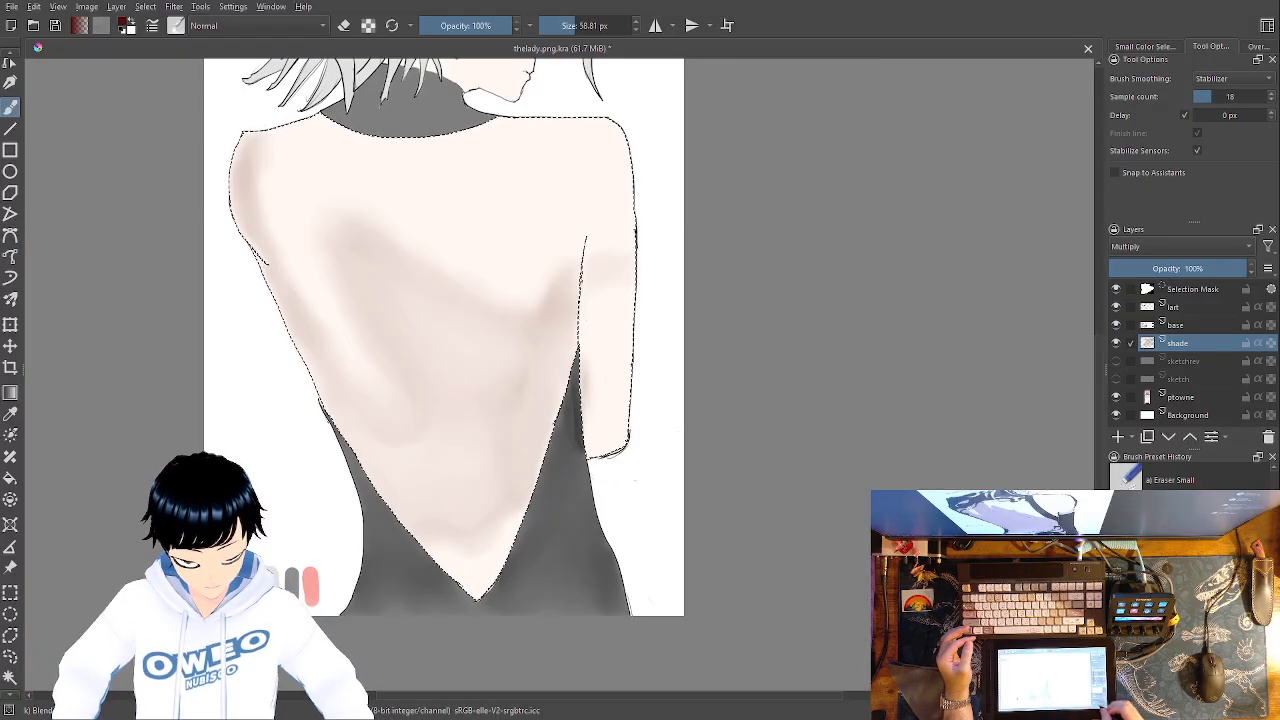
{"action": "left_click_drag", "start_coordinate": [671, 359], "coordinate": [746, 580]}
{"action": "left_click", "coordinate": [1174, 307]}
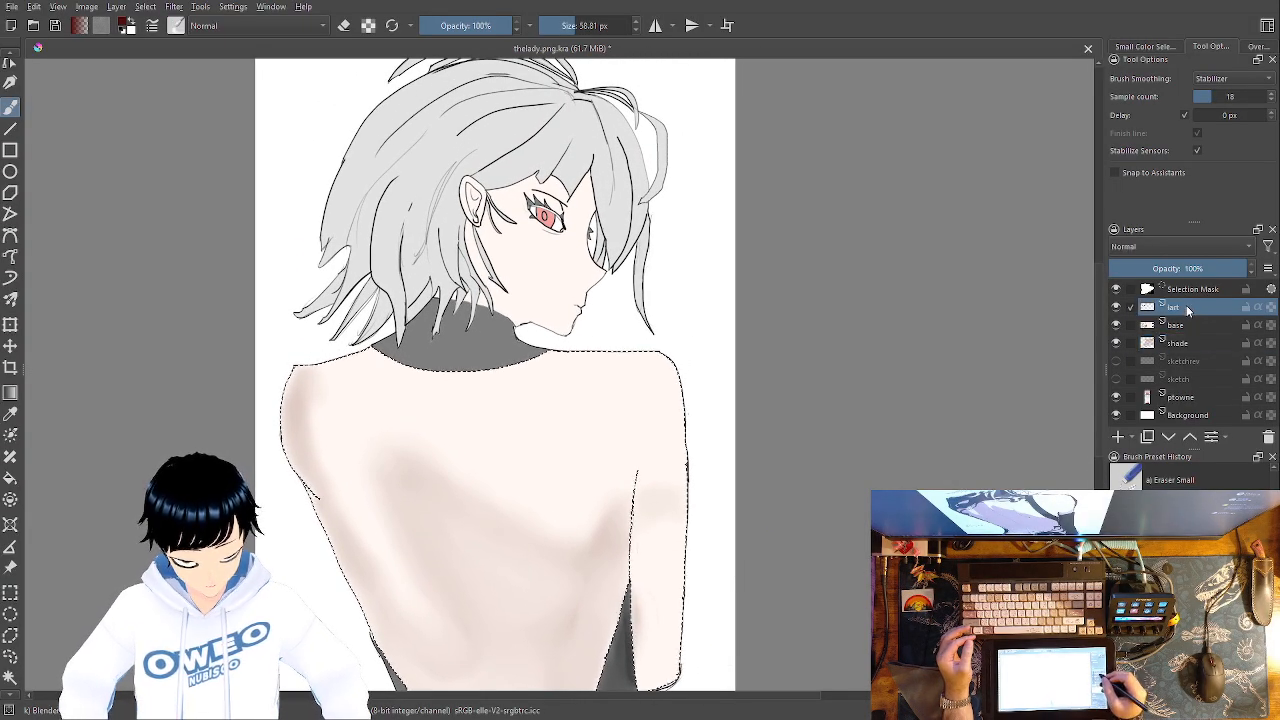
{"action": "left_click", "coordinate": [10, 678]}
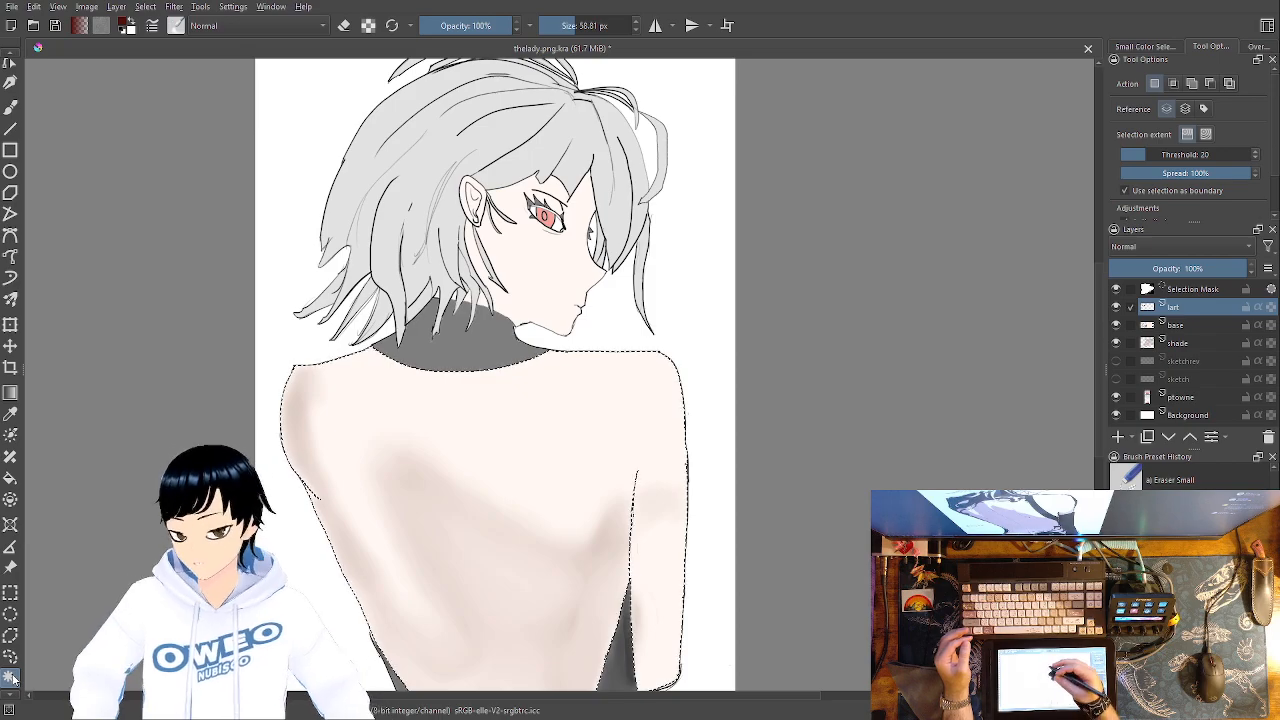
{"action": "left_click", "coordinate": [480, 338]}
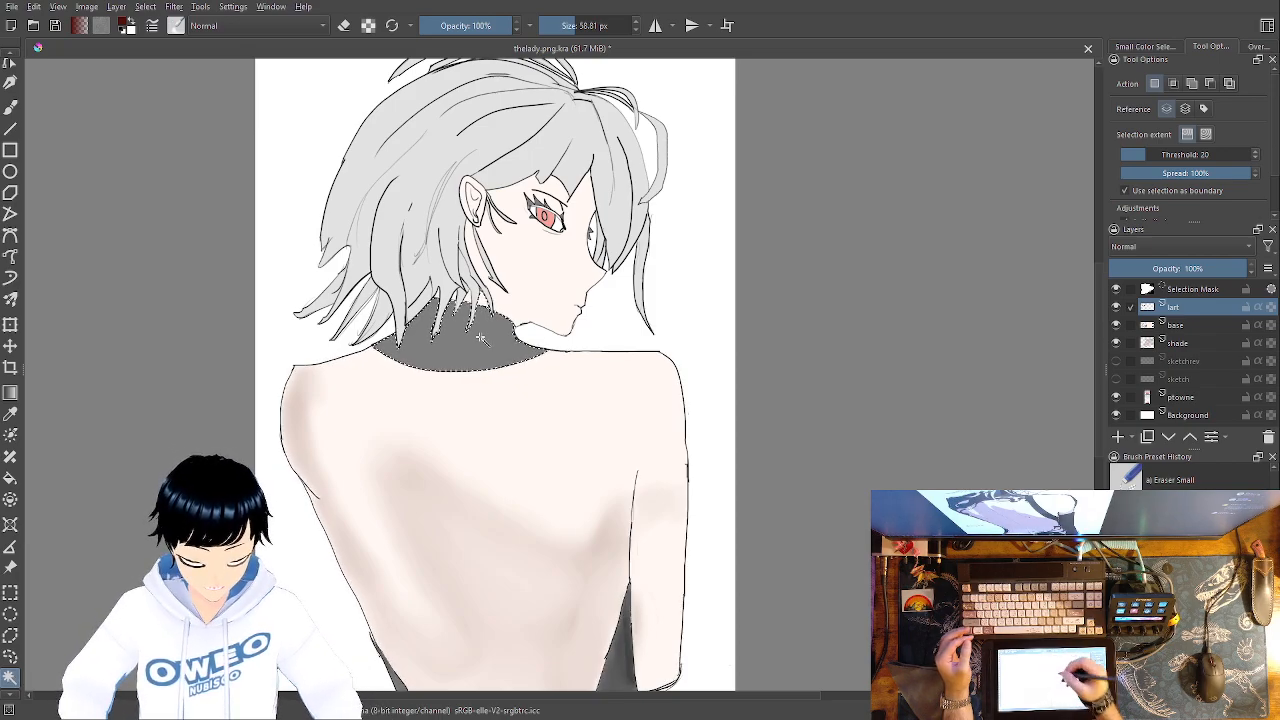
{"action": "left_click", "coordinate": [1185, 345]}
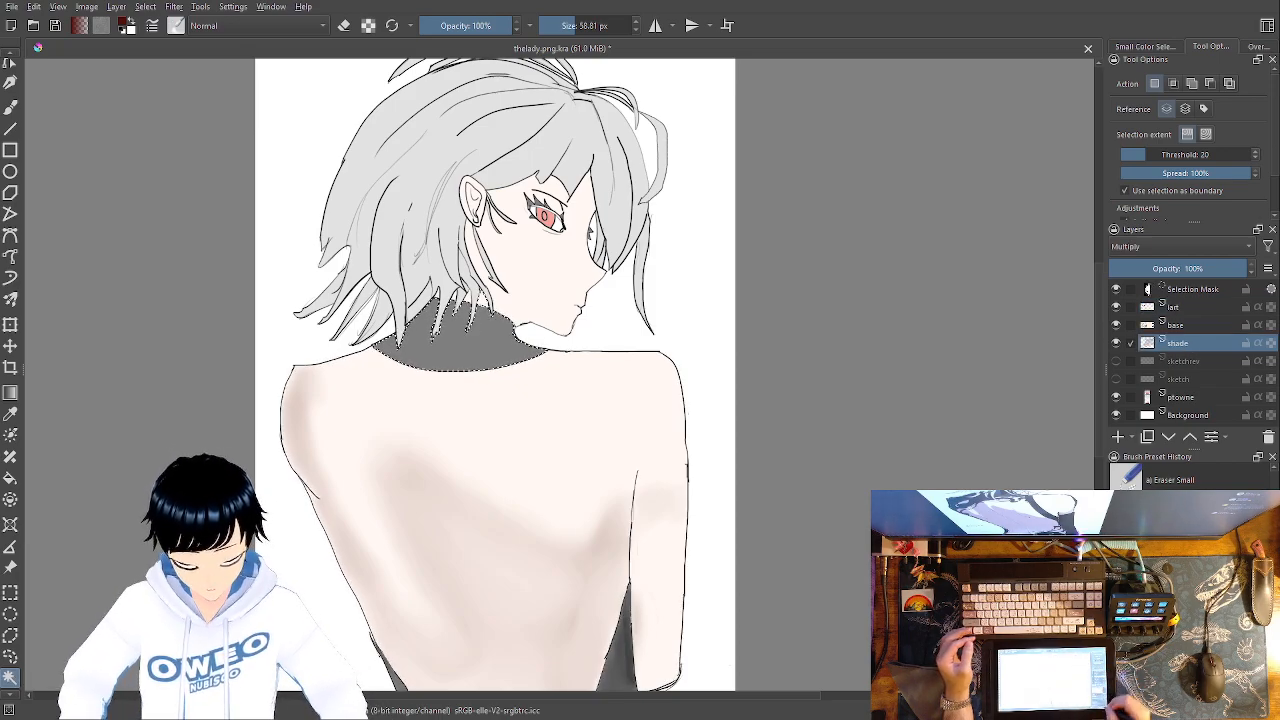
Paint translucent black shading over the whole collar with the Basic-5 brush at 364.43 px, adding darker strokes beneath the hair
{"action": "key", "text": "plus"}
{"action": "key", "text": "plus"}
{"action": "key", "text": "plus"}
{"action": "key", "text": "plus"}
{"action": "left_click_drag", "start_coordinate": [626, 419], "coordinate": [1040, 574]}
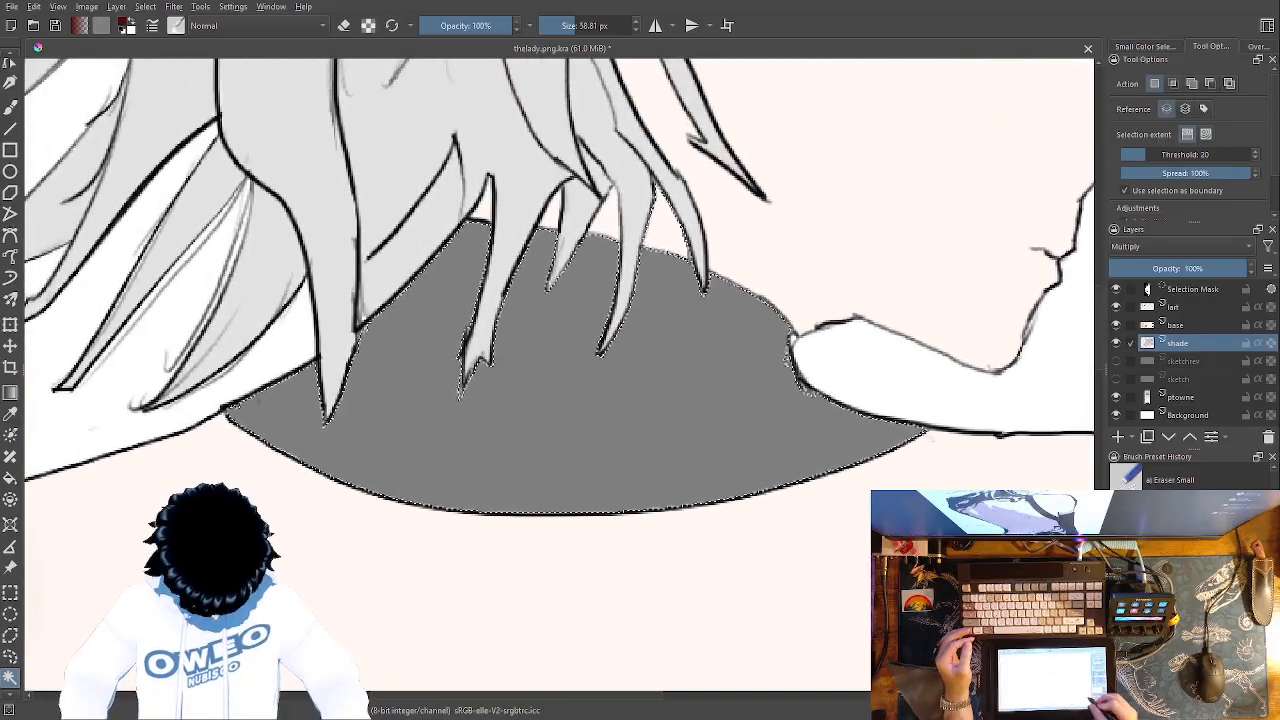
{"action": "key", "text": "b"}
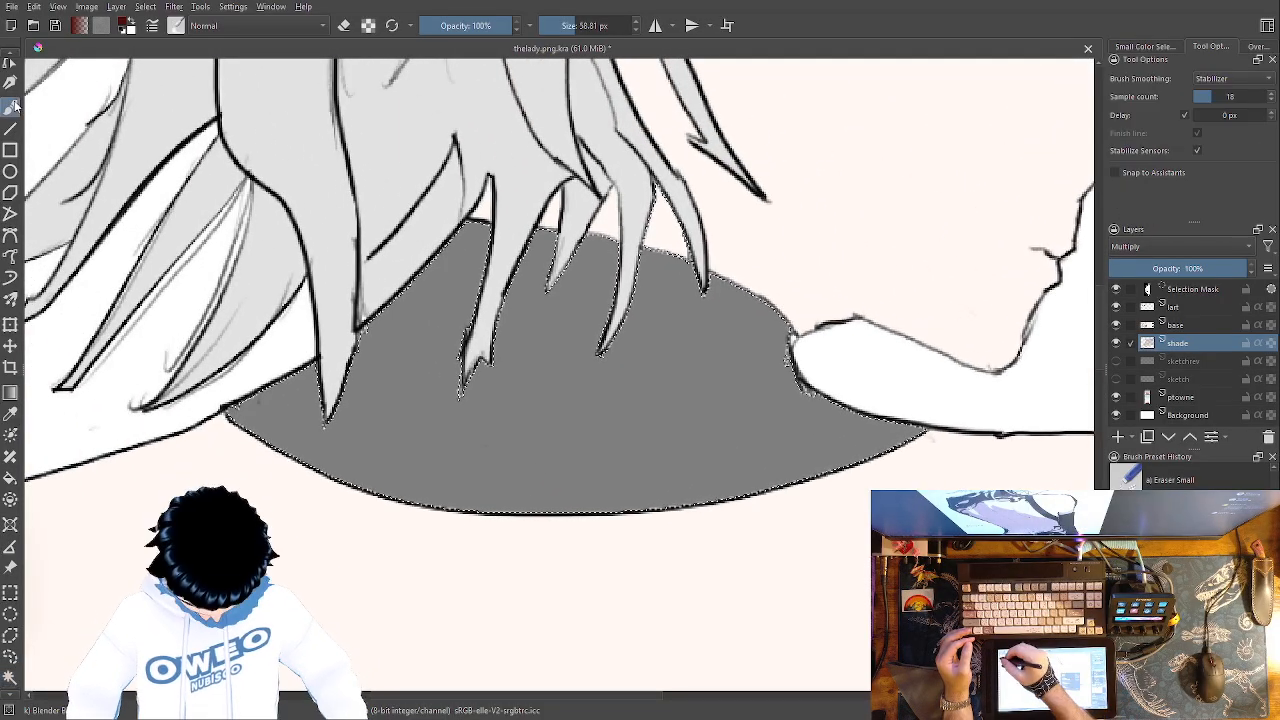
{"action": "right_click", "coordinate": [713, 422]}
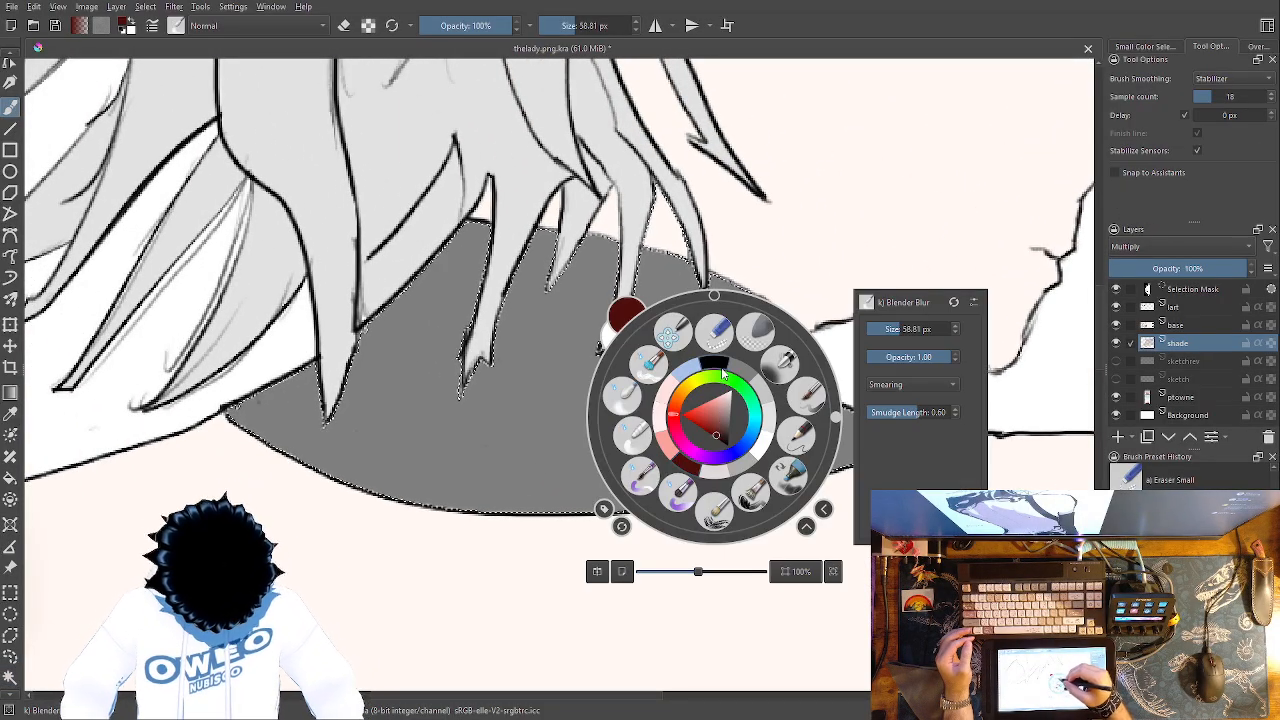
{"action": "left_click", "coordinate": [722, 369]}
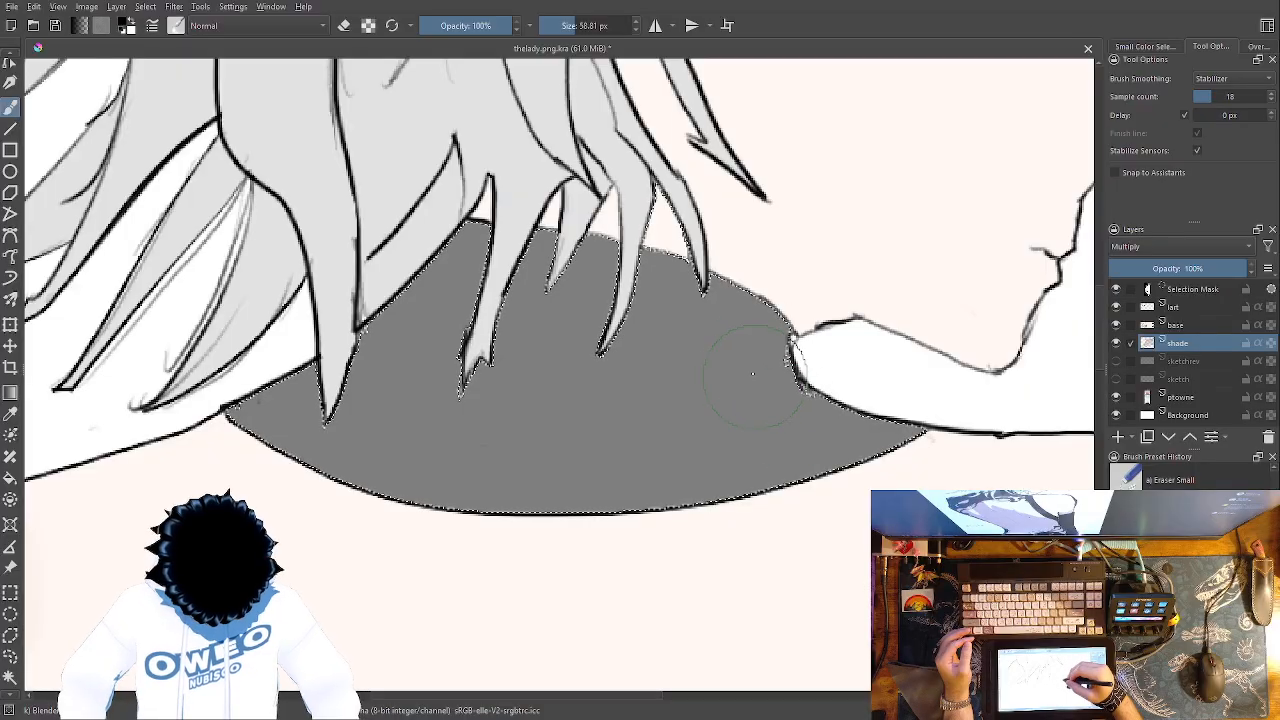
{"action": "right_click", "coordinate": [759, 380]}
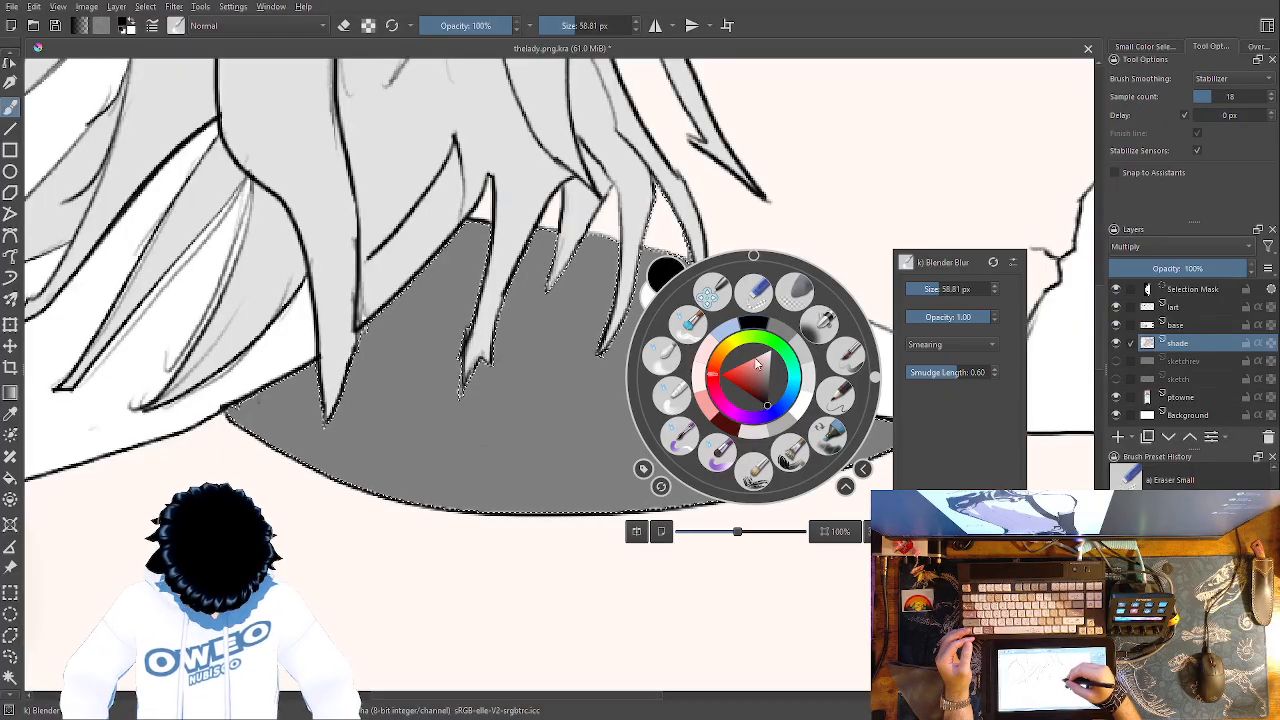
{"action": "left_click", "coordinate": [849, 356]}
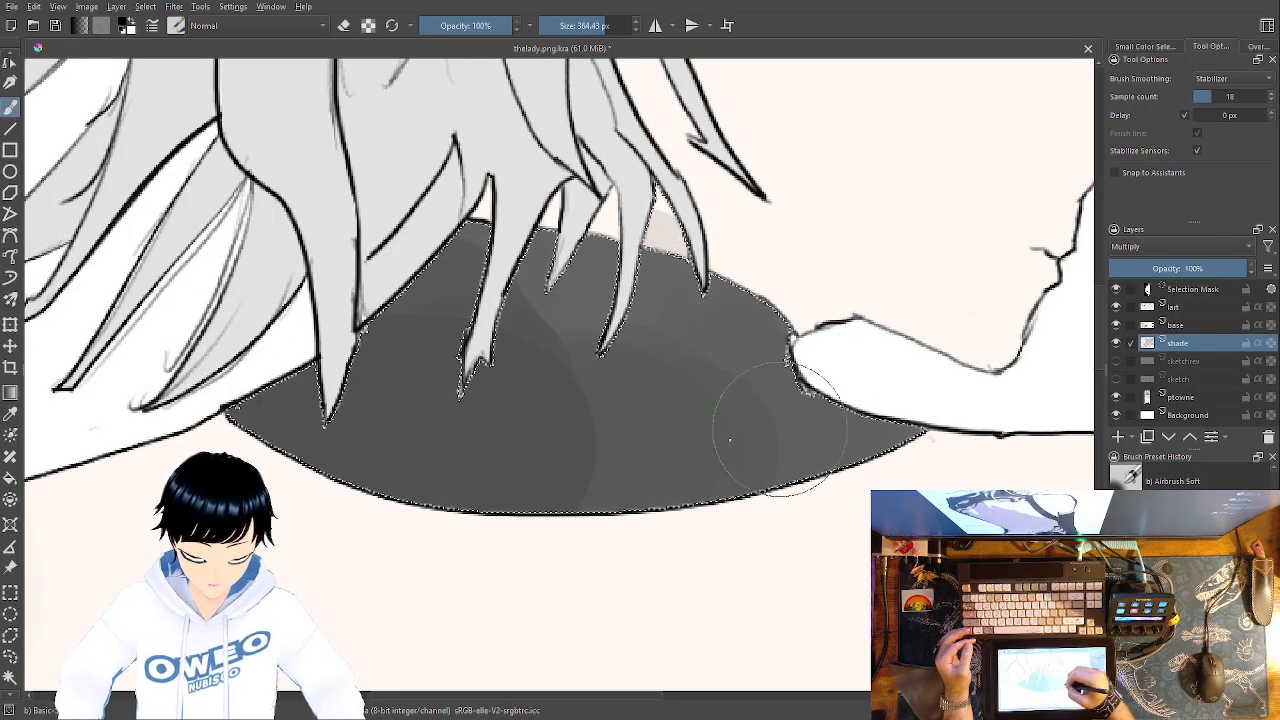
{"action": "left_click_drag", "start_coordinate": [497, 304], "coordinate": [474, 242]}
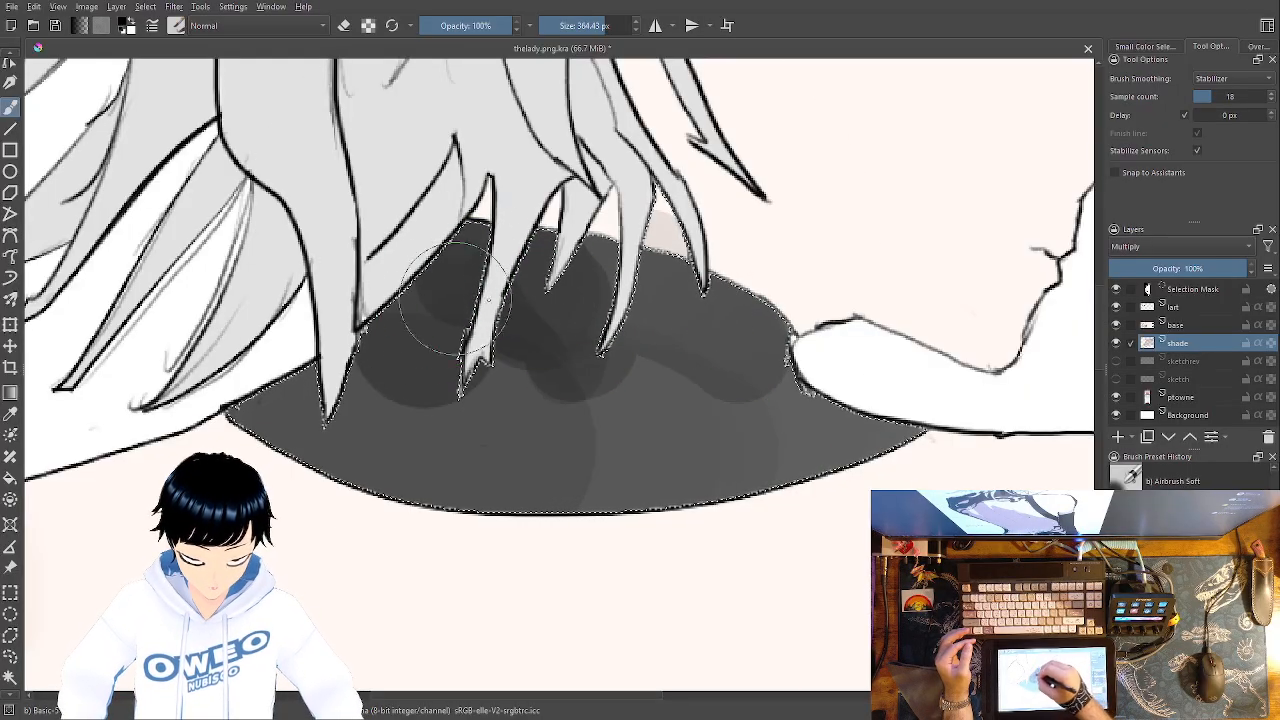
{"action": "mouse_move", "coordinate": [585, 312]}
{"action": "left_mouse_down"}
{"action": "mouse_move", "coordinate": [462, 293]}
{"action": "mouse_move", "coordinate": [398, 318]}
{"action": "mouse_move", "coordinate": [490, 344]}
{"action": "mouse_move", "coordinate": [573, 340]}
{"action": "mouse_move", "coordinate": [561, 292]}
{"action": "left_mouse_up"}
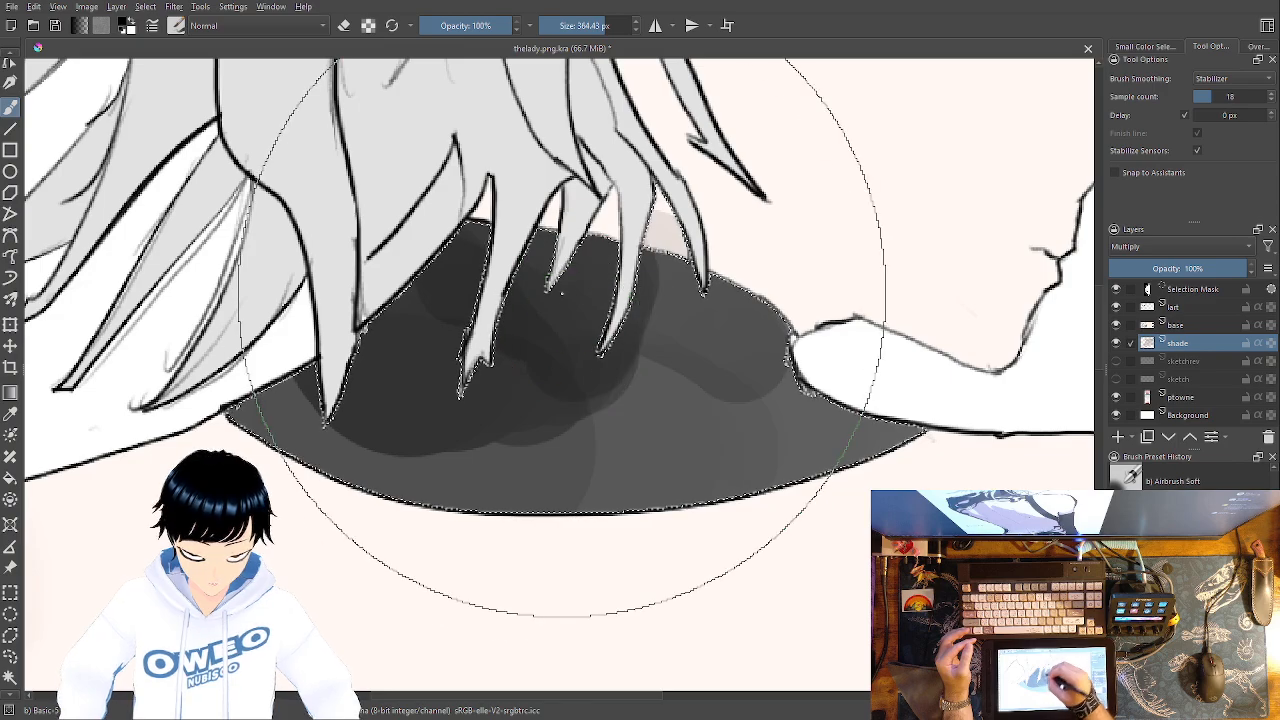
Try to blend the collar shading with the Blender Blur brush at 58.81 px, and undo the blur strokes
{"action": "right_click", "coordinate": [660, 466]}
{"action": "left_click", "coordinate": [577, 415]}
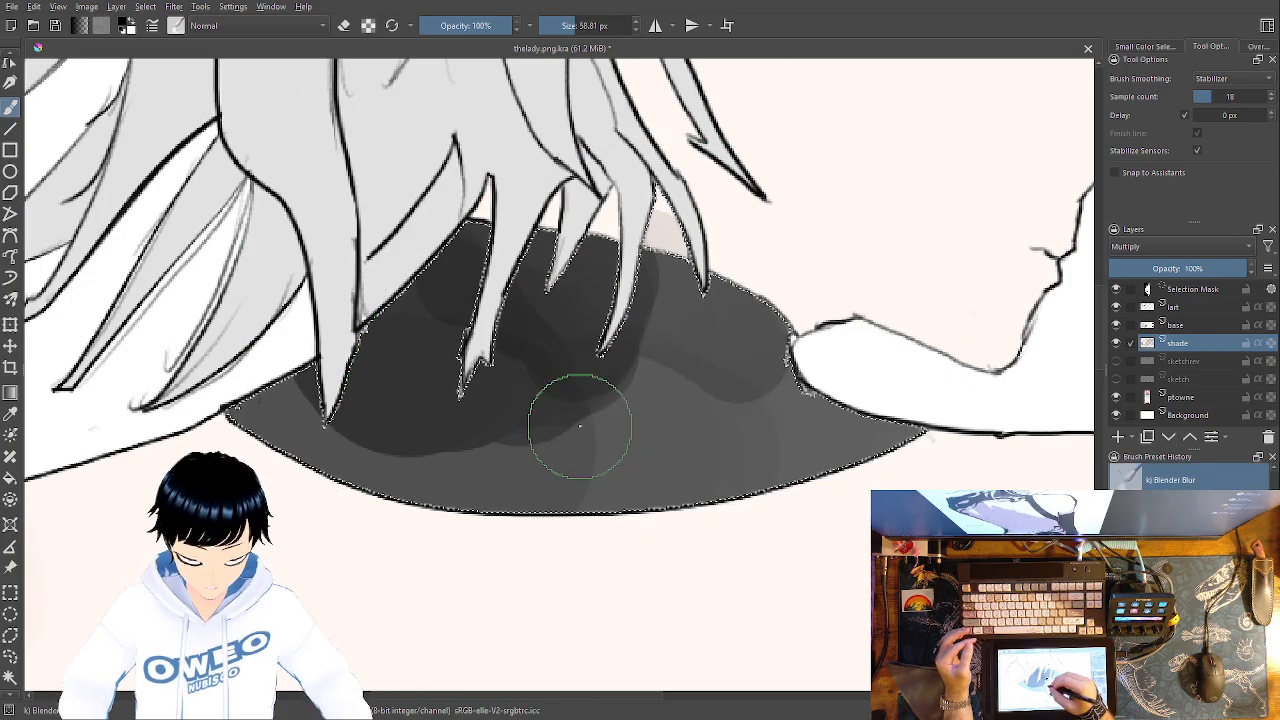
{"action": "mouse_move", "coordinate": [582, 378]}
{"action": "left_mouse_down"}
{"action": "mouse_move", "coordinate": [597, 350]}
{"action": "mouse_move", "coordinate": [611, 442]}
{"action": "mouse_move", "coordinate": [620, 410]}
{"action": "mouse_move", "coordinate": [597, 455]}
{"action": "mouse_move", "coordinate": [540, 402]}
{"action": "mouse_move", "coordinate": [575, 298]}
{"action": "mouse_move", "coordinate": [547, 370]}
{"action": "mouse_move", "coordinate": [585, 390]}
{"action": "mouse_move", "coordinate": [614, 352]}
{"action": "mouse_move", "coordinate": [562, 252]}
{"action": "mouse_move", "coordinate": [550, 247]}
{"action": "mouse_move", "coordinate": [494, 330]}
{"action": "mouse_move", "coordinate": [447, 308]}
{"action": "mouse_move", "coordinate": [461, 228]}
{"action": "mouse_move", "coordinate": [362, 408]}
{"action": "mouse_move", "coordinate": [345, 412]}
{"action": "mouse_move", "coordinate": [812, 351]}
{"action": "left_mouse_up"}
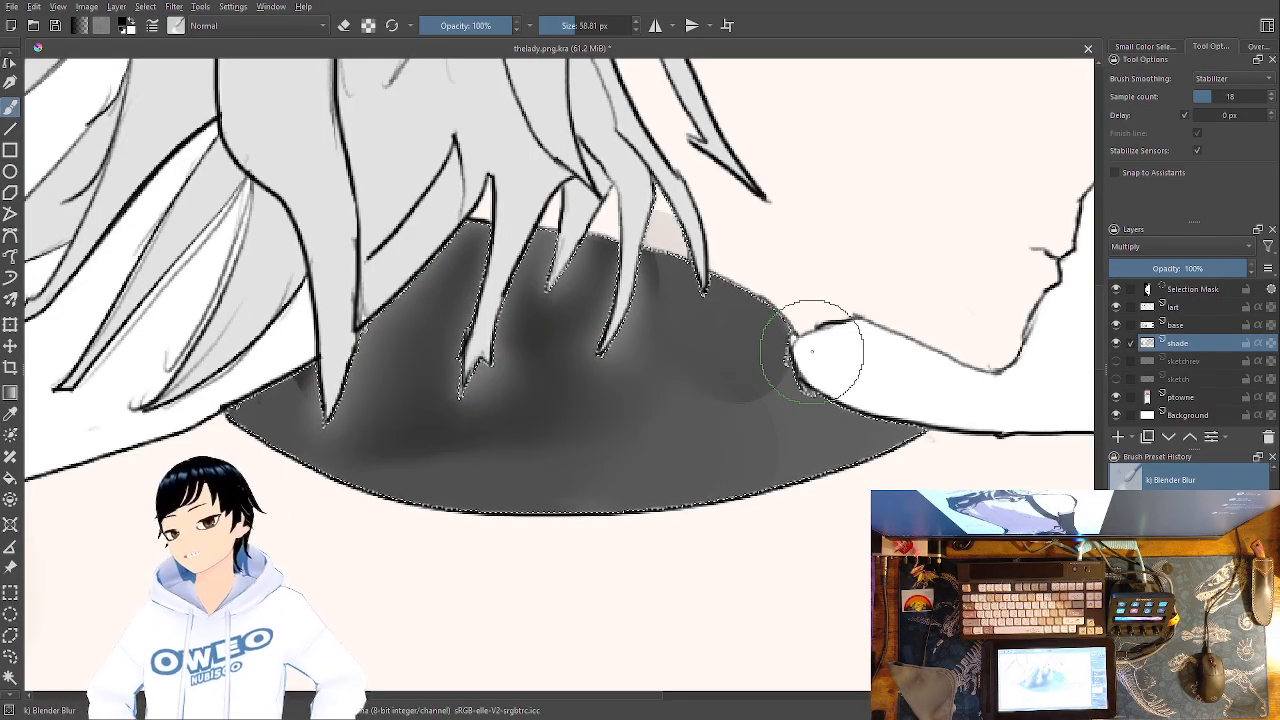
{"action": "key", "text": "ctrl+z"}
{"action": "key", "text": "ctrl+z"}
{"action": "key", "text": "ctrl+z"}
{"action": "key", "text": "ctrl+z"}
{"action": "key", "text": "ctrl+z"}
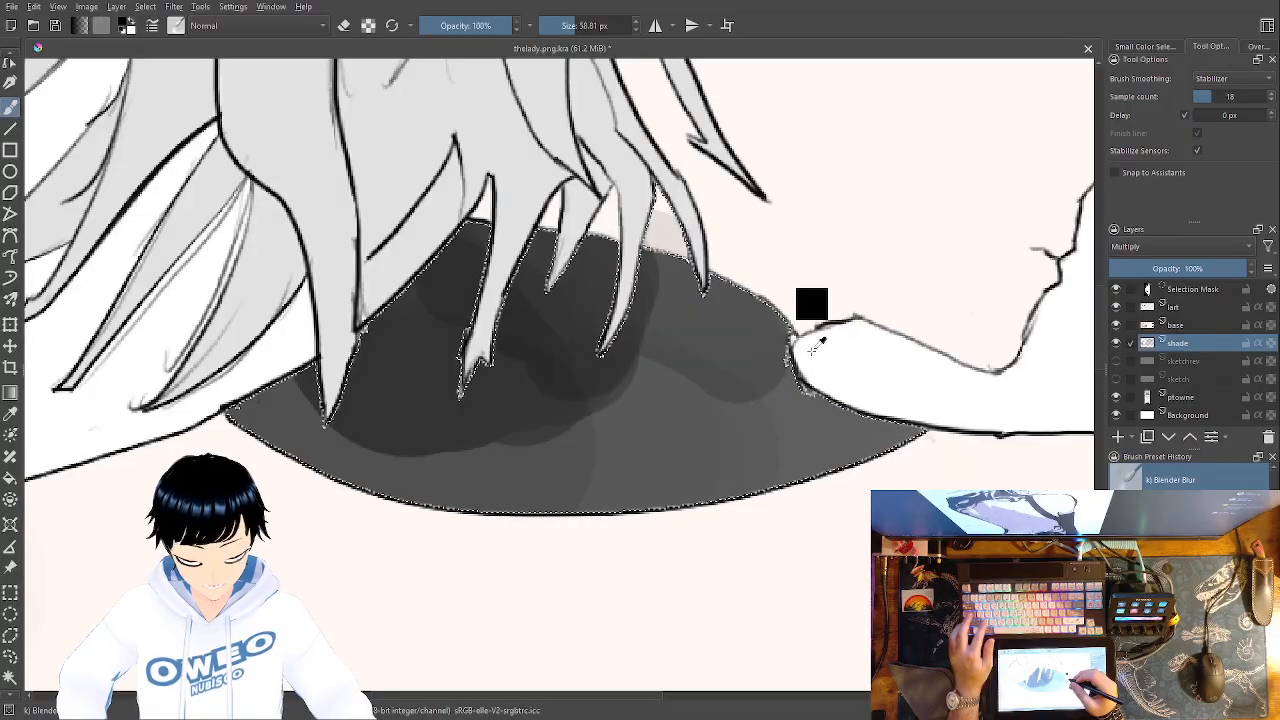
Set the Blender Blur brush to 21.43 px and blend the collar's dark strokes into a soft shadow beneath the hair
{"action": "right_click", "coordinate": [603, 396]}
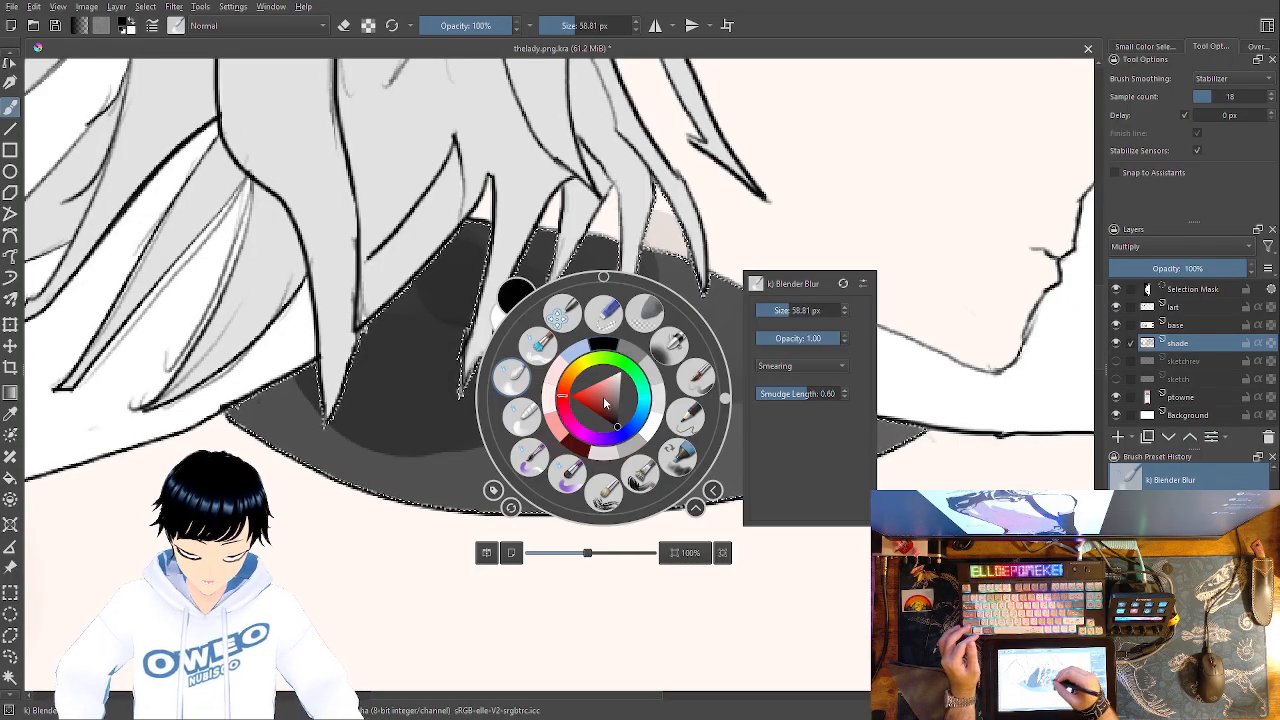
{"action": "left_click", "coordinate": [765, 236]}
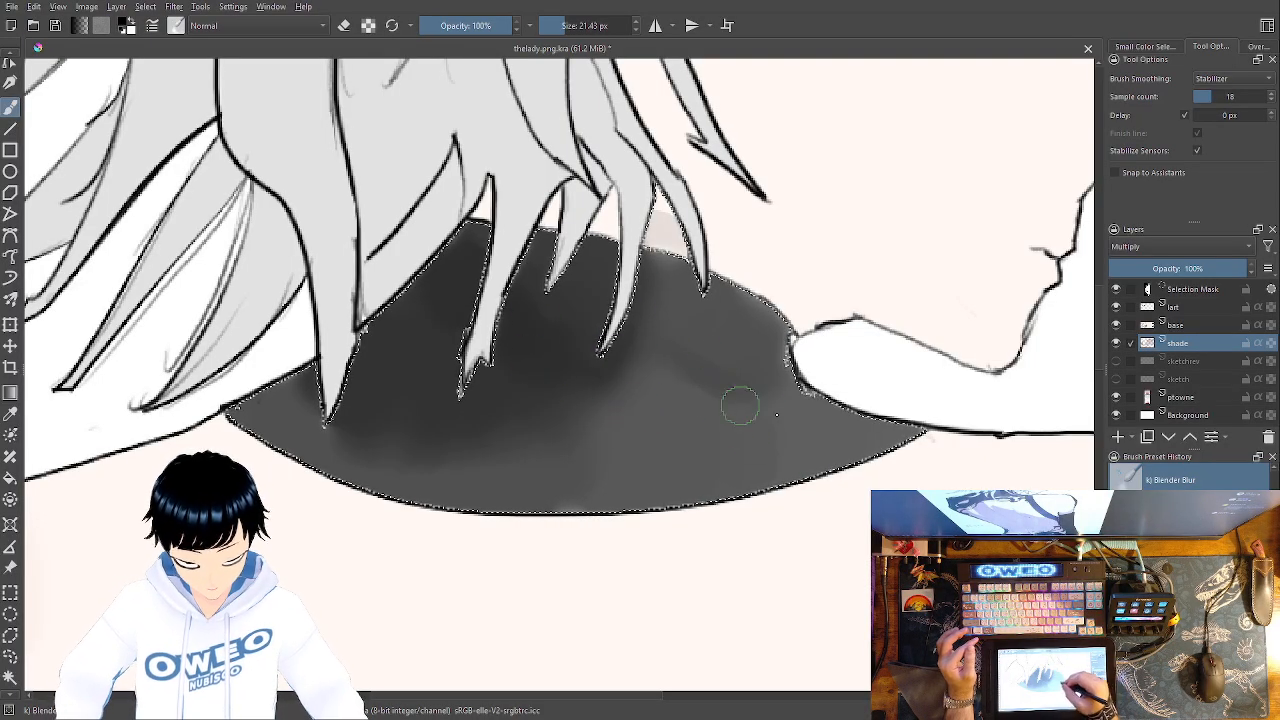
{"action": "key", "text": "2"}
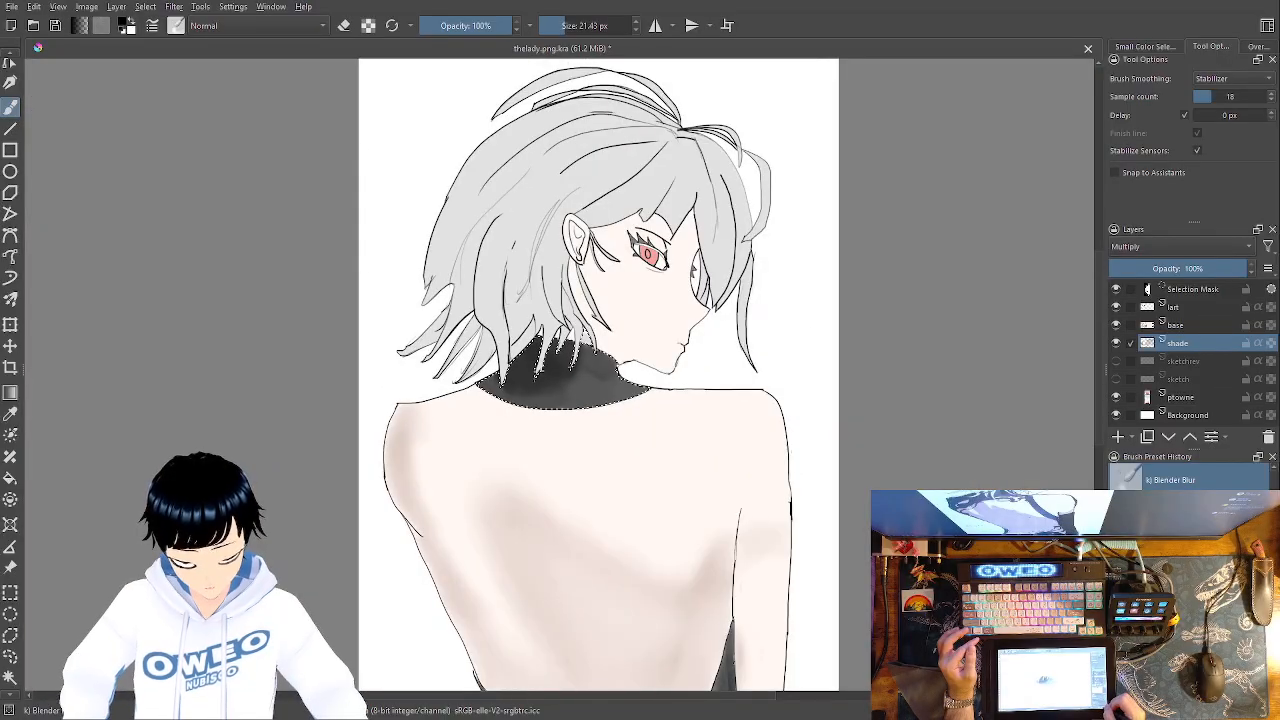
Select the lady's face skin area using the lart layer and make the shade layer active
{"action": "key", "text": "ctrl+plus"}
{"action": "key", "text": "ctrl+plus"}
{"action": "key", "text": "ctrl+minus"}
{"action": "key", "text": "ctrl+minus"}
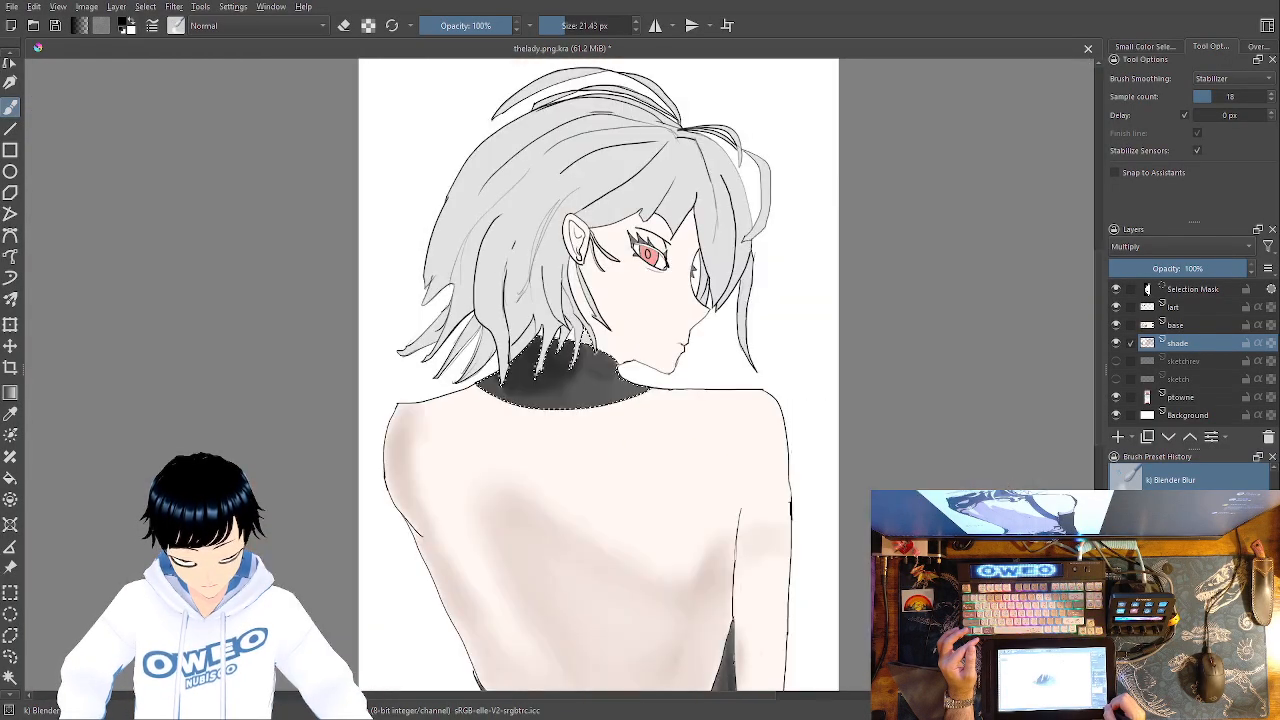
{"action": "key", "text": "ctrl+plus"}
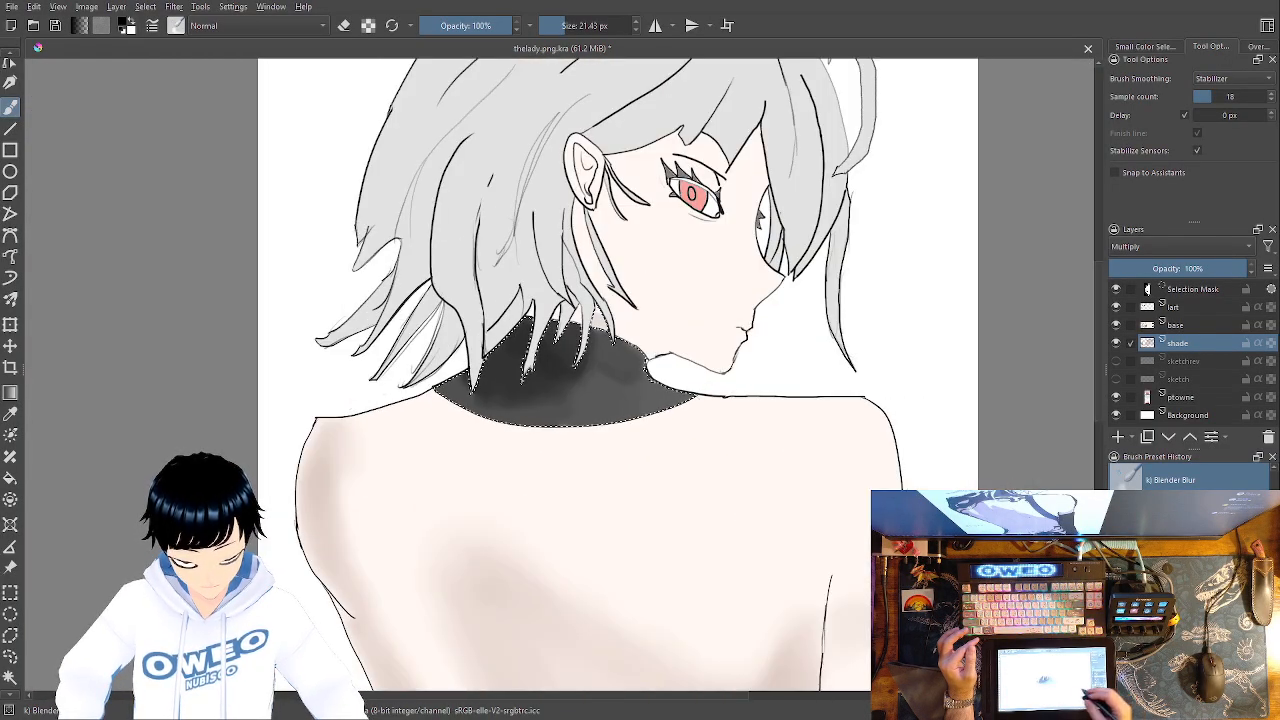
{"action": "left_click_drag", "start_coordinate": [632, 468], "coordinate": [629, 543]}
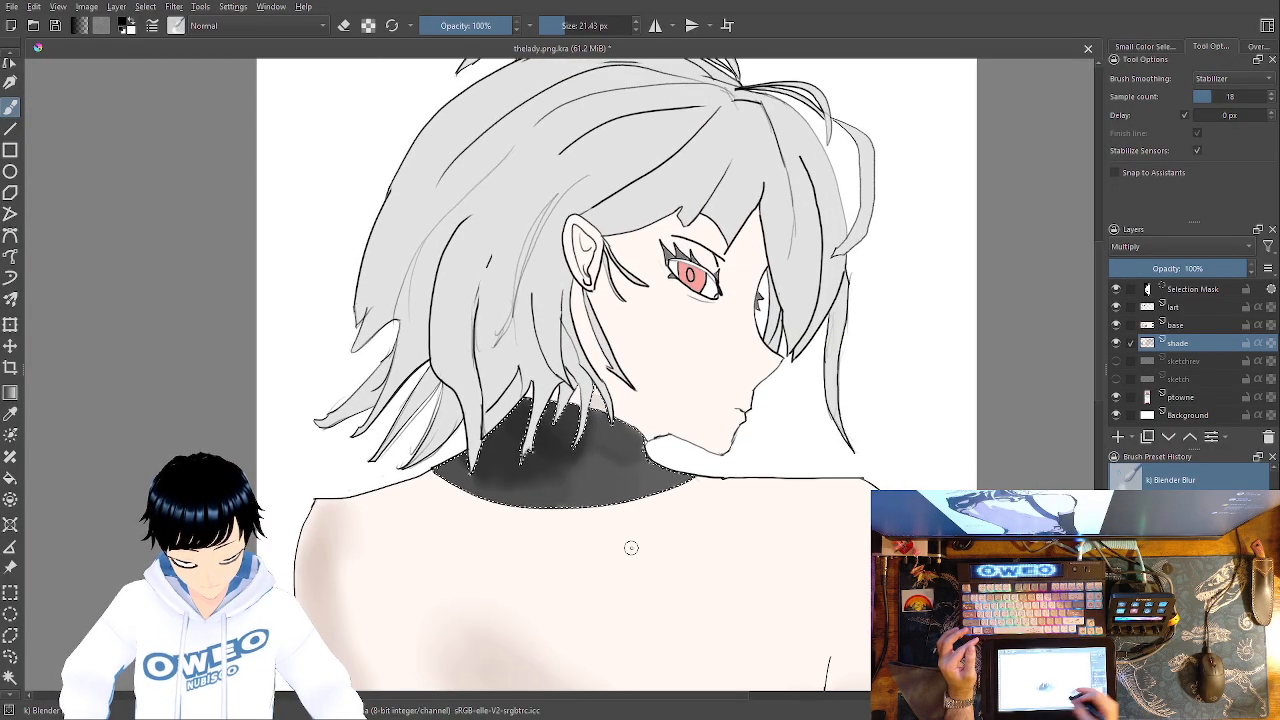
{"action": "left_click", "coordinate": [1193, 307]}
{"action": "left_click", "coordinate": [10, 678]}
{"action": "left_click", "coordinate": [712, 352]}
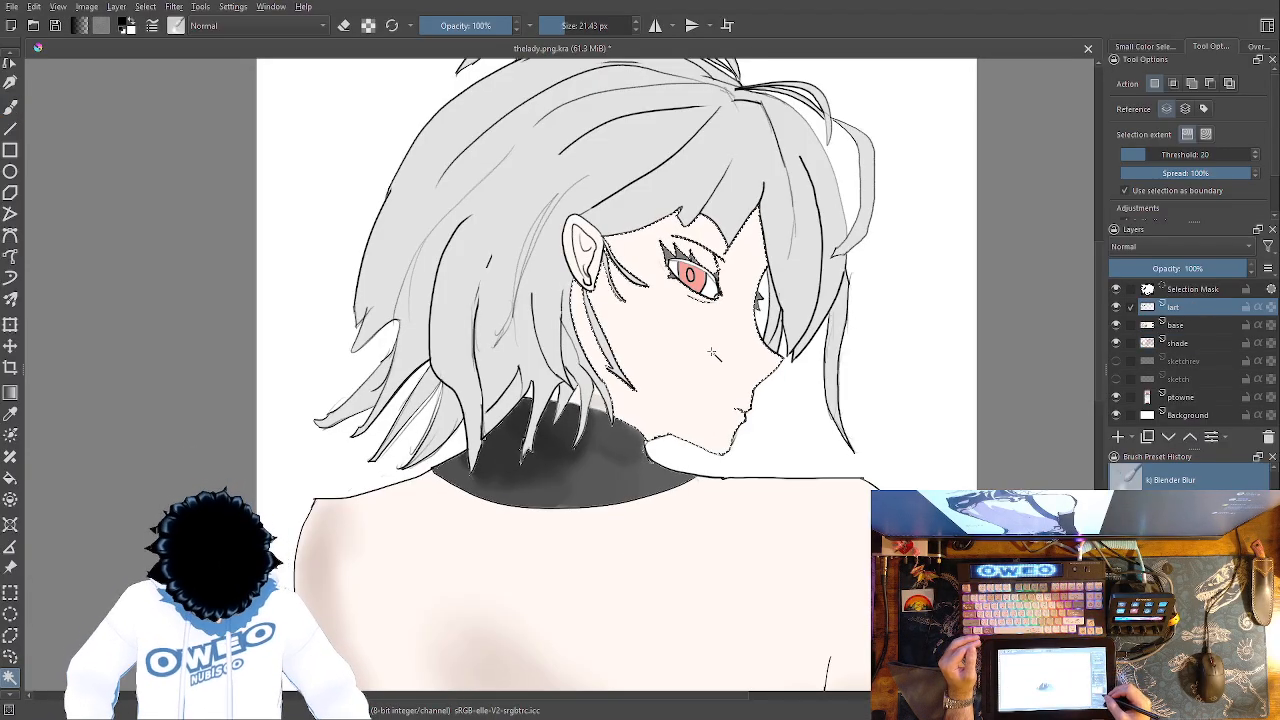
{"action": "left_click", "coordinate": [1190, 341]}
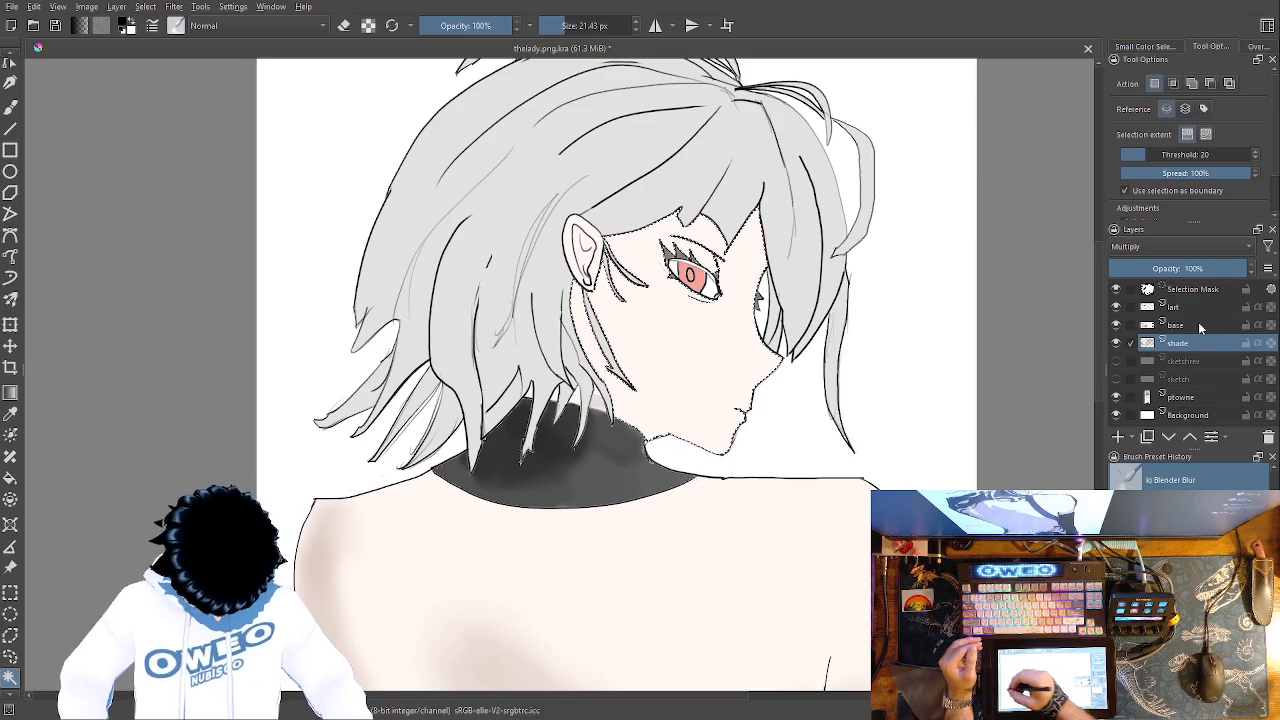
Choose the recent dark red colour and paint translucent shading over the jaw and cheek below the ear with the Basic-5 brush at 364.43 px
{"action": "left_click", "coordinate": [10, 104]}
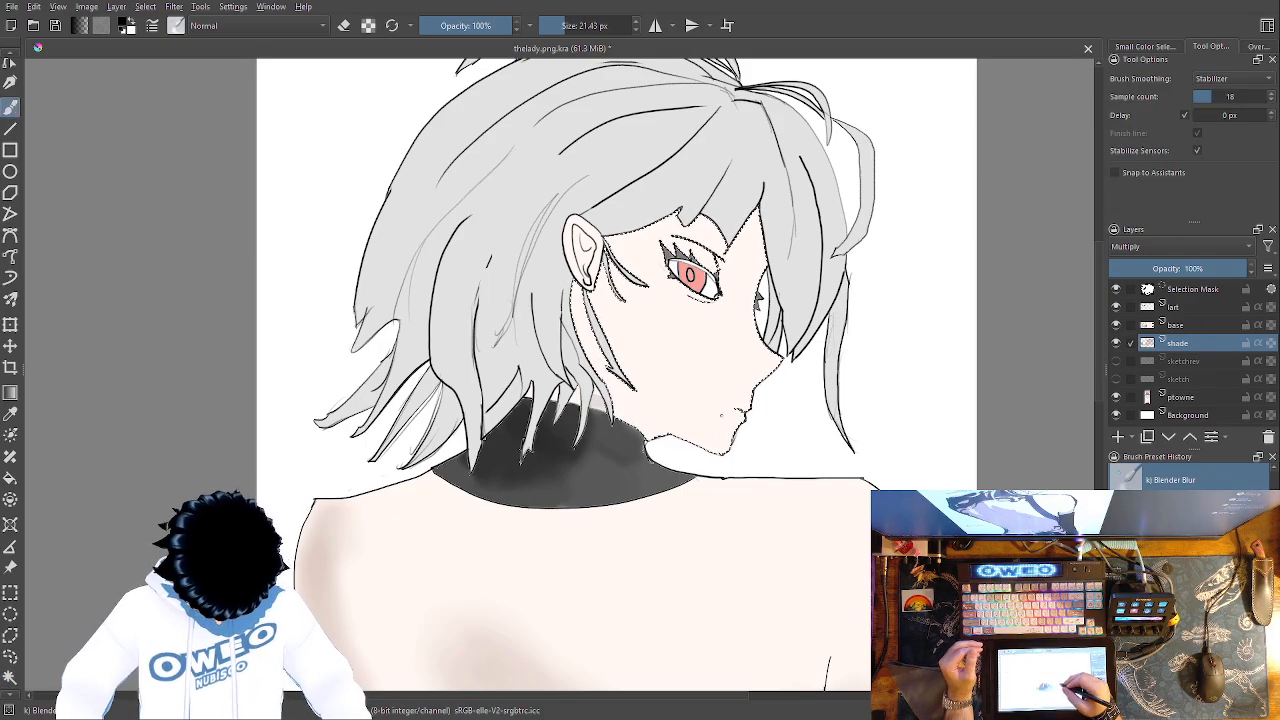
{"action": "right_click", "coordinate": [731, 410]}
{"action": "left_click", "coordinate": [699, 465]}
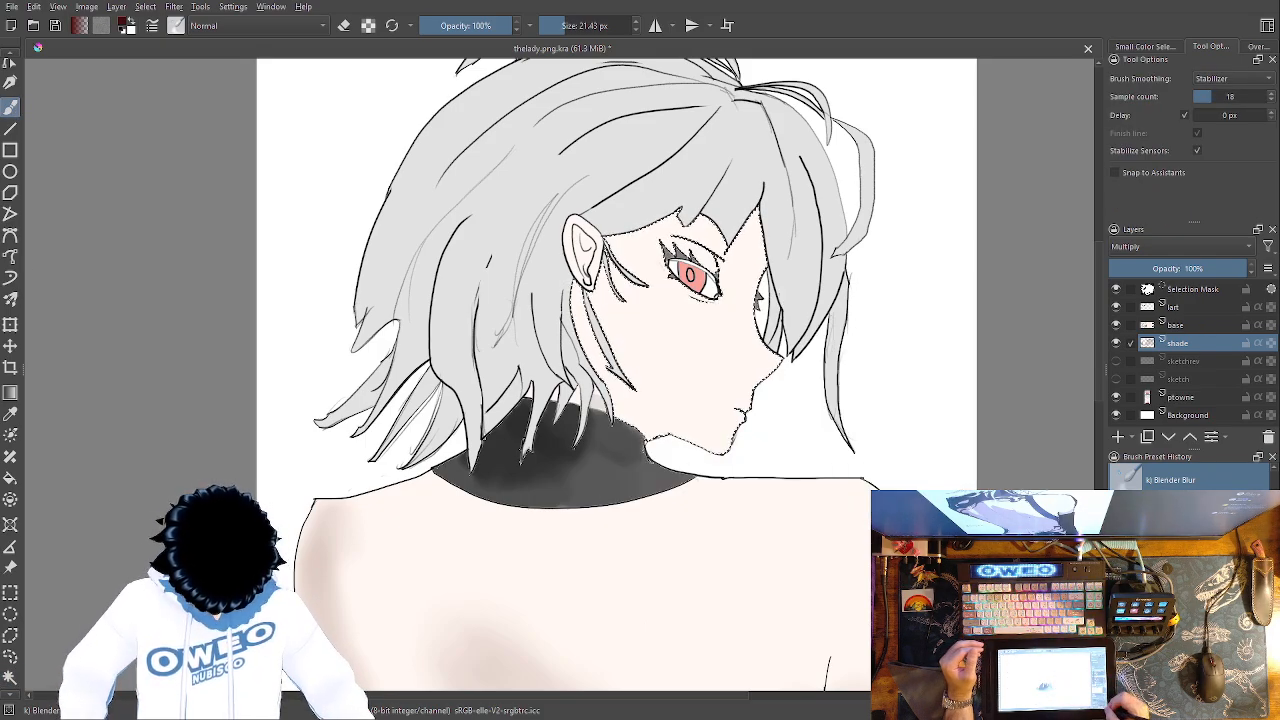
{"action": "key", "text": "ctrl+plus"}
{"action": "key", "text": "ctrl+plus"}
{"action": "key", "text": "ctrl+plus"}
{"action": "right_click", "coordinate": [807, 510]}
{"action": "left_click", "coordinate": [876, 455]}
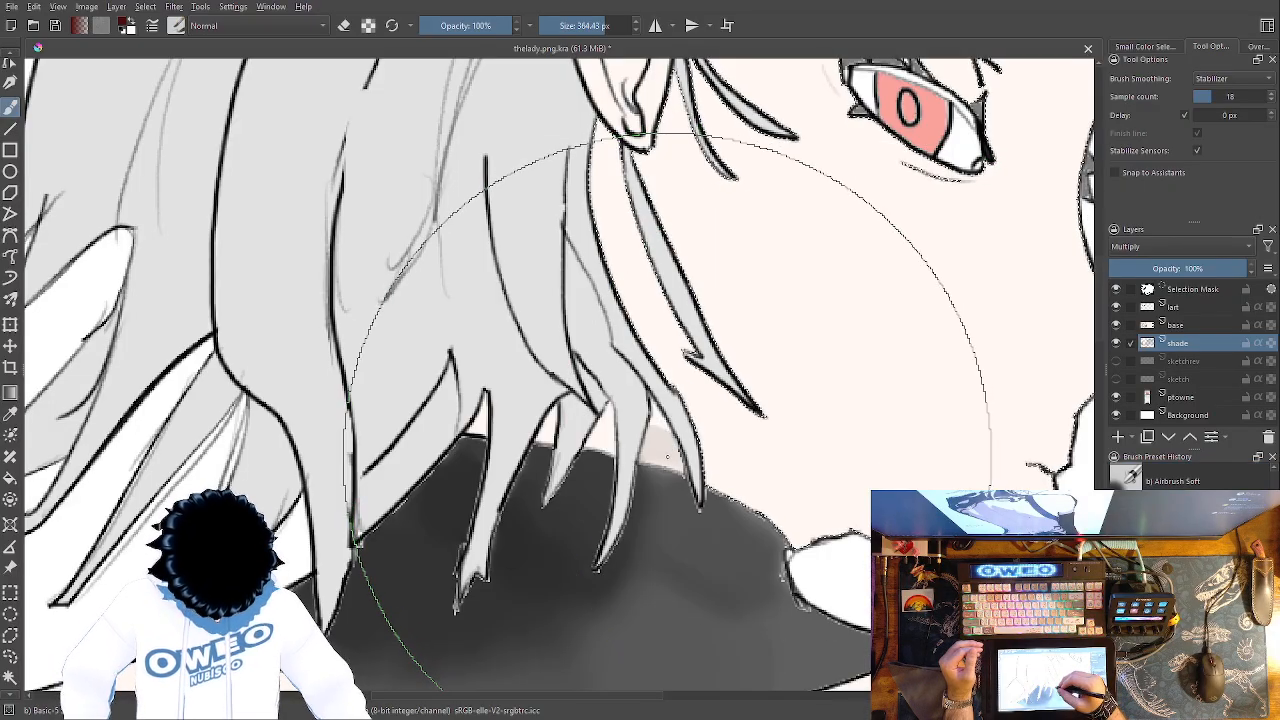
{"action": "mouse_move", "coordinate": [665, 448]}
{"action": "left_mouse_down"}
{"action": "mouse_move", "coordinate": [744, 462]}
{"action": "mouse_move", "coordinate": [660, 316]}
{"action": "mouse_move", "coordinate": [612, 158]}
{"action": "mouse_move", "coordinate": [753, 462]}
{"action": "mouse_move", "coordinate": [789, 473]}
{"action": "mouse_move", "coordinate": [701, 237]}
{"action": "left_mouse_up"}
{"action": "mouse_move", "coordinate": [943, 537]}
{"action": "left_mouse_down"}
{"action": "mouse_move", "coordinate": [795, 600]}
{"action": "mouse_move", "coordinate": [709, 537]}
{"action": "mouse_move", "coordinate": [620, 409]}
{"action": "mouse_move", "coordinate": [822, 655]}
{"action": "left_mouse_up"}
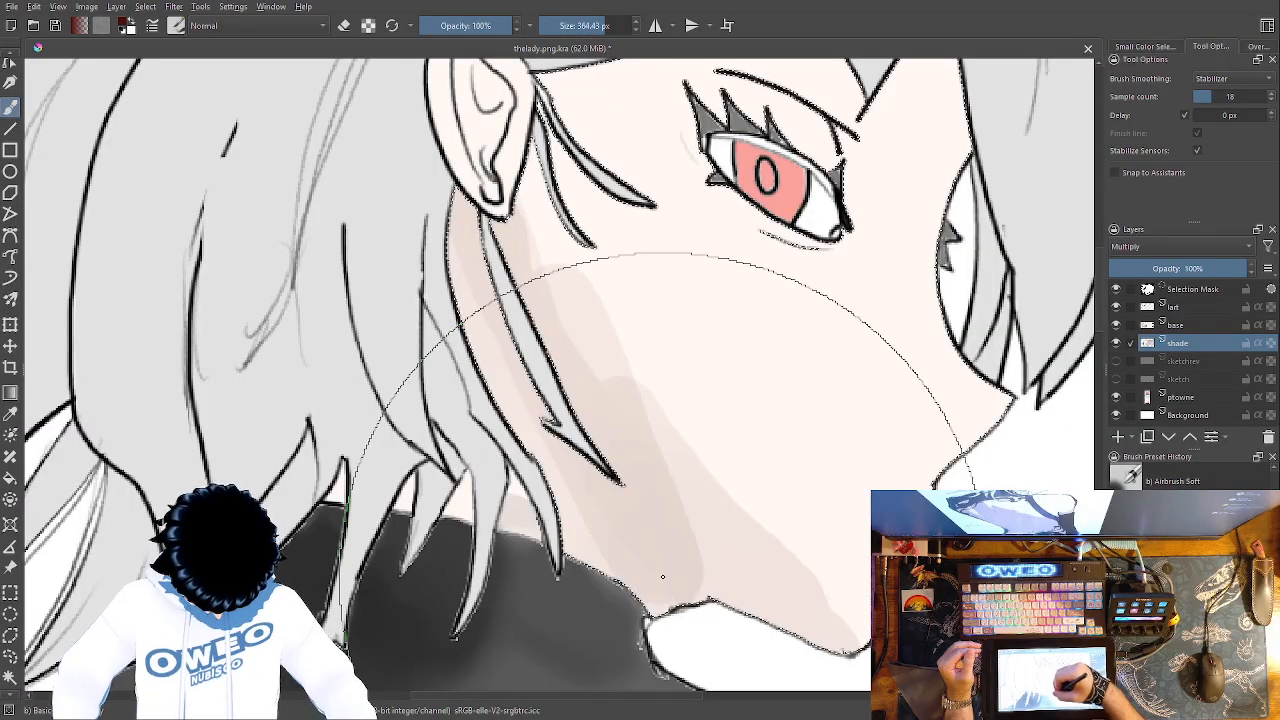
Blend the jaw and cheek shading into a soft shadow with the Blender Blur brush at 21.43 px
{"action": "right_click", "coordinate": [674, 500]}
{"action": "left_click", "coordinate": [580, 485]}
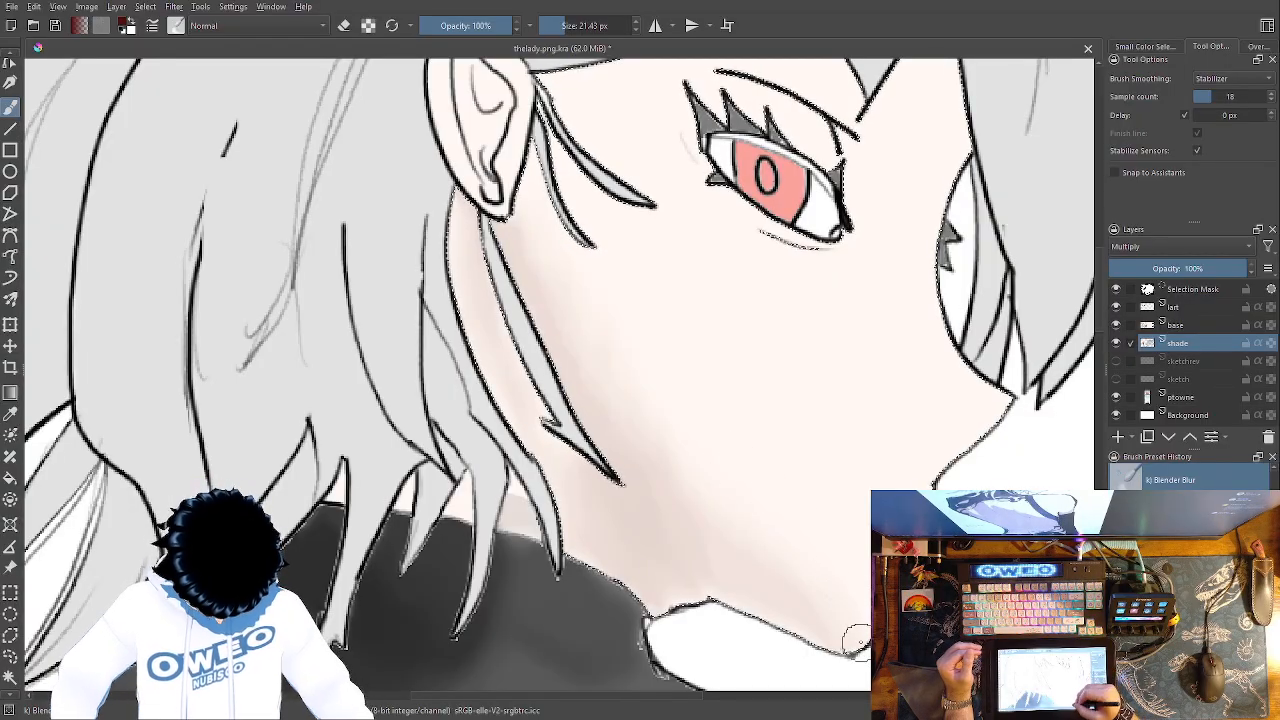
{"action": "left_click_drag", "start_coordinate": [764, 503], "coordinate": [783, 591]}
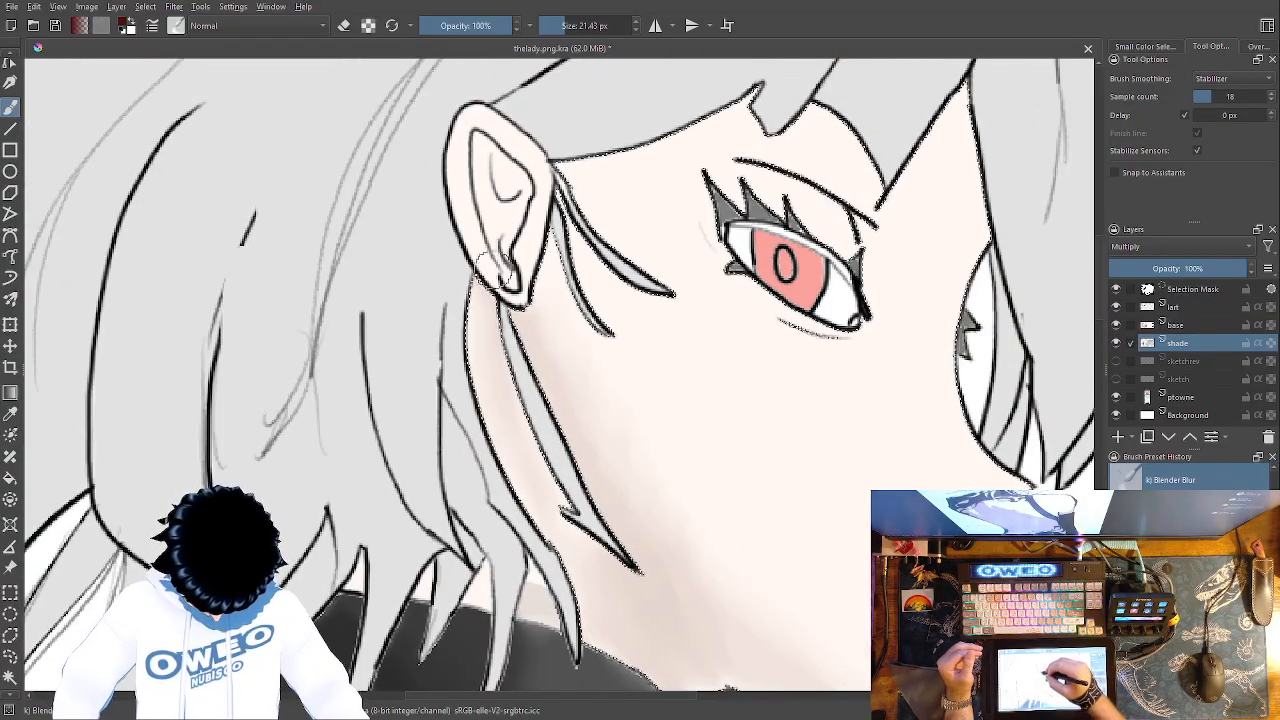
{"action": "mouse_move", "coordinate": [508, 400]}
{"action": "left_mouse_down"}
{"action": "mouse_move", "coordinate": [703, 357]}
{"action": "mouse_move", "coordinate": [723, 254]}
{"action": "mouse_move", "coordinate": [635, 412]}
{"action": "left_mouse_up"}
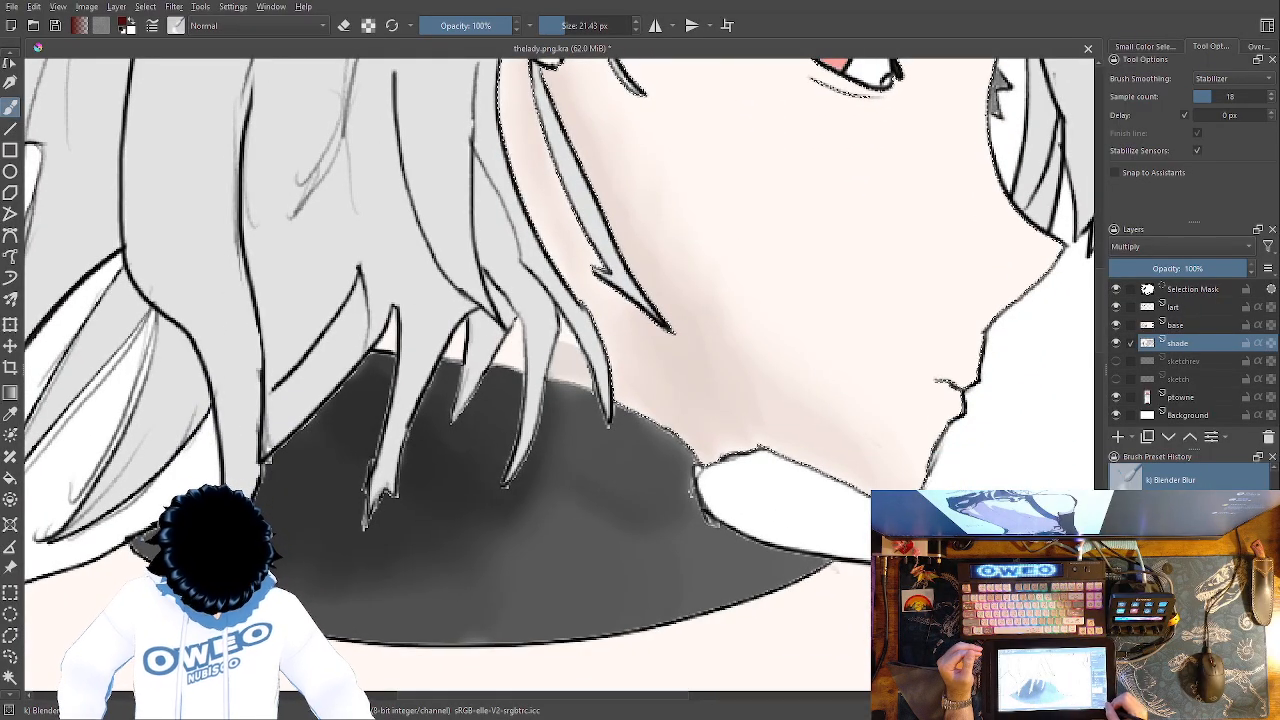
{"action": "key", "text": "minus"}
{"action": "key", "text": "minus"}
{"action": "key", "text": "minus"}
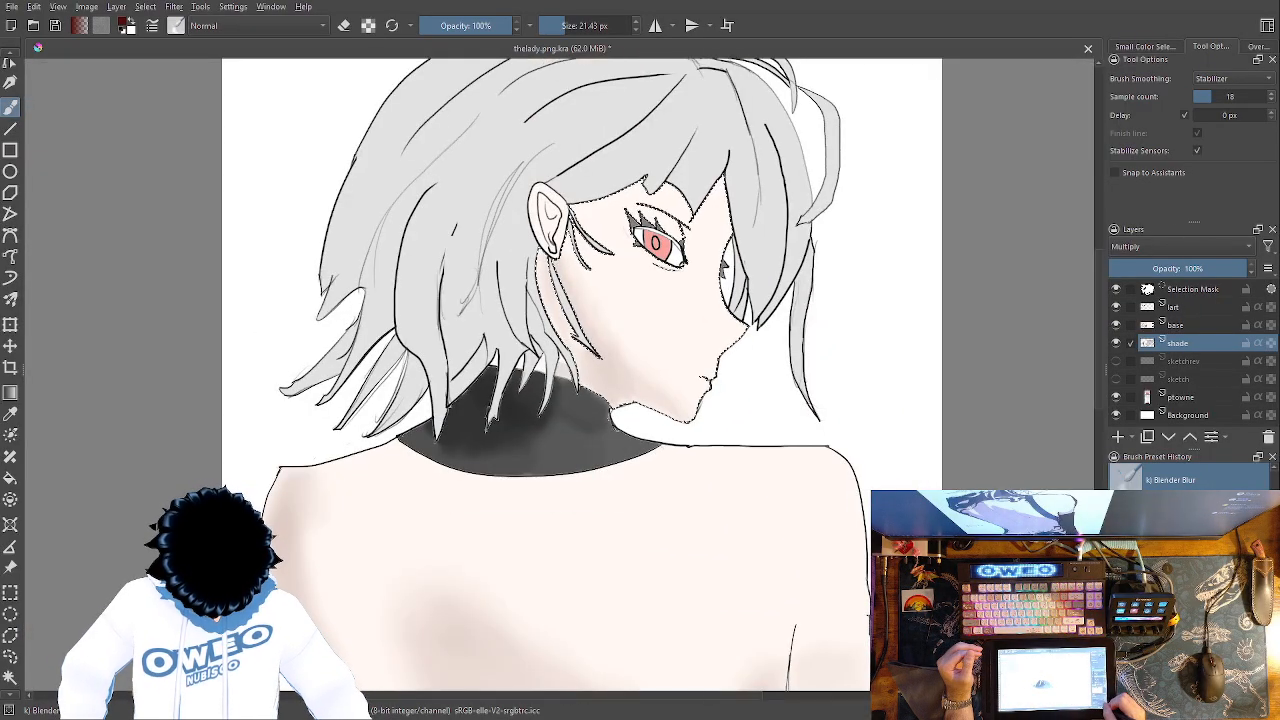
{"action": "key", "text": "minus"}
{"action": "key", "text": "minus"}
{"action": "key", "text": "plus"}
{"action": "key", "text": "plus"}
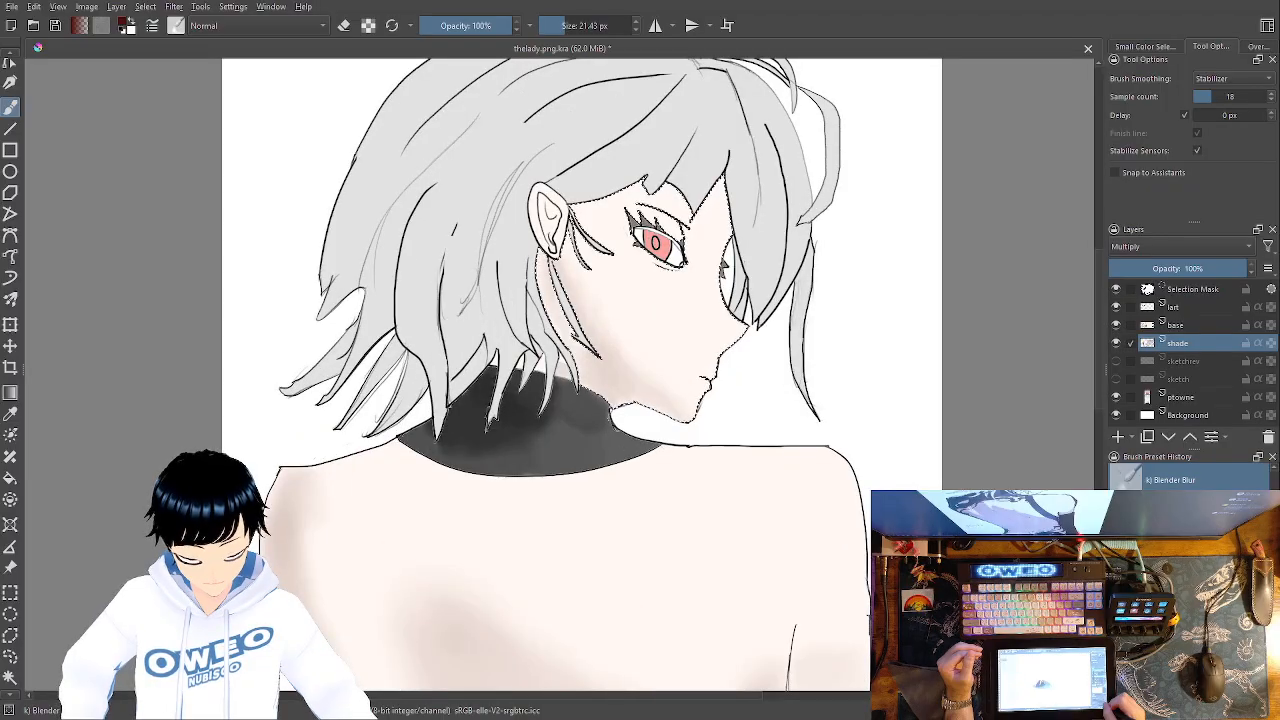
Select the small skin gap between the hair strands above the collar using the lart layer
{"action": "key", "text": "plus"}
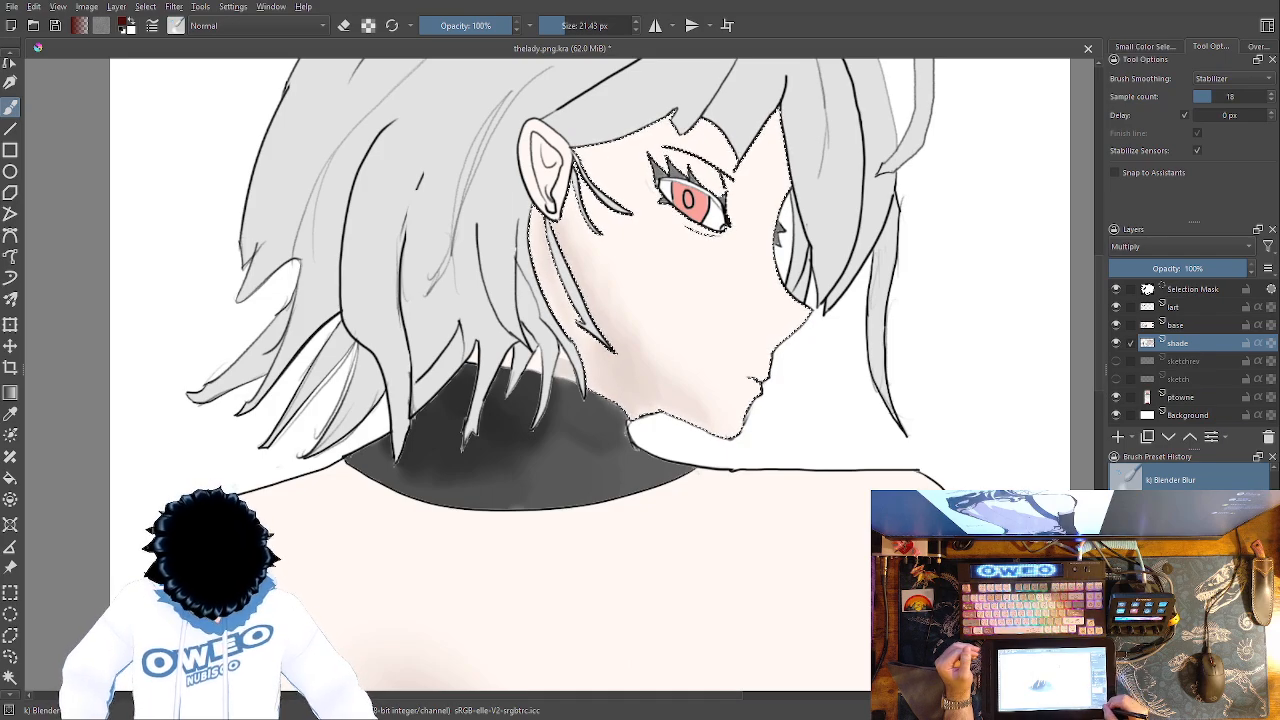
{"action": "key", "text": "plus"}
{"action": "key", "text": "plus"}
{"action": "key", "text": "plus"}
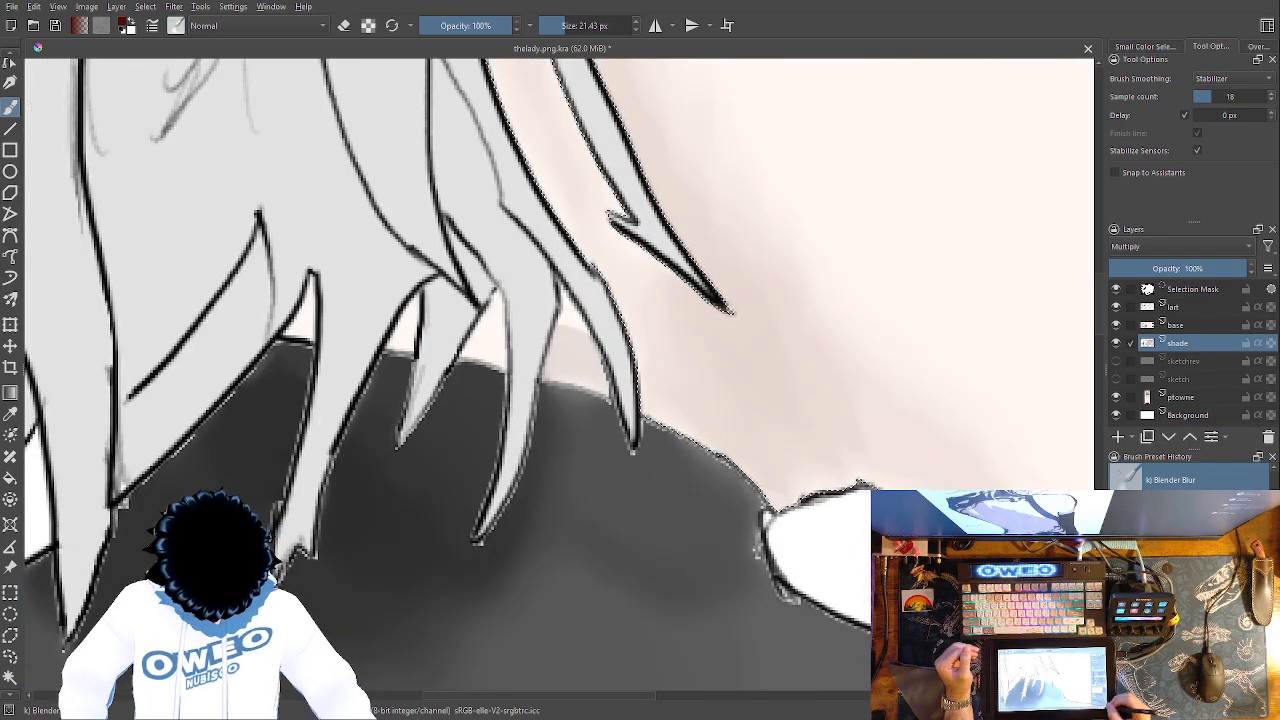
{"action": "left_click", "coordinate": [1187, 310]}
{"action": "left_click", "coordinate": [10, 678]}
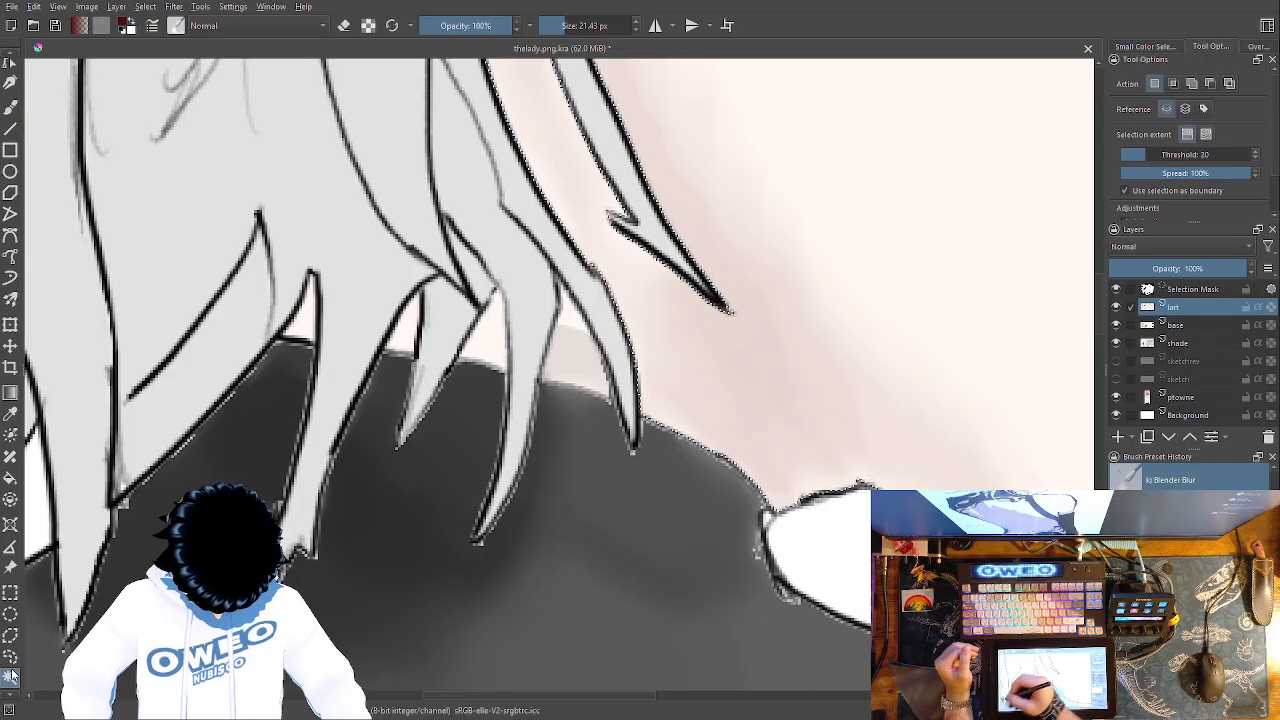
{"action": "left_click", "coordinate": [582, 335]}
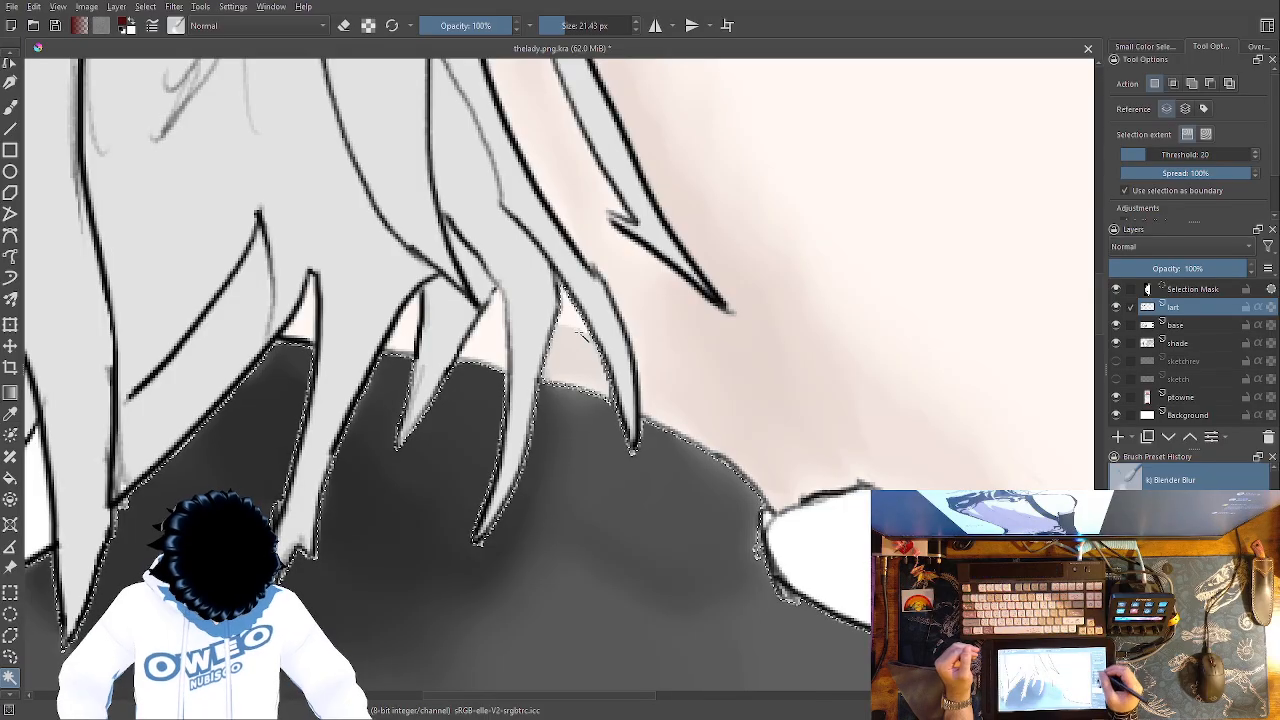
{"action": "left_click", "coordinate": [1200, 289]}
{"action": "left_click", "coordinate": [1190, 307]}
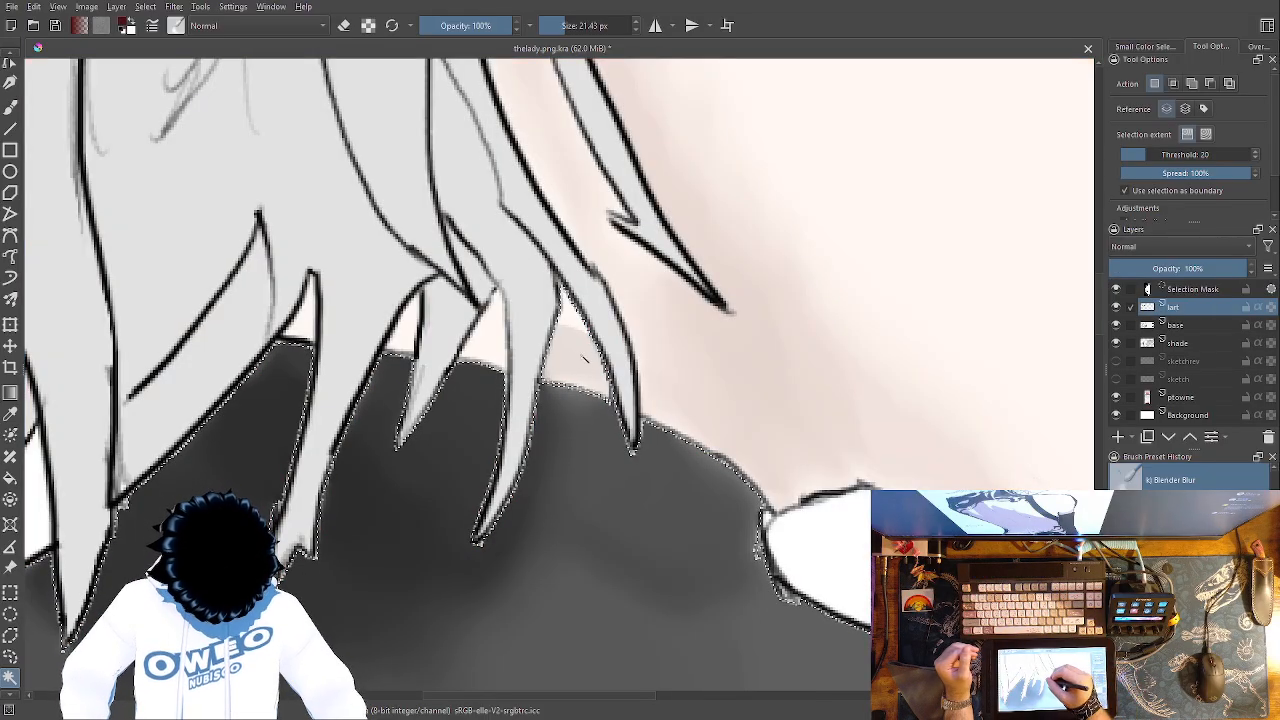
{"action": "left_click", "coordinate": [798, 320]}
{"action": "left_click", "coordinate": [588, 360]}
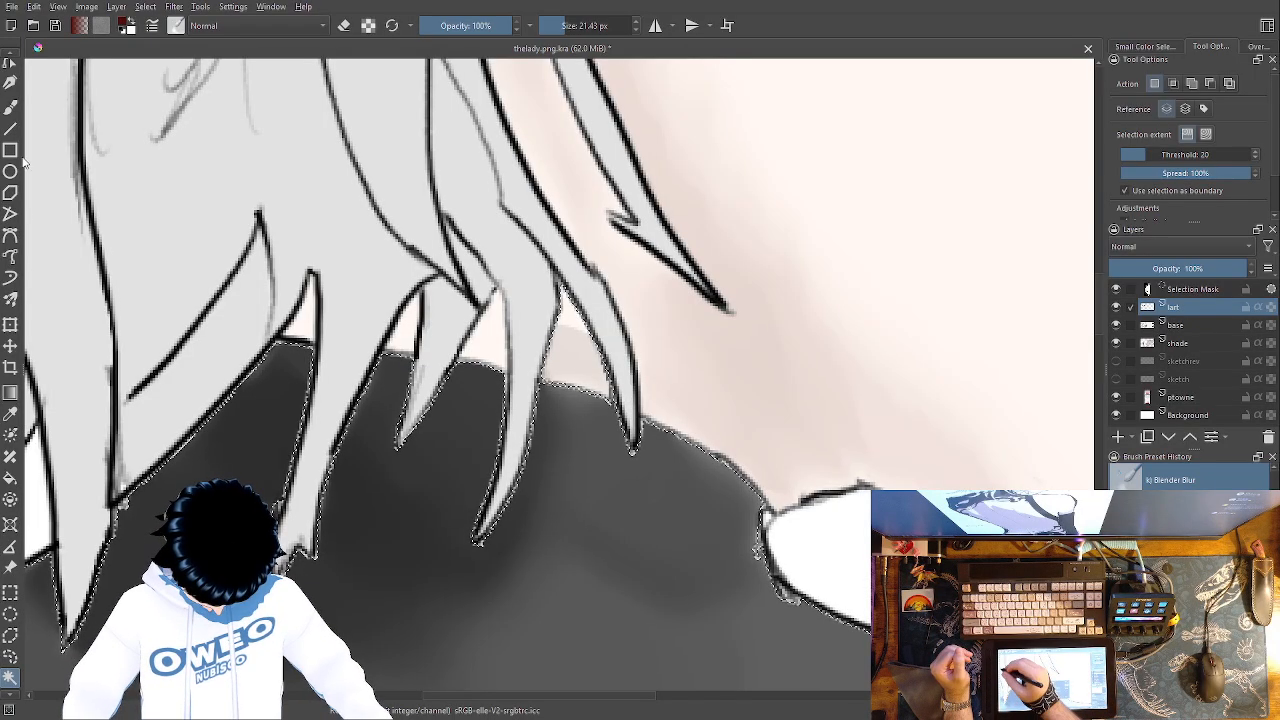
Try to shade the neck gap on the lart layer with the Blender Blur and Basic-5 brushes, and undo the last stroke
{"action": "left_click", "coordinate": [11, 102]}
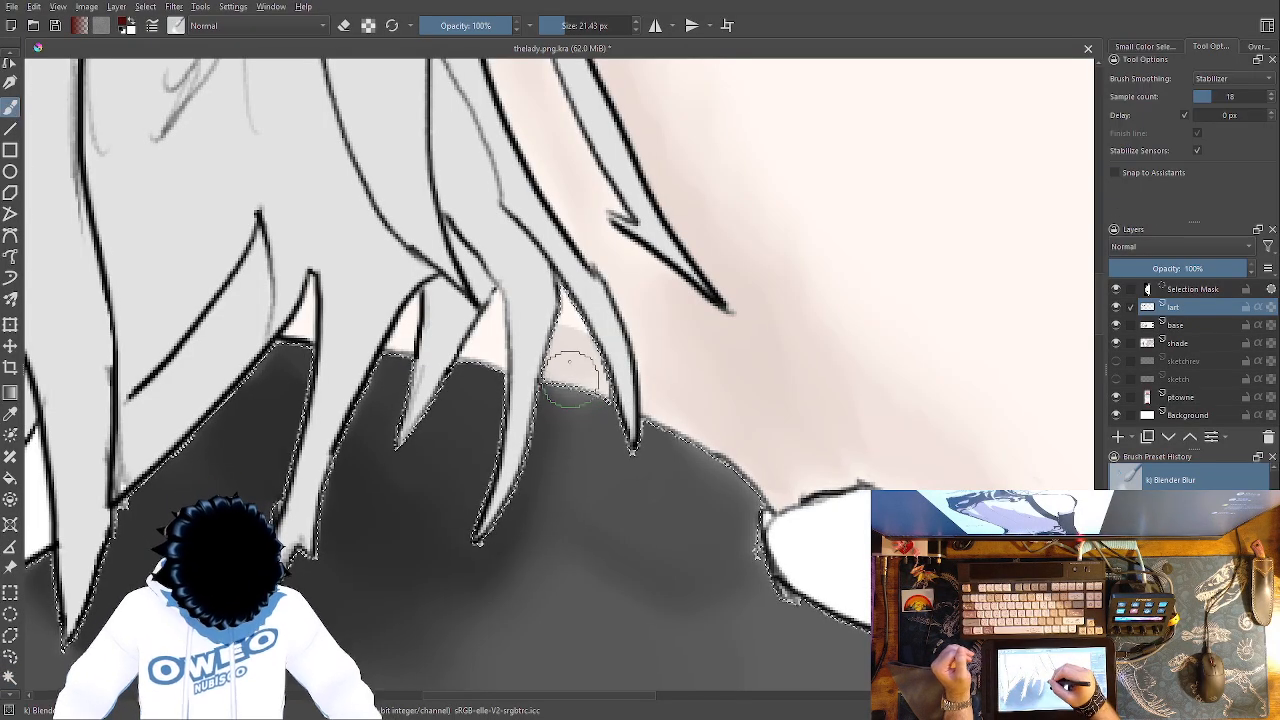
{"action": "mouse_move", "coordinate": [578, 355]}
{"action": "left_mouse_down"}
{"action": "mouse_move", "coordinate": [589, 385]}
{"action": "mouse_move", "coordinate": [576, 365]}
{"action": "mouse_move", "coordinate": [574, 390]}
{"action": "mouse_move", "coordinate": [479, 375]}
{"action": "mouse_move", "coordinate": [479, 335]}
{"action": "mouse_move", "coordinate": [477, 367]}
{"action": "mouse_move", "coordinate": [493, 330]}
{"action": "left_mouse_up"}
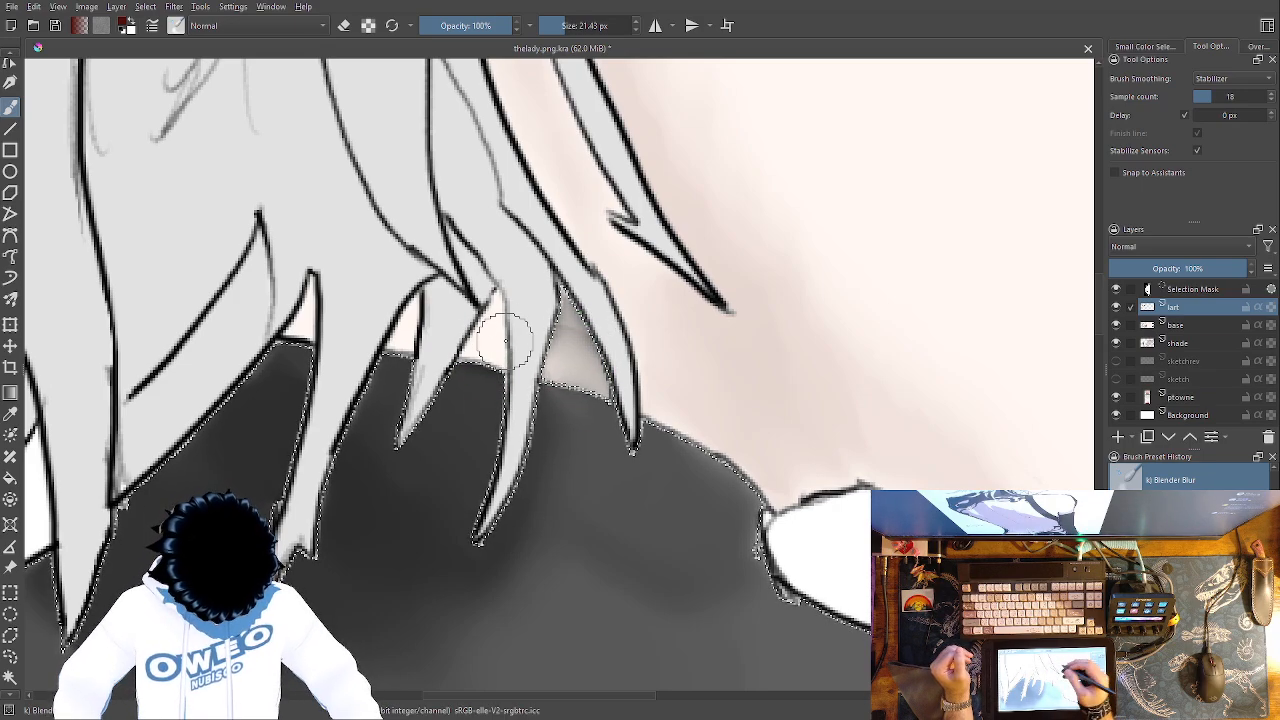
{"action": "right_click", "coordinate": [620, 391]}
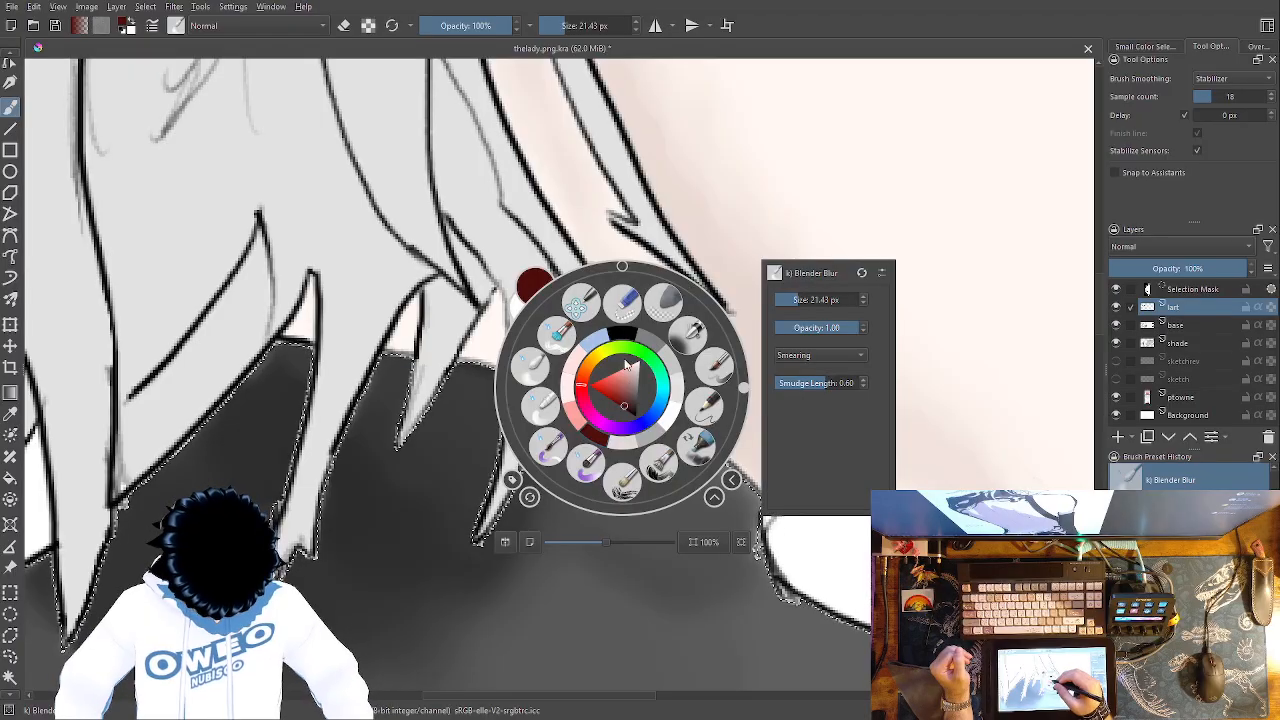
{"action": "right_click", "coordinate": [600, 443]}
{"action": "right_click", "coordinate": [605, 397]}
{"action": "left_click", "coordinate": [670, 343]}
{"action": "mouse_move", "coordinate": [595, 388]}
{"action": "left_mouse_down"}
{"action": "mouse_move", "coordinate": [577, 355]}
{"action": "mouse_move", "coordinate": [590, 387]}
{"action": "left_mouse_up"}
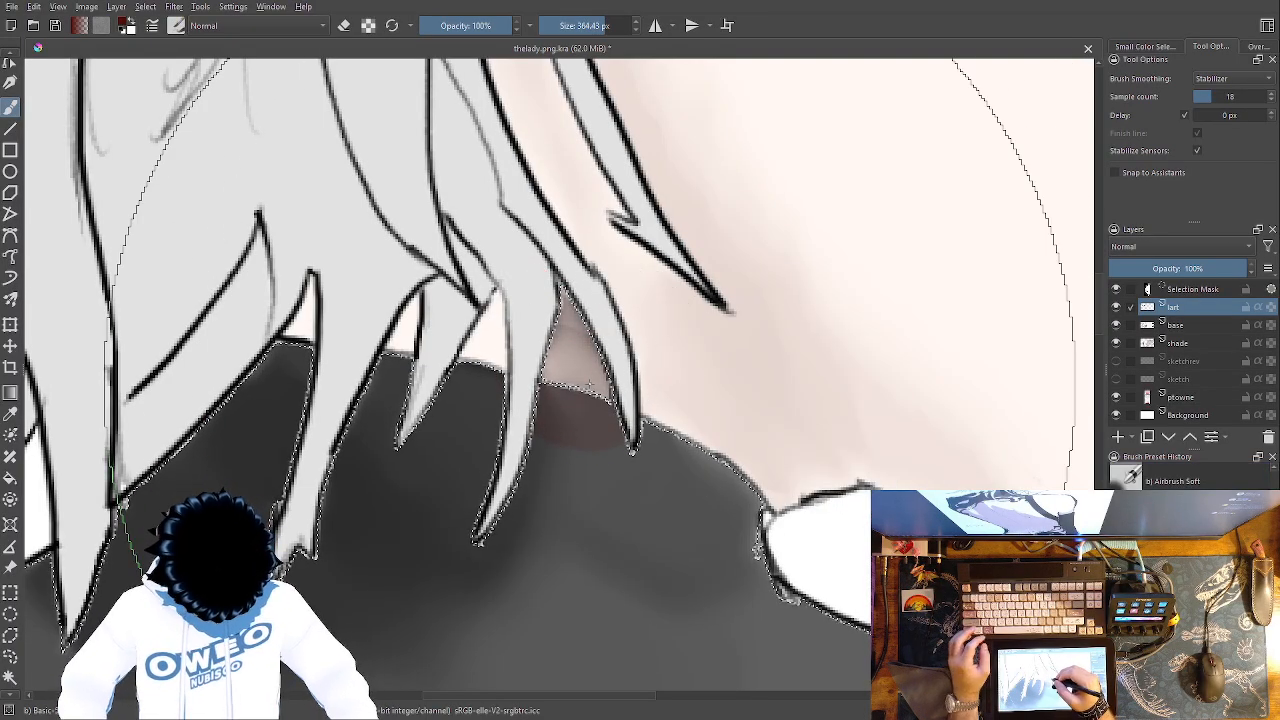
{"action": "key", "text": "ctrl+z"}
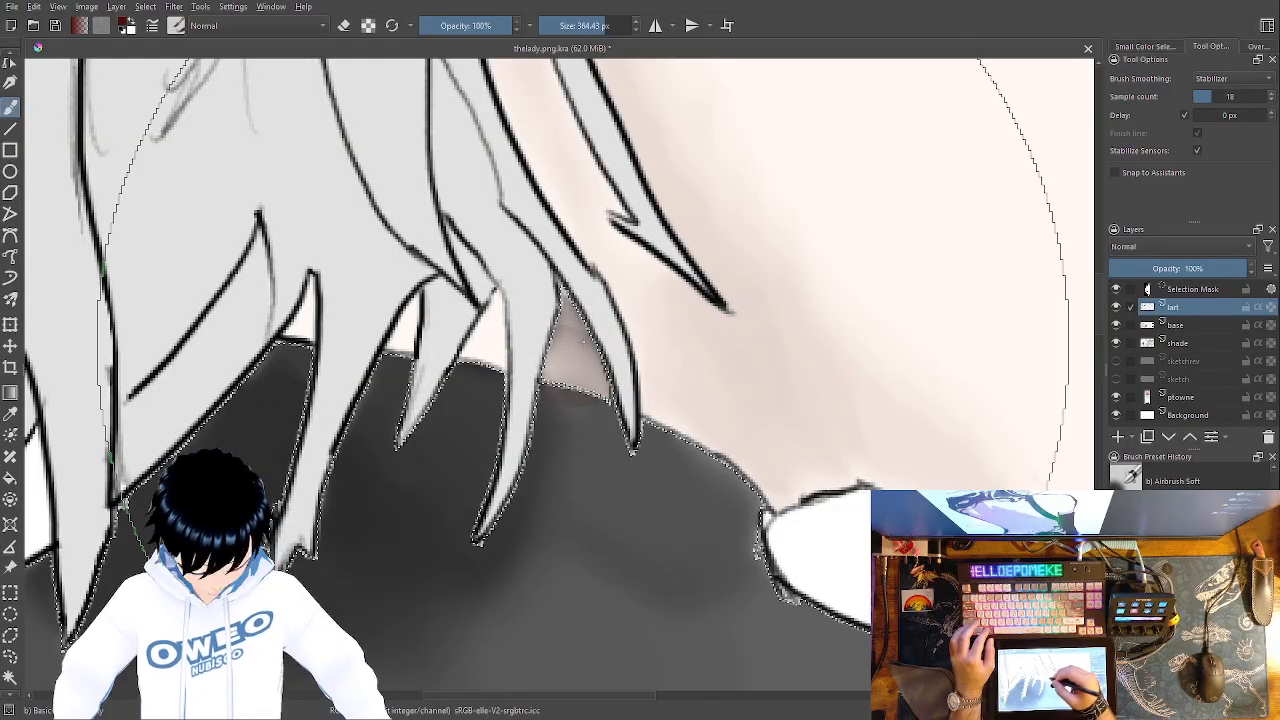
Try again to paint and blend dark red shading in the neck gap on the lart layer, and undo the strokes
{"action": "right_click", "coordinate": [591, 394]}
{"action": "left_click", "coordinate": [596, 480]}
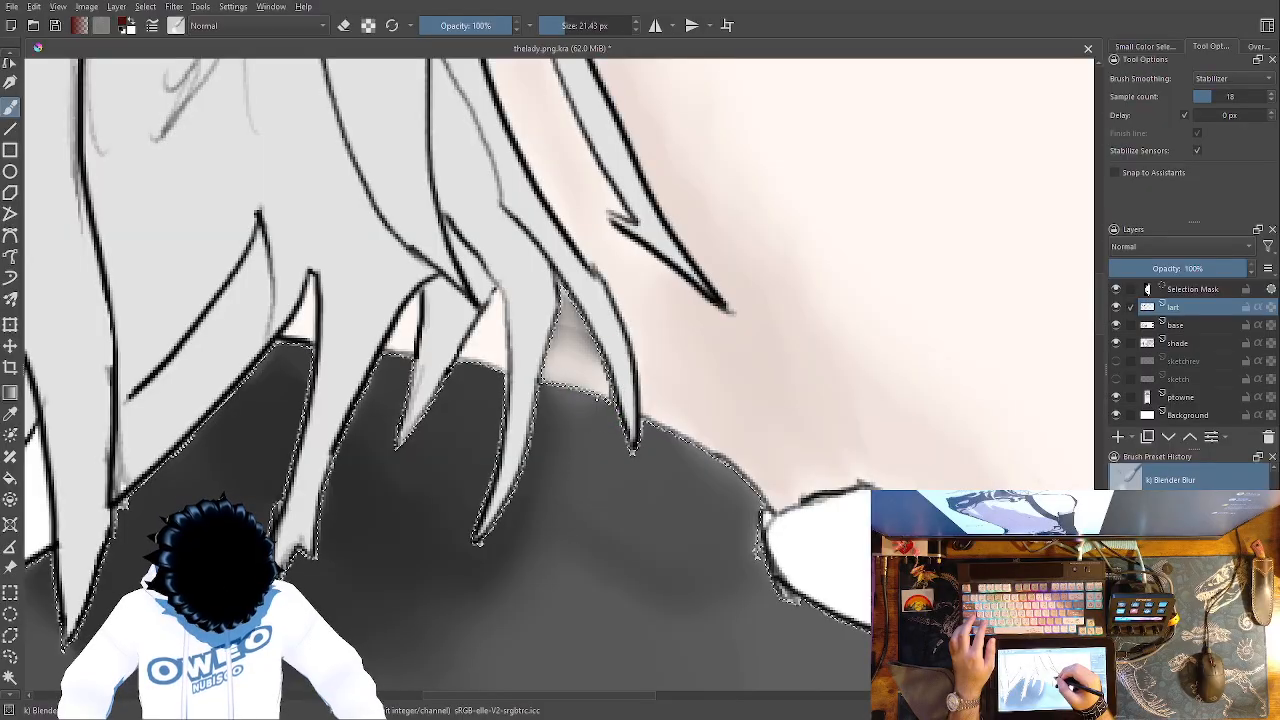
{"action": "right_click", "coordinate": [596, 389]}
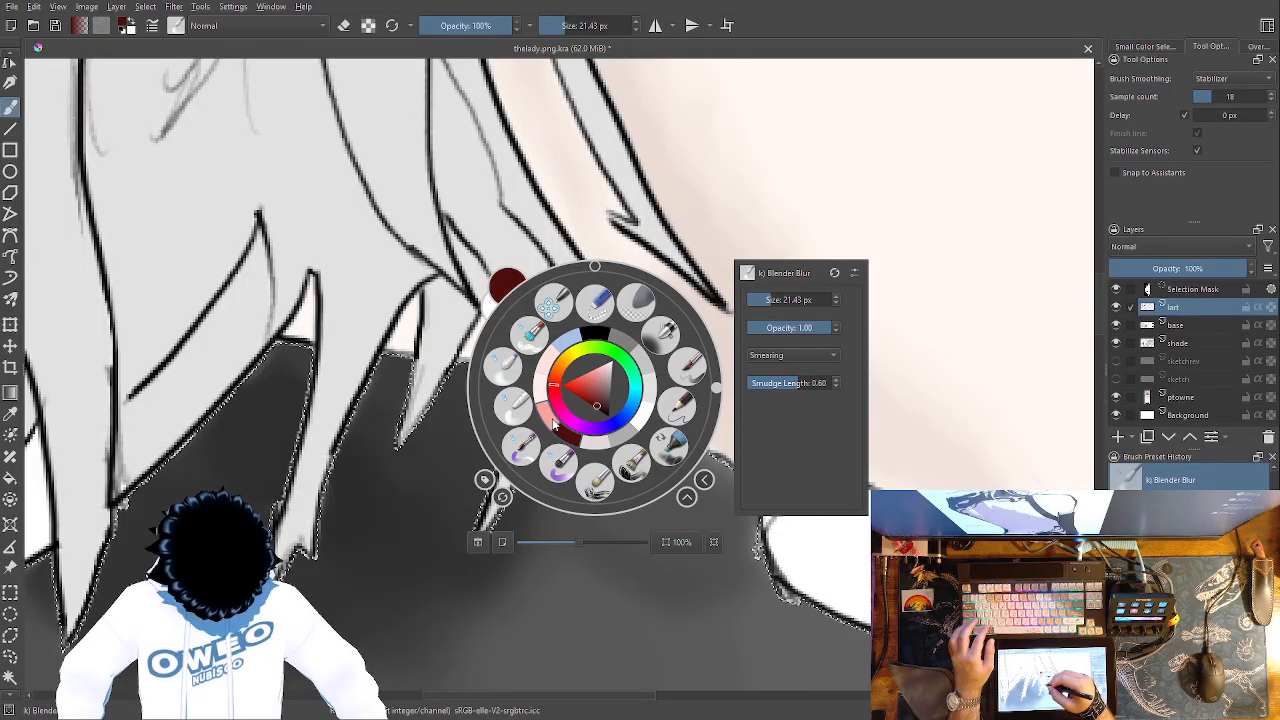
{"action": "left_click", "coordinate": [681, 378]}
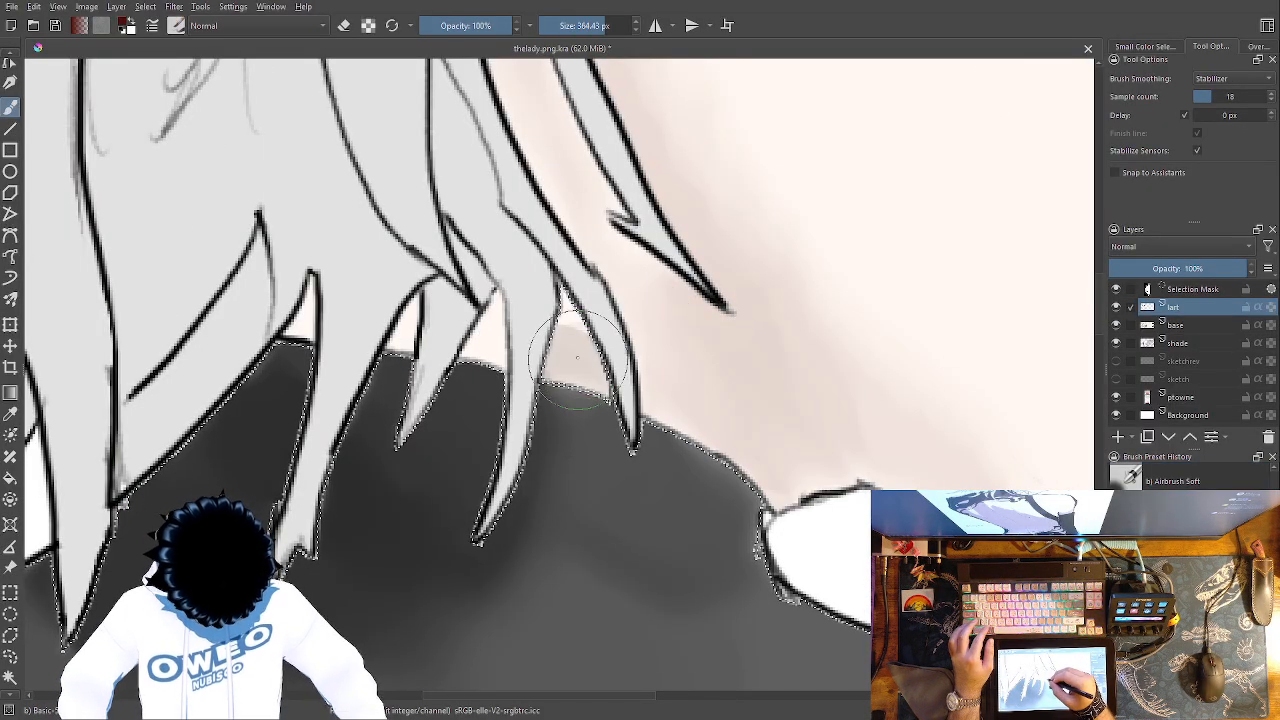
{"action": "right_click", "coordinate": [583, 373]}
{"action": "left_click", "coordinate": [501, 356]}
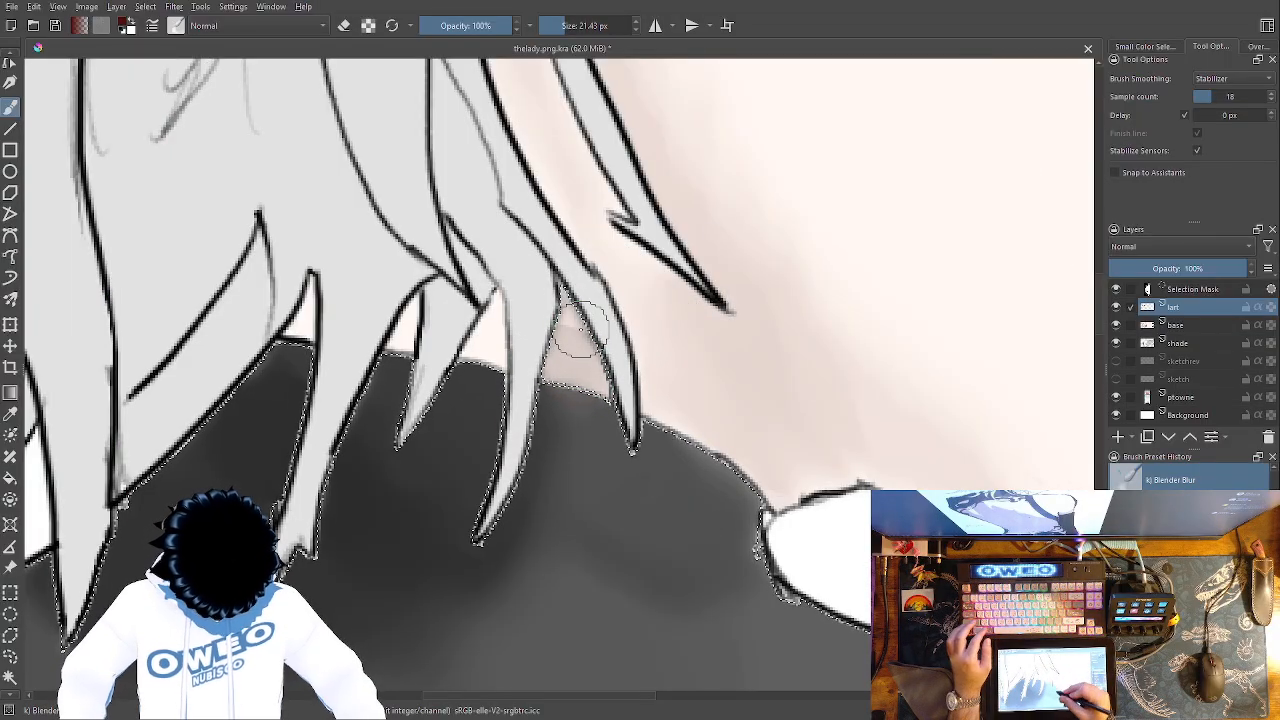
{"action": "left_click_drag", "start_coordinate": [581, 329], "coordinate": [627, 353]}
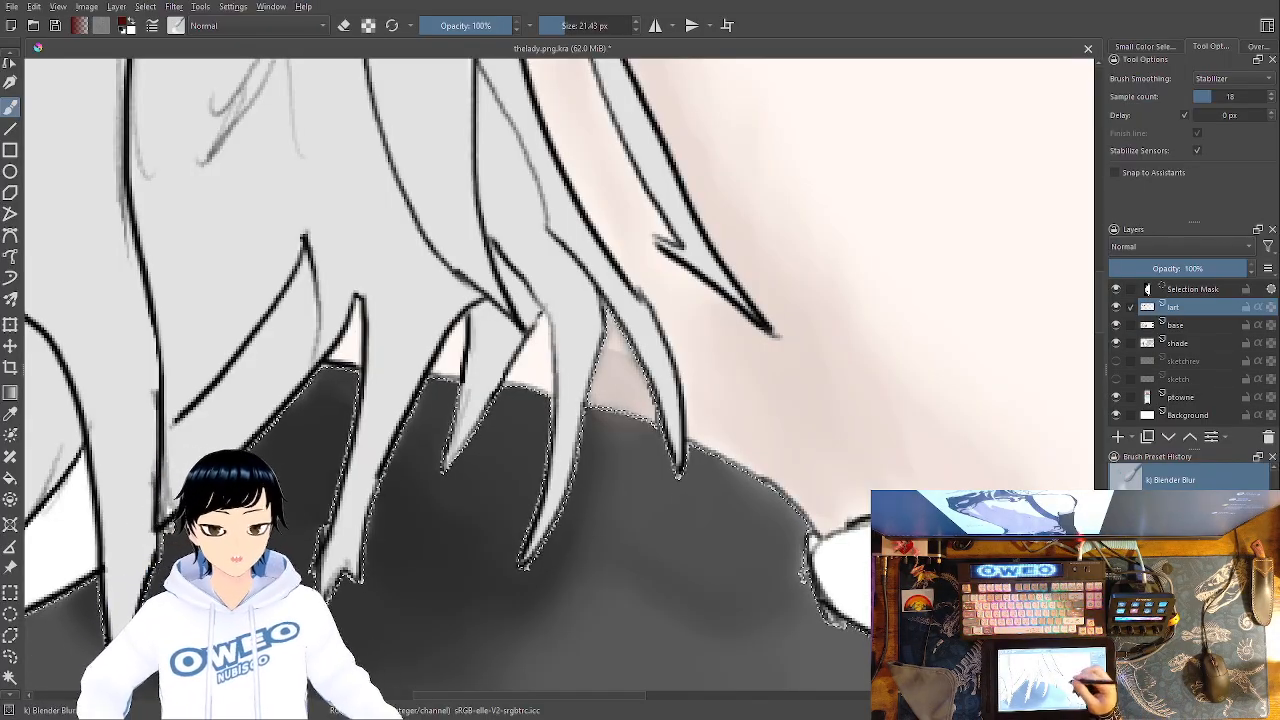
{"action": "right_click", "coordinate": [652, 404]}
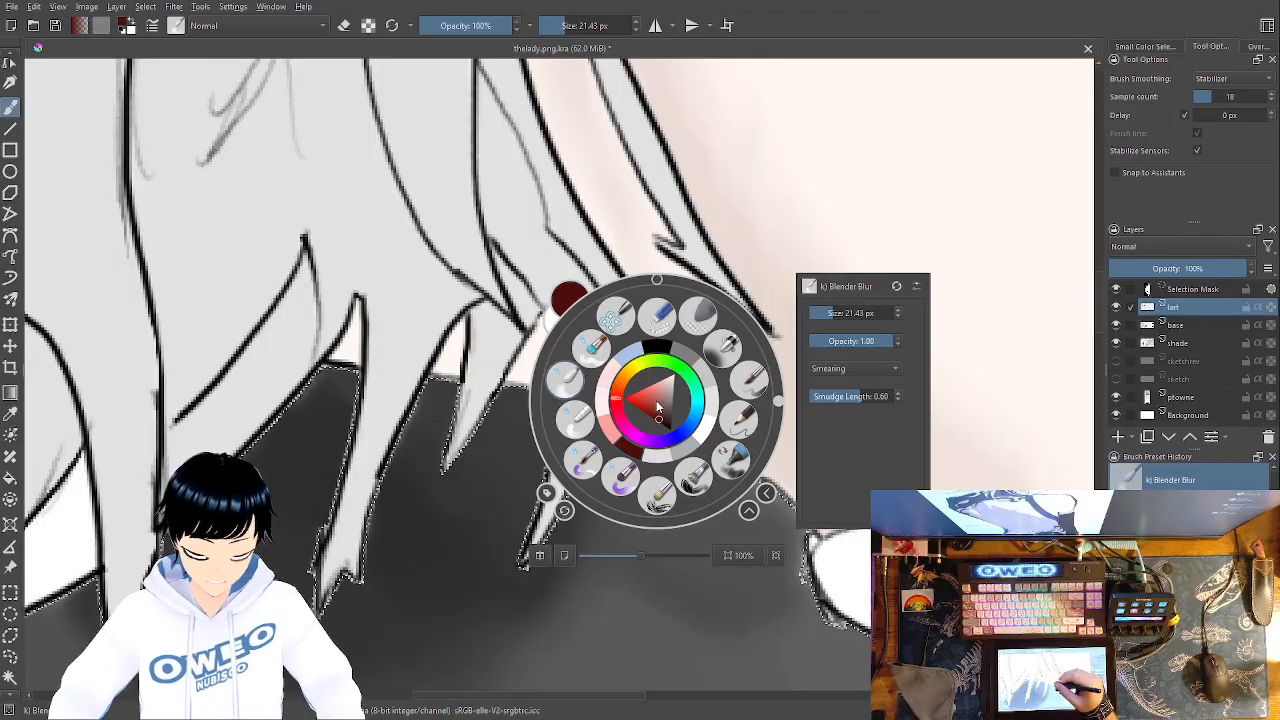
{"action": "left_click", "coordinate": [564, 372]}
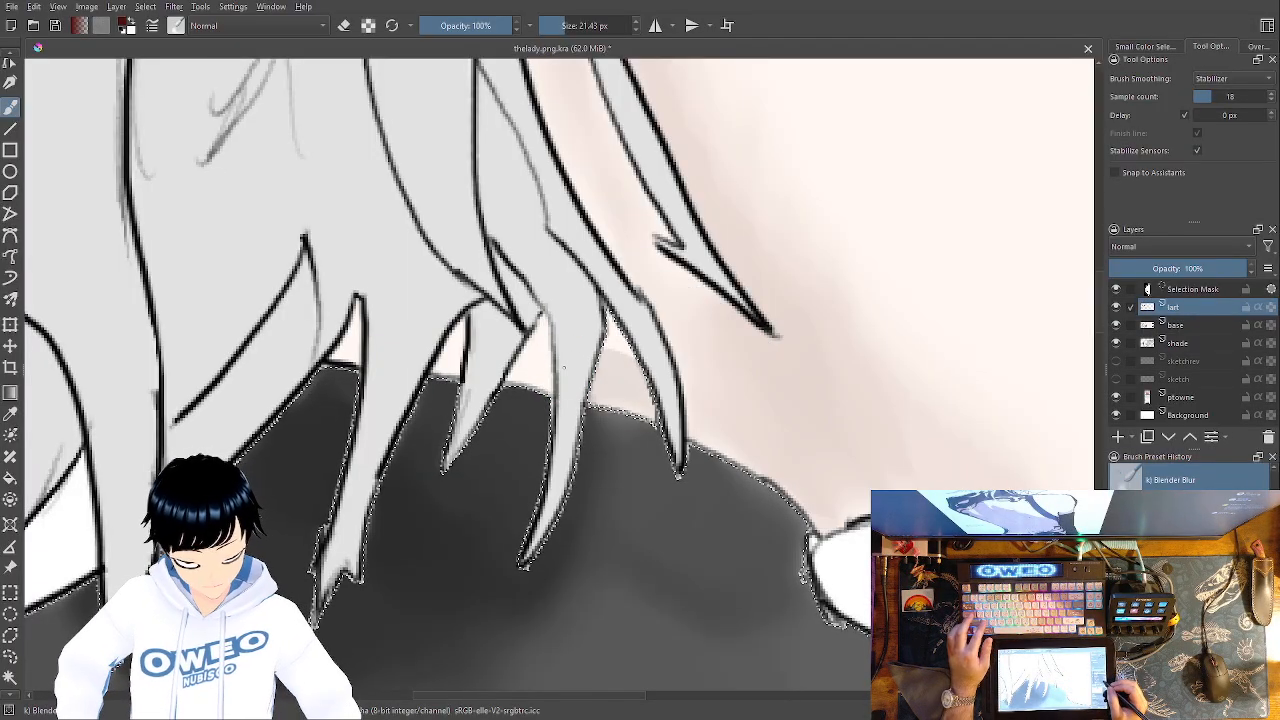
On the shade layer, paint dark red shading in the neck gap with the Basic-5 brush and blend it with Blender Blur at 21.43 px
{"action": "left_click", "coordinate": [1187, 342]}
{"action": "right_click", "coordinate": [680, 510]}
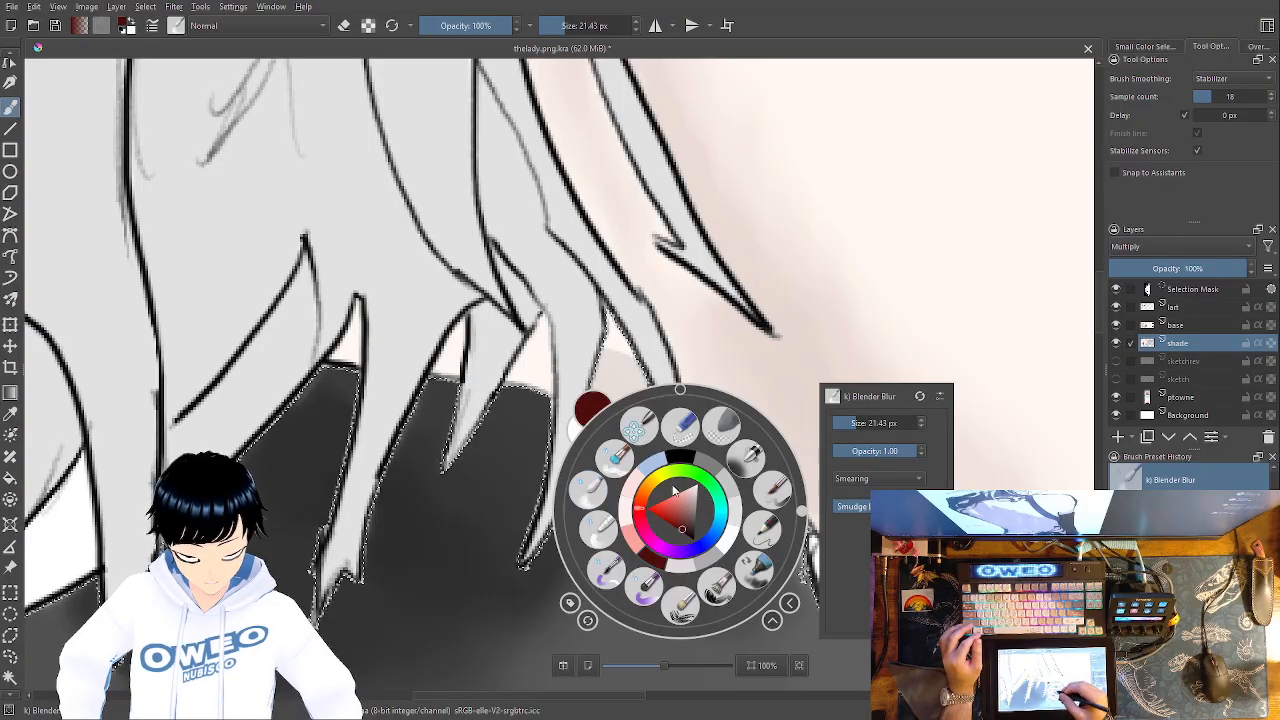
{"action": "right_click", "coordinate": [658, 560]}
{"action": "right_click", "coordinate": [664, 522]}
{"action": "left_click", "coordinate": [729, 459]}
{"action": "mouse_move", "coordinate": [614, 394]}
{"action": "left_mouse_down"}
{"action": "mouse_move", "coordinate": [620, 358]}
{"action": "mouse_move", "coordinate": [630, 421]}
{"action": "mouse_move", "coordinate": [620, 382]}
{"action": "mouse_move", "coordinate": [613, 464]}
{"action": "left_mouse_up"}
{"action": "right_click", "coordinate": [630, 420]}
{"action": "left_click", "coordinate": [540, 398]}
{"action": "mouse_move", "coordinate": [613, 418]}
{"action": "left_mouse_down"}
{"action": "mouse_move", "coordinate": [628, 453]}
{"action": "mouse_move", "coordinate": [640, 403]}
{"action": "mouse_move", "coordinate": [613, 352]}
{"action": "mouse_move", "coordinate": [619, 338]}
{"action": "mouse_move", "coordinate": [617, 368]}
{"action": "mouse_move", "coordinate": [634, 298]}
{"action": "left_mouse_up"}
Select the next skin gap between the hair strands, beside the shaded one, using the lart layer
{"action": "left_click", "coordinate": [1191, 308]}
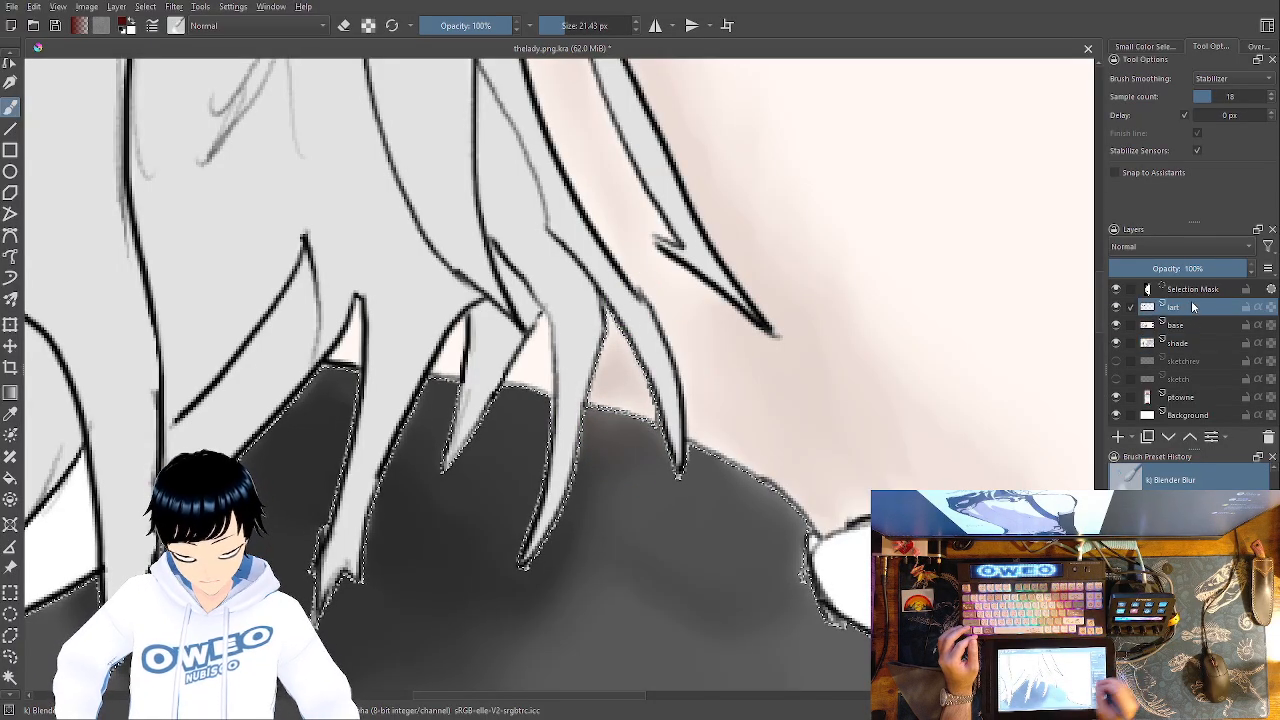
{"action": "left_click", "coordinate": [9, 678]}
{"action": "left_click", "coordinate": [538, 352]}
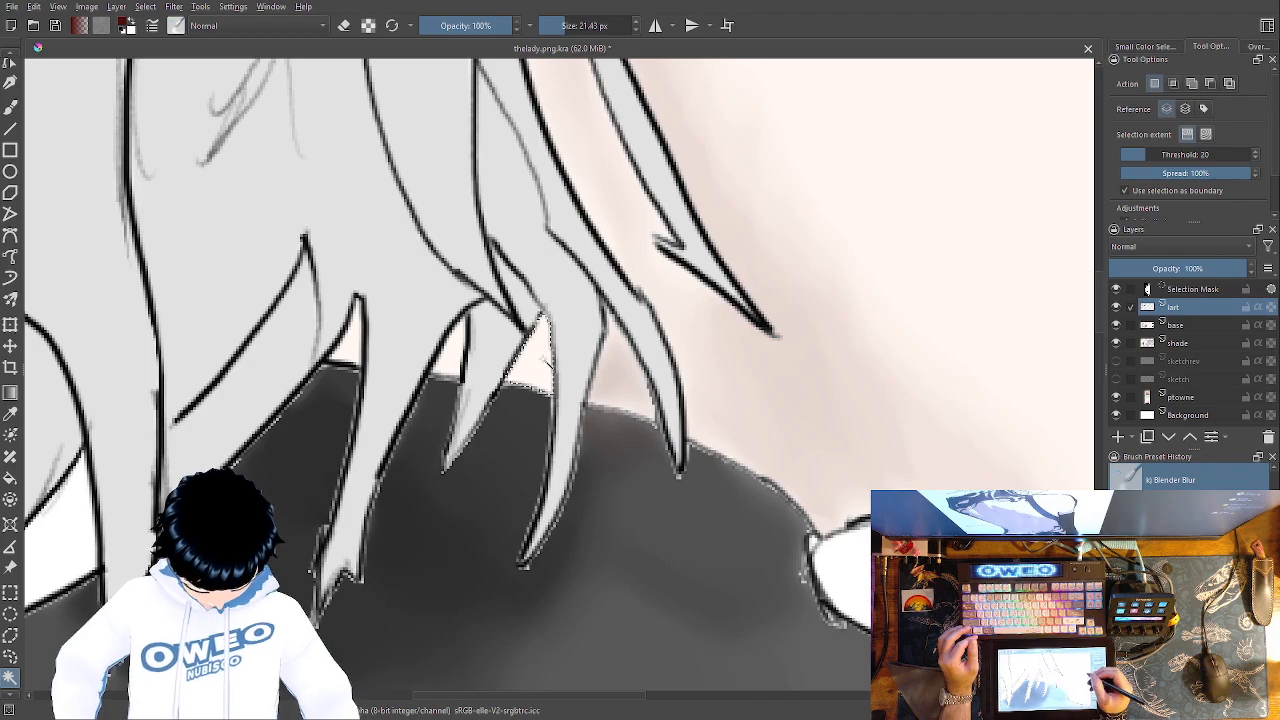
Paint dark red shading in the selected skin gap on the shade layer with the Basic-5 brush at 364.43 px
{"action": "left_click", "coordinate": [1200, 343]}
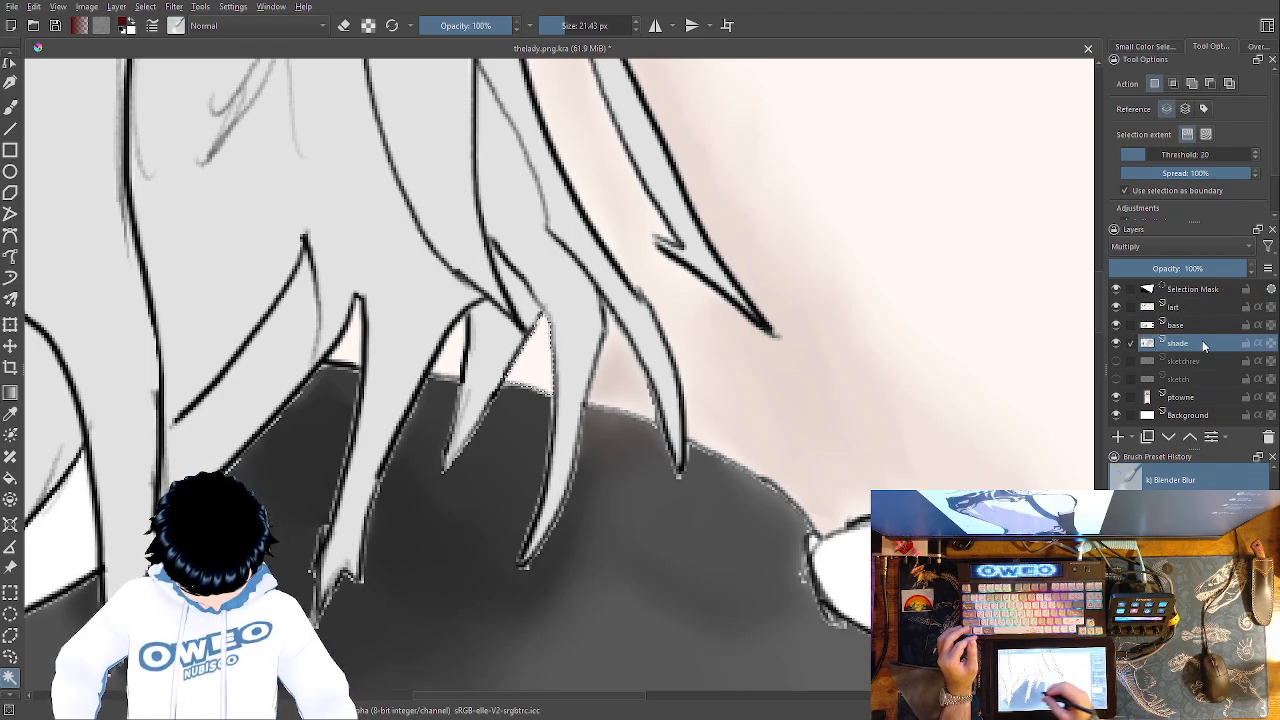
{"action": "left_click", "coordinate": [10, 104]}
{"action": "right_click", "coordinate": [537, 360]}
{"action": "left_click", "coordinate": [631, 341]}
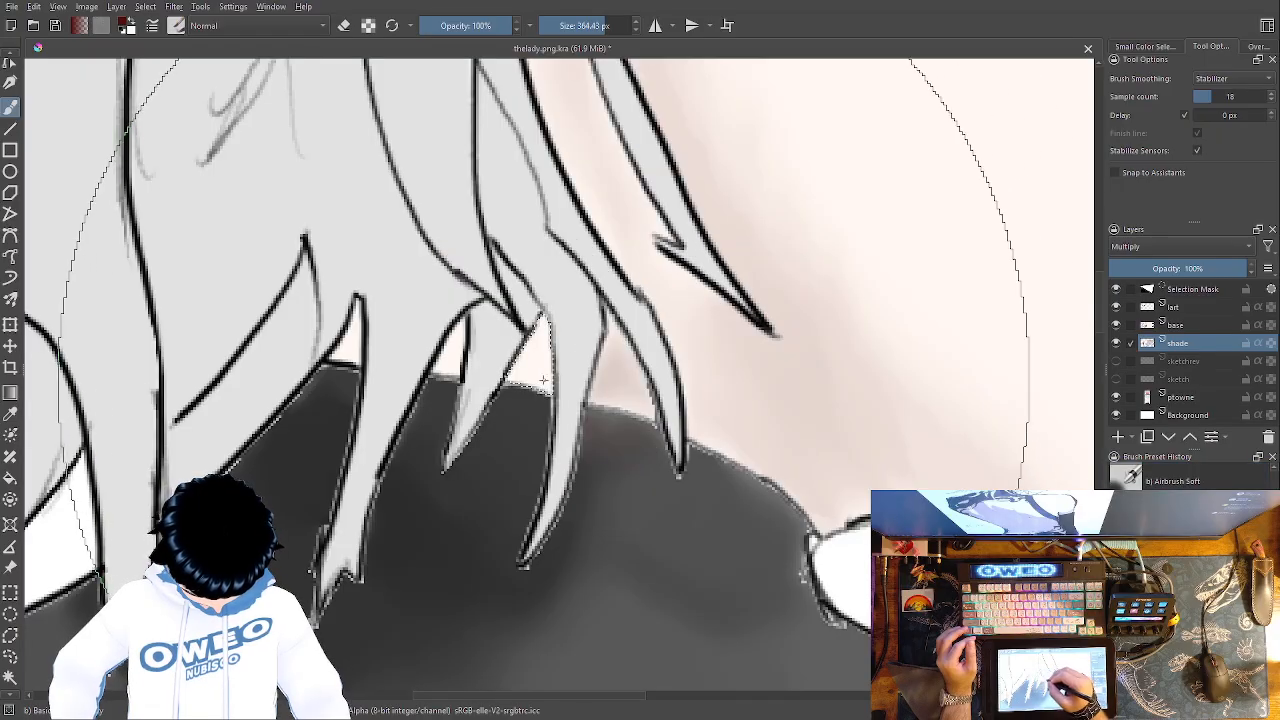
{"action": "mouse_move", "coordinate": [539, 352]}
{"action": "left_mouse_down"}
{"action": "mouse_move", "coordinate": [540, 368]}
{"action": "mouse_move", "coordinate": [543, 346]}
{"action": "left_mouse_up"}
Select the leftmost skin gap above the collar using the lart layer, and paint black shading in it on the shade layer
{"action": "left_click", "coordinate": [1186, 306]}
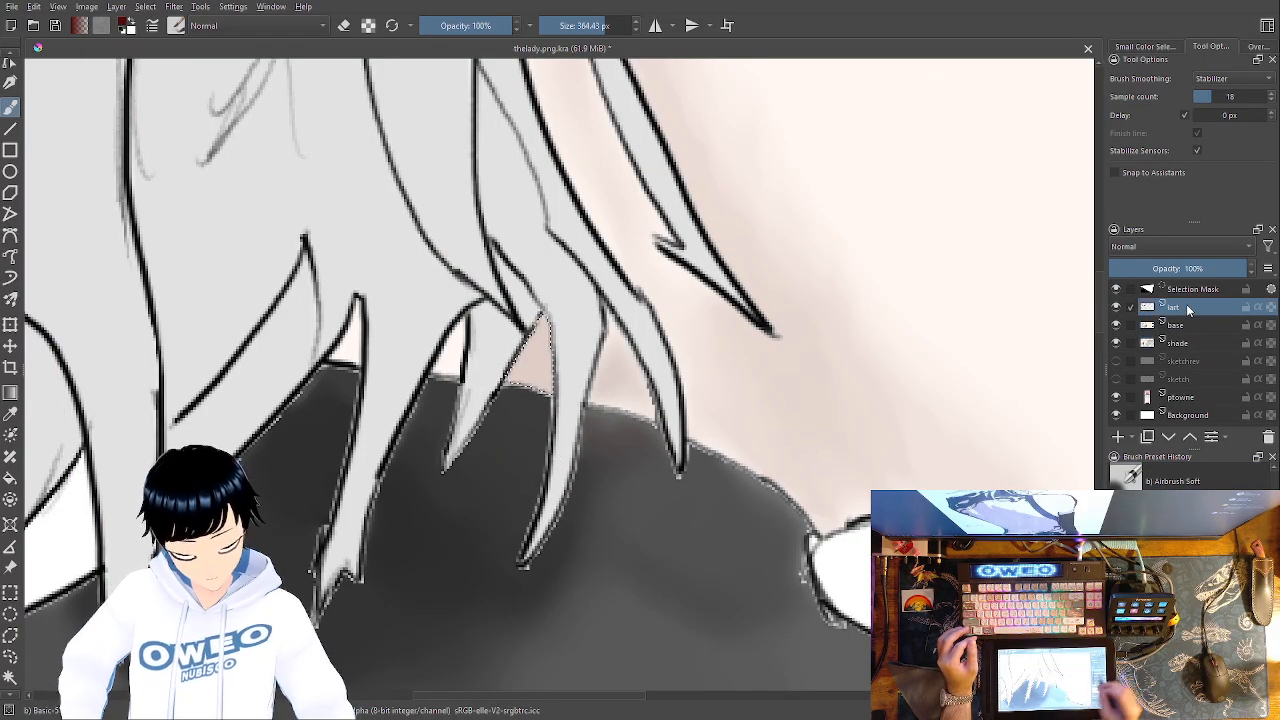
{"action": "left_click", "coordinate": [9, 678]}
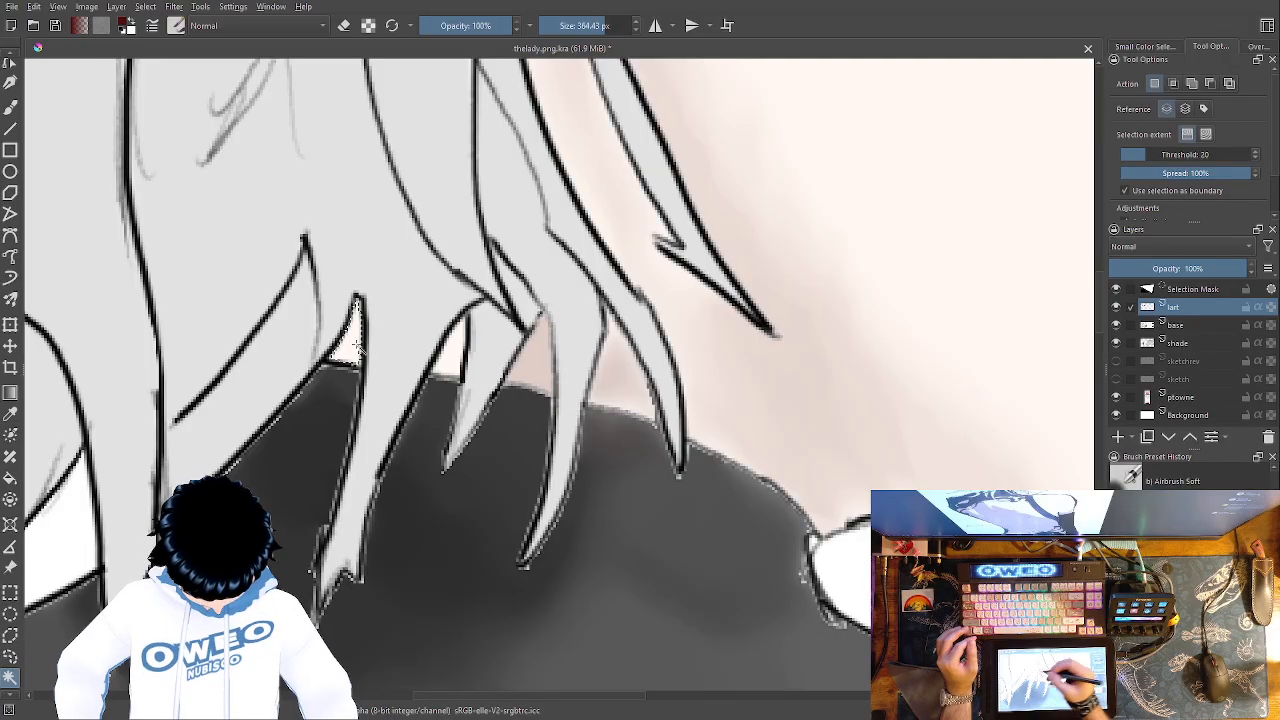
{"action": "left_click", "coordinate": [1186, 343]}
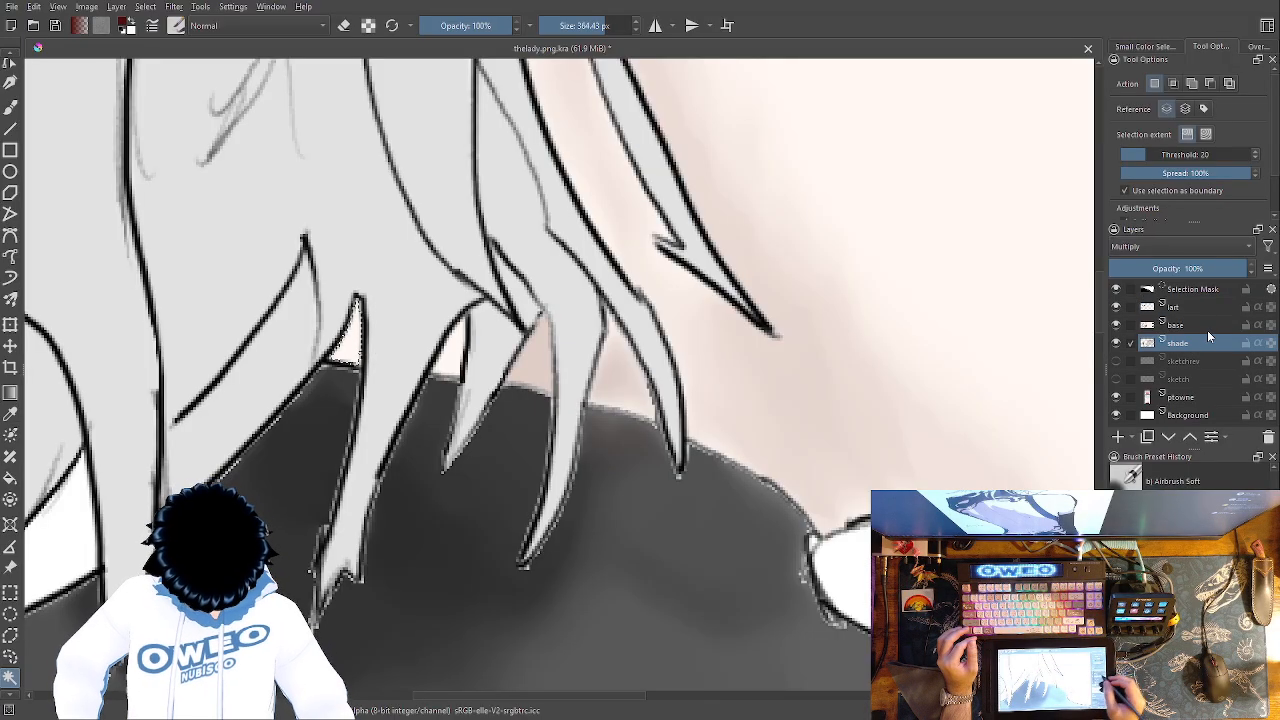
{"action": "left_click", "coordinate": [10, 106]}
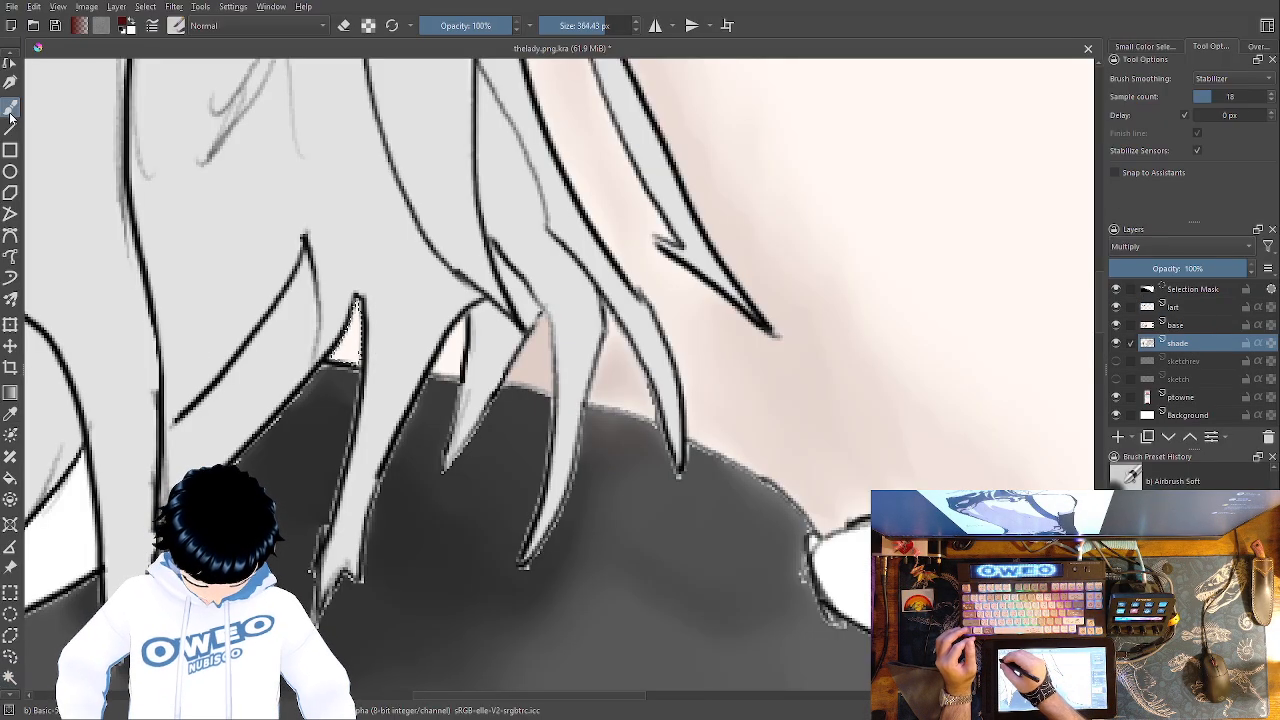
{"action": "right_click", "coordinate": [363, 352]}
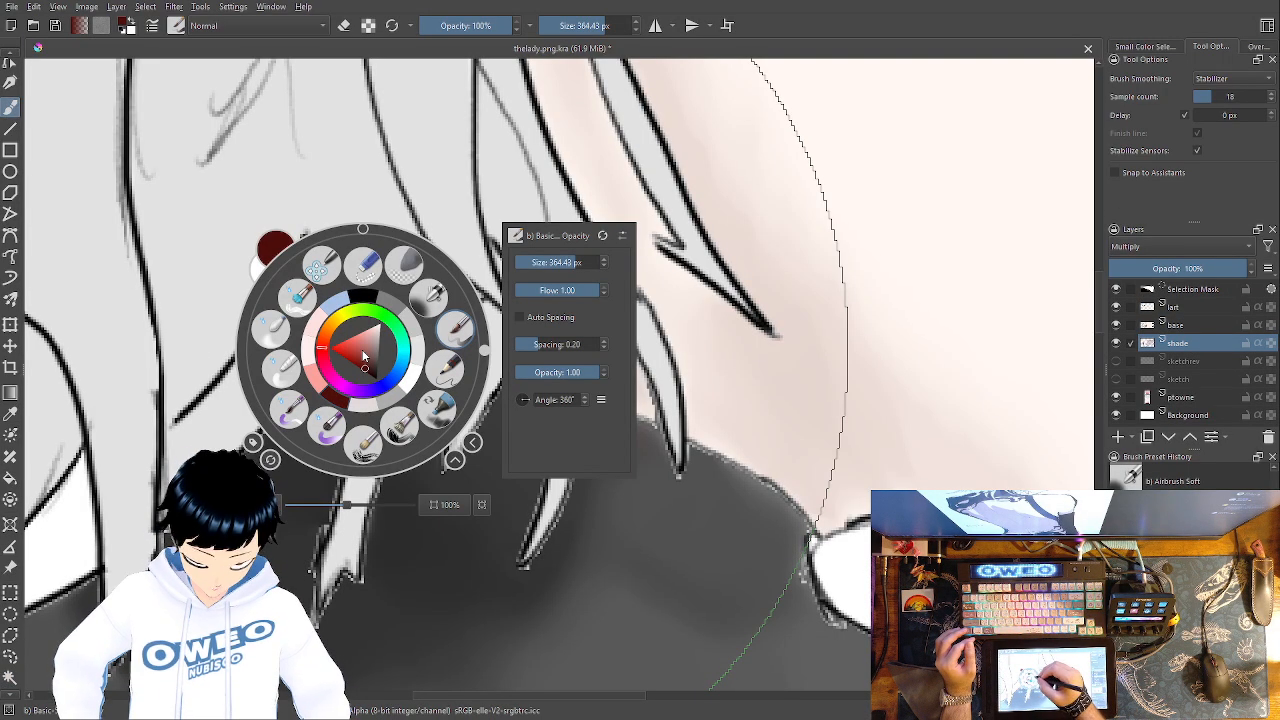
{"action": "left_click", "coordinate": [364, 297]}
{"action": "left_click_drag", "start_coordinate": [352, 352], "coordinate": [353, 332]}
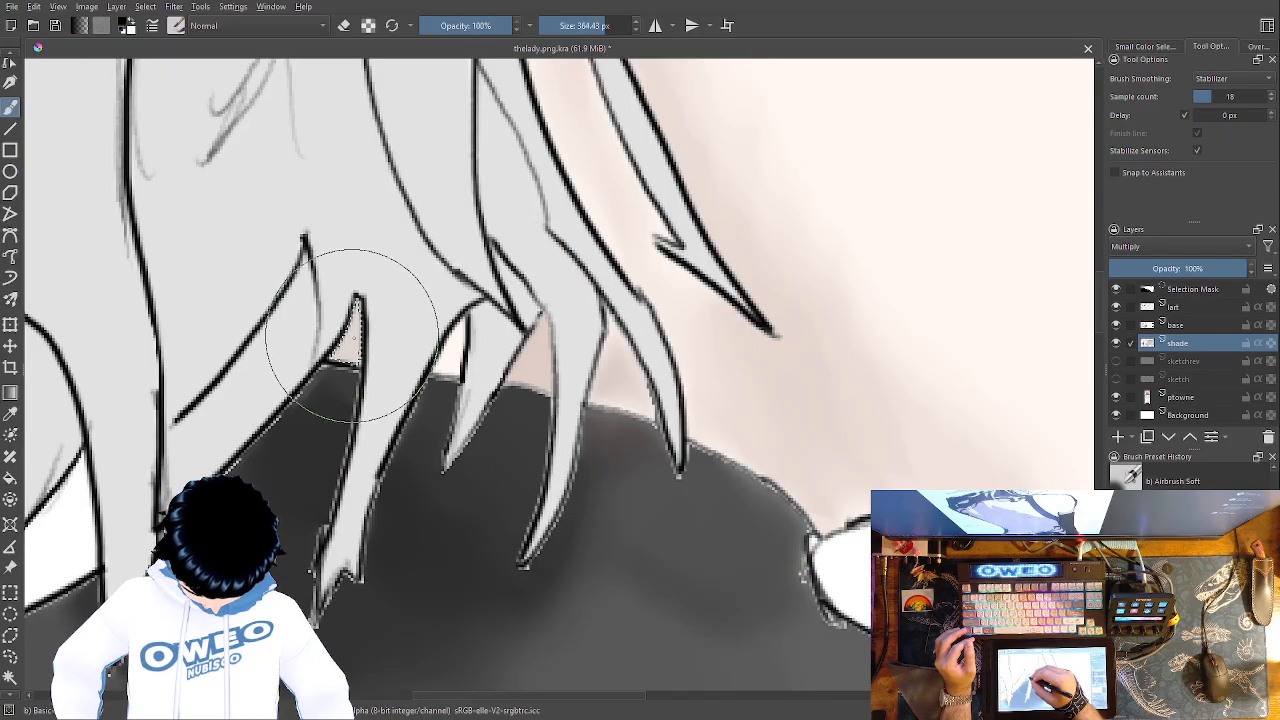
Switch the colour to dark red and paint over the black shading in the leftmost gap
{"action": "right_click", "coordinate": [365, 343]}
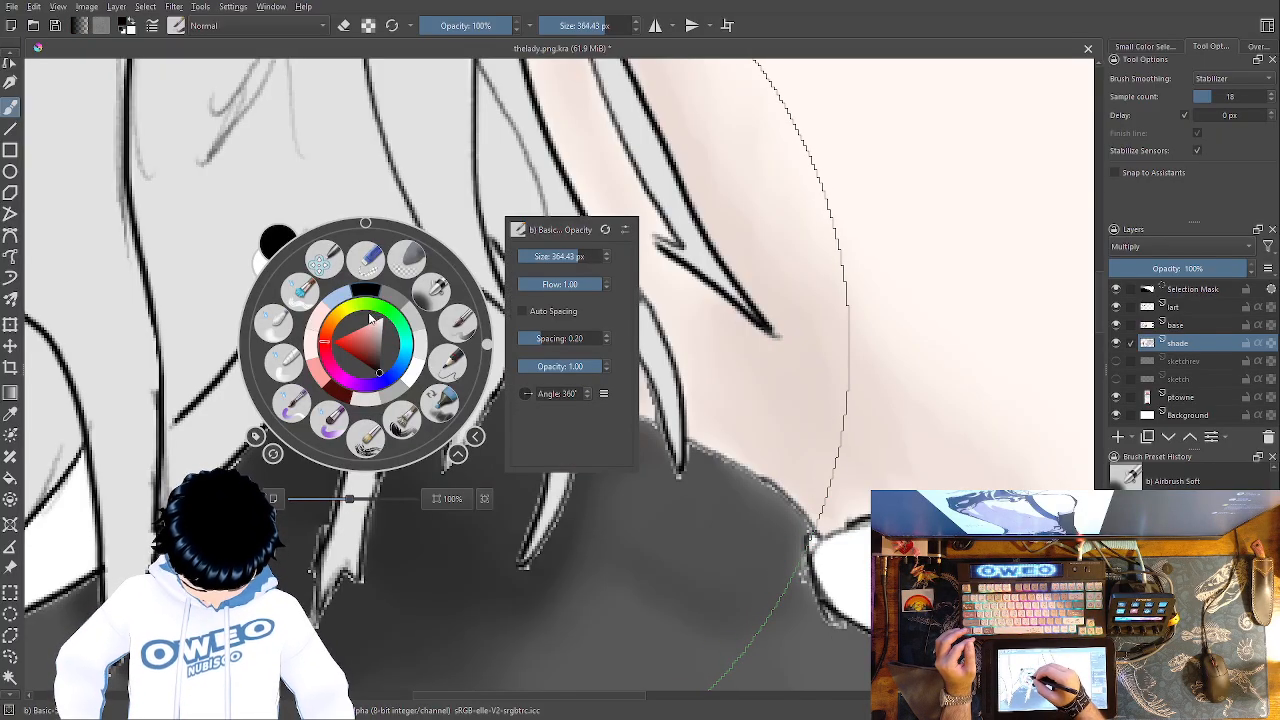
{"action": "left_click", "coordinate": [338, 393]}
{"action": "left_click_drag", "start_coordinate": [348, 346], "coordinate": [354, 336]}
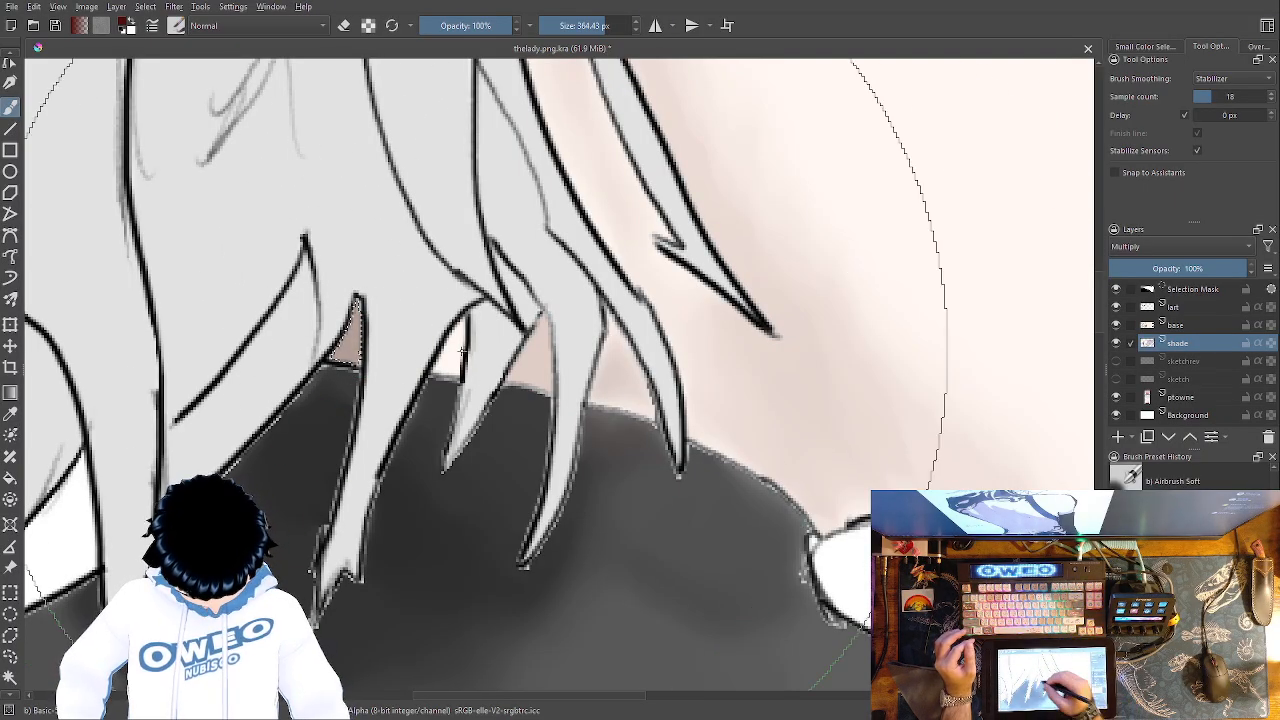
Select the remaining middle skin gap using the lart layer, and paint dark red shading in it on the shade layer
{"action": "left_click", "coordinate": [1188, 312]}
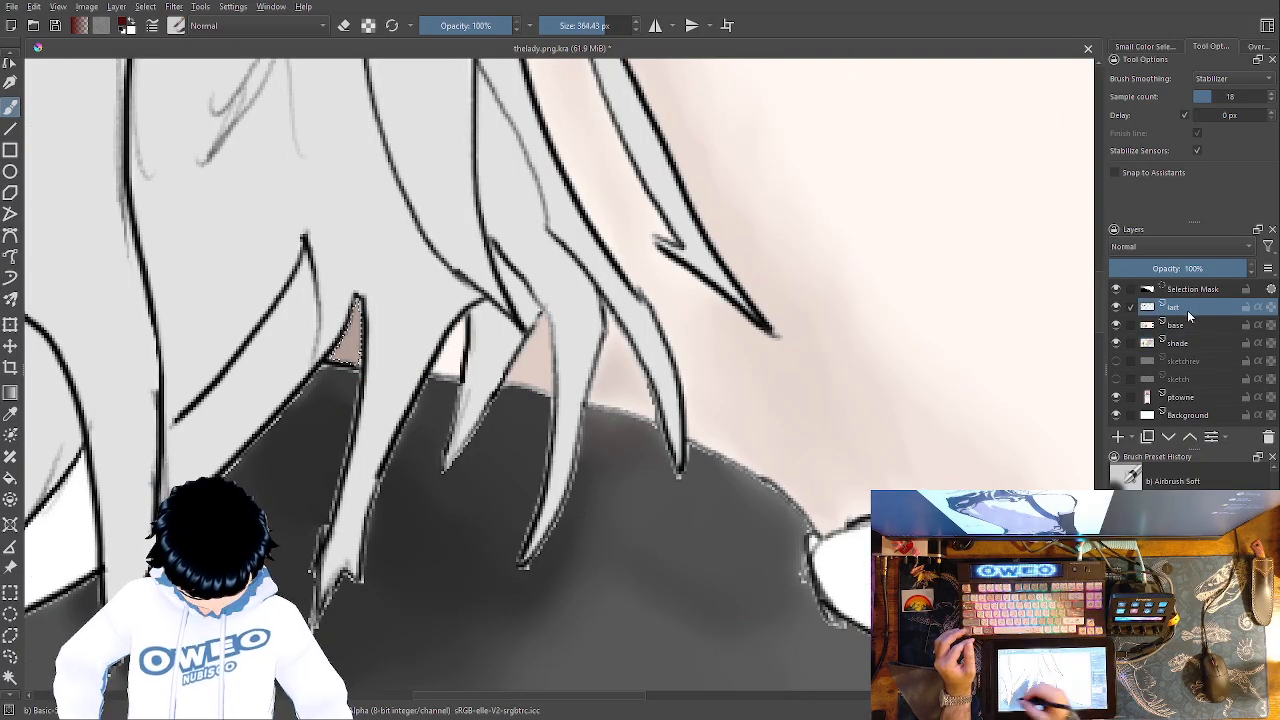
{"action": "left_click", "coordinate": [12, 674]}
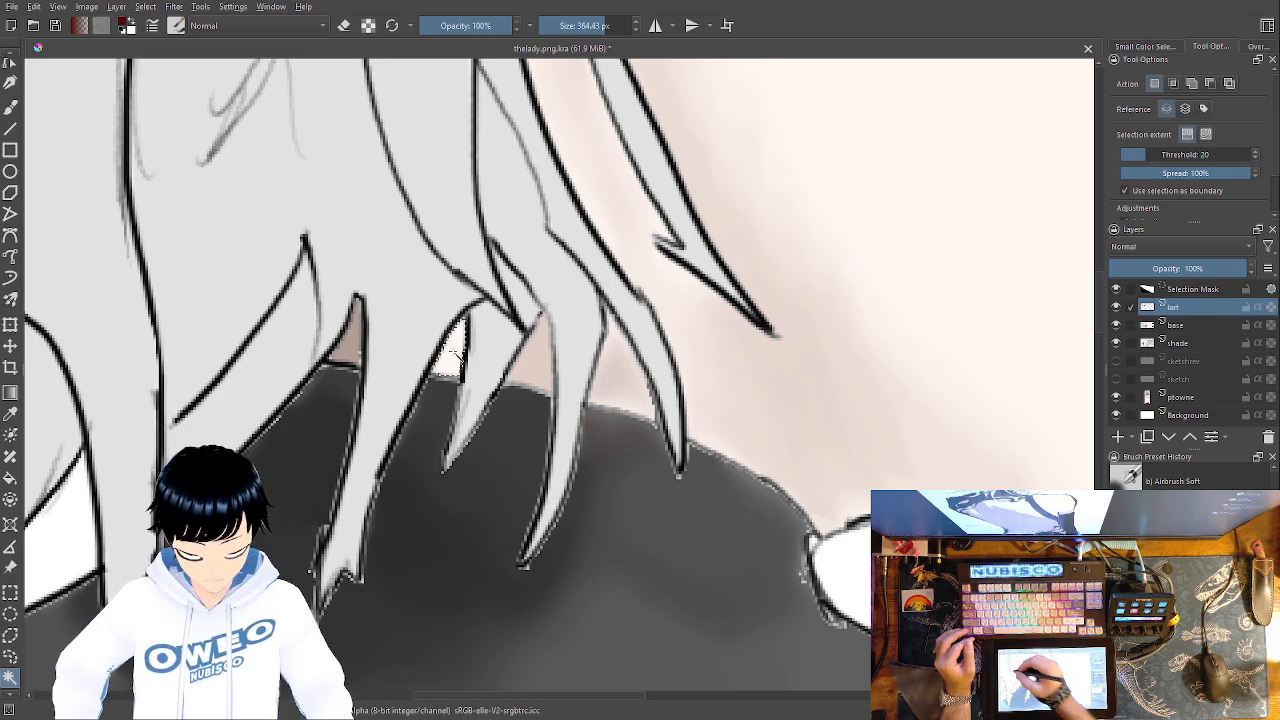
{"action": "left_click", "coordinate": [1183, 344]}
{"action": "key", "text": "b"}
{"action": "mouse_move", "coordinate": [445, 325]}
{"action": "left_mouse_down"}
{"action": "mouse_move", "coordinate": [430, 315]}
{"action": "mouse_move", "coordinate": [456, 357]}
{"action": "left_mouse_up"}
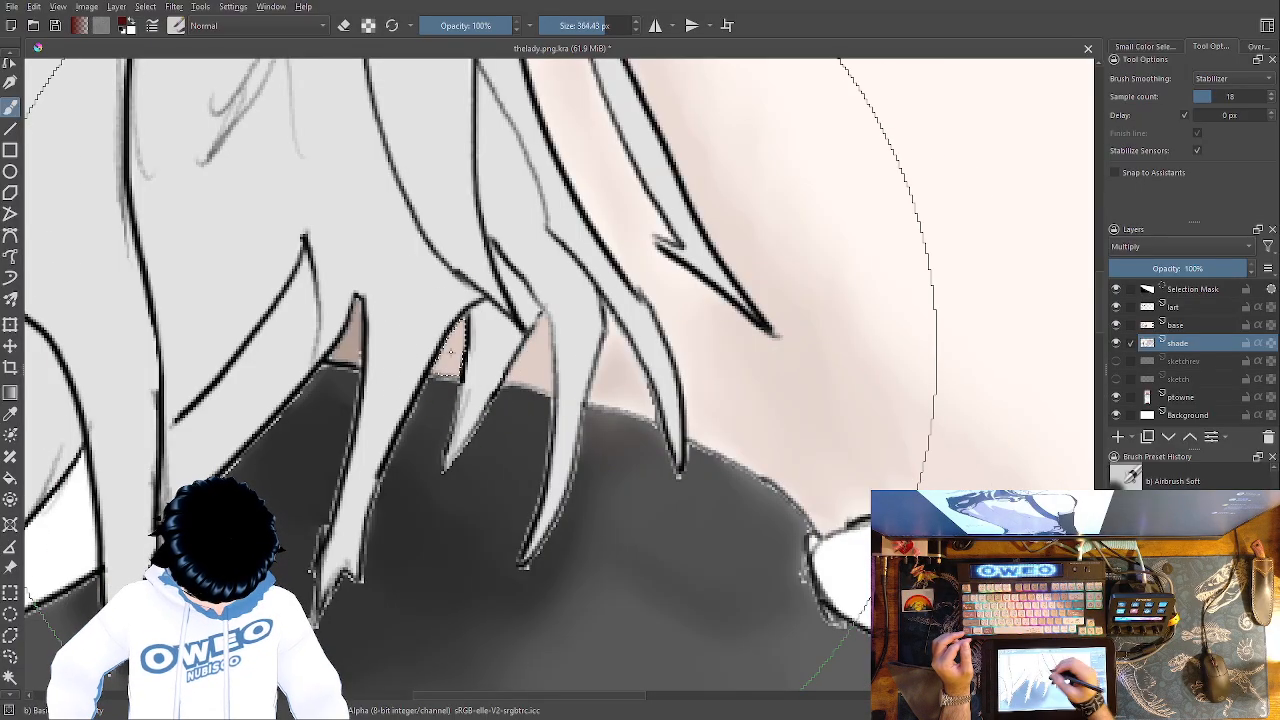
Set the brush colour to black and clear the selection around the skin gap
{"action": "key", "text": "ctrl+minus"}
{"action": "key", "text": "ctrl+minus"}
{"action": "key", "text": "ctrl+minus"}
{"action": "key", "text": "ctrl+minus"}
{"action": "key", "text": "ctrl+plus"}
{"action": "key", "text": "ctrl+plus"}
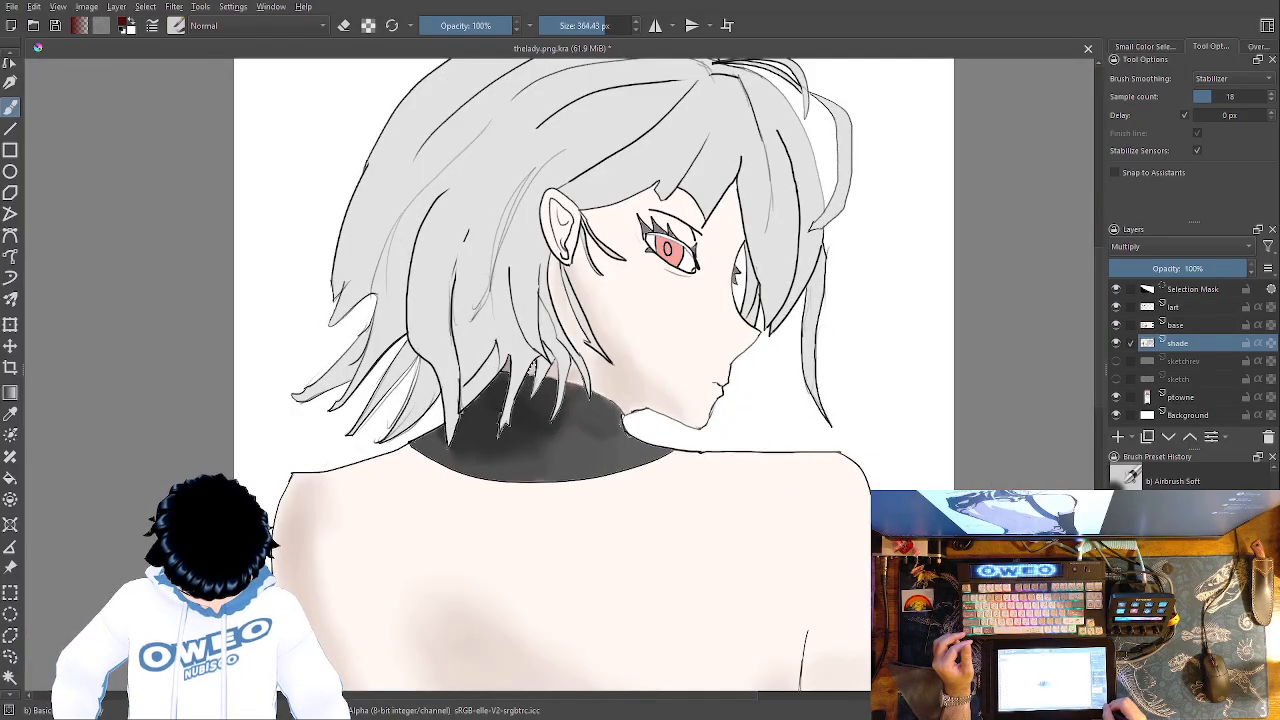
{"action": "right_click", "coordinate": [570, 380]}
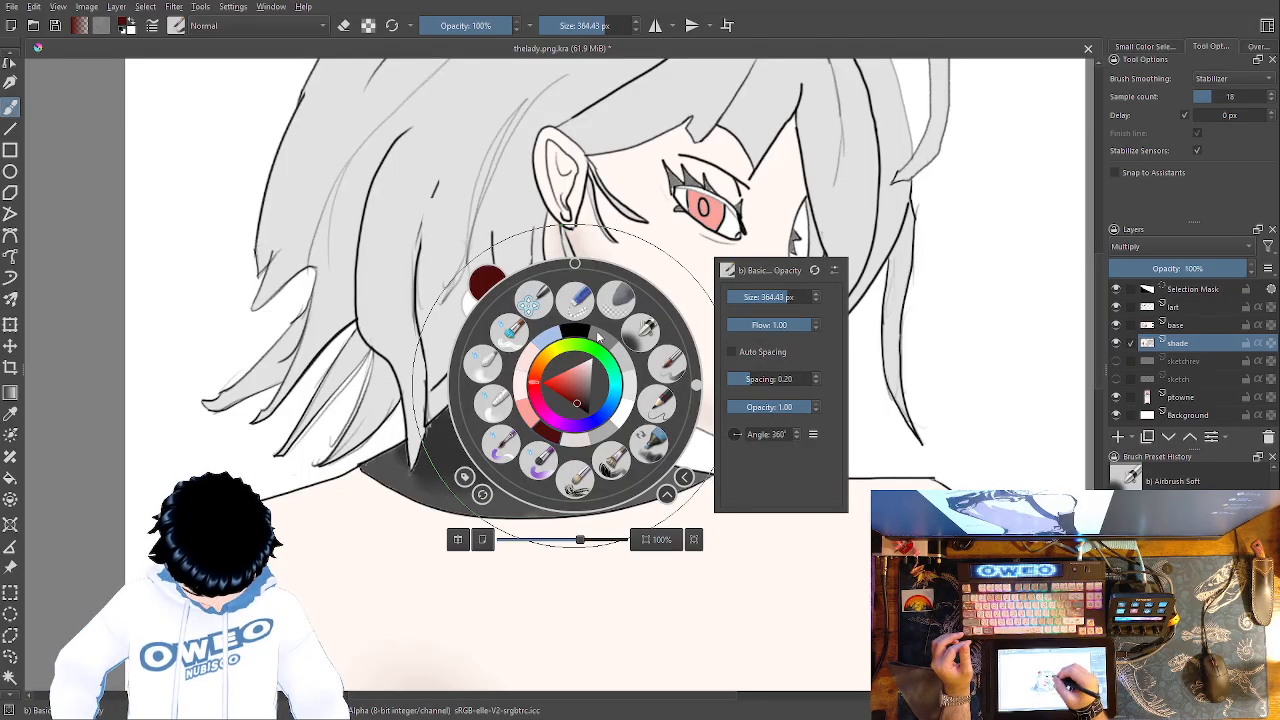
{"action": "left_click", "coordinate": [552, 337]}
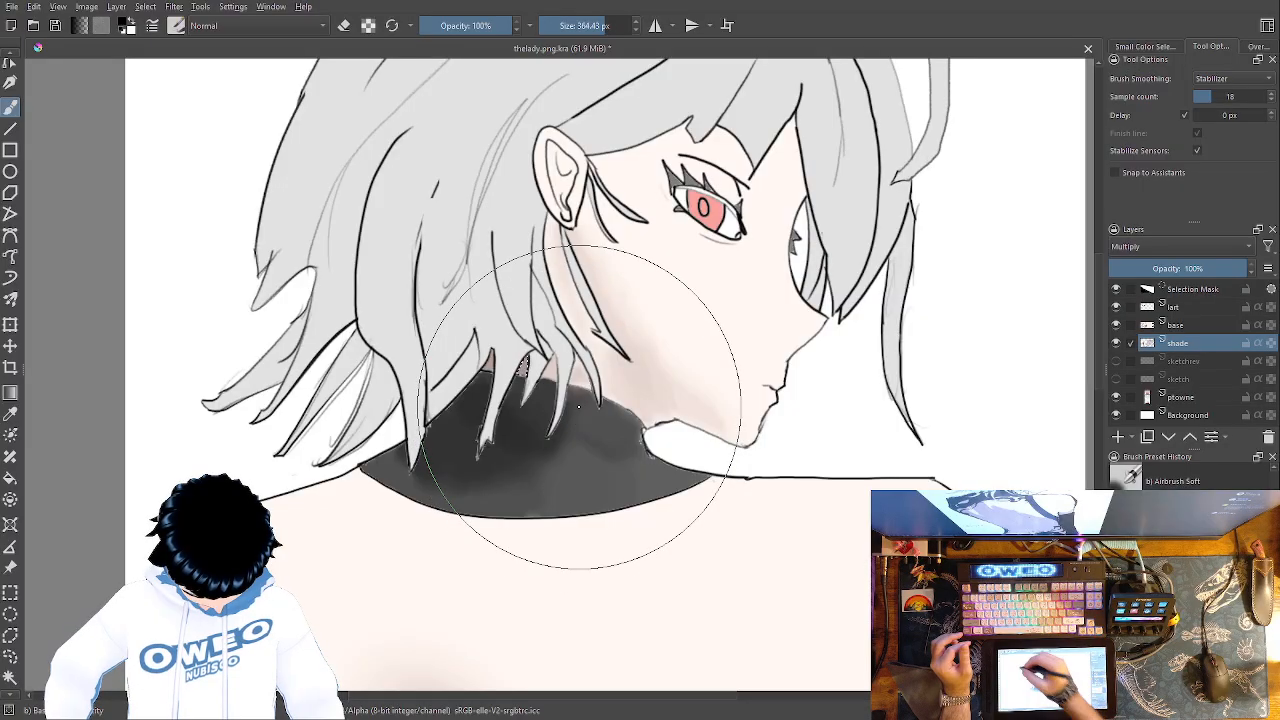
{"action": "key", "text": "ctrl+shift+a"}
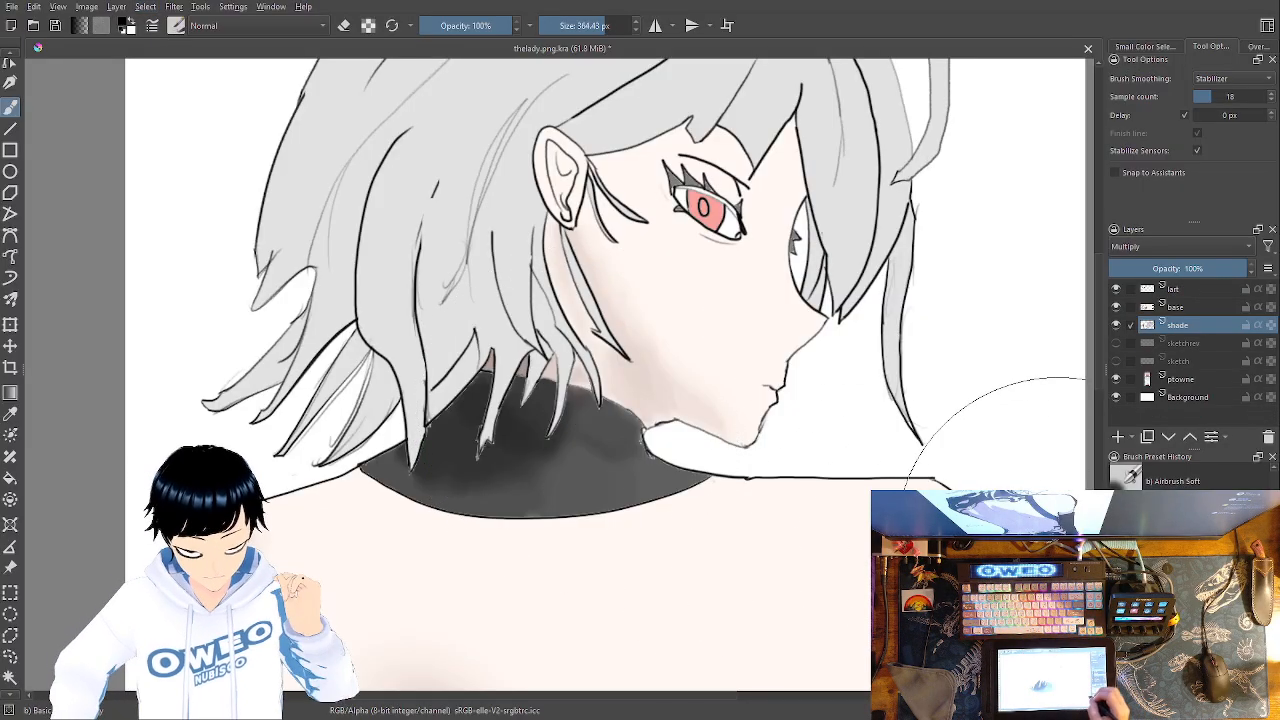
Examine the shading across the whole figure at different zoom levels
{"action": "key", "text": "2"}
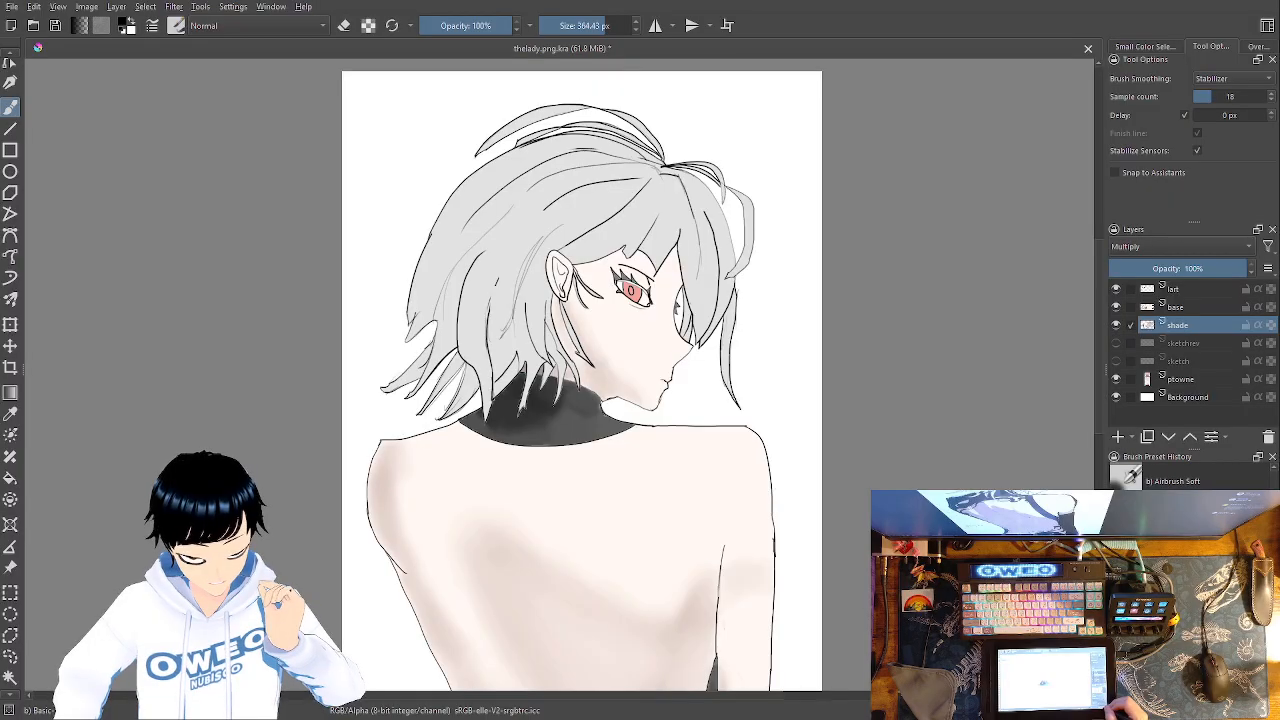
{"action": "key", "text": "ctrl+minus"}
{"action": "key", "text": "ctrl+minus"}
{"action": "key", "text": "ctrl+minus"}
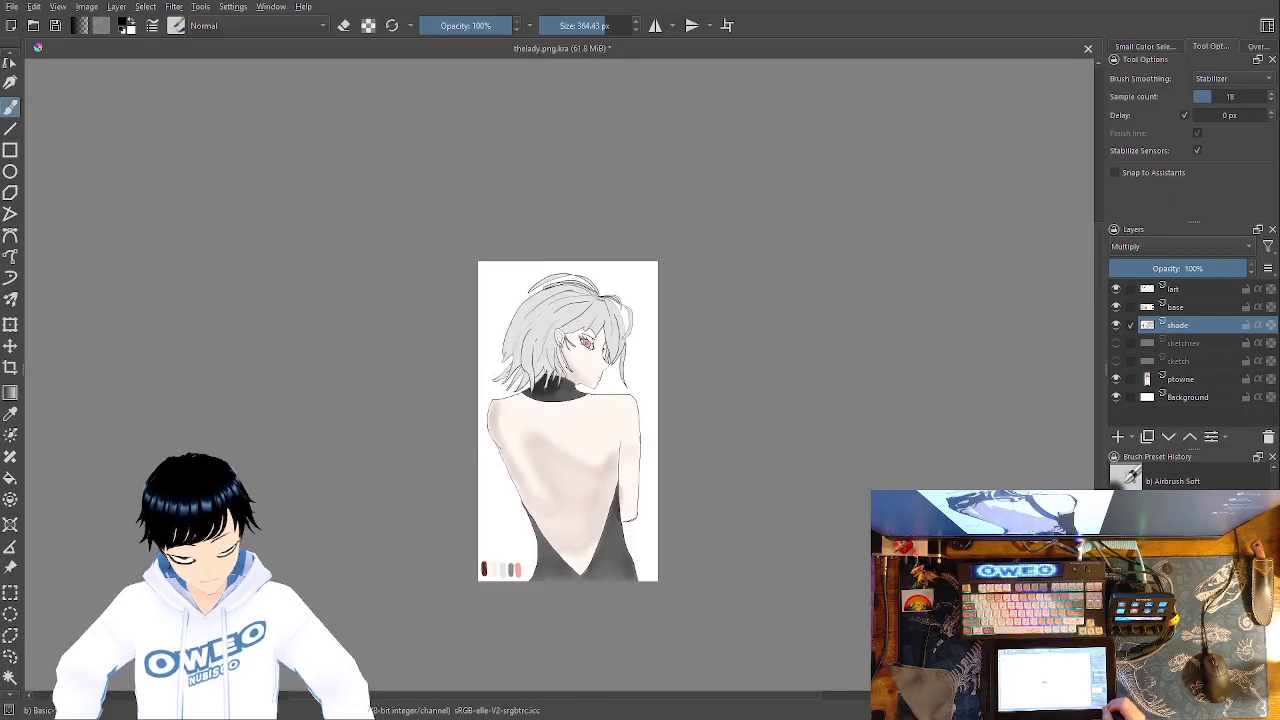
{"action": "key", "text": "ctrl+plus"}
{"action": "key", "text": "ctrl+plus"}
{"action": "key", "text": "ctrl+minus"}
{"action": "key", "text": "ctrl+minus"}
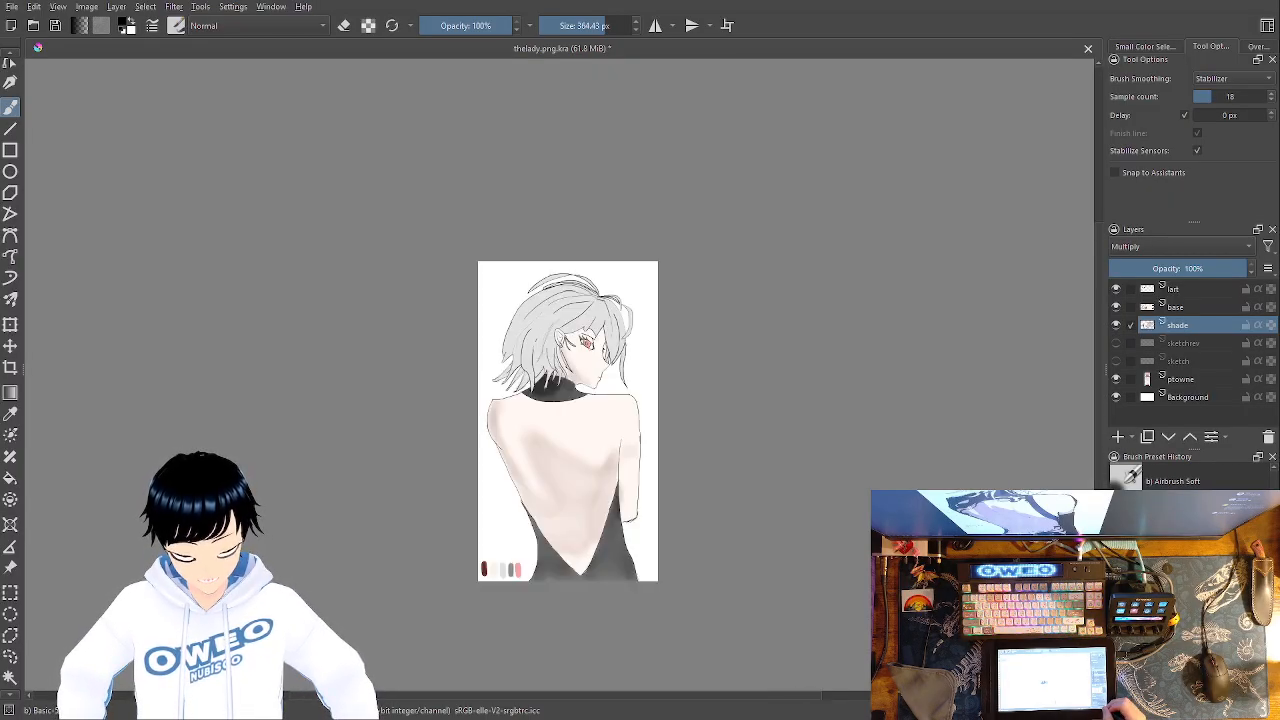
Hide and show the lart layer repeatedly to compare the shading with and without line art, leaving the layer visible
{"action": "left_click", "coordinate": [1117, 289]}
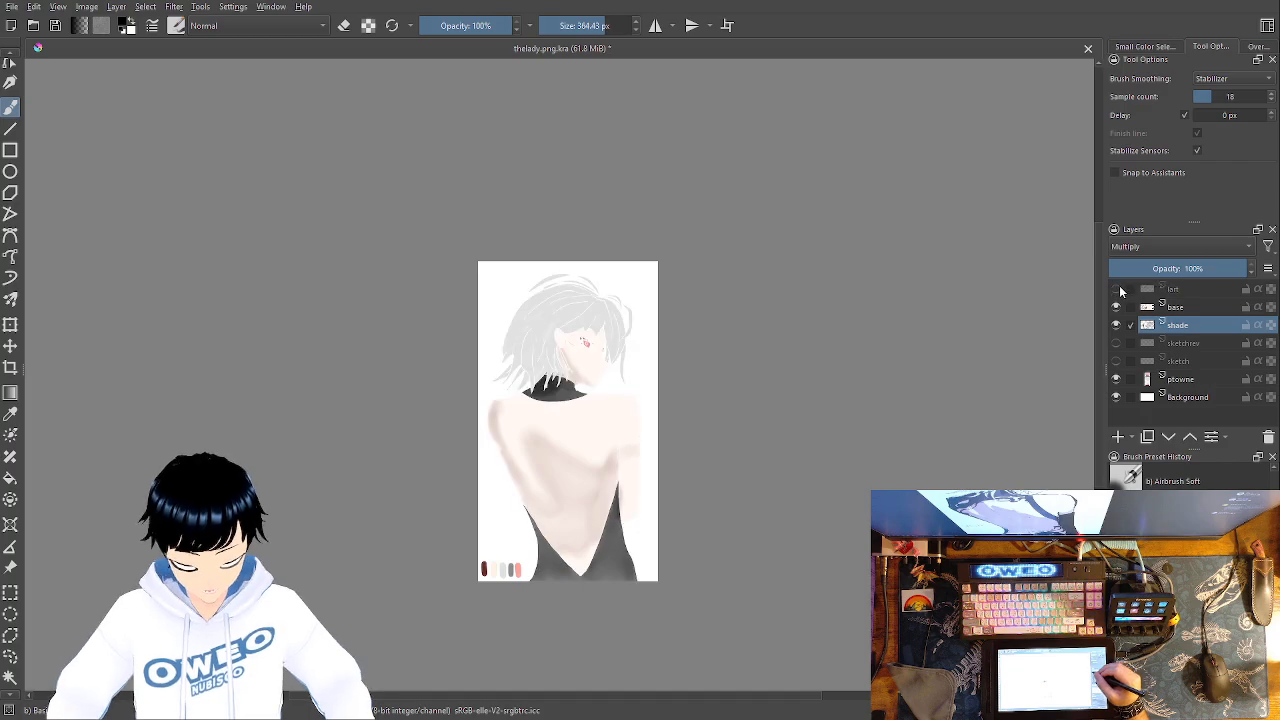
{"action": "left_click", "coordinate": [1121, 289]}
{"action": "left_click", "coordinate": [1121, 289]}
{"action": "left_click", "coordinate": [1121, 289]}
{"action": "left_click", "coordinate": [1122, 289]}
{"action": "left_click", "coordinate": [1123, 289]}
{"action": "left_click", "coordinate": [1124, 289]}
{"action": "left_click", "coordinate": [1124, 289]}
{"action": "left_click", "coordinate": [1125, 290]}
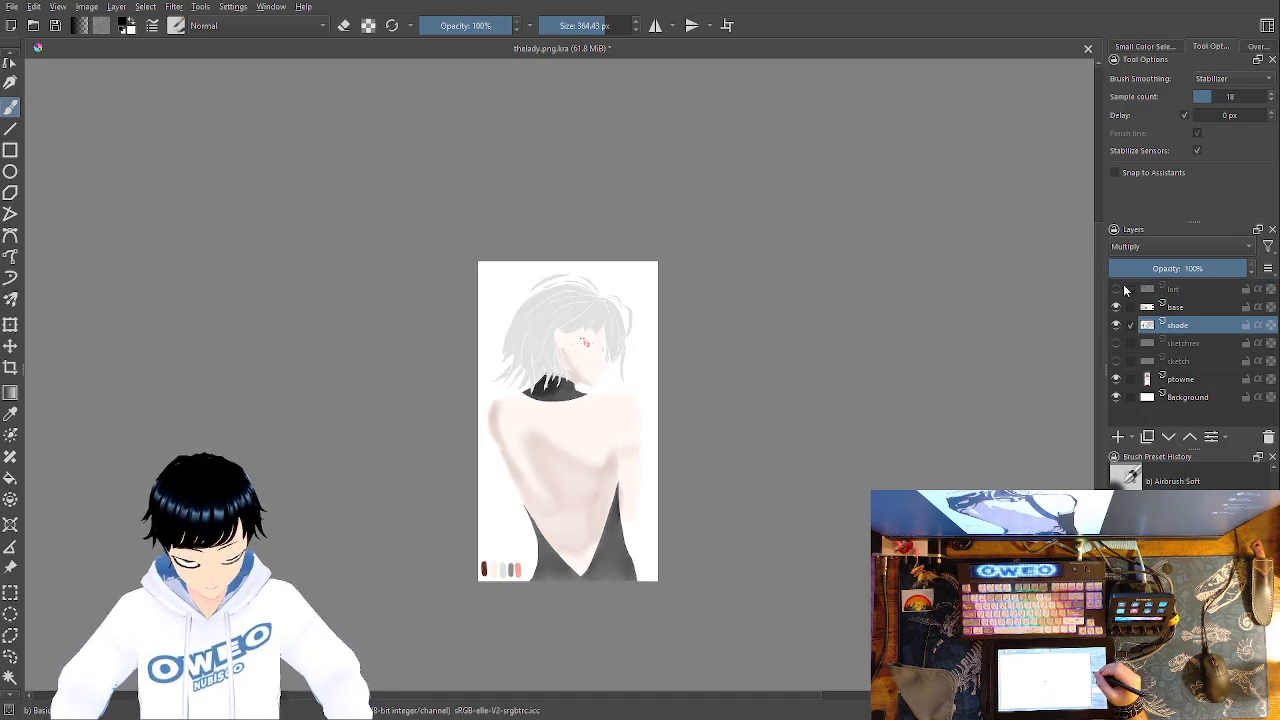
{"action": "left_click", "coordinate": [1122, 289]}
{"action": "left_click", "coordinate": [1121, 290]}
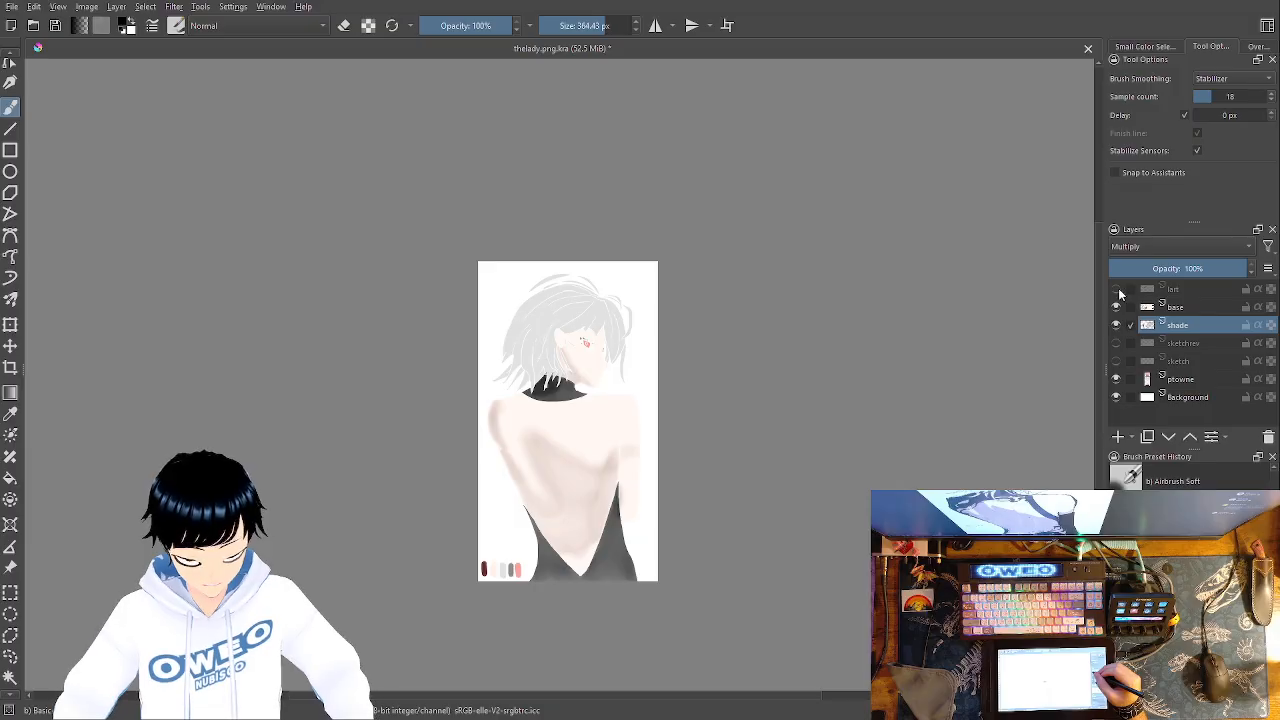
{"action": "left_click", "coordinate": [1121, 290]}
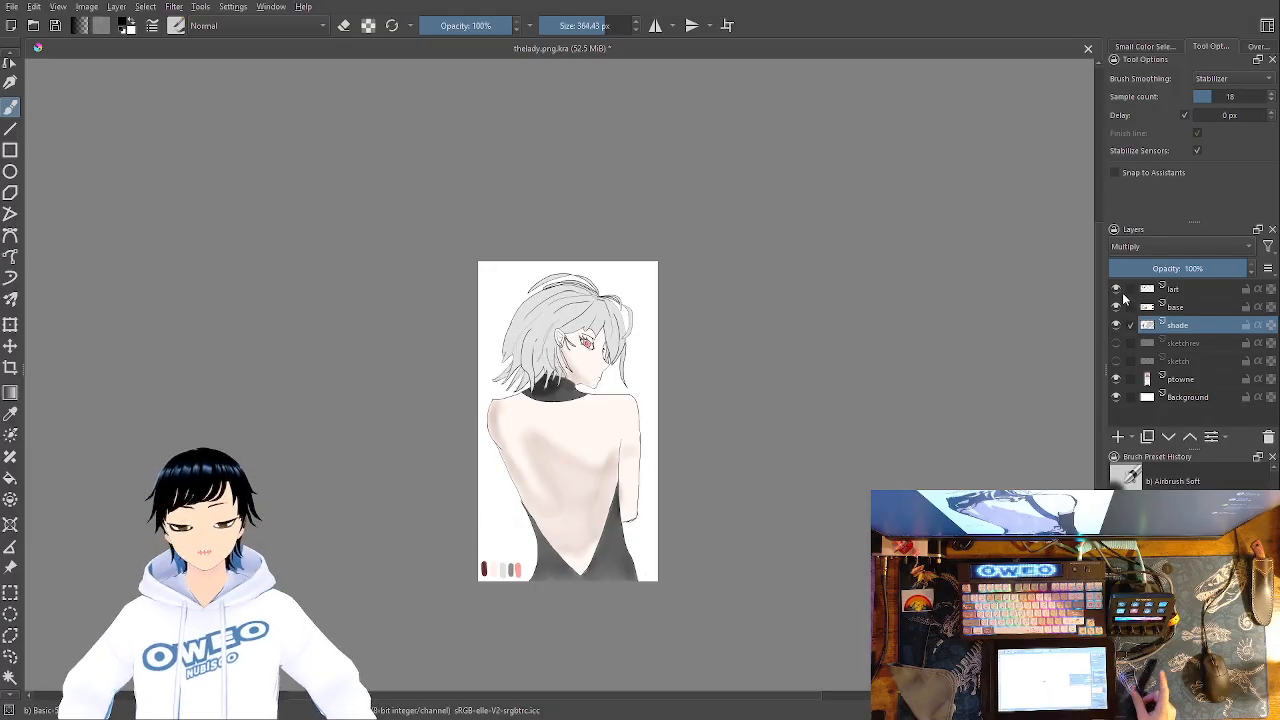
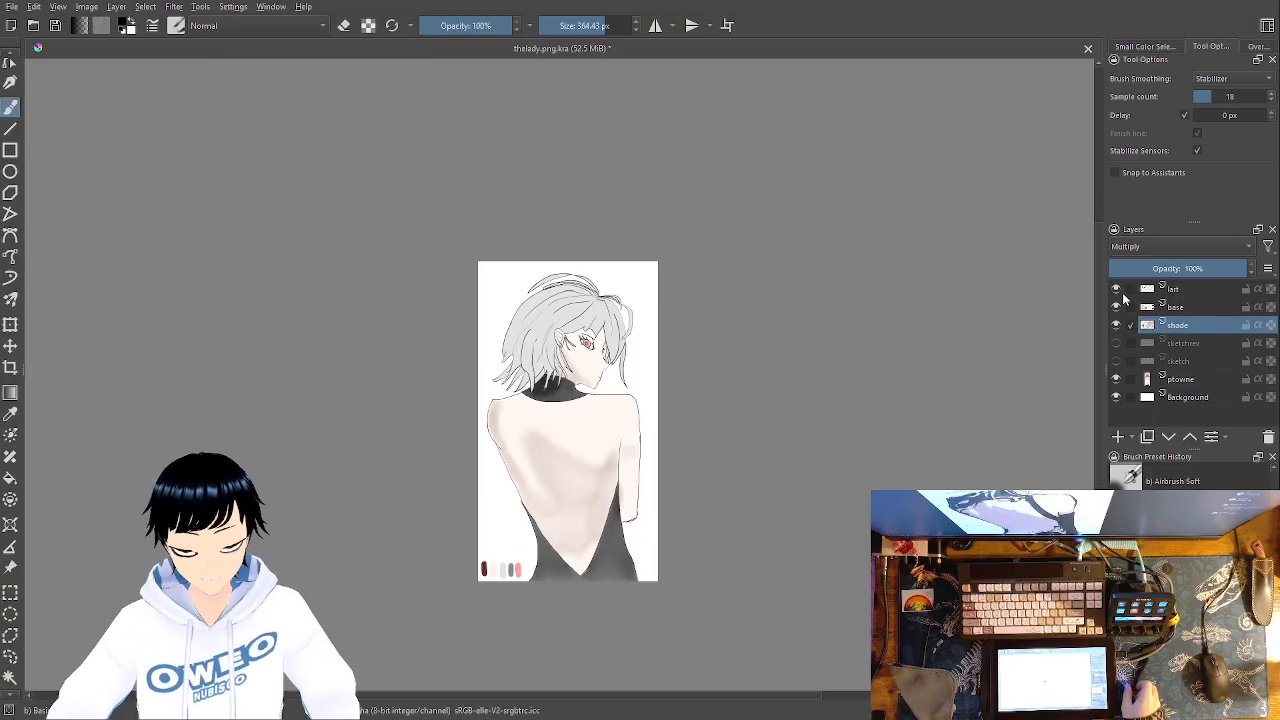
Select the red iris area of the lady's eye using the lart layer
{"action": "key", "text": "ctrl+plus"}
{"action": "key", "text": "ctrl+plus"}
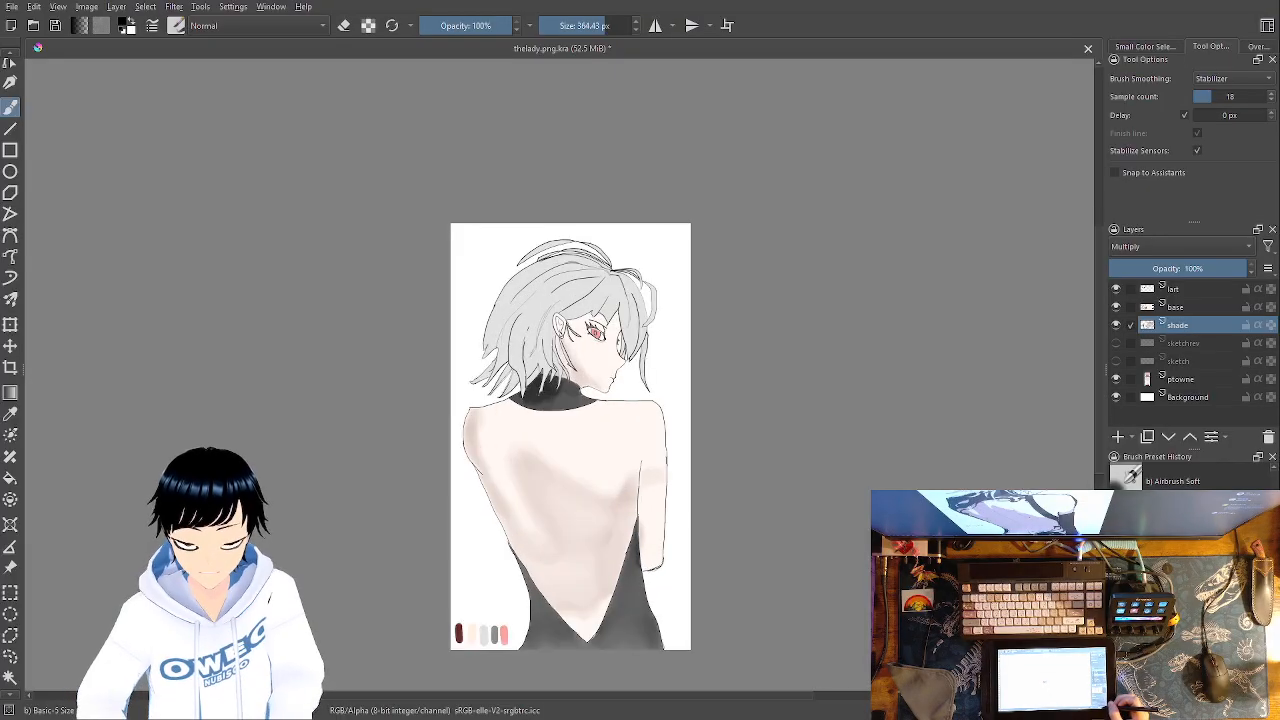
{"action": "mouse_move", "coordinate": [900, 527]}
{"action": "left_mouse_down"}
{"action": "mouse_move", "coordinate": [857, 480]}
{"action": "mouse_move", "coordinate": [909, 418]}
{"action": "left_mouse_up"}
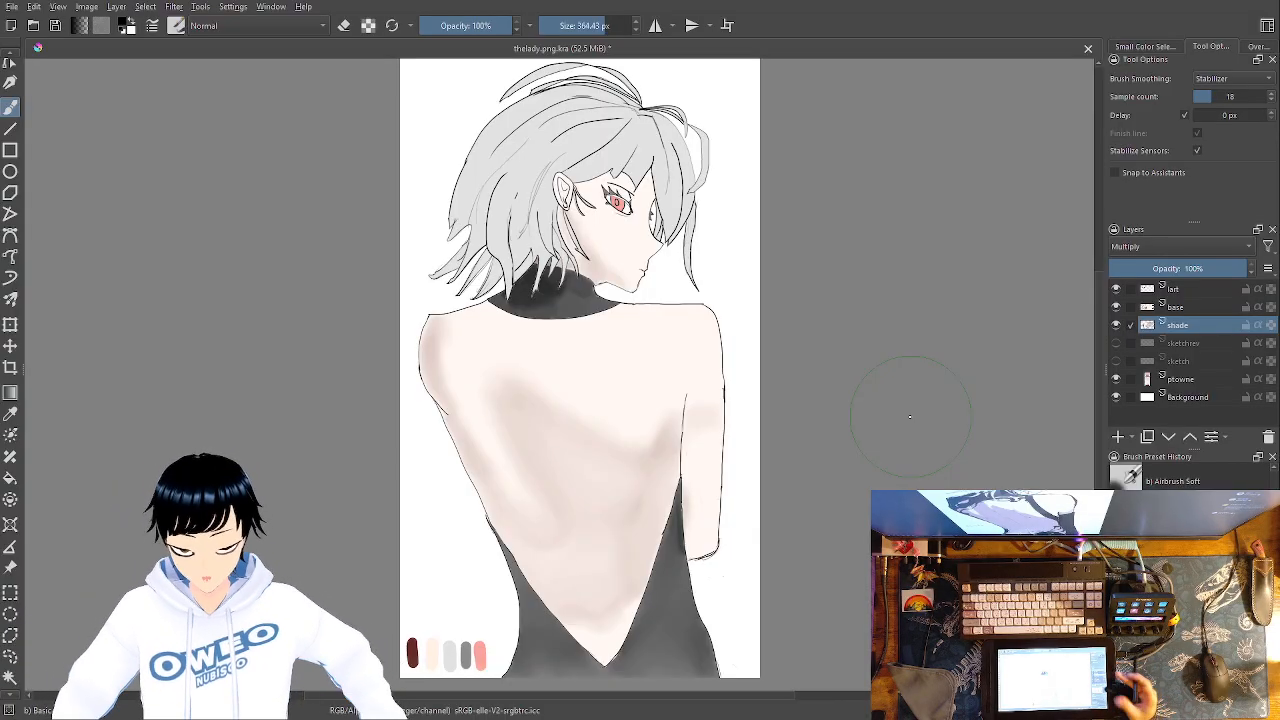
{"action": "left_click", "coordinate": [1192, 289]}
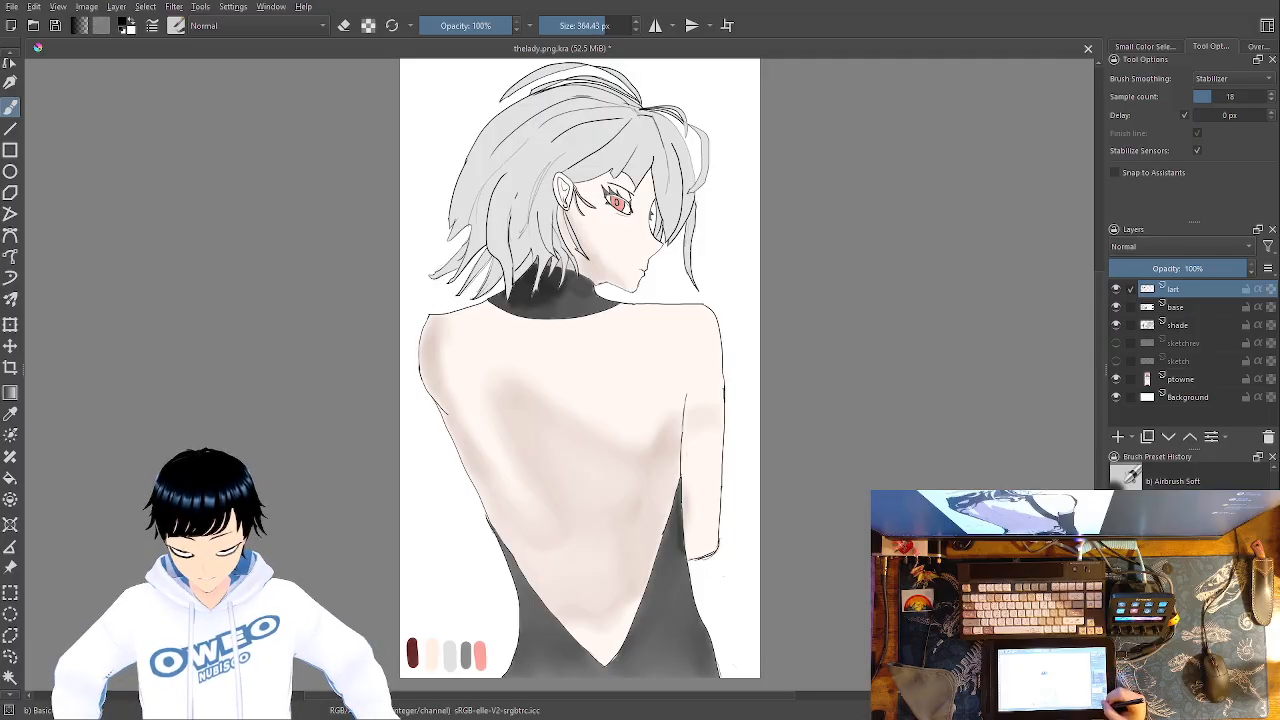
{"action": "scroll", "coordinate": [558, 376], "scroll_direction": "up", "scroll_amount": 5}
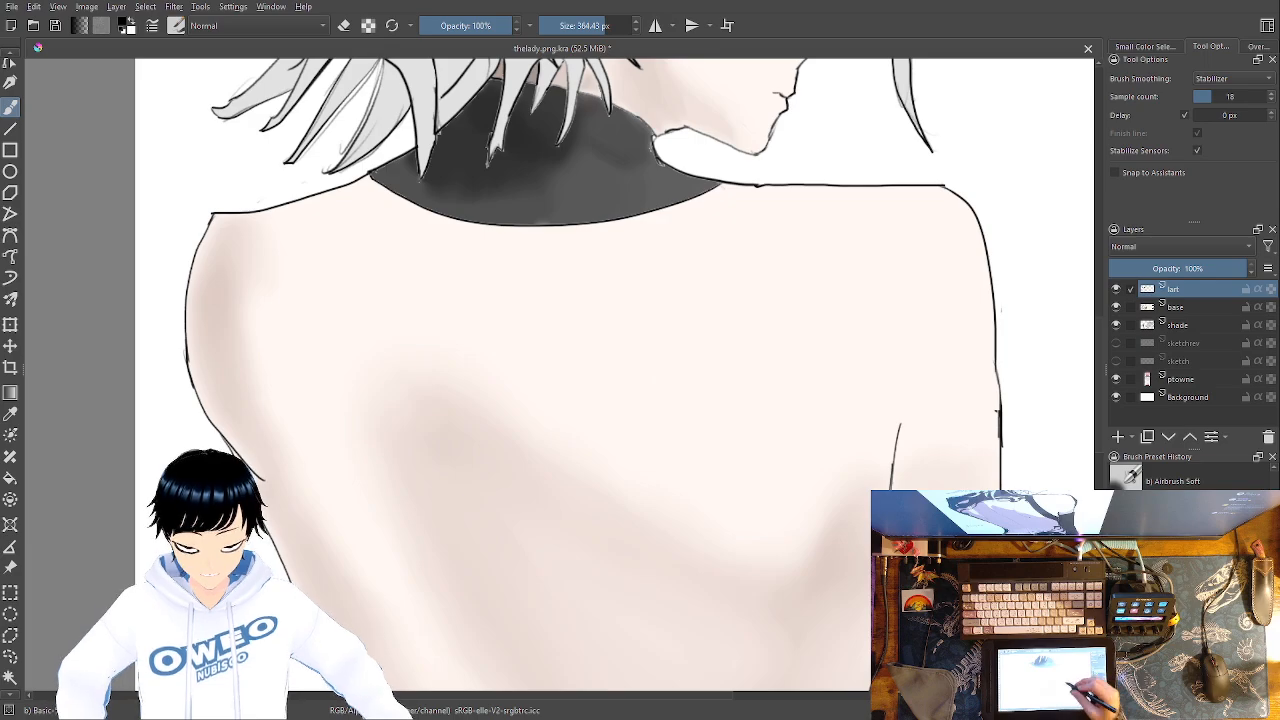
{"action": "left_click_drag", "start_coordinate": [699, 450], "coordinate": [688, 608]}
{"action": "left_click_drag", "start_coordinate": [683, 387], "coordinate": [651, 586]}
{"action": "left_click_drag", "start_coordinate": [637, 429], "coordinate": [636, 569]}
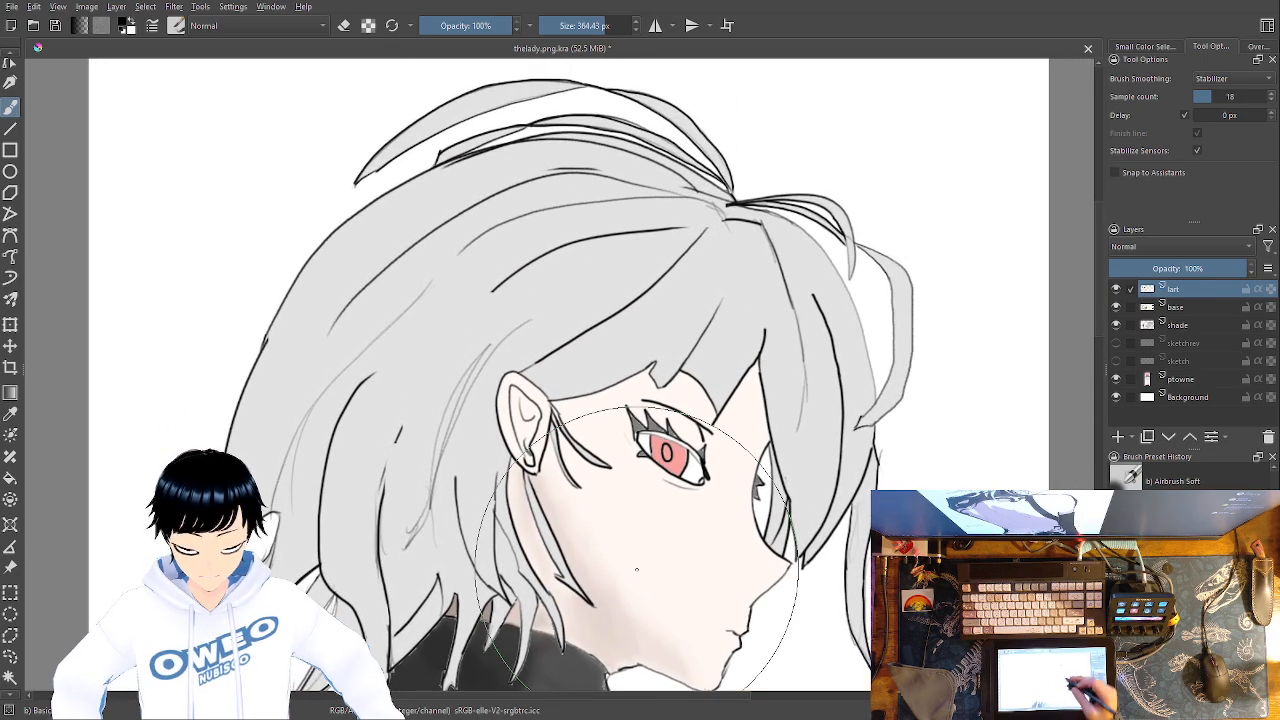
{"action": "left_click", "coordinate": [11, 678]}
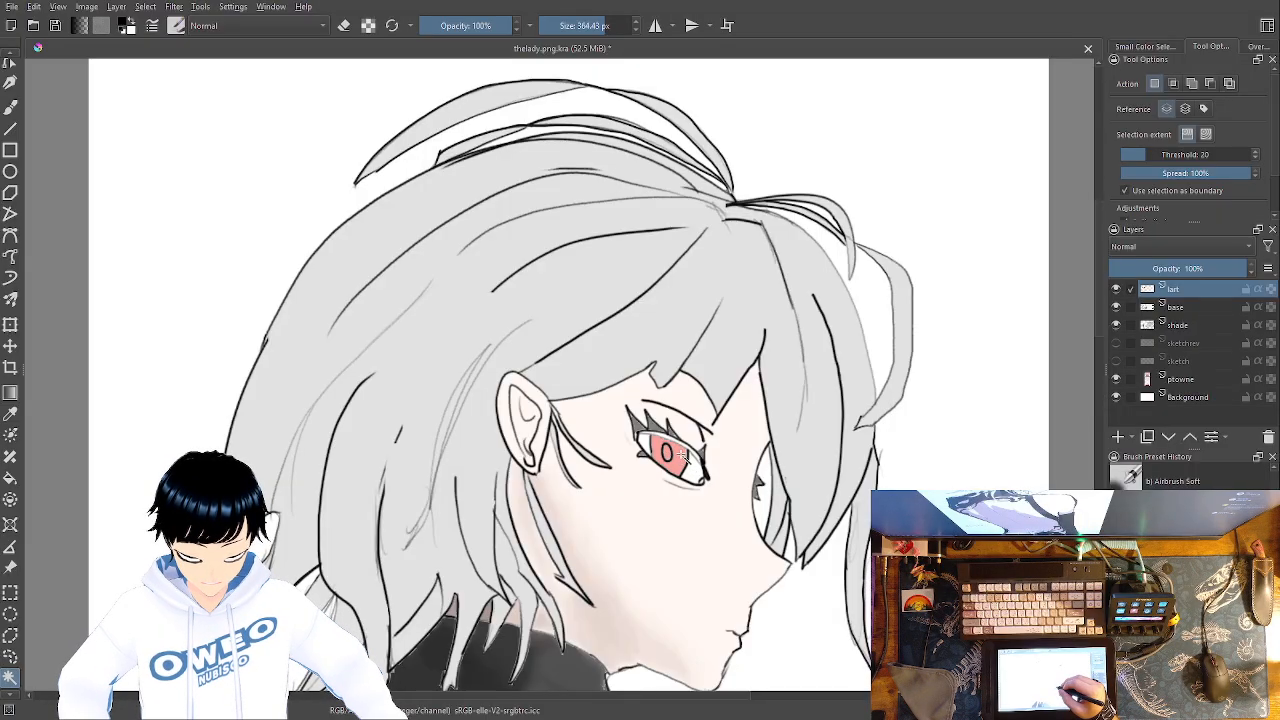
{"action": "left_click", "coordinate": [683, 456]}
{"action": "key", "text": "ctrl+plus"}
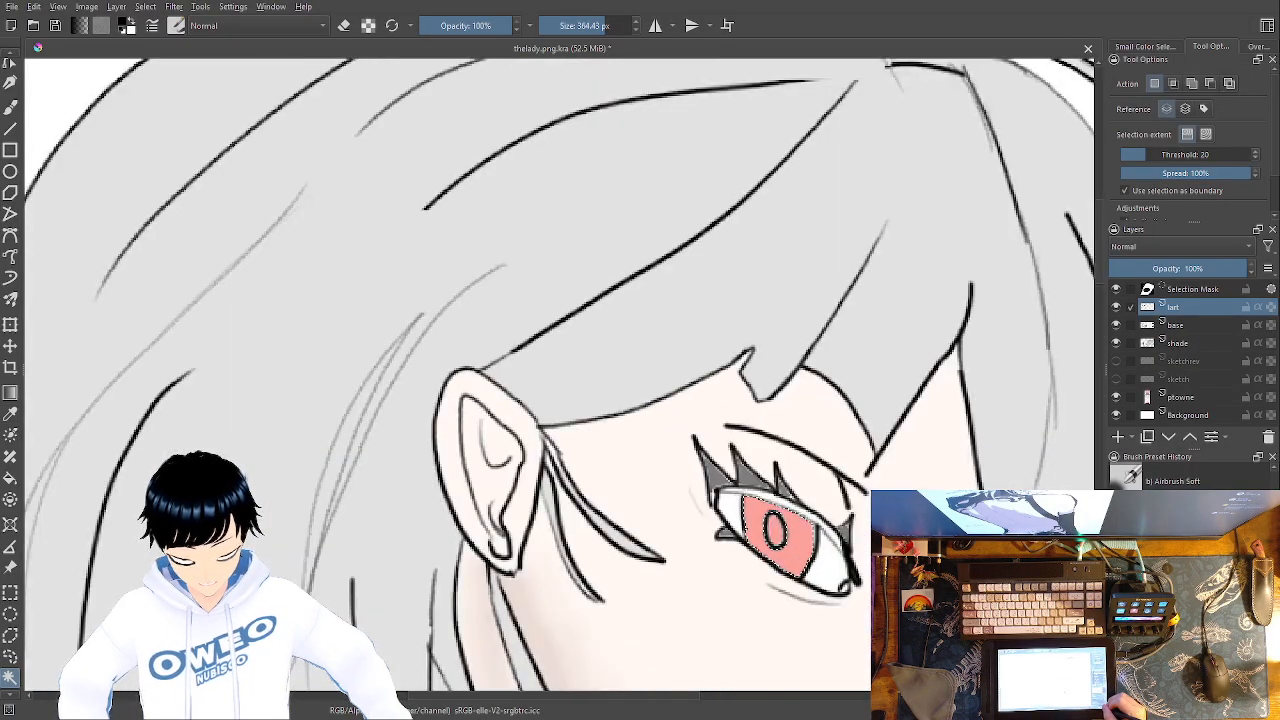
{"action": "key", "text": "ctrl+plus"}
{"action": "left_click_drag", "start_coordinate": [708, 607], "coordinate": [408, 590]}
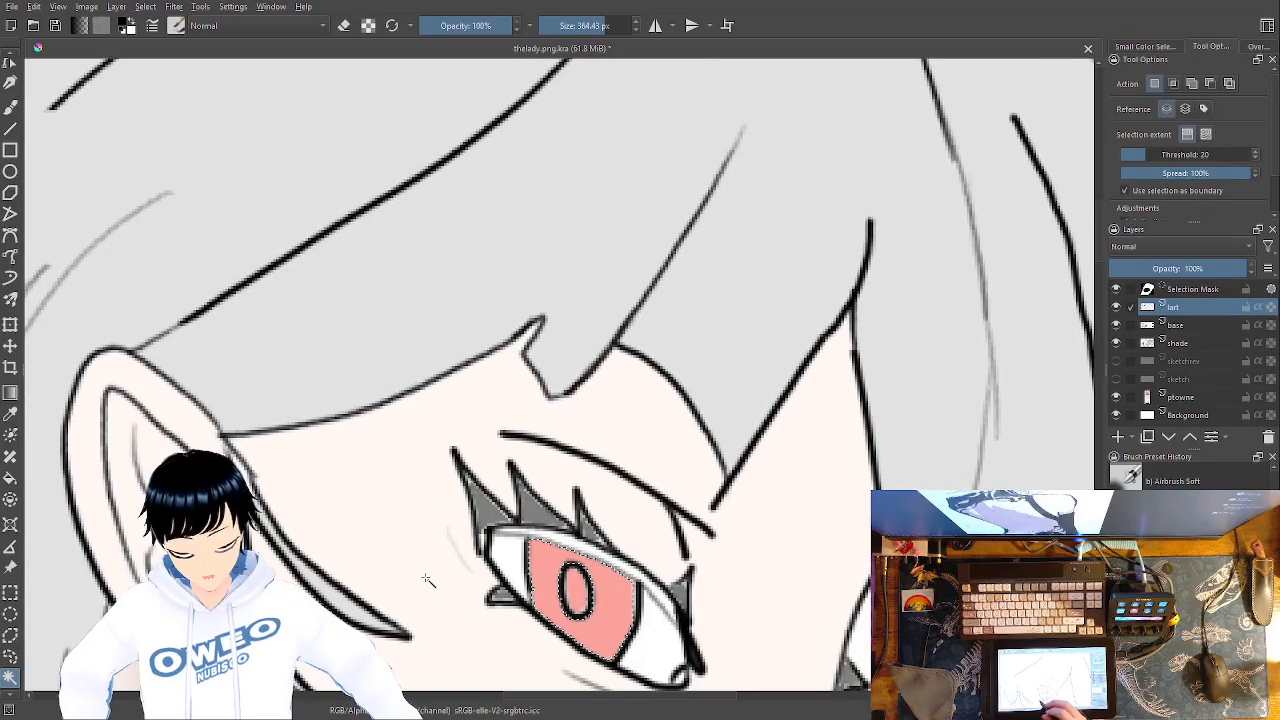
Paint dark red shading across the upper iris on the shade layer with the 34.45 px brush and soften it with Blender Blur
{"action": "left_click", "coordinate": [1193, 343]}
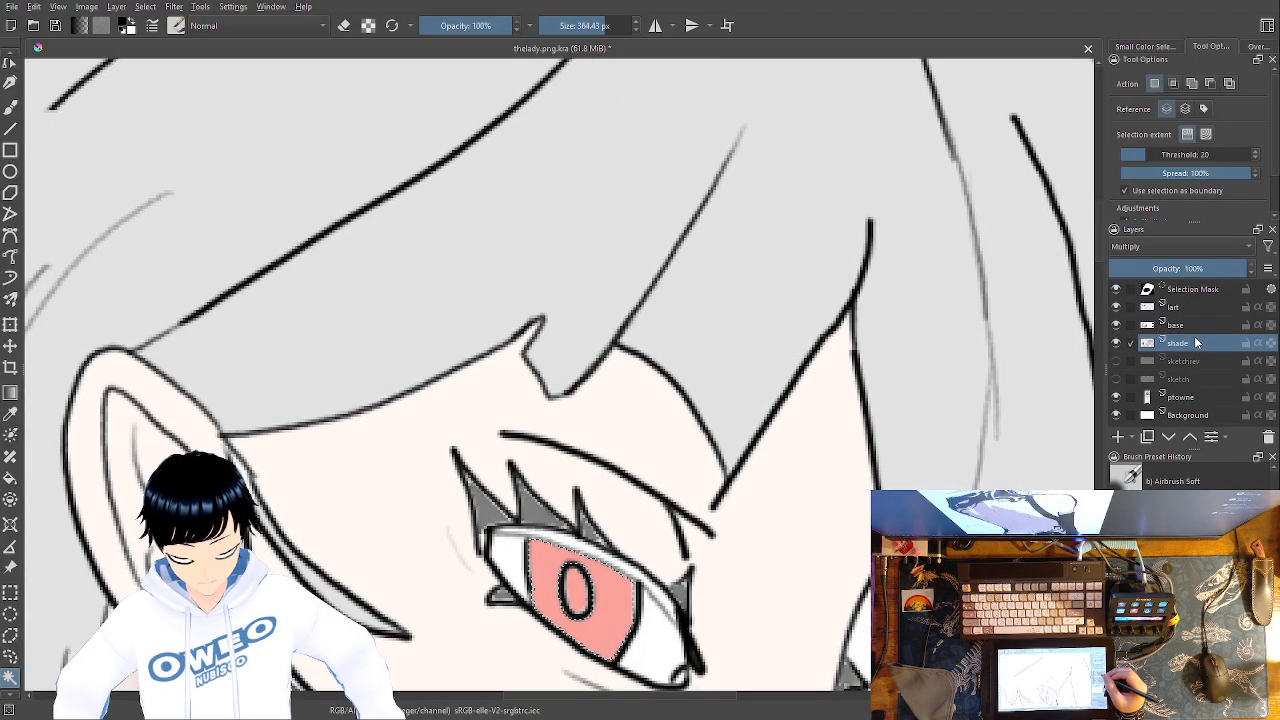
{"action": "left_click", "coordinate": [11, 107]}
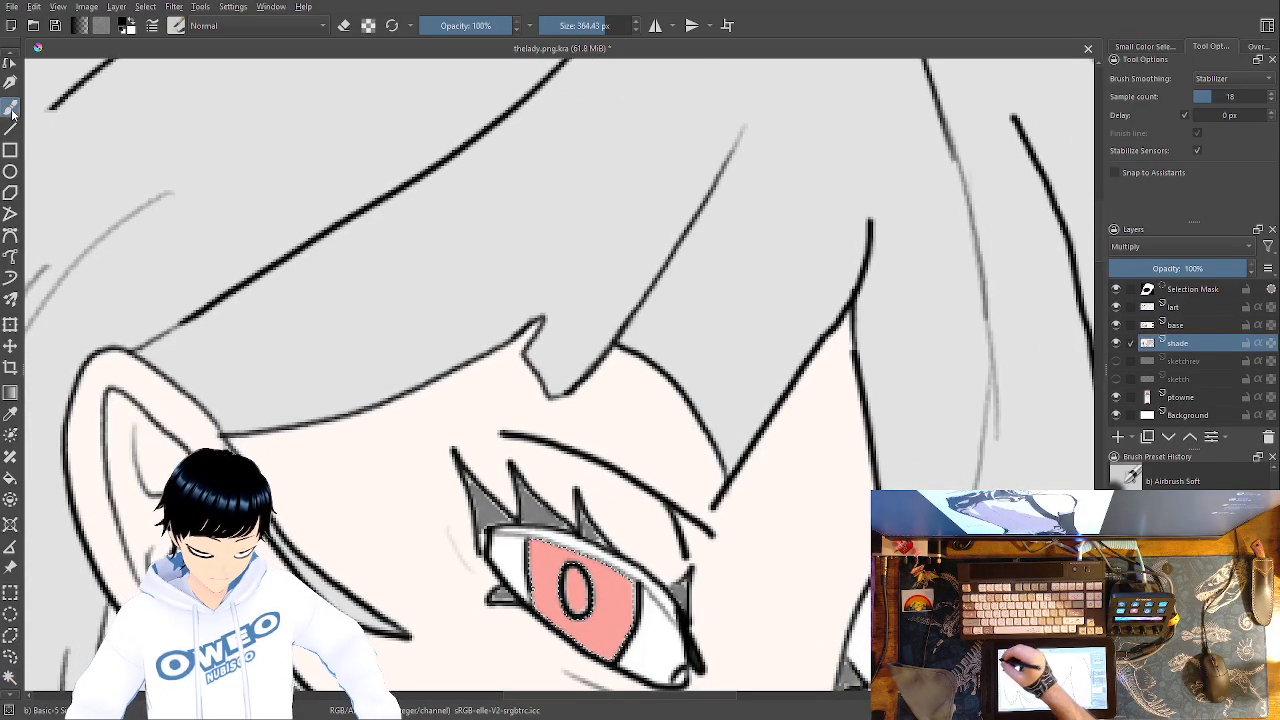
{"action": "right_click", "coordinate": [655, 512]}
{"action": "left_click", "coordinate": [635, 566]}
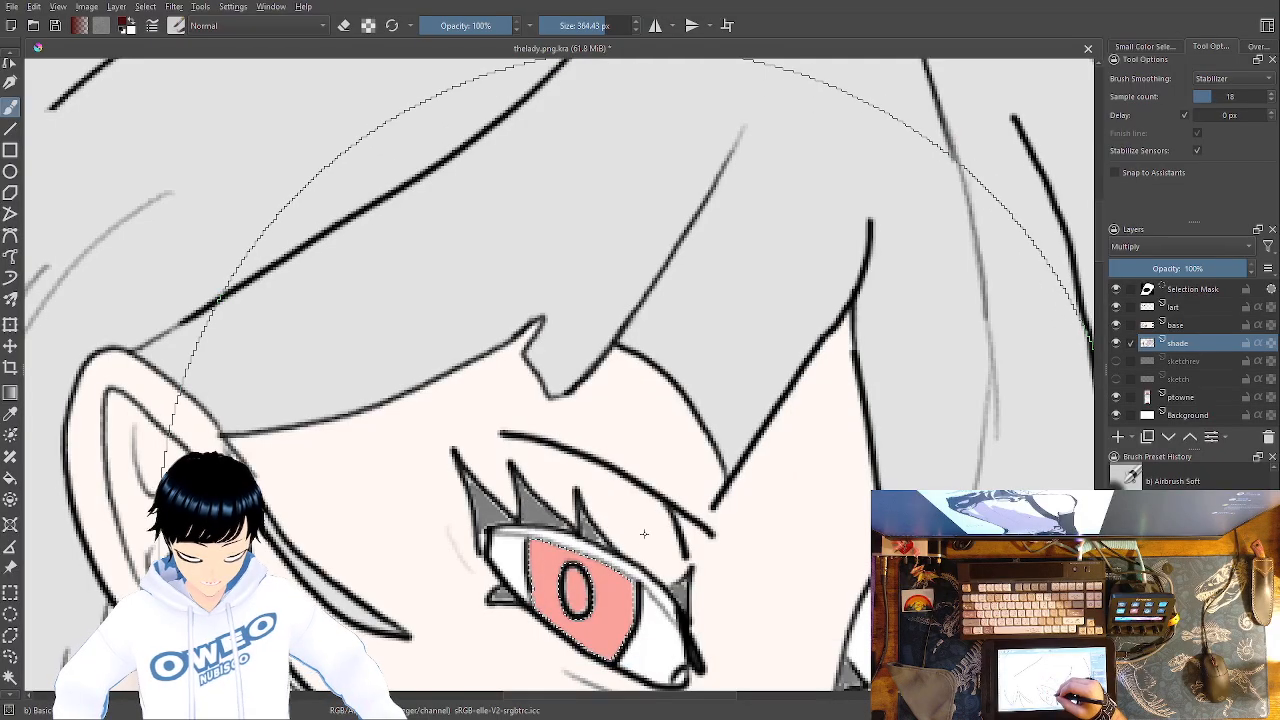
{"action": "right_click", "coordinate": [674, 512]}
{"action": "left_click", "coordinate": [862, 422]}
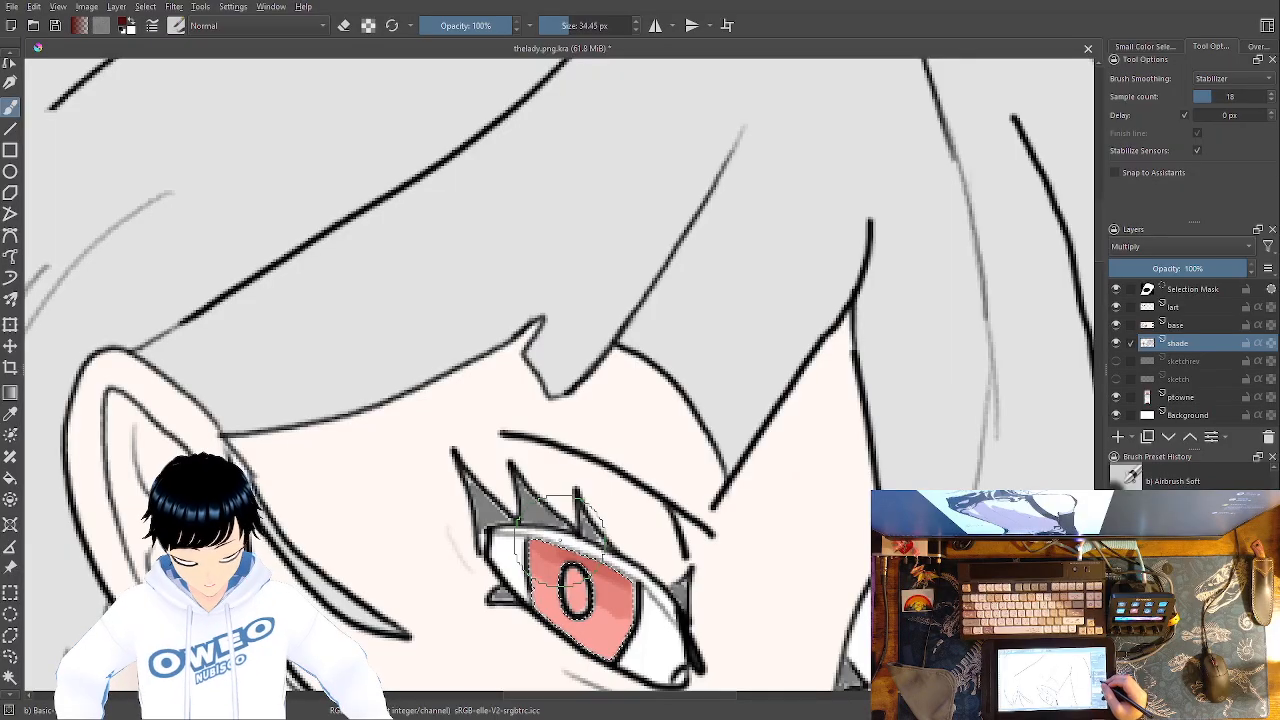
{"action": "right_click", "coordinate": [665, 510]}
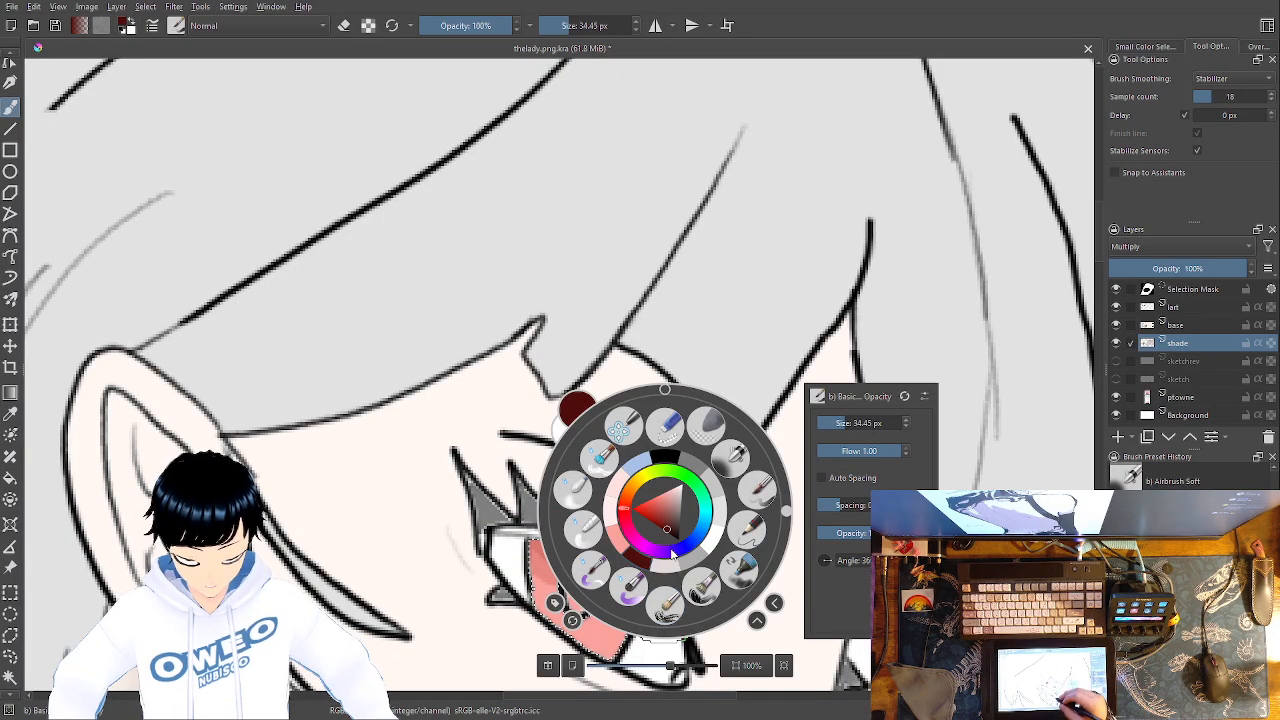
{"action": "left_click", "coordinate": [584, 495]}
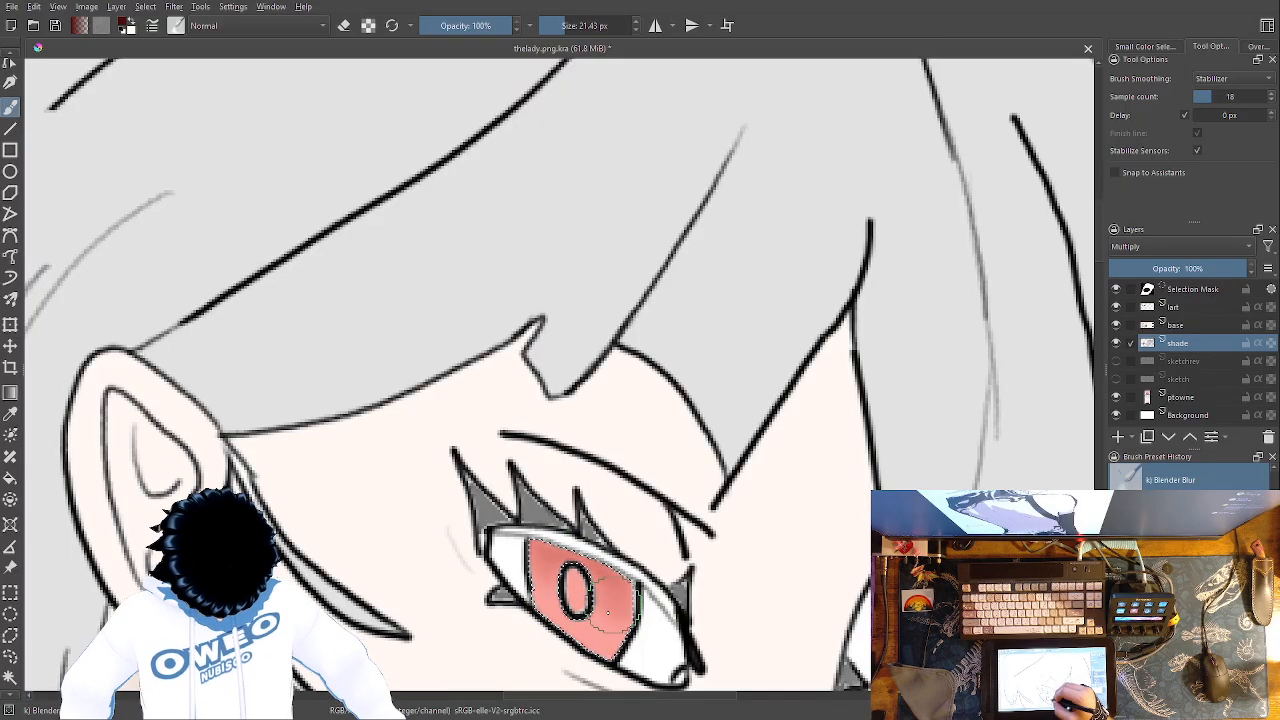
Set the brush colour to black and shade the upper part of the iris with the 34.45 px Basic-5 Opacity brush
{"action": "right_click", "coordinate": [709, 537]}
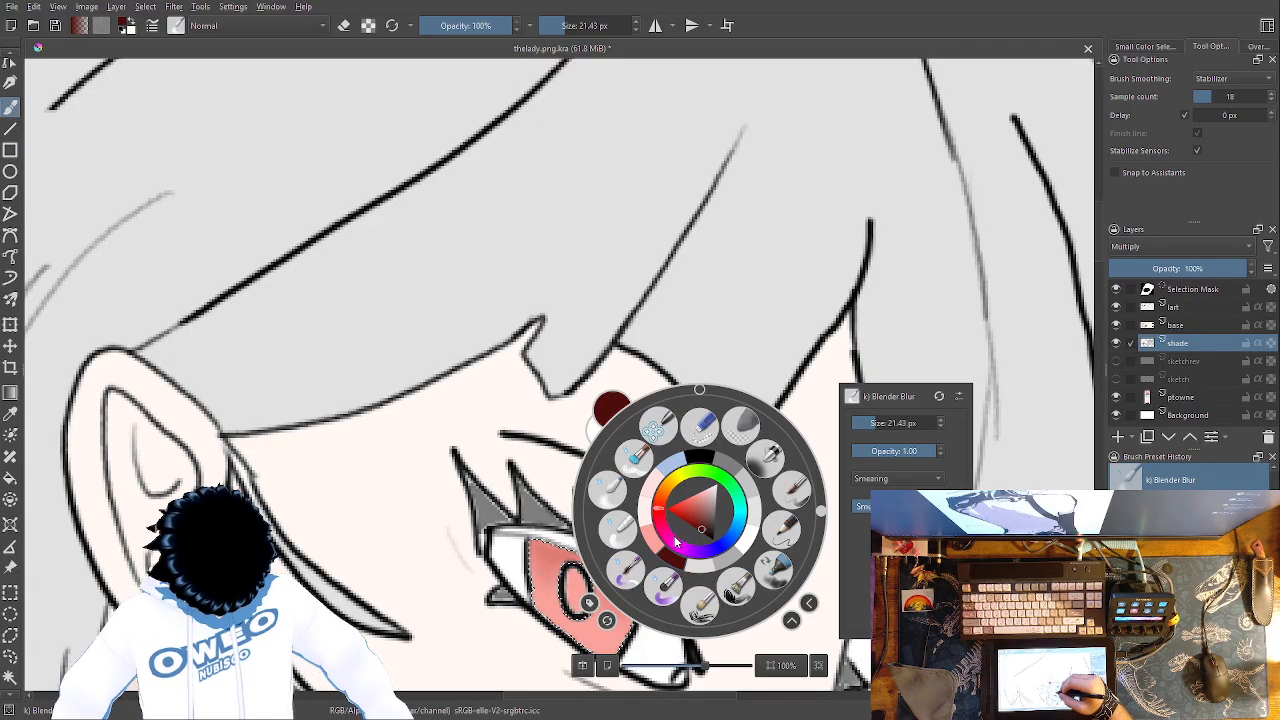
{"action": "right_click", "coordinate": [676, 541]}
{"action": "right_click", "coordinate": [684, 541]}
{"action": "right_click", "coordinate": [701, 478]}
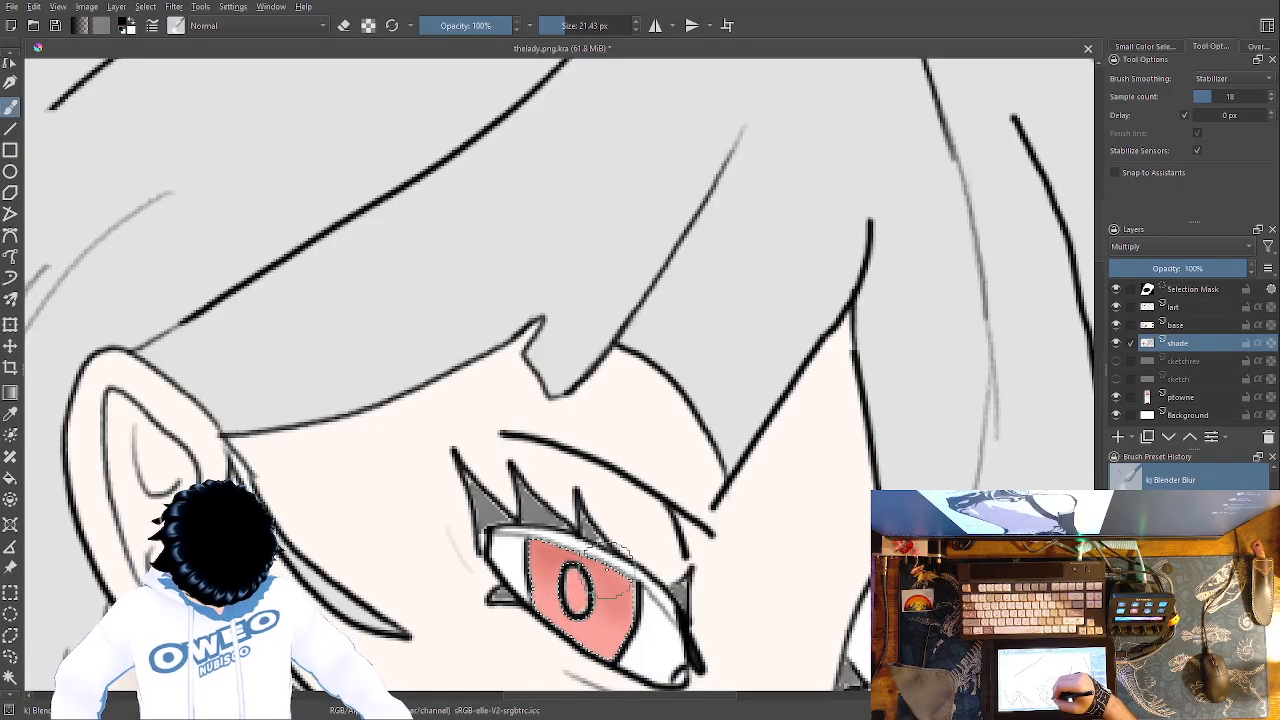
{"action": "right_click", "coordinate": [609, 576]}
{"action": "left_click", "coordinate": [701, 494]}
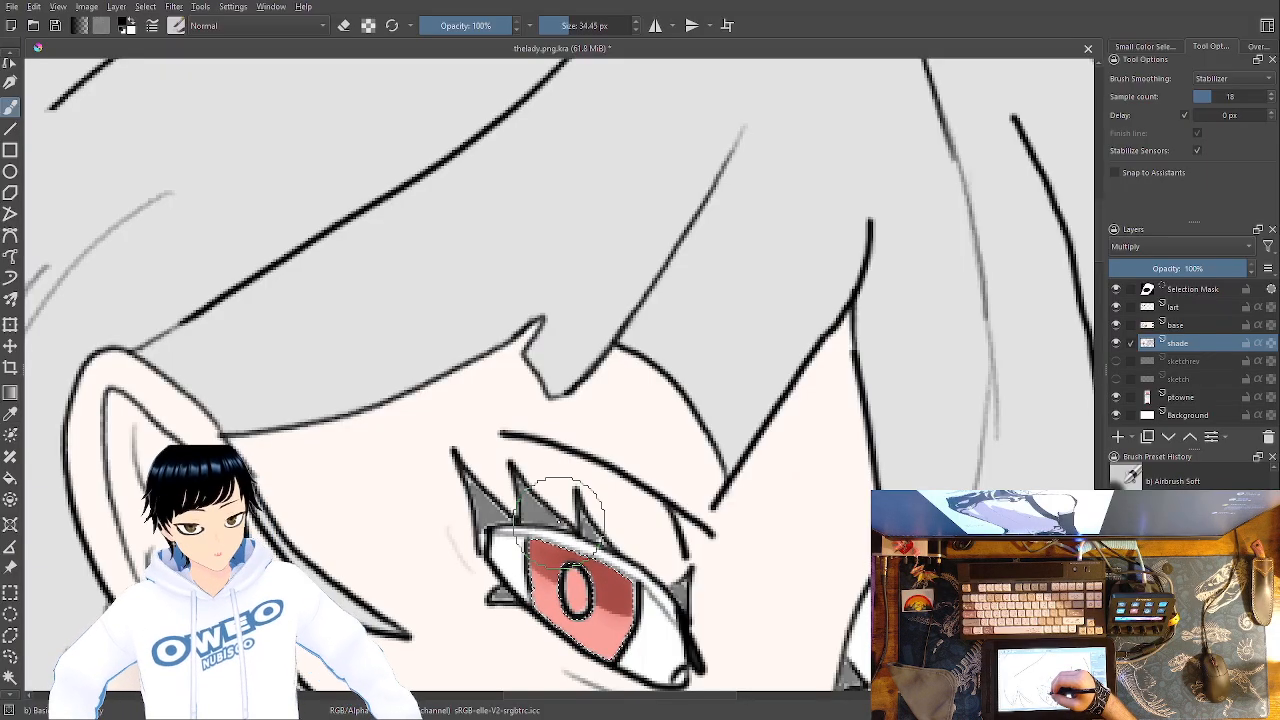
{"action": "key", "text": "ctrl+z"}
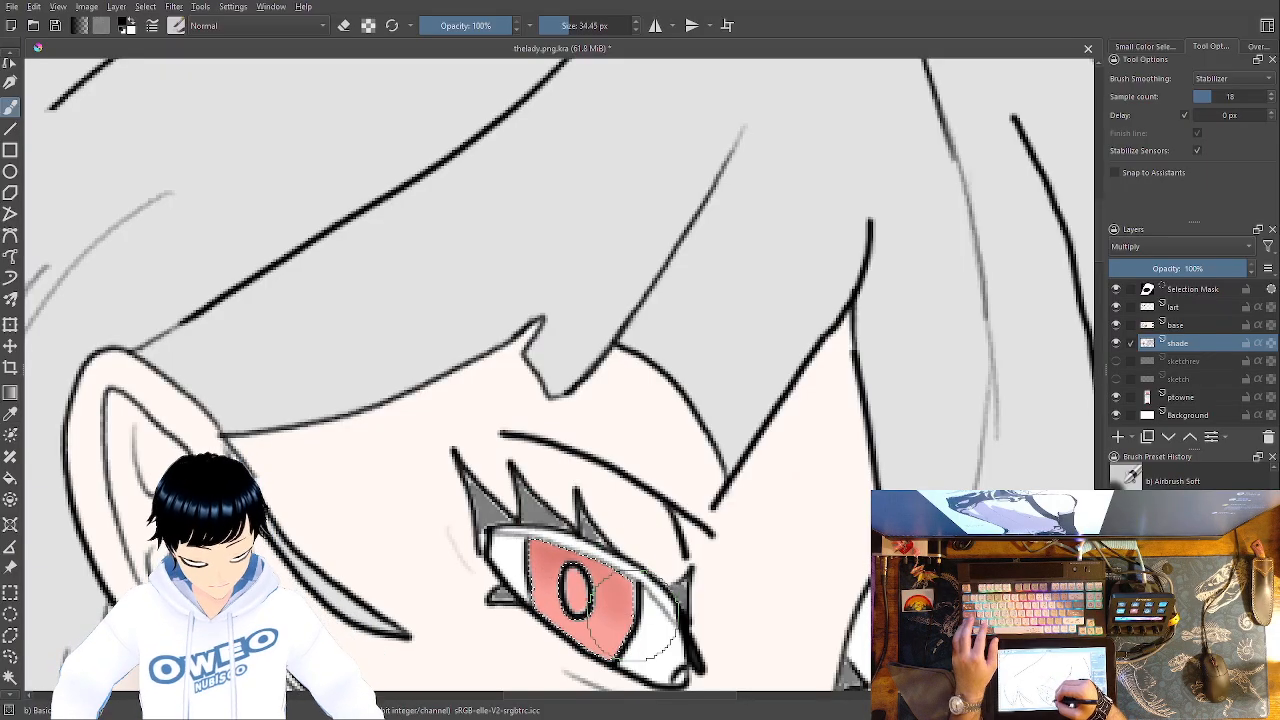
{"action": "left_click_drag", "start_coordinate": [621, 603], "coordinate": [548, 553]}
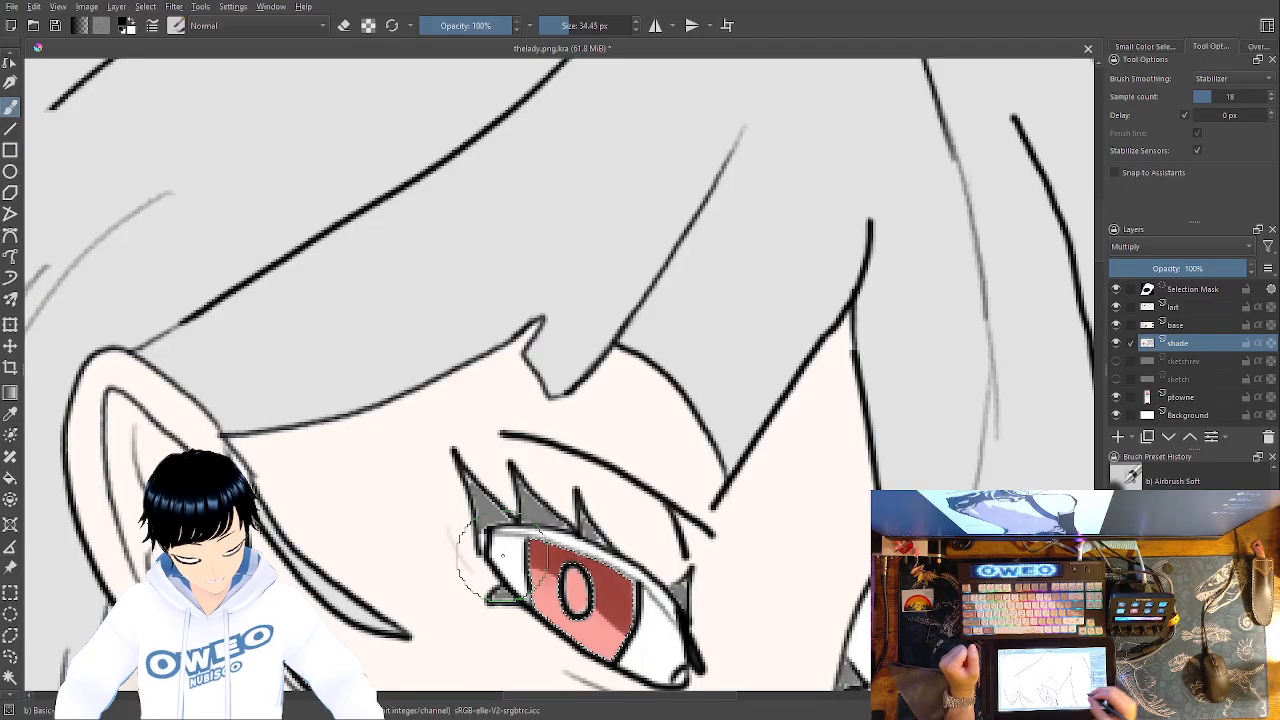
Select the area inside the pupil outline using the lart layer
{"action": "right_click", "coordinate": [676, 612]}
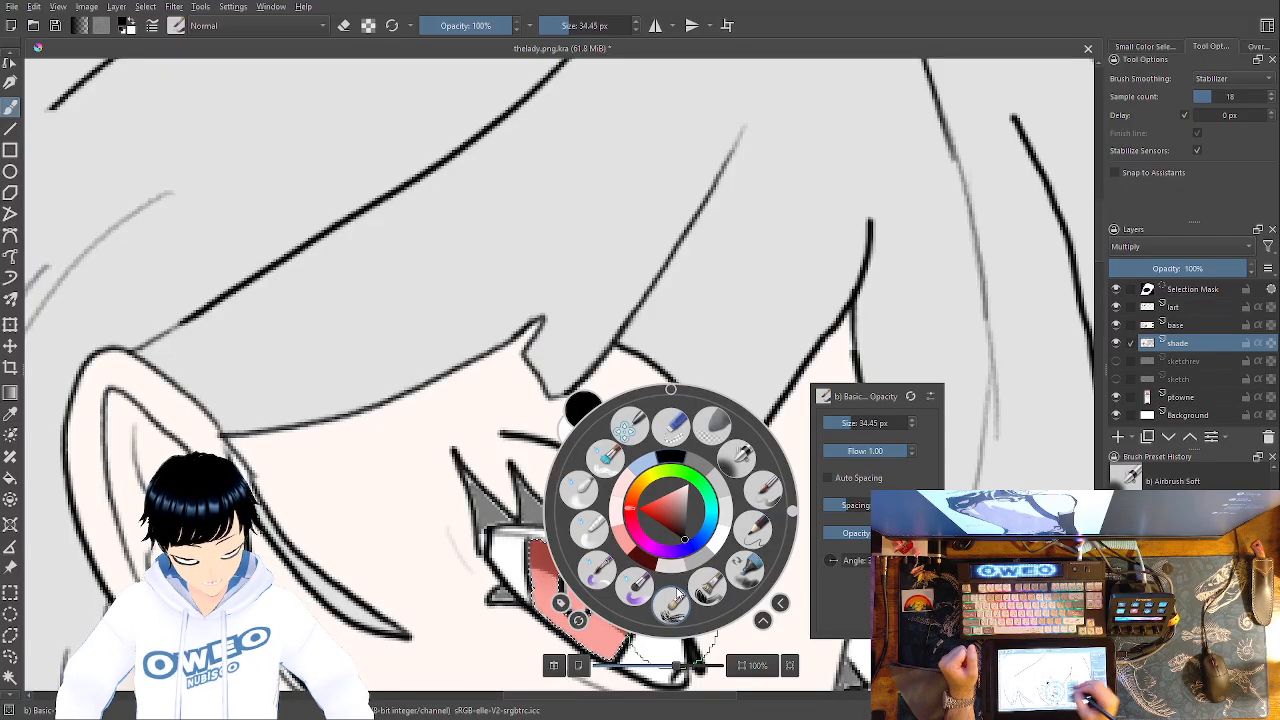
{"action": "left_click", "coordinate": [1187, 327]}
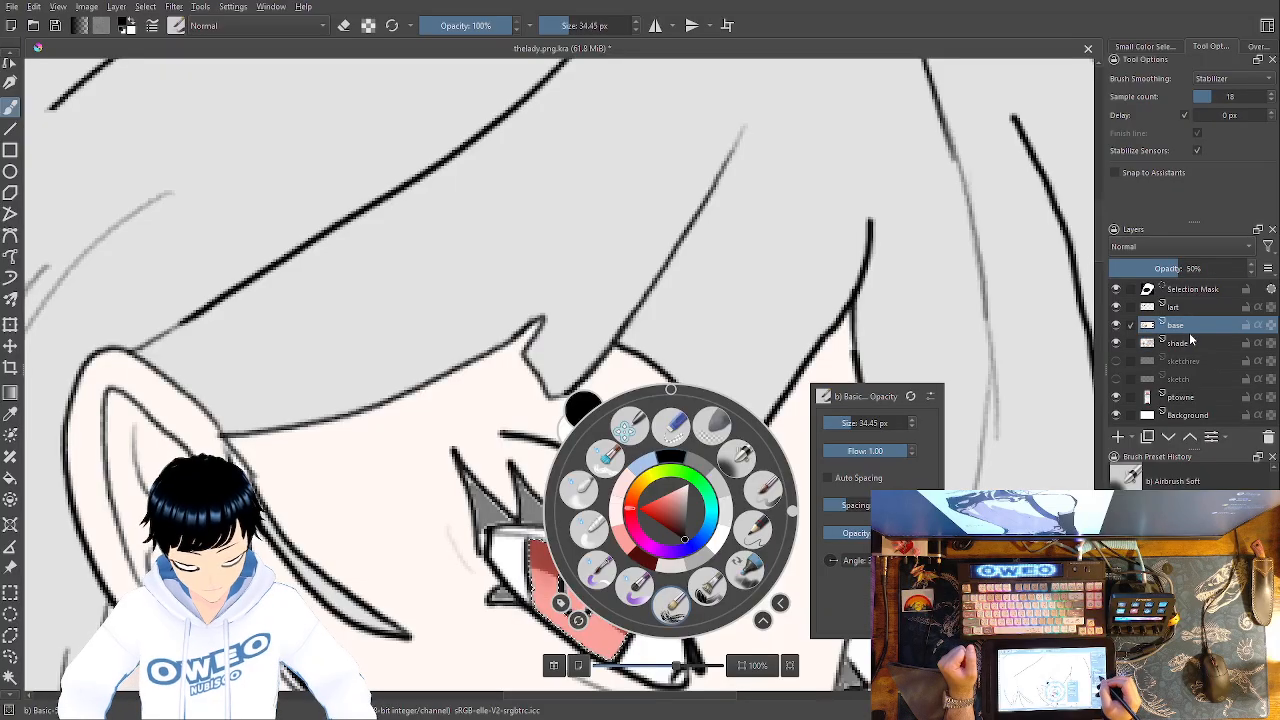
{"action": "left_click", "coordinate": [1178, 307]}
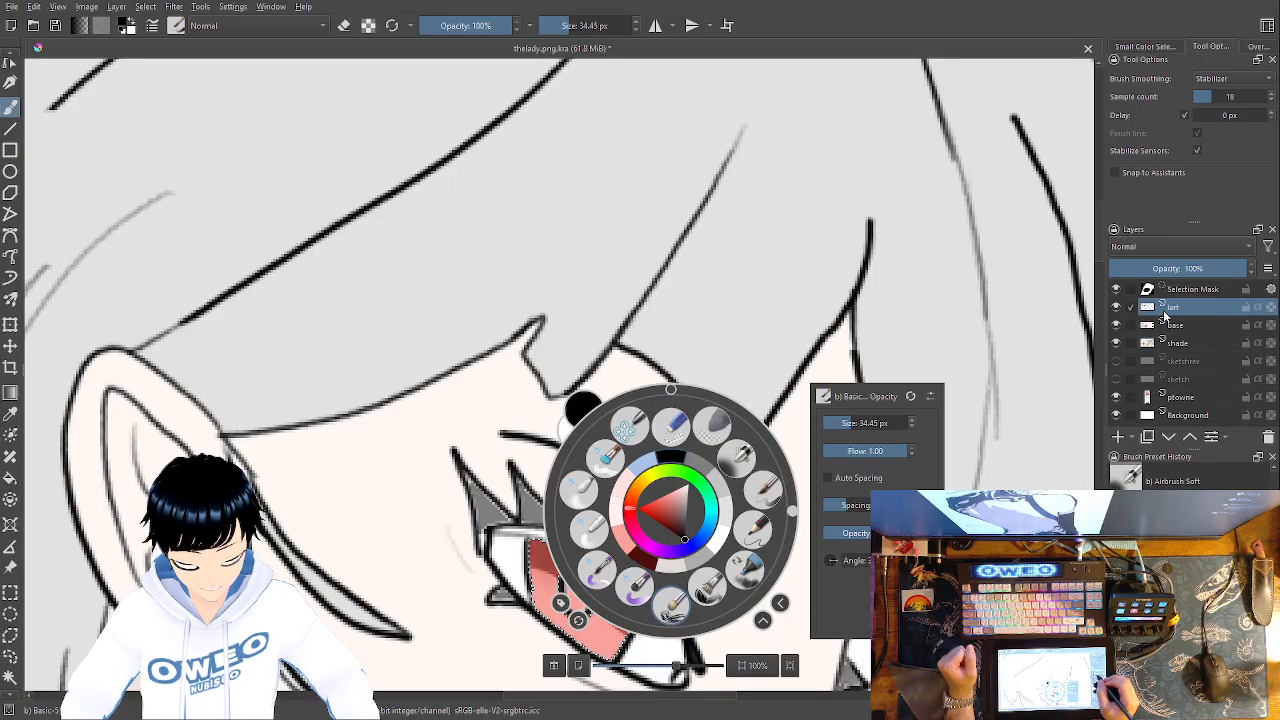
{"action": "left_click", "coordinate": [14, 679]}
{"action": "left_click", "coordinate": [502, 499]}
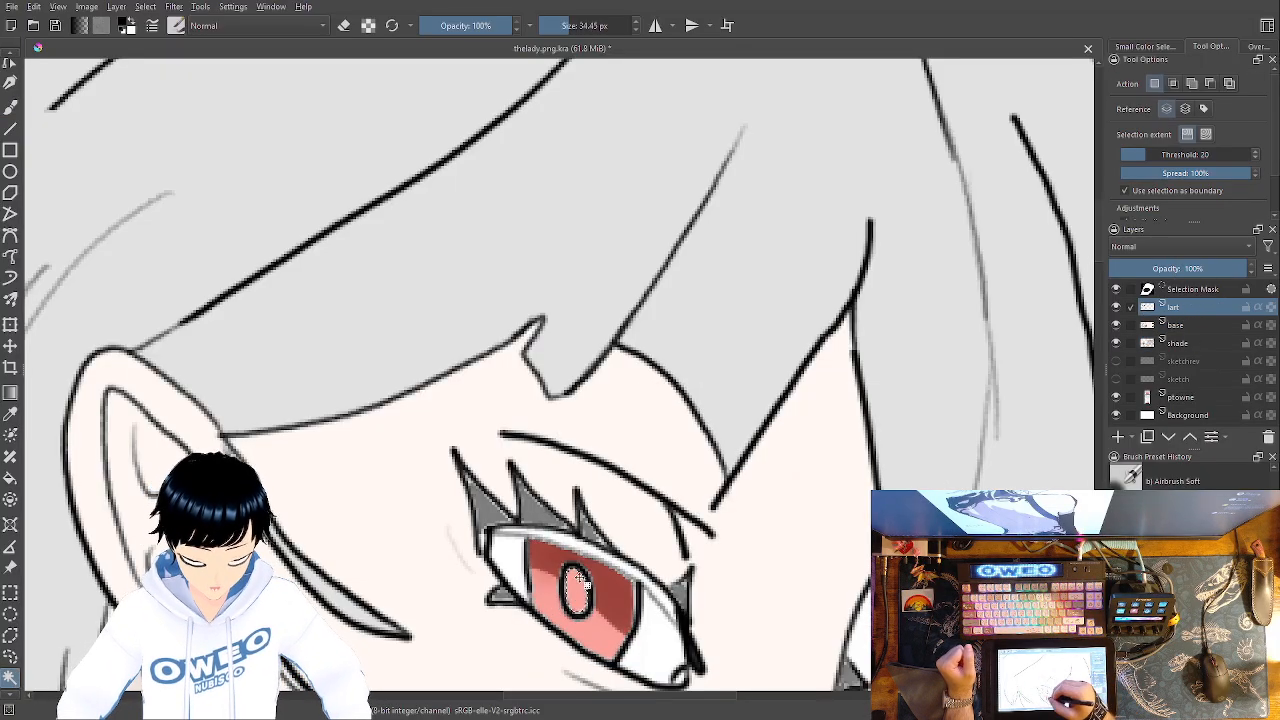
Shade the selected pupil in black on the shade layer with the 34.45 px brush and clear the selection
{"action": "left_click", "coordinate": [1190, 342]}
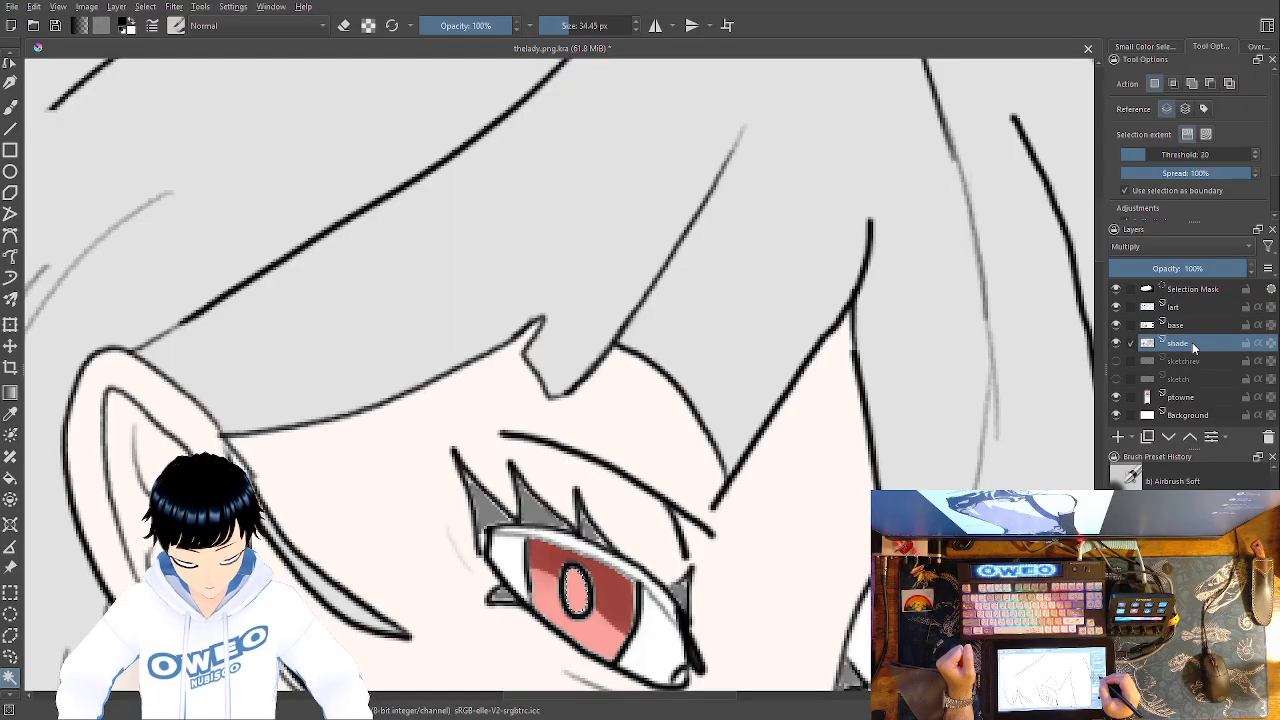
{"action": "left_click", "coordinate": [11, 105]}
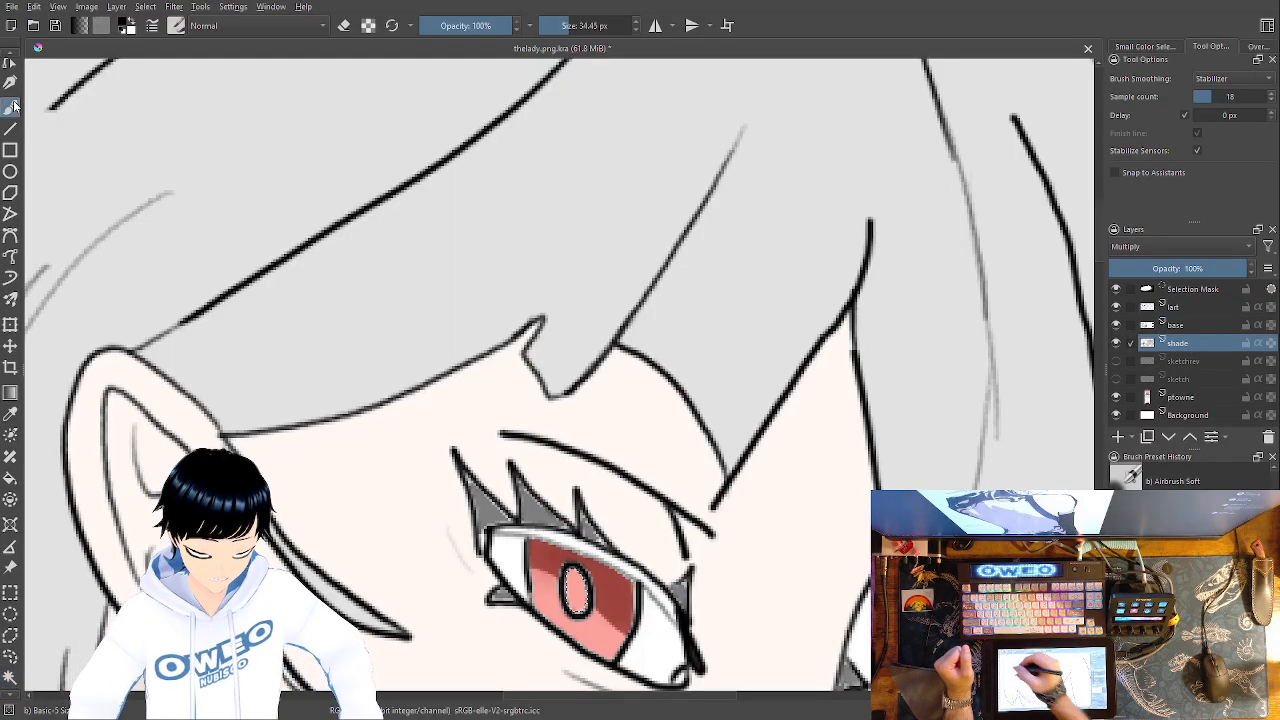
{"action": "right_click", "coordinate": [581, 508]}
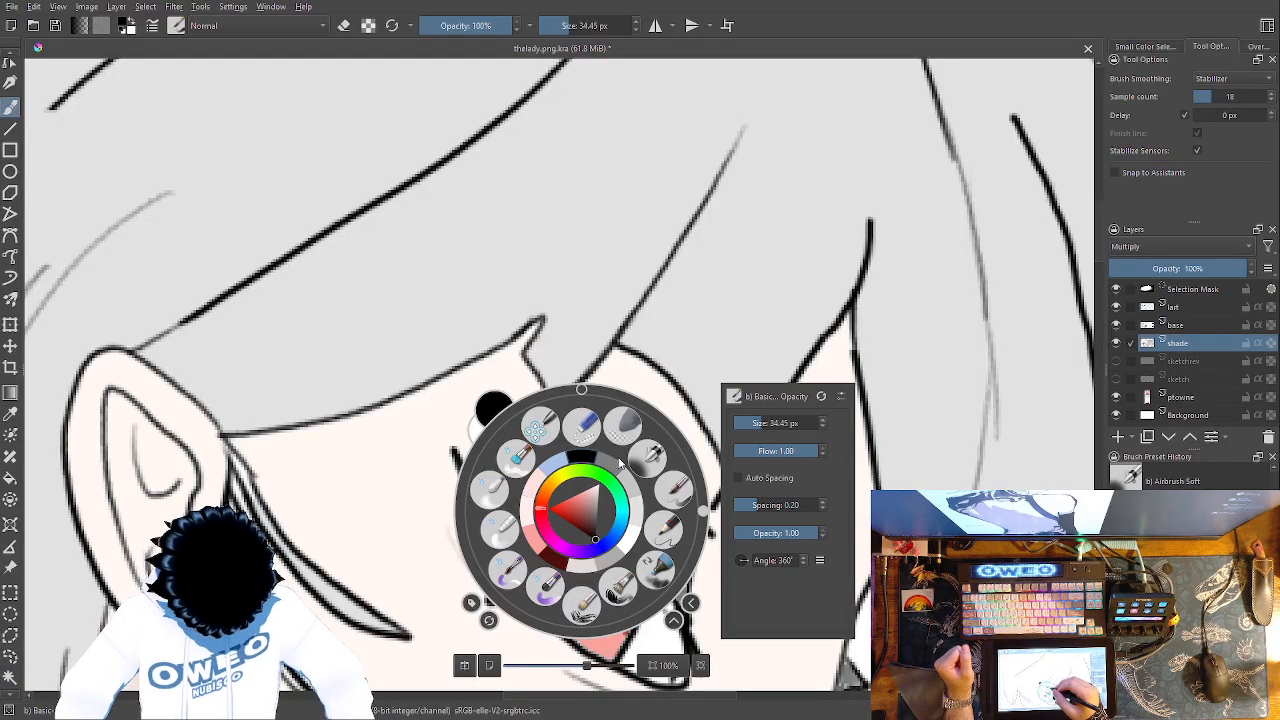
{"action": "left_click", "coordinate": [672, 492]}
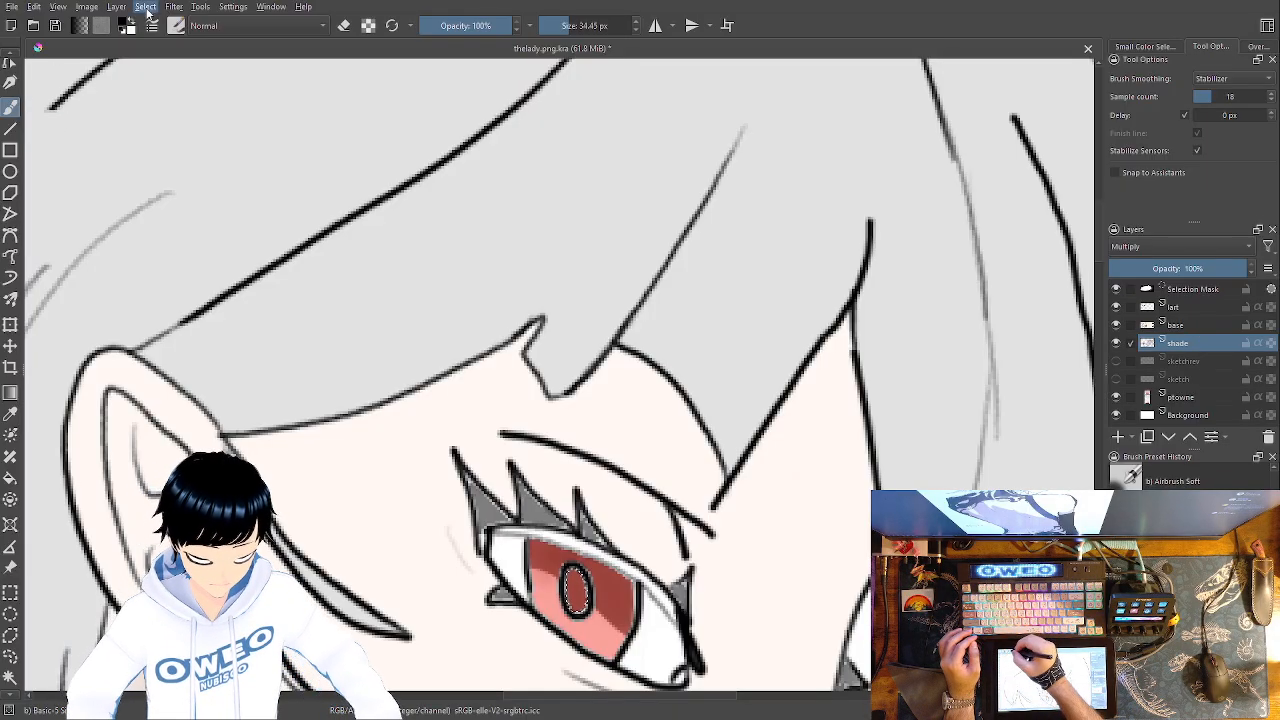
{"action": "key", "text": "ctrl+shift+a"}
Try to soften the iris shading with the 21.43 px Blender Blur brush, and undo those strokes
{"action": "right_click", "coordinate": [600, 506]}
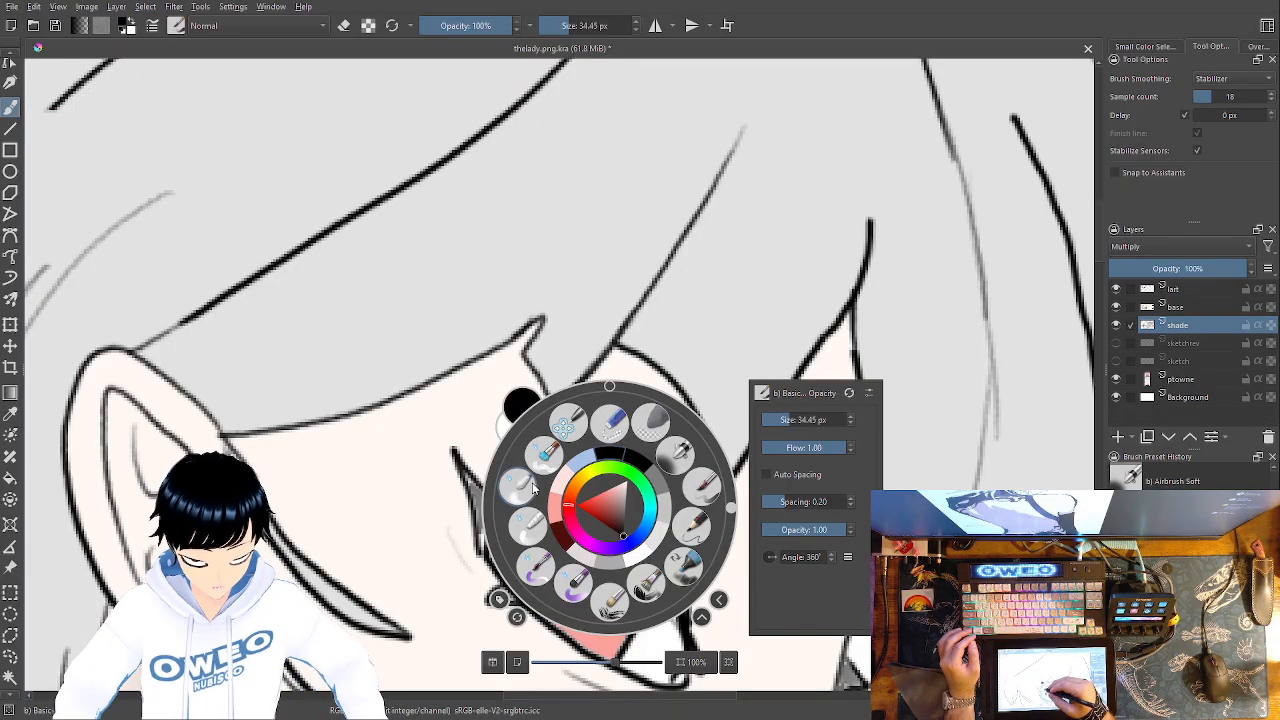
{"action": "left_click", "coordinate": [548, 588]}
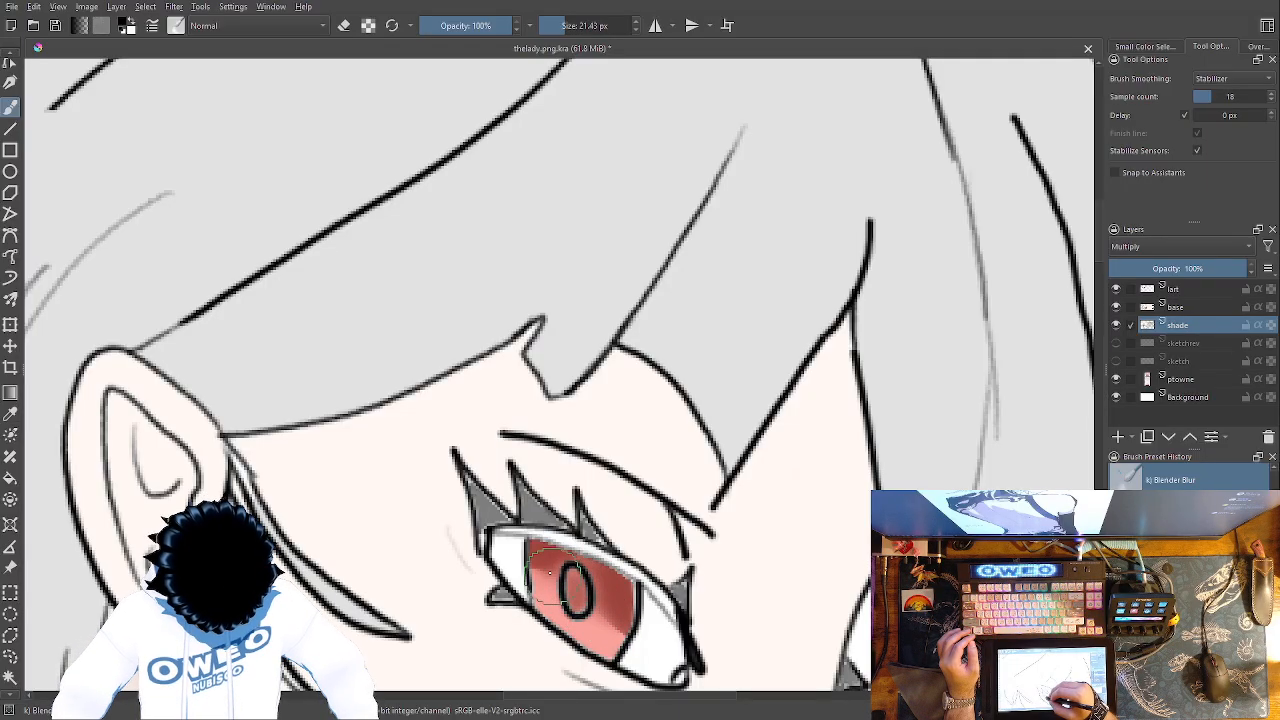
{"action": "left_click_drag", "start_coordinate": [588, 602], "coordinate": [608, 624]}
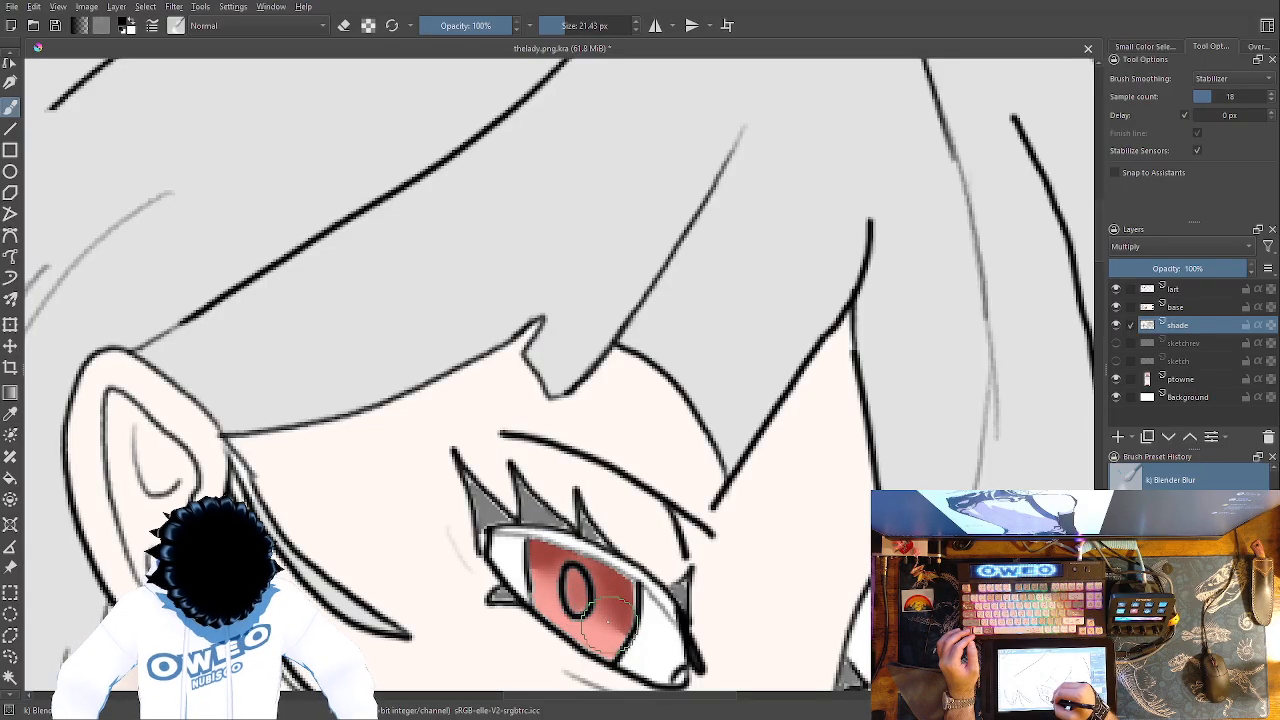
{"action": "key", "text": "ctrl+z"}
{"action": "key", "text": "ctrl+z"}
{"action": "key", "text": "ctrl+z"}
{"action": "key", "text": "ctrl+z"}
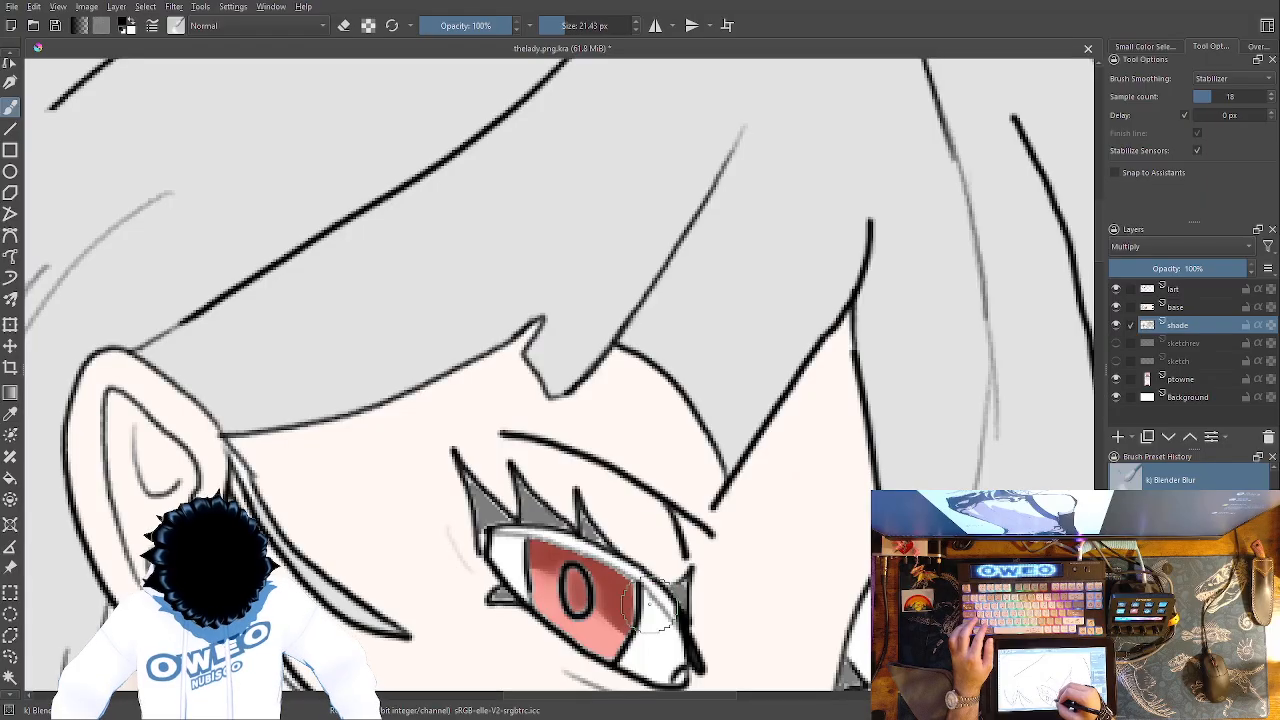
Set the Blender Blur brush size to 7.81 px and soften the shading edges within the iris and pupil
{"action": "right_click", "coordinate": [650, 510]}
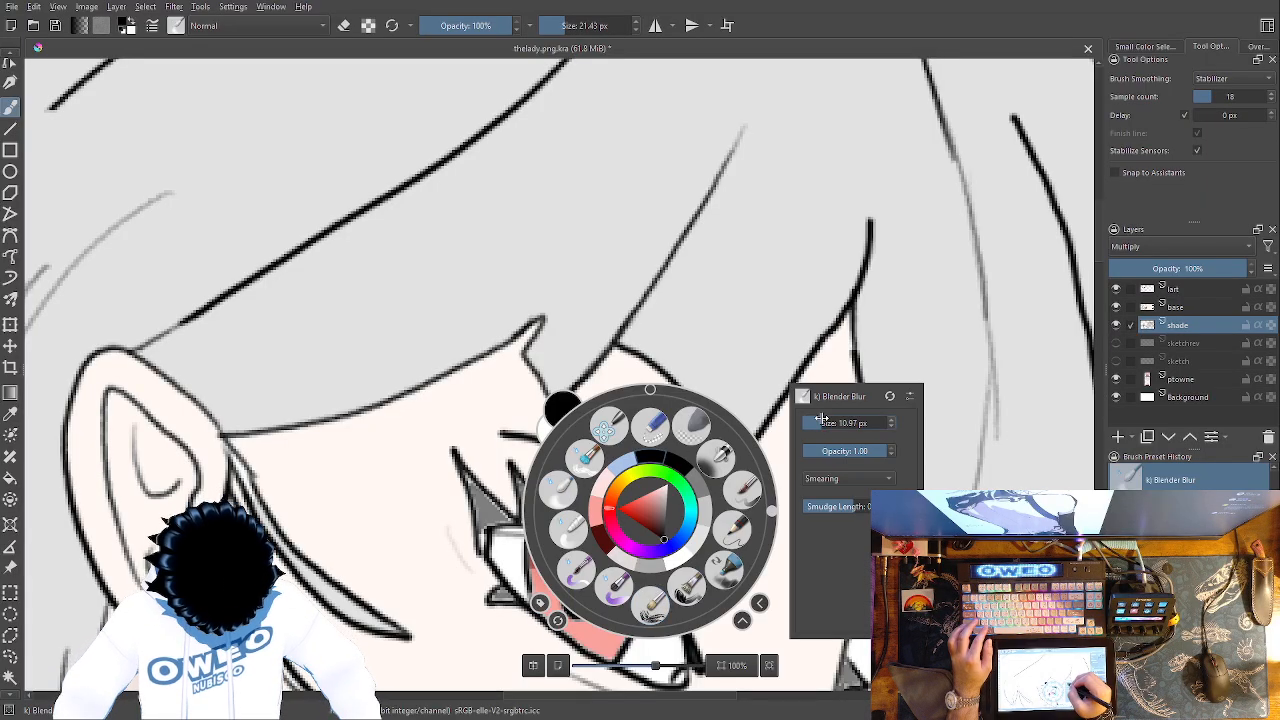
{"action": "left_click", "coordinate": [820, 421]}
{"action": "left_click", "coordinate": [800, 312]}
{"action": "key", "text": "plus"}
{"action": "key", "text": "plus"}
{"action": "key", "text": "plus"}
{"action": "left_click_drag", "start_coordinate": [720, 490], "coordinate": [772, 74]}
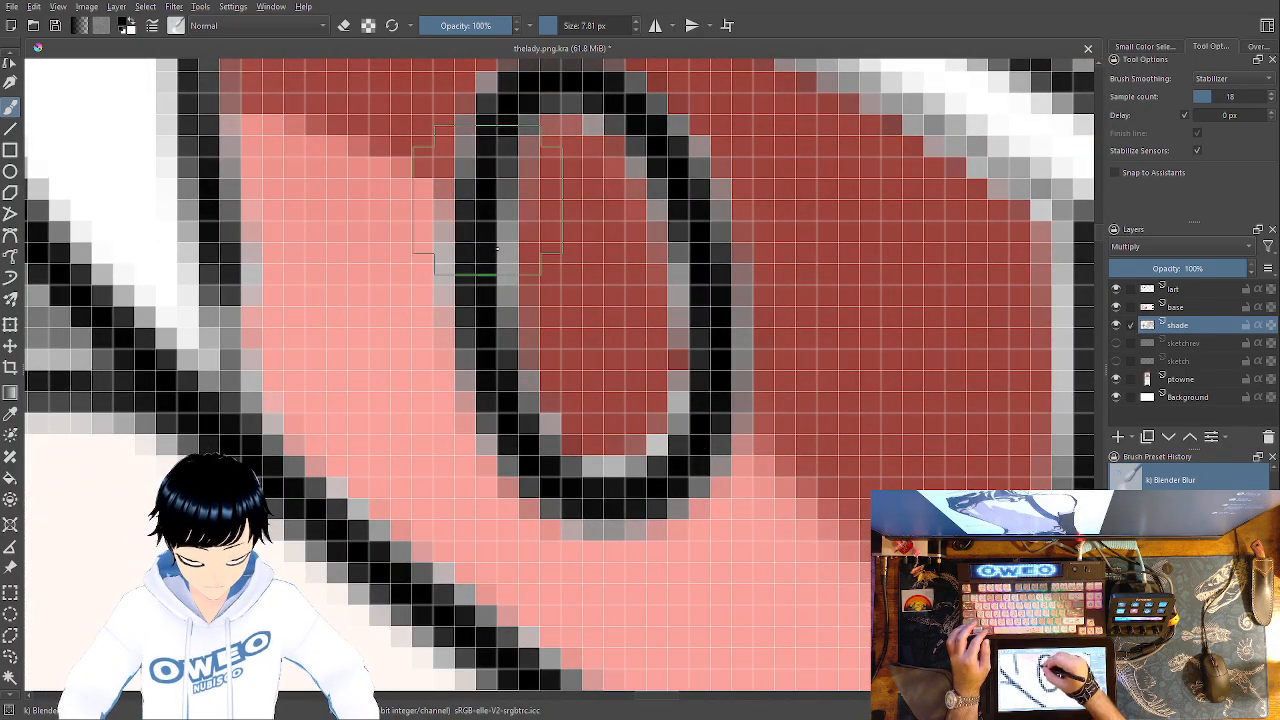
{"action": "left_click_drag", "start_coordinate": [592, 369], "coordinate": [760, 529]}
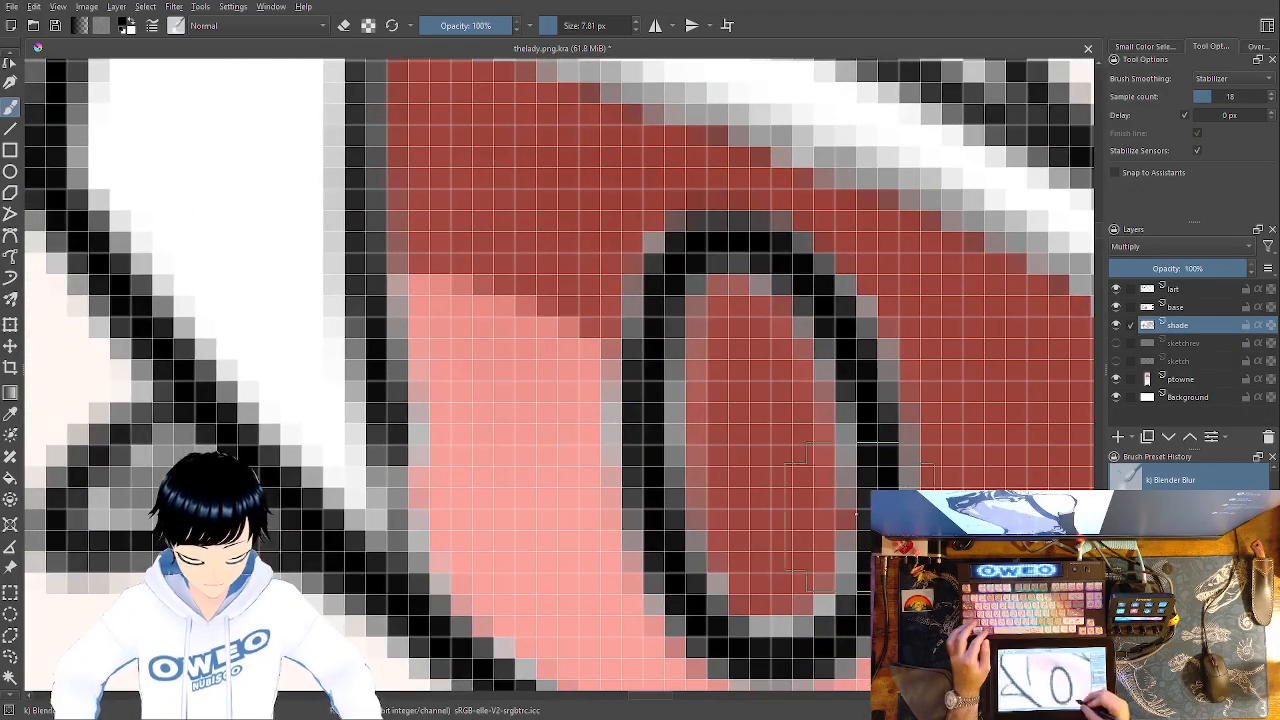
{"action": "left_click_drag", "start_coordinate": [840, 446], "coordinate": [750, 596]}
{"action": "left_click_drag", "start_coordinate": [718, 440], "coordinate": [642, 327]}
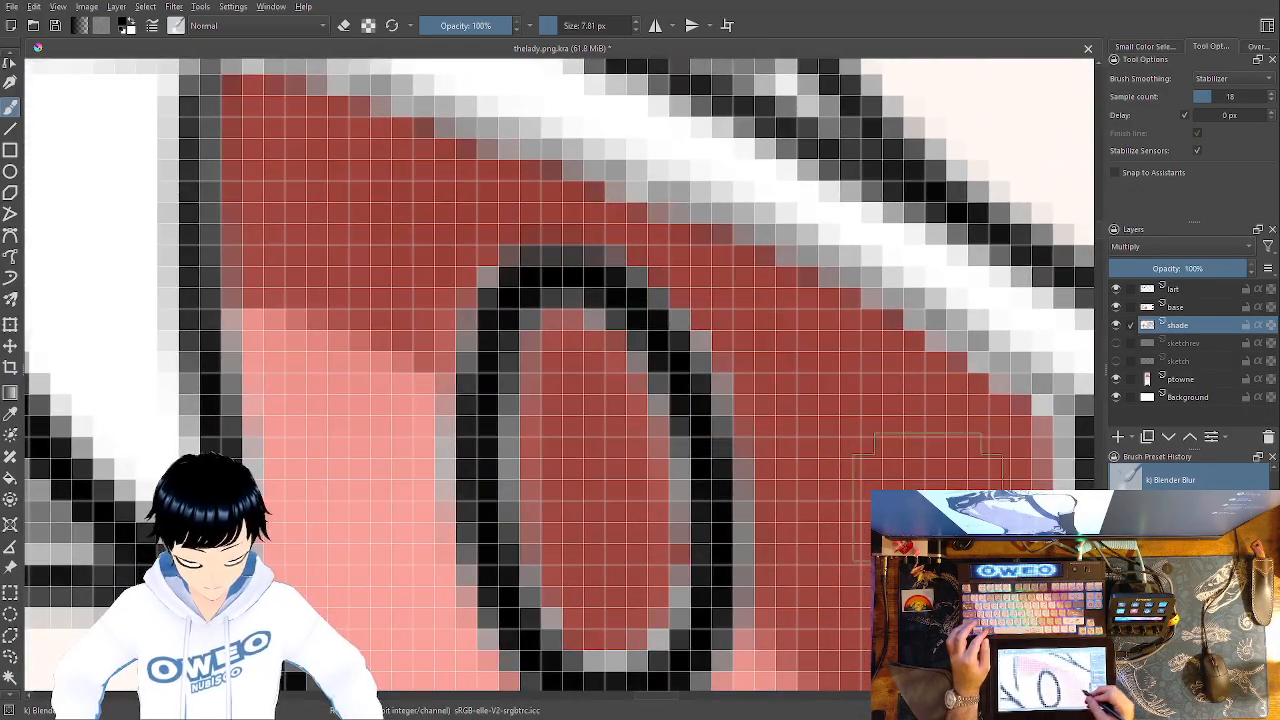
{"action": "left_click_drag", "start_coordinate": [884, 512], "coordinate": [706, 554]}
{"action": "key", "text": "minus"}
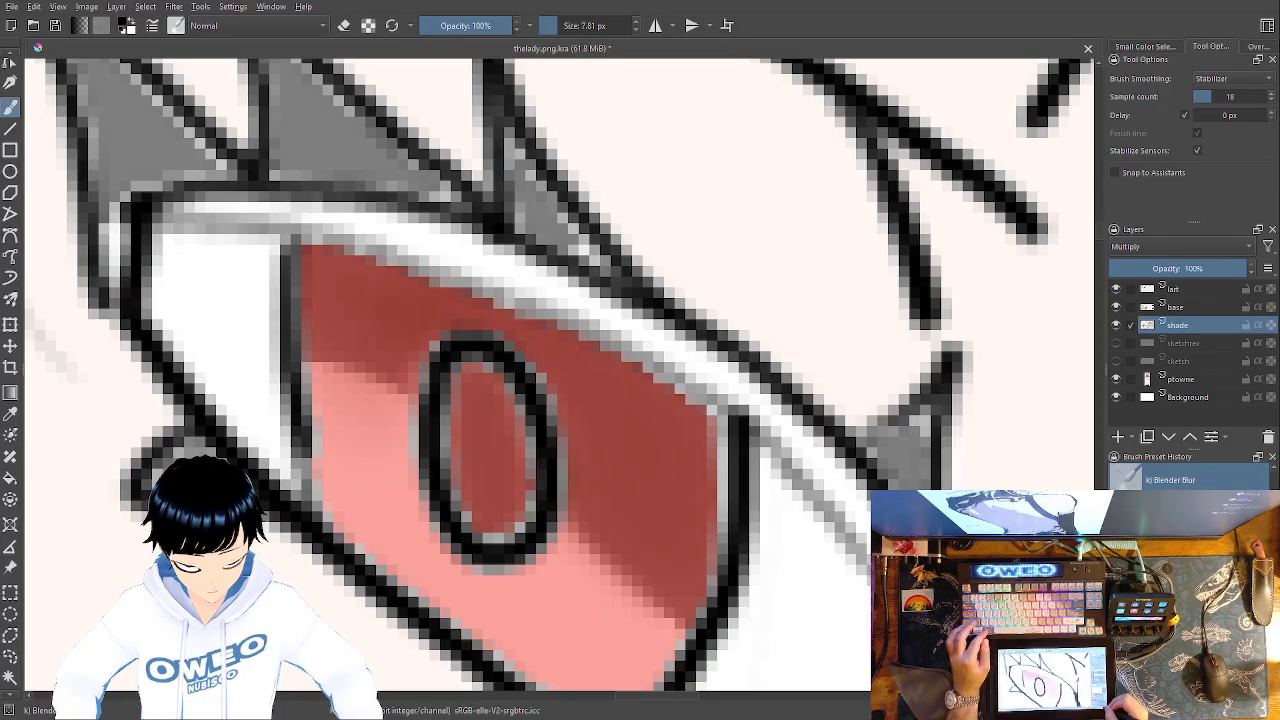
{"action": "mouse_move", "coordinate": [492, 428]}
{"action": "left_mouse_down"}
{"action": "mouse_move", "coordinate": [490, 472]}
{"action": "mouse_move", "coordinate": [476, 400]}
{"action": "mouse_move", "coordinate": [473, 485]}
{"action": "left_mouse_up"}
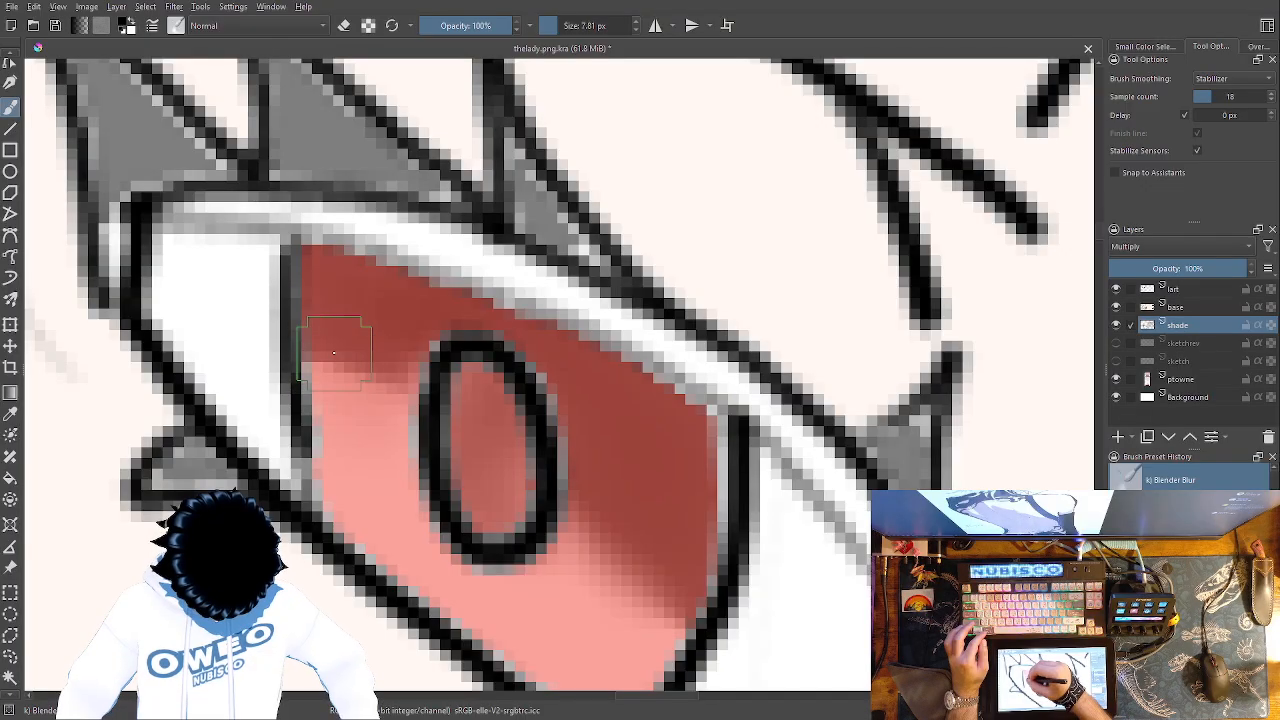
Examine the eye shading against the rest of the face at different zoom levels
{"action": "key", "text": "minus"}
{"action": "key", "text": "minus"}
{"action": "key", "text": "minus"}
{"action": "key", "text": "minus"}
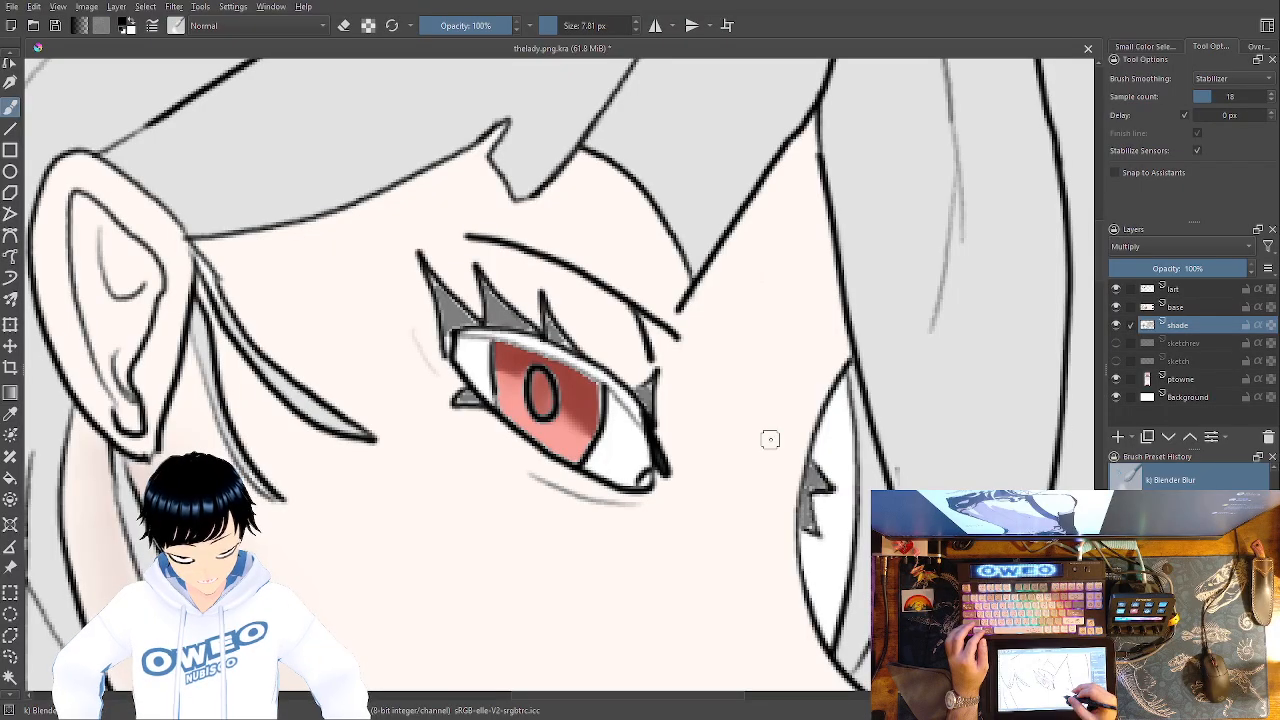
{"action": "left_click_drag", "start_coordinate": [756, 437], "coordinate": [892, 441]}
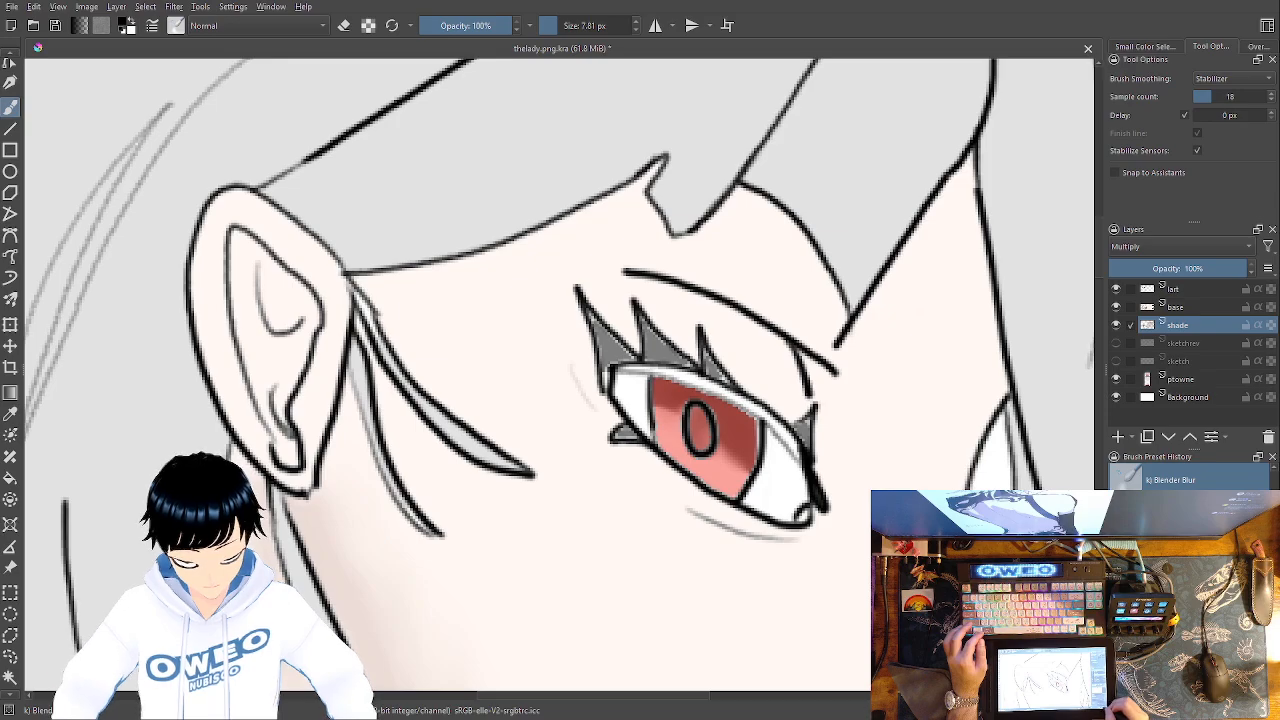
{"action": "key", "text": "ctrl+minus"}
{"action": "key", "text": "ctrl+minus"}
{"action": "key", "text": "ctrl+minus"}
{"action": "key", "text": "ctrl+plus"}
{"action": "key", "text": "ctrl+plus"}
{"action": "key", "text": "ctrl+plus"}
{"action": "key", "text": "ctrl+plus"}
{"action": "key", "text": "ctrl+plus"}
{"action": "key", "text": "ctrl+minus"}
{"action": "key", "text": "ctrl+minus"}
{"action": "key", "text": "ctrl+plus"}
{"action": "key", "text": "ctrl+plus"}
Try to shade the ear in black with the 34.45 px Basic-5 Opacity brush, and undo those strokes
{"action": "mouse_move", "coordinate": [664, 530]}
{"action": "left_mouse_down"}
{"action": "mouse_move", "coordinate": [725, 513]}
{"action": "mouse_move", "coordinate": [1035, 493]}
{"action": "left_mouse_up"}
{"action": "right_click", "coordinate": [760, 515]}
{"action": "left_click", "coordinate": [822, 456]}
{"action": "left_click_drag", "start_coordinate": [684, 420], "coordinate": [826, 503]}
{"action": "mouse_move", "coordinate": [534, 563]}
{"action": "left_mouse_down"}
{"action": "mouse_move", "coordinate": [477, 523]}
{"action": "mouse_move", "coordinate": [484, 570]}
{"action": "left_mouse_up"}
{"action": "key", "text": "ctrl+z"}
{"action": "key", "text": "ctrl+z"}
Set the brush colour to dark red and shade the ear's outer rim, inner hollow and lobe with the 34.45 px brush
{"action": "right_click", "coordinate": [562, 510]}
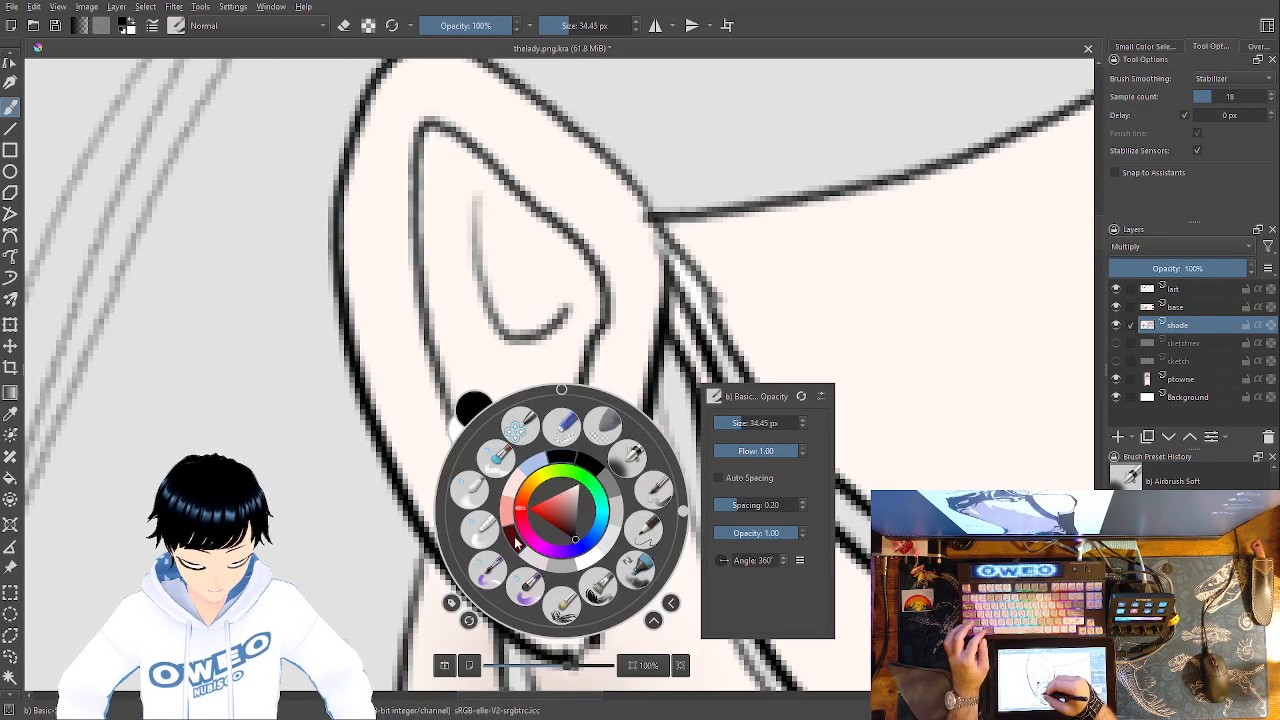
{"action": "left_click", "coordinate": [517, 541]}
{"action": "mouse_move", "coordinate": [486, 534]}
{"action": "left_mouse_down"}
{"action": "mouse_move", "coordinate": [436, 480]}
{"action": "mouse_move", "coordinate": [440, 525]}
{"action": "mouse_move", "coordinate": [381, 402]}
{"action": "mouse_move", "coordinate": [363, 285]}
{"action": "mouse_move", "coordinate": [372, 327]}
{"action": "mouse_move", "coordinate": [394, 307]}
{"action": "mouse_move", "coordinate": [405, 133]}
{"action": "mouse_move", "coordinate": [396, 168]}
{"action": "mouse_move", "coordinate": [378, 160]}
{"action": "mouse_move", "coordinate": [386, 120]}
{"action": "left_mouse_up"}
{"action": "mouse_move", "coordinate": [448, 220]}
{"action": "left_mouse_down"}
{"action": "mouse_move", "coordinate": [507, 265]}
{"action": "mouse_move", "coordinate": [505, 301]}
{"action": "mouse_move", "coordinate": [547, 270]}
{"action": "mouse_move", "coordinate": [516, 226]}
{"action": "mouse_move", "coordinate": [513, 270]}
{"action": "mouse_move", "coordinate": [538, 266]}
{"action": "mouse_move", "coordinate": [533, 294]}
{"action": "mouse_move", "coordinate": [565, 260]}
{"action": "mouse_move", "coordinate": [531, 276]}
{"action": "mouse_move", "coordinate": [532, 231]}
{"action": "mouse_move", "coordinate": [570, 295]}
{"action": "mouse_move", "coordinate": [511, 240]}
{"action": "mouse_move", "coordinate": [509, 261]}
{"action": "mouse_move", "coordinate": [575, 255]}
{"action": "left_mouse_up"}
{"action": "mouse_move", "coordinate": [511, 138]}
{"action": "left_mouse_down"}
{"action": "mouse_move", "coordinate": [588, 176]}
{"action": "mouse_move", "coordinate": [607, 221]}
{"action": "mouse_move", "coordinate": [650, 261]}
{"action": "mouse_move", "coordinate": [463, 163]}
{"action": "left_mouse_up"}
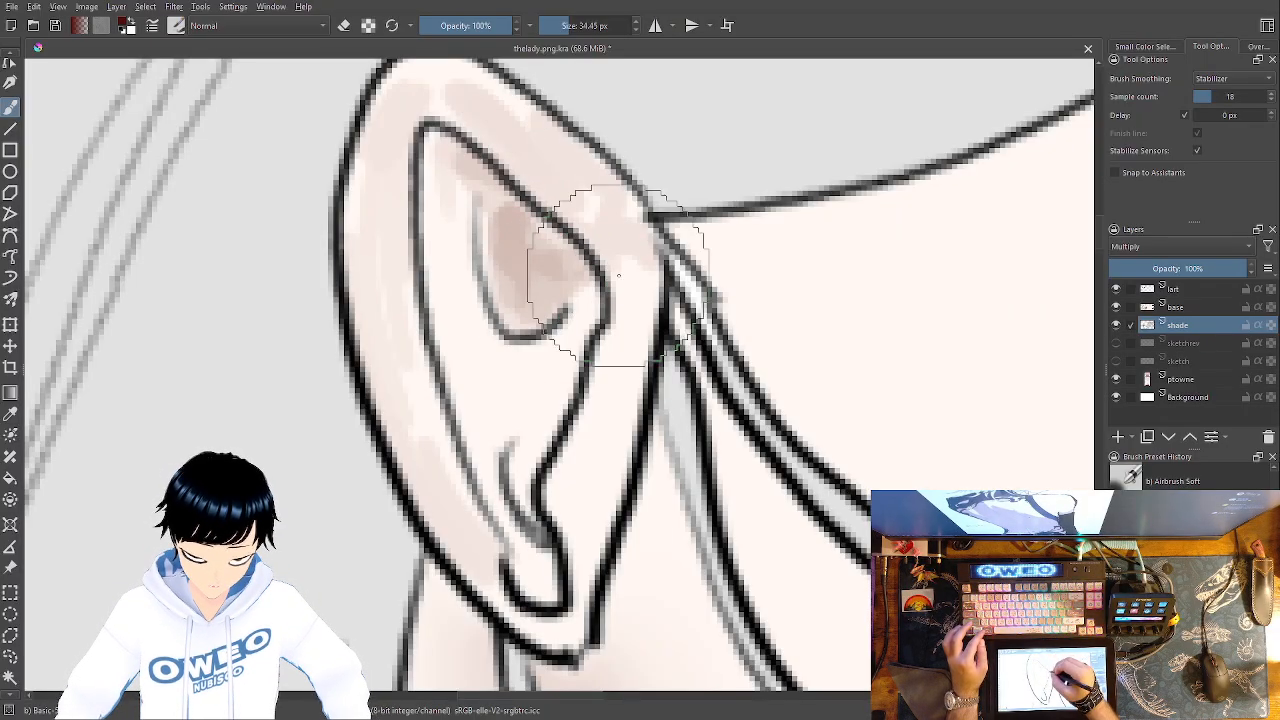
{"action": "mouse_move", "coordinate": [556, 622]}
{"action": "left_mouse_down"}
{"action": "mouse_move", "coordinate": [582, 627]}
{"action": "mouse_move", "coordinate": [478, 580]}
{"action": "mouse_move", "coordinate": [558, 627]}
{"action": "left_mouse_up"}
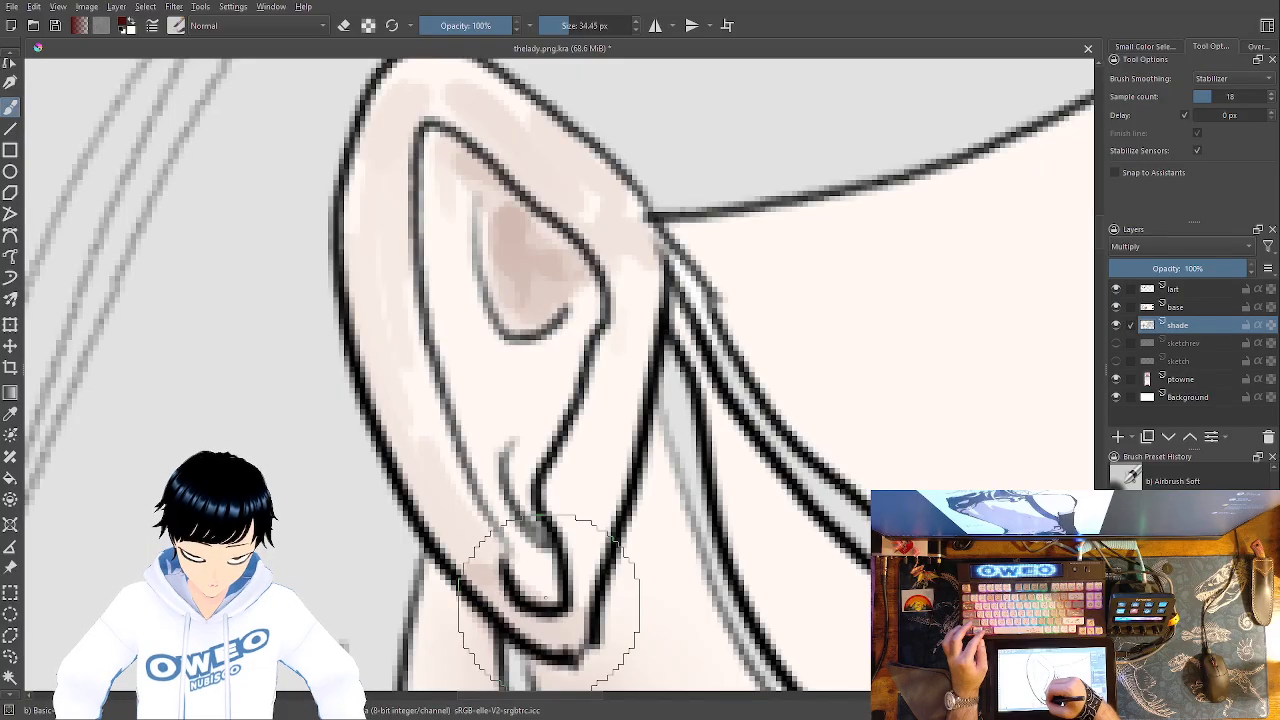
Blend the shading of the ear's rim, inner hollow and lobe with the 7.81 px Blender Blur brush
{"action": "right_click", "coordinate": [608, 488]}
{"action": "left_click", "coordinate": [527, 507]}
{"action": "right_click", "coordinate": [529, 481]}
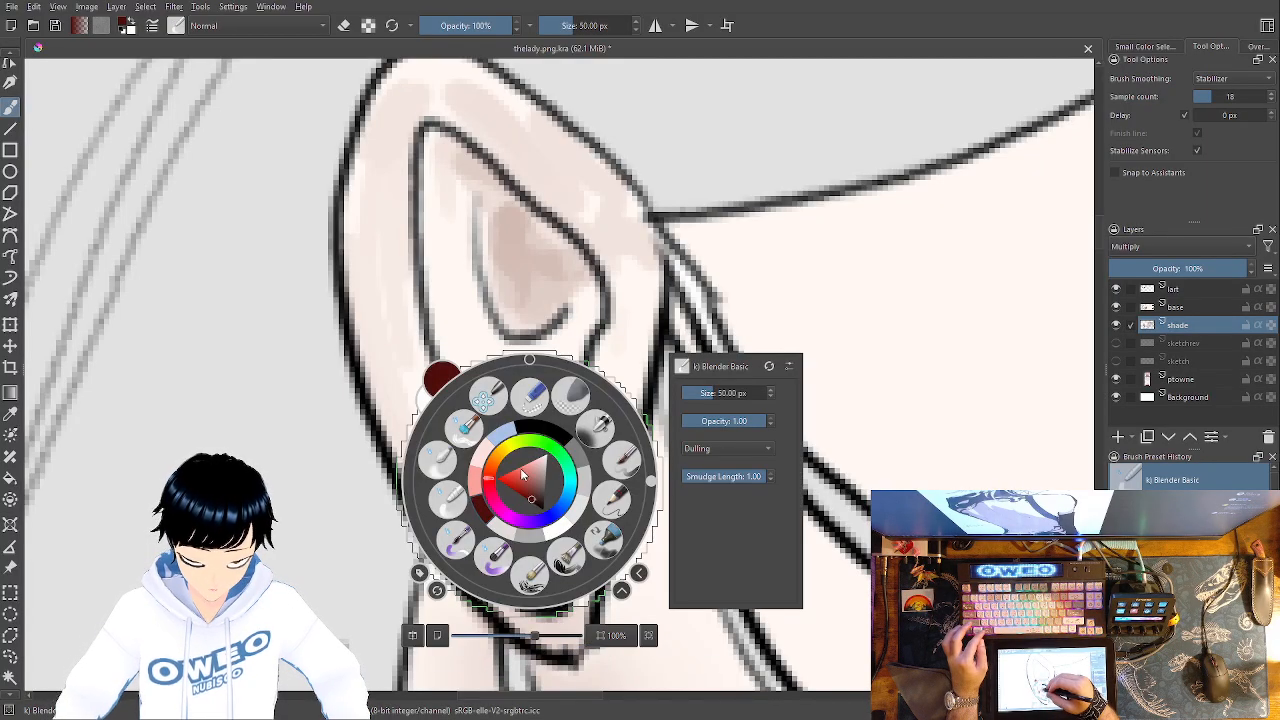
{"action": "left_click", "coordinate": [440, 463]}
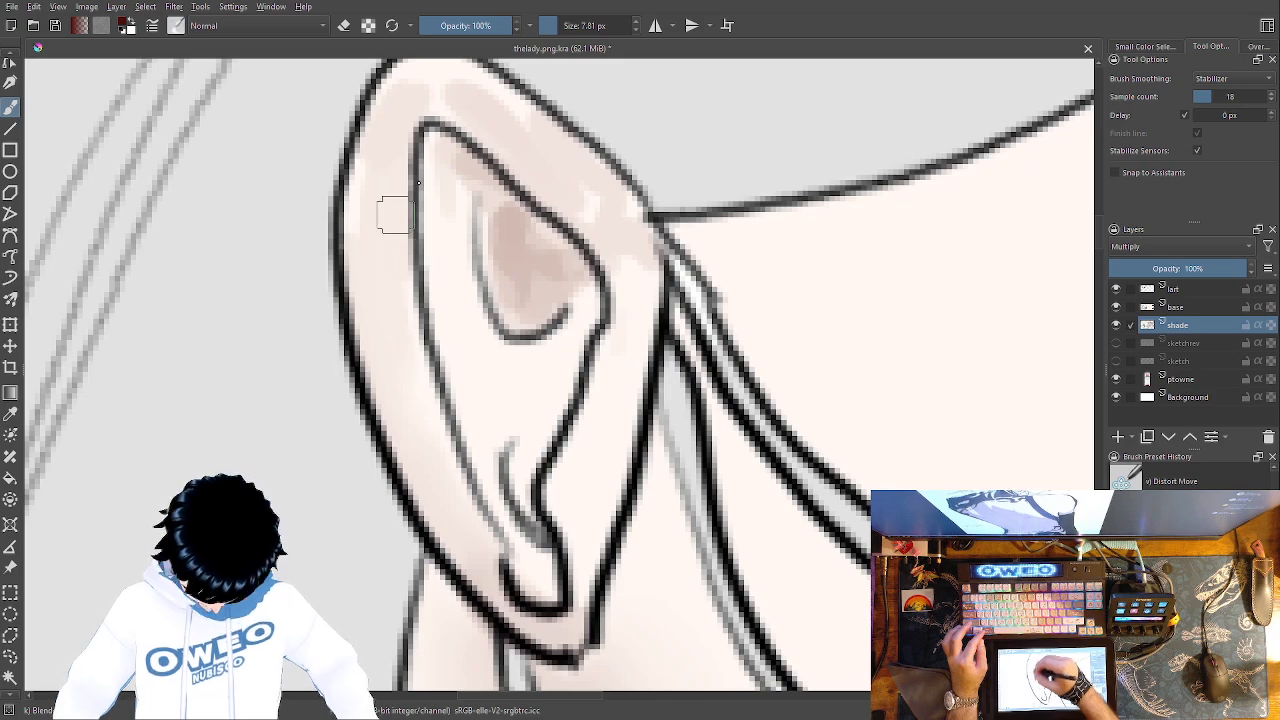
{"action": "mouse_move", "coordinate": [514, 291]}
{"action": "left_mouse_down"}
{"action": "mouse_move", "coordinate": [497, 231]}
{"action": "mouse_move", "coordinate": [591, 287]}
{"action": "mouse_move", "coordinate": [535, 201]}
{"action": "left_mouse_up"}
{"action": "mouse_move", "coordinate": [443, 96]}
{"action": "left_mouse_down"}
{"action": "mouse_move", "coordinate": [491, 94]}
{"action": "mouse_move", "coordinate": [406, 79]}
{"action": "mouse_move", "coordinate": [482, 132]}
{"action": "mouse_move", "coordinate": [474, 208]}
{"action": "mouse_move", "coordinate": [500, 280]}
{"action": "mouse_move", "coordinate": [482, 250]}
{"action": "mouse_move", "coordinate": [562, 323]}
{"action": "mouse_move", "coordinate": [580, 277]}
{"action": "left_mouse_up"}
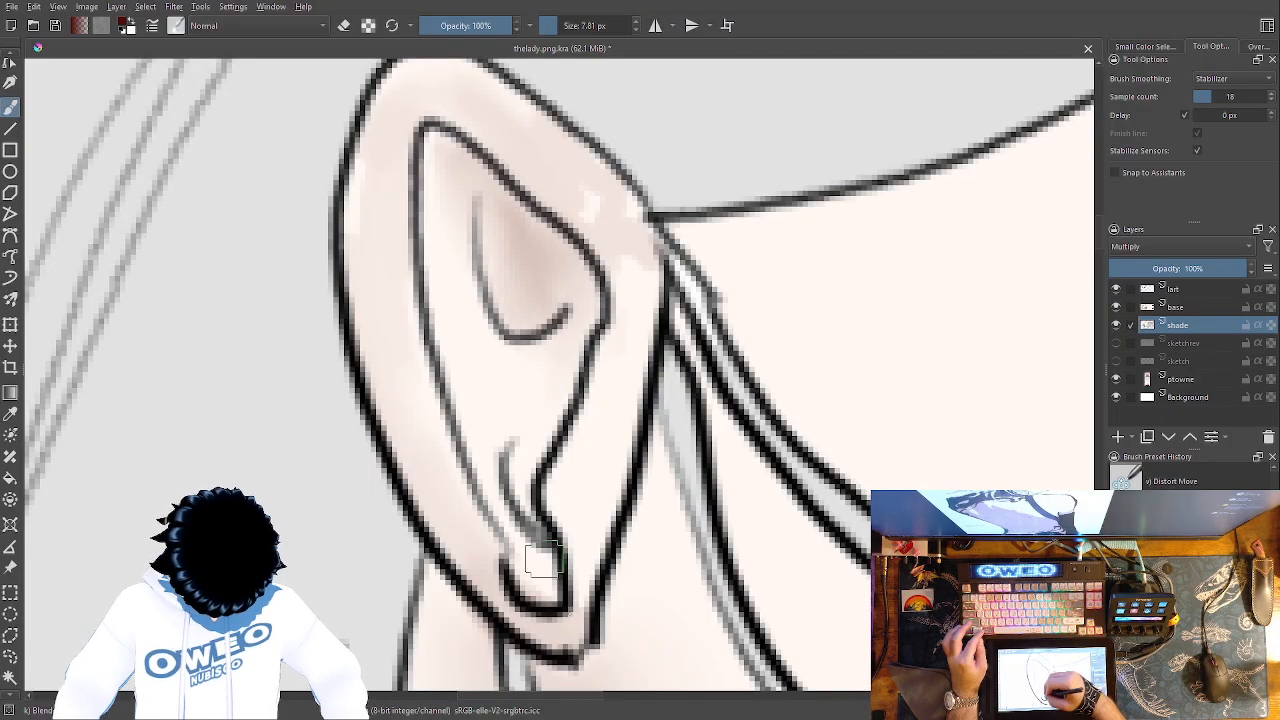
{"action": "mouse_move", "coordinate": [626, 232]}
{"action": "left_mouse_down"}
{"action": "mouse_move", "coordinate": [636, 260]}
{"action": "mouse_move", "coordinate": [600, 215]}
{"action": "left_mouse_up"}
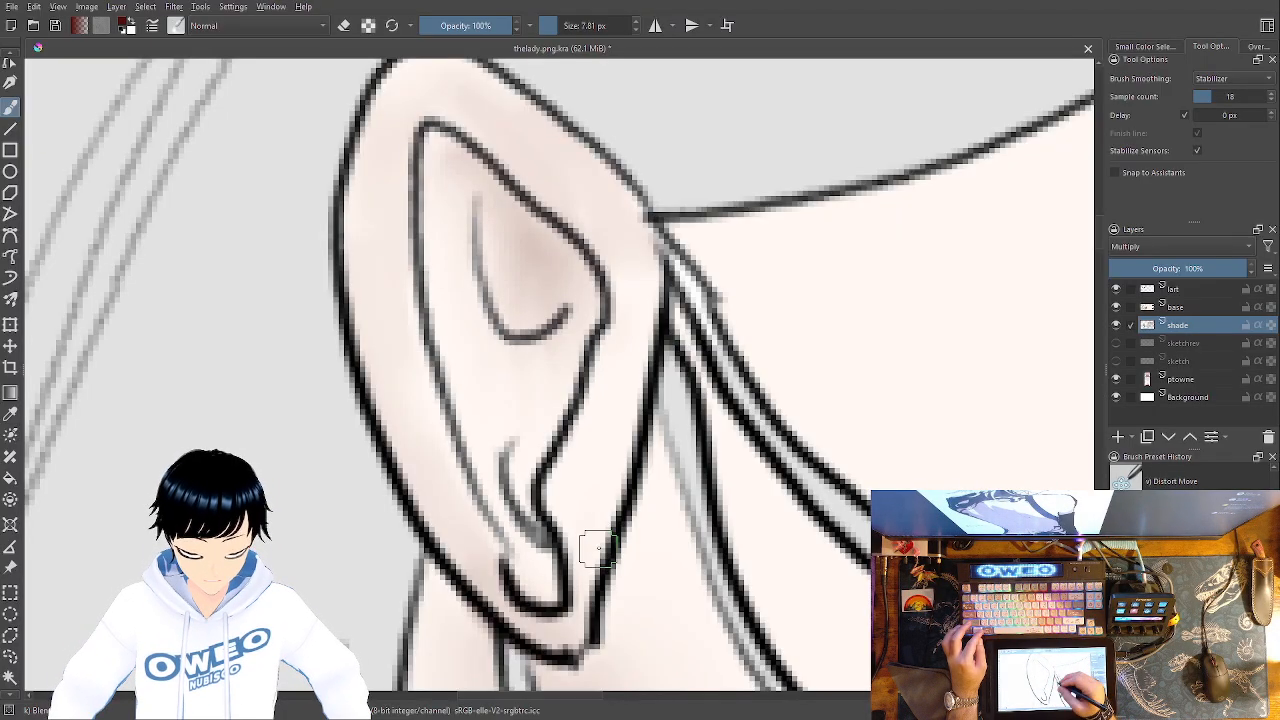
Shade the skin beside and beneath the earlobe with the 34.45 px Basic-5 Opacity brush and soften it with the 7.81 px Blender Blur brush
{"action": "right_click", "coordinate": [663, 510]}
{"action": "left_click", "coordinate": [705, 425]}
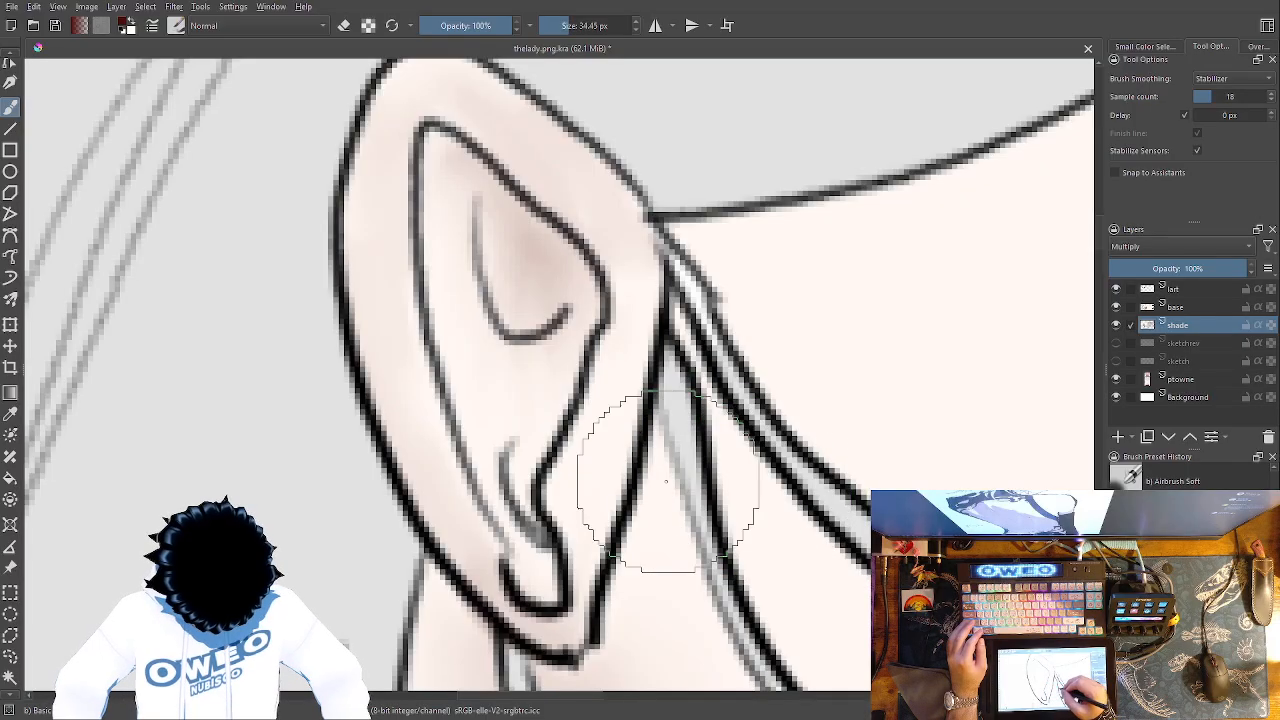
{"action": "mouse_move", "coordinate": [619, 586]}
{"action": "left_mouse_down"}
{"action": "mouse_move", "coordinate": [597, 629]}
{"action": "mouse_move", "coordinate": [646, 475]}
{"action": "mouse_move", "coordinate": [638, 555]}
{"action": "mouse_move", "coordinate": [577, 658]}
{"action": "mouse_move", "coordinate": [540, 652]}
{"action": "left_mouse_up"}
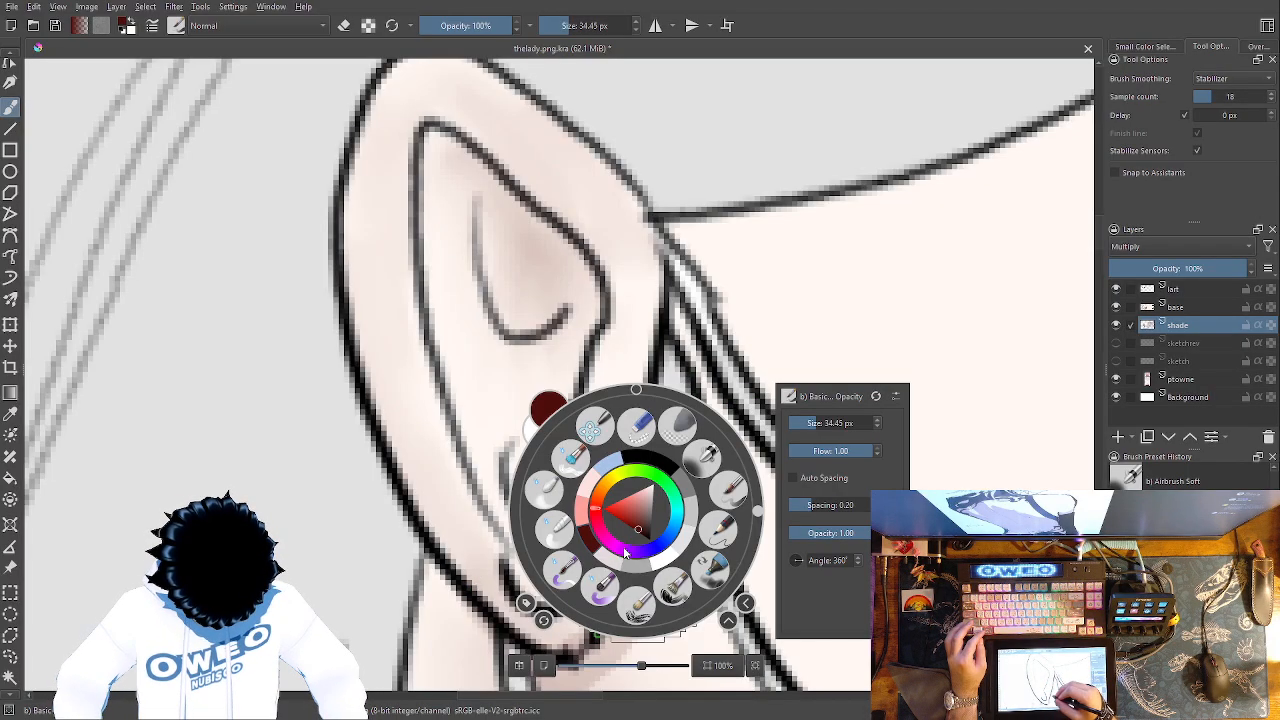
{"action": "left_click", "coordinate": [554, 530]}
{"action": "right_click", "coordinate": [564, 512]}
{"action": "left_click", "coordinate": [473, 490]}
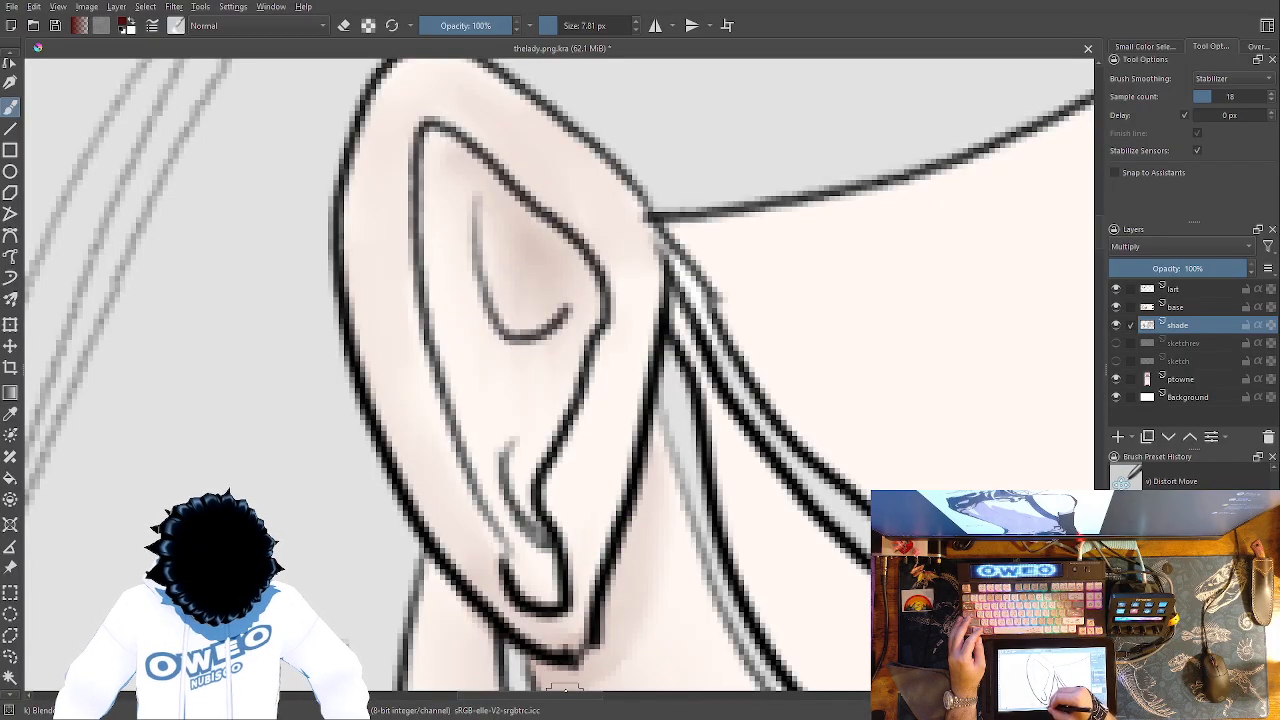
{"action": "scroll", "coordinate": [543, 585], "scroll_direction": "down", "scroll_amount": 3}
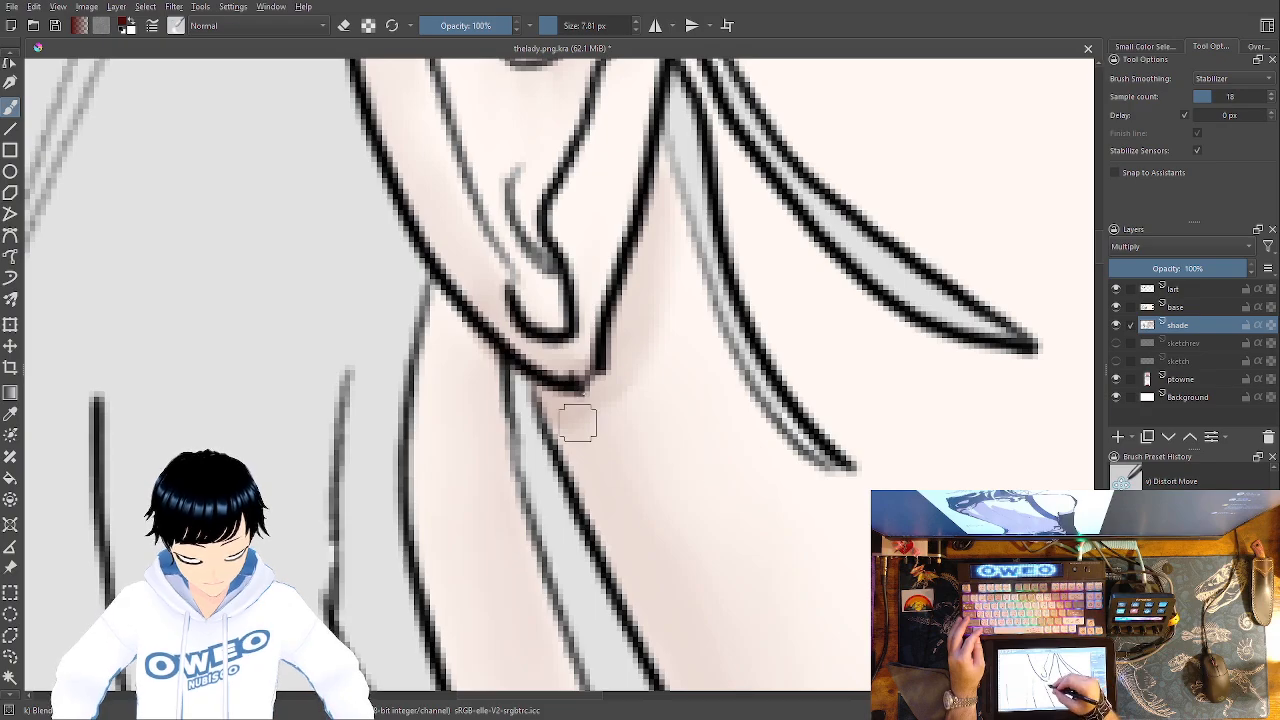
{"action": "scroll", "coordinate": [651, 571], "scroll_direction": "down", "scroll_amount": 3}
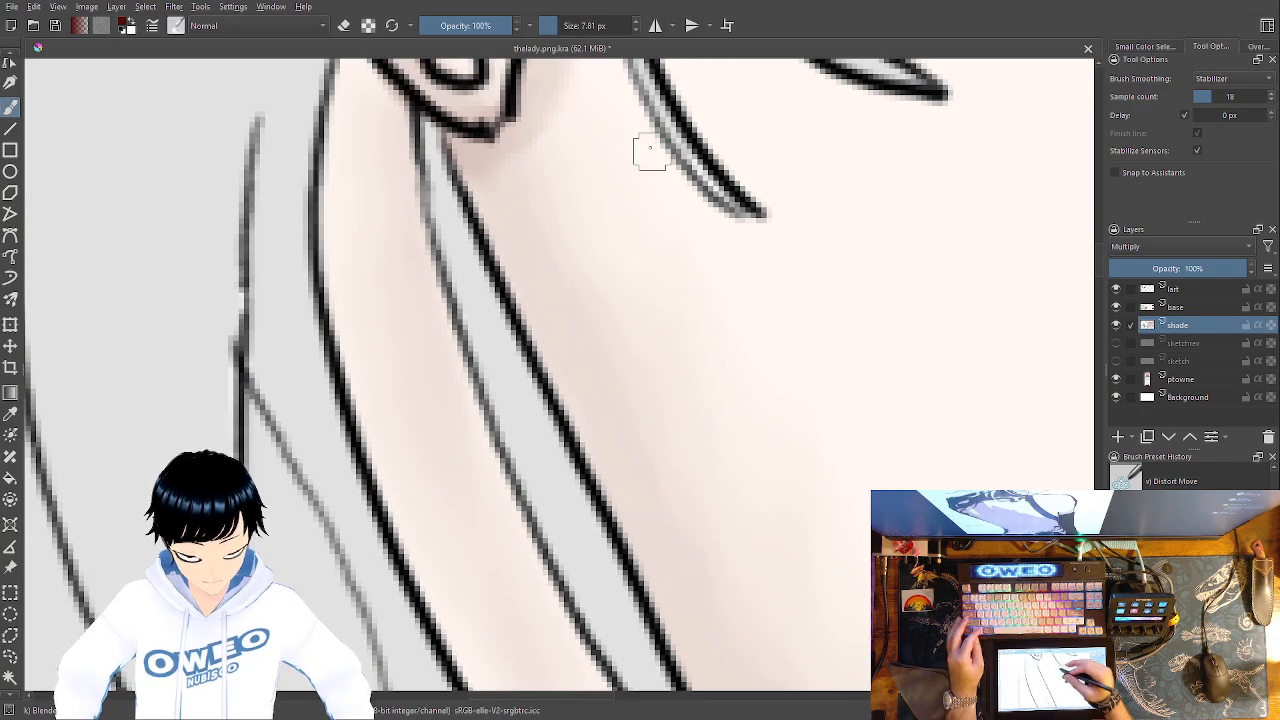
Shade the thin upper eyelid band above the red iris in dark red with the 3.46 px pencil brush
{"action": "key", "text": "minus"}
{"action": "key", "text": "minus"}
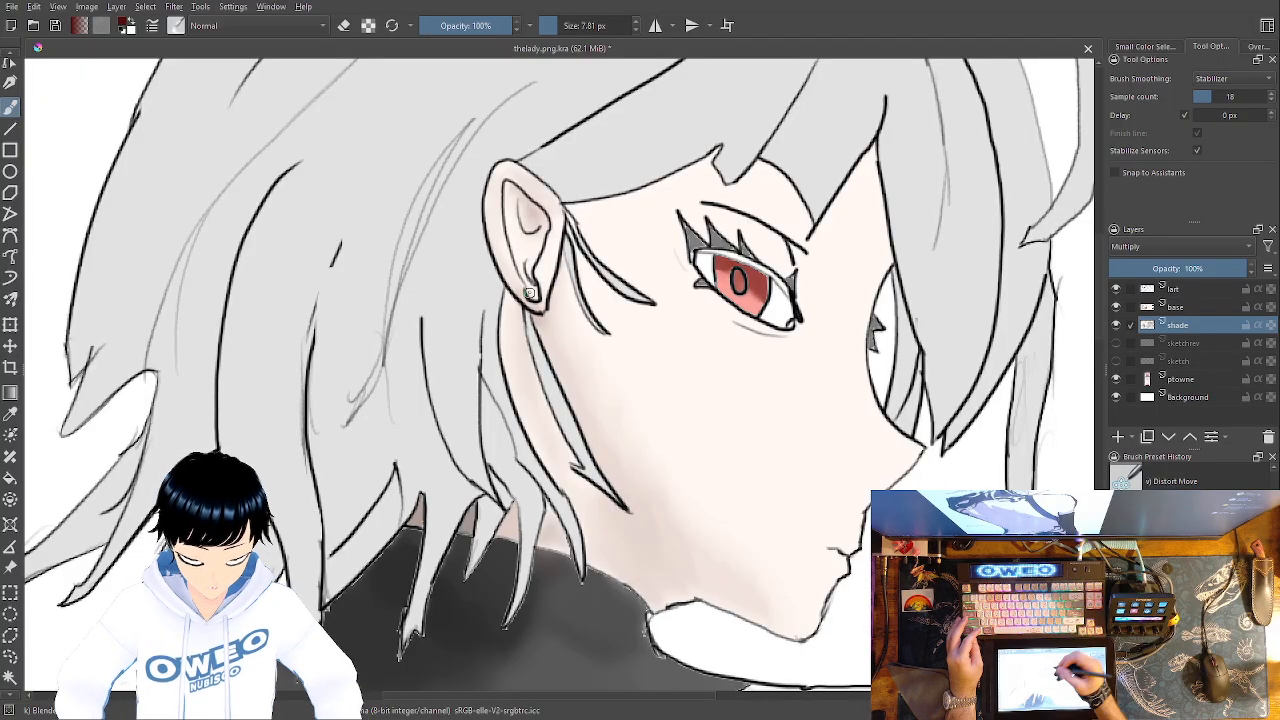
{"action": "left_click_drag", "start_coordinate": [832, 513], "coordinate": [725, 593]}
{"action": "left_click_drag", "start_coordinate": [955, 438], "coordinate": [994, 364]}
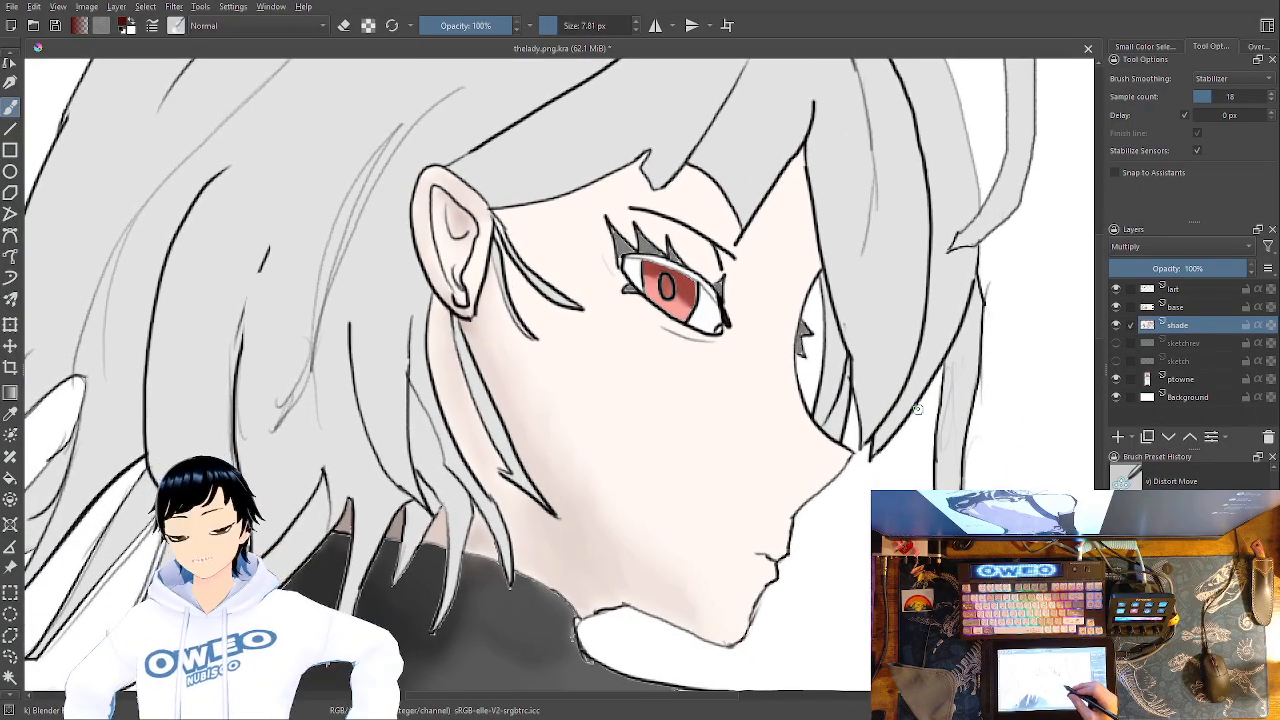
{"action": "left_click_drag", "start_coordinate": [918, 409], "coordinate": [936, 405]}
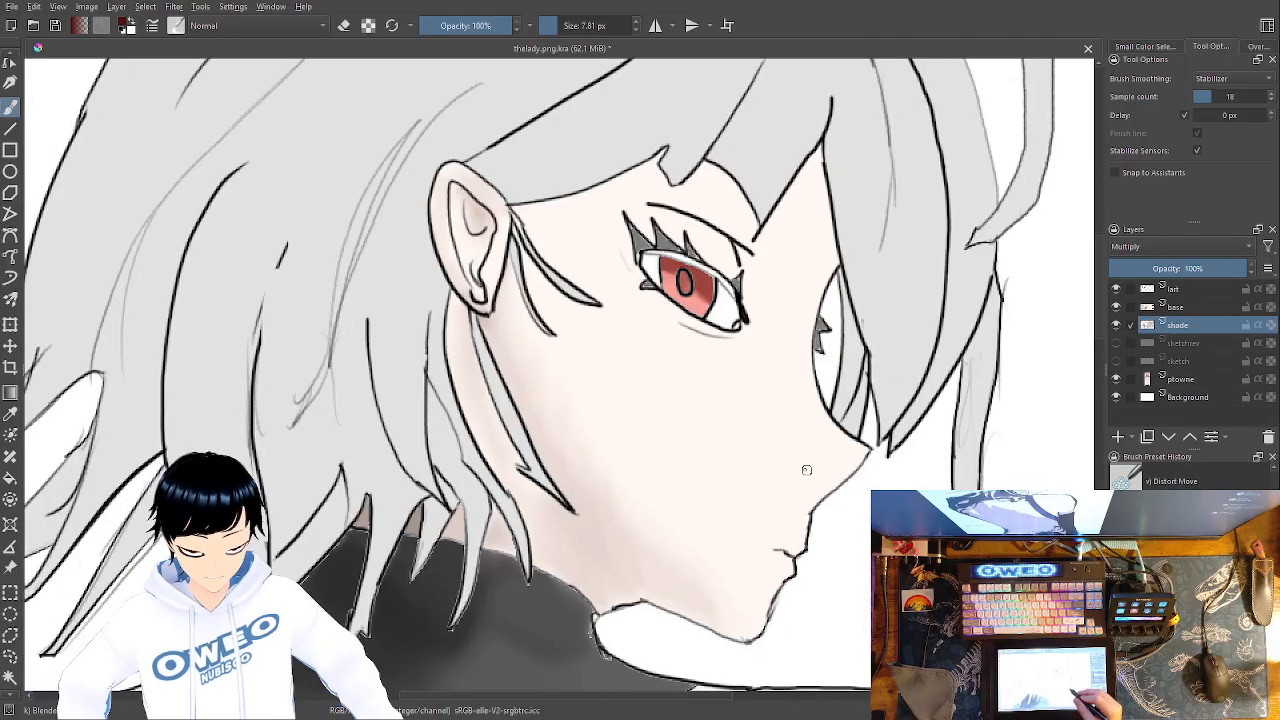
{"action": "left_click_drag", "start_coordinate": [781, 477], "coordinate": [803, 531]}
{"action": "scroll", "coordinate": [703, 494], "scroll_direction": "up", "scroll_amount": 5}
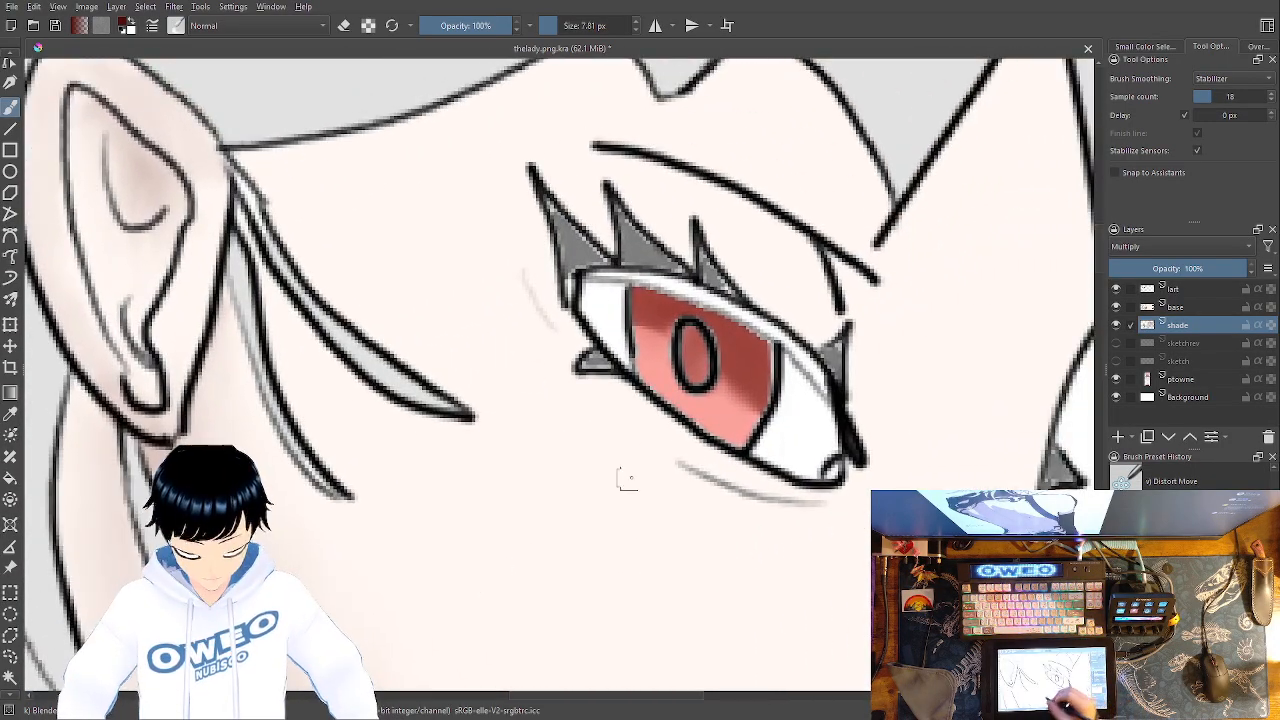
{"action": "right_click", "coordinate": [642, 495]}
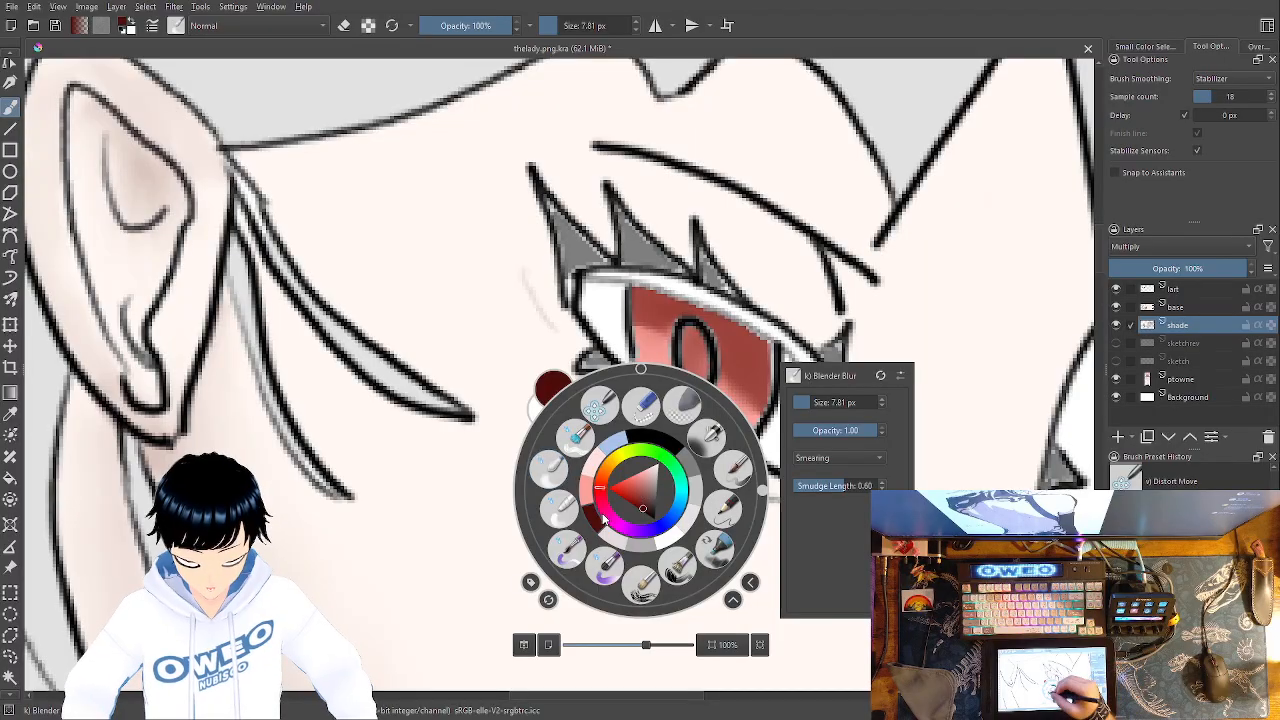
{"action": "right_click", "coordinate": [603, 514]}
{"action": "right_click", "coordinate": [809, 414]}
{"action": "left_click", "coordinate": [888, 414]}
{"action": "mouse_move", "coordinate": [822, 387]}
{"action": "left_mouse_down"}
{"action": "mouse_move", "coordinate": [812, 364]}
{"action": "mouse_move", "coordinate": [726, 306]}
{"action": "mouse_move", "coordinate": [598, 272]}
{"action": "mouse_move", "coordinate": [725, 300]}
{"action": "mouse_move", "coordinate": [768, 325]}
{"action": "left_mouse_up"}
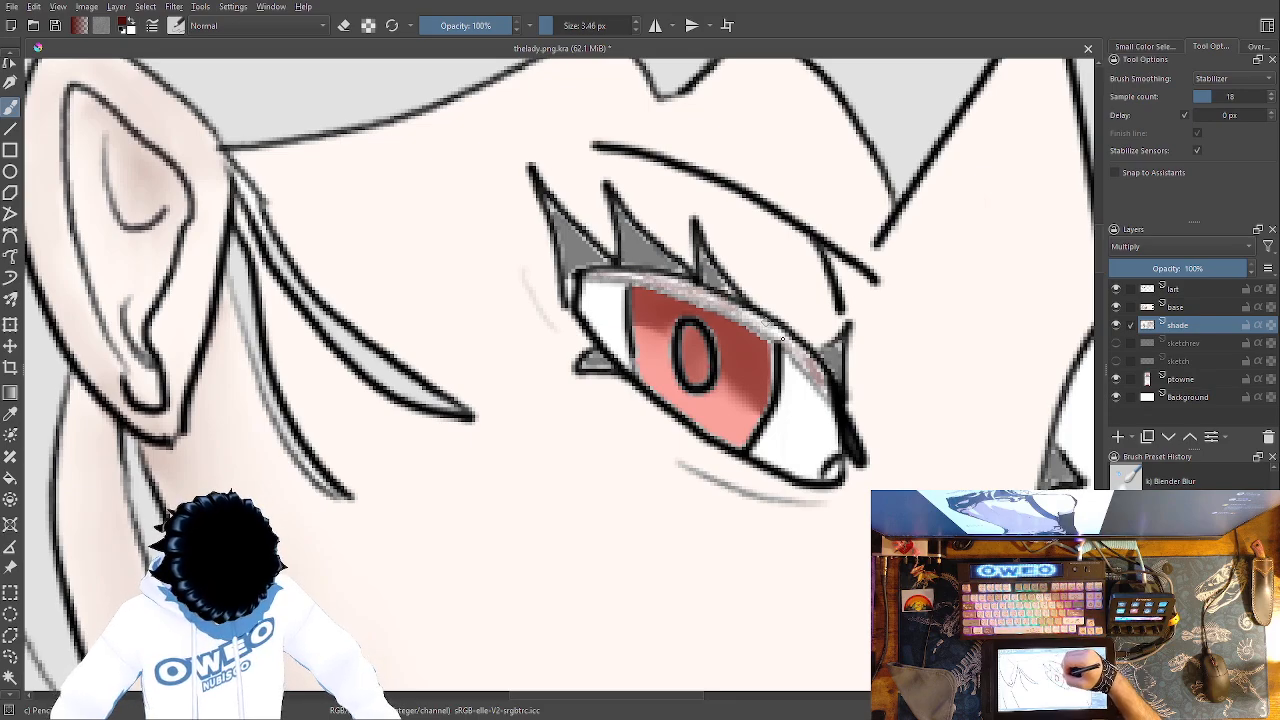
Soften the upper eyelid band's shading with the 7.81 px Blender Blur brush and check it against the whole head
{"action": "right_click", "coordinate": [807, 449]}
{"action": "left_click", "coordinate": [805, 352]}
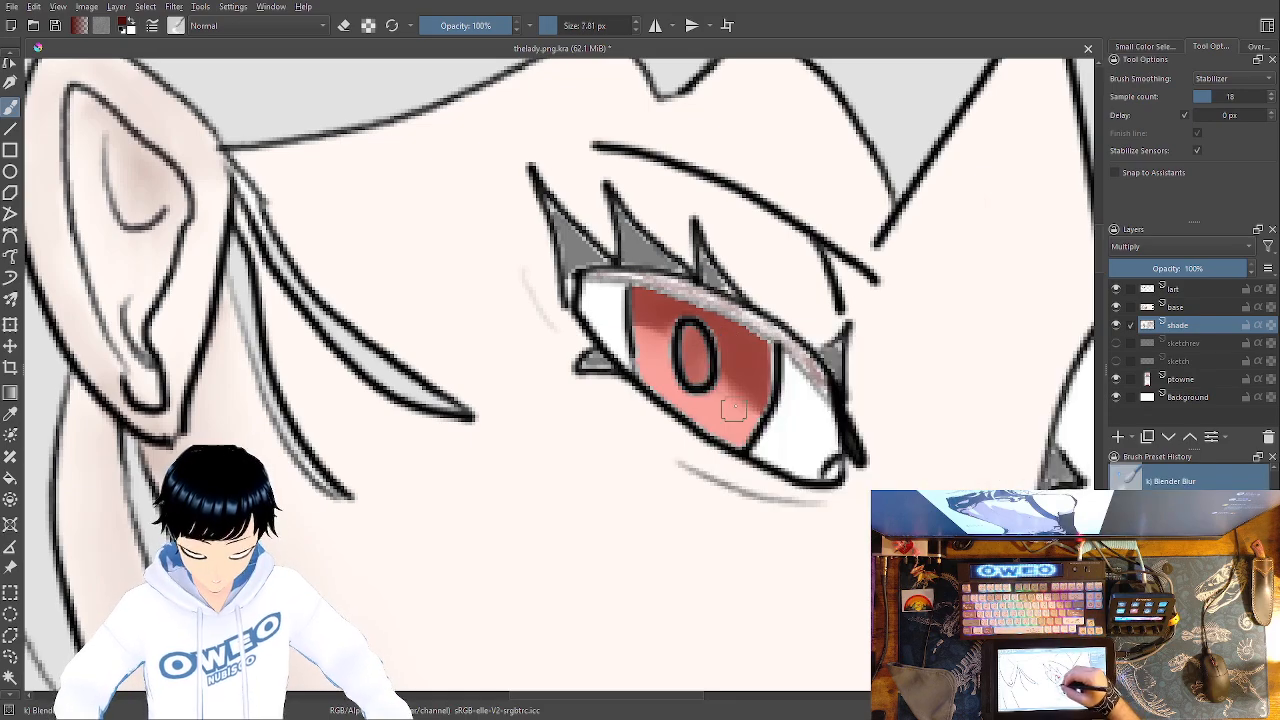
{"action": "mouse_move", "coordinate": [805, 352]}
{"action": "left_mouse_down"}
{"action": "mouse_move", "coordinate": [818, 380]}
{"action": "mouse_move", "coordinate": [762, 327]}
{"action": "mouse_move", "coordinate": [700, 296]}
{"action": "mouse_move", "coordinate": [585, 278]}
{"action": "left_mouse_up"}
{"action": "mouse_move", "coordinate": [799, 342]}
{"action": "left_mouse_down"}
{"action": "mouse_move", "coordinate": [815, 370]}
{"action": "mouse_move", "coordinate": [810, 352]}
{"action": "left_mouse_up"}
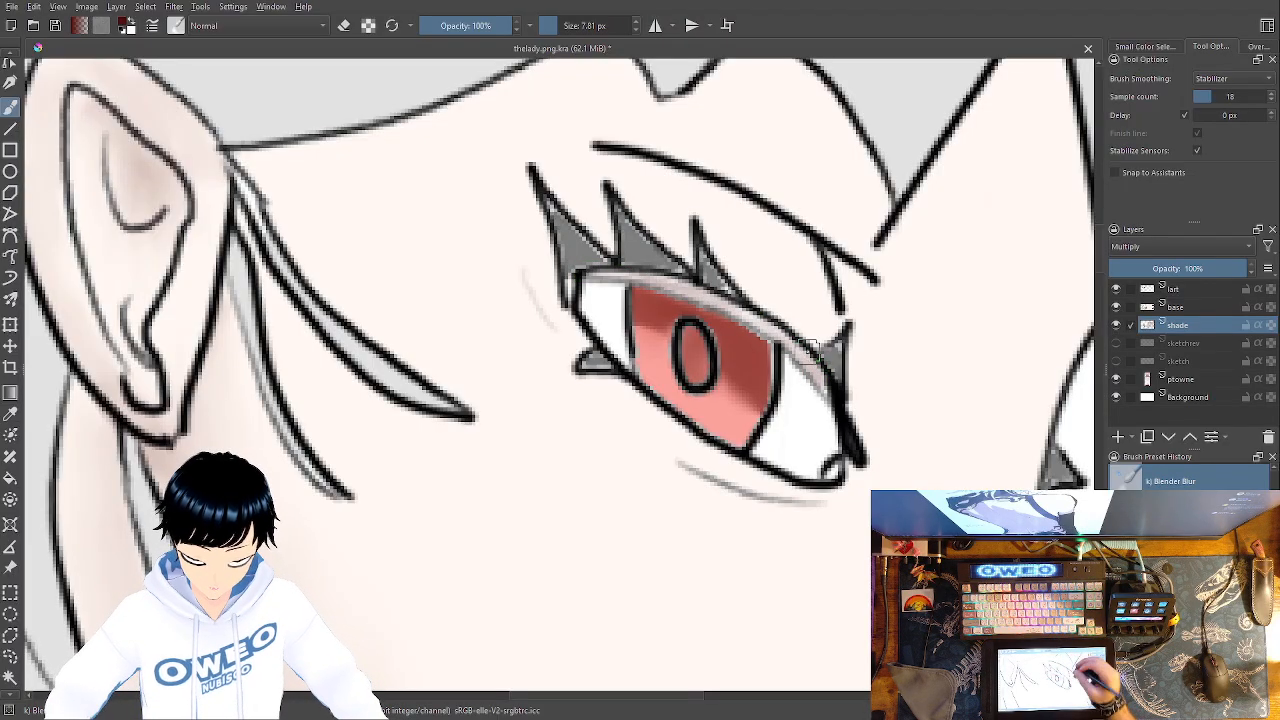
{"action": "key", "text": "ctrl+minus"}
{"action": "key", "text": "ctrl+minus"}
{"action": "key", "text": "ctrl+minus"}
{"action": "key", "text": "ctrl+minus"}
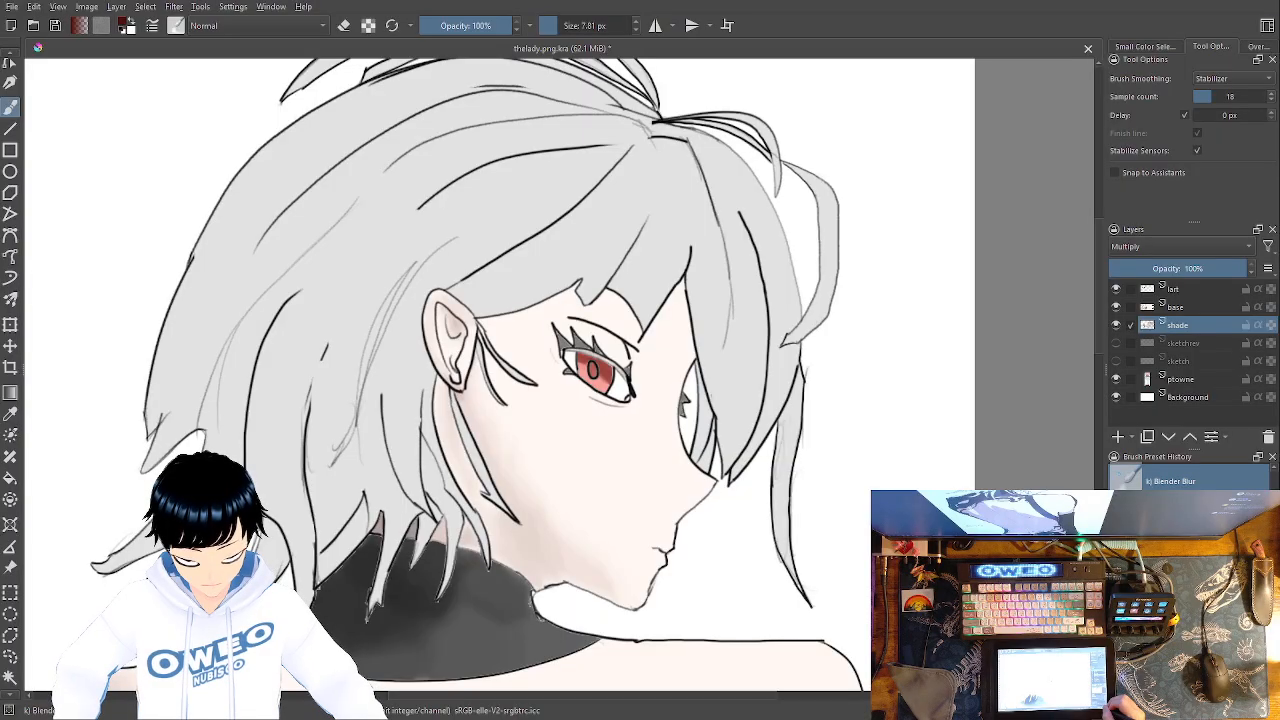
Set the Basic-5 Opacity brush to 16.38 px and shade below the eye, around its outer corner and under the eyelid crease
{"action": "key", "text": "ctrl+plus"}
{"action": "key", "text": "ctrl+plus"}
{"action": "key", "text": "ctrl+plus"}
{"action": "key", "text": "ctrl+plus"}
{"action": "right_click", "coordinate": [808, 510]}
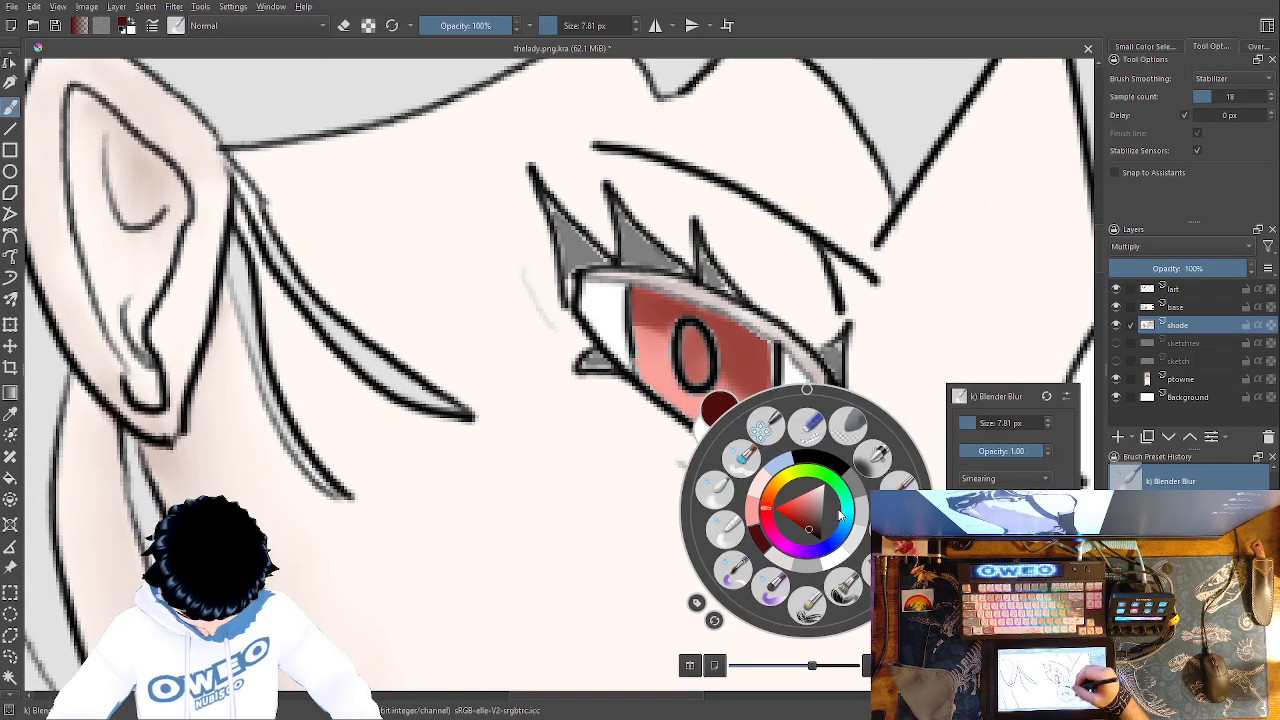
{"action": "left_click", "coordinate": [808, 425]}
{"action": "right_click", "coordinate": [797, 490]}
{"action": "left_click_drag", "start_coordinate": [968, 401], "coordinate": [958, 403]}
{"action": "left_click", "coordinate": [830, 480]}
{"action": "mouse_move", "coordinate": [822, 500]}
{"action": "left_mouse_down"}
{"action": "mouse_move", "coordinate": [771, 489]}
{"action": "mouse_move", "coordinate": [630, 406]}
{"action": "left_mouse_up"}
{"action": "left_click_drag", "start_coordinate": [552, 301], "coordinate": [575, 339]}
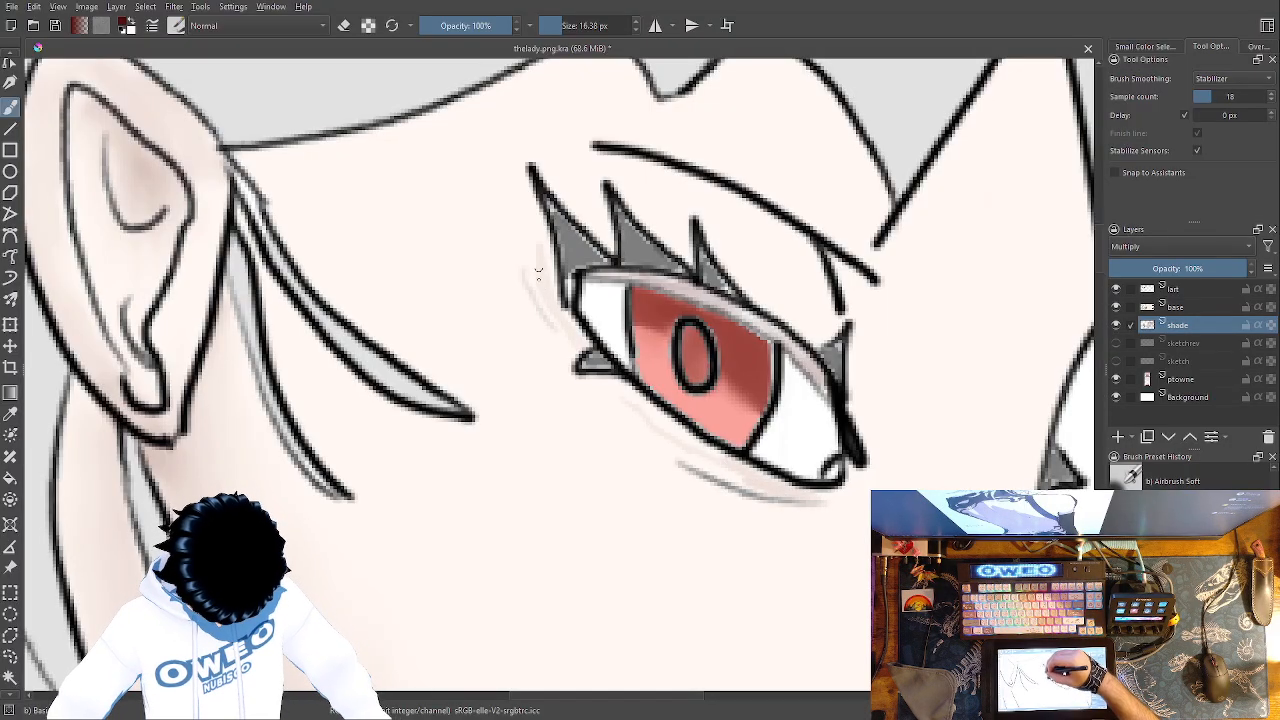
{"action": "mouse_move", "coordinate": [824, 289]}
{"action": "left_mouse_down"}
{"action": "mouse_move", "coordinate": [785, 237]}
{"action": "mouse_move", "coordinate": [809, 269]}
{"action": "mouse_move", "coordinate": [746, 217]}
{"action": "mouse_move", "coordinate": [679, 187]}
{"action": "mouse_move", "coordinate": [809, 291]}
{"action": "left_mouse_up"}
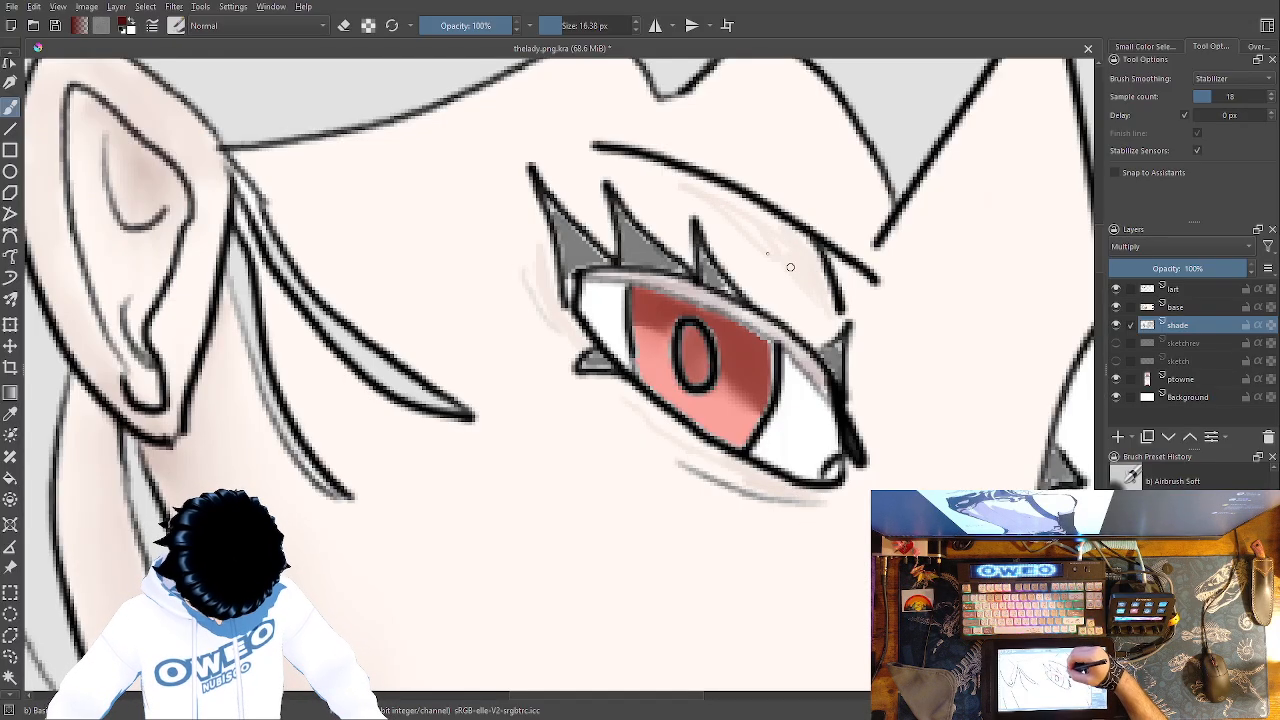
Blend the skin shading on the eyelid, at the outer eye corner and below the eye with the 7.81 px Blender Blur brush
{"action": "right_click", "coordinate": [766, 286]}
{"action": "left_click", "coordinate": [714, 234]}
{"action": "left_click_drag", "start_coordinate": [772, 226], "coordinate": [834, 304]}
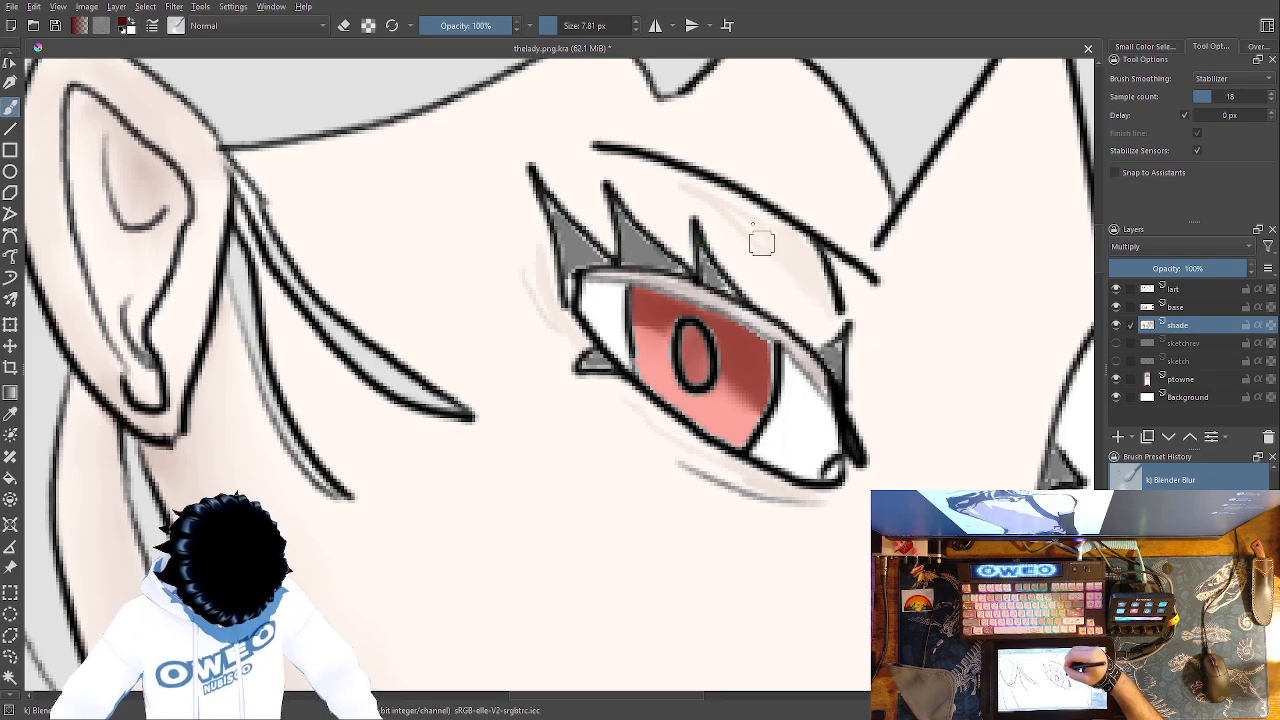
{"action": "mouse_move", "coordinate": [586, 347]}
{"action": "left_mouse_down"}
{"action": "mouse_move", "coordinate": [548, 305]}
{"action": "mouse_move", "coordinate": [542, 261]}
{"action": "left_mouse_up"}
{"action": "mouse_move", "coordinate": [577, 331]}
{"action": "left_mouse_down"}
{"action": "mouse_move", "coordinate": [540, 303]}
{"action": "mouse_move", "coordinate": [529, 251]}
{"action": "mouse_move", "coordinate": [577, 335]}
{"action": "mouse_move", "coordinate": [551, 294]}
{"action": "left_mouse_up"}
{"action": "mouse_move", "coordinate": [636, 395]}
{"action": "left_mouse_down"}
{"action": "mouse_move", "coordinate": [775, 498]}
{"action": "mouse_move", "coordinate": [807, 501]}
{"action": "mouse_move", "coordinate": [635, 404]}
{"action": "left_mouse_up"}
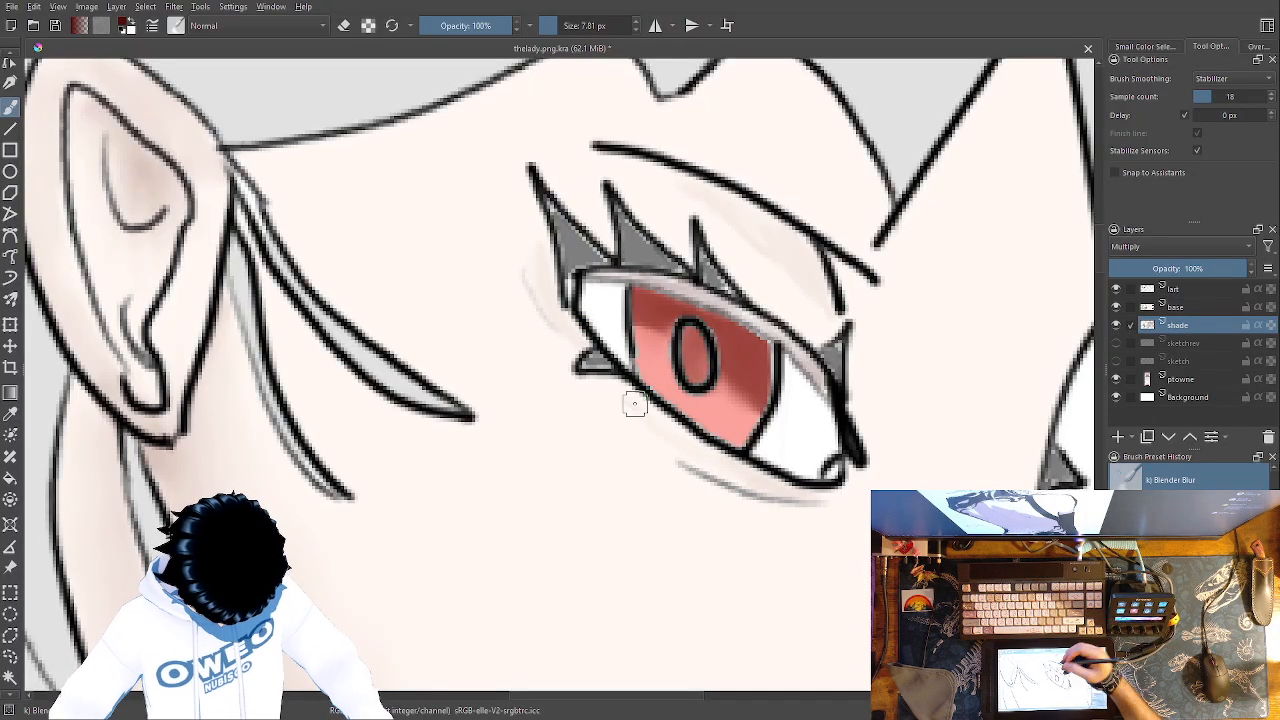
Set the brush colour to black and darken the grey upper and inner-corner eyelashes with the 16.38 px Basic-5 Opacity brush
{"action": "left_click_drag", "start_coordinate": [858, 477], "coordinate": [848, 599]}
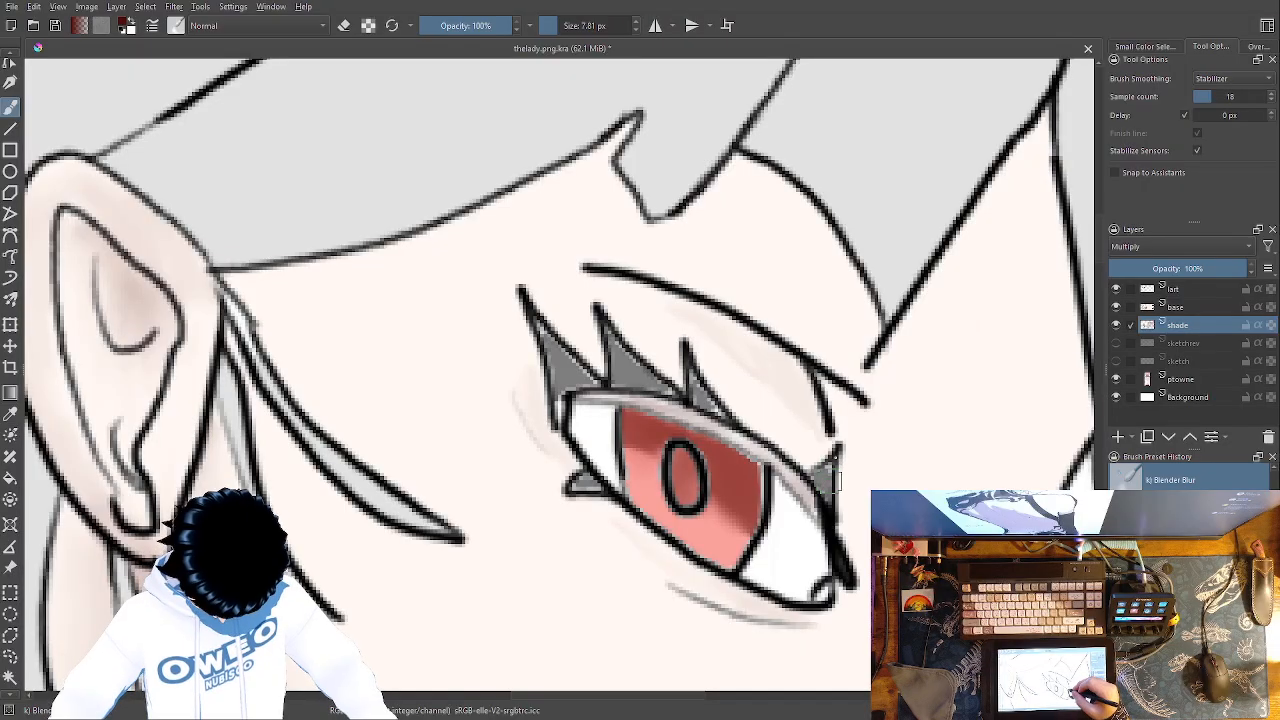
{"action": "right_click", "coordinate": [860, 420]}
{"action": "right_click", "coordinate": [836, 392]}
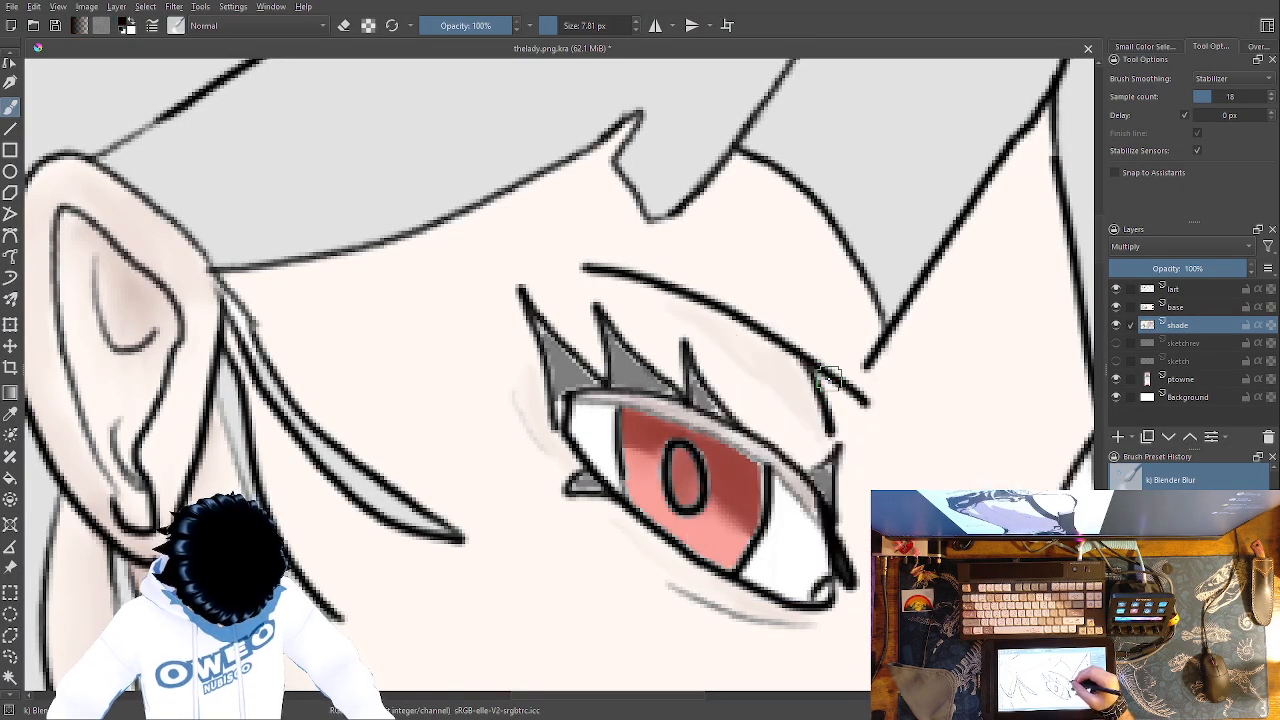
{"action": "right_click", "coordinate": [643, 356]}
{"action": "left_click", "coordinate": [727, 342]}
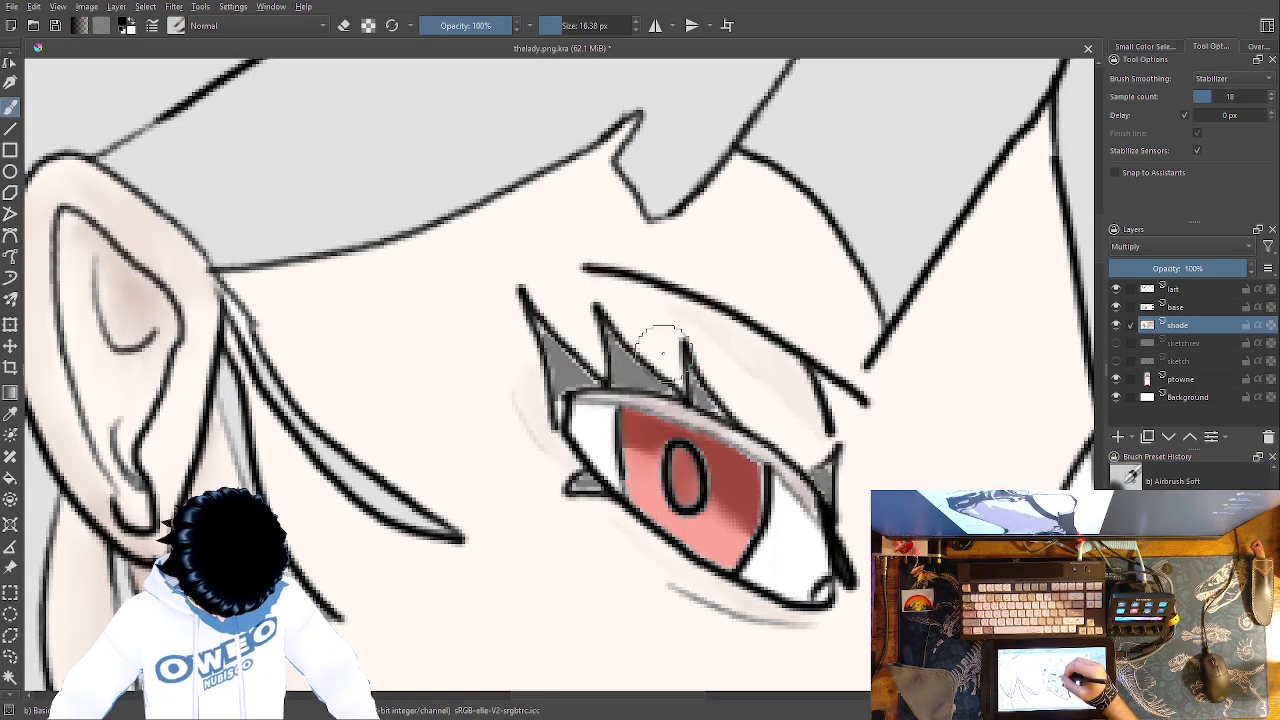
{"action": "left_click_drag", "start_coordinate": [632, 366], "coordinate": [661, 392]}
{"action": "mouse_move", "coordinate": [610, 335]}
{"action": "left_mouse_down"}
{"action": "mouse_move", "coordinate": [616, 374]}
{"action": "mouse_move", "coordinate": [663, 392]}
{"action": "mouse_move", "coordinate": [620, 344]}
{"action": "mouse_move", "coordinate": [558, 411]}
{"action": "mouse_move", "coordinate": [590, 377]}
{"action": "mouse_move", "coordinate": [558, 345]}
{"action": "mouse_move", "coordinate": [561, 421]}
{"action": "mouse_move", "coordinate": [668, 420]}
{"action": "mouse_move", "coordinate": [640, 376]}
{"action": "mouse_move", "coordinate": [687, 408]}
{"action": "mouse_move", "coordinate": [708, 405]}
{"action": "left_mouse_up"}
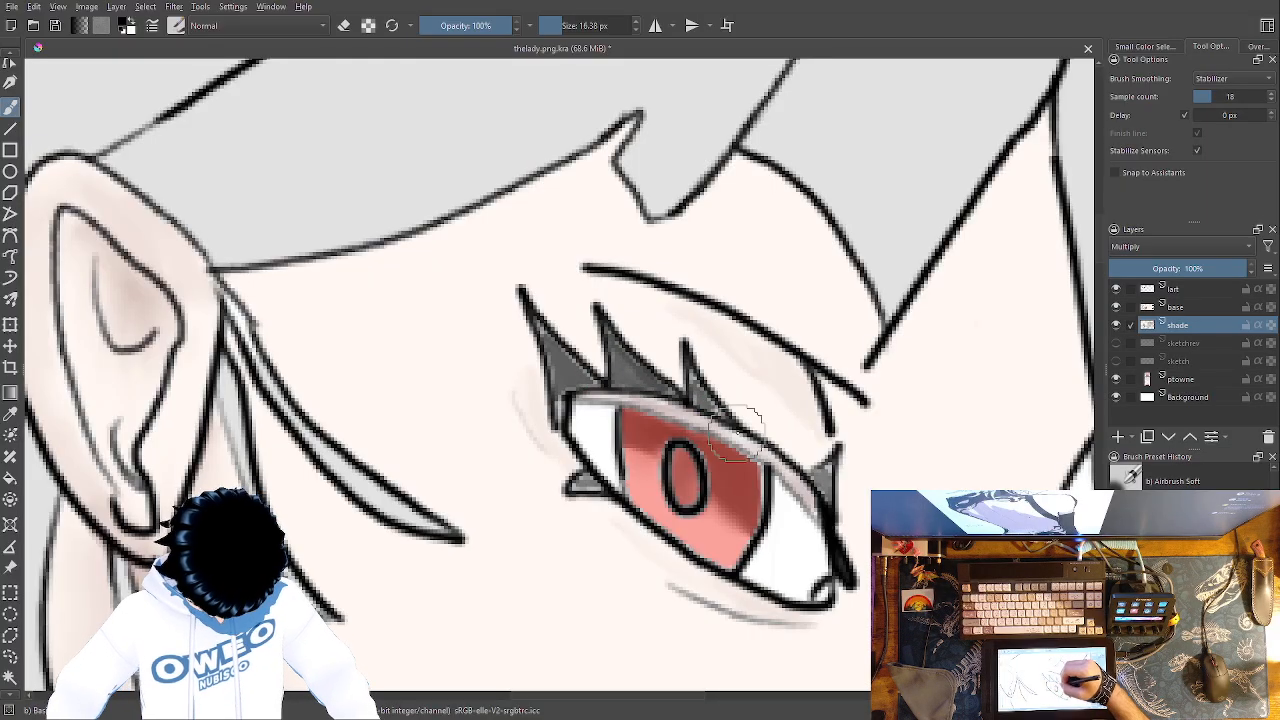
{"action": "mouse_move", "coordinate": [818, 470]}
{"action": "left_mouse_down"}
{"action": "mouse_move", "coordinate": [829, 497]}
{"action": "mouse_move", "coordinate": [822, 485]}
{"action": "left_mouse_up"}
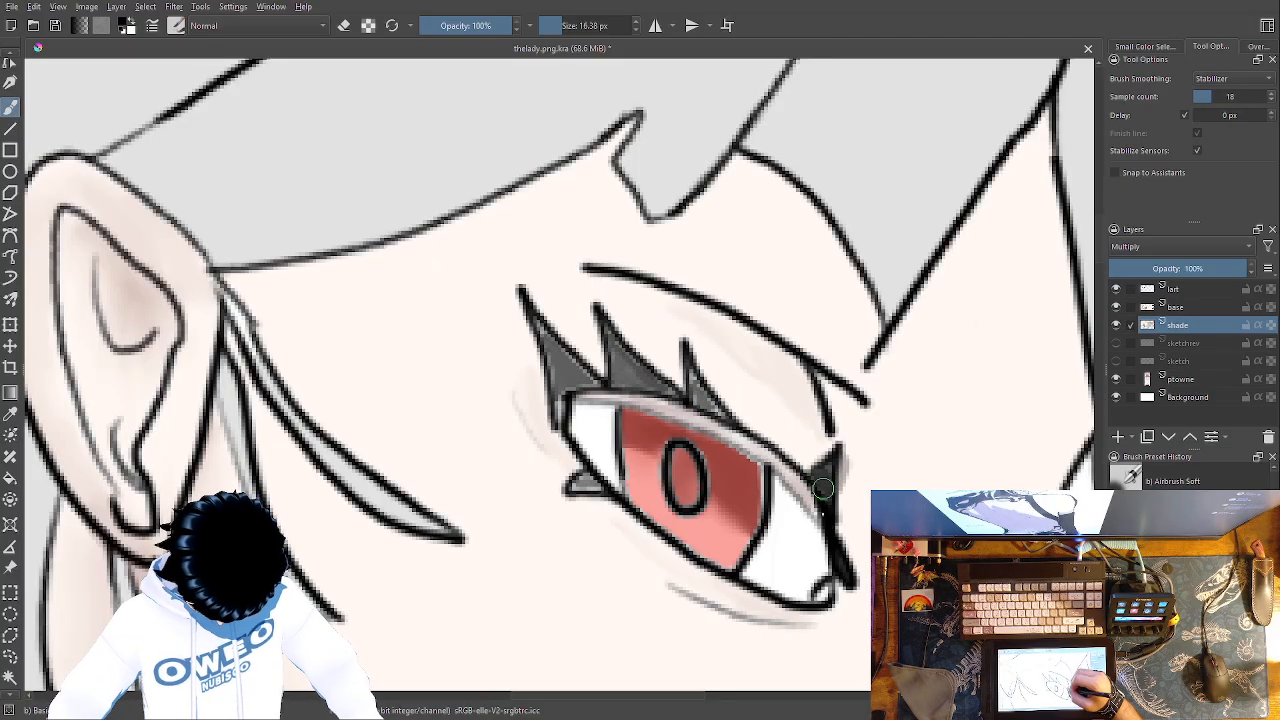
Soften the eyelash shading with the 7.81 px Blender Blur brush and check the eye against the whole face
{"action": "right_click", "coordinate": [807, 510]}
{"action": "left_click", "coordinate": [719, 490]}
{"action": "mouse_move", "coordinate": [820, 482]}
{"action": "left_mouse_down"}
{"action": "mouse_move", "coordinate": [844, 461]}
{"action": "mouse_move", "coordinate": [820, 481]}
{"action": "left_mouse_up"}
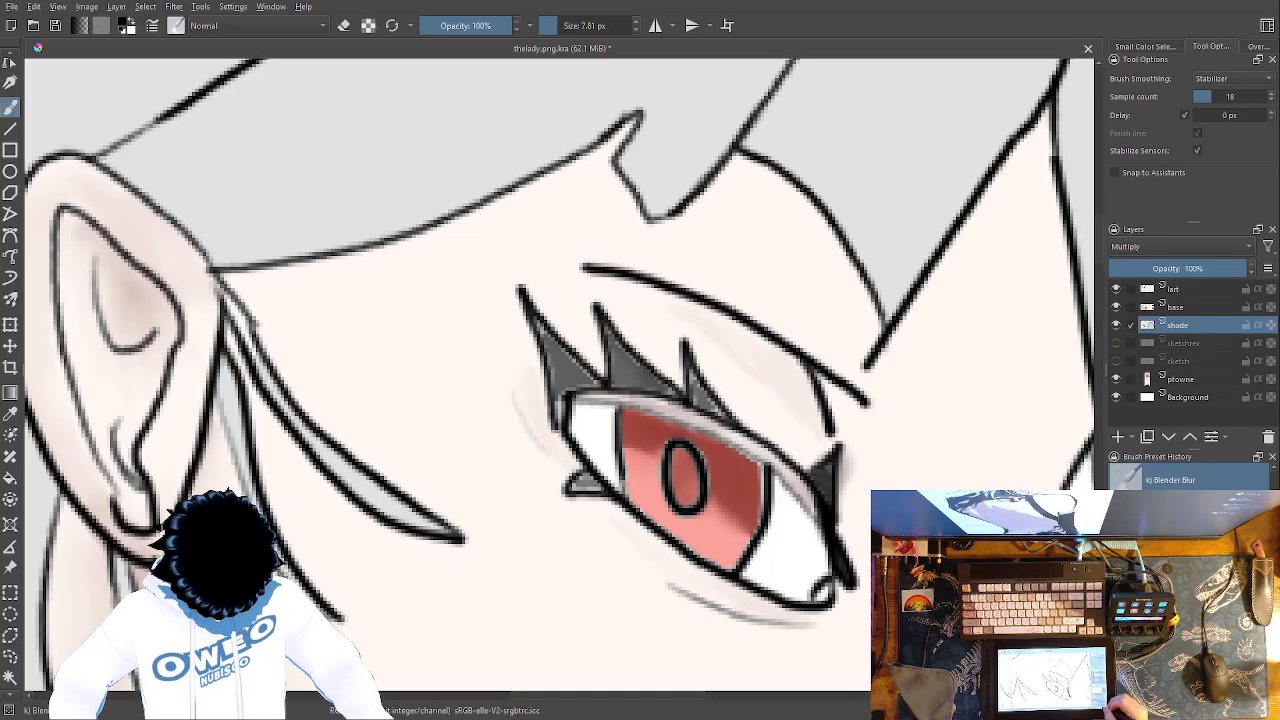
{"action": "key", "text": "ctrl+minus"}
{"action": "key", "text": "ctrl+minus"}
{"action": "key", "text": "ctrl+minus"}
{"action": "key", "text": "ctrl+minus"}
{"action": "key", "text": "ctrl+plus"}
{"action": "key", "text": "ctrl+minus"}
{"action": "key", "text": "ctrl+plus"}
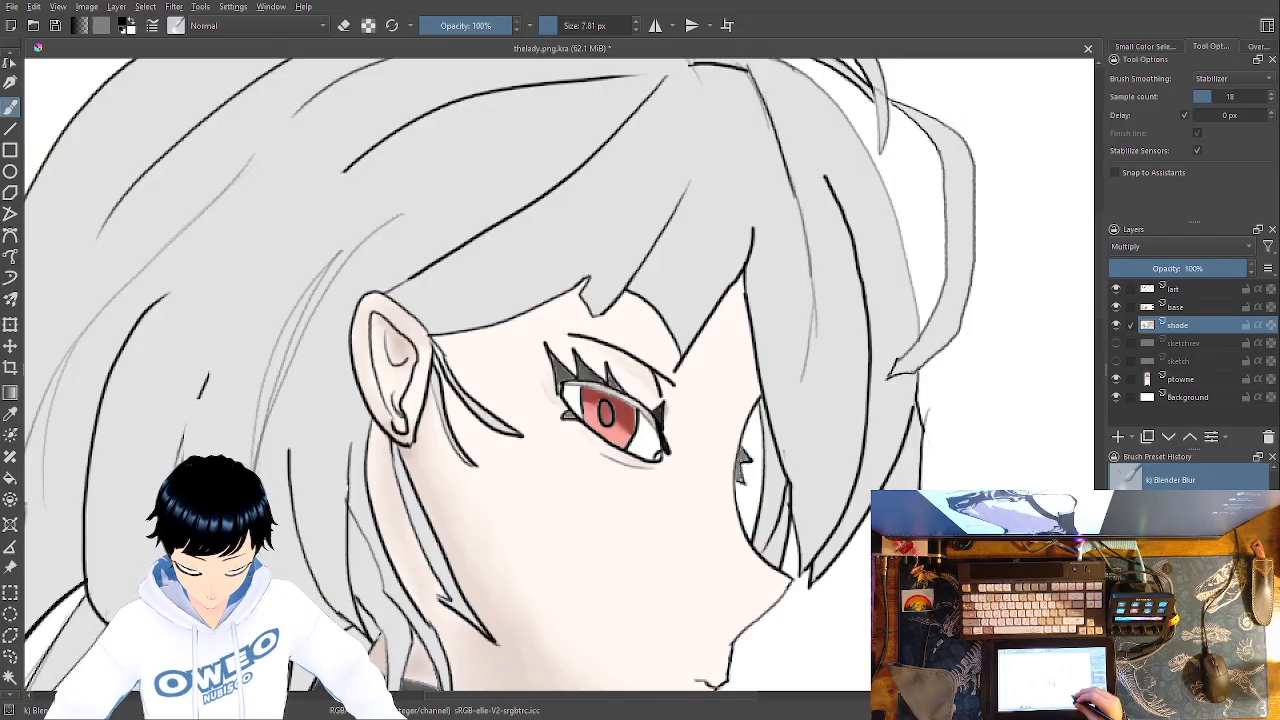
Shade the tip of the nose in dark red with the 16.38 px Basic-5 Opacity brush and soften it with the 7.81 px Blender Blur brush
{"action": "right_click", "coordinate": [880, 525]}
{"action": "left_click", "coordinate": [903, 484]}
{"action": "right_click", "coordinate": [863, 525]}
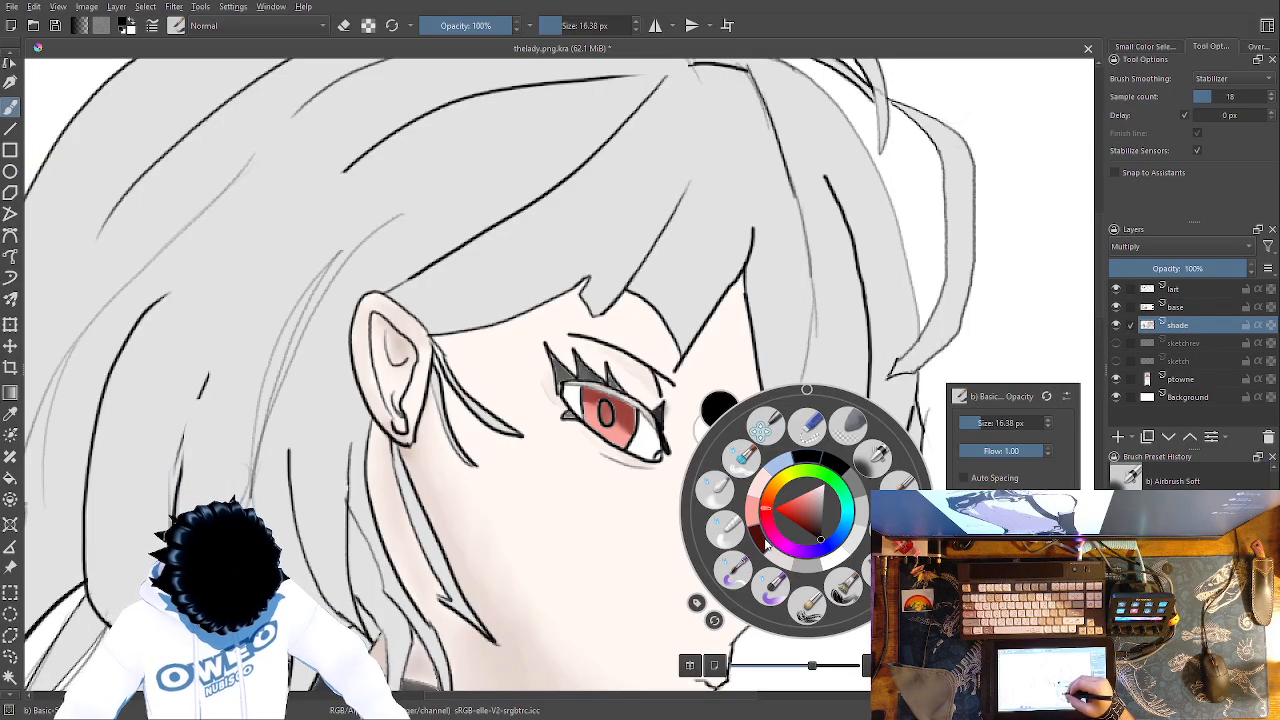
{"action": "left_click", "coordinate": [765, 542]}
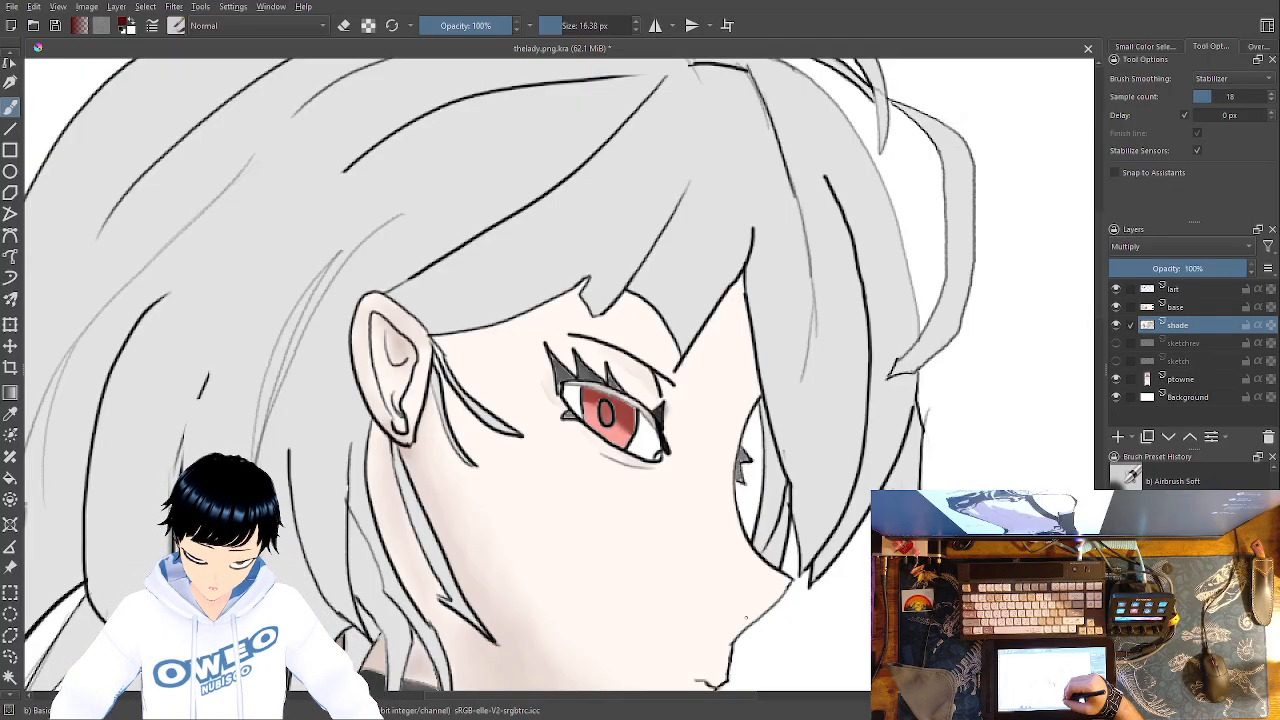
{"action": "left_click_drag", "start_coordinate": [736, 612], "coordinate": [719, 498]}
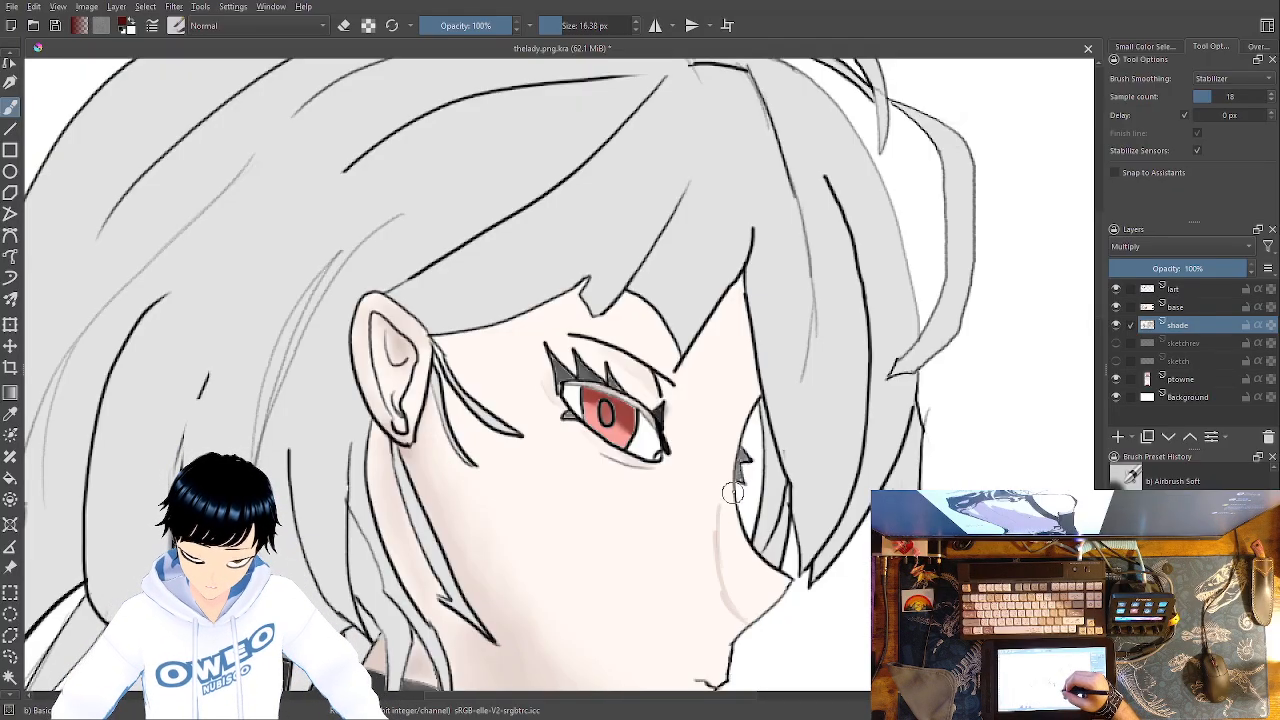
{"action": "key", "text": "ctrl+z"}
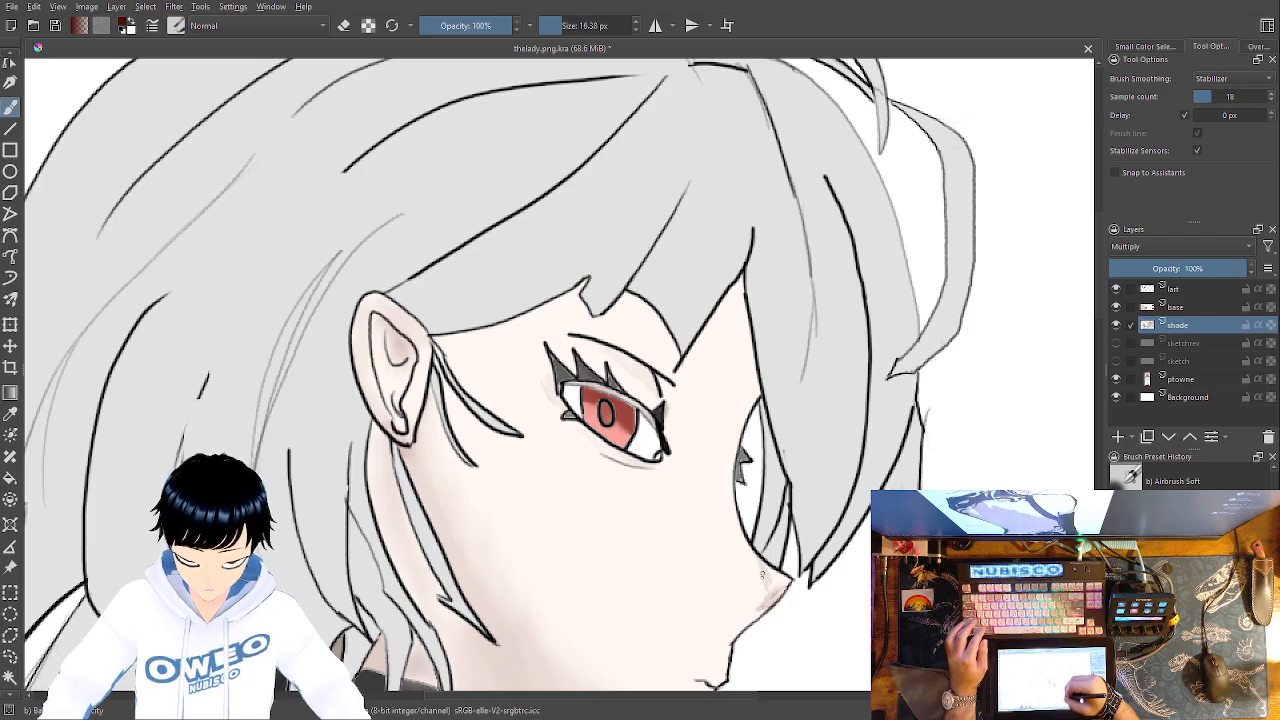
{"action": "right_click", "coordinate": [729, 516]}
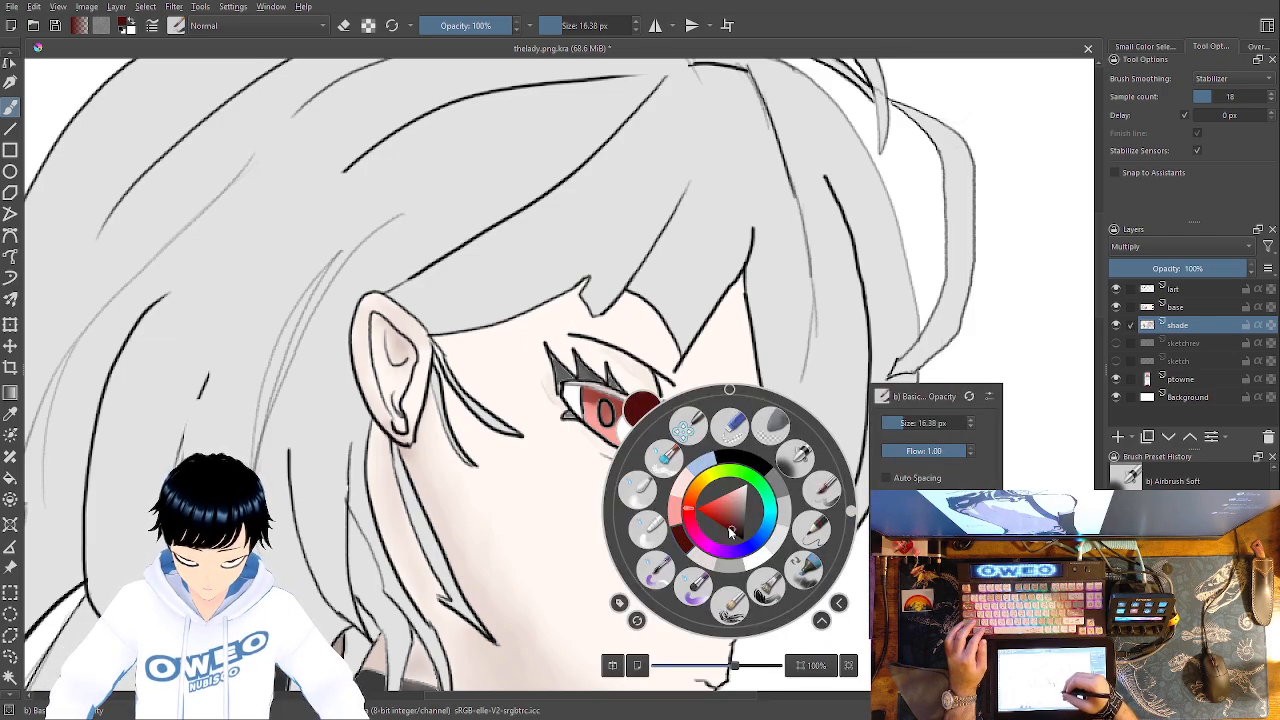
{"action": "left_click", "coordinate": [637, 489]}
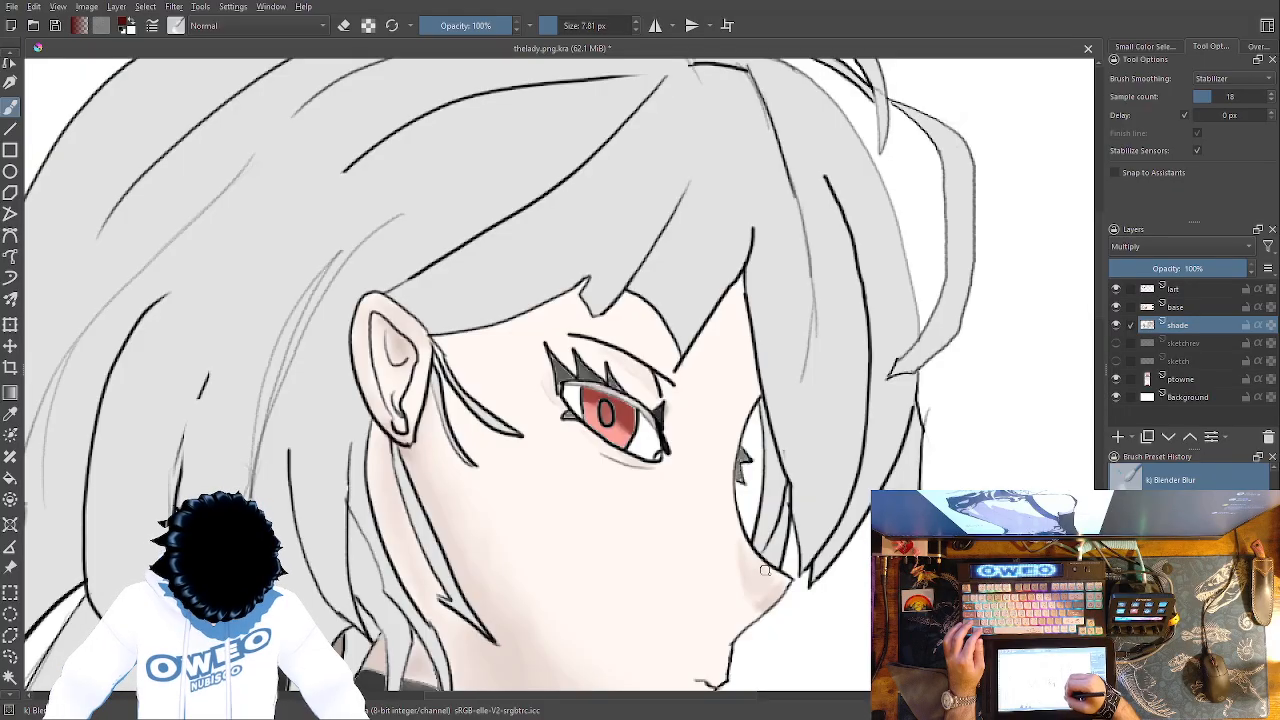
Shade the nose bridge between the eyes with the 16.38 px Basic-5 Opacity brush, blend it with Blender Blur and check the whole head
{"action": "right_click", "coordinate": [741, 487]}
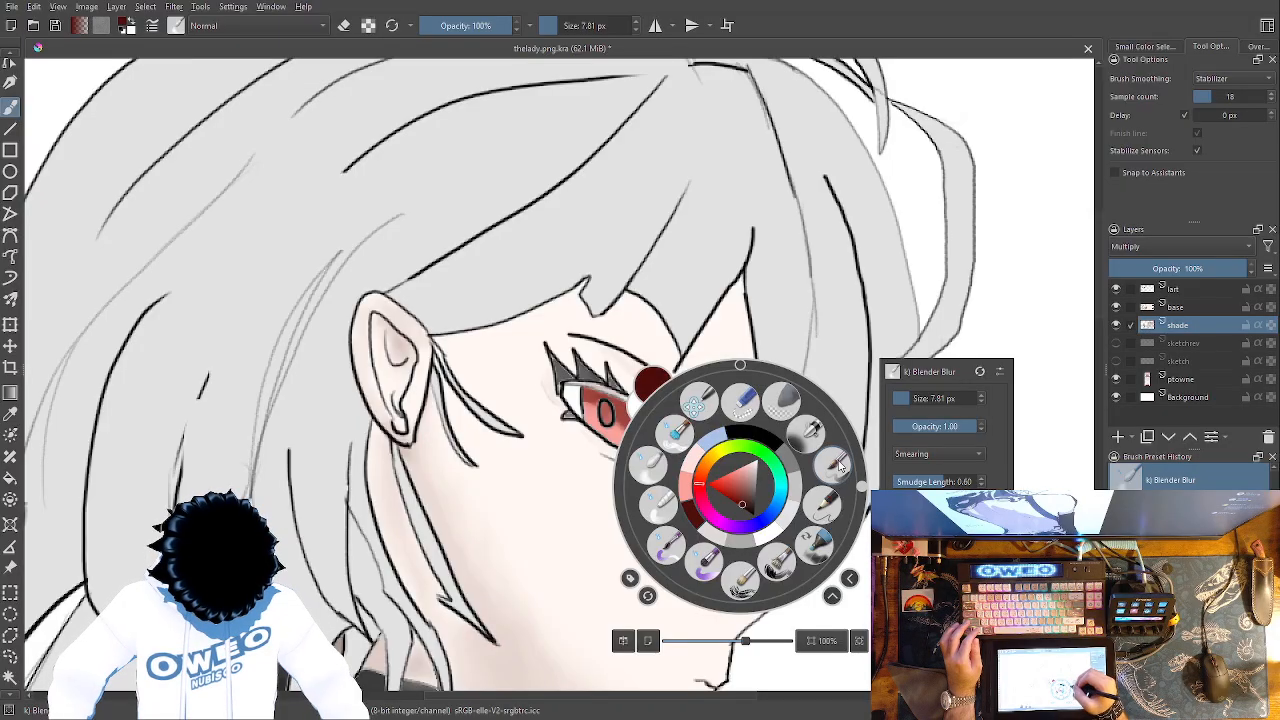
{"action": "left_click", "coordinate": [821, 502]}
{"action": "right_click", "coordinate": [773, 461]}
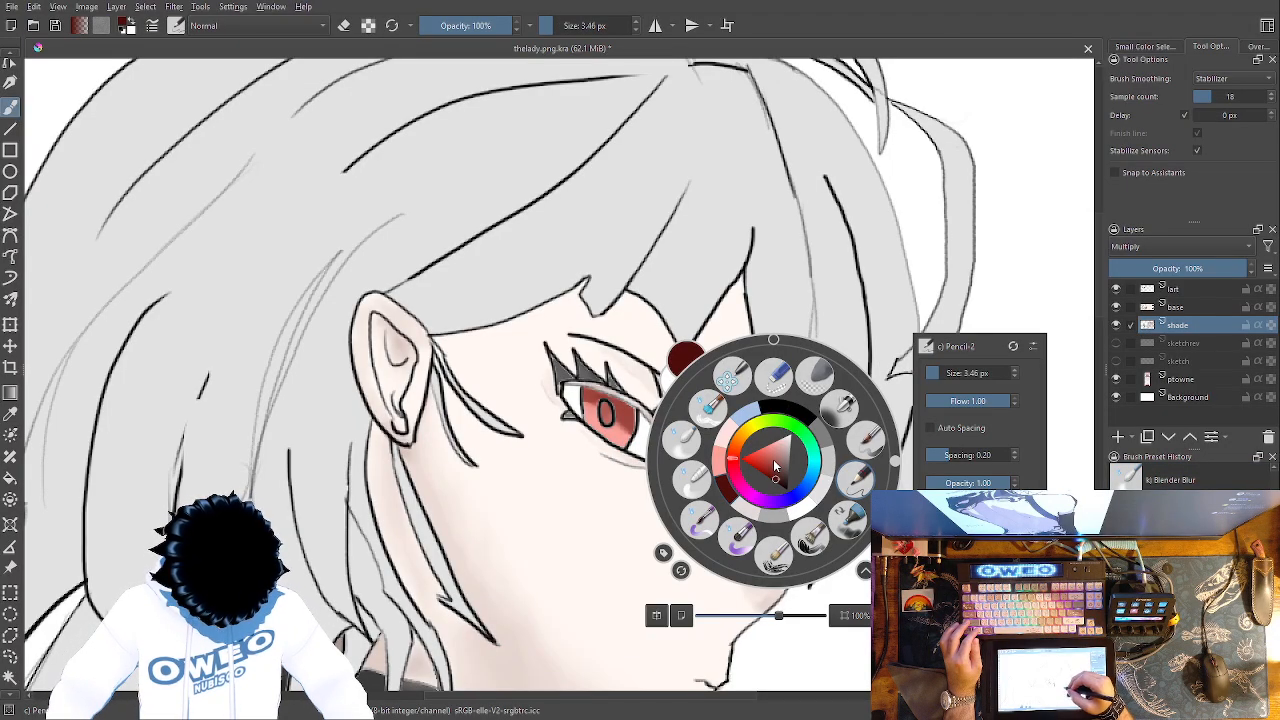
{"action": "left_click", "coordinate": [865, 440]}
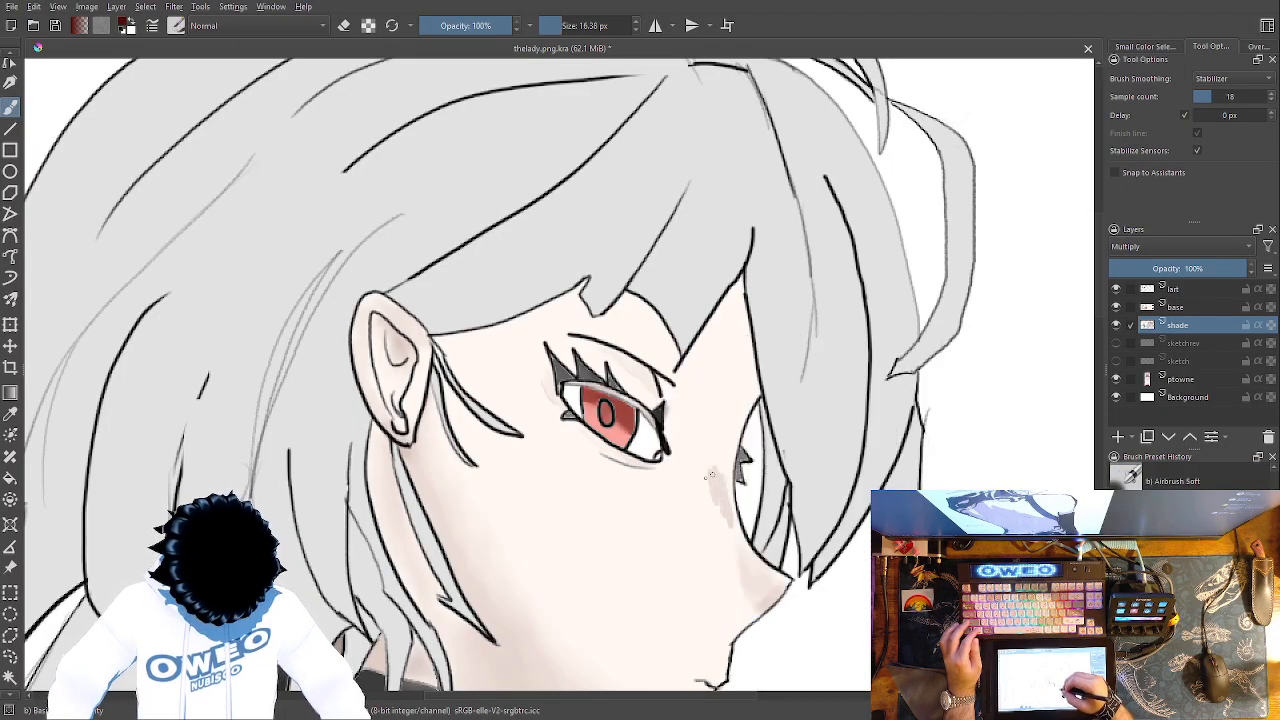
{"action": "right_click", "coordinate": [698, 493]}
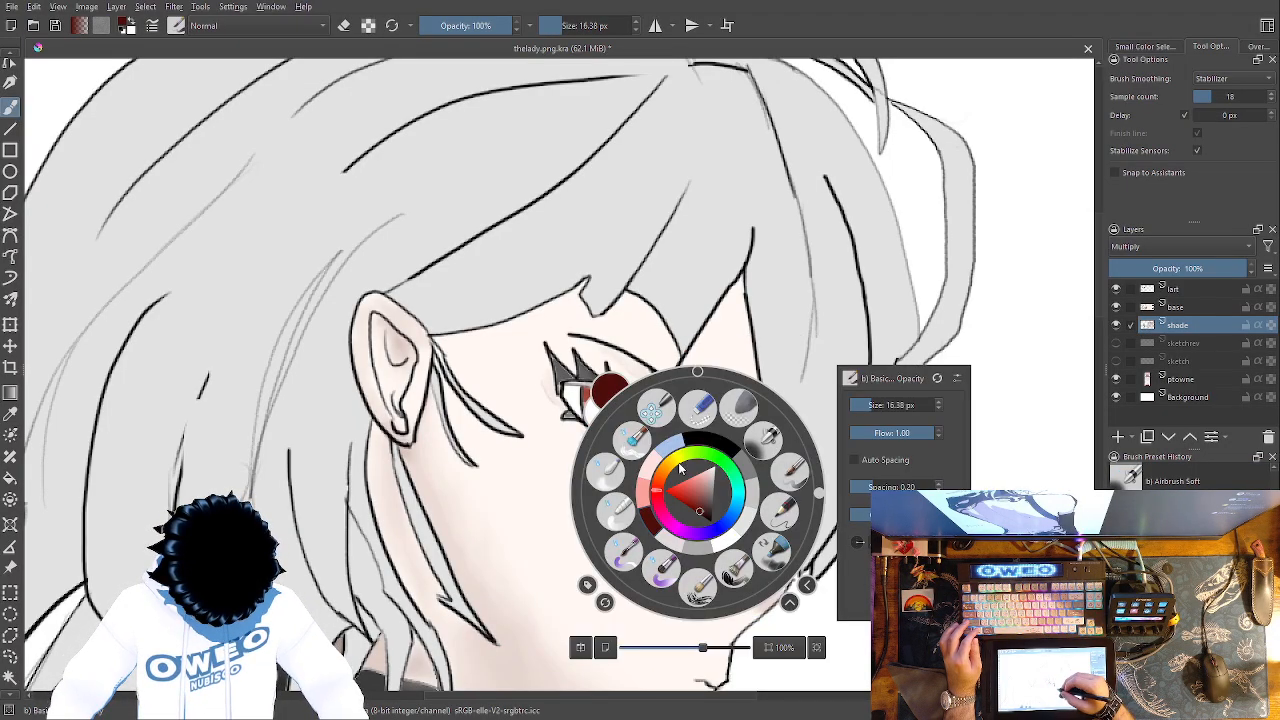
{"action": "left_click", "coordinate": [609, 471]}
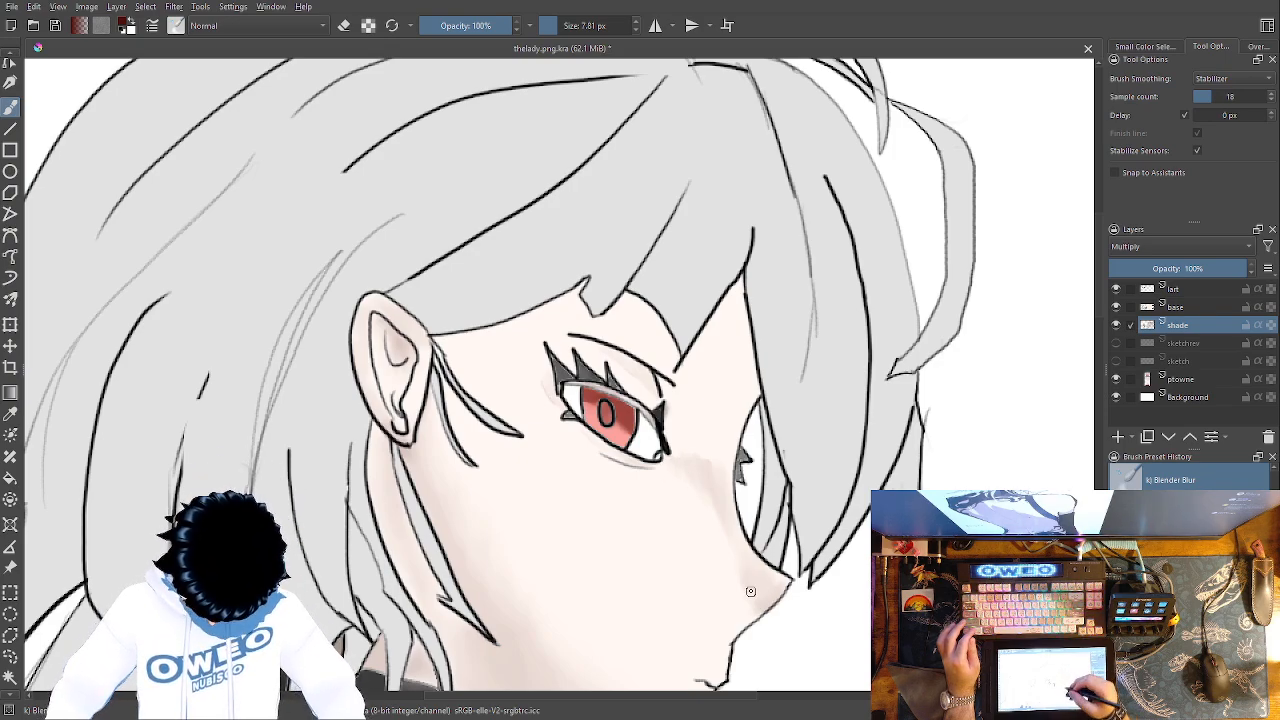
{"action": "key", "text": "ctrl+minus"}
{"action": "key", "text": "ctrl+minus"}
{"action": "key", "text": "ctrl+minus"}
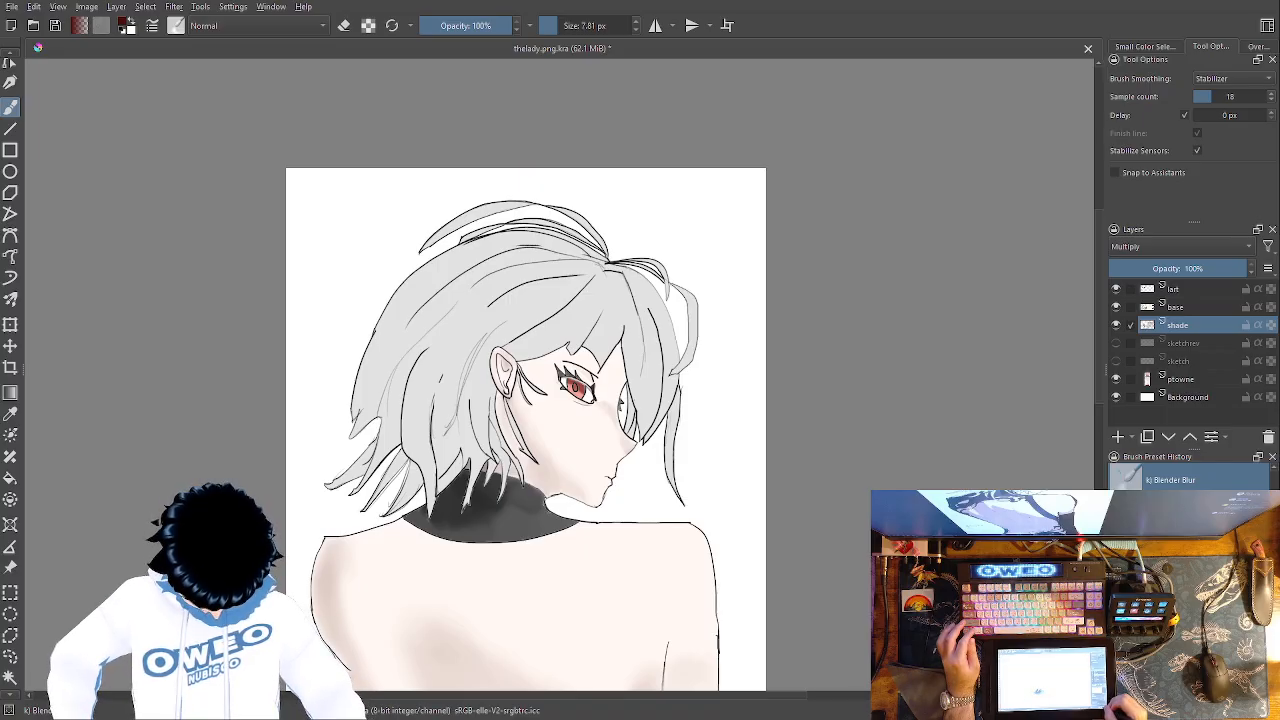
{"action": "key", "text": "ctrl+plus"}
{"action": "key", "text": "ctrl+plus"}
{"action": "key", "text": "ctrl+plus"}
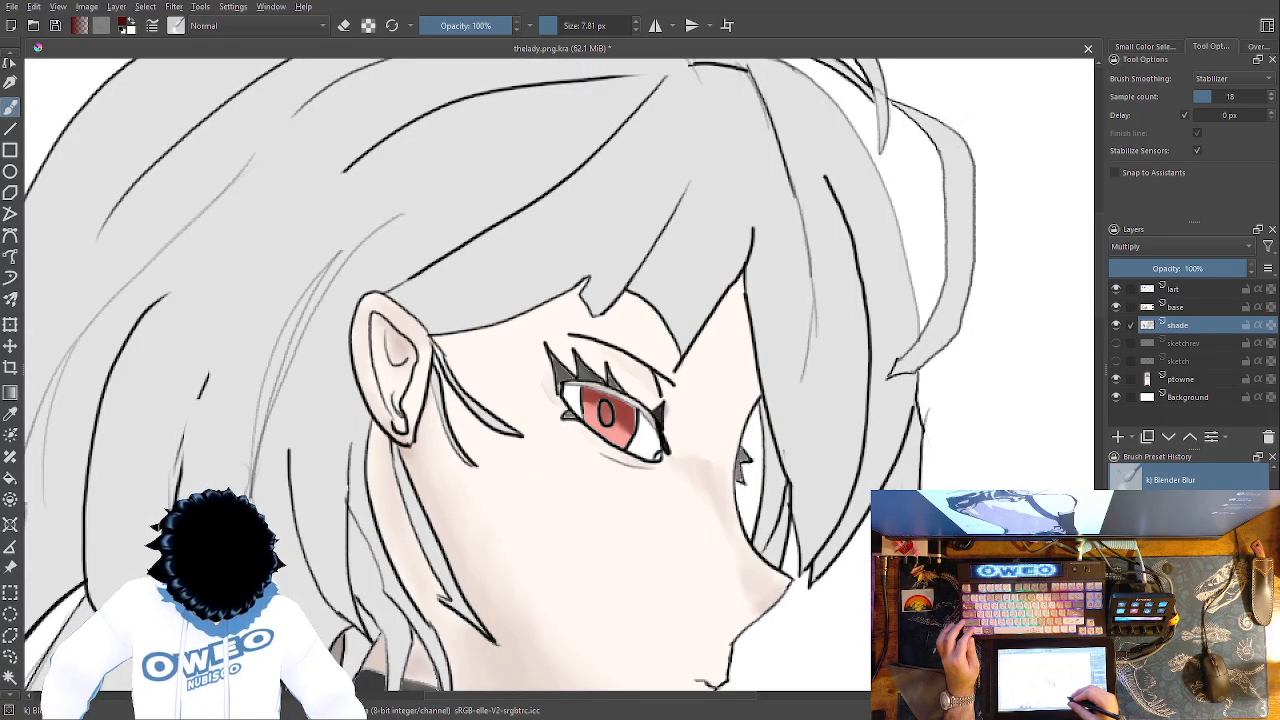
Extend the dark red shading from the nose bridge to below the near eye and blend it with the 7.81 px Blender Blur brush
{"action": "right_click", "coordinate": [770, 511]}
{"action": "left_click", "coordinate": [865, 494]}
{"action": "mouse_move", "coordinate": [723, 479]}
{"action": "left_mouse_down"}
{"action": "mouse_move", "coordinate": [697, 486]}
{"action": "mouse_move", "coordinate": [706, 503]}
{"action": "mouse_move", "coordinate": [598, 456]}
{"action": "left_mouse_up"}
{"action": "right_click", "coordinate": [643, 466]}
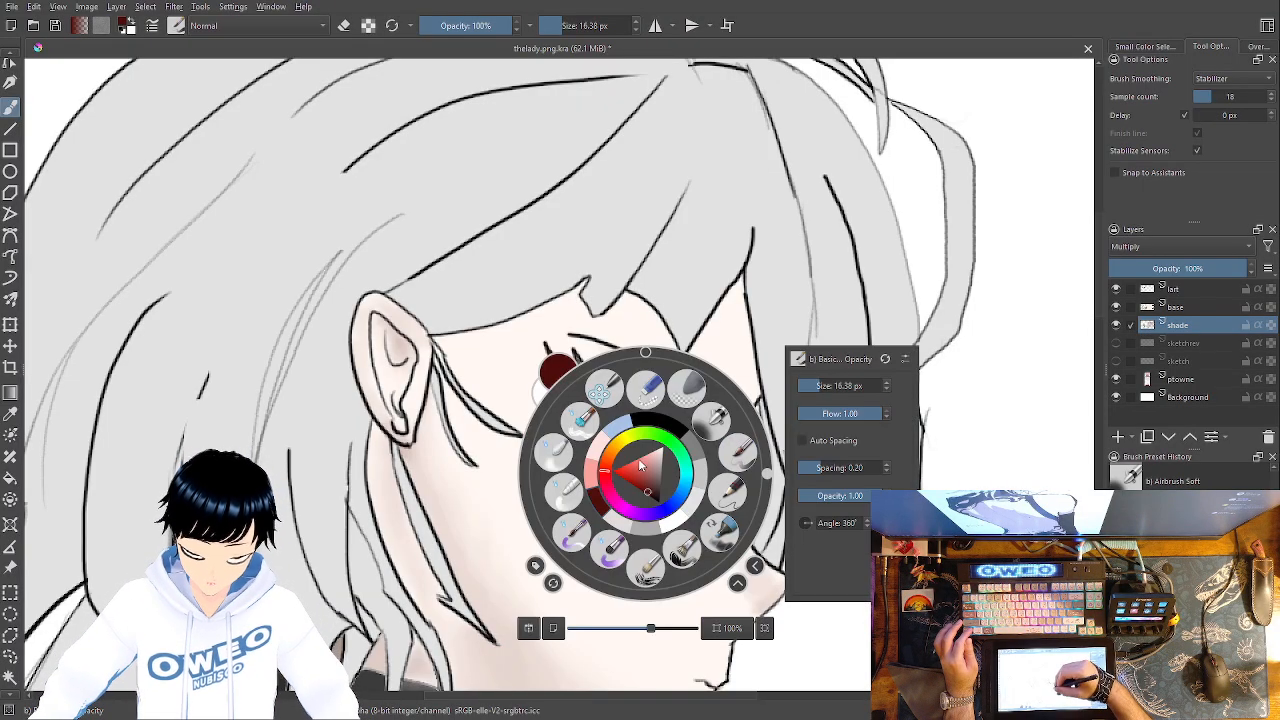
{"action": "left_click", "coordinate": [729, 486]}
{"action": "mouse_move", "coordinate": [705, 495]}
{"action": "left_mouse_down"}
{"action": "mouse_move", "coordinate": [694, 486]}
{"action": "mouse_move", "coordinate": [691, 509]}
{"action": "mouse_move", "coordinate": [664, 490]}
{"action": "left_mouse_up"}
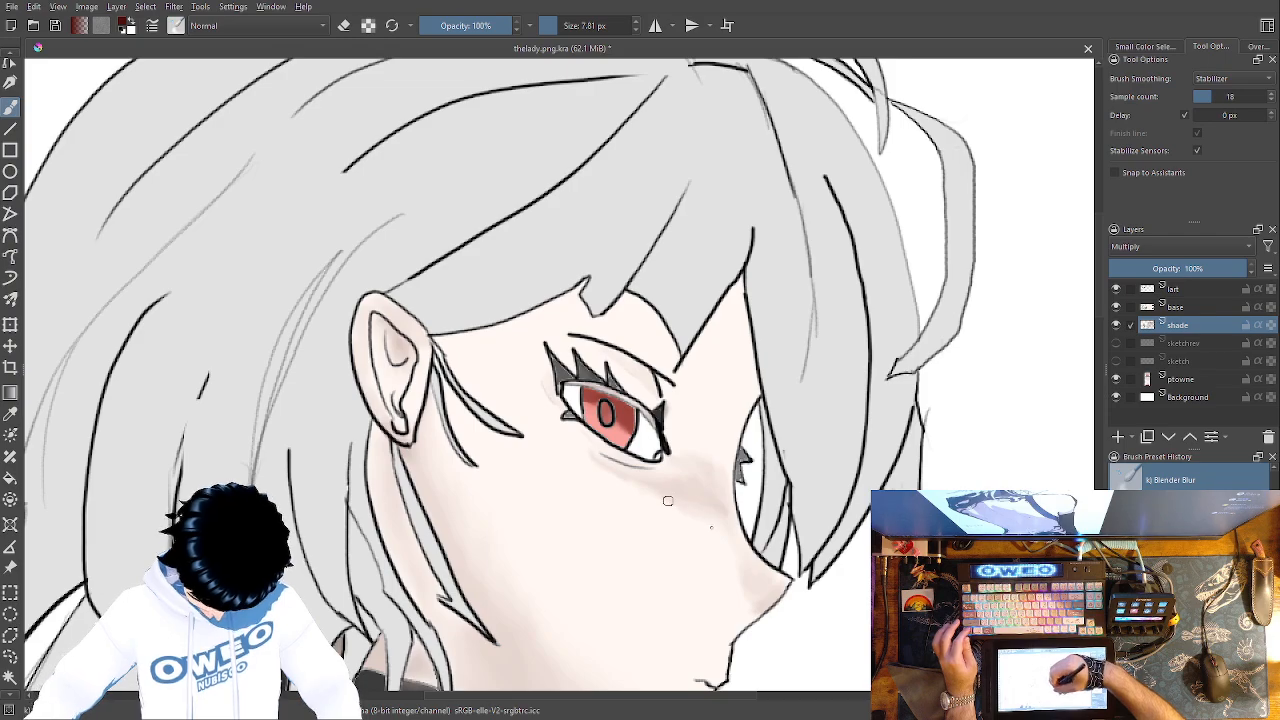
Enlarge the Blender Blur brush to 42.58 px and smooth the shading below the eye, on the nose bridge and at the nose tip
{"action": "right_click", "coordinate": [729, 511]}
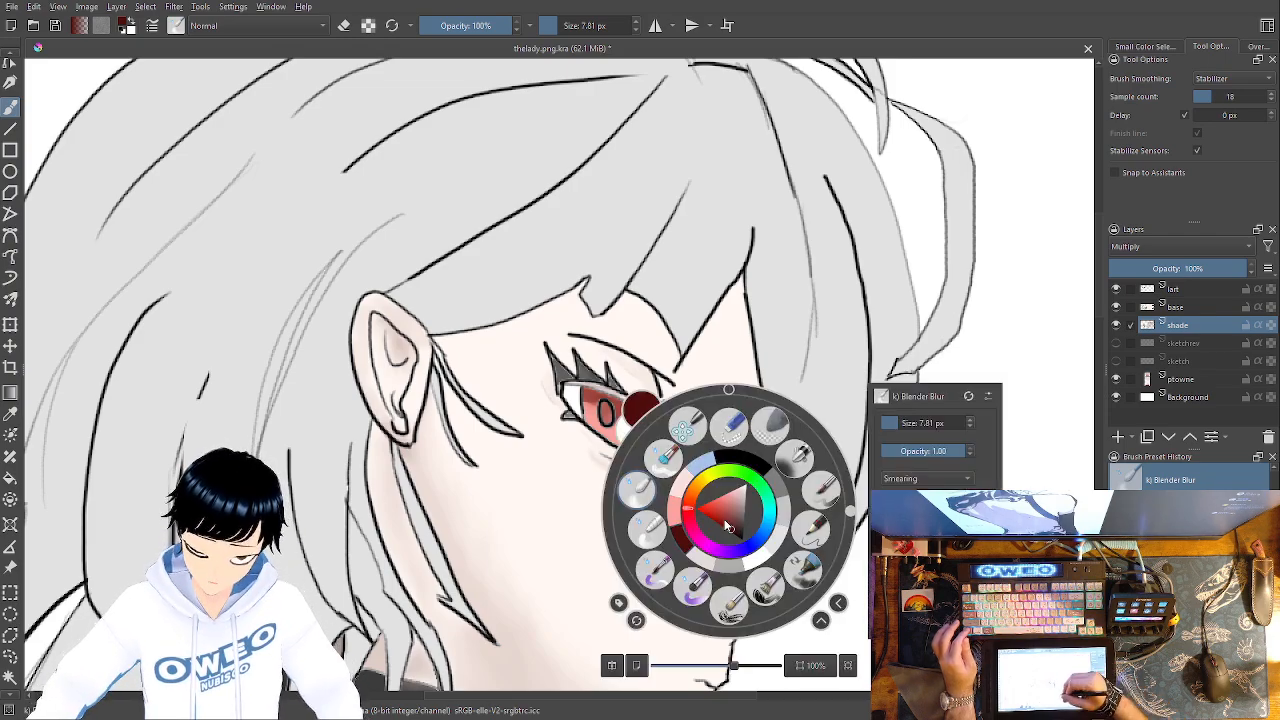
{"action": "left_click_drag", "start_coordinate": [902, 423], "coordinate": [911, 423]}
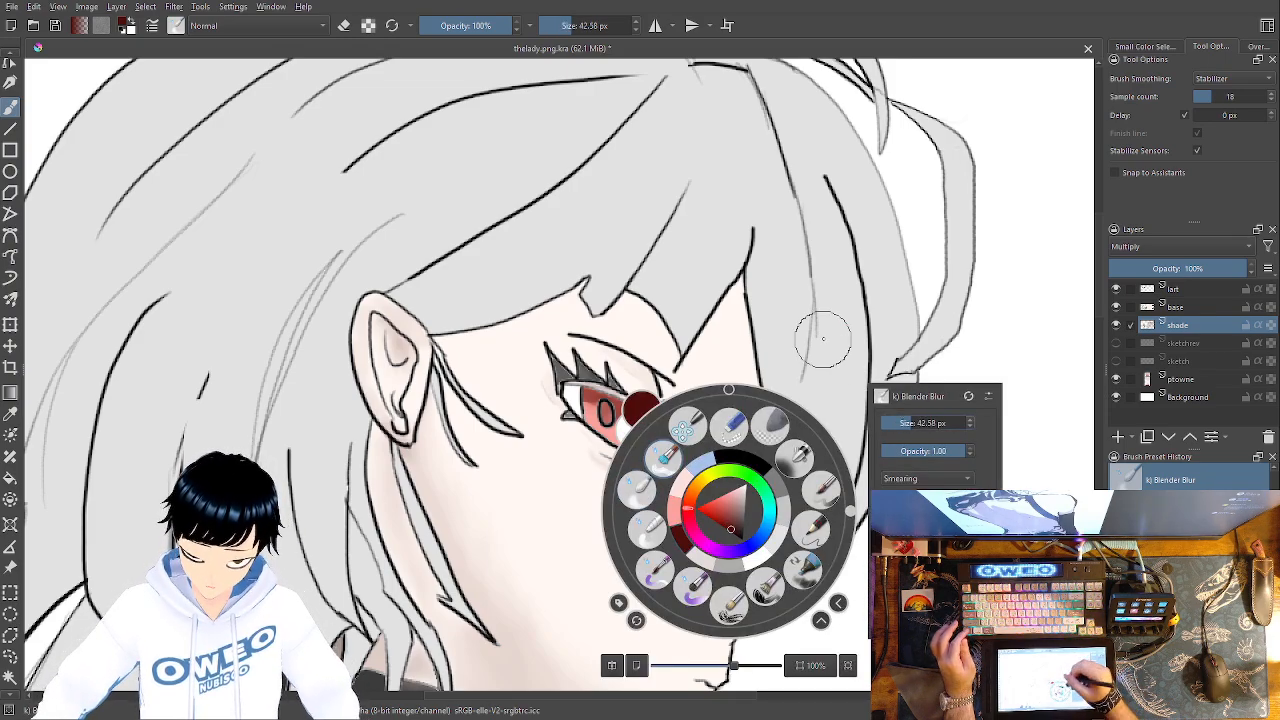
{"action": "left_click", "coordinate": [735, 353]}
{"action": "mouse_move", "coordinate": [702, 454]}
{"action": "left_mouse_down"}
{"action": "mouse_move", "coordinate": [695, 489]}
{"action": "mouse_move", "coordinate": [661, 503]}
{"action": "left_mouse_up"}
{"action": "left_click_drag", "start_coordinate": [719, 563], "coordinate": [743, 586]}
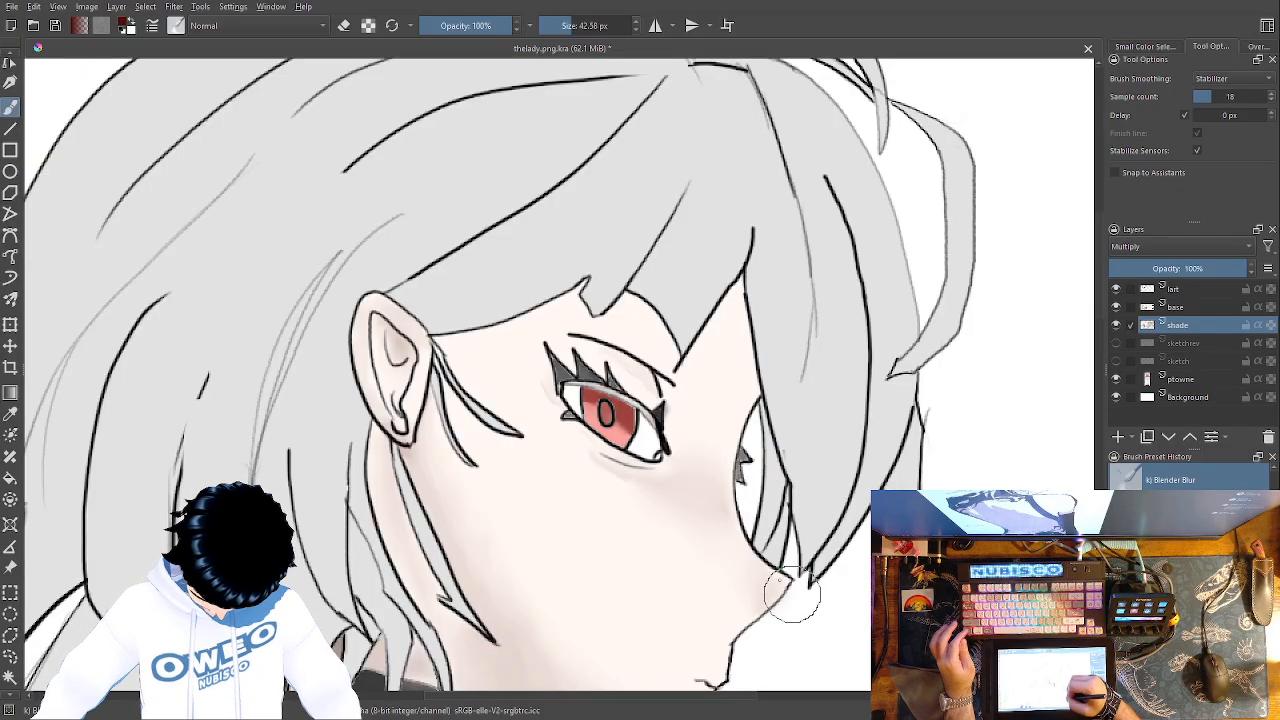
{"action": "left_click_drag", "start_coordinate": [767, 586], "coordinate": [752, 594]}
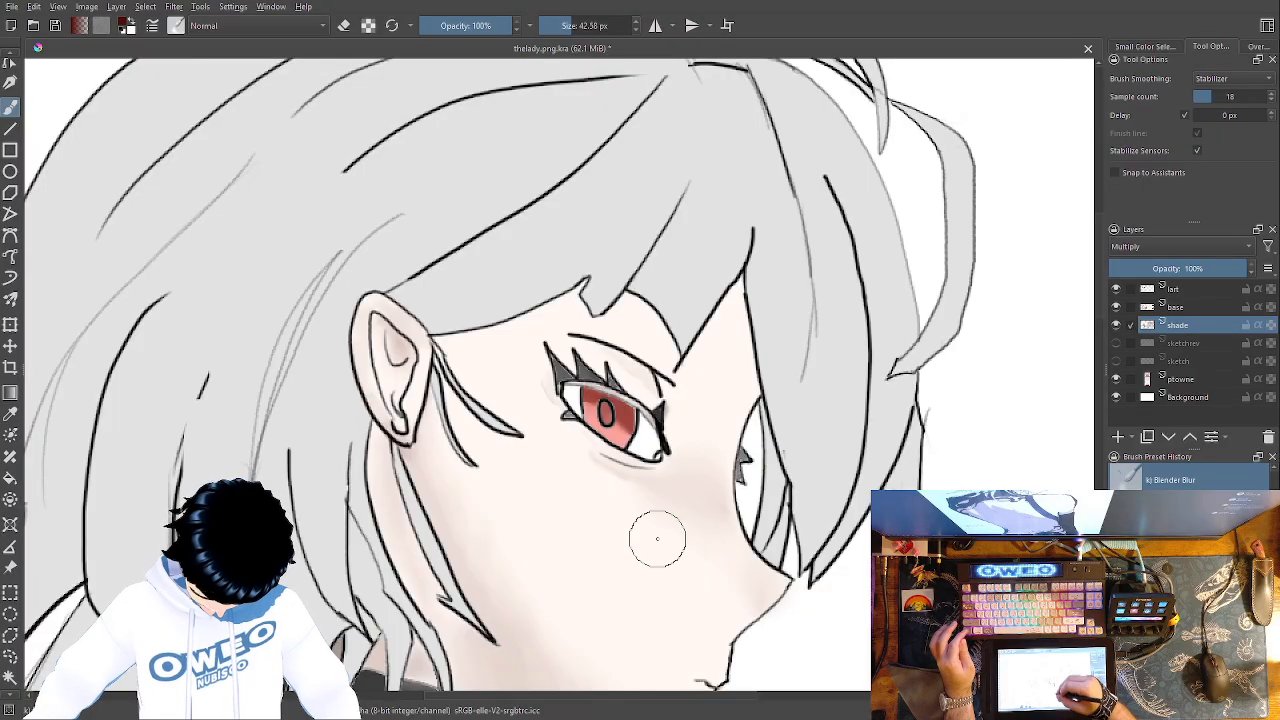
{"action": "key", "text": "minus"}
{"action": "key", "text": "minus"}
{"action": "key", "text": "minus"}
{"action": "key", "text": "minus"}
{"action": "key", "text": "plus"}
{"action": "key", "text": "plus"}
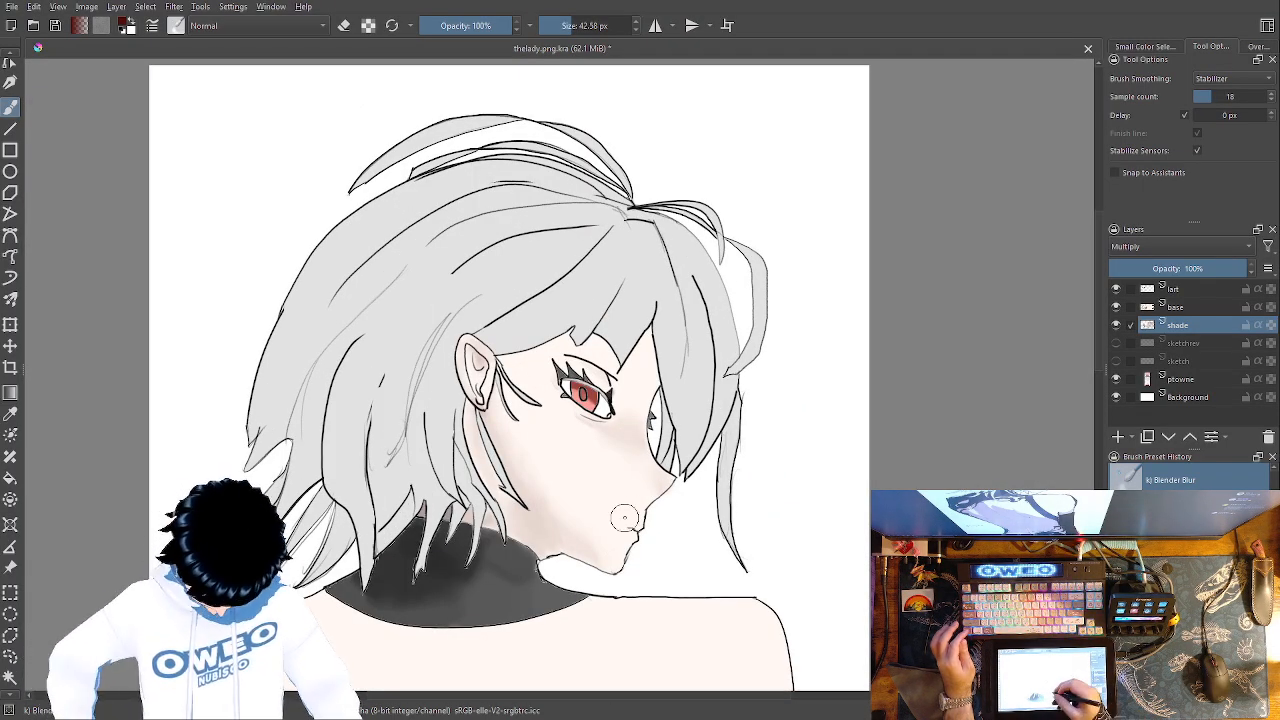
Shade the lips in dark red with the 16.38 px Basic-5 Opacity brush
{"action": "right_click", "coordinate": [758, 509]}
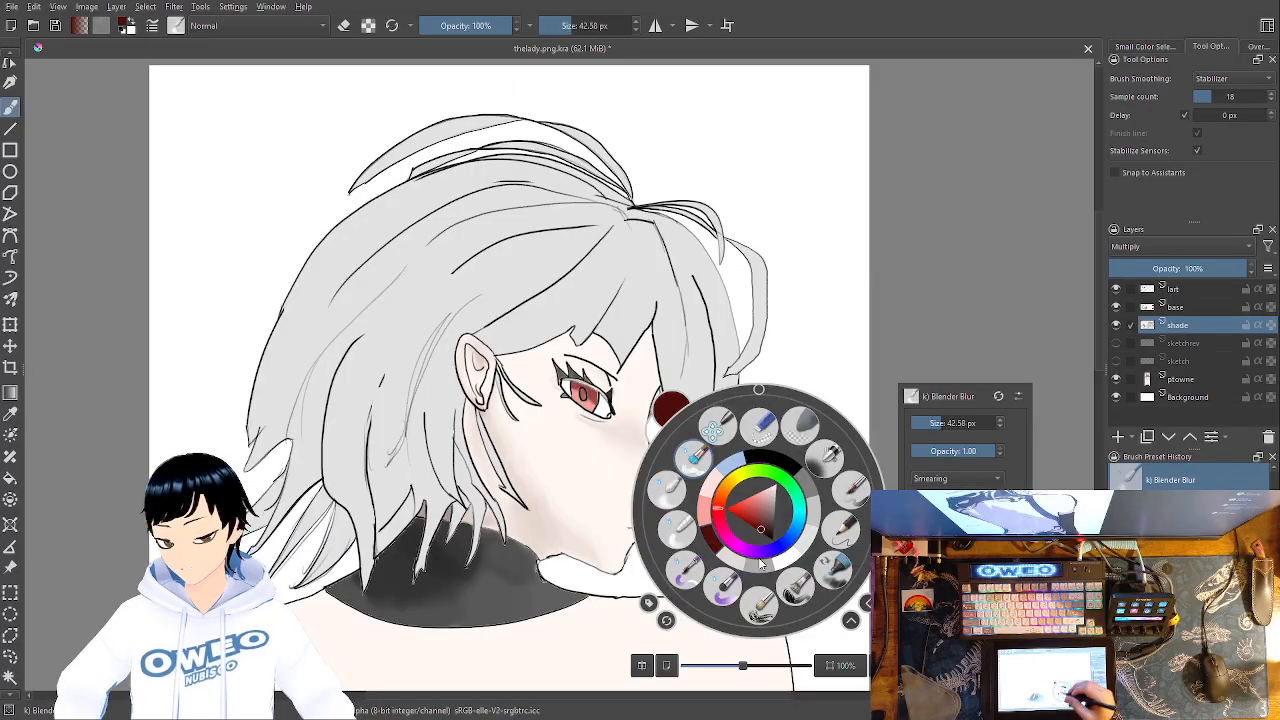
{"action": "left_click", "coordinate": [696, 456]}
{"action": "right_click", "coordinate": [634, 513]}
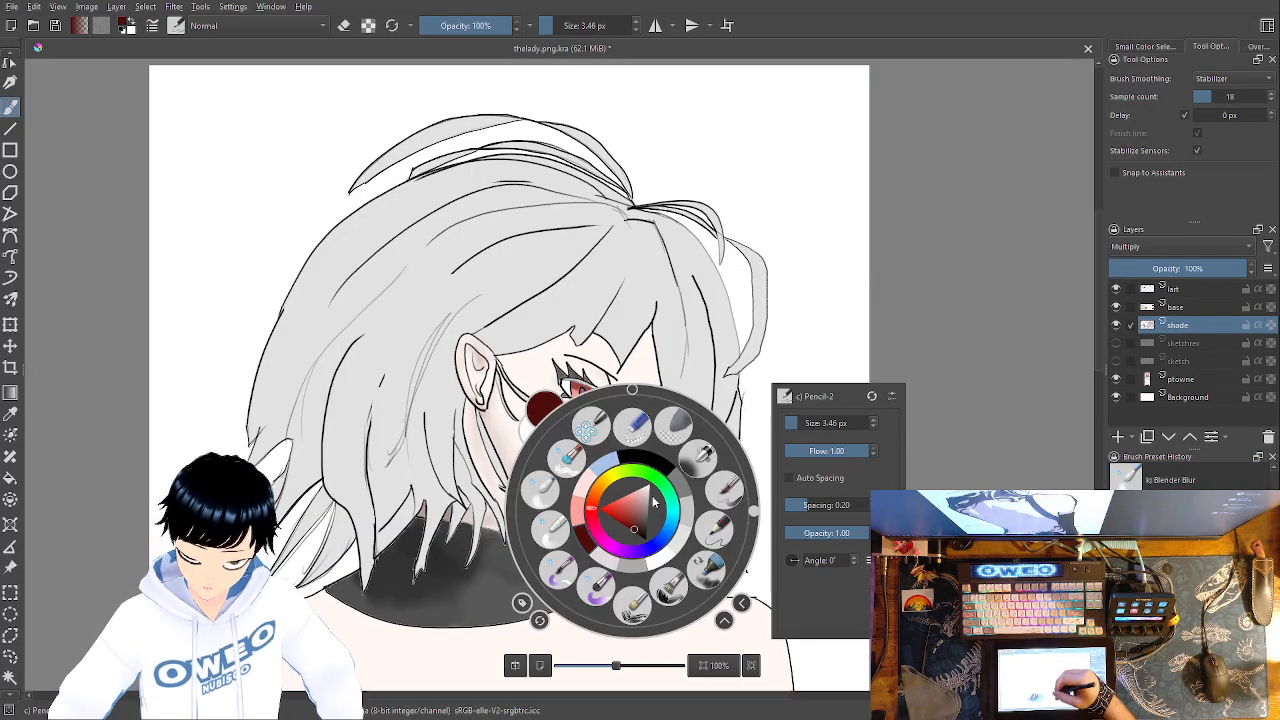
{"action": "left_click", "coordinate": [730, 498]}
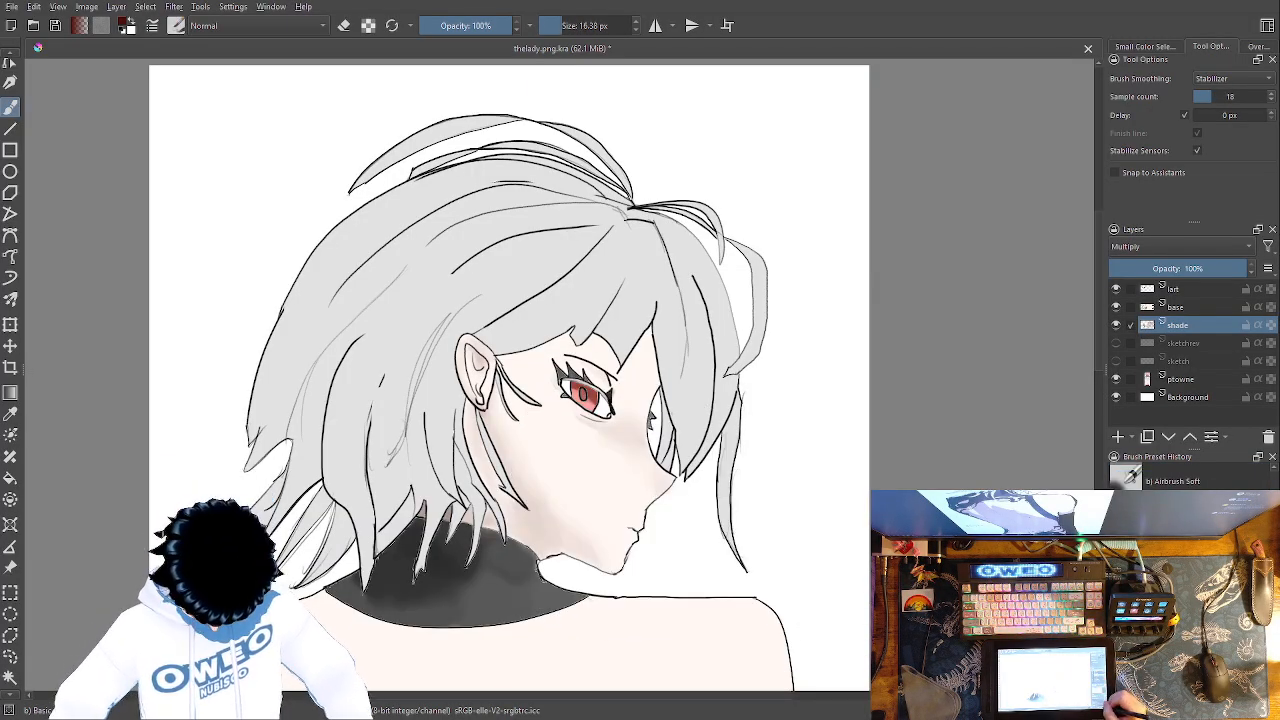
{"action": "key", "text": "ctrl+plus"}
{"action": "key", "text": "ctrl+plus"}
{"action": "left_click_drag", "start_coordinate": [708, 698], "coordinate": [675, 483]}
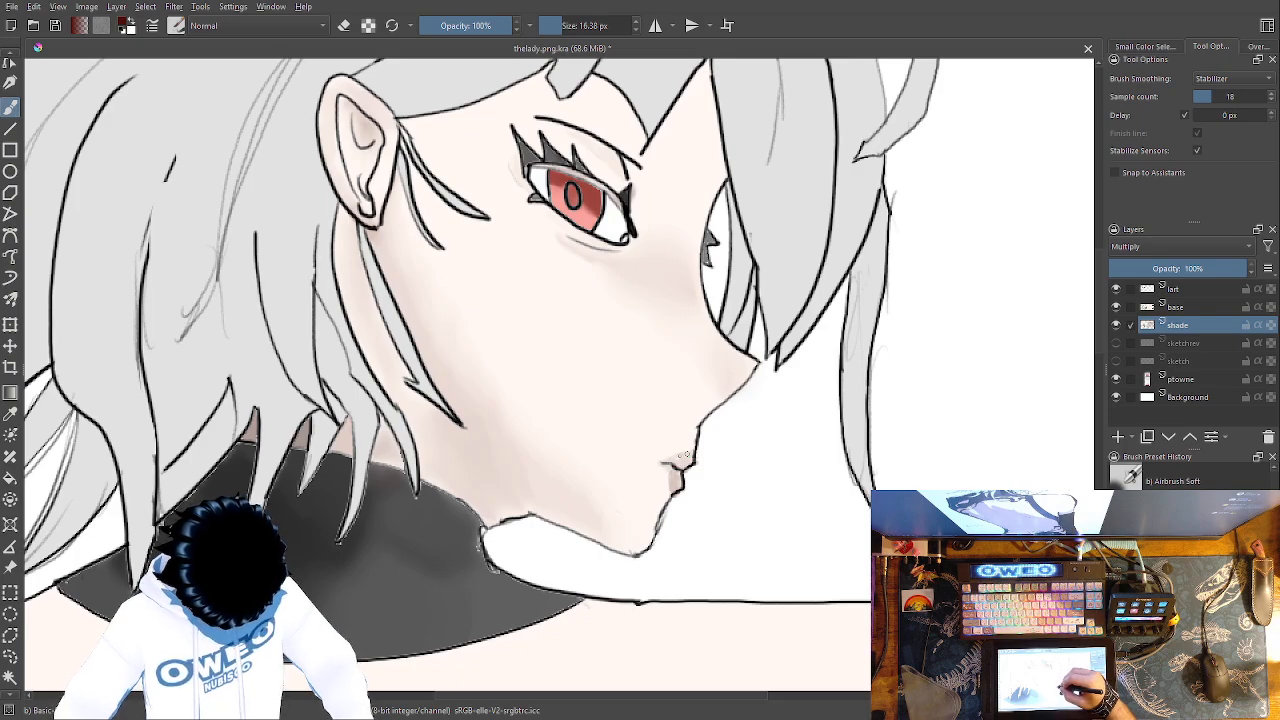
Reduce the Blender Blur brush to 4.00 px and blend the shading on the lips
{"action": "right_click", "coordinate": [705, 458]}
{"action": "left_click", "coordinate": [613, 433]}
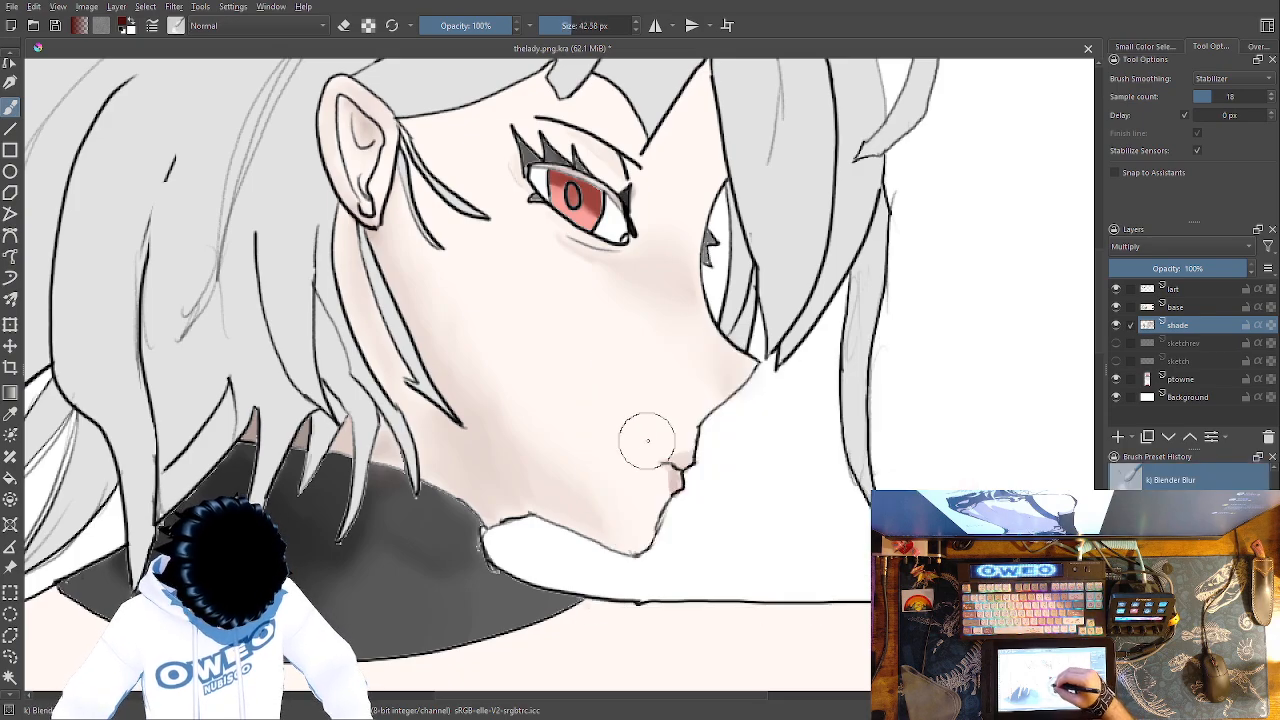
{"action": "right_click", "coordinate": [670, 455]}
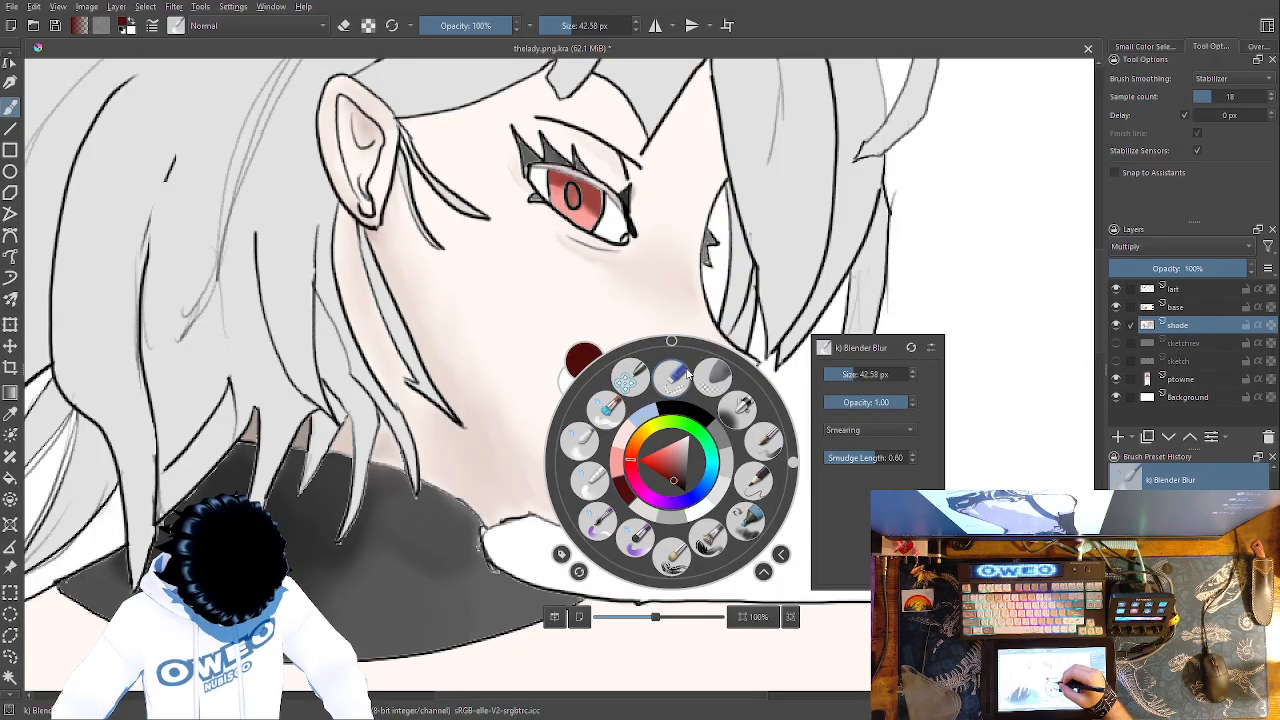
{"action": "double_click", "coordinate": [852, 373]}
{"action": "left_click", "coordinate": [838, 366]}
{"action": "right_click", "coordinate": [711, 292]}
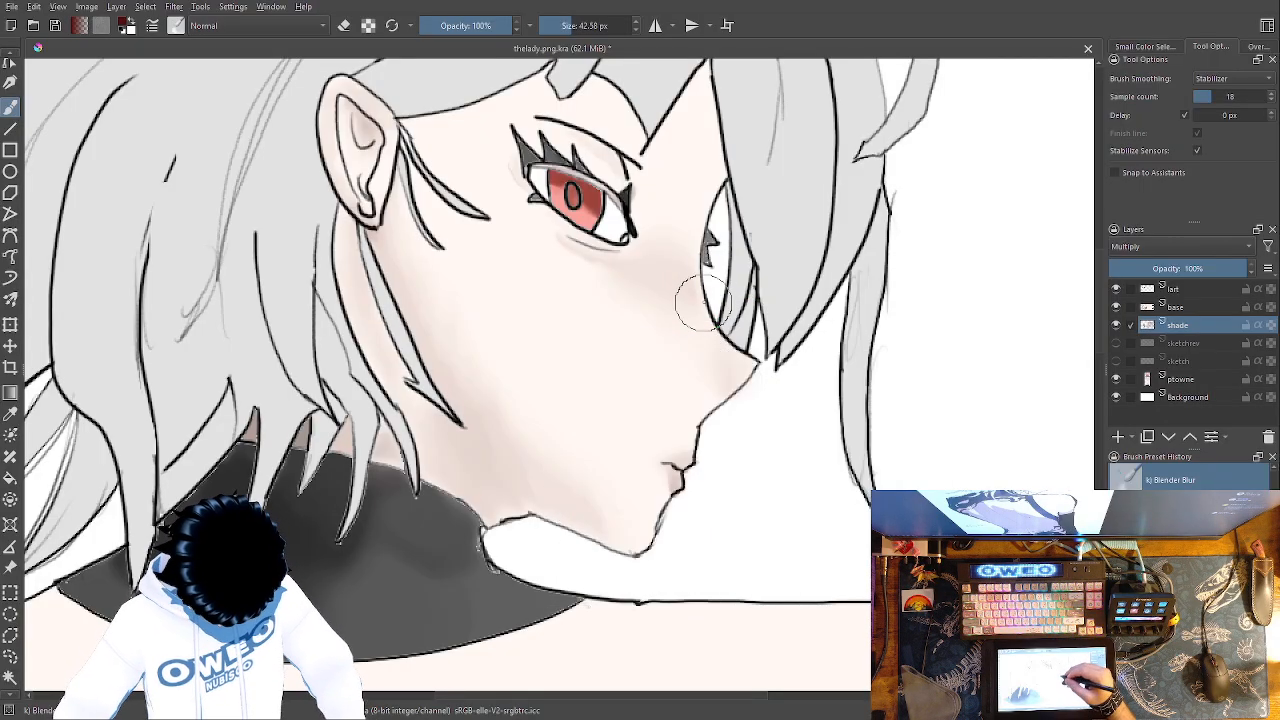
{"action": "right_click", "coordinate": [721, 388]}
{"action": "left_click", "coordinate": [888, 299]}
{"action": "left_click", "coordinate": [679, 241]}
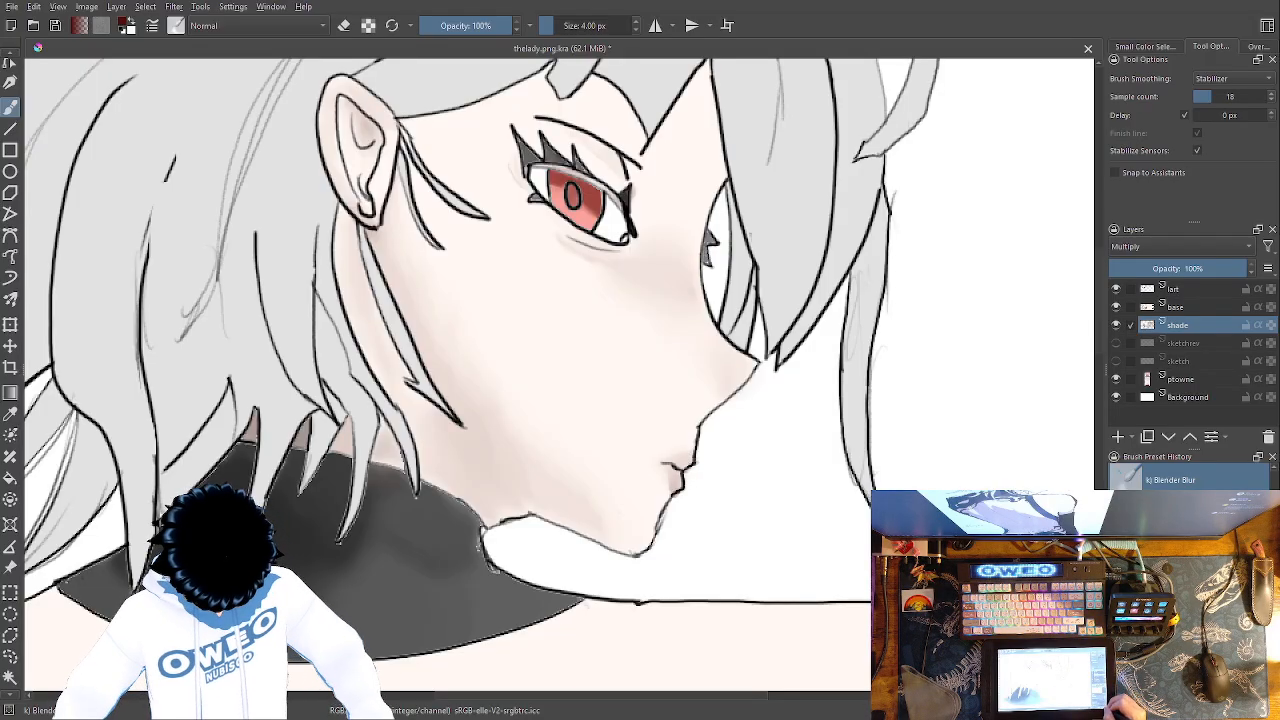
Examine the face shading with the line art layer hidden, and show that layer again
{"action": "key", "text": "minus"}
{"action": "key", "text": "minus"}
{"action": "key", "text": "minus"}
{"action": "key", "text": "minus"}
{"action": "key", "text": "plus"}
{"action": "key", "text": "plus"}
{"action": "key", "text": "plus"}
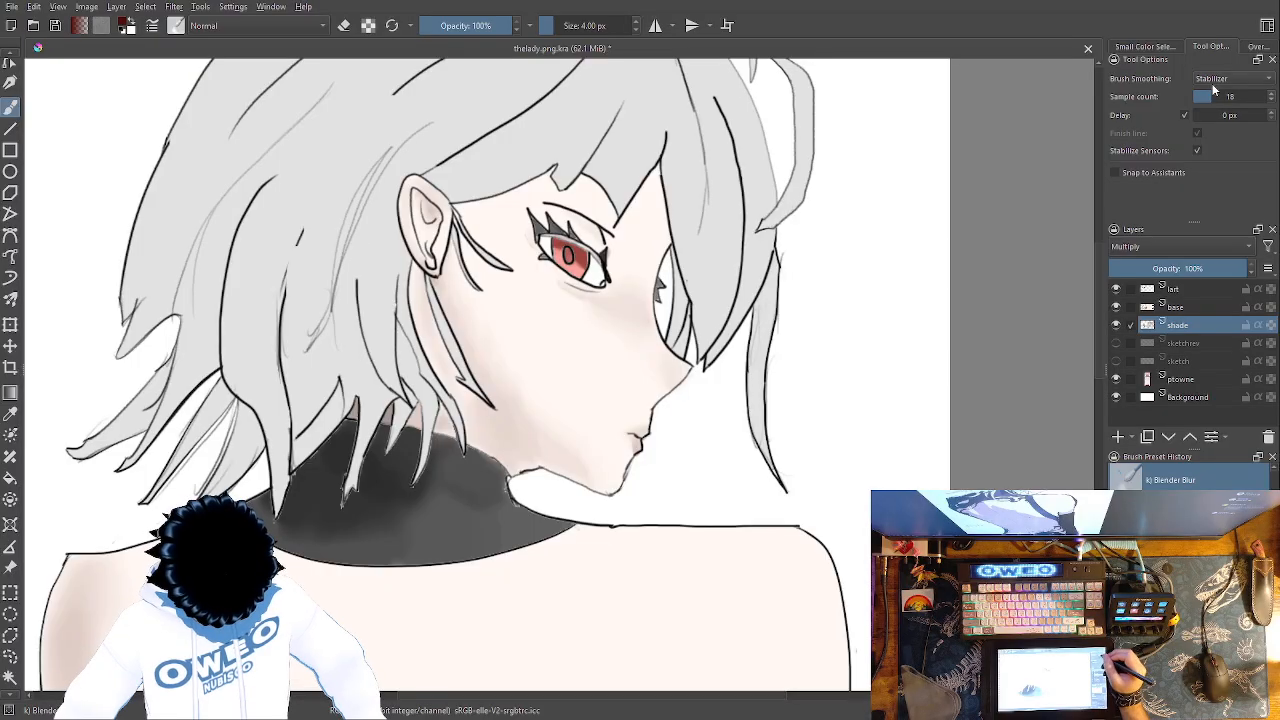
{"action": "left_click", "coordinate": [1118, 290]}
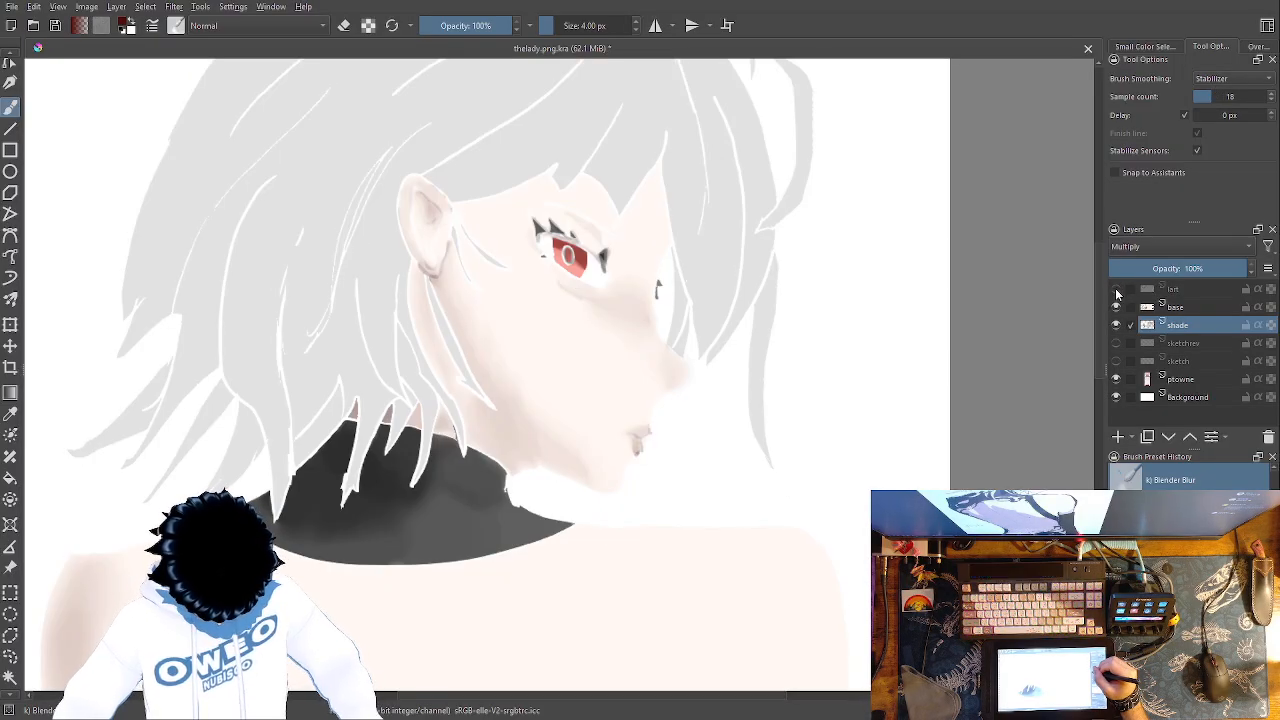
{"action": "left_click", "coordinate": [1117, 290]}
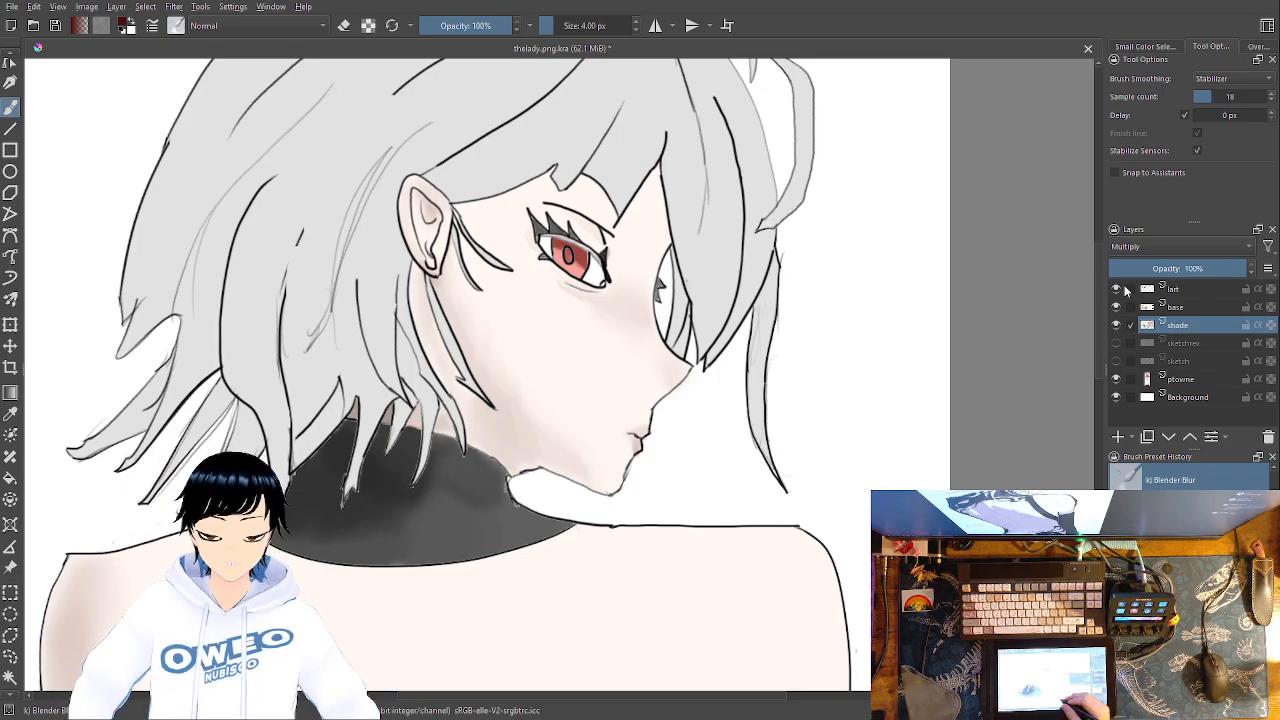
Set the brush colour to grey and shade the hair strands below and in front of the ear with the 16.38 px Basic-5 Opacity brush
{"action": "right_click", "coordinate": [630, 512]}
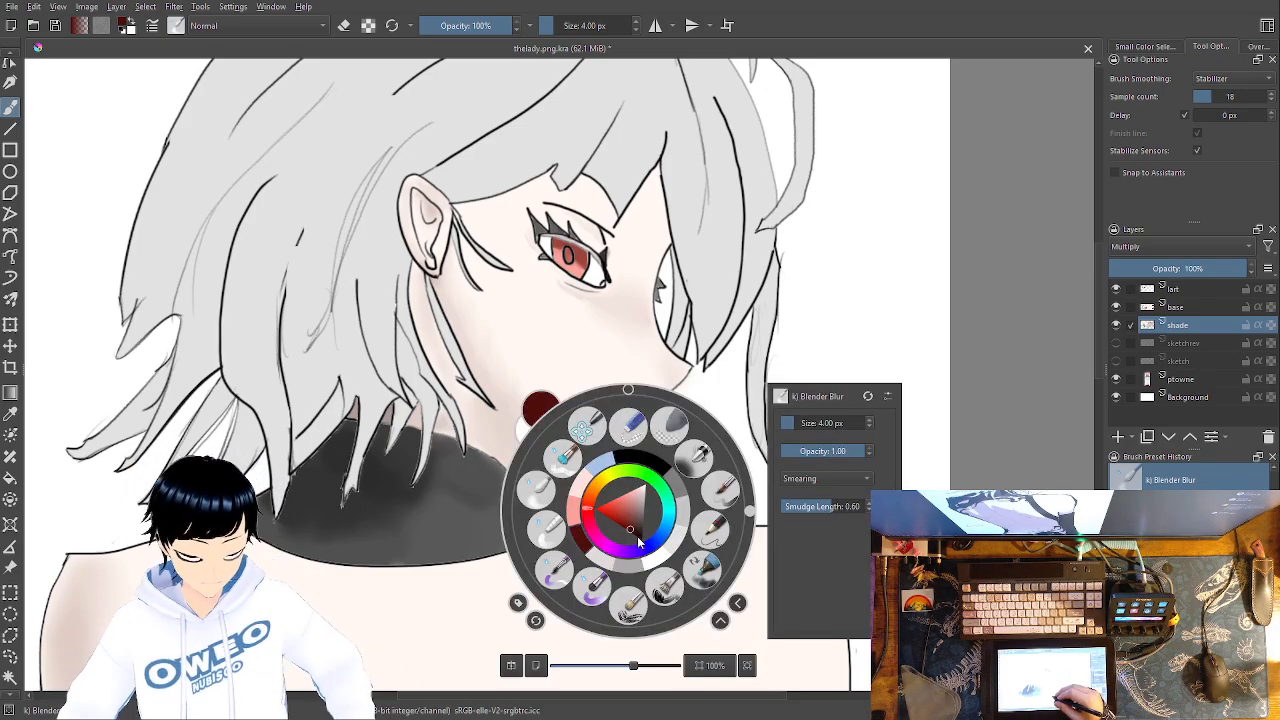
{"action": "left_click", "coordinate": [680, 487]}
{"action": "right_click", "coordinate": [681, 443]}
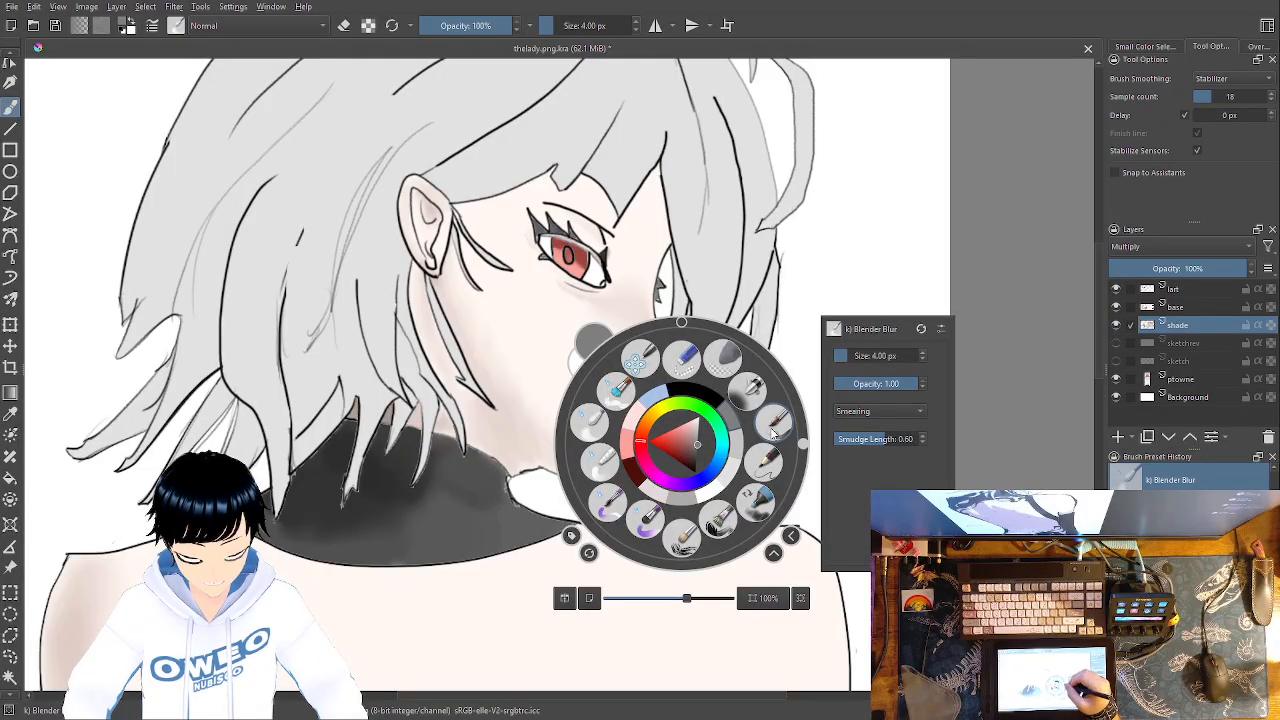
{"action": "left_click", "coordinate": [766, 418]}
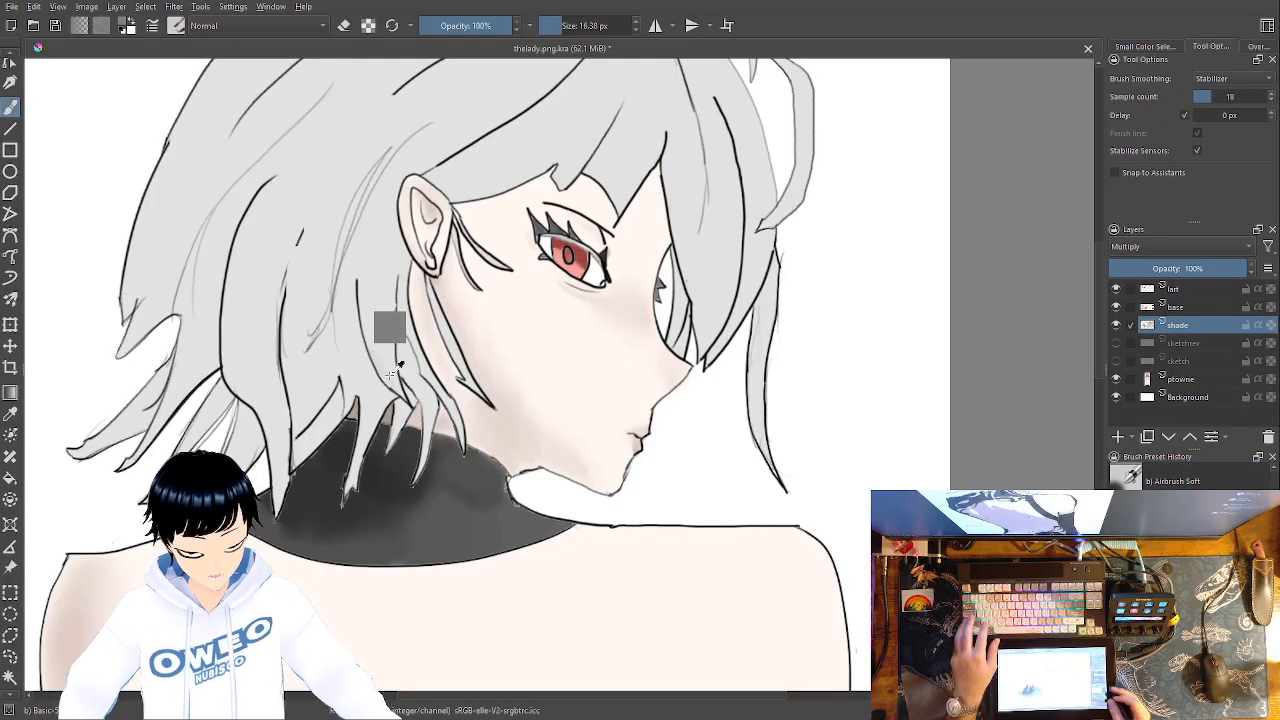
{"action": "key", "text": "plus"}
{"action": "left_click_drag", "start_coordinate": [249, 333], "coordinate": [532, 383]}
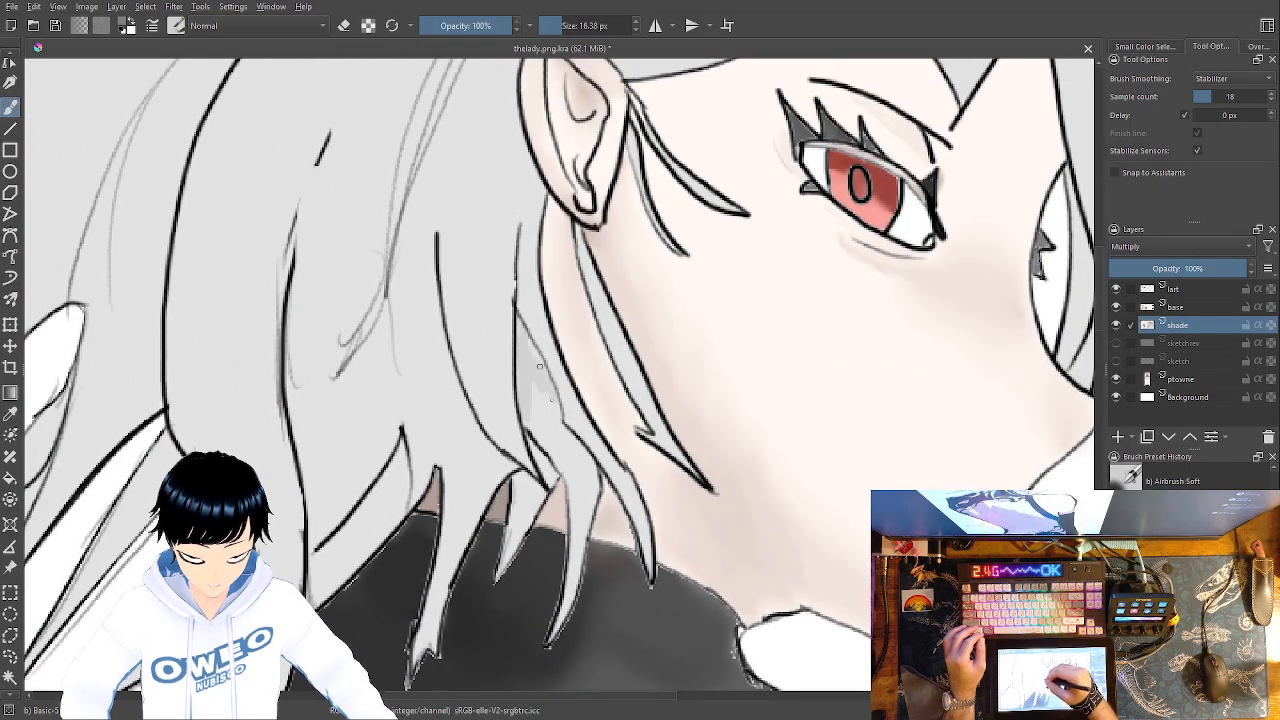
{"action": "mouse_move", "coordinate": [551, 429]}
{"action": "left_mouse_down"}
{"action": "mouse_move", "coordinate": [544, 391]}
{"action": "mouse_move", "coordinate": [567, 444]}
{"action": "left_mouse_up"}
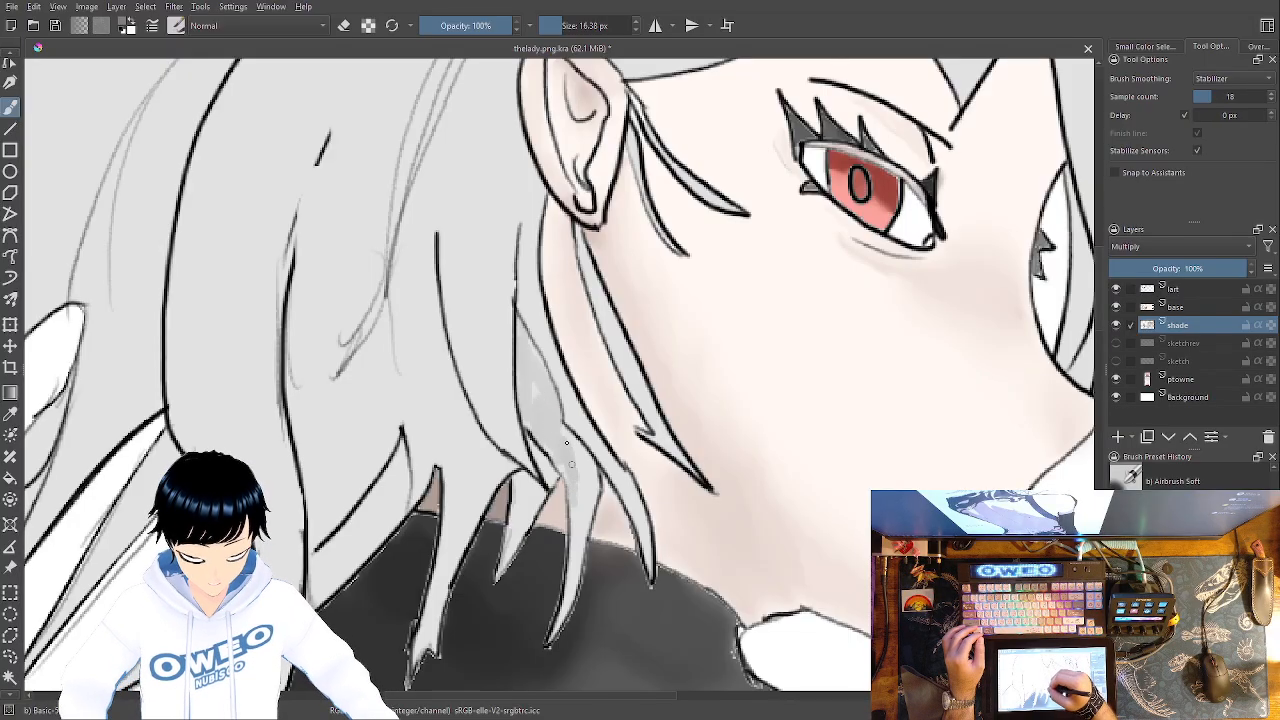
{"action": "left_click_drag", "start_coordinate": [577, 453], "coordinate": [566, 425]}
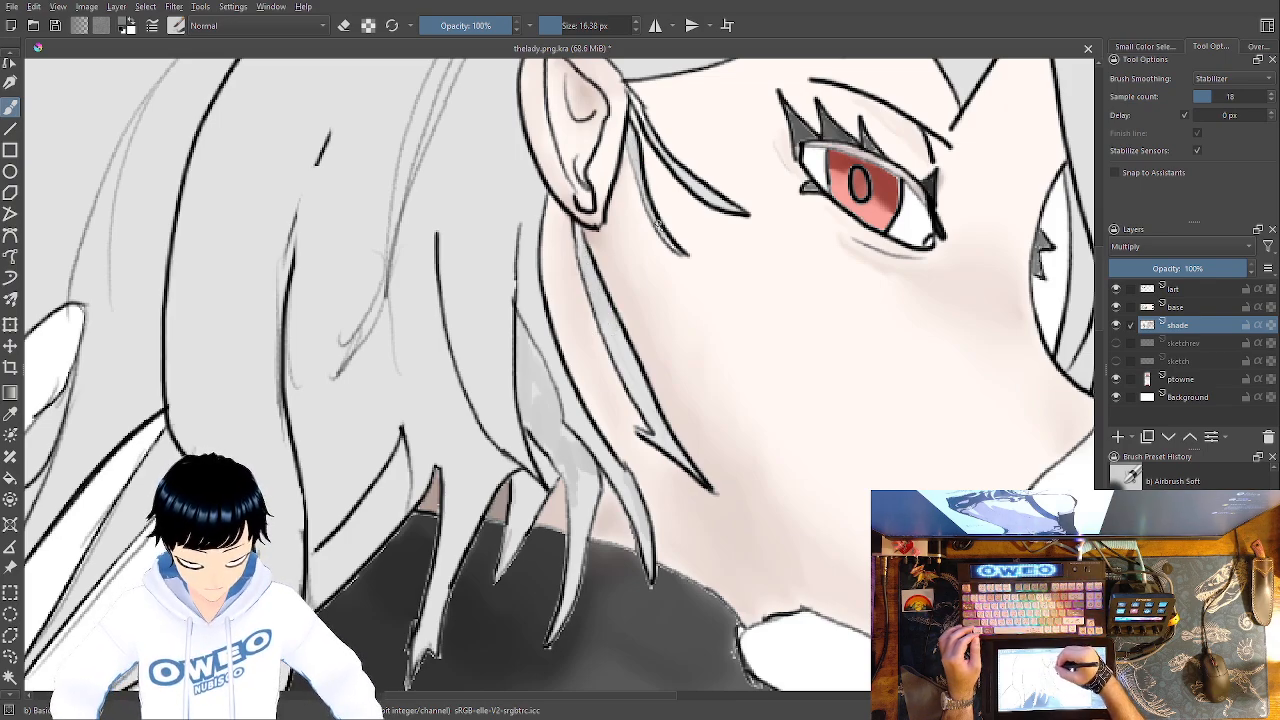
Paint grey shading on the thin hair strands by the ear and the lower strands above the dark collar
{"action": "mouse_move", "coordinate": [636, 101]}
{"action": "left_mouse_down"}
{"action": "mouse_move", "coordinate": [653, 140]}
{"action": "mouse_move", "coordinate": [727, 192]}
{"action": "left_mouse_up"}
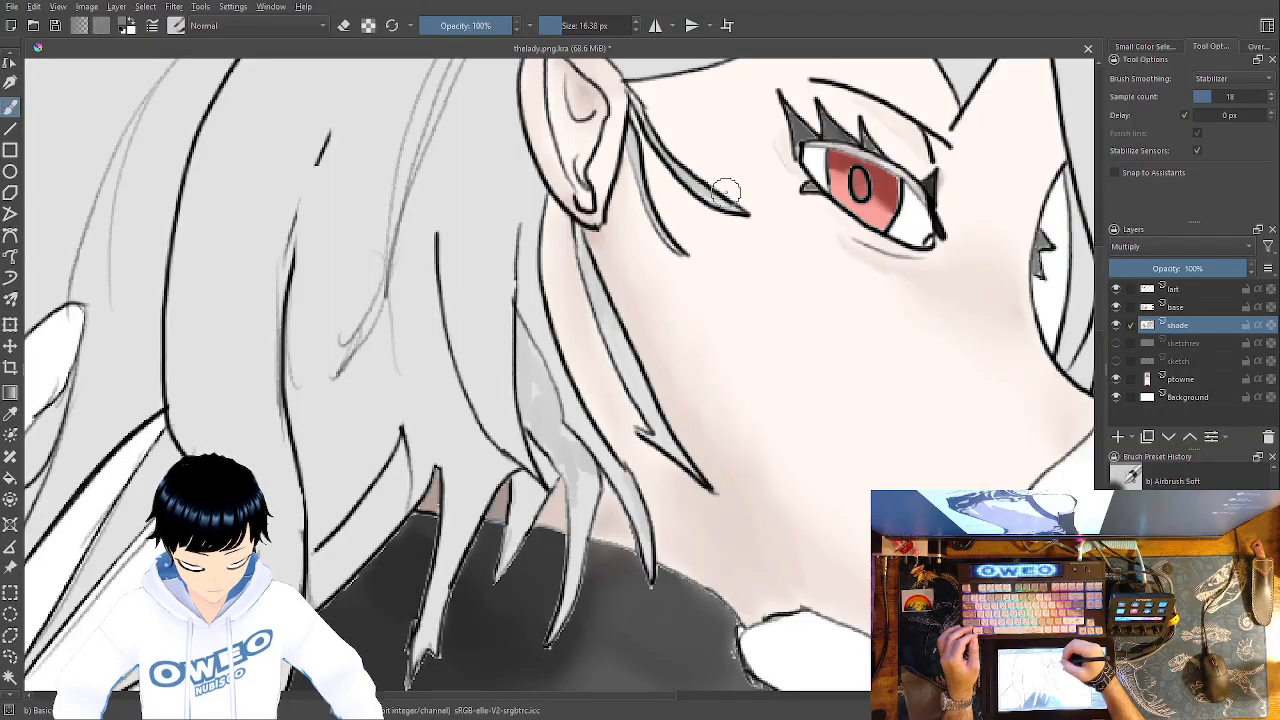
{"action": "left_click_drag", "start_coordinate": [691, 279], "coordinate": [829, 181]}
{"action": "mouse_move", "coordinate": [656, 433]}
{"action": "left_mouse_down"}
{"action": "mouse_move", "coordinate": [655, 396]}
{"action": "mouse_move", "coordinate": [678, 379]}
{"action": "mouse_move", "coordinate": [673, 343]}
{"action": "left_mouse_up"}
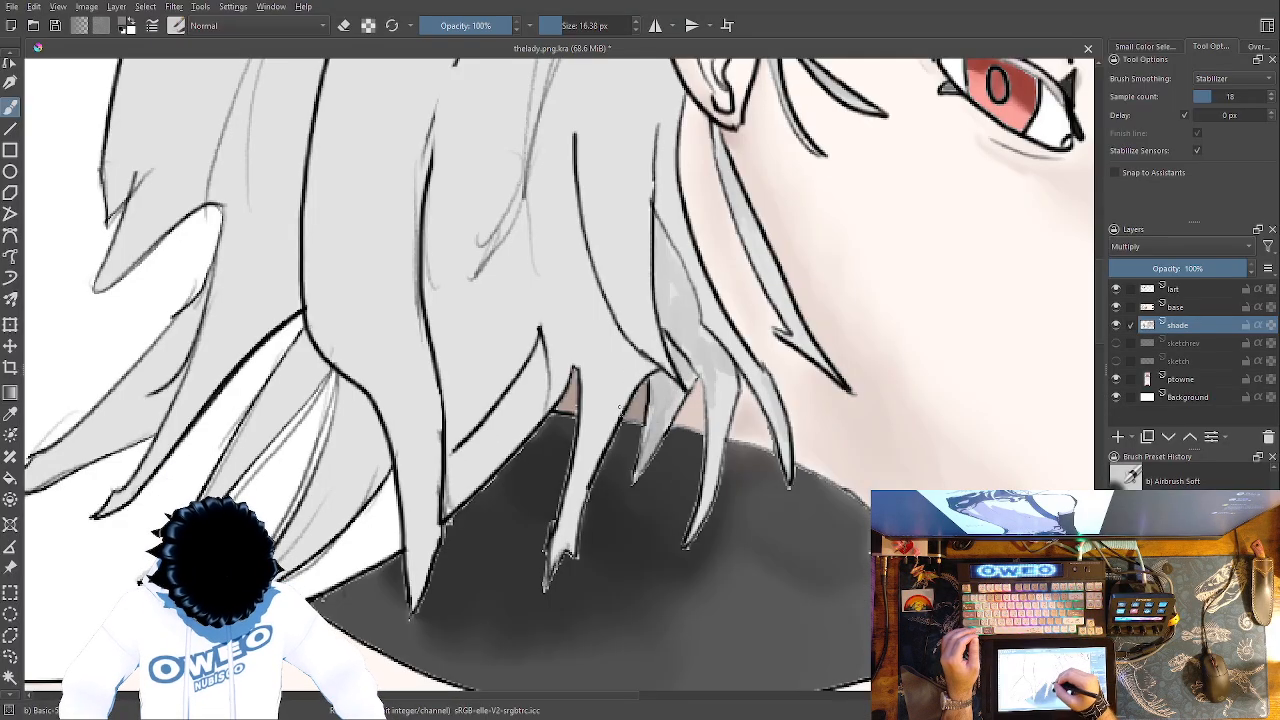
{"action": "mouse_move", "coordinate": [616, 407]}
{"action": "left_mouse_down"}
{"action": "mouse_move", "coordinate": [574, 524]}
{"action": "mouse_move", "coordinate": [597, 445]}
{"action": "mouse_move", "coordinate": [571, 518]}
{"action": "mouse_move", "coordinate": [585, 457]}
{"action": "mouse_move", "coordinate": [626, 385]}
{"action": "left_mouse_up"}
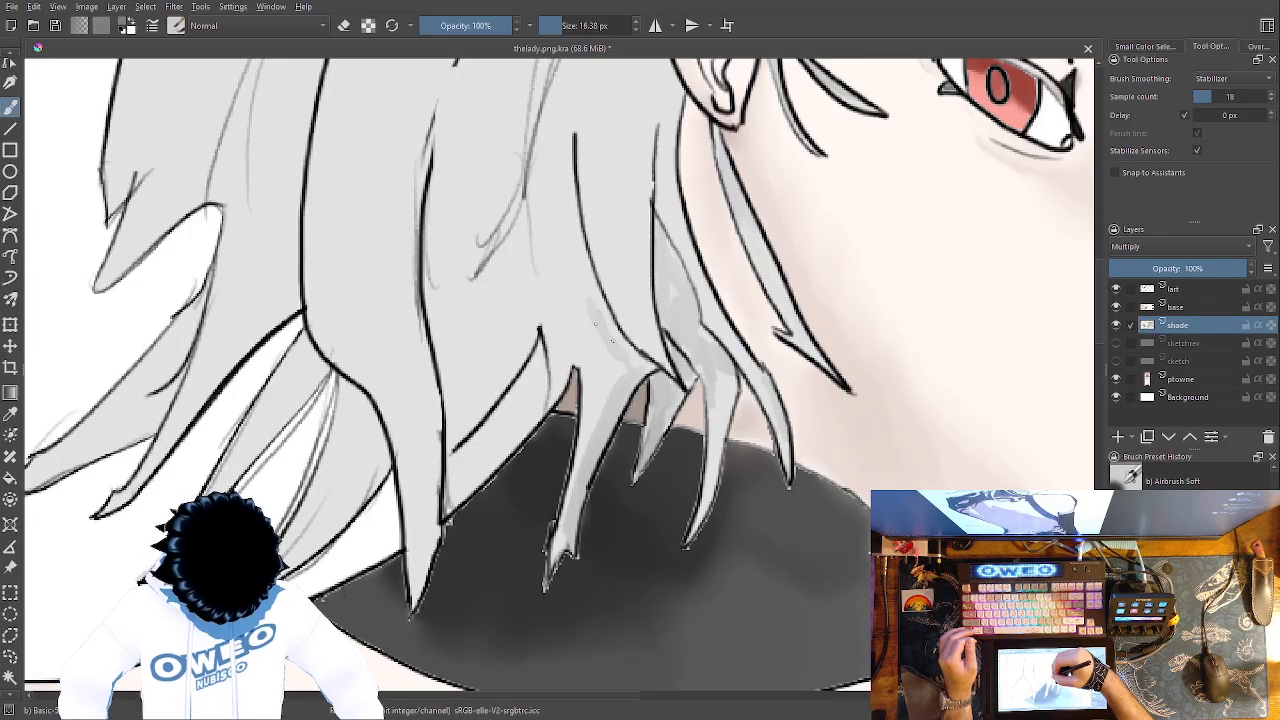
{"action": "left_click_drag", "start_coordinate": [598, 318], "coordinate": [626, 376]}
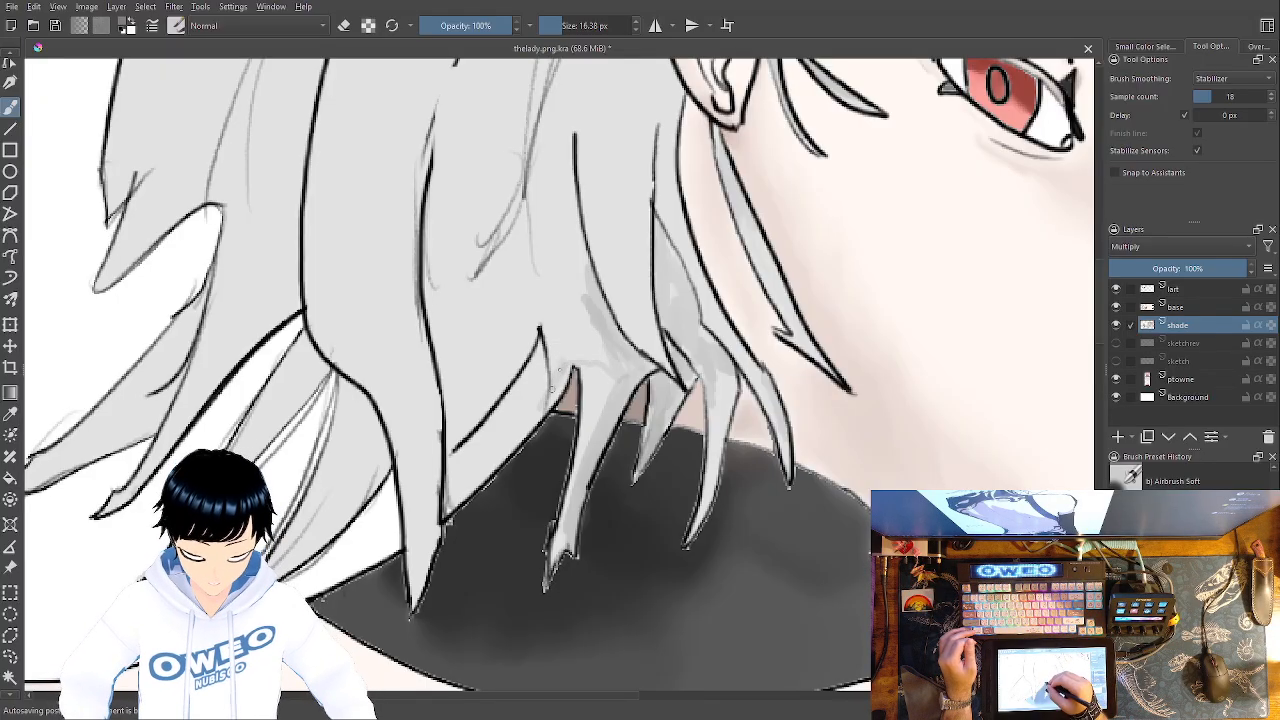
{"action": "mouse_move", "coordinate": [538, 406]}
{"action": "left_mouse_down"}
{"action": "mouse_move", "coordinate": [541, 367]}
{"action": "mouse_move", "coordinate": [506, 445]}
{"action": "mouse_move", "coordinate": [460, 490]}
{"action": "left_mouse_up"}
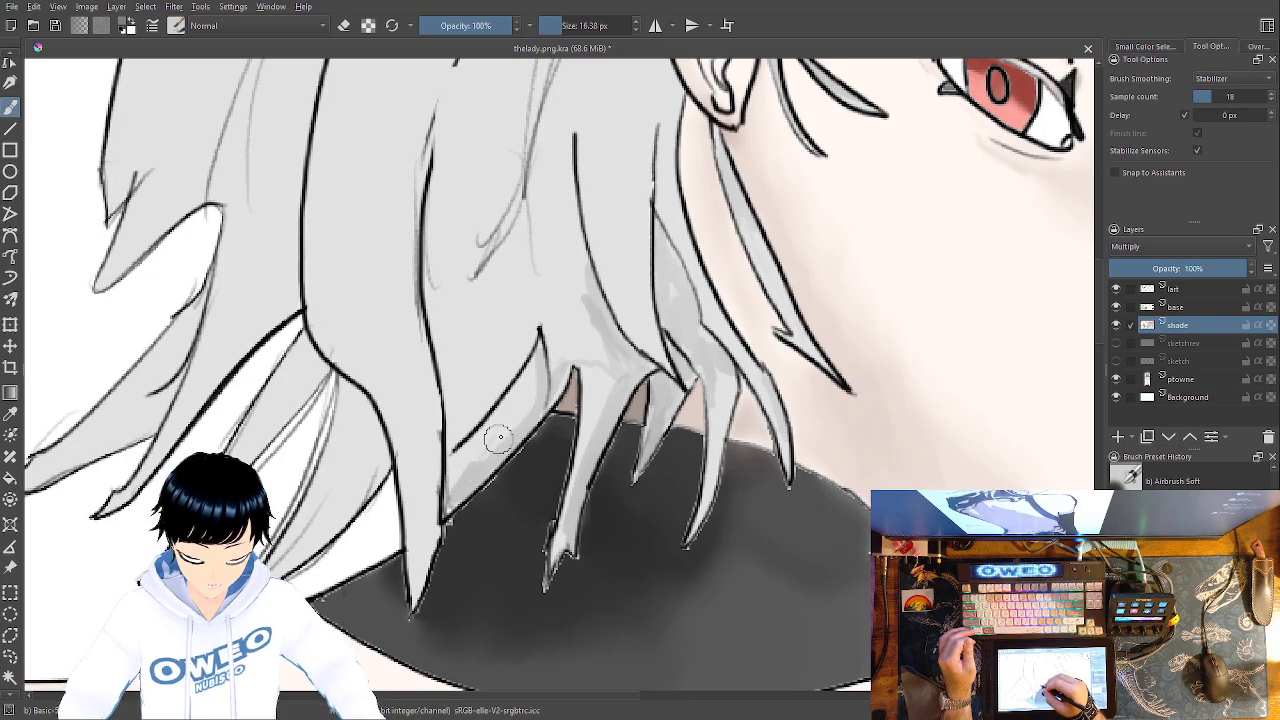
{"action": "mouse_move", "coordinate": [478, 430]}
{"action": "left_mouse_down"}
{"action": "mouse_move", "coordinate": [544, 375]}
{"action": "mouse_move", "coordinate": [542, 392]}
{"action": "mouse_move", "coordinate": [581, 326]}
{"action": "mouse_move", "coordinate": [553, 341]}
{"action": "mouse_move", "coordinate": [530, 321]}
{"action": "mouse_move", "coordinate": [448, 435]}
{"action": "mouse_move", "coordinate": [457, 413]}
{"action": "mouse_move", "coordinate": [482, 393]}
{"action": "mouse_move", "coordinate": [453, 471]}
{"action": "mouse_move", "coordinate": [493, 393]}
{"action": "mouse_move", "coordinate": [497, 433]}
{"action": "mouse_move", "coordinate": [575, 315]}
{"action": "left_mouse_up"}
Smooth the new shading on the lower hair strands with the Blender Blur brush at size 39.75 px
{"action": "right_click", "coordinate": [571, 390]}
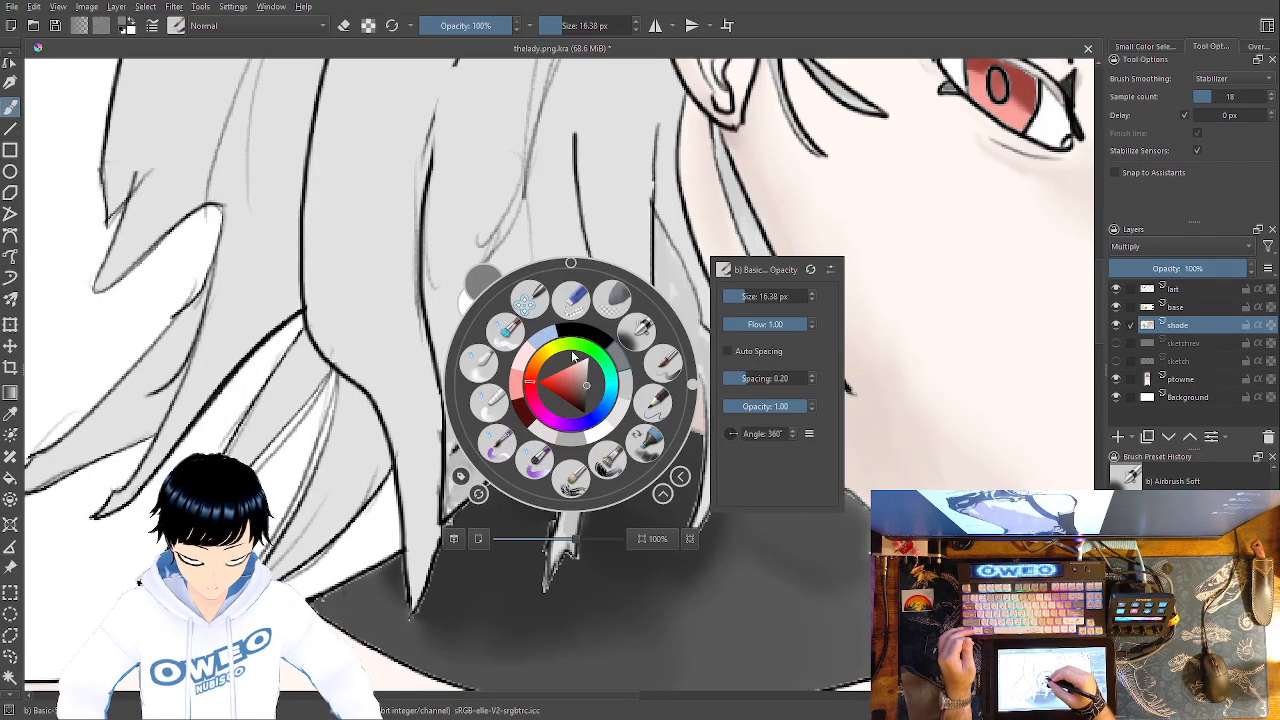
{"action": "left_click", "coordinate": [479, 363]}
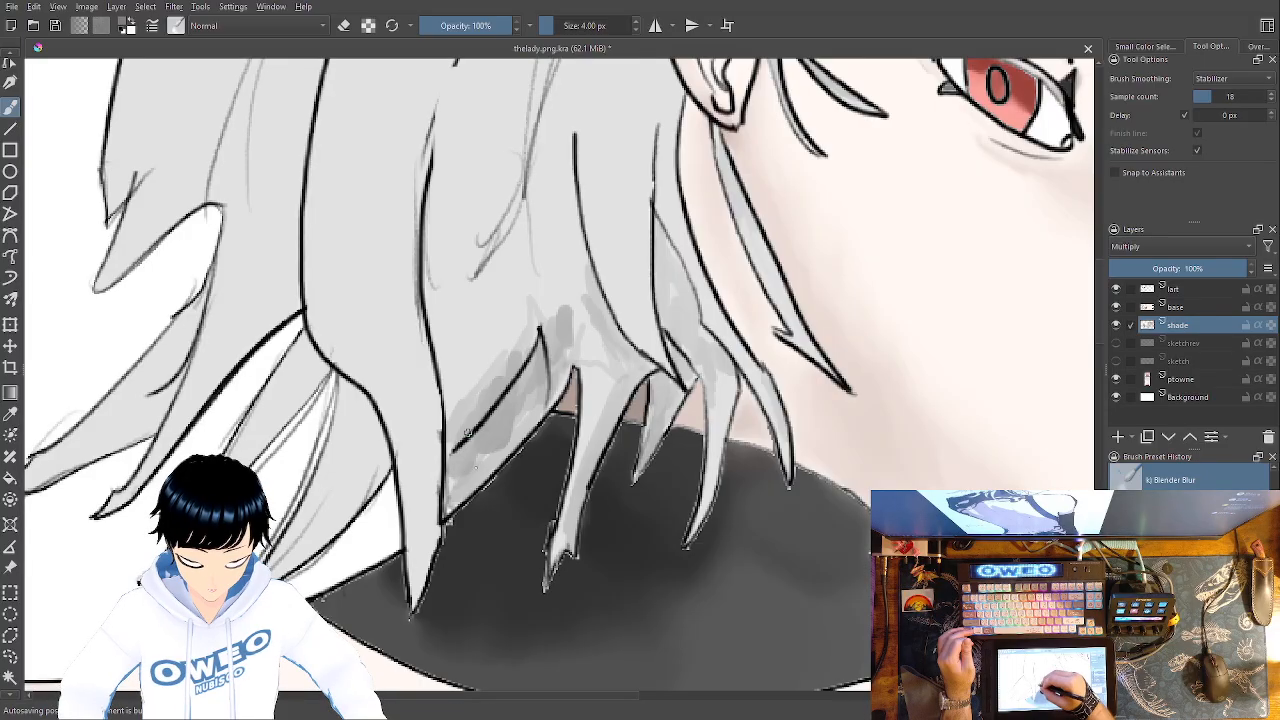
{"action": "right_click", "coordinate": [500, 400]}
{"action": "left_click", "coordinate": [683, 312]}
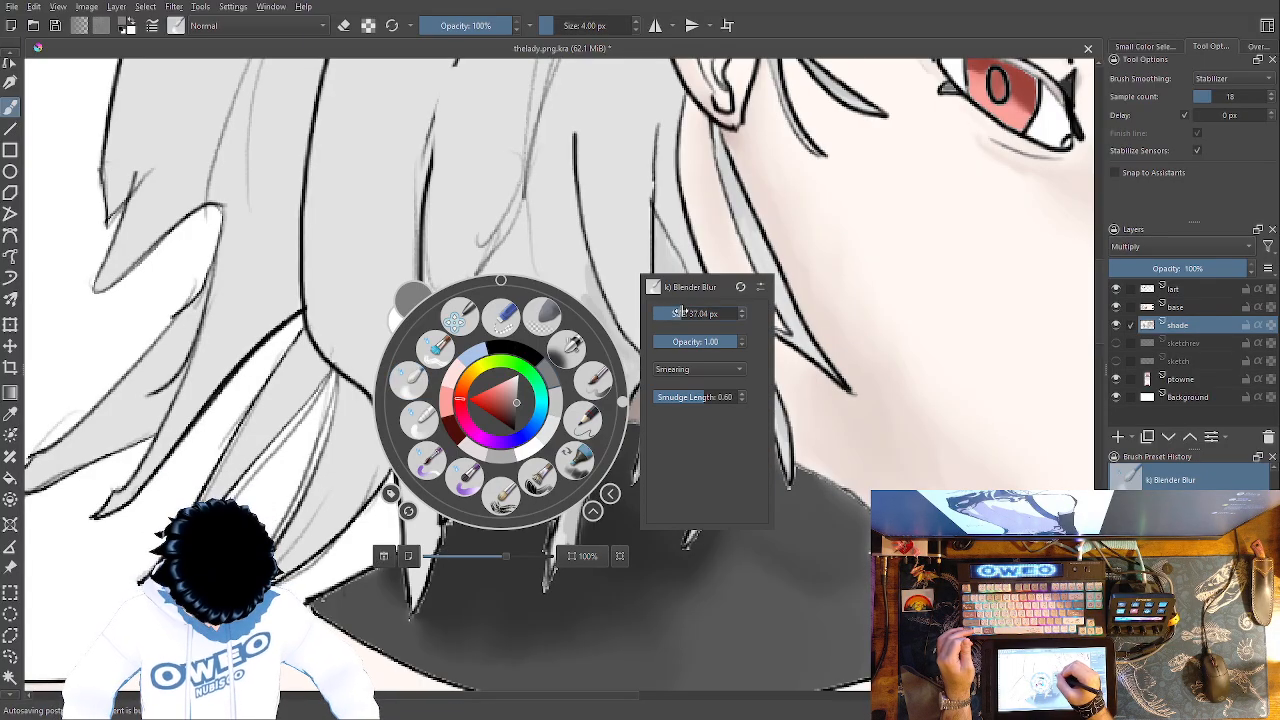
{"action": "left_click", "coordinate": [550, 230]}
{"action": "mouse_move", "coordinate": [573, 340]}
{"action": "left_mouse_down"}
{"action": "mouse_move", "coordinate": [551, 318]}
{"action": "mouse_move", "coordinate": [462, 474]}
{"action": "mouse_move", "coordinate": [567, 315]}
{"action": "mouse_move", "coordinate": [594, 317]}
{"action": "mouse_move", "coordinate": [611, 403]}
{"action": "mouse_move", "coordinate": [610, 392]}
{"action": "mouse_move", "coordinate": [571, 556]}
{"action": "mouse_move", "coordinate": [583, 512]}
{"action": "mouse_move", "coordinate": [561, 547]}
{"action": "mouse_move", "coordinate": [681, 374]}
{"action": "mouse_move", "coordinate": [649, 409]}
{"action": "mouse_move", "coordinate": [667, 393]}
{"action": "mouse_move", "coordinate": [668, 437]}
{"action": "mouse_move", "coordinate": [674, 352]}
{"action": "mouse_move", "coordinate": [695, 390]}
{"action": "mouse_move", "coordinate": [705, 470]}
{"action": "mouse_move", "coordinate": [697, 480]}
{"action": "mouse_move", "coordinate": [714, 381]}
{"action": "mouse_move", "coordinate": [660, 266]}
{"action": "mouse_move", "coordinate": [665, 238]}
{"action": "mouse_move", "coordinate": [596, 265]}
{"action": "mouse_move", "coordinate": [622, 330]}
{"action": "mouse_move", "coordinate": [609, 375]}
{"action": "mouse_move", "coordinate": [583, 361]}
{"action": "mouse_move", "coordinate": [467, 510]}
{"action": "left_mouse_up"}
Add more grey to the strand above the collar with the Basic-5 brush and blend it with Blender Blur
{"action": "right_click", "coordinate": [587, 491]}
{"action": "left_click", "coordinate": [680, 468]}
{"action": "left_click_drag", "start_coordinate": [548, 411], "coordinate": [458, 505]}
{"action": "right_click", "coordinate": [509, 475]}
{"action": "left_click", "coordinate": [432, 458]}
{"action": "mouse_move", "coordinate": [432, 458]}
{"action": "left_mouse_down"}
{"action": "mouse_move", "coordinate": [471, 523]}
{"action": "mouse_move", "coordinate": [480, 371]}
{"action": "mouse_move", "coordinate": [529, 343]}
{"action": "mouse_move", "coordinate": [471, 461]}
{"action": "mouse_move", "coordinate": [602, 387]}
{"action": "left_mouse_up"}
Shade both sides of the long vertical hair line behind the ear with the Basic-5 brush enlarged to 66.31 px
{"action": "right_click", "coordinate": [807, 498]}
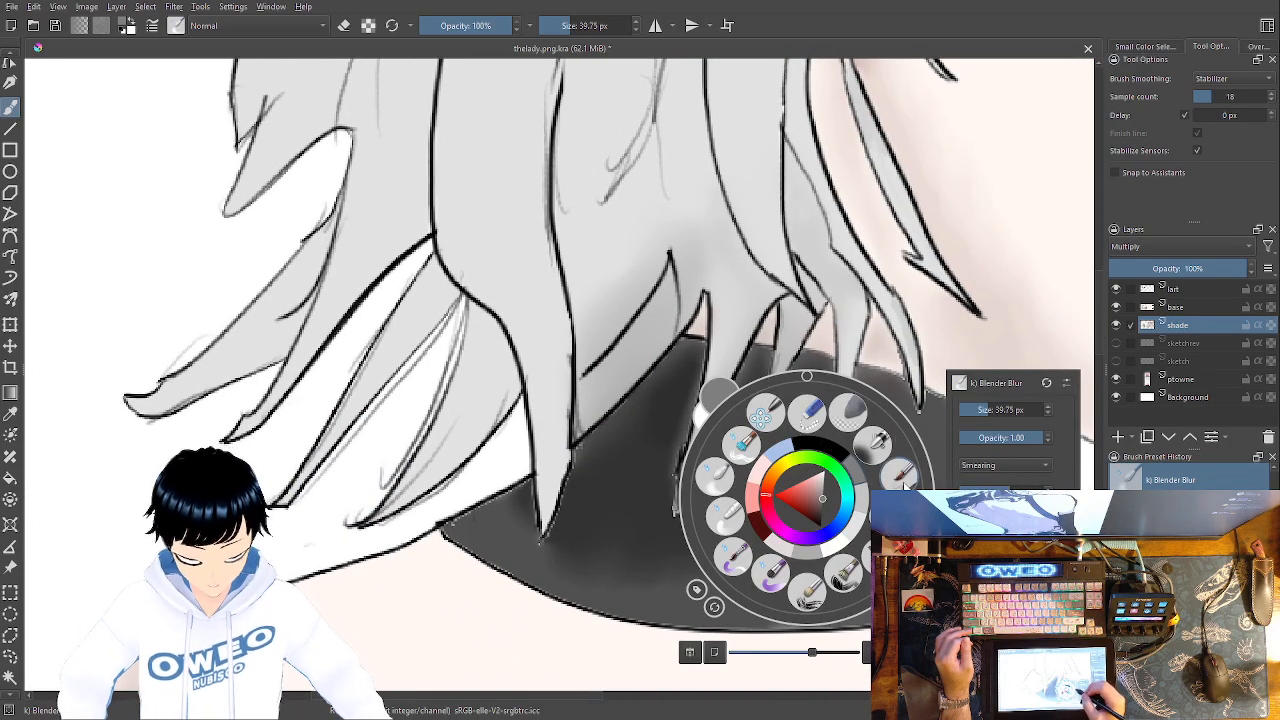
{"action": "left_click", "coordinate": [886, 474]}
{"action": "mouse_move", "coordinate": [562, 472]}
{"action": "left_mouse_down"}
{"action": "mouse_move", "coordinate": [561, 306]}
{"action": "mouse_move", "coordinate": [568, 370]}
{"action": "mouse_move", "coordinate": [549, 486]}
{"action": "left_mouse_up"}
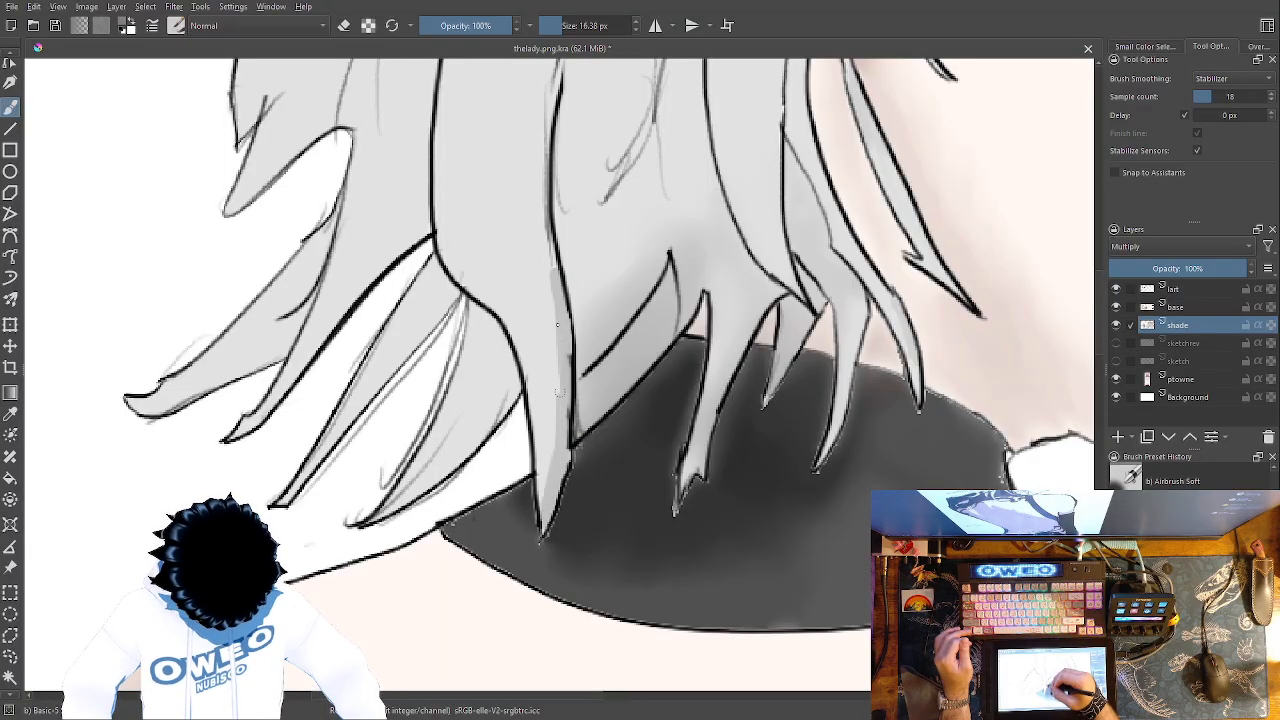
{"action": "right_click", "coordinate": [612, 300]}
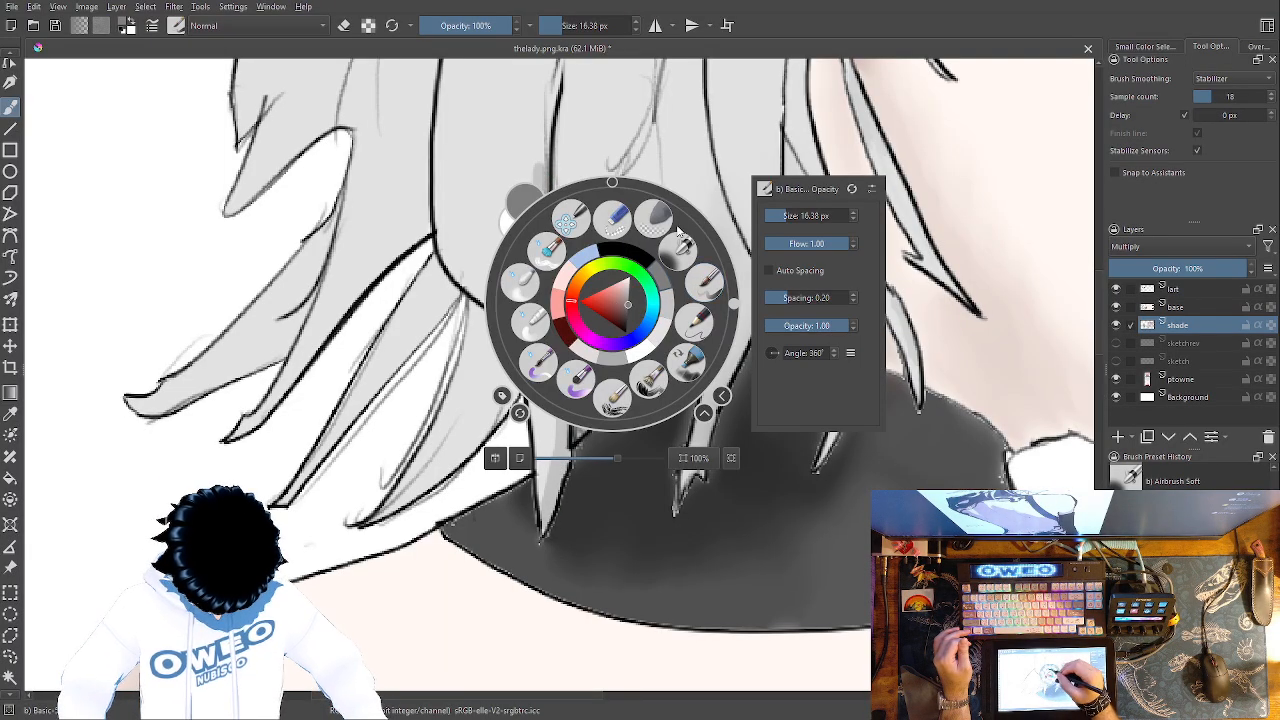
{"action": "left_click", "coordinate": [799, 213]}
{"action": "left_click", "coordinate": [630, 132]}
{"action": "left_click_drag", "start_coordinate": [660, 392], "coordinate": [658, 627]}
{"action": "mouse_move", "coordinate": [557, 312]}
{"action": "left_mouse_down"}
{"action": "mouse_move", "coordinate": [547, 425]}
{"action": "mouse_move", "coordinate": [564, 505]}
{"action": "left_mouse_up"}
{"action": "left_click_drag", "start_coordinate": [549, 369], "coordinate": [577, 612]}
{"action": "left_click_drag", "start_coordinate": [564, 512], "coordinate": [549, 296]}
{"action": "mouse_move", "coordinate": [549, 430]}
{"action": "left_mouse_down"}
{"action": "mouse_move", "coordinate": [570, 572]}
{"action": "mouse_move", "coordinate": [564, 674]}
{"action": "mouse_move", "coordinate": [545, 441]}
{"action": "left_mouse_up"}
{"action": "mouse_move", "coordinate": [560, 305]}
{"action": "left_mouse_down"}
{"action": "mouse_move", "coordinate": [585, 193]}
{"action": "mouse_move", "coordinate": [570, 254]}
{"action": "left_mouse_up"}
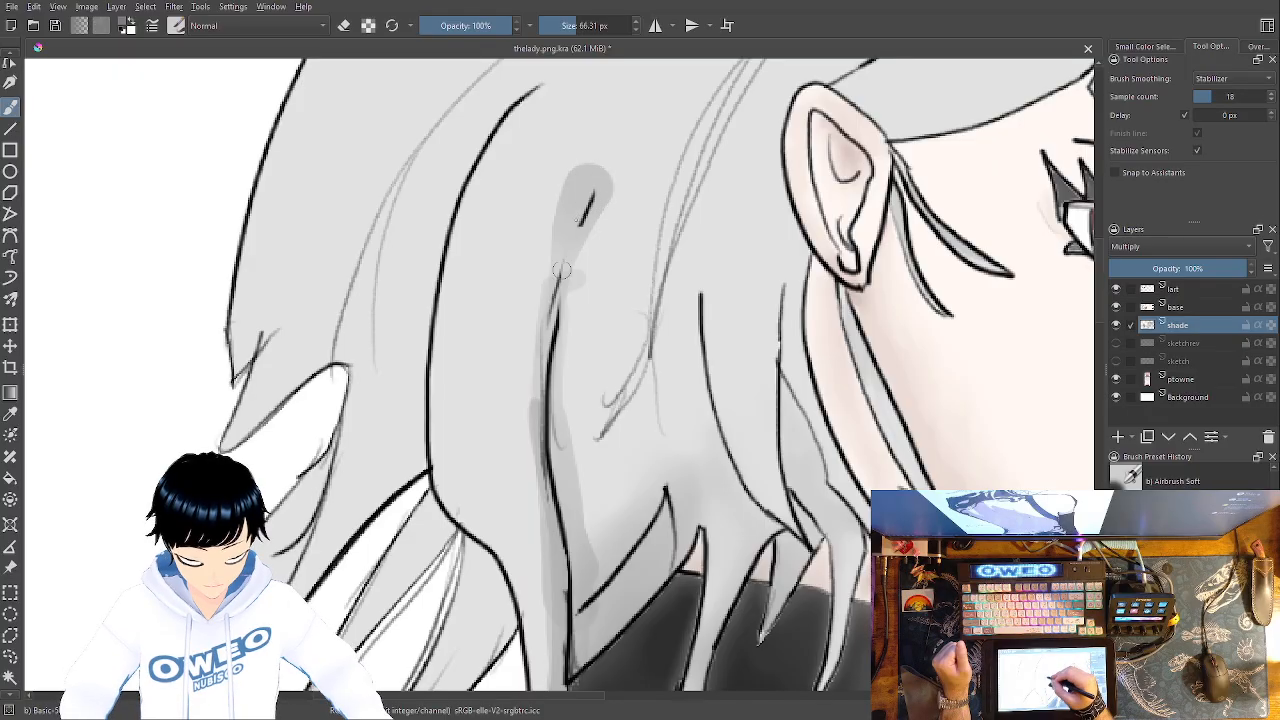
Soften the shading along the long vertical hair line with Blender Blur
{"action": "right_click", "coordinate": [579, 314]}
{"action": "left_click", "coordinate": [502, 281]}
{"action": "mouse_move", "coordinate": [578, 175]}
{"action": "left_mouse_down"}
{"action": "mouse_move", "coordinate": [555, 278]}
{"action": "mouse_move", "coordinate": [598, 197]}
{"action": "mouse_move", "coordinate": [536, 466]}
{"action": "mouse_move", "coordinate": [549, 364]}
{"action": "mouse_move", "coordinate": [566, 630]}
{"action": "mouse_move", "coordinate": [558, 467]}
{"action": "mouse_move", "coordinate": [569, 627]}
{"action": "mouse_move", "coordinate": [580, 357]}
{"action": "mouse_move", "coordinate": [578, 596]}
{"action": "mouse_move", "coordinate": [600, 166]}
{"action": "left_mouse_up"}
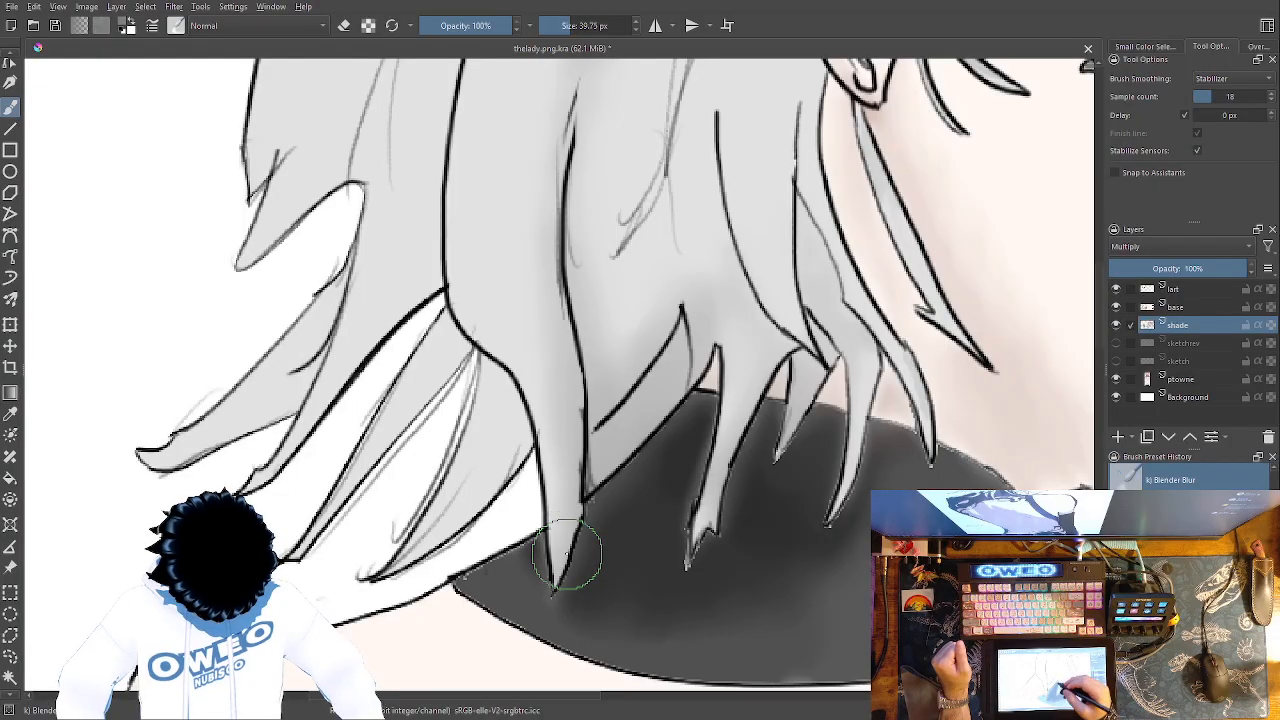
Shade the base of the rear hair strand closest to the collar with the 66.31 px Basic-5 brush
{"action": "right_click", "coordinate": [684, 448]}
{"action": "left_click", "coordinate": [766, 466]}
{"action": "right_click", "coordinate": [759, 438]}
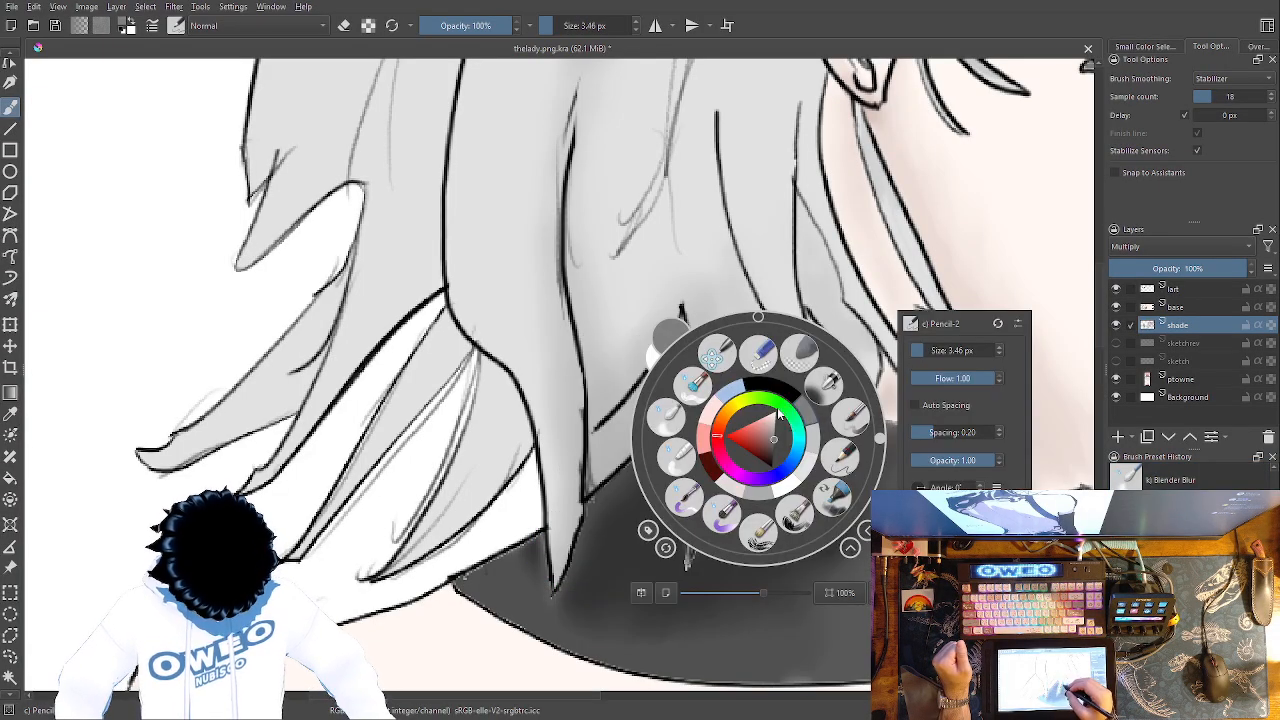
{"action": "right_click", "coordinate": [809, 416]}
{"action": "right_click", "coordinate": [790, 390]}
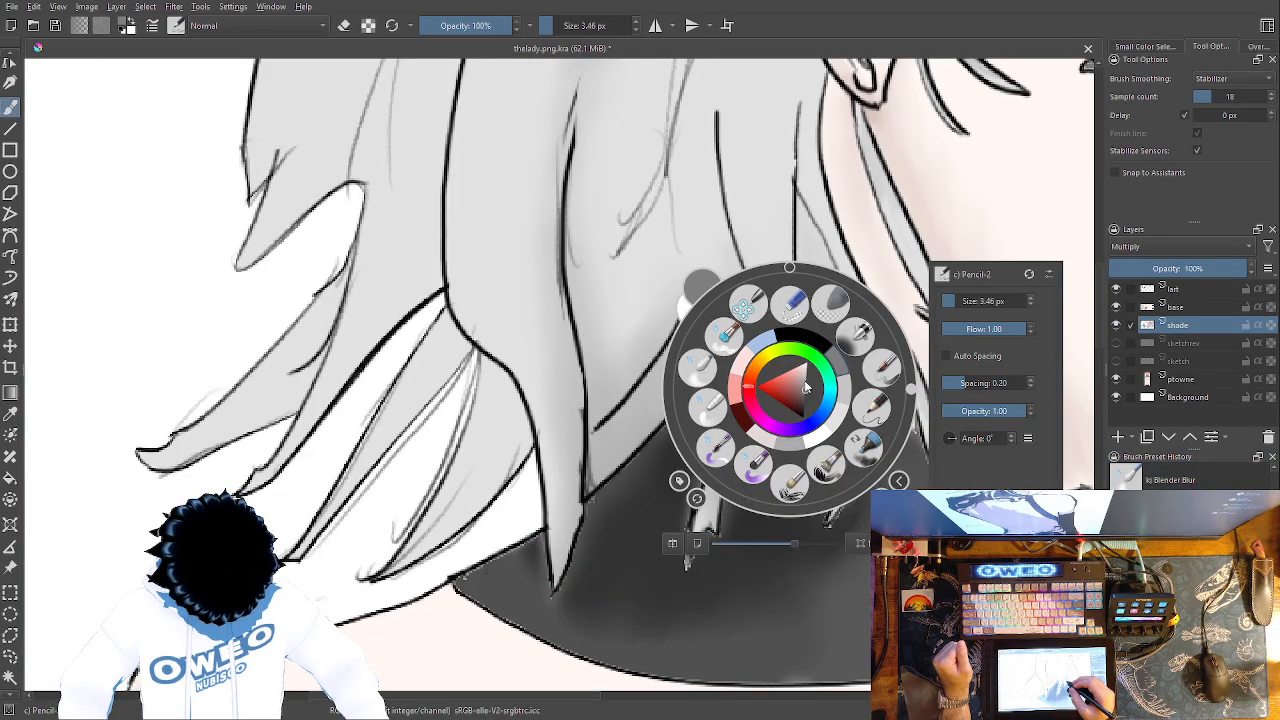
{"action": "left_click", "coordinate": [887, 370]}
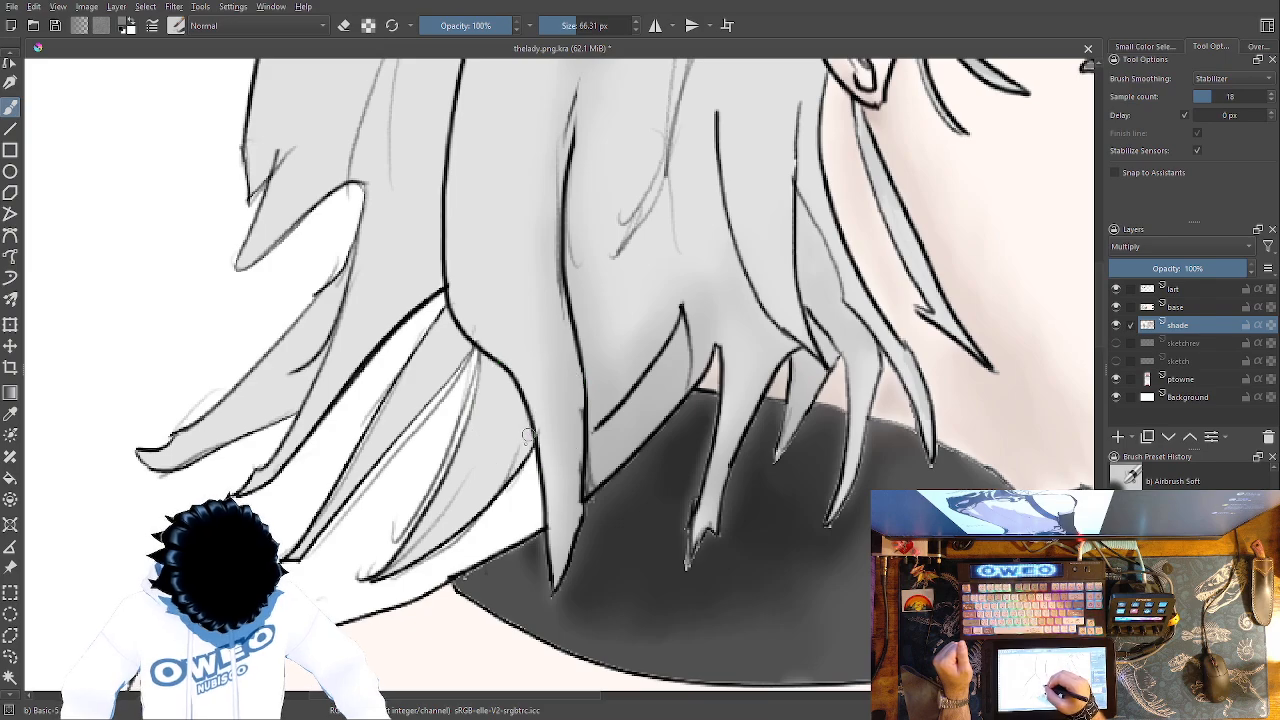
{"action": "mouse_move", "coordinate": [526, 439]}
{"action": "left_mouse_down"}
{"action": "mouse_move", "coordinate": [513, 446]}
{"action": "mouse_move", "coordinate": [512, 412]}
{"action": "mouse_move", "coordinate": [487, 488]}
{"action": "mouse_move", "coordinate": [495, 463]}
{"action": "mouse_move", "coordinate": [438, 523]}
{"action": "mouse_move", "coordinate": [496, 457]}
{"action": "mouse_move", "coordinate": [507, 386]}
{"action": "left_mouse_up"}
{"action": "mouse_move", "coordinate": [506, 435]}
{"action": "left_mouse_down"}
{"action": "mouse_move", "coordinate": [506, 389]}
{"action": "mouse_move", "coordinate": [493, 477]}
{"action": "mouse_move", "coordinate": [502, 458]}
{"action": "mouse_move", "coordinate": [449, 512]}
{"action": "mouse_move", "coordinate": [500, 457]}
{"action": "mouse_move", "coordinate": [506, 381]}
{"action": "mouse_move", "coordinate": [497, 444]}
{"action": "mouse_move", "coordinate": [519, 408]}
{"action": "mouse_move", "coordinate": [509, 448]}
{"action": "mouse_move", "coordinate": [522, 410]}
{"action": "left_mouse_up"}
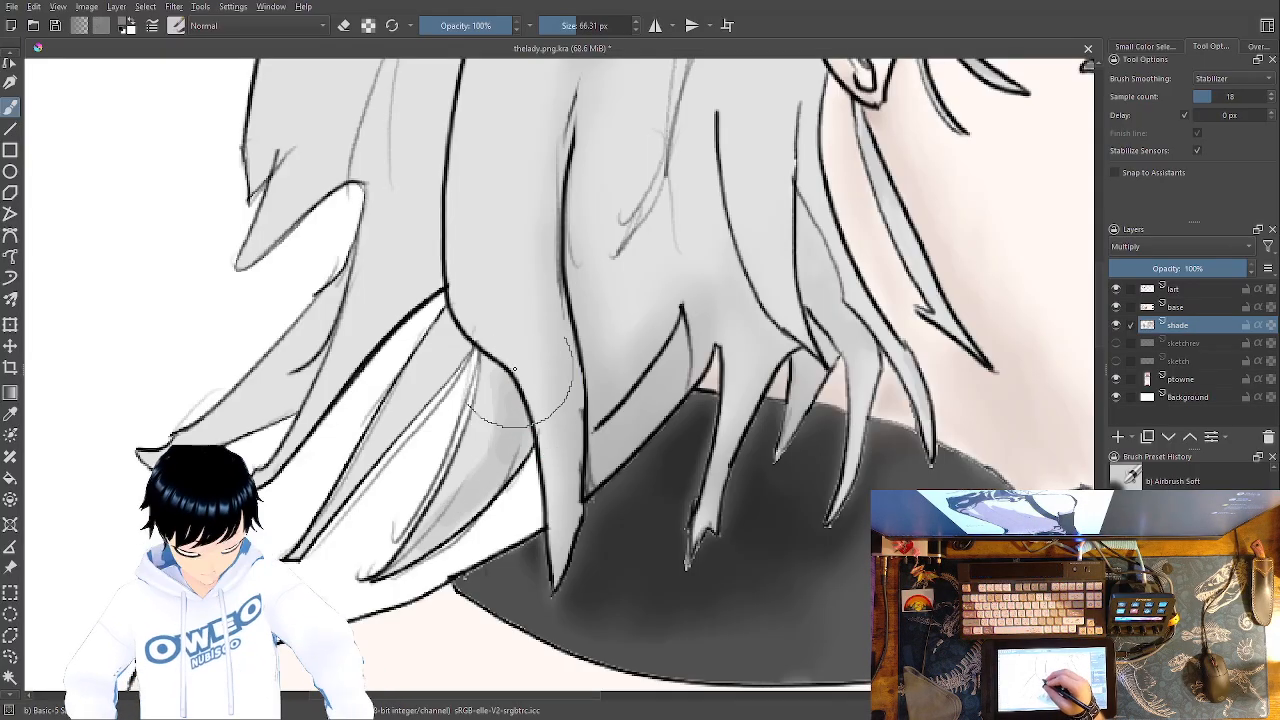
Blend the shading down the rear strand closest to the collar with Blender Blur
{"action": "right_click", "coordinate": [528, 375]}
{"action": "left_click", "coordinate": [420, 345]}
{"action": "mouse_move", "coordinate": [499, 370]}
{"action": "left_mouse_down"}
{"action": "mouse_move", "coordinate": [492, 470]}
{"action": "mouse_move", "coordinate": [434, 523]}
{"action": "left_mouse_up"}
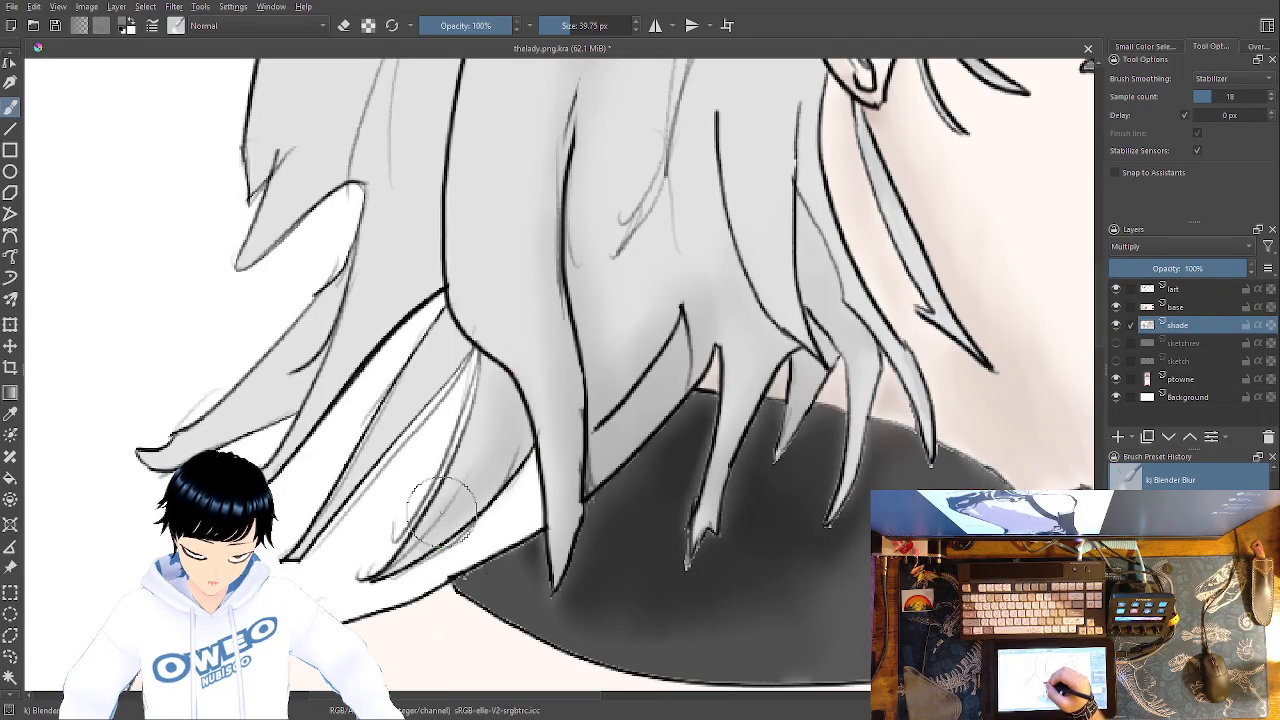
Shade the neighbouring narrow rear strand with the Basic-5 brush and smooth it with Blender Blur
{"action": "left_click_drag", "start_coordinate": [747, 527], "coordinate": [822, 574]}
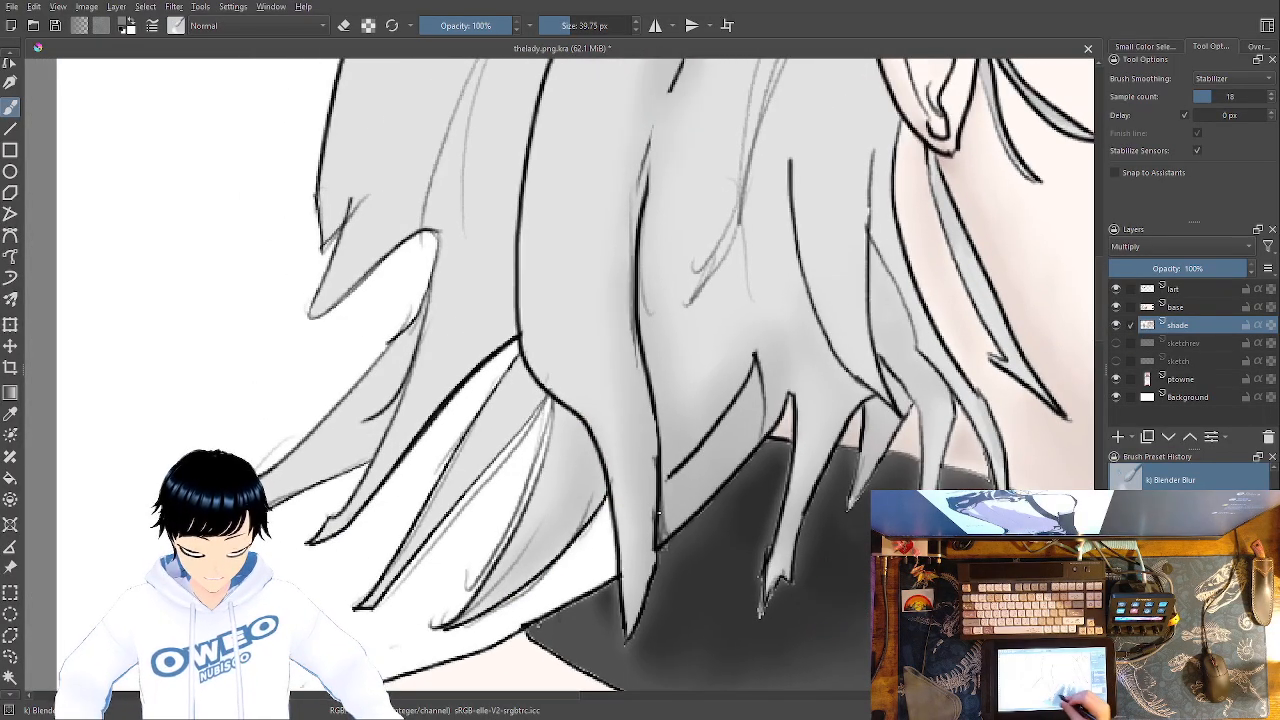
{"action": "right_click", "coordinate": [654, 515]}
{"action": "left_click", "coordinate": [760, 505]}
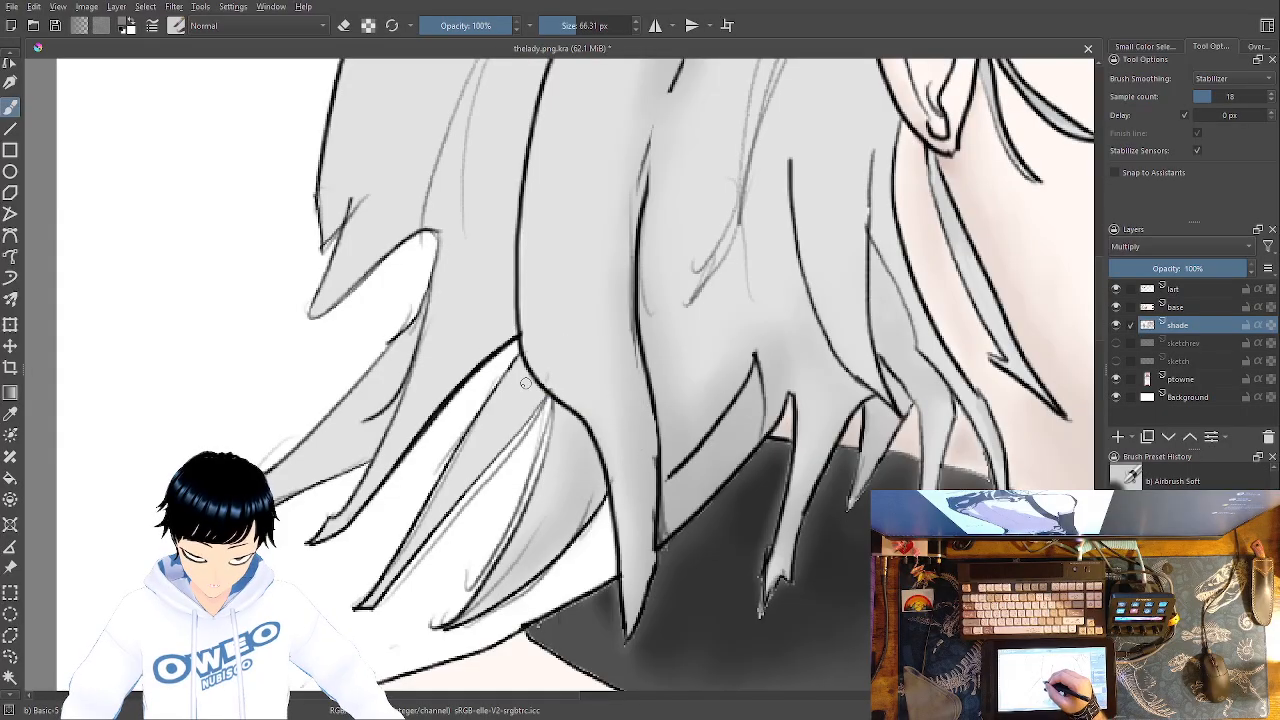
{"action": "left_click_drag", "start_coordinate": [515, 395], "coordinate": [518, 373]}
{"action": "mouse_move", "coordinate": [505, 421]}
{"action": "left_mouse_down"}
{"action": "mouse_move", "coordinate": [530, 399]}
{"action": "mouse_move", "coordinate": [467, 472]}
{"action": "mouse_move", "coordinate": [508, 408]}
{"action": "left_mouse_up"}
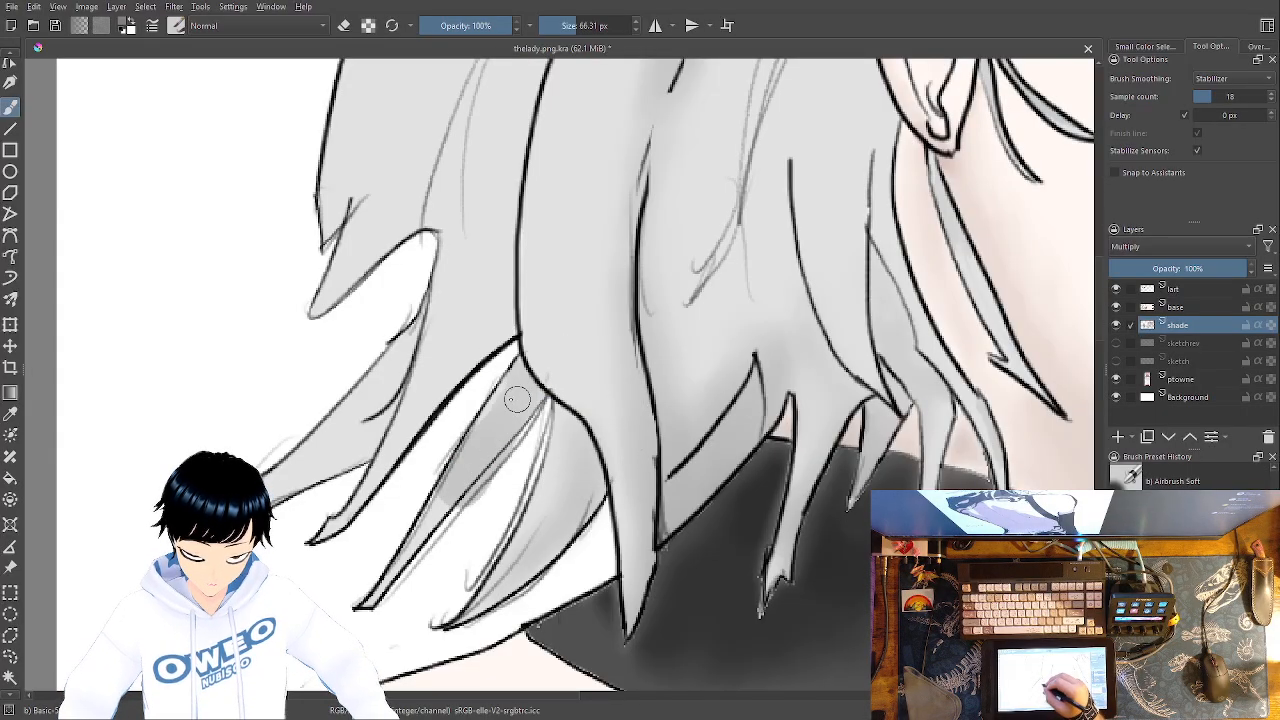
{"action": "right_click", "coordinate": [432, 405]}
{"action": "left_click", "coordinate": [366, 377]}
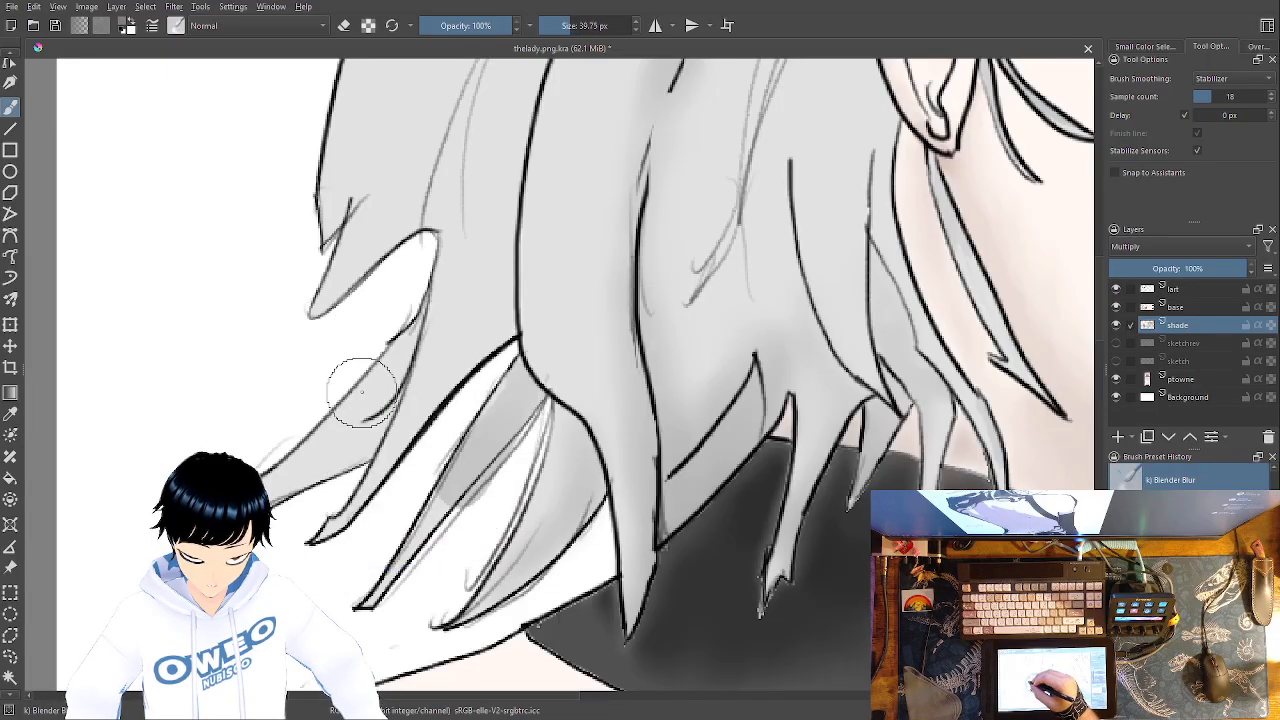
{"action": "left_click_drag", "start_coordinate": [466, 434], "coordinate": [497, 432]}
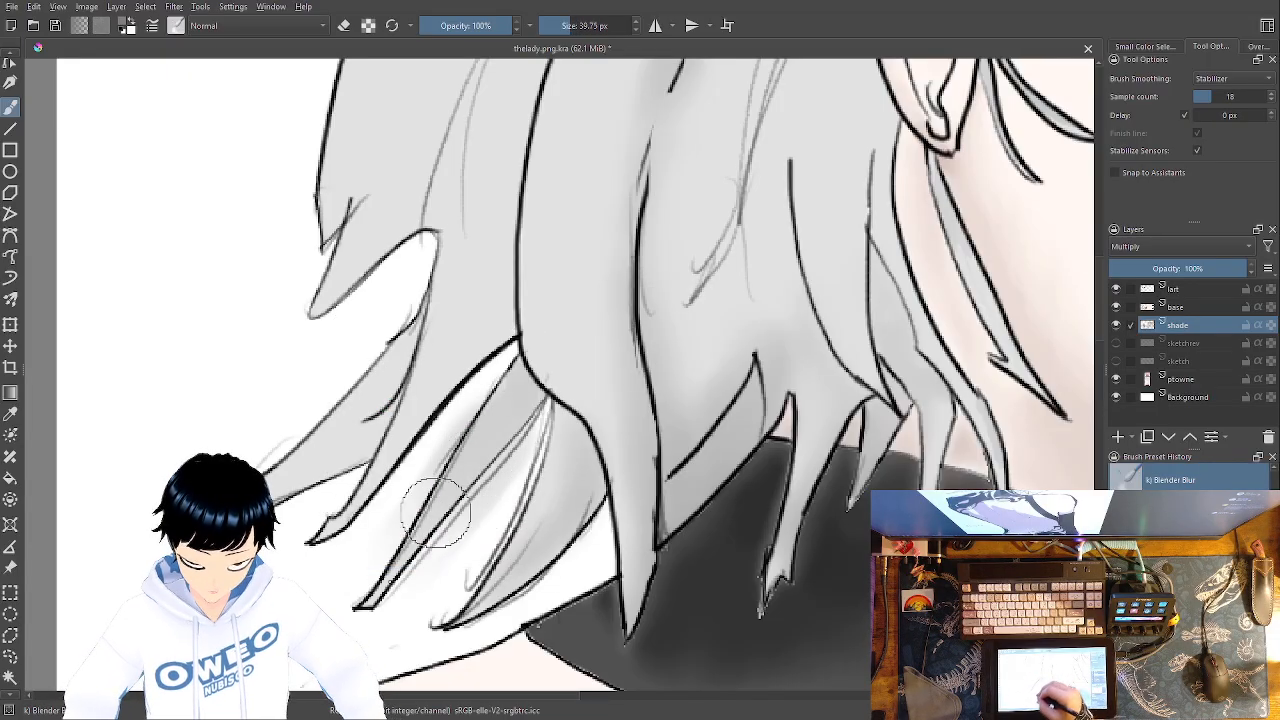
Erase the smudged grey from the white gap between the two rear strands with the Eraser Small brush at 25 px
{"action": "right_click", "coordinate": [602, 446]}
{"action": "left_click", "coordinate": [526, 414]}
{"action": "right_click", "coordinate": [686, 349]}
{"action": "left_click", "coordinate": [694, 257]}
{"action": "key", "text": "plus"}
{"action": "mouse_move", "coordinate": [674, 425]}
{"action": "left_mouse_down"}
{"action": "mouse_move", "coordinate": [903, 83]}
{"action": "mouse_move", "coordinate": [1004, 16]}
{"action": "left_mouse_up"}
{"action": "mouse_move", "coordinate": [771, 195]}
{"action": "left_mouse_down"}
{"action": "mouse_move", "coordinate": [608, 507]}
{"action": "mouse_move", "coordinate": [562, 575]}
{"action": "mouse_move", "coordinate": [529, 577]}
{"action": "left_mouse_up"}
{"action": "left_click_drag", "start_coordinate": [753, 174], "coordinate": [803, 74]}
{"action": "left_click_drag", "start_coordinate": [706, 309], "coordinate": [858, 35]}
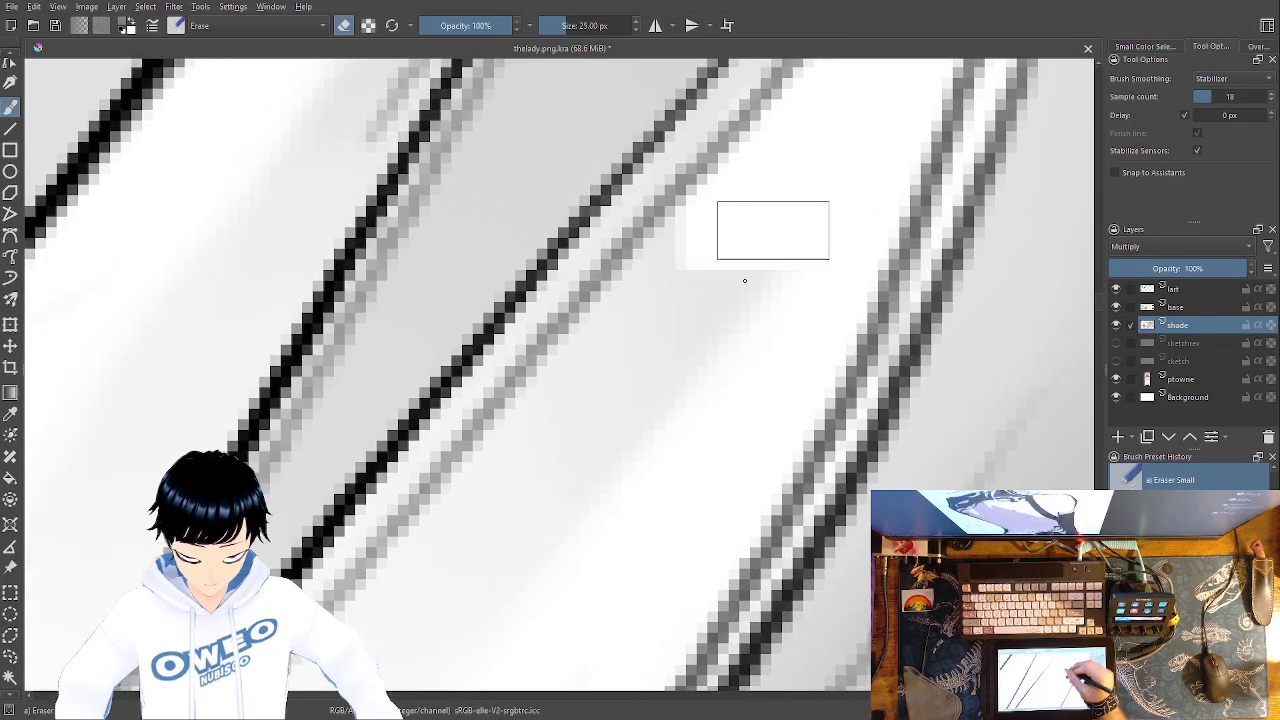
{"action": "left_click_drag", "start_coordinate": [589, 435], "coordinate": [447, 622]}
{"action": "mouse_move", "coordinate": [682, 330]}
{"action": "left_mouse_down"}
{"action": "mouse_move", "coordinate": [634, 460]}
{"action": "mouse_move", "coordinate": [606, 469]}
{"action": "left_mouse_up"}
{"action": "left_click_drag", "start_coordinate": [804, 242], "coordinate": [990, 18]}
{"action": "left_click_drag", "start_coordinate": [715, 369], "coordinate": [567, 583]}
{"action": "left_click_drag", "start_coordinate": [781, 250], "coordinate": [971, 30]}
{"action": "left_click_drag", "start_coordinate": [846, 174], "coordinate": [630, 415]}
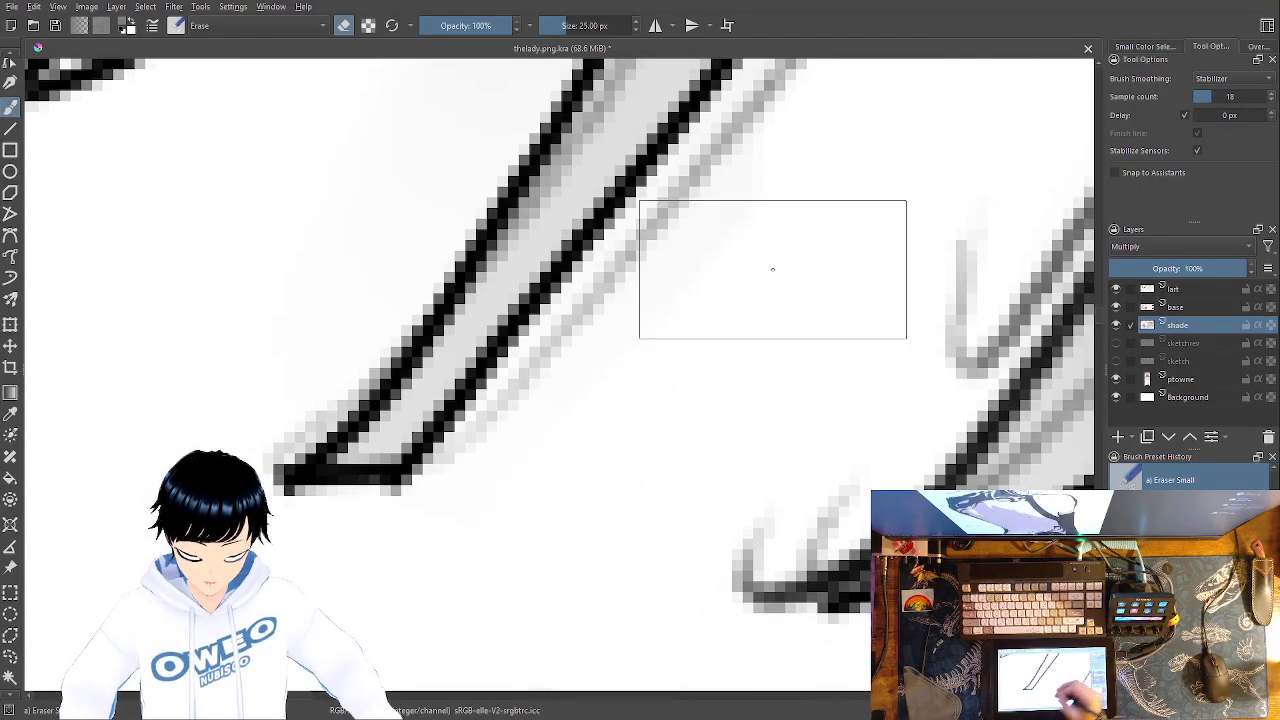
Erase the remaining smudges around the narrow rear strand's tip and in the white gap on its outer side
{"action": "left_click_drag", "start_coordinate": [726, 372], "coordinate": [688, 626]}
{"action": "left_click_drag", "start_coordinate": [705, 340], "coordinate": [564, 642]}
{"action": "mouse_move", "coordinate": [598, 158]}
{"action": "left_mouse_down"}
{"action": "mouse_move", "coordinate": [451, 409]}
{"action": "mouse_move", "coordinate": [378, 600]}
{"action": "left_mouse_up"}
{"action": "left_click_drag", "start_coordinate": [692, 382], "coordinate": [563, 686]}
{"action": "left_click_drag", "start_coordinate": [500, 405], "coordinate": [397, 612]}
{"action": "left_click_drag", "start_coordinate": [826, 158], "coordinate": [954, 6]}
{"action": "left_click_drag", "start_coordinate": [550, 382], "coordinate": [848, 4]}
{"action": "left_click_drag", "start_coordinate": [595, 360], "coordinate": [475, 630]}
{"action": "left_click_drag", "start_coordinate": [815, 86], "coordinate": [863, 6]}
{"action": "left_click_drag", "start_coordinate": [611, 445], "coordinate": [742, 187]}
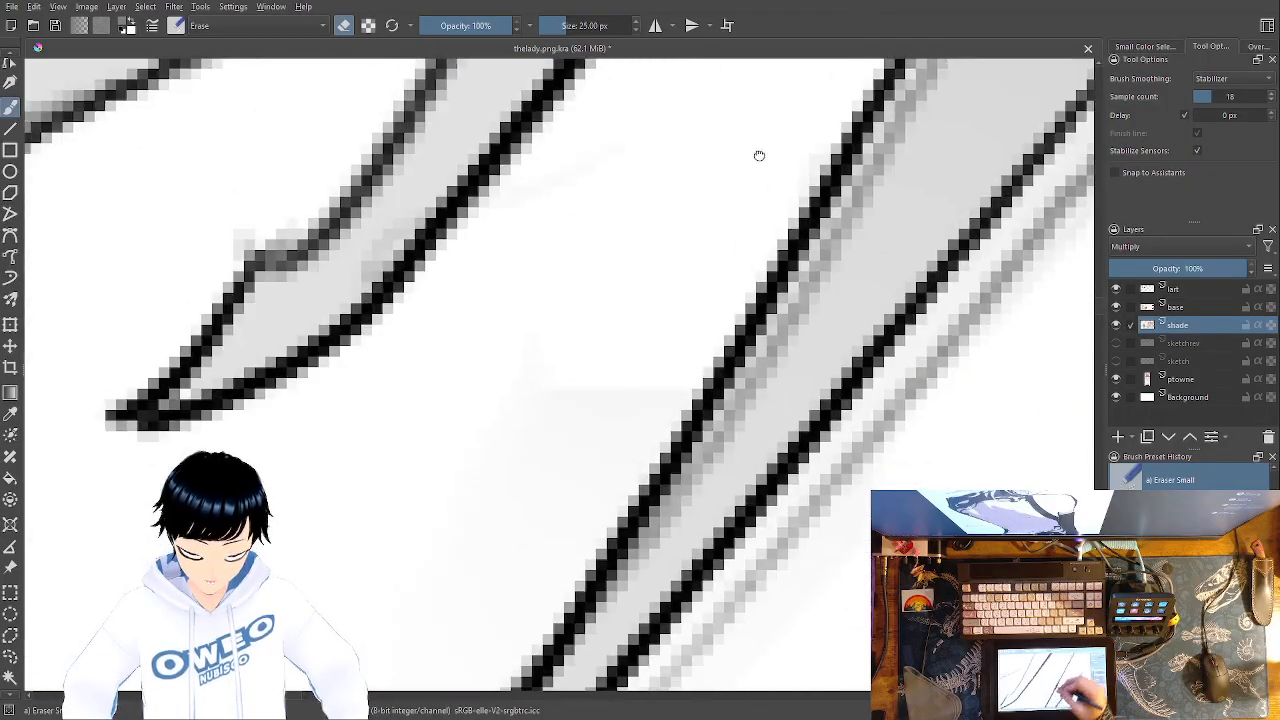
{"action": "left_click_drag", "start_coordinate": [647, 298], "coordinate": [749, 103]}
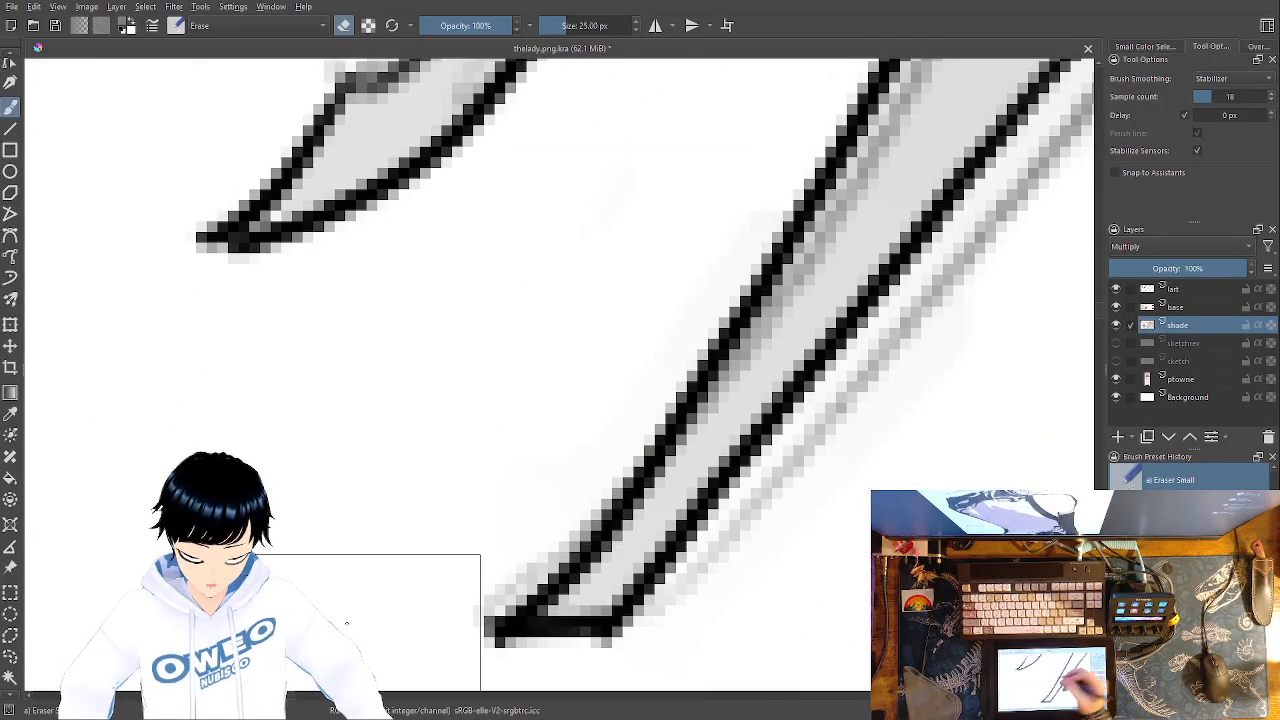
{"action": "left_click_drag", "start_coordinate": [683, 361], "coordinate": [520, 556]}
{"action": "left_click_drag", "start_coordinate": [608, 300], "coordinate": [543, 612]}
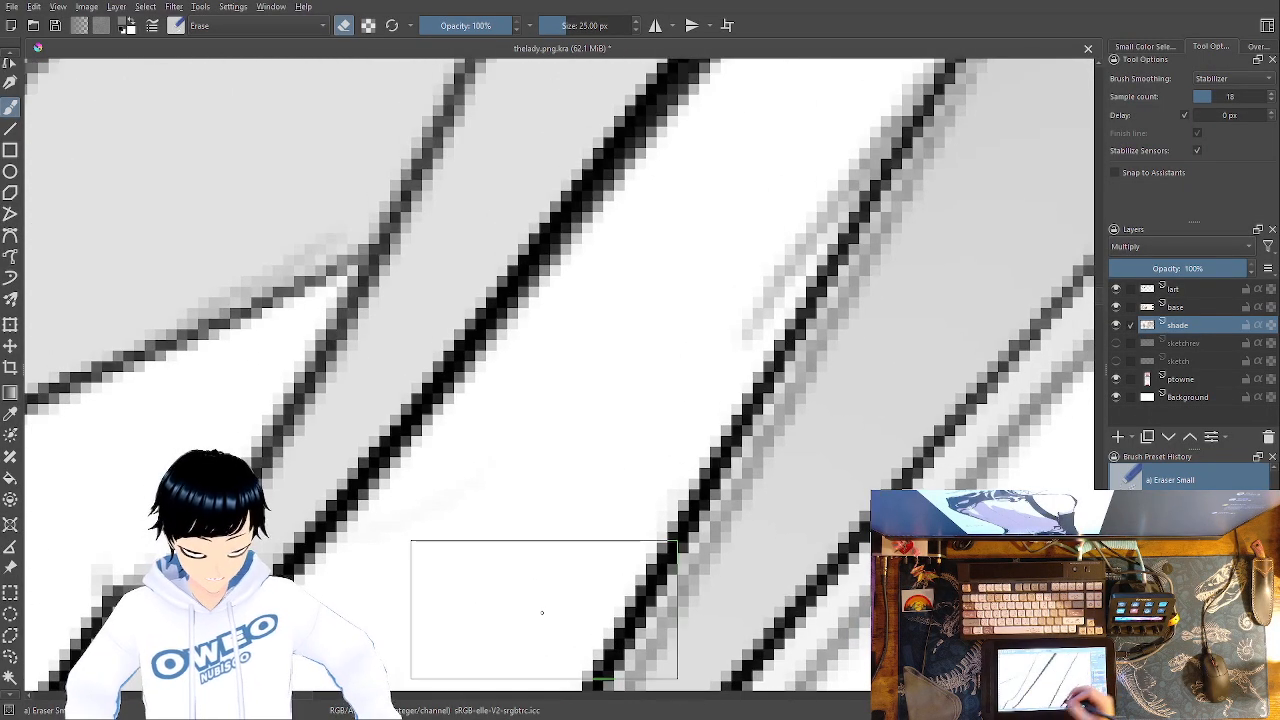
Shade the back hair around the junction of the rear strands and across the adjoining lock with the 66.31 px Basic-5 brush
{"action": "right_click", "coordinate": [695, 368]}
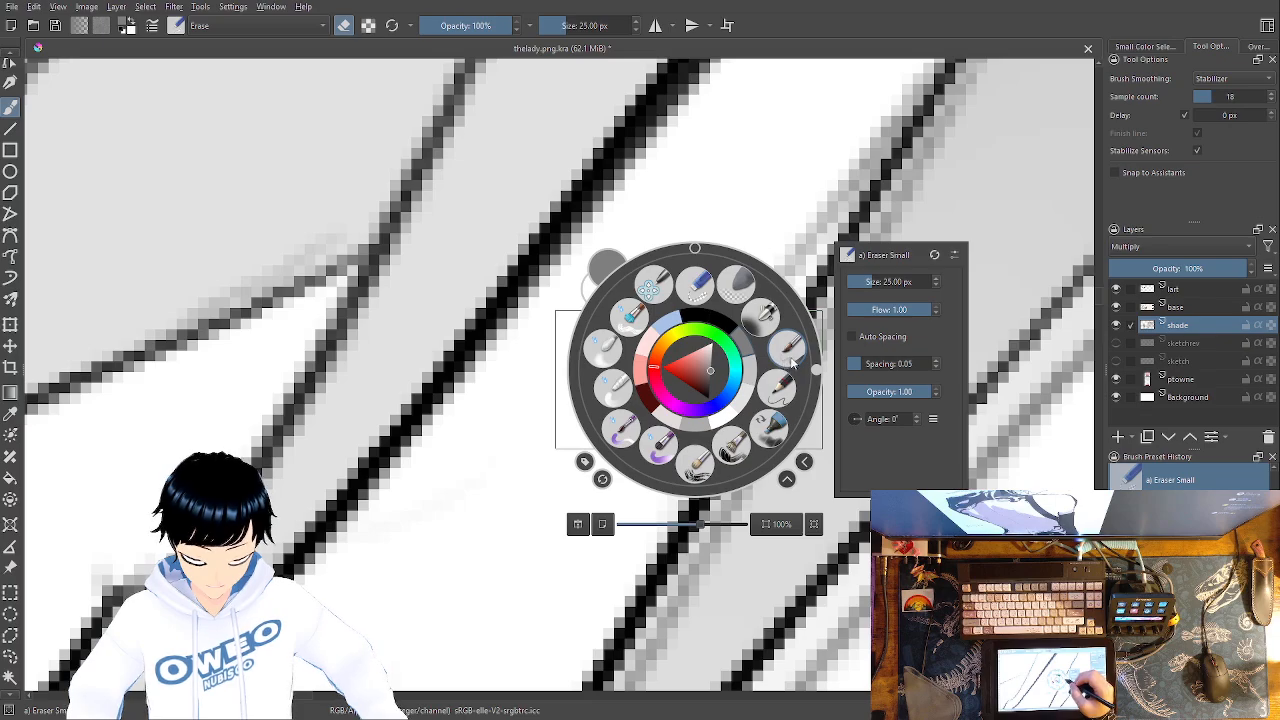
{"action": "left_click", "coordinate": [787, 353]}
{"action": "left_click_drag", "start_coordinate": [703, 414], "coordinate": [640, 600]}
{"action": "left_click_drag", "start_coordinate": [682, 433], "coordinate": [625, 641]}
{"action": "key", "text": "minus"}
{"action": "key", "text": "minus"}
{"action": "key", "text": "minus"}
{"action": "key", "text": "minus"}
{"action": "key", "text": "plus"}
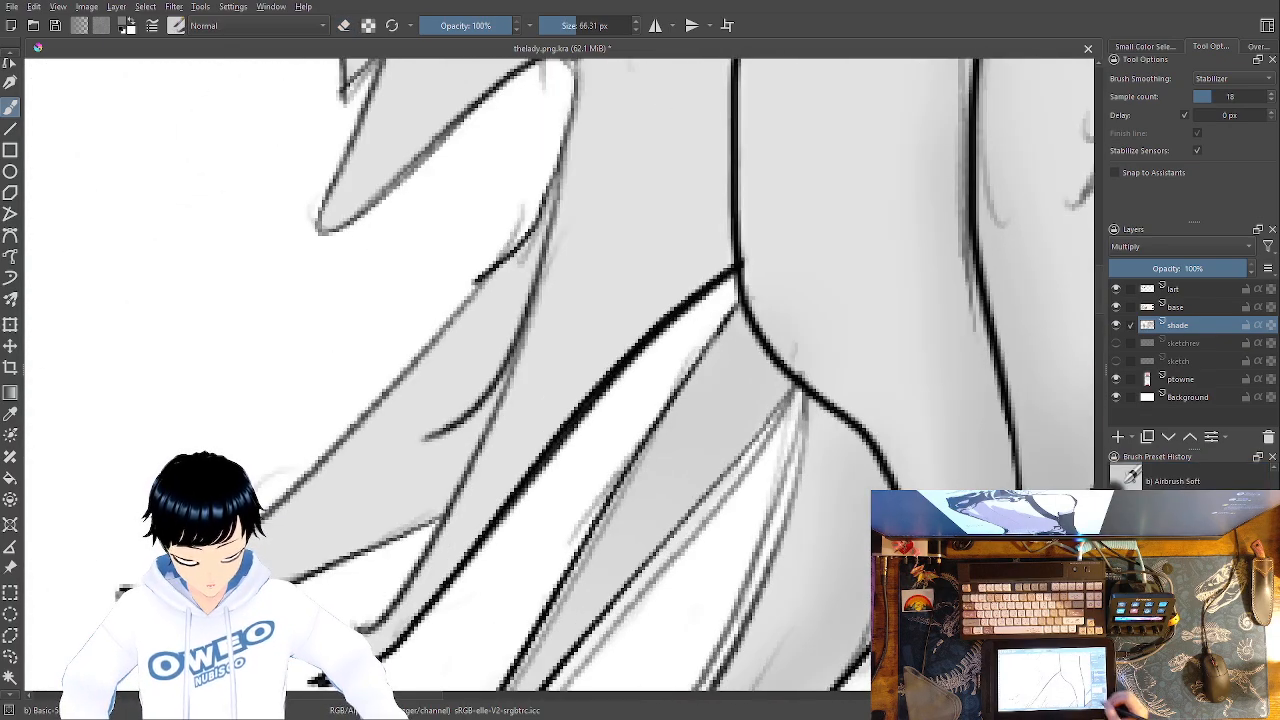
{"action": "mouse_move", "coordinate": [717, 220]}
{"action": "left_mouse_down"}
{"action": "mouse_move", "coordinate": [716, 121]}
{"action": "mouse_move", "coordinate": [737, 183]}
{"action": "mouse_move", "coordinate": [648, 261]}
{"action": "mouse_move", "coordinate": [448, 546]}
{"action": "left_mouse_up"}
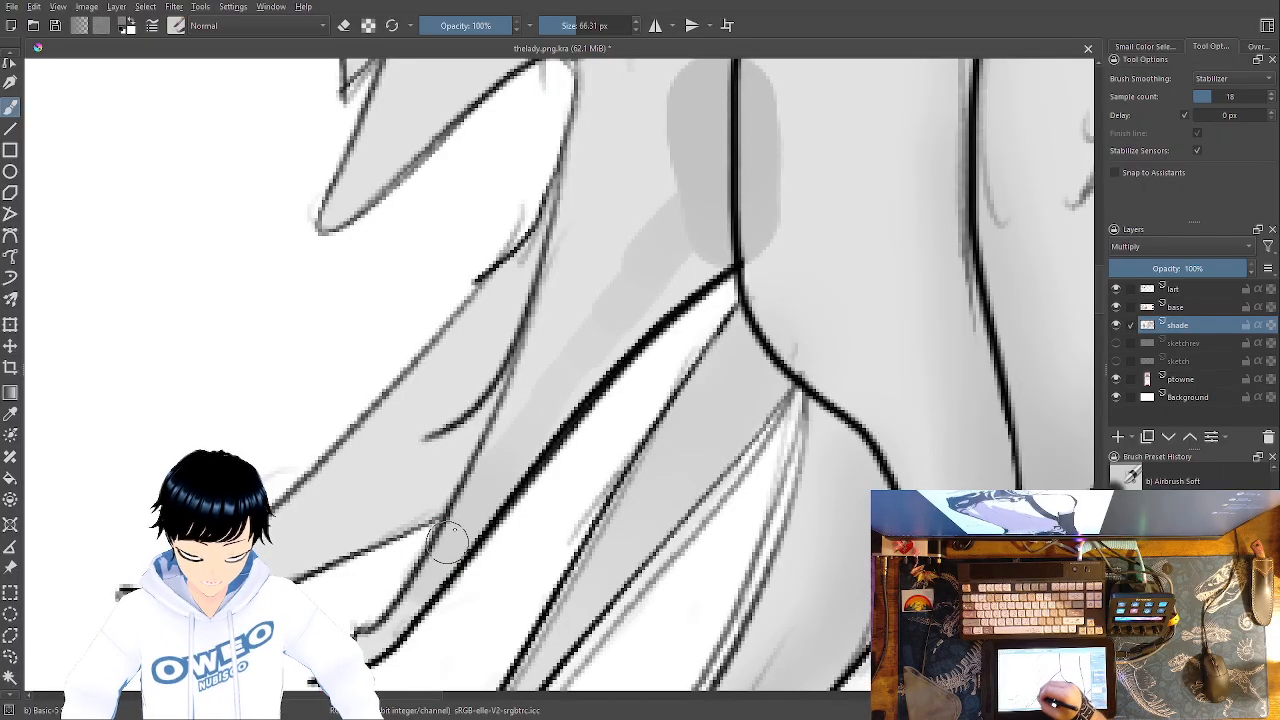
{"action": "mouse_move", "coordinate": [492, 460]}
{"action": "left_mouse_down"}
{"action": "mouse_move", "coordinate": [380, 635]}
{"action": "mouse_move", "coordinate": [552, 262]}
{"action": "mouse_move", "coordinate": [571, 309]}
{"action": "mouse_move", "coordinate": [674, 237]}
{"action": "mouse_move", "coordinate": [729, 157]}
{"action": "mouse_move", "coordinate": [786, 309]}
{"action": "mouse_move", "coordinate": [963, 240]}
{"action": "mouse_move", "coordinate": [865, 316]}
{"action": "mouse_move", "coordinate": [940, 283]}
{"action": "mouse_move", "coordinate": [937, 331]}
{"action": "mouse_move", "coordinate": [846, 294]}
{"action": "mouse_move", "coordinate": [850, 333]}
{"action": "mouse_move", "coordinate": [948, 494]}
{"action": "mouse_move", "coordinate": [940, 380]}
{"action": "mouse_move", "coordinate": [955, 520]}
{"action": "left_mouse_up"}
{"action": "mouse_move", "coordinate": [834, 266]}
{"action": "left_mouse_down"}
{"action": "mouse_move", "coordinate": [728, 148]}
{"action": "mouse_move", "coordinate": [774, 186]}
{"action": "mouse_move", "coordinate": [624, 232]}
{"action": "mouse_move", "coordinate": [558, 325]}
{"action": "left_mouse_up"}
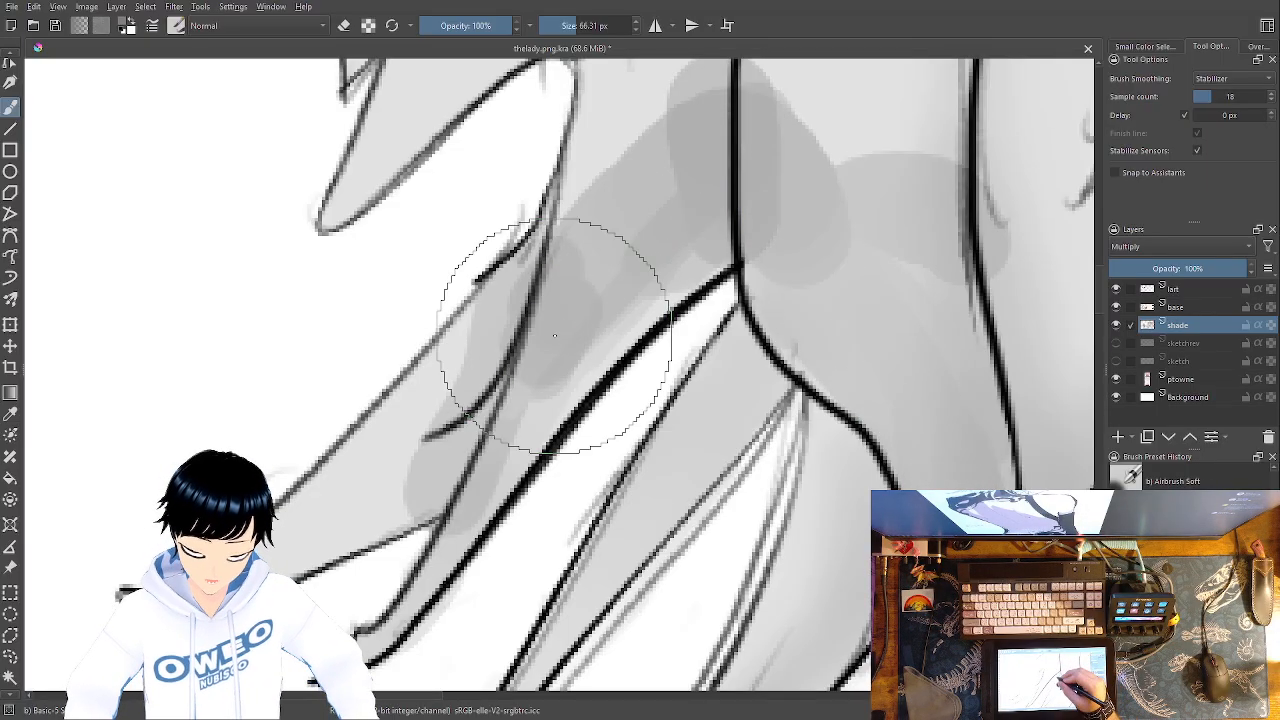
Blend the broad shading across the back hair and the adjoining lock with Blender Blur
{"action": "right_click", "coordinate": [693, 330]}
{"action": "left_click", "coordinate": [601, 308]}
{"action": "mouse_move", "coordinate": [623, 213]}
{"action": "left_mouse_down"}
{"action": "mouse_move", "coordinate": [698, 101]}
{"action": "mouse_move", "coordinate": [752, 85]}
{"action": "mouse_move", "coordinate": [783, 174]}
{"action": "mouse_move", "coordinate": [853, 211]}
{"action": "mouse_move", "coordinate": [853, 126]}
{"action": "mouse_move", "coordinate": [986, 195]}
{"action": "mouse_move", "coordinate": [982, 270]}
{"action": "left_mouse_up"}
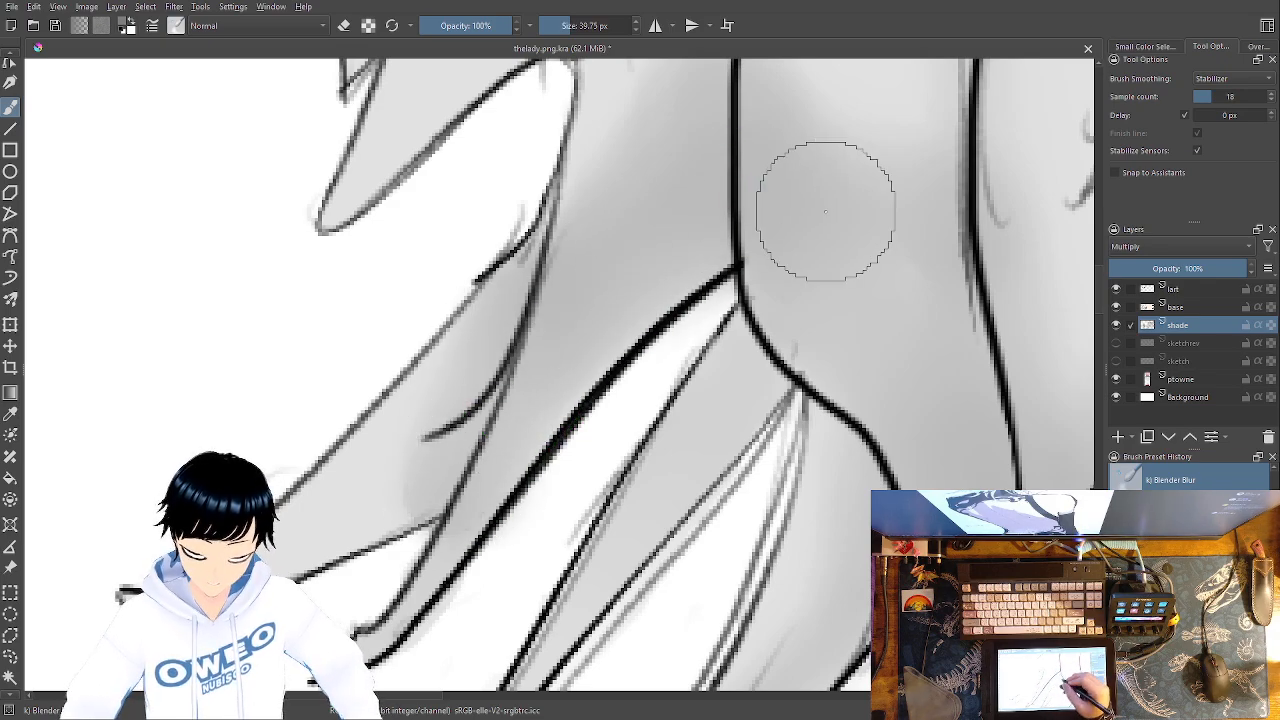
{"action": "right_click", "coordinate": [744, 362]}
{"action": "left_click", "coordinate": [655, 346]}
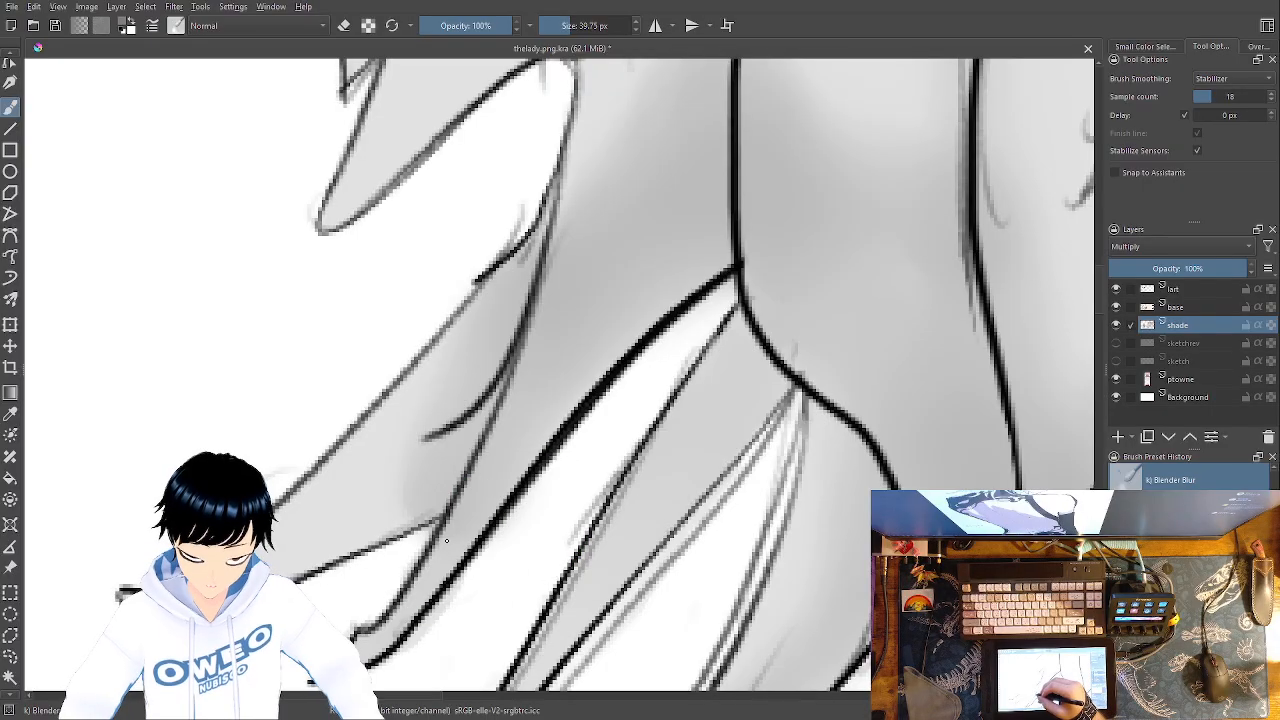
Erase the faint grey spill from the white gap beside the rear strands with the Eraser Small brush at 25 px
{"action": "right_click", "coordinate": [473, 508]}
{"action": "left_click", "coordinate": [477, 420]}
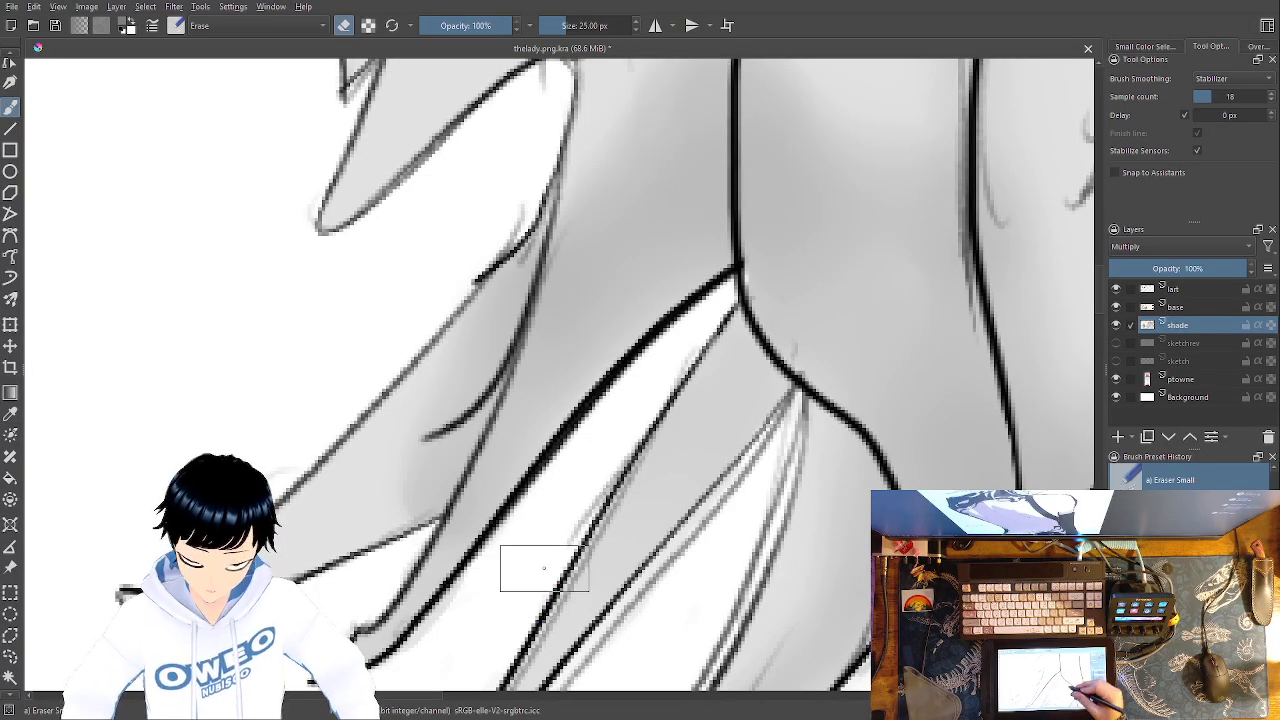
{"action": "left_click_drag", "start_coordinate": [799, 196], "coordinate": [752, 155]}
{"action": "left_click_drag", "start_coordinate": [714, 304], "coordinate": [708, 240]}
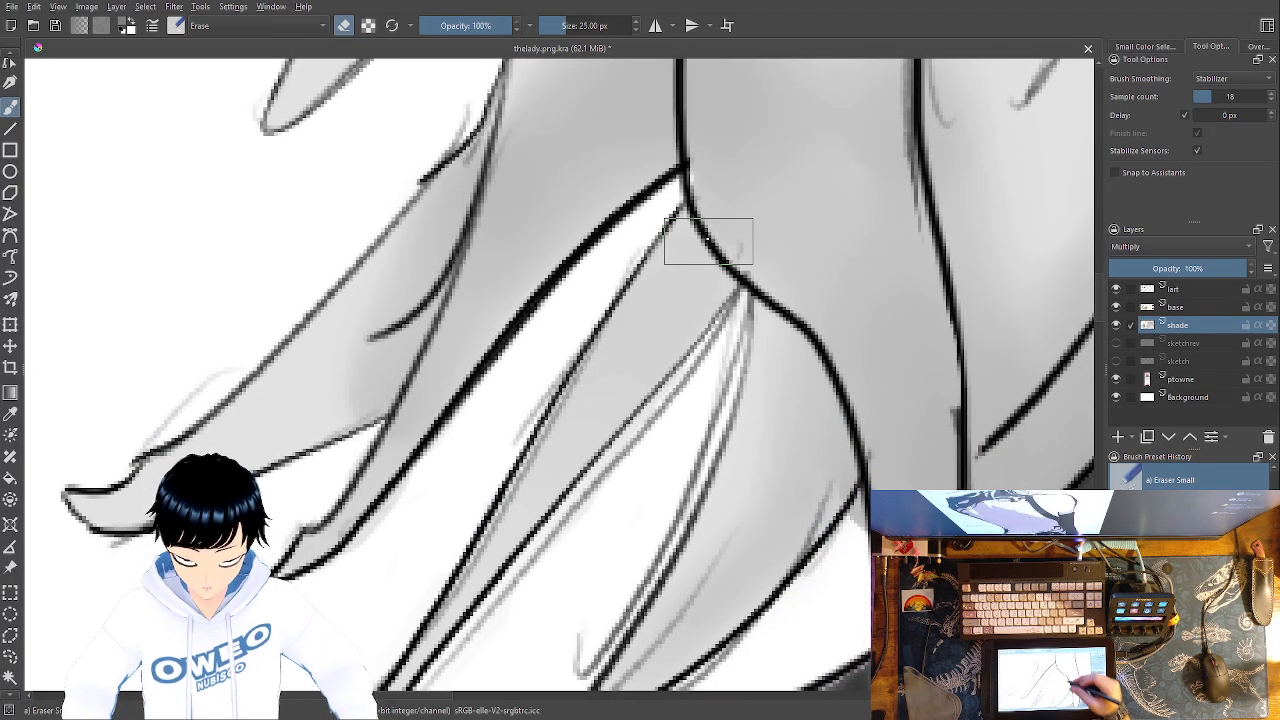
{"action": "left_click_drag", "start_coordinate": [793, 448], "coordinate": [724, 280]}
{"action": "left_click_drag", "start_coordinate": [785, 396], "coordinate": [788, 365]}
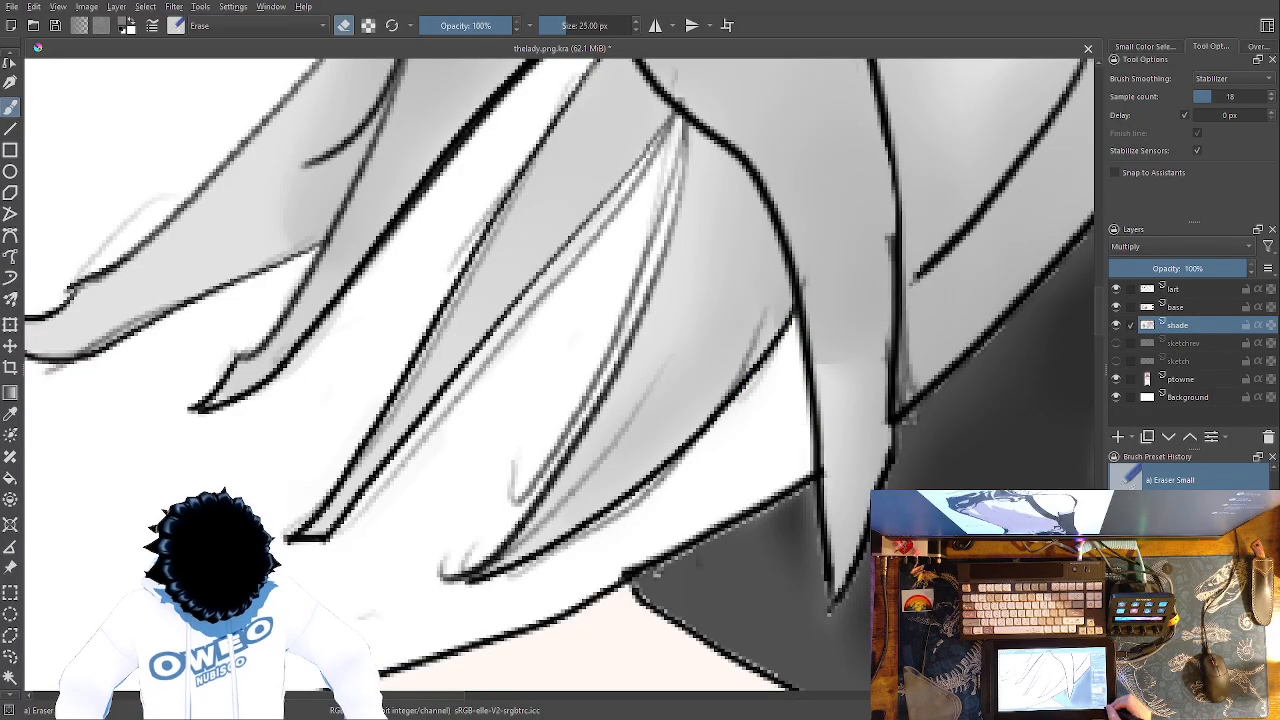
Shade the hair behind the ear, along the long curved strand line and across the neighbouring locks, with the 66.31 px Basic-5 brush
{"action": "key", "text": "ctrl+minus"}
{"action": "key", "text": "ctrl+minus"}
{"action": "key", "text": "ctrl+minus"}
{"action": "key", "text": "ctrl+minus"}
{"action": "key", "text": "ctrl+plus"}
{"action": "mouse_move", "coordinate": [771, 427]}
{"action": "left_mouse_down"}
{"action": "mouse_move", "coordinate": [640, 619]}
{"action": "mouse_move", "coordinate": [710, 568]}
{"action": "left_mouse_up"}
{"action": "left_click_drag", "start_coordinate": [763, 474], "coordinate": [845, 626]}
{"action": "right_click", "coordinate": [774, 451]}
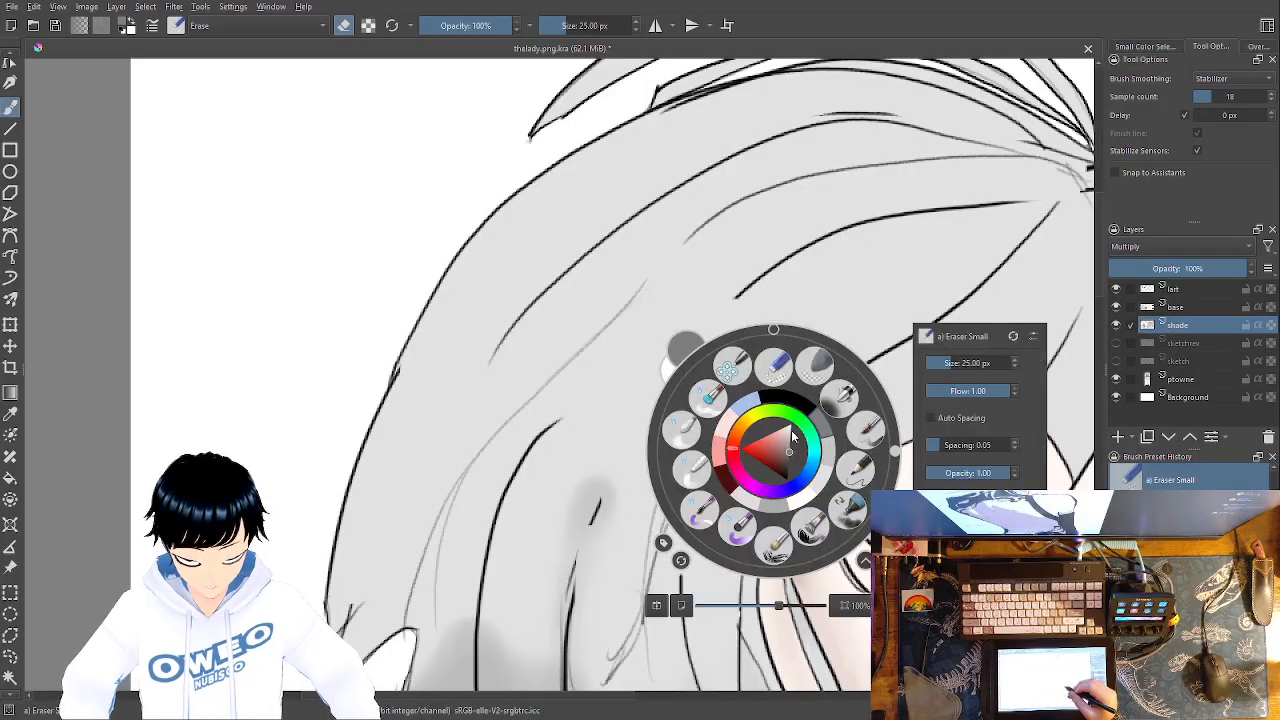
{"action": "left_click", "coordinate": [869, 432]}
{"action": "mouse_move", "coordinate": [474, 628]}
{"action": "left_mouse_down"}
{"action": "mouse_move", "coordinate": [518, 422]}
{"action": "mouse_move", "coordinate": [476, 623]}
{"action": "mouse_move", "coordinate": [562, 423]}
{"action": "left_mouse_up"}
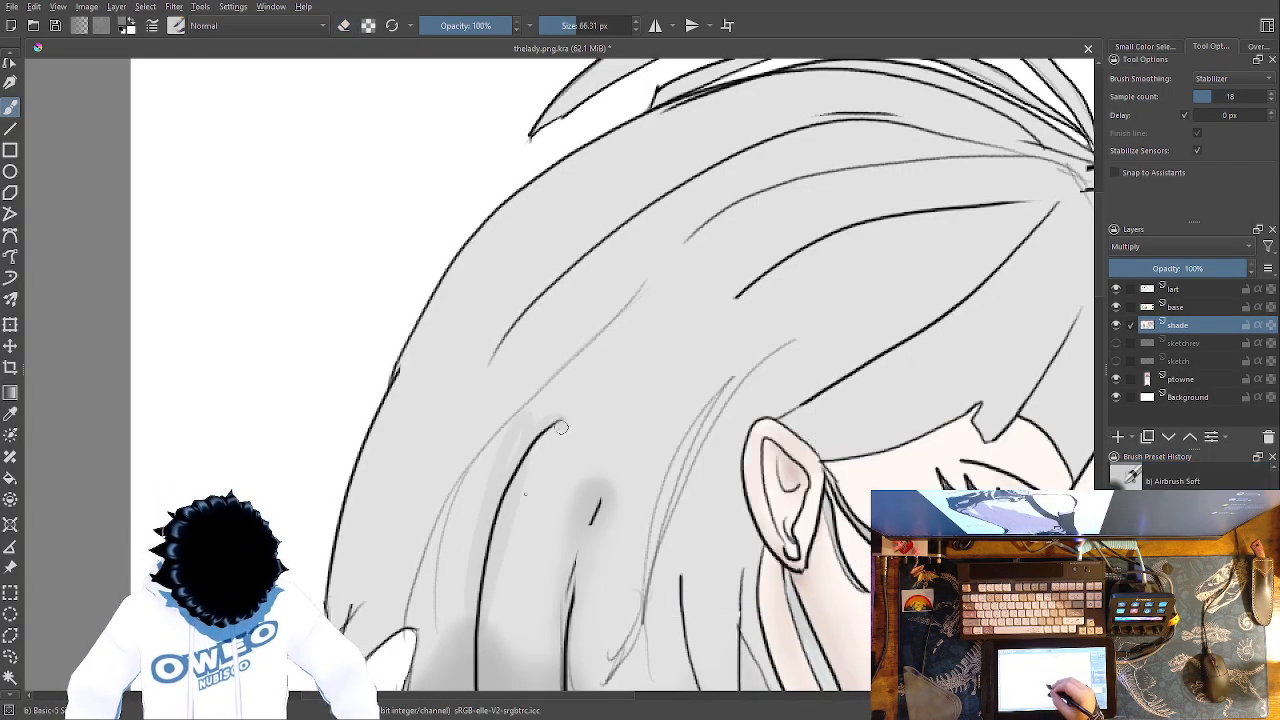
{"action": "mouse_move", "coordinate": [499, 597]}
{"action": "left_mouse_down"}
{"action": "mouse_move", "coordinate": [543, 546]}
{"action": "mouse_move", "coordinate": [594, 594]}
{"action": "mouse_move", "coordinate": [740, 610]}
{"action": "left_mouse_up"}
{"action": "mouse_move", "coordinate": [719, 371]}
{"action": "left_mouse_down"}
{"action": "mouse_move", "coordinate": [713, 267]}
{"action": "mouse_move", "coordinate": [738, 147]}
{"action": "left_mouse_up"}
{"action": "mouse_move", "coordinate": [663, 425]}
{"action": "left_mouse_down"}
{"action": "mouse_move", "coordinate": [623, 503]}
{"action": "mouse_move", "coordinate": [642, 423]}
{"action": "mouse_move", "coordinate": [591, 473]}
{"action": "mouse_move", "coordinate": [614, 370]}
{"action": "mouse_move", "coordinate": [656, 475]}
{"action": "mouse_move", "coordinate": [701, 480]}
{"action": "mouse_move", "coordinate": [697, 449]}
{"action": "left_mouse_up"}
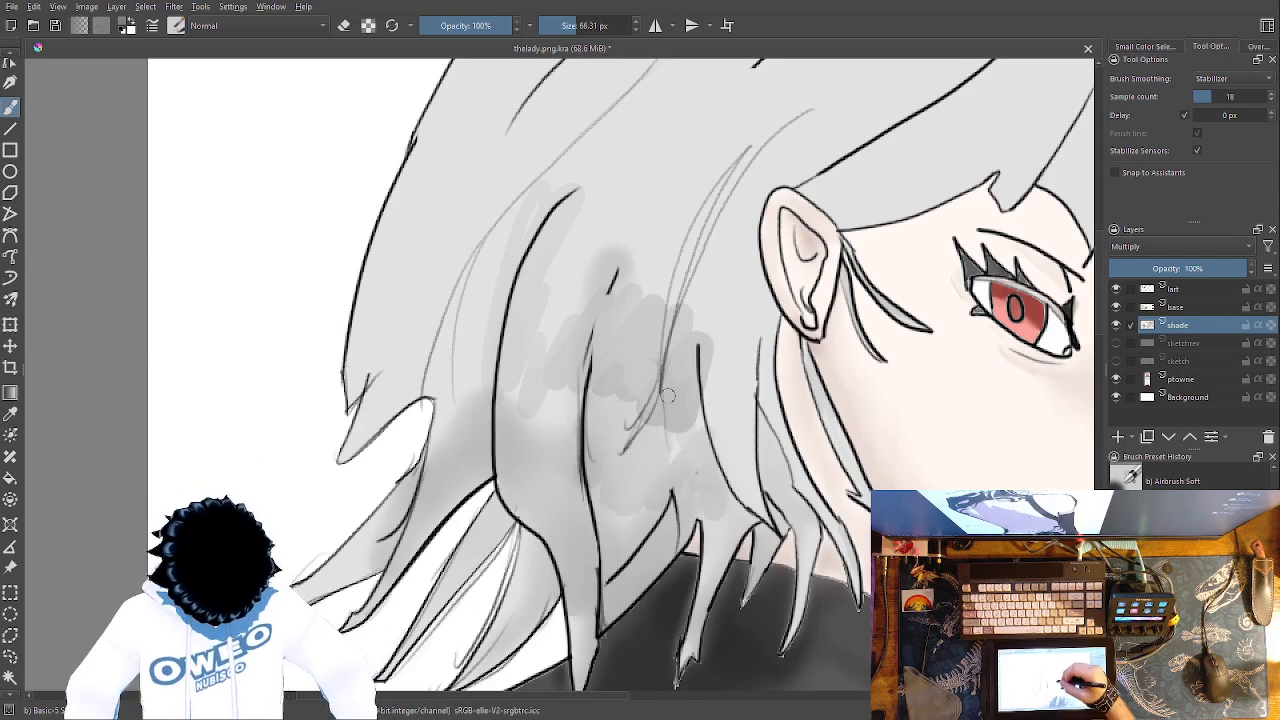
Blend the new shading behind the ear and up along the curved strand line with Blender Blur at 39.75 px
{"action": "right_click", "coordinate": [673, 402]}
{"action": "left_click", "coordinate": [581, 335]}
{"action": "mouse_move", "coordinate": [534, 390]}
{"action": "left_mouse_down"}
{"action": "mouse_move", "coordinate": [527, 245]}
{"action": "mouse_move", "coordinate": [528, 344]}
{"action": "mouse_move", "coordinate": [558, 425]}
{"action": "mouse_move", "coordinate": [609, 335]}
{"action": "mouse_move", "coordinate": [643, 331]}
{"action": "mouse_move", "coordinate": [678, 425]}
{"action": "mouse_move", "coordinate": [712, 348]}
{"action": "left_mouse_up"}
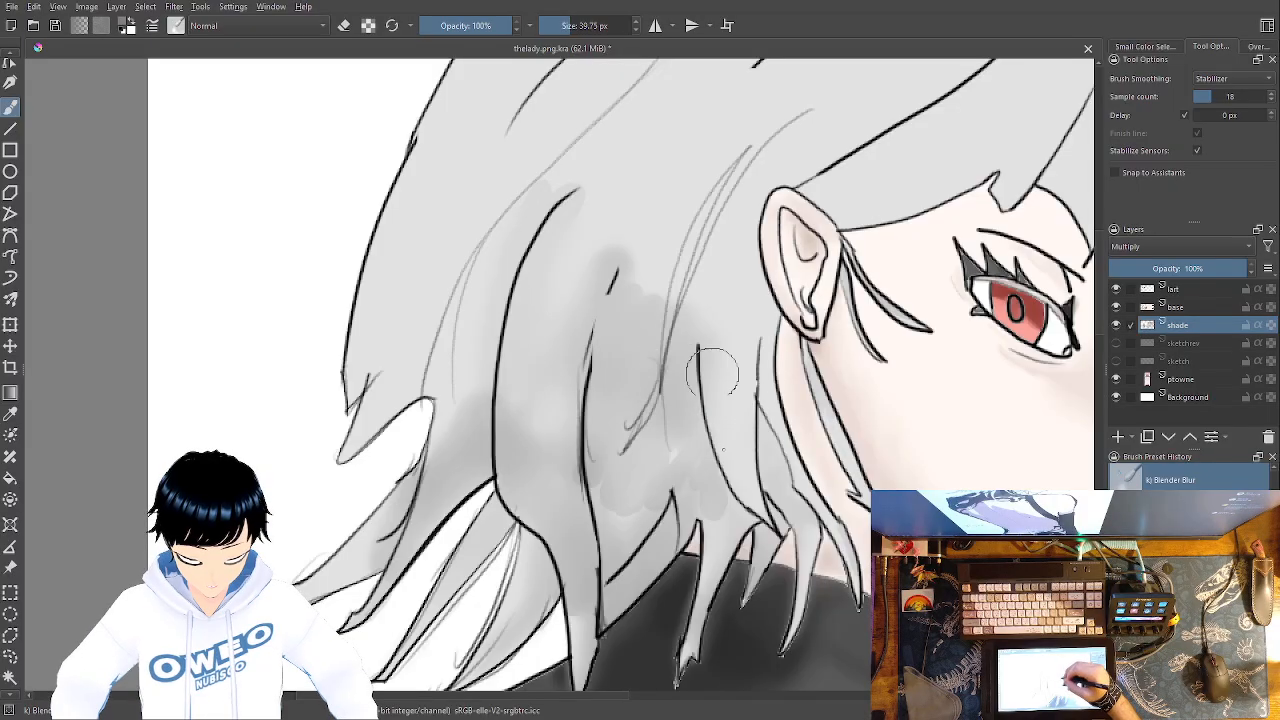
{"action": "mouse_move", "coordinate": [720, 400]}
{"action": "left_mouse_down"}
{"action": "mouse_move", "coordinate": [685, 395]}
{"action": "mouse_move", "coordinate": [672, 476]}
{"action": "mouse_move", "coordinate": [615, 478]}
{"action": "mouse_move", "coordinate": [588, 502]}
{"action": "left_mouse_up"}
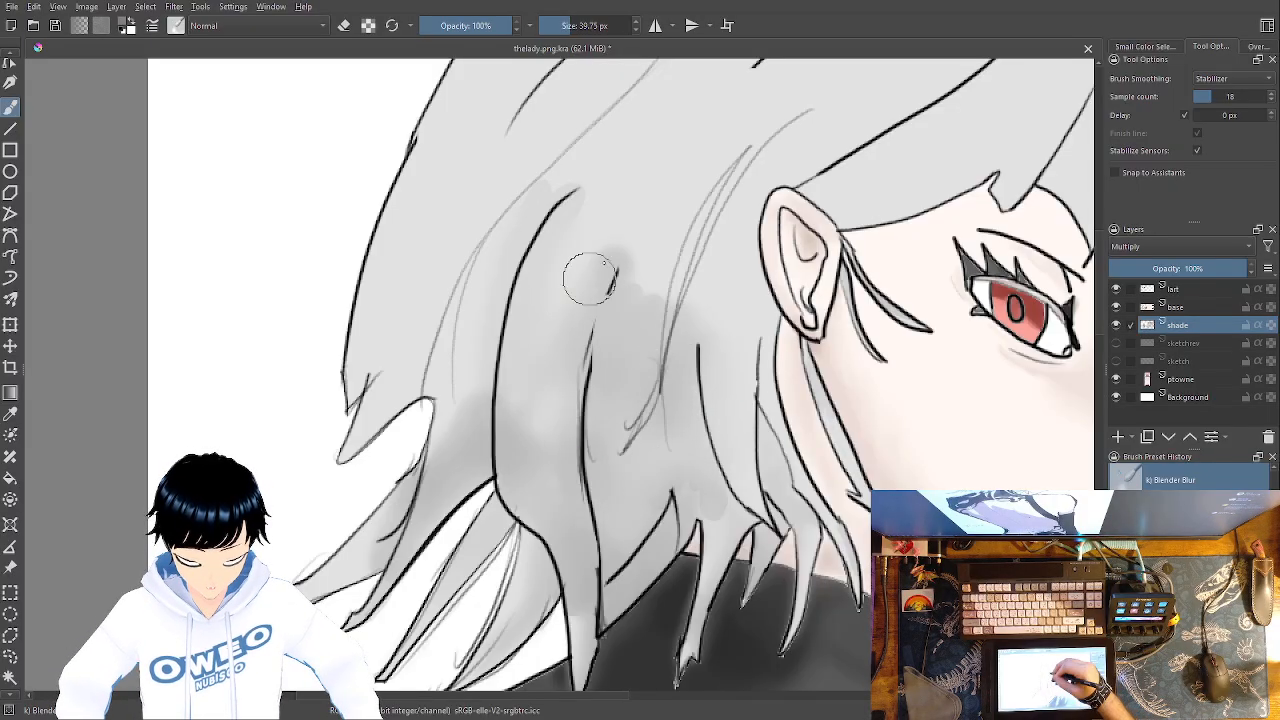
{"action": "mouse_move", "coordinate": [645, 245]}
{"action": "left_mouse_down"}
{"action": "mouse_move", "coordinate": [682, 165]}
{"action": "mouse_move", "coordinate": [611, 232]}
{"action": "mouse_move", "coordinate": [558, 213]}
{"action": "mouse_move", "coordinate": [585, 136]}
{"action": "left_mouse_up"}
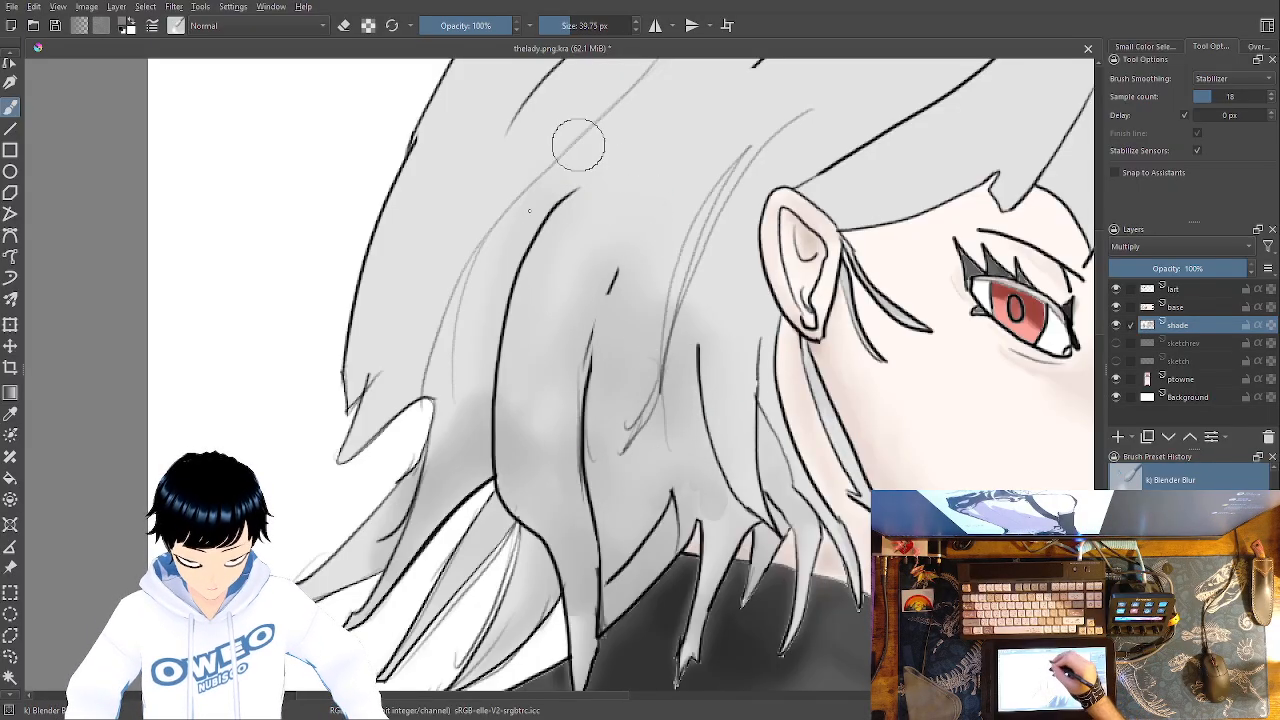
{"action": "left_click_drag", "start_coordinate": [667, 358], "coordinate": [701, 414]}
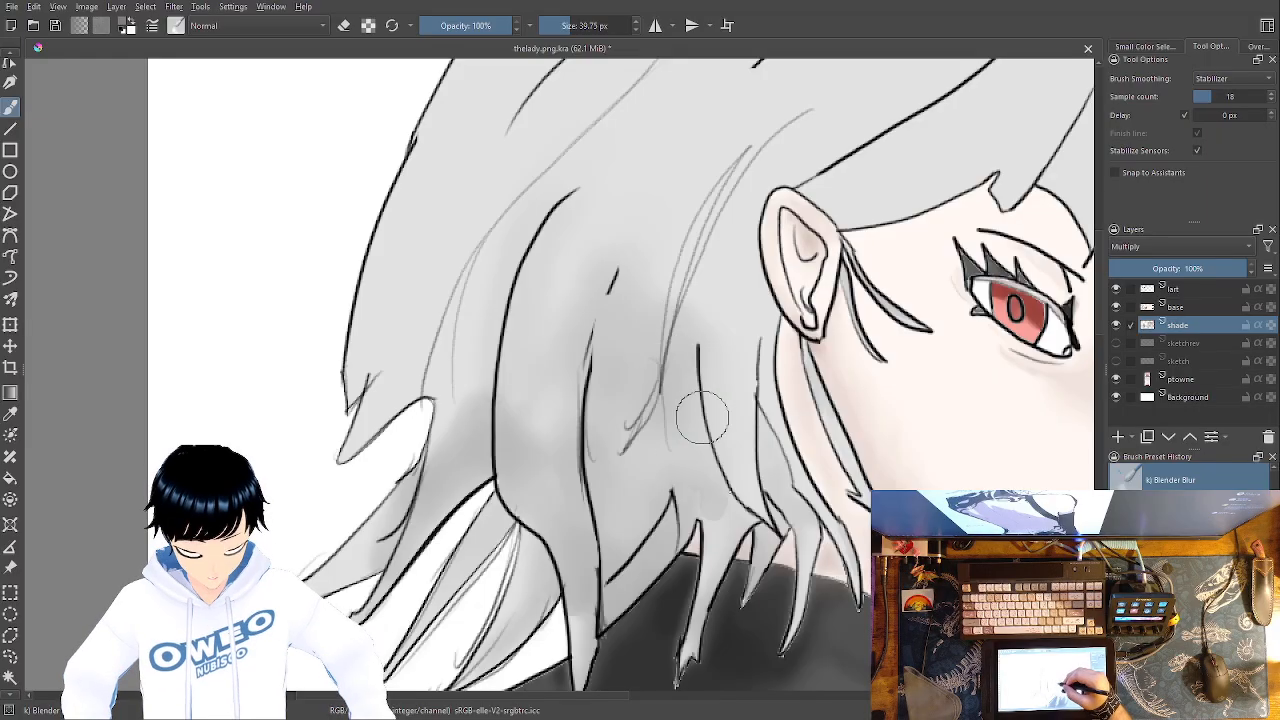
Shade the small strands below the ear with the 66.31 px Basic-5 brush
{"action": "right_click", "coordinate": [806, 511]}
{"action": "left_click", "coordinate": [882, 457]}
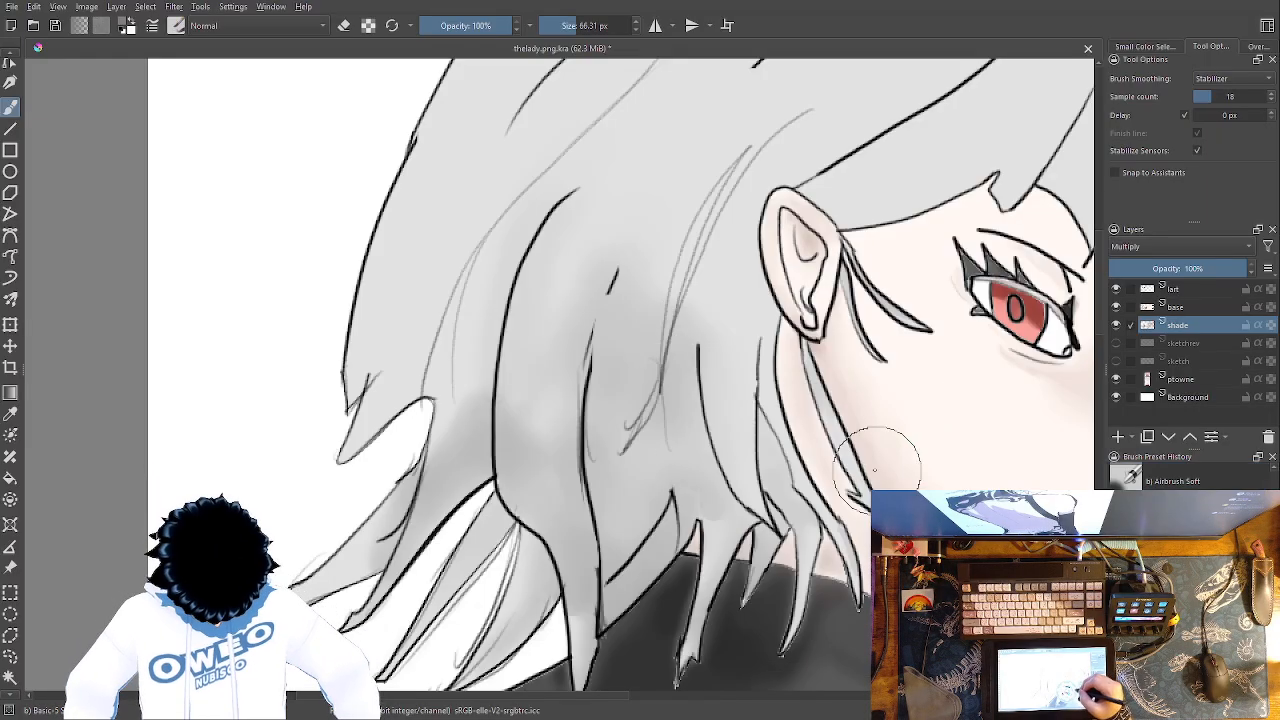
{"action": "mouse_move", "coordinate": [790, 455]}
{"action": "left_mouse_down"}
{"action": "mouse_move", "coordinate": [789, 502]}
{"action": "mouse_move", "coordinate": [768, 346]}
{"action": "mouse_move", "coordinate": [799, 454]}
{"action": "mouse_move", "coordinate": [778, 379]}
{"action": "mouse_move", "coordinate": [818, 433]}
{"action": "left_mouse_up"}
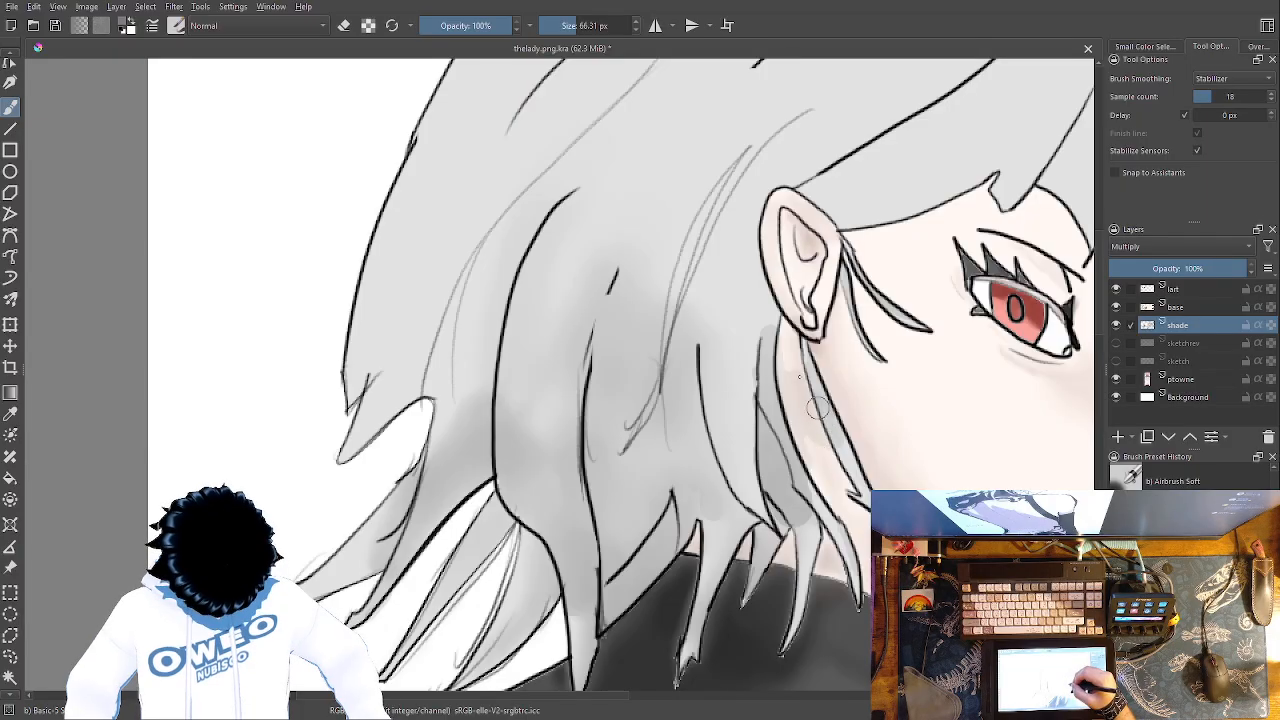
{"action": "mouse_move", "coordinate": [850, 480]}
{"action": "left_mouse_down"}
{"action": "mouse_move", "coordinate": [818, 470]}
{"action": "mouse_move", "coordinate": [848, 590]}
{"action": "mouse_move", "coordinate": [815, 560]}
{"action": "mouse_move", "coordinate": [788, 628]}
{"action": "left_mouse_up"}
Blend the shading of the strands below the ear into the adjoining lock with Blender Blur
{"action": "right_click", "coordinate": [814, 500]}
{"action": "left_click", "coordinate": [740, 415]}
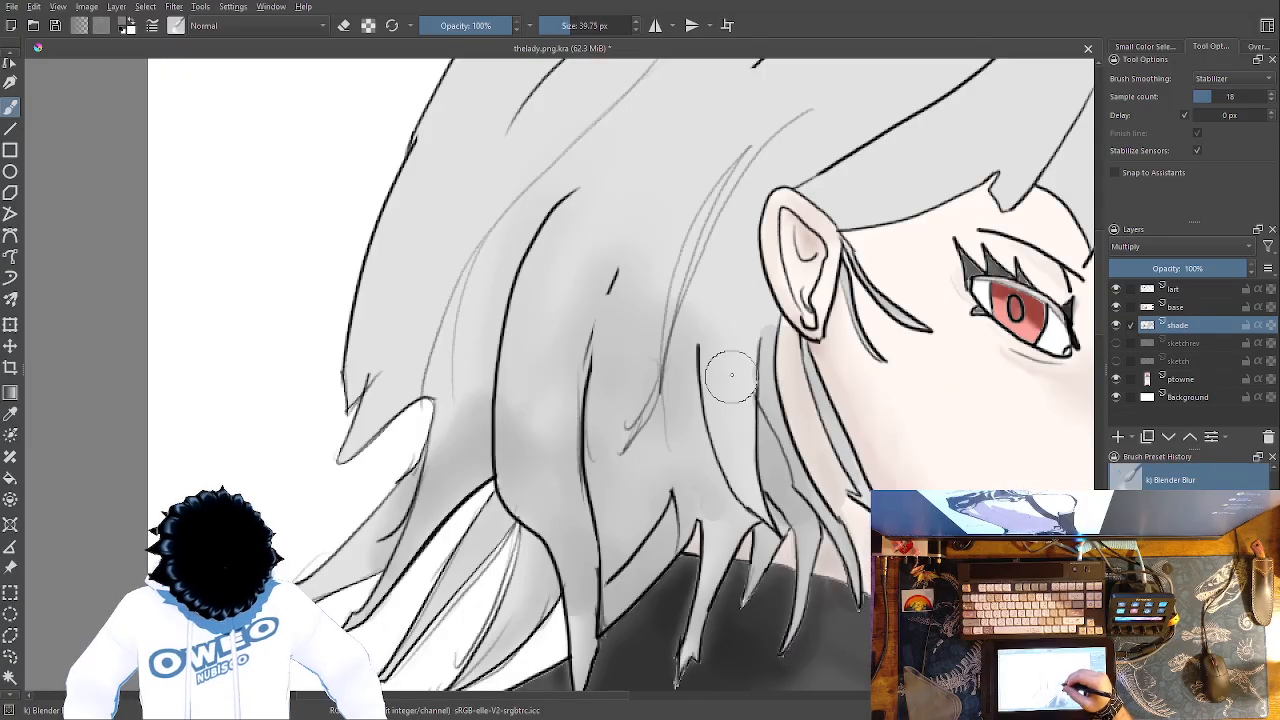
{"action": "left_click_drag", "start_coordinate": [797, 445], "coordinate": [801, 367]}
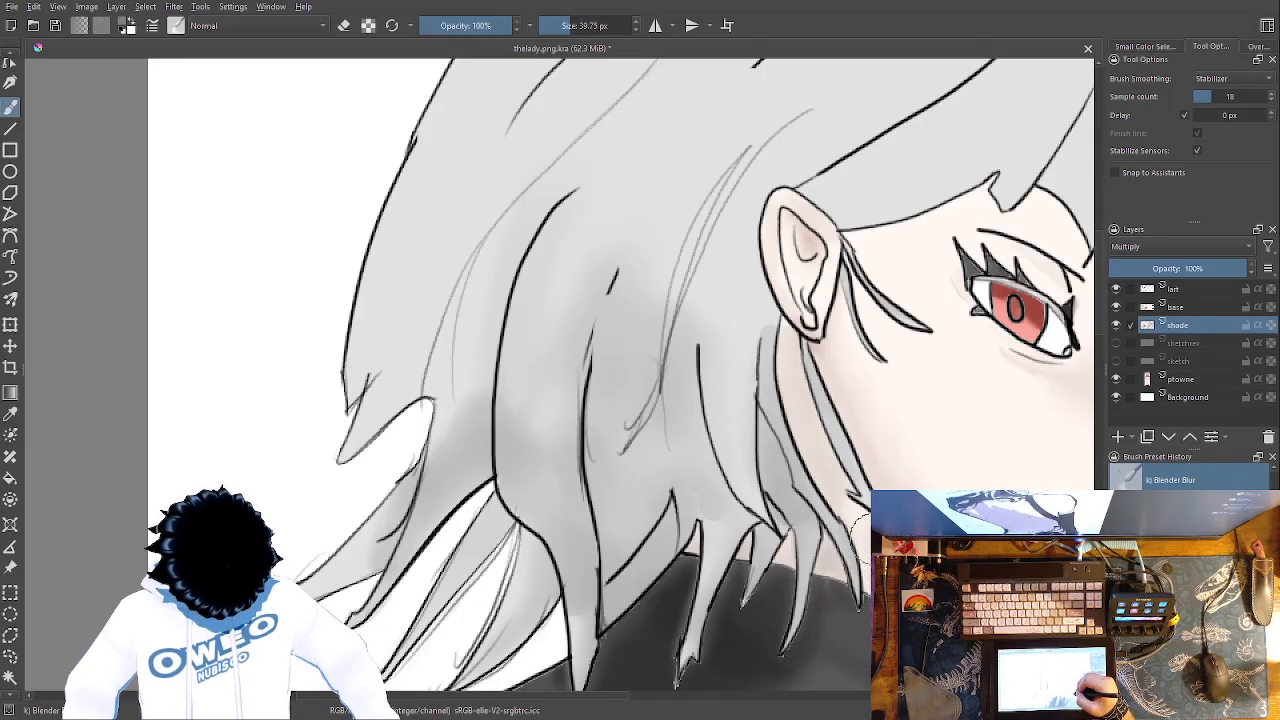
{"action": "left_click_drag", "start_coordinate": [803, 612], "coordinate": [838, 592]}
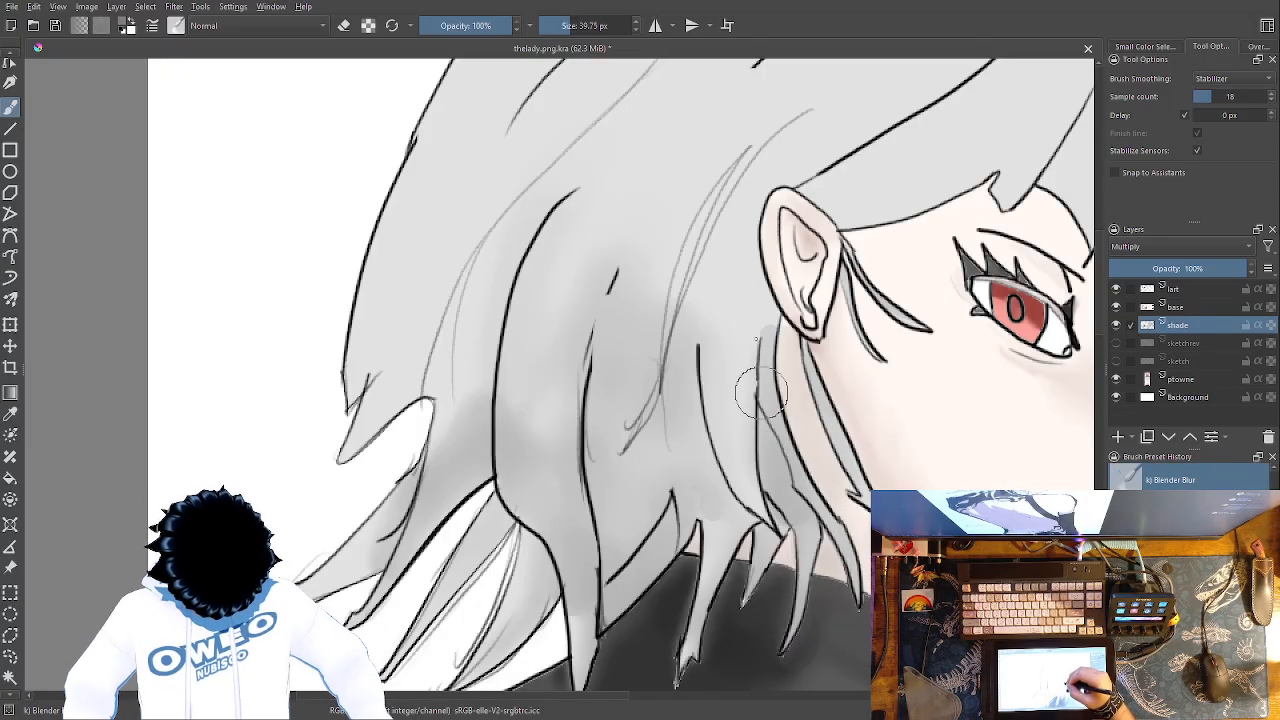
{"action": "left_click_drag", "start_coordinate": [718, 476], "coordinate": [713, 364]}
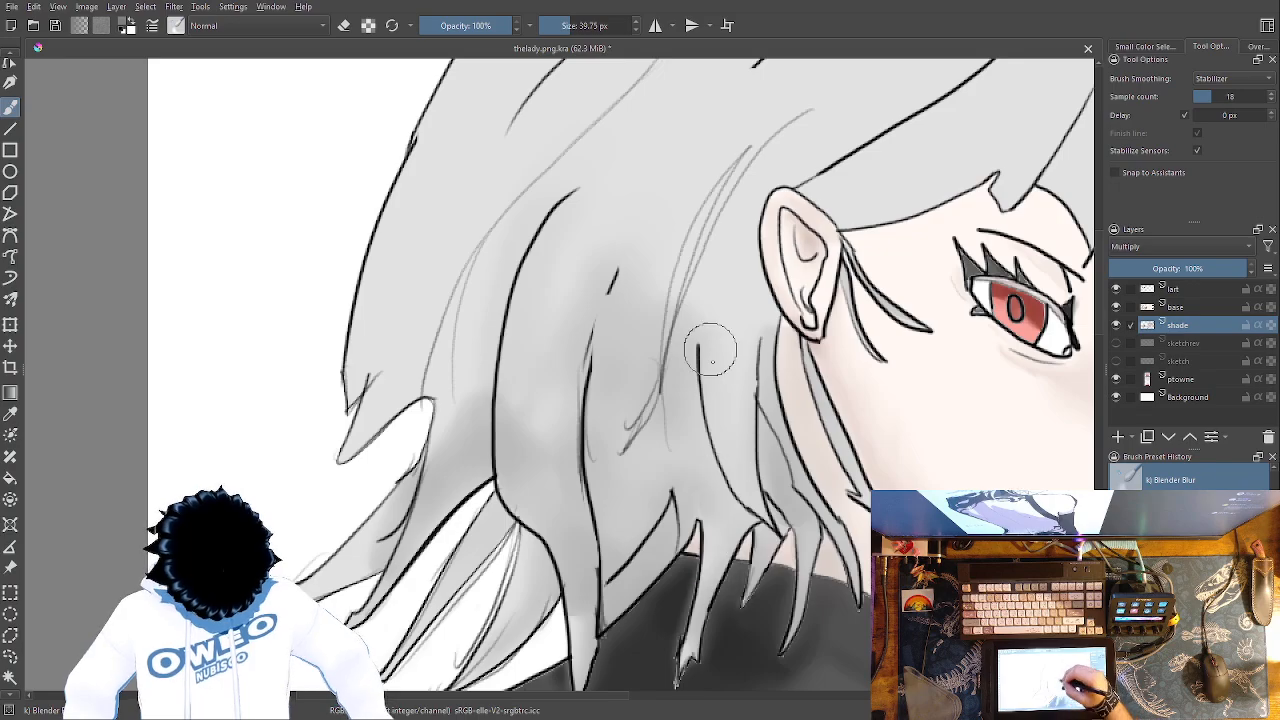
Shade the dark collar around the middle strand's tip with the 66.31 px Basic-5 brush and blend it with Blender Blur
{"action": "mouse_move", "coordinate": [725, 596]}
{"action": "left_mouse_down"}
{"action": "mouse_move", "coordinate": [740, 502]}
{"action": "mouse_move", "coordinate": [809, 300]}
{"action": "left_mouse_up"}
{"action": "right_click", "coordinate": [766, 423]}
{"action": "left_click", "coordinate": [865, 367]}
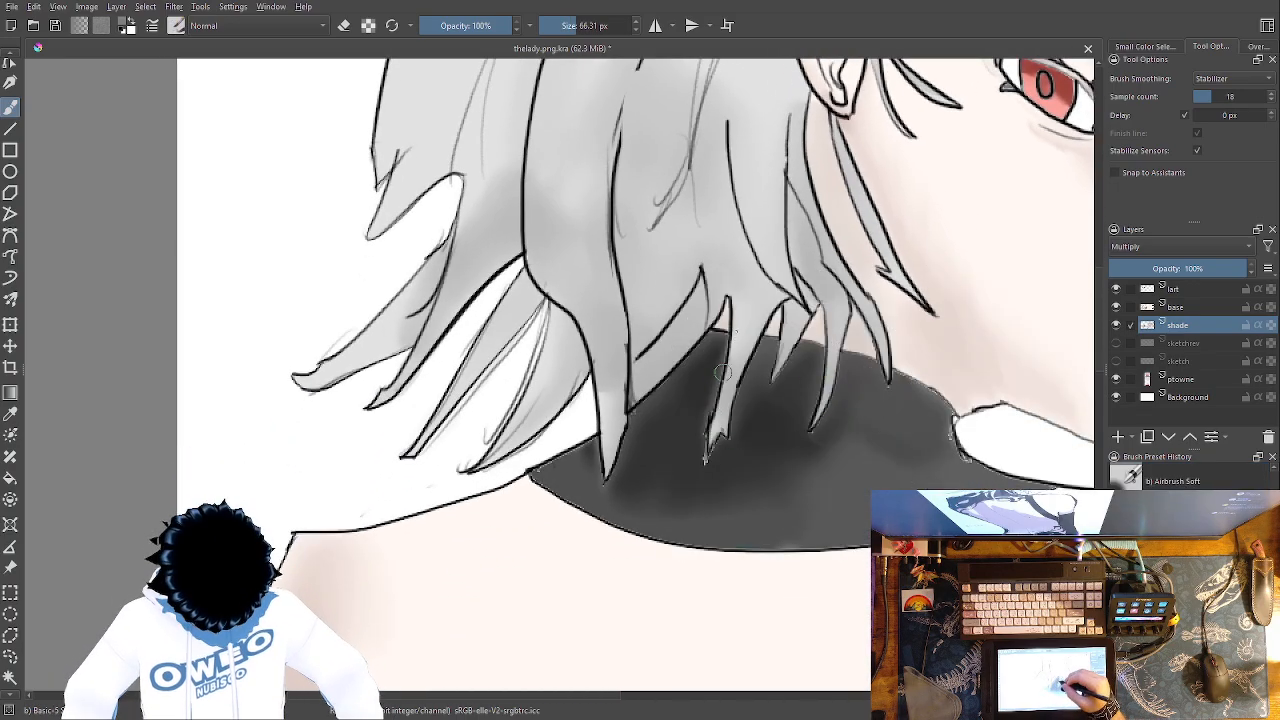
{"action": "mouse_move", "coordinate": [748, 378]}
{"action": "left_mouse_down"}
{"action": "mouse_move", "coordinate": [712, 432]}
{"action": "mouse_move", "coordinate": [717, 388]}
{"action": "left_mouse_up"}
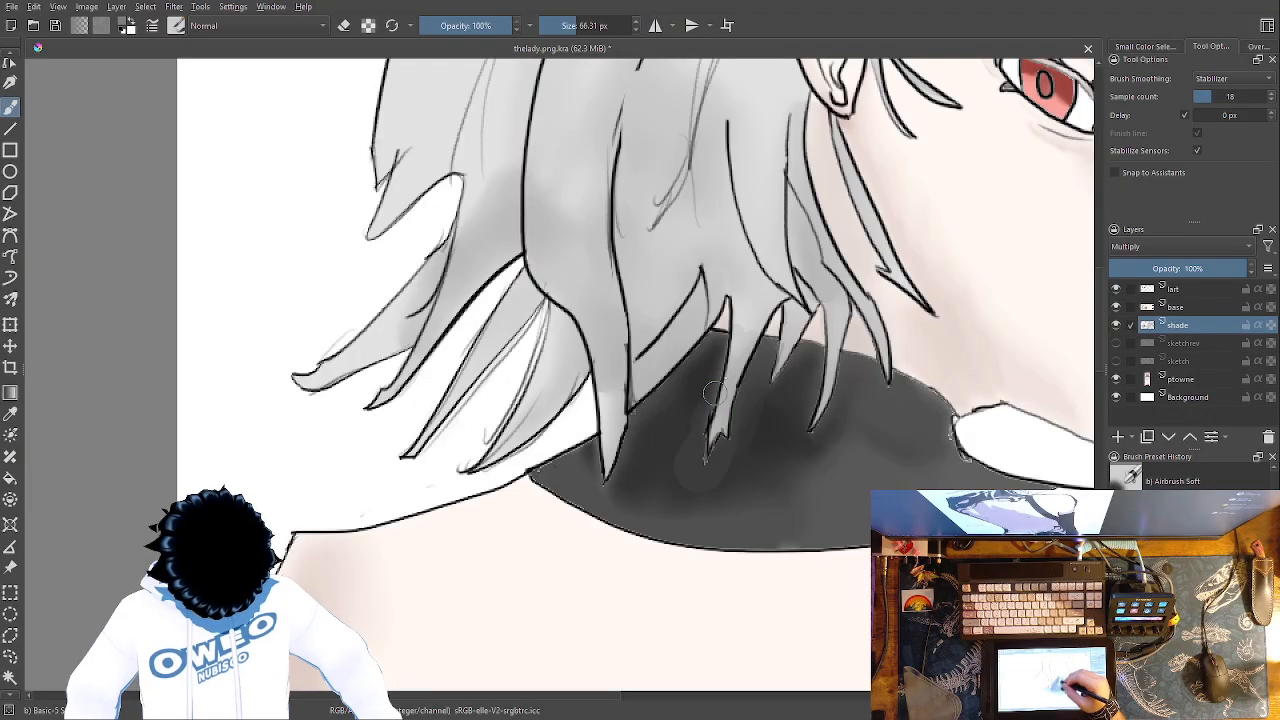
{"action": "right_click", "coordinate": [760, 420]}
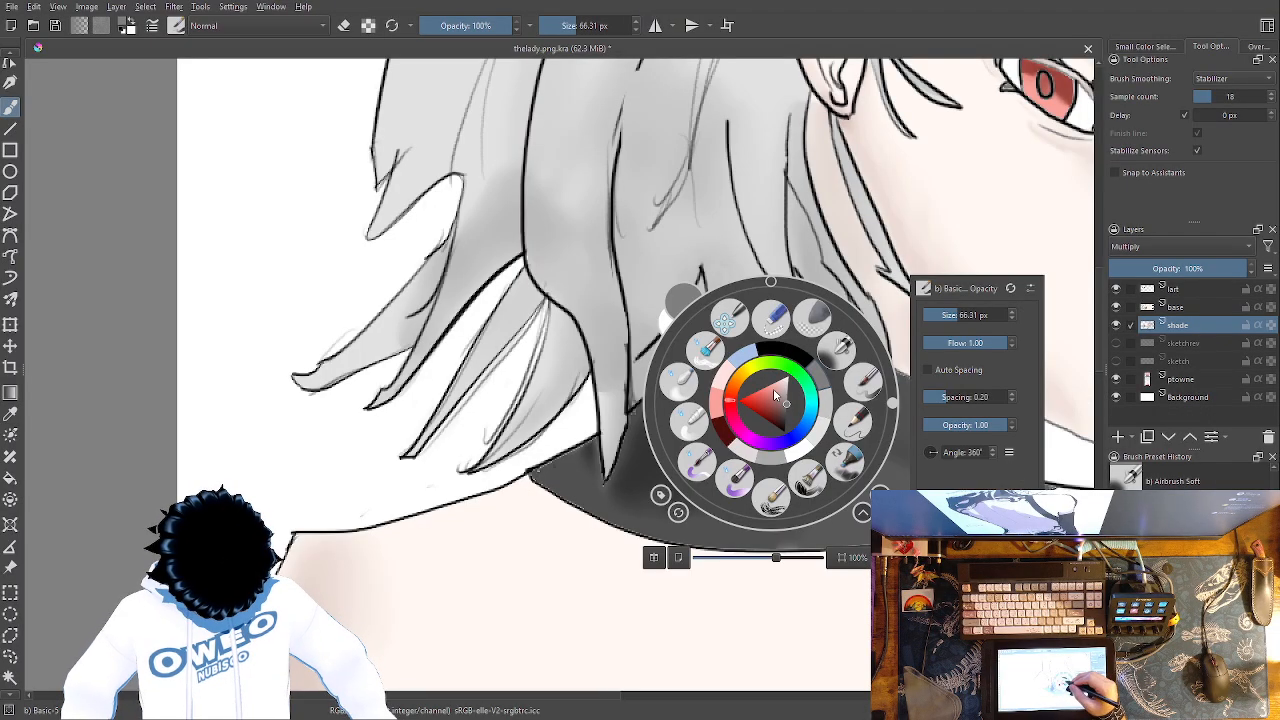
{"action": "left_click", "coordinate": [680, 383]}
{"action": "mouse_move", "coordinate": [732, 463]}
{"action": "left_mouse_down"}
{"action": "mouse_move", "coordinate": [708, 405]}
{"action": "mouse_move", "coordinate": [747, 346]}
{"action": "mouse_move", "coordinate": [710, 474]}
{"action": "mouse_move", "coordinate": [772, 415]}
{"action": "mouse_move", "coordinate": [827, 419]}
{"action": "mouse_move", "coordinate": [733, 434]}
{"action": "mouse_move", "coordinate": [790, 370]}
{"action": "mouse_move", "coordinate": [808, 404]}
{"action": "mouse_move", "coordinate": [782, 465]}
{"action": "left_mouse_up"}
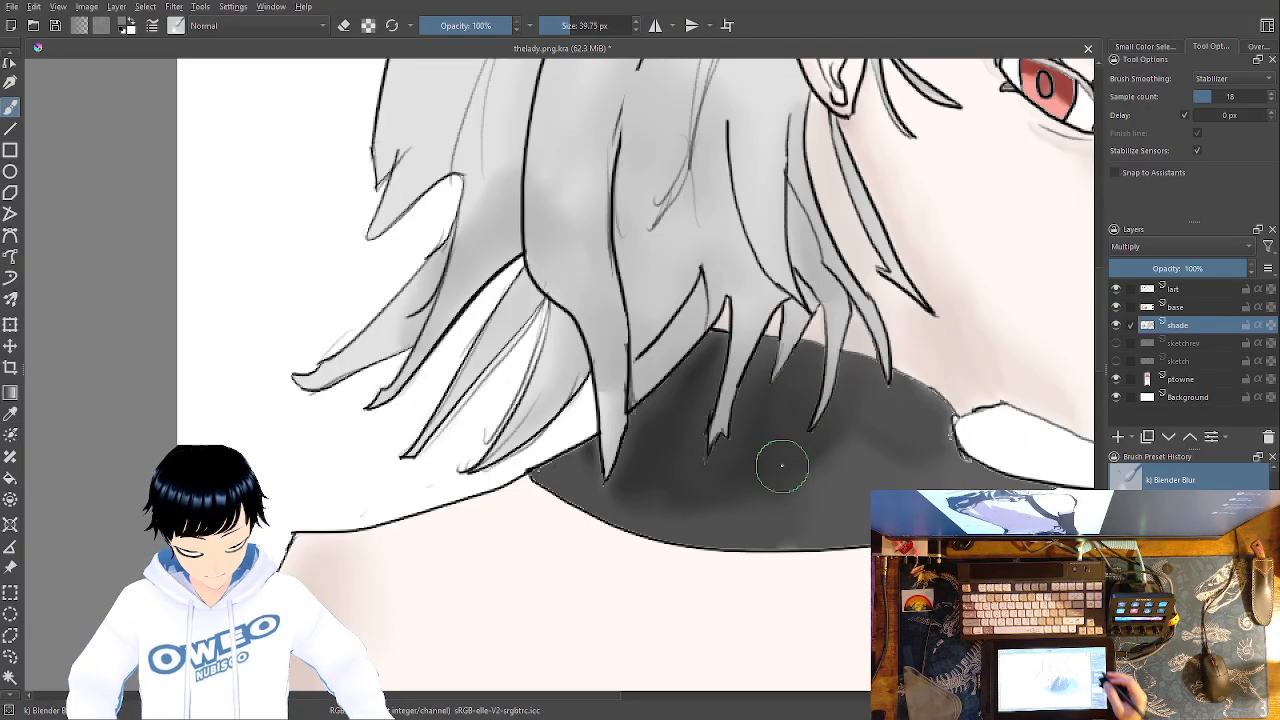
Shade along the fringe's inner line and the face-side edge of the front lock with the 66.31 px Basic-5 brush
{"action": "key", "text": "ctrl+minus"}
{"action": "key", "text": "ctrl+minus"}
{"action": "key", "text": "ctrl+minus"}
{"action": "key", "text": "ctrl+minus"}
{"action": "key", "text": "ctrl+plus"}
{"action": "key", "text": "ctrl+plus"}
{"action": "key", "text": "ctrl+plus"}
{"action": "key", "text": "ctrl+plus"}
{"action": "key", "text": "ctrl+plus"}
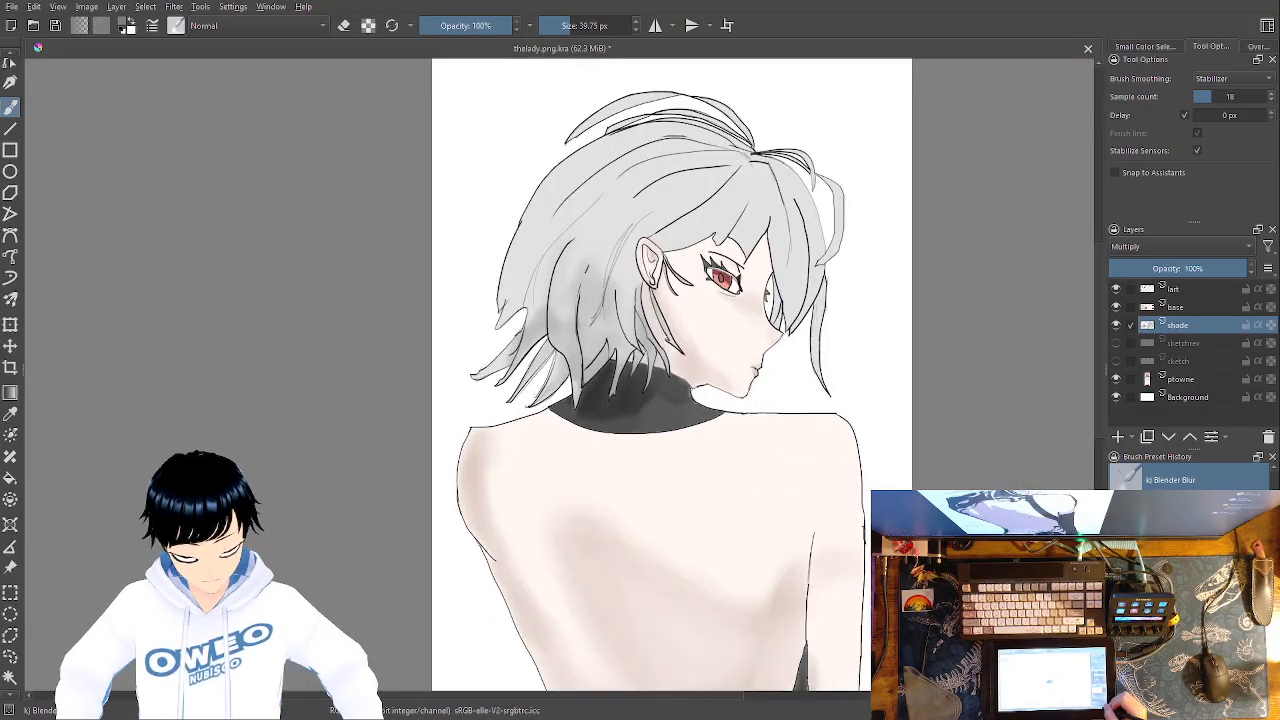
{"action": "mouse_move", "coordinate": [957, 468]}
{"action": "left_mouse_down"}
{"action": "mouse_move", "coordinate": [900, 460]}
{"action": "mouse_move", "coordinate": [840, 503]}
{"action": "left_mouse_up"}
{"action": "mouse_move", "coordinate": [780, 420]}
{"action": "left_mouse_down"}
{"action": "mouse_move", "coordinate": [636, 604]}
{"action": "mouse_move", "coordinate": [632, 714]}
{"action": "left_mouse_up"}
{"action": "left_click_drag", "start_coordinate": [670, 372], "coordinate": [637, 614]}
{"action": "mouse_move", "coordinate": [799, 422]}
{"action": "left_mouse_down"}
{"action": "mouse_move", "coordinate": [671, 497]}
{"action": "mouse_move", "coordinate": [570, 534]}
{"action": "left_mouse_up"}
{"action": "right_click", "coordinate": [806, 512]}
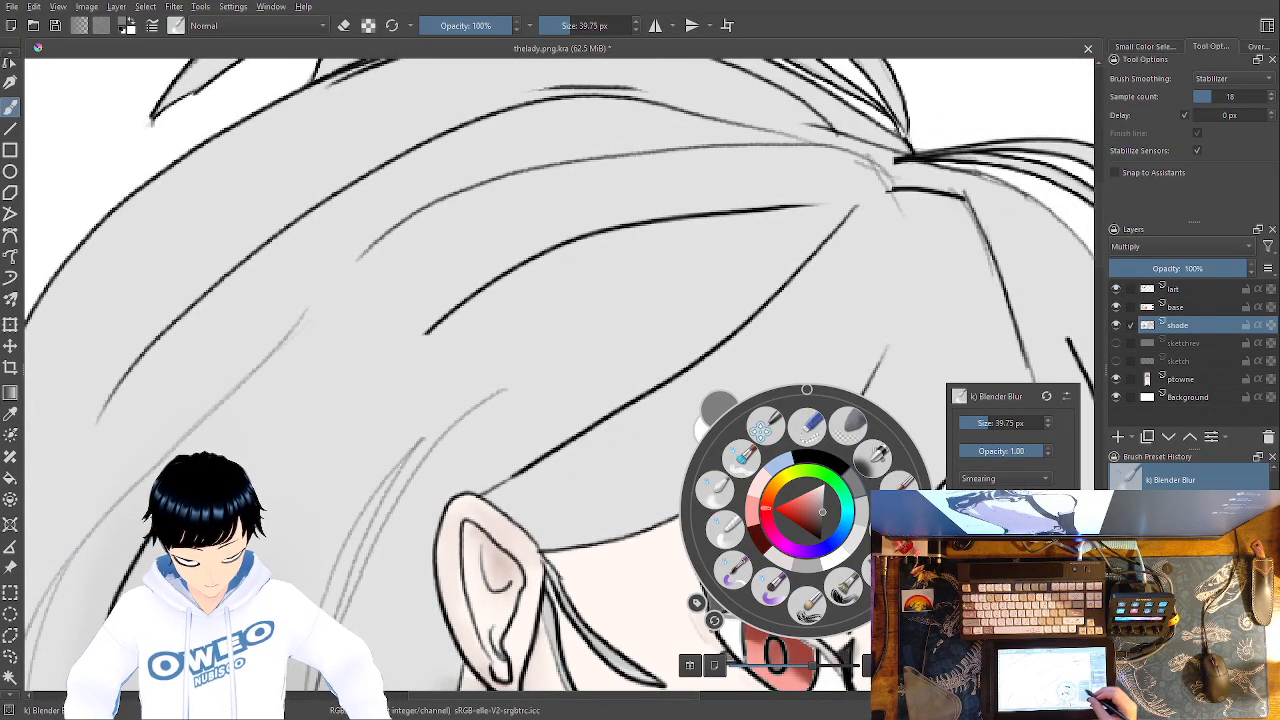
{"action": "left_click", "coordinate": [889, 529]}
{"action": "right_click", "coordinate": [967, 453]}
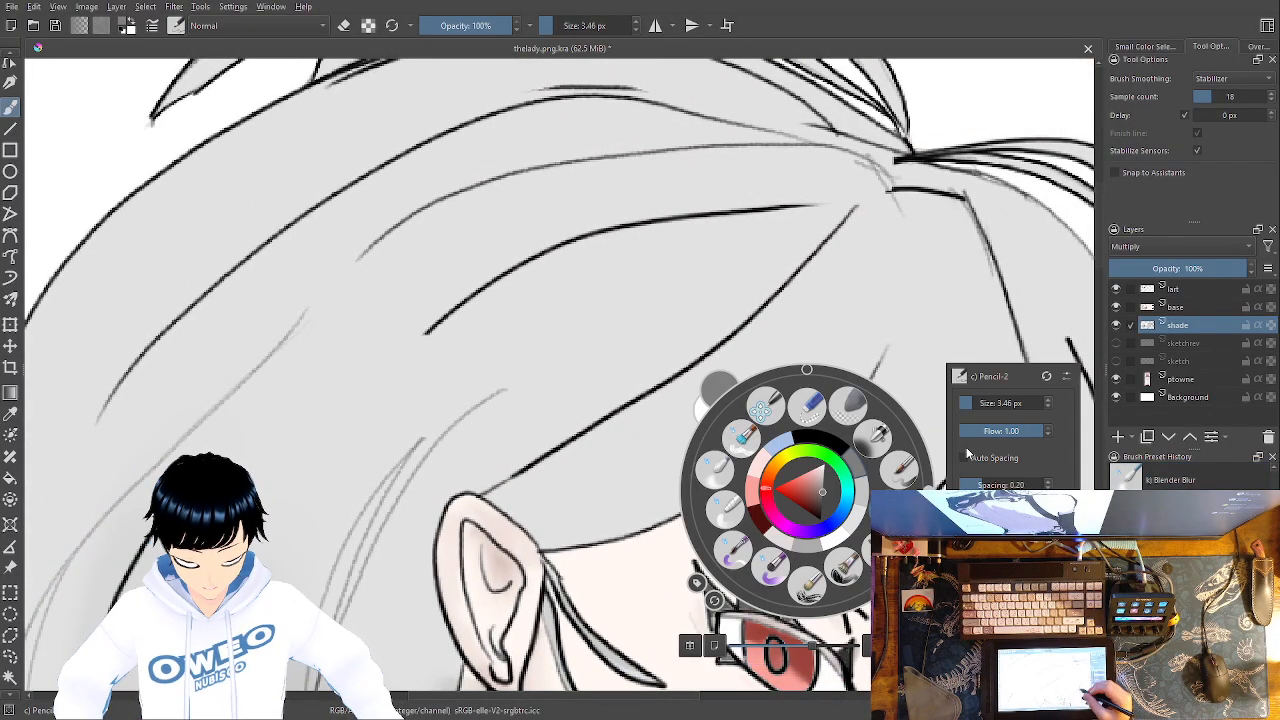
{"action": "left_click", "coordinate": [910, 470]}
{"action": "mouse_move", "coordinate": [829, 516]}
{"action": "left_mouse_down"}
{"action": "mouse_move", "coordinate": [743, 414]}
{"action": "mouse_move", "coordinate": [720, 441]}
{"action": "mouse_move", "coordinate": [674, 436]}
{"action": "left_mouse_up"}
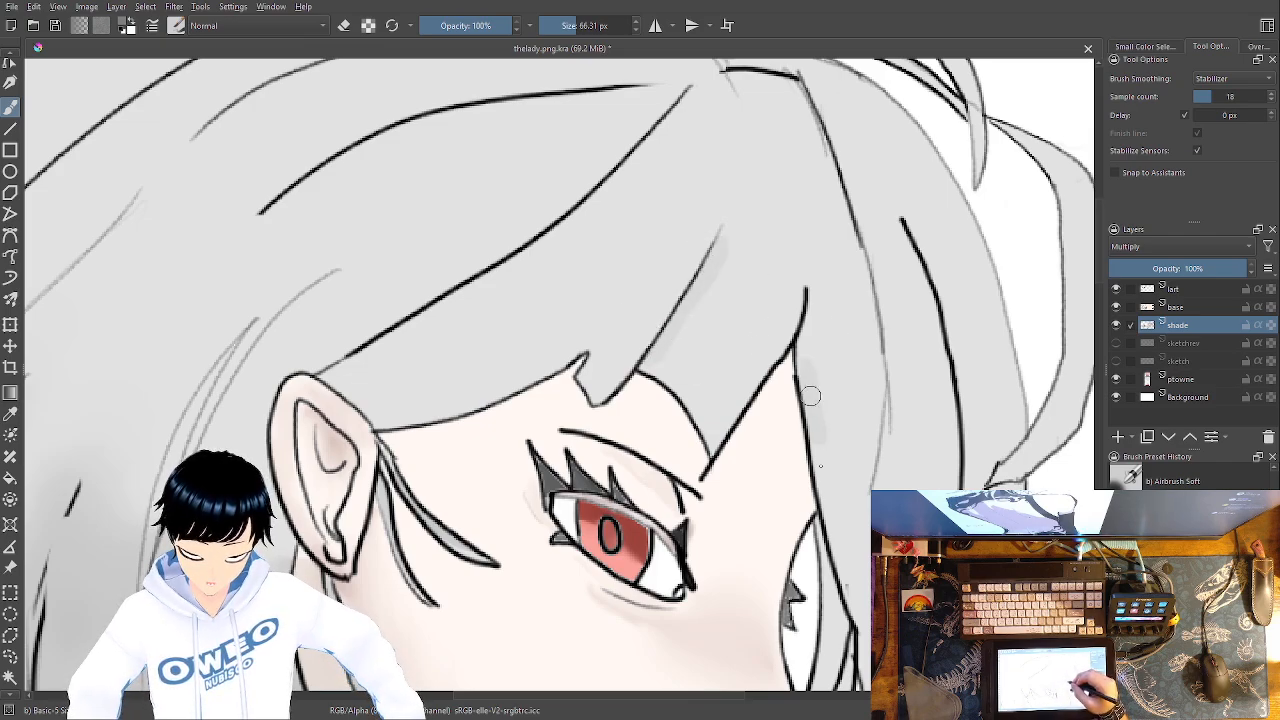
{"action": "left_click_drag", "start_coordinate": [815, 434], "coordinate": [847, 575]}
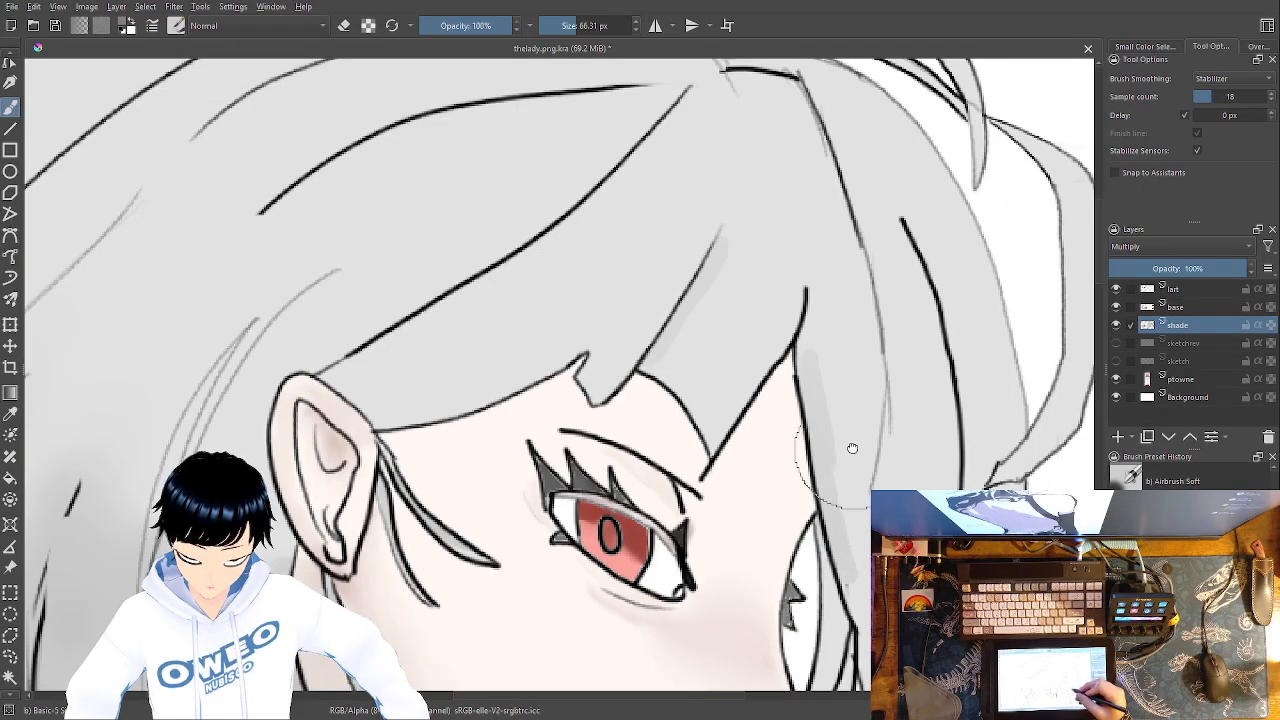
Shade the narrow strands beside the far eye and darken the front lock's face-side edge up to its top
{"action": "left_click_drag", "start_coordinate": [834, 486], "coordinate": [773, 281]}
{"action": "left_click_drag", "start_coordinate": [782, 333], "coordinate": [796, 403]}
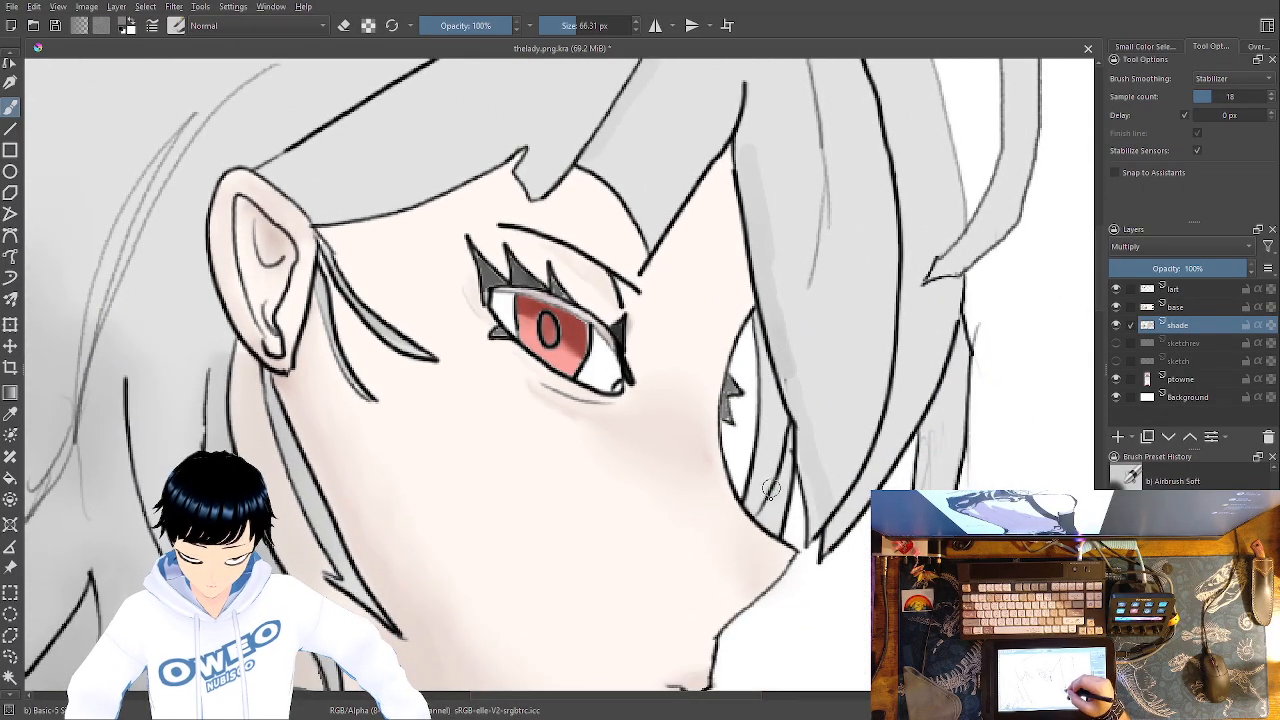
{"action": "left_click_drag", "start_coordinate": [760, 507], "coordinate": [773, 375]}
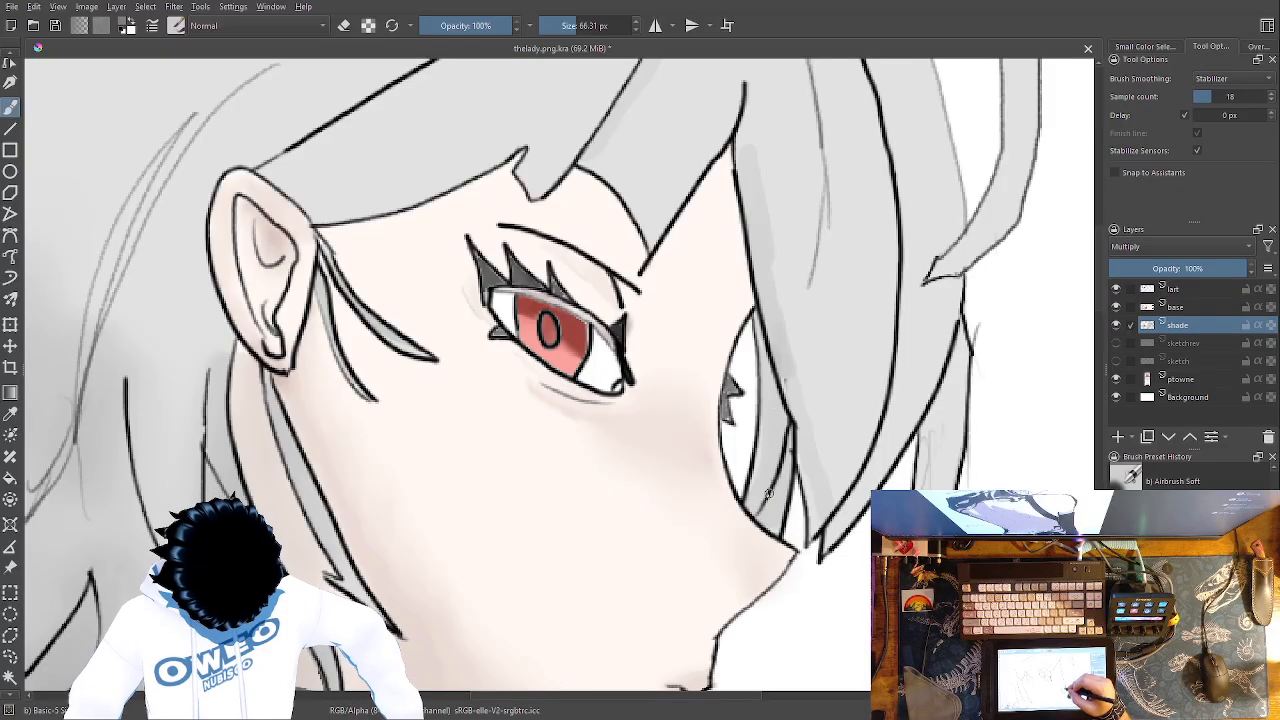
{"action": "left_click_drag", "start_coordinate": [768, 494], "coordinate": [777, 390]}
{"action": "left_click_drag", "start_coordinate": [778, 437], "coordinate": [779, 392]}
{"action": "mouse_move", "coordinate": [773, 488]}
{"action": "left_mouse_down"}
{"action": "mouse_move", "coordinate": [770, 459]}
{"action": "mouse_move", "coordinate": [760, 495]}
{"action": "left_mouse_up"}
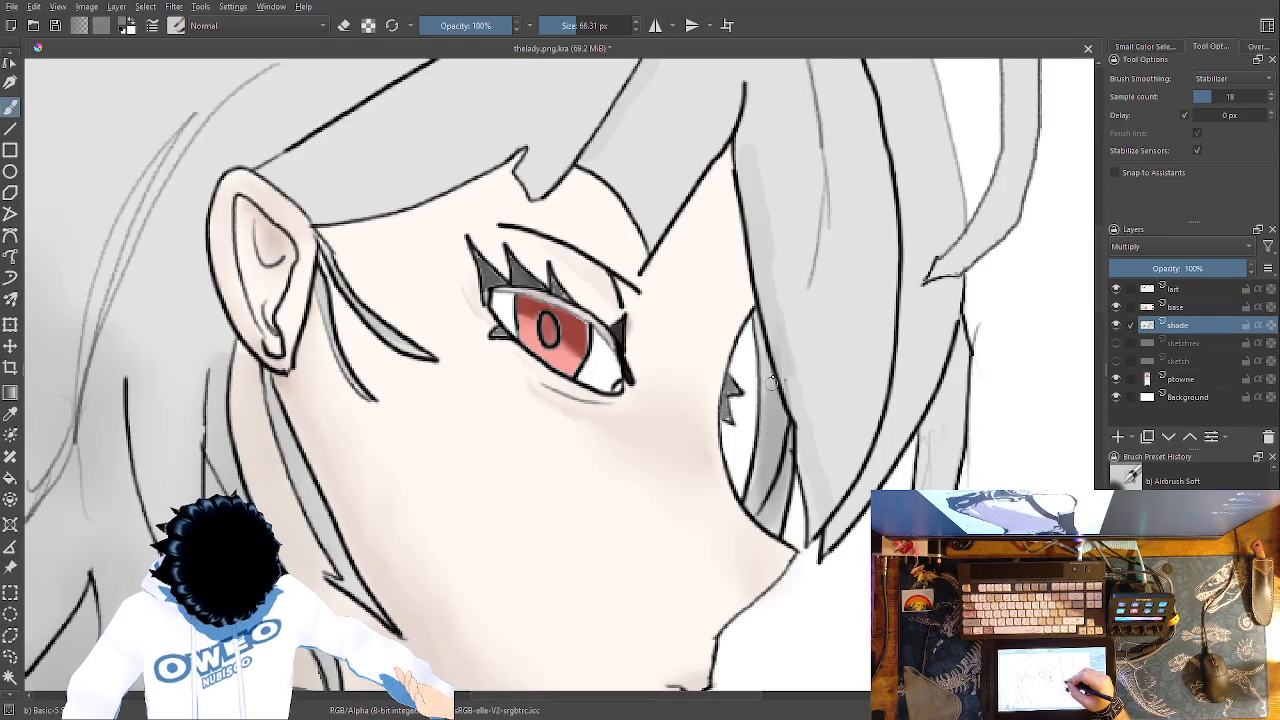
{"action": "left_click_drag", "start_coordinate": [761, 265], "coordinate": [737, 80]}
{"action": "left_click_drag", "start_coordinate": [799, 300], "coordinate": [784, 228]}
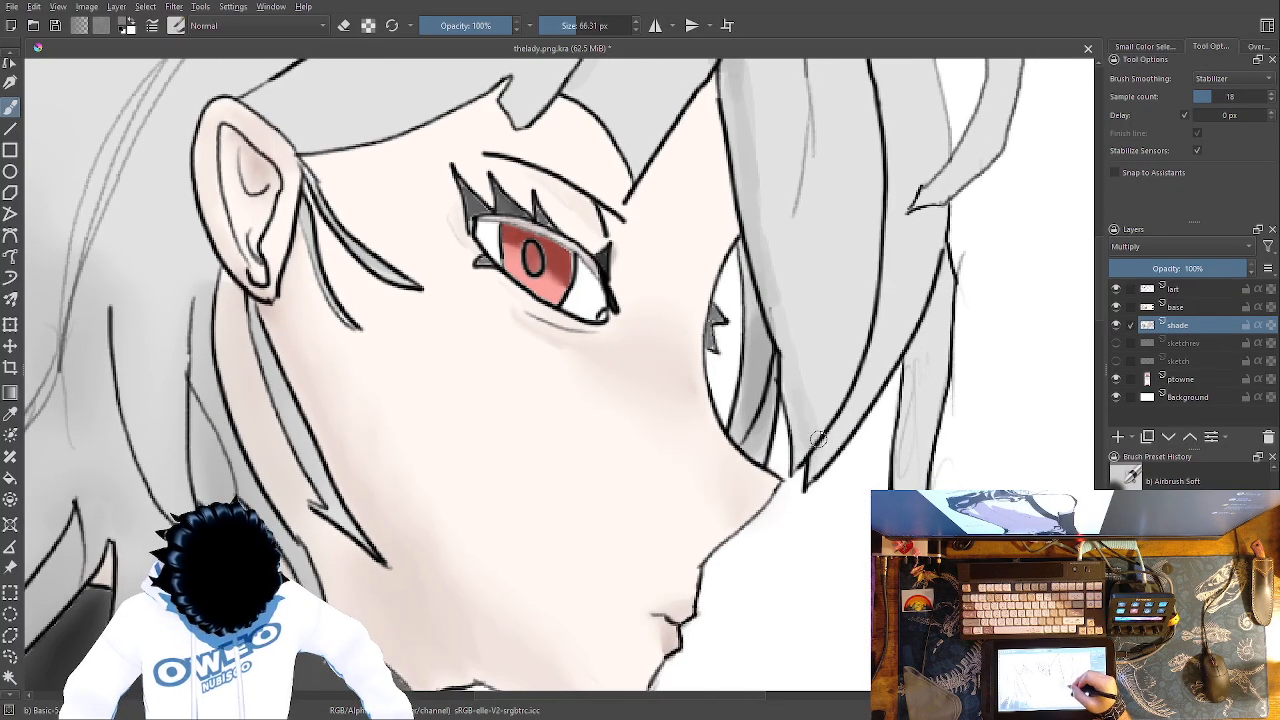
Shade along the long curved line on the outer side of the front lock, from its upper end to the lower hair
{"action": "left_click_drag", "start_coordinate": [872, 299], "coordinate": [882, 84]}
{"action": "left_click_drag", "start_coordinate": [889, 353], "coordinate": [846, 581]}
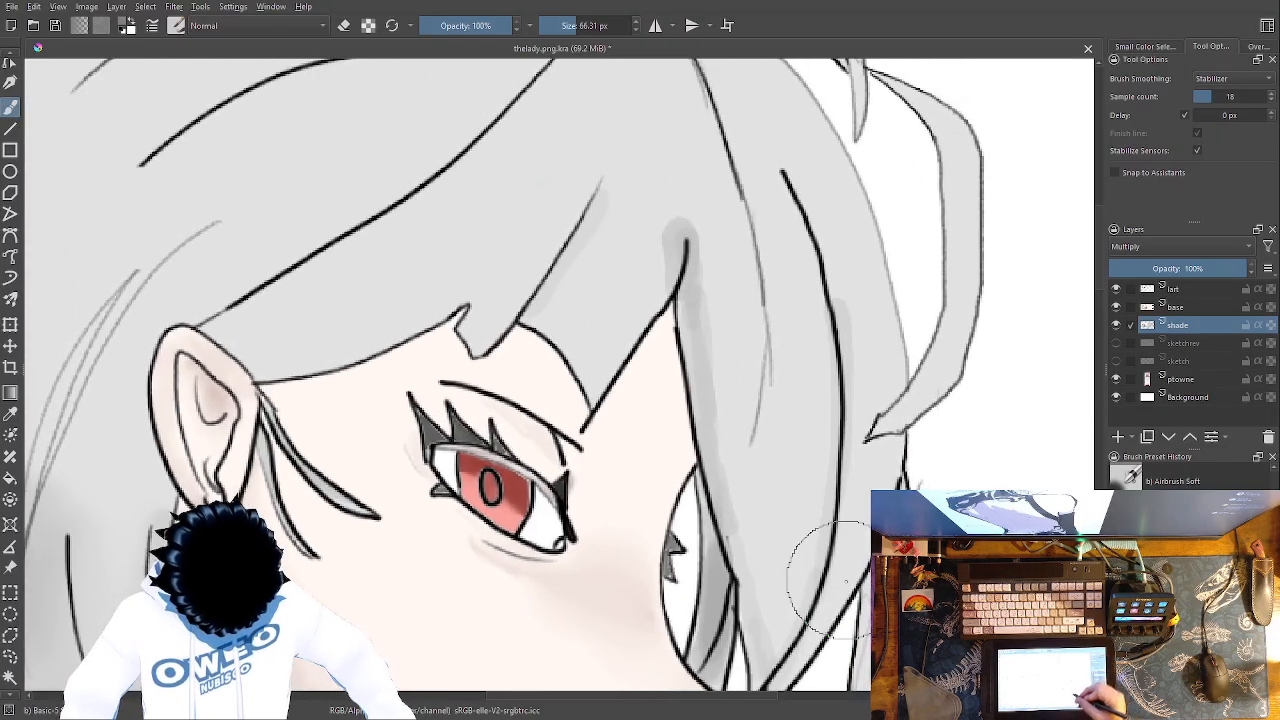
{"action": "left_click_drag", "start_coordinate": [815, 248], "coordinate": [789, 178]}
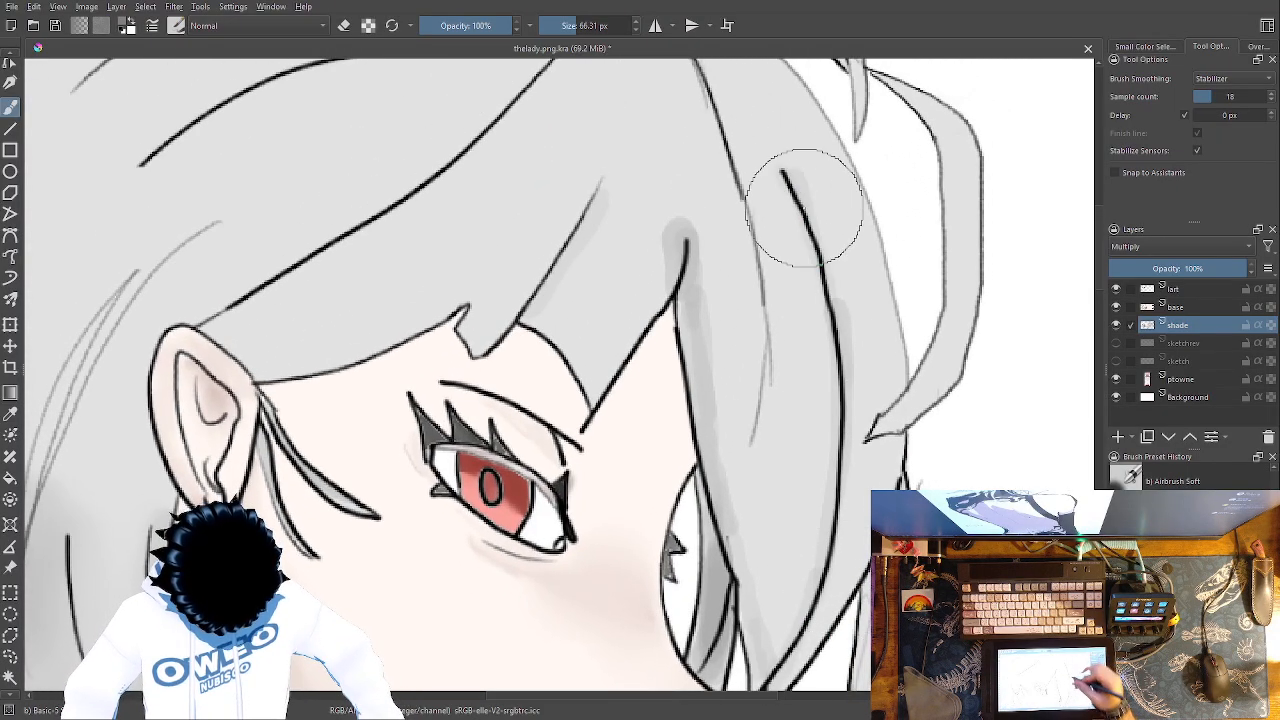
{"action": "left_click_drag", "start_coordinate": [853, 511], "coordinate": [803, 208]}
{"action": "left_click_drag", "start_coordinate": [817, 292], "coordinate": [815, 308]}
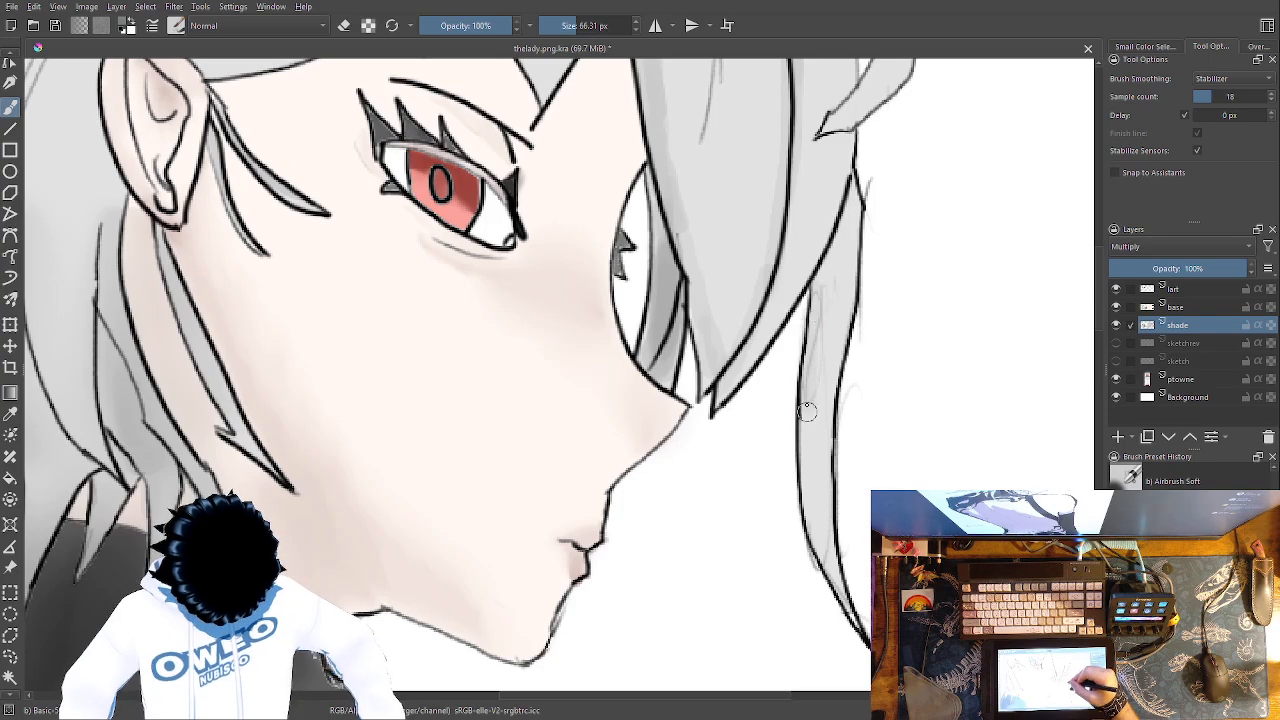
Shade the face-side edge of the long thin strand hanging in front of the face
{"action": "mouse_move", "coordinate": [803, 432]}
{"action": "left_mouse_down"}
{"action": "mouse_move", "coordinate": [809, 514]}
{"action": "mouse_move", "coordinate": [832, 576]}
{"action": "left_mouse_up"}
{"action": "left_click_drag", "start_coordinate": [799, 495], "coordinate": [803, 408]}
{"action": "left_click_drag", "start_coordinate": [804, 452], "coordinate": [807, 391]}
Blend the shading on the long thin strand and the front lock with Blender Blur at 39.75 px
{"action": "right_click", "coordinate": [807, 367]}
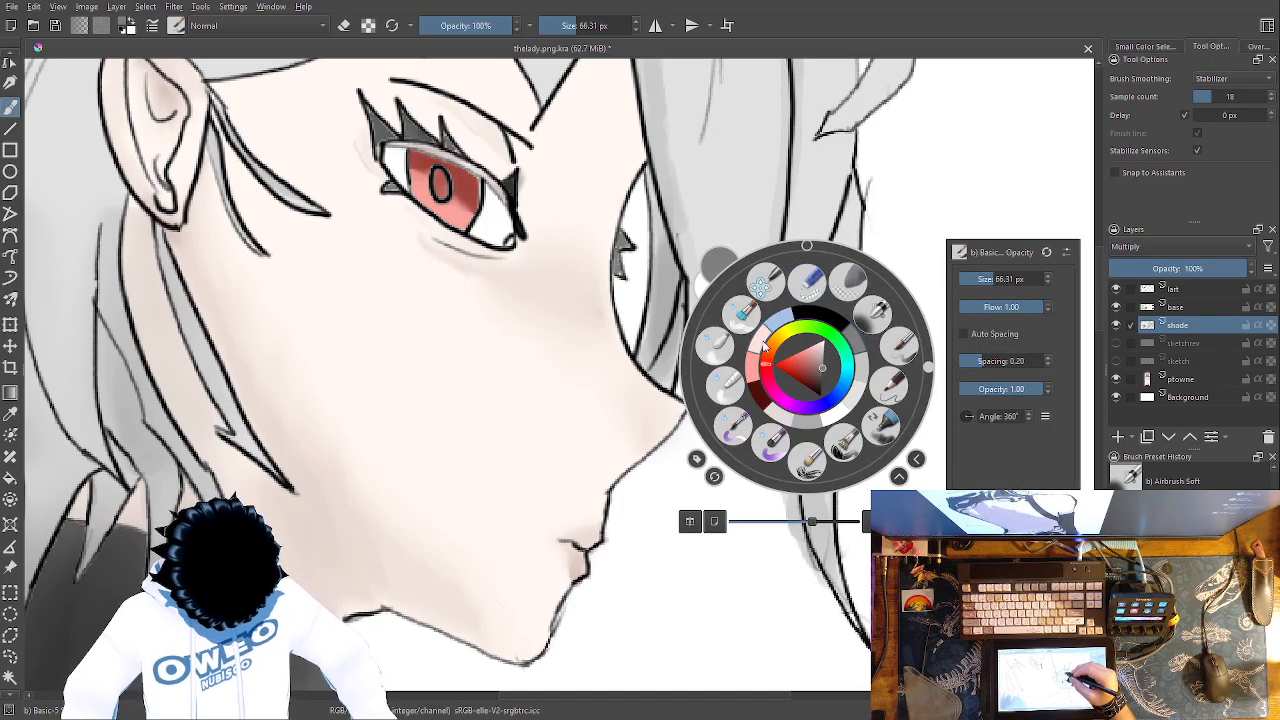
{"action": "left_click", "coordinate": [743, 313]}
{"action": "left_click_drag", "start_coordinate": [793, 459], "coordinate": [823, 553]}
{"action": "mouse_move", "coordinate": [672, 142]}
{"action": "left_mouse_down"}
{"action": "mouse_move", "coordinate": [673, 352]}
{"action": "mouse_move", "coordinate": [683, 323]}
{"action": "mouse_move", "coordinate": [783, 580]}
{"action": "left_mouse_up"}
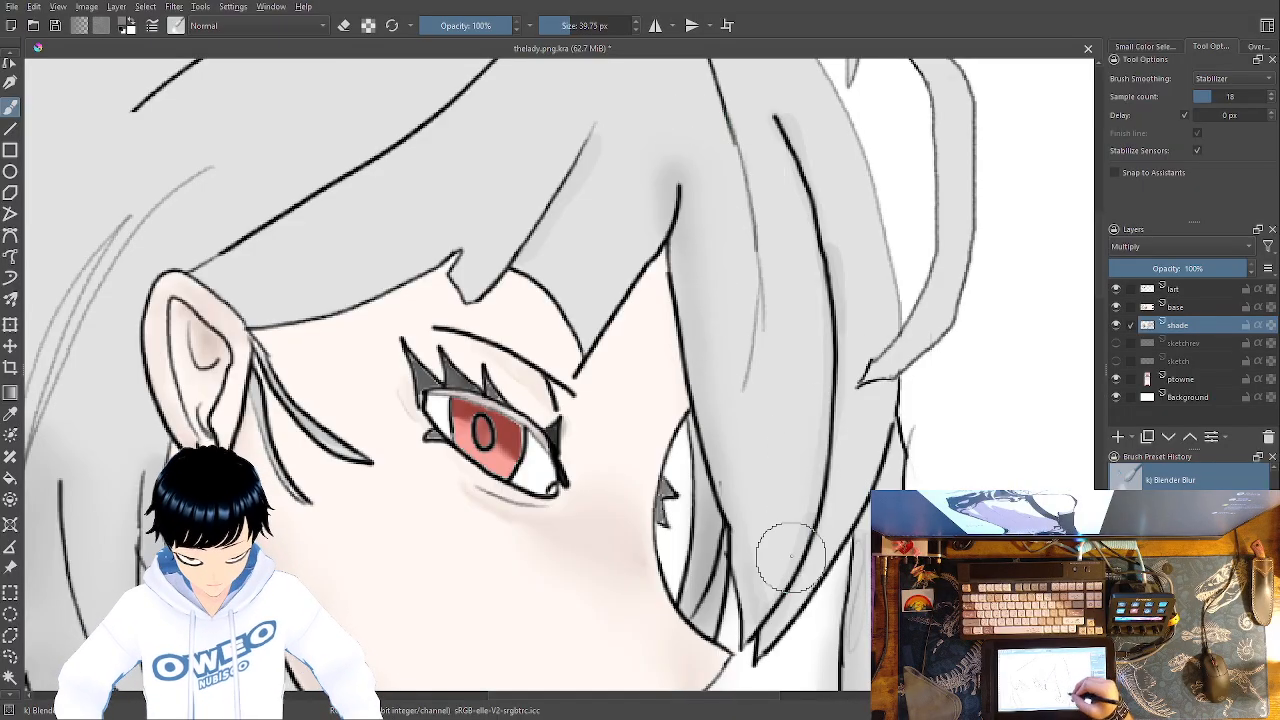
Erase the shading spilled outside the long thin strand in front of the face with Eraser Small at 25 px
{"action": "right_click", "coordinate": [806, 425]}
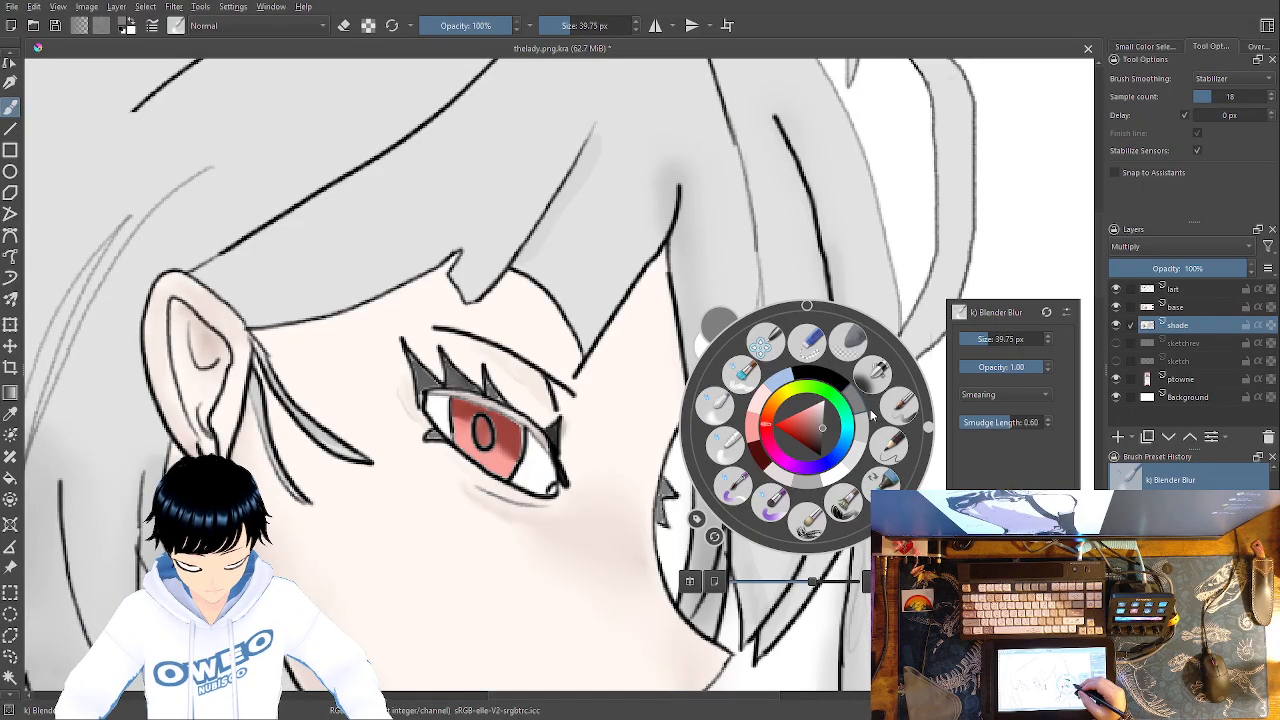
{"action": "left_click", "coordinate": [741, 372]}
{"action": "right_click", "coordinate": [806, 510]}
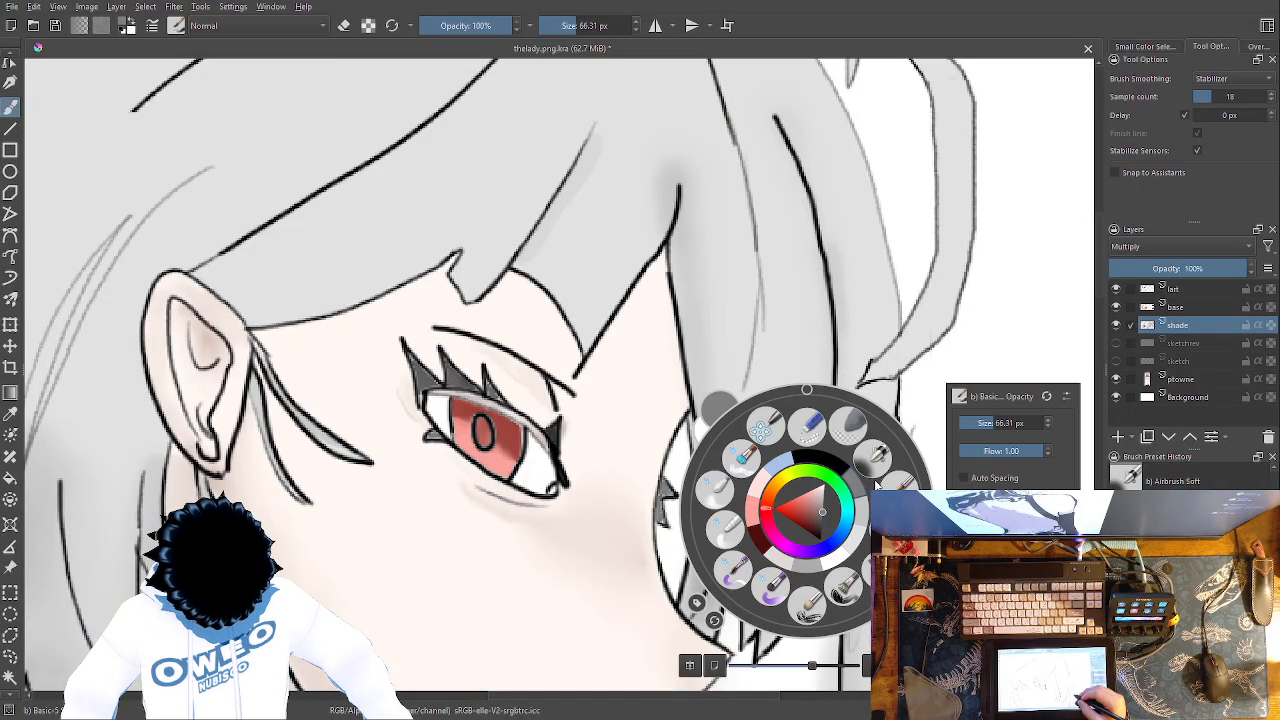
{"action": "left_click", "coordinate": [808, 425]}
{"action": "scroll", "coordinate": [830, 400], "scroll_direction": "down", "scroll_amount": 4}
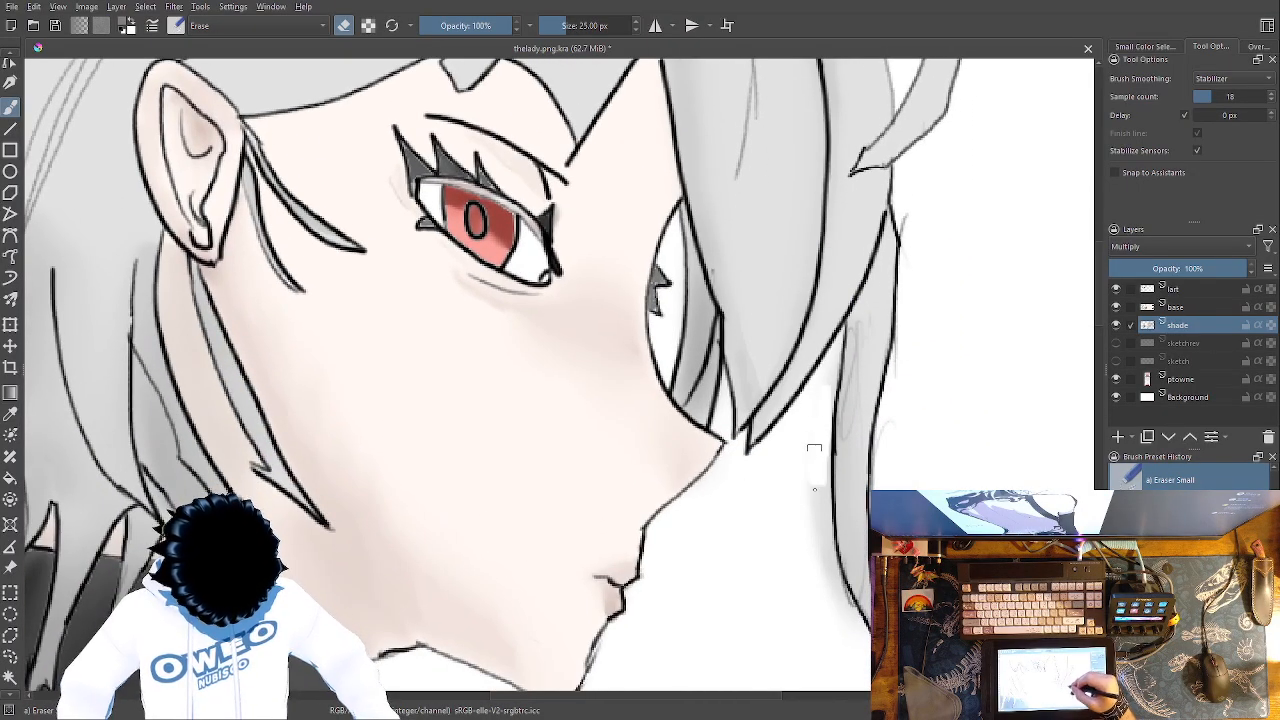
{"action": "left_click_drag", "start_coordinate": [814, 479], "coordinate": [808, 474]}
{"action": "mouse_move", "coordinate": [855, 626]}
{"action": "left_mouse_down"}
{"action": "mouse_move", "coordinate": [828, 530]}
{"action": "mouse_move", "coordinate": [829, 352]}
{"action": "left_mouse_up"}
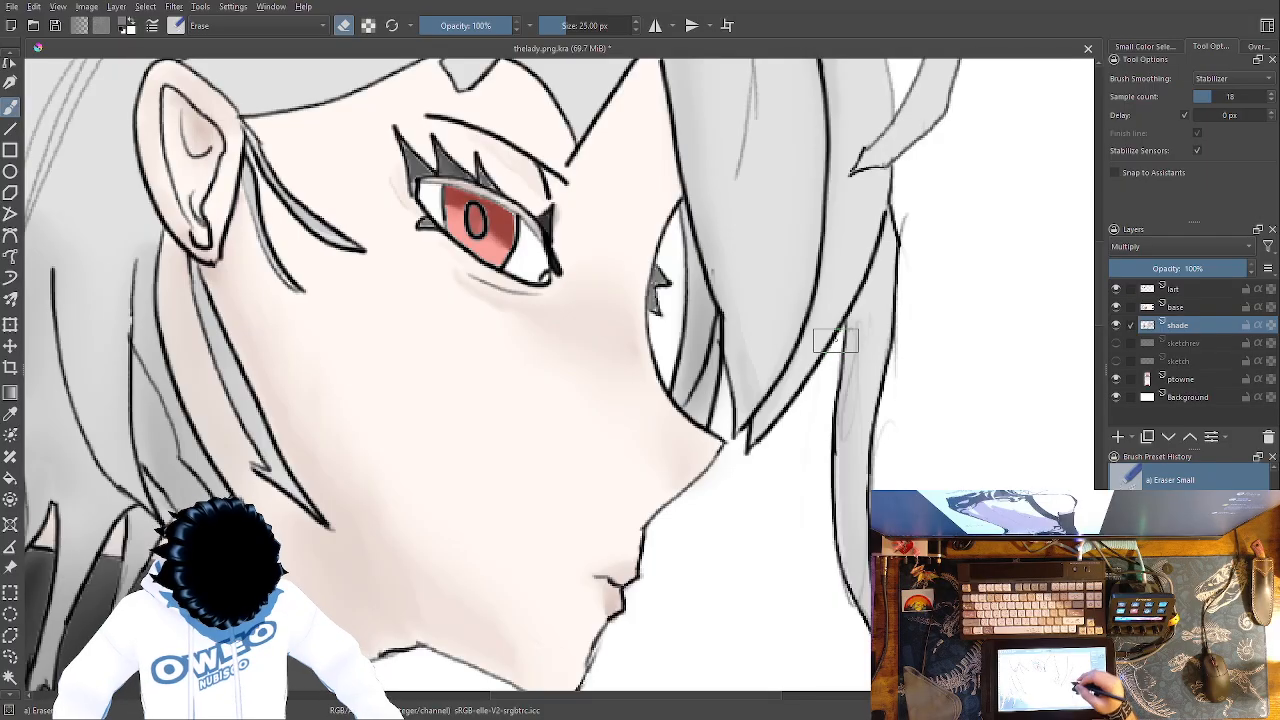
Shade the face-side edge of the long thin hanging strand with Pencil-2 at 3.46 px
{"action": "right_click", "coordinate": [807, 425]}
{"action": "left_click", "coordinate": [891, 441]}
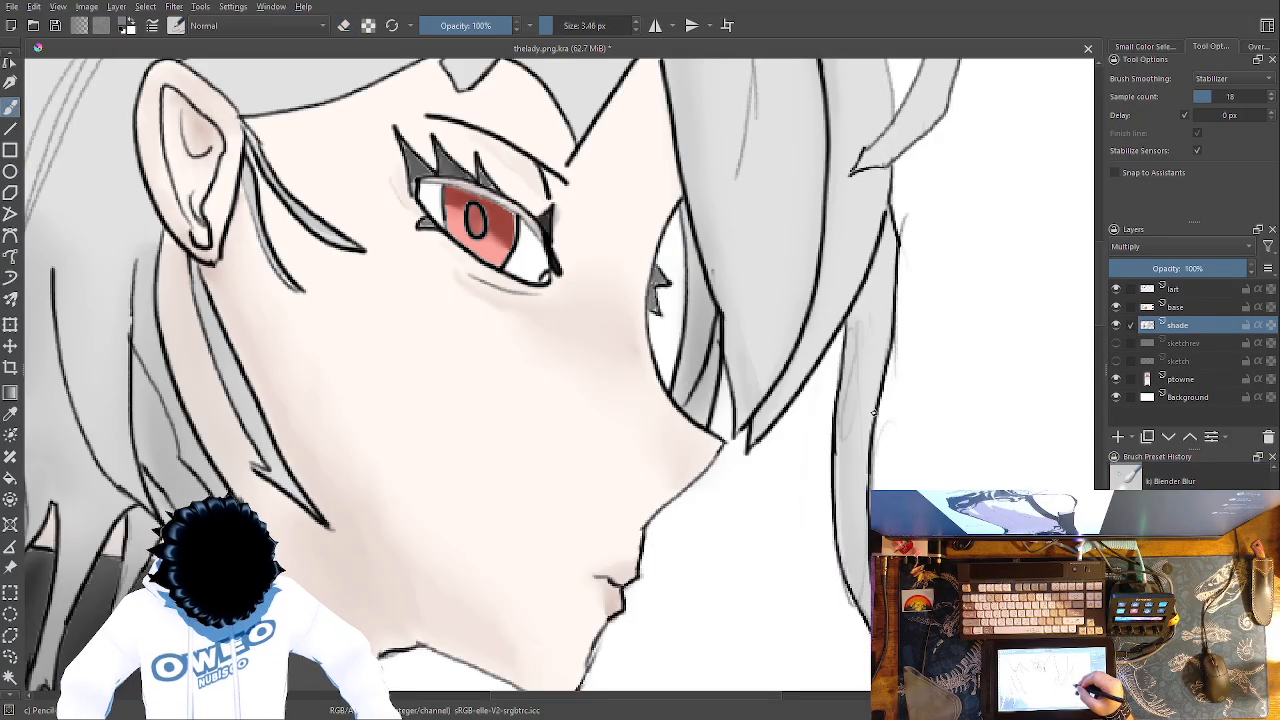
{"action": "left_click_drag", "start_coordinate": [838, 445], "coordinate": [852, 582]}
{"action": "left_click_drag", "start_coordinate": [835, 532], "coordinate": [840, 462]}
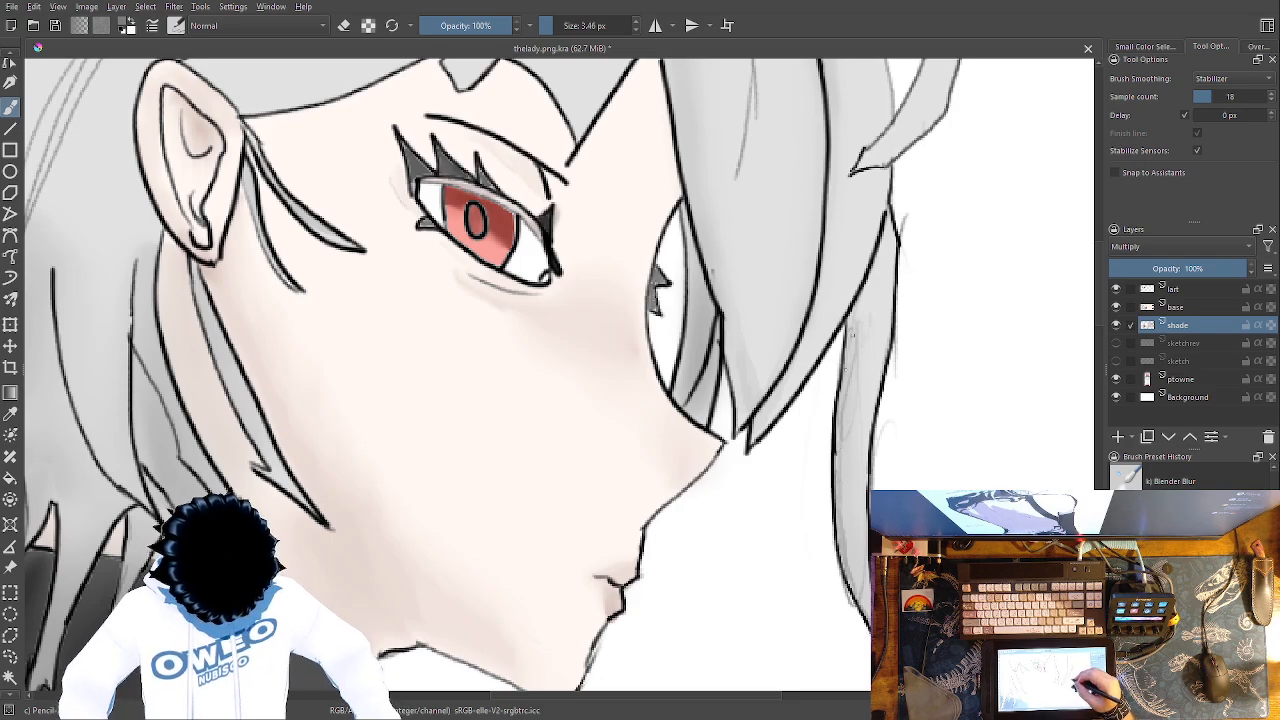
{"action": "left_click_drag", "start_coordinate": [838, 458], "coordinate": [862, 620]}
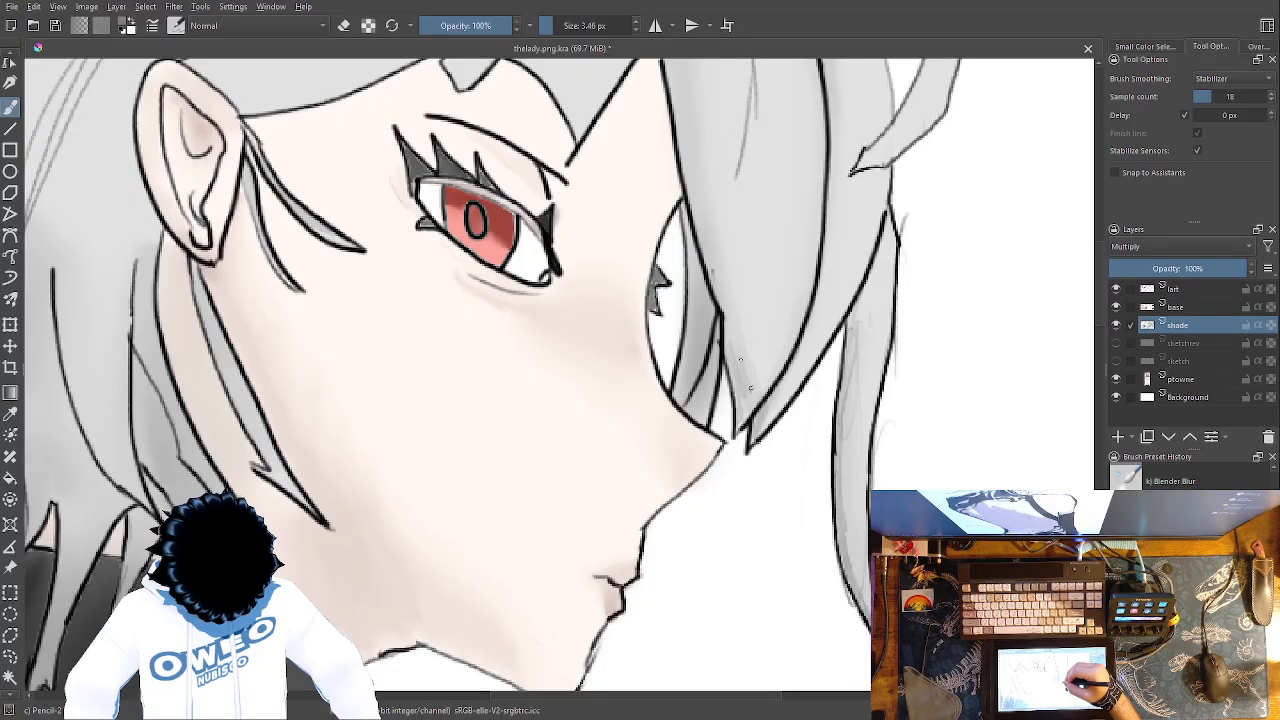
Pencil fine shading along the front lock's face-side edge and extend it upward past the top of its outline
{"action": "left_click_drag", "start_coordinate": [704, 236], "coordinate": [689, 158]}
{"action": "left_click_drag", "start_coordinate": [776, 416], "coordinate": [786, 646]}
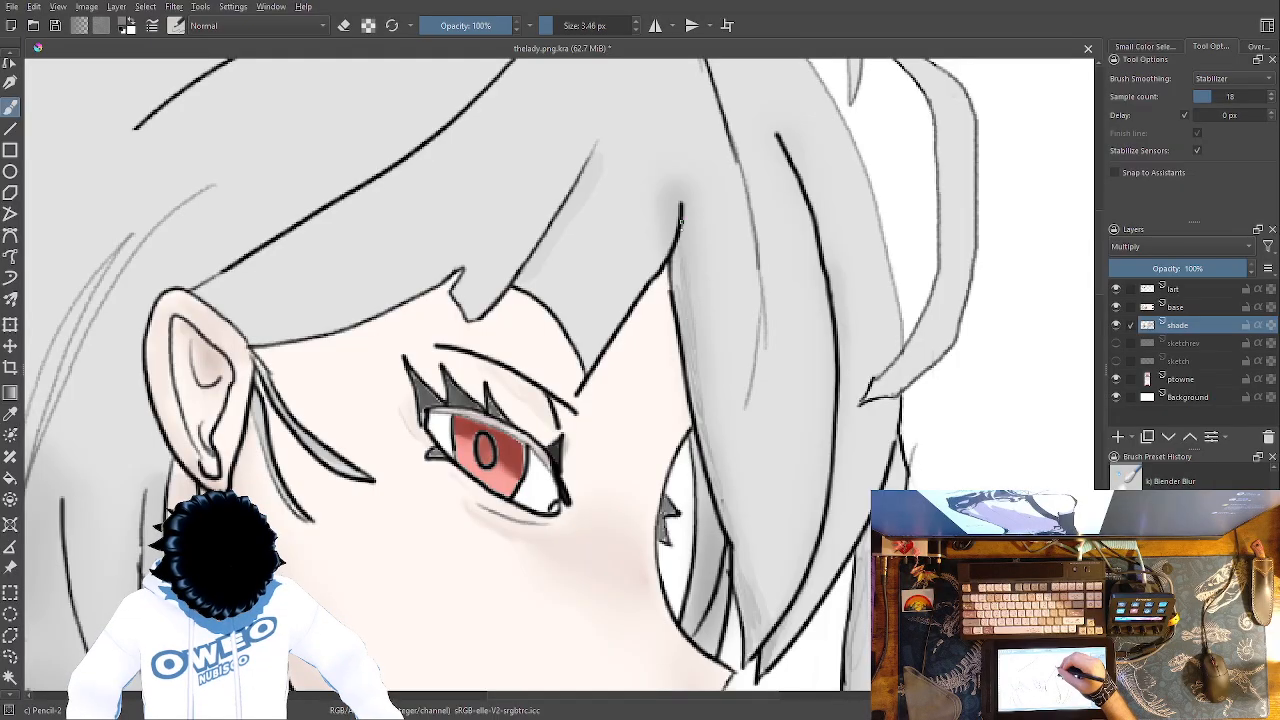
{"action": "mouse_move", "coordinate": [678, 226]}
{"action": "left_mouse_down"}
{"action": "mouse_move", "coordinate": [674, 157]}
{"action": "mouse_move", "coordinate": [679, 226]}
{"action": "mouse_move", "coordinate": [660, 88]}
{"action": "left_mouse_up"}
Hatch beside the short diagonal fringe line above the near eye and pencil a parallel strand line up from the small pointed tip
{"action": "left_click_drag", "start_coordinate": [590, 172], "coordinate": [517, 284]}
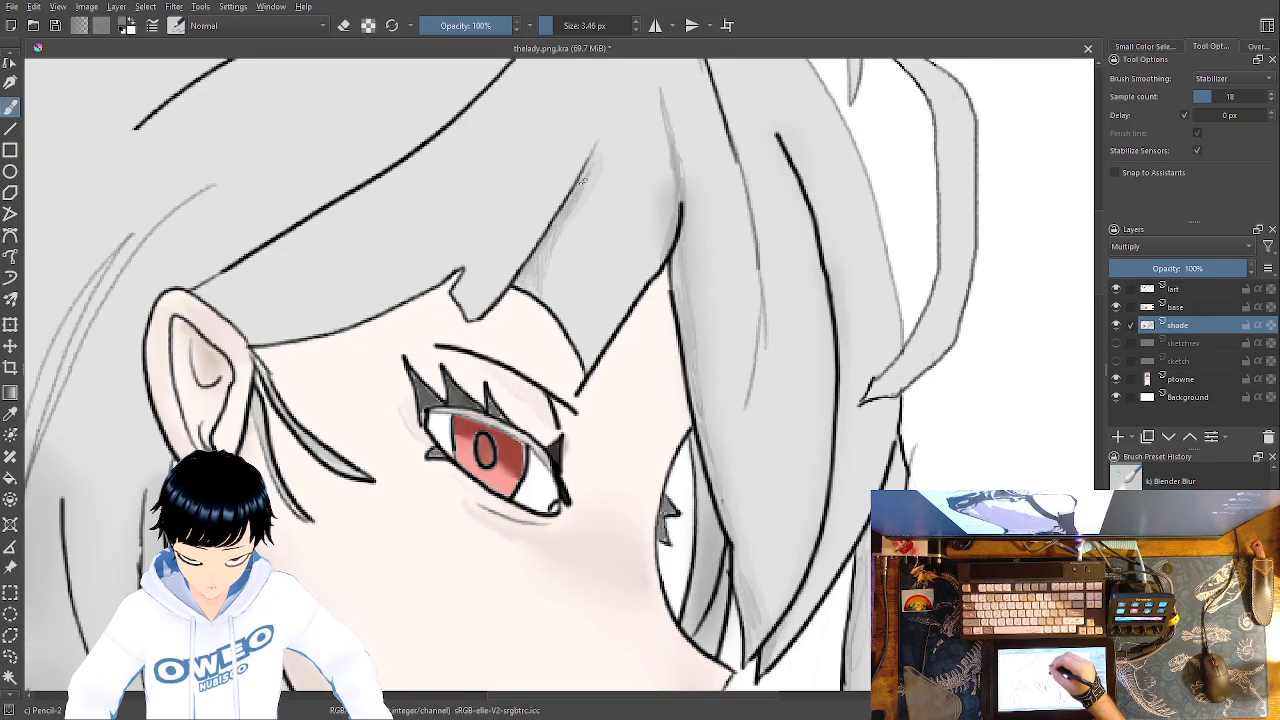
{"action": "mouse_move", "coordinate": [590, 148]}
{"action": "left_mouse_down"}
{"action": "mouse_move", "coordinate": [523, 248]}
{"action": "mouse_move", "coordinate": [557, 213]}
{"action": "mouse_move", "coordinate": [599, 120]}
{"action": "mouse_move", "coordinate": [556, 214]}
{"action": "left_mouse_up"}
{"action": "mouse_move", "coordinate": [510, 266]}
{"action": "left_mouse_down"}
{"action": "mouse_move", "coordinate": [460, 259]}
{"action": "mouse_move", "coordinate": [476, 261]}
{"action": "mouse_move", "coordinate": [460, 263]}
{"action": "mouse_move", "coordinate": [535, 130]}
{"action": "mouse_move", "coordinate": [499, 178]}
{"action": "mouse_move", "coordinate": [569, 89]}
{"action": "mouse_move", "coordinate": [527, 175]}
{"action": "mouse_move", "coordinate": [584, 63]}
{"action": "left_mouse_up"}
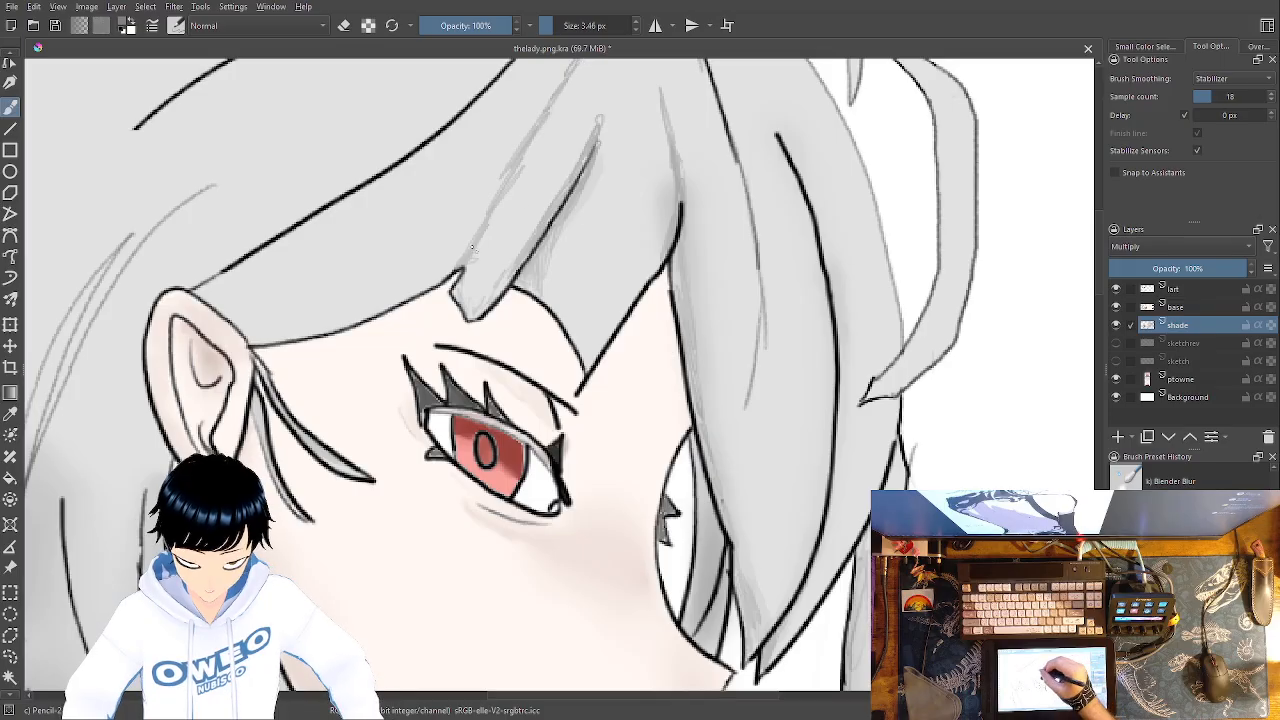
Hatch the fringe's lower edge from the small pointed tip to the ear and fill the corner just above the ear
{"action": "mouse_move", "coordinate": [460, 252]}
{"action": "left_mouse_down"}
{"action": "mouse_move", "coordinate": [368, 311]}
{"action": "mouse_move", "coordinate": [366, 289]}
{"action": "mouse_move", "coordinate": [334, 316]}
{"action": "mouse_move", "coordinate": [258, 340]}
{"action": "left_mouse_up"}
{"action": "mouse_move", "coordinate": [586, 431]}
{"action": "left_mouse_down"}
{"action": "mouse_move", "coordinate": [919, 504]}
{"action": "mouse_move", "coordinate": [929, 564]}
{"action": "left_mouse_up"}
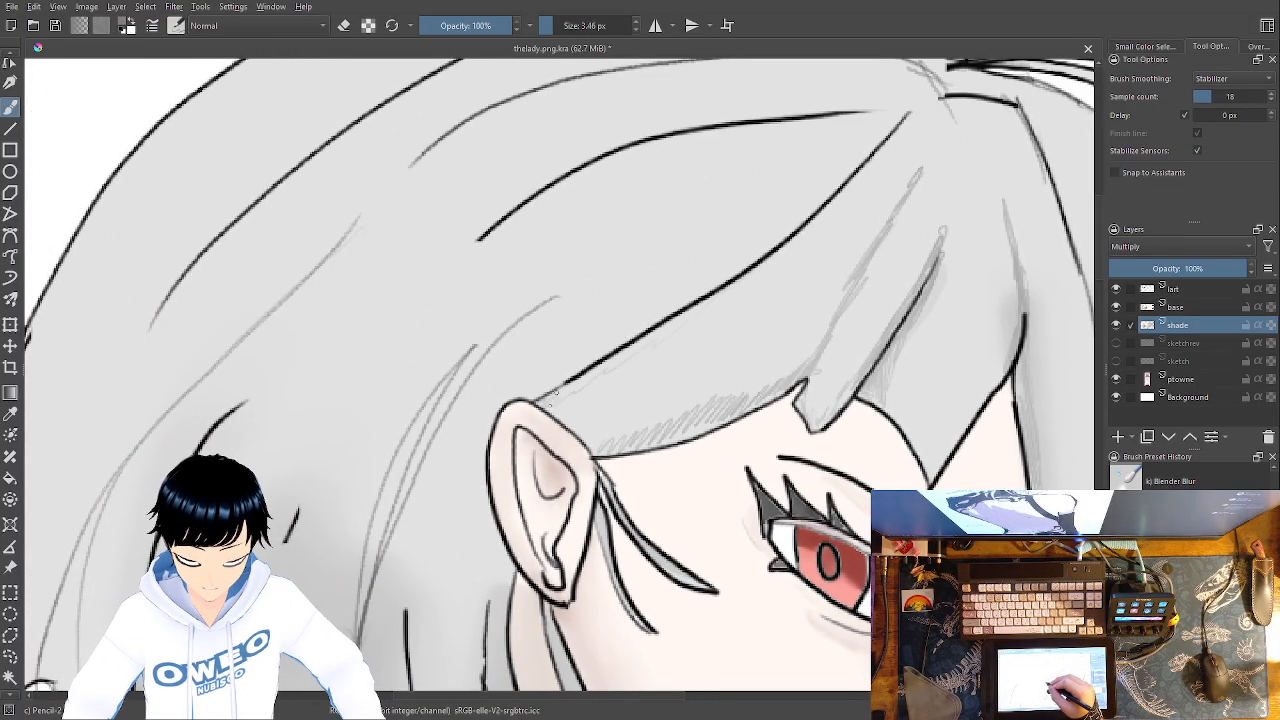
{"action": "mouse_move", "coordinate": [562, 400]}
{"action": "left_mouse_down"}
{"action": "mouse_move", "coordinate": [584, 420]}
{"action": "mouse_move", "coordinate": [556, 400]}
{"action": "mouse_move", "coordinate": [586, 410]}
{"action": "mouse_move", "coordinate": [590, 385]}
{"action": "mouse_move", "coordinate": [600, 395]}
{"action": "mouse_move", "coordinate": [576, 385]}
{"action": "left_mouse_up"}
Darken the thin strand lines in the hair behind the ear with repeated pencil strokes, from the lower ends to the upper curves
{"action": "left_click_drag", "start_coordinate": [826, 469], "coordinate": [701, 259]}
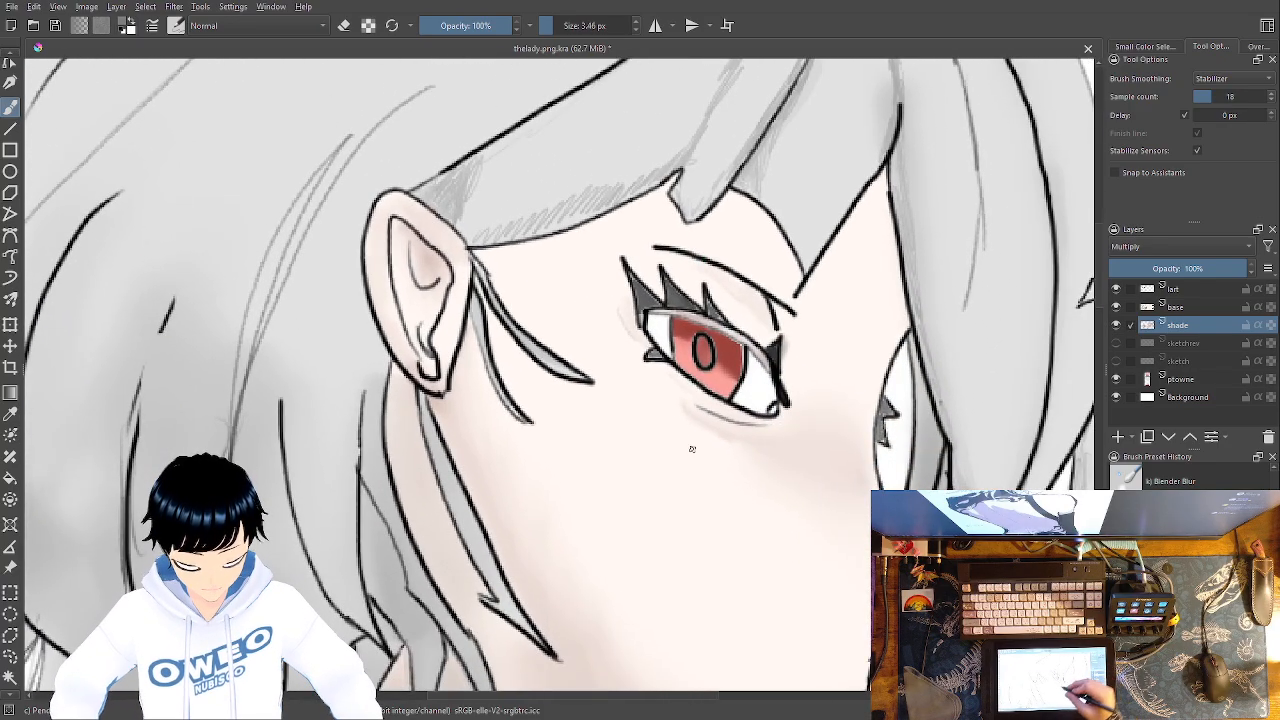
{"action": "left_click_drag", "start_coordinate": [696, 449], "coordinate": [720, 573]}
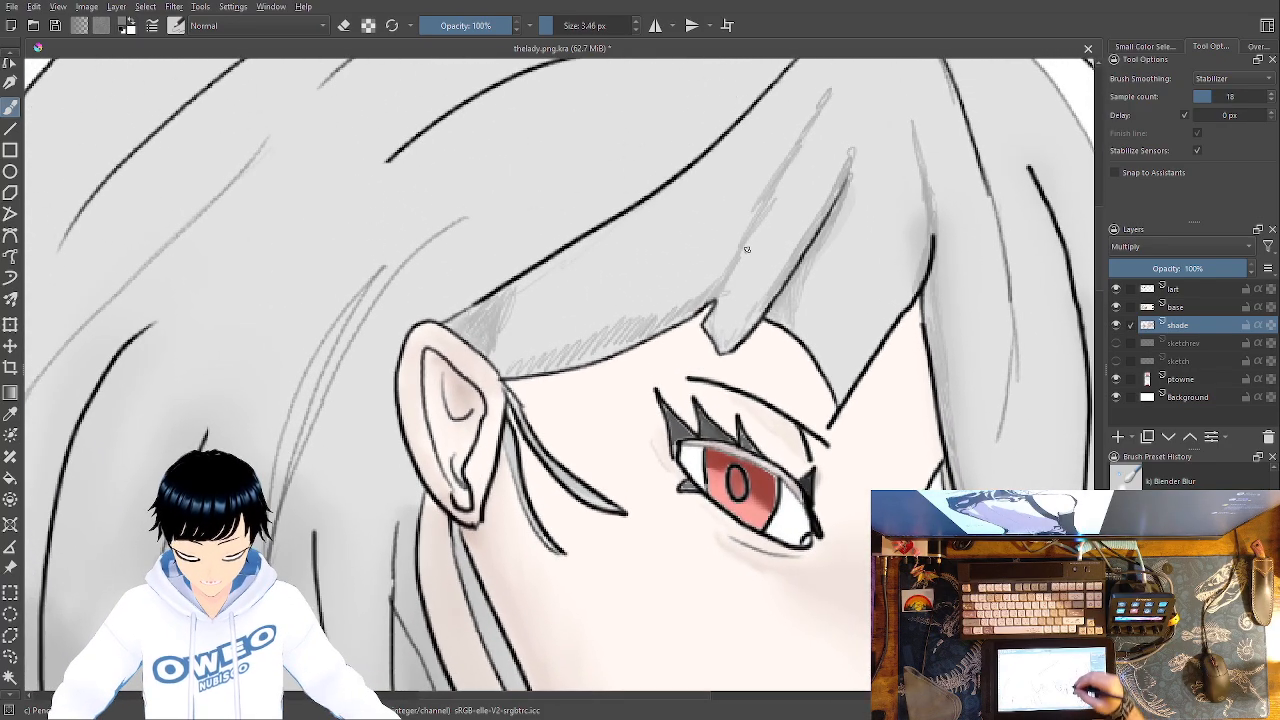
{"action": "left_click_drag", "start_coordinate": [746, 249], "coordinate": [805, 529]}
{"action": "left_click_drag", "start_coordinate": [425, 467], "coordinate": [400, 535]}
{"action": "mouse_move", "coordinate": [389, 602]}
{"action": "left_mouse_down"}
{"action": "mouse_move", "coordinate": [401, 528]}
{"action": "mouse_move", "coordinate": [509, 345]}
{"action": "mouse_move", "coordinate": [414, 518]}
{"action": "mouse_move", "coordinate": [450, 392]}
{"action": "mouse_move", "coordinate": [386, 562]}
{"action": "left_mouse_up"}
{"action": "mouse_move", "coordinate": [518, 302]}
{"action": "left_mouse_down"}
{"action": "mouse_move", "coordinate": [446, 412]}
{"action": "mouse_move", "coordinate": [392, 548]}
{"action": "mouse_move", "coordinate": [404, 496]}
{"action": "left_mouse_up"}
{"action": "mouse_move", "coordinate": [498, 330]}
{"action": "left_mouse_down"}
{"action": "mouse_move", "coordinate": [386, 504]}
{"action": "mouse_move", "coordinate": [596, 153]}
{"action": "left_mouse_up"}
{"action": "left_click_drag", "start_coordinate": [436, 287], "coordinate": [396, 440]}
{"action": "left_click_drag", "start_coordinate": [466, 232], "coordinate": [446, 270]}
{"action": "left_click_drag", "start_coordinate": [478, 210], "coordinate": [462, 248]}
{"action": "left_click_drag", "start_coordinate": [504, 186], "coordinate": [464, 248]}
{"action": "left_click_drag", "start_coordinate": [518, 162], "coordinate": [484, 206]}
{"action": "left_click_drag", "start_coordinate": [550, 132], "coordinate": [528, 175]}
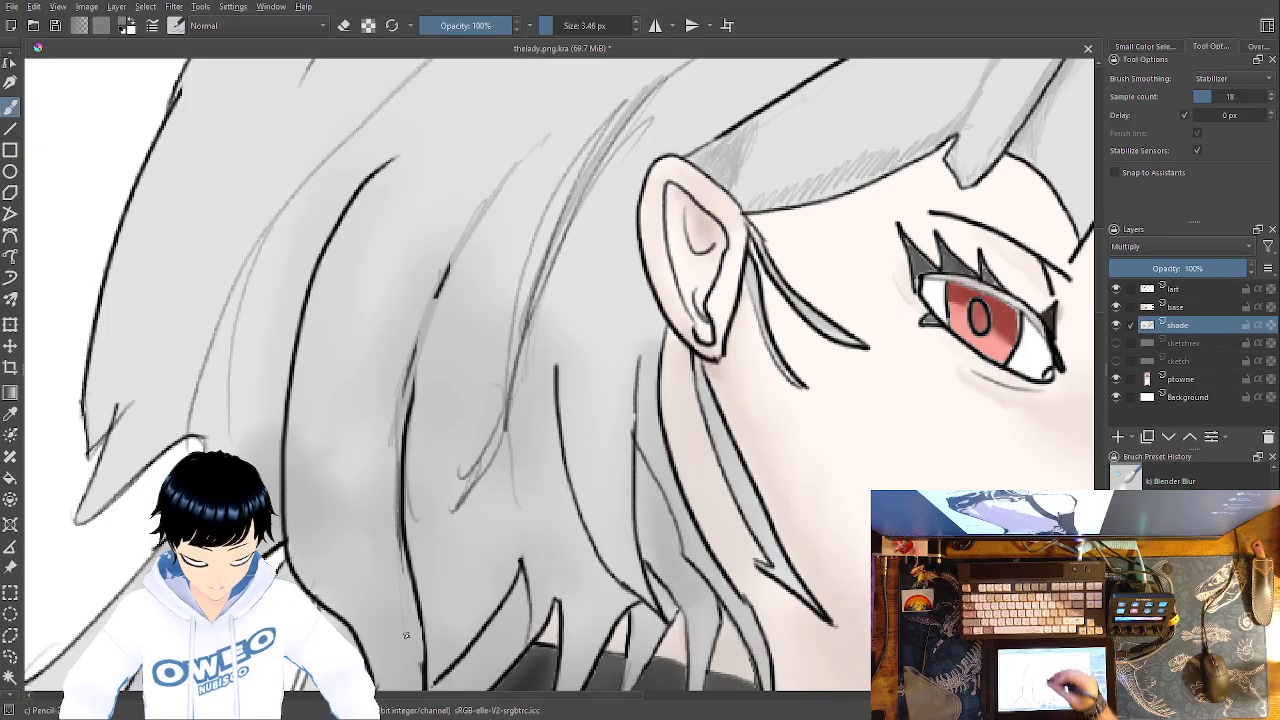
Pencil shading into the lower strand tips over the dark collar and the narrow strands below the ear
{"action": "left_click_drag", "start_coordinate": [406, 635], "coordinate": [604, 62]}
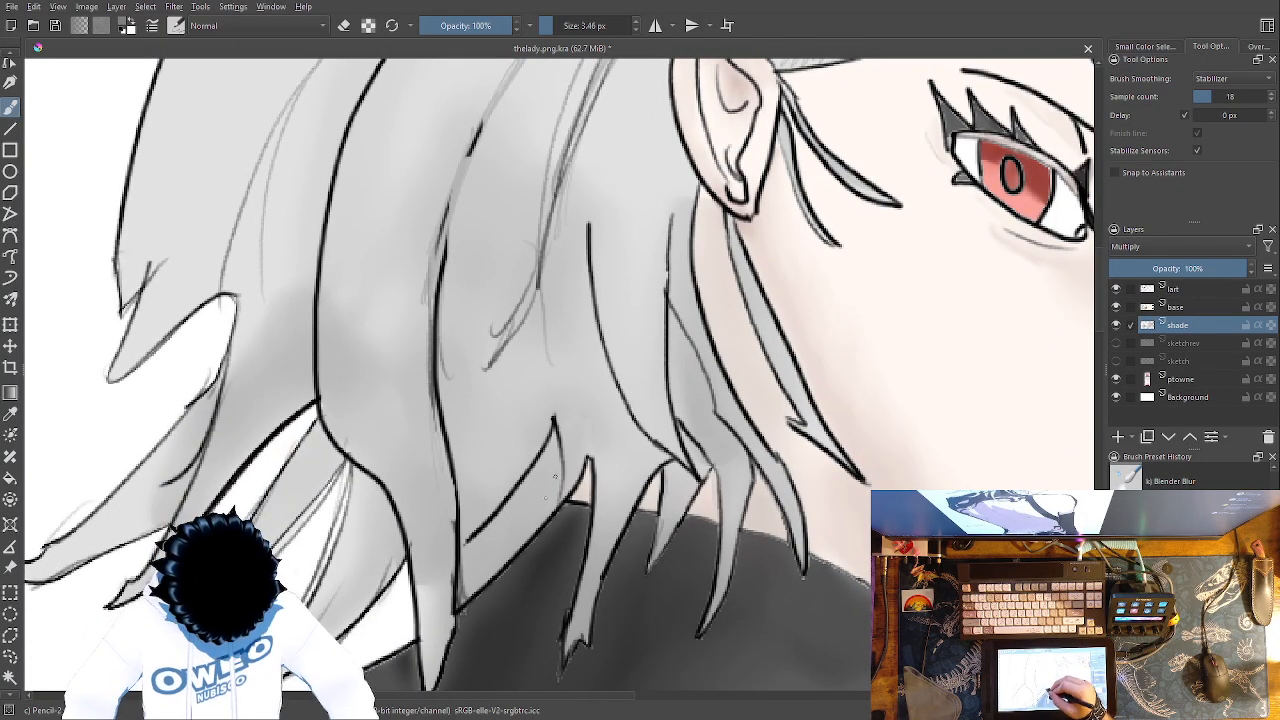
{"action": "left_click_drag", "start_coordinate": [558, 490], "coordinate": [522, 541]}
{"action": "left_click_drag", "start_coordinate": [549, 469], "coordinate": [488, 560]}
{"action": "mouse_move", "coordinate": [486, 560]}
{"action": "left_mouse_down"}
{"action": "mouse_move", "coordinate": [460, 594]}
{"action": "mouse_move", "coordinate": [471, 569]}
{"action": "mouse_move", "coordinate": [460, 563]}
{"action": "left_mouse_up"}
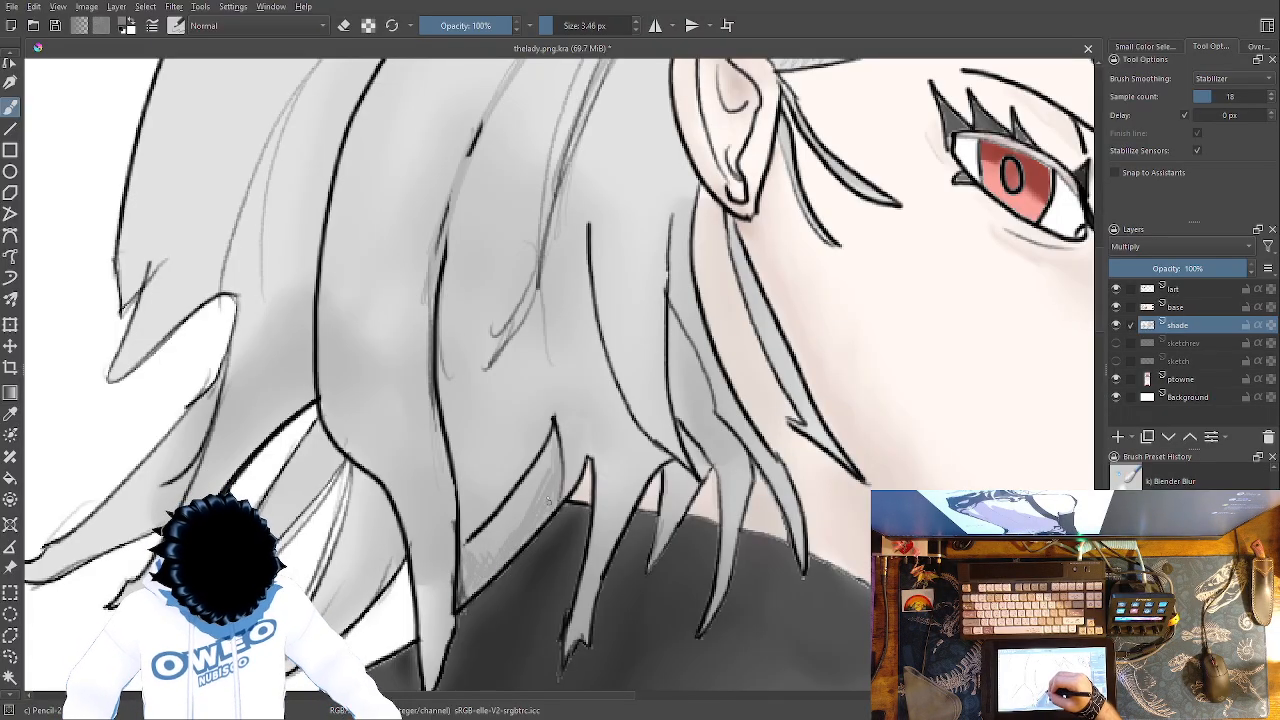
{"action": "mouse_move", "coordinate": [588, 458]}
{"action": "left_mouse_down"}
{"action": "mouse_move", "coordinate": [570, 486]}
{"action": "mouse_move", "coordinate": [601, 510]}
{"action": "left_mouse_up"}
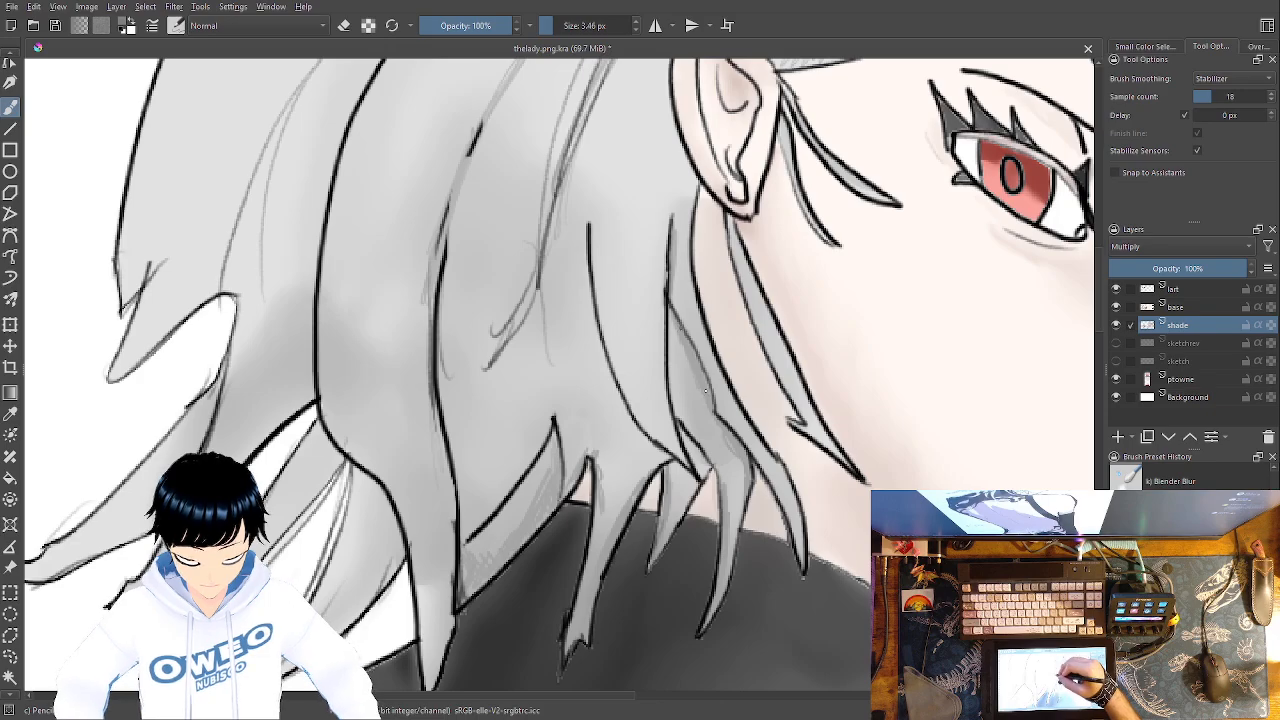
{"action": "mouse_move", "coordinate": [689, 444]}
{"action": "left_mouse_down"}
{"action": "mouse_move", "coordinate": [701, 480]}
{"action": "mouse_move", "coordinate": [682, 433]}
{"action": "left_mouse_up"}
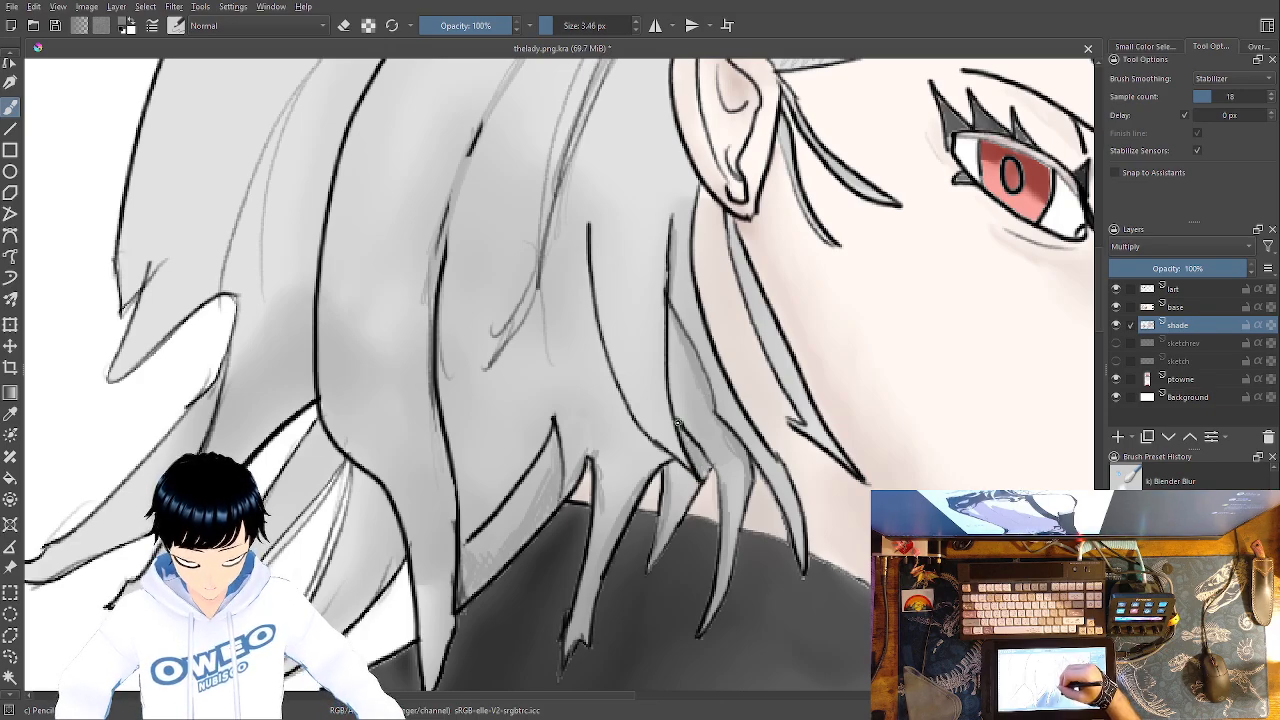
Shade the collar-side half of the wide curved back strand nearest the collar with pencil hatching
{"action": "left_click_drag", "start_coordinate": [786, 472], "coordinate": [958, 504]}
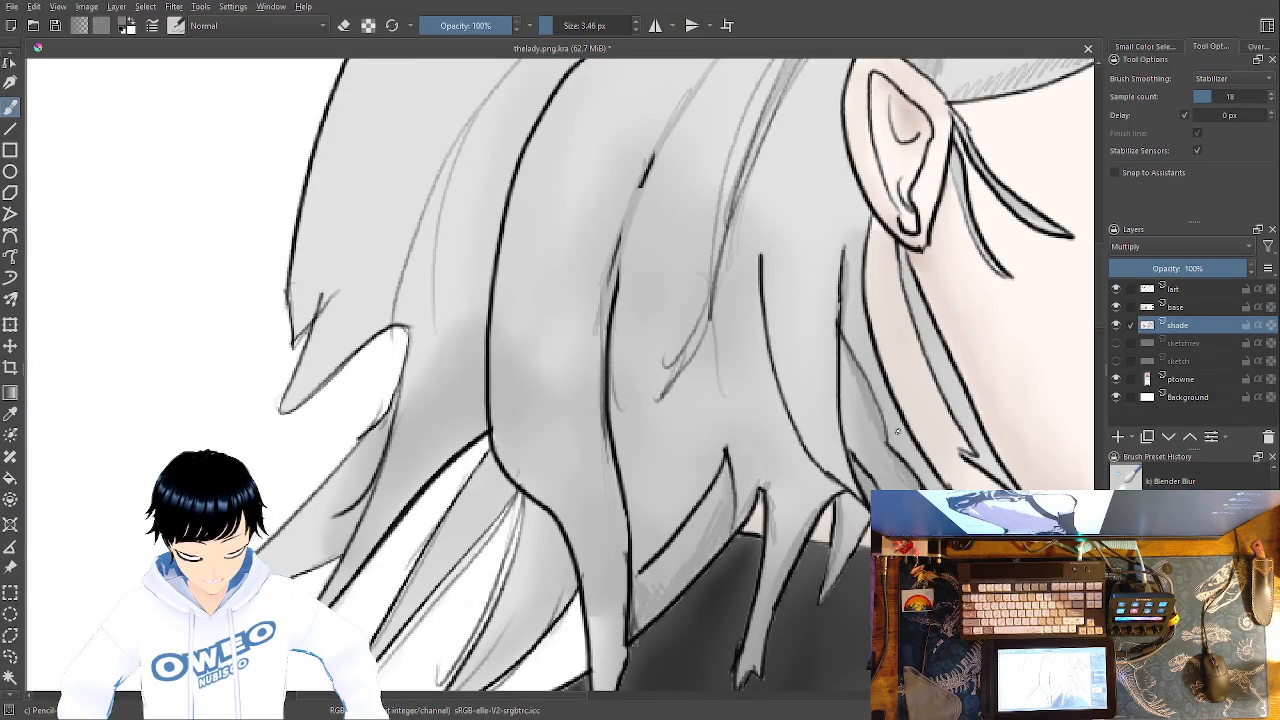
{"action": "left_click_drag", "start_coordinate": [689, 294], "coordinate": [765, 103]}
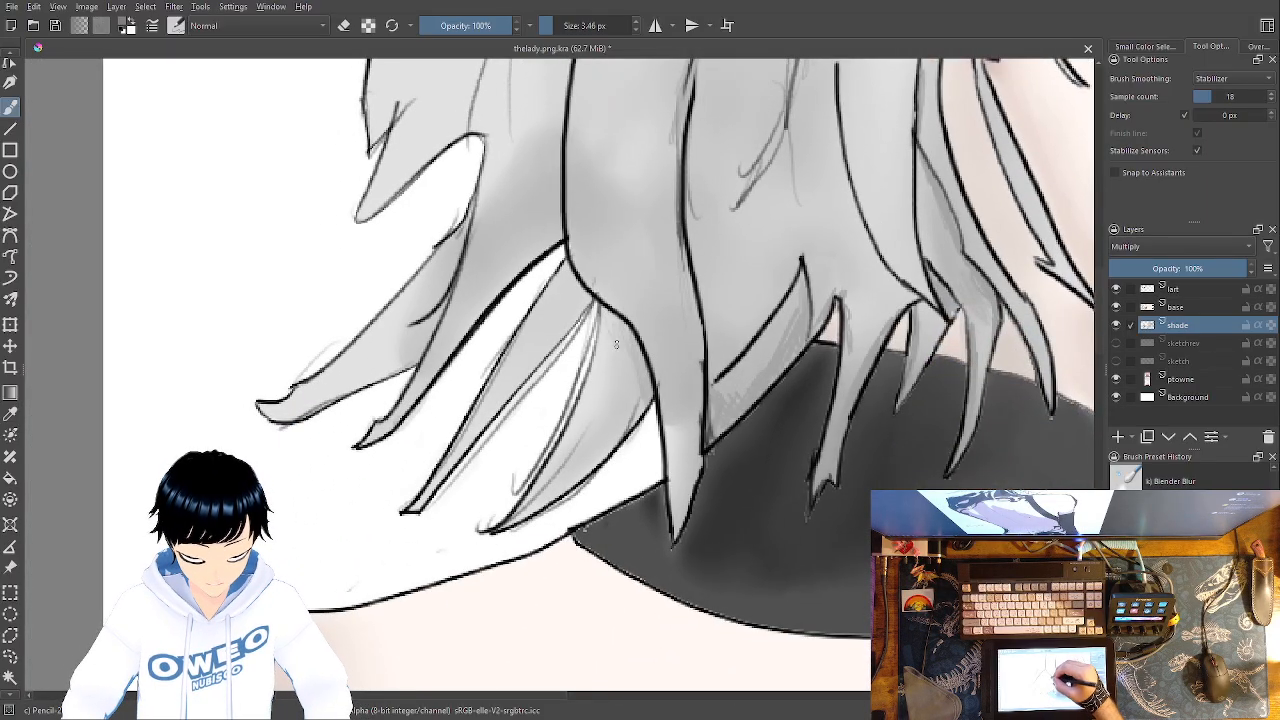
{"action": "left_click_drag", "start_coordinate": [640, 402], "coordinate": [606, 452]}
{"action": "mouse_move", "coordinate": [632, 358]}
{"action": "left_mouse_down"}
{"action": "mouse_move", "coordinate": [604, 450]}
{"action": "mouse_move", "coordinate": [620, 428]}
{"action": "mouse_move", "coordinate": [592, 470]}
{"action": "left_mouse_up"}
{"action": "left_click_drag", "start_coordinate": [620, 420], "coordinate": [586, 478]}
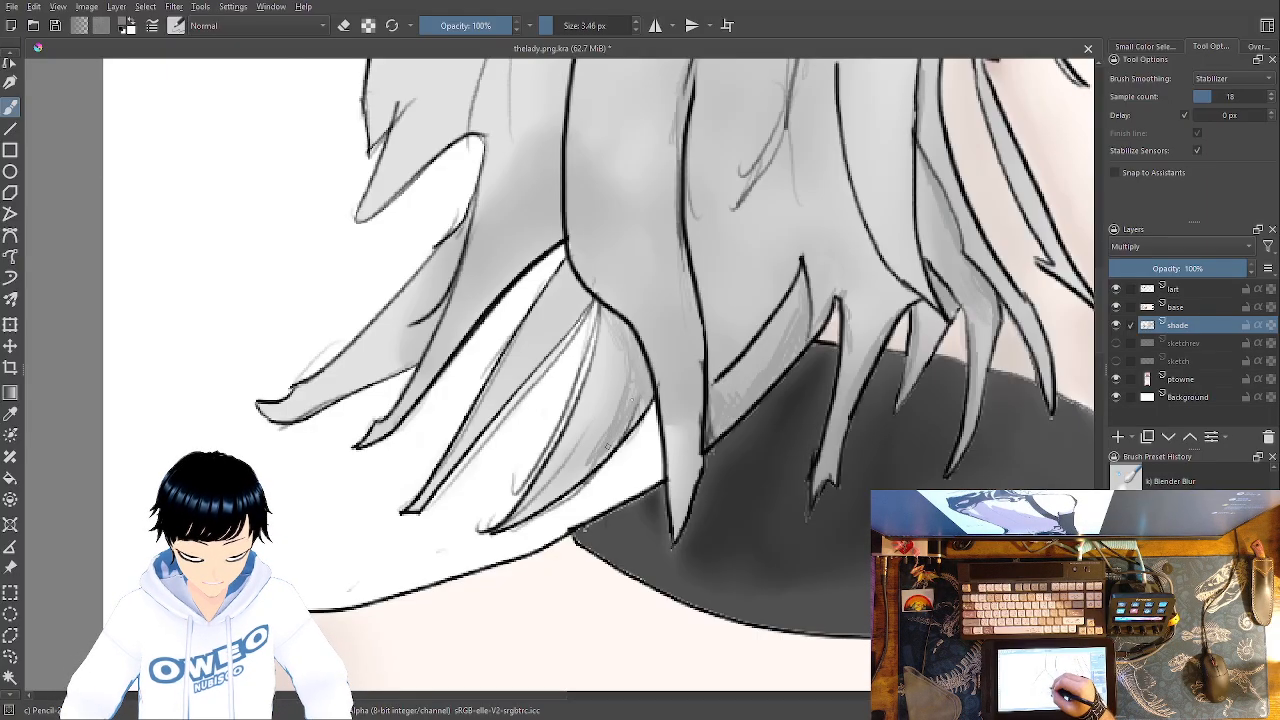
{"action": "left_click_drag", "start_coordinate": [636, 412], "coordinate": [548, 502]}
Shade the narrow pointed back strand next to the wide curved one, from its root to its tip
{"action": "left_click_drag", "start_coordinate": [590, 290], "coordinate": [497, 410]}
{"action": "left_click_drag", "start_coordinate": [592, 298], "coordinate": [578, 318]}
{"action": "mouse_move", "coordinate": [582, 266]}
{"action": "left_mouse_down"}
{"action": "mouse_move", "coordinate": [570, 306]}
{"action": "mouse_move", "coordinate": [422, 506]}
{"action": "left_mouse_up"}
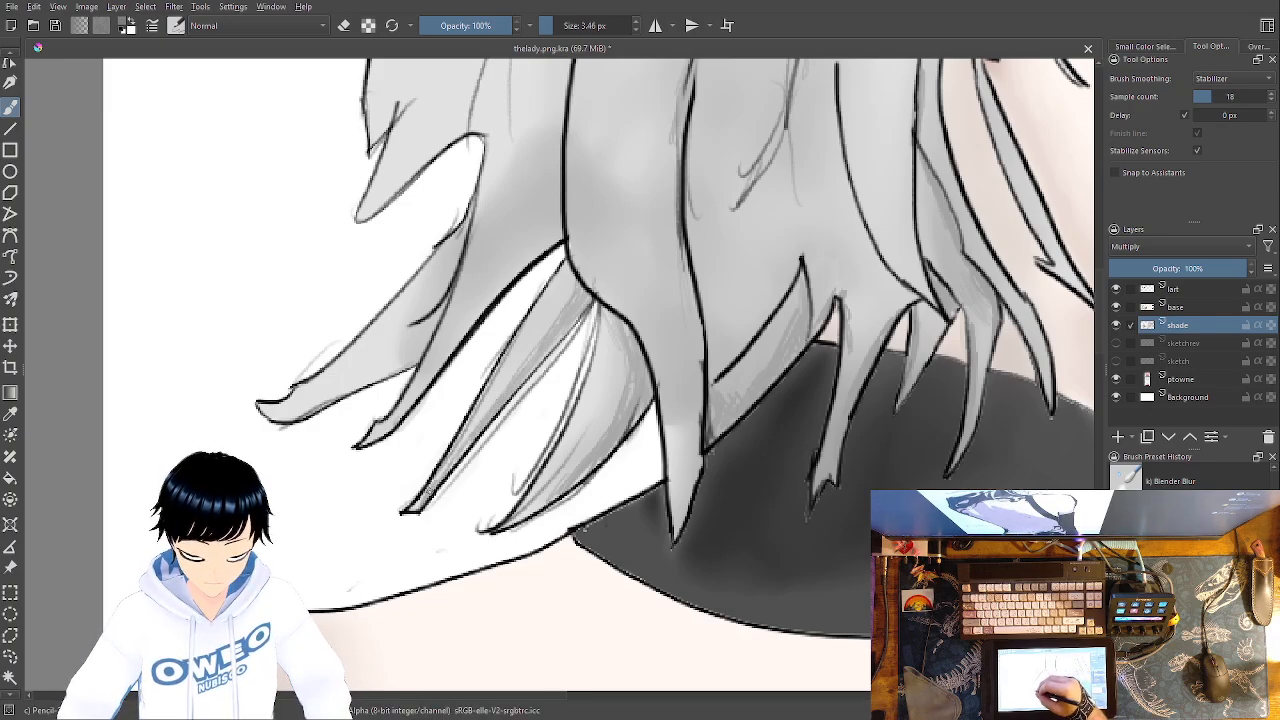
Pencil shading onto the two outermost lower back strands, from under the main hair mass toward their tips
{"action": "left_click_drag", "start_coordinate": [789, 363], "coordinate": [898, 367]}
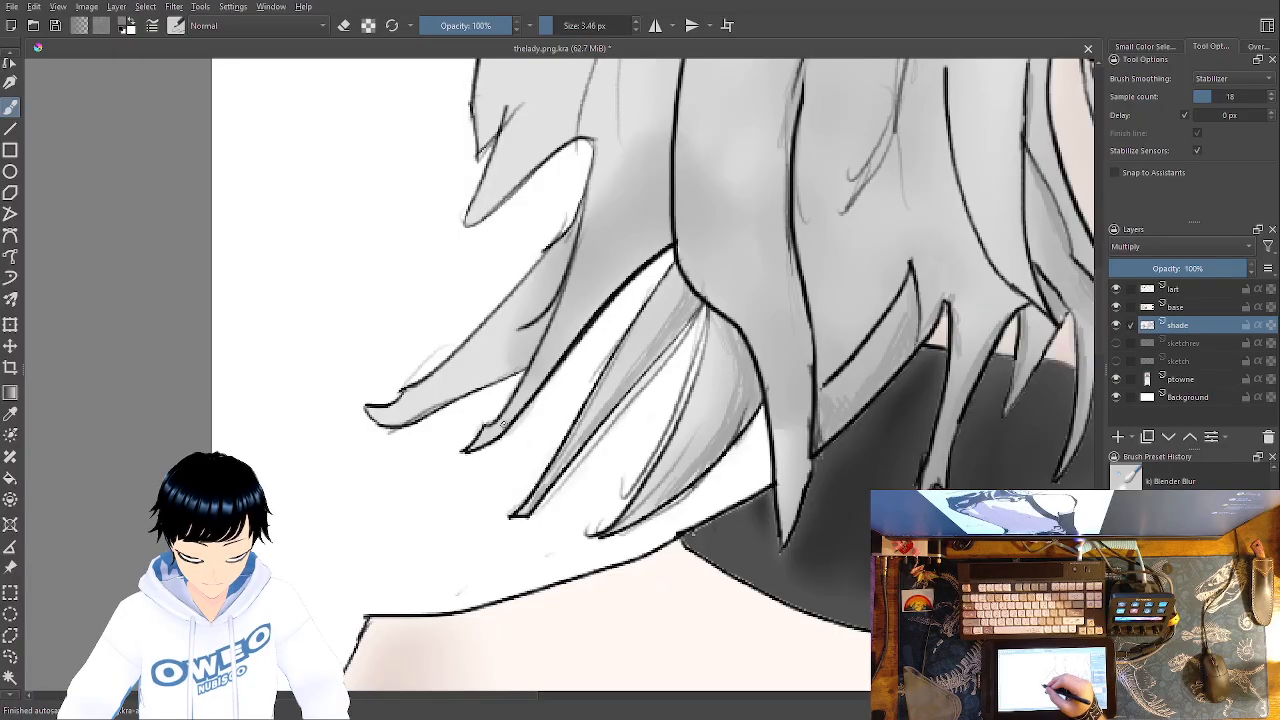
{"action": "mouse_move", "coordinate": [586, 316]}
{"action": "left_mouse_down"}
{"action": "mouse_move", "coordinate": [669, 236]}
{"action": "mouse_move", "coordinate": [650, 243]}
{"action": "left_mouse_up"}
{"action": "left_click_drag", "start_coordinate": [667, 180], "coordinate": [647, 251]}
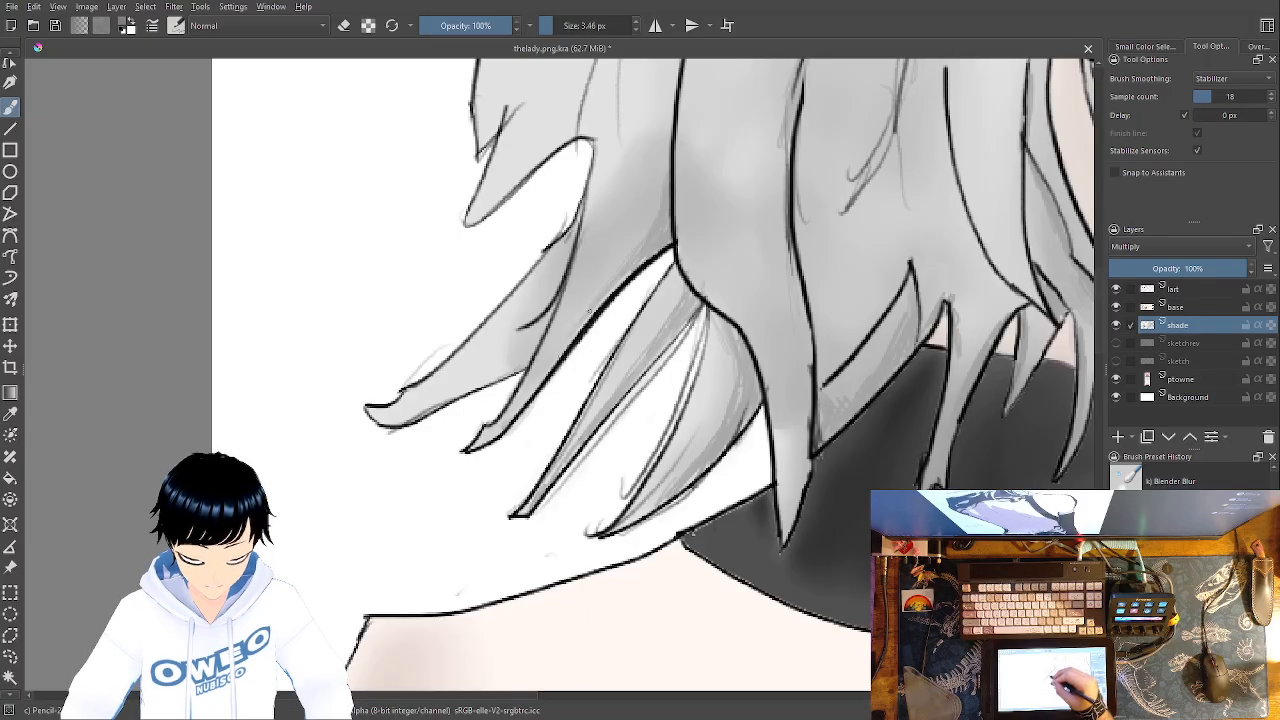
{"action": "mouse_move", "coordinate": [543, 328]}
{"action": "left_mouse_down"}
{"action": "mouse_move", "coordinate": [496, 378]}
{"action": "mouse_move", "coordinate": [449, 398]}
{"action": "left_mouse_up"}
{"action": "left_click_drag", "start_coordinate": [482, 357], "coordinate": [460, 383]}
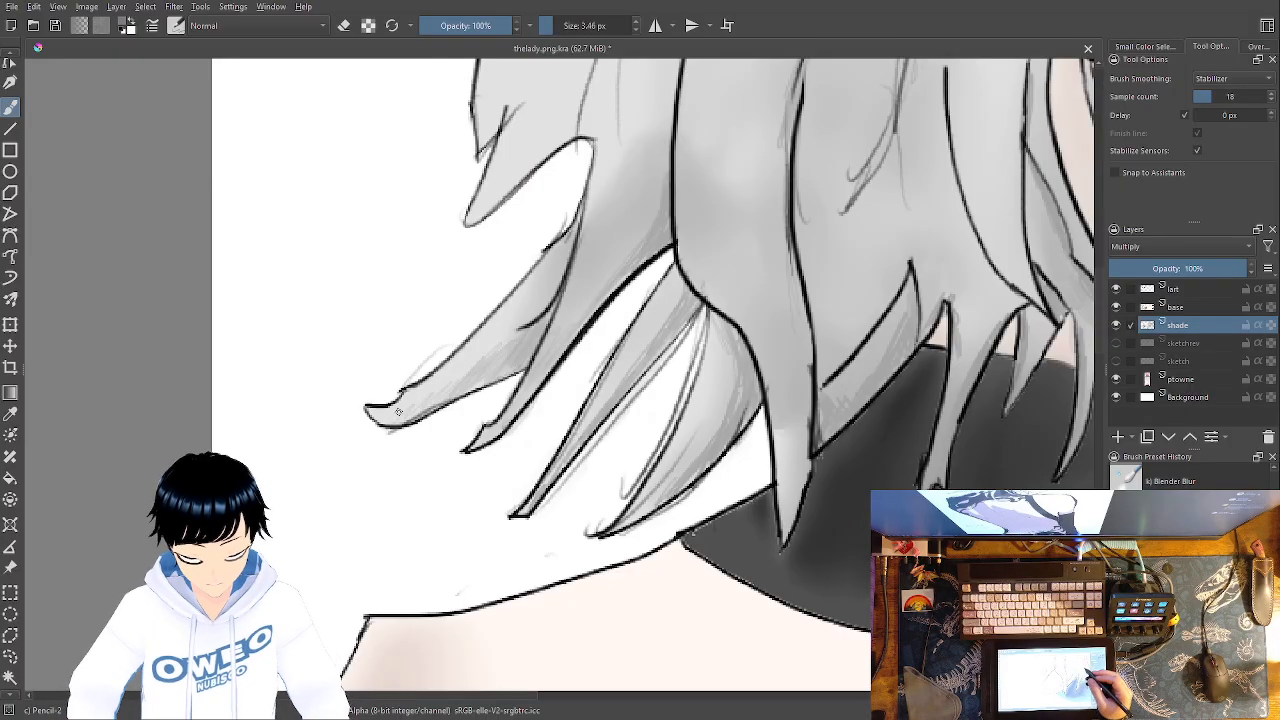
Try to blend the pencil shading at the root of the narrow back strand with Blender Blur at 39.75 px
{"action": "right_click", "coordinate": [797, 384]}
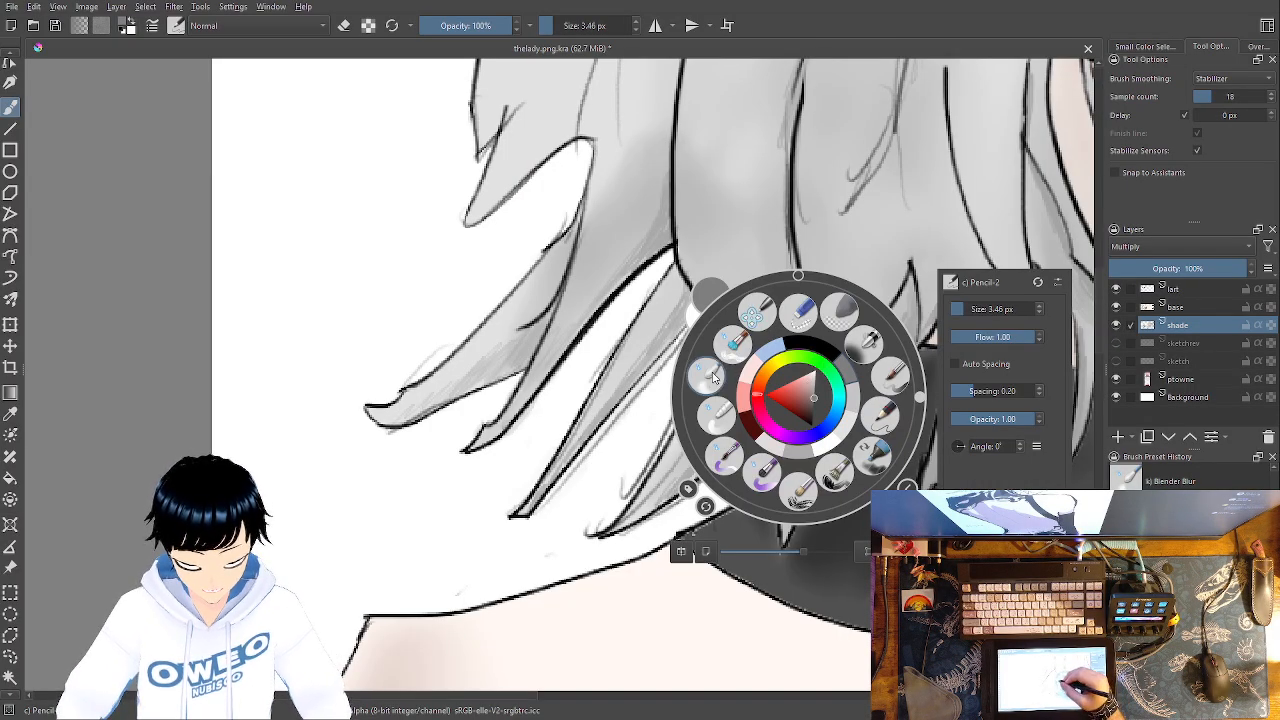
{"action": "left_click", "coordinate": [712, 306]}
{"action": "left_click_drag", "start_coordinate": [672, 310], "coordinate": [676, 304]}
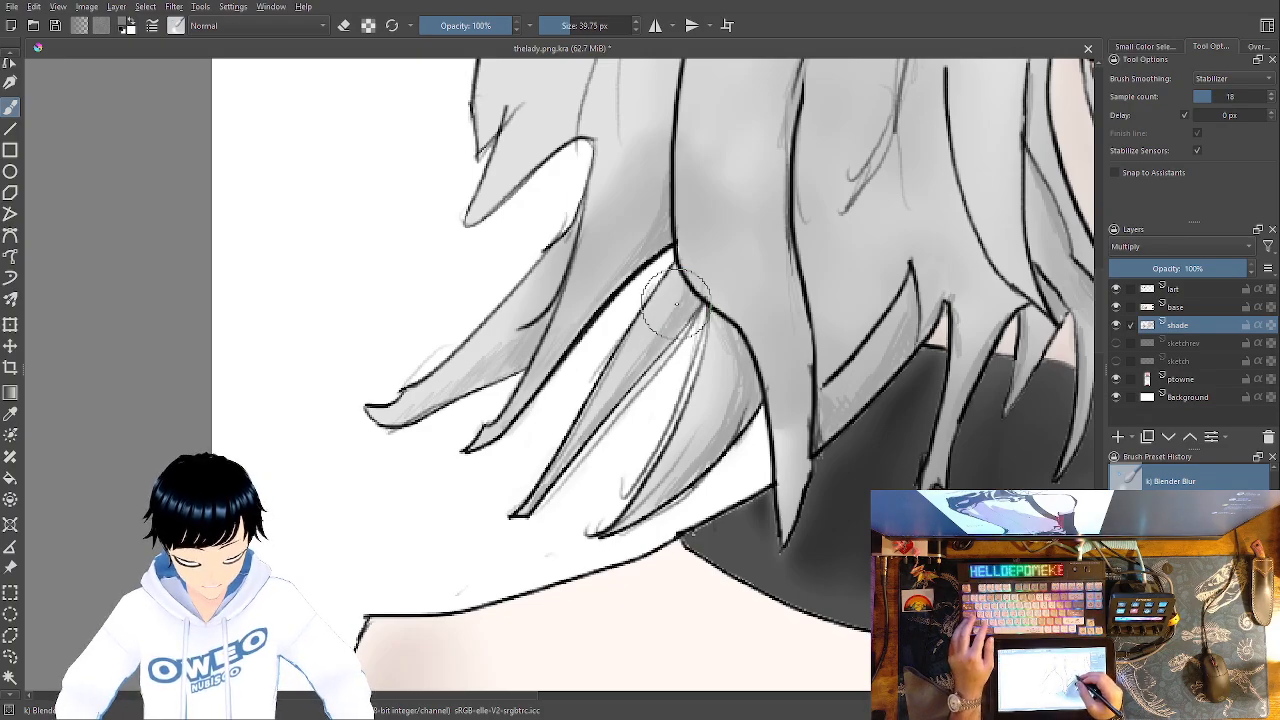
Build up pencil shading along the long curved strand line in the outer back hair with Pencil-2 at 3.46 px
{"action": "right_click", "coordinate": [806, 353]}
{"action": "left_click", "coordinate": [898, 329]}
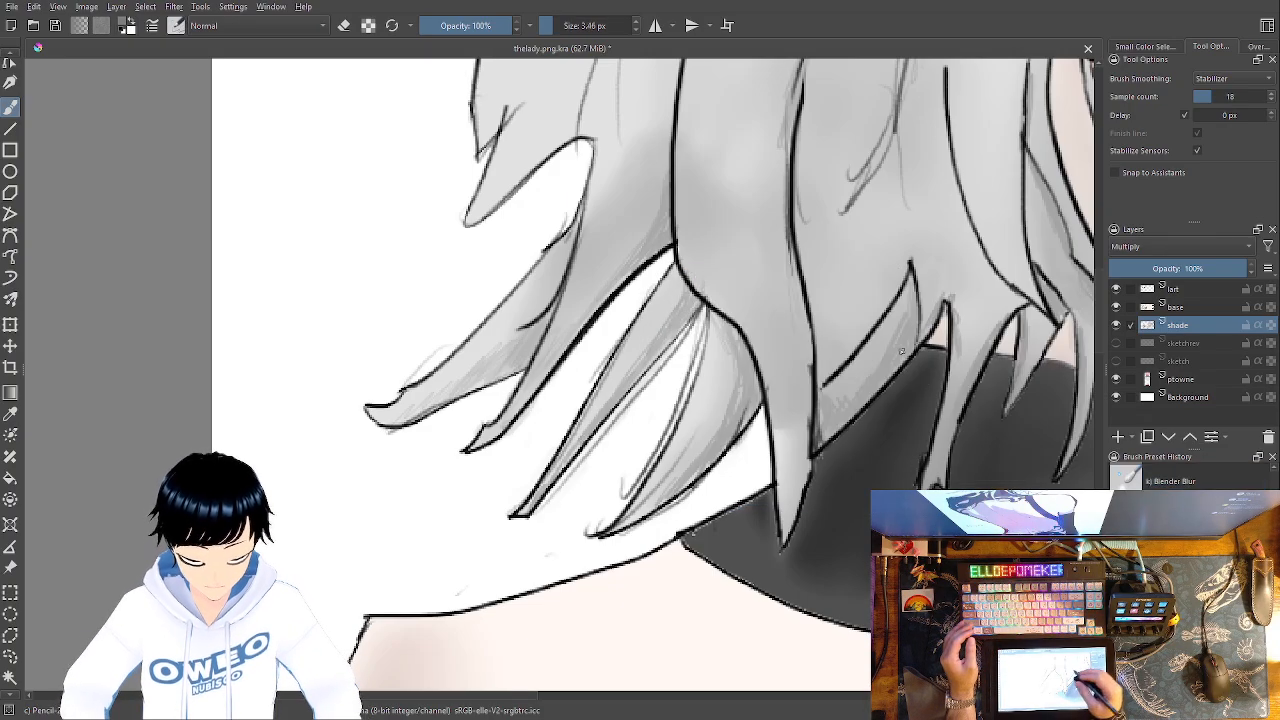
{"action": "left_click_drag", "start_coordinate": [618, 400], "coordinate": [501, 703]}
{"action": "mouse_move", "coordinate": [683, 301]}
{"action": "left_mouse_down"}
{"action": "mouse_move", "coordinate": [631, 394]}
{"action": "mouse_move", "coordinate": [627, 501]}
{"action": "left_mouse_up"}
{"action": "mouse_move", "coordinate": [670, 242]}
{"action": "left_mouse_down"}
{"action": "mouse_move", "coordinate": [456, 478]}
{"action": "mouse_move", "coordinate": [411, 588]}
{"action": "mouse_move", "coordinate": [412, 638]}
{"action": "mouse_move", "coordinate": [456, 500]}
{"action": "left_mouse_up"}
{"action": "left_click_drag", "start_coordinate": [436, 562], "coordinate": [684, 244]}
{"action": "left_click_drag", "start_coordinate": [442, 518], "coordinate": [670, 180]}
Hatch the outer back strand's pointed tip and the hair around the adjoining gap, blending it with Blender Blur at 39.75 px
{"action": "left_click_drag", "start_coordinate": [562, 509], "coordinate": [550, 650]}
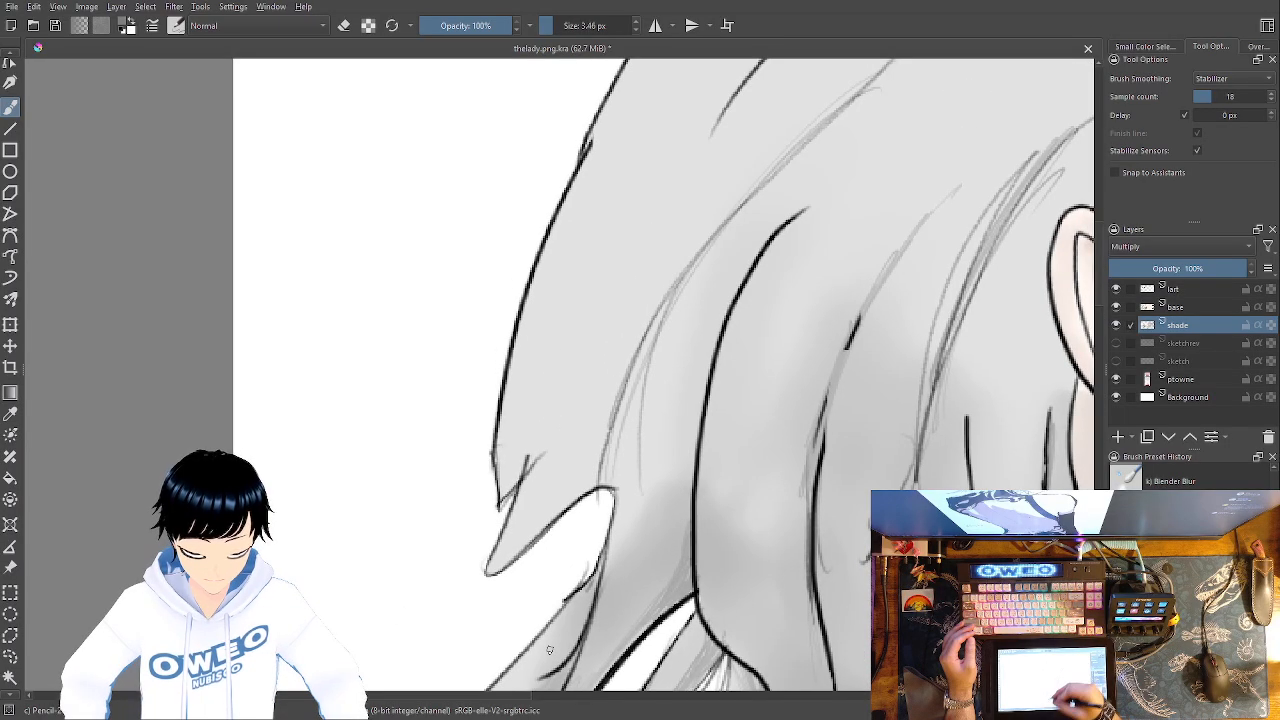
{"action": "mouse_move", "coordinate": [517, 489]}
{"action": "left_mouse_down"}
{"action": "mouse_move", "coordinate": [561, 372]}
{"action": "mouse_move", "coordinate": [523, 461]}
{"action": "mouse_move", "coordinate": [522, 505]}
{"action": "mouse_move", "coordinate": [578, 488]}
{"action": "mouse_move", "coordinate": [496, 572]}
{"action": "mouse_move", "coordinate": [538, 504]}
{"action": "mouse_move", "coordinate": [600, 472]}
{"action": "mouse_move", "coordinate": [632, 518]}
{"action": "mouse_move", "coordinate": [620, 545]}
{"action": "mouse_move", "coordinate": [628, 530]}
{"action": "mouse_move", "coordinate": [604, 532]}
{"action": "mouse_move", "coordinate": [655, 540]}
{"action": "mouse_move", "coordinate": [648, 560]}
{"action": "mouse_move", "coordinate": [680, 568]}
{"action": "mouse_move", "coordinate": [680, 547]}
{"action": "mouse_move", "coordinate": [660, 545]}
{"action": "mouse_move", "coordinate": [627, 476]}
{"action": "mouse_move", "coordinate": [618, 496]}
{"action": "mouse_move", "coordinate": [636, 548]}
{"action": "mouse_move", "coordinate": [628, 530]}
{"action": "mouse_move", "coordinate": [645, 480]}
{"action": "mouse_move", "coordinate": [670, 546]}
{"action": "mouse_move", "coordinate": [585, 468]}
{"action": "left_mouse_up"}
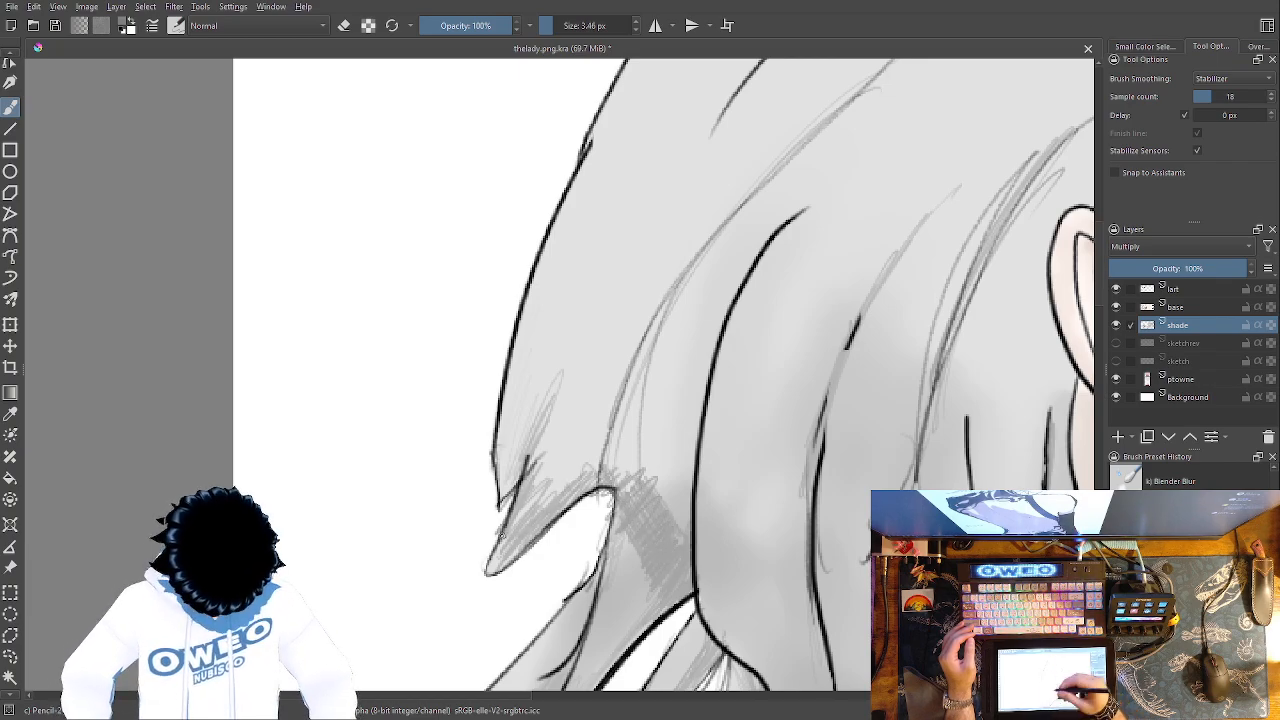
{"action": "right_click", "coordinate": [691, 512]}
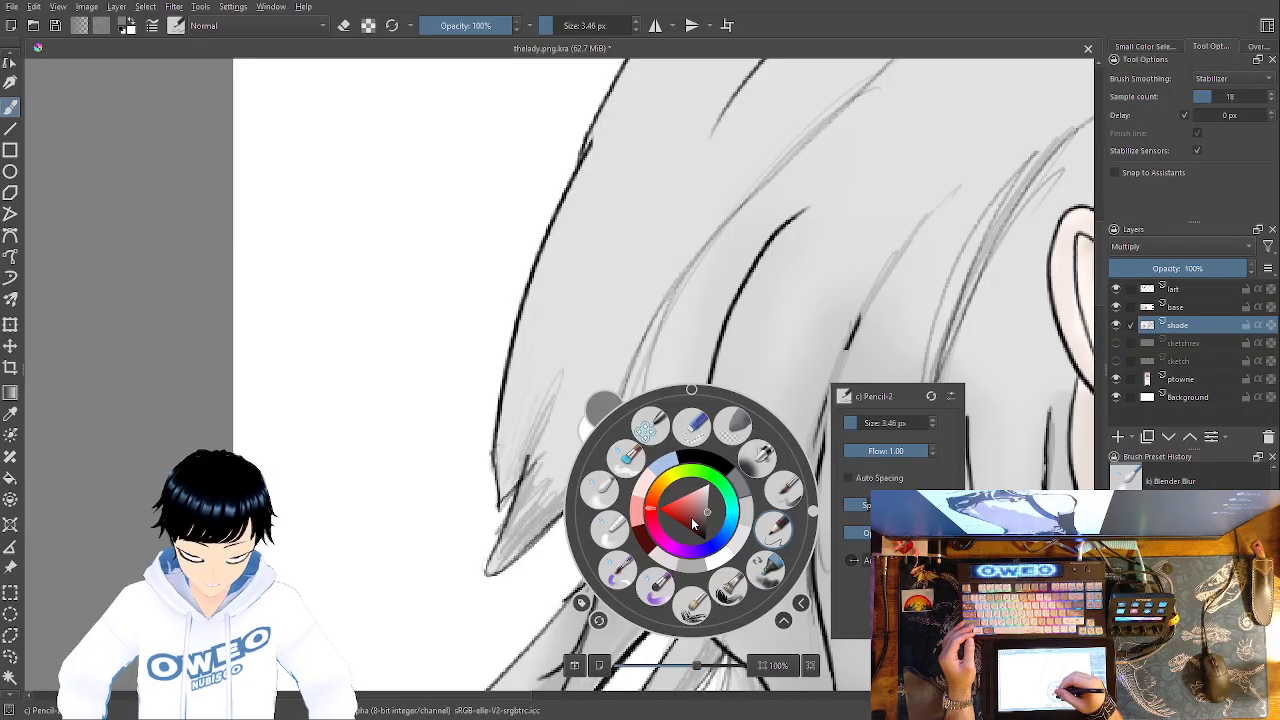
{"action": "left_click", "coordinate": [599, 490]}
{"action": "mouse_move", "coordinate": [622, 517]}
{"action": "left_mouse_down"}
{"action": "mouse_move", "coordinate": [658, 580]}
{"action": "mouse_move", "coordinate": [650, 492]}
{"action": "mouse_move", "coordinate": [657, 568]}
{"action": "mouse_move", "coordinate": [642, 592]}
{"action": "mouse_move", "coordinate": [651, 459]}
{"action": "mouse_move", "coordinate": [631, 515]}
{"action": "mouse_move", "coordinate": [632, 488]}
{"action": "mouse_move", "coordinate": [609, 470]}
{"action": "mouse_move", "coordinate": [525, 525]}
{"action": "mouse_move", "coordinate": [555, 420]}
{"action": "left_mouse_up"}
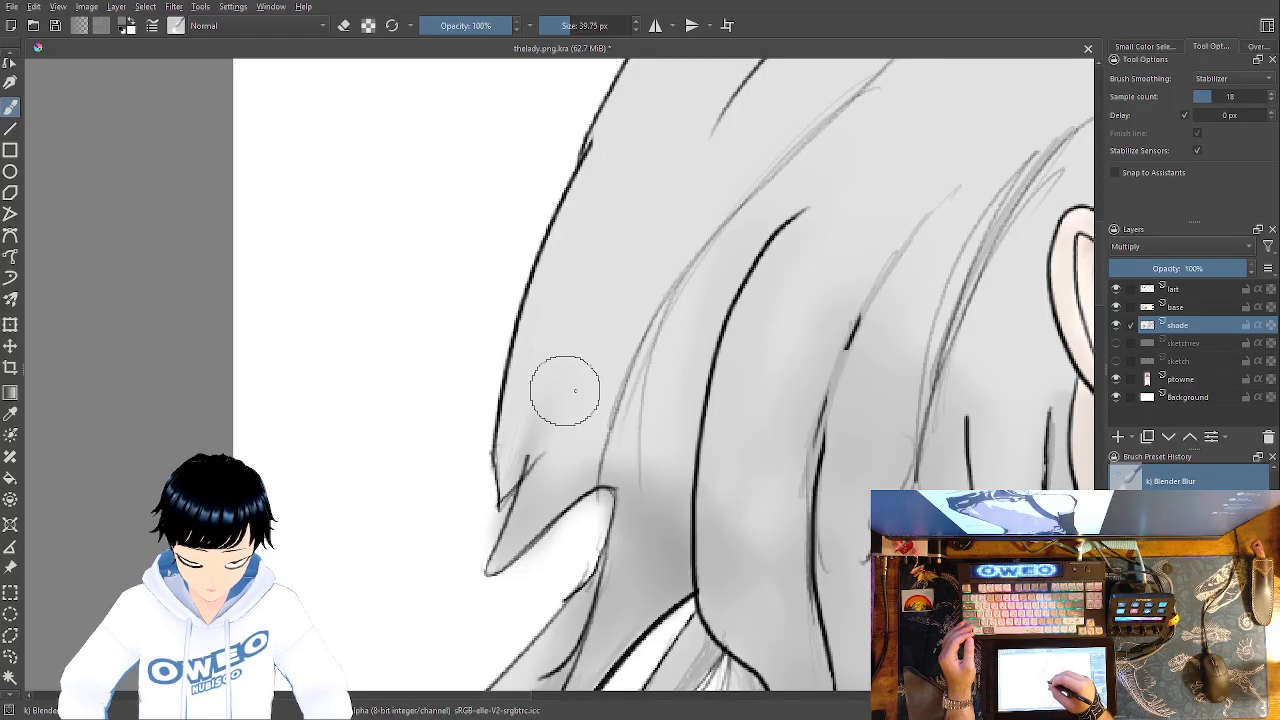
Erase the blurred shading spilled into the gap and outside the outer back strand's tip with Eraser Small at 25 px
{"action": "right_click", "coordinate": [678, 490]}
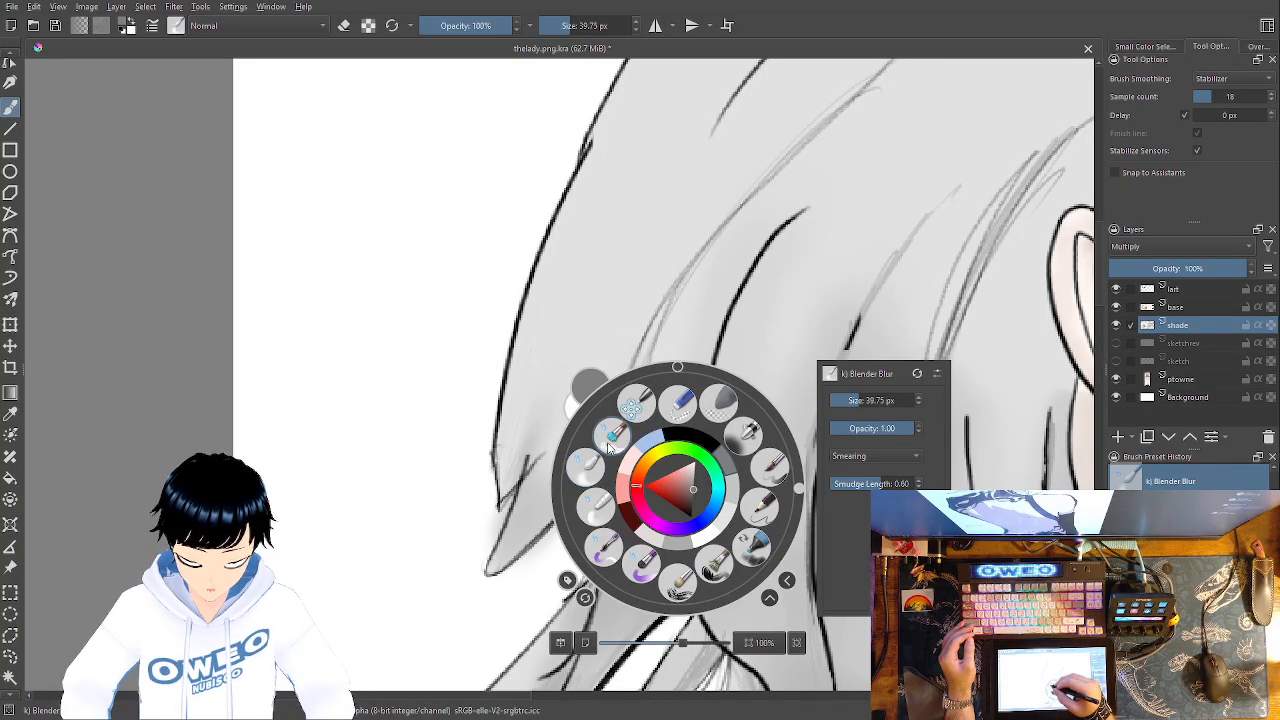
{"action": "left_click", "coordinate": [677, 402]}
{"action": "left_click_drag", "start_coordinate": [605, 500], "coordinate": [577, 573]}
{"action": "left_click_drag", "start_coordinate": [493, 522], "coordinate": [503, 510]}
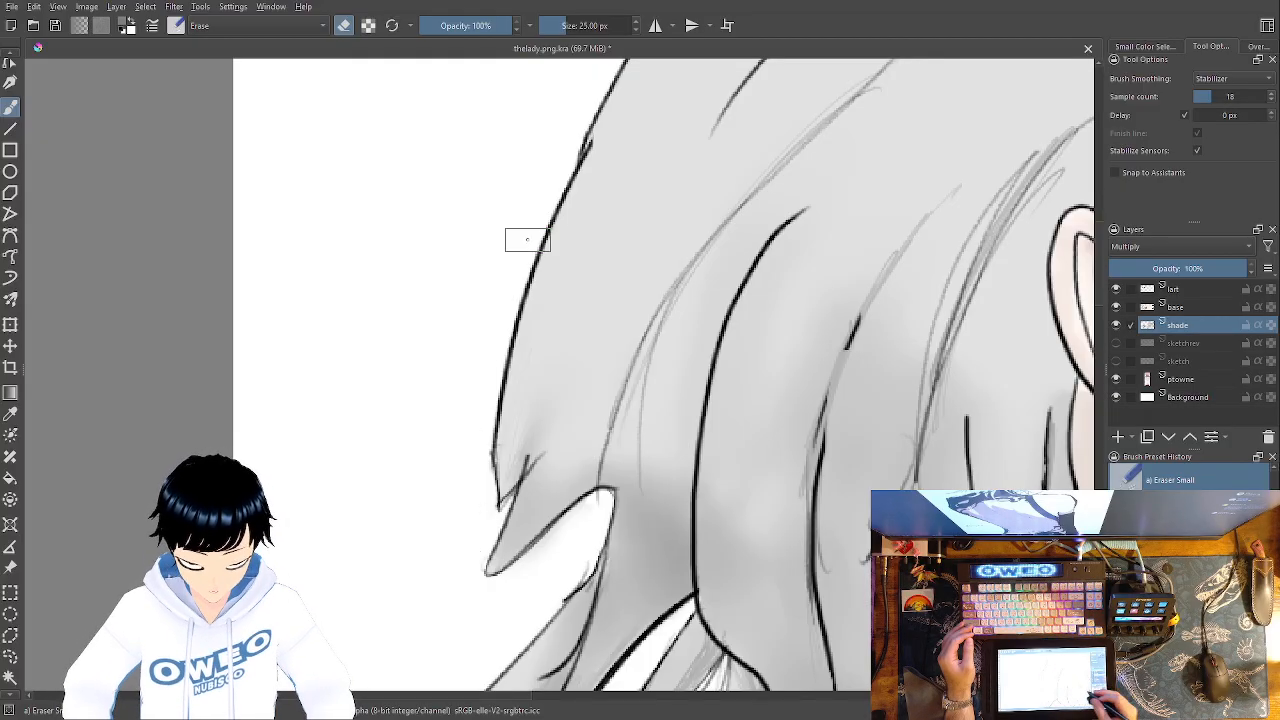
{"action": "key", "text": "2"}
{"action": "key", "text": "ctrl+plus"}
{"action": "key", "text": "ctrl+plus"}
{"action": "key", "text": "ctrl+plus"}
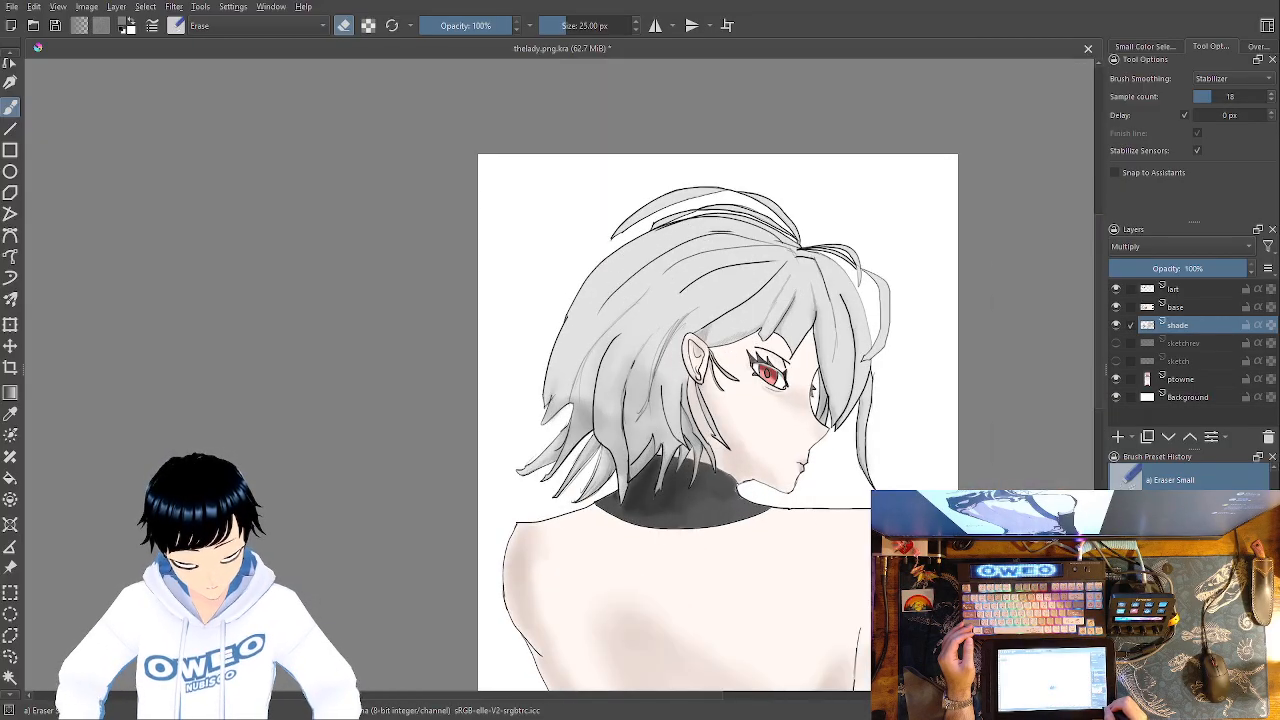
Examine the whole shaded figure, comparing it with the lart line art layer hidden and shown
{"action": "key", "text": "ctrl+minus"}
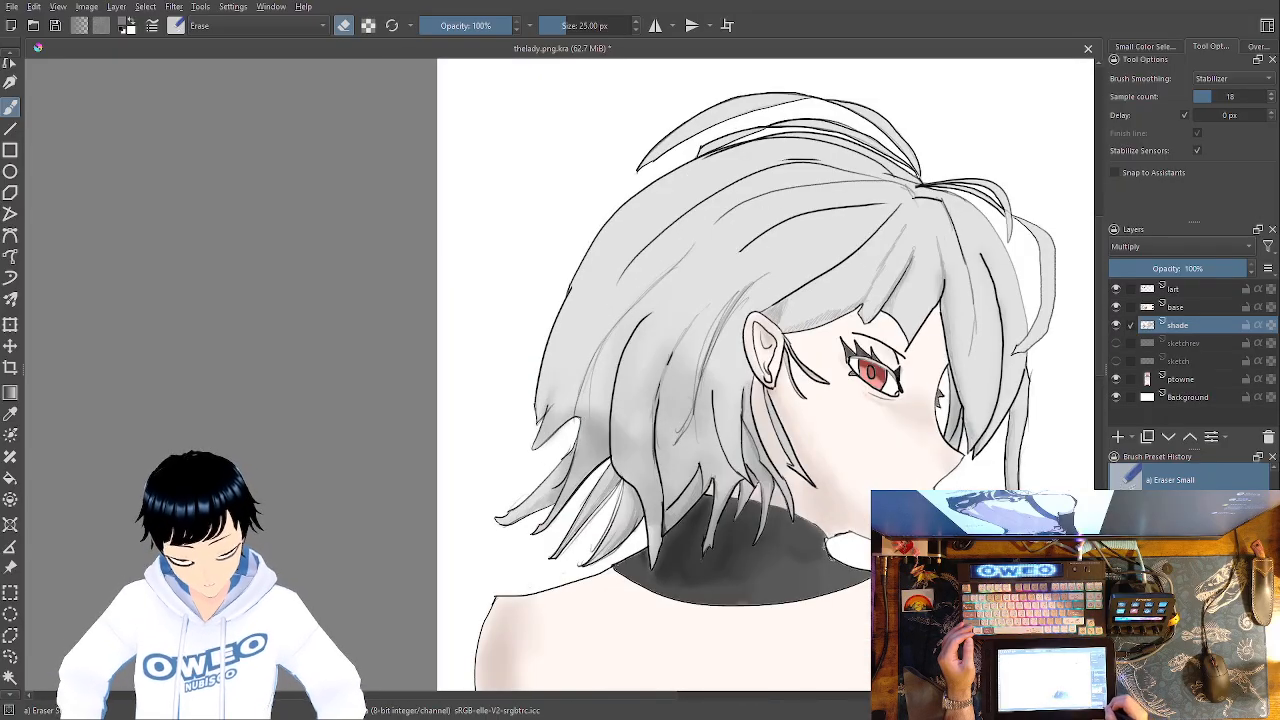
{"action": "key", "text": "ctrl+minus"}
{"action": "key", "text": "ctrl+minus"}
{"action": "mouse_move", "coordinate": [850, 526]}
{"action": "left_mouse_down"}
{"action": "mouse_move", "coordinate": [823, 429]}
{"action": "mouse_move", "coordinate": [767, 377]}
{"action": "left_mouse_up"}
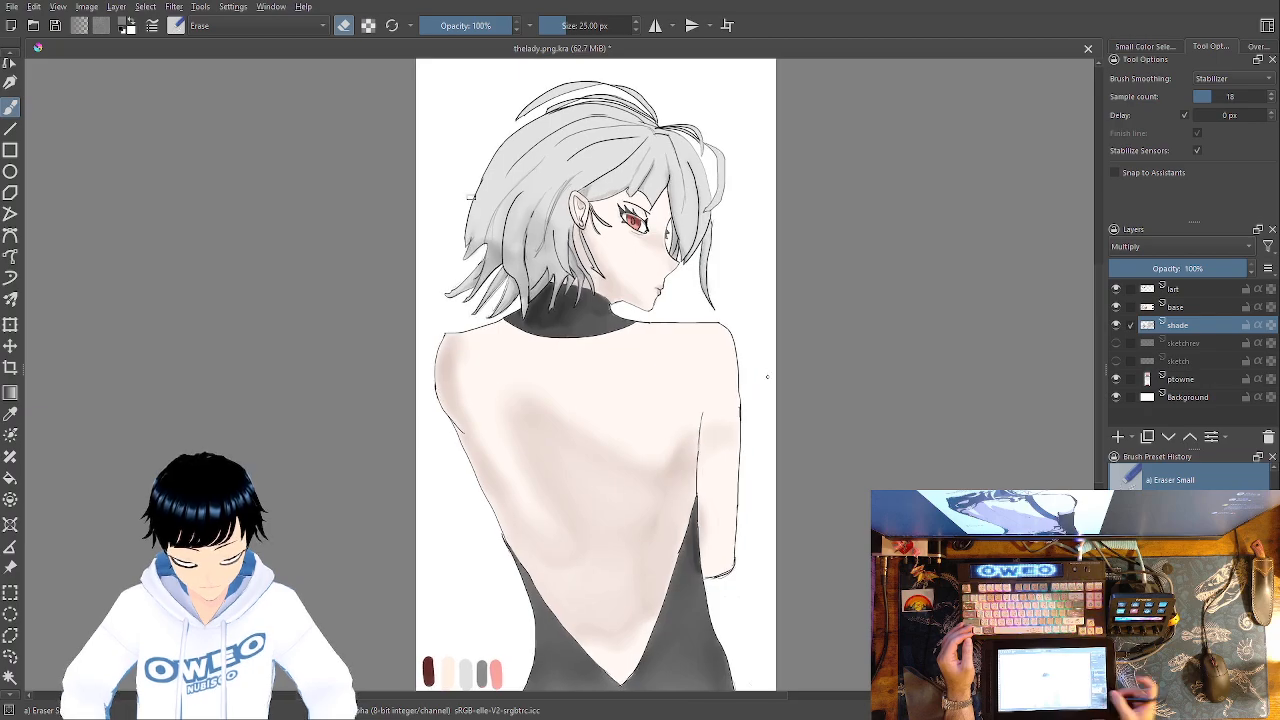
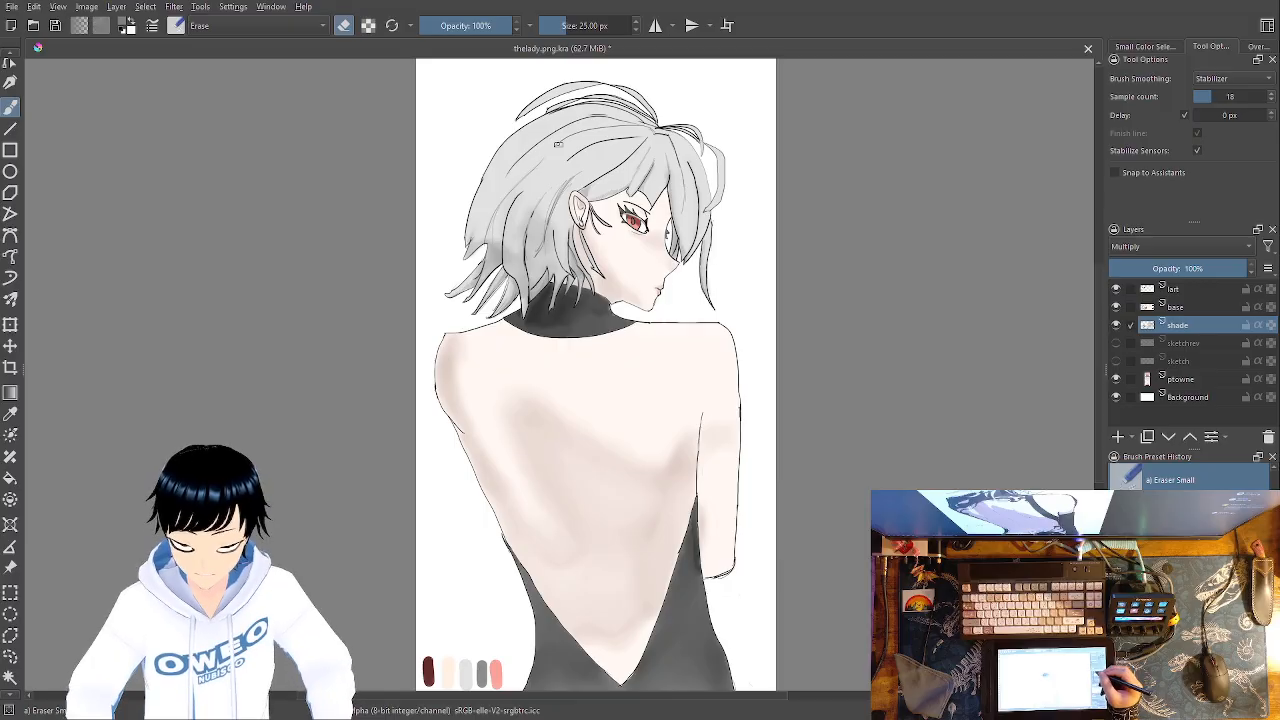
{"action": "left_click", "coordinate": [1124, 290]}
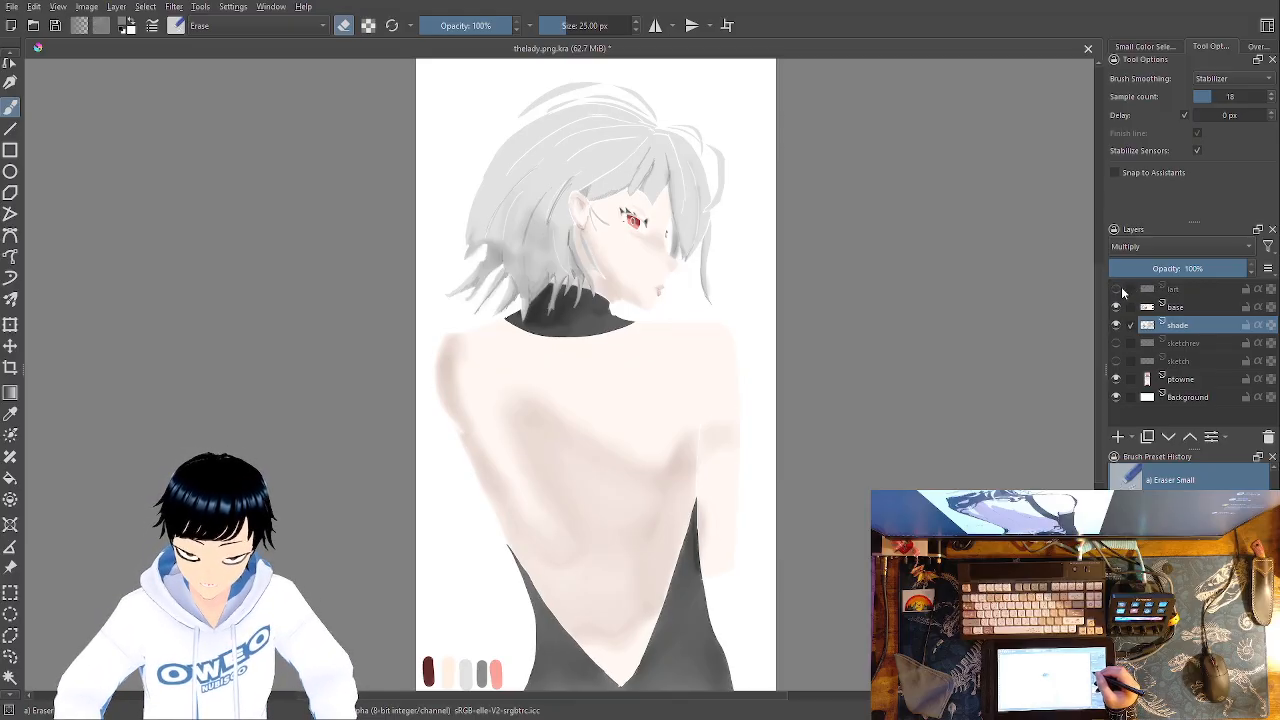
{"action": "left_click", "coordinate": [1124, 290]}
{"action": "left_click", "coordinate": [1118, 290]}
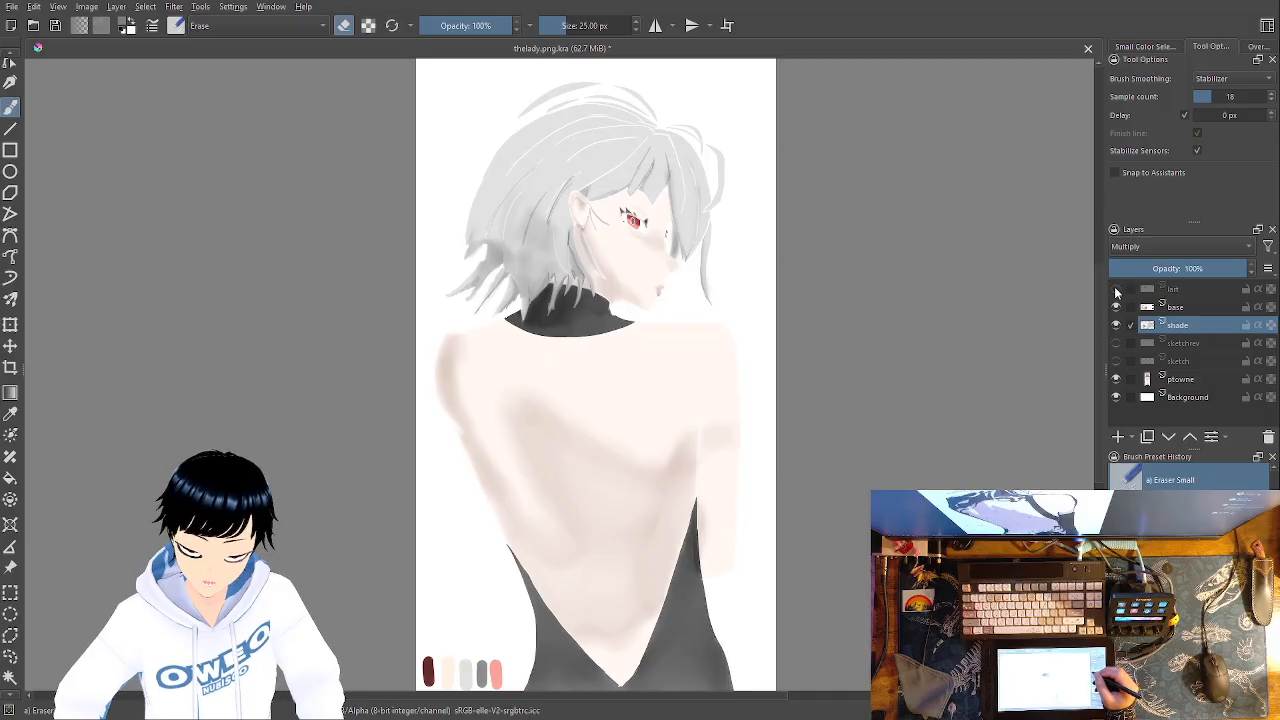
{"action": "left_click", "coordinate": [1118, 290]}
{"action": "left_click", "coordinate": [1120, 289]}
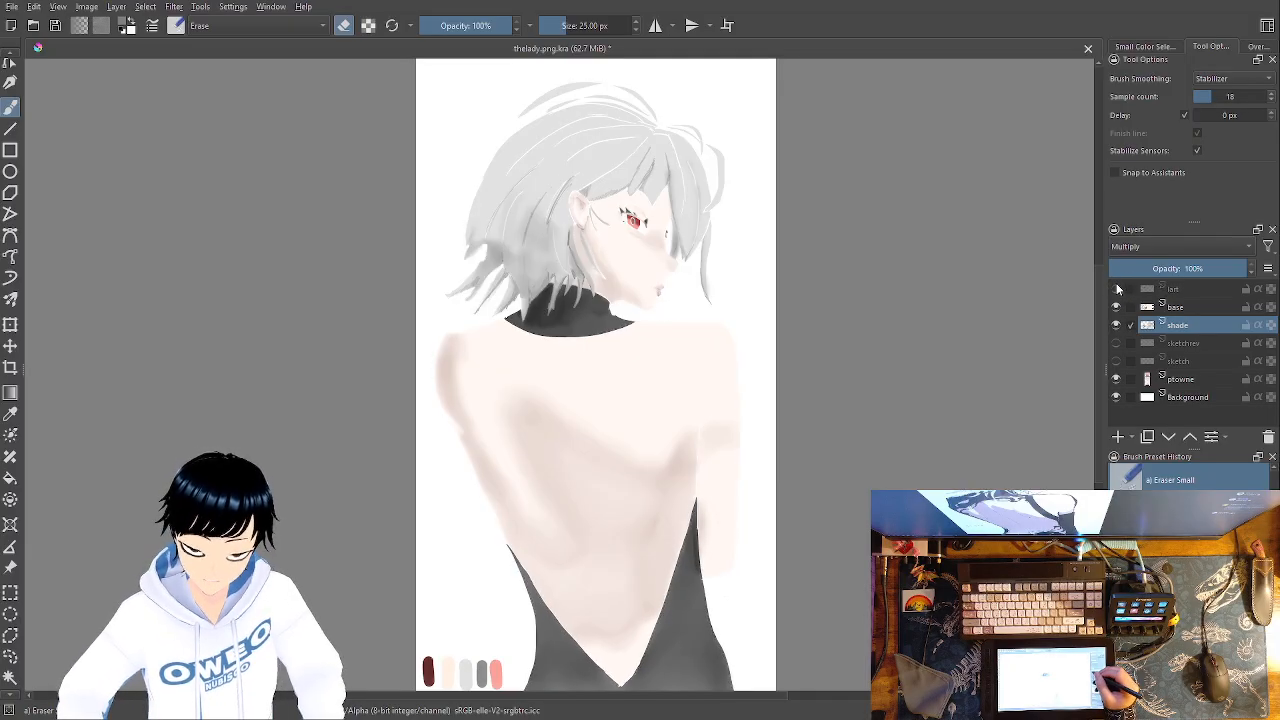
{"action": "left_click", "coordinate": [1118, 289]}
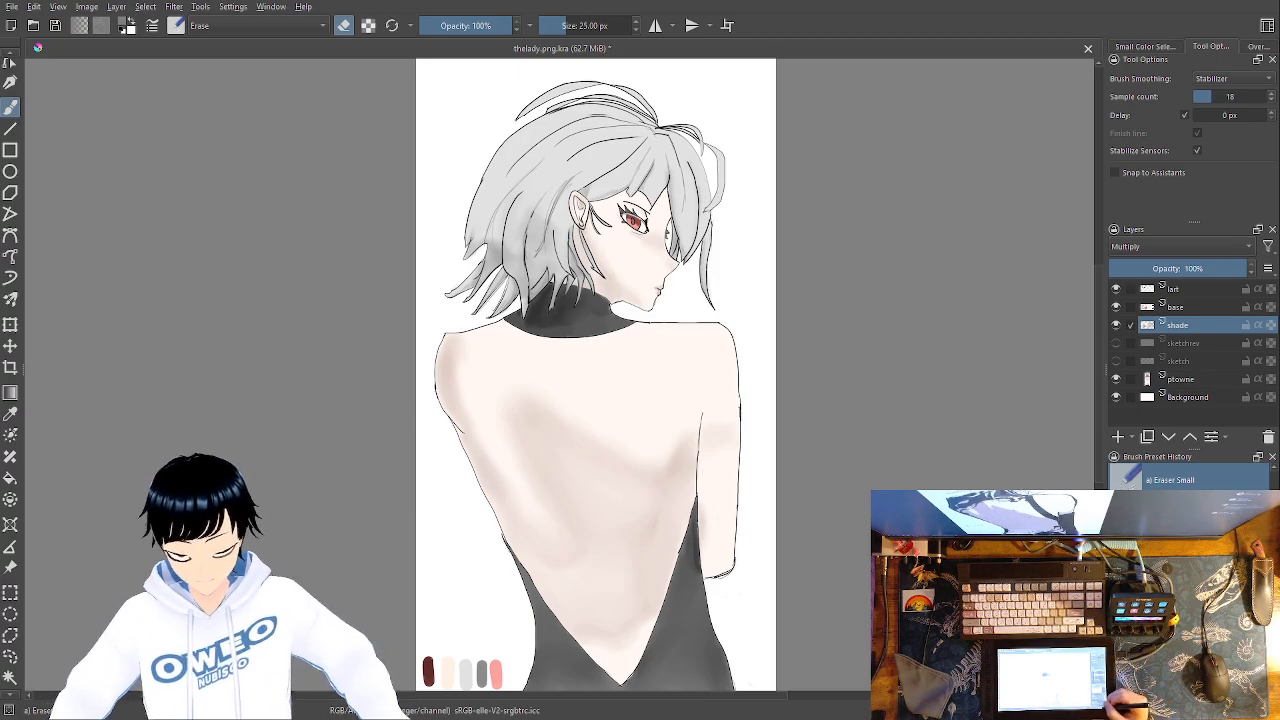
Switch to the Basic-5 Size Opacity brush for shading the loose strands beside the forehead
{"action": "key", "text": "ctrl+plus"}
{"action": "key", "text": "ctrl+plus"}
{"action": "key", "text": "ctrl+plus"}
{"action": "left_click_drag", "start_coordinate": [757, 508], "coordinate": [714, 630]}
{"action": "left_click_drag", "start_coordinate": [787, 462], "coordinate": [744, 612]}
{"action": "left_click_drag", "start_coordinate": [836, 439], "coordinate": [818, 579]}
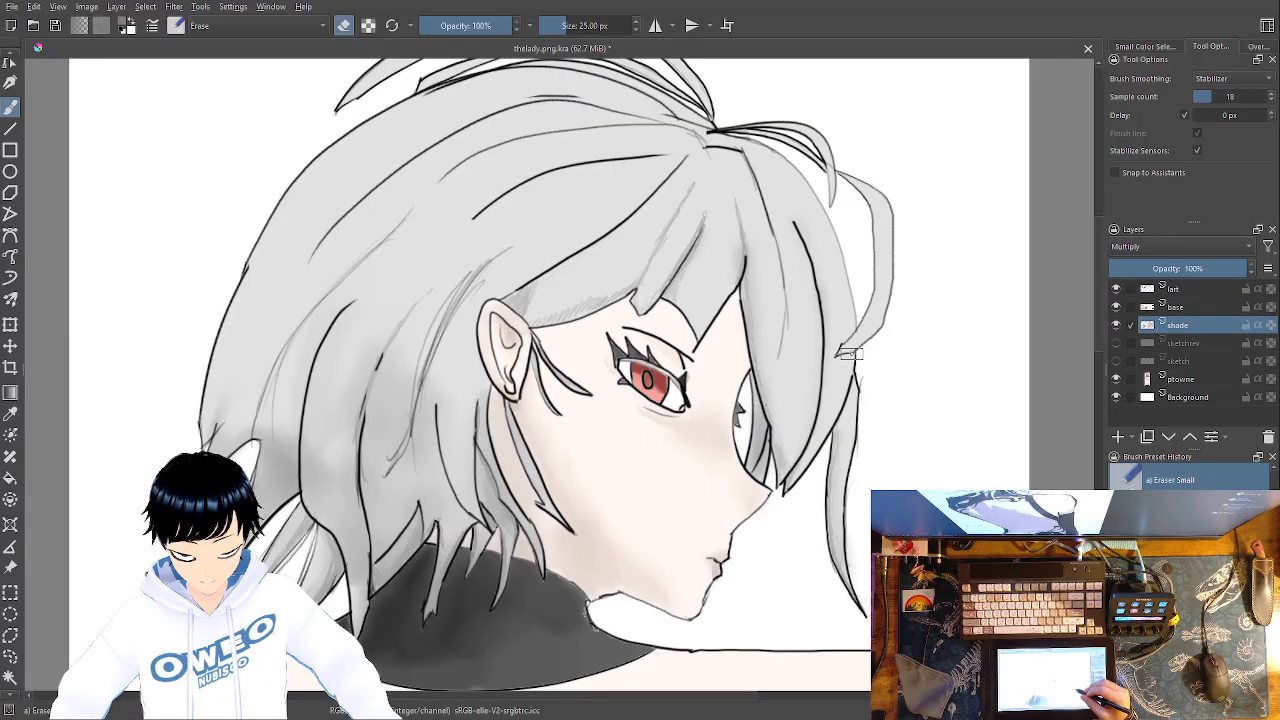
{"action": "right_click", "coordinate": [899, 414]}
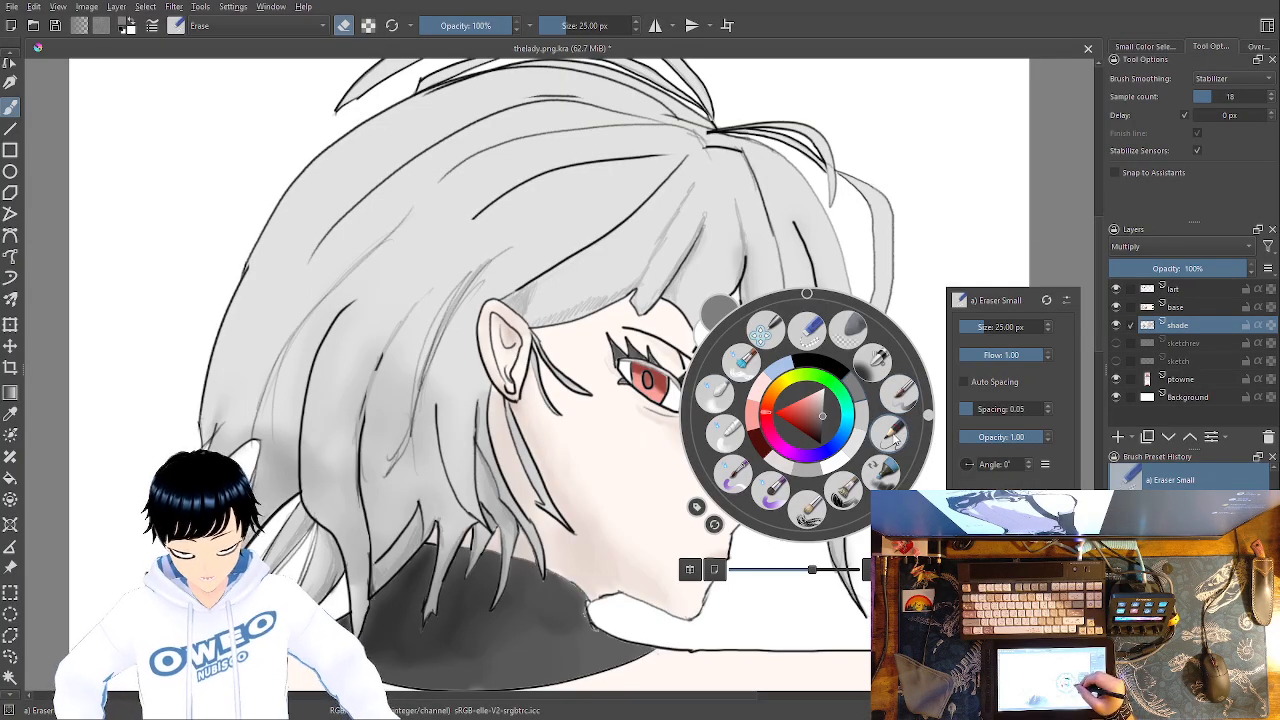
{"action": "left_click", "coordinate": [890, 434]}
{"action": "right_click", "coordinate": [825, 382]}
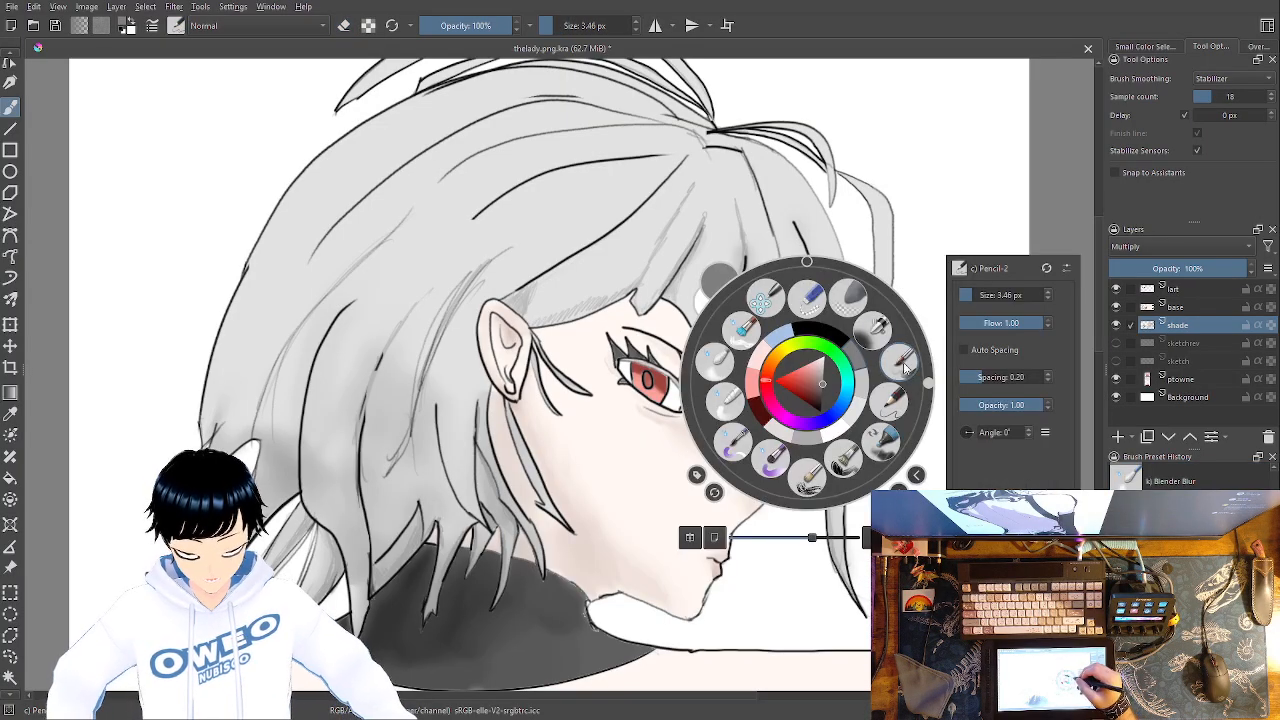
{"action": "left_click", "coordinate": [894, 362]}
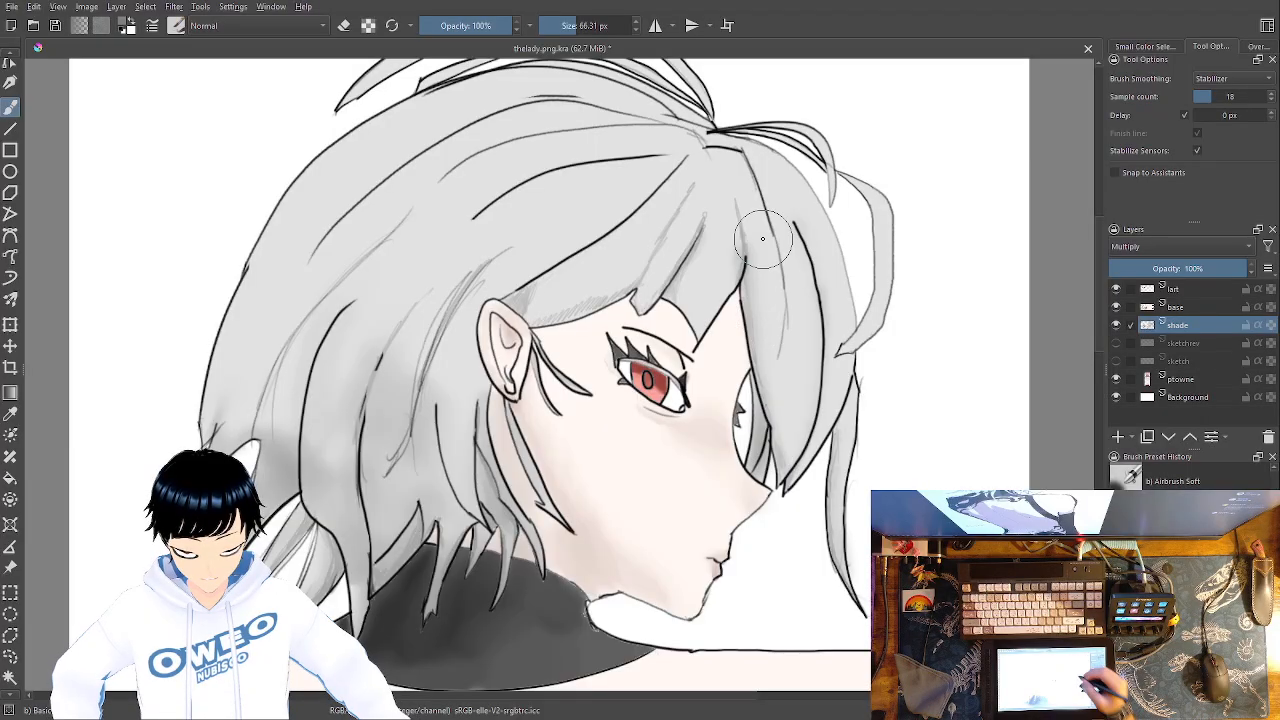
{"action": "key", "text": "ctrl+plus"}
{"action": "key", "text": "ctrl+plus"}
{"action": "left_click_drag", "start_coordinate": [723, 506], "coordinate": [522, 678]}
{"action": "mouse_move", "coordinate": [797, 435]}
{"action": "left_mouse_down"}
{"action": "mouse_move", "coordinate": [611, 646]}
{"action": "mouse_move", "coordinate": [615, 628]}
{"action": "left_mouse_up"}
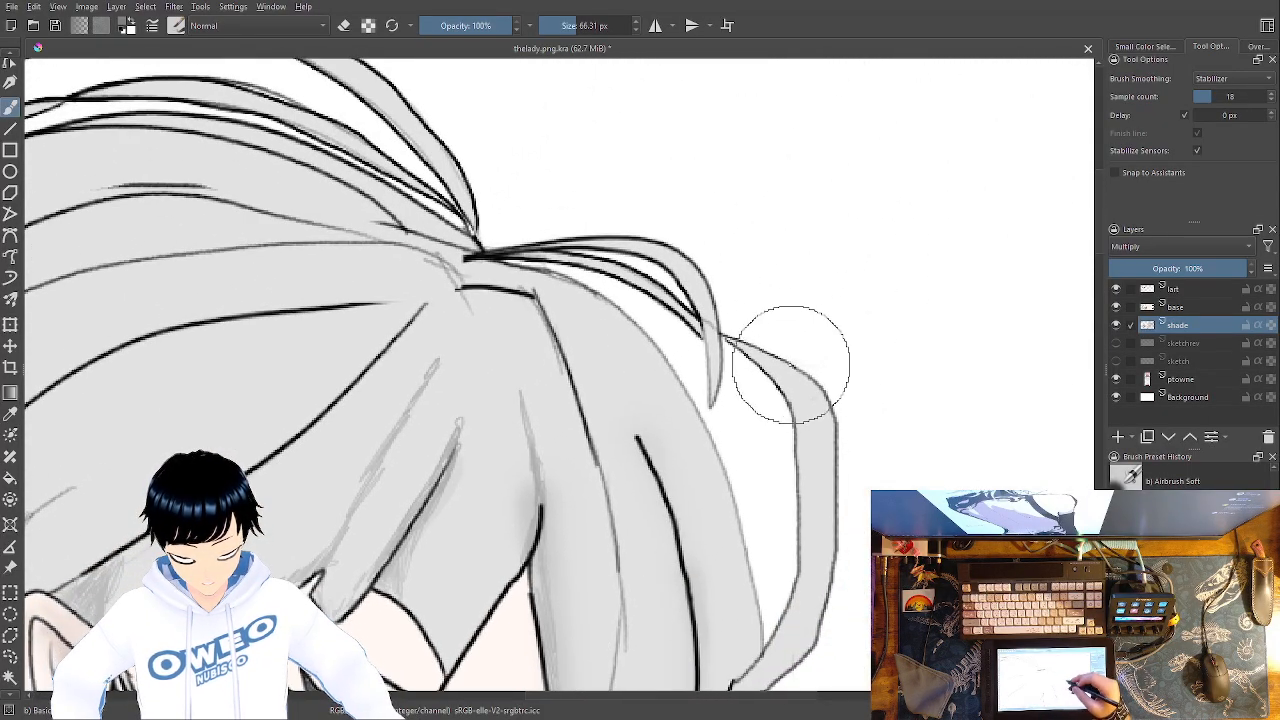
Set the brush size to 4.63 px and shade the outer loose strand along its inner edge down to its tip
{"action": "right_click", "coordinate": [800, 400]}
{"action": "left_click_drag", "start_coordinate": [996, 315], "coordinate": [978, 316]}
{"action": "left_click", "coordinate": [960, 260]}
{"action": "right_click", "coordinate": [975, 276]}
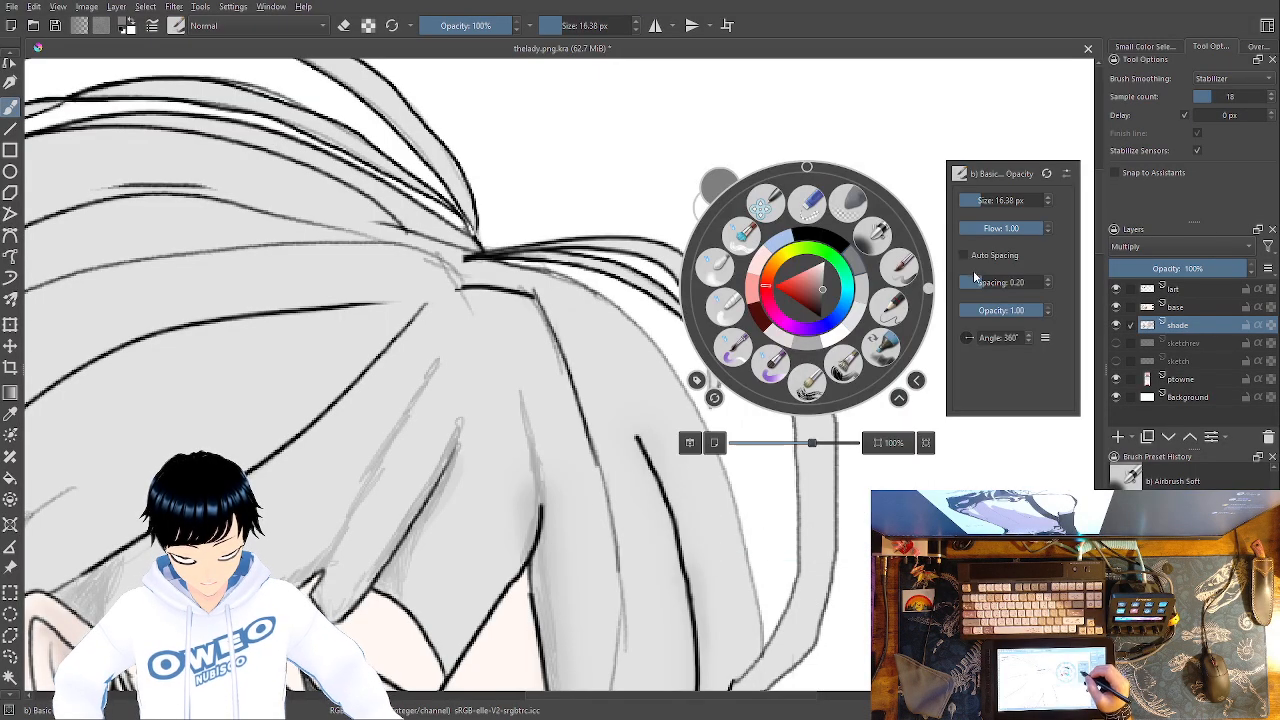
{"action": "left_click_drag", "start_coordinate": [972, 200], "coordinate": [967, 200]}
{"action": "left_click", "coordinate": [978, 143]}
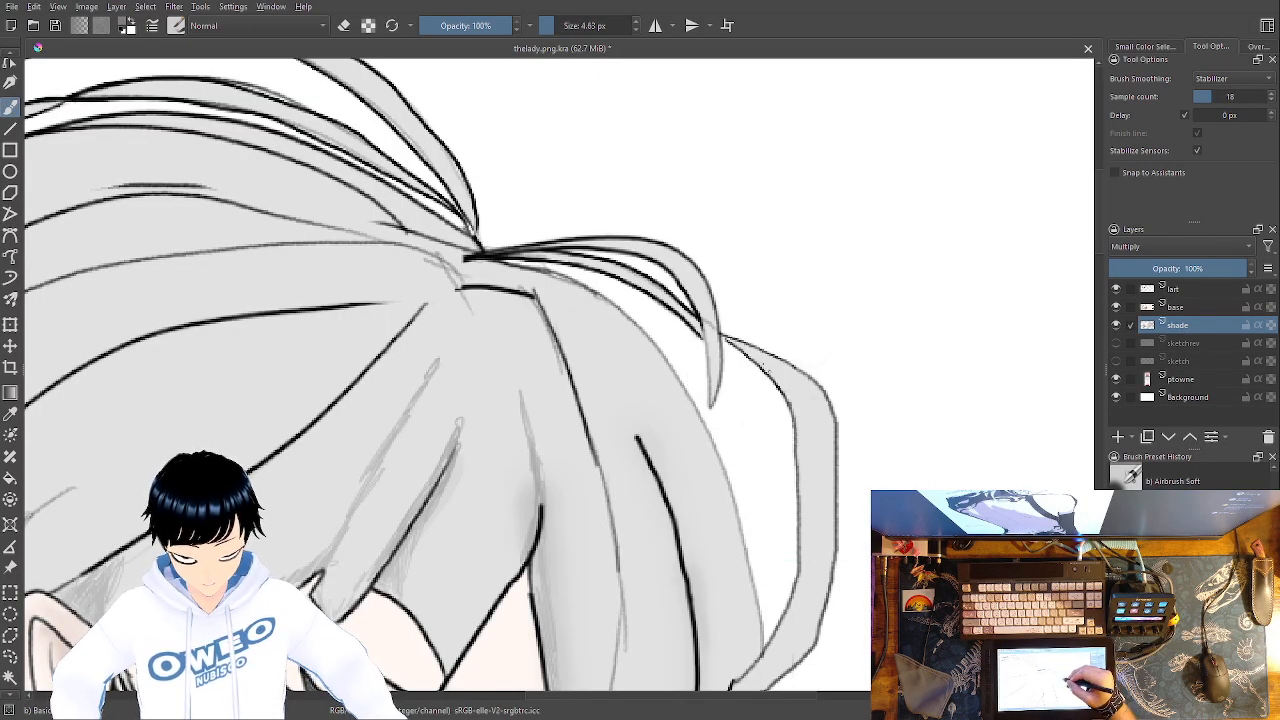
{"action": "mouse_move", "coordinate": [798, 267]}
{"action": "left_mouse_down"}
{"action": "mouse_move", "coordinate": [786, 157]}
{"action": "mouse_move", "coordinate": [796, 201]}
{"action": "left_mouse_up"}
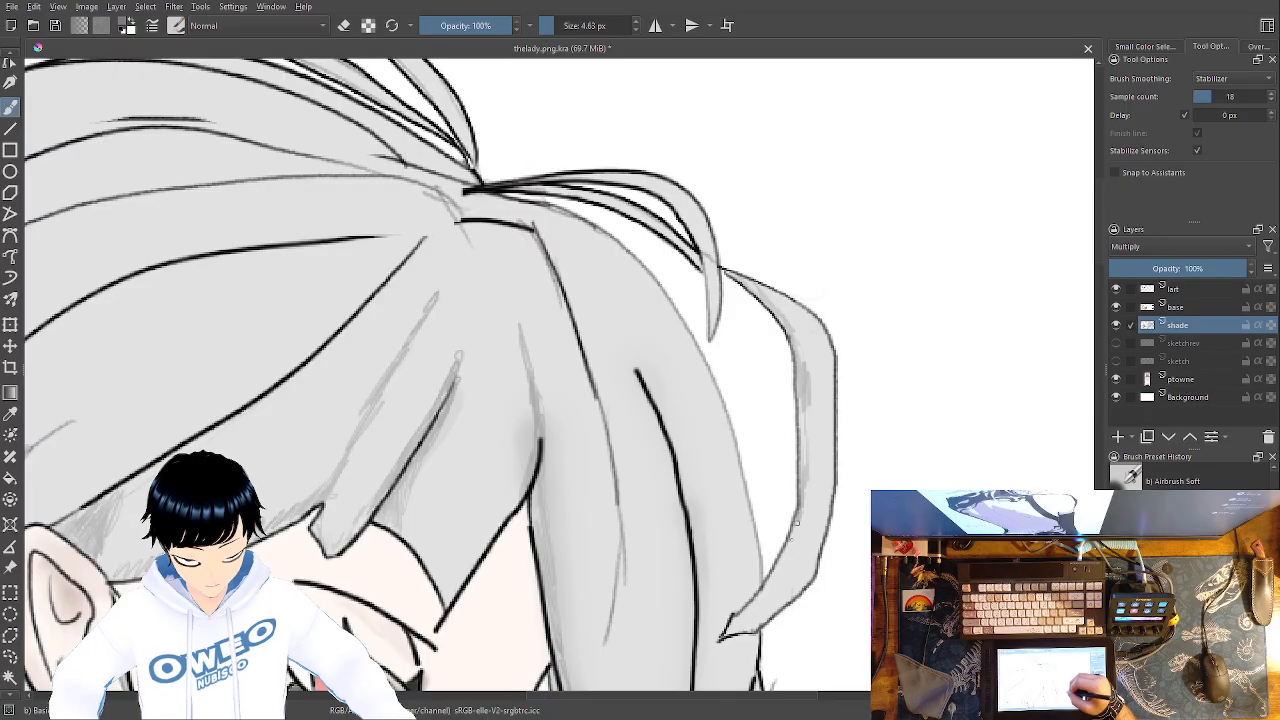
{"action": "left_click_drag", "start_coordinate": [771, 580], "coordinate": [741, 621]}
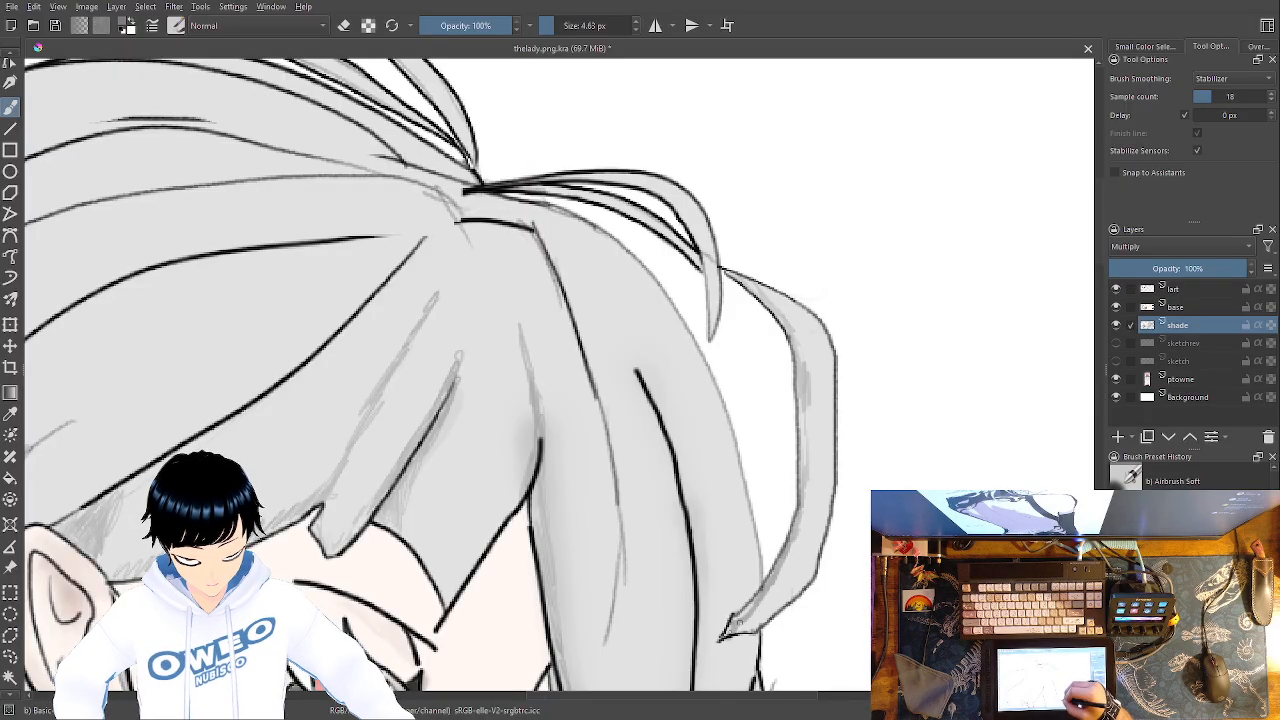
Blend the outer loose strand's shading along its length with Blender Blur at 39.75 px
{"action": "right_click", "coordinate": [771, 541]}
{"action": "left_click", "coordinate": [679, 489]}
{"action": "mouse_move", "coordinate": [737, 609]}
{"action": "left_mouse_down"}
{"action": "mouse_move", "coordinate": [737, 623]}
{"action": "mouse_move", "coordinate": [800, 541]}
{"action": "mouse_move", "coordinate": [817, 406]}
{"action": "mouse_move", "coordinate": [794, 309]}
{"action": "mouse_move", "coordinate": [740, 270]}
{"action": "left_mouse_up"}
Shade the inner side of the arching flyaway strand with Basic-5 Size Opacity at 4.63 px, working toward the smaller strands' junction
{"action": "right_click", "coordinate": [806, 383]}
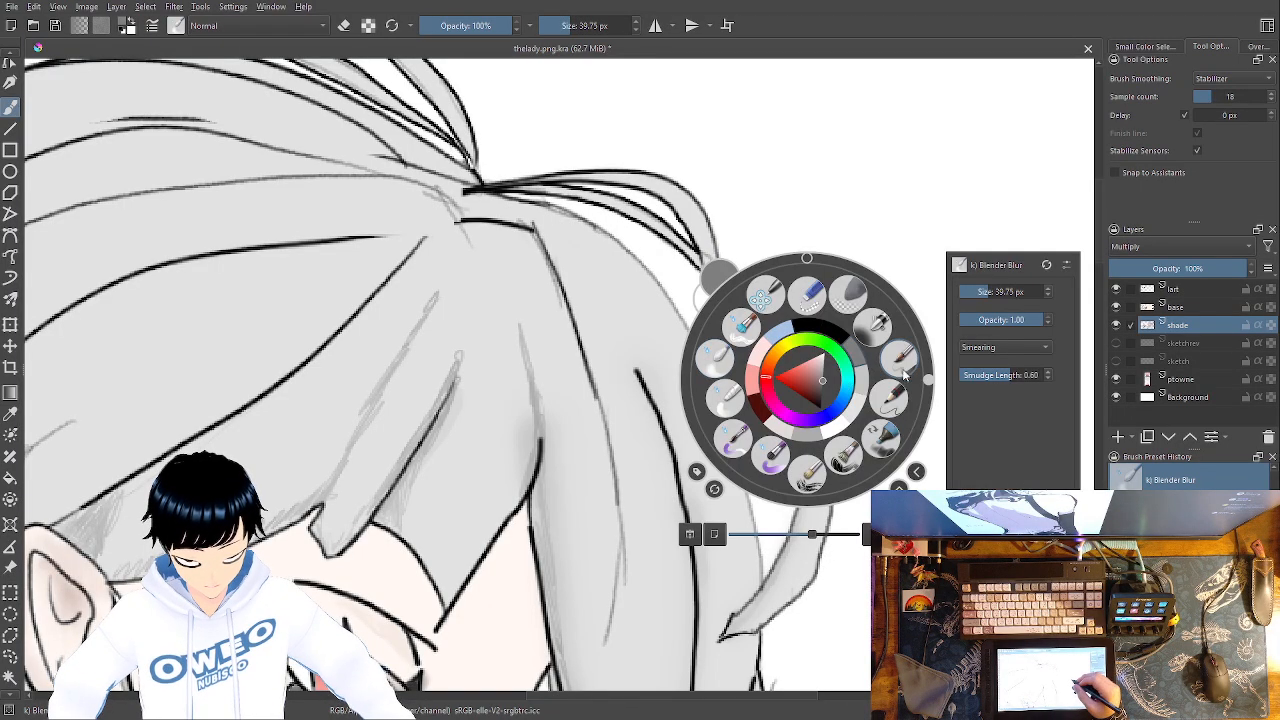
{"action": "left_click", "coordinate": [902, 351]}
{"action": "left_click_drag", "start_coordinate": [763, 320], "coordinate": [788, 380]}
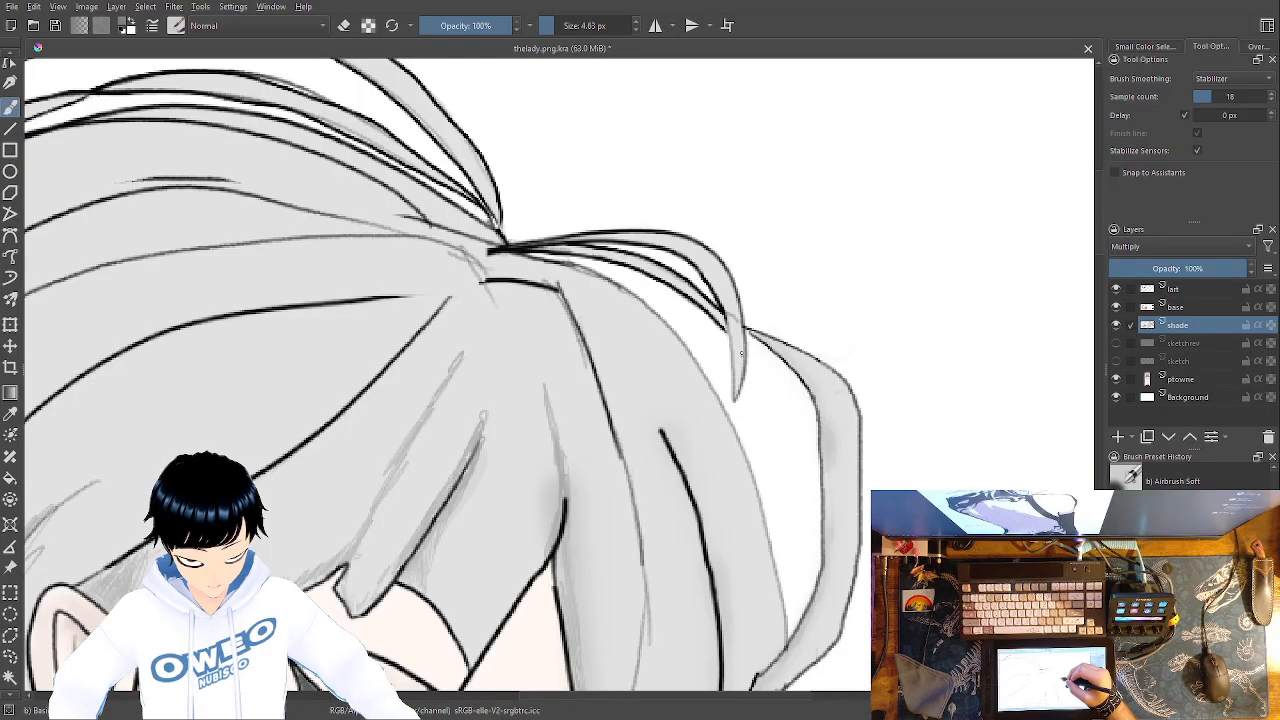
{"action": "right_click", "coordinate": [743, 314]}
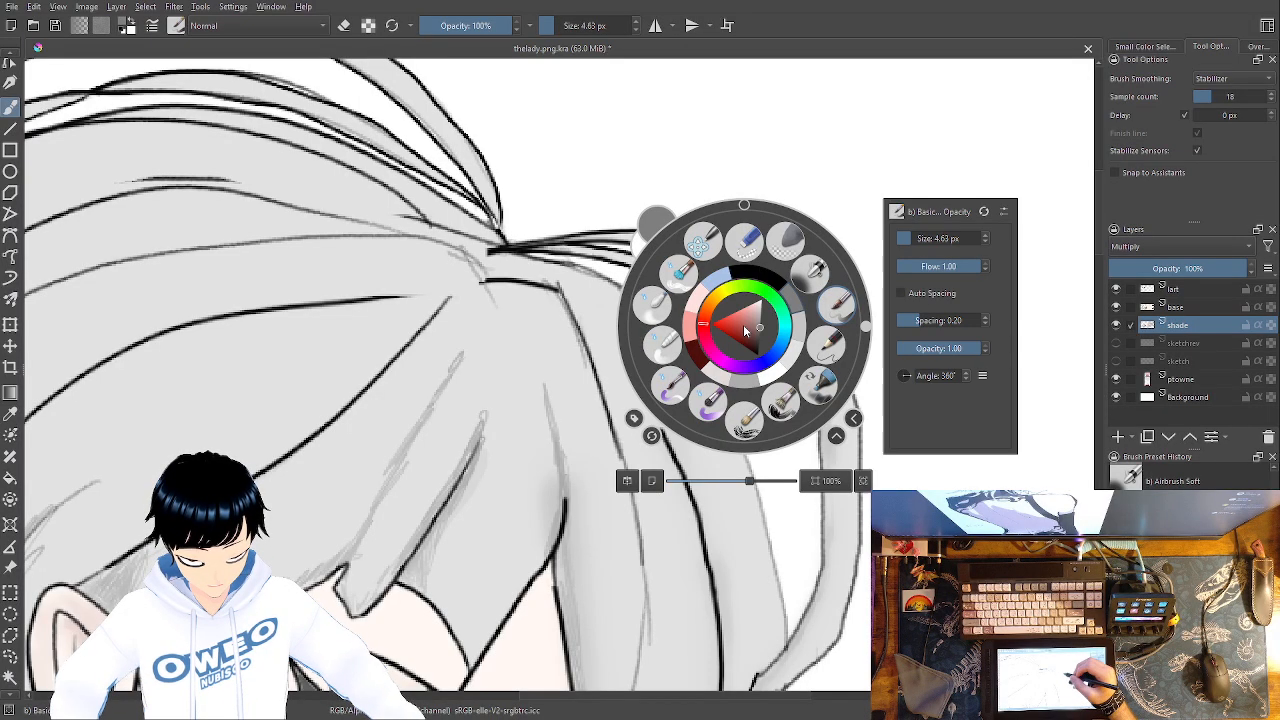
{"action": "left_click", "coordinate": [840, 310]}
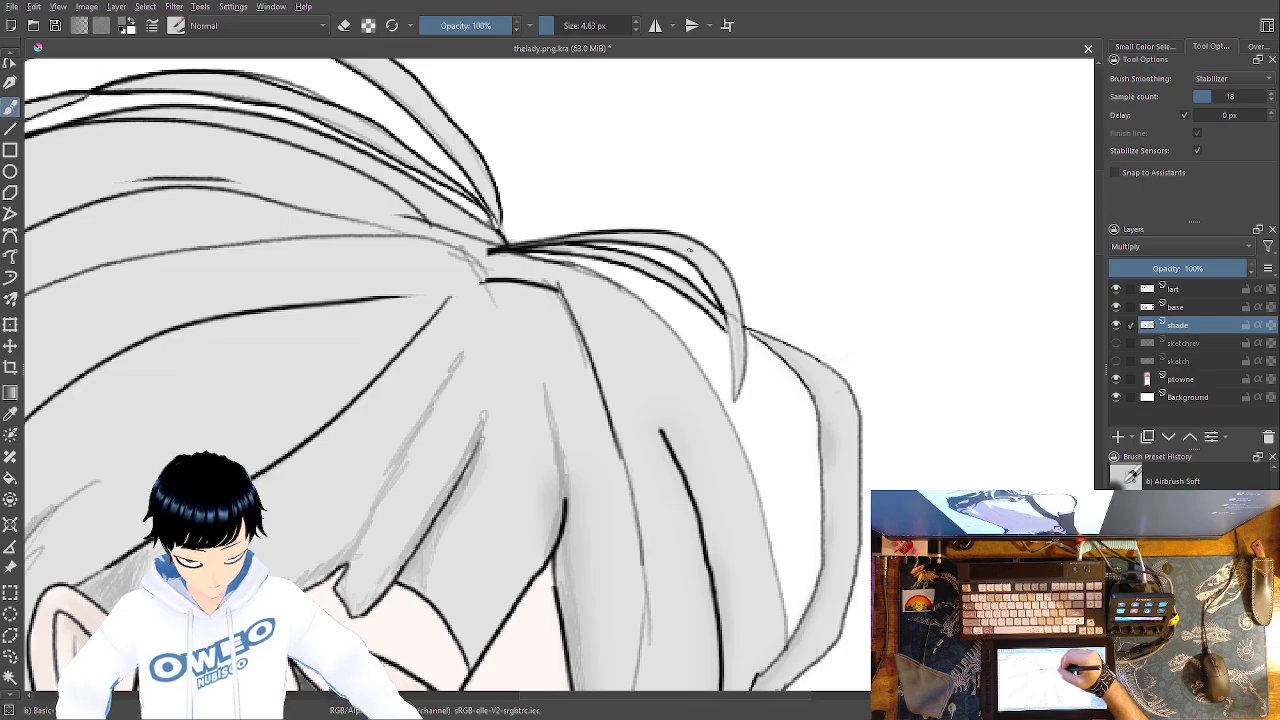
{"action": "left_click_drag", "start_coordinate": [1200, 711], "coordinate": [1238, 711]}
{"action": "left_click_drag", "start_coordinate": [817, 380], "coordinate": [471, 651]}
{"action": "left_click_drag", "start_coordinate": [830, 255], "coordinate": [512, 645]}
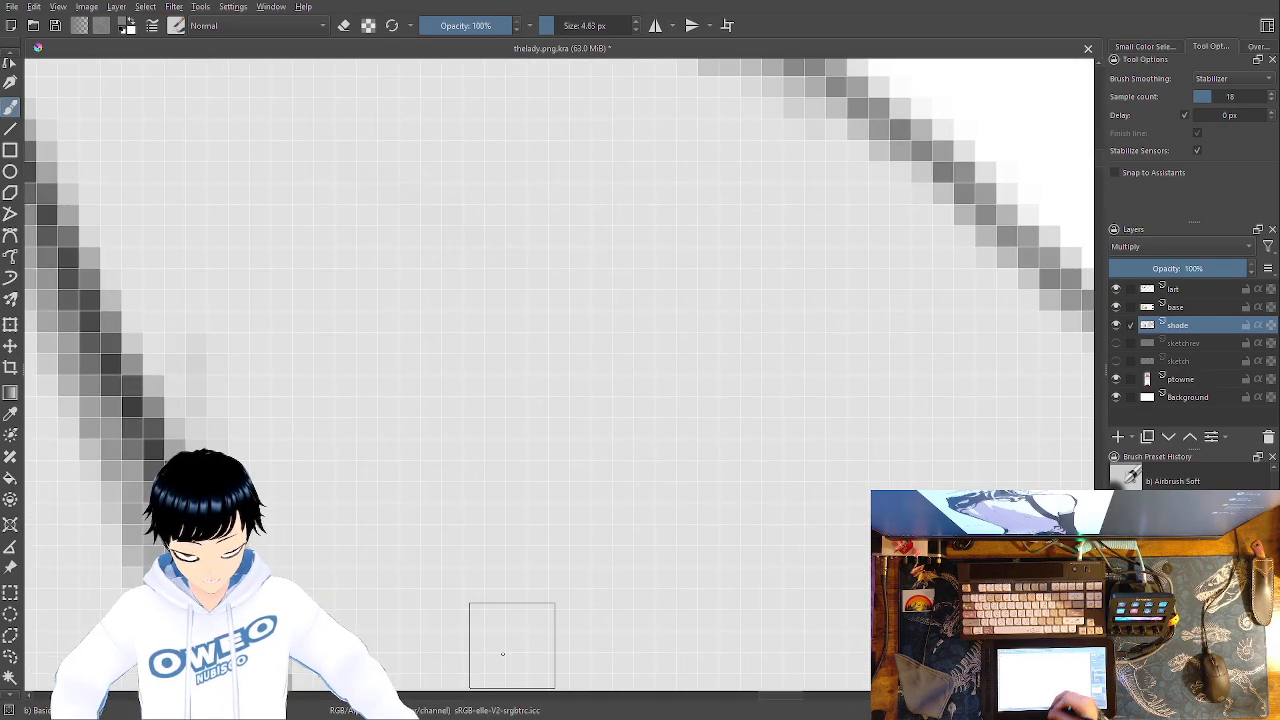
{"action": "left_click_drag", "start_coordinate": [806, 306], "coordinate": [606, 556]}
{"action": "left_click_drag", "start_coordinate": [862, 227], "coordinate": [633, 536]}
{"action": "left_click_drag", "start_coordinate": [703, 391], "coordinate": [589, 541]}
{"action": "mouse_move", "coordinate": [833, 419]}
{"action": "left_mouse_down"}
{"action": "mouse_move", "coordinate": [700, 426]}
{"action": "mouse_move", "coordinate": [693, 411]}
{"action": "left_mouse_up"}
{"action": "mouse_move", "coordinate": [553, 211]}
{"action": "left_mouse_down"}
{"action": "mouse_move", "coordinate": [746, 300]}
{"action": "mouse_move", "coordinate": [965, 531]}
{"action": "left_mouse_up"}
{"action": "left_click_drag", "start_coordinate": [740, 436], "coordinate": [277, 236]}
{"action": "mouse_move", "coordinate": [481, 281]}
{"action": "left_mouse_down"}
{"action": "mouse_move", "coordinate": [742, 632]}
{"action": "mouse_move", "coordinate": [766, 594]}
{"action": "mouse_move", "coordinate": [486, 143]}
{"action": "mouse_move", "coordinate": [460, 209]}
{"action": "mouse_move", "coordinate": [616, 643]}
{"action": "left_mouse_up"}
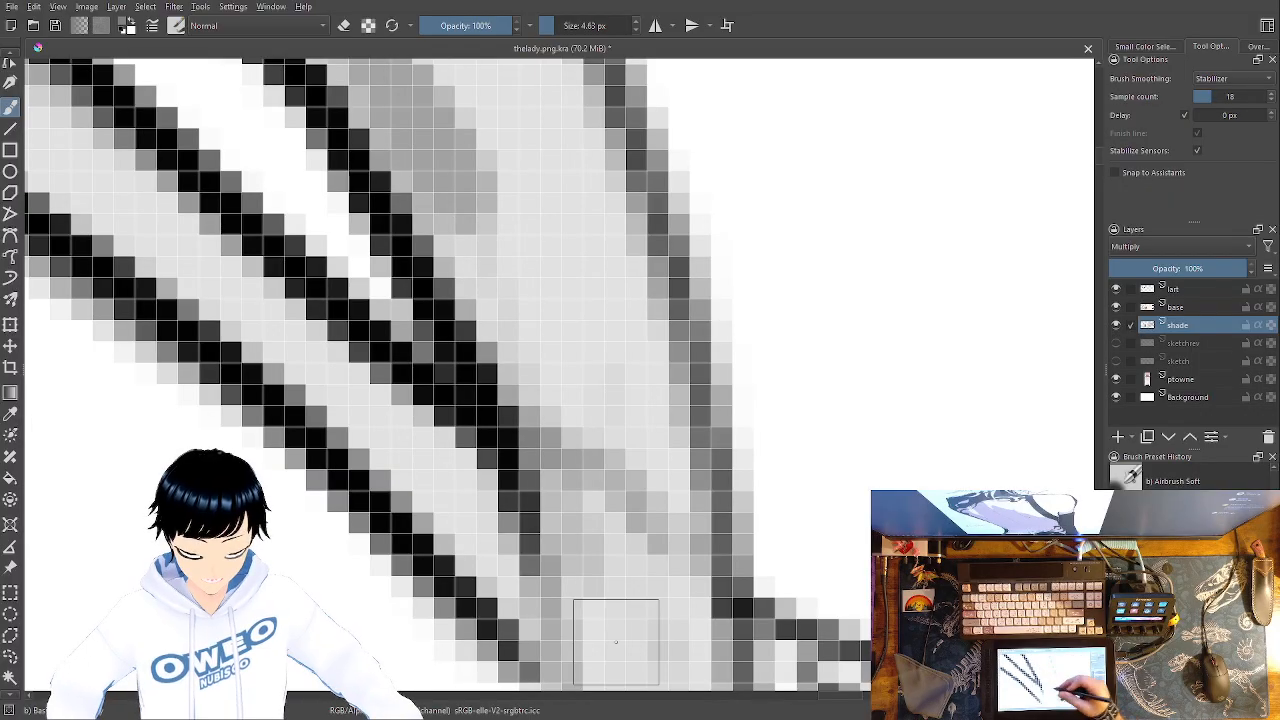
Continue shading the arching flyaway strand from the junction down into its pointed tip
{"action": "left_click_drag", "start_coordinate": [276, 340], "coordinate": [558, 662]}
{"action": "mouse_move", "coordinate": [150, 234]}
{"action": "left_mouse_down"}
{"action": "mouse_move", "coordinate": [447, 528]}
{"action": "mouse_move", "coordinate": [540, 600]}
{"action": "left_mouse_up"}
{"action": "mouse_move", "coordinate": [137, 209]}
{"action": "left_mouse_down"}
{"action": "mouse_move", "coordinate": [420, 460]}
{"action": "mouse_move", "coordinate": [592, 587]}
{"action": "left_mouse_up"}
{"action": "left_click_drag", "start_coordinate": [546, 334], "coordinate": [441, 52]}
{"action": "left_click_drag", "start_coordinate": [484, 334], "coordinate": [522, 632]}
{"action": "left_click_drag", "start_coordinate": [484, 266], "coordinate": [586, 672]}
{"action": "left_click_drag", "start_coordinate": [577, 270], "coordinate": [631, 12]}
{"action": "left_click_drag", "start_coordinate": [628, 490], "coordinate": [650, 256]}
{"action": "left_click_drag", "start_coordinate": [616, 185], "coordinate": [616, 636]}
{"action": "left_click_drag", "start_coordinate": [712, 531], "coordinate": [806, 632]}
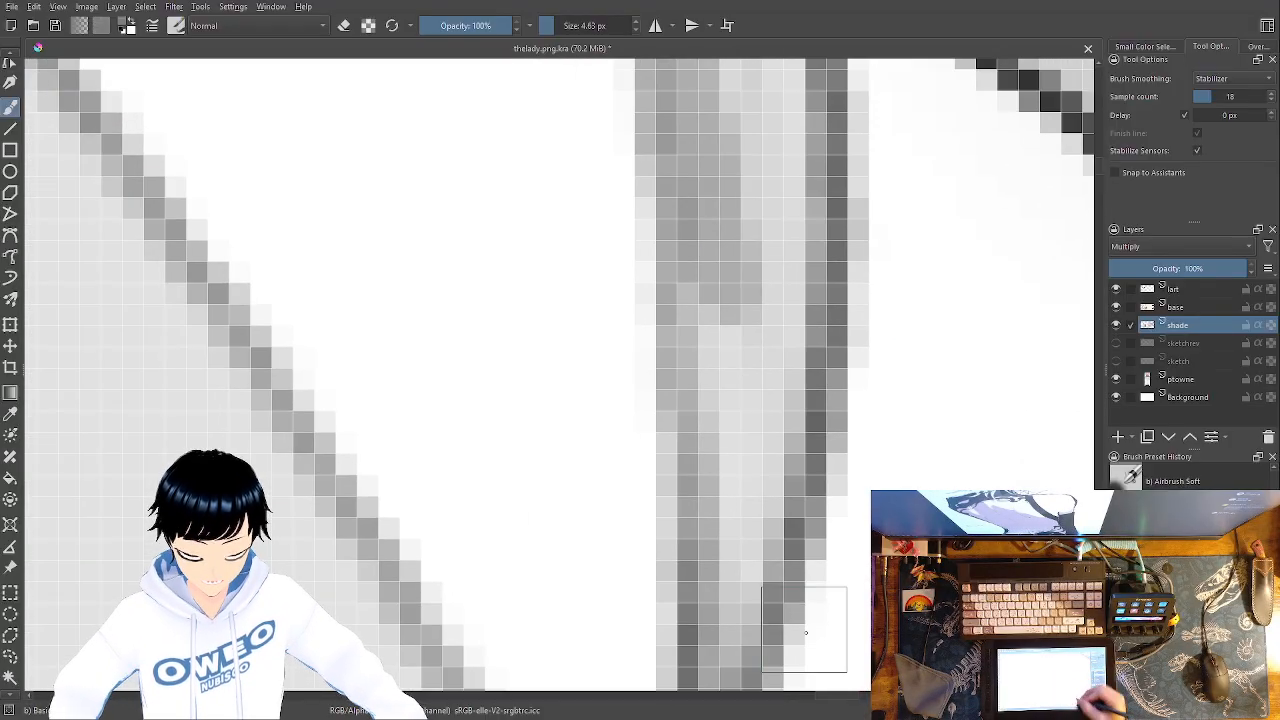
Shade the narrow root end of the arching flyaway strand between its two outlines
{"action": "left_click_drag", "start_coordinate": [683, 387], "coordinate": [808, 637]}
{"action": "left_click_drag", "start_coordinate": [500, 270], "coordinate": [800, 570]}
{"action": "mouse_move", "coordinate": [450, 80]}
{"action": "left_mouse_down"}
{"action": "mouse_move", "coordinate": [771, 360]}
{"action": "mouse_move", "coordinate": [816, 432]}
{"action": "left_mouse_up"}
{"action": "mouse_move", "coordinate": [1010, 520]}
{"action": "left_mouse_down"}
{"action": "mouse_move", "coordinate": [706, 326]}
{"action": "mouse_move", "coordinate": [65, 92]}
{"action": "left_mouse_up"}
{"action": "left_click_drag", "start_coordinate": [530, 300], "coordinate": [800, 443]}
{"action": "mouse_move", "coordinate": [445, 352]}
{"action": "left_mouse_down"}
{"action": "mouse_move", "coordinate": [720, 429]}
{"action": "mouse_move", "coordinate": [1040, 545]}
{"action": "left_mouse_up"}
{"action": "left_click_drag", "start_coordinate": [919, 407], "coordinate": [205, 305]}
{"action": "left_click_drag", "start_coordinate": [882, 256], "coordinate": [624, 500]}
{"action": "left_click_drag", "start_coordinate": [934, 371], "coordinate": [205, 405]}
{"action": "left_click_drag", "start_coordinate": [285, 376], "coordinate": [916, 389]}
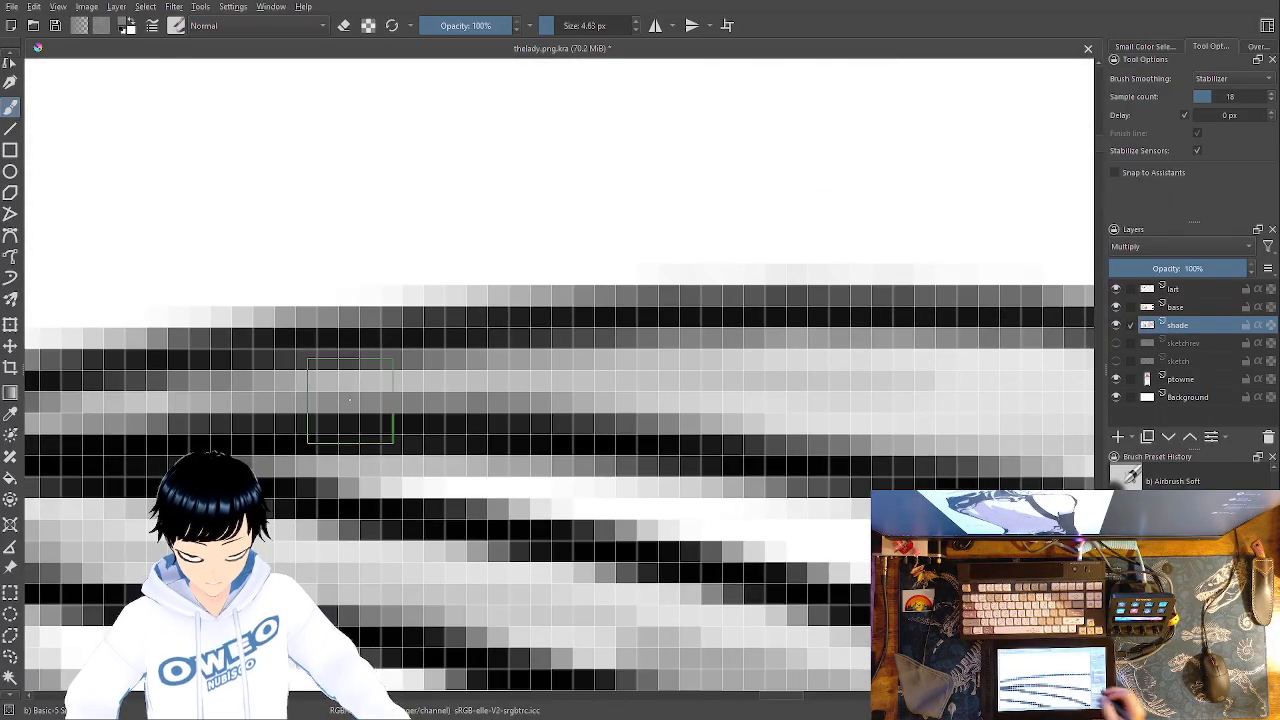
Add strokes along the arching strand's upper curve and blend them with Blender Blur at 39.75 px
{"action": "key", "text": "minus"}
{"action": "key", "text": "minus"}
{"action": "mouse_move", "coordinate": [957, 453]}
{"action": "left_mouse_down"}
{"action": "mouse_move", "coordinate": [632, 383]}
{"action": "mouse_move", "coordinate": [540, 386]}
{"action": "left_mouse_up"}
{"action": "left_click_drag", "start_coordinate": [540, 386], "coordinate": [962, 440]}
{"action": "right_click", "coordinate": [814, 500]}
{"action": "left_click", "coordinate": [777, 457]}
{"action": "mouse_move", "coordinate": [982, 448]}
{"action": "left_mouse_down"}
{"action": "mouse_move", "coordinate": [896, 417]}
{"action": "mouse_move", "coordinate": [665, 404]}
{"action": "mouse_move", "coordinate": [577, 384]}
{"action": "left_mouse_up"}
Shade along the lower edge of the topmost flyaway strand above the head with Basic-5 Size Opacity at 4.63 px
{"action": "right_click", "coordinate": [806, 512]}
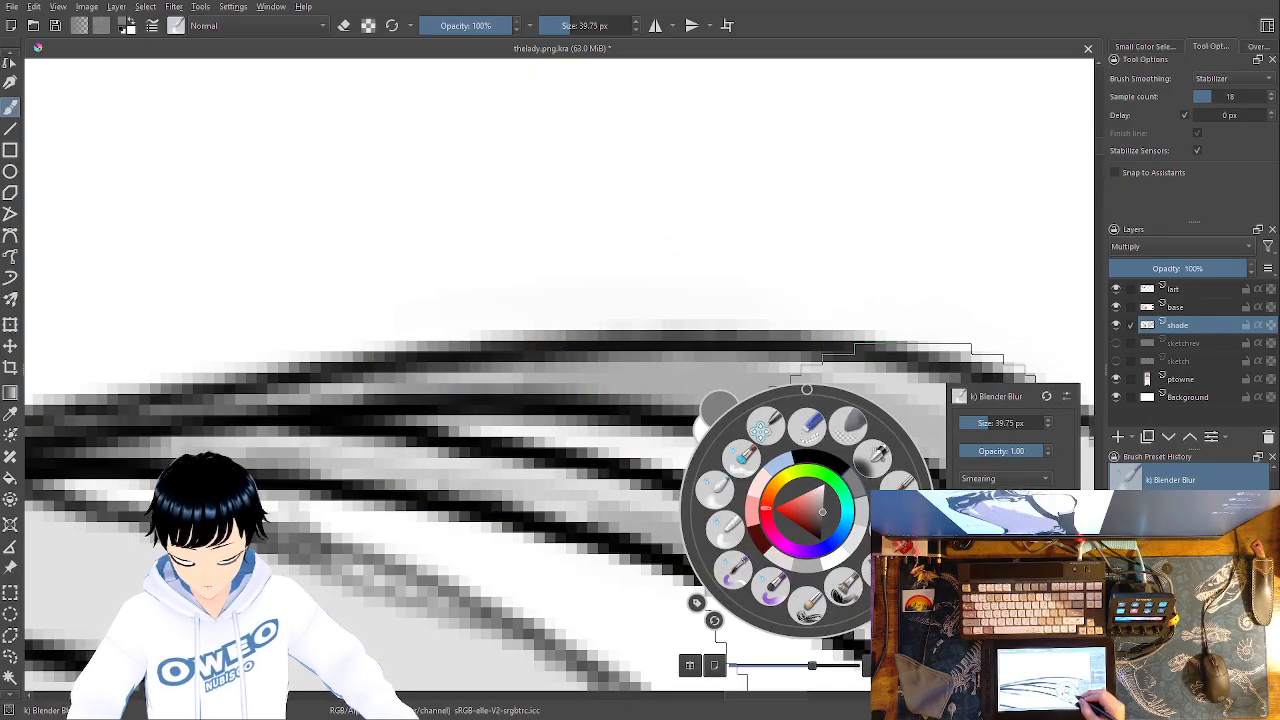
{"action": "left_click", "coordinate": [876, 460]}
{"action": "right_click", "coordinate": [904, 489]}
{"action": "left_click", "coordinate": [902, 471]}
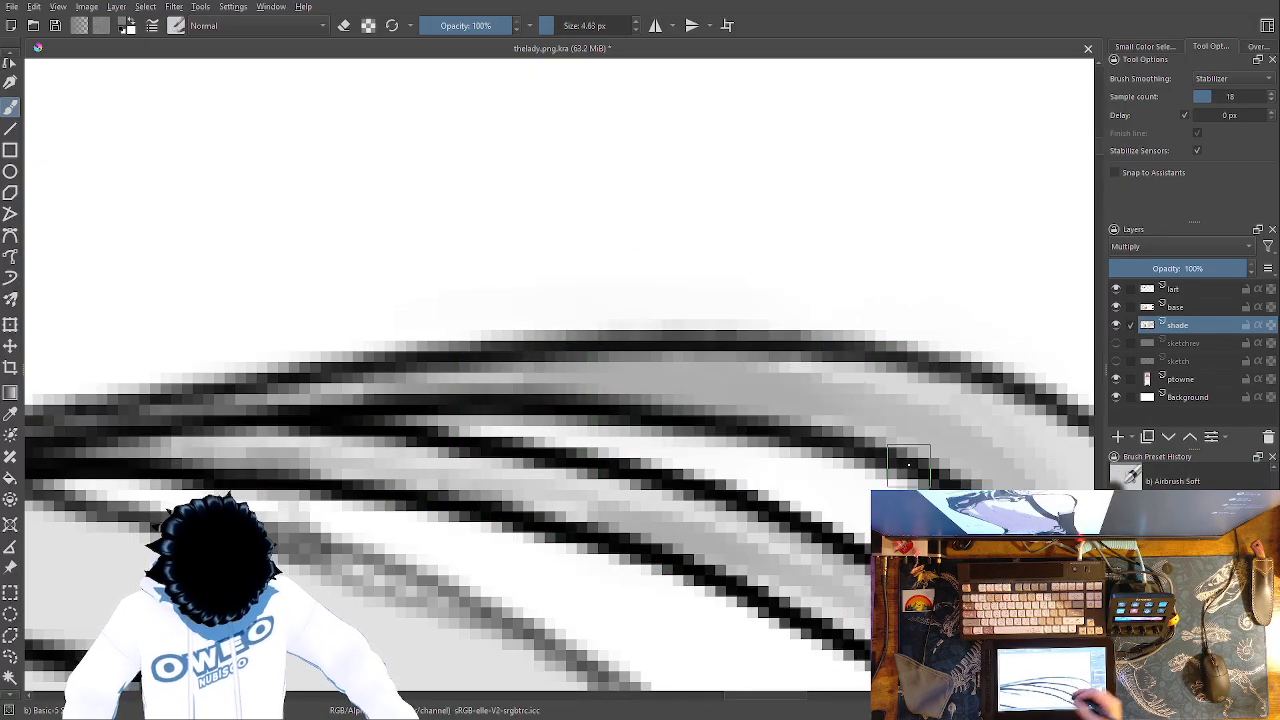
{"action": "left_click_drag", "start_coordinate": [908, 464], "coordinate": [762, 206]}
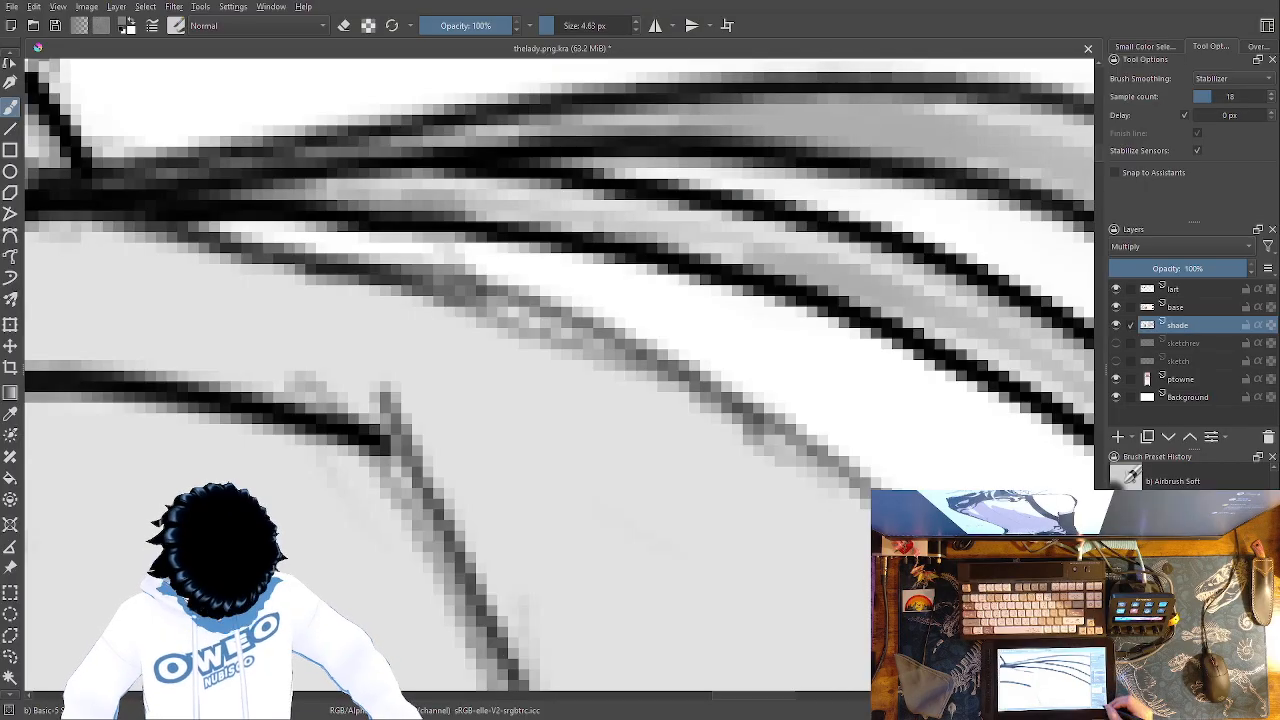
{"action": "key", "text": "minus"}
{"action": "key", "text": "minus"}
{"action": "key", "text": "minus"}
{"action": "key", "text": "minus"}
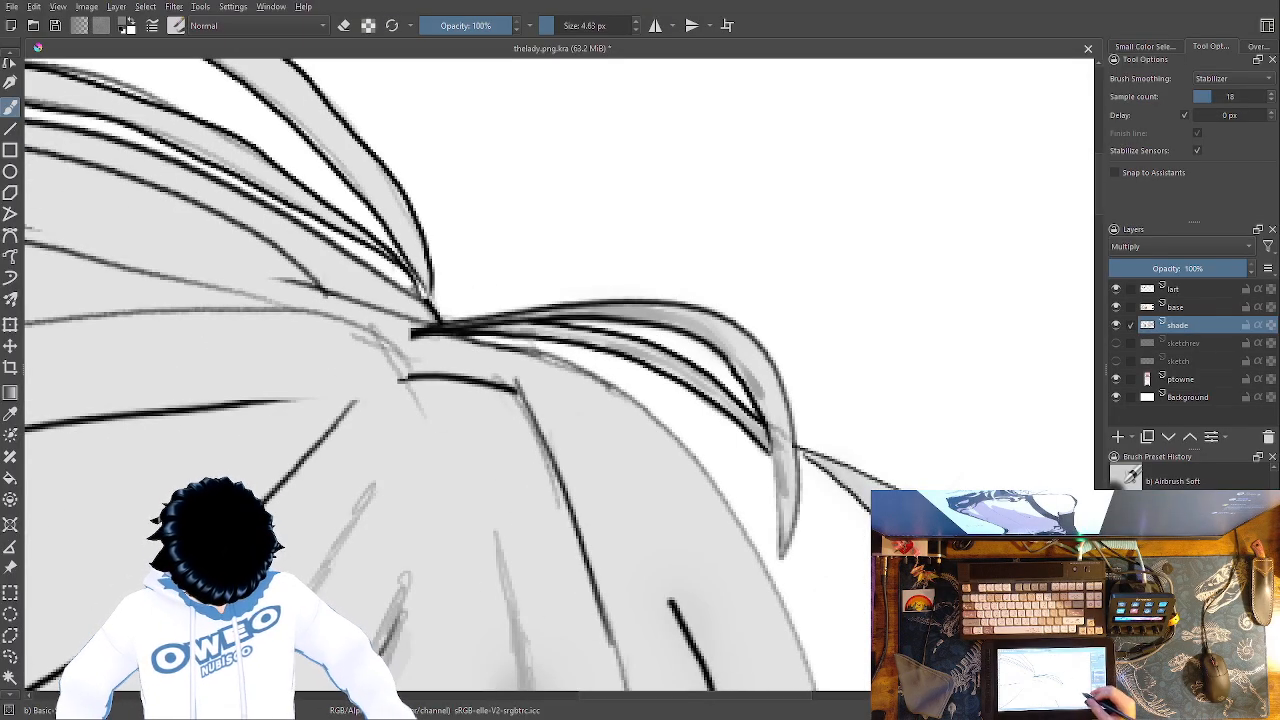
{"action": "left_click_drag", "start_coordinate": [700, 480], "coordinate": [832, 662]}
{"action": "left_click_drag", "start_coordinate": [785, 530], "coordinate": [1079, 628]}
{"action": "left_click_drag", "start_coordinate": [948, 401], "coordinate": [1086, 426]}
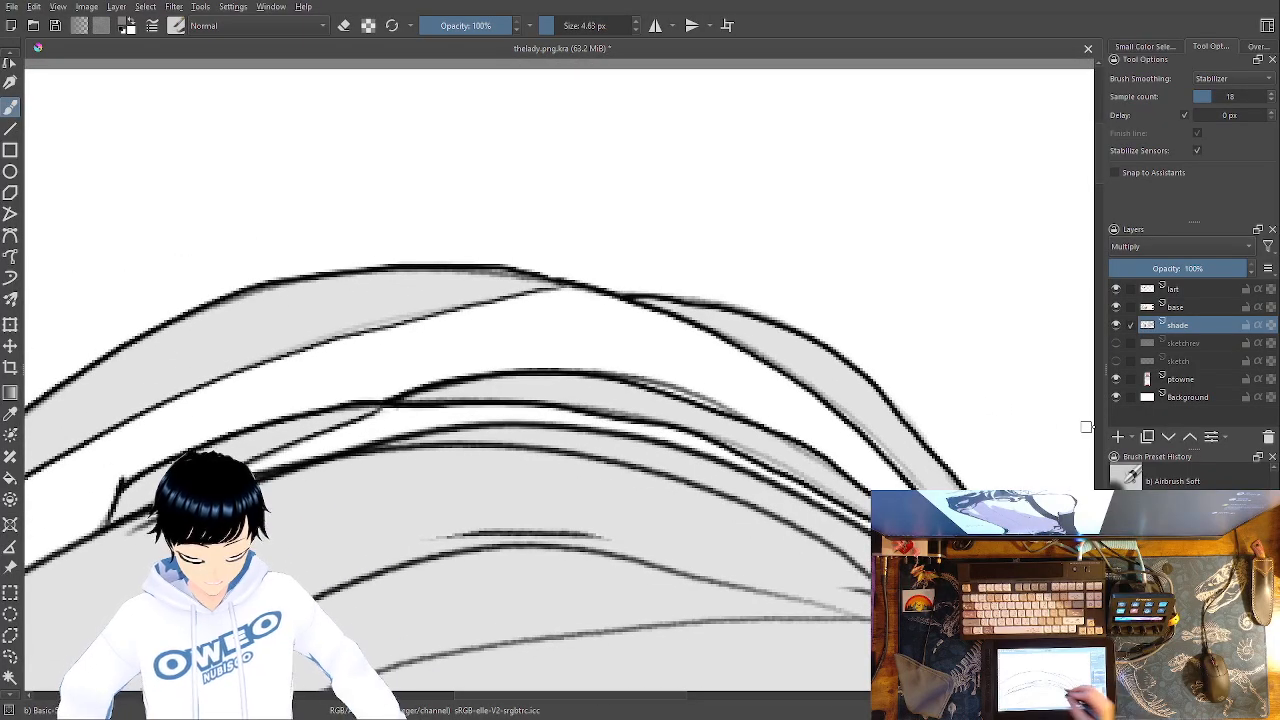
{"action": "left_click_drag", "start_coordinate": [662, 460], "coordinate": [1029, 461]}
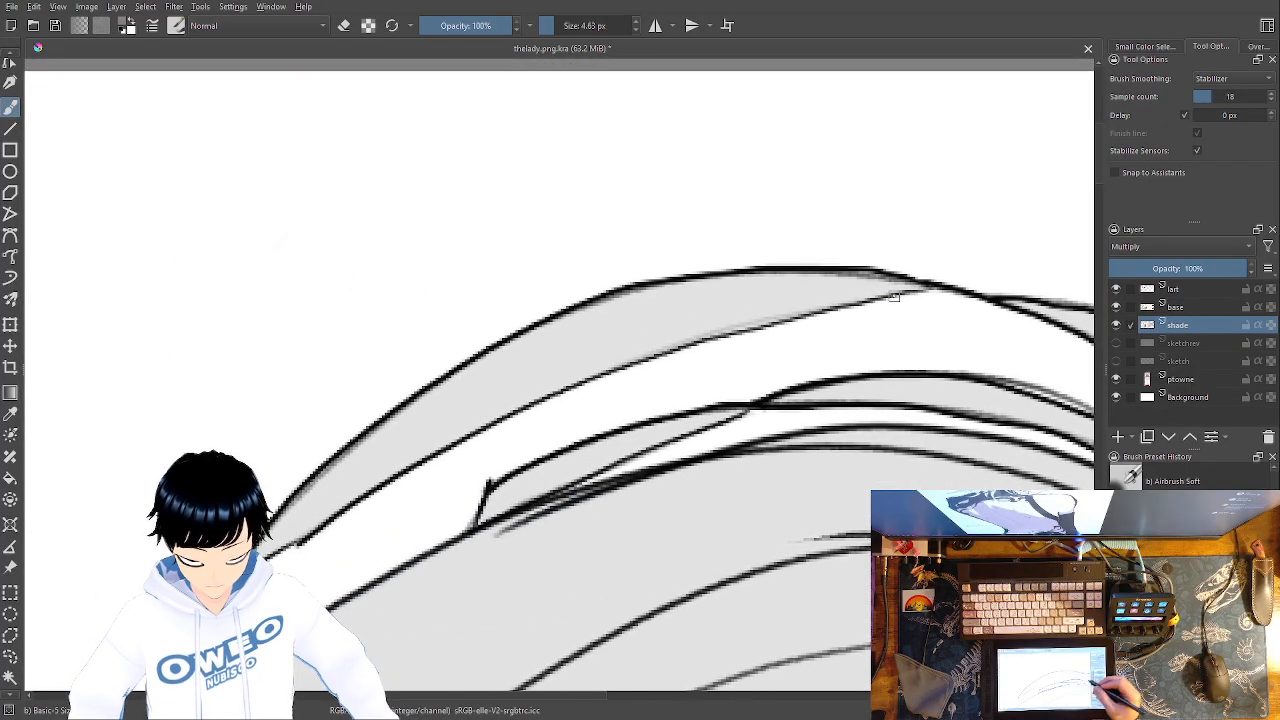
{"action": "right_click", "coordinate": [973, 411]}
{"action": "right_click", "coordinate": [944, 385]}
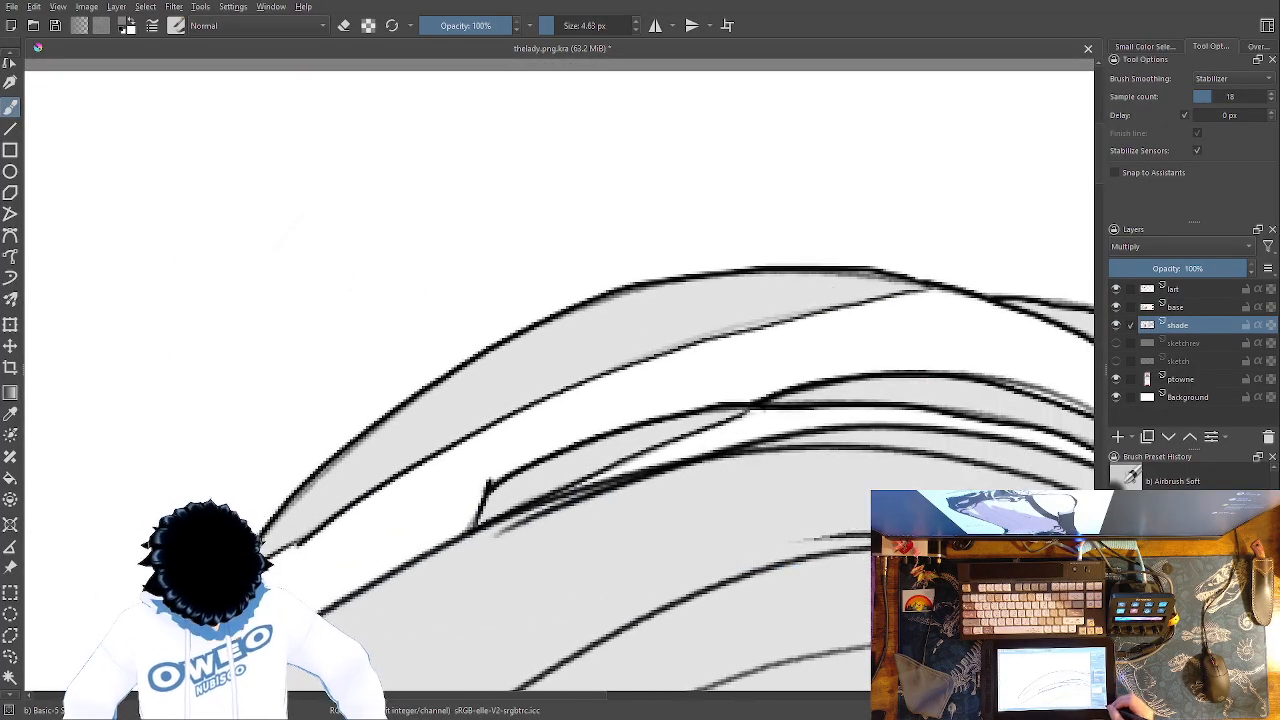
{"action": "scroll", "coordinate": [575, 377], "scroll_direction": "up", "scroll_amount": 6}
{"action": "mouse_move", "coordinate": [481, 523]}
{"action": "left_mouse_down"}
{"action": "mouse_move", "coordinate": [906, 134]}
{"action": "mouse_move", "coordinate": [866, 211]}
{"action": "mouse_move", "coordinate": [649, 450]}
{"action": "mouse_move", "coordinate": [606, 454]}
{"action": "left_mouse_up"}
{"action": "left_click_drag", "start_coordinate": [768, 345], "coordinate": [36, 523]}
Set the brush size to 8.79 px and add further shading to the topmost flyaway strand
{"action": "right_click", "coordinate": [940, 373]}
{"action": "left_click", "coordinate": [986, 282]}
{"action": "left_click", "coordinate": [872, 160]}
{"action": "right_click", "coordinate": [887, 302]}
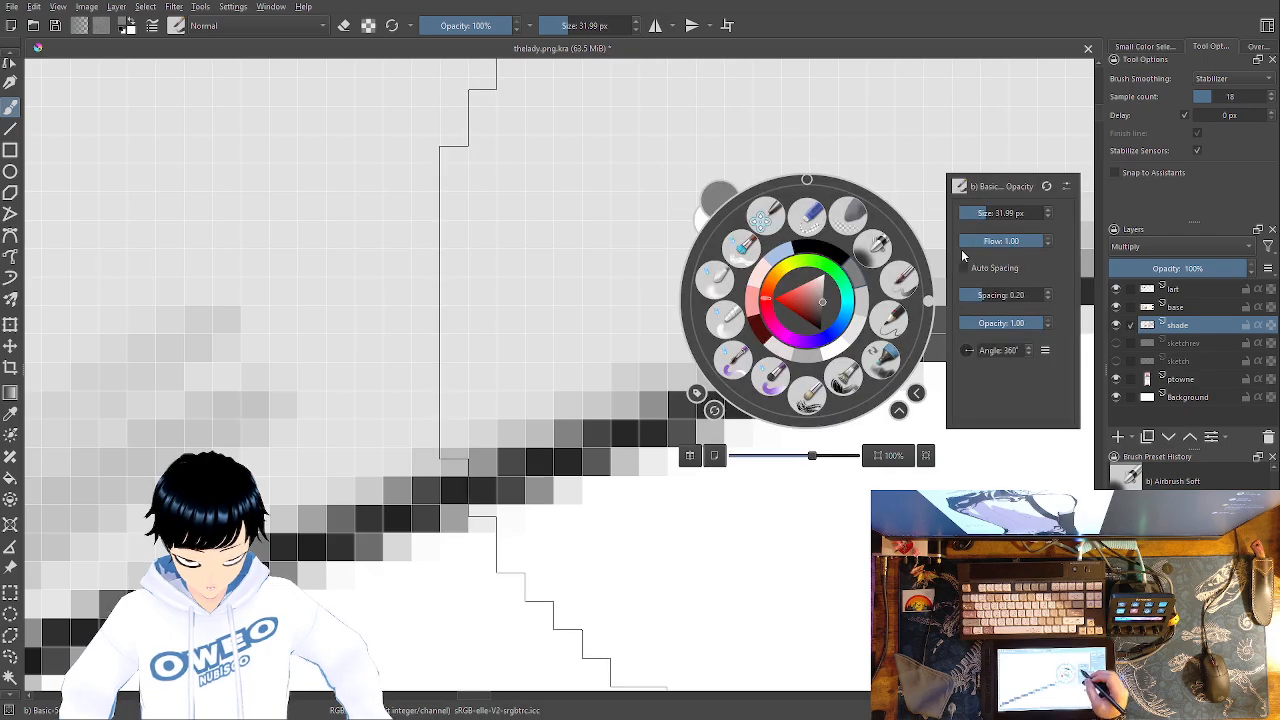
{"action": "left_click", "coordinate": [977, 213]}
{"action": "left_click", "coordinate": [957, 78]}
{"action": "mouse_move", "coordinate": [889, 138]}
{"action": "left_mouse_down"}
{"action": "mouse_move", "coordinate": [349, 422]}
{"action": "mouse_move", "coordinate": [948, 165]}
{"action": "left_mouse_up"}
{"action": "key", "text": "minus"}
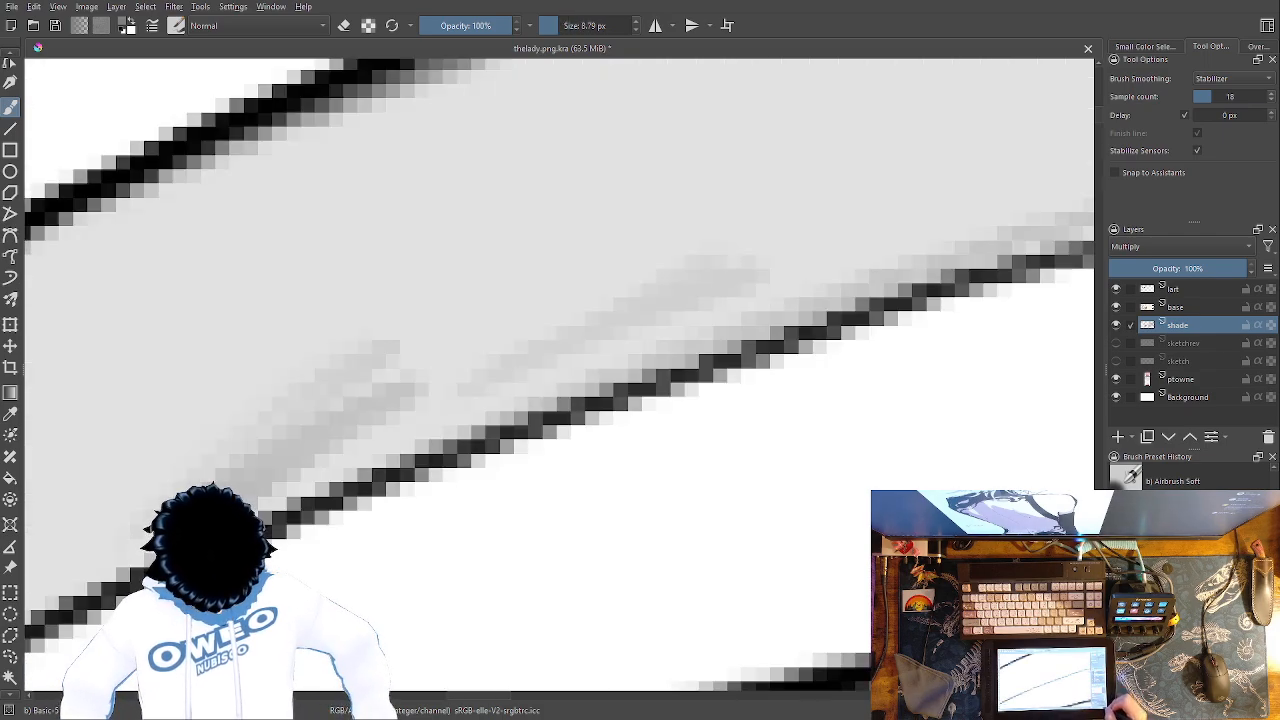
{"action": "key", "text": "minus"}
{"action": "key", "text": "minus"}
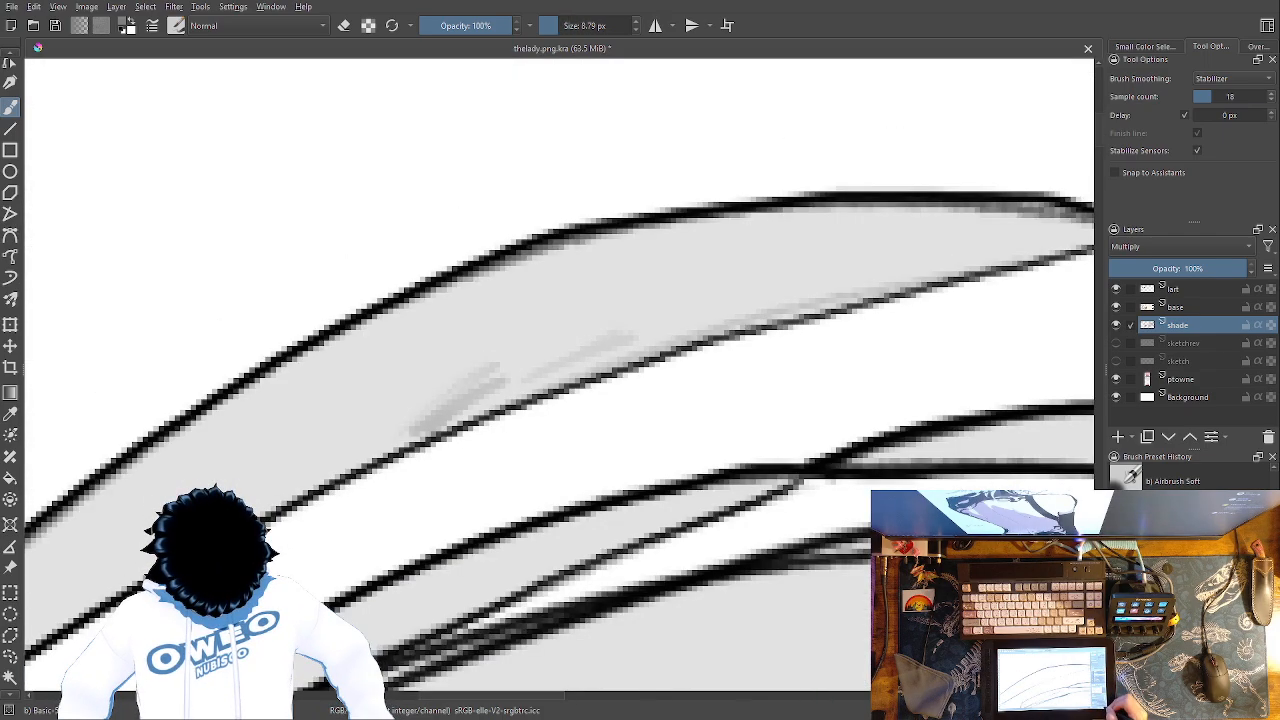
Set the brush size to 25.32 px and shade along the lower edge of the topmost flyaway strand out to its tip
{"action": "right_click", "coordinate": [889, 400]}
{"action": "left_click_drag", "start_coordinate": [993, 312], "coordinate": [984, 311]}
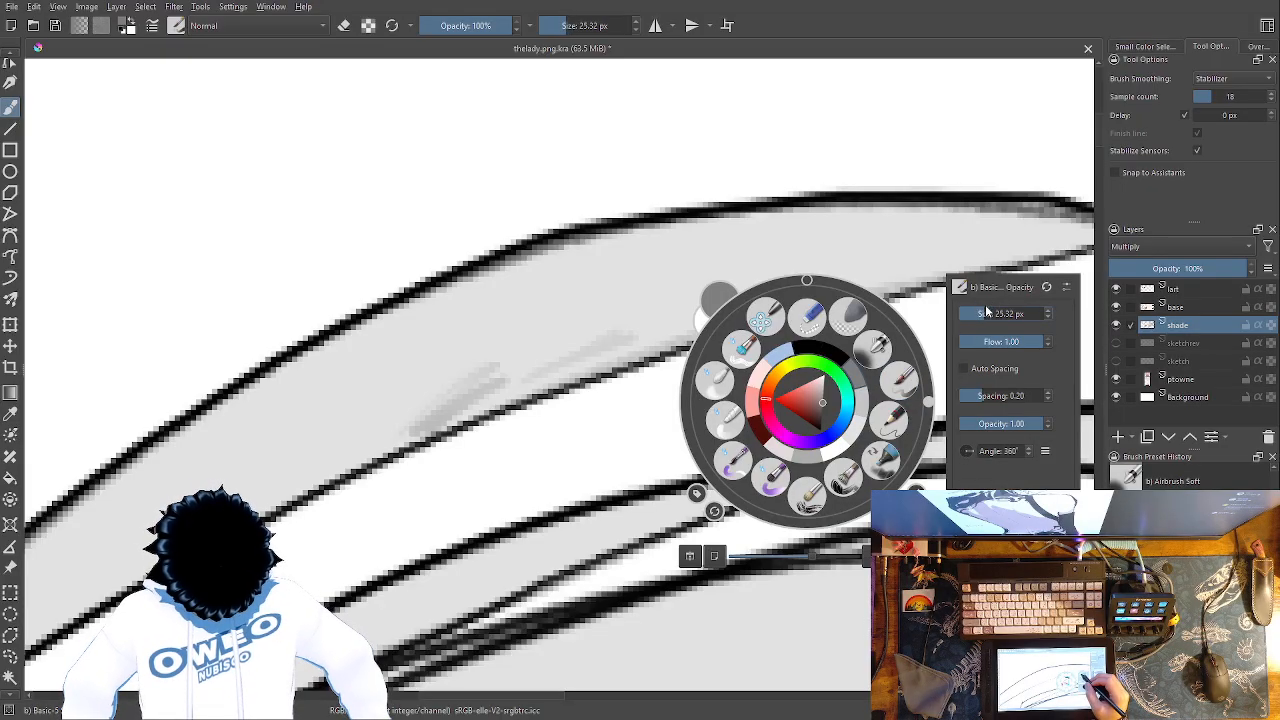
{"action": "left_click", "coordinate": [983, 251]}
{"action": "mouse_move", "coordinate": [1036, 234]}
{"action": "left_mouse_down"}
{"action": "mouse_move", "coordinate": [1085, 235]}
{"action": "mouse_move", "coordinate": [534, 369]}
{"action": "mouse_move", "coordinate": [380, 430]}
{"action": "left_mouse_up"}
{"action": "mouse_move", "coordinate": [1049, 234]}
{"action": "left_mouse_down"}
{"action": "mouse_move", "coordinate": [571, 363]}
{"action": "mouse_move", "coordinate": [300, 465]}
{"action": "left_mouse_up"}
{"action": "mouse_move", "coordinate": [1044, 233]}
{"action": "left_mouse_down"}
{"action": "mouse_move", "coordinate": [951, 251]}
{"action": "mouse_move", "coordinate": [157, 529]}
{"action": "left_mouse_up"}
{"action": "left_click_drag", "start_coordinate": [843, 252], "coordinate": [920, 206]}
{"action": "mouse_move", "coordinate": [330, 505]}
{"action": "left_mouse_down"}
{"action": "mouse_move", "coordinate": [660, 289]}
{"action": "mouse_move", "coordinate": [760, 247]}
{"action": "mouse_move", "coordinate": [574, 300]}
{"action": "mouse_move", "coordinate": [402, 436]}
{"action": "left_mouse_up"}
{"action": "mouse_move", "coordinate": [591, 283]}
{"action": "left_mouse_down"}
{"action": "mouse_move", "coordinate": [428, 388]}
{"action": "mouse_move", "coordinate": [500, 345]}
{"action": "left_mouse_up"}
{"action": "left_click_drag", "start_coordinate": [753, 195], "coordinate": [491, 366]}
{"action": "left_click_drag", "start_coordinate": [650, 259], "coordinate": [357, 440]}
{"action": "left_click_drag", "start_coordinate": [486, 366], "coordinate": [402, 417]}
{"action": "left_click_drag", "start_coordinate": [671, 229], "coordinate": [494, 337]}
{"action": "left_click_drag", "start_coordinate": [820, 145], "coordinate": [432, 373]}
Blend the new shading along the topmost flyaway strand with Blender Blur at 39.75 px
{"action": "right_click", "coordinate": [686, 271]}
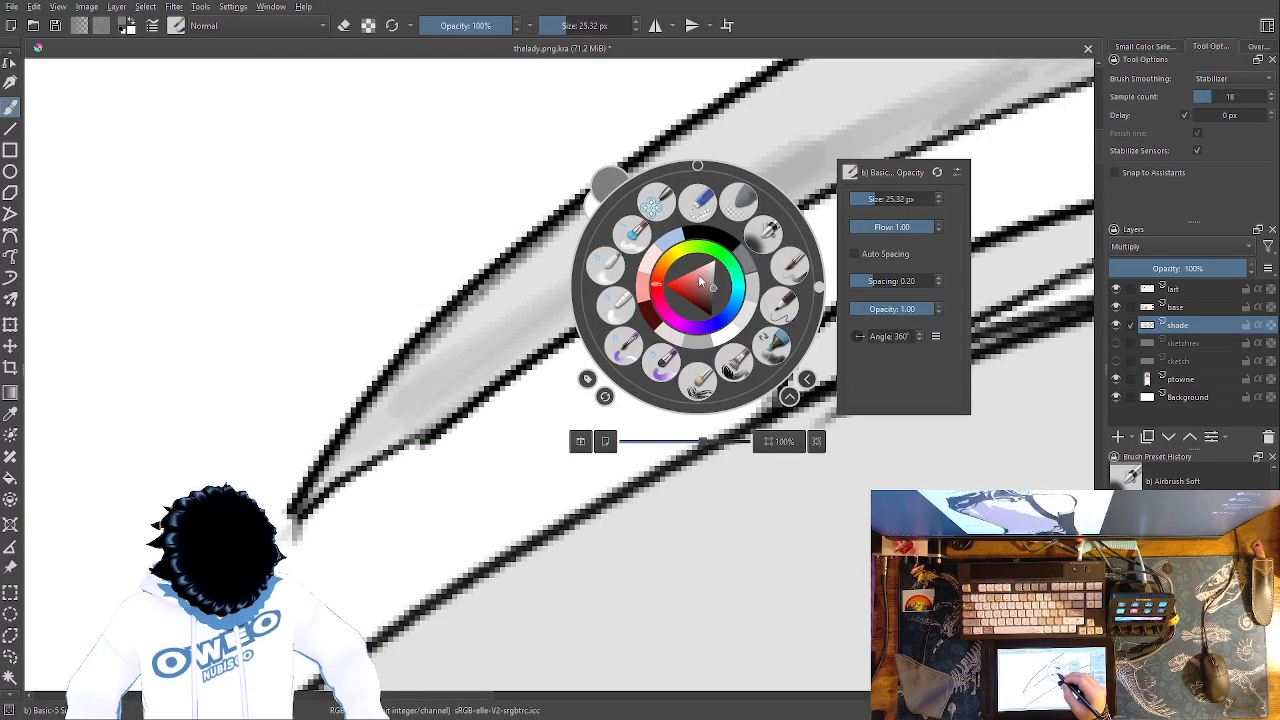
{"action": "left_click", "coordinate": [620, 277]}
{"action": "mouse_move", "coordinate": [620, 277]}
{"action": "left_mouse_down"}
{"action": "mouse_move", "coordinate": [629, 286]}
{"action": "mouse_move", "coordinate": [424, 422]}
{"action": "left_mouse_up"}
{"action": "mouse_move", "coordinate": [723, 234]}
{"action": "left_mouse_down"}
{"action": "mouse_move", "coordinate": [877, 111]}
{"action": "mouse_move", "coordinate": [840, 166]}
{"action": "mouse_move", "coordinate": [652, 242]}
{"action": "left_mouse_up"}
{"action": "left_click_drag", "start_coordinate": [804, 296], "coordinate": [334, 486]}
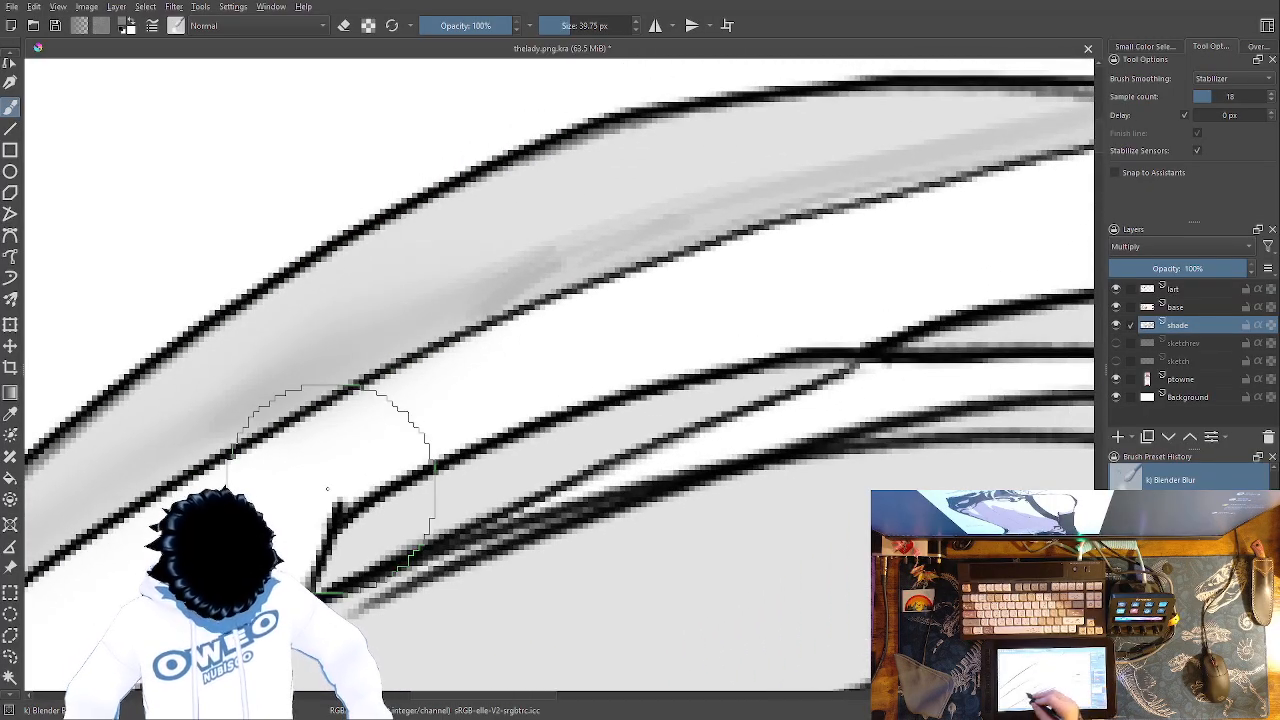
{"action": "mouse_move", "coordinate": [422, 418]}
{"action": "left_mouse_down"}
{"action": "mouse_move", "coordinate": [563, 289]}
{"action": "mouse_move", "coordinate": [634, 306]}
{"action": "mouse_move", "coordinate": [887, 228]}
{"action": "mouse_move", "coordinate": [366, 549]}
{"action": "left_mouse_up"}
Shade the lower edge of the flyaway strand descending to the hair root with Basic-5 Size Opacity at 25.32 px
{"action": "right_click", "coordinate": [808, 428]}
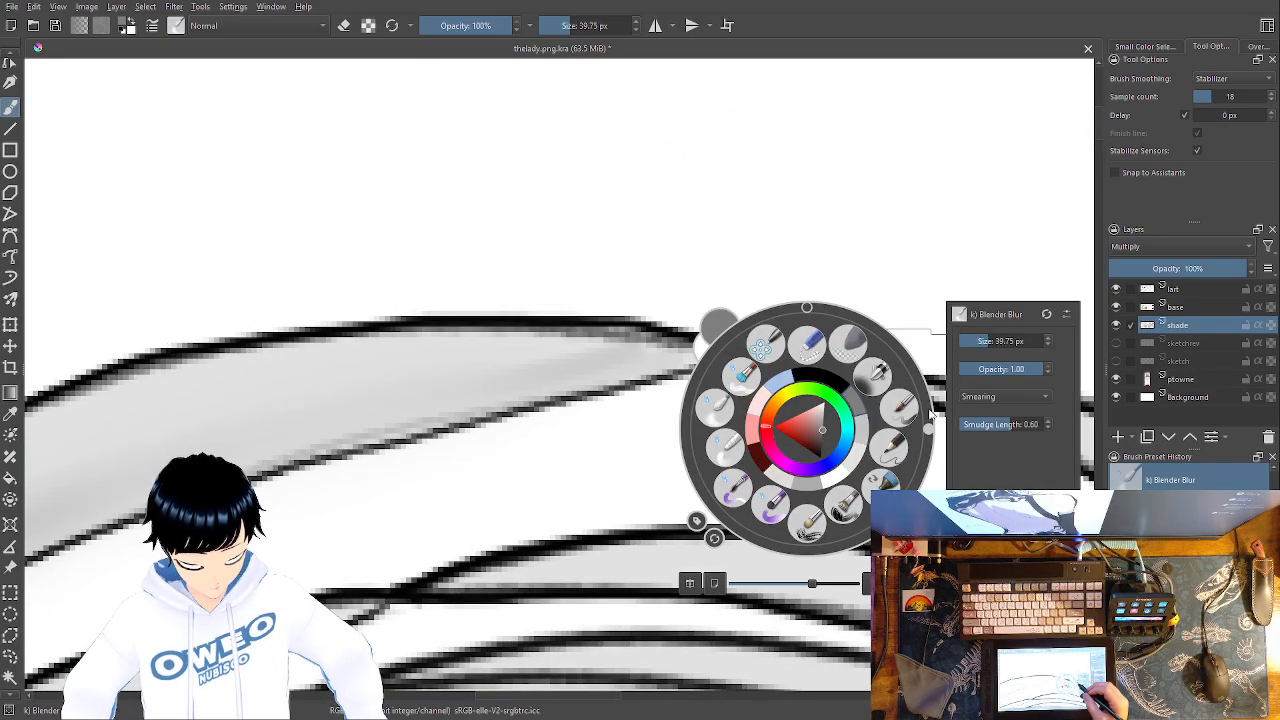
{"action": "left_click", "coordinate": [731, 408]}
{"action": "right_click", "coordinate": [787, 417]}
{"action": "left_click", "coordinate": [883, 388]}
{"action": "left_click_drag", "start_coordinate": [910, 481], "coordinate": [442, 404]}
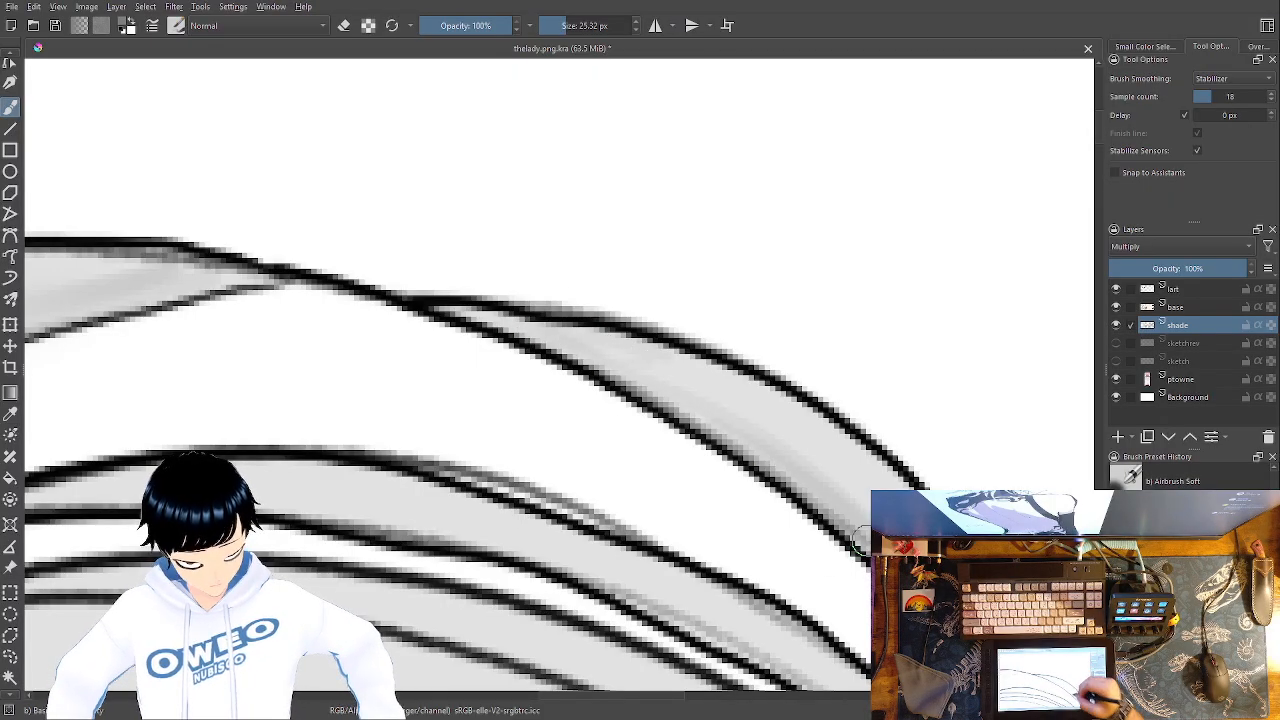
{"action": "left_click_drag", "start_coordinate": [748, 470], "coordinate": [678, 440]}
{"action": "mouse_move", "coordinate": [435, 260]}
{"action": "left_mouse_down"}
{"action": "mouse_move", "coordinate": [686, 457]}
{"action": "mouse_move", "coordinate": [712, 540]}
{"action": "mouse_move", "coordinate": [660, 445]}
{"action": "left_mouse_up"}
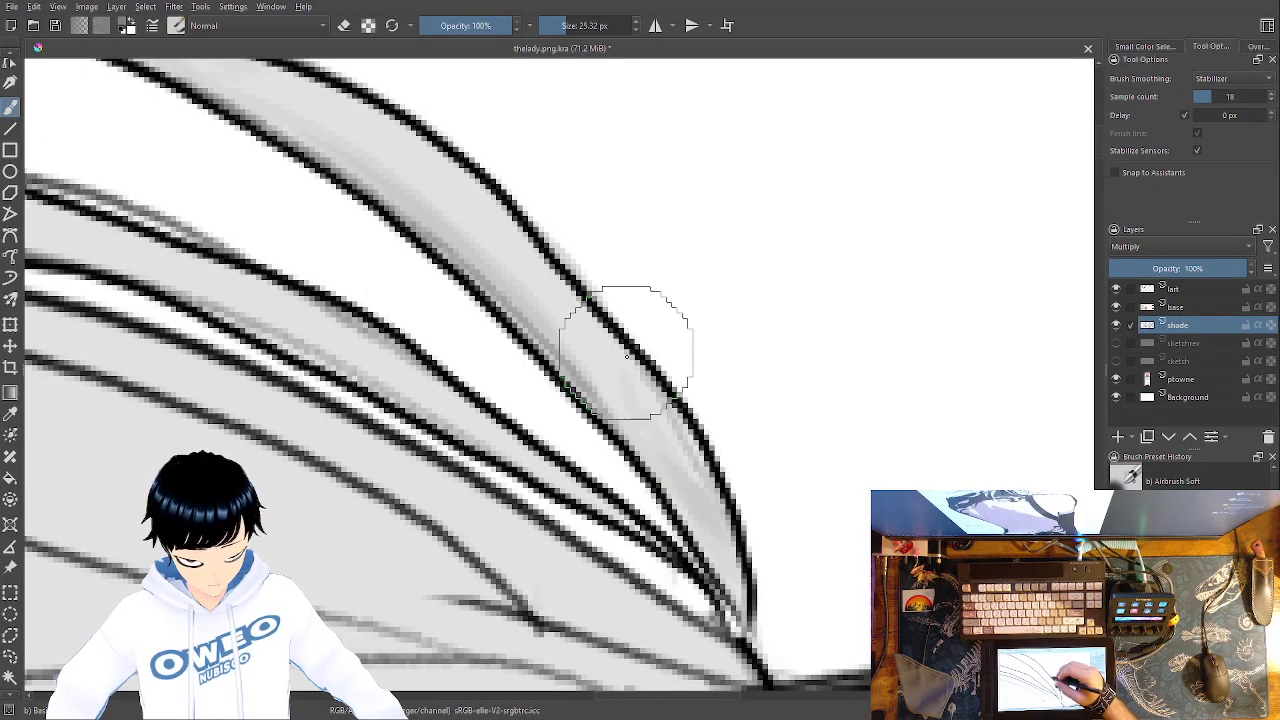
Smooth the shading on the descending flyaway strand with Blender Blur at 39.75 px
{"action": "right_click", "coordinate": [590, 365]}
{"action": "left_click", "coordinate": [502, 345]}
{"action": "left_click_drag", "start_coordinate": [419, 183], "coordinate": [666, 469]}
{"action": "left_click_drag", "start_coordinate": [876, 238], "coordinate": [951, 227]}
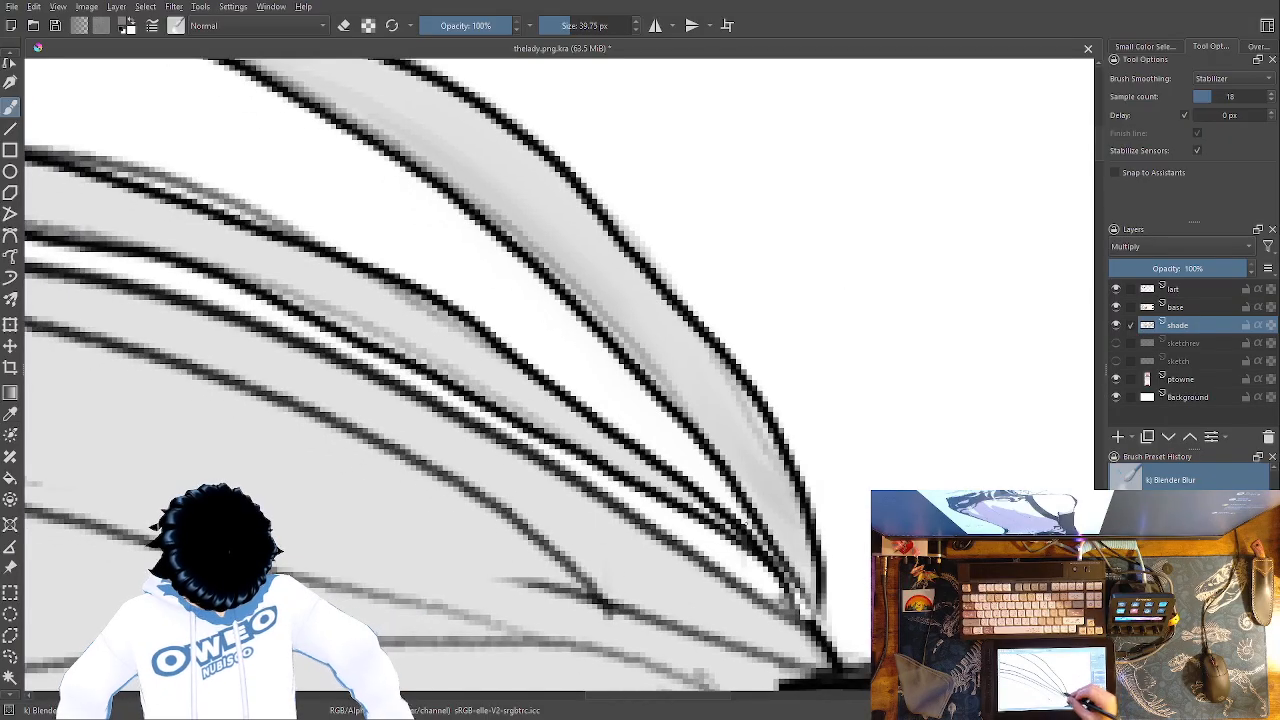
Shade along the lower edge of the second flyaway strand with Basic-5 Size Opacity at 25.32 px
{"action": "right_click", "coordinate": [747, 510]}
{"action": "left_click", "coordinate": [845, 497]}
{"action": "mouse_move", "coordinate": [840, 477]}
{"action": "left_mouse_down"}
{"action": "mouse_move", "coordinate": [868, 463]}
{"action": "mouse_move", "coordinate": [1169, 541]}
{"action": "left_mouse_up"}
{"action": "mouse_move", "coordinate": [875, 492]}
{"action": "left_mouse_down"}
{"action": "mouse_move", "coordinate": [666, 366]}
{"action": "mouse_move", "coordinate": [451, 297]}
{"action": "mouse_move", "coordinate": [86, 257]}
{"action": "left_mouse_up"}
{"action": "mouse_move", "coordinate": [829, 471]}
{"action": "left_mouse_down"}
{"action": "mouse_move", "coordinate": [570, 345]}
{"action": "mouse_move", "coordinate": [271, 271]}
{"action": "mouse_move", "coordinate": [57, 243]}
{"action": "left_mouse_up"}
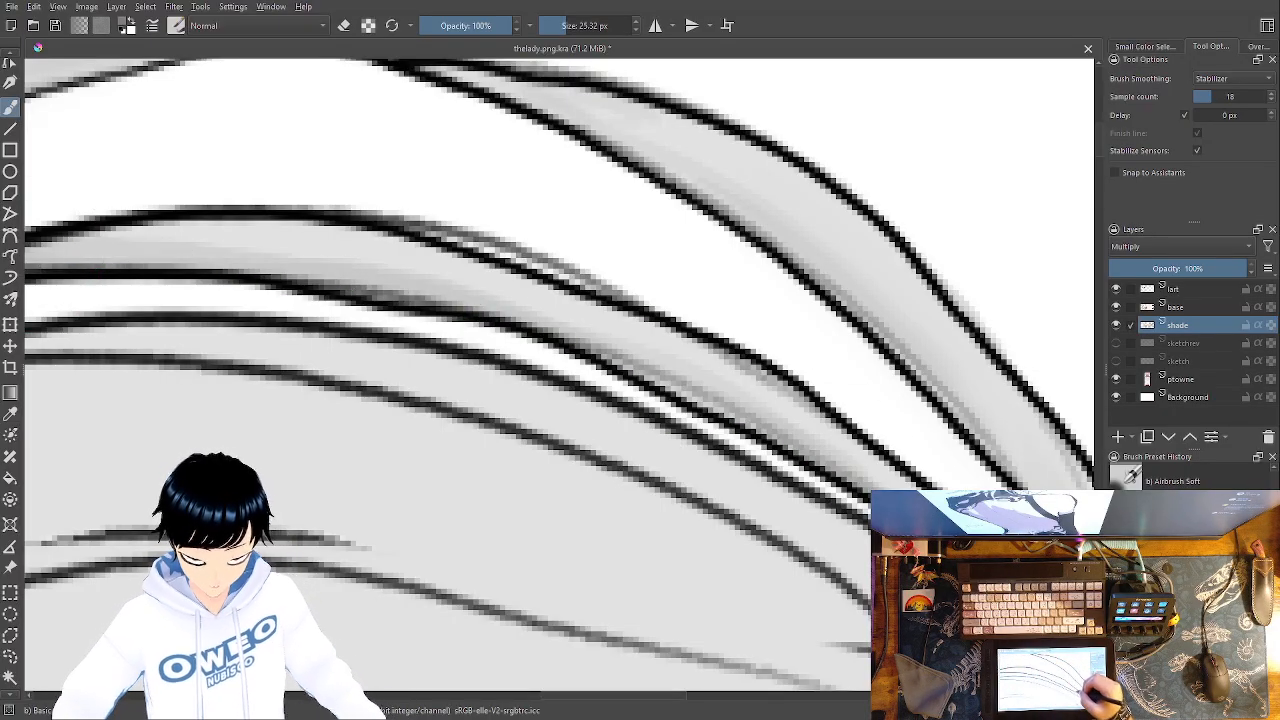
{"action": "mouse_move", "coordinate": [857, 471]}
{"action": "left_mouse_down"}
{"action": "mouse_move", "coordinate": [471, 329]}
{"action": "mouse_move", "coordinate": [194, 251]}
{"action": "left_mouse_up"}
Blend the second flyaway strand's shading along its full length with Blender Blur at 39.75 px
{"action": "right_click", "coordinate": [567, 338]}
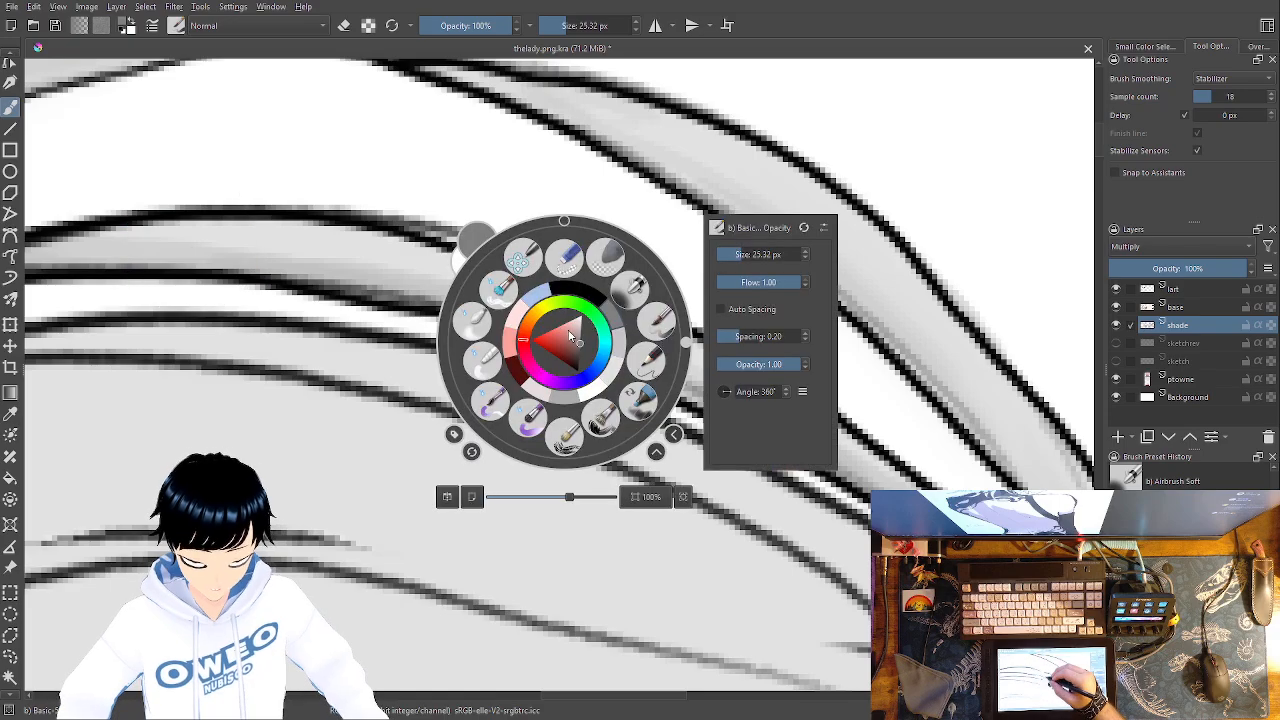
{"action": "left_click", "coordinate": [471, 320]}
{"action": "mouse_move", "coordinate": [838, 457]}
{"action": "left_mouse_down"}
{"action": "mouse_move", "coordinate": [726, 386]}
{"action": "mouse_move", "coordinate": [249, 246]}
{"action": "mouse_move", "coordinate": [63, 234]}
{"action": "left_mouse_up"}
{"action": "mouse_move", "coordinate": [755, 473]}
{"action": "left_mouse_down"}
{"action": "mouse_move", "coordinate": [827, 421]}
{"action": "mouse_move", "coordinate": [998, 344]}
{"action": "left_mouse_up"}
{"action": "mouse_move", "coordinate": [697, 469]}
{"action": "left_mouse_down"}
{"action": "mouse_move", "coordinate": [1046, 446]}
{"action": "mouse_move", "coordinate": [1107, 465]}
{"action": "left_mouse_up"}
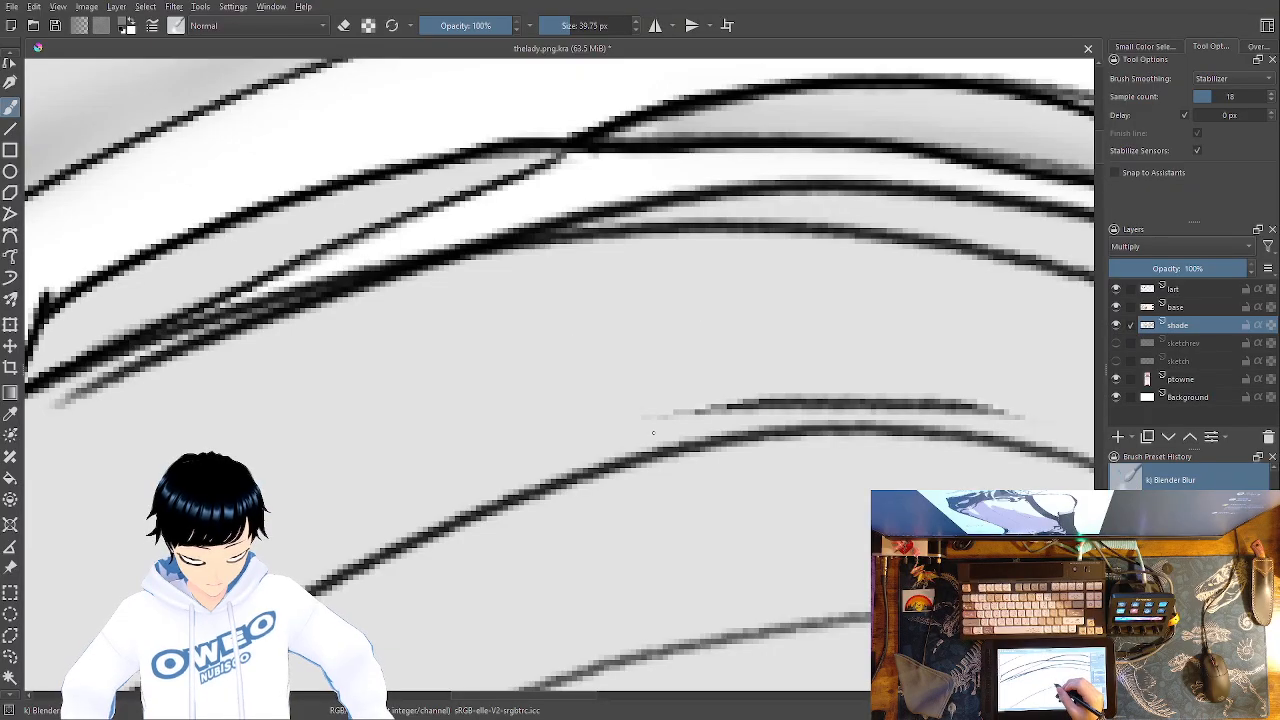
Shade the narrow tip section of the second flyaway strand at 25.32 px and blend it with Blender Blur
{"action": "right_click", "coordinate": [652, 433]}
{"action": "left_click", "coordinate": [757, 401]}
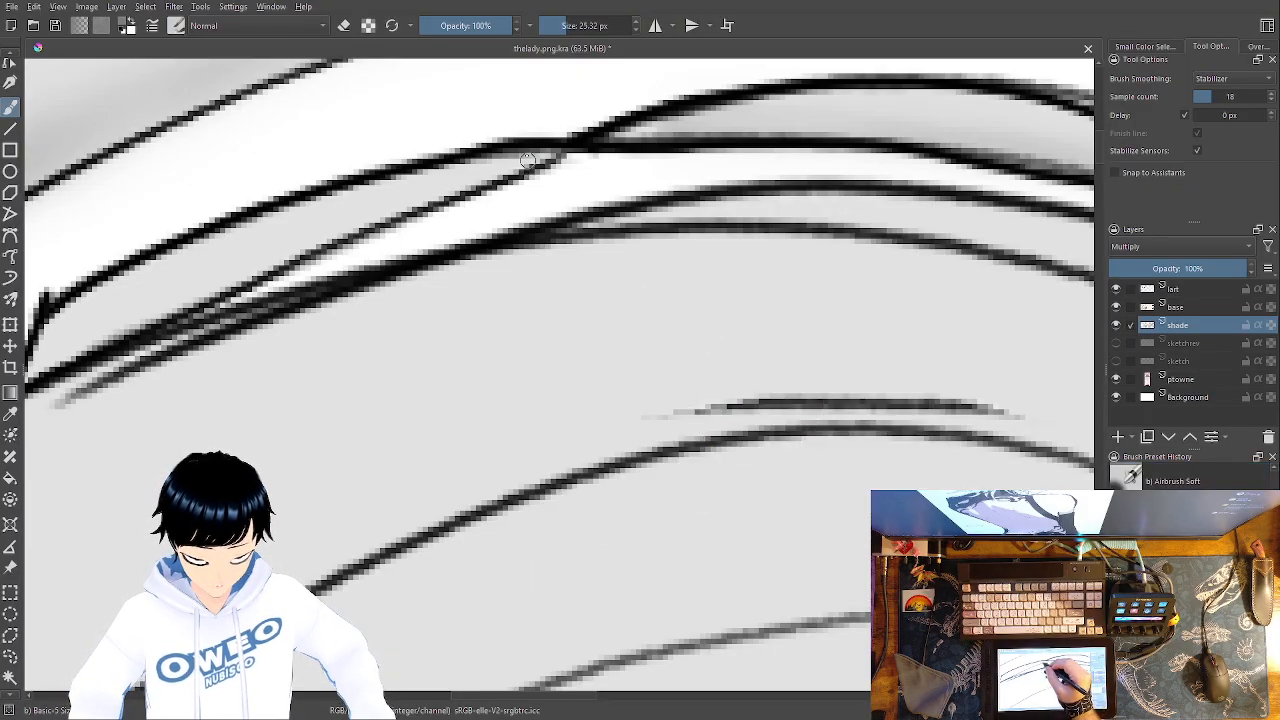
{"action": "mouse_move", "coordinate": [505, 168]}
{"action": "left_mouse_down"}
{"action": "mouse_move", "coordinate": [33, 366]}
{"action": "mouse_move", "coordinate": [307, 228]}
{"action": "left_mouse_up"}
{"action": "right_click", "coordinate": [520, 250]}
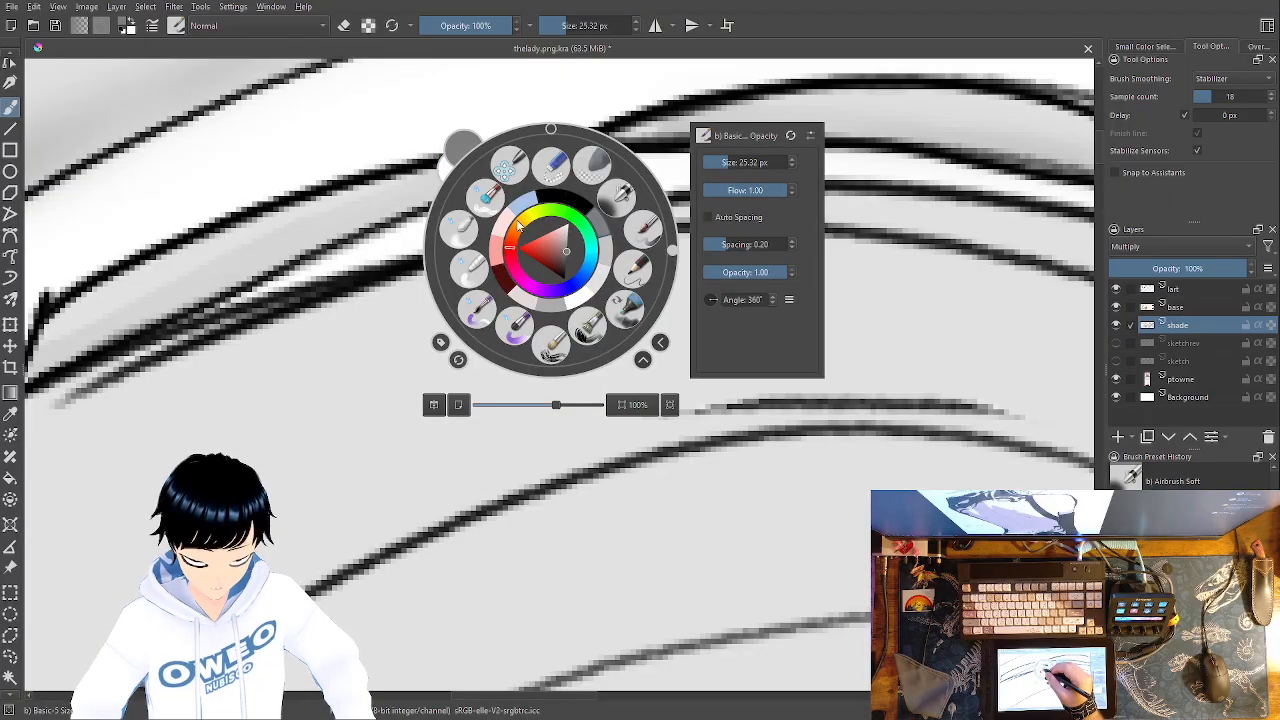
{"action": "left_click", "coordinate": [478, 208]}
{"action": "mouse_move", "coordinate": [478, 208]}
{"action": "left_mouse_down"}
{"action": "mouse_move", "coordinate": [431, 177]}
{"action": "mouse_move", "coordinate": [134, 392]}
{"action": "left_mouse_up"}
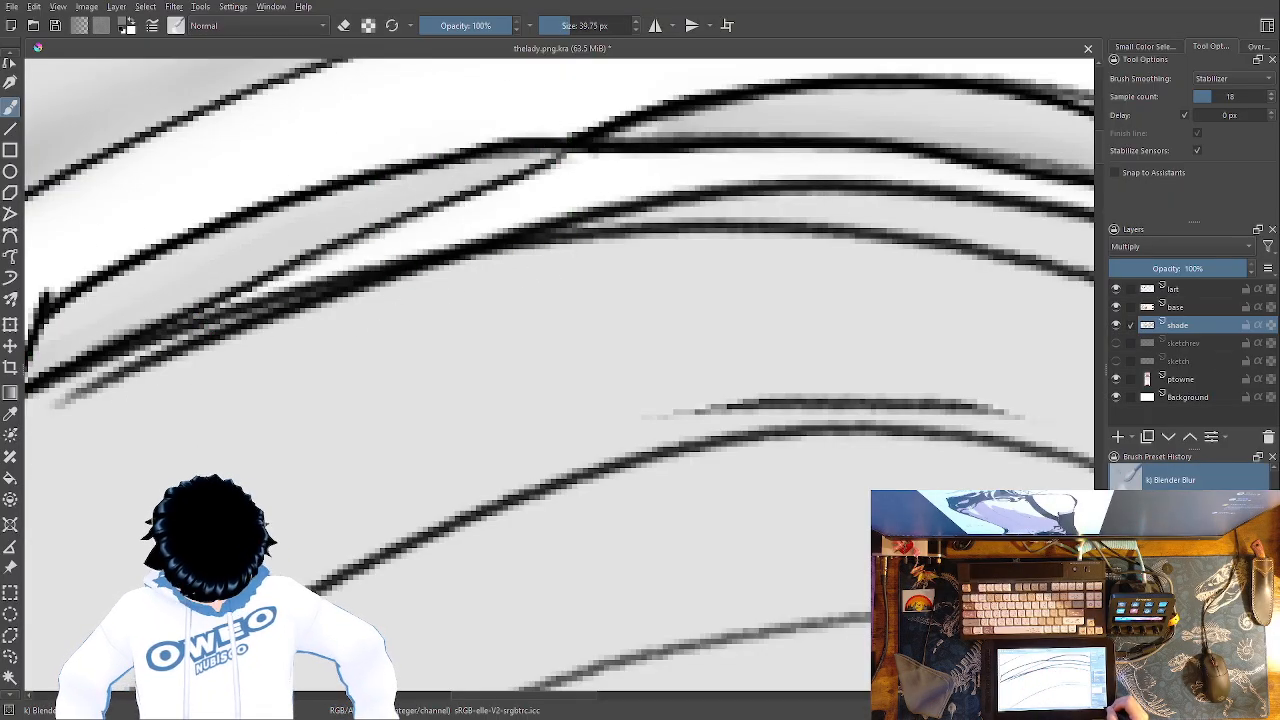
Lay a diagonal shading stroke across the hair behind the ear with Basic-5 Size Opacity at 25.32 px
{"action": "key", "text": "minus"}
{"action": "key", "text": "minus"}
{"action": "key", "text": "minus"}
{"action": "key", "text": "minus"}
{"action": "left_click_drag", "start_coordinate": [447, 388], "coordinate": [437, 84]}
{"action": "left_click_drag", "start_coordinate": [830, 398], "coordinate": [920, 468]}
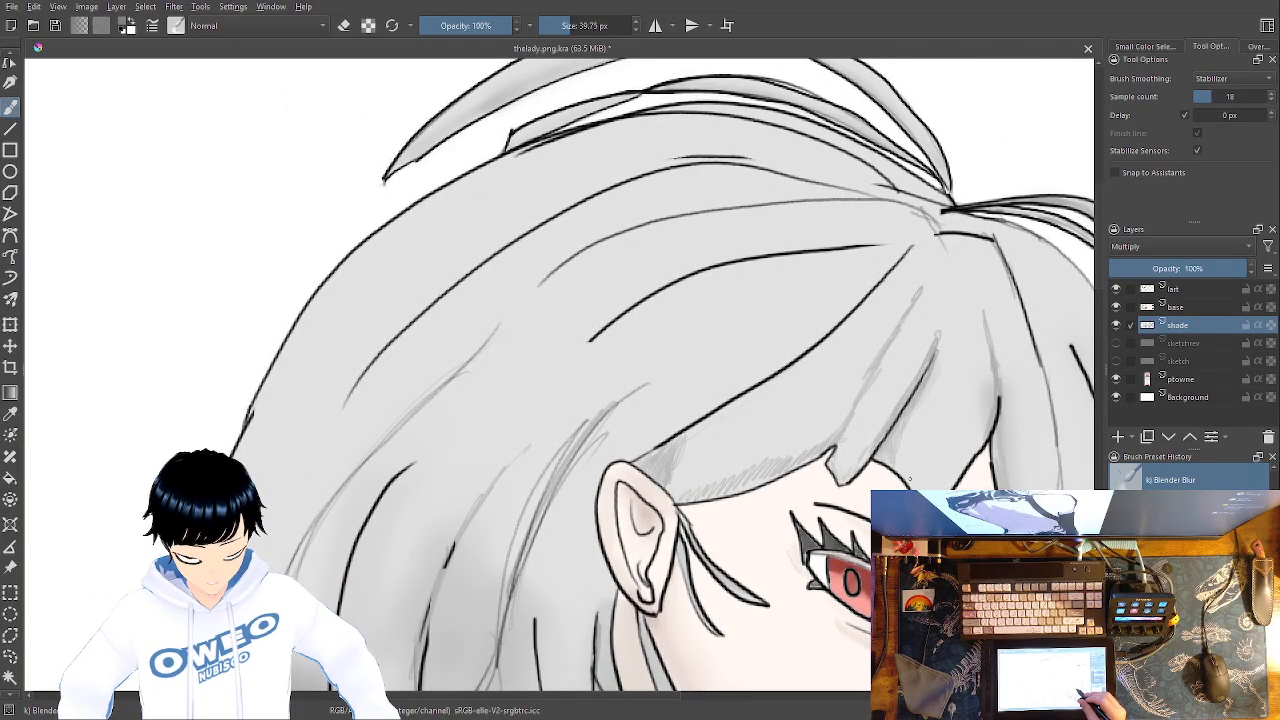
{"action": "right_click", "coordinate": [908, 478]}
{"action": "left_click", "coordinate": [903, 462]}
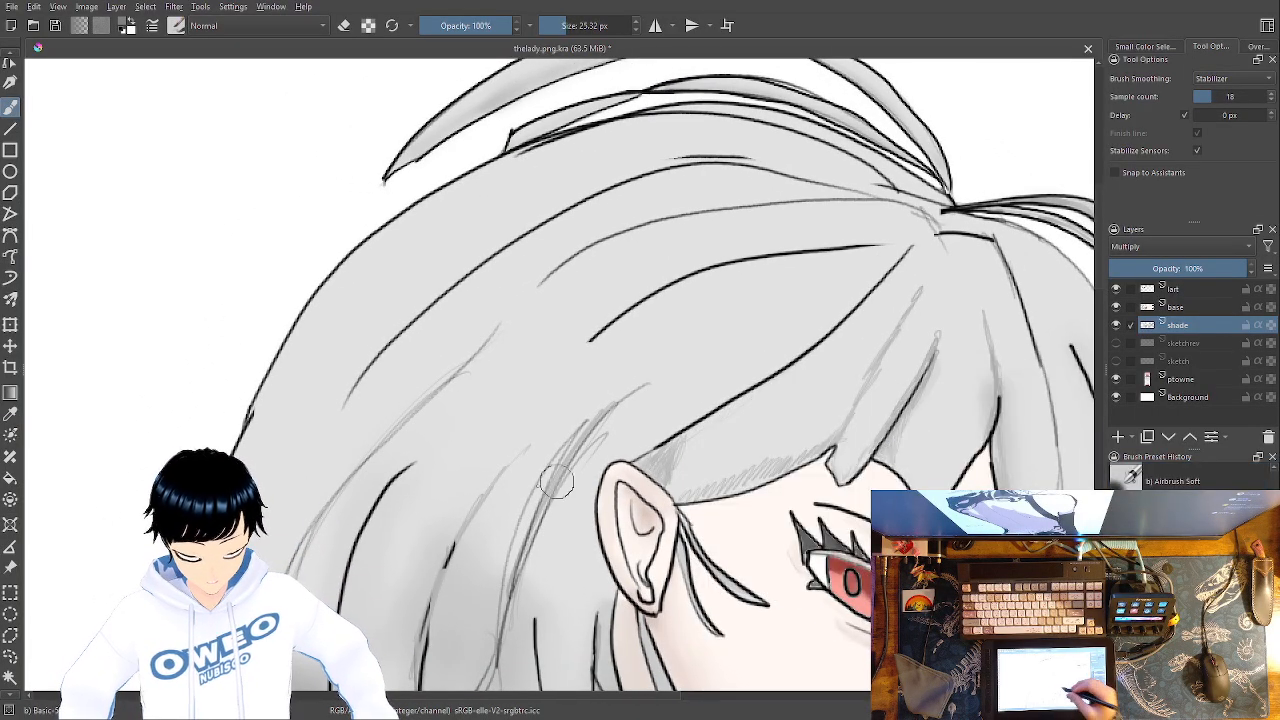
{"action": "left_click_drag", "start_coordinate": [628, 234], "coordinate": [666, 117]}
{"action": "left_click_drag", "start_coordinate": [355, 495], "coordinate": [450, 590]}
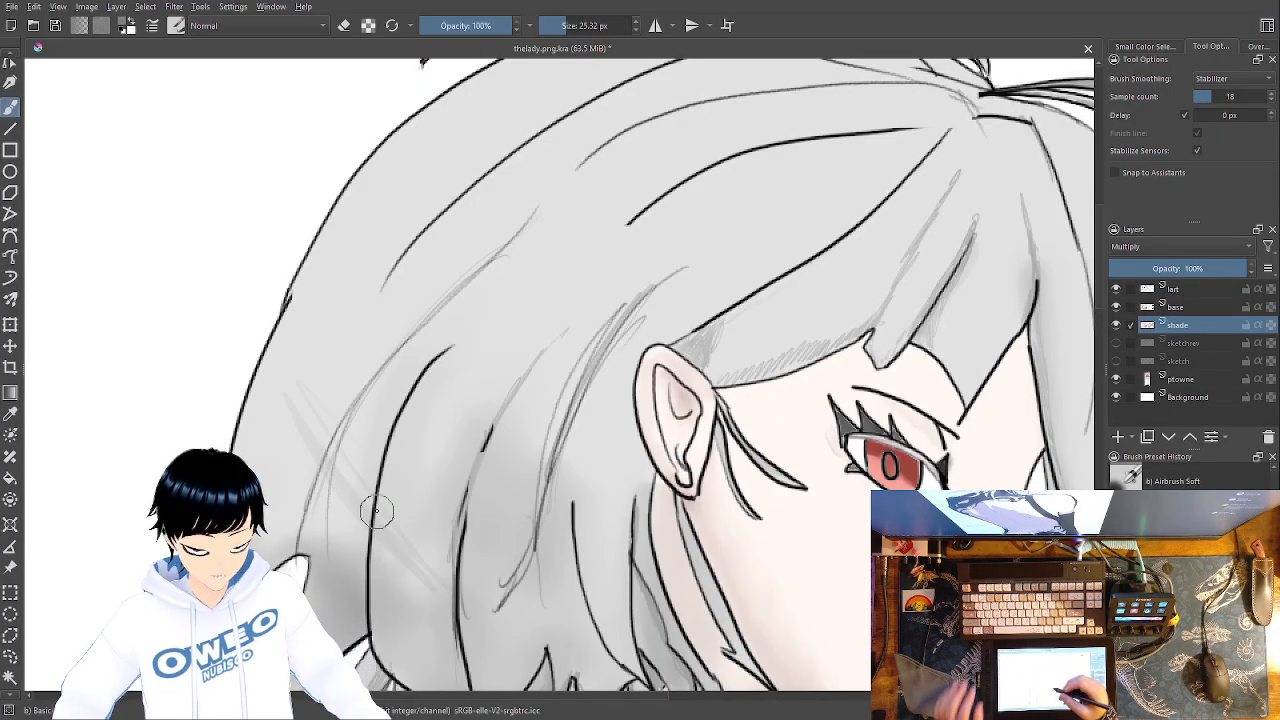
Set the brush size to 131.05 px and build up broad shading over the back of the hair behind the ear
{"action": "right_click", "coordinate": [631, 479]}
{"action": "left_click", "coordinate": [828, 388]}
{"action": "left_click", "coordinate": [742, 293]}
{"action": "mouse_move", "coordinate": [455, 322]}
{"action": "left_mouse_down"}
{"action": "mouse_move", "coordinate": [426, 337]}
{"action": "mouse_move", "coordinate": [394, 245]}
{"action": "mouse_move", "coordinate": [427, 444]}
{"action": "mouse_move", "coordinate": [417, 570]}
{"action": "mouse_move", "coordinate": [332, 406]}
{"action": "mouse_move", "coordinate": [322, 289]}
{"action": "mouse_move", "coordinate": [338, 371]}
{"action": "mouse_move", "coordinate": [351, 212]}
{"action": "mouse_move", "coordinate": [360, 306]}
{"action": "mouse_move", "coordinate": [394, 313]}
{"action": "mouse_move", "coordinate": [432, 401]}
{"action": "mouse_move", "coordinate": [495, 489]}
{"action": "mouse_move", "coordinate": [532, 510]}
{"action": "mouse_move", "coordinate": [492, 416]}
{"action": "mouse_move", "coordinate": [610, 515]}
{"action": "mouse_move", "coordinate": [565, 431]}
{"action": "mouse_move", "coordinate": [626, 484]}
{"action": "mouse_move", "coordinate": [630, 469]}
{"action": "mouse_move", "coordinate": [557, 357]}
{"action": "mouse_move", "coordinate": [387, 246]}
{"action": "mouse_move", "coordinate": [338, 274]}
{"action": "mouse_move", "coordinate": [280, 440]}
{"action": "left_mouse_up"}
{"action": "key", "text": "ctrl+z"}
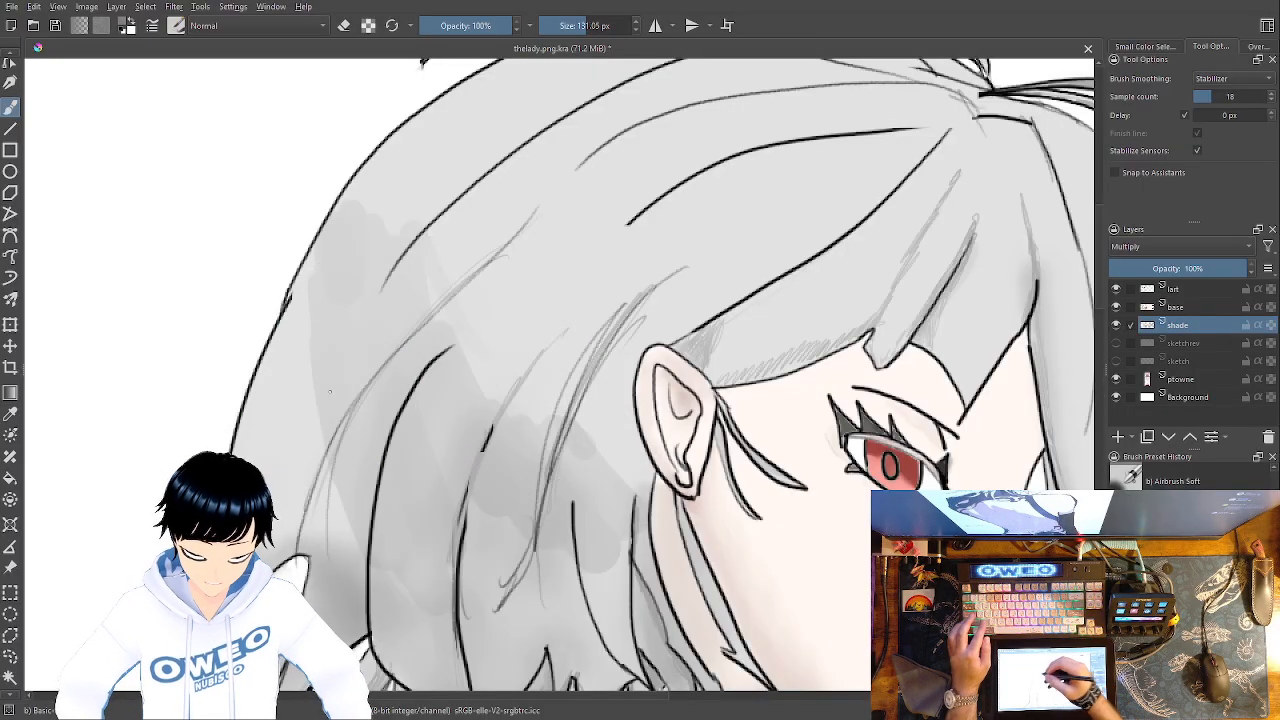
{"action": "mouse_move", "coordinate": [591, 389]}
{"action": "left_mouse_down"}
{"action": "mouse_move", "coordinate": [583, 426]}
{"action": "mouse_move", "coordinate": [558, 342]}
{"action": "mouse_move", "coordinate": [507, 283]}
{"action": "mouse_move", "coordinate": [474, 341]}
{"action": "mouse_move", "coordinate": [406, 235]}
{"action": "mouse_move", "coordinate": [282, 452]}
{"action": "mouse_move", "coordinate": [275, 381]}
{"action": "mouse_move", "coordinate": [297, 472]}
{"action": "mouse_move", "coordinate": [337, 453]}
{"action": "mouse_move", "coordinate": [413, 339]}
{"action": "mouse_move", "coordinate": [470, 444]}
{"action": "mouse_move", "coordinate": [526, 383]}
{"action": "mouse_move", "coordinate": [555, 407]}
{"action": "mouse_move", "coordinate": [596, 496]}
{"action": "left_mouse_up"}
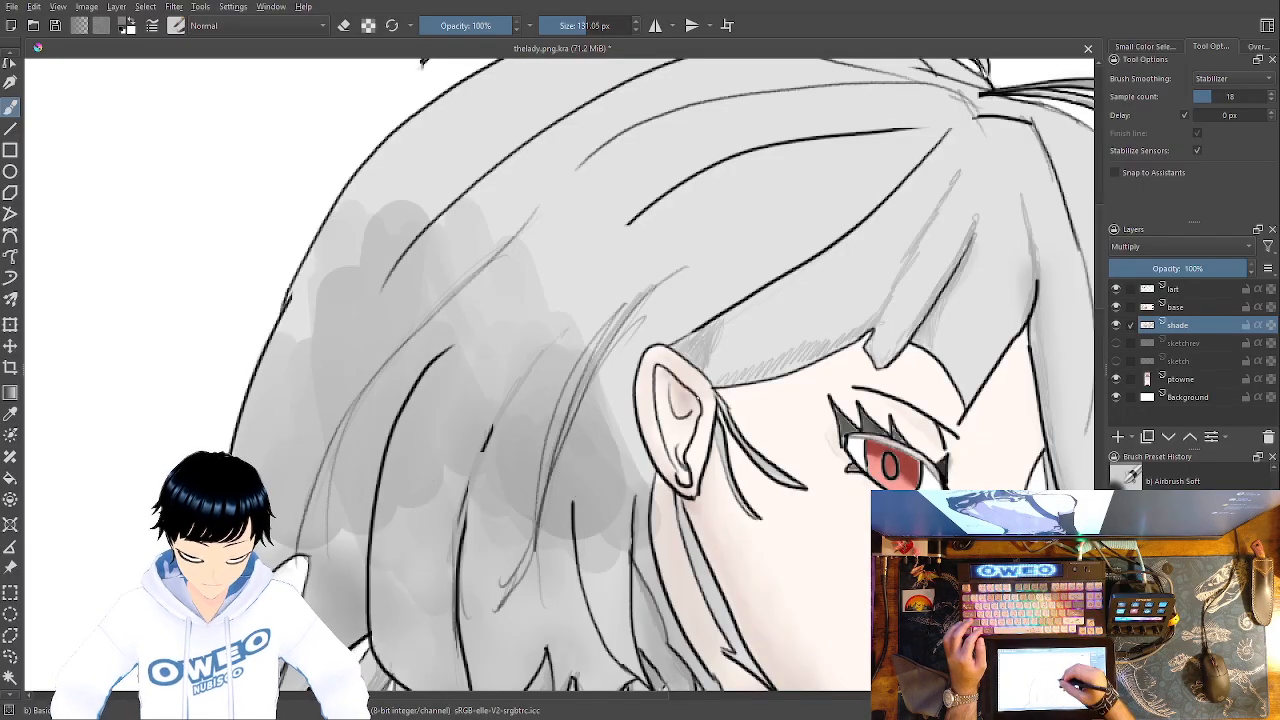
Blend the broad shading at the back of the hair smooth with Blender Blur at 39.75 px
{"action": "right_click", "coordinate": [709, 369]}
{"action": "left_click", "coordinate": [618, 347]}
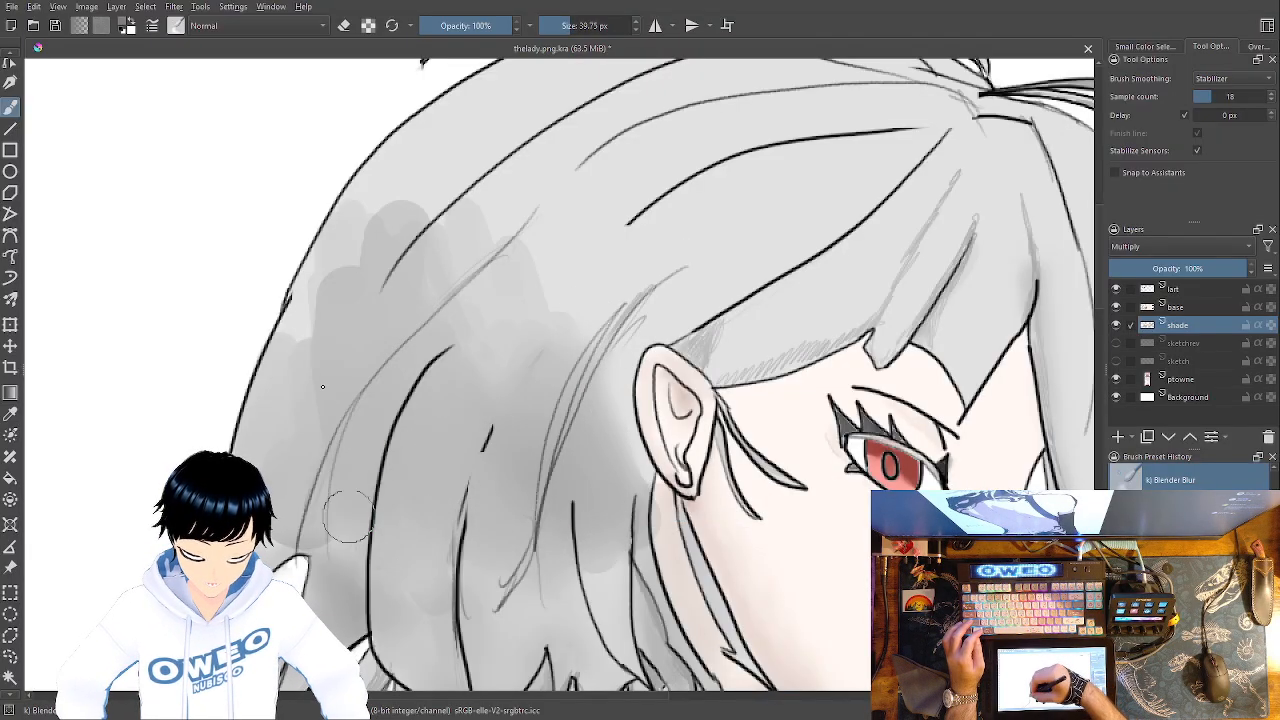
{"action": "mouse_move", "coordinate": [303, 355]}
{"action": "left_mouse_down"}
{"action": "mouse_move", "coordinate": [336, 267]}
{"action": "mouse_move", "coordinate": [384, 203]}
{"action": "mouse_move", "coordinate": [423, 186]}
{"action": "mouse_move", "coordinate": [393, 343]}
{"action": "mouse_move", "coordinate": [351, 290]}
{"action": "mouse_move", "coordinate": [350, 241]}
{"action": "left_mouse_up"}
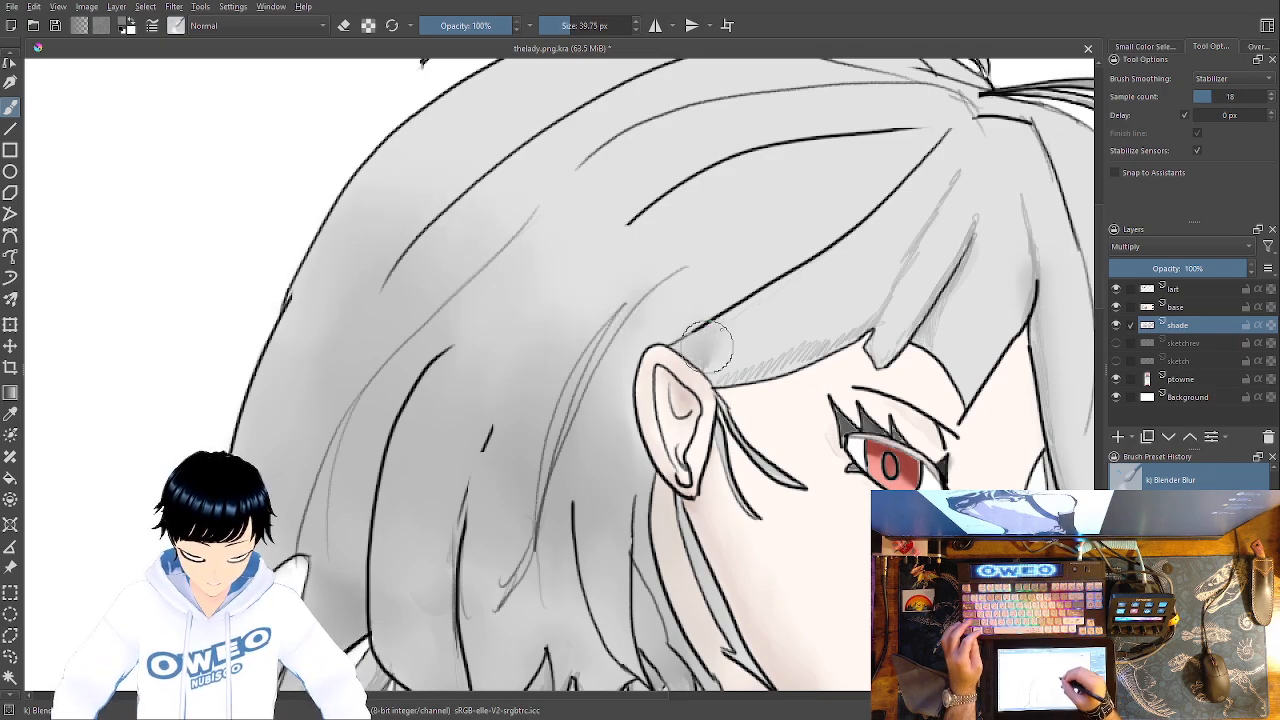
Add broad shading strokes across the crown with Basic-5 Size Opacity at 131.05 px and blend them with Blender Blur
{"action": "left_click_drag", "start_coordinate": [773, 513], "coordinate": [643, 176]}
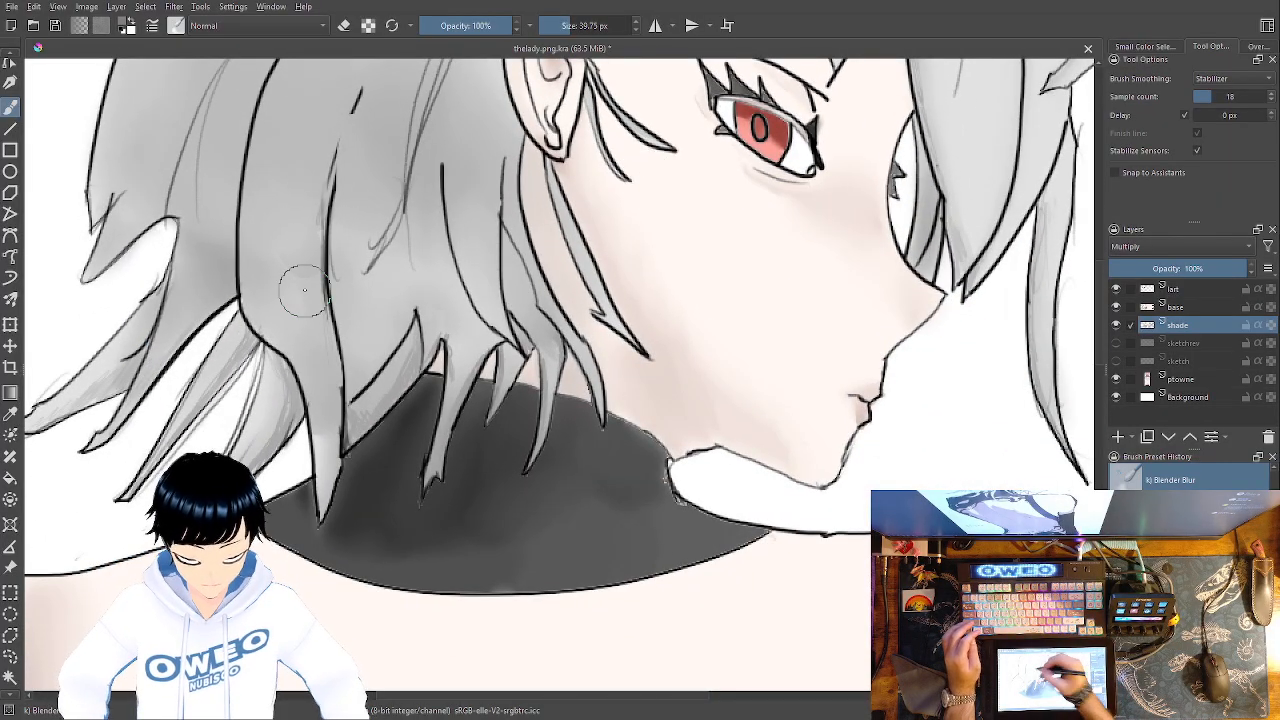
{"action": "key", "text": "minus"}
{"action": "key", "text": "minus"}
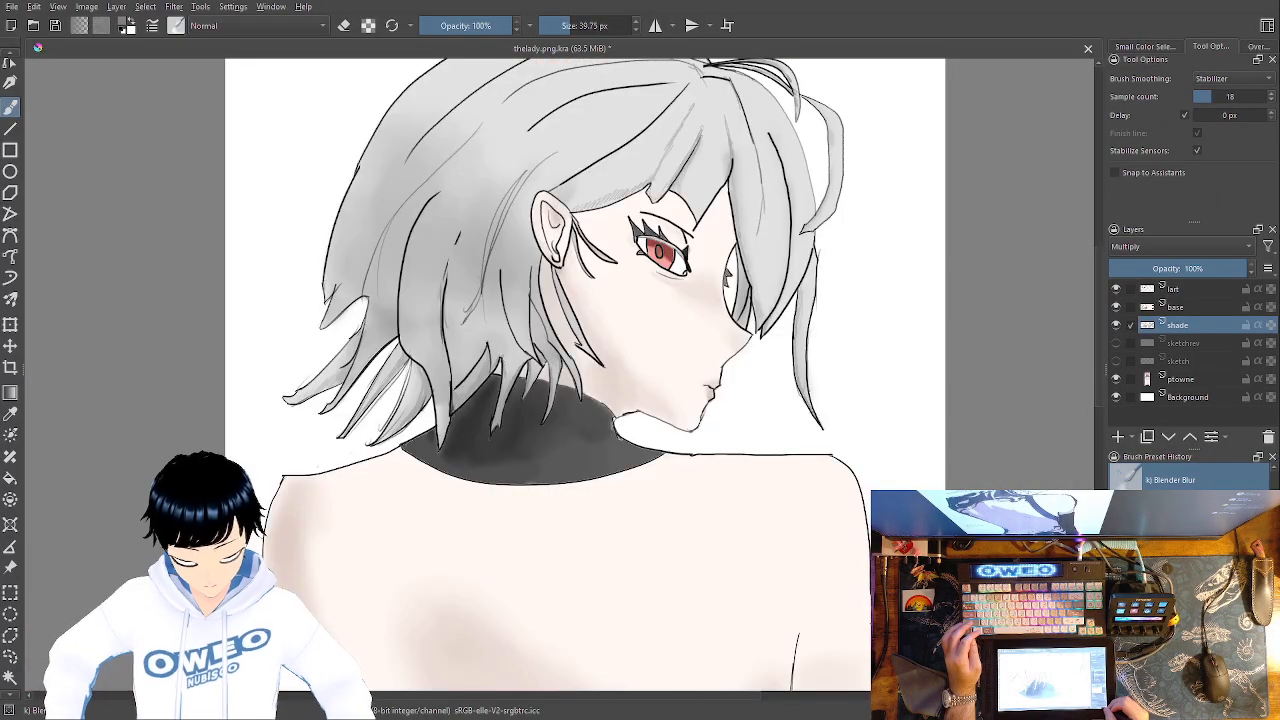
{"action": "left_click_drag", "start_coordinate": [727, 440], "coordinate": [576, 648]}
{"action": "left_click_drag", "start_coordinate": [650, 451], "coordinate": [736, 455]}
{"action": "right_click", "coordinate": [743, 493]}
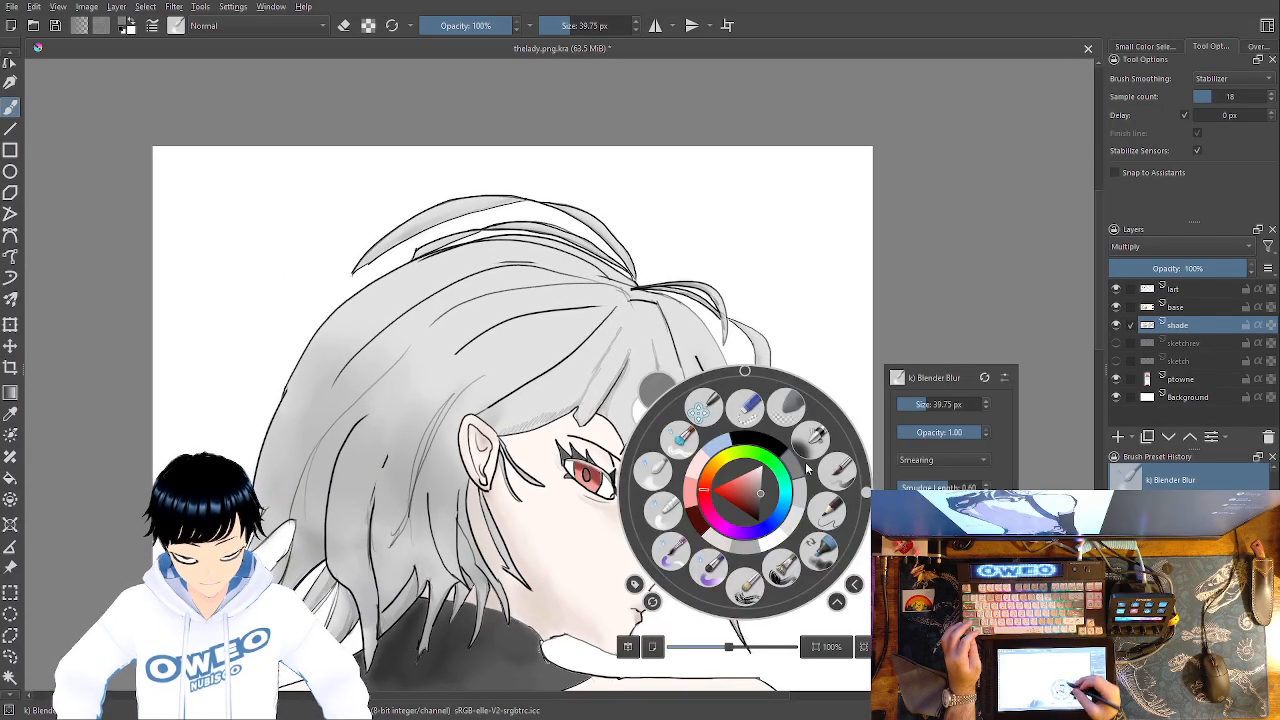
{"action": "left_click", "coordinate": [837, 471]}
{"action": "mouse_move", "coordinate": [448, 316]}
{"action": "left_mouse_down"}
{"action": "mouse_move", "coordinate": [467, 345]}
{"action": "mouse_move", "coordinate": [466, 312]}
{"action": "mouse_move", "coordinate": [503, 350]}
{"action": "mouse_move", "coordinate": [510, 313]}
{"action": "mouse_move", "coordinate": [544, 302]}
{"action": "left_mouse_up"}
{"action": "right_click", "coordinate": [631, 313]}
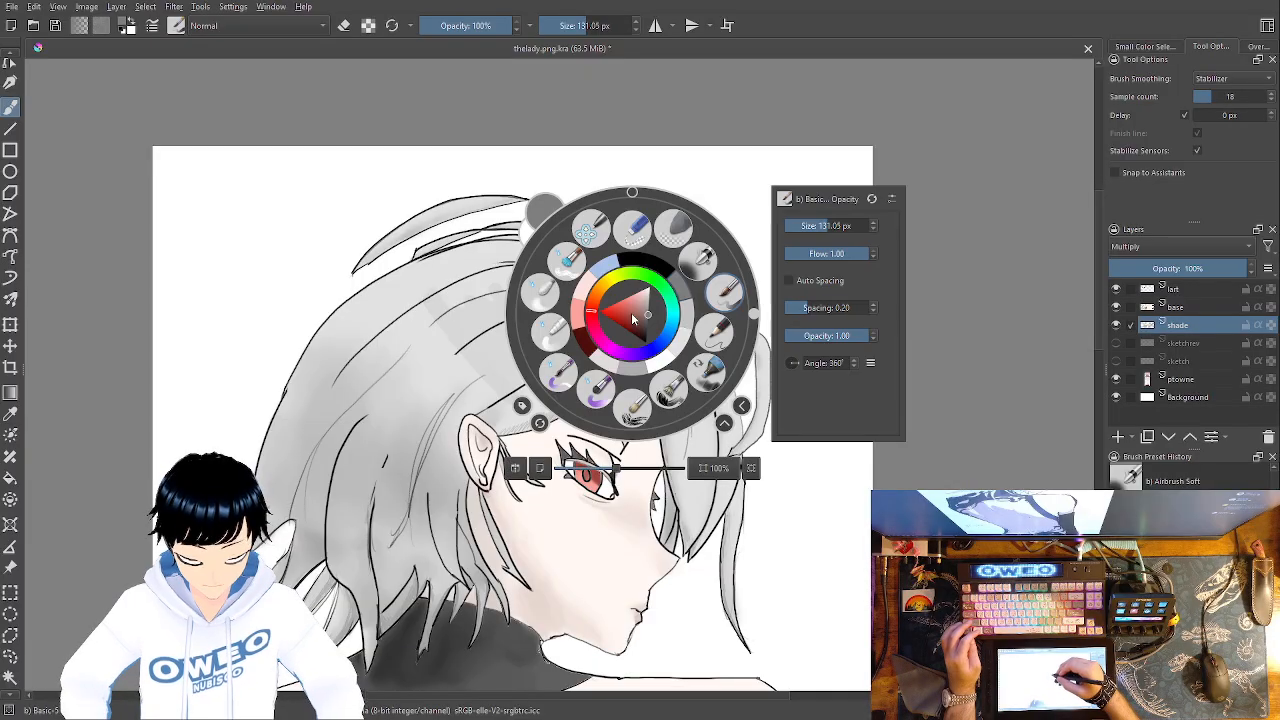
{"action": "left_click", "coordinate": [541, 292]}
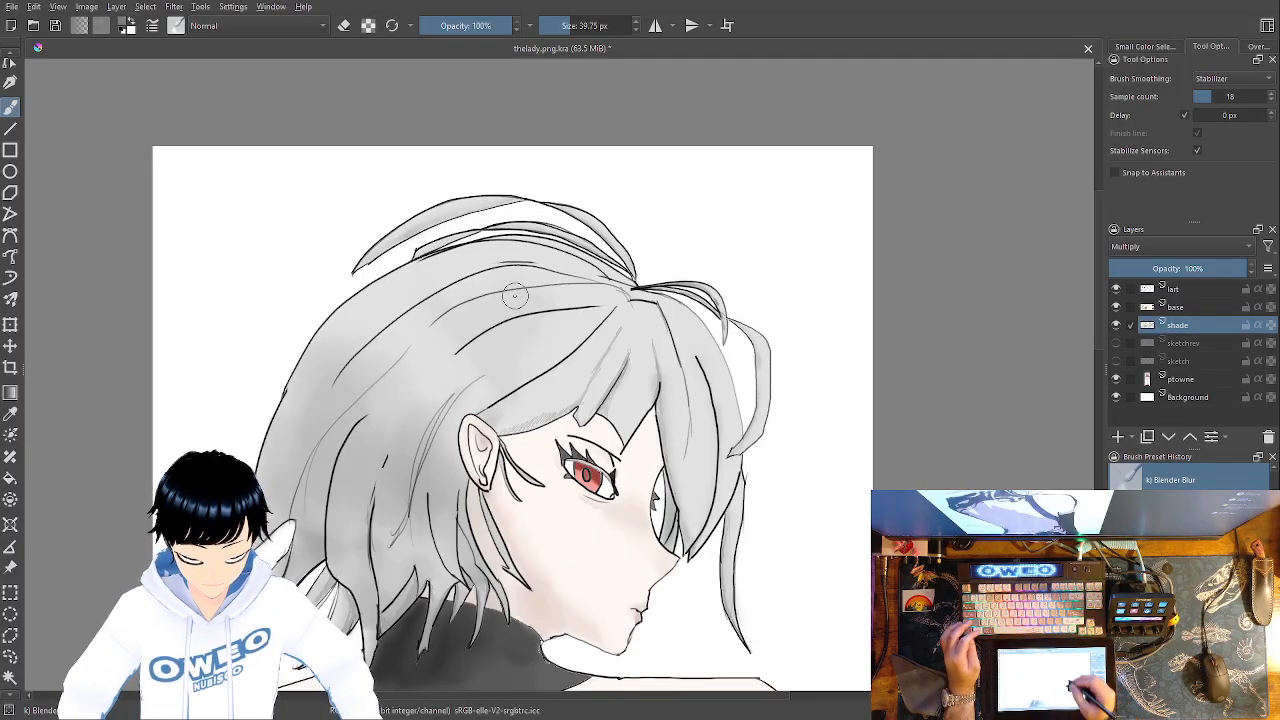
Shade from the hair root over the crown to the back and down the front fringe at 131.05 px
{"action": "right_click", "coordinate": [768, 437]}
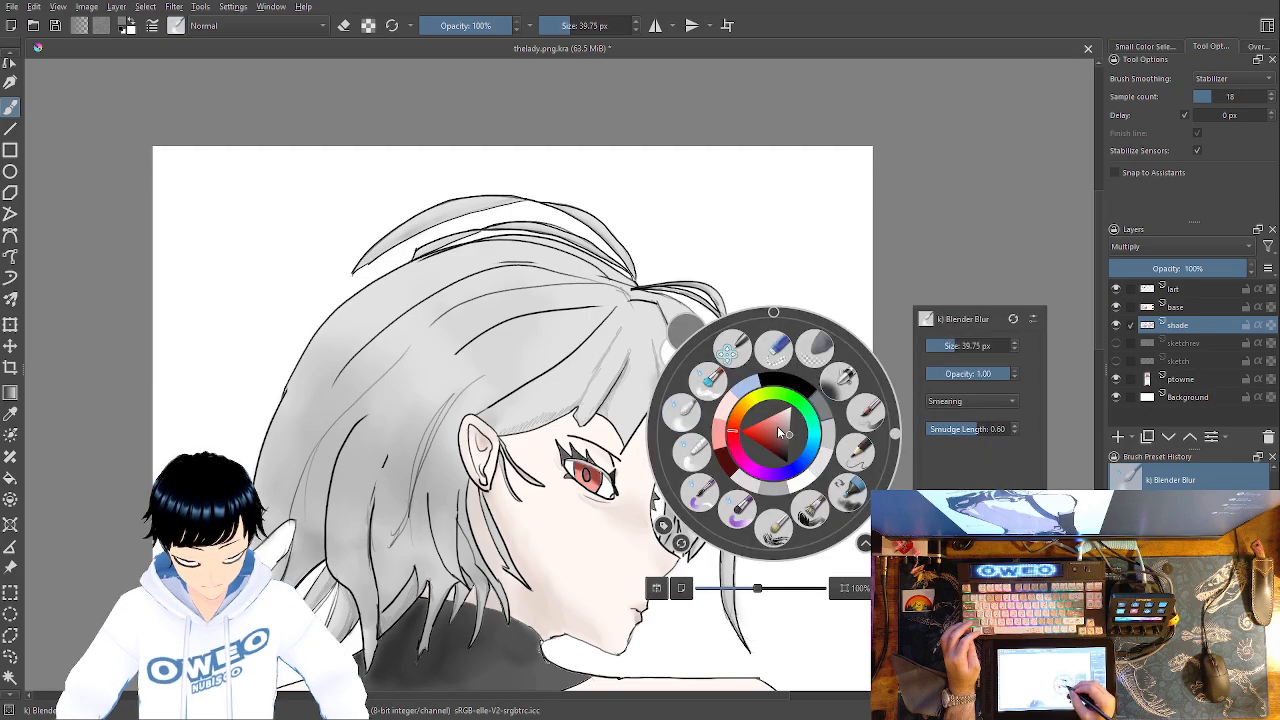
{"action": "left_click", "coordinate": [856, 398]}
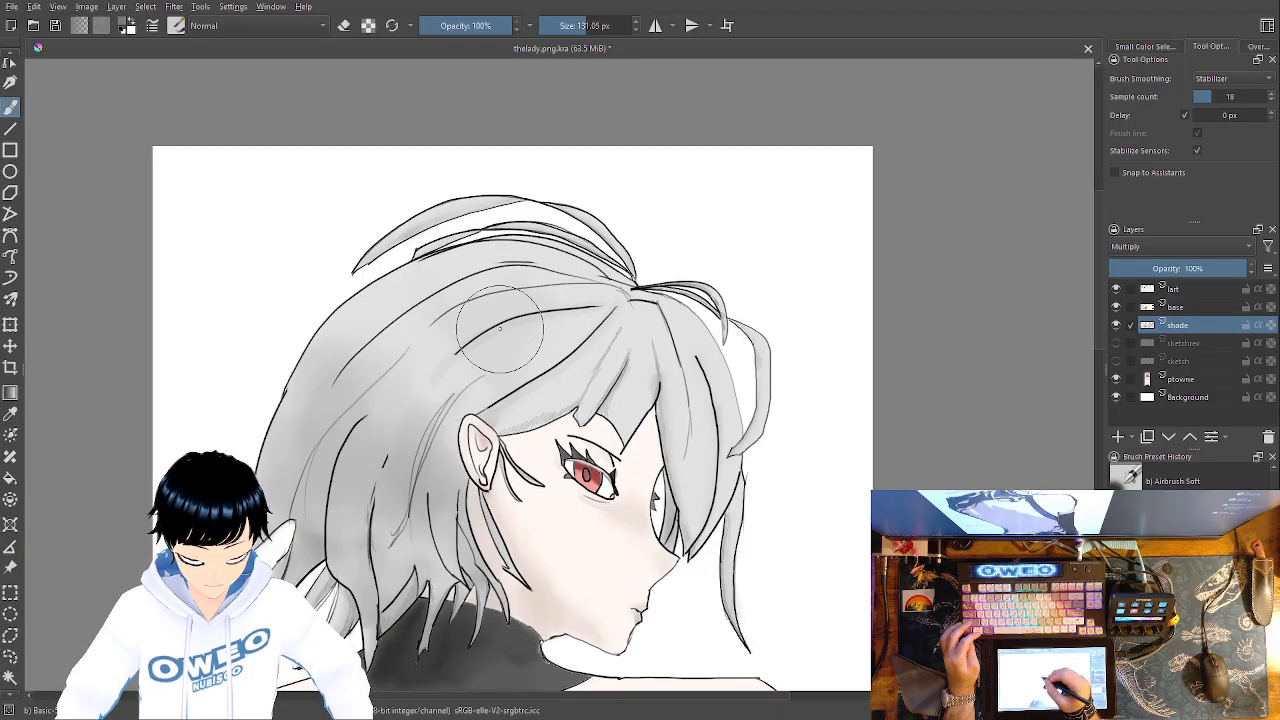
{"action": "mouse_move", "coordinate": [593, 281]}
{"action": "left_mouse_down"}
{"action": "mouse_move", "coordinate": [406, 343]}
{"action": "mouse_move", "coordinate": [372, 374]}
{"action": "left_mouse_up"}
{"action": "mouse_move", "coordinate": [598, 280]}
{"action": "left_mouse_down"}
{"action": "mouse_move", "coordinate": [577, 273]}
{"action": "mouse_move", "coordinate": [309, 432]}
{"action": "left_mouse_up"}
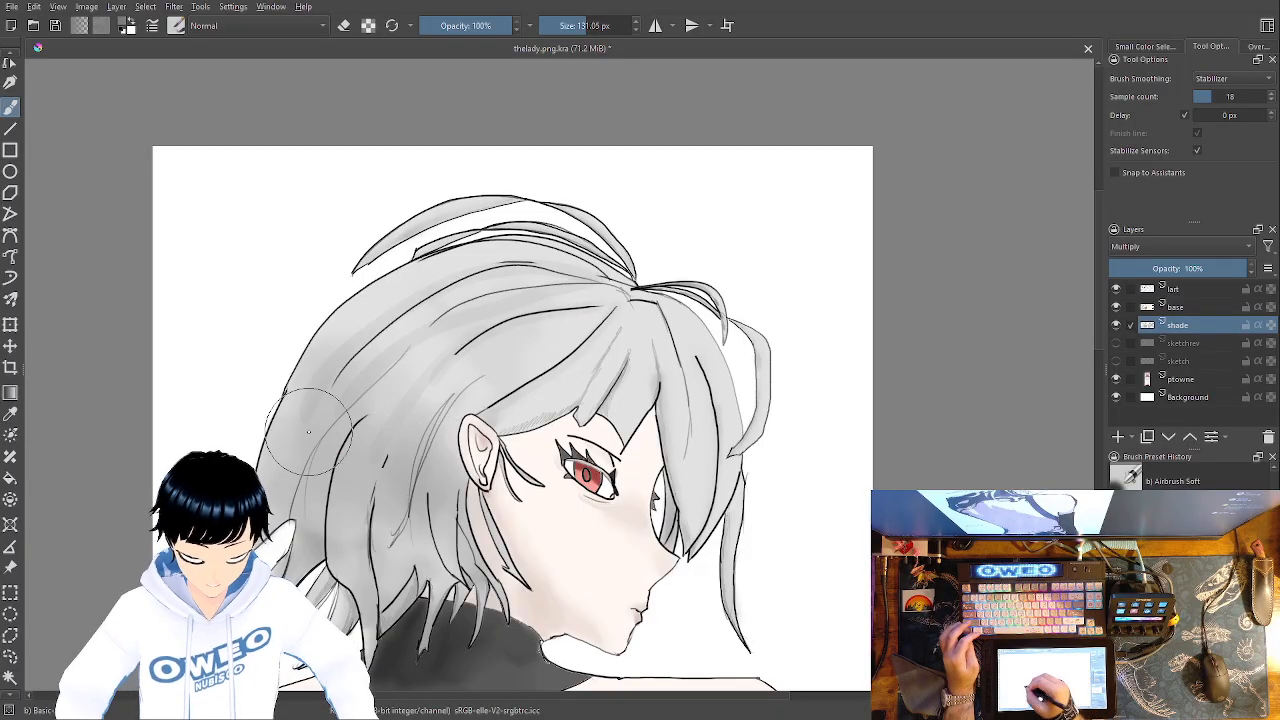
{"action": "left_click_drag", "start_coordinate": [658, 309], "coordinate": [687, 473]}
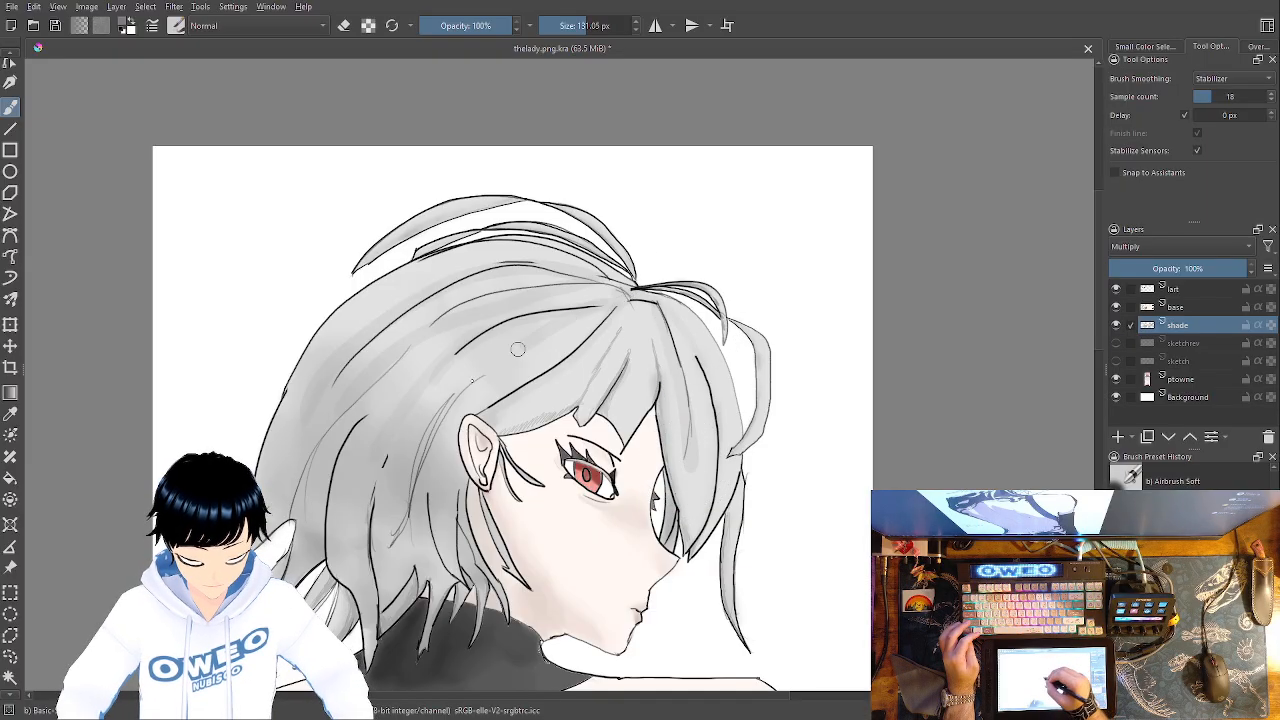
Blend the crown and fringe strokes smooth with Blender Blur at 39.75 px
{"action": "right_click", "coordinate": [640, 370]}
{"action": "left_click", "coordinate": [551, 350]}
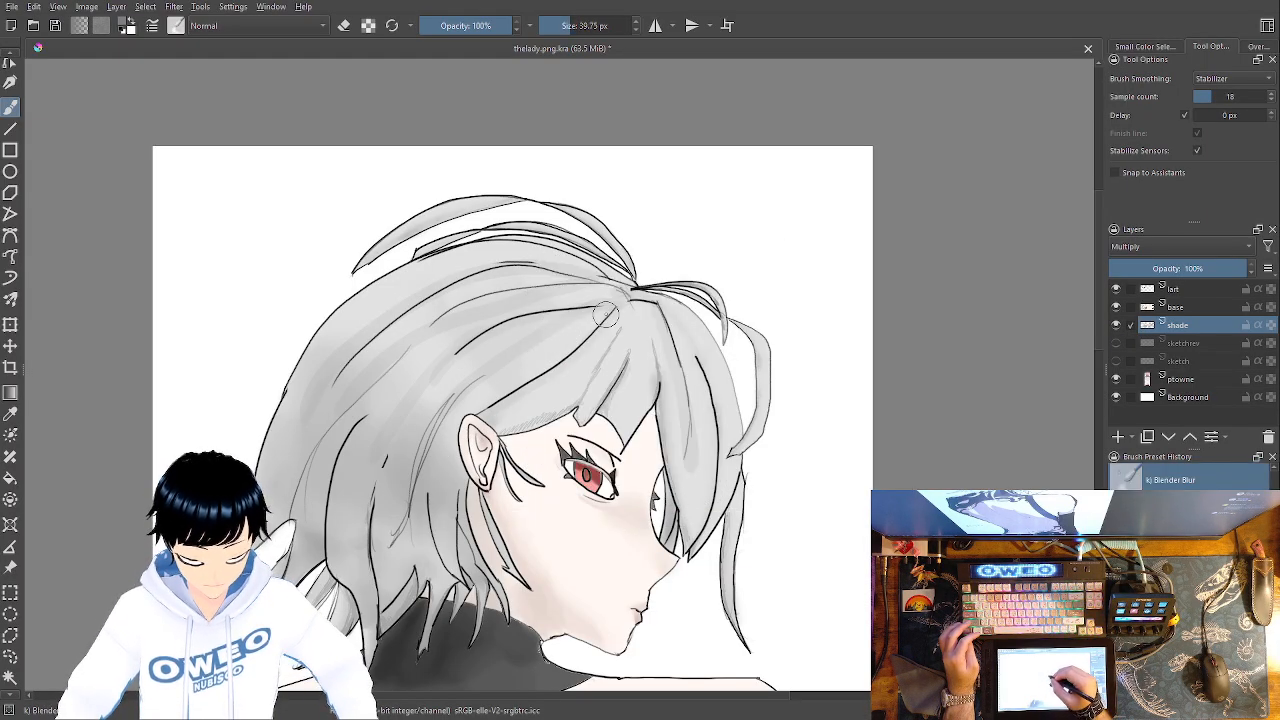
{"action": "right_click", "coordinate": [546, 348]}
{"action": "left_click", "coordinate": [362, 402]}
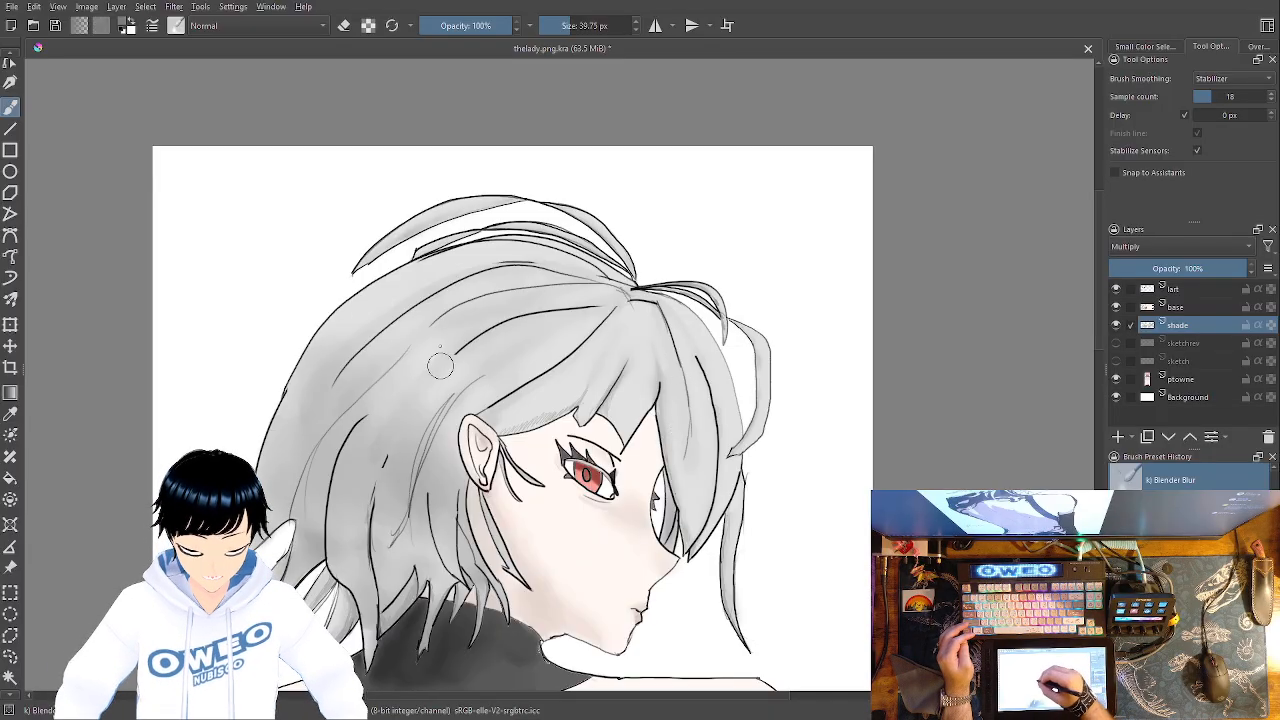
Check the shading by toggling the visibility of the base layer and the line art layer
{"action": "left_click", "coordinate": [1117, 307]}
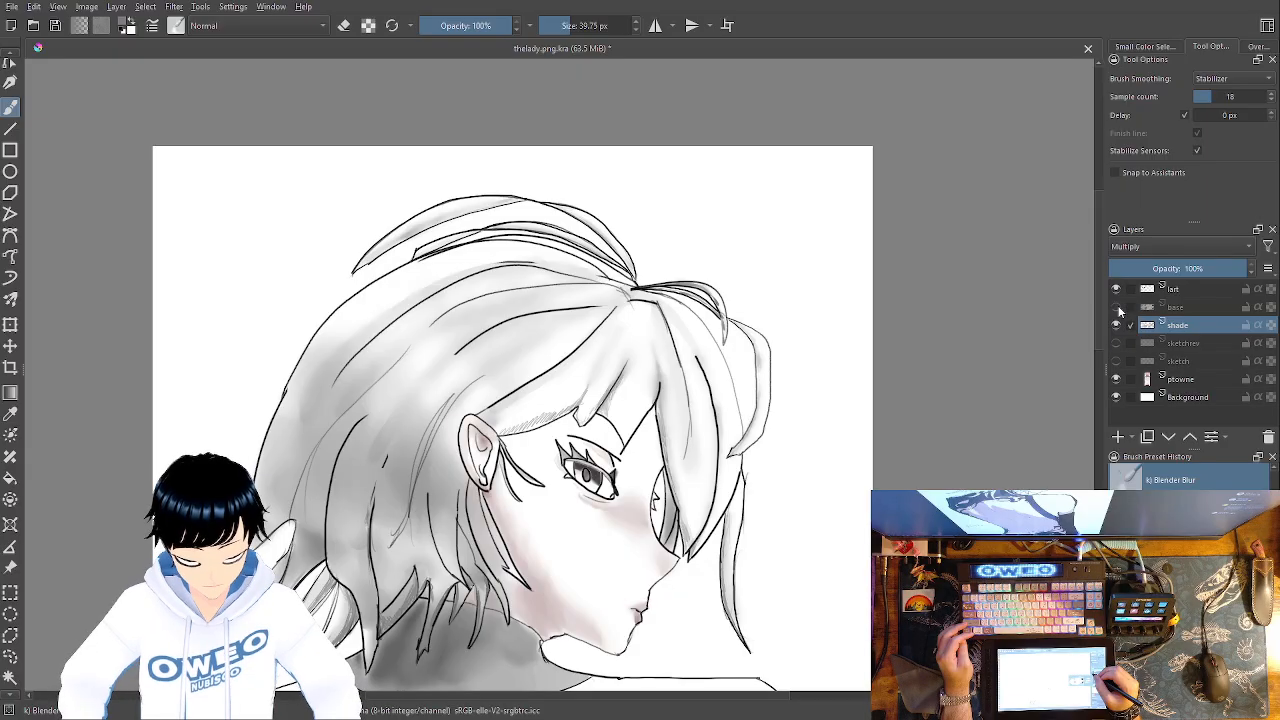
{"action": "left_click", "coordinate": [1118, 307]}
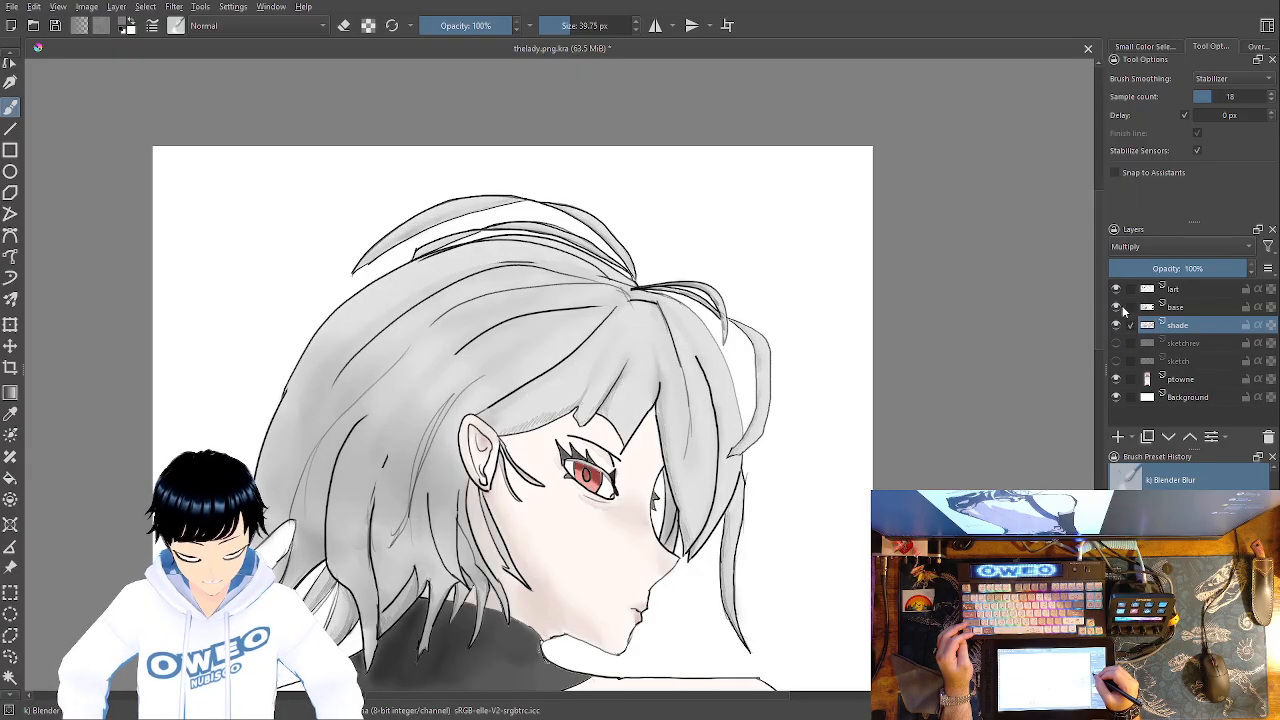
{"action": "left_click", "coordinate": [1117, 289]}
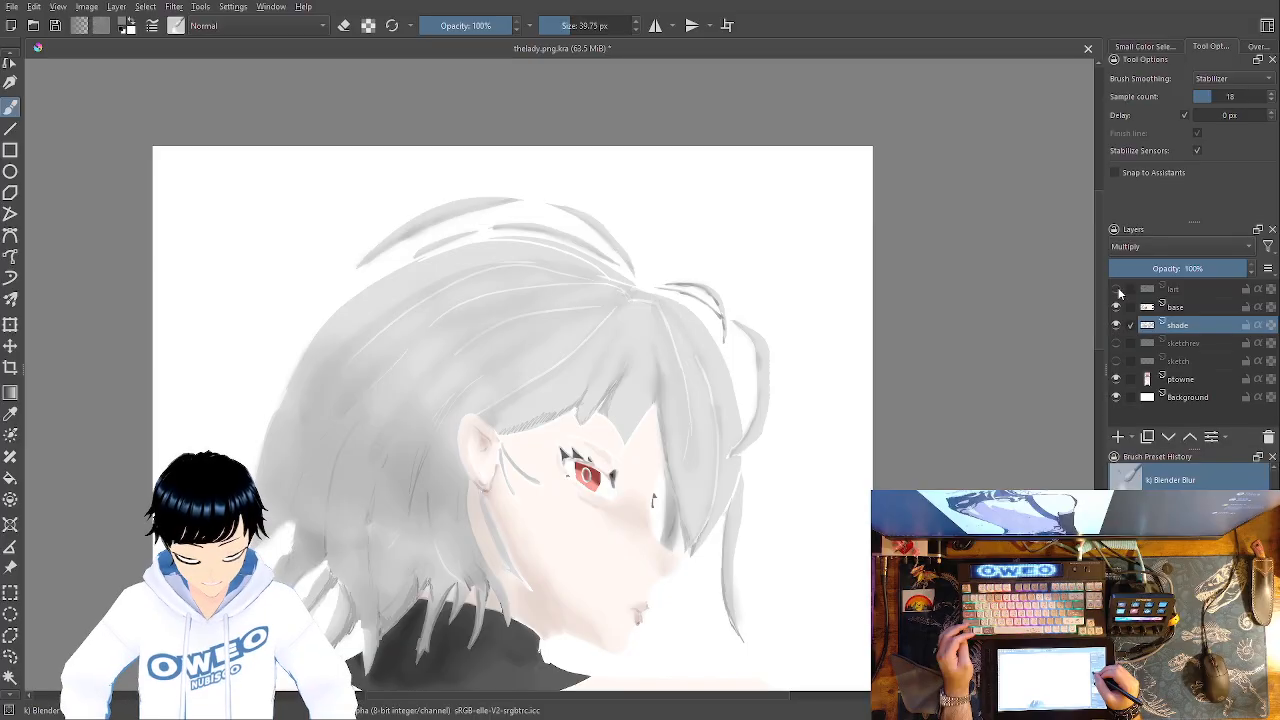
{"action": "left_click", "coordinate": [1118, 290]}
{"action": "left_click", "coordinate": [1118, 290]}
{"action": "left_click", "coordinate": [1119, 291]}
{"action": "left_click", "coordinate": [1120, 292]}
{"action": "left_click", "coordinate": [1118, 290]}
{"action": "left_click", "coordinate": [1118, 290]}
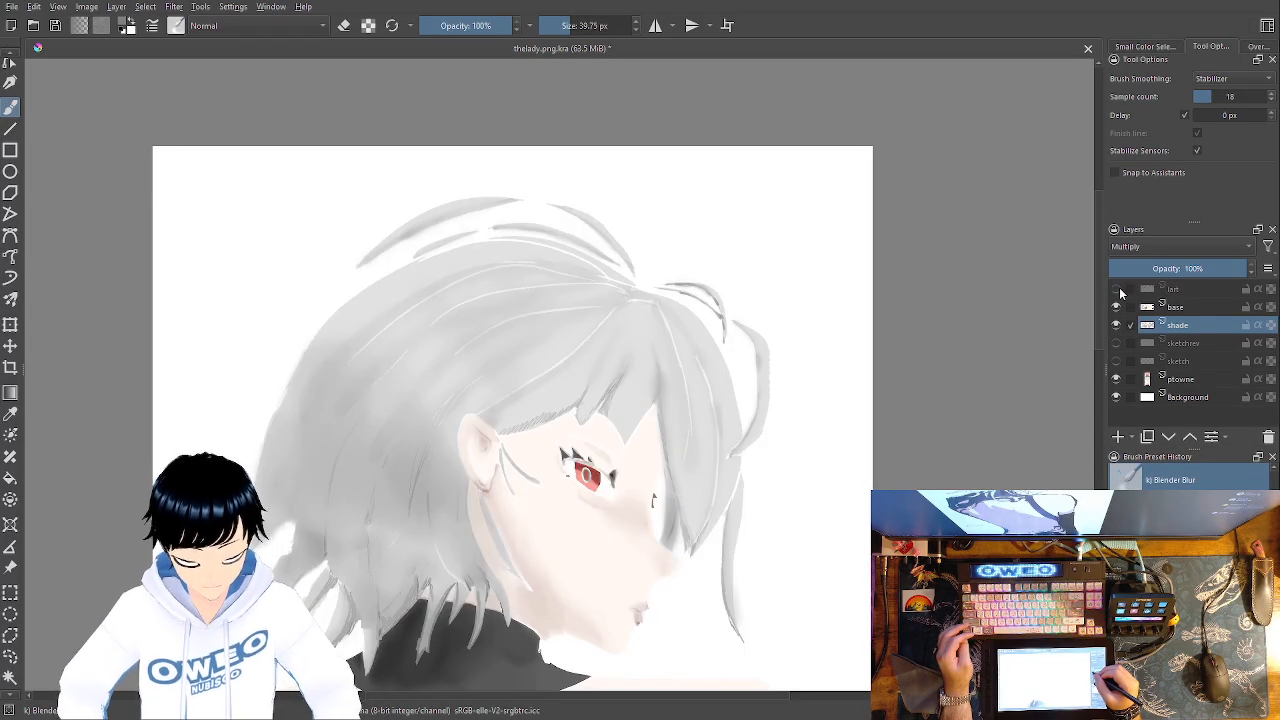
Turn the visibility of the lart line art layer back on
{"action": "left_click", "coordinate": [1119, 291]}
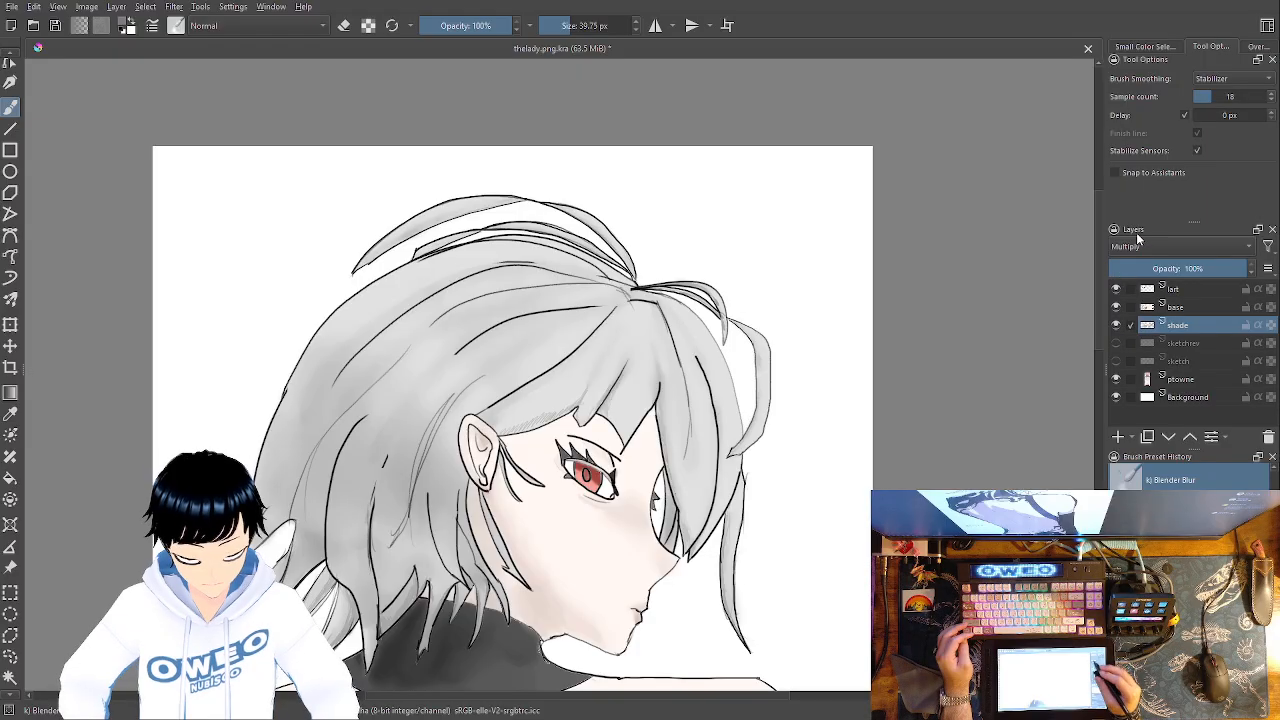
{"action": "right_click", "coordinate": [728, 512]}
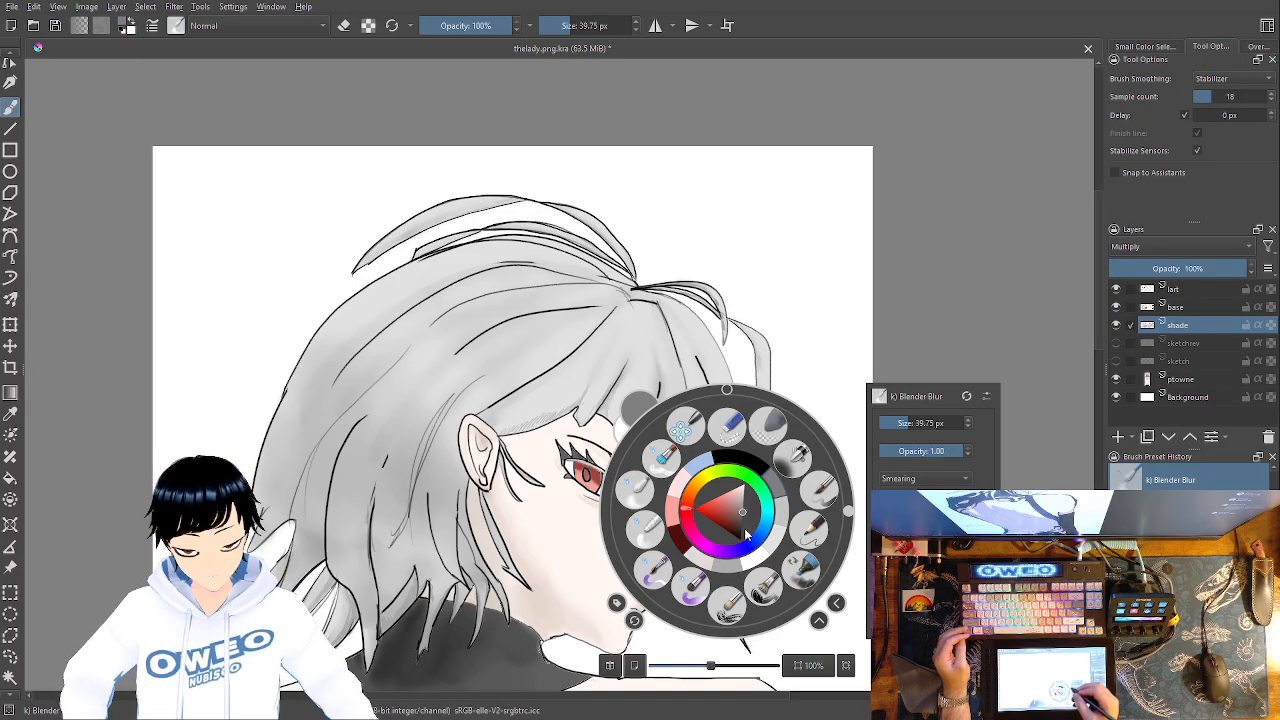
{"action": "left_click", "coordinate": [825, 195]}
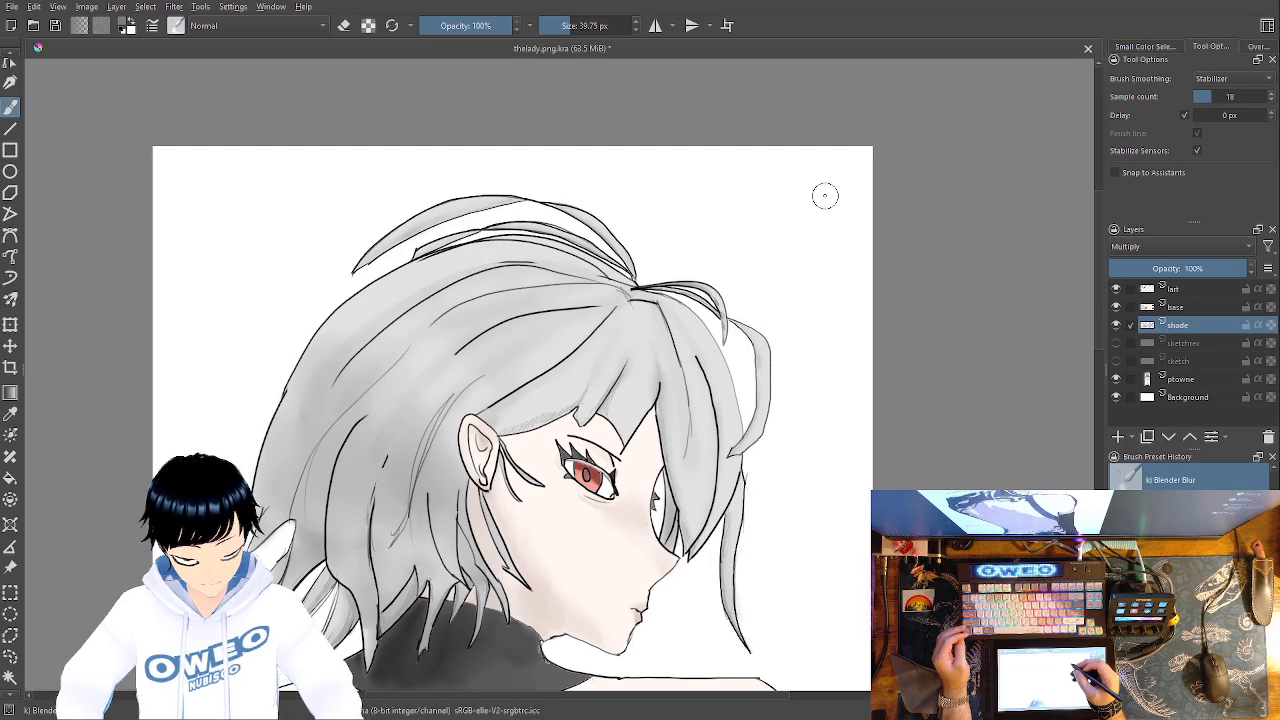
Shade the outer corner of the shoulder below the face in dark red with Basic-5 Size Opacity at 131.05 px
{"action": "left_click_drag", "start_coordinate": [724, 292], "coordinate": [742, 137]}
{"action": "left_click_drag", "start_coordinate": [774, 207], "coordinate": [786, 131]}
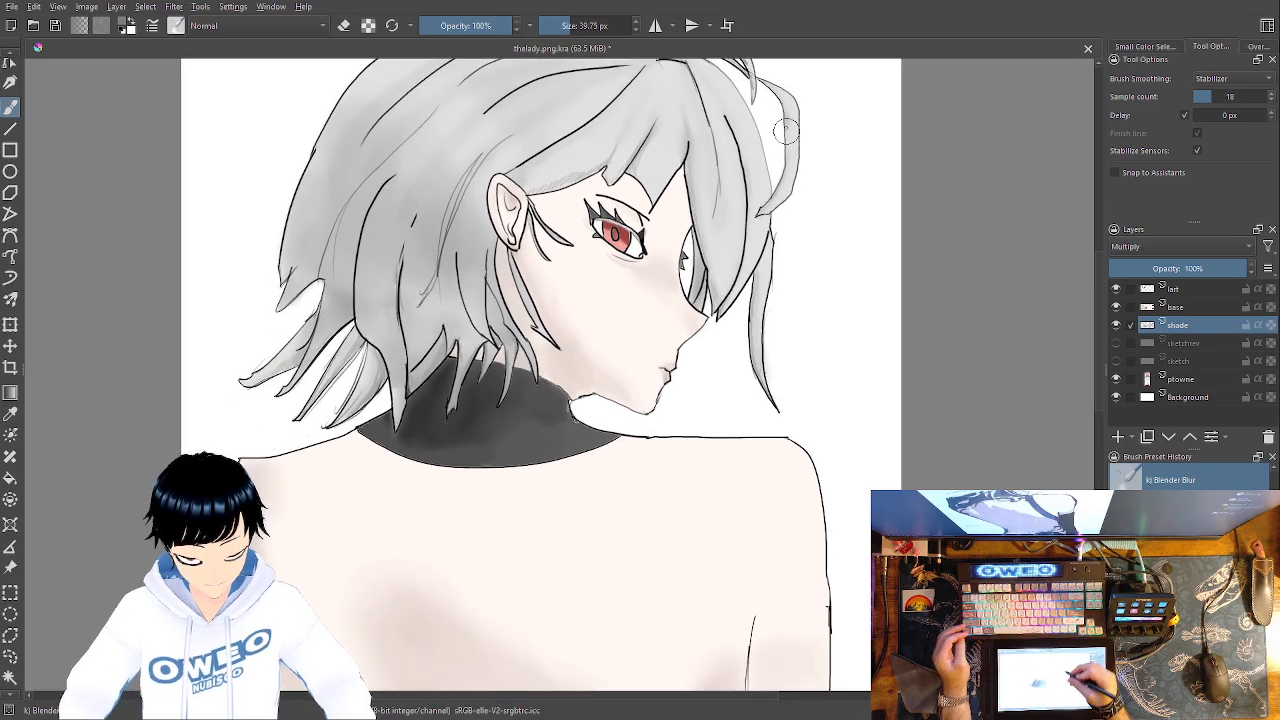
{"action": "left_click_drag", "start_coordinate": [762, 308], "coordinate": [788, 176]}
{"action": "right_click", "coordinate": [807, 370]}
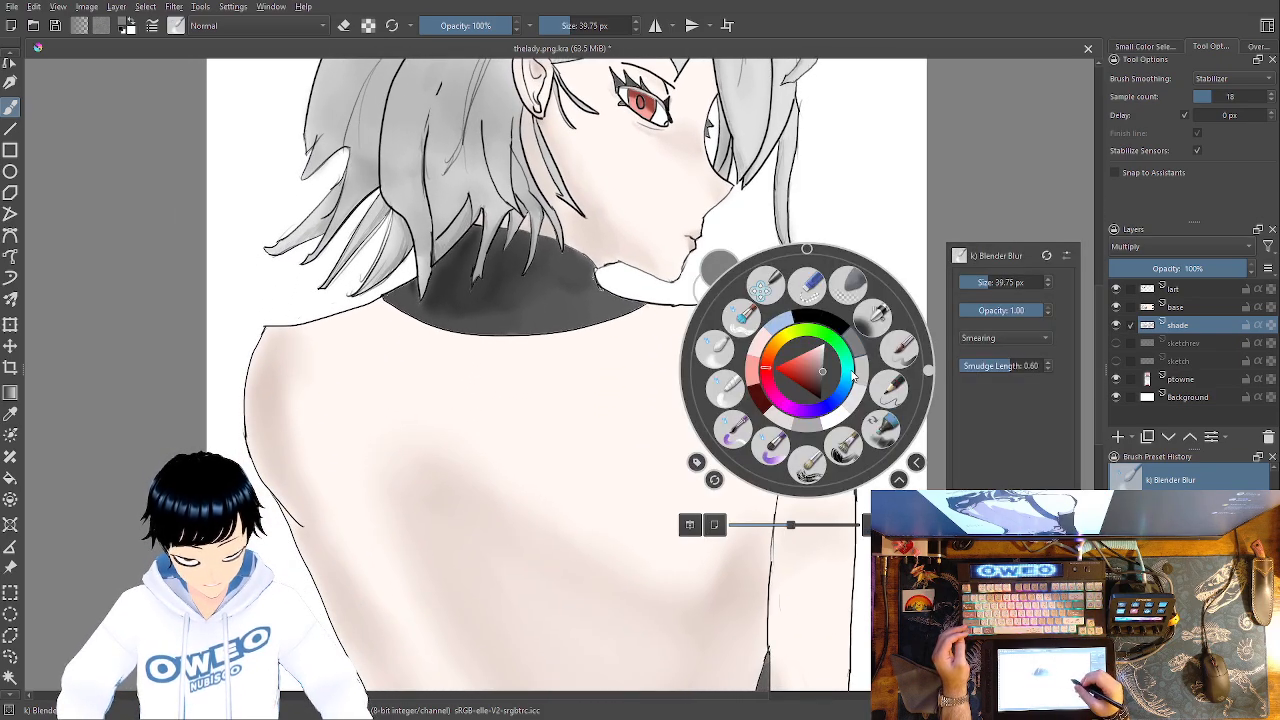
{"action": "left_click", "coordinate": [902, 347]}
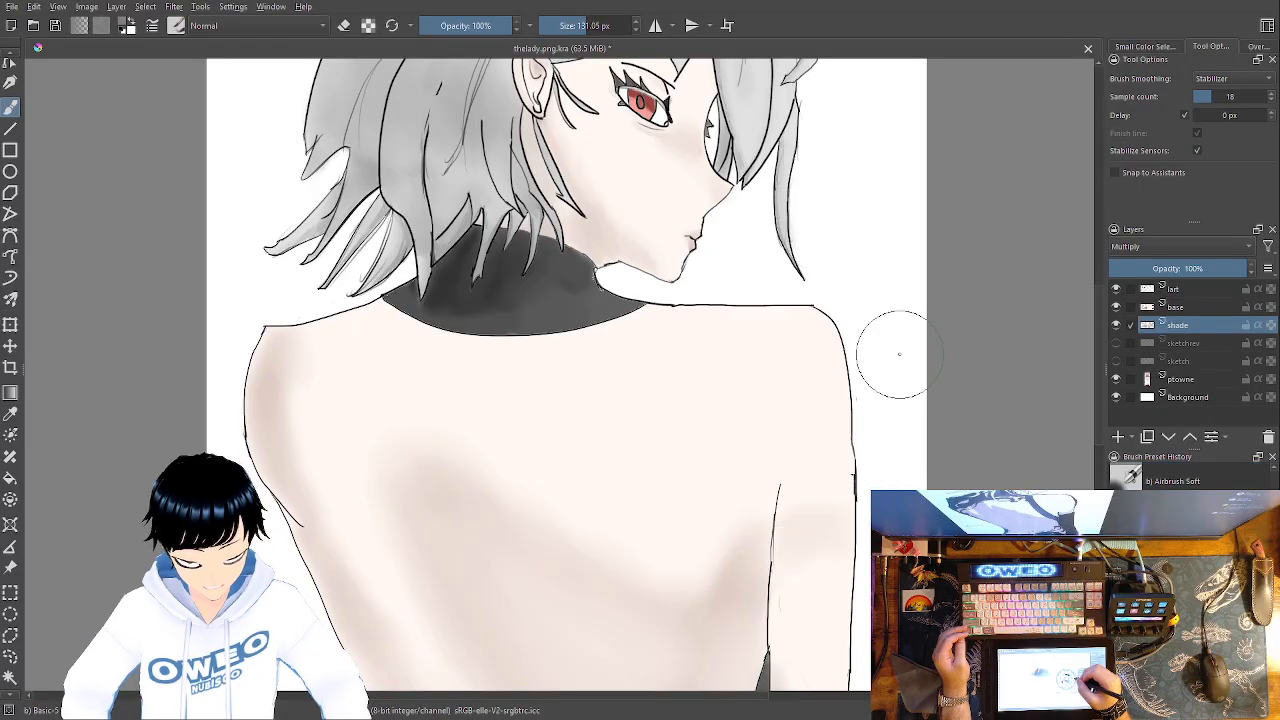
{"action": "right_click", "coordinate": [807, 325]}
{"action": "left_click", "coordinate": [765, 358]}
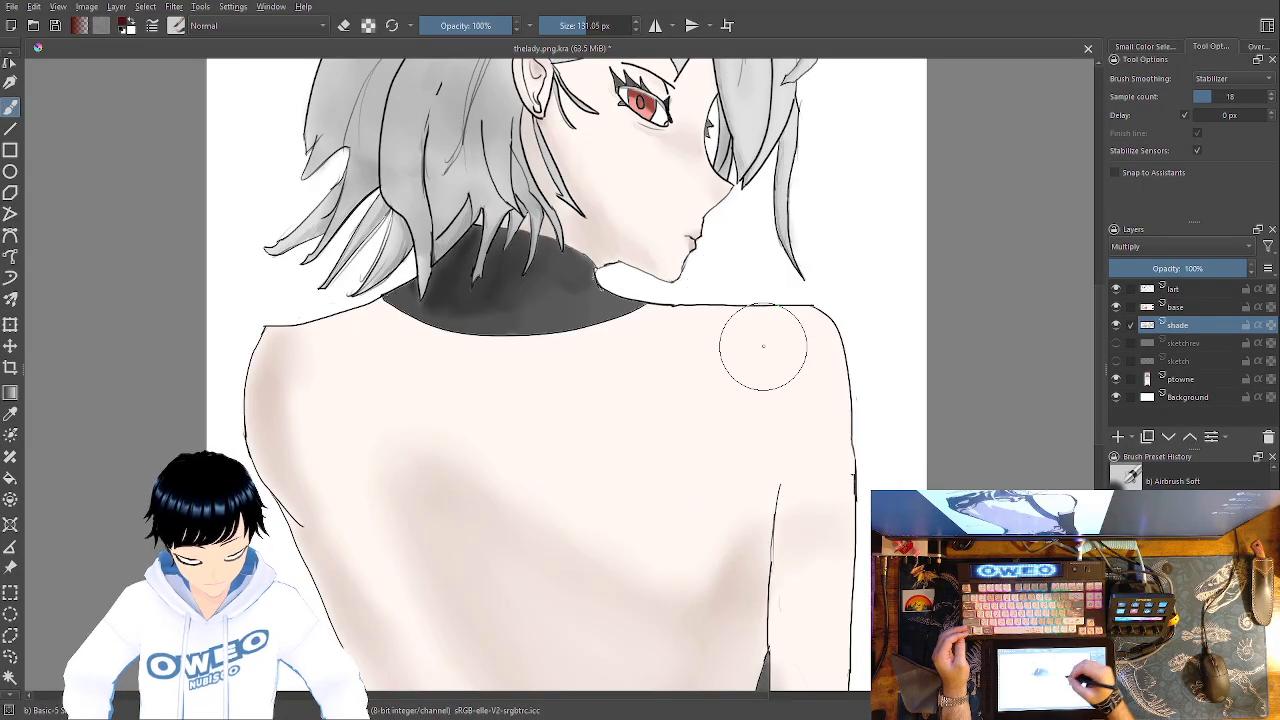
{"action": "left_click_drag", "start_coordinate": [781, 325], "coordinate": [819, 364]}
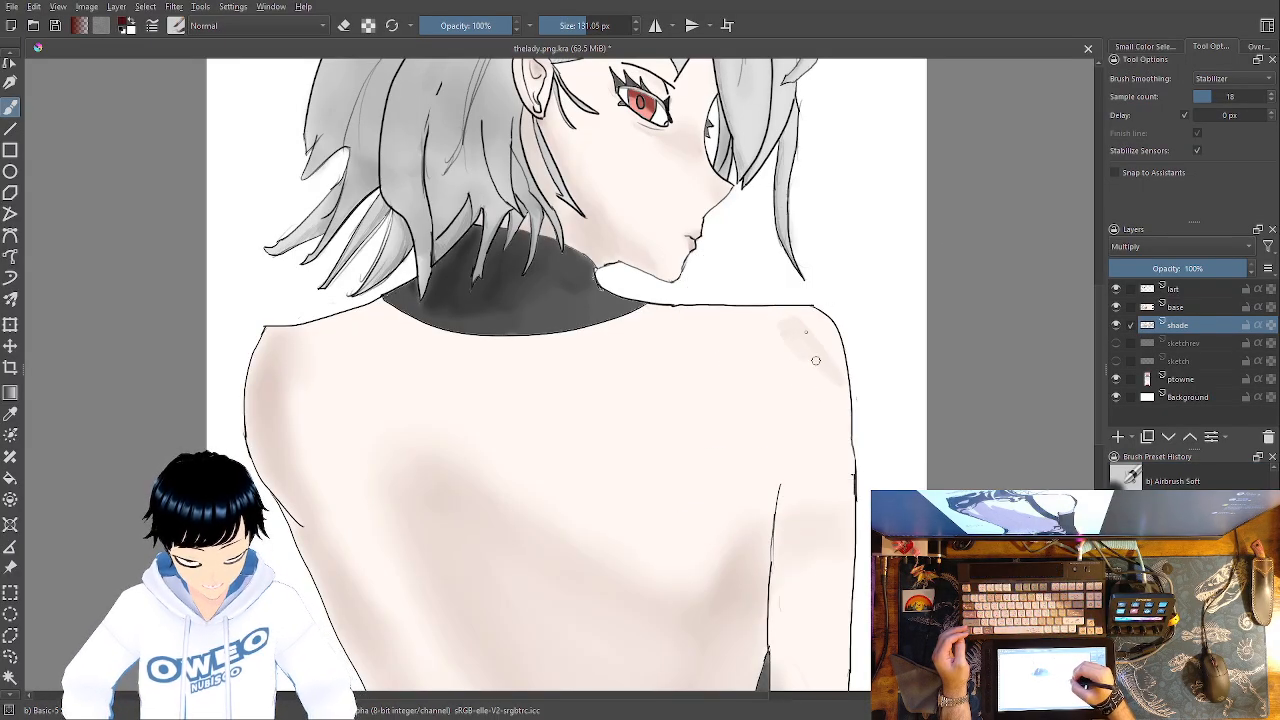
{"action": "left_click_drag", "start_coordinate": [800, 320], "coordinate": [834, 356]}
Blend the shoulder and back shading smooth with Blender Blur at 39.75 px
{"action": "right_click", "coordinate": [800, 366]}
{"action": "left_click", "coordinate": [726, 333]}
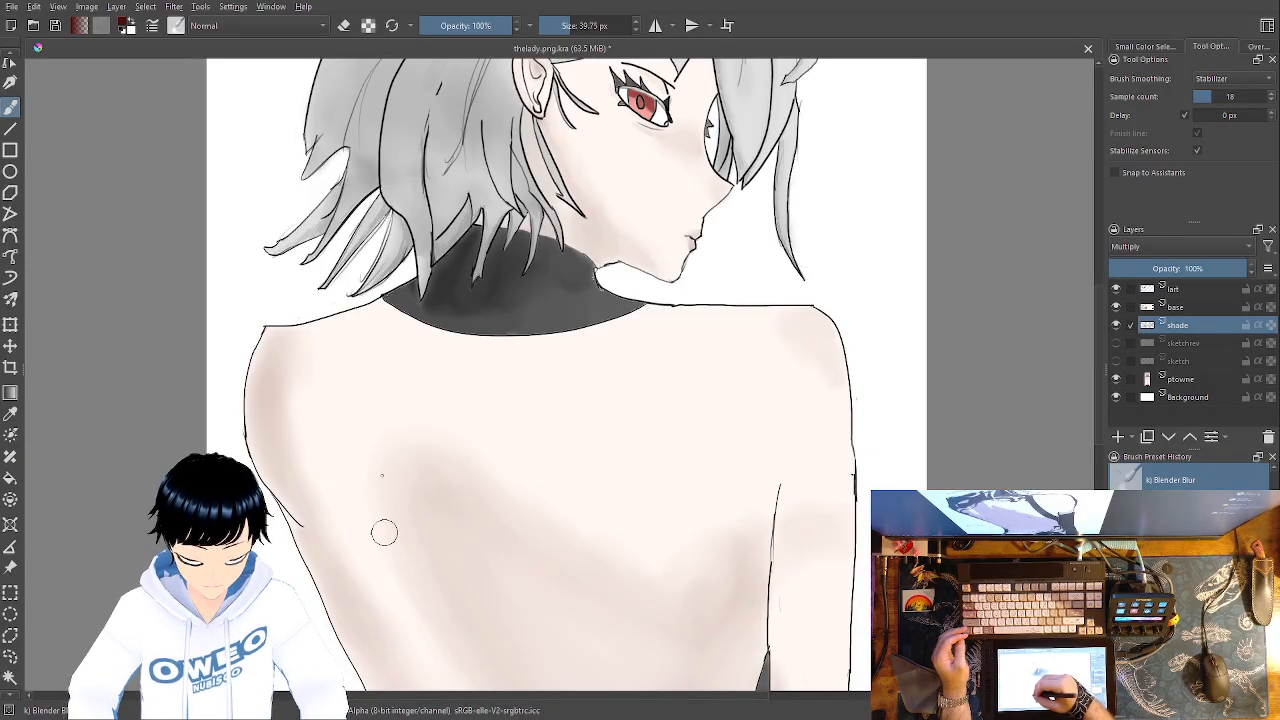
{"action": "left_click_drag", "start_coordinate": [713, 502], "coordinate": [623, 276]}
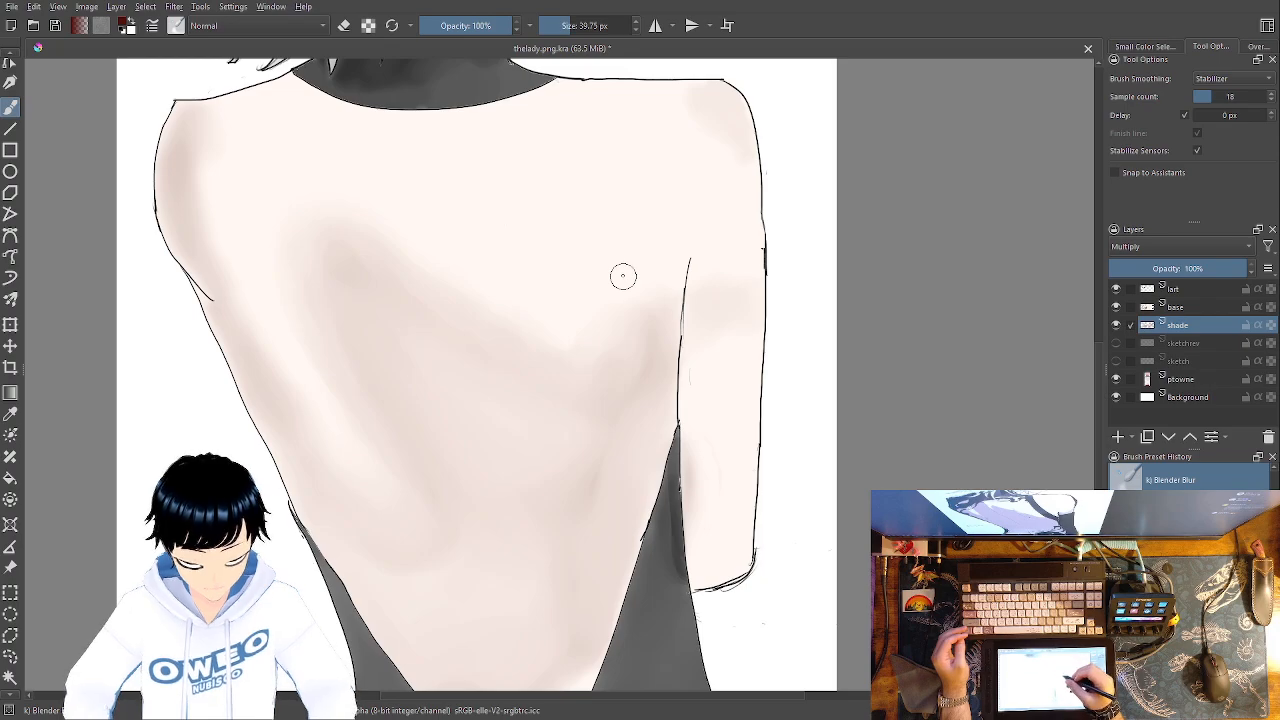
{"action": "mouse_move", "coordinate": [344, 277]}
{"action": "left_mouse_down"}
{"action": "mouse_move", "coordinate": [403, 374]}
{"action": "mouse_move", "coordinate": [486, 453]}
{"action": "left_mouse_up"}
{"action": "mouse_move", "coordinate": [829, 475]}
{"action": "left_mouse_down"}
{"action": "mouse_move", "coordinate": [748, 603]}
{"action": "mouse_move", "coordinate": [748, 643]}
{"action": "left_mouse_up"}
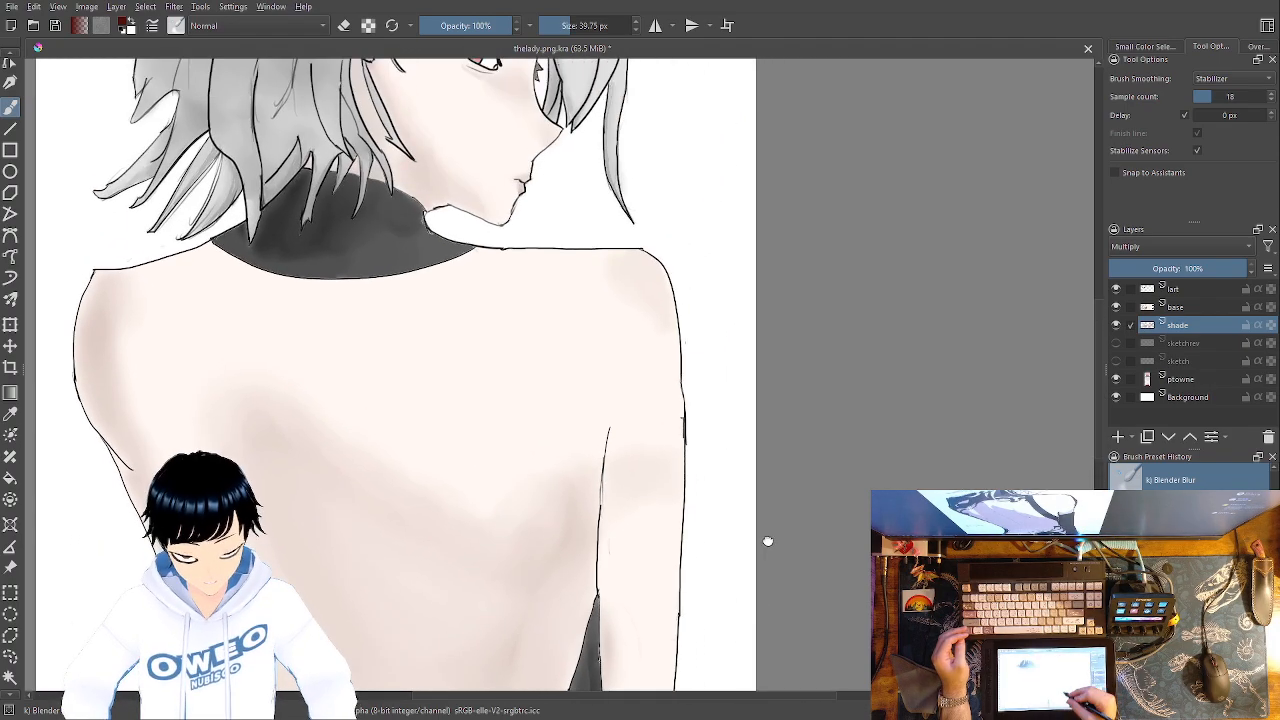
{"action": "left_click_drag", "start_coordinate": [796, 432], "coordinate": [762, 519]}
Add a new layer above shade, name it lighten and set its blending mode to Lighten
{"action": "key", "text": "ctrl+minus"}
{"action": "key", "text": "ctrl+minus"}
{"action": "key", "text": "ctrl+minus"}
{"action": "key", "text": "ctrl+plus"}
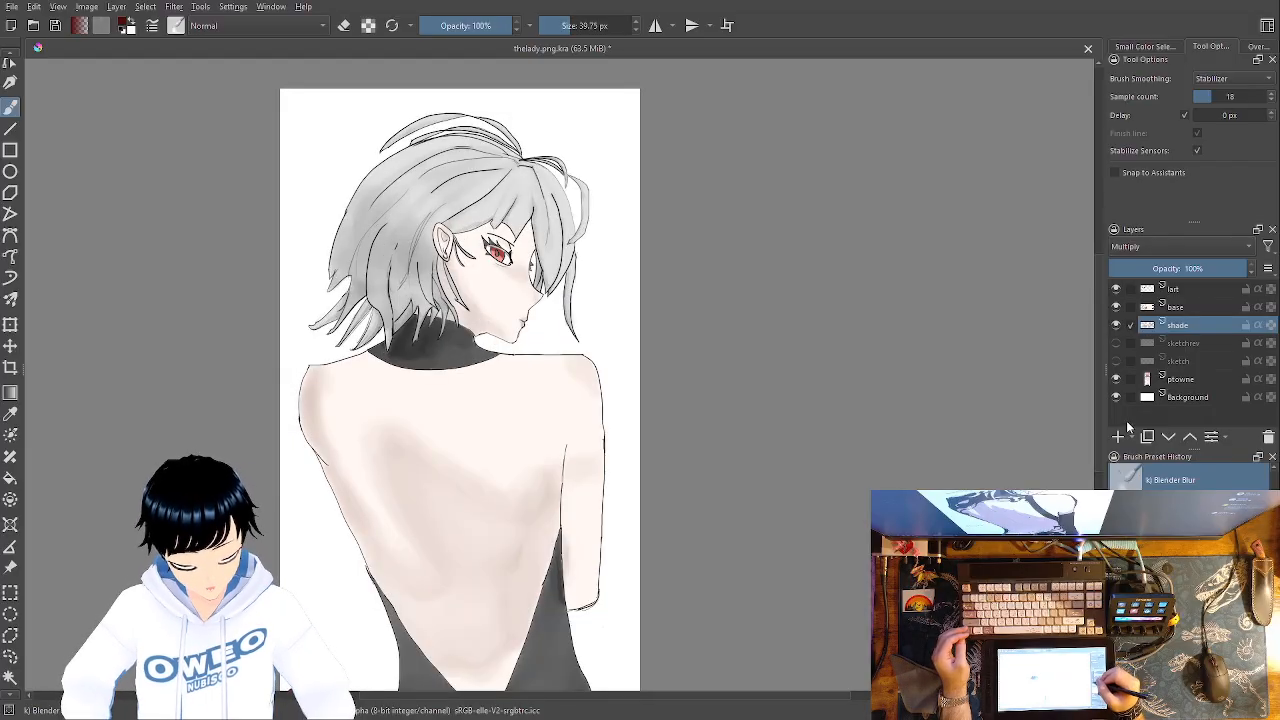
{"action": "left_click", "coordinate": [1118, 437]}
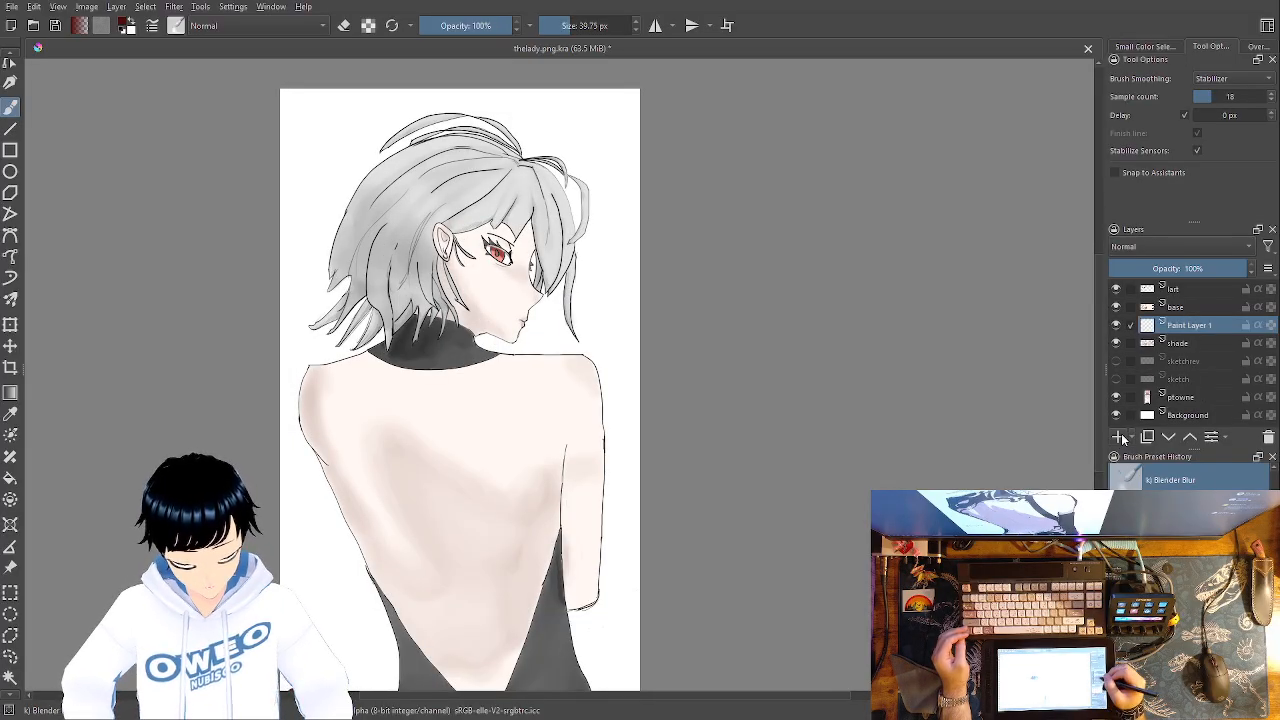
{"action": "double_click", "coordinate": [1195, 326]}
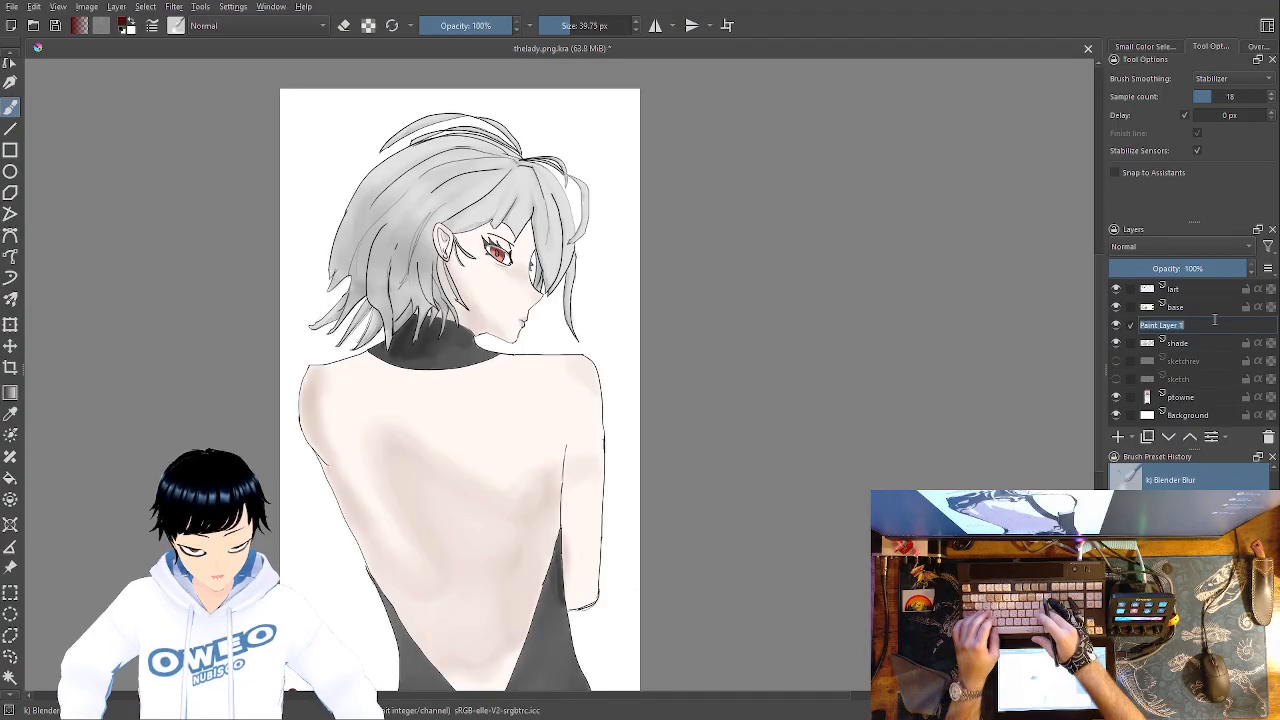
{"action": "type", "text": "lighten"}
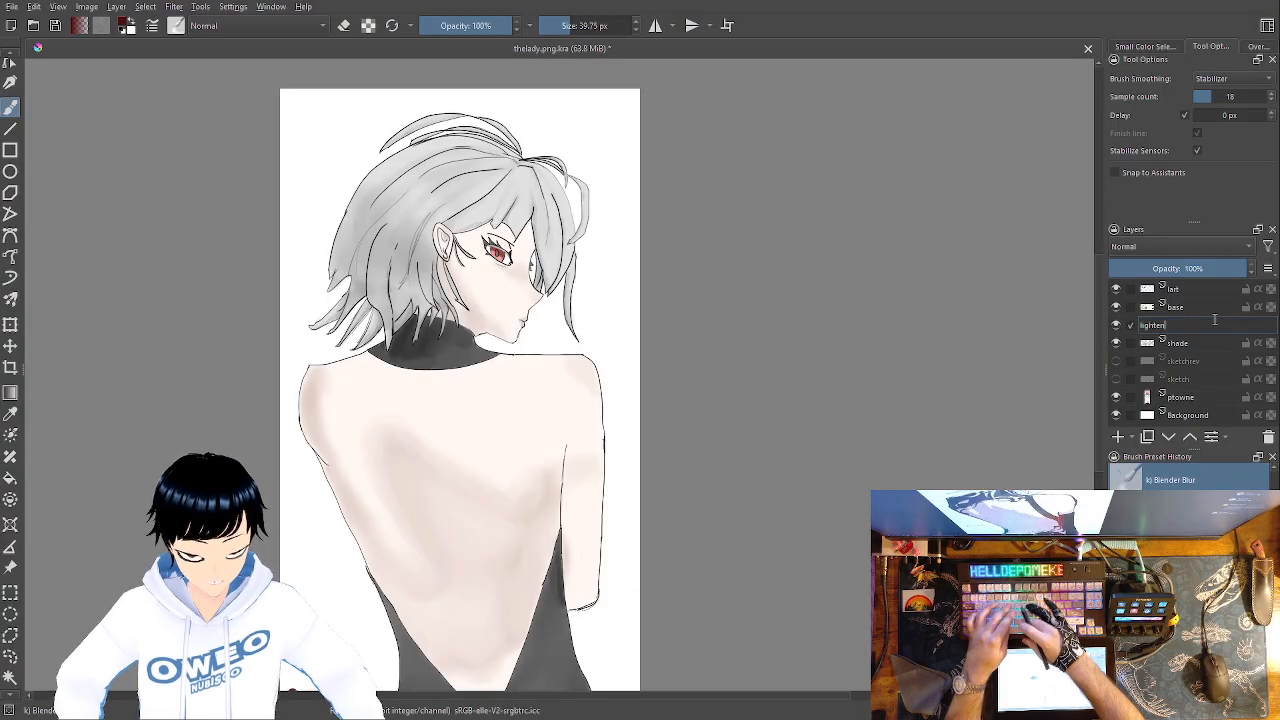
{"action": "key", "text": "Return"}
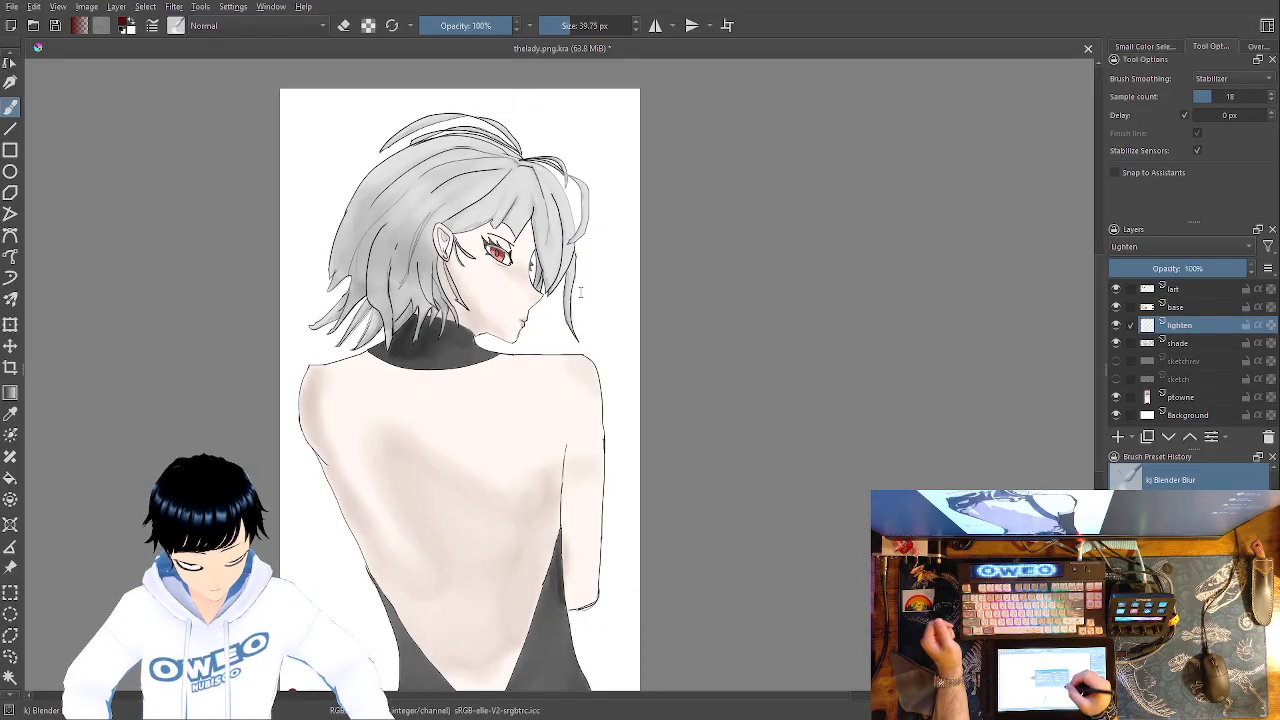
Choose white and the Basic-5 Size Opacity brush at 131.05 px, and move the lighten layer above base
{"action": "right_click", "coordinate": [733, 419]}
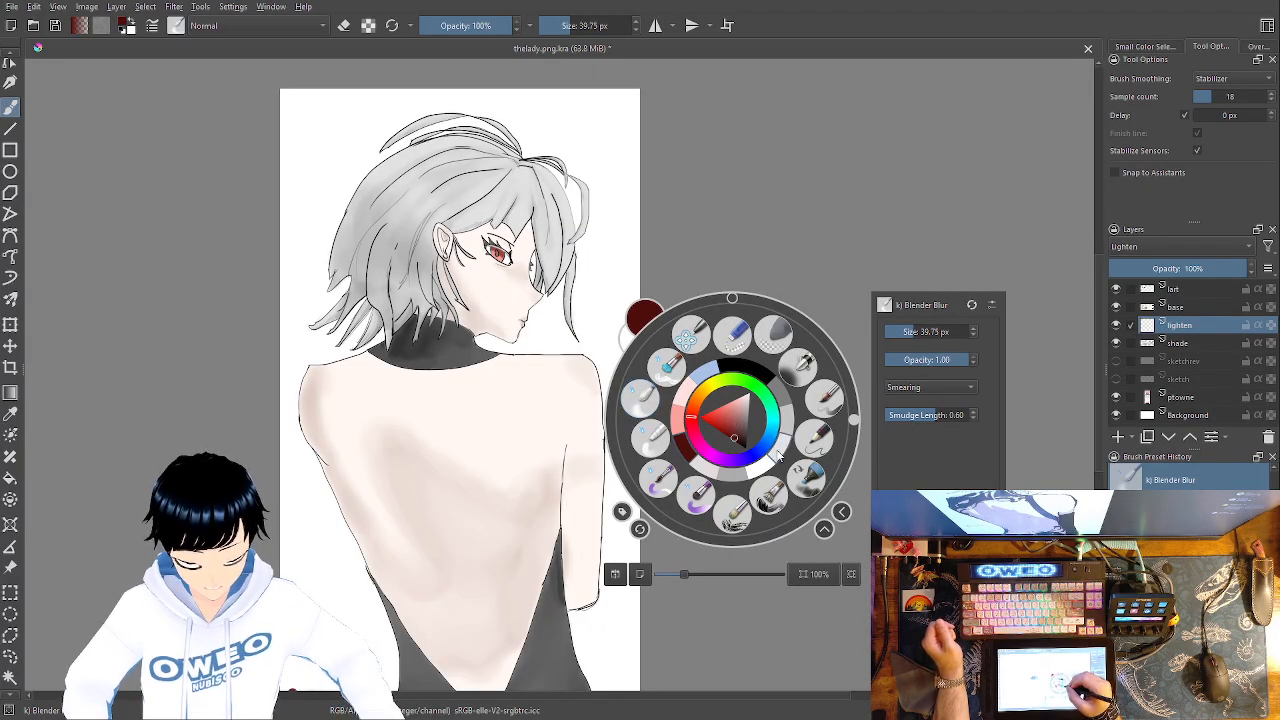
{"action": "right_click", "coordinate": [765, 462]}
{"action": "right_click", "coordinate": [781, 413]}
{"action": "left_click", "coordinate": [867, 388]}
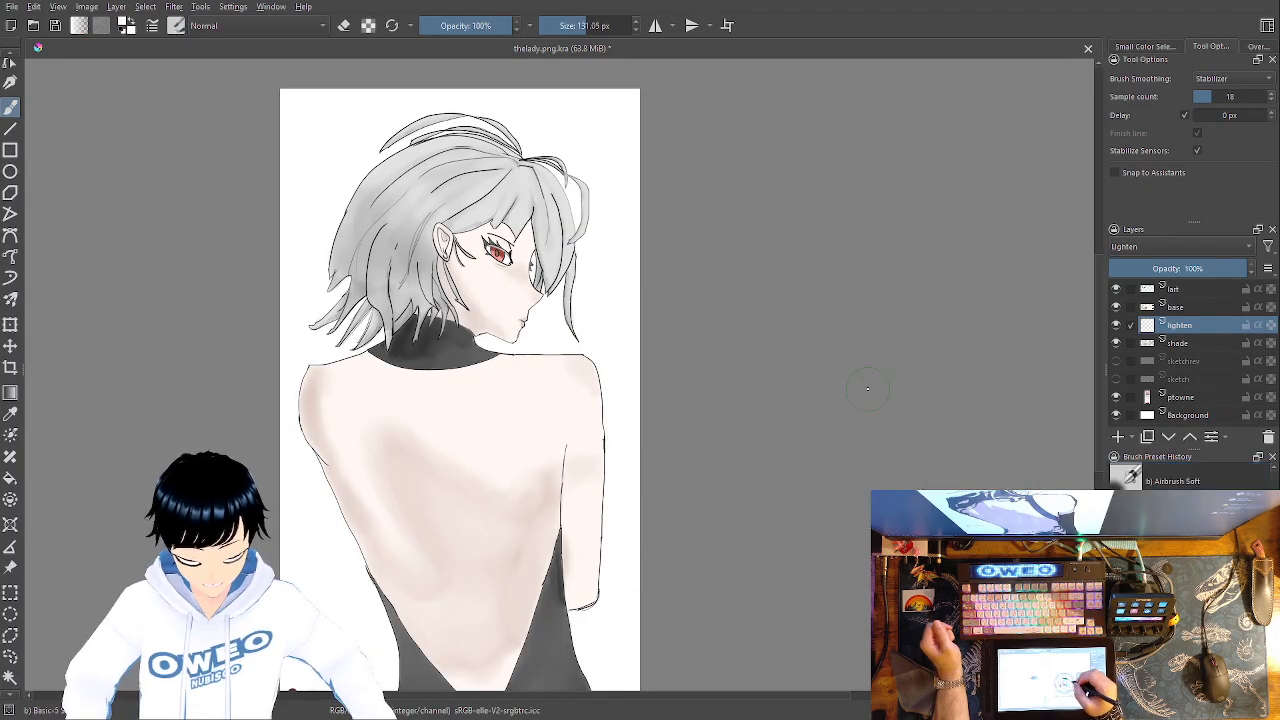
{"action": "key", "text": "plus"}
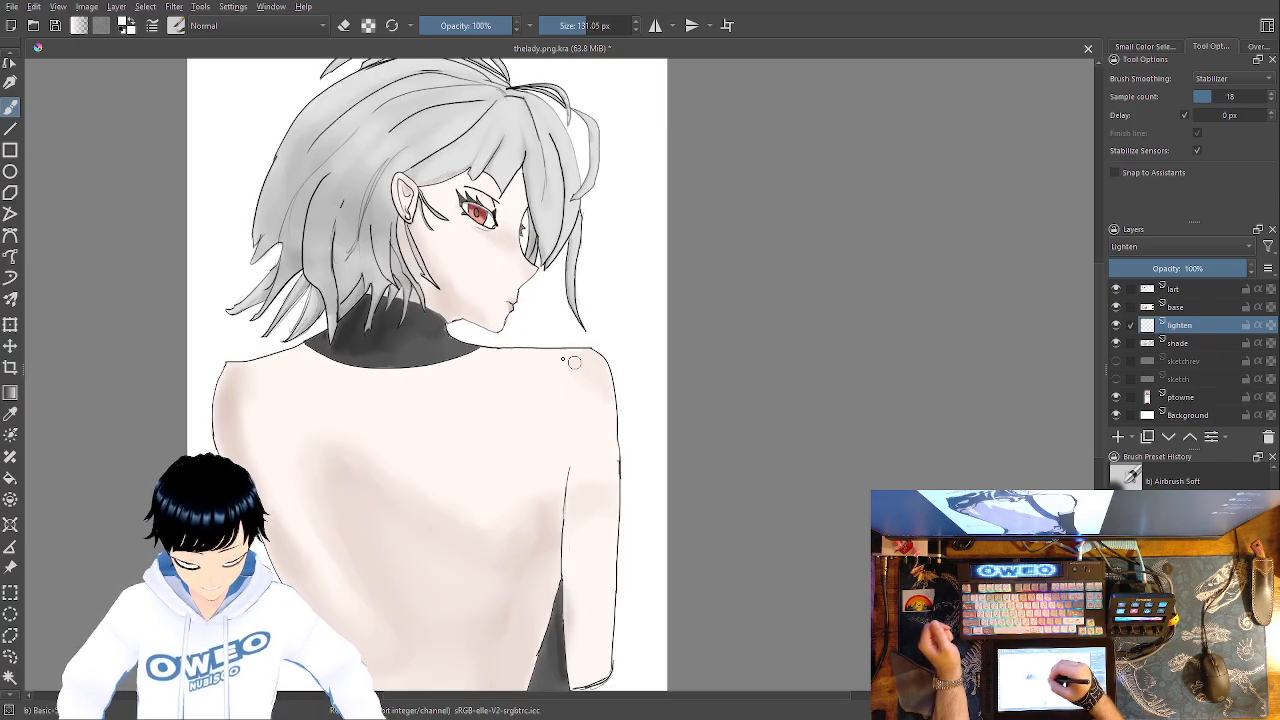
{"action": "left_click_drag", "start_coordinate": [1188, 326], "coordinate": [1201, 308]}
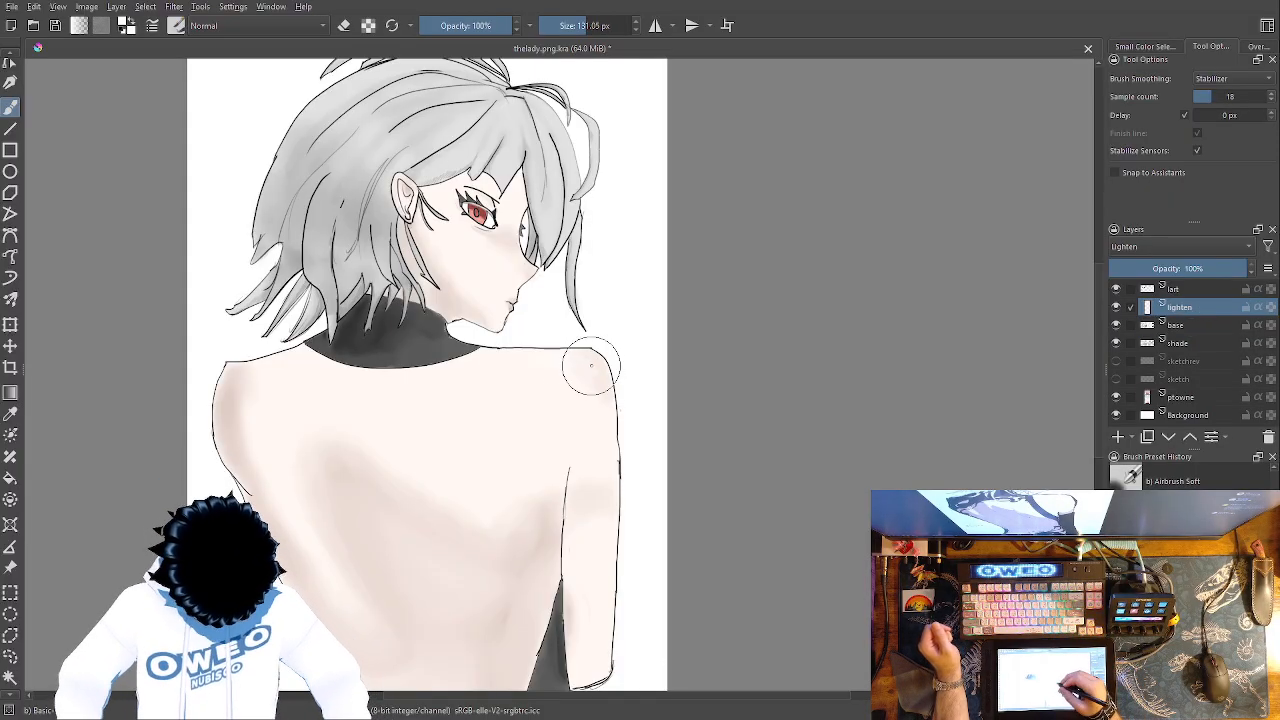
Paint white highlights along the top of the shoulder below the face up to the collar at 131.05 px
{"action": "key", "text": "plus"}
{"action": "key", "text": "plus"}
{"action": "key", "text": "plus"}
{"action": "key", "text": "plus"}
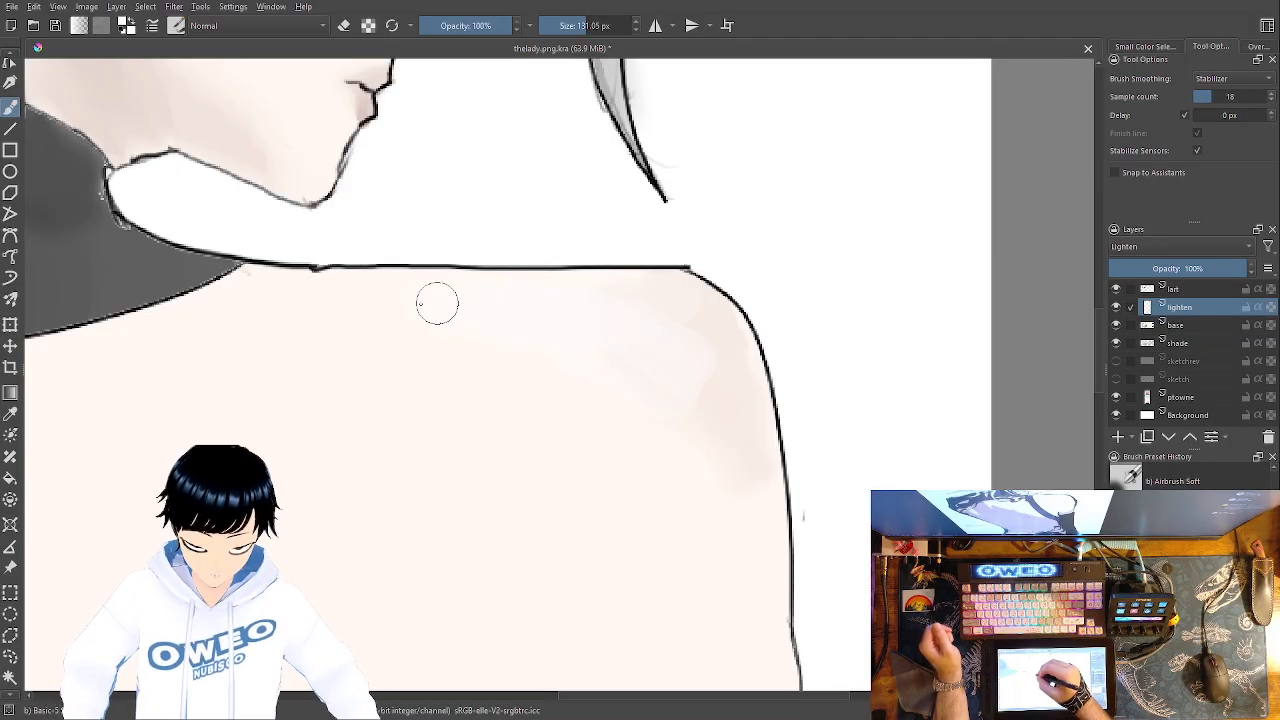
{"action": "left_click_drag", "start_coordinate": [243, 286], "coordinate": [150, 262]}
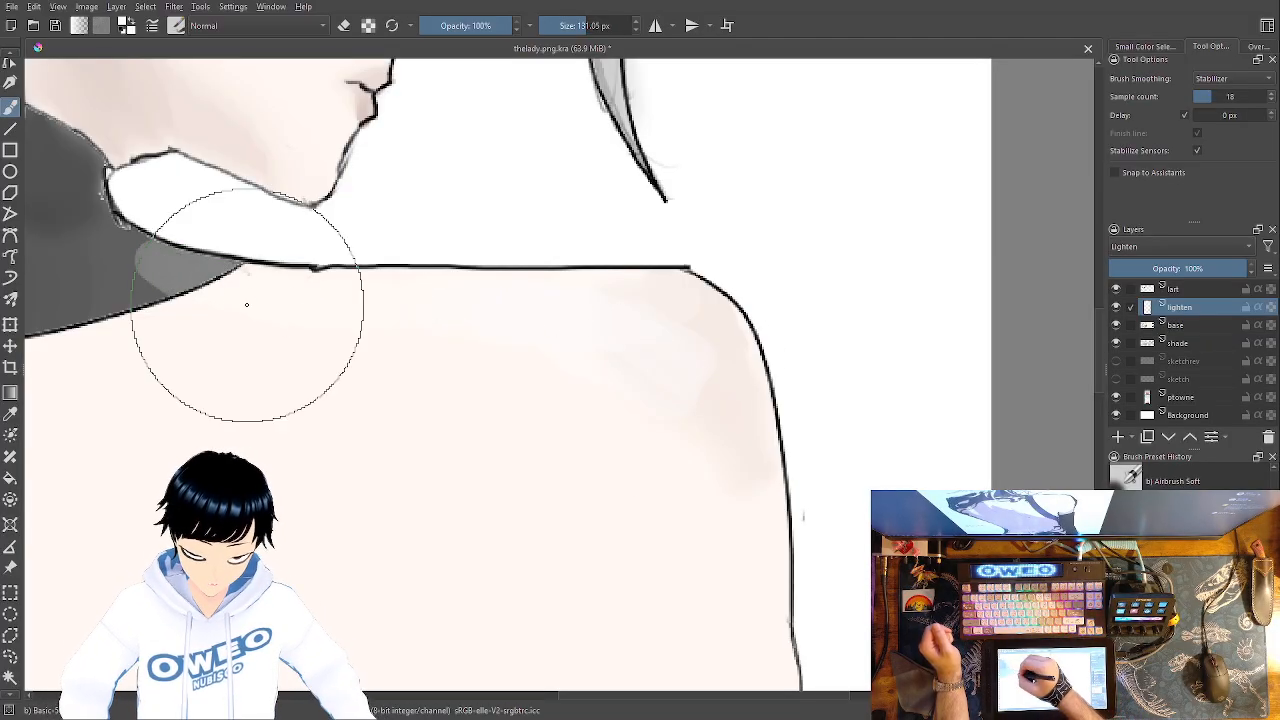
{"action": "left_click_drag", "start_coordinate": [247, 305], "coordinate": [449, 479]}
{"action": "left_click_drag", "start_coordinate": [683, 535], "coordinate": [731, 677]}
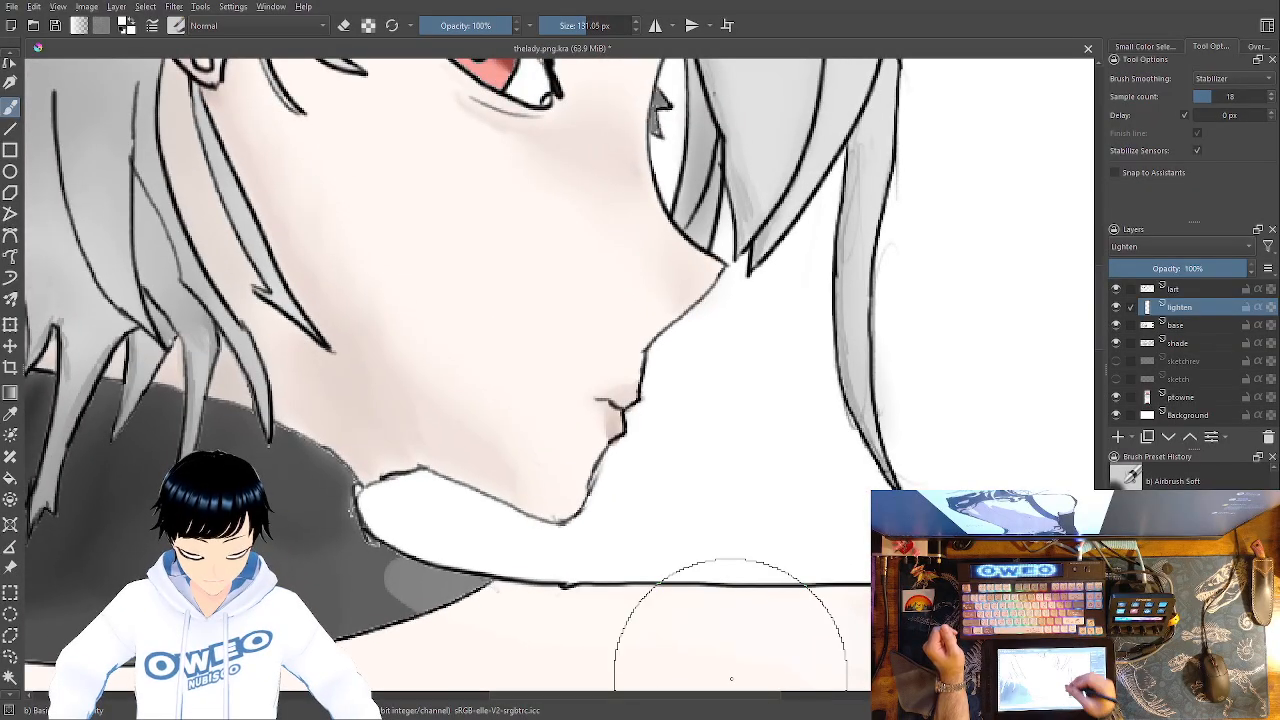
Add a soft white highlight on the cheek below the eye with the 131.05 px brush
{"action": "left_click_drag", "start_coordinate": [695, 480], "coordinate": [706, 554]}
{"action": "left_click_drag", "start_coordinate": [646, 366], "coordinate": [641, 384]}
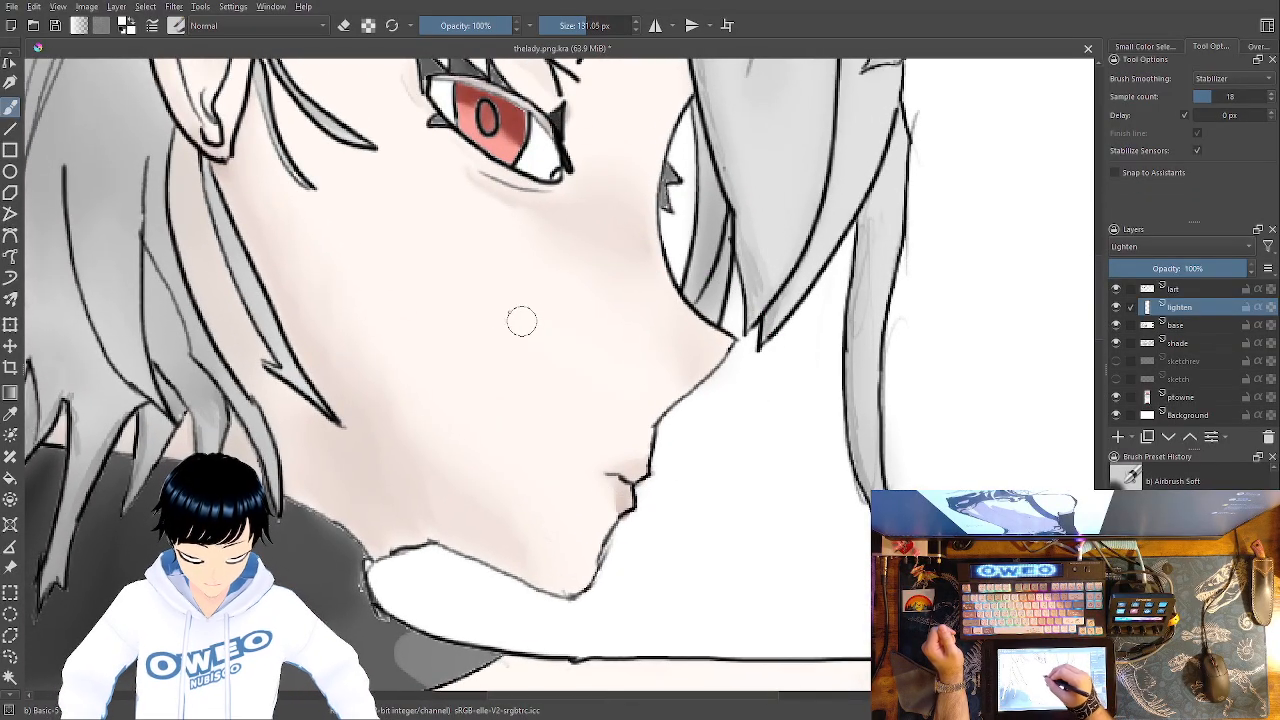
{"action": "left_click_drag", "start_coordinate": [521, 330], "coordinate": [561, 333]}
{"action": "left_click_drag", "start_coordinate": [623, 366], "coordinate": [593, 476]}
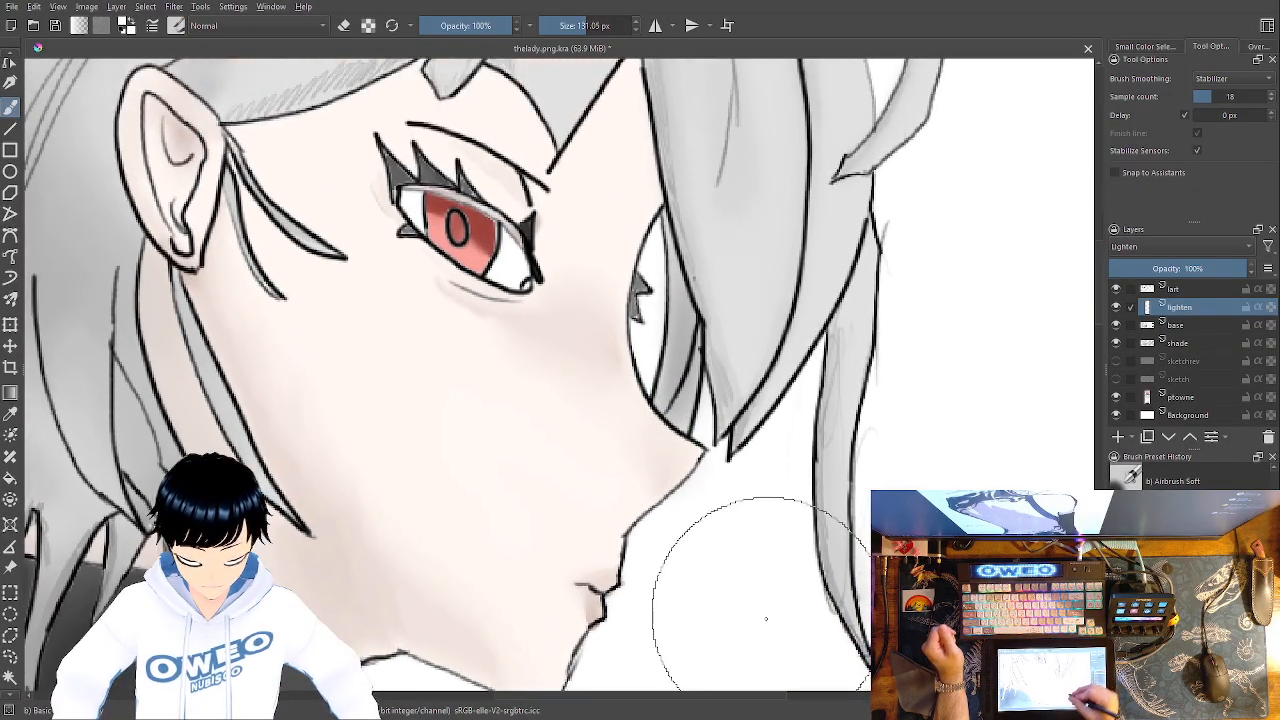
Paint light strokes over the loose front strands and the fringe on the lighten layer
{"action": "left_click", "coordinate": [859, 431]}
{"action": "left_click_drag", "start_coordinate": [859, 431], "coordinate": [881, 263]}
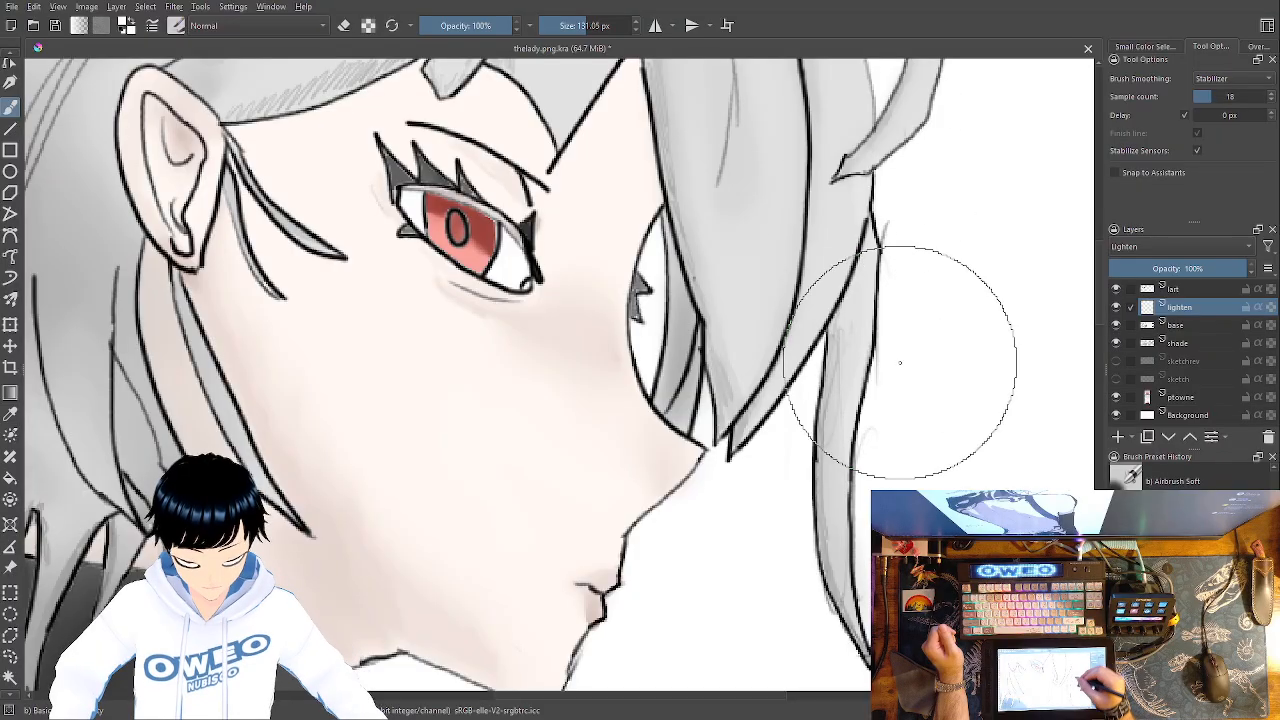
{"action": "left_click_drag", "start_coordinate": [900, 326], "coordinate": [825, 576]}
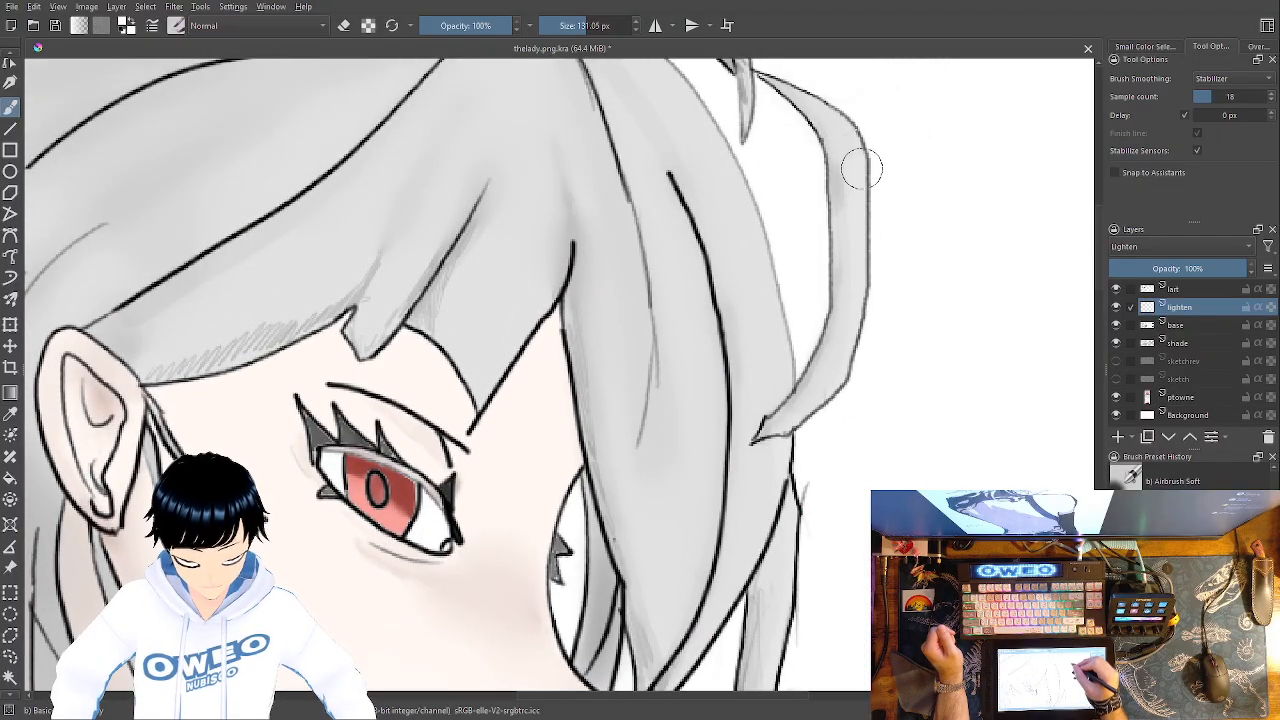
{"action": "mouse_move", "coordinate": [842, 407]}
{"action": "left_mouse_down"}
{"action": "mouse_move", "coordinate": [820, 592]}
{"action": "mouse_move", "coordinate": [757, 564]}
{"action": "mouse_move", "coordinate": [755, 483]}
{"action": "mouse_move", "coordinate": [686, 305]}
{"action": "mouse_move", "coordinate": [577, 202]}
{"action": "mouse_move", "coordinate": [530, 184]}
{"action": "left_mouse_up"}
{"action": "mouse_move", "coordinate": [666, 441]}
{"action": "left_mouse_down"}
{"action": "mouse_move", "coordinate": [660, 382]}
{"action": "mouse_move", "coordinate": [648, 401]}
{"action": "mouse_move", "coordinate": [622, 339]}
{"action": "mouse_move", "coordinate": [598, 391]}
{"action": "mouse_move", "coordinate": [592, 328]}
{"action": "mouse_move", "coordinate": [562, 343]}
{"action": "mouse_move", "coordinate": [547, 316]}
{"action": "mouse_move", "coordinate": [521, 327]}
{"action": "mouse_move", "coordinate": [478, 265]}
{"action": "mouse_move", "coordinate": [435, 305]}
{"action": "mouse_move", "coordinate": [417, 260]}
{"action": "mouse_move", "coordinate": [412, 283]}
{"action": "mouse_move", "coordinate": [444, 321]}
{"action": "mouse_move", "coordinate": [497, 345]}
{"action": "mouse_move", "coordinate": [538, 386]}
{"action": "mouse_move", "coordinate": [592, 393]}
{"action": "mouse_move", "coordinate": [622, 437]}
{"action": "mouse_move", "coordinate": [678, 612]}
{"action": "mouse_move", "coordinate": [714, 607]}
{"action": "mouse_move", "coordinate": [701, 483]}
{"action": "mouse_move", "coordinate": [645, 430]}
{"action": "left_mouse_up"}
{"action": "left_click_drag", "start_coordinate": [735, 403], "coordinate": [755, 621]}
{"action": "left_click_drag", "start_coordinate": [664, 492], "coordinate": [660, 487]}
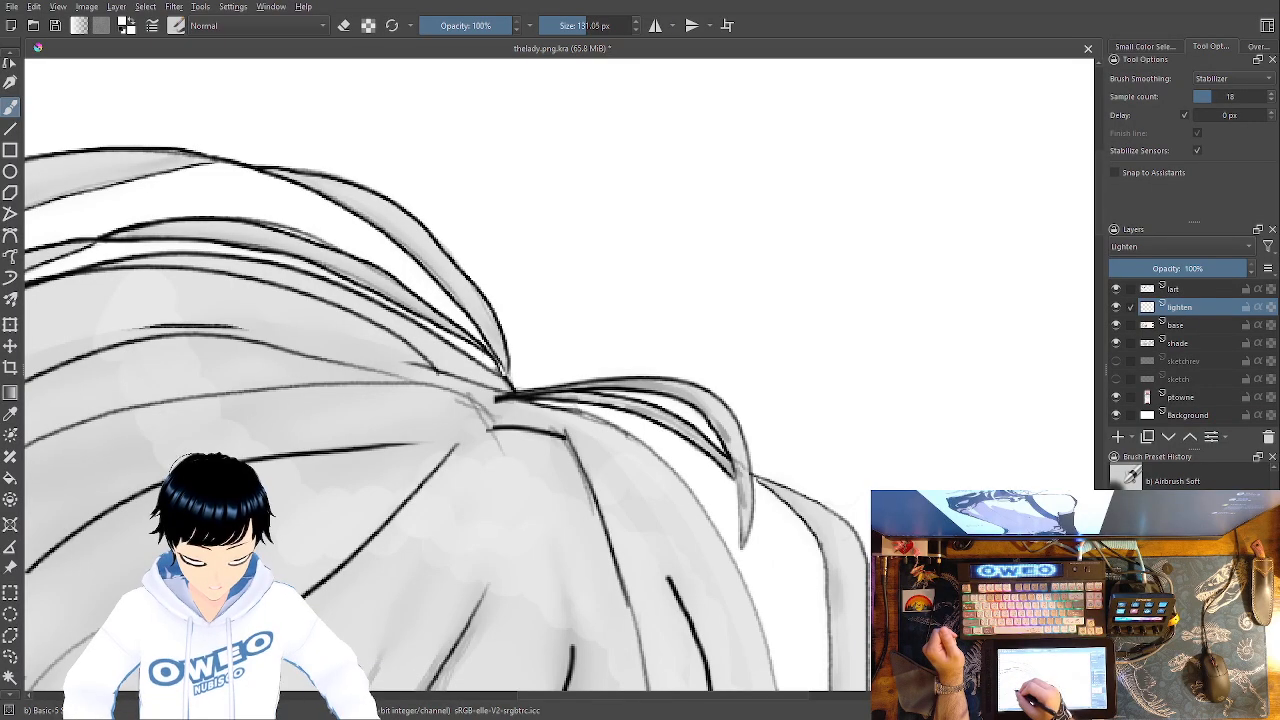
Extend the white highlight strokes over the crown and towards the back of the hair at 131.05 px
{"action": "left_click_drag", "start_coordinate": [355, 610], "coordinate": [413, 575]}
{"action": "left_click_drag", "start_coordinate": [678, 178], "coordinate": [744, 72]}
{"action": "mouse_move", "coordinate": [597, 358]}
{"action": "left_mouse_down"}
{"action": "mouse_move", "coordinate": [669, 240]}
{"action": "mouse_move", "coordinate": [804, 109]}
{"action": "left_mouse_up"}
{"action": "left_click_drag", "start_coordinate": [657, 161], "coordinate": [263, 298]}
{"action": "mouse_move", "coordinate": [675, 203]}
{"action": "left_mouse_down"}
{"action": "mouse_move", "coordinate": [563, 178]}
{"action": "mouse_move", "coordinate": [412, 203]}
{"action": "mouse_move", "coordinate": [190, 480]}
{"action": "left_mouse_up"}
{"action": "left_click_drag", "start_coordinate": [620, 343], "coordinate": [777, 491]}
{"action": "left_click_drag", "start_coordinate": [630, 165], "coordinate": [333, 466]}
{"action": "left_click_drag", "start_coordinate": [605, 122], "coordinate": [499, 168]}
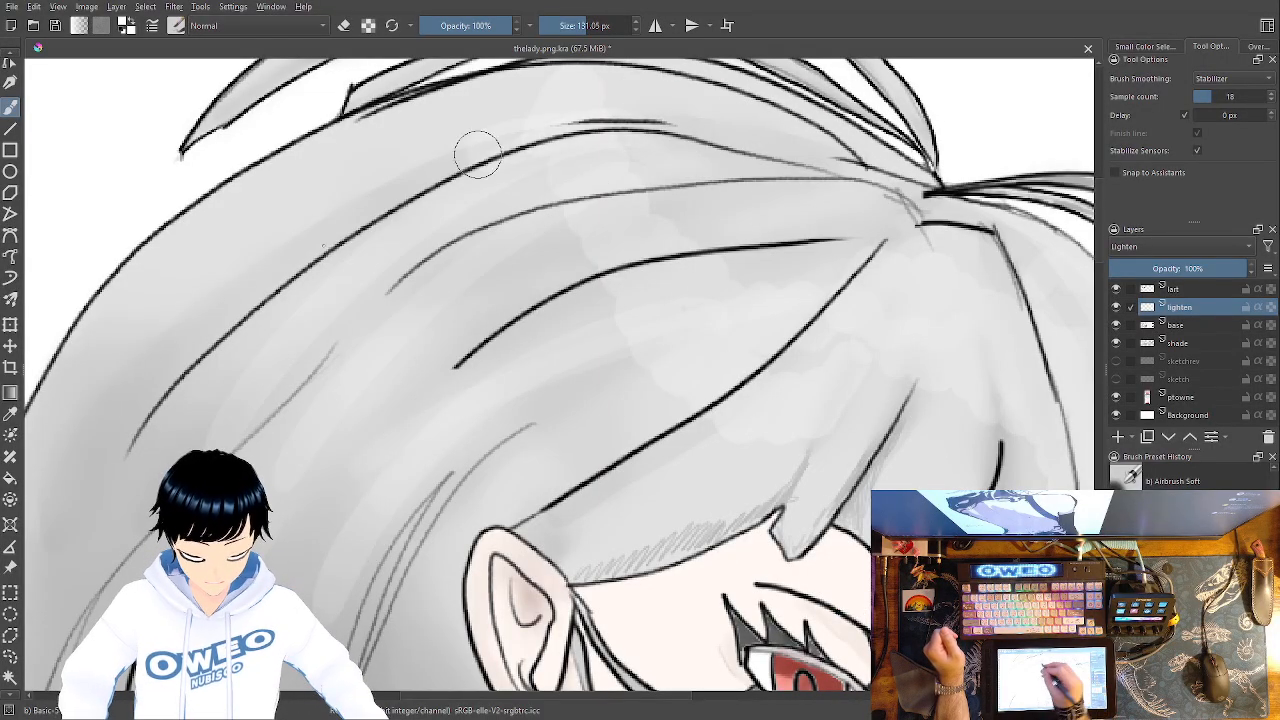
Blend the highlights on the crown, fringe and front strands with Blender Blur at 39.75 px
{"action": "right_click", "coordinate": [763, 370]}
{"action": "left_click", "coordinate": [670, 348]}
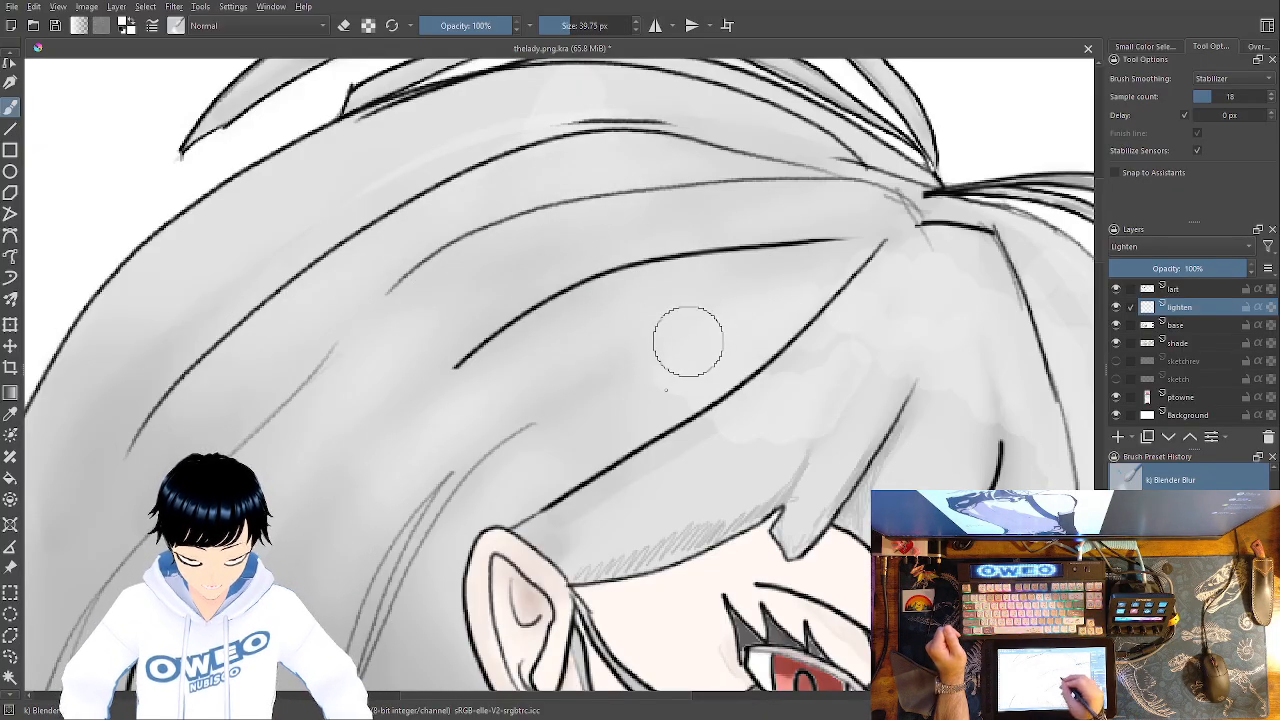
{"action": "left_click_drag", "start_coordinate": [911, 325], "coordinate": [659, 356]}
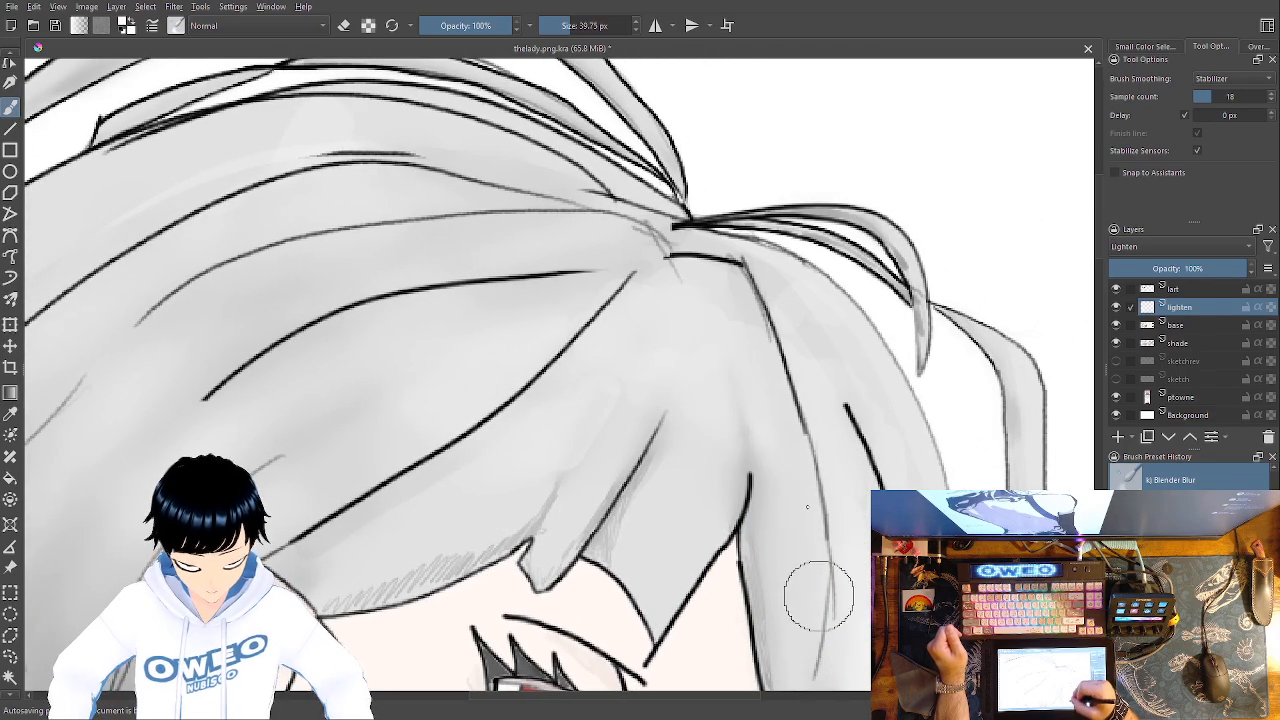
{"action": "left_click_drag", "start_coordinate": [880, 454], "coordinate": [768, 231]}
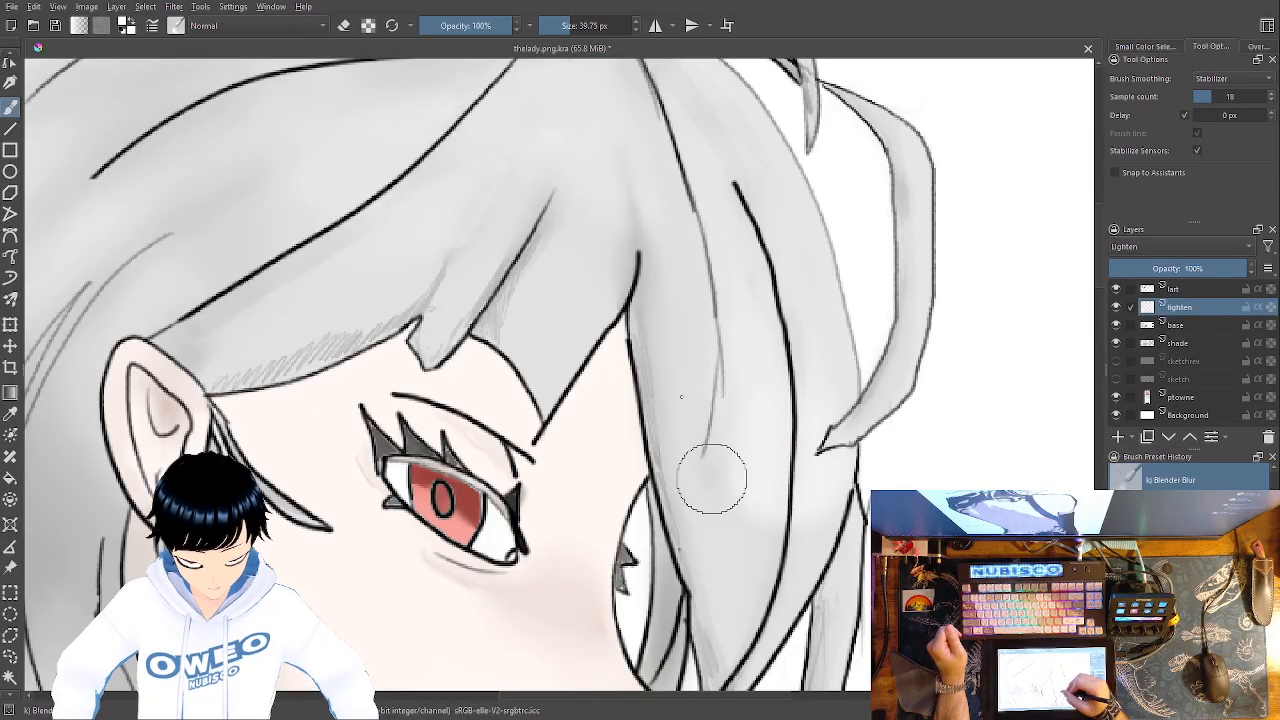
{"action": "left_click_drag", "start_coordinate": [944, 370], "coordinate": [886, 646]}
Examine the blended shading and highlights from the hair and face down to the back and arm
{"action": "mouse_move", "coordinate": [690, 436]}
{"action": "left_mouse_down"}
{"action": "mouse_move", "coordinate": [869, 6]}
{"action": "mouse_move", "coordinate": [843, 10]}
{"action": "left_mouse_up"}
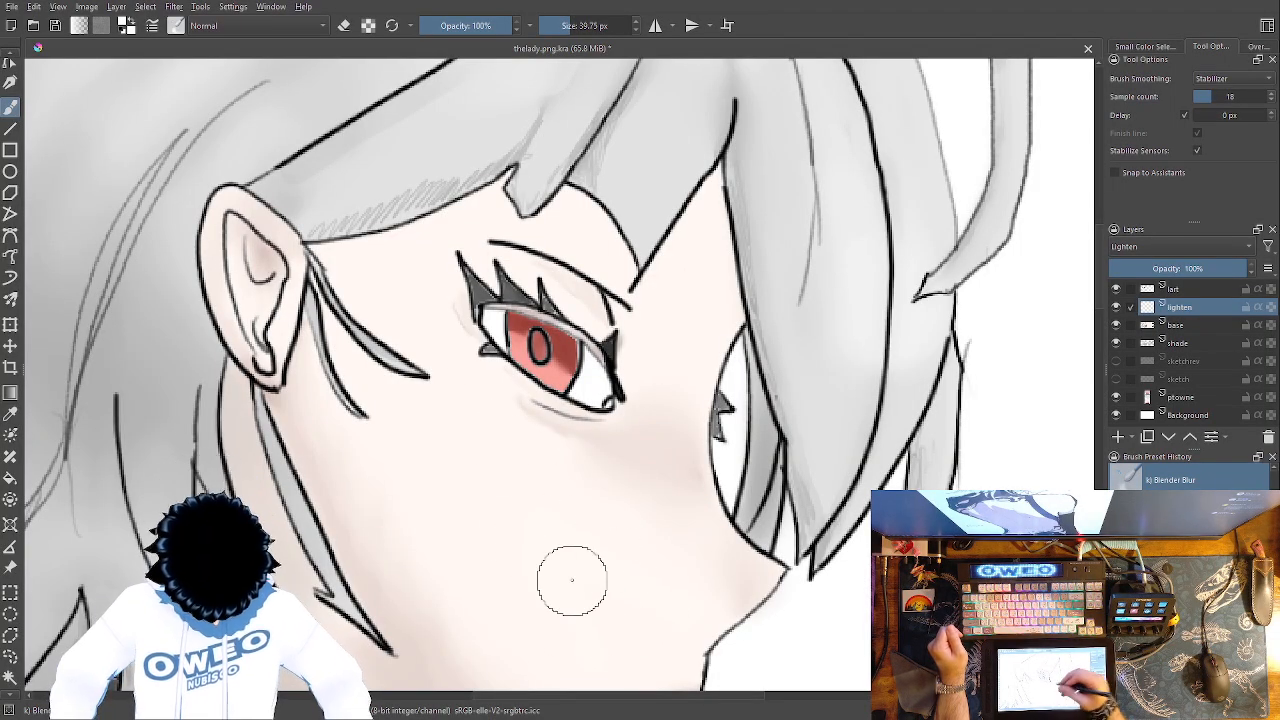
{"action": "left_click_drag", "start_coordinate": [571, 580], "coordinate": [570, 364]}
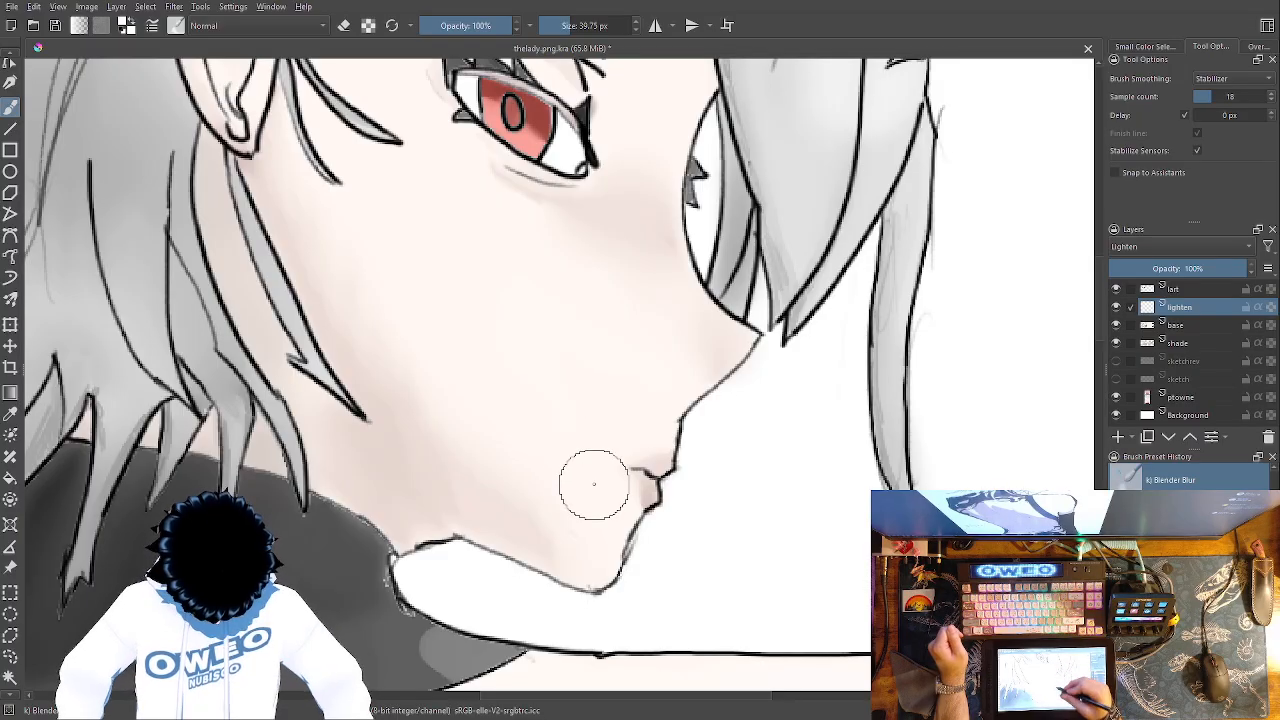
{"action": "left_click_drag", "start_coordinate": [591, 480], "coordinate": [556, 250]}
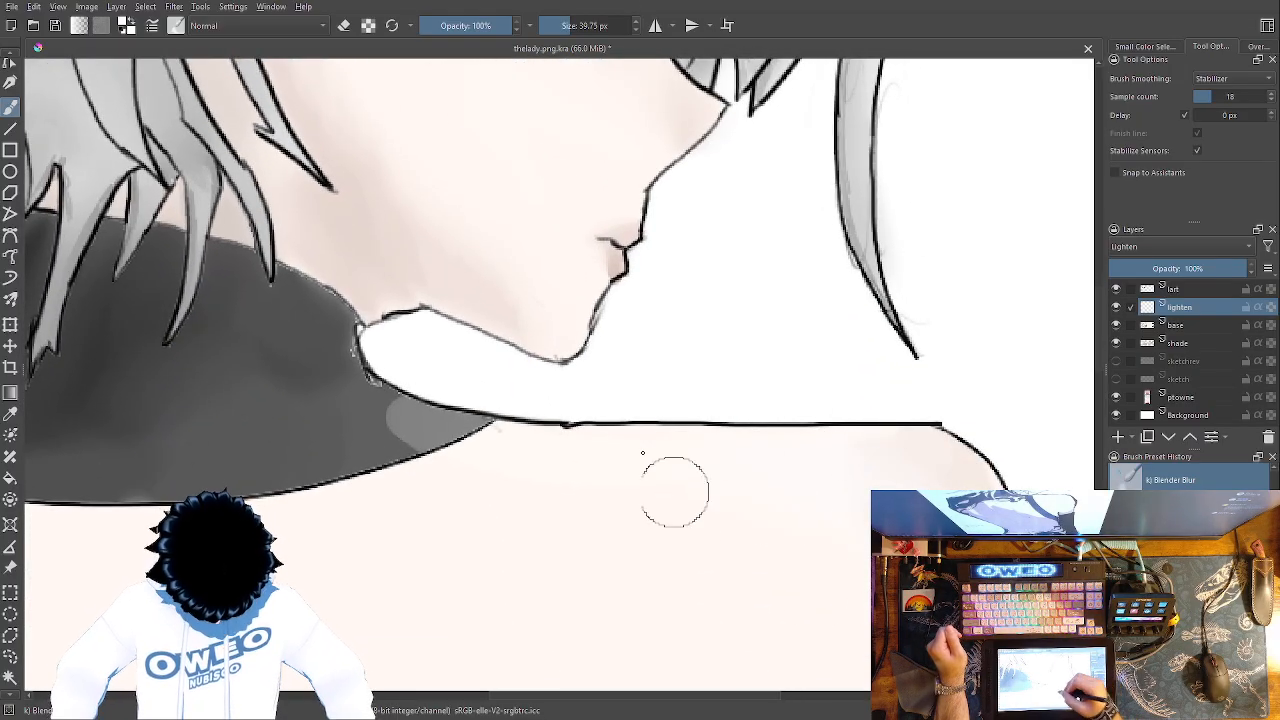
{"action": "key", "text": "minus"}
{"action": "key", "text": "minus"}
{"action": "key", "text": "minus"}
{"action": "key", "text": "minus"}
{"action": "key", "text": "plus"}
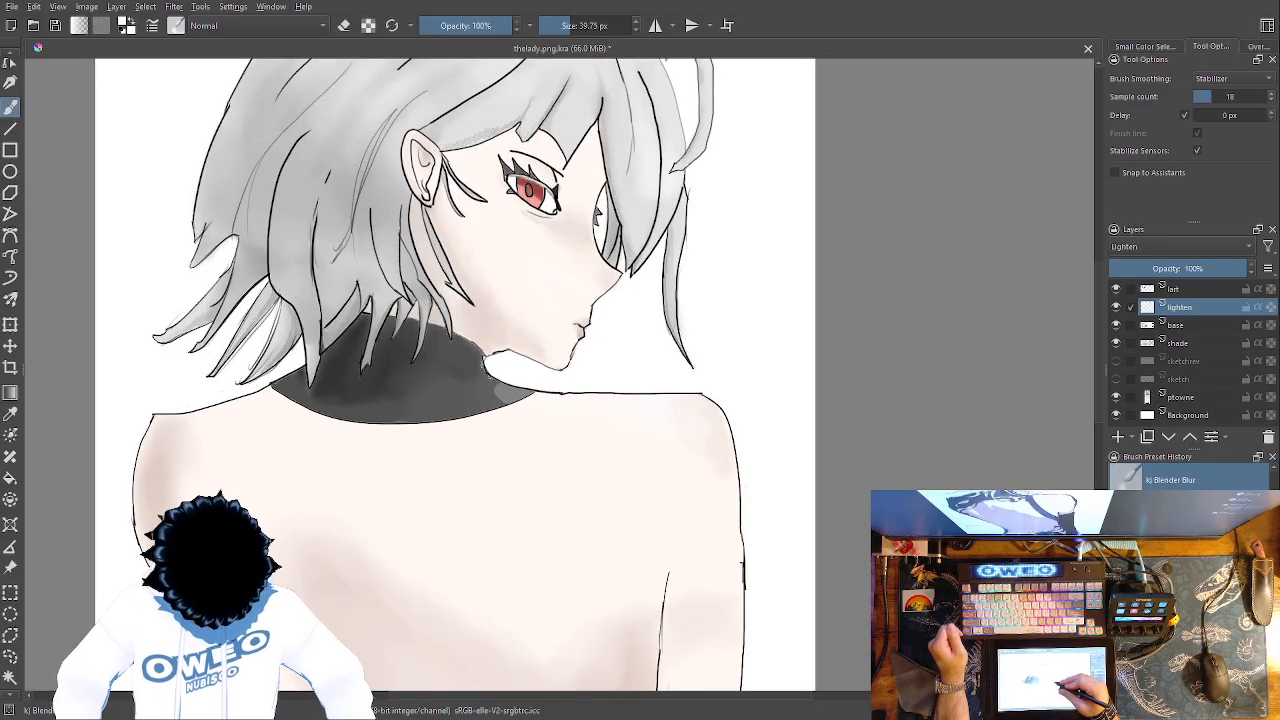
{"action": "left_click_drag", "start_coordinate": [699, 216], "coordinate": [757, 55]}
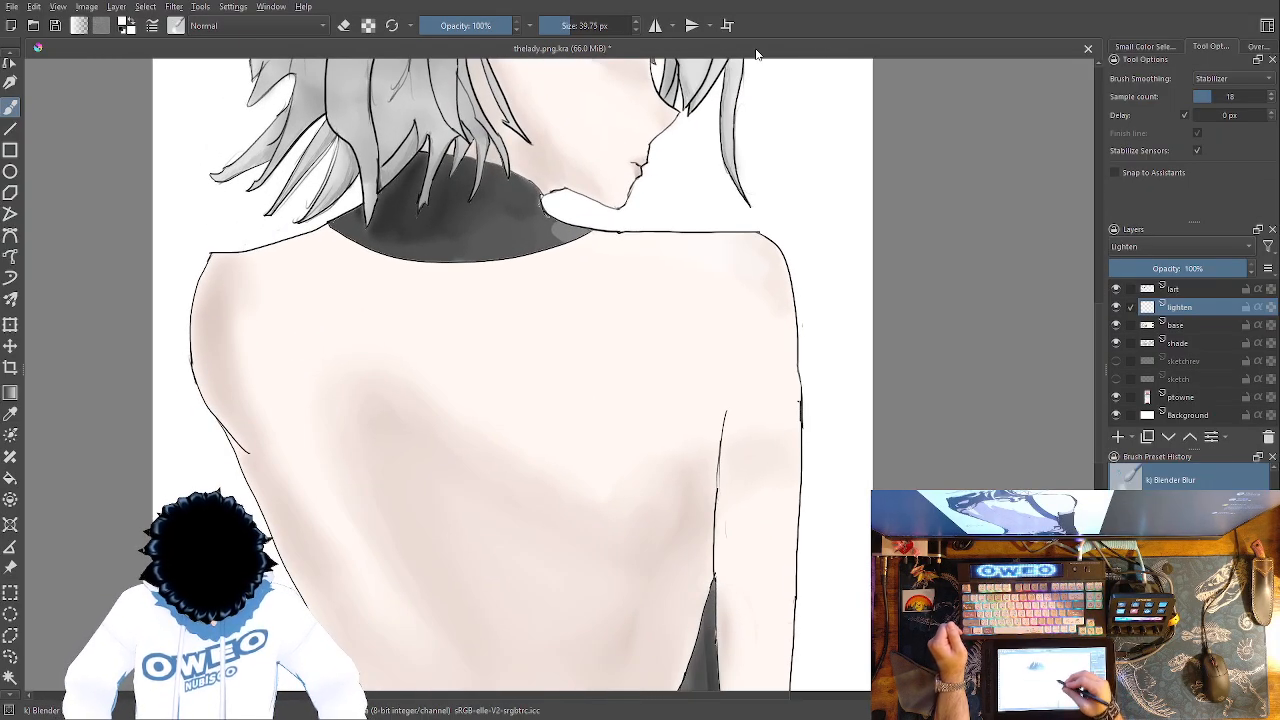
{"action": "left_click_drag", "start_coordinate": [715, 315], "coordinate": [743, 171]}
{"action": "left_click_drag", "start_coordinate": [766, 353], "coordinate": [779, 322]}
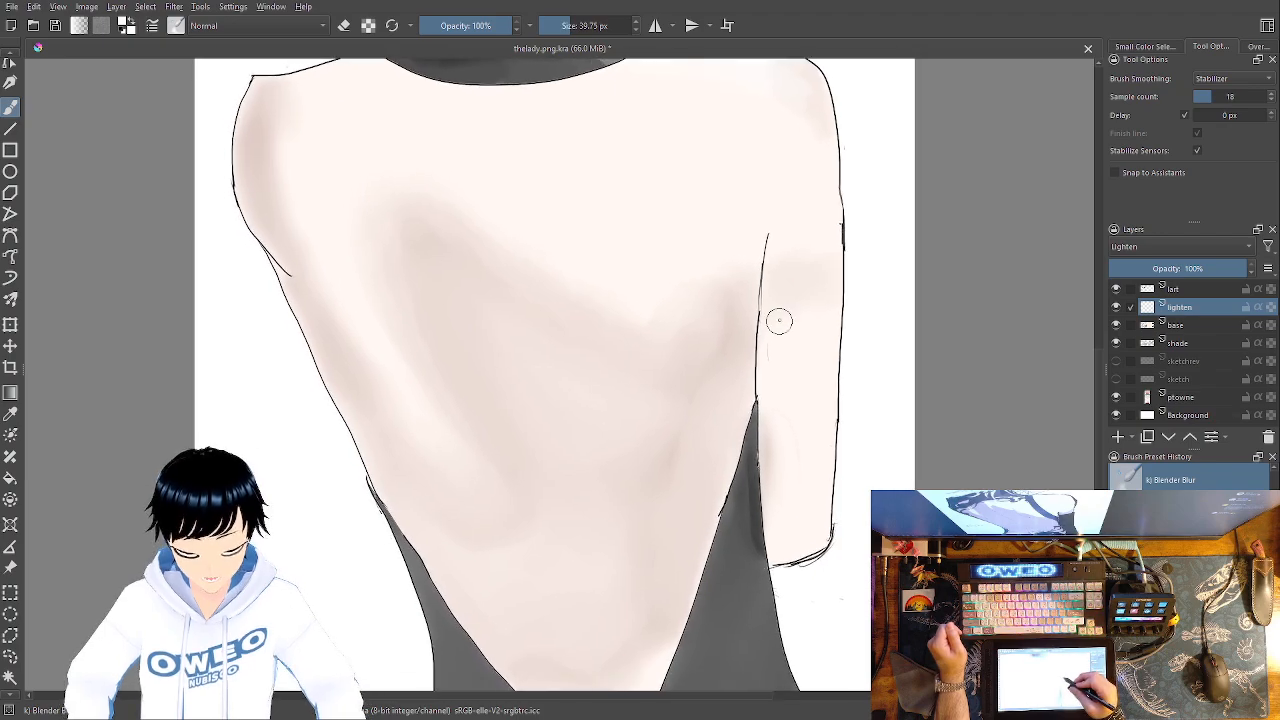
{"action": "key", "text": "minus"}
{"action": "key", "text": "minus"}
{"action": "key", "text": "minus"}
{"action": "key", "text": "minus"}
{"action": "key", "text": "minus"}
{"action": "key", "text": "plus"}
{"action": "key", "text": "plus"}
{"action": "key", "text": "plus"}
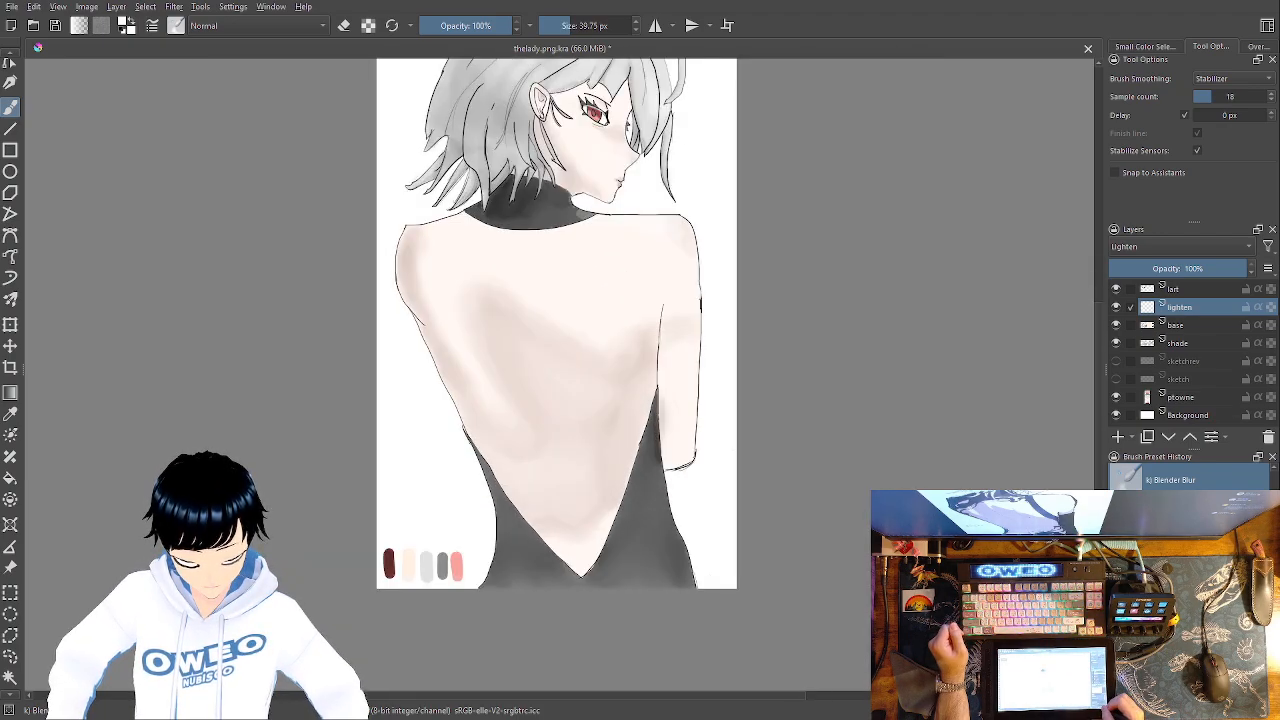
{"action": "left_click_drag", "start_coordinate": [662, 265], "coordinate": [717, 575]}
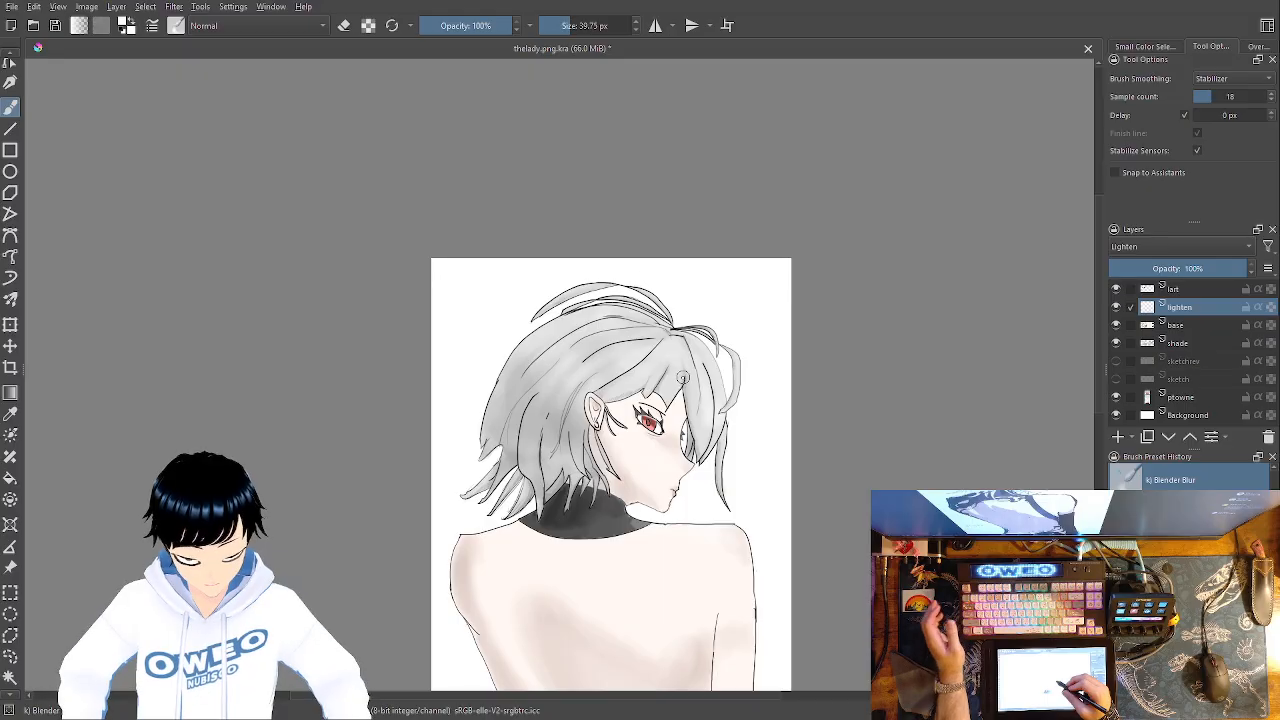
{"action": "left_click_drag", "start_coordinate": [686, 379], "coordinate": [678, 412]}
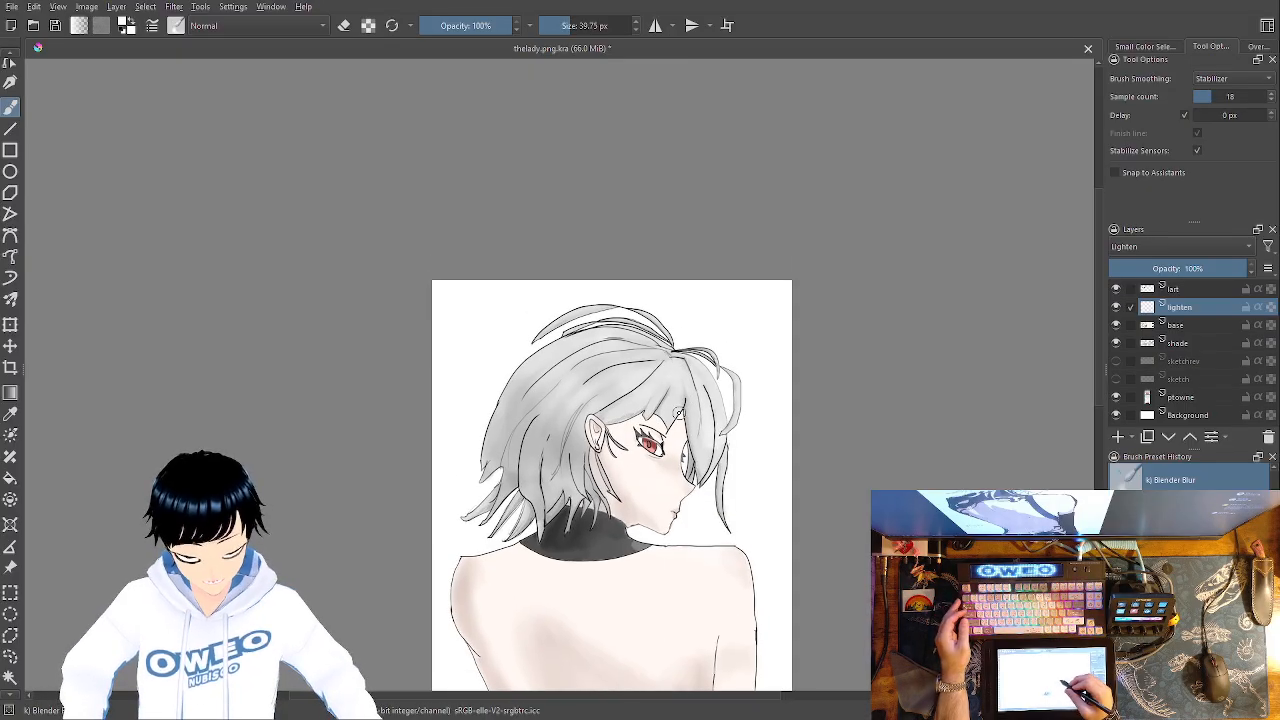
Hide and show the lighten layer repeatedly to compare the hair and face with and without highlights
{"action": "left_click", "coordinate": [1118, 307]}
{"action": "left_click", "coordinate": [1118, 307]}
{"action": "left_click", "coordinate": [1118, 308]}
{"action": "left_click", "coordinate": [1118, 308]}
{"action": "left_click", "coordinate": [1118, 308]}
{"action": "left_click", "coordinate": [1118, 308]}
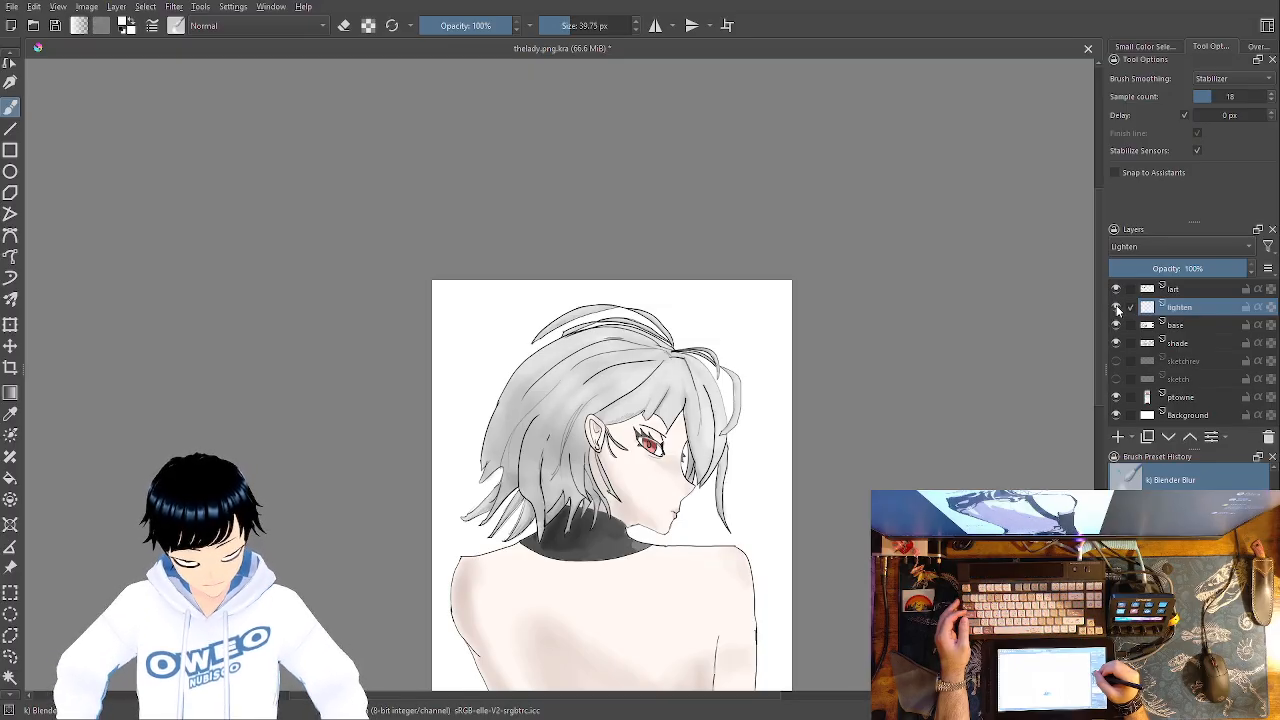
{"action": "left_click", "coordinate": [1118, 308]}
{"action": "left_click", "coordinate": [1118, 308]}
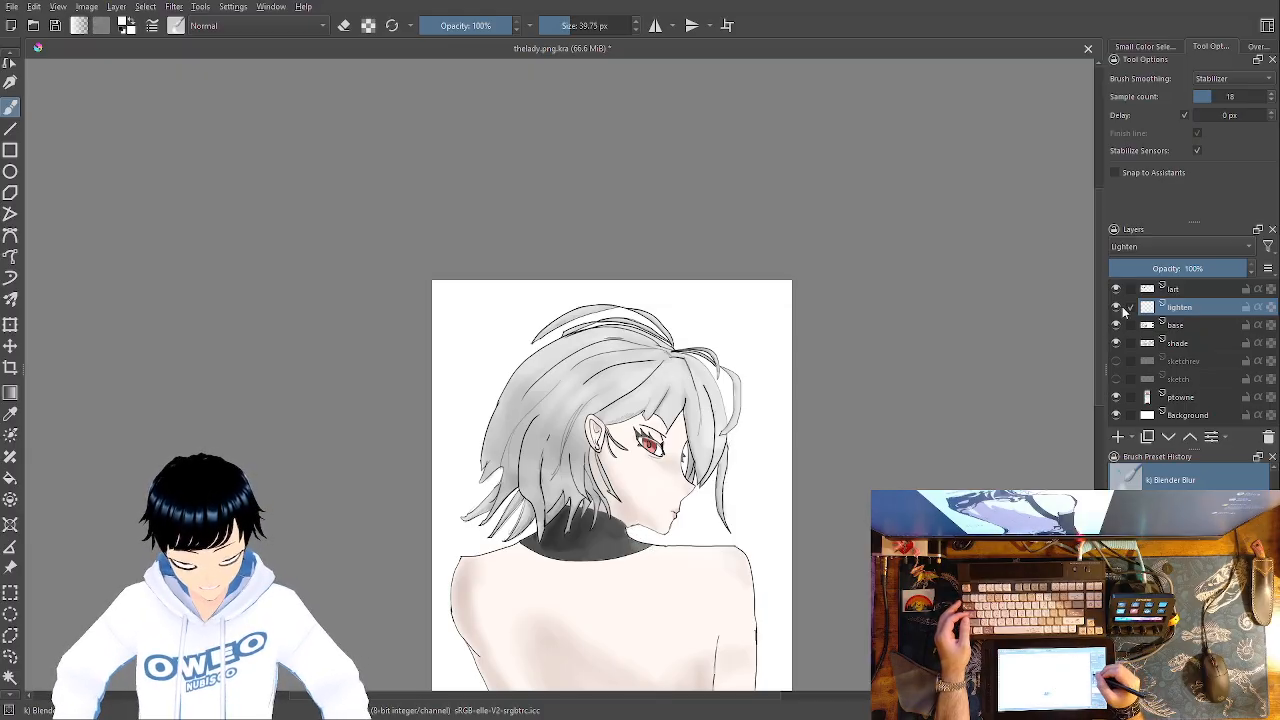
{"action": "left_click", "coordinate": [1120, 309]}
{"action": "left_click", "coordinate": [1120, 309]}
{"action": "left_click", "coordinate": [1120, 309]}
{"action": "left_click", "coordinate": [1120, 309]}
{"action": "left_click", "coordinate": [1120, 309]}
{"action": "left_click", "coordinate": [1121, 311]}
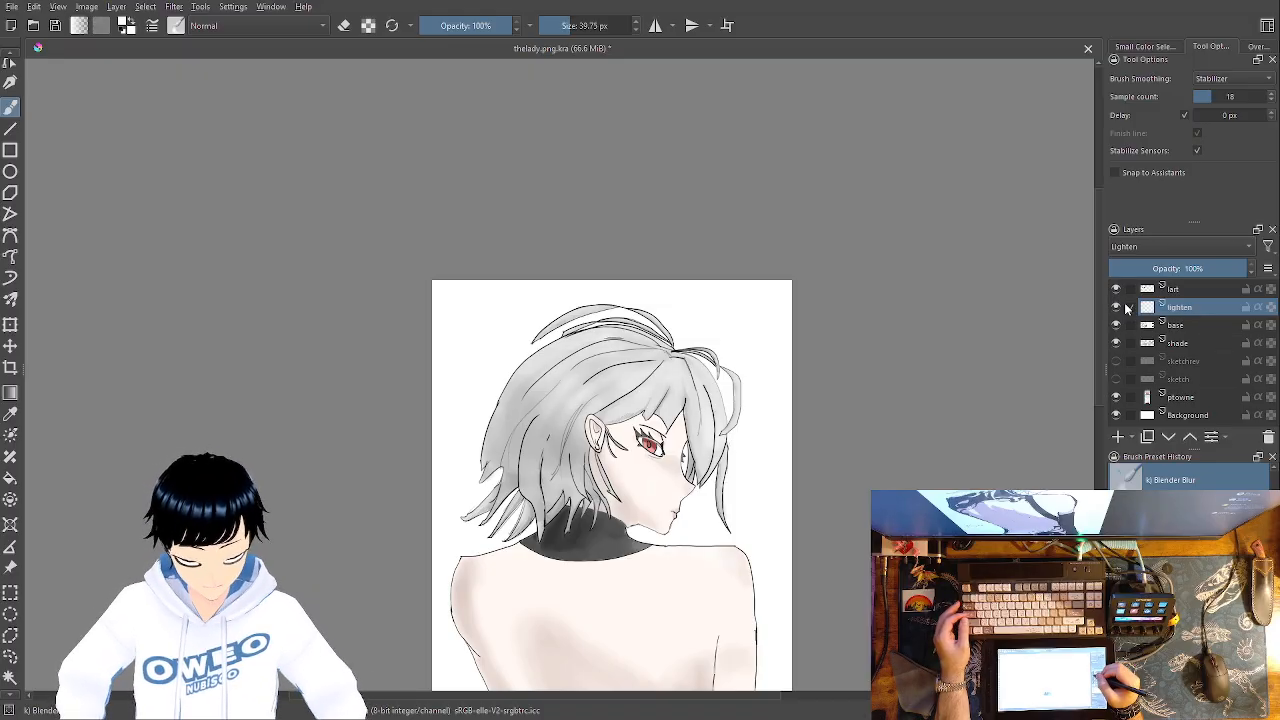
Paint white highlights along the shoulder, side of the back and shoulder blades with the basic opacity brush at 131.05 px
{"action": "key", "text": "1"}
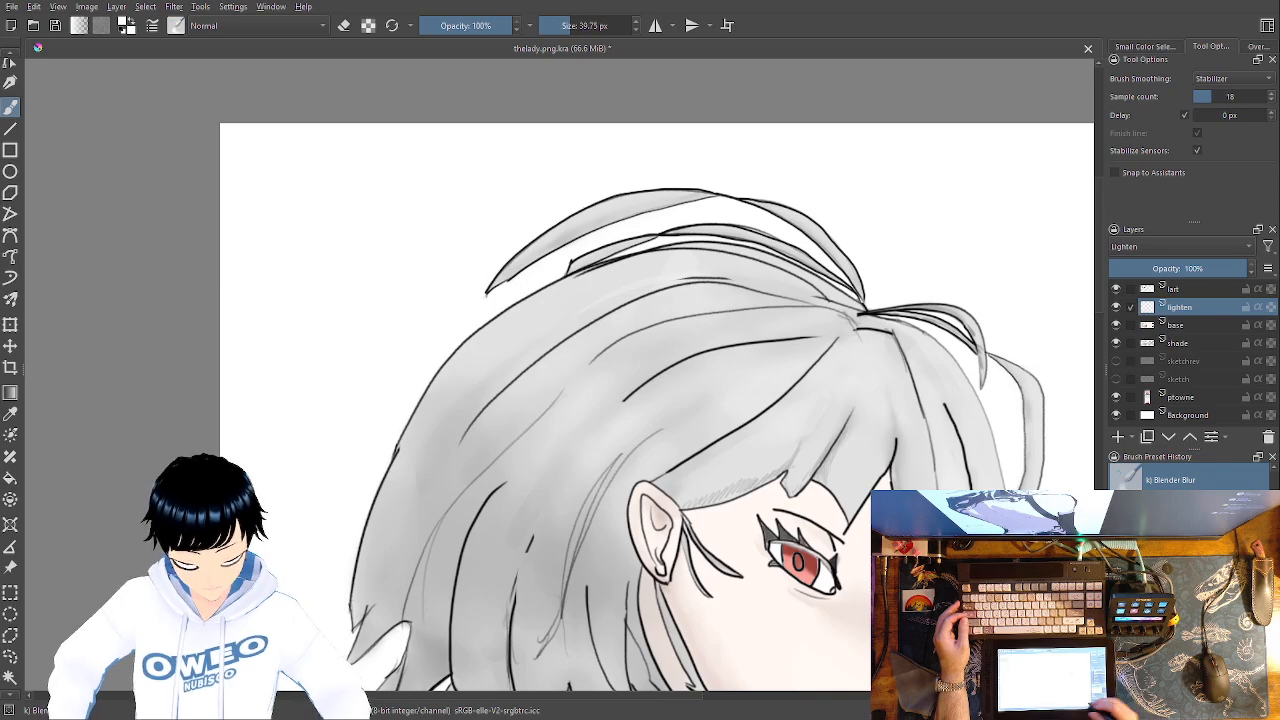
{"action": "left_click_drag", "start_coordinate": [680, 600], "coordinate": [797, 213]}
{"action": "left_click_drag", "start_coordinate": [871, 403], "coordinate": [951, 317]}
{"action": "right_click", "coordinate": [636, 457]}
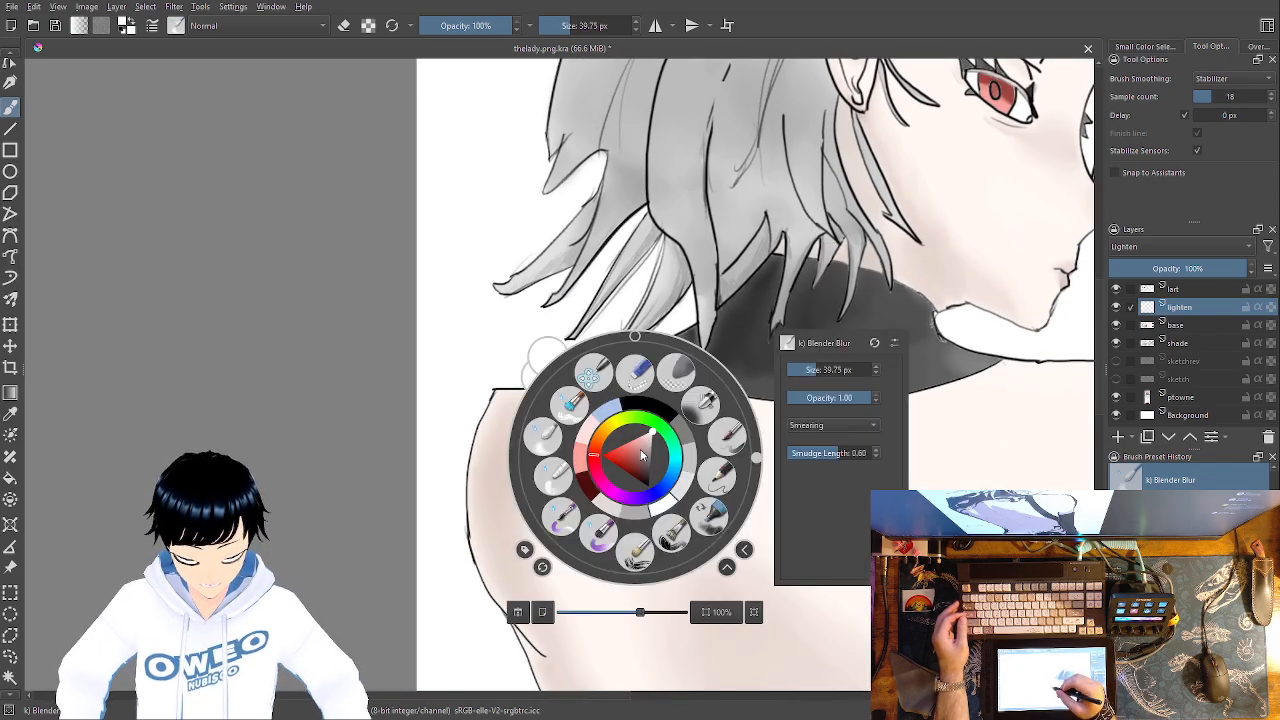
{"action": "left_click", "coordinate": [729, 433]}
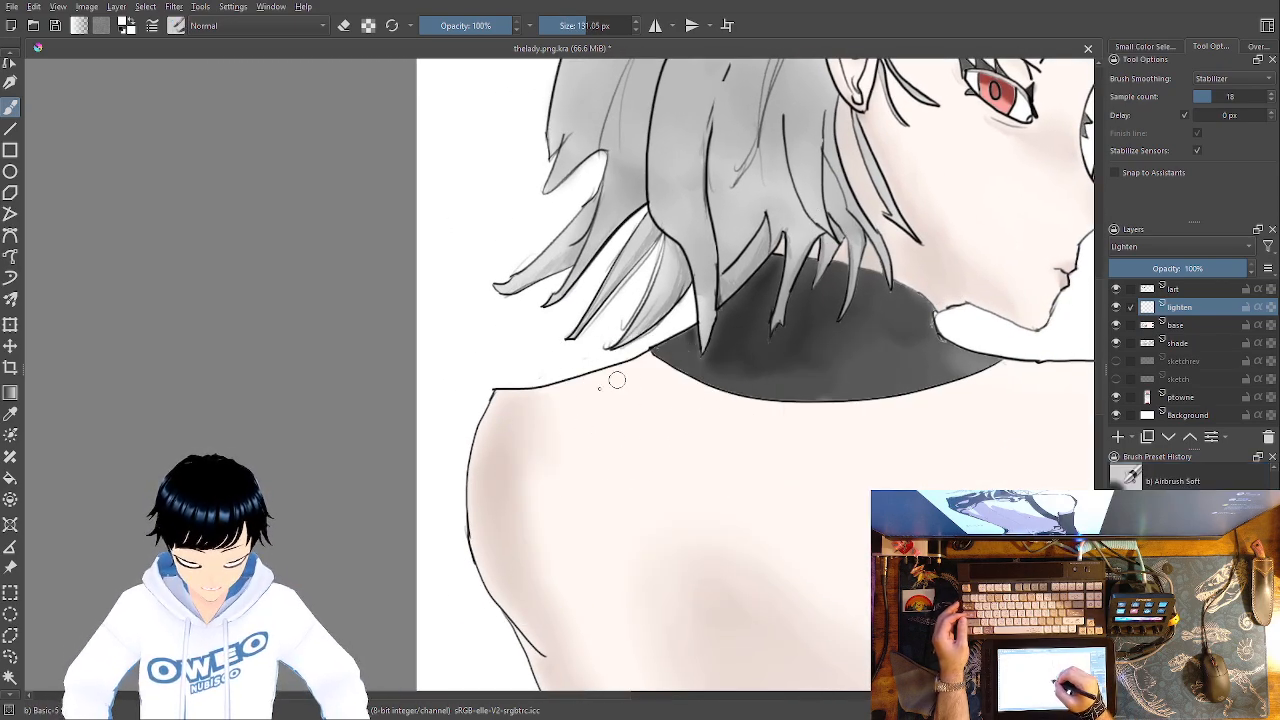
{"action": "left_click_drag", "start_coordinate": [535, 487], "coordinate": [560, 543]}
{"action": "mouse_move", "coordinate": [580, 423]}
{"action": "left_mouse_down"}
{"action": "mouse_move", "coordinate": [526, 280]}
{"action": "mouse_move", "coordinate": [498, 128]}
{"action": "left_mouse_up"}
{"action": "mouse_move", "coordinate": [484, 284]}
{"action": "left_mouse_down"}
{"action": "mouse_move", "coordinate": [551, 418]}
{"action": "mouse_move", "coordinate": [708, 570]}
{"action": "left_mouse_up"}
{"action": "left_click_drag", "start_coordinate": [694, 520], "coordinate": [631, 437]}
{"action": "left_click_drag", "start_coordinate": [714, 474], "coordinate": [752, 617]}
{"action": "mouse_move", "coordinate": [638, 305]}
{"action": "left_mouse_down"}
{"action": "mouse_move", "coordinate": [586, 299]}
{"action": "mouse_move", "coordinate": [613, 472]}
{"action": "left_mouse_up"}
{"action": "left_click_drag", "start_coordinate": [572, 318], "coordinate": [557, 326]}
{"action": "left_click_drag", "start_coordinate": [527, 395], "coordinate": [540, 345]}
{"action": "mouse_move", "coordinate": [820, 430]}
{"action": "left_mouse_down"}
{"action": "mouse_move", "coordinate": [560, 324]}
{"action": "mouse_move", "coordinate": [746, 334]}
{"action": "mouse_move", "coordinate": [756, 295]}
{"action": "left_mouse_up"}
{"action": "left_click_drag", "start_coordinate": [706, 340], "coordinate": [763, 259]}
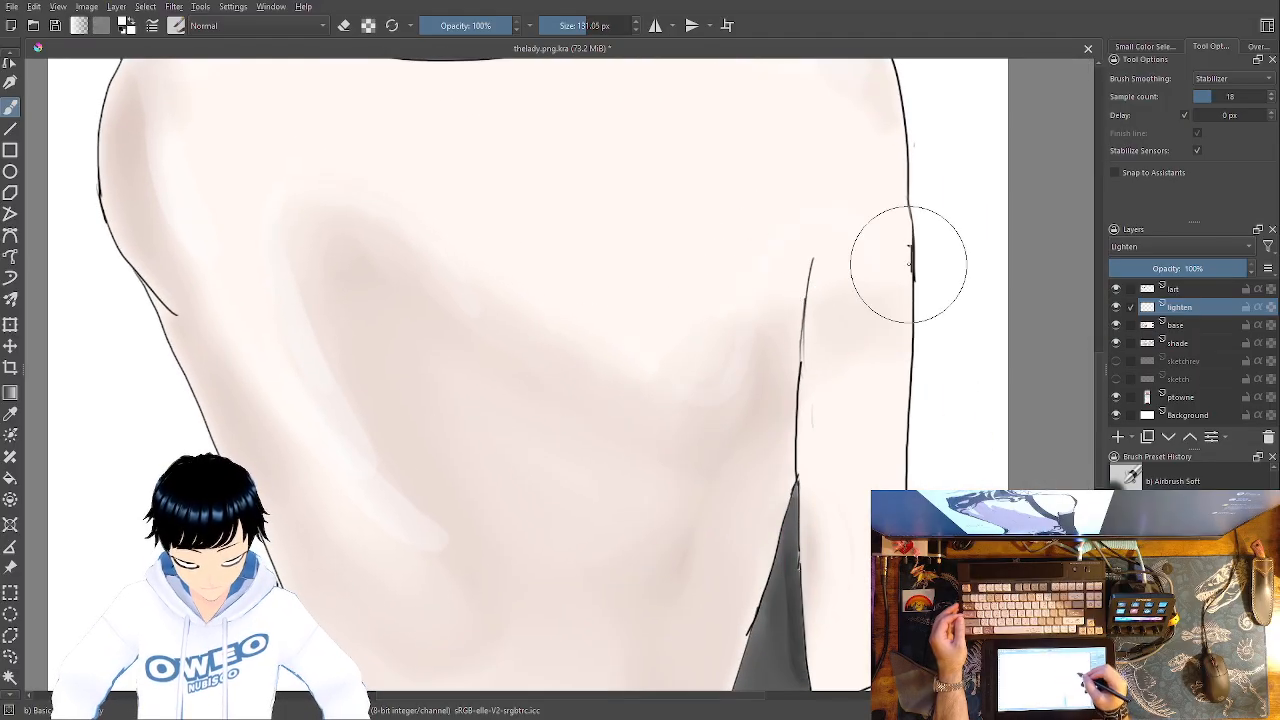
Blend the white highlights on the shoulder and back with Blender Blur at 39.75 px
{"action": "right_click", "coordinate": [812, 305]}
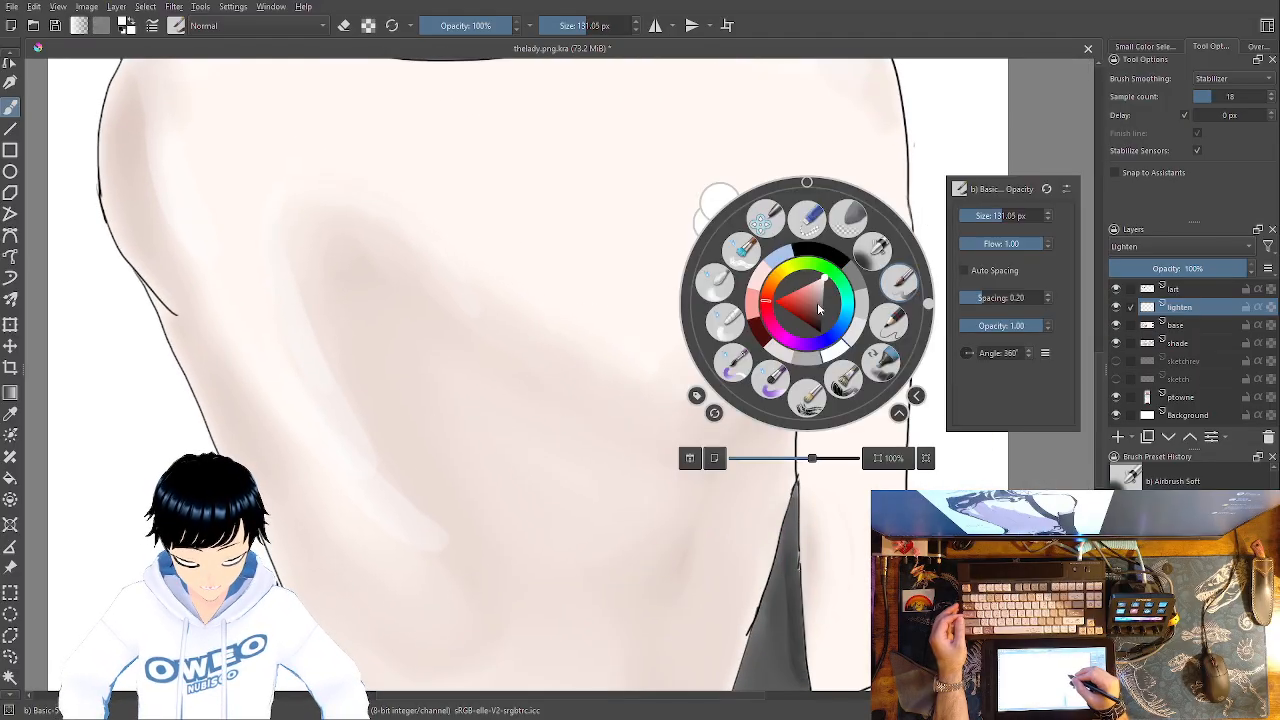
{"action": "left_click", "coordinate": [715, 283]}
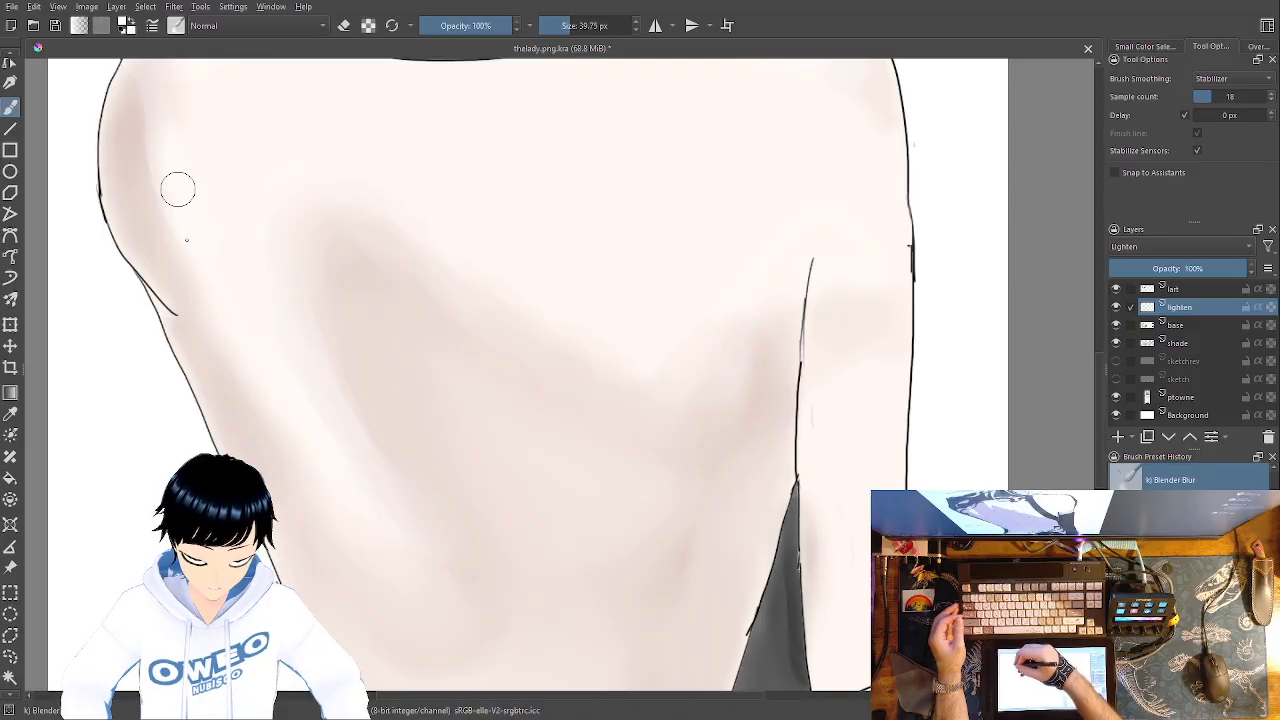
{"action": "left_click_drag", "start_coordinate": [456, 476], "coordinate": [609, 697]}
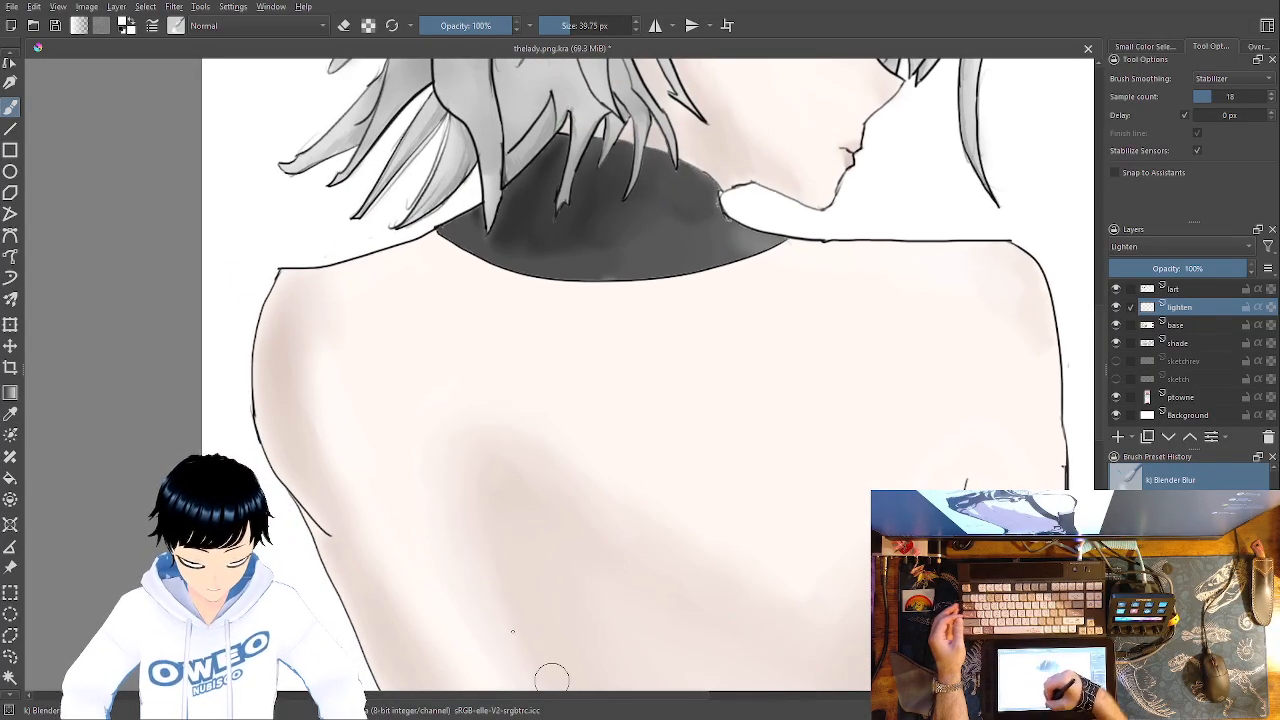
{"action": "left_click_drag", "start_coordinate": [436, 503], "coordinate": [400, 351]}
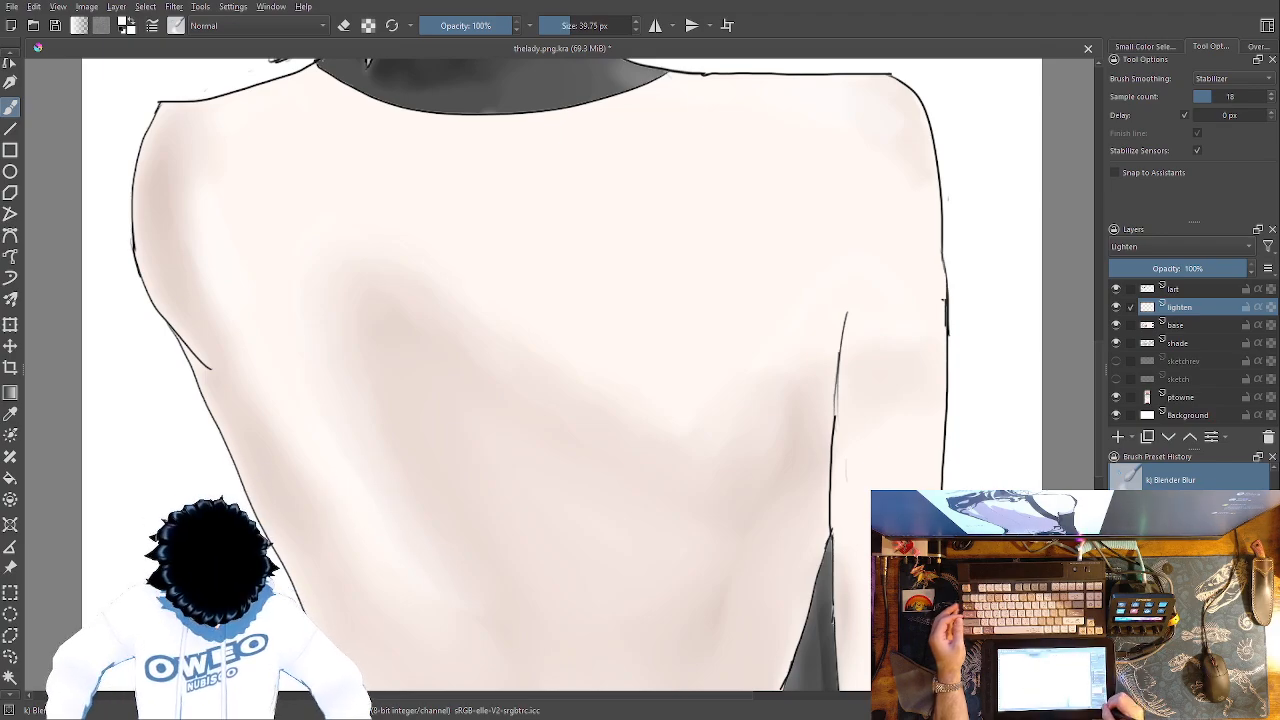
Compare the whole figure with the lighten layer hidden and shown to check the back highlights
{"action": "key", "text": "minus"}
{"action": "key", "text": "minus"}
{"action": "key", "text": "minus"}
{"action": "key", "text": "minus"}
{"action": "key", "text": "minus"}
{"action": "key", "text": "plus"}
{"action": "key", "text": "plus"}
{"action": "key", "text": "minus"}
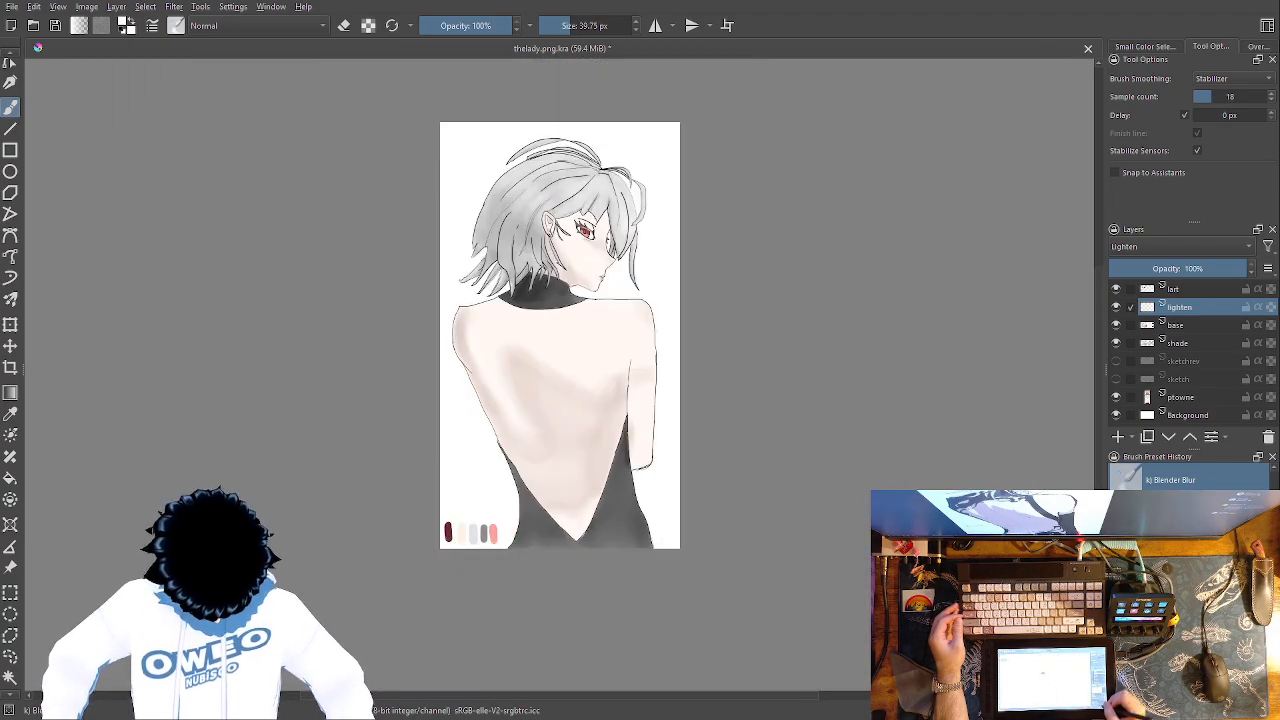
{"action": "left_click", "coordinate": [1119, 308]}
{"action": "left_click", "coordinate": [1119, 308]}
{"action": "left_click", "coordinate": [1120, 310]}
{"action": "left_click", "coordinate": [1120, 311]}
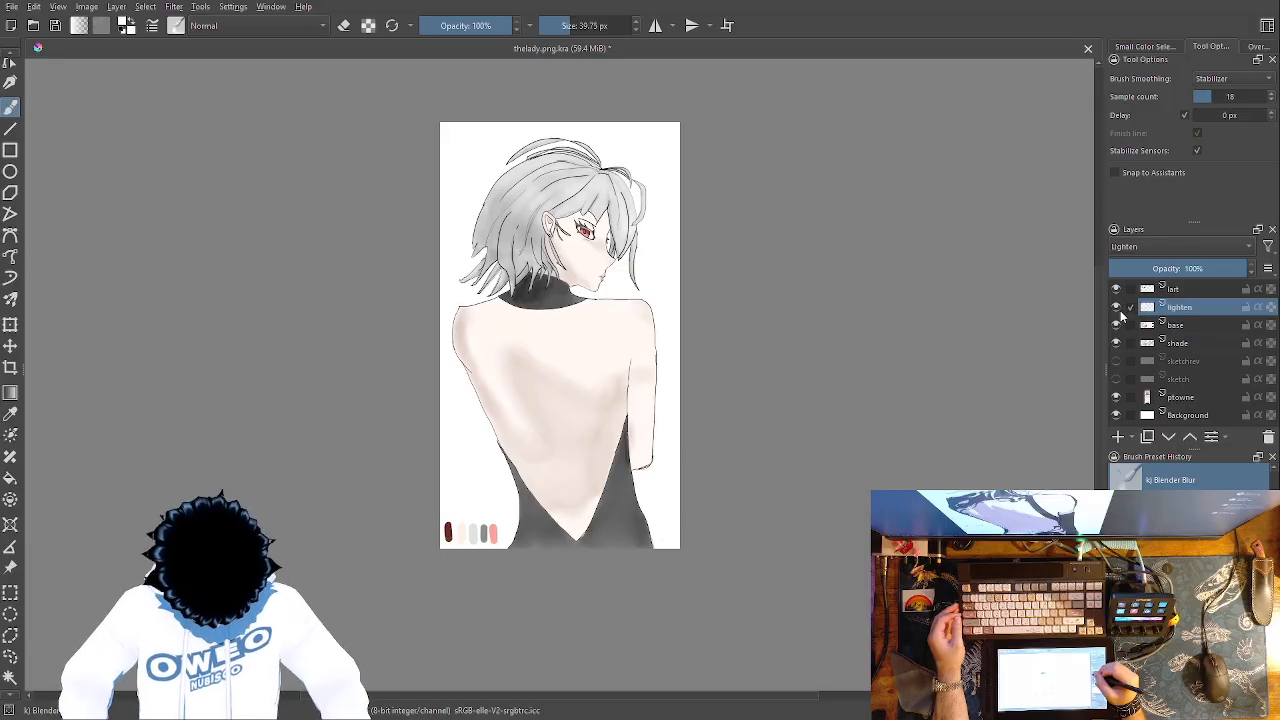
{"action": "left_click", "coordinate": [1120, 311]}
{"action": "left_click", "coordinate": [1118, 309]}
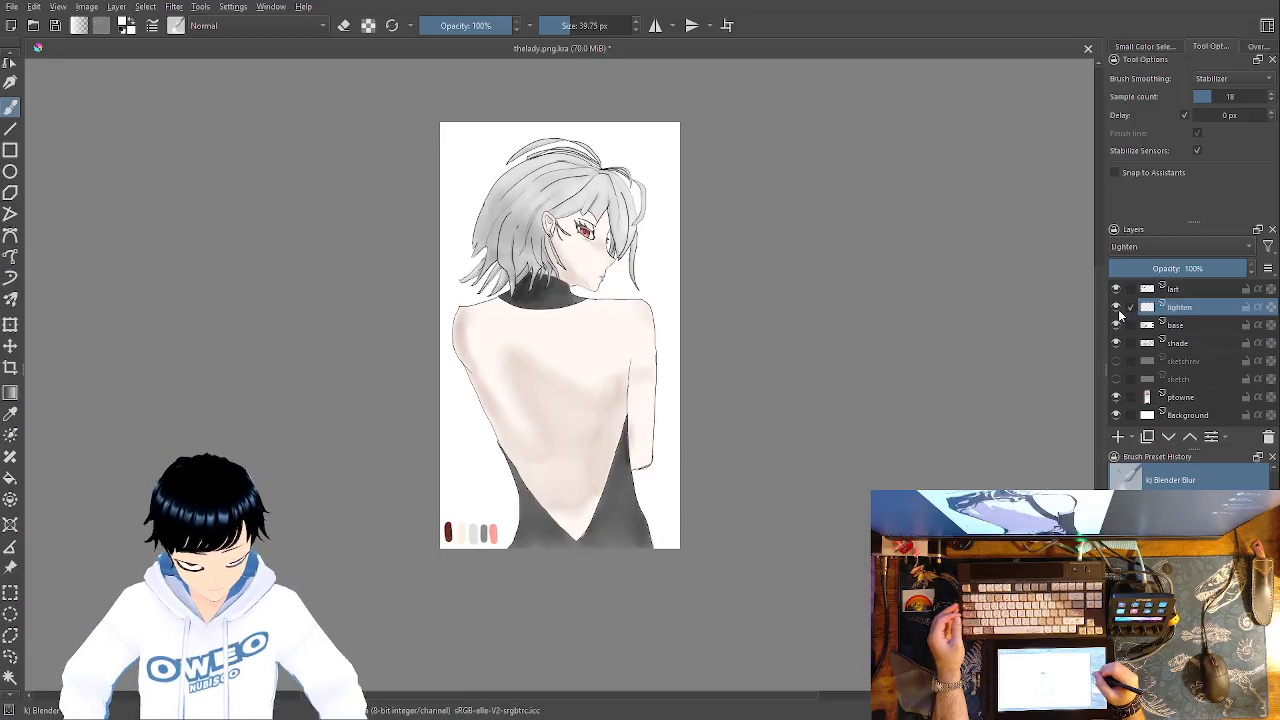
Add a new paint layer above the lighten layer and name it deets
{"action": "left_click", "coordinate": [1120, 437]}
{"action": "double_click", "coordinate": [1188, 309]}
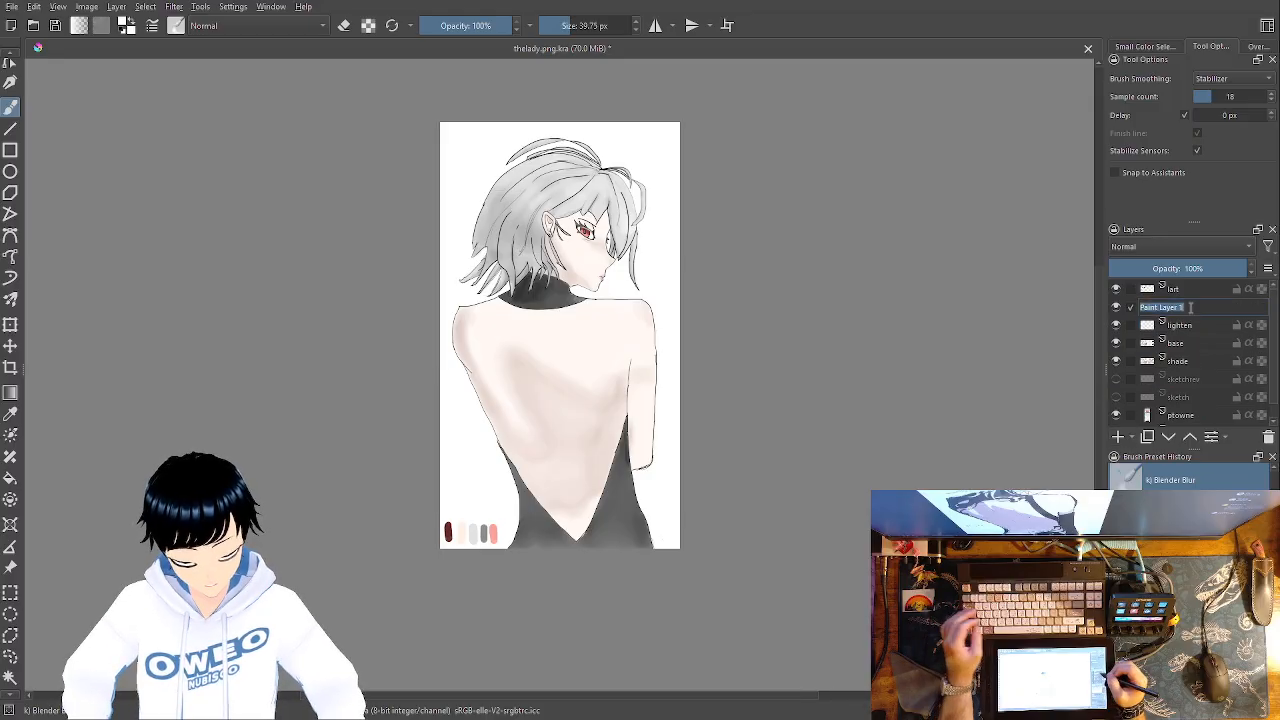
{"action": "type", "text": "deets"}
{"action": "key", "text": "Return"}
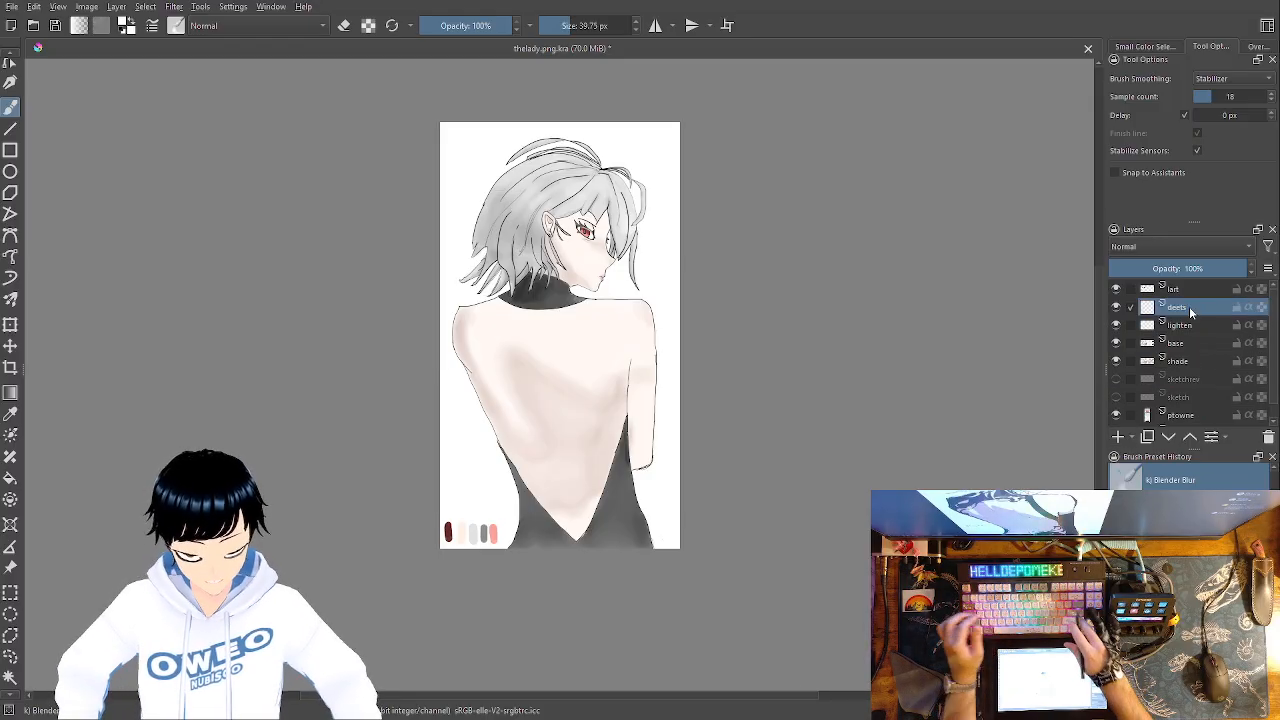
Draw a thin curved spine line down the middle of the back with a black pencil brush at 3.46 px
{"action": "right_click", "coordinate": [806, 511]}
{"action": "right_click", "coordinate": [858, 526]}
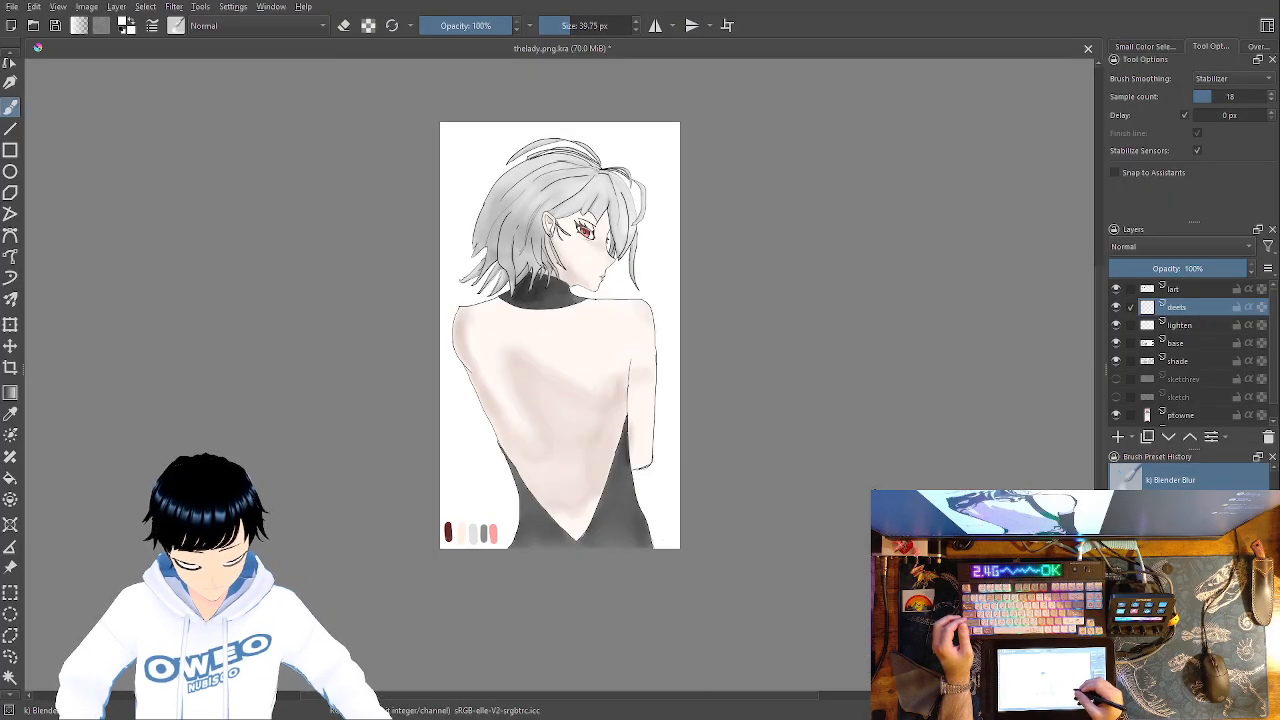
{"action": "right_click", "coordinate": [807, 501]}
{"action": "right_click", "coordinate": [807, 501]}
{"action": "right_click", "coordinate": [806, 511]}
{"action": "right_click", "coordinate": [839, 455]}
{"action": "right_click", "coordinate": [835, 458]}
{"action": "right_click", "coordinate": [807, 400]}
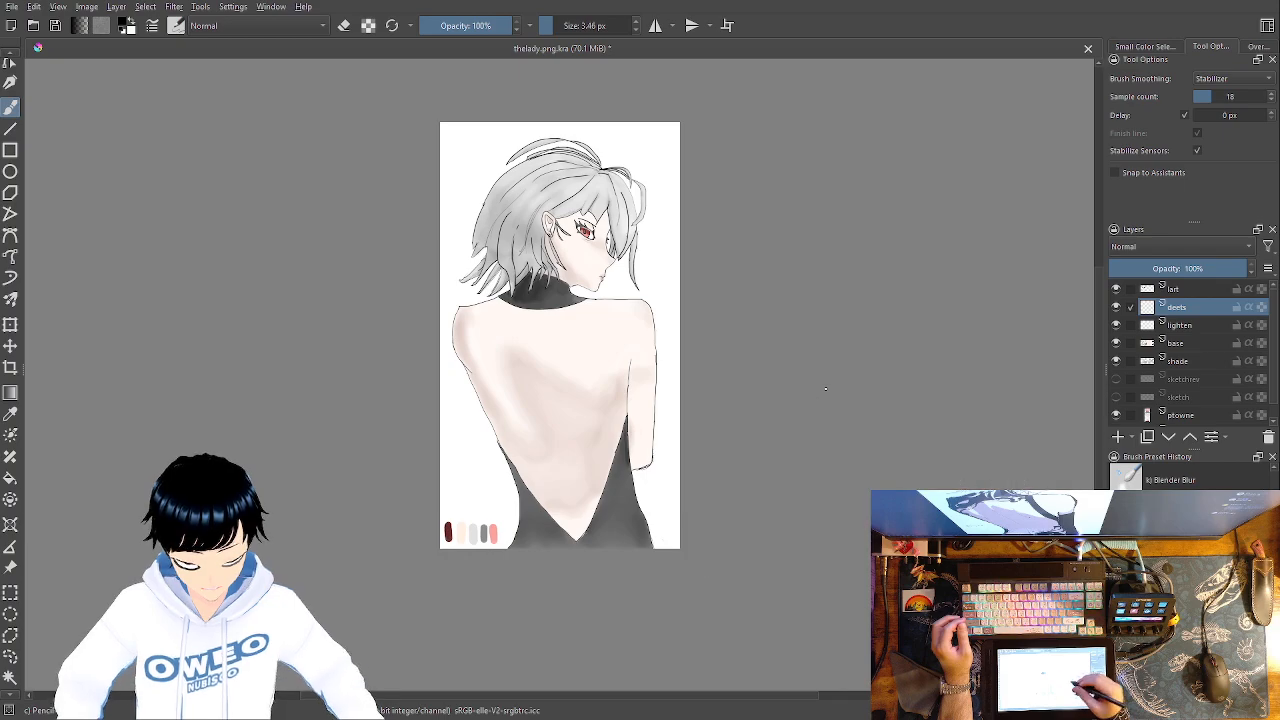
{"action": "key", "text": "1"}
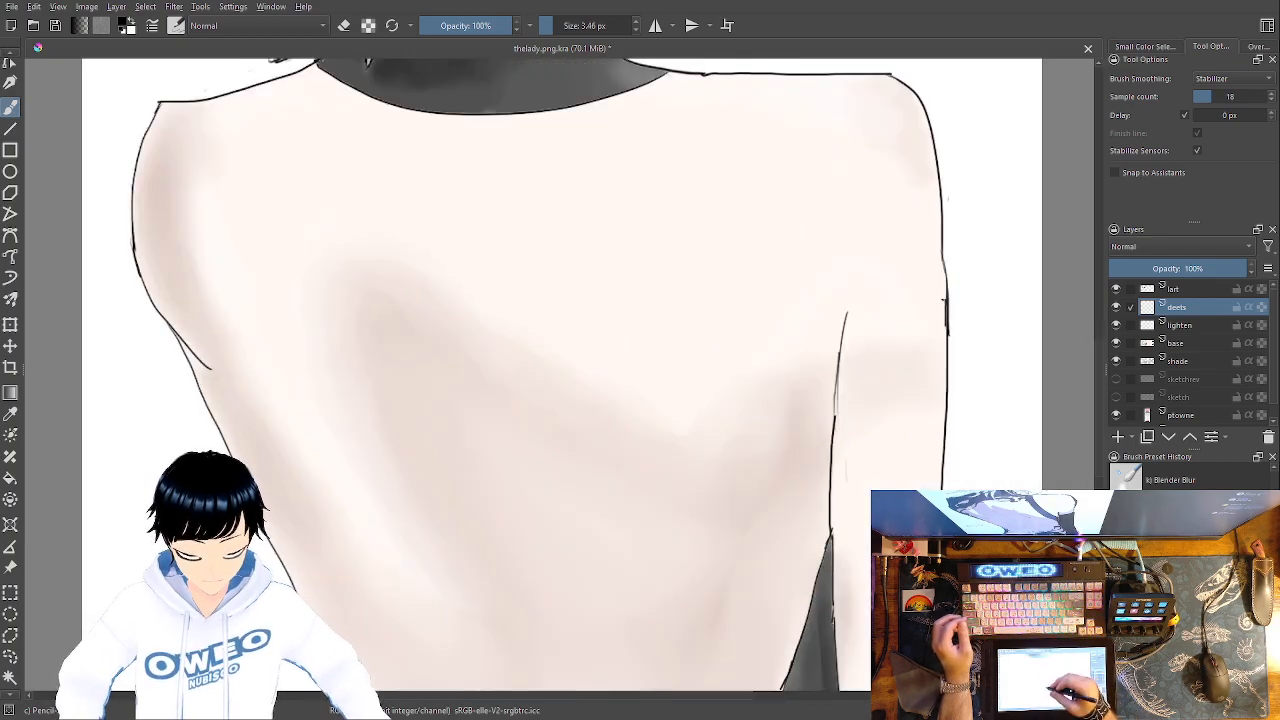
{"action": "mouse_move", "coordinate": [551, 630]}
{"action": "left_mouse_down"}
{"action": "mouse_move", "coordinate": [546, 546]}
{"action": "mouse_move", "coordinate": [461, 350]}
{"action": "mouse_move", "coordinate": [445, 244]}
{"action": "left_mouse_up"}
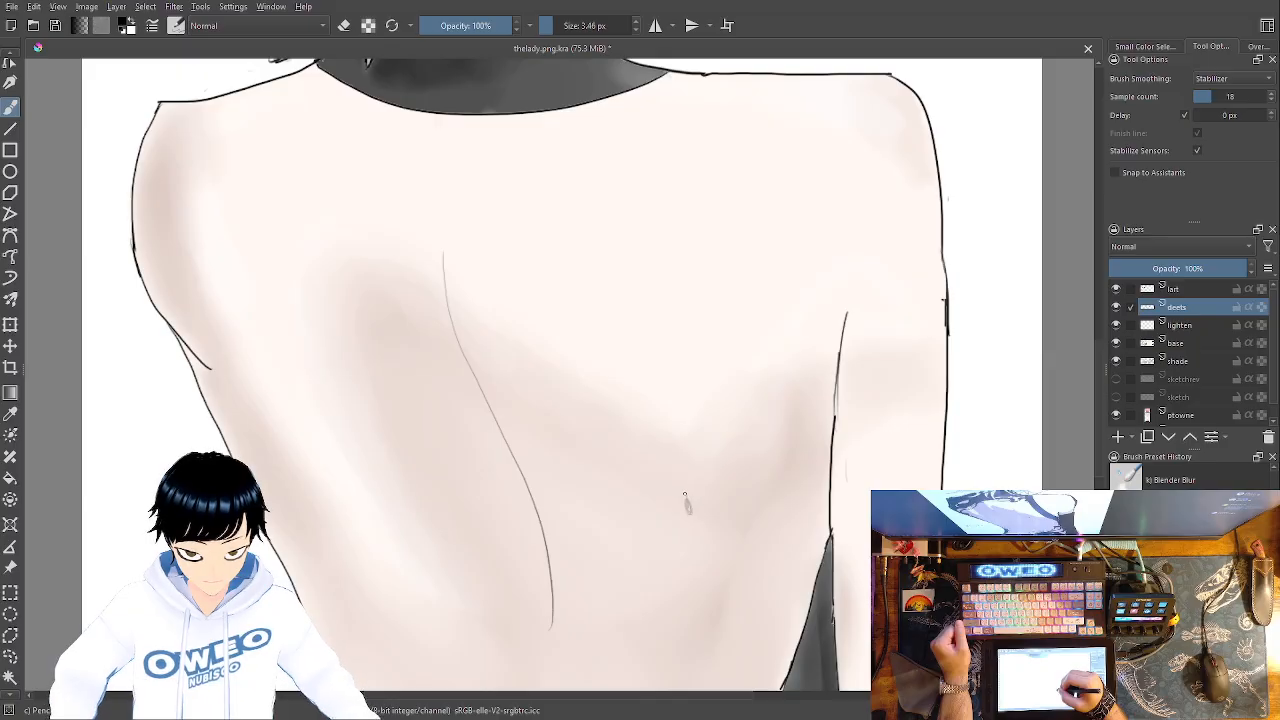
Draw a thin curved line for each shoulder blade, one on either side of the spine line
{"action": "left_click_drag", "start_coordinate": [648, 465], "coordinate": [612, 368]}
{"action": "left_click_drag", "start_coordinate": [606, 324], "coordinate": [598, 222]}
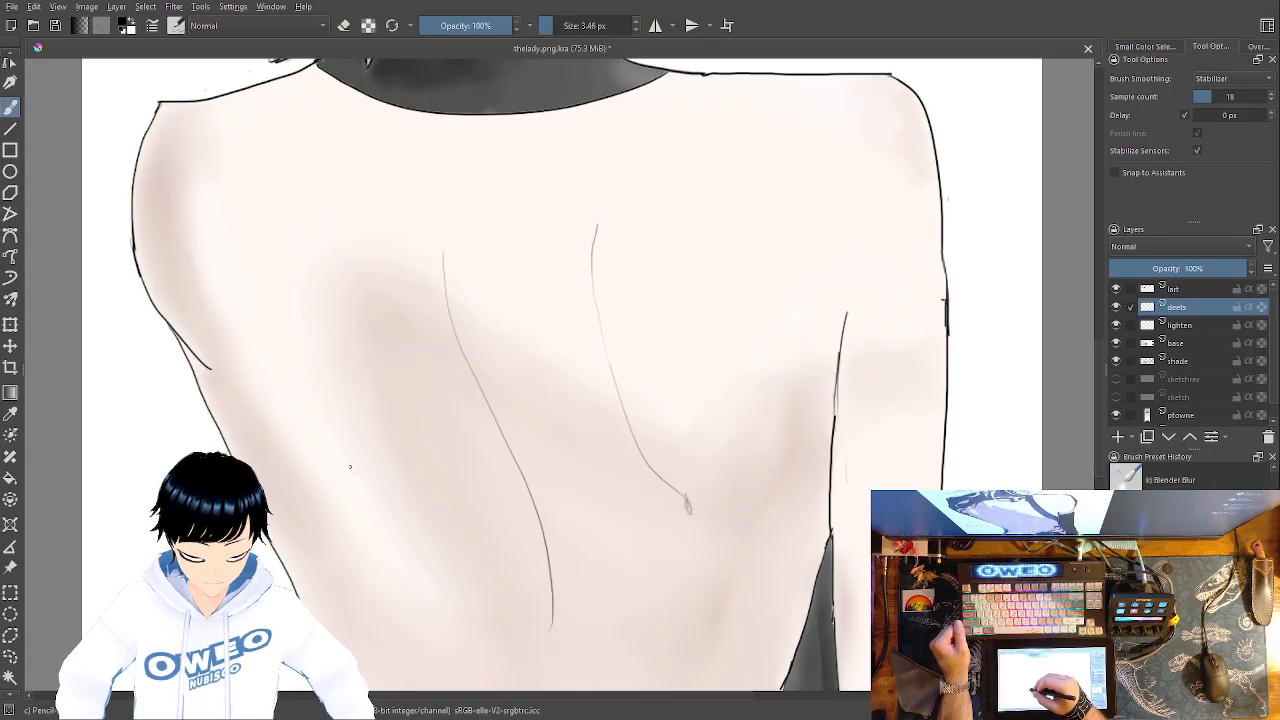
{"action": "mouse_move", "coordinate": [353, 486]}
{"action": "left_mouse_down"}
{"action": "mouse_move", "coordinate": [314, 370]}
{"action": "mouse_move", "coordinate": [300, 210]}
{"action": "left_mouse_up"}
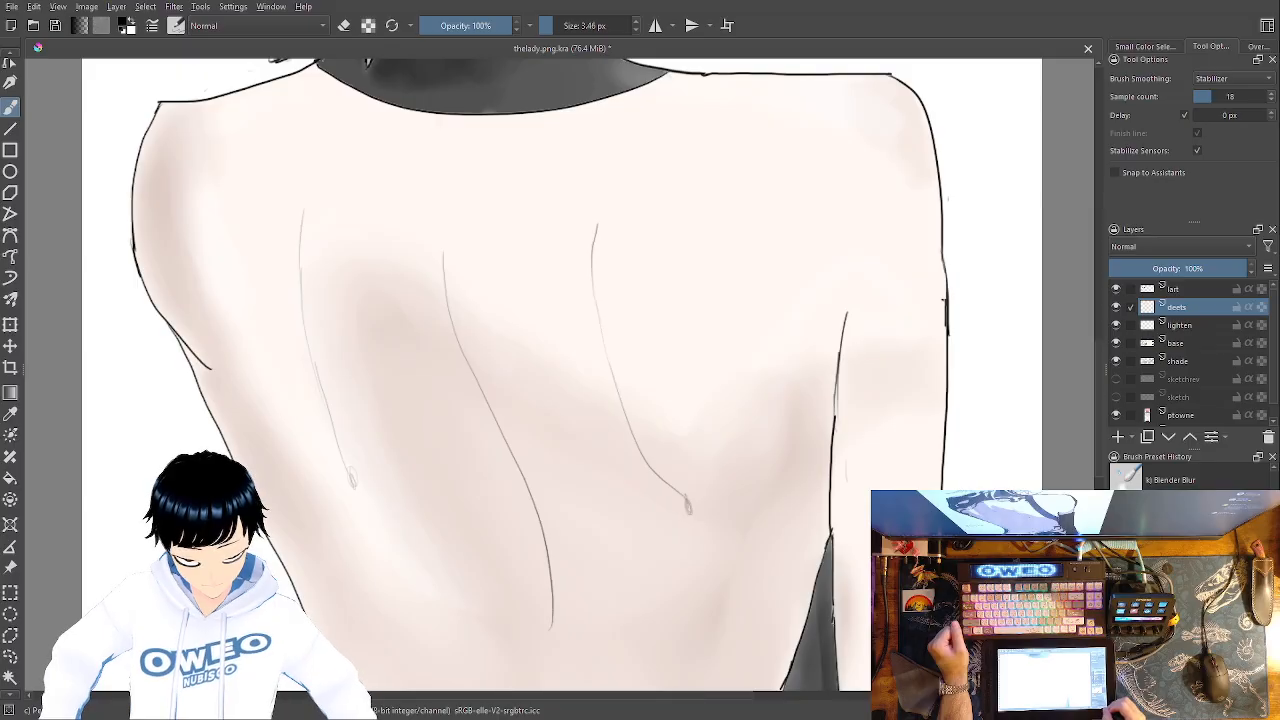
Darken the small oval ends at the bottom of both shoulder-blade lines
{"action": "key", "text": "ctrl+minus"}
{"action": "key", "text": "ctrl+minus"}
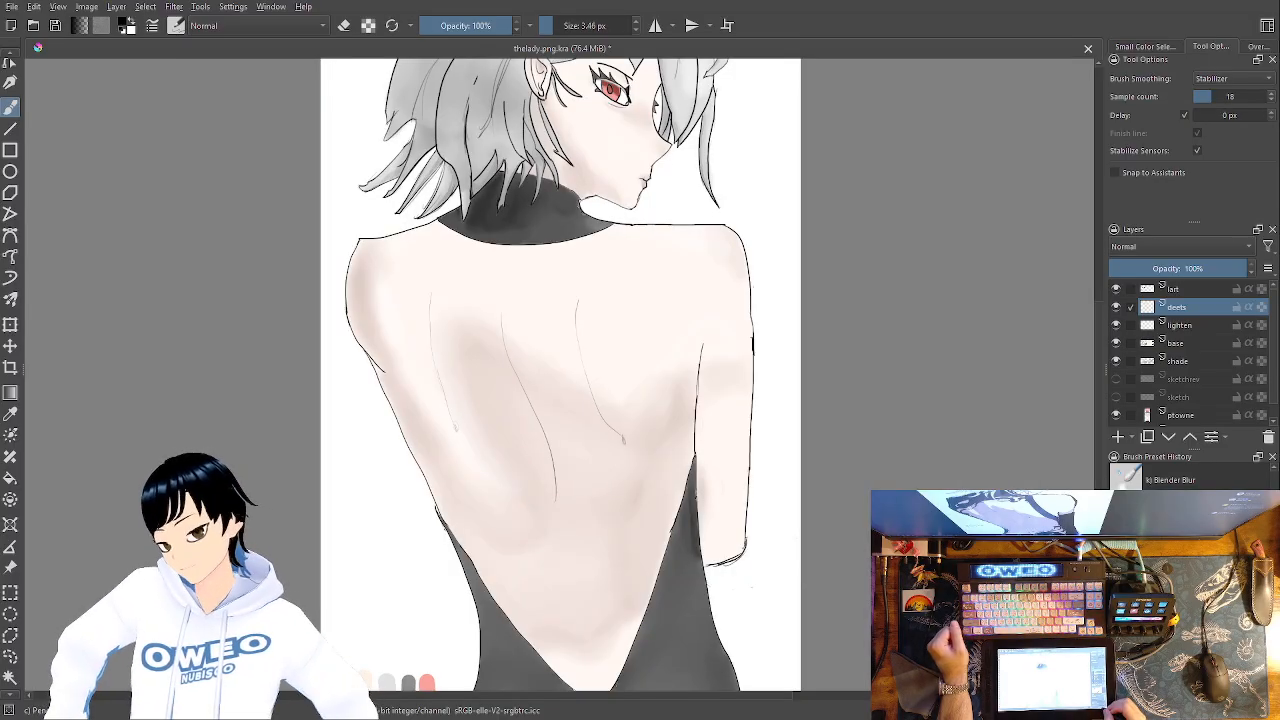
{"action": "key", "text": "ctrl+plus"}
{"action": "key", "text": "ctrl+plus"}
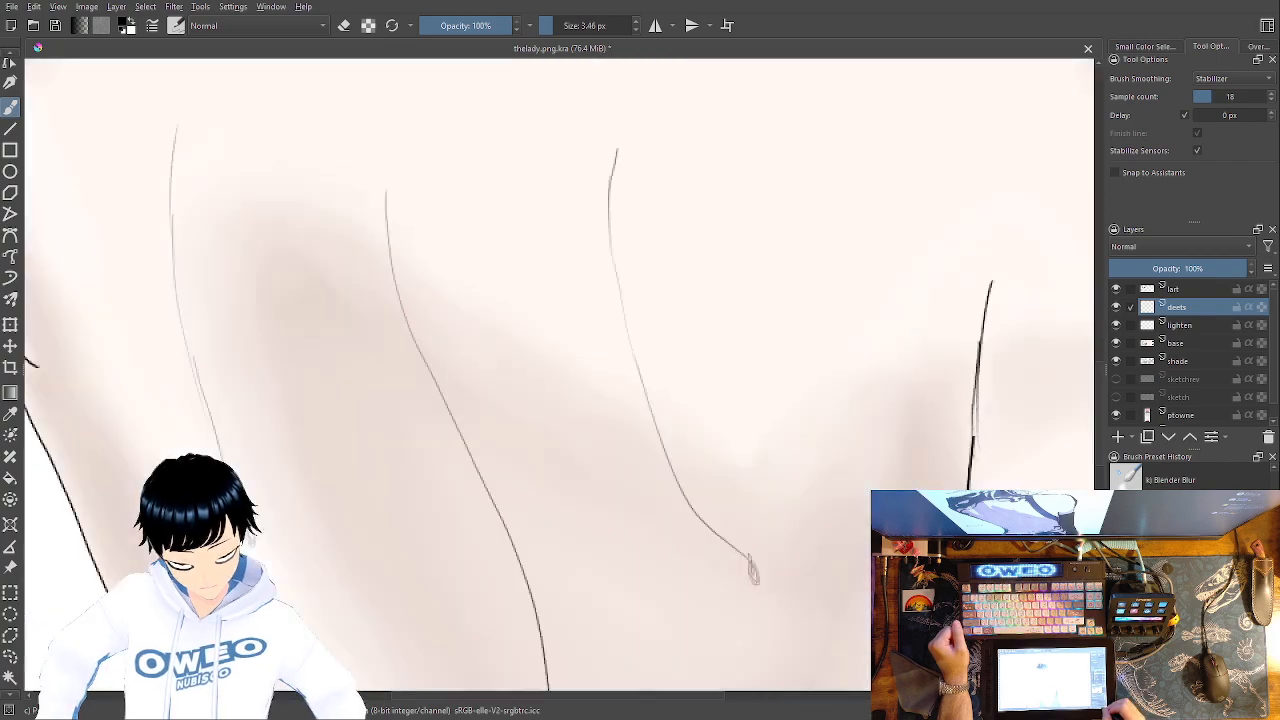
{"action": "left_click_drag", "start_coordinate": [719, 536], "coordinate": [390, 205]}
{"action": "mouse_move", "coordinate": [548, 410]}
{"action": "left_mouse_down"}
{"action": "mouse_move", "coordinate": [552, 425]}
{"action": "mouse_move", "coordinate": [546, 395]}
{"action": "mouse_move", "coordinate": [557, 430]}
{"action": "mouse_move", "coordinate": [549, 402]}
{"action": "mouse_move", "coordinate": [552, 422]}
{"action": "mouse_move", "coordinate": [555, 412]}
{"action": "left_mouse_up"}
{"action": "key", "text": "ctrl+z"}
{"action": "mouse_move", "coordinate": [380, 518]}
{"action": "left_mouse_down"}
{"action": "mouse_move", "coordinate": [454, 431]}
{"action": "mouse_move", "coordinate": [1038, 300]}
{"action": "left_mouse_up"}
{"action": "left_click_drag", "start_coordinate": [442, 380], "coordinate": [520, 534]}
{"action": "left_click_drag", "start_coordinate": [282, 240], "coordinate": [289, 290]}
Draw a thin line for the lower spine, rising from the point of the dress's V-shaped opening
{"action": "mouse_move", "coordinate": [702, 520]}
{"action": "left_mouse_down"}
{"action": "mouse_move", "coordinate": [446, 149]}
{"action": "mouse_move", "coordinate": [428, 95]}
{"action": "left_mouse_up"}
{"action": "left_click_drag", "start_coordinate": [679, 469], "coordinate": [580, 294]}
{"action": "key", "text": "minus"}
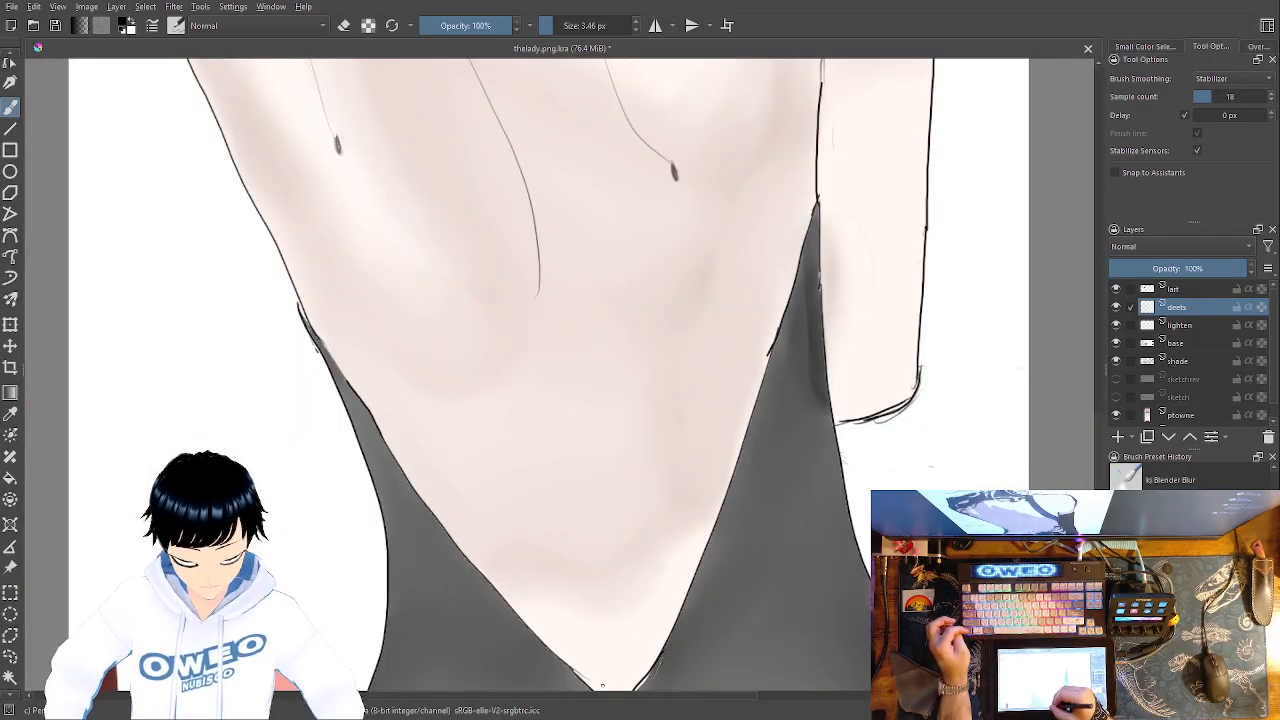
{"action": "left_click_drag", "start_coordinate": [611, 672], "coordinate": [601, 520]}
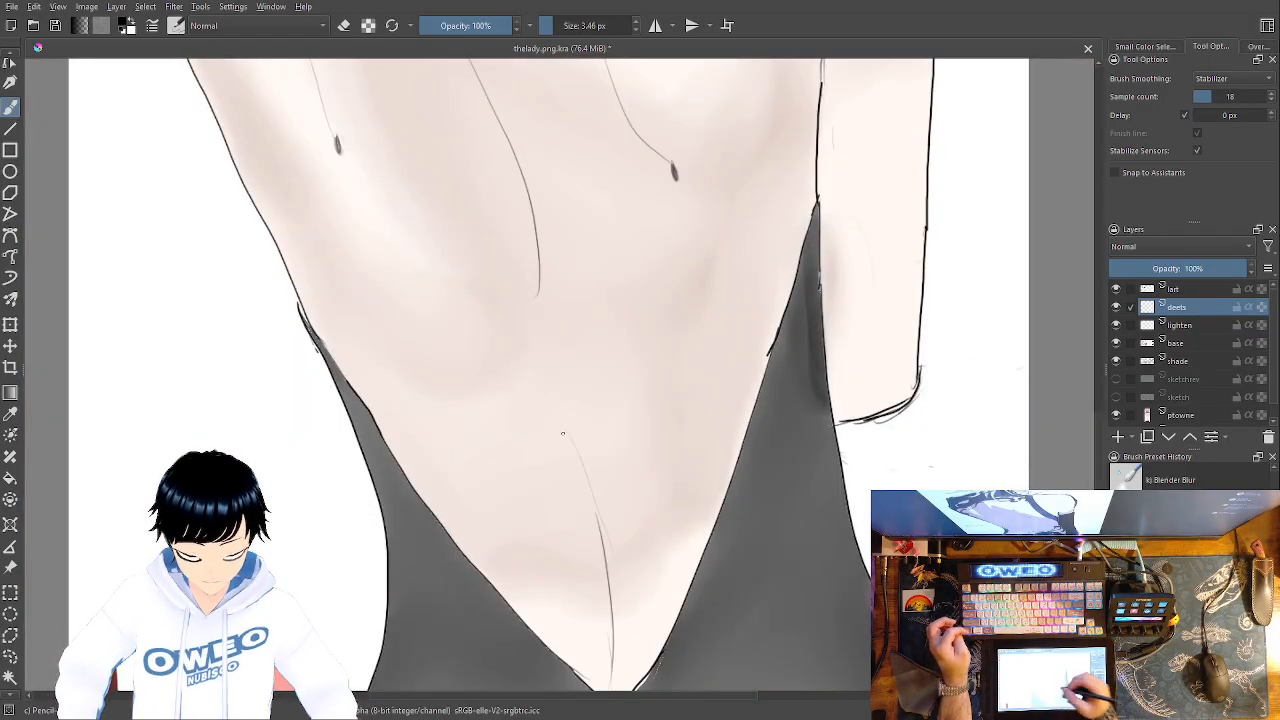
Examine the new detail lines on the back against the whole figure
{"action": "key", "text": "minus"}
{"action": "key", "text": "minus"}
{"action": "key", "text": "minus"}
{"action": "key", "text": "minus"}
{"action": "key", "text": "plus"}
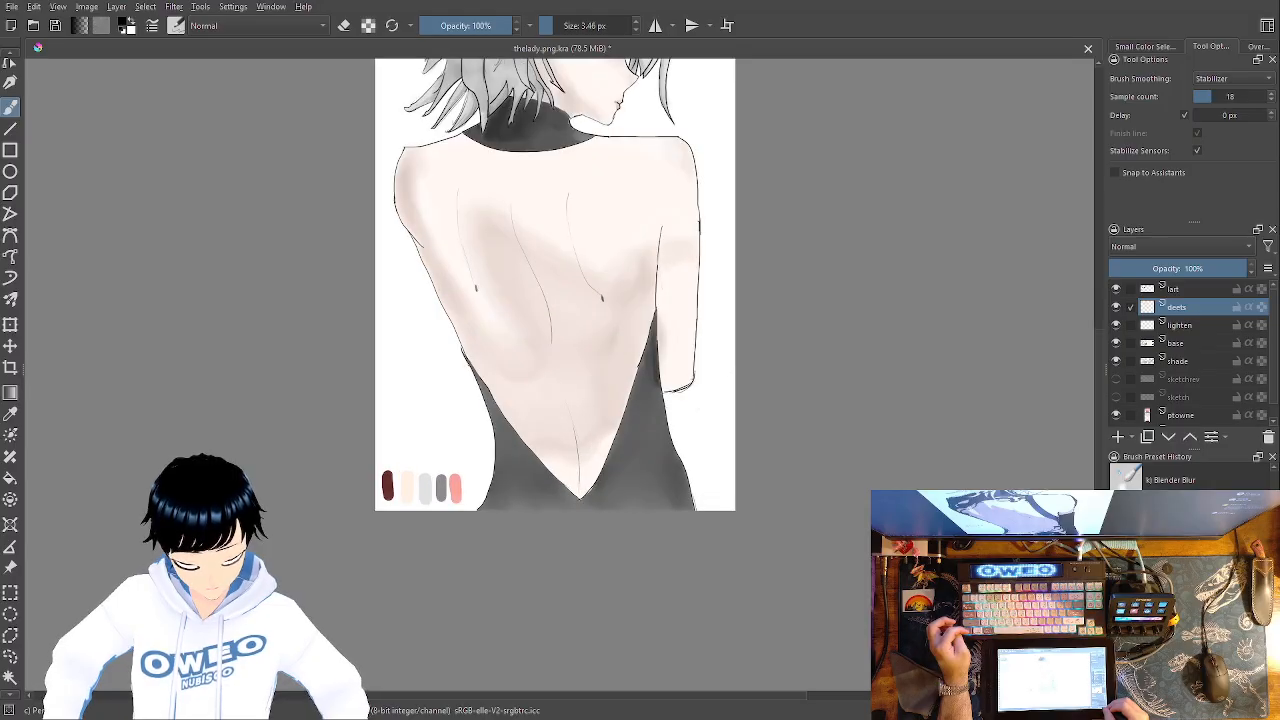
{"action": "left_click_drag", "start_coordinate": [657, 416], "coordinate": [641, 545]}
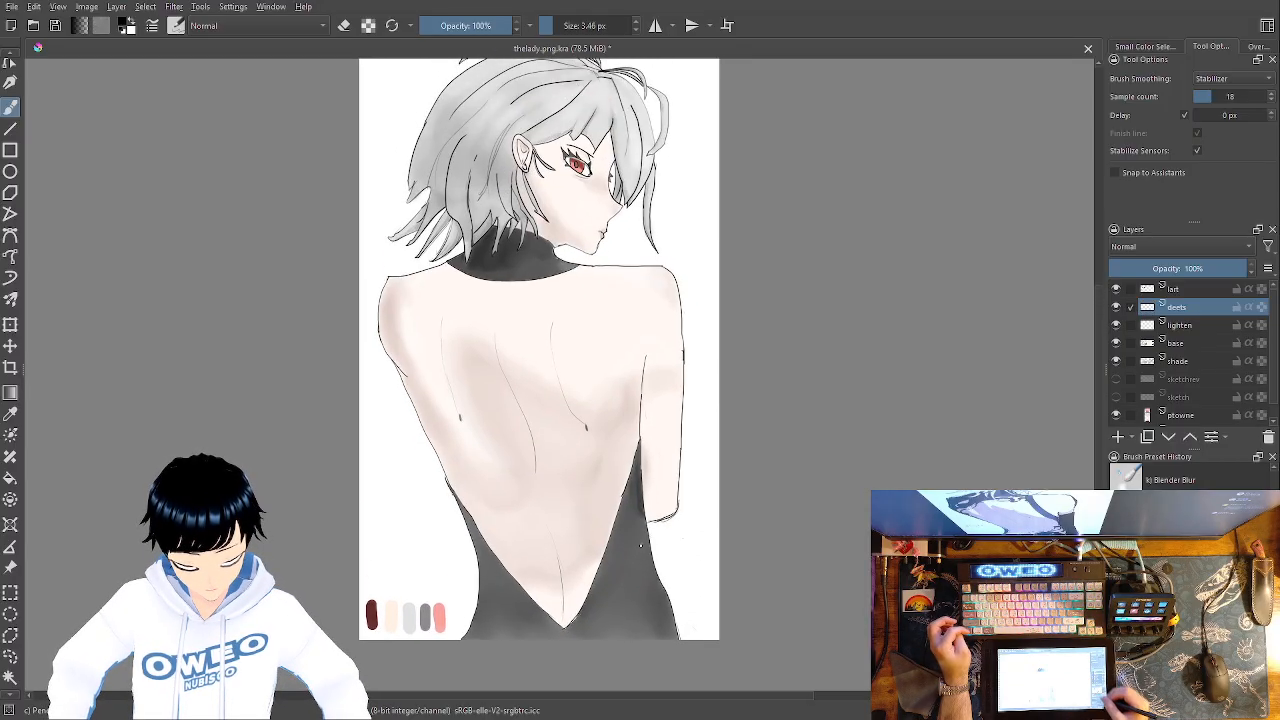
{"action": "key", "text": "plus"}
{"action": "key", "text": "plus"}
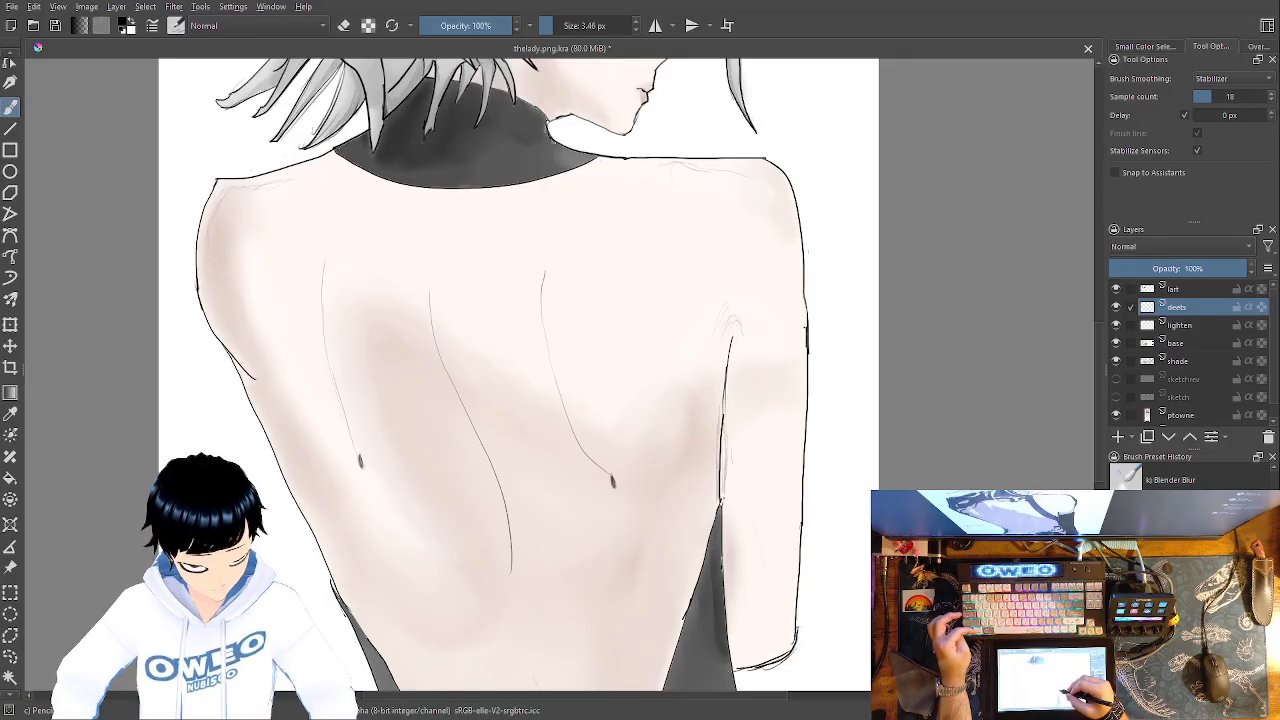
Darken the outline around the tip of the dress's V-shaped opening, filling the pale gaps along both edges
{"action": "mouse_move", "coordinate": [744, 377]}
{"action": "left_mouse_down"}
{"action": "mouse_move", "coordinate": [726, 280]}
{"action": "mouse_move", "coordinate": [734, 175]}
{"action": "left_mouse_up"}
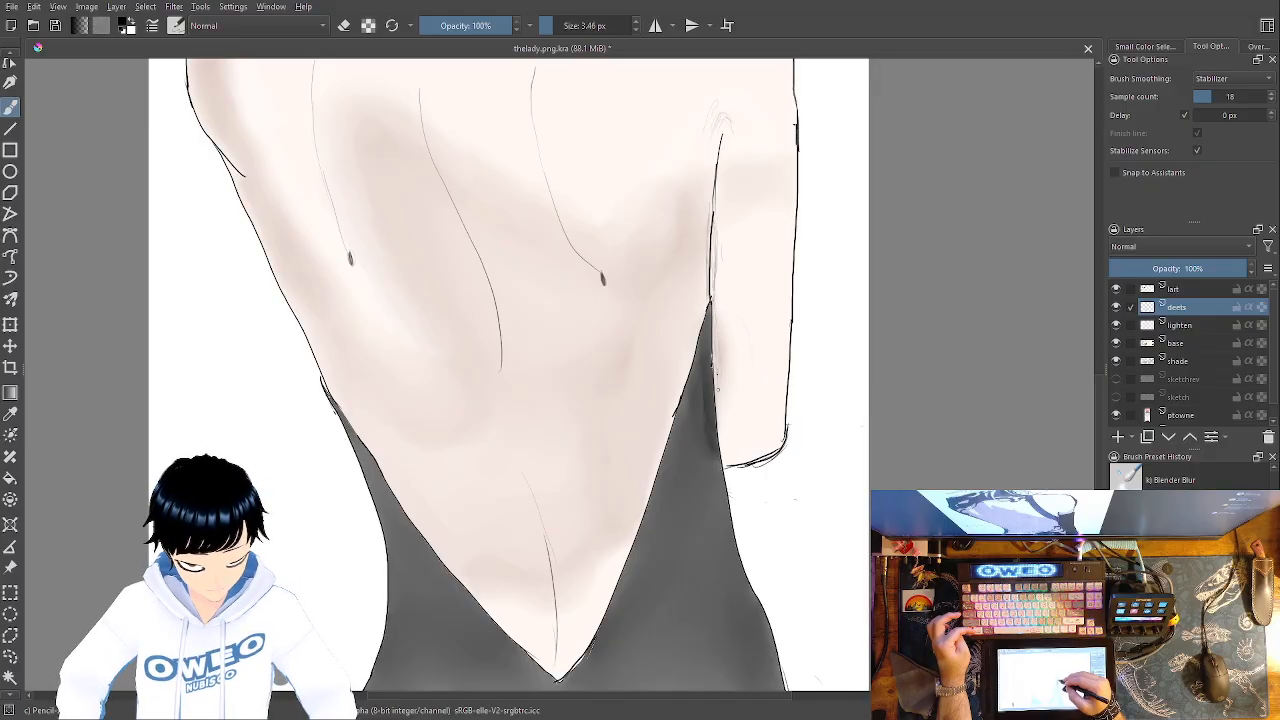
{"action": "left_click_drag", "start_coordinate": [621, 543], "coordinate": [697, 392]}
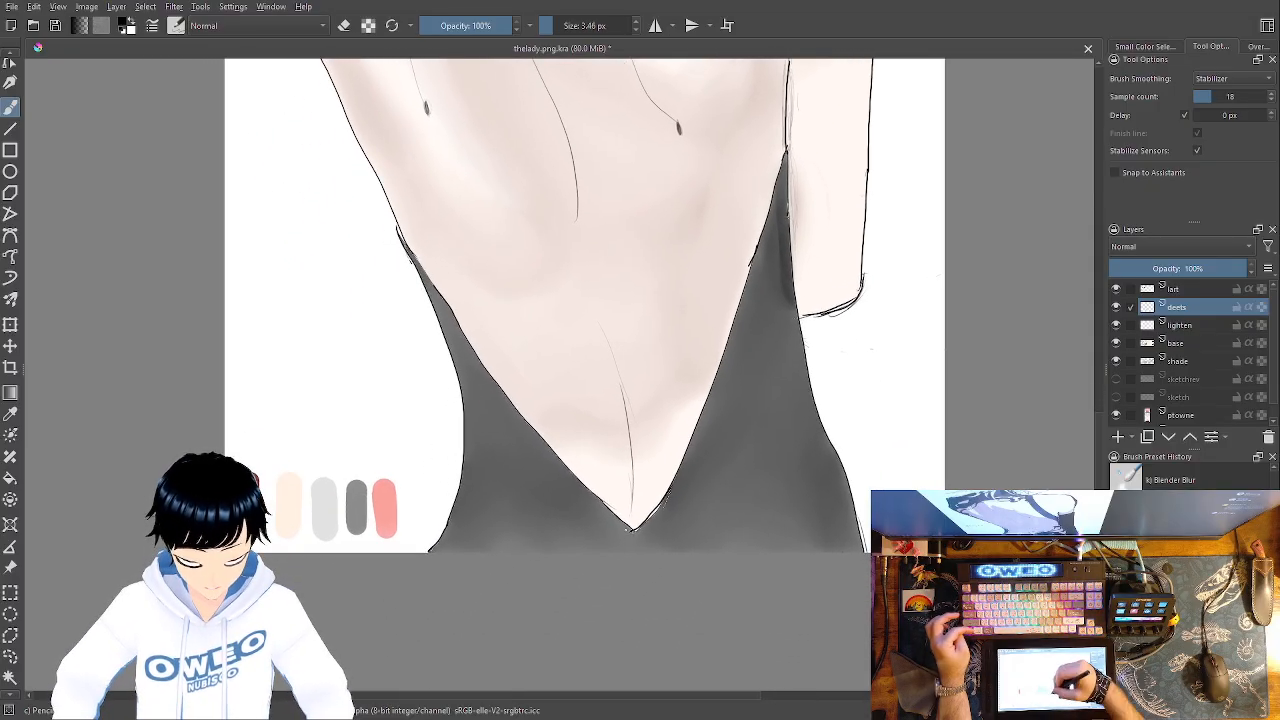
{"action": "left_click_drag", "start_coordinate": [632, 525], "coordinate": [608, 505]}
{"action": "left_click_drag", "start_coordinate": [740, 480], "coordinate": [740, 340]}
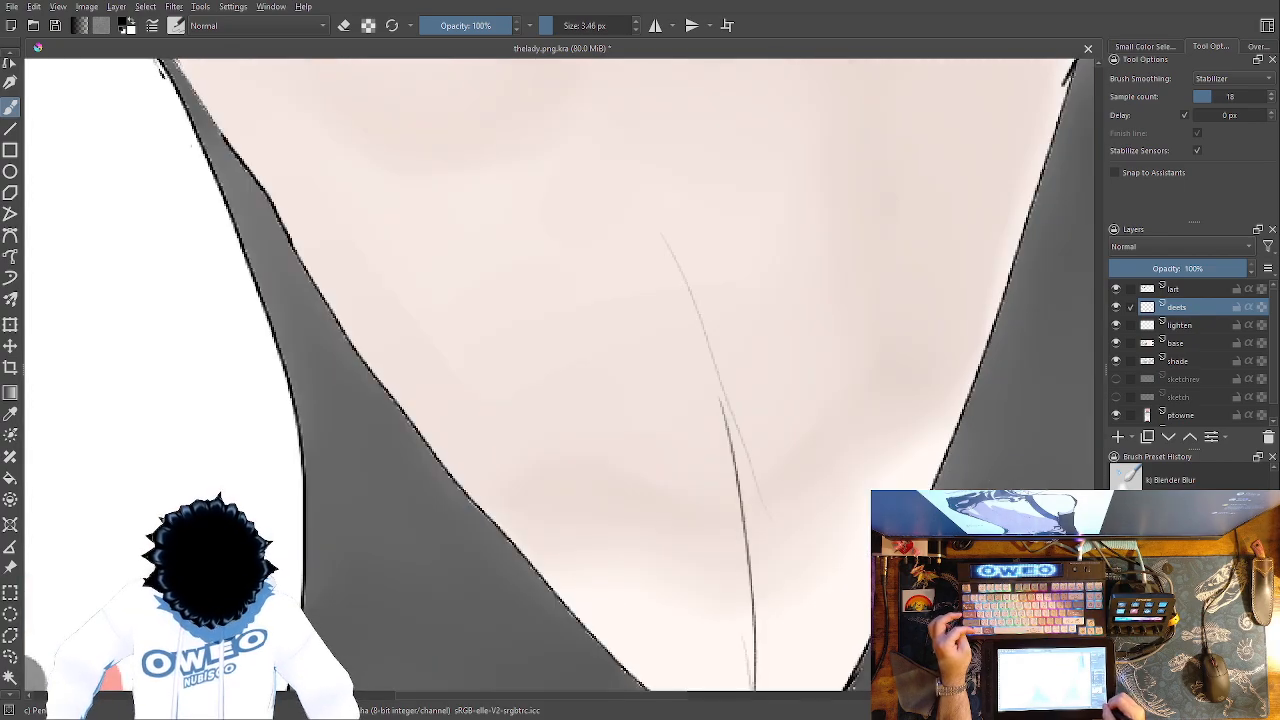
{"action": "left_click_drag", "start_coordinate": [832, 483], "coordinate": [769, 163]}
{"action": "key", "text": "ctrl+z"}
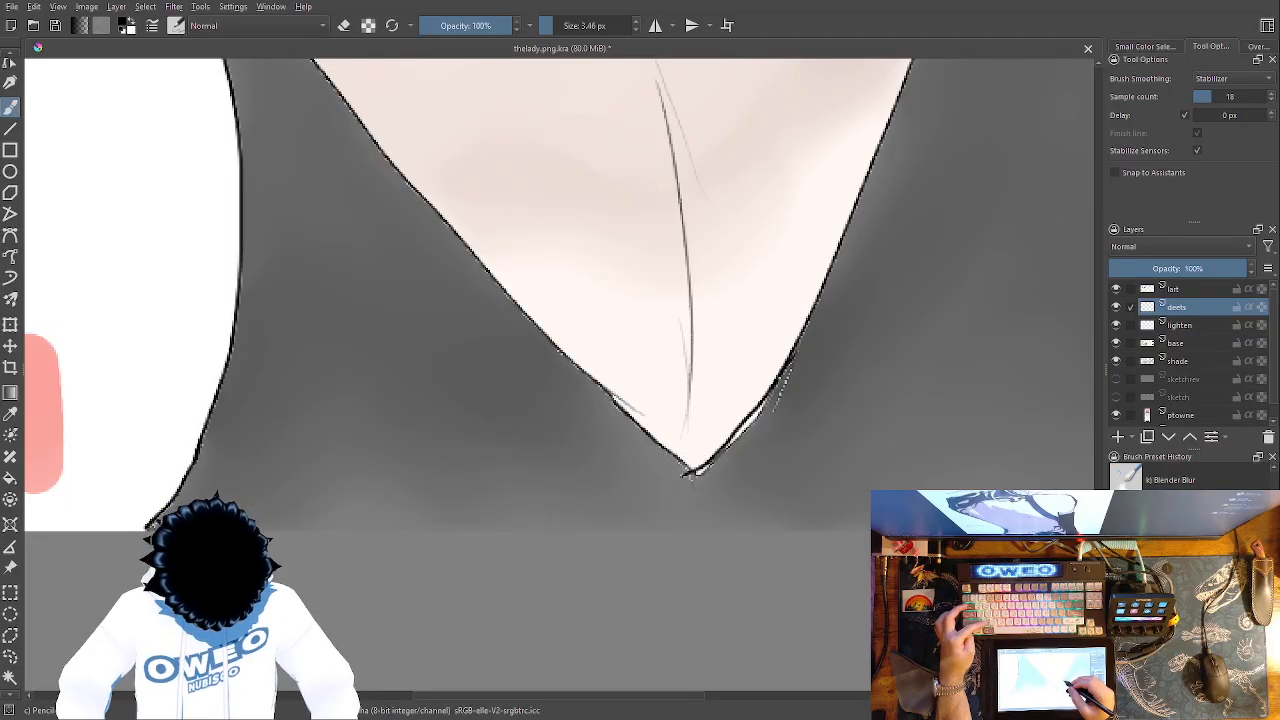
{"action": "mouse_move", "coordinate": [762, 409]}
{"action": "left_mouse_down"}
{"action": "mouse_move", "coordinate": [700, 476]}
{"action": "mouse_move", "coordinate": [794, 364]}
{"action": "left_mouse_up"}
{"action": "left_click_drag", "start_coordinate": [794, 364], "coordinate": [776, 404]}
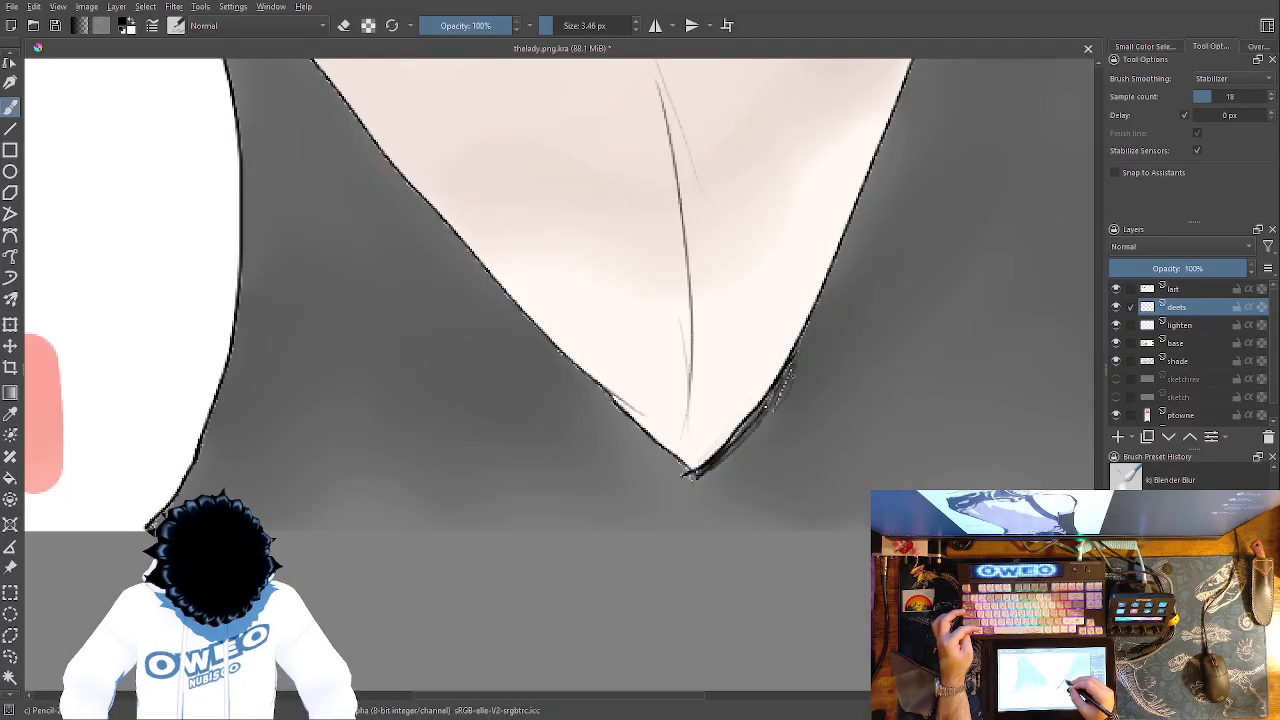
{"action": "mouse_move", "coordinate": [676, 468]}
{"action": "left_mouse_down"}
{"action": "mouse_move", "coordinate": [632, 430]}
{"action": "mouse_move", "coordinate": [680, 466]}
{"action": "left_mouse_up"}
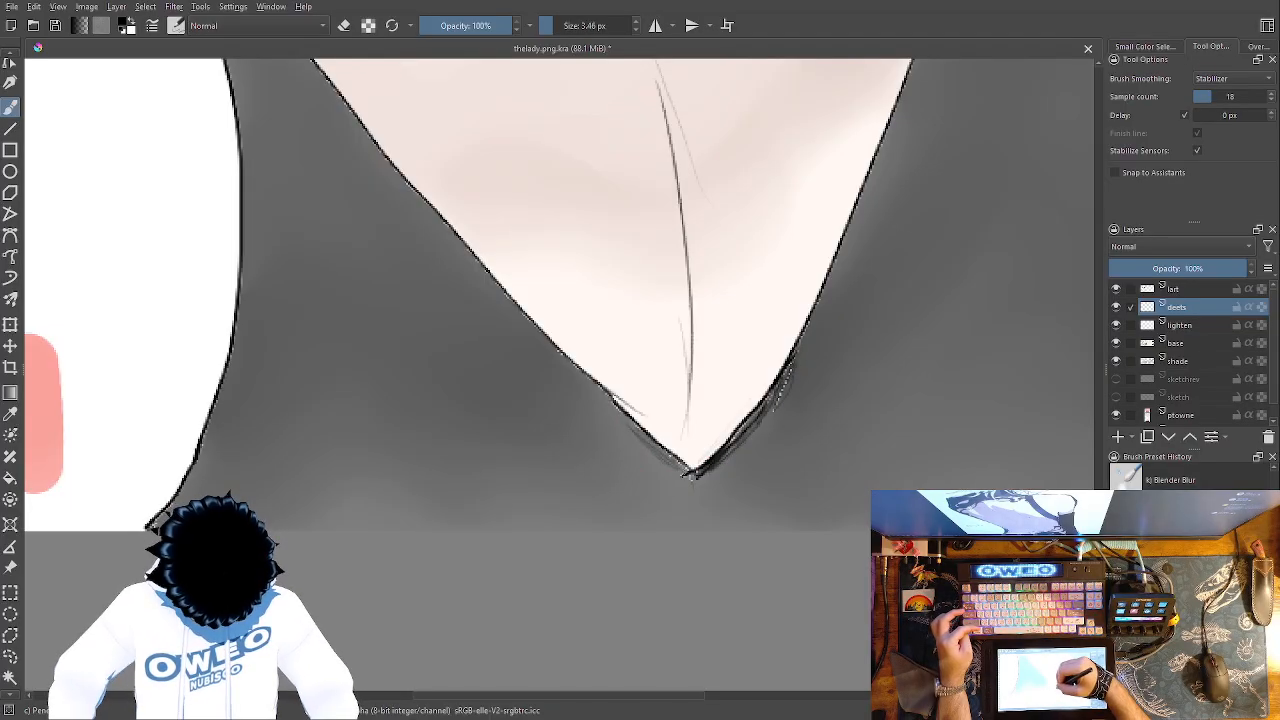
{"action": "left_click_drag", "start_coordinate": [613, 400], "coordinate": [642, 437]}
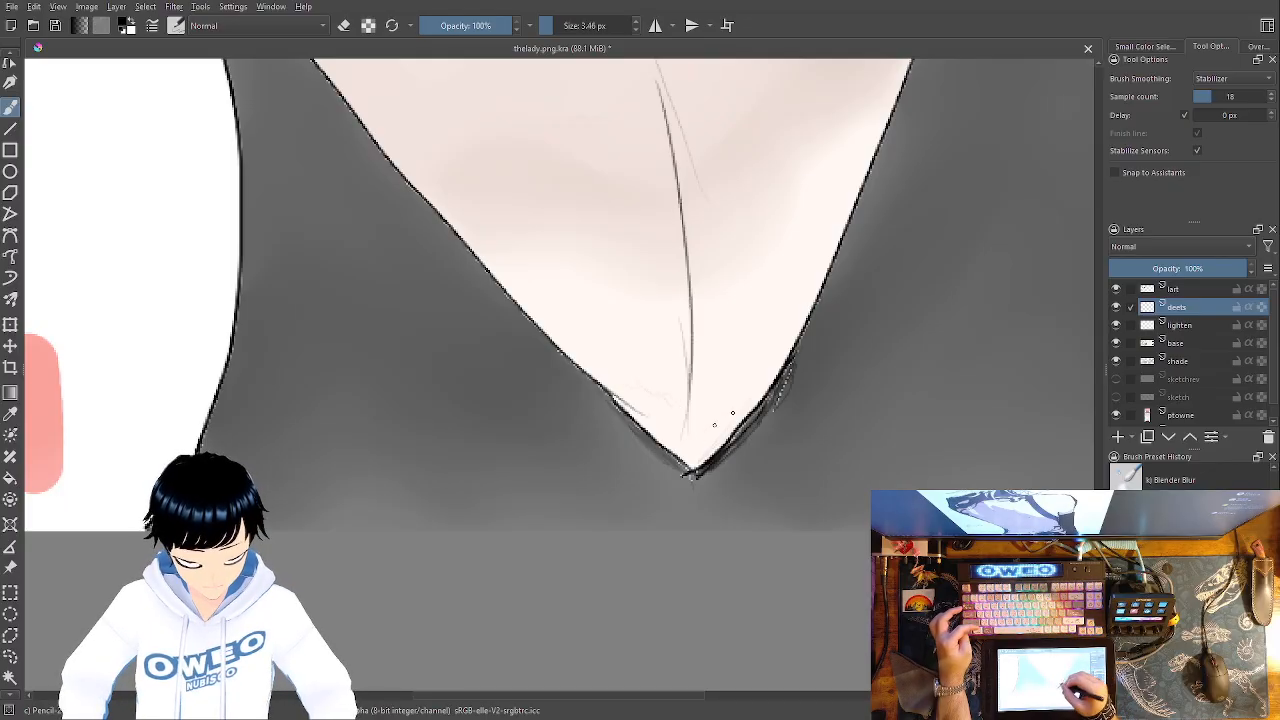
Draw a short, fine nostril line just behind the tip of the nose
{"action": "key", "text": "minus"}
{"action": "key", "text": "minus"}
{"action": "key", "text": "minus"}
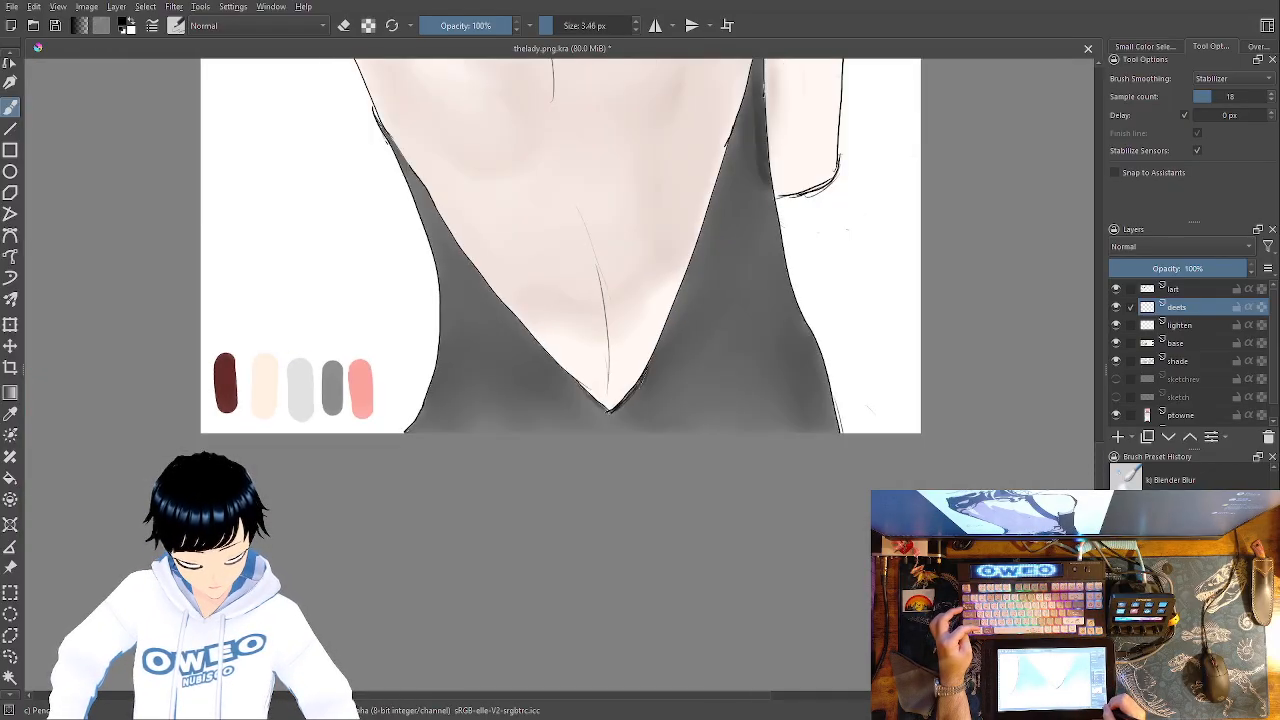
{"action": "left_click_drag", "start_coordinate": [697, 371], "coordinate": [662, 715]}
{"action": "left_click_drag", "start_coordinate": [635, 308], "coordinate": [723, 658]}
{"action": "left_click_drag", "start_coordinate": [724, 407], "coordinate": [754, 603]}
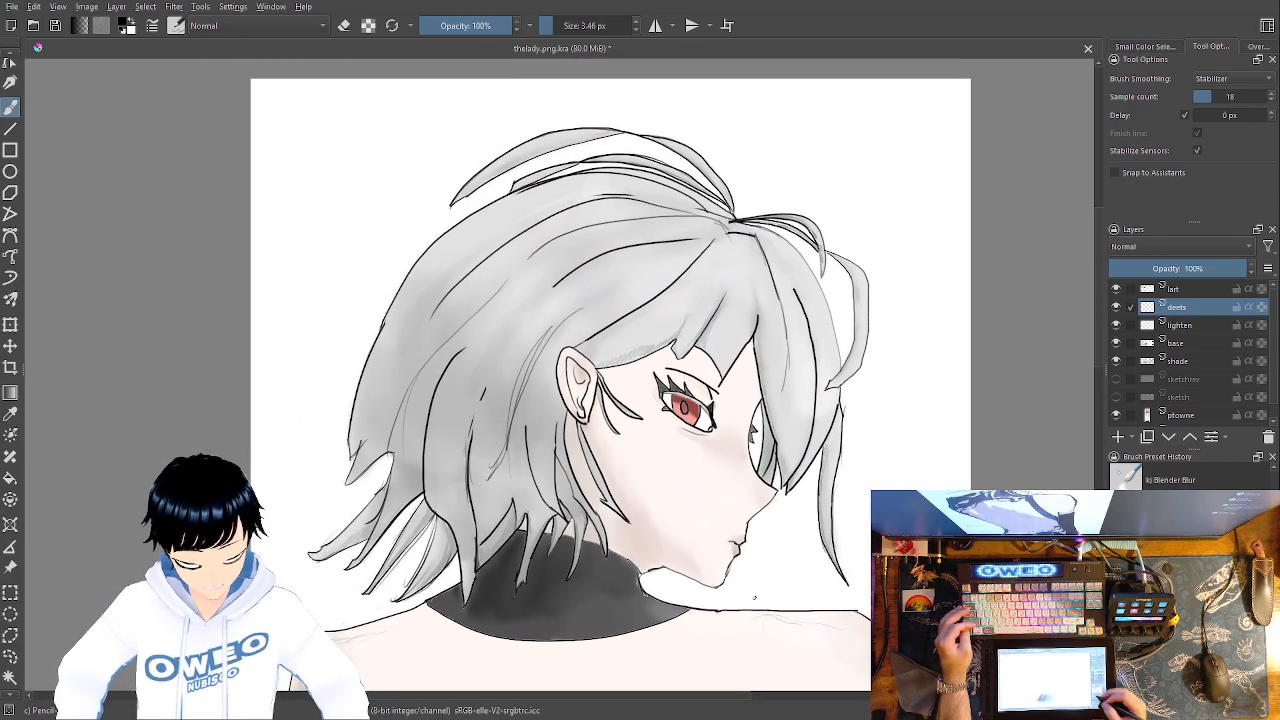
{"action": "key", "text": "plus"}
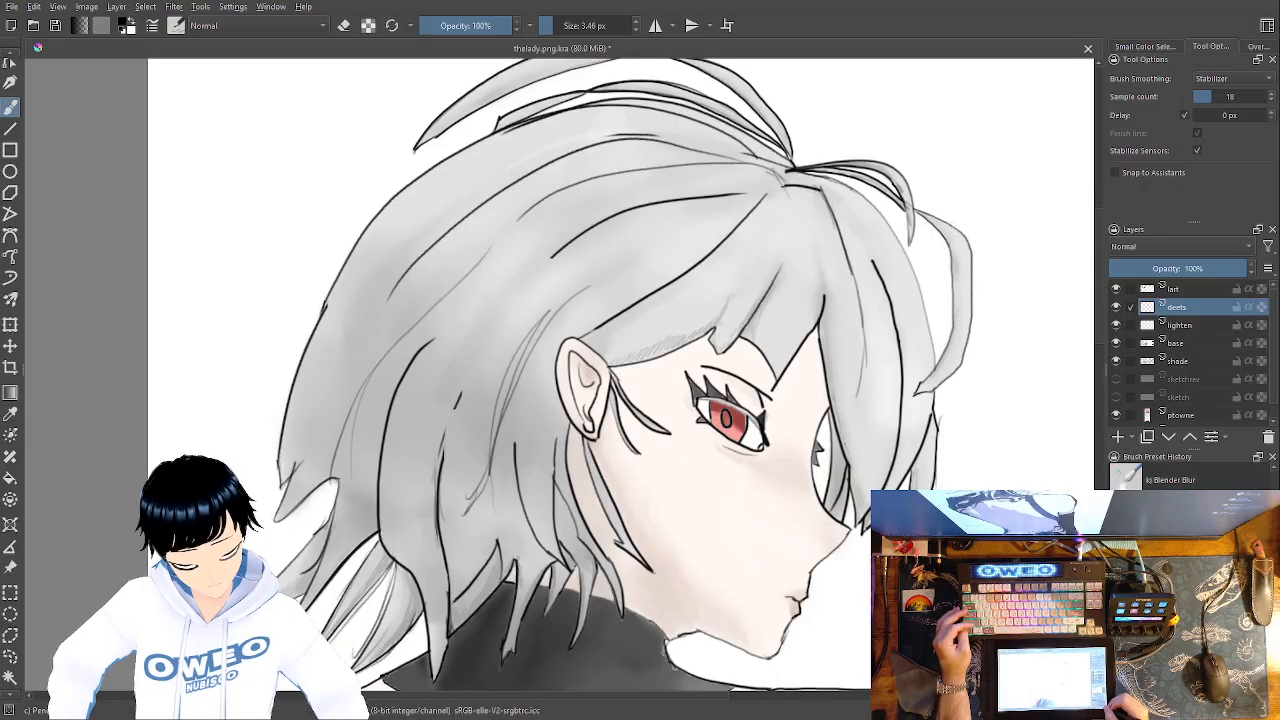
{"action": "key", "text": "plus"}
{"action": "key", "text": "plus"}
{"action": "key", "text": "plus"}
{"action": "left_click_drag", "start_coordinate": [860, 620], "coordinate": [402, 444]}
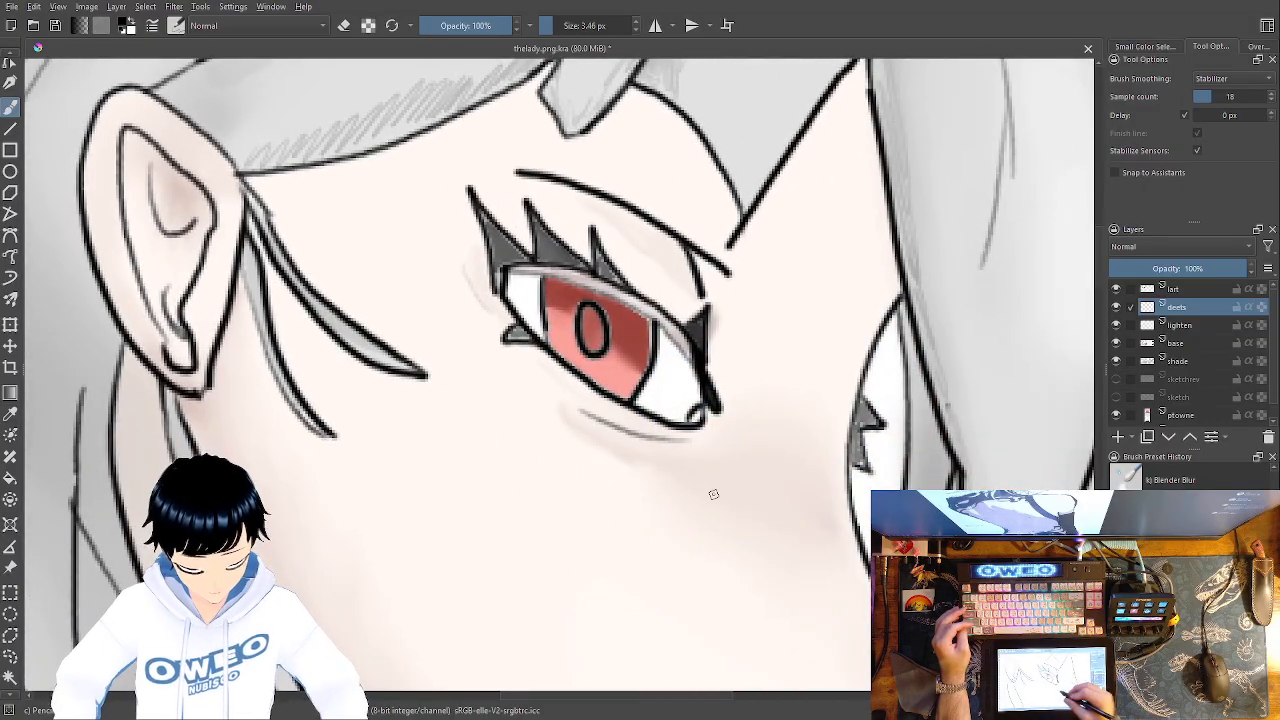
{"action": "left_click_drag", "start_coordinate": [713, 494], "coordinate": [490, 260]}
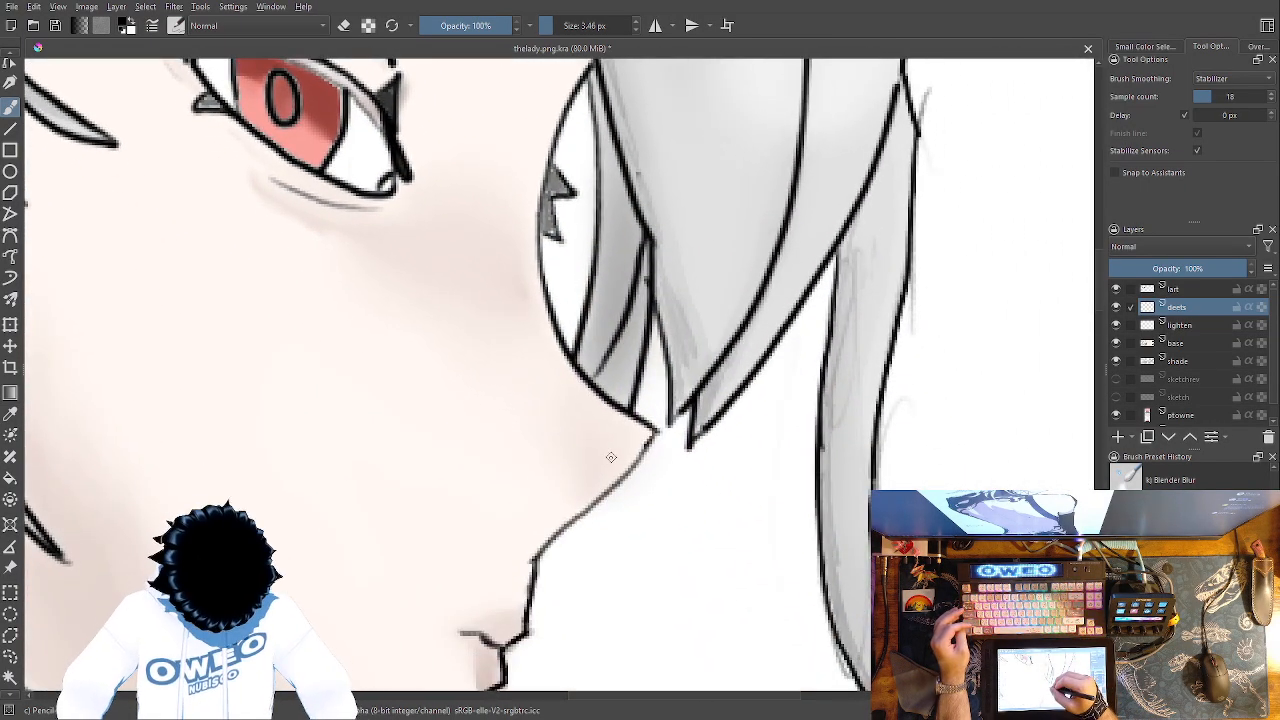
{"action": "left_click_drag", "start_coordinate": [612, 457], "coordinate": [604, 464]}
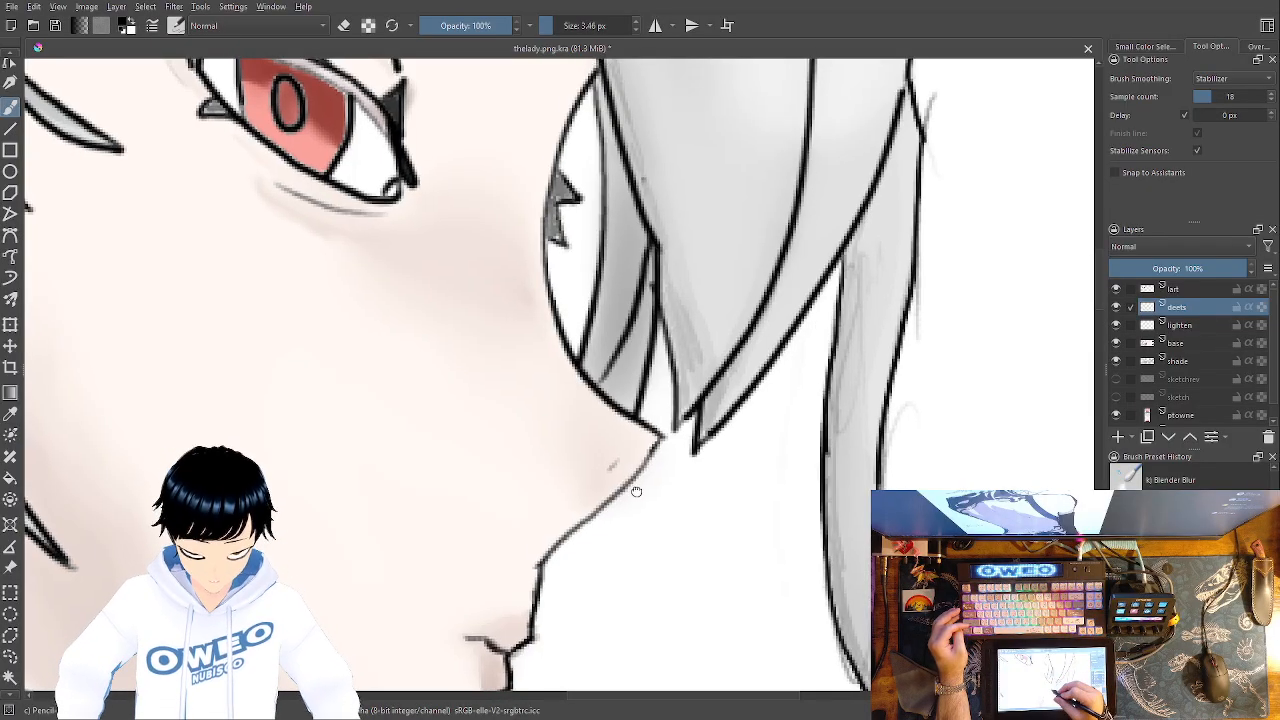
Fill the upper and lower eyelashes of both eyes with solid black
{"action": "left_click_drag", "start_coordinate": [632, 432], "coordinate": [689, 575]}
{"action": "mouse_move", "coordinate": [609, 386]}
{"action": "left_mouse_down"}
{"action": "mouse_move", "coordinate": [680, 500]}
{"action": "mouse_move", "coordinate": [677, 472]}
{"action": "mouse_move", "coordinate": [667, 485]}
{"action": "mouse_move", "coordinate": [672, 434]}
{"action": "mouse_move", "coordinate": [690, 442]}
{"action": "mouse_move", "coordinate": [674, 458]}
{"action": "mouse_move", "coordinate": [676, 437]}
{"action": "mouse_move", "coordinate": [680, 502]}
{"action": "mouse_move", "coordinate": [673, 456]}
{"action": "mouse_move", "coordinate": [688, 447]}
{"action": "mouse_move", "coordinate": [935, 538]}
{"action": "left_mouse_up"}
{"action": "mouse_move", "coordinate": [760, 472]}
{"action": "left_mouse_down"}
{"action": "mouse_move", "coordinate": [754, 500]}
{"action": "mouse_move", "coordinate": [772, 540]}
{"action": "mouse_move", "coordinate": [752, 512]}
{"action": "mouse_move", "coordinate": [775, 552]}
{"action": "mouse_move", "coordinate": [748, 432]}
{"action": "mouse_move", "coordinate": [730, 450]}
{"action": "mouse_move", "coordinate": [644, 370]}
{"action": "mouse_move", "coordinate": [660, 396]}
{"action": "mouse_move", "coordinate": [648, 378]}
{"action": "mouse_move", "coordinate": [643, 387]}
{"action": "mouse_move", "coordinate": [640, 368]}
{"action": "left_mouse_up"}
{"action": "mouse_move", "coordinate": [572, 334]}
{"action": "left_mouse_down"}
{"action": "mouse_move", "coordinate": [628, 380]}
{"action": "mouse_move", "coordinate": [607, 367]}
{"action": "mouse_move", "coordinate": [585, 375]}
{"action": "mouse_move", "coordinate": [586, 340]}
{"action": "mouse_move", "coordinate": [582, 367]}
{"action": "mouse_move", "coordinate": [602, 376]}
{"action": "mouse_move", "coordinate": [584, 376]}
{"action": "mouse_move", "coordinate": [623, 384]}
{"action": "mouse_move", "coordinate": [588, 377]}
{"action": "mouse_move", "coordinate": [615, 380]}
{"action": "mouse_move", "coordinate": [598, 366]}
{"action": "mouse_move", "coordinate": [578, 375]}
{"action": "mouse_move", "coordinate": [525, 326]}
{"action": "mouse_move", "coordinate": [557, 440]}
{"action": "left_mouse_up"}
{"action": "mouse_move", "coordinate": [538, 370]}
{"action": "left_mouse_down"}
{"action": "mouse_move", "coordinate": [543, 392]}
{"action": "mouse_move", "coordinate": [538, 350]}
{"action": "mouse_move", "coordinate": [548, 368]}
{"action": "mouse_move", "coordinate": [544, 352]}
{"action": "mouse_move", "coordinate": [566, 364]}
{"action": "mouse_move", "coordinate": [567, 376]}
{"action": "mouse_move", "coordinate": [545, 378]}
{"action": "mouse_move", "coordinate": [564, 368]}
{"action": "left_mouse_up"}
{"action": "mouse_move", "coordinate": [746, 405]}
{"action": "left_mouse_down"}
{"action": "mouse_move", "coordinate": [713, 338]}
{"action": "mouse_move", "coordinate": [646, 302]}
{"action": "mouse_move", "coordinate": [560, 289]}
{"action": "left_mouse_up"}
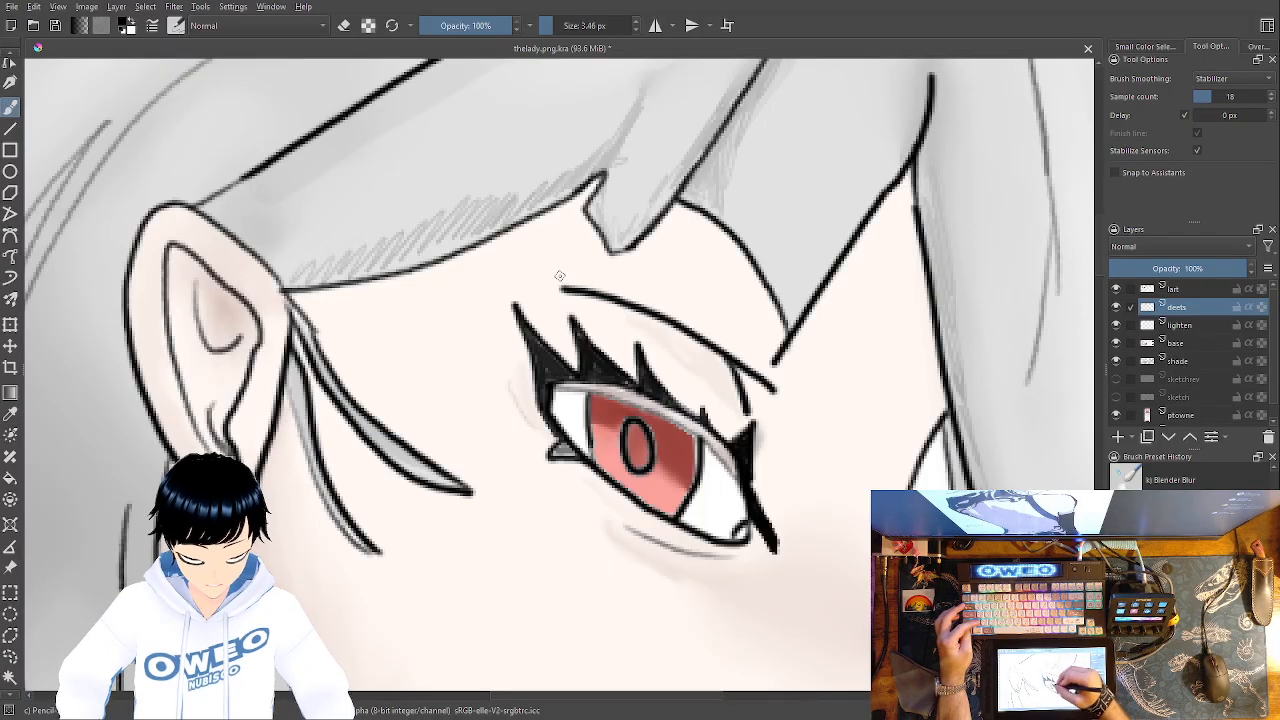
{"action": "left_click_drag", "start_coordinate": [569, 451], "coordinate": [559, 451]}
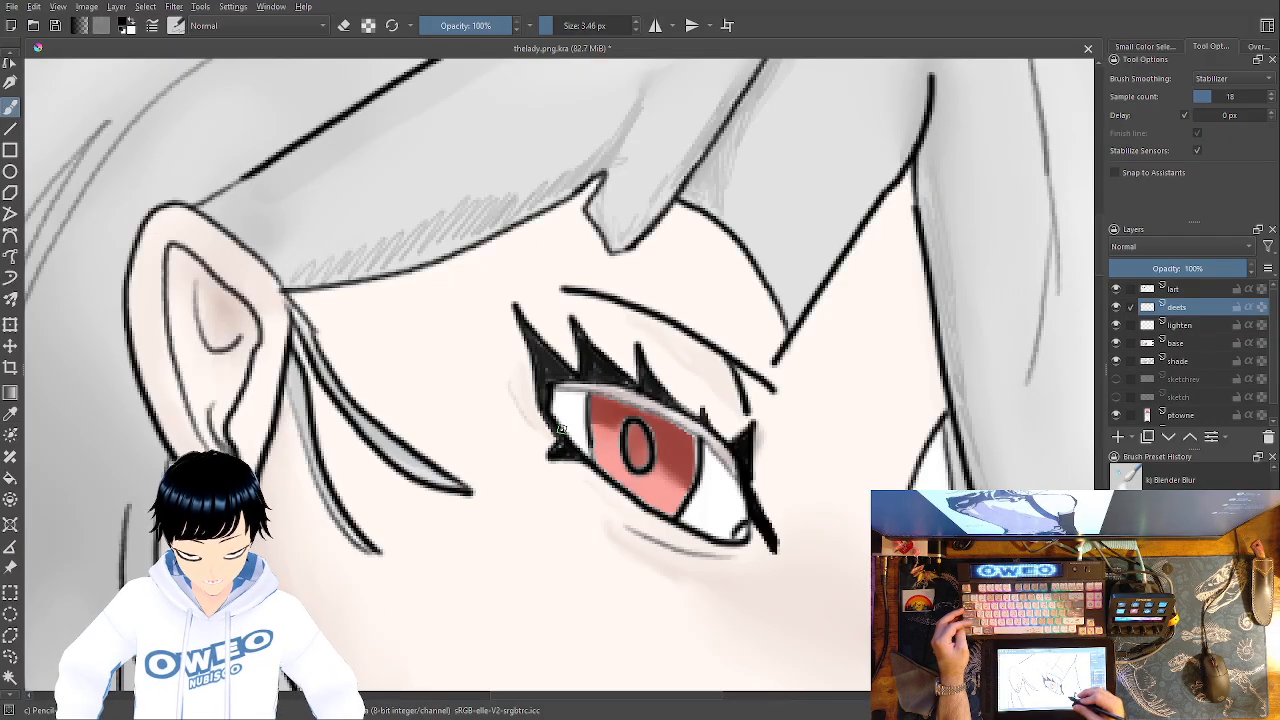
Inspect the face, hair and collar, comparing the drawing with the line art layer hidden and shown again
{"action": "left_click_drag", "start_coordinate": [756, 495], "coordinate": [691, 275]}
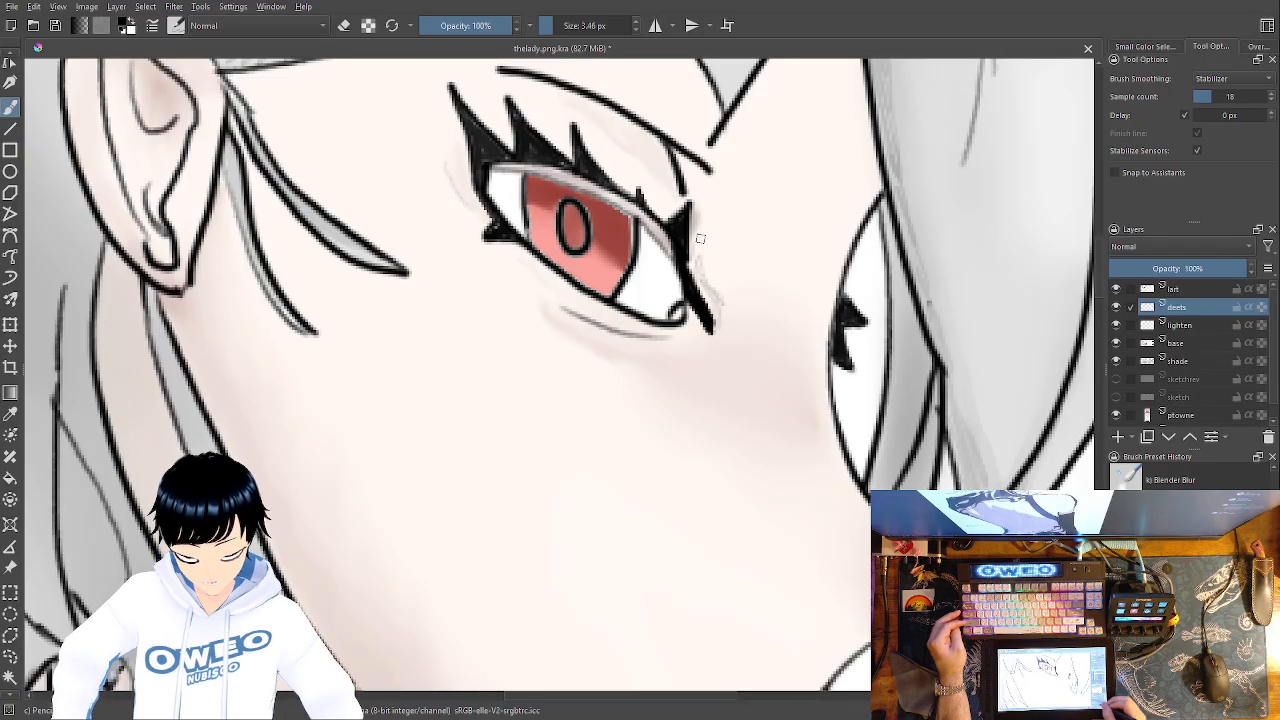
{"action": "key", "text": "ctrl+minus"}
{"action": "key", "text": "ctrl+minus"}
{"action": "key", "text": "ctrl+minus"}
{"action": "key", "text": "ctrl+plus"}
{"action": "key", "text": "ctrl+plus"}
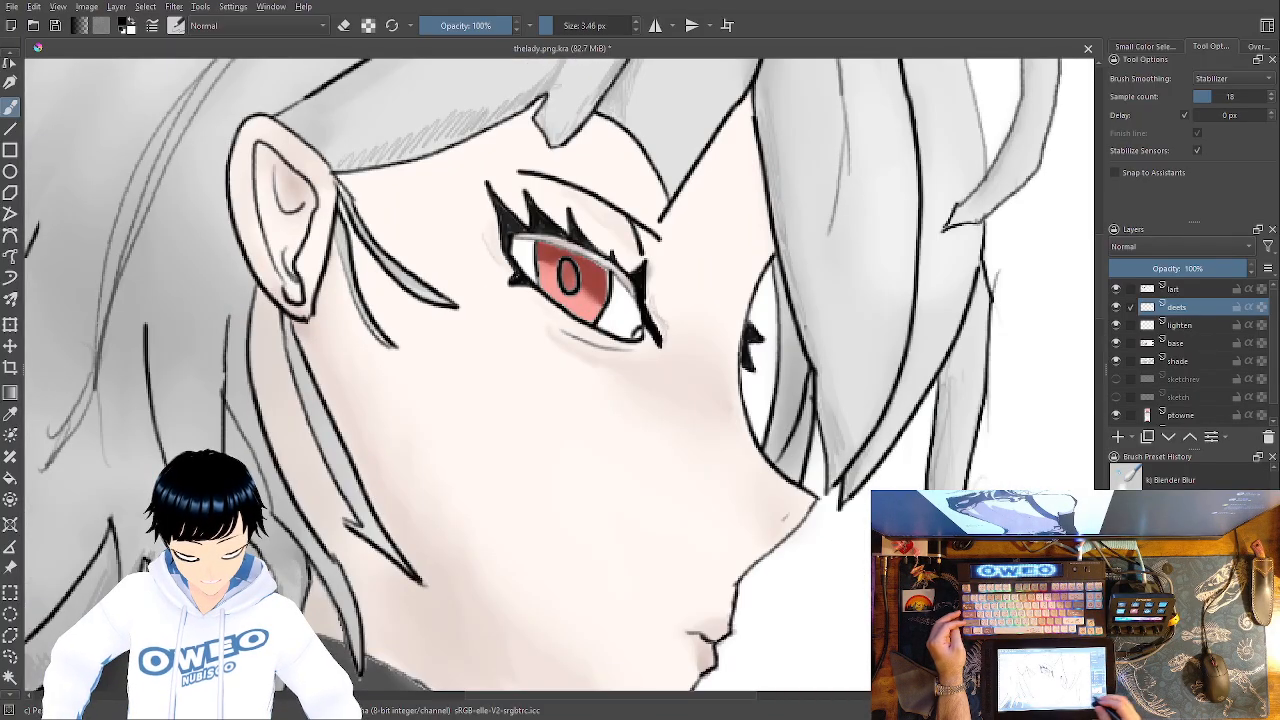
{"action": "left_click_drag", "start_coordinate": [643, 463], "coordinate": [927, 267]}
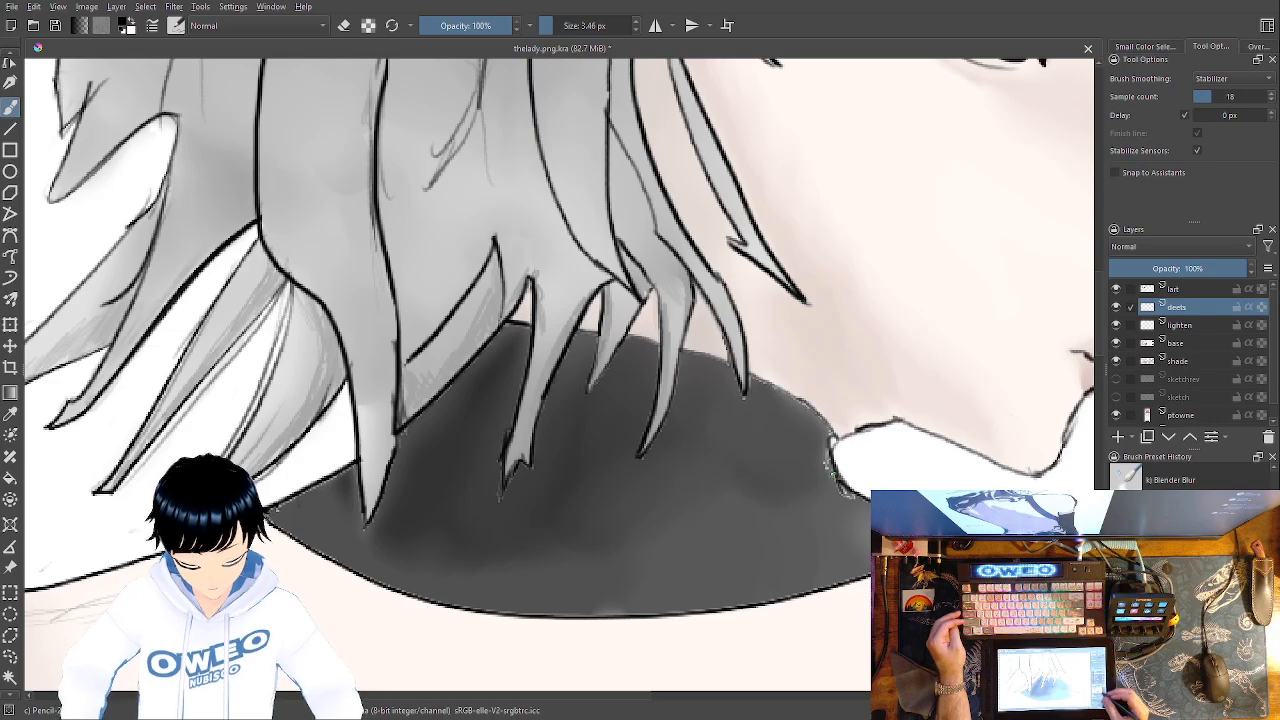
{"action": "key", "text": "minus"}
{"action": "key", "text": "minus"}
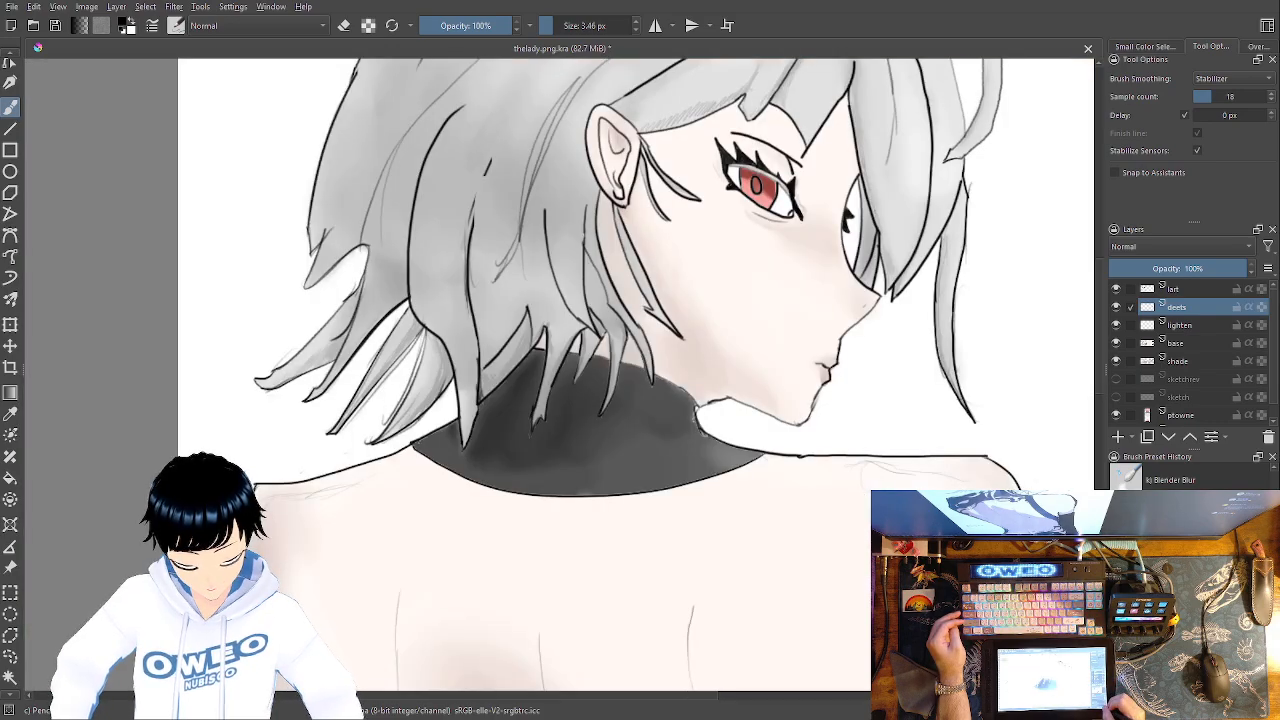
{"action": "left_click", "coordinate": [1117, 289]}
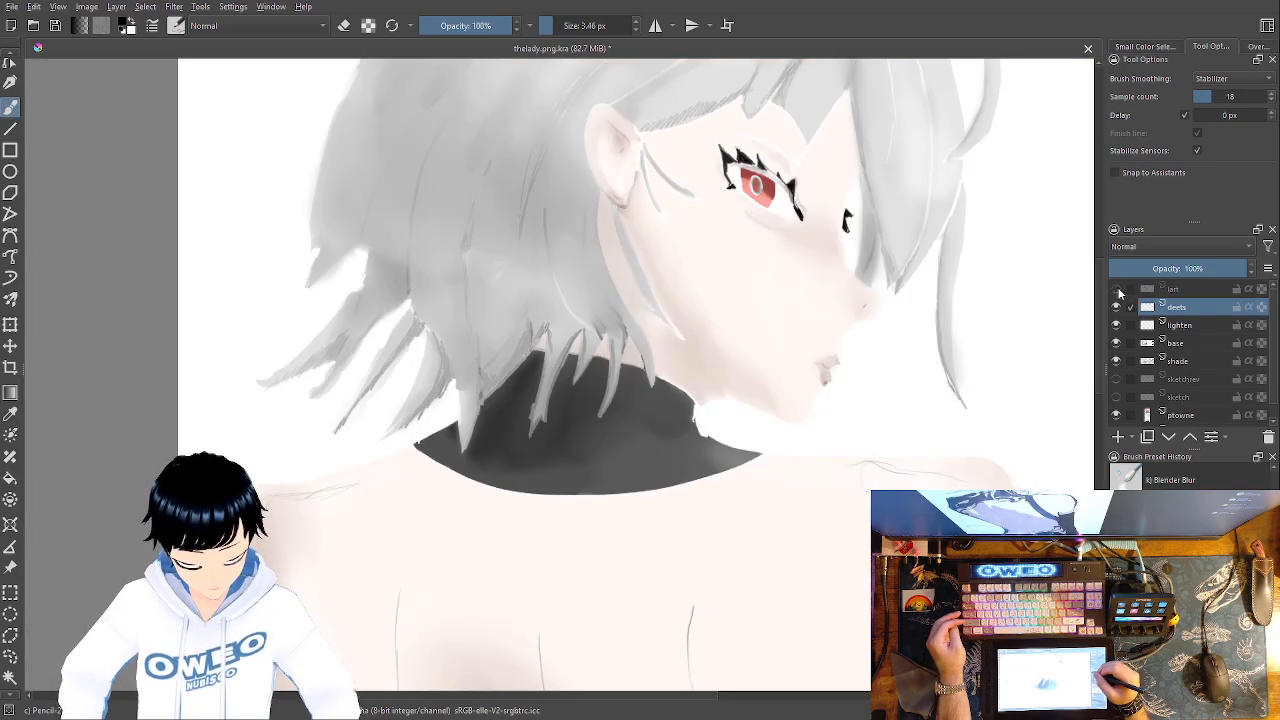
{"action": "left_click", "coordinate": [1117, 289]}
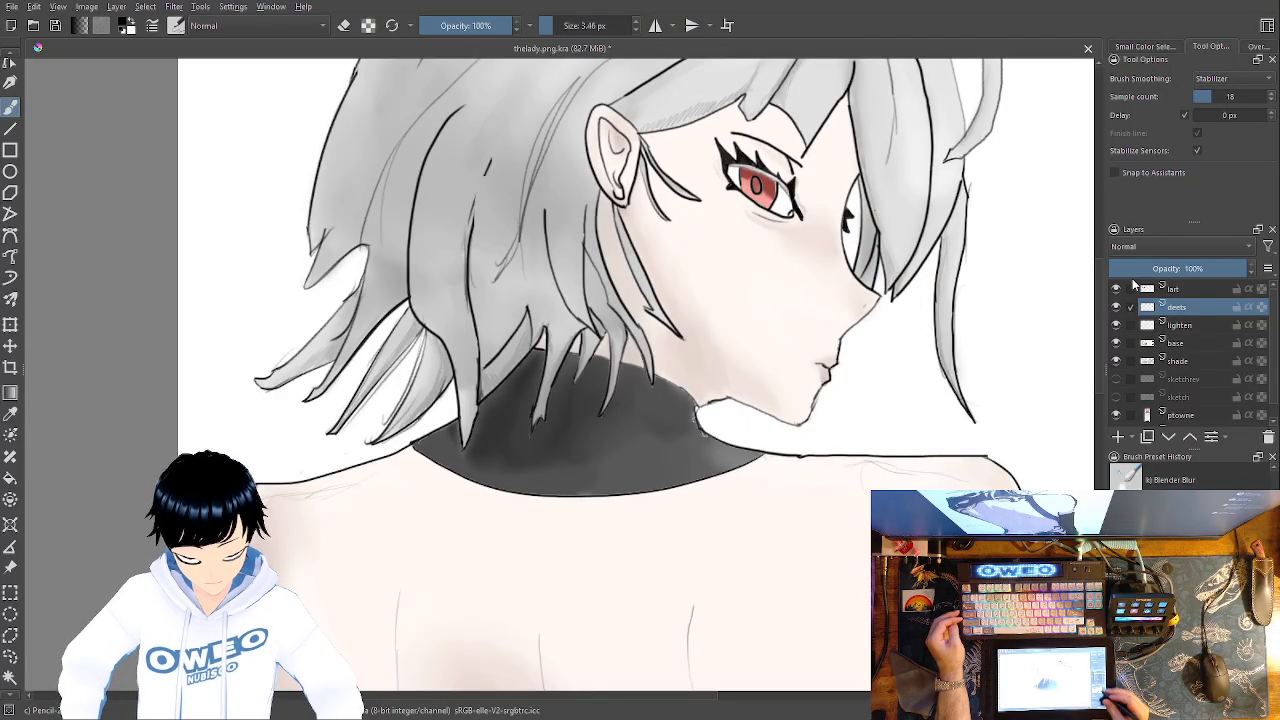
Set the Pencil-2 brush size to 4 px and darken both edges of the short pointed hair strand overlapping the collar
{"action": "right_click", "coordinate": [807, 510]}
{"action": "left_click", "coordinate": [980, 418]}
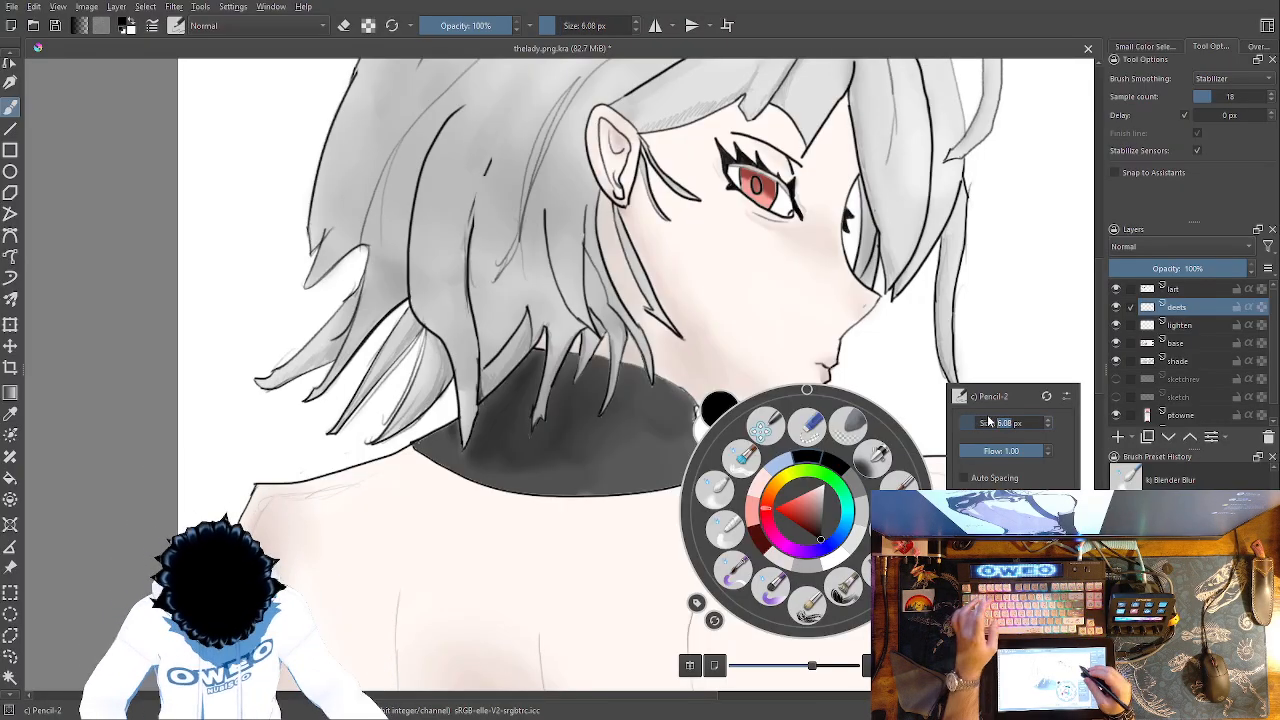
{"action": "type", "text": "4"}
{"action": "key", "text": "Return"}
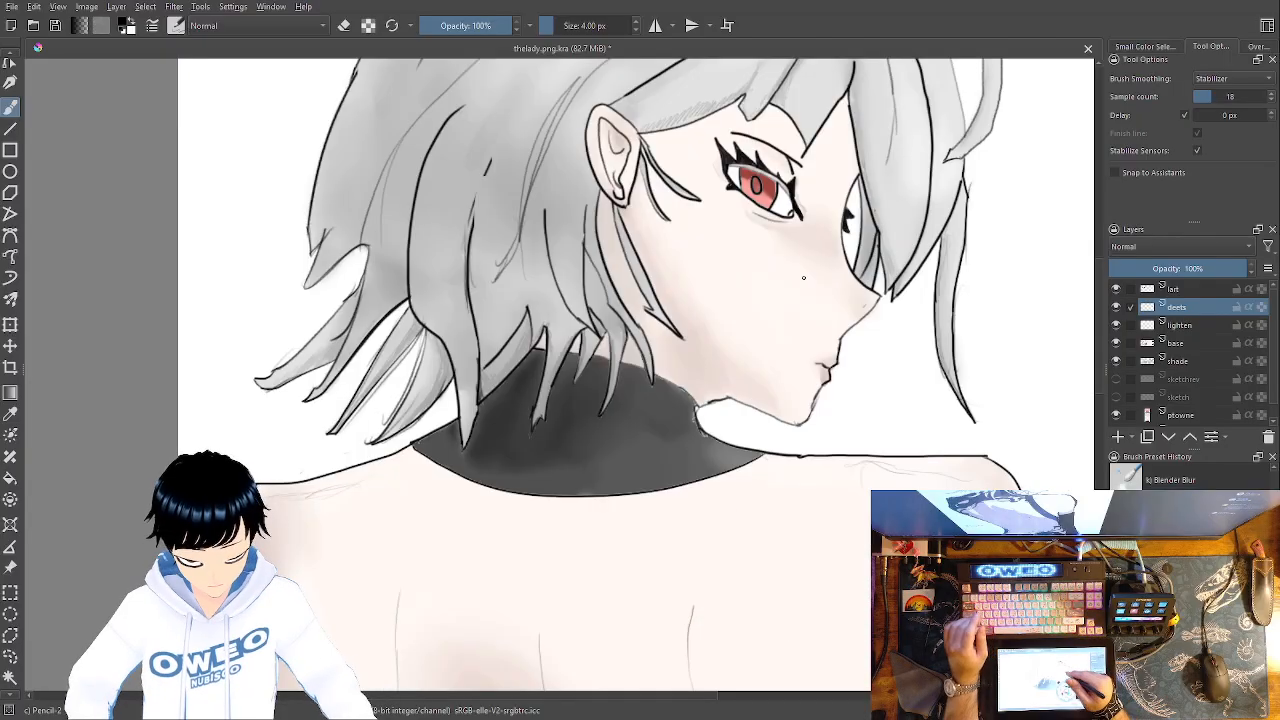
{"action": "key", "text": "plus"}
{"action": "key", "text": "plus"}
{"action": "key", "text": "plus"}
{"action": "key", "text": "plus"}
{"action": "key", "text": "plus"}
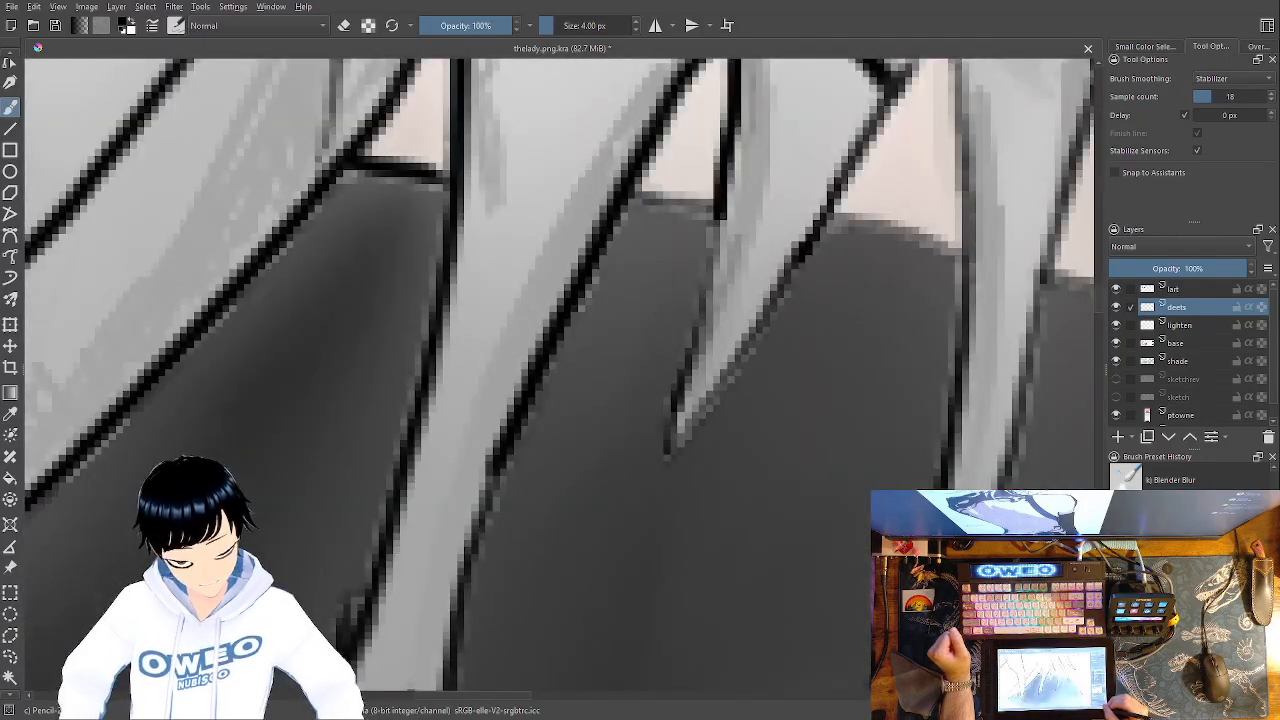
{"action": "left_click_drag", "start_coordinate": [652, 534], "coordinate": [560, 636]}
{"action": "left_click_drag", "start_coordinate": [800, 340], "coordinate": [673, 541]}
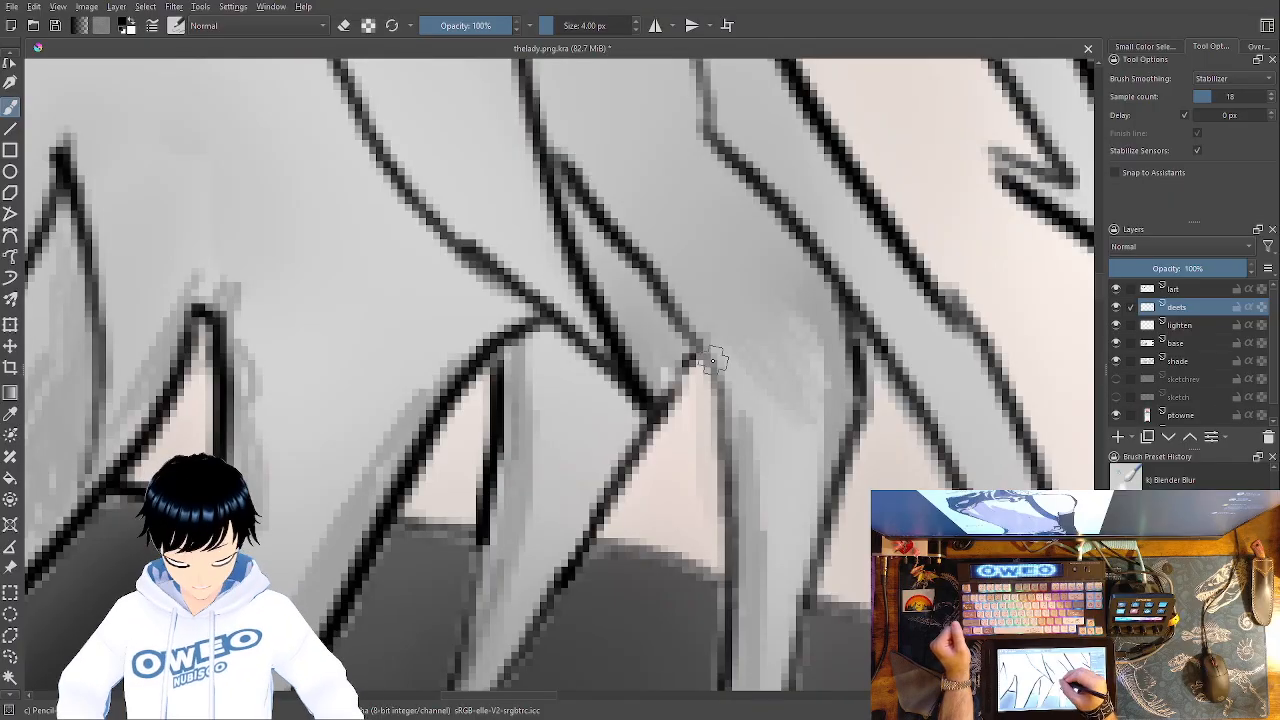
{"action": "left_click_drag", "start_coordinate": [690, 358], "coordinate": [512, 644]}
{"action": "left_click_drag", "start_coordinate": [778, 202], "coordinate": [858, 62]}
{"action": "left_click_drag", "start_coordinate": [638, 452], "coordinate": [527, 603]}
{"action": "mouse_move", "coordinate": [580, 212]}
{"action": "left_mouse_down"}
{"action": "mouse_move", "coordinate": [558, 453]}
{"action": "mouse_move", "coordinate": [512, 590]}
{"action": "left_mouse_up"}
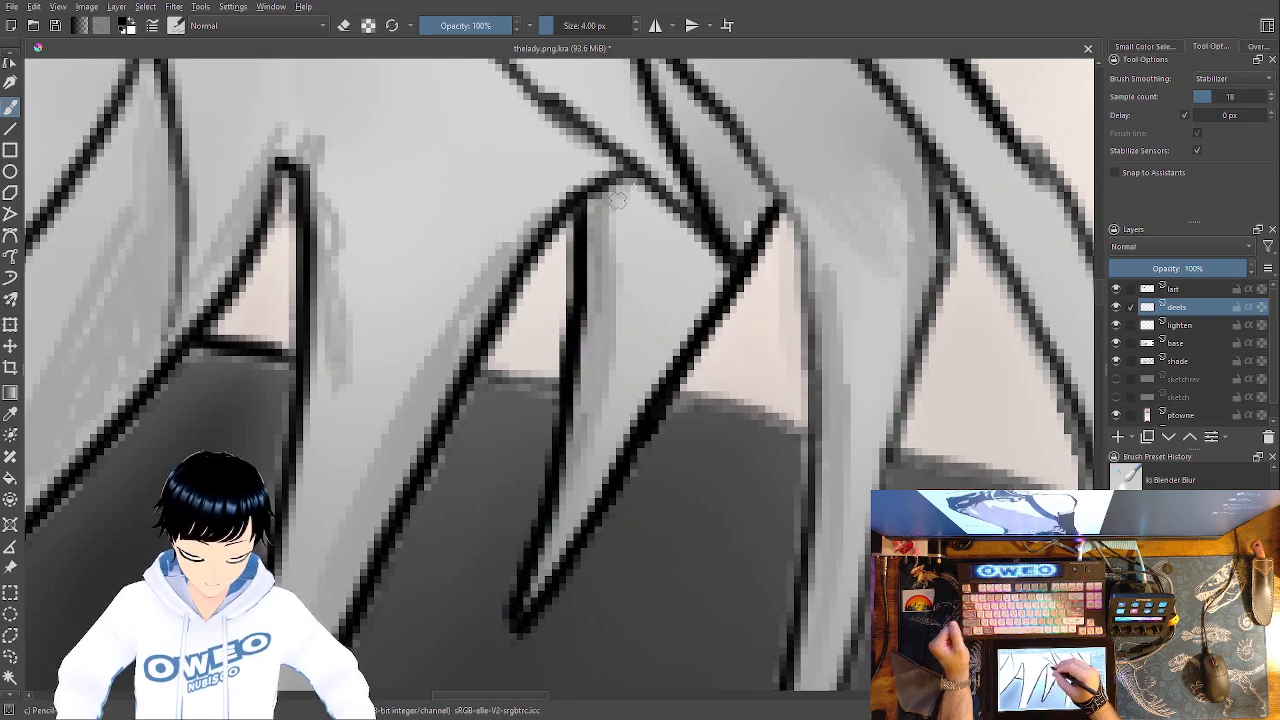
Shade inside the short pointed strand and thicken the crossing hair lines just above it
{"action": "mouse_move", "coordinate": [606, 228]}
{"action": "left_mouse_down"}
{"action": "mouse_move", "coordinate": [574, 470]}
{"action": "mouse_move", "coordinate": [533, 590]}
{"action": "left_mouse_up"}
{"action": "left_click_drag", "start_coordinate": [660, 471], "coordinate": [570, 697]}
{"action": "mouse_move", "coordinate": [640, 493]}
{"action": "left_mouse_down"}
{"action": "mouse_move", "coordinate": [580, 362]}
{"action": "mouse_move", "coordinate": [551, 233]}
{"action": "mouse_move", "coordinate": [675, 415]}
{"action": "left_mouse_up"}
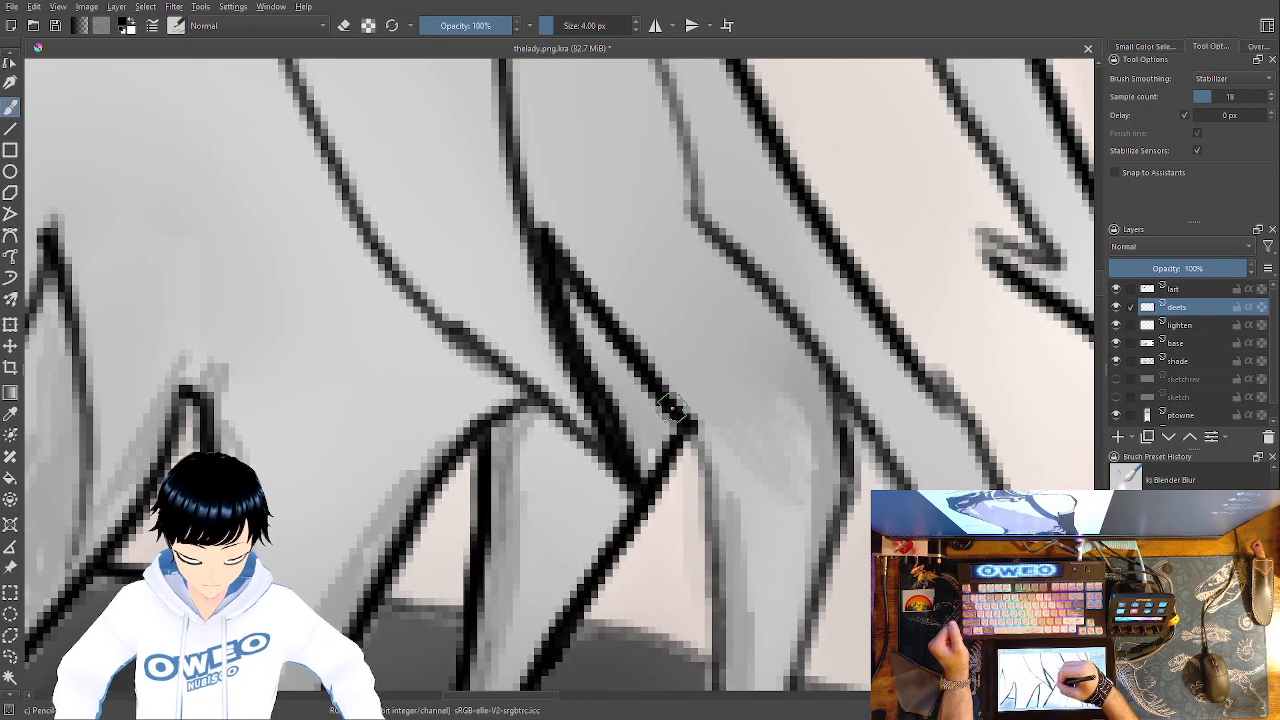
{"action": "mouse_move", "coordinate": [587, 323]}
{"action": "left_mouse_down"}
{"action": "mouse_move", "coordinate": [630, 430]}
{"action": "mouse_move", "coordinate": [655, 415]}
{"action": "mouse_move", "coordinate": [642, 385]}
{"action": "left_mouse_up"}
{"action": "mouse_move", "coordinate": [586, 326]}
{"action": "left_mouse_down"}
{"action": "mouse_move", "coordinate": [603, 386]}
{"action": "mouse_move", "coordinate": [647, 436]}
{"action": "mouse_move", "coordinate": [659, 424]}
{"action": "mouse_move", "coordinate": [668, 438]}
{"action": "mouse_move", "coordinate": [657, 459]}
{"action": "mouse_move", "coordinate": [710, 446]}
{"action": "mouse_move", "coordinate": [691, 417]}
{"action": "mouse_move", "coordinate": [718, 595]}
{"action": "left_mouse_up"}
Darken both edges of the longer neighbouring hair strand down to its tip, and outline the collar edge between the strands
{"action": "mouse_move", "coordinate": [725, 455]}
{"action": "left_mouse_down"}
{"action": "mouse_move", "coordinate": [737, 391]}
{"action": "mouse_move", "coordinate": [714, 157]}
{"action": "left_mouse_up"}
{"action": "left_click_drag", "start_coordinate": [703, 262], "coordinate": [689, 497]}
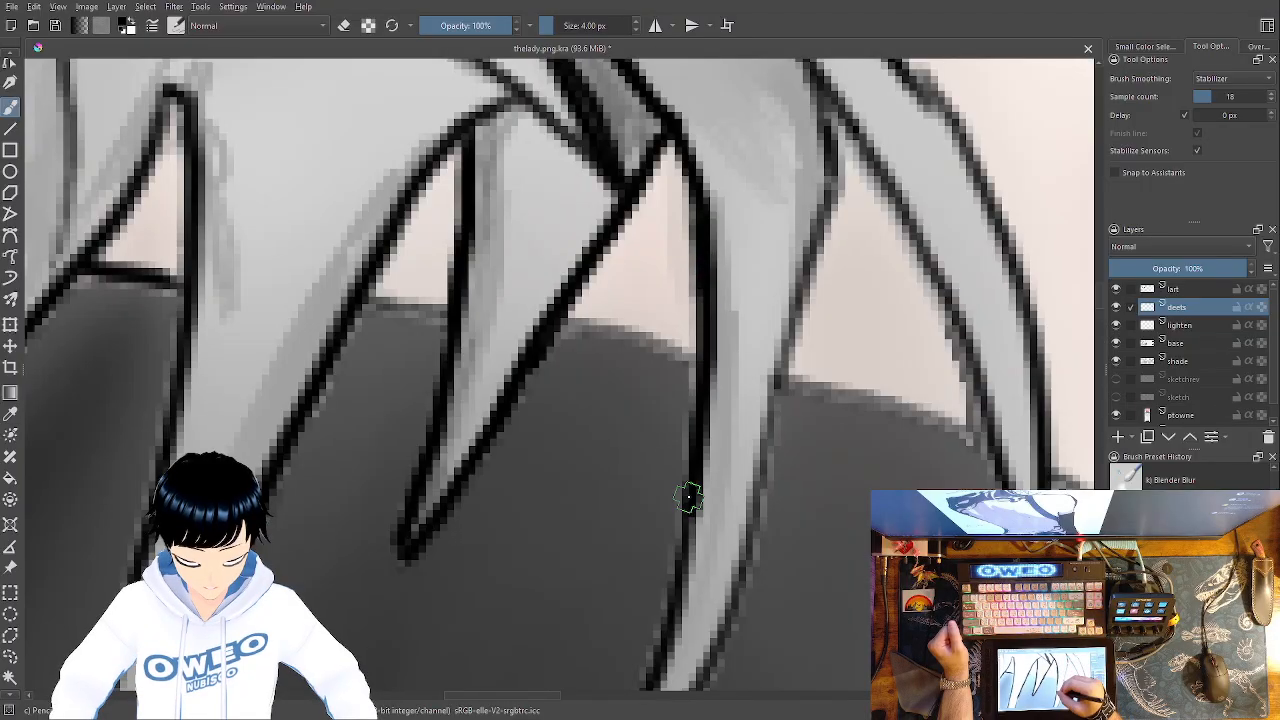
{"action": "left_click_drag", "start_coordinate": [694, 374], "coordinate": [560, 317]}
{"action": "left_click_drag", "start_coordinate": [757, 440], "coordinate": [620, 327]}
{"action": "mouse_move", "coordinate": [843, 325]}
{"action": "left_mouse_down"}
{"action": "mouse_move", "coordinate": [785, 293]}
{"action": "mouse_move", "coordinate": [655, 262]}
{"action": "mouse_move", "coordinate": [627, 305]}
{"action": "mouse_move", "coordinate": [598, 485]}
{"action": "mouse_move", "coordinate": [466, 677]}
{"action": "left_mouse_up"}
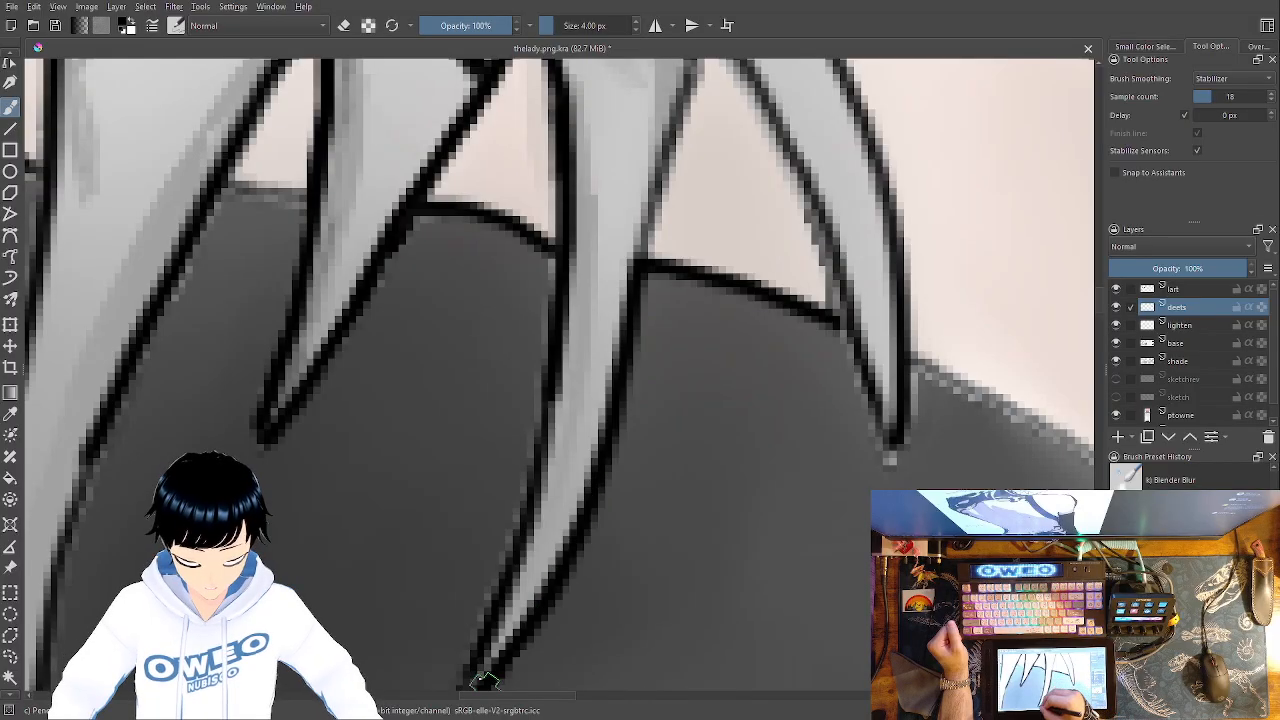
Thicken the long strand's lower left and upper right edges, shade its interior, and darken the adjoining lock's inner edge
{"action": "left_click_drag", "start_coordinate": [703, 226], "coordinate": [730, 176]}
{"action": "mouse_move", "coordinate": [581, 337]}
{"action": "left_mouse_down"}
{"action": "mouse_move", "coordinate": [490, 613]}
{"action": "mouse_move", "coordinate": [535, 621]}
{"action": "mouse_move", "coordinate": [504, 648]}
{"action": "mouse_move", "coordinate": [531, 634]}
{"action": "mouse_move", "coordinate": [538, 599]}
{"action": "mouse_move", "coordinate": [525, 602]}
{"action": "mouse_move", "coordinate": [586, 395]}
{"action": "left_mouse_up"}
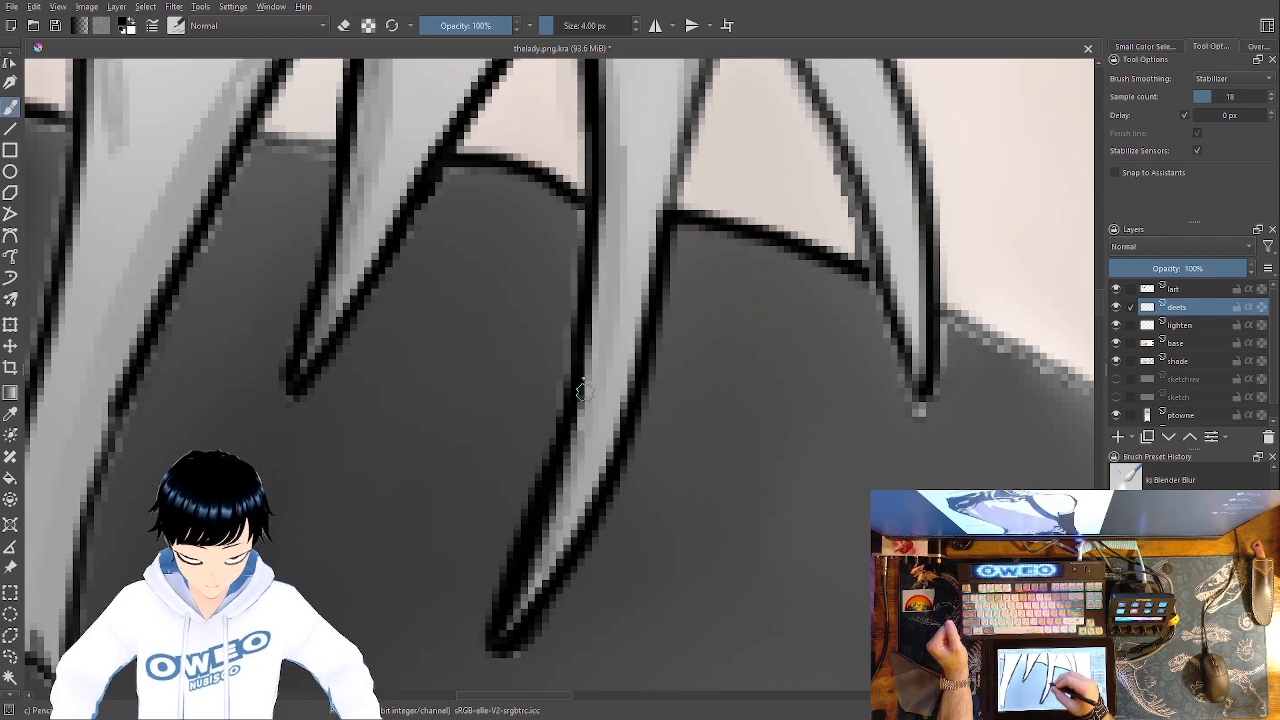
{"action": "mouse_move", "coordinate": [600, 186]}
{"action": "left_mouse_down"}
{"action": "mouse_move", "coordinate": [612, 268]}
{"action": "mouse_move", "coordinate": [589, 434]}
{"action": "mouse_move", "coordinate": [597, 351]}
{"action": "mouse_move", "coordinate": [598, 408]}
{"action": "left_mouse_up"}
{"action": "left_click_drag", "start_coordinate": [670, 386], "coordinate": [655, 655]}
{"action": "mouse_move", "coordinate": [594, 552]}
{"action": "left_mouse_down"}
{"action": "mouse_move", "coordinate": [601, 255]}
{"action": "mouse_move", "coordinate": [596, 264]}
{"action": "mouse_move", "coordinate": [608, 266]}
{"action": "mouse_move", "coordinate": [612, 232]}
{"action": "mouse_move", "coordinate": [623, 266]}
{"action": "mouse_move", "coordinate": [616, 232]}
{"action": "mouse_move", "coordinate": [586, 230]}
{"action": "mouse_move", "coordinate": [580, 251]}
{"action": "mouse_move", "coordinate": [569, 211]}
{"action": "mouse_move", "coordinate": [590, 286]}
{"action": "mouse_move", "coordinate": [467, 104]}
{"action": "mouse_move", "coordinate": [545, 183]}
{"action": "left_mouse_up"}
{"action": "left_click_drag", "start_coordinate": [480, 98], "coordinate": [585, 240]}
{"action": "mouse_move", "coordinate": [702, 218]}
{"action": "left_mouse_down"}
{"action": "mouse_move", "coordinate": [642, 495]}
{"action": "mouse_move", "coordinate": [501, 446]}
{"action": "left_mouse_up"}
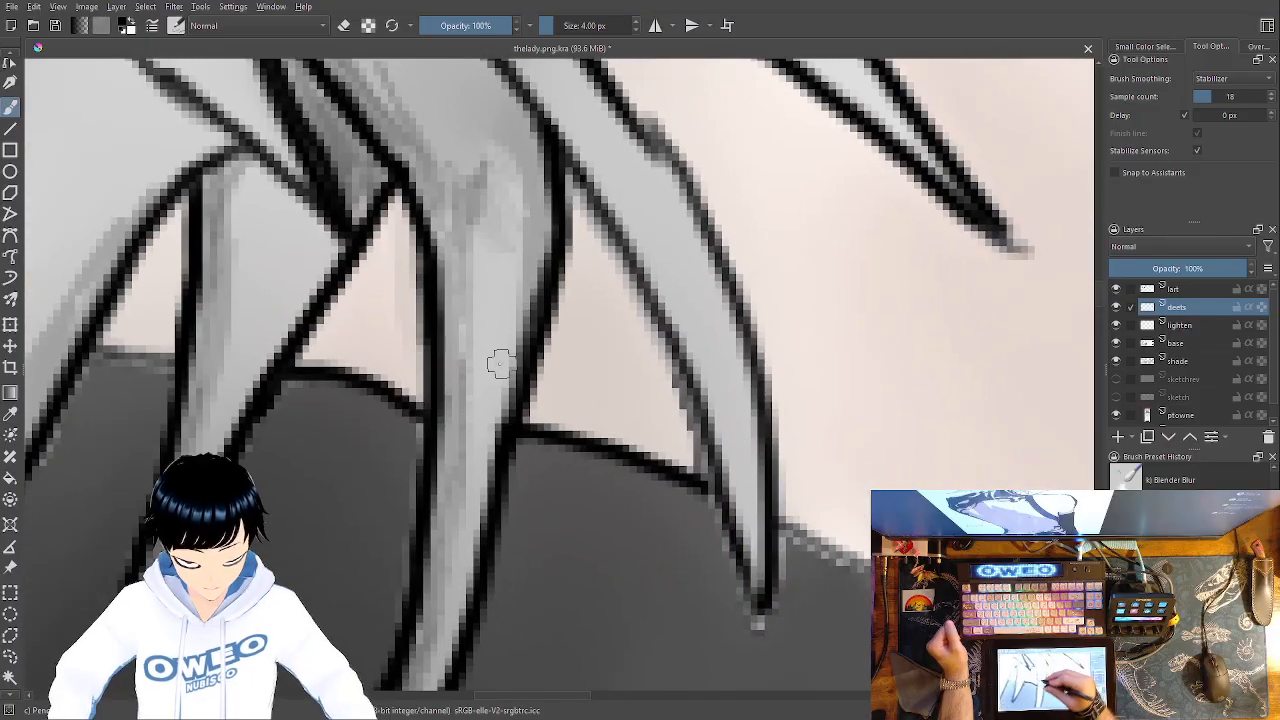
{"action": "mouse_move", "coordinate": [560, 161]}
{"action": "left_mouse_down"}
{"action": "mouse_move", "coordinate": [664, 346]}
{"action": "mouse_move", "coordinate": [718, 494]}
{"action": "mouse_move", "coordinate": [582, 191]}
{"action": "mouse_move", "coordinate": [567, 191]}
{"action": "mouse_move", "coordinate": [556, 425]}
{"action": "mouse_move", "coordinate": [534, 386]}
{"action": "mouse_move", "coordinate": [550, 411]}
{"action": "mouse_move", "coordinate": [579, 214]}
{"action": "mouse_move", "coordinate": [542, 386]}
{"action": "left_mouse_up"}
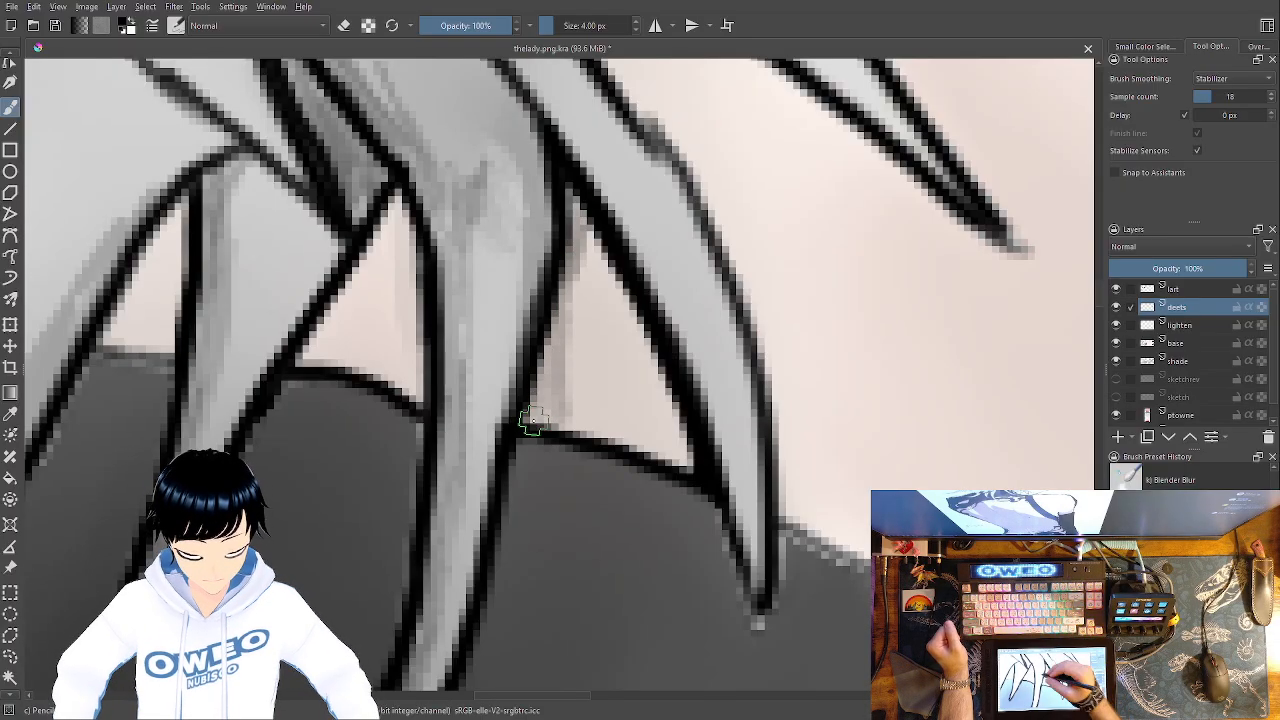
Shade the skin gaps between the hair strands above the collar with light grey strokes along the strand edges
{"action": "mouse_move", "coordinate": [397, 229]}
{"action": "left_mouse_down"}
{"action": "mouse_move", "coordinate": [412, 394]}
{"action": "mouse_move", "coordinate": [403, 208]}
{"action": "mouse_move", "coordinate": [337, 331]}
{"action": "mouse_move", "coordinate": [352, 272]}
{"action": "mouse_move", "coordinate": [314, 344]}
{"action": "left_mouse_up"}
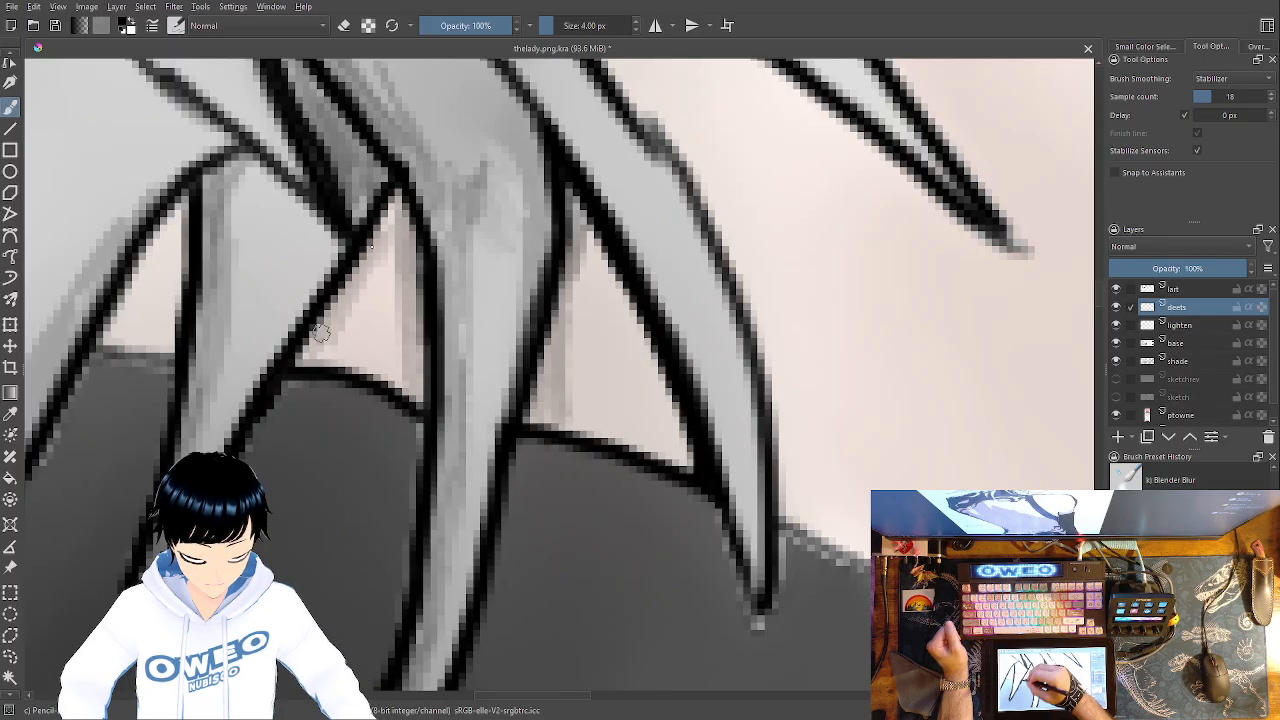
{"action": "mouse_move", "coordinate": [165, 328]}
{"action": "left_mouse_down"}
{"action": "mouse_move", "coordinate": [172, 228]}
{"action": "mouse_move", "coordinate": [108, 335]}
{"action": "mouse_move", "coordinate": [140, 262]}
{"action": "left_mouse_up"}
{"action": "mouse_move", "coordinate": [592, 222]}
{"action": "left_mouse_down"}
{"action": "mouse_move", "coordinate": [676, 436]}
{"action": "mouse_move", "coordinate": [585, 240]}
{"action": "mouse_move", "coordinate": [630, 318]}
{"action": "left_mouse_up"}
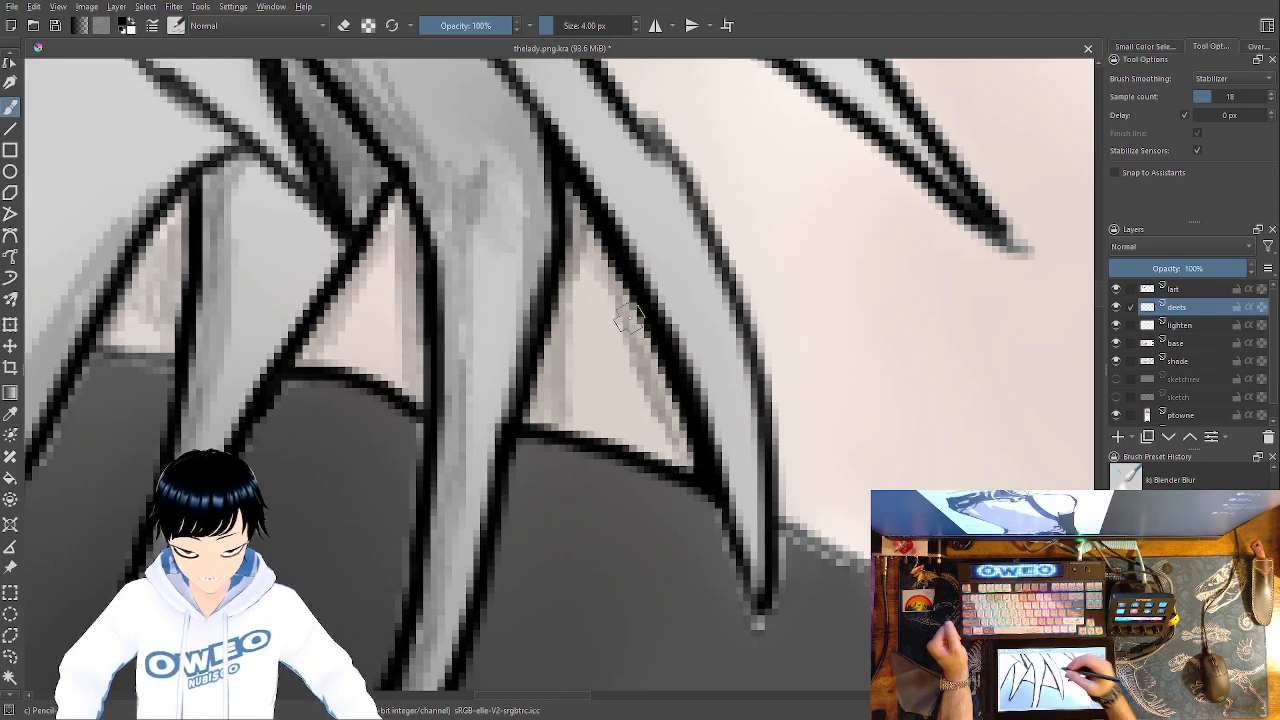
Darken the outer edge of the long front hair strand down to its pointed tip over the collar
{"action": "mouse_move", "coordinate": [638, 120]}
{"action": "left_mouse_down"}
{"action": "mouse_move", "coordinate": [685, 181]}
{"action": "mouse_move", "coordinate": [745, 337]}
{"action": "mouse_move", "coordinate": [763, 518]}
{"action": "mouse_move", "coordinate": [756, 627]}
{"action": "mouse_move", "coordinate": [690, 475]}
{"action": "left_mouse_up"}
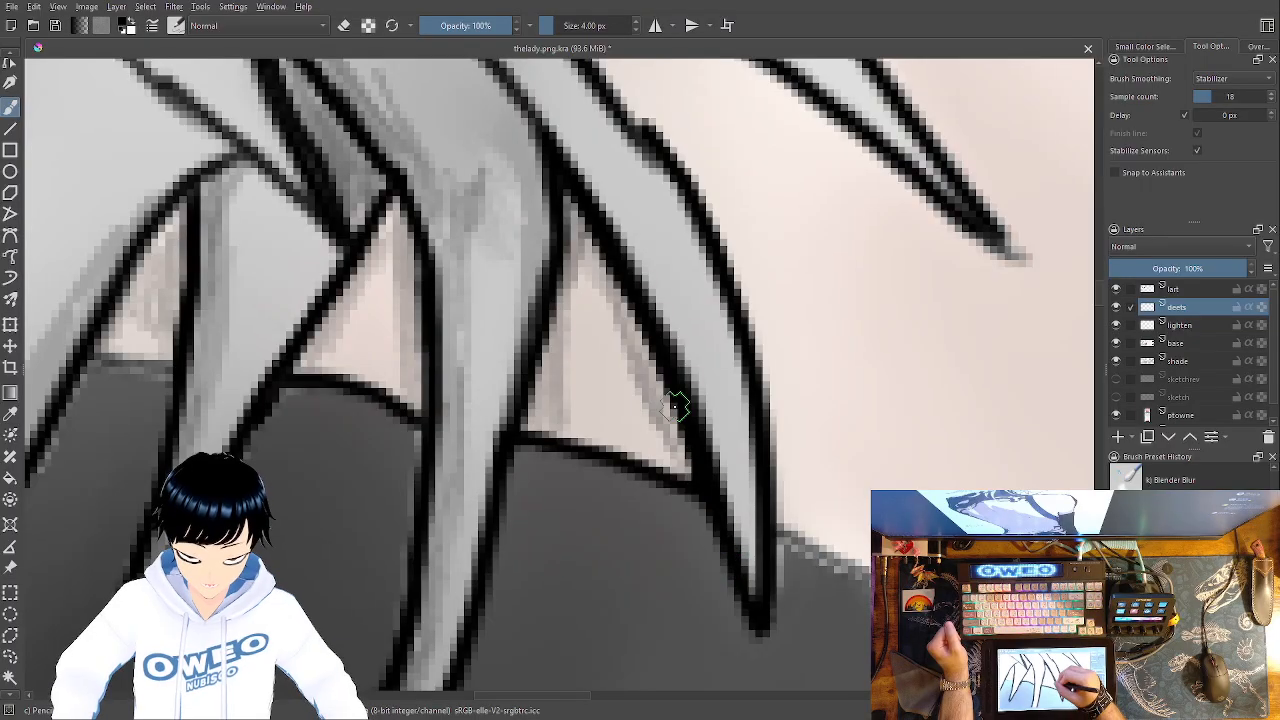
{"action": "mouse_move", "coordinate": [772, 620]}
{"action": "left_mouse_down"}
{"action": "mouse_move", "coordinate": [771, 457]}
{"action": "mouse_move", "coordinate": [777, 470]}
{"action": "left_mouse_up"}
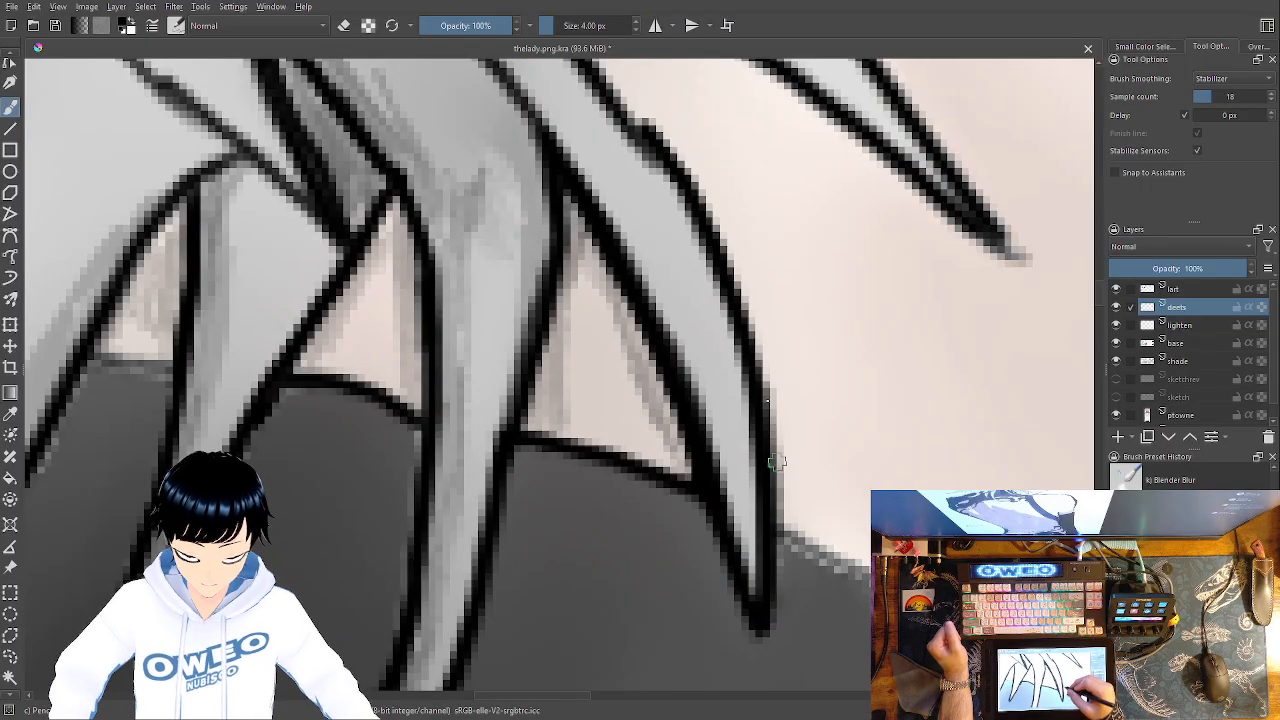
{"action": "left_click_drag", "start_coordinate": [763, 370], "coordinate": [758, 346]}
Outline the collar's upper edge in black from the long strand to its front corner, and shade just beneath it
{"action": "mouse_move", "coordinate": [809, 519]}
{"action": "left_mouse_down"}
{"action": "mouse_move", "coordinate": [419, 300]}
{"action": "mouse_move", "coordinate": [436, 338]}
{"action": "mouse_move", "coordinate": [632, 462]}
{"action": "left_mouse_up"}
{"action": "key", "text": "ctrl+z"}
{"action": "mouse_move", "coordinate": [752, 582]}
{"action": "left_mouse_down"}
{"action": "mouse_move", "coordinate": [666, 466]}
{"action": "mouse_move", "coordinate": [560, 386]}
{"action": "mouse_move", "coordinate": [393, 303]}
{"action": "left_mouse_up"}
{"action": "mouse_move", "coordinate": [700, 512]}
{"action": "left_mouse_down"}
{"action": "mouse_move", "coordinate": [571, 416]}
{"action": "mouse_move", "coordinate": [609, 444]}
{"action": "mouse_move", "coordinate": [588, 410]}
{"action": "mouse_move", "coordinate": [558, 396]}
{"action": "left_mouse_up"}
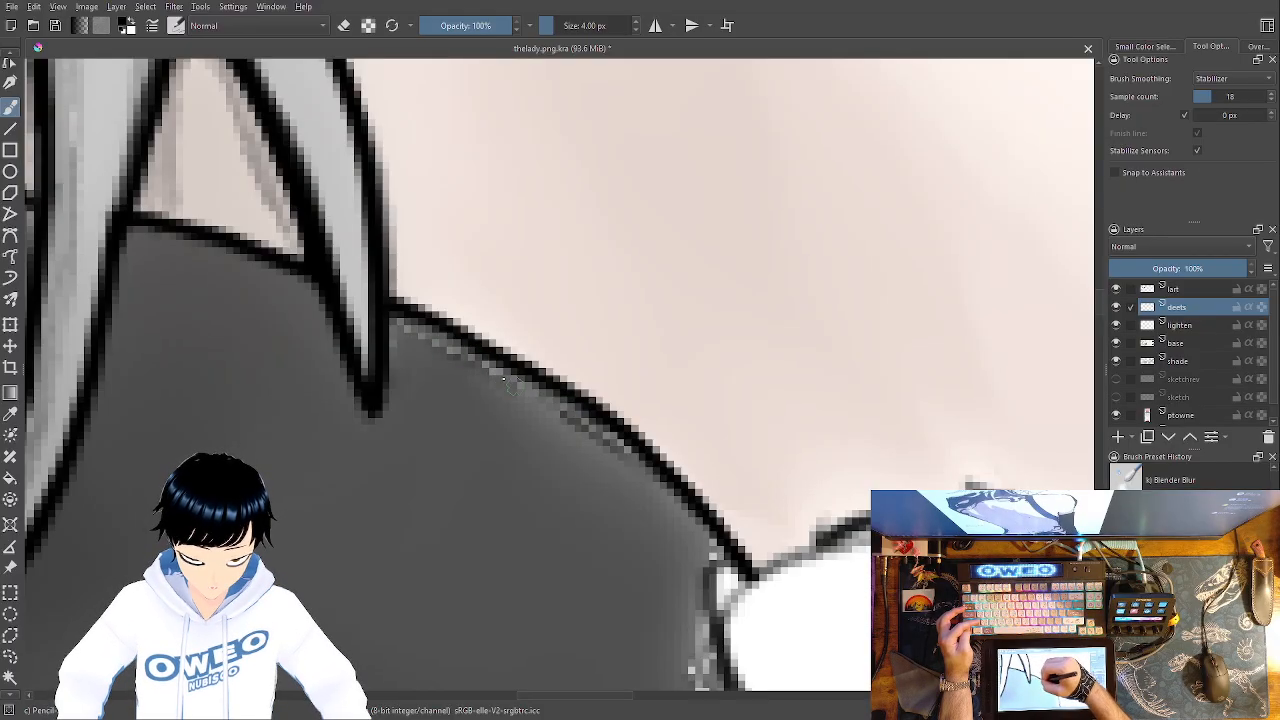
{"action": "left_click_drag", "start_coordinate": [527, 381], "coordinate": [565, 418]}
{"action": "left_click_drag", "start_coordinate": [638, 474], "coordinate": [729, 565]}
Darken the collar's front edge below the jaw, following its curve down and along to the pointed corner
{"action": "mouse_move", "coordinate": [766, 438]}
{"action": "left_mouse_down"}
{"action": "mouse_move", "coordinate": [651, 192]}
{"action": "mouse_move", "coordinate": [645, 139]}
{"action": "left_mouse_up"}
{"action": "mouse_move", "coordinate": [622, 265]}
{"action": "left_mouse_down"}
{"action": "mouse_move", "coordinate": [600, 320]}
{"action": "mouse_move", "coordinate": [675, 482]}
{"action": "mouse_move", "coordinate": [594, 297]}
{"action": "mouse_move", "coordinate": [588, 348]}
{"action": "mouse_move", "coordinate": [612, 436]}
{"action": "mouse_move", "coordinate": [660, 497]}
{"action": "mouse_move", "coordinate": [680, 498]}
{"action": "mouse_move", "coordinate": [655, 466]}
{"action": "mouse_move", "coordinate": [699, 500]}
{"action": "mouse_move", "coordinate": [609, 443]}
{"action": "mouse_move", "coordinate": [574, 370]}
{"action": "mouse_move", "coordinate": [575, 395]}
{"action": "mouse_move", "coordinate": [585, 410]}
{"action": "mouse_move", "coordinate": [578, 352]}
{"action": "left_mouse_up"}
{"action": "left_click_drag", "start_coordinate": [585, 278], "coordinate": [585, 240]}
{"action": "left_click_drag", "start_coordinate": [579, 358], "coordinate": [577, 373]}
{"action": "left_click_drag", "start_coordinate": [705, 527], "coordinate": [385, 438]}
{"action": "mouse_move", "coordinate": [830, 528]}
{"action": "left_mouse_down"}
{"action": "mouse_move", "coordinate": [449, 443]}
{"action": "mouse_move", "coordinate": [353, 383]}
{"action": "left_mouse_up"}
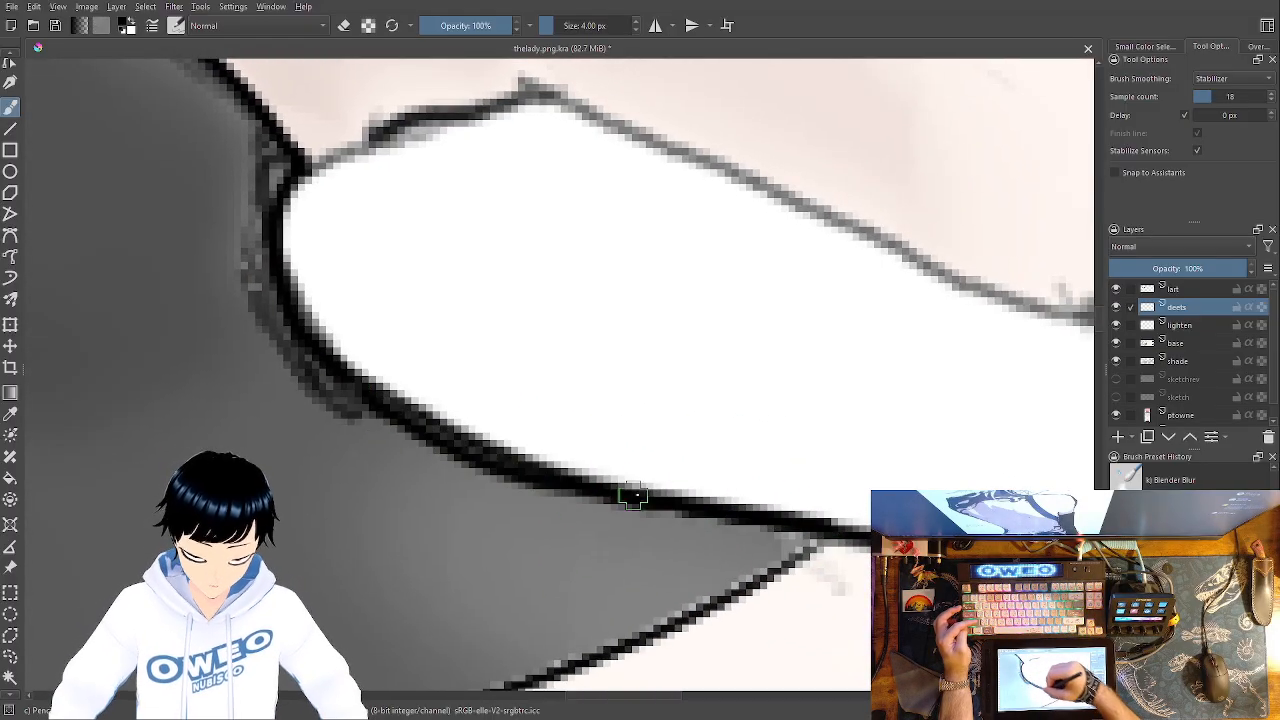
{"action": "left_click_drag", "start_coordinate": [832, 535], "coordinate": [806, 551]}
Darken the jawline above the collar and continue the outline around the chin to the lower lip
{"action": "left_click_drag", "start_coordinate": [748, 492], "coordinate": [580, 682]}
{"action": "left_click_drag", "start_coordinate": [618, 480], "coordinate": [750, 618]}
{"action": "mouse_move", "coordinate": [870, 578]}
{"action": "left_mouse_down"}
{"action": "mouse_move", "coordinate": [493, 410]}
{"action": "mouse_move", "coordinate": [328, 478]}
{"action": "left_mouse_up"}
{"action": "mouse_move", "coordinate": [619, 535]}
{"action": "left_mouse_down"}
{"action": "mouse_move", "coordinate": [524, 545]}
{"action": "mouse_move", "coordinate": [199, 500]}
{"action": "left_mouse_up"}
{"action": "mouse_move", "coordinate": [904, 258]}
{"action": "left_mouse_down"}
{"action": "mouse_move", "coordinate": [865, 282]}
{"action": "mouse_move", "coordinate": [778, 402]}
{"action": "mouse_move", "coordinate": [735, 545]}
{"action": "mouse_move", "coordinate": [632, 605]}
{"action": "mouse_move", "coordinate": [495, 557]}
{"action": "left_mouse_up"}
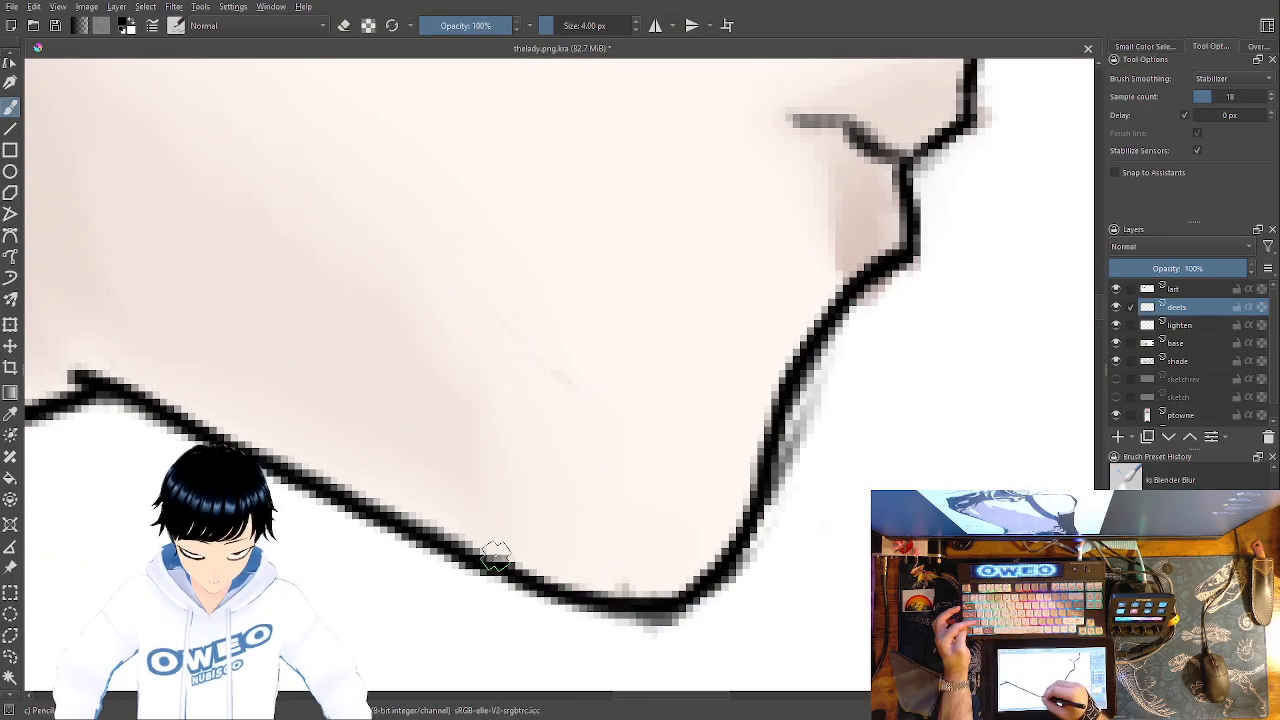
Darken the mouth line and the upper lip's outline where the lips meet
{"action": "left_click_drag", "start_coordinate": [731, 501], "coordinate": [507, 678]}
{"action": "mouse_move", "coordinate": [688, 402]}
{"action": "left_mouse_down"}
{"action": "mouse_move", "coordinate": [615, 302]}
{"action": "mouse_move", "coordinate": [553, 270]}
{"action": "left_mouse_up"}
{"action": "mouse_move", "coordinate": [745, 298]}
{"action": "left_mouse_down"}
{"action": "mouse_move", "coordinate": [776, 82]}
{"action": "mouse_move", "coordinate": [712, 328]}
{"action": "mouse_move", "coordinate": [688, 344]}
{"action": "left_mouse_up"}
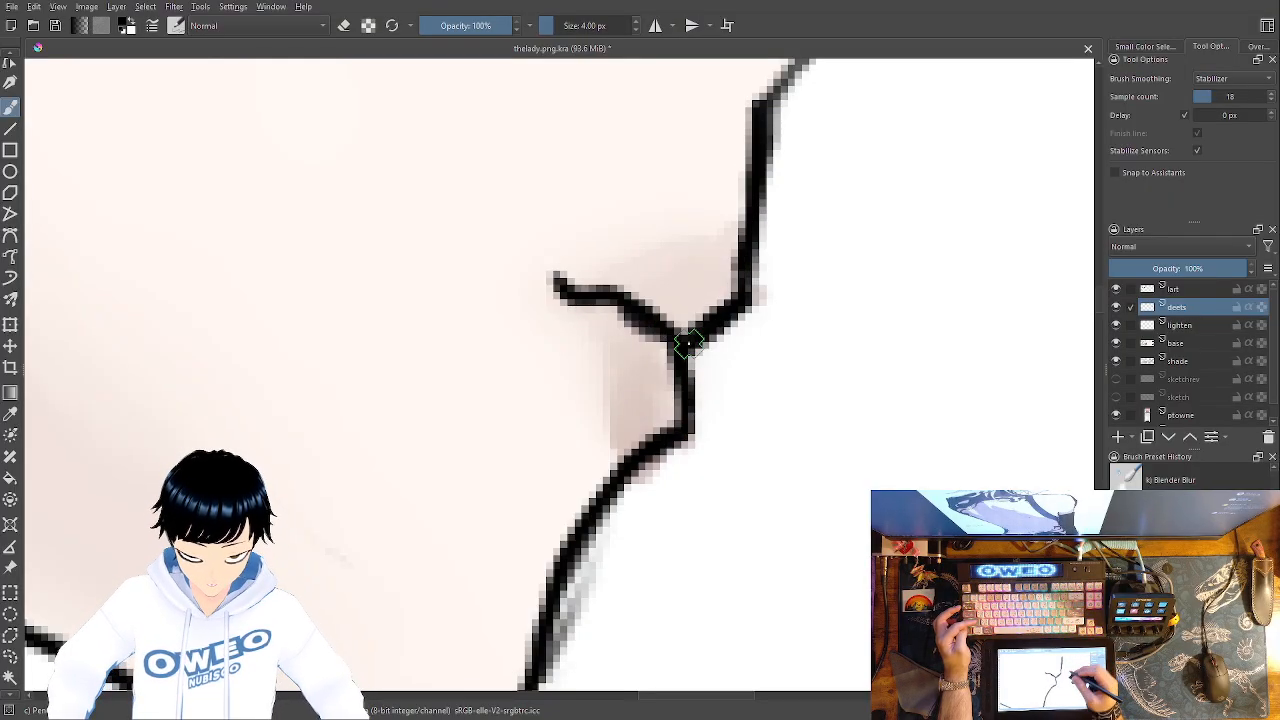
Darken the profile line from the upper lip to the nose tip, and mark the nostril
{"action": "left_click_drag", "start_coordinate": [664, 421], "coordinate": [565, 622]}
{"action": "left_click_drag", "start_coordinate": [761, 279], "coordinate": [637, 444]}
{"action": "mouse_move", "coordinate": [865, 124]}
{"action": "left_mouse_down"}
{"action": "mouse_move", "coordinate": [795, 215]}
{"action": "mouse_move", "coordinate": [551, 462]}
{"action": "left_mouse_up"}
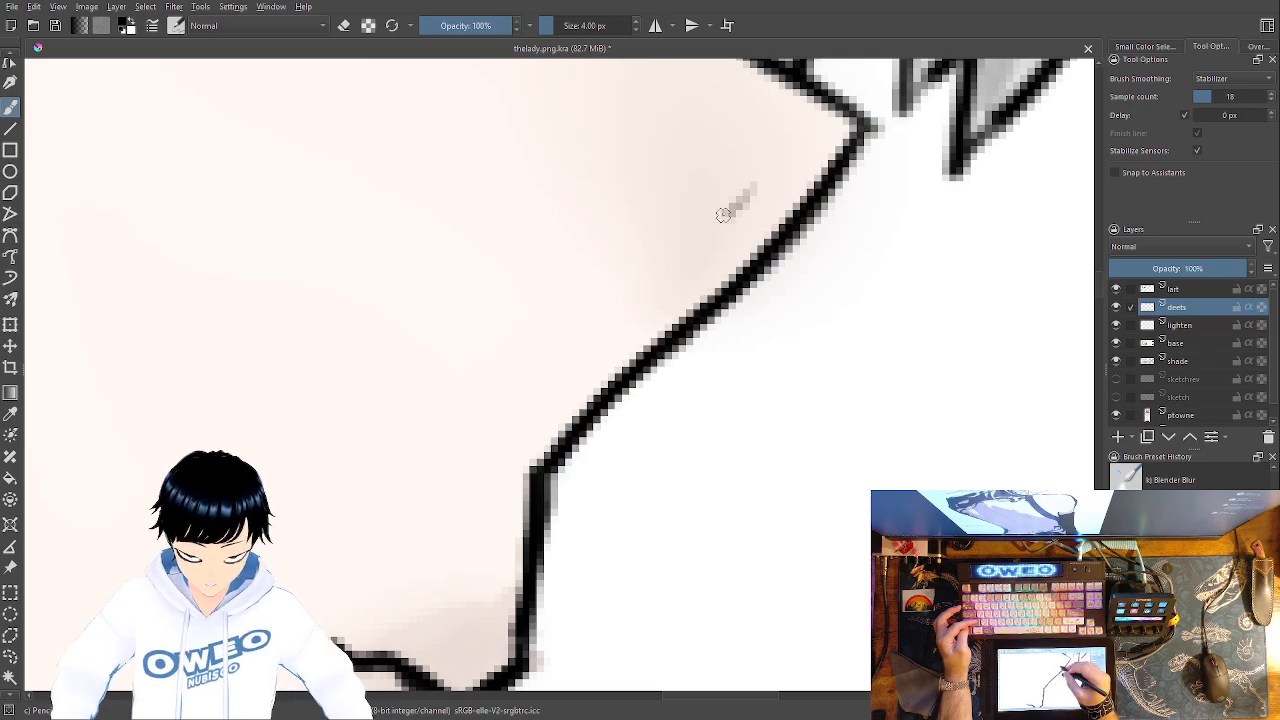
{"action": "left_click_drag", "start_coordinate": [753, 186], "coordinate": [725, 219]}
Darken the face contour from the nose bridge upward around the outer side of the far eye
{"action": "mouse_move", "coordinate": [700, 377]}
{"action": "left_mouse_down"}
{"action": "mouse_move", "coordinate": [594, 531]}
{"action": "mouse_move", "coordinate": [679, 473]}
{"action": "mouse_move", "coordinate": [702, 548]}
{"action": "left_mouse_up"}
{"action": "mouse_move", "coordinate": [768, 467]}
{"action": "left_mouse_down"}
{"action": "mouse_move", "coordinate": [620, 377]}
{"action": "mouse_move", "coordinate": [481, 169]}
{"action": "mouse_move", "coordinate": [459, 66]}
{"action": "left_mouse_up"}
{"action": "left_click_drag", "start_coordinate": [665, 419], "coordinate": [853, 714]}
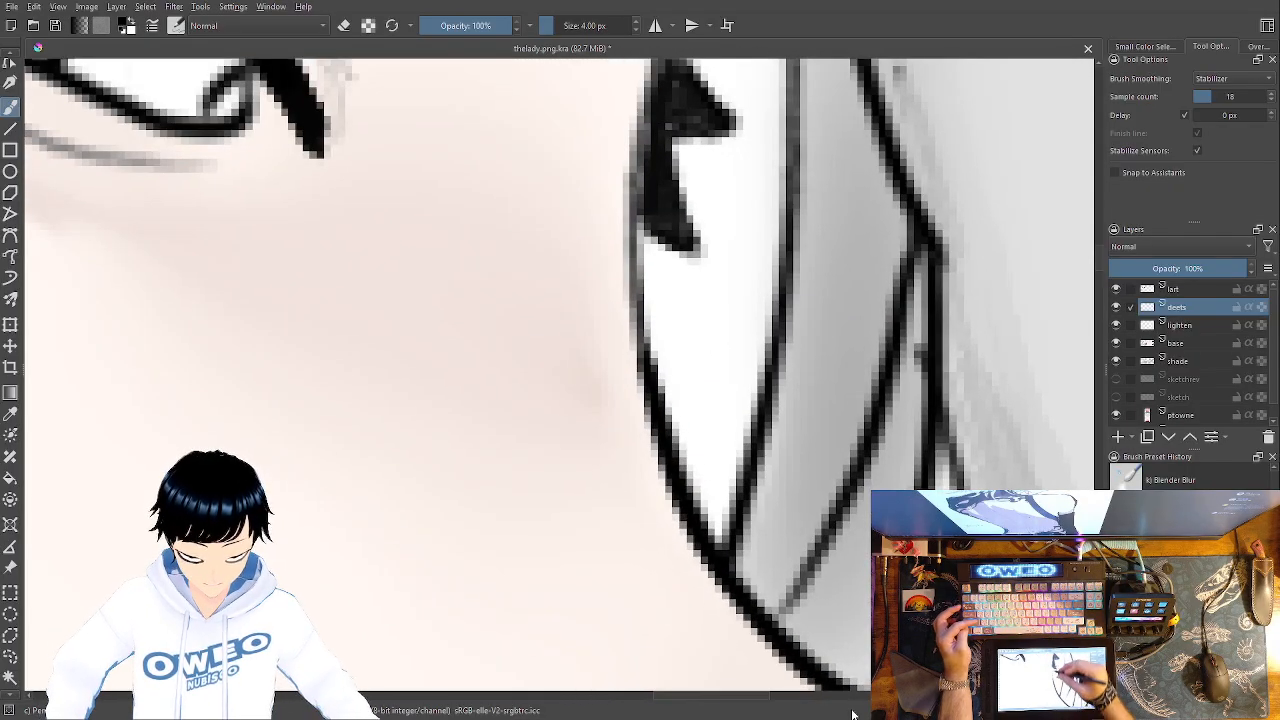
{"action": "left_click_drag", "start_coordinate": [642, 490], "coordinate": [651, 631]}
{"action": "left_click_drag", "start_coordinate": [676, 334], "coordinate": [670, 438]}
{"action": "mouse_move", "coordinate": [755, 62]}
{"action": "left_mouse_down"}
{"action": "mouse_move", "coordinate": [694, 156]}
{"action": "mouse_move", "coordinate": [630, 415]}
{"action": "mouse_move", "coordinate": [648, 650]}
{"action": "left_mouse_up"}
Darken the near eye's inner corner and the crease line under the eye
{"action": "left_click_drag", "start_coordinate": [753, 378], "coordinate": [1014, 366]}
{"action": "left_click_drag", "start_coordinate": [669, 480], "coordinate": [896, 717]}
{"action": "mouse_move", "coordinate": [733, 618]}
{"action": "left_mouse_down"}
{"action": "mouse_move", "coordinate": [712, 458]}
{"action": "mouse_move", "coordinate": [610, 330]}
{"action": "mouse_move", "coordinate": [474, 248]}
{"action": "mouse_move", "coordinate": [305, 200]}
{"action": "mouse_move", "coordinate": [206, 200]}
{"action": "mouse_move", "coordinate": [213, 280]}
{"action": "mouse_move", "coordinate": [258, 360]}
{"action": "mouse_move", "coordinate": [355, 440]}
{"action": "mouse_move", "coordinate": [600, 580]}
{"action": "mouse_move", "coordinate": [725, 610]}
{"action": "mouse_move", "coordinate": [708, 565]}
{"action": "mouse_move", "coordinate": [720, 552]}
{"action": "mouse_move", "coordinate": [718, 582]}
{"action": "left_mouse_up"}
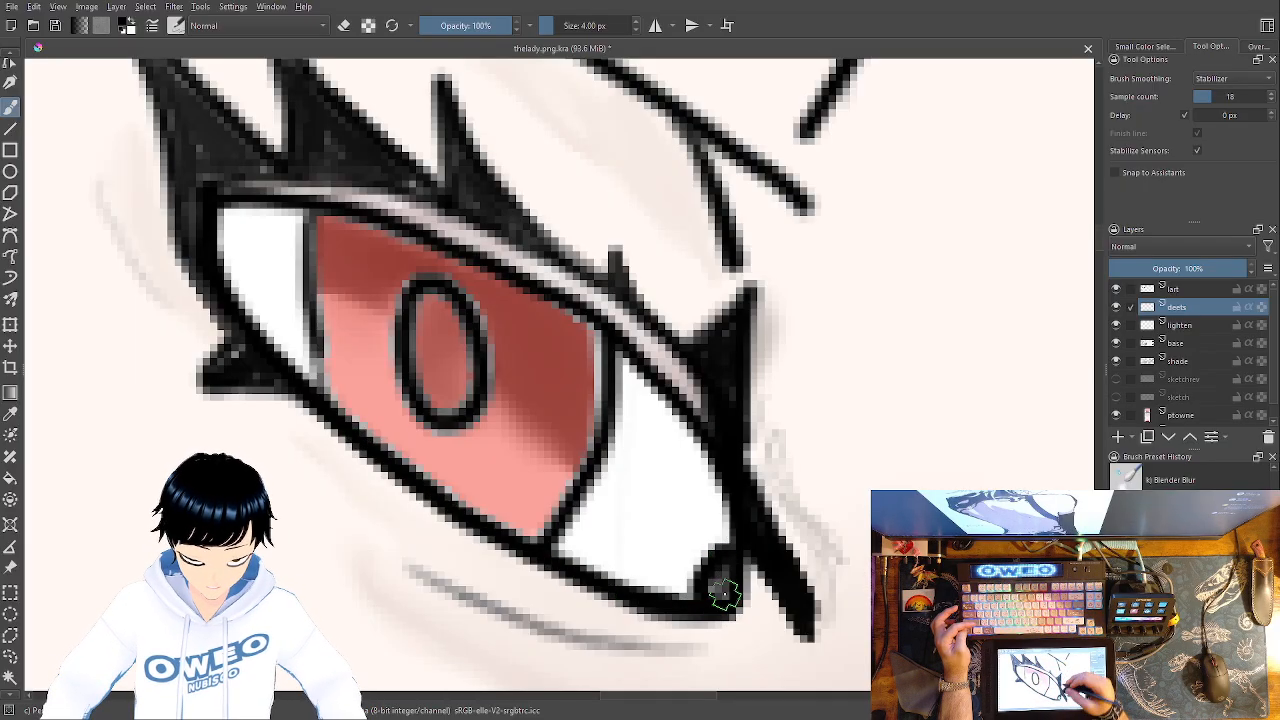
{"action": "mouse_move", "coordinate": [712, 655]}
{"action": "left_mouse_down"}
{"action": "mouse_move", "coordinate": [628, 638]}
{"action": "mouse_move", "coordinate": [437, 548]}
{"action": "left_mouse_up"}
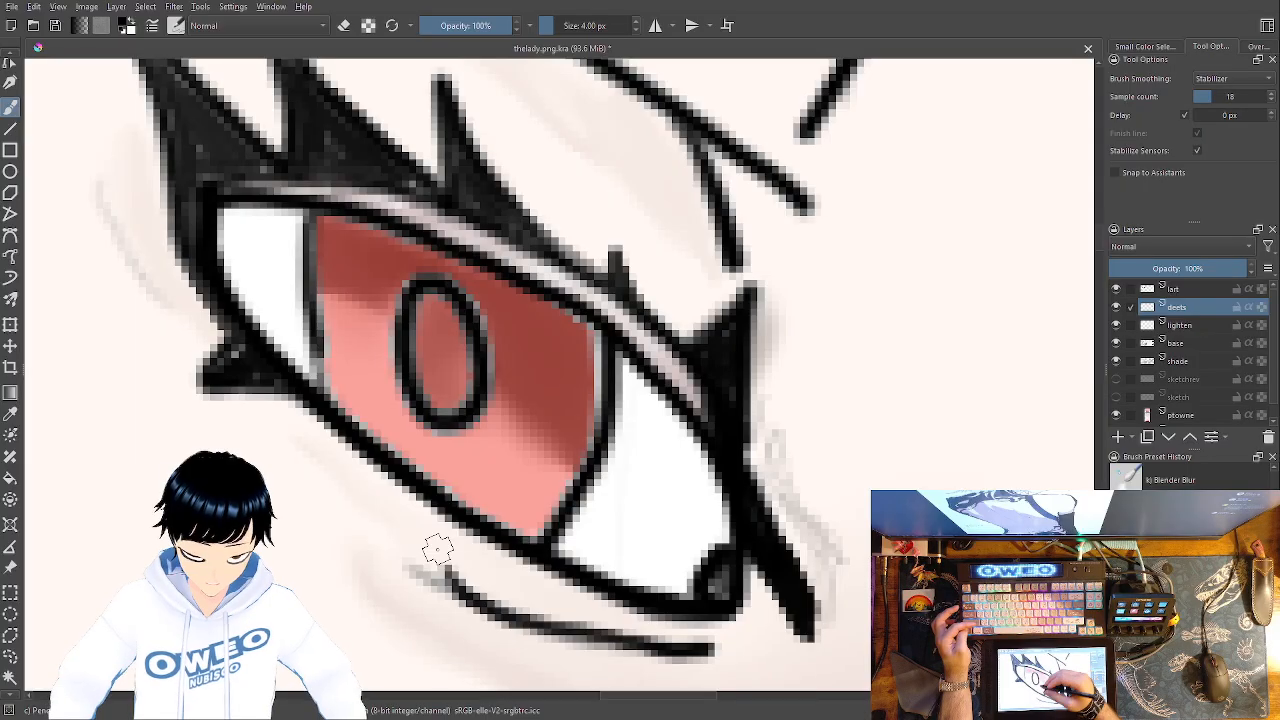
{"action": "key", "text": "ctrl+z"}
{"action": "mouse_move", "coordinate": [705, 655]}
{"action": "left_mouse_down"}
{"action": "mouse_move", "coordinate": [505, 612]}
{"action": "mouse_move", "coordinate": [428, 578]}
{"action": "left_mouse_up"}
Darken the near eye's upper eyelid lines and the iris's left edge, and shade the iris beneath the lid
{"action": "mouse_move", "coordinate": [738, 505]}
{"action": "left_mouse_down"}
{"action": "mouse_move", "coordinate": [800, 524]}
{"action": "mouse_move", "coordinate": [914, 613]}
{"action": "left_mouse_up"}
{"action": "mouse_move", "coordinate": [768, 430]}
{"action": "left_mouse_down"}
{"action": "mouse_move", "coordinate": [775, 537]}
{"action": "mouse_move", "coordinate": [712, 642]}
{"action": "mouse_move", "coordinate": [693, 643]}
{"action": "mouse_move", "coordinate": [522, 540]}
{"action": "mouse_move", "coordinate": [478, 412]}
{"action": "mouse_move", "coordinate": [481, 299]}
{"action": "left_mouse_up"}
{"action": "left_click_drag", "start_coordinate": [488, 430], "coordinate": [498, 500]}
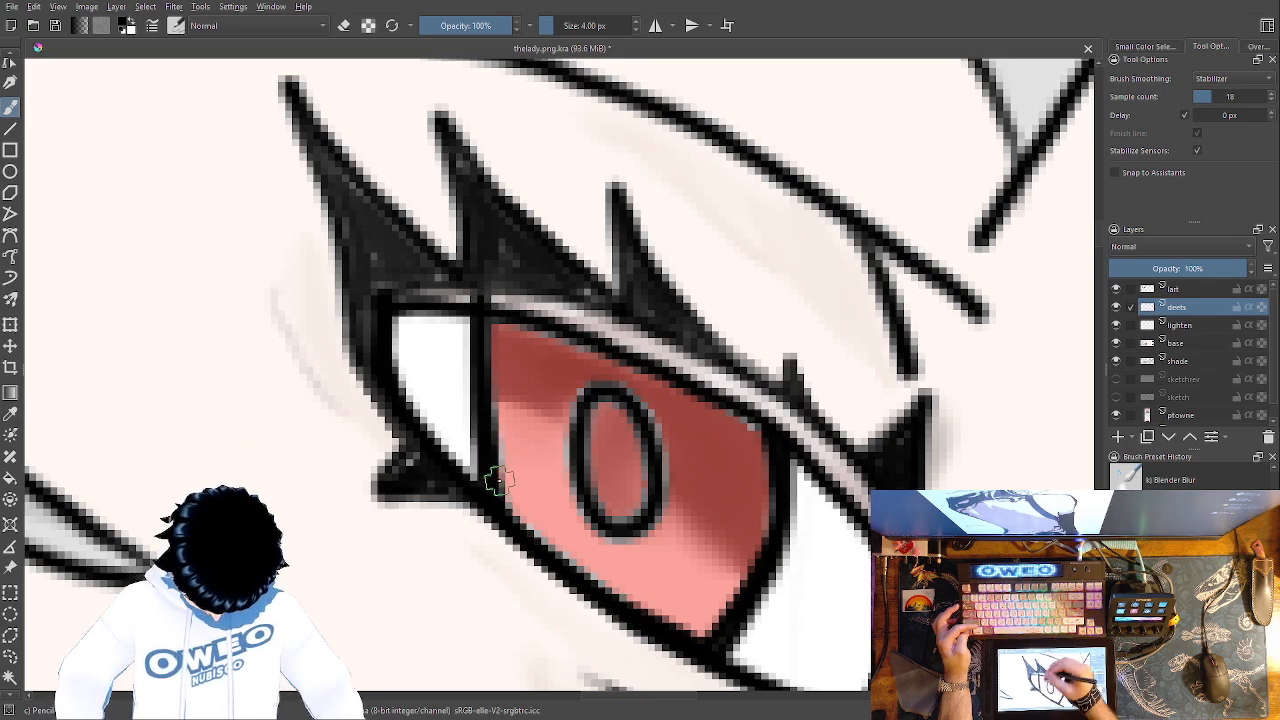
{"action": "mouse_move", "coordinate": [741, 411]}
{"action": "left_mouse_down"}
{"action": "mouse_move", "coordinate": [574, 337]}
{"action": "mouse_move", "coordinate": [494, 329]}
{"action": "left_mouse_up"}
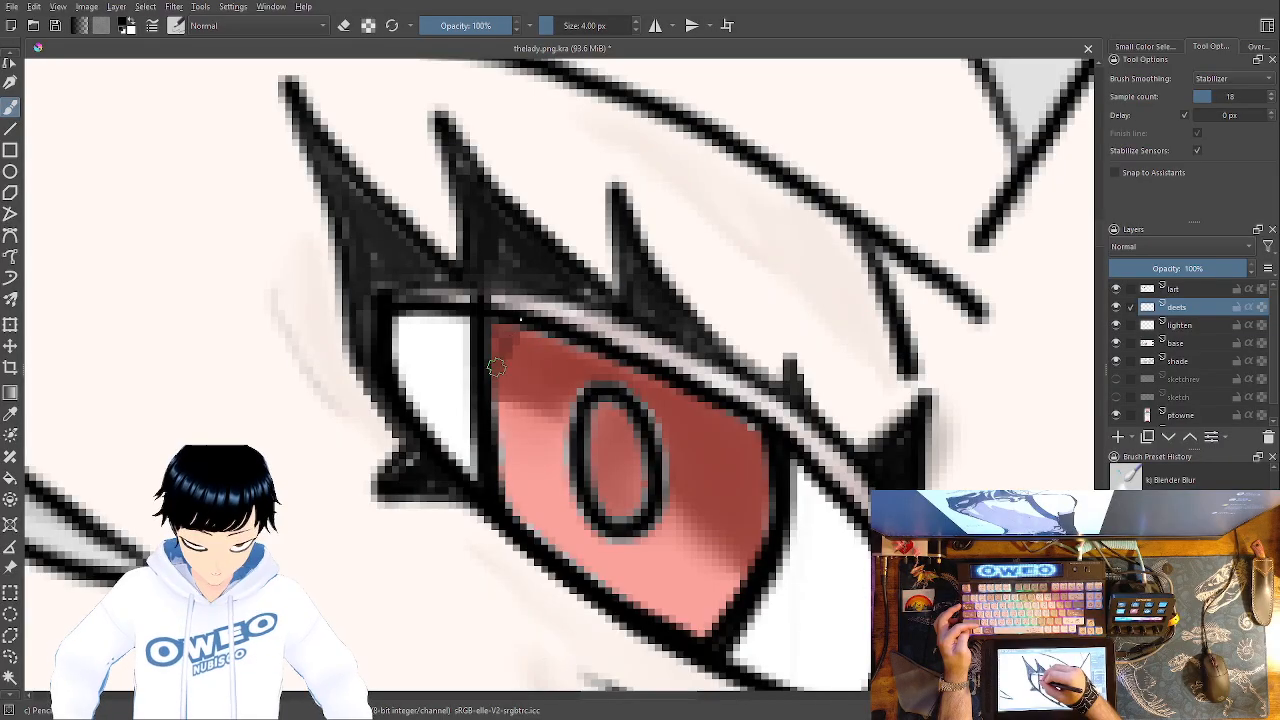
{"action": "left_click_drag", "start_coordinate": [750, 446], "coordinate": [752, 480]}
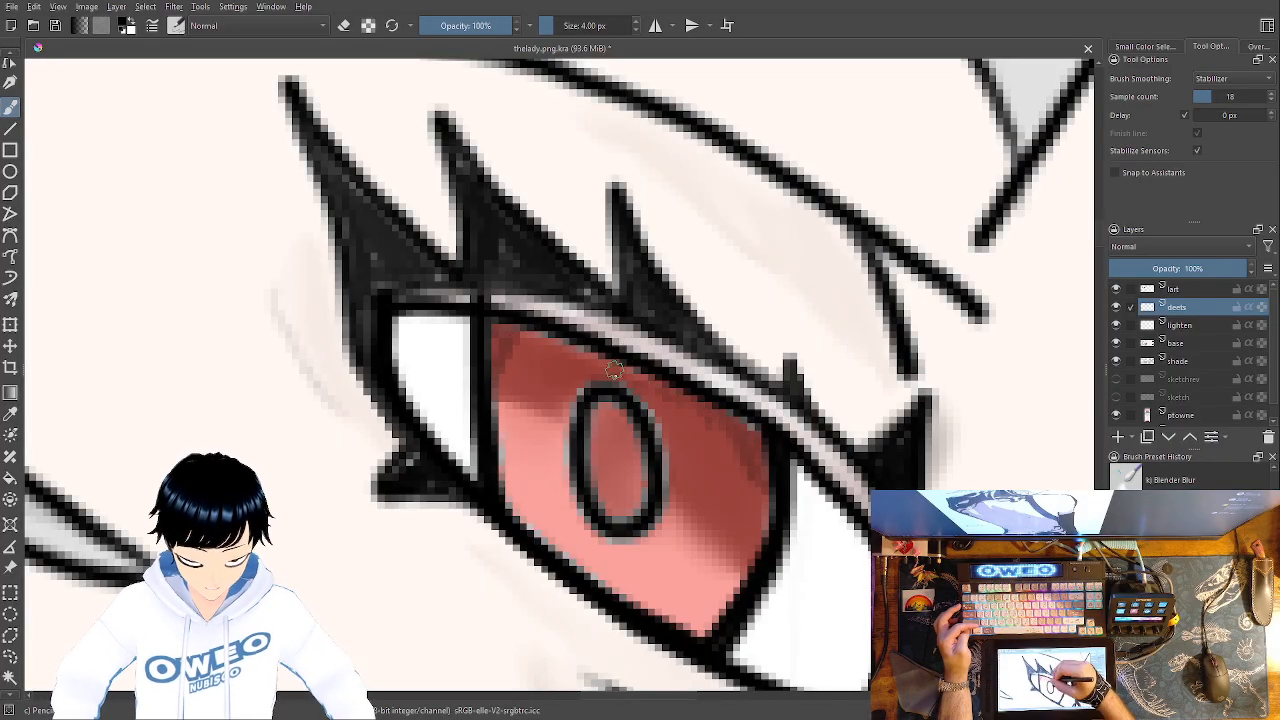
{"action": "mouse_move", "coordinate": [876, 510]}
{"action": "left_mouse_down"}
{"action": "mouse_move", "coordinate": [867, 480]}
{"action": "mouse_move", "coordinate": [805, 412]}
{"action": "mouse_move", "coordinate": [633, 318]}
{"action": "mouse_move", "coordinate": [497, 290]}
{"action": "mouse_move", "coordinate": [415, 290]}
{"action": "mouse_move", "coordinate": [377, 306]}
{"action": "left_mouse_up"}
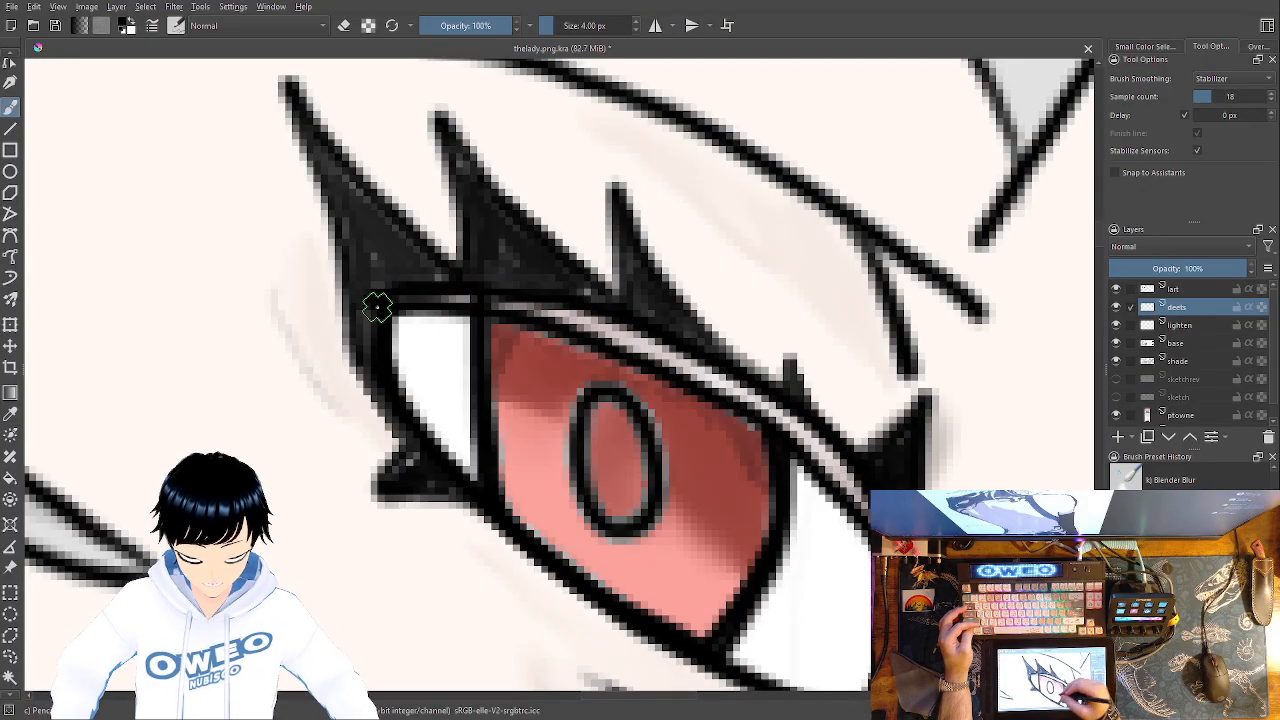
Thicken the pupil's oval outline and shade along the iris's lower and side edges
{"action": "left_click_drag", "start_coordinate": [594, 506], "coordinate": [574, 418]}
{"action": "mouse_move", "coordinate": [575, 464]}
{"action": "left_mouse_down"}
{"action": "mouse_move", "coordinate": [599, 382]}
{"action": "mouse_move", "coordinate": [633, 399]}
{"action": "mouse_move", "coordinate": [643, 444]}
{"action": "mouse_move", "coordinate": [633, 403]}
{"action": "mouse_move", "coordinate": [655, 465]}
{"action": "left_mouse_up"}
{"action": "mouse_move", "coordinate": [637, 409]}
{"action": "left_mouse_down"}
{"action": "mouse_move", "coordinate": [660, 475]}
{"action": "mouse_move", "coordinate": [645, 535]}
{"action": "mouse_move", "coordinate": [580, 491]}
{"action": "mouse_move", "coordinate": [580, 434]}
{"action": "mouse_move", "coordinate": [656, 490]}
{"action": "left_mouse_up"}
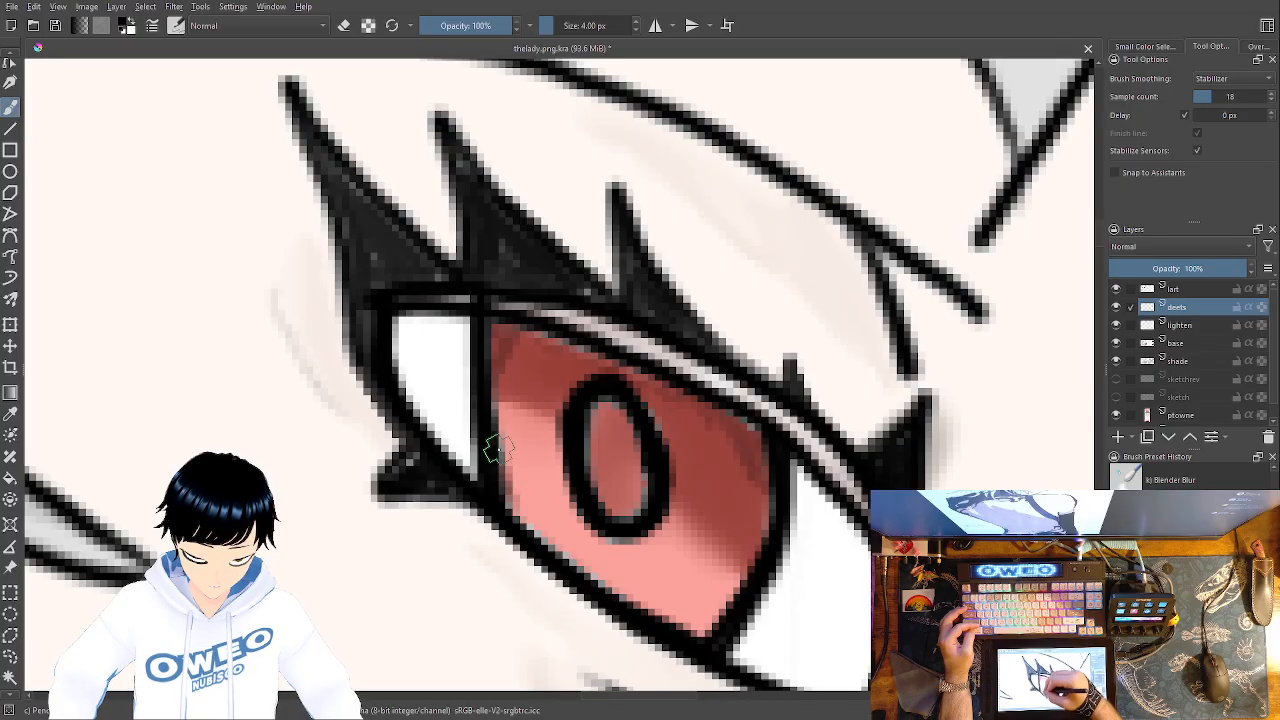
{"action": "mouse_move", "coordinate": [521, 505]}
{"action": "left_mouse_down"}
{"action": "mouse_move", "coordinate": [566, 558]}
{"action": "mouse_move", "coordinate": [594, 577]}
{"action": "mouse_move", "coordinate": [549, 542]}
{"action": "mouse_move", "coordinate": [705, 636]}
{"action": "left_mouse_up"}
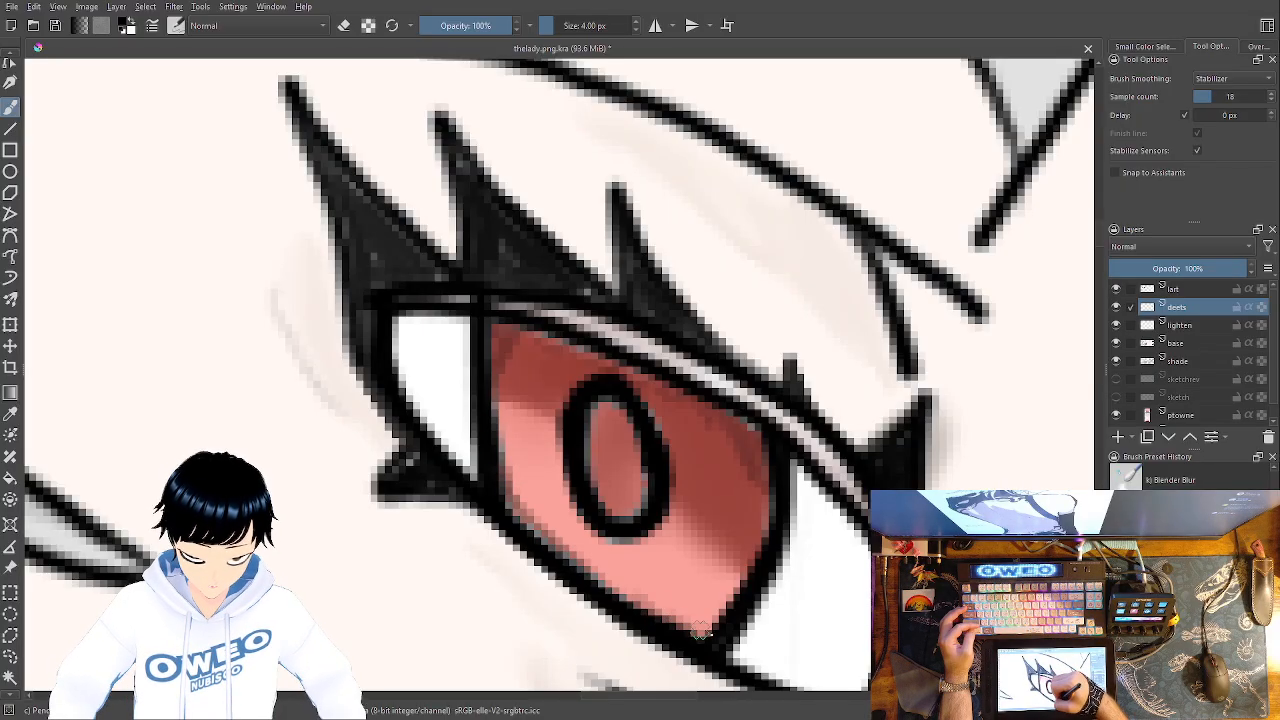
{"action": "mouse_move", "coordinate": [750, 540]}
{"action": "left_mouse_down"}
{"action": "mouse_move", "coordinate": [714, 628]}
{"action": "mouse_move", "coordinate": [755, 563]}
{"action": "mouse_move", "coordinate": [765, 470]}
{"action": "left_mouse_up"}
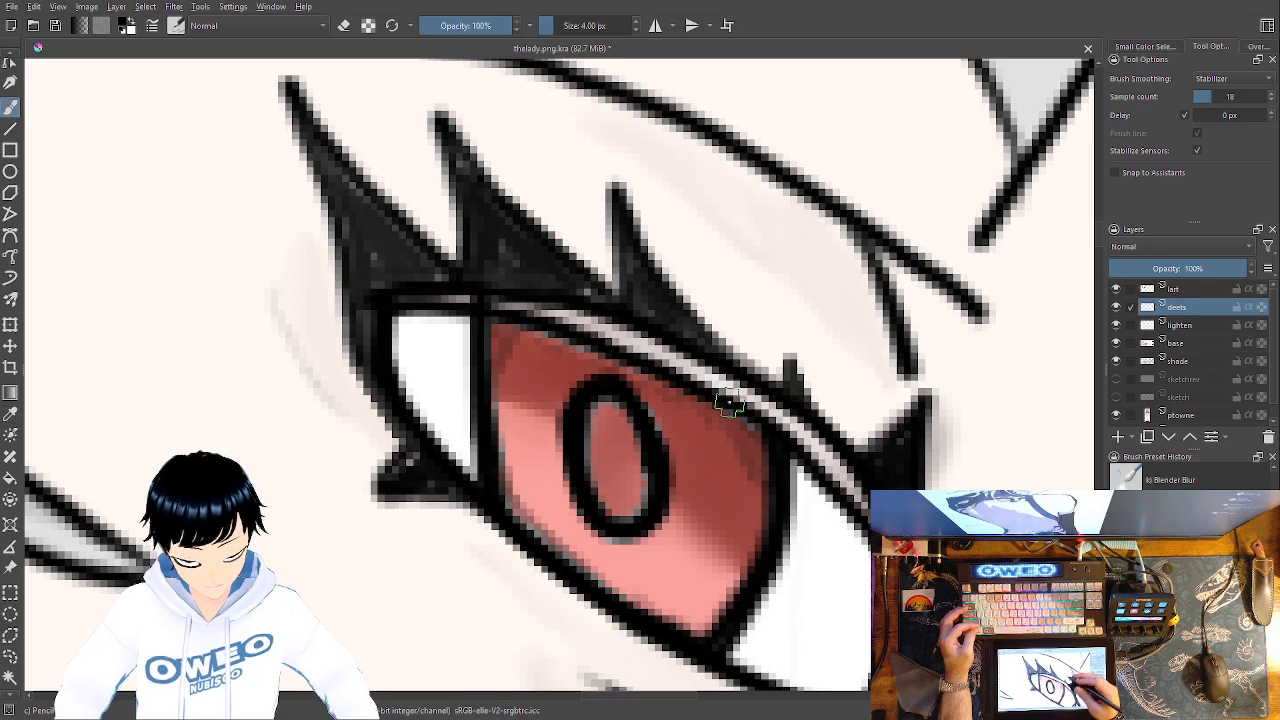
Pick dark red as the brush colour and shade the inside of the pupil
{"action": "right_click", "coordinate": [714, 512]}
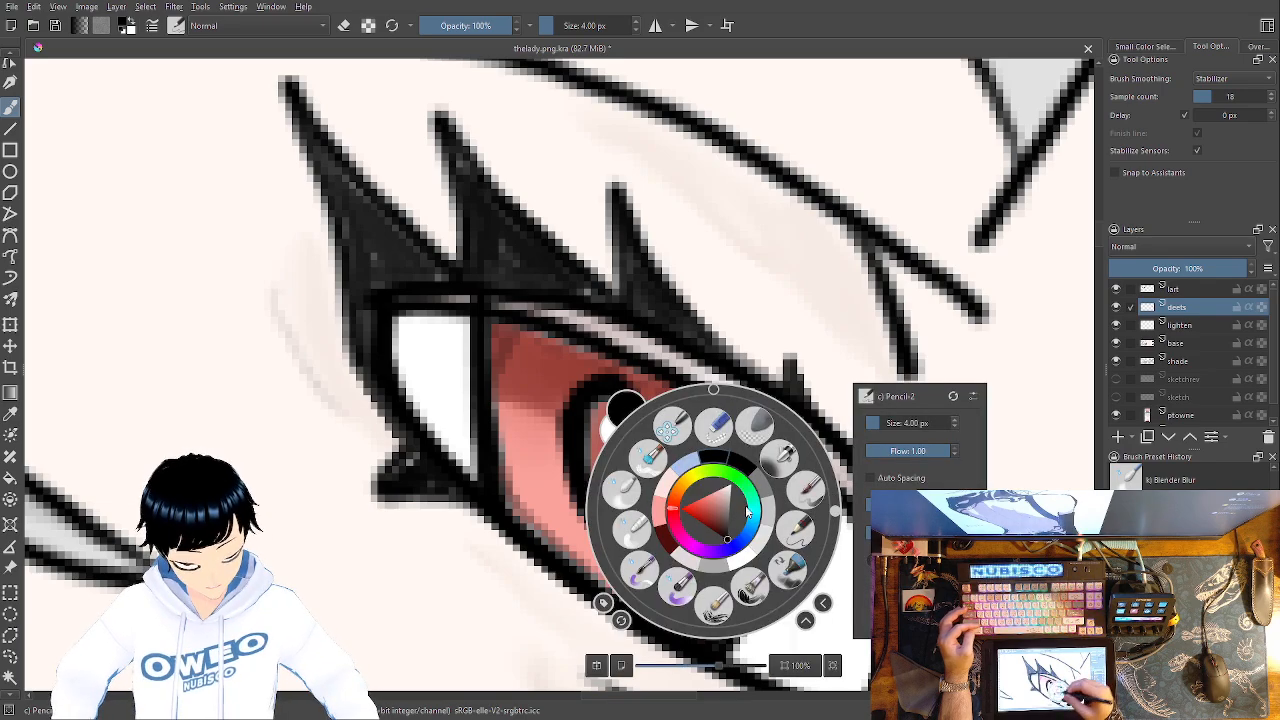
{"action": "left_click", "coordinate": [671, 537]}
{"action": "right_click", "coordinate": [667, 528]}
{"action": "mouse_move", "coordinate": [597, 500]}
{"action": "left_mouse_down"}
{"action": "mouse_move", "coordinate": [593, 460]}
{"action": "mouse_move", "coordinate": [617, 504]}
{"action": "mouse_move", "coordinate": [593, 433]}
{"action": "mouse_move", "coordinate": [623, 466]}
{"action": "mouse_move", "coordinate": [607, 414]}
{"action": "mouse_move", "coordinate": [640, 478]}
{"action": "left_mouse_up"}
{"action": "left_click_drag", "start_coordinate": [625, 424], "coordinate": [591, 415]}
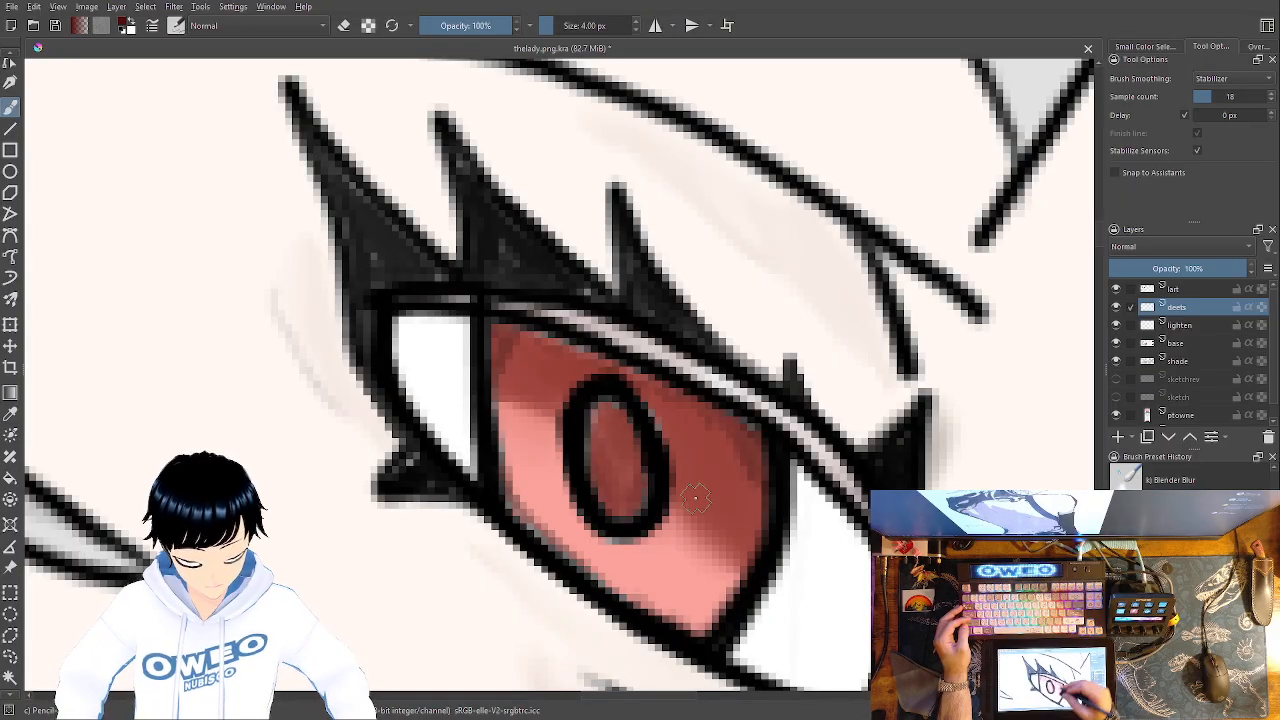
Pick white and, with only the deets layer selected, paint highlights inside the pupil, beside it and around the lower iris
{"action": "right_click", "coordinate": [698, 499]}
{"action": "left_click", "coordinate": [734, 538]}
{"action": "right_click", "coordinate": [730, 538]}
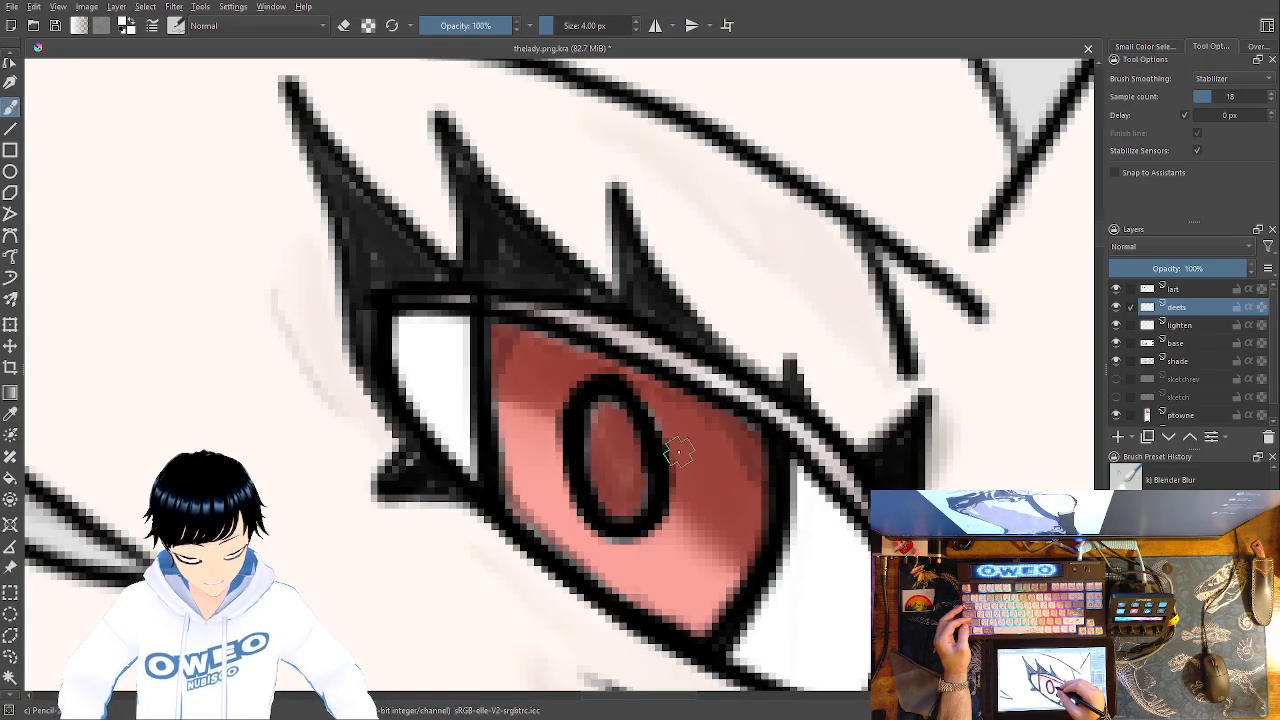
{"action": "mouse_move", "coordinate": [676, 456]}
{"action": "left_mouse_down"}
{"action": "mouse_move", "coordinate": [672, 432]}
{"action": "mouse_move", "coordinate": [658, 462]}
{"action": "mouse_move", "coordinate": [672, 430]}
{"action": "mouse_move", "coordinate": [668, 458]}
{"action": "mouse_move", "coordinate": [683, 433]}
{"action": "left_mouse_up"}
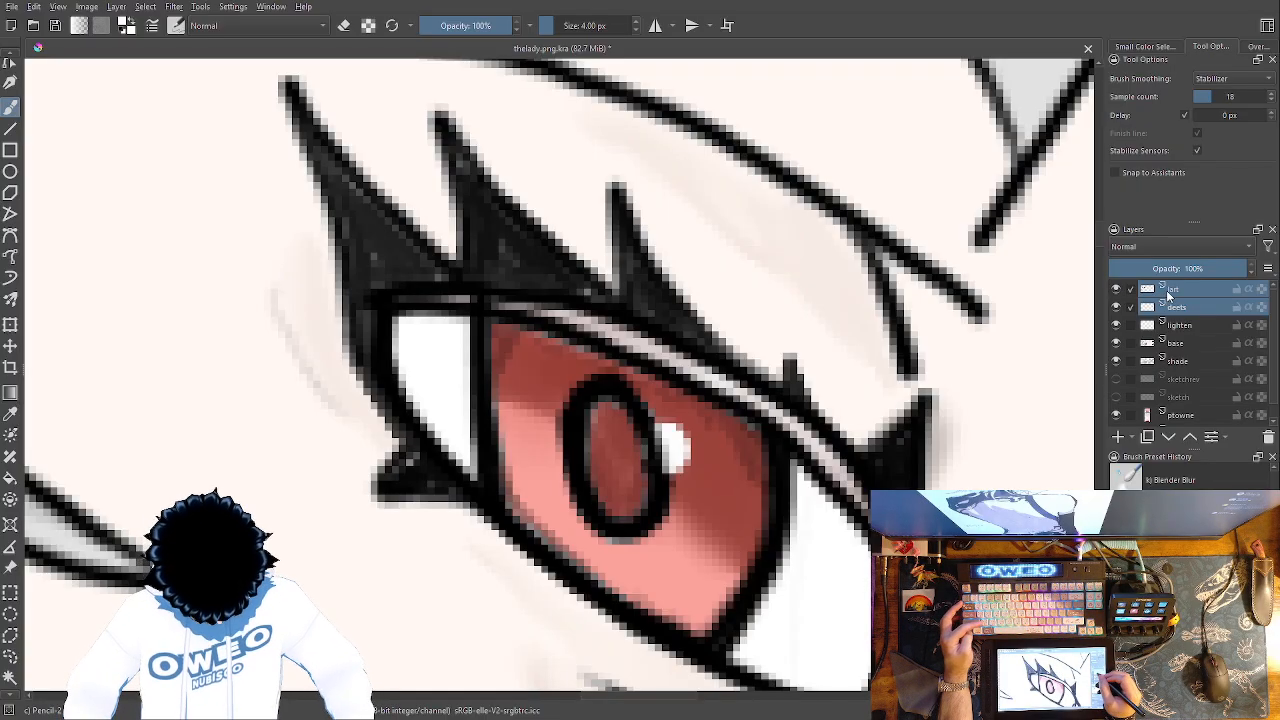
{"action": "key", "text": "ctrl+z"}
{"action": "left_click", "coordinate": [1133, 291]}
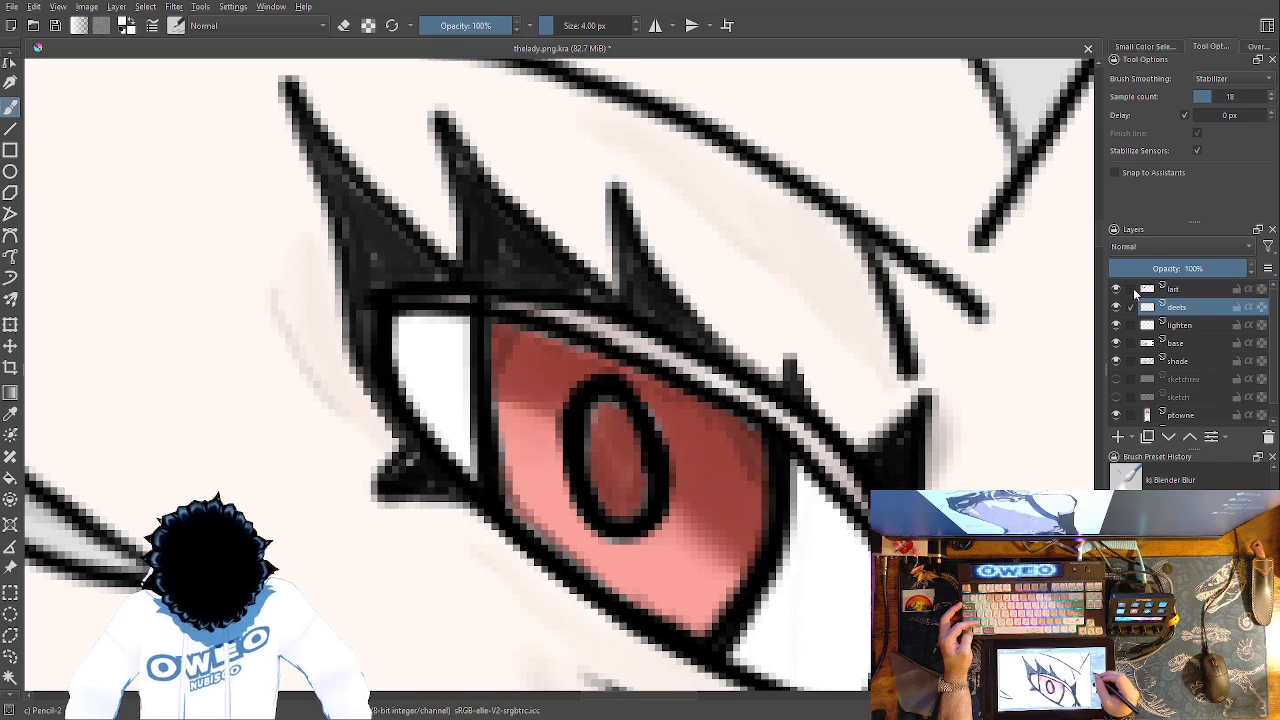
{"action": "mouse_move", "coordinate": [628, 410]}
{"action": "left_mouse_down"}
{"action": "mouse_move", "coordinate": [600, 445]}
{"action": "mouse_move", "coordinate": [598, 485]}
{"action": "mouse_move", "coordinate": [620, 472]}
{"action": "mouse_move", "coordinate": [633, 485]}
{"action": "left_mouse_up"}
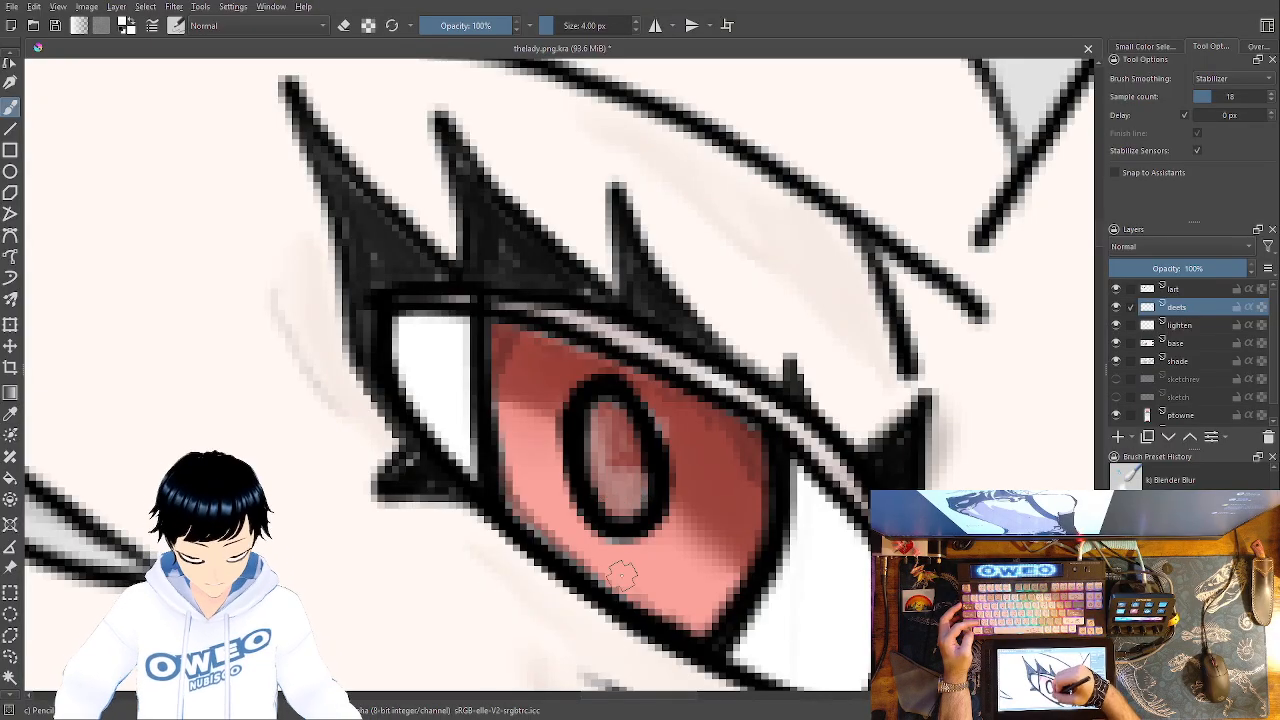
{"action": "mouse_move", "coordinate": [632, 585]}
{"action": "left_mouse_down"}
{"action": "mouse_move", "coordinate": [660, 605]}
{"action": "mouse_move", "coordinate": [562, 537]}
{"action": "mouse_move", "coordinate": [665, 592]}
{"action": "mouse_move", "coordinate": [565, 536]}
{"action": "mouse_move", "coordinate": [521, 453]}
{"action": "mouse_move", "coordinate": [526, 437]}
{"action": "mouse_move", "coordinate": [559, 454]}
{"action": "mouse_move", "coordinate": [549, 486]}
{"action": "mouse_move", "coordinate": [586, 373]}
{"action": "mouse_move", "coordinate": [690, 506]}
{"action": "mouse_move", "coordinate": [547, 463]}
{"action": "mouse_move", "coordinate": [670, 433]}
{"action": "mouse_move", "coordinate": [598, 405]}
{"action": "left_mouse_up"}
{"action": "mouse_move", "coordinate": [673, 435]}
{"action": "left_mouse_down"}
{"action": "mouse_move", "coordinate": [688, 448]}
{"action": "mouse_move", "coordinate": [616, 424]}
{"action": "mouse_move", "coordinate": [630, 452]}
{"action": "mouse_move", "coordinate": [624, 425]}
{"action": "mouse_move", "coordinate": [633, 440]}
{"action": "left_mouse_up"}
{"action": "left_click_drag", "start_coordinate": [802, 470], "coordinate": [875, 325]}
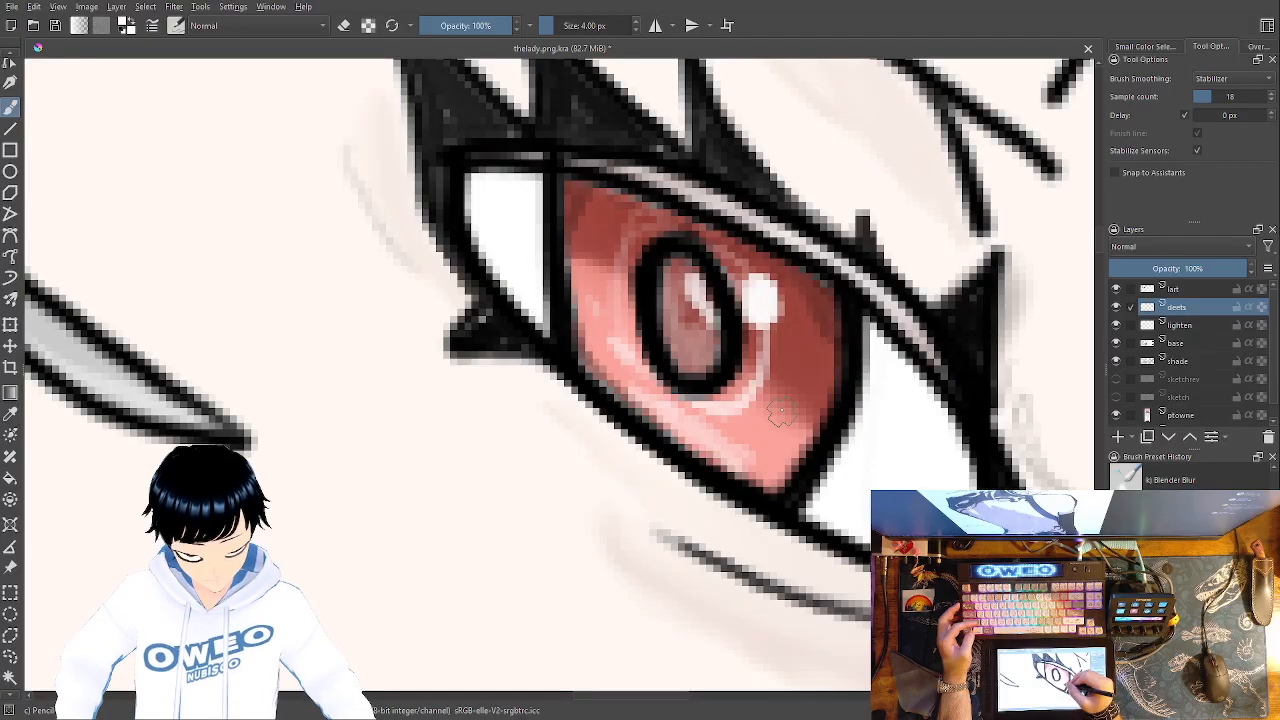
{"action": "left_click_drag", "start_coordinate": [733, 437], "coordinate": [812, 472]}
Set the brush colour back to black
{"action": "key", "text": "minus"}
{"action": "key", "text": "minus"}
{"action": "key", "text": "minus"}
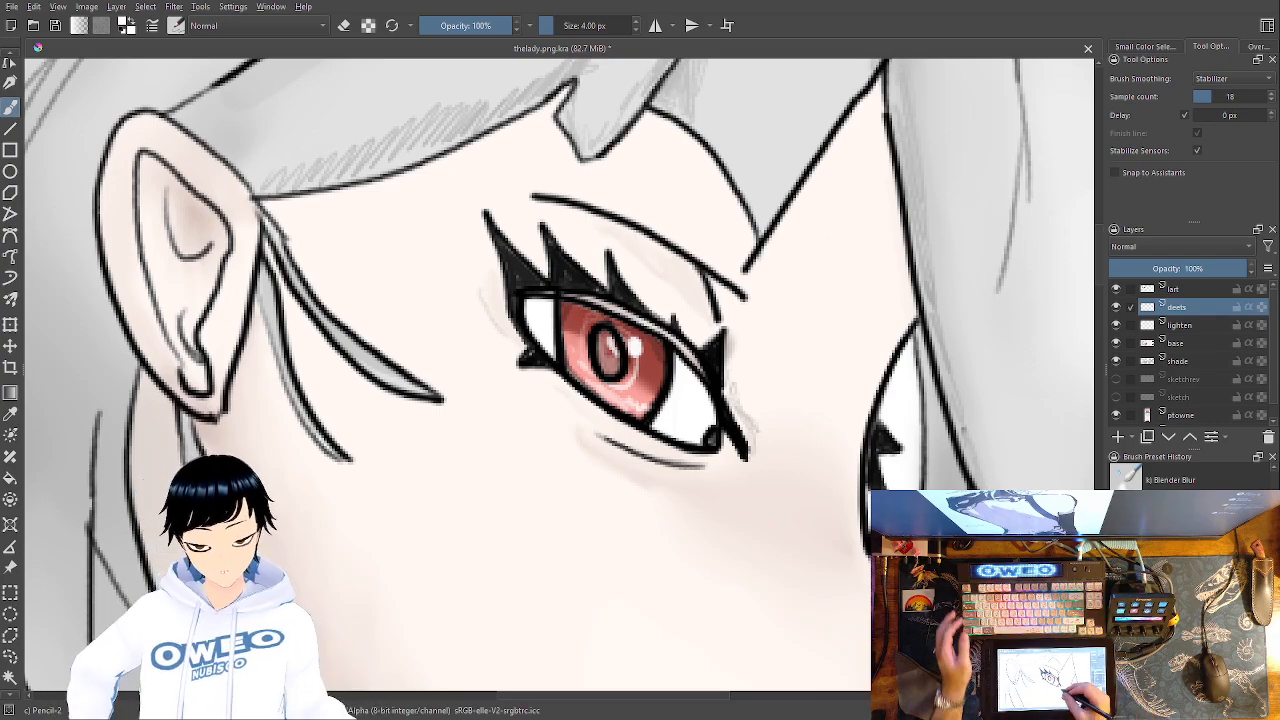
{"action": "right_click", "coordinate": [750, 519]}
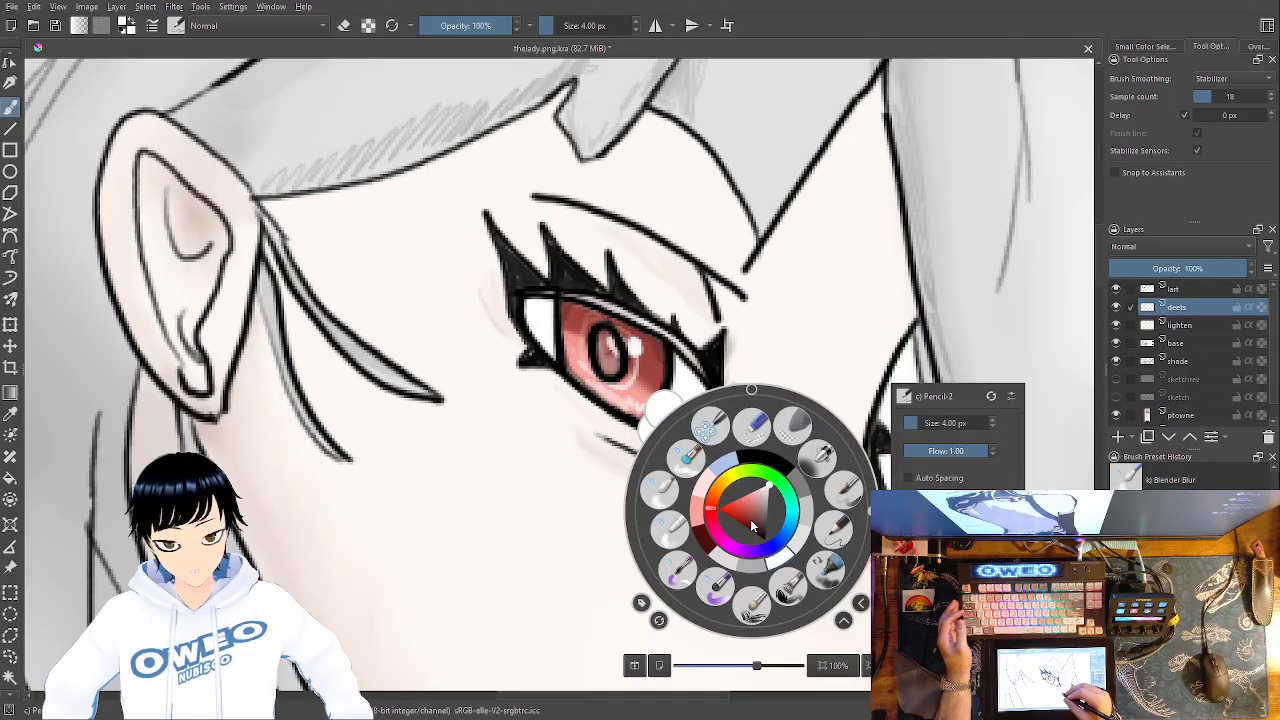
{"action": "right_click", "coordinate": [760, 446]}
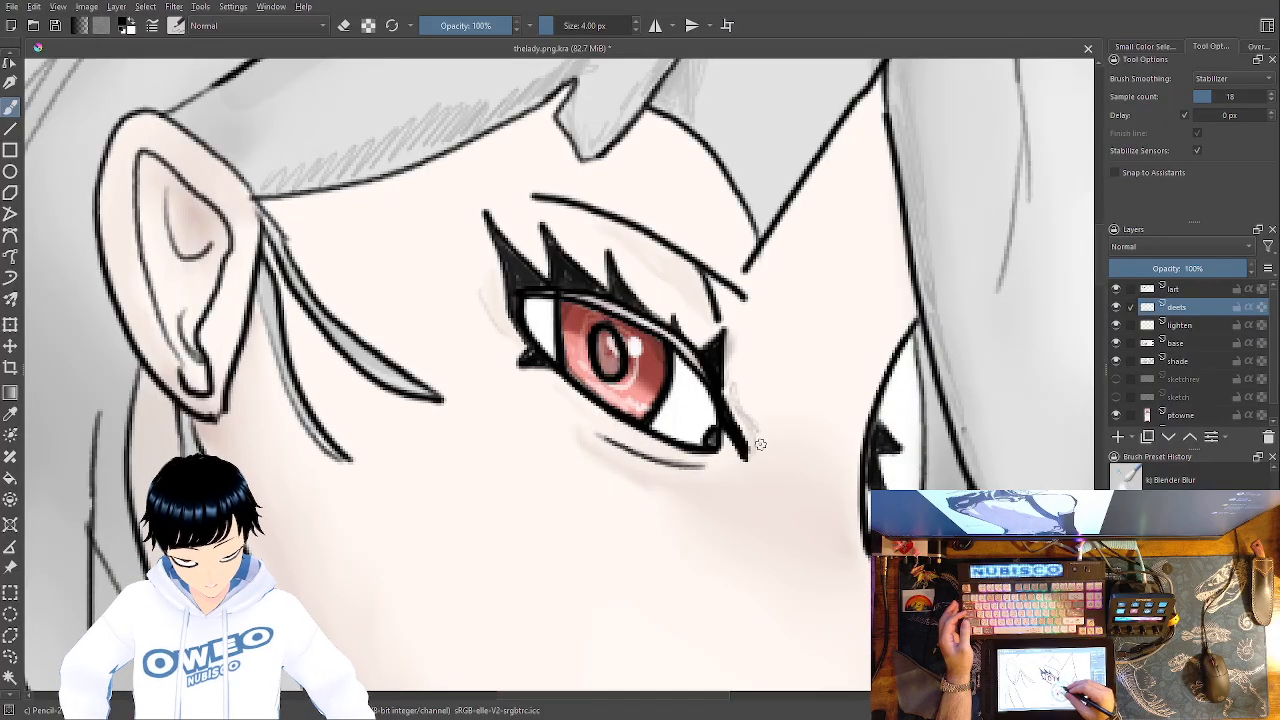
Examine the whole head and the finished eye, mirroring the canvas view and restoring it
{"action": "mouse_move", "coordinate": [760, 444]}
{"action": "left_mouse_down"}
{"action": "mouse_move", "coordinate": [823, 409]}
{"action": "mouse_move", "coordinate": [906, 423]}
{"action": "left_mouse_up"}
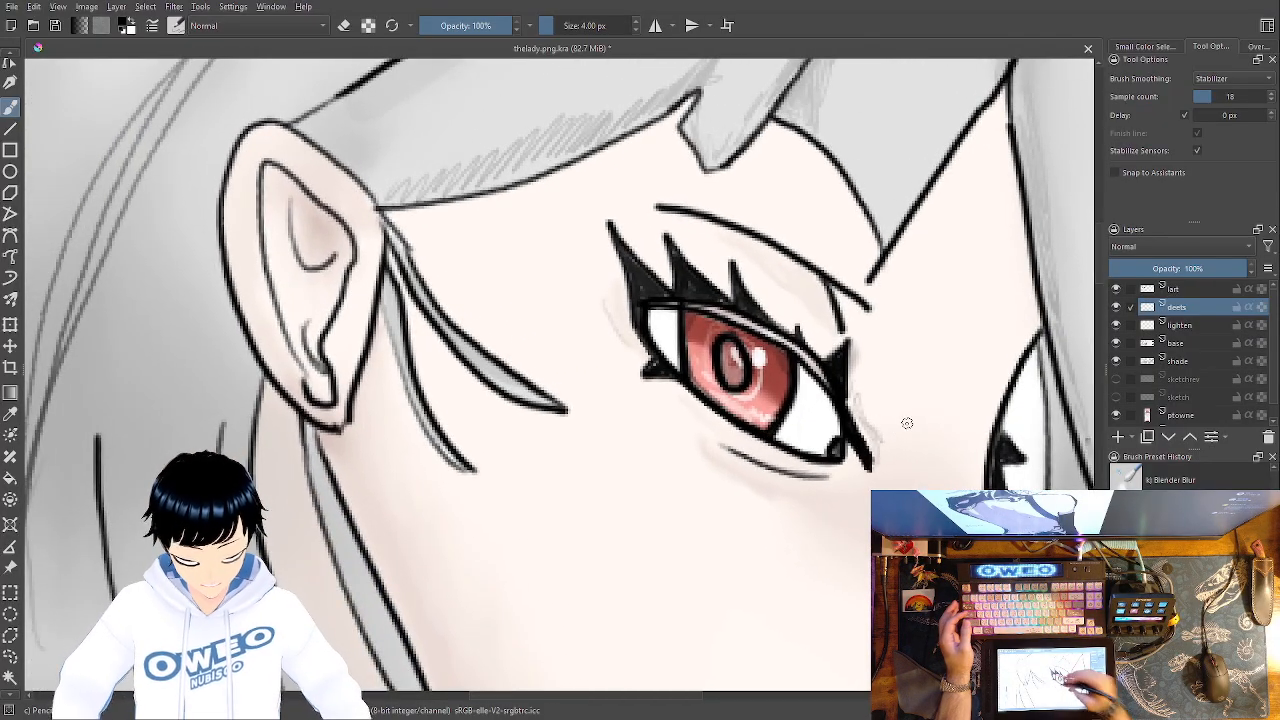
{"action": "key", "text": "minus"}
{"action": "key", "text": "minus"}
{"action": "key", "text": "m"}
{"action": "key", "text": "m"}
{"action": "key", "text": "minus"}
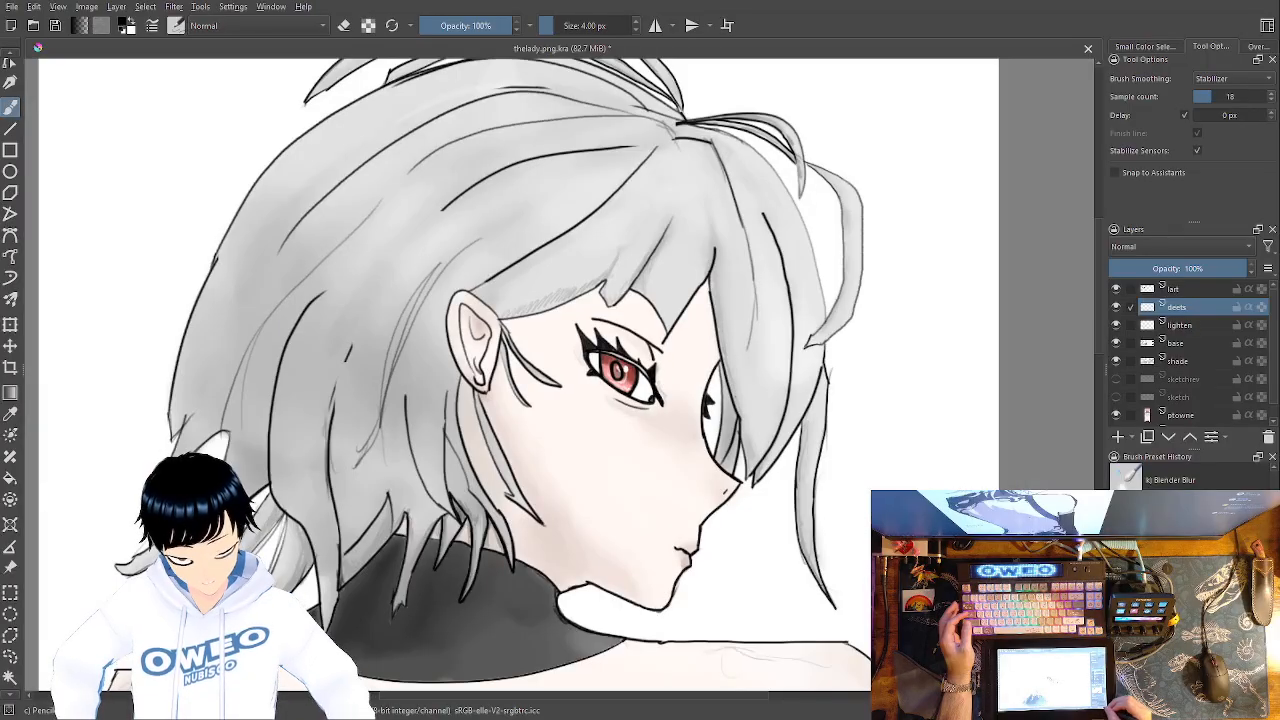
{"action": "key", "text": "plus"}
{"action": "key", "text": "plus"}
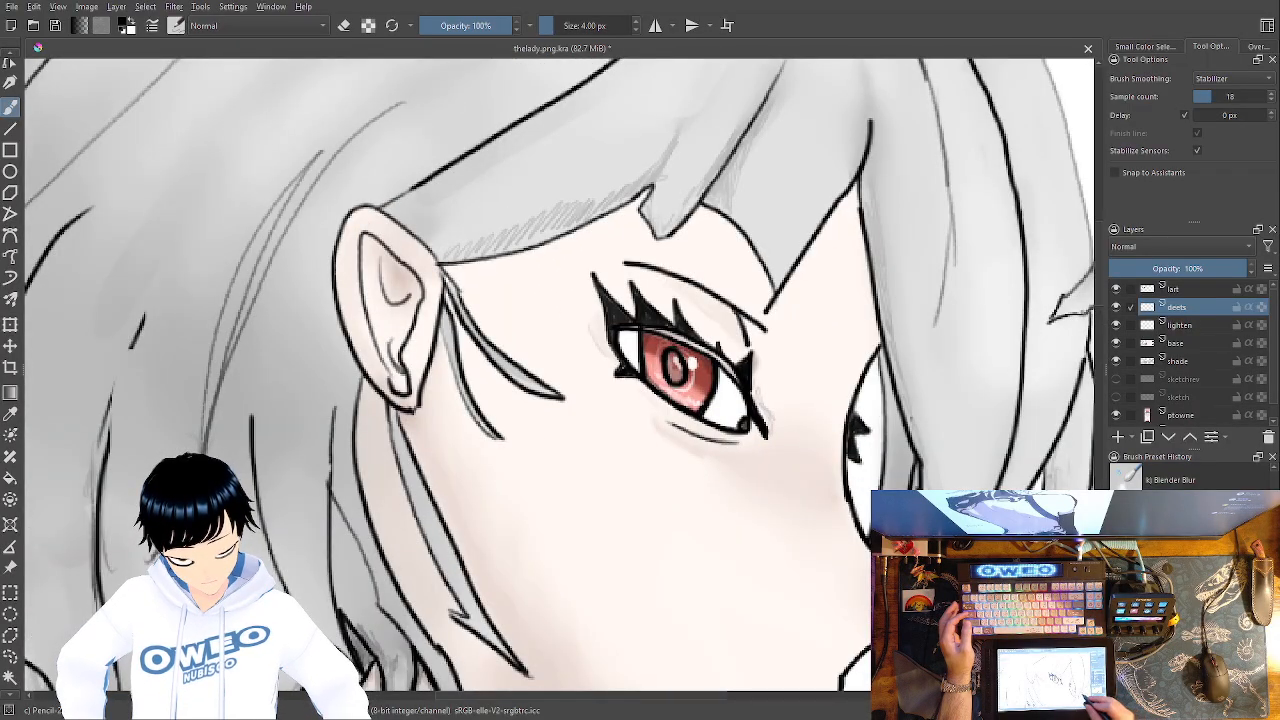
{"action": "left_click_drag", "start_coordinate": [904, 535], "coordinate": [539, 545]}
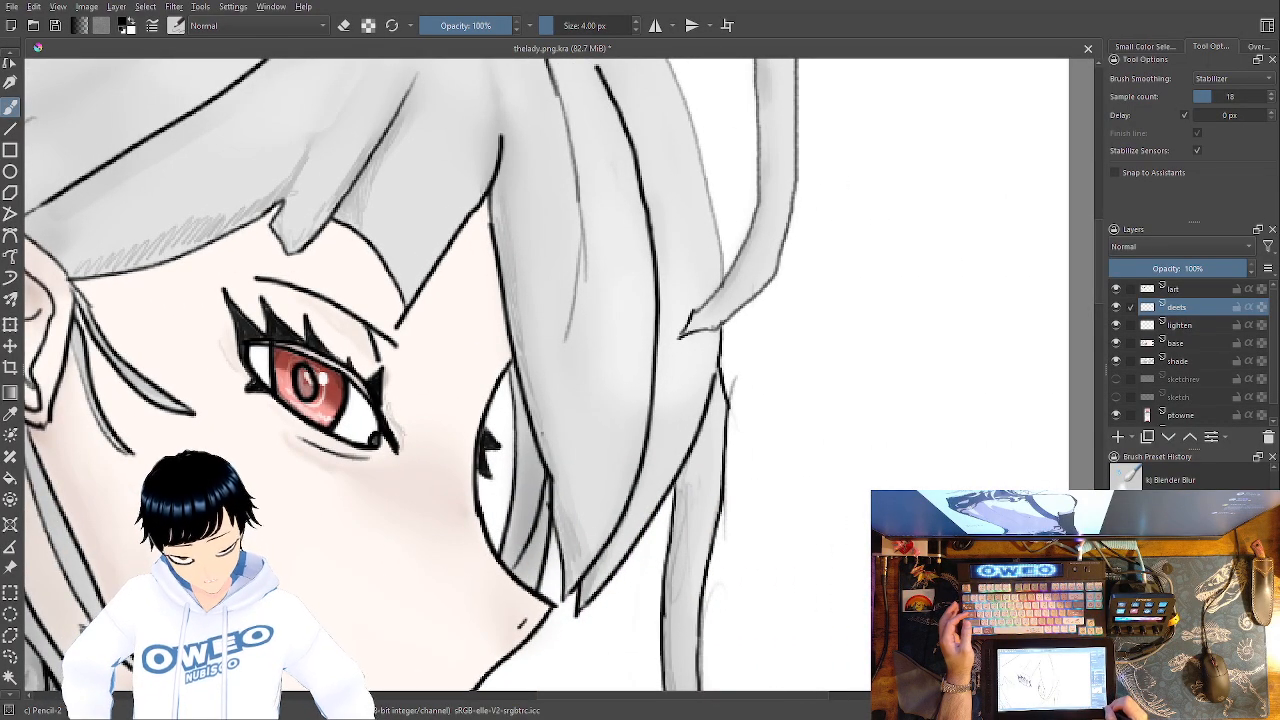
{"action": "key", "text": "plus"}
{"action": "key", "text": "plus"}
{"action": "left_click_drag", "start_coordinate": [703, 296], "coordinate": [723, 181]}
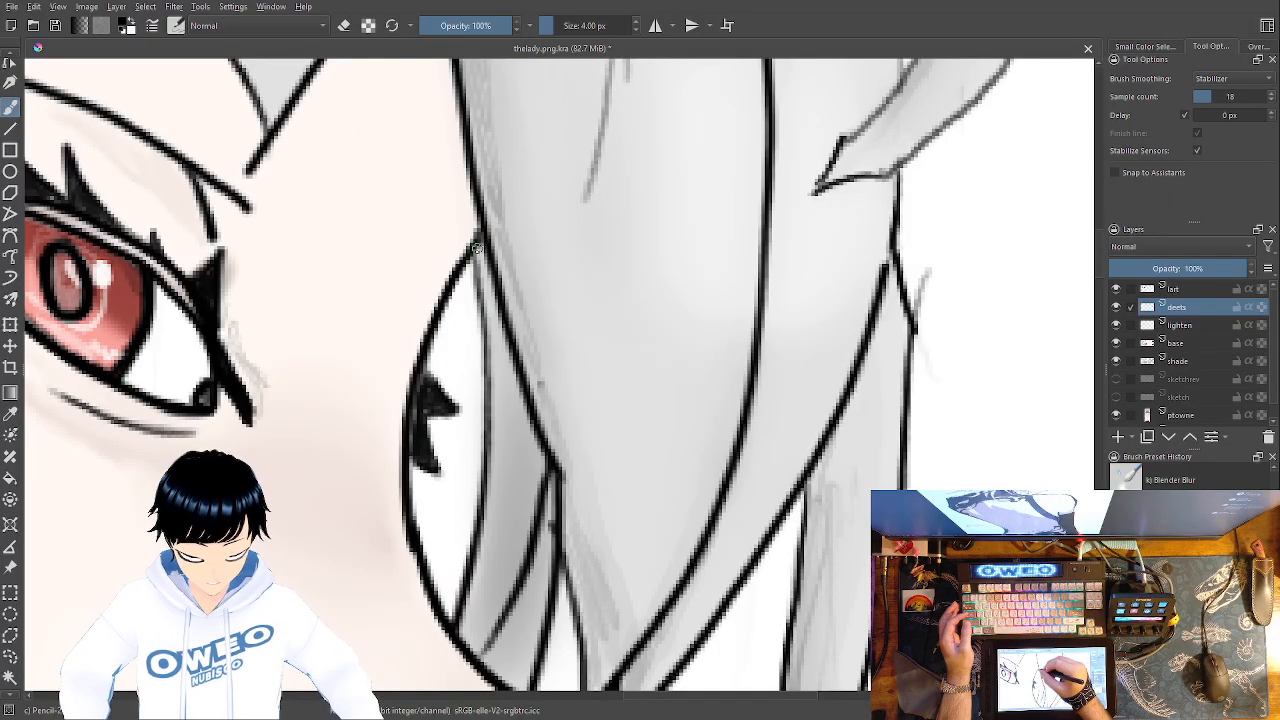
{"action": "mouse_move", "coordinate": [482, 338]}
{"action": "left_mouse_down"}
{"action": "mouse_move", "coordinate": [477, 514]}
{"action": "mouse_move", "coordinate": [458, 618]}
{"action": "mouse_move", "coordinate": [444, 628]}
{"action": "left_mouse_up"}
{"action": "key", "text": "ctrl+z"}
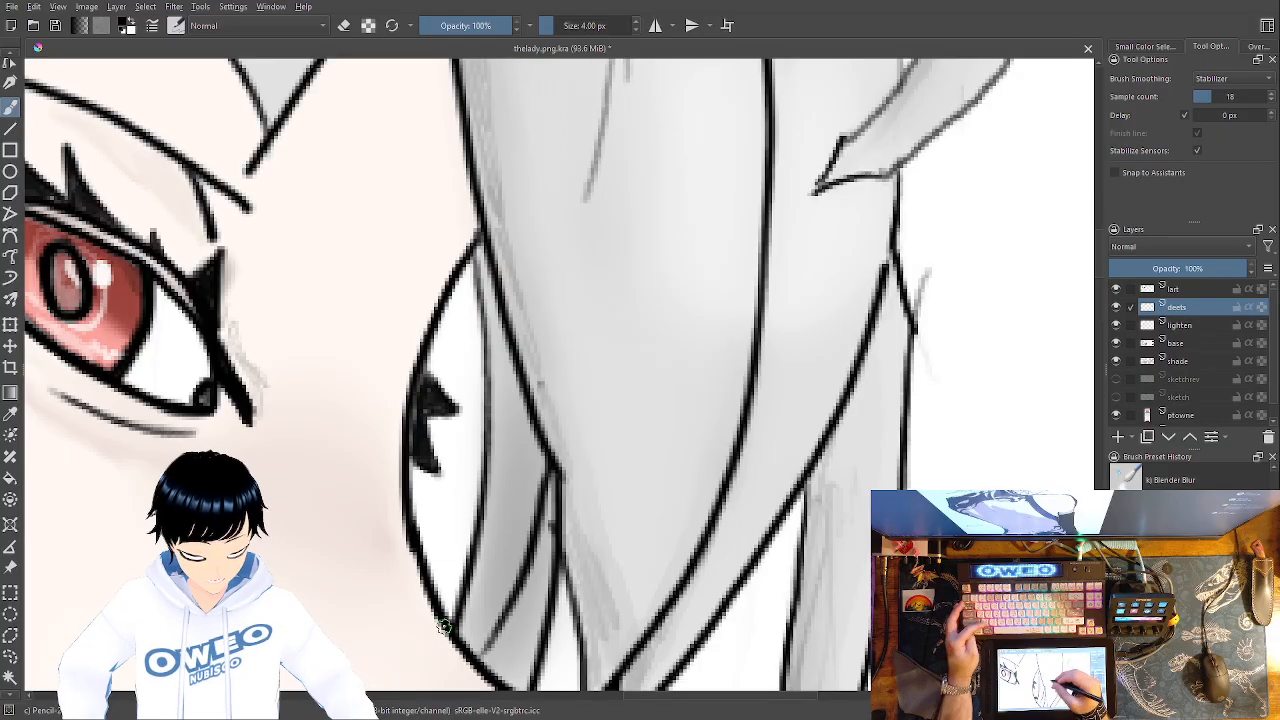
{"action": "mouse_move", "coordinate": [482, 256]}
{"action": "left_mouse_down"}
{"action": "mouse_move", "coordinate": [480, 412]}
{"action": "mouse_move", "coordinate": [446, 612]}
{"action": "left_mouse_up"}
{"action": "key", "text": "ctrl+z"}
{"action": "left_click_drag", "start_coordinate": [470, 252], "coordinate": [468, 462]}
{"action": "key", "text": "ctrl+z"}
Darken the outlines of the hair strands beside the far eye, down to where they meet the nose
{"action": "key", "text": "plus"}
{"action": "mouse_move", "coordinate": [745, 370]}
{"action": "left_mouse_down"}
{"action": "mouse_move", "coordinate": [777, 226]}
{"action": "mouse_move", "coordinate": [810, 167]}
{"action": "left_mouse_up"}
{"action": "mouse_move", "coordinate": [412, 676]}
{"action": "left_mouse_down"}
{"action": "mouse_move", "coordinate": [448, 560]}
{"action": "mouse_move", "coordinate": [478, 275]}
{"action": "mouse_move", "coordinate": [482, 60]}
{"action": "left_mouse_up"}
{"action": "left_click_drag", "start_coordinate": [642, 433], "coordinate": [613, 654]}
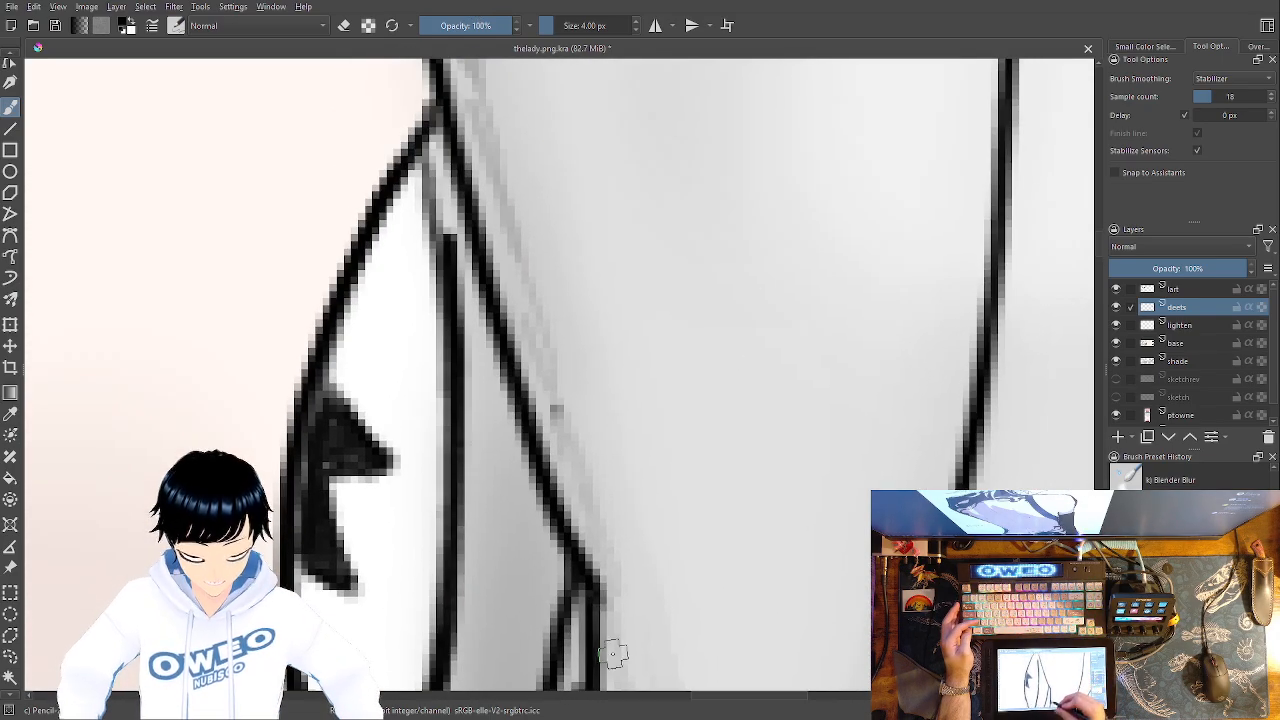
{"action": "mouse_move", "coordinate": [432, 160]}
{"action": "left_mouse_down"}
{"action": "mouse_move", "coordinate": [449, 249]}
{"action": "mouse_move", "coordinate": [443, 106]}
{"action": "mouse_move", "coordinate": [595, 541]}
{"action": "left_mouse_up"}
{"action": "key", "text": "ctrl+z"}
{"action": "mouse_move", "coordinate": [599, 588]}
{"action": "left_mouse_down"}
{"action": "mouse_move", "coordinate": [516, 377]}
{"action": "mouse_move", "coordinate": [445, 66]}
{"action": "mouse_move", "coordinate": [423, 120]}
{"action": "left_mouse_up"}
{"action": "left_click_drag", "start_coordinate": [613, 341], "coordinate": [616, 2]}
{"action": "mouse_move", "coordinate": [584, 192]}
{"action": "left_mouse_down"}
{"action": "mouse_move", "coordinate": [528, 425]}
{"action": "mouse_move", "coordinate": [438, 572]}
{"action": "mouse_move", "coordinate": [595, 201]}
{"action": "mouse_move", "coordinate": [572, 490]}
{"action": "mouse_move", "coordinate": [529, 663]}
{"action": "left_mouse_up"}
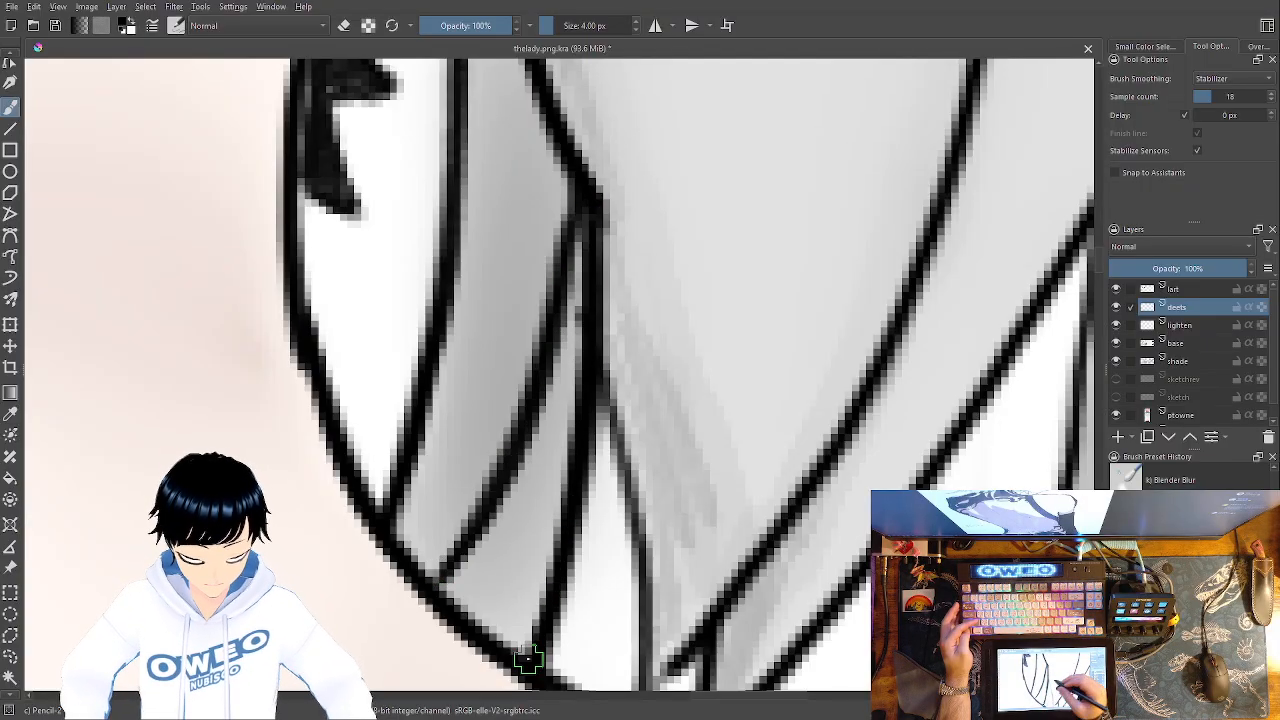
{"action": "mouse_move", "coordinate": [586, 288]}
{"action": "left_mouse_down"}
{"action": "mouse_move", "coordinate": [633, 568]}
{"action": "mouse_move", "coordinate": [663, 200]}
{"action": "mouse_move", "coordinate": [606, 306]}
{"action": "mouse_move", "coordinate": [620, 391]}
{"action": "mouse_move", "coordinate": [610, 505]}
{"action": "left_mouse_up"}
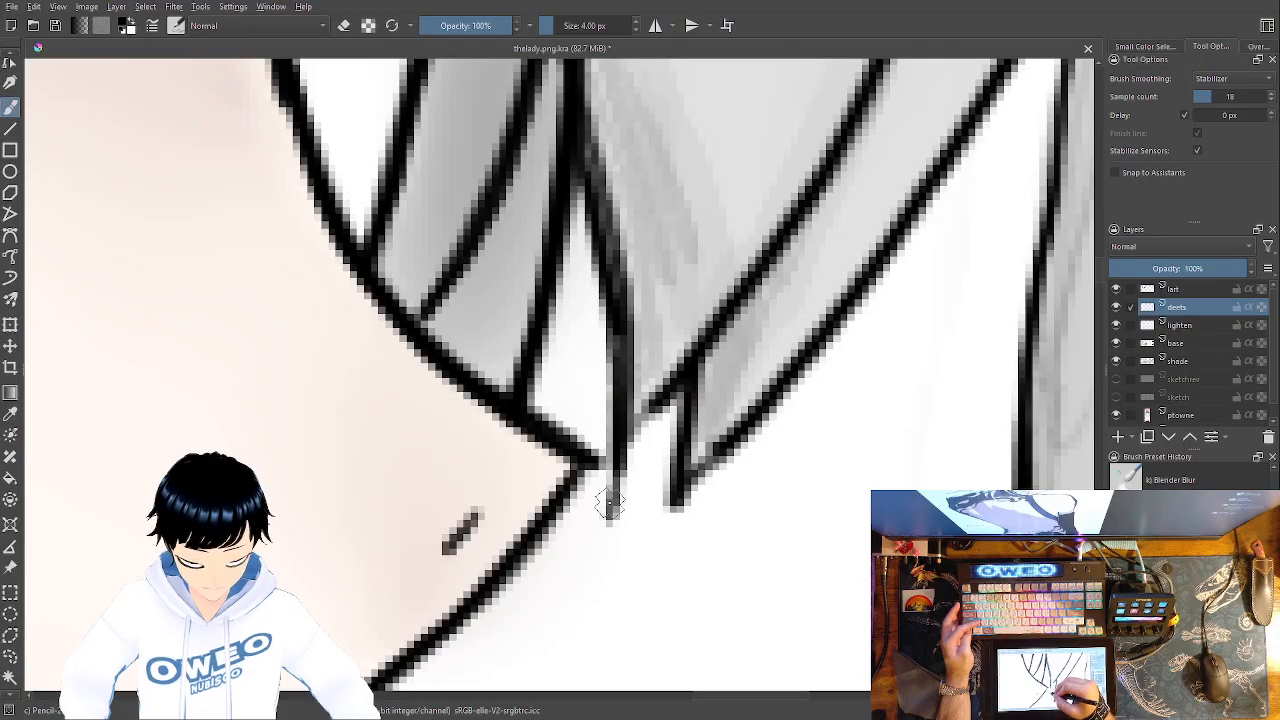
Darken the outlines around the pointed tip of the long front strand beside the nose
{"action": "left_click_drag", "start_coordinate": [860, 95], "coordinate": [620, 440]}
{"action": "mouse_move", "coordinate": [685, 368]}
{"action": "left_mouse_down"}
{"action": "mouse_move", "coordinate": [662, 502]}
{"action": "mouse_move", "coordinate": [689, 497]}
{"action": "mouse_move", "coordinate": [668, 518]}
{"action": "mouse_move", "coordinate": [1016, 60]}
{"action": "left_mouse_up"}
{"action": "left_click_drag", "start_coordinate": [730, 447], "coordinate": [575, 643]}
{"action": "left_click_drag", "start_coordinate": [708, 388], "coordinate": [783, 157]}
Pick an eraser preset, erase the line end overshooting below the thin strand near the nose, and return to the Pencil-2 brush
{"action": "right_click", "coordinate": [660, 379]}
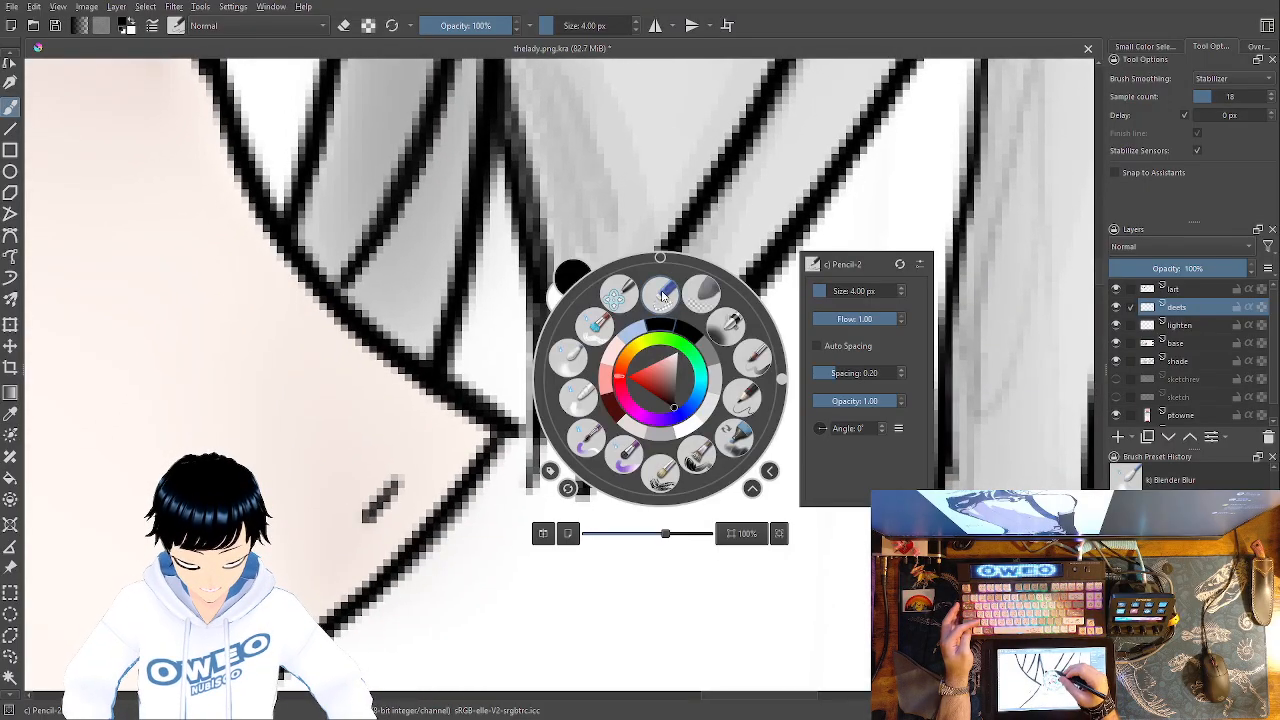
{"action": "left_click", "coordinate": [660, 294]}
{"action": "left_click_drag", "start_coordinate": [533, 497], "coordinate": [557, 434]}
{"action": "right_click", "coordinate": [689, 447]}
{"action": "left_click", "coordinate": [778, 464]}
Darken the two long diagonal lines of the front hair strand
{"action": "left_click_drag", "start_coordinate": [738, 397], "coordinate": [693, 537]}
{"action": "left_click_drag", "start_coordinate": [765, 312], "coordinate": [616, 658]}
{"action": "mouse_move", "coordinate": [694, 110]}
{"action": "left_mouse_down"}
{"action": "mouse_move", "coordinate": [666, 280]}
{"action": "mouse_move", "coordinate": [578, 556]}
{"action": "left_mouse_up"}
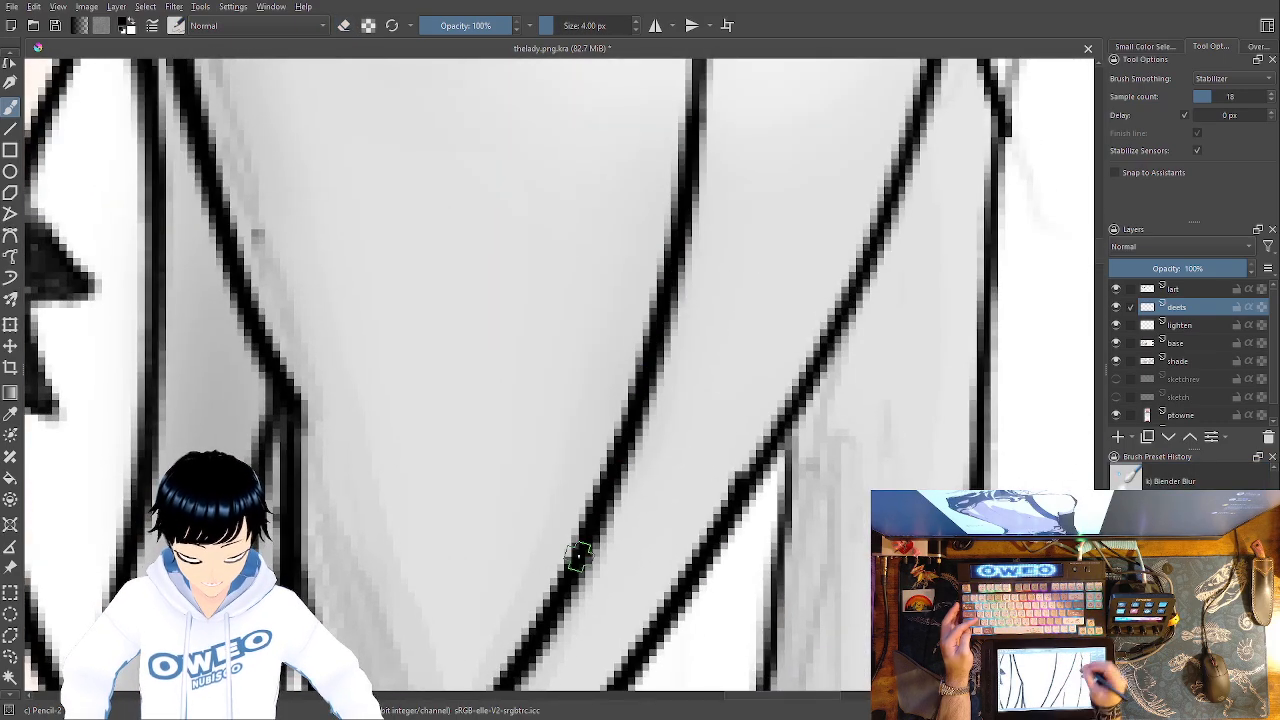
{"action": "mouse_move", "coordinate": [938, 64]}
{"action": "left_mouse_down"}
{"action": "mouse_move", "coordinate": [765, 465]}
{"action": "mouse_move", "coordinate": [723, 508]}
{"action": "mouse_move", "coordinate": [797, 200]}
{"action": "left_mouse_up"}
Darken both edges of the narrow hanging lock behind the front strand, down to its pointed tip
{"action": "left_click_drag", "start_coordinate": [805, 125], "coordinate": [722, 628]}
{"action": "mouse_move", "coordinate": [763, 430]}
{"action": "left_mouse_down"}
{"action": "mouse_move", "coordinate": [743, 369]}
{"action": "mouse_move", "coordinate": [720, 78]}
{"action": "left_mouse_up"}
{"action": "left_click_drag", "start_coordinate": [684, 294], "coordinate": [698, 678]}
{"action": "left_click_drag", "start_coordinate": [743, 457], "coordinate": [679, 206]}
{"action": "mouse_move", "coordinate": [633, 375]}
{"action": "left_mouse_down"}
{"action": "mouse_move", "coordinate": [650, 525]}
{"action": "mouse_move", "coordinate": [697, 684]}
{"action": "left_mouse_up"}
{"action": "left_click_drag", "start_coordinate": [714, 518], "coordinate": [457, 169]}
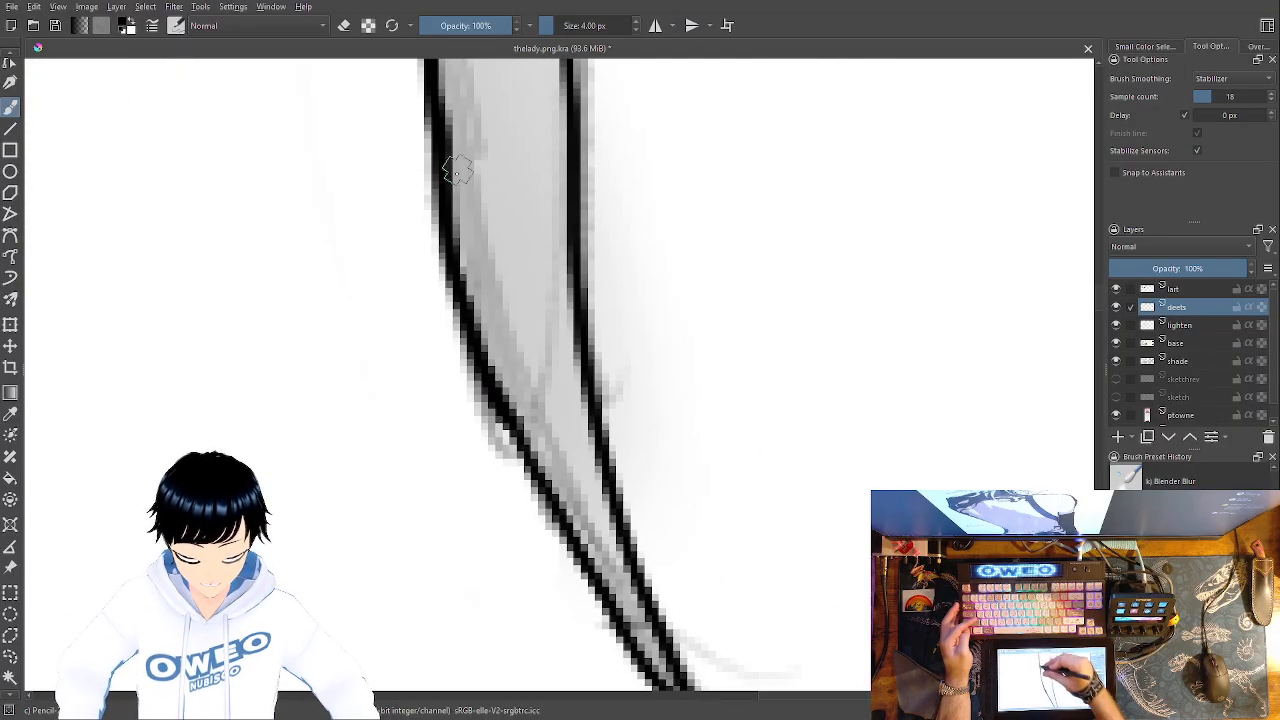
{"action": "mouse_move", "coordinate": [484, 398]}
{"action": "left_mouse_down"}
{"action": "mouse_move", "coordinate": [668, 688]}
{"action": "mouse_move", "coordinate": [588, 512]}
{"action": "mouse_move", "coordinate": [655, 605]}
{"action": "left_mouse_up"}
{"action": "mouse_move", "coordinate": [585, 495]}
{"action": "left_mouse_down"}
{"action": "mouse_move", "coordinate": [518, 328]}
{"action": "mouse_move", "coordinate": [480, 58]}
{"action": "left_mouse_up"}
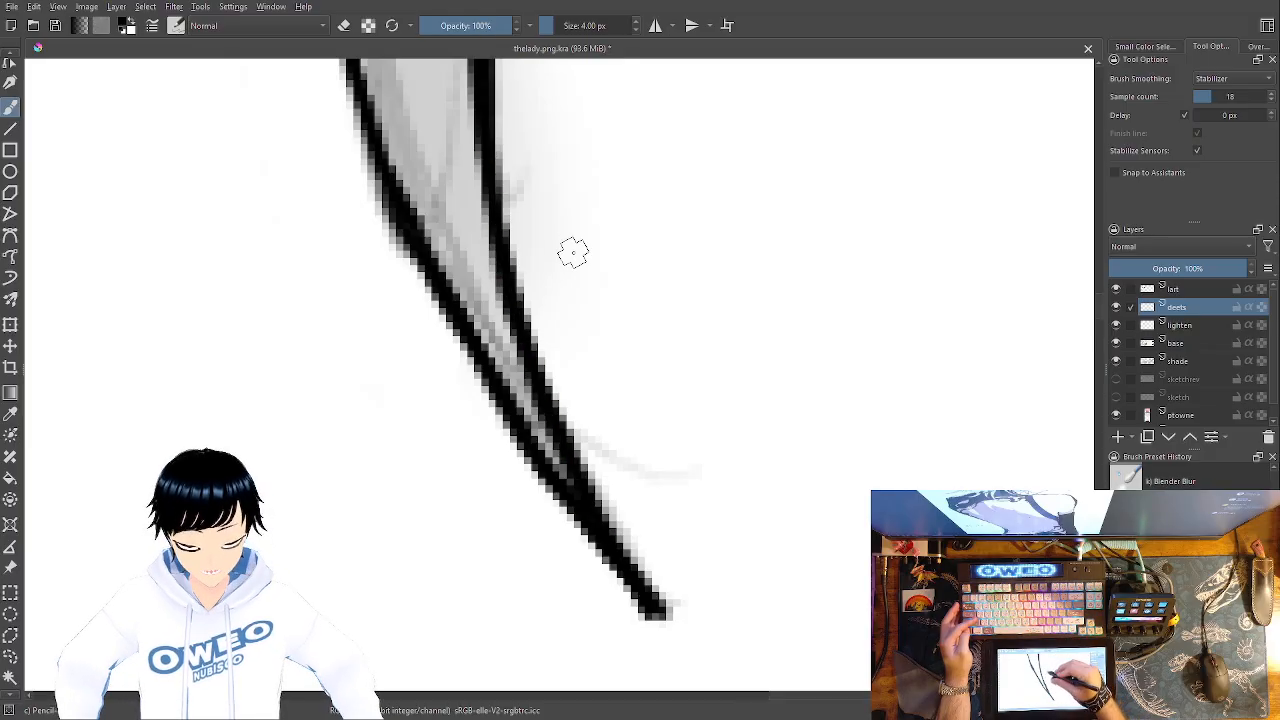
Thicken the outer edge of the hanging lock along its upper part
{"action": "left_click_drag", "start_coordinate": [575, 256], "coordinate": [612, 661]}
{"action": "left_click_drag", "start_coordinate": [520, 90], "coordinate": [524, 458]}
{"action": "left_click_drag", "start_coordinate": [602, 344], "coordinate": [614, 617]}
{"action": "mouse_move", "coordinate": [530, 414]}
{"action": "left_mouse_down"}
{"action": "mouse_move", "coordinate": [552, 190]}
{"action": "mouse_move", "coordinate": [598, 53]}
{"action": "mouse_move", "coordinate": [588, 288]}
{"action": "left_mouse_up"}
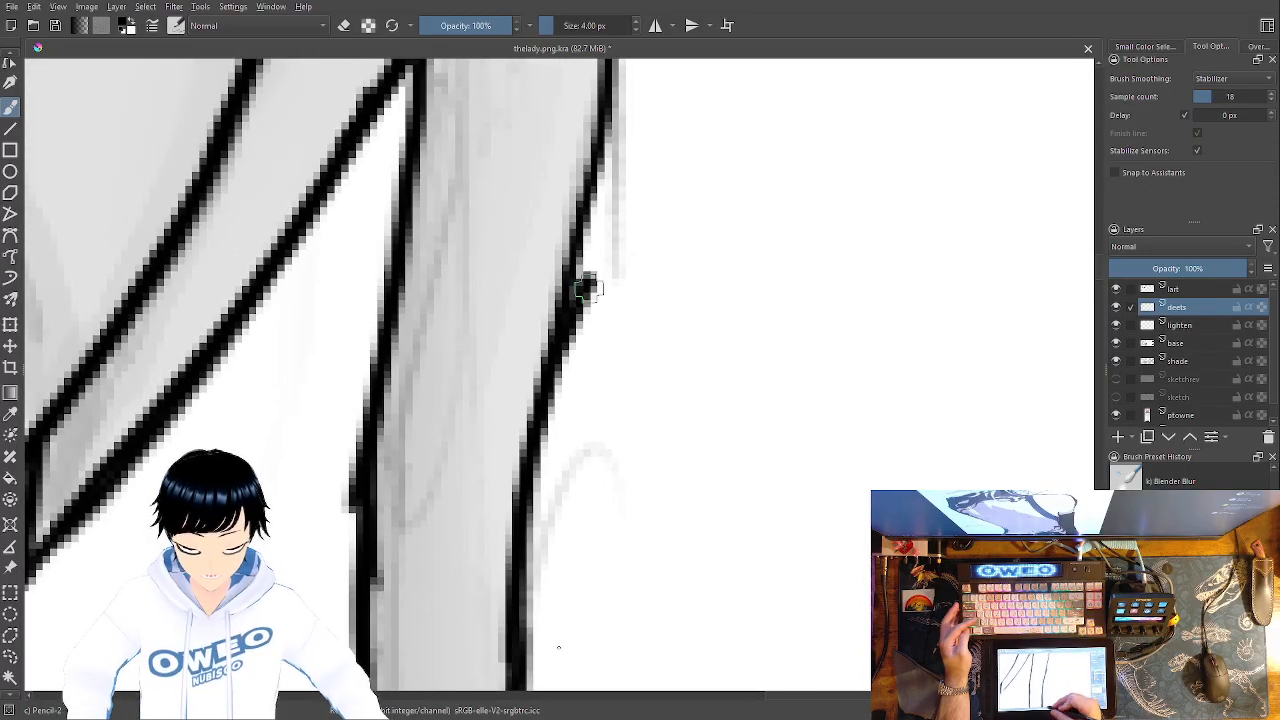
{"action": "left_click_drag", "start_coordinate": [601, 117], "coordinate": [580, 263]}
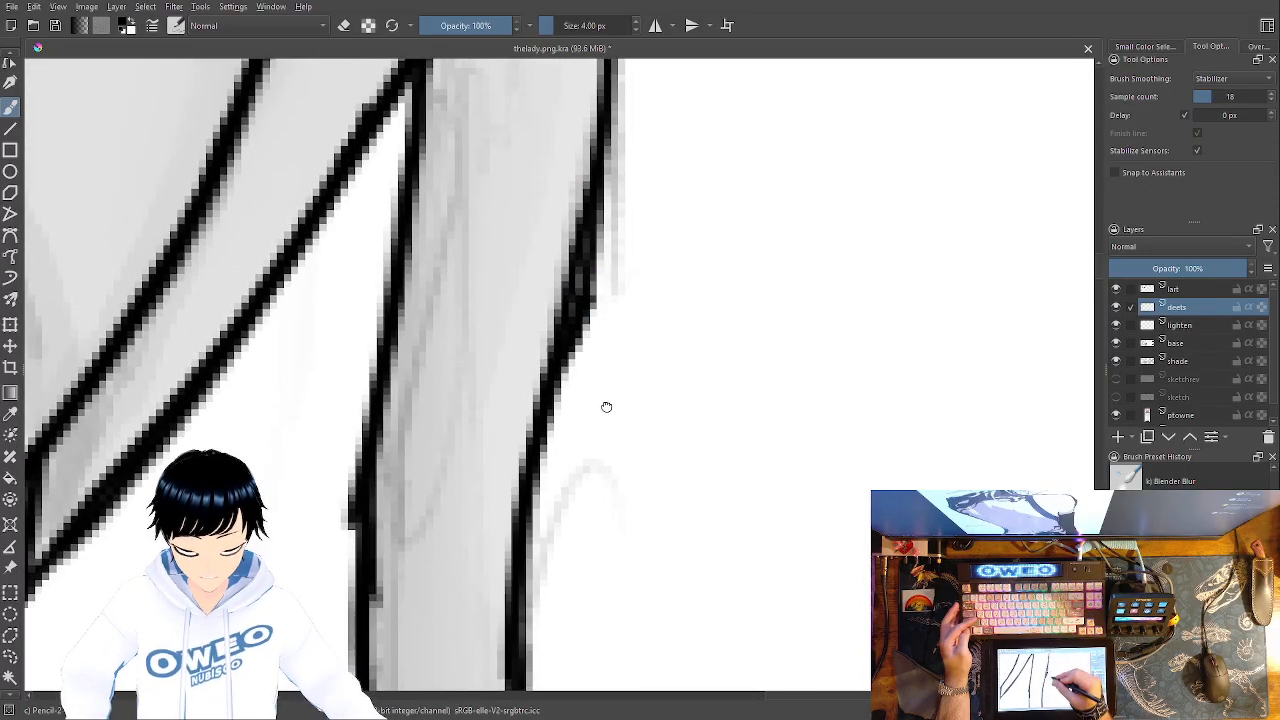
{"action": "left_click_drag", "start_coordinate": [606, 397], "coordinate": [613, 594]}
Reinforce the hanging lock's inner edge and shade it lightly beneath the overlapping front strand
{"action": "left_click_drag", "start_coordinate": [421, 229], "coordinate": [357, 614]}
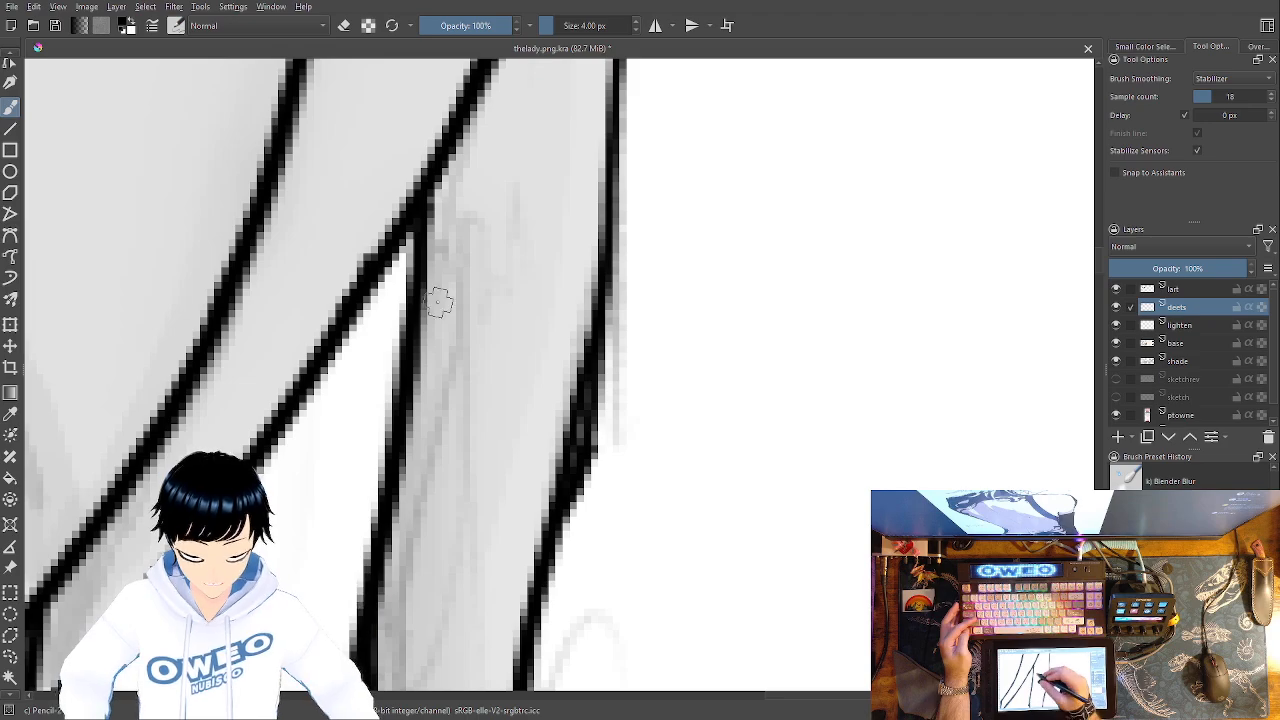
{"action": "left_click_drag", "start_coordinate": [437, 302], "coordinate": [400, 556]}
{"action": "left_click_drag", "start_coordinate": [452, 160], "coordinate": [443, 220]}
{"action": "left_click_drag", "start_coordinate": [470, 114], "coordinate": [440, 276]}
{"action": "mouse_move", "coordinate": [493, 88]}
{"action": "left_mouse_down"}
{"action": "mouse_move", "coordinate": [478, 163]}
{"action": "mouse_move", "coordinate": [443, 198]}
{"action": "left_mouse_up"}
{"action": "left_click_drag", "start_coordinate": [420, 418], "coordinate": [382, 642]}
{"action": "left_click_drag", "start_coordinate": [566, 202], "coordinate": [614, 70]}
{"action": "left_click_drag", "start_coordinate": [444, 430], "coordinate": [438, 592]}
Add light shading along the front strand's inner line, down to its tip
{"action": "left_click_drag", "start_coordinate": [576, 264], "coordinate": [647, 493]}
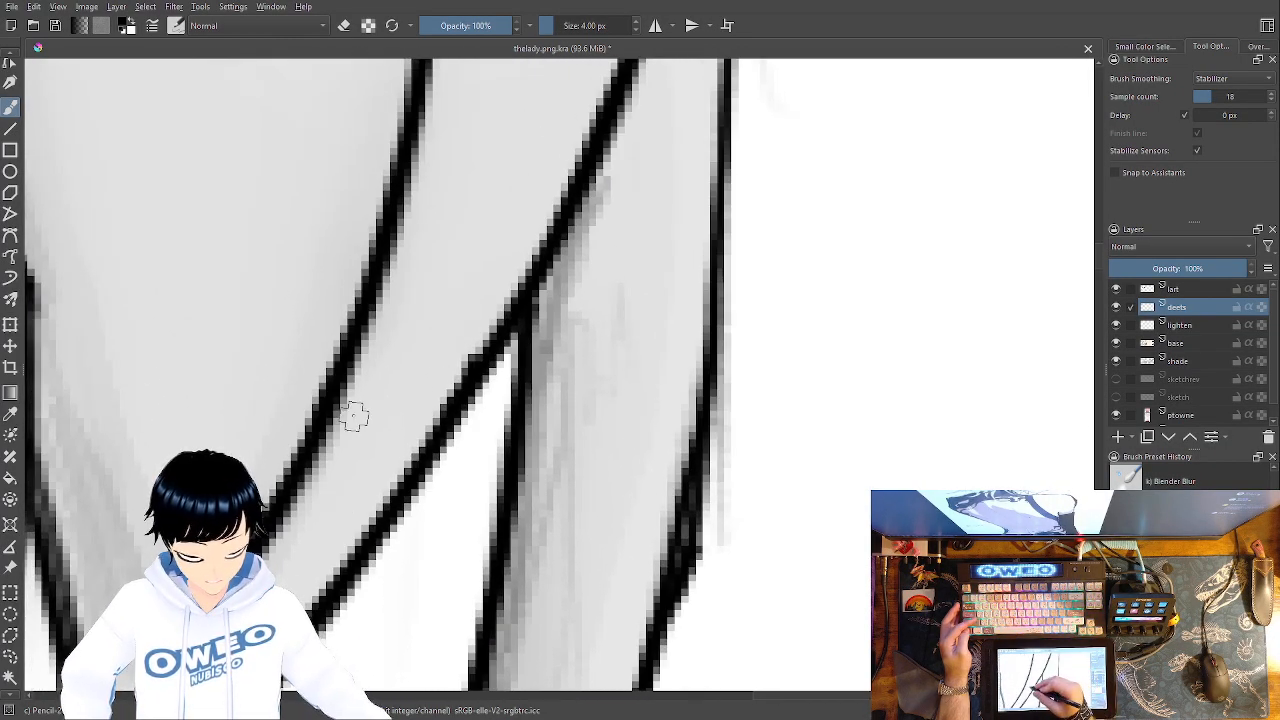
{"action": "mouse_move", "coordinate": [344, 388]}
{"action": "left_mouse_down"}
{"action": "mouse_move", "coordinate": [429, 80]}
{"action": "mouse_move", "coordinate": [438, 105]}
{"action": "mouse_move", "coordinate": [392, 270]}
{"action": "mouse_move", "coordinate": [283, 537]}
{"action": "left_mouse_up"}
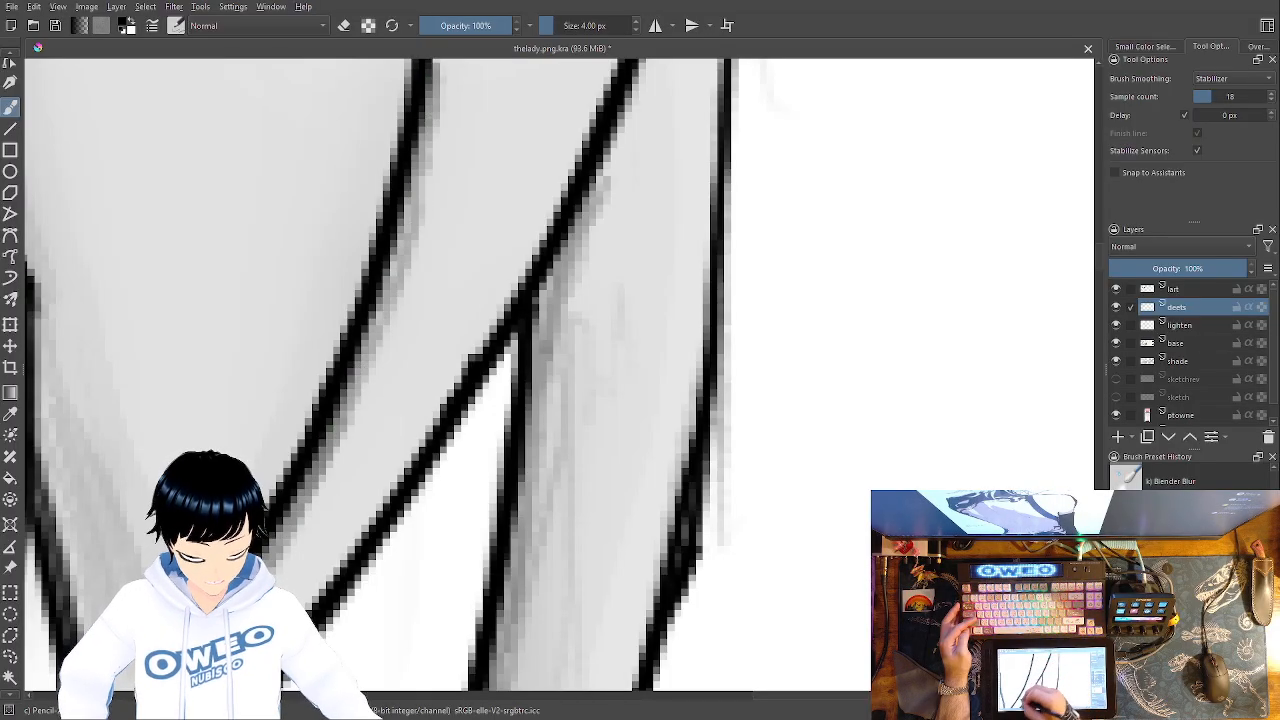
{"action": "mouse_move", "coordinate": [520, 374]}
{"action": "left_mouse_down"}
{"action": "mouse_move", "coordinate": [610, 360]}
{"action": "mouse_move", "coordinate": [499, 340]}
{"action": "mouse_move", "coordinate": [395, 481]}
{"action": "mouse_move", "coordinate": [387, 543]}
{"action": "left_mouse_up"}
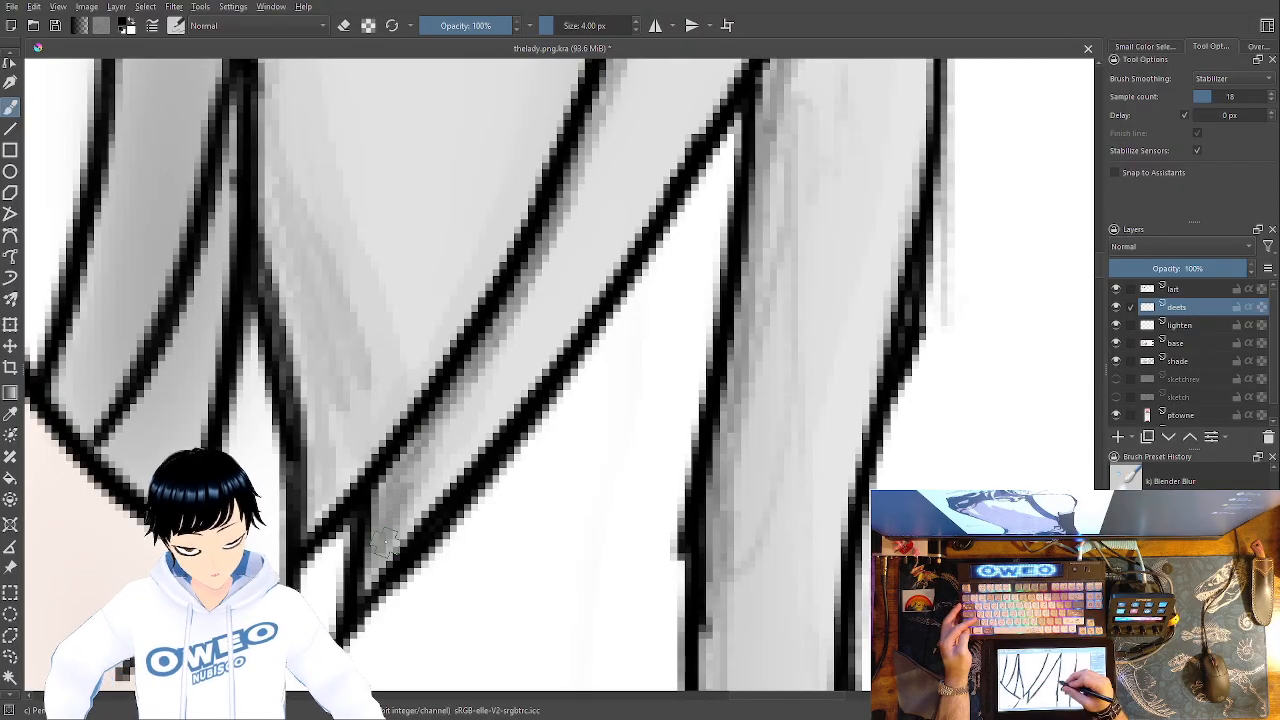
Darken the pointed tip of the curling outer lock, the outlines joining it below, and the front strand's inner line
{"action": "left_click_drag", "start_coordinate": [800, 268], "coordinate": [505, 710]}
{"action": "mouse_move", "coordinate": [680, 93]}
{"action": "left_mouse_down"}
{"action": "mouse_move", "coordinate": [681, 272]}
{"action": "mouse_move", "coordinate": [638, 605]}
{"action": "left_mouse_up"}
{"action": "left_click_drag", "start_coordinate": [665, 408], "coordinate": [599, 702]}
{"action": "mouse_move", "coordinate": [631, 461]}
{"action": "left_mouse_down"}
{"action": "mouse_move", "coordinate": [580, 318]}
{"action": "mouse_move", "coordinate": [563, 357]}
{"action": "mouse_move", "coordinate": [589, 177]}
{"action": "mouse_move", "coordinate": [608, 155]}
{"action": "mouse_move", "coordinate": [613, 577]}
{"action": "left_mouse_up"}
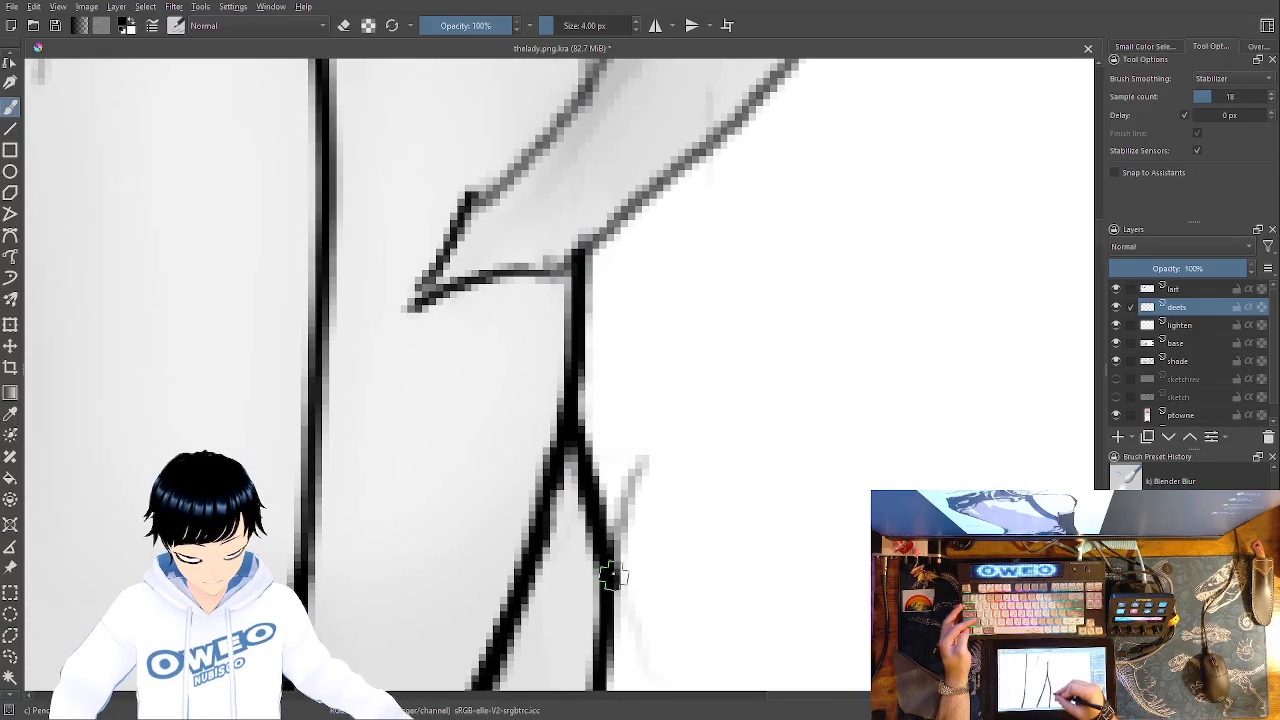
{"action": "mouse_move", "coordinate": [795, 65]}
{"action": "left_mouse_down"}
{"action": "mouse_move", "coordinate": [713, 146]}
{"action": "mouse_move", "coordinate": [552, 270]}
{"action": "mouse_move", "coordinate": [414, 313]}
{"action": "mouse_move", "coordinate": [481, 172]}
{"action": "left_mouse_up"}
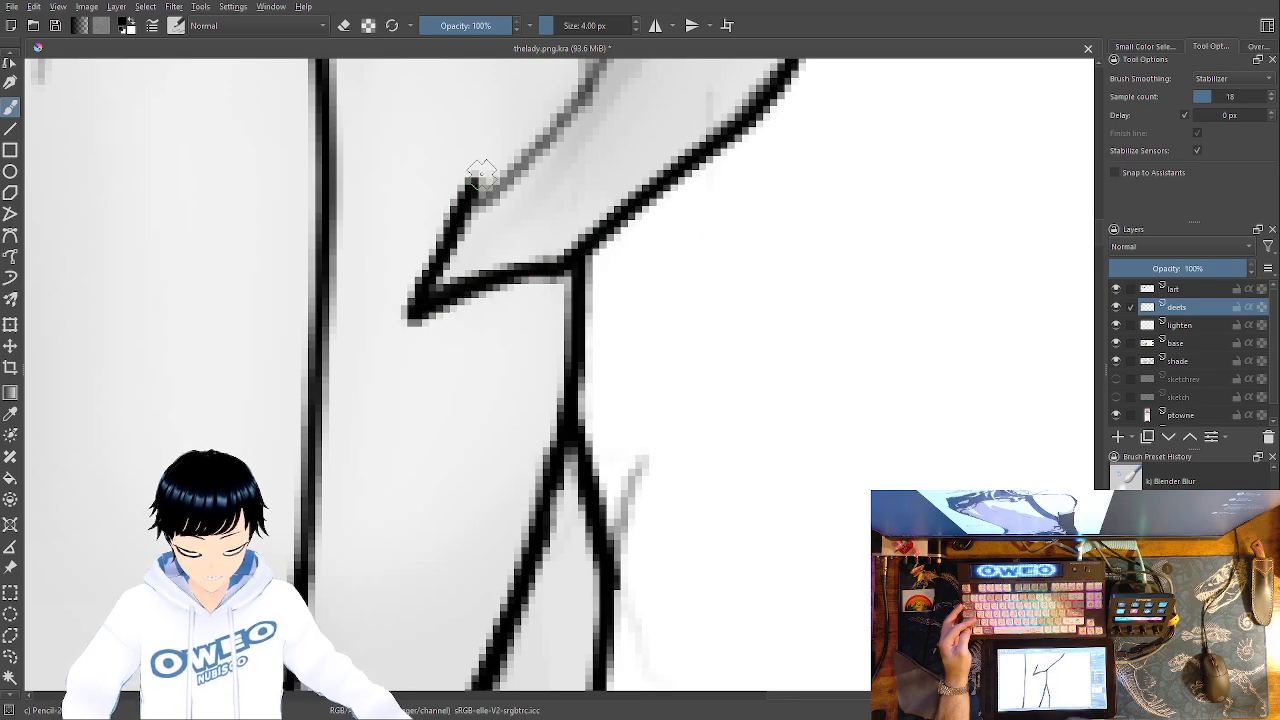
{"action": "left_click_drag", "start_coordinate": [325, 88], "coordinate": [300, 513]}
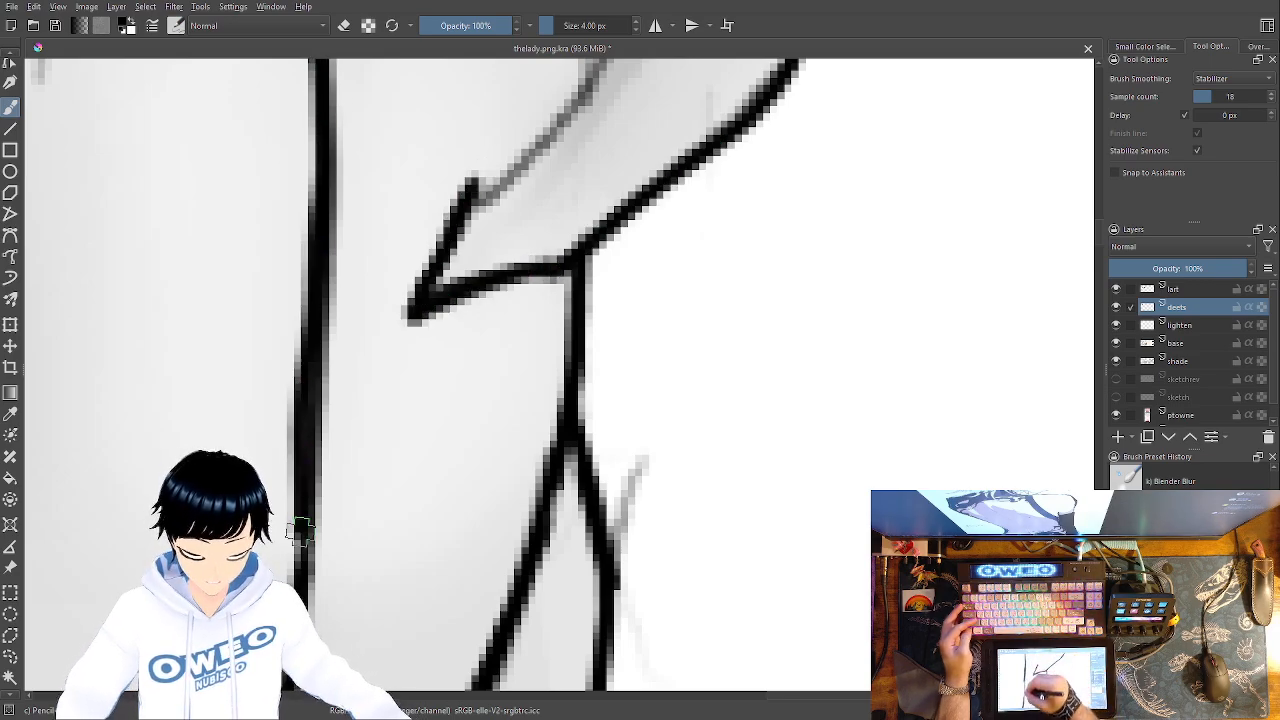
Darken both edges of the curling outer lock above its tip and shade lightly along its inner edge
{"action": "mouse_move", "coordinate": [737, 209]}
{"action": "left_mouse_down"}
{"action": "mouse_move", "coordinate": [534, 503]}
{"action": "mouse_move", "coordinate": [538, 527]}
{"action": "left_mouse_up"}
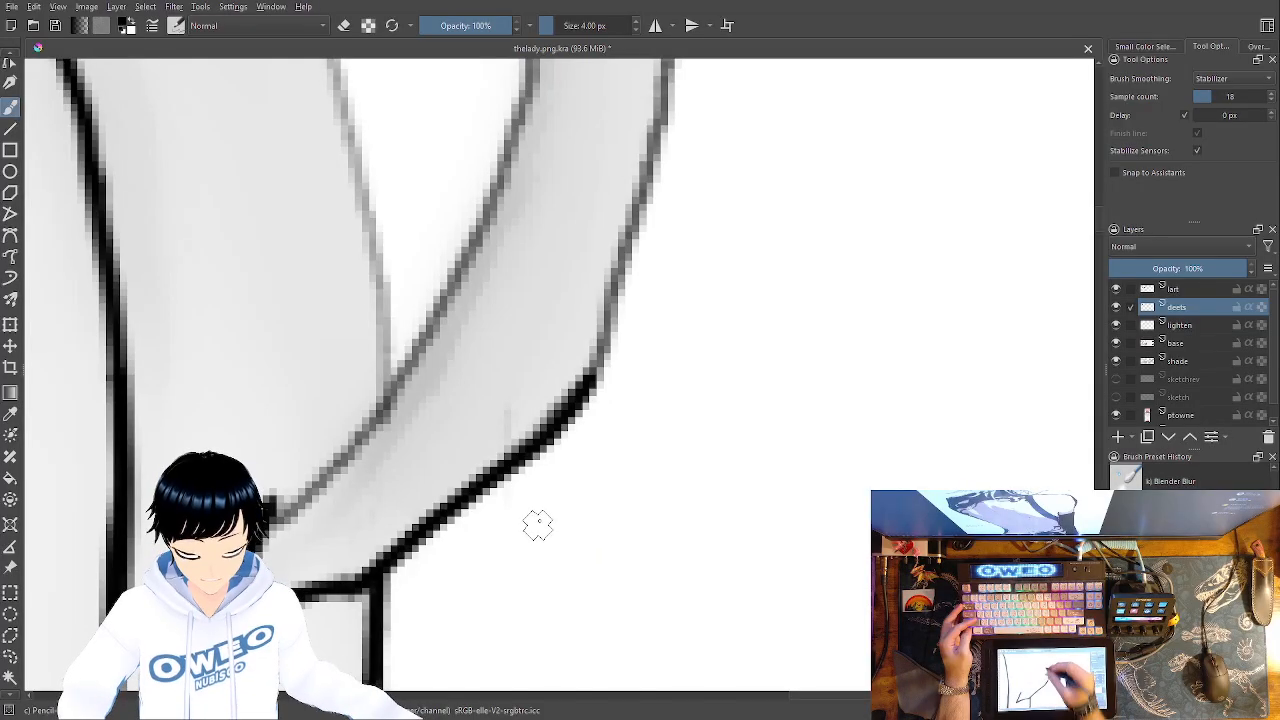
{"action": "mouse_move", "coordinate": [520, 122]}
{"action": "left_mouse_down"}
{"action": "mouse_move", "coordinate": [461, 269]}
{"action": "mouse_move", "coordinate": [387, 389]}
{"action": "mouse_move", "coordinate": [310, 478]}
{"action": "left_mouse_up"}
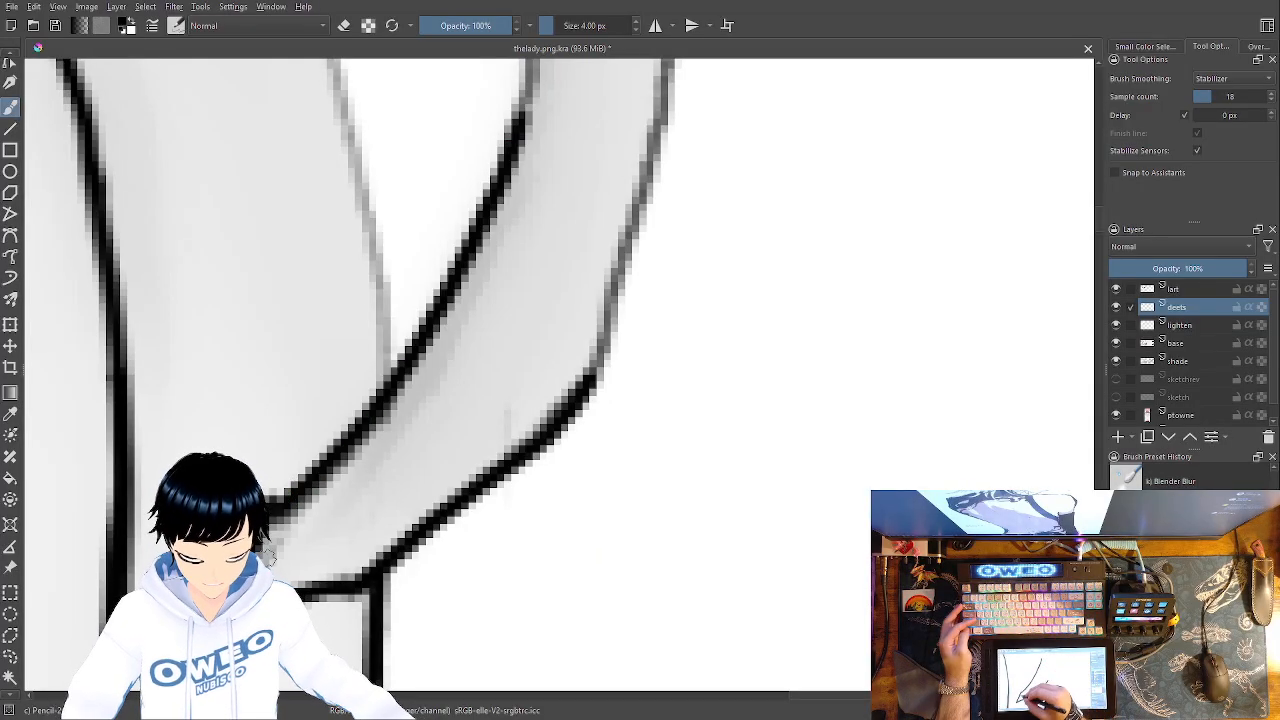
{"action": "mouse_move", "coordinate": [290, 522]}
{"action": "left_mouse_down"}
{"action": "mouse_move", "coordinate": [368, 452]}
{"action": "mouse_move", "coordinate": [445, 337]}
{"action": "mouse_move", "coordinate": [557, 62]}
{"action": "left_mouse_up"}
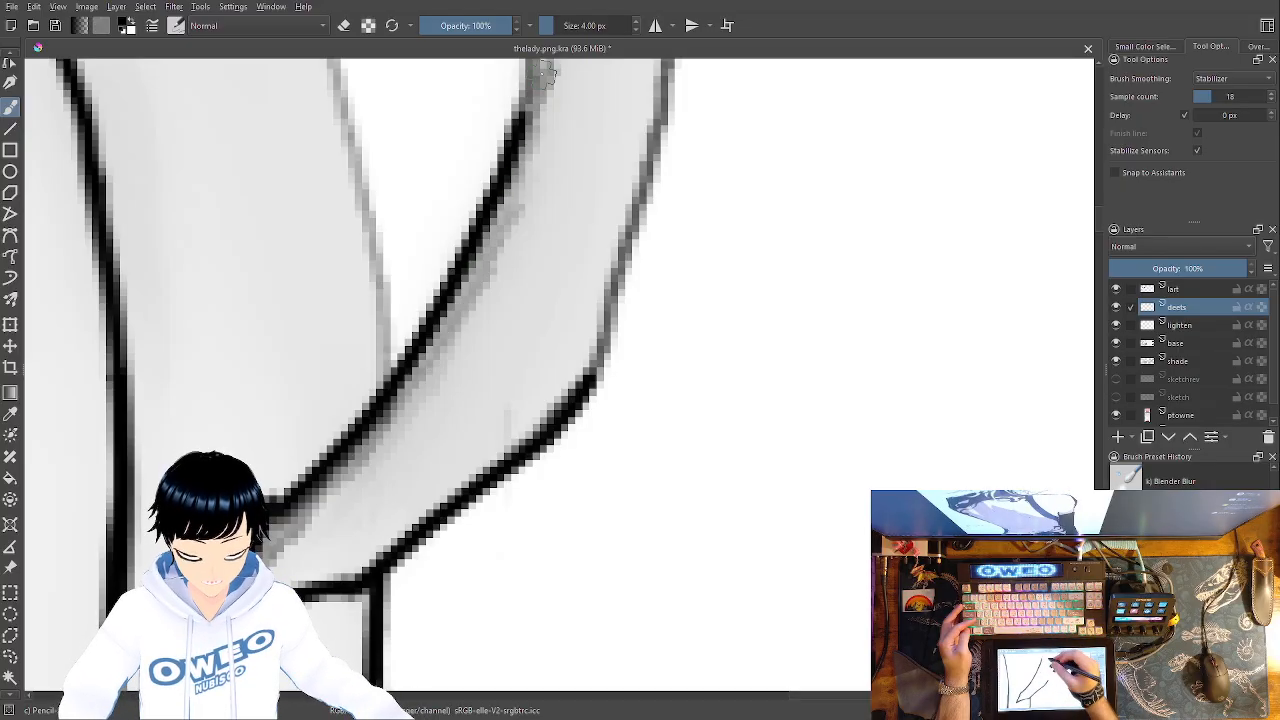
{"action": "left_click_drag", "start_coordinate": [571, 367], "coordinate": [550, 549]}
{"action": "mouse_move", "coordinate": [652, 64]}
{"action": "left_mouse_down"}
{"action": "mouse_move", "coordinate": [634, 330]}
{"action": "mouse_move", "coordinate": [561, 615]}
{"action": "left_mouse_up"}
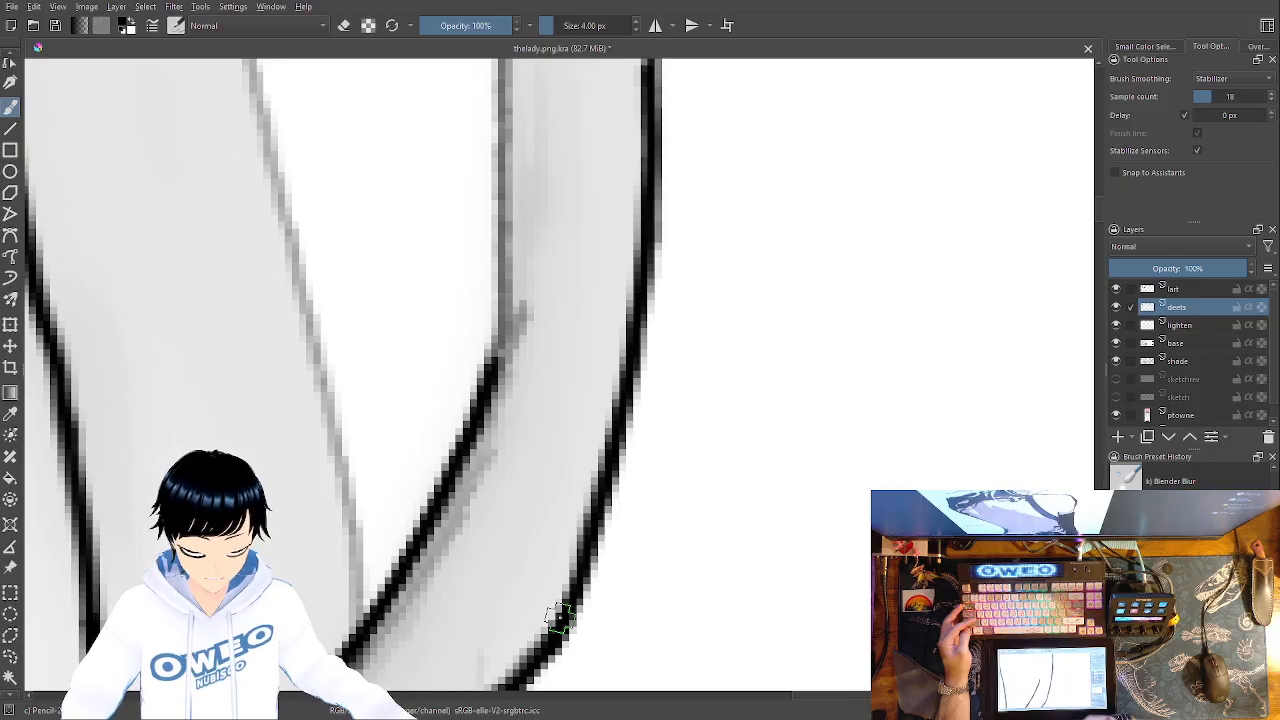
{"action": "left_click_drag", "start_coordinate": [507, 72], "coordinate": [490, 360]}
{"action": "left_click_drag", "start_coordinate": [509, 129], "coordinate": [515, 335]}
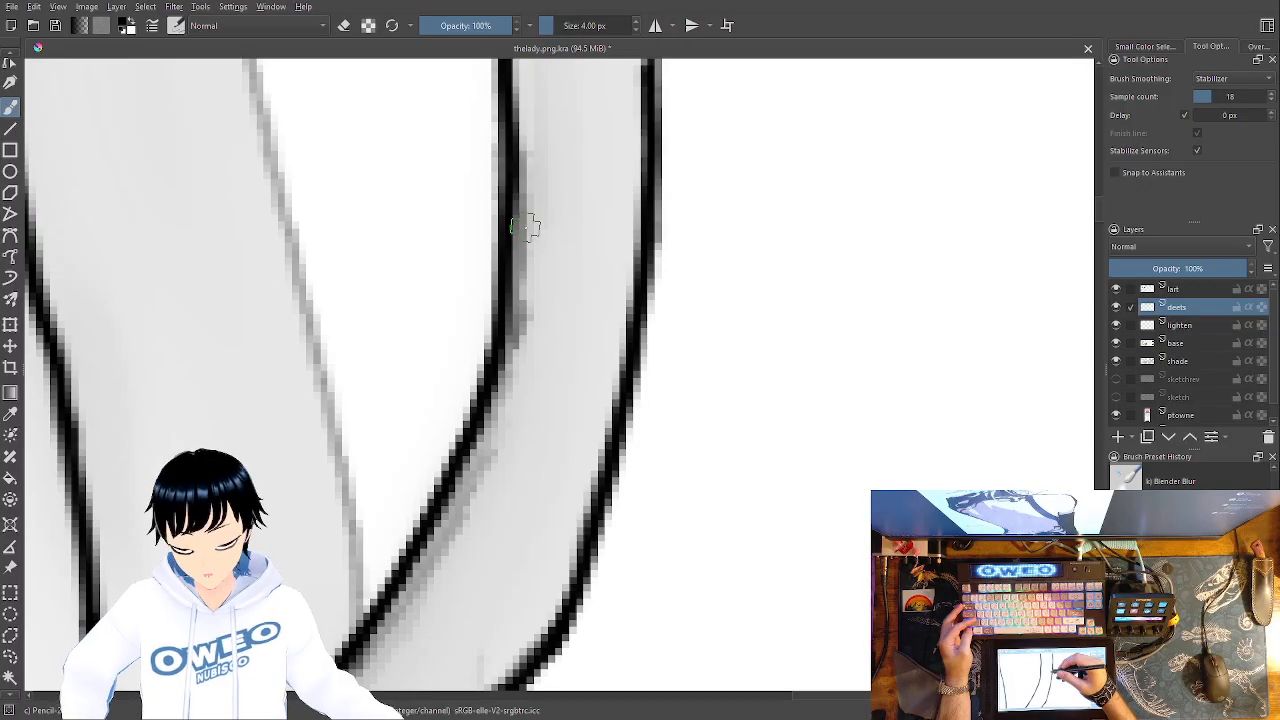
Extend the dark outlines up both sides of the curling lock to the start of its arch
{"action": "left_click_drag", "start_coordinate": [525, 225], "coordinate": [637, 538]}
{"action": "mouse_move", "coordinate": [690, 67]}
{"action": "left_mouse_down"}
{"action": "mouse_move", "coordinate": [676, 412]}
{"action": "mouse_move", "coordinate": [633, 447]}
{"action": "left_mouse_up"}
{"action": "mouse_move", "coordinate": [462, 85]}
{"action": "left_mouse_down"}
{"action": "mouse_move", "coordinate": [490, 142]}
{"action": "mouse_move", "coordinate": [506, 228]}
{"action": "mouse_move", "coordinate": [518, 503]}
{"action": "left_mouse_up"}
{"action": "left_click_drag", "start_coordinate": [683, 417], "coordinate": [658, 707]}
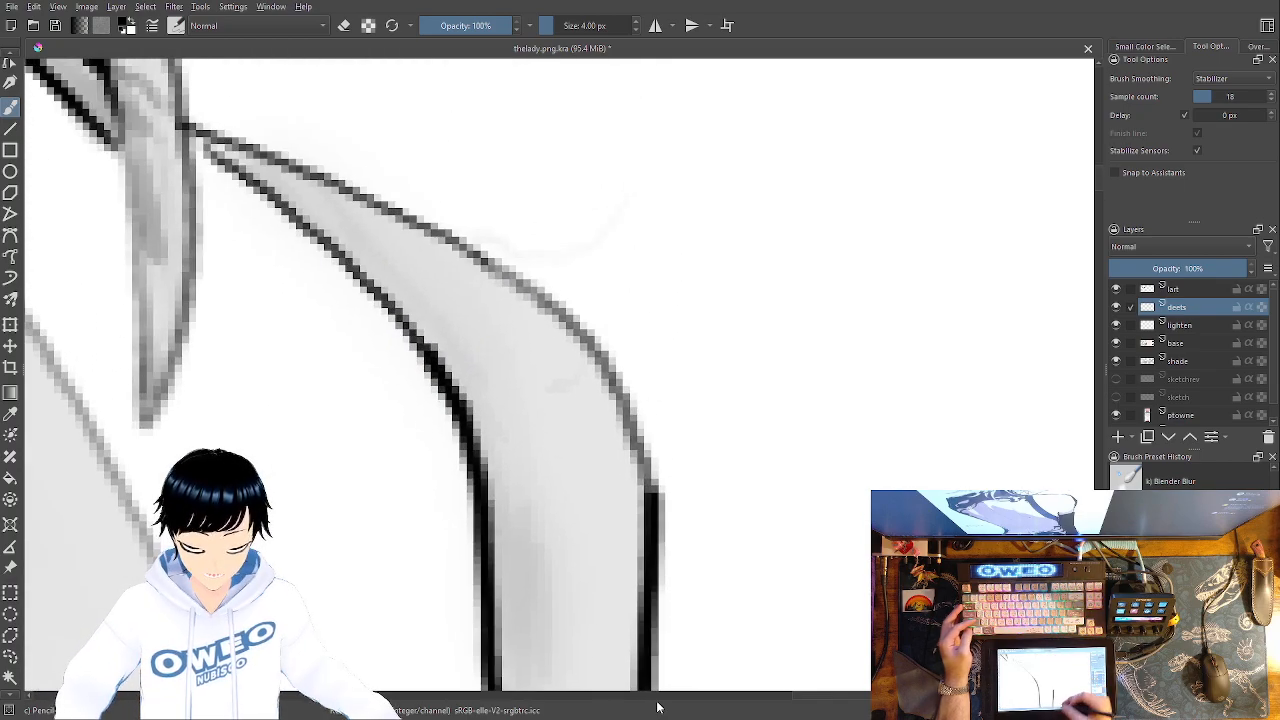
{"action": "mouse_move", "coordinate": [660, 518]}
{"action": "left_mouse_down"}
{"action": "mouse_move", "coordinate": [585, 352]}
{"action": "mouse_move", "coordinate": [505, 268]}
{"action": "mouse_move", "coordinate": [185, 132]}
{"action": "mouse_move", "coordinate": [443, 337]}
{"action": "mouse_move", "coordinate": [773, 506]}
{"action": "left_mouse_up"}
Darken the outlines of the thin arching locks back to their shared root on top of the head
{"action": "mouse_move", "coordinate": [455, 70]}
{"action": "left_mouse_down"}
{"action": "mouse_move", "coordinate": [508, 282]}
{"action": "mouse_move", "coordinate": [516, 474]}
{"action": "mouse_move", "coordinate": [482, 588]}
{"action": "mouse_move", "coordinate": [400, 150]}
{"action": "mouse_move", "coordinate": [788, 304]}
{"action": "mouse_move", "coordinate": [962, 512]}
{"action": "left_mouse_up"}
{"action": "mouse_move", "coordinate": [895, 435]}
{"action": "left_mouse_down"}
{"action": "mouse_move", "coordinate": [798, 354]}
{"action": "mouse_move", "coordinate": [691, 308]}
{"action": "mouse_move", "coordinate": [366, 299]}
{"action": "mouse_move", "coordinate": [90, 335]}
{"action": "left_mouse_up"}
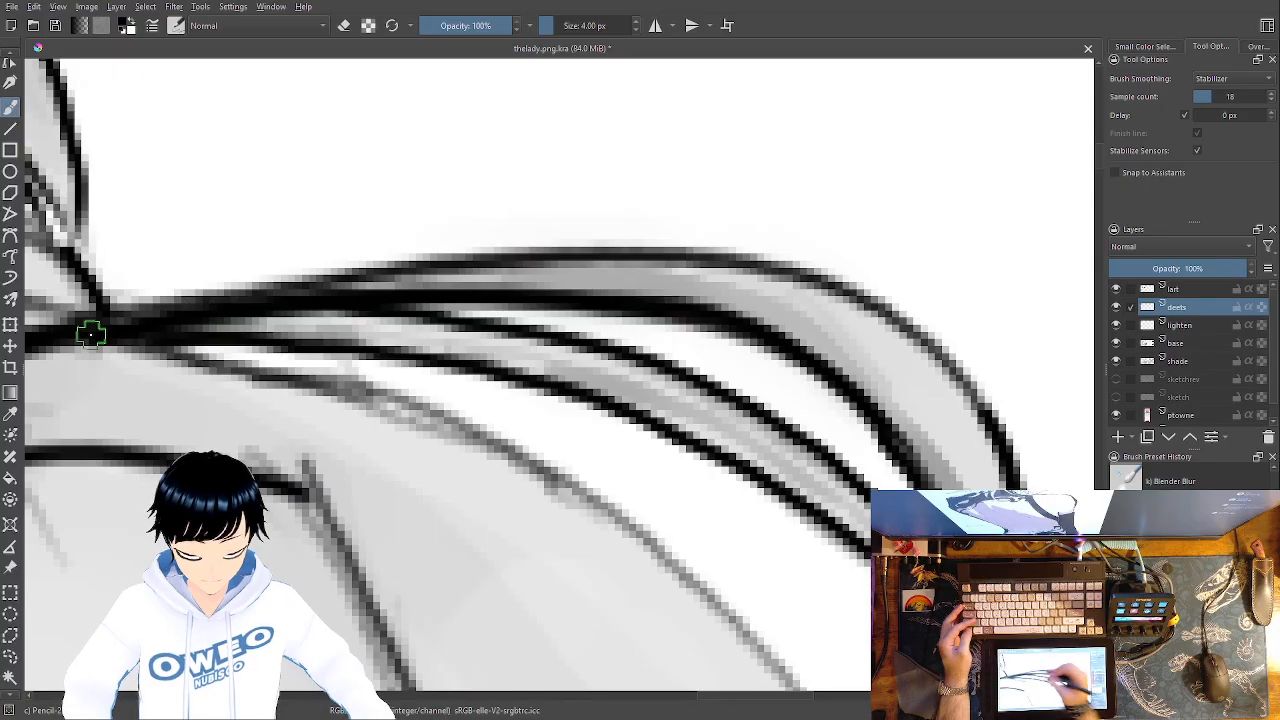
{"action": "mouse_move", "coordinate": [1005, 452]}
{"action": "left_mouse_down"}
{"action": "mouse_move", "coordinate": [858, 303]}
{"action": "mouse_move", "coordinate": [703, 254]}
{"action": "mouse_move", "coordinate": [502, 255]}
{"action": "mouse_move", "coordinate": [133, 311]}
{"action": "left_mouse_up"}
{"action": "mouse_move", "coordinate": [870, 515]}
{"action": "left_mouse_down"}
{"action": "mouse_move", "coordinate": [751, 422]}
{"action": "mouse_move", "coordinate": [589, 349]}
{"action": "mouse_move", "coordinate": [398, 296]}
{"action": "left_mouse_up"}
{"action": "mouse_move", "coordinate": [868, 560]}
{"action": "left_mouse_down"}
{"action": "mouse_move", "coordinate": [785, 495]}
{"action": "mouse_move", "coordinate": [520, 386]}
{"action": "mouse_move", "coordinate": [148, 330]}
{"action": "left_mouse_up"}
{"action": "left_click_drag", "start_coordinate": [712, 402], "coordinate": [688, 252]}
Darken the outer edge of the side hair from the crown down towards the curling lock crossing it
{"action": "mouse_move", "coordinate": [107, 193]}
{"action": "left_mouse_down"}
{"action": "mouse_move", "coordinate": [423, 286]}
{"action": "mouse_move", "coordinate": [640, 415]}
{"action": "mouse_move", "coordinate": [812, 590]}
{"action": "mouse_move", "coordinate": [885, 700]}
{"action": "left_mouse_up"}
{"action": "left_click_drag", "start_coordinate": [650, 215], "coordinate": [530, 6]}
{"action": "mouse_move", "coordinate": [766, 437]}
{"action": "left_mouse_down"}
{"action": "mouse_move", "coordinate": [517, 126]}
{"action": "mouse_move", "coordinate": [575, 251]}
{"action": "mouse_move", "coordinate": [677, 400]}
{"action": "mouse_move", "coordinate": [771, 600]}
{"action": "mouse_move", "coordinate": [815, 660]}
{"action": "left_mouse_up"}
{"action": "left_click_drag", "start_coordinate": [735, 207], "coordinate": [640, 6]}
{"action": "mouse_move", "coordinate": [697, 414]}
{"action": "left_mouse_down"}
{"action": "mouse_move", "coordinate": [751, 651]}
{"action": "mouse_move", "coordinate": [751, 297]}
{"action": "mouse_move", "coordinate": [705, 85]}
{"action": "left_mouse_up"}
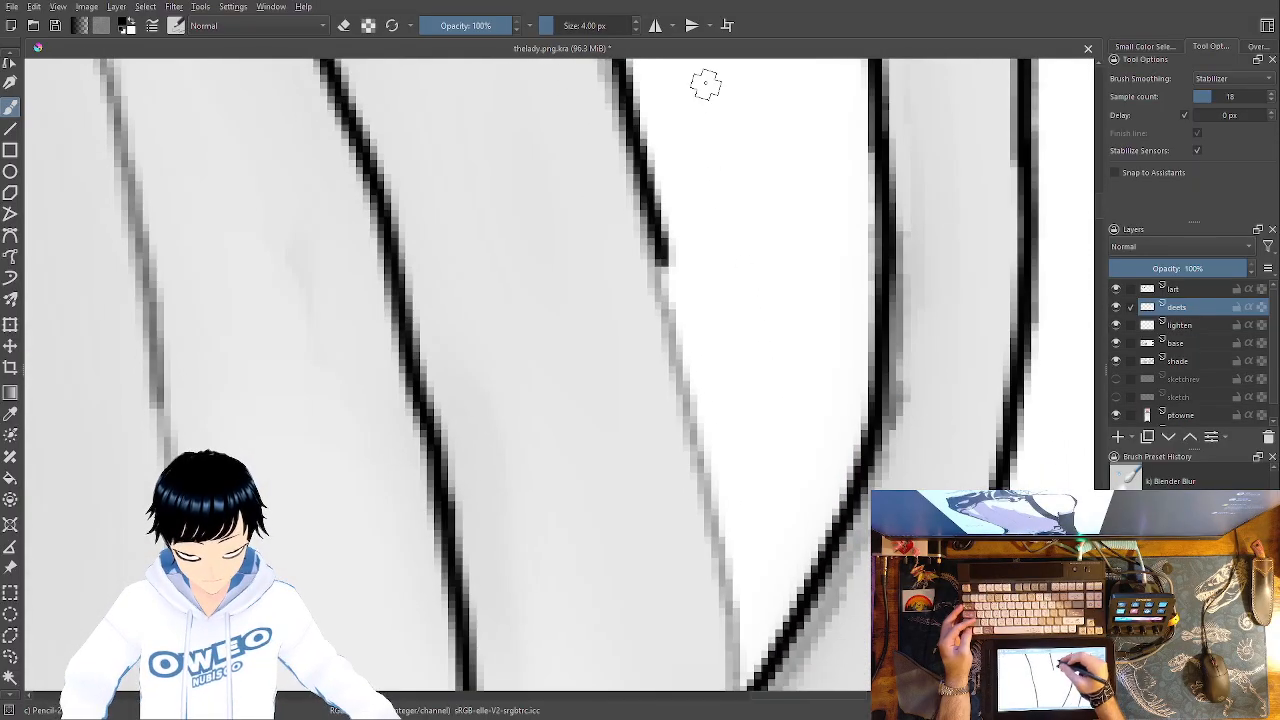
{"action": "mouse_move", "coordinate": [663, 248]}
{"action": "left_mouse_down"}
{"action": "mouse_move", "coordinate": [743, 670]}
{"action": "mouse_move", "coordinate": [736, 85]}
{"action": "left_mouse_up"}
Finish the side hair's outer edge at the curling lock and shade the hair along the crossing
{"action": "mouse_move", "coordinate": [714, 420]}
{"action": "left_mouse_down"}
{"action": "mouse_move", "coordinate": [668, 493]}
{"action": "mouse_move", "coordinate": [620, 530]}
{"action": "mouse_move", "coordinate": [633, 493]}
{"action": "mouse_move", "coordinate": [615, 510]}
{"action": "mouse_move", "coordinate": [700, 392]}
{"action": "mouse_move", "coordinate": [687, 429]}
{"action": "mouse_move", "coordinate": [697, 392]}
{"action": "left_mouse_up"}
{"action": "left_click_drag", "start_coordinate": [684, 286], "coordinate": [669, 423]}
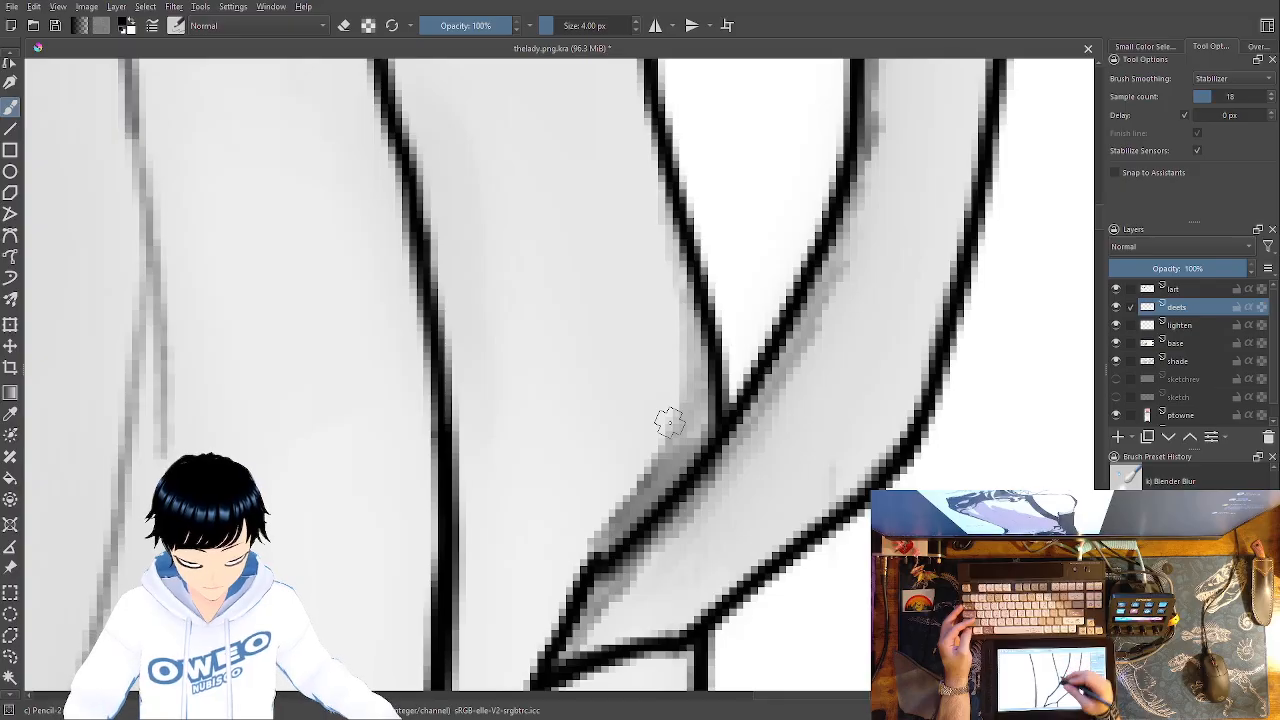
{"action": "left_click_drag", "start_coordinate": [690, 330], "coordinate": [750, 124]}
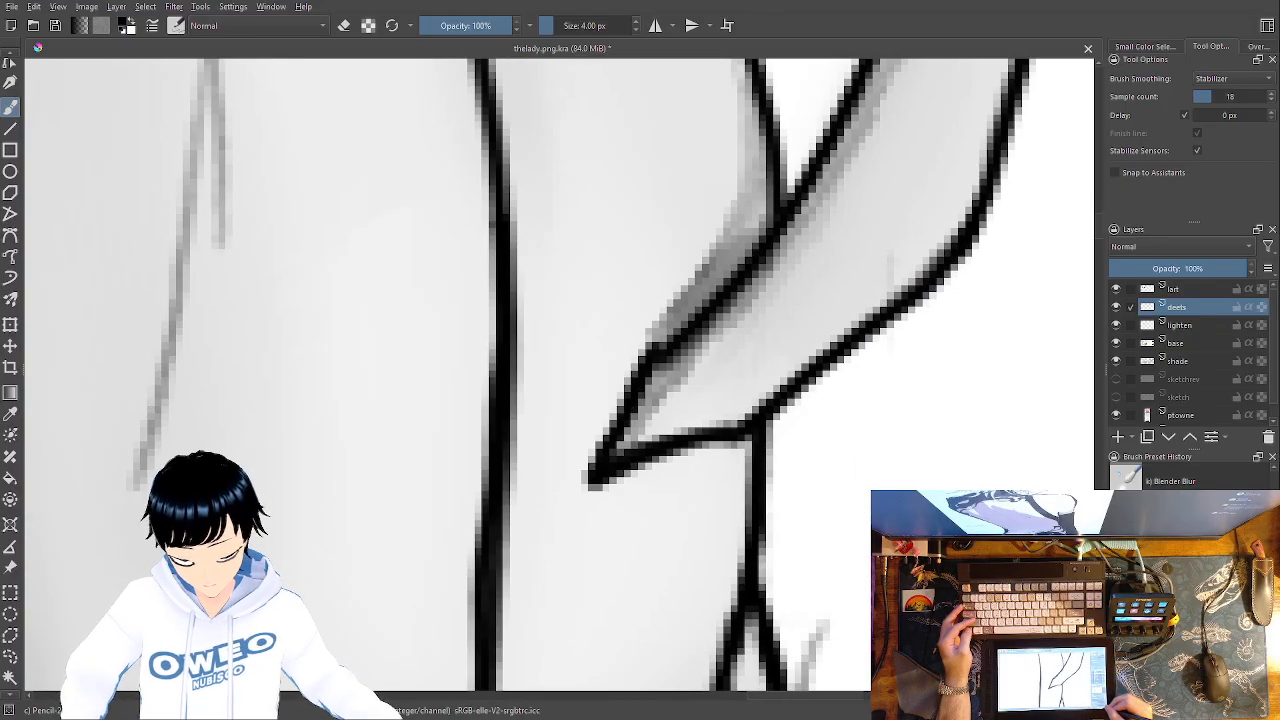
Darken the outlines at the junction where the fringe meets the side strand above the far eye
{"action": "key", "text": "minus"}
{"action": "key", "text": "minus"}
{"action": "key", "text": "minus"}
{"action": "key", "text": "minus"}
{"action": "key", "text": "minus"}
{"action": "key", "text": "plus"}
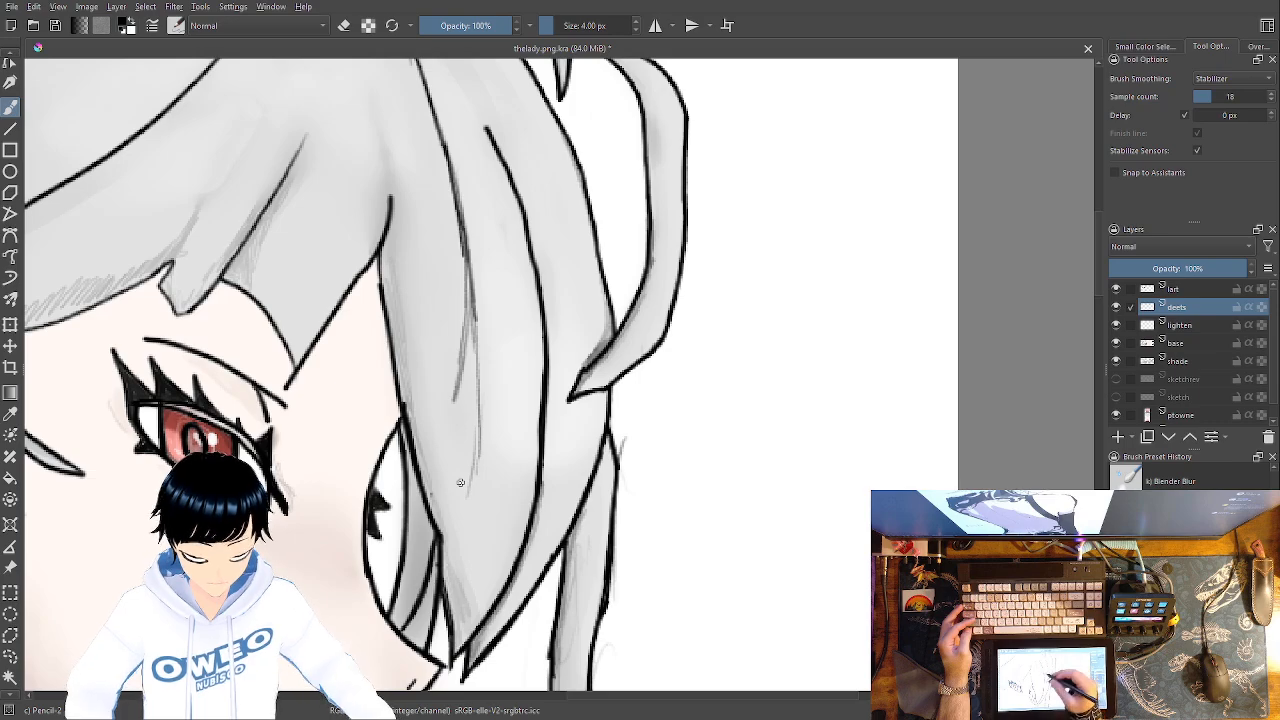
{"action": "mouse_move", "coordinate": [617, 534]}
{"action": "left_mouse_down"}
{"action": "mouse_move", "coordinate": [668, 600]}
{"action": "mouse_move", "coordinate": [718, 612]}
{"action": "left_mouse_up"}
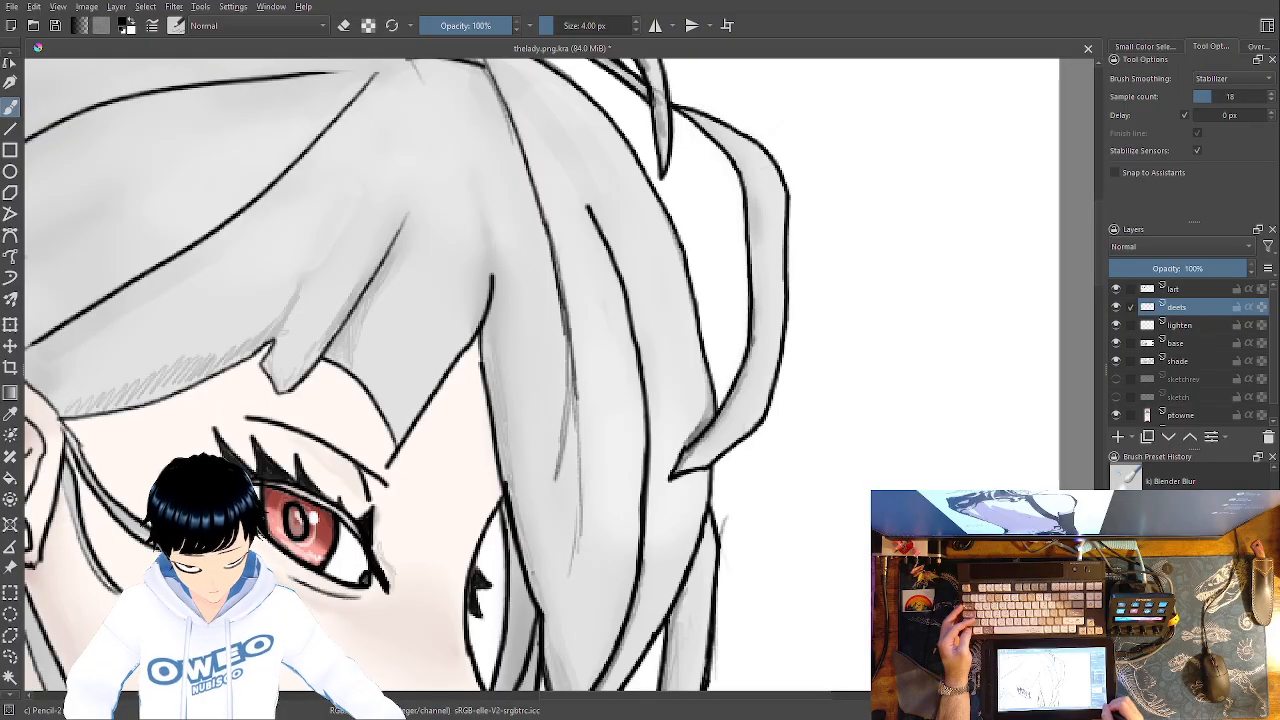
{"action": "scroll", "coordinate": [558, 375], "scroll_direction": "up", "scroll_amount": 5}
{"action": "left_click_drag", "start_coordinate": [490, 406], "coordinate": [831, 463]}
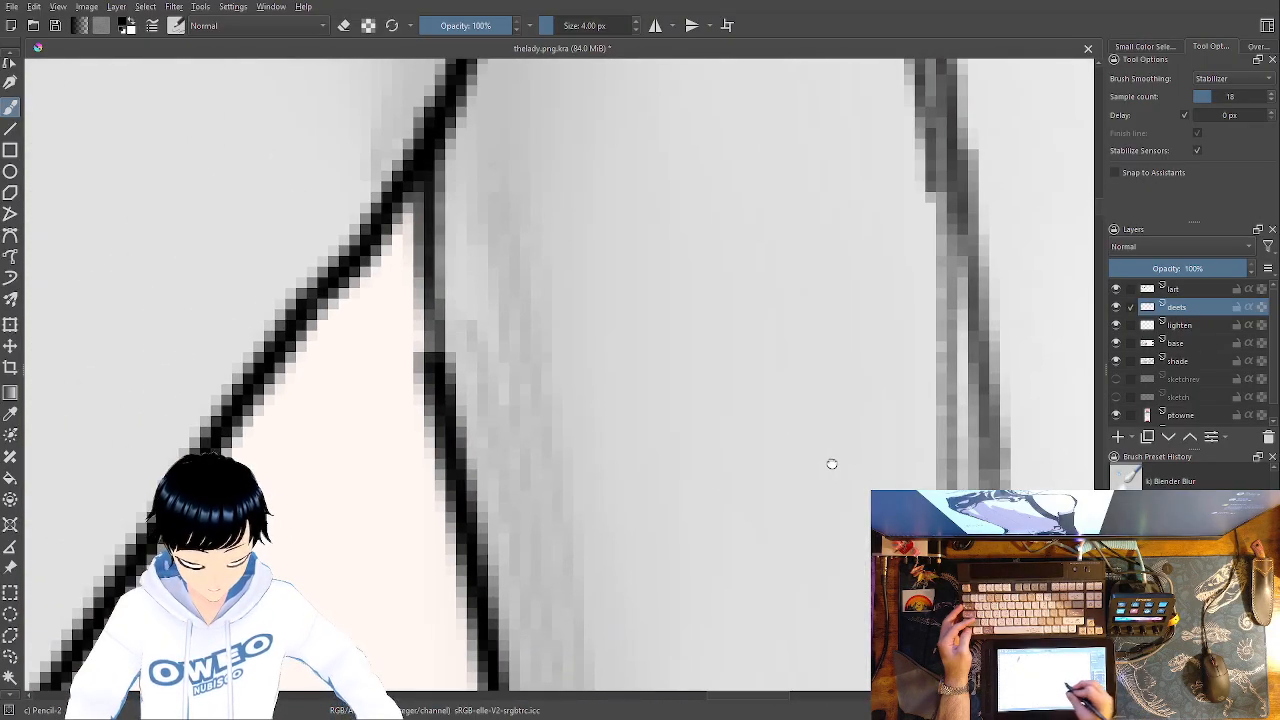
{"action": "mouse_move", "coordinate": [444, 380]}
{"action": "left_mouse_down"}
{"action": "mouse_move", "coordinate": [429, 250]}
{"action": "mouse_move", "coordinate": [468, 71]}
{"action": "mouse_move", "coordinate": [528, 466]}
{"action": "left_mouse_up"}
{"action": "mouse_move", "coordinate": [386, 509]}
{"action": "left_mouse_down"}
{"action": "mouse_move", "coordinate": [460, 258]}
{"action": "mouse_move", "coordinate": [470, 135]}
{"action": "left_mouse_up"}
{"action": "mouse_move", "coordinate": [520, 348]}
{"action": "left_mouse_down"}
{"action": "mouse_move", "coordinate": [800, 6]}
{"action": "mouse_move", "coordinate": [820, 2]}
{"action": "left_mouse_up"}
{"action": "left_click_drag", "start_coordinate": [711, 102], "coordinate": [338, 632]}
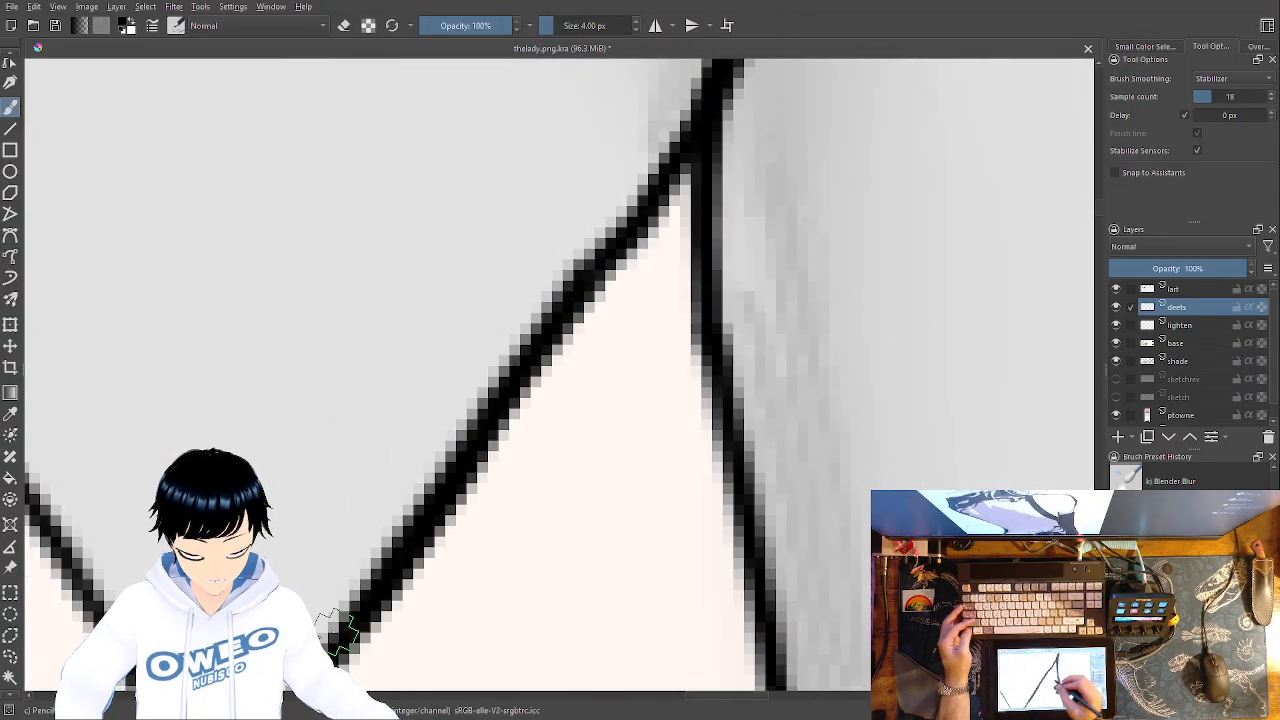
Darken the edges of the pointed fringe section hanging over the forehead
{"action": "left_click_drag", "start_coordinate": [642, 347], "coordinate": [985, 5]}
{"action": "left_click_drag", "start_coordinate": [731, 226], "coordinate": [480, 608]}
{"action": "mouse_move", "coordinate": [548, 505]}
{"action": "left_mouse_down"}
{"action": "mouse_move", "coordinate": [531, 414]}
{"action": "mouse_move", "coordinate": [292, 58]}
{"action": "mouse_move", "coordinate": [882, 475]}
{"action": "mouse_move", "coordinate": [566, 309]}
{"action": "mouse_move", "coordinate": [340, 525]}
{"action": "mouse_move", "coordinate": [240, 410]}
{"action": "mouse_move", "coordinate": [288, 200]}
{"action": "mouse_move", "coordinate": [100, 347]}
{"action": "left_mouse_up"}
{"action": "left_click_drag", "start_coordinate": [520, 445], "coordinate": [265, 718]}
Finish the pointed fringe section's edge and darken the strand line dividing it from the neighbouring fringe section
{"action": "left_click_drag", "start_coordinate": [664, 62], "coordinate": [602, 145]}
{"action": "left_click_drag", "start_coordinate": [551, 221], "coordinate": [328, 555]}
{"action": "left_click_drag", "start_coordinate": [487, 452], "coordinate": [315, 712]}
{"action": "left_click_drag", "start_coordinate": [412, 428], "coordinate": [634, 42]}
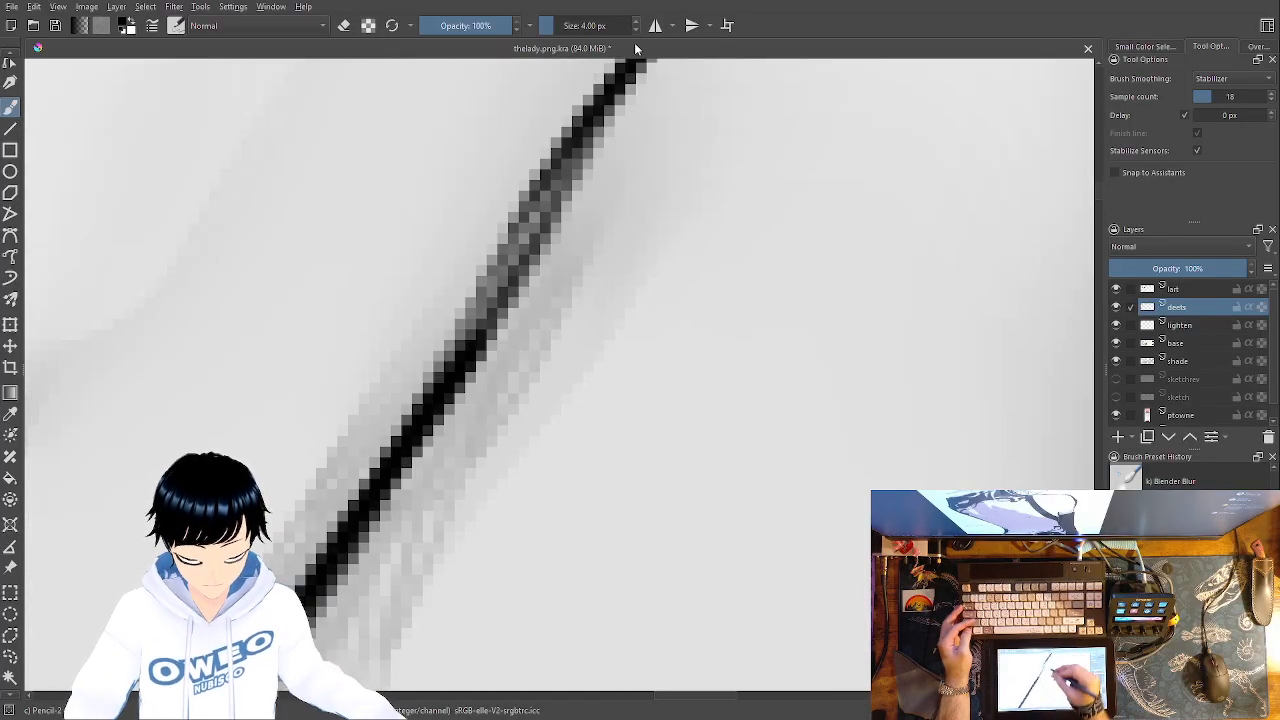
{"action": "left_click_drag", "start_coordinate": [475, 425], "coordinate": [318, 708]}
{"action": "left_click_drag", "start_coordinate": [455, 488], "coordinate": [1011, 134]}
{"action": "left_click_drag", "start_coordinate": [320, 560], "coordinate": [969, 60]}
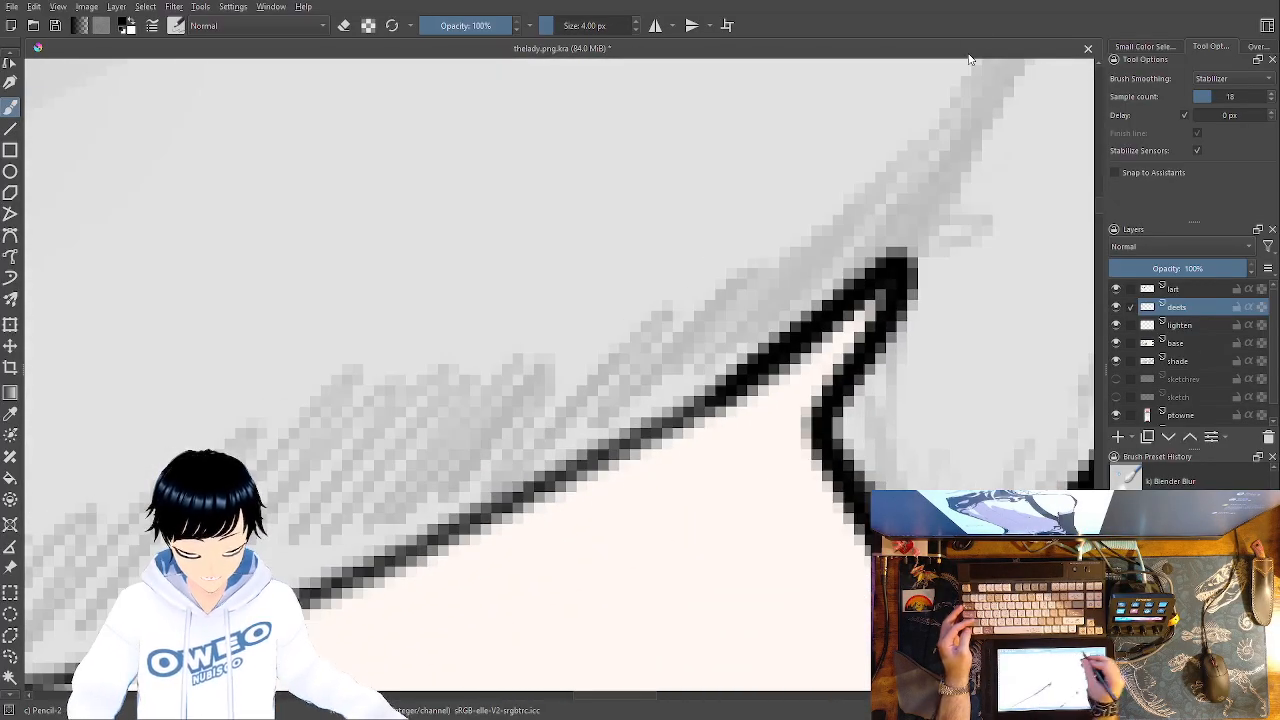
Darken the strand line rising from the fringe notch and thicken the fringe's lower edge from the notch towards the ear
{"action": "mouse_move", "coordinate": [857, 274]}
{"action": "left_mouse_down"}
{"action": "mouse_move", "coordinate": [1000, 62]}
{"action": "mouse_move", "coordinate": [846, 290]}
{"action": "left_mouse_up"}
{"action": "mouse_move", "coordinate": [982, 83]}
{"action": "left_mouse_down"}
{"action": "mouse_move", "coordinate": [765, 322]}
{"action": "mouse_move", "coordinate": [495, 500]}
{"action": "mouse_move", "coordinate": [390, 522]}
{"action": "left_mouse_up"}
{"action": "mouse_move", "coordinate": [880, 275]}
{"action": "left_mouse_down"}
{"action": "mouse_move", "coordinate": [610, 445]}
{"action": "mouse_move", "coordinate": [322, 565]}
{"action": "left_mouse_up"}
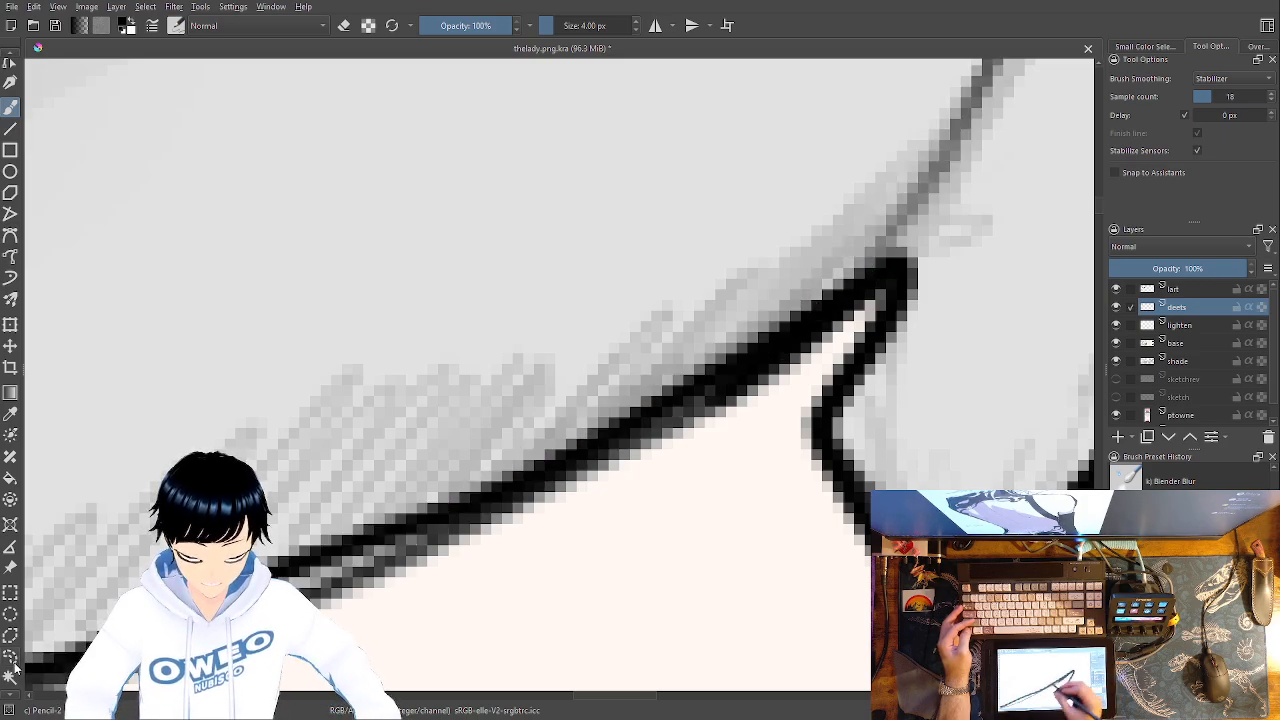
{"action": "key", "text": "ctrl+z"}
{"action": "mouse_move", "coordinate": [888, 272]}
{"action": "left_mouse_down"}
{"action": "mouse_move", "coordinate": [760, 360]}
{"action": "mouse_move", "coordinate": [338, 576]}
{"action": "left_mouse_up"}
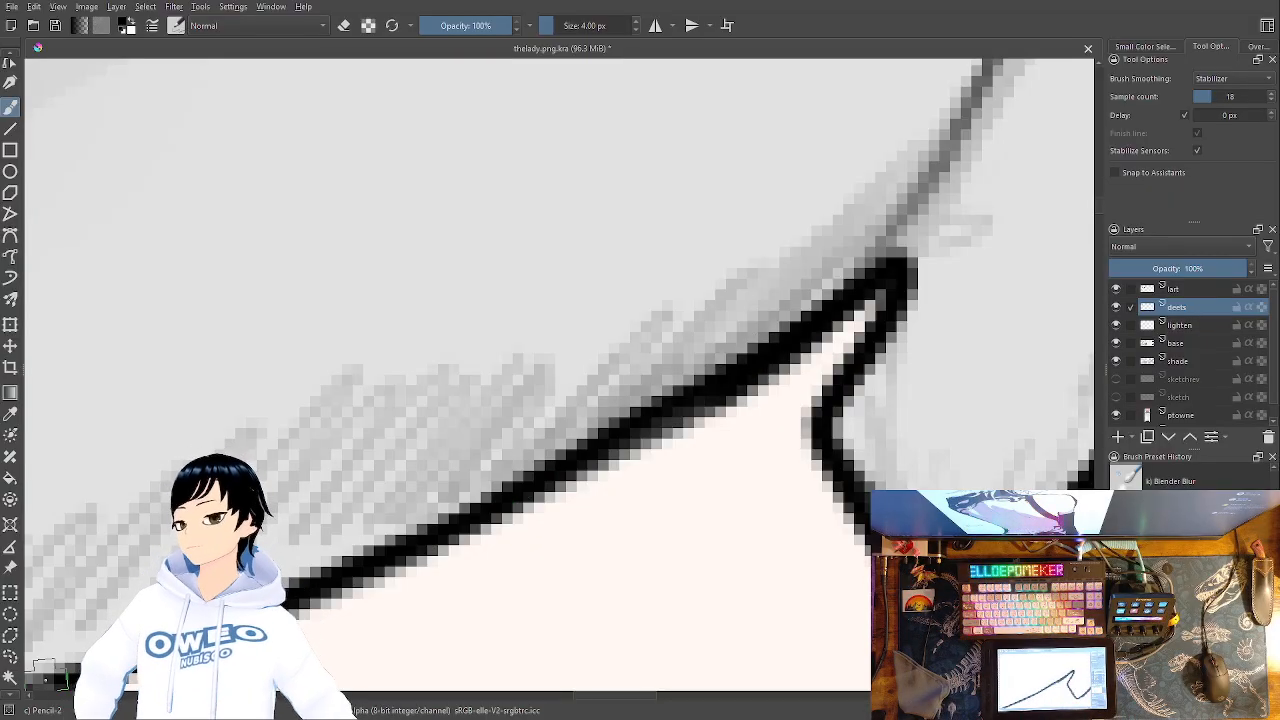
Deepen the hatched shading above the fringe's lower edge and carry the dark edge line through to the ear
{"action": "mouse_move", "coordinate": [822, 254]}
{"action": "left_mouse_down"}
{"action": "mouse_move", "coordinate": [745, 315]}
{"action": "mouse_move", "coordinate": [600, 385]}
{"action": "mouse_move", "coordinate": [663, 337]}
{"action": "mouse_move", "coordinate": [640, 325]}
{"action": "left_mouse_up"}
{"action": "mouse_move", "coordinate": [530, 385]}
{"action": "left_mouse_down"}
{"action": "mouse_move", "coordinate": [360, 512]}
{"action": "mouse_move", "coordinate": [480, 462]}
{"action": "mouse_move", "coordinate": [340, 530]}
{"action": "mouse_move", "coordinate": [326, 503]}
{"action": "left_mouse_up"}
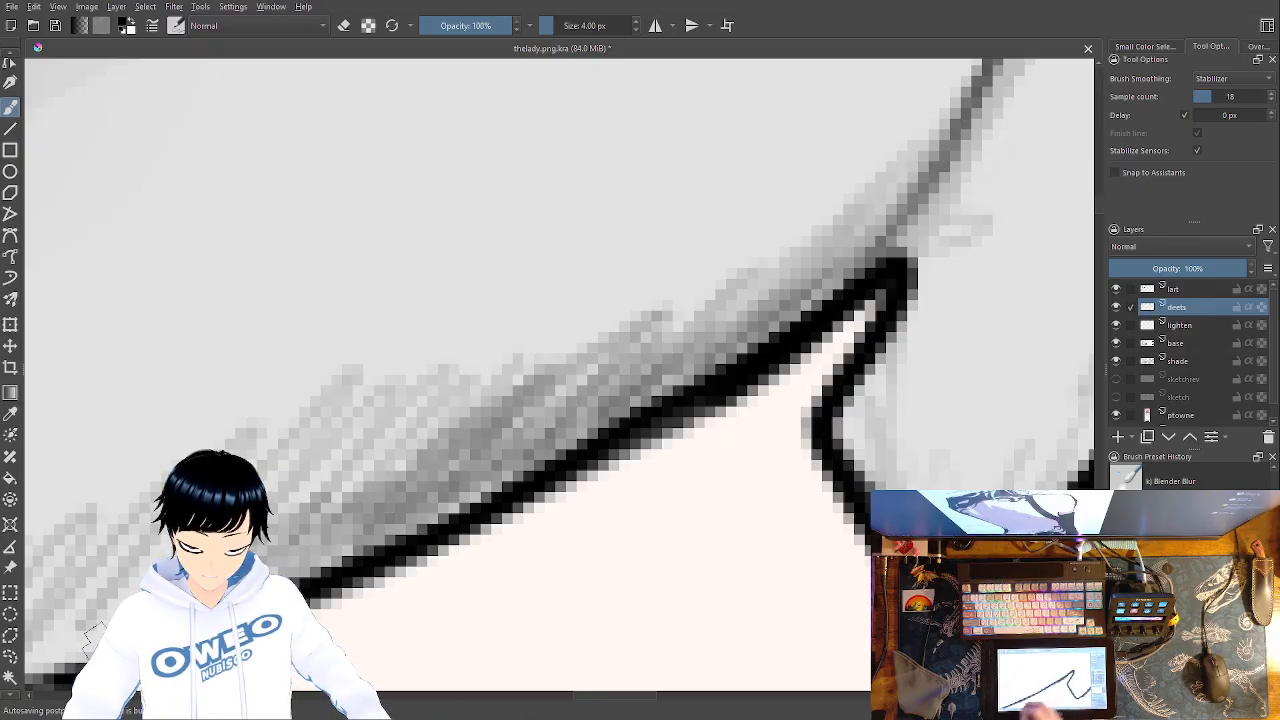
{"action": "left_click_drag", "start_coordinate": [629, 487], "coordinate": [1174, 289]}
{"action": "mouse_move", "coordinate": [897, 325]}
{"action": "left_mouse_down"}
{"action": "mouse_move", "coordinate": [710, 428]}
{"action": "mouse_move", "coordinate": [849, 341]}
{"action": "mouse_move", "coordinate": [272, 497]}
{"action": "left_mouse_up"}
{"action": "mouse_move", "coordinate": [754, 437]}
{"action": "left_mouse_down"}
{"action": "mouse_move", "coordinate": [500, 500]}
{"action": "mouse_move", "coordinate": [150, 530]}
{"action": "left_mouse_up"}
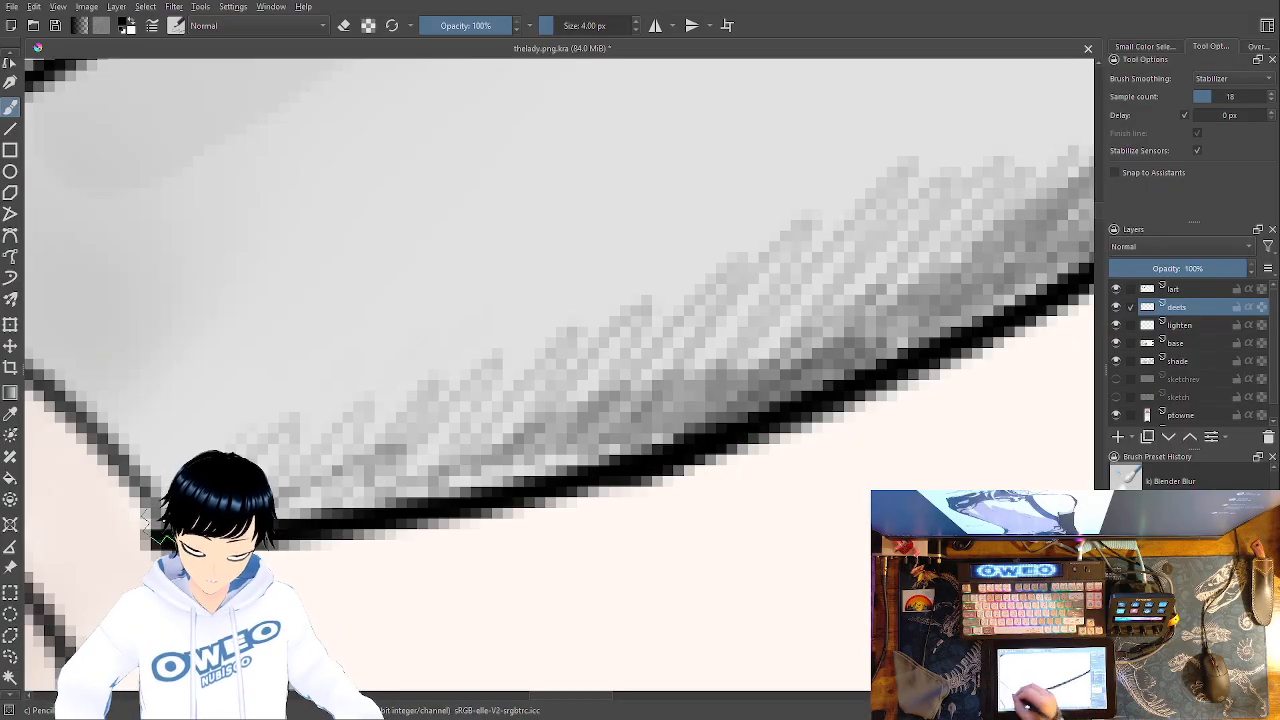
{"action": "left_click_drag", "start_coordinate": [525, 288], "coordinate": [793, 118]}
{"action": "mouse_move", "coordinate": [438, 372]}
{"action": "left_mouse_down"}
{"action": "mouse_move", "coordinate": [328, 225]}
{"action": "mouse_move", "coordinate": [107, 70]}
{"action": "left_mouse_up"}
{"action": "left_click_drag", "start_coordinate": [592, 284], "coordinate": [583, 22]}
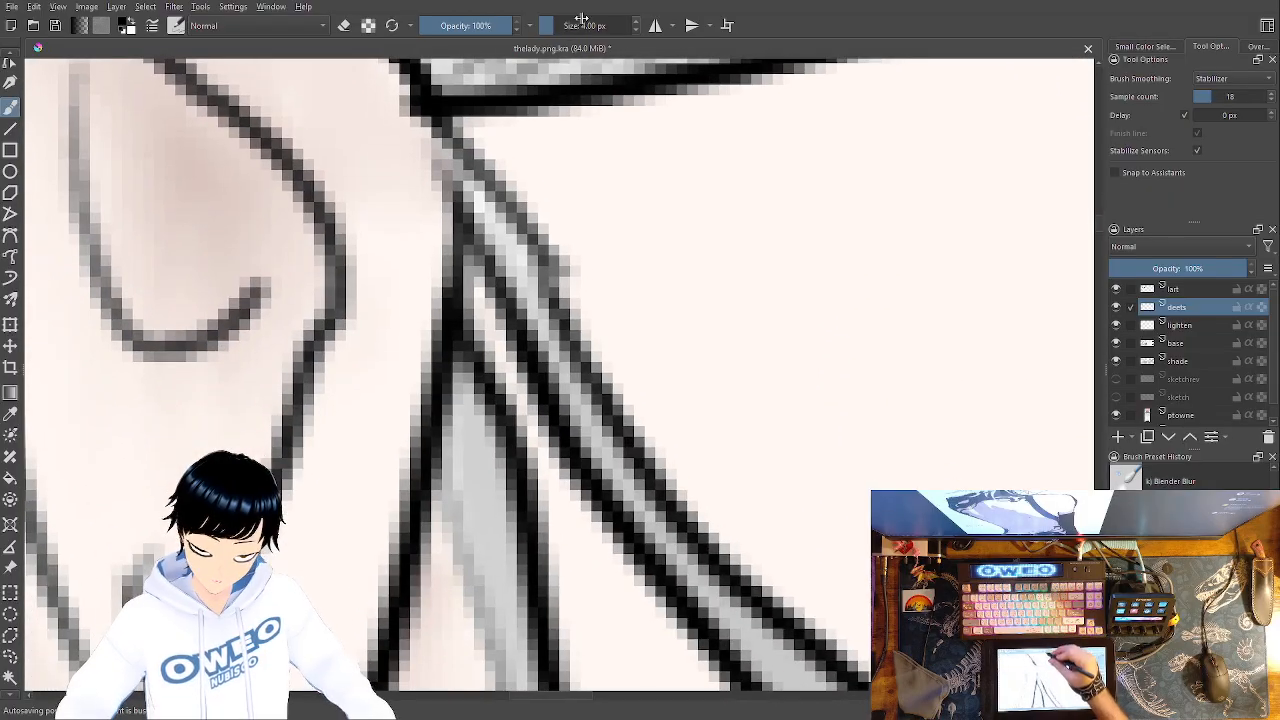
Darken the outlines of the two thin strands where they emerge in front of the ear
{"action": "mouse_move", "coordinate": [420, 82]}
{"action": "left_mouse_down"}
{"action": "mouse_move", "coordinate": [443, 359]}
{"action": "mouse_move", "coordinate": [366, 645]}
{"action": "left_mouse_up"}
{"action": "mouse_move", "coordinate": [542, 278]}
{"action": "left_mouse_down"}
{"action": "mouse_move", "coordinate": [515, 226]}
{"action": "mouse_move", "coordinate": [487, 238]}
{"action": "left_mouse_up"}
{"action": "mouse_move", "coordinate": [416, 97]}
{"action": "left_mouse_down"}
{"action": "mouse_move", "coordinate": [514, 274]}
{"action": "mouse_move", "coordinate": [688, 534]}
{"action": "mouse_move", "coordinate": [860, 680]}
{"action": "left_mouse_up"}
{"action": "mouse_move", "coordinate": [721, 508]}
{"action": "left_mouse_down"}
{"action": "mouse_move", "coordinate": [651, 468]}
{"action": "mouse_move", "coordinate": [429, 429]}
{"action": "mouse_move", "coordinate": [737, 666]}
{"action": "mouse_move", "coordinate": [530, 645]}
{"action": "mouse_move", "coordinate": [330, 440]}
{"action": "mouse_move", "coordinate": [40, 62]}
{"action": "left_mouse_up"}
{"action": "left_click_drag", "start_coordinate": [303, 336], "coordinate": [548, 650]}
{"action": "mouse_move", "coordinate": [380, 518]}
{"action": "left_mouse_down"}
{"action": "mouse_move", "coordinate": [283, 387]}
{"action": "mouse_move", "coordinate": [354, 626]}
{"action": "mouse_move", "coordinate": [320, 379]}
{"action": "mouse_move", "coordinate": [362, 590]}
{"action": "left_mouse_up"}
{"action": "left_click_drag", "start_coordinate": [221, 347], "coordinate": [305, 595]}
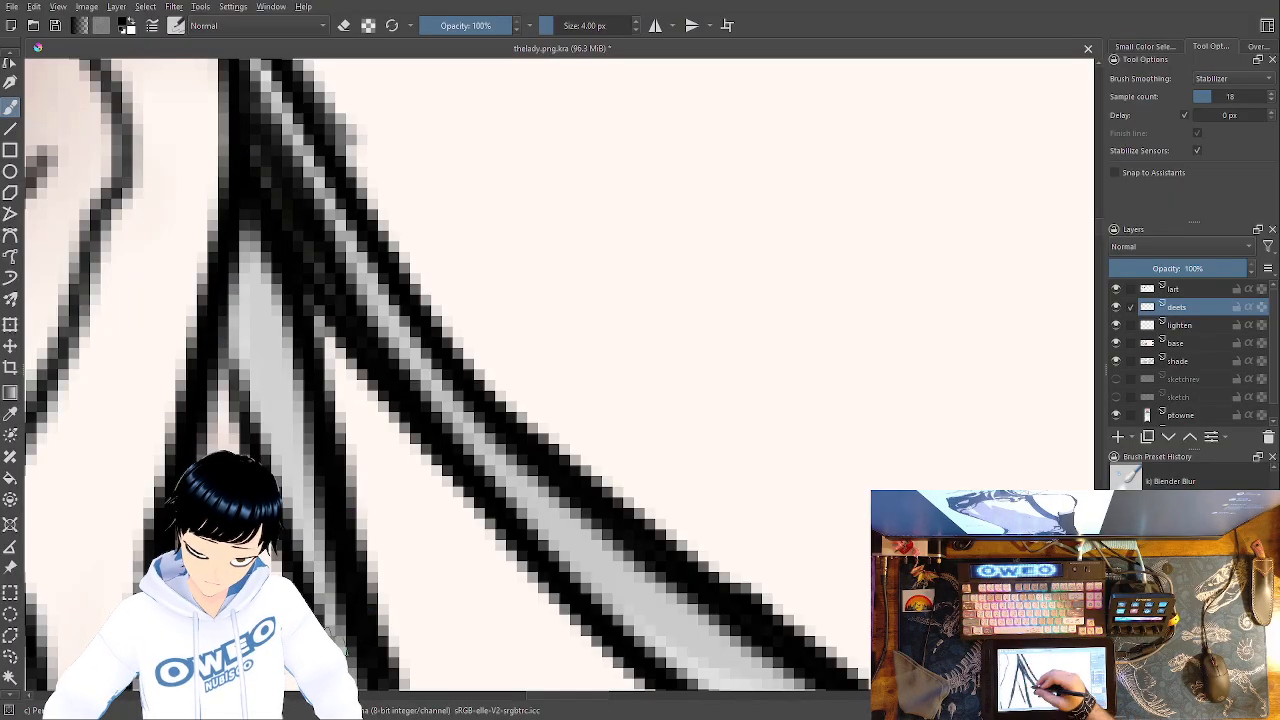
Darken the lower outlines of the two thin strands down to their pointed tips
{"action": "left_click_drag", "start_coordinate": [277, 156], "coordinate": [217, 10]}
{"action": "mouse_move", "coordinate": [193, 108]}
{"action": "left_mouse_down"}
{"action": "mouse_move", "coordinate": [205, 250]}
{"action": "mouse_move", "coordinate": [183, 135]}
{"action": "left_mouse_up"}
{"action": "left_click_drag", "start_coordinate": [330, 280], "coordinate": [251, 9]}
{"action": "mouse_move", "coordinate": [158, 140]}
{"action": "left_mouse_down"}
{"action": "mouse_move", "coordinate": [194, 268]}
{"action": "mouse_move", "coordinate": [420, 596]}
{"action": "mouse_move", "coordinate": [447, 592]}
{"action": "mouse_move", "coordinate": [432, 596]}
{"action": "left_mouse_up"}
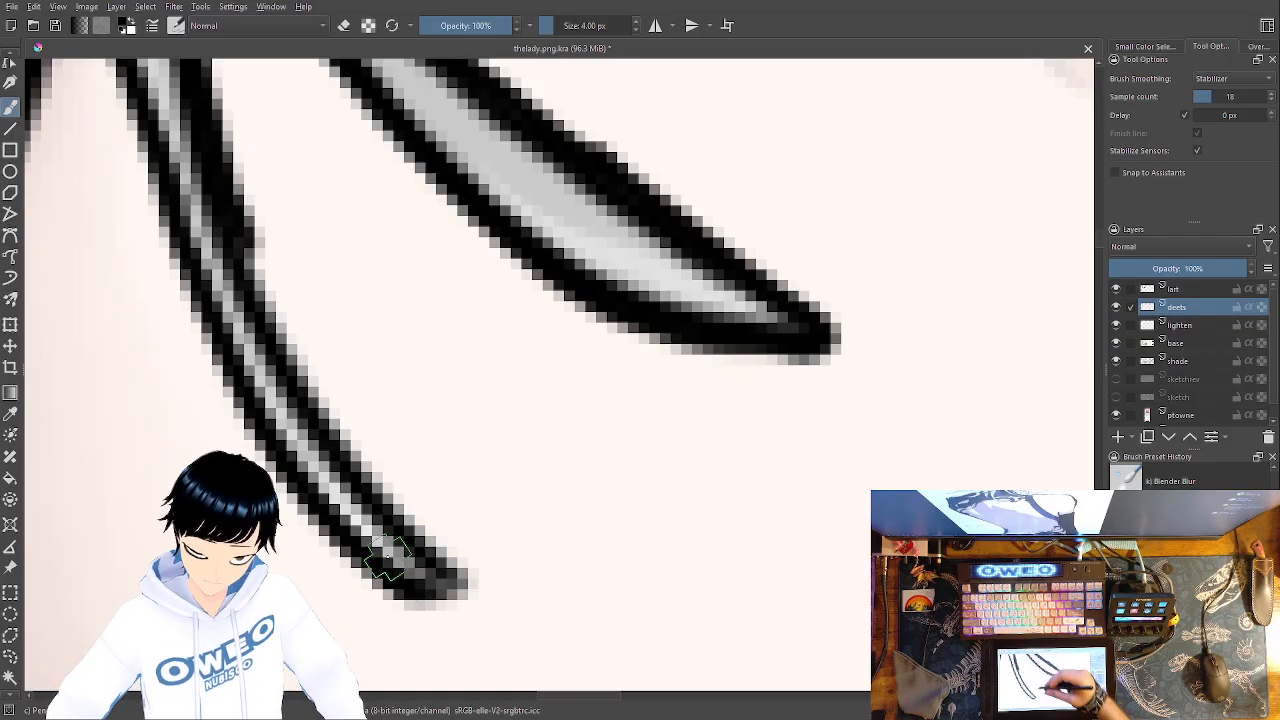
{"action": "left_click_drag", "start_coordinate": [554, 514], "coordinate": [697, 634]}
{"action": "mouse_move", "coordinate": [349, 112]}
{"action": "left_mouse_down"}
{"action": "mouse_move", "coordinate": [366, 235]}
{"action": "mouse_move", "coordinate": [459, 513]}
{"action": "mouse_move", "coordinate": [604, 690]}
{"action": "mouse_move", "coordinate": [455, 485]}
{"action": "mouse_move", "coordinate": [357, 175]}
{"action": "mouse_move", "coordinate": [368, 72]}
{"action": "left_mouse_up"}
Switch the brush colour to dark red and paint faint skin shadows along the lower edges of the two thin strands
{"action": "right_click", "coordinate": [562, 377]}
{"action": "mouse_move", "coordinate": [362, 162]}
{"action": "left_mouse_down"}
{"action": "mouse_move", "coordinate": [357, 149]}
{"action": "mouse_move", "coordinate": [355, 185]}
{"action": "left_mouse_up"}
{"action": "mouse_move", "coordinate": [350, 108]}
{"action": "left_mouse_down"}
{"action": "mouse_move", "coordinate": [396, 326]}
{"action": "mouse_move", "coordinate": [465, 488]}
{"action": "mouse_move", "coordinate": [545, 615]}
{"action": "mouse_move", "coordinate": [597, 665]}
{"action": "left_mouse_up"}
{"action": "left_click_drag", "start_coordinate": [395, 365], "coordinate": [548, 446]}
{"action": "mouse_move", "coordinate": [410, 338]}
{"action": "left_mouse_down"}
{"action": "mouse_move", "coordinate": [625, 555]}
{"action": "mouse_move", "coordinate": [808, 688]}
{"action": "left_mouse_up"}
{"action": "mouse_move", "coordinate": [434, 455]}
{"action": "left_mouse_down"}
{"action": "mouse_move", "coordinate": [231, 363]}
{"action": "mouse_move", "coordinate": [159, 277]}
{"action": "left_mouse_up"}
{"action": "mouse_move", "coordinate": [520, 511]}
{"action": "left_mouse_down"}
{"action": "mouse_move", "coordinate": [634, 552]}
{"action": "mouse_move", "coordinate": [751, 540]}
{"action": "mouse_move", "coordinate": [594, 540]}
{"action": "mouse_move", "coordinate": [545, 97]}
{"action": "left_mouse_up"}
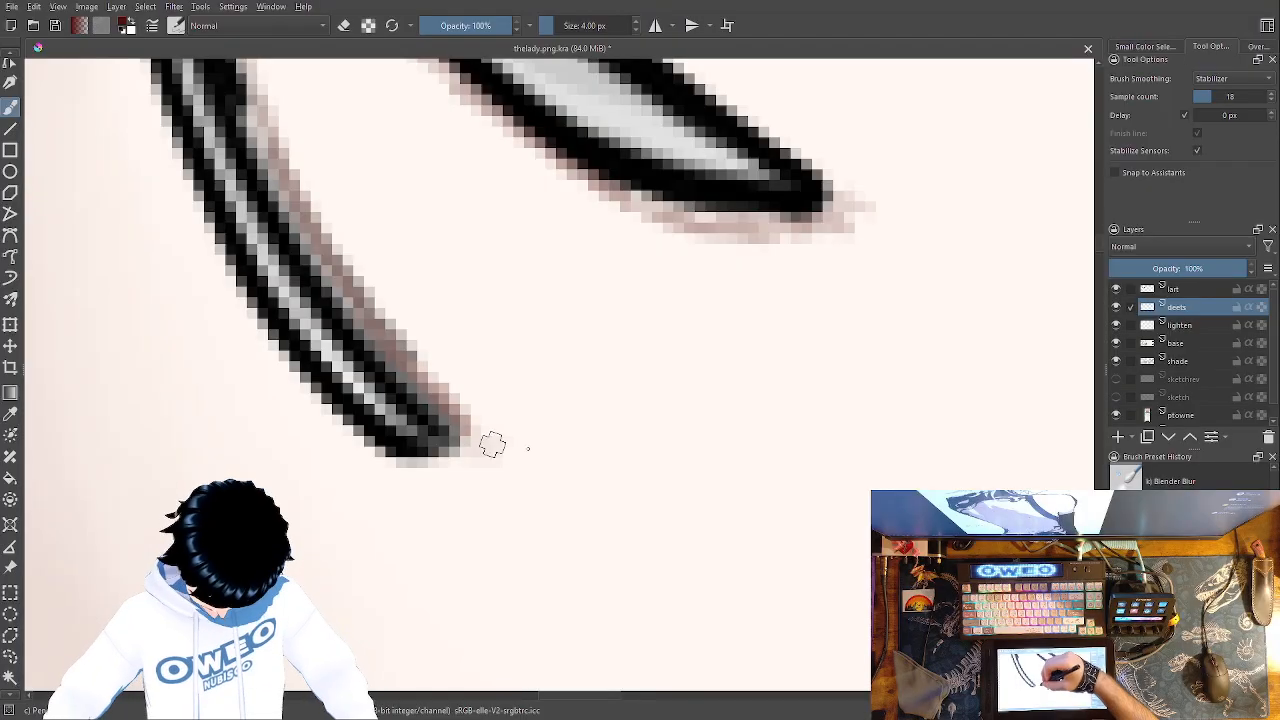
{"action": "left_click_drag", "start_coordinate": [534, 460], "coordinate": [607, 635]}
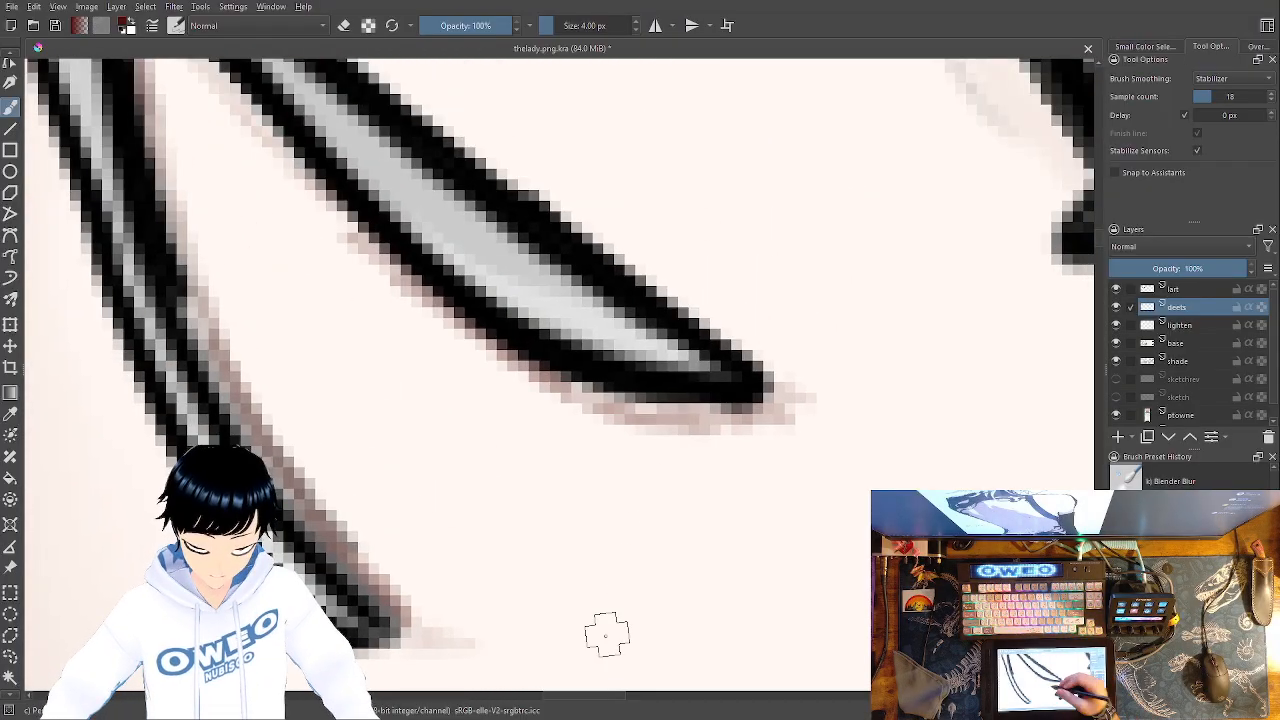
Paint a faint dark red skin shadow beneath the curved fringe edge between the pointed section and the notch
{"action": "key", "text": "minus"}
{"action": "key", "text": "minus"}
{"action": "key", "text": "minus"}
{"action": "left_click_drag", "start_coordinate": [729, 369], "coordinate": [435, 641]}
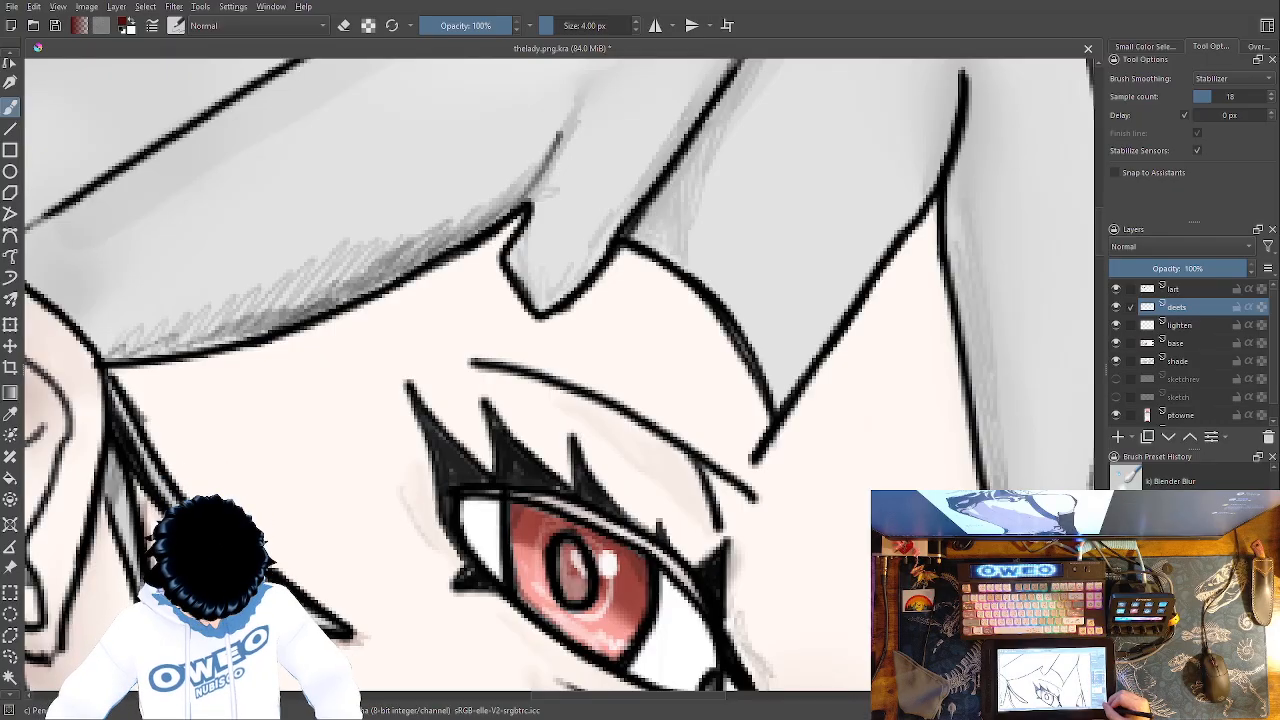
{"action": "key", "text": "ctrl+plus"}
{"action": "key", "text": "ctrl+plus"}
{"action": "key", "text": "ctrl+plus"}
{"action": "key", "text": "ctrl+plus"}
{"action": "left_click_drag", "start_coordinate": [646, 499], "coordinate": [452, 667]}
{"action": "mouse_move", "coordinate": [624, 386]}
{"action": "left_mouse_down"}
{"action": "mouse_move", "coordinate": [526, 475]}
{"action": "mouse_move", "coordinate": [470, 567]}
{"action": "left_mouse_up"}
{"action": "mouse_move", "coordinate": [481, 231]}
{"action": "left_mouse_down"}
{"action": "mouse_move", "coordinate": [611, 303]}
{"action": "mouse_move", "coordinate": [549, 250]}
{"action": "mouse_move", "coordinate": [709, 380]}
{"action": "mouse_move", "coordinate": [629, 329]}
{"action": "mouse_move", "coordinate": [703, 350]}
{"action": "mouse_move", "coordinate": [850, 560]}
{"action": "left_mouse_up"}
{"action": "left_click_drag", "start_coordinate": [430, 354], "coordinate": [57, 114]}
{"action": "mouse_move", "coordinate": [495, 340]}
{"action": "left_mouse_down"}
{"action": "mouse_move", "coordinate": [645, 650]}
{"action": "mouse_move", "coordinate": [665, 660]}
{"action": "left_mouse_up"}
{"action": "left_click_drag", "start_coordinate": [518, 296], "coordinate": [890, 574]}
{"action": "mouse_move", "coordinate": [804, 512]}
{"action": "left_mouse_down"}
{"action": "mouse_move", "coordinate": [549, 291]}
{"action": "mouse_move", "coordinate": [410, 222]}
{"action": "left_mouse_up"}
Add the faint dark red skin shadow around the small fringe tip at the notch
{"action": "mouse_move", "coordinate": [281, 393]}
{"action": "left_mouse_down"}
{"action": "mouse_move", "coordinate": [361, 300]}
{"action": "mouse_move", "coordinate": [403, 277]}
{"action": "mouse_move", "coordinate": [288, 405]}
{"action": "mouse_move", "coordinate": [178, 478]}
{"action": "left_mouse_up"}
{"action": "left_click_drag", "start_coordinate": [459, 376], "coordinate": [840, 268]}
{"action": "mouse_move", "coordinate": [700, 262]}
{"action": "left_mouse_down"}
{"action": "mouse_move", "coordinate": [539, 413]}
{"action": "mouse_move", "coordinate": [492, 427]}
{"action": "mouse_move", "coordinate": [404, 433]}
{"action": "mouse_move", "coordinate": [338, 343]}
{"action": "mouse_move", "coordinate": [406, 437]}
{"action": "mouse_move", "coordinate": [294, 251]}
{"action": "left_mouse_up"}
{"action": "mouse_move", "coordinate": [349, 334]}
{"action": "left_mouse_down"}
{"action": "mouse_move", "coordinate": [344, 390]}
{"action": "mouse_move", "coordinate": [277, 208]}
{"action": "mouse_move", "coordinate": [299, 132]}
{"action": "left_mouse_up"}
{"action": "left_click_drag", "start_coordinate": [407, 263], "coordinate": [644, 535]}
{"action": "mouse_move", "coordinate": [612, 337]}
{"action": "left_mouse_down"}
{"action": "mouse_move", "coordinate": [514, 400]}
{"action": "mouse_move", "coordinate": [523, 334]}
{"action": "mouse_move", "coordinate": [420, 439]}
{"action": "left_mouse_up"}
Extend the dark red skin shadow beneath the fringe's lower edge from the notch to the ear
{"action": "mouse_move", "coordinate": [672, 379]}
{"action": "left_mouse_down"}
{"action": "mouse_move", "coordinate": [851, 283]}
{"action": "mouse_move", "coordinate": [1056, 208]}
{"action": "left_mouse_up"}
{"action": "mouse_move", "coordinate": [876, 207]}
{"action": "left_mouse_down"}
{"action": "mouse_move", "coordinate": [365, 471]}
{"action": "mouse_move", "coordinate": [92, 553]}
{"action": "left_mouse_up"}
{"action": "left_click_drag", "start_coordinate": [714, 288], "coordinate": [56, 548]}
{"action": "left_click_drag", "start_coordinate": [892, 284], "coordinate": [1146, 203]}
{"action": "mouse_move", "coordinate": [551, 407]}
{"action": "left_mouse_down"}
{"action": "mouse_move", "coordinate": [881, 257]}
{"action": "mouse_move", "coordinate": [657, 337]}
{"action": "mouse_move", "coordinate": [45, 484]}
{"action": "left_mouse_up"}
{"action": "left_click_drag", "start_coordinate": [716, 375], "coordinate": [964, 317]}
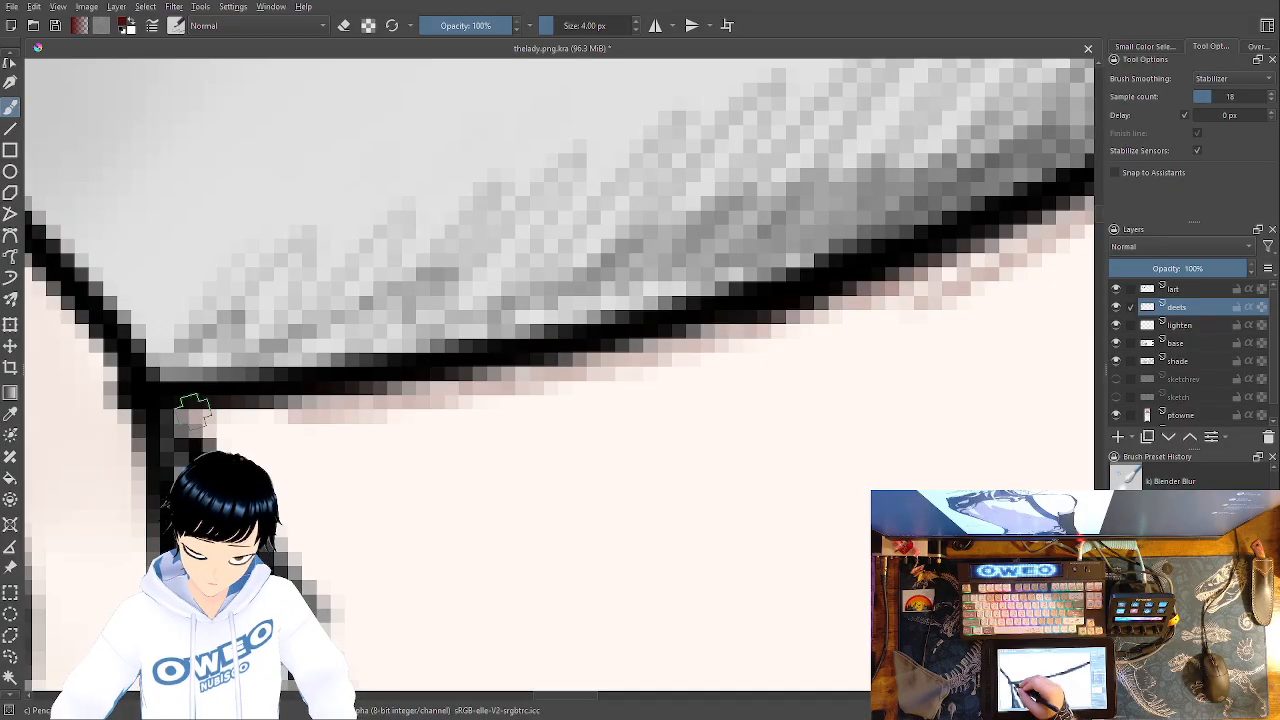
Paint dark red skin shadows along the upper parts of the two thin strands in front of the ear
{"action": "left_click_drag", "start_coordinate": [342, 338], "coordinate": [273, 82]}
{"action": "left_click_drag", "start_coordinate": [250, 360], "coordinate": [405, 615]}
{"action": "left_click_drag", "start_coordinate": [286, 420], "coordinate": [401, 615]}
{"action": "mouse_move", "coordinate": [453, 440]}
{"action": "left_mouse_down"}
{"action": "mouse_move", "coordinate": [357, 48]}
{"action": "mouse_move", "coordinate": [335, 38]}
{"action": "left_mouse_up"}
{"action": "left_click_drag", "start_coordinate": [286, 217], "coordinate": [456, 406]}
{"action": "left_click_drag", "start_coordinate": [287, 196], "coordinate": [403, 329]}
{"action": "mouse_move", "coordinate": [307, 222]}
{"action": "left_mouse_down"}
{"action": "mouse_move", "coordinate": [475, 395]}
{"action": "mouse_move", "coordinate": [462, 390]}
{"action": "mouse_move", "coordinate": [577, 478]}
{"action": "mouse_move", "coordinate": [679, 532]}
{"action": "mouse_move", "coordinate": [689, 560]}
{"action": "mouse_move", "coordinate": [845, 660]}
{"action": "left_mouse_up"}
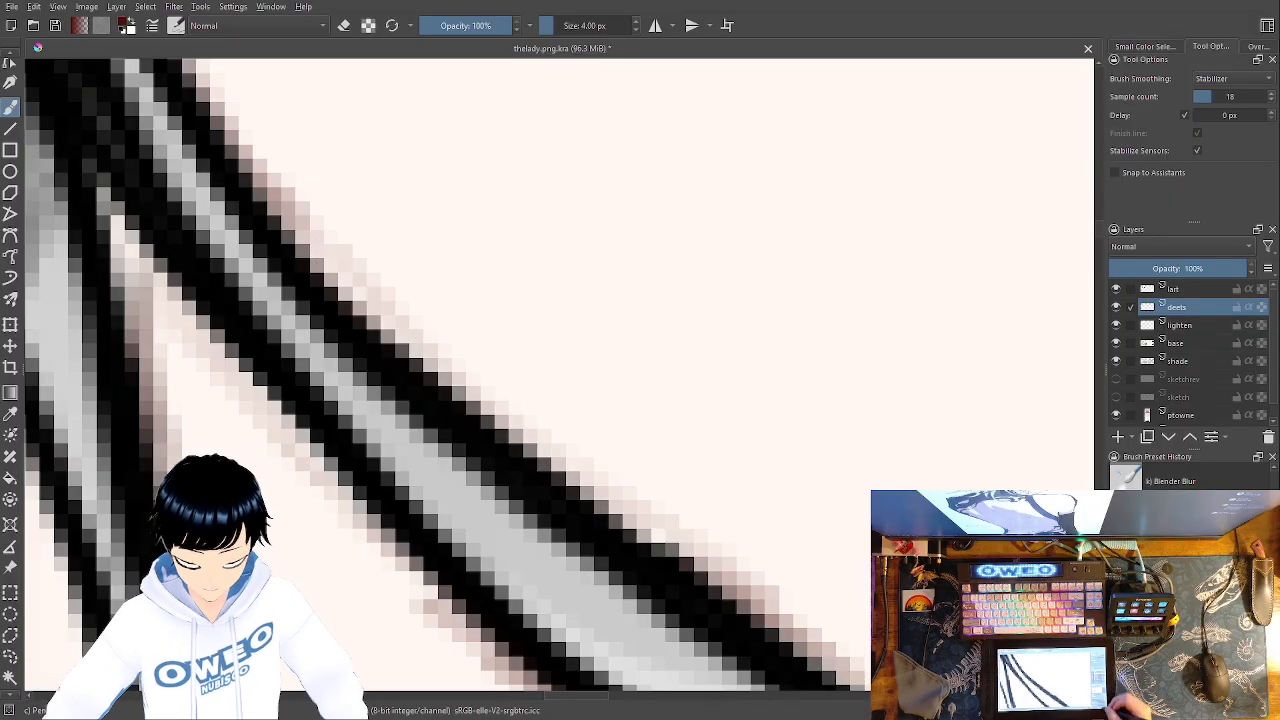
Add dark red skin shadows along the side strand's inner edge, the far edge of the pointed fringe section and the notch
{"action": "key", "text": "minus"}
{"action": "key", "text": "minus"}
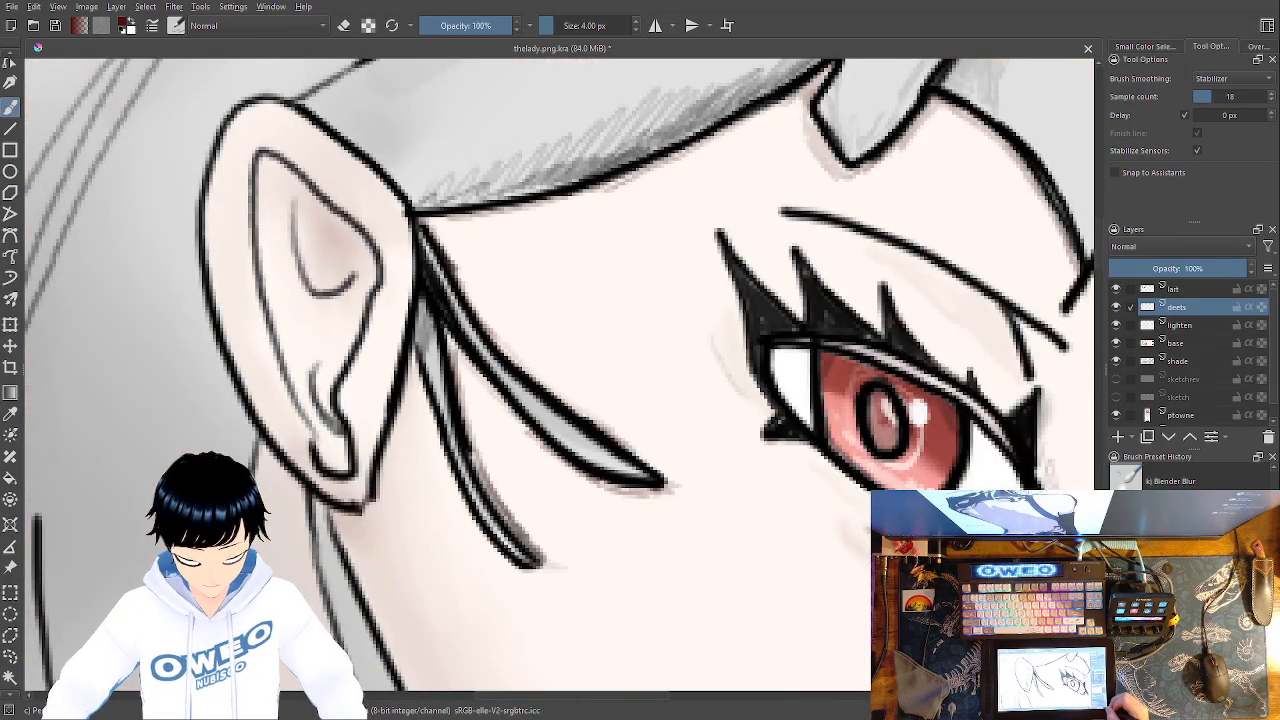
{"action": "left_click_drag", "start_coordinate": [625, 445], "coordinate": [315, 585]}
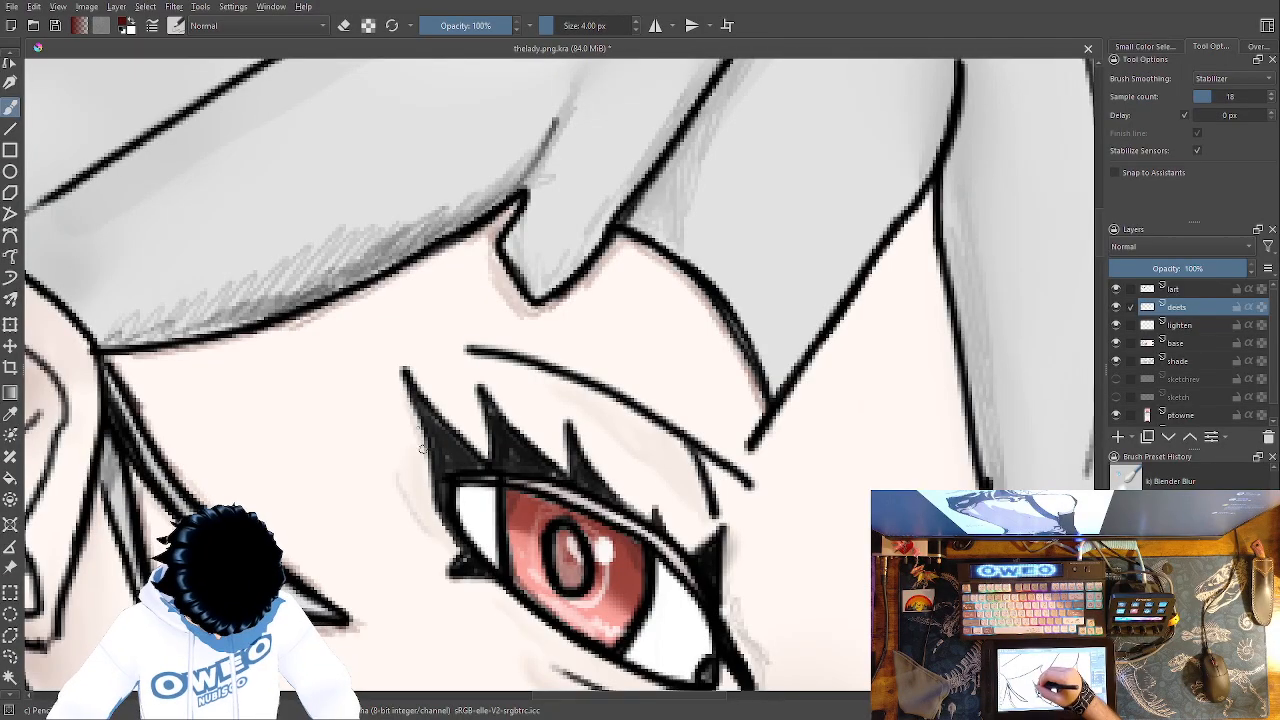
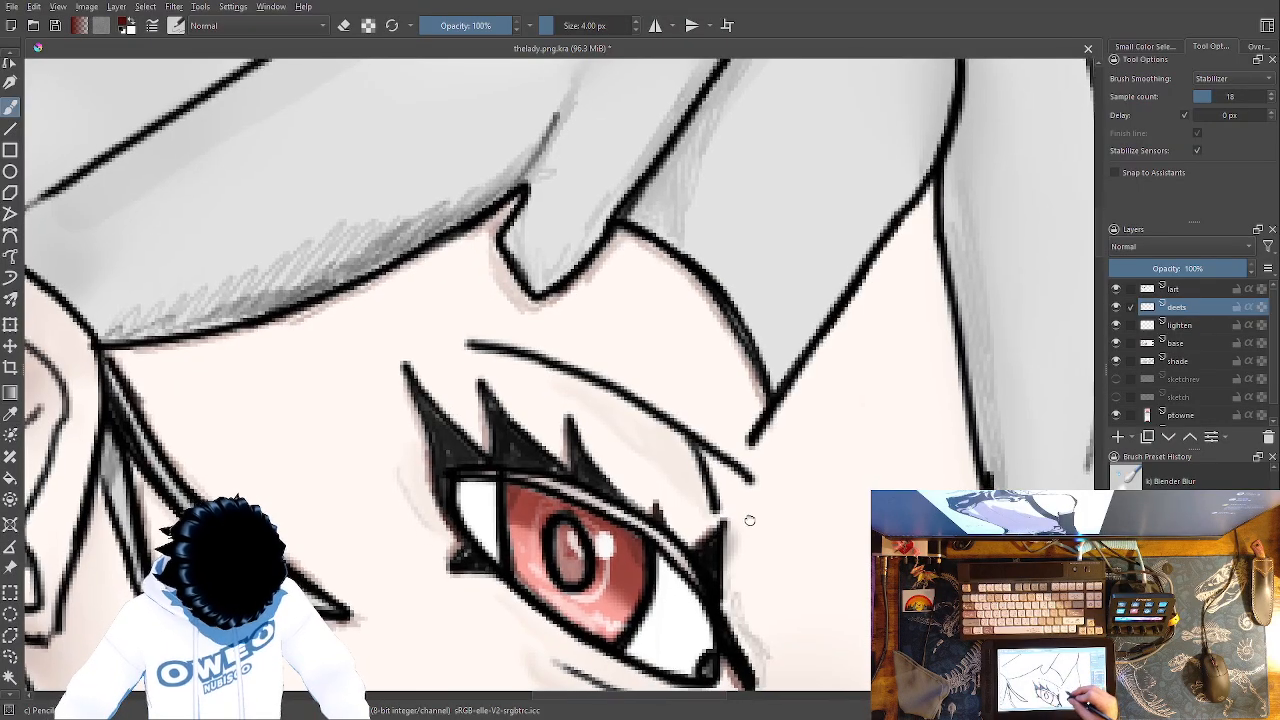
{"action": "left_click_drag", "start_coordinate": [749, 523], "coordinate": [580, 252]}
{"action": "left_click_drag", "start_coordinate": [745, 390], "coordinate": [733, 685]}
{"action": "left_click_drag", "start_coordinate": [746, 213], "coordinate": [747, 276]}
{"action": "left_click_drag", "start_coordinate": [755, 327], "coordinate": [791, 520]}
{"action": "left_click_drag", "start_coordinate": [778, 450], "coordinate": [751, 305]}
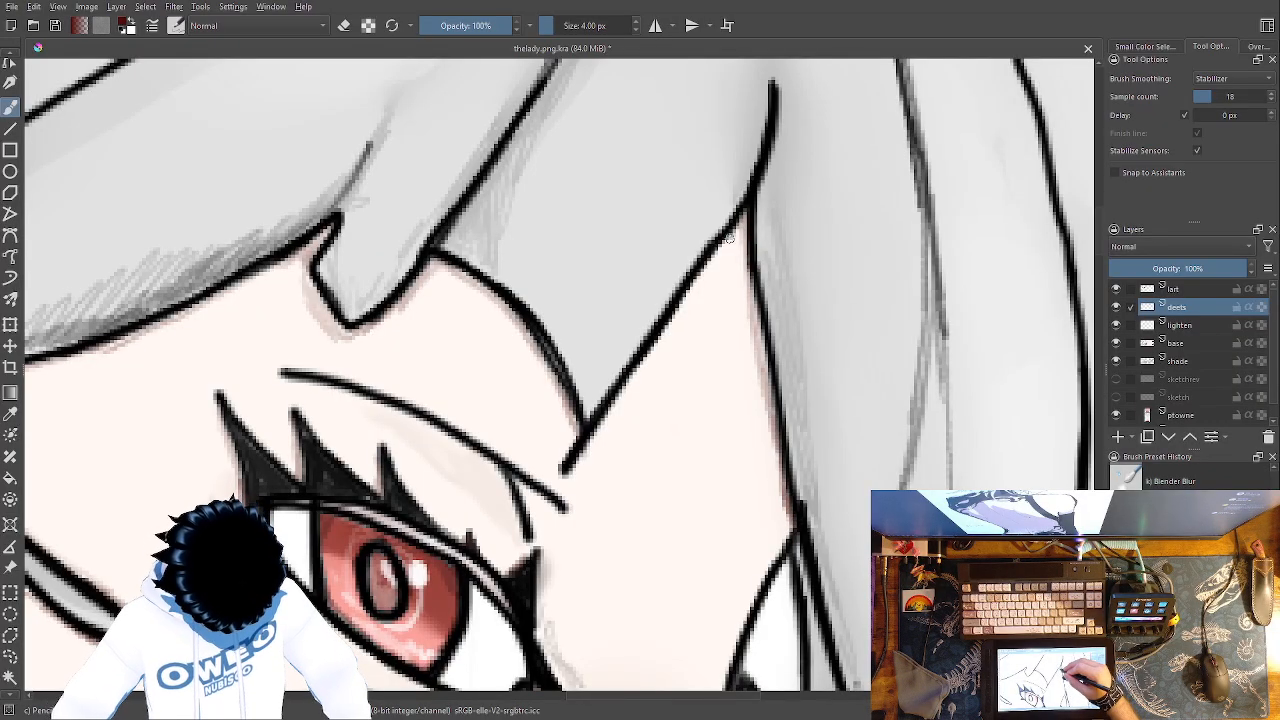
{"action": "left_click_drag", "start_coordinate": [703, 268], "coordinate": [660, 334]}
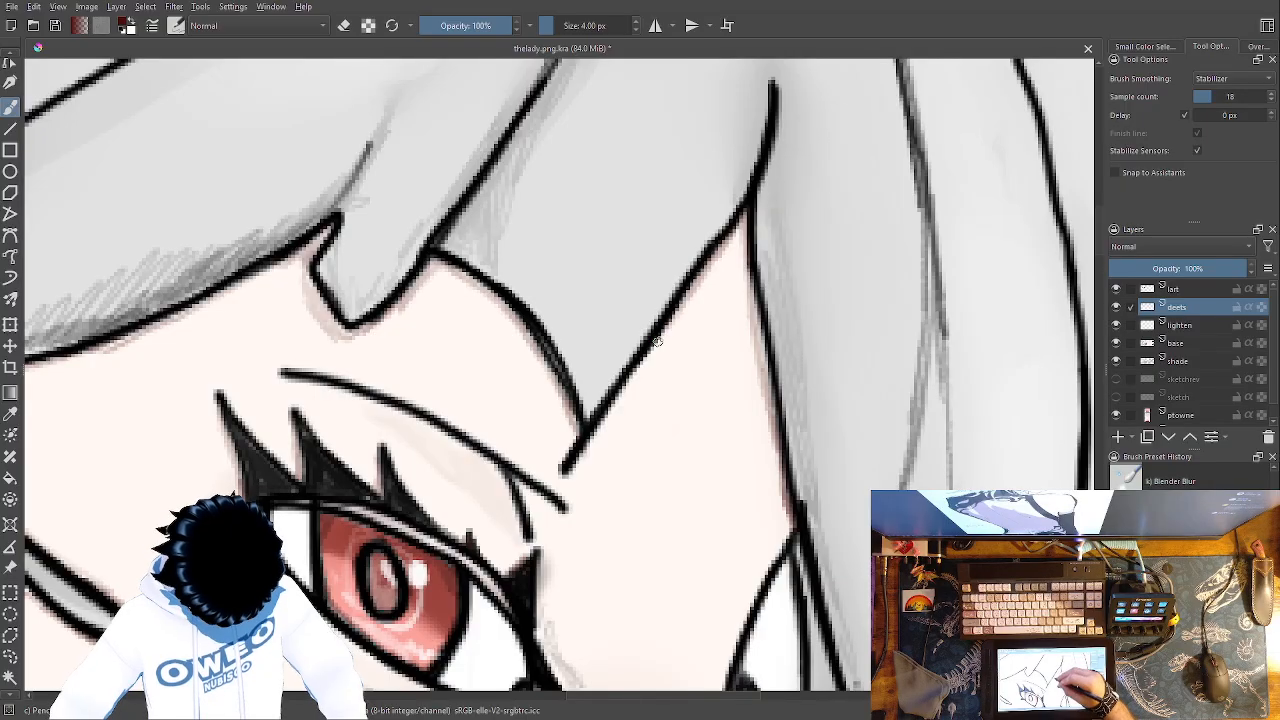
{"action": "mouse_move", "coordinate": [612, 402]}
{"action": "left_mouse_down"}
{"action": "mouse_move", "coordinate": [572, 468]}
{"action": "mouse_move", "coordinate": [563, 456]}
{"action": "left_mouse_up"}
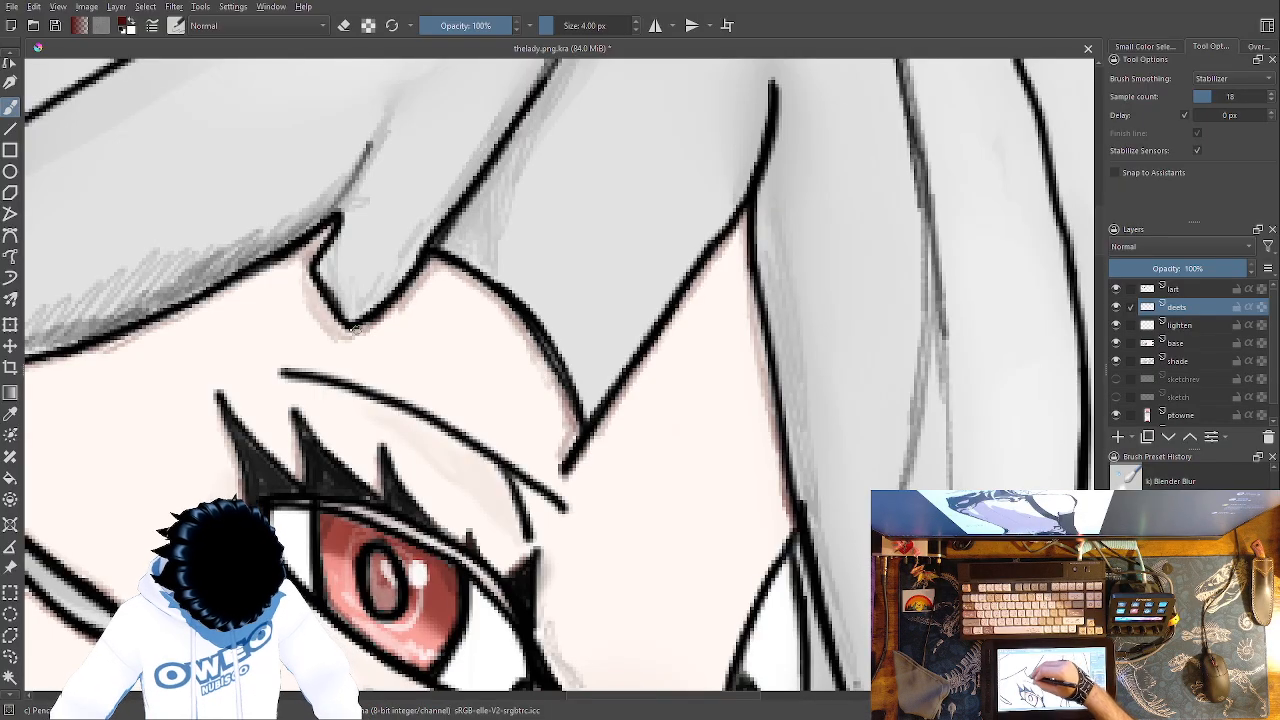
{"action": "mouse_move", "coordinate": [334, 311]}
{"action": "left_mouse_down"}
{"action": "mouse_move", "coordinate": [298, 275]}
{"action": "mouse_move", "coordinate": [300, 248]}
{"action": "mouse_move", "coordinate": [286, 287]}
{"action": "left_mouse_up"}
Switch the brush colour back to black and reinforce the fringe edge from the pointed tip to the notch
{"action": "key", "text": "2"}
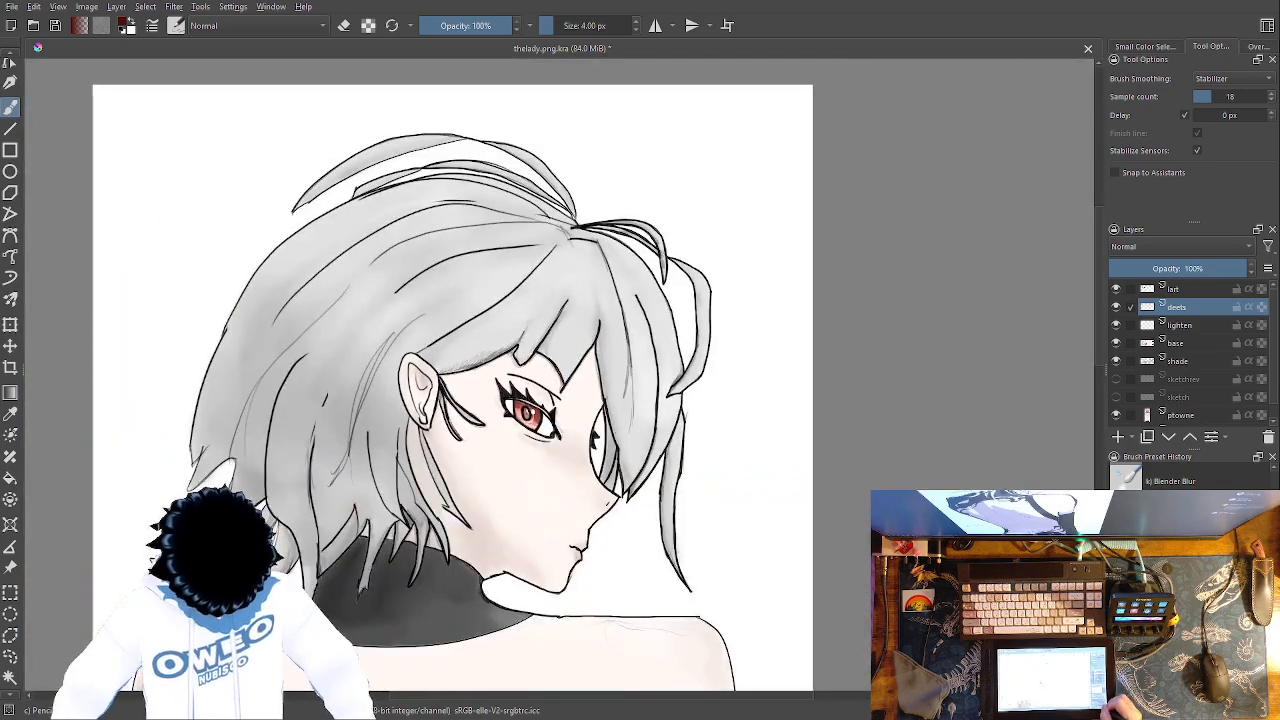
{"action": "scroll", "coordinate": [480, 470], "scroll_direction": "up", "scroll_amount": 4}
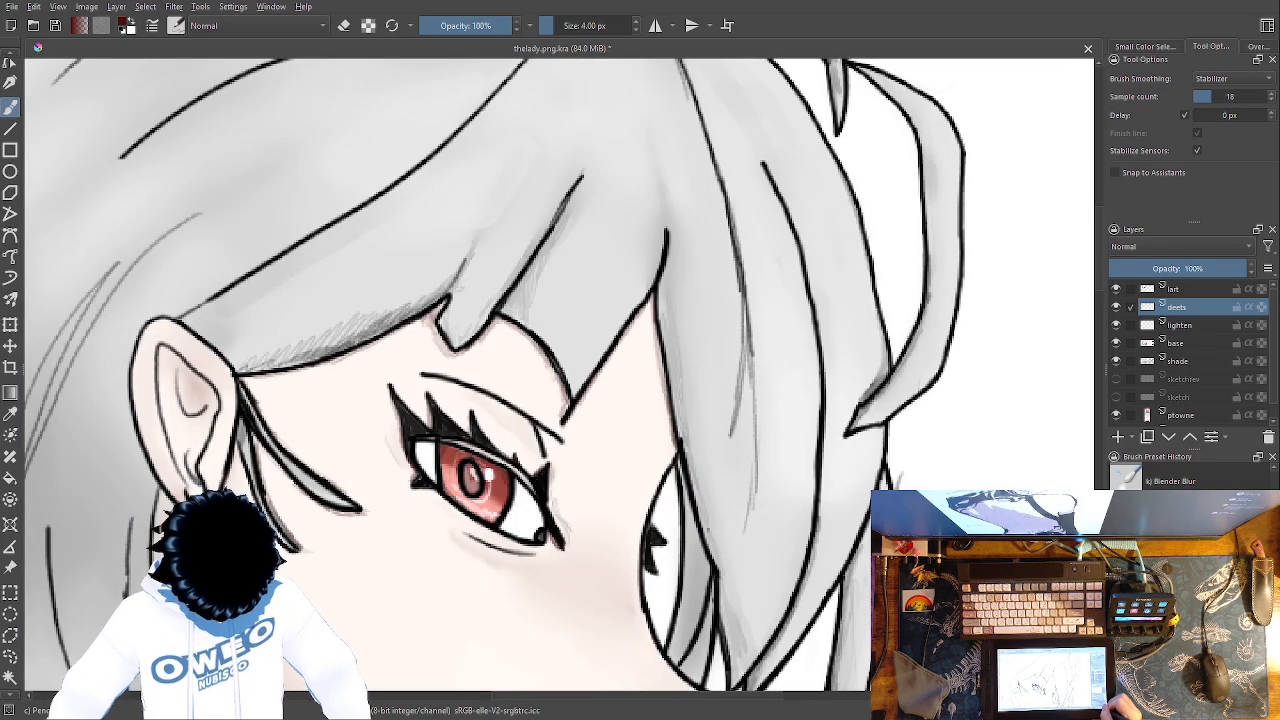
{"action": "key", "text": "minus"}
{"action": "key", "text": "plus"}
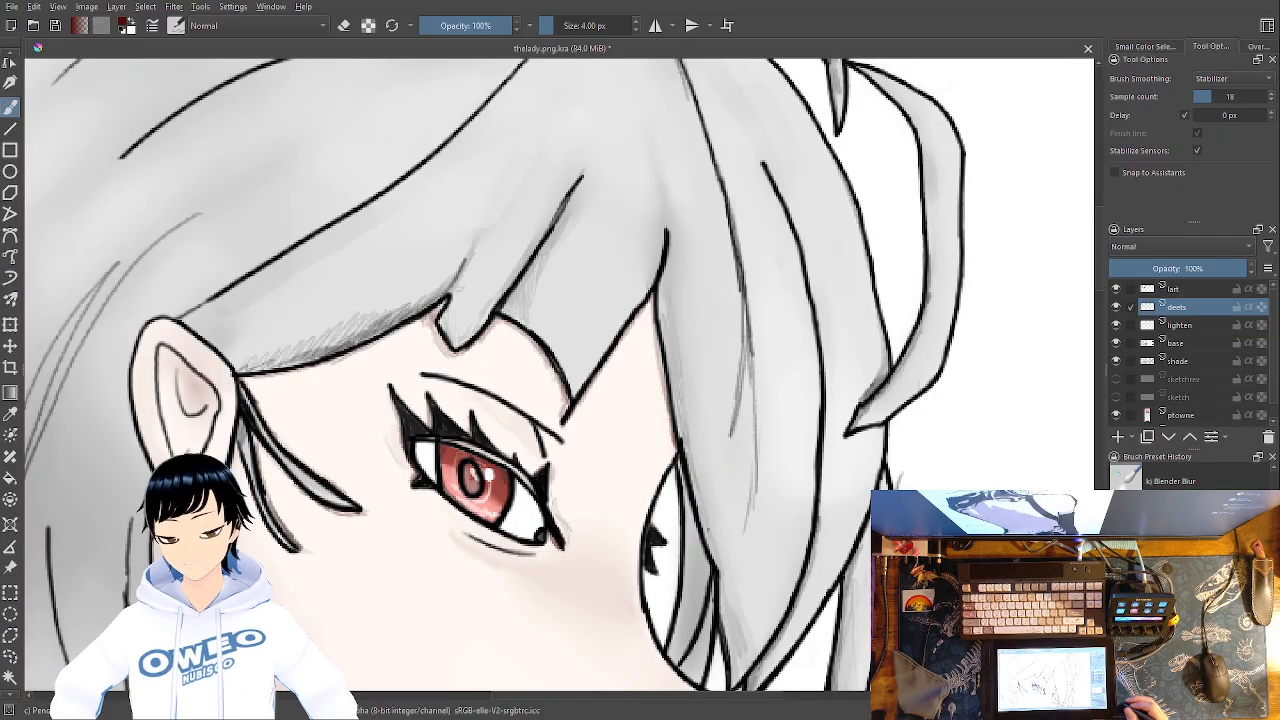
{"action": "right_click", "coordinate": [728, 510]}
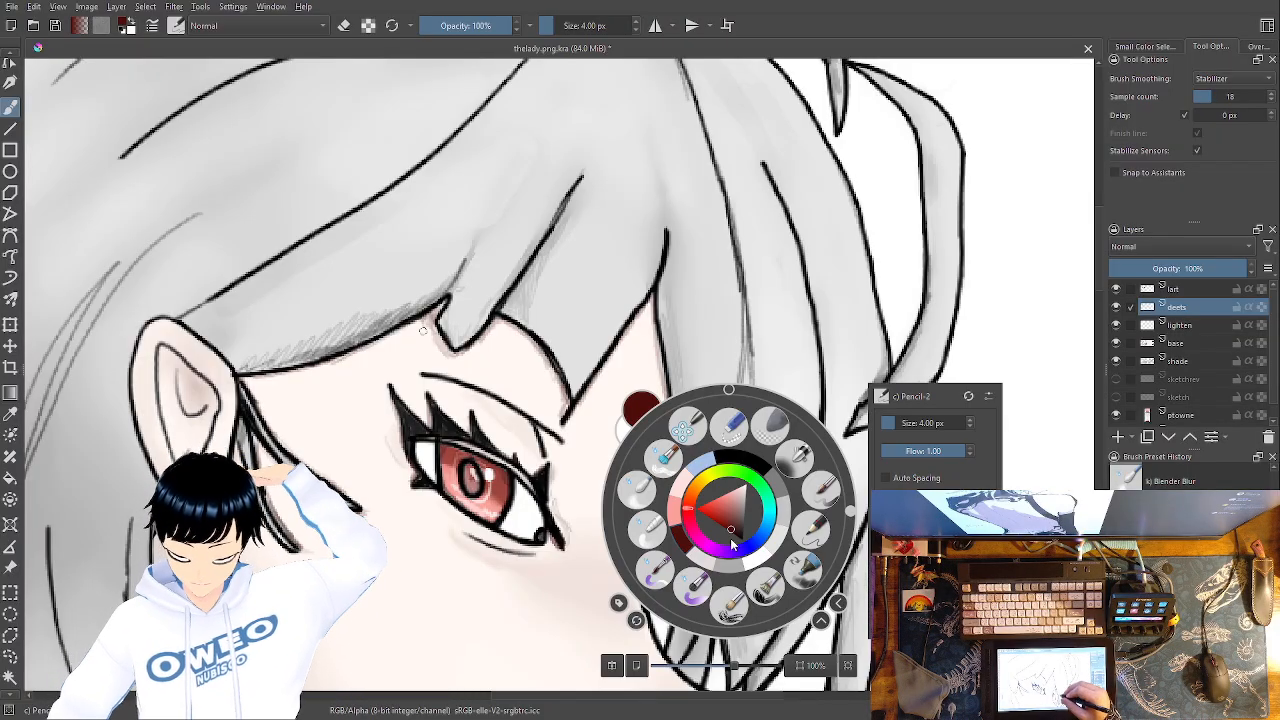
{"action": "left_click", "coordinate": [738, 459]}
{"action": "right_click", "coordinate": [739, 450]}
{"action": "right_click", "coordinate": [761, 459]}
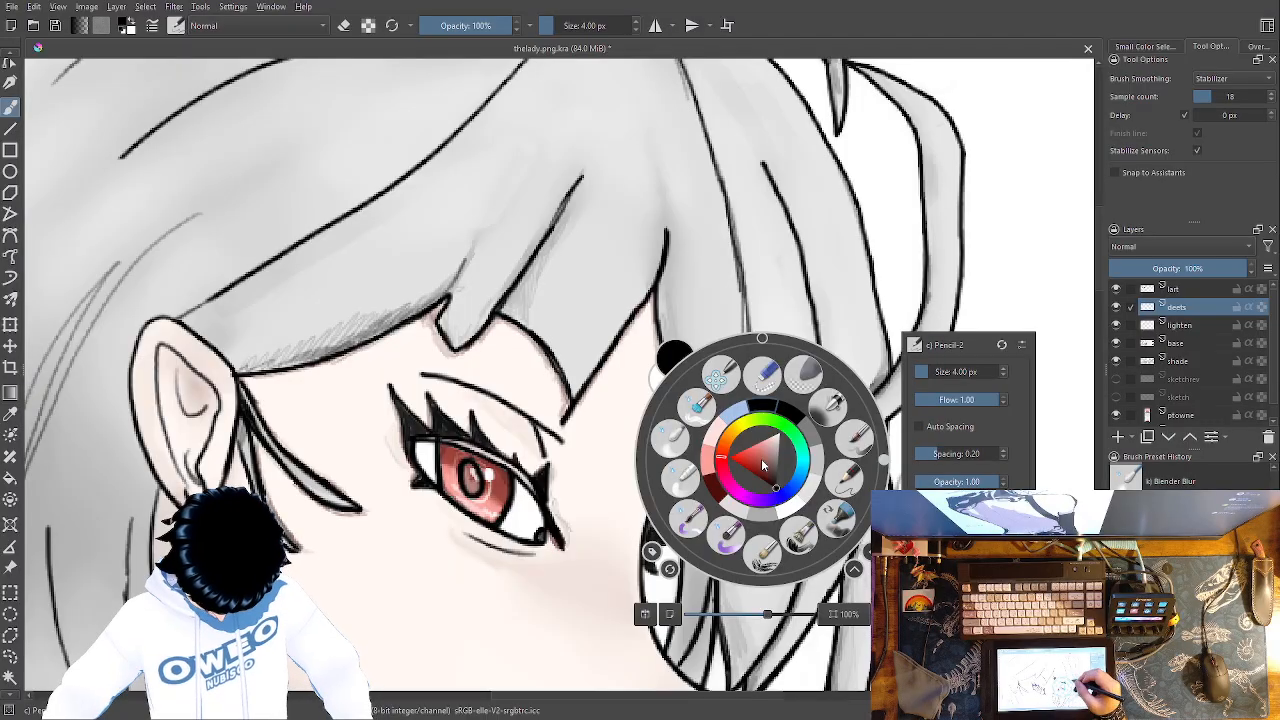
{"action": "left_click", "coordinate": [853, 481]}
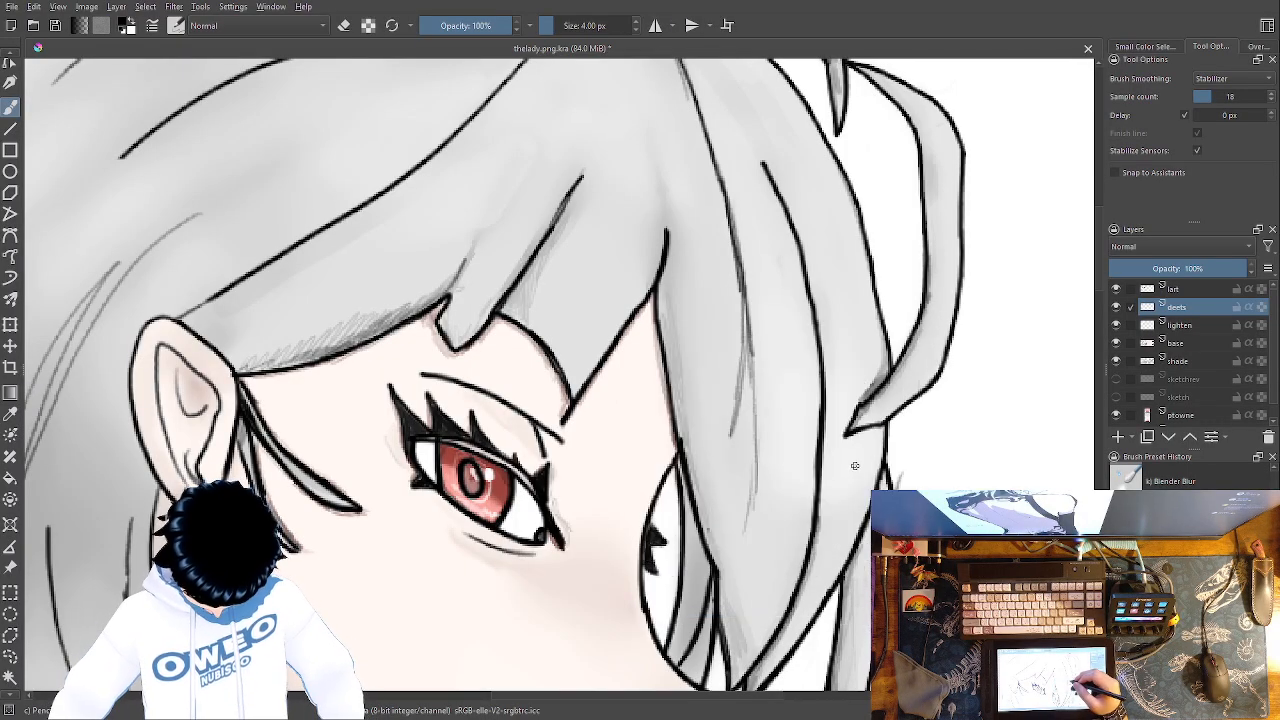
{"action": "key", "text": "ctrl+plus"}
{"action": "key", "text": "ctrl+plus"}
{"action": "key", "text": "ctrl+plus"}
{"action": "key", "text": "ctrl+plus"}
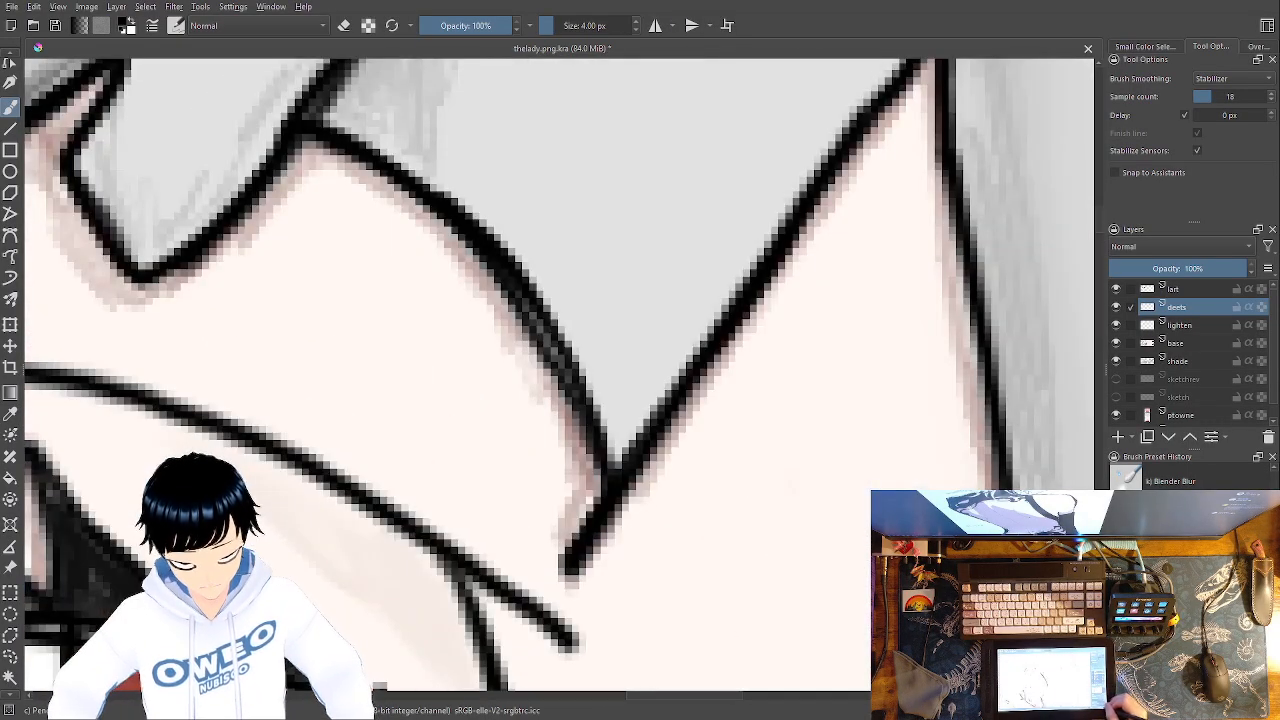
{"action": "mouse_move", "coordinate": [612, 482]}
{"action": "left_mouse_down"}
{"action": "mouse_move", "coordinate": [518, 282]}
{"action": "mouse_move", "coordinate": [428, 185]}
{"action": "mouse_move", "coordinate": [330, 136]}
{"action": "mouse_move", "coordinate": [249, 167]}
{"action": "mouse_move", "coordinate": [160, 262]}
{"action": "mouse_move", "coordinate": [116, 258]}
{"action": "mouse_move", "coordinate": [69, 166]}
{"action": "left_mouse_up"}
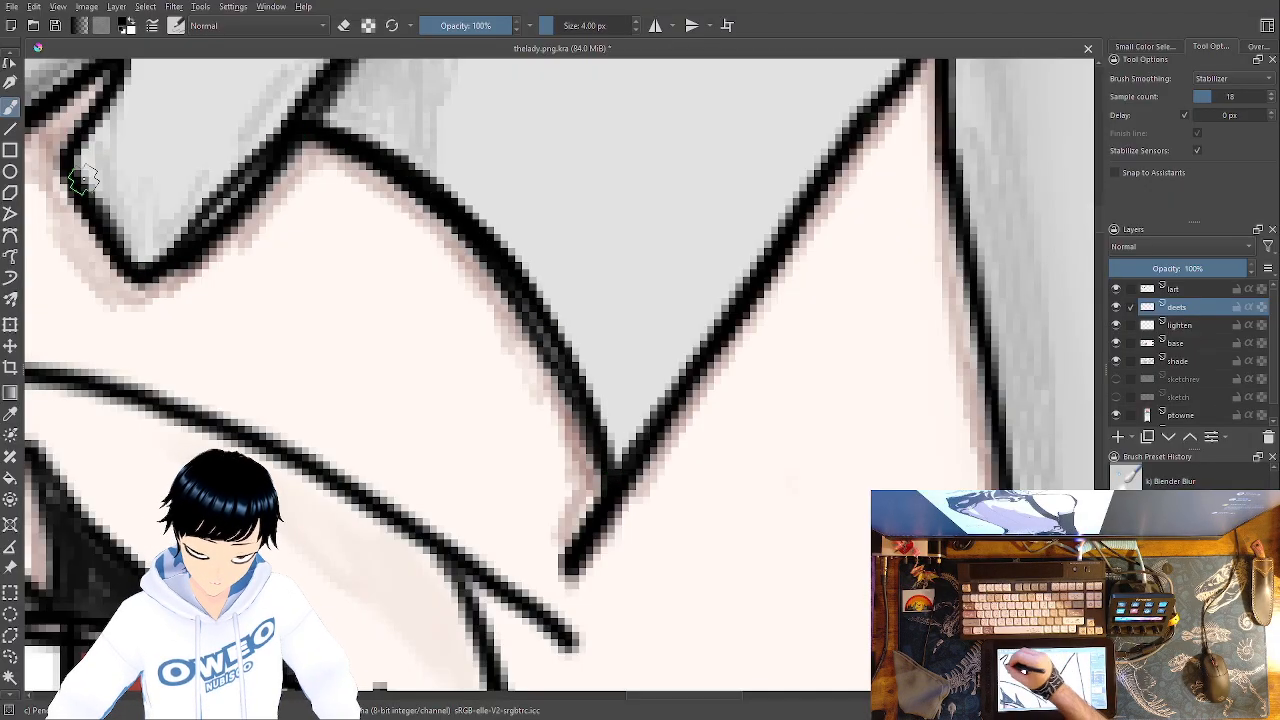
Darken the inner fold lines of the ear down to the lobe
{"action": "left_click_drag", "start_coordinate": [811, 480], "coordinate": [1066, 522]}
{"action": "left_click_drag", "start_coordinate": [488, 460], "coordinate": [1083, 424]}
{"action": "left_click_drag", "start_coordinate": [380, 525], "coordinate": [923, 252]}
{"action": "mouse_move", "coordinate": [540, 541]}
{"action": "left_mouse_down"}
{"action": "mouse_move", "coordinate": [518, 500]}
{"action": "mouse_move", "coordinate": [539, 378]}
{"action": "mouse_move", "coordinate": [590, 233]}
{"action": "mouse_move", "coordinate": [576, 143]}
{"action": "mouse_move", "coordinate": [515, 70]}
{"action": "mouse_move", "coordinate": [445, 79]}
{"action": "mouse_move", "coordinate": [427, 178]}
{"action": "mouse_move", "coordinate": [548, 222]}
{"action": "left_mouse_up"}
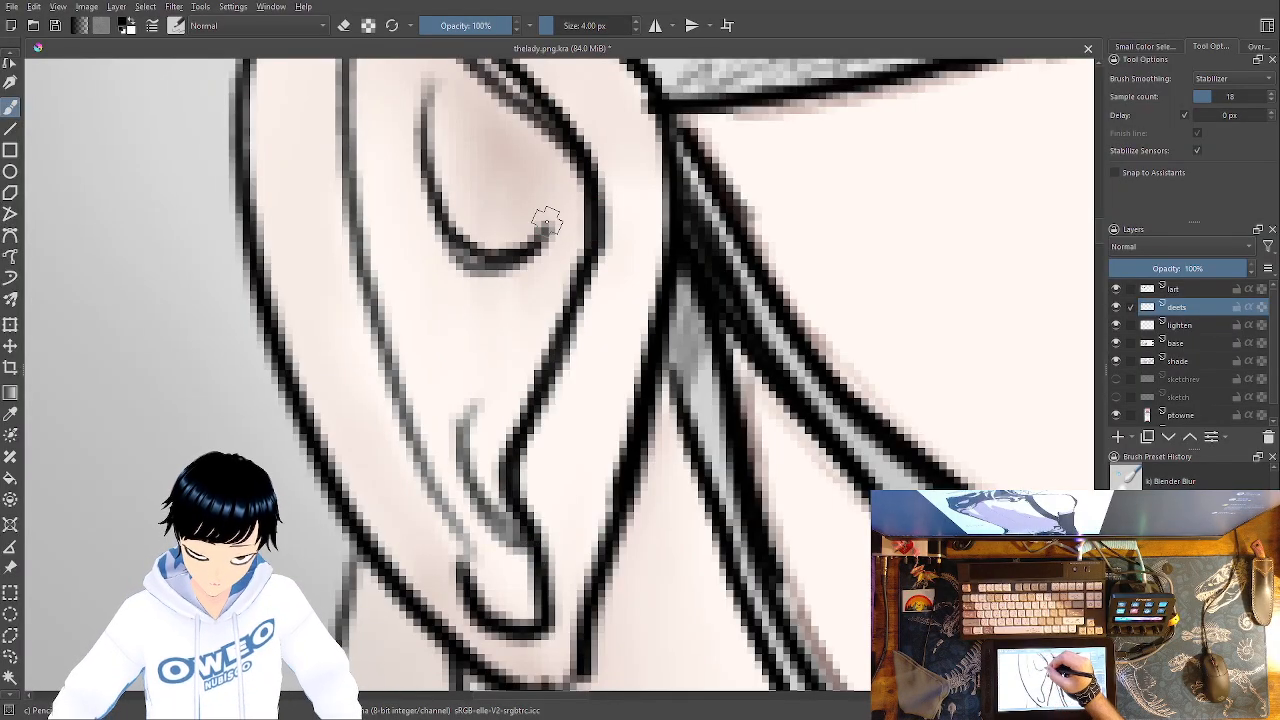
{"action": "mouse_move", "coordinate": [467, 414]}
{"action": "left_mouse_down"}
{"action": "mouse_move", "coordinate": [463, 471]}
{"action": "mouse_move", "coordinate": [512, 528]}
{"action": "left_mouse_up"}
{"action": "mouse_move", "coordinate": [469, 589]}
{"action": "left_mouse_down"}
{"action": "mouse_move", "coordinate": [470, 557]}
{"action": "mouse_move", "coordinate": [350, 250]}
{"action": "mouse_move", "coordinate": [346, 62]}
{"action": "left_mouse_up"}
{"action": "left_click_drag", "start_coordinate": [541, 536], "coordinate": [650, 714]}
{"action": "mouse_move", "coordinate": [682, 352]}
{"action": "left_mouse_down"}
{"action": "mouse_move", "coordinate": [613, 270]}
{"action": "mouse_move", "coordinate": [470, 281]}
{"action": "left_mouse_up"}
{"action": "mouse_move", "coordinate": [765, 452]}
{"action": "left_mouse_down"}
{"action": "mouse_move", "coordinate": [758, 296]}
{"action": "mouse_move", "coordinate": [706, 226]}
{"action": "mouse_move", "coordinate": [585, 136]}
{"action": "mouse_move", "coordinate": [465, 72]}
{"action": "mouse_move", "coordinate": [391, 136]}
{"action": "mouse_move", "coordinate": [344, 258]}
{"action": "mouse_move", "coordinate": [364, 488]}
{"action": "left_mouse_up"}
Darken both upper edges of the hair strand emerging beneath the earlobe
{"action": "left_click_drag", "start_coordinate": [366, 415], "coordinate": [286, 155]}
{"action": "mouse_move", "coordinate": [276, 235]}
{"action": "left_mouse_down"}
{"action": "mouse_move", "coordinate": [341, 404]}
{"action": "mouse_move", "coordinate": [459, 570]}
{"action": "mouse_move", "coordinate": [563, 642]}
{"action": "mouse_move", "coordinate": [603, 582]}
{"action": "mouse_move", "coordinate": [599, 610]}
{"action": "mouse_move", "coordinate": [551, 630]}
{"action": "left_mouse_up"}
{"action": "left_click_drag", "start_coordinate": [679, 452], "coordinate": [580, 182]}
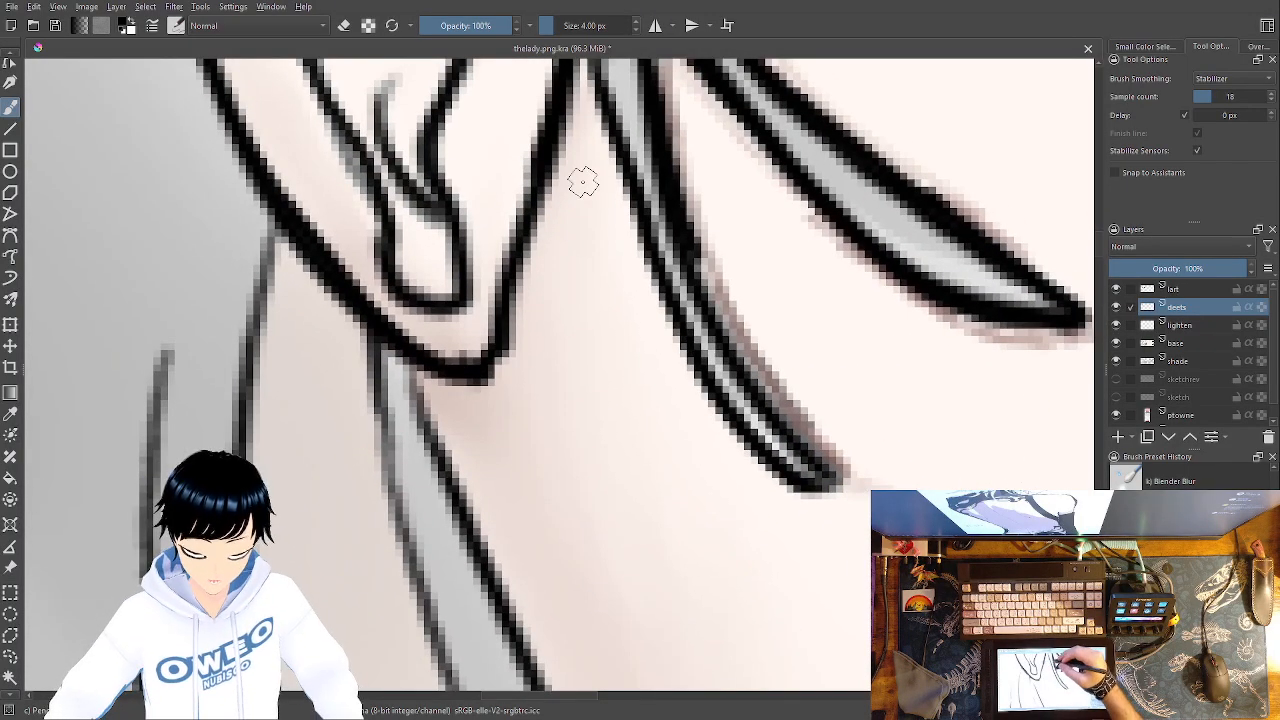
{"action": "mouse_move", "coordinate": [423, 358]}
{"action": "left_mouse_down"}
{"action": "mouse_move", "coordinate": [478, 543]}
{"action": "mouse_move", "coordinate": [576, 710]}
{"action": "left_mouse_up"}
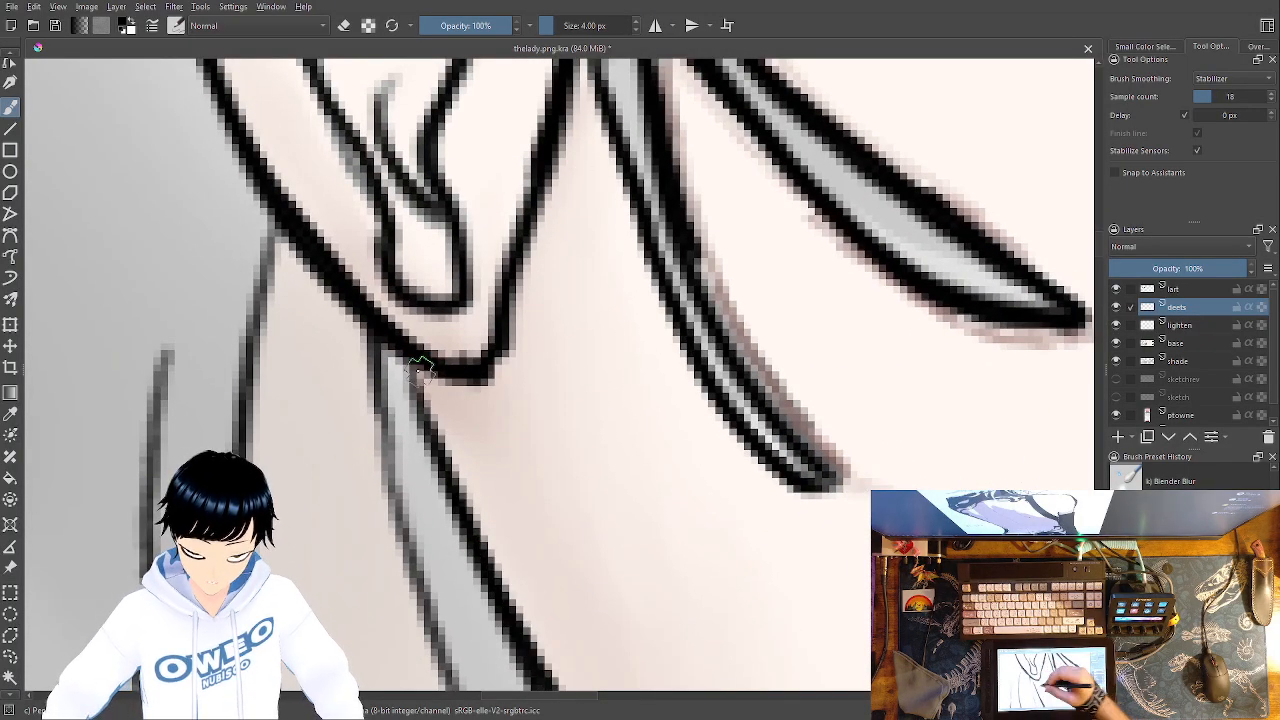
{"action": "left_click_drag", "start_coordinate": [385, 335], "coordinate": [480, 714]}
{"action": "left_click_drag", "start_coordinate": [527, 353], "coordinate": [290, 25]}
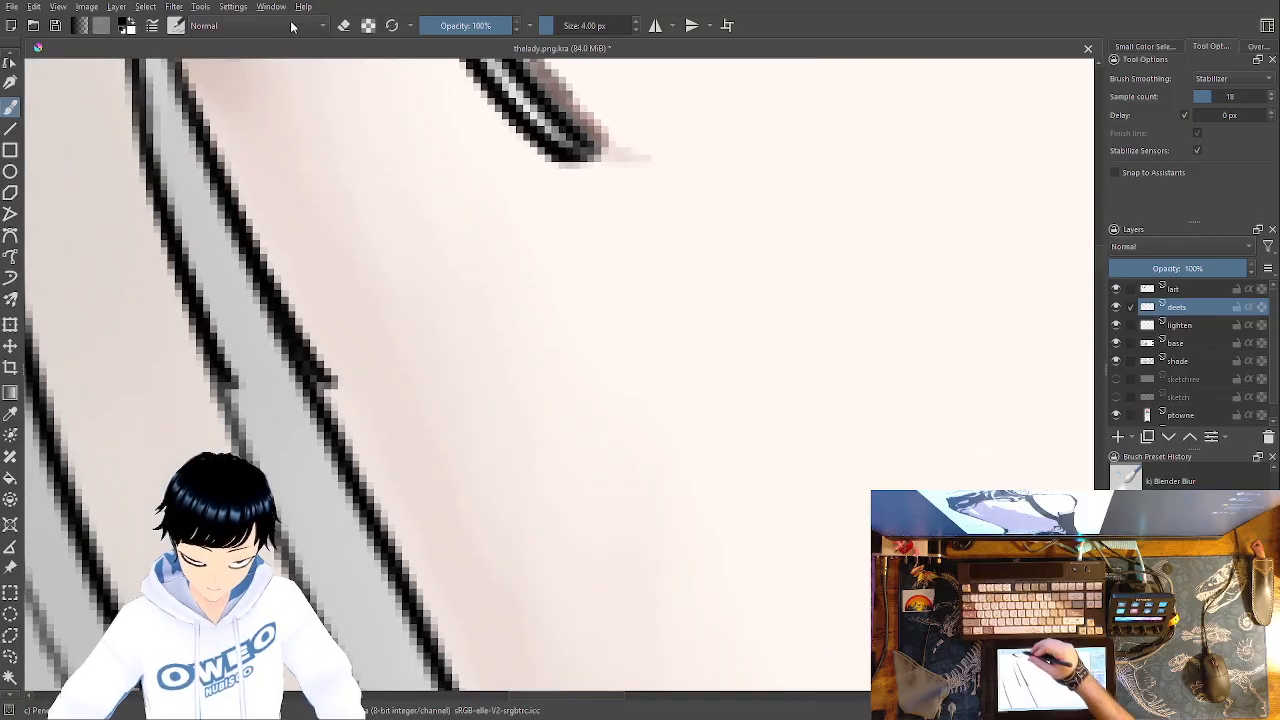
Darken the remaining edges of the strand below the ear down to its forked, pointed tips
{"action": "left_click_drag", "start_coordinate": [294, 342], "coordinate": [453, 684]}
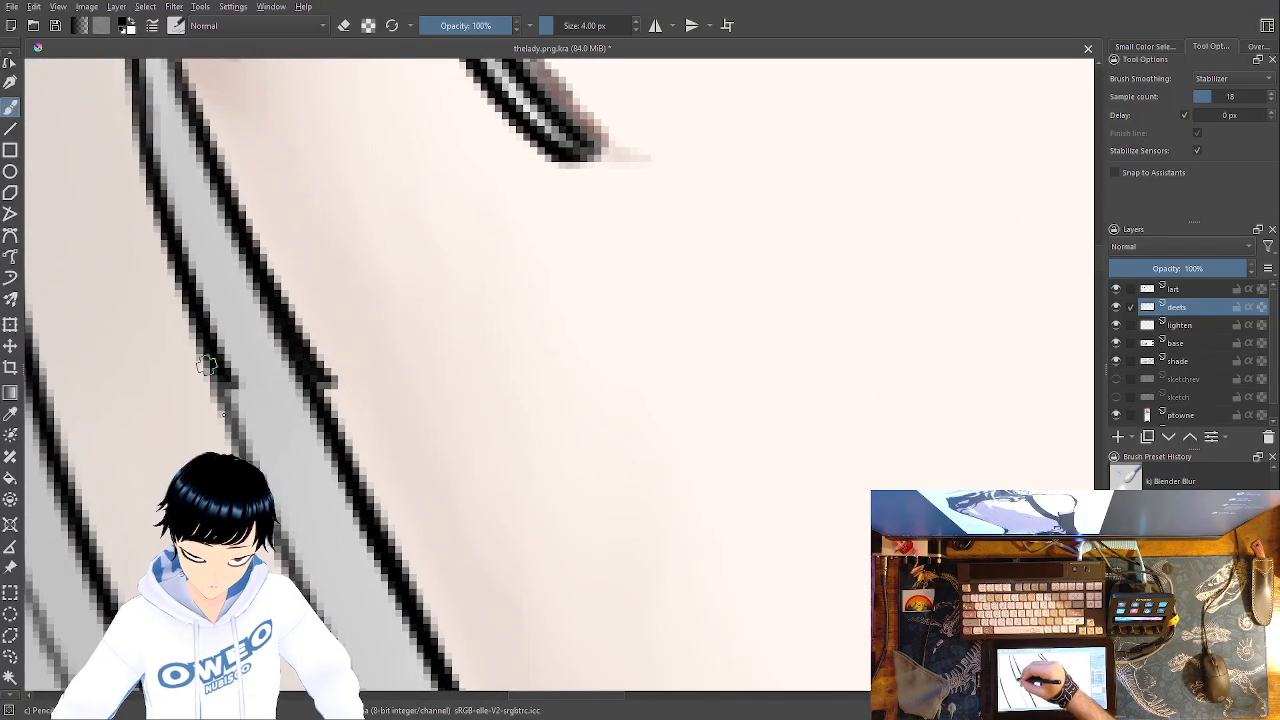
{"action": "left_click_drag", "start_coordinate": [357, 676], "coordinate": [237, 441]}
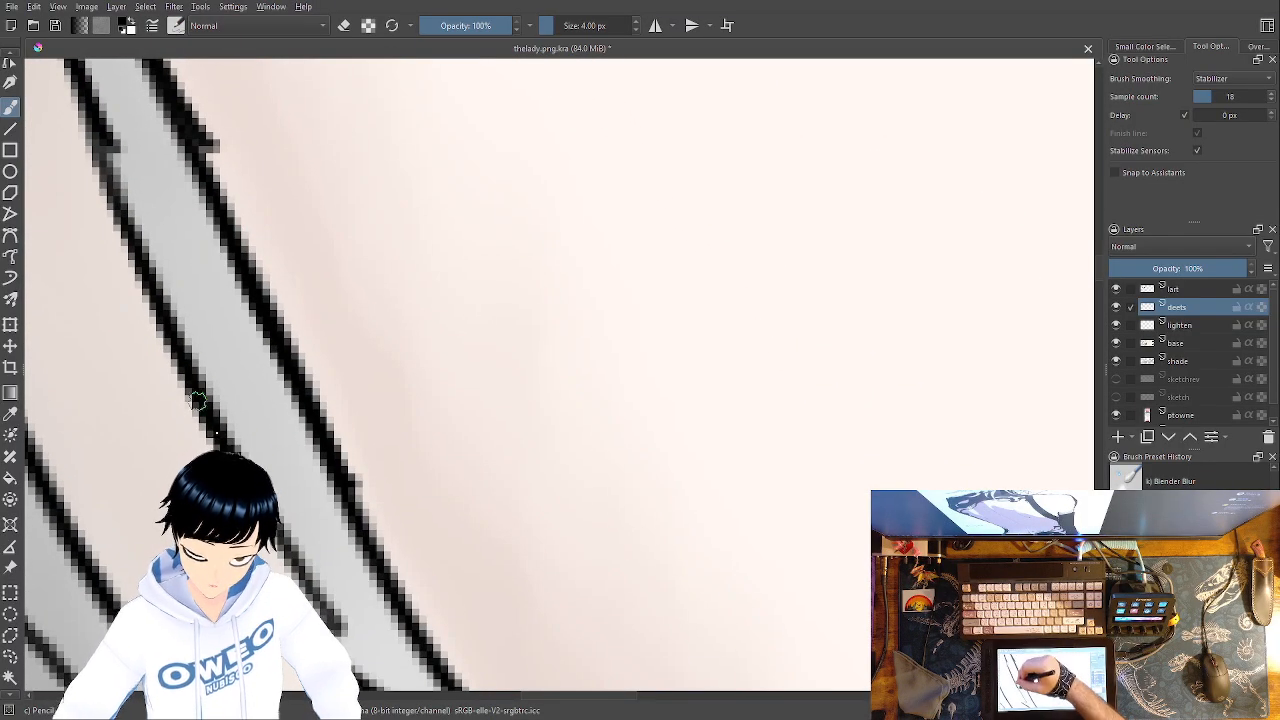
{"action": "mouse_move", "coordinate": [358, 670]}
{"action": "left_mouse_down"}
{"action": "mouse_move", "coordinate": [209, 183]}
{"action": "mouse_move", "coordinate": [441, 688]}
{"action": "left_mouse_up"}
{"action": "mouse_move", "coordinate": [402, 613]}
{"action": "left_mouse_down"}
{"action": "mouse_move", "coordinate": [282, 390]}
{"action": "mouse_move", "coordinate": [350, 505]}
{"action": "mouse_move", "coordinate": [388, 540]}
{"action": "left_mouse_up"}
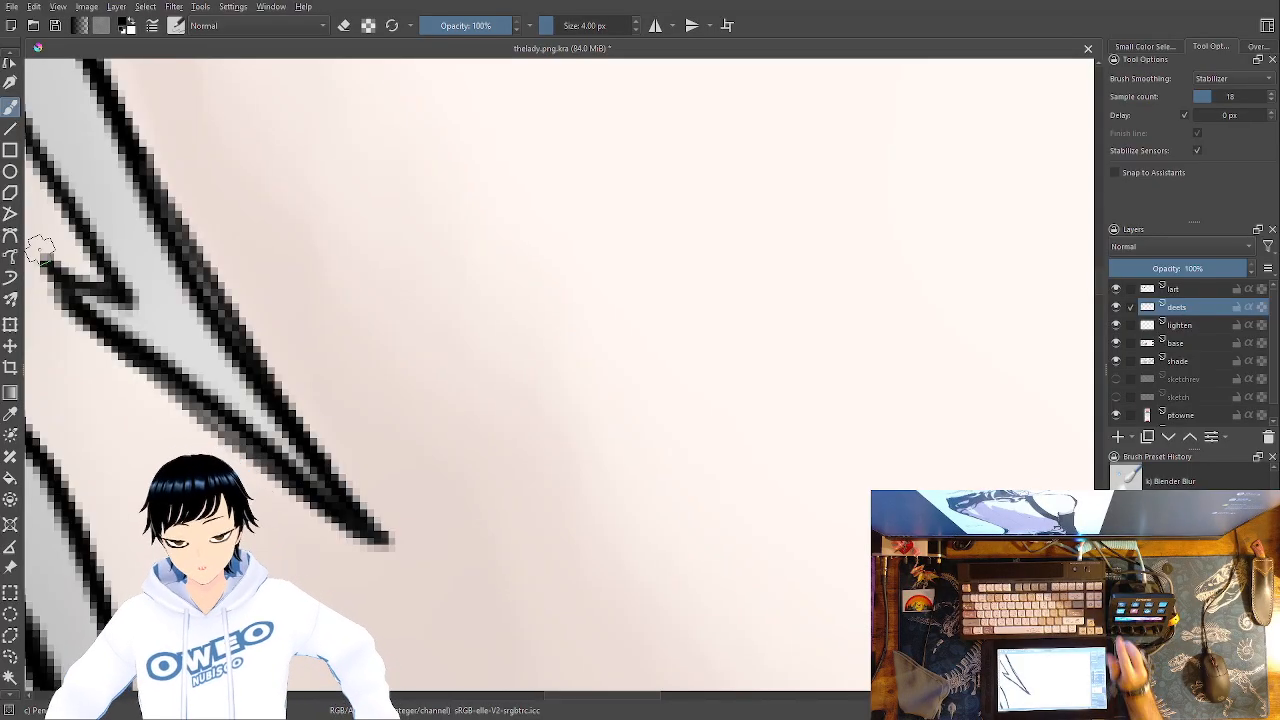
Shade the skin beside the pointed cheek strand with dark red Pencil-2 strokes along its lower and inner edges
{"action": "right_click", "coordinate": [646, 527]}
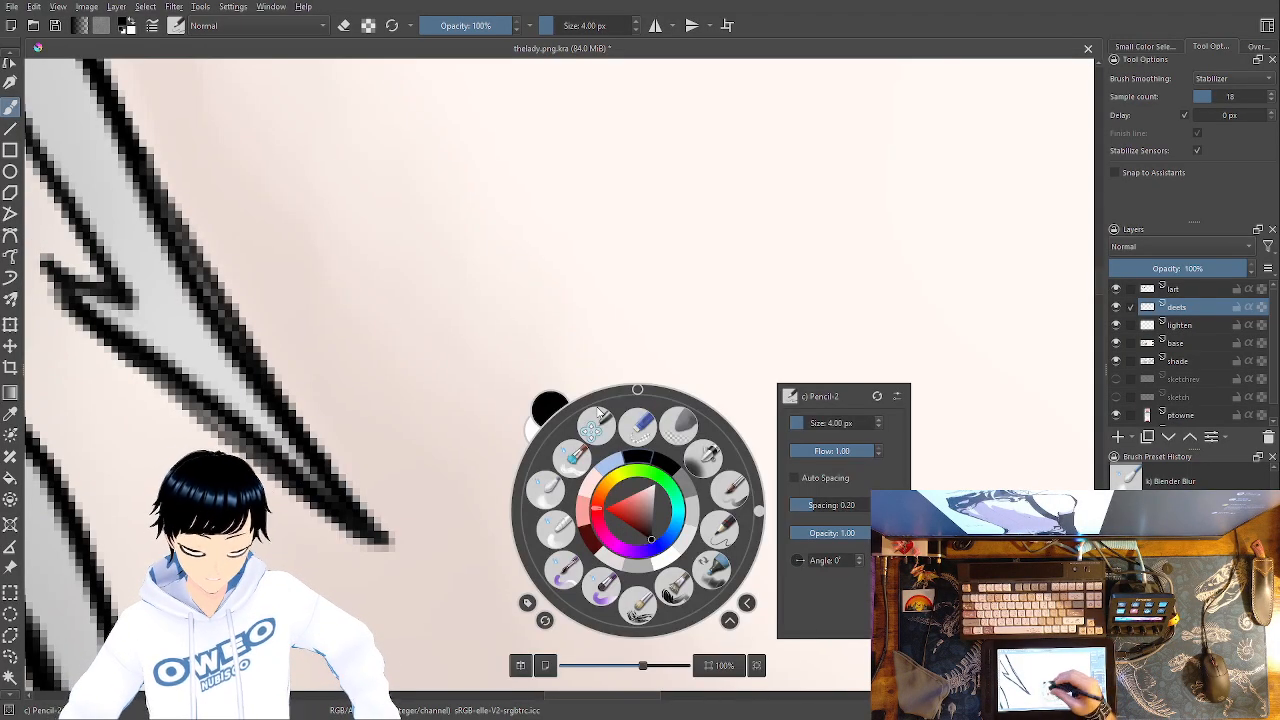
{"action": "left_click", "coordinate": [592, 541]}
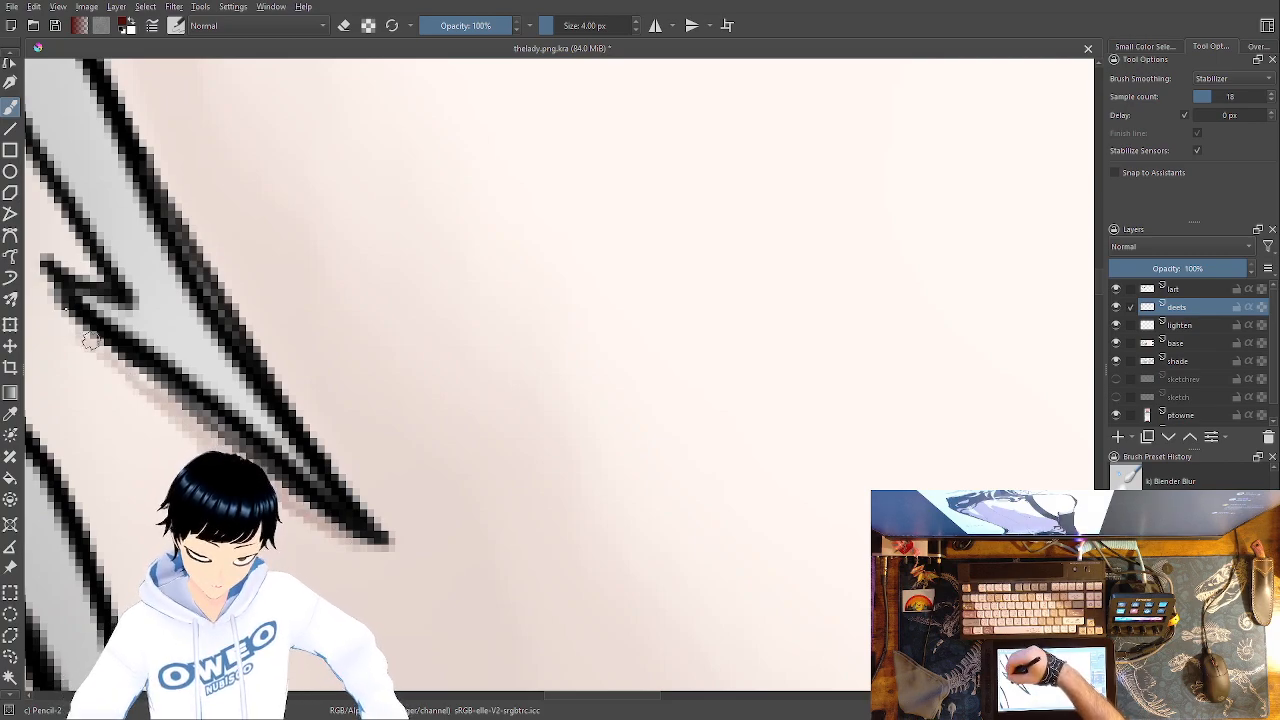
{"action": "mouse_move", "coordinate": [46, 255]}
{"action": "left_mouse_down"}
{"action": "mouse_move", "coordinate": [74, 250]}
{"action": "mouse_move", "coordinate": [32, 149]}
{"action": "mouse_move", "coordinate": [248, 318]}
{"action": "left_mouse_up"}
{"action": "mouse_move", "coordinate": [205, 275]}
{"action": "left_mouse_down"}
{"action": "mouse_move", "coordinate": [112, 72]}
{"action": "mouse_move", "coordinate": [179, 204]}
{"action": "left_mouse_up"}
{"action": "left_click_drag", "start_coordinate": [576, 446], "coordinate": [787, 716]}
{"action": "left_click_drag", "start_coordinate": [345, 216], "coordinate": [541, 573]}
{"action": "left_click_drag", "start_coordinate": [393, 235], "coordinate": [416, 422]}
{"action": "mouse_move", "coordinate": [326, 177]}
{"action": "left_mouse_down"}
{"action": "mouse_move", "coordinate": [388, 254]}
{"action": "mouse_move", "coordinate": [410, 245]}
{"action": "mouse_move", "coordinate": [330, 160]}
{"action": "mouse_move", "coordinate": [311, 186]}
{"action": "mouse_move", "coordinate": [392, 295]}
{"action": "mouse_move", "coordinate": [452, 562]}
{"action": "mouse_move", "coordinate": [490, 655]}
{"action": "mouse_move", "coordinate": [480, 605]}
{"action": "left_mouse_up"}
{"action": "left_click_drag", "start_coordinate": [531, 368], "coordinate": [465, 122]}
{"action": "left_click_drag", "start_coordinate": [478, 502], "coordinate": [510, 590]}
{"action": "mouse_move", "coordinate": [614, 349]}
{"action": "left_mouse_down"}
{"action": "mouse_move", "coordinate": [700, 166]}
{"action": "mouse_move", "coordinate": [702, 81]}
{"action": "left_mouse_up"}
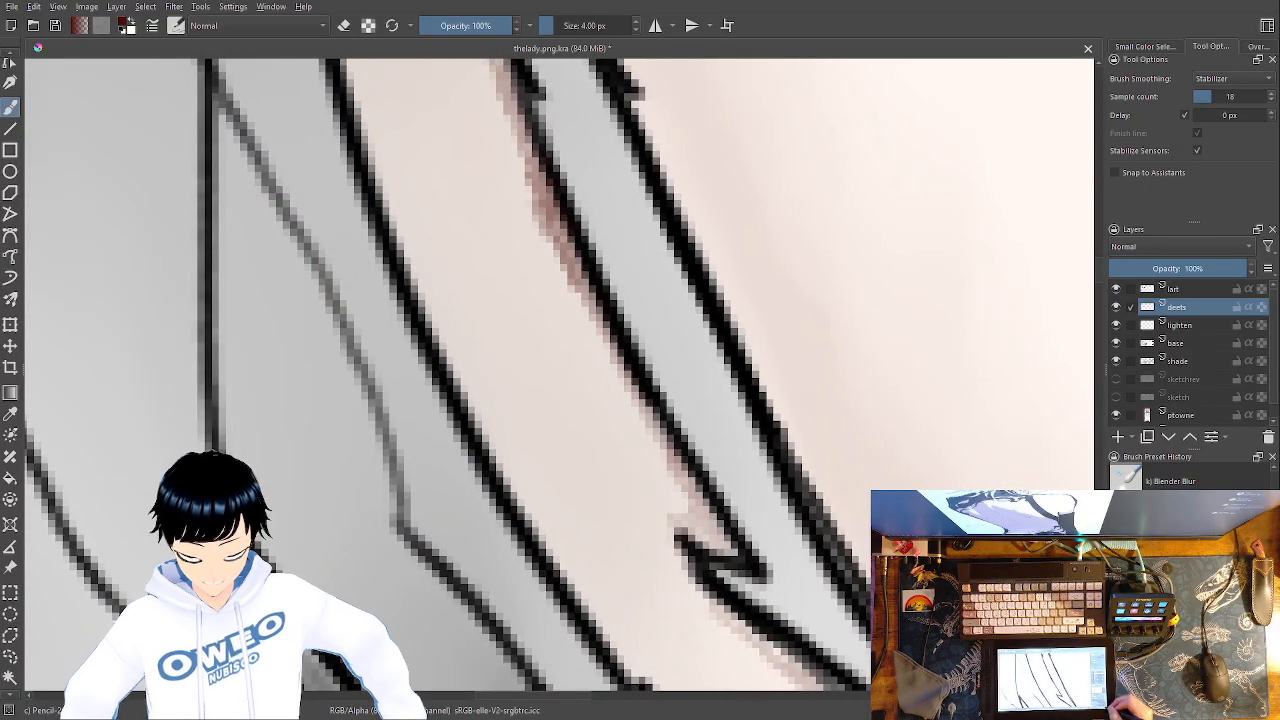
Erase the stray nub on the cheek strand's outer outline with the Eraser Small brush
{"action": "key", "text": "minus"}
{"action": "key", "text": "minus"}
{"action": "key", "text": "minus"}
{"action": "key", "text": "plus"}
{"action": "key", "text": "minus"}
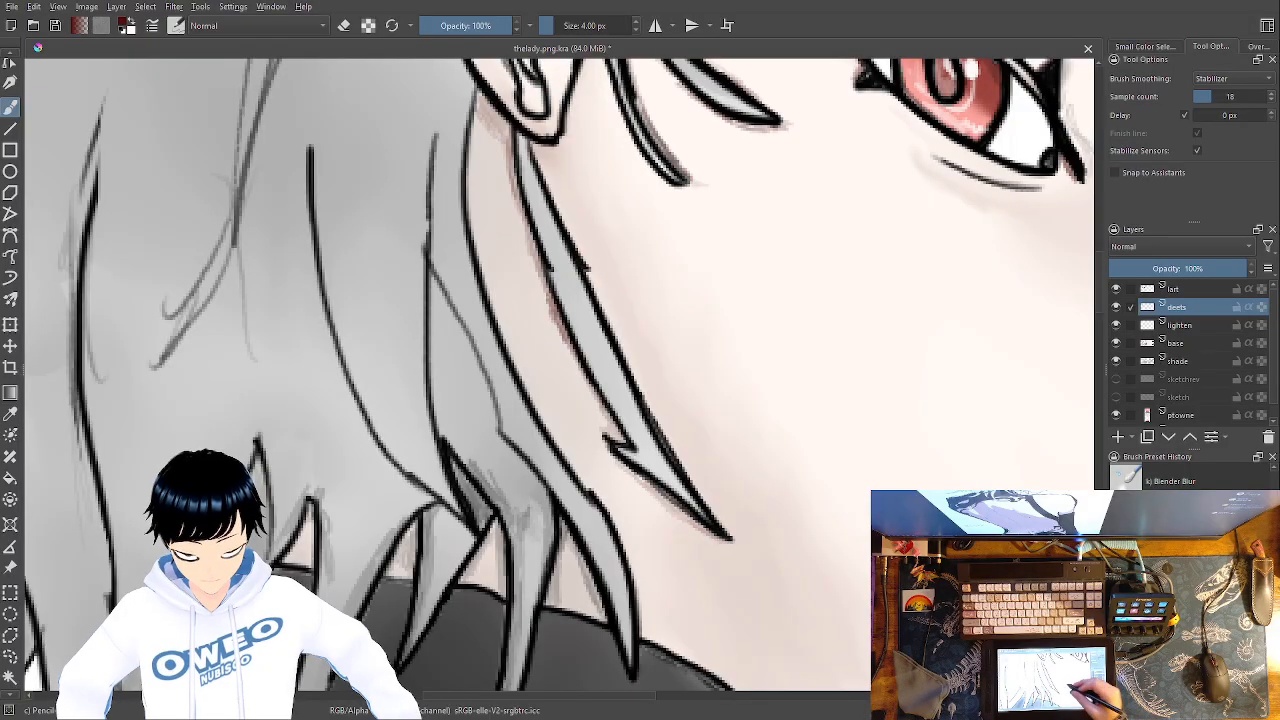
{"action": "right_click", "coordinate": [723, 427]}
{"action": "left_click", "coordinate": [723, 343]}
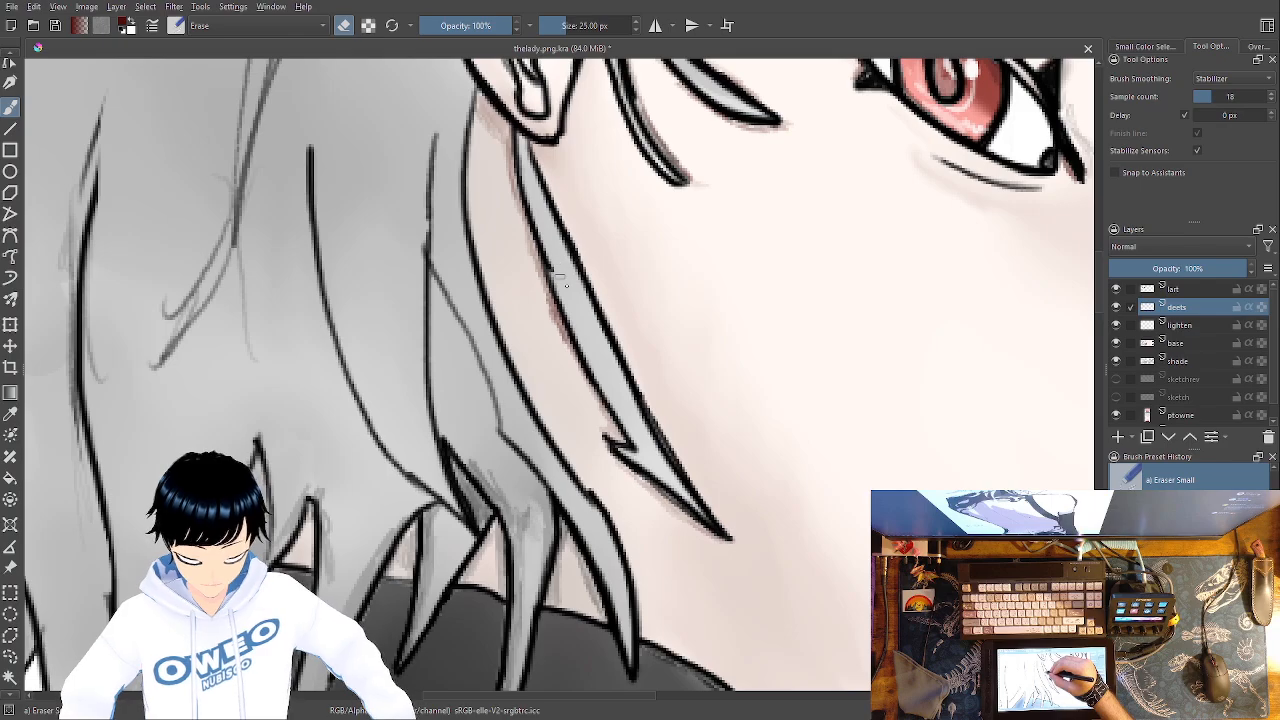
Redraw the cheek strand's inner outline down to its tip with the Pencil-2 brush in black at 4 px
{"action": "right_click", "coordinate": [685, 395]}
{"action": "left_click", "coordinate": [772, 425]}
{"action": "right_click", "coordinate": [752, 377]}
{"action": "left_click", "coordinate": [763, 326]}
{"action": "right_click", "coordinate": [762, 305]}
{"action": "left_click", "coordinate": [768, 250]}
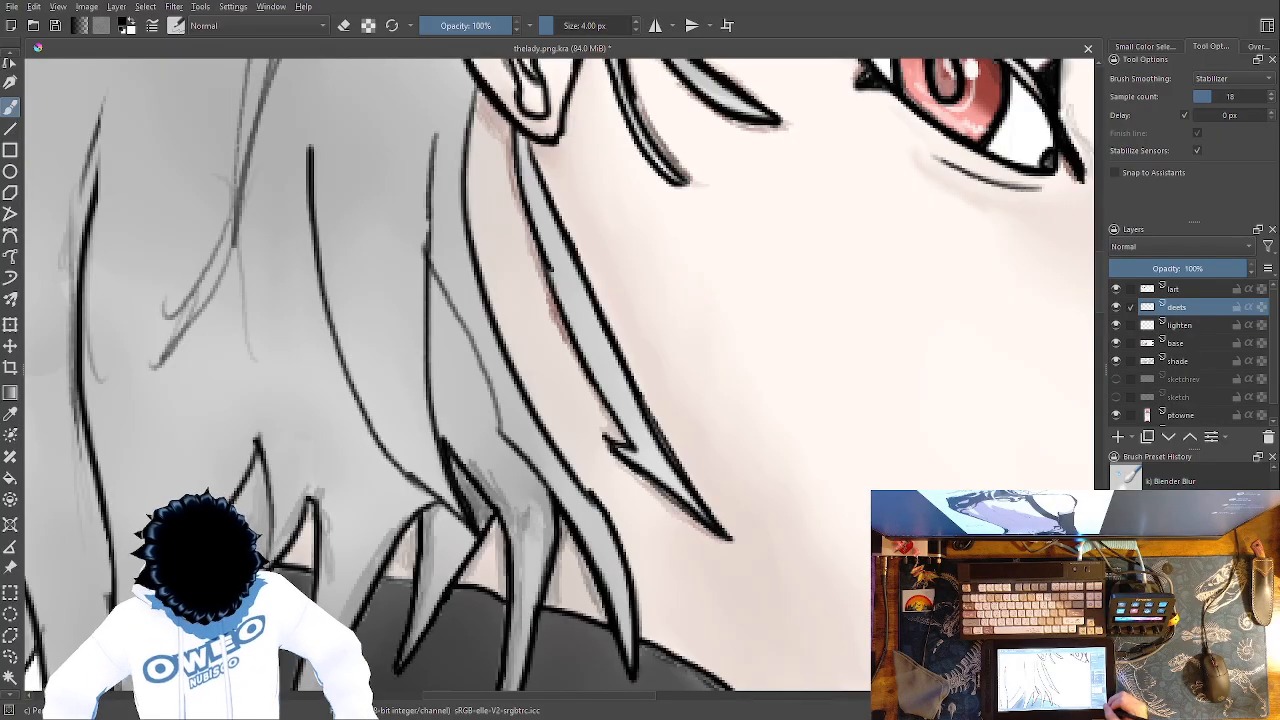
{"action": "key", "text": "ctrl+plus"}
{"action": "key", "text": "ctrl+plus"}
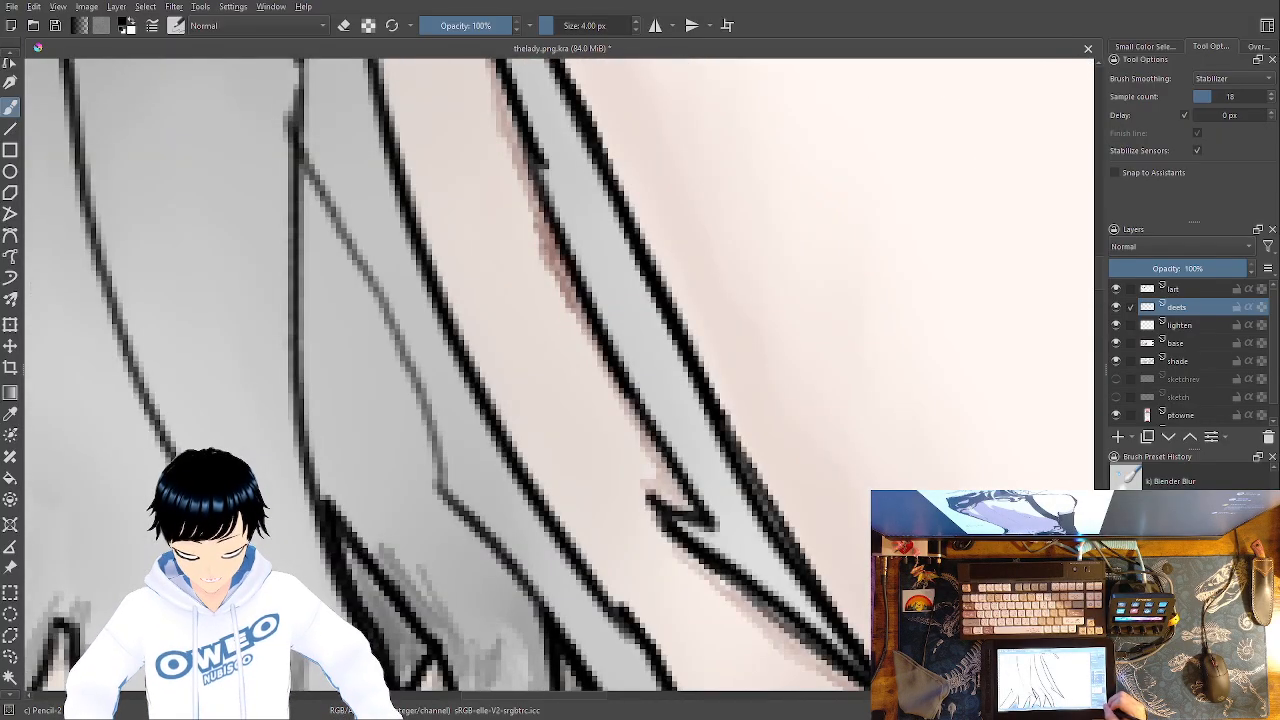
{"action": "mouse_move", "coordinate": [538, 146]}
{"action": "left_mouse_down"}
{"action": "mouse_move", "coordinate": [601, 318]}
{"action": "mouse_move", "coordinate": [695, 510]}
{"action": "mouse_move", "coordinate": [660, 512]}
{"action": "mouse_move", "coordinate": [810, 650]}
{"action": "left_mouse_up"}
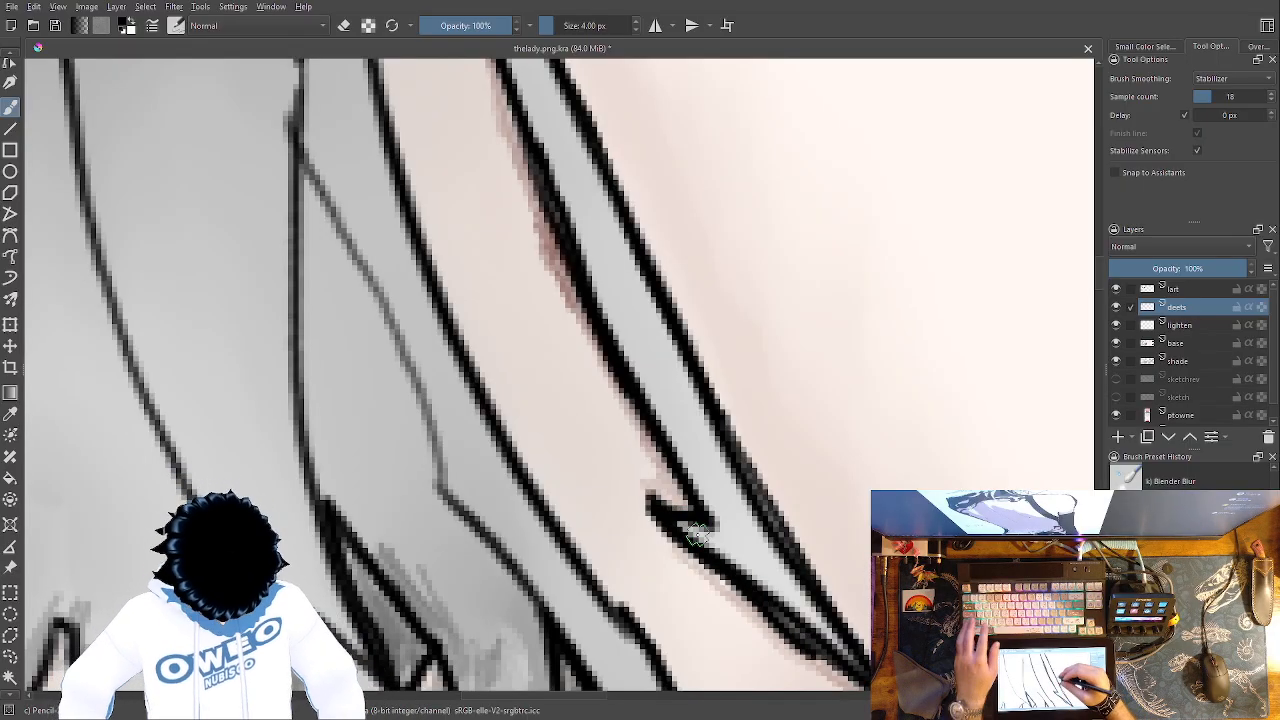
{"action": "key", "text": "ctrl+z"}
{"action": "mouse_move", "coordinate": [538, 146]}
{"action": "left_mouse_down"}
{"action": "mouse_move", "coordinate": [612, 352]}
{"action": "mouse_move", "coordinate": [690, 490]}
{"action": "mouse_move", "coordinate": [700, 548]}
{"action": "mouse_move", "coordinate": [843, 678]}
{"action": "left_mouse_up"}
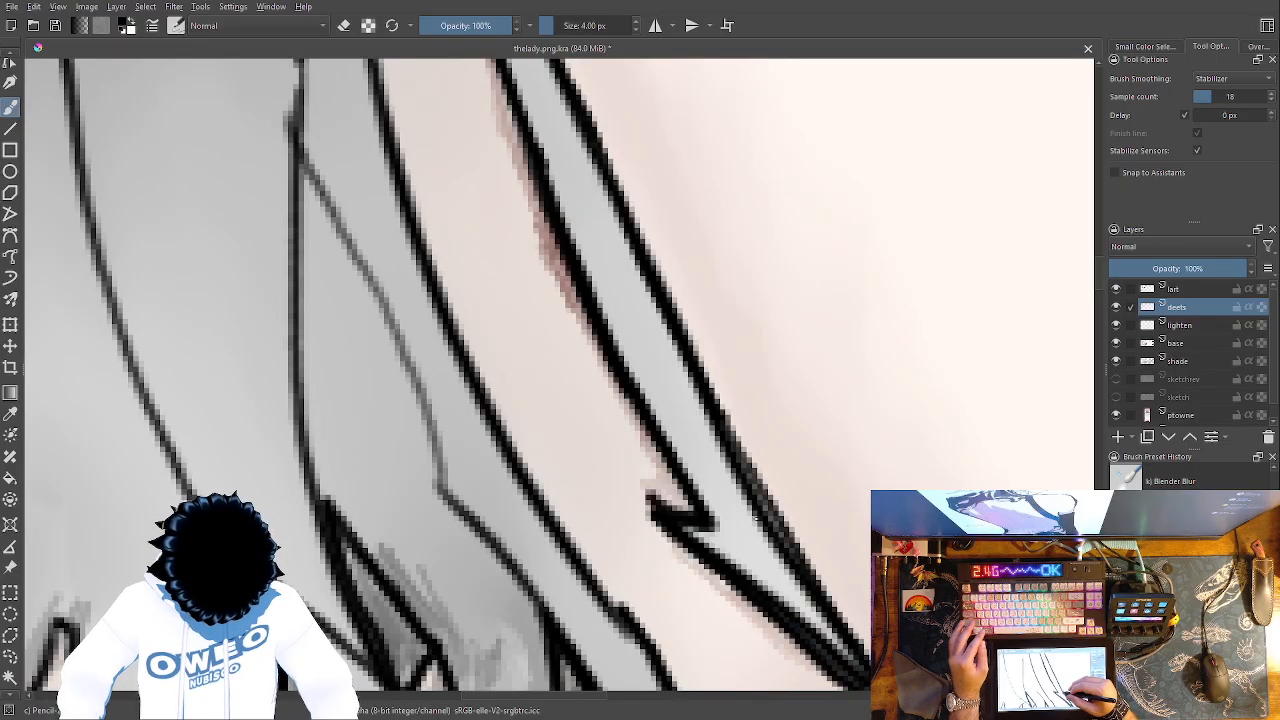
Shade the inside of the cheek strand along its inner outline with light grey pencil strokes
{"action": "right_click", "coordinate": [720, 461]}
{"action": "left_click", "coordinate": [820, 242]}
{"action": "mouse_move", "coordinate": [749, 207]}
{"action": "left_mouse_down"}
{"action": "mouse_move", "coordinate": [617, 191]}
{"action": "mouse_move", "coordinate": [585, 224]}
{"action": "left_mouse_up"}
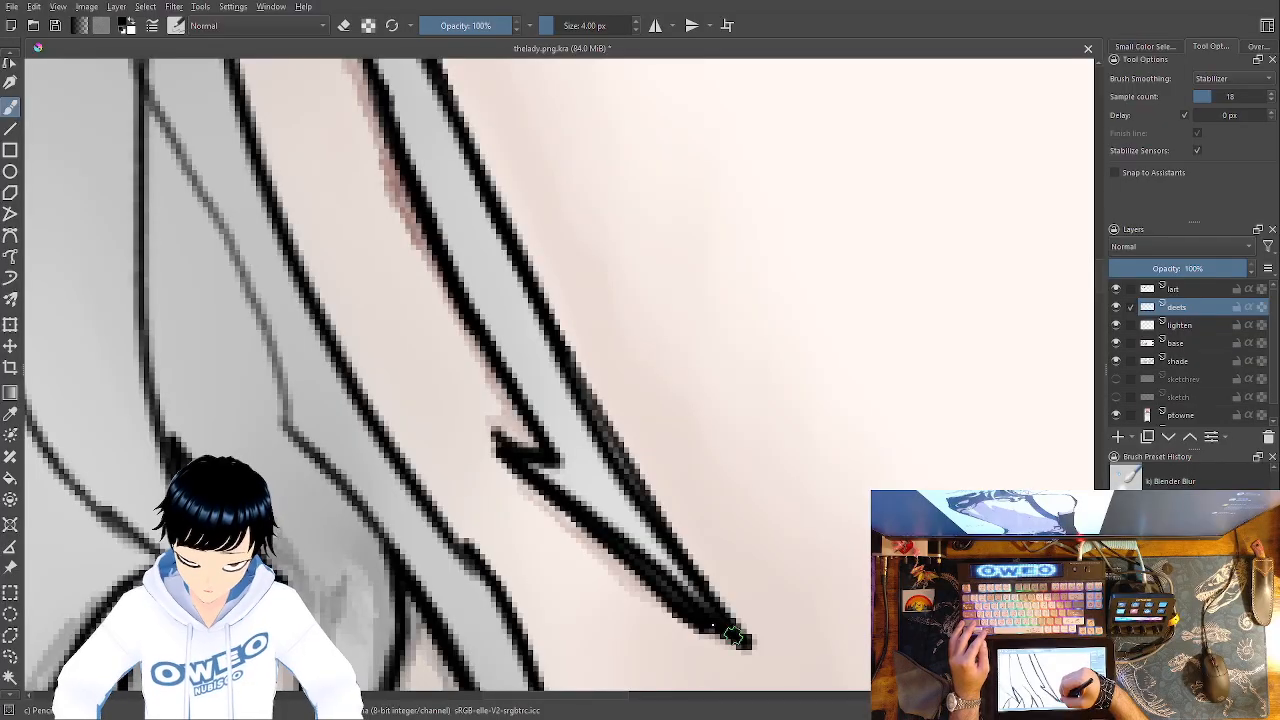
{"action": "mouse_move", "coordinate": [570, 505]}
{"action": "left_mouse_down"}
{"action": "mouse_move", "coordinate": [548, 472]}
{"action": "mouse_move", "coordinate": [585, 500]}
{"action": "mouse_move", "coordinate": [447, 248]}
{"action": "mouse_move", "coordinate": [410, 117]}
{"action": "left_mouse_up"}
{"action": "left_click_drag", "start_coordinate": [617, 306], "coordinate": [645, 547]}
{"action": "mouse_move", "coordinate": [366, 72]}
{"action": "left_mouse_down"}
{"action": "mouse_move", "coordinate": [359, 135]}
{"action": "mouse_move", "coordinate": [388, 241]}
{"action": "left_mouse_up"}
{"action": "left_click_drag", "start_coordinate": [445, 384], "coordinate": [473, 461]}
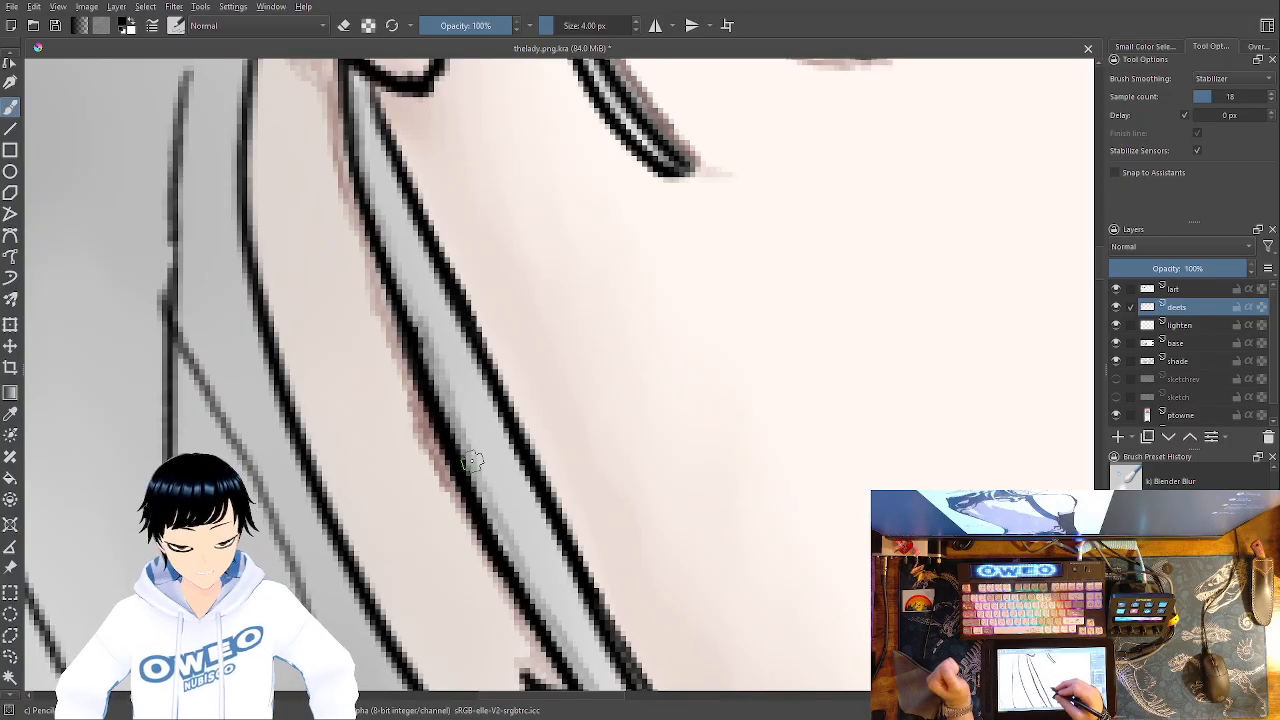
{"action": "mouse_move", "coordinate": [473, 461]}
{"action": "left_mouse_down"}
{"action": "mouse_move", "coordinate": [809, 591]}
{"action": "mouse_move", "coordinate": [855, 632]}
{"action": "left_mouse_up"}
Thicken the black hair outline running from behind the ear down along the neck
{"action": "mouse_move", "coordinate": [428, 108]}
{"action": "left_mouse_down"}
{"action": "mouse_move", "coordinate": [396, 236]}
{"action": "mouse_move", "coordinate": [399, 360]}
{"action": "mouse_move", "coordinate": [436, 510]}
{"action": "mouse_move", "coordinate": [496, 642]}
{"action": "left_mouse_up"}
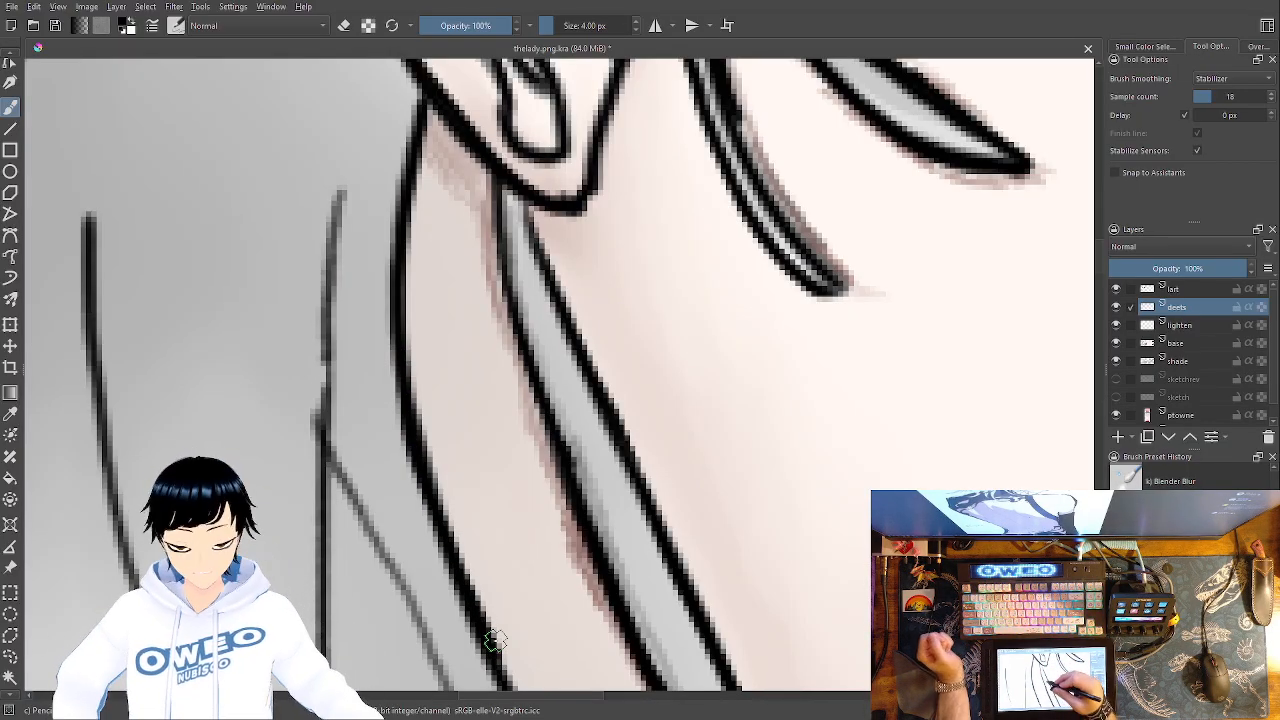
{"action": "mouse_move", "coordinate": [590, 640]}
{"action": "left_mouse_down"}
{"action": "mouse_move", "coordinate": [597, 457]}
{"action": "mouse_move", "coordinate": [569, 138]}
{"action": "left_mouse_up"}
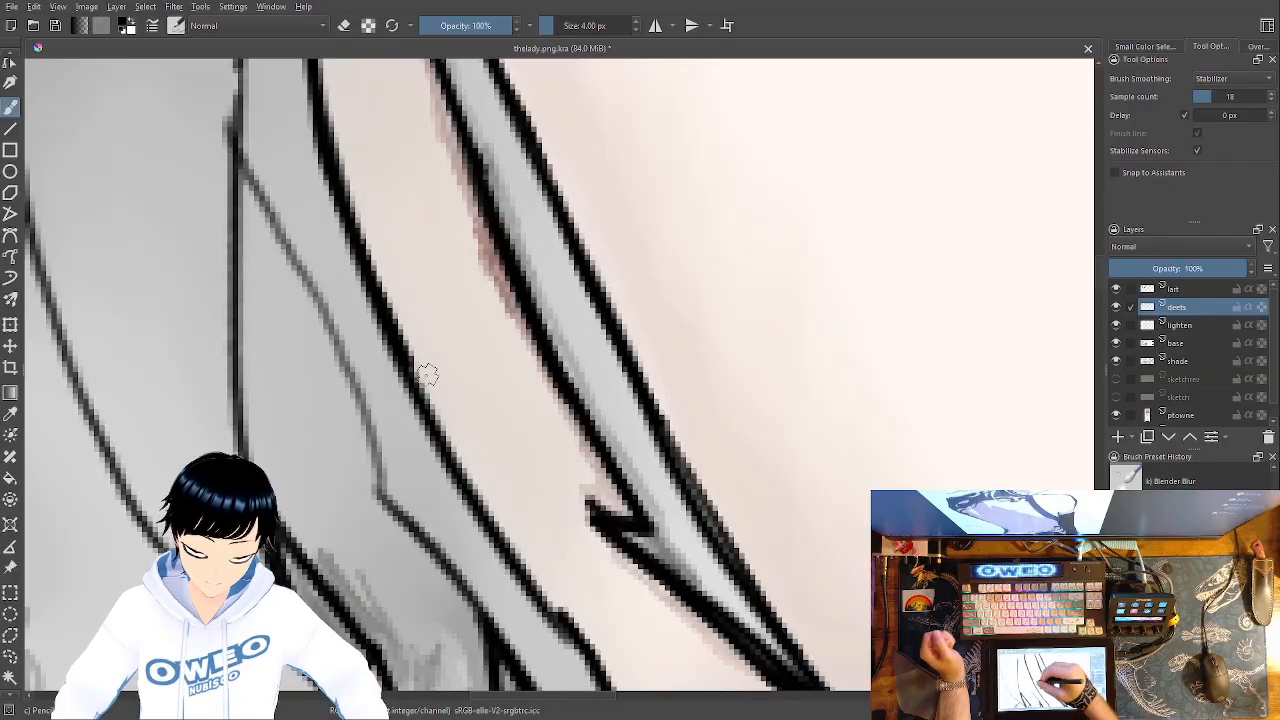
{"action": "mouse_move", "coordinate": [418, 392]}
{"action": "left_mouse_down"}
{"action": "mouse_move", "coordinate": [592, 662]}
{"action": "mouse_move", "coordinate": [500, 380]}
{"action": "mouse_move", "coordinate": [402, 207]}
{"action": "left_mouse_up"}
{"action": "mouse_move", "coordinate": [413, 366]}
{"action": "left_mouse_down"}
{"action": "mouse_move", "coordinate": [486, 571]}
{"action": "mouse_move", "coordinate": [480, 680]}
{"action": "mouse_move", "coordinate": [506, 562]}
{"action": "left_mouse_up"}
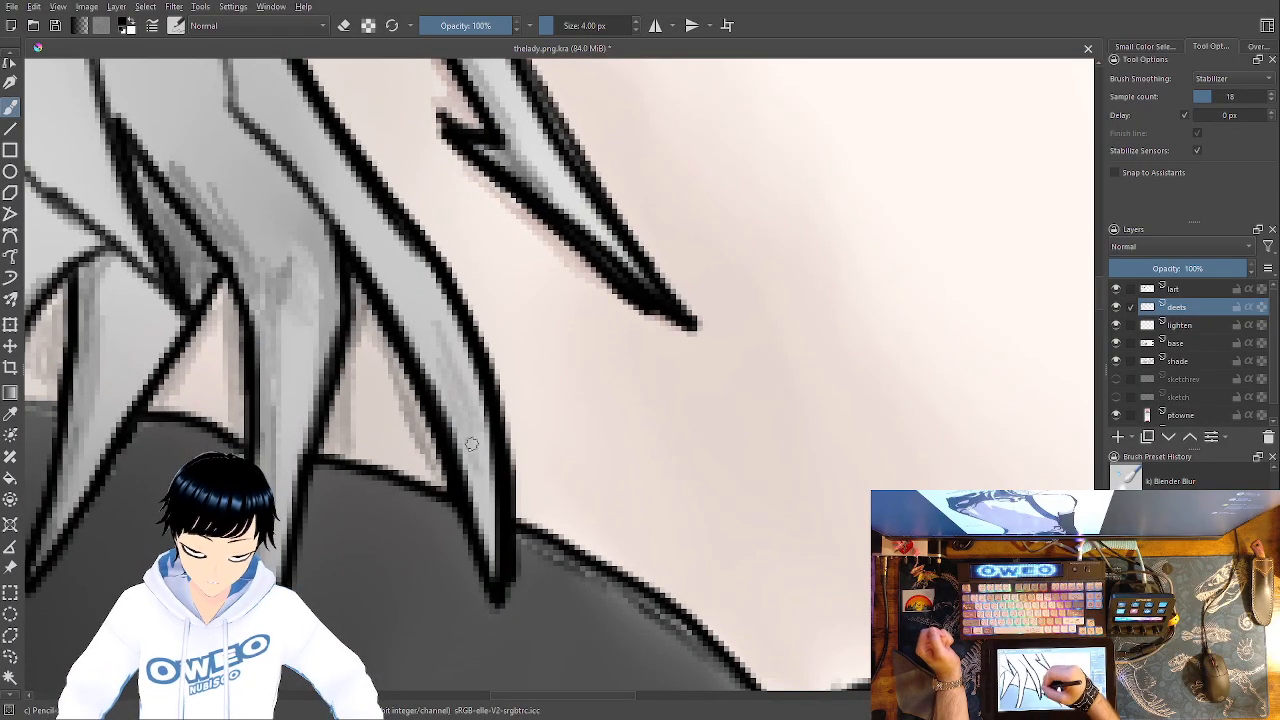
Darken the outlines of the forked inner strands and the long curved hair line beside the neck
{"action": "left_click_drag", "start_coordinate": [428, 256], "coordinate": [650, 544]}
{"action": "mouse_move", "coordinate": [562, 536]}
{"action": "left_mouse_down"}
{"action": "mouse_move", "coordinate": [445, 373]}
{"action": "mouse_move", "coordinate": [438, 300]}
{"action": "mouse_move", "coordinate": [315, 68]}
{"action": "mouse_move", "coordinate": [332, 398]}
{"action": "mouse_move", "coordinate": [392, 567]}
{"action": "mouse_move", "coordinate": [322, 506]}
{"action": "left_mouse_up"}
{"action": "mouse_move", "coordinate": [232, 414]}
{"action": "left_mouse_down"}
{"action": "mouse_move", "coordinate": [185, 362]}
{"action": "mouse_move", "coordinate": [118, 180]}
{"action": "mouse_move", "coordinate": [97, 66]}
{"action": "left_mouse_up"}
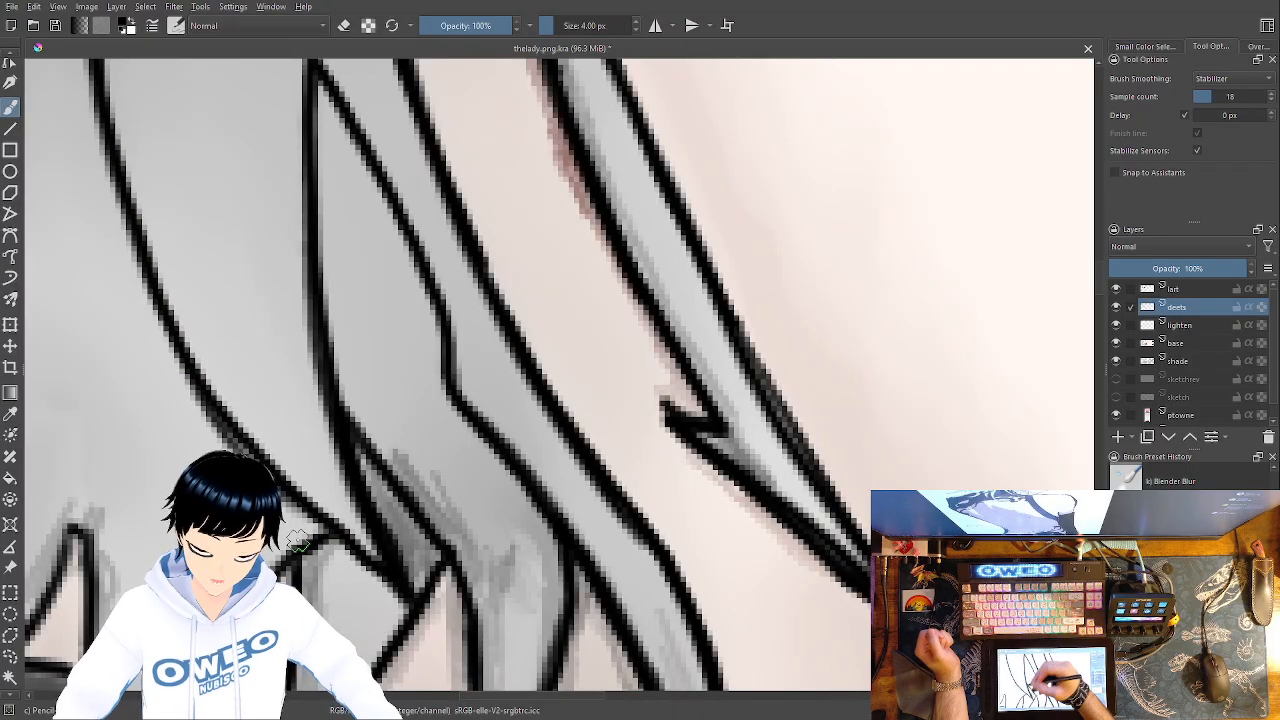
{"action": "left_click_drag", "start_coordinate": [463, 417], "coordinate": [548, 558]}
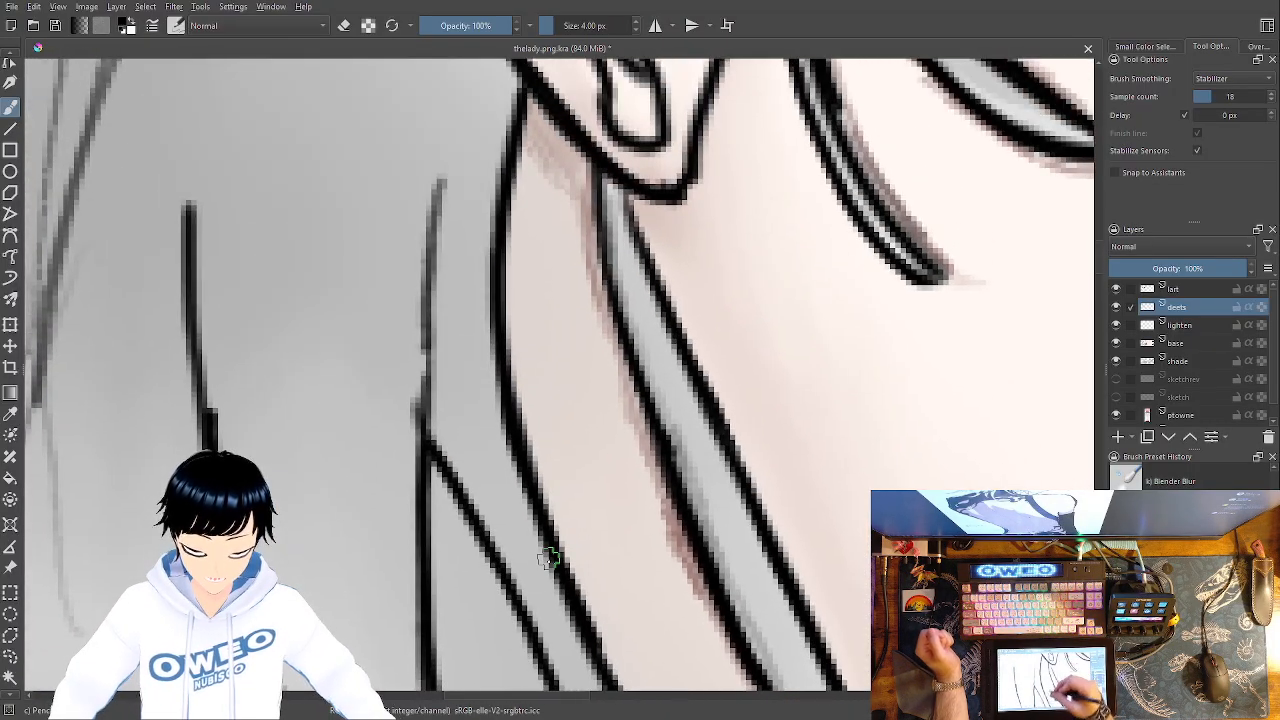
Darken the upper ends of the two inner hair lines behind the ear and shade the fork between the strands
{"action": "left_click_drag", "start_coordinate": [446, 152], "coordinate": [428, 421]}
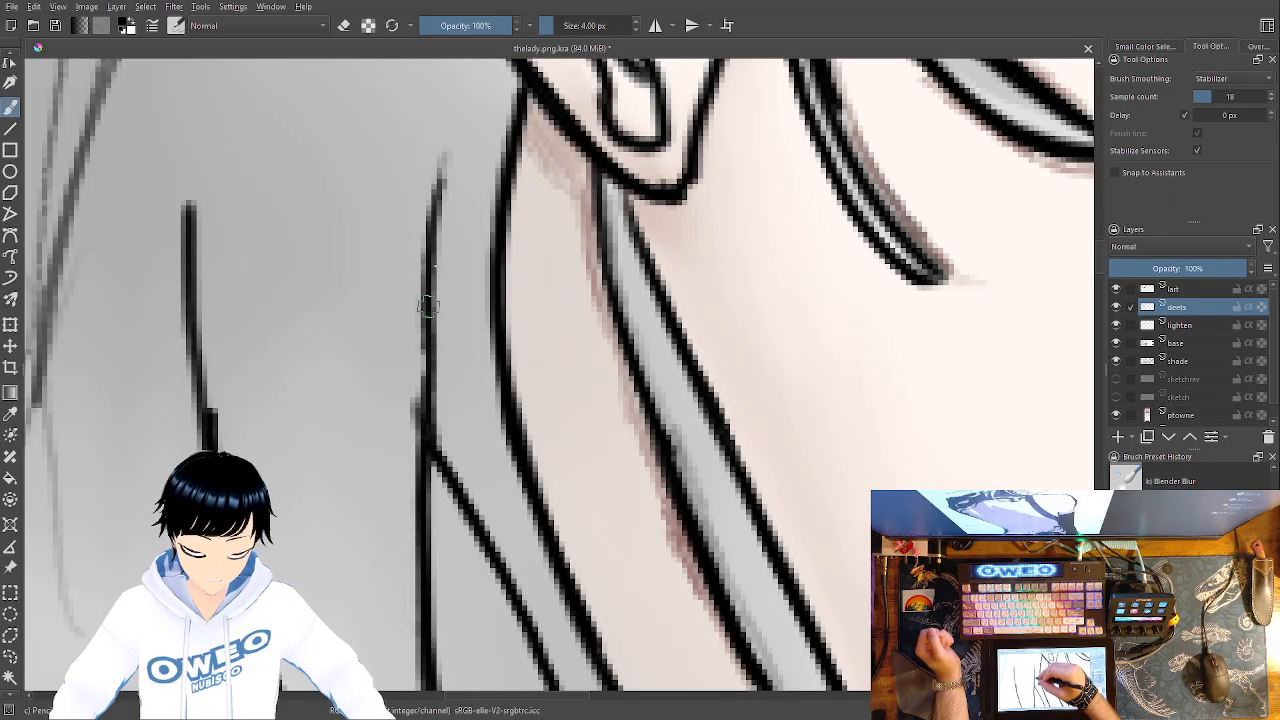
{"action": "mouse_move", "coordinate": [442, 260]}
{"action": "left_mouse_down"}
{"action": "mouse_move", "coordinate": [438, 445]}
{"action": "mouse_move", "coordinate": [460, 527]}
{"action": "mouse_move", "coordinate": [436, 478]}
{"action": "mouse_move", "coordinate": [466, 550]}
{"action": "left_mouse_up"}
{"action": "mouse_move", "coordinate": [430, 490]}
{"action": "left_mouse_down"}
{"action": "mouse_move", "coordinate": [438, 578]}
{"action": "mouse_move", "coordinate": [462, 533]}
{"action": "left_mouse_up"}
{"action": "left_click_drag", "start_coordinate": [424, 437], "coordinate": [441, 150]}
{"action": "mouse_move", "coordinate": [189, 200]}
{"action": "left_mouse_down"}
{"action": "mouse_move", "coordinate": [188, 165]}
{"action": "mouse_move", "coordinate": [210, 443]}
{"action": "left_mouse_up"}
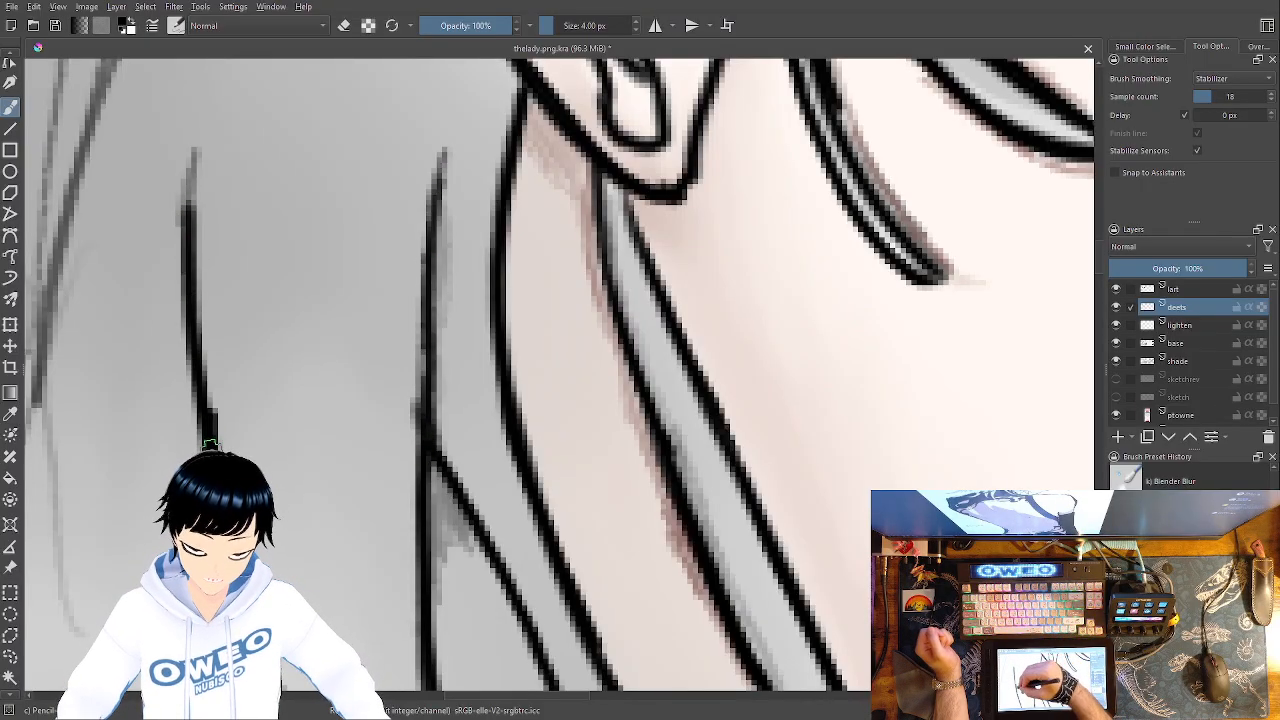
{"action": "left_click_drag", "start_coordinate": [549, 415], "coordinate": [765, 244]}
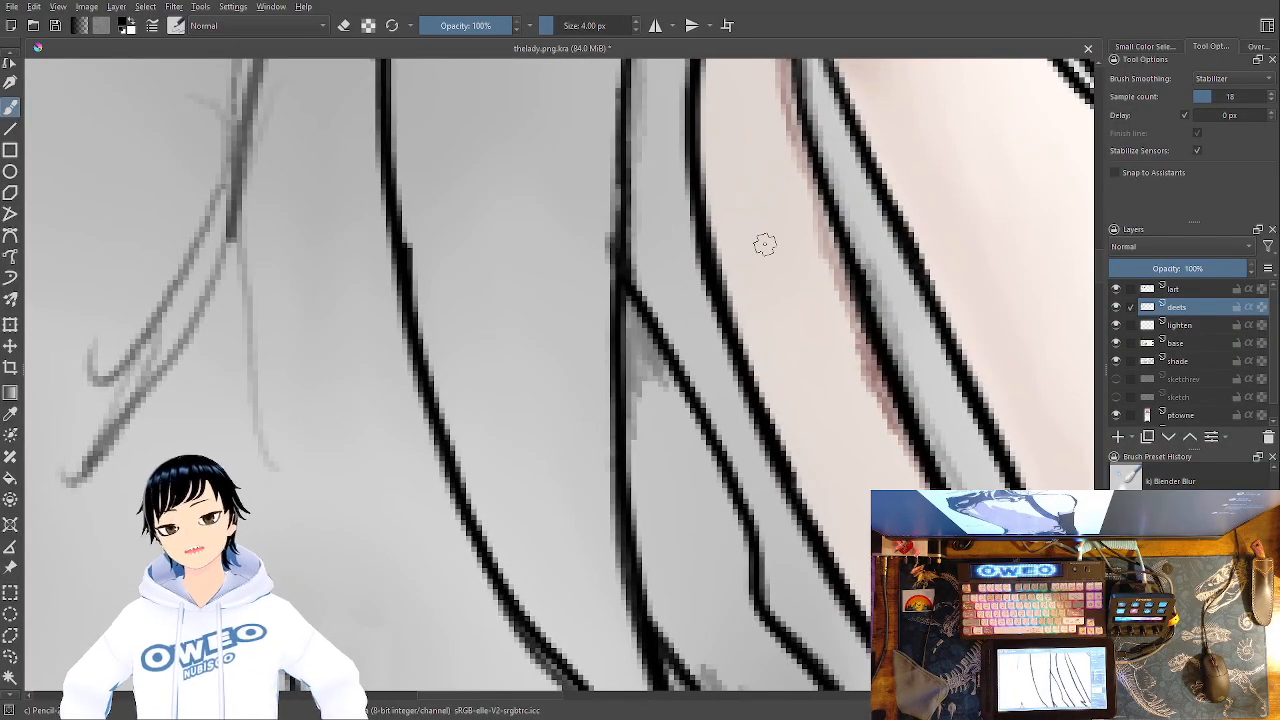
Check the hair line work against the whole portrait
{"action": "key", "text": "minus"}
{"action": "key", "text": "minus"}
{"action": "key", "text": "minus"}
{"action": "key", "text": "minus"}
{"action": "key", "text": "minus"}
{"action": "key", "text": "minus"}
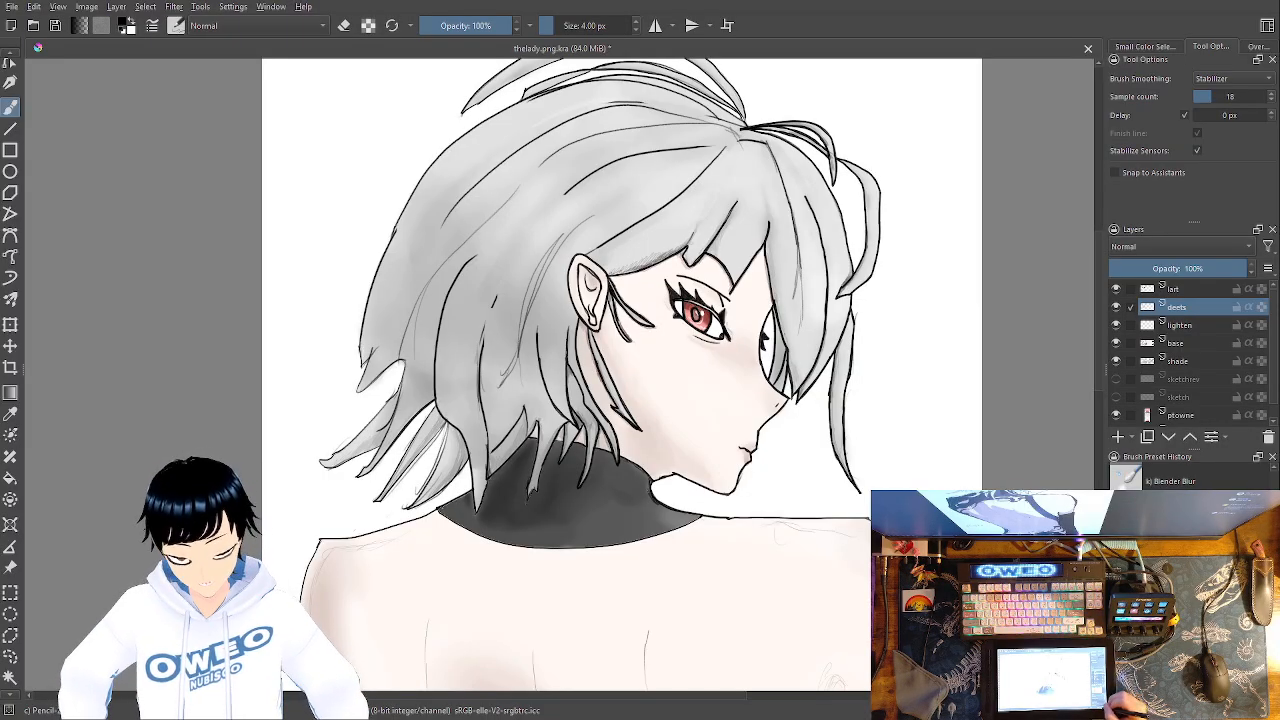
{"action": "scroll", "coordinate": [560, 377], "scroll_direction": "up", "scroll_amount": 6}
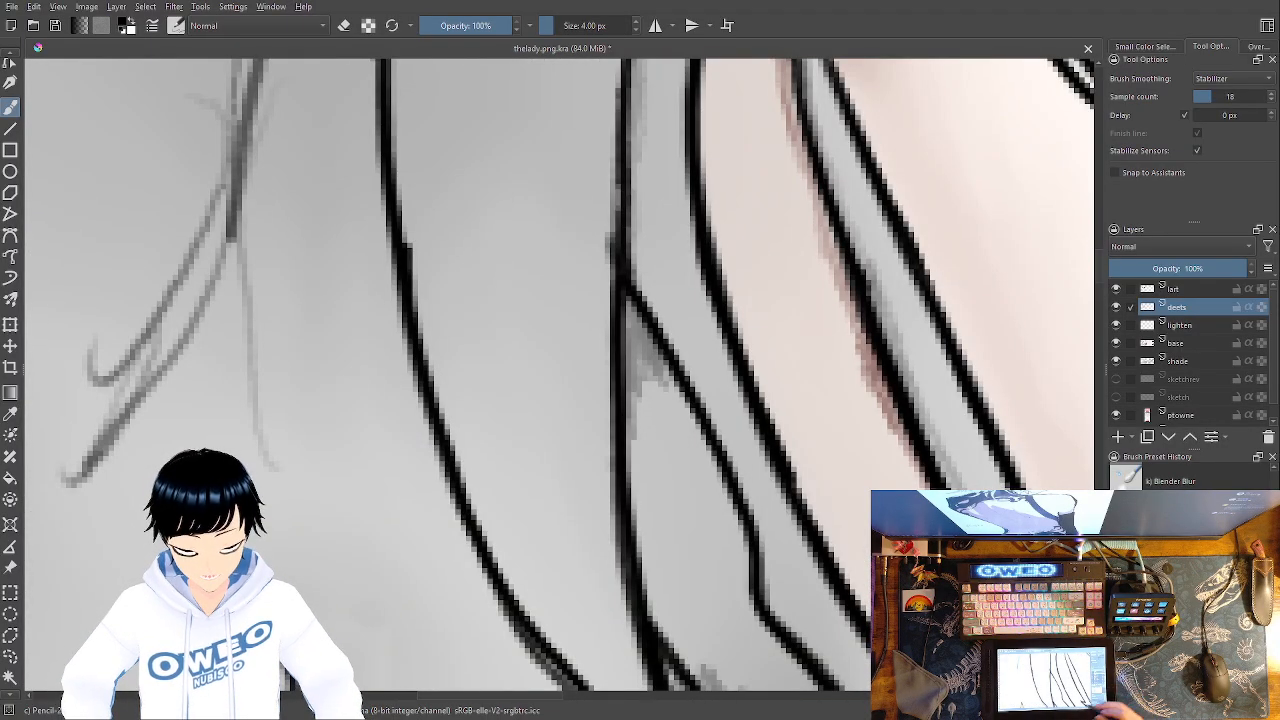
Redraw the outlines of the lower hair strands that overlap the dark collar in thick black
{"action": "left_click_drag", "start_coordinate": [615, 467], "coordinate": [605, 79]}
{"action": "mouse_move", "coordinate": [638, 358]}
{"action": "left_mouse_down"}
{"action": "mouse_move", "coordinate": [553, 438]}
{"action": "mouse_move", "coordinate": [482, 560]}
{"action": "left_mouse_up"}
{"action": "mouse_move", "coordinate": [633, 362]}
{"action": "left_mouse_down"}
{"action": "mouse_move", "coordinate": [523, 501]}
{"action": "mouse_move", "coordinate": [482, 590]}
{"action": "left_mouse_up"}
{"action": "left_click_drag", "start_coordinate": [586, 431], "coordinate": [830, 188]}
{"action": "mouse_move", "coordinate": [730, 334]}
{"action": "left_mouse_down"}
{"action": "mouse_move", "coordinate": [658, 476]}
{"action": "mouse_move", "coordinate": [631, 576]}
{"action": "mouse_move", "coordinate": [627, 704]}
{"action": "mouse_move", "coordinate": [580, 678]}
{"action": "left_mouse_up"}
{"action": "left_click_drag", "start_coordinate": [686, 316], "coordinate": [766, 205]}
{"action": "mouse_move", "coordinate": [655, 580]}
{"action": "left_mouse_down"}
{"action": "mouse_move", "coordinate": [612, 680]}
{"action": "mouse_move", "coordinate": [606, 580]}
{"action": "mouse_move", "coordinate": [614, 600]}
{"action": "mouse_move", "coordinate": [663, 383]}
{"action": "mouse_move", "coordinate": [713, 469]}
{"action": "left_mouse_up"}
{"action": "mouse_move", "coordinate": [707, 125]}
{"action": "left_mouse_down"}
{"action": "mouse_move", "coordinate": [708, 262]}
{"action": "mouse_move", "coordinate": [625, 600]}
{"action": "left_mouse_up"}
{"action": "mouse_move", "coordinate": [712, 140]}
{"action": "left_mouse_down"}
{"action": "mouse_move", "coordinate": [688, 120]}
{"action": "mouse_move", "coordinate": [628, 241]}
{"action": "mouse_move", "coordinate": [704, 253]}
{"action": "mouse_move", "coordinate": [610, 262]}
{"action": "mouse_move", "coordinate": [393, 513]}
{"action": "mouse_move", "coordinate": [310, 585]}
{"action": "left_mouse_up"}
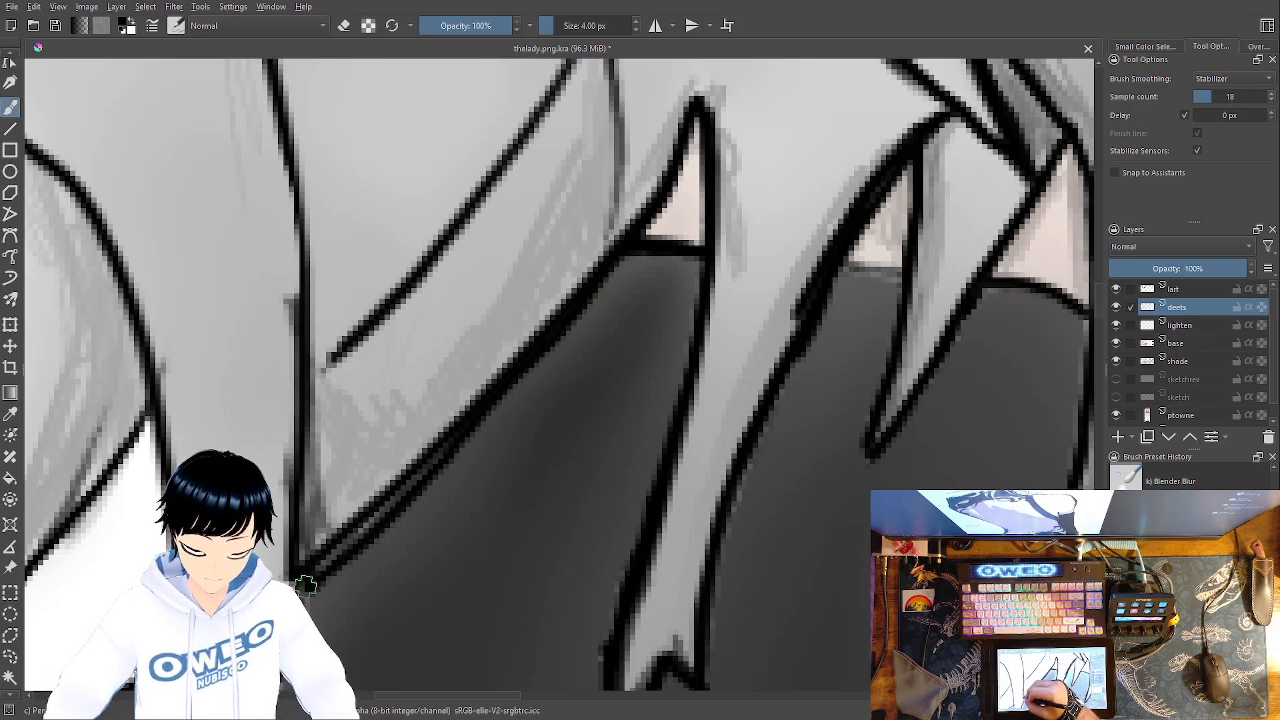
Darken the outline of the pointed strand over the collar and the collar's adjoining upper edge, adding dark shading there
{"action": "left_click_drag", "start_coordinate": [562, 466], "coordinate": [613, 619]}
{"action": "mouse_move", "coordinate": [662, 385]}
{"action": "left_mouse_down"}
{"action": "mouse_move", "coordinate": [650, 215]}
{"action": "mouse_move", "coordinate": [613, 230]}
{"action": "mouse_move", "coordinate": [500, 385]}
{"action": "mouse_move", "coordinate": [375, 510]}
{"action": "left_mouse_up"}
{"action": "left_click_drag", "start_coordinate": [670, 474], "coordinate": [829, 221]}
{"action": "left_click_drag", "start_coordinate": [597, 420], "coordinate": [732, 242]}
{"action": "mouse_move", "coordinate": [634, 294]}
{"action": "left_mouse_down"}
{"action": "mouse_move", "coordinate": [606, 440]}
{"action": "mouse_move", "coordinate": [548, 576]}
{"action": "mouse_move", "coordinate": [524, 522]}
{"action": "mouse_move", "coordinate": [516, 392]}
{"action": "mouse_move", "coordinate": [278, 535]}
{"action": "left_mouse_up"}
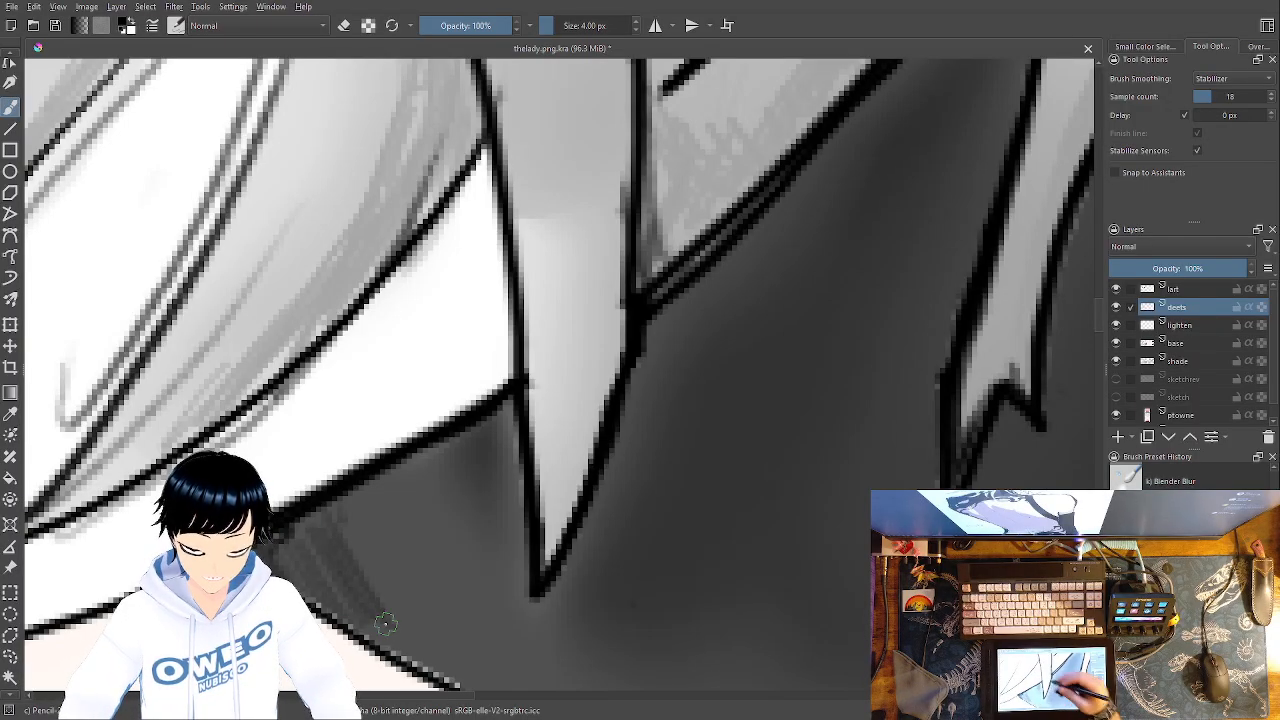
{"action": "mouse_move", "coordinate": [512, 424]}
{"action": "left_mouse_down"}
{"action": "mouse_move", "coordinate": [524, 515]}
{"action": "mouse_move", "coordinate": [521, 487]}
{"action": "left_mouse_up"}
Outline the wide curved strand above the shoulder in thick black and finish its tip with a small upward hook
{"action": "left_click_drag", "start_coordinate": [604, 380], "coordinate": [798, 600]}
{"action": "mouse_move", "coordinate": [682, 345]}
{"action": "left_mouse_down"}
{"action": "mouse_move", "coordinate": [596, 482]}
{"action": "mouse_move", "coordinate": [435, 635]}
{"action": "mouse_move", "coordinate": [400, 648]}
{"action": "left_mouse_up"}
{"action": "mouse_move", "coordinate": [514, 67]}
{"action": "left_mouse_down"}
{"action": "mouse_move", "coordinate": [496, 205]}
{"action": "mouse_move", "coordinate": [442, 362]}
{"action": "mouse_move", "coordinate": [345, 556]}
{"action": "left_mouse_up"}
{"action": "left_click_drag", "start_coordinate": [603, 378], "coordinate": [830, 118]}
{"action": "mouse_move", "coordinate": [777, 276]}
{"action": "left_mouse_down"}
{"action": "mouse_move", "coordinate": [697, 349]}
{"action": "mouse_move", "coordinate": [564, 436]}
{"action": "mouse_move", "coordinate": [458, 485]}
{"action": "mouse_move", "coordinate": [400, 503]}
{"action": "left_mouse_up"}
{"action": "mouse_move", "coordinate": [568, 294]}
{"action": "left_mouse_down"}
{"action": "mouse_move", "coordinate": [499, 409]}
{"action": "mouse_move", "coordinate": [438, 460]}
{"action": "left_mouse_up"}
{"action": "mouse_move", "coordinate": [503, 406]}
{"action": "left_mouse_down"}
{"action": "mouse_move", "coordinate": [438, 471]}
{"action": "mouse_move", "coordinate": [430, 453]}
{"action": "left_mouse_up"}
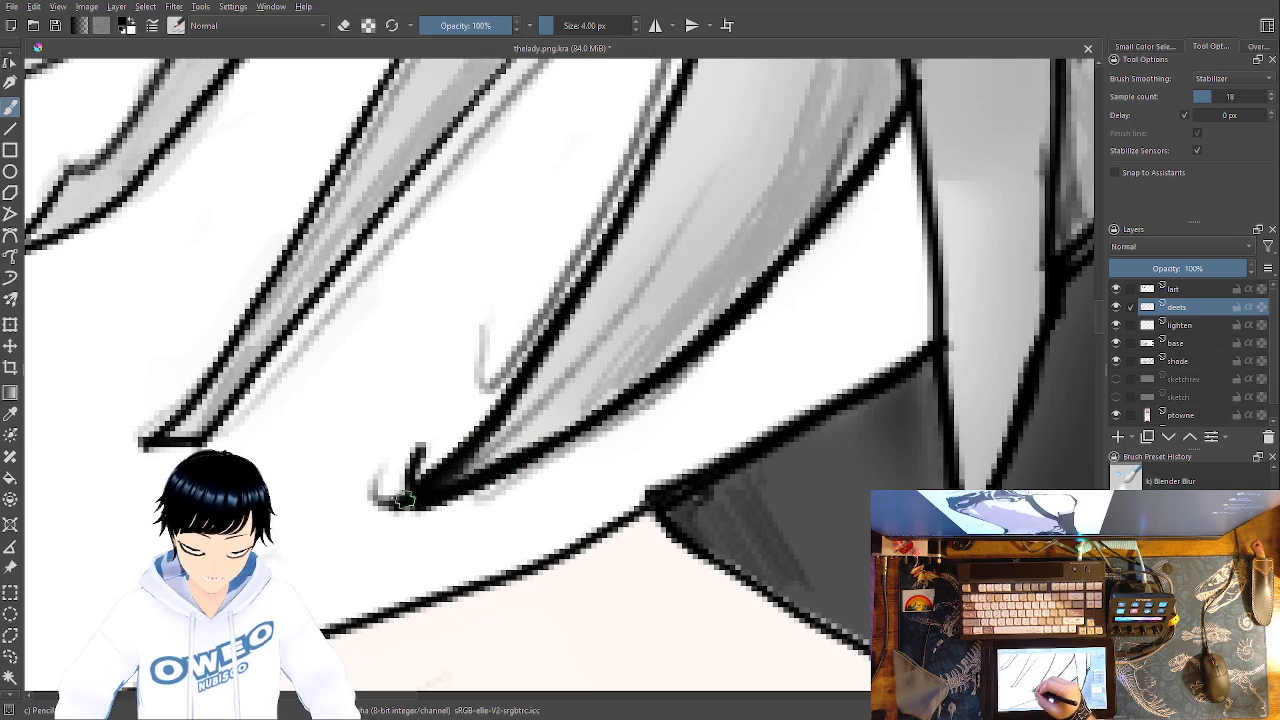
{"action": "left_click_drag", "start_coordinate": [408, 500], "coordinate": [369, 451]}
{"action": "left_click_drag", "start_coordinate": [645, 160], "coordinate": [551, 326]}
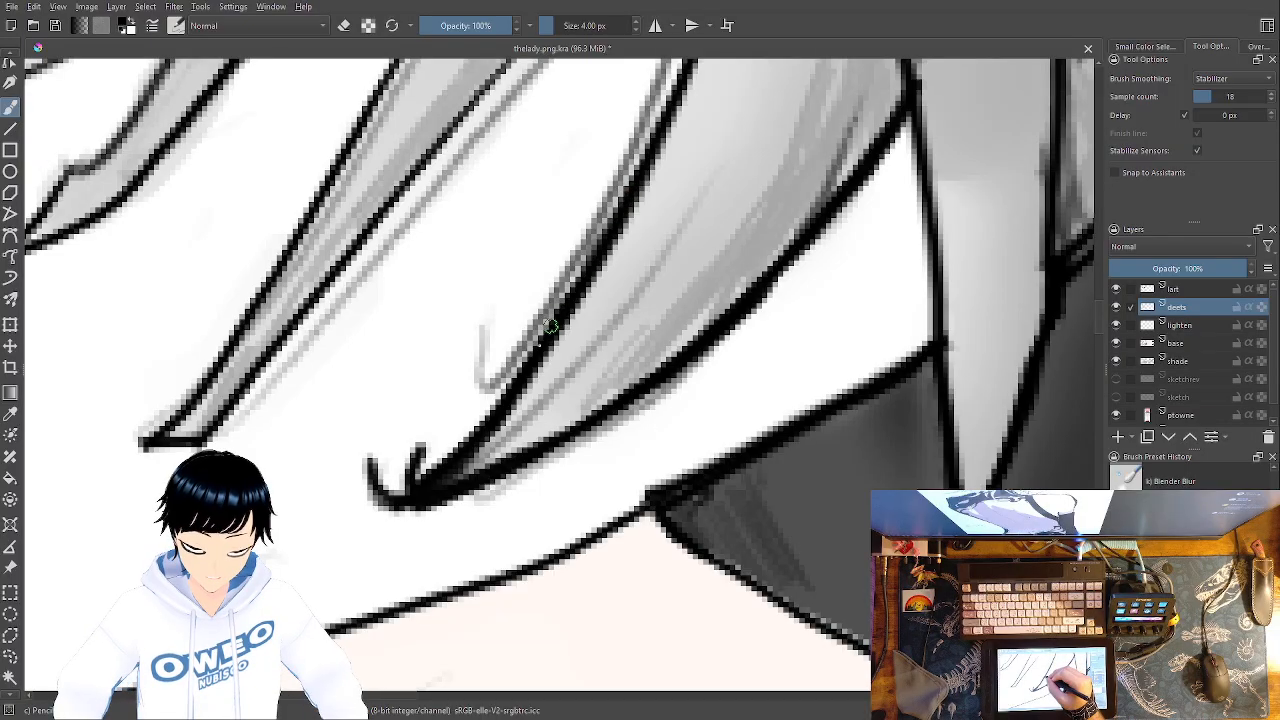
Shade the inside of the wide curved strand along its lower outline with grey pencil strokes
{"action": "left_click_drag", "start_coordinate": [769, 267], "coordinate": [658, 358]}
{"action": "mouse_move", "coordinate": [727, 290]}
{"action": "left_mouse_down"}
{"action": "mouse_move", "coordinate": [640, 378]}
{"action": "mouse_move", "coordinate": [534, 440]}
{"action": "left_mouse_up"}
{"action": "left_click_drag", "start_coordinate": [606, 376], "coordinate": [502, 450]}
{"action": "mouse_move", "coordinate": [552, 400]}
{"action": "left_mouse_down"}
{"action": "mouse_move", "coordinate": [470, 468]}
{"action": "mouse_move", "coordinate": [492, 462]}
{"action": "left_mouse_up"}
{"action": "left_click_drag", "start_coordinate": [610, 394], "coordinate": [550, 430]}
{"action": "mouse_move", "coordinate": [758, 248]}
{"action": "left_mouse_down"}
{"action": "mouse_move", "coordinate": [855, 131]}
{"action": "mouse_move", "coordinate": [820, 173]}
{"action": "left_mouse_up"}
{"action": "mouse_move", "coordinate": [896, 98]}
{"action": "left_mouse_down"}
{"action": "mouse_move", "coordinate": [840, 167]}
{"action": "mouse_move", "coordinate": [857, 147]}
{"action": "left_mouse_up"}
{"action": "mouse_move", "coordinate": [865, 147]}
{"action": "left_mouse_down"}
{"action": "mouse_move", "coordinate": [833, 189]}
{"action": "mouse_move", "coordinate": [823, 184]}
{"action": "left_mouse_up"}
{"action": "left_click_drag", "start_coordinate": [890, 72], "coordinate": [889, 104]}
{"action": "left_click_drag", "start_coordinate": [892, 68], "coordinate": [890, 98]}
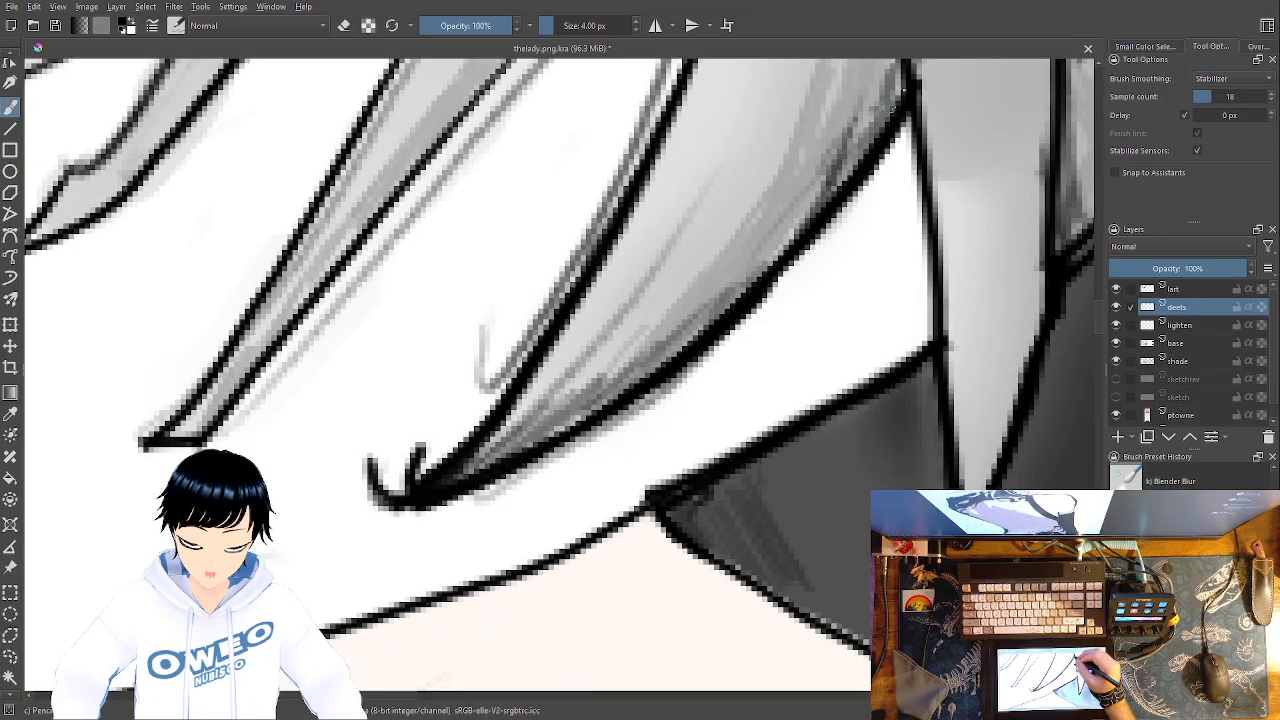
Thicken both outlines of the narrow strand beside the wide curved one, from its root to its blunt tip
{"action": "mouse_move", "coordinate": [714, 465]}
{"action": "left_mouse_down"}
{"action": "mouse_move", "coordinate": [697, 514]}
{"action": "mouse_move", "coordinate": [721, 696]}
{"action": "left_mouse_up"}
{"action": "left_click_drag", "start_coordinate": [812, 285], "coordinate": [782, 480]}
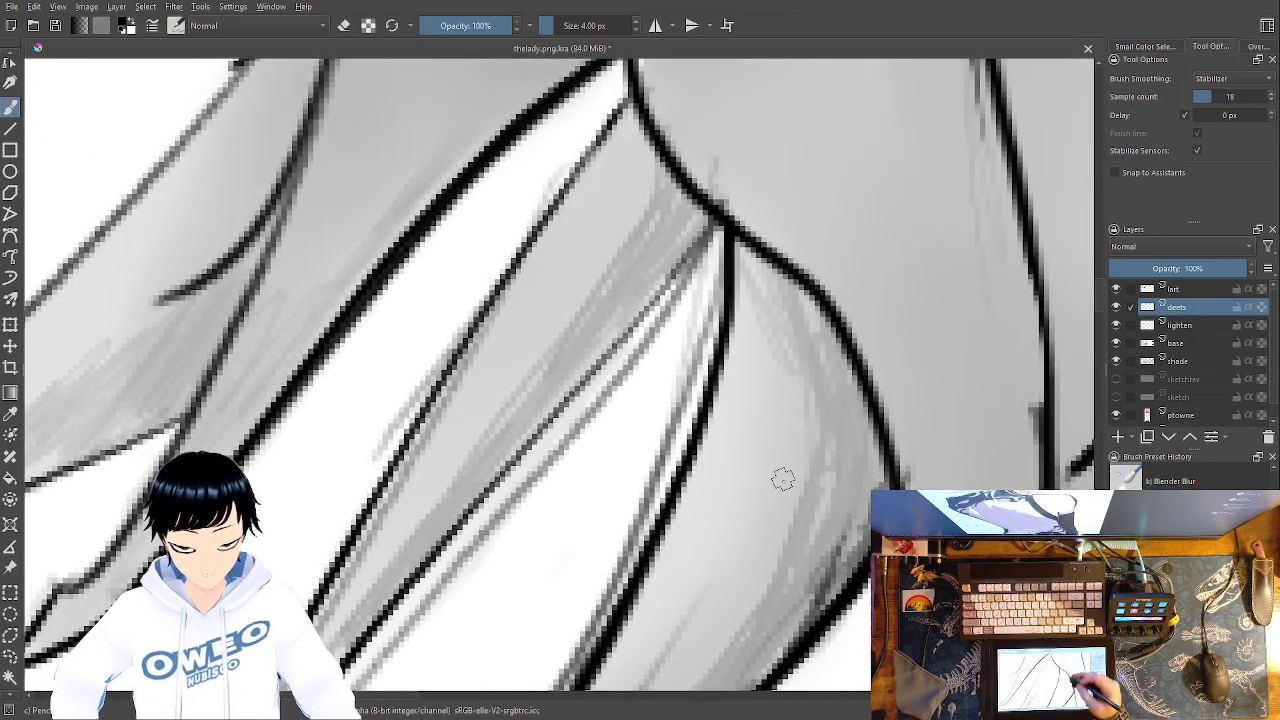
{"action": "mouse_move", "coordinate": [730, 230]}
{"action": "left_mouse_down"}
{"action": "mouse_move", "coordinate": [684, 262]}
{"action": "mouse_move", "coordinate": [388, 622]}
{"action": "left_mouse_up"}
{"action": "mouse_move", "coordinate": [638, 100]}
{"action": "left_mouse_down"}
{"action": "mouse_move", "coordinate": [474, 336]}
{"action": "mouse_move", "coordinate": [343, 570]}
{"action": "left_mouse_up"}
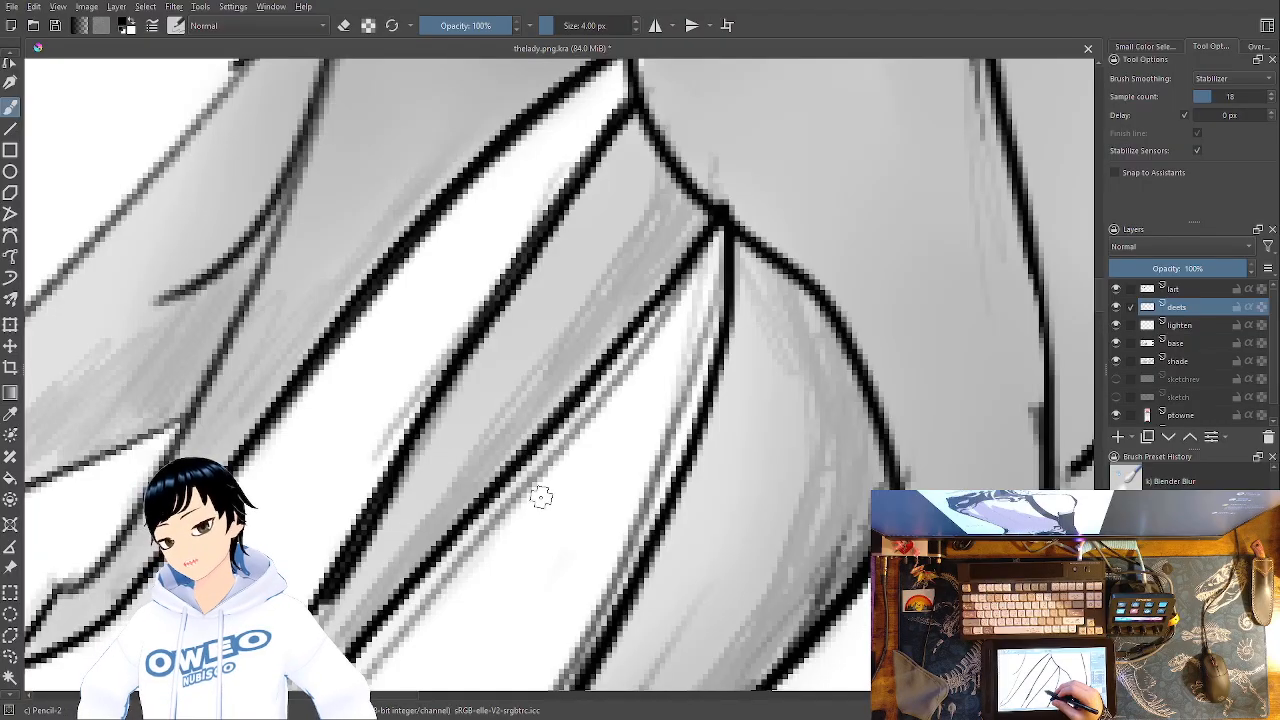
{"action": "left_click_drag", "start_coordinate": [608, 413], "coordinate": [872, 102]}
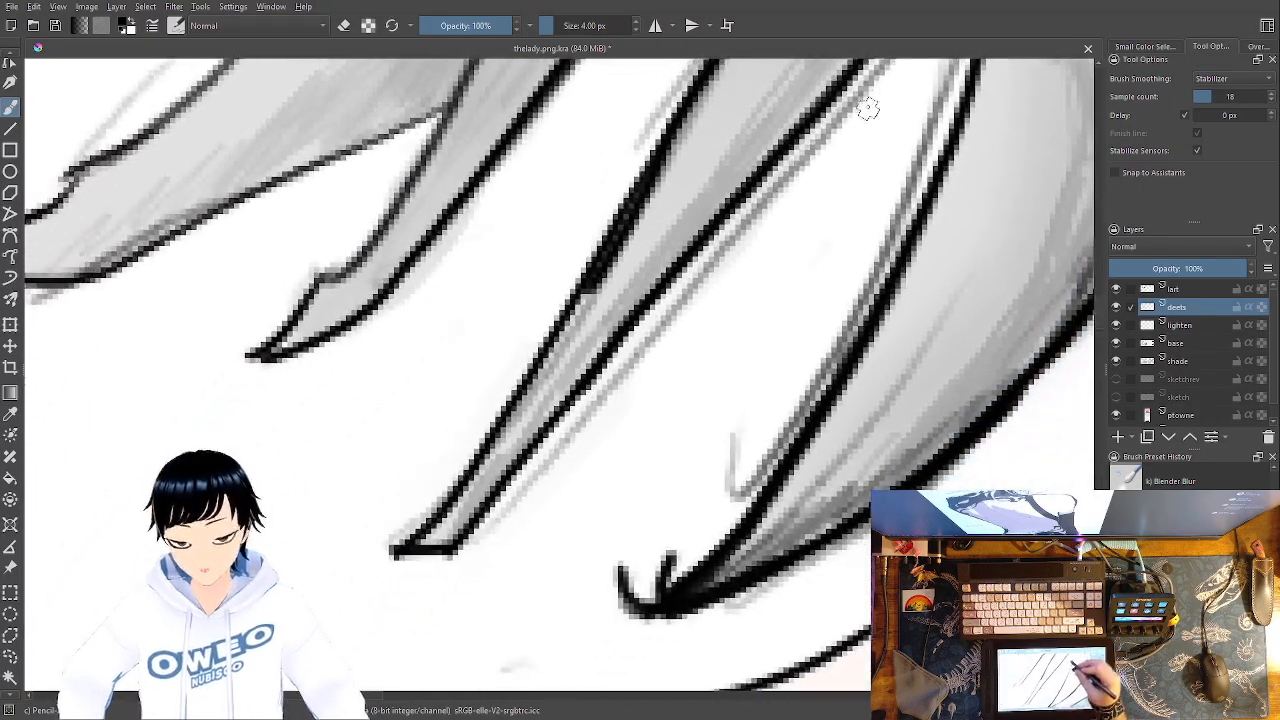
{"action": "mouse_move", "coordinate": [590, 278]}
{"action": "left_mouse_down"}
{"action": "mouse_move", "coordinate": [402, 552]}
{"action": "mouse_move", "coordinate": [462, 560]}
{"action": "left_mouse_up"}
{"action": "left_click_drag", "start_coordinate": [850, 90], "coordinate": [560, 400]}
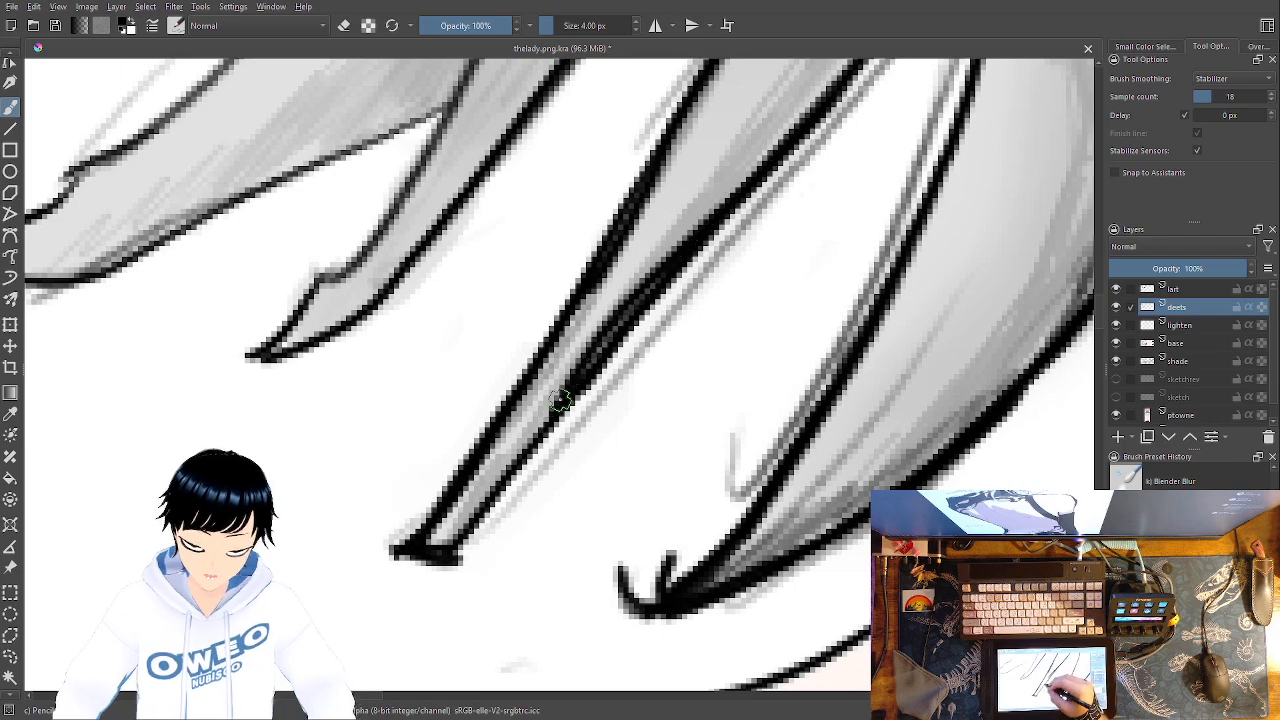
{"action": "left_click_drag", "start_coordinate": [625, 335], "coordinate": [470, 535]}
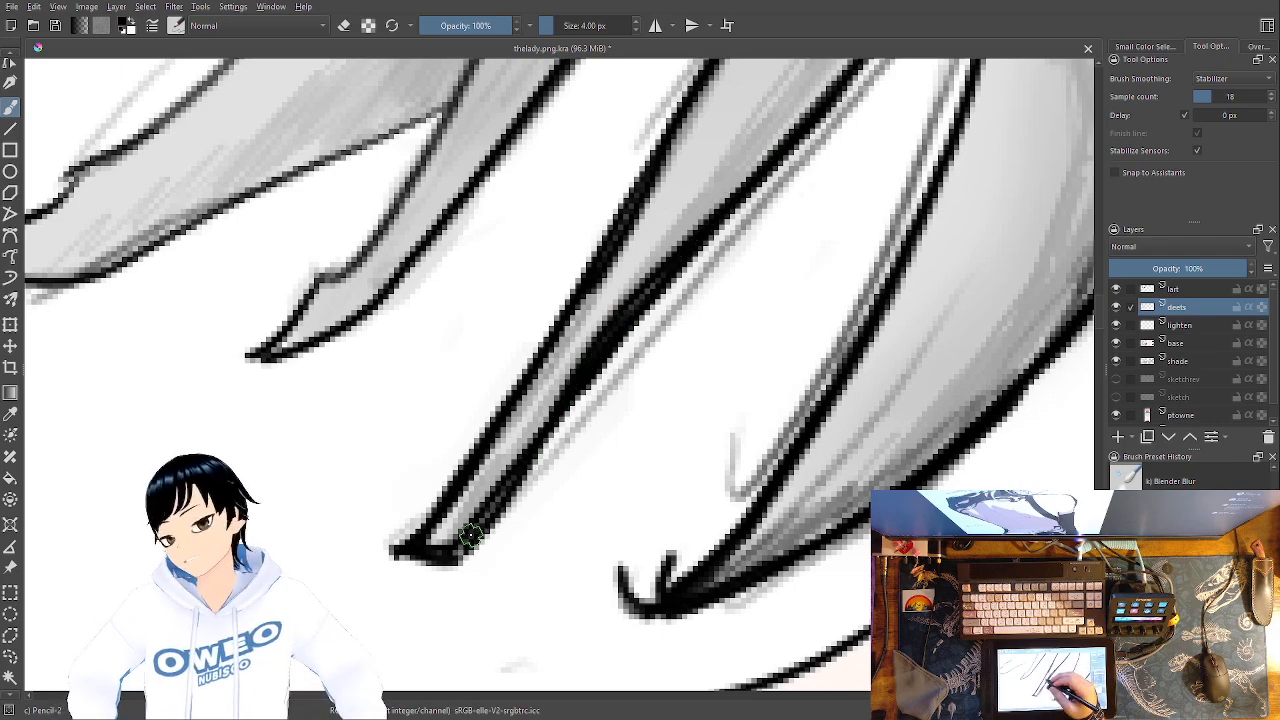
Shade the inside of the narrow strand near its root and along its lower outline with grey strokes
{"action": "mouse_move", "coordinate": [577, 361]}
{"action": "left_mouse_down"}
{"action": "mouse_move", "coordinate": [464, 537]}
{"action": "mouse_move", "coordinate": [516, 444]}
{"action": "mouse_move", "coordinate": [595, 357]}
{"action": "left_mouse_up"}
{"action": "left_click_drag", "start_coordinate": [697, 311], "coordinate": [545, 600]}
{"action": "left_click_drag", "start_coordinate": [816, 186], "coordinate": [610, 435]}
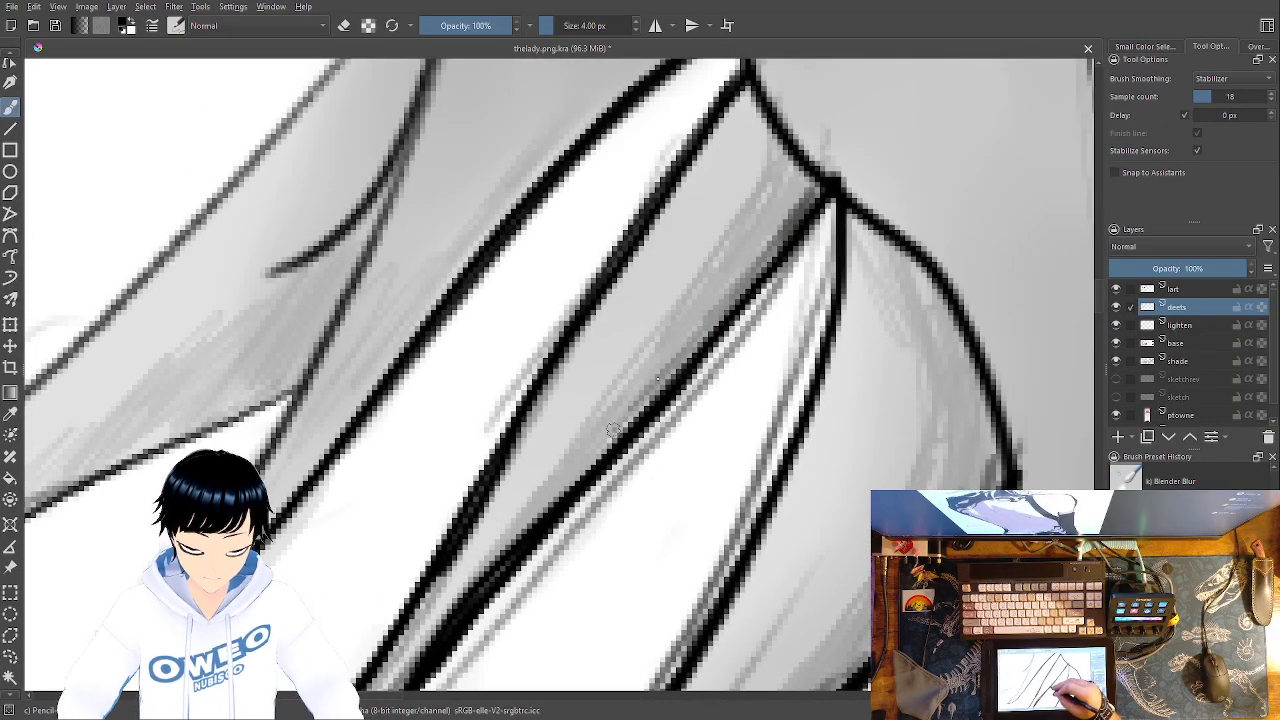
{"action": "mouse_move", "coordinate": [778, 230]}
{"action": "left_mouse_down"}
{"action": "mouse_move", "coordinate": [776, 142]}
{"action": "mouse_move", "coordinate": [738, 280]}
{"action": "mouse_move", "coordinate": [682, 340]}
{"action": "mouse_move", "coordinate": [658, 395]}
{"action": "left_mouse_up"}
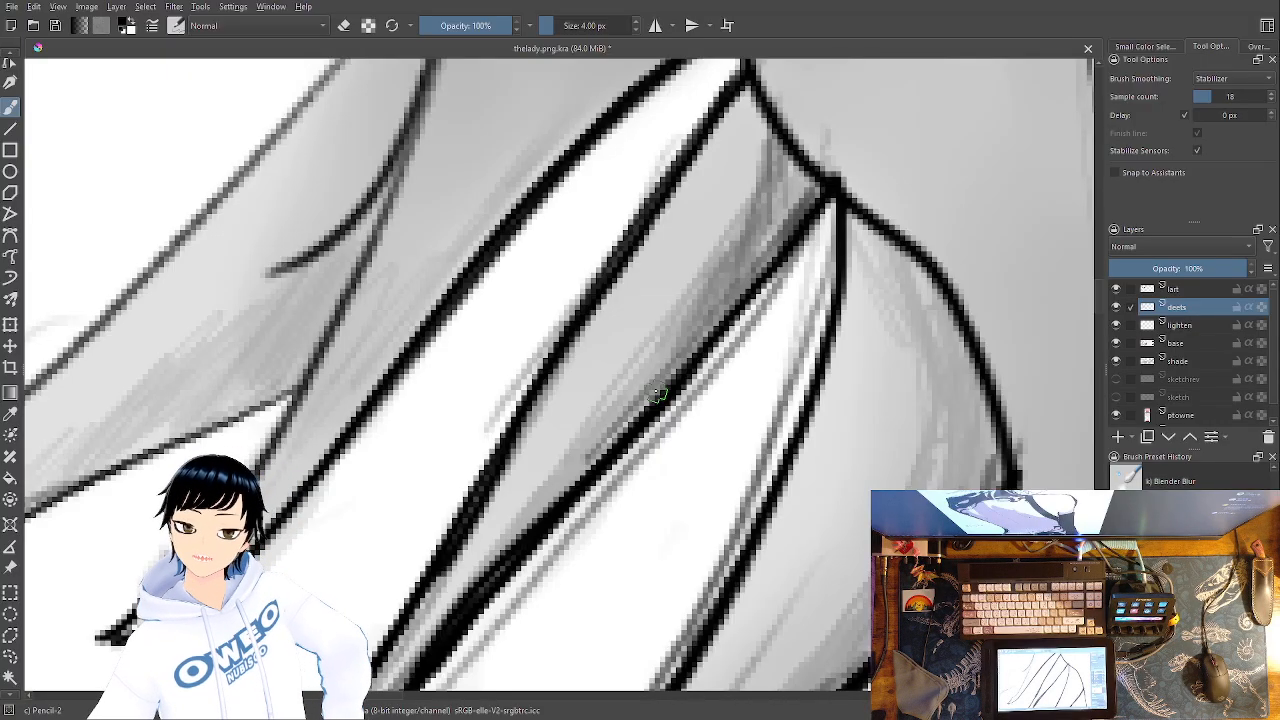
Redraw the outlines of the outermost back strands in thick black, including the outer strand's lower edge
{"action": "left_click_drag", "start_coordinate": [753, 462], "coordinate": [806, 589]}
{"action": "mouse_move", "coordinate": [794, 148]}
{"action": "left_mouse_down"}
{"action": "mouse_move", "coordinate": [797, 206]}
{"action": "mouse_move", "coordinate": [787, 150]}
{"action": "mouse_move", "coordinate": [640, 270]}
{"action": "mouse_move", "coordinate": [380, 575]}
{"action": "mouse_move", "coordinate": [440, 500]}
{"action": "left_mouse_up"}
{"action": "mouse_move", "coordinate": [530, 145]}
{"action": "left_mouse_down"}
{"action": "mouse_move", "coordinate": [422, 418]}
{"action": "mouse_move", "coordinate": [342, 558]}
{"action": "left_mouse_up"}
{"action": "left_click_drag", "start_coordinate": [558, 357], "coordinate": [590, 335]}
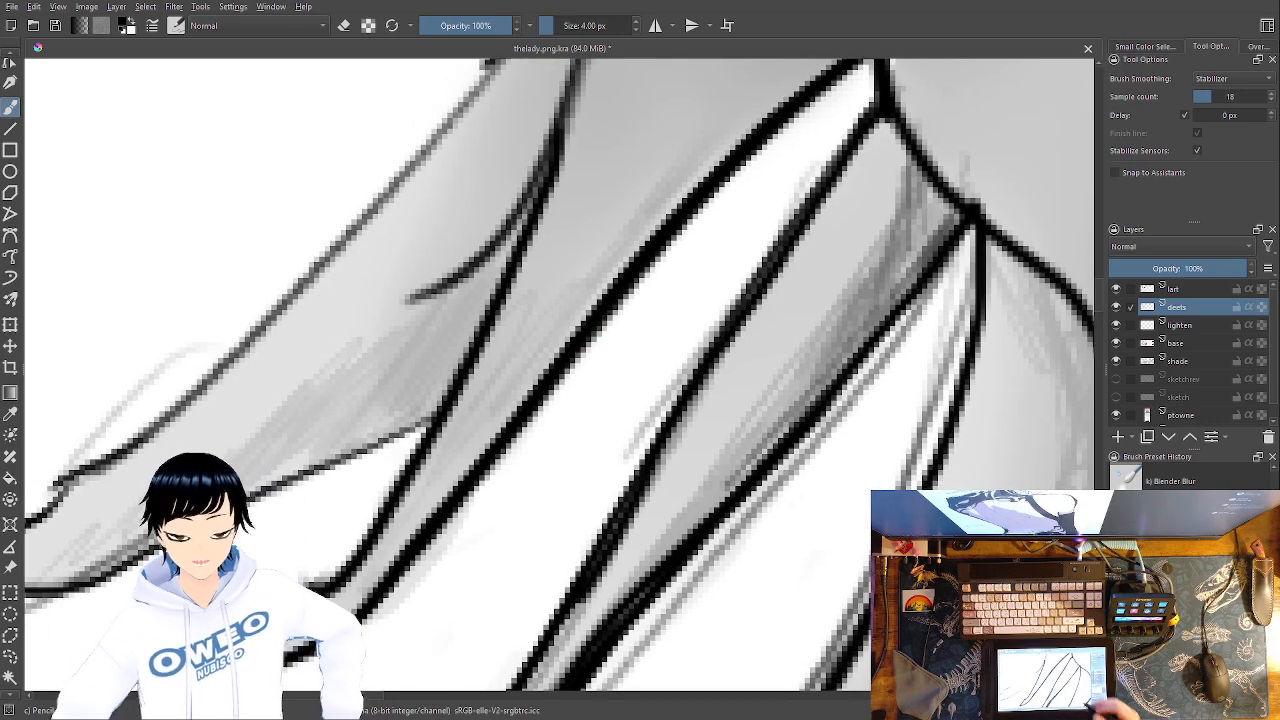
{"action": "left_click_drag", "start_coordinate": [685, 432], "coordinate": [913, 409]}
{"action": "left_click_drag", "start_coordinate": [666, 398], "coordinate": [285, 562]}
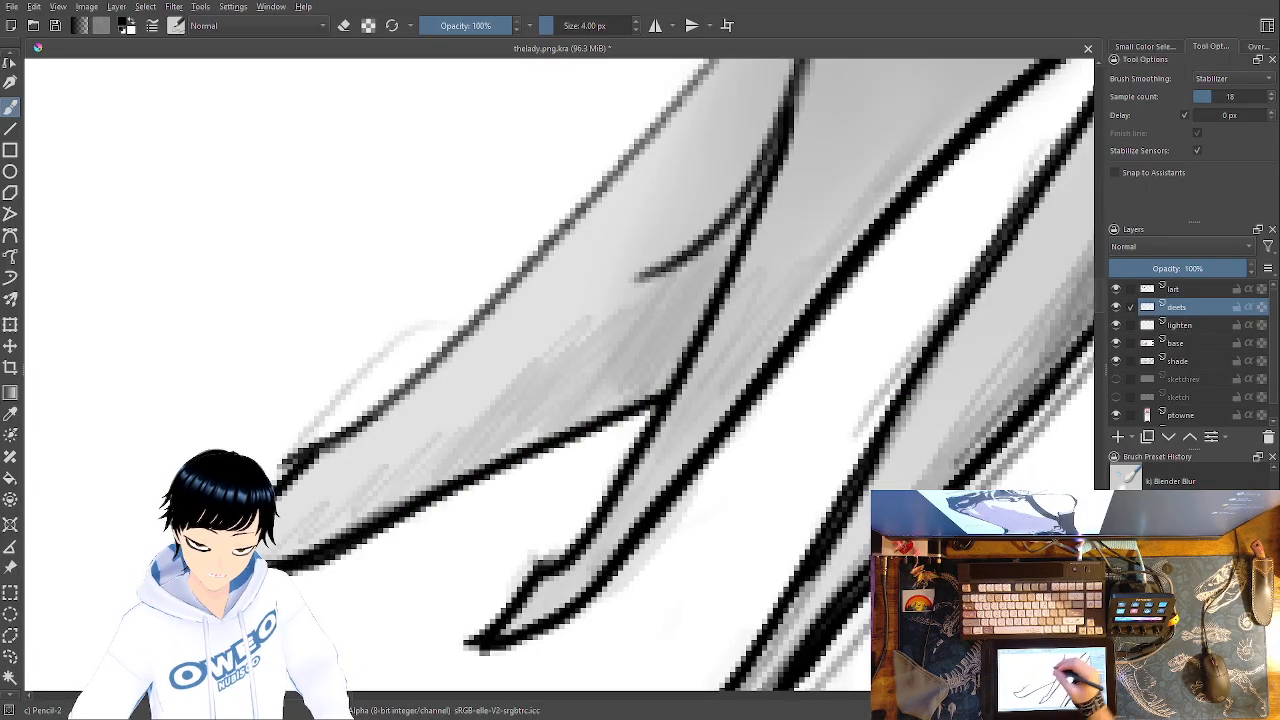
Thicken the upper outline of the wide back strand in black from its root to its tip
{"action": "mouse_move", "coordinate": [713, 76]}
{"action": "left_mouse_down"}
{"action": "mouse_move", "coordinate": [428, 370]}
{"action": "mouse_move", "coordinate": [287, 455]}
{"action": "left_mouse_up"}
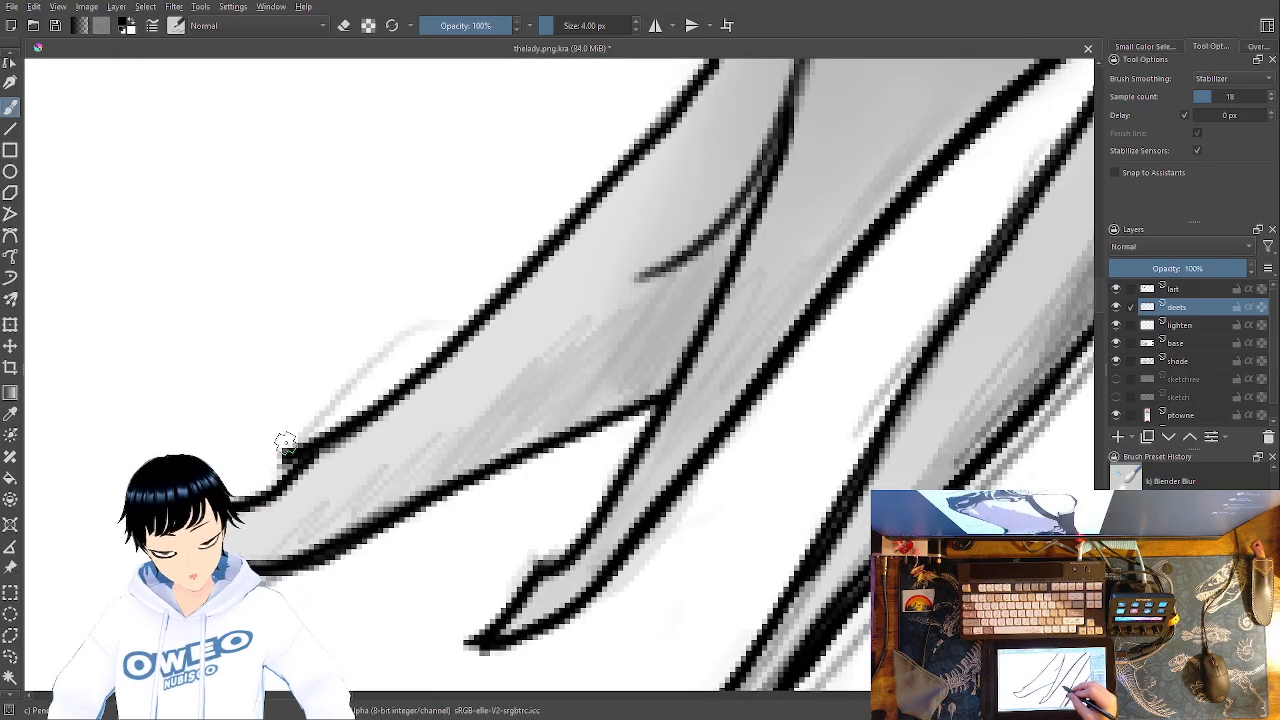
{"action": "left_click_drag", "start_coordinate": [285, 443], "coordinate": [527, 637]}
{"action": "mouse_move", "coordinate": [596, 253]}
{"action": "left_mouse_down"}
{"action": "mouse_move", "coordinate": [568, 372]}
{"action": "mouse_move", "coordinate": [452, 628]}
{"action": "mouse_move", "coordinate": [398, 657]}
{"action": "left_mouse_up"}
{"action": "mouse_move", "coordinate": [628, 96]}
{"action": "left_mouse_down"}
{"action": "mouse_move", "coordinate": [586, 258]}
{"action": "mouse_move", "coordinate": [475, 432]}
{"action": "left_mouse_up"}
{"action": "left_click_drag", "start_coordinate": [626, 251], "coordinate": [707, 525]}
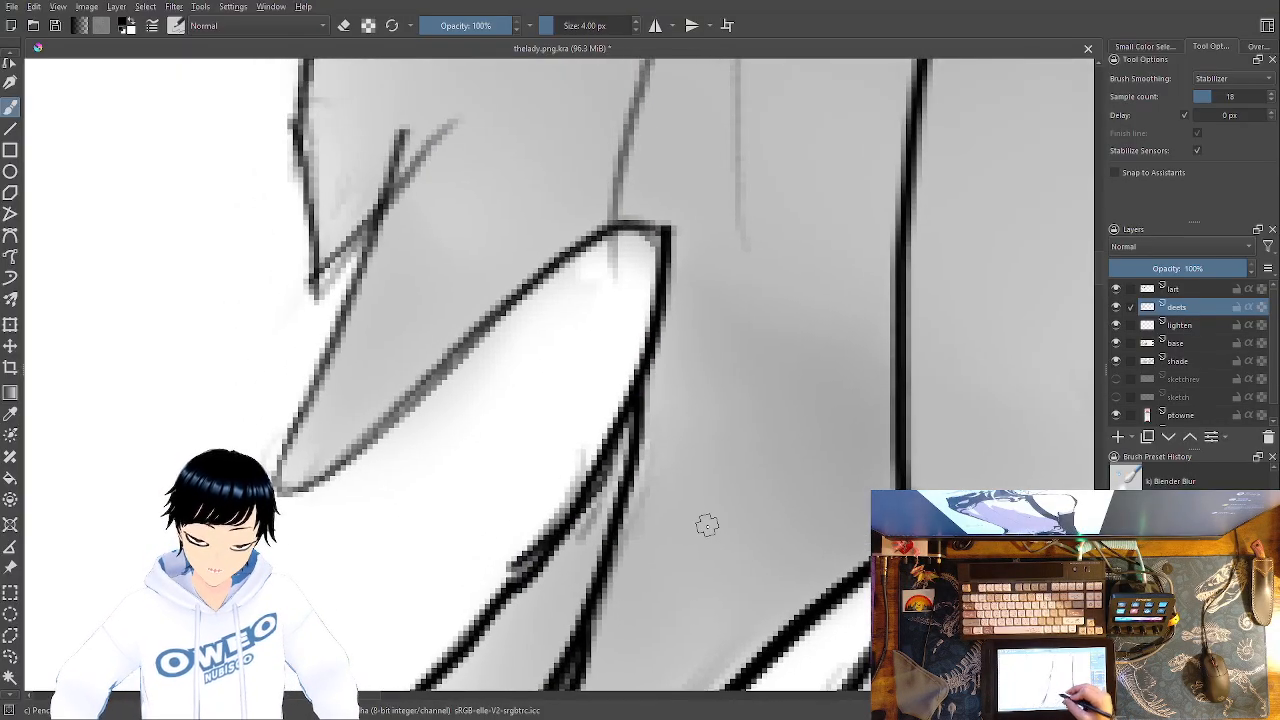
Redraw the outlines of the pointed strands at the back of the head and the outer hair edge above them in thick black
{"action": "mouse_move", "coordinate": [672, 248]}
{"action": "left_mouse_down"}
{"action": "mouse_move", "coordinate": [642, 222]}
{"action": "mouse_move", "coordinate": [592, 244]}
{"action": "mouse_move", "coordinate": [397, 420]}
{"action": "mouse_move", "coordinate": [297, 485]}
{"action": "left_mouse_up"}
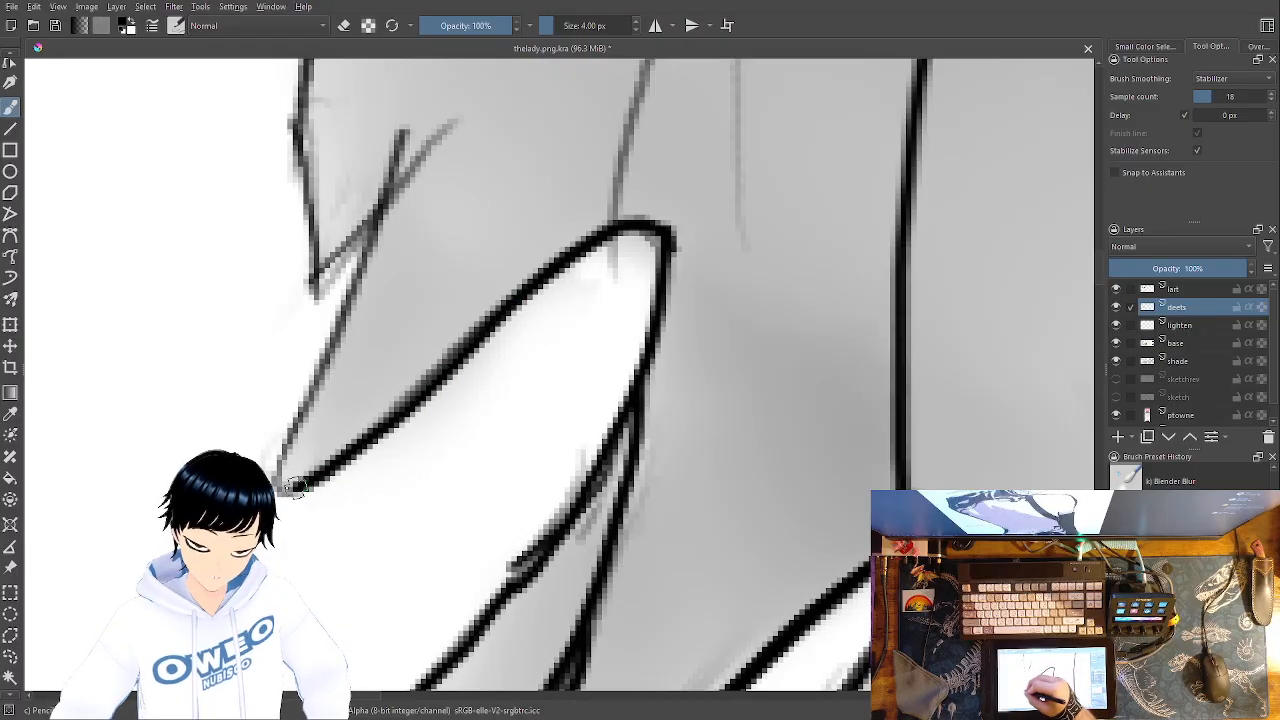
{"action": "left_click_drag", "start_coordinate": [401, 132], "coordinate": [292, 447]}
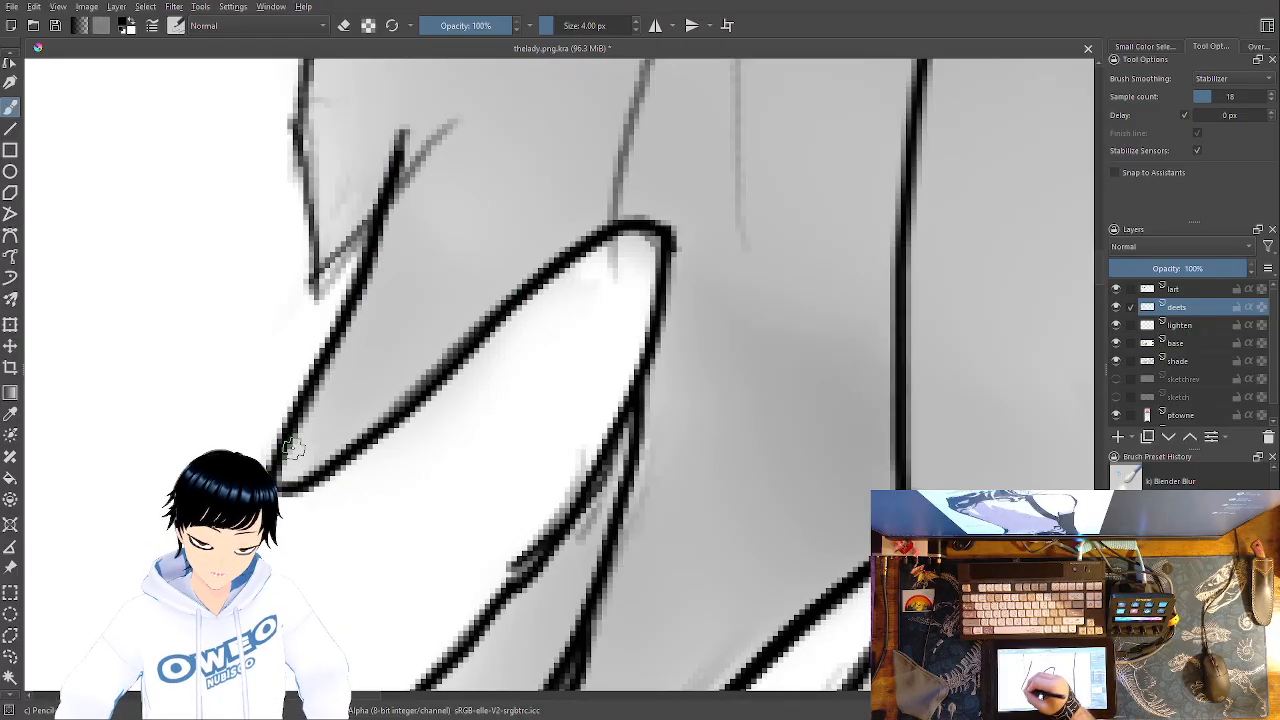
{"action": "mouse_move", "coordinate": [453, 127]}
{"action": "left_mouse_down"}
{"action": "mouse_move", "coordinate": [309, 292]}
{"action": "mouse_move", "coordinate": [298, 78]}
{"action": "mouse_move", "coordinate": [320, 303]}
{"action": "left_mouse_up"}
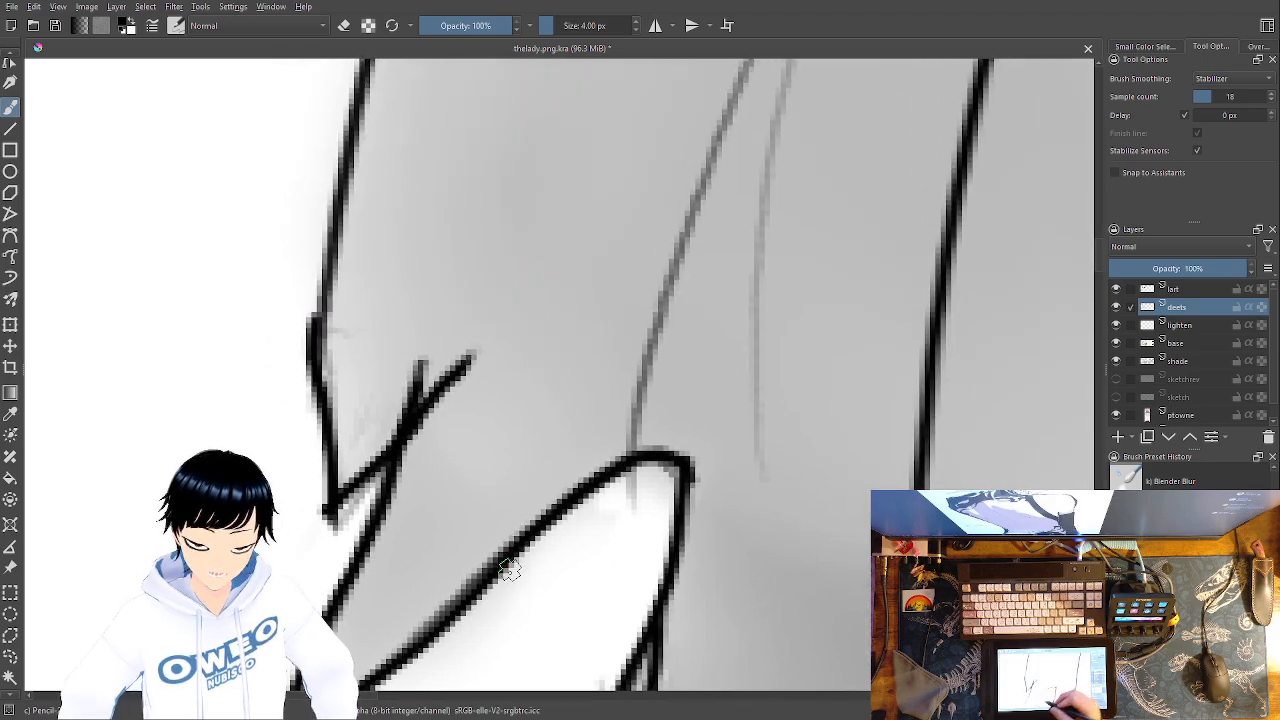
{"action": "left_click_drag", "start_coordinate": [355, 88], "coordinate": [313, 347]}
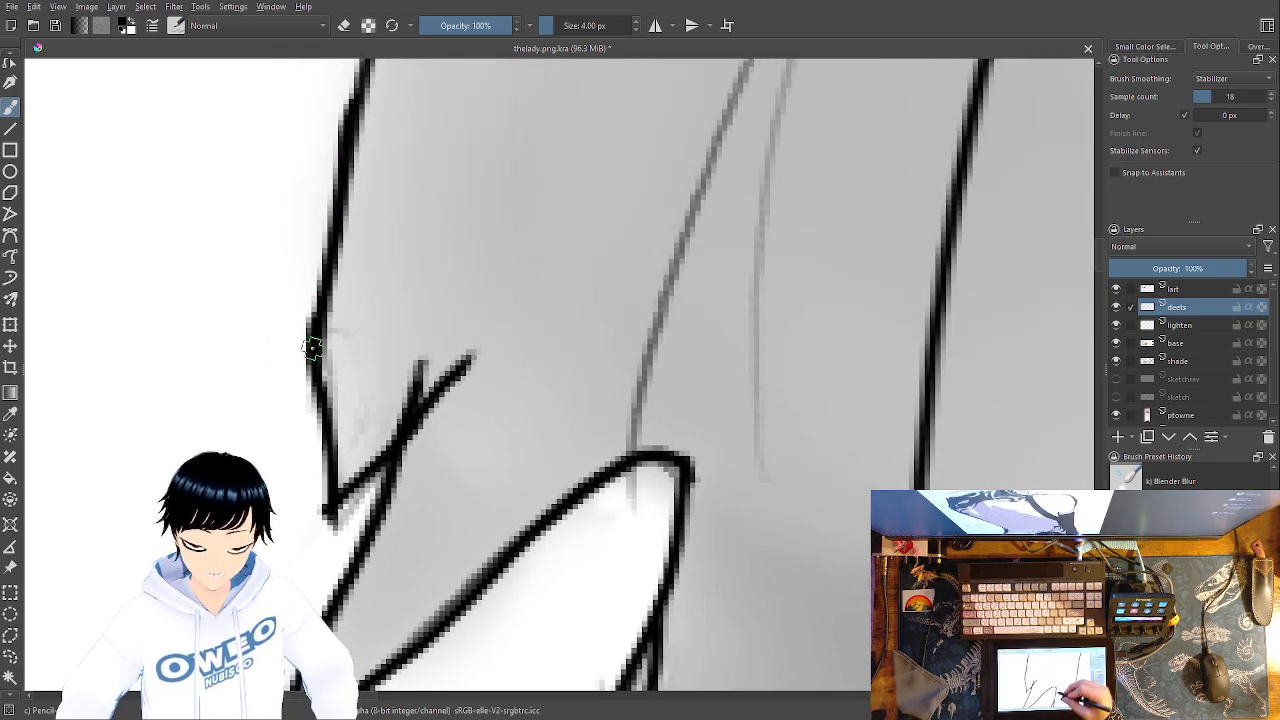
Redraw the two inner strand lines rising from the gap between the back strands, joining them higher up in thick black
{"action": "mouse_move", "coordinate": [636, 455]}
{"action": "left_mouse_down"}
{"action": "mouse_move", "coordinate": [674, 240]}
{"action": "mouse_move", "coordinate": [766, 64]}
{"action": "left_mouse_up"}
{"action": "mouse_move", "coordinate": [765, 470]}
{"action": "left_mouse_down"}
{"action": "mouse_move", "coordinate": [771, 220]}
{"action": "mouse_move", "coordinate": [826, 57]}
{"action": "left_mouse_up"}
{"action": "left_click_drag", "start_coordinate": [747, 625], "coordinate": [723, 698]}
{"action": "left_click_drag", "start_coordinate": [791, 353], "coordinate": [791, 636]}
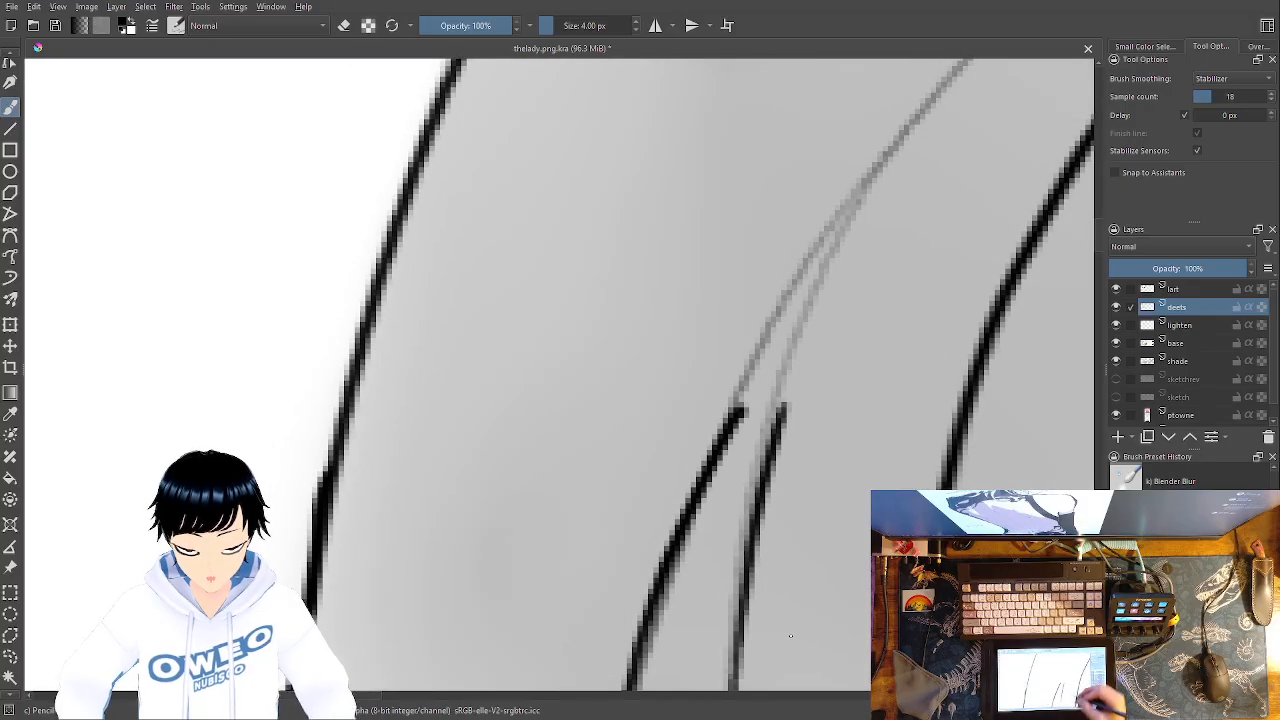
{"action": "mouse_move", "coordinate": [777, 447]}
{"action": "left_mouse_down"}
{"action": "mouse_move", "coordinate": [913, 137]}
{"action": "mouse_move", "coordinate": [985, 58]}
{"action": "left_mouse_up"}
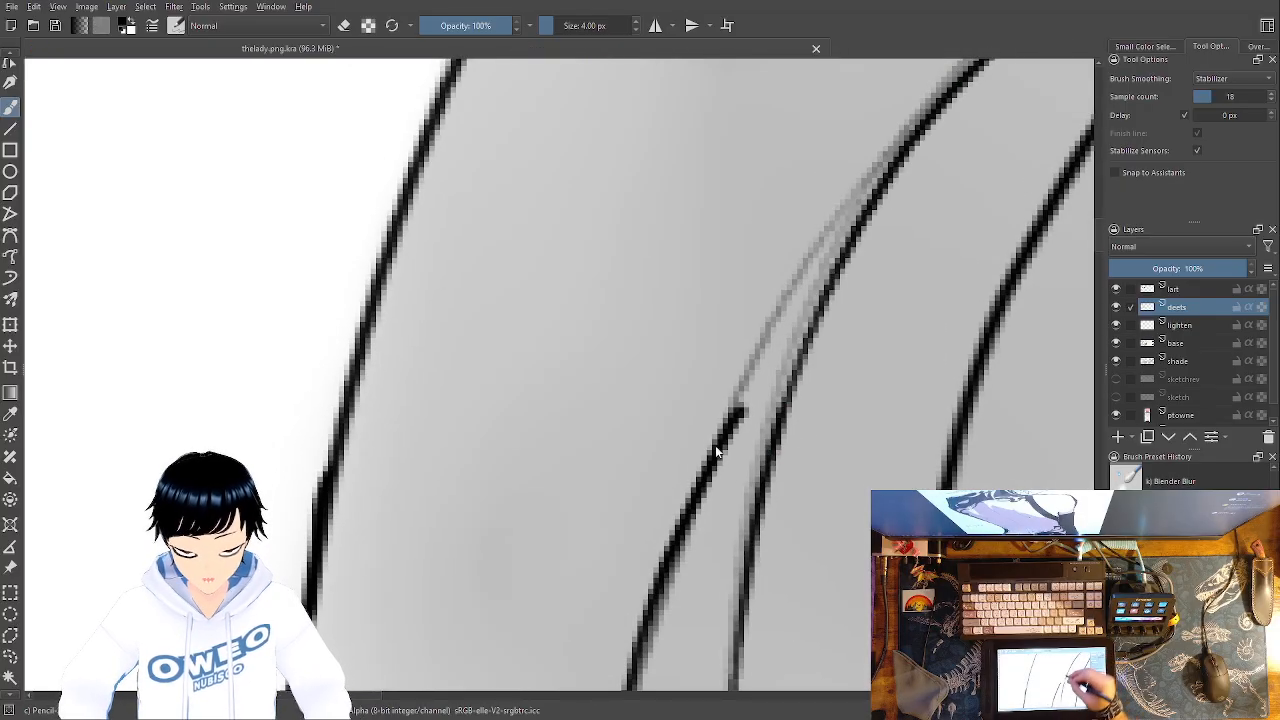
{"action": "mouse_move", "coordinate": [725, 440]}
{"action": "left_mouse_down"}
{"action": "mouse_move", "coordinate": [807, 268]}
{"action": "mouse_move", "coordinate": [988, 51]}
{"action": "left_mouse_up"}
Thicken the strand lines inside the back hair in black, continuing up towards the crown
{"action": "left_click_drag", "start_coordinate": [811, 426], "coordinate": [422, 708]}
{"action": "left_click_drag", "start_coordinate": [794, 360], "coordinate": [674, 519]}
{"action": "left_click_drag", "start_coordinate": [904, 70], "coordinate": [443, 520]}
{"action": "left_click_drag", "start_coordinate": [666, 715], "coordinate": [586, 651]}
{"action": "mouse_move", "coordinate": [899, 225]}
{"action": "left_mouse_down"}
{"action": "mouse_move", "coordinate": [691, 455]}
{"action": "mouse_move", "coordinate": [908, 335]}
{"action": "left_mouse_up"}
{"action": "mouse_move", "coordinate": [818, 78]}
{"action": "left_mouse_down"}
{"action": "mouse_move", "coordinate": [592, 302]}
{"action": "mouse_move", "coordinate": [512, 440]}
{"action": "left_mouse_up"}
{"action": "left_click_drag", "start_coordinate": [646, 300], "coordinate": [697, 271]}
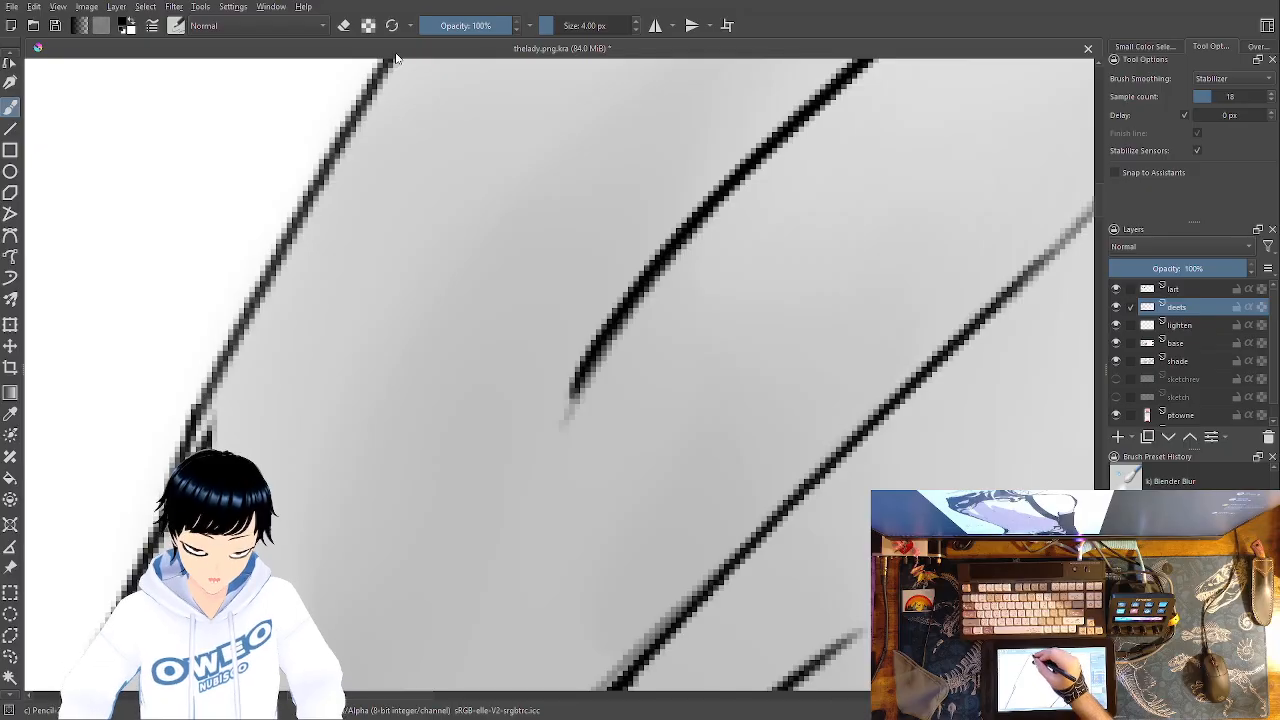
Thicken the outer outline of the back hair and the inner strand lines beside it with black pencil strokes
{"action": "mouse_move", "coordinate": [388, 78]}
{"action": "left_mouse_down"}
{"action": "mouse_move", "coordinate": [131, 580]}
{"action": "mouse_move", "coordinate": [662, 72]}
{"action": "mouse_move", "coordinate": [706, 58]}
{"action": "left_mouse_up"}
{"action": "mouse_move", "coordinate": [596, 122]}
{"action": "left_mouse_down"}
{"action": "mouse_move", "coordinate": [525, 262]}
{"action": "mouse_move", "coordinate": [394, 654]}
{"action": "mouse_move", "coordinate": [507, 247]}
{"action": "mouse_move", "coordinate": [440, 281]}
{"action": "mouse_move", "coordinate": [379, 521]}
{"action": "mouse_move", "coordinate": [422, 415]}
{"action": "mouse_move", "coordinate": [434, 208]}
{"action": "mouse_move", "coordinate": [391, 262]}
{"action": "left_mouse_up"}
{"action": "left_click_drag", "start_coordinate": [389, 322], "coordinate": [384, 350]}
{"action": "mouse_move", "coordinate": [477, 437]}
{"action": "left_mouse_down"}
{"action": "mouse_move", "coordinate": [496, 452]}
{"action": "mouse_move", "coordinate": [571, 408]}
{"action": "mouse_move", "coordinate": [660, 192]}
{"action": "mouse_move", "coordinate": [720, 118]}
{"action": "left_mouse_up"}
{"action": "left_click_drag", "start_coordinate": [485, 490], "coordinate": [530, 315]}
{"action": "left_click_drag", "start_coordinate": [490, 455], "coordinate": [640, 135]}
{"action": "left_click_drag", "start_coordinate": [488, 410], "coordinate": [630, 120]}
{"action": "left_click_drag", "start_coordinate": [612, 165], "coordinate": [644, 106]}
Thicken the long strand line below the crown and the outer outline of the head above it in black
{"action": "key", "text": "minus"}
{"action": "key", "text": "minus"}
{"action": "key", "text": "minus"}
{"action": "key", "text": "minus"}
{"action": "key", "text": "minus"}
{"action": "key", "text": "plus"}
{"action": "key", "text": "minus"}
{"action": "left_click_drag", "start_coordinate": [645, 388], "coordinate": [463, 643]}
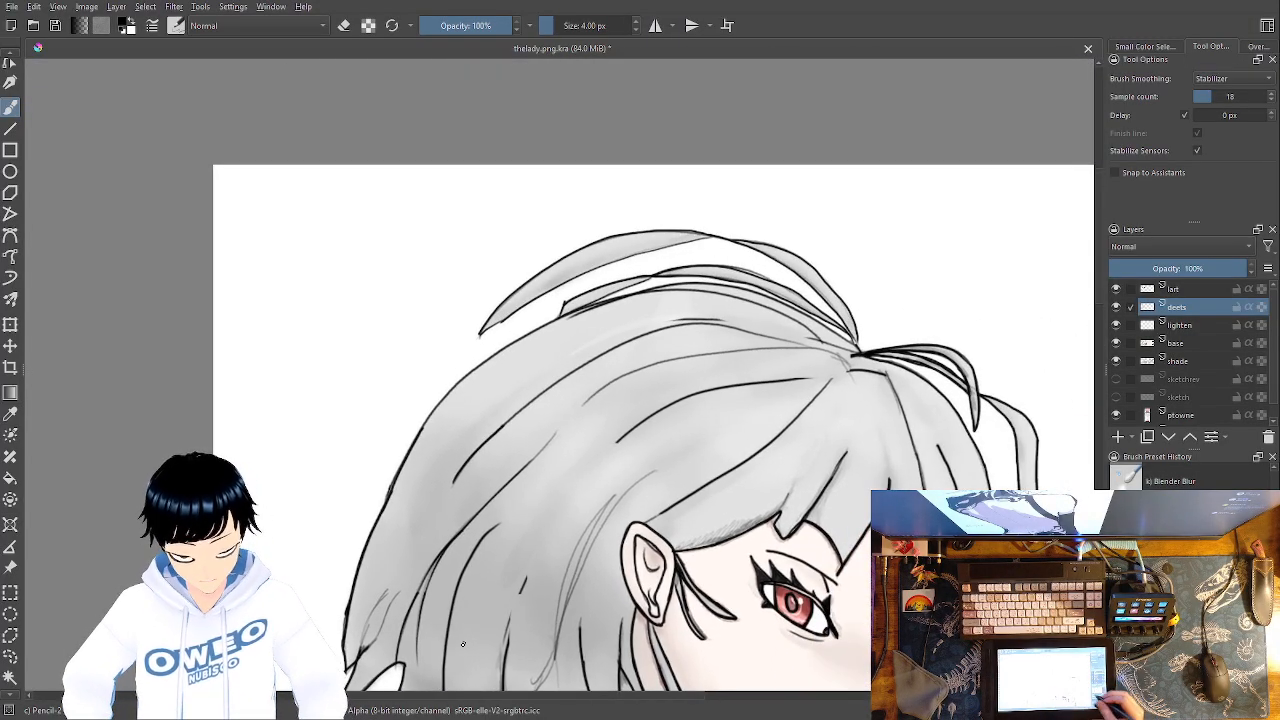
{"action": "key", "text": "plus"}
{"action": "key", "text": "plus"}
{"action": "key", "text": "plus"}
{"action": "key", "text": "plus"}
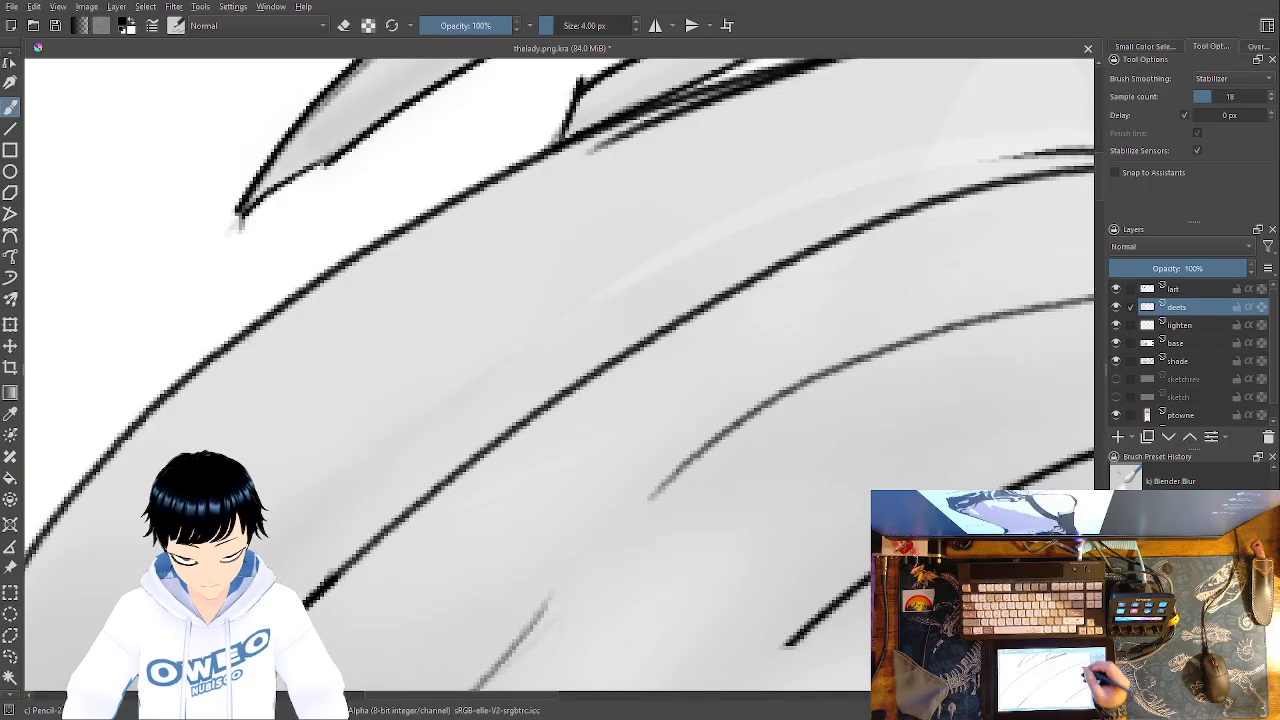
{"action": "mouse_move", "coordinate": [1014, 176]}
{"action": "left_mouse_down"}
{"action": "mouse_move", "coordinate": [796, 257]}
{"action": "mouse_move", "coordinate": [609, 361]}
{"action": "mouse_move", "coordinate": [448, 473]}
{"action": "mouse_move", "coordinate": [330, 578]}
{"action": "left_mouse_up"}
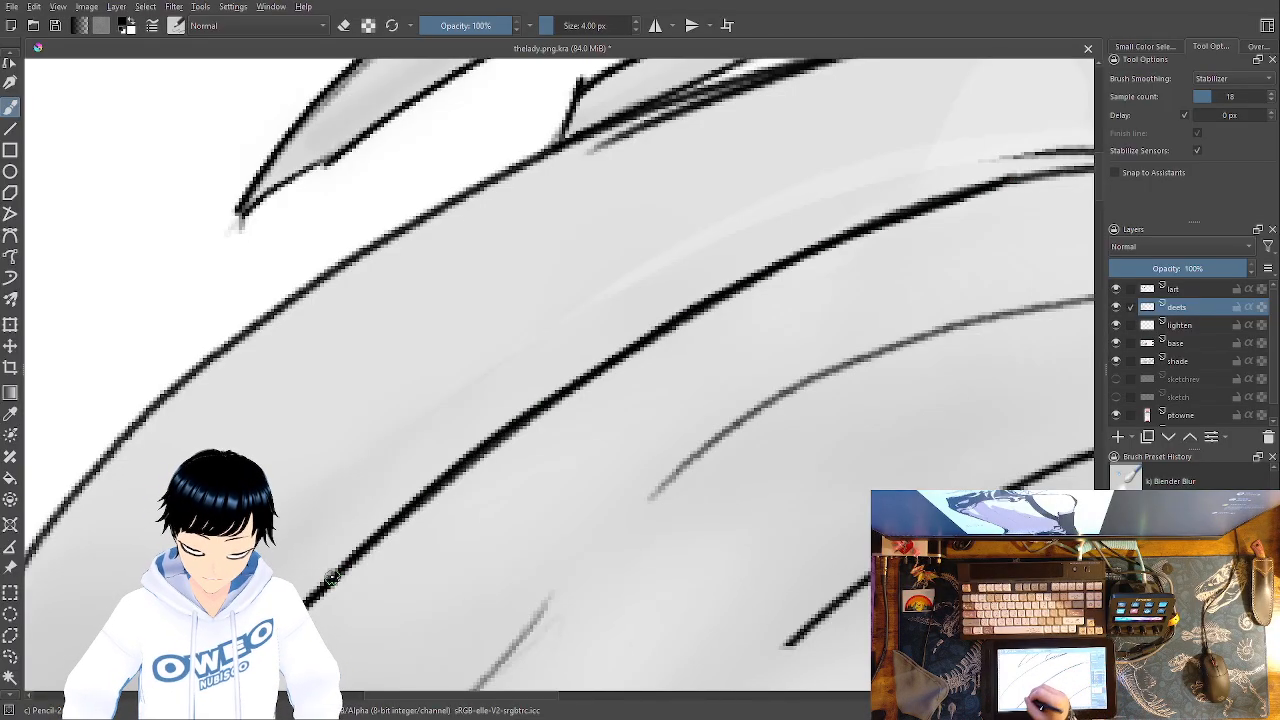
{"action": "mouse_move", "coordinate": [590, 131]}
{"action": "left_mouse_down"}
{"action": "mouse_move", "coordinate": [466, 191]}
{"action": "mouse_move", "coordinate": [132, 418]}
{"action": "mouse_move", "coordinate": [28, 545]}
{"action": "left_mouse_up"}
Thicken the upper and lower outlines of the floating strand above the crown in black
{"action": "left_click_drag", "start_coordinate": [446, 521], "coordinate": [777, 354]}
{"action": "mouse_move", "coordinate": [375, 377]}
{"action": "left_mouse_down"}
{"action": "mouse_move", "coordinate": [337, 420]}
{"action": "mouse_move", "coordinate": [361, 373]}
{"action": "mouse_move", "coordinate": [567, 438]}
{"action": "left_mouse_up"}
{"action": "mouse_move", "coordinate": [955, 198]}
{"action": "left_mouse_down"}
{"action": "mouse_move", "coordinate": [627, 334]}
{"action": "mouse_move", "coordinate": [313, 505]}
{"action": "left_mouse_up"}
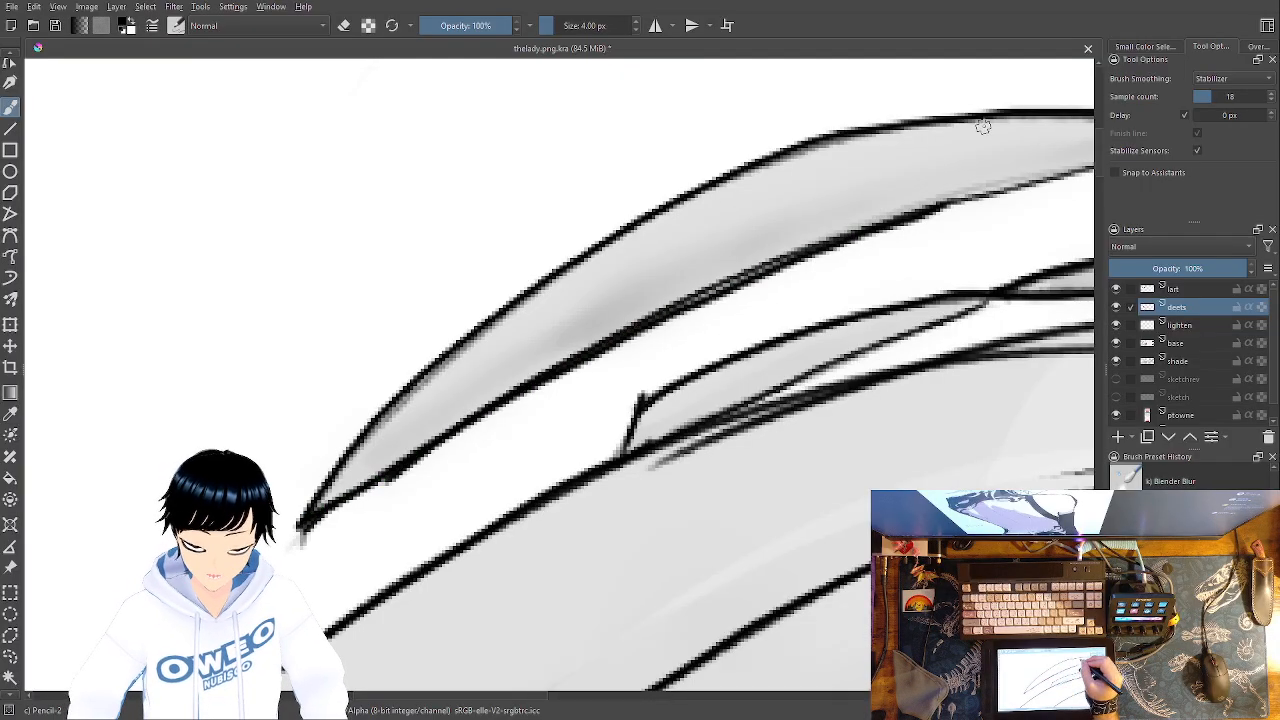
{"action": "mouse_move", "coordinate": [1038, 112]}
{"action": "left_mouse_down"}
{"action": "mouse_move", "coordinate": [773, 154]}
{"action": "mouse_move", "coordinate": [626, 230]}
{"action": "mouse_move", "coordinate": [414, 376]}
{"action": "mouse_move", "coordinate": [322, 497]}
{"action": "left_mouse_up"}
{"action": "left_click_drag", "start_coordinate": [500, 560], "coordinate": [110, 676]}
{"action": "mouse_move", "coordinate": [930, 280]}
{"action": "left_mouse_down"}
{"action": "mouse_move", "coordinate": [798, 241]}
{"action": "mouse_move", "coordinate": [588, 228]}
{"action": "left_mouse_up"}
{"action": "mouse_move", "coordinate": [848, 258]}
{"action": "left_mouse_down"}
{"action": "mouse_move", "coordinate": [356, 390]}
{"action": "mouse_move", "coordinate": [258, 437]}
{"action": "left_mouse_up"}
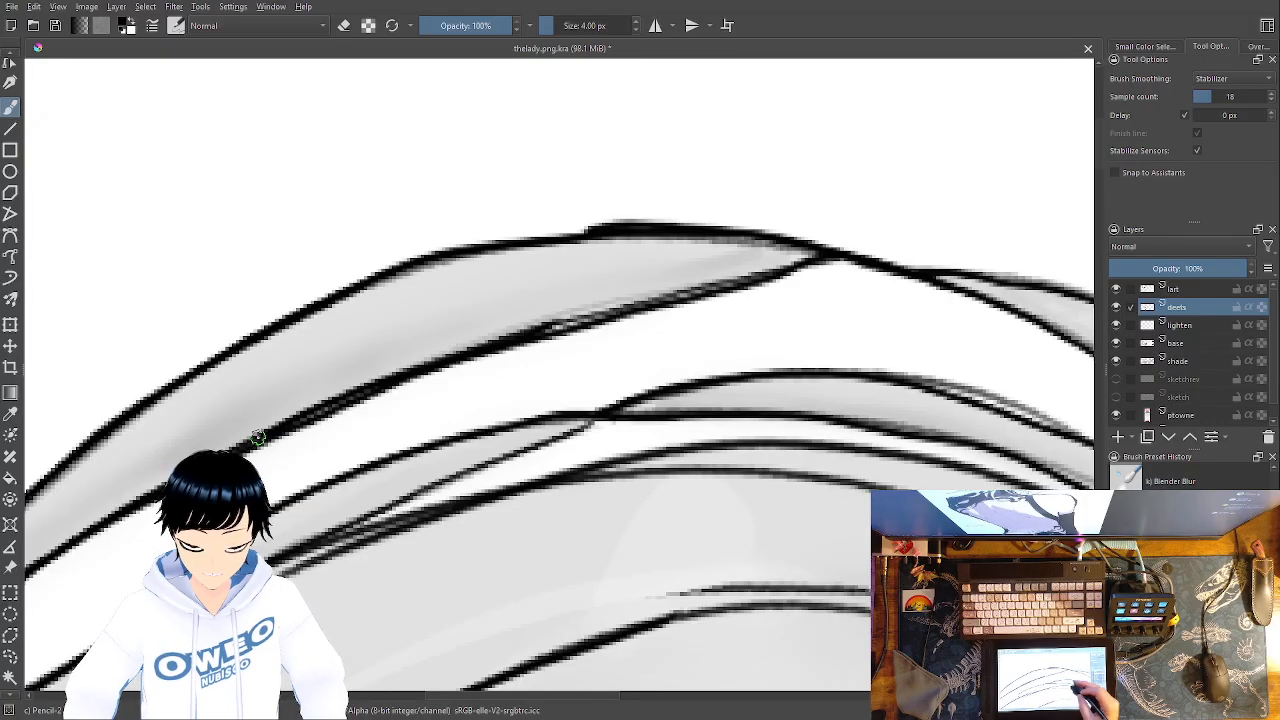
Redraw both outlines of the thin strand lying along the crown beneath the floating one in thick black
{"action": "left_click_drag", "start_coordinate": [605, 418], "coordinate": [522, 412]}
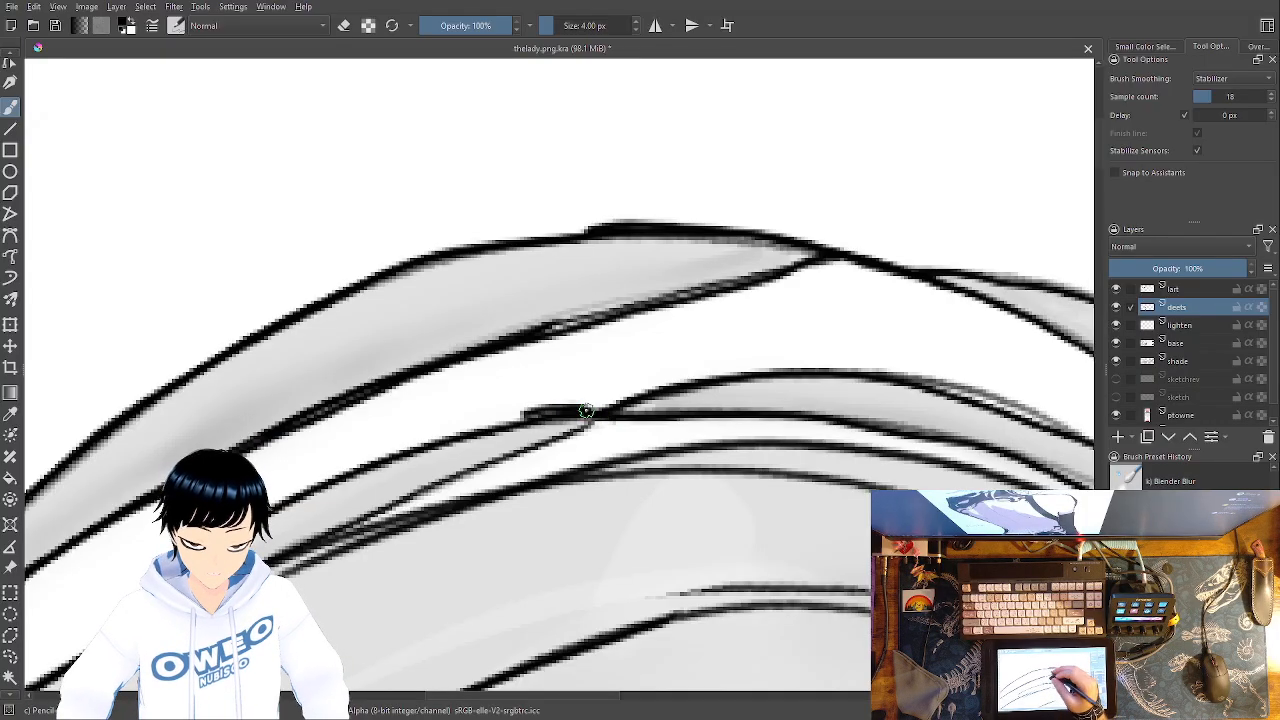
{"action": "key", "text": "ctrl+z"}
{"action": "mouse_move", "coordinate": [604, 418]}
{"action": "left_mouse_down"}
{"action": "mouse_move", "coordinate": [532, 424]}
{"action": "mouse_move", "coordinate": [322, 497]}
{"action": "left_mouse_up"}
{"action": "left_click_drag", "start_coordinate": [601, 416], "coordinate": [322, 540]}
{"action": "left_click_drag", "start_coordinate": [587, 547], "coordinate": [328, 589]}
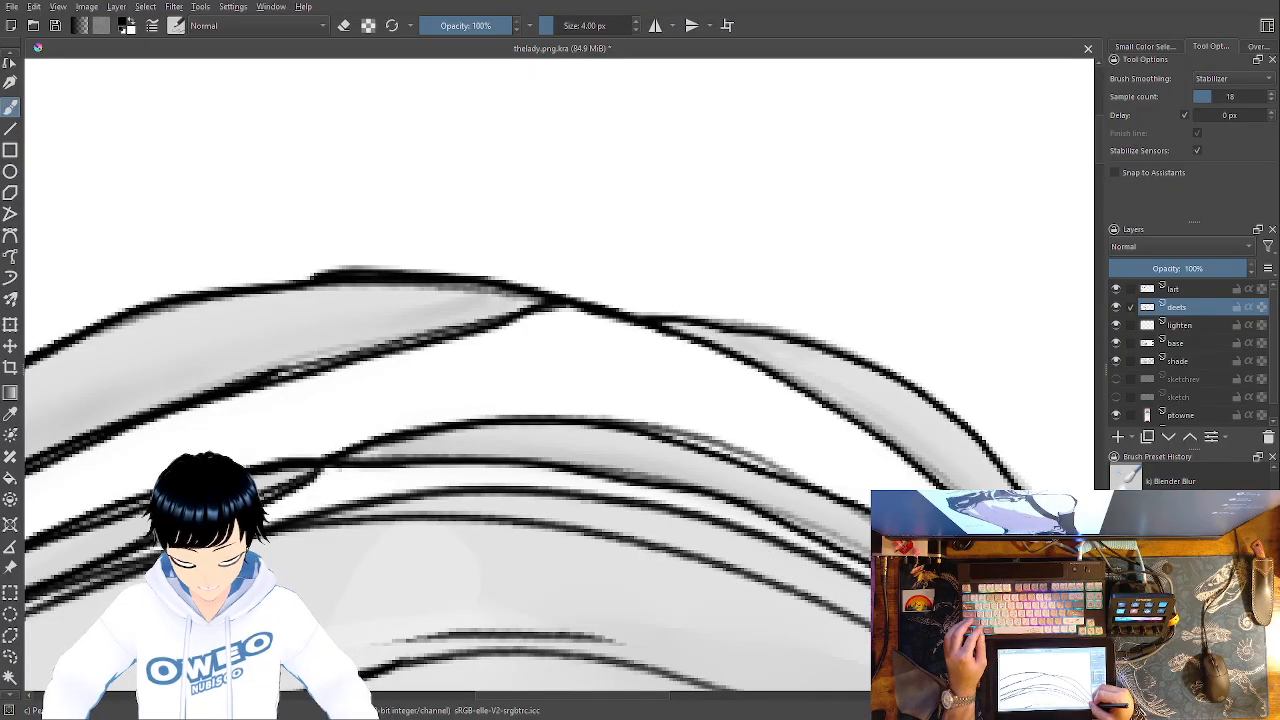
Thicken the outlines of the arched crown strand running down to the parting
{"action": "mouse_move", "coordinate": [868, 518]}
{"action": "left_mouse_down"}
{"action": "mouse_move", "coordinate": [714, 446]}
{"action": "mouse_move", "coordinate": [612, 418]}
{"action": "mouse_move", "coordinate": [417, 430]}
{"action": "mouse_move", "coordinate": [342, 450]}
{"action": "mouse_move", "coordinate": [584, 476]}
{"action": "mouse_move", "coordinate": [845, 550]}
{"action": "left_mouse_up"}
{"action": "left_click_drag", "start_coordinate": [690, 516], "coordinate": [491, 370]}
{"action": "mouse_move", "coordinate": [865, 548]}
{"action": "left_mouse_down"}
{"action": "mouse_move", "coordinate": [643, 424]}
{"action": "mouse_move", "coordinate": [486, 369]}
{"action": "mouse_move", "coordinate": [210, 353]}
{"action": "mouse_move", "coordinate": [39, 387]}
{"action": "left_mouse_up"}
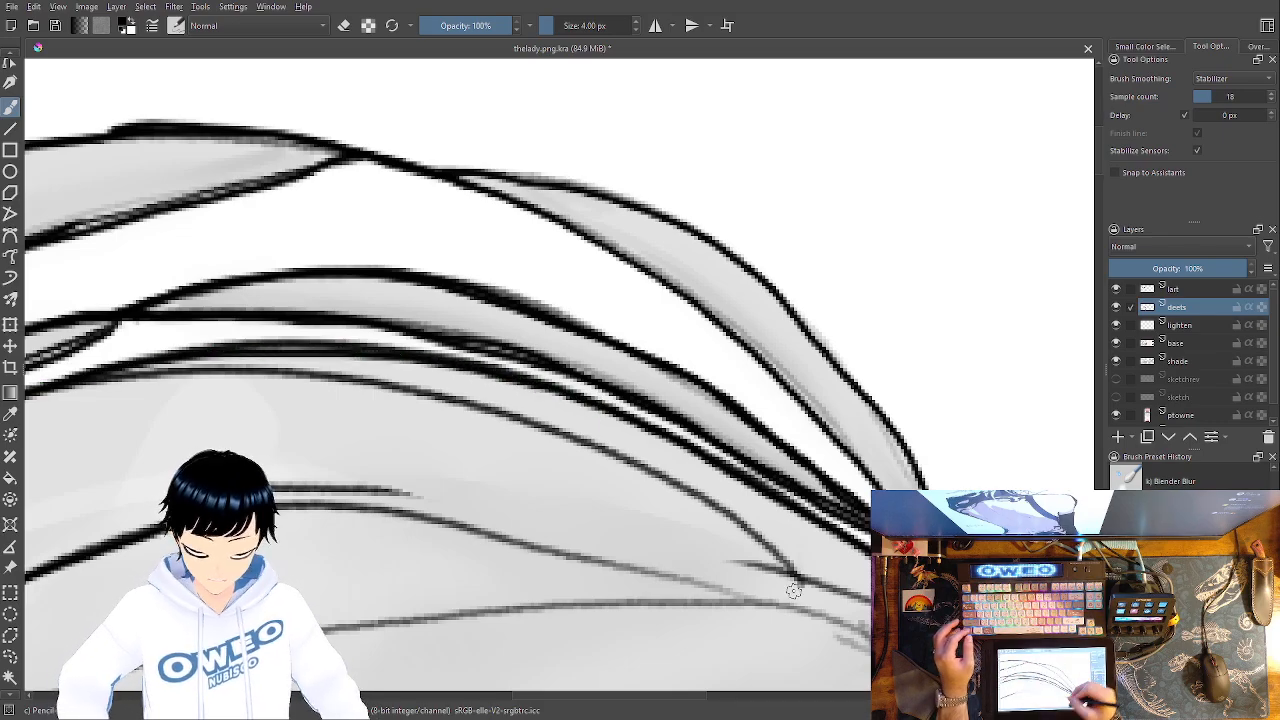
Thicken the crown hairline below the arched strand and the long strand line beneath it, both running to the parting
{"action": "mouse_move", "coordinate": [790, 565]}
{"action": "left_mouse_down"}
{"action": "mouse_move", "coordinate": [692, 484]}
{"action": "mouse_move", "coordinate": [532, 418]}
{"action": "mouse_move", "coordinate": [300, 374]}
{"action": "mouse_move", "coordinate": [68, 383]}
{"action": "left_mouse_up"}
{"action": "mouse_move", "coordinate": [850, 500]}
{"action": "left_mouse_down"}
{"action": "mouse_move", "coordinate": [744, 450]}
{"action": "mouse_move", "coordinate": [686, 396]}
{"action": "left_mouse_up"}
{"action": "left_click_drag", "start_coordinate": [789, 522], "coordinate": [578, 455]}
{"action": "mouse_move", "coordinate": [714, 522]}
{"action": "left_mouse_down"}
{"action": "mouse_move", "coordinate": [884, 524]}
{"action": "mouse_move", "coordinate": [244, 424]}
{"action": "left_mouse_up"}
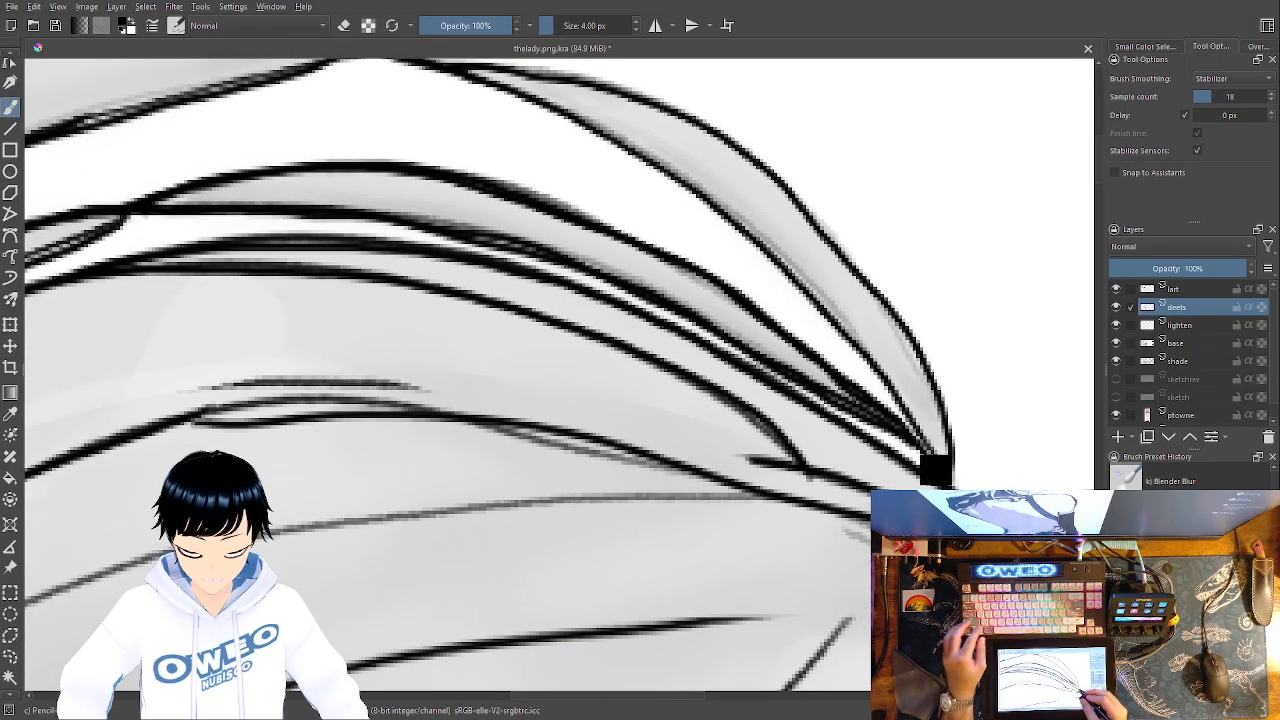
{"action": "key", "text": "ctrl+z"}
{"action": "mouse_move", "coordinate": [860, 522]}
{"action": "left_mouse_down"}
{"action": "mouse_move", "coordinate": [495, 435]}
{"action": "mouse_move", "coordinate": [209, 408]}
{"action": "left_mouse_up"}
Redraw the next long strand line branching from the crown in thick black and scribble grey shading around the parting point
{"action": "left_click_drag", "start_coordinate": [734, 538], "coordinate": [831, 412]}
{"action": "mouse_move", "coordinate": [830, 366]}
{"action": "left_mouse_down"}
{"action": "mouse_move", "coordinate": [480, 381]}
{"action": "mouse_move", "coordinate": [26, 532]}
{"action": "left_mouse_up"}
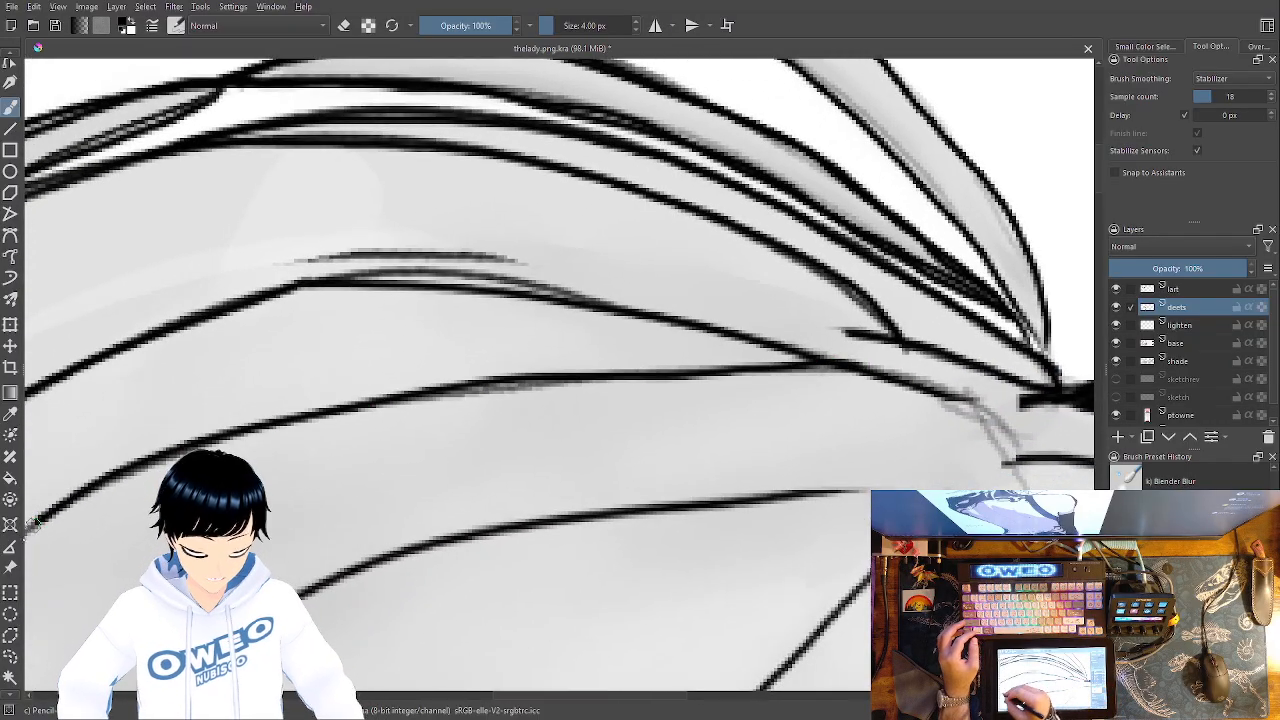
{"action": "left_click_drag", "start_coordinate": [525, 459], "coordinate": [915, 204]}
{"action": "mouse_move", "coordinate": [463, 368]}
{"action": "left_mouse_down"}
{"action": "mouse_move", "coordinate": [184, 573]}
{"action": "mouse_move", "coordinate": [86, 609]}
{"action": "left_mouse_up"}
{"action": "left_click_drag", "start_coordinate": [953, 514], "coordinate": [555, 582]}
{"action": "mouse_move", "coordinate": [609, 509]}
{"action": "left_mouse_down"}
{"action": "mouse_move", "coordinate": [566, 538]}
{"action": "mouse_move", "coordinate": [604, 440]}
{"action": "mouse_move", "coordinate": [580, 433]}
{"action": "mouse_move", "coordinate": [600, 443]}
{"action": "mouse_move", "coordinate": [598, 483]}
{"action": "mouse_move", "coordinate": [550, 470]}
{"action": "mouse_move", "coordinate": [595, 510]}
{"action": "mouse_move", "coordinate": [651, 480]}
{"action": "mouse_move", "coordinate": [673, 446]}
{"action": "left_mouse_up"}
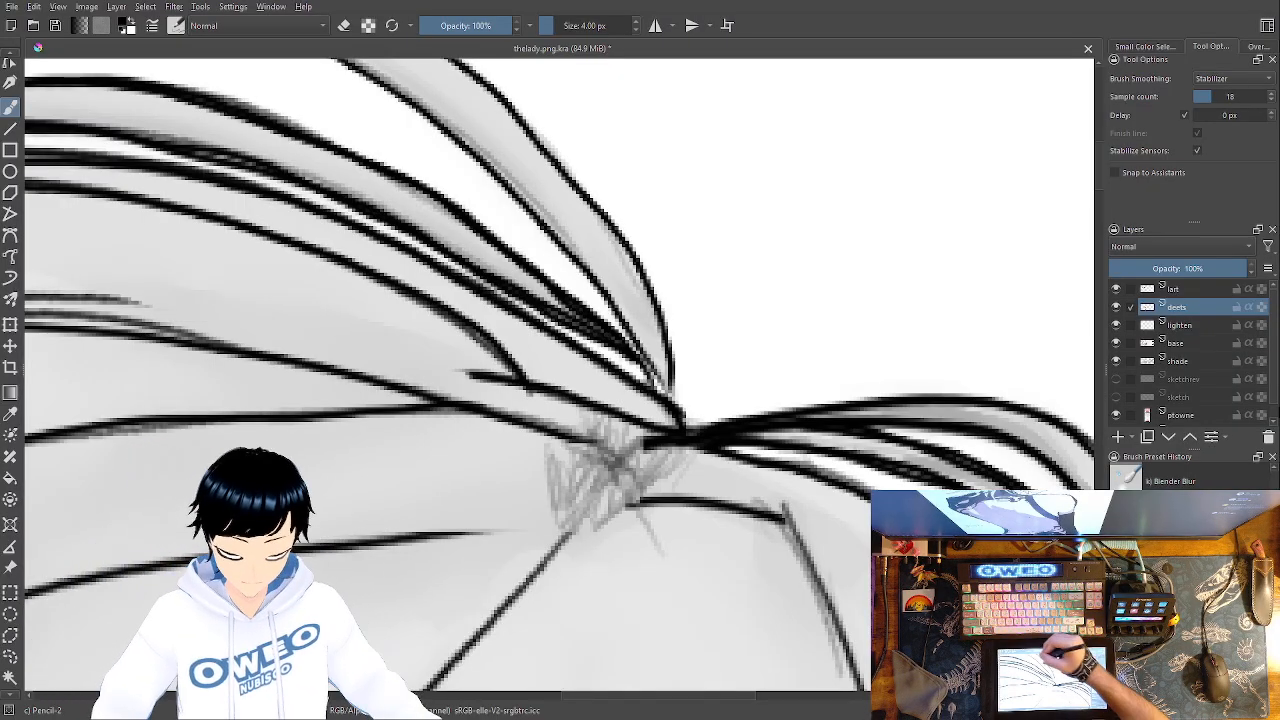
Thicken both outlines of the raised arching strand where it comes down to the parting
{"action": "mouse_move", "coordinate": [484, 82]}
{"action": "left_mouse_down"}
{"action": "mouse_move", "coordinate": [652, 302]}
{"action": "mouse_move", "coordinate": [672, 382]}
{"action": "mouse_move", "coordinate": [520, 192]}
{"action": "left_mouse_up"}
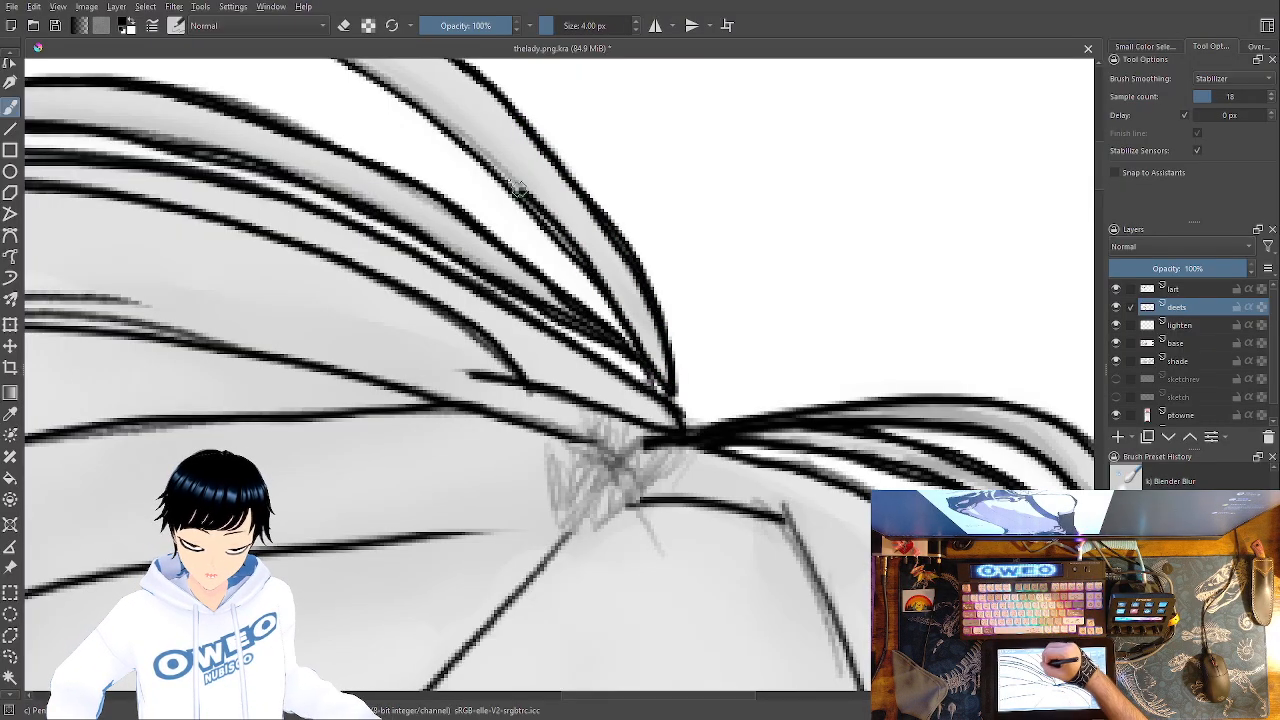
{"action": "key", "text": "ctrl+z"}
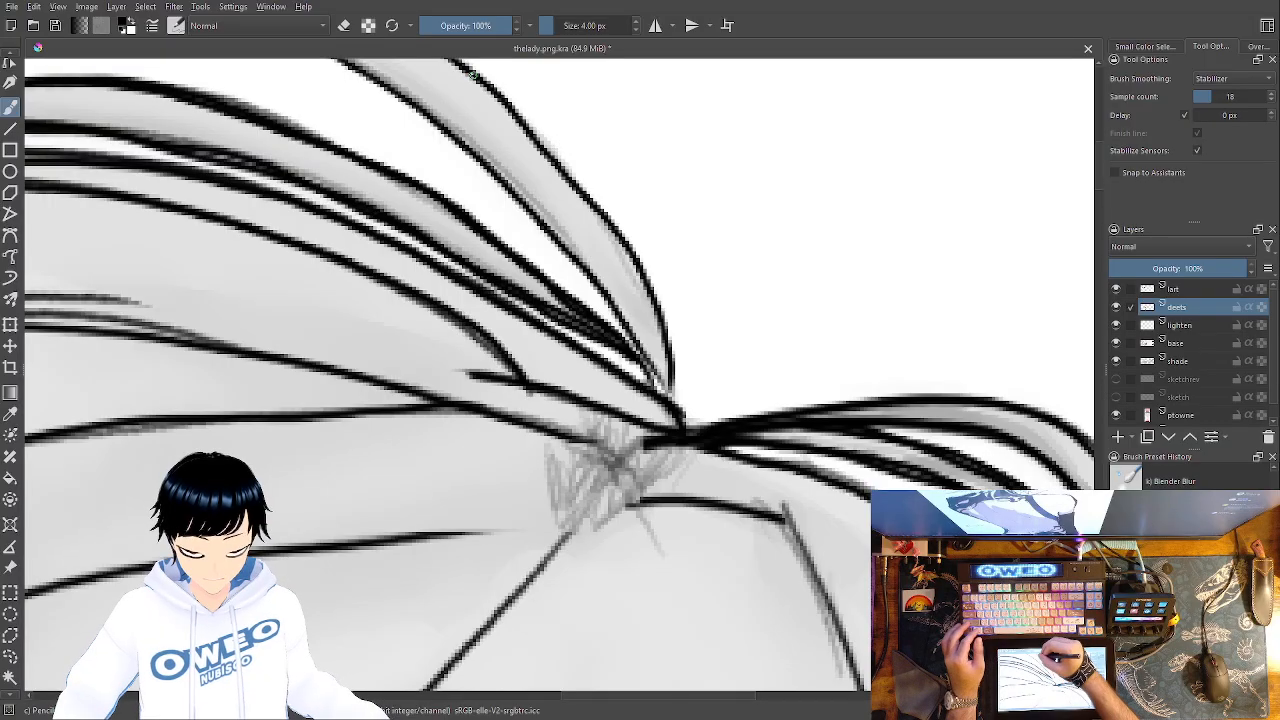
{"action": "left_click_drag", "start_coordinate": [470, 72], "coordinate": [538, 149]}
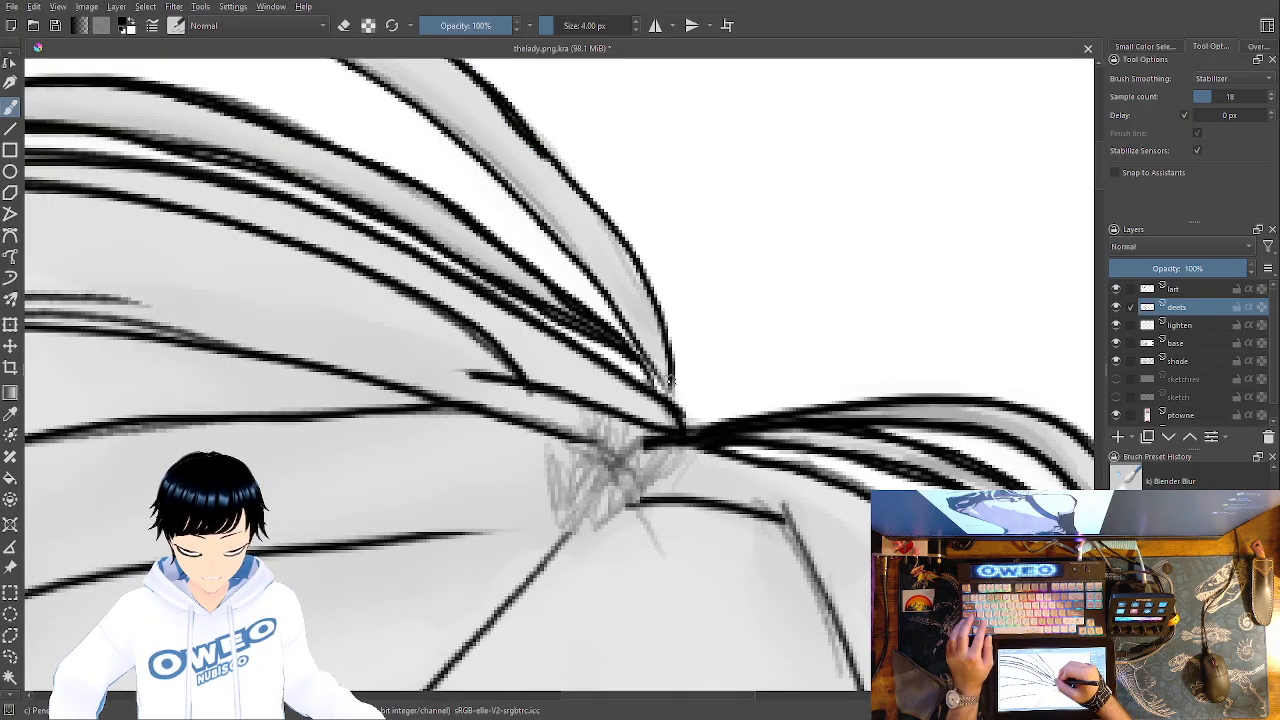
{"action": "key", "text": "ctrl+z"}
{"action": "mouse_move", "coordinate": [670, 392]}
{"action": "left_mouse_down"}
{"action": "mouse_move", "coordinate": [615, 234]}
{"action": "mouse_move", "coordinate": [455, 56]}
{"action": "left_mouse_up"}
{"action": "mouse_move", "coordinate": [350, 62]}
{"action": "left_mouse_down"}
{"action": "mouse_move", "coordinate": [466, 145]}
{"action": "mouse_move", "coordinate": [495, 185]}
{"action": "left_mouse_up"}
{"action": "key", "text": "ctrl+z"}
{"action": "mouse_move", "coordinate": [660, 385]}
{"action": "left_mouse_down"}
{"action": "mouse_move", "coordinate": [582, 260]}
{"action": "mouse_move", "coordinate": [465, 145]}
{"action": "left_mouse_up"}
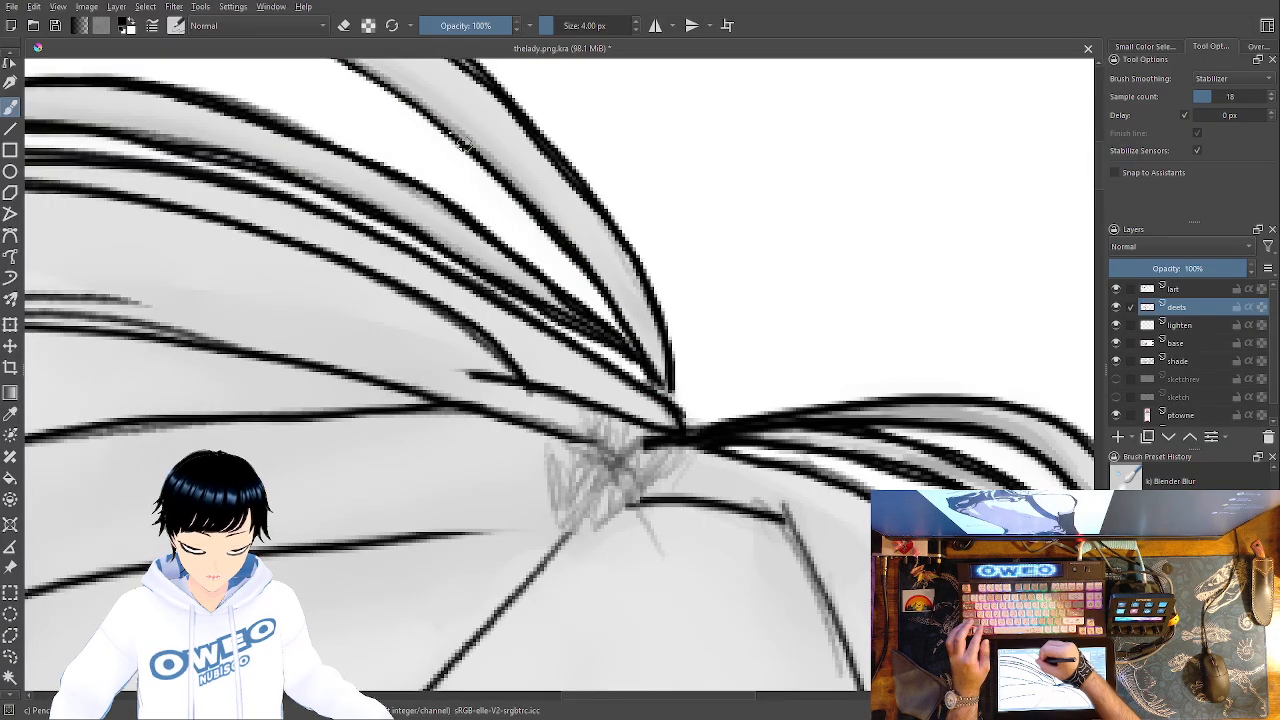
Continue the thick outlines over the top of the raised arching strand and along both edges of the adjoining floating strand
{"action": "mouse_move", "coordinate": [669, 452]}
{"action": "left_mouse_down"}
{"action": "mouse_move", "coordinate": [834, 534]}
{"action": "mouse_move", "coordinate": [1004, 678]}
{"action": "left_mouse_up"}
{"action": "mouse_move", "coordinate": [785, 280]}
{"action": "left_mouse_down"}
{"action": "mouse_move", "coordinate": [629, 209]}
{"action": "mouse_move", "coordinate": [507, 198]}
{"action": "mouse_move", "coordinate": [641, 226]}
{"action": "left_mouse_up"}
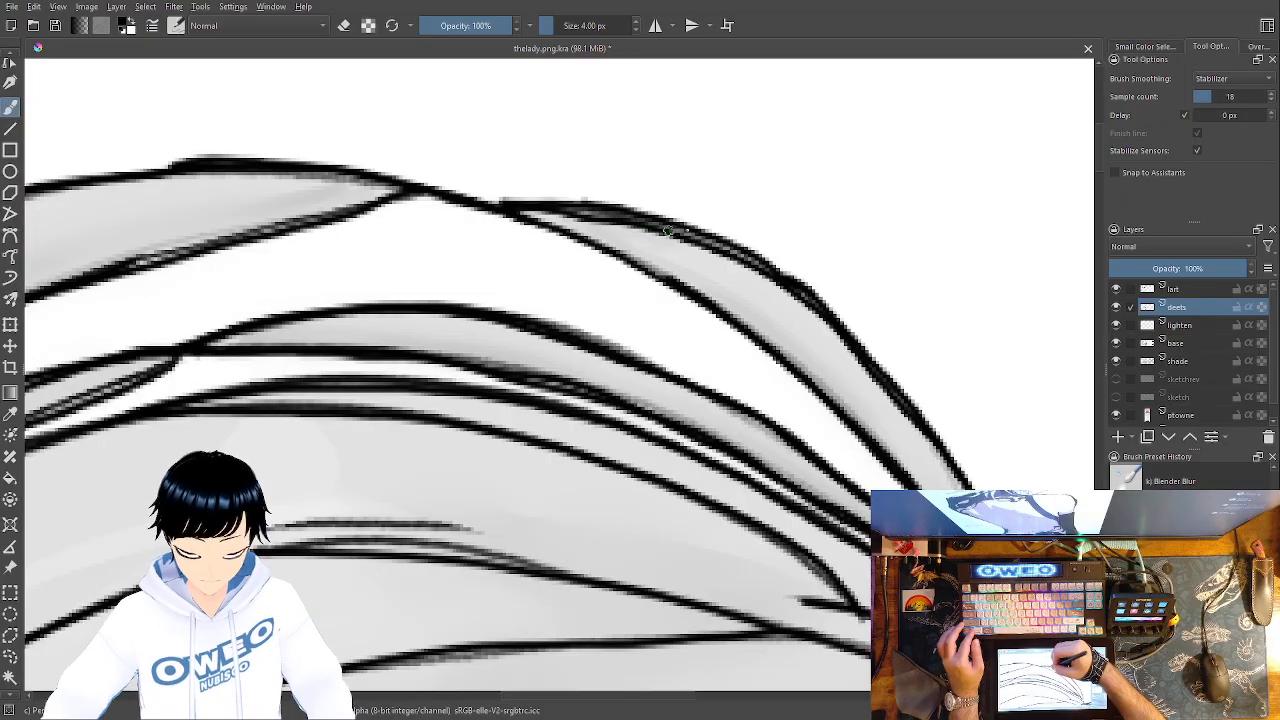
{"action": "mouse_move", "coordinate": [720, 314]}
{"action": "left_mouse_down"}
{"action": "mouse_move", "coordinate": [510, 208]}
{"action": "mouse_move", "coordinate": [395, 180]}
{"action": "mouse_move", "coordinate": [212, 168]}
{"action": "mouse_move", "coordinate": [71, 189]}
{"action": "left_mouse_up"}
{"action": "mouse_move", "coordinate": [573, 375]}
{"action": "left_mouse_down"}
{"action": "mouse_move", "coordinate": [834, 345]}
{"action": "mouse_move", "coordinate": [986, 351]}
{"action": "left_mouse_up"}
{"action": "left_click_drag", "start_coordinate": [815, 170], "coordinate": [512, 259]}
{"action": "mouse_move", "coordinate": [565, 160]}
{"action": "left_mouse_down"}
{"action": "mouse_move", "coordinate": [468, 162]}
{"action": "mouse_move", "coordinate": [235, 258]}
{"action": "mouse_move", "coordinate": [110, 340]}
{"action": "left_mouse_up"}
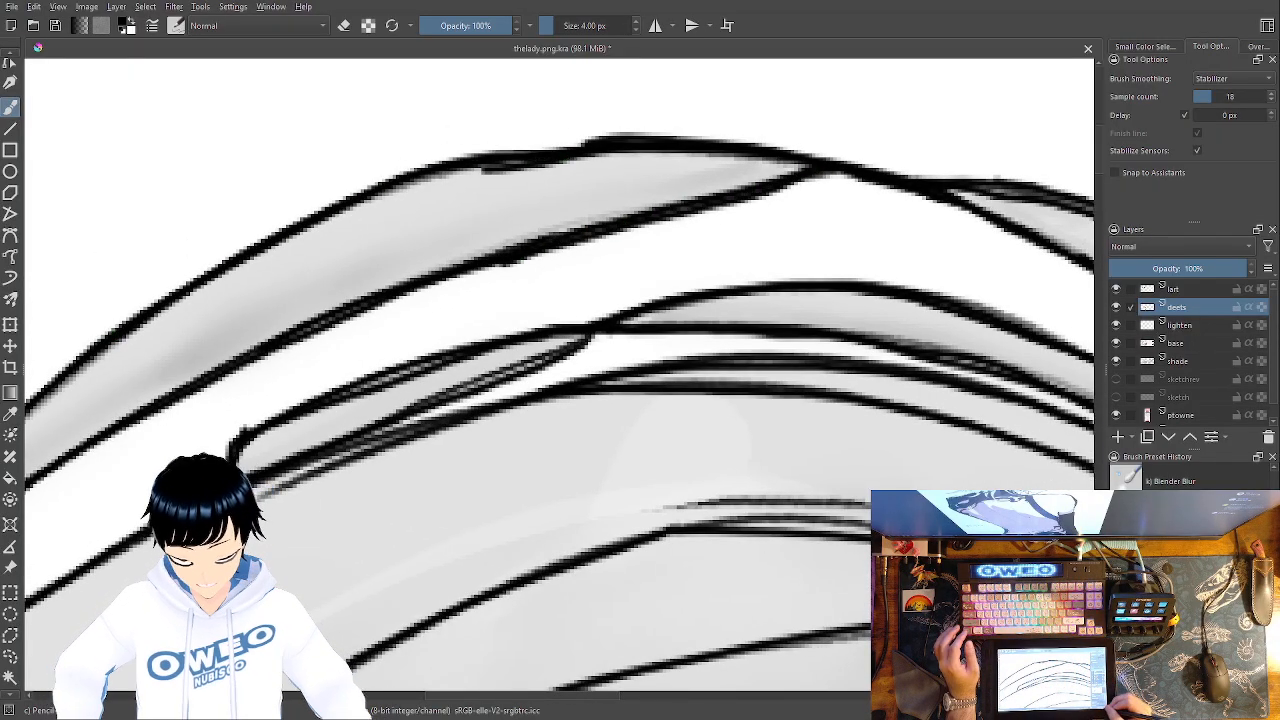
Examine the reworked hair line art against the full portrait
{"action": "key", "text": "minus"}
{"action": "key", "text": "minus"}
{"action": "key", "text": "minus"}
{"action": "key", "text": "minus"}
{"action": "key", "text": "minus"}
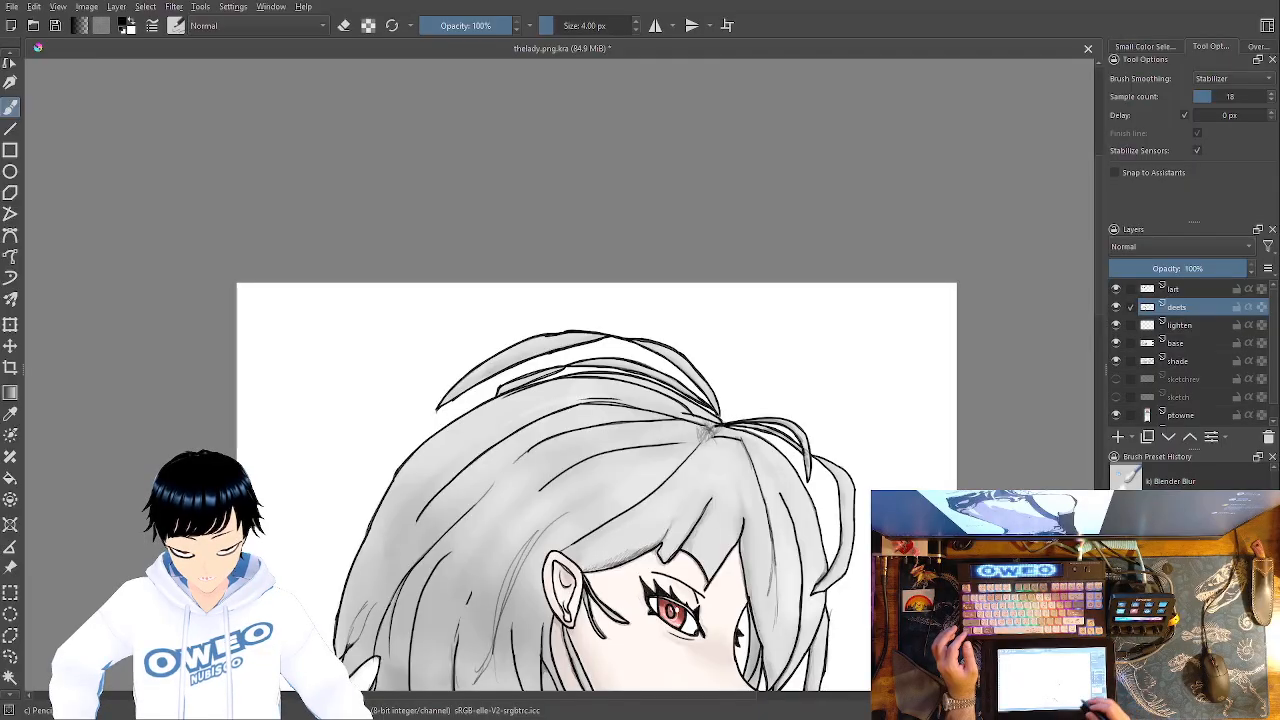
{"action": "left_click_drag", "start_coordinate": [768, 567], "coordinate": [722, 352]}
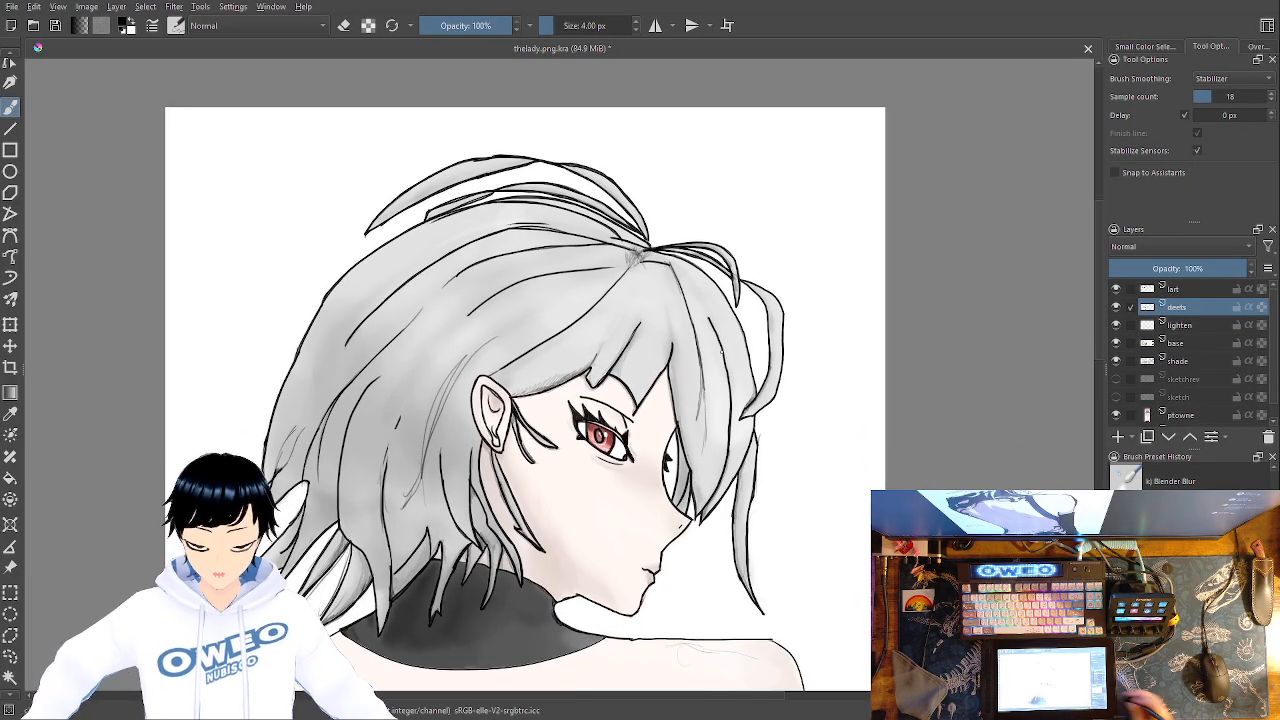
{"action": "key", "text": "minus"}
{"action": "key", "text": "minus"}
{"action": "key", "text": "minus"}
{"action": "key", "text": "minus"}
{"action": "key", "text": "minus"}
{"action": "key", "text": "plus"}
{"action": "key", "text": "plus"}
{"action": "key", "text": "minus"}
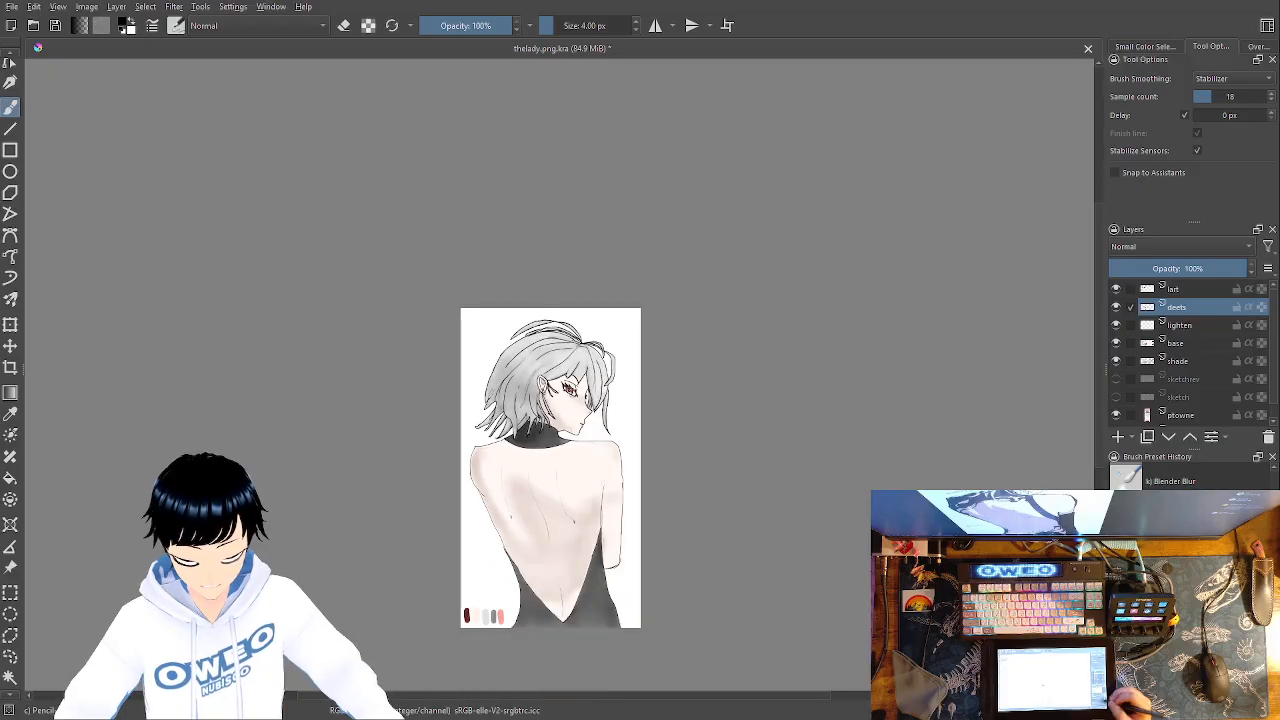
{"action": "left_click_drag", "start_coordinate": [829, 508], "coordinate": [872, 391]}
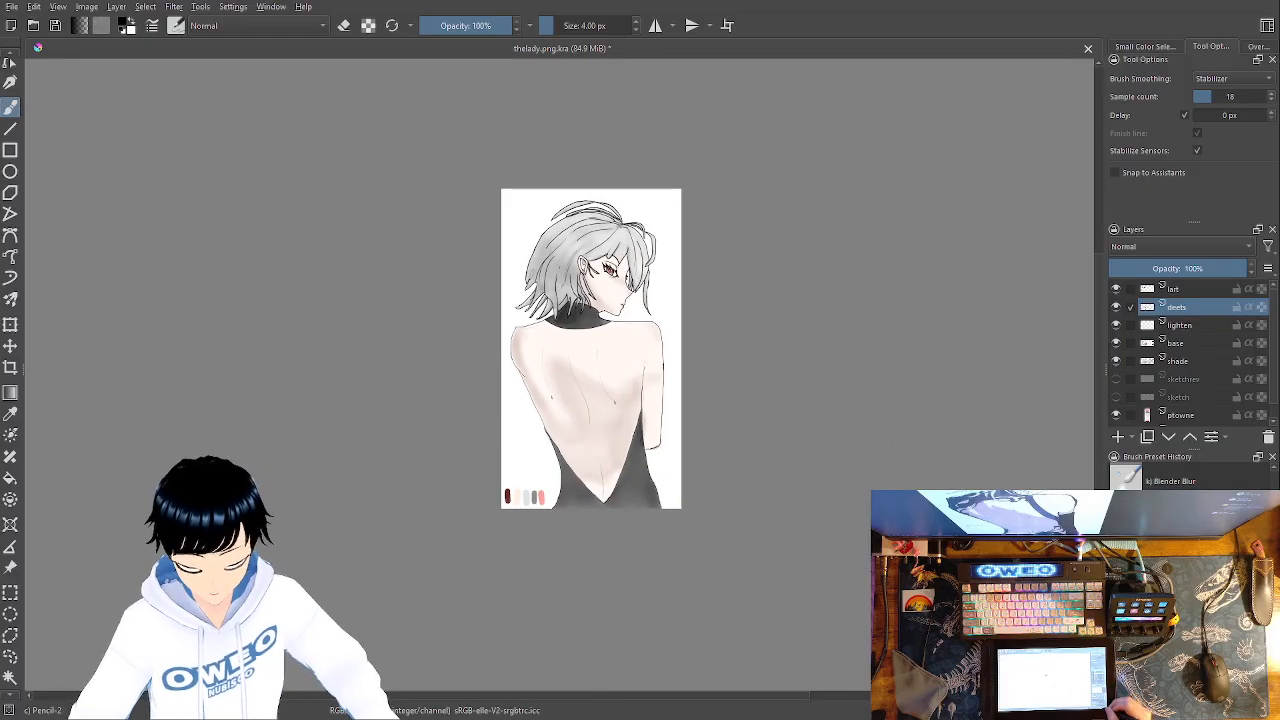
{"action": "key", "text": "plus"}
{"action": "key", "text": "plus"}
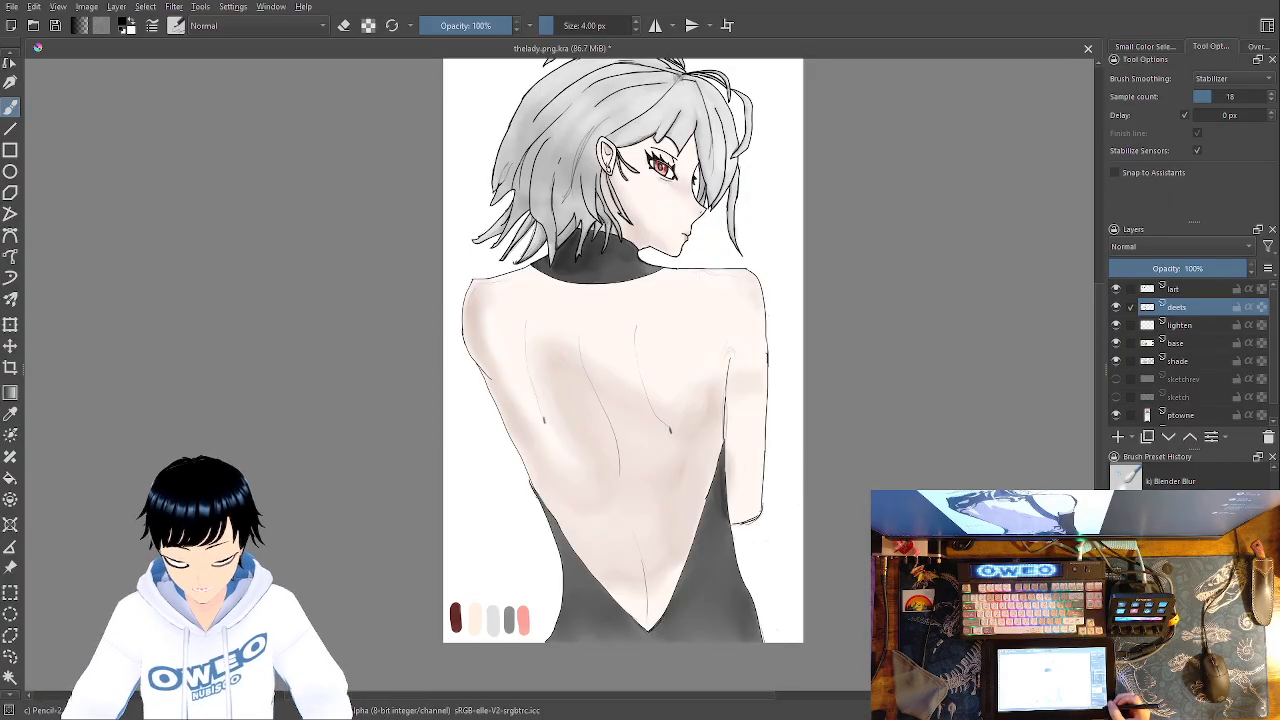
{"action": "left_click_drag", "start_coordinate": [960, 480], "coordinate": [949, 523]}
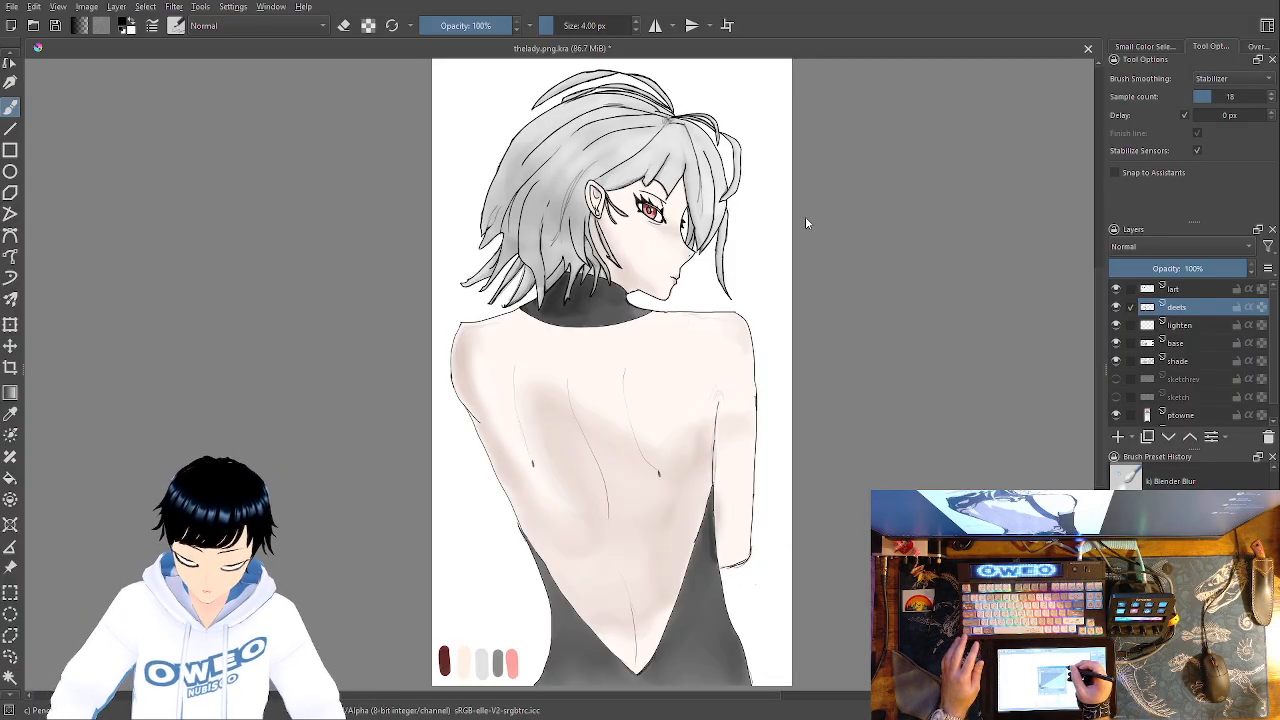
Mirror the canvas view horizontally and check the whole flipped portrait
{"action": "key", "text": "m"}
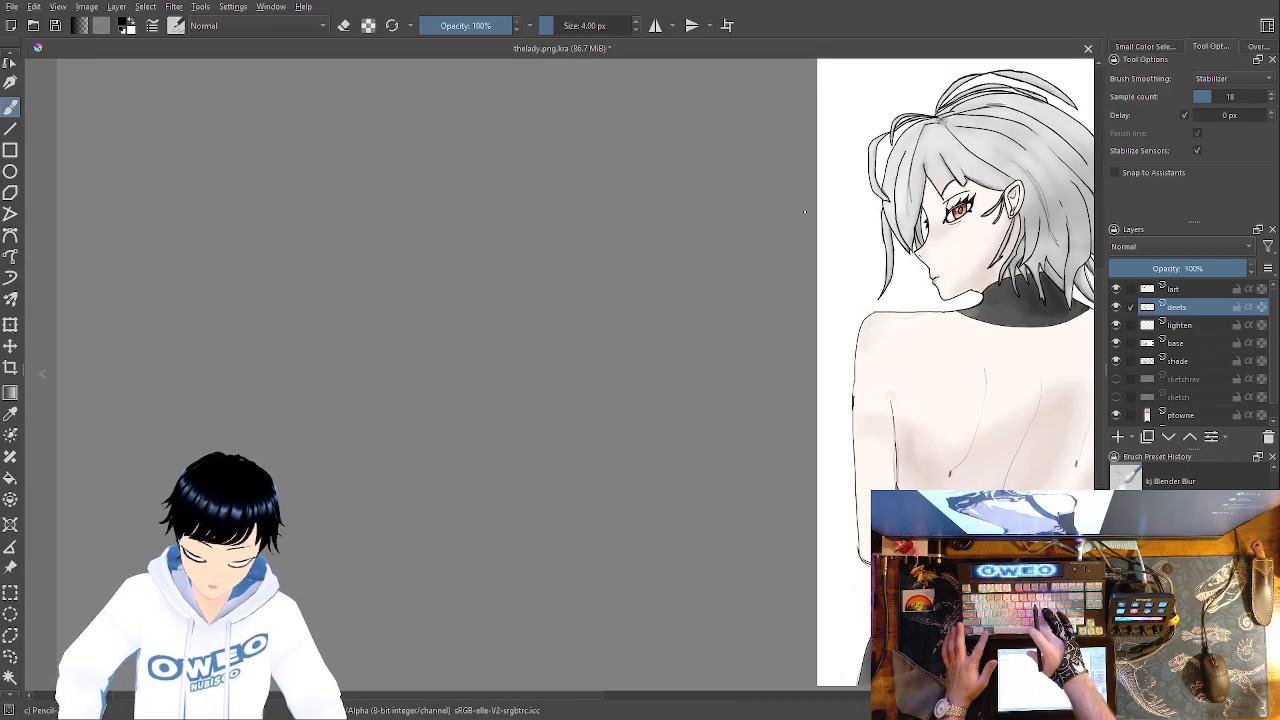
{"action": "left_click_drag", "start_coordinate": [737, 557], "coordinate": [391, 556]}
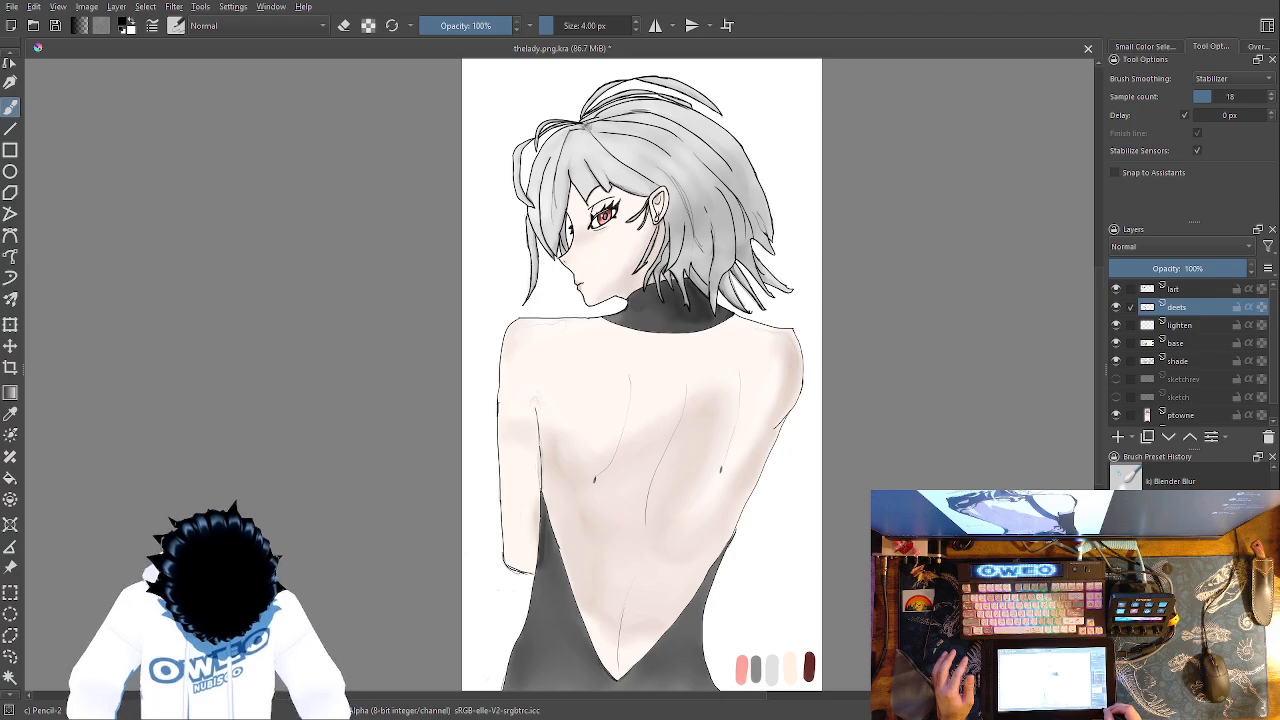
{"action": "key", "text": "minus"}
{"action": "key", "text": "plus"}
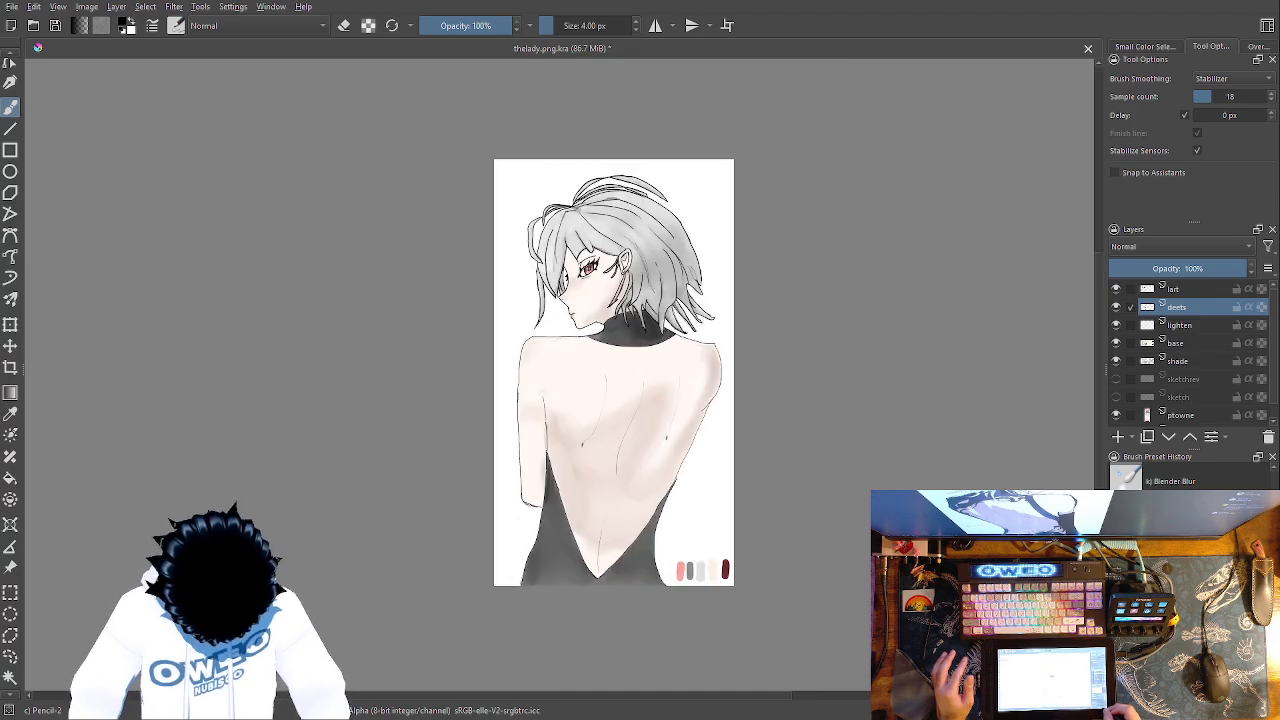
Examine the full portrait in both mirrored and unmirrored canvas views to check the figure and hair
{"action": "key", "text": "plus"}
{"action": "key", "text": "minus"}
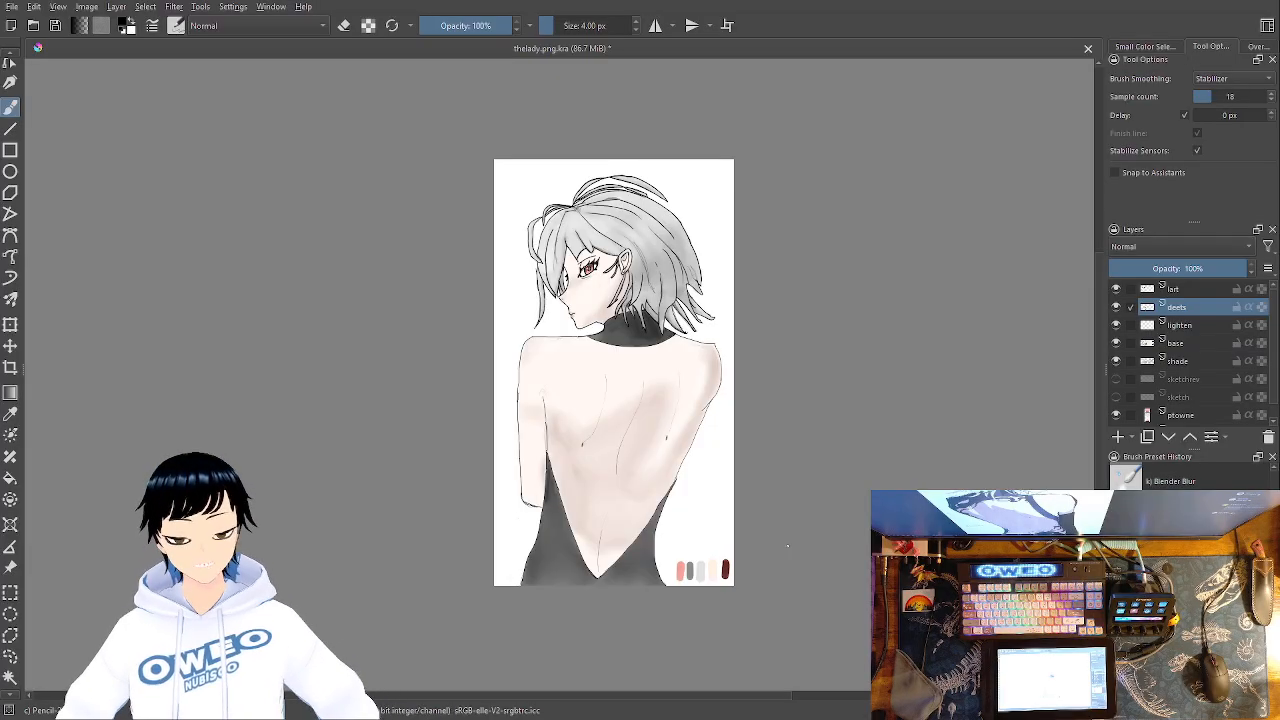
{"action": "key", "text": "m"}
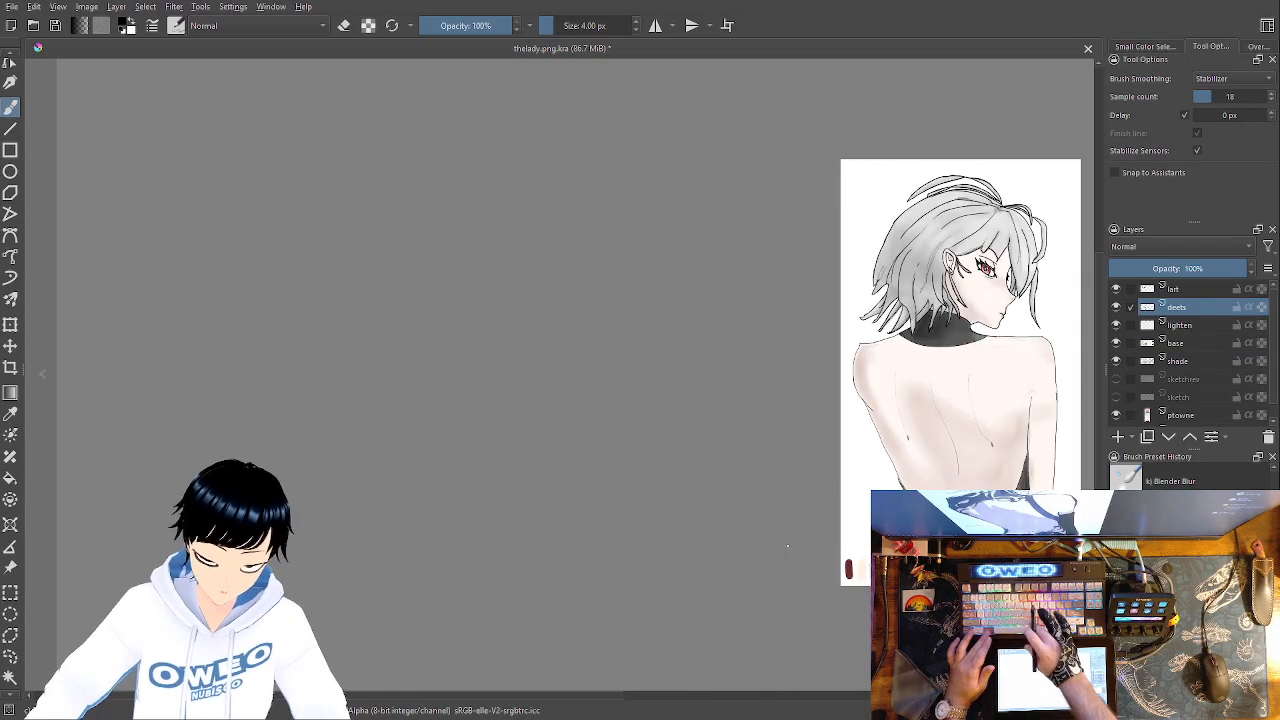
{"action": "left_click_drag", "start_coordinate": [639, 555], "coordinate": [232, 599]}
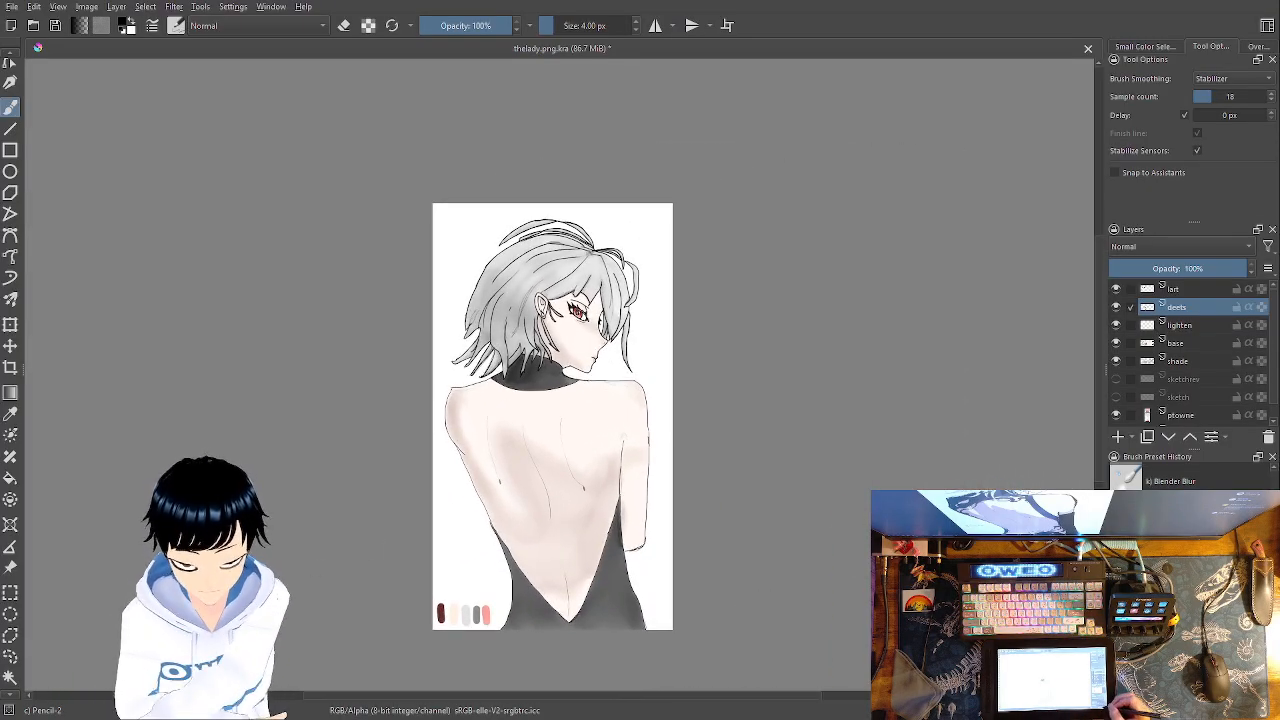
{"action": "key", "text": "minus"}
{"action": "key", "text": "plus"}
{"action": "key", "text": "plus"}
{"action": "left_click_drag", "start_coordinate": [842, 504], "coordinate": [848, 450]}
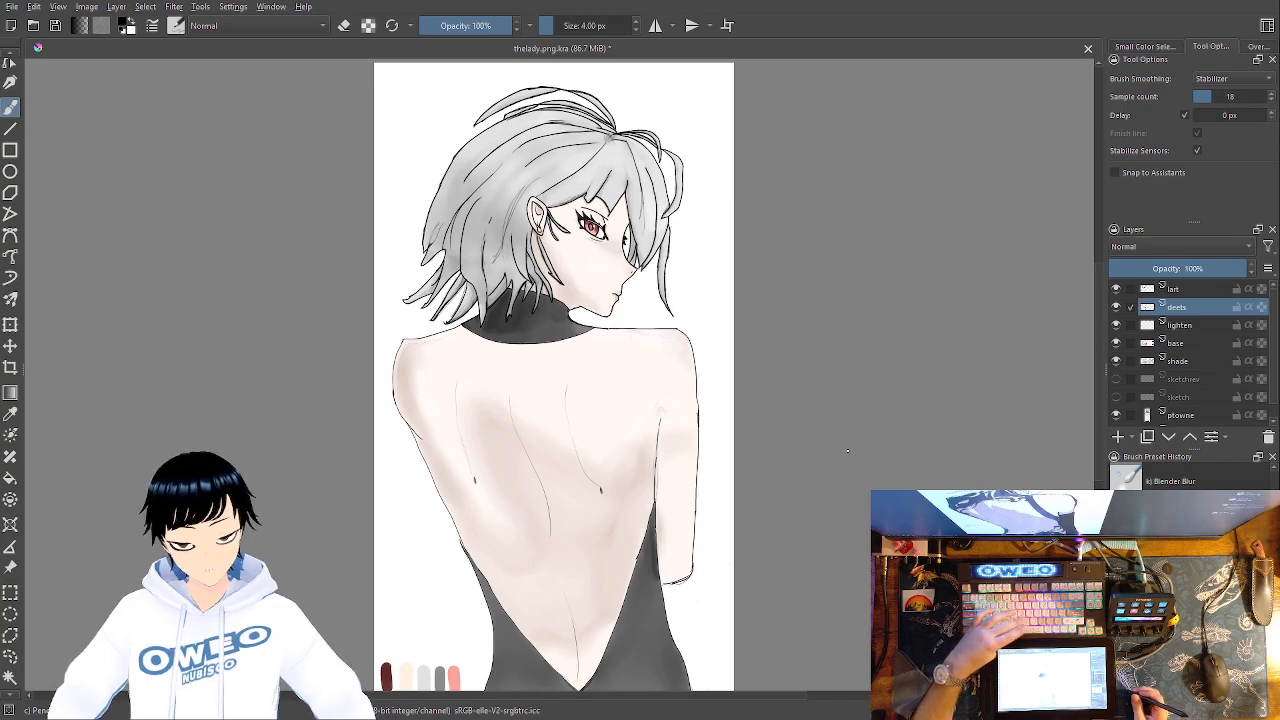
{"action": "key", "text": "m"}
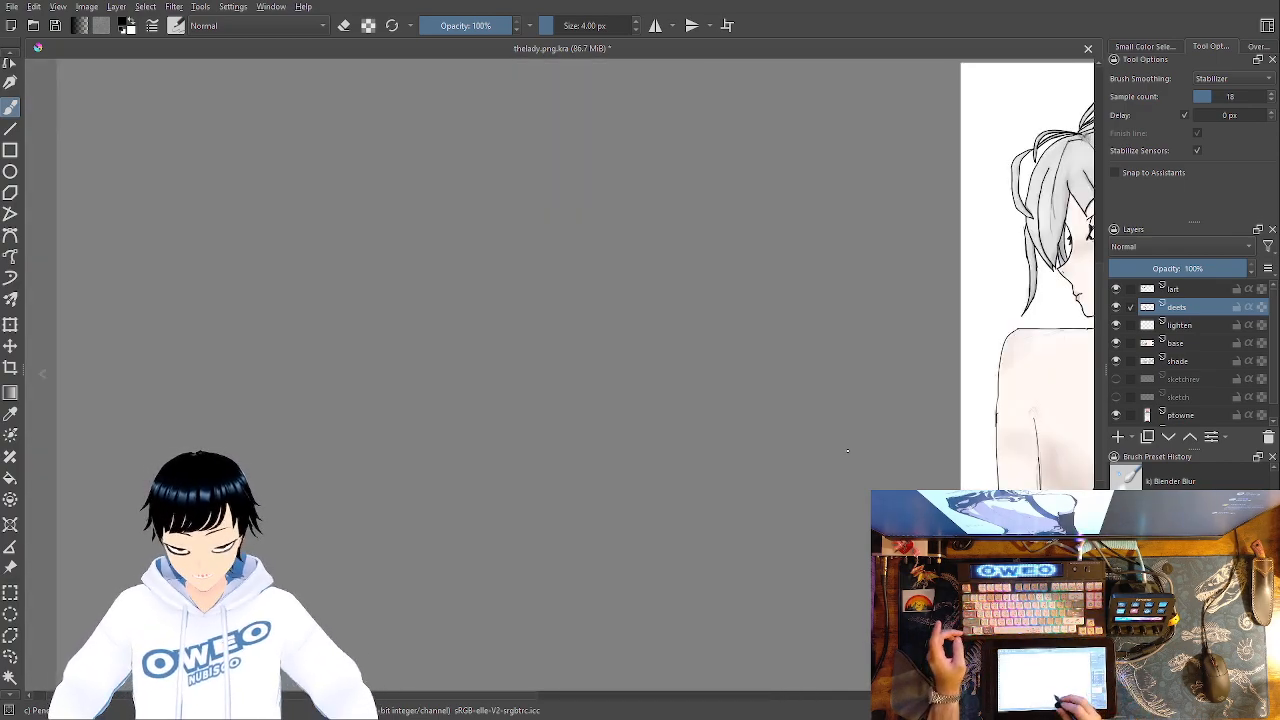
{"action": "left_click_drag", "start_coordinate": [838, 502], "coordinate": [311, 526]}
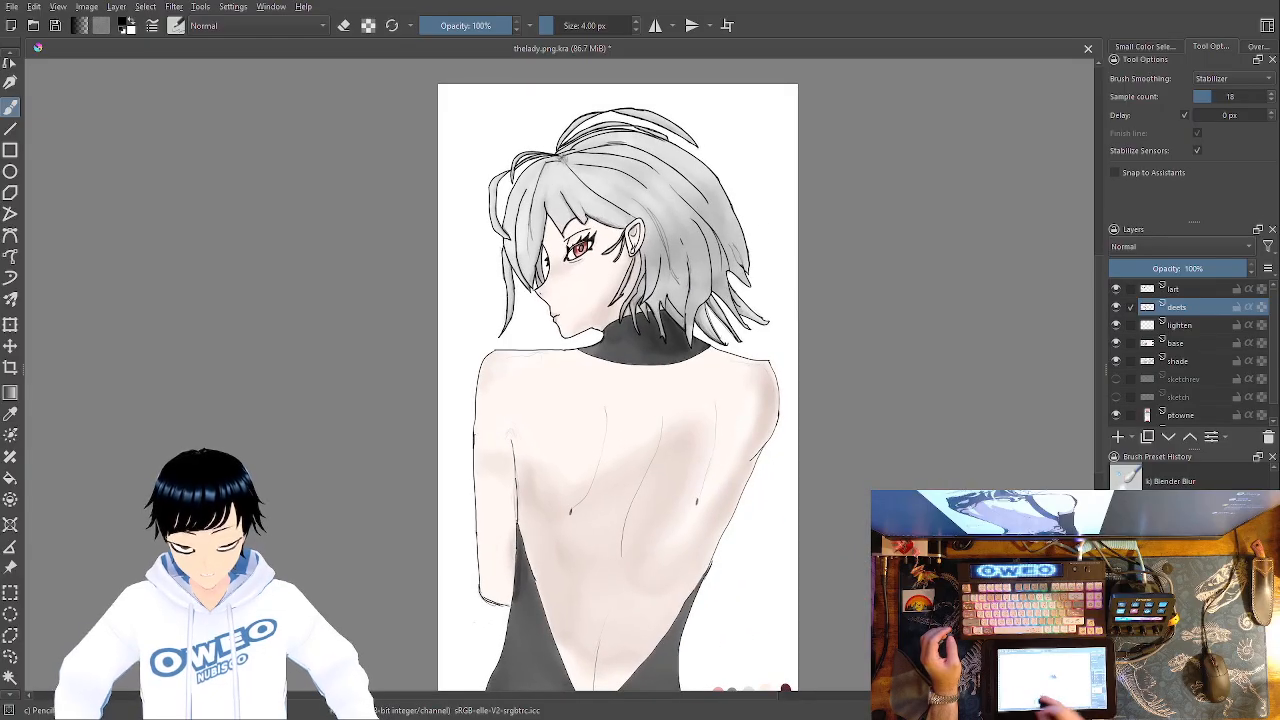
Try broad dark red shading strokes around the eye with the large Basic-5 opacity brush, and undo them
{"action": "key", "text": "ctrl+plus"}
{"action": "key", "text": "ctrl+plus"}
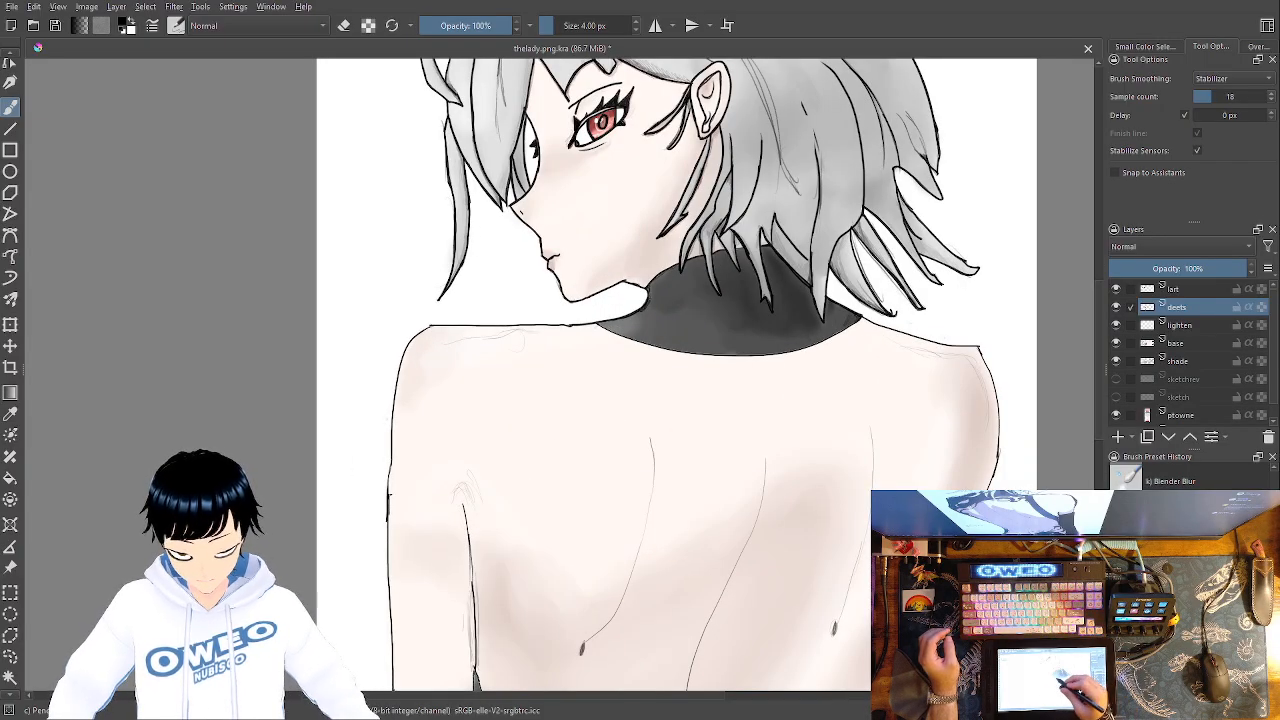
{"action": "left_click_drag", "start_coordinate": [644, 417], "coordinate": [603, 479]}
{"action": "right_click", "coordinate": [555, 201]}
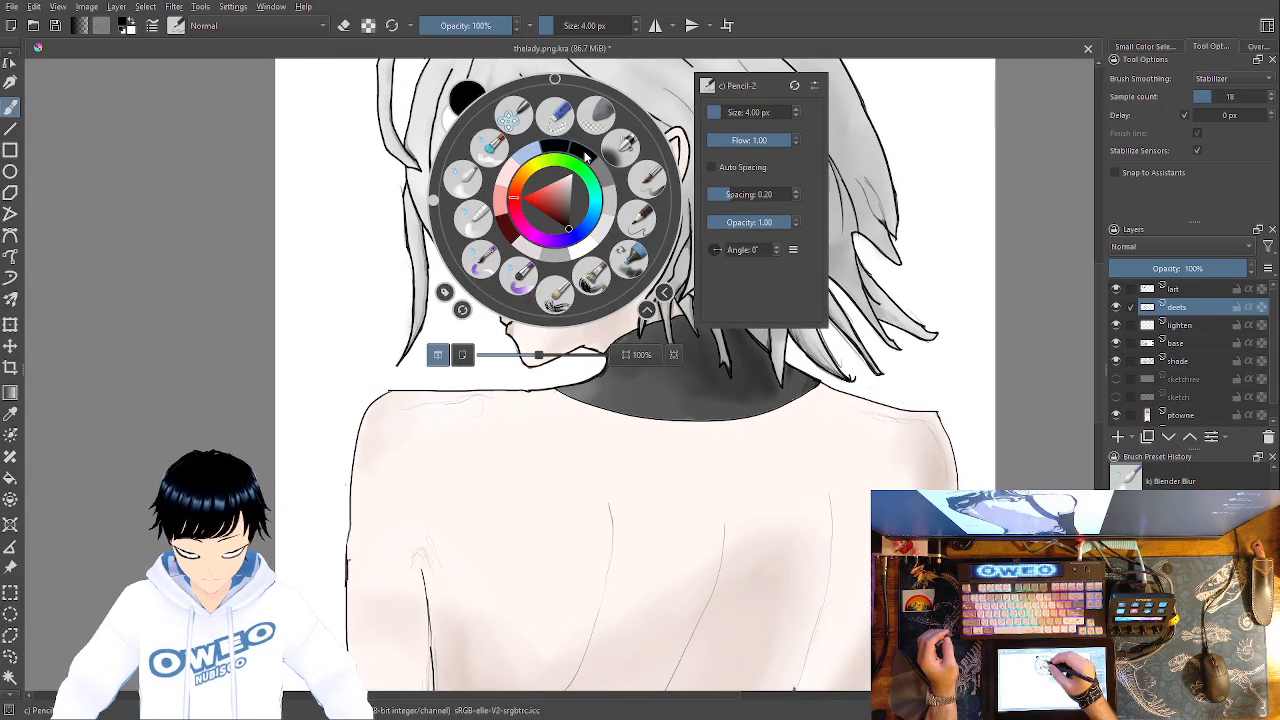
{"action": "left_click", "coordinate": [507, 230]}
{"action": "right_click", "coordinate": [561, 205]}
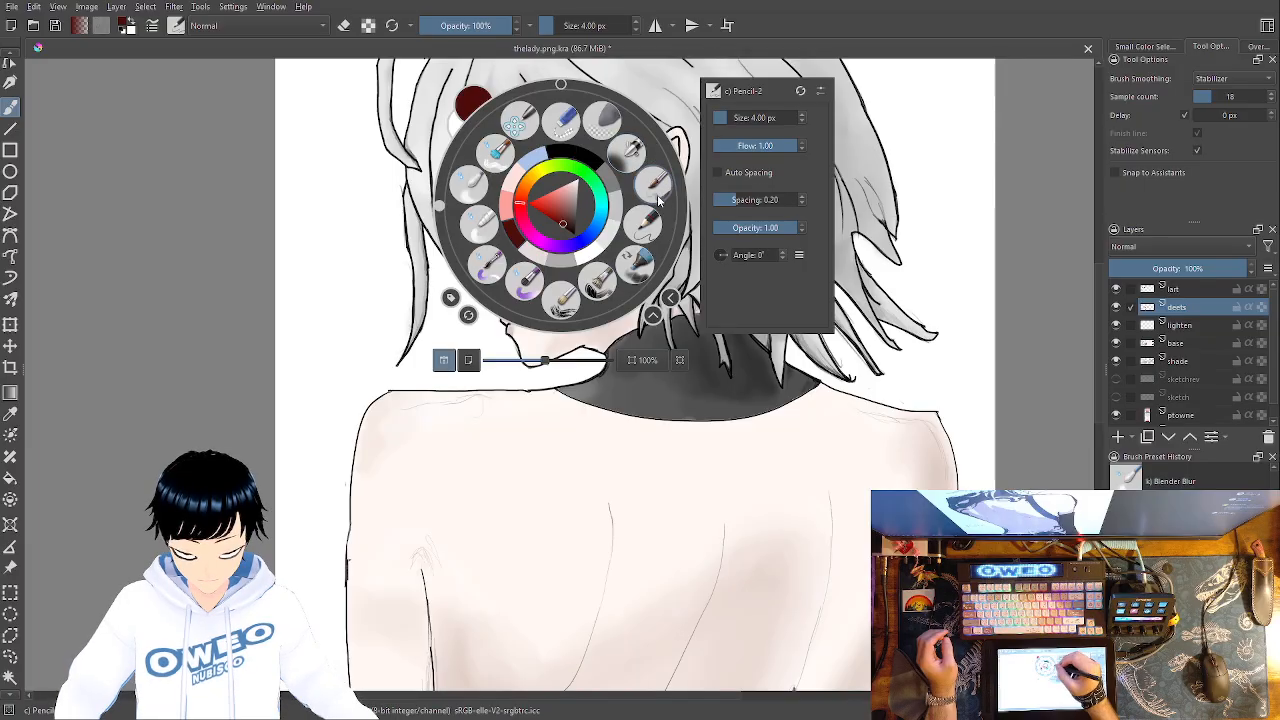
{"action": "left_click", "coordinate": [653, 183]}
{"action": "left_click_drag", "start_coordinate": [553, 192], "coordinate": [568, 254]}
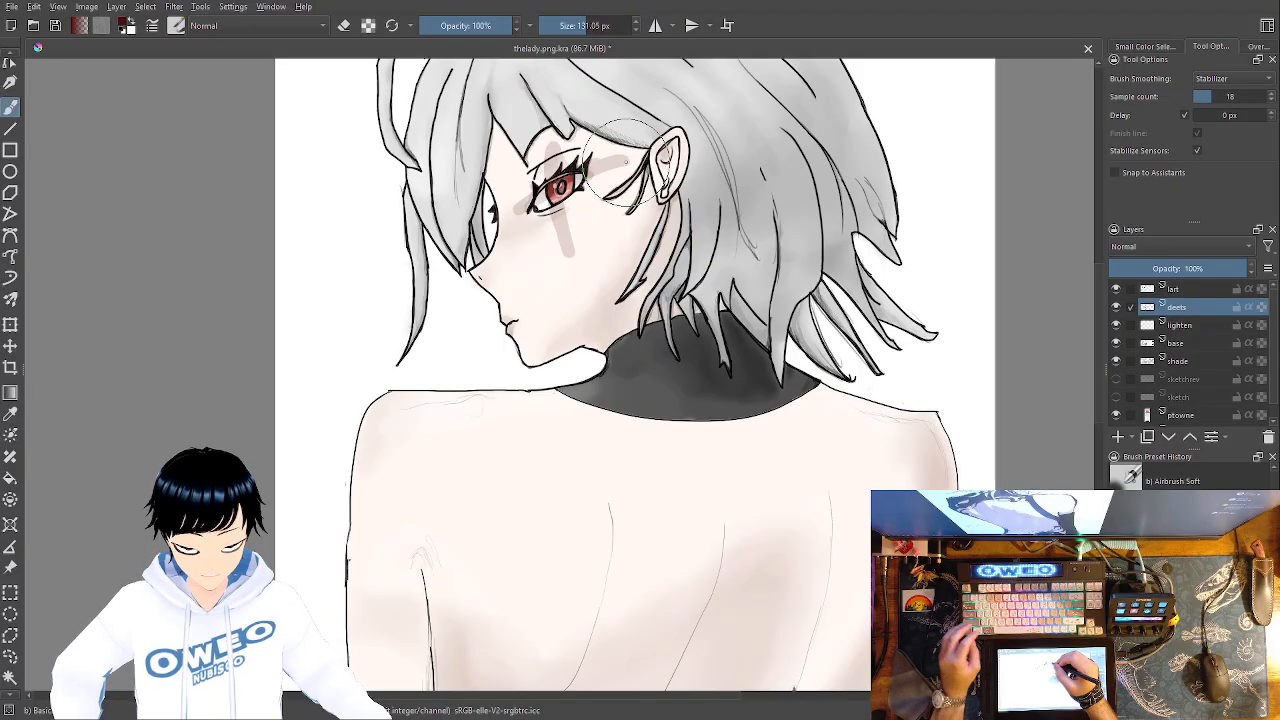
{"action": "key", "text": "ctrl+z"}
{"action": "left_click_drag", "start_coordinate": [543, 235], "coordinate": [597, 197]}
{"action": "key", "text": "ctrl+z"}
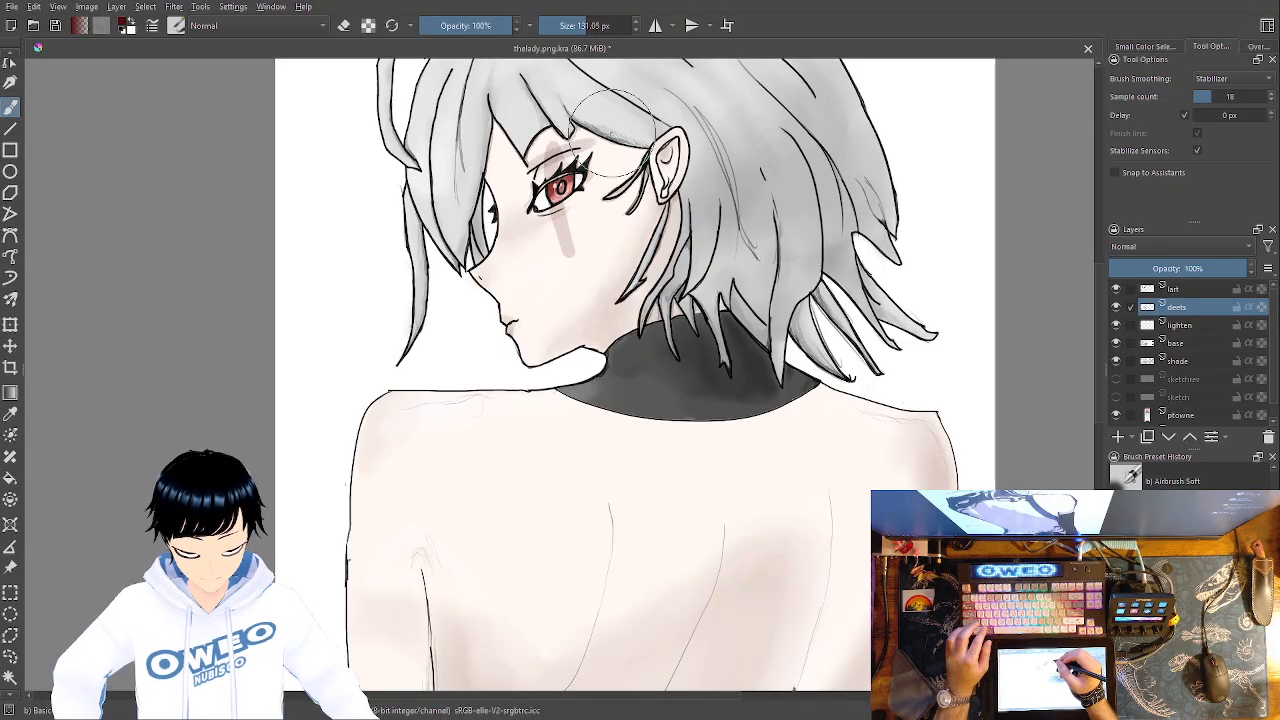
{"action": "key", "text": "ctrl+z"}
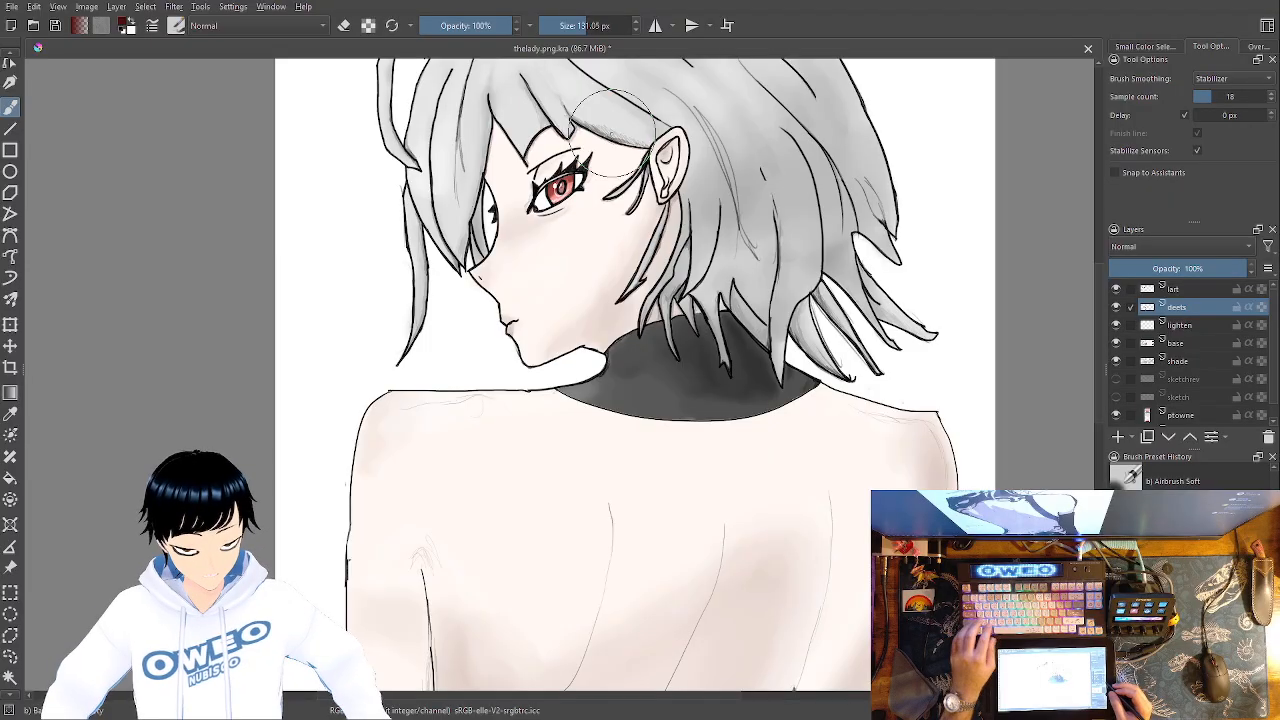
Mirror the canvas view horizontally and switch back to the Pencil-2 brush at 4 px
{"action": "key", "text": "m"}
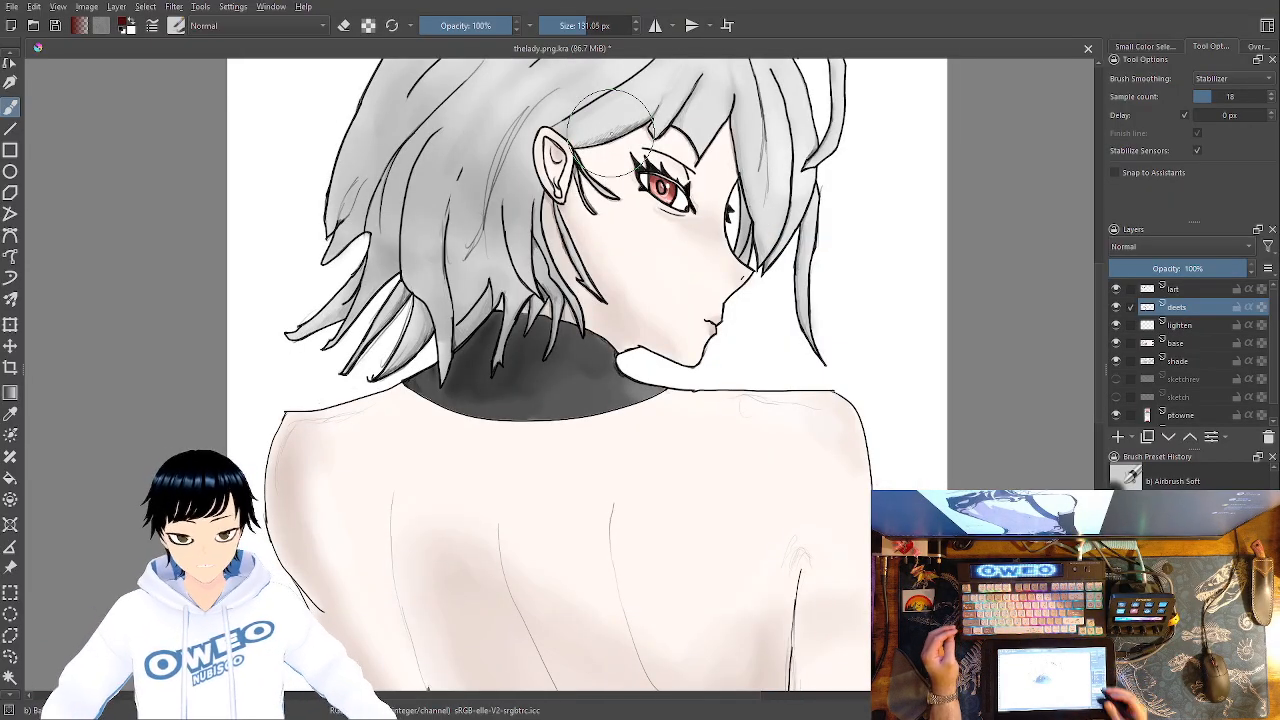
{"action": "right_click", "coordinate": [805, 450]}
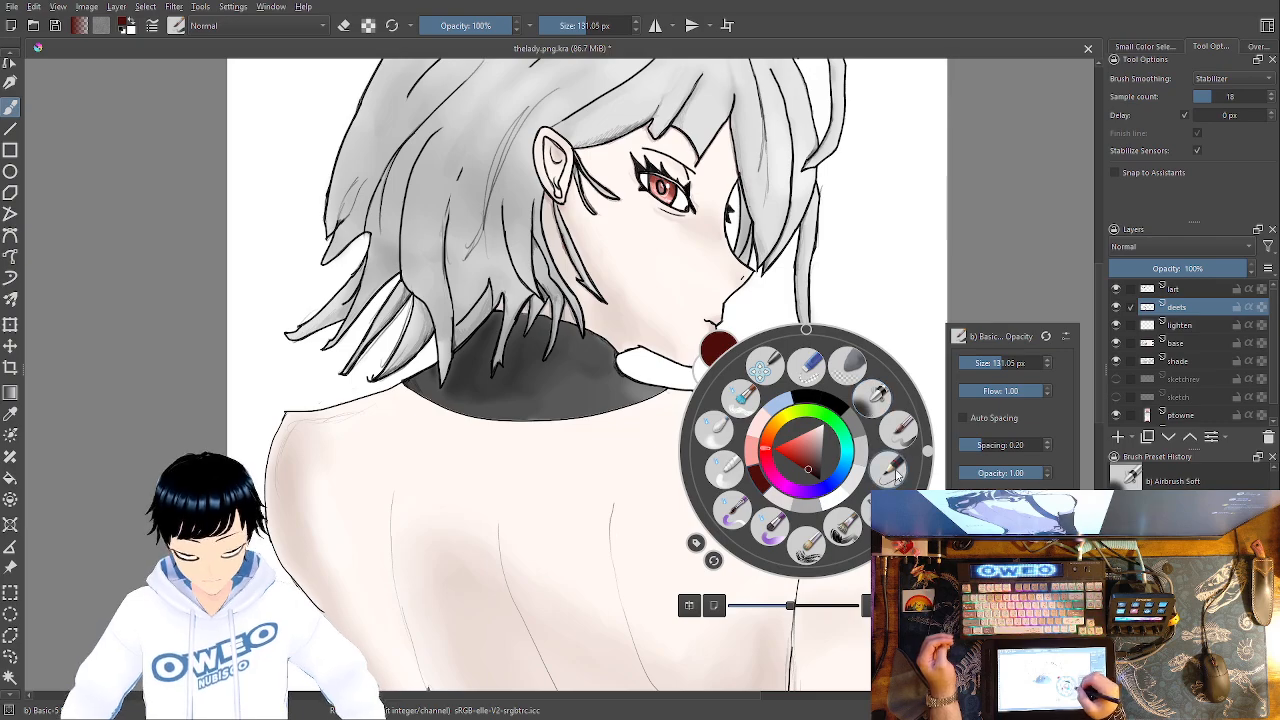
{"action": "left_click", "coordinate": [893, 469]}
{"action": "right_click", "coordinate": [808, 425]}
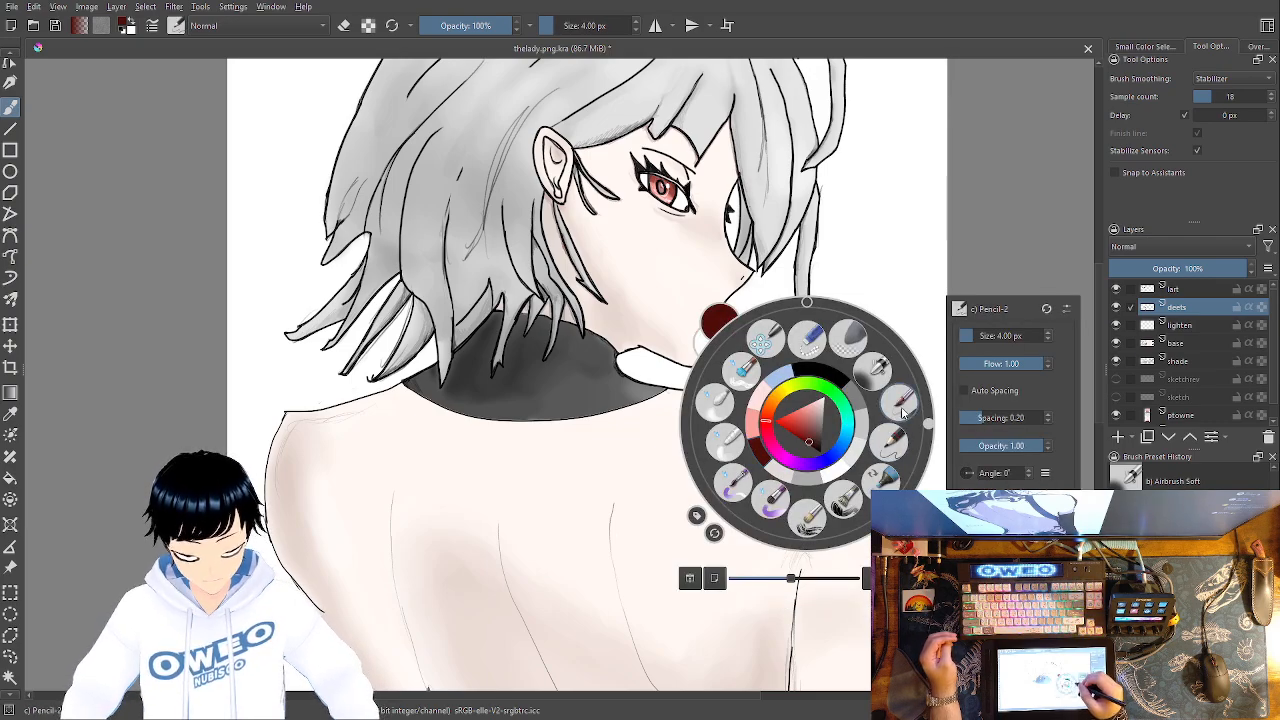
{"action": "left_click", "coordinate": [902, 436]}
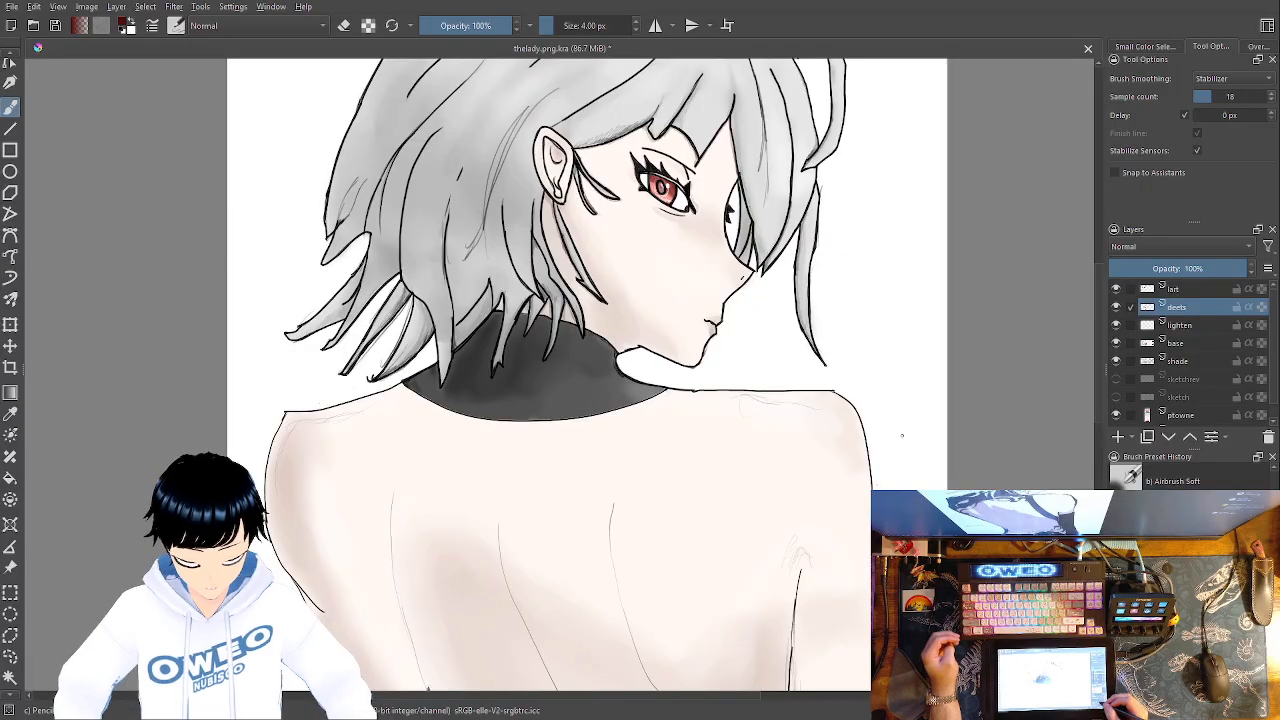
Try tracing the collar's lower edge in dark red, and undo the stroke
{"action": "key", "text": "ctrl+plus"}
{"action": "key", "text": "ctrl+plus"}
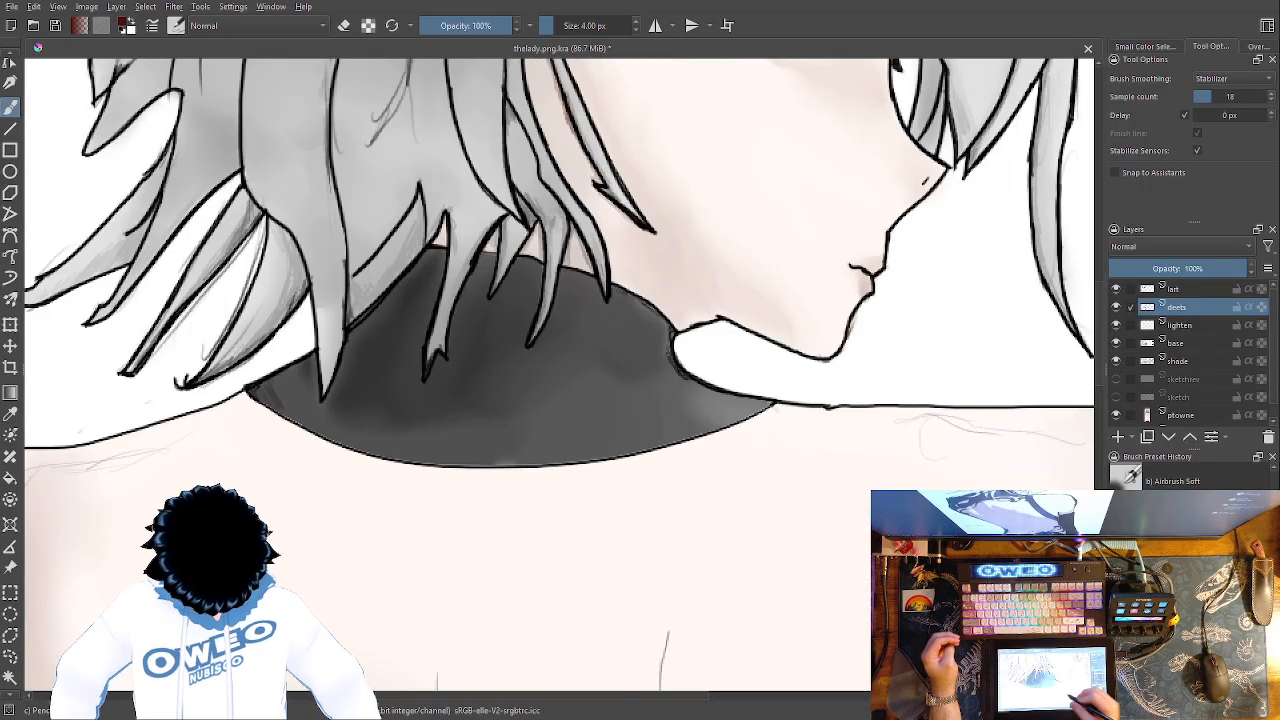
{"action": "left_click_drag", "start_coordinate": [797, 513], "coordinate": [826, 531]}
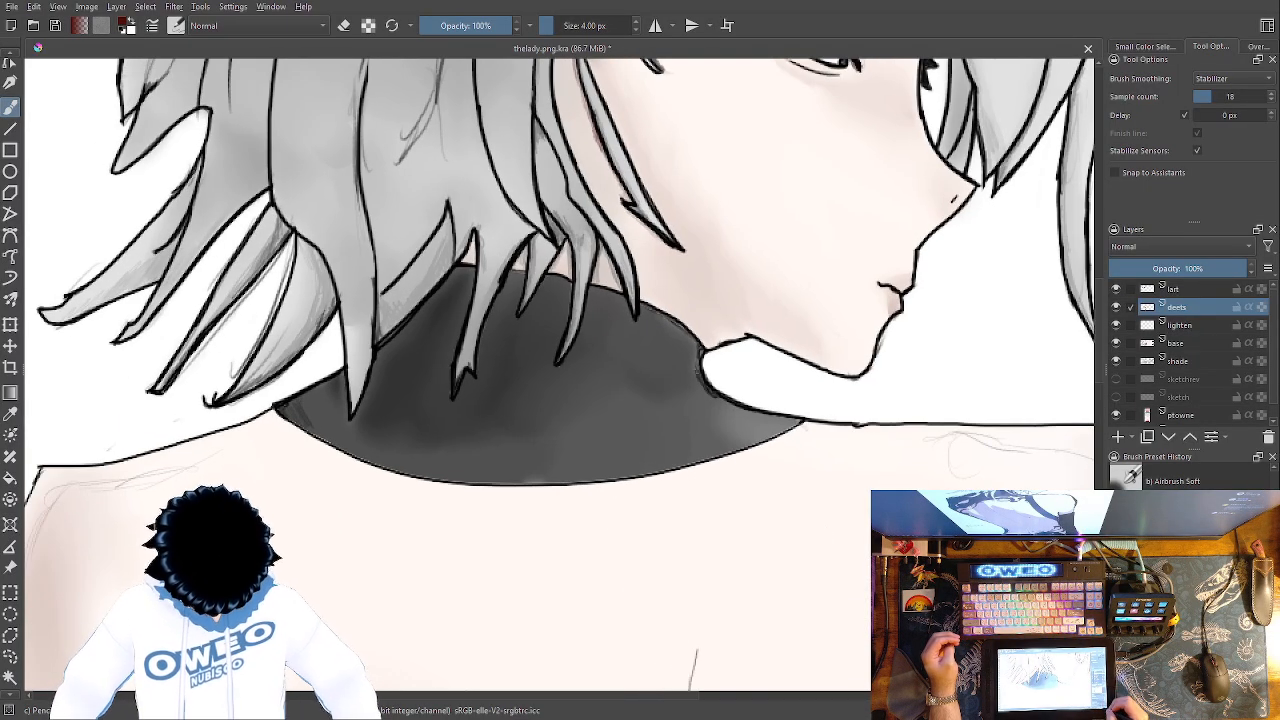
{"action": "key", "text": "ctrl+plus"}
{"action": "key", "text": "ctrl+plus"}
{"action": "key", "text": "ctrl+plus"}
{"action": "left_click_drag", "start_coordinate": [853, 605], "coordinate": [633, 560]}
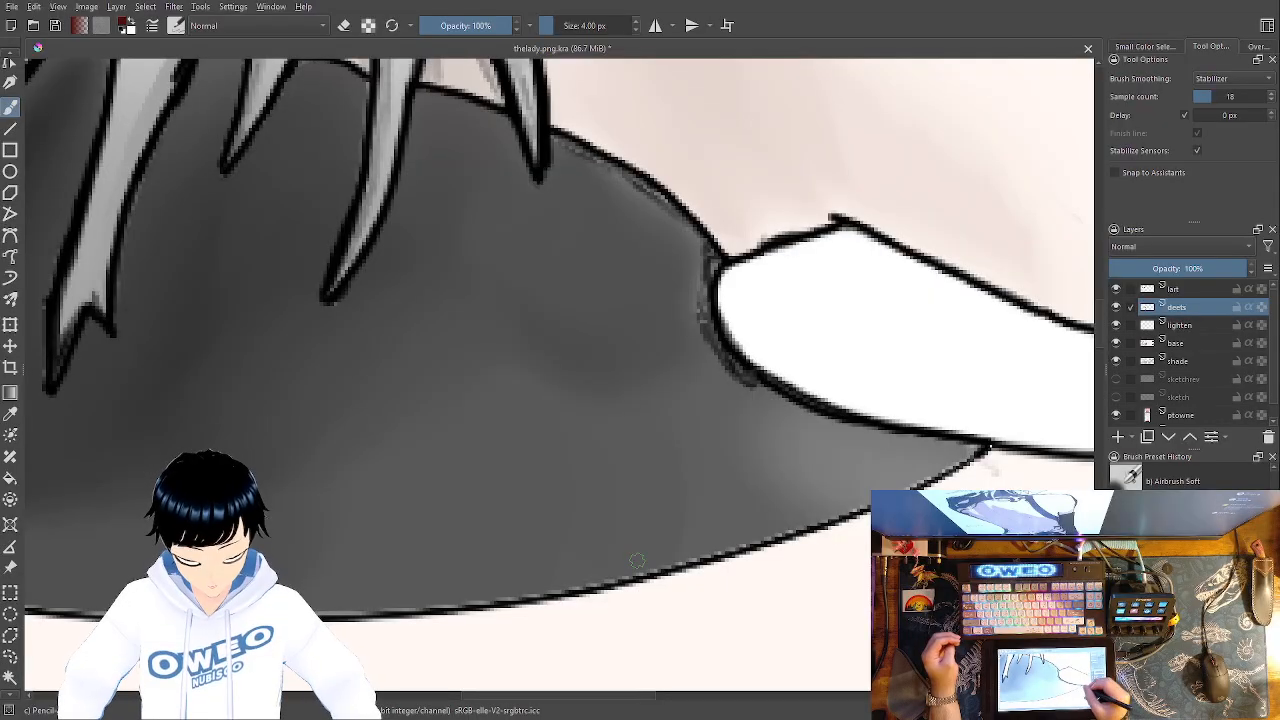
{"action": "mouse_move", "coordinate": [990, 445]}
{"action": "left_mouse_down"}
{"action": "mouse_move", "coordinate": [931, 491]}
{"action": "mouse_move", "coordinate": [751, 546]}
{"action": "mouse_move", "coordinate": [532, 593]}
{"action": "mouse_move", "coordinate": [344, 617]}
{"action": "mouse_move", "coordinate": [30, 614]}
{"action": "left_mouse_up"}
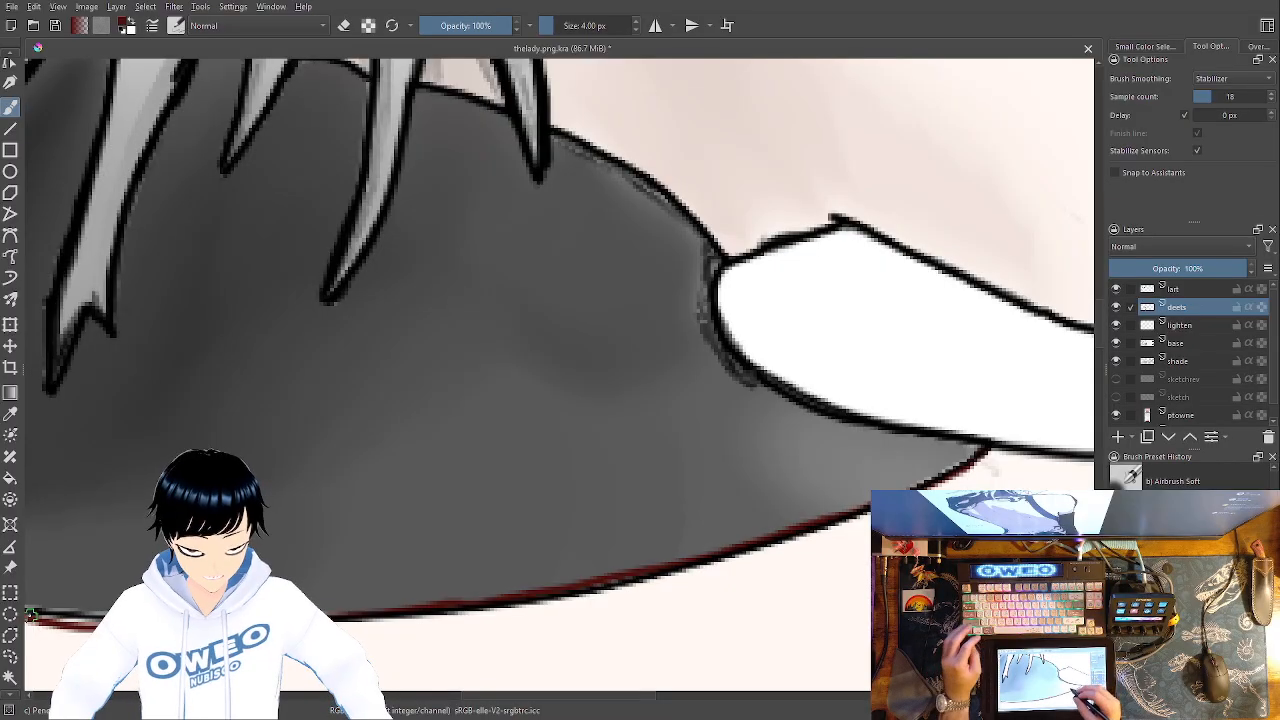
{"action": "key", "text": "ctrl+z"}
Set the brush colour to black and thicken the collar's lower edge in one long curve, redoing the stroke once
{"action": "right_click", "coordinate": [807, 499]}
{"action": "left_click", "coordinate": [815, 453]}
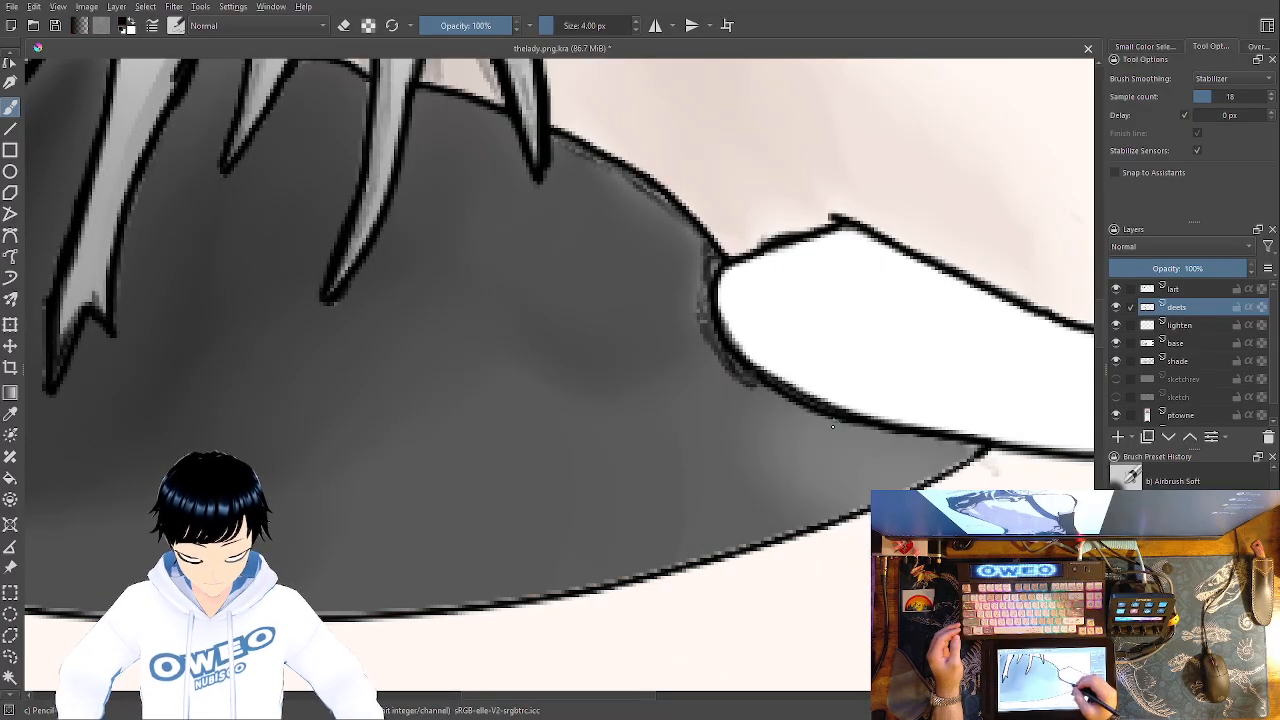
{"action": "mouse_move", "coordinate": [985, 443]}
{"action": "left_mouse_down"}
{"action": "mouse_move", "coordinate": [960, 470]}
{"action": "mouse_move", "coordinate": [738, 548]}
{"action": "mouse_move", "coordinate": [516, 602]}
{"action": "mouse_move", "coordinate": [370, 617]}
{"action": "left_mouse_up"}
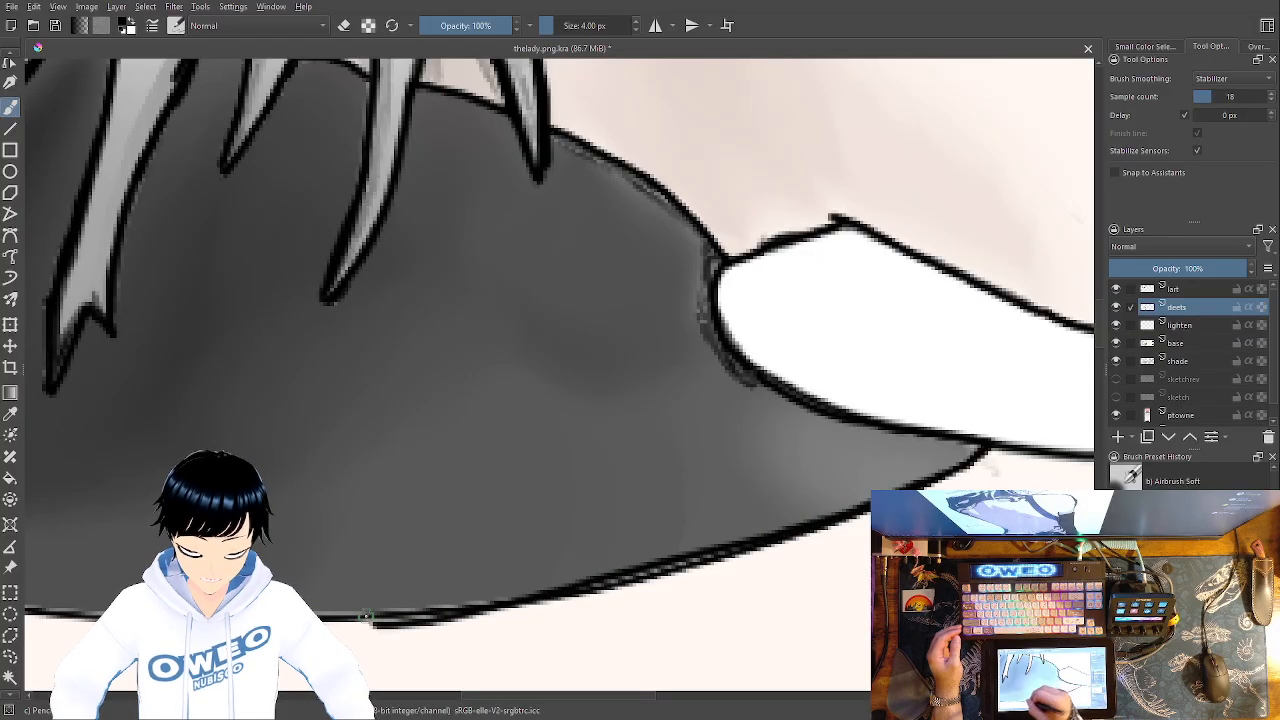
{"action": "key", "text": "ctrl+z"}
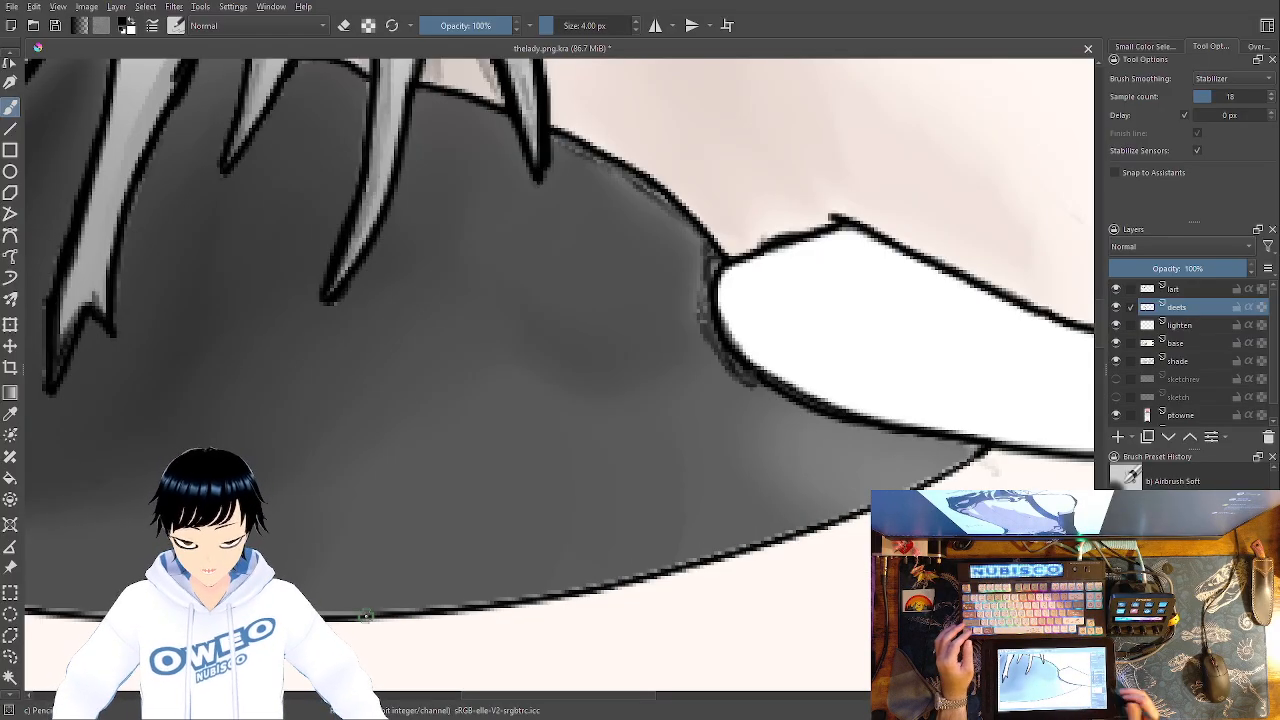
{"action": "mouse_move", "coordinate": [984, 444]}
{"action": "left_mouse_down"}
{"action": "mouse_move", "coordinate": [925, 484]}
{"action": "mouse_move", "coordinate": [745, 548]}
{"action": "mouse_move", "coordinate": [555, 594]}
{"action": "mouse_move", "coordinate": [335, 615]}
{"action": "left_mouse_up"}
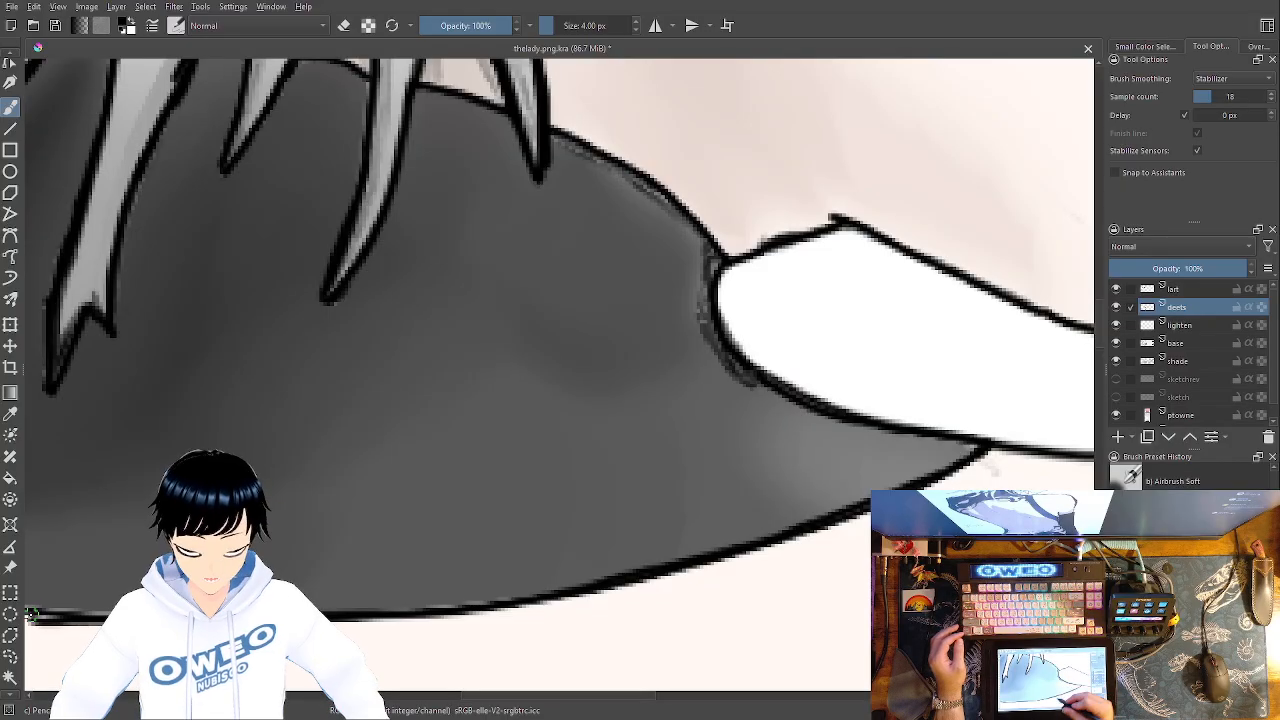
Continue the thick black outline along the collar's lower edge towards its back corner below the hair
{"action": "left_click_drag", "start_coordinate": [32, 614], "coordinate": [195, 599]}
{"action": "mouse_move", "coordinate": [642, 582]}
{"action": "left_mouse_down"}
{"action": "mouse_move", "coordinate": [684, 575]}
{"action": "mouse_move", "coordinate": [388, 601]}
{"action": "left_mouse_up"}
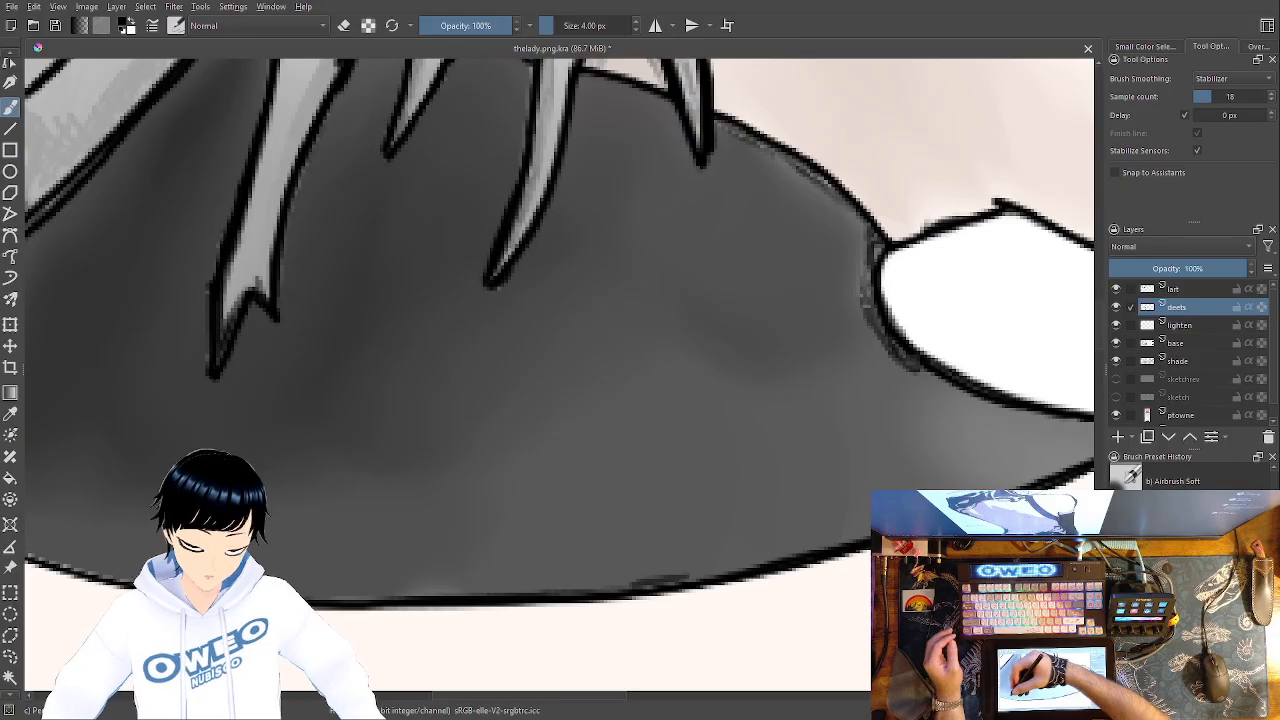
{"action": "mouse_move", "coordinate": [260, 605]}
{"action": "left_mouse_down"}
{"action": "mouse_move", "coordinate": [445, 570]}
{"action": "mouse_move", "coordinate": [322, 541]}
{"action": "left_mouse_up"}
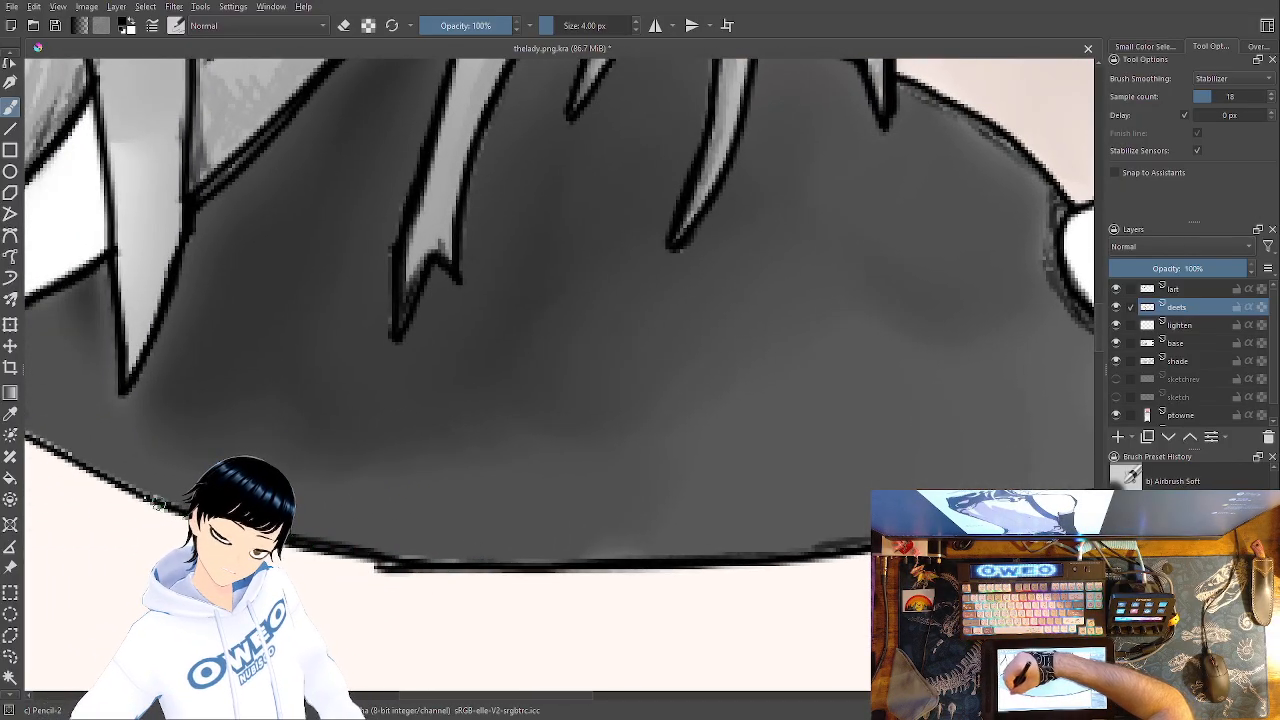
{"action": "left_click_drag", "start_coordinate": [411, 560], "coordinate": [474, 563]}
{"action": "scroll", "coordinate": [546, 537], "scroll_direction": "up", "scroll_amount": 3}
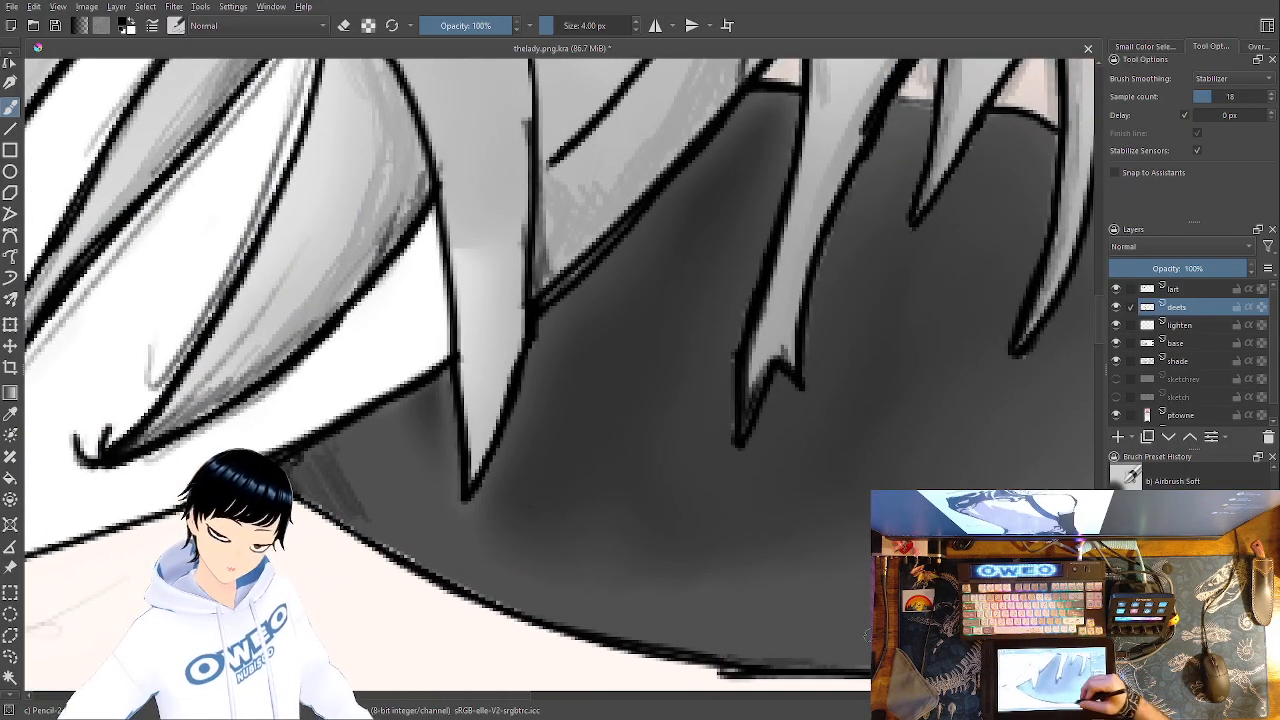
{"action": "left_click_drag", "start_coordinate": [699, 540], "coordinate": [687, 557]}
{"action": "mouse_move", "coordinate": [435, 397]}
{"action": "left_mouse_down"}
{"action": "mouse_move", "coordinate": [458, 515]}
{"action": "mouse_move", "coordinate": [498, 430]}
{"action": "left_mouse_up"}
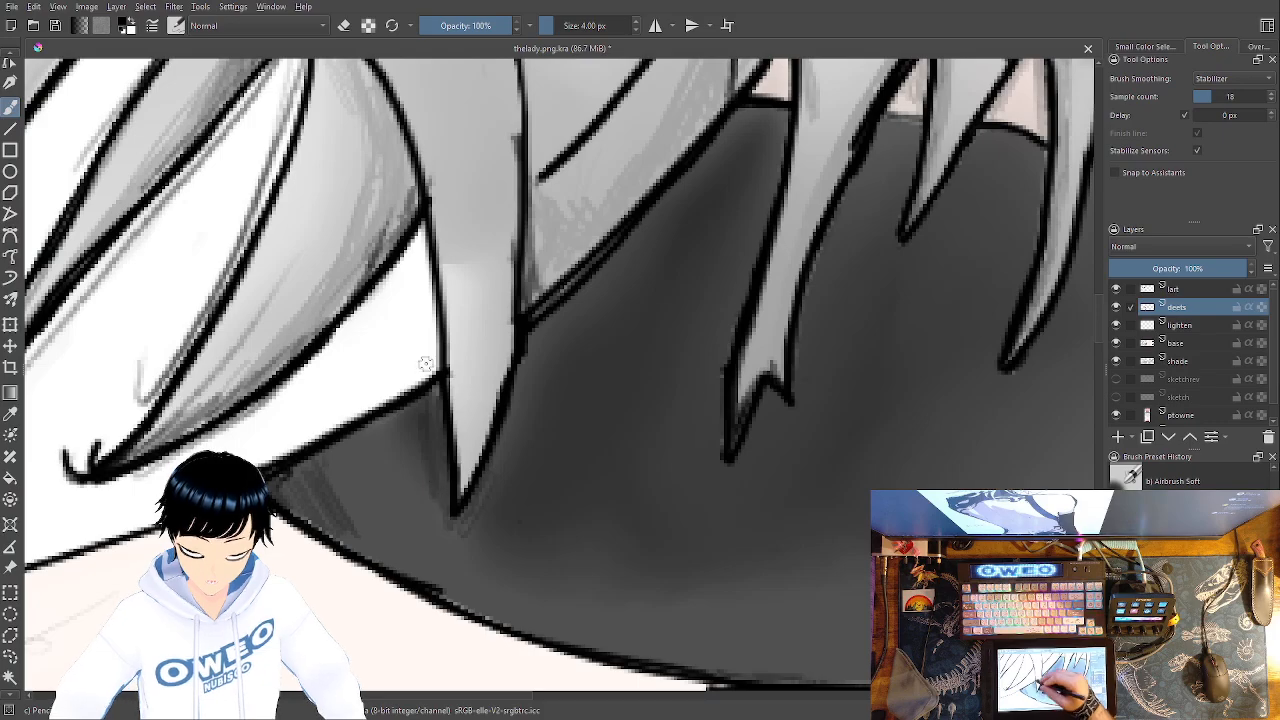
Add dark pencil strokes around the forked hair tip hanging over the collar
{"action": "mouse_move", "coordinate": [761, 397]}
{"action": "left_mouse_down"}
{"action": "mouse_move", "coordinate": [750, 446]}
{"action": "mouse_move", "coordinate": [790, 407]}
{"action": "left_mouse_up"}
{"action": "left_click_drag", "start_coordinate": [723, 451], "coordinate": [729, 402]}
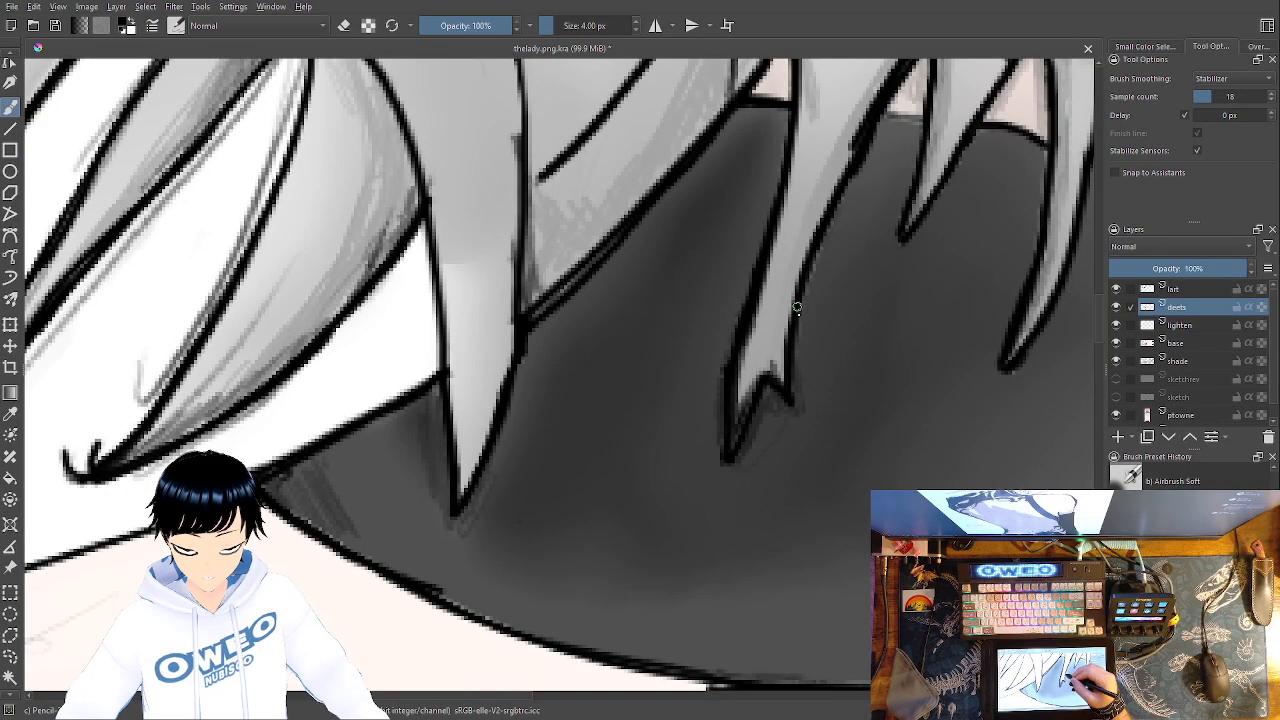
{"action": "left_click_drag", "start_coordinate": [800, 334], "coordinate": [830, 472]}
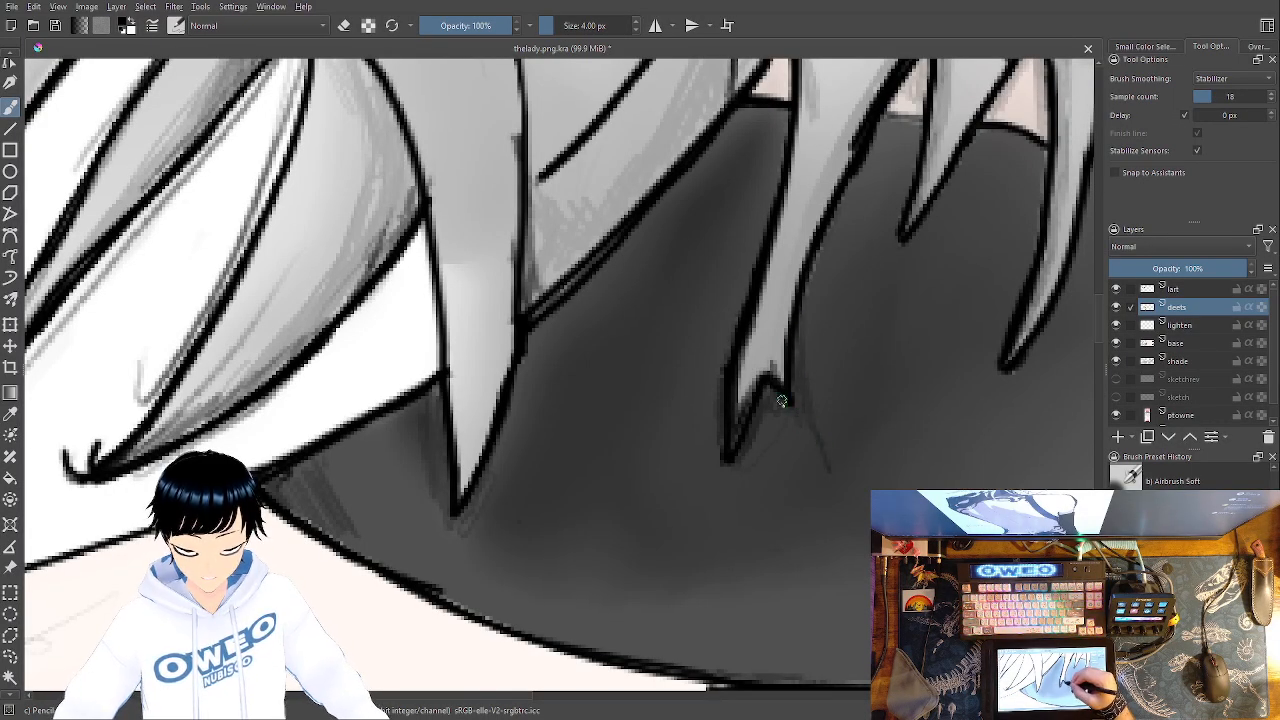
Thicken and shade the edges of the neighbouring pointed hair tips that overlap the collar's upper edge
{"action": "left_click_drag", "start_coordinate": [786, 386], "coordinate": [580, 537]}
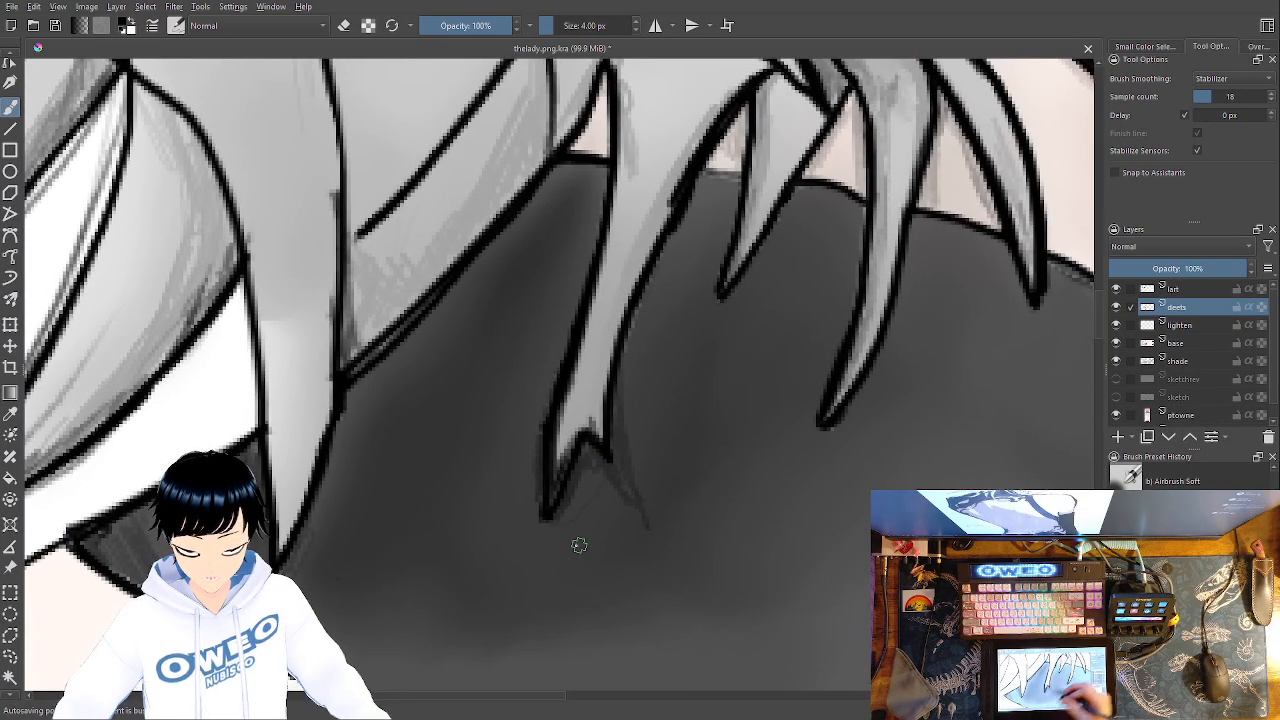
{"action": "mouse_move", "coordinate": [708, 172]}
{"action": "left_mouse_down"}
{"action": "mouse_move", "coordinate": [744, 174]}
{"action": "mouse_move", "coordinate": [720, 173]}
{"action": "mouse_move", "coordinate": [743, 175]}
{"action": "mouse_move", "coordinate": [718, 293]}
{"action": "mouse_move", "coordinate": [731, 185]}
{"action": "mouse_move", "coordinate": [716, 194]}
{"action": "mouse_move", "coordinate": [728, 201]}
{"action": "mouse_move", "coordinate": [707, 176]}
{"action": "mouse_move", "coordinate": [731, 171]}
{"action": "mouse_move", "coordinate": [751, 128]}
{"action": "mouse_move", "coordinate": [708, 172]}
{"action": "left_mouse_up"}
{"action": "mouse_move", "coordinate": [738, 118]}
{"action": "left_mouse_down"}
{"action": "mouse_move", "coordinate": [711, 169]}
{"action": "mouse_move", "coordinate": [726, 157]}
{"action": "left_mouse_up"}
{"action": "left_click_drag", "start_coordinate": [802, 390], "coordinate": [720, 477]}
{"action": "mouse_move", "coordinate": [787, 218]}
{"action": "left_mouse_down"}
{"action": "mouse_move", "coordinate": [772, 378]}
{"action": "mouse_move", "coordinate": [730, 518]}
{"action": "left_mouse_up"}
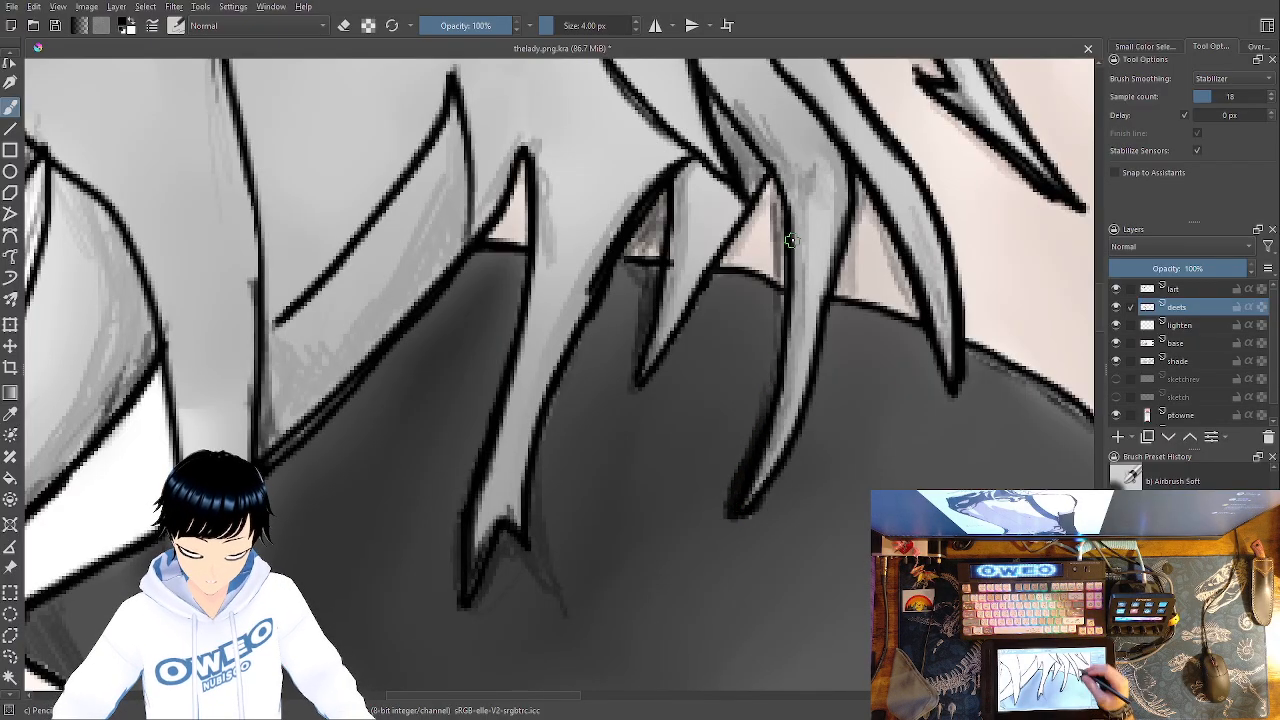
Thicken the collar's upper edge from between the hair tips to the point below the jaw
{"action": "mouse_move", "coordinate": [910, 283]}
{"action": "left_mouse_down"}
{"action": "mouse_move", "coordinate": [919, 352]}
{"action": "mouse_move", "coordinate": [934, 364]}
{"action": "mouse_move", "coordinate": [885, 306]}
{"action": "mouse_move", "coordinate": [720, 262]}
{"action": "left_mouse_up"}
{"action": "left_click_drag", "start_coordinate": [867, 551], "coordinate": [487, 531]}
{"action": "left_click_drag", "start_coordinate": [590, 330], "coordinate": [745, 450]}
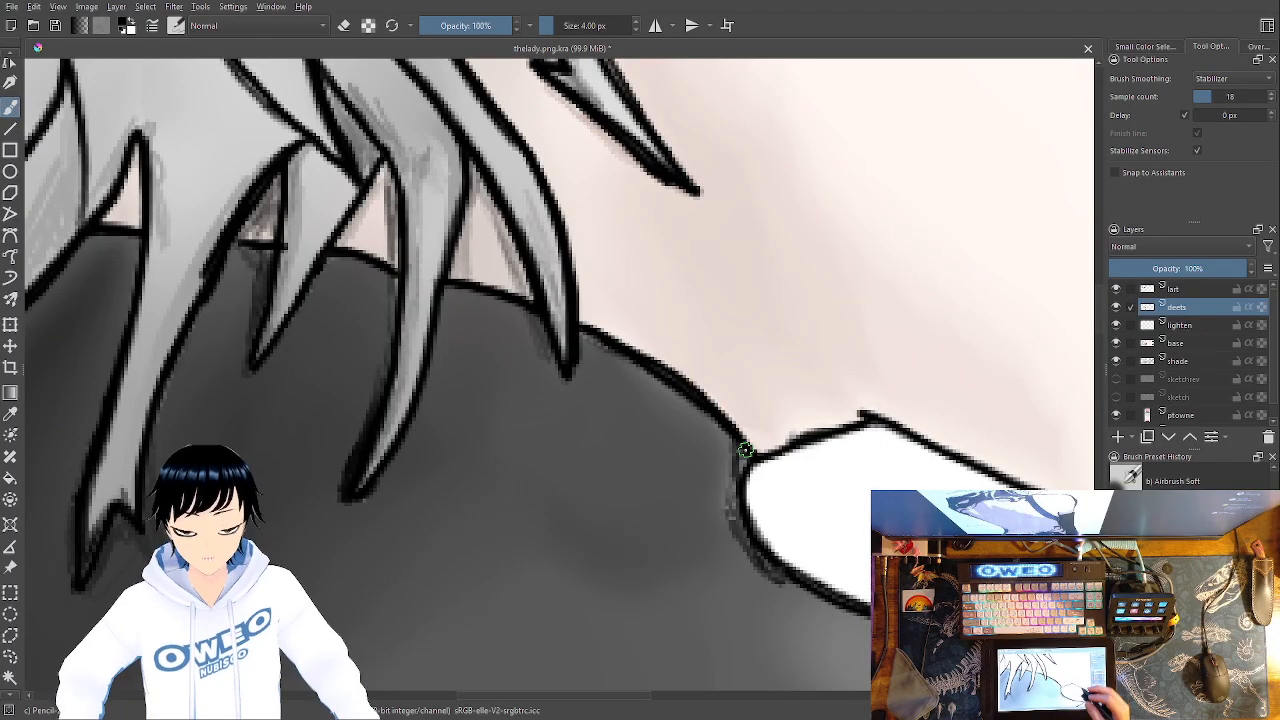
Reinforce the collar's back corner in black and thicken the shoulder line from there out to the shoulder tip
{"action": "mouse_move", "coordinate": [702, 571]}
{"action": "left_mouse_down"}
{"action": "mouse_move", "coordinate": [634, 563]}
{"action": "mouse_move", "coordinate": [1102, 385]}
{"action": "left_mouse_up"}
{"action": "left_click_drag", "start_coordinate": [475, 493], "coordinate": [768, 447]}
{"action": "left_click_drag", "start_coordinate": [510, 488], "coordinate": [651, 517]}
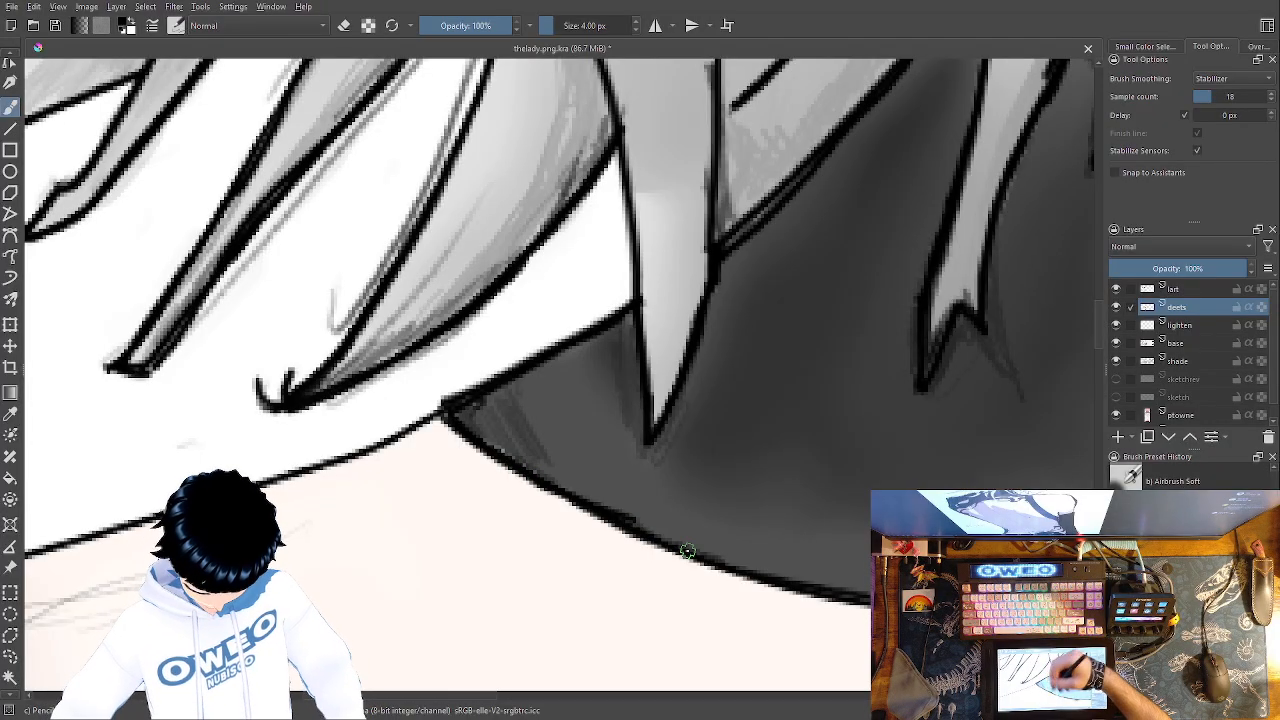
{"action": "left_click_drag", "start_coordinate": [688, 551], "coordinate": [1066, 368]}
{"action": "mouse_move", "coordinate": [810, 243]}
{"action": "left_mouse_down"}
{"action": "mouse_move", "coordinate": [711, 294]}
{"action": "mouse_move", "coordinate": [396, 385]}
{"action": "mouse_move", "coordinate": [273, 405]}
{"action": "mouse_move", "coordinate": [183, 397]}
{"action": "left_mouse_up"}
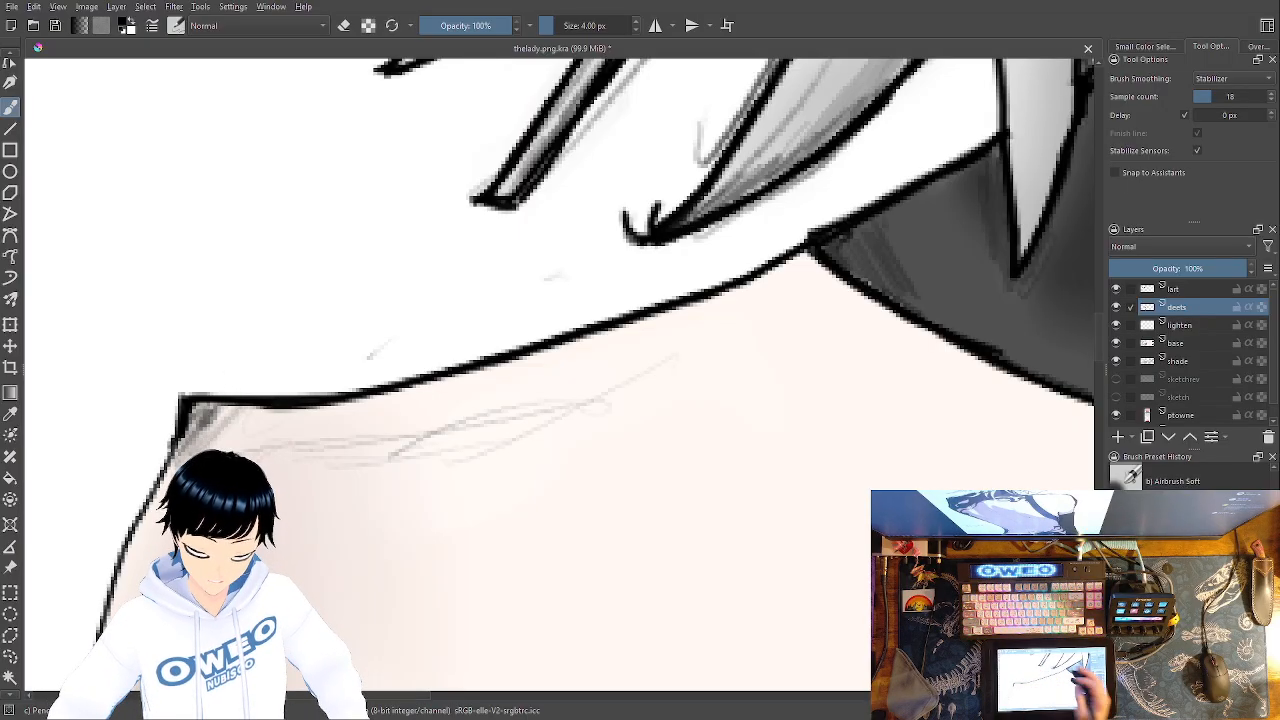
Undo the recent shoulder strokes and redraw a thicker black line from the collar corner out to the shoulder tip
{"action": "key", "text": "ctrl+z"}
{"action": "key", "text": "ctrl+z"}
{"action": "key", "text": "ctrl+z"}
{"action": "key", "text": "ctrl+z"}
{"action": "key", "text": "ctrl+z"}
{"action": "key", "text": "ctrl+z"}
{"action": "key", "text": "ctrl+z"}
{"action": "key", "text": "ctrl+z"}
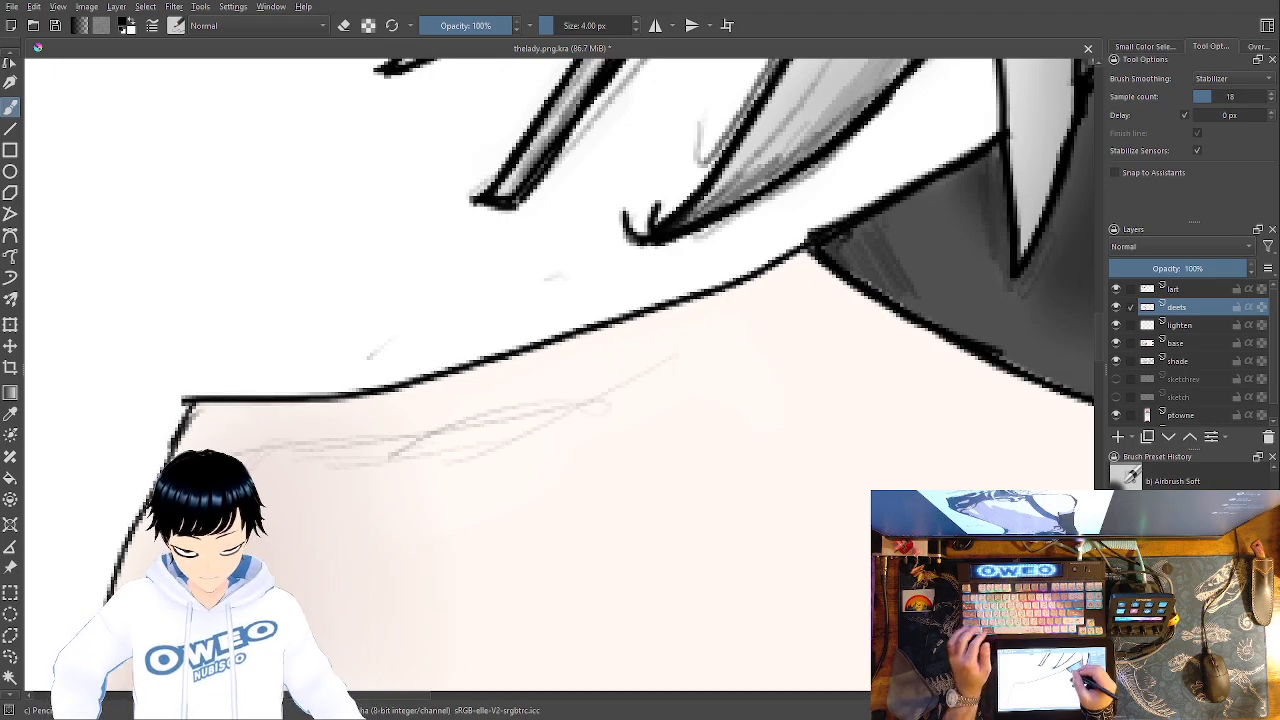
{"action": "mouse_move", "coordinate": [946, 331]}
{"action": "left_mouse_down"}
{"action": "mouse_move", "coordinate": [810, 236]}
{"action": "mouse_move", "coordinate": [765, 264]}
{"action": "mouse_move", "coordinate": [492, 350]}
{"action": "mouse_move", "coordinate": [340, 392]}
{"action": "mouse_move", "coordinate": [180, 405]}
{"action": "mouse_move", "coordinate": [170, 420]}
{"action": "left_mouse_up"}
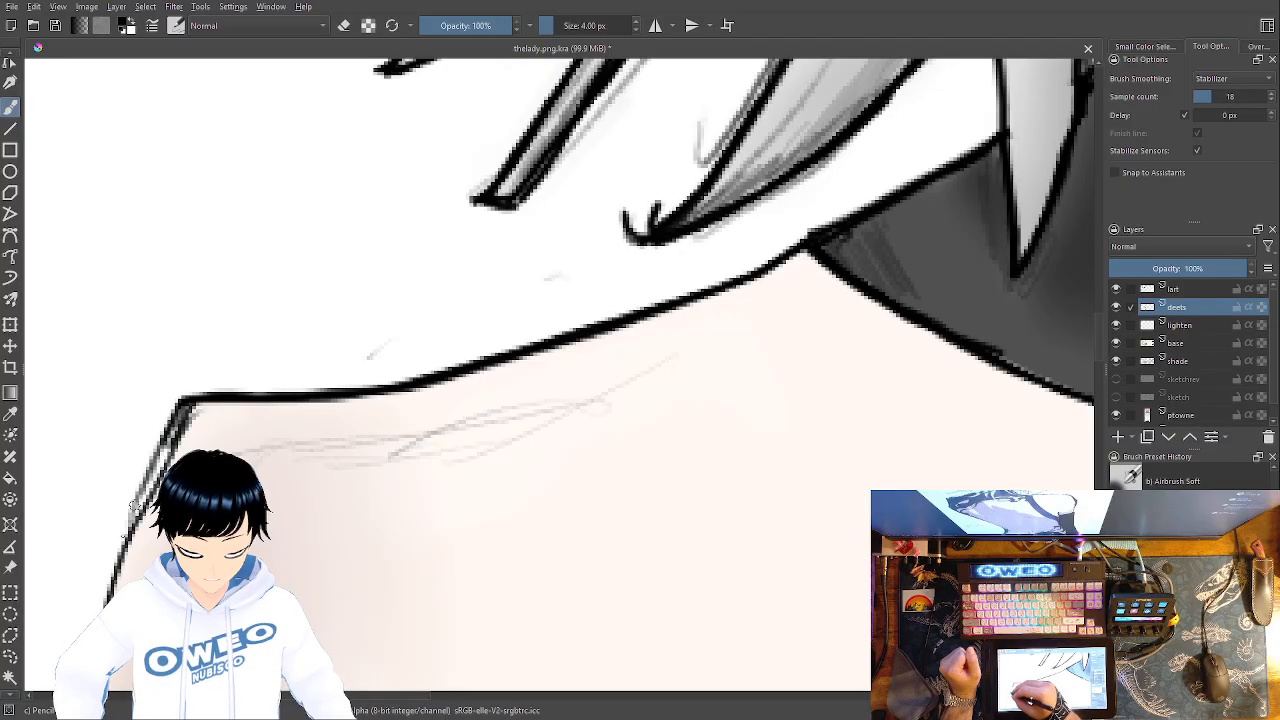
Build up the outer edge just below the shoulder tip with a curved black stroke and dark shading
{"action": "left_click_drag", "start_coordinate": [151, 457], "coordinate": [184, 401]}
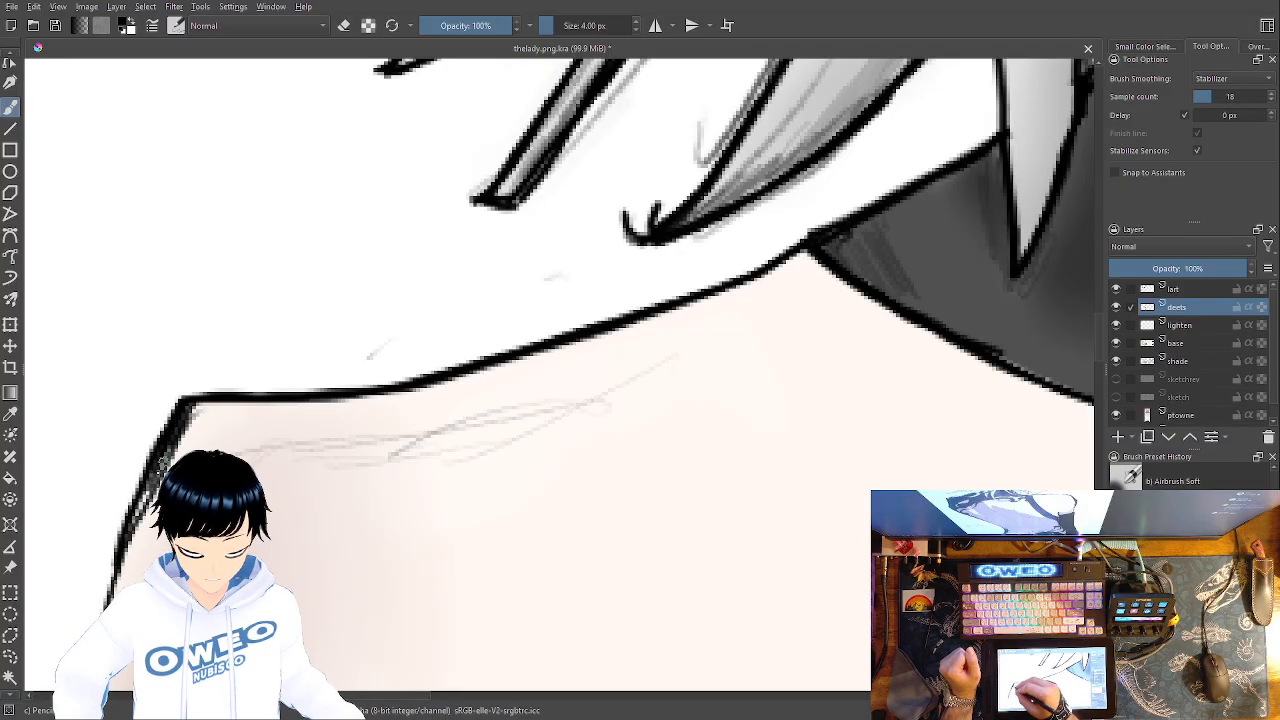
{"action": "key", "text": "ctrl+z"}
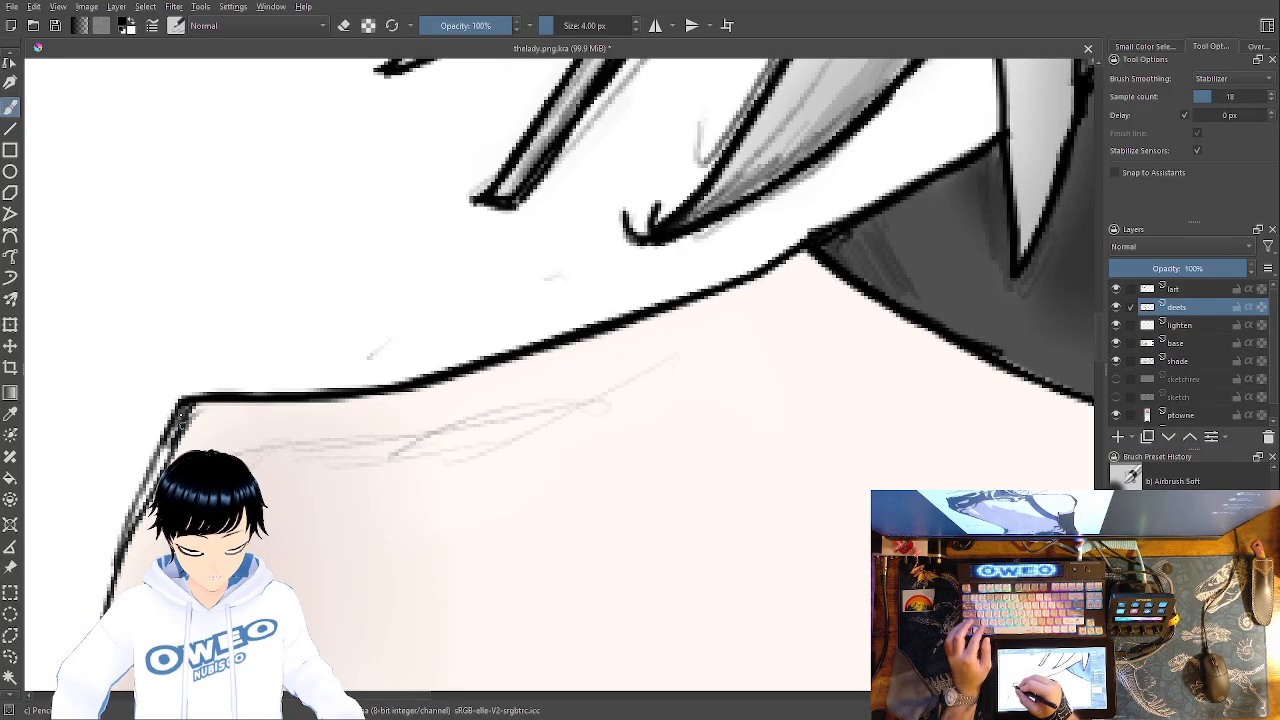
{"action": "mouse_move", "coordinate": [182, 402]}
{"action": "left_mouse_down"}
{"action": "mouse_move", "coordinate": [137, 467]}
{"action": "mouse_move", "coordinate": [108, 550]}
{"action": "left_mouse_up"}
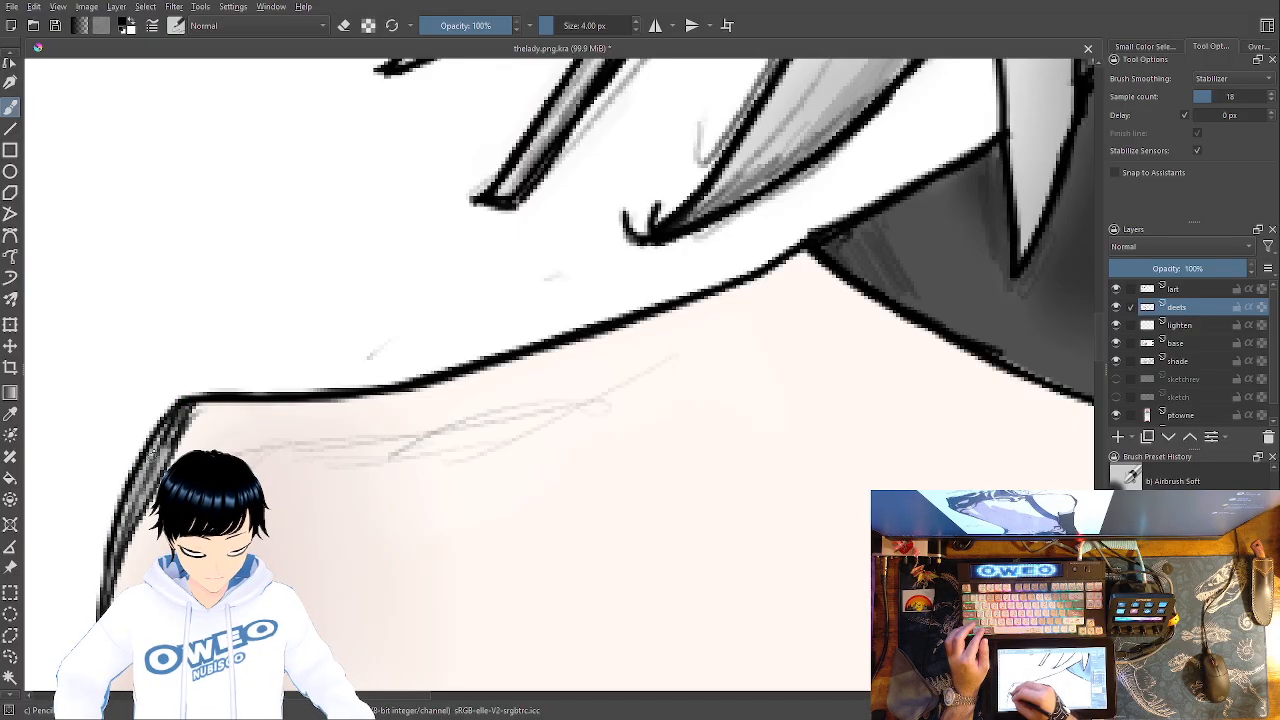
{"action": "mouse_move", "coordinate": [557, 422]}
{"action": "left_mouse_down"}
{"action": "mouse_move", "coordinate": [563, 351]}
{"action": "mouse_move", "coordinate": [663, 143]}
{"action": "mouse_move", "coordinate": [671, 163]}
{"action": "left_mouse_up"}
{"action": "key", "text": "minus"}
{"action": "key", "text": "minus"}
{"action": "key", "text": "minus"}
{"action": "key", "text": "minus"}
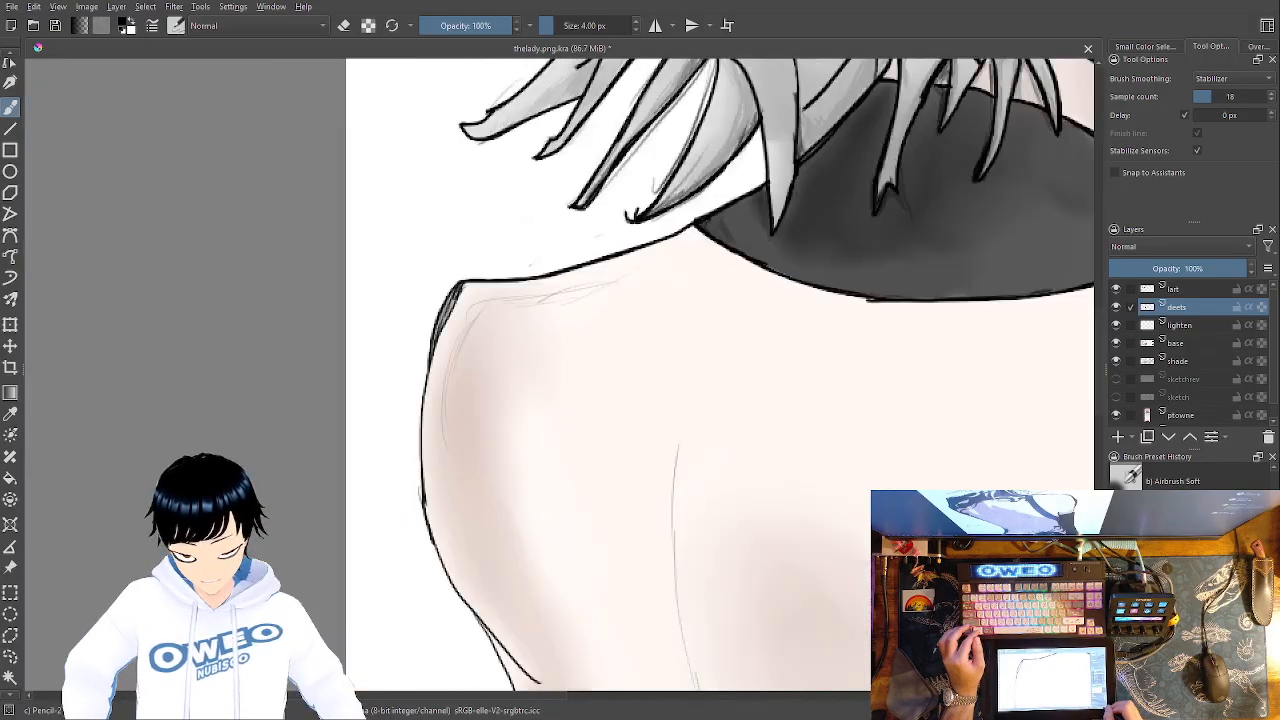
Undo the last shading stroke on the sliver below the shoulder tip and change the pencil colour to dark red
{"action": "key", "text": "plus"}
{"action": "key", "text": "plus"}
{"action": "key", "text": "plus"}
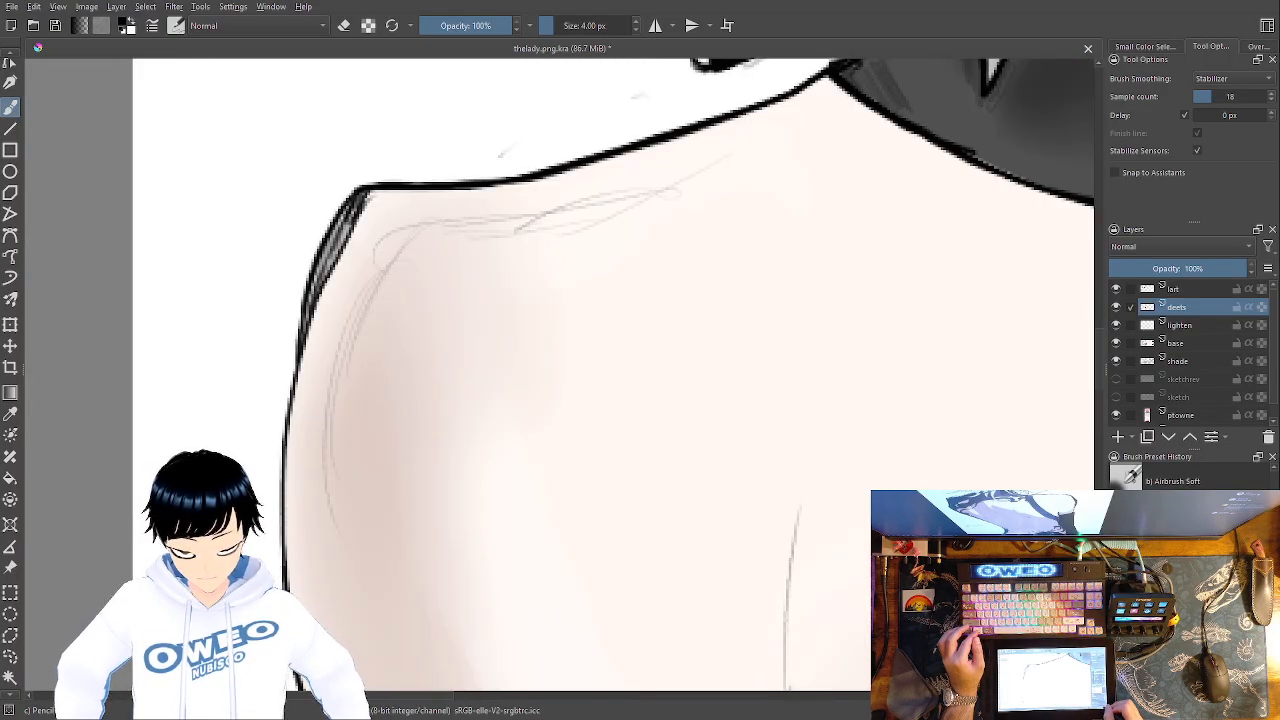
{"action": "key", "text": "plus"}
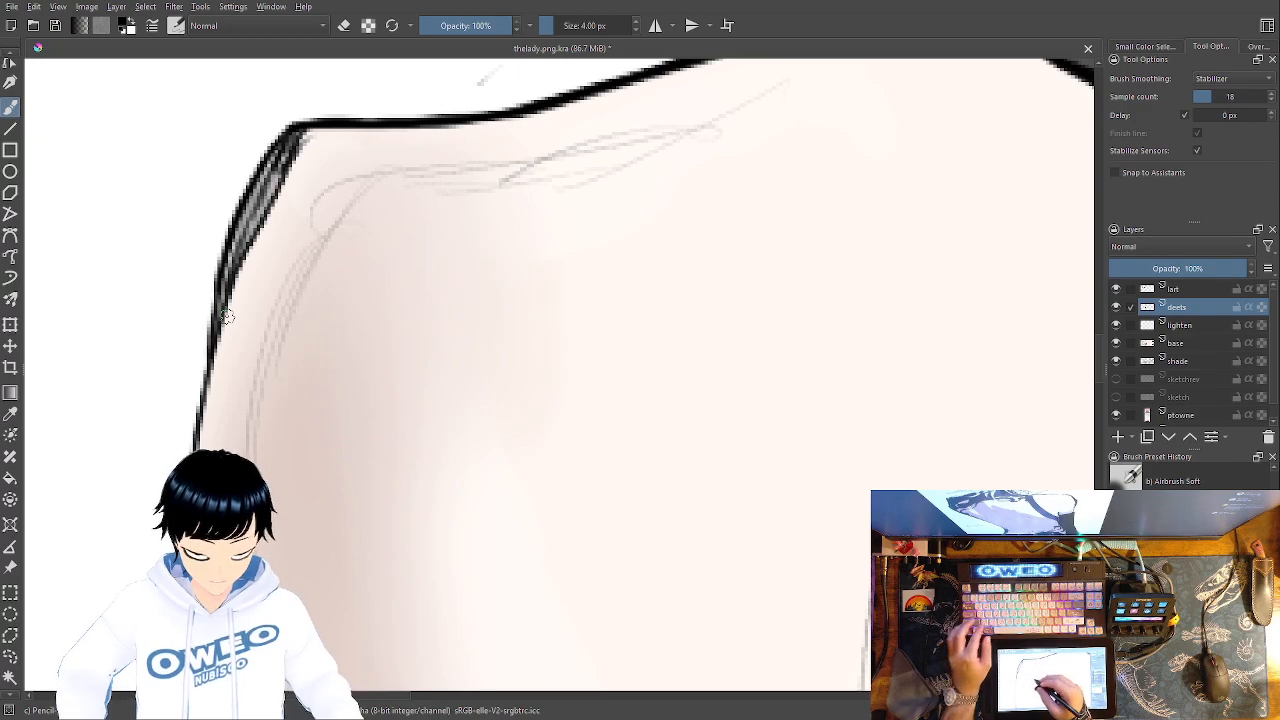
{"action": "key", "text": "ctrl+z"}
{"action": "right_click", "coordinate": [434, 408]}
{"action": "left_click", "coordinate": [388, 429]}
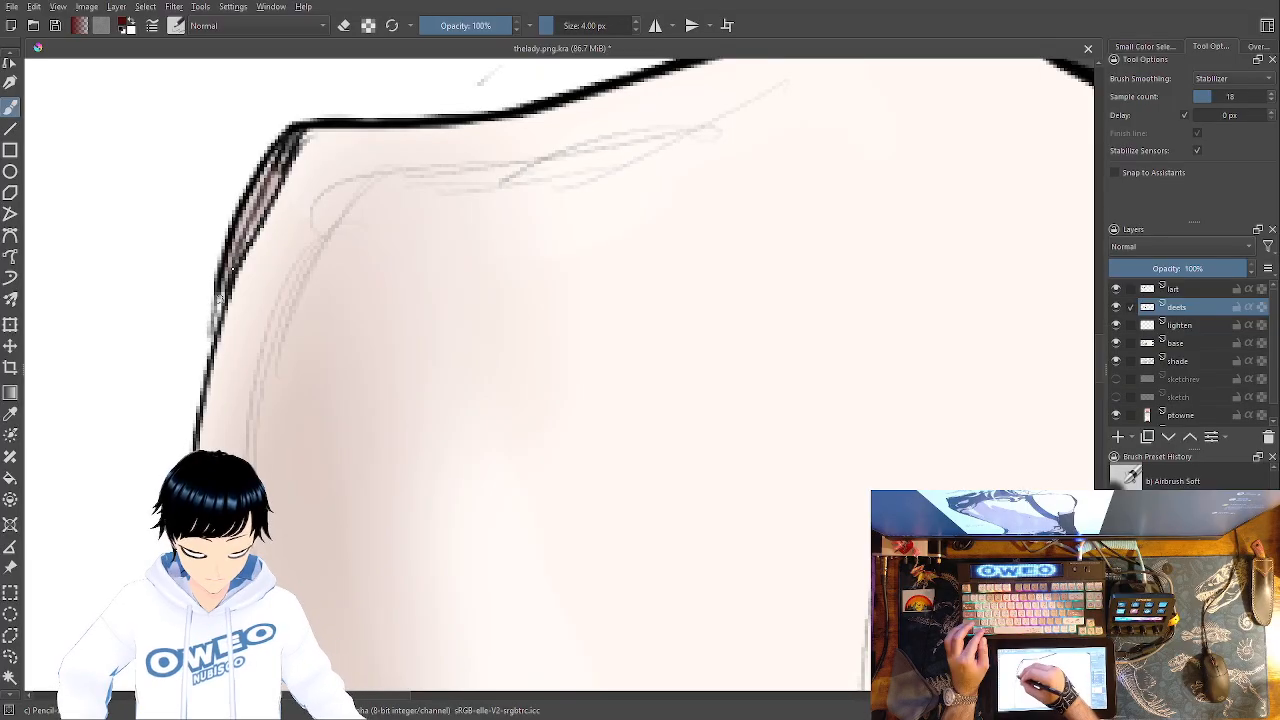
Soften the faint sketch lines inside the shoulder with the Blender Blur brush at 39.75 px
{"action": "right_click", "coordinate": [355, 350]}
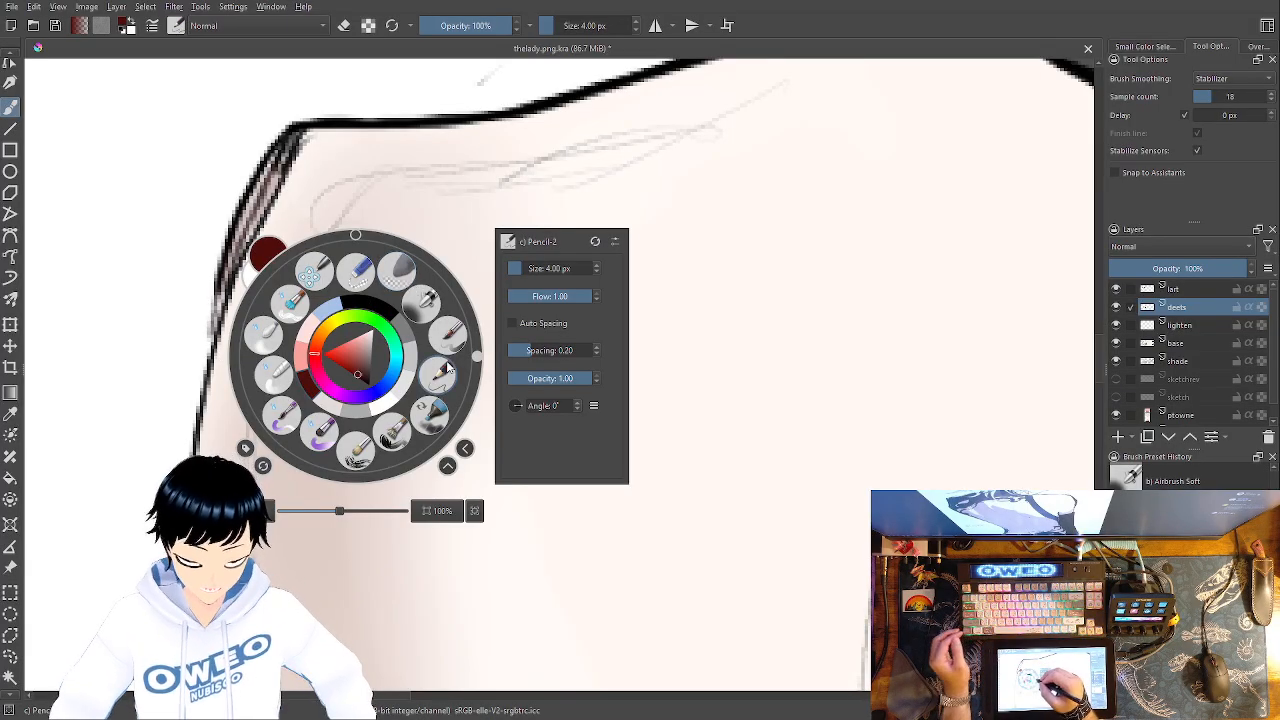
{"action": "right_click", "coordinate": [411, 337]}
{"action": "right_click", "coordinate": [408, 352]}
{"action": "left_click", "coordinate": [317, 334]}
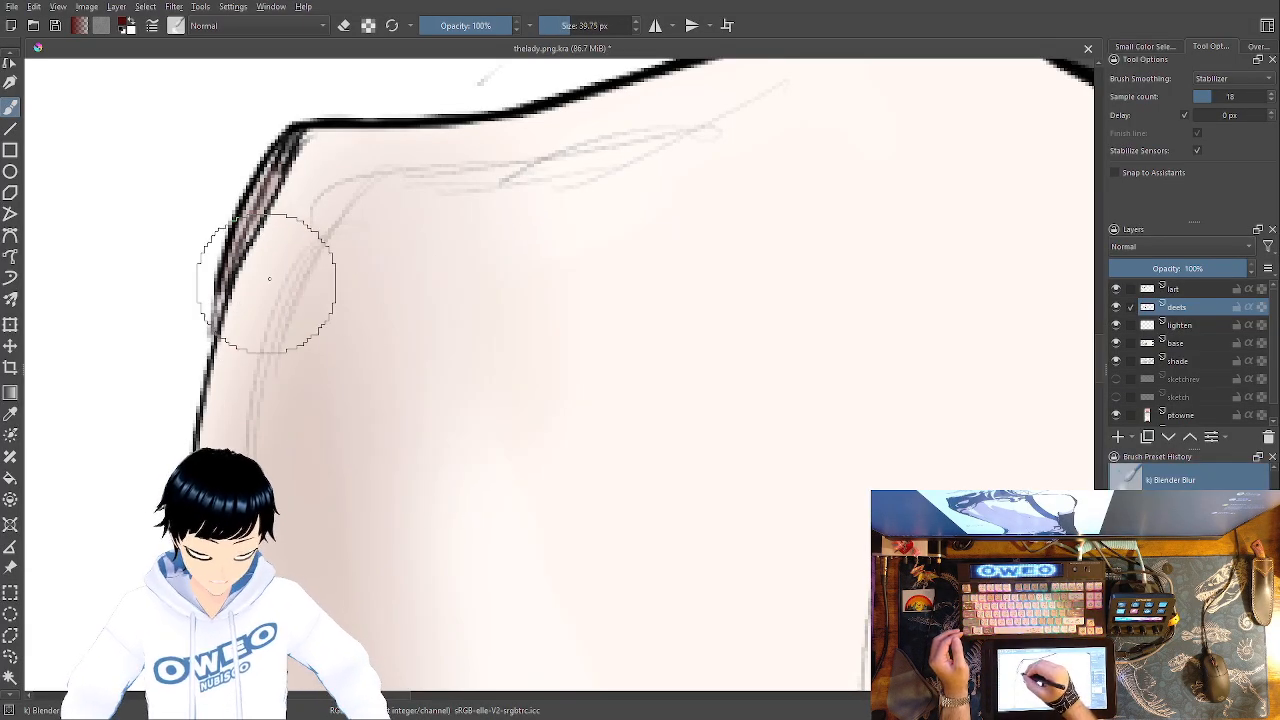
{"action": "mouse_move", "coordinate": [329, 217]}
{"action": "left_mouse_down"}
{"action": "mouse_move", "coordinate": [286, 328]}
{"action": "mouse_move", "coordinate": [304, 374]}
{"action": "left_mouse_up"}
Return to the 4 px Pencil-2 brush in black and thicken the body's outer outline downward from below the shoulder tip
{"action": "right_click", "coordinate": [446, 407]}
{"action": "left_click", "coordinate": [533, 390]}
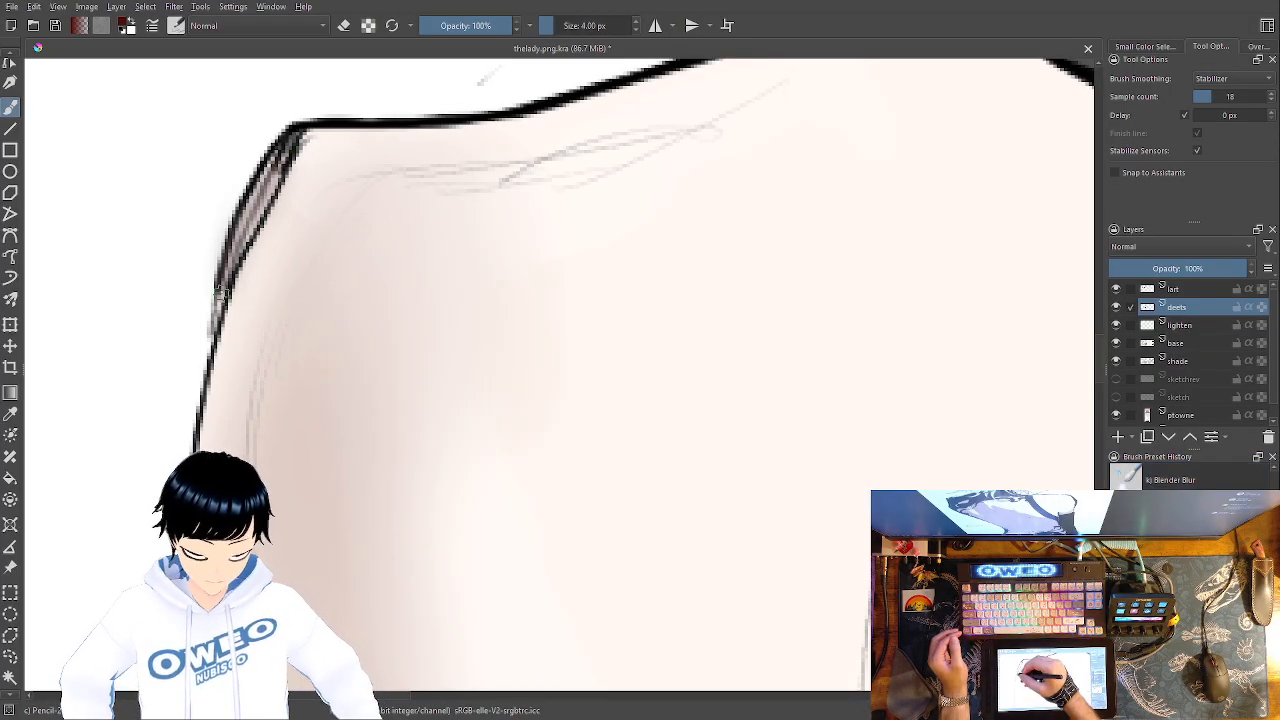
{"action": "right_click", "coordinate": [228, 284]}
{"action": "left_click", "coordinate": [244, 228]}
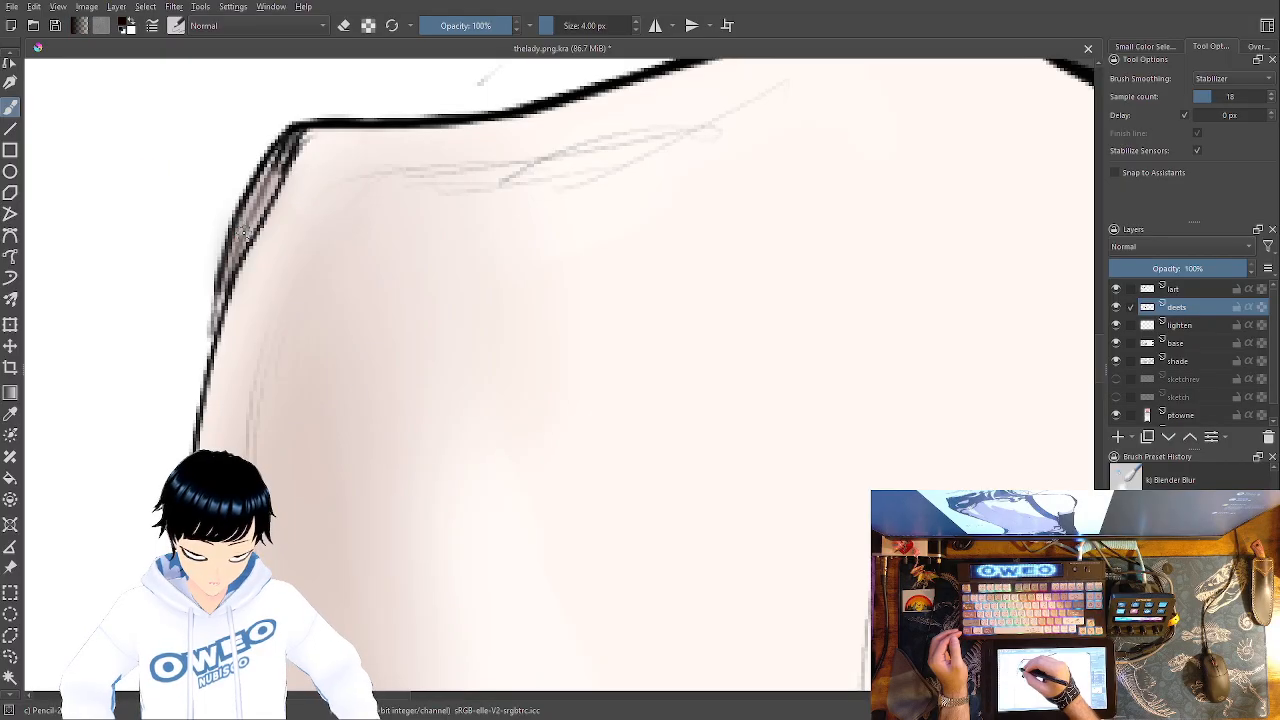
{"action": "left_click_drag", "start_coordinate": [209, 296], "coordinate": [189, 440]}
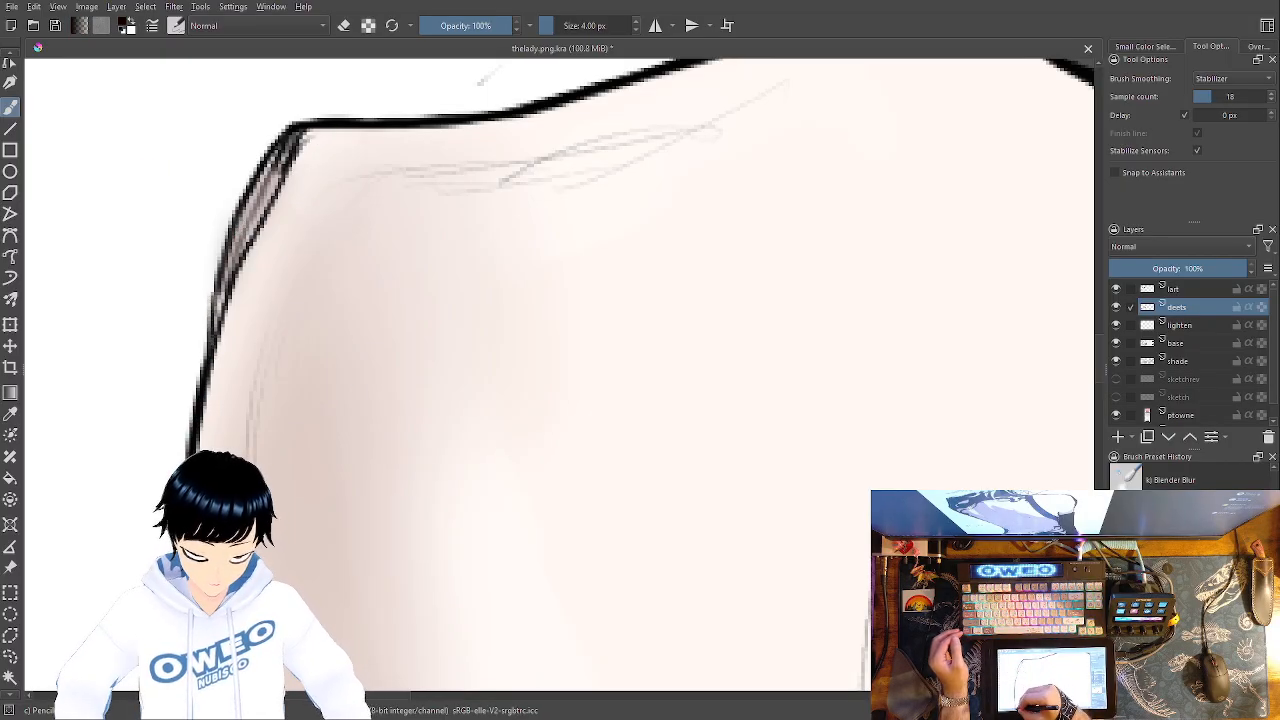
{"action": "left_click_drag", "start_coordinate": [344, 400], "coordinate": [299, 118]}
{"action": "left_click_drag", "start_coordinate": [155, 368], "coordinate": [168, 453]}
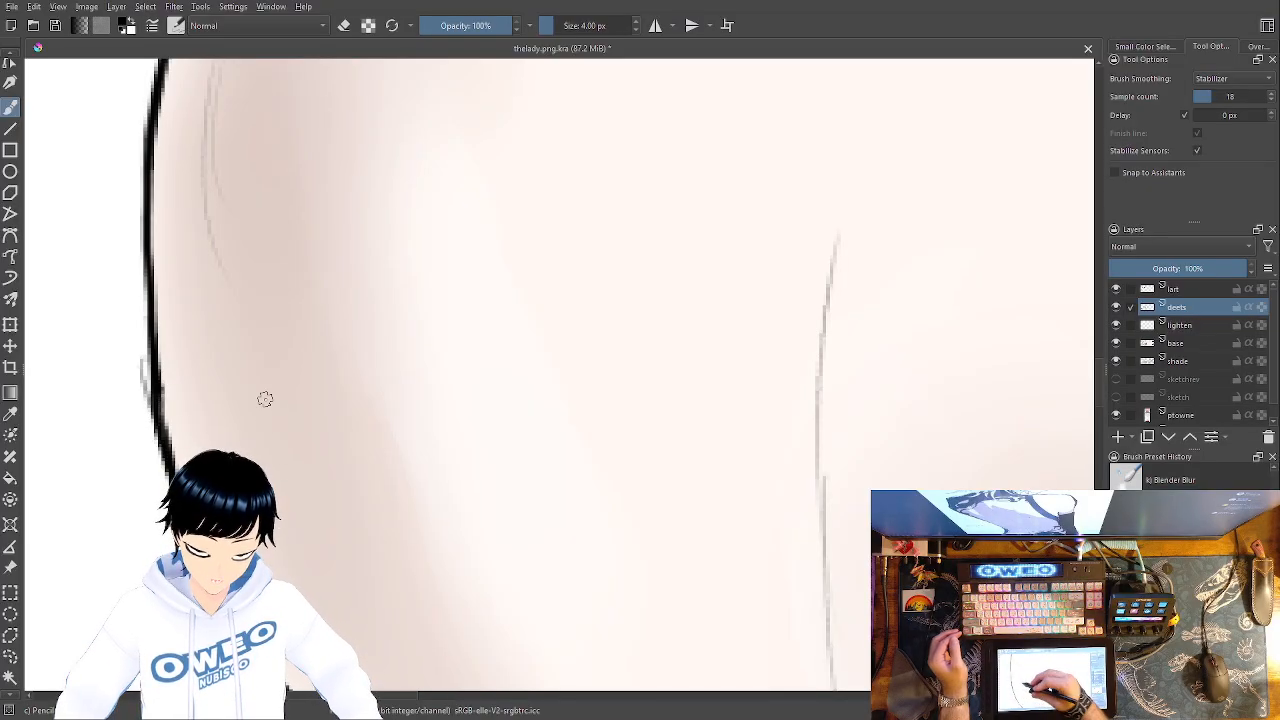
{"action": "left_click_drag", "start_coordinate": [265, 399], "coordinate": [286, 246]}
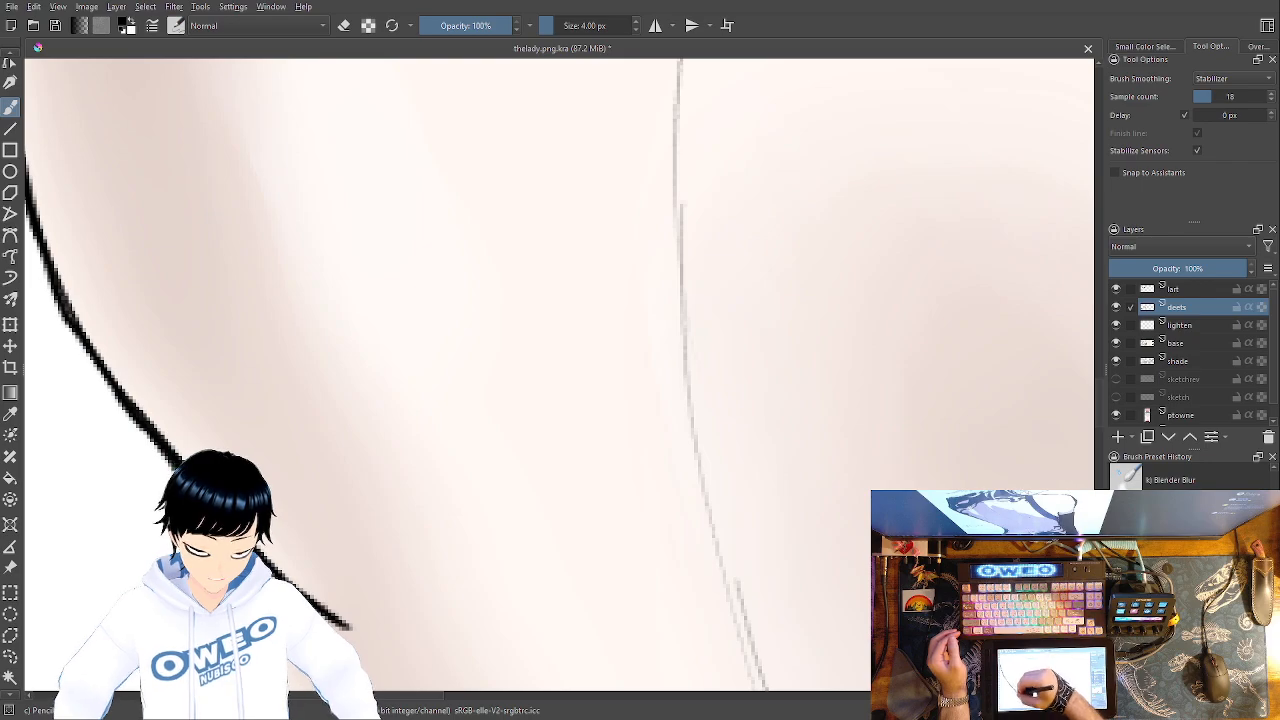
Thicken the body's outer outline from the fork down past the small dark oval, redoing the uneven stroke
{"action": "left_click_drag", "start_coordinate": [389, 458], "coordinate": [346, 177]}
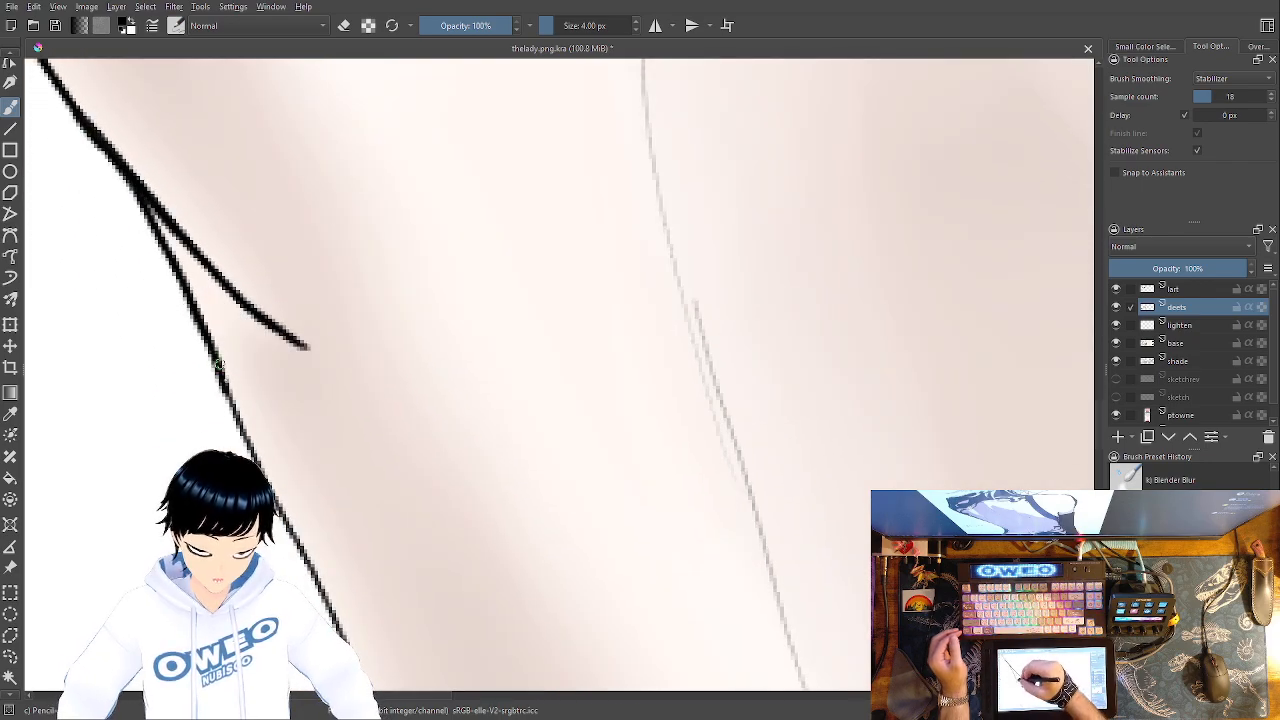
{"action": "left_click_drag", "start_coordinate": [218, 362], "coordinate": [271, 480]}
{"action": "left_click_drag", "start_coordinate": [342, 624], "coordinate": [378, 697]}
{"action": "left_click_drag", "start_coordinate": [361, 485], "coordinate": [279, 243]}
{"action": "left_click_drag", "start_coordinate": [287, 452], "coordinate": [363, 668]}
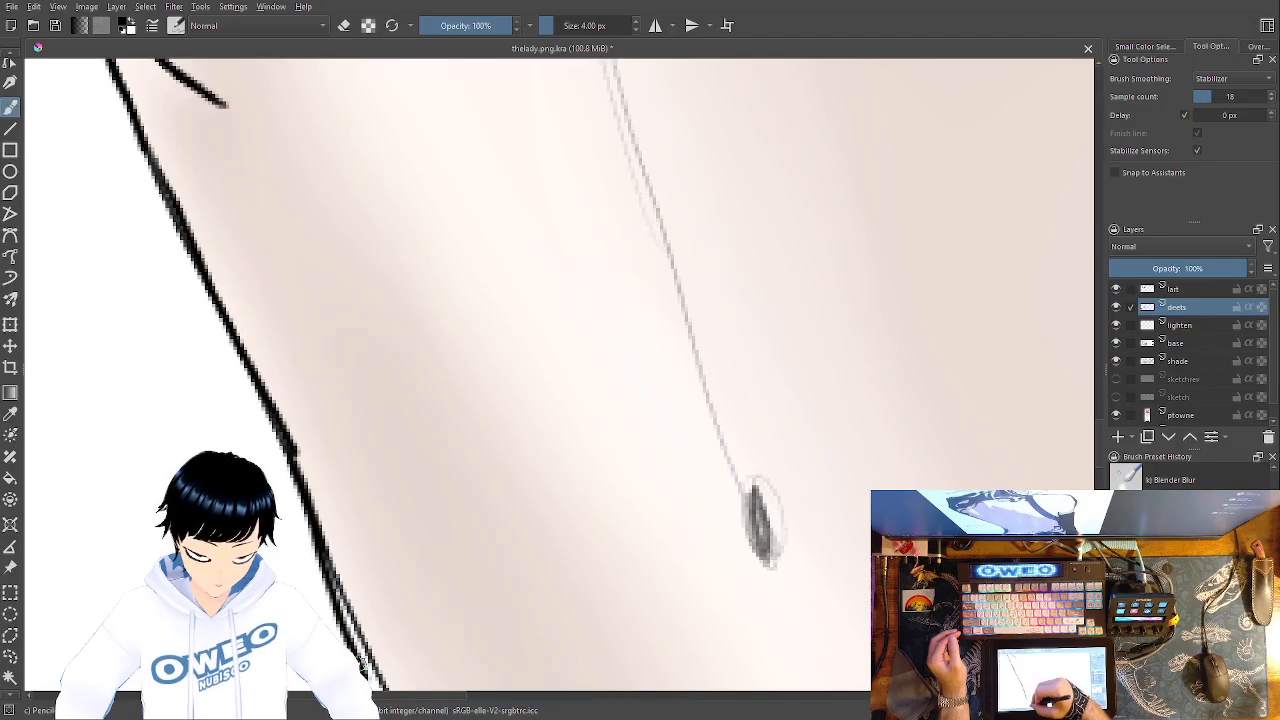
{"action": "key", "text": "ctrl+z"}
{"action": "left_click_drag", "start_coordinate": [305, 483], "coordinate": [374, 688]}
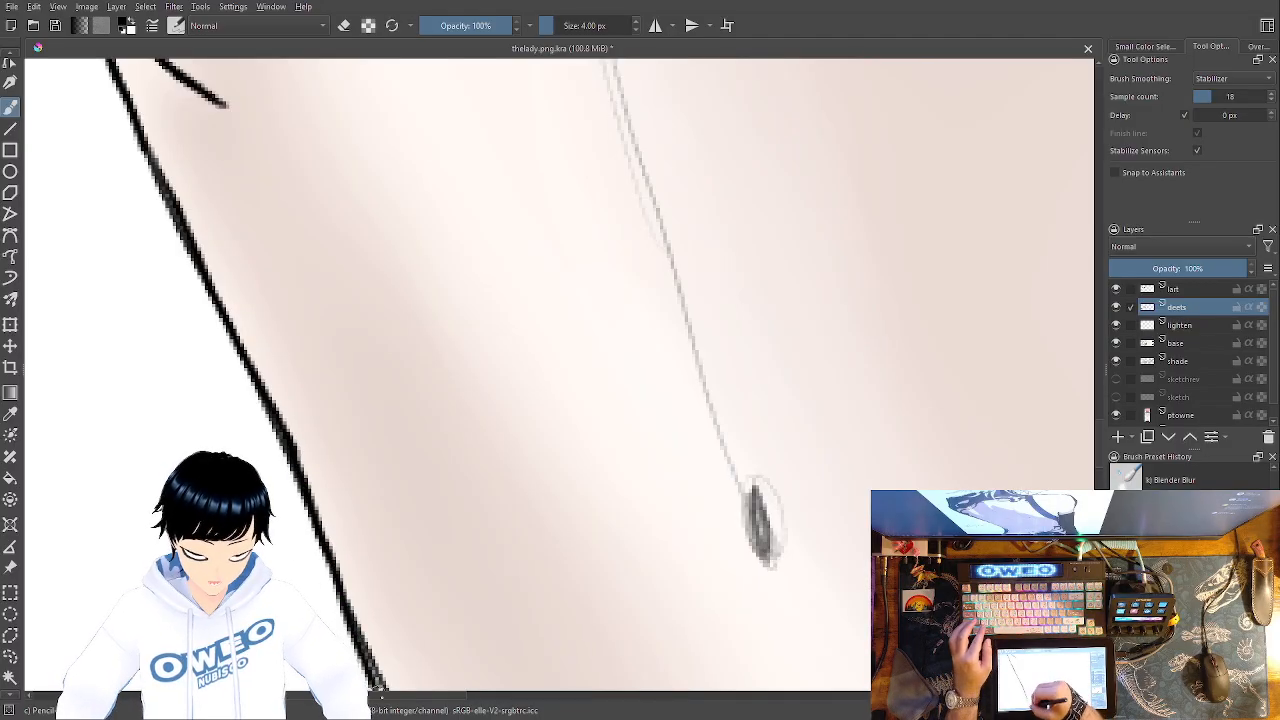
{"action": "mouse_move", "coordinate": [399, 535]}
{"action": "left_mouse_down"}
{"action": "mouse_move", "coordinate": [266, 331]}
{"action": "mouse_move", "coordinate": [241, 265]}
{"action": "left_mouse_up"}
{"action": "left_click_drag", "start_coordinate": [196, 368], "coordinate": [233, 452]}
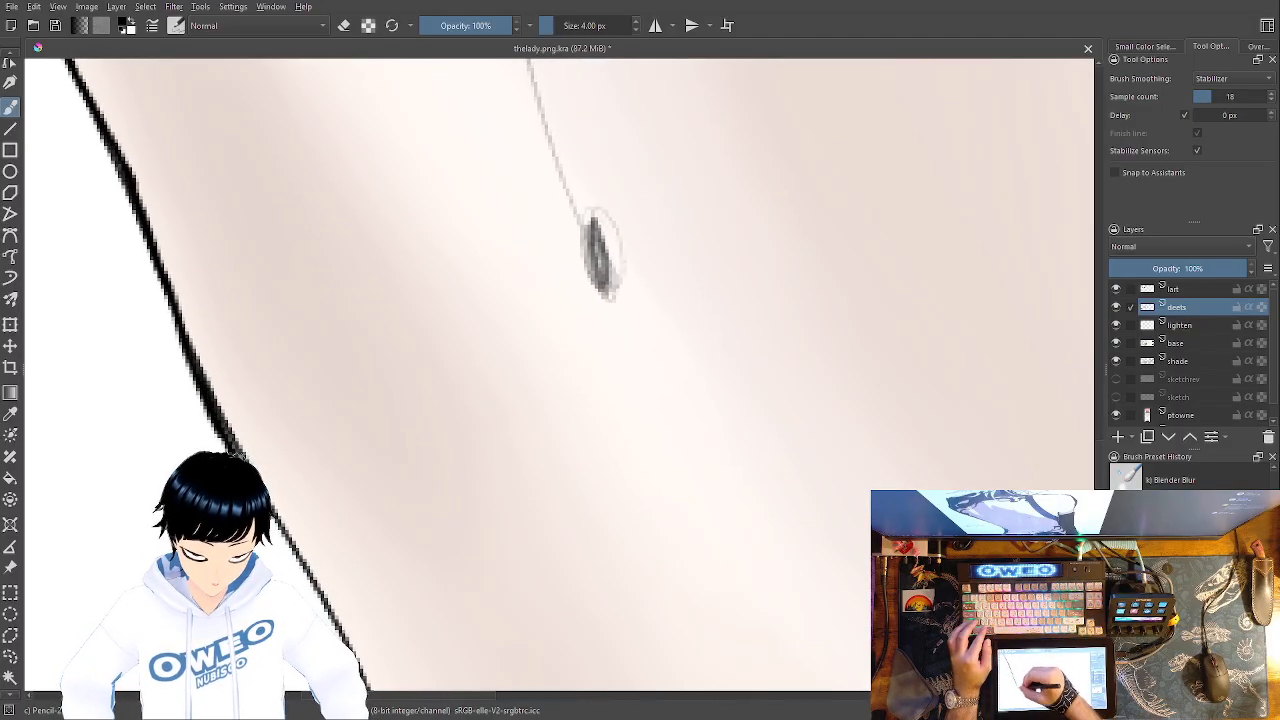
Darken and fill the narrow sliver where the body outline meets the upper end of the grey garment
{"action": "left_click_drag", "start_coordinate": [389, 376], "coordinate": [277, 96]}
{"action": "left_click_drag", "start_coordinate": [325, 316], "coordinate": [287, 126]}
{"action": "left_click_drag", "start_coordinate": [323, 477], "coordinate": [300, 431]}
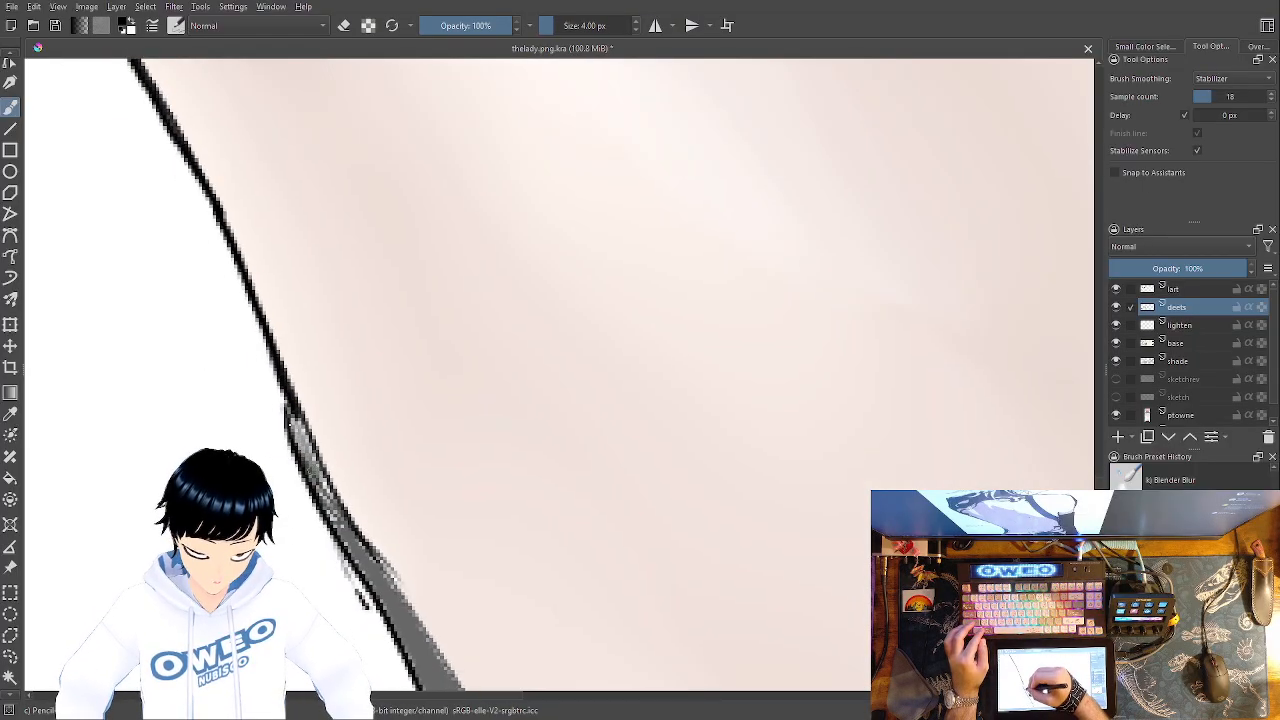
{"action": "mouse_move", "coordinate": [321, 487]}
{"action": "left_mouse_down"}
{"action": "mouse_move", "coordinate": [366, 545]}
{"action": "mouse_move", "coordinate": [325, 487]}
{"action": "left_mouse_up"}
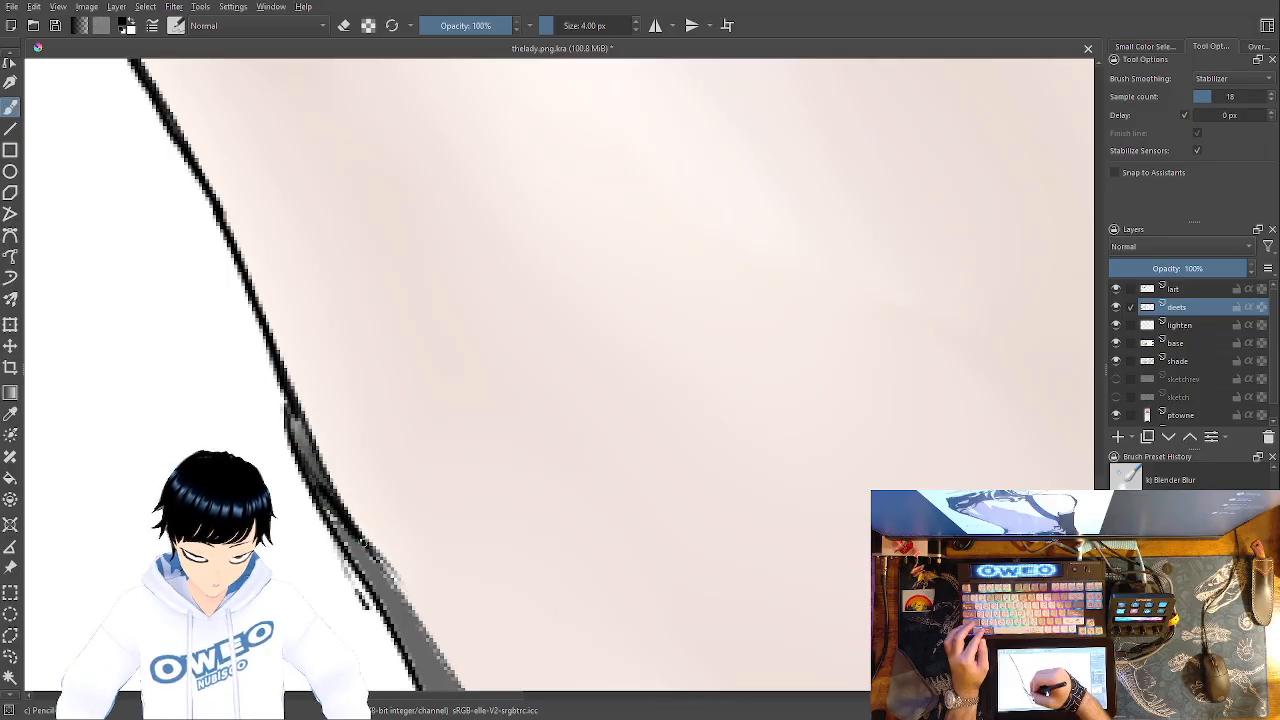
{"action": "left_click_drag", "start_coordinate": [360, 542], "coordinate": [326, 474]}
{"action": "left_click_drag", "start_coordinate": [295, 402], "coordinate": [315, 454]}
Reinforce both edges of the grey garment's narrow upper end in black, undoing the stray stroke and redrawing the outer edge
{"action": "mouse_move", "coordinate": [325, 292]}
{"action": "left_mouse_down"}
{"action": "mouse_move", "coordinate": [334, 283]}
{"action": "mouse_move", "coordinate": [283, 254]}
{"action": "mouse_move", "coordinate": [190, 136]}
{"action": "left_mouse_up"}
{"action": "left_click_drag", "start_coordinate": [170, 254], "coordinate": [268, 440]}
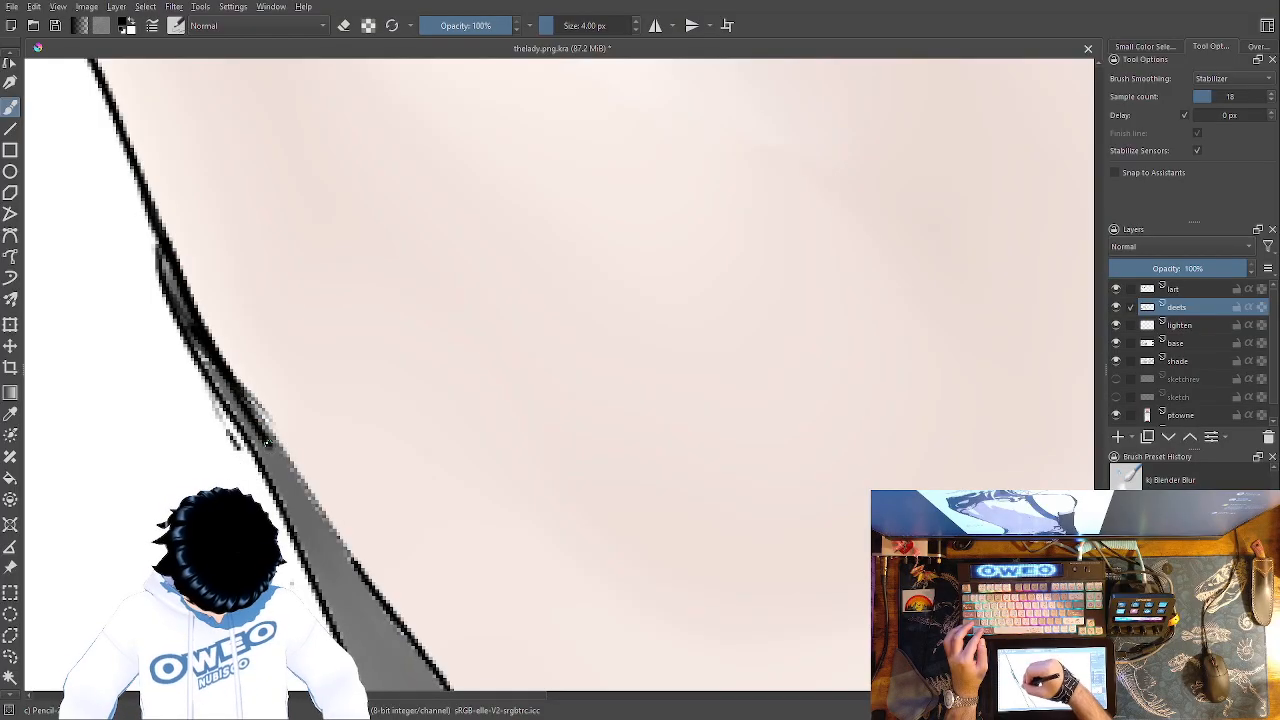
{"action": "left_click_drag", "start_coordinate": [373, 582], "coordinate": [320, 506]}
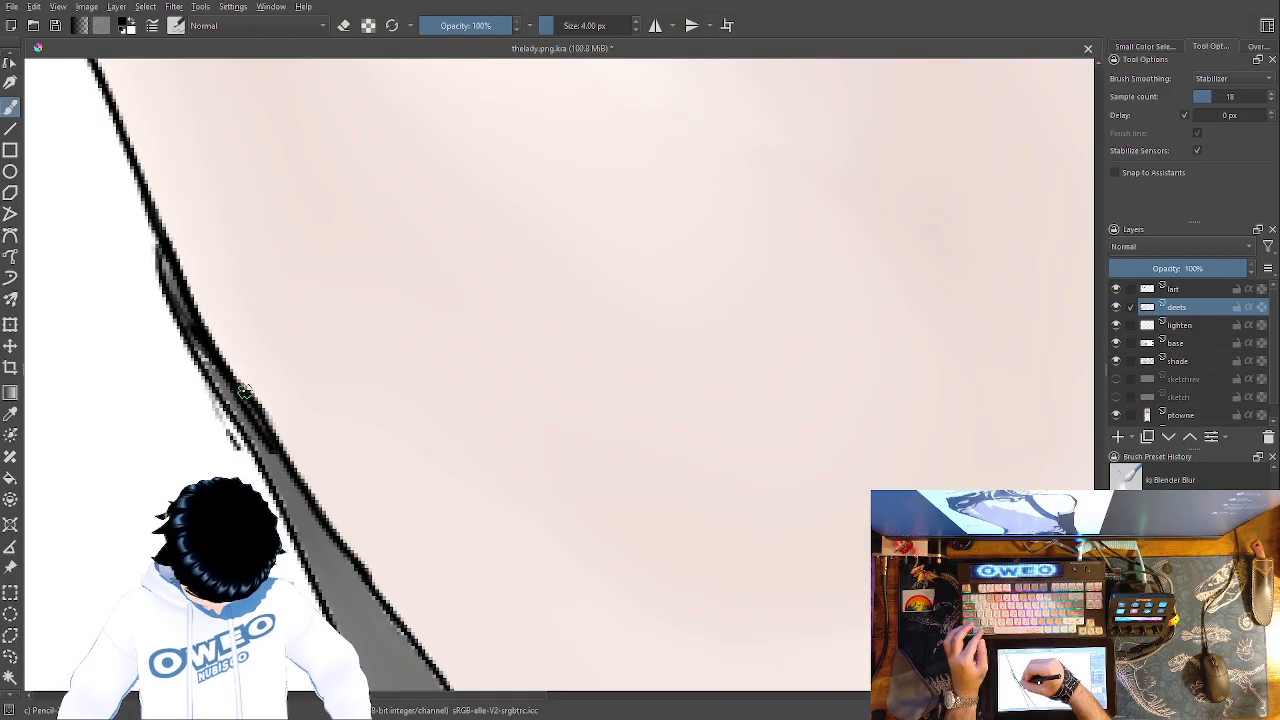
{"action": "mouse_move", "coordinate": [255, 400]}
{"action": "left_mouse_down"}
{"action": "mouse_move", "coordinate": [171, 248]}
{"action": "mouse_move", "coordinate": [188, 338]}
{"action": "mouse_move", "coordinate": [244, 458]}
{"action": "left_mouse_up"}
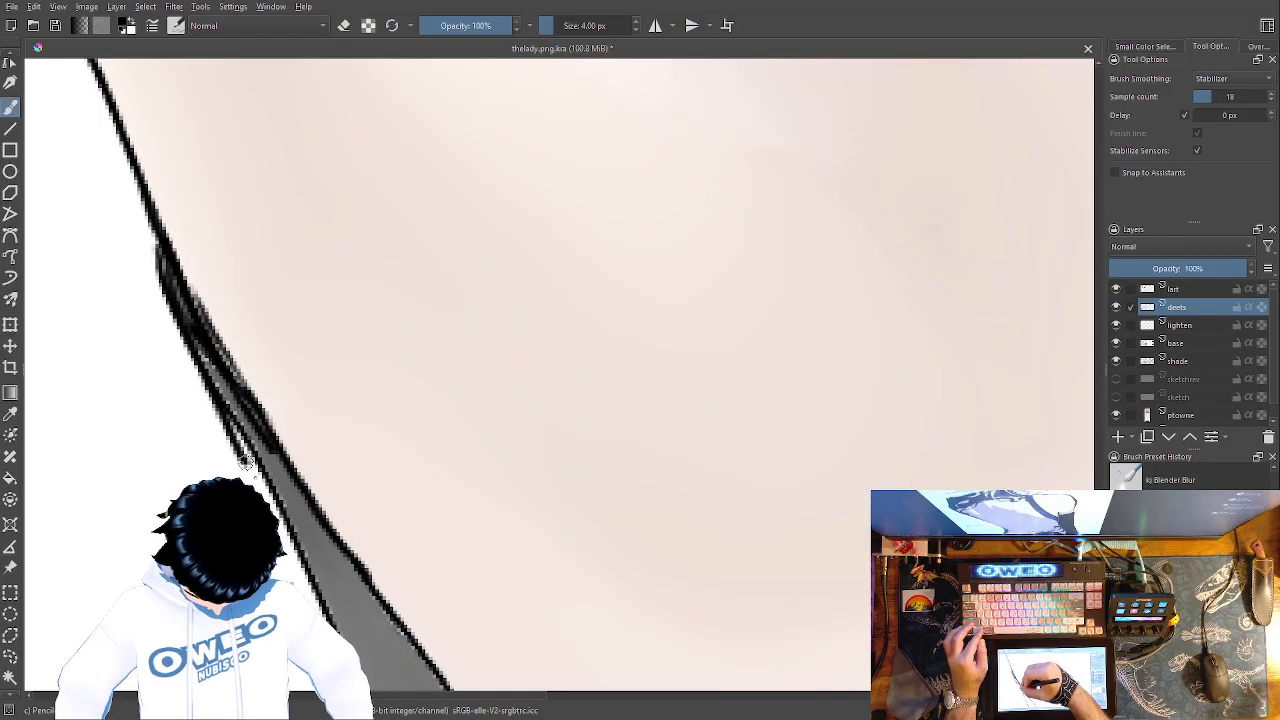
{"action": "key", "text": "ctrl+z"}
{"action": "mouse_move", "coordinate": [223, 413]}
{"action": "left_mouse_down"}
{"action": "mouse_move", "coordinate": [168, 302]}
{"action": "mouse_move", "coordinate": [160, 230]}
{"action": "left_mouse_up"}
Thicken the outer edge of the widening grey garment, and trace its inner edge against the skin in heavier black
{"action": "left_click_drag", "start_coordinate": [379, 371], "coordinate": [250, 95]}
{"action": "left_click_drag", "start_coordinate": [100, 155], "coordinate": [234, 445]}
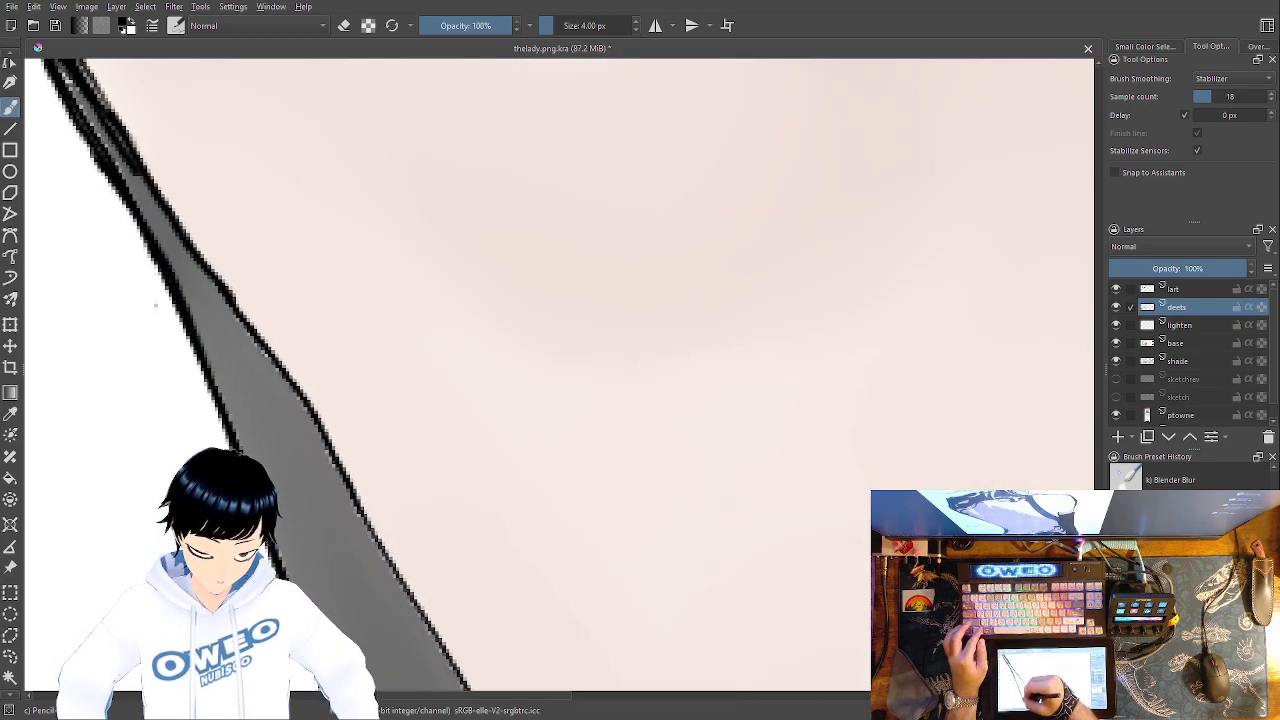
{"action": "left_click_drag", "start_coordinate": [371, 215], "coordinate": [369, 171]}
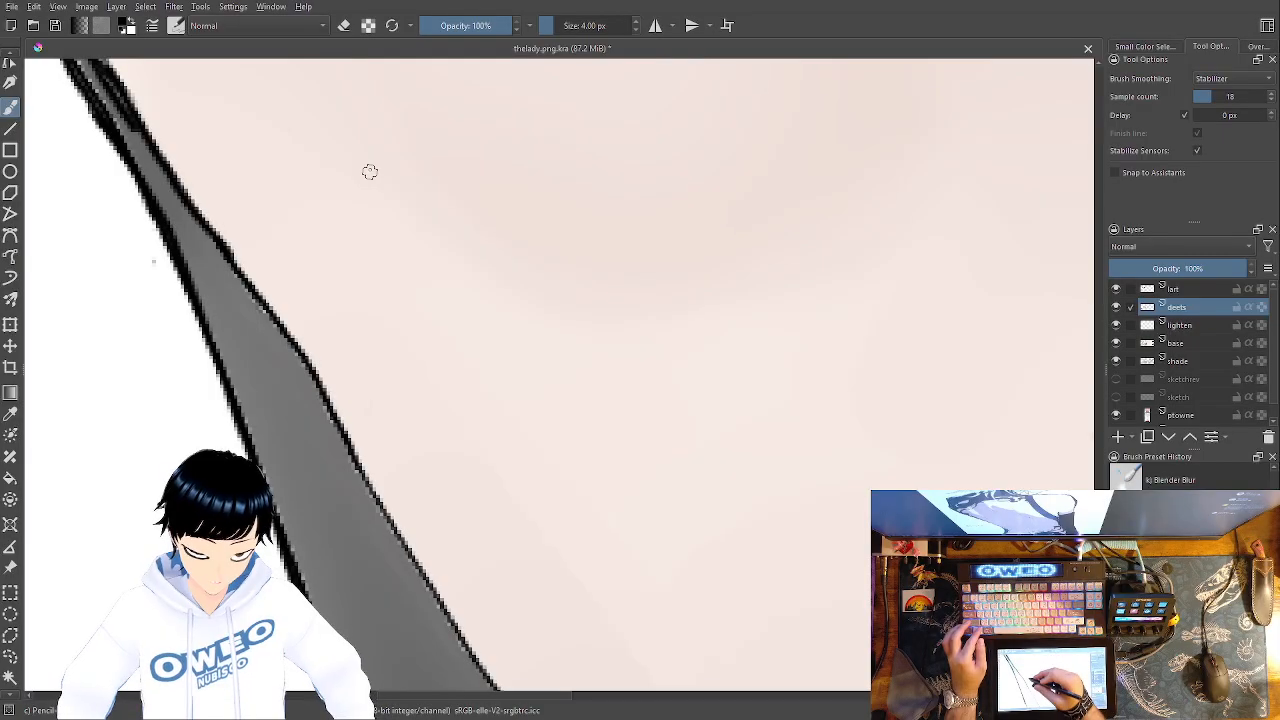
{"action": "mouse_move", "coordinate": [129, 107]}
{"action": "left_mouse_down"}
{"action": "mouse_move", "coordinate": [298, 352]}
{"action": "mouse_move", "coordinate": [490, 690]}
{"action": "left_mouse_up"}
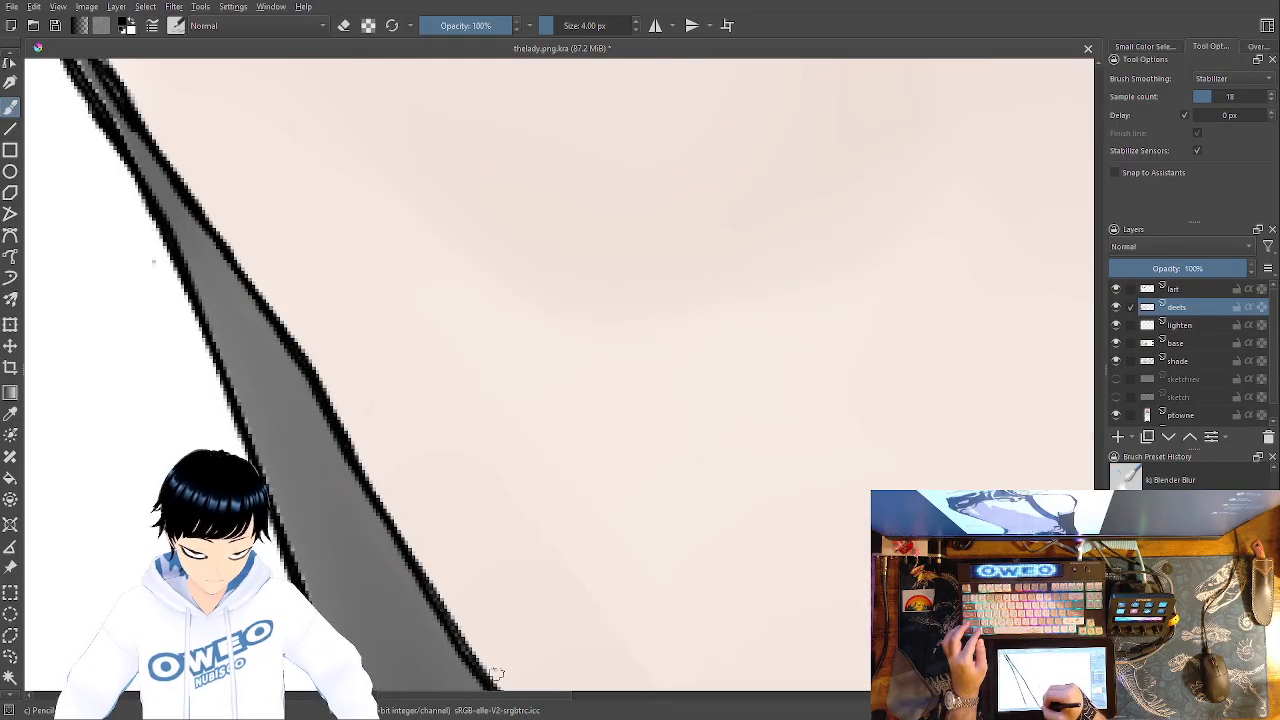
Continue the thick black line down the garment's outer edge and add light shading strokes just inside it
{"action": "left_click_drag", "start_coordinate": [408, 403], "coordinate": [394, 301]}
{"action": "left_click_drag", "start_coordinate": [190, 250], "coordinate": [279, 488]}
{"action": "left_click_drag", "start_coordinate": [396, 526], "coordinate": [336, 251]}
{"action": "left_click_drag", "start_coordinate": [209, 184], "coordinate": [298, 502]}
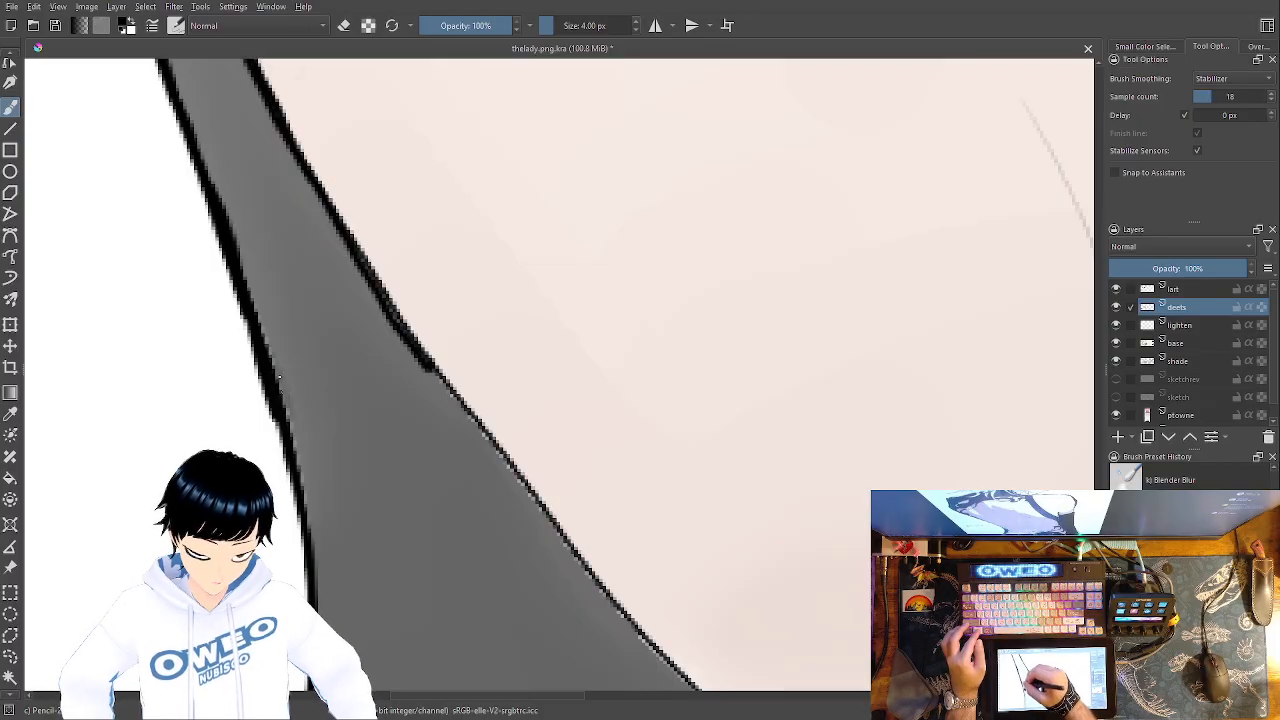
{"action": "left_click_drag", "start_coordinate": [290, 378], "coordinate": [307, 412]}
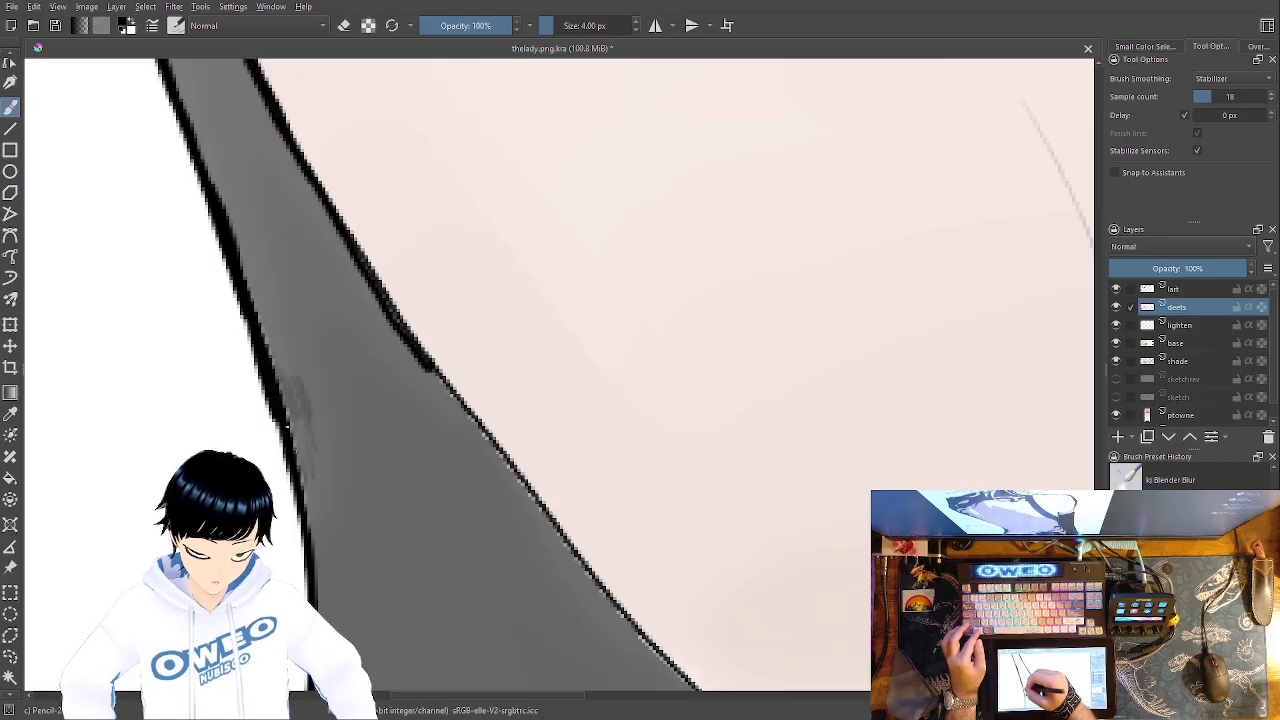
{"action": "mouse_move", "coordinate": [265, 348]}
{"action": "left_mouse_down"}
{"action": "mouse_move", "coordinate": [264, 322]}
{"action": "mouse_move", "coordinate": [284, 376]}
{"action": "left_mouse_up"}
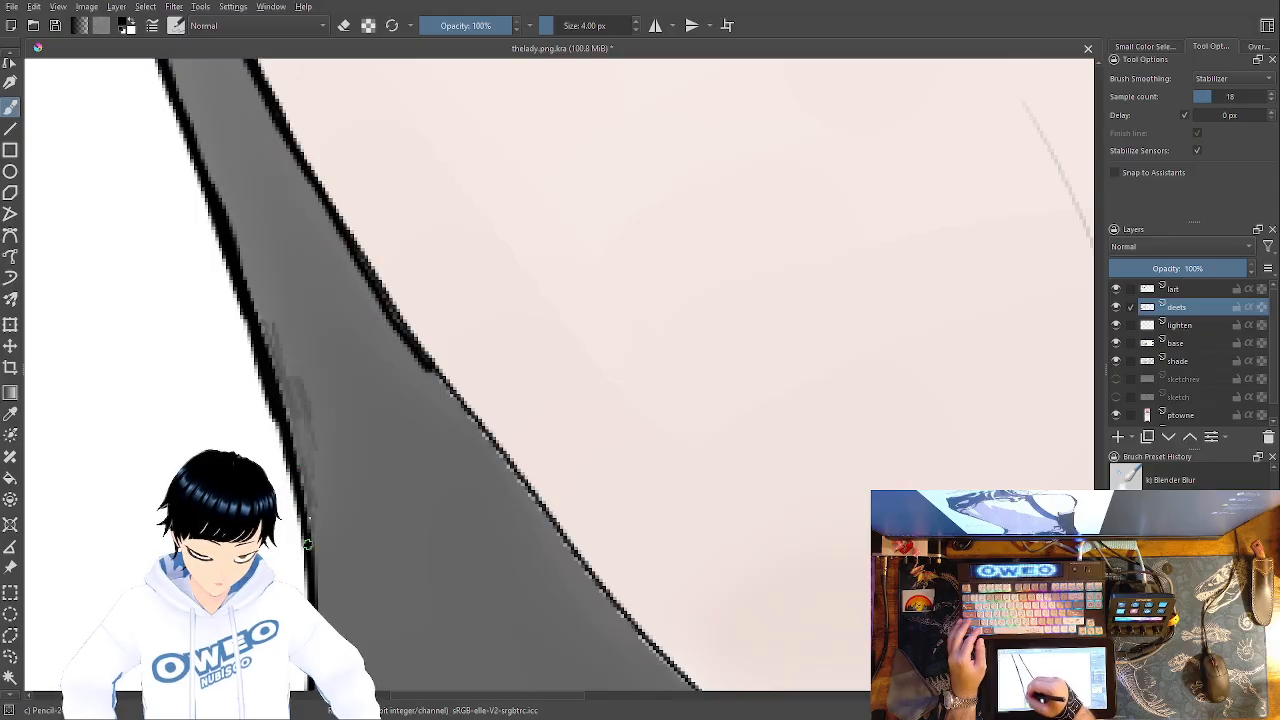
Thicken the garment's long diagonal inner edge against the skin, continuing down through its widest visible part
{"action": "mouse_move", "coordinate": [425, 352]}
{"action": "left_mouse_down"}
{"action": "mouse_move", "coordinate": [535, 507]}
{"action": "mouse_move", "coordinate": [697, 692]}
{"action": "left_mouse_up"}
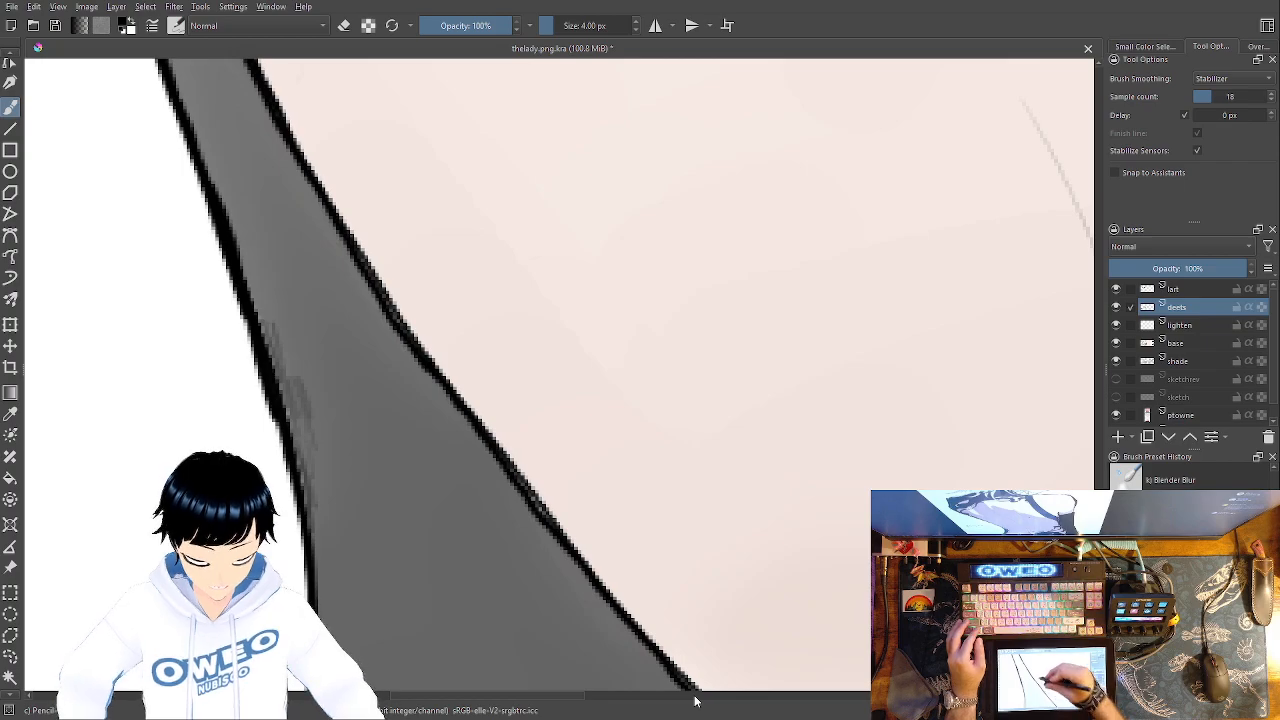
{"action": "left_click_drag", "start_coordinate": [497, 460], "coordinate": [545, 522]}
{"action": "mouse_move", "coordinate": [786, 500]}
{"action": "left_mouse_down"}
{"action": "mouse_move", "coordinate": [346, 483]}
{"action": "mouse_move", "coordinate": [217, 289]}
{"action": "left_mouse_up"}
{"action": "left_click_drag", "start_coordinate": [640, 263], "coordinate": [846, 430]}
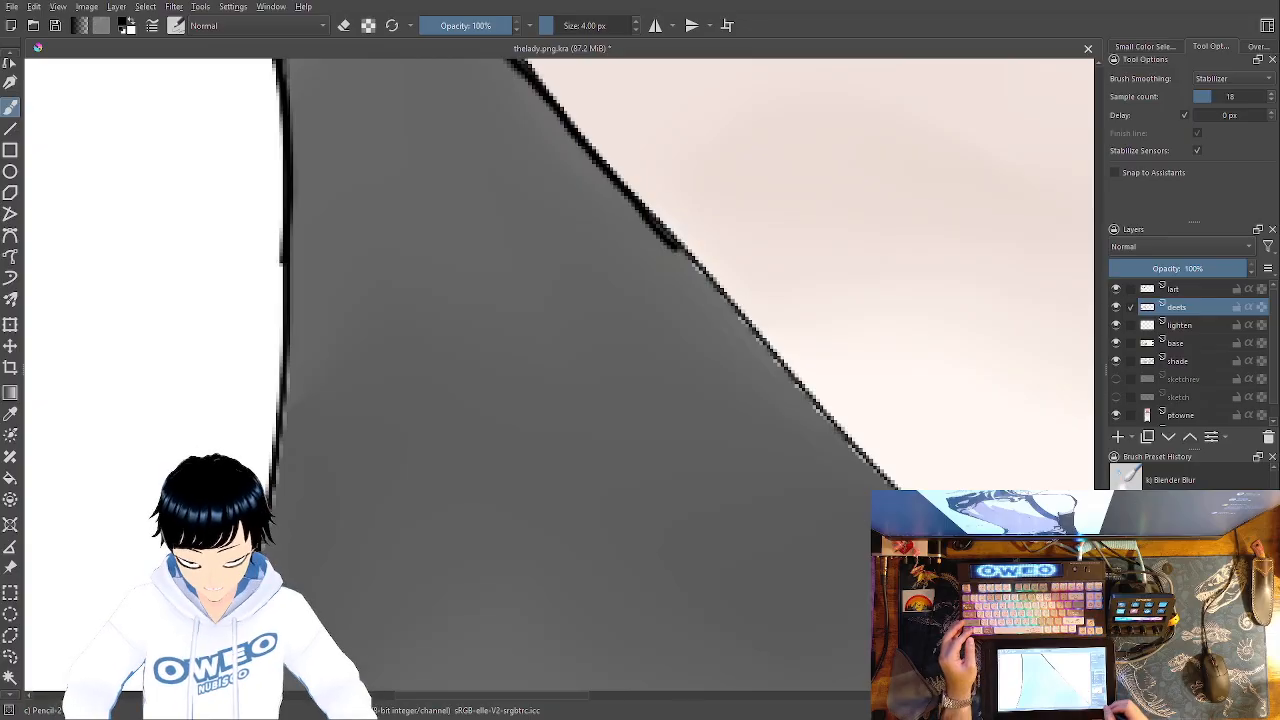
{"action": "key", "text": "ctrl+minus"}
{"action": "key", "text": "ctrl+minus"}
{"action": "key", "text": "ctrl+plus"}
{"action": "key", "text": "ctrl+plus"}
{"action": "left_click_drag", "start_coordinate": [672, 230], "coordinate": [696, 254]}
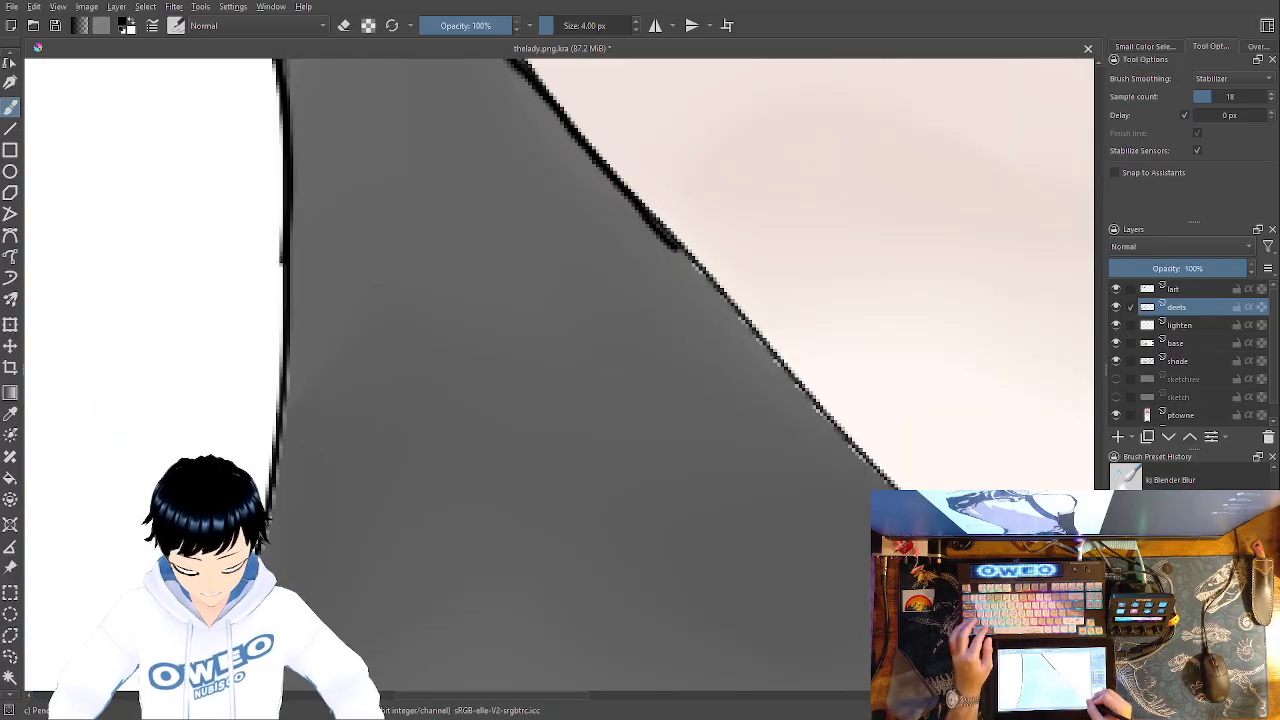
{"action": "left_click_drag", "start_coordinate": [900, 488], "coordinate": [677, 233]}
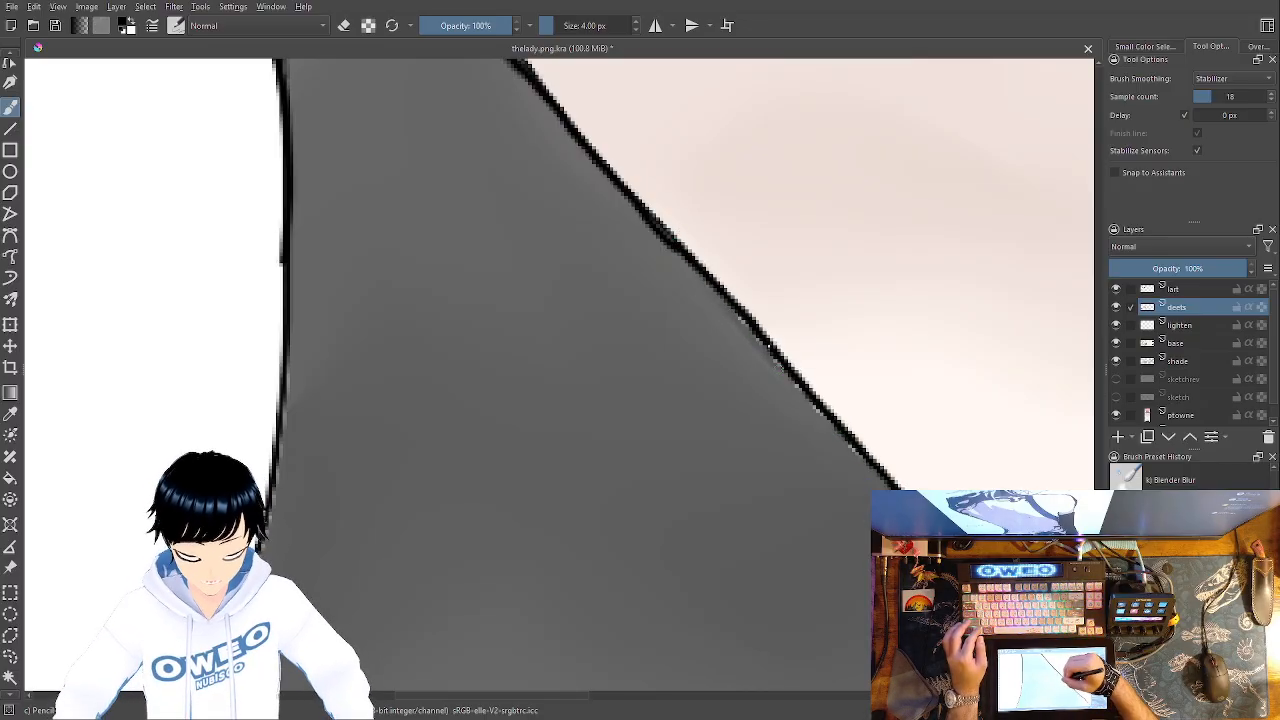
Thicken the left garment panel's inner and outer edges in black down to the canvas bottom, and shade the lower outer corner
{"action": "mouse_move", "coordinate": [799, 388]}
{"action": "left_mouse_down"}
{"action": "mouse_move", "coordinate": [850, 448]}
{"action": "mouse_move", "coordinate": [822, 411]}
{"action": "left_mouse_up"}
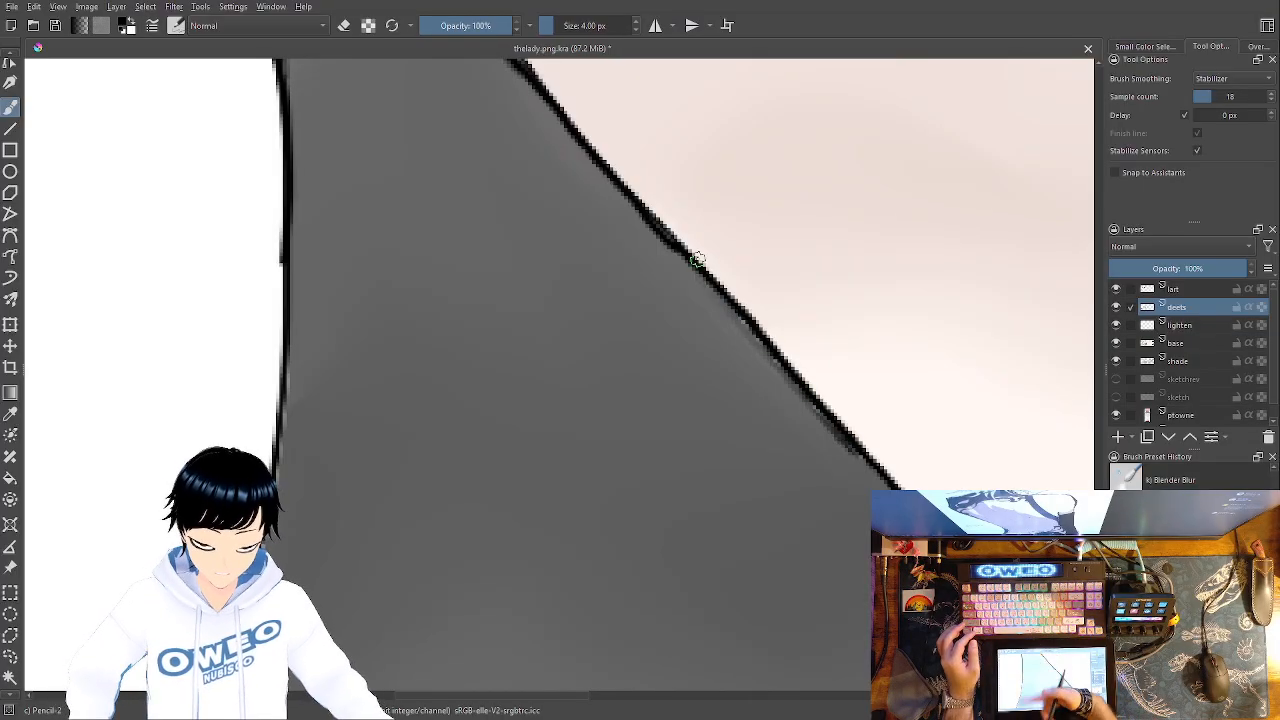
{"action": "left_click_drag", "start_coordinate": [286, 258], "coordinate": [285, 405]}
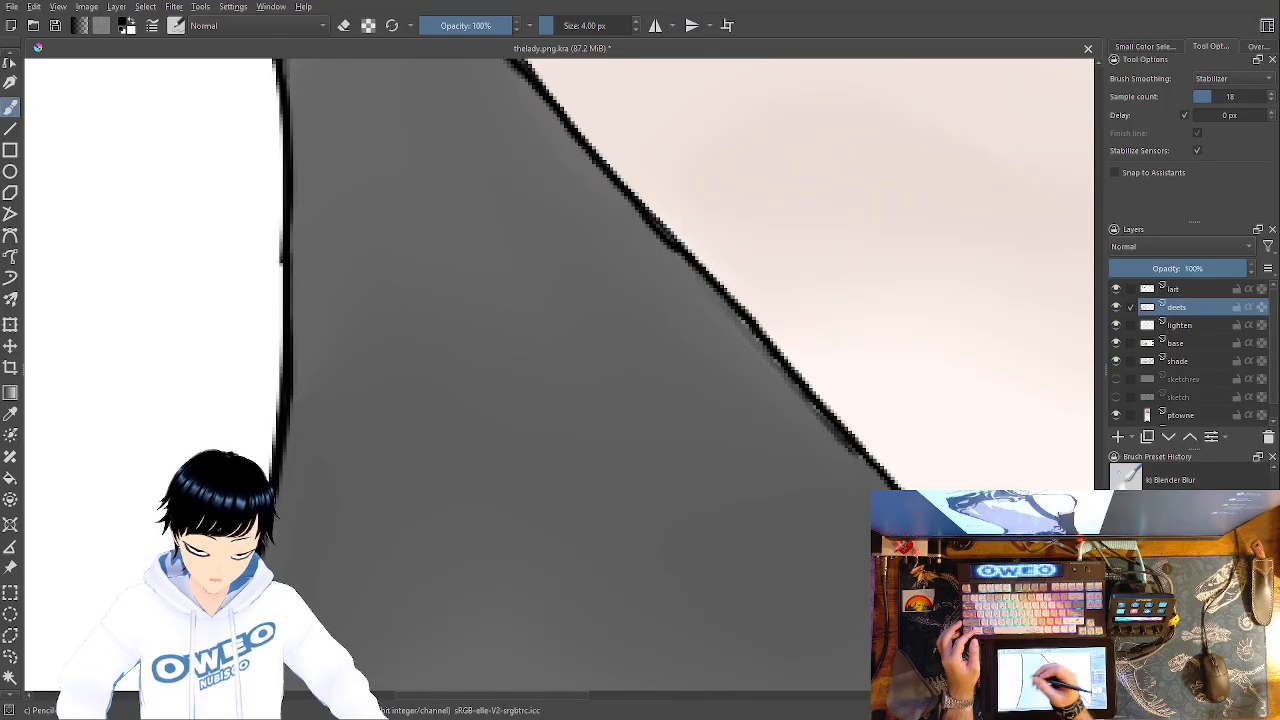
{"action": "left_click_drag", "start_coordinate": [537, 579], "coordinate": [745, 194]}
{"action": "mouse_move", "coordinate": [420, 310]}
{"action": "left_mouse_down"}
{"action": "mouse_move", "coordinate": [385, 386]}
{"action": "mouse_move", "coordinate": [310, 477]}
{"action": "left_mouse_up"}
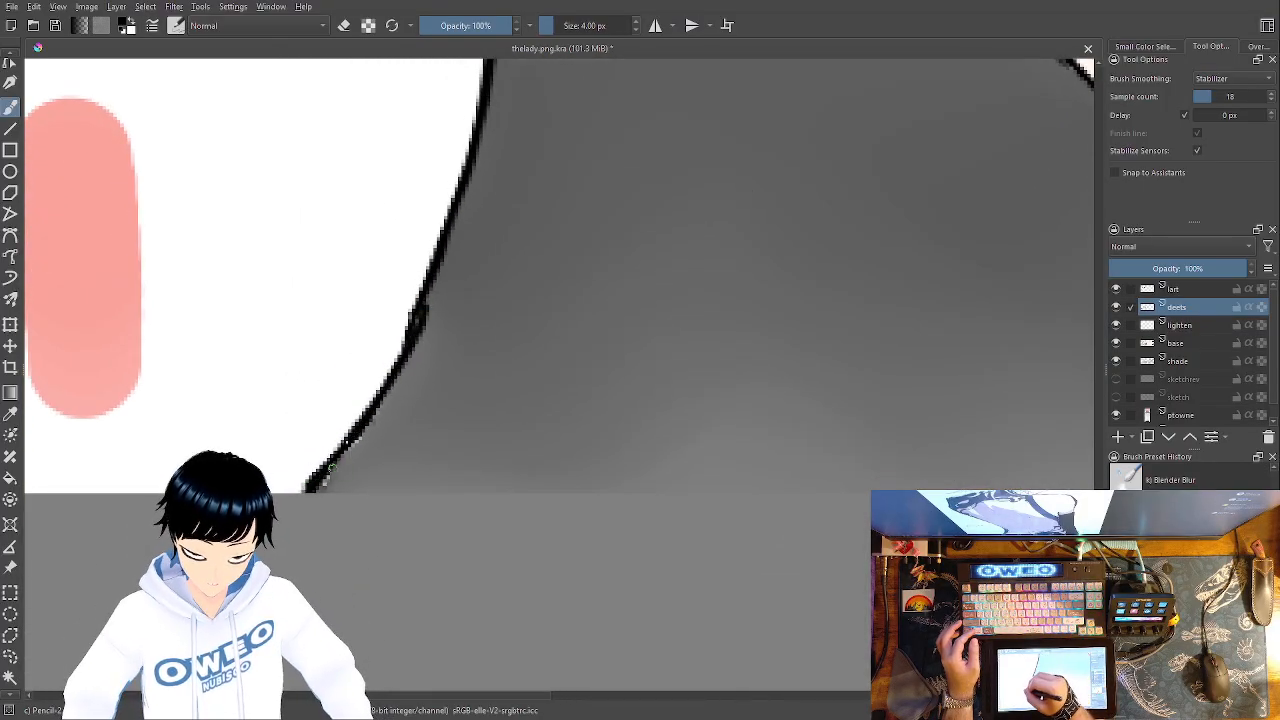
{"action": "left_click_drag", "start_coordinate": [370, 499], "coordinate": [370, 469]}
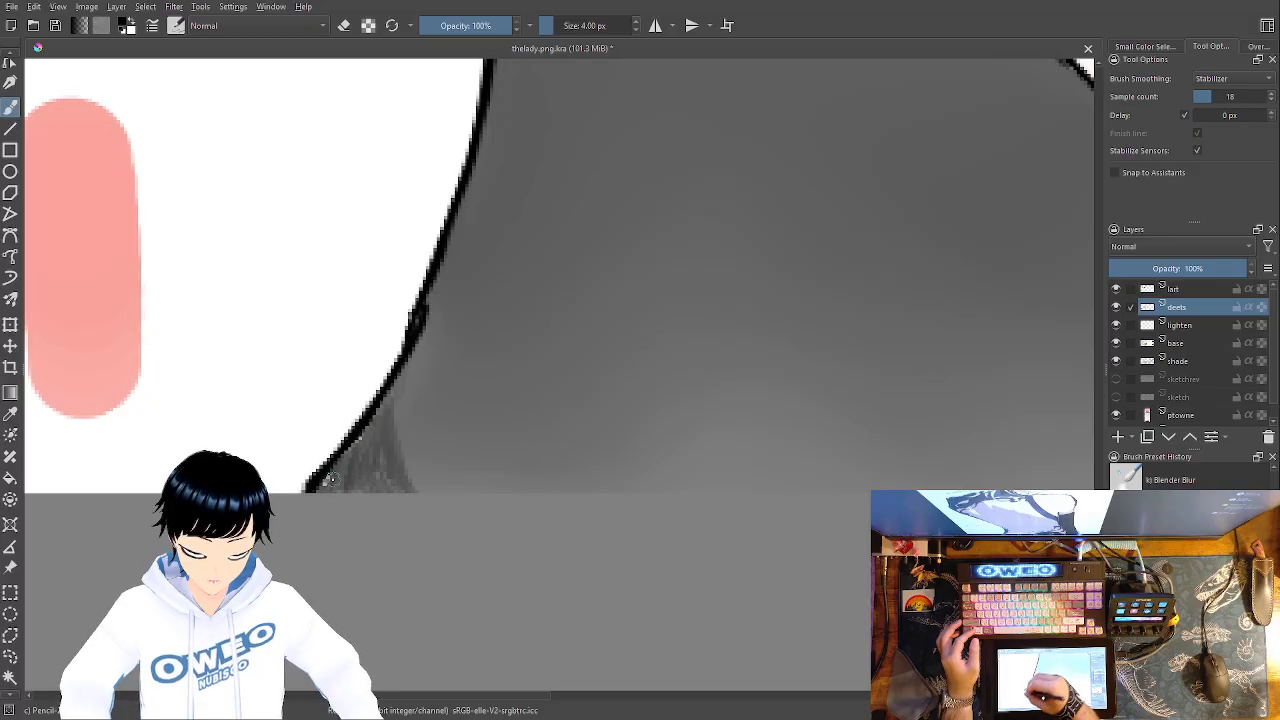
Thicken the left panel's inner edge against the skin in black down to the point of the V neckline
{"action": "key", "text": "minus"}
{"action": "key", "text": "minus"}
{"action": "key", "text": "minus"}
{"action": "key", "text": "minus"}
{"action": "key", "text": "minus"}
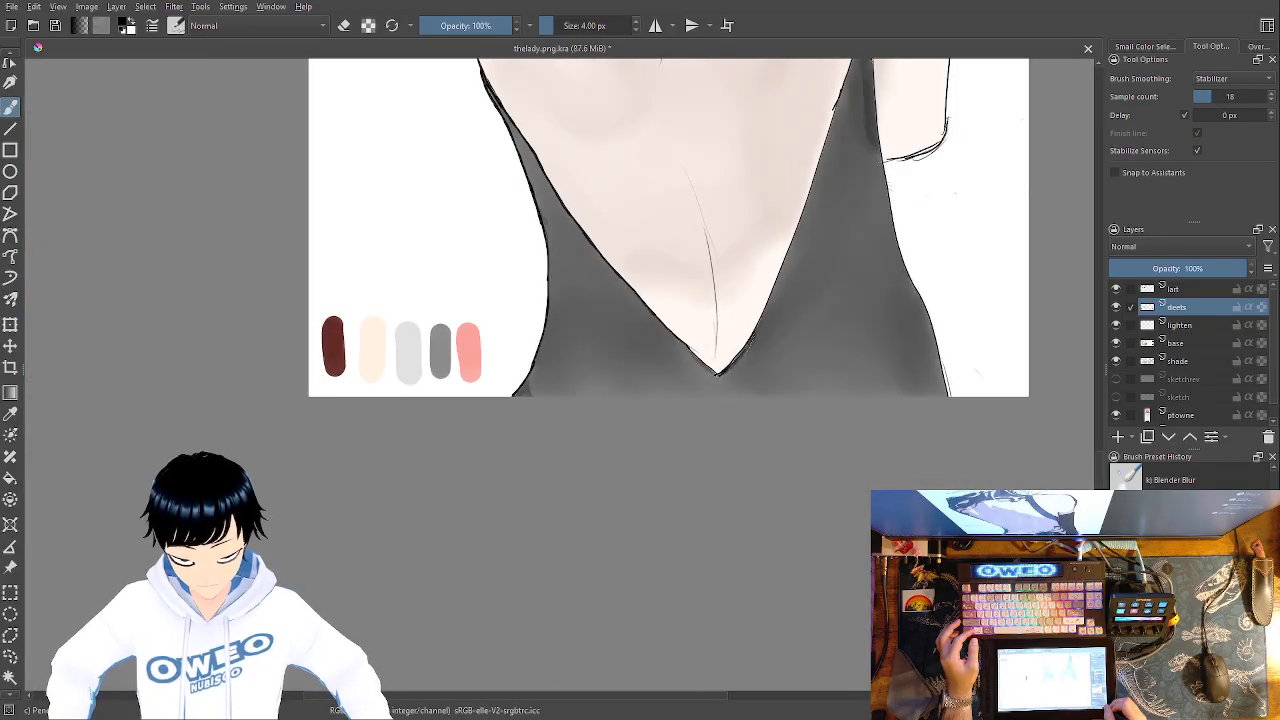
{"action": "key", "text": "plus"}
{"action": "key", "text": "plus"}
{"action": "key", "text": "plus"}
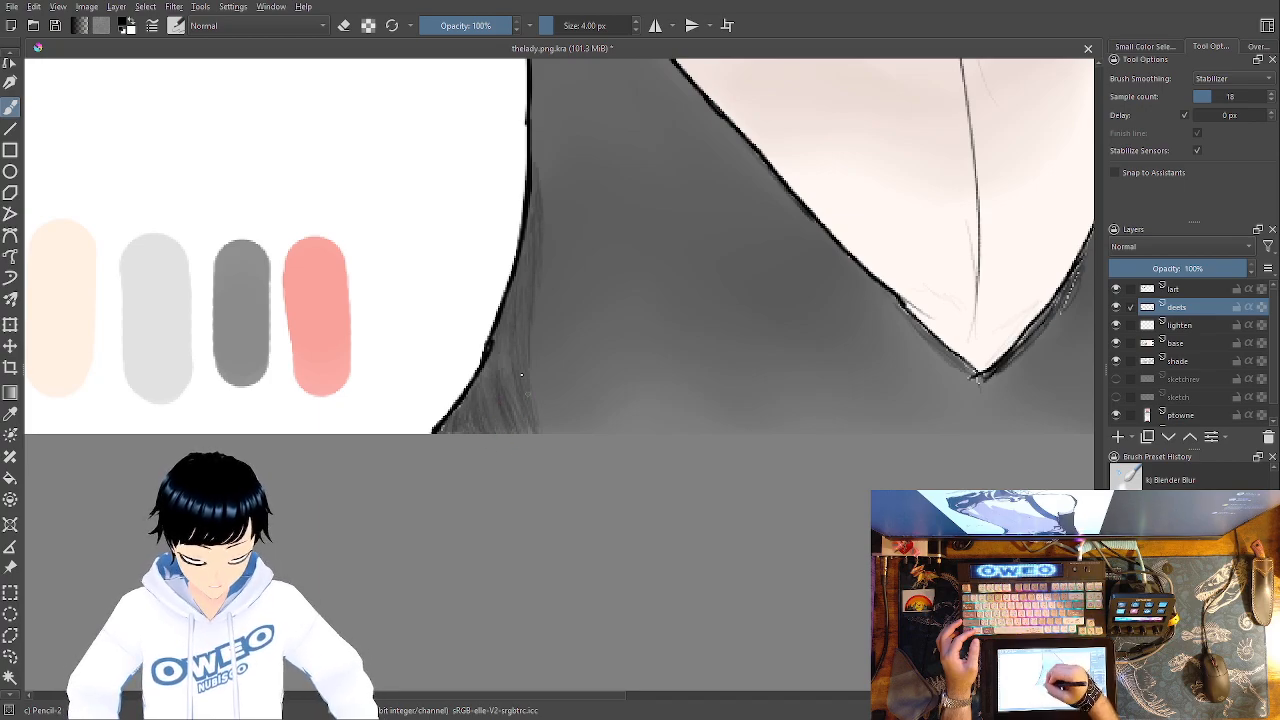
{"action": "mouse_move", "coordinate": [1000, 398]}
{"action": "left_mouse_down"}
{"action": "mouse_move", "coordinate": [752, 496]}
{"action": "mouse_move", "coordinate": [693, 600]}
{"action": "left_mouse_up"}
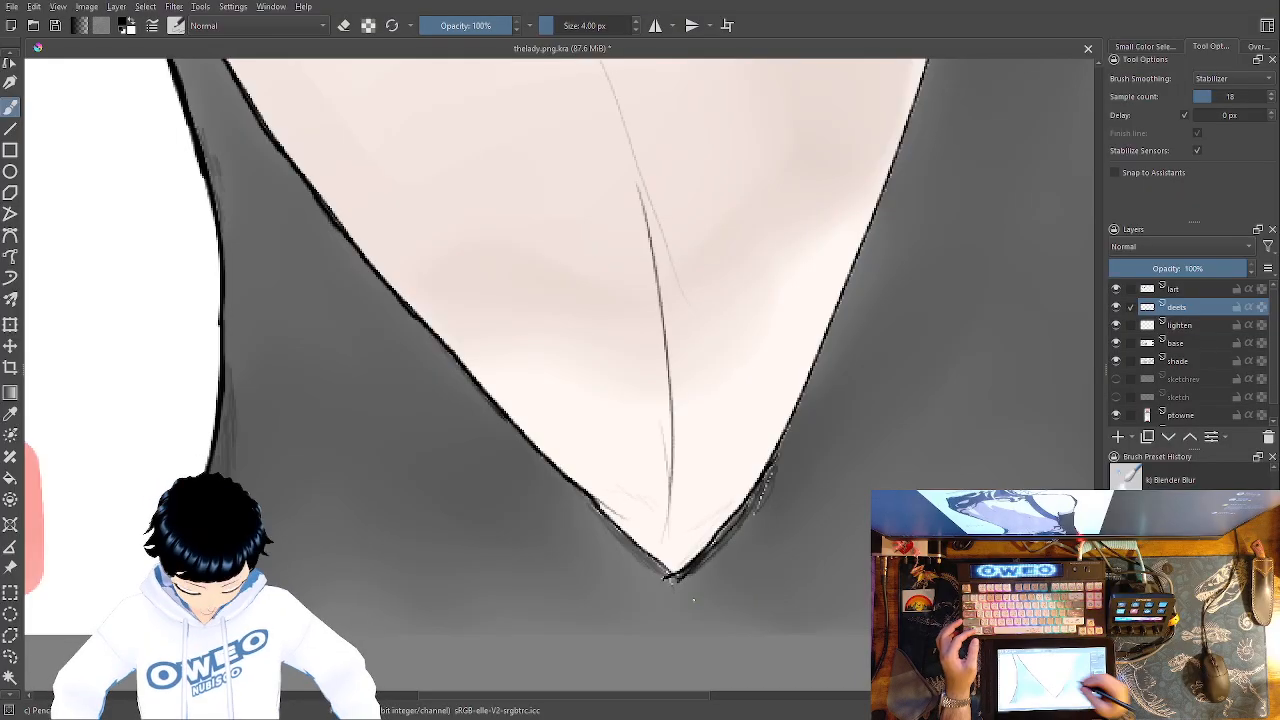
{"action": "key", "text": "ctrl+plus"}
{"action": "key", "text": "ctrl+plus"}
{"action": "key", "text": "ctrl+plus"}
{"action": "key", "text": "ctrl+plus"}
{"action": "left_click_drag", "start_coordinate": [100, 258], "coordinate": [245, 437]}
{"action": "mouse_move", "coordinate": [355, 549]}
{"action": "left_mouse_down"}
{"action": "mouse_move", "coordinate": [490, 708]}
{"action": "mouse_move", "coordinate": [423, 409]}
{"action": "mouse_move", "coordinate": [314, 254]}
{"action": "mouse_move", "coordinate": [340, 397]}
{"action": "mouse_move", "coordinate": [490, 645]}
{"action": "mouse_move", "coordinate": [115, 287]}
{"action": "left_mouse_up"}
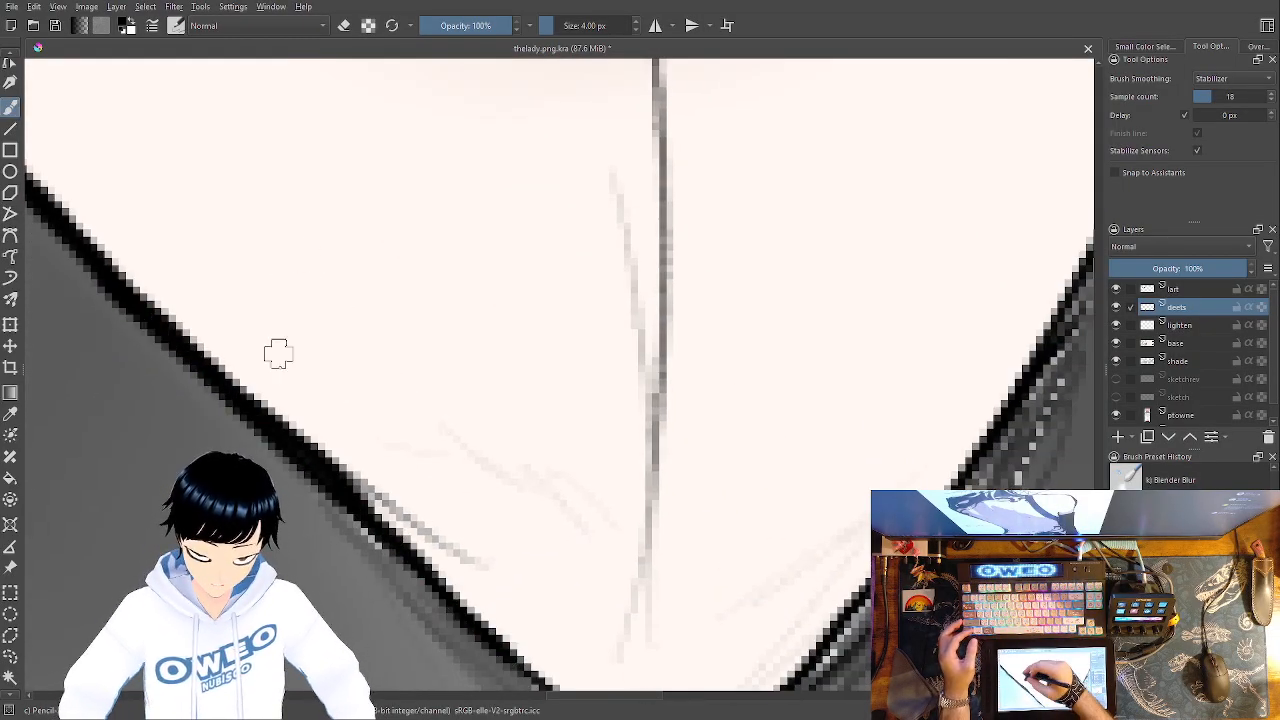
{"action": "left_click_drag", "start_coordinate": [357, 508], "coordinate": [500, 648]}
{"action": "left_click_drag", "start_coordinate": [331, 243], "coordinate": [277, 169]}
{"action": "left_click_drag", "start_coordinate": [573, 500], "coordinate": [523, 386]}
{"action": "mouse_move", "coordinate": [566, 607]}
{"action": "left_mouse_down"}
{"action": "mouse_move", "coordinate": [311, 397]}
{"action": "mouse_move", "coordinate": [228, 303]}
{"action": "left_mouse_up"}
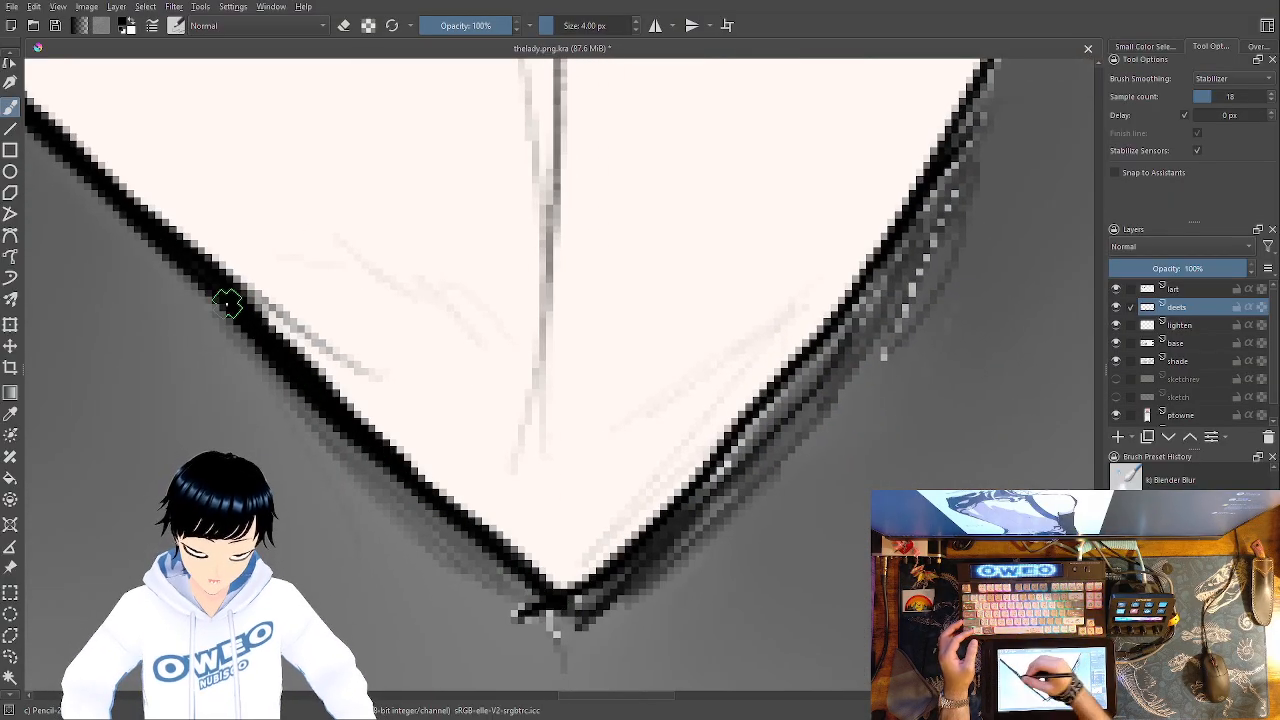
Thicken the black edge rising along the right side of the V neckline from its lowest point
{"action": "mouse_move", "coordinate": [550, 592]}
{"action": "left_mouse_down"}
{"action": "mouse_move", "coordinate": [524, 612]}
{"action": "mouse_move", "coordinate": [568, 628]}
{"action": "mouse_move", "coordinate": [638, 545]}
{"action": "left_mouse_up"}
{"action": "mouse_move", "coordinate": [946, 160]}
{"action": "left_mouse_down"}
{"action": "mouse_move", "coordinate": [875, 266]}
{"action": "mouse_move", "coordinate": [686, 507]}
{"action": "mouse_move", "coordinate": [599, 565]}
{"action": "left_mouse_up"}
{"action": "left_click_drag", "start_coordinate": [737, 378], "coordinate": [351, 601]}
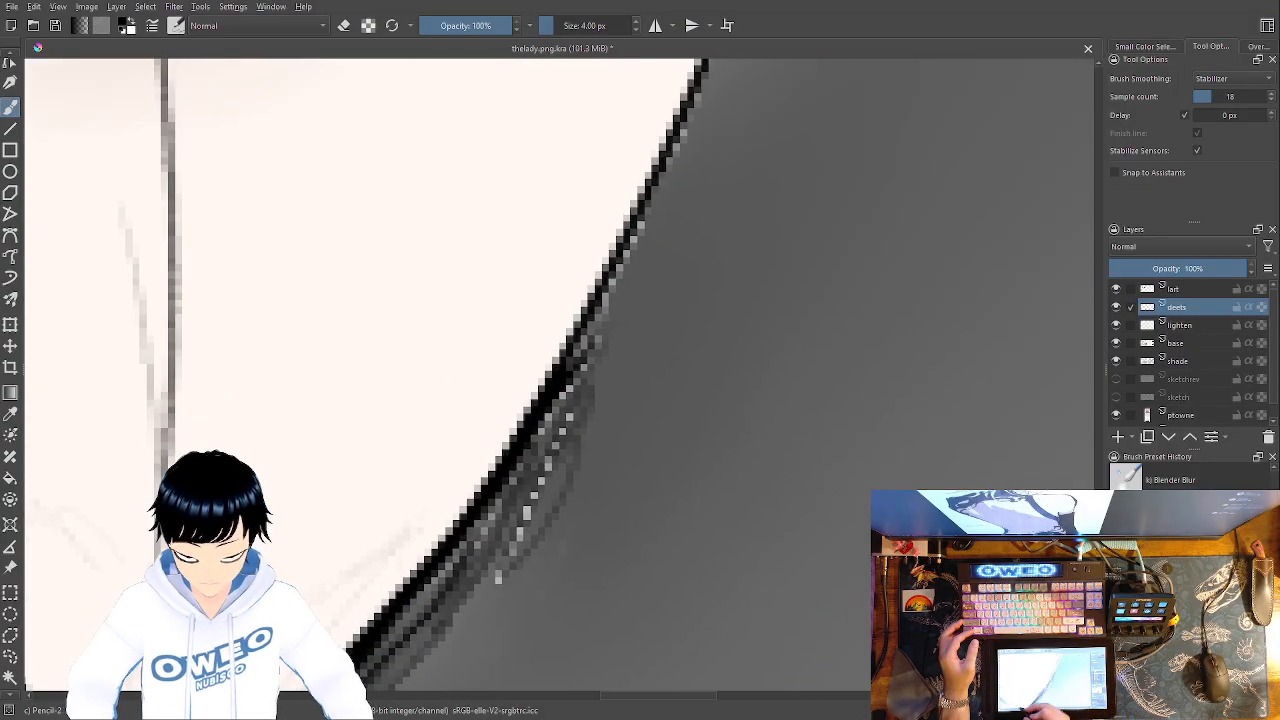
{"action": "mouse_move", "coordinate": [690, 97]}
{"action": "left_mouse_down"}
{"action": "mouse_move", "coordinate": [545, 370]}
{"action": "mouse_move", "coordinate": [500, 572]}
{"action": "mouse_move", "coordinate": [545, 470]}
{"action": "left_mouse_up"}
{"action": "mouse_move", "coordinate": [612, 288]}
{"action": "left_mouse_down"}
{"action": "mouse_move", "coordinate": [478, 532]}
{"action": "mouse_move", "coordinate": [406, 611]}
{"action": "left_mouse_up"}
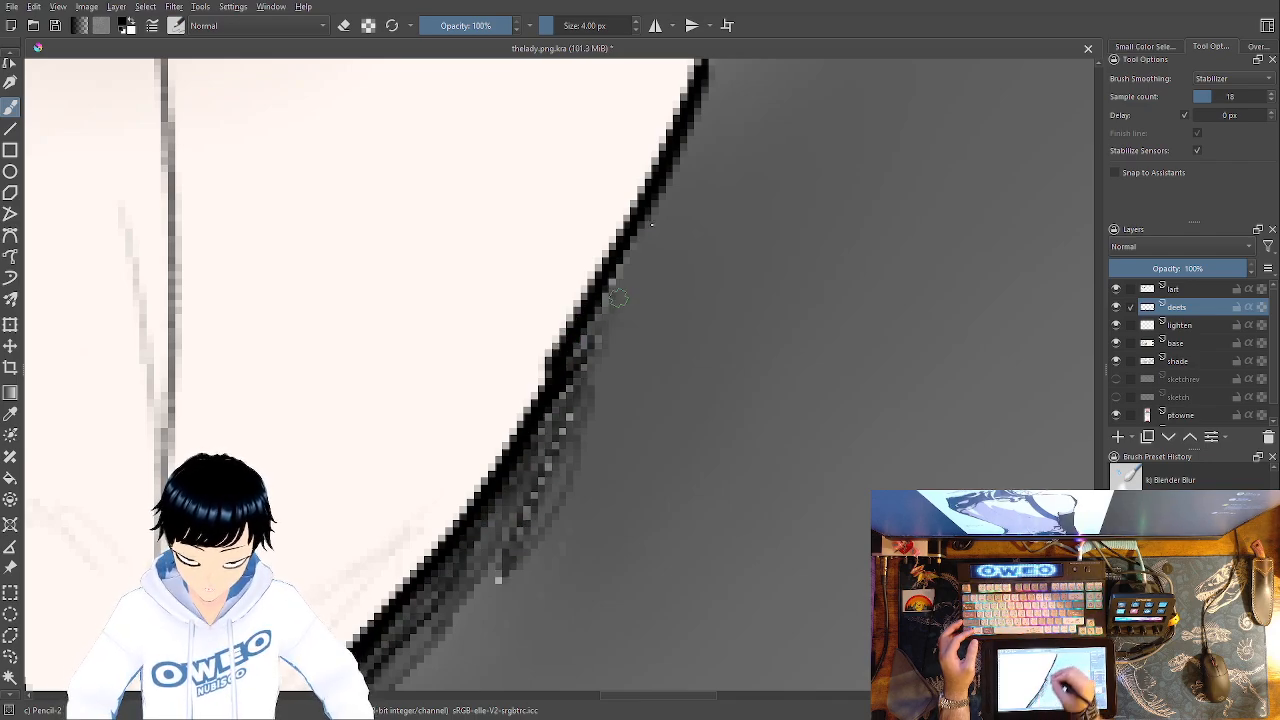
Undo the stray strokes on the V neckline's right edge and redraw the line in black, continuing it upward
{"action": "left_click_drag", "start_coordinate": [601, 330], "coordinate": [705, 110]}
{"action": "left_click_drag", "start_coordinate": [712, 62], "coordinate": [650, 242]}
{"action": "key", "text": "ctrl+z"}
{"action": "key", "text": "ctrl+z"}
{"action": "key", "text": "ctrl+z"}
{"action": "key", "text": "ctrl+z"}
{"action": "key", "text": "ctrl+z"}
{"action": "left_click_drag", "start_coordinate": [630, 62], "coordinate": [442, 516]}
{"action": "key", "text": "ctrl+z"}
{"action": "mouse_move", "coordinate": [632, 62]}
{"action": "left_mouse_down"}
{"action": "mouse_move", "coordinate": [445, 538]}
{"action": "mouse_move", "coordinate": [390, 430]}
{"action": "left_mouse_up"}
{"action": "left_click_drag", "start_coordinate": [535, 62], "coordinate": [462, 268]}
{"action": "key", "text": "ctrl+z"}
{"action": "left_click_drag", "start_coordinate": [530, 68], "coordinate": [383, 428]}
{"action": "left_click_drag", "start_coordinate": [690, 170], "coordinate": [425, 460]}
{"action": "left_click_drag", "start_coordinate": [507, 215], "coordinate": [622, 449]}
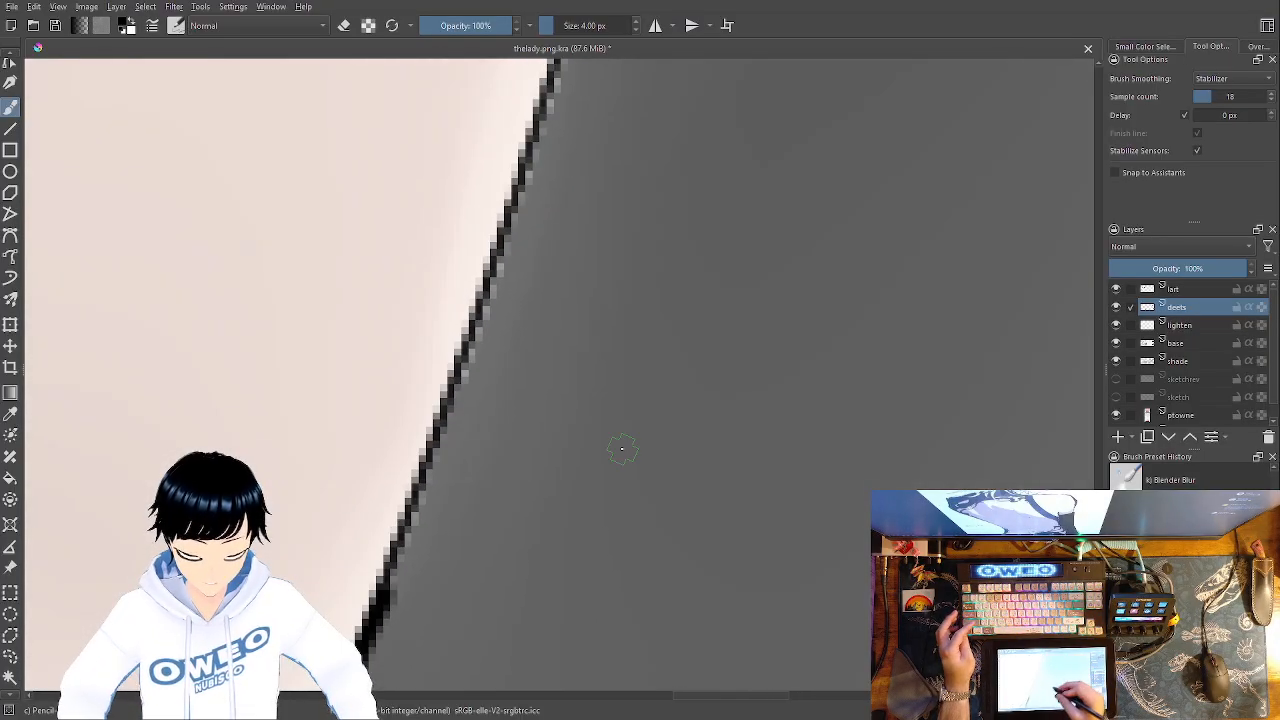
Thicken the middle stretch of the neckline's right edge in black, undoing uneven strokes and redrawing them
{"action": "left_click_drag", "start_coordinate": [553, 66], "coordinate": [372, 582]}
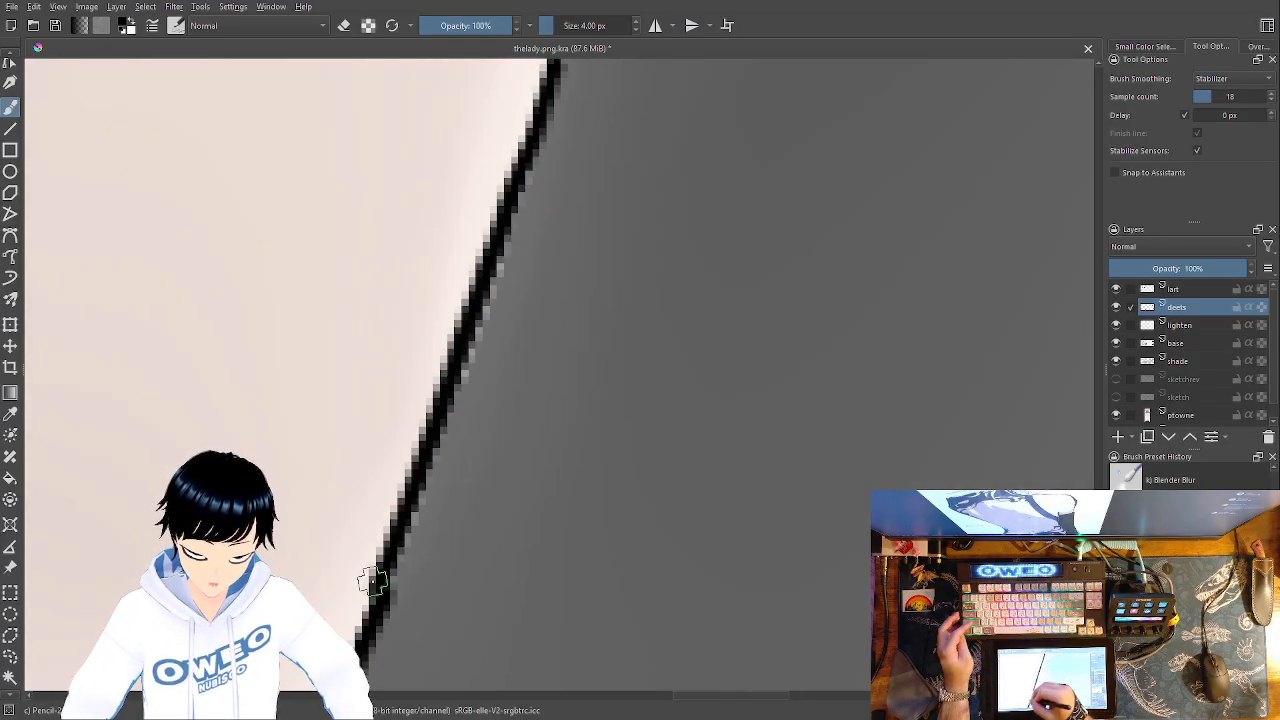
{"action": "key", "text": "ctrl+z"}
{"action": "mouse_move", "coordinate": [568, 66]}
{"action": "left_mouse_down"}
{"action": "mouse_move", "coordinate": [445, 420]}
{"action": "mouse_move", "coordinate": [390, 630]}
{"action": "left_mouse_up"}
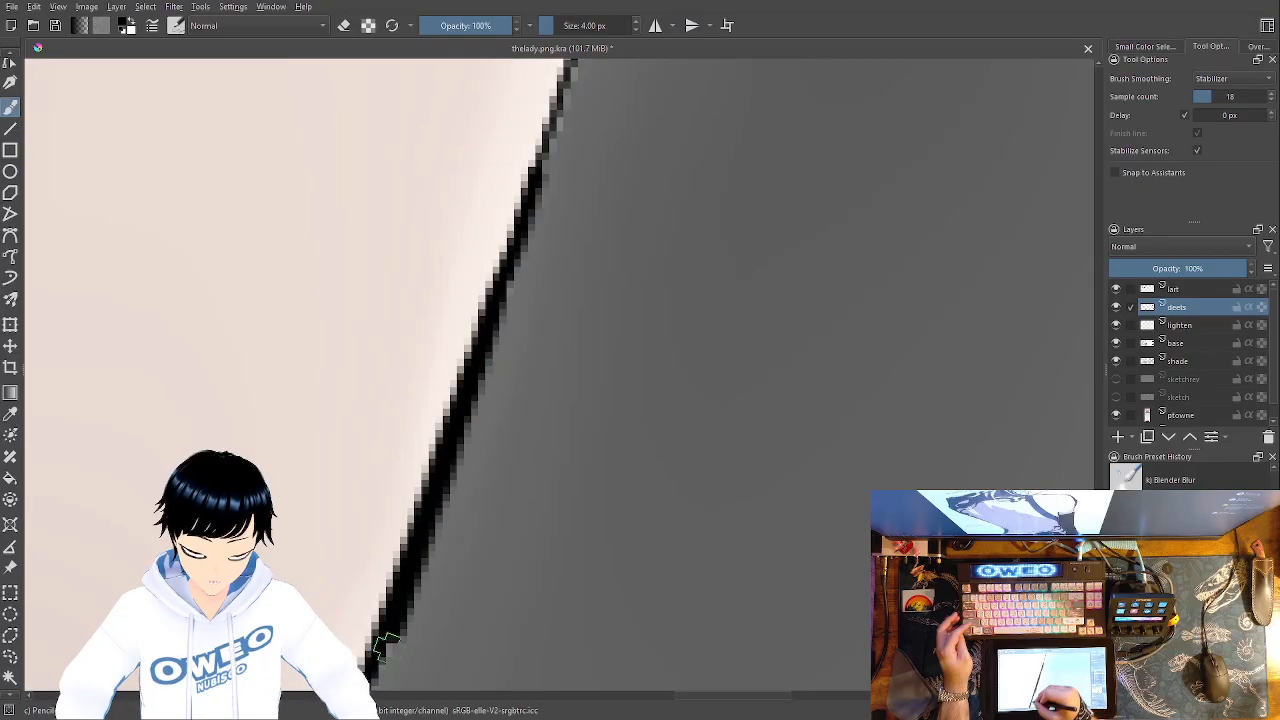
{"action": "key", "text": "ctrl+z"}
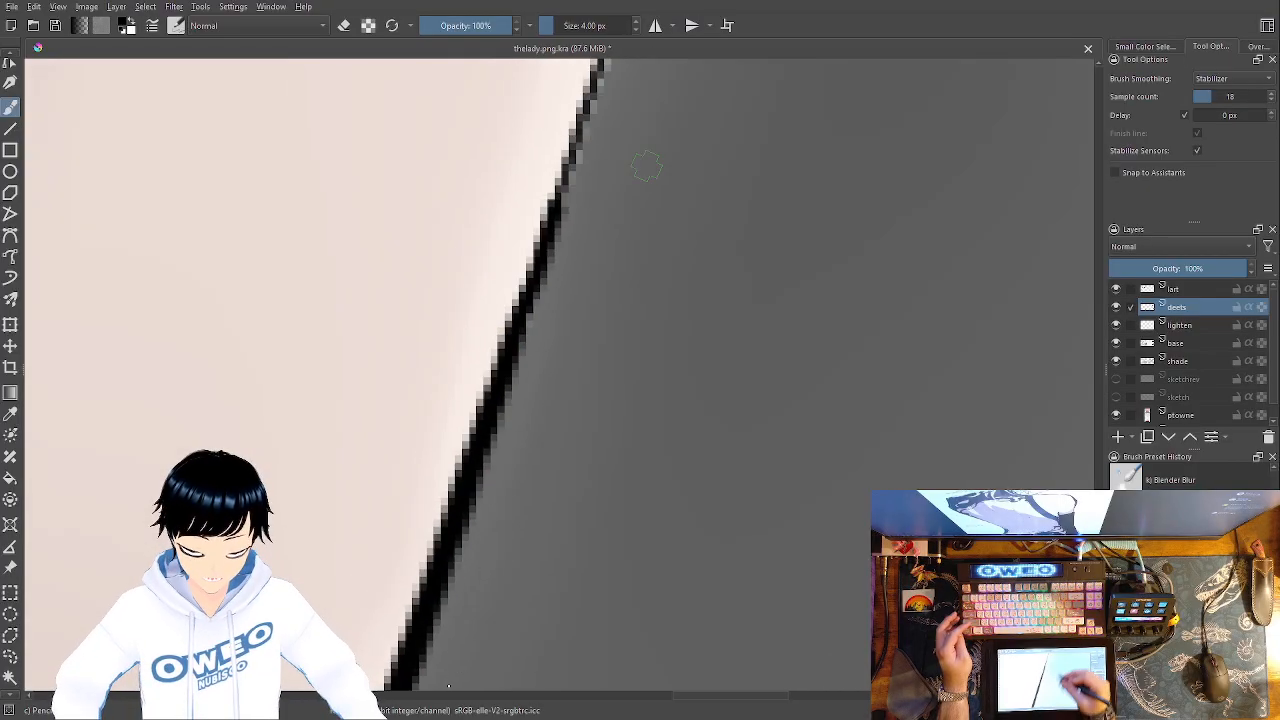
{"action": "key", "text": "ctrl+z"}
{"action": "left_click_drag", "start_coordinate": [626, 66], "coordinate": [472, 515]}
{"action": "key", "text": "ctrl+z"}
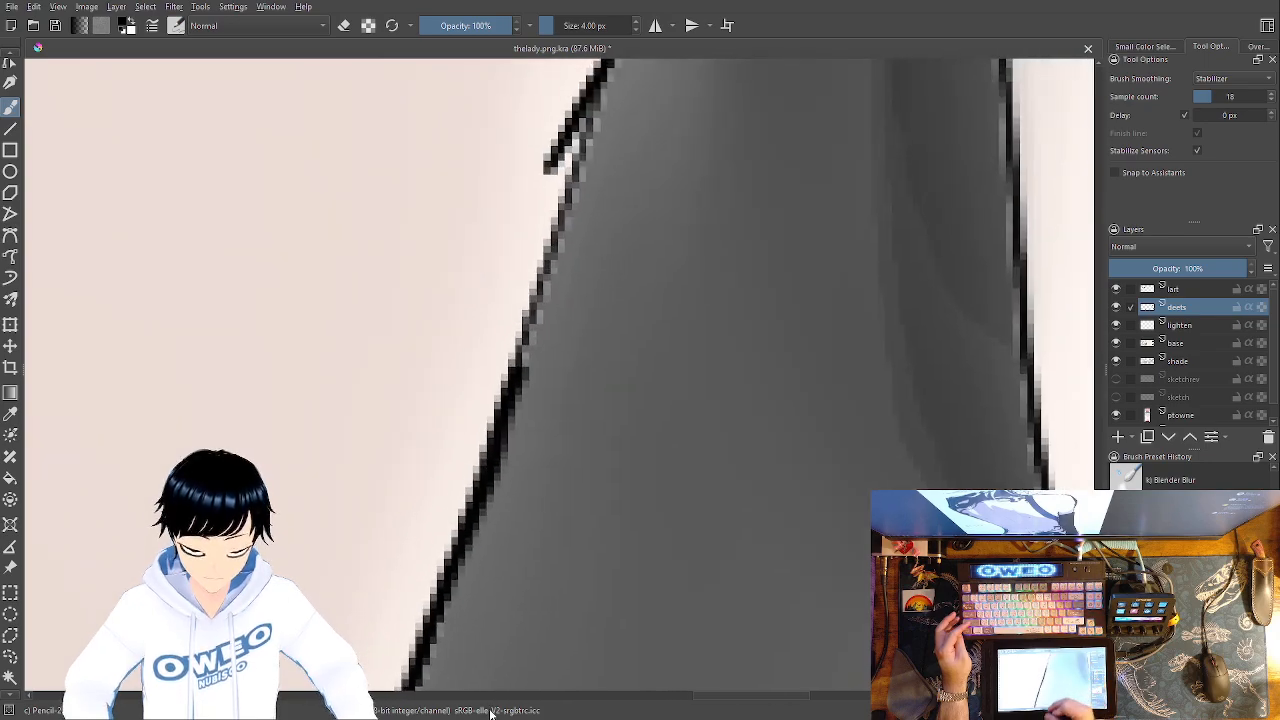
{"action": "left_click_drag", "start_coordinate": [603, 66], "coordinate": [509, 380]}
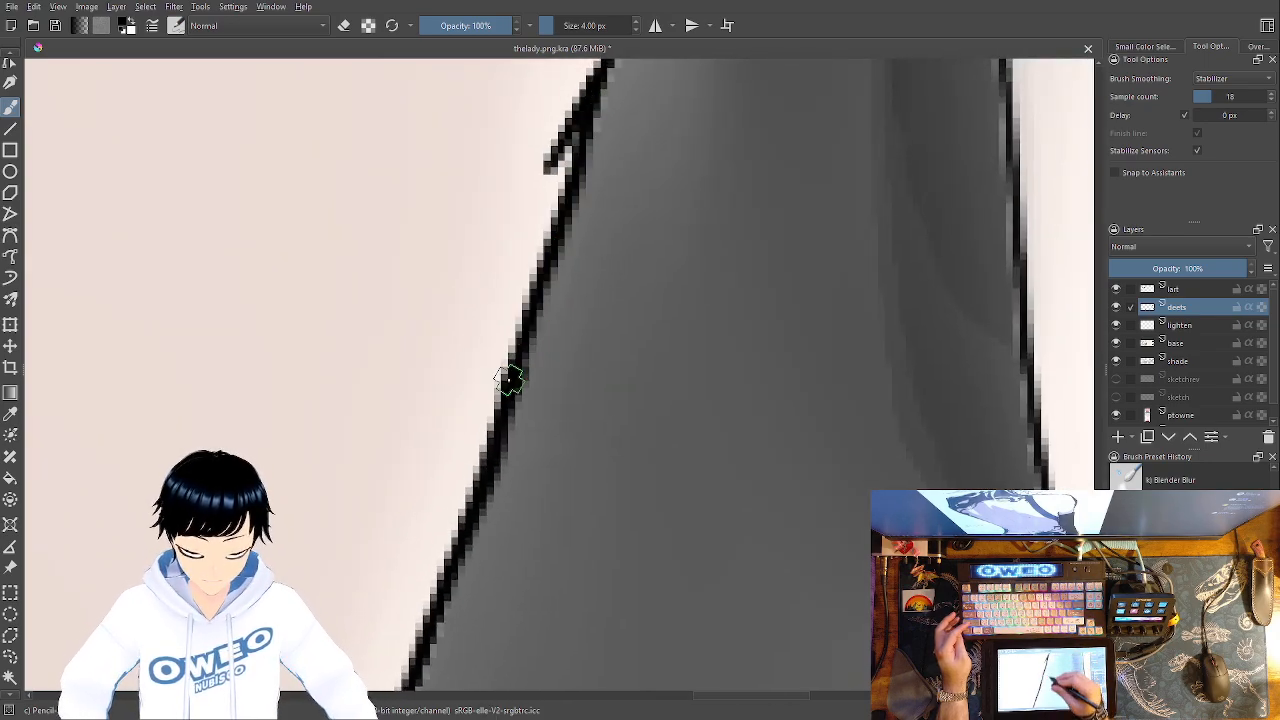
Extend the thick black line up the right panel's inner edge toward the garment's narrow upper tip
{"action": "left_click_drag", "start_coordinate": [612, 431], "coordinate": [590, 703]}
{"action": "mouse_move", "coordinate": [672, 88]}
{"action": "left_mouse_down"}
{"action": "mouse_move", "coordinate": [555, 435]}
{"action": "mouse_move", "coordinate": [577, 358]}
{"action": "mouse_move", "coordinate": [529, 432]}
{"action": "mouse_move", "coordinate": [570, 366]}
{"action": "mouse_move", "coordinate": [632, 178]}
{"action": "left_mouse_up"}
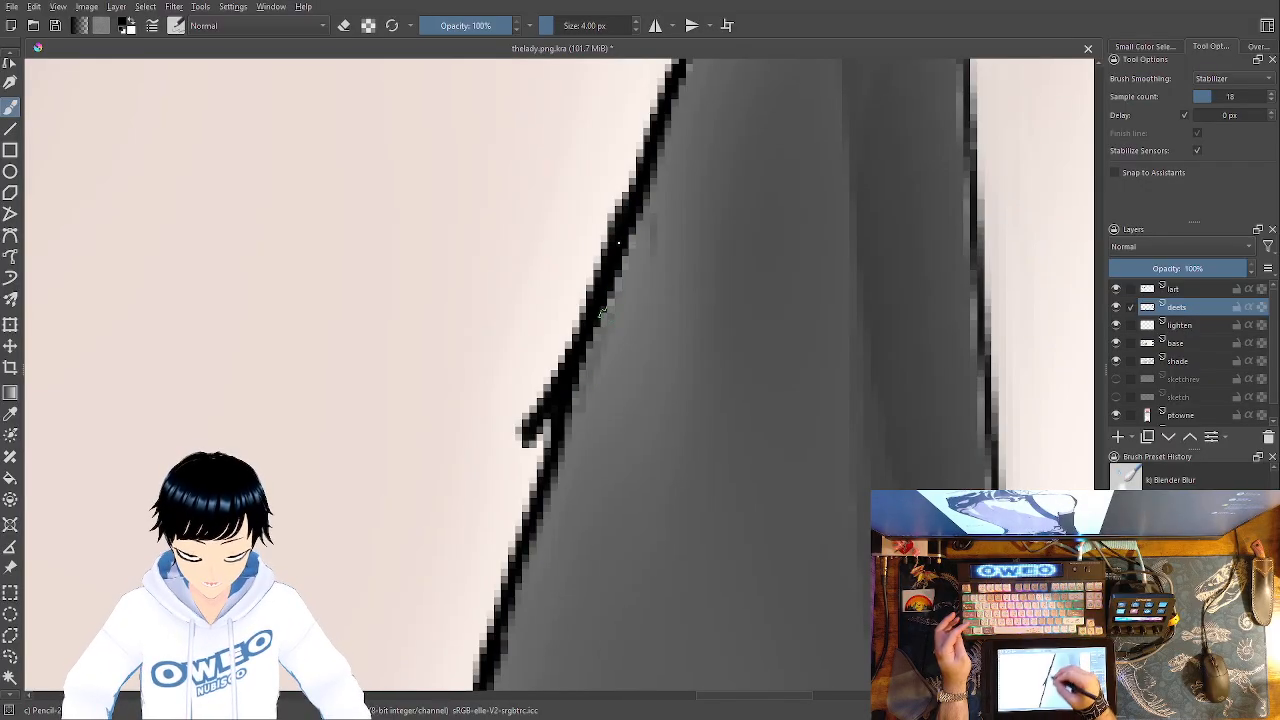
{"action": "left_click_drag", "start_coordinate": [646, 335], "coordinate": [528, 665]}
{"action": "mouse_move", "coordinate": [662, 65]}
{"action": "left_mouse_down"}
{"action": "mouse_move", "coordinate": [637, 183]}
{"action": "mouse_move", "coordinate": [532, 448]}
{"action": "left_mouse_up"}
{"action": "left_click_drag", "start_coordinate": [632, 454], "coordinate": [480, 710]}
{"action": "left_click_drag", "start_coordinate": [517, 271], "coordinate": [583, 44]}
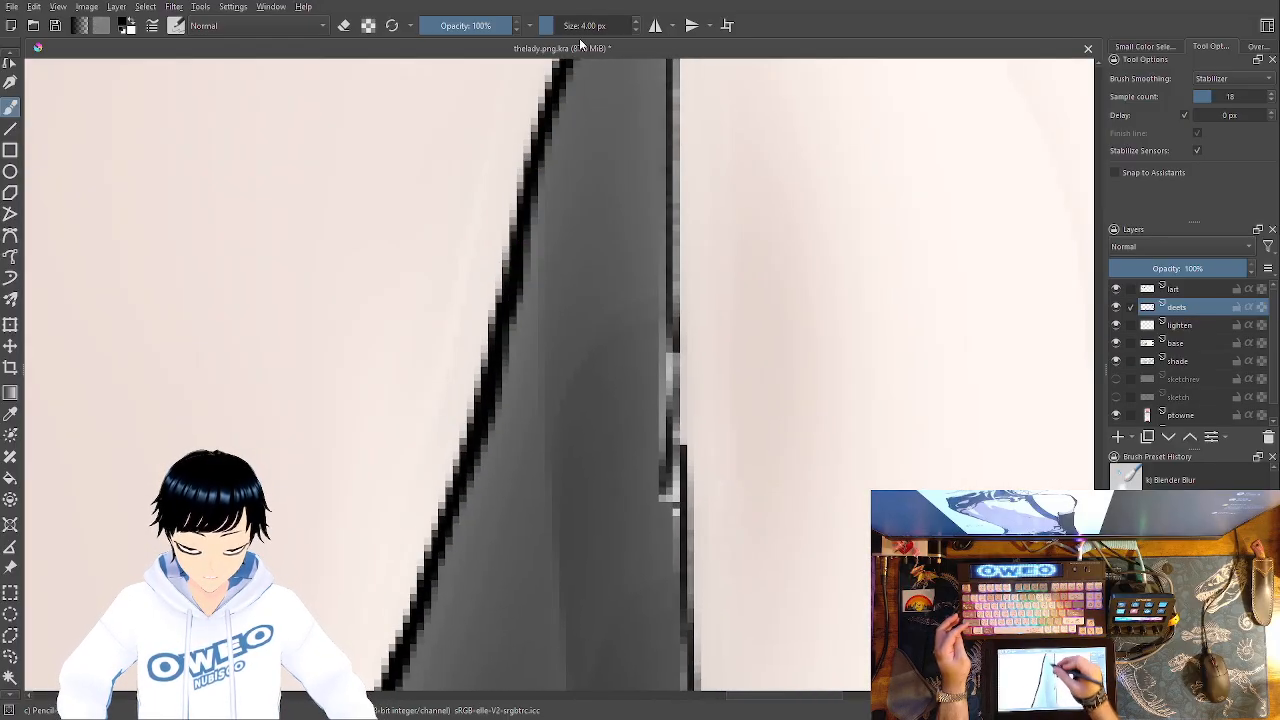
{"action": "left_click_drag", "start_coordinate": [590, 421], "coordinate": [519, 680]}
{"action": "mouse_move", "coordinate": [576, 73]}
{"action": "left_mouse_down"}
{"action": "mouse_move", "coordinate": [508, 292]}
{"action": "mouse_move", "coordinate": [514, 503]}
{"action": "left_mouse_up"}
Thicken the right panel's outer edge in black from its upper tip downward, and add light shading strokes just inside it
{"action": "left_click_drag", "start_coordinate": [567, 256], "coordinate": [567, 646]}
{"action": "left_click_drag", "start_coordinate": [549, 303], "coordinate": [557, 488]}
{"action": "left_click_drag", "start_coordinate": [543, 345], "coordinate": [556, 630]}
{"action": "left_click_drag", "start_coordinate": [553, 566], "coordinate": [551, 550]}
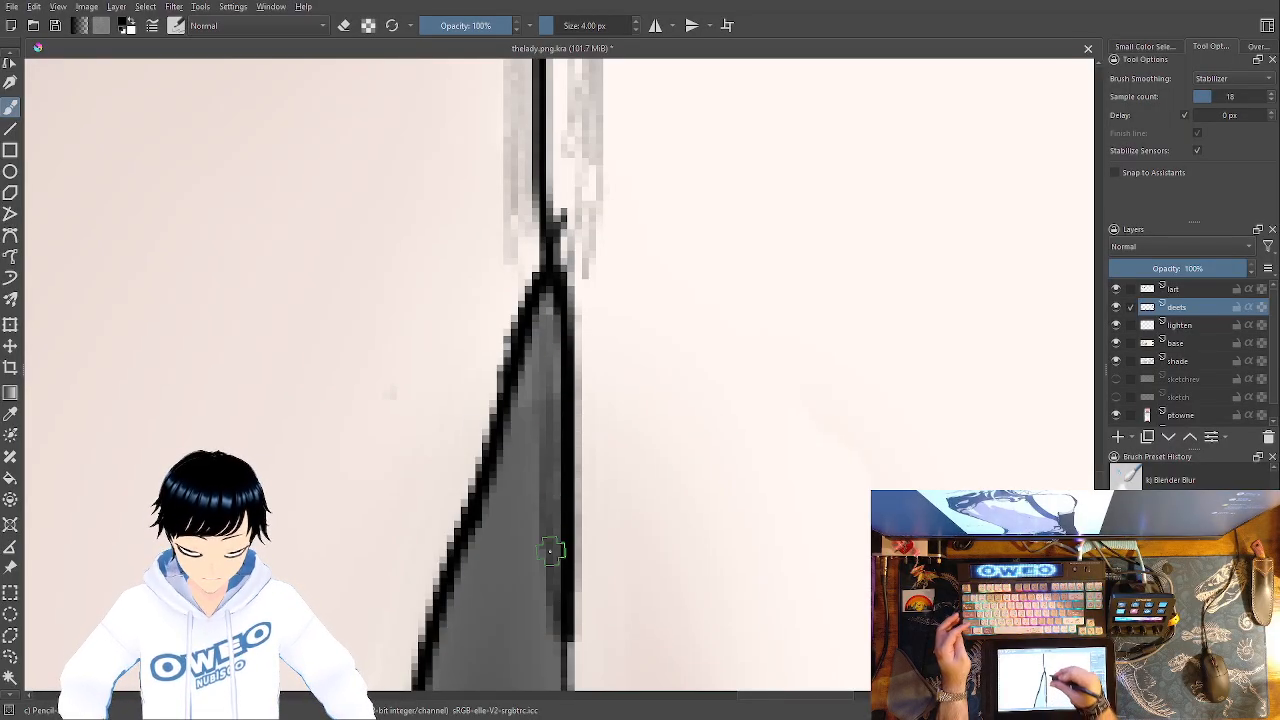
{"action": "left_click_drag", "start_coordinate": [563, 325], "coordinate": [559, 193]}
{"action": "left_click_drag", "start_coordinate": [602, 332], "coordinate": [576, 82]}
{"action": "left_click_drag", "start_coordinate": [522, 248], "coordinate": [528, 360]}
{"action": "mouse_move", "coordinate": [542, 231]}
{"action": "left_mouse_down"}
{"action": "mouse_move", "coordinate": [531, 365]}
{"action": "mouse_move", "coordinate": [545, 688]}
{"action": "left_mouse_up"}
{"action": "left_click_drag", "start_coordinate": [528, 510], "coordinate": [530, 563]}
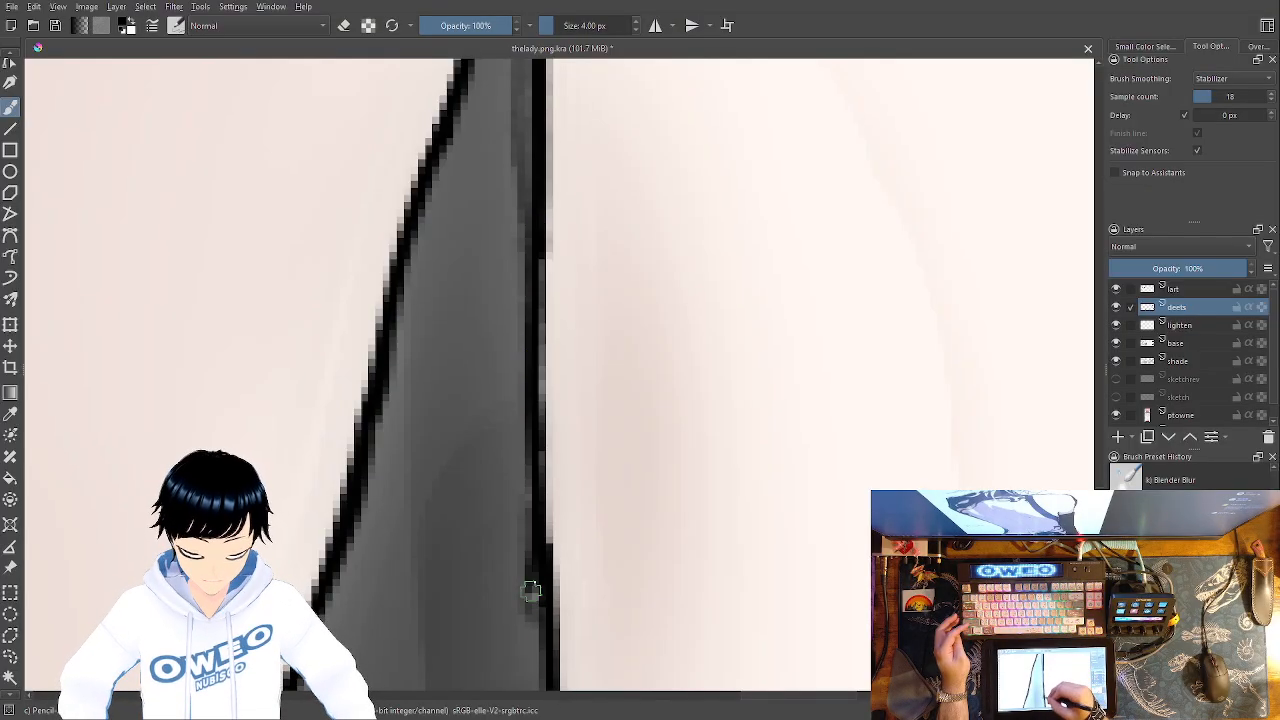
Continue the thick black line down the right panel's outer edge, past the lower edge of the arm
{"action": "left_click_drag", "start_coordinate": [546, 234], "coordinate": [523, 77]}
{"action": "left_click_drag", "start_coordinate": [565, 495], "coordinate": [497, 160]}
{"action": "left_click_drag", "start_coordinate": [459, 218], "coordinate": [502, 708]}
{"action": "left_click_drag", "start_coordinate": [469, 334], "coordinate": [372, 6]}
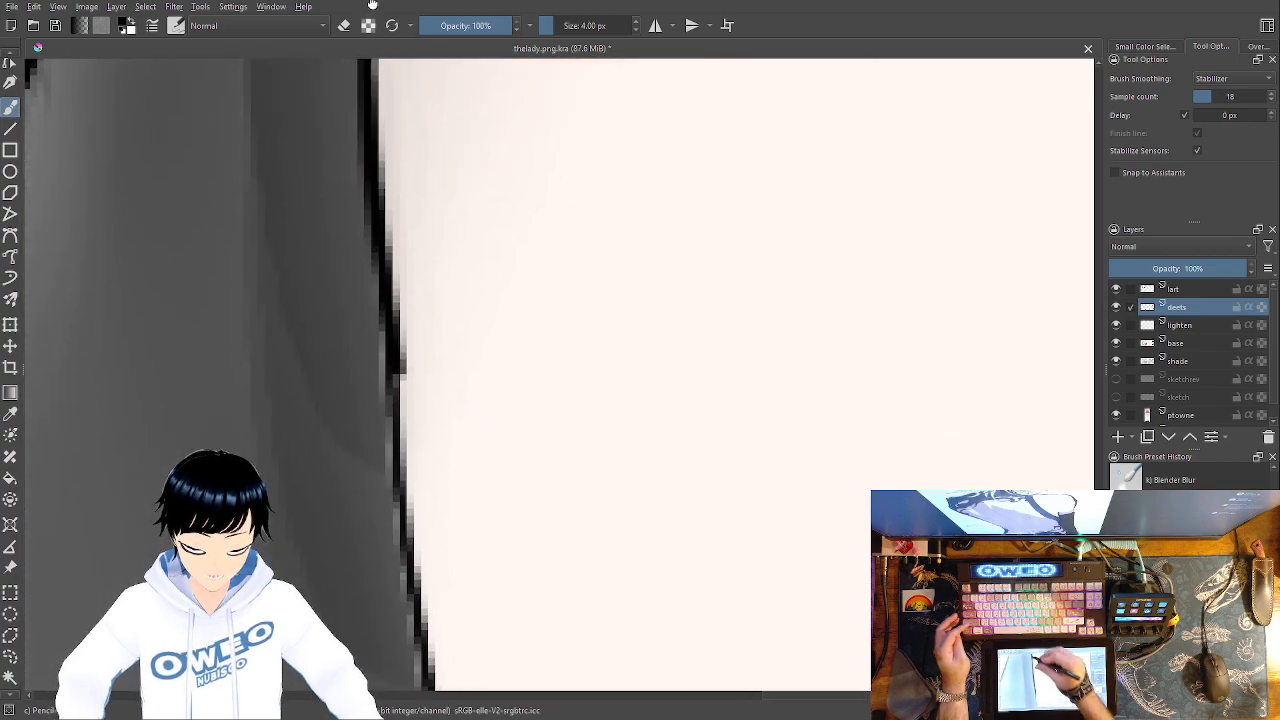
{"action": "mouse_move", "coordinate": [391, 309]}
{"action": "left_mouse_down"}
{"action": "mouse_move", "coordinate": [393, 434]}
{"action": "mouse_move", "coordinate": [430, 683]}
{"action": "mouse_move", "coordinate": [341, 75]}
{"action": "left_mouse_up"}
{"action": "left_click_drag", "start_coordinate": [333, 322], "coordinate": [424, 628]}
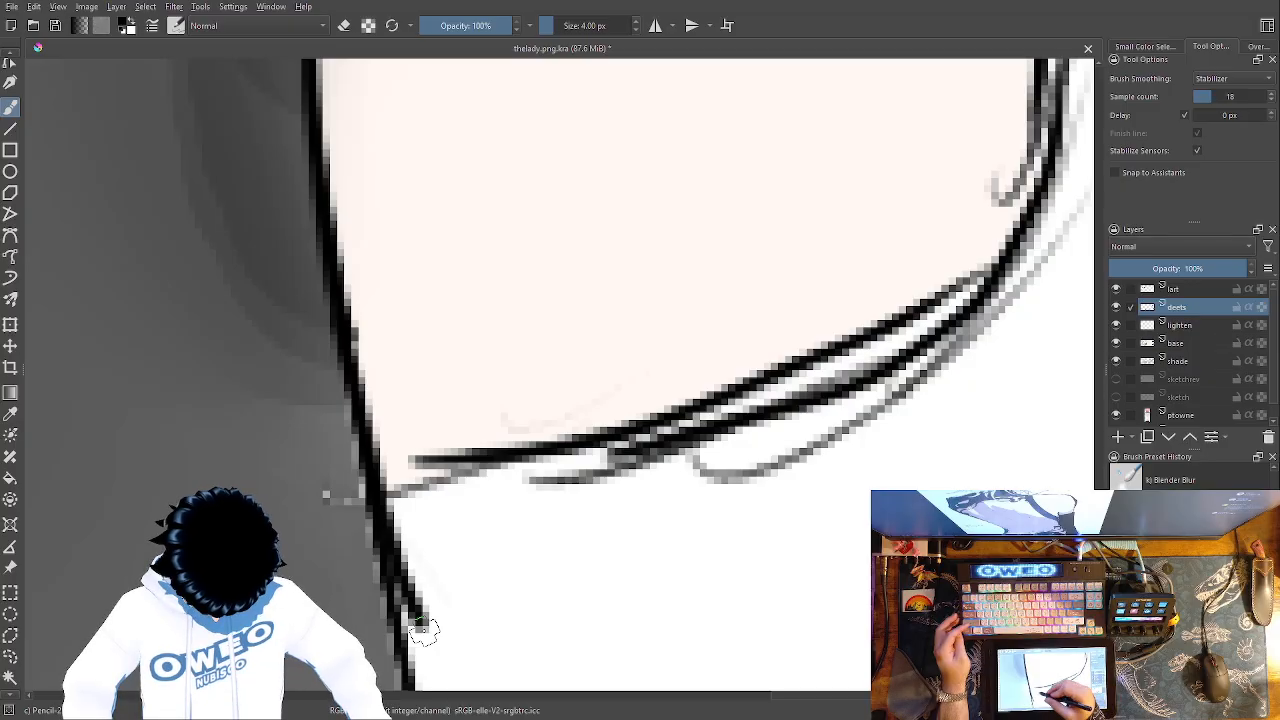
Remove the stray stroke below the arm with the small eraser, and redraw the garment's outer edge there with the pencil
{"action": "right_click", "coordinate": [593, 537]}
{"action": "left_click", "coordinate": [520, 580]}
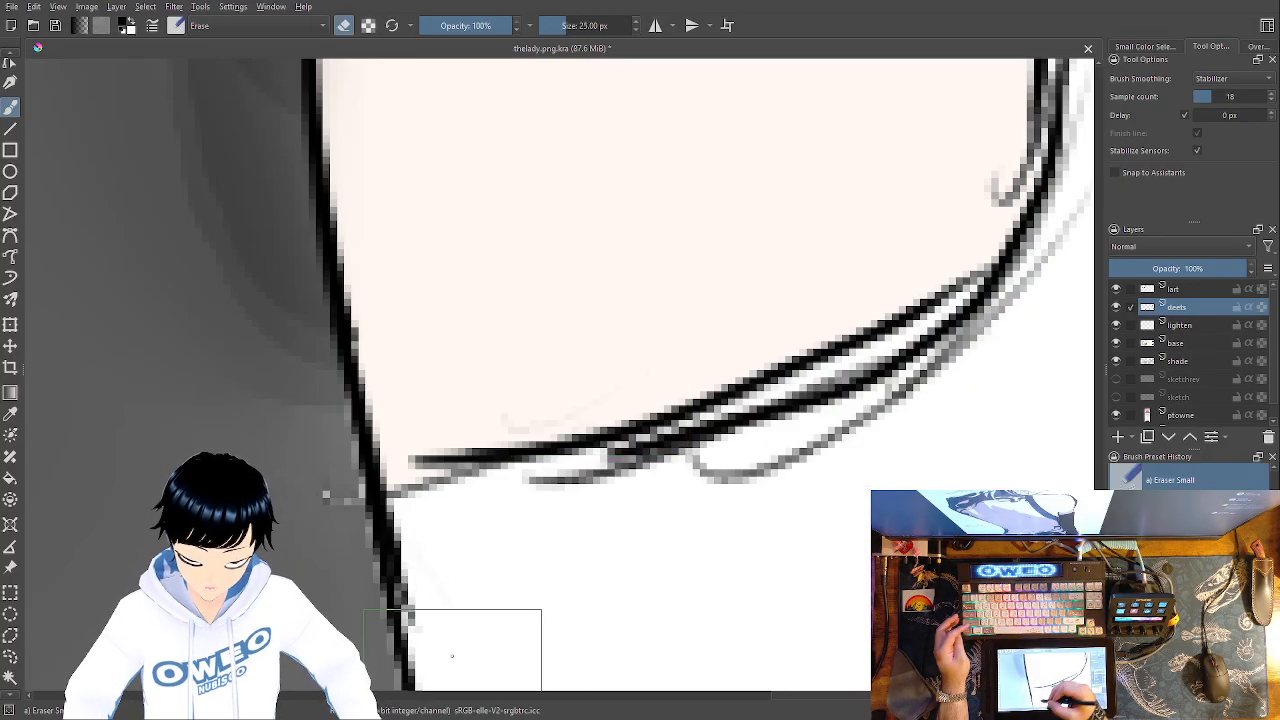
{"action": "right_click", "coordinate": [505, 573]}
{"action": "left_click", "coordinate": [587, 528]}
{"action": "mouse_move", "coordinate": [326, 496]}
{"action": "left_mouse_down"}
{"action": "mouse_move", "coordinate": [345, 470]}
{"action": "mouse_move", "coordinate": [343, 375]}
{"action": "mouse_move", "coordinate": [349, 406]}
{"action": "mouse_move", "coordinate": [329, 303]}
{"action": "mouse_move", "coordinate": [418, 681]}
{"action": "left_mouse_up"}
Shade just inside the right outer edge near the arm, and carry the thick black line further down the garment's side
{"action": "mouse_move", "coordinate": [442, 431]}
{"action": "left_mouse_down"}
{"action": "mouse_move", "coordinate": [411, 380]}
{"action": "mouse_move", "coordinate": [337, 153]}
{"action": "left_mouse_up"}
{"action": "mouse_move", "coordinate": [326, 391]}
{"action": "left_mouse_down"}
{"action": "mouse_move", "coordinate": [312, 400]}
{"action": "mouse_move", "coordinate": [336, 510]}
{"action": "left_mouse_up"}
{"action": "left_click_drag", "start_coordinate": [276, 276], "coordinate": [289, 405]}
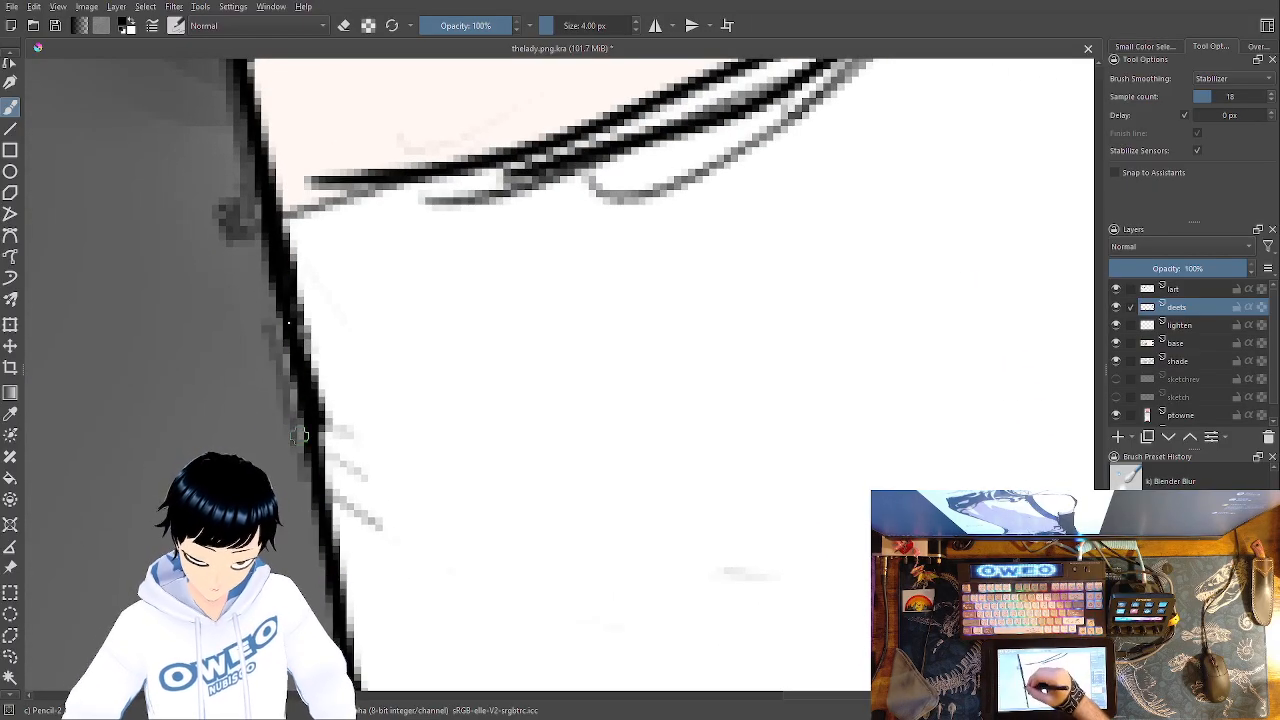
{"action": "left_click_drag", "start_coordinate": [367, 350], "coordinate": [396, 40]}
{"action": "mouse_move", "coordinate": [343, 178]}
{"action": "left_mouse_down"}
{"action": "mouse_move", "coordinate": [406, 538]}
{"action": "mouse_move", "coordinate": [431, 597]}
{"action": "left_mouse_up"}
{"action": "left_click_drag", "start_coordinate": [421, 649], "coordinate": [341, 352]}
{"action": "key", "text": "ctrl+z"}
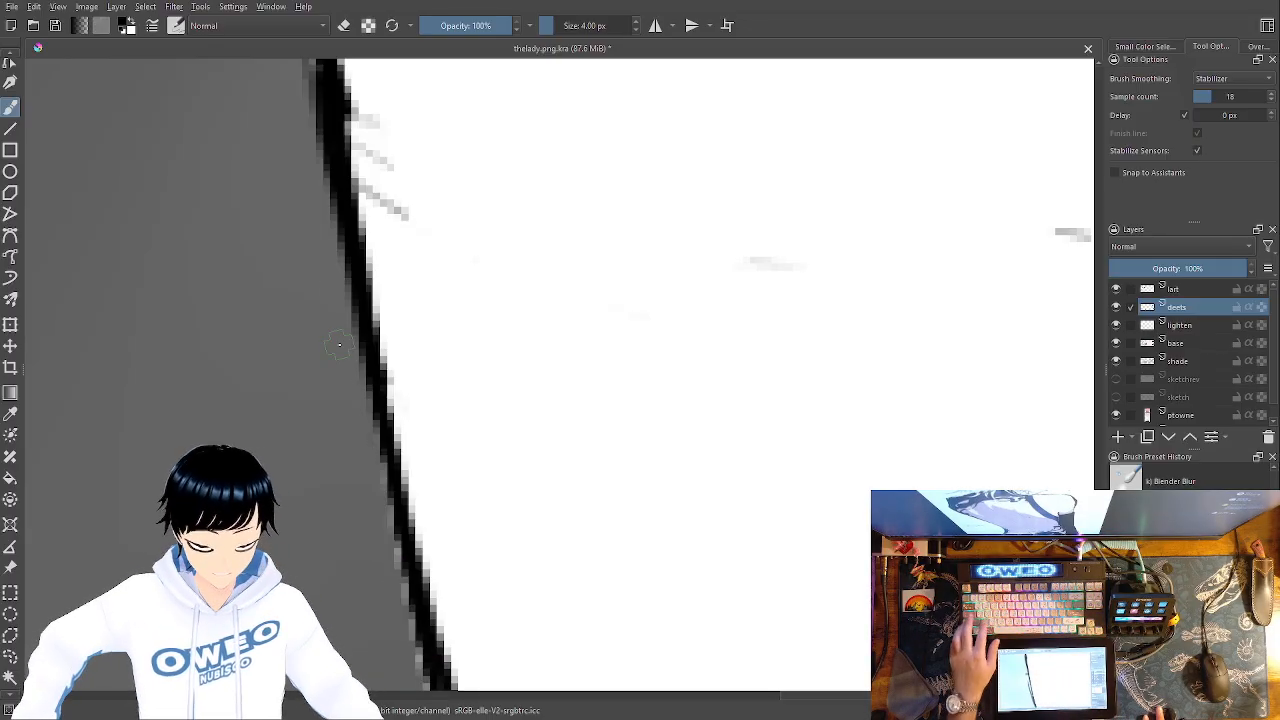
{"action": "left_click_drag", "start_coordinate": [374, 408], "coordinate": [444, 675]}
{"action": "left_click_drag", "start_coordinate": [680, 549], "coordinate": [659, 110]}
{"action": "mouse_move", "coordinate": [376, 120]}
{"action": "left_mouse_down"}
{"action": "mouse_move", "coordinate": [415, 335]}
{"action": "mouse_move", "coordinate": [572, 688]}
{"action": "left_mouse_up"}
{"action": "double_click", "coordinate": [566, 696]}
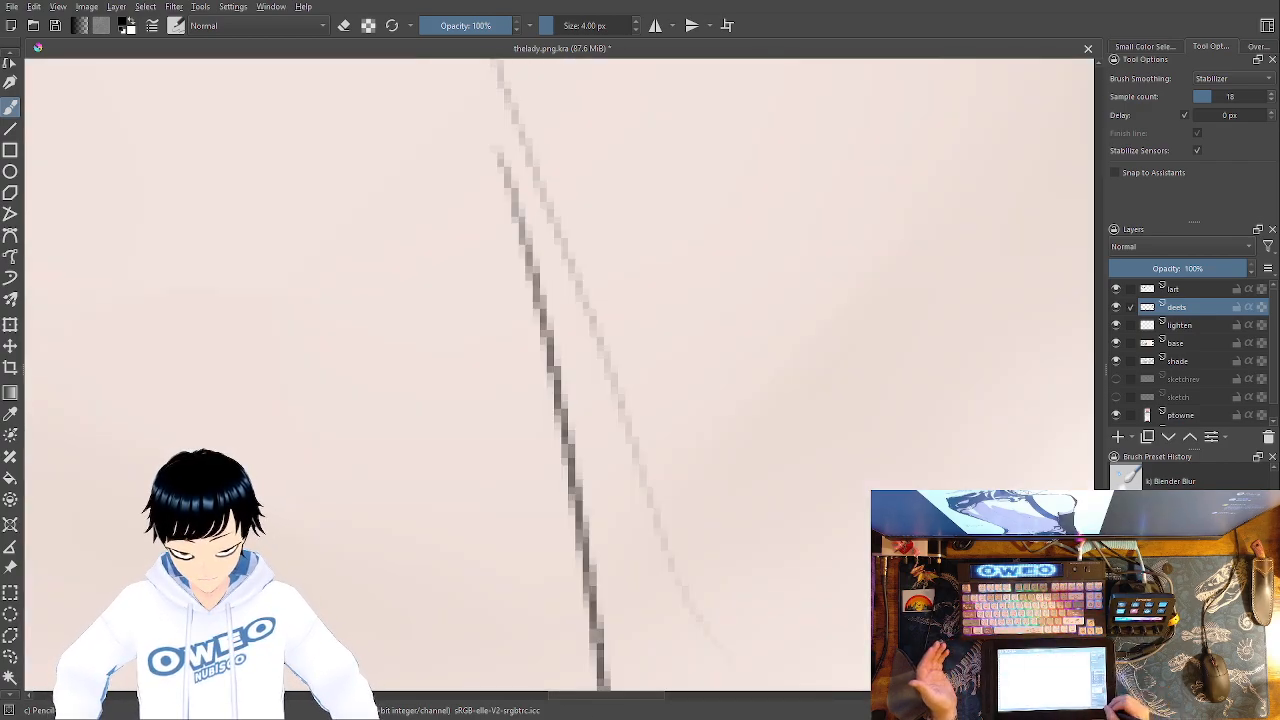
Erase the jagged bulge on the outside of the right panel's doubled outer edge using the 25 px small eraser
{"action": "key", "text": "ctrl+minus"}
{"action": "key", "text": "ctrl+minus"}
{"action": "key", "text": "ctrl+minus"}
{"action": "key", "text": "ctrl+minus"}
{"action": "key", "text": "ctrl+minus"}
{"action": "key", "text": "ctrl+minus"}
{"action": "key", "text": "ctrl+minus"}
{"action": "key", "text": "ctrl+plus"}
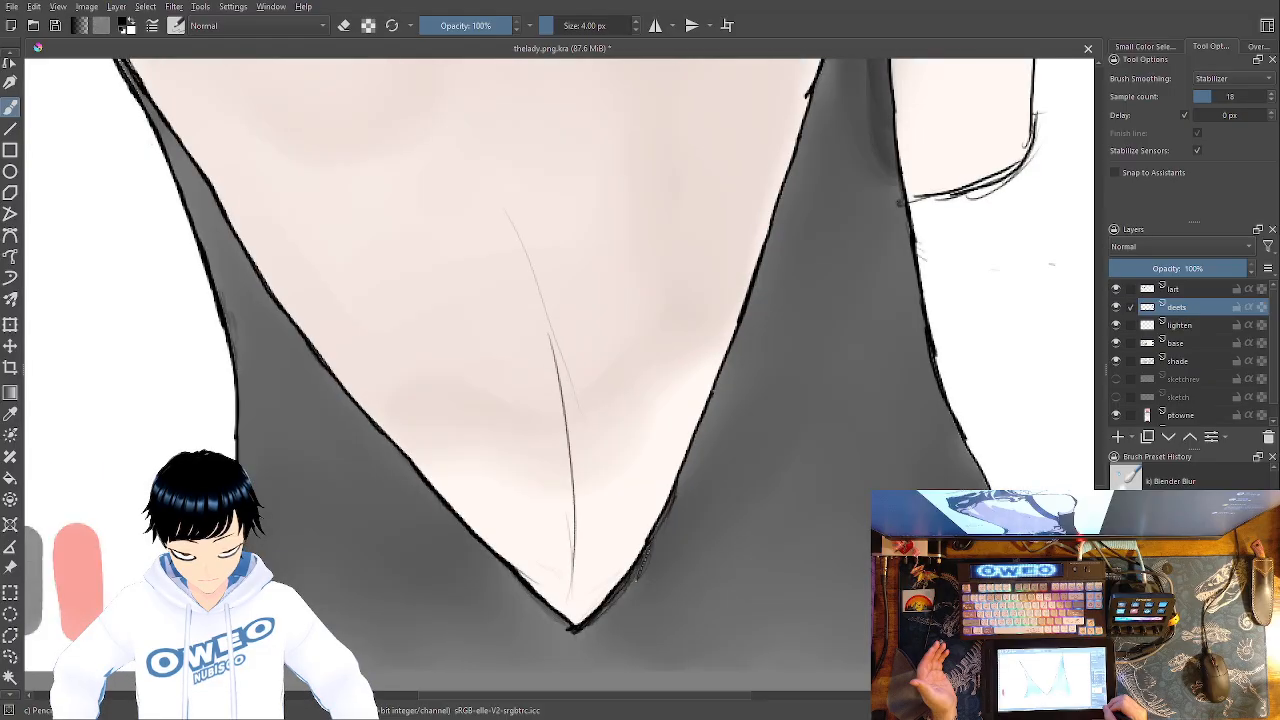
{"action": "key", "text": "ctrl+plus"}
{"action": "left_click_drag", "start_coordinate": [978, 572], "coordinate": [446, 557]}
{"action": "key", "text": "ctrl+plus"}
{"action": "key", "text": "ctrl+plus"}
{"action": "key", "text": "ctrl+plus"}
{"action": "key", "text": "ctrl+plus"}
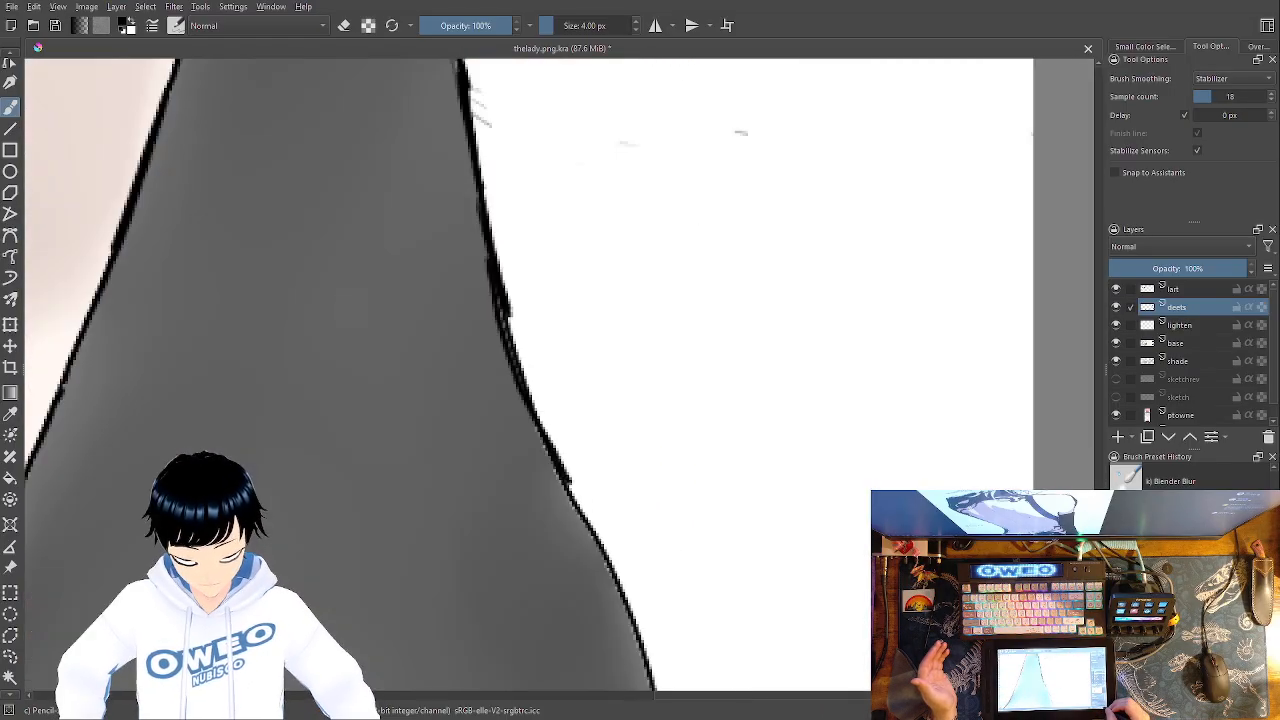
{"action": "right_click", "coordinate": [662, 559]}
{"action": "left_click", "coordinate": [667, 428]}
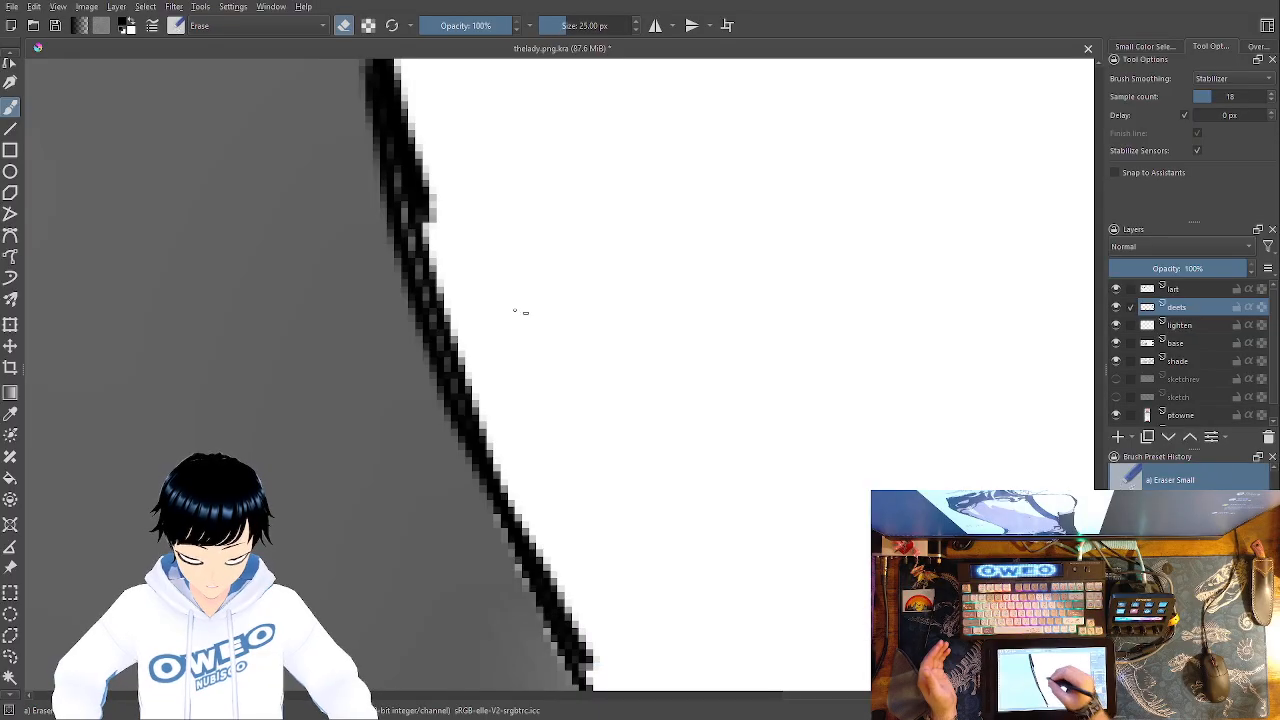
{"action": "mouse_move", "coordinate": [452, 155]}
{"action": "left_mouse_down"}
{"action": "mouse_move", "coordinate": [420, 90]}
{"action": "mouse_move", "coordinate": [466, 277]}
{"action": "mouse_move", "coordinate": [609, 570]}
{"action": "left_mouse_up"}
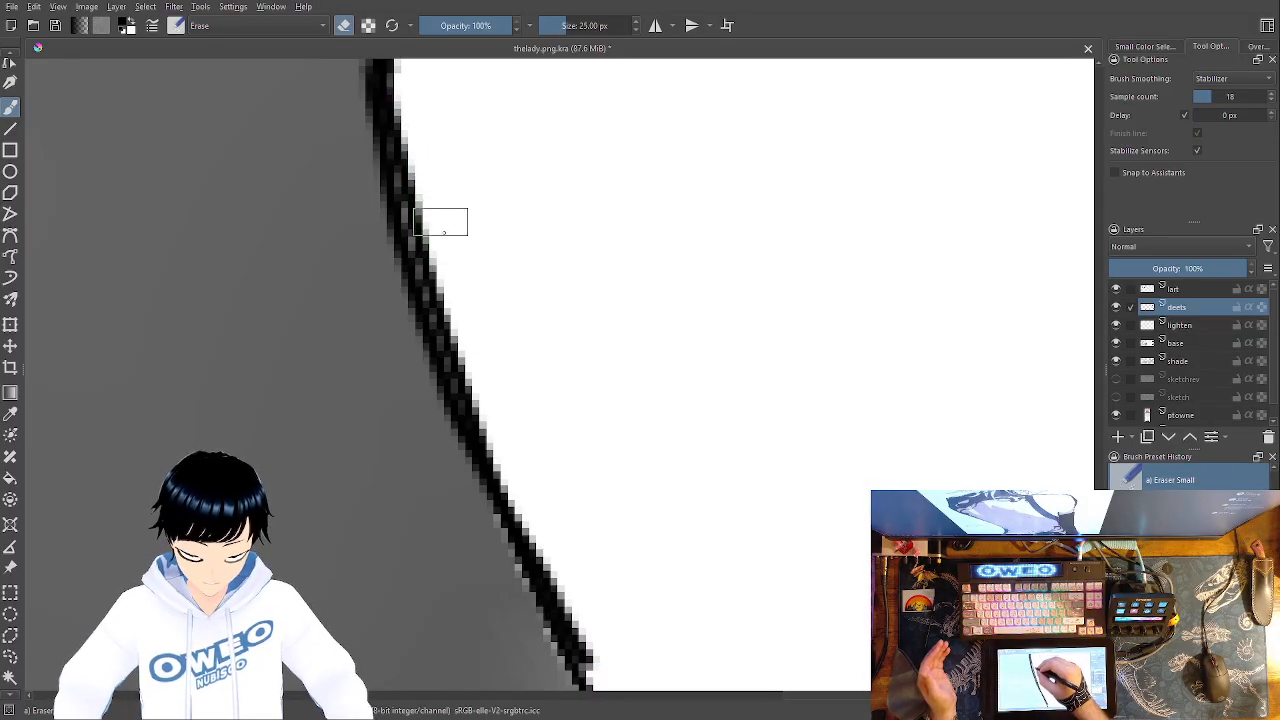
Thicken the right panel's outer edge with the 4 px pencil from the cleaned section down to the canvas bottom
{"action": "right_click", "coordinate": [592, 348]}
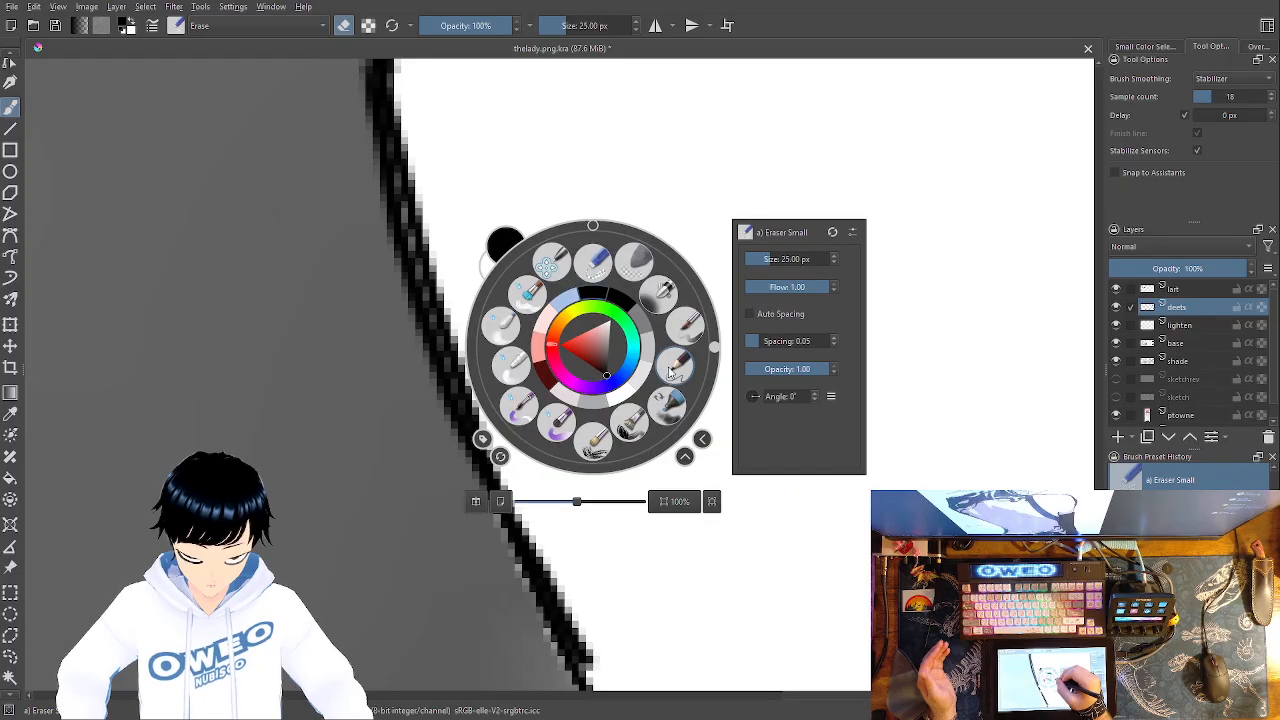
{"action": "left_click", "coordinate": [675, 365]}
{"action": "mouse_move", "coordinate": [417, 239]}
{"action": "left_mouse_down"}
{"action": "mouse_move", "coordinate": [400, 186]}
{"action": "mouse_move", "coordinate": [450, 378]}
{"action": "left_mouse_up"}
{"action": "left_click_drag", "start_coordinate": [577, 495], "coordinate": [481, 203]}
{"action": "left_click_drag", "start_coordinate": [391, 177], "coordinate": [645, 692]}
{"action": "left_click_drag", "start_coordinate": [705, 449], "coordinate": [661, 132]}
{"action": "mouse_move", "coordinate": [576, 284]}
{"action": "left_mouse_down"}
{"action": "mouse_move", "coordinate": [669, 674]}
{"action": "mouse_move", "coordinate": [600, 137]}
{"action": "left_mouse_up"}
{"action": "left_click_drag", "start_coordinate": [597, 409], "coordinate": [662, 690]}
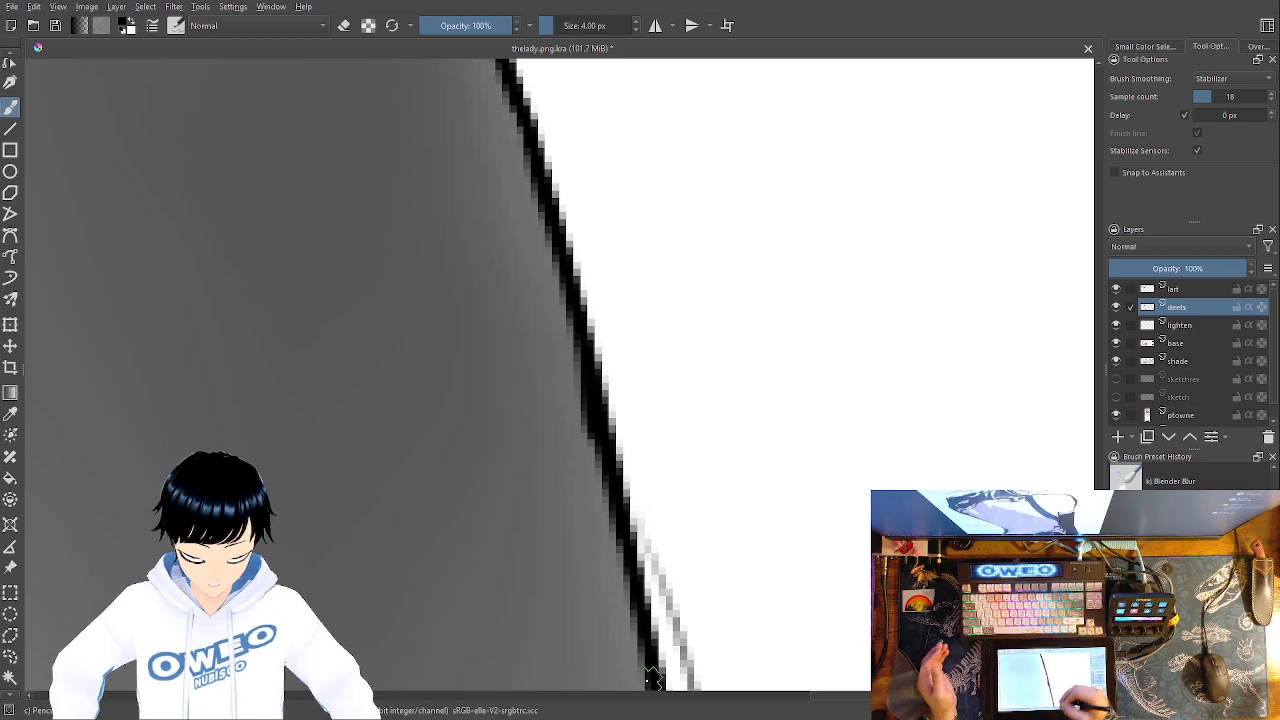
{"action": "left_click_drag", "start_coordinate": [674, 326], "coordinate": [620, 174]}
{"action": "left_click_drag", "start_coordinate": [578, 338], "coordinate": [647, 650]}
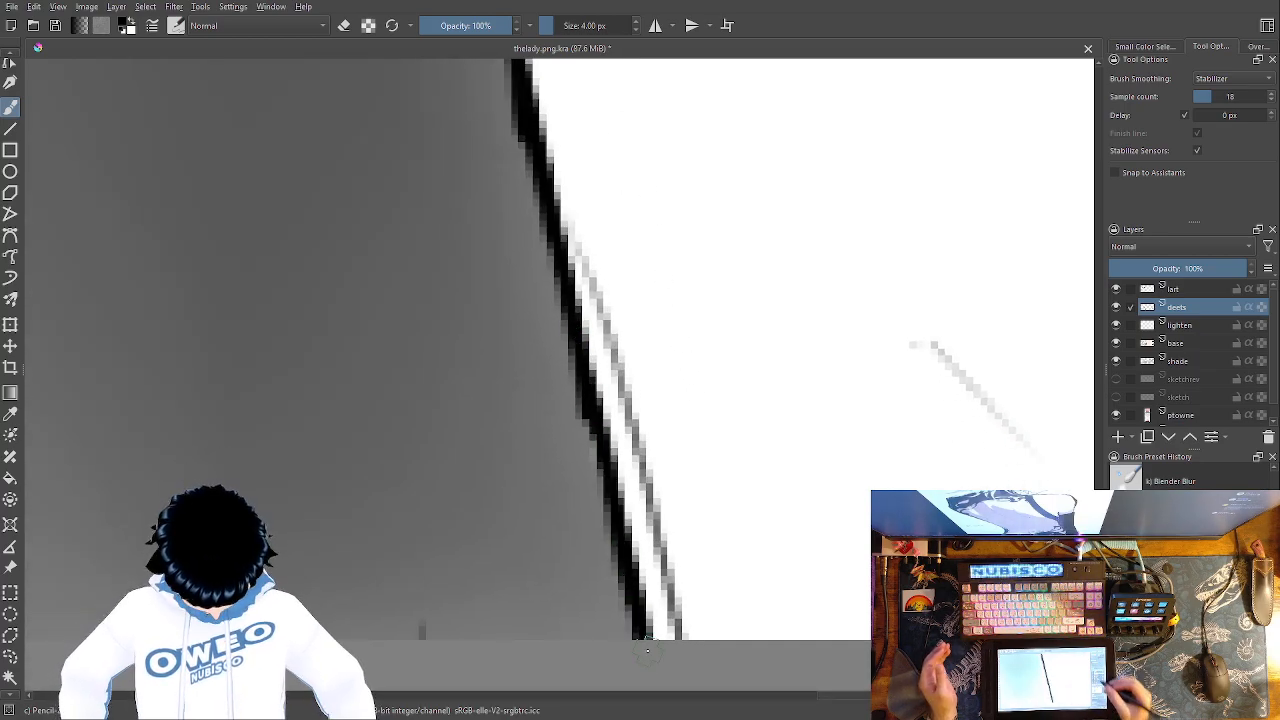
On the lart layer, erase the thin parallel line outside the right panel's outer edge with the 25 px small eraser, then return to the deets layer
{"action": "key", "text": "Page_Up"}
{"action": "right_click", "coordinate": [647, 651]}
{"action": "left_click", "coordinate": [810, 405]}
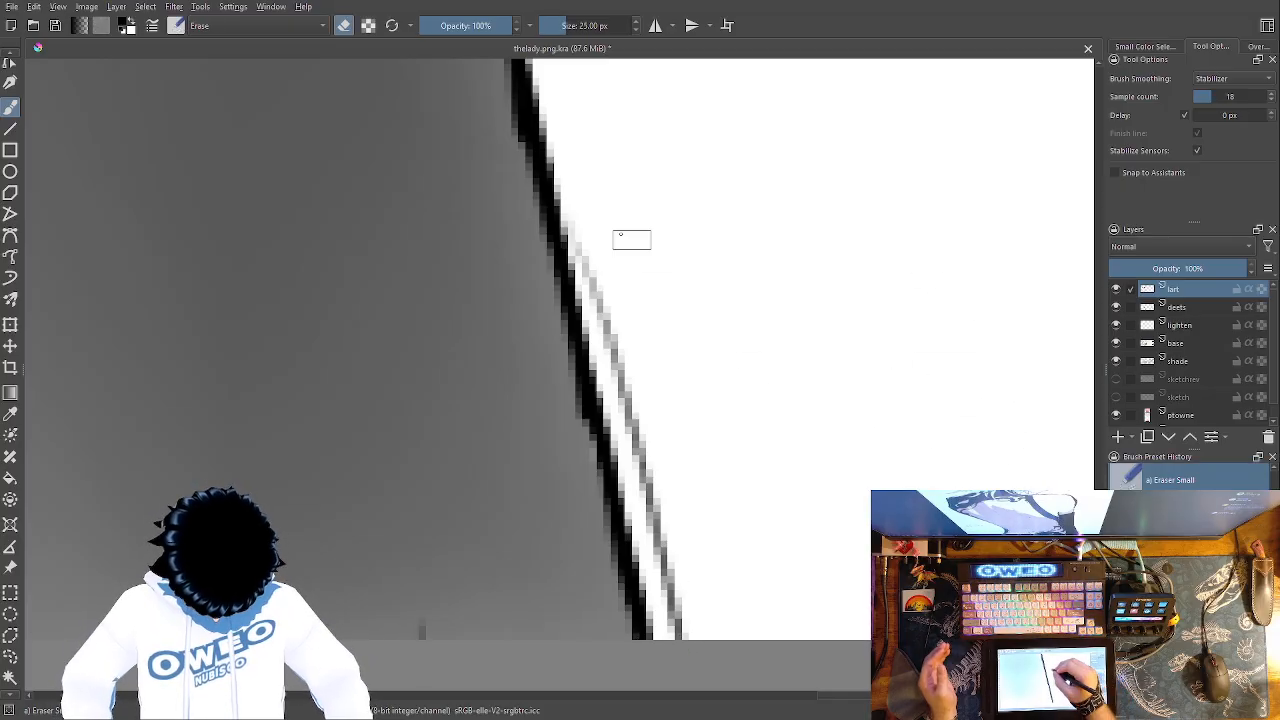
{"action": "mouse_move", "coordinate": [591, 227]}
{"action": "left_mouse_down"}
{"action": "mouse_move", "coordinate": [654, 508]}
{"action": "mouse_move", "coordinate": [720, 645]}
{"action": "left_mouse_up"}
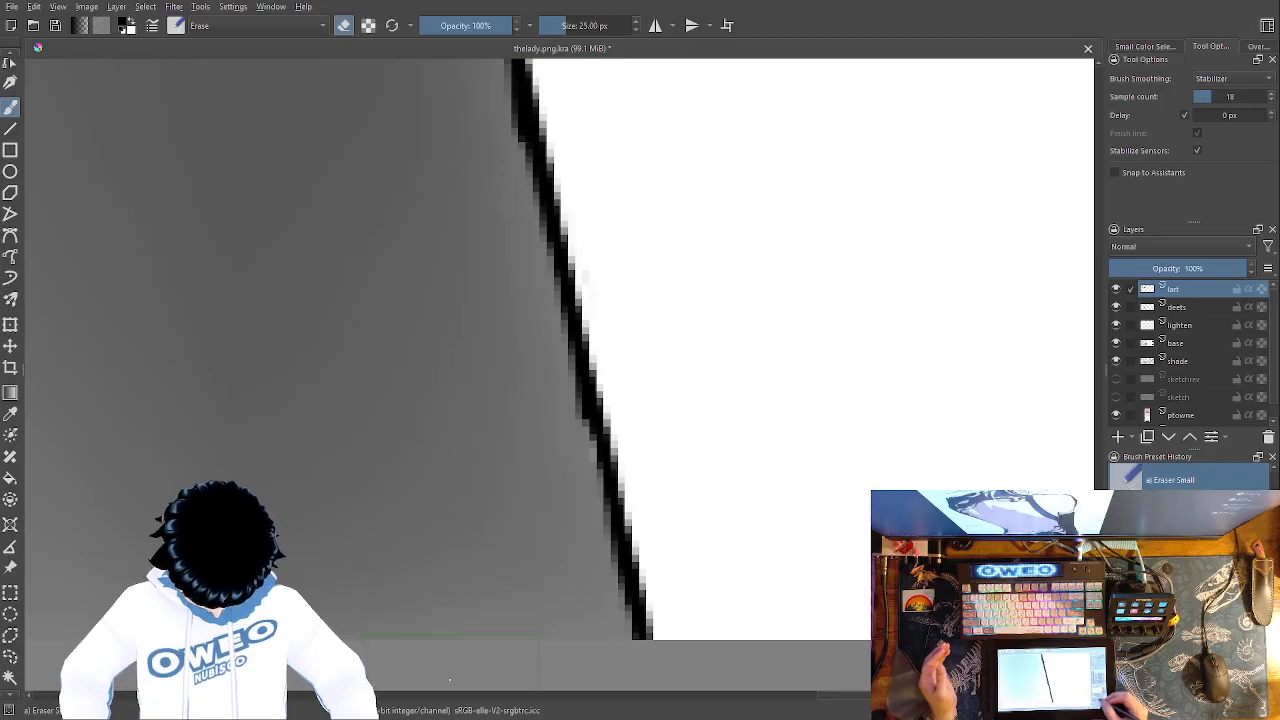
{"action": "left_click", "coordinate": [1185, 307]}
Erase the sketchy doubled lines around the arm's lower outer corner and underside on the lart layer with the 25 px small eraser
{"action": "key", "text": "minus"}
{"action": "key", "text": "minus"}
{"action": "key", "text": "minus"}
{"action": "key", "text": "minus"}
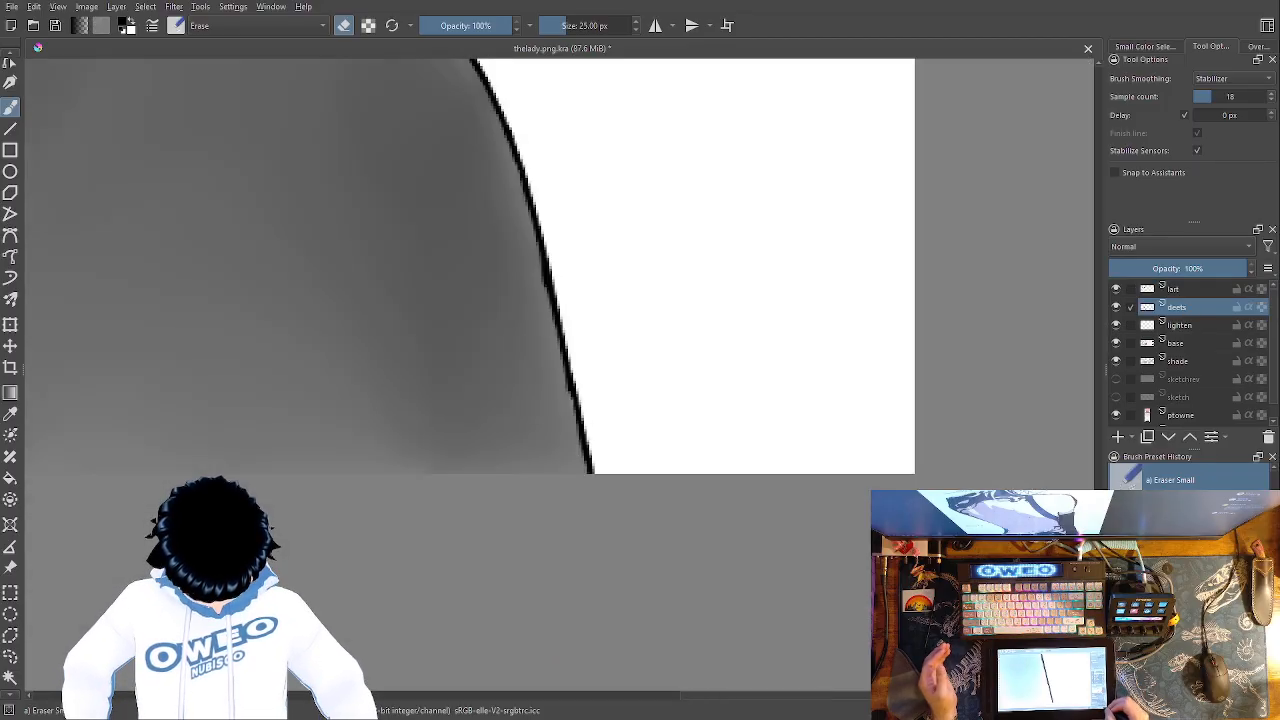
{"action": "left_click_drag", "start_coordinate": [518, 430], "coordinate": [733, 613]}
{"action": "mouse_move", "coordinate": [711, 360]}
{"action": "left_mouse_down"}
{"action": "mouse_move", "coordinate": [780, 463]}
{"action": "mouse_move", "coordinate": [800, 575]}
{"action": "left_mouse_up"}
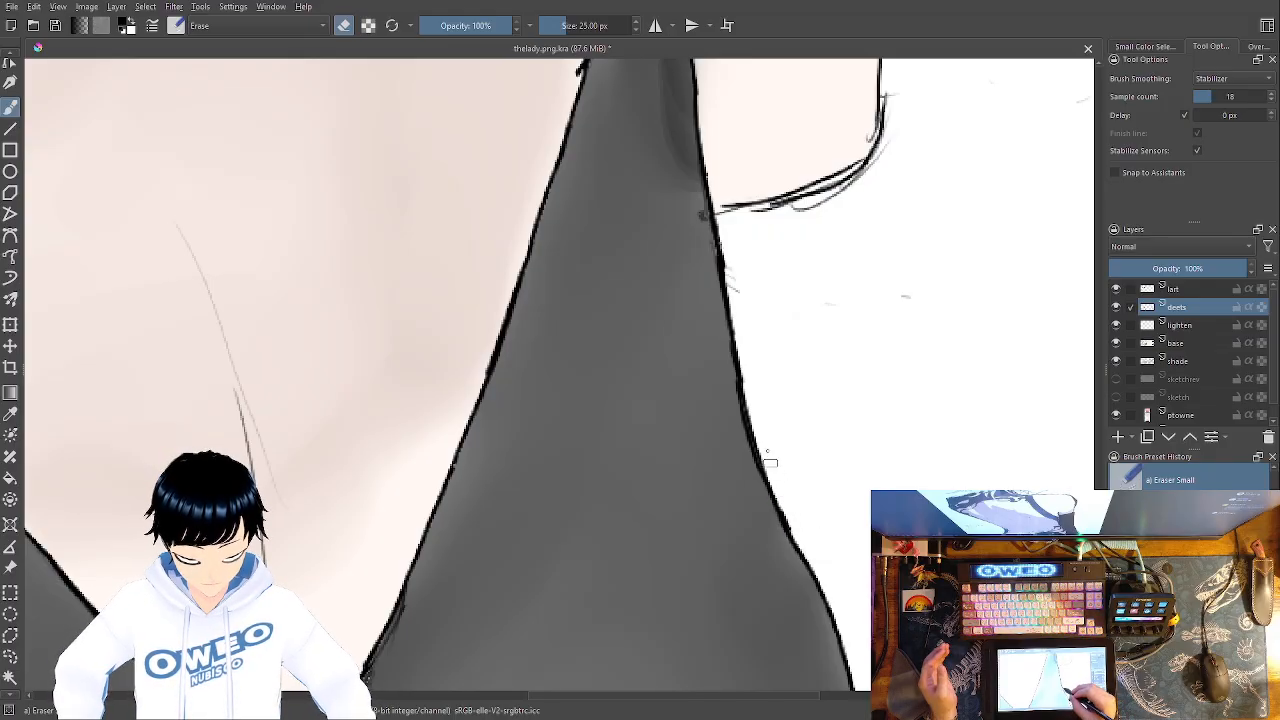
{"action": "left_click_drag", "start_coordinate": [862, 374], "coordinate": [768, 582]}
{"action": "key", "text": "Page_Up"}
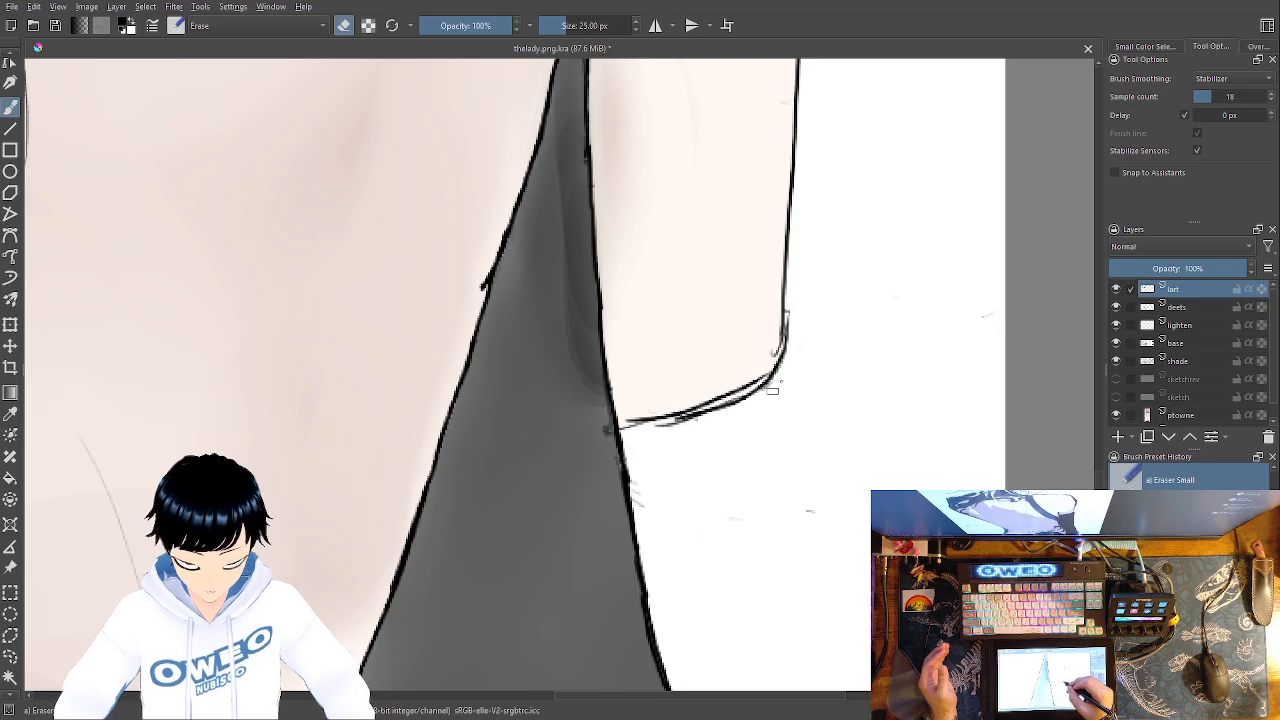
{"action": "left_click_drag", "start_coordinate": [788, 315], "coordinate": [771, 378]}
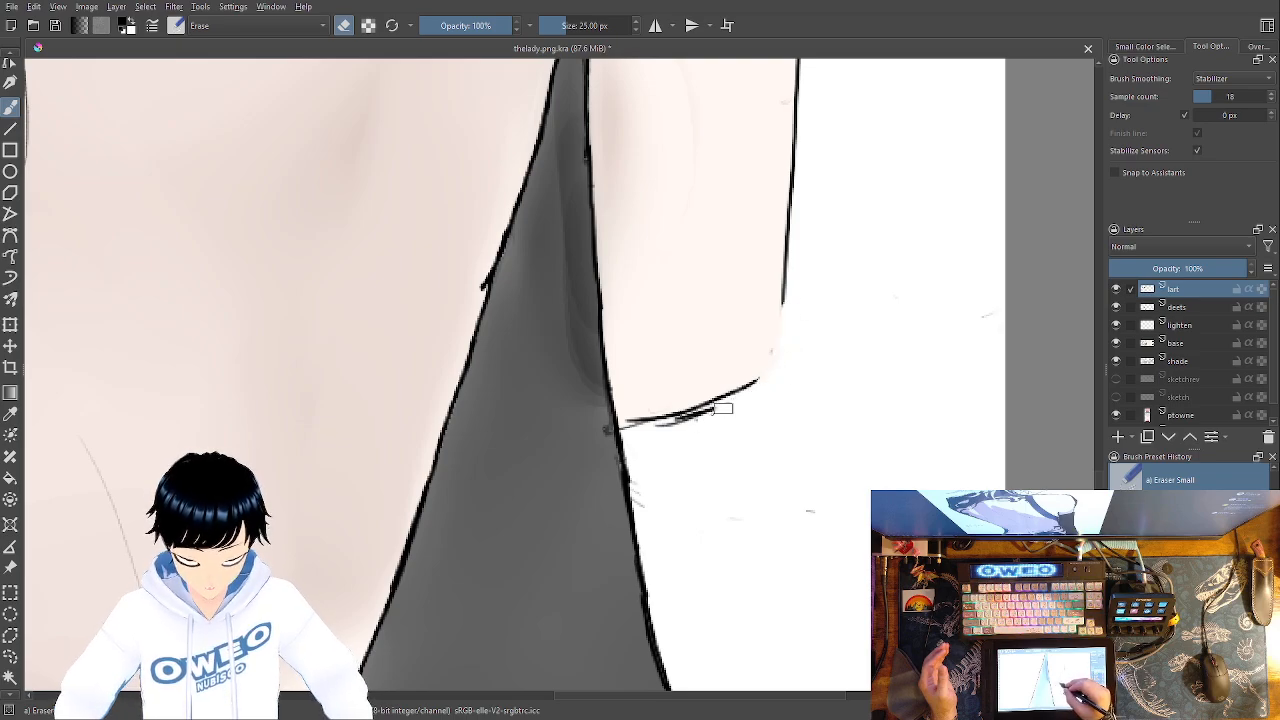
{"action": "left_click_drag", "start_coordinate": [683, 415], "coordinate": [769, 357]}
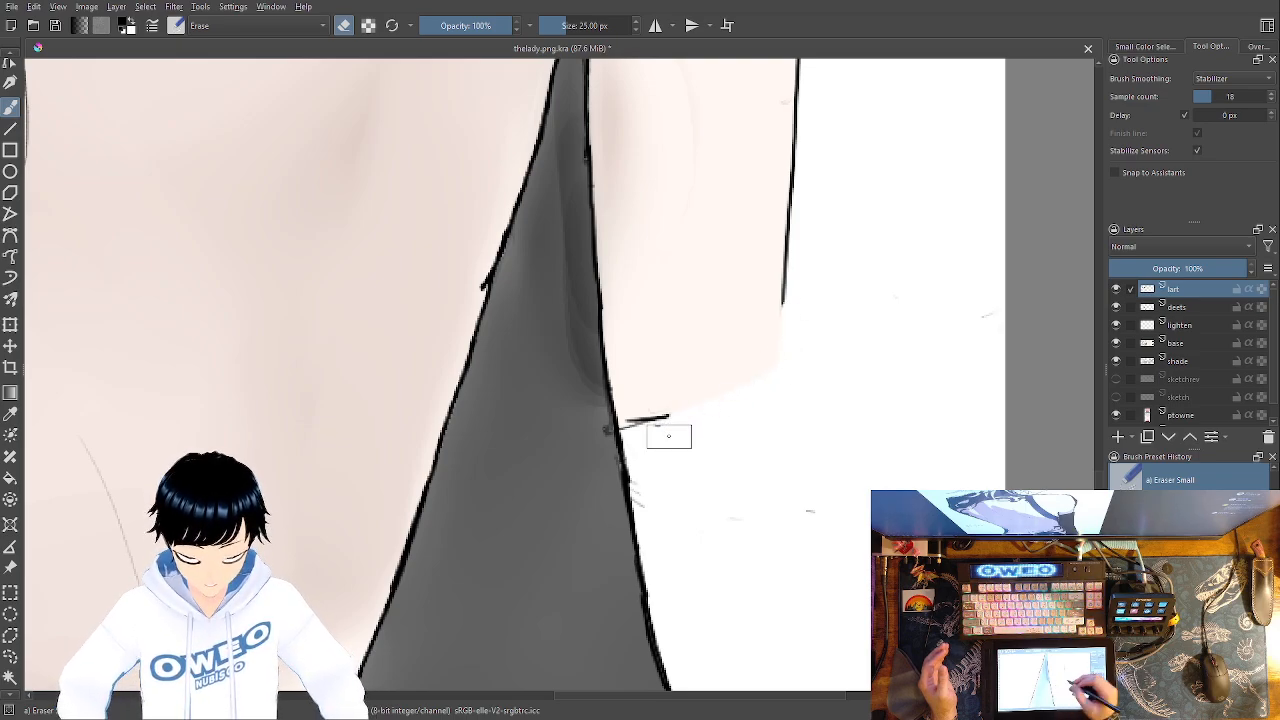
Redraw the arm's rounded lower corner and bottom edge on the lart layer with the 4 px black pencil
{"action": "right_click", "coordinate": [815, 452]}
{"action": "left_click", "coordinate": [898, 460]}
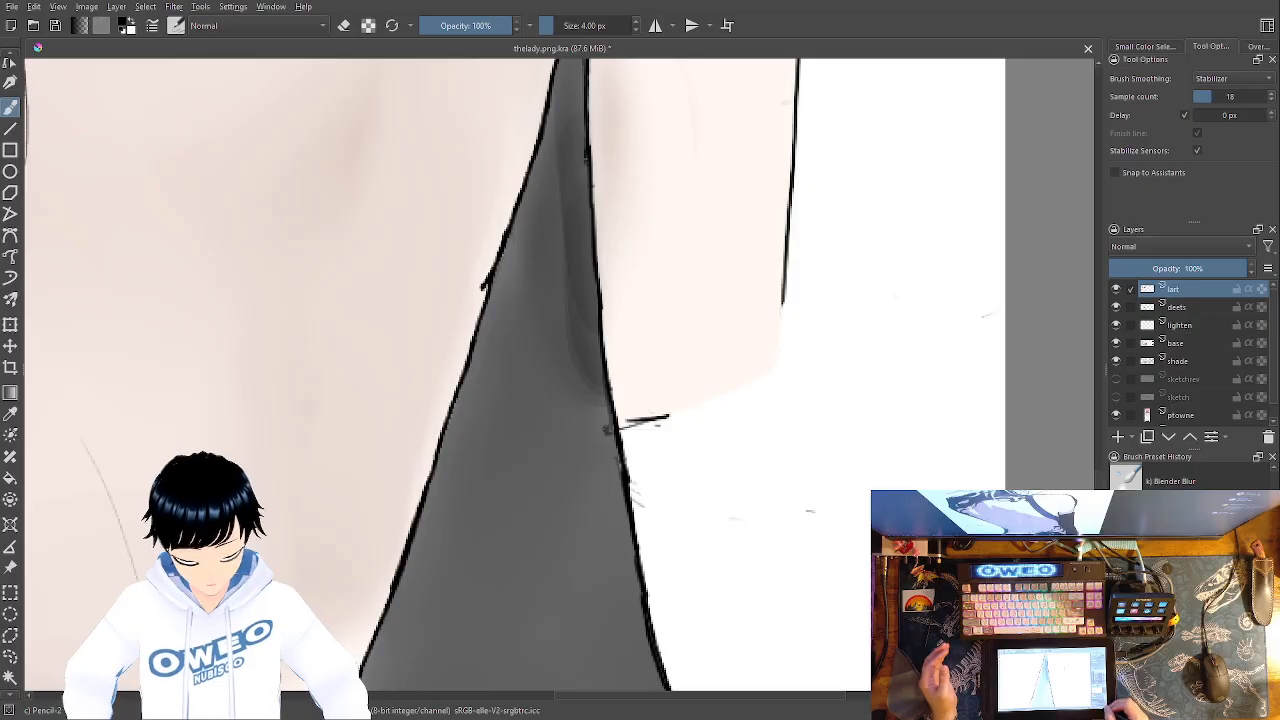
{"action": "key", "text": "ctrl+plus"}
{"action": "key", "text": "ctrl+plus"}
{"action": "key", "text": "ctrl+plus"}
{"action": "left_click_drag", "start_coordinate": [779, 523], "coordinate": [555, 535]}
{"action": "mouse_move", "coordinate": [1008, 150]}
{"action": "left_mouse_down"}
{"action": "mouse_move", "coordinate": [955, 383]}
{"action": "mouse_move", "coordinate": [834, 446]}
{"action": "mouse_move", "coordinate": [628, 521]}
{"action": "left_mouse_up"}
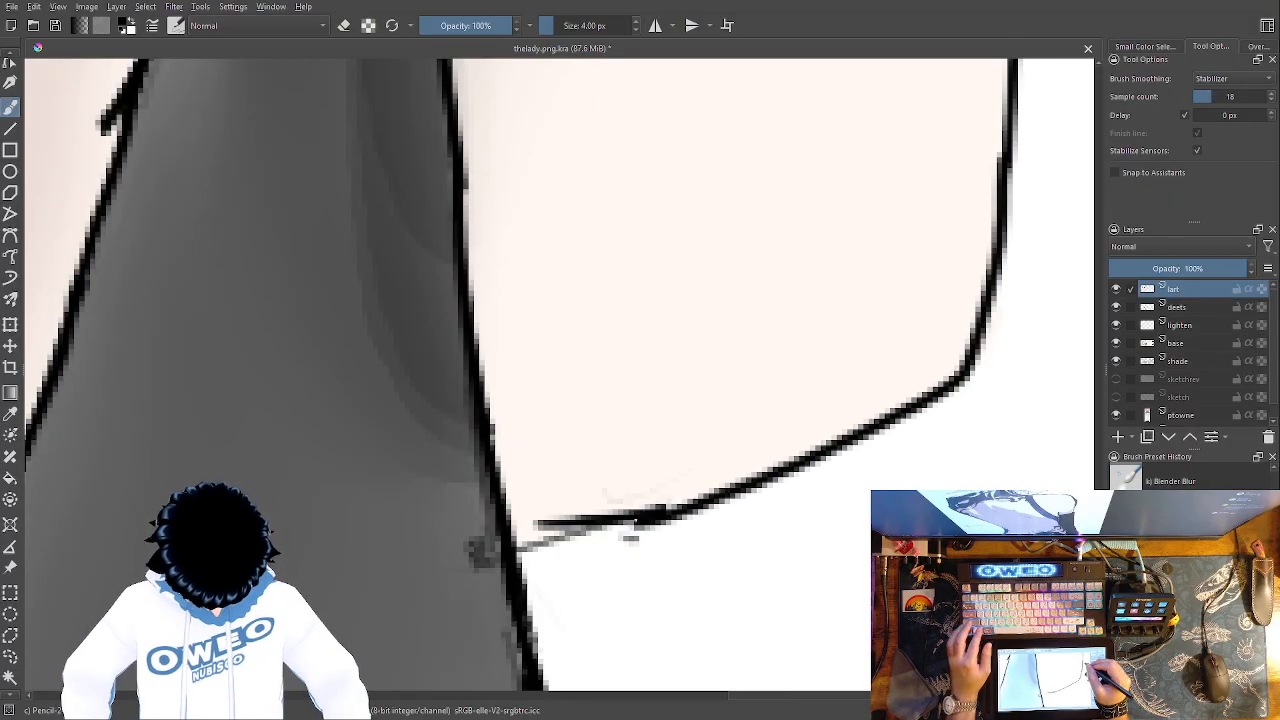
{"action": "key", "text": "ctrl+z"}
{"action": "mouse_move", "coordinate": [1009, 158]}
{"action": "left_mouse_down"}
{"action": "mouse_move", "coordinate": [989, 346]}
{"action": "mouse_move", "coordinate": [957, 386]}
{"action": "mouse_move", "coordinate": [857, 443]}
{"action": "mouse_move", "coordinate": [639, 517]}
{"action": "left_mouse_up"}
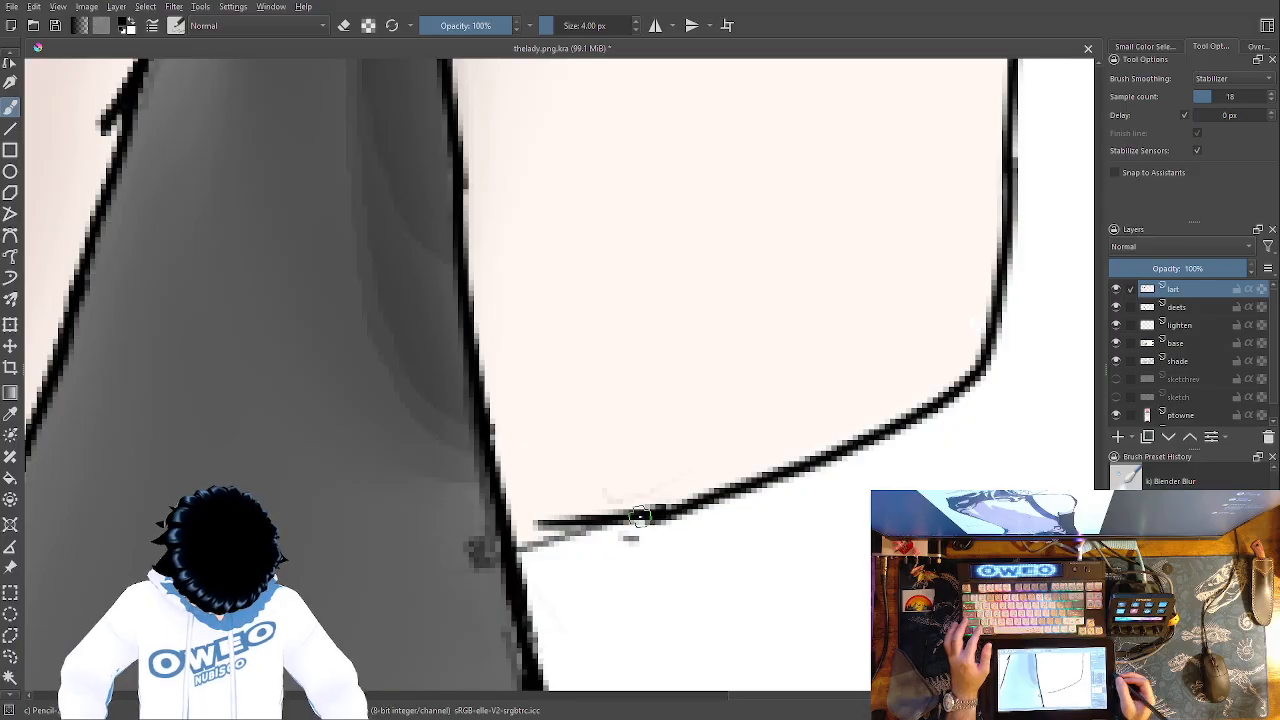
On the deets layer, thicken the arm's lower corner and bottom edge in black up to the grey garment
{"action": "left_click", "coordinate": [1185, 310]}
{"action": "mouse_move", "coordinate": [1010, 148]}
{"action": "left_mouse_down"}
{"action": "mouse_move", "coordinate": [982, 324]}
{"action": "mouse_move", "coordinate": [933, 414]}
{"action": "mouse_move", "coordinate": [754, 486]}
{"action": "mouse_move", "coordinate": [524, 538]}
{"action": "mouse_move", "coordinate": [516, 558]}
{"action": "mouse_move", "coordinate": [496, 510]}
{"action": "mouse_move", "coordinate": [502, 550]}
{"action": "mouse_move", "coordinate": [493, 456]}
{"action": "mouse_move", "coordinate": [517, 530]}
{"action": "left_mouse_up"}
{"action": "mouse_move", "coordinate": [502, 477]}
{"action": "left_mouse_down"}
{"action": "mouse_move", "coordinate": [520, 526]}
{"action": "mouse_move", "coordinate": [531, 518]}
{"action": "mouse_move", "coordinate": [488, 404]}
{"action": "mouse_move", "coordinate": [472, 242]}
{"action": "left_mouse_up"}
{"action": "left_click_drag", "start_coordinate": [490, 418], "coordinate": [472, 235]}
{"action": "mouse_move", "coordinate": [722, 443]}
{"action": "left_mouse_down"}
{"action": "mouse_move", "coordinate": [526, 617]}
{"action": "mouse_move", "coordinate": [542, 594]}
{"action": "left_mouse_up"}
{"action": "mouse_move", "coordinate": [838, 192]}
{"action": "left_mouse_down"}
{"action": "mouse_move", "coordinate": [819, 431]}
{"action": "mouse_move", "coordinate": [748, 562]}
{"action": "mouse_move", "coordinate": [712, 570]}
{"action": "mouse_move", "coordinate": [808, 416]}
{"action": "left_mouse_up"}
Shade the skin inside the arm's lower outer corner with dark red strokes of the 4 px pencil
{"action": "right_click", "coordinate": [806, 511]}
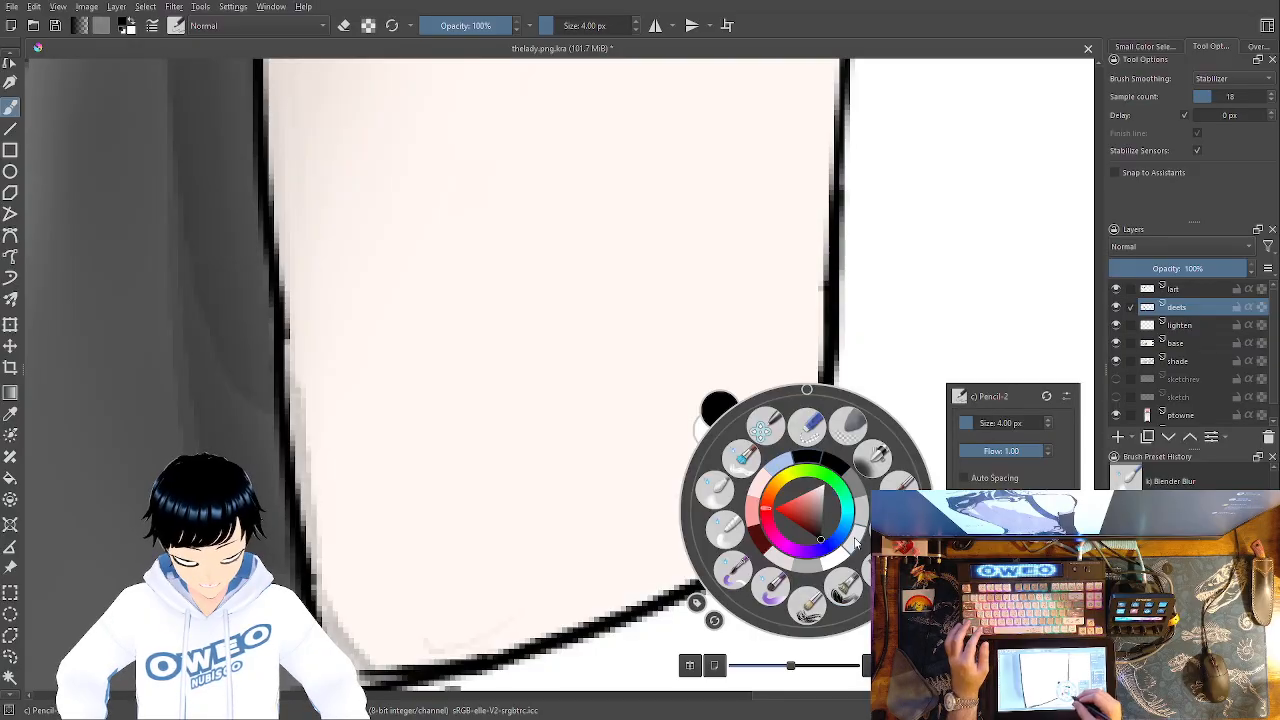
{"action": "left_click", "coordinate": [761, 541]}
{"action": "mouse_move", "coordinate": [720, 571]}
{"action": "left_mouse_down"}
{"action": "mouse_move", "coordinate": [798, 403]}
{"action": "mouse_move", "coordinate": [790, 427]}
{"action": "mouse_move", "coordinate": [813, 311]}
{"action": "mouse_move", "coordinate": [811, 382]}
{"action": "mouse_move", "coordinate": [766, 524]}
{"action": "mouse_move", "coordinate": [788, 423]}
{"action": "left_mouse_up"}
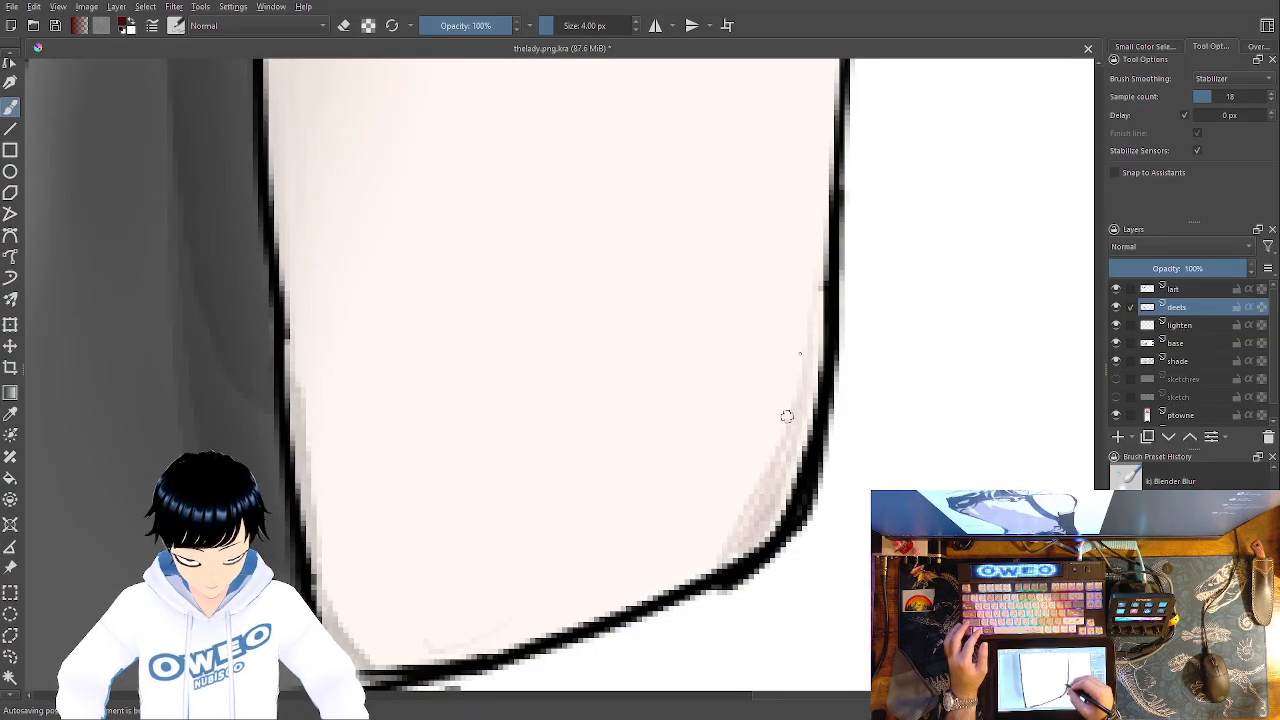
{"action": "left_click_drag", "start_coordinate": [813, 281], "coordinate": [771, 473]}
{"action": "mouse_move", "coordinate": [712, 545]}
{"action": "left_mouse_down"}
{"action": "mouse_move", "coordinate": [687, 500]}
{"action": "mouse_move", "coordinate": [759, 325]}
{"action": "left_mouse_up"}
{"action": "left_click_drag", "start_coordinate": [706, 511], "coordinate": [710, 545]}
{"action": "left_click_drag", "start_coordinate": [757, 338], "coordinate": [776, 480]}
{"action": "mouse_move", "coordinate": [700, 550]}
{"action": "left_mouse_down"}
{"action": "mouse_move", "coordinate": [749, 374]}
{"action": "mouse_move", "coordinate": [682, 578]}
{"action": "mouse_move", "coordinate": [679, 563]}
{"action": "mouse_move", "coordinate": [640, 575]}
{"action": "mouse_move", "coordinate": [689, 534]}
{"action": "mouse_move", "coordinate": [728, 556]}
{"action": "left_mouse_up"}
Add dark red shading along the arm's inner edge beside the garment, and soften the arm's shading with the Blender Blur brush
{"action": "key", "text": "ctrl+minus"}
{"action": "key", "text": "ctrl+minus"}
{"action": "key", "text": "ctrl+minus"}
{"action": "key", "text": "ctrl+minus"}
{"action": "key", "text": "ctrl+minus"}
{"action": "key", "text": "ctrl+minus"}
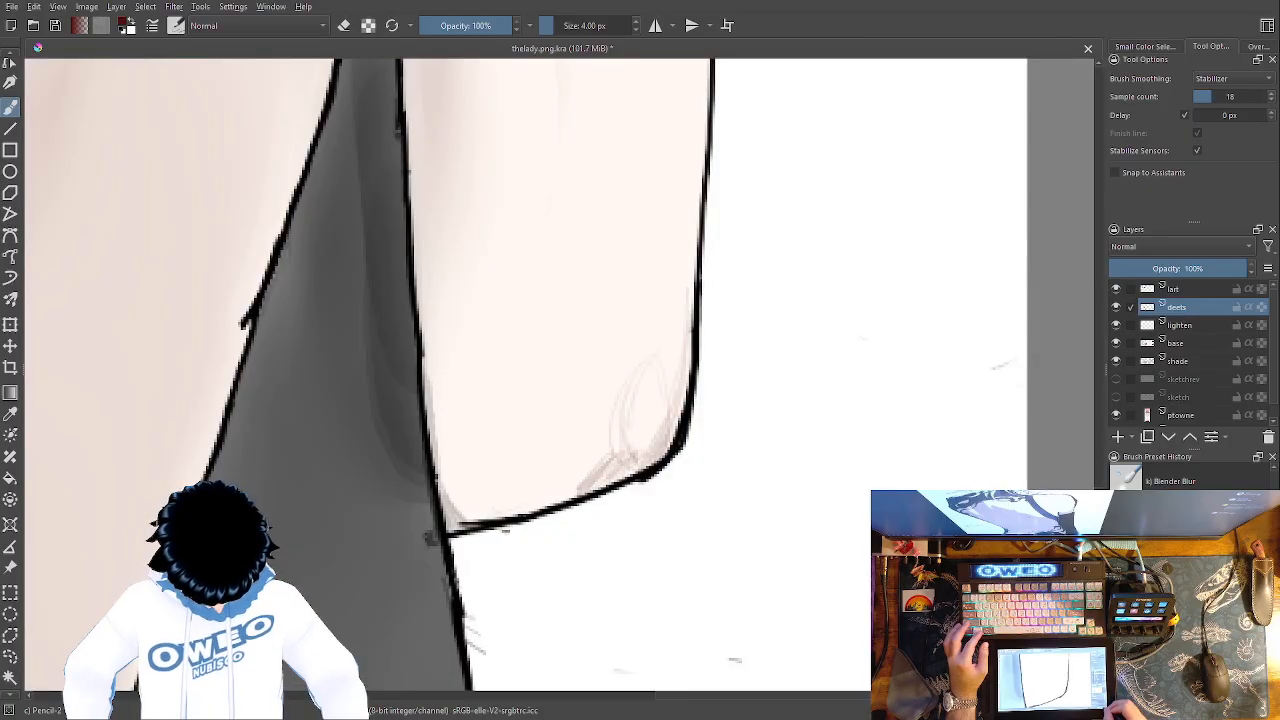
{"action": "key", "text": "ctrl+plus"}
{"action": "key", "text": "ctrl+plus"}
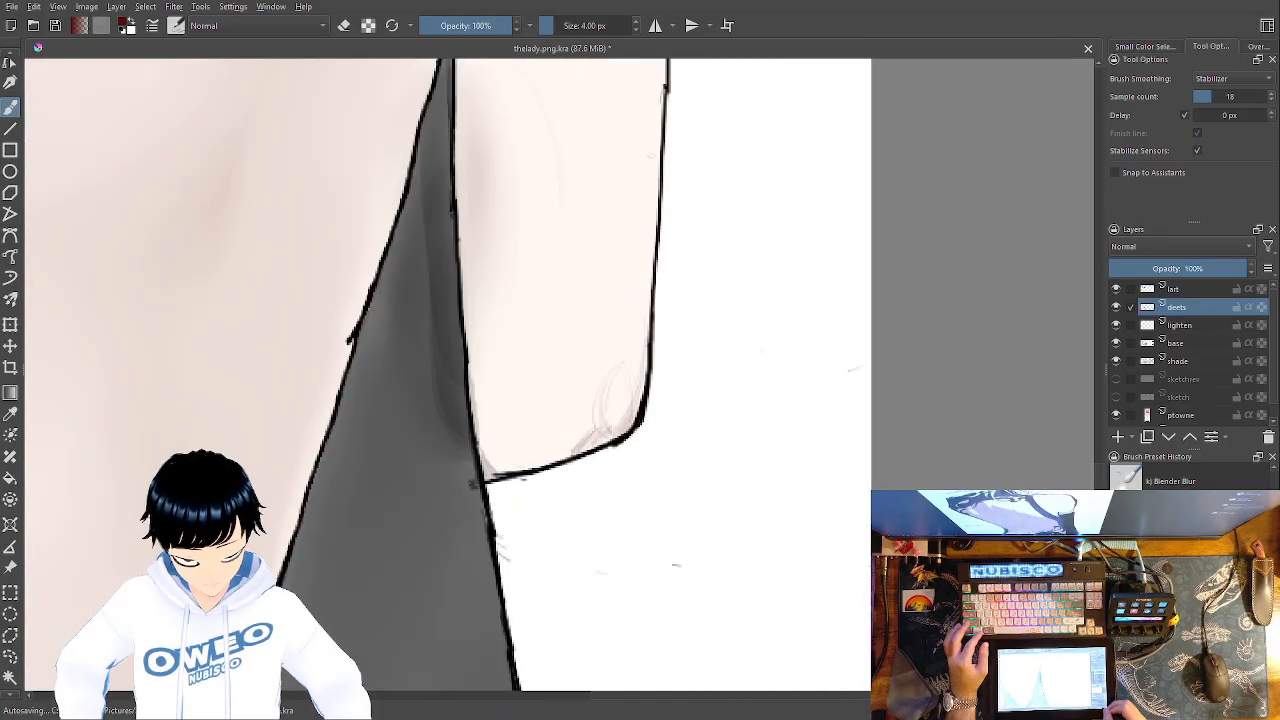
{"action": "key", "text": "ctrl+plus"}
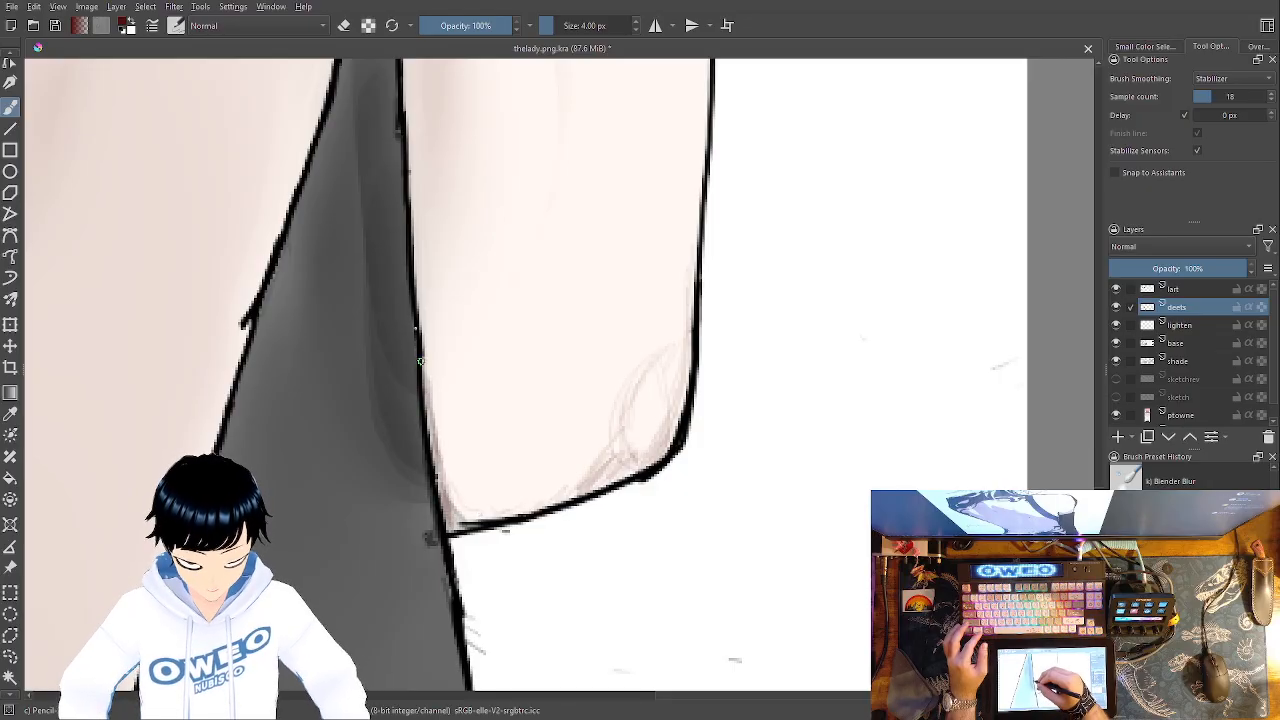
{"action": "right_click", "coordinate": [742, 503]}
{"action": "left_click", "coordinate": [660, 483]}
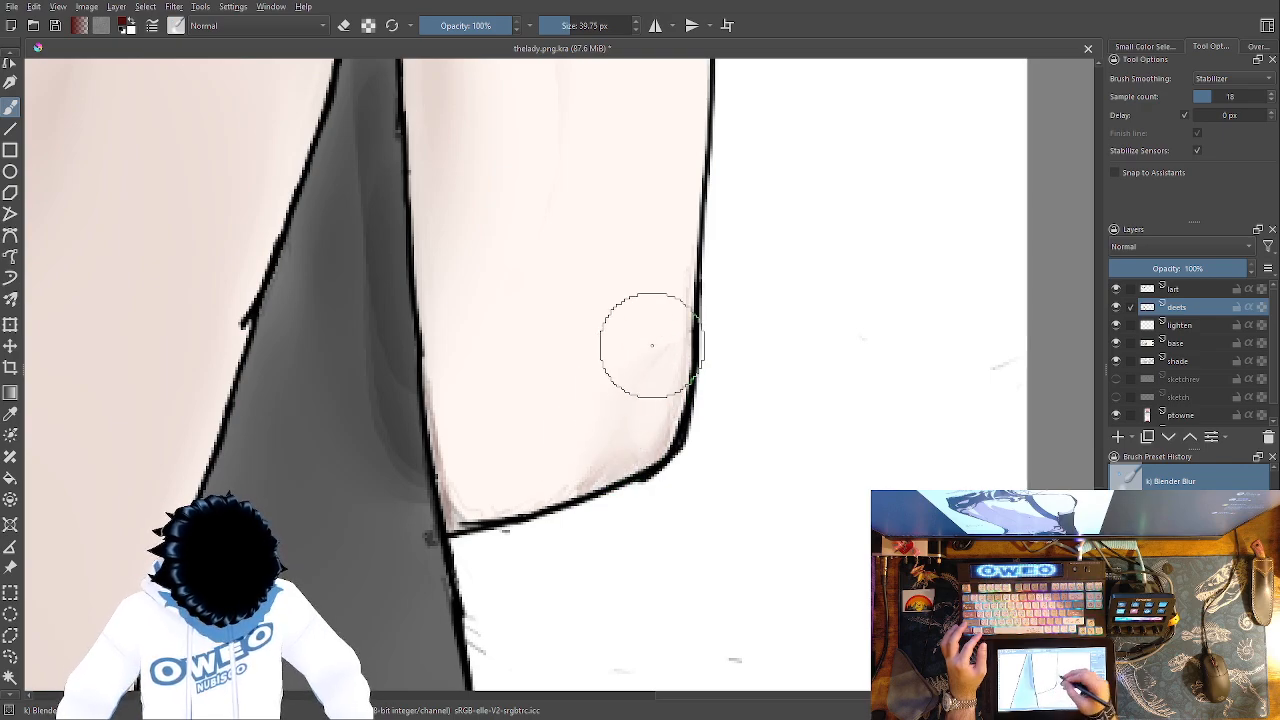
Thicken the line between the grey garment and the arm's lower inner corner with the 4 px pencil in black
{"action": "right_click", "coordinate": [806, 398]}
{"action": "left_click", "coordinate": [893, 410]}
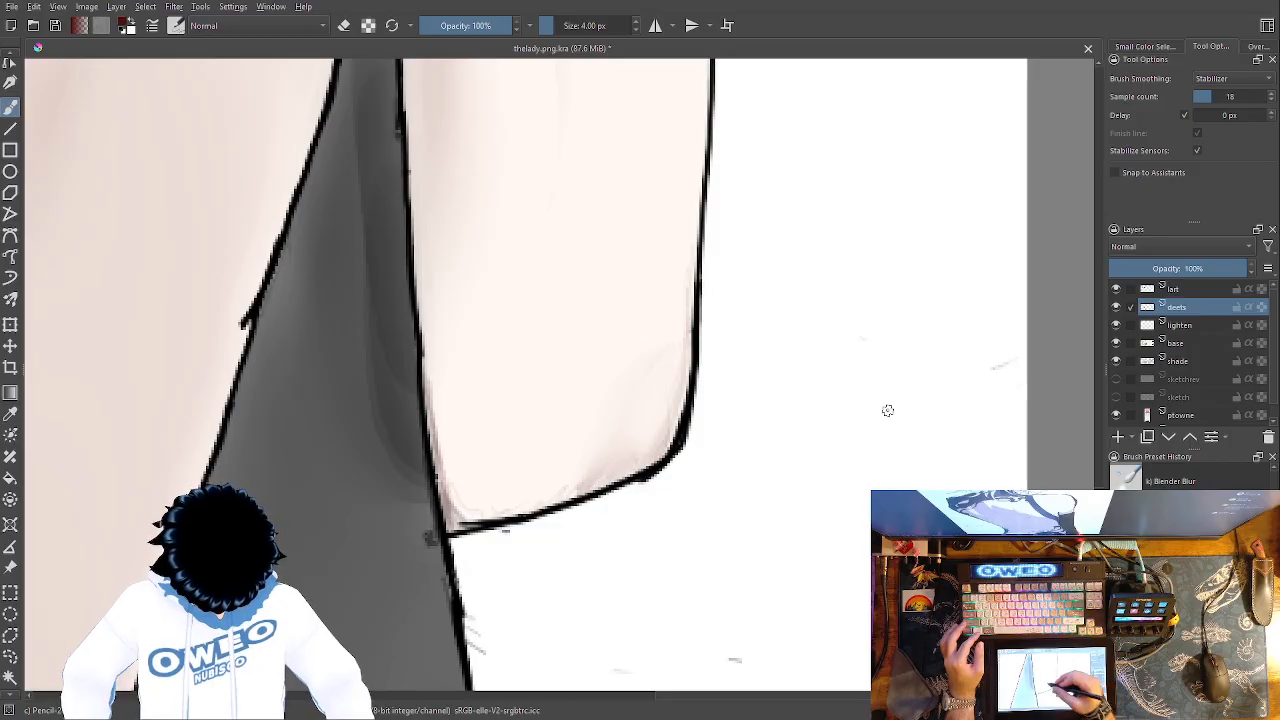
{"action": "left_click_drag", "start_coordinate": [415, 254], "coordinate": [431, 418]}
{"action": "key", "text": "ctrl+z"}
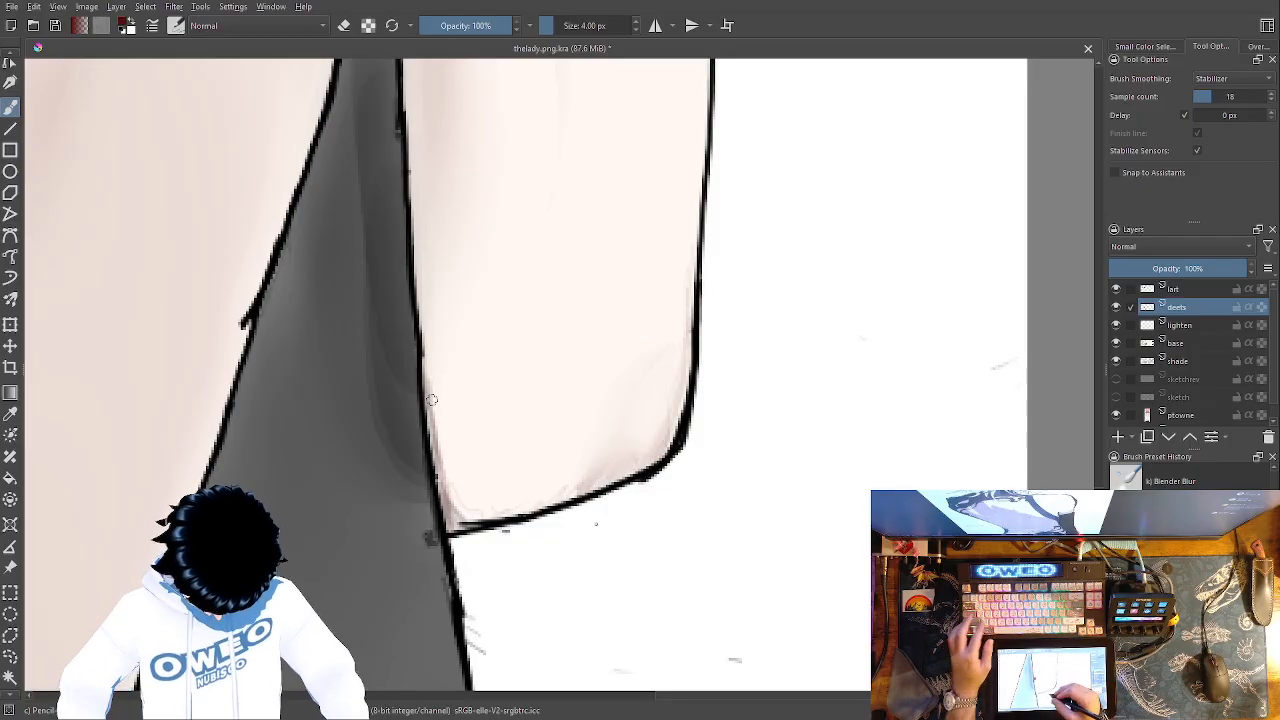
{"action": "right_click", "coordinate": [595, 536]}
{"action": "left_click", "coordinate": [604, 461]}
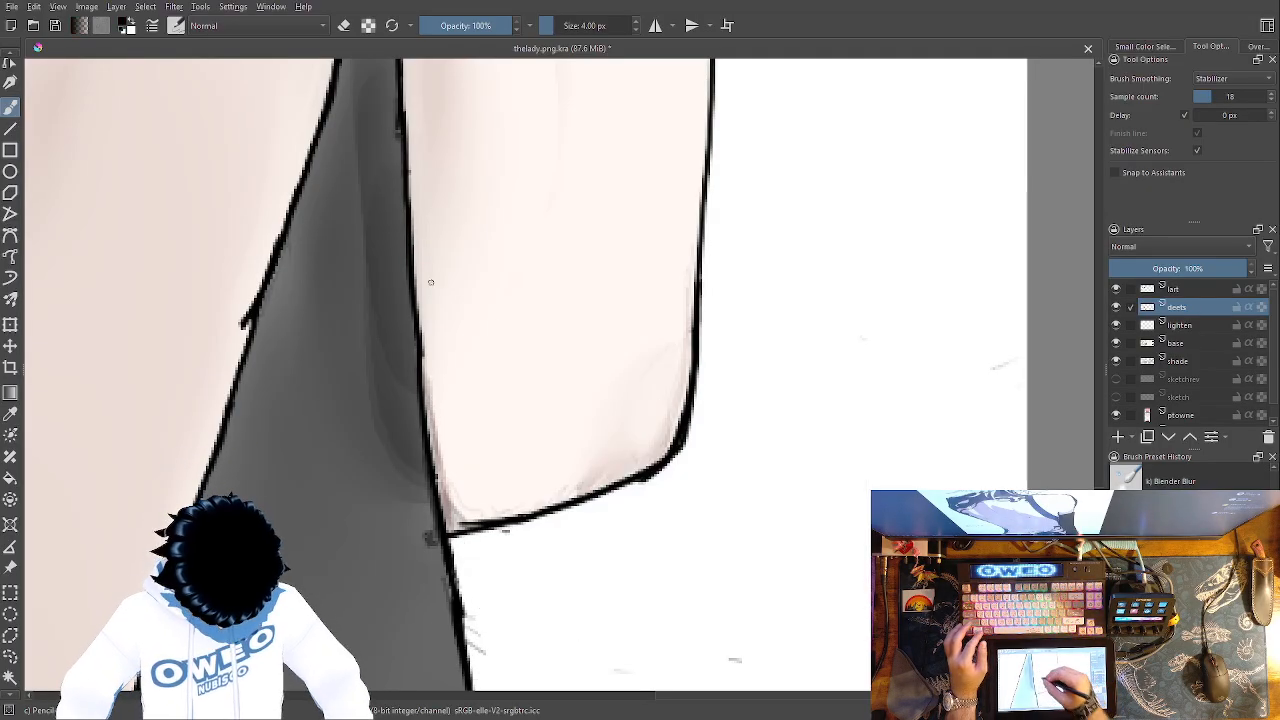
{"action": "left_click_drag", "start_coordinate": [424, 323], "coordinate": [433, 392]}
{"action": "key", "text": "ctrl+z"}
{"action": "left_click_drag", "start_coordinate": [415, 286], "coordinate": [443, 524]}
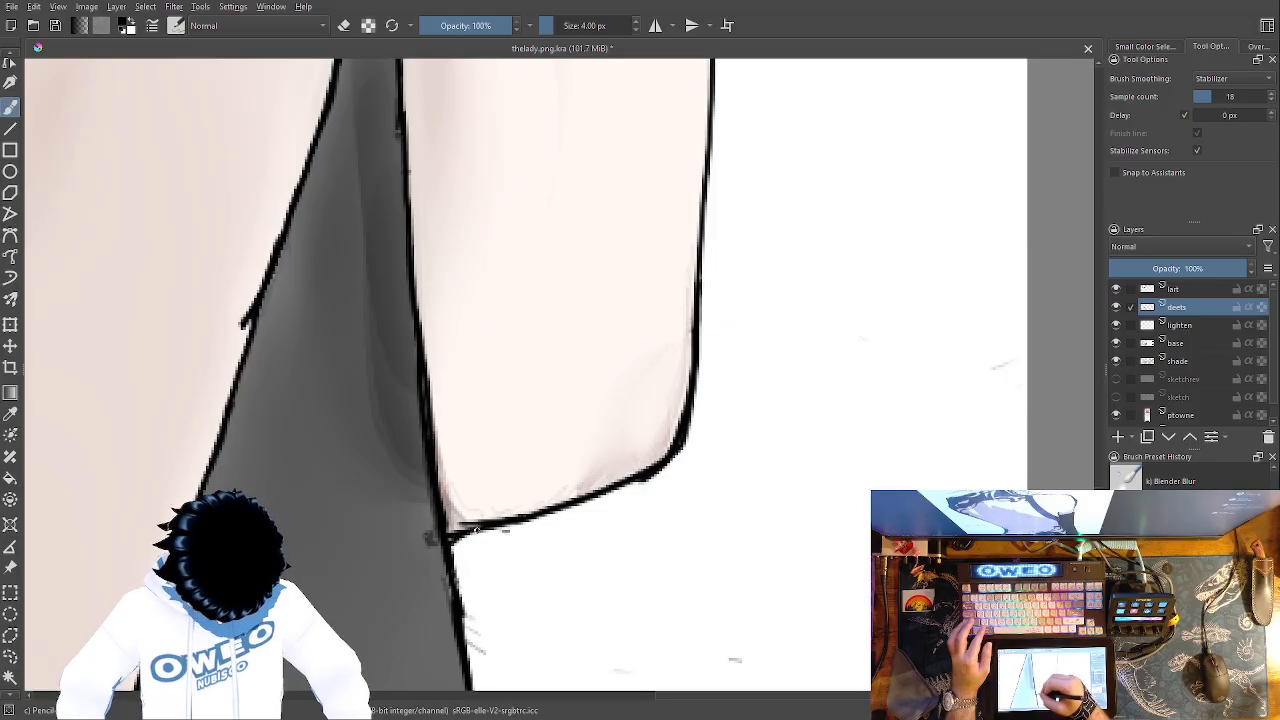
Thicken the arm's outer edge above its lower corner with the 4 px black pencil
{"action": "left_click_drag", "start_coordinate": [613, 522], "coordinate": [527, 706]}
{"action": "left_click_drag", "start_coordinate": [636, 114], "coordinate": [617, 342]}
{"action": "key", "text": "ctrl+z"}
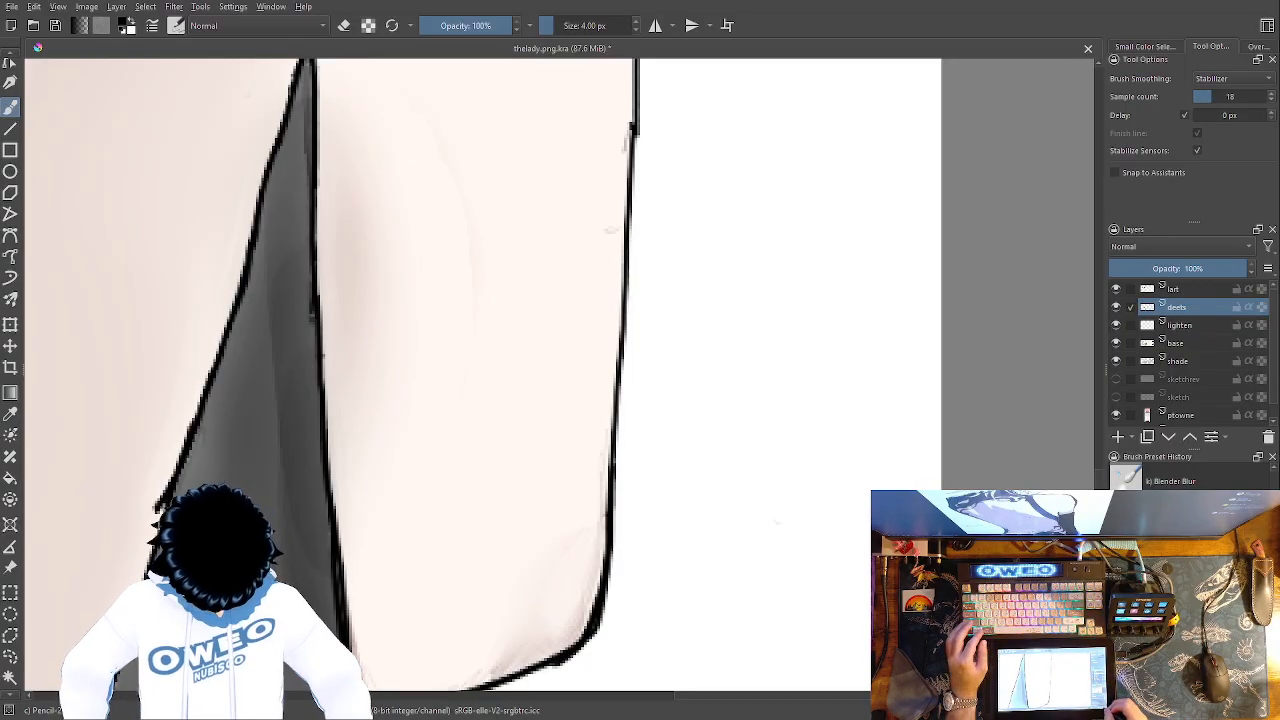
{"action": "key", "text": "ctrl+plus"}
{"action": "key", "text": "ctrl+plus"}
{"action": "left_click_drag", "start_coordinate": [693, 78], "coordinate": [655, 582]}
{"action": "left_click_drag", "start_coordinate": [671, 395], "coordinate": [629, 718]}
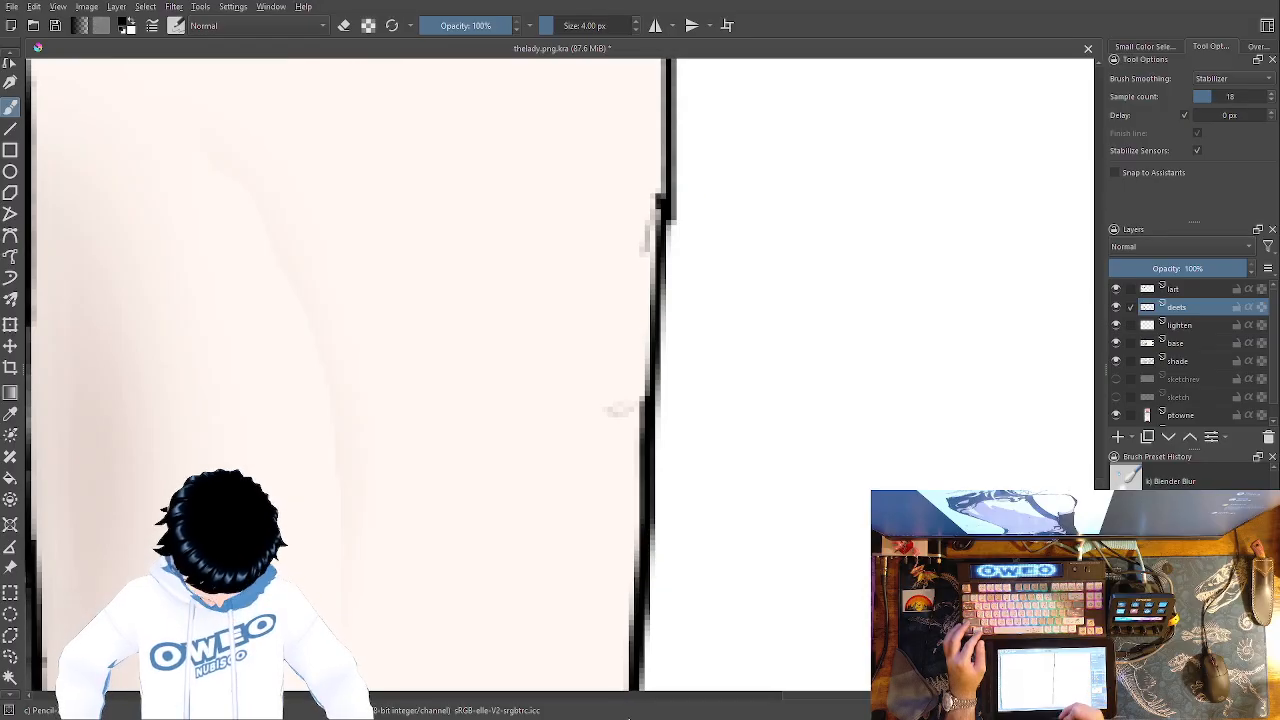
Continue the thick black line up the arm's outer edge, covering the uneven joins in the outline
{"action": "mouse_move", "coordinate": [667, 79]}
{"action": "left_mouse_down"}
{"action": "mouse_move", "coordinate": [636, 452]}
{"action": "mouse_move", "coordinate": [668, 716]}
{"action": "left_mouse_up"}
{"action": "left_click_drag", "start_coordinate": [669, 83], "coordinate": [665, 714]}
{"action": "left_click_drag", "start_coordinate": [684, 62], "coordinate": [636, 606]}
{"action": "left_click_drag", "start_coordinate": [697, 205], "coordinate": [645, 717]}
{"action": "left_click_drag", "start_coordinate": [632, 77], "coordinate": [622, 606]}
{"action": "left_click_drag", "start_coordinate": [661, 200], "coordinate": [686, 717]}
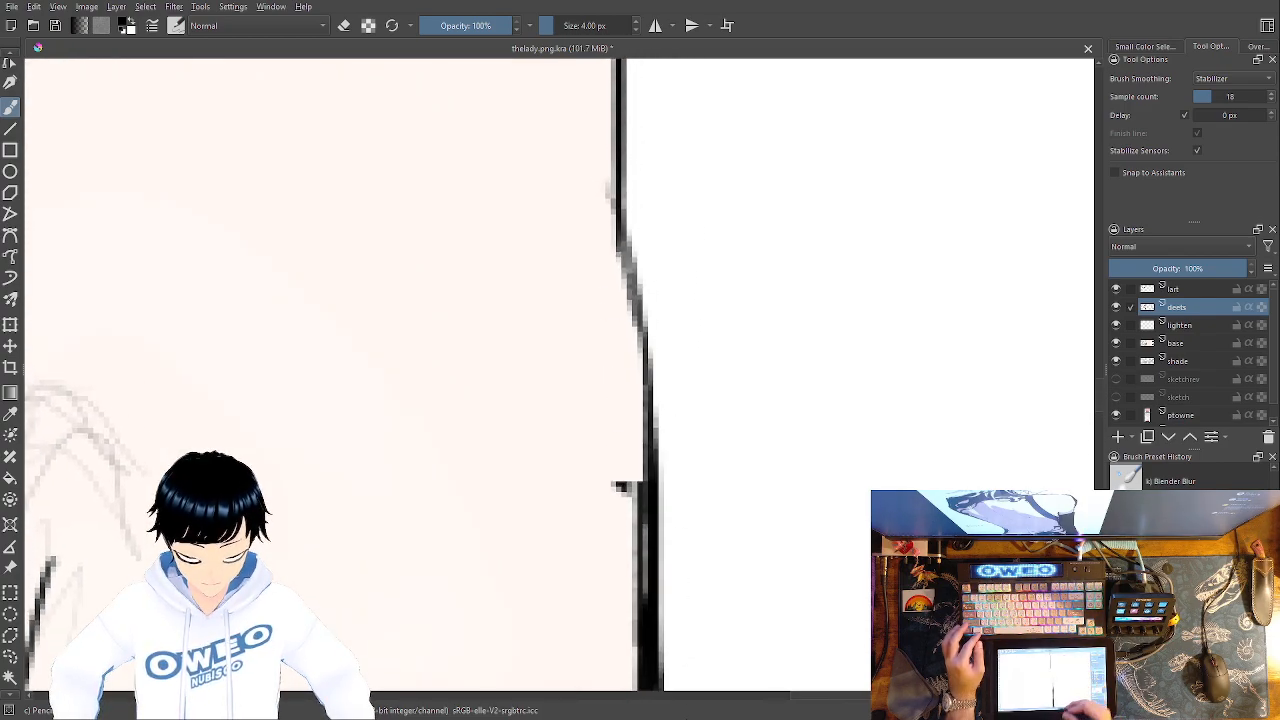
{"action": "mouse_move", "coordinate": [643, 600]}
{"action": "left_mouse_down"}
{"action": "mouse_move", "coordinate": [603, 94]}
{"action": "mouse_move", "coordinate": [612, 68]}
{"action": "mouse_move", "coordinate": [671, 425]}
{"action": "left_mouse_up"}
{"action": "left_click_drag", "start_coordinate": [687, 473], "coordinate": [672, 65]}
Thicken the curved shoulder outline in black, rounding the corner where it meets the shoulder's top line
{"action": "left_click_drag", "start_coordinate": [751, 514], "coordinate": [783, 706]}
{"action": "left_click_drag", "start_coordinate": [735, 178], "coordinate": [838, 472]}
{"action": "mouse_move", "coordinate": [670, 85]}
{"action": "left_mouse_down"}
{"action": "mouse_move", "coordinate": [747, 253]}
{"action": "mouse_move", "coordinate": [800, 545]}
{"action": "left_mouse_up"}
{"action": "mouse_move", "coordinate": [728, 319]}
{"action": "left_mouse_down"}
{"action": "mouse_move", "coordinate": [794, 497]}
{"action": "mouse_move", "coordinate": [911, 681]}
{"action": "left_mouse_up"}
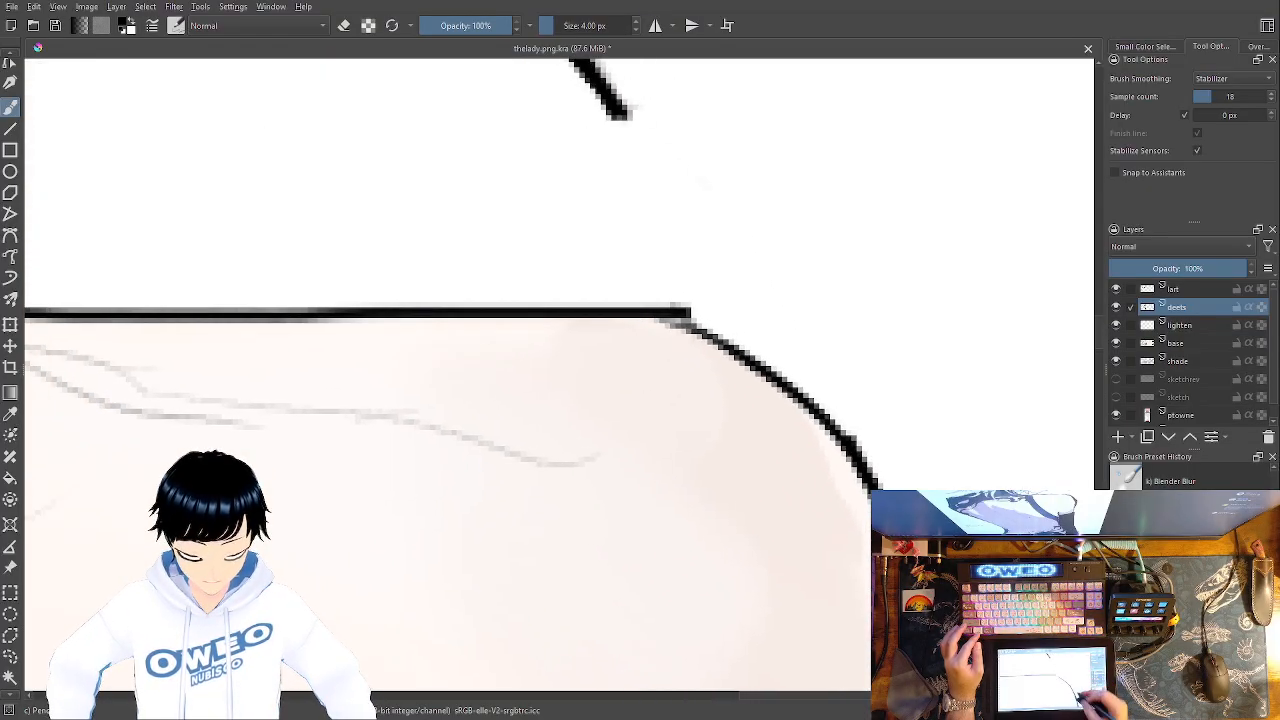
{"action": "mouse_move", "coordinate": [856, 458]}
{"action": "left_mouse_down"}
{"action": "mouse_move", "coordinate": [818, 408]}
{"action": "mouse_move", "coordinate": [709, 320]}
{"action": "mouse_move", "coordinate": [652, 298]}
{"action": "left_mouse_up"}
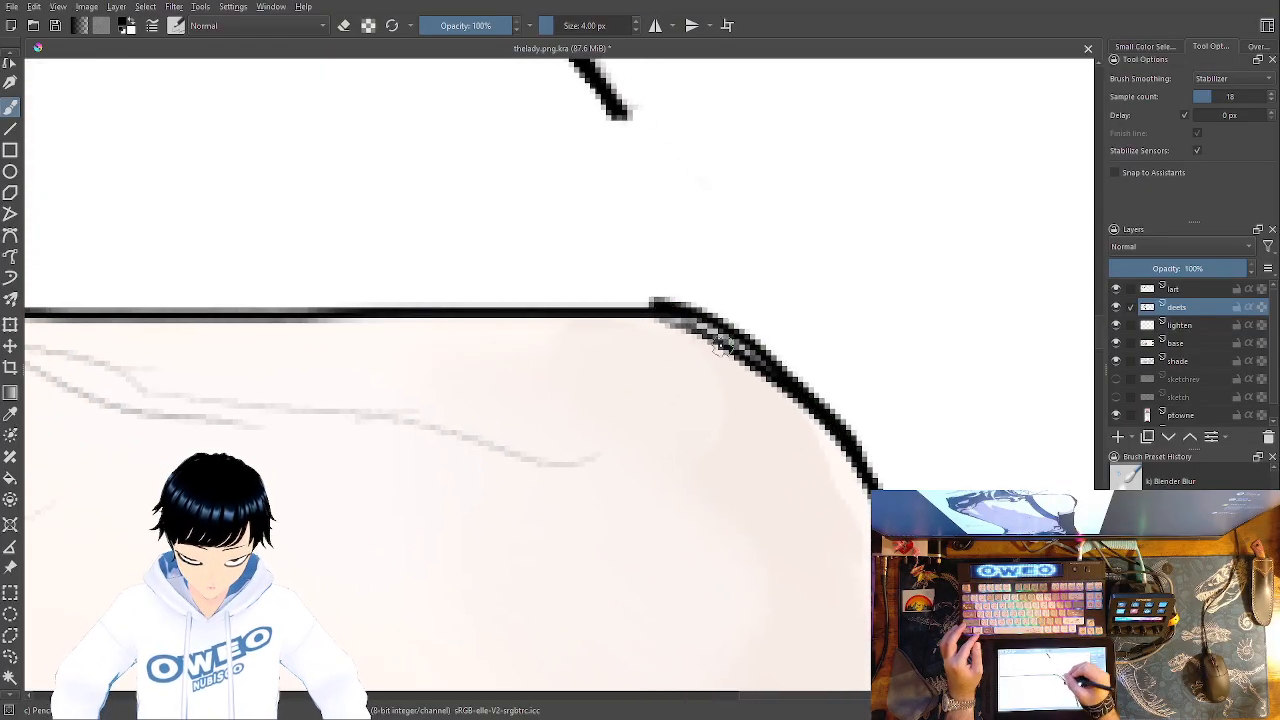
{"action": "left_click_drag", "start_coordinate": [761, 394], "coordinate": [858, 482]}
Thicken the shoulder's top line in black from the curve across to the grey garment's tip and the collar edge
{"action": "mouse_move", "coordinate": [711, 326]}
{"action": "left_mouse_down"}
{"action": "mouse_move", "coordinate": [963, 480]}
{"action": "mouse_move", "coordinate": [906, 458]}
{"action": "mouse_move", "coordinate": [48, 452]}
{"action": "left_mouse_up"}
{"action": "left_click_drag", "start_coordinate": [757, 533], "coordinate": [1065, 520]}
{"action": "left_click_drag", "start_coordinate": [510, 441], "coordinate": [94, 437]}
{"action": "left_click_drag", "start_coordinate": [533, 521], "coordinate": [900, 518]}
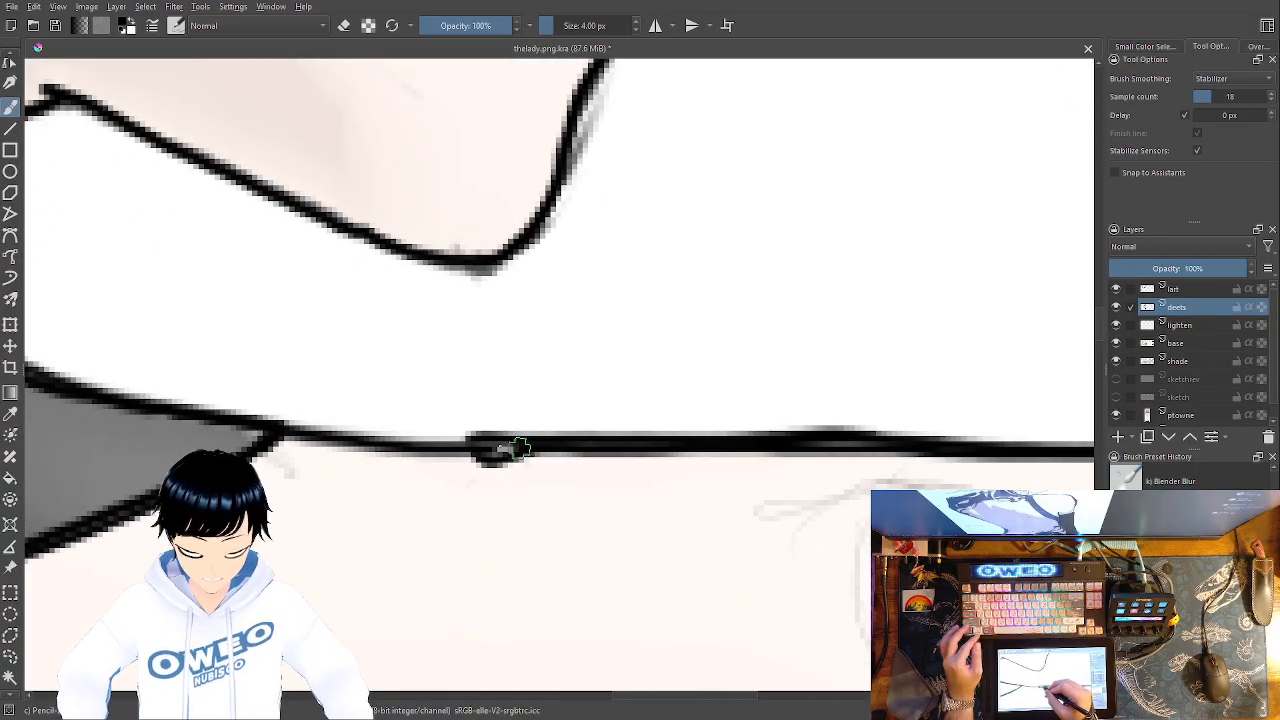
{"action": "left_click_drag", "start_coordinate": [520, 447], "coordinate": [322, 437]}
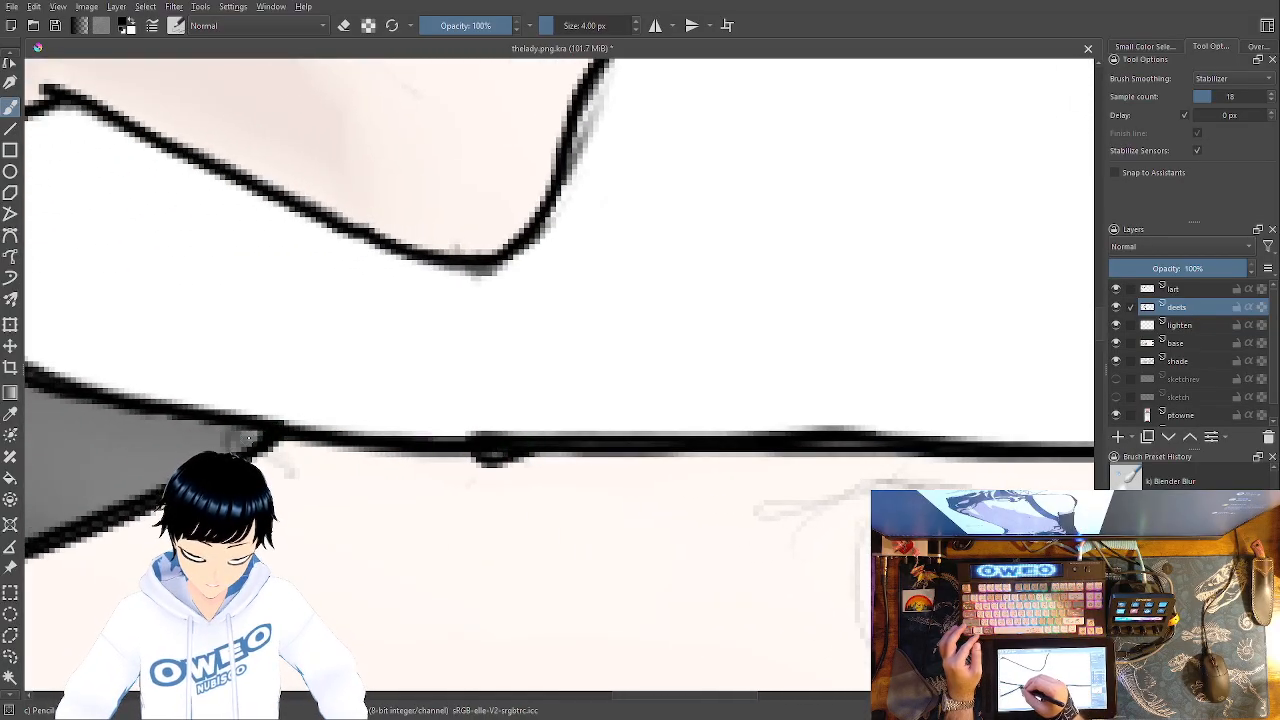
{"action": "left_click_drag", "start_coordinate": [288, 435], "coordinate": [90, 388]}
{"action": "left_click_drag", "start_coordinate": [668, 547], "coordinate": [35, 600]}
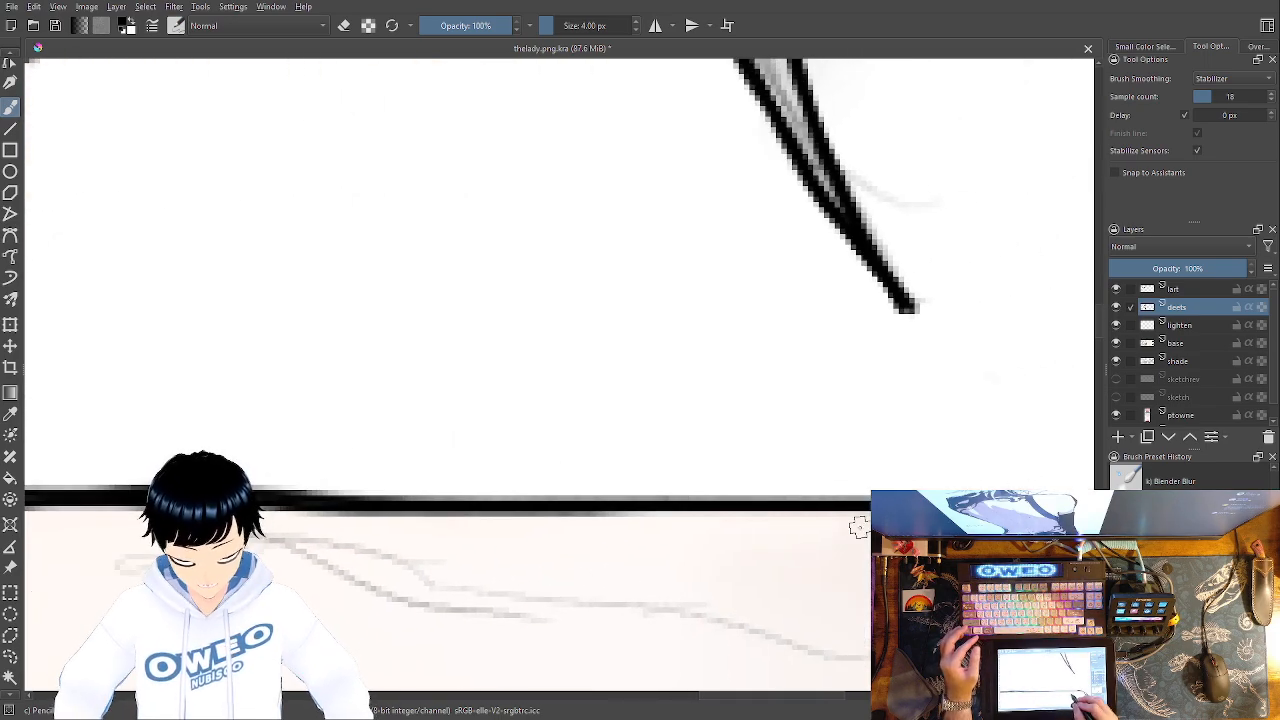
{"action": "left_click_drag", "start_coordinate": [265, 490], "coordinate": [566, 425]}
{"action": "left_click_drag", "start_coordinate": [318, 571], "coordinate": [1023, 522]}
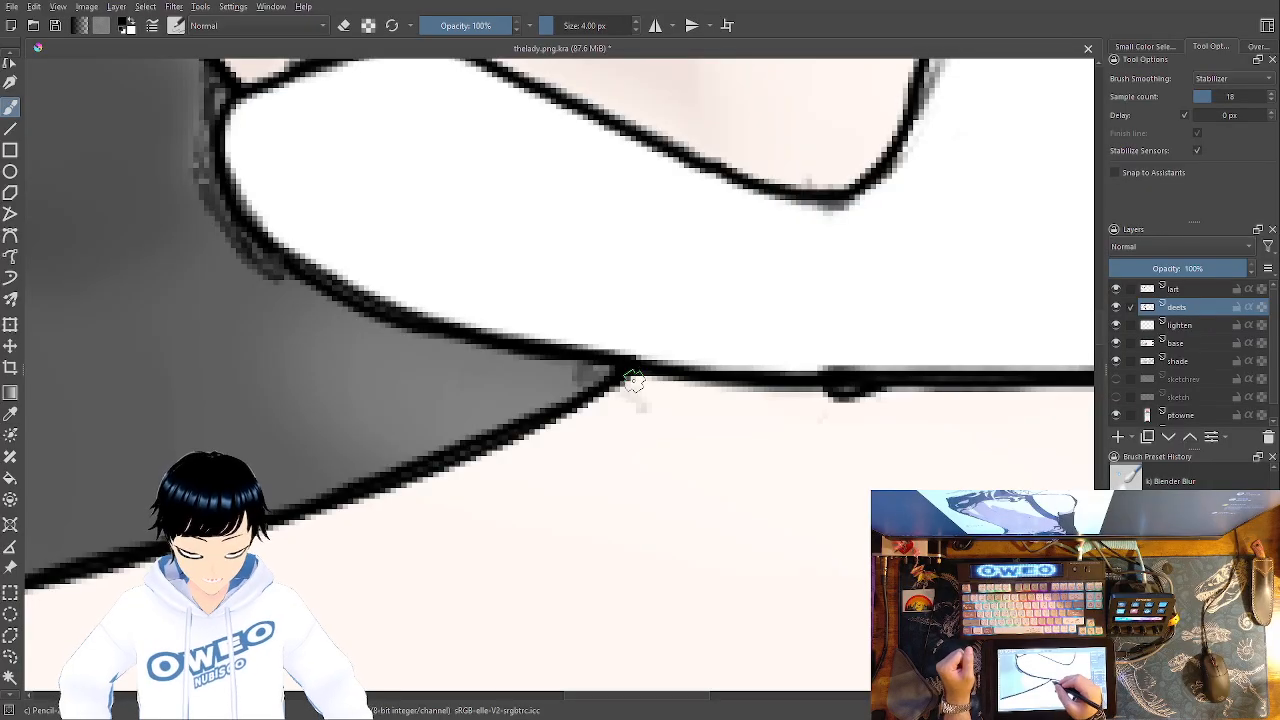
Shade the skin just below the grey garment's edge near its tip with dark red strokes of the 4 px pencil
{"action": "right_click", "coordinate": [718, 467]}
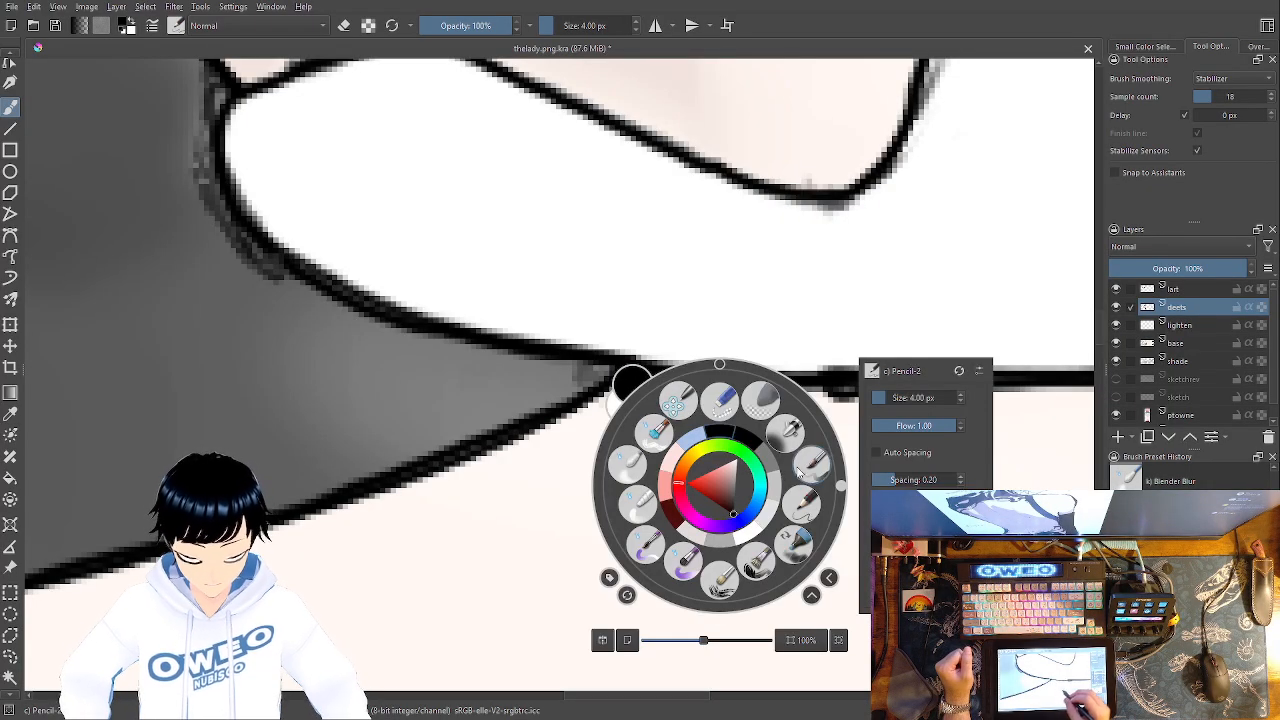
{"action": "left_click", "coordinate": [697, 517]}
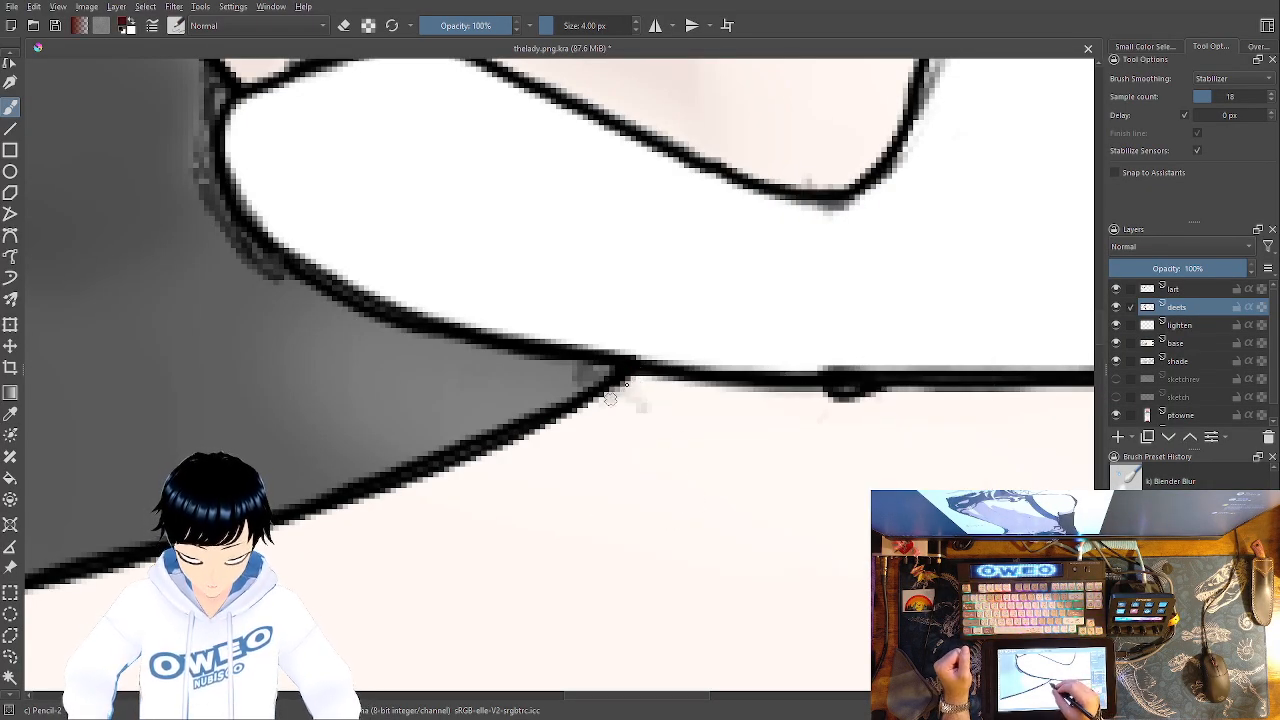
{"action": "left_click_drag", "start_coordinate": [613, 392], "coordinate": [862, 446]}
{"action": "left_click_drag", "start_coordinate": [903, 328], "coordinate": [893, 338]}
{"action": "mouse_move", "coordinate": [816, 376]}
{"action": "left_mouse_down"}
{"action": "mouse_move", "coordinate": [429, 514]}
{"action": "mouse_move", "coordinate": [116, 575]}
{"action": "left_mouse_up"}
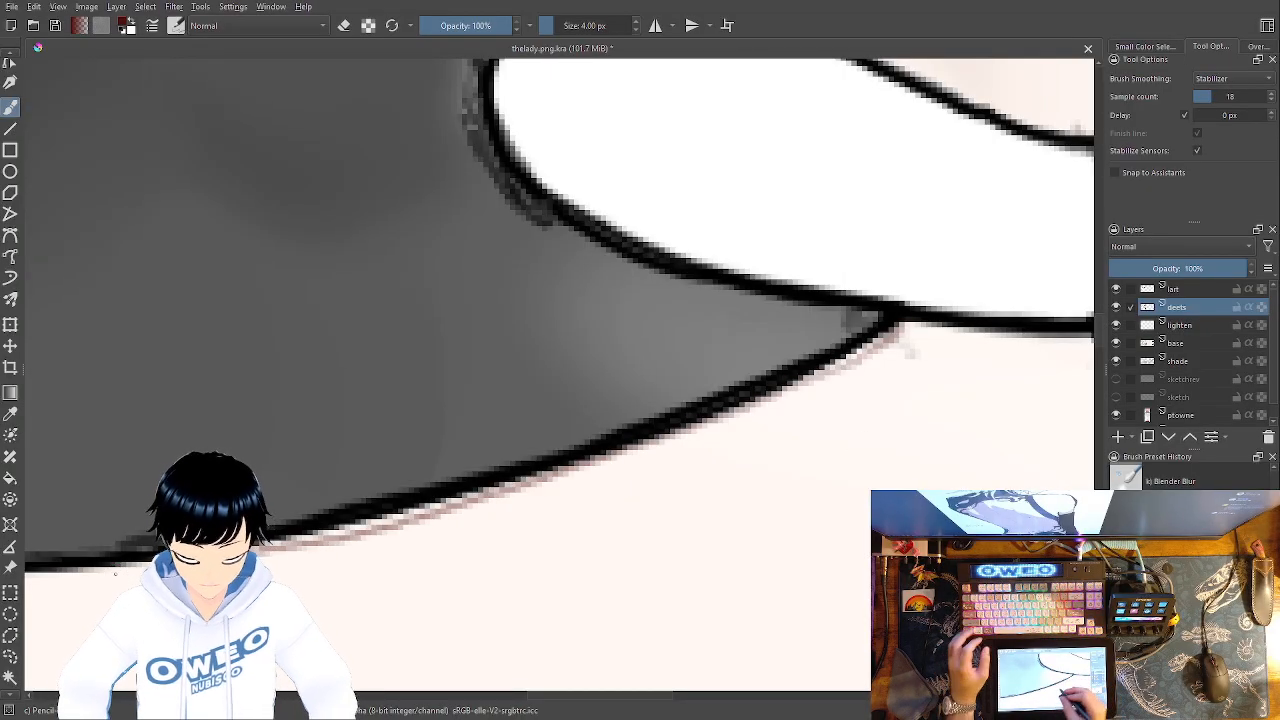
{"action": "key", "text": "ctrl+z"}
{"action": "left_click_drag", "start_coordinate": [841, 358], "coordinate": [812, 373]}
{"action": "left_click_drag", "start_coordinate": [726, 414], "coordinate": [637, 438]}
{"action": "left_click_drag", "start_coordinate": [796, 383], "coordinate": [868, 354]}
Shade the skin along the grey collar's lower edge from its tip to the middle with dark red 4 px pencil strokes
{"action": "left_click_drag", "start_coordinate": [641, 476], "coordinate": [977, 391]}
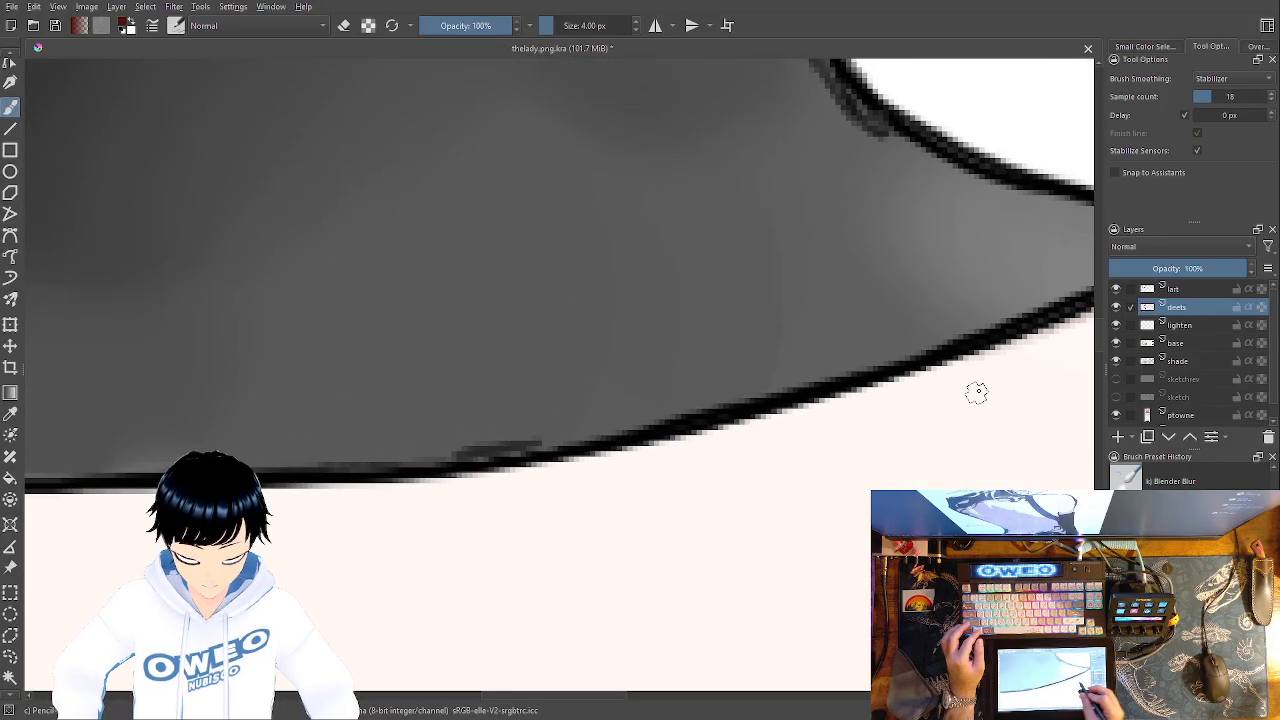
{"action": "left_click_drag", "start_coordinate": [1046, 332], "coordinate": [981, 354]}
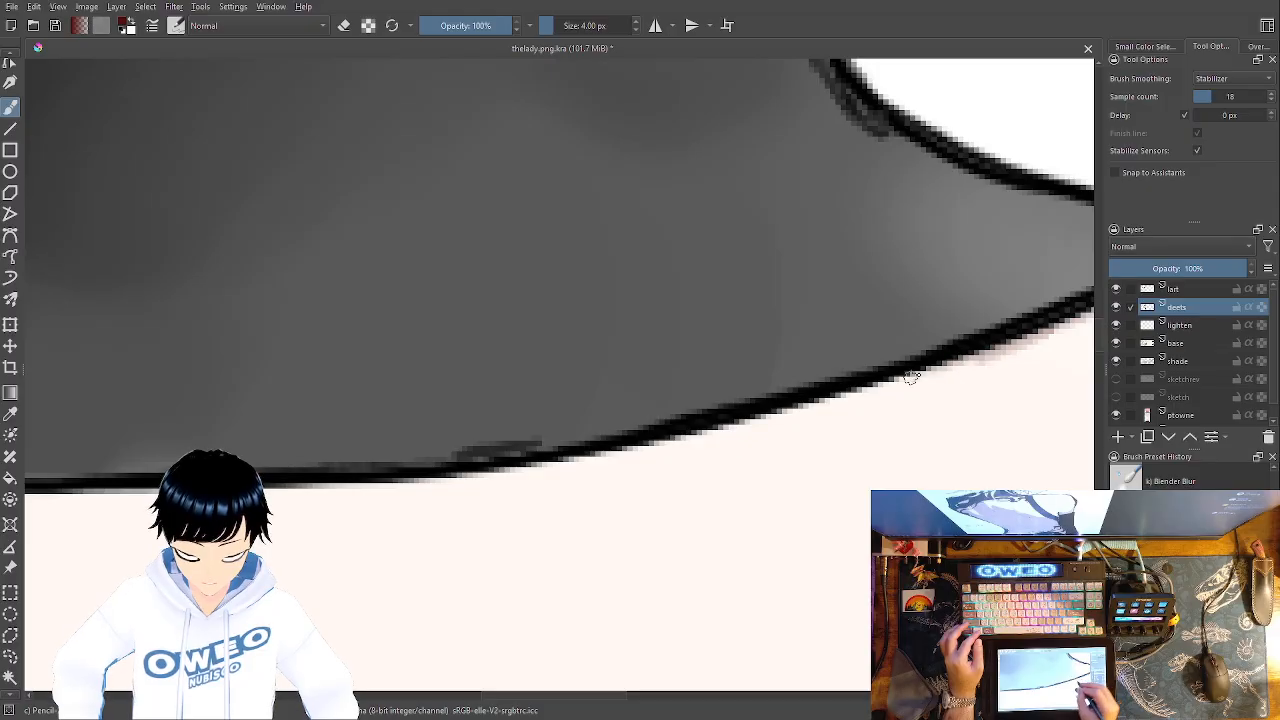
{"action": "left_click_drag", "start_coordinate": [816, 406], "coordinate": [580, 456]}
{"action": "left_click_drag", "start_coordinate": [830, 474], "coordinate": [1045, 461]}
{"action": "left_click_drag", "start_coordinate": [886, 442], "coordinate": [607, 473]}
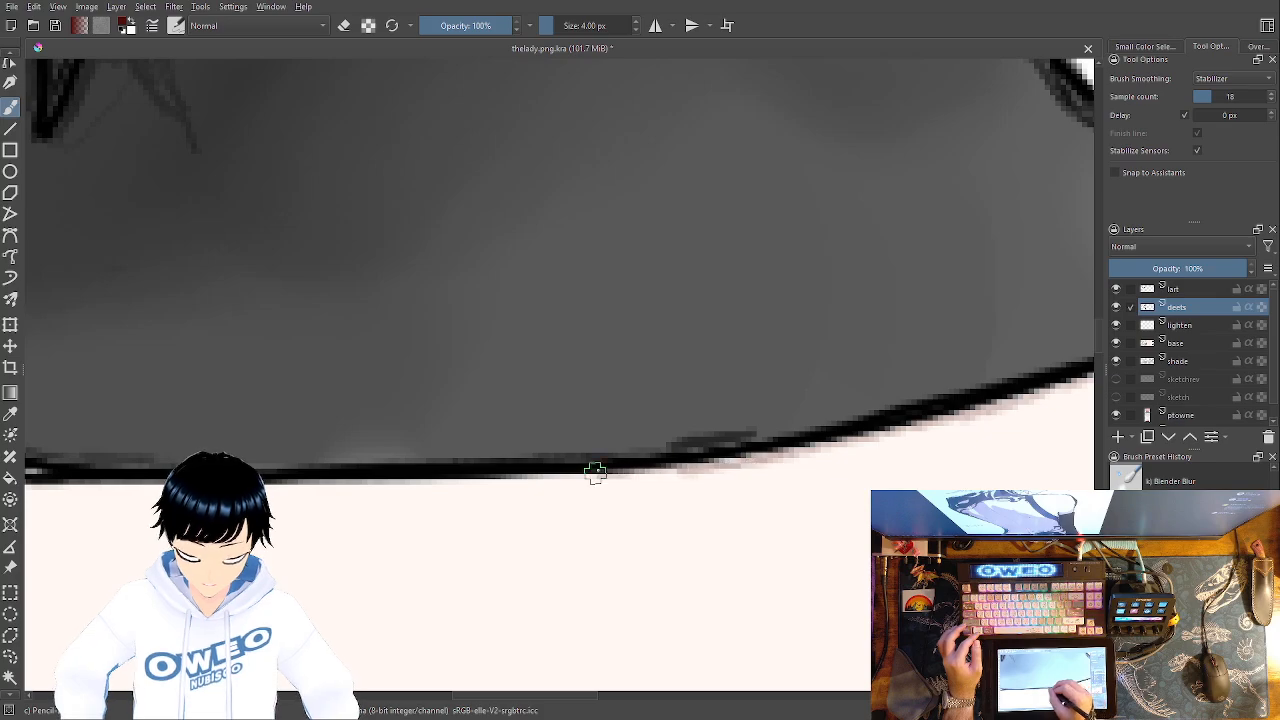
{"action": "mouse_move", "coordinate": [707, 474]}
{"action": "left_mouse_down"}
{"action": "mouse_move", "coordinate": [543, 483]}
{"action": "mouse_move", "coordinate": [634, 474]}
{"action": "mouse_move", "coordinate": [523, 469]}
{"action": "mouse_move", "coordinate": [535, 484]}
{"action": "mouse_move", "coordinate": [511, 484]}
{"action": "left_mouse_up"}
{"action": "mouse_move", "coordinate": [320, 483]}
{"action": "left_mouse_down"}
{"action": "mouse_move", "coordinate": [394, 488]}
{"action": "mouse_move", "coordinate": [356, 484]}
{"action": "left_mouse_up"}
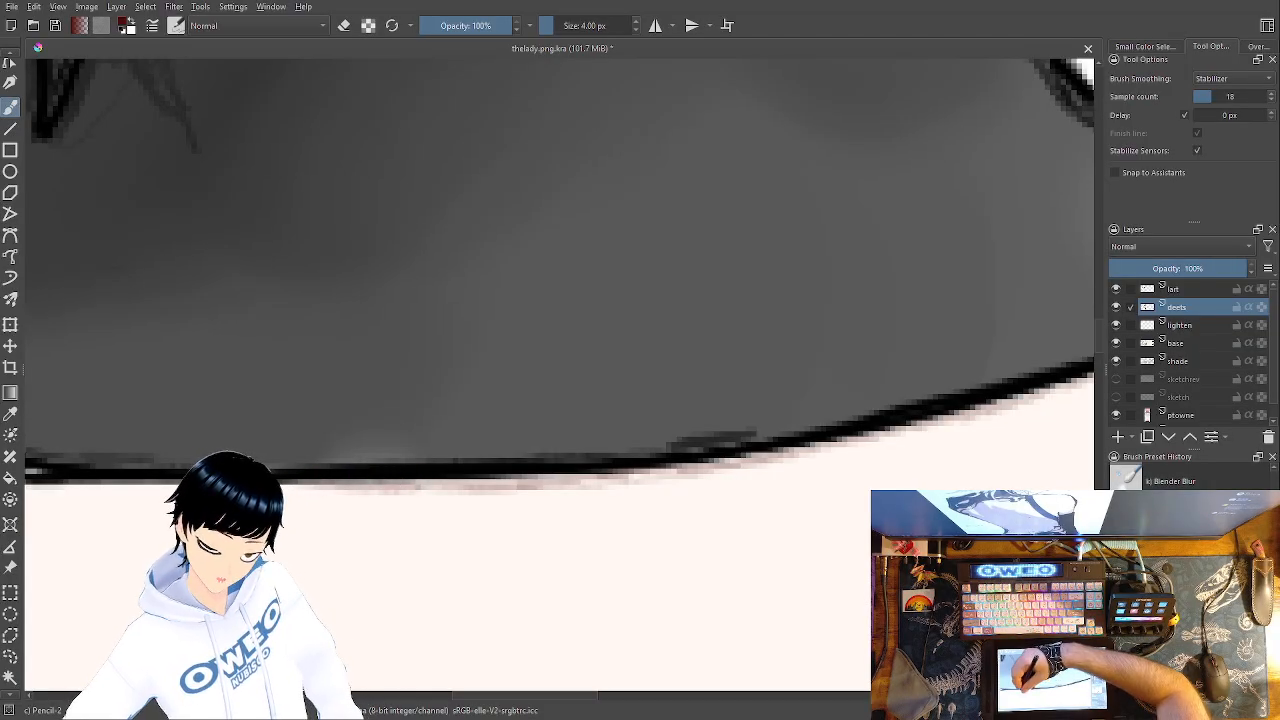
Extend the dark red skin shading under the collar past its middle to where the edge starts rising
{"action": "right_click", "coordinate": [382, 436]}
{"action": "left_click", "coordinate": [247, 261]}
{"action": "mouse_move", "coordinate": [437, 330]}
{"action": "left_mouse_down"}
{"action": "mouse_move", "coordinate": [669, 377]}
{"action": "mouse_move", "coordinate": [717, 362]}
{"action": "left_mouse_up"}
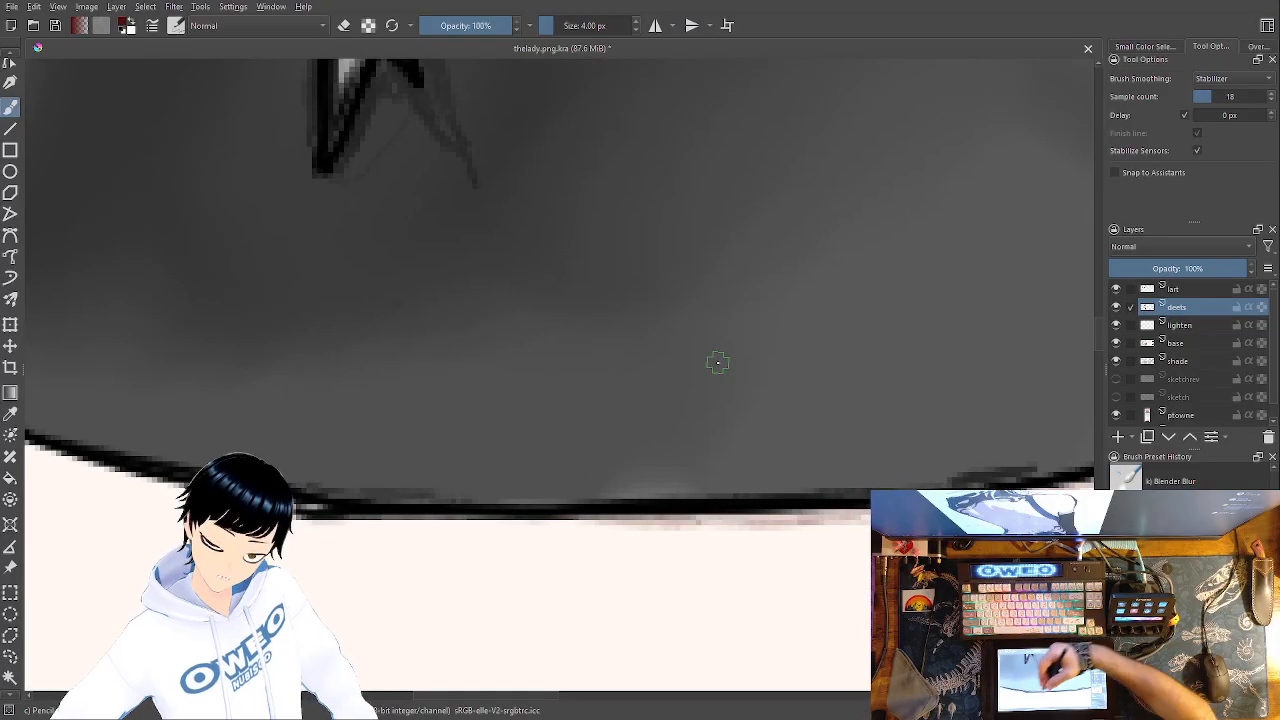
{"action": "left_click_drag", "start_coordinate": [385, 518], "coordinate": [510, 516]}
{"action": "left_click_drag", "start_coordinate": [612, 521], "coordinate": [688, 519]}
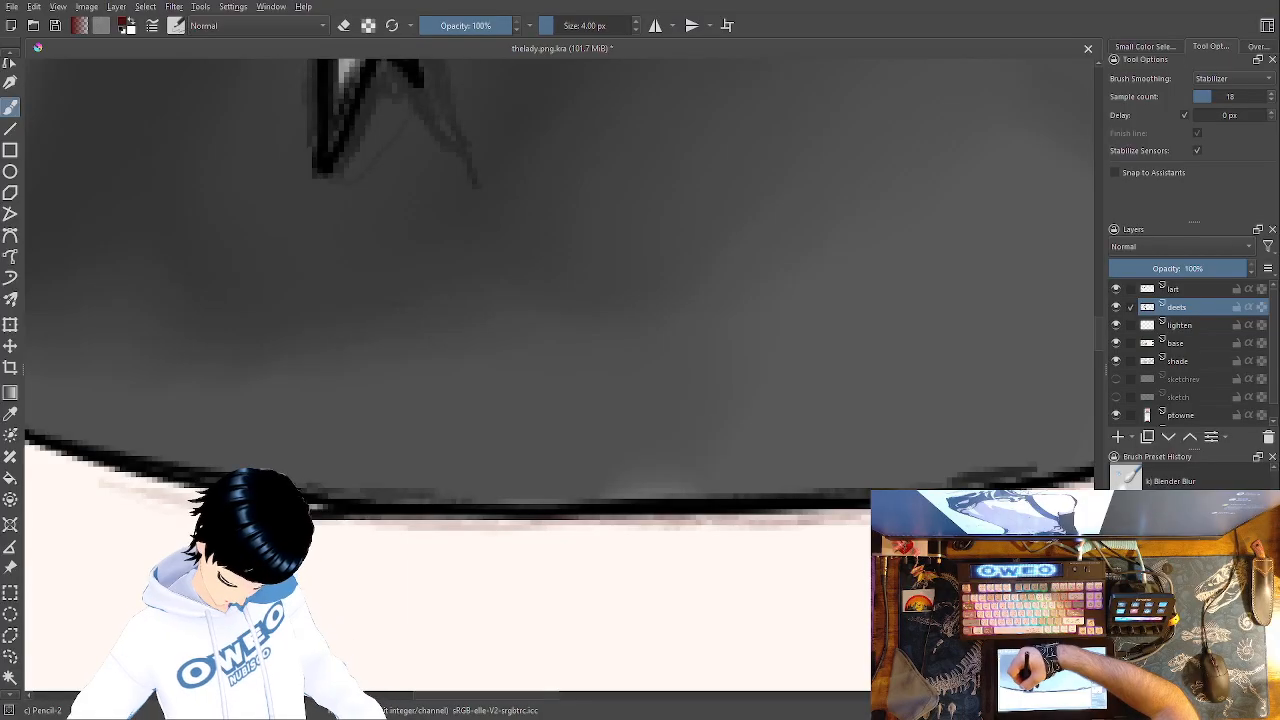
{"action": "left_click_drag", "start_coordinate": [121, 471], "coordinate": [76, 467]}
Shade the skin in dark red along the collar's rising edge up to the corner beneath the white area
{"action": "left_click_drag", "start_coordinate": [320, 493], "coordinate": [750, 541]}
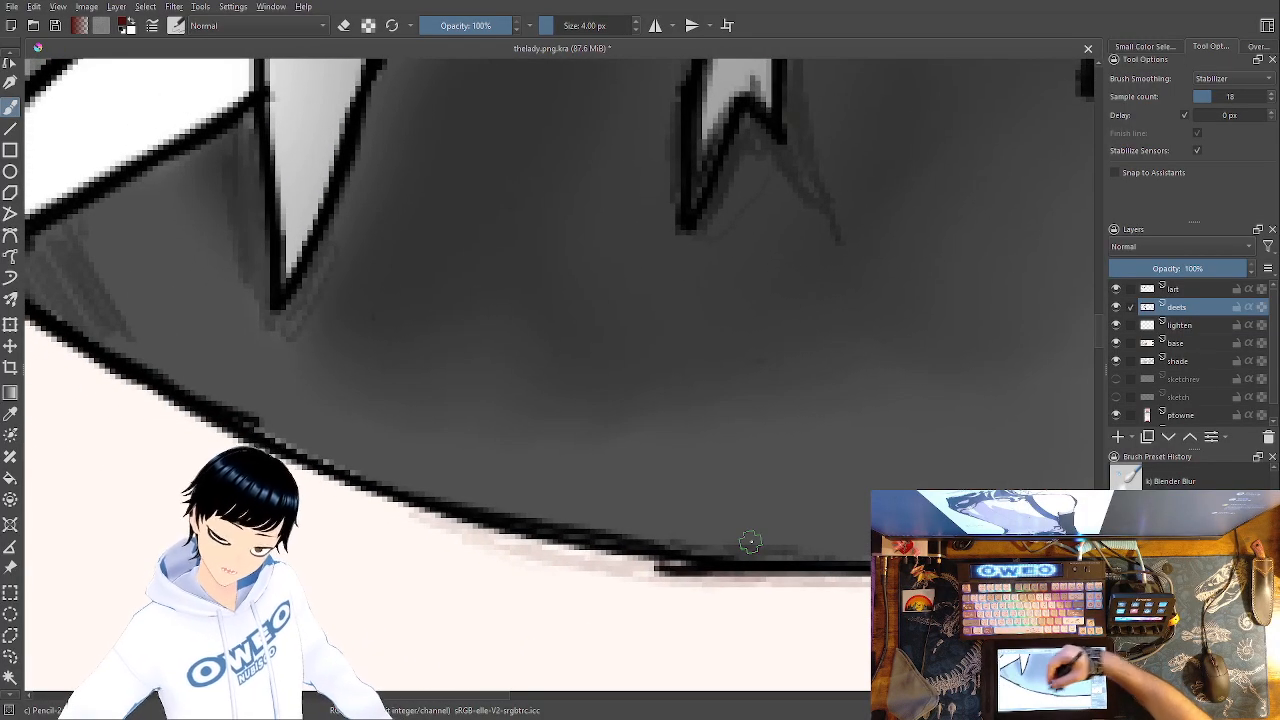
{"action": "left_click_drag", "start_coordinate": [366, 492], "coordinate": [507, 537]}
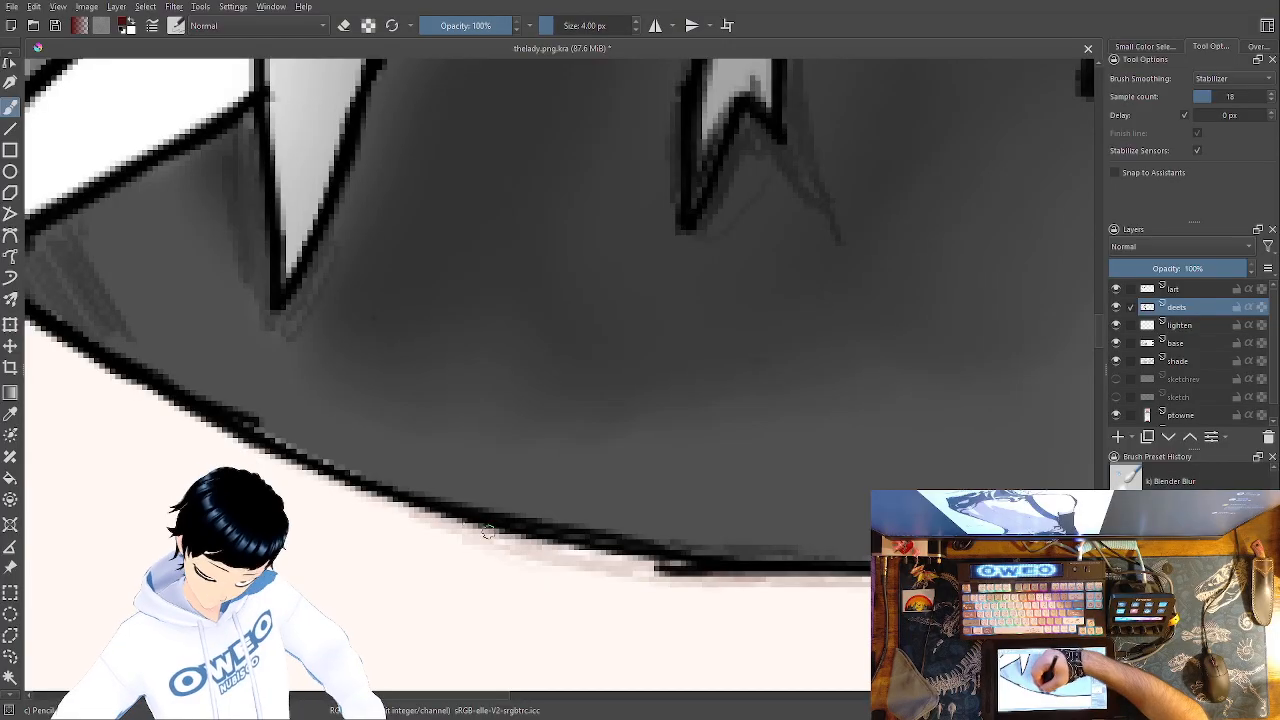
{"action": "left_click_drag", "start_coordinate": [215, 430], "coordinate": [182, 412]}
{"action": "left_click_drag", "start_coordinate": [84, 360], "coordinate": [36, 332]}
{"action": "left_click_drag", "start_coordinate": [257, 431], "coordinate": [537, 542]}
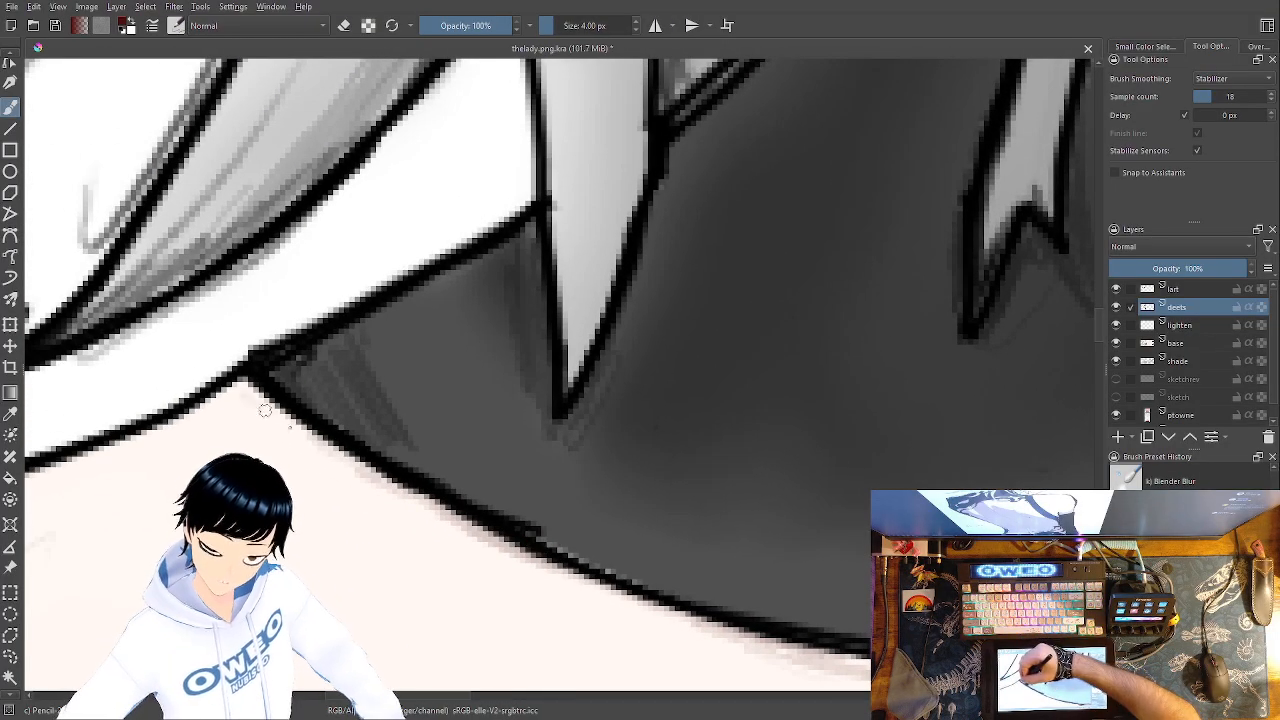
{"action": "mouse_move", "coordinate": [403, 488]}
{"action": "left_mouse_down"}
{"action": "mouse_move", "coordinate": [485, 535]}
{"action": "mouse_move", "coordinate": [457, 527]}
{"action": "left_mouse_up"}
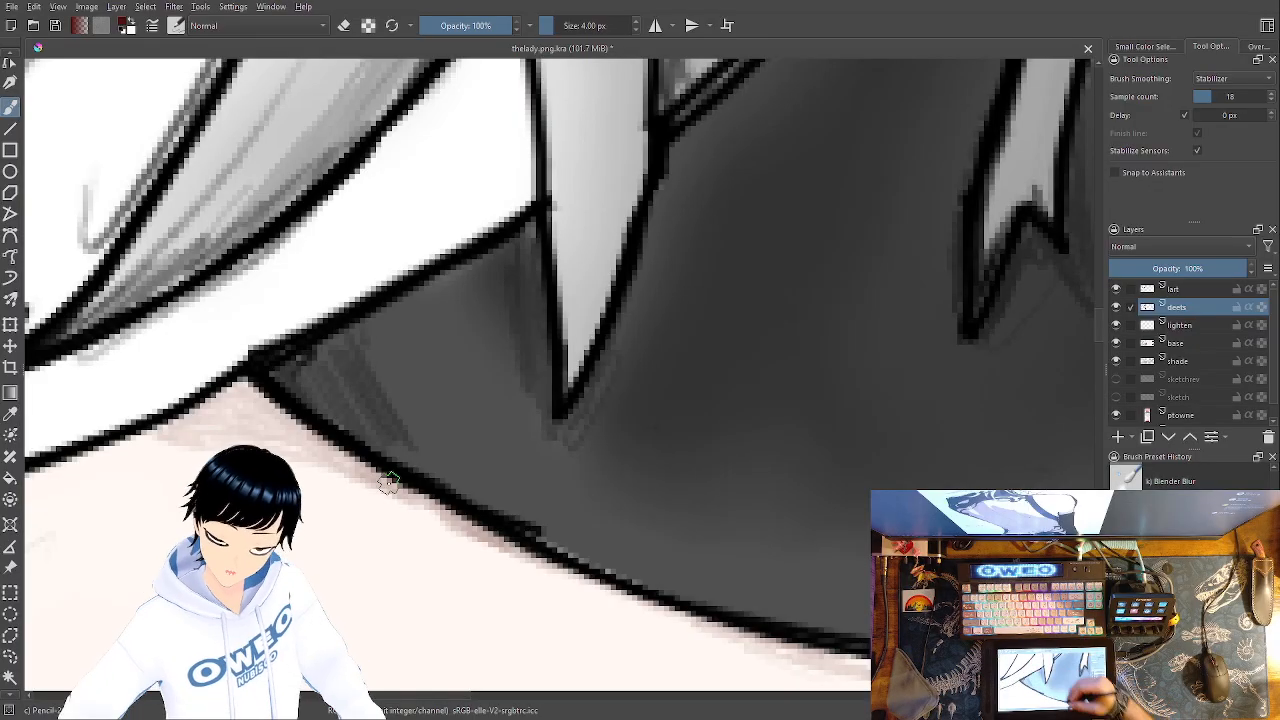
Switch the pencil back to black and thicken the collar's lower outline over its thin, uneven section
{"action": "right_click", "coordinate": [800, 509]}
{"action": "right_click", "coordinate": [806, 463]}
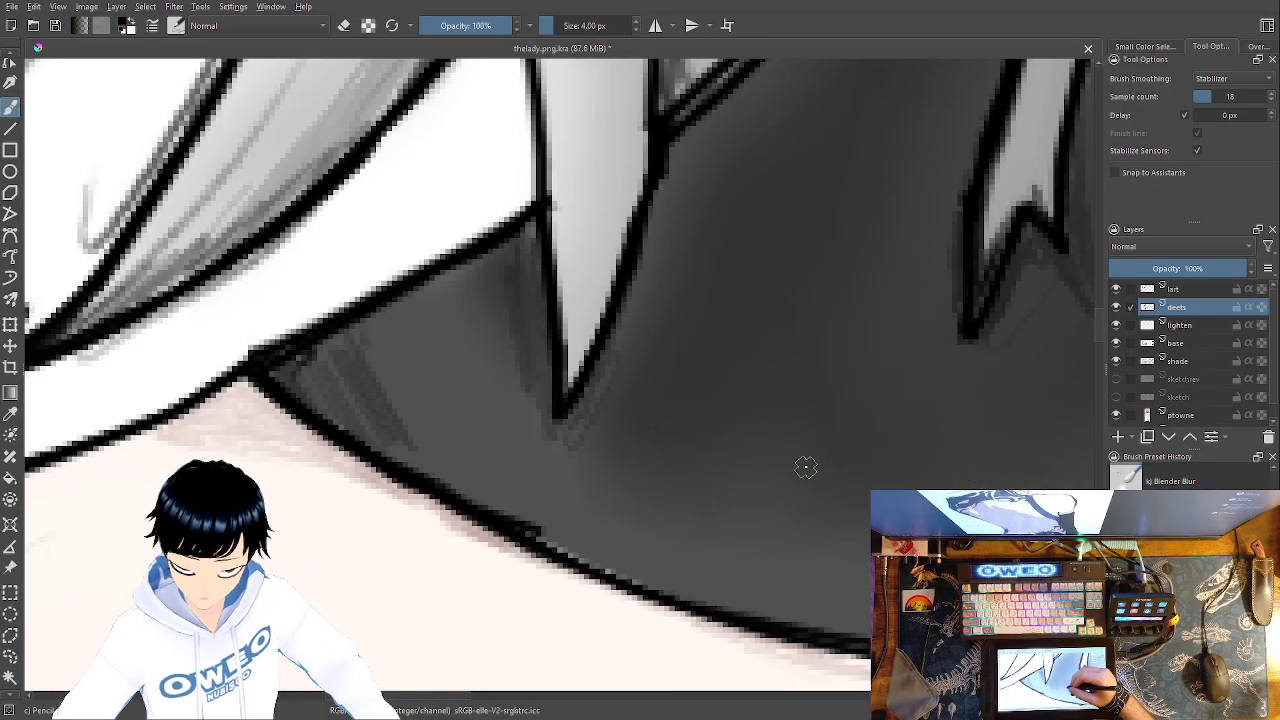
{"action": "mouse_move", "coordinate": [553, 540]}
{"action": "left_mouse_down"}
{"action": "mouse_move", "coordinate": [612, 572]}
{"action": "mouse_move", "coordinate": [868, 642]}
{"action": "left_mouse_up"}
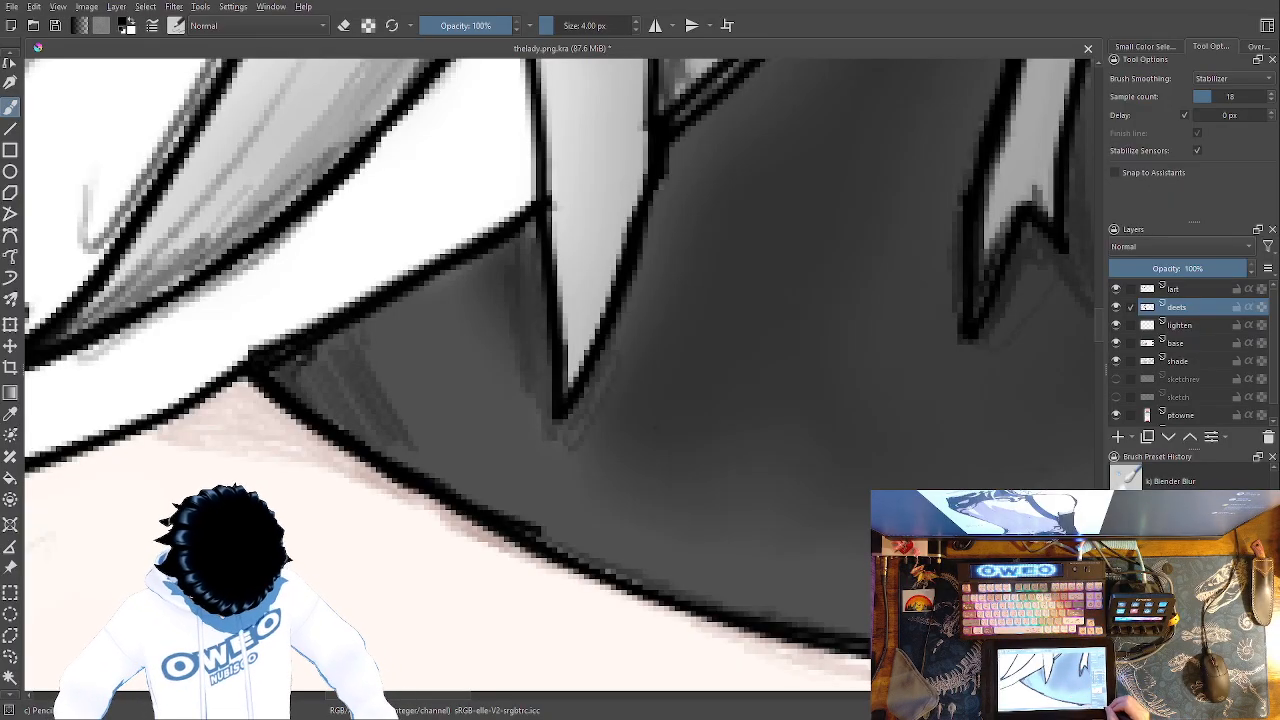
Compare the whole portrait with and without the deets layer, leaving the layer visible
{"action": "key", "text": "minus"}
{"action": "key", "text": "minus"}
{"action": "key", "text": "minus"}
{"action": "left_click_drag", "start_coordinate": [979, 561], "coordinate": [516, 712]}
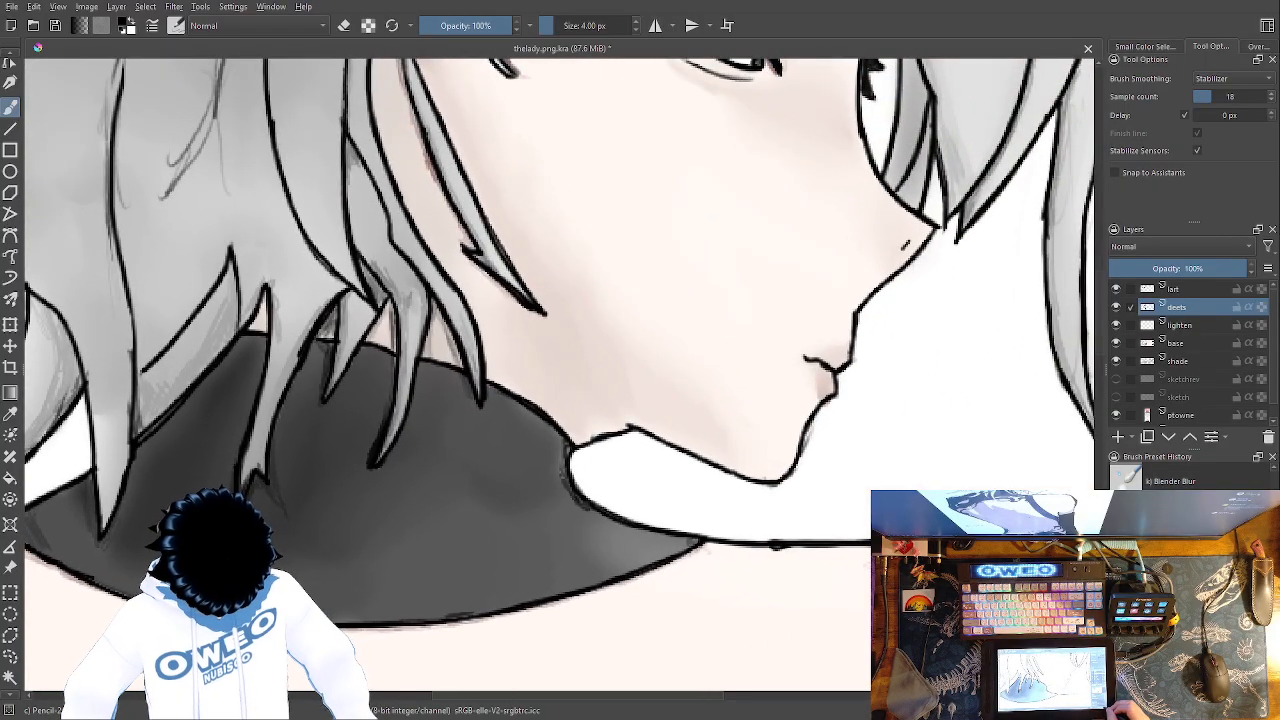
{"action": "key", "text": "minus"}
{"action": "key", "text": "minus"}
{"action": "key", "text": "minus"}
{"action": "key", "text": "minus"}
{"action": "key", "text": "minus"}
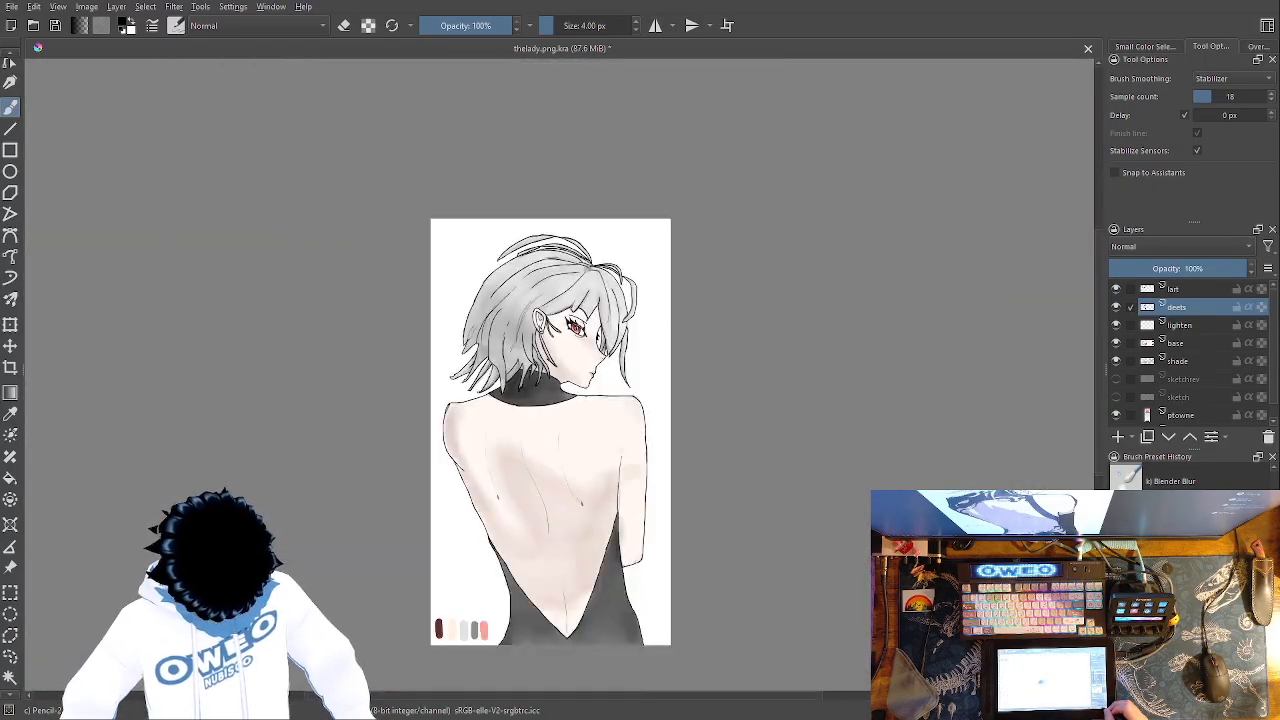
{"action": "left_click", "coordinate": [1118, 306]}
{"action": "left_click", "coordinate": [1118, 306]}
{"action": "left_click", "coordinate": [1118, 306]}
{"action": "left_click", "coordinate": [1118, 306]}
{"action": "left_click", "coordinate": [1118, 306]}
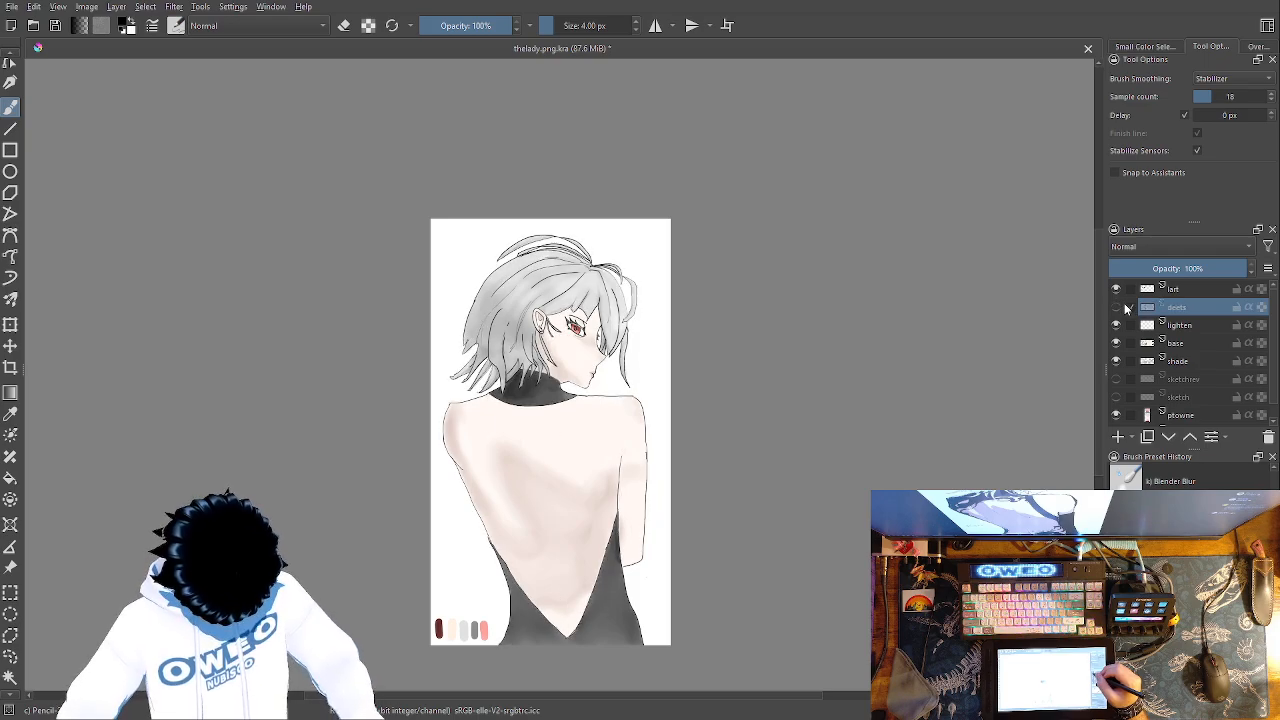
{"action": "left_click", "coordinate": [1118, 306]}
Compare the portrait with and without the lart layer, leaving the line art visible
{"action": "left_click", "coordinate": [1118, 289]}
{"action": "left_click", "coordinate": [1118, 289]}
{"action": "left_click", "coordinate": [1118, 289]}
{"action": "left_click", "coordinate": [1118, 289]}
{"action": "left_click", "coordinate": [1118, 289]}
{"action": "left_click", "coordinate": [1118, 290]}
{"action": "left_click", "coordinate": [1118, 290]}
{"action": "left_click", "coordinate": [1118, 289]}
{"action": "left_click", "coordinate": [1118, 289]}
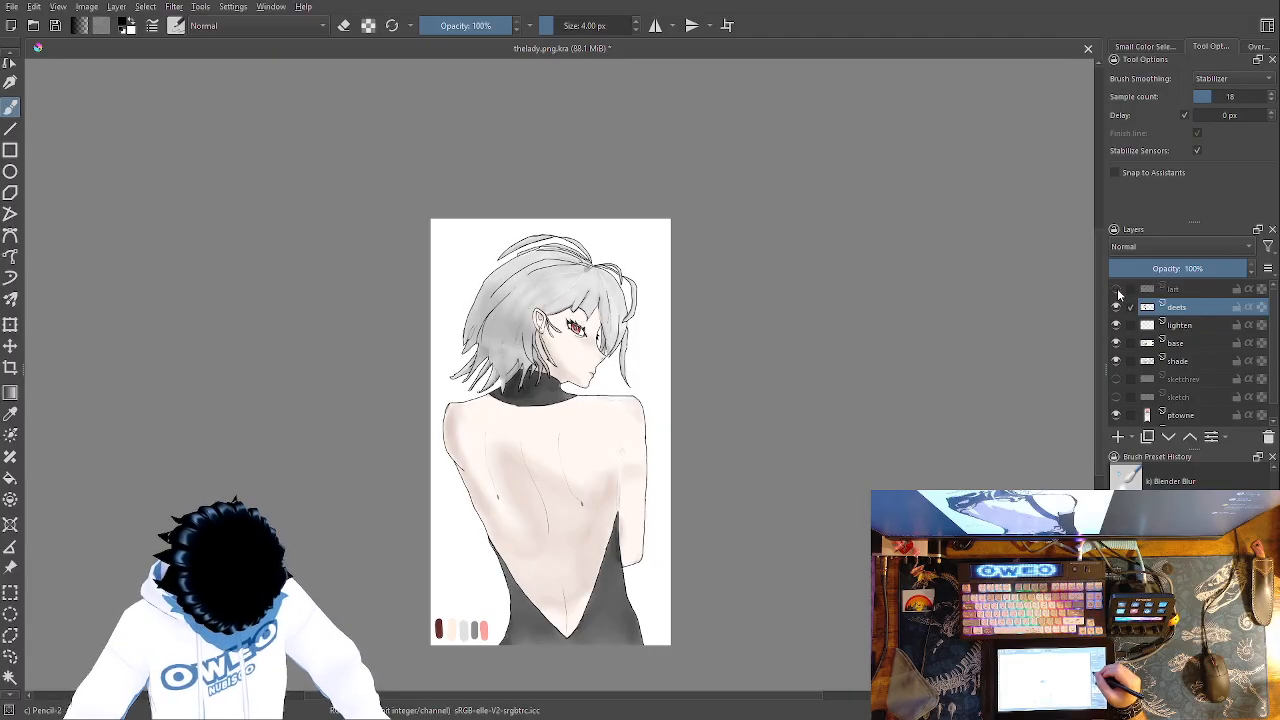
{"action": "left_click", "coordinate": [1118, 289]}
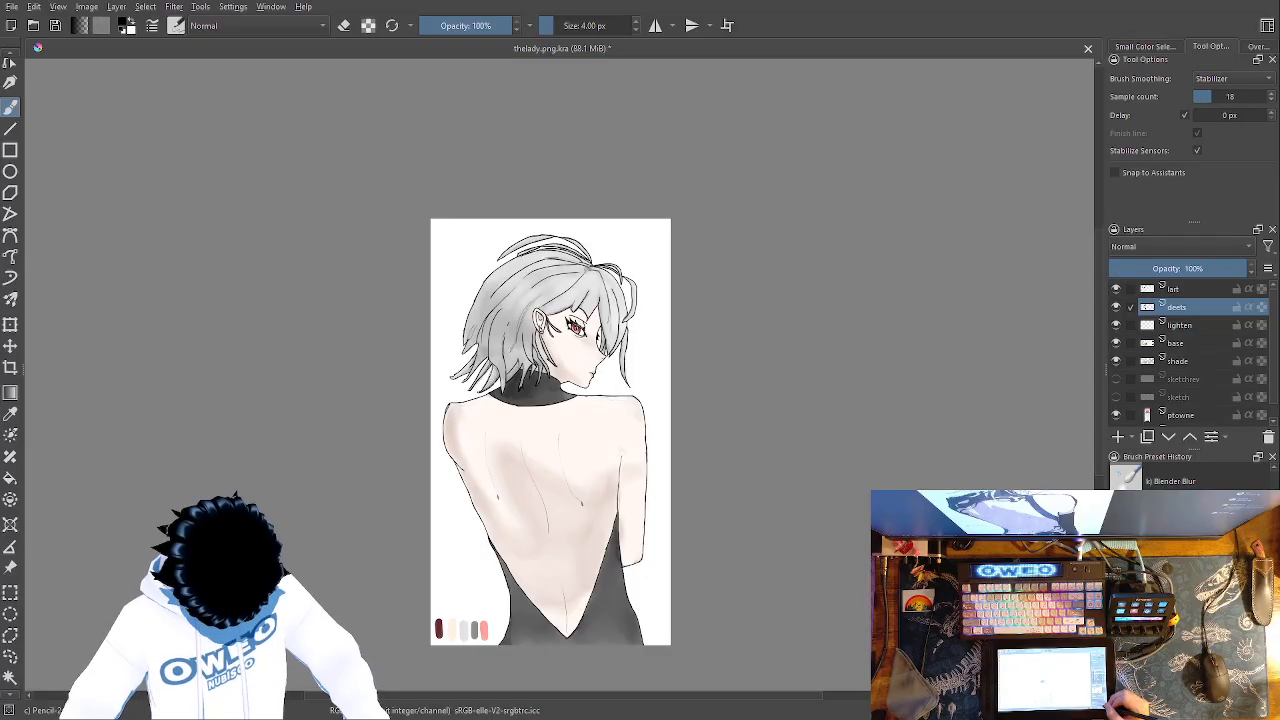
Examine the head, hair and face up close, and check the whole portrait again
{"action": "key", "text": "ctrl+plus"}
{"action": "key", "text": "ctrl+plus"}
{"action": "key", "text": "ctrl+plus"}
{"action": "key", "text": "ctrl+plus"}
{"action": "left_click_drag", "start_coordinate": [763, 477], "coordinate": [736, 650]}
{"action": "right_click", "coordinate": [658, 436]}
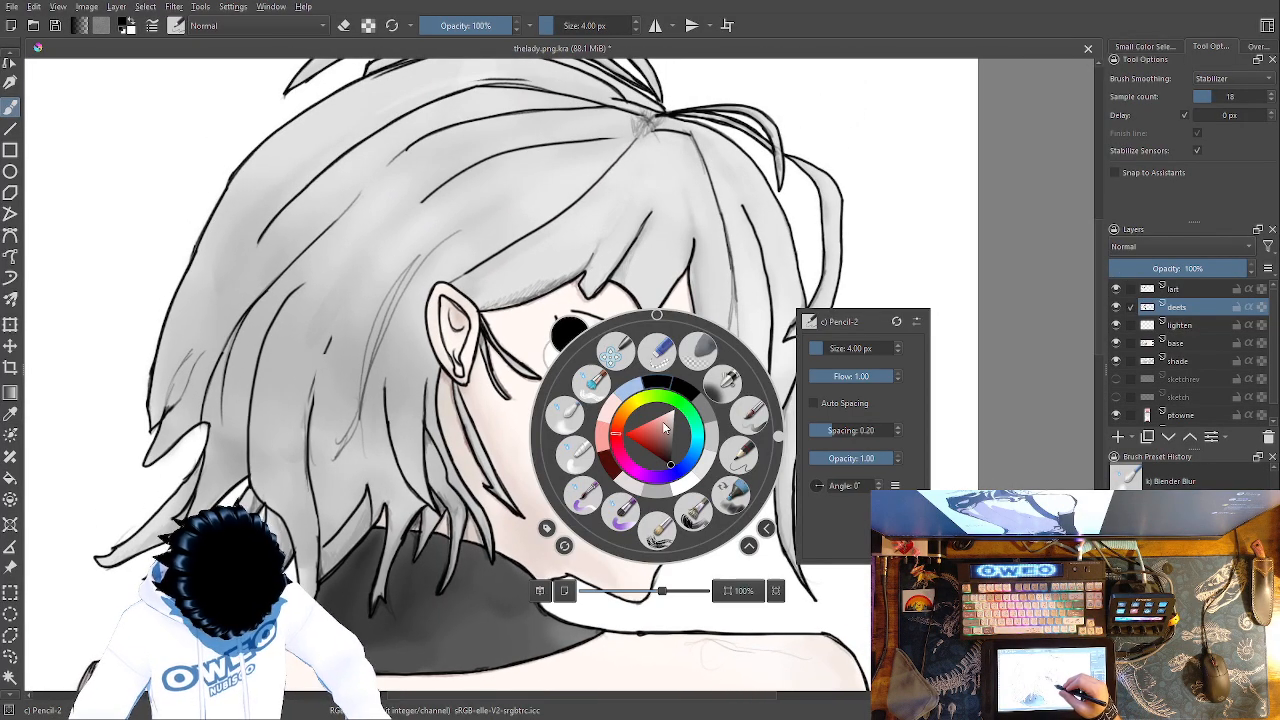
{"action": "left_click", "coordinate": [745, 447]}
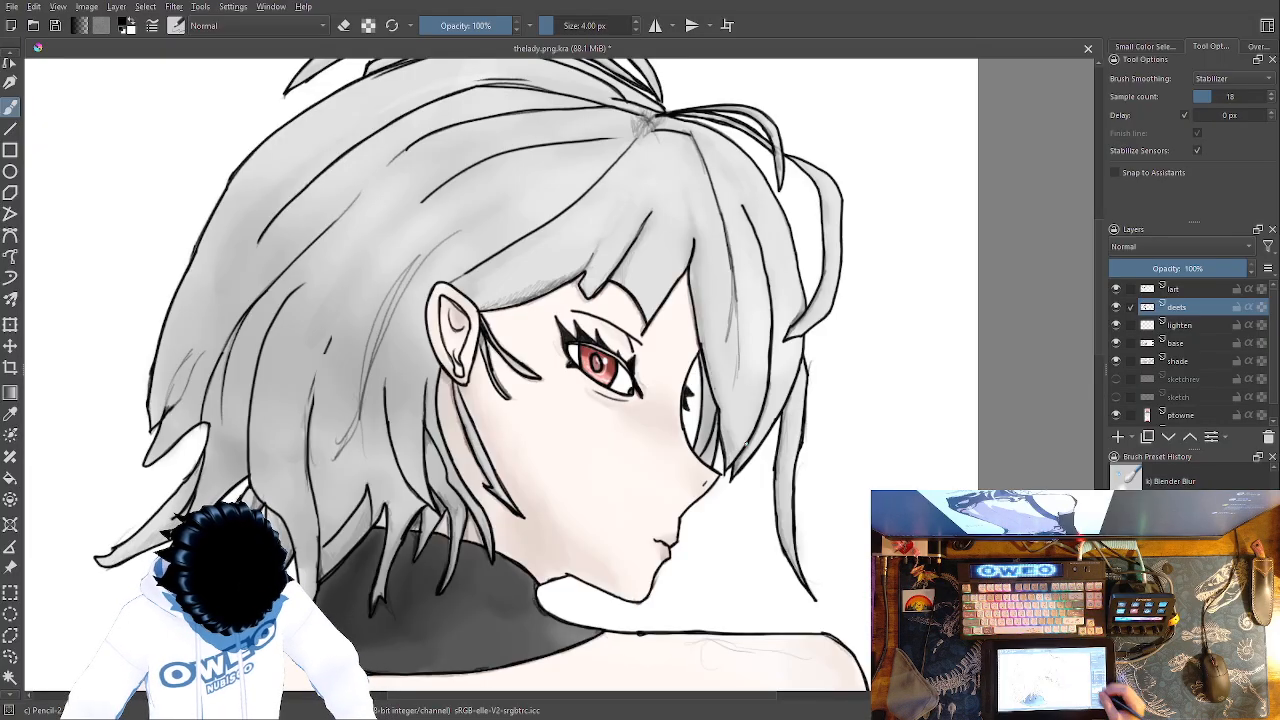
{"action": "key", "text": "2"}
{"action": "left_click_drag", "start_coordinate": [863, 579], "coordinate": [887, 510]}
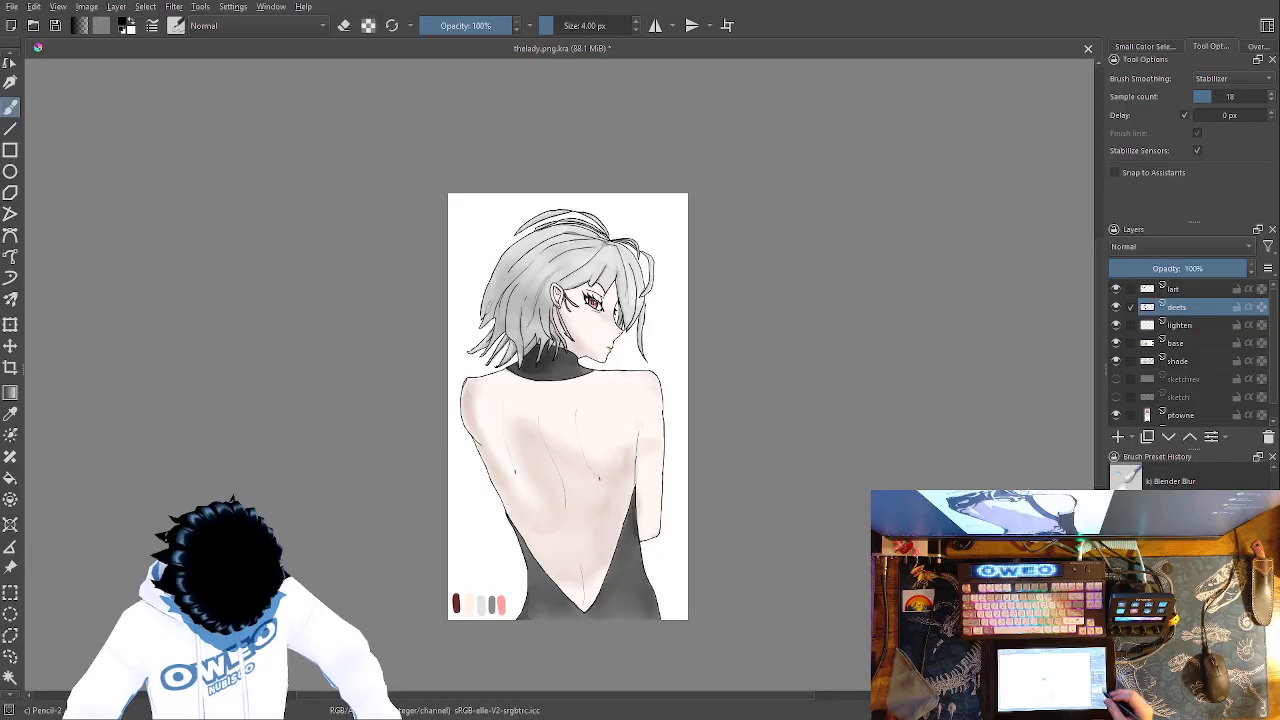
Hatch black shading on the grey garment's lower hip beside its outer edge with the 4 px pencil
{"action": "key", "text": "1"}
{"action": "left_click_drag", "start_coordinate": [857, 606], "coordinate": [478, 2]}
{"action": "left_click_drag", "start_coordinate": [603, 427], "coordinate": [519, 89]}
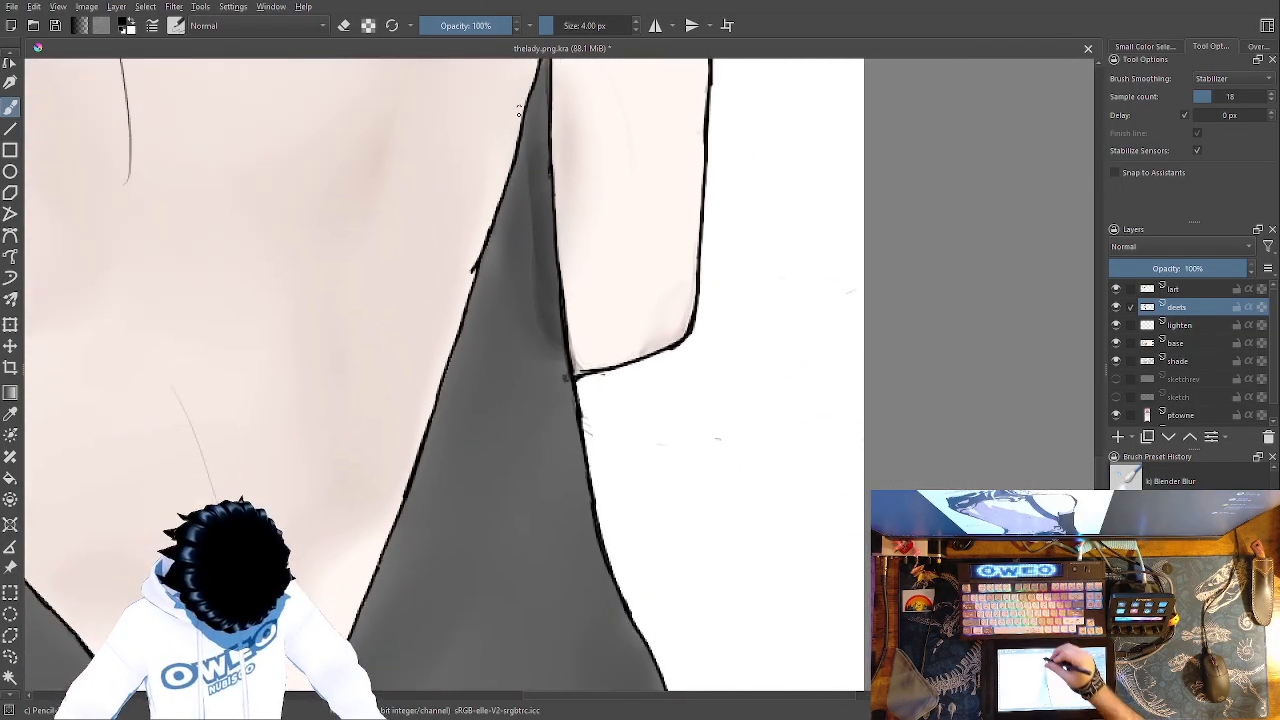
{"action": "right_click", "coordinate": [584, 417]}
{"action": "right_click", "coordinate": [593, 366]}
{"action": "left_click_drag", "start_coordinate": [620, 504], "coordinate": [547, 212]}
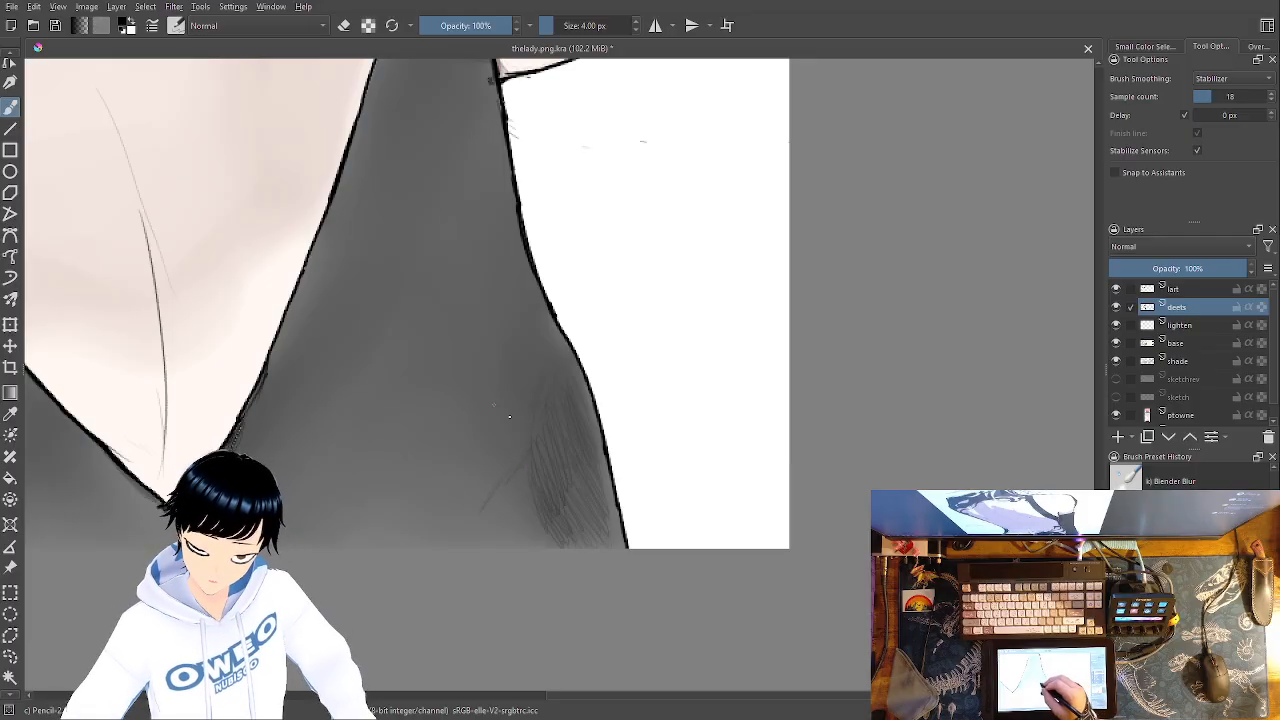
{"action": "left_click_drag", "start_coordinate": [522, 366], "coordinate": [422, 470]}
{"action": "mouse_move", "coordinate": [480, 408]}
{"action": "left_mouse_down"}
{"action": "mouse_move", "coordinate": [424, 474]}
{"action": "mouse_move", "coordinate": [404, 528]}
{"action": "left_mouse_up"}
{"action": "mouse_move", "coordinate": [458, 468]}
{"action": "left_mouse_down"}
{"action": "mouse_move", "coordinate": [411, 536]}
{"action": "mouse_move", "coordinate": [512, 537]}
{"action": "mouse_move", "coordinate": [475, 537]}
{"action": "left_mouse_up"}
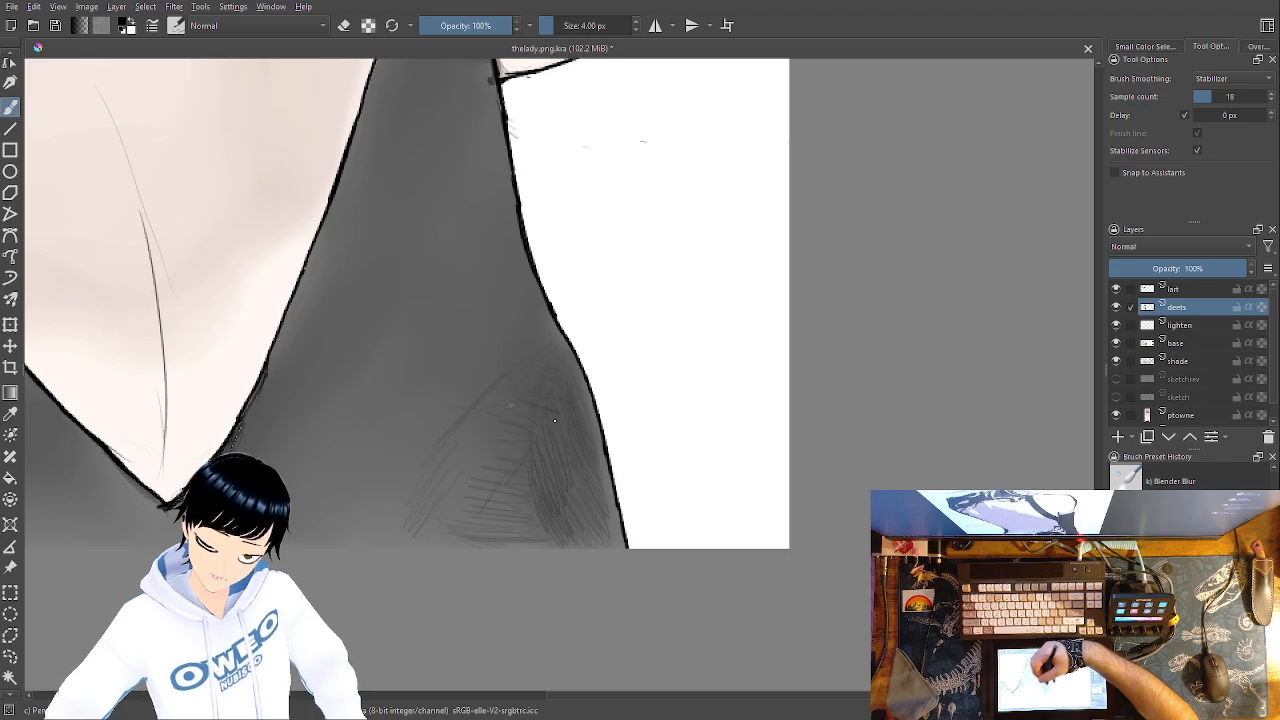
{"action": "mouse_move", "coordinate": [538, 510]}
{"action": "left_mouse_down"}
{"action": "mouse_move", "coordinate": [436, 545]}
{"action": "mouse_move", "coordinate": [416, 535]}
{"action": "left_mouse_up"}
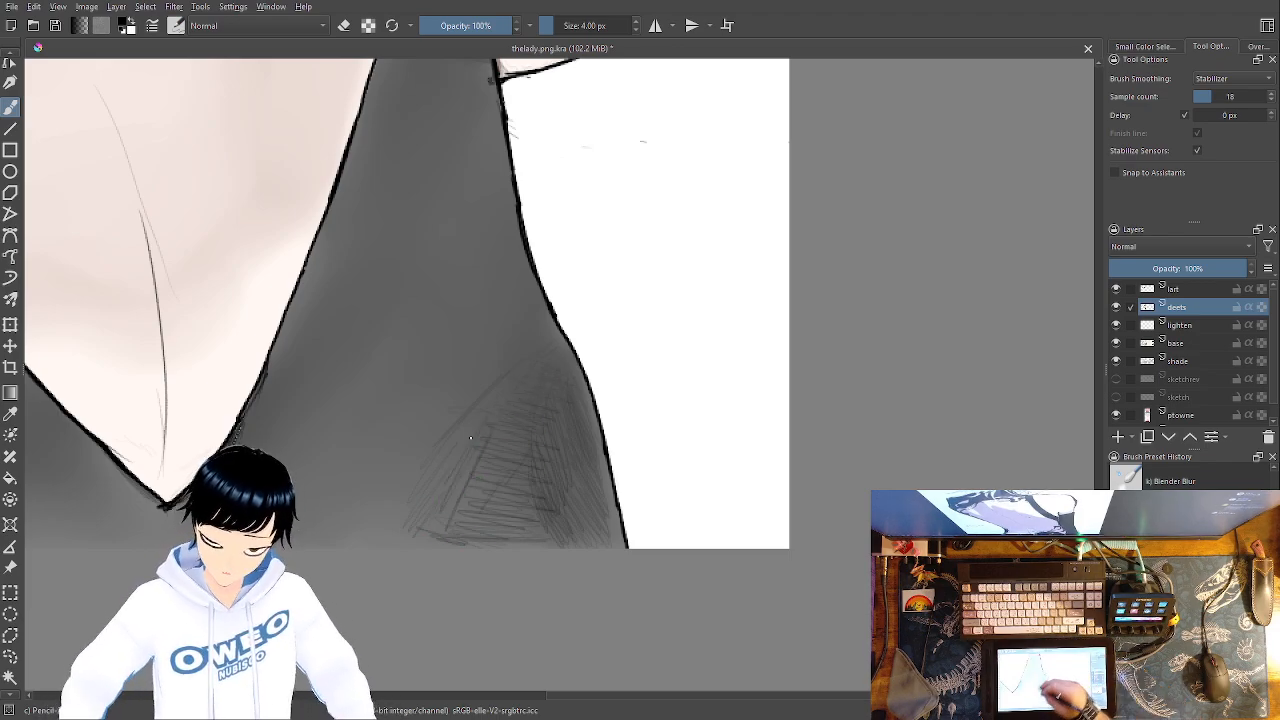
Smooth the hatched shading on the garment's lower hip with the Blender Blur brush at 39.75 px
{"action": "right_click", "coordinate": [553, 495]}
{"action": "left_click", "coordinate": [465, 482]}
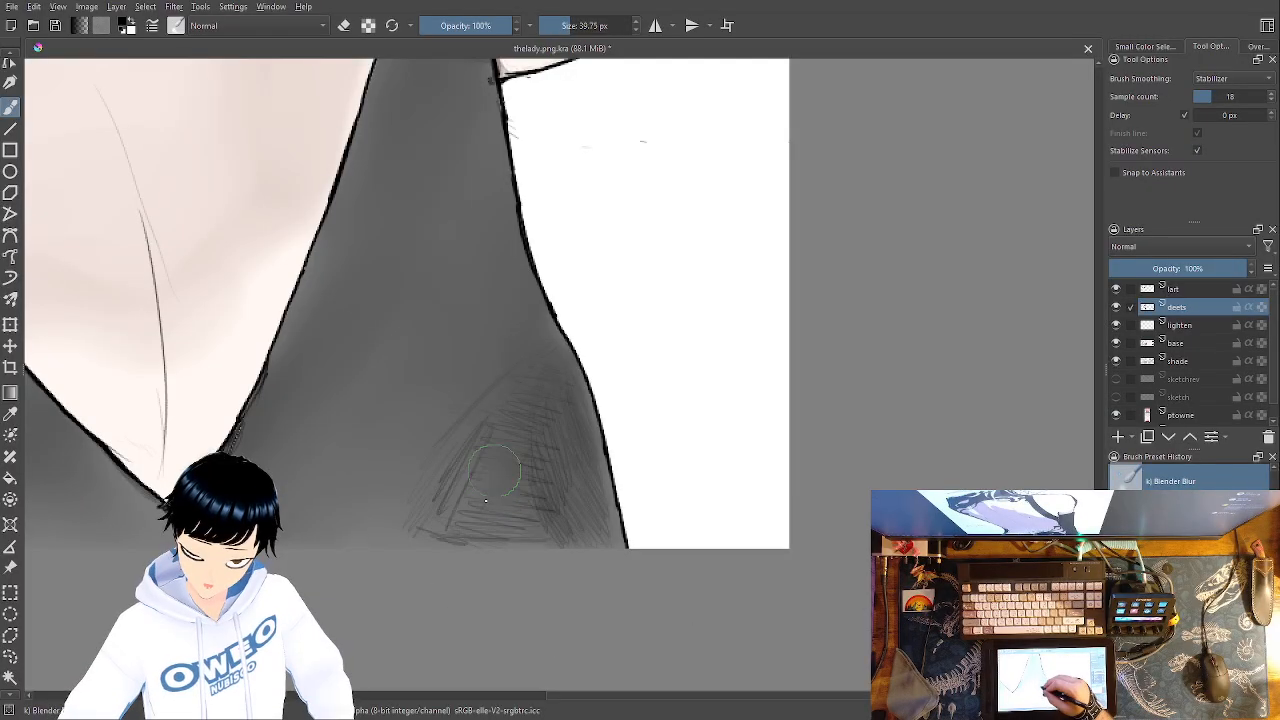
{"action": "mouse_move", "coordinate": [494, 536]}
{"action": "left_mouse_down"}
{"action": "mouse_move", "coordinate": [454, 520]}
{"action": "mouse_move", "coordinate": [521, 515]}
{"action": "mouse_move", "coordinate": [521, 427]}
{"action": "mouse_move", "coordinate": [576, 531]}
{"action": "mouse_move", "coordinate": [554, 410]}
{"action": "mouse_move", "coordinate": [588, 537]}
{"action": "mouse_move", "coordinate": [551, 415]}
{"action": "mouse_move", "coordinate": [498, 388]}
{"action": "mouse_move", "coordinate": [475, 436]}
{"action": "mouse_move", "coordinate": [490, 500]}
{"action": "left_mouse_up"}
{"action": "left_click_drag", "start_coordinate": [620, 518], "coordinate": [910, 438]}
{"action": "left_click_drag", "start_coordinate": [695, 496], "coordinate": [859, 509]}
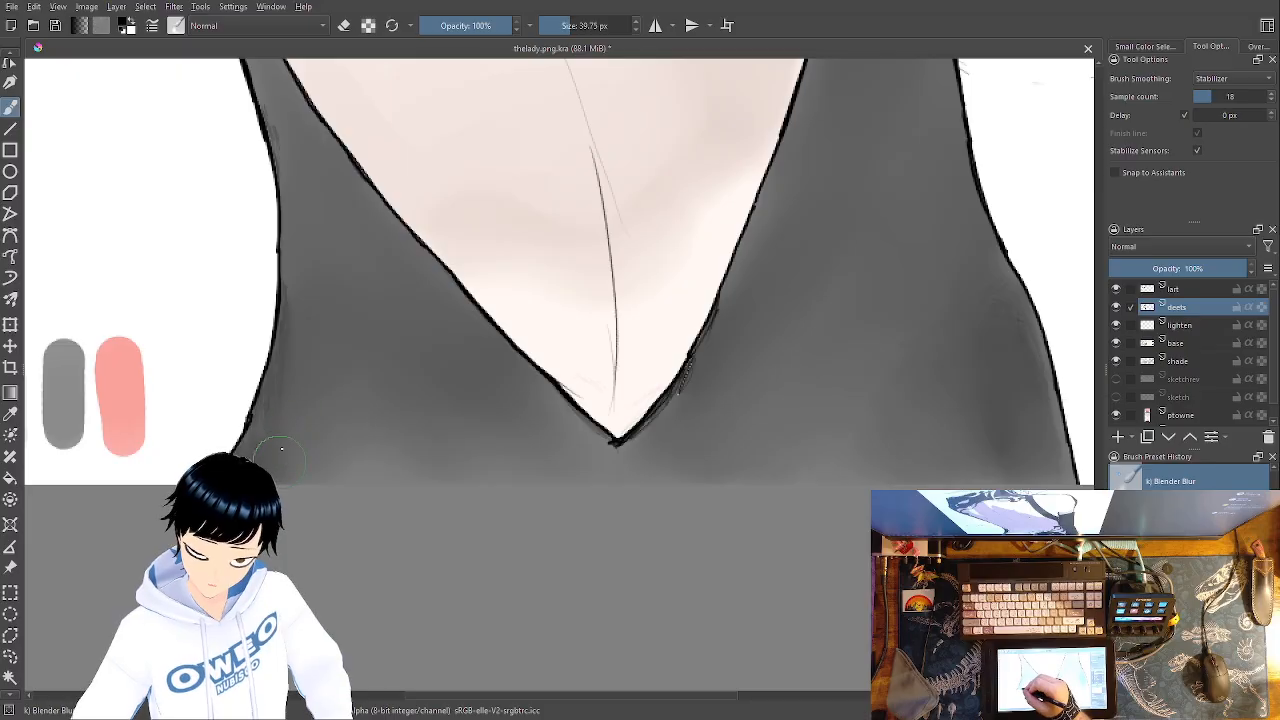
{"action": "left_click_drag", "start_coordinate": [901, 507], "coordinate": [787, 583]}
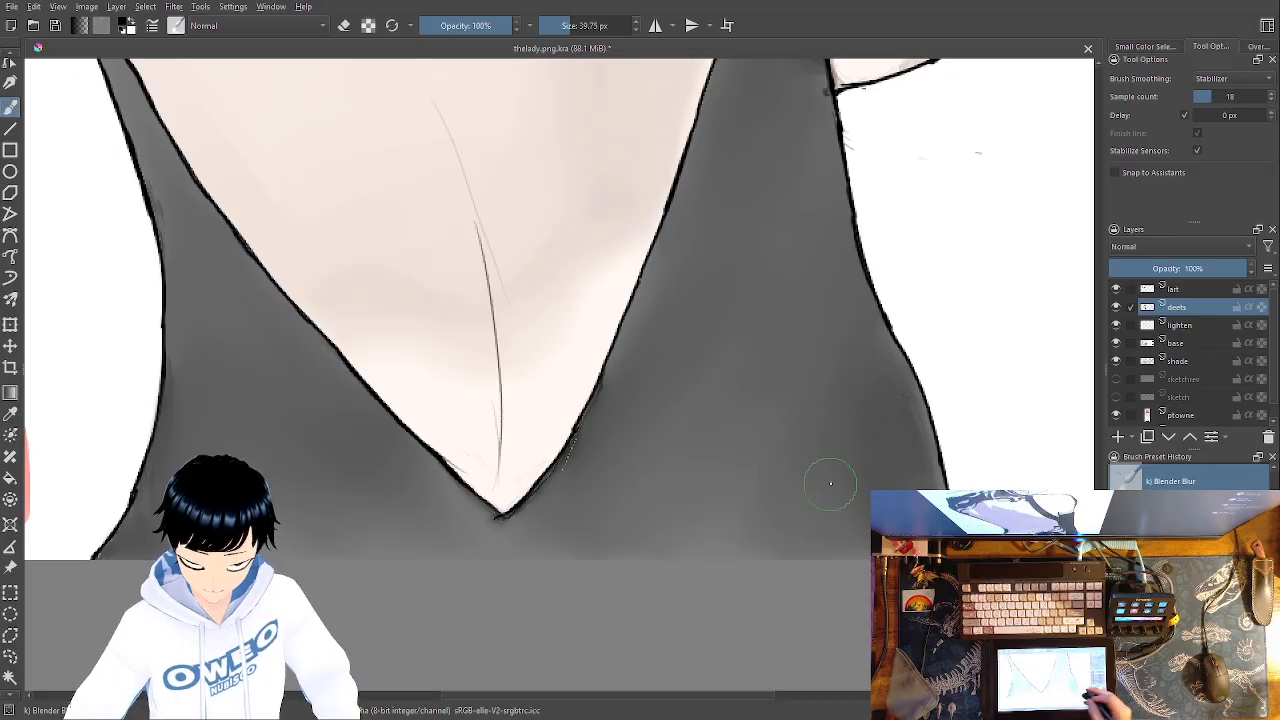
Examine the whole portrait at several magnifications to check the shading and outlines
{"action": "key", "text": "ctrl+minus"}
{"action": "key", "text": "ctrl+minus"}
{"action": "key", "text": "ctrl+minus"}
{"action": "key", "text": "ctrl+minus"}
{"action": "key", "text": "ctrl+minus"}
{"action": "key", "text": "ctrl+minus"}
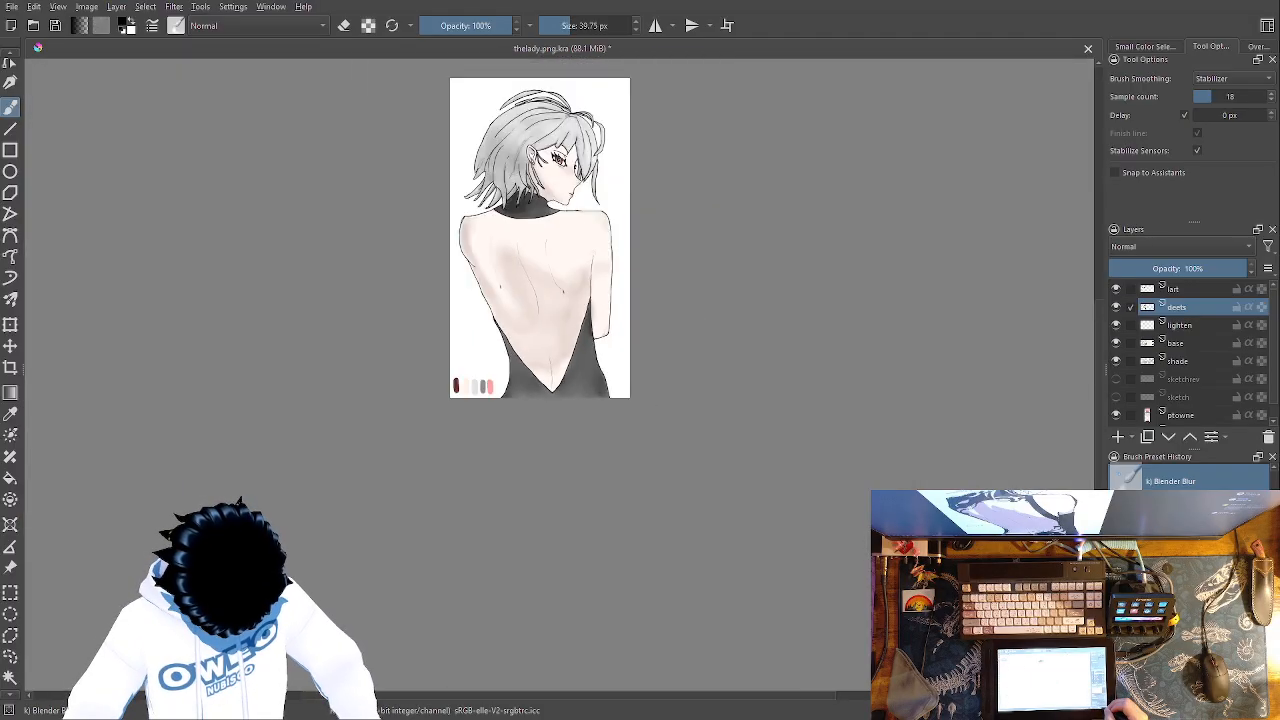
{"action": "key", "text": "ctrl+plus"}
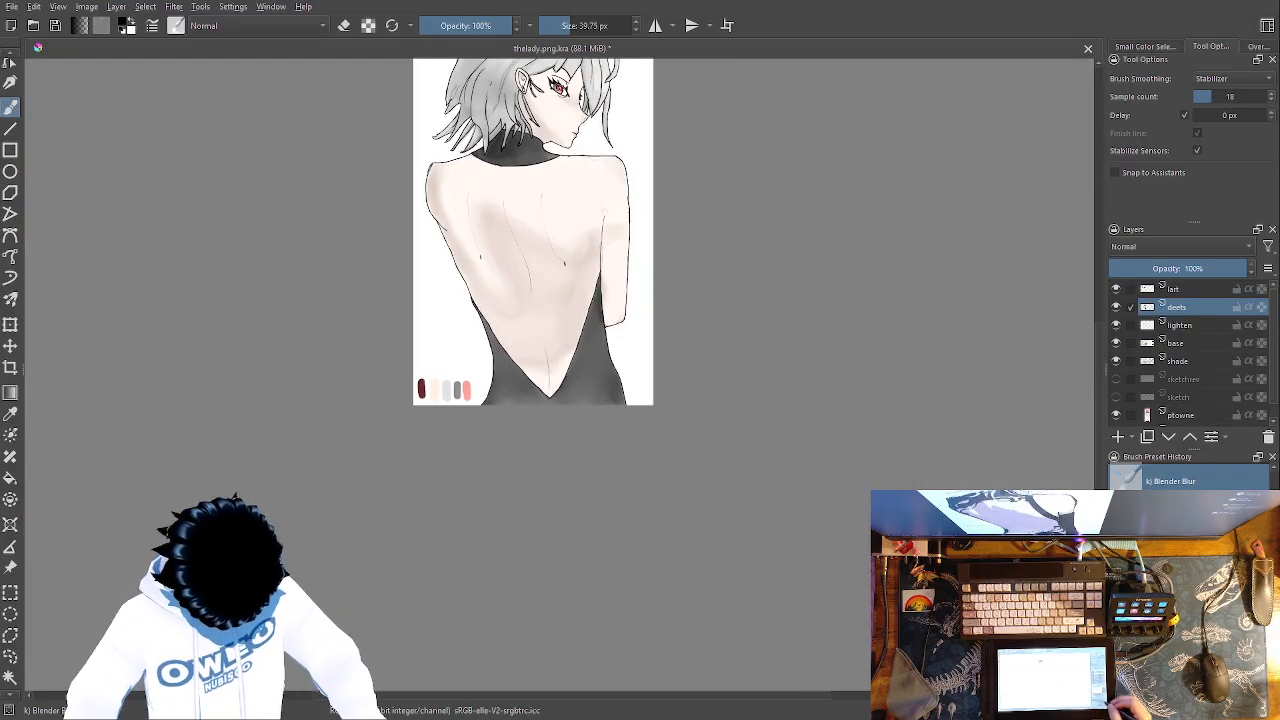
{"action": "left_click_drag", "start_coordinate": [786, 471], "coordinate": [792, 636]}
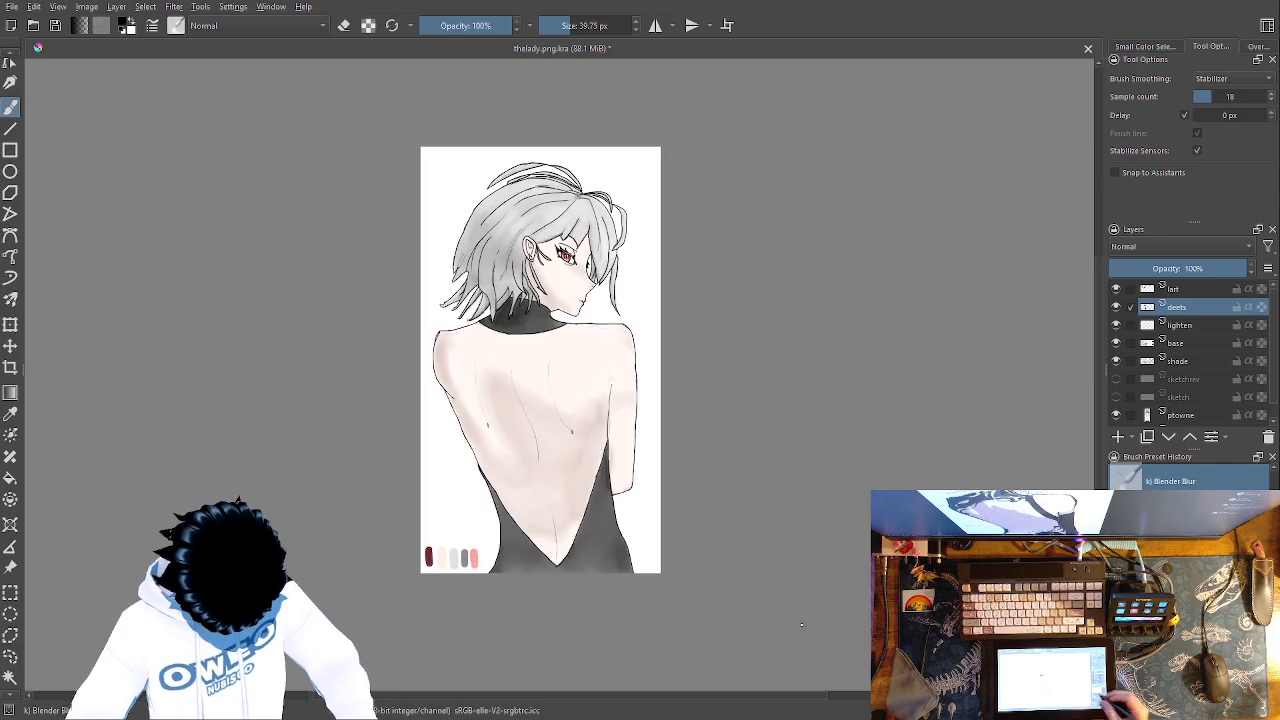
{"action": "key", "text": "ctrl+plus"}
{"action": "key", "text": "ctrl+plus"}
{"action": "key", "text": "ctrl+minus"}
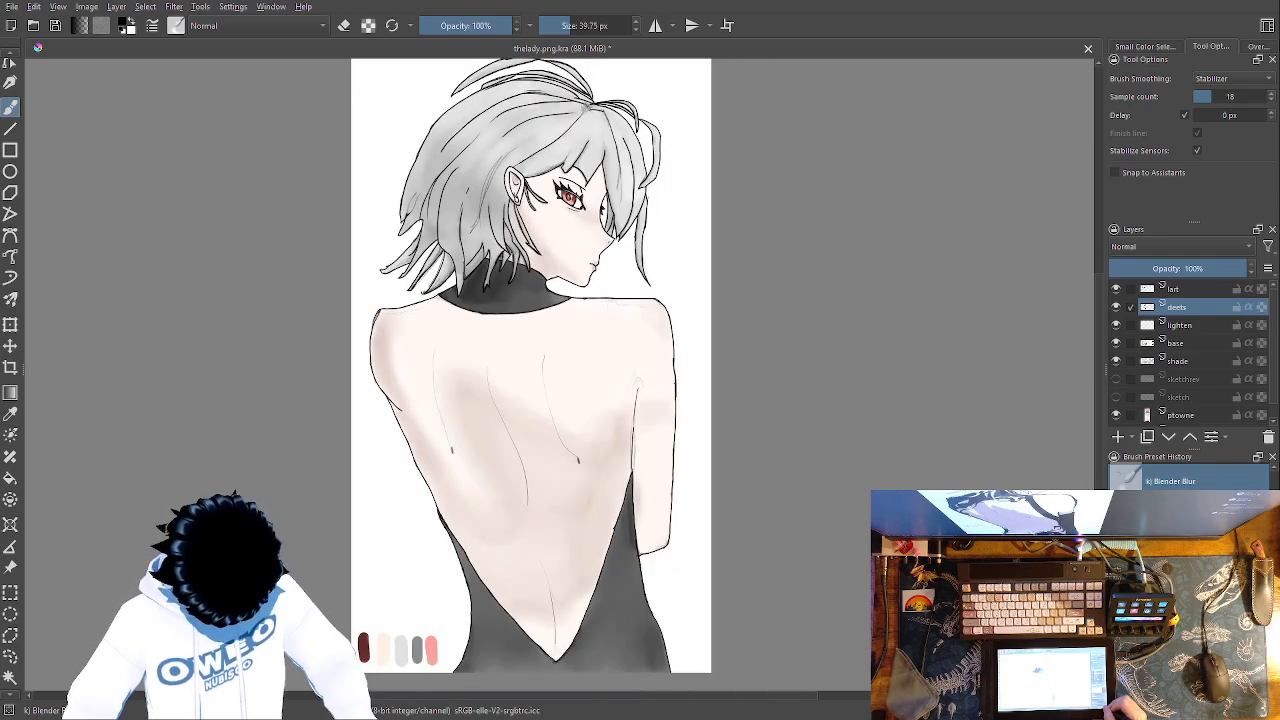
{"action": "mouse_move", "coordinate": [821, 503]}
{"action": "left_mouse_down"}
{"action": "mouse_move", "coordinate": [814, 523]}
{"action": "mouse_move", "coordinate": [819, 514]}
{"action": "left_mouse_up"}
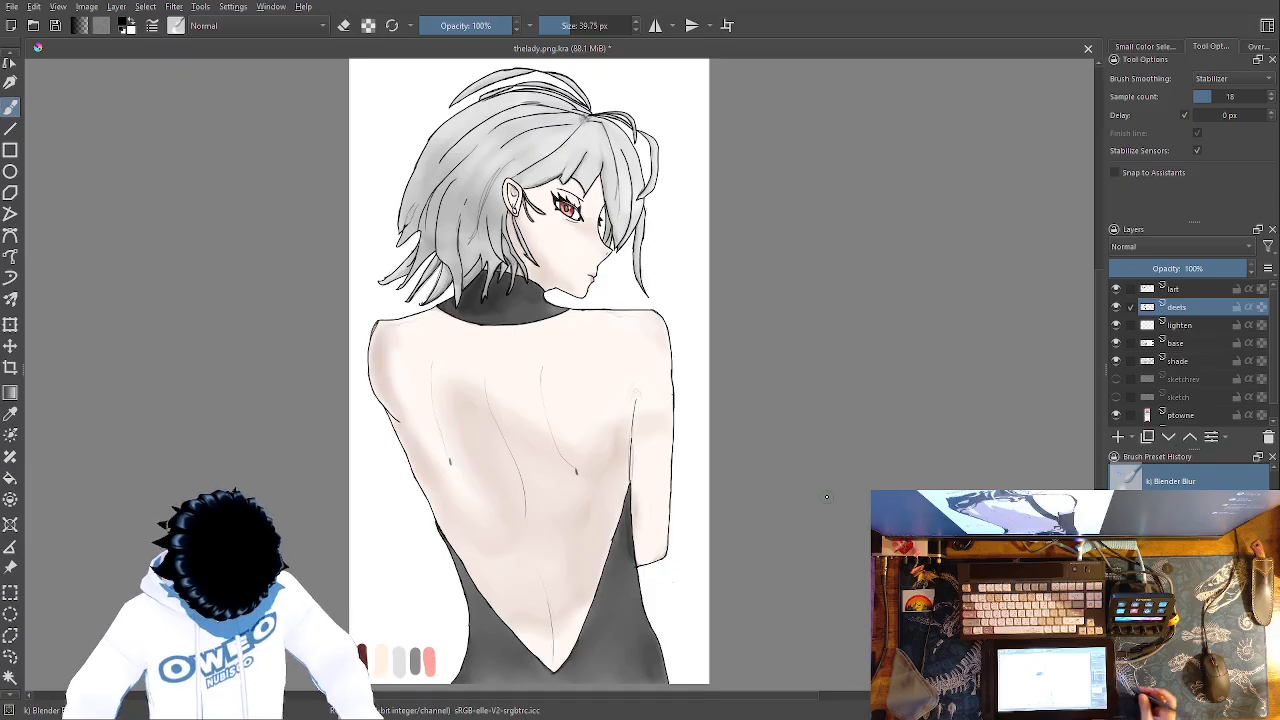
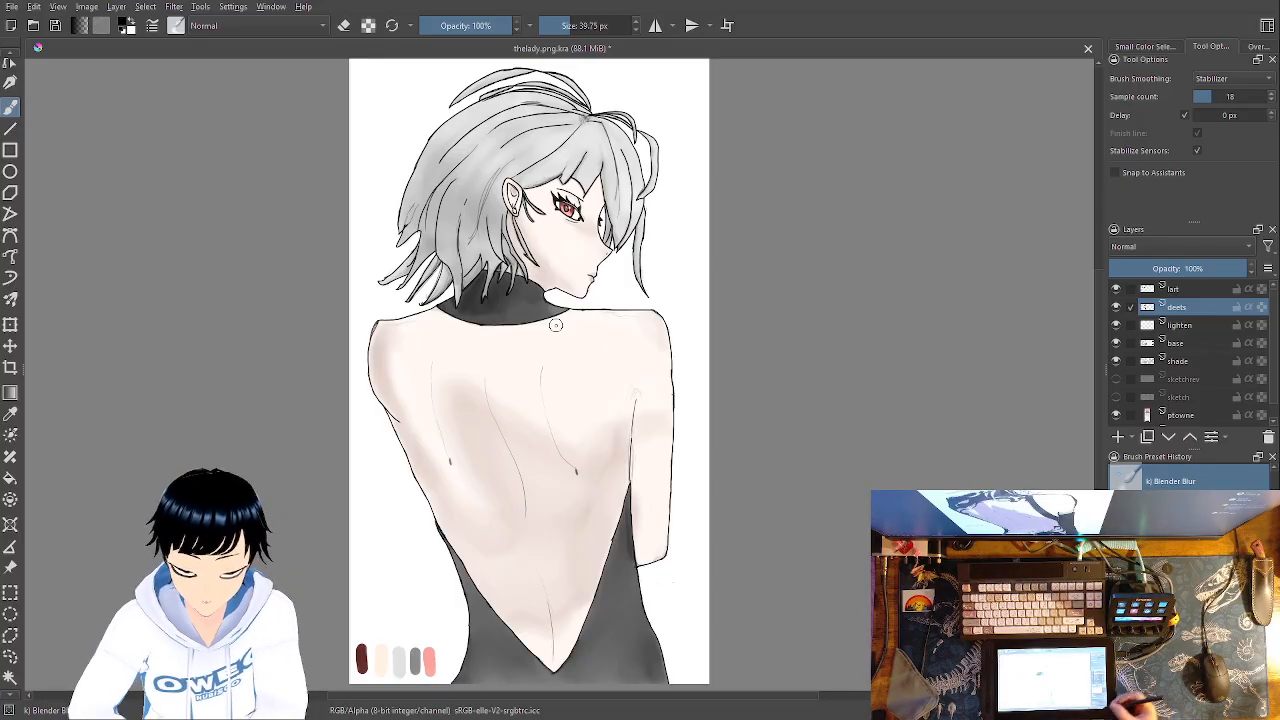
Paint two translucent dark red shadow bands on the skin just below the collar with the Basic-5 Size Opacity brush at 131.05 px
{"action": "key", "text": "ctrl+plus"}
{"action": "key", "text": "ctrl+plus"}
{"action": "key", "text": "ctrl+plus"}
{"action": "key", "text": "ctrl+plus"}
{"action": "key", "text": "ctrl+plus"}
{"action": "left_click_drag", "start_coordinate": [639, 391], "coordinate": [828, 509]}
{"action": "right_click", "coordinate": [876, 406]}
{"action": "left_click", "coordinate": [898, 387]}
{"action": "right_click", "coordinate": [878, 410]}
{"action": "left_click", "coordinate": [772, 432]}
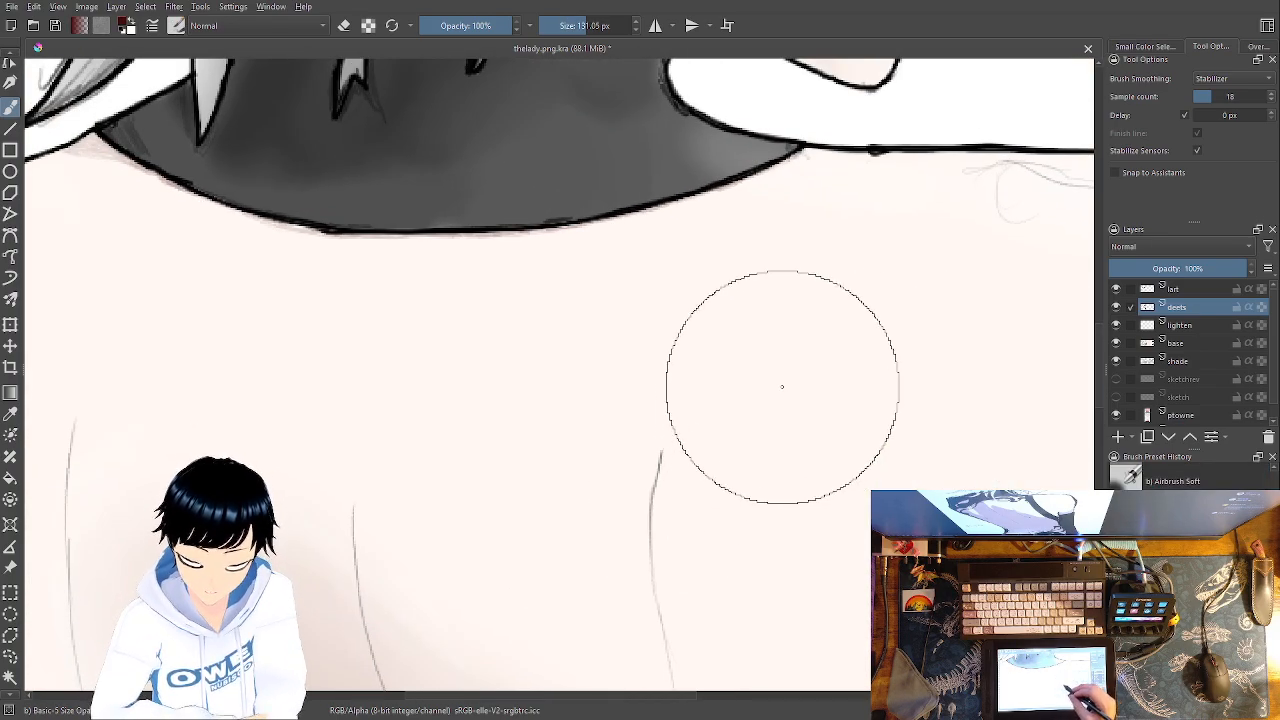
{"action": "left_click_drag", "start_coordinate": [811, 242], "coordinate": [811, 216]}
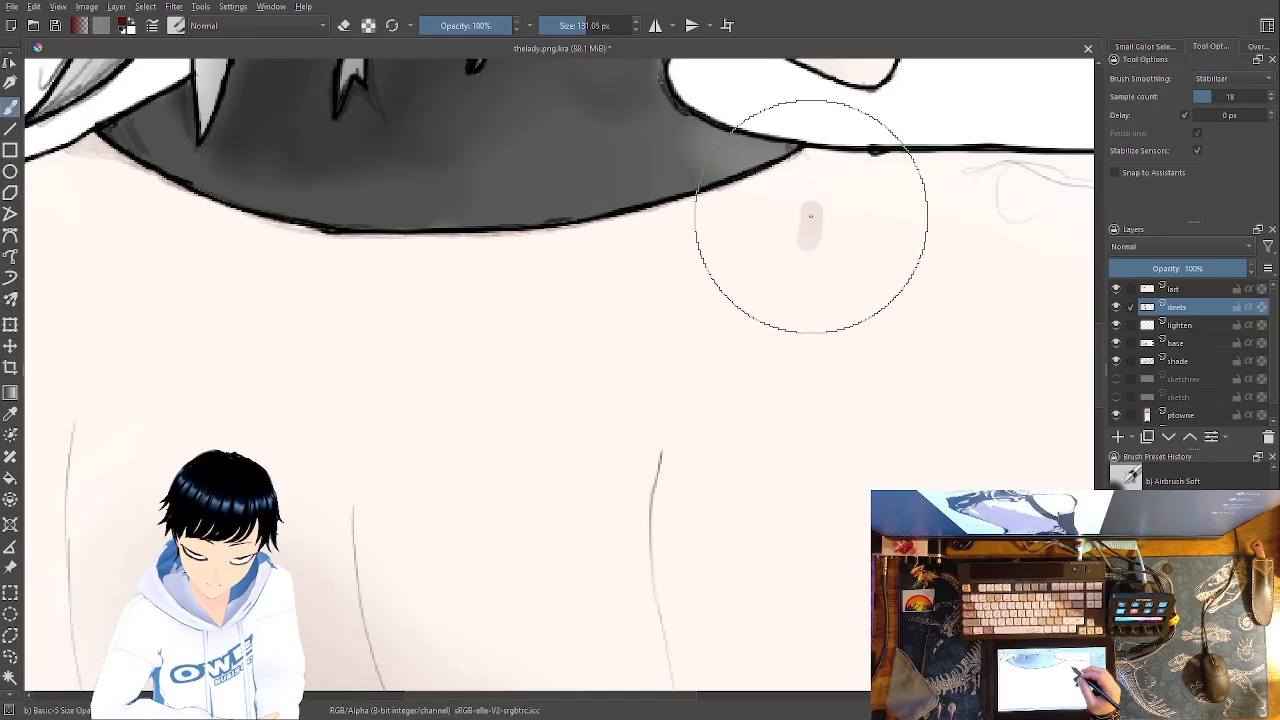
{"action": "key", "text": "ctrl+z"}
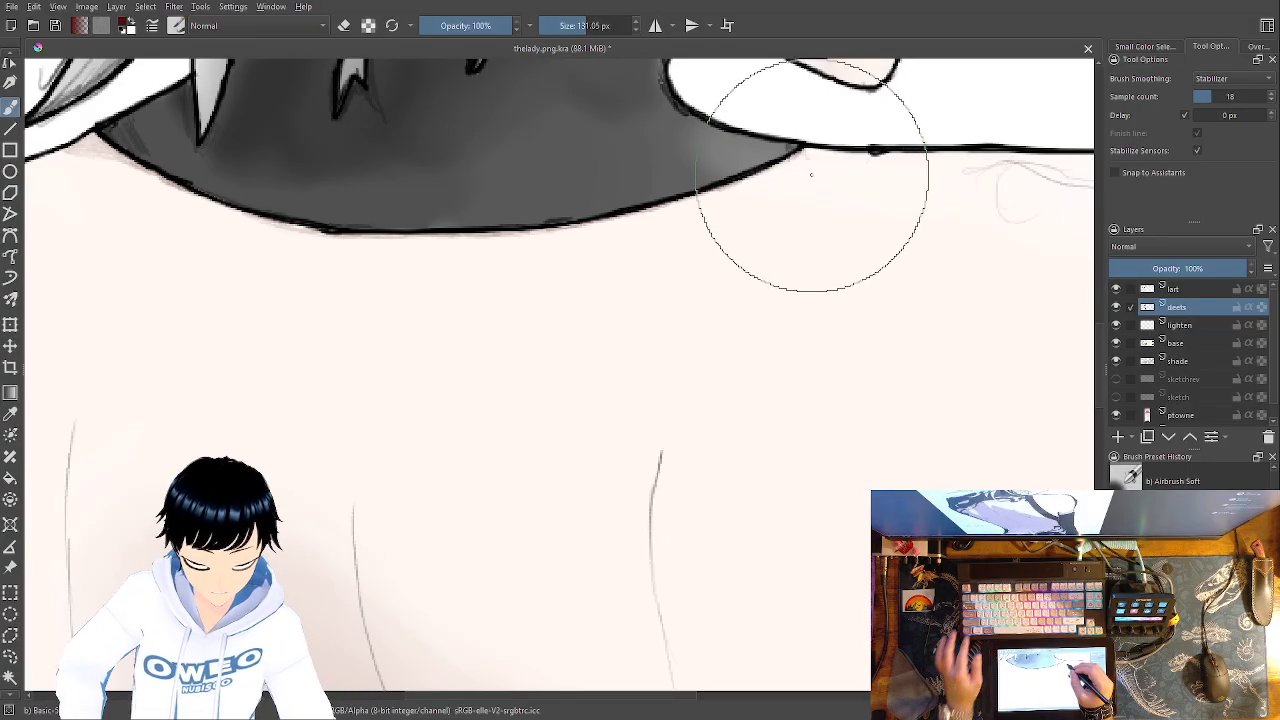
{"action": "mouse_move", "coordinate": [805, 170]}
{"action": "left_mouse_down"}
{"action": "mouse_move", "coordinate": [551, 243]}
{"action": "mouse_move", "coordinate": [389, 251]}
{"action": "mouse_move", "coordinate": [234, 226]}
{"action": "mouse_move", "coordinate": [90, 148]}
{"action": "left_mouse_up"}
{"action": "left_click_drag", "start_coordinate": [740, 240], "coordinate": [200, 288]}
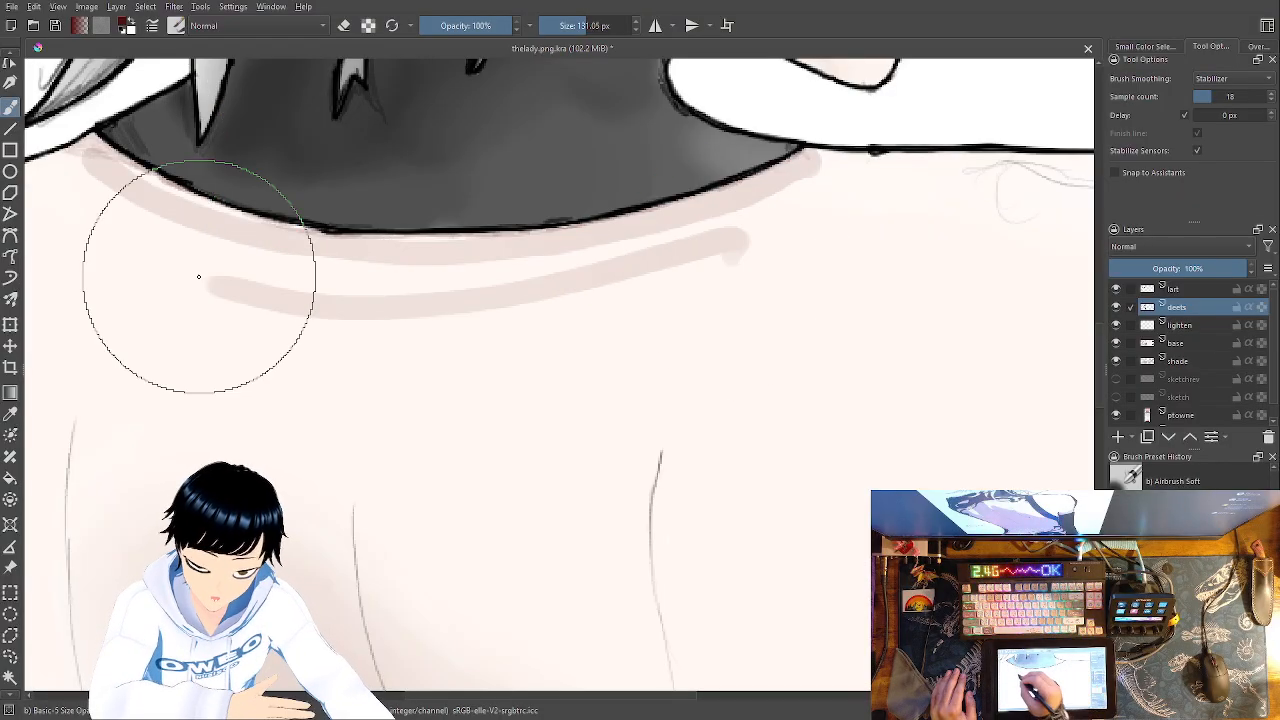
Smooth the shadow bands below the collar into the skin with the Blender Blur brush at 39.75 px
{"action": "right_click", "coordinate": [598, 390]}
{"action": "left_click", "coordinate": [512, 368]}
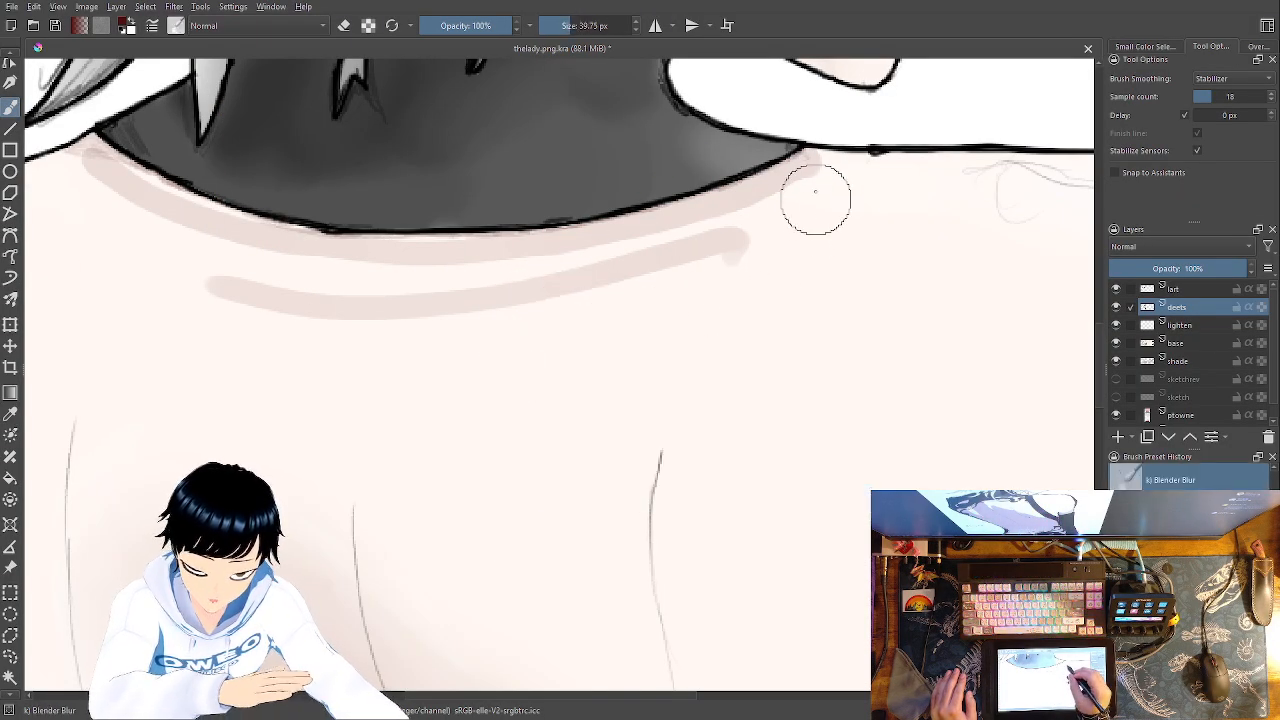
{"action": "mouse_move", "coordinate": [794, 197]}
{"action": "left_mouse_down"}
{"action": "mouse_move", "coordinate": [518, 273]}
{"action": "mouse_move", "coordinate": [273, 286]}
{"action": "mouse_move", "coordinate": [203, 278]}
{"action": "mouse_move", "coordinate": [147, 244]}
{"action": "mouse_move", "coordinate": [107, 217]}
{"action": "mouse_move", "coordinate": [120, 204]}
{"action": "mouse_move", "coordinate": [97, 178]}
{"action": "mouse_move", "coordinate": [174, 243]}
{"action": "mouse_move", "coordinate": [269, 267]}
{"action": "left_mouse_up"}
{"action": "mouse_move", "coordinate": [279, 299]}
{"action": "left_mouse_down"}
{"action": "mouse_move", "coordinate": [315, 318]}
{"action": "mouse_move", "coordinate": [654, 280]}
{"action": "left_mouse_up"}
{"action": "mouse_move", "coordinate": [787, 214]}
{"action": "left_mouse_down"}
{"action": "mouse_move", "coordinate": [689, 262]}
{"action": "mouse_move", "coordinate": [657, 245]}
{"action": "mouse_move", "coordinate": [584, 288]}
{"action": "mouse_move", "coordinate": [532, 293]}
{"action": "mouse_move", "coordinate": [527, 268]}
{"action": "mouse_move", "coordinate": [423, 304]}
{"action": "mouse_move", "coordinate": [365, 285]}
{"action": "mouse_move", "coordinate": [266, 305]}
{"action": "mouse_move", "coordinate": [216, 285]}
{"action": "mouse_move", "coordinate": [85, 174]}
{"action": "mouse_move", "coordinate": [105, 211]}
{"action": "mouse_move", "coordinate": [168, 262]}
{"action": "mouse_move", "coordinate": [281, 326]}
{"action": "mouse_move", "coordinate": [150, 198]}
{"action": "mouse_move", "coordinate": [238, 247]}
{"action": "mouse_move", "coordinate": [442, 274]}
{"action": "mouse_move", "coordinate": [708, 224]}
{"action": "mouse_move", "coordinate": [811, 189]}
{"action": "left_mouse_up"}
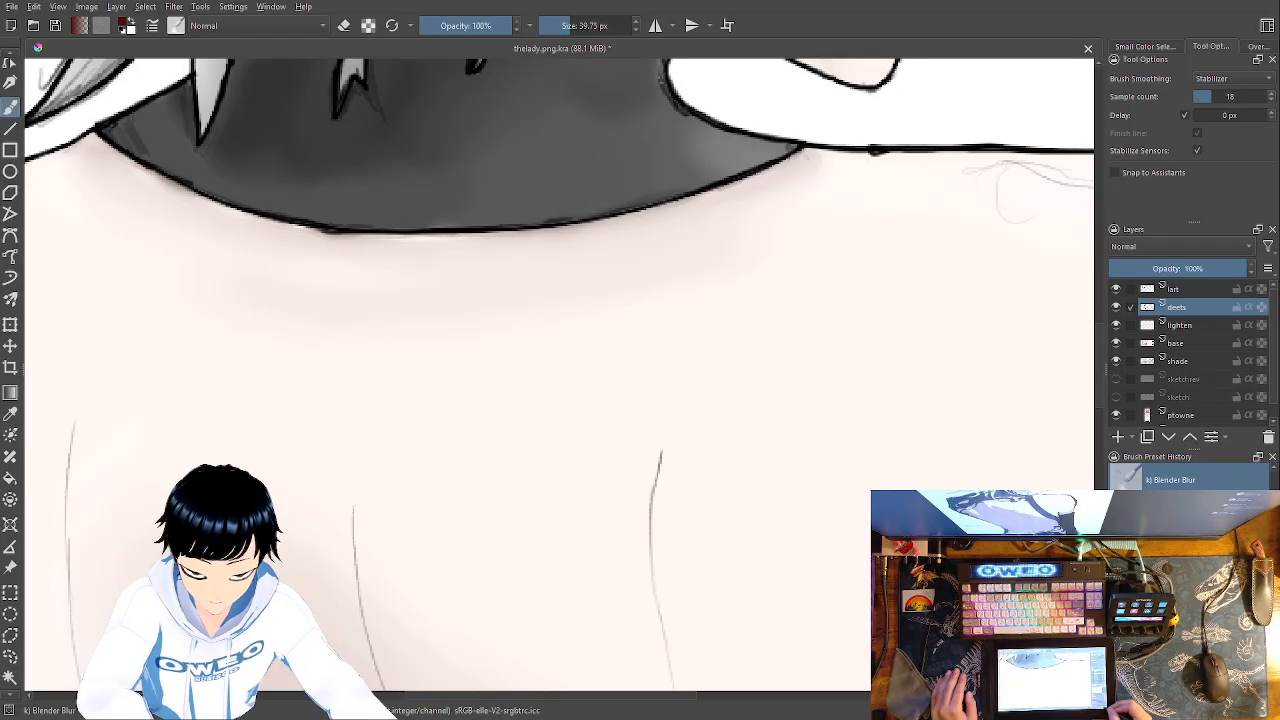
Examine the shading below the collar in the context of the upper back and the whole portrait
{"action": "key", "text": "minus"}
{"action": "key", "text": "minus"}
{"action": "key", "text": "minus"}
{"action": "key", "text": "minus"}
{"action": "key", "text": "minus"}
{"action": "key", "text": "plus"}
{"action": "key", "text": "plus"}
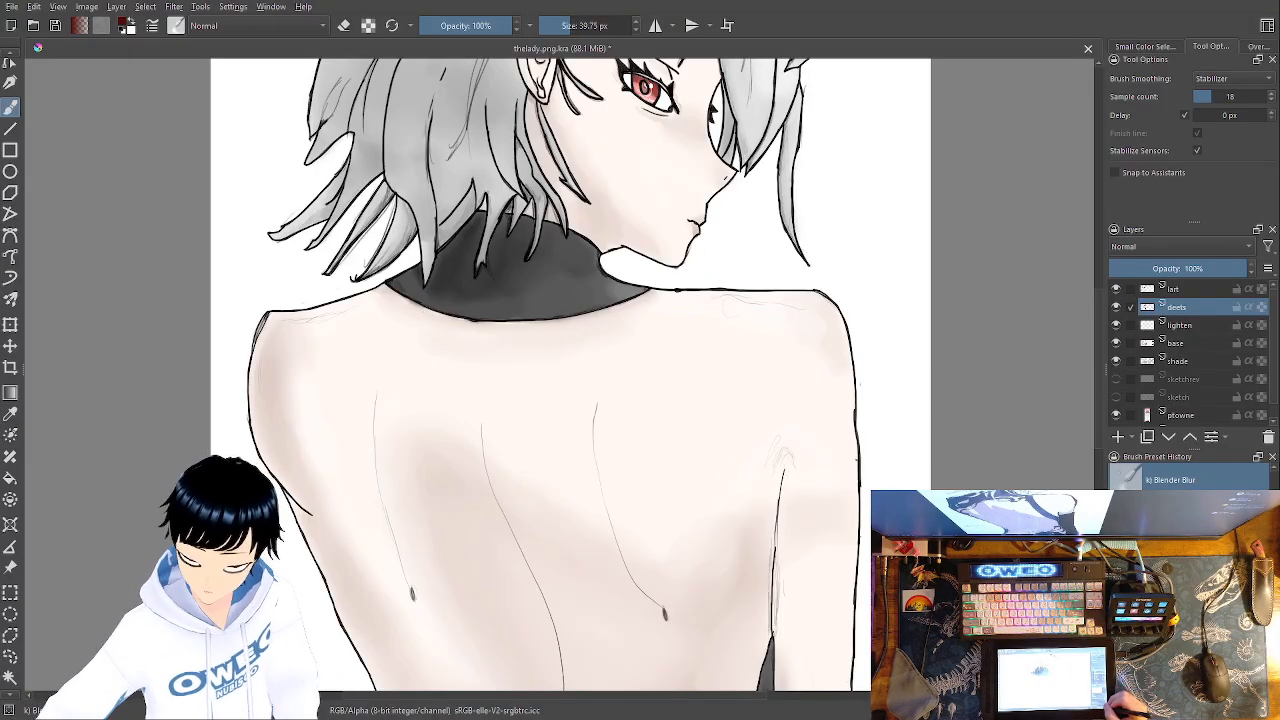
{"action": "key", "text": "minus"}
{"action": "key", "text": "minus"}
{"action": "key", "text": "minus"}
{"action": "key", "text": "minus"}
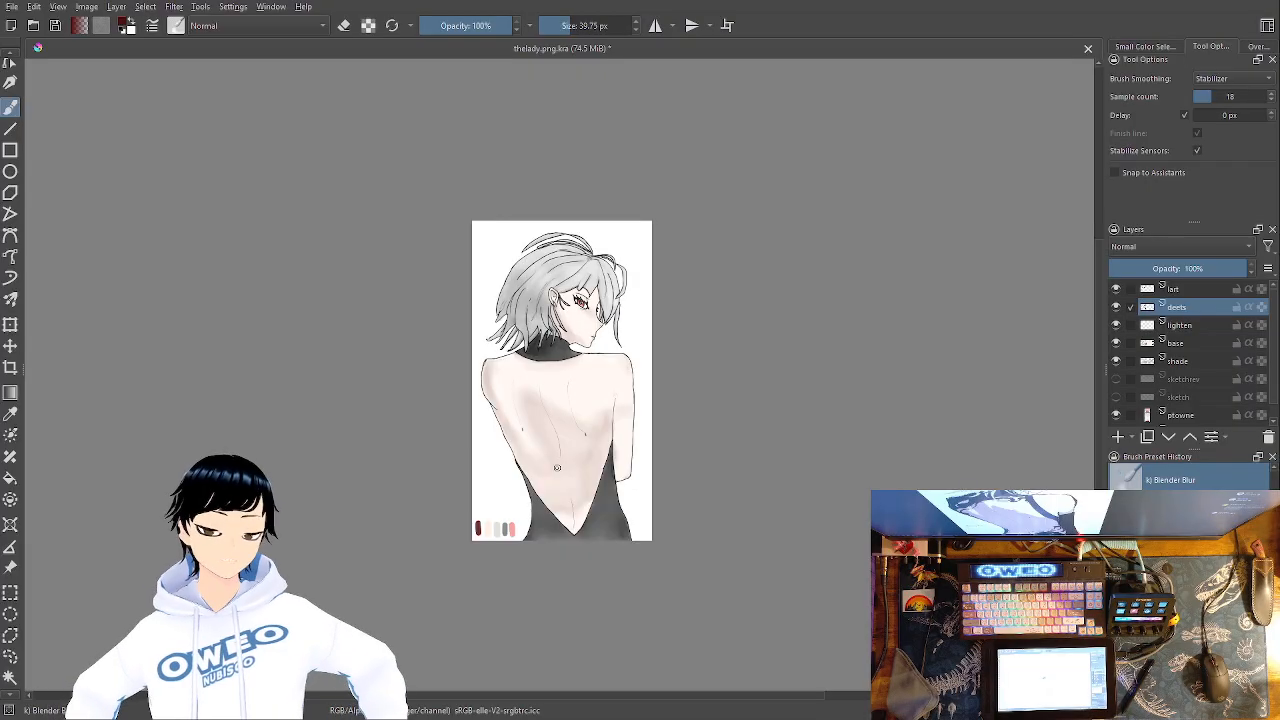
Paint white highlight strokes across both hips of the grey garment on the lighten layer with Basic-5 Size Opacity at 131.05 px
{"action": "left_click", "coordinate": [1189, 326]}
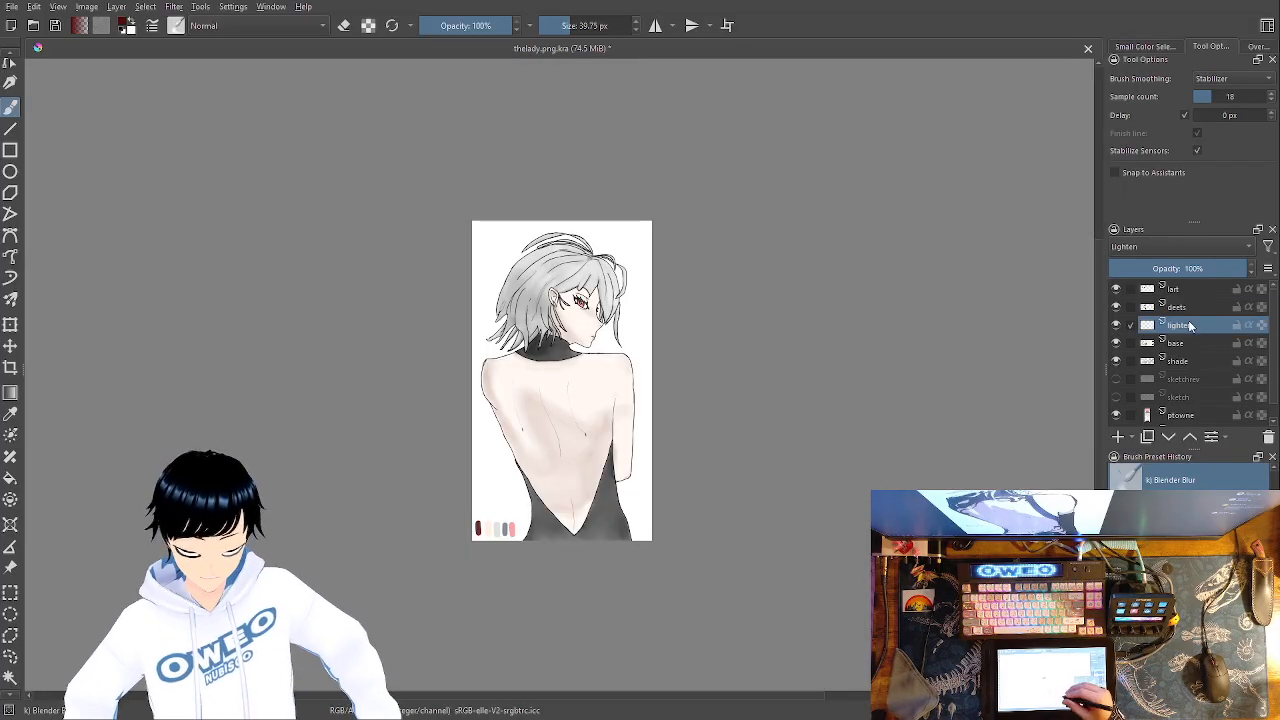
{"action": "right_click", "coordinate": [740, 512]}
{"action": "left_click", "coordinate": [763, 563]}
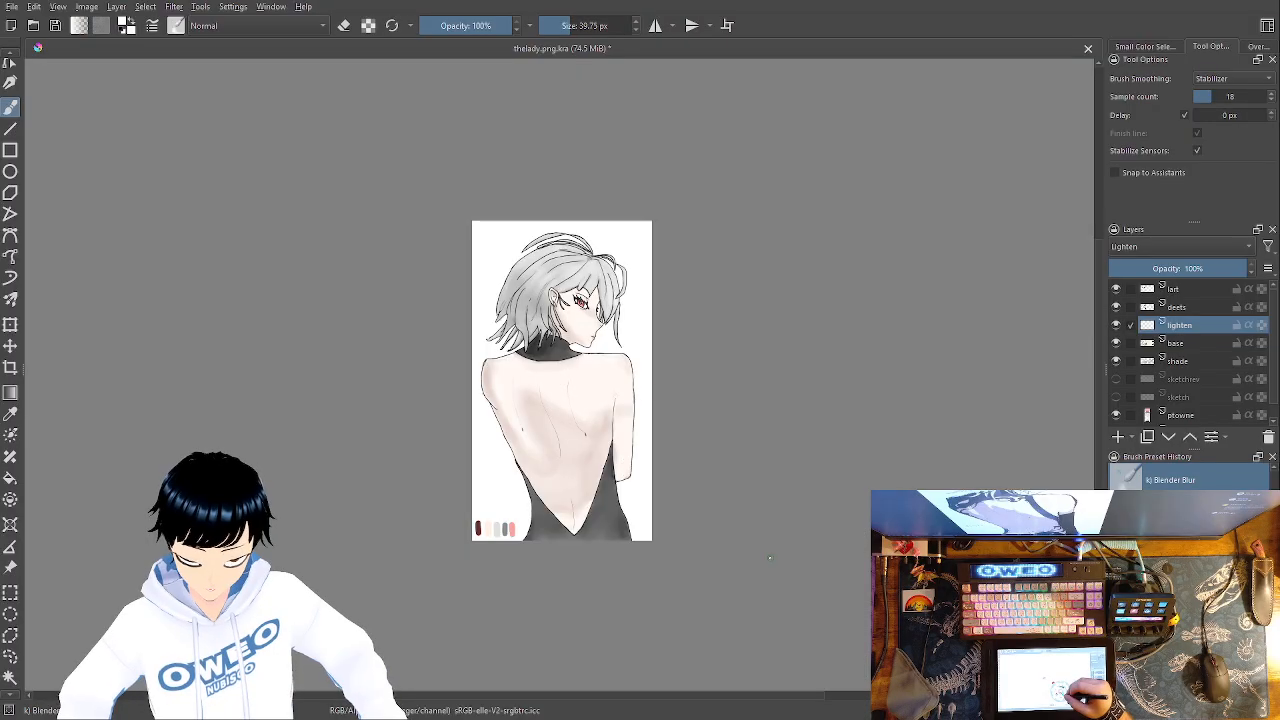
{"action": "key", "text": "ctrl+plus"}
{"action": "key", "text": "ctrl+plus"}
{"action": "key", "text": "ctrl+plus"}
{"action": "left_click_drag", "start_coordinate": [744, 456], "coordinate": [814, 216]}
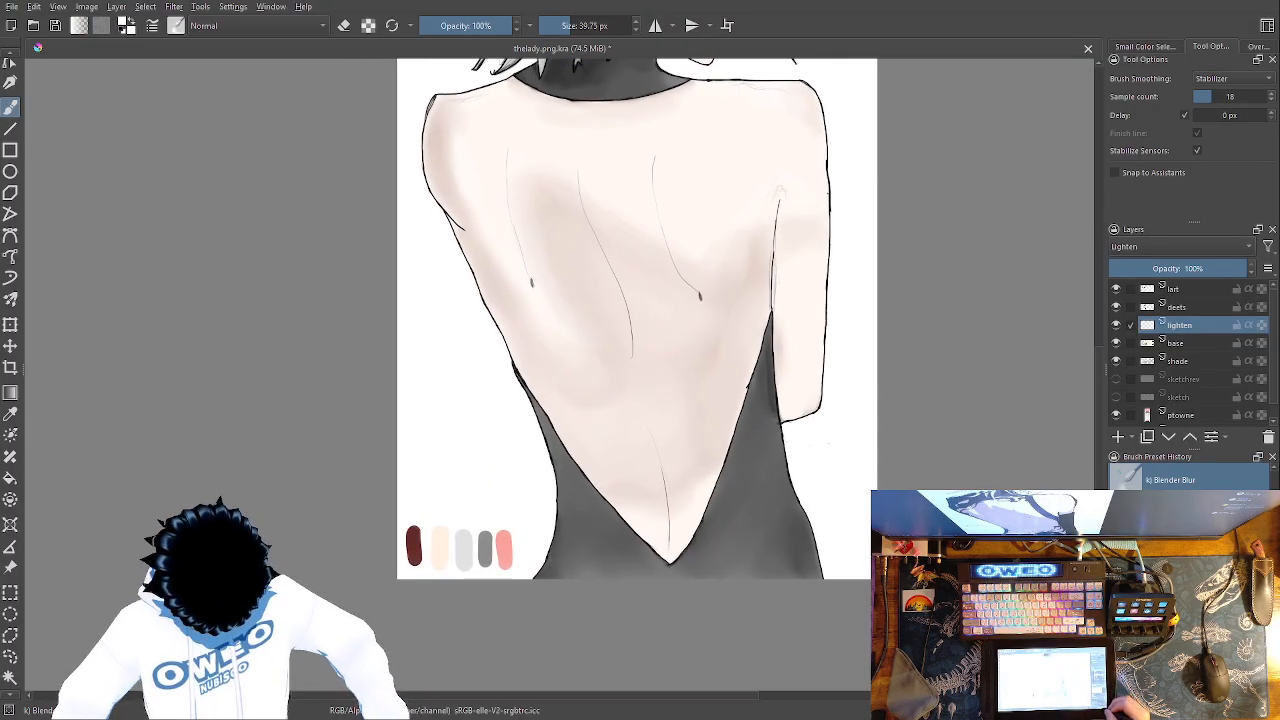
{"action": "key", "text": "ctrl+plus"}
{"action": "key", "text": "ctrl+plus"}
{"action": "right_click", "coordinate": [807, 510]}
{"action": "left_click", "coordinate": [872, 458]}
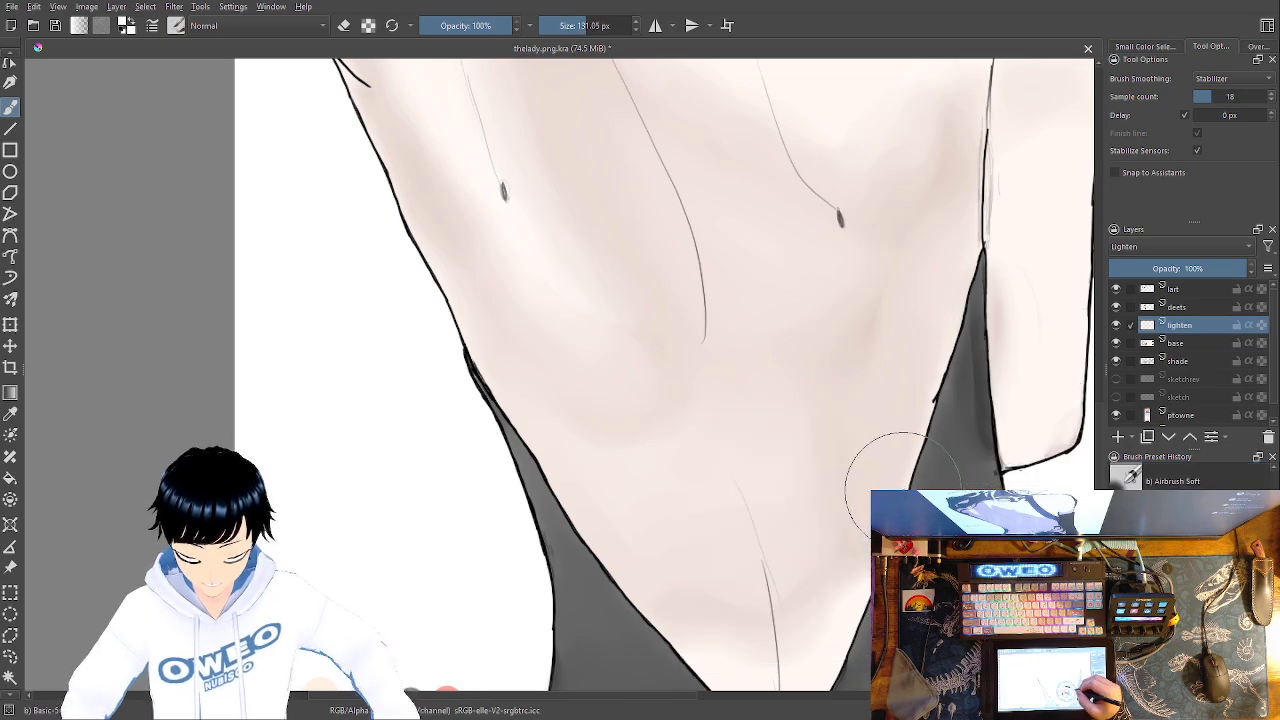
{"action": "left_click_drag", "start_coordinate": [866, 520], "coordinate": [713, 337]}
{"action": "mouse_move", "coordinate": [833, 467]}
{"action": "left_mouse_down"}
{"action": "mouse_move", "coordinate": [774, 467]}
{"action": "mouse_move", "coordinate": [697, 512]}
{"action": "left_mouse_up"}
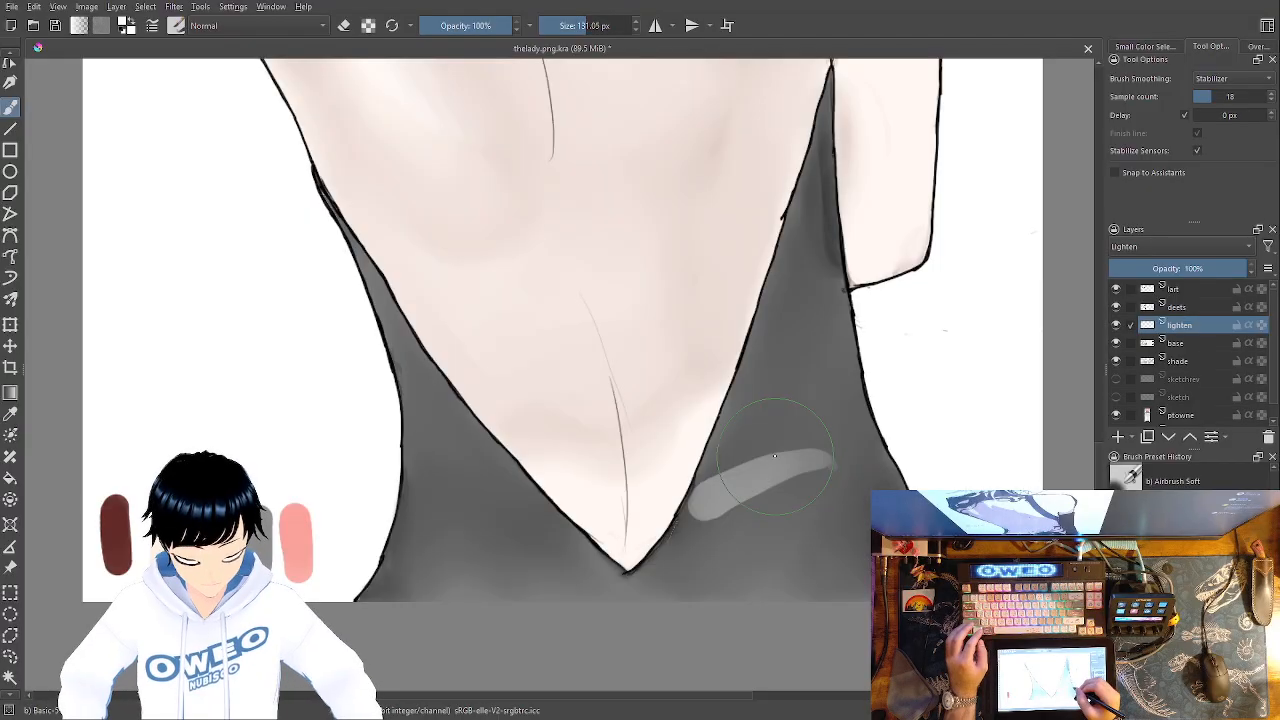
{"action": "key", "text": "ctrl+z"}
{"action": "mouse_move", "coordinate": [848, 462]}
{"action": "left_mouse_down"}
{"action": "mouse_move", "coordinate": [784, 466]}
{"action": "mouse_move", "coordinate": [690, 500]}
{"action": "left_mouse_up"}
{"action": "left_click_drag", "start_coordinate": [600, 514], "coordinate": [443, 490]}
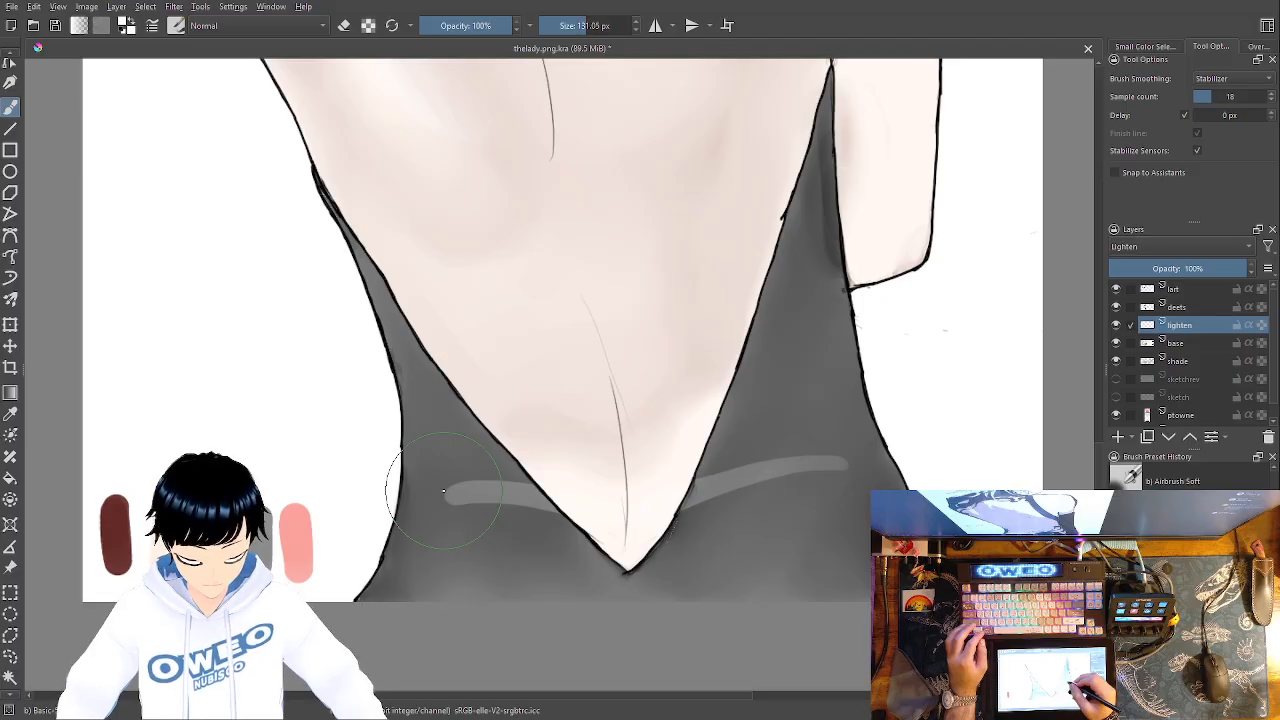
{"action": "left_click_drag", "start_coordinate": [835, 468], "coordinate": [685, 522]}
{"action": "left_click_drag", "start_coordinate": [545, 513], "coordinate": [425, 506]}
Blend the highlight strokes on both hips of the garment with the Blender Blur brush at 39.75 px
{"action": "right_click", "coordinate": [668, 508]}
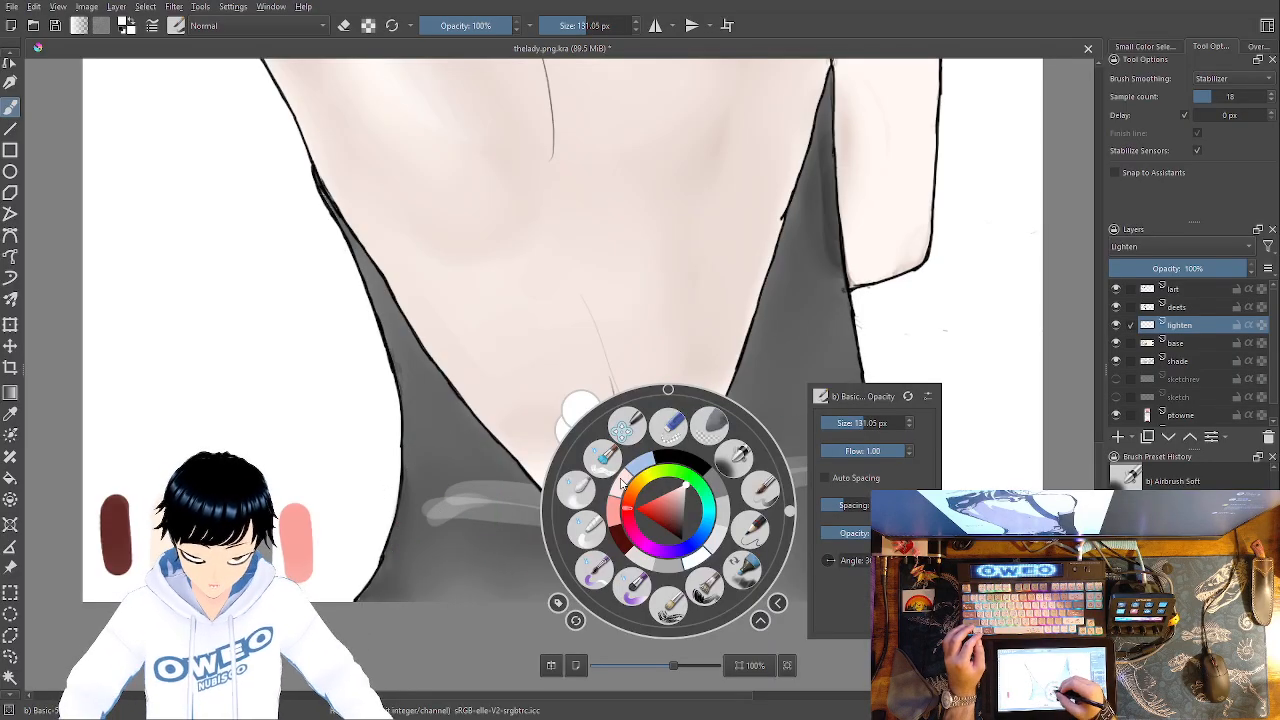
{"action": "left_click", "coordinate": [576, 488]}
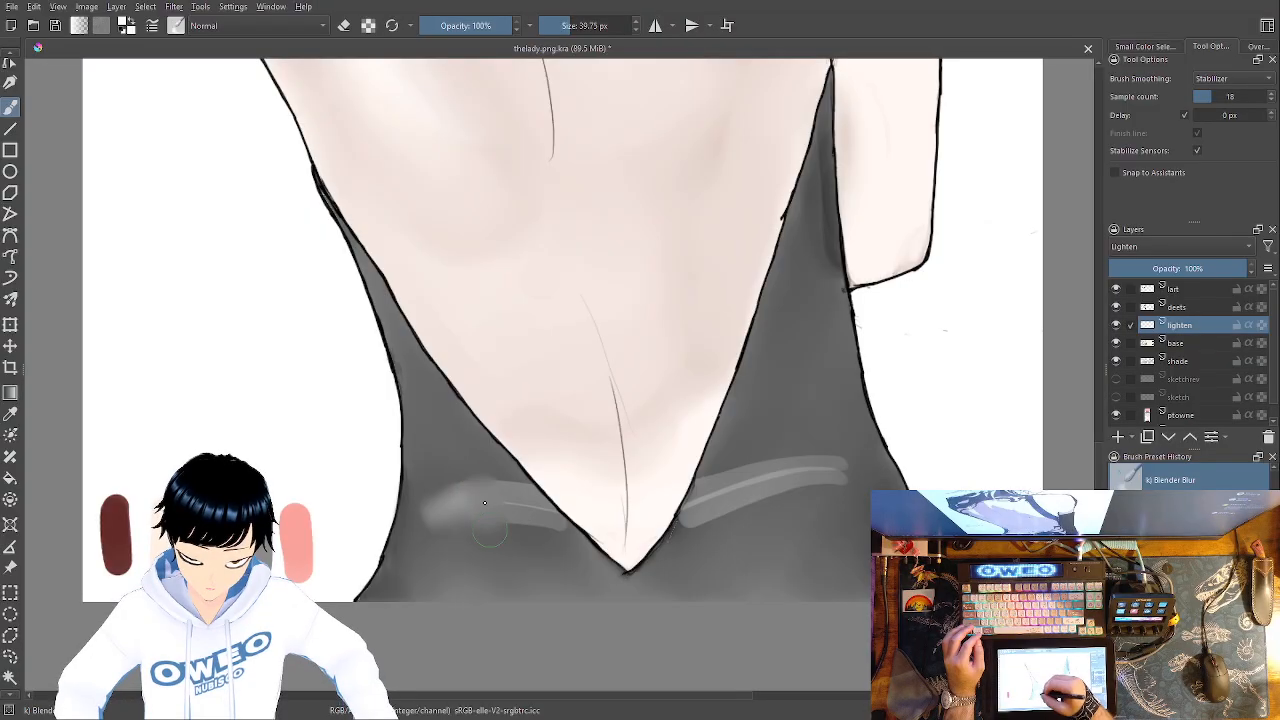
{"action": "mouse_move", "coordinate": [530, 496]}
{"action": "left_mouse_down"}
{"action": "mouse_move", "coordinate": [481, 483]}
{"action": "mouse_move", "coordinate": [439, 505]}
{"action": "mouse_move", "coordinate": [471, 519]}
{"action": "mouse_move", "coordinate": [506, 497]}
{"action": "mouse_move", "coordinate": [574, 508]}
{"action": "left_mouse_up"}
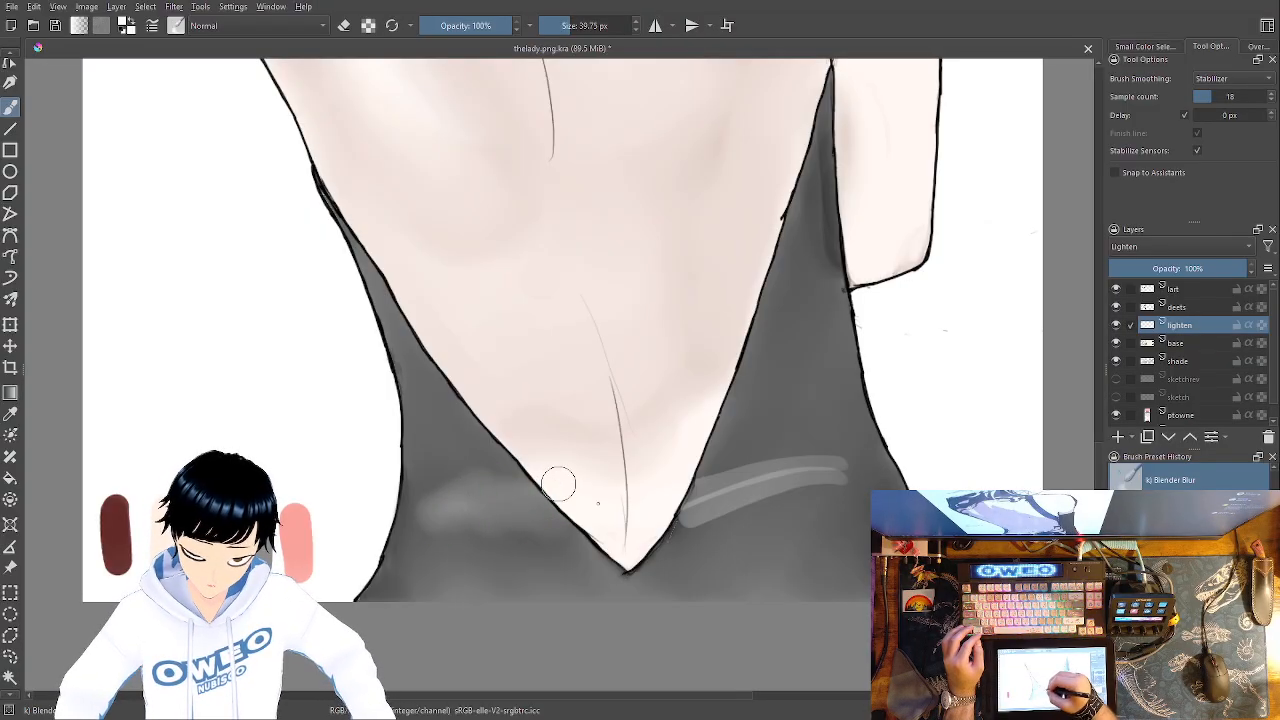
{"action": "left_click_drag", "start_coordinate": [688, 477], "coordinate": [790, 472]}
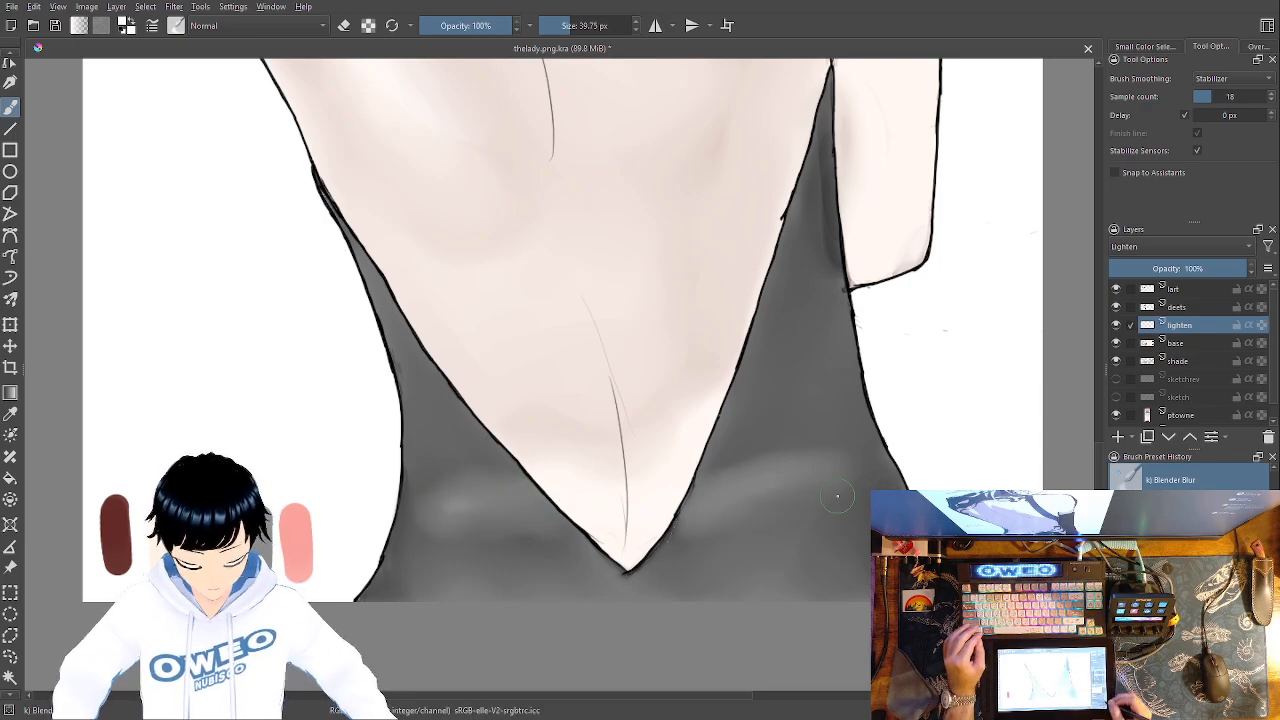
Examine the hip highlights against the whole portrait at several magnifications
{"action": "key", "text": "ctrl+minus"}
{"action": "key", "text": "ctrl+minus"}
{"action": "key", "text": "ctrl+minus"}
{"action": "key", "text": "ctrl+minus"}
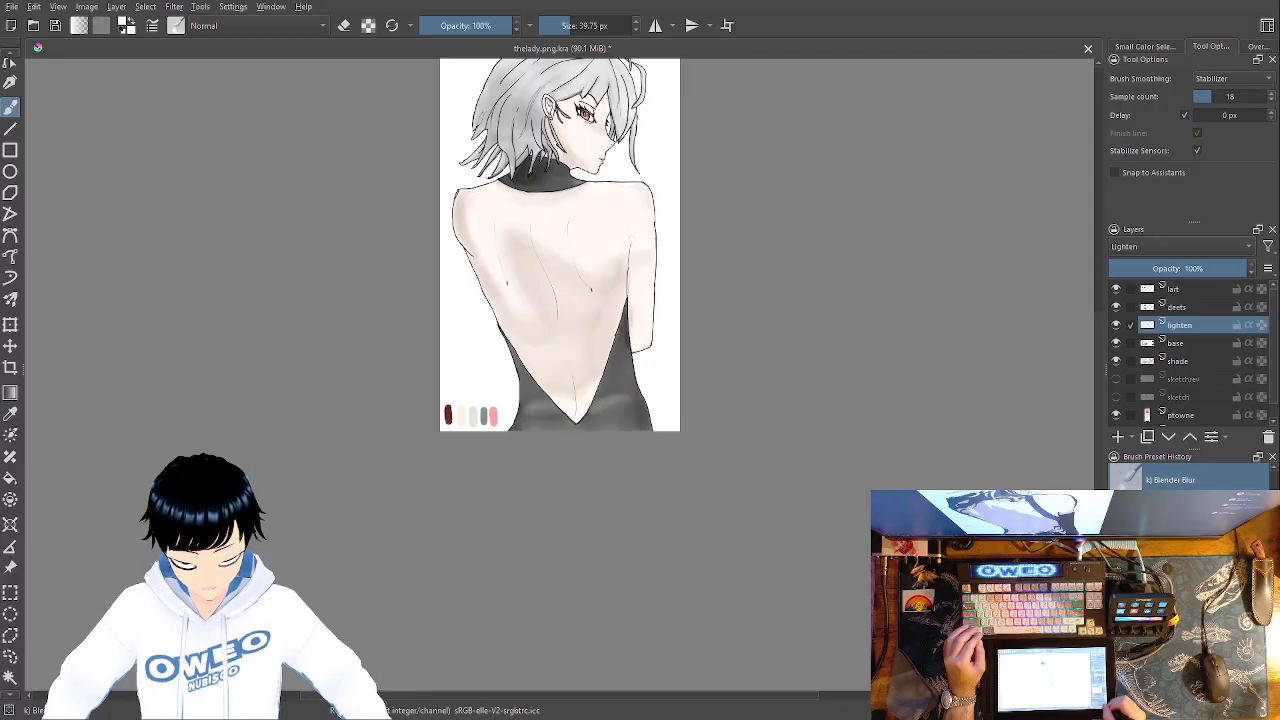
{"action": "key", "text": "ctrl+plus"}
{"action": "key", "text": "ctrl+plus"}
{"action": "key", "text": "ctrl+minus"}
{"action": "key", "text": "ctrl+minus"}
{"action": "key", "text": "ctrl+plus"}
{"action": "left_click_drag", "start_coordinate": [738, 479], "coordinate": [721, 676]}
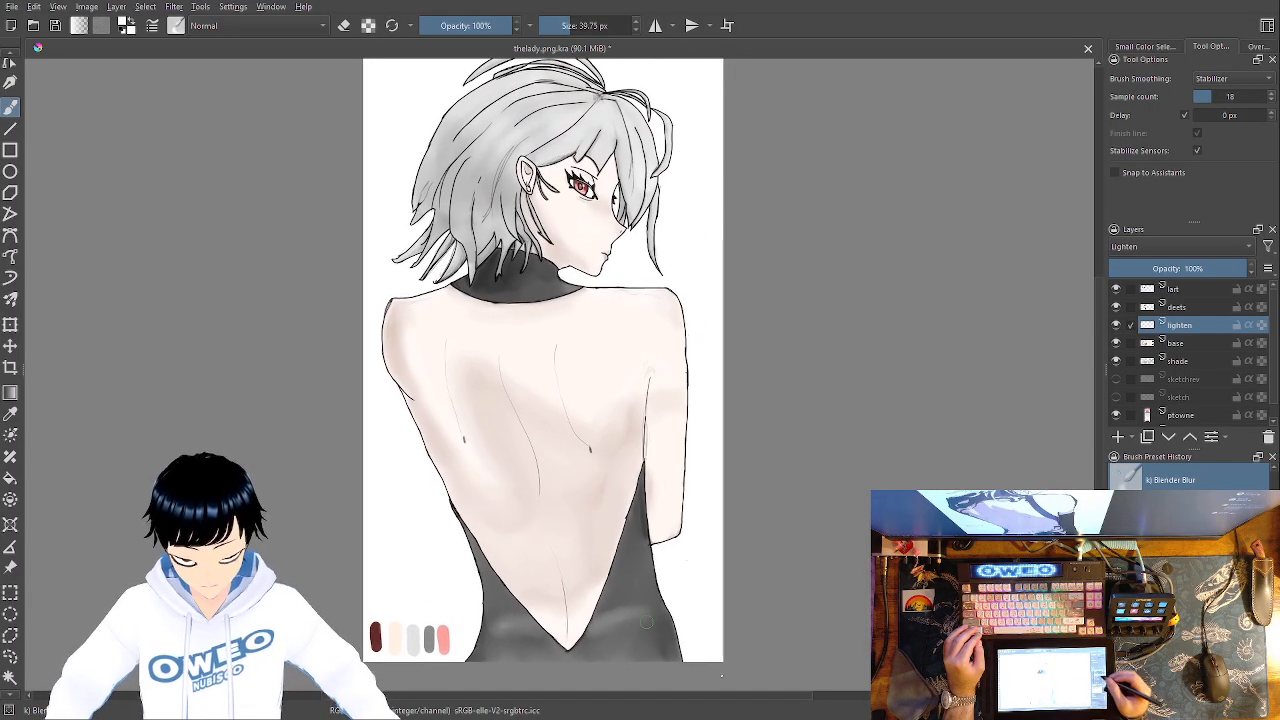
Compare the portrait with and without the lart and deets layers, leaving both layers shown
{"action": "left_click", "coordinate": [1117, 289]}
{"action": "left_click", "coordinate": [1117, 289]}
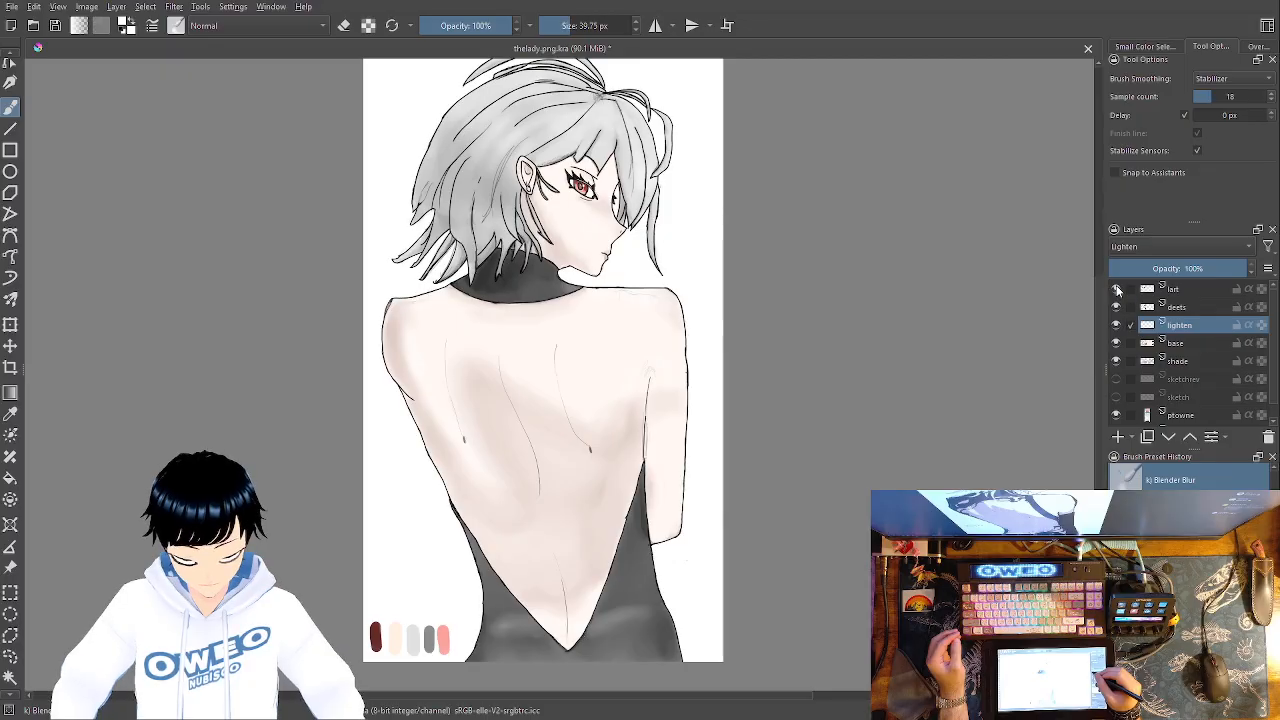
{"action": "left_click", "coordinate": [1117, 289]}
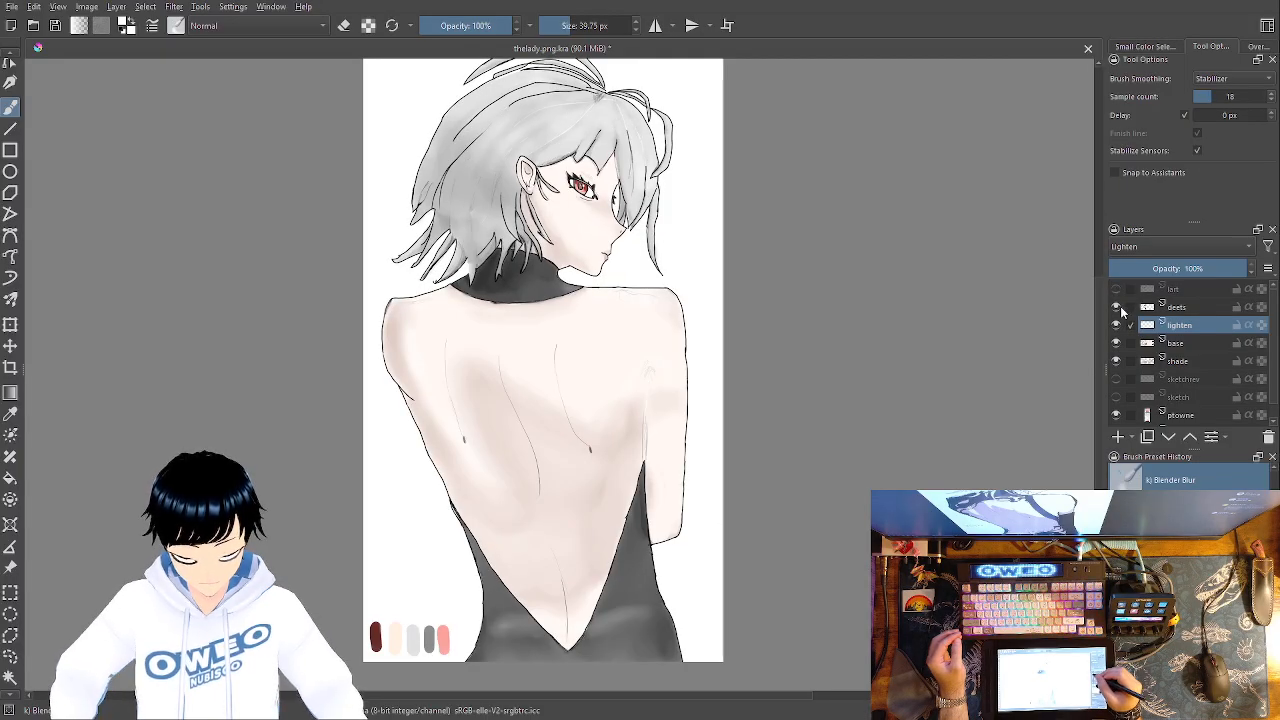
{"action": "left_click", "coordinate": [1117, 307]}
{"action": "left_click", "coordinate": [1117, 307]}
{"action": "left_click", "coordinate": [1117, 307]}
{"action": "left_click", "coordinate": [1117, 307]}
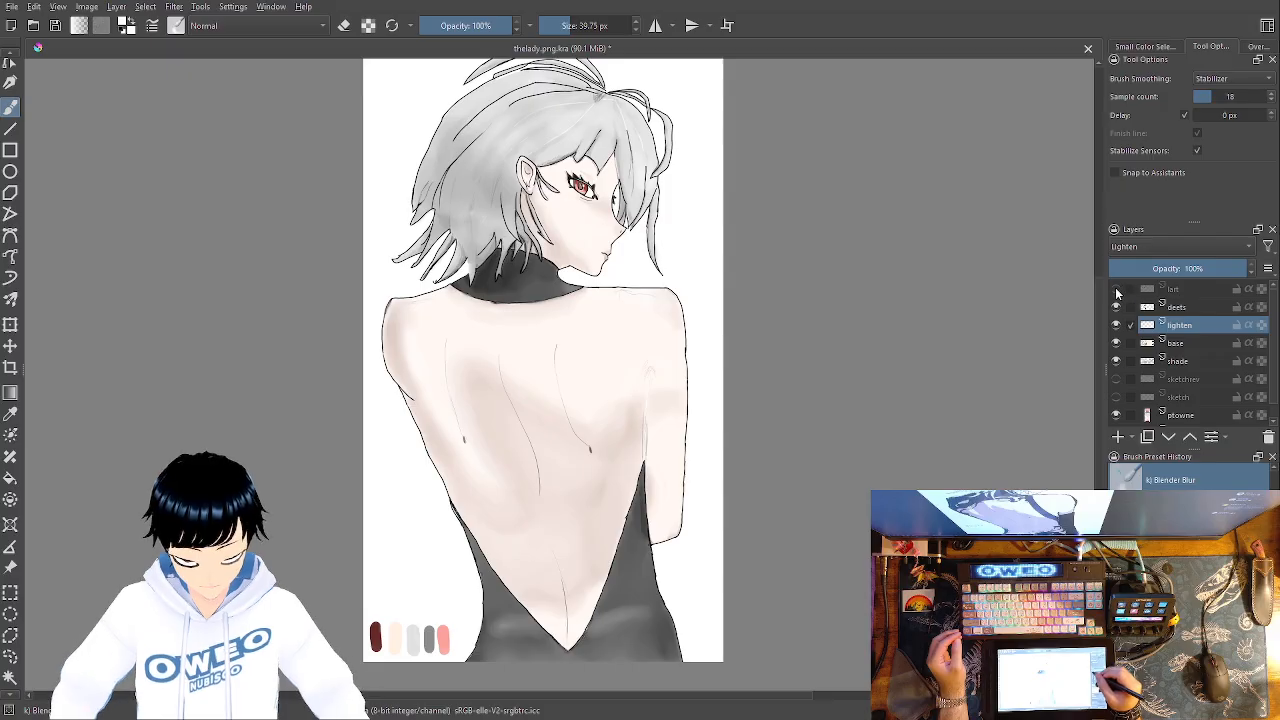
{"action": "left_click", "coordinate": [1128, 287]}
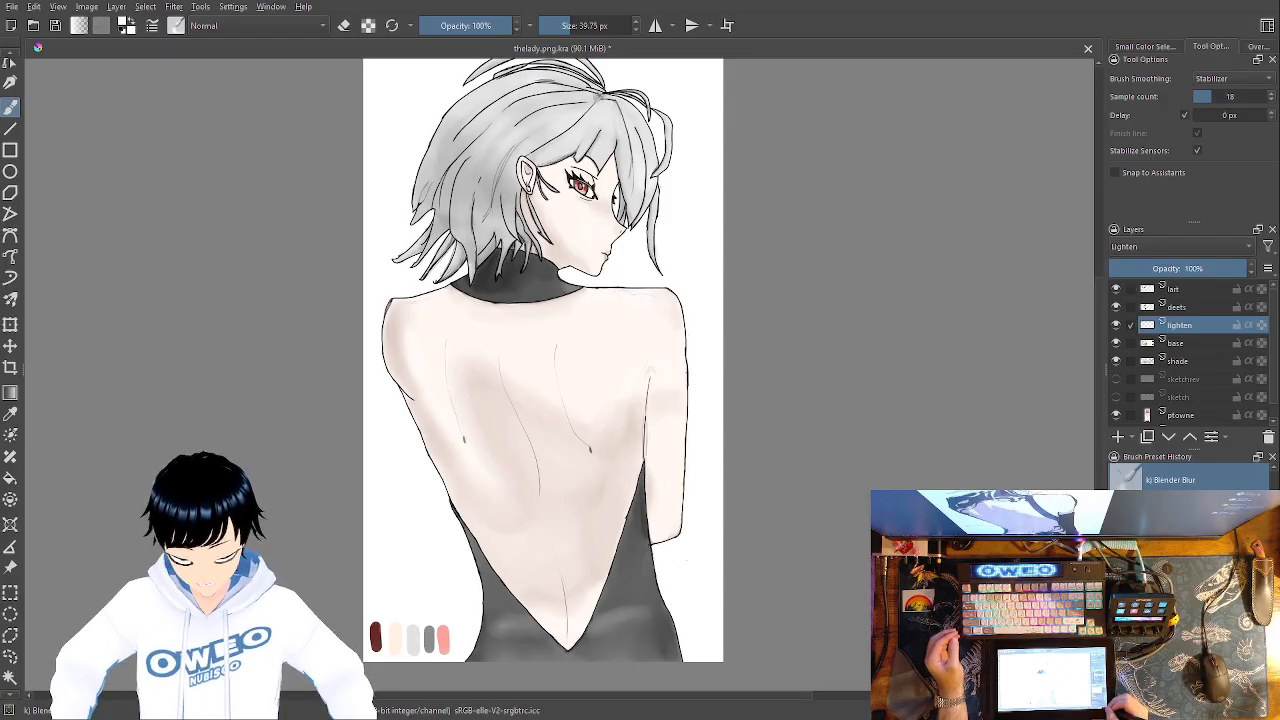
Inspect the back, hair, eye and ear up close, and review the full figure
{"action": "key", "text": "ctrl+minus"}
{"action": "key", "text": "ctrl+minus"}
{"action": "key", "text": "ctrl+plus"}
{"action": "key", "text": "ctrl+plus"}
{"action": "key", "text": "ctrl+plus"}
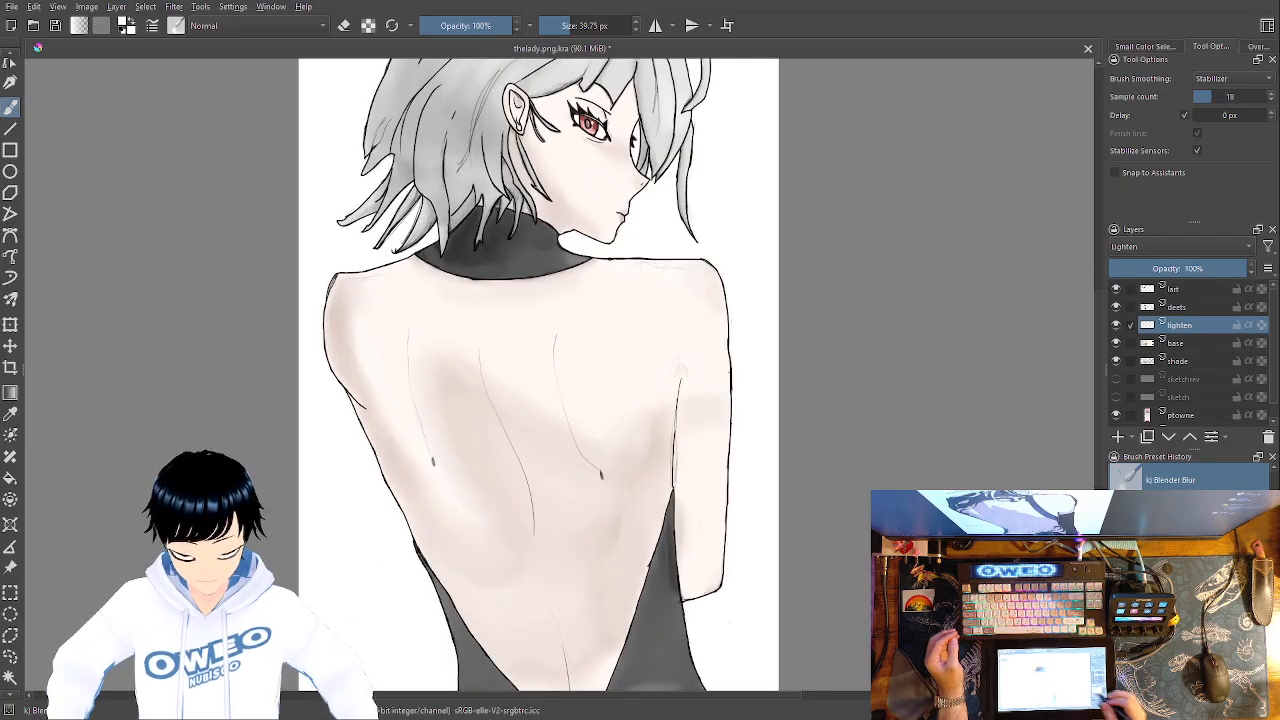
{"action": "left_click_drag", "start_coordinate": [714, 414], "coordinate": [660, 676]}
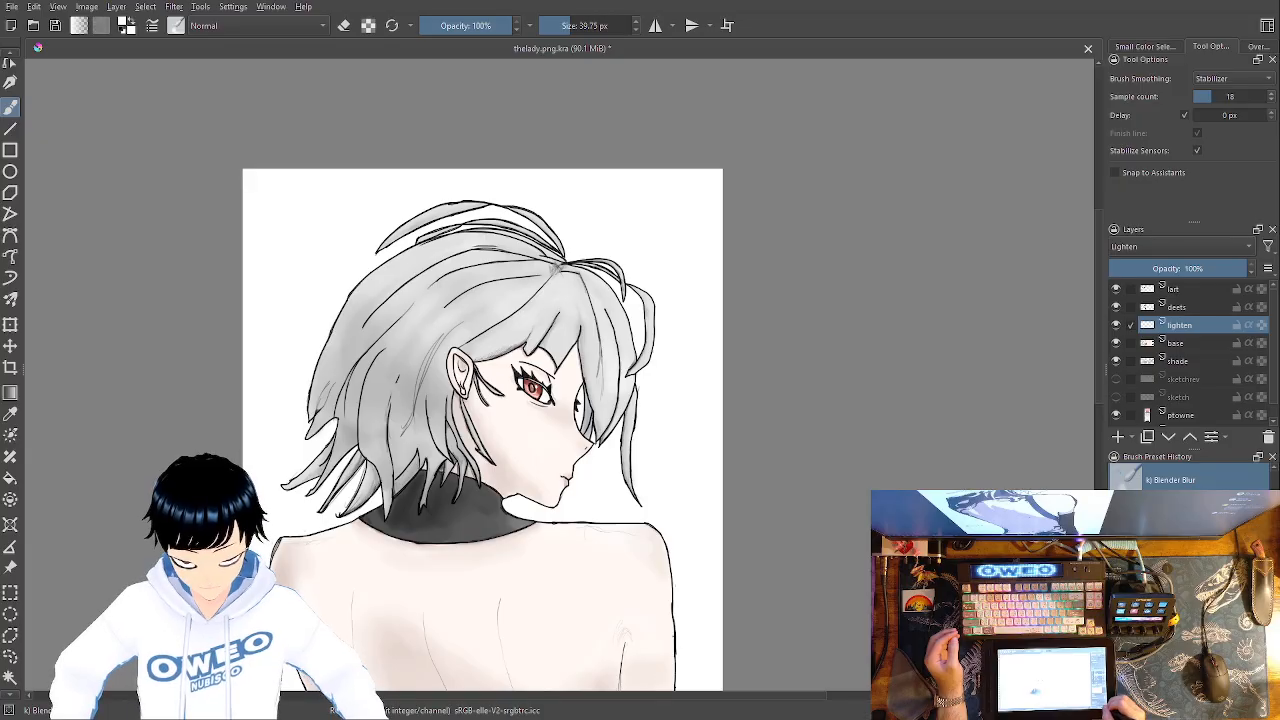
{"action": "key", "text": "ctrl+plus"}
{"action": "key", "text": "ctrl+plus"}
{"action": "key", "text": "ctrl+plus"}
{"action": "key", "text": "ctrl+plus"}
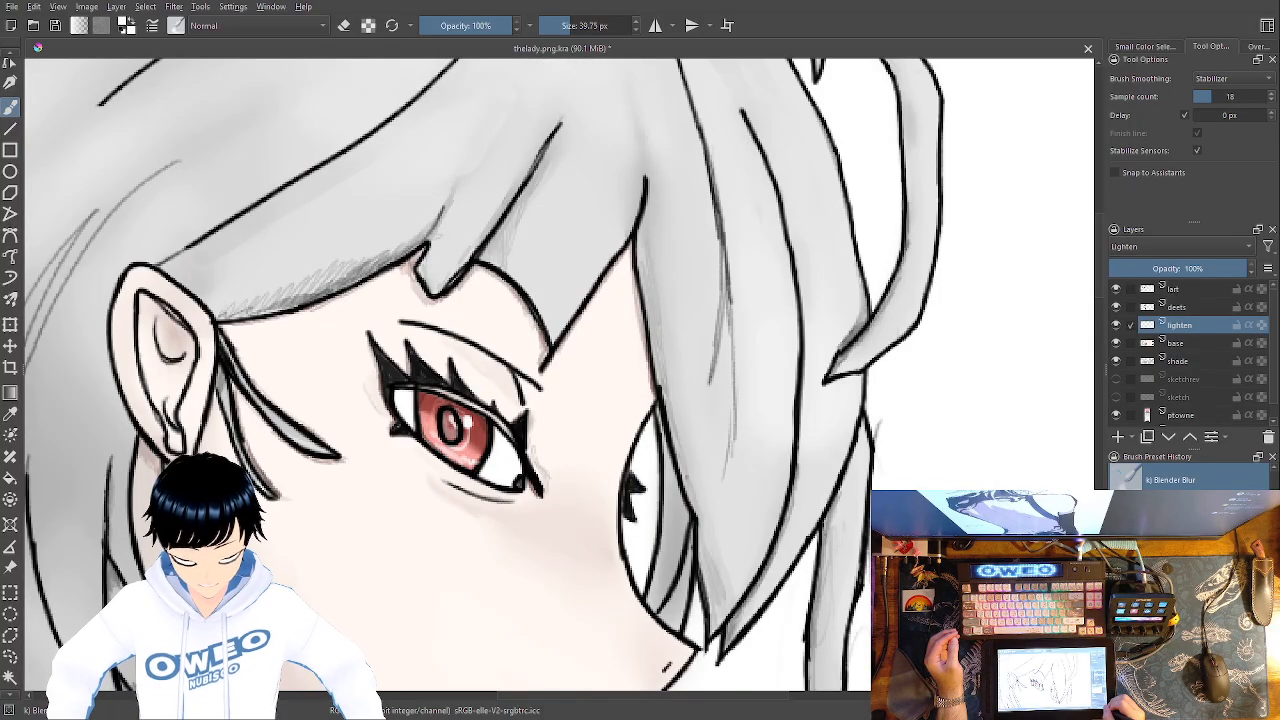
{"action": "key", "text": "ctrl+minus"}
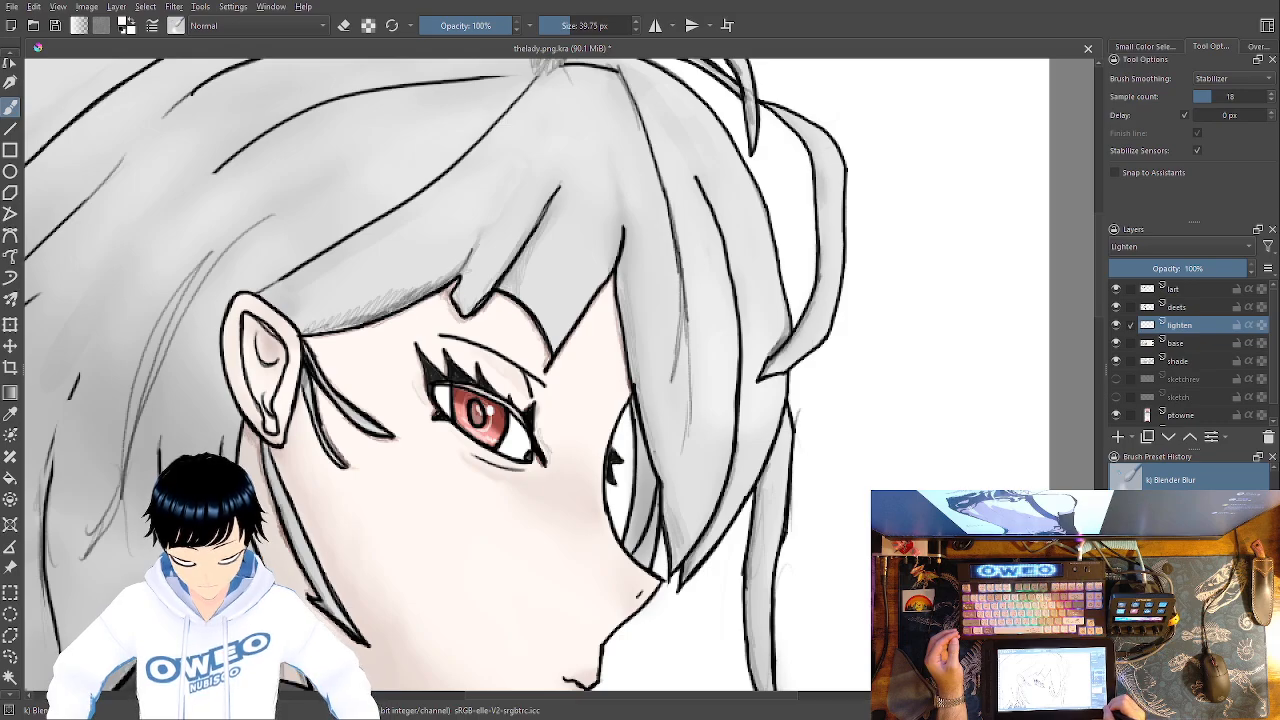
{"action": "key", "text": "ctrl+minus"}
{"action": "key", "text": "ctrl+minus"}
{"action": "key", "text": "ctrl+minus"}
{"action": "key", "text": "ctrl+minus"}
{"action": "key", "text": "ctrl+minus"}
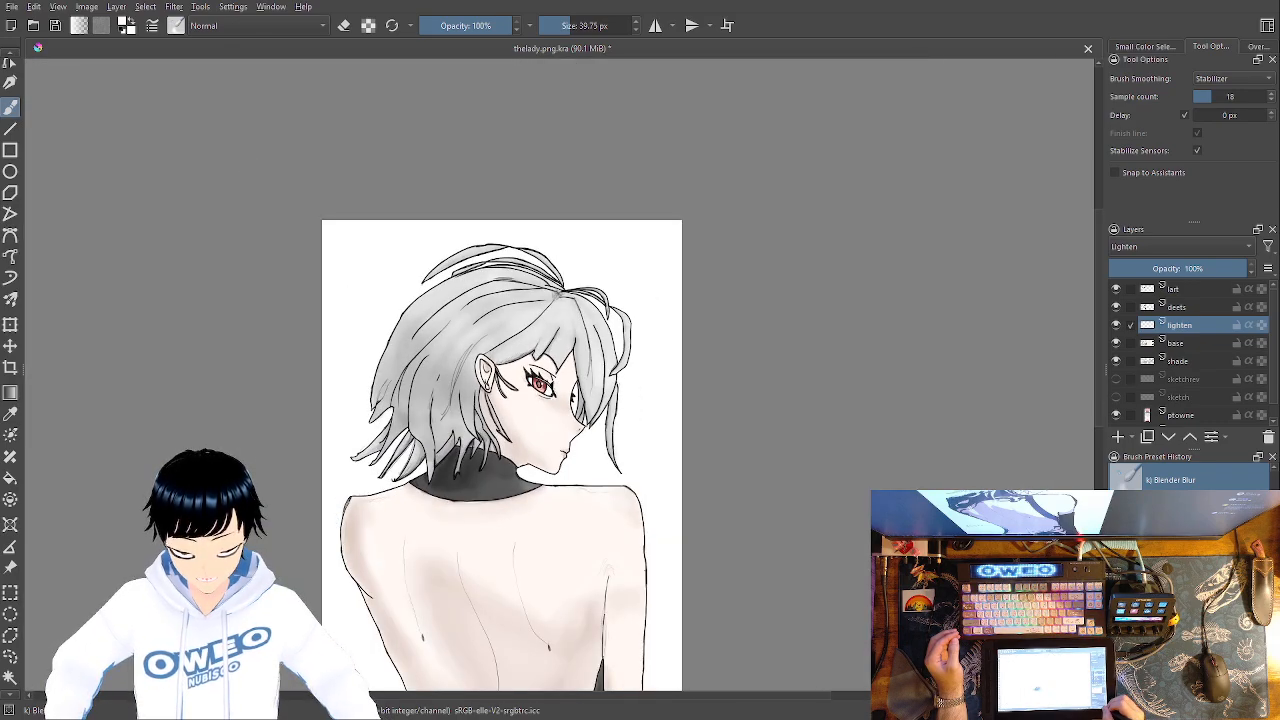
{"action": "key", "text": "ctrl+minus"}
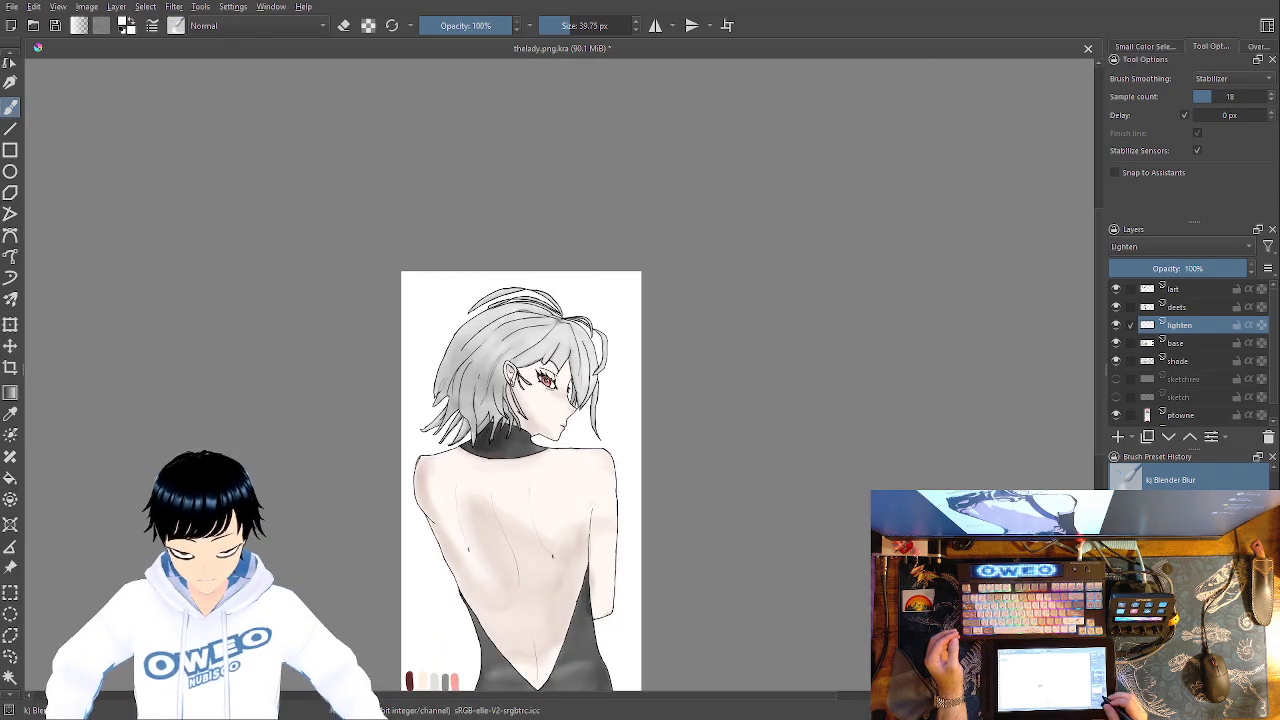
Check the full portrait again, and examine the upper back, collar and head up close
{"action": "left_click_drag", "start_coordinate": [774, 522], "coordinate": [824, 484]}
{"action": "key", "text": "ctrl+minus"}
{"action": "key", "text": "ctrl+equal"}
{"action": "key", "text": "ctrl+minus"}
{"action": "key", "text": "ctrl+equal"}
{"action": "key", "text": "ctrl+equal"}
{"action": "key", "text": "ctrl+equal"}
{"action": "key", "text": "ctrl+equal"}
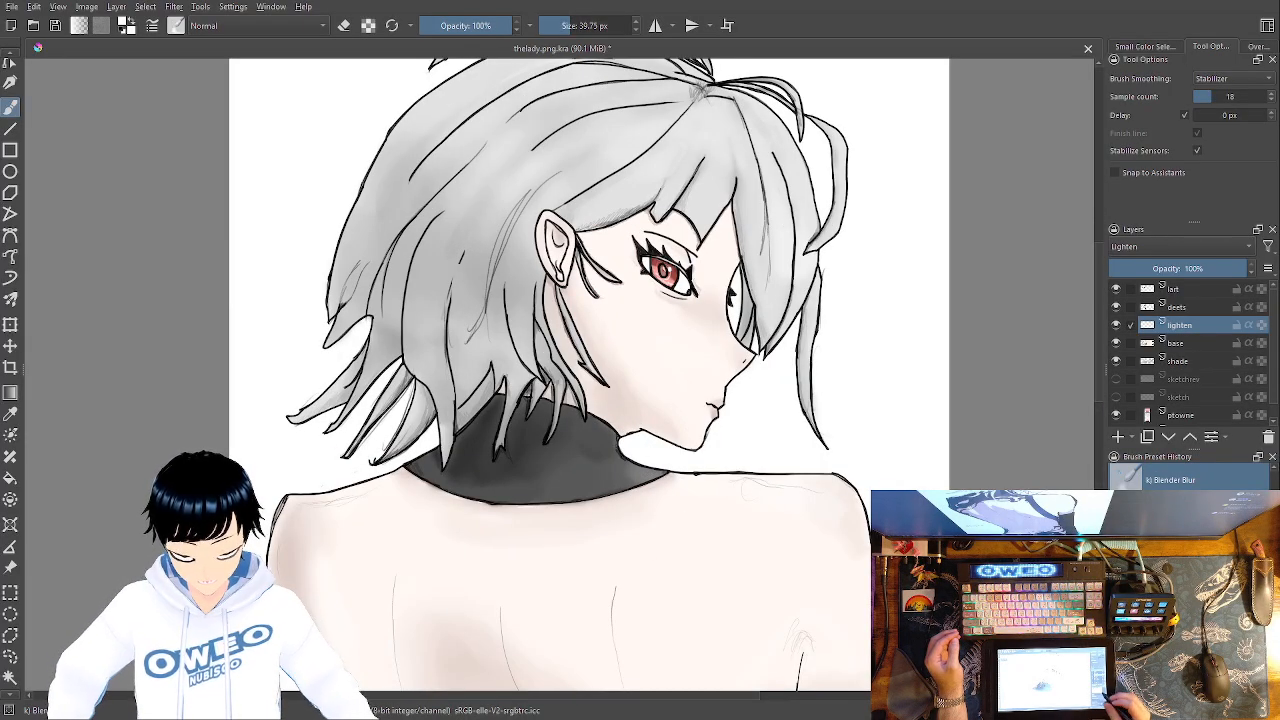
{"action": "key", "text": "ctrl+minus"}
{"action": "key", "text": "ctrl+minus"}
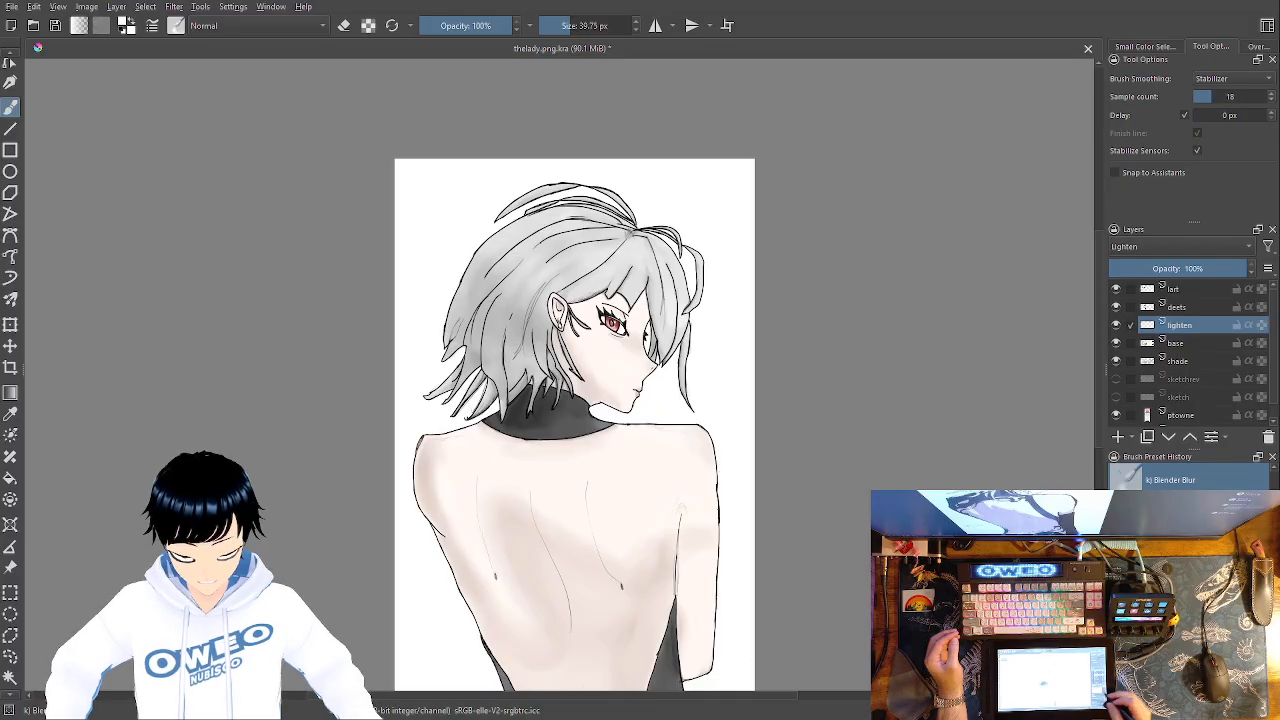
{"action": "left_click_drag", "start_coordinate": [777, 514], "coordinate": [764, 420]}
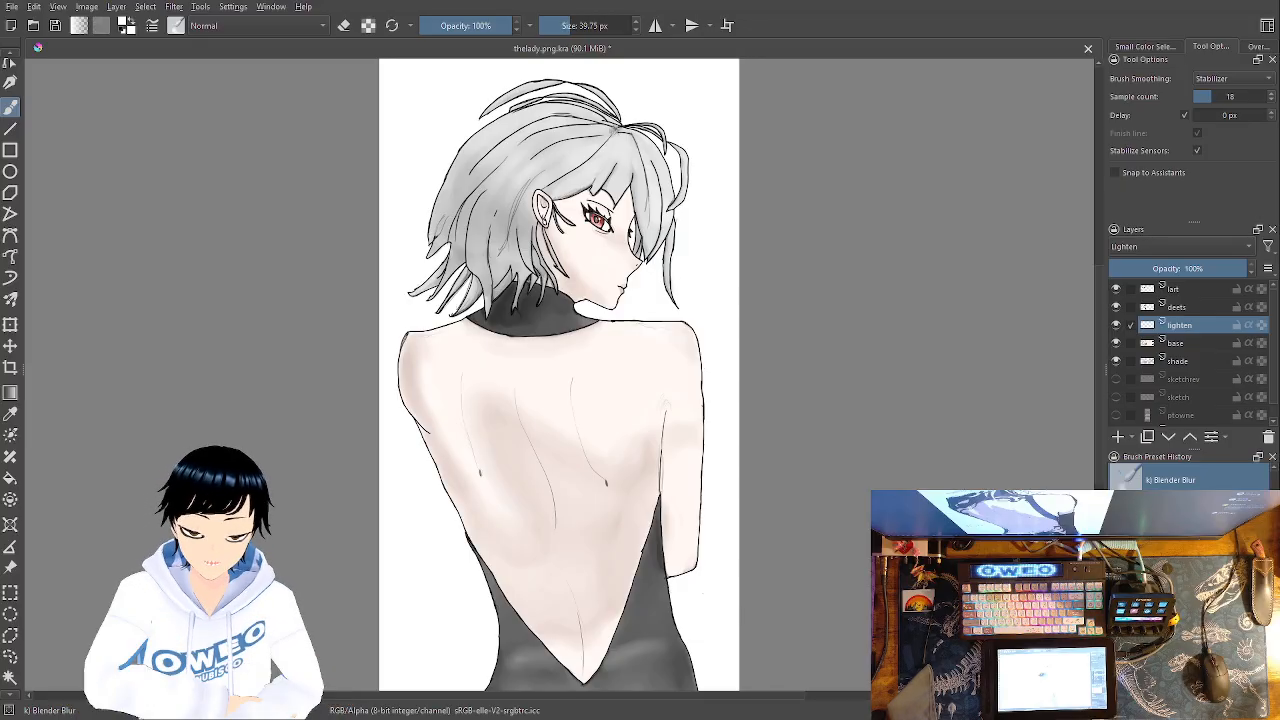
{"action": "key", "text": "ctrl+plus"}
{"action": "key", "text": "ctrl+plus"}
{"action": "key", "text": "ctrl+plus"}
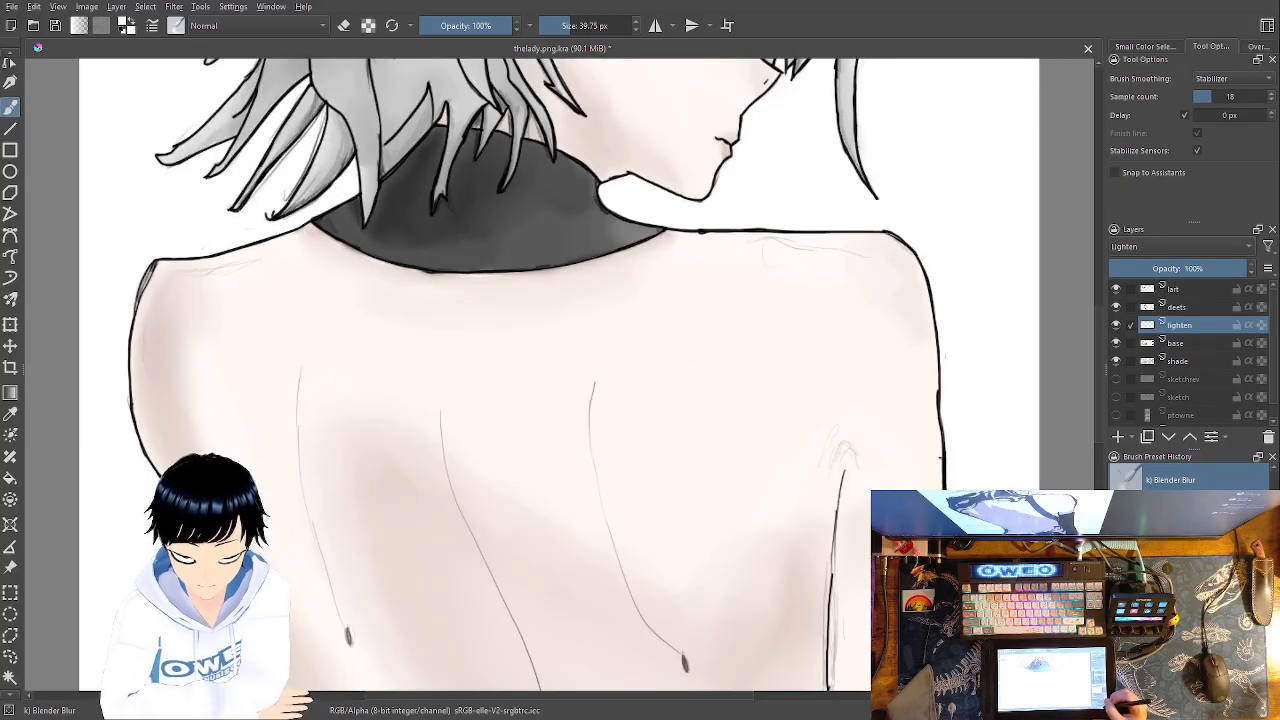
{"action": "left_click_drag", "start_coordinate": [793, 496], "coordinate": [764, 668]}
{"action": "left_click_drag", "start_coordinate": [774, 397], "coordinate": [766, 499]}
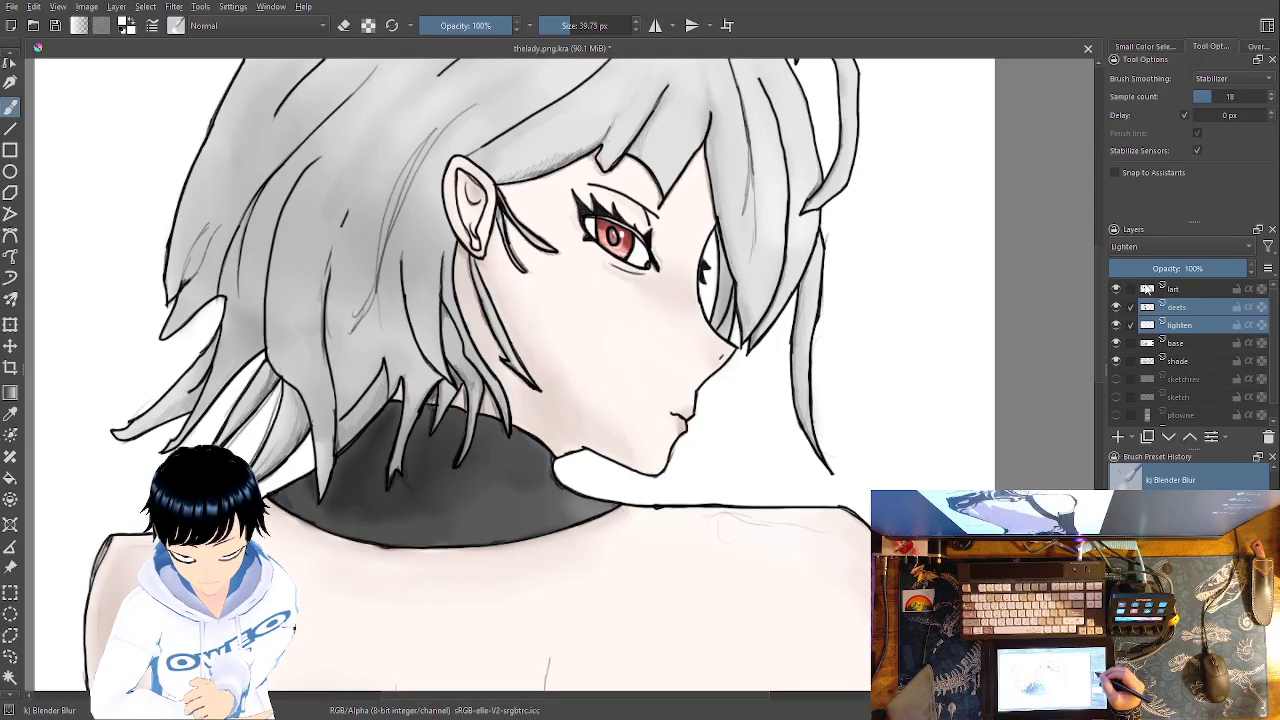
Select the lart, deets, base and shade layers together, leaving lighten out of the layer selection
{"action": "left_click", "coordinate": [1136, 325], "text": "ctrl"}
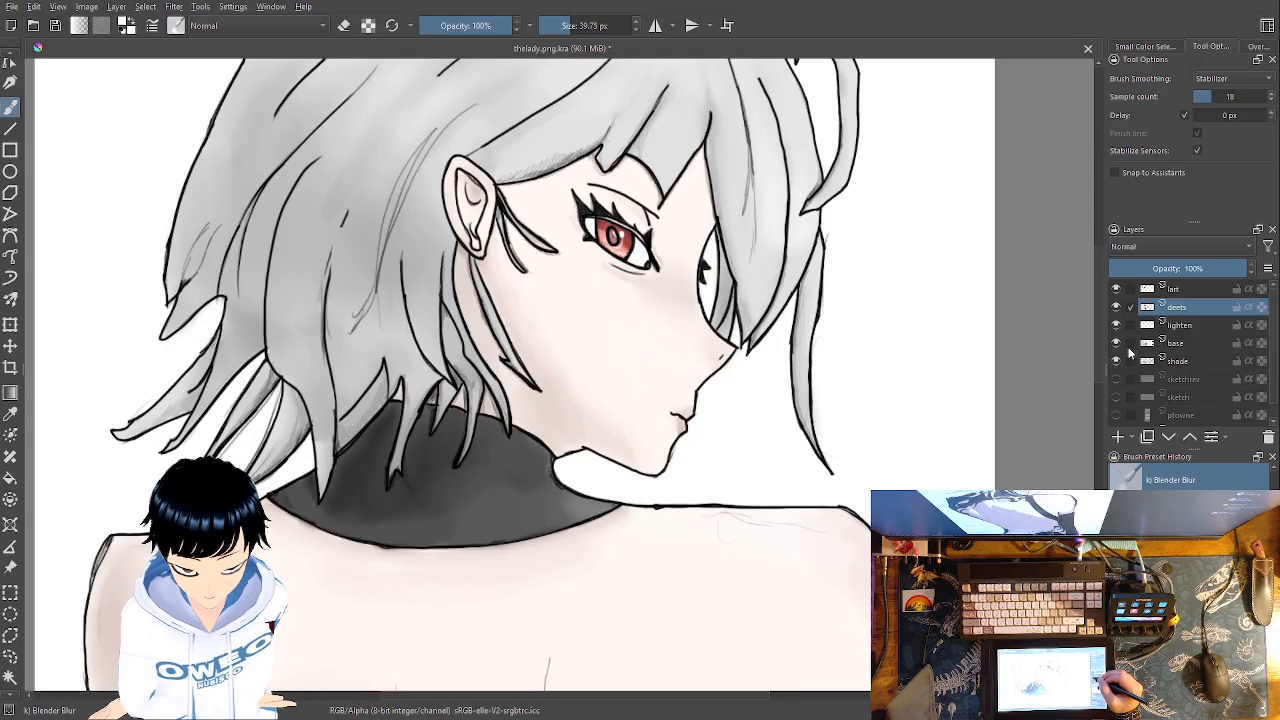
{"action": "left_click", "coordinate": [1135, 344], "text": "ctrl"}
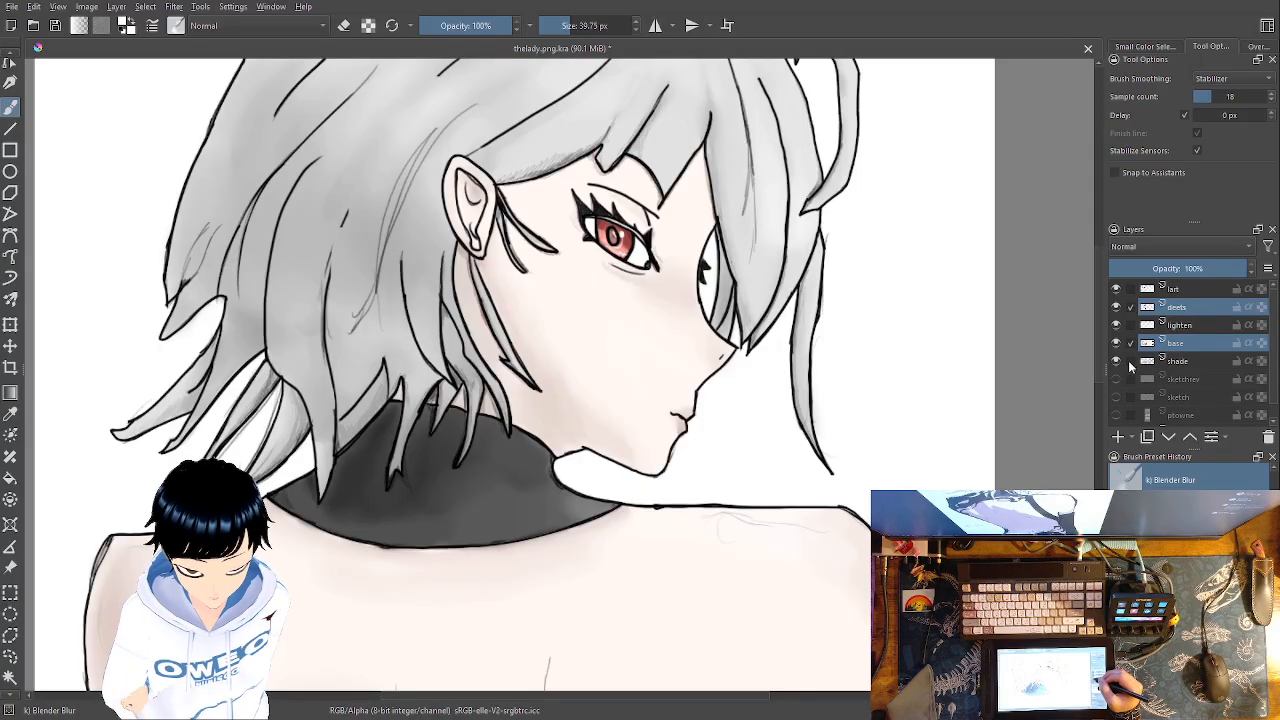
{"action": "left_click", "coordinate": [1146, 360], "text": "ctrl"}
{"action": "left_click", "coordinate": [1135, 290], "text": "ctrl"}
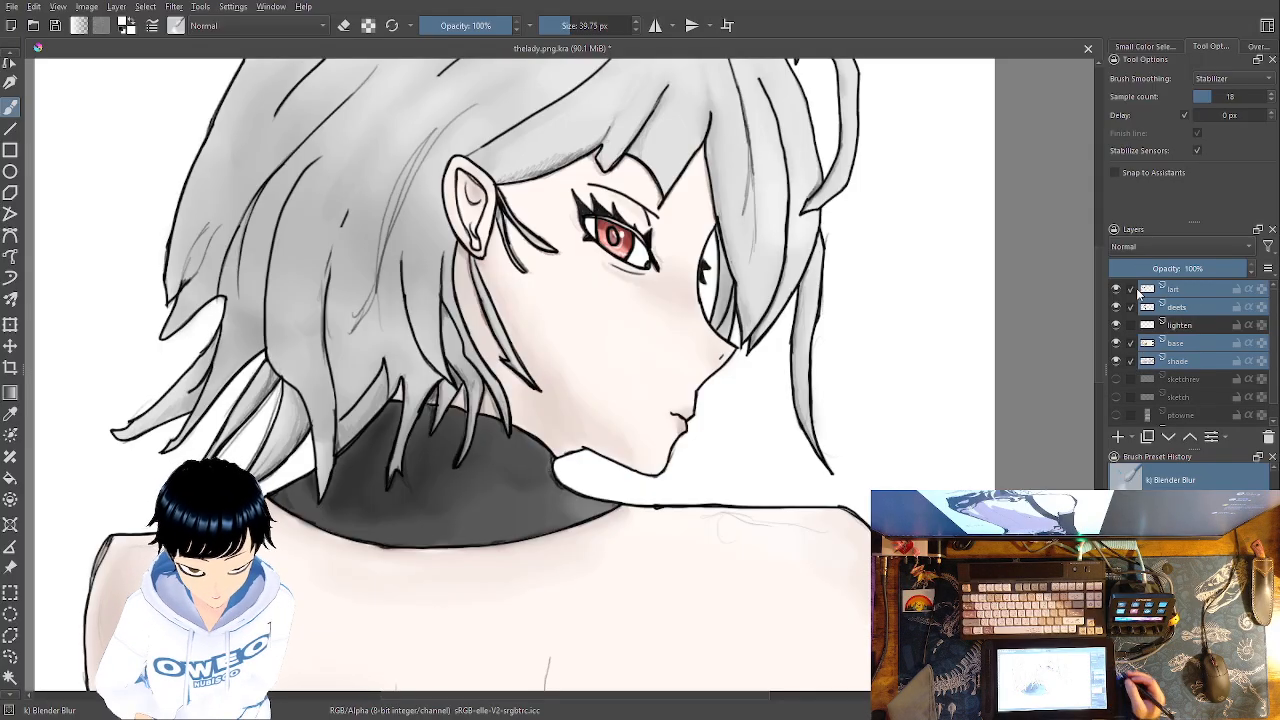
Enclose the larger red eye, its lashes and brow line in a freehand selection
{"action": "key", "text": "plus"}
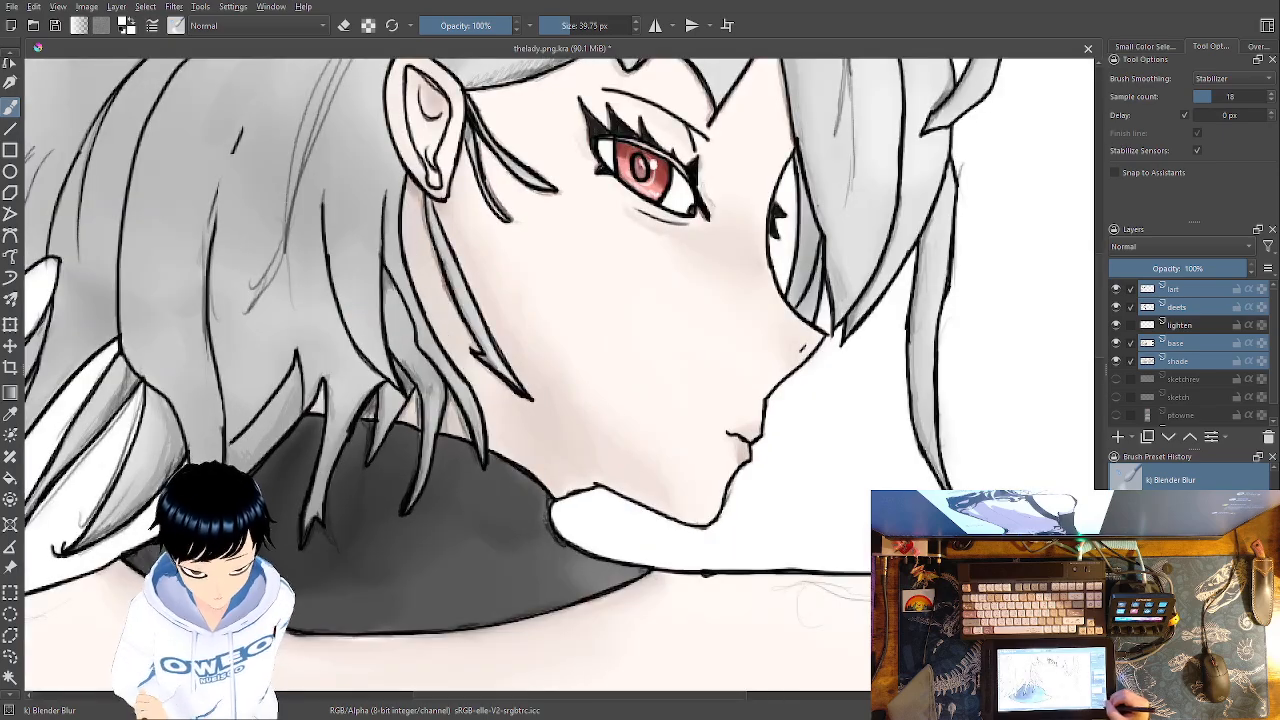
{"action": "left_click_drag", "start_coordinate": [672, 460], "coordinate": [677, 551]}
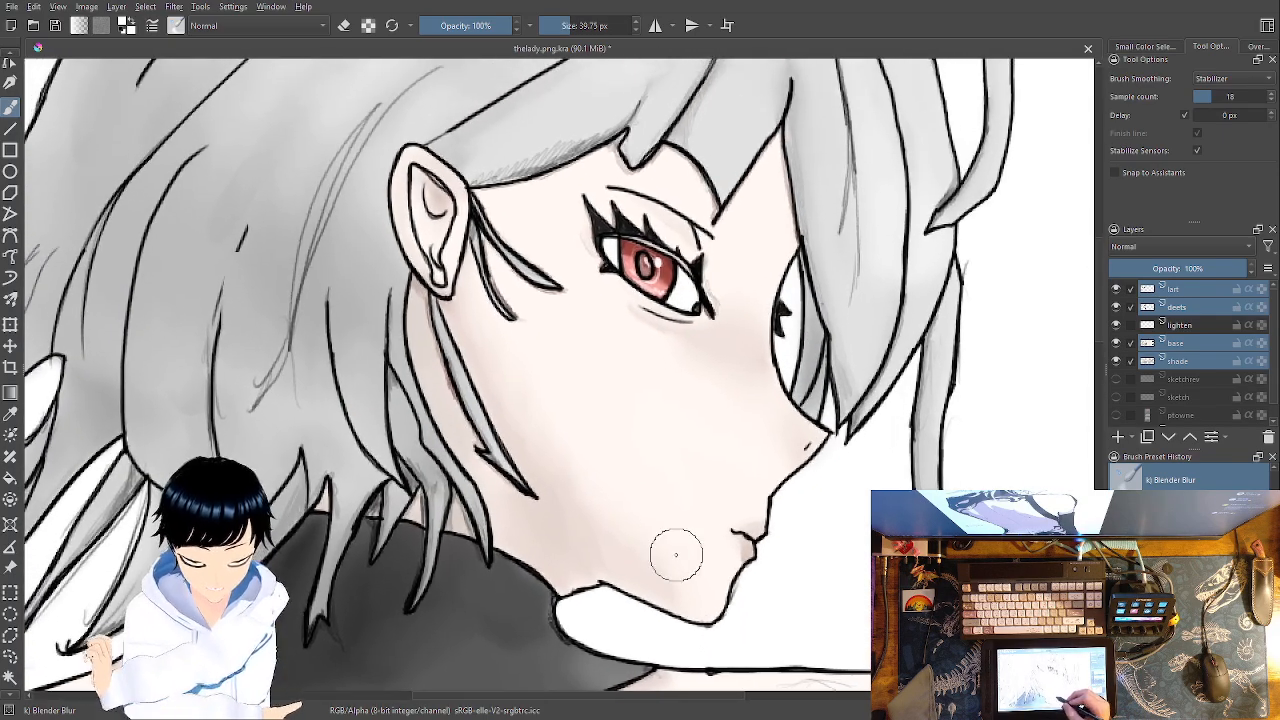
{"action": "left_click", "coordinate": [10, 678]}
{"action": "left_click", "coordinate": [10, 656]}
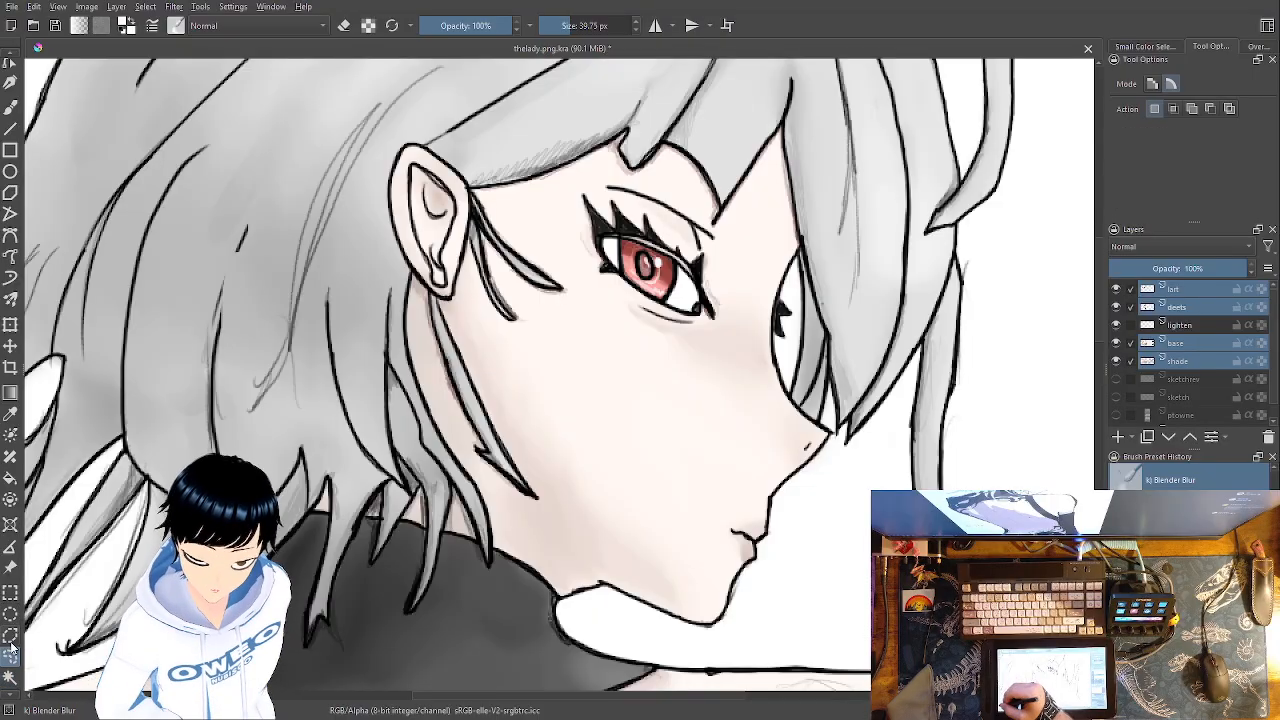
{"action": "mouse_move", "coordinate": [659, 341]}
{"action": "left_mouse_down"}
{"action": "mouse_move", "coordinate": [589, 271]}
{"action": "mouse_move", "coordinate": [575, 204]}
{"action": "mouse_move", "coordinate": [645, 183]}
{"action": "left_mouse_up"}
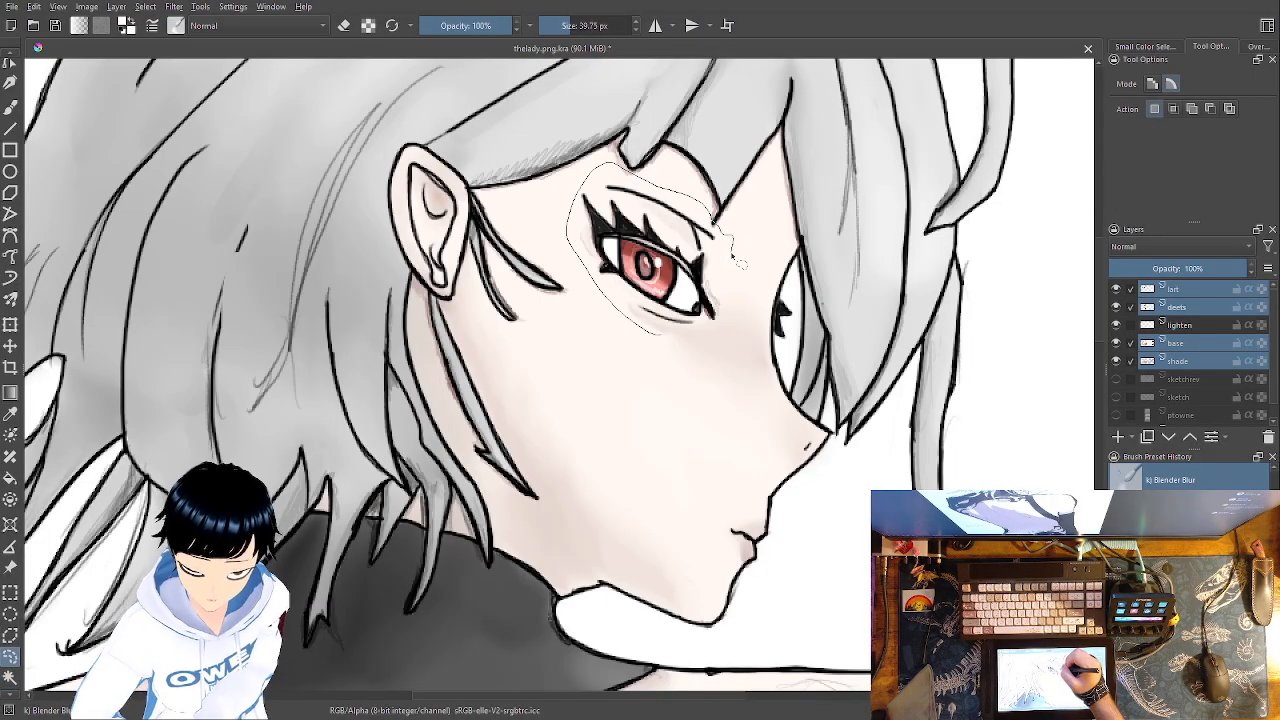
{"action": "left_click_drag", "start_coordinate": [730, 326], "coordinate": [664, 340]}
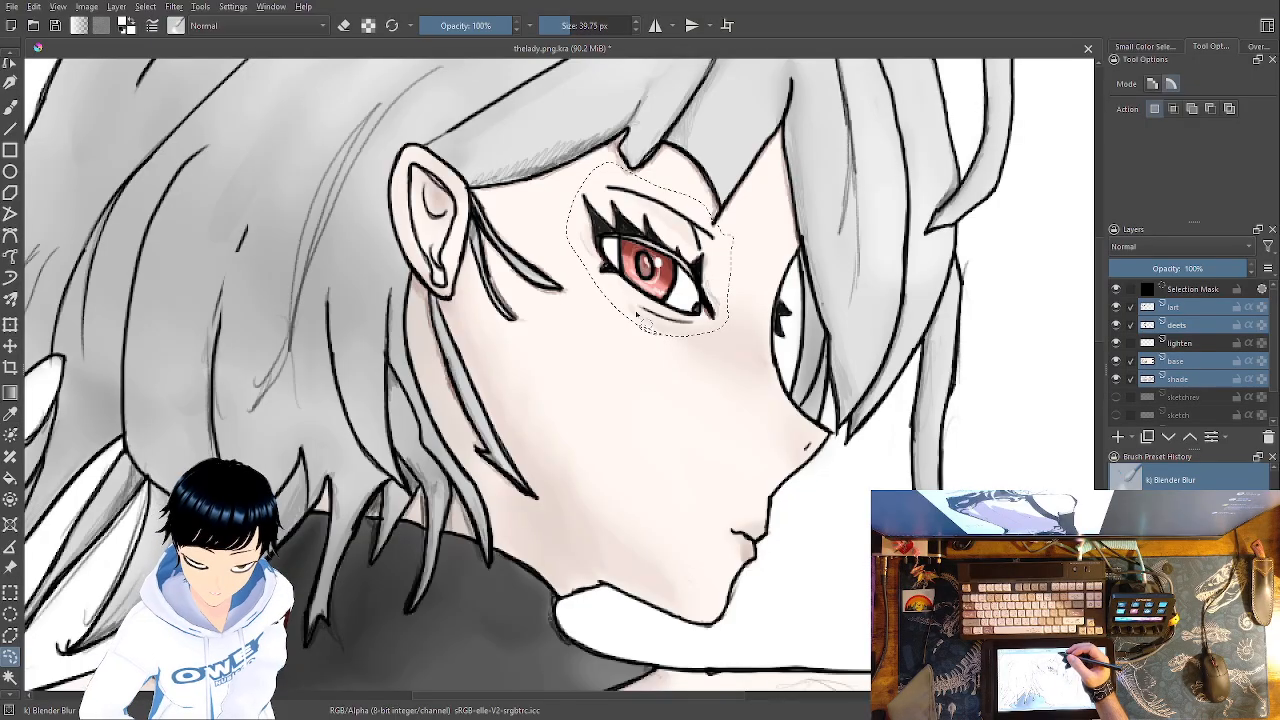
Try moving the selected eye slightly towards the nose and rotating it a little with the Transform tool
{"action": "key", "text": "ctrl+t"}
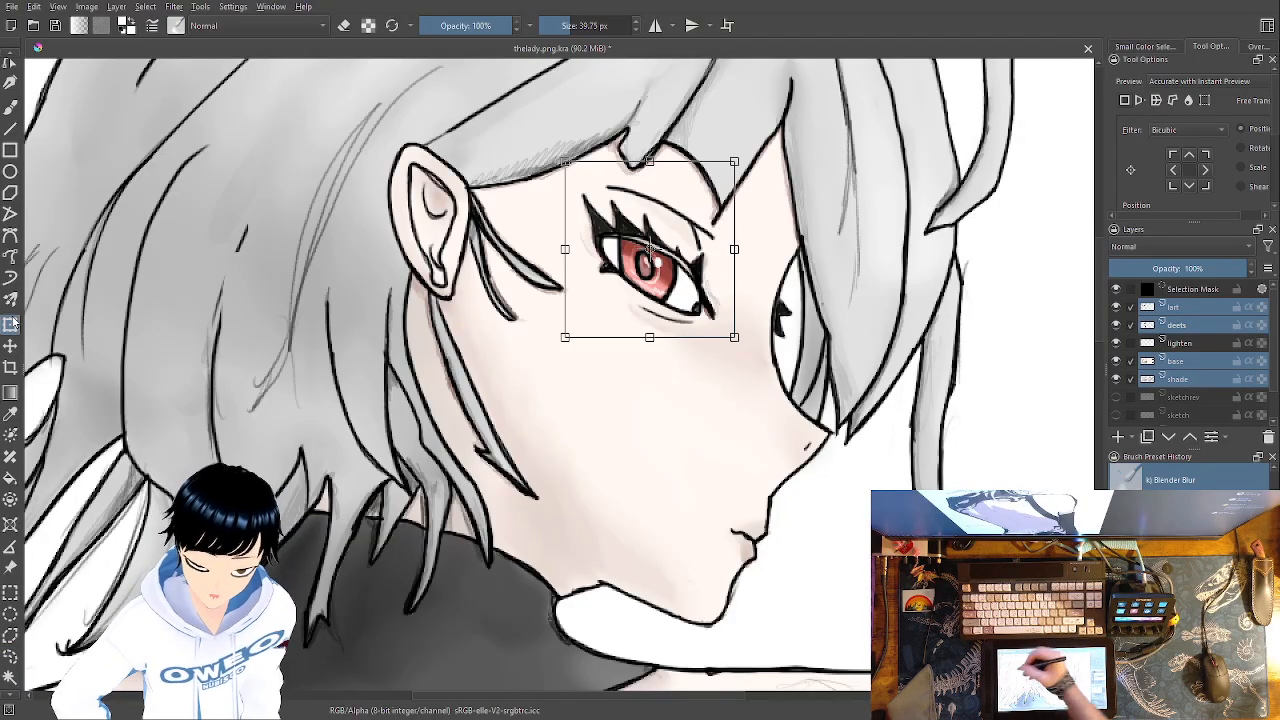
{"action": "left_click_drag", "start_coordinate": [714, 246], "coordinate": [739, 232]}
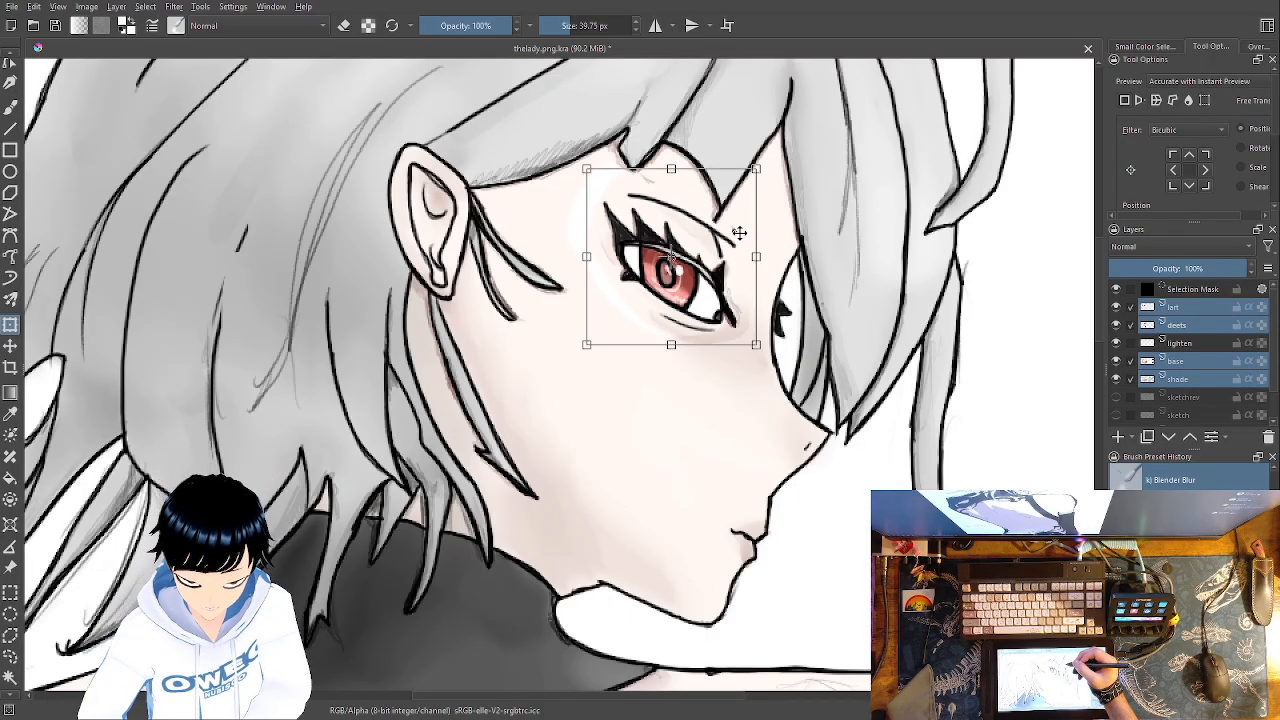
{"action": "mouse_move", "coordinate": [757, 139]}
{"action": "left_mouse_down"}
{"action": "mouse_move", "coordinate": [766, 146]}
{"action": "mouse_move", "coordinate": [744, 145]}
{"action": "left_mouse_up"}
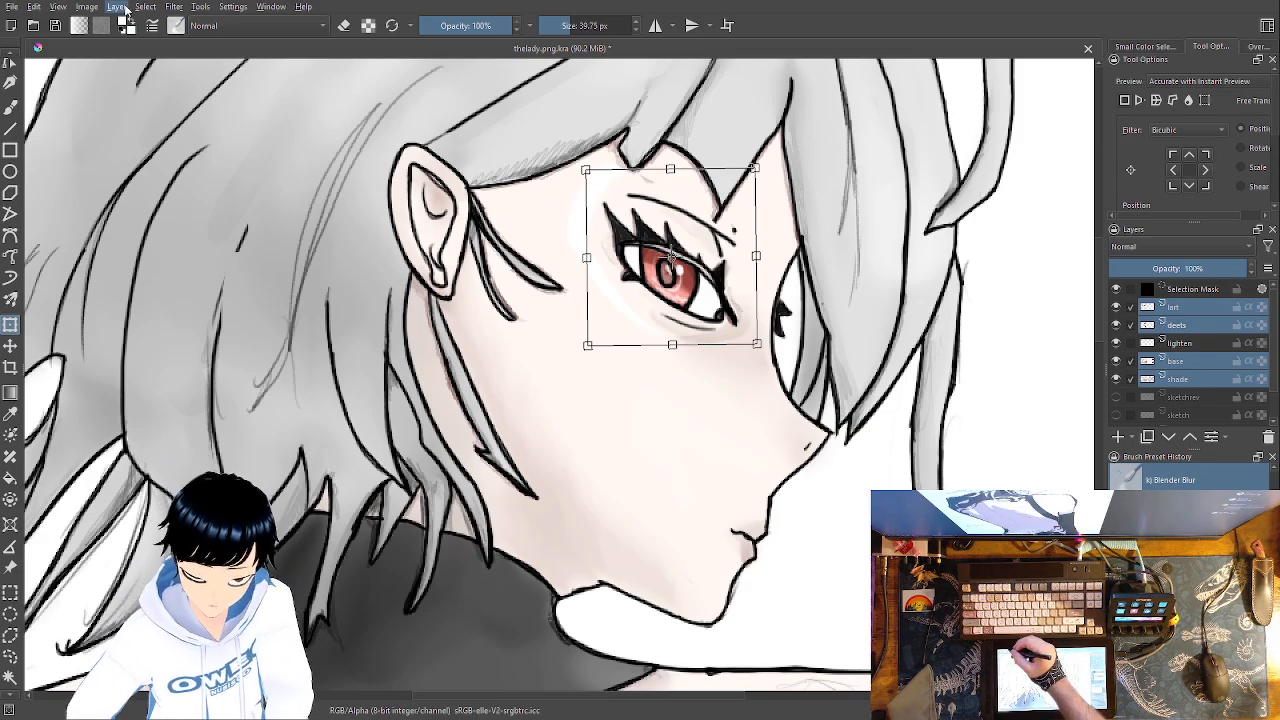
{"action": "key", "text": "Return"}
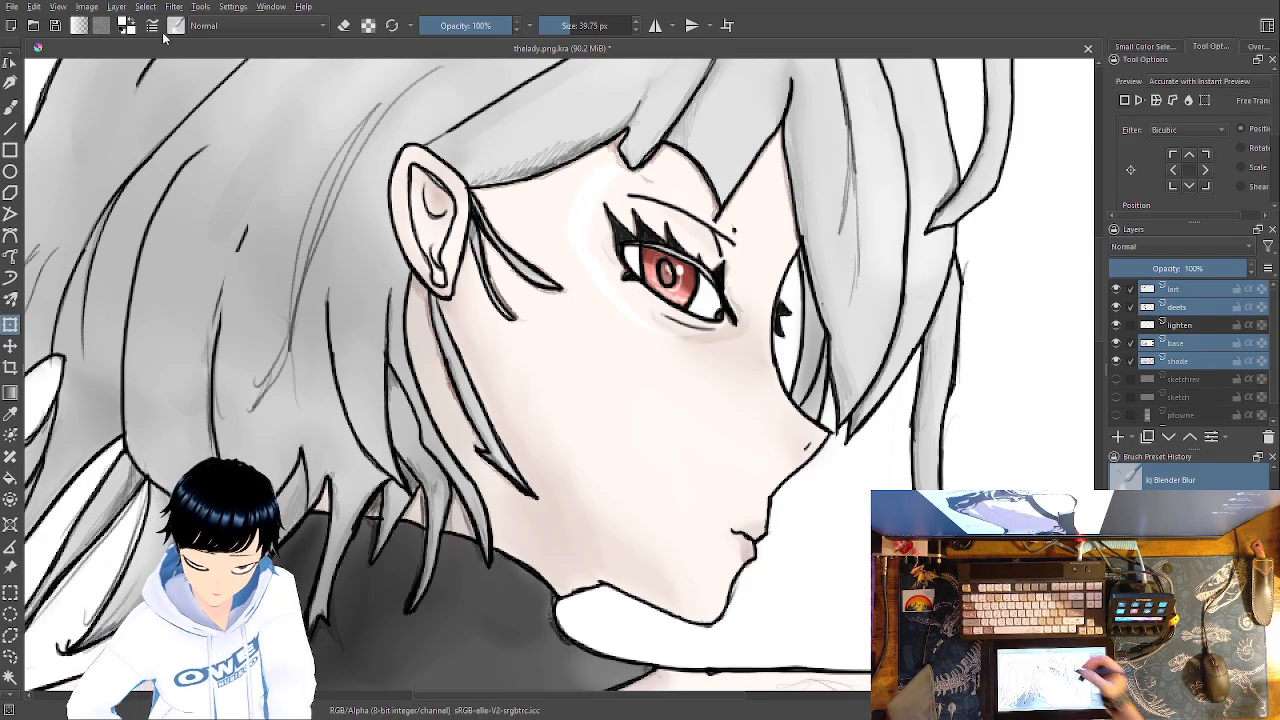
Examine the repositioned eye against the face and the whole portrait at several magnifications
{"action": "key", "text": "2"}
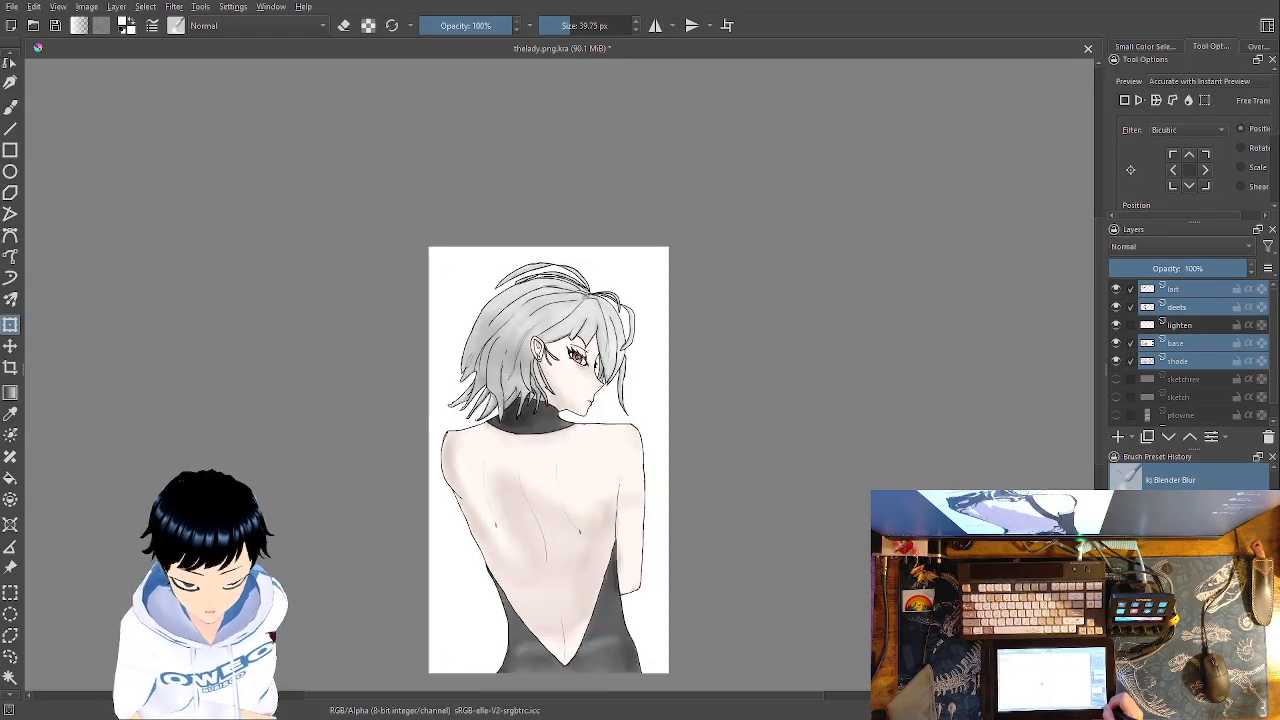
{"action": "key", "text": "ctrl+plus"}
{"action": "key", "text": "ctrl+plus"}
{"action": "key", "text": "ctrl+plus"}
{"action": "key", "text": "ctrl+plus"}
{"action": "key", "text": "ctrl+plus"}
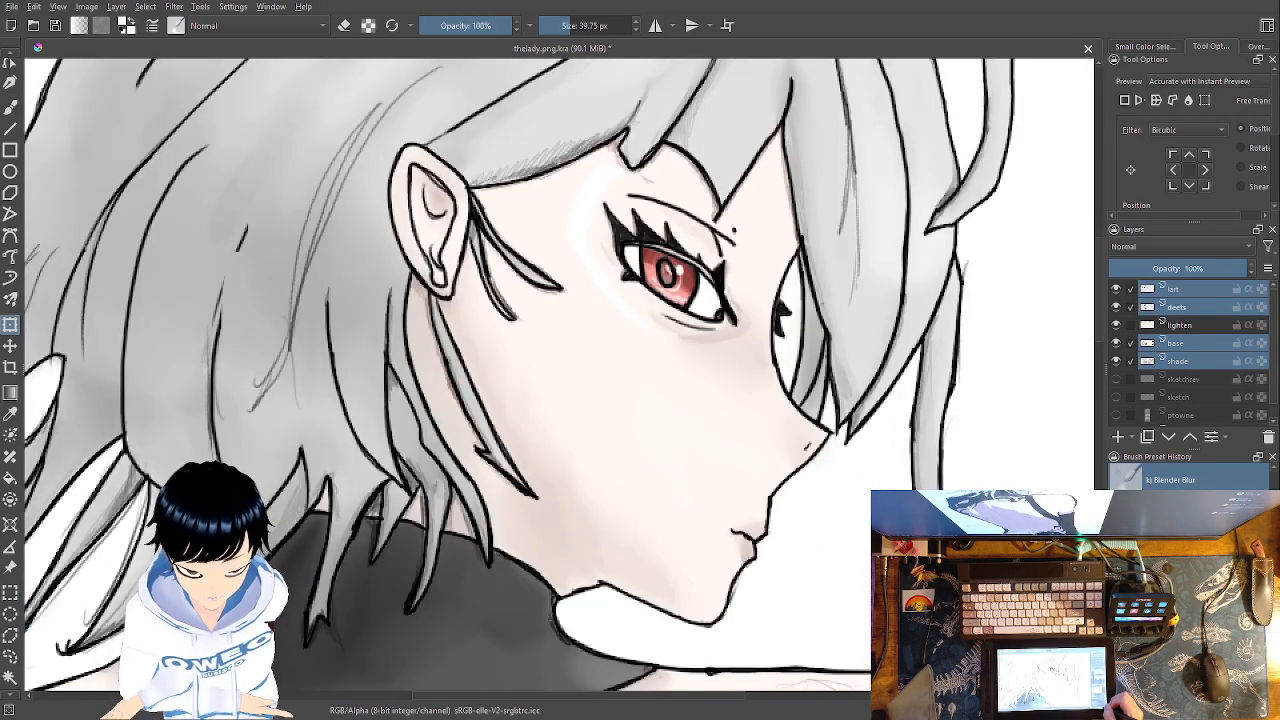
{"action": "key", "text": "ctrl+minus"}
{"action": "key", "text": "ctrl+minus"}
{"action": "key", "text": "ctrl+minus"}
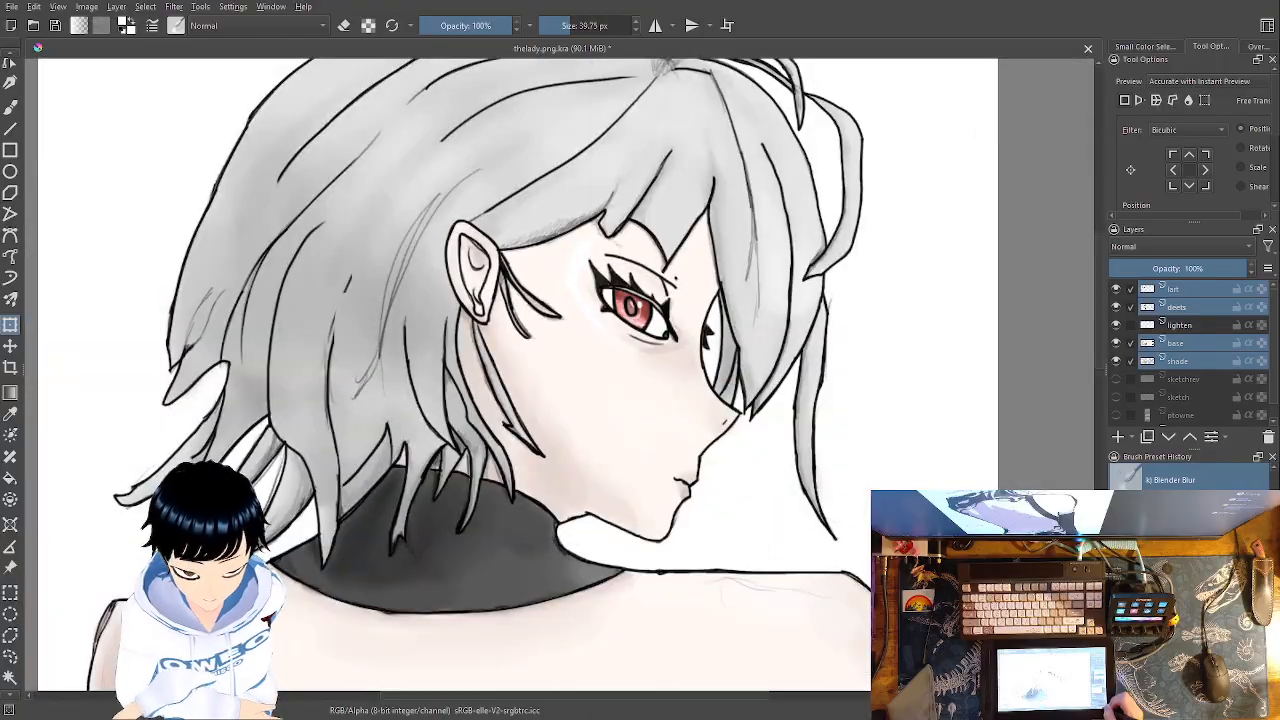
{"action": "key", "text": "ctrl+plus"}
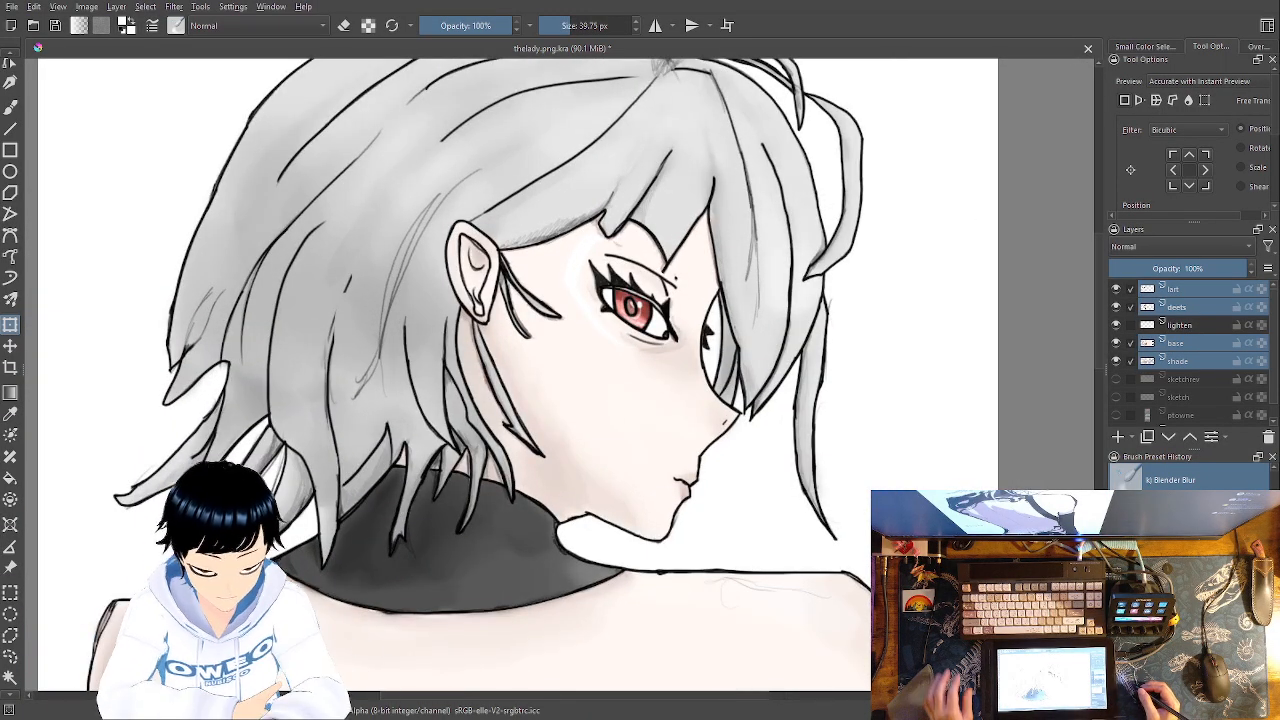
Undo the eye's transformation and clear the selection around it
{"action": "key", "text": "ctrl+z"}
{"action": "key", "text": "ctrl+z"}
{"action": "key", "text": "ctrl+z"}
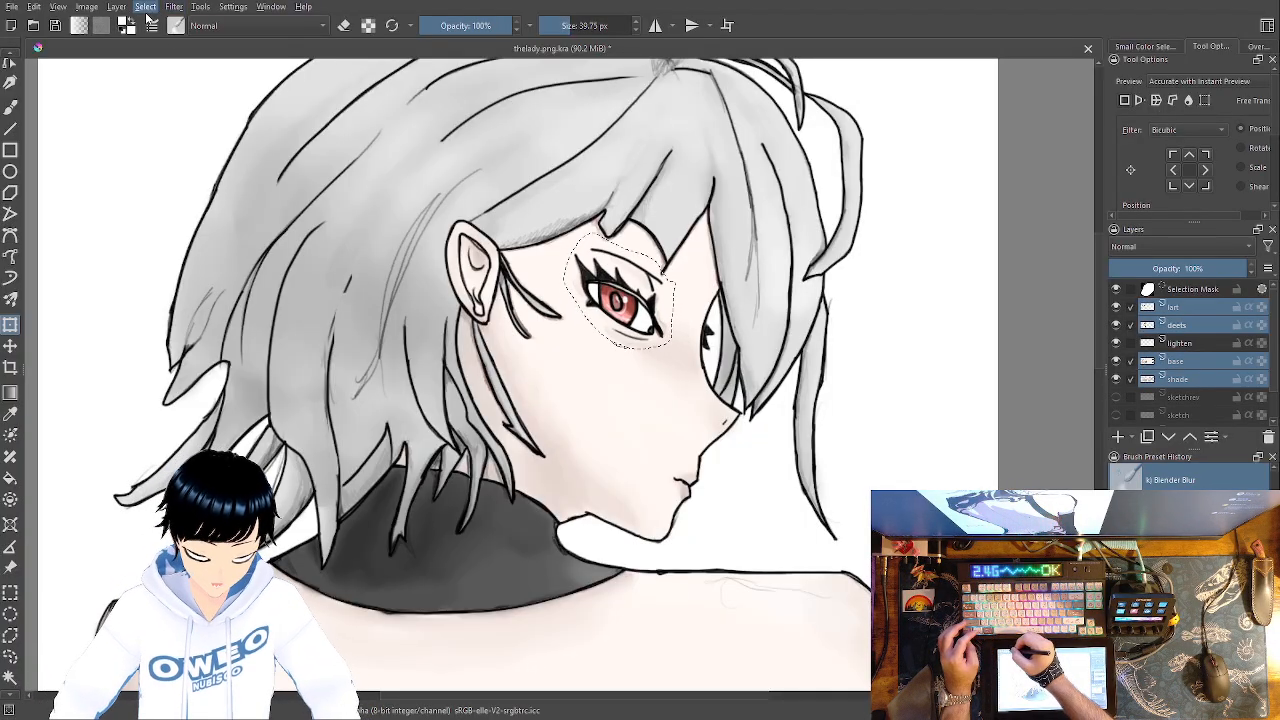
{"action": "key", "text": "ctrl+shift+a"}
Check the eye's original placement in the full figure and in a closer view of the head
{"action": "key", "text": "minus"}
{"action": "key", "text": "minus"}
{"action": "key", "text": "minus"}
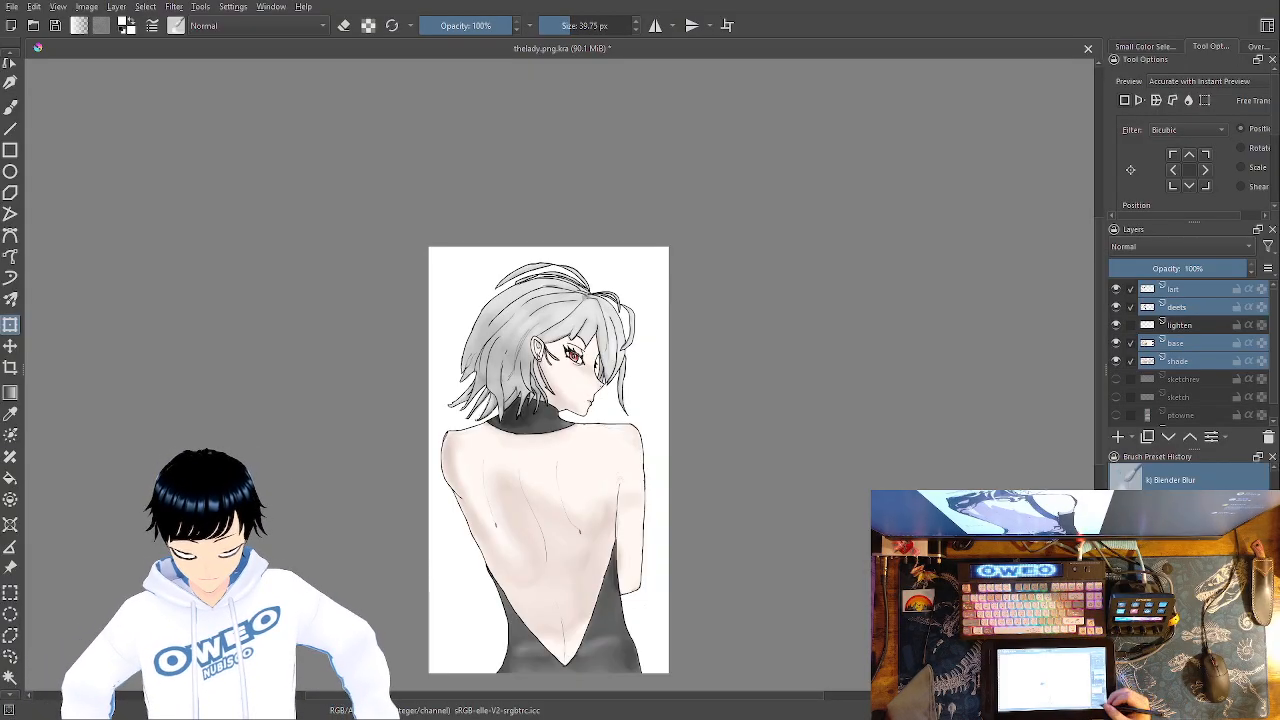
{"action": "key", "text": "ctrl+minus"}
{"action": "key", "text": "ctrl+minus"}
{"action": "key", "text": "ctrl+plus"}
{"action": "key", "text": "ctrl+plus"}
{"action": "key", "text": "ctrl+plus"}
{"action": "key", "text": "ctrl+plus"}
{"action": "key", "text": "ctrl+plus"}
{"action": "key", "text": "ctrl+plus"}
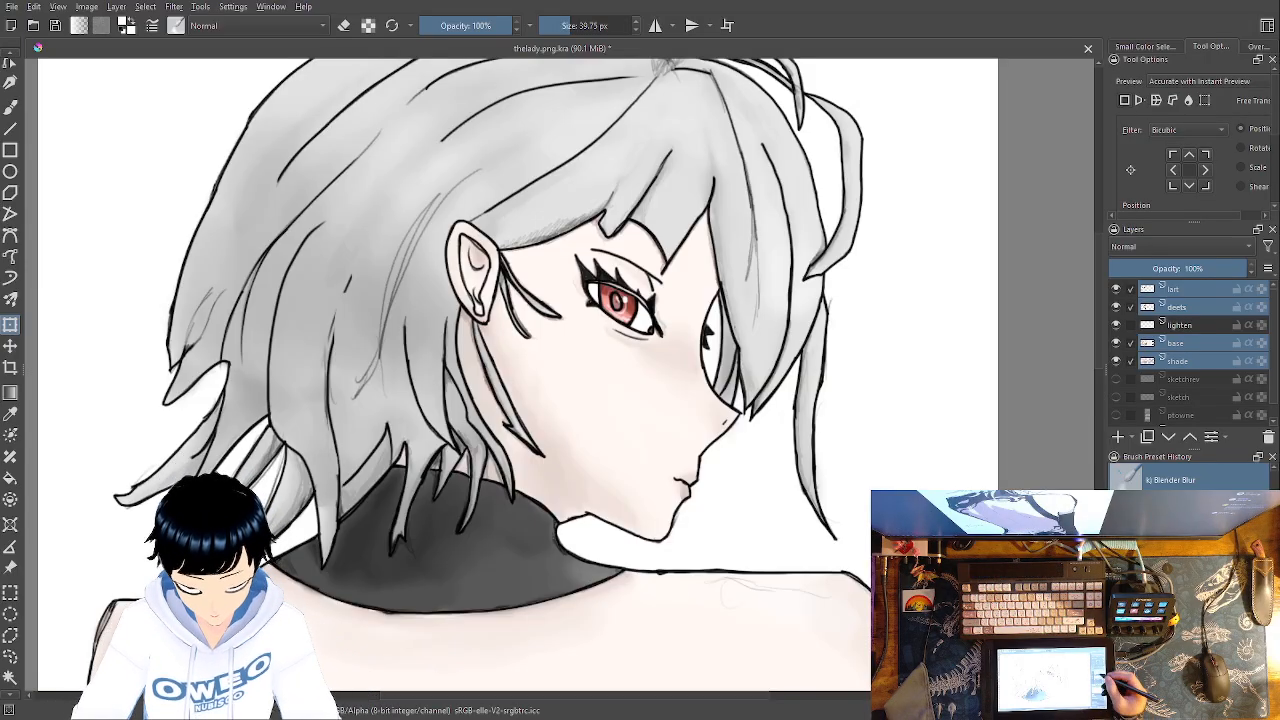
Reduce the layer selection to deets only and return to the Freehand Brush tool
{"action": "left_click", "coordinate": [1133, 307]}
{"action": "left_click", "coordinate": [1131, 307]}
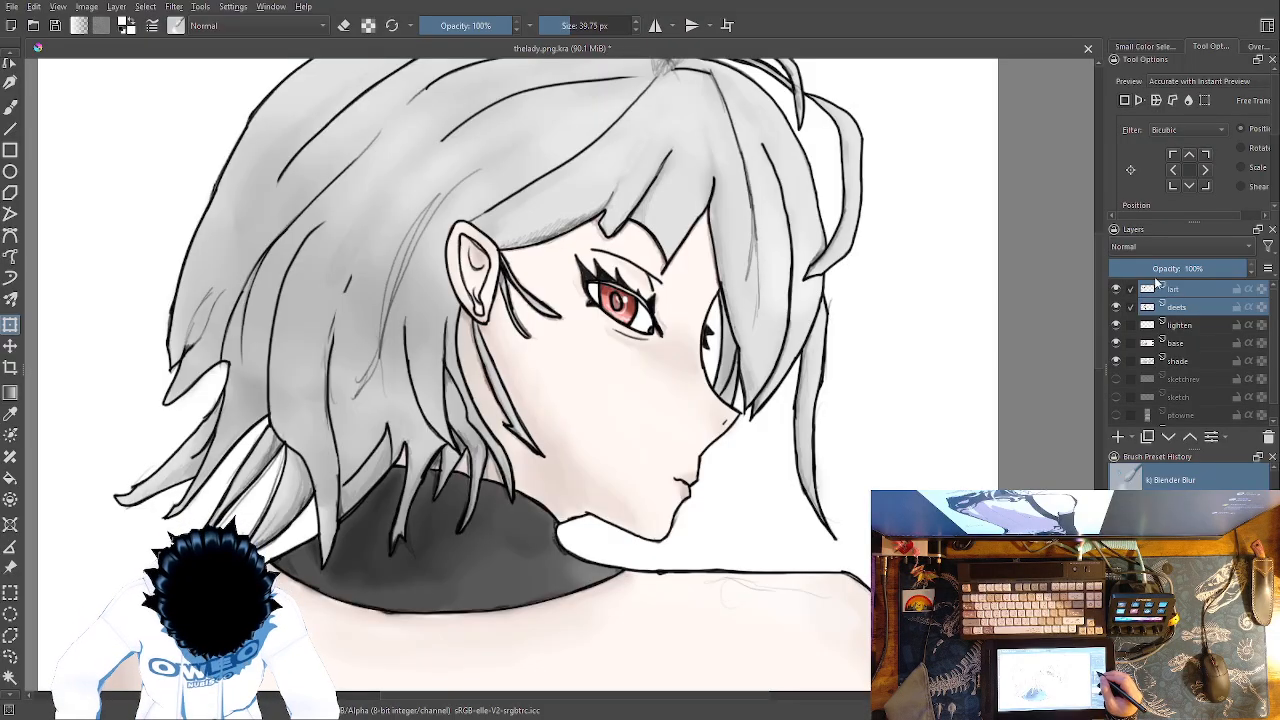
{"action": "left_click", "coordinate": [1147, 290], "text": "ctrl"}
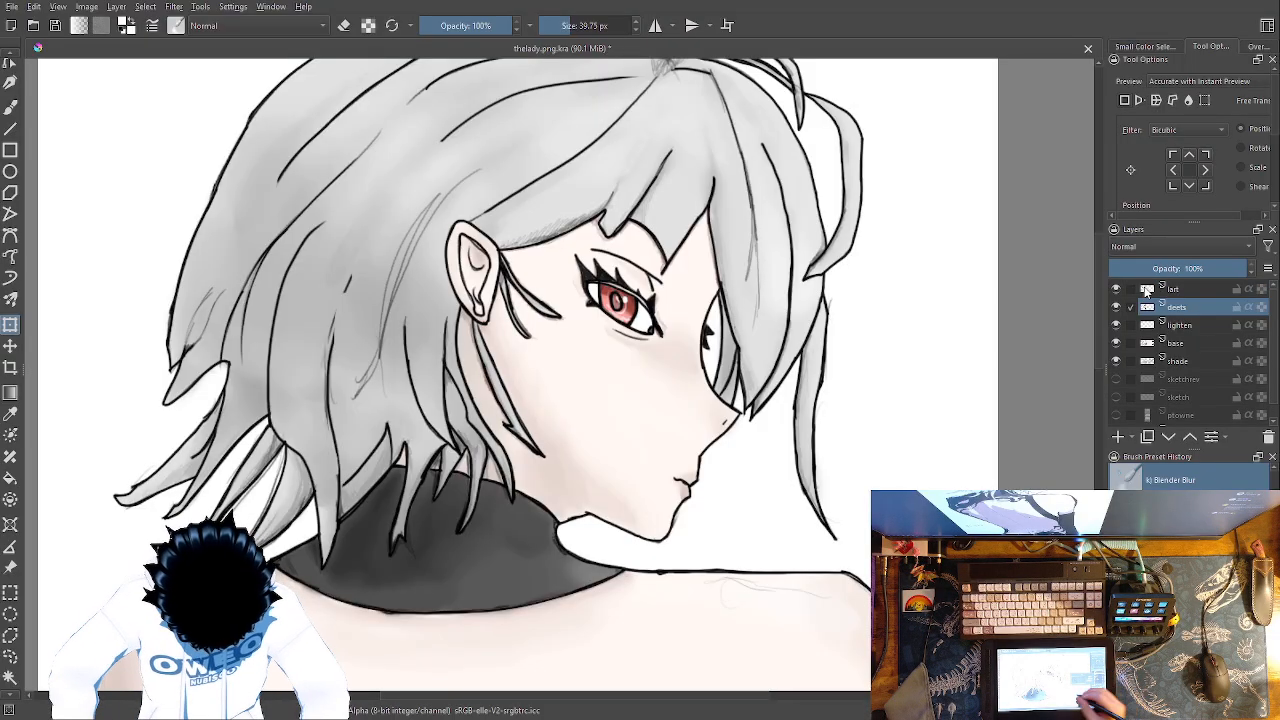
{"action": "key", "text": "b"}
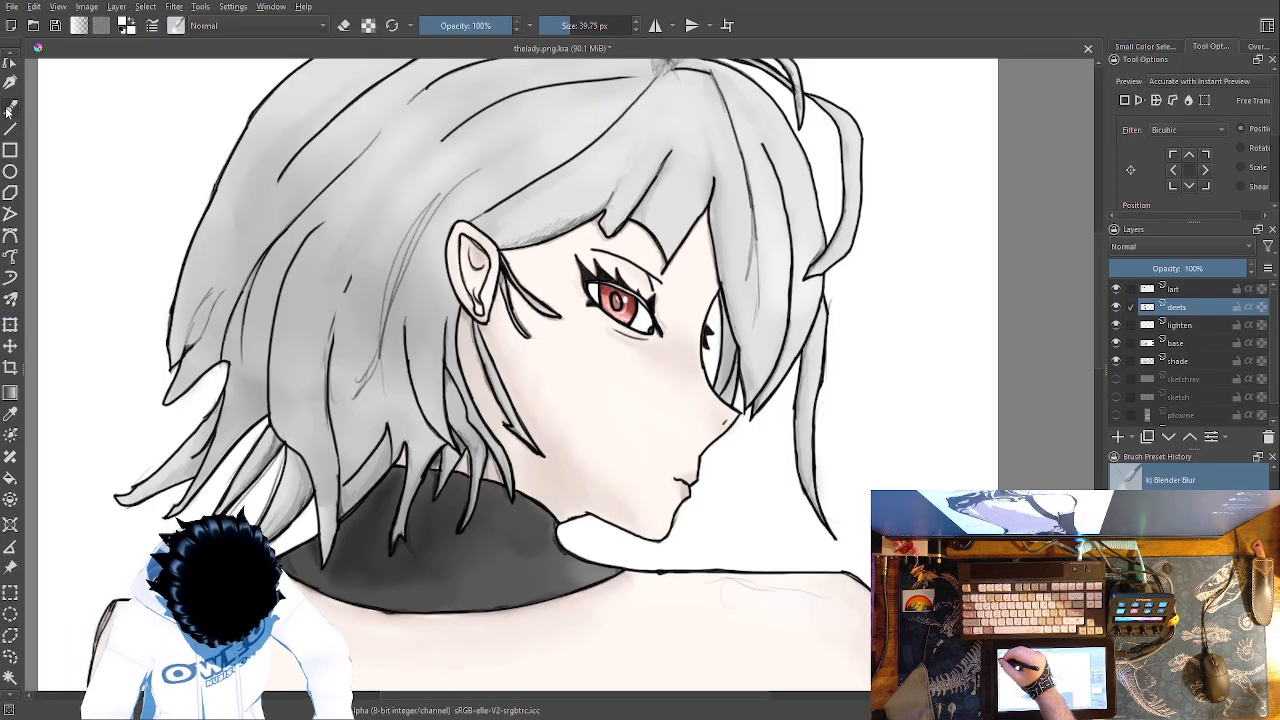
Extend the mouth line's inner corner up into the cheek with the 4 px Pencil-2 brush, and touch up the lip outline
{"action": "key", "text": "ctrl+minus"}
{"action": "key", "text": "ctrl+minus"}
{"action": "key", "text": "ctrl+plus"}
{"action": "key", "text": "ctrl+plus"}
{"action": "key", "text": "ctrl+plus"}
{"action": "key", "text": "ctrl+plus"}
{"action": "key", "text": "ctrl+plus"}
{"action": "left_click_drag", "start_coordinate": [654, 418], "coordinate": [509, 329]}
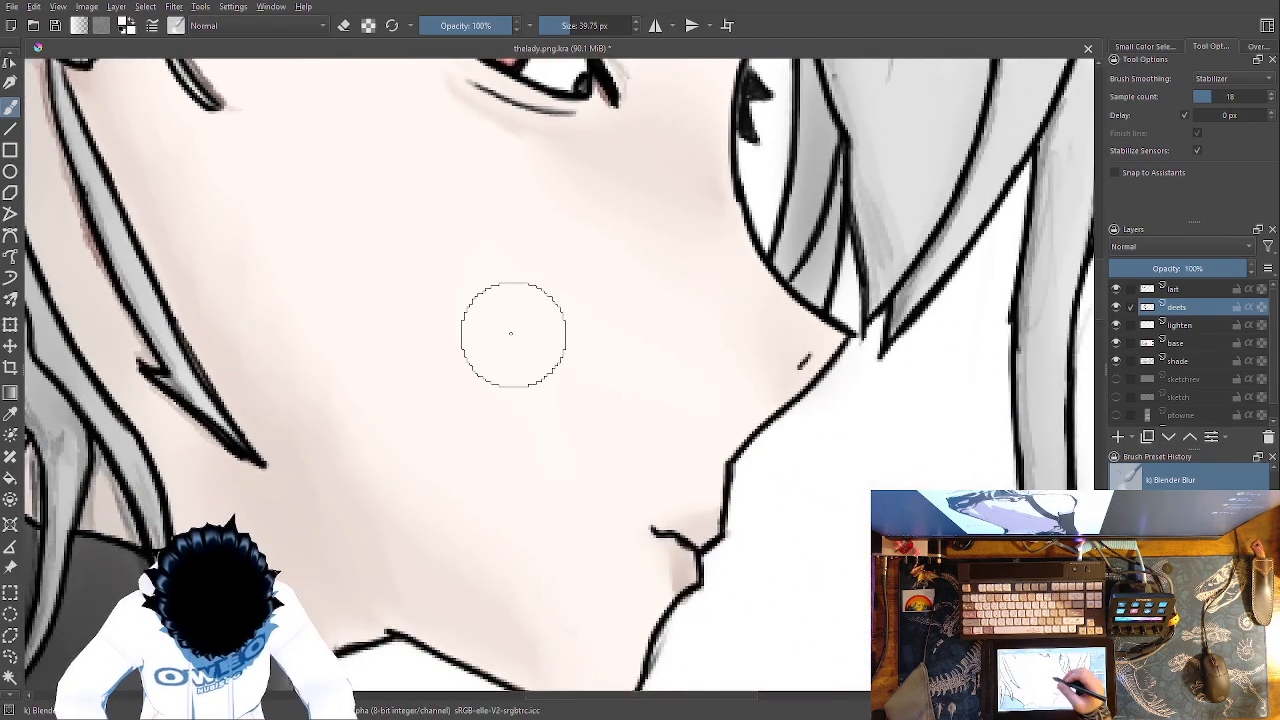
{"action": "right_click", "coordinate": [714, 505]}
{"action": "right_click", "coordinate": [720, 505]}
{"action": "right_click", "coordinate": [735, 496]}
{"action": "left_click", "coordinate": [804, 506]}
{"action": "left_click_drag", "start_coordinate": [674, 540], "coordinate": [632, 503]}
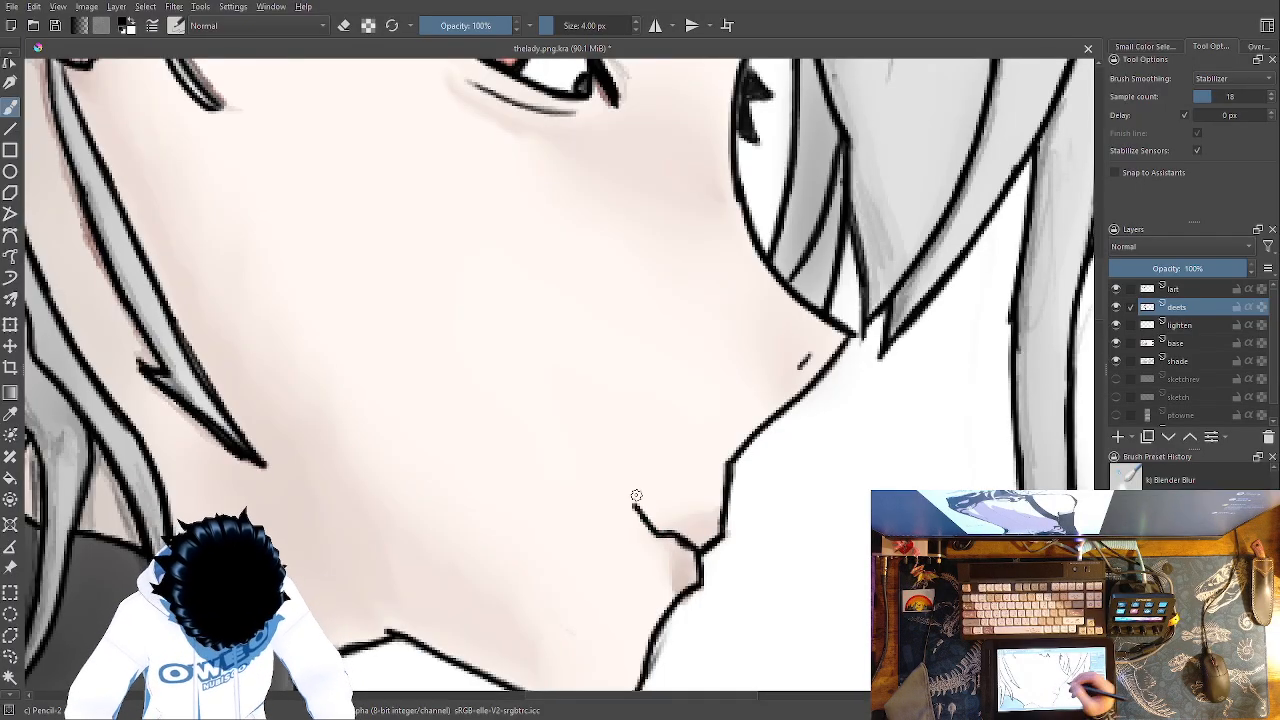
{"action": "left_click_drag", "start_coordinate": [702, 540], "coordinate": [727, 536]}
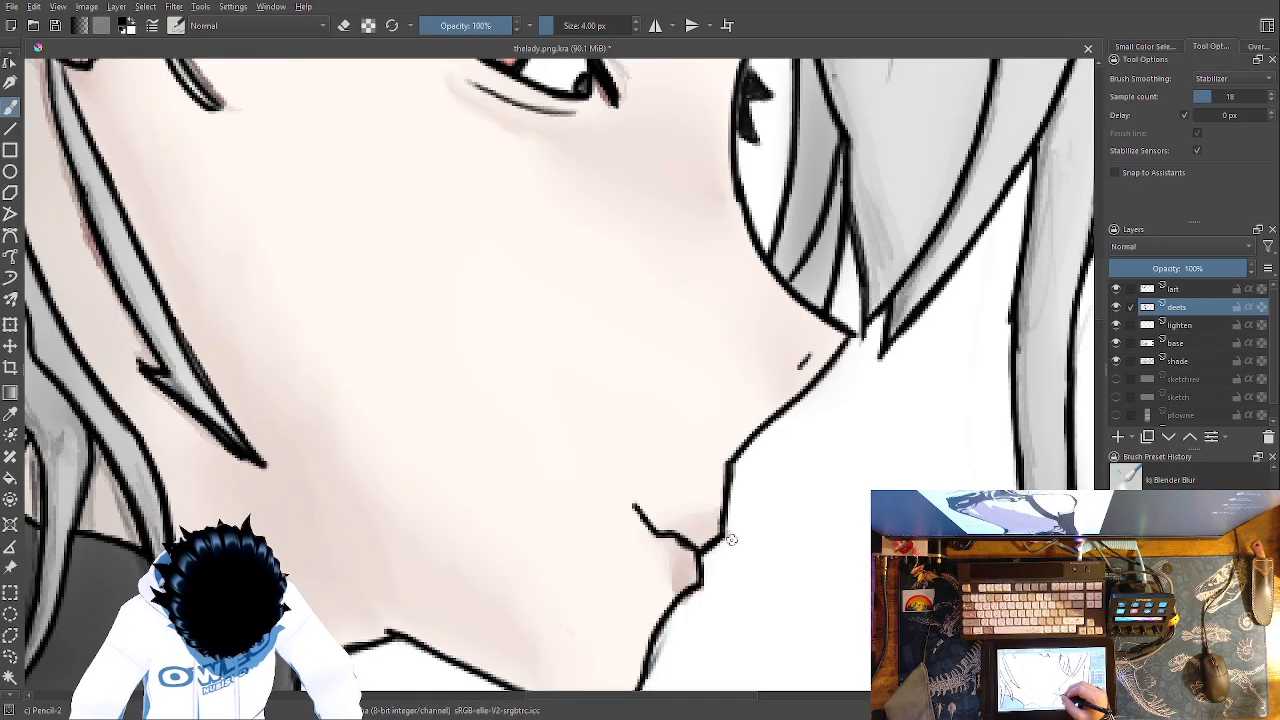
Review the extended mouth line against the face and the full portrait at several magnifications
{"action": "scroll", "coordinate": [803, 362], "scroll_direction": "down", "scroll_amount": 5}
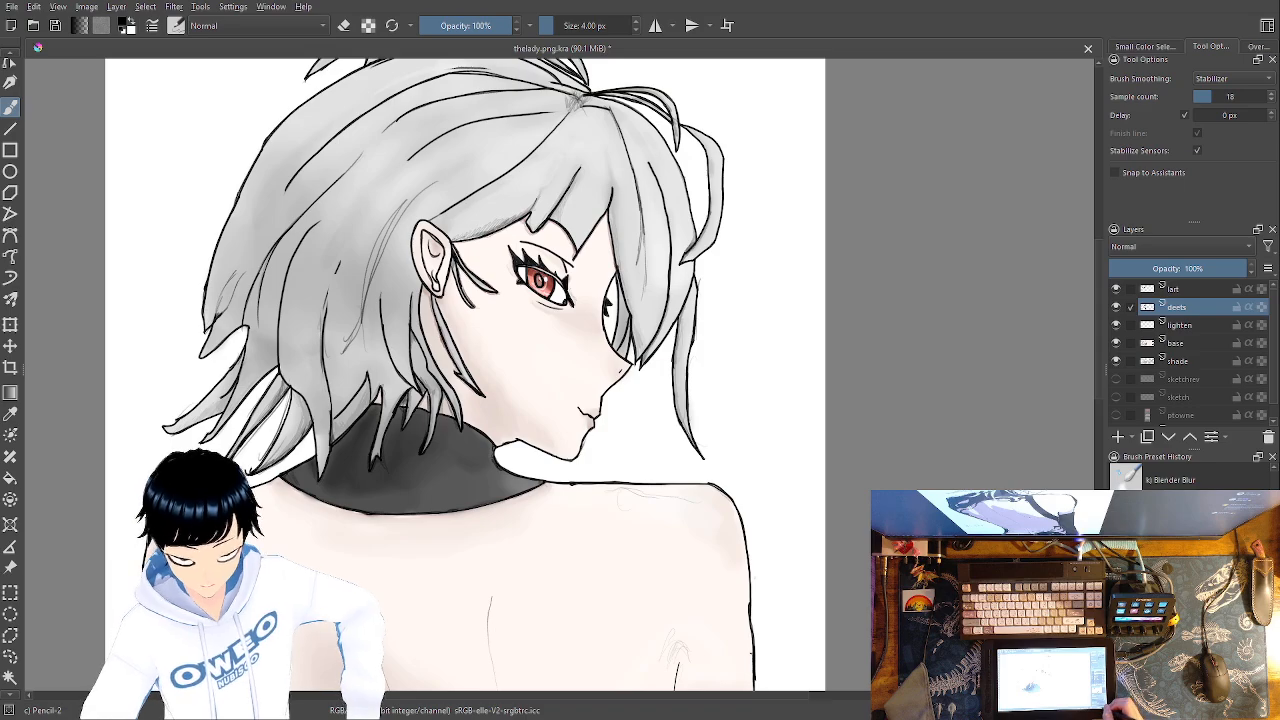
{"action": "key", "text": "ctrl+minus"}
{"action": "key", "text": "ctrl+minus"}
{"action": "key", "text": "ctrl+minus"}
{"action": "key", "text": "ctrl+minus"}
{"action": "key", "text": "ctrl+plus"}
{"action": "key", "text": "ctrl+plus"}
{"action": "key", "text": "ctrl+plus"}
{"action": "key", "text": "ctrl+minus"}
{"action": "key", "text": "ctrl+minus"}
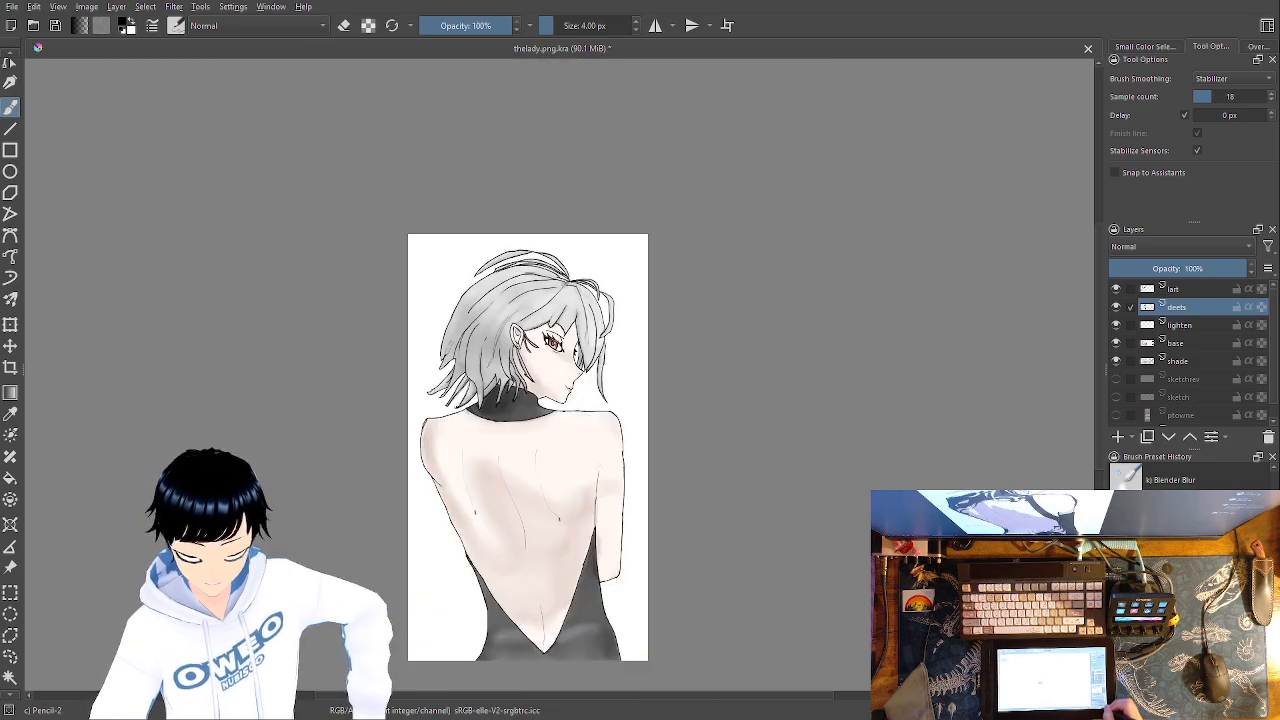
{"action": "left_click_drag", "start_coordinate": [636, 364], "coordinate": [615, 391]}
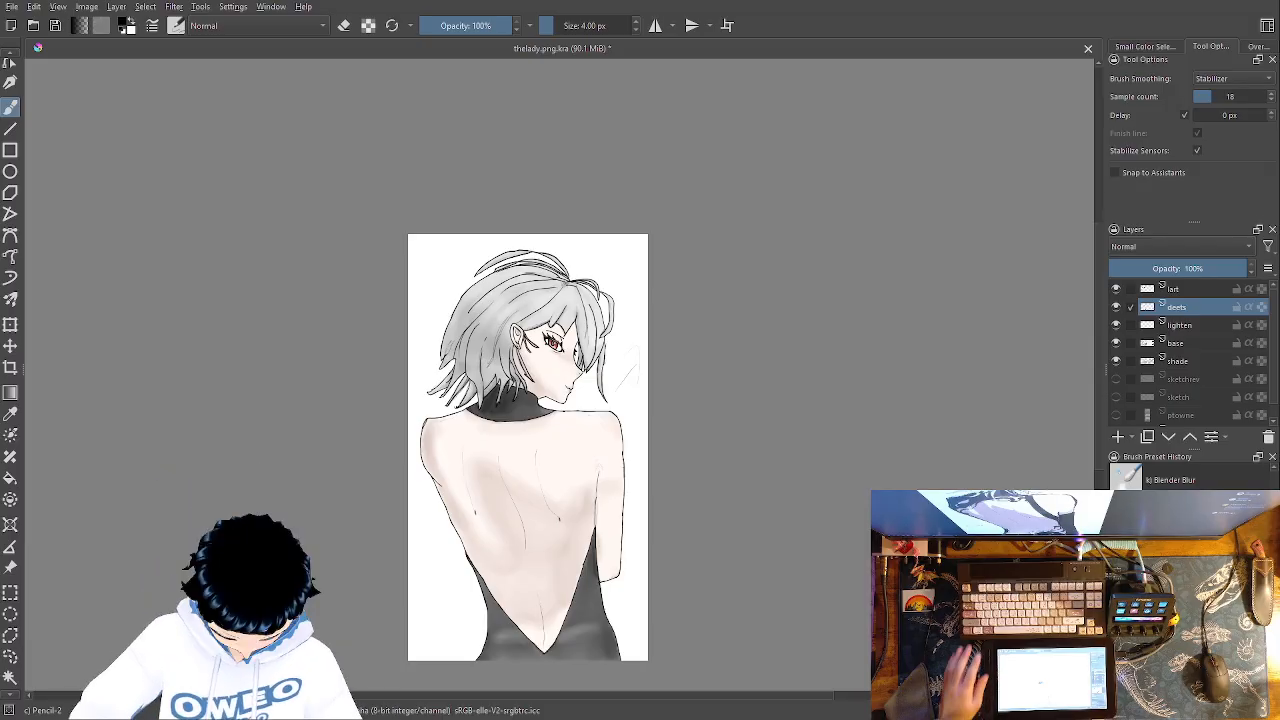
{"action": "key", "text": "ctrl+z"}
{"action": "key", "text": "ctrl+z"}
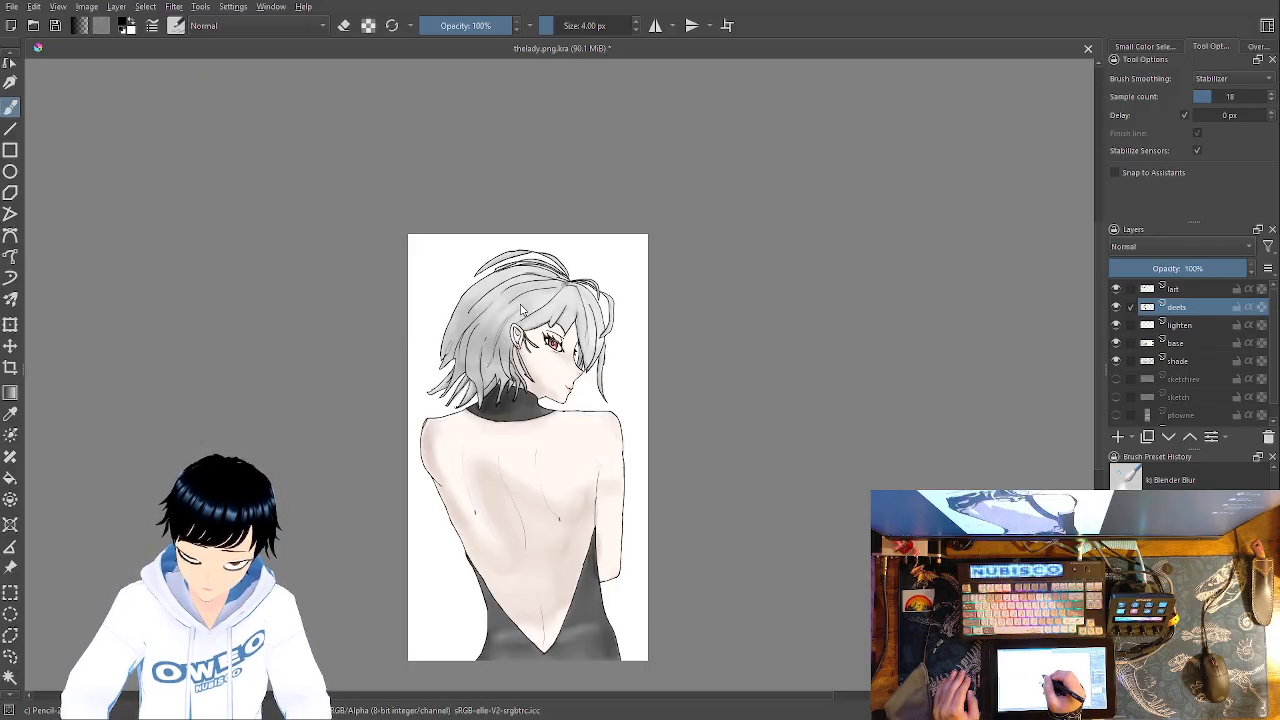
Save the portrait as thelady.png
{"action": "key", "text": "ctrl+s"}
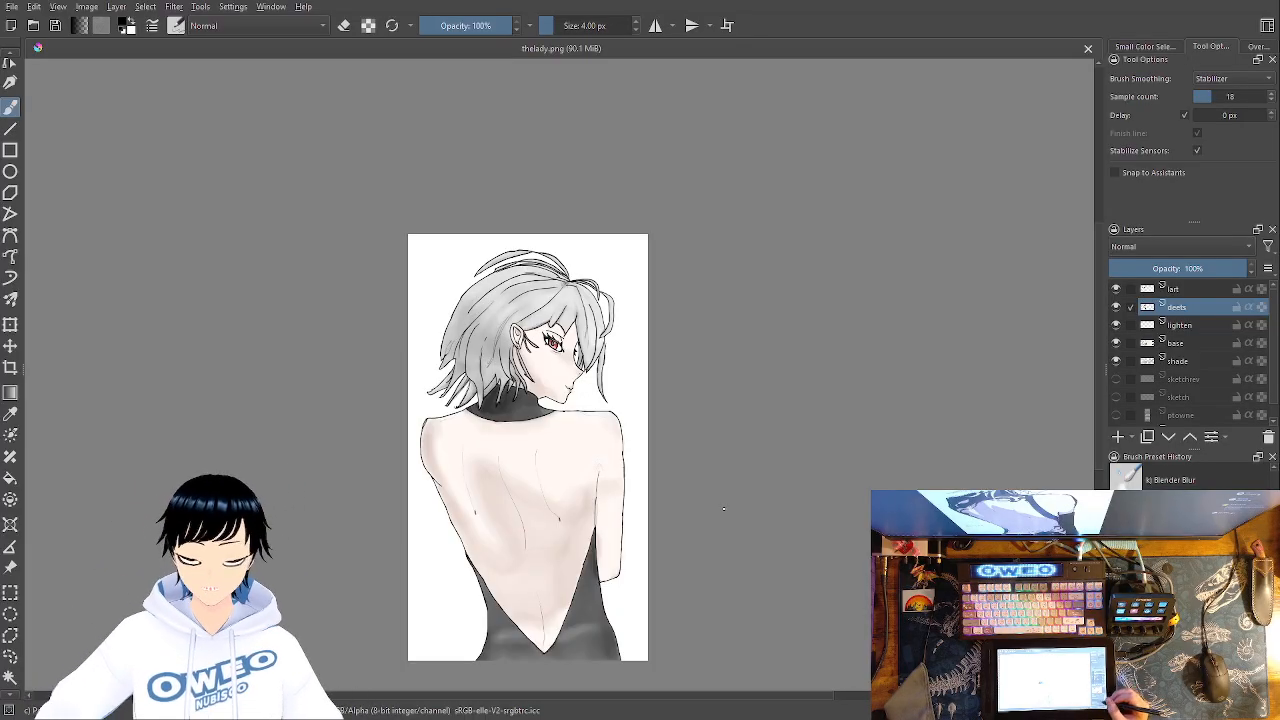
Set the Pencil-2 brush colour to white and frame the crown and bangs for hair highlights
{"action": "key", "text": "ctrl+plus"}
{"action": "key", "text": "ctrl+plus"}
{"action": "key", "text": "ctrl+plus"}
{"action": "key", "text": "ctrl+plus"}
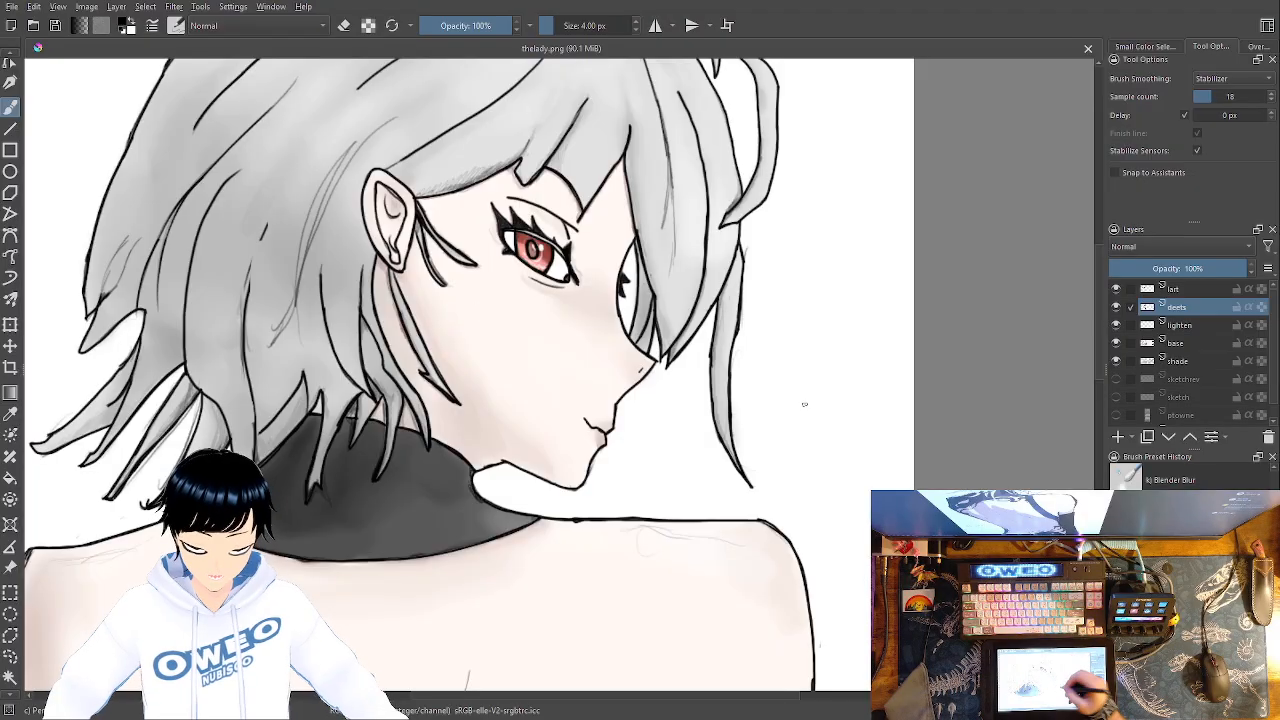
{"action": "mouse_move", "coordinate": [539, 331]}
{"action": "left_mouse_down"}
{"action": "mouse_move", "coordinate": [682, 492]}
{"action": "mouse_move", "coordinate": [850, 573]}
{"action": "left_mouse_up"}
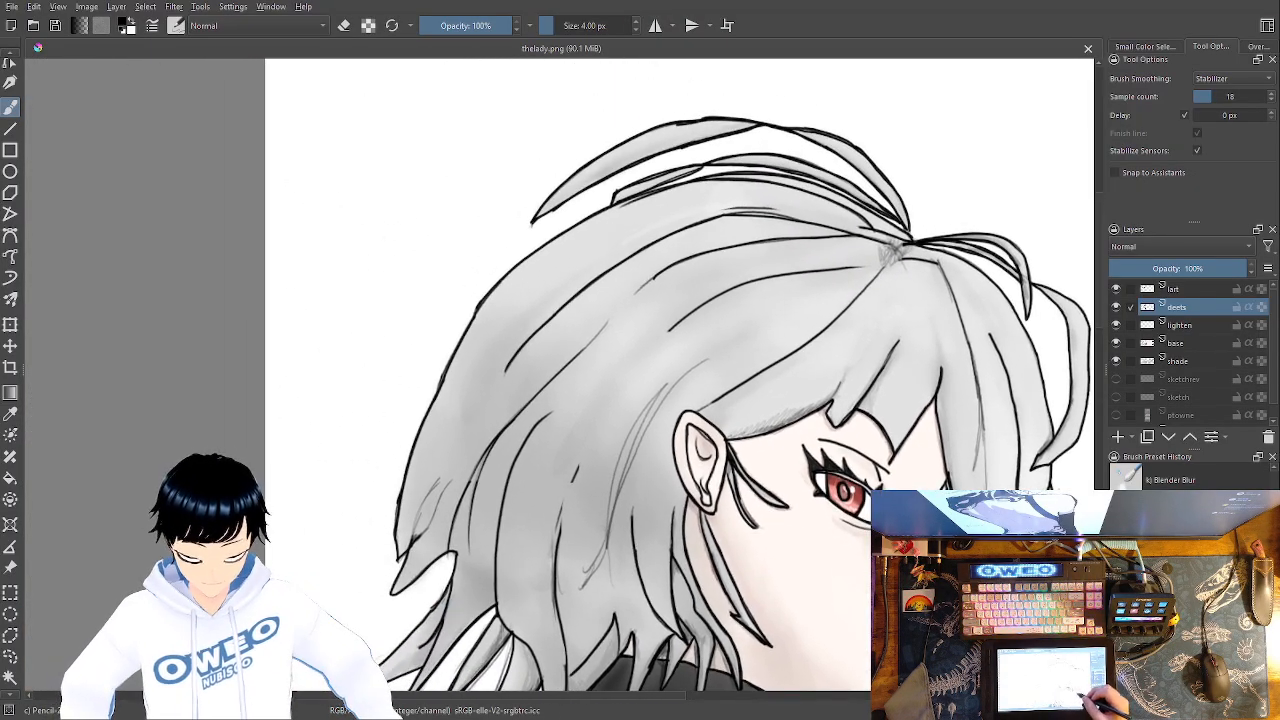
{"action": "right_click", "coordinate": [850, 573]}
{"action": "left_click", "coordinate": [836, 557]}
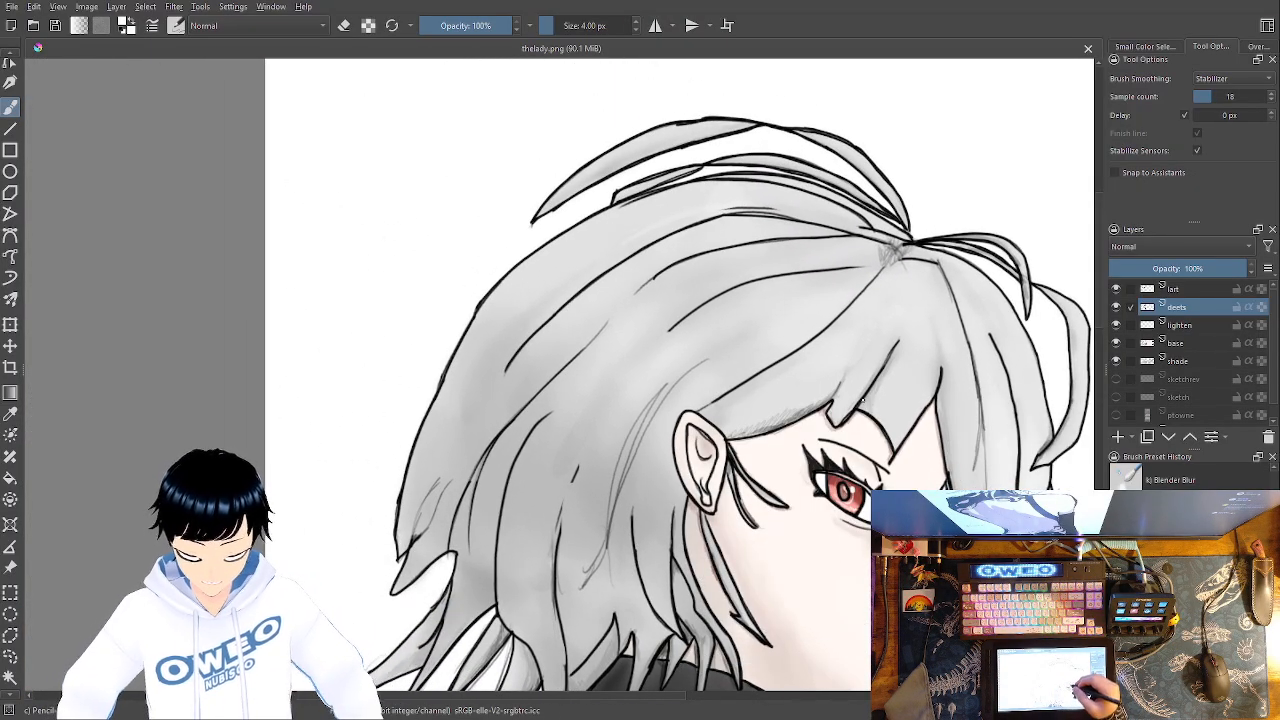
{"action": "key", "text": "ctrl+plus"}
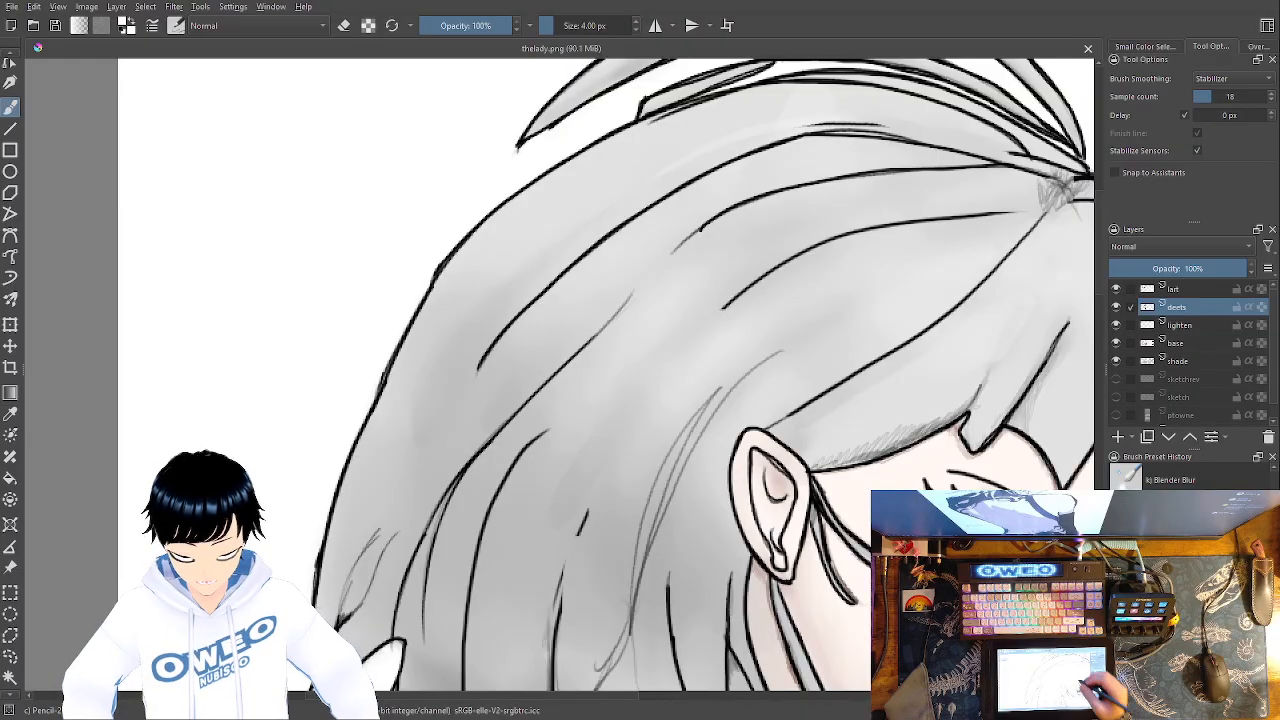
{"action": "left_click_drag", "start_coordinate": [720, 484], "coordinate": [450, 529]}
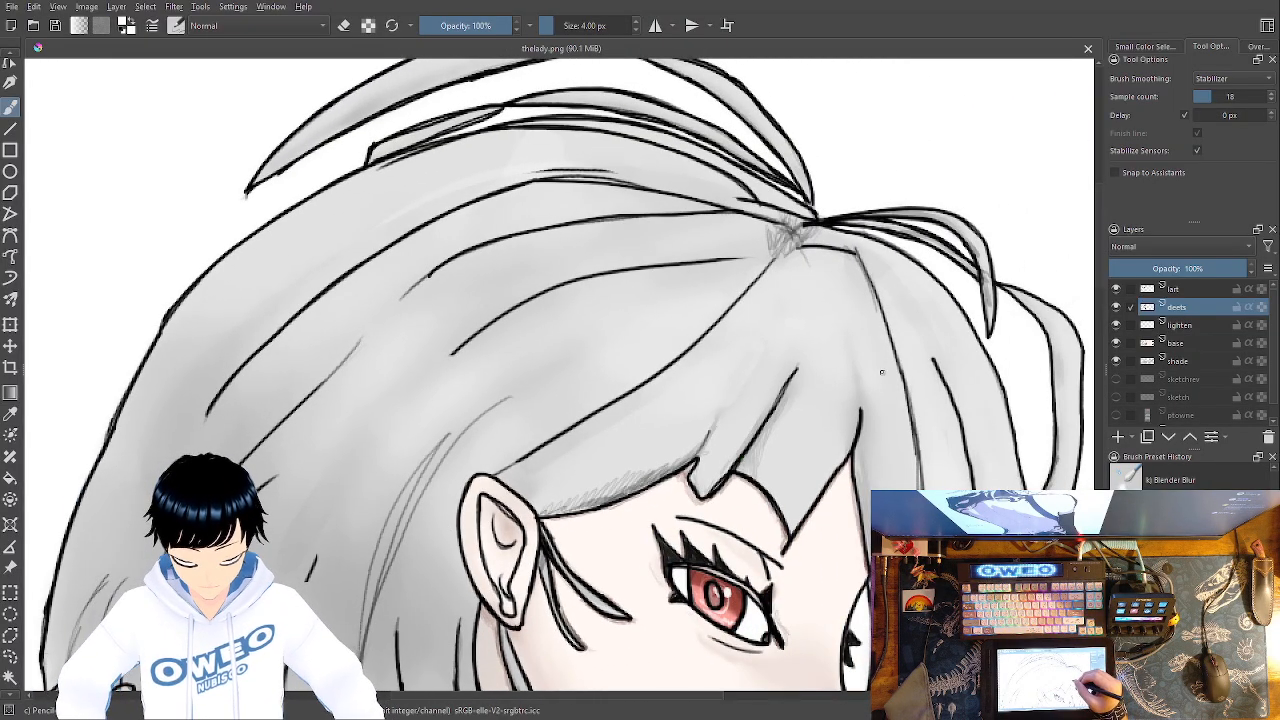
{"action": "mouse_move", "coordinate": [931, 371]}
{"action": "left_mouse_down"}
{"action": "mouse_move", "coordinate": [870, 356]}
{"action": "mouse_move", "coordinate": [962, 344]}
{"action": "left_mouse_up"}
{"action": "key", "text": "ctrl+z"}
{"action": "key", "text": "ctrl+z"}
{"action": "mouse_move", "coordinate": [870, 368]}
{"action": "left_mouse_down"}
{"action": "mouse_move", "coordinate": [920, 359]}
{"action": "mouse_move", "coordinate": [999, 333]}
{"action": "left_mouse_up"}
{"action": "key", "text": "ctrl+z"}
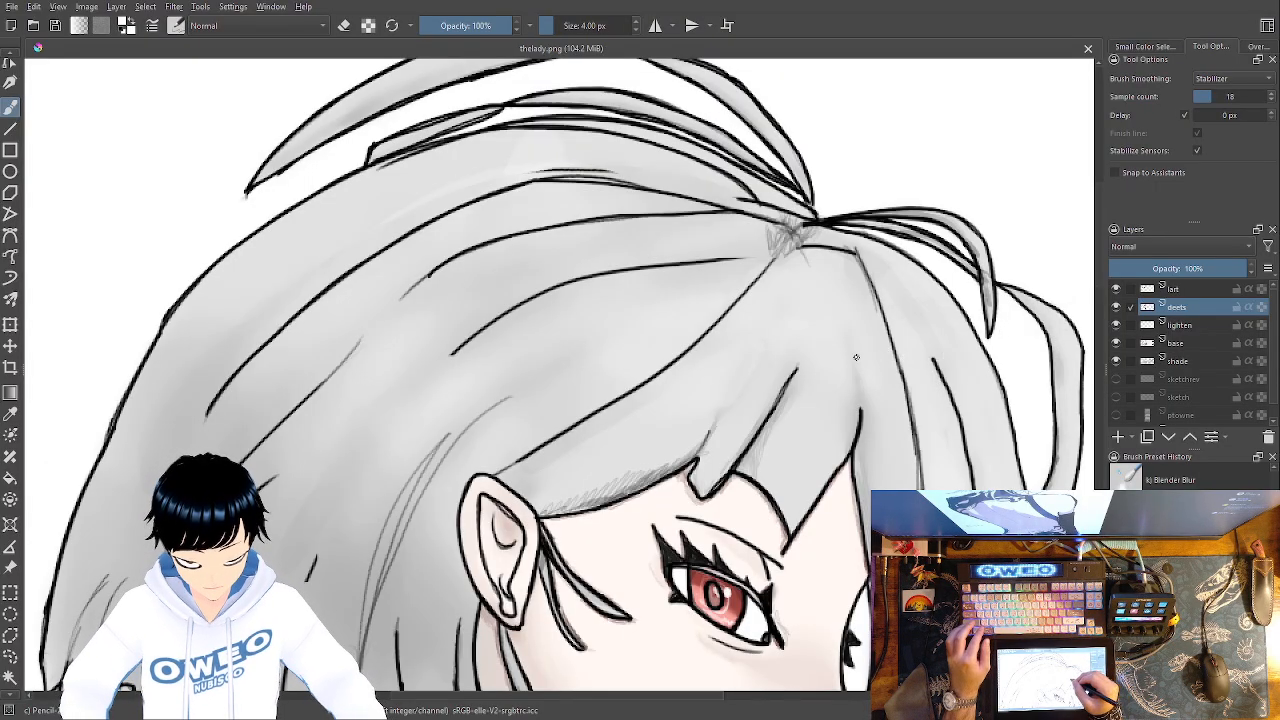
Draw a white looped and zigzag highlight band across the crown and bangs with the 4 px Pencil-2 brush on the deets layer
{"action": "mouse_move", "coordinate": [850, 371]}
{"action": "left_mouse_down"}
{"action": "mouse_move", "coordinate": [916, 362]}
{"action": "mouse_move", "coordinate": [961, 325]}
{"action": "left_mouse_up"}
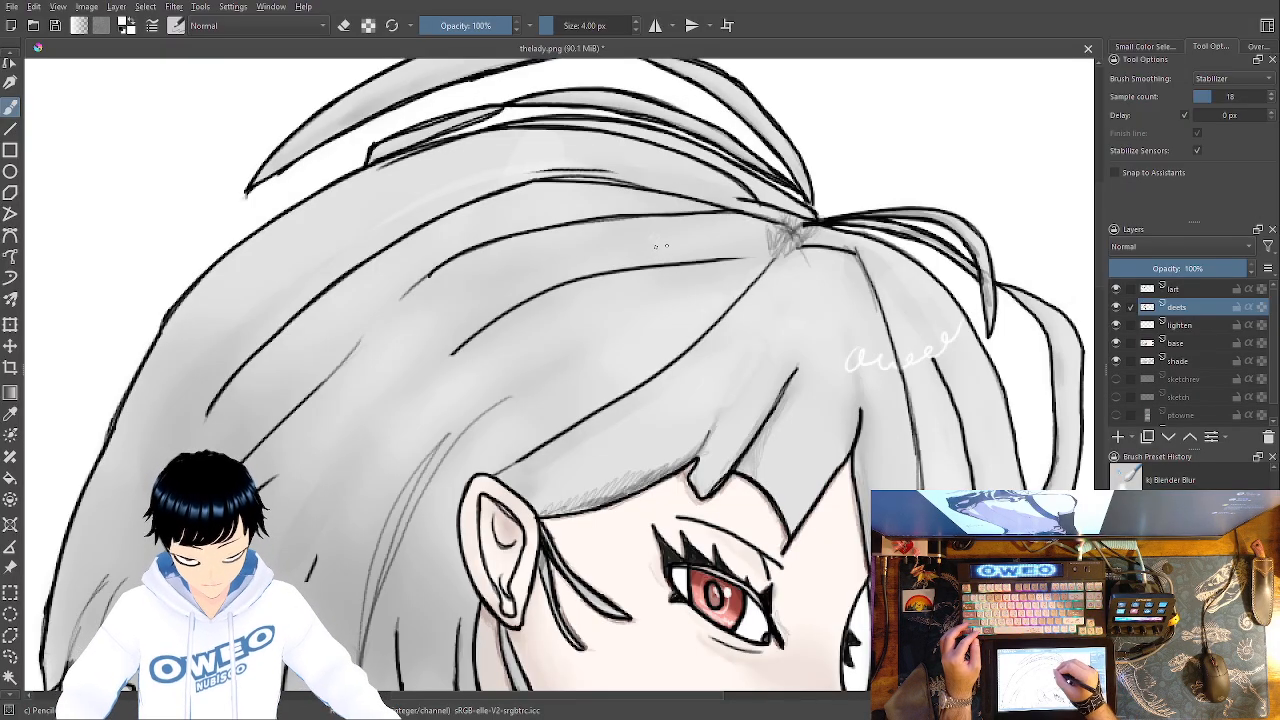
{"action": "mouse_move", "coordinate": [713, 284]}
{"action": "left_mouse_down"}
{"action": "mouse_move", "coordinate": [641, 217]}
{"action": "mouse_move", "coordinate": [641, 170]}
{"action": "left_mouse_up"}
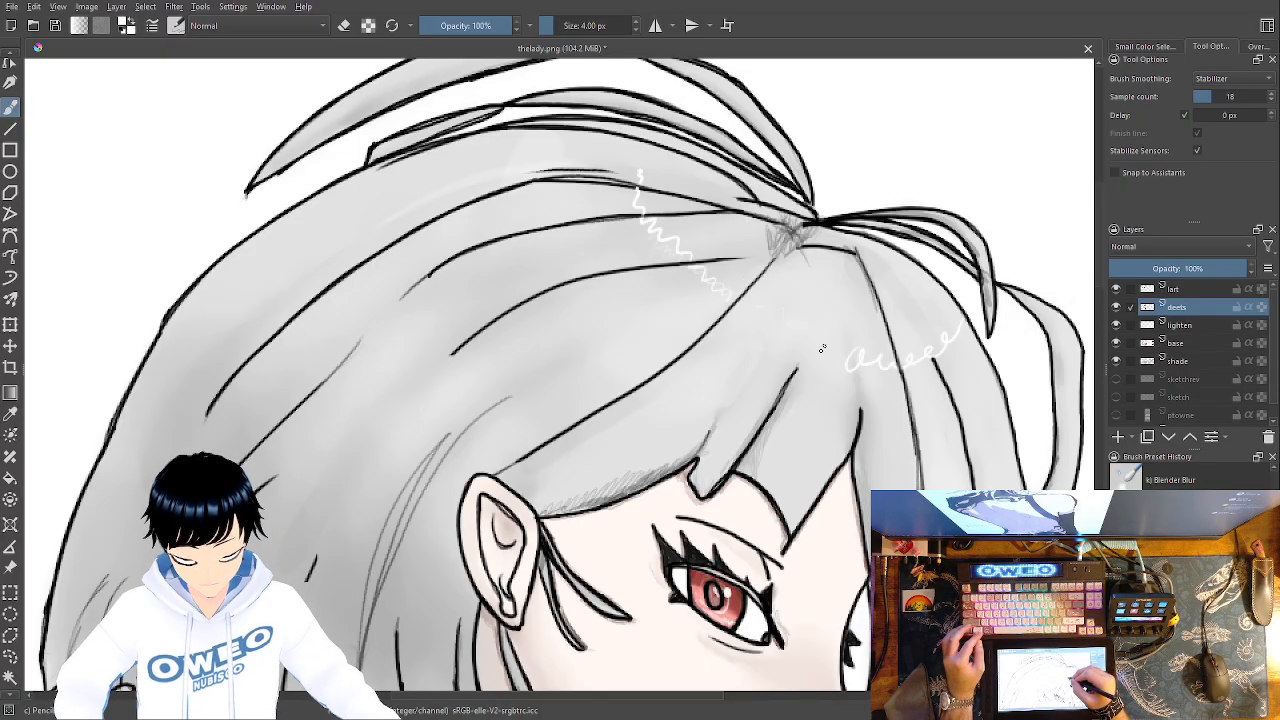
{"action": "left_click_drag", "start_coordinate": [818, 342], "coordinate": [752, 318]}
{"action": "left_click_drag", "start_coordinate": [660, 232], "coordinate": [628, 172]}
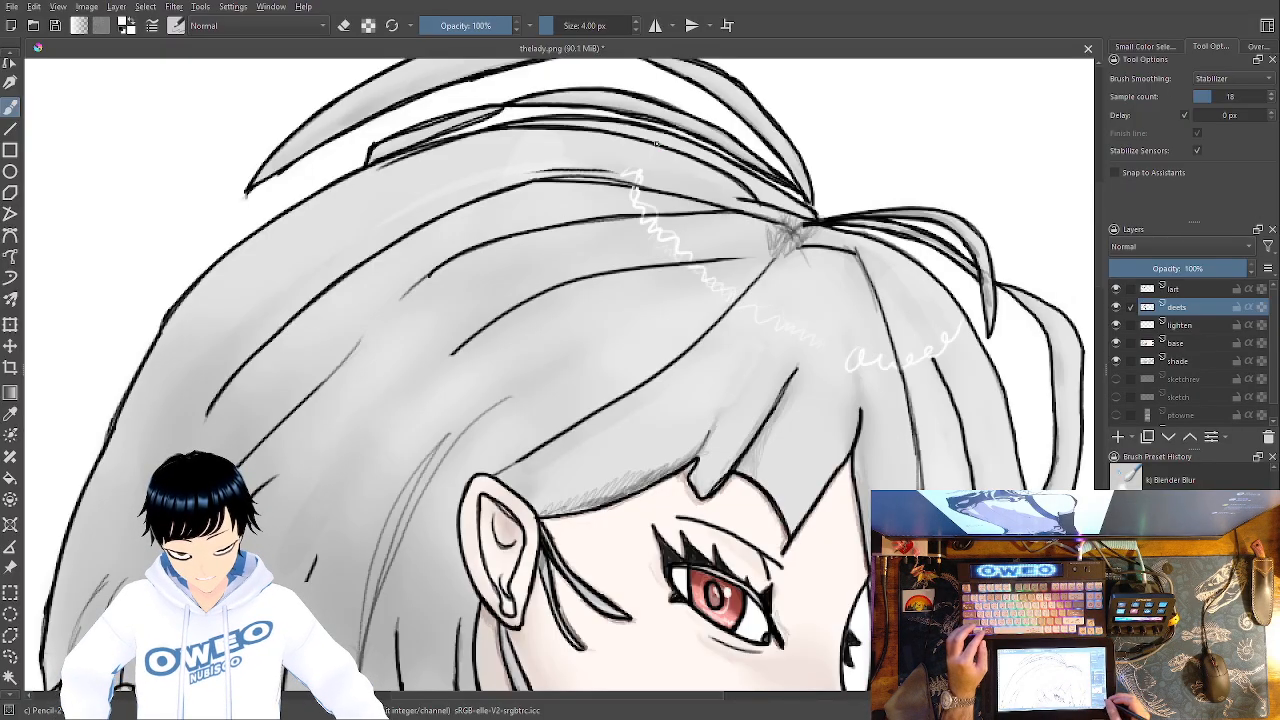
Add more white zigzag and thin streak highlights on the side of the crown, the bangs and the back of the hair
{"action": "key", "text": "2"}
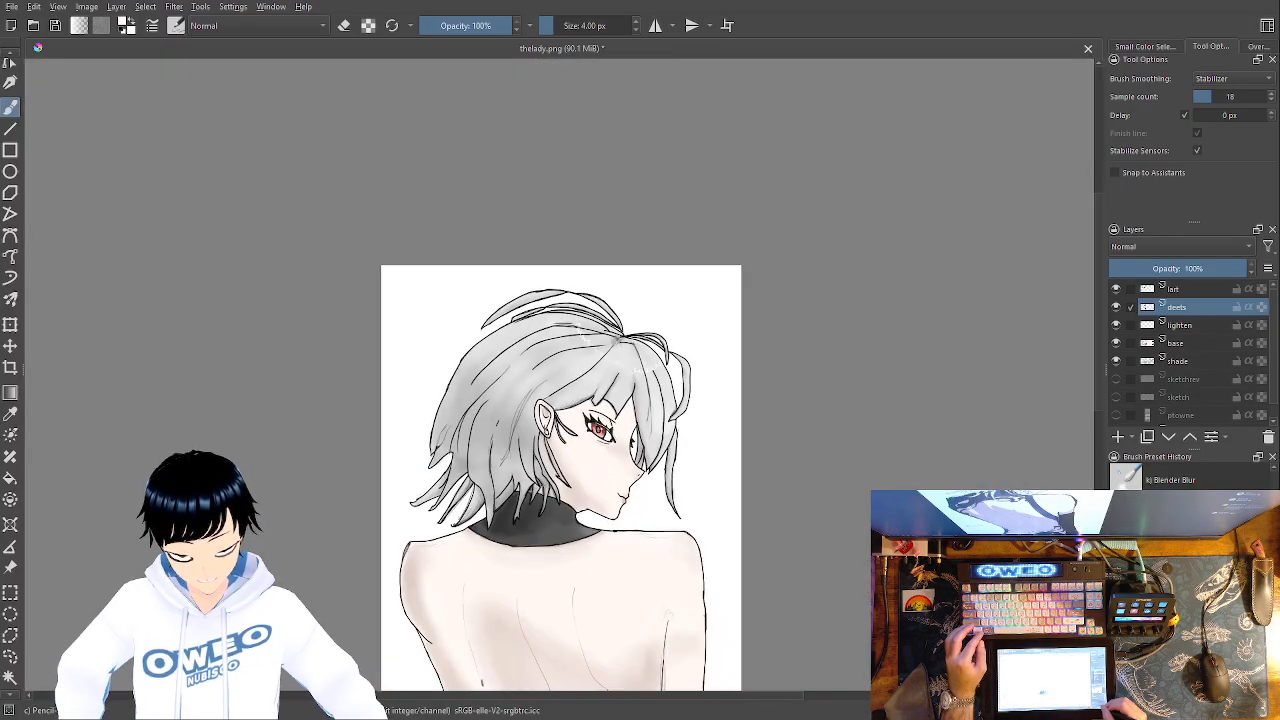
{"action": "key", "text": "1"}
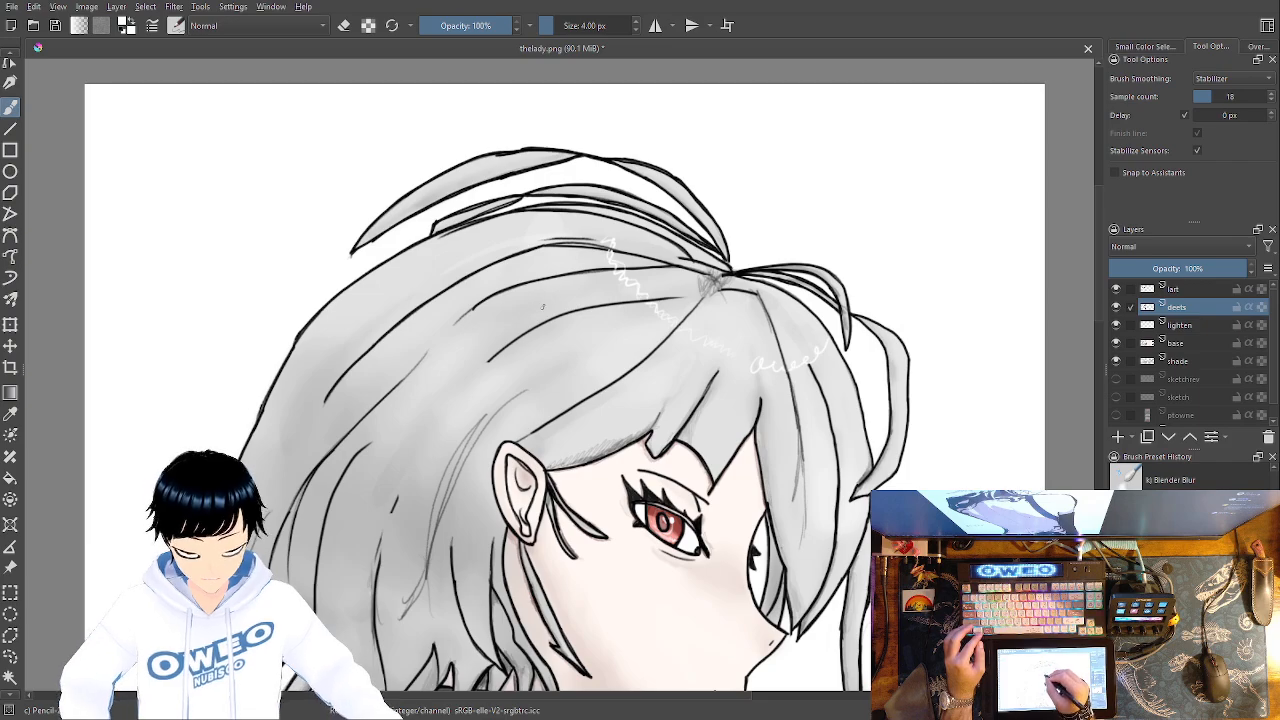
{"action": "left_click_drag", "start_coordinate": [571, 329], "coordinate": [592, 344]}
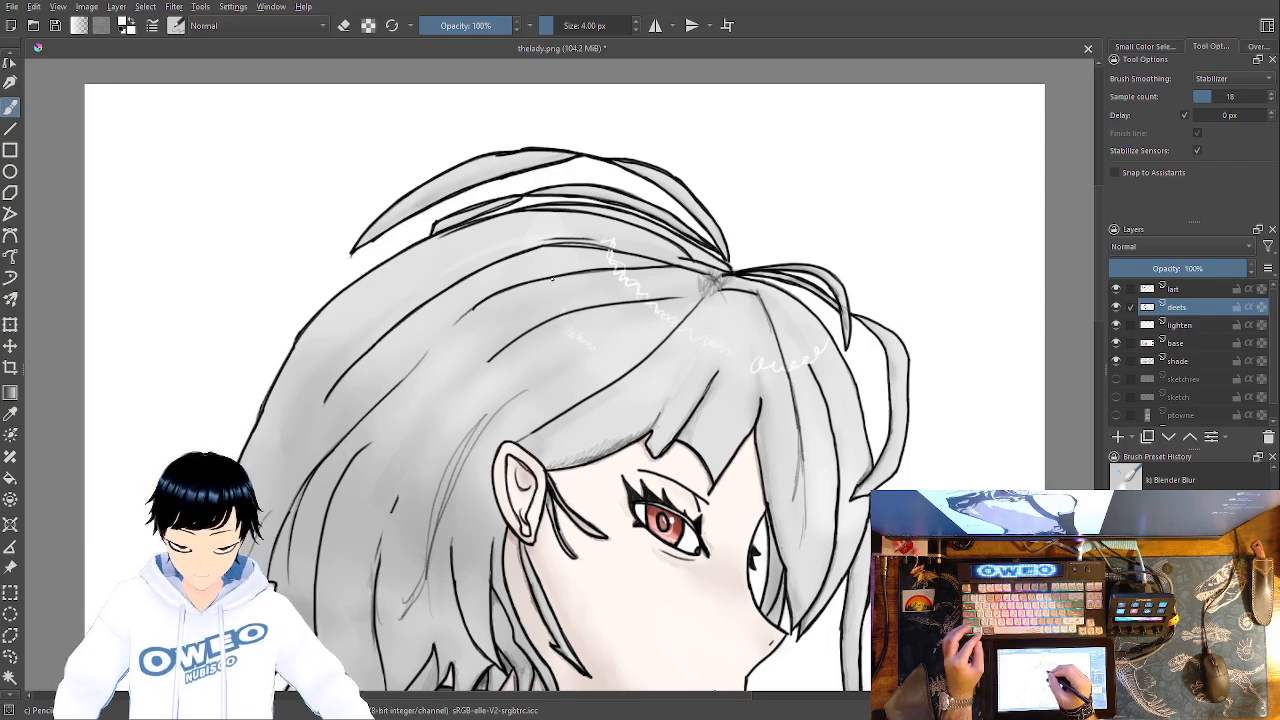
{"action": "left_click_drag", "start_coordinate": [547, 286], "coordinate": [578, 309]}
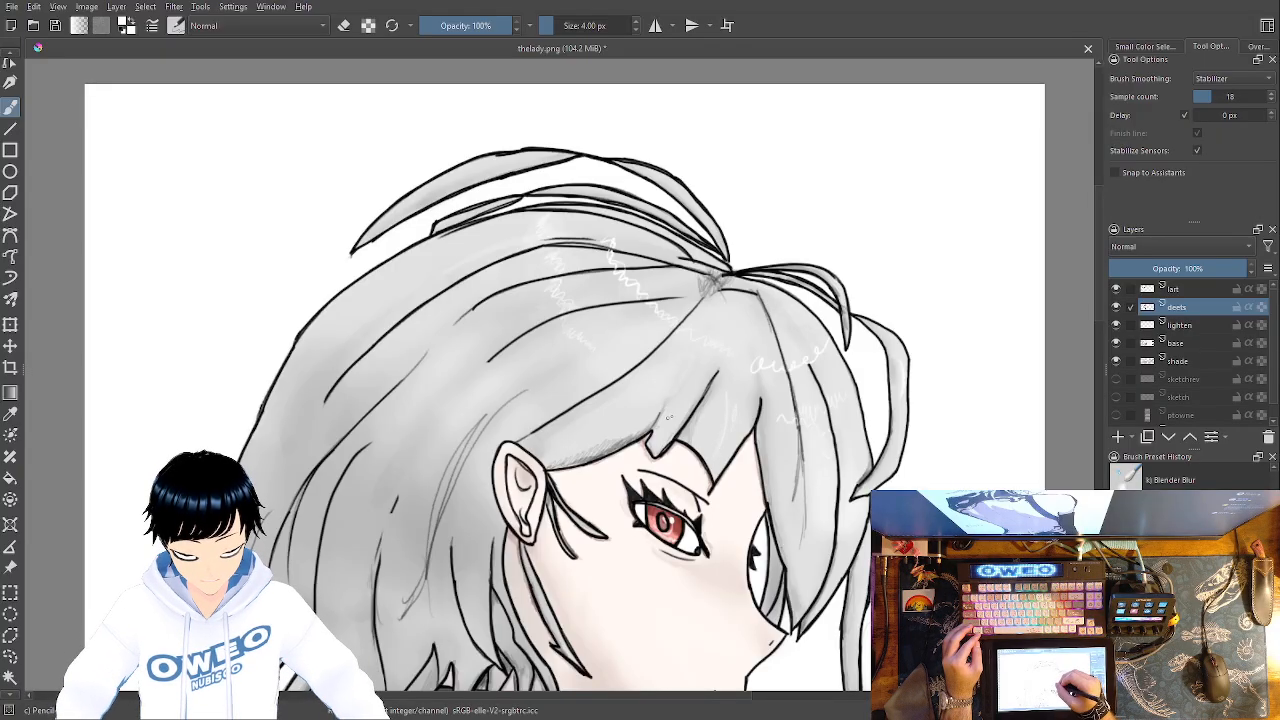
{"action": "left_click_drag", "start_coordinate": [575, 432], "coordinate": [649, 378]}
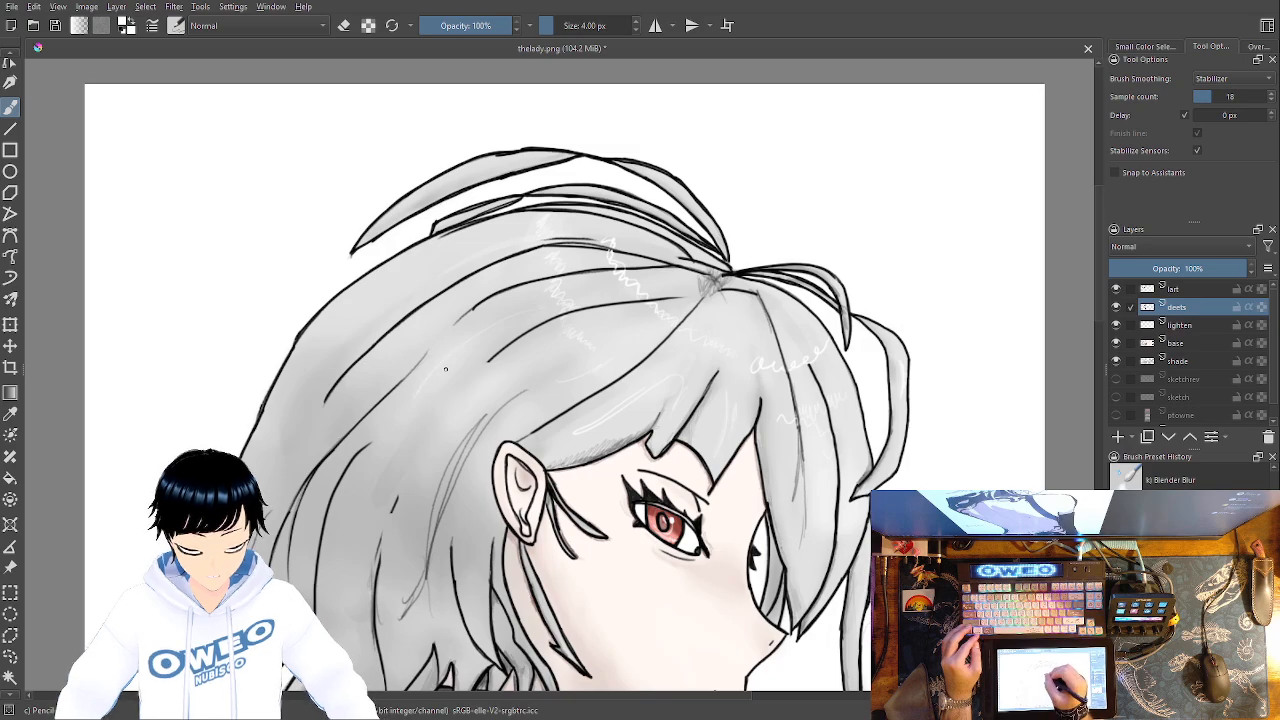
{"action": "left_click_drag", "start_coordinate": [482, 248], "coordinate": [400, 252]}
Switch the brush colour to light gray and draw a fine stray hair curving past the back outline of the head
{"action": "right_click", "coordinate": [658, 439]}
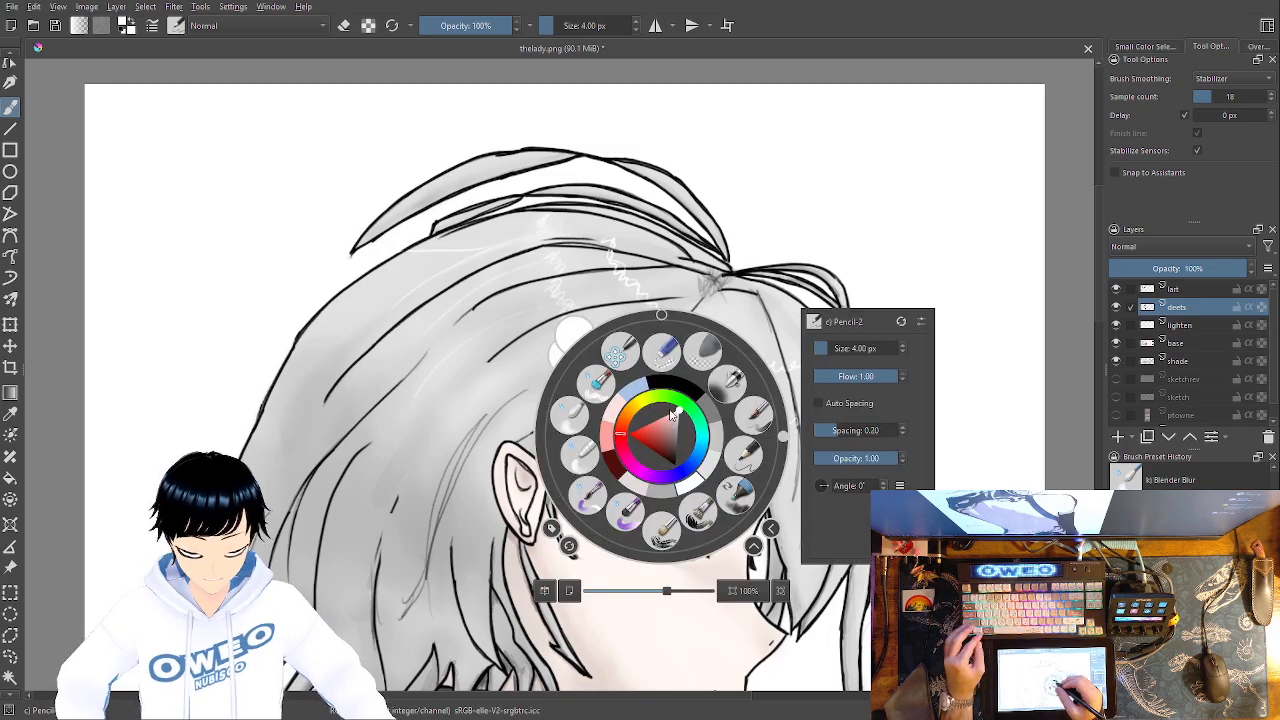
{"action": "left_click", "coordinate": [718, 431]}
{"action": "right_click", "coordinate": [716, 412]}
{"action": "left_click_drag", "start_coordinate": [494, 247], "coordinate": [279, 318]}
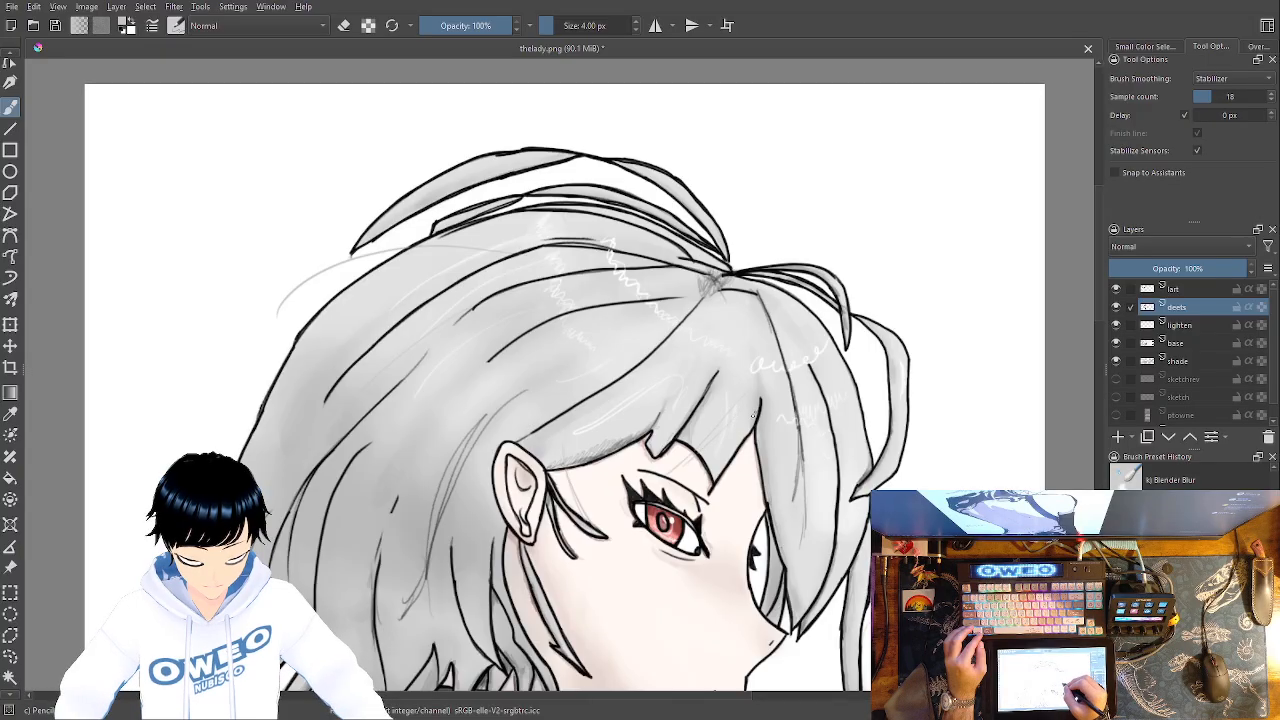
{"action": "left_click_drag", "start_coordinate": [757, 505], "coordinate": [703, 590]}
{"action": "key", "text": "ctrl+z"}
{"action": "key", "text": "ctrl+z"}
{"action": "key", "text": "ctrl+z"}
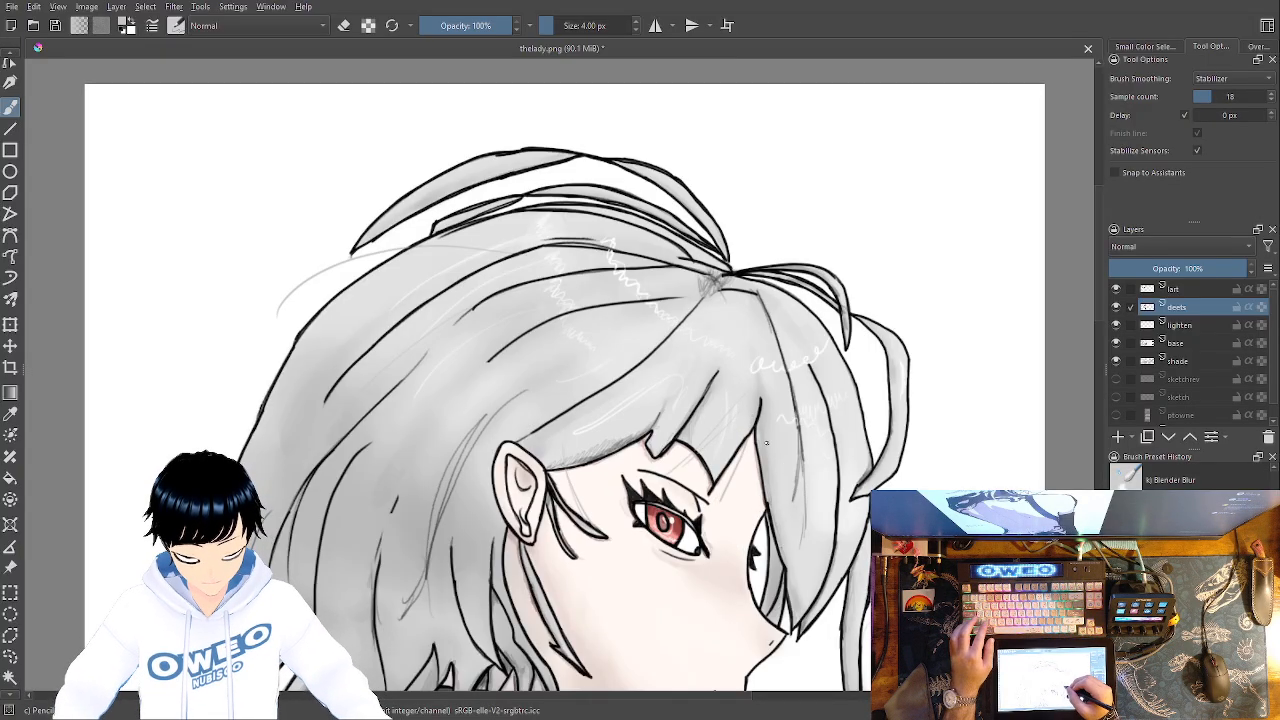
Draw thin gray stray hairs below the bangs, beside the long front lock and around the tufts above the crown
{"action": "left_click_drag", "start_coordinate": [750, 436], "coordinate": [732, 488]}
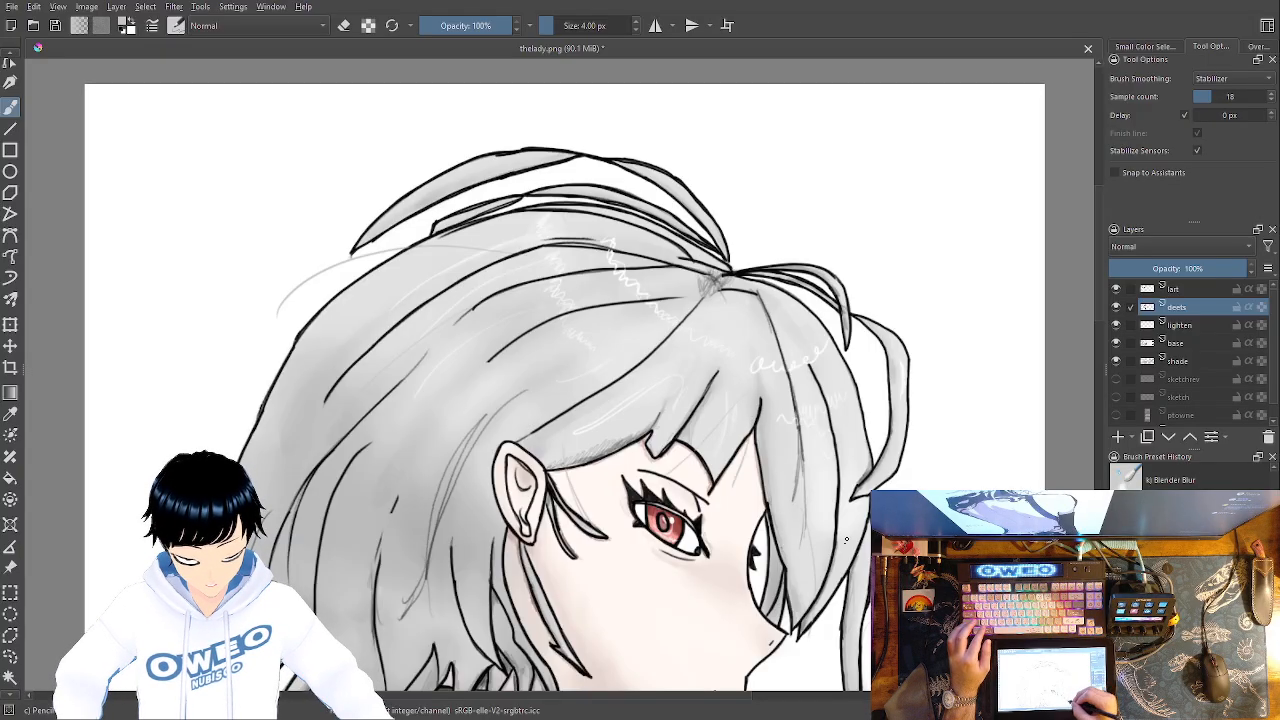
{"action": "left_click_drag", "start_coordinate": [857, 513], "coordinate": [855, 548]}
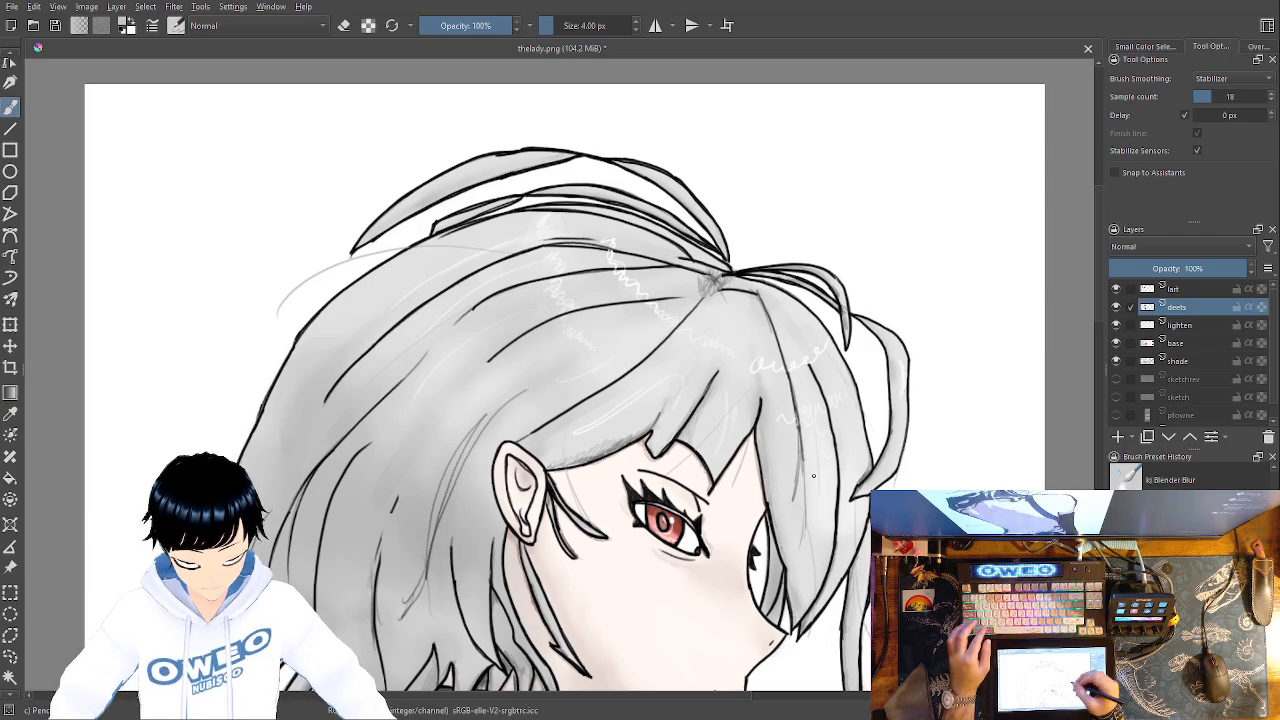
{"action": "mouse_move", "coordinate": [684, 159]}
{"action": "left_mouse_down"}
{"action": "mouse_move", "coordinate": [715, 199]}
{"action": "mouse_move", "coordinate": [733, 265]}
{"action": "left_mouse_up"}
{"action": "left_click_drag", "start_coordinate": [661, 213], "coordinate": [487, 187]}
Draw thin gray flyaway hairs around the pointed hair tips behind the neck, above the shoulder
{"action": "left_click_drag", "start_coordinate": [569, 394], "coordinate": [741, 159]}
{"action": "left_click_drag", "start_coordinate": [395, 388], "coordinate": [334, 446]}
{"action": "left_click_drag", "start_coordinate": [410, 424], "coordinate": [352, 442]}
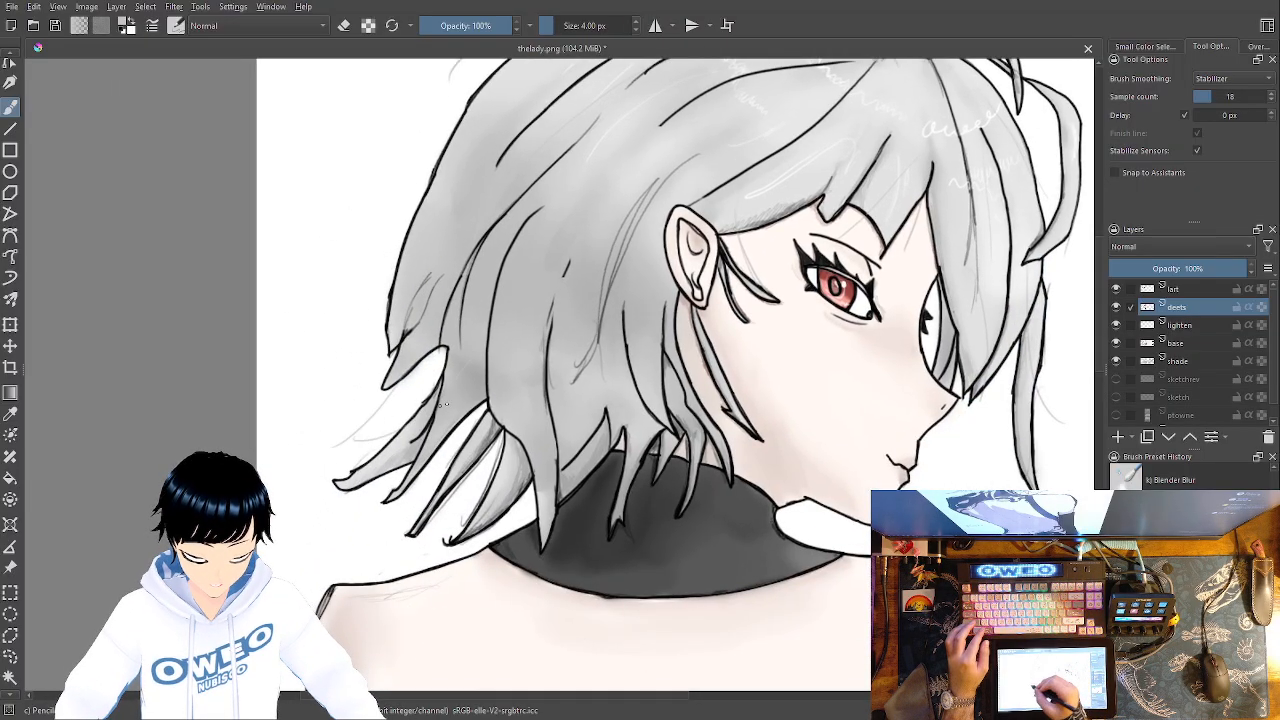
{"action": "left_click_drag", "start_coordinate": [404, 534], "coordinate": [366, 546]}
{"action": "left_click_drag", "start_coordinate": [410, 538], "coordinate": [480, 501]}
{"action": "key", "text": "ctrl+z"}
{"action": "mouse_move", "coordinate": [490, 449]}
{"action": "left_mouse_down"}
{"action": "mouse_move", "coordinate": [426, 522]}
{"action": "mouse_move", "coordinate": [438, 540]}
{"action": "left_mouse_up"}
{"action": "left_click_drag", "start_coordinate": [520, 531], "coordinate": [495, 553]}
Draw fine gray strands hanging from the hair tips over the dark collar, undoing and redrawing the first ones
{"action": "mouse_move", "coordinate": [595, 471]}
{"action": "left_mouse_down"}
{"action": "mouse_move", "coordinate": [551, 535]}
{"action": "mouse_move", "coordinate": [556, 512]}
{"action": "left_mouse_up"}
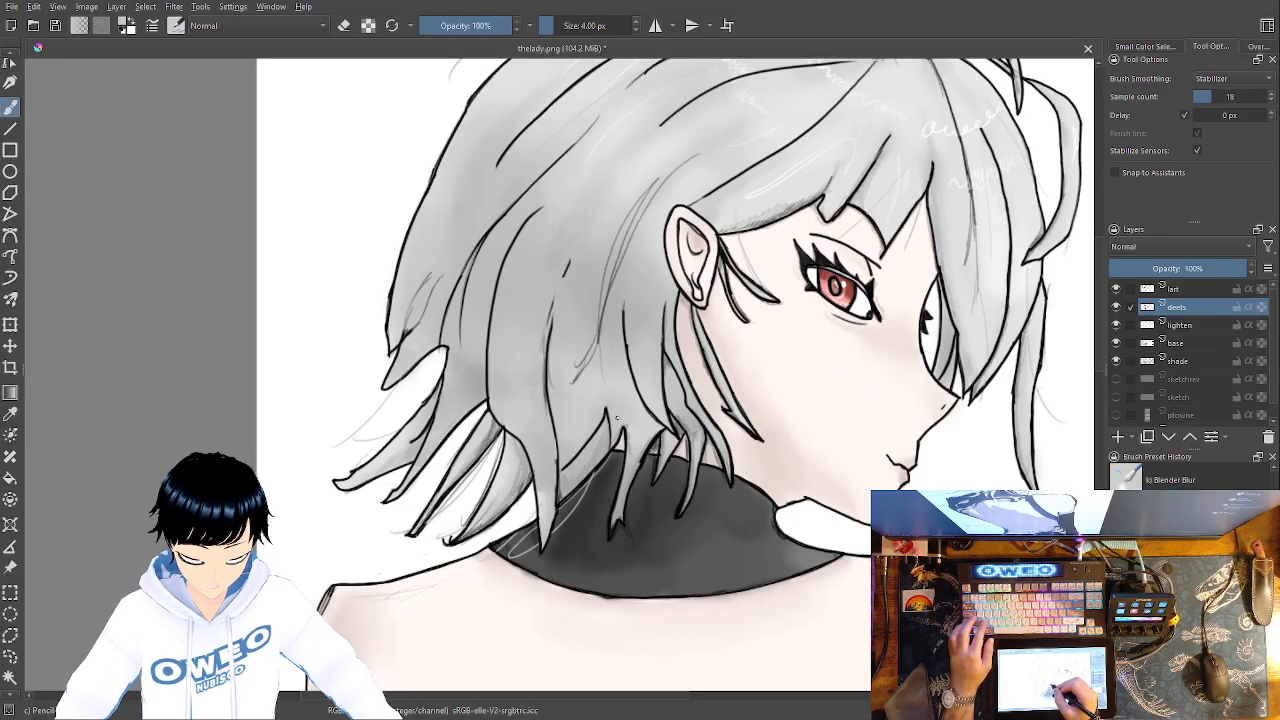
{"action": "key", "text": "ctrl+z"}
{"action": "key", "text": "ctrl+z"}
{"action": "key", "text": "ctrl+z"}
{"action": "left_click_drag", "start_coordinate": [602, 462], "coordinate": [535, 557]}
{"action": "left_click_drag", "start_coordinate": [609, 505], "coordinate": [585, 529]}
{"action": "left_click_drag", "start_coordinate": [657, 457], "coordinate": [612, 525]}
{"action": "left_click_drag", "start_coordinate": [619, 481], "coordinate": [586, 527]}
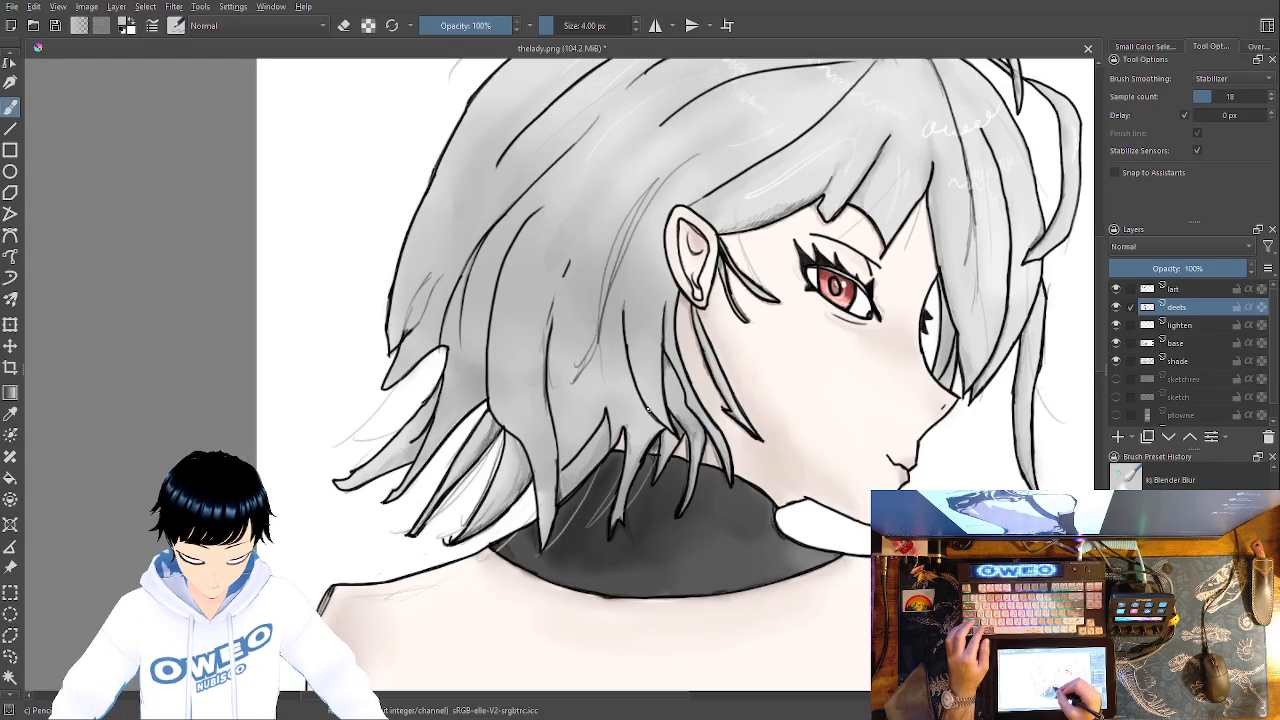
{"action": "left_click_drag", "start_coordinate": [696, 489], "coordinate": [690, 530]}
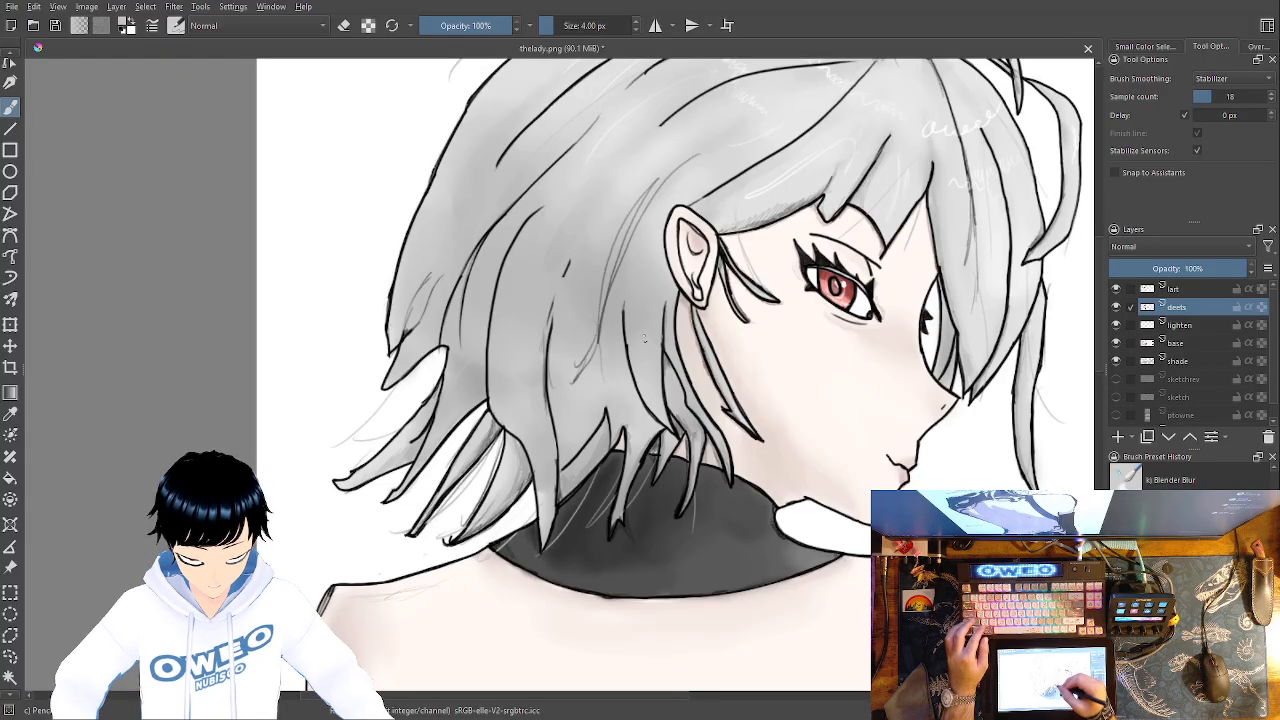
{"action": "left_click_drag", "start_coordinate": [654, 476], "coordinate": [636, 515]}
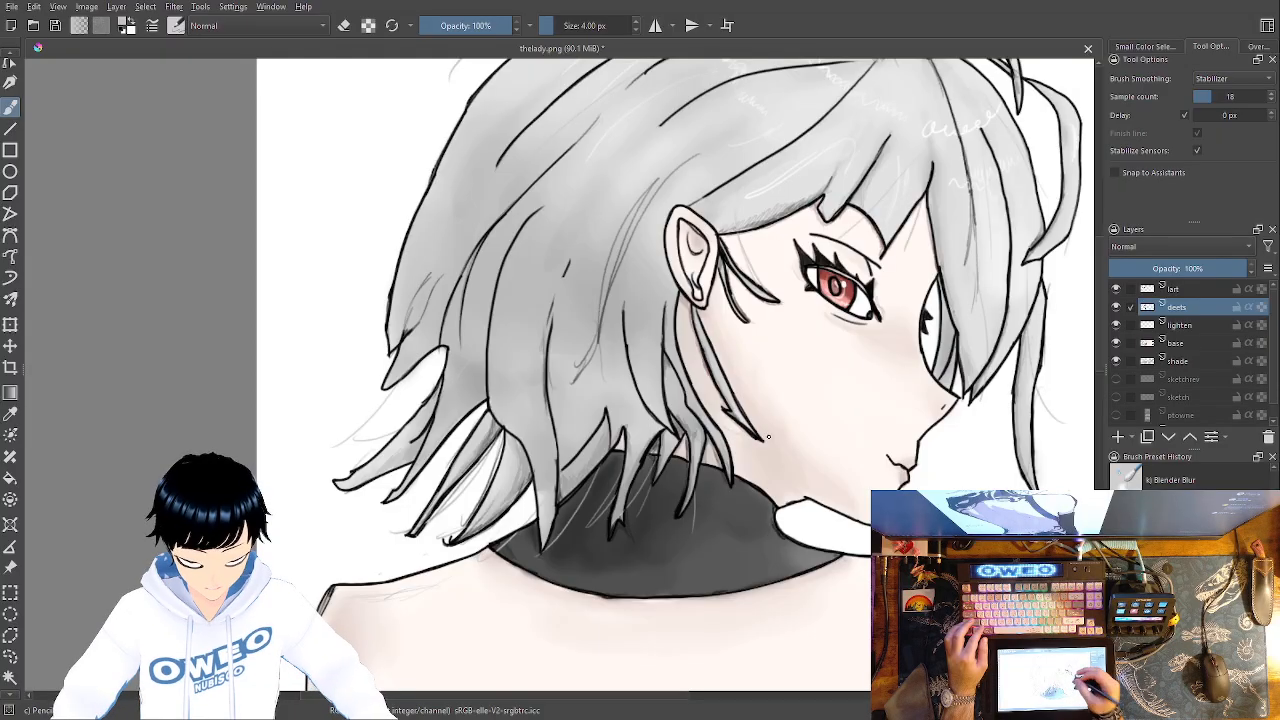
Check the full portrait, and add a long gray stray hair outside the back contour of the head
{"action": "key", "text": "2"}
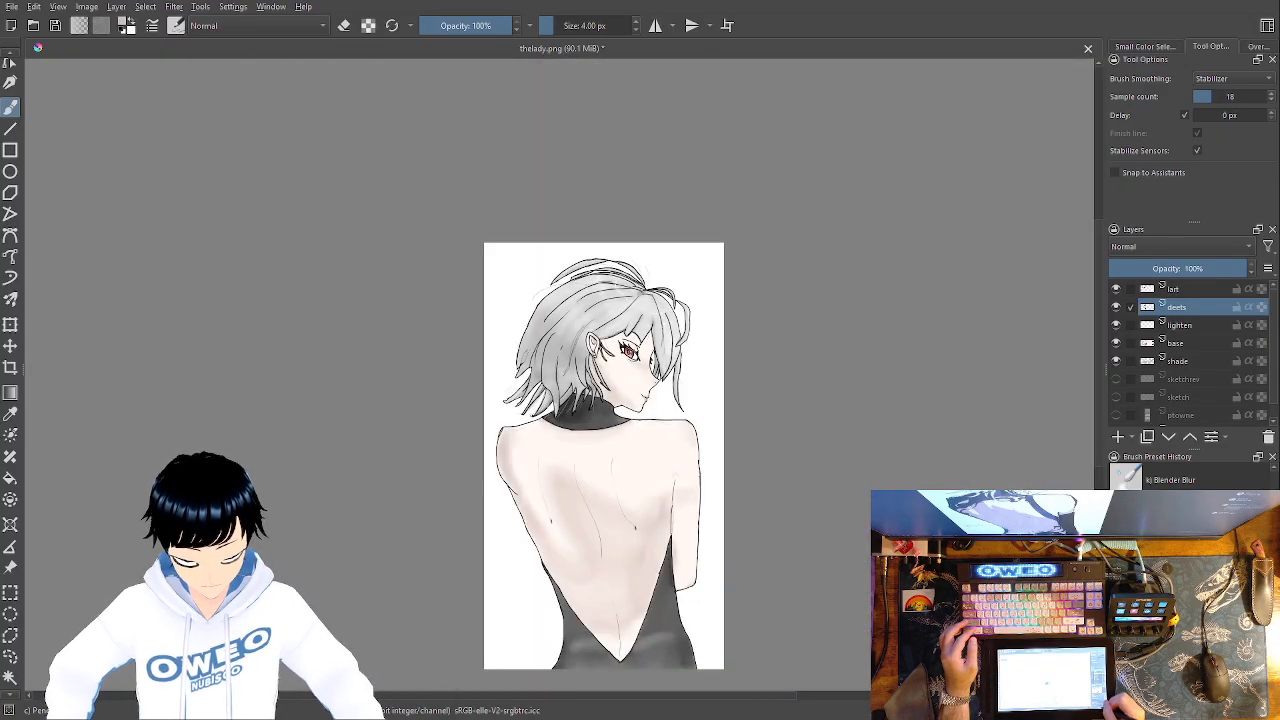
{"action": "key", "text": "ctrl+plus"}
{"action": "key", "text": "ctrl+plus"}
{"action": "key", "text": "ctrl+plus"}
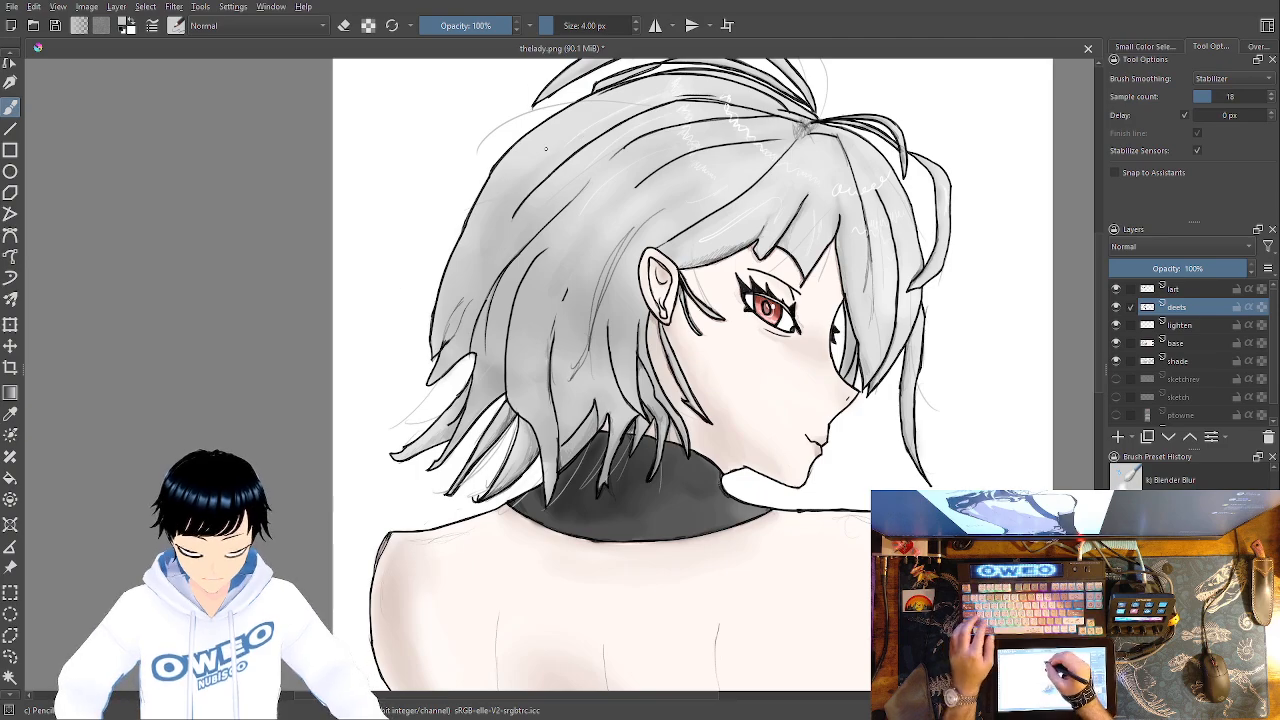
{"action": "left_click_drag", "start_coordinate": [468, 190], "coordinate": [414, 296]}
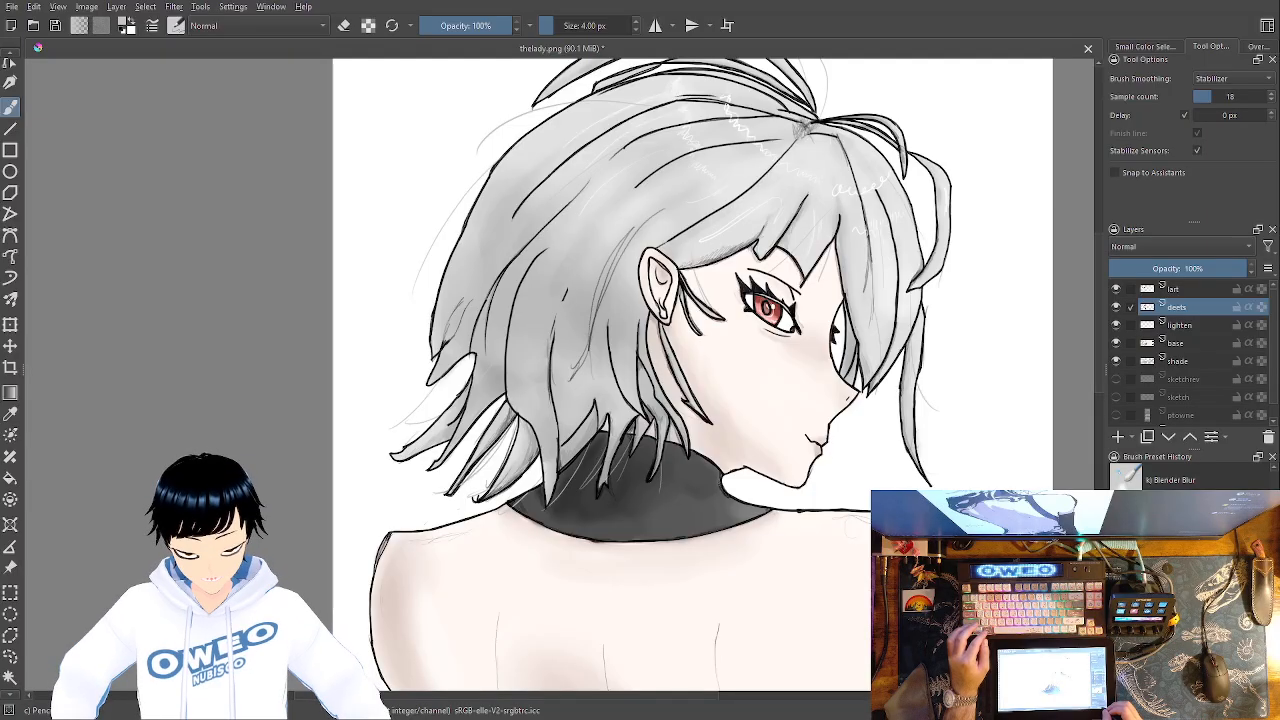
Review the new hair highlights and stray hairs against the face, shoulders and back at several magnifications
{"action": "key", "text": "2"}
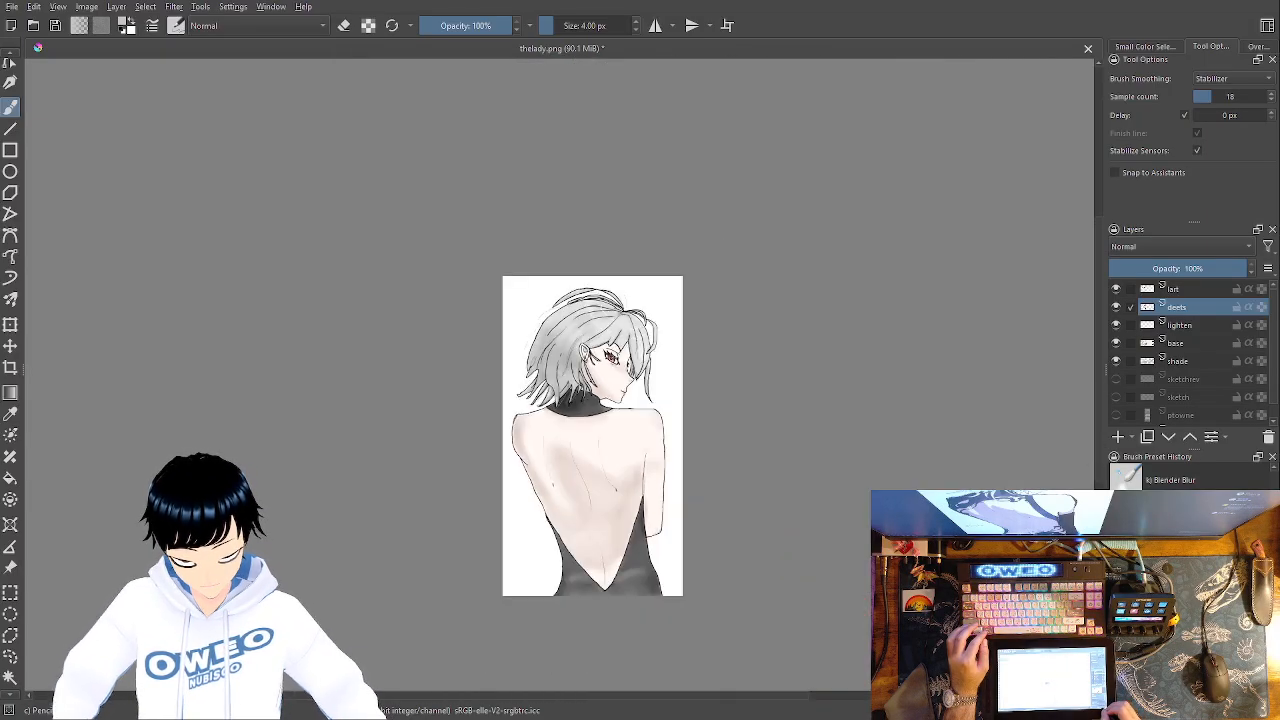
{"action": "key", "text": "plus"}
{"action": "key", "text": "plus"}
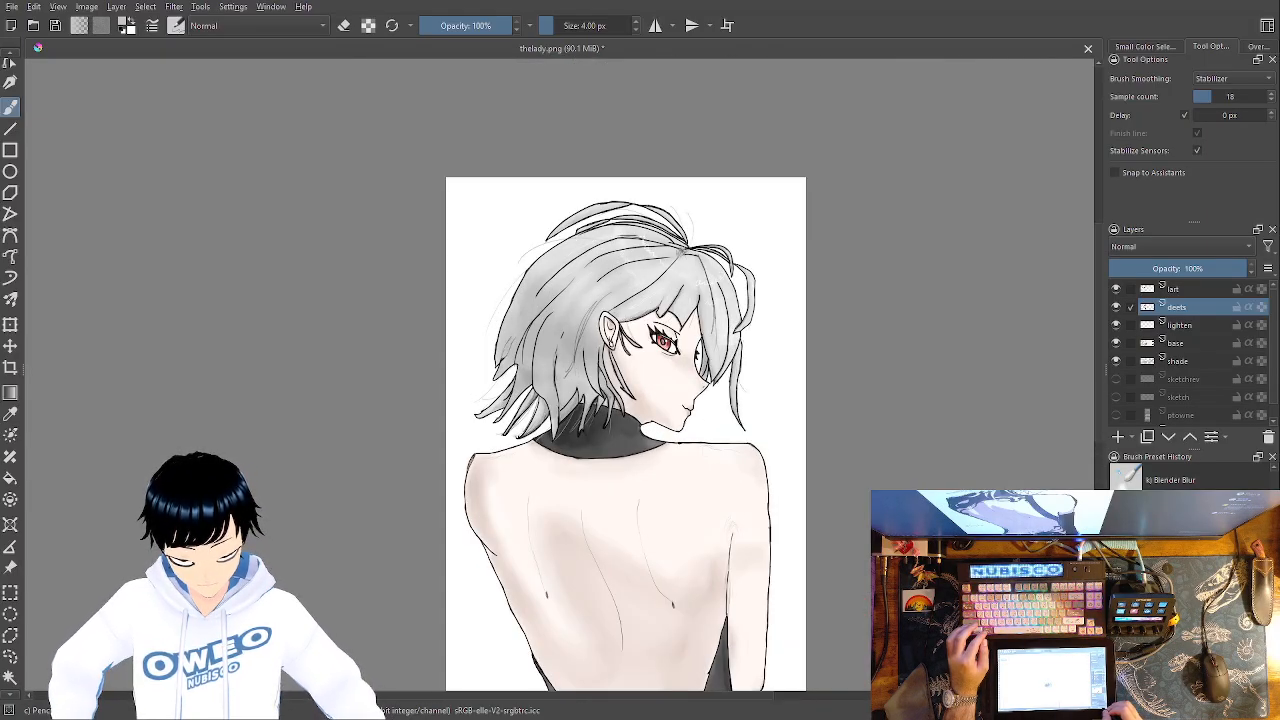
{"action": "left_click_drag", "start_coordinate": [765, 524], "coordinate": [686, 385]}
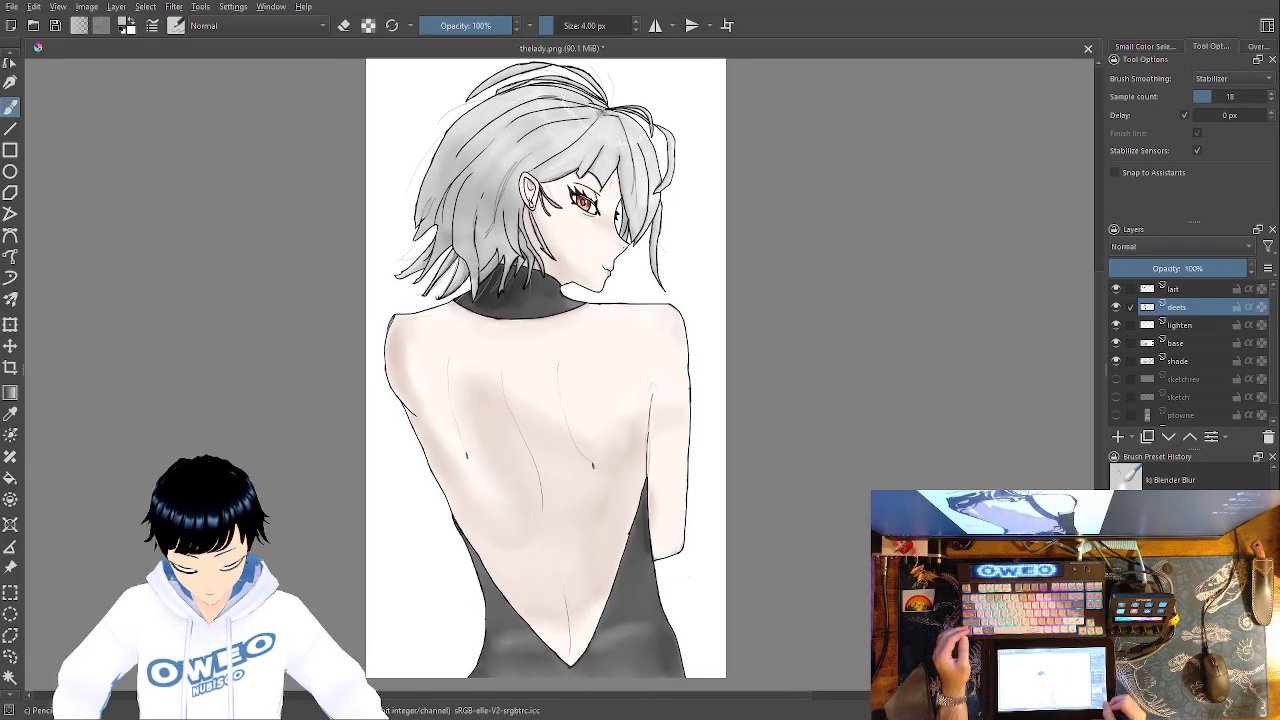
{"action": "key", "text": "plus"}
{"action": "key", "text": "plus"}
{"action": "key", "text": "plus"}
{"action": "key", "text": "plus"}
{"action": "left_click_drag", "start_coordinate": [696, 469], "coordinate": [559, 702]}
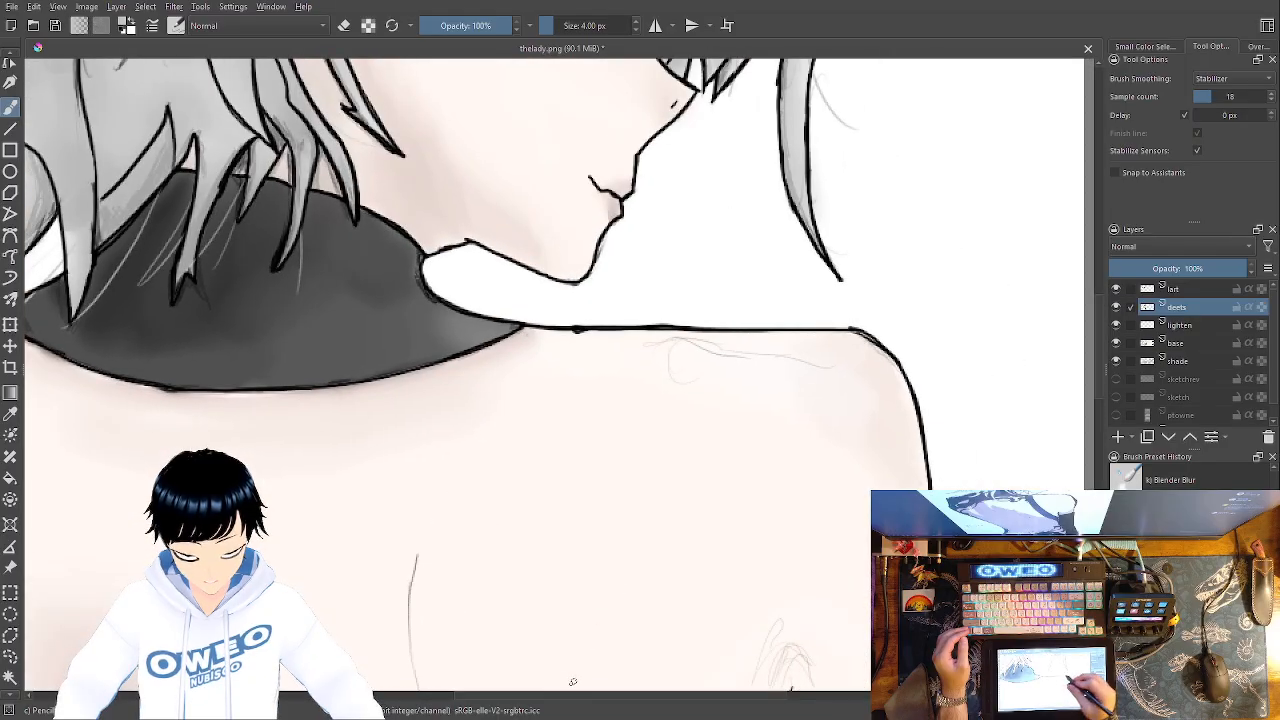
{"action": "left_click_drag", "start_coordinate": [684, 435], "coordinate": [599, 657]}
{"action": "left_click_drag", "start_coordinate": [668, 318], "coordinate": [603, 633]}
{"action": "left_click_drag", "start_coordinate": [628, 366], "coordinate": [637, 510]}
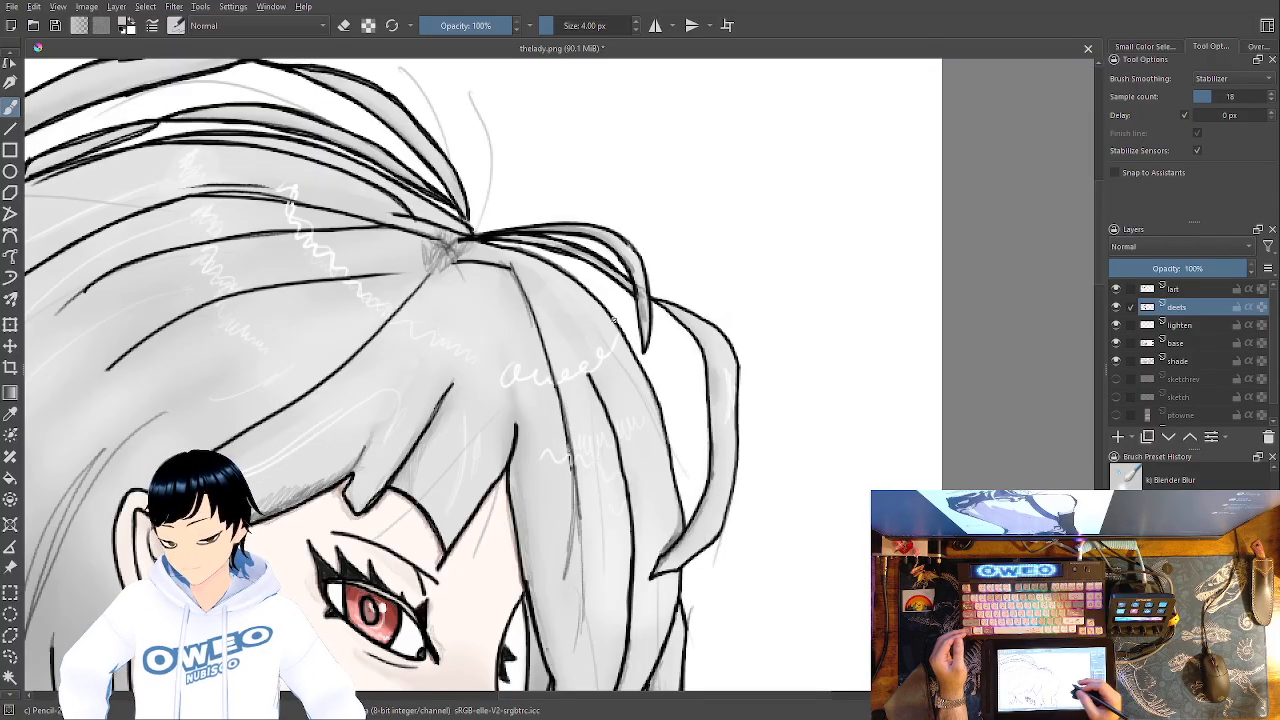
{"action": "key", "text": "minus"}
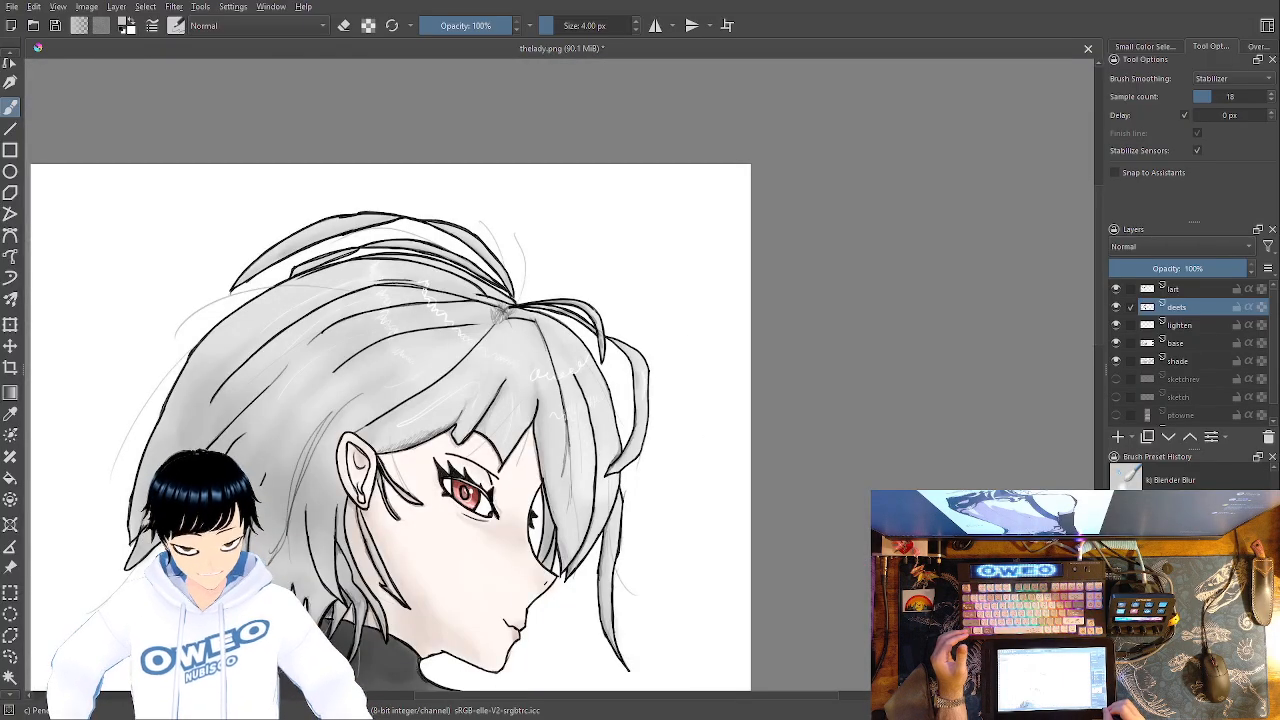
{"action": "left_click_drag", "start_coordinate": [732, 494], "coordinate": [1029, 337]}
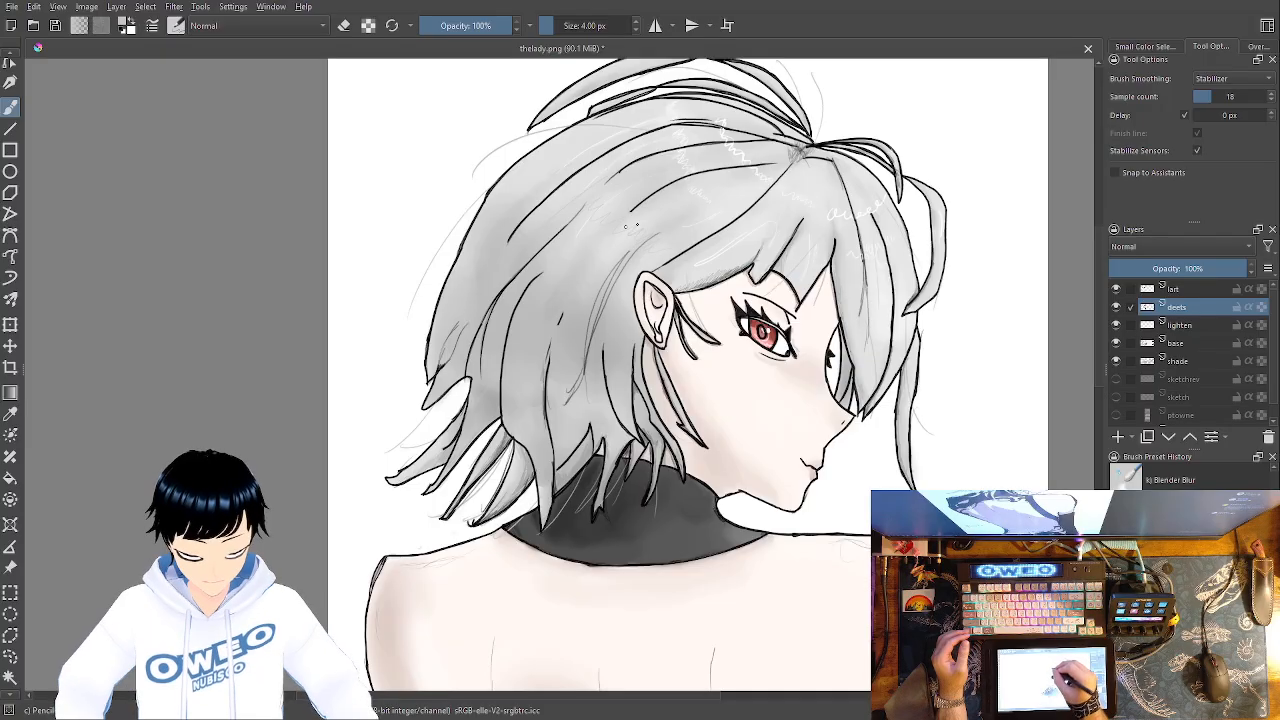
{"action": "left_click_drag", "start_coordinate": [848, 494], "coordinate": [660, 316]}
{"action": "left_click_drag", "start_coordinate": [791, 479], "coordinate": [770, 420]}
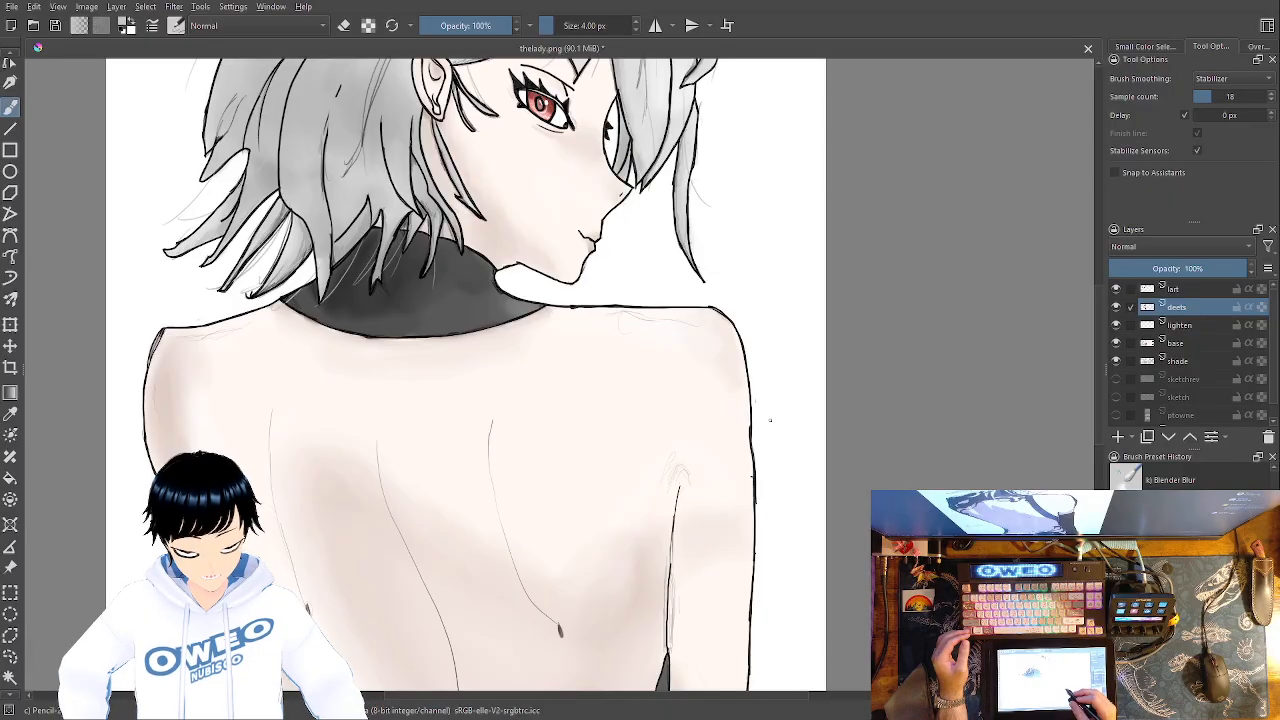
Examine the red eye's highlights up close, then the face, hair and bare back of the portrait
{"action": "mouse_move", "coordinate": [770, 420]}
{"action": "left_mouse_down"}
{"action": "mouse_move", "coordinate": [750, 309]}
{"action": "mouse_move", "coordinate": [696, 344]}
{"action": "mouse_move", "coordinate": [729, 715]}
{"action": "left_mouse_up"}
{"action": "mouse_move", "coordinate": [643, 275]}
{"action": "left_mouse_down"}
{"action": "mouse_move", "coordinate": [655, 668]}
{"action": "mouse_move", "coordinate": [650, 362]}
{"action": "left_mouse_up"}
{"action": "mouse_move", "coordinate": [664, 583]}
{"action": "left_mouse_down"}
{"action": "mouse_move", "coordinate": [623, 403]}
{"action": "mouse_move", "coordinate": [646, 162]}
{"action": "left_mouse_up"}
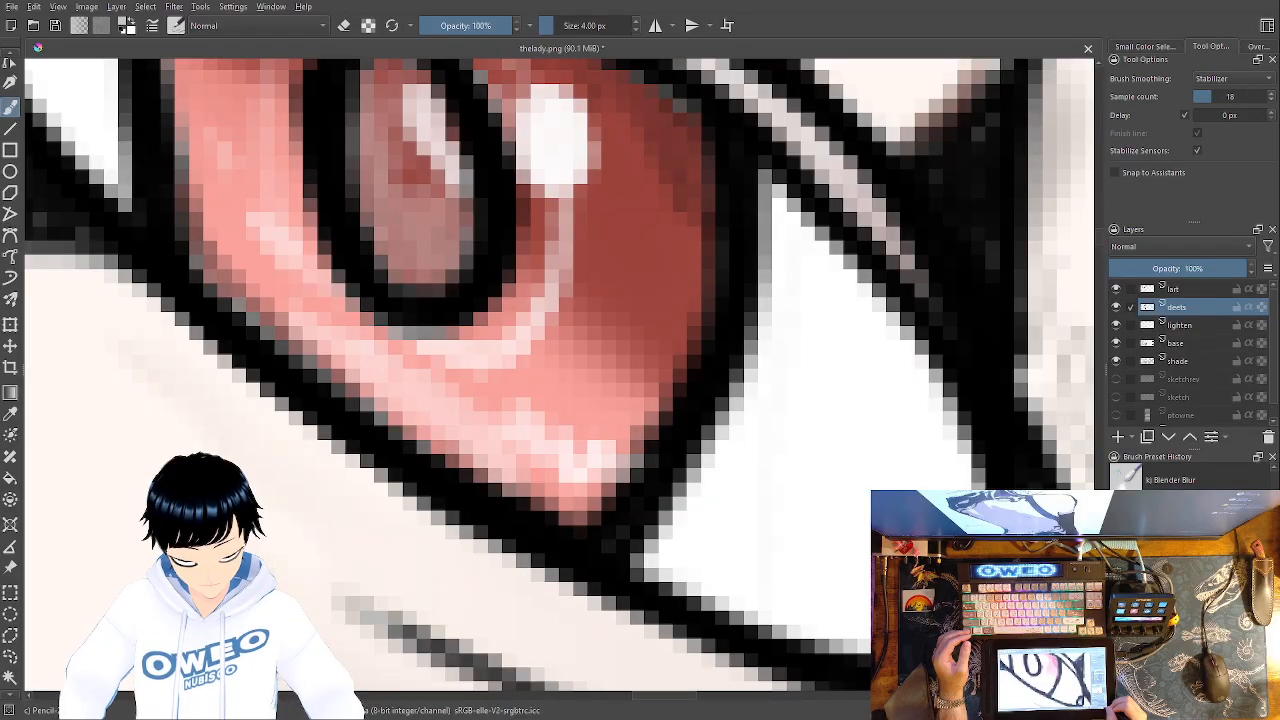
{"action": "key", "text": "ctrl+minus"}
{"action": "key", "text": "ctrl+minus"}
{"action": "key", "text": "ctrl+minus"}
{"action": "key", "text": "ctrl+minus"}
{"action": "key", "text": "ctrl+minus"}
{"action": "key", "text": "ctrl+minus"}
{"action": "key", "text": "ctrl+minus"}
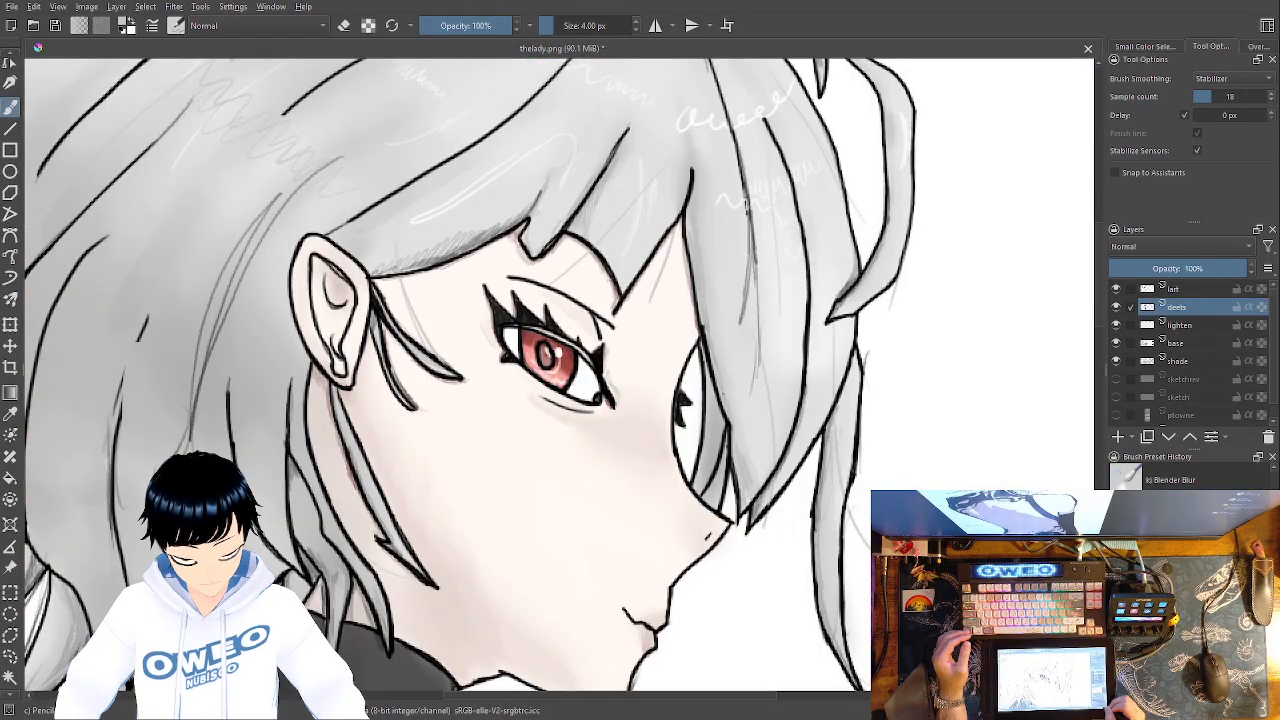
{"action": "left_click_drag", "start_coordinate": [725, 592], "coordinate": [671, 425]}
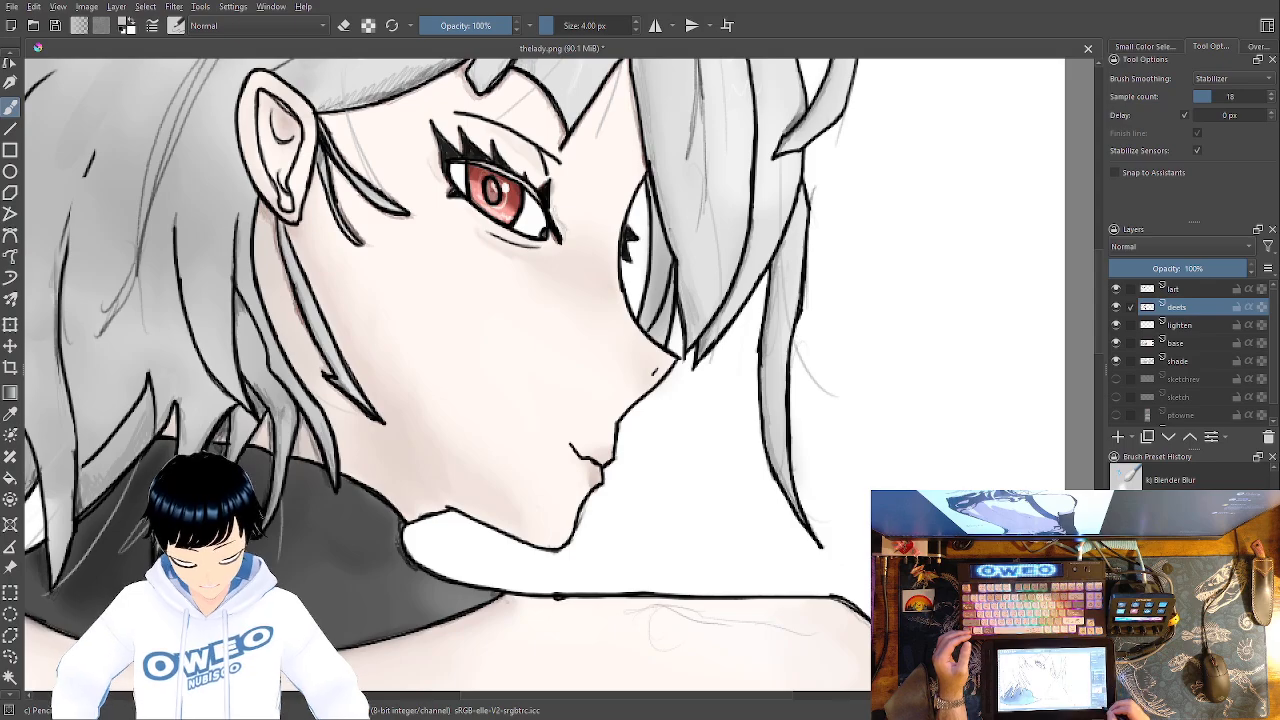
{"action": "key", "text": "ctrl+minus"}
{"action": "key", "text": "ctrl+minus"}
{"action": "key", "text": "ctrl+minus"}
{"action": "left_click_drag", "start_coordinate": [695, 532], "coordinate": [829, 310]}
{"action": "left_click_drag", "start_coordinate": [753, 497], "coordinate": [812, 226]}
{"action": "left_click_drag", "start_coordinate": [809, 323], "coordinate": [717, 479]}
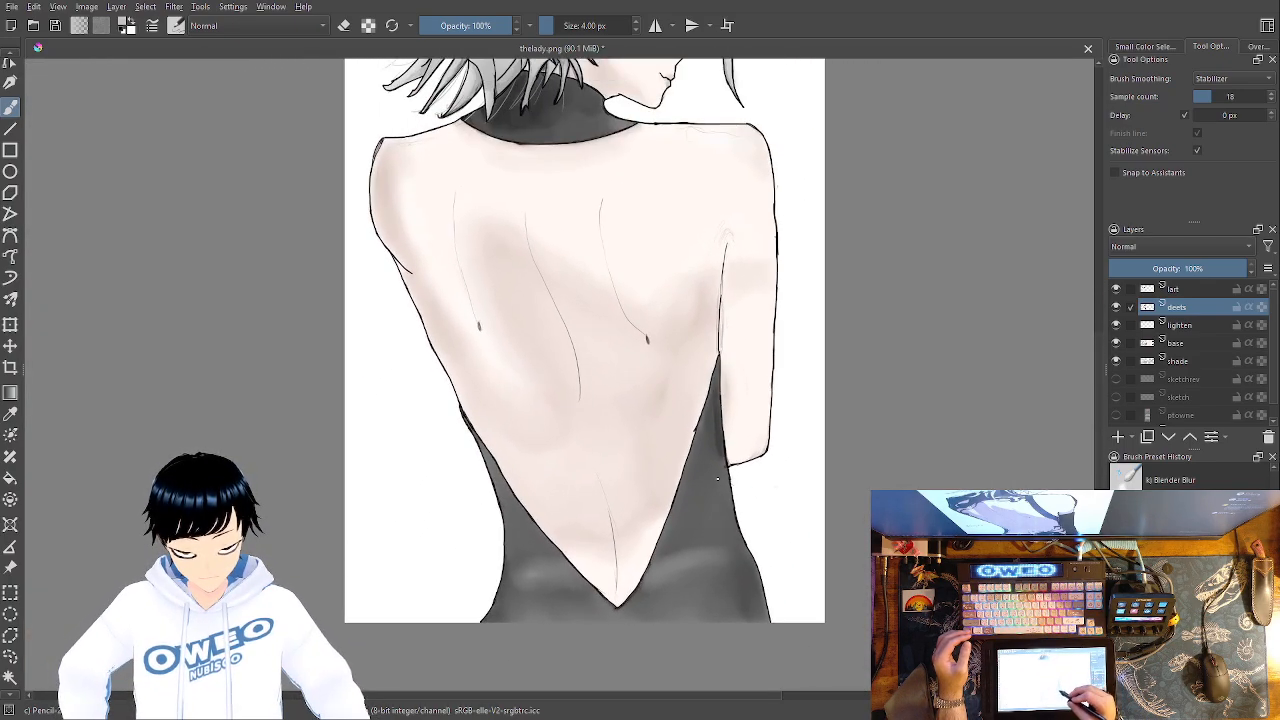
{"action": "left_click_drag", "start_coordinate": [814, 417], "coordinate": [748, 533]}
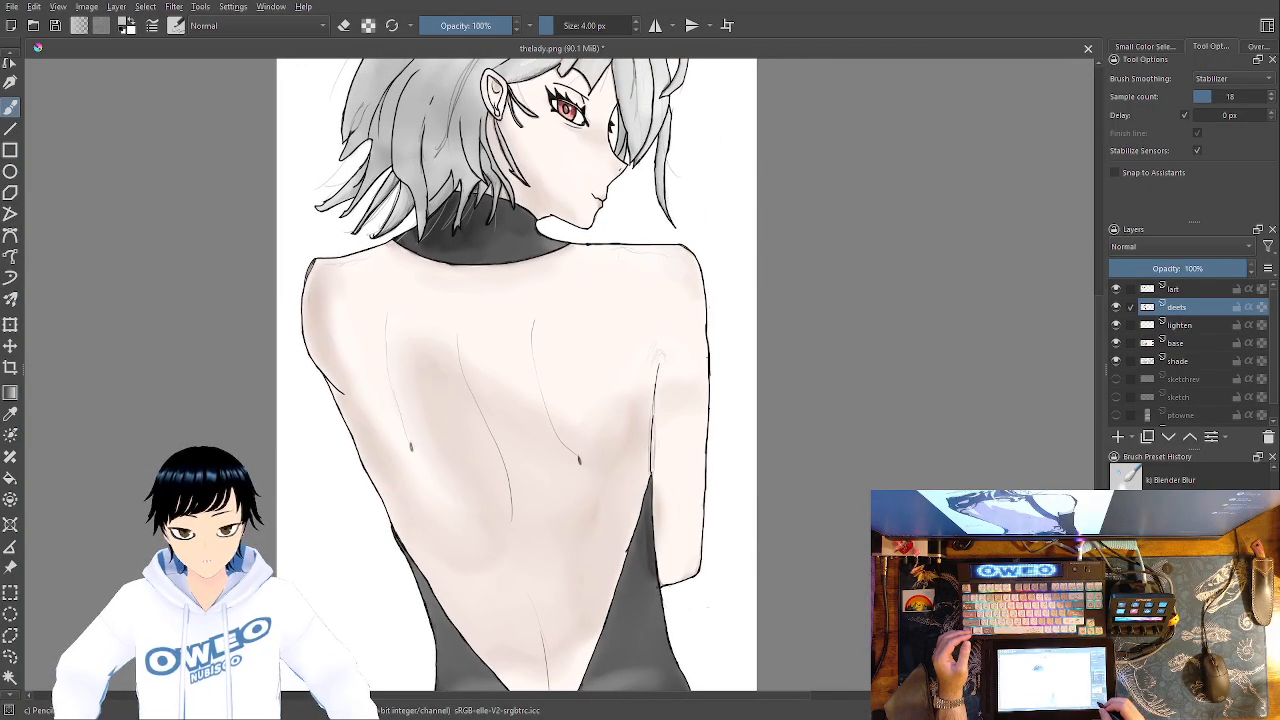
Check the whole figure at full view and save the portrait
{"action": "key", "text": "minus"}
{"action": "key", "text": "minus"}
{"action": "key", "text": "minus"}
{"action": "key", "text": "plus"}
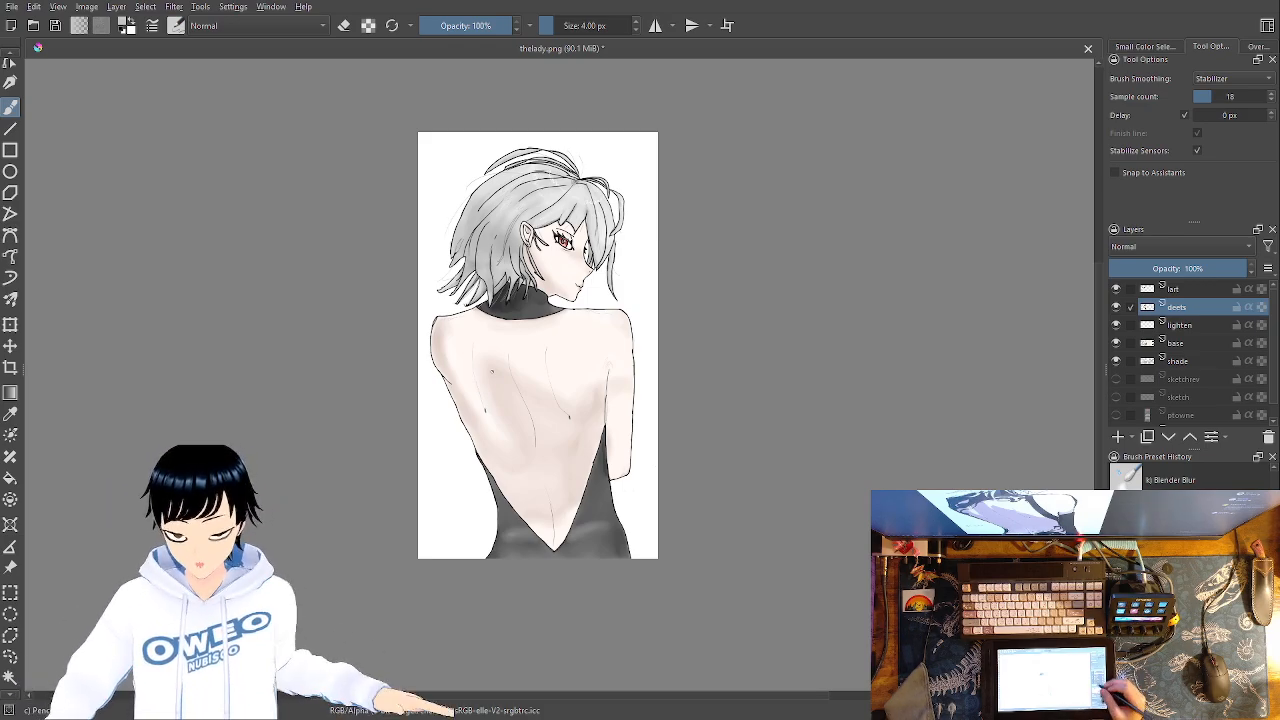
{"action": "key", "text": "ctrl+plus"}
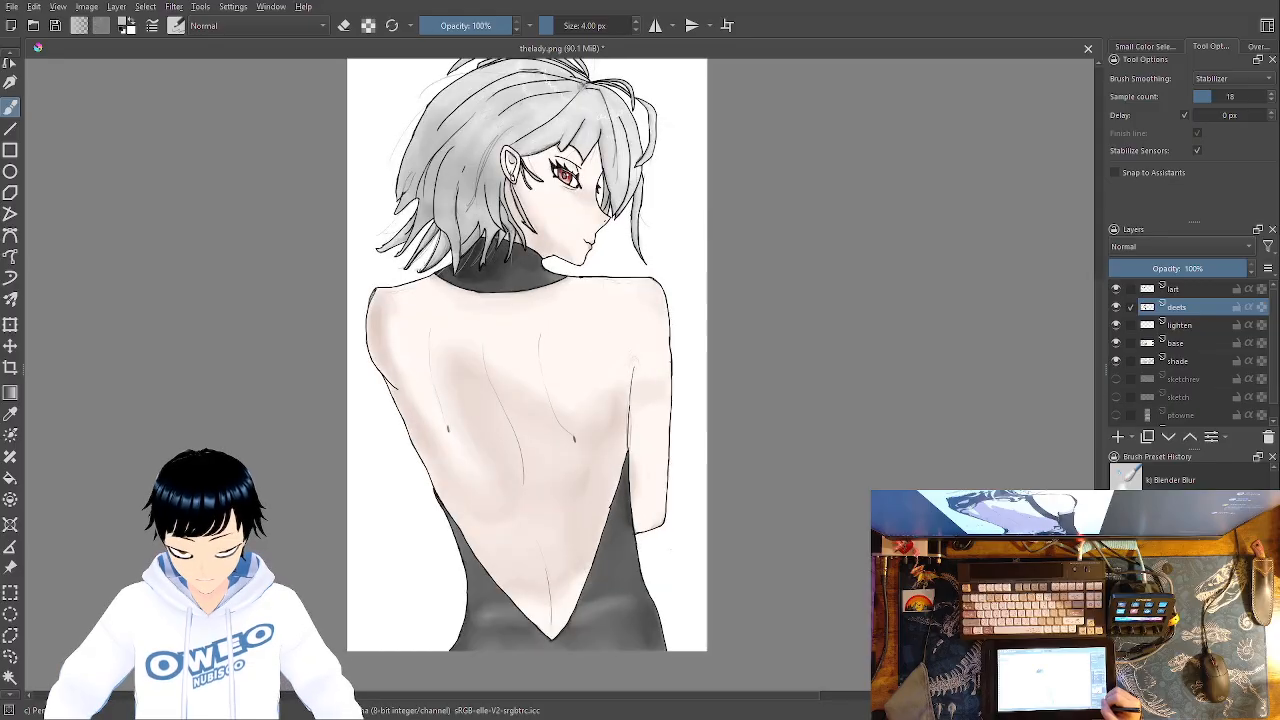
{"action": "left_click_drag", "start_coordinate": [776, 473], "coordinate": [775, 495]}
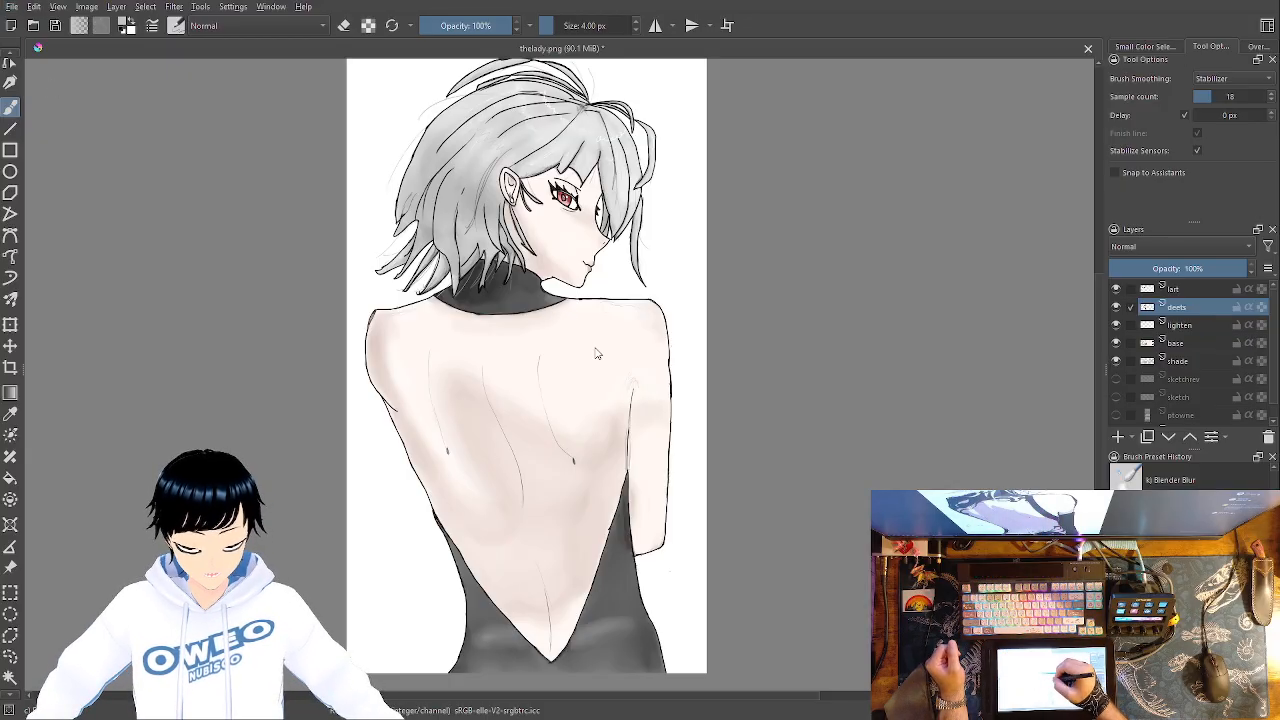
{"action": "key", "text": "ctrl+s"}
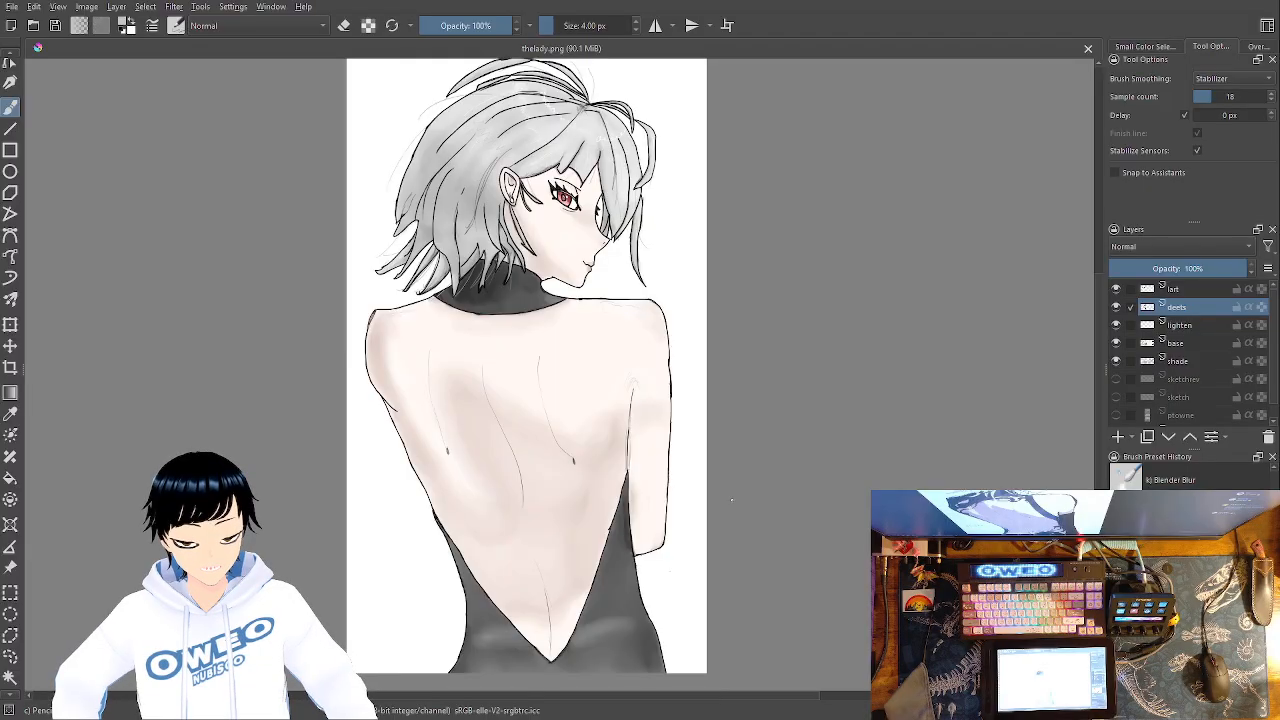
Draw a thin light strand across the gray hair just above the pointed tips behind the neck
{"action": "key", "text": "ctrl+plus"}
{"action": "key", "text": "ctrl+plus"}
{"action": "key", "text": "ctrl+plus"}
{"action": "key", "text": "ctrl+plus"}
{"action": "key", "text": "ctrl+plus"}
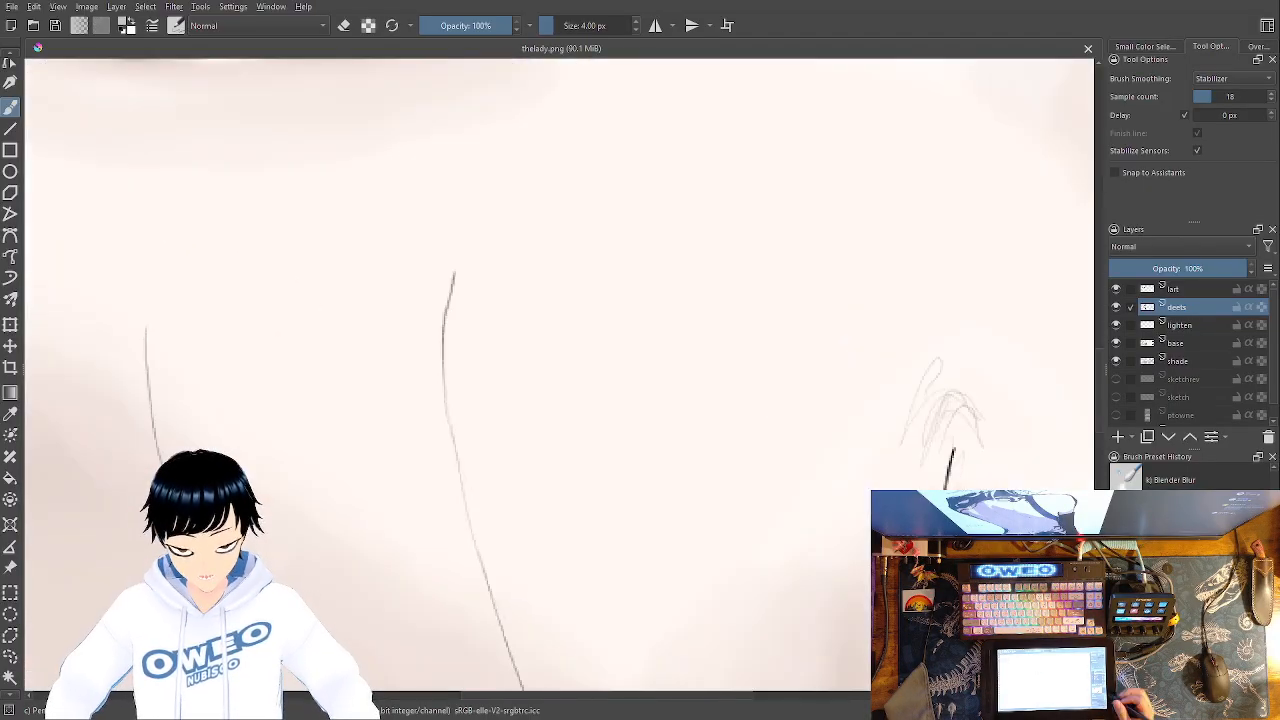
{"action": "left_click_drag", "start_coordinate": [576, 432], "coordinate": [896, 706]}
{"action": "mouse_move", "coordinate": [500, 342]}
{"action": "left_mouse_down"}
{"action": "mouse_move", "coordinate": [691, 557]}
{"action": "mouse_move", "coordinate": [834, 664]}
{"action": "left_mouse_up"}
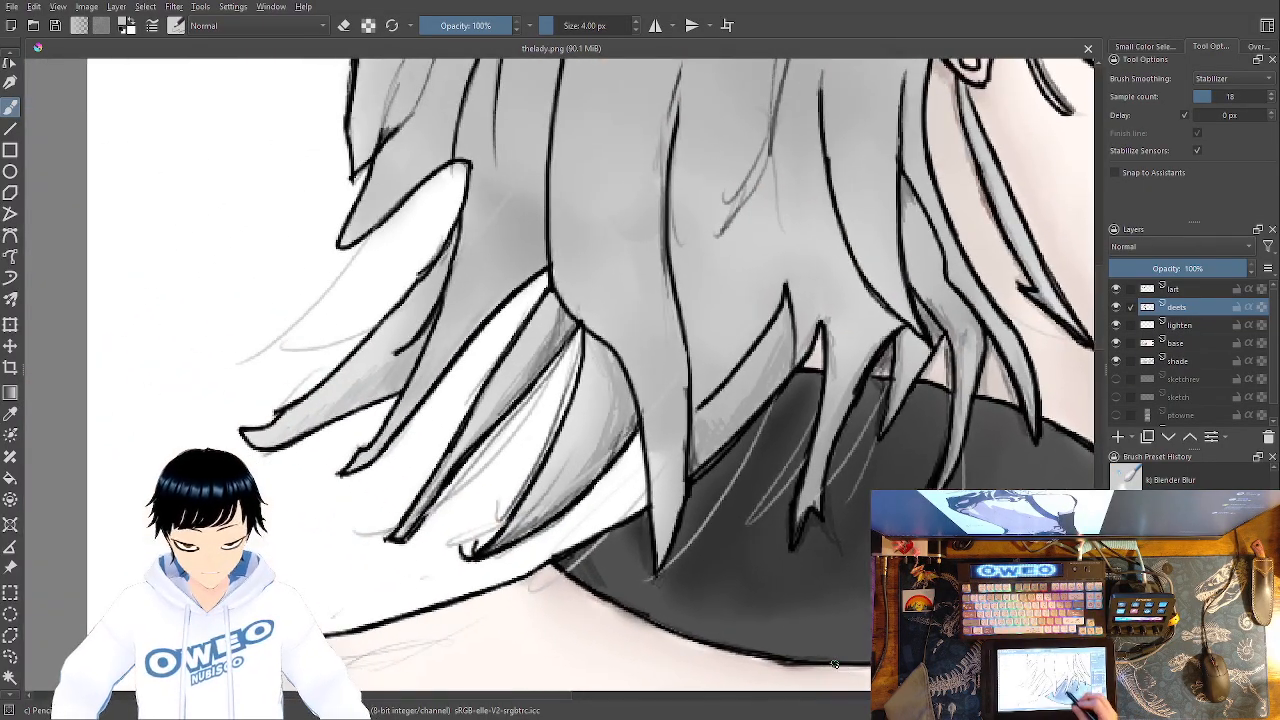
{"action": "left_click_drag", "start_coordinate": [531, 172], "coordinate": [490, 228]}
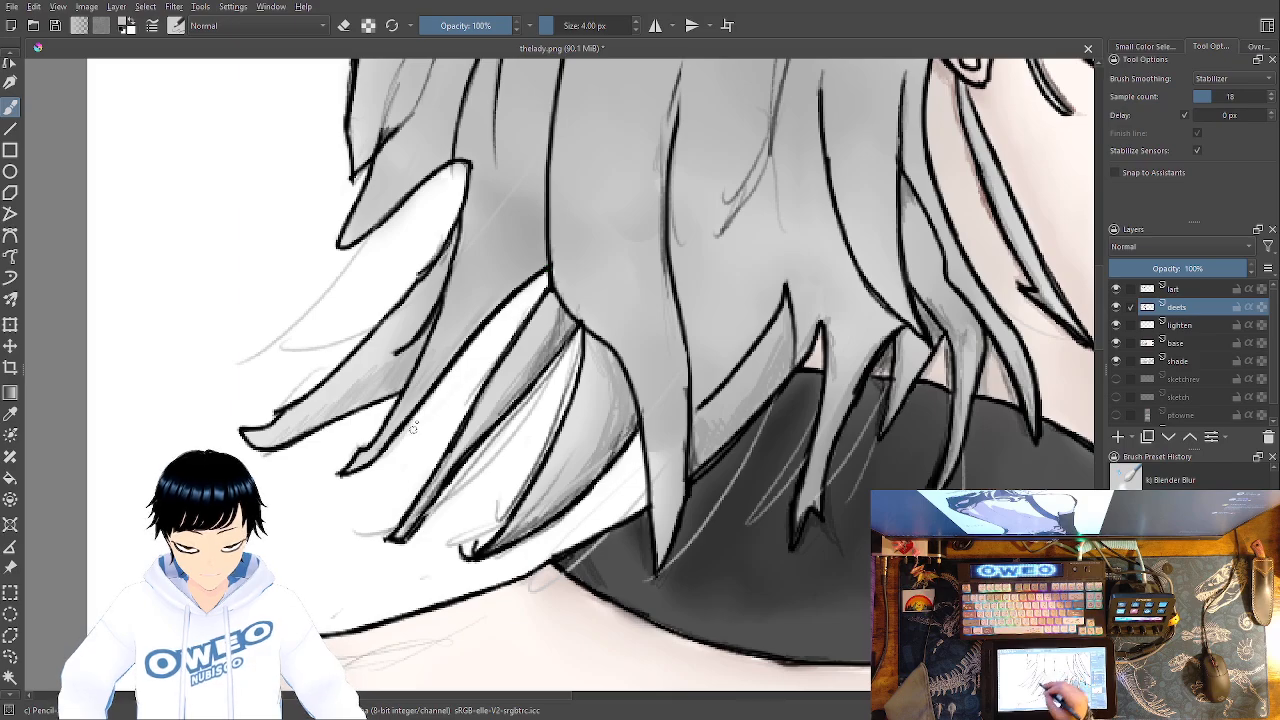
Draw fine gray stray hairs in the white gaps between the pointed hair tips behind the neck
{"action": "left_click_drag", "start_coordinate": [522, 318], "coordinate": [402, 456]}
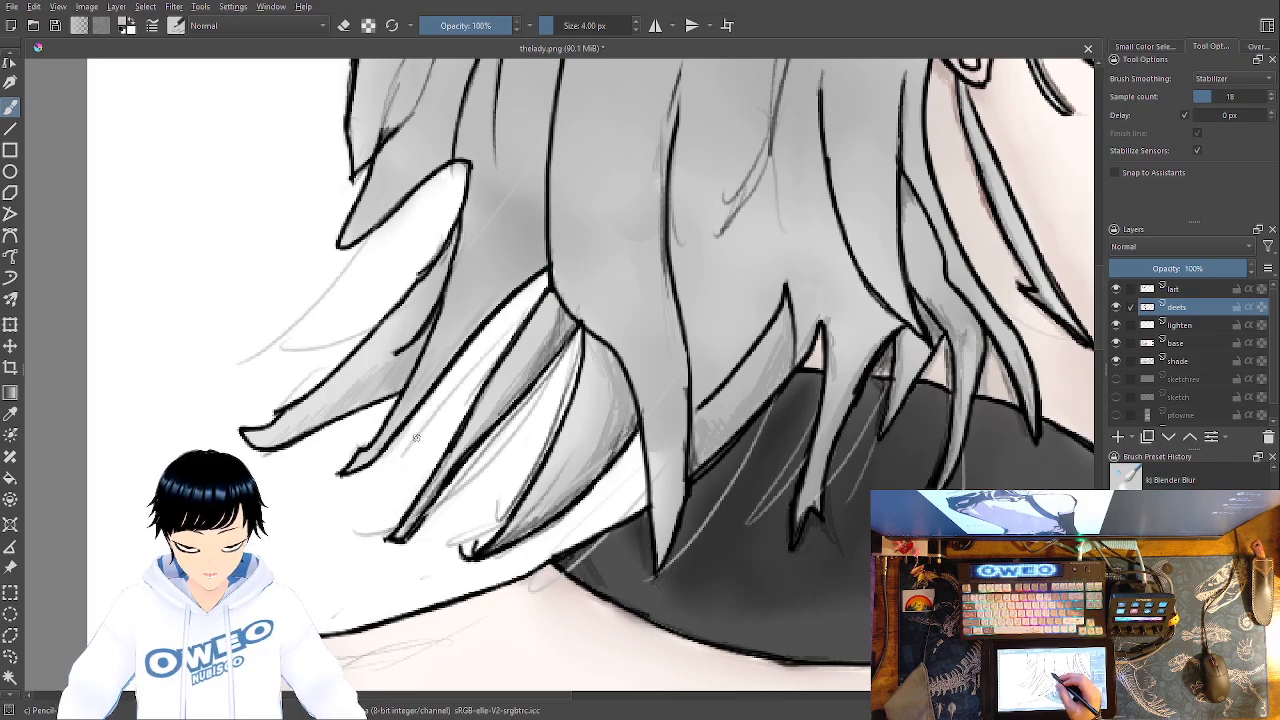
{"action": "left_click_drag", "start_coordinate": [505, 338], "coordinate": [400, 440]}
{"action": "left_click_drag", "start_coordinate": [522, 318], "coordinate": [410, 420]}
{"action": "left_click_drag", "start_coordinate": [534, 304], "coordinate": [462, 356]}
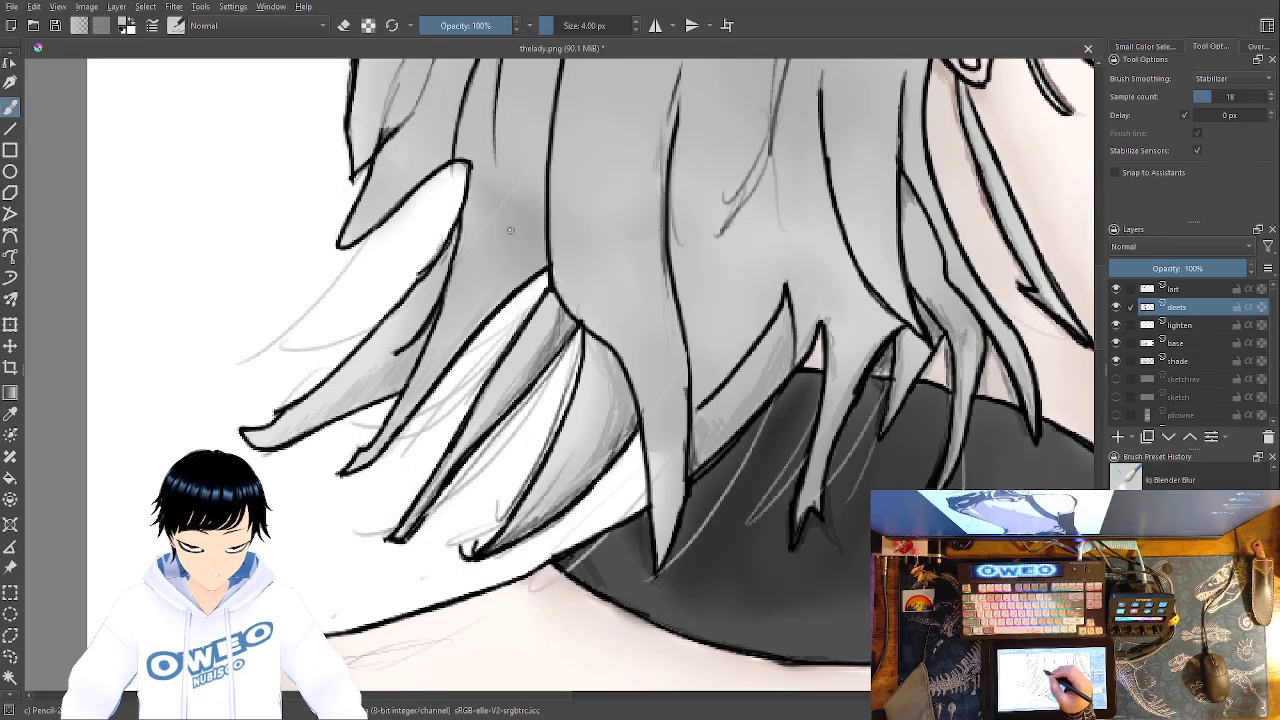
{"action": "left_click_drag", "start_coordinate": [440, 250], "coordinate": [306, 334]}
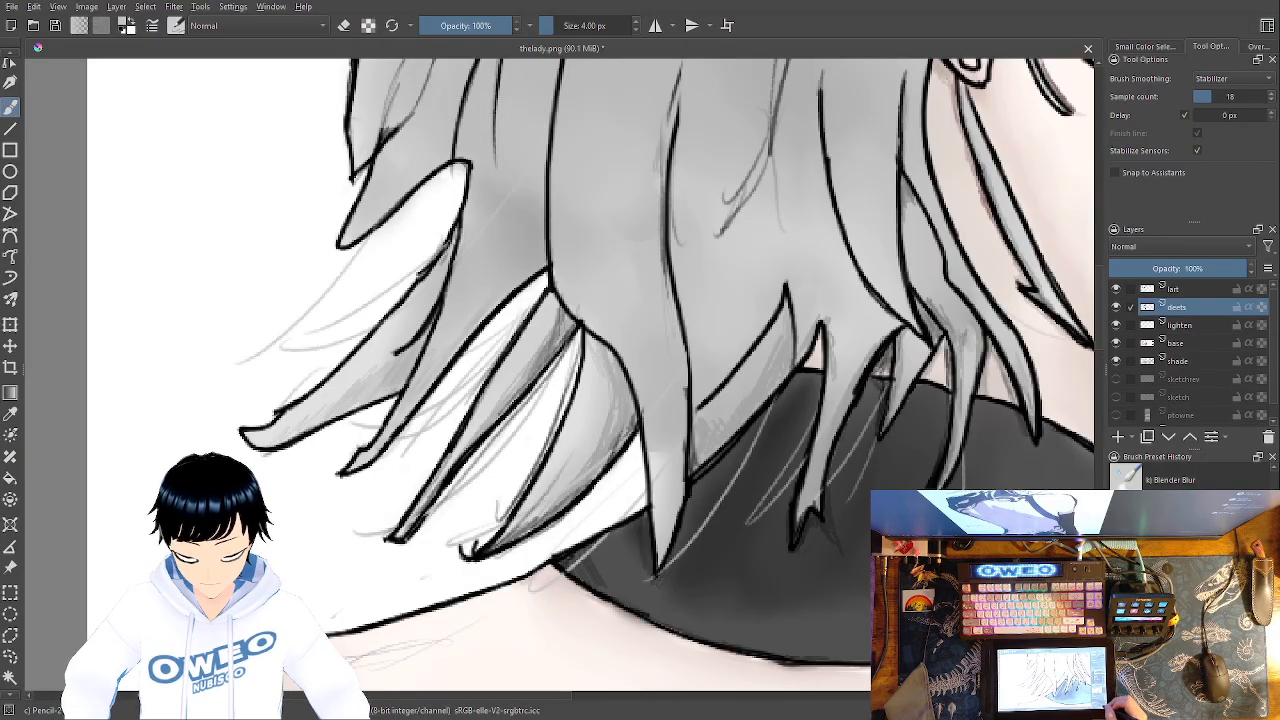
Check the new stray hairs against the head and shoulders, and save the portrait again
{"action": "key", "text": "ctrl+minus"}
{"action": "key", "text": "ctrl+minus"}
{"action": "key", "text": "ctrl+minus"}
{"action": "key", "text": "ctrl+minus"}
{"action": "key", "text": "ctrl+minus"}
{"action": "key", "text": "ctrl+plus"}
{"action": "key", "text": "ctrl+plus"}
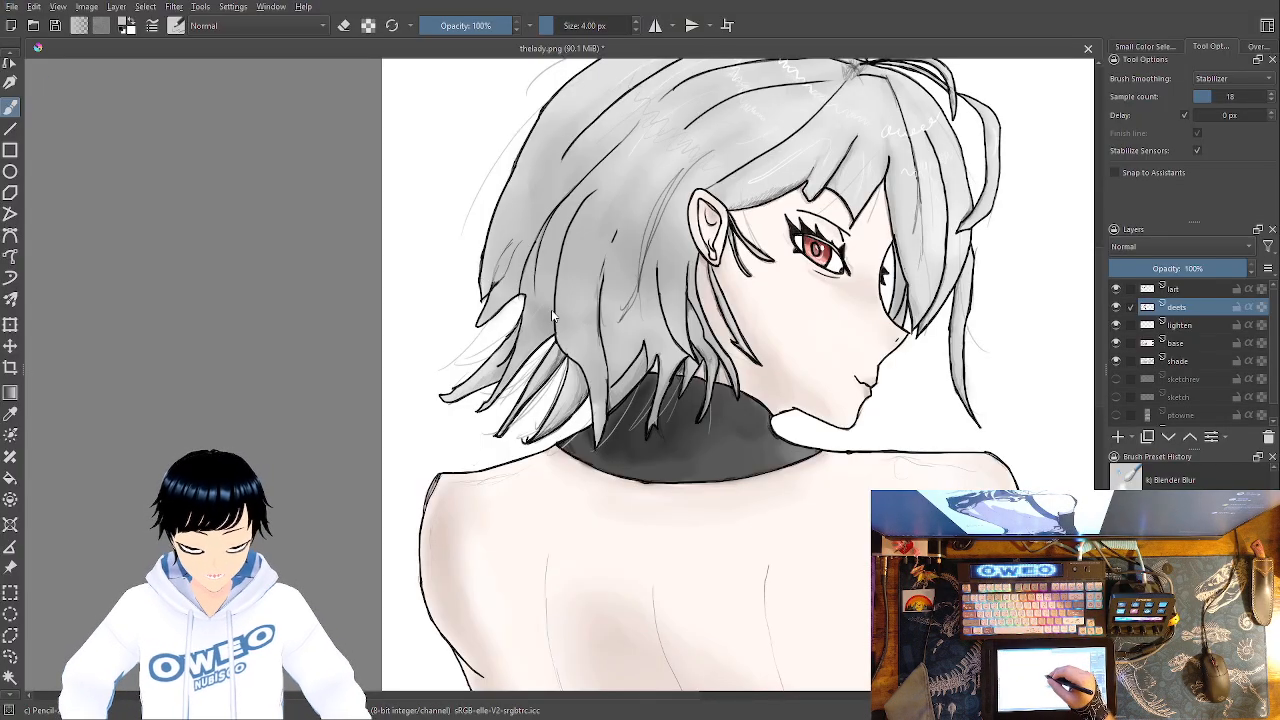
{"action": "key", "text": "ctrl+s"}
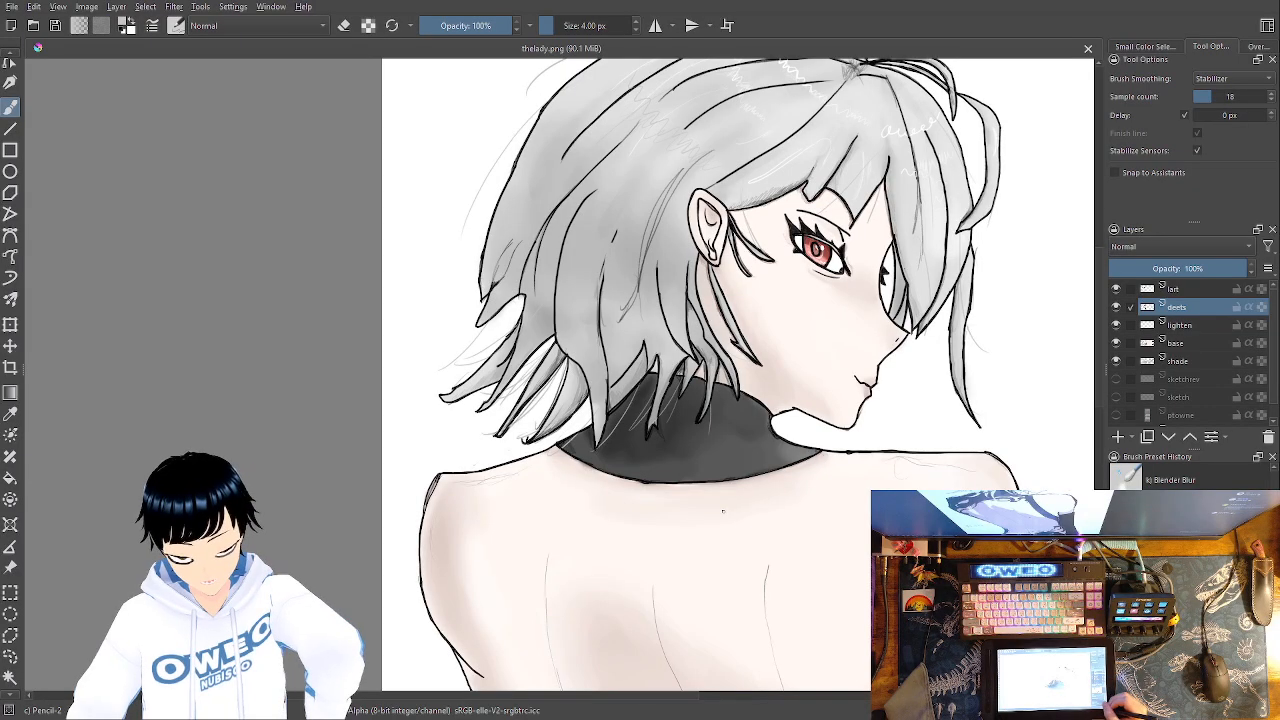
Hide the lart, deets, lighten, base and shade layers so only the white background is left
{"action": "key", "text": "ctrl+minus"}
{"action": "key", "text": "ctrl+minus"}
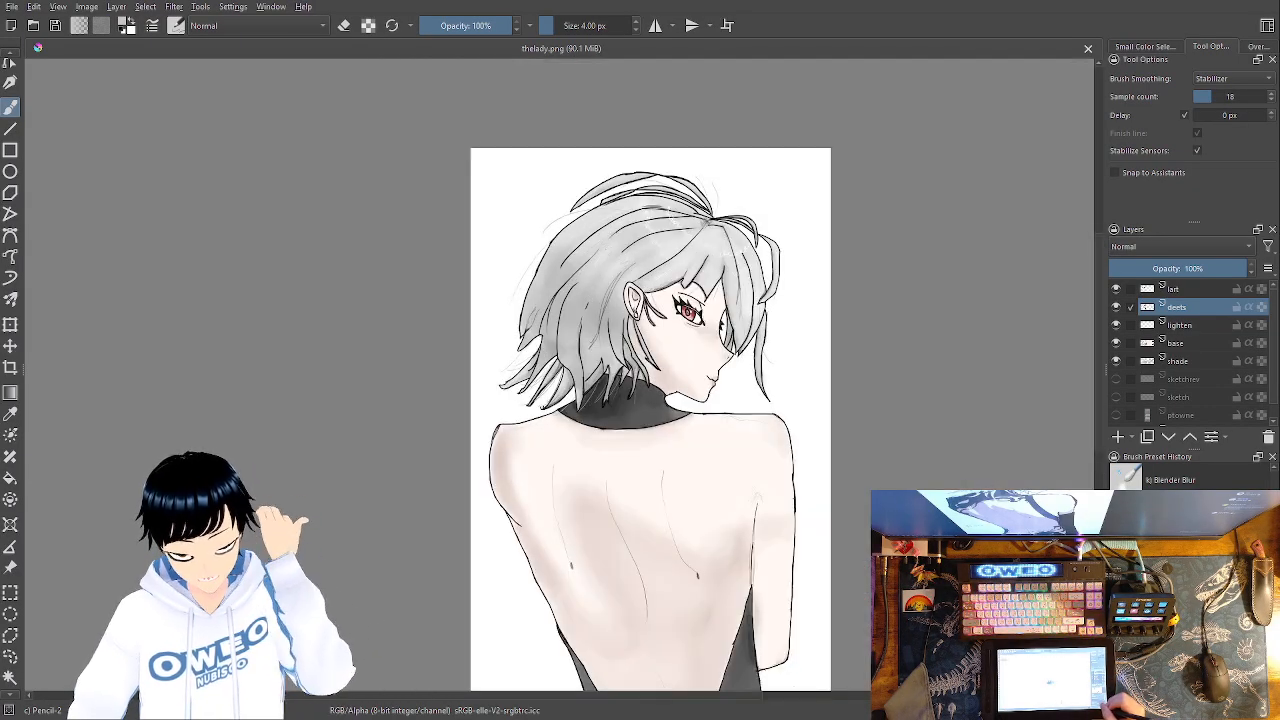
{"action": "left_click_drag", "start_coordinate": [839, 549], "coordinate": [773, 448]}
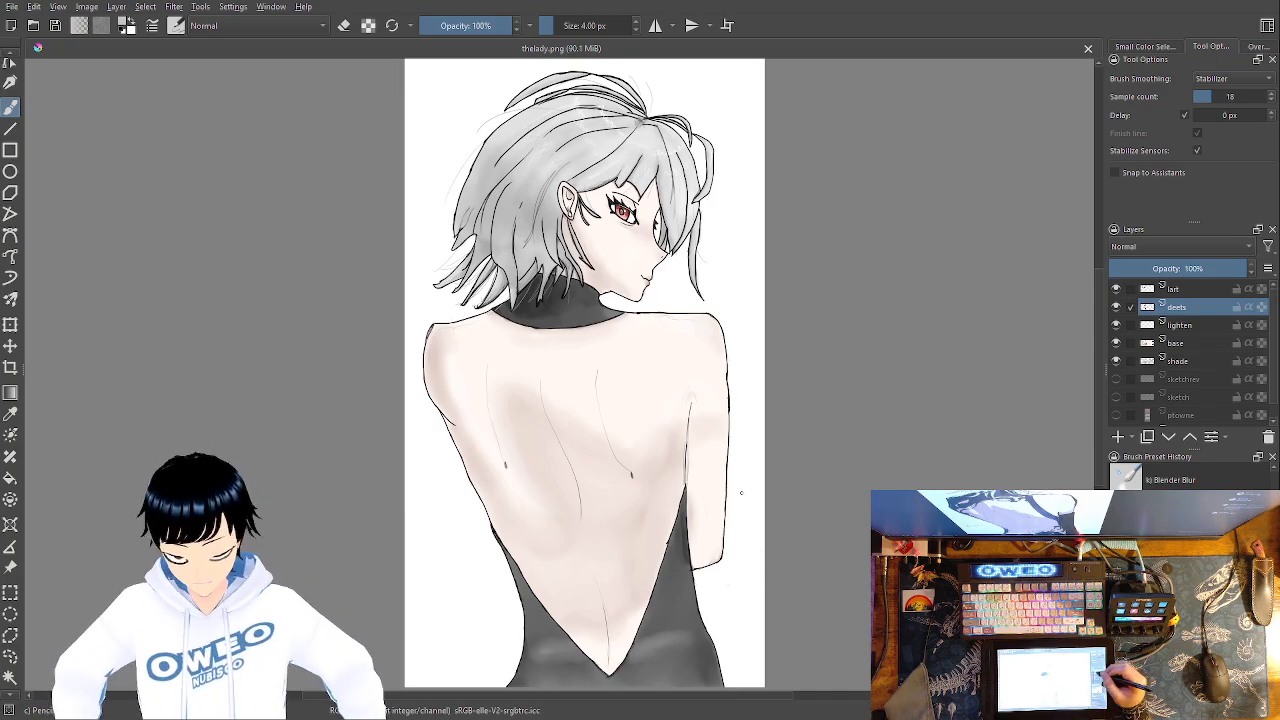
{"action": "left_click", "coordinate": [1117, 290]}
{"action": "left_click", "coordinate": [1118, 307]}
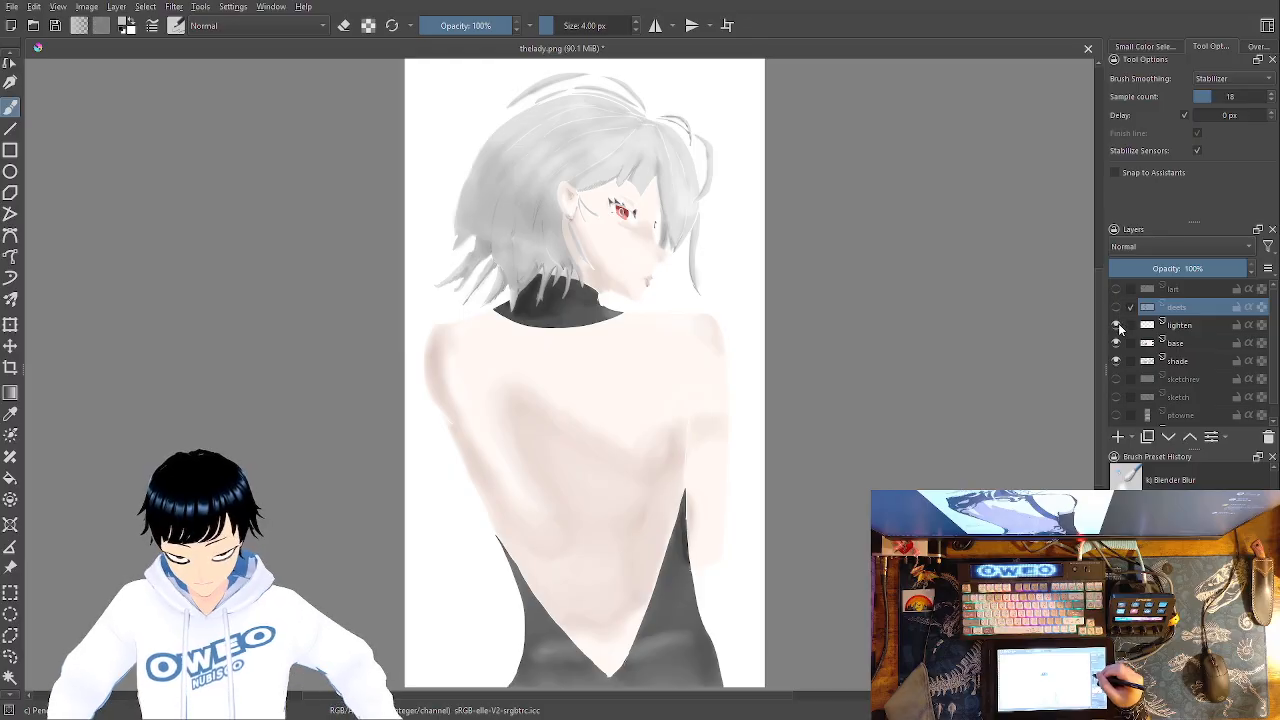
{"action": "left_click", "coordinate": [1118, 326]}
{"action": "left_click", "coordinate": [1117, 343]}
{"action": "left_click", "coordinate": [1117, 361]}
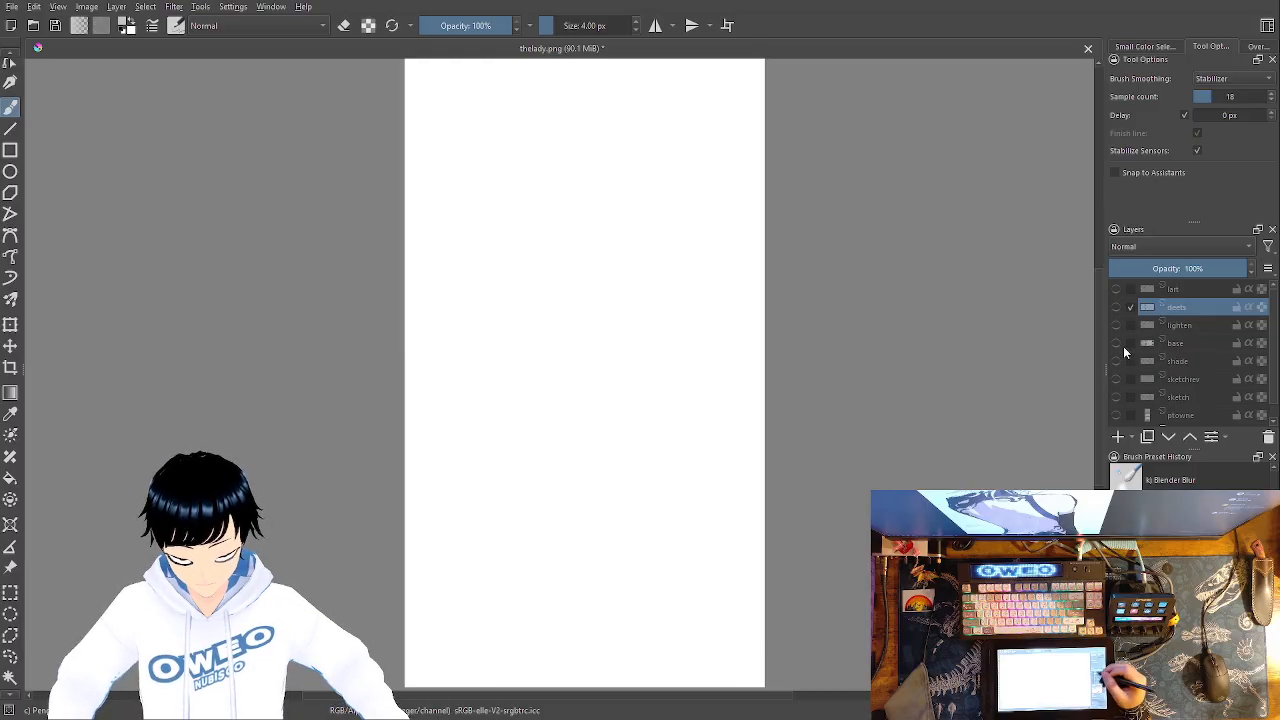
View the base layer on its own, then the shade layer on its own, hiding each again
{"action": "left_click", "coordinate": [1125, 345], "text": "ctrl"}
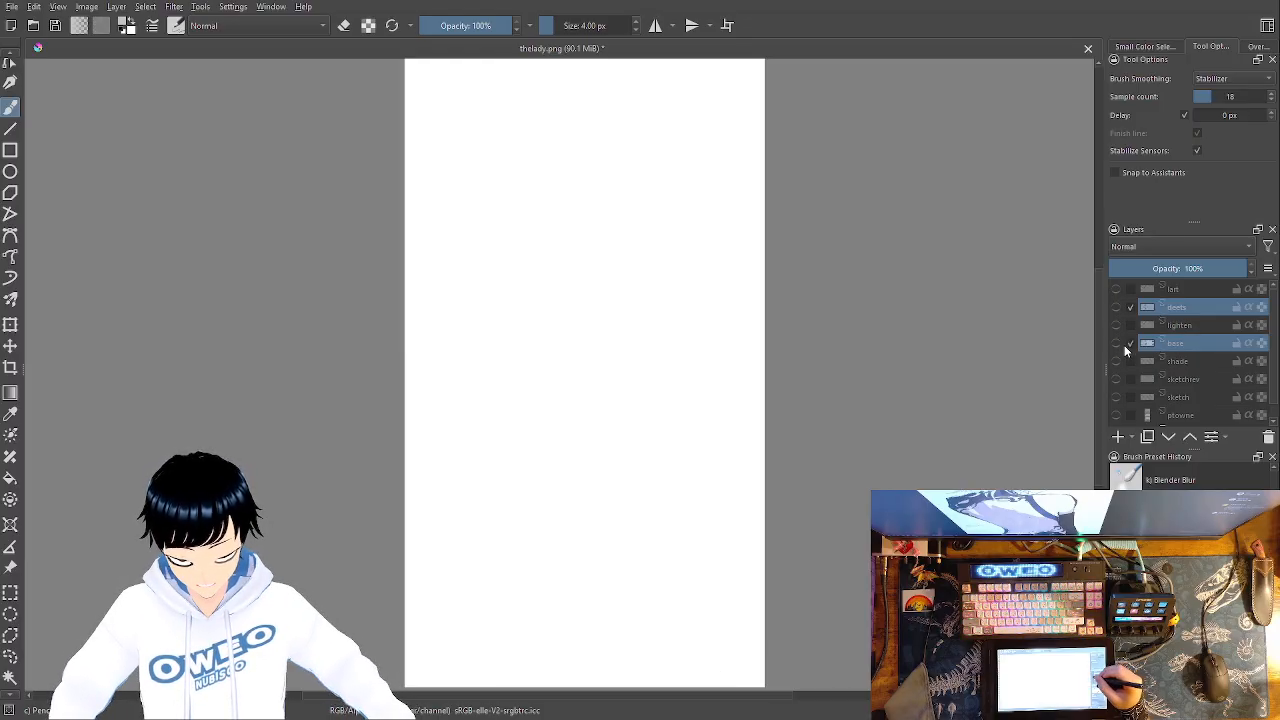
{"action": "left_click", "coordinate": [1126, 343]}
{"action": "left_click", "coordinate": [1119, 343]}
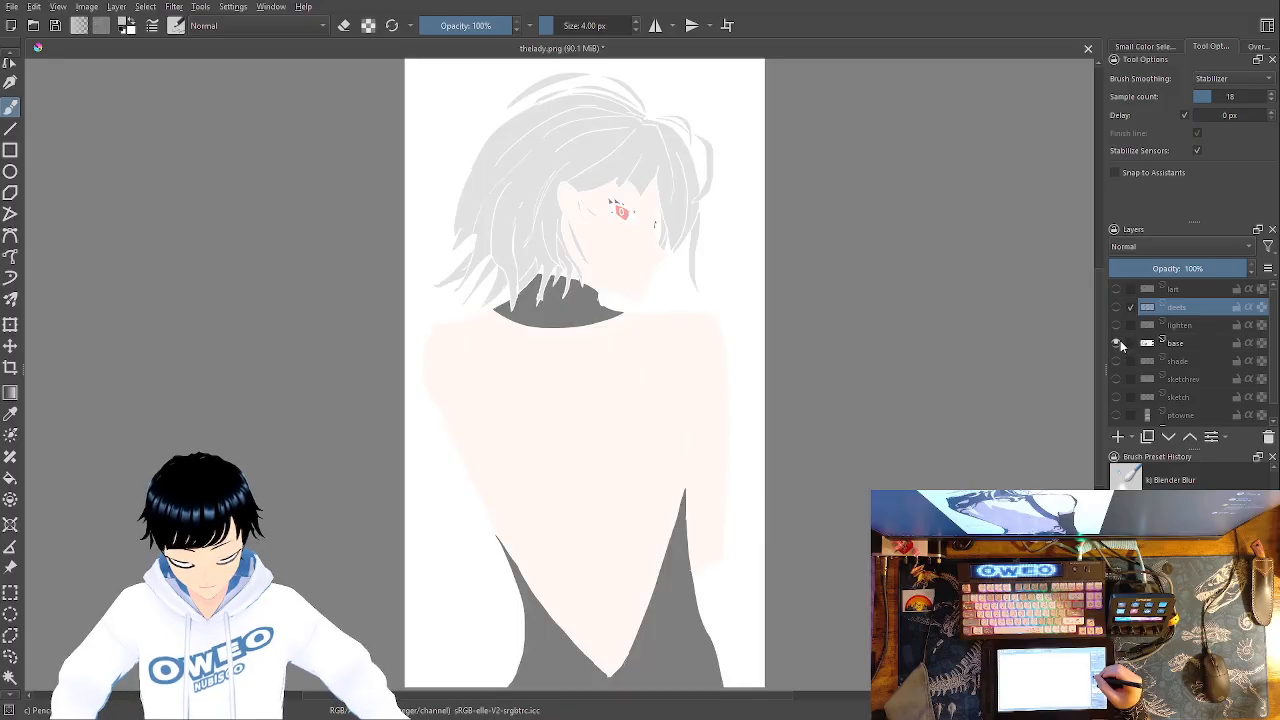
{"action": "left_click", "coordinate": [1118, 343]}
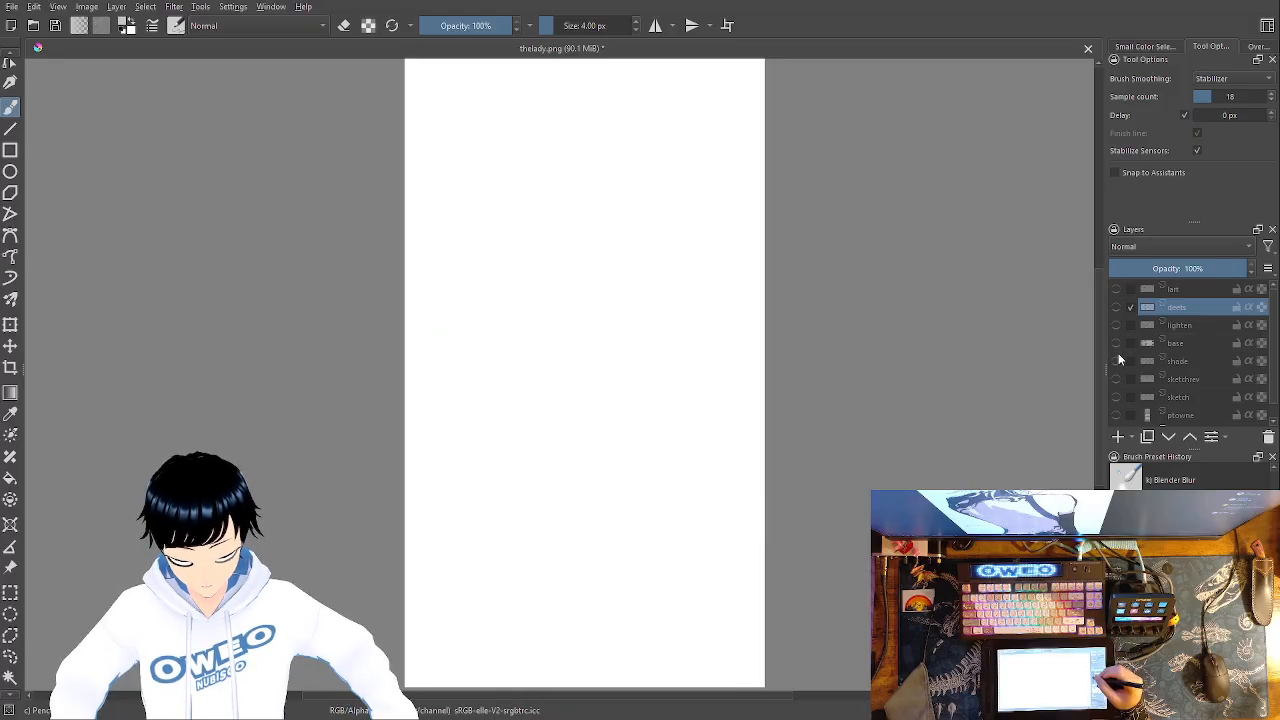
{"action": "left_click", "coordinate": [1118, 361]}
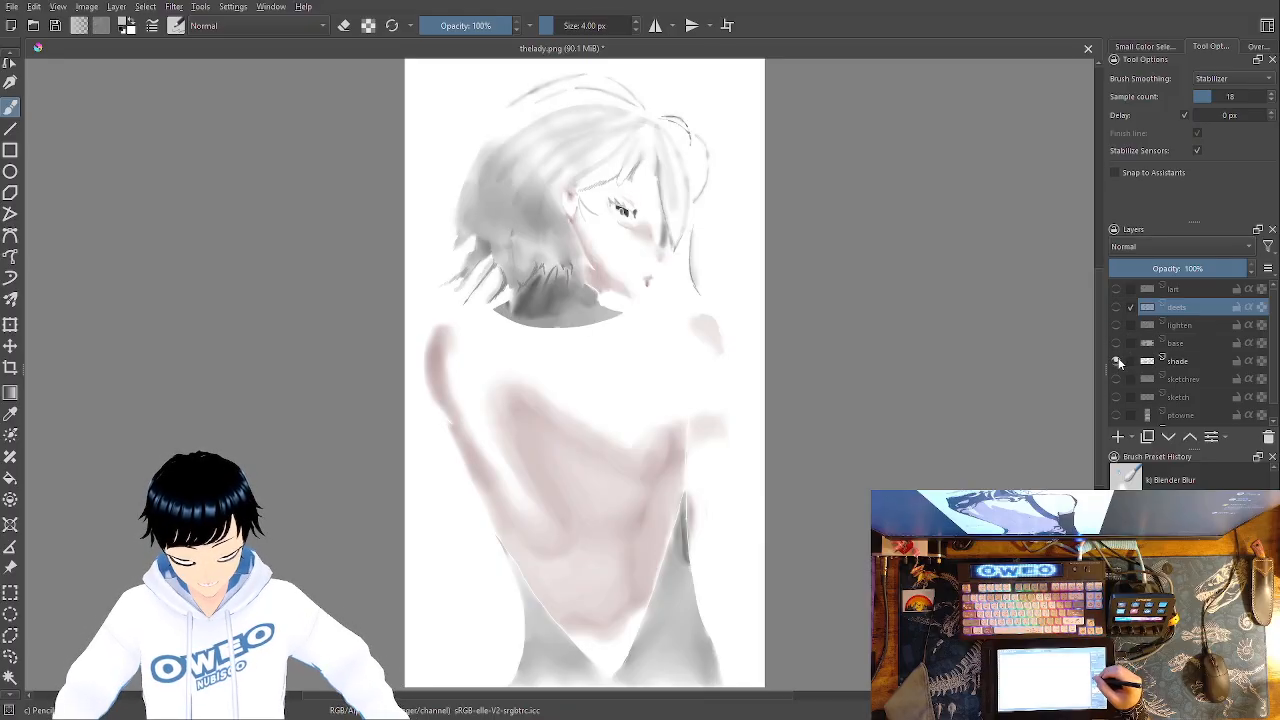
{"action": "left_click", "coordinate": [1118, 361]}
Show and hide the color swatch layer, and turn on the sketch and sketchrev layers to view the original drawing
{"action": "left_click_drag", "start_coordinate": [1265, 318], "coordinate": [1273, 366]}
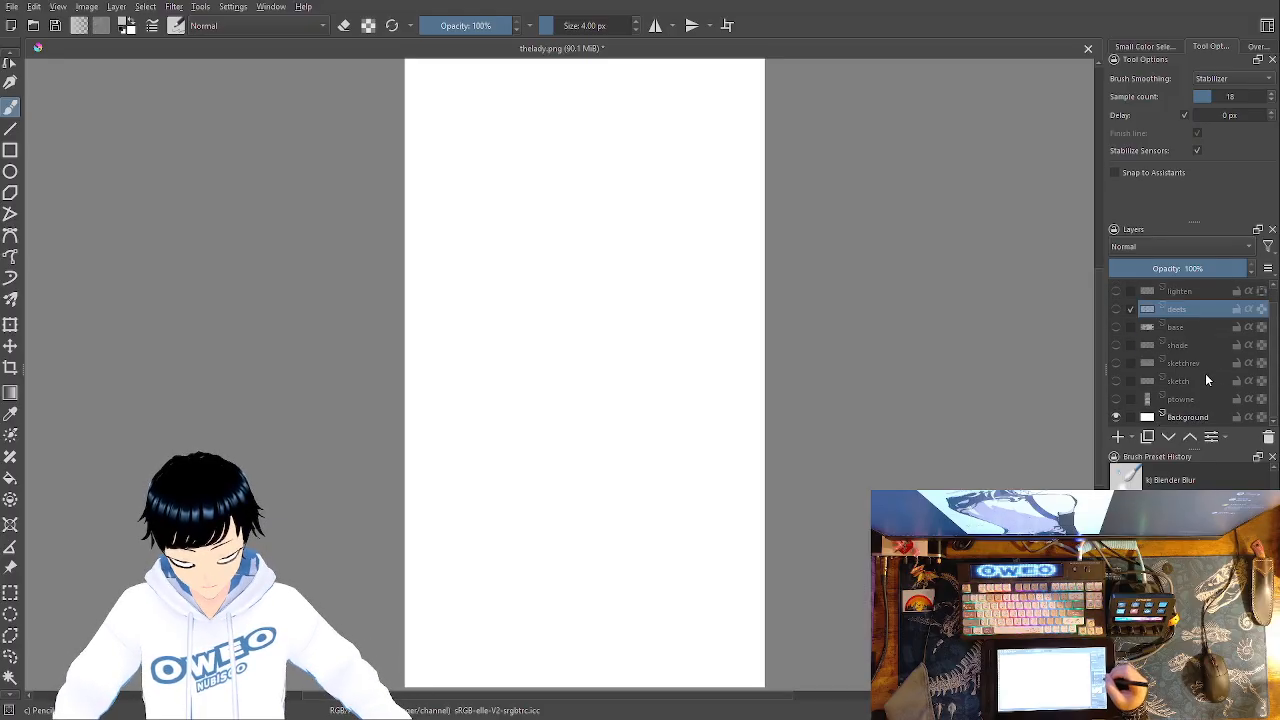
{"action": "left_click", "coordinate": [1116, 399]}
{"action": "left_click", "coordinate": [1117, 399]}
{"action": "left_click", "coordinate": [1117, 381]}
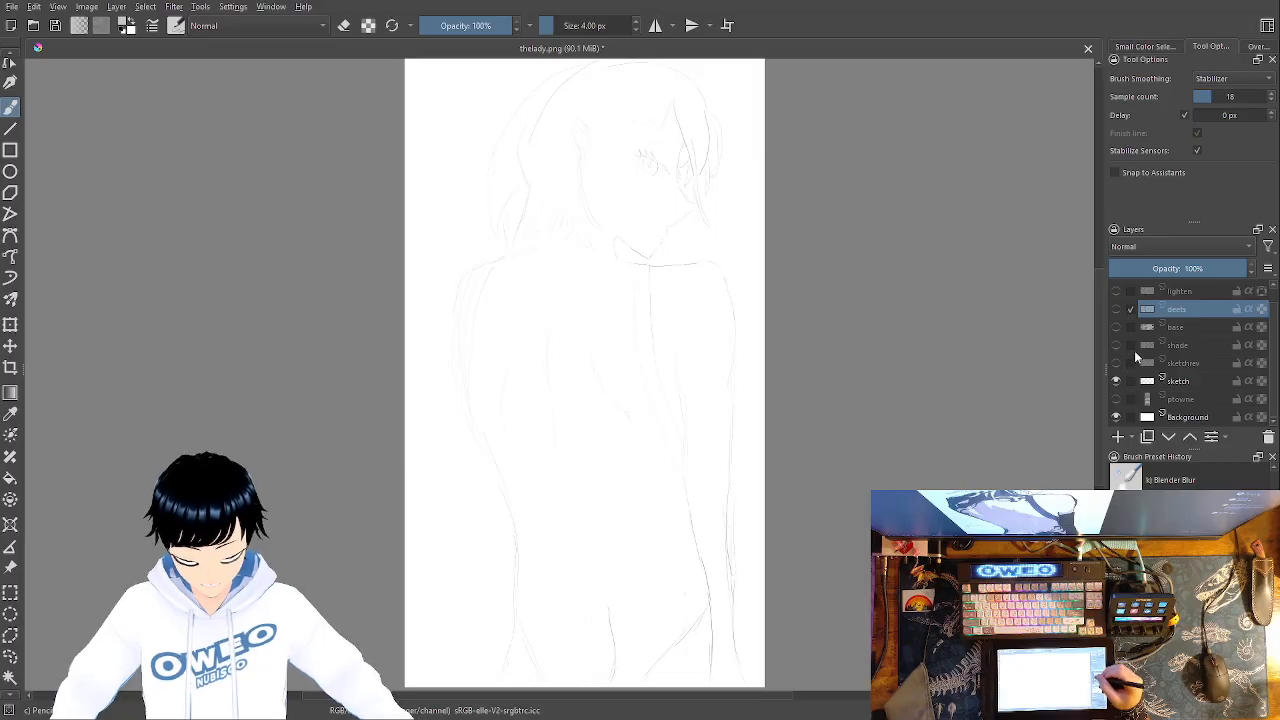
{"action": "left_click", "coordinate": [1117, 363]}
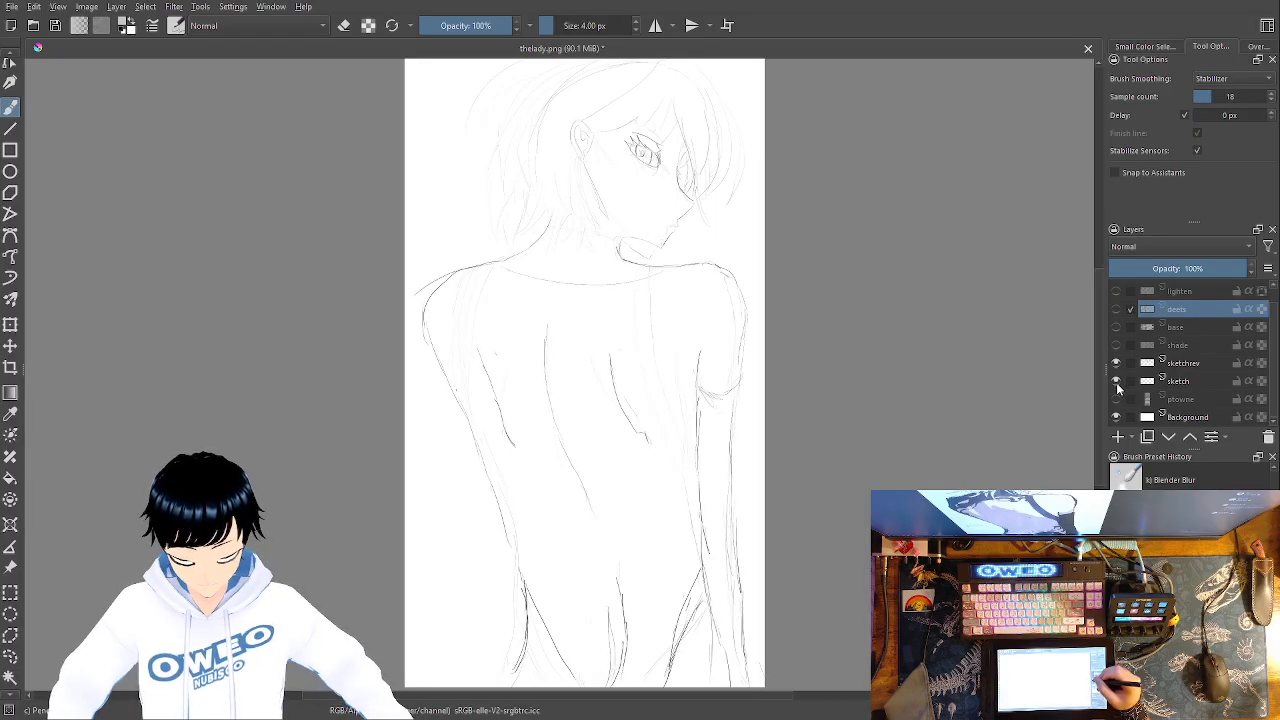
Turn the shade, base, deets, lighten and lart layers back on one after another over the sketches
{"action": "left_click", "coordinate": [1118, 346]}
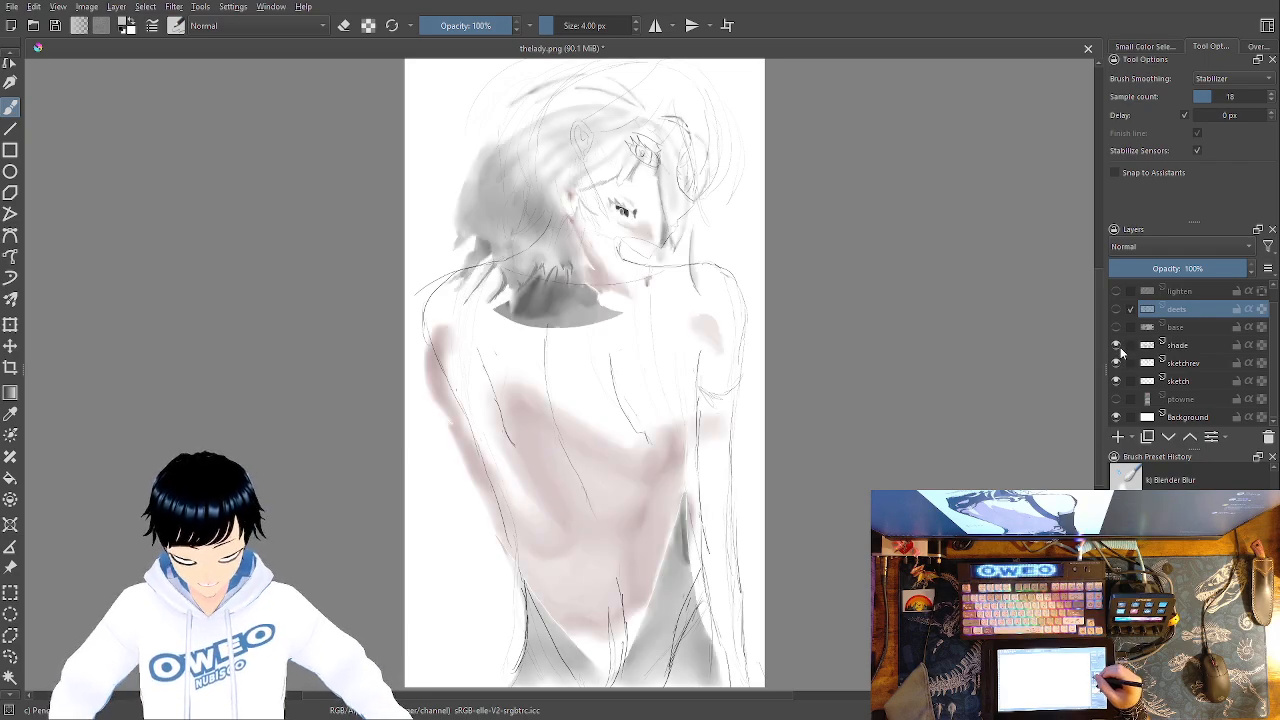
{"action": "left_click", "coordinate": [1117, 327]}
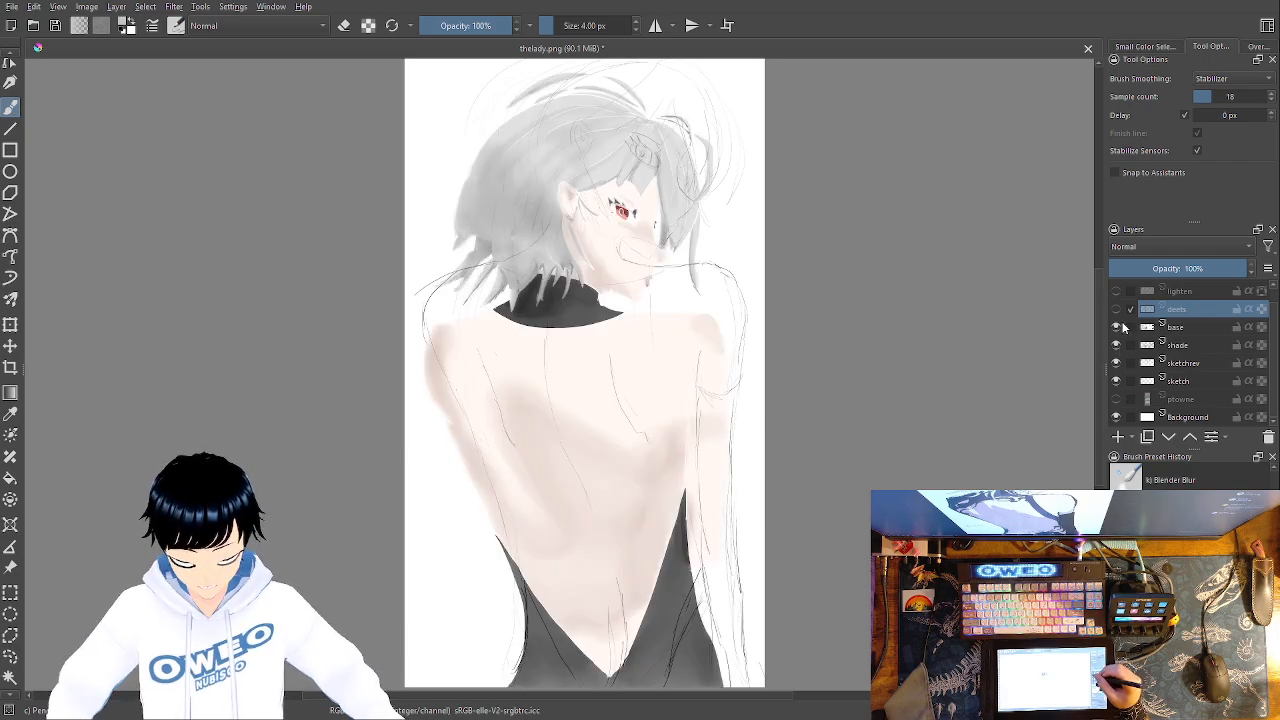
{"action": "left_click", "coordinate": [1117, 309]}
{"action": "left_click", "coordinate": [1117, 291]}
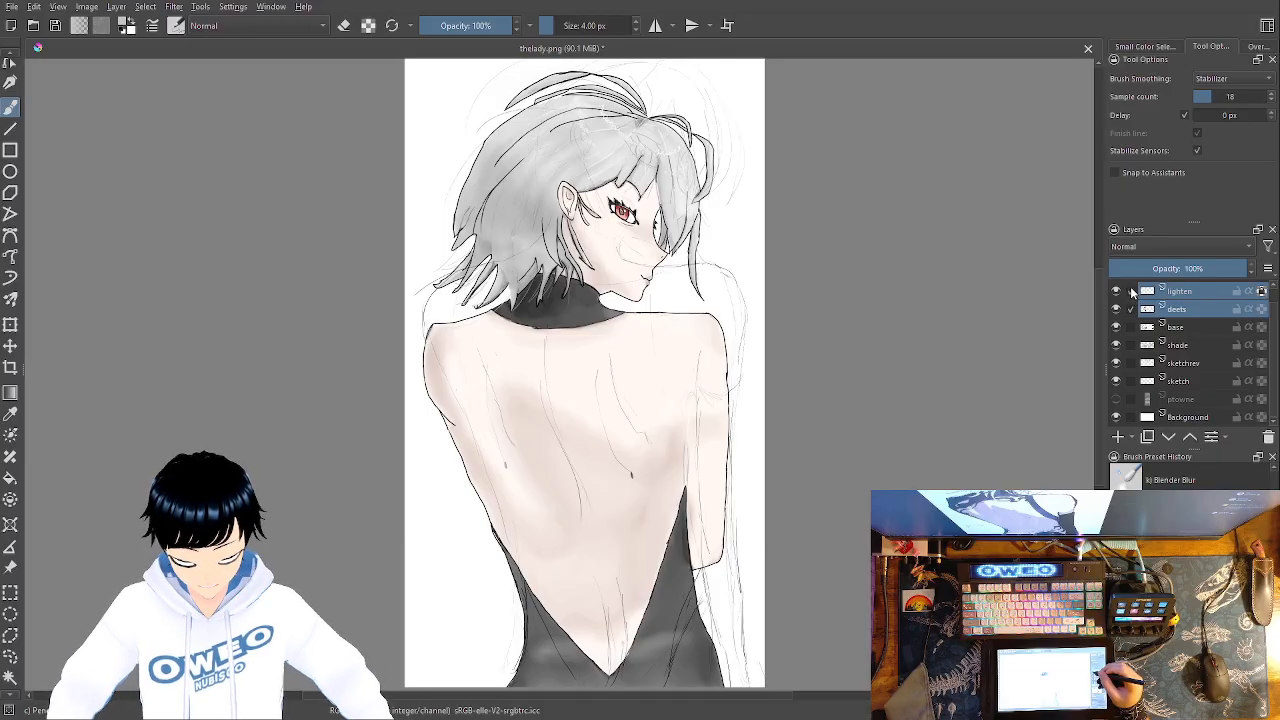
{"action": "left_click_drag", "start_coordinate": [1276, 334], "coordinate": [1276, 312]}
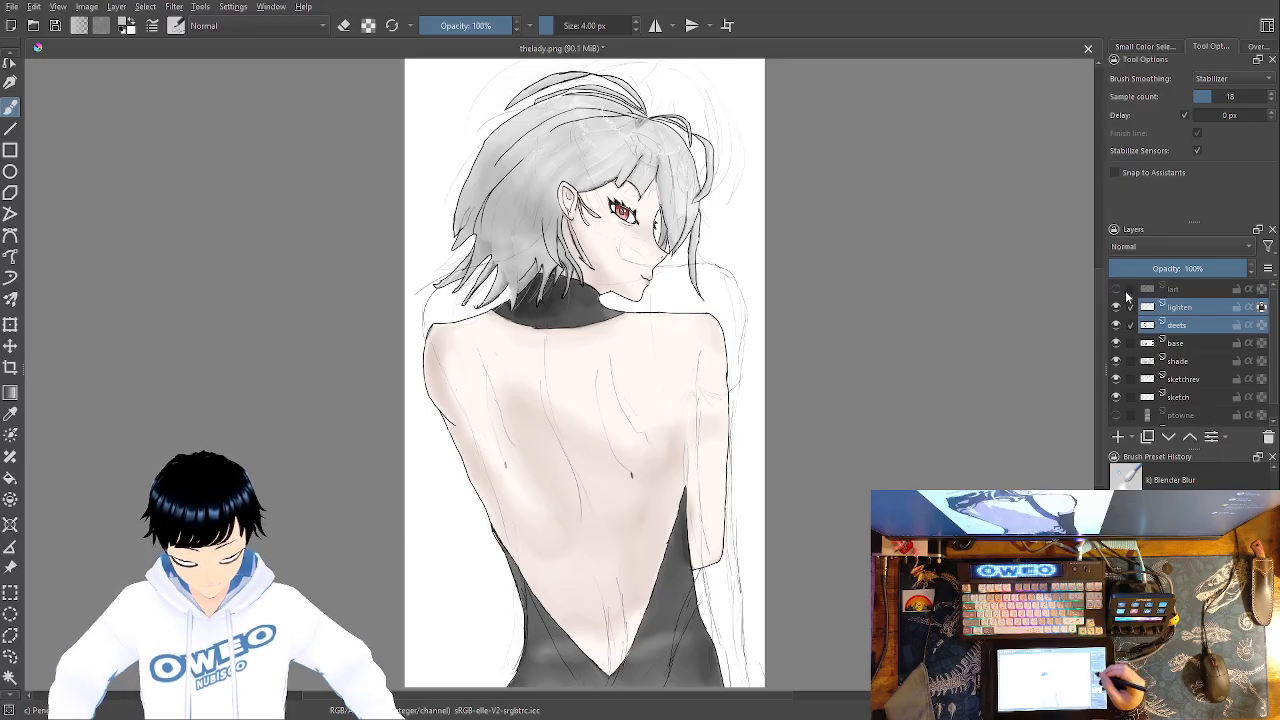
{"action": "left_click", "coordinate": [1116, 289]}
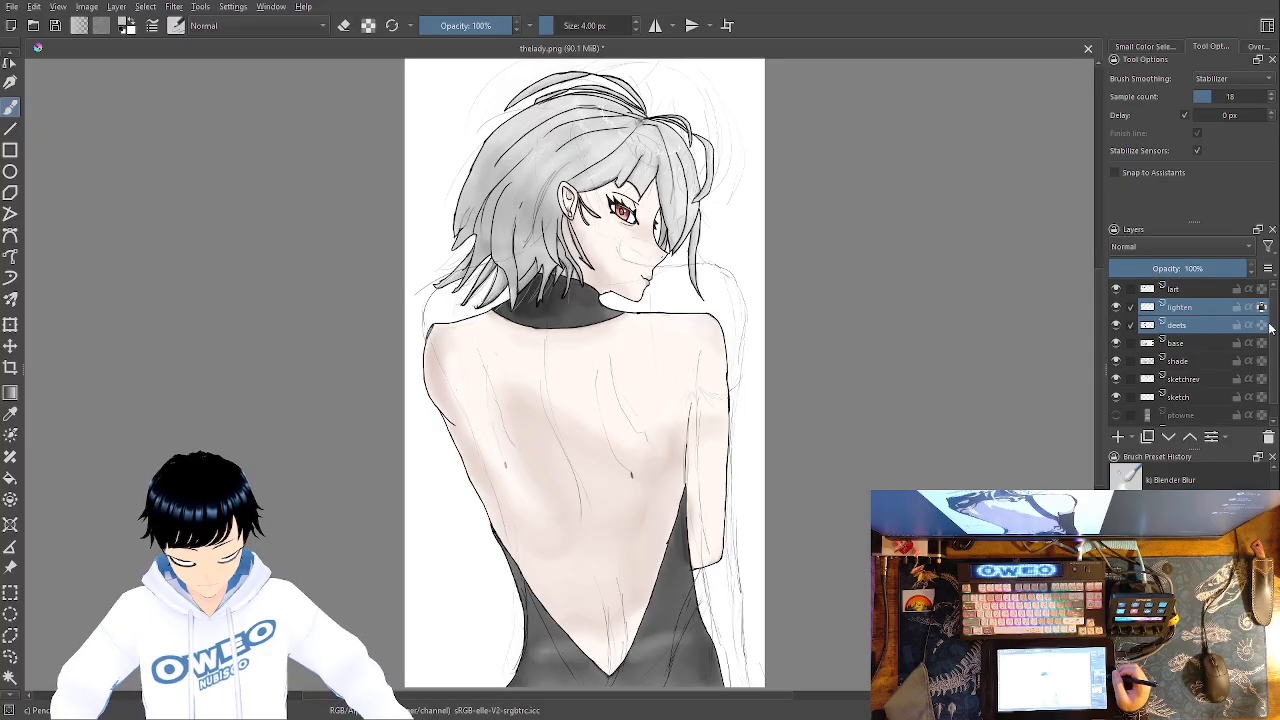
Show the color swatch layer briefly, and hide the sketch, sketchrev and swatch layers to leave the finished portrait
{"action": "left_click_drag", "start_coordinate": [1275, 314], "coordinate": [1275, 328]}
{"action": "left_click", "coordinate": [1115, 399]}
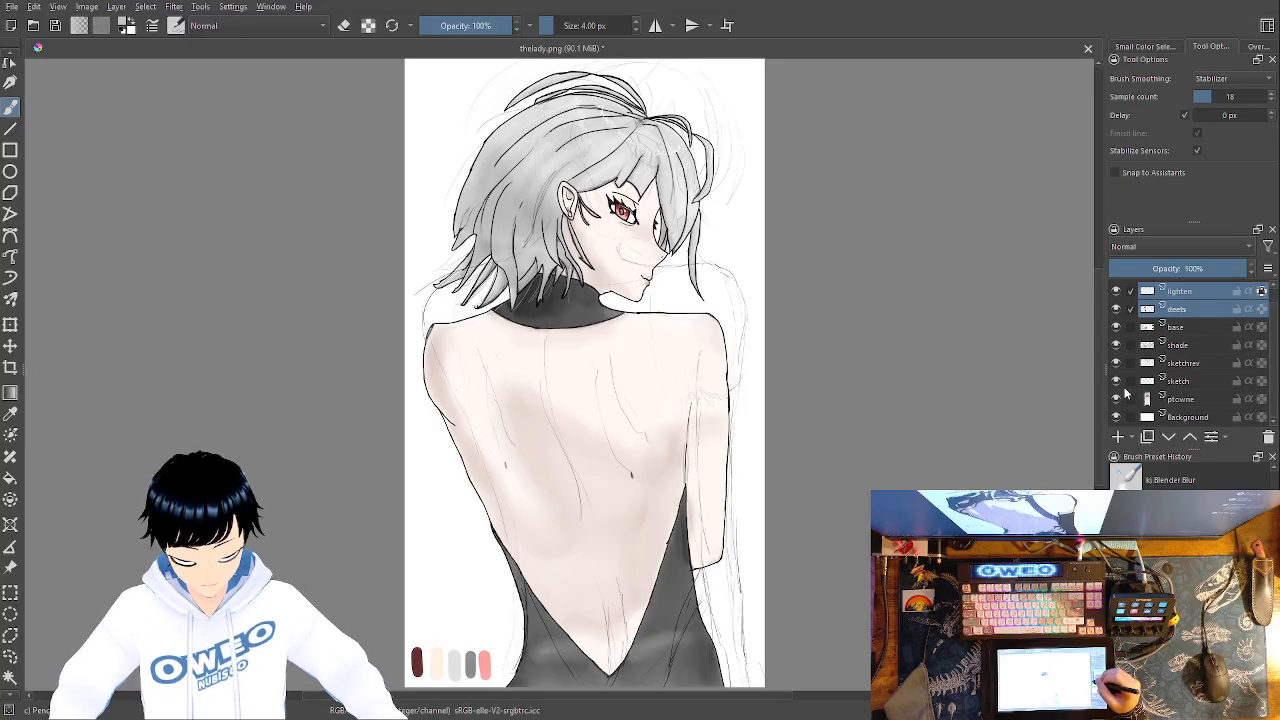
{"action": "left_click", "coordinate": [1116, 381]}
{"action": "left_click", "coordinate": [1116, 363]}
{"action": "left_click", "coordinate": [1117, 398]}
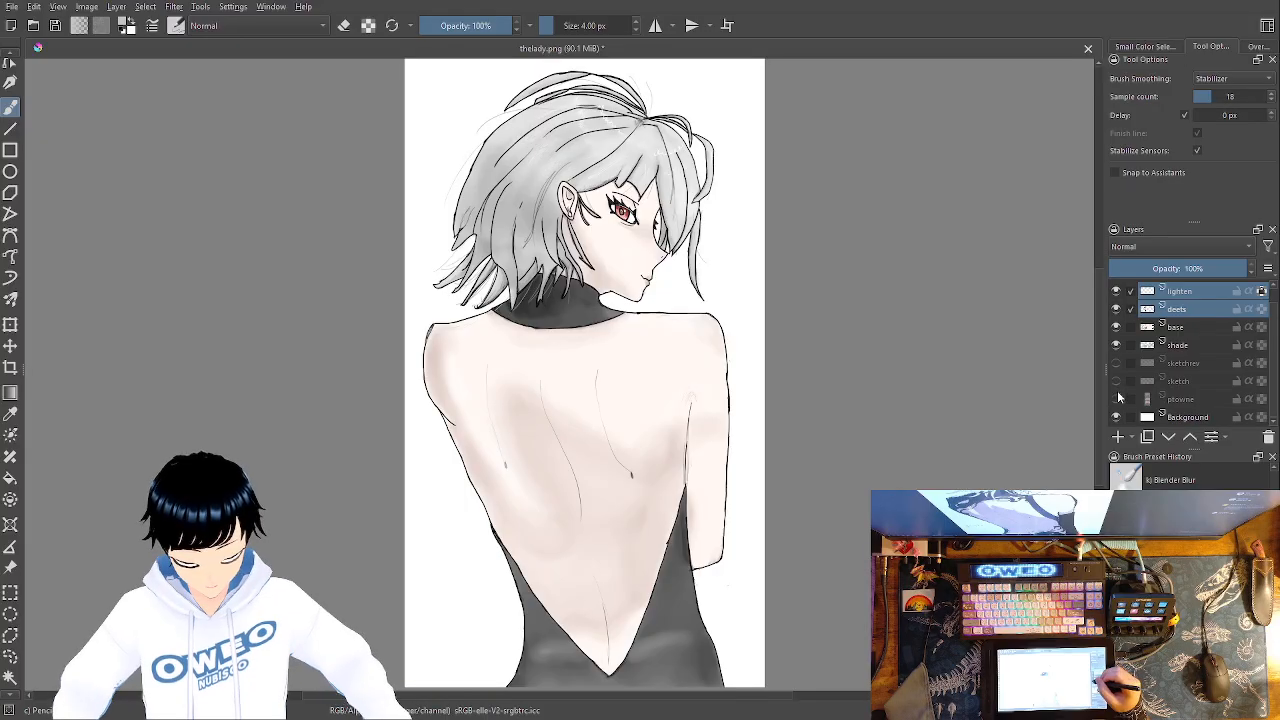